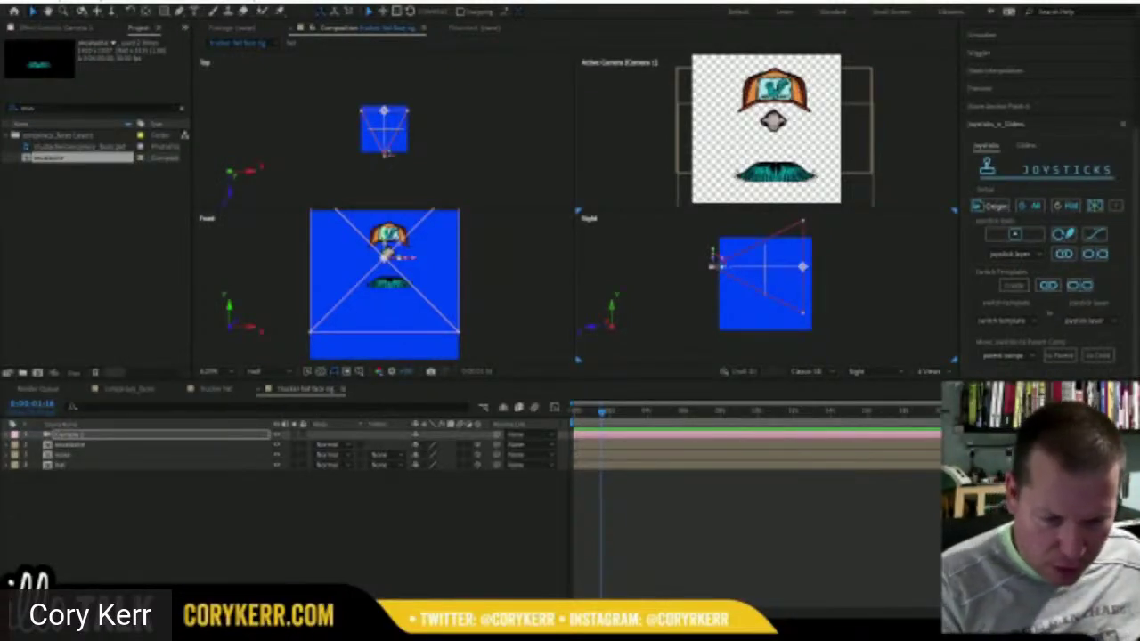
Return to time 0:00:00:00 and add the chin composition to the trucker hat face rig as a 3D layer.
left_click_drag(603, 413, 559, 421)
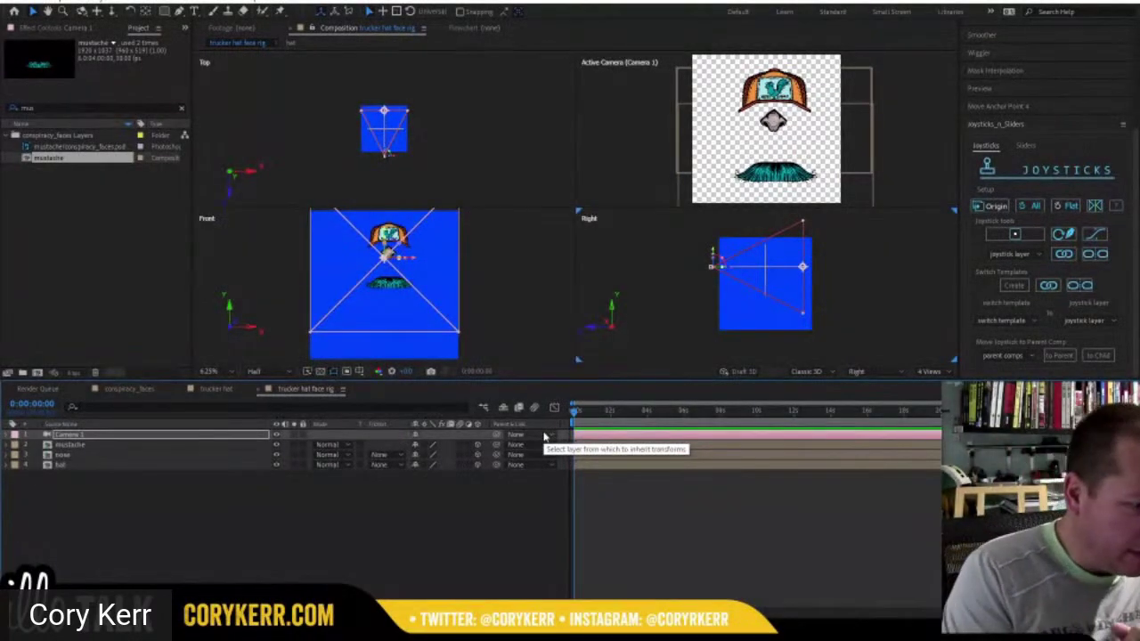
left_click(227, 391)
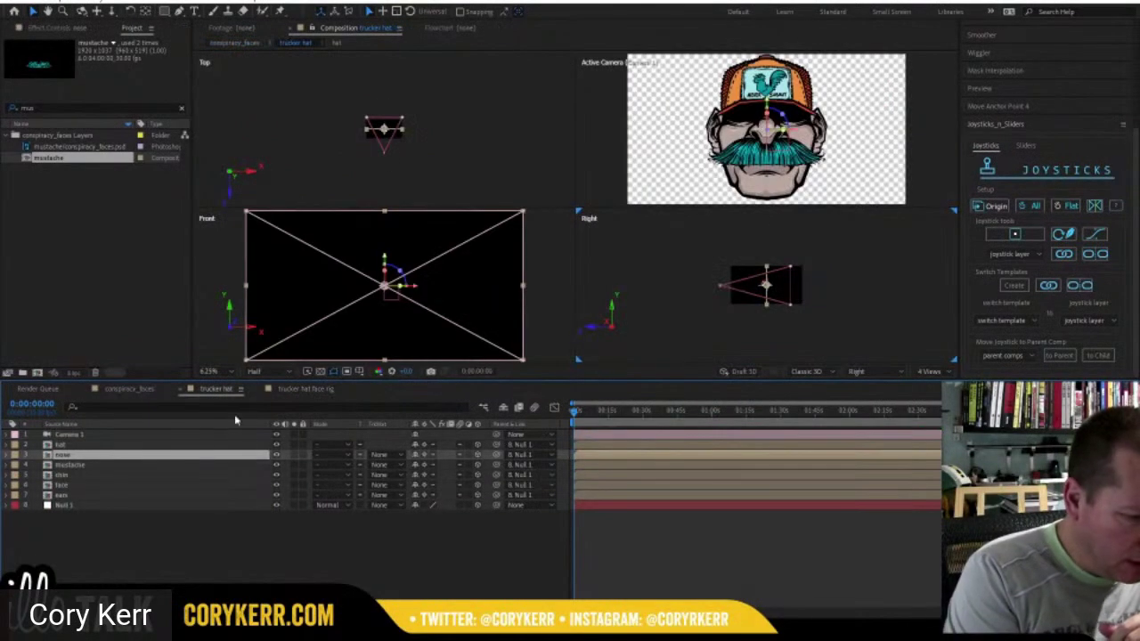
left_click(90, 475)
left_click(11, 109)
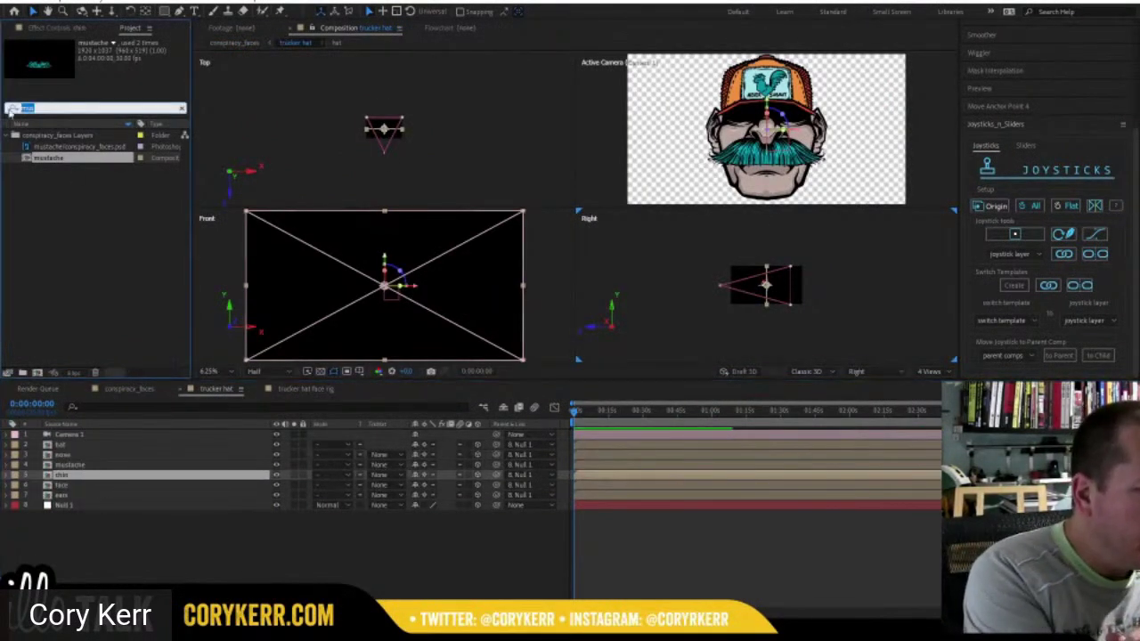
type("ch")
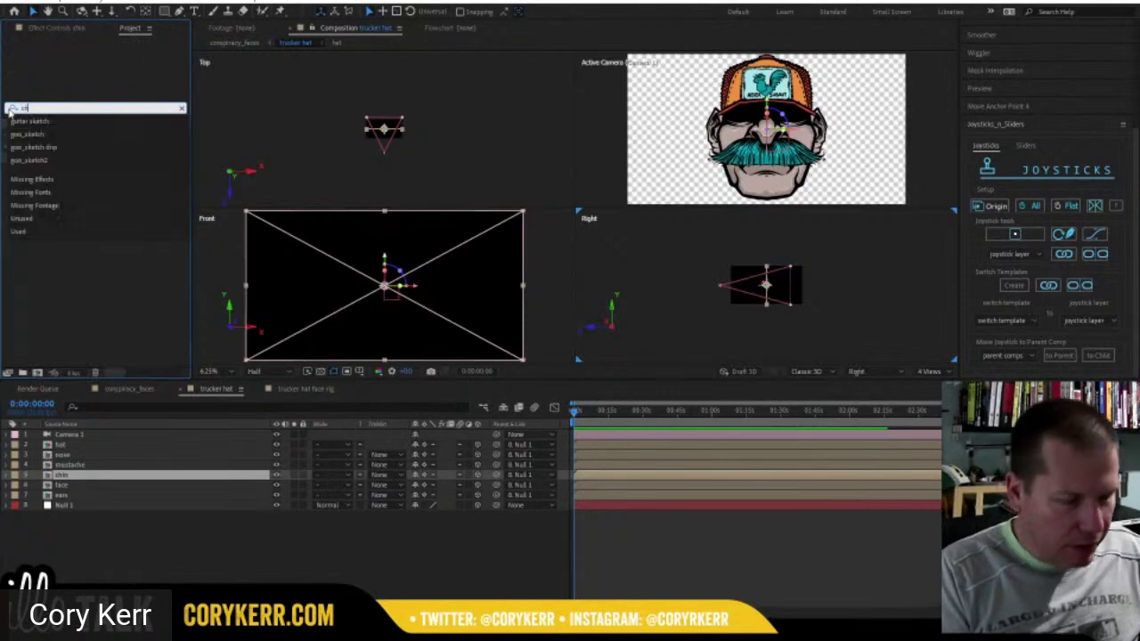
type("in")
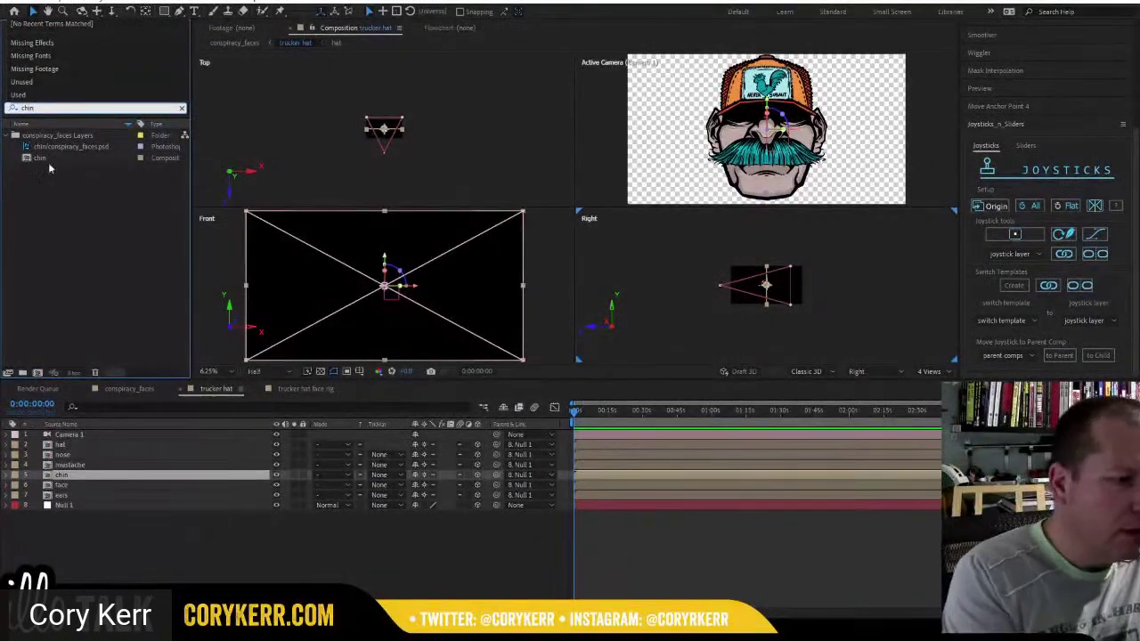
left_click_drag(39, 158, 763, 147)
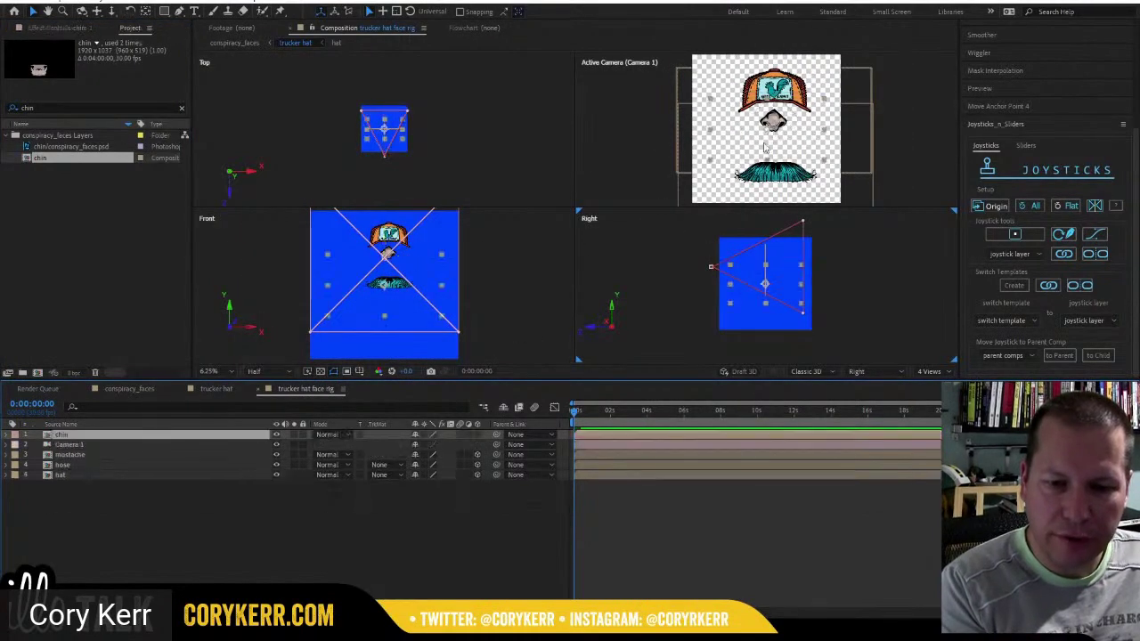
left_click(477, 433)
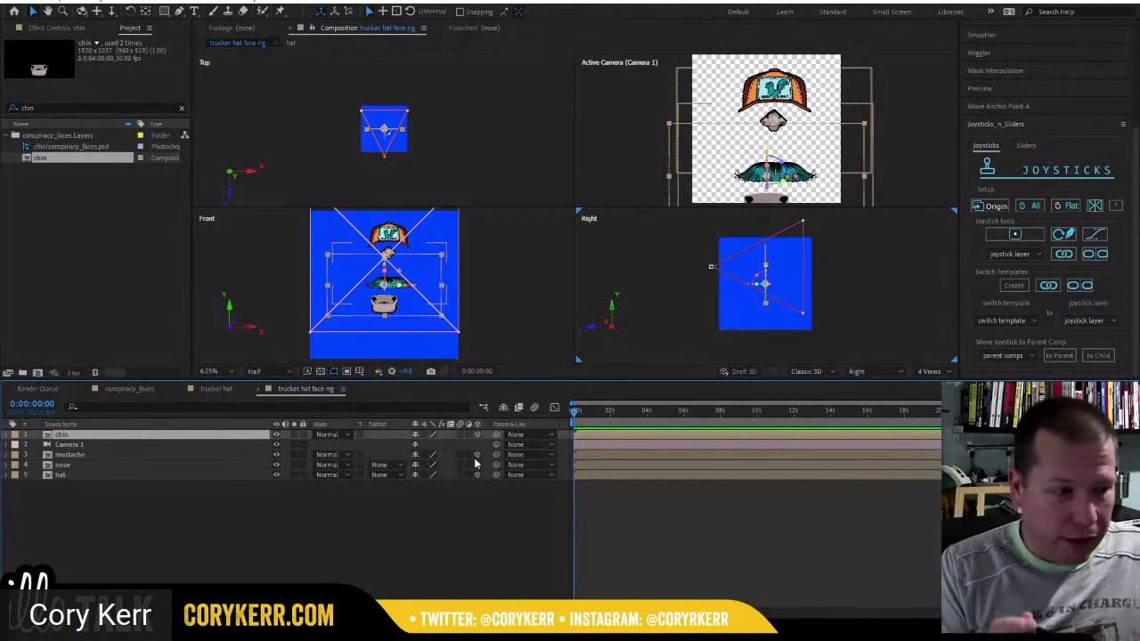
Find the face compositions in the project and add the first of the three to the trucker hat face rig as a 3D layer.
left_click(182, 108)
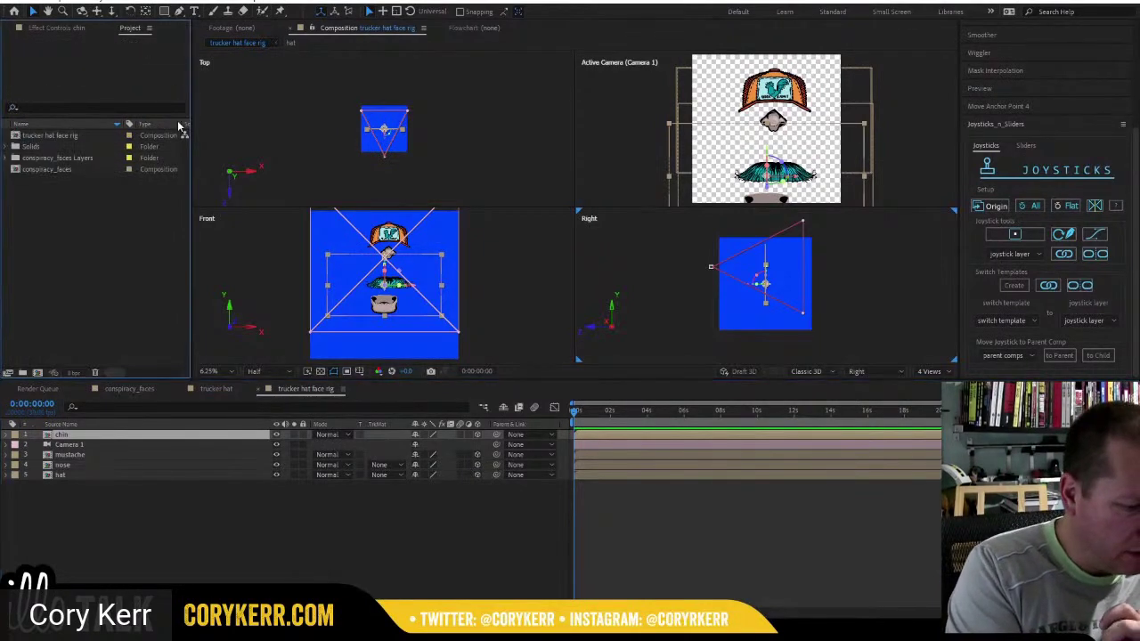
left_click(215, 392)
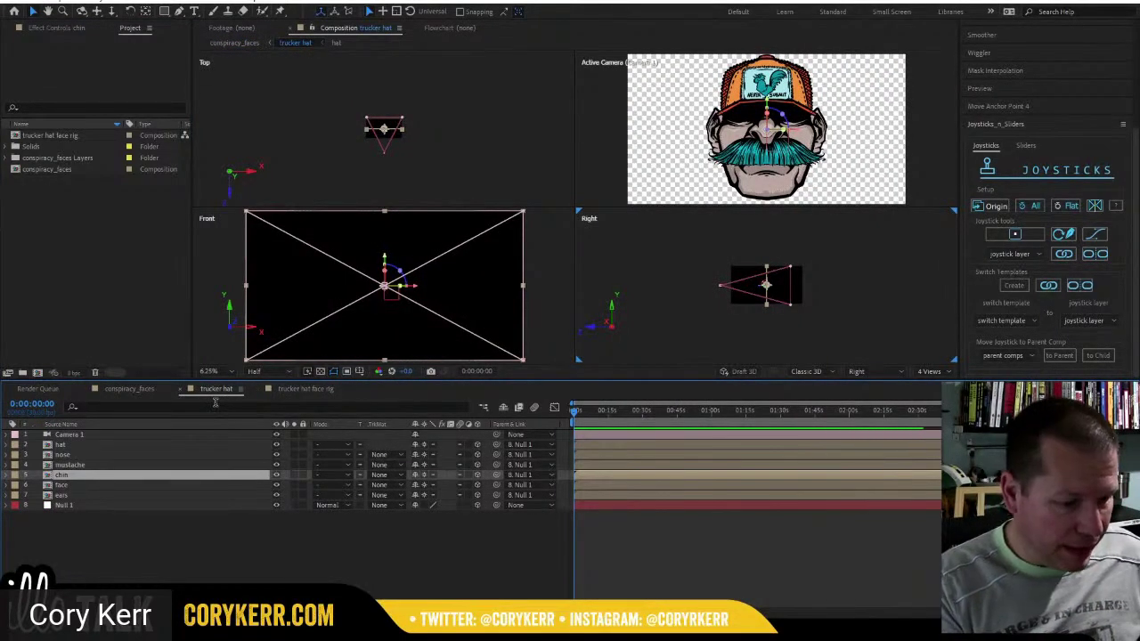
left_click(80, 485)
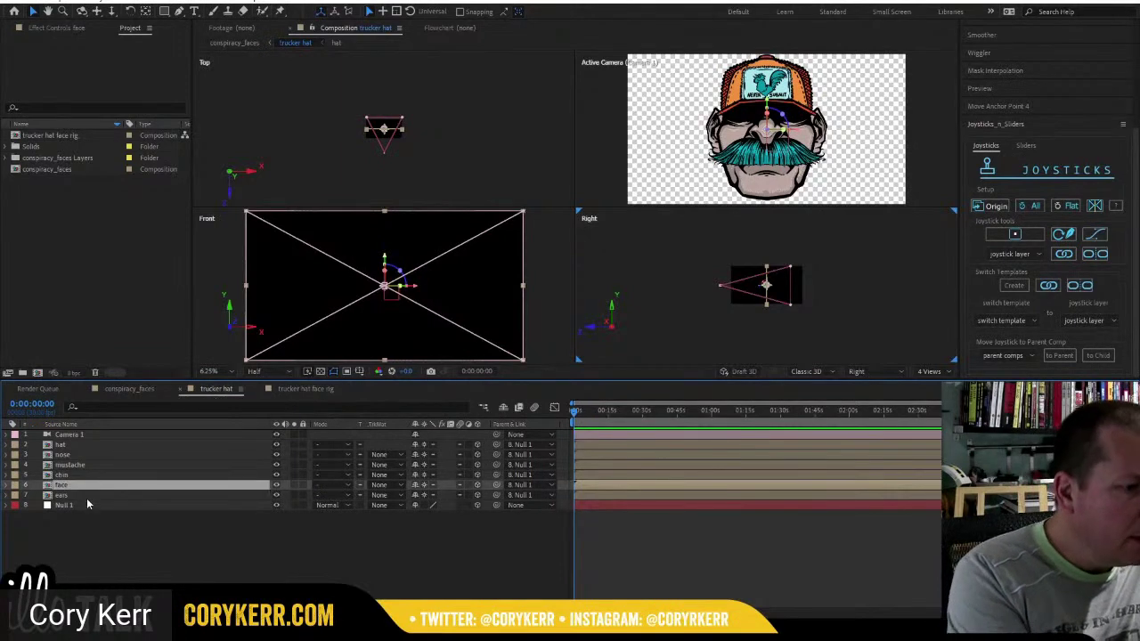
left_click(65, 107)
type("face")
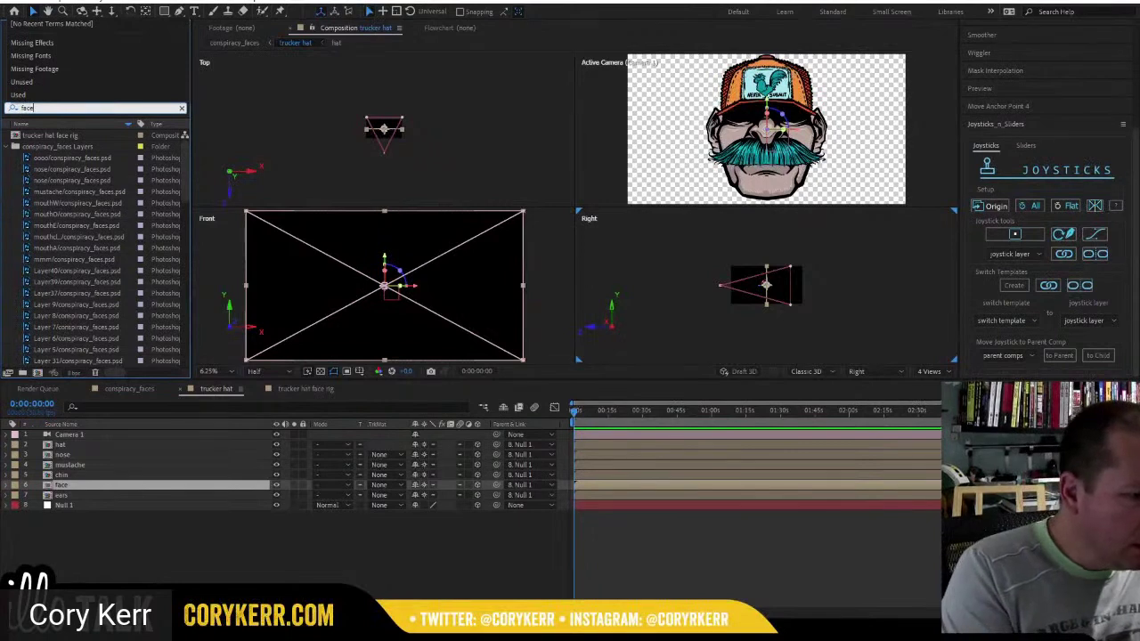
left_click_drag(183, 171, 182, 330)
left_click(61, 160)
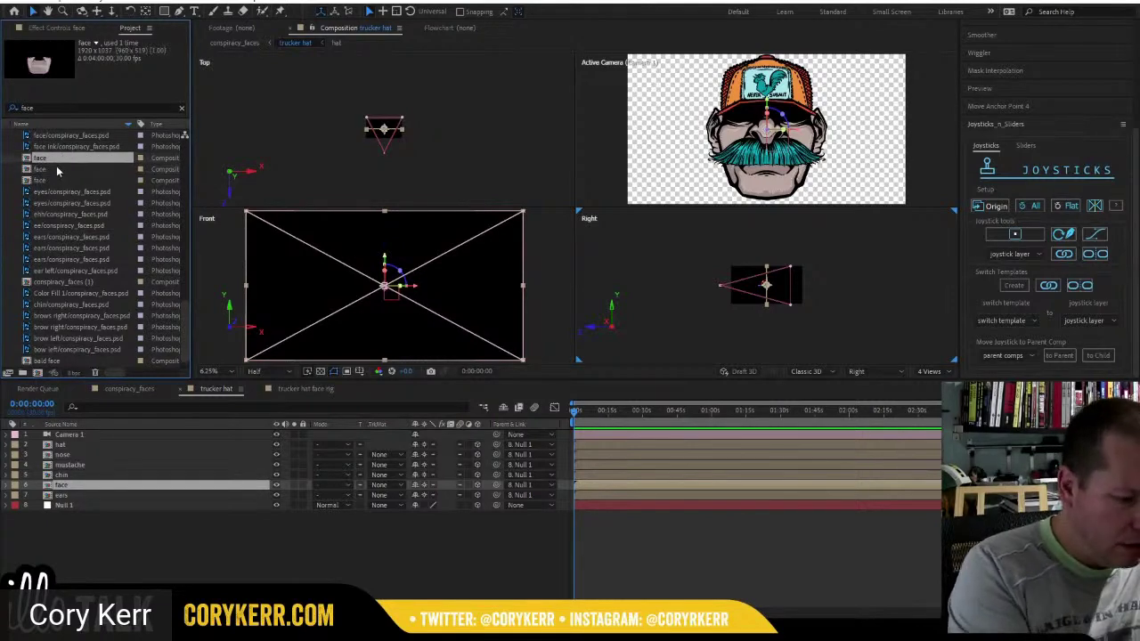
left_click(306, 389)
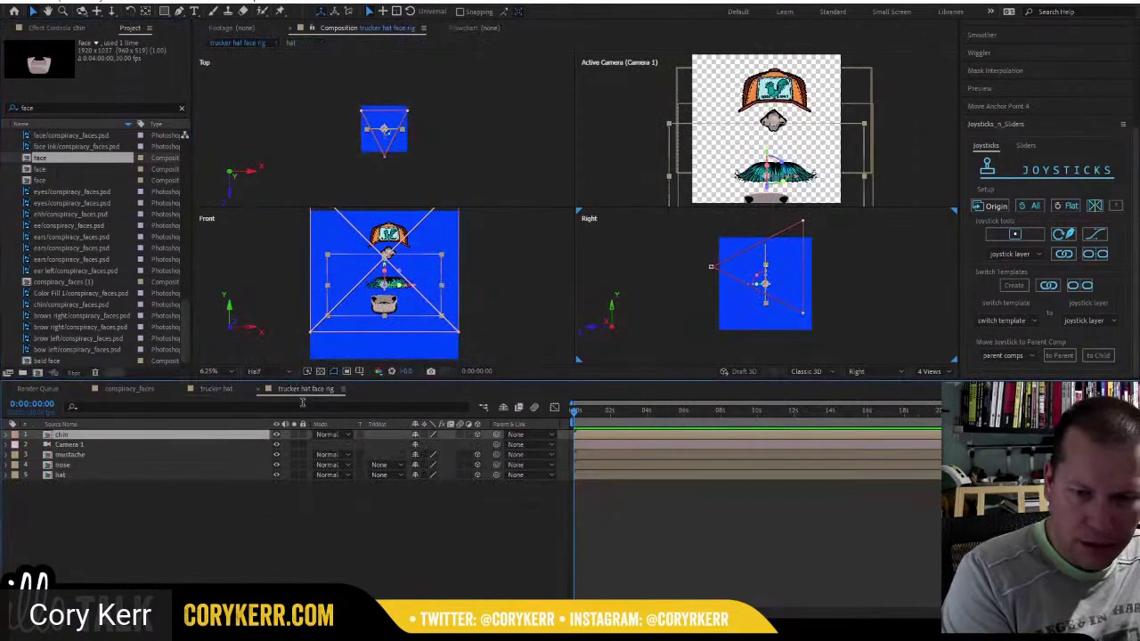
left_click(53, 171)
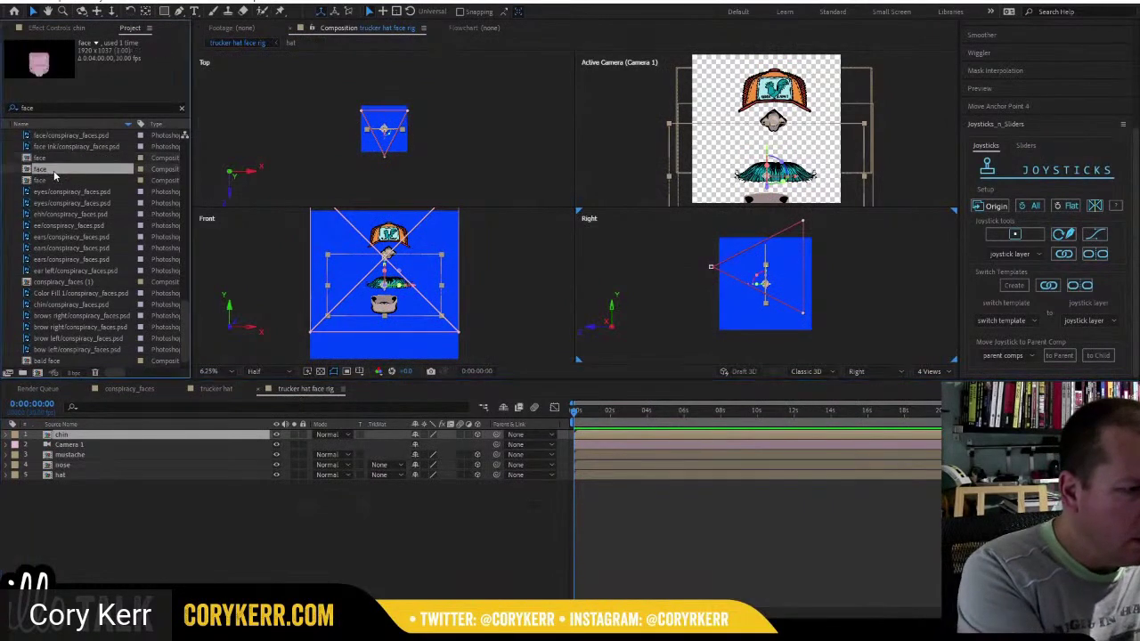
left_click(56, 158)
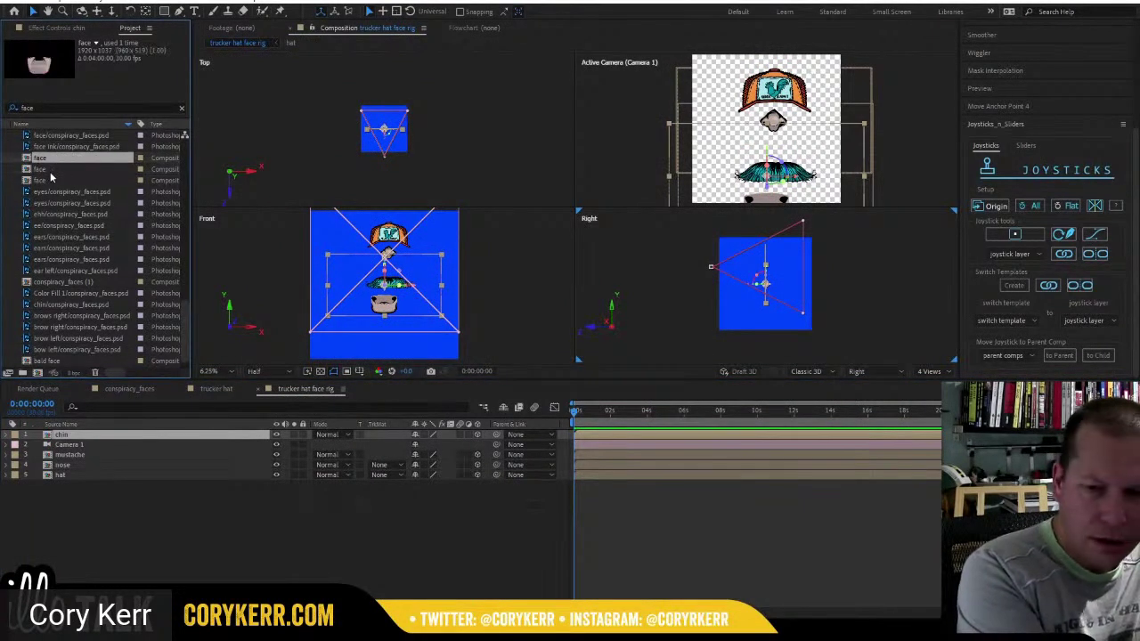
left_click_drag(32, 158, 763, 149)
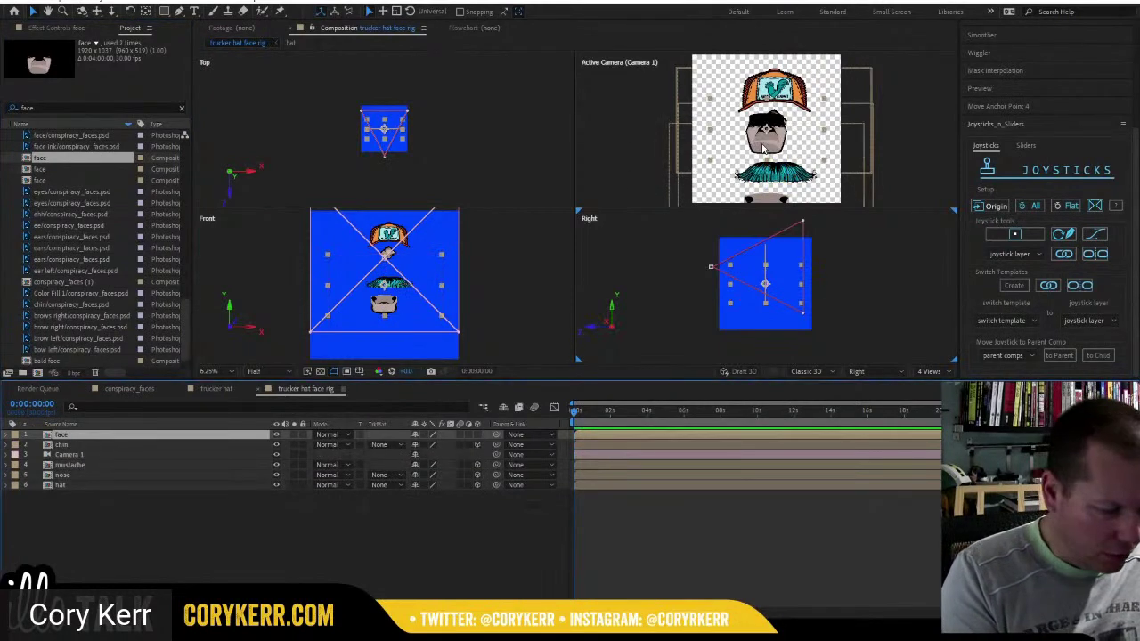
left_click(477, 435)
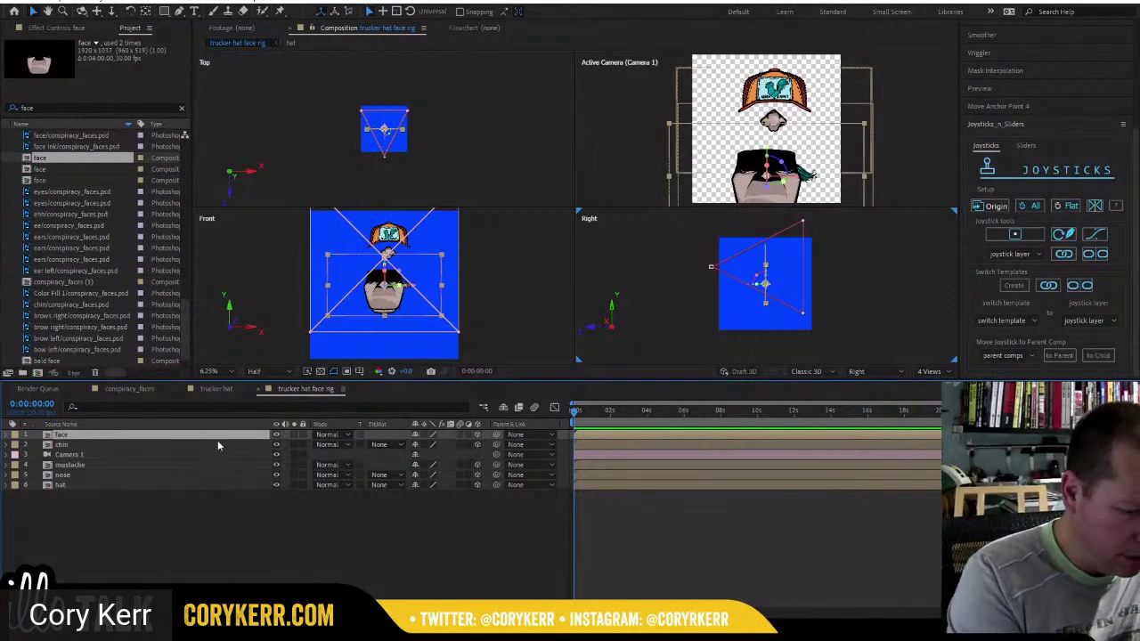
Find the ears composition in the project and add it to the trucker hat face rig as a 3D layer.
left_click(218, 389)
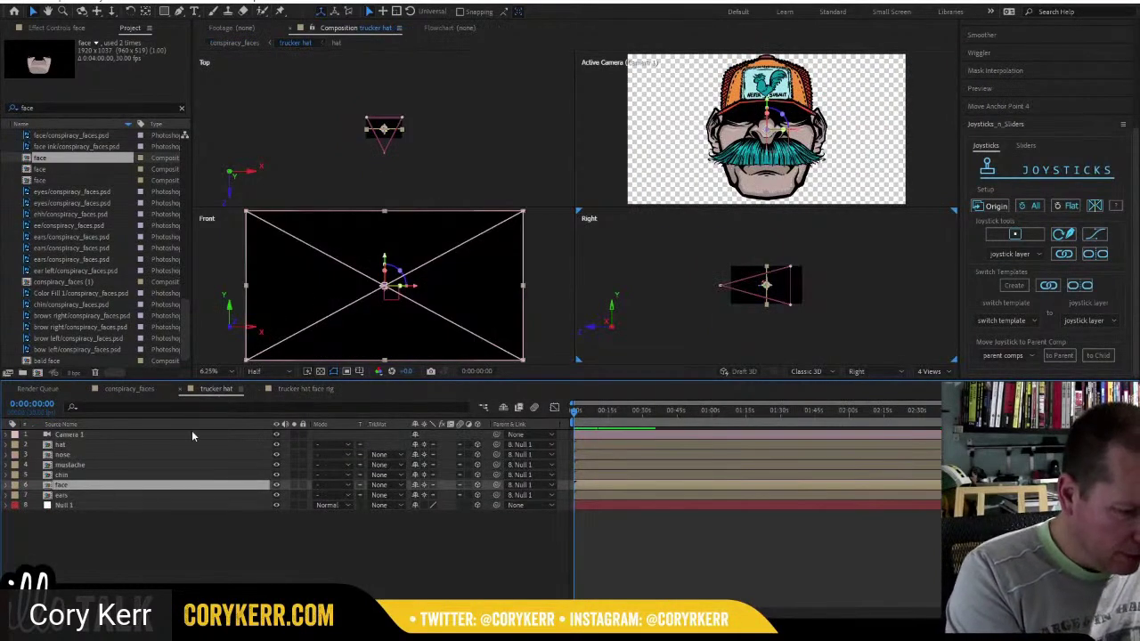
left_click(289, 391)
left_click_drag(46, 108, 5, 111)
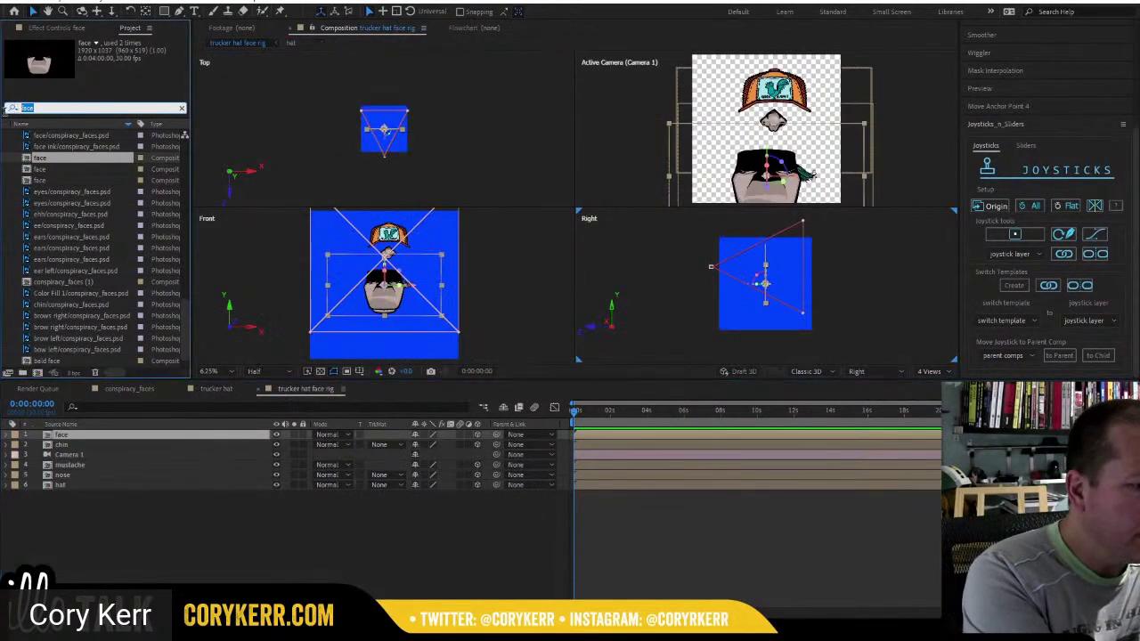
type("ears")
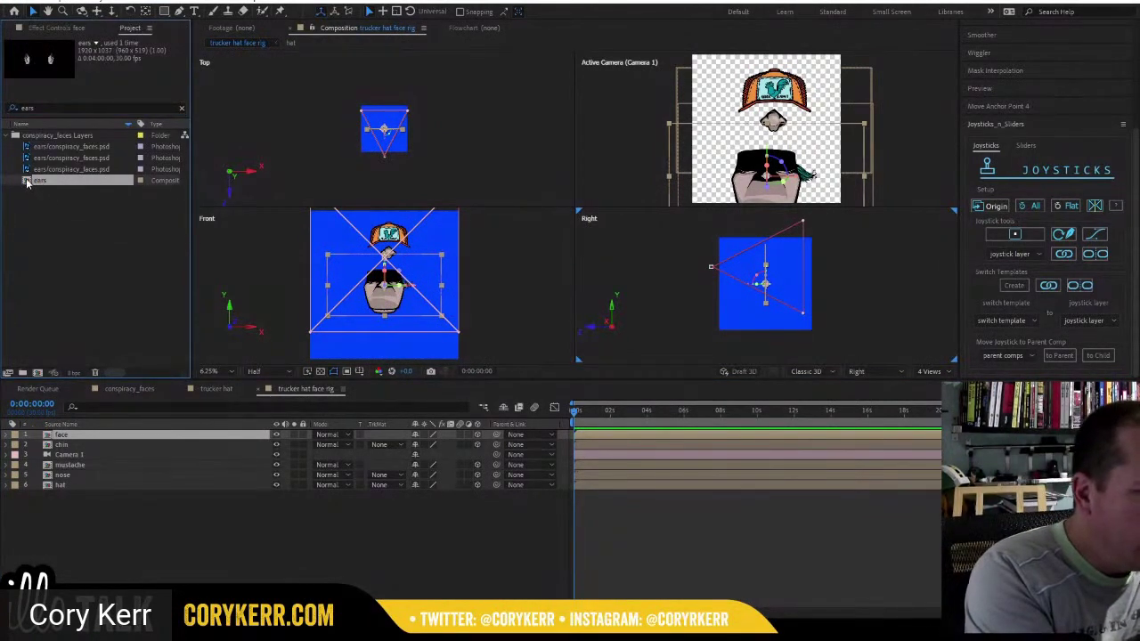
left_click_drag(36, 180, 763, 180)
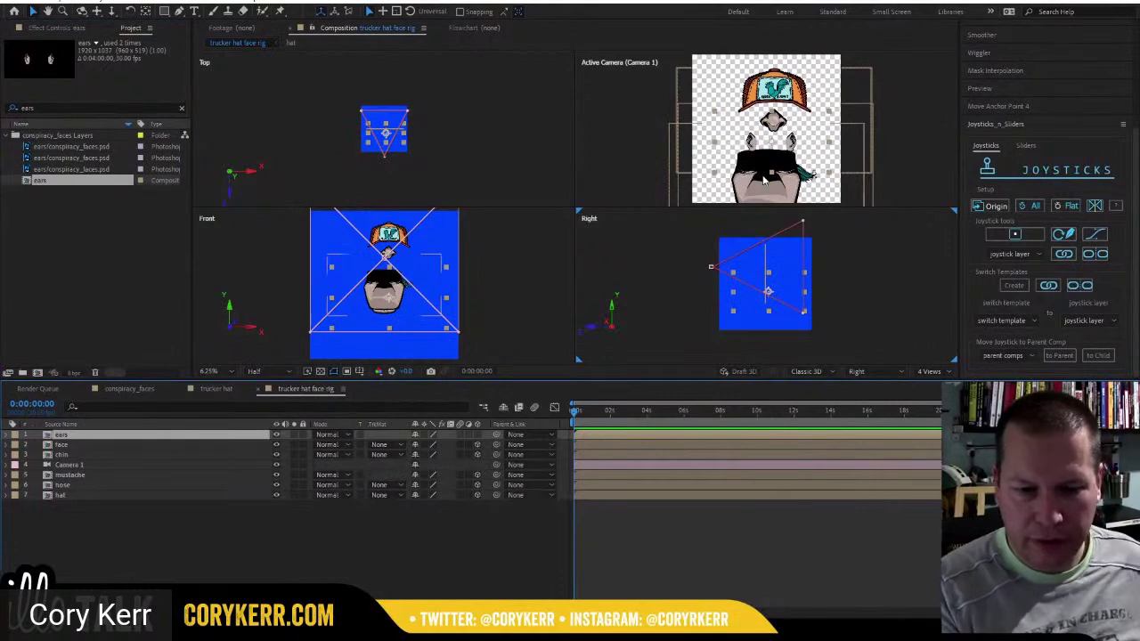
Open the Align options for the face rig's layers.
left_click_drag(190, 525, 110, 437)
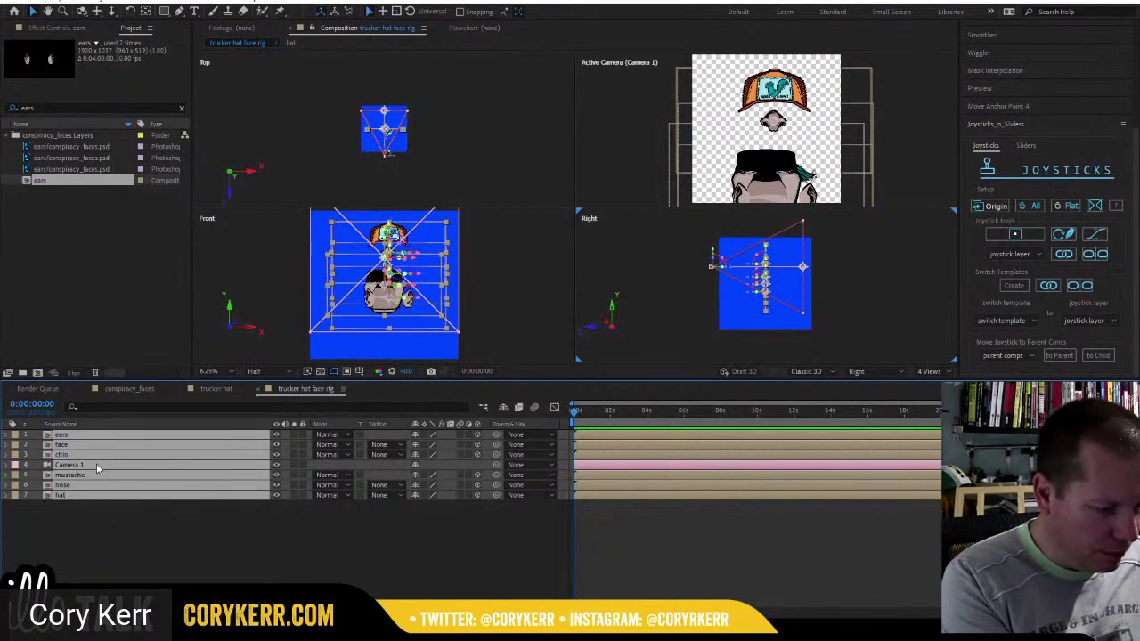
left_click(96, 464, "ctrl")
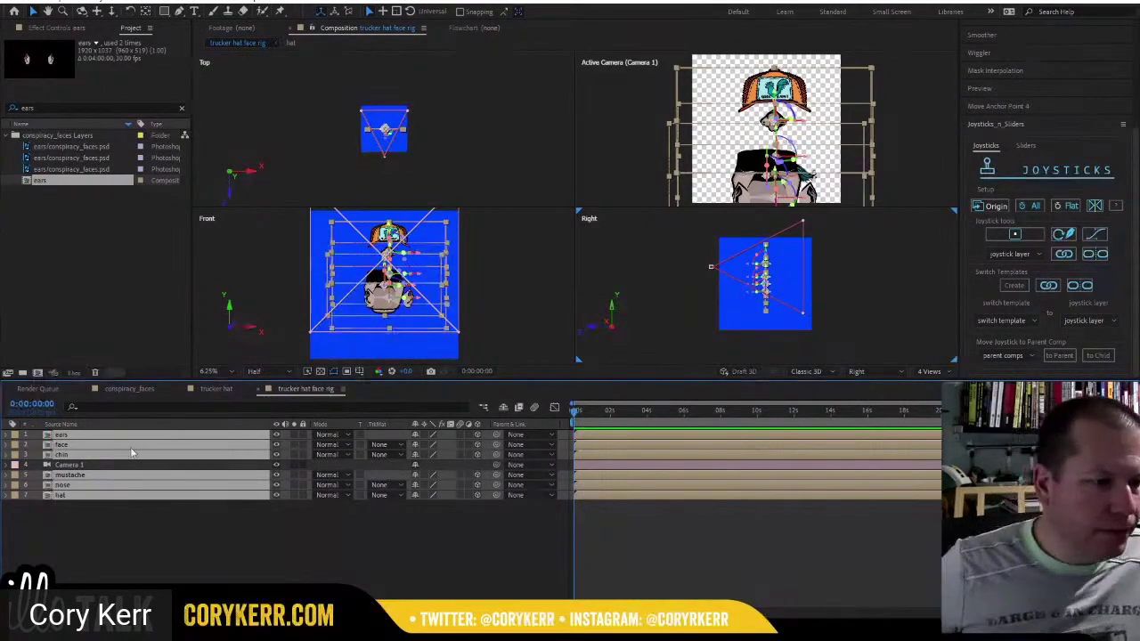
left_click(226, 3)
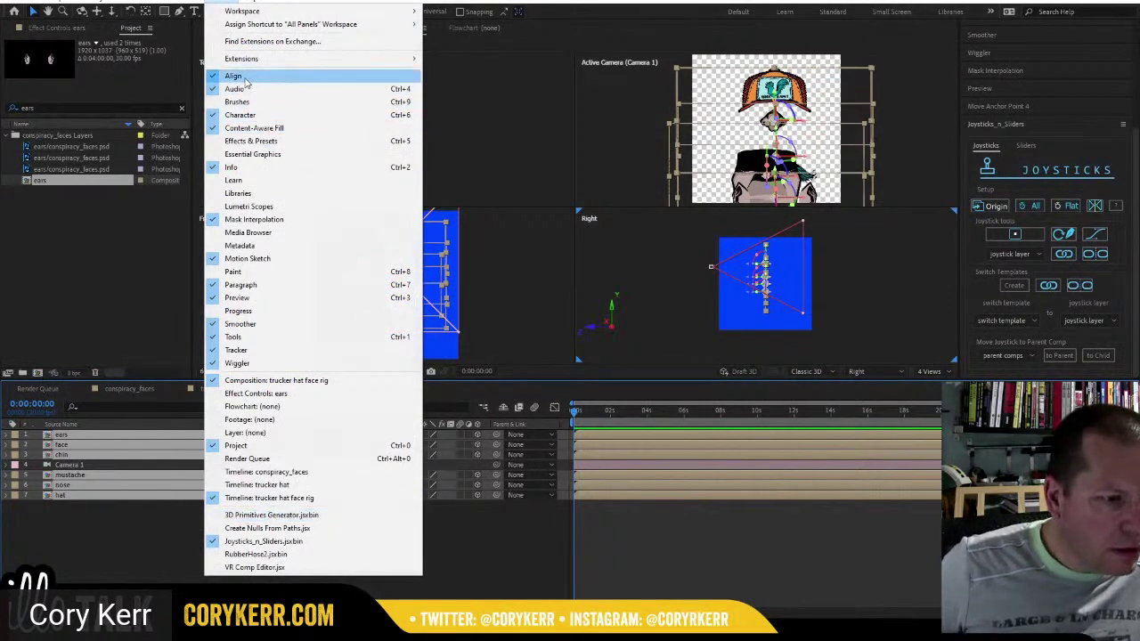
left_click(584, 192)
left_click(584, 186)
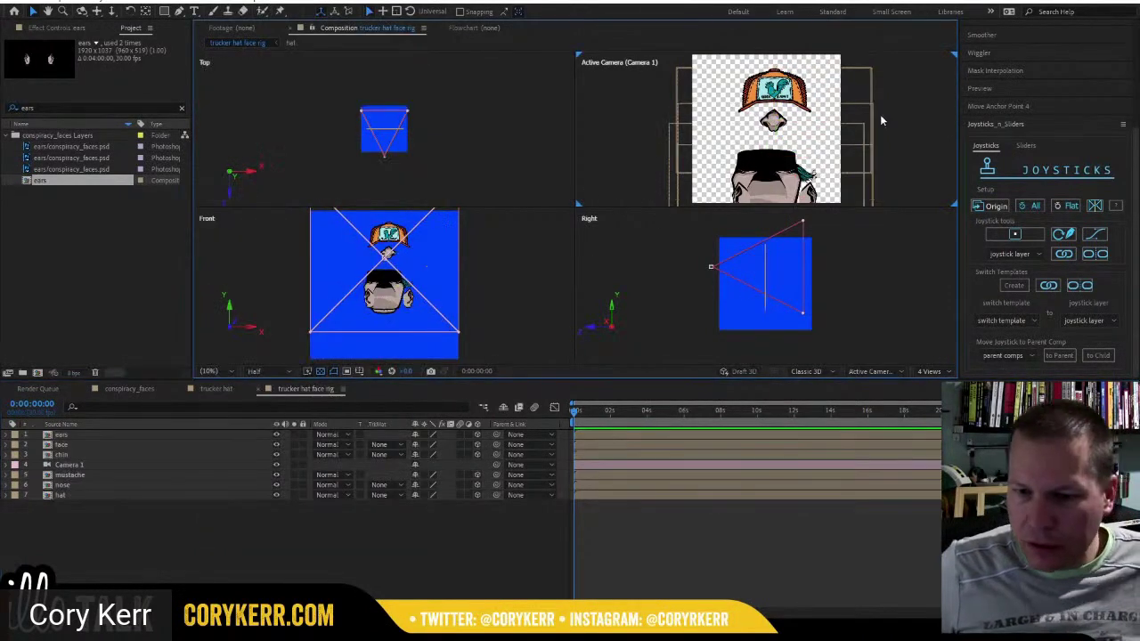
scroll(988, 81, "up", 5)
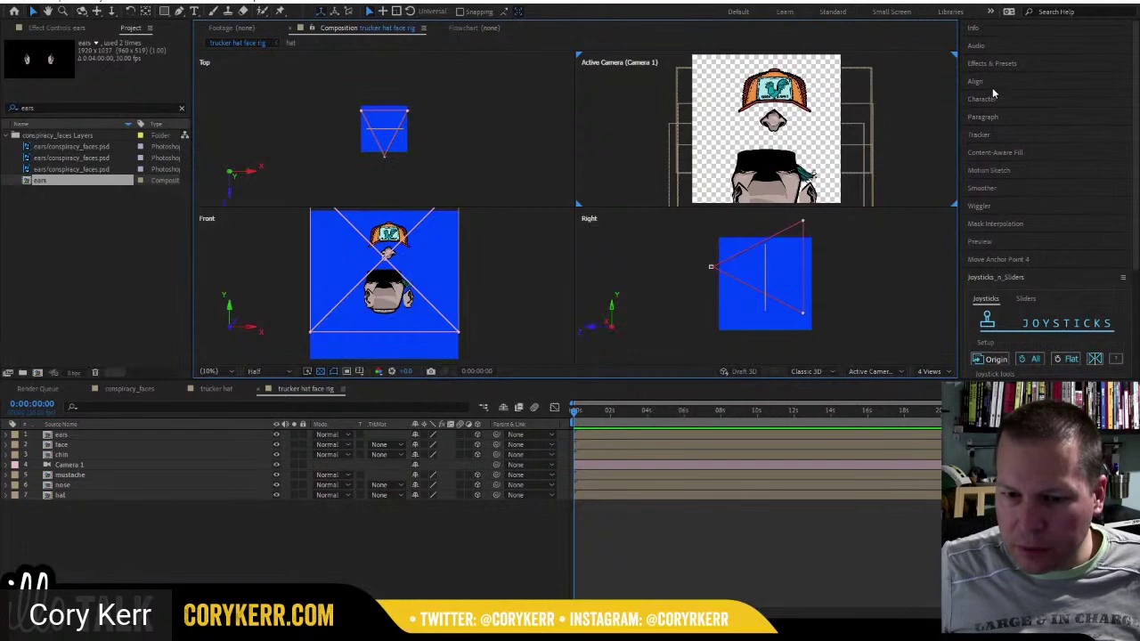
left_click(991, 85)
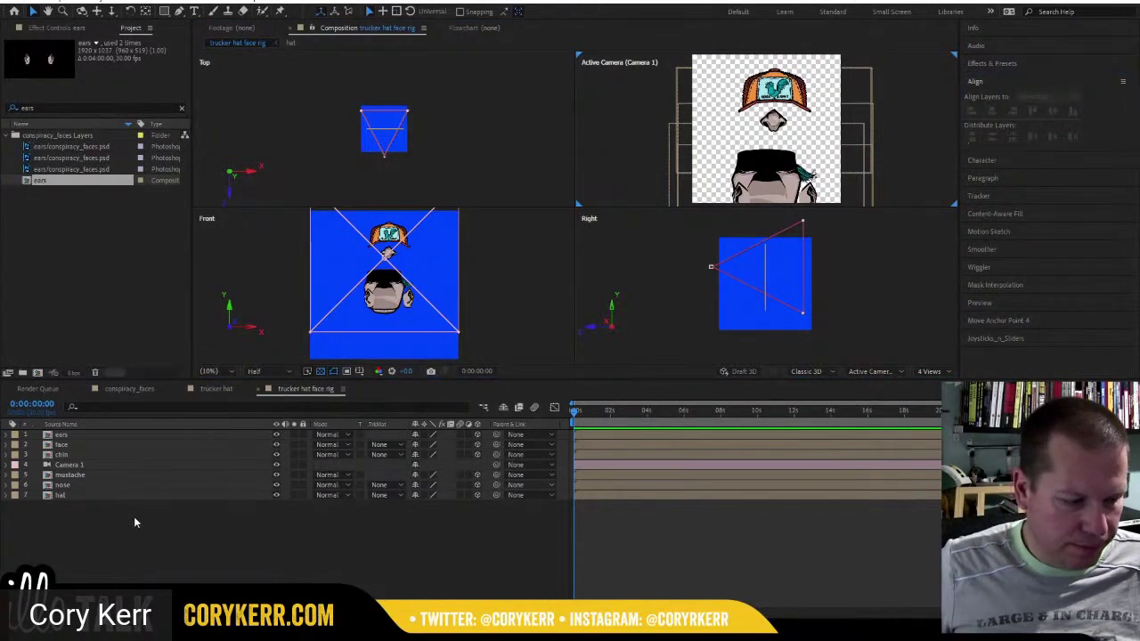
Set the alignment reference to Composition and try to center all layers except the camera vertically.
left_click_drag(133, 516, 89, 437)
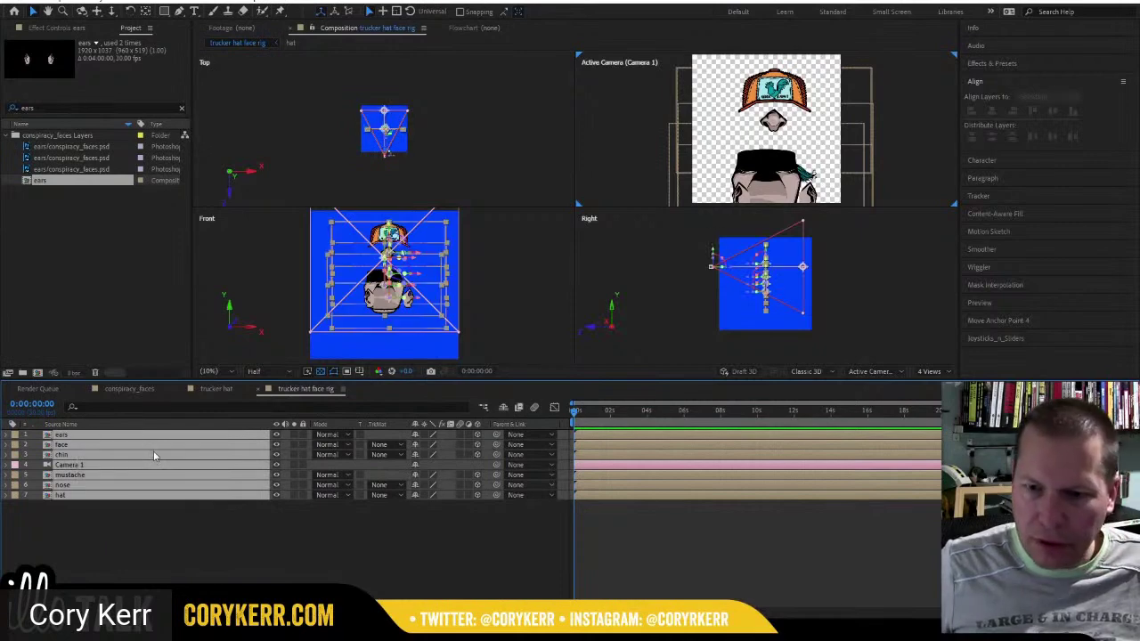
left_click(96, 468, "ctrl")
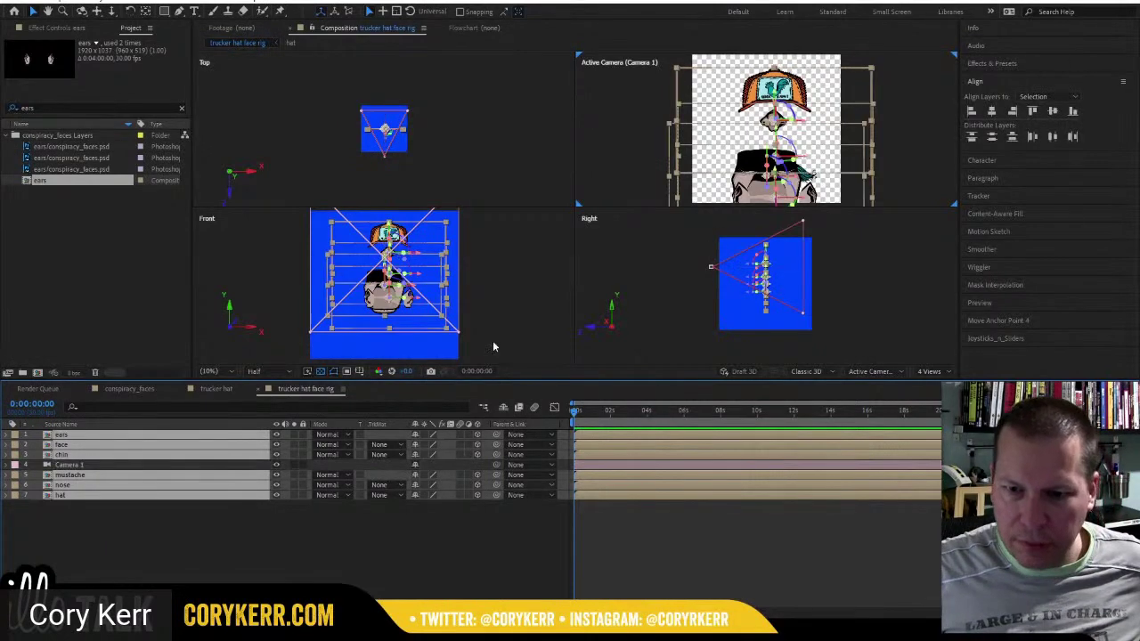
left_click(1061, 98)
left_click(1059, 109)
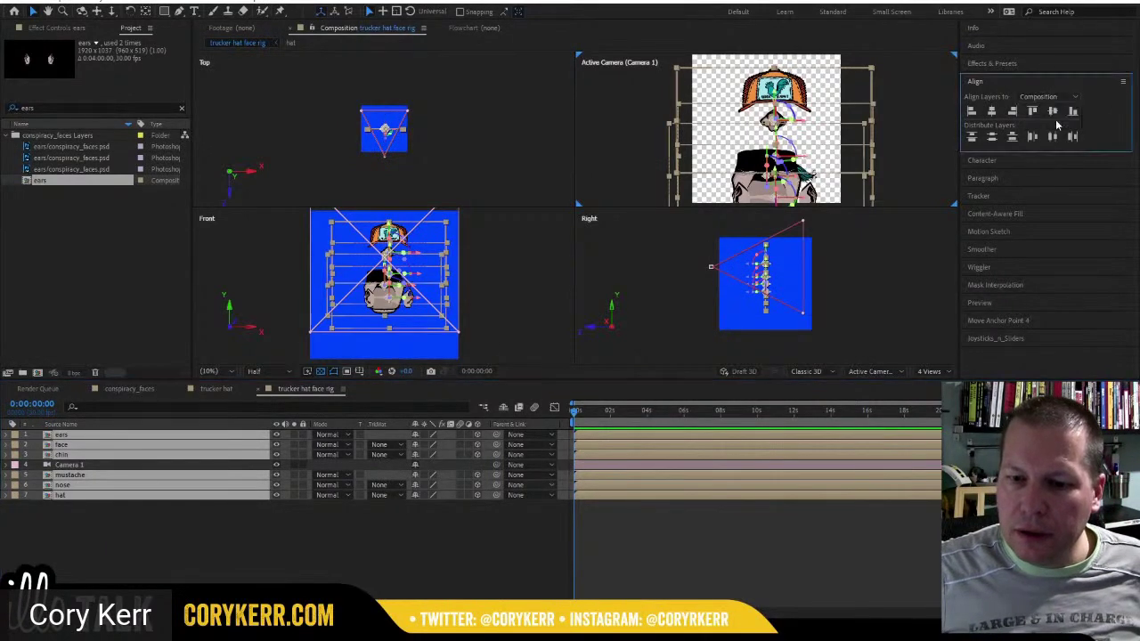
left_click(1053, 111)
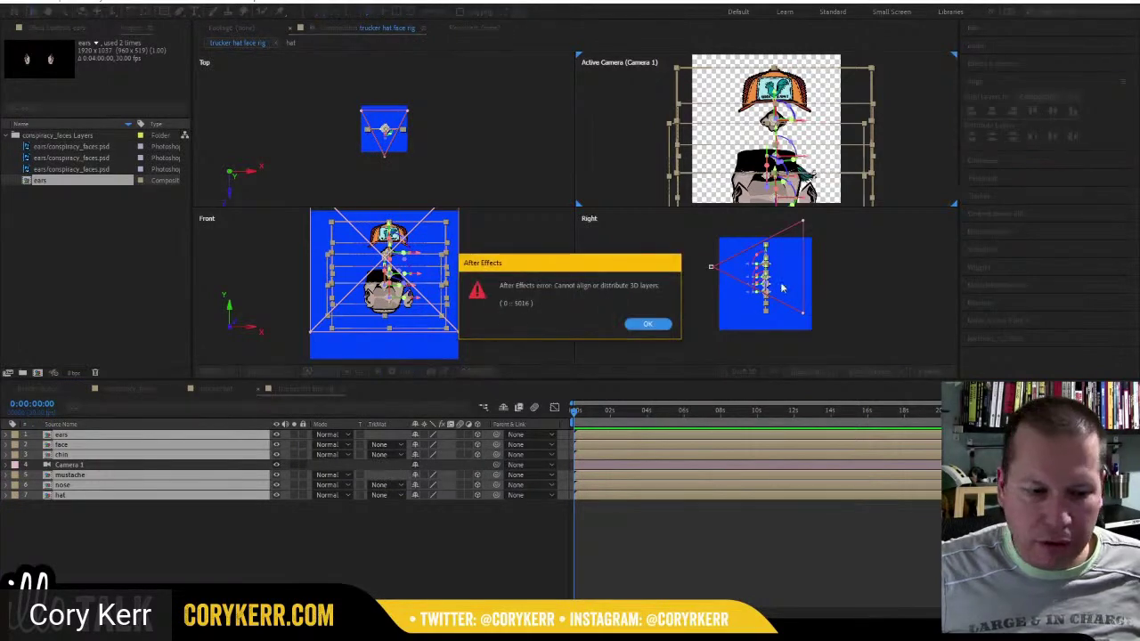
left_click(649, 324)
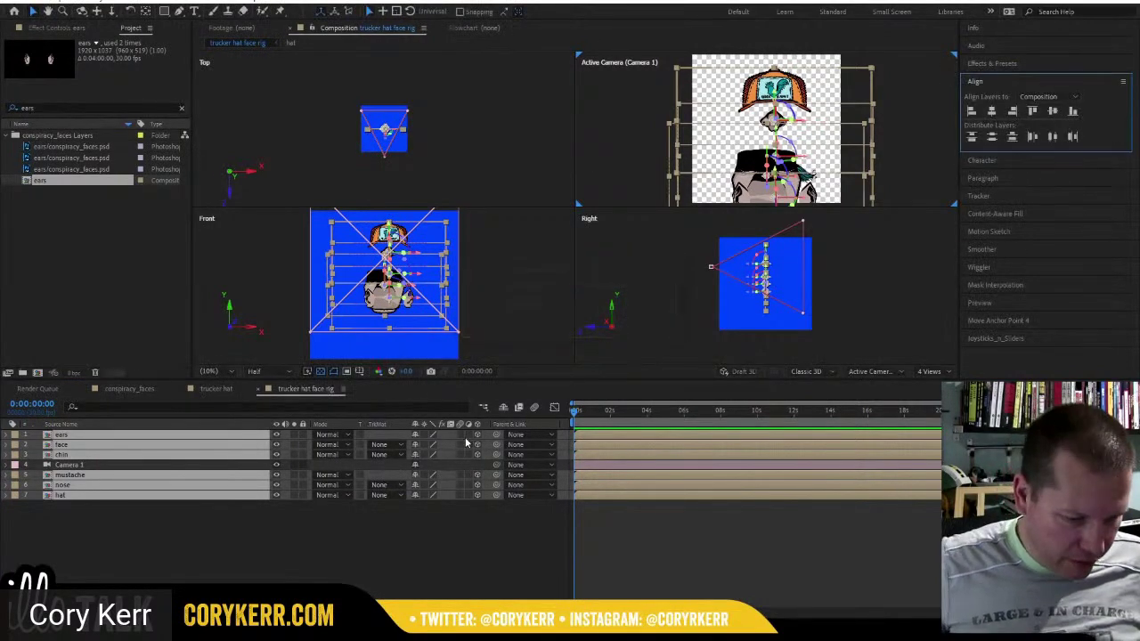
Center the selected face layers horizontally and vertically in the composition with 3D turned off, and restore their 3D setting.
left_click(477, 435)
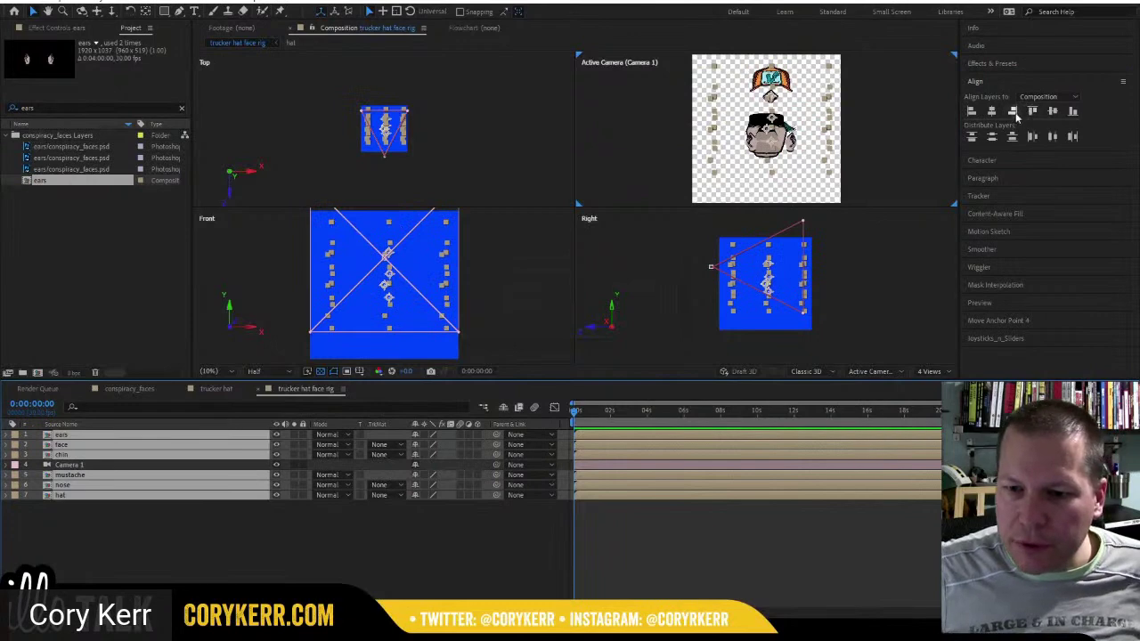
left_click(992, 112)
left_click(1052, 110)
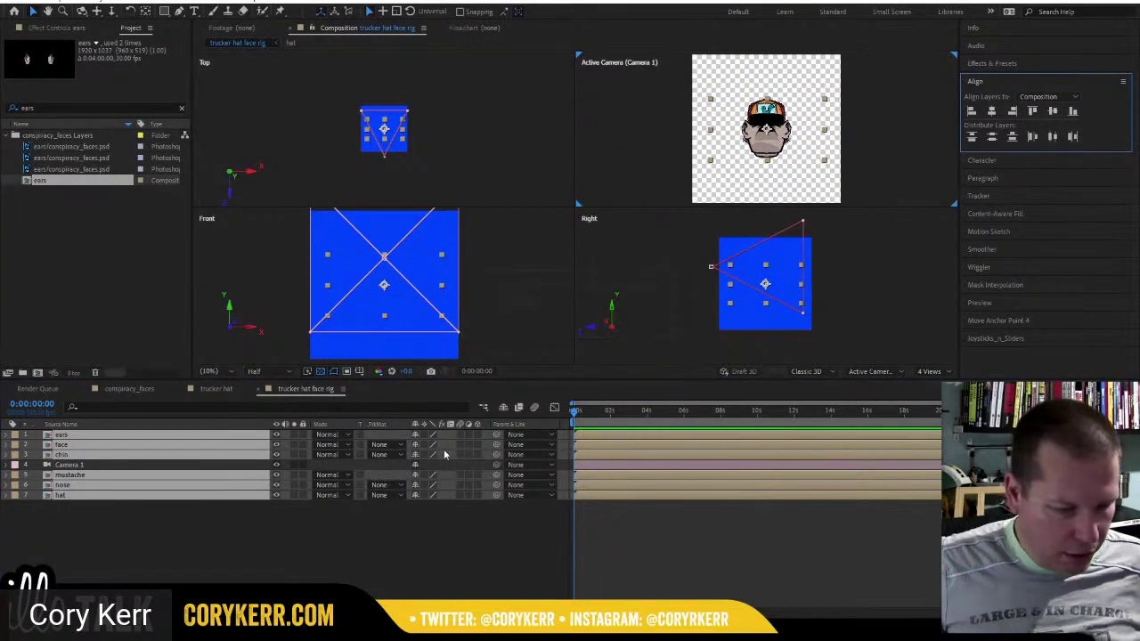
left_click(477, 433)
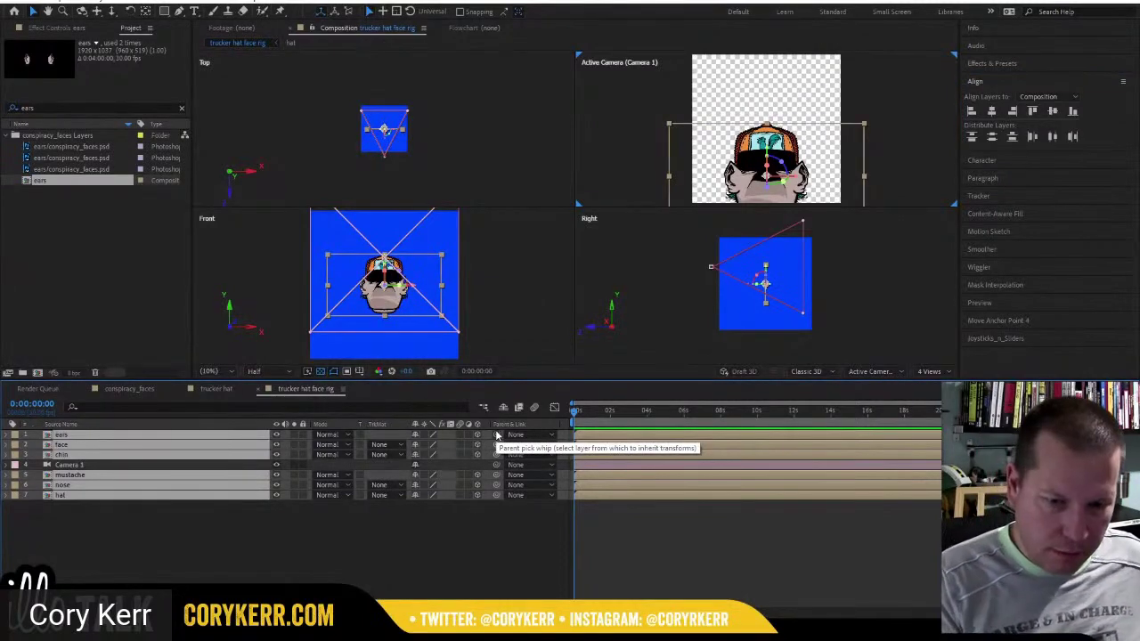
Move the camera layer to the top of the stack and shift the camera down until the face is centered in its view.
left_click(350, 543)
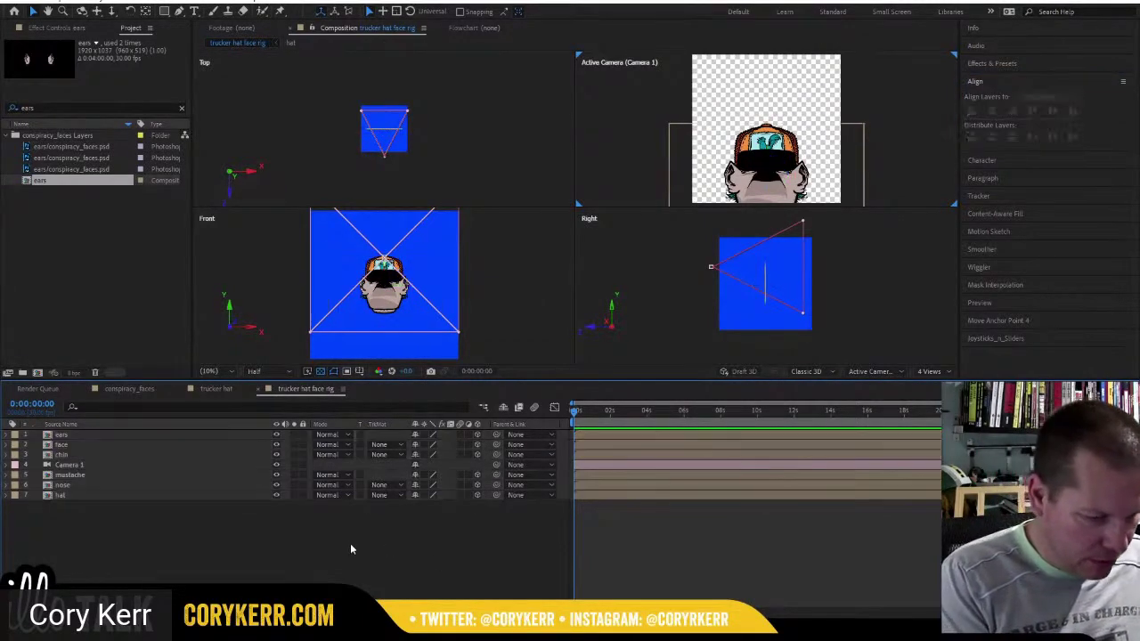
left_click(125, 465)
key("ctrl+shift+bracketright")
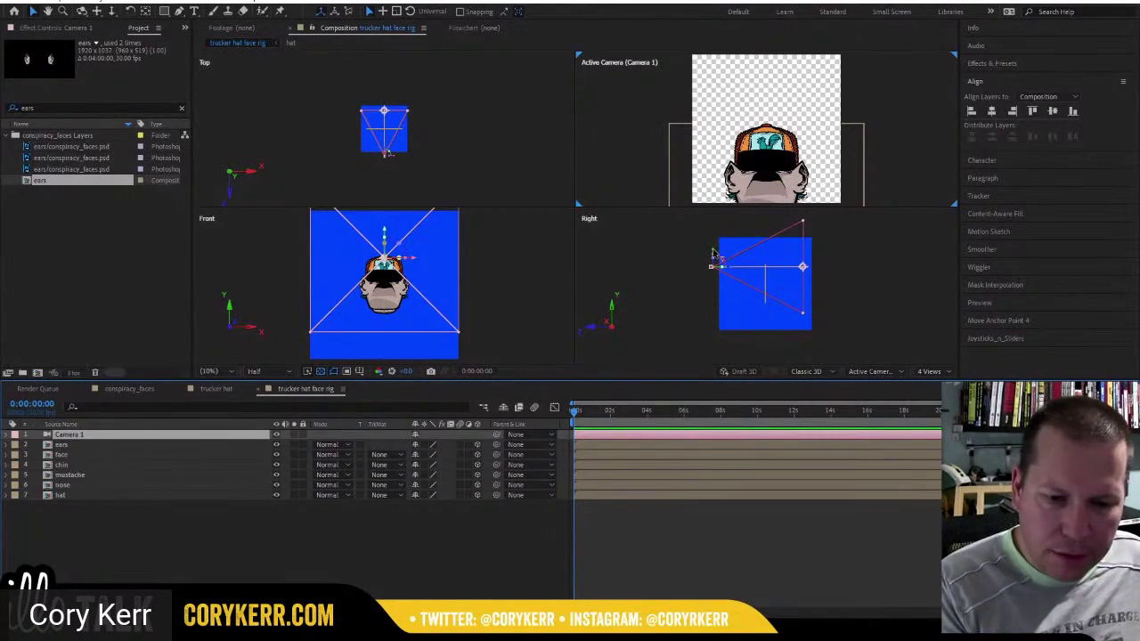
left_click_drag(713, 257, 739, 290)
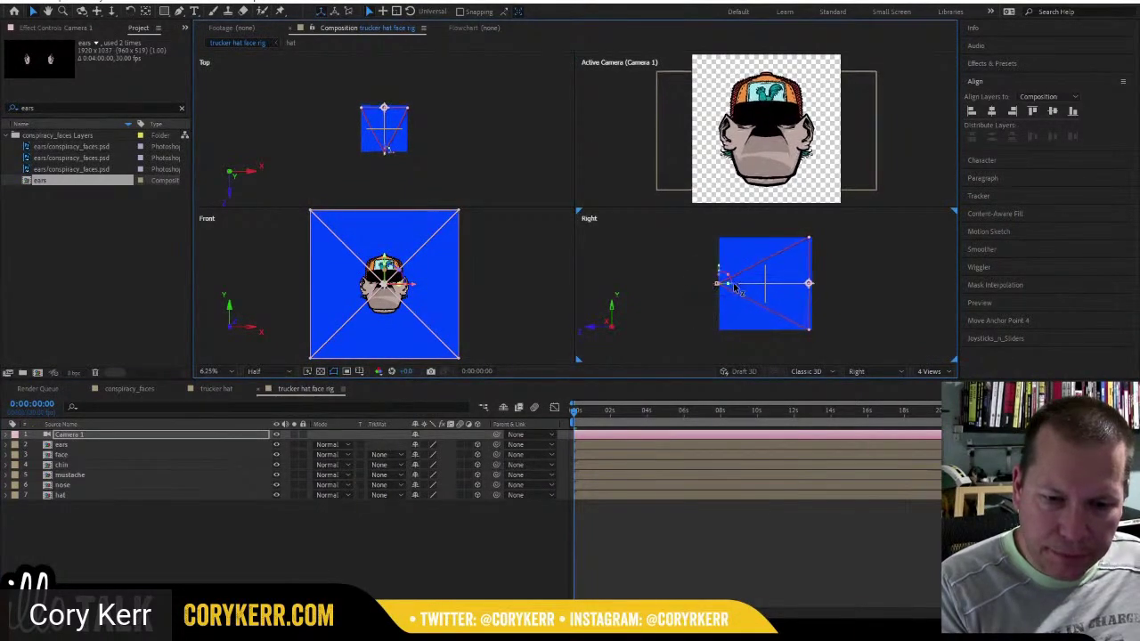
Send the ears layer to the bottom of the face rig's layer stack.
left_click(289, 562)
left_click(114, 445)
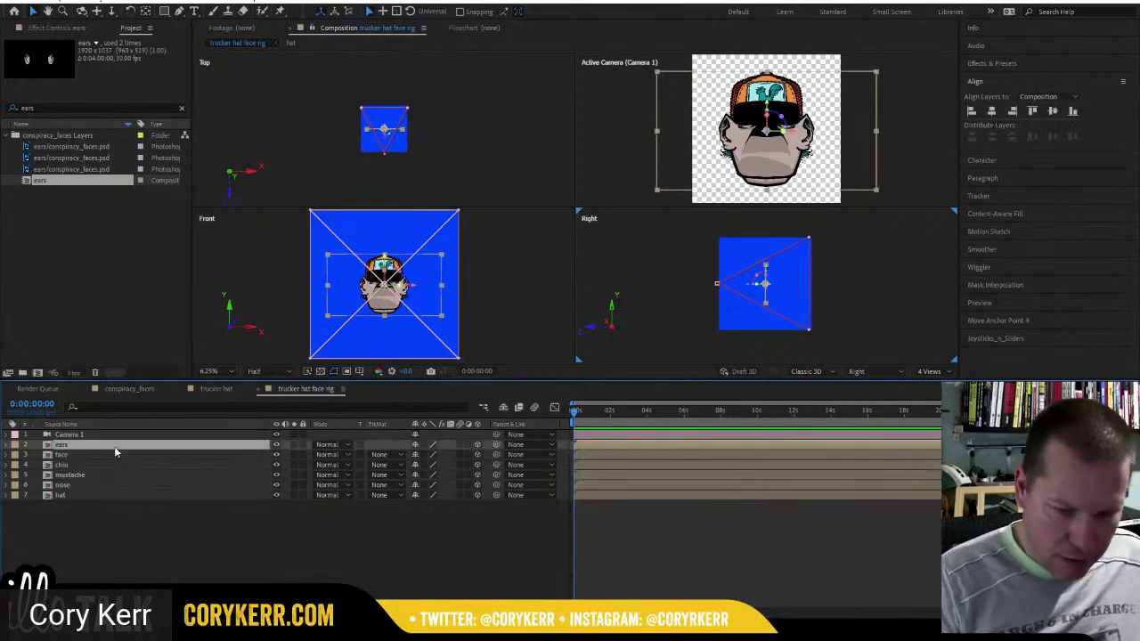
key("ctrl+shift+bracketleft")
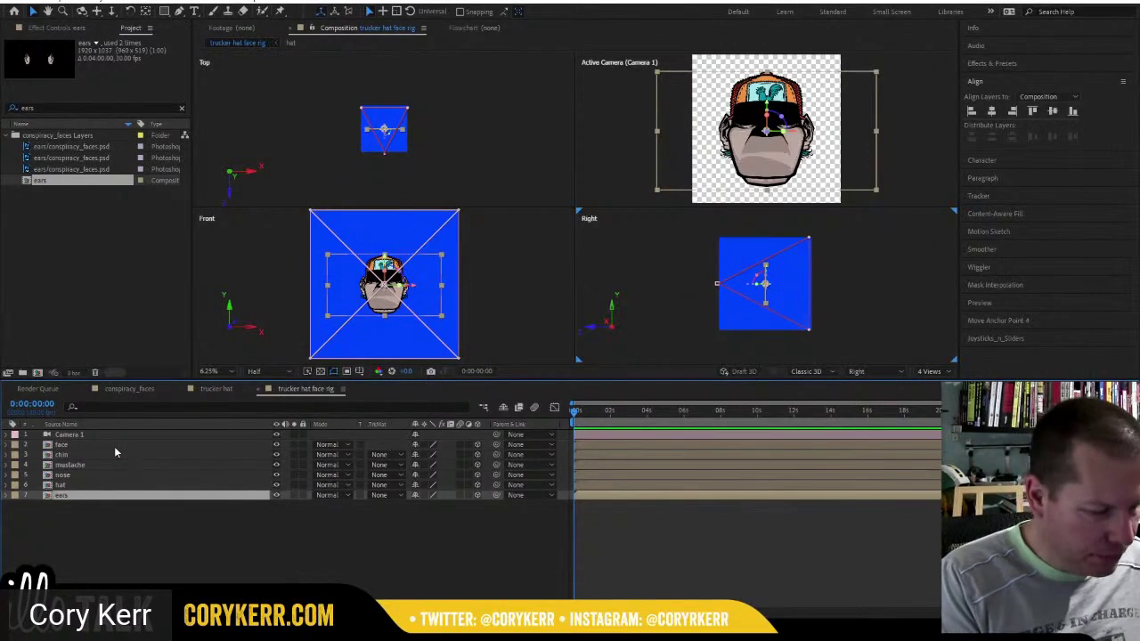
Bring the mustache layer to the front of the stack, followed by the nose layer above it.
left_click(92, 465)
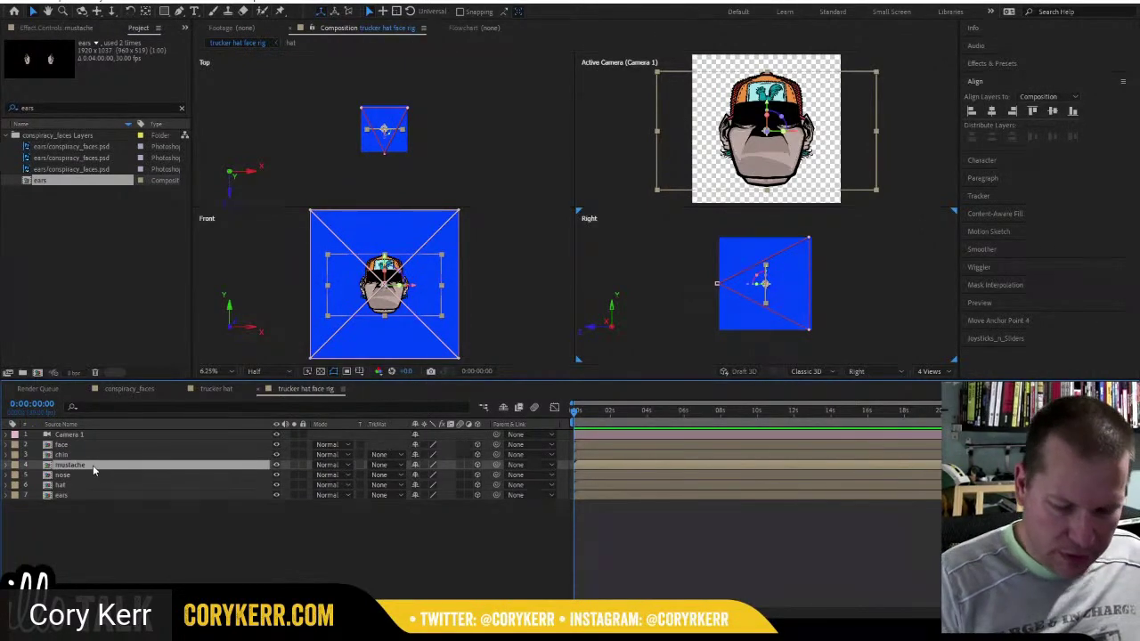
key("ctrl+shift+bracketright")
left_click(91, 475)
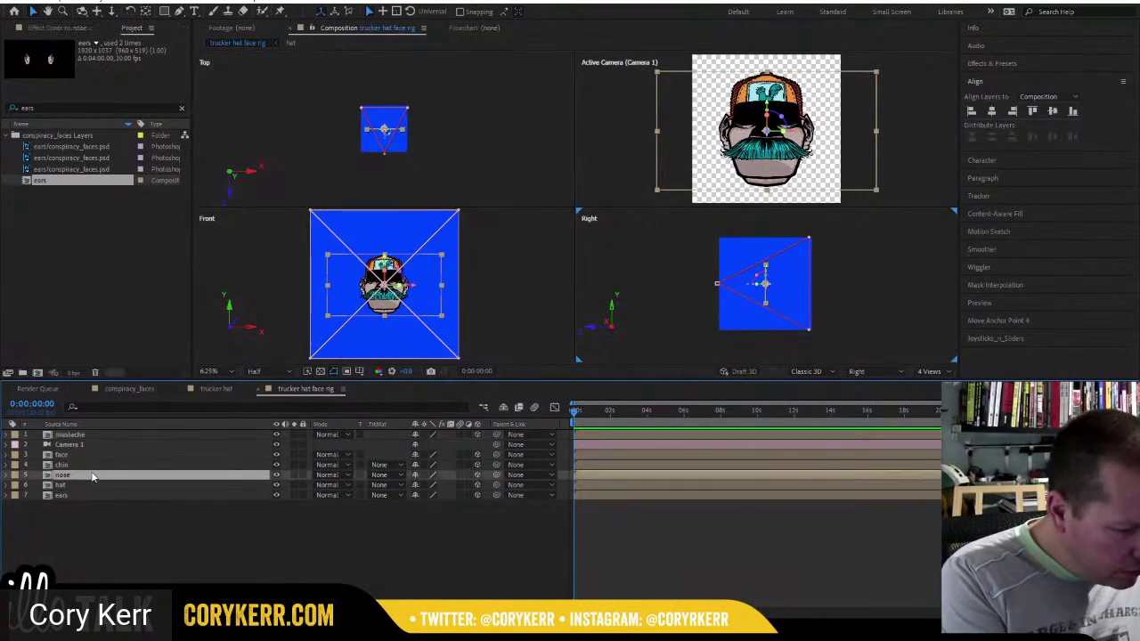
key("ctrl+shift+bracketright")
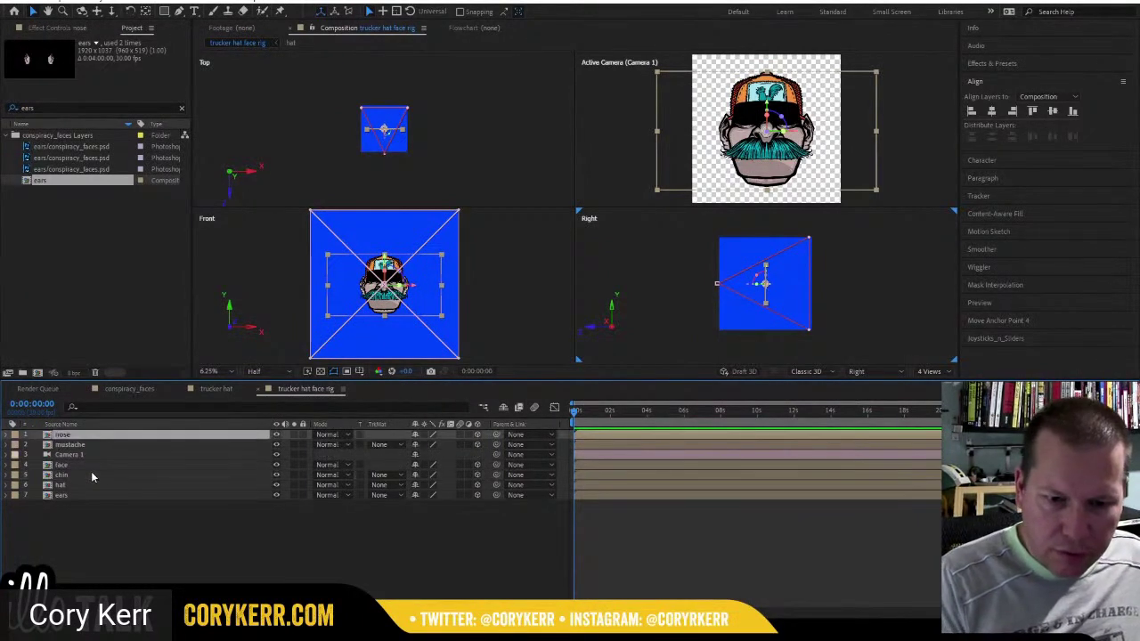
Raise the chin layer directly below the mustache and return the camera layer to the top of the stack.
left_click(93, 476)
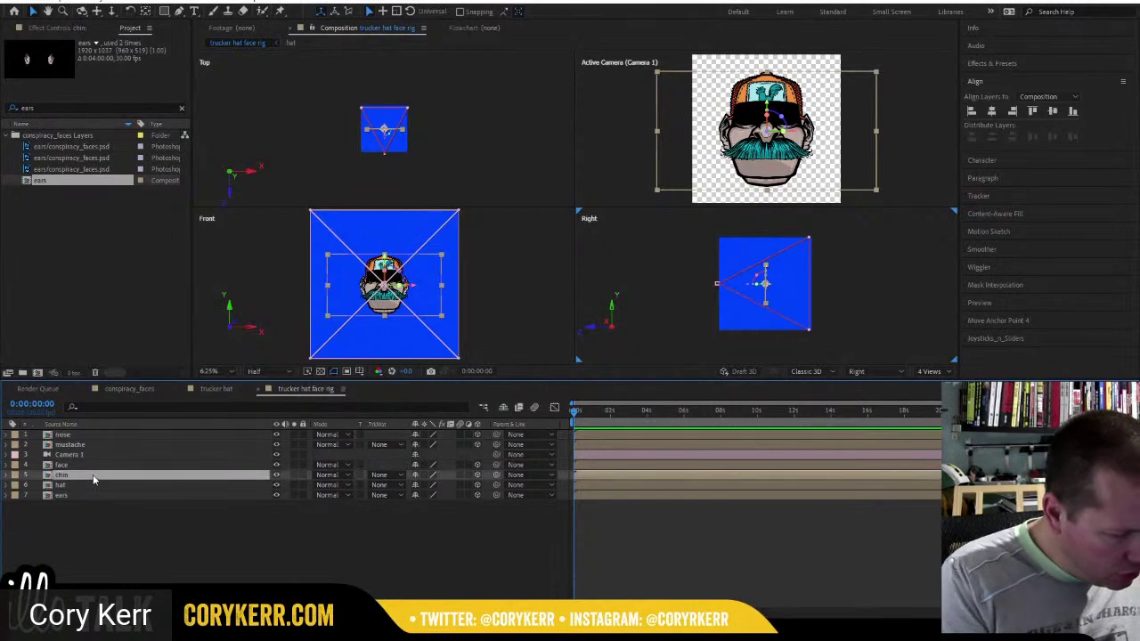
key("ctrl+bracketright")
key("ctrl+bracketright")
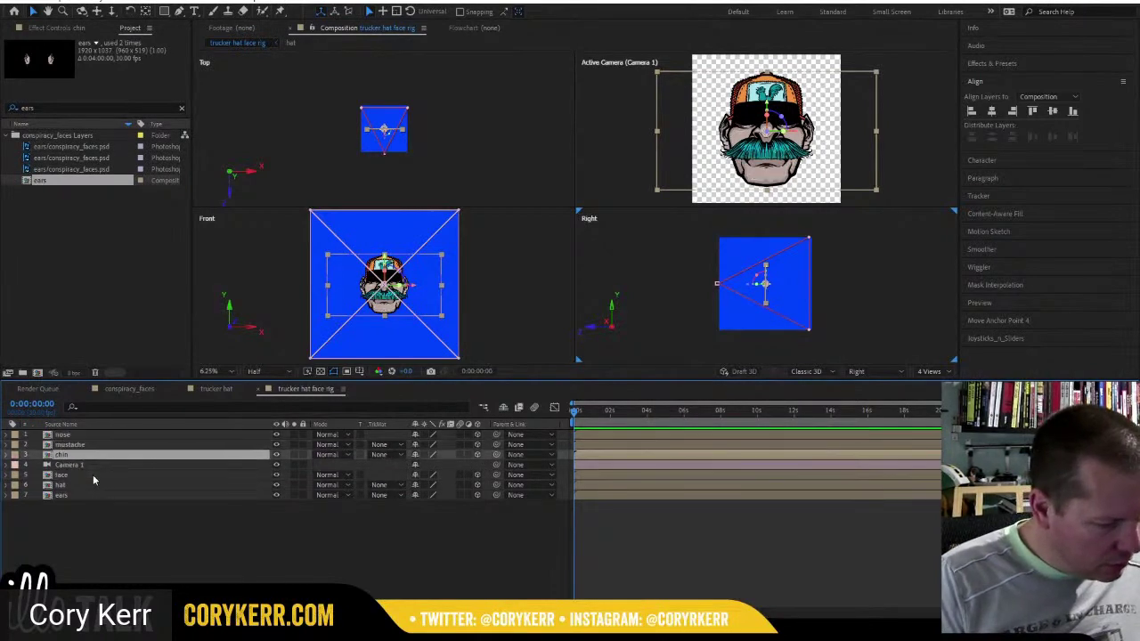
left_click(106, 466)
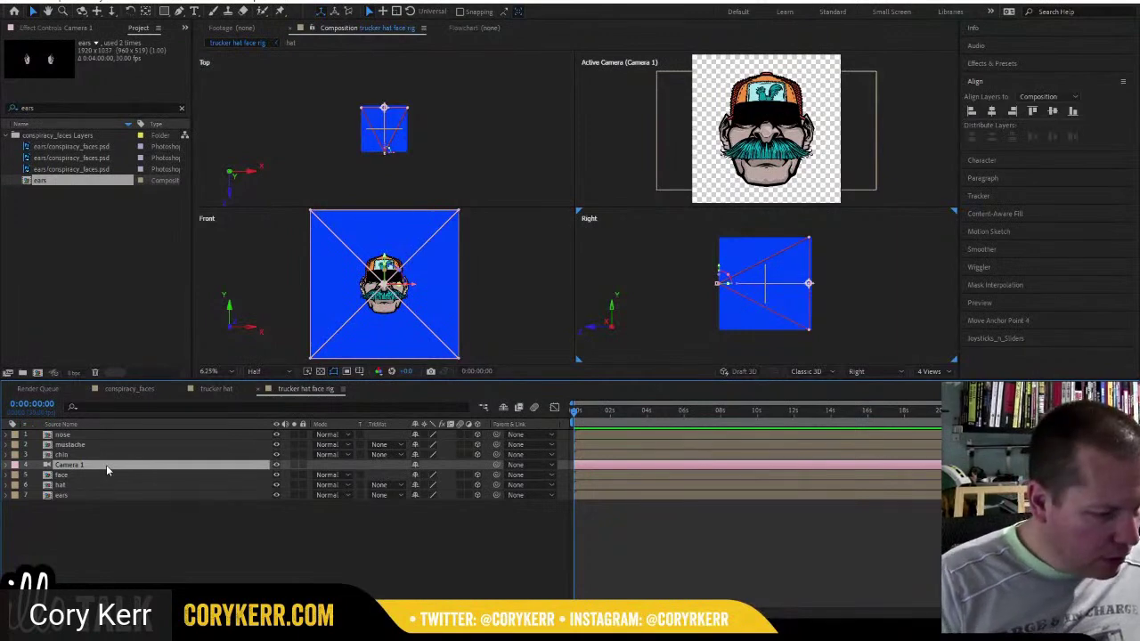
key("ctrl+shift+bracketright")
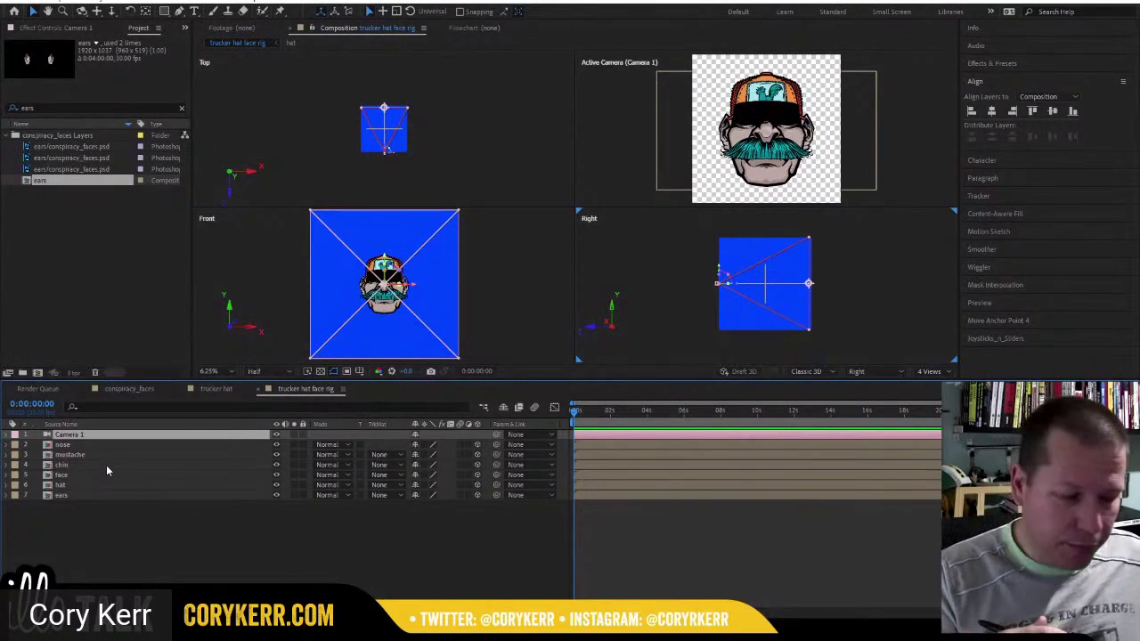
Add a new null object above the face part layers, directly below the camera.
left_click_drag(110, 512, 113, 443)
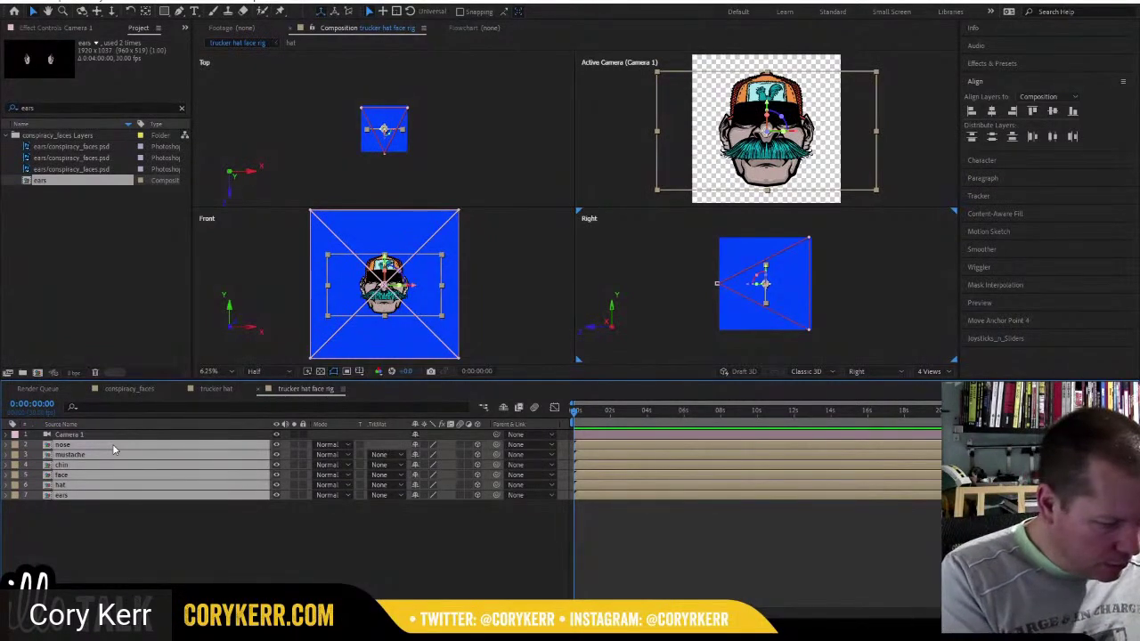
left_click(105, 1)
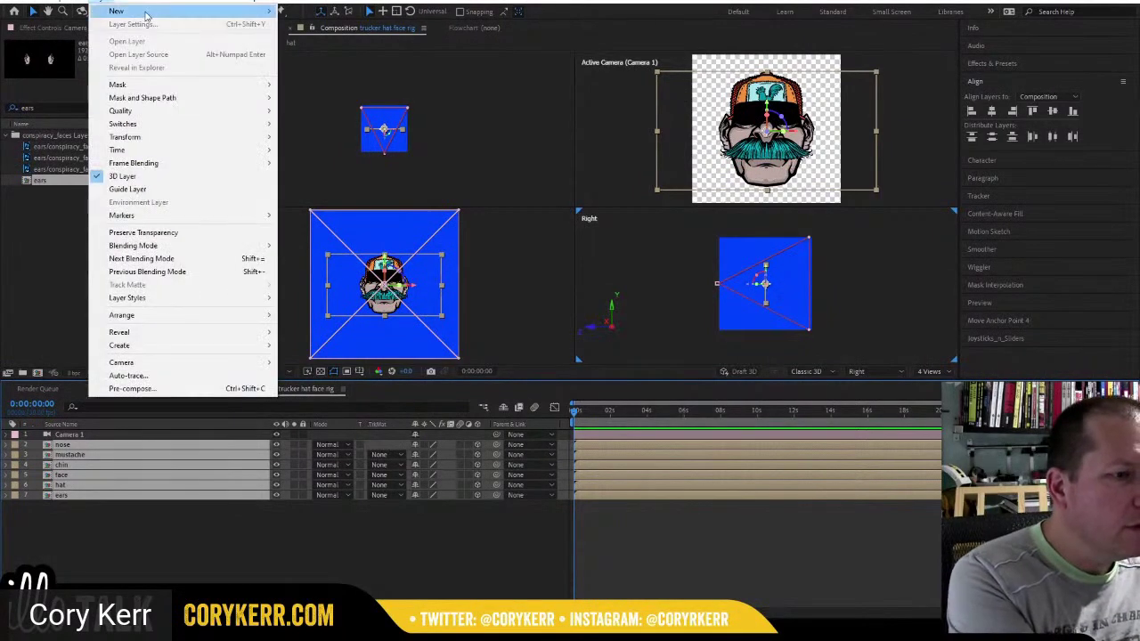
mouse_move(145, 12)
left_click(313, 63)
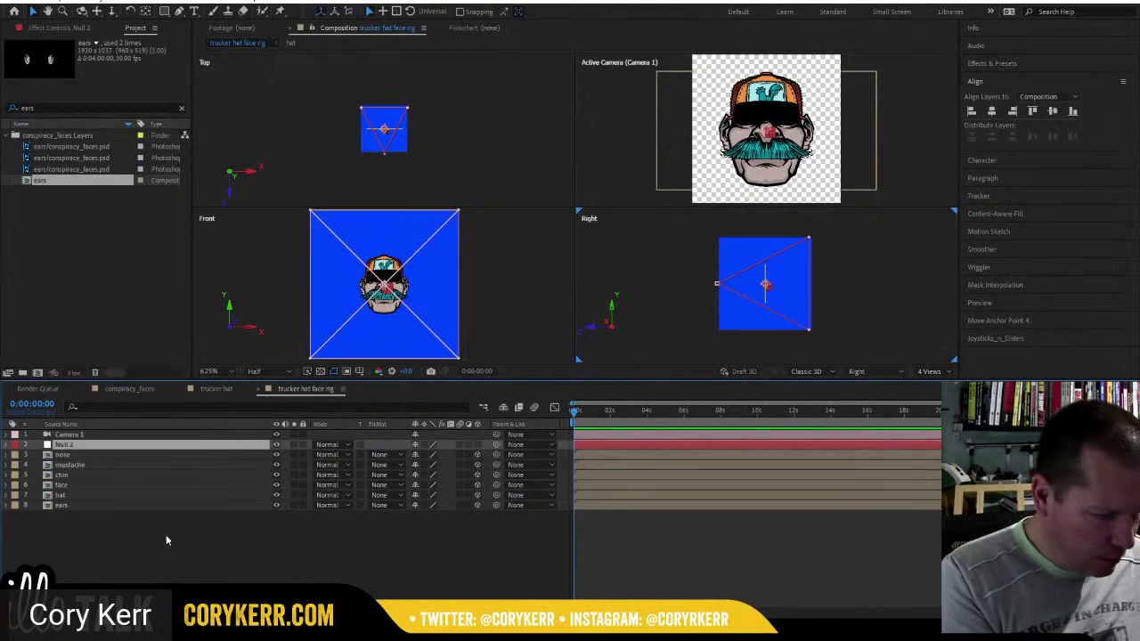
left_click(213, 545)
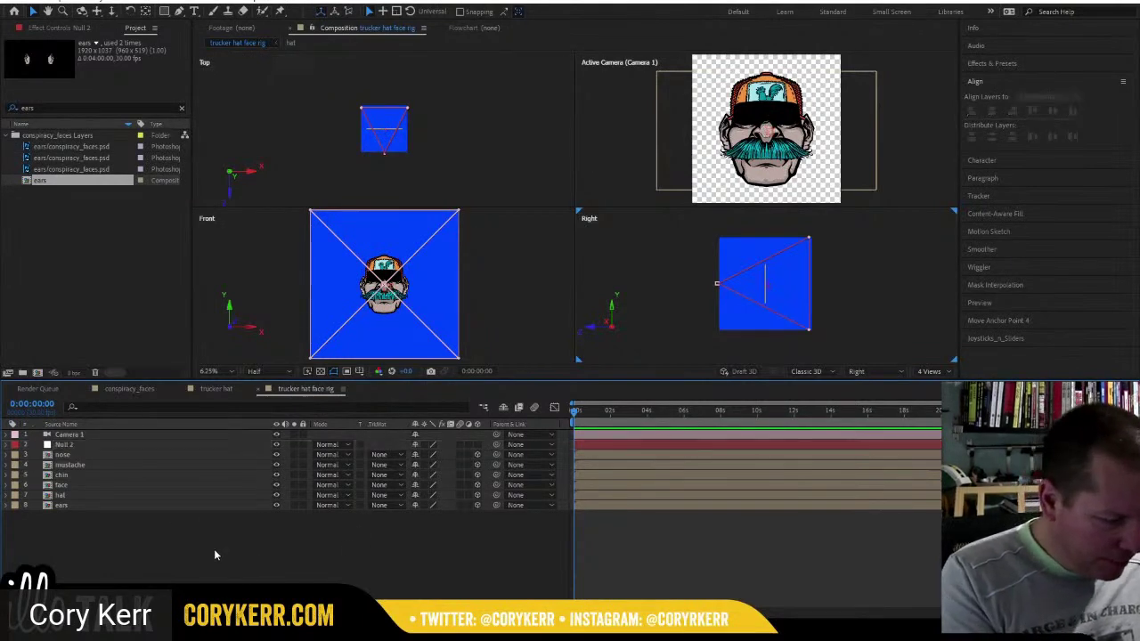
left_click(181, 496)
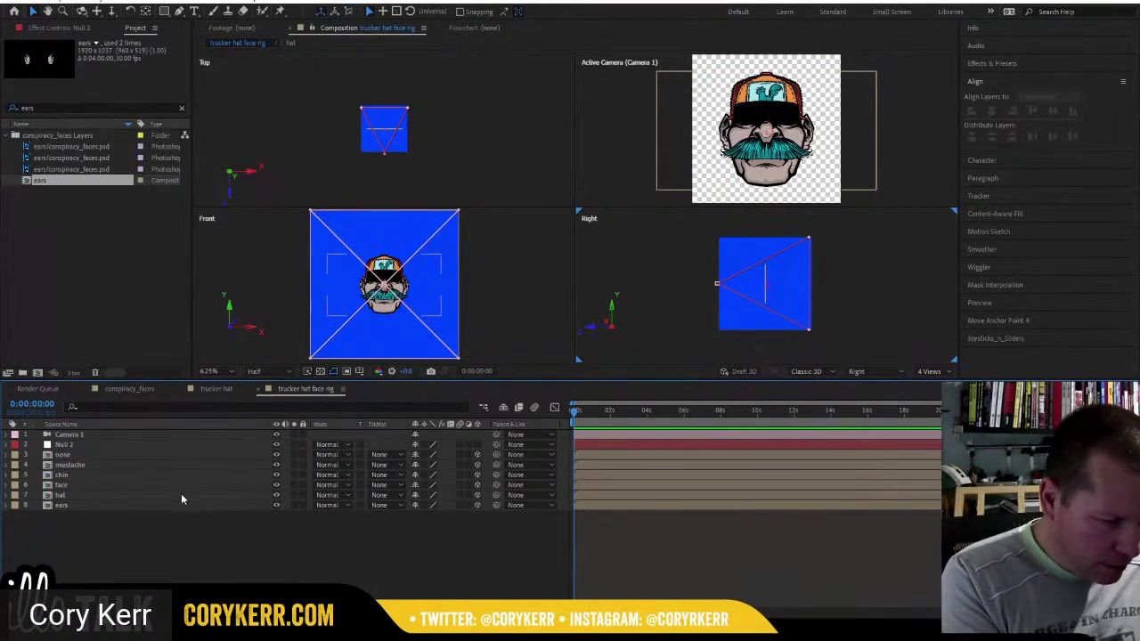
Make the null a 3D layer, reveal its position and rotation properties, and set its Z position to 132.
left_click(102, 445)
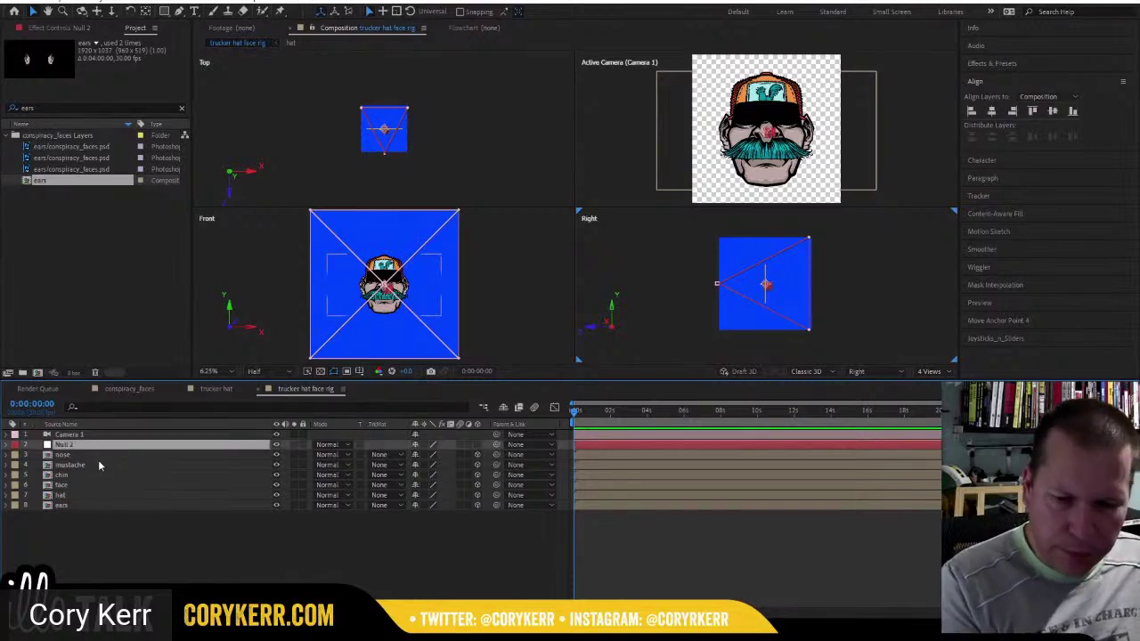
key("p")
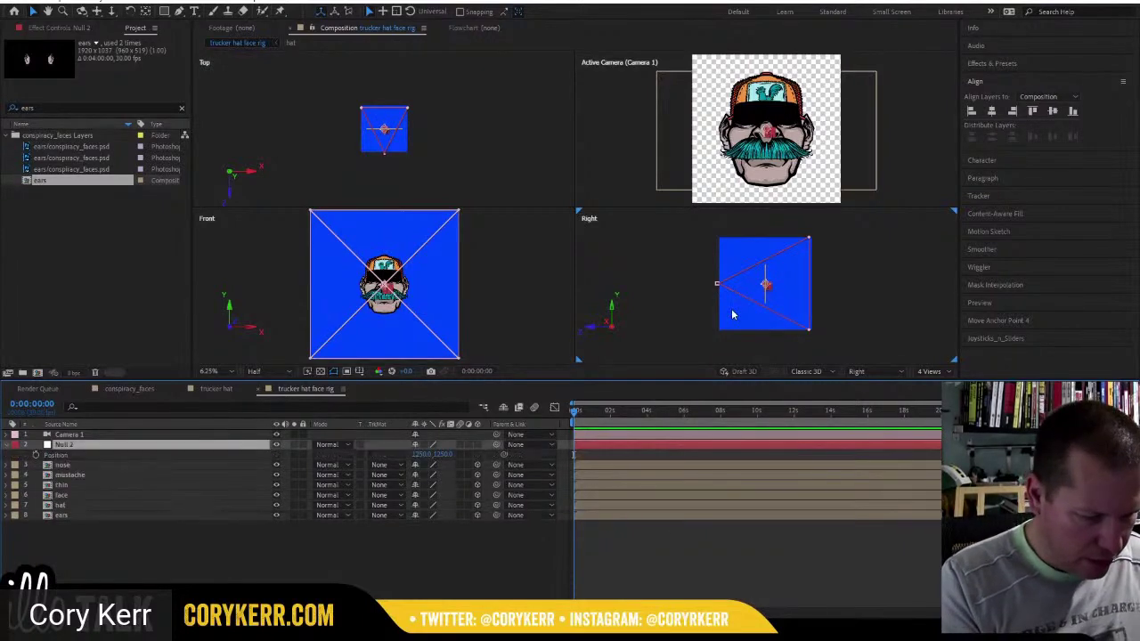
key("shift+r")
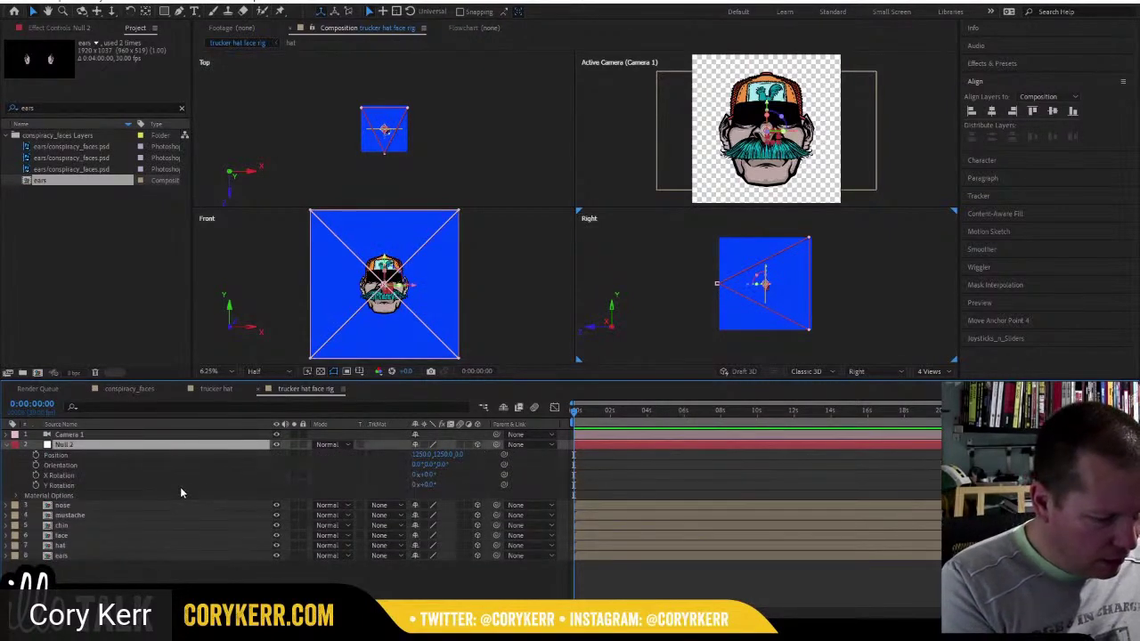
left_click(156, 456)
left_click_drag(460, 457, 531, 449)
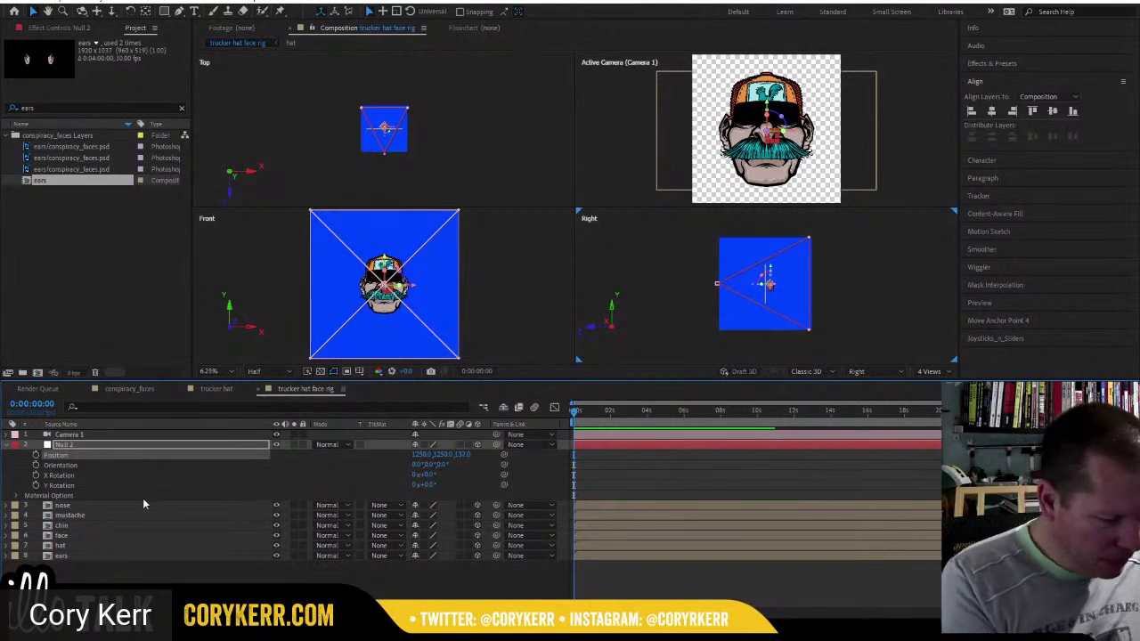
Move the nose layer along its Z axis toward the camera, well in front of the other face parts.
left_click(129, 505)
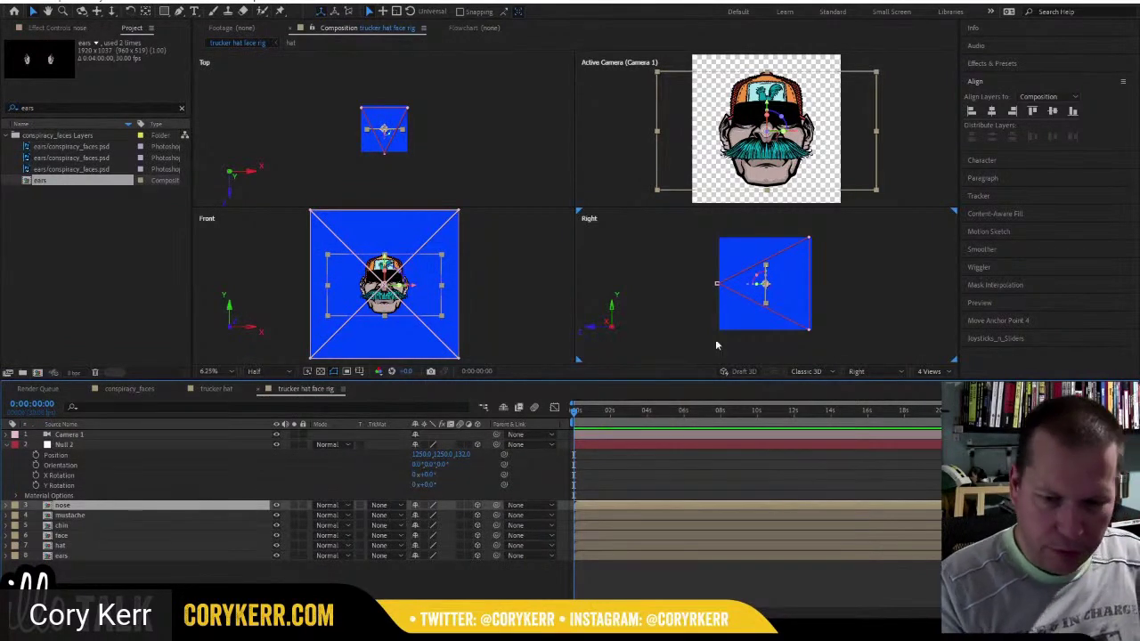
left_click_drag(746, 289, 733, 289)
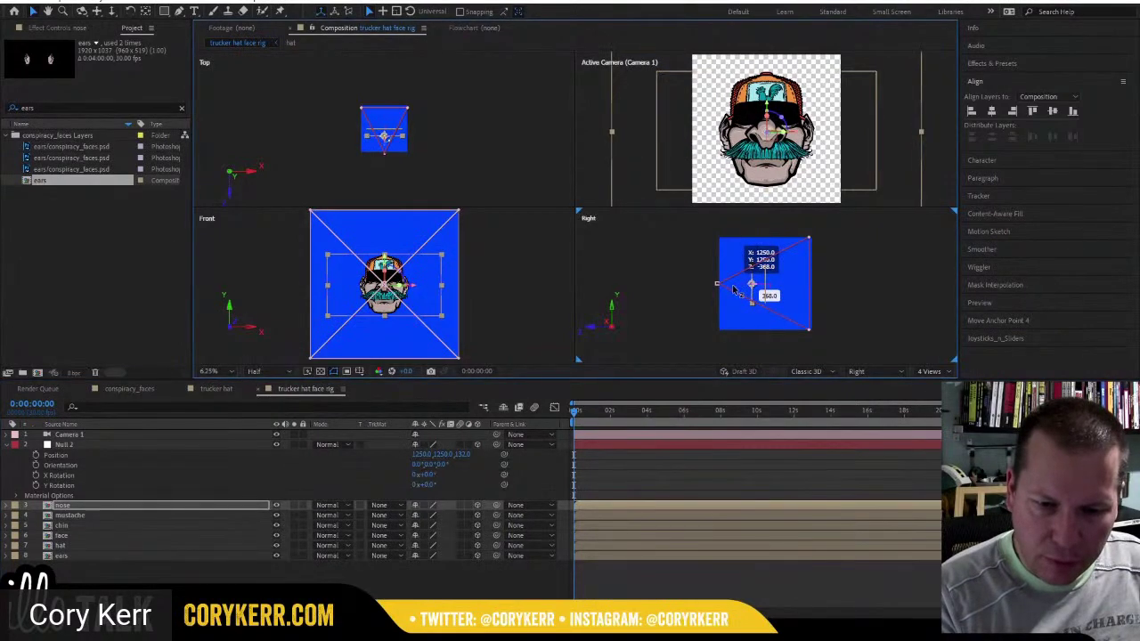
left_click_drag(732, 290, 733, 291)
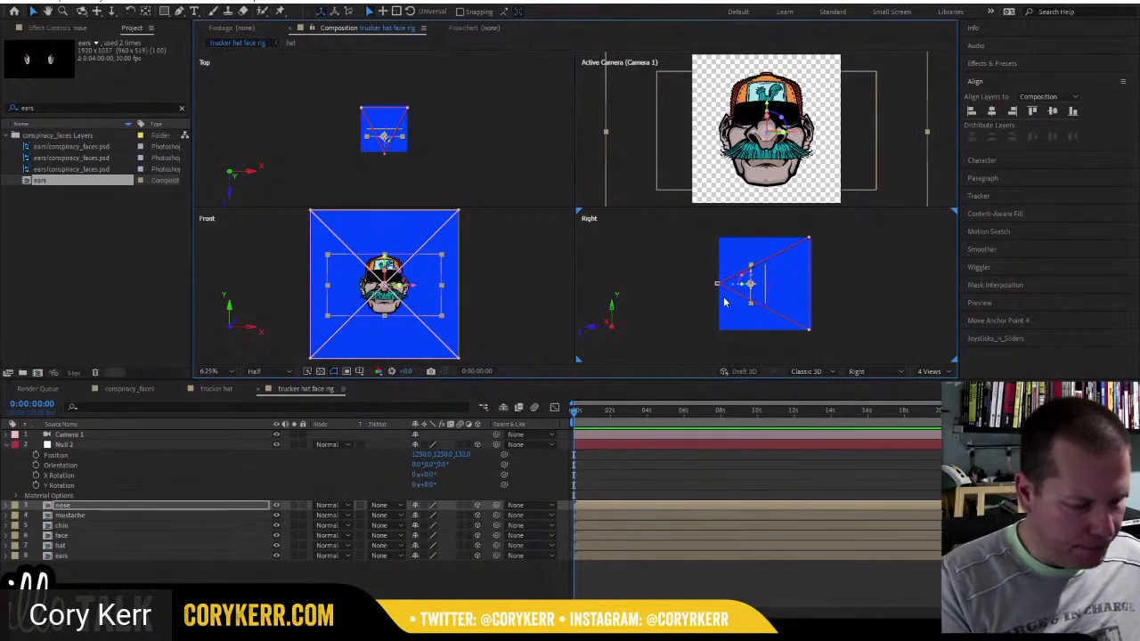
Move the mustache layer toward the camera to a depth behind the nose, and the chin layer slightly behind the mustache.
left_click(138, 516)
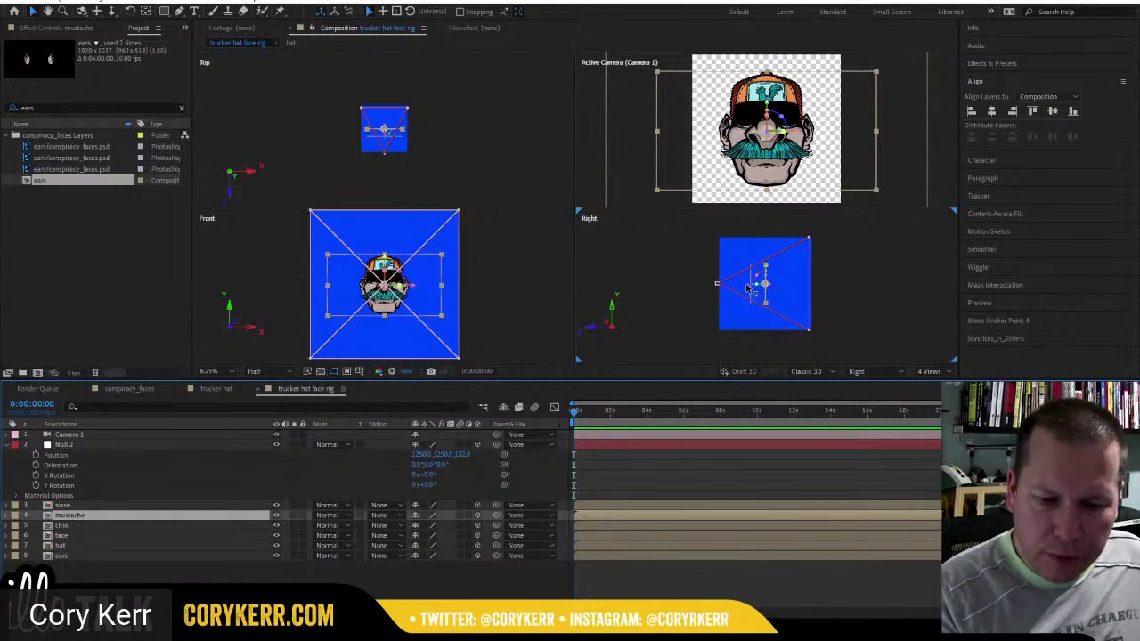
left_click_drag(748, 287, 740, 287)
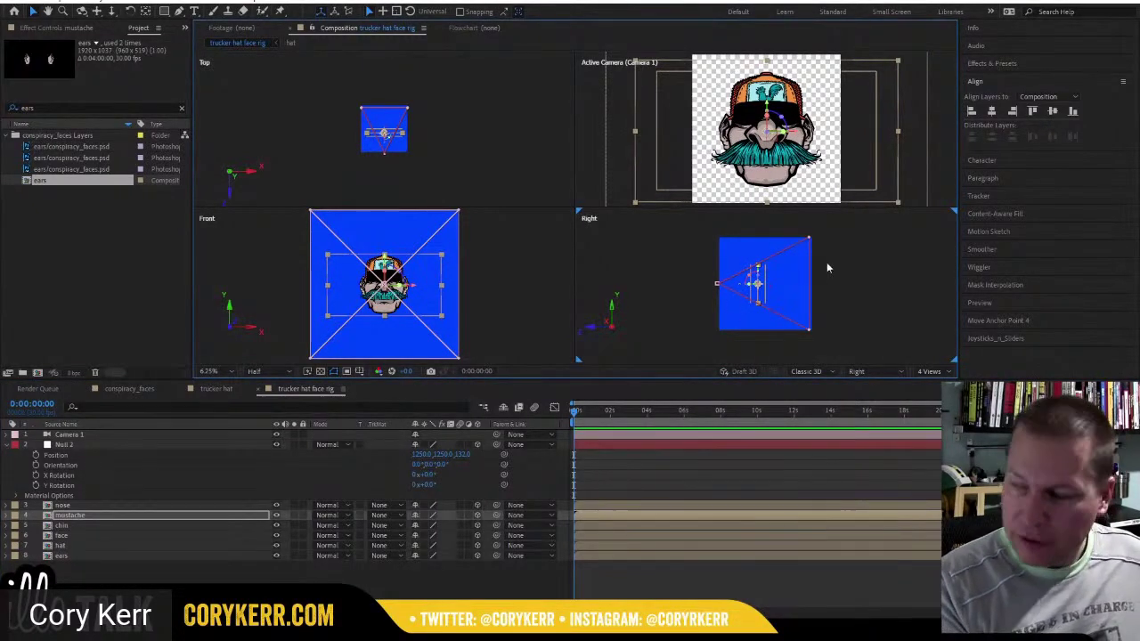
left_click(121, 525)
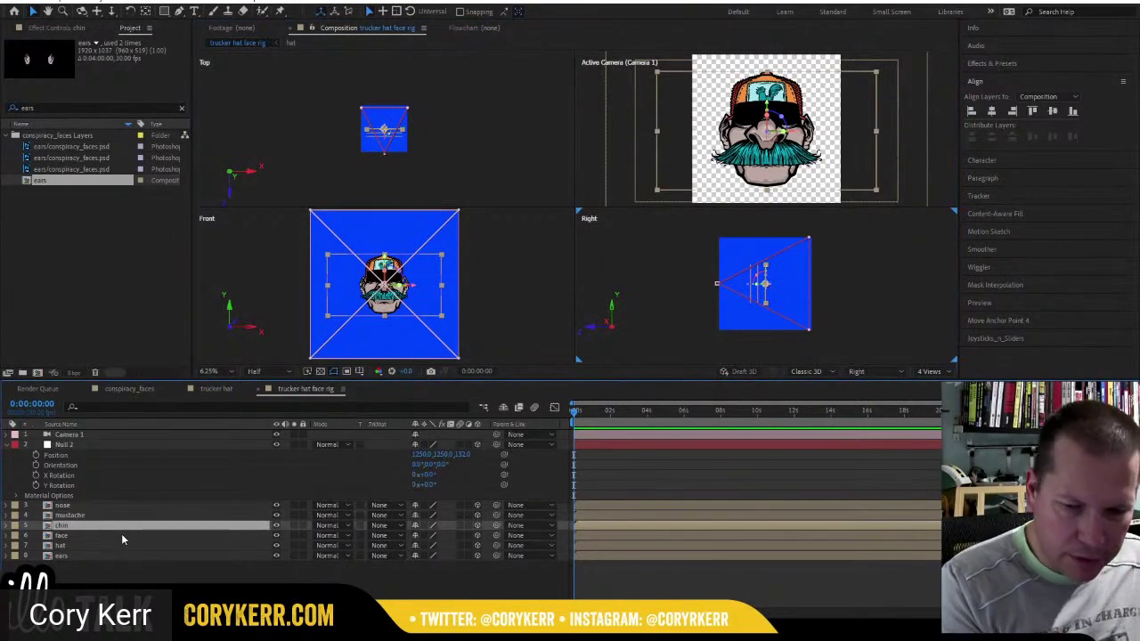
left_click_drag(750, 289, 744, 289)
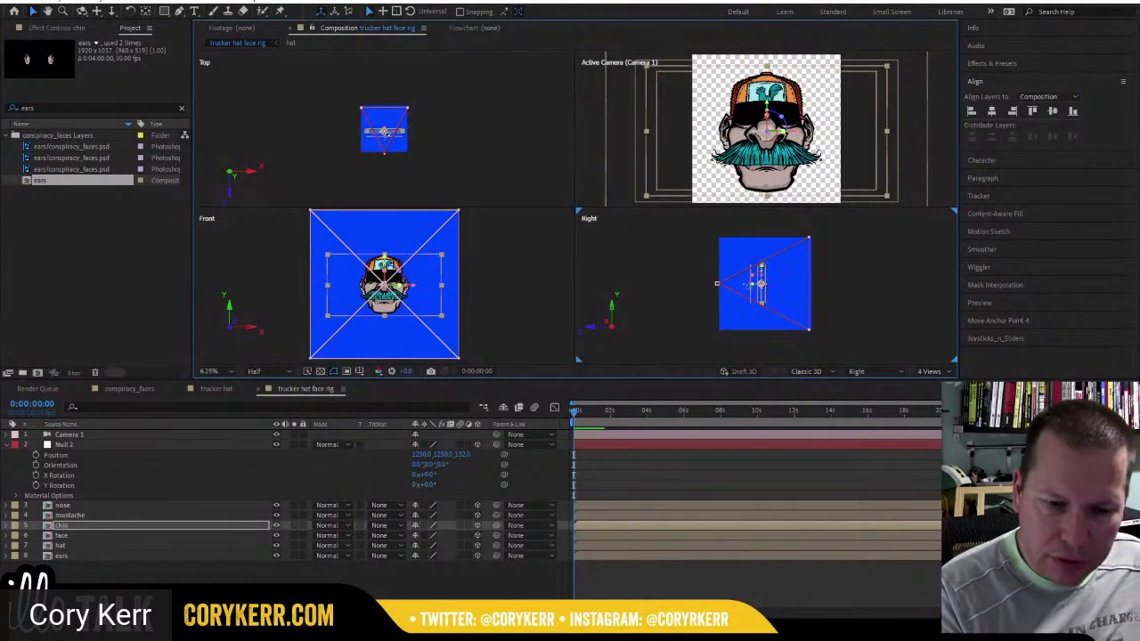
Raise the hat layer above the face layer in the stack and set its Z position to -33.
left_click(121, 537)
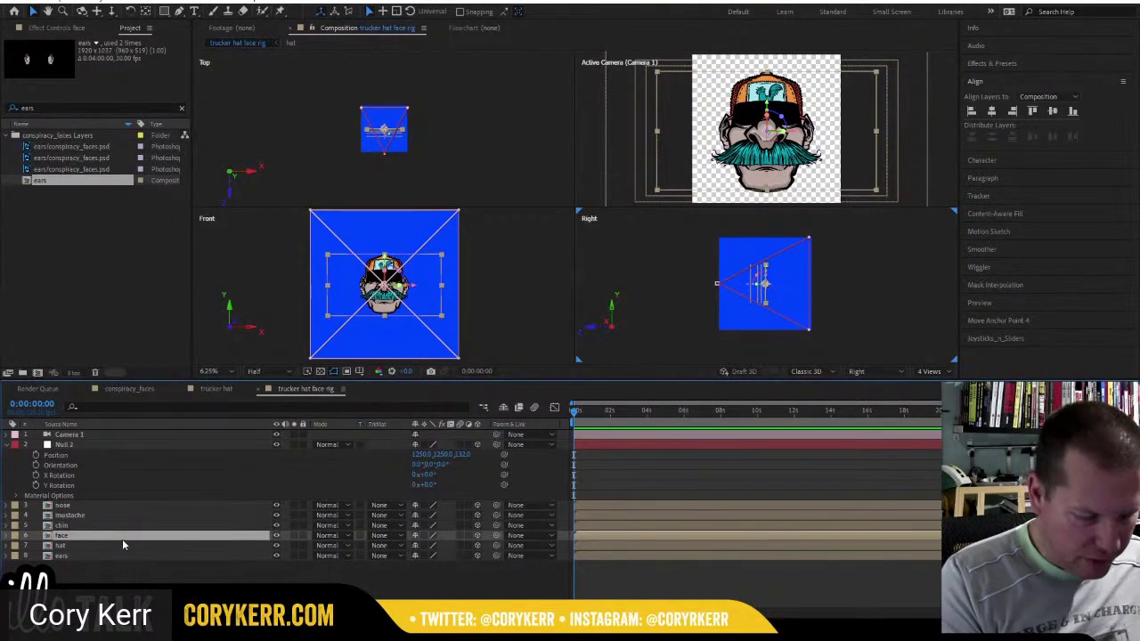
left_click(247, 545)
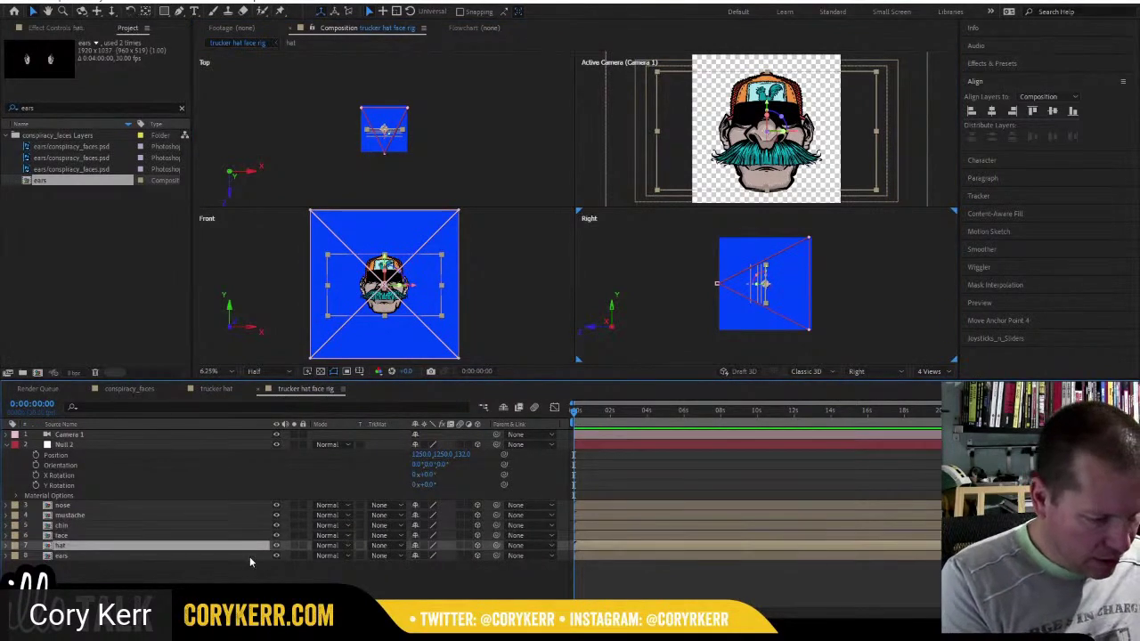
key("ctrl+bracketright")
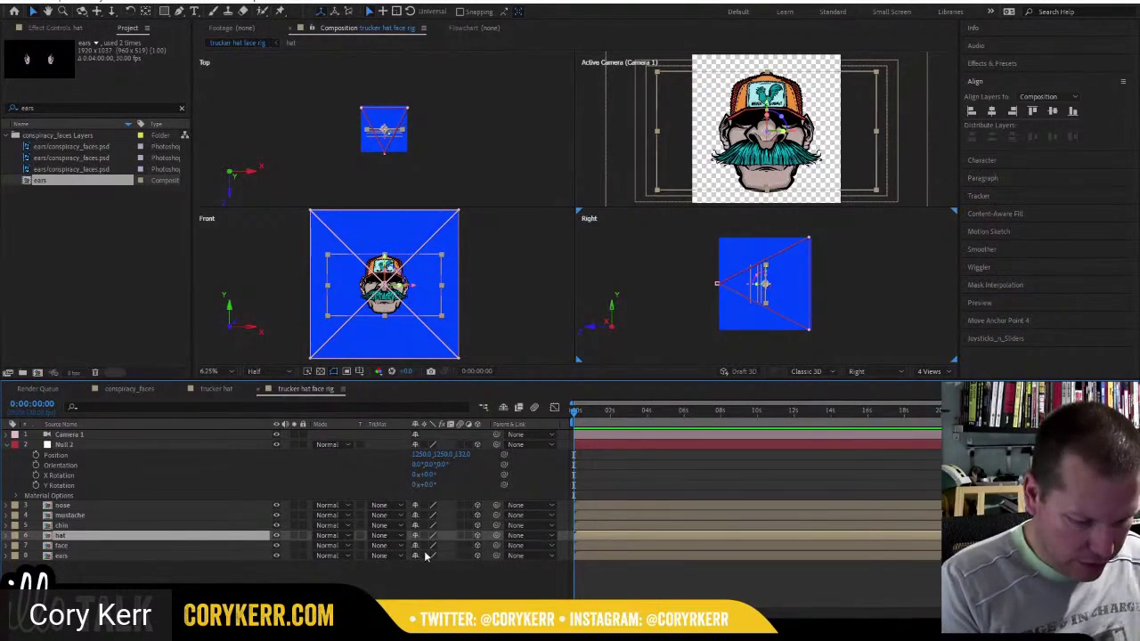
key("p")
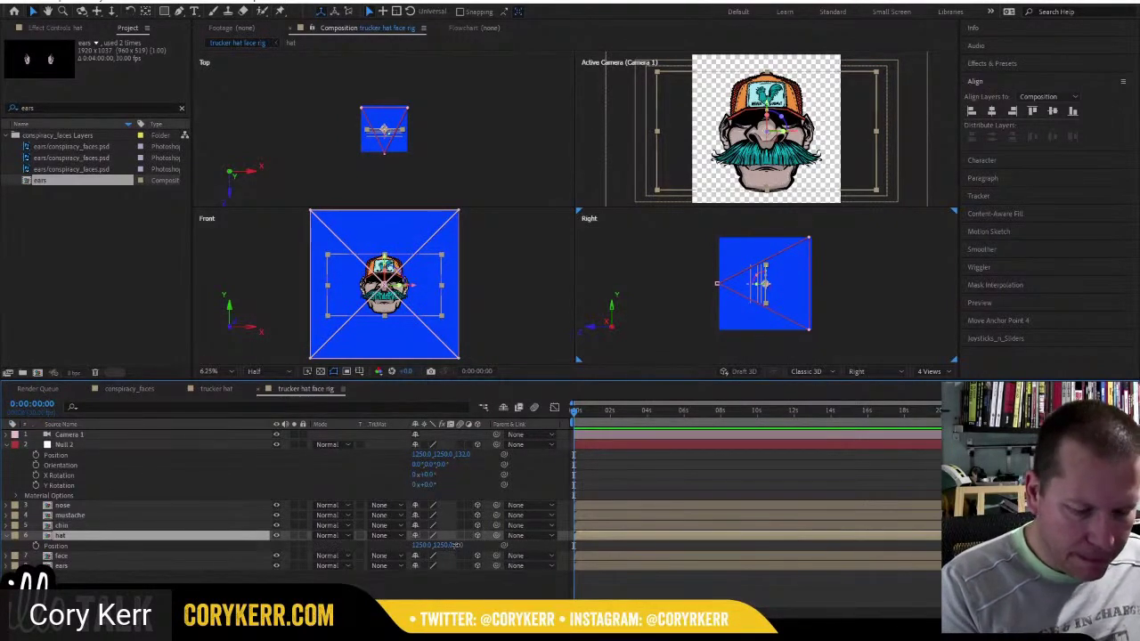
left_click_drag(458, 545, 437, 552)
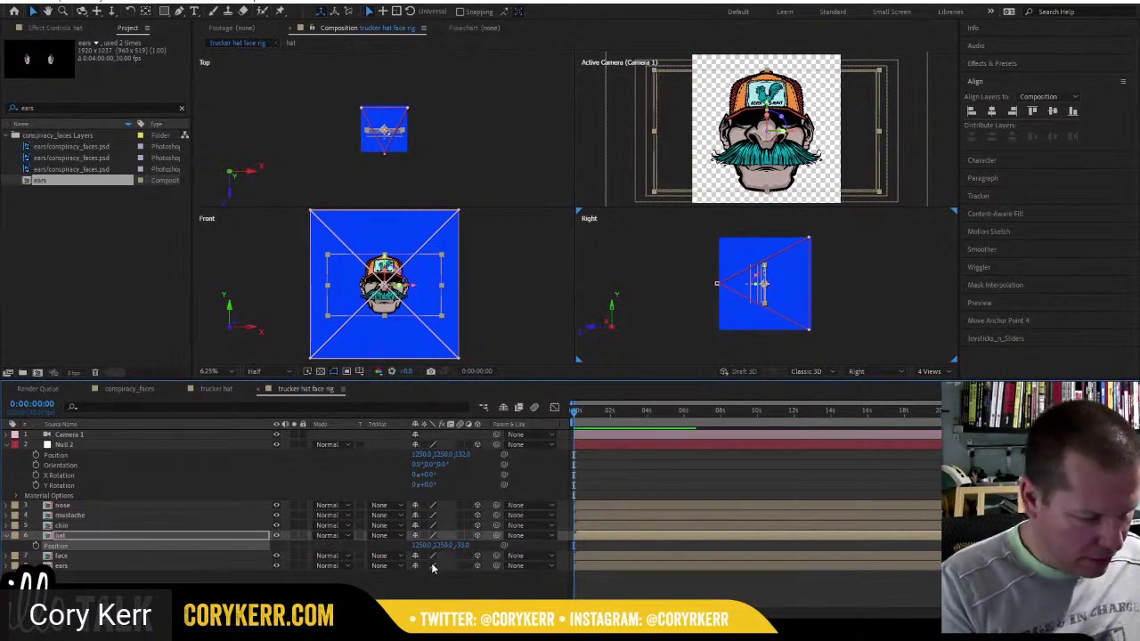
Reveal the ears layer's position and set its Z position to 60, behind the face.
left_click(202, 566)
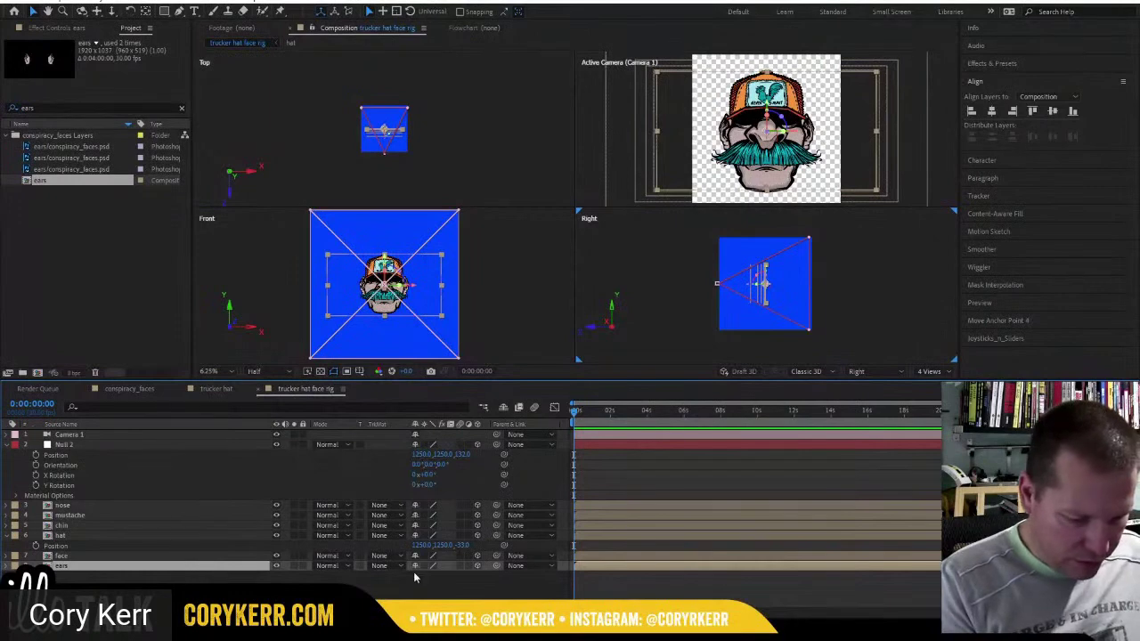
key("p")
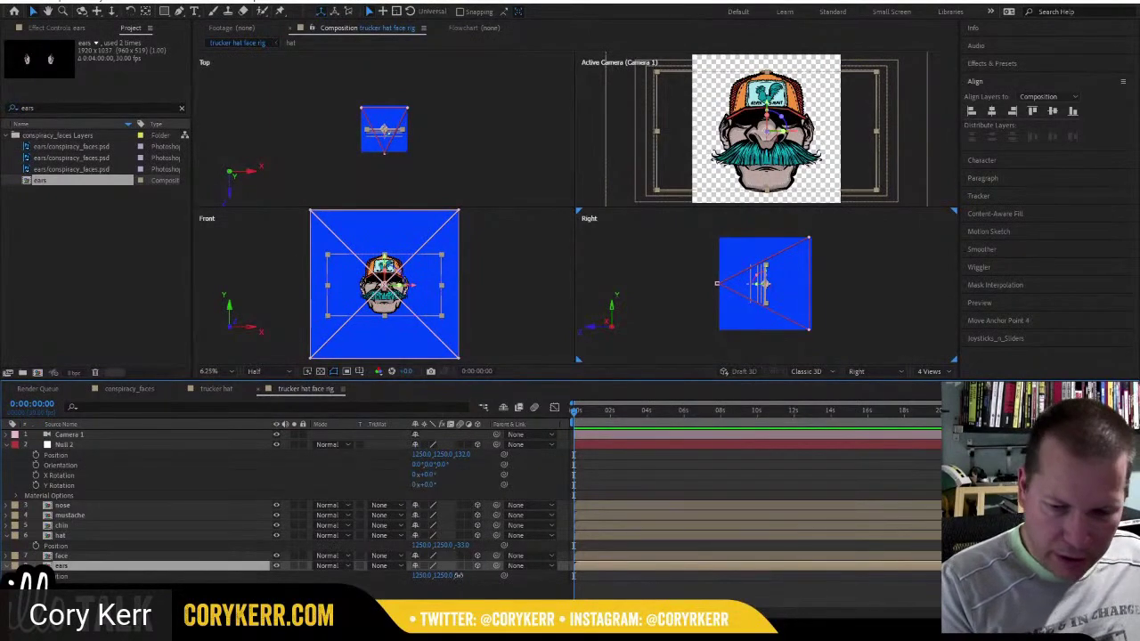
left_click_drag(459, 575, 487, 576)
left_click(189, 567)
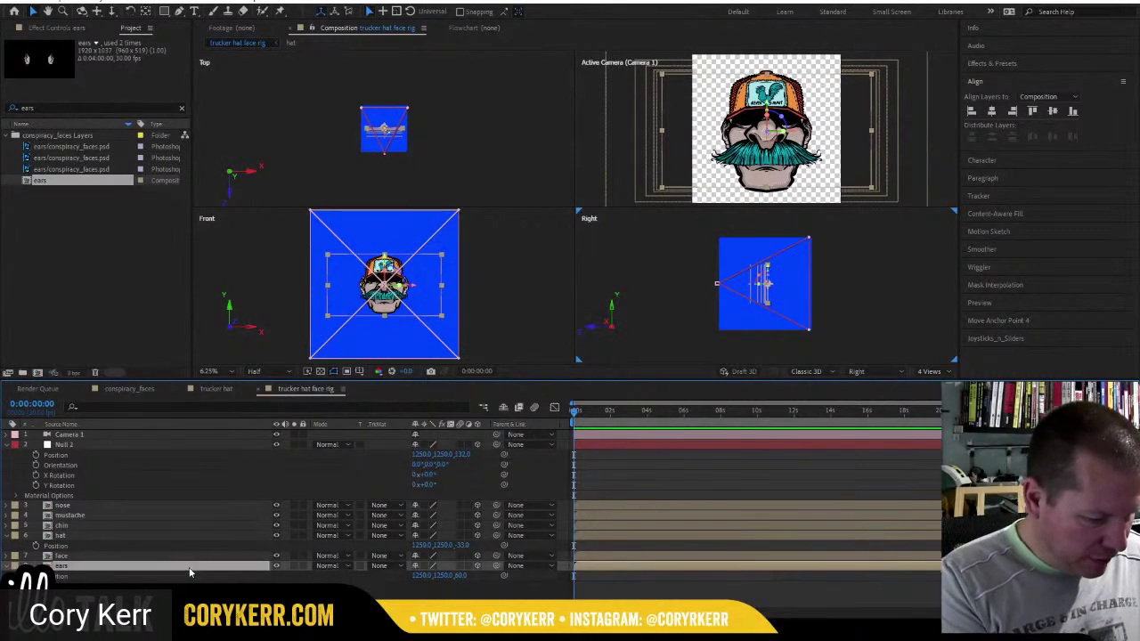
Switch the viewer to a single active camera view and scale the ears layer to 112%.
left_click(937, 371)
left_click(949, 384)
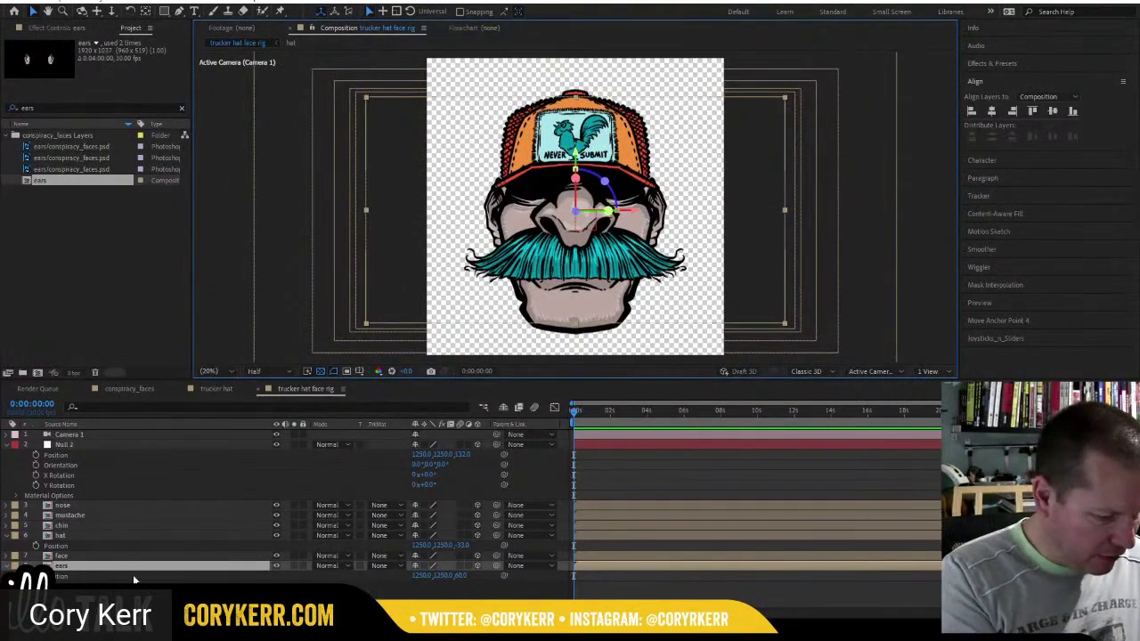
key("s")
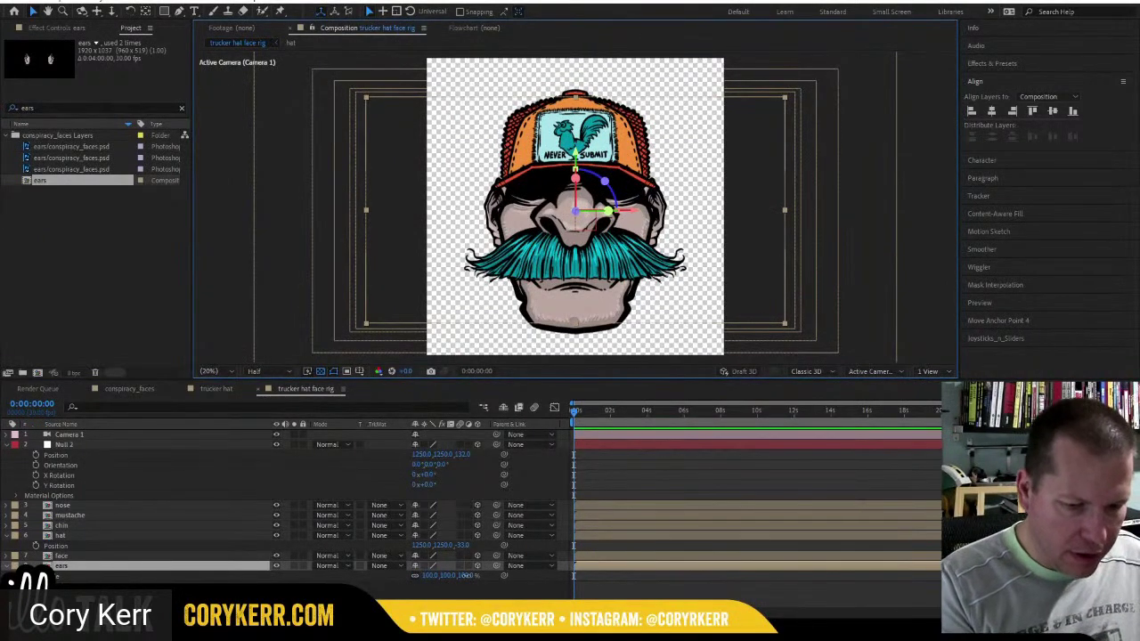
left_click_drag(464, 575, 474, 575)
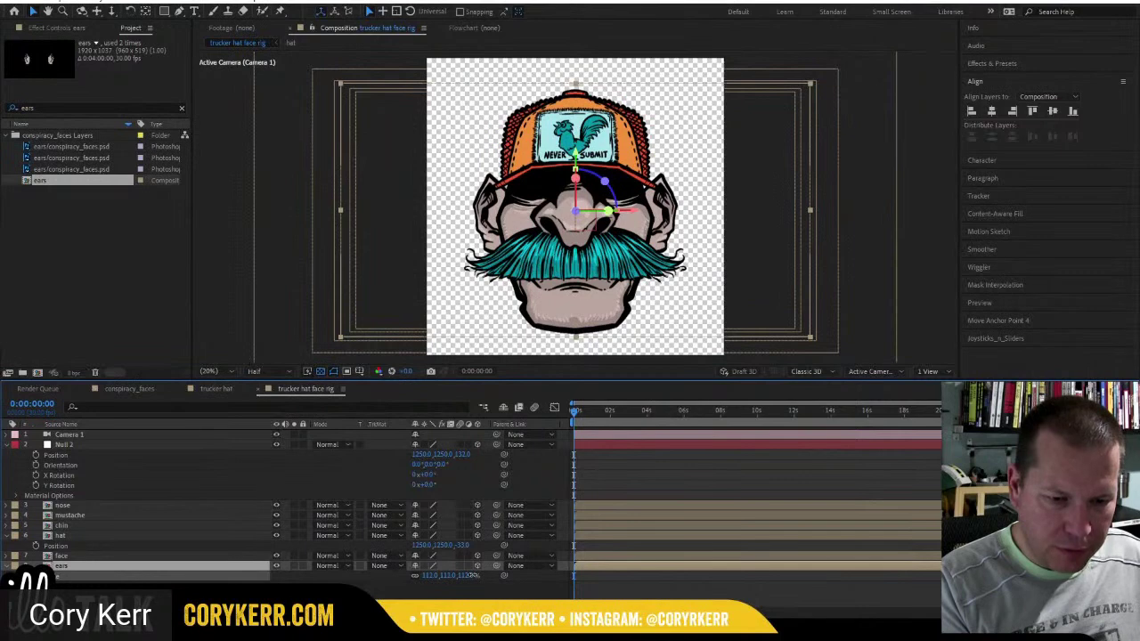
Scale the face layer to 108% and the hat layer to 107%.
left_click(161, 556)
key("s")
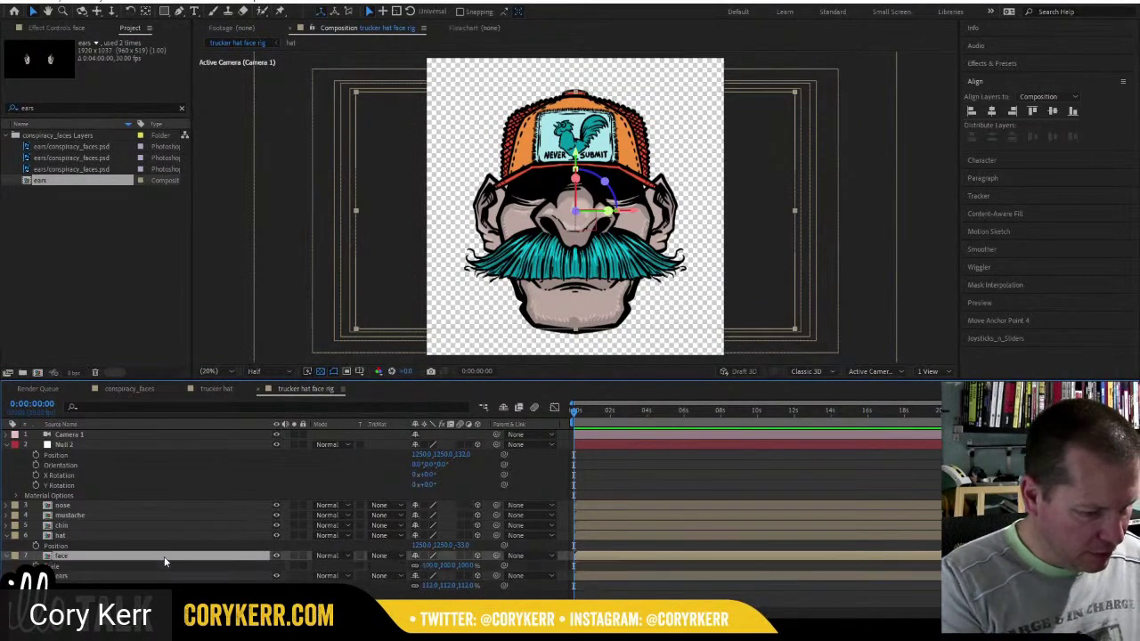
left_click_drag(473, 565, 478, 565)
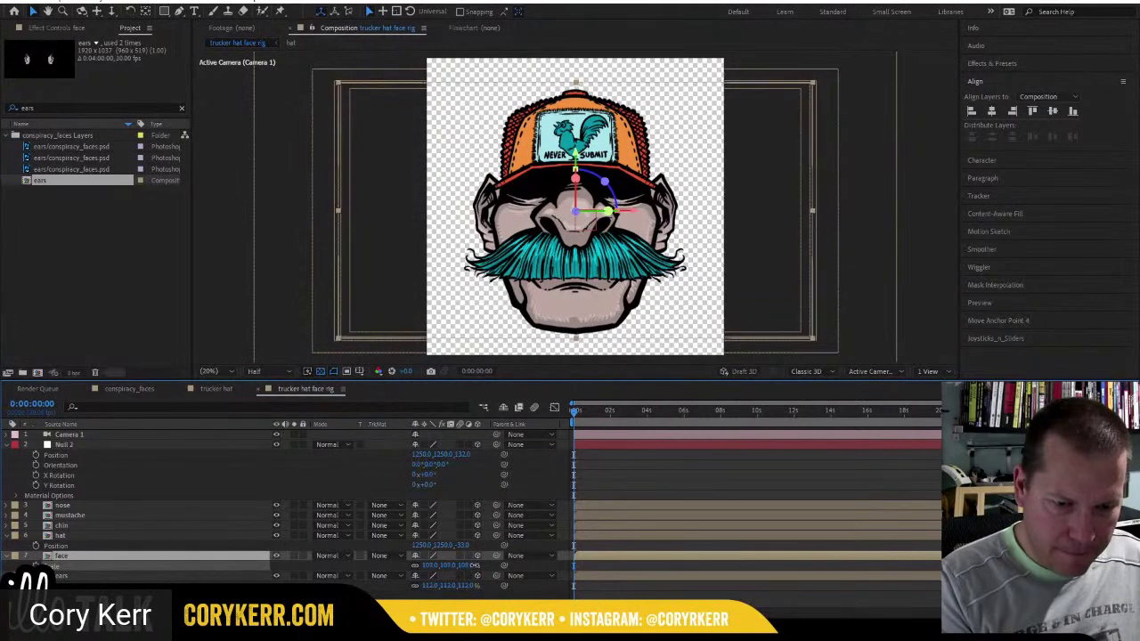
left_click(178, 535)
key("s")
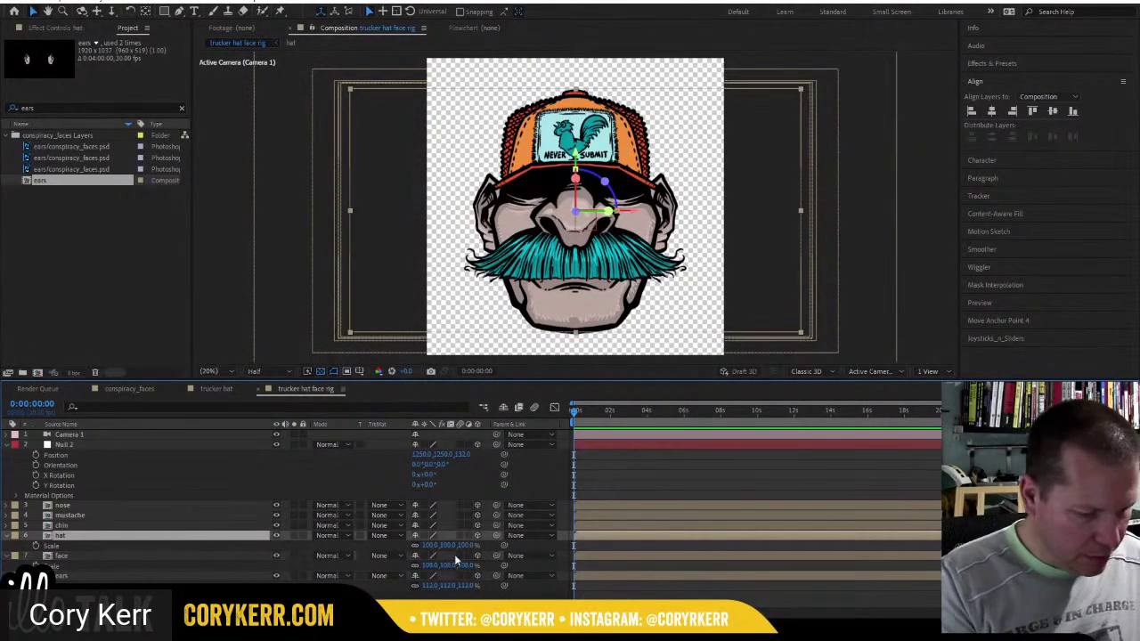
left_click_drag(472, 545, 474, 545)
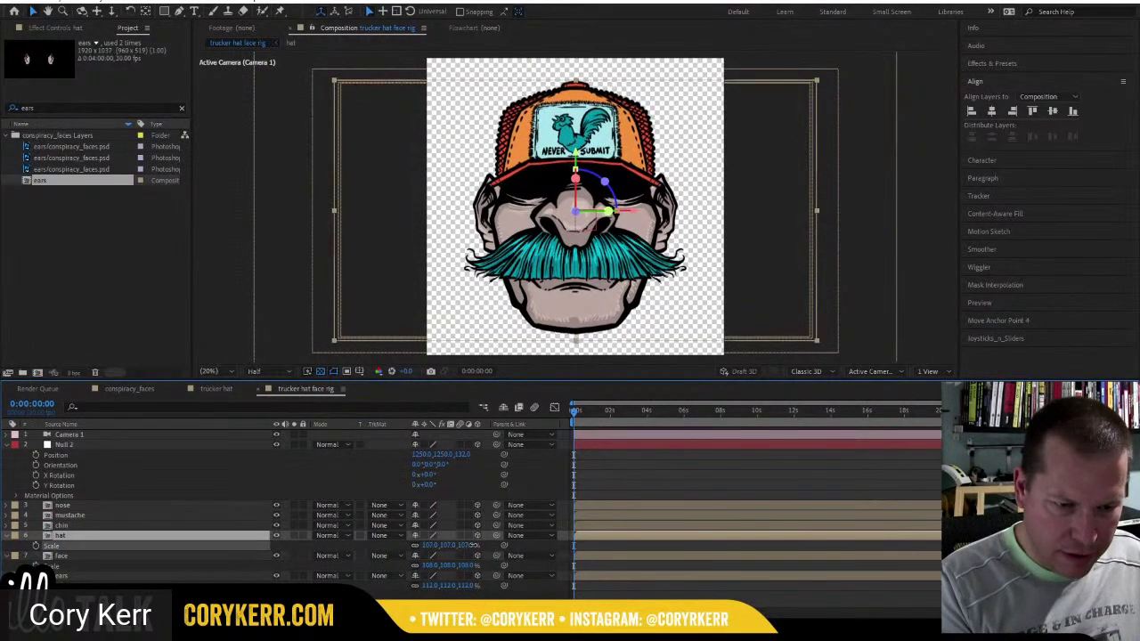
Scale the nose layer down to 82% to compensate for its closeness to the camera.
left_click(124, 505)
key("s")
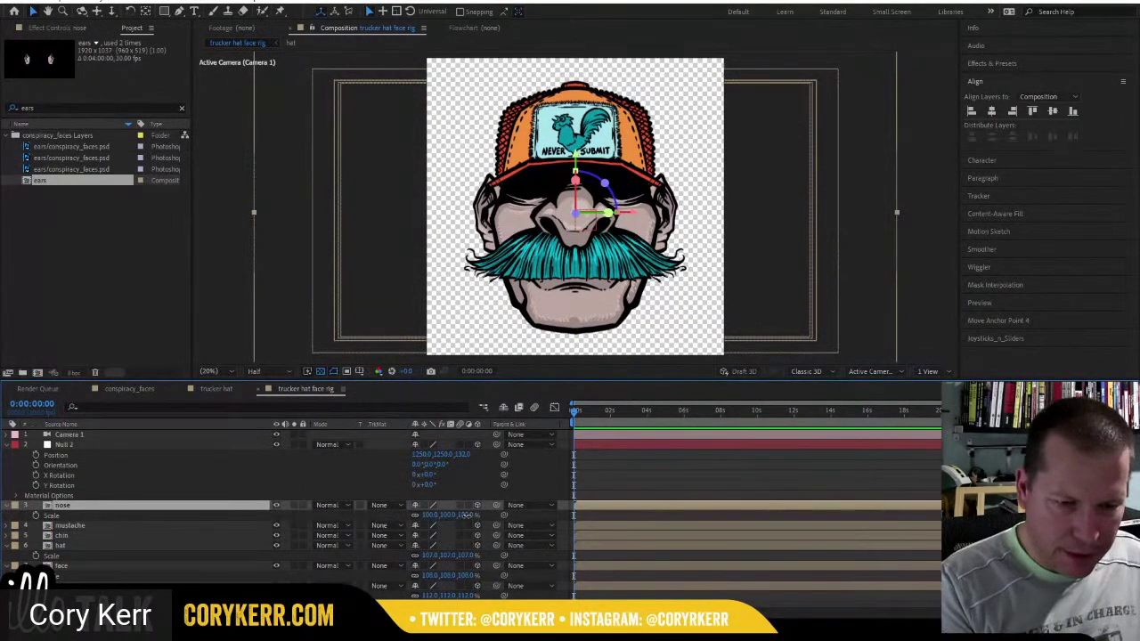
left_click_drag(466, 514, 458, 520)
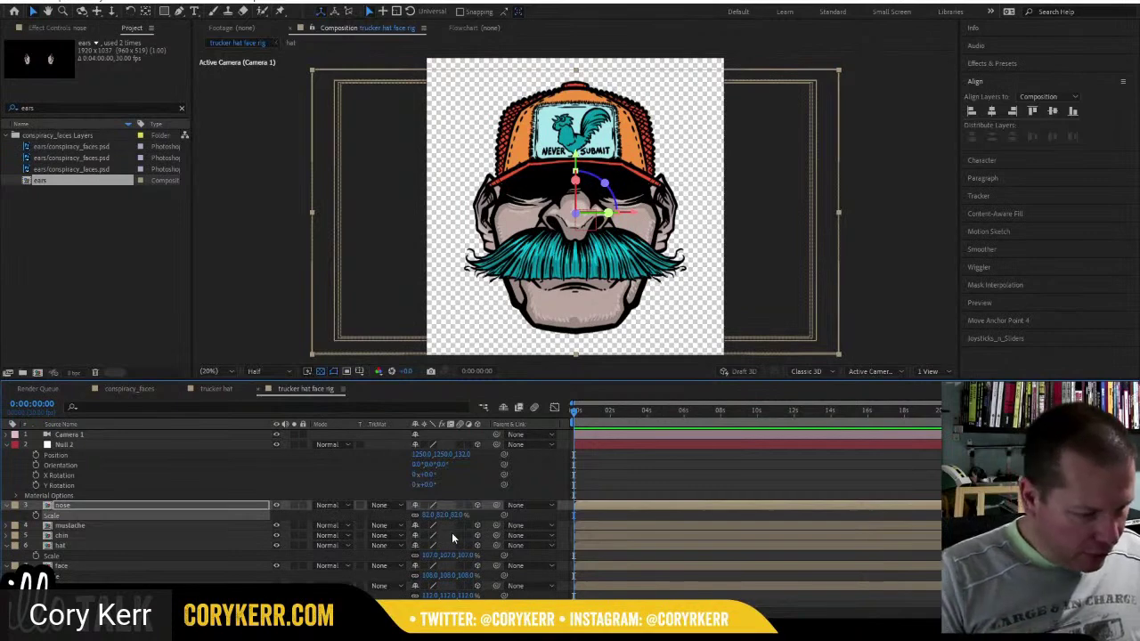
Reveal all rotation properties of the null and set its Y rotation to 11°.
left_click(101, 445)
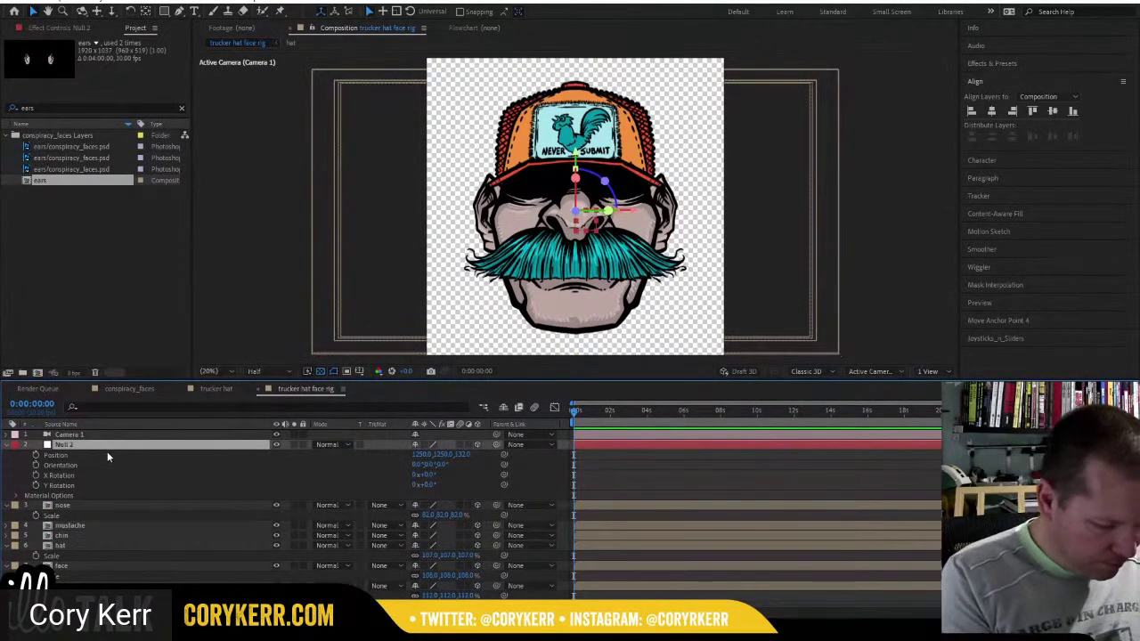
key("r")
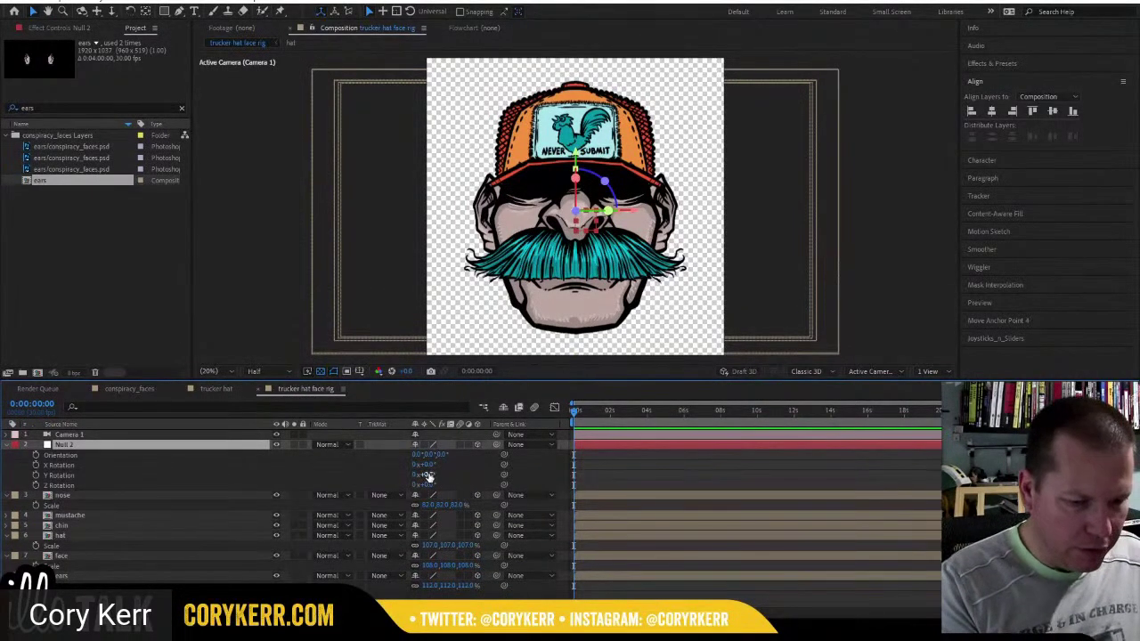
left_click_drag(430, 475, 411, 477)
key("ctrl+z")
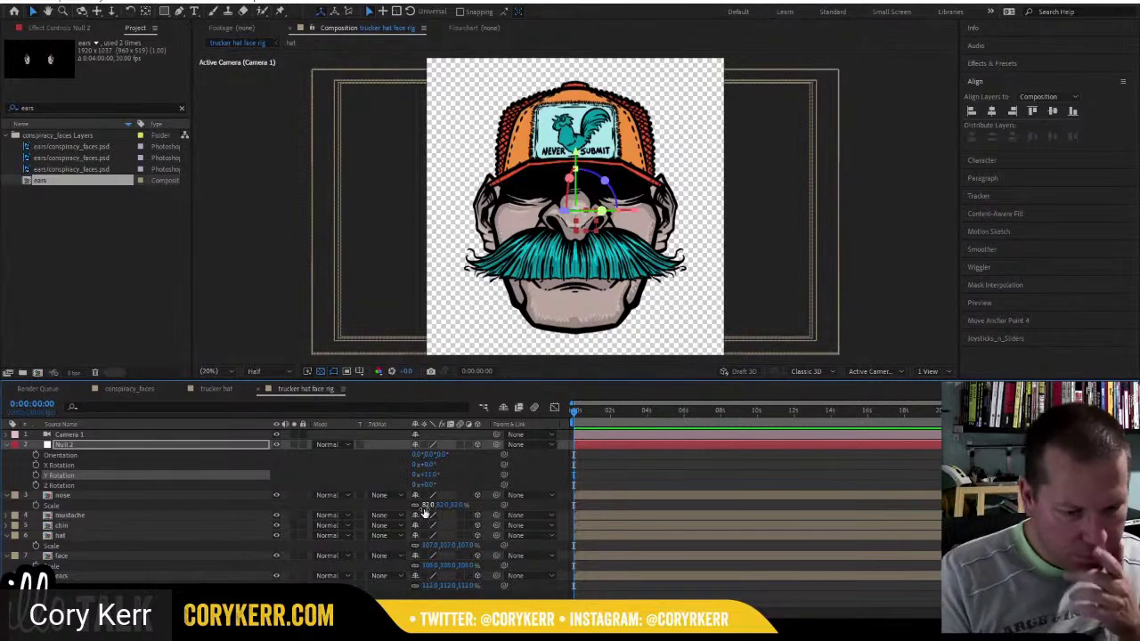
Parent the nose, mustache, chin, hat, face and ears layers to the null, and set the null's Y rotation to 23°.
left_click_drag(138, 584, 160, 495)
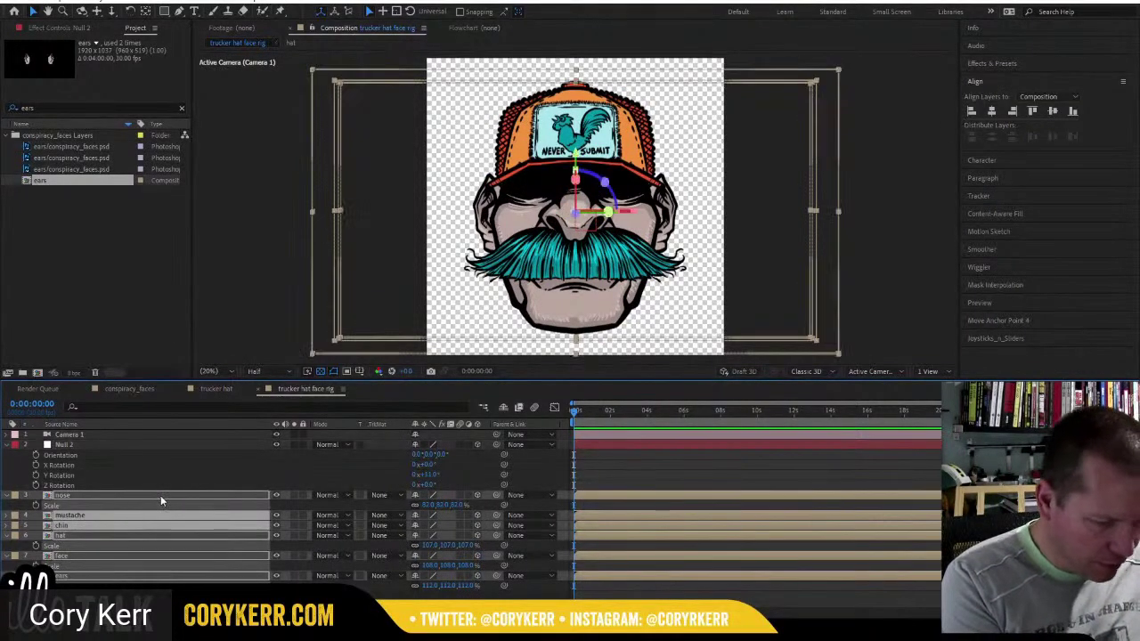
left_click_drag(477, 495, 129, 444)
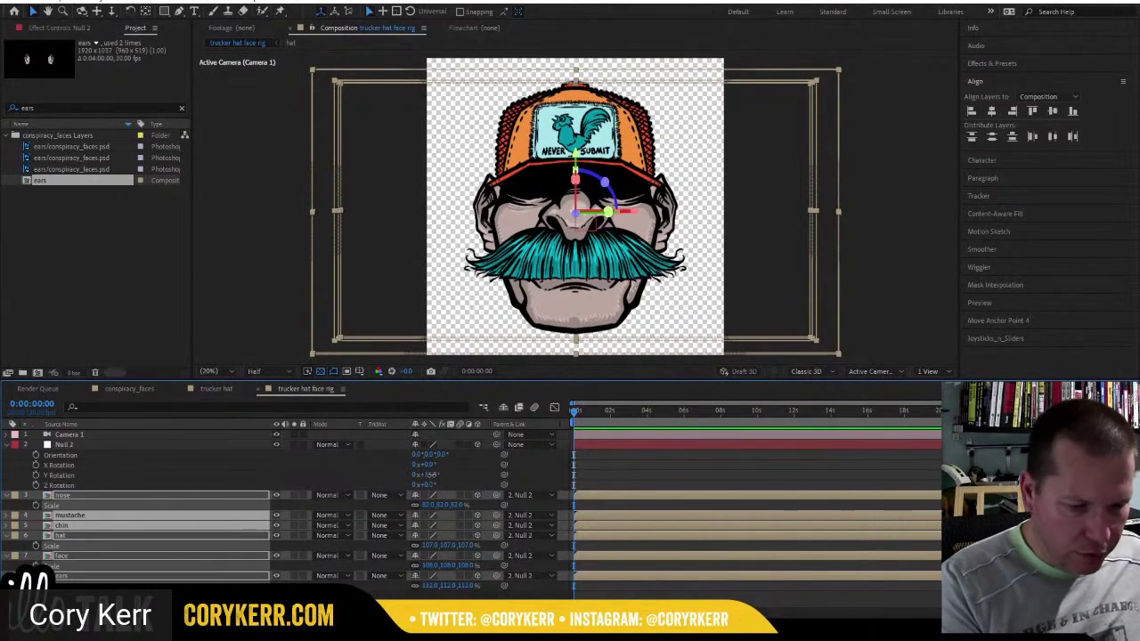
left_click_drag(428, 474, 442, 480)
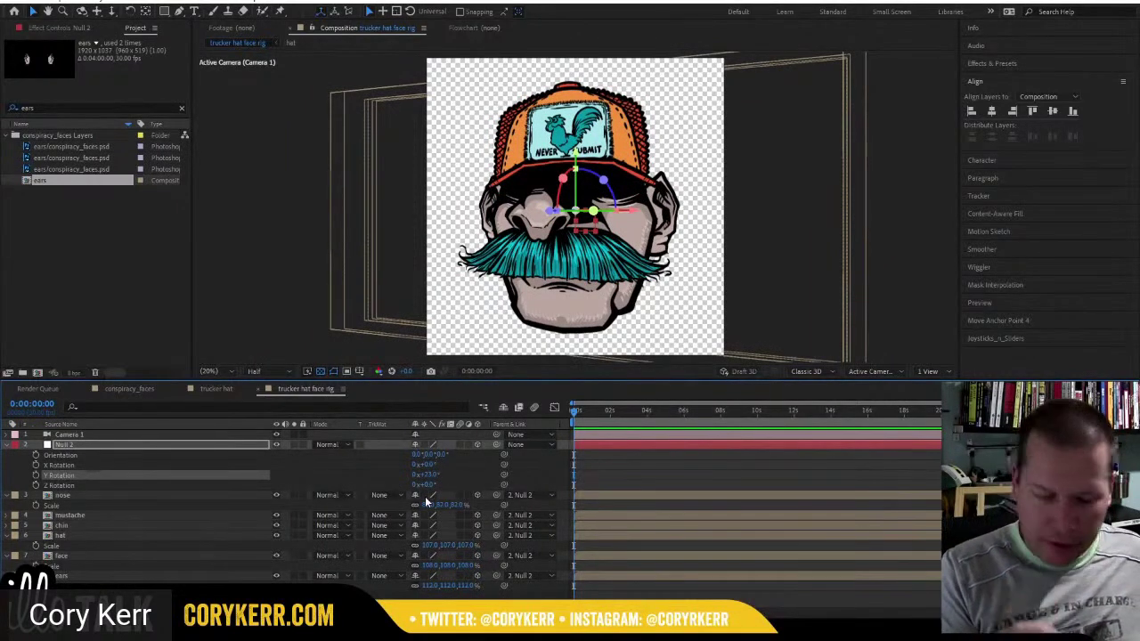
Move the nose and mustache layers back toward the face, to Z positions -412.2 and -294.8.
left_click(166, 497)
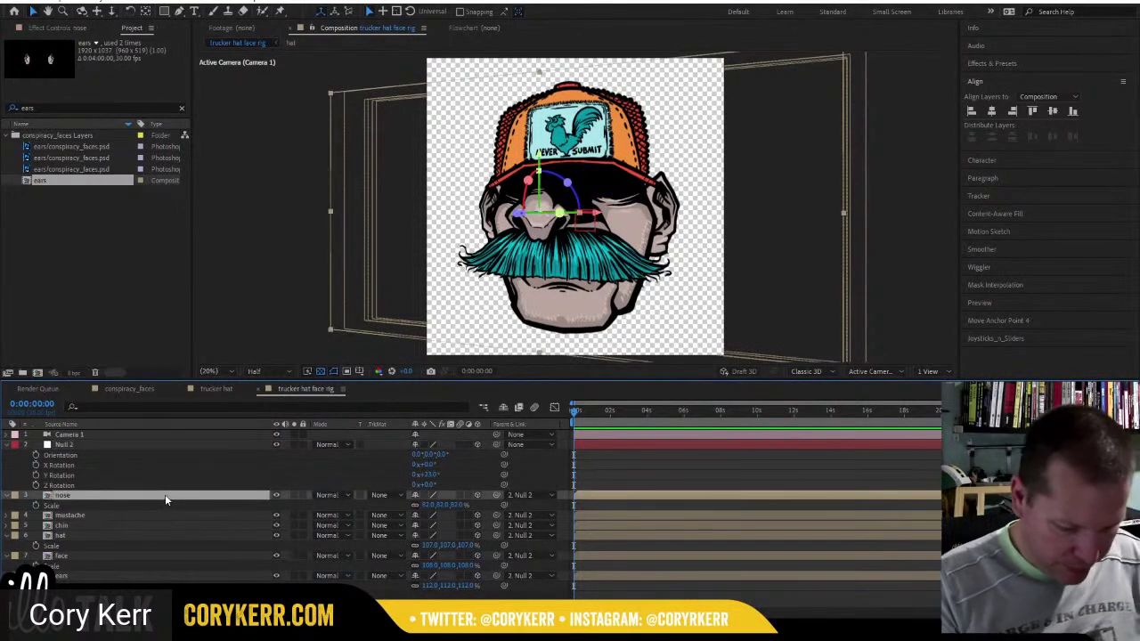
key("p")
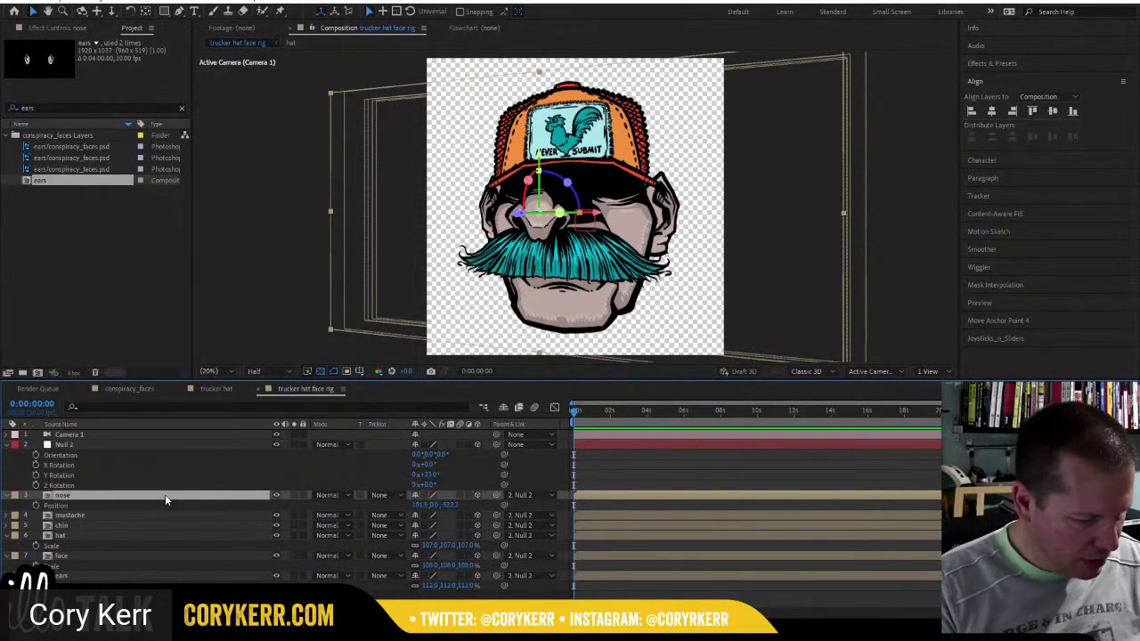
left_click(457, 504)
left_click_drag(457, 504, 515, 502)
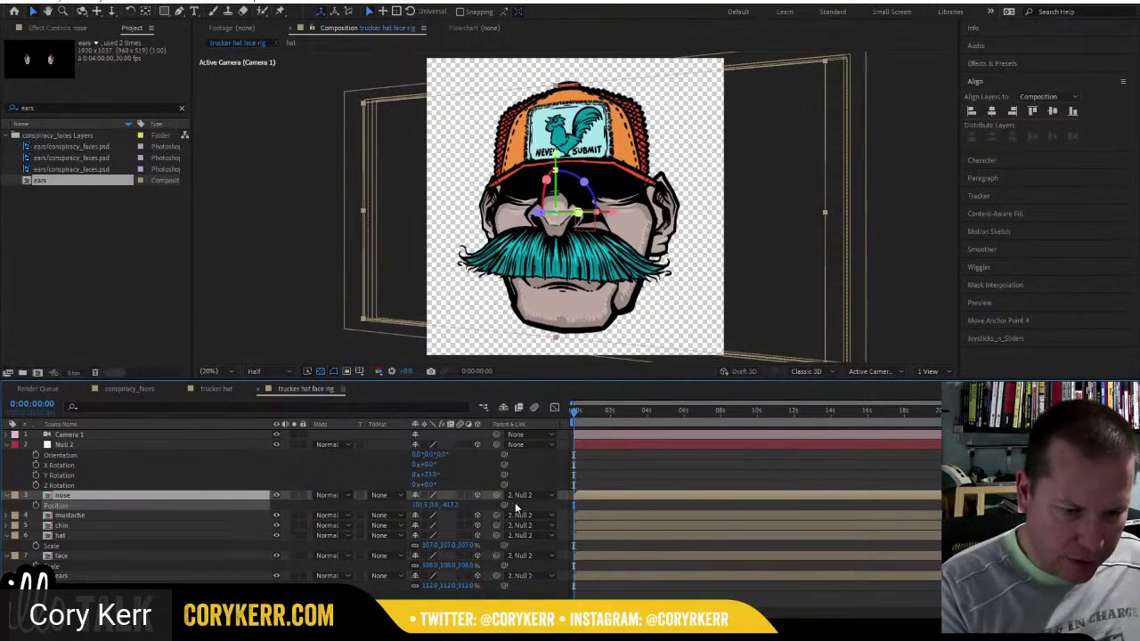
left_click(194, 515)
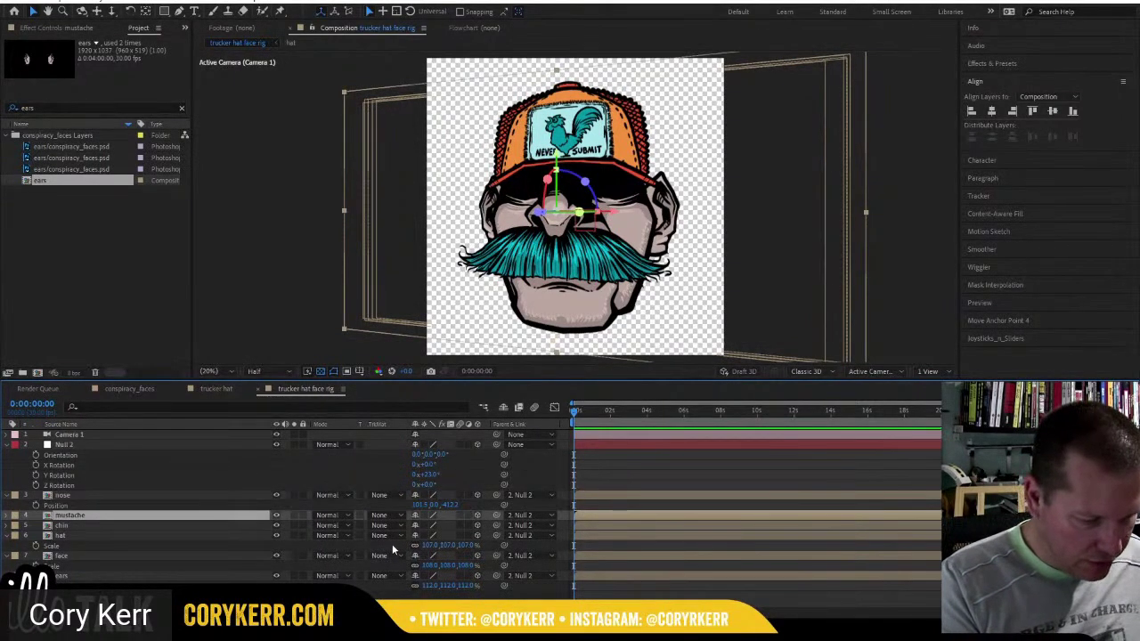
key("p")
left_click_drag(449, 526, 472, 524)
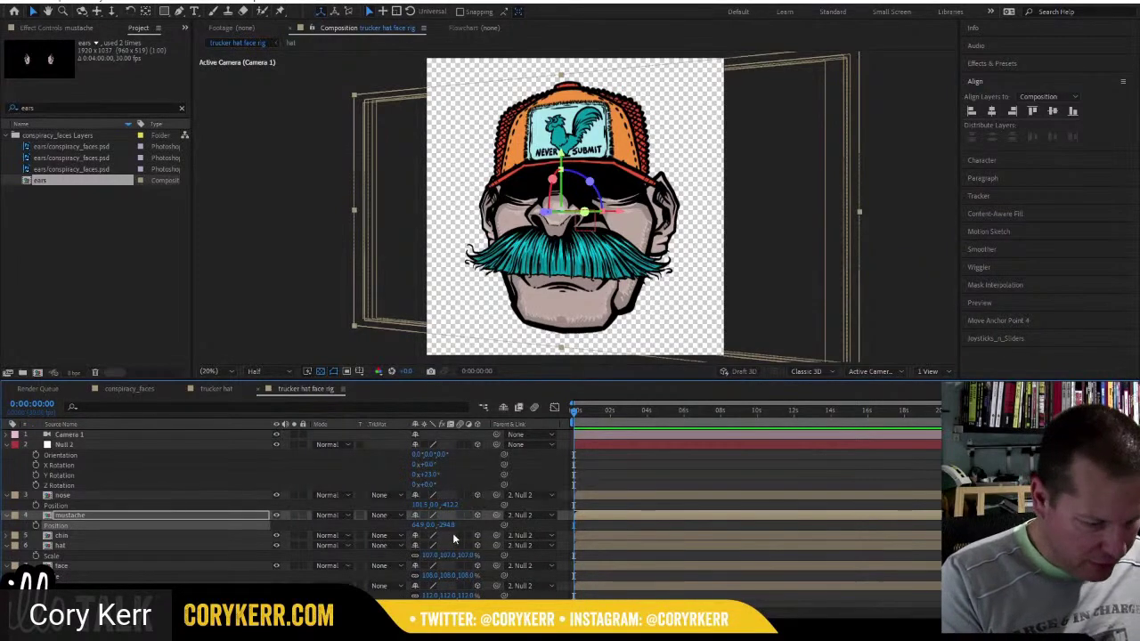
Turn the null's Y rotation to 89° for a side view and set the nose layer's Z position to -314.2.
left_click_drag(428, 474, 463, 477)
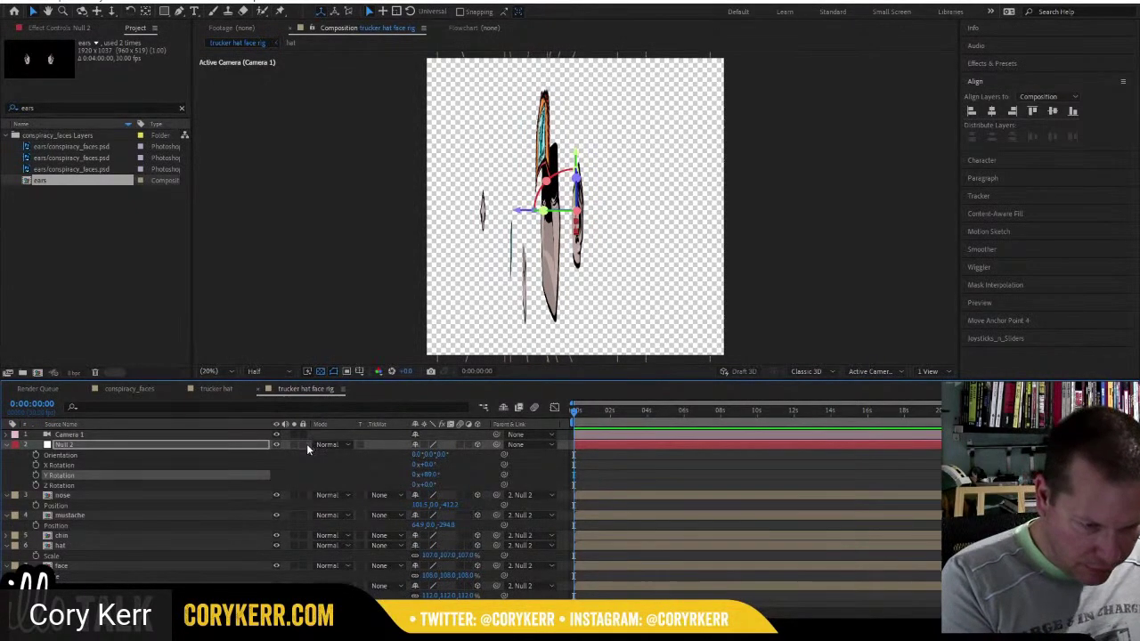
left_click(113, 495)
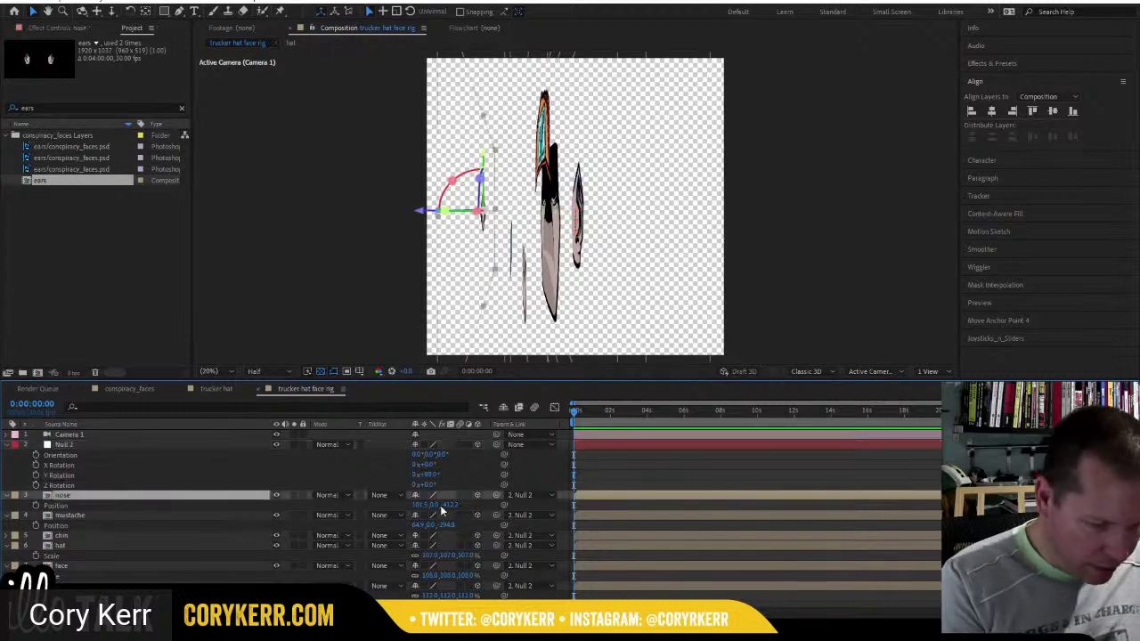
left_click_drag(449, 504, 509, 505)
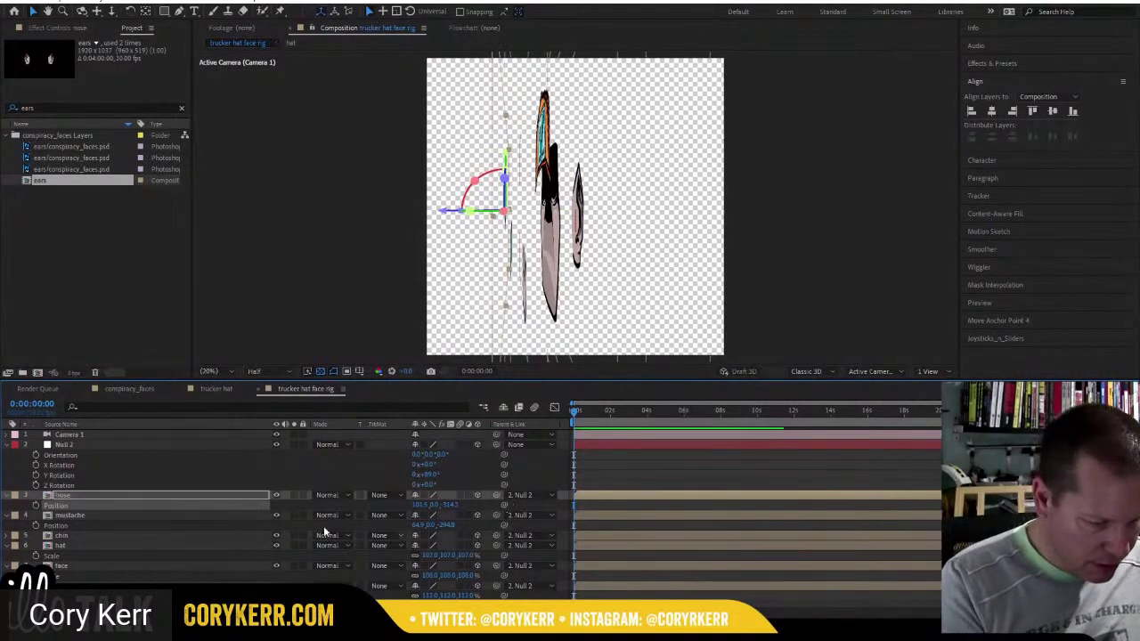
Parent the mustache layer to the nose and set the nose's Z position to -281.2.
left_click(201, 513)
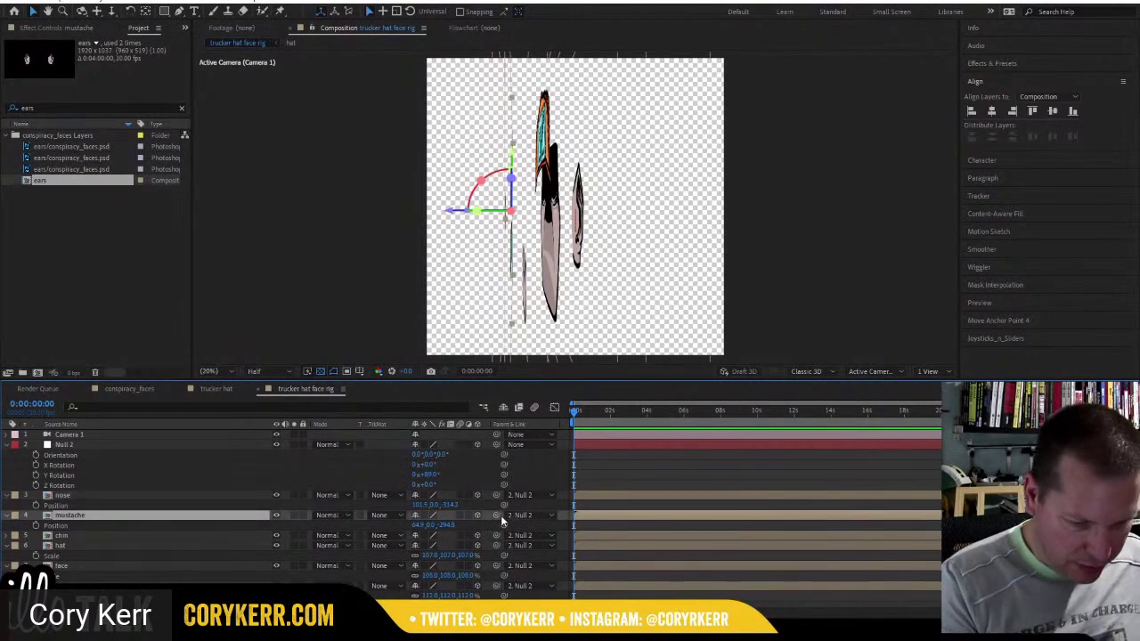
left_click_drag(494, 514, 173, 494)
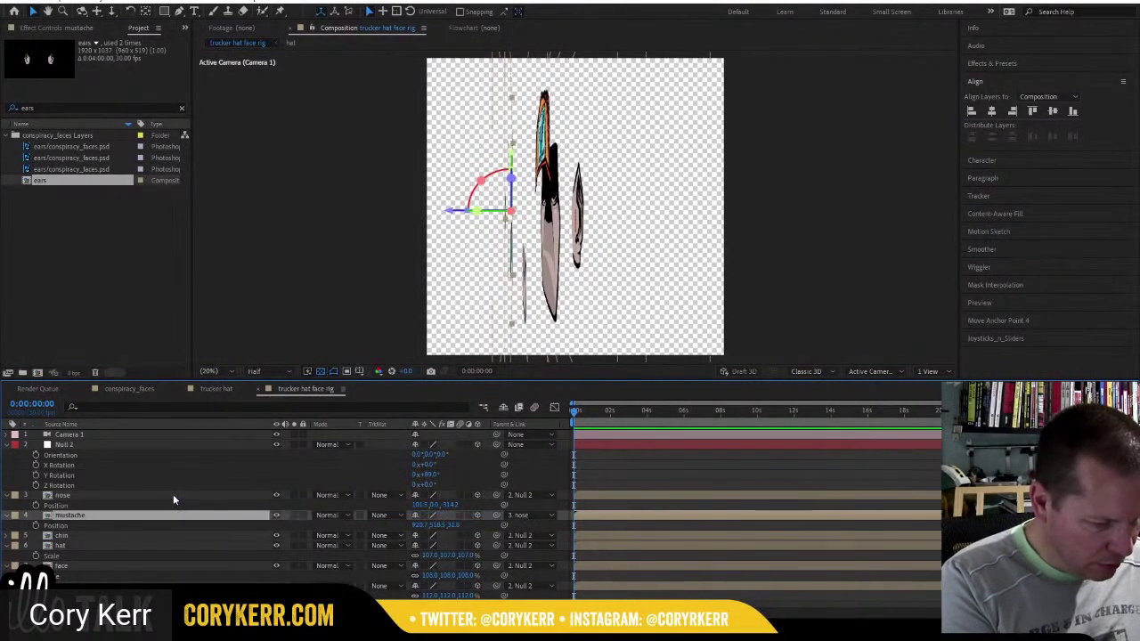
left_click(172, 495)
left_click_drag(451, 505, 471, 504)
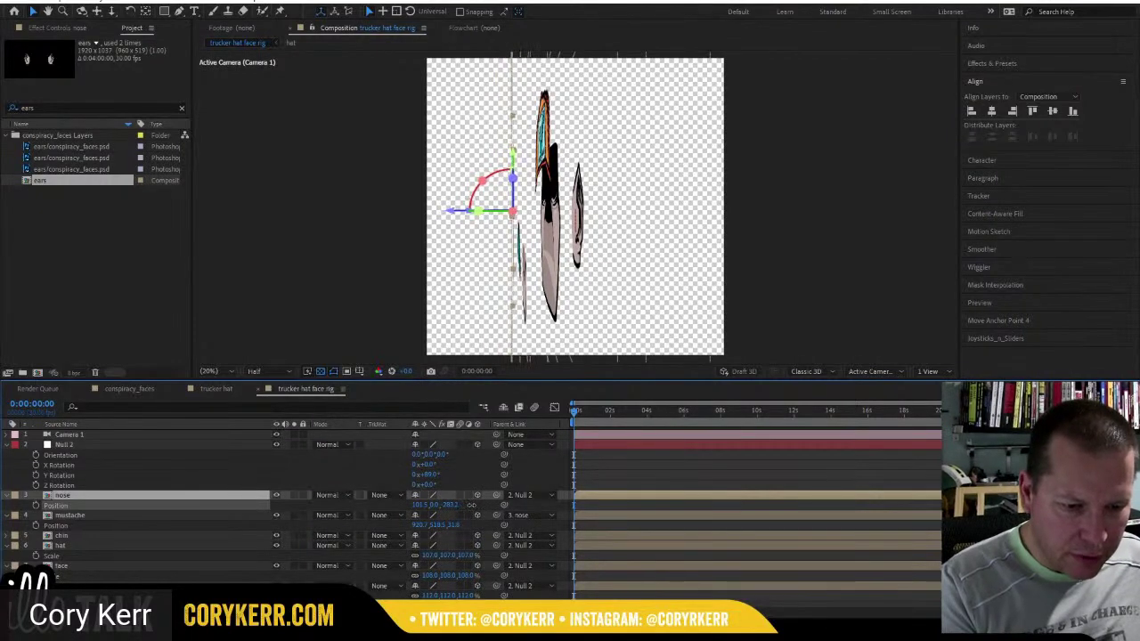
Parent the chin layer to the mustache and set the nose's Z position to -221.2.
left_click(179, 534)
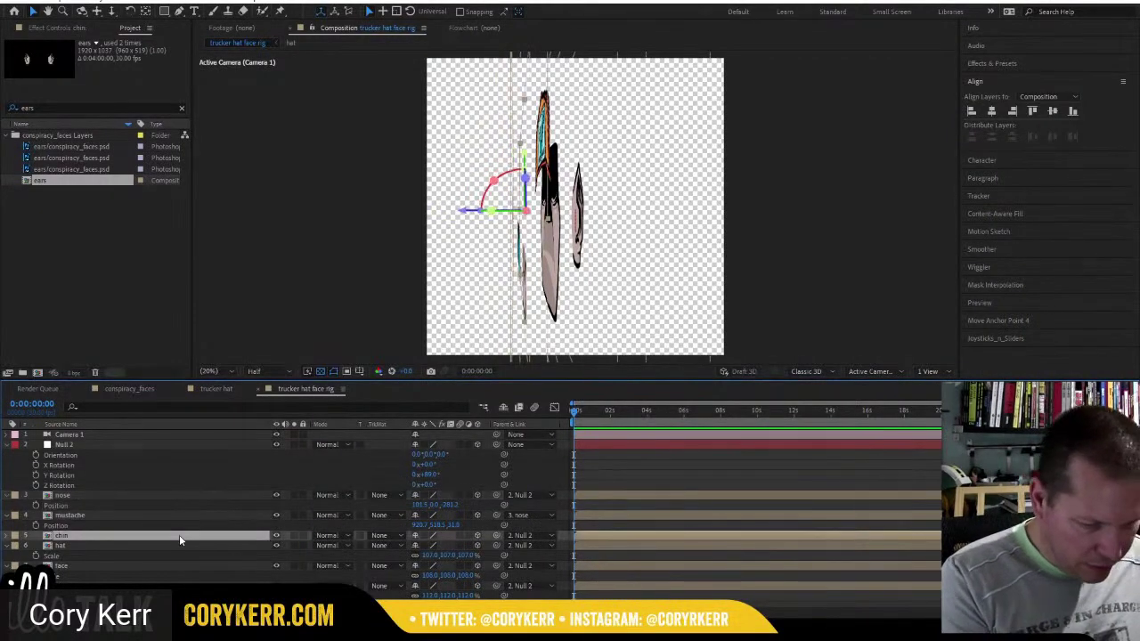
left_click_drag(495, 534, 220, 516)
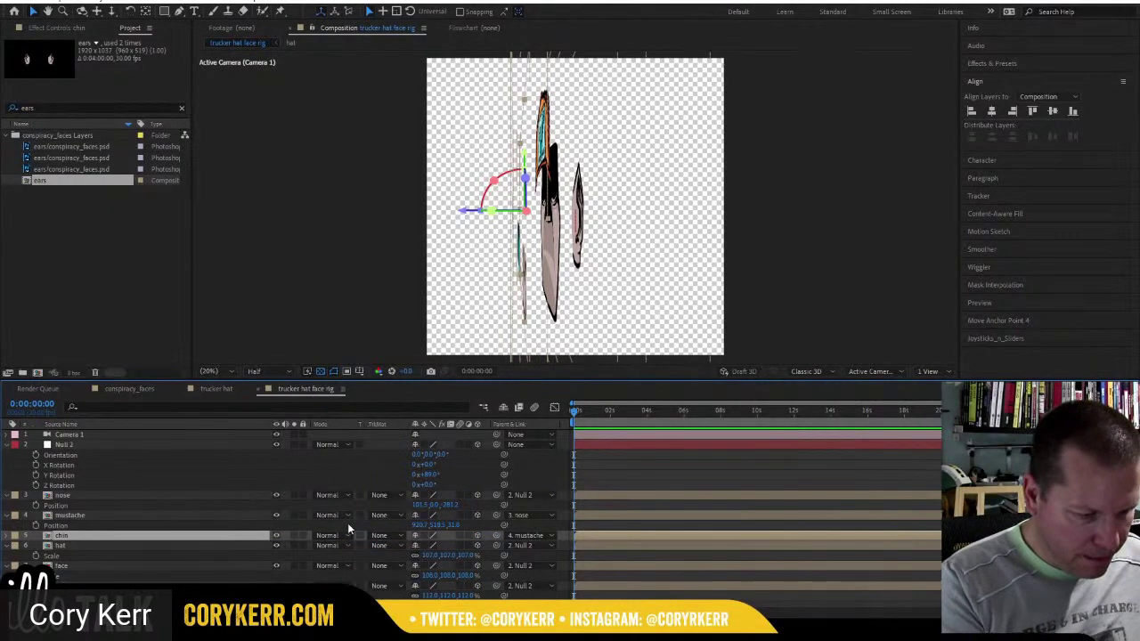
left_click(450, 505)
left_click_drag(453, 504, 487, 511)
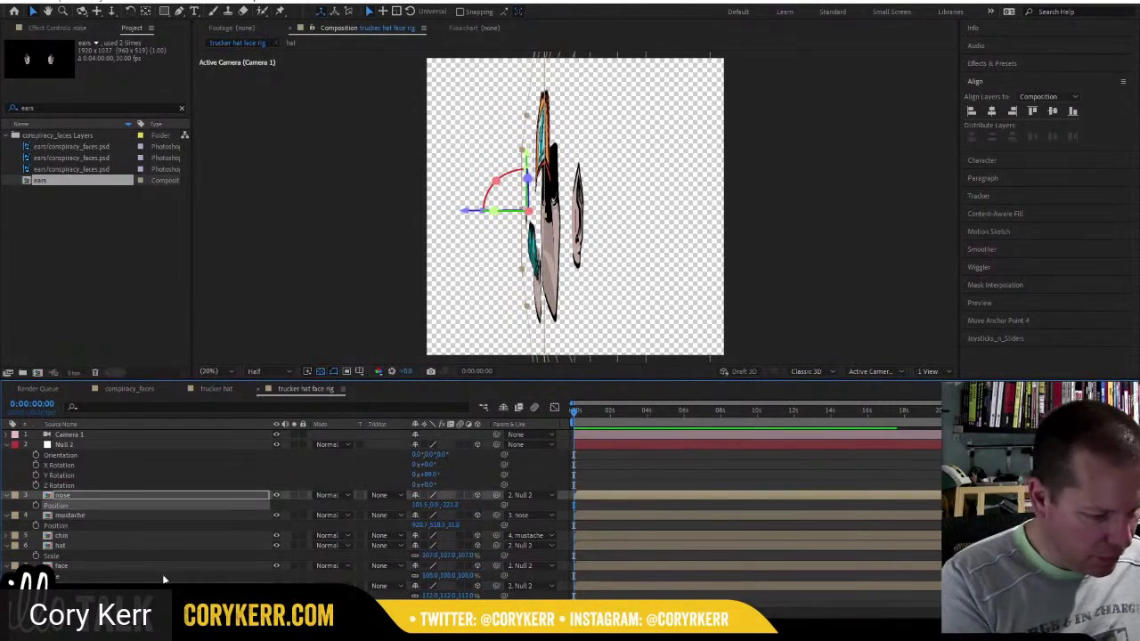
Move the ears layer closer to the face by setting its Z position to -91.7.
left_click(214, 585)
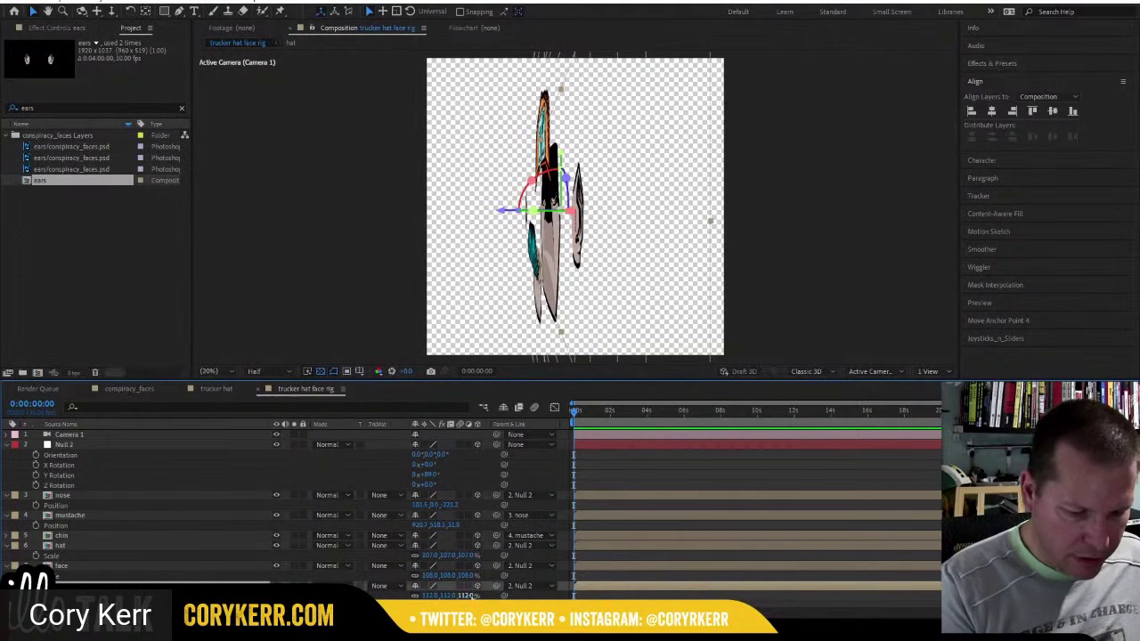
key("p")
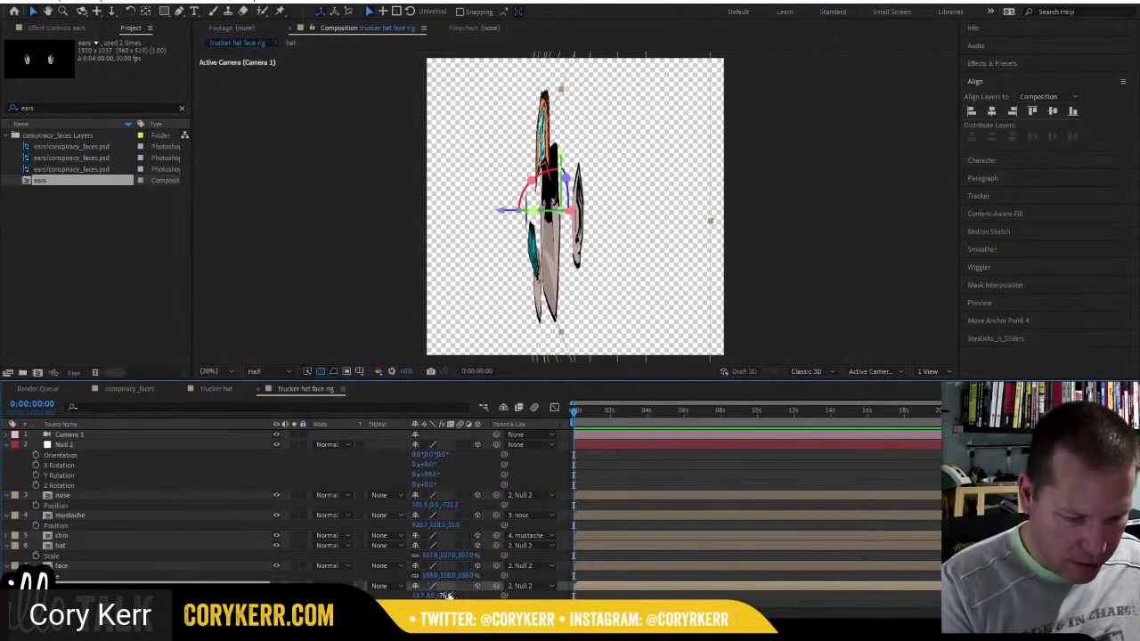
left_click_drag(443, 595, 429, 594)
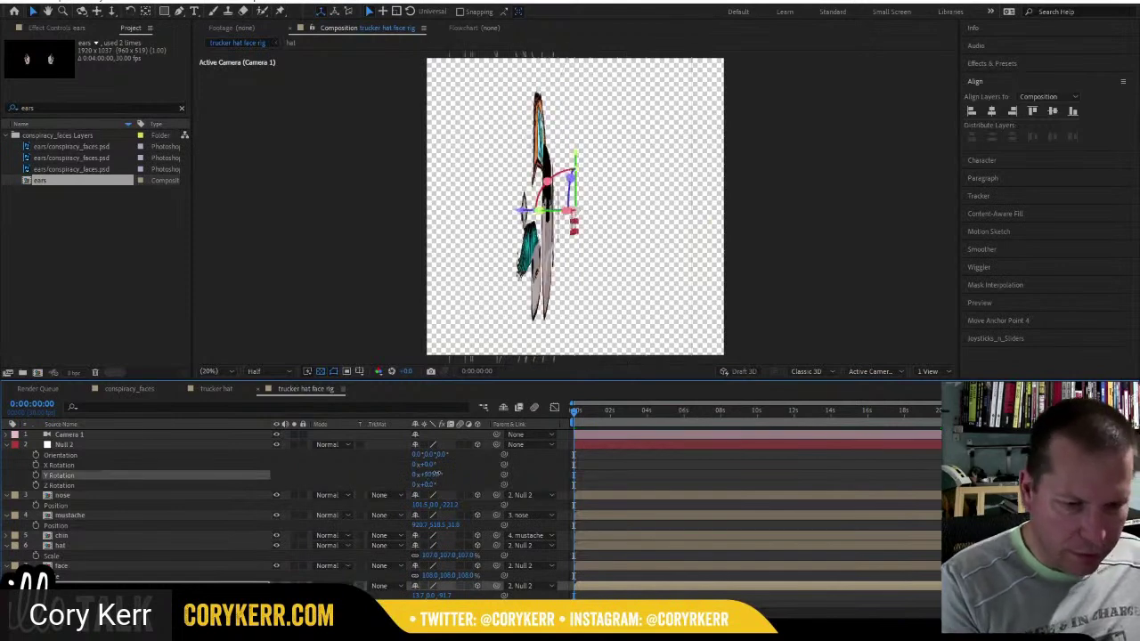
Turn the null to 21° Y rotation and -1° X rotation, and set the chin layer's Z position to 10.3.
left_click_drag(424, 475, 385, 475)
left_click_drag(391, 473, 425, 464)
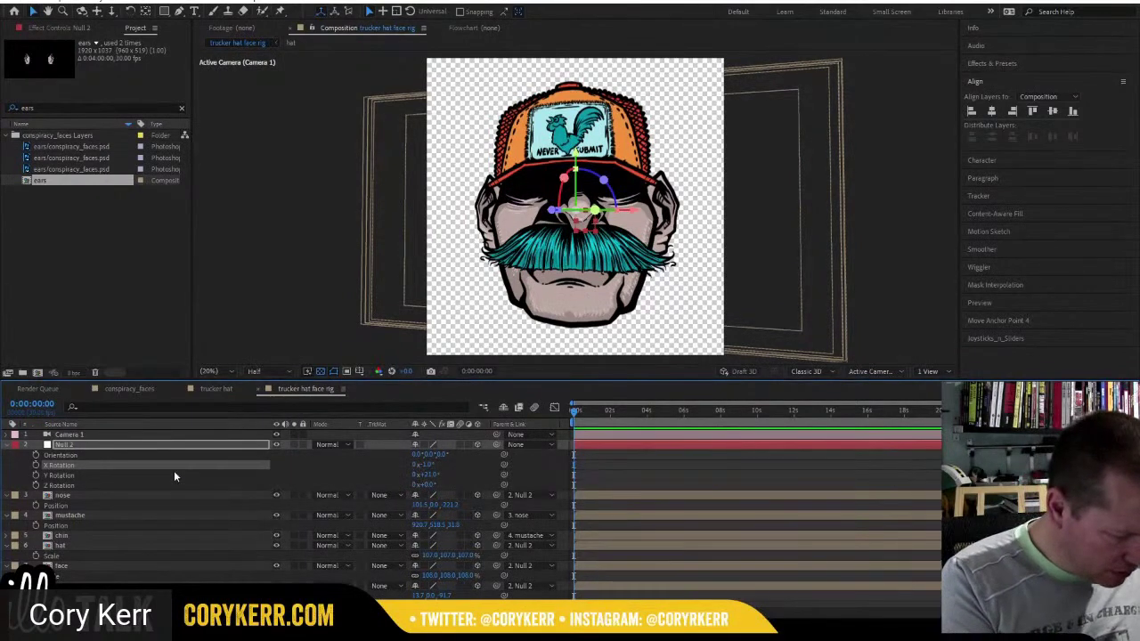
left_click(129, 535)
key("p")
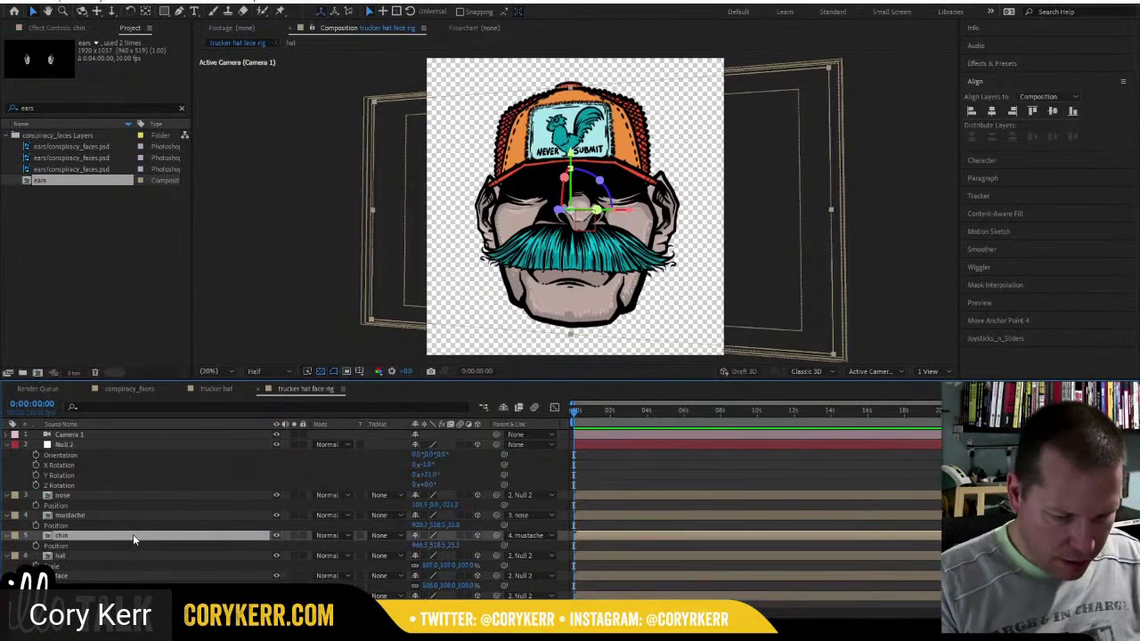
left_click_drag(453, 545, 442, 544)
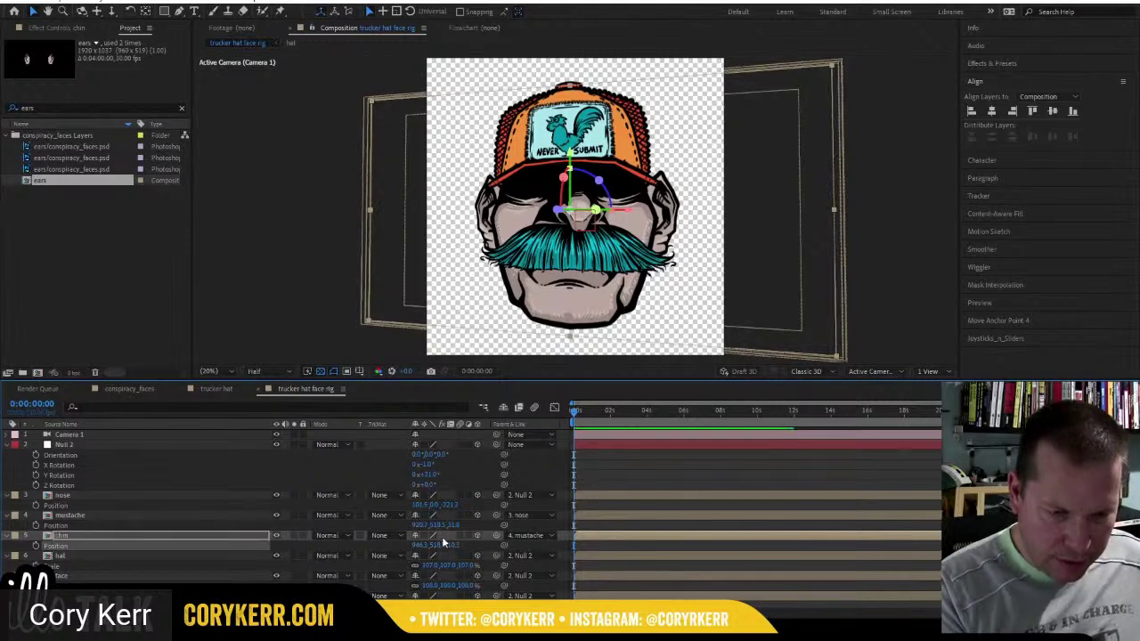
Set the face layer's Z position to -120.6 and turn the null's Y rotation to 11°.
left_click(130, 577)
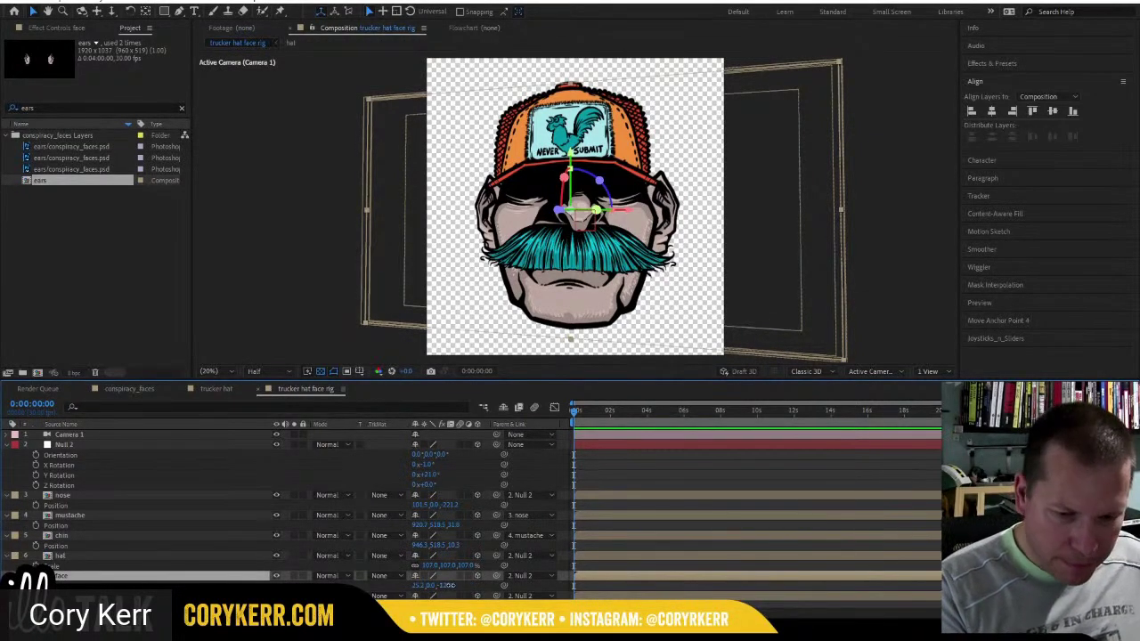
left_click_drag(451, 584, 452, 585)
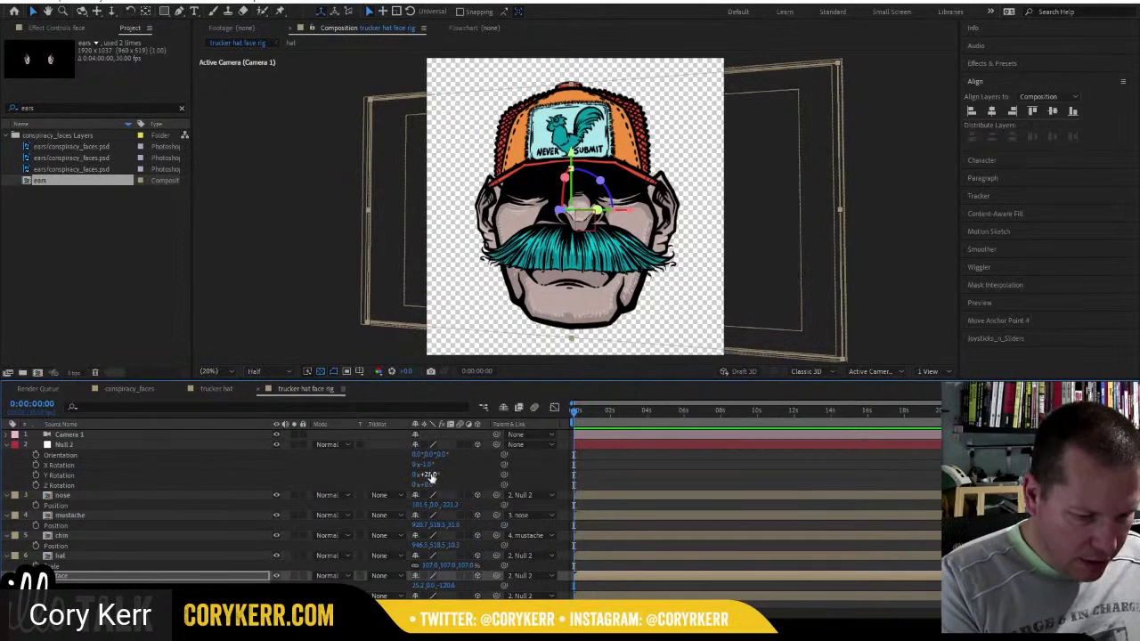
left_click_drag(430, 476, 413, 497)
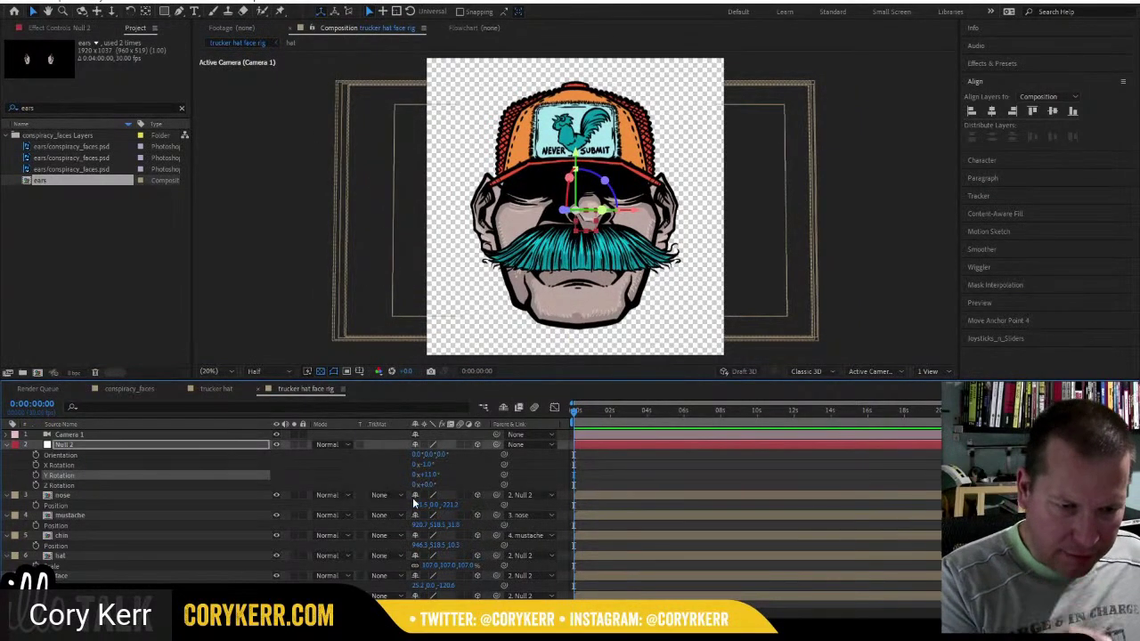
left_click(140, 499)
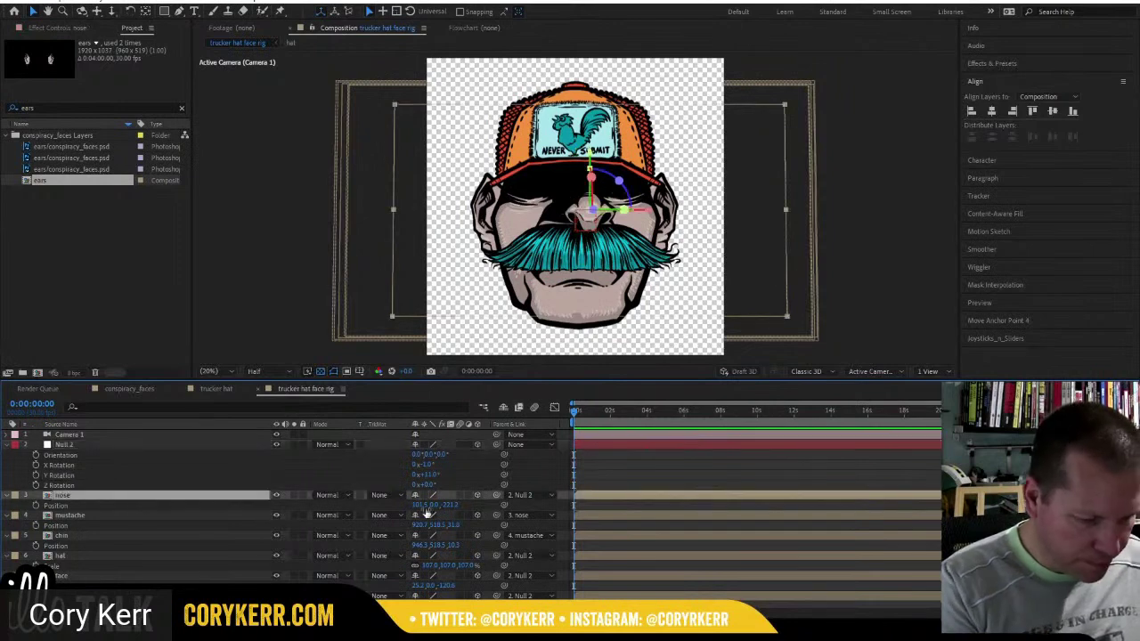
left_click_drag(432, 504, 426, 507)
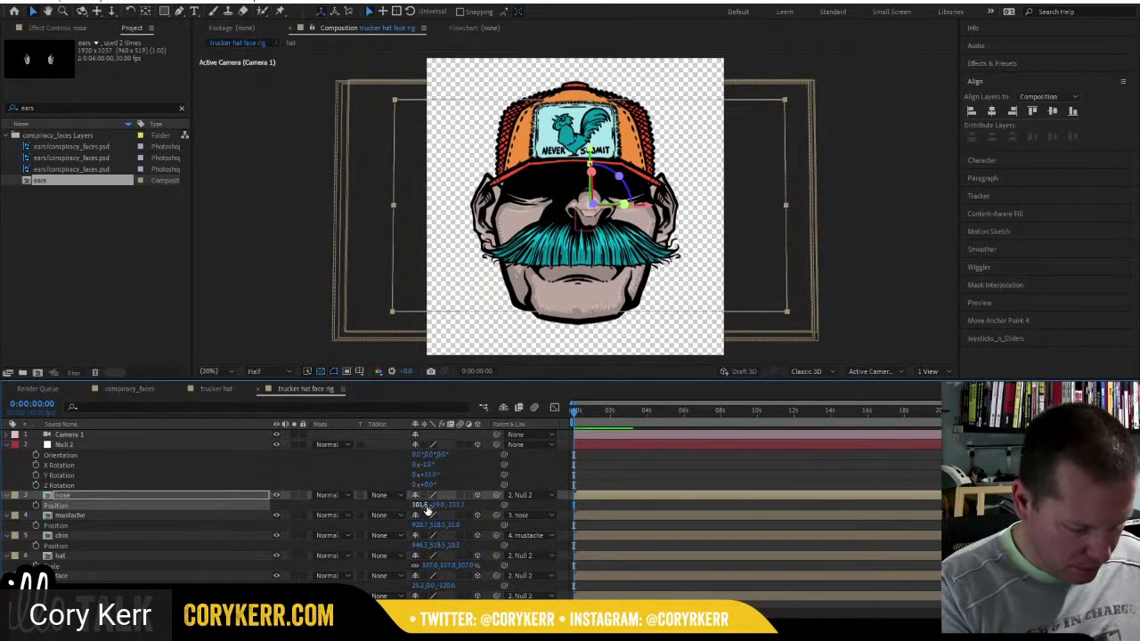
key("ctrl+z")
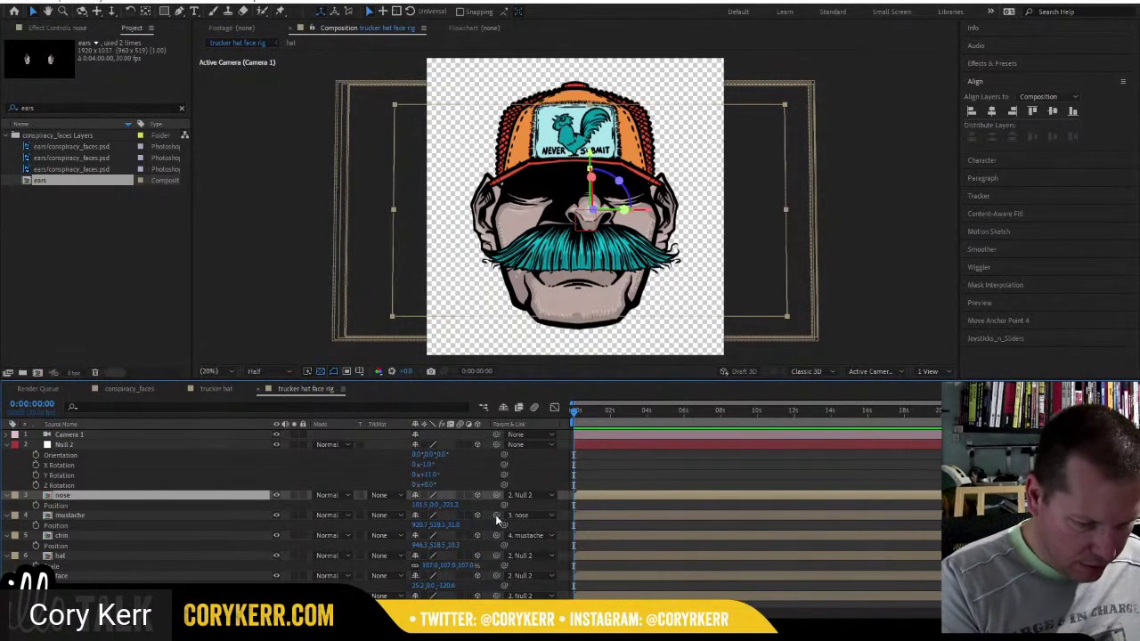
Parent the mustache to Null 2 instead of the nose, and set the nose's position to 51.5 in X and 3.0 in Y.
left_click(532, 515)
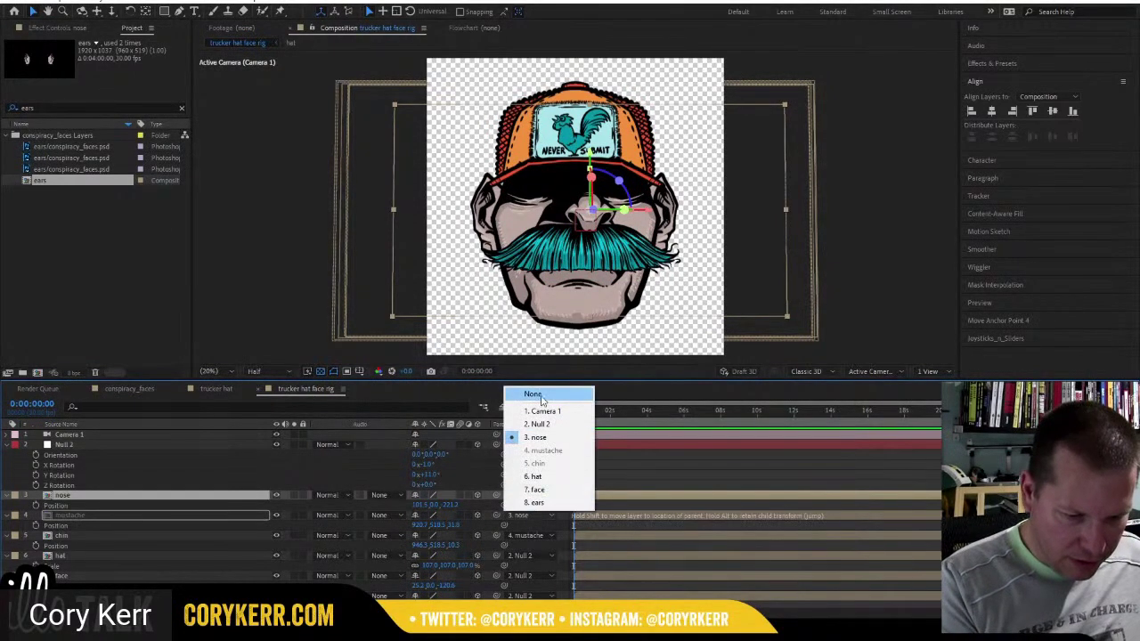
left_click(542, 424)
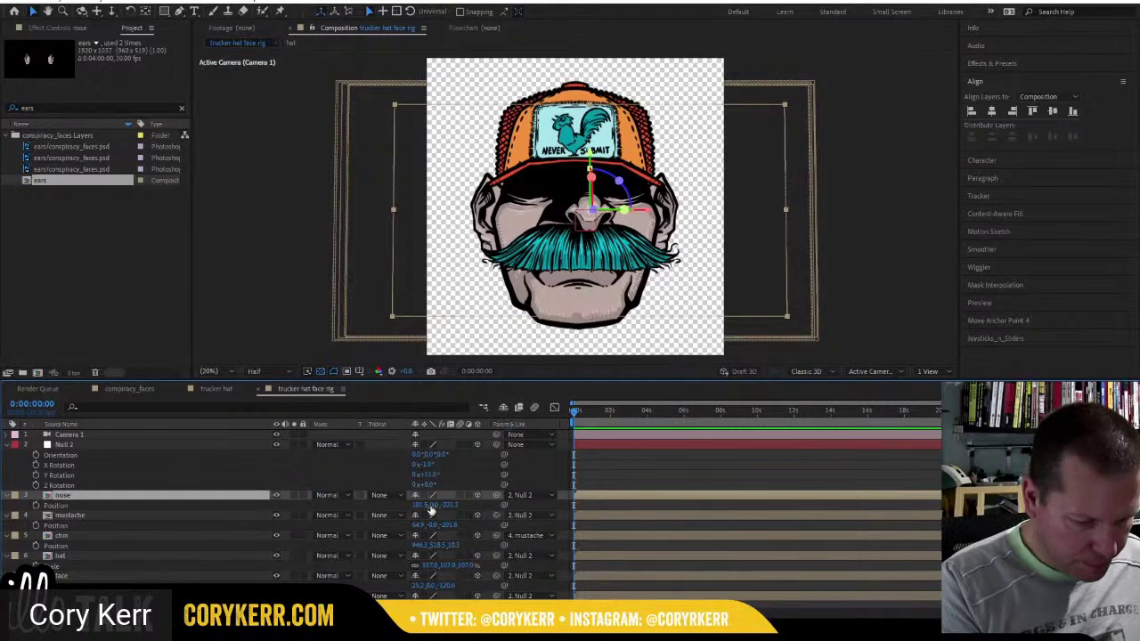
left_click_drag(432, 504, 395, 507)
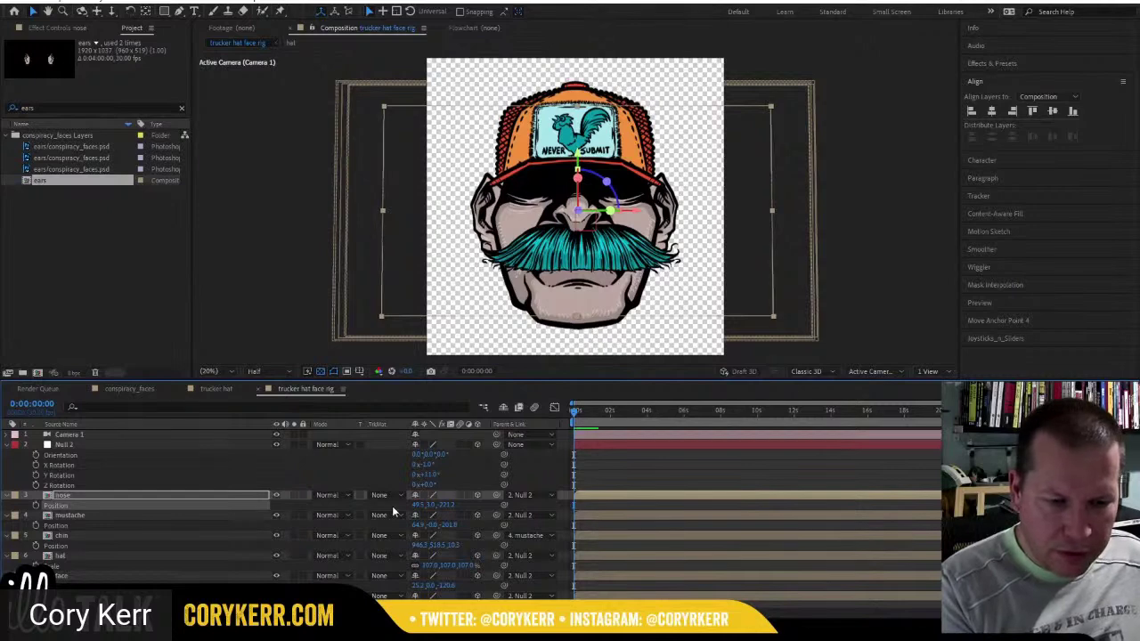
Scale the nose layer to 101%.
left_click(237, 503)
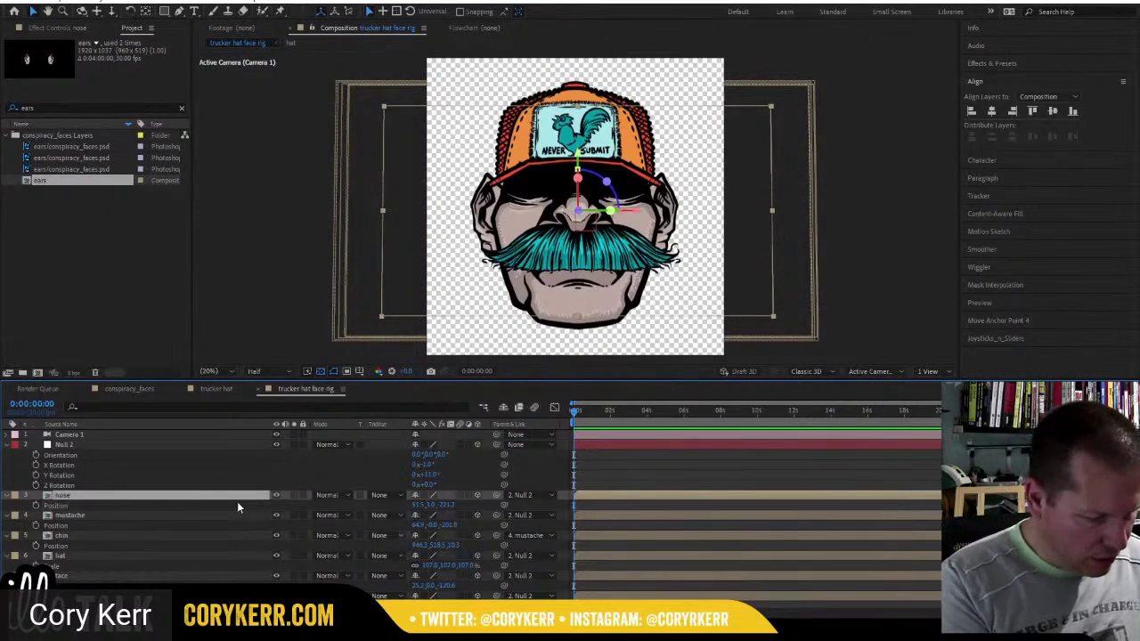
key("s")
left_click_drag(449, 504, 470, 511)
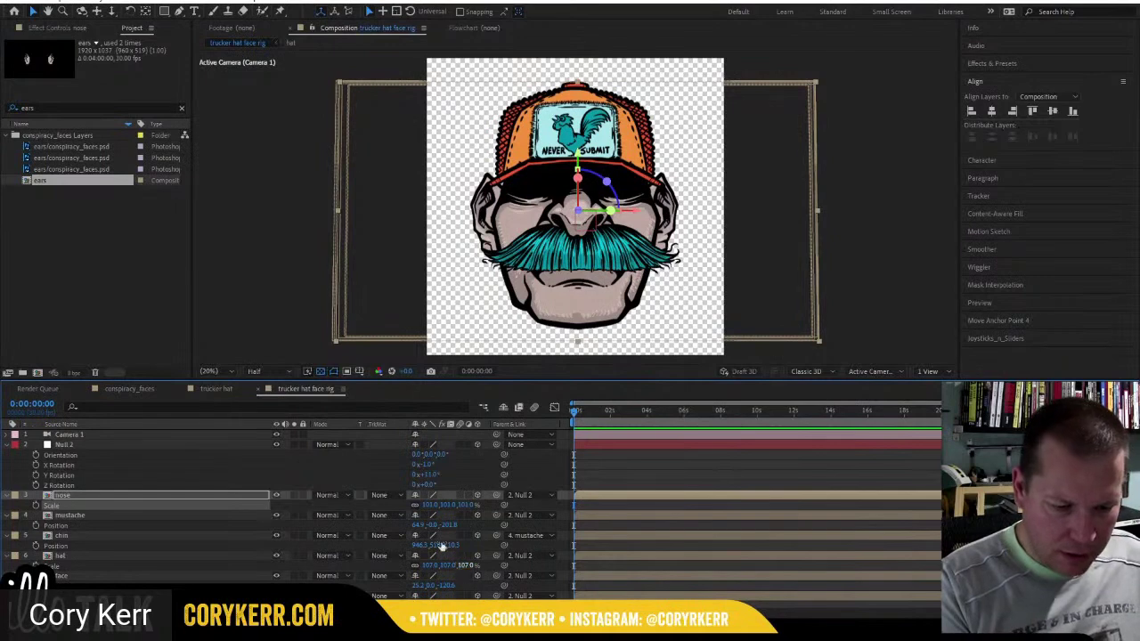
Turn the null's Y rotation to 13° and reset its X rotation to 0°.
mouse_move(428, 475)
left_mouse_down()
mouse_move(411, 474)
mouse_move(433, 475)
left_mouse_up()
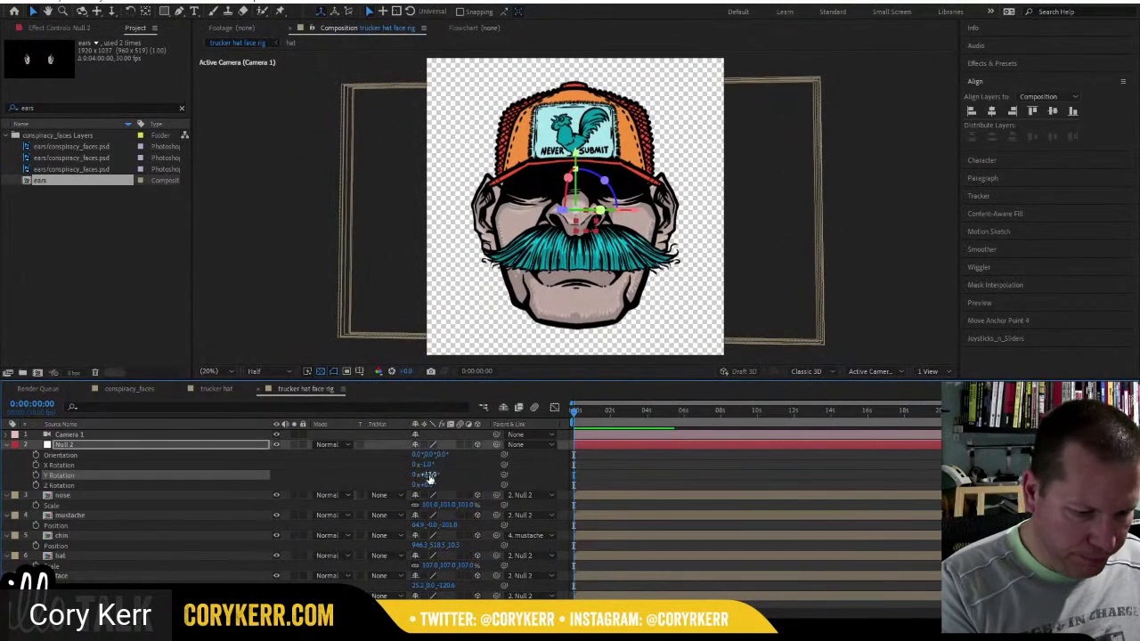
left_click(428, 464)
type("0")
key("Return")
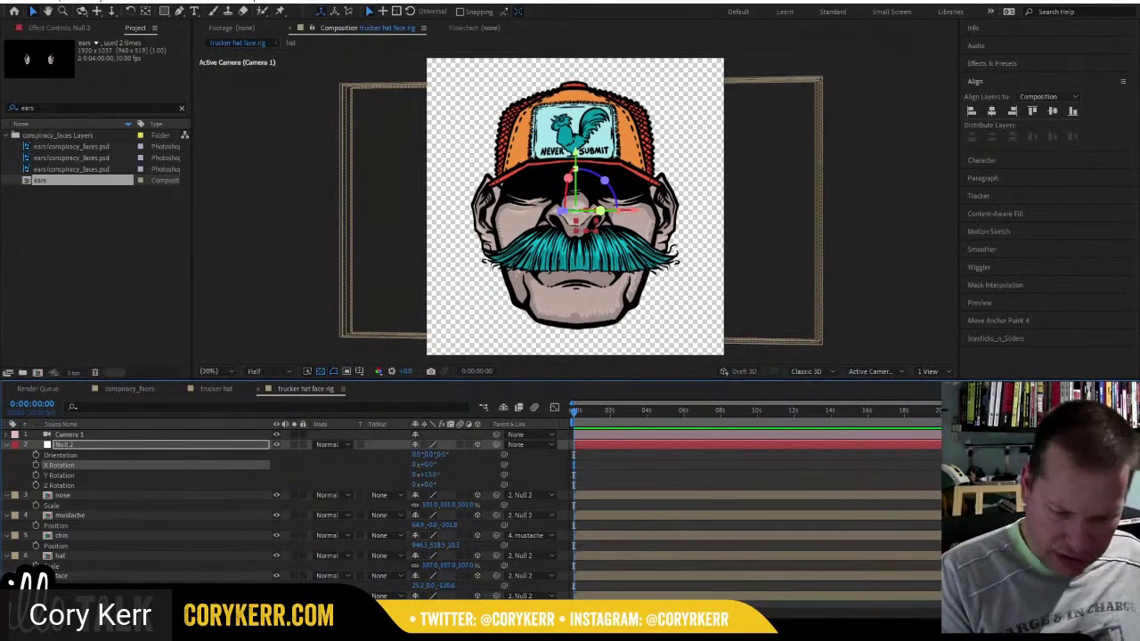
Remove the parent from all the face part layers and reset the null's Y rotation to 0°.
scroll(253, 492, "down", 1)
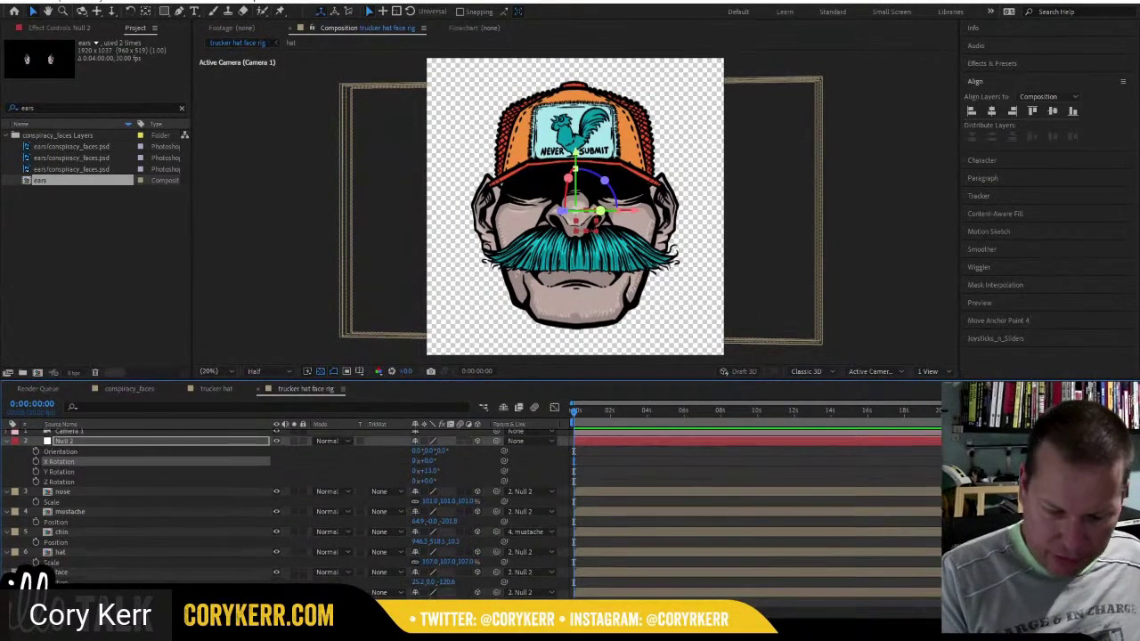
left_click(253, 493)
left_click(178, 572, "shift")
left_click(553, 491)
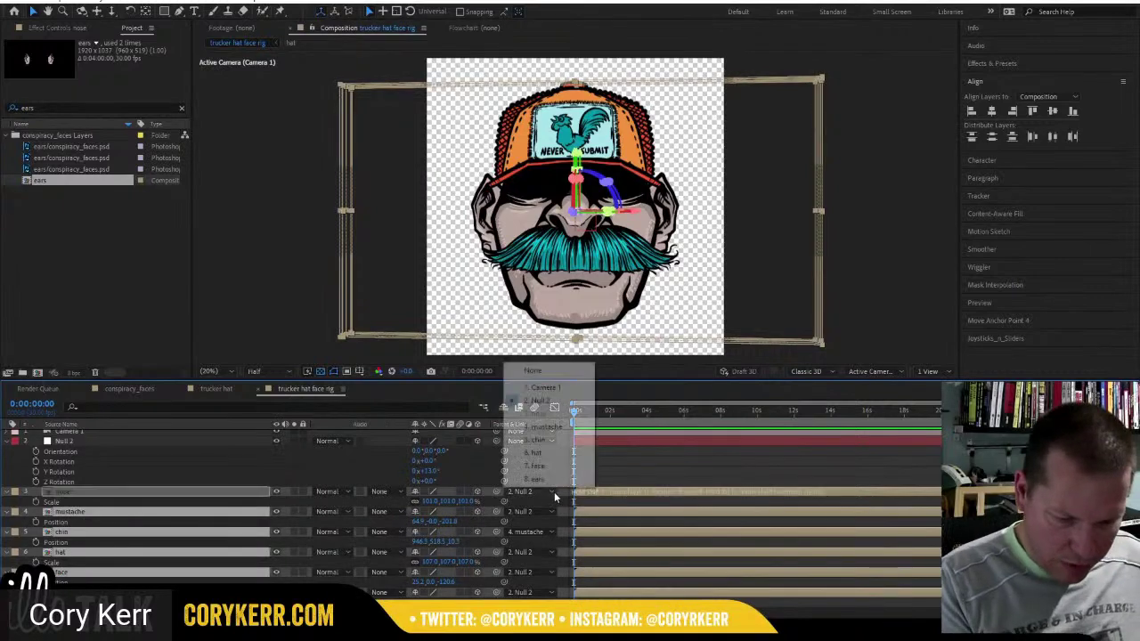
left_click(546, 372)
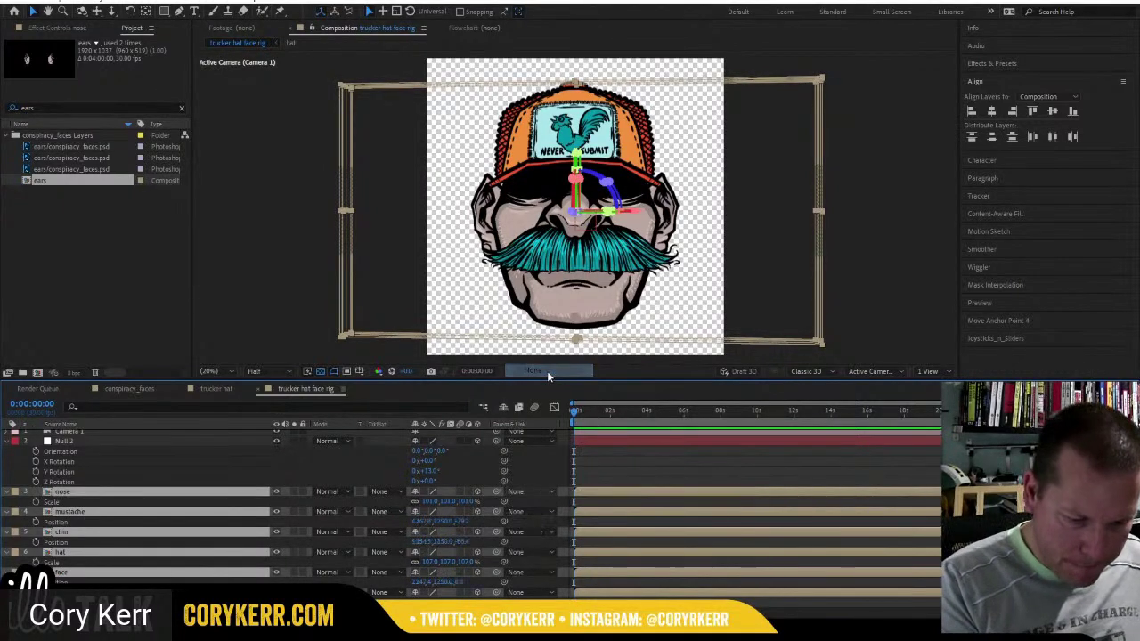
left_click(429, 472)
type("0")
key("Return")
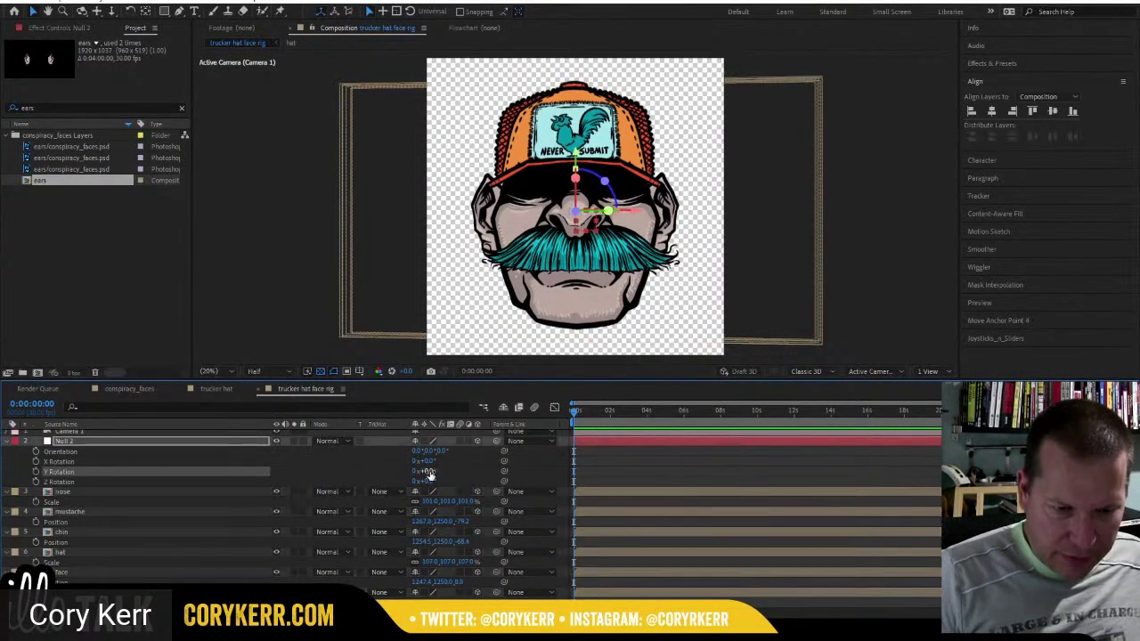
Parent all the face part layers, from the nose down to the ears, back to Null 2.
left_click(212, 491)
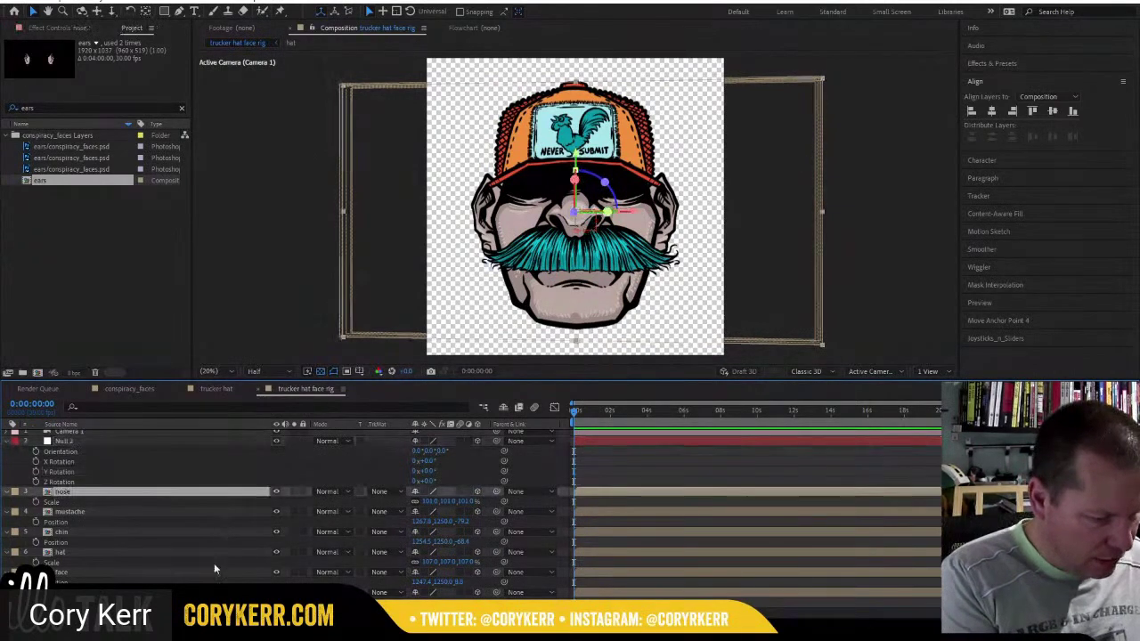
left_click(213, 569, "shift")
left_click_drag(503, 492, 121, 443)
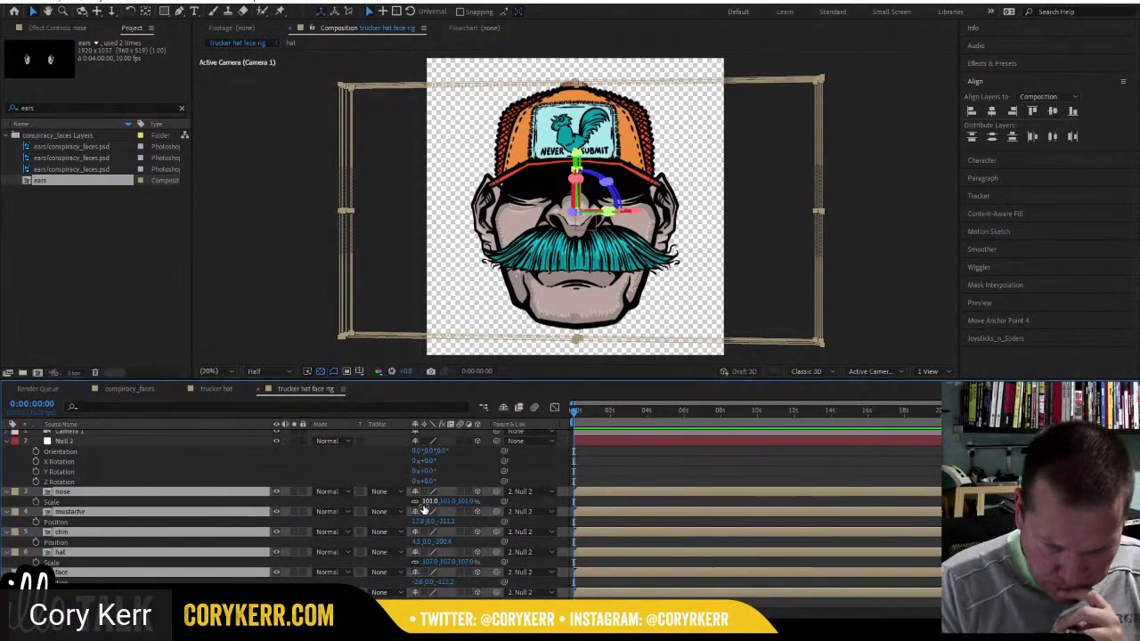
Deselect the layers and bring the full set of Joysticks_n_Sliders joystick tools into view.
left_click(860, 310)
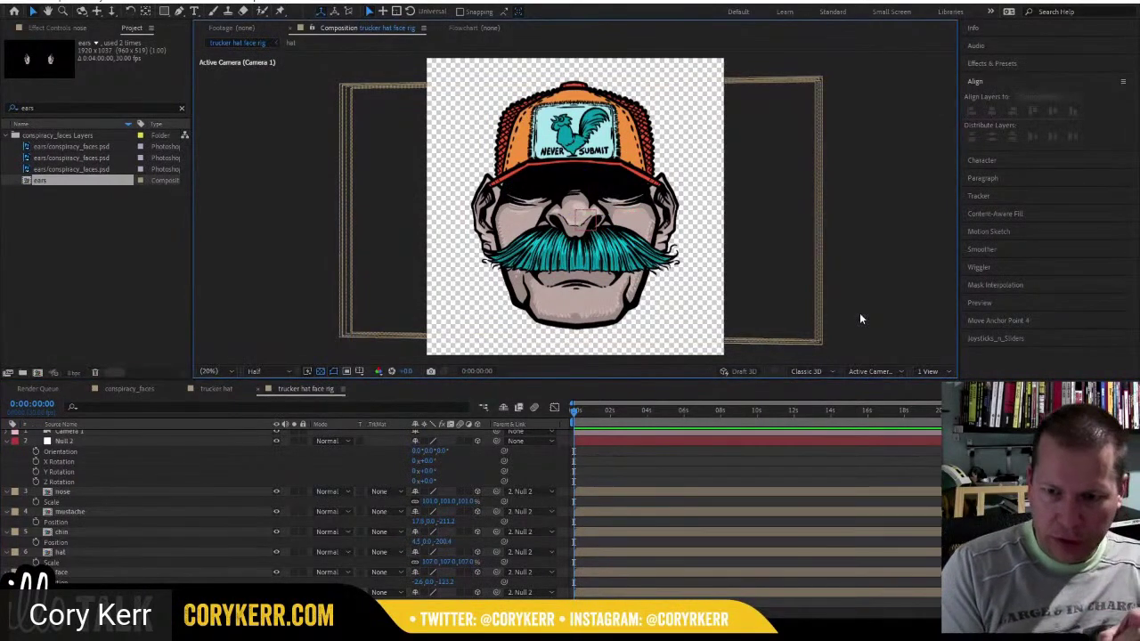
left_click(1008, 338)
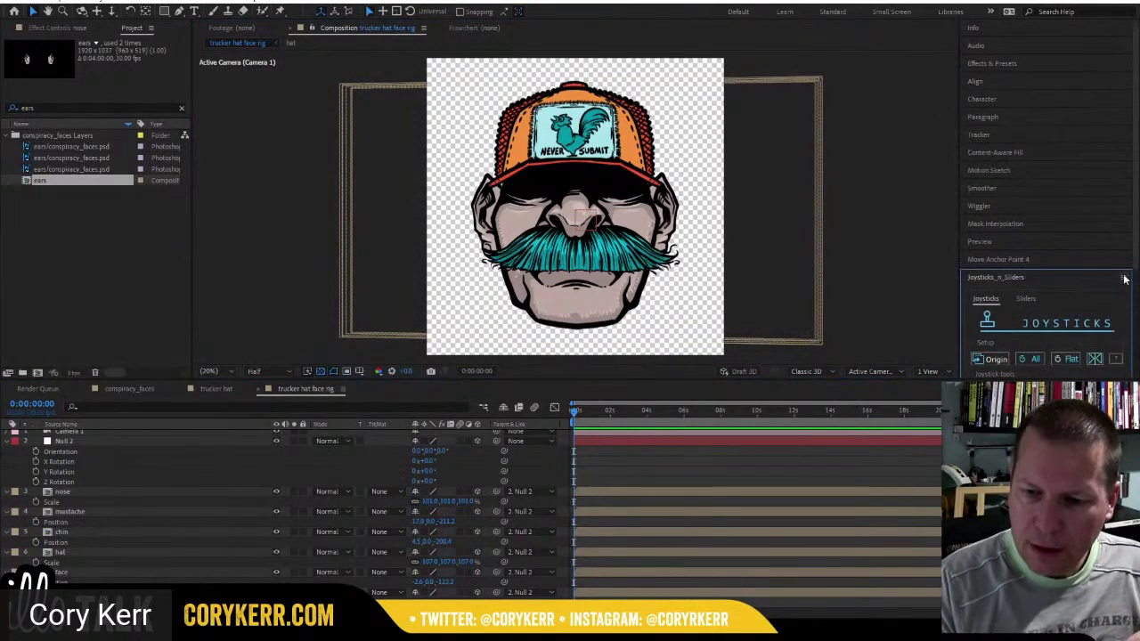
left_click_drag(1135, 263, 1135, 370)
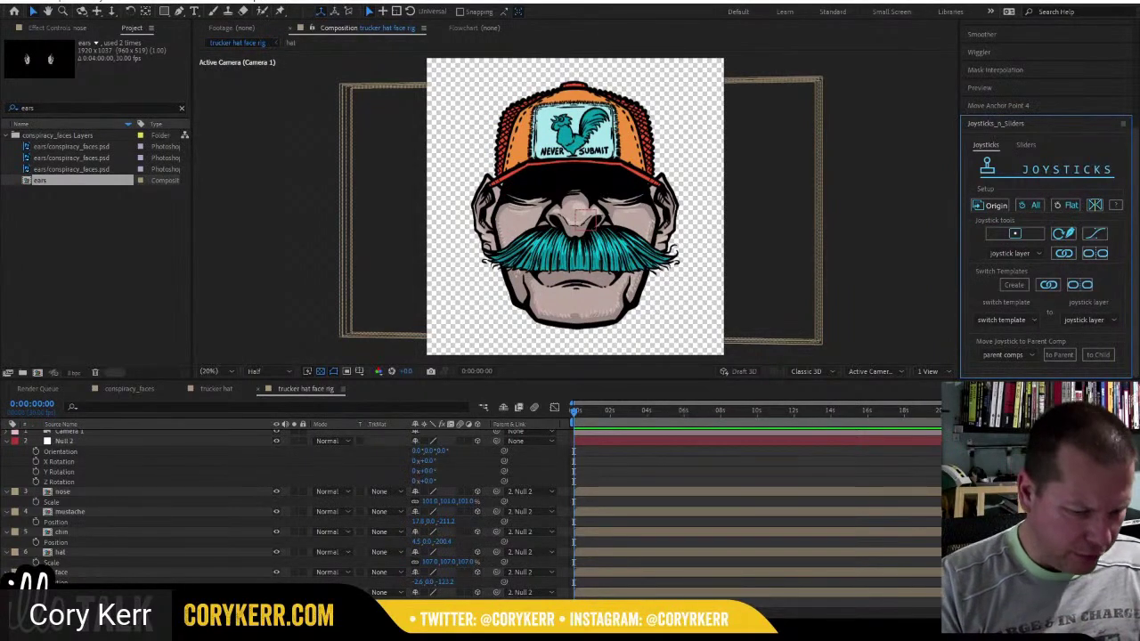
Start keyframing the null's X Rotation and Y Rotation at frame 0, with the timeline magnified to single frames.
key("equal")
key("equal")
key("equal")
key("equal")
key("equal")
key("equal")
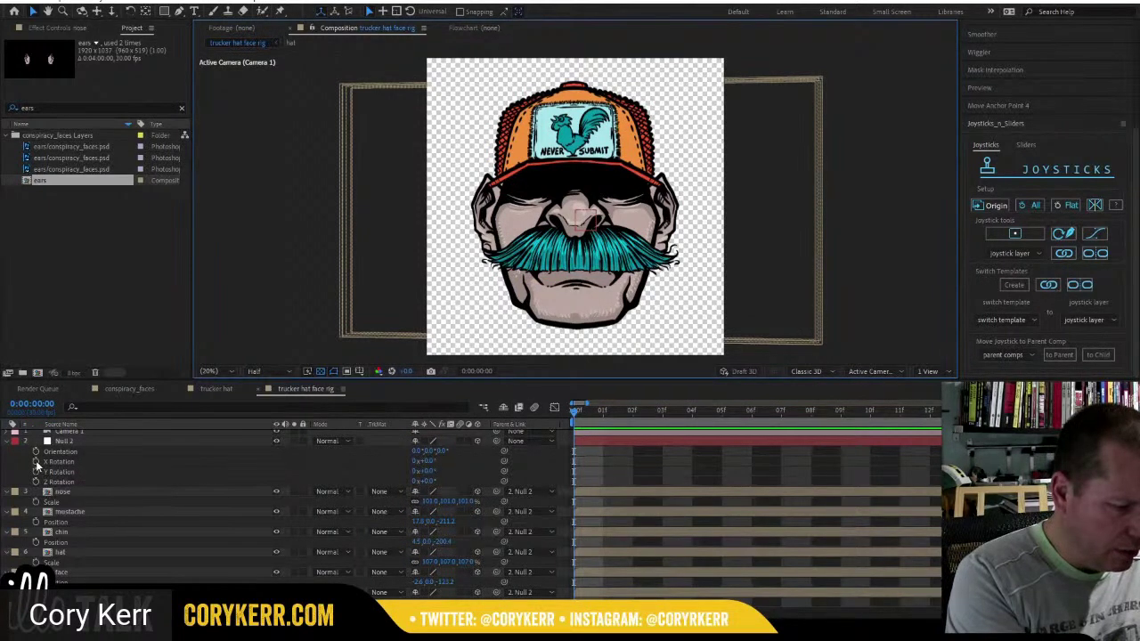
left_click(37, 462)
left_click(36, 472)
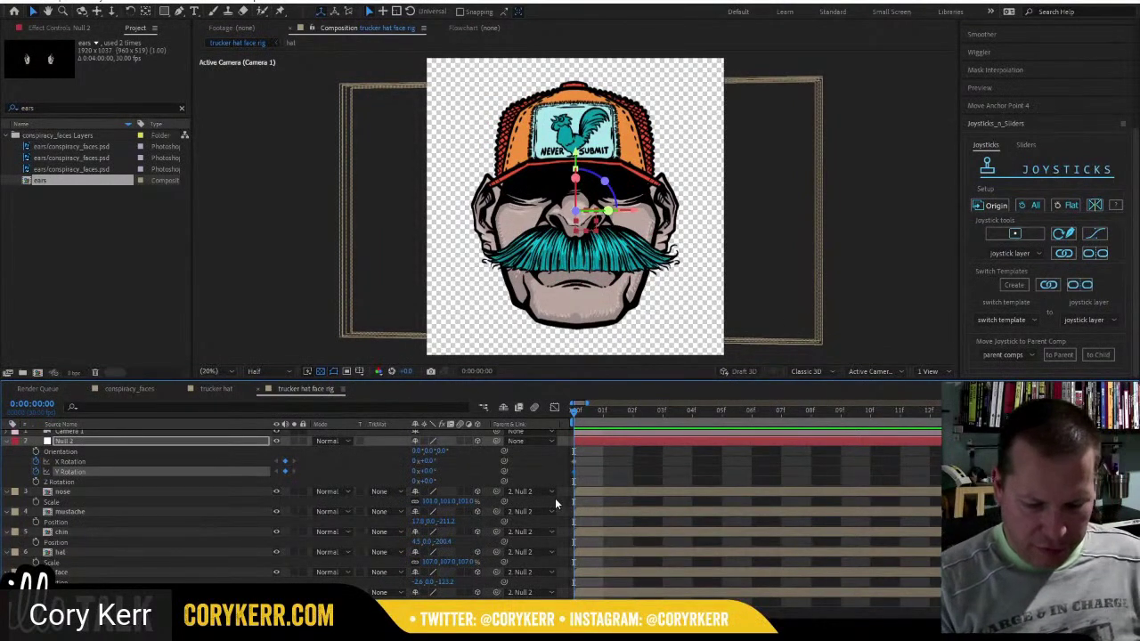
Keyframe the null's Y Rotation at -14° on frame 1.
key("Page_Down")
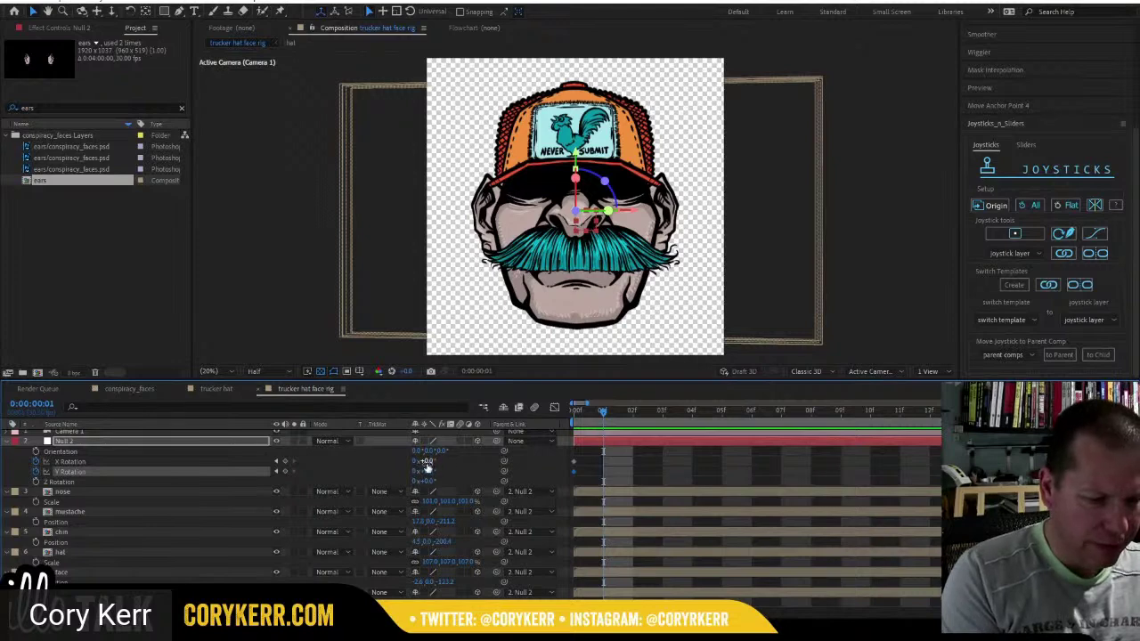
mouse_move(433, 471)
left_mouse_down()
mouse_move(445, 471)
mouse_move(419, 471)
left_mouse_up()
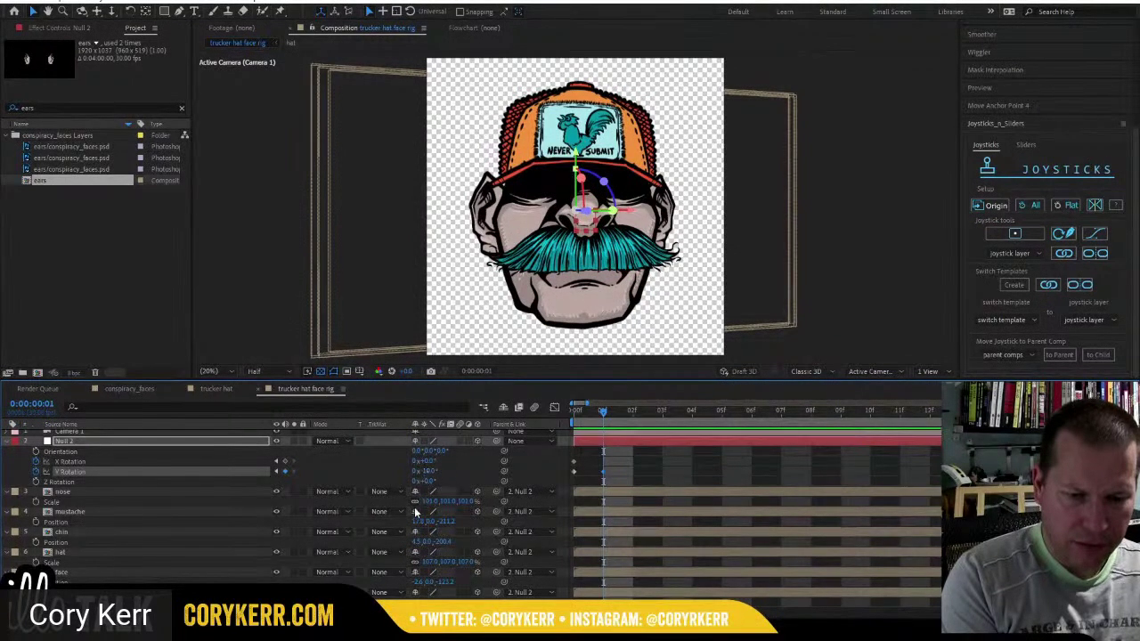
left_click_drag(422, 471, 428, 471)
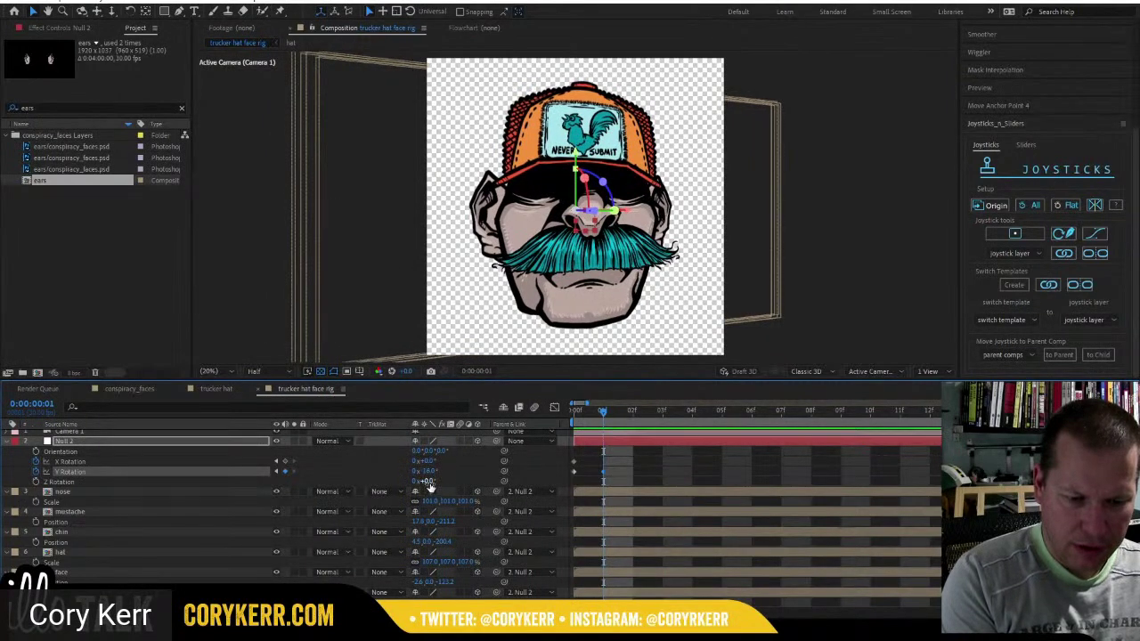
left_click(427, 471)
key("Up")
key("Up")
key("Up")
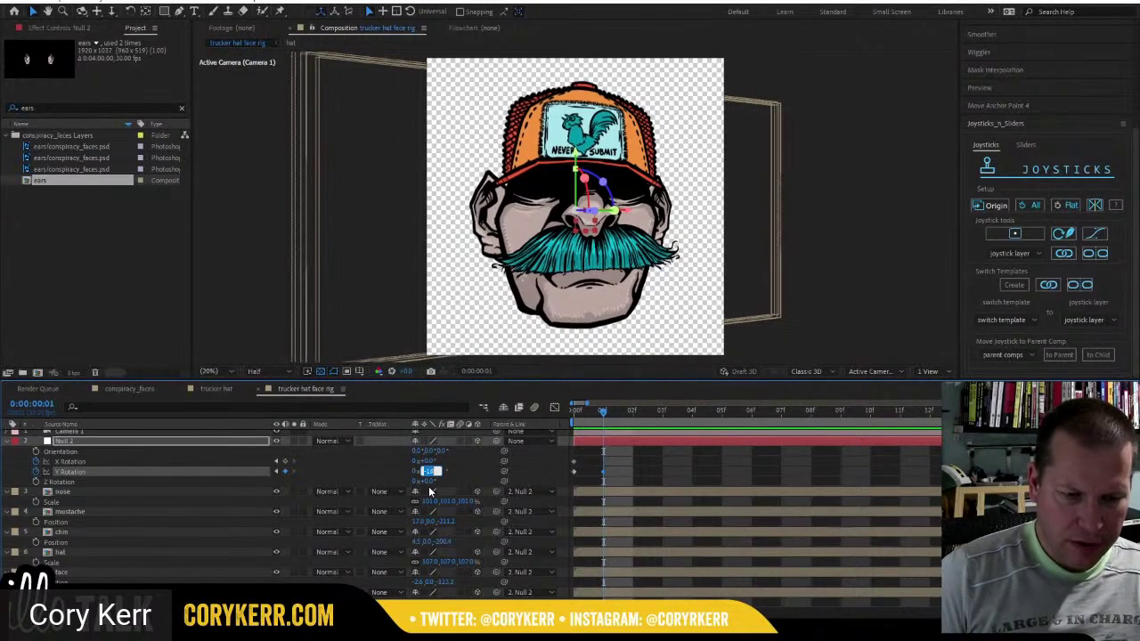
key("Up")
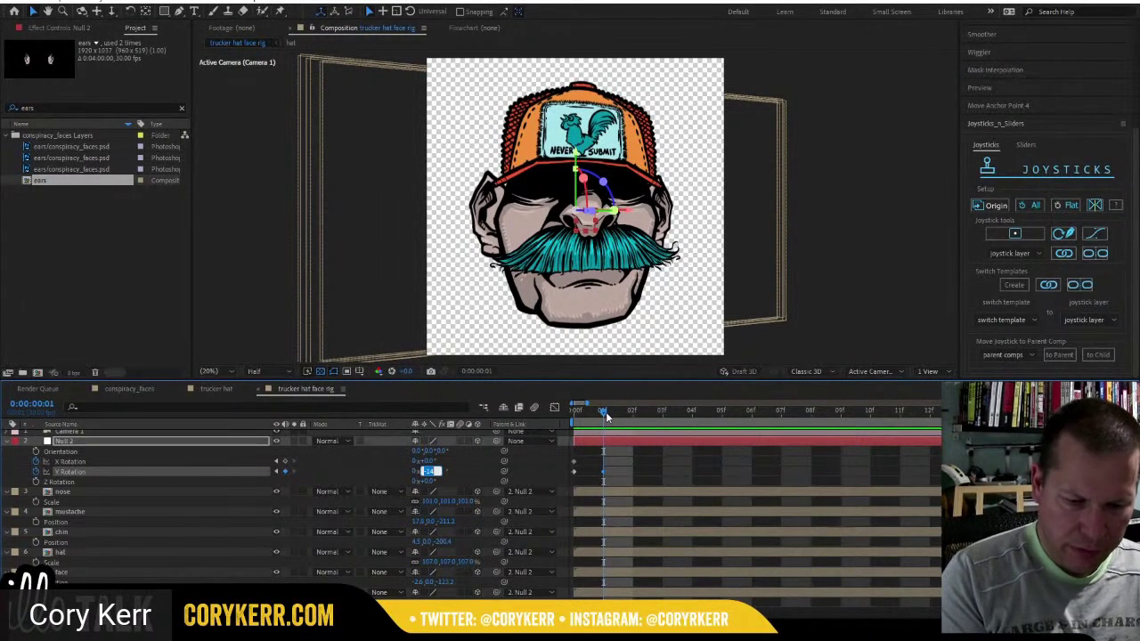
Keyframe the null's Y Rotation at 14° on frame 2 and advance to frame 3.
left_click_drag(605, 411, 633, 413)
left_click(429, 471)
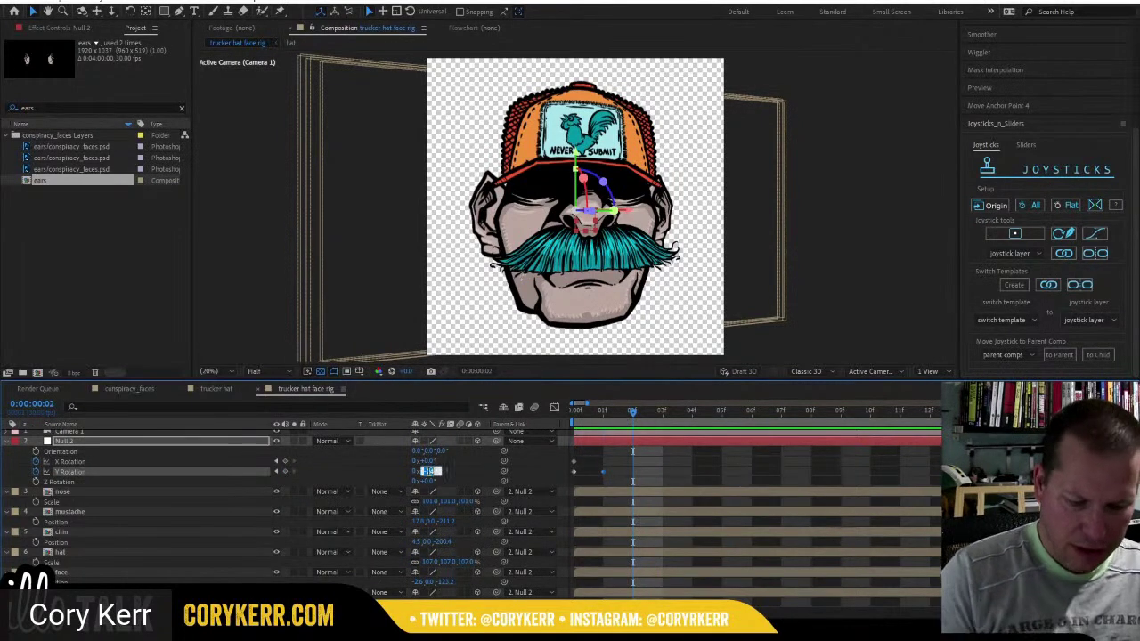
type("14")
key("Return")
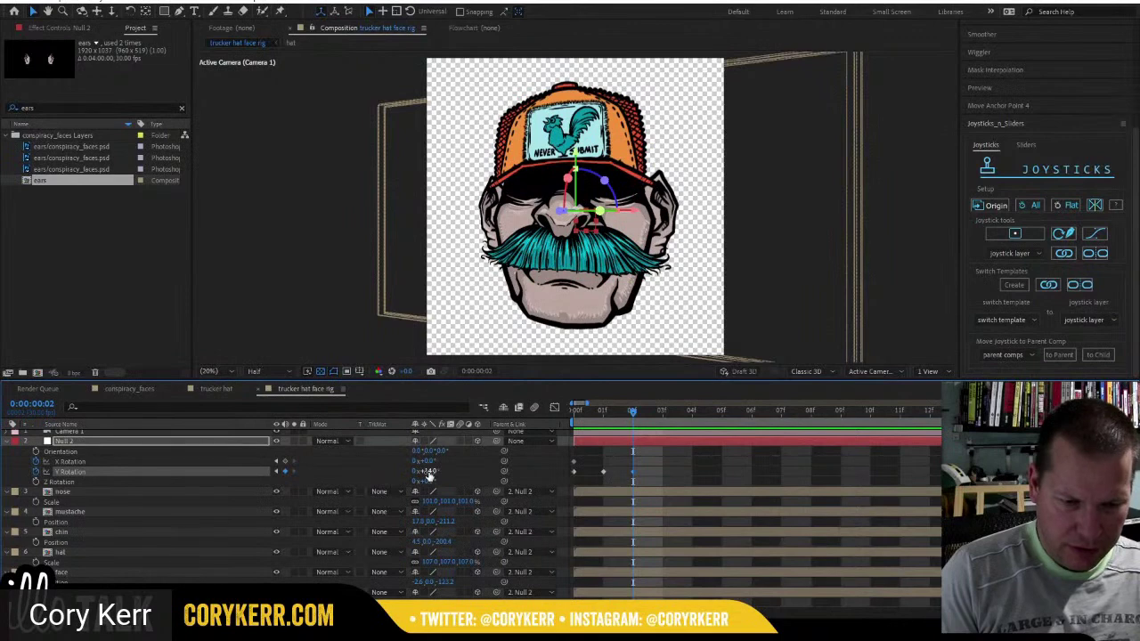
left_click(656, 413)
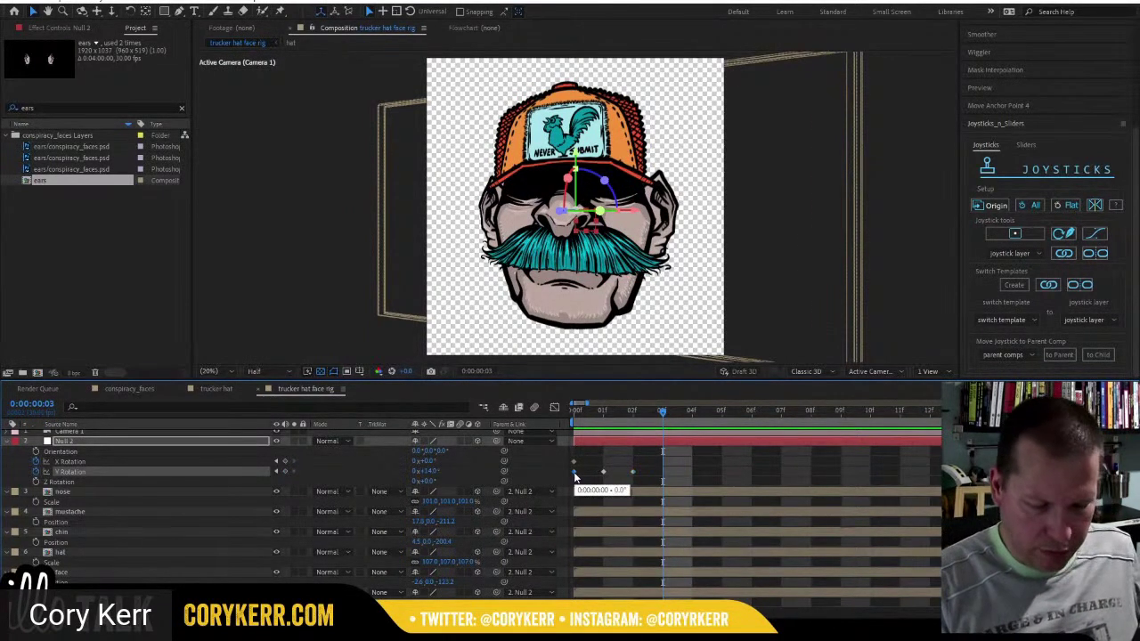
Keyframe the null's Y Rotation at 0° on frames 3 and 4, and its X Rotation at 0° on frames 1 and 2.
left_click_drag(661, 413, 692, 413)
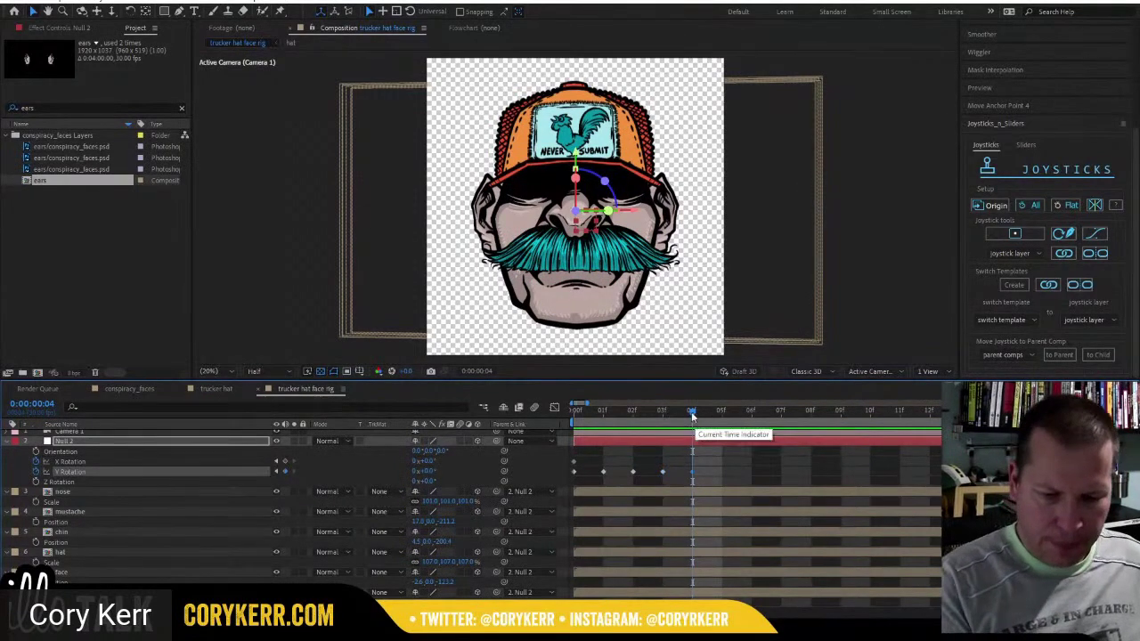
mouse_move(610, 414)
left_mouse_down()
mouse_move(573, 417)
mouse_move(597, 423)
left_mouse_up()
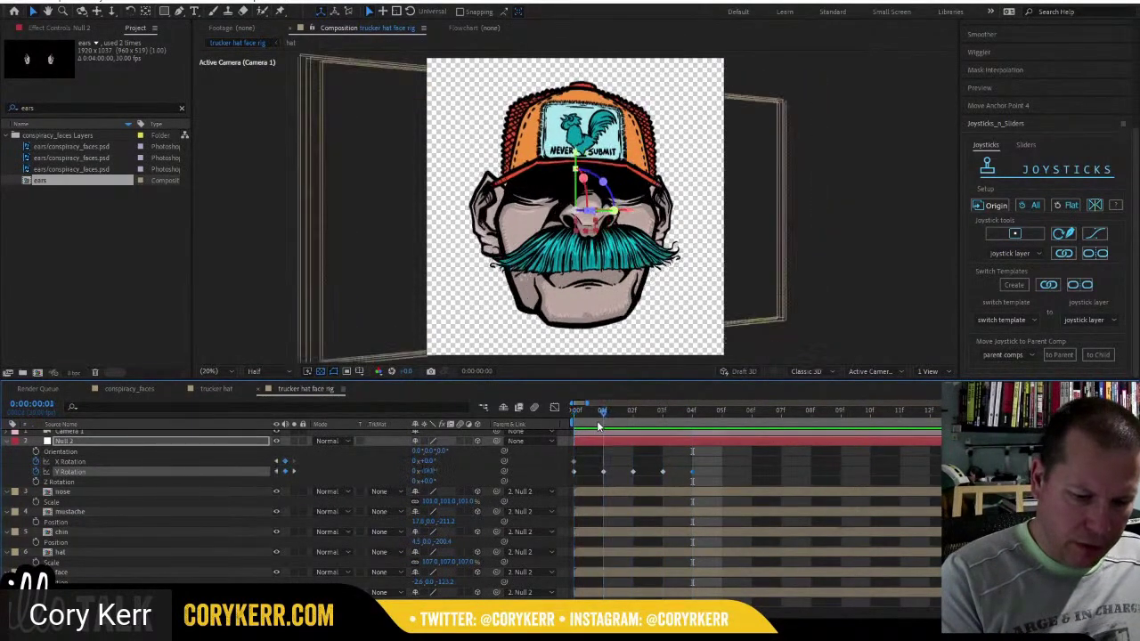
left_click(284, 461)
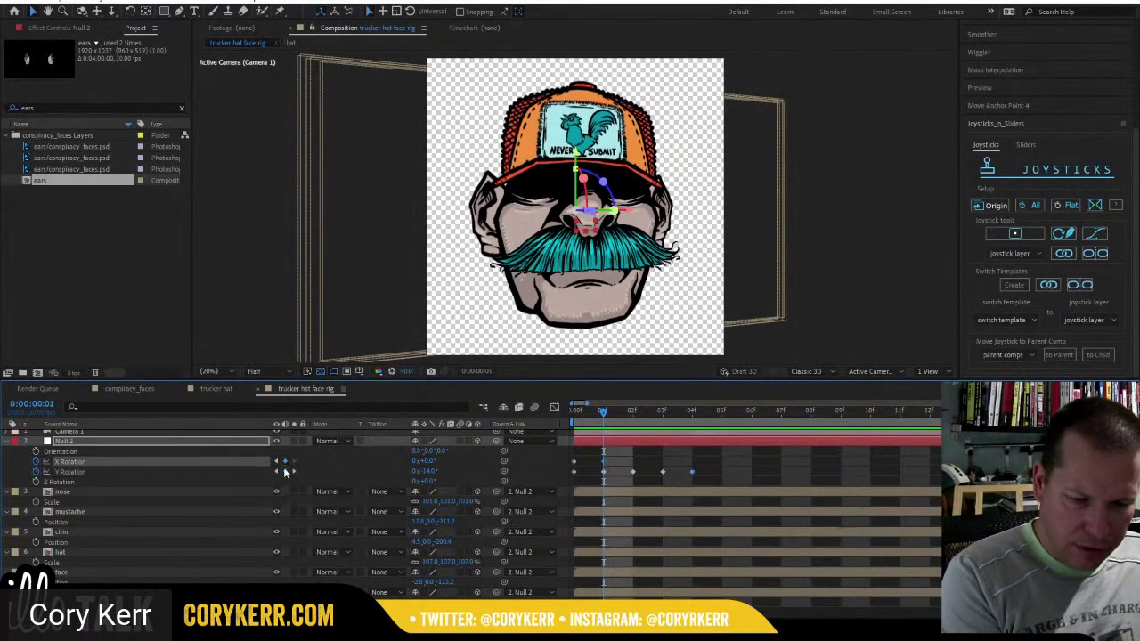
left_click(625, 413)
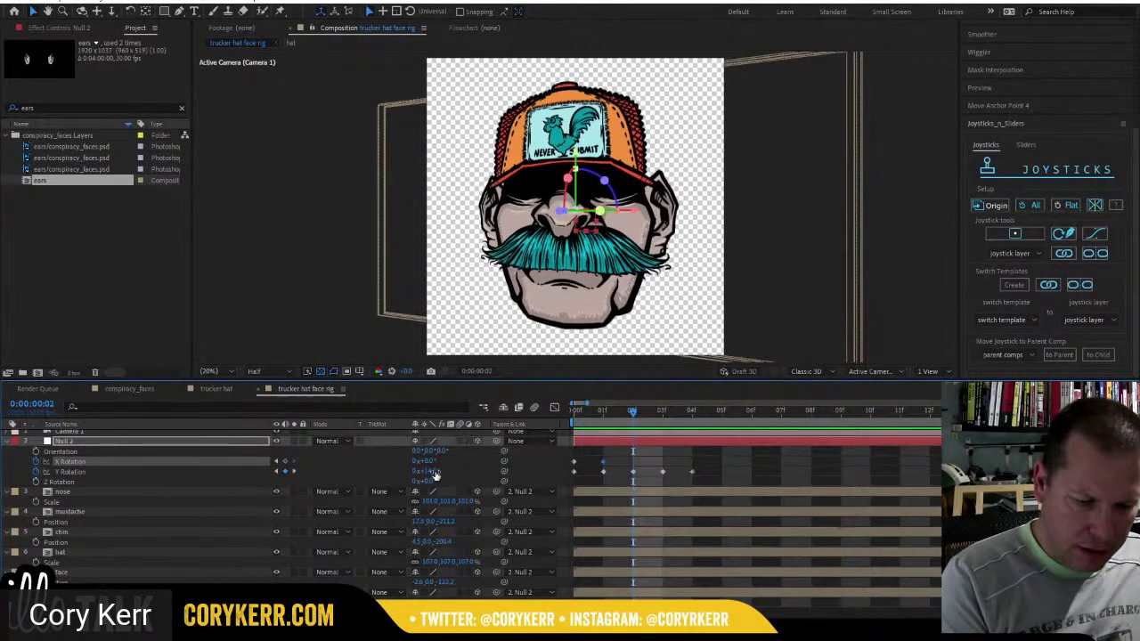
Keyframe the null's X Rotation at -16° on frame 3 and at 20° on frame 4.
left_click(654, 412)
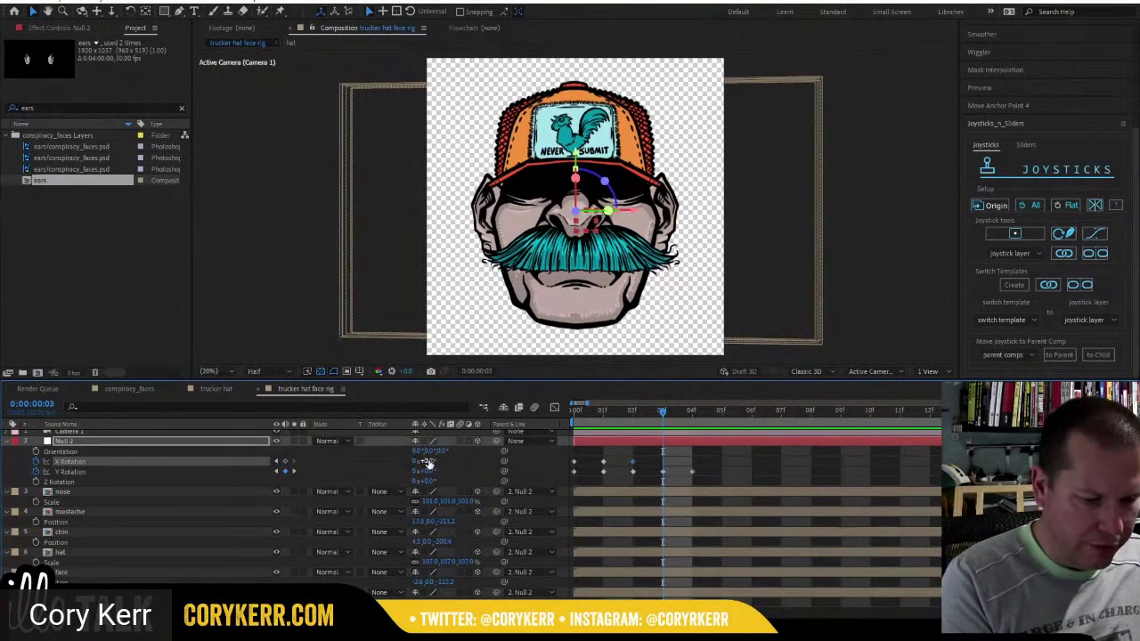
mouse_move(429, 462)
left_mouse_down()
mouse_move(449, 461)
mouse_move(417, 460)
left_mouse_up()
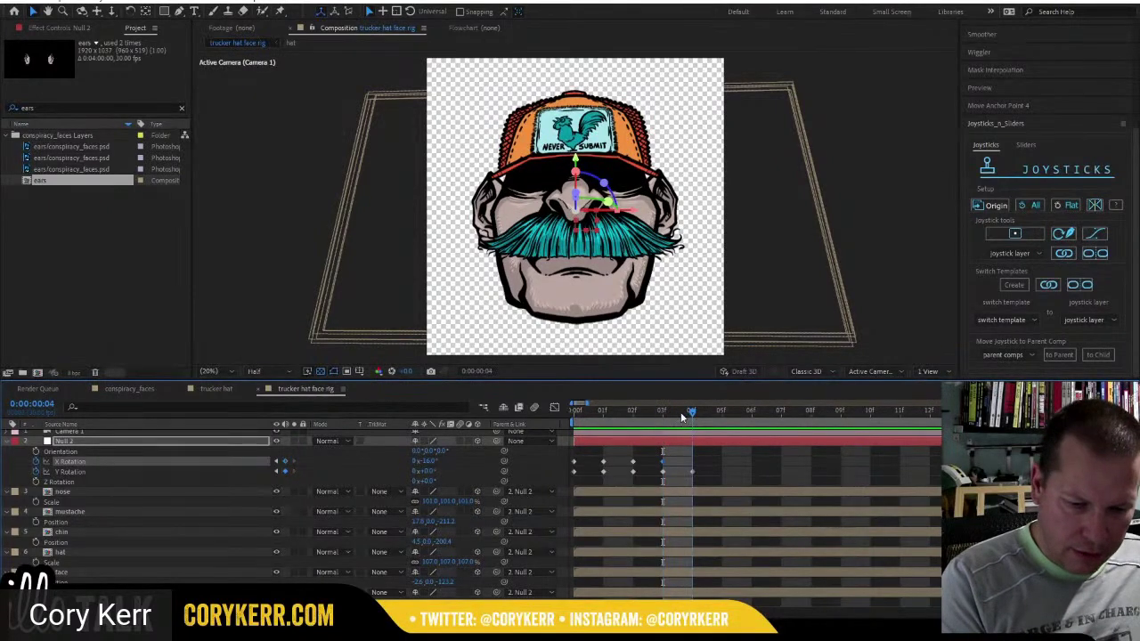
mouse_move(432, 461)
left_mouse_down()
mouse_move(463, 461)
mouse_move(436, 461)
mouse_move(452, 461)
left_mouse_up()
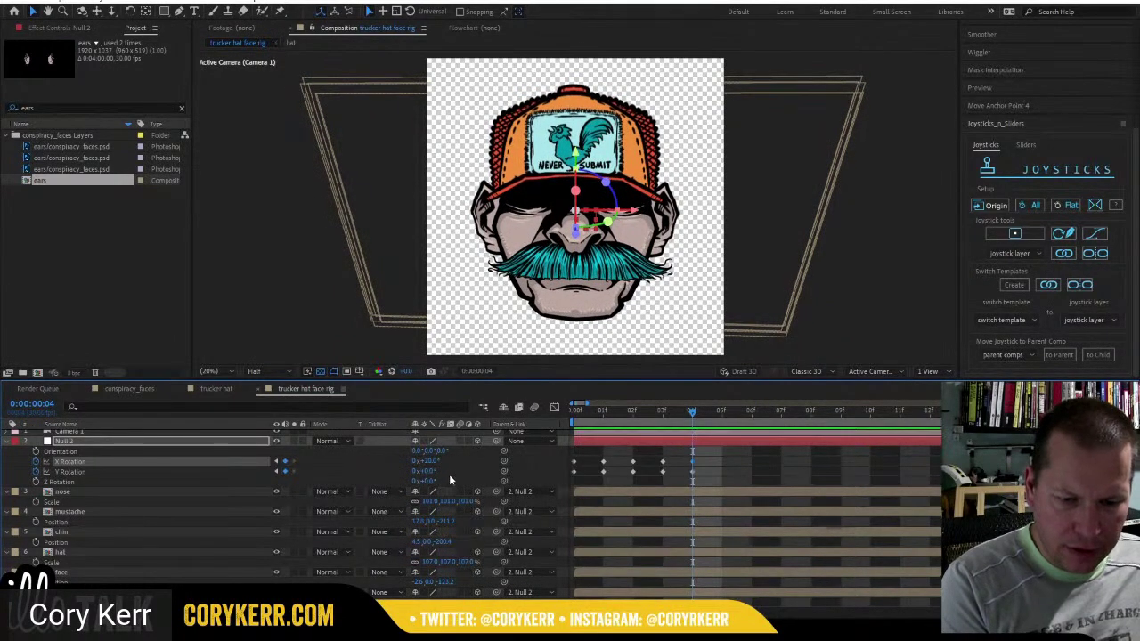
Create a joystick controller named trucker_head_turn at frame 0 from all of the null's X and Y Rotation keyframes.
left_click_drag(682, 411, 574, 412)
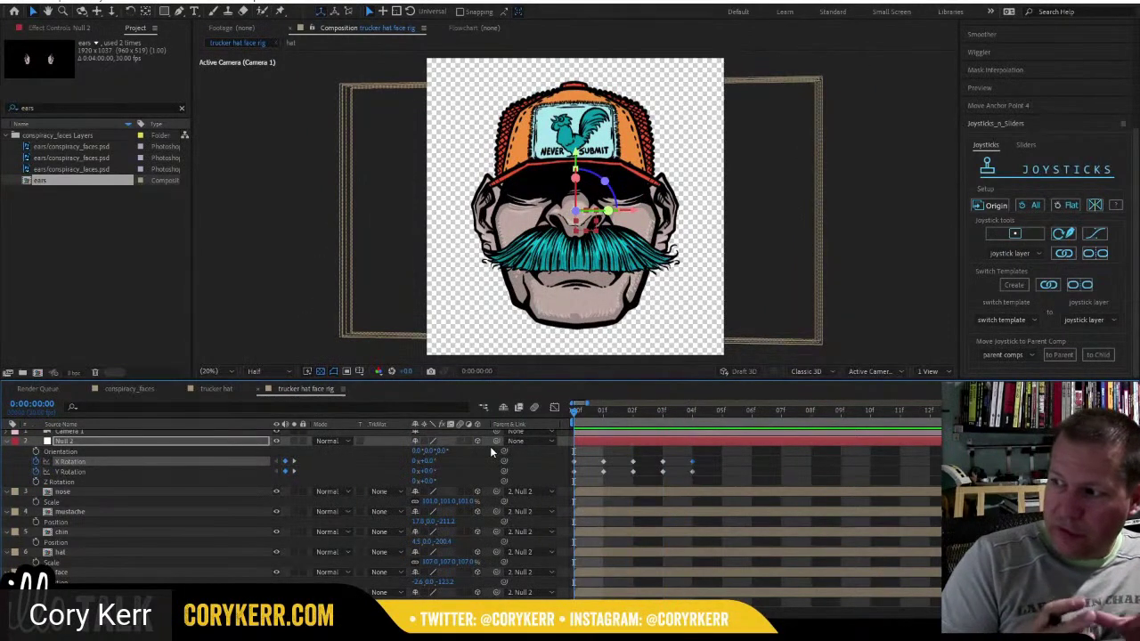
mouse_move(577, 413)
left_mouse_down()
mouse_move(684, 422)
mouse_move(566, 411)
left_mouse_up()
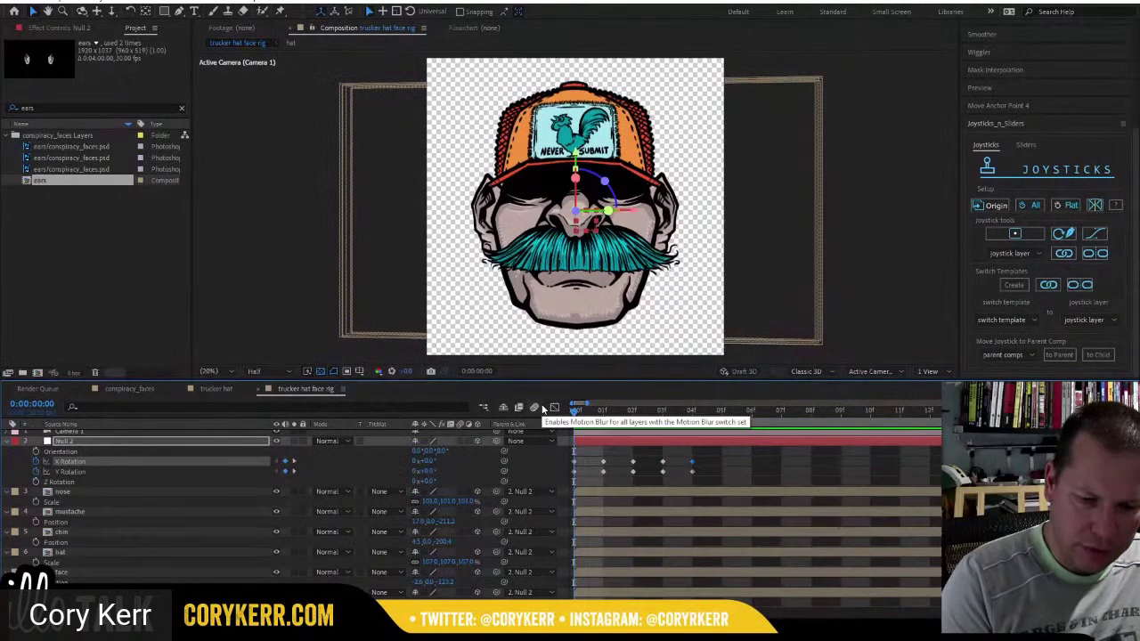
left_click_drag(712, 457, 558, 484)
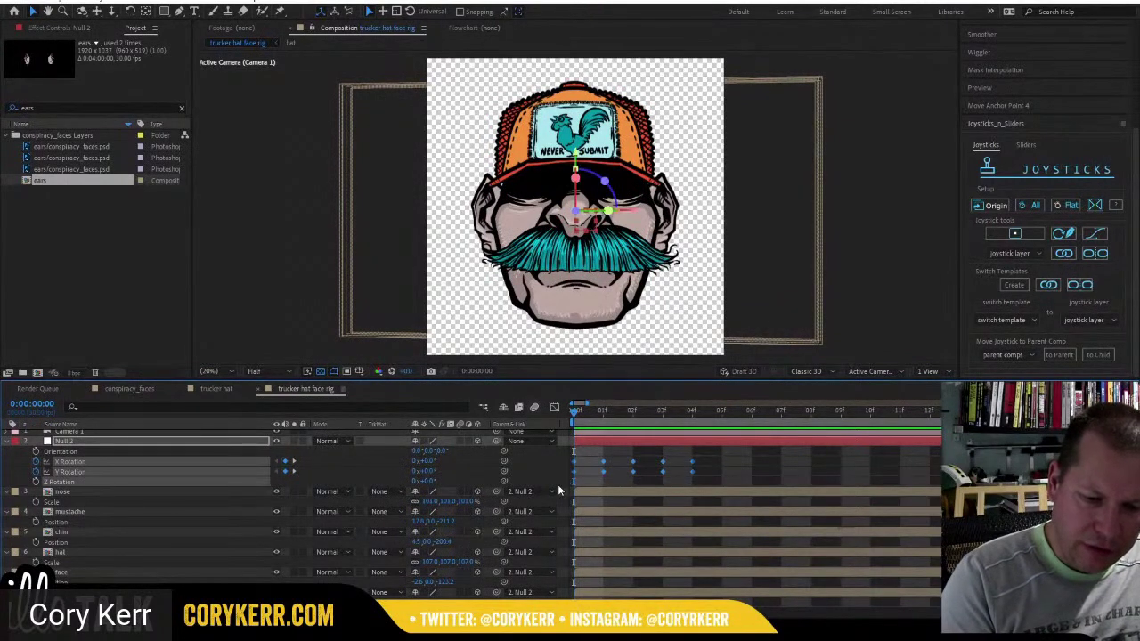
left_click(1013, 234)
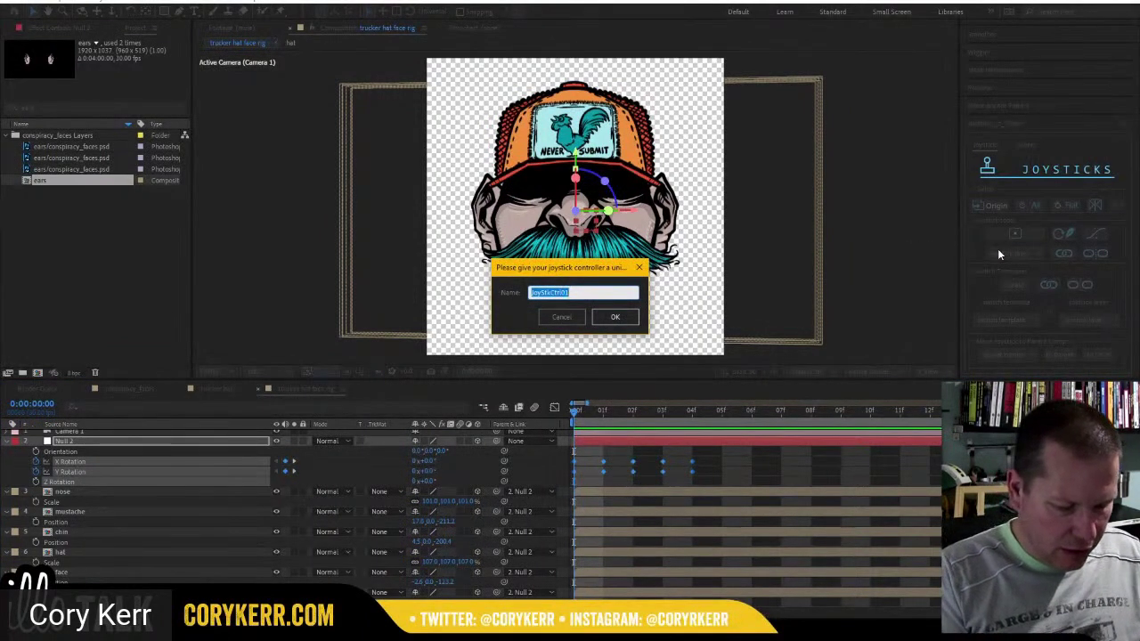
type("trucker_")
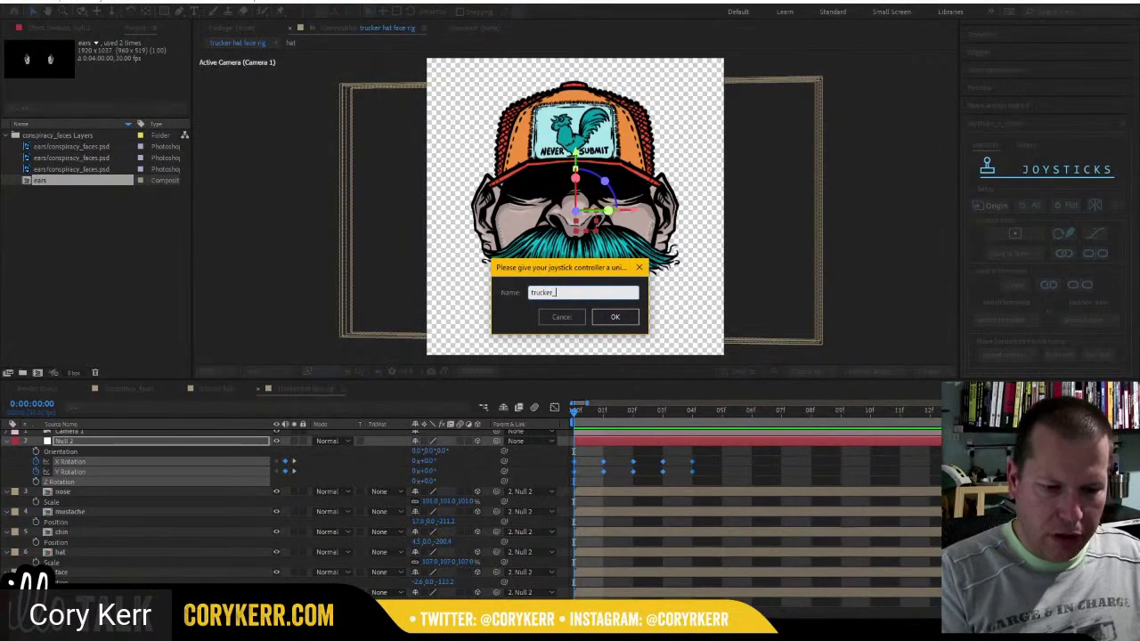
type("head")
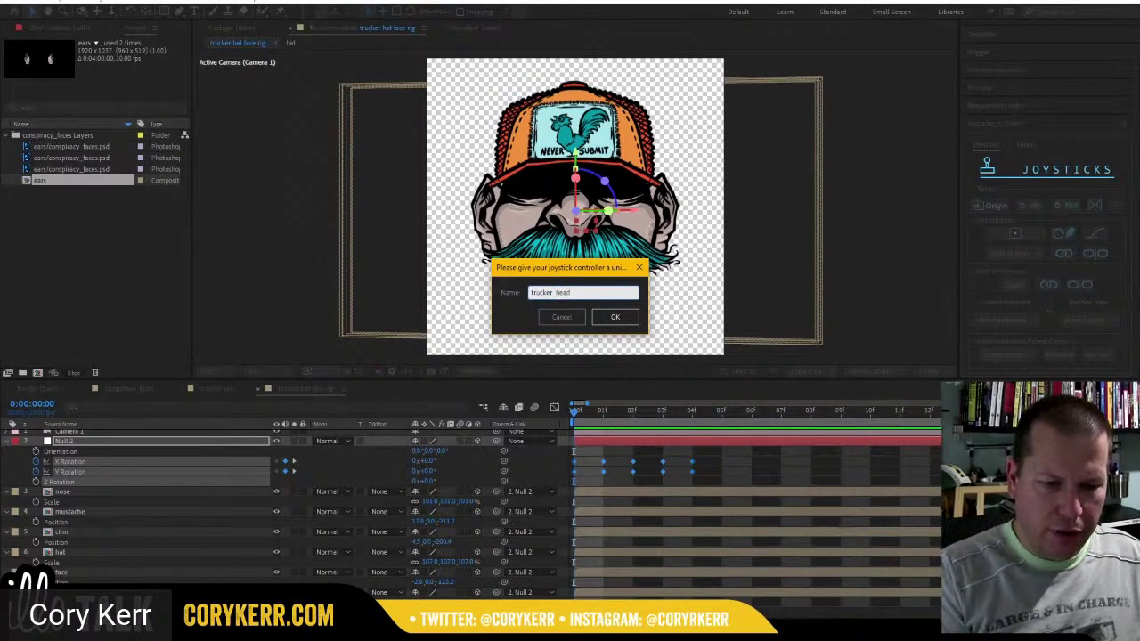
type("_ru")
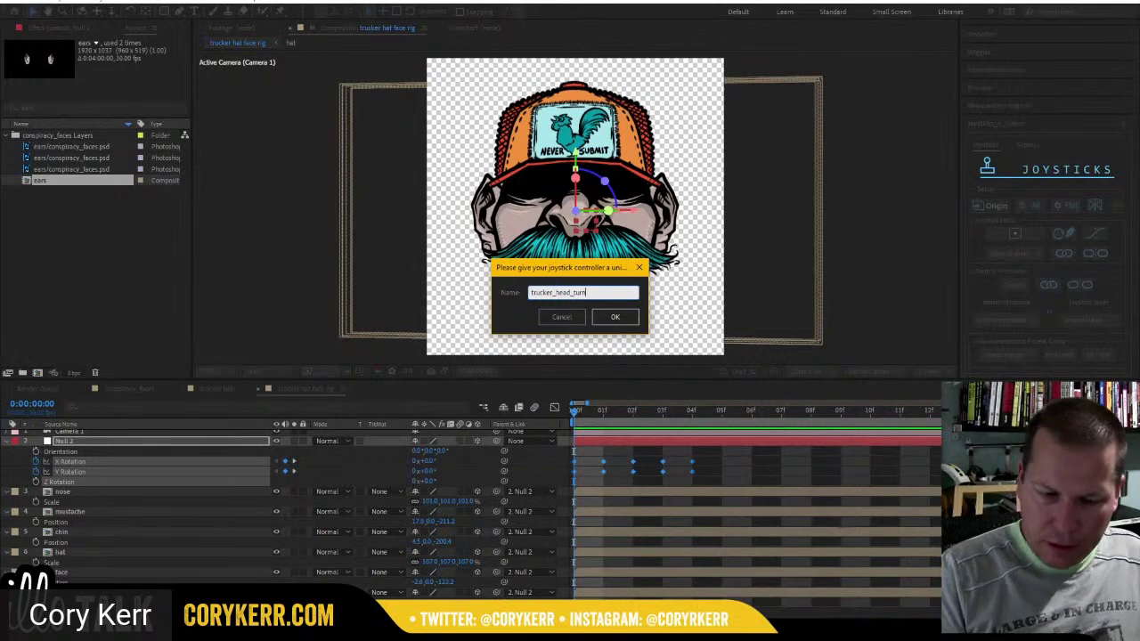
left_click(615, 317)
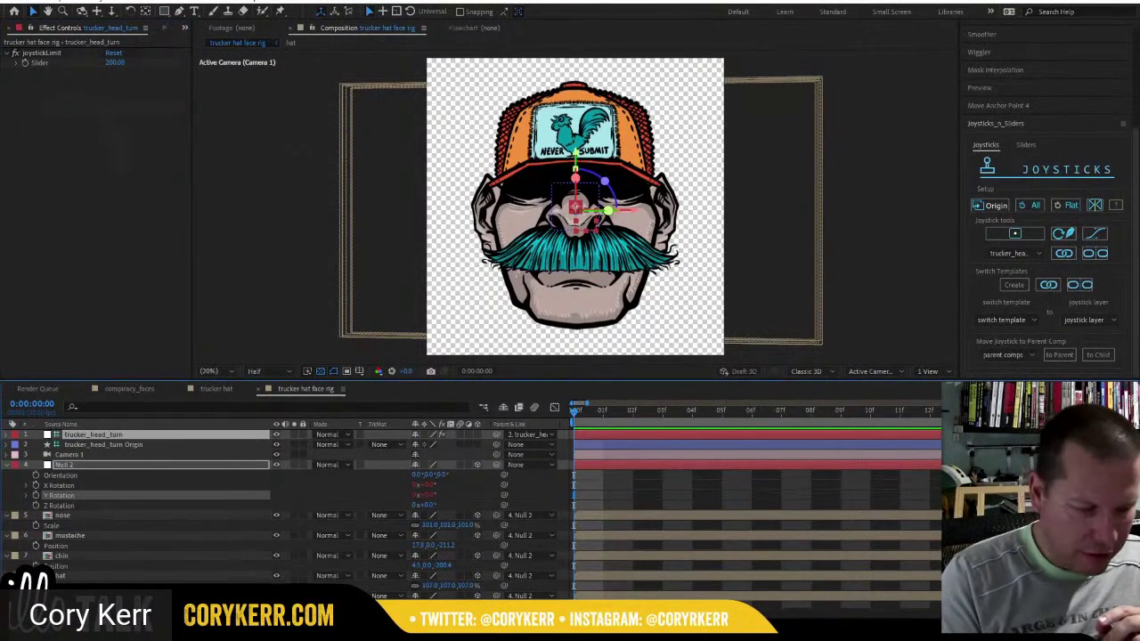
Move the trucker_head_turn Origin box to the empty upper-right corner of the composition and lock its layer.
left_click(133, 444)
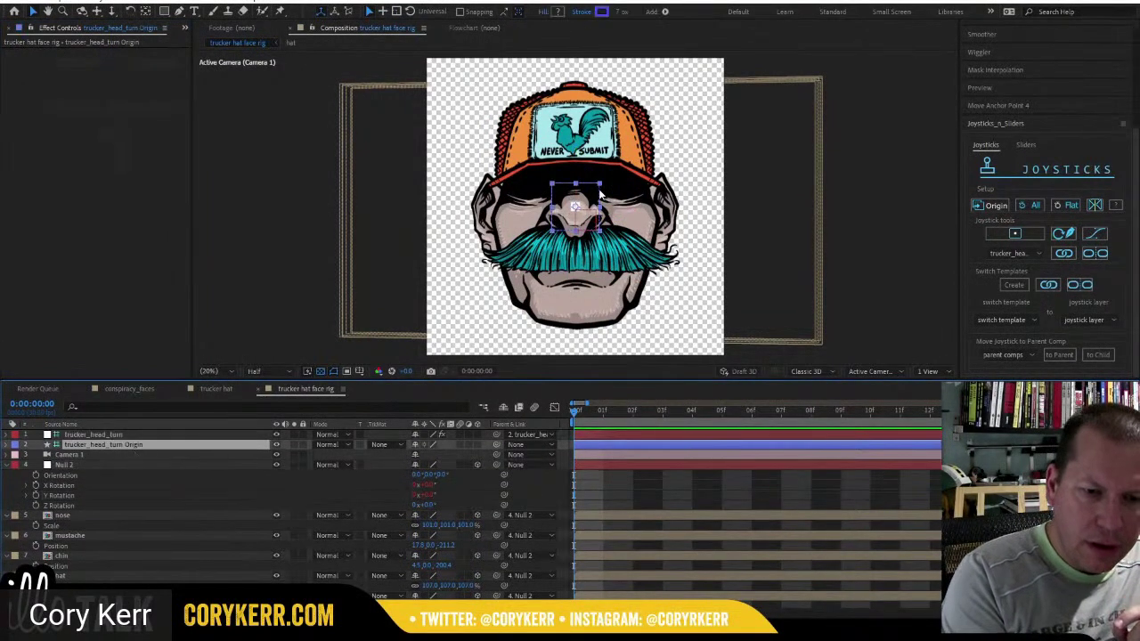
left_click_drag(600, 196, 709, 92)
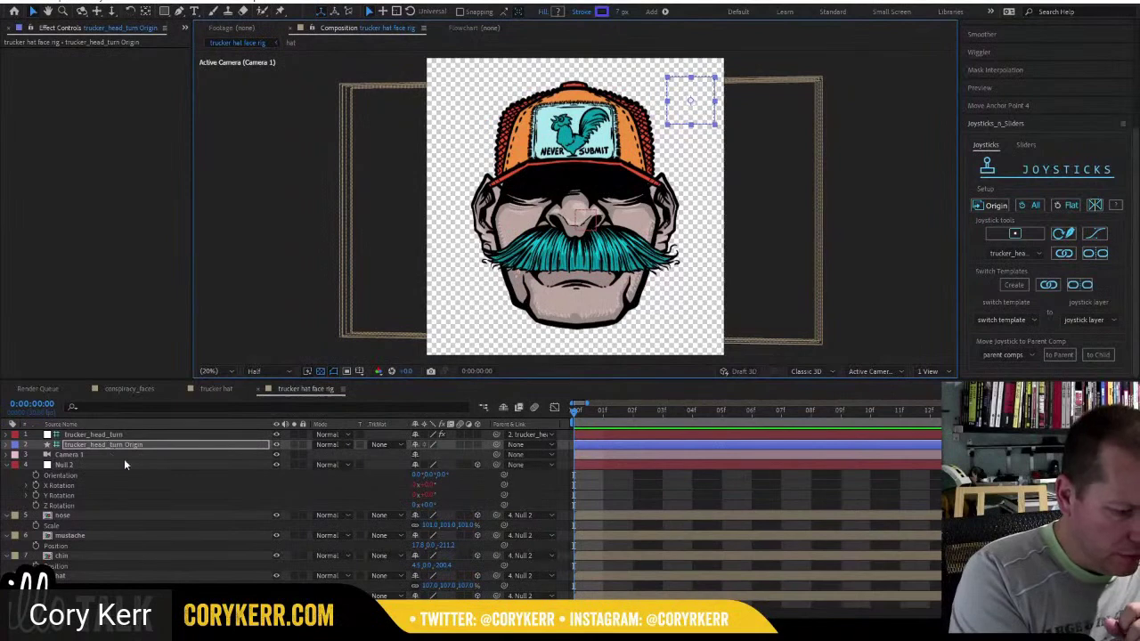
left_click(302, 443)
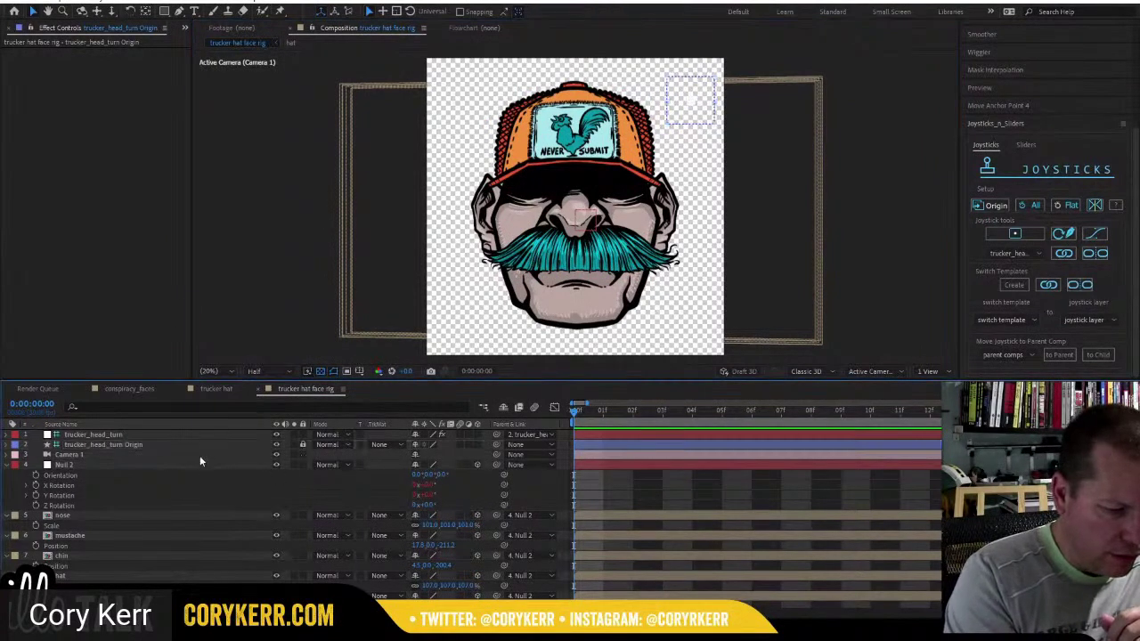
Test the head turn by moving the trucker_head_turn controller around inside its box.
left_click(130, 434)
mouse_move(693, 99)
left_mouse_down()
mouse_move(703, 99)
mouse_move(677, 97)
mouse_move(689, 113)
mouse_move(708, 100)
mouse_move(686, 97)
mouse_move(704, 102)
mouse_move(687, 104)
mouse_move(699, 100)
mouse_move(692, 115)
mouse_move(696, 89)
mouse_move(692, 116)
mouse_move(691, 98)
mouse_move(673, 102)
mouse_move(688, 116)
left_mouse_up()
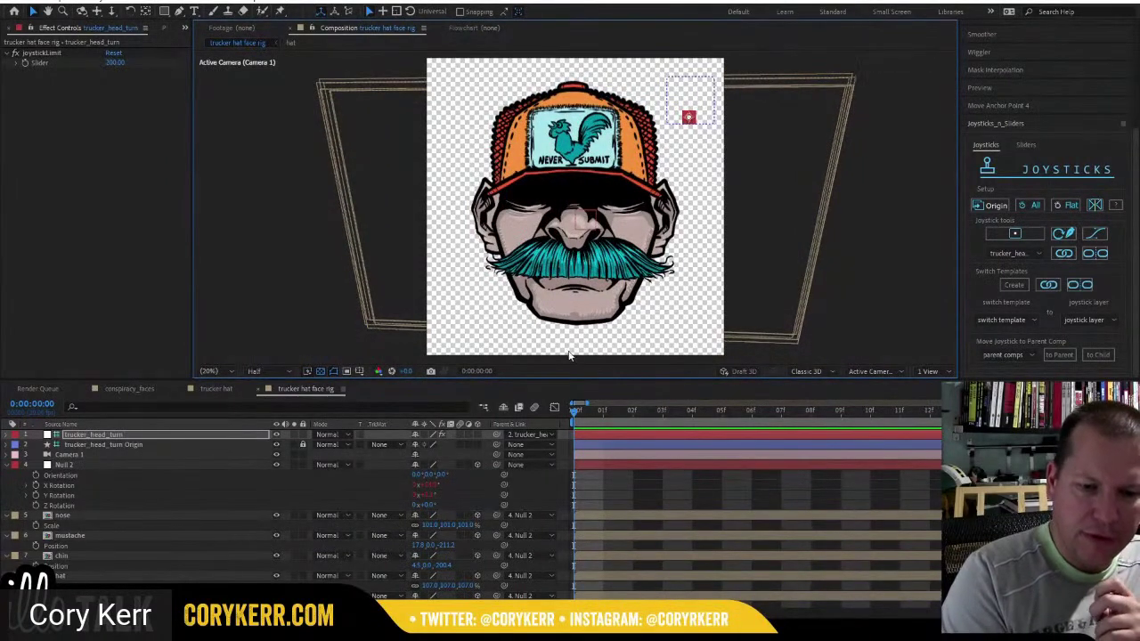
left_click_drag(689, 116, 694, 117)
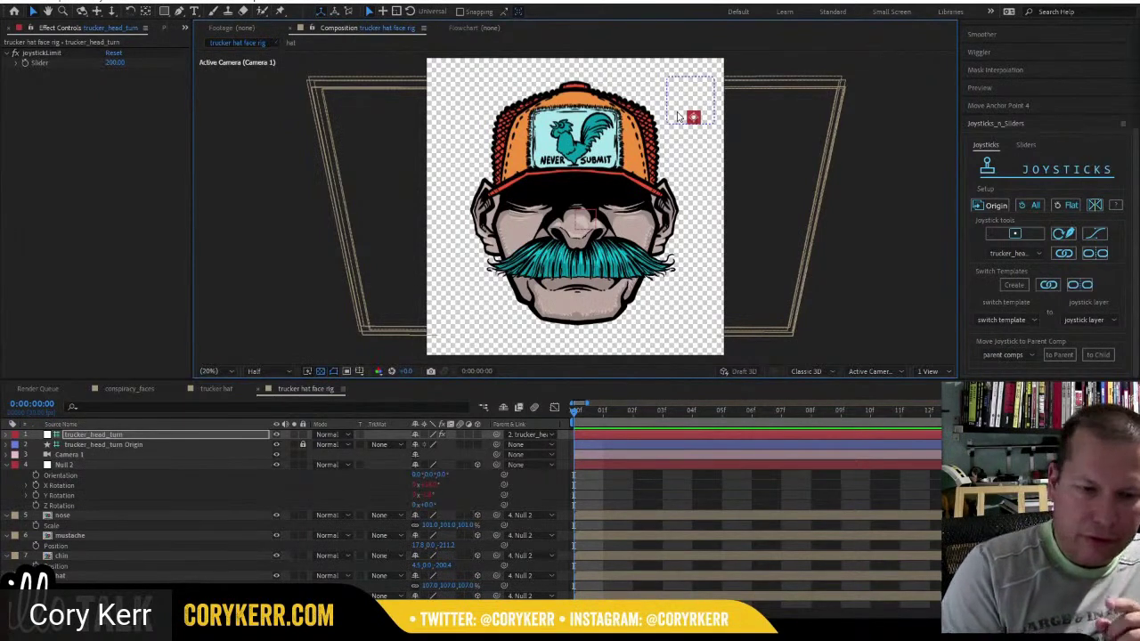
Set the trucker_head_turn controller's Position to 0, 0 to recenter it in its box.
left_click(185, 437)
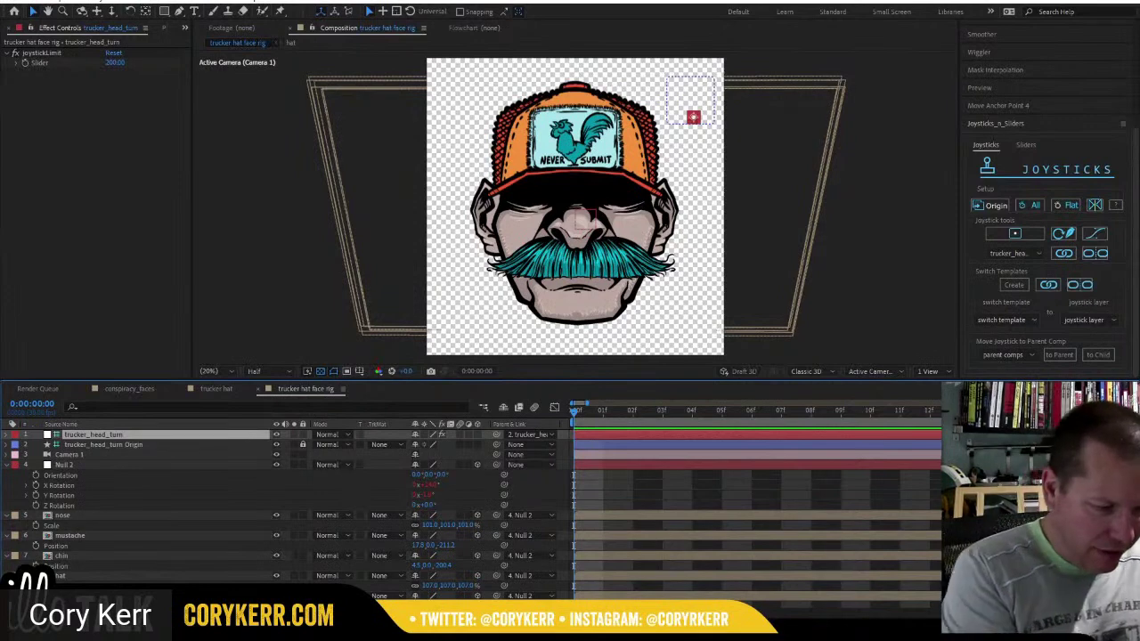
key("p")
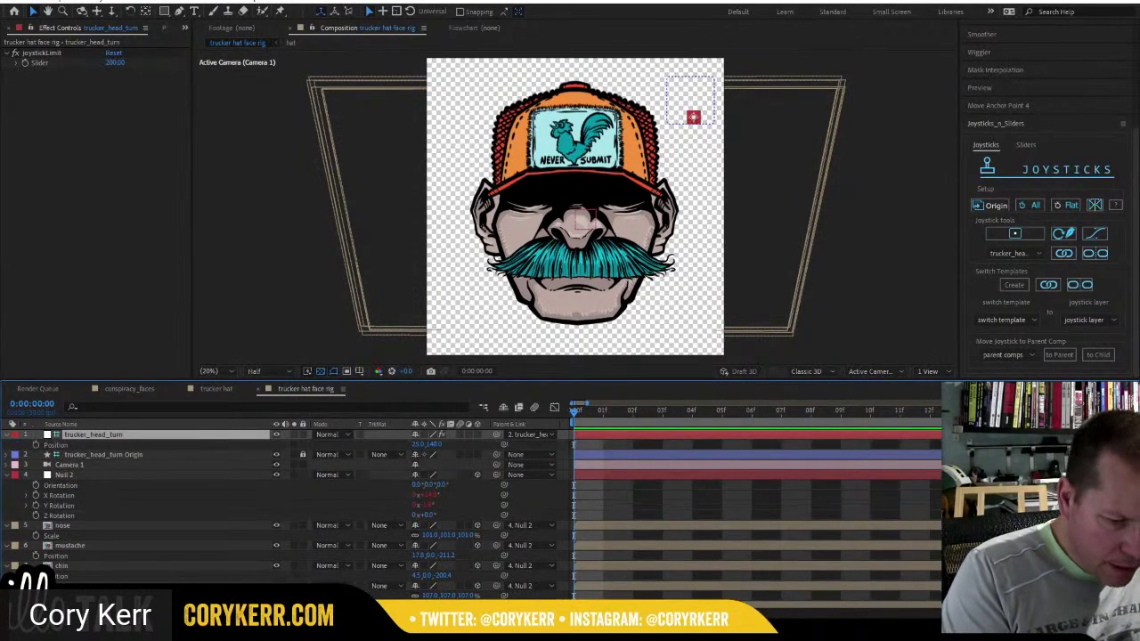
left_click(420, 444)
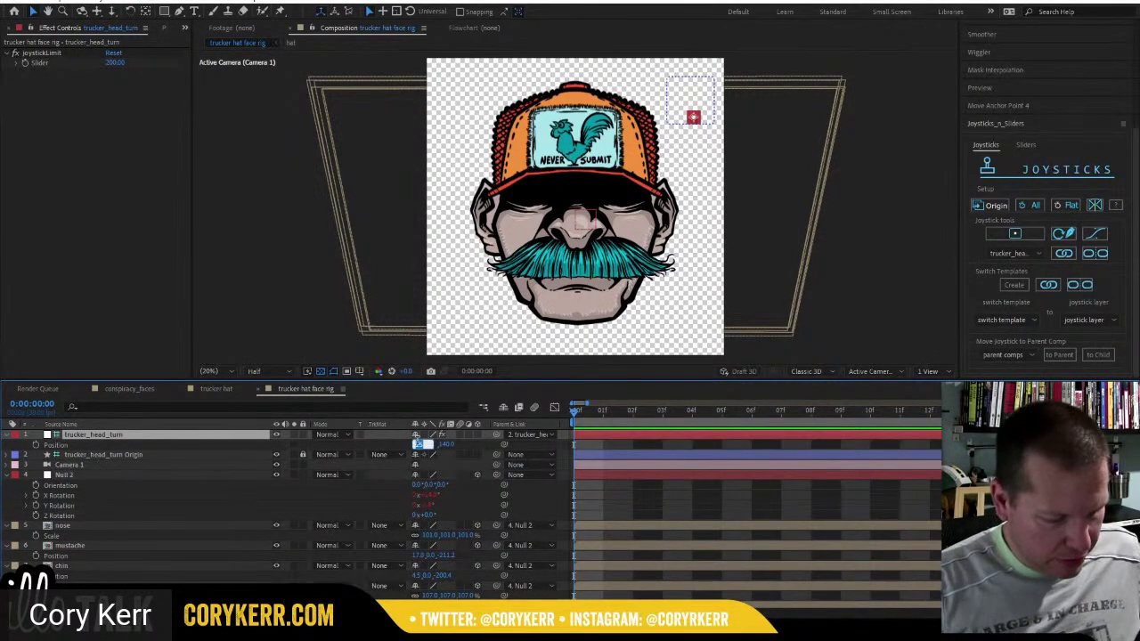
type("0")
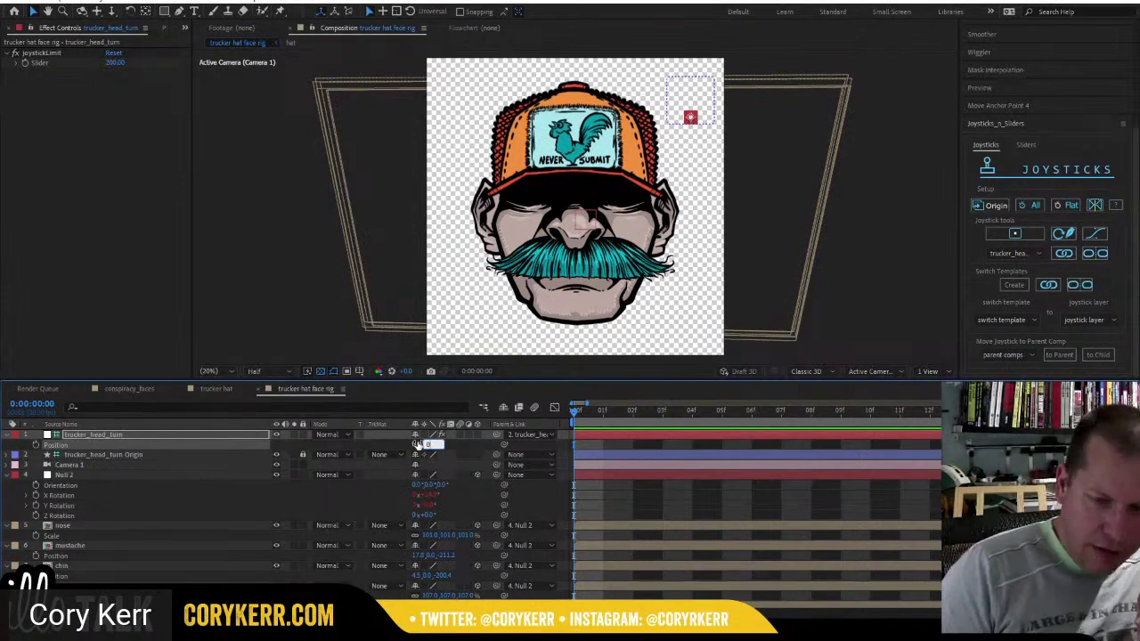
key("Return")
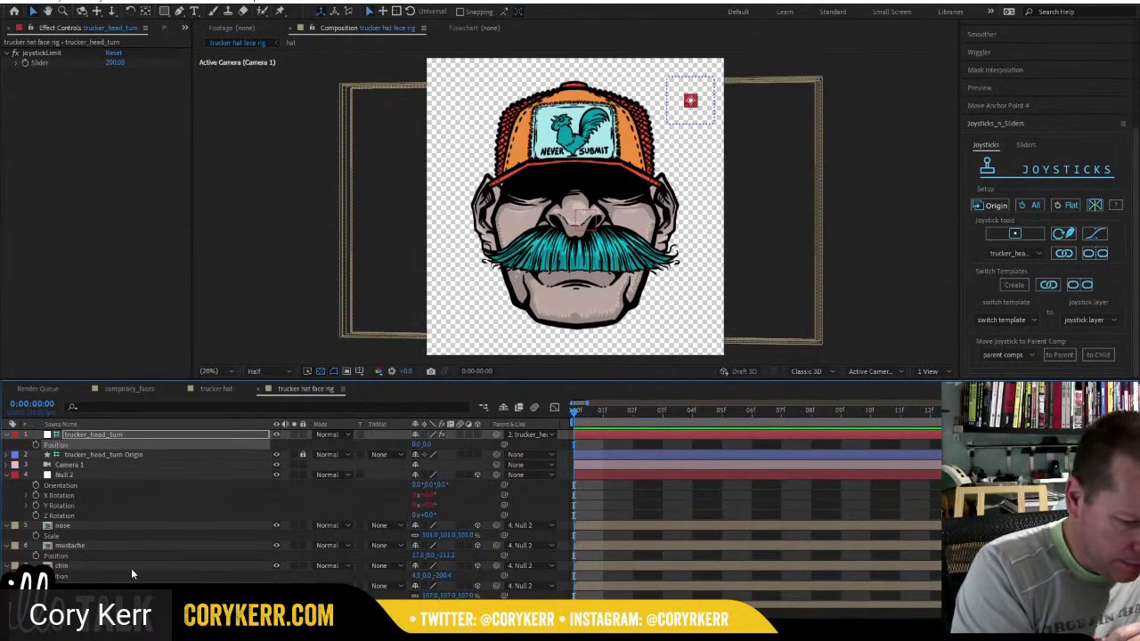
Adjust the chin layer's Position to 4.5, 11.0, -187.4 and test the head turn with the joystick controller.
scroll(285, 507, "down", 2)
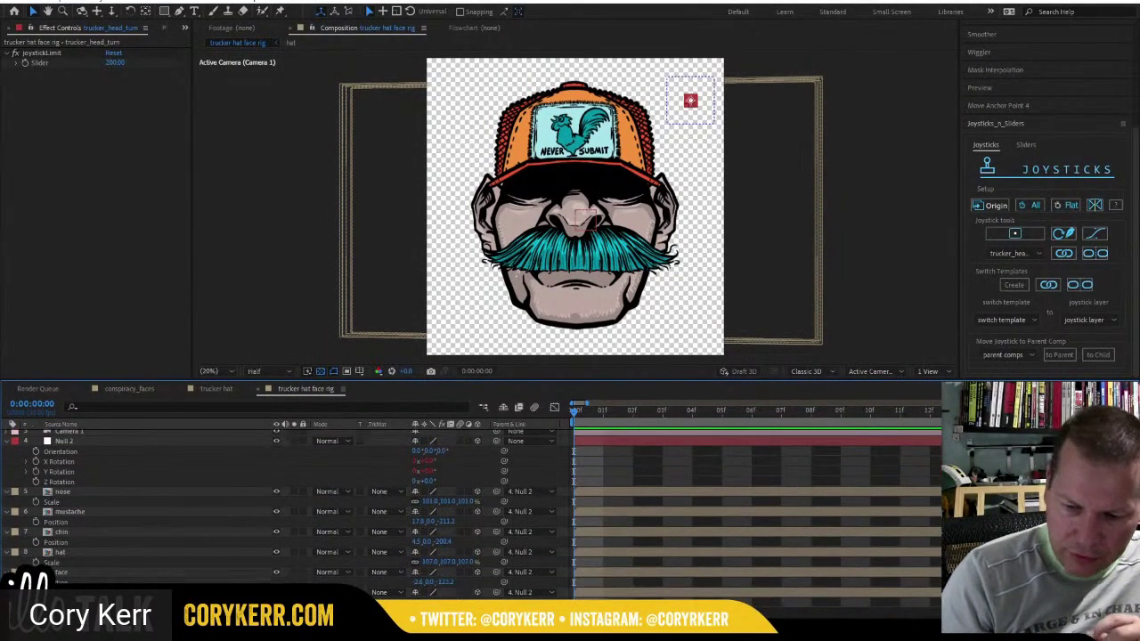
left_click(127, 532)
mouse_move(442, 542)
left_mouse_down()
mouse_move(426, 541)
mouse_move(444, 541)
left_mouse_up()
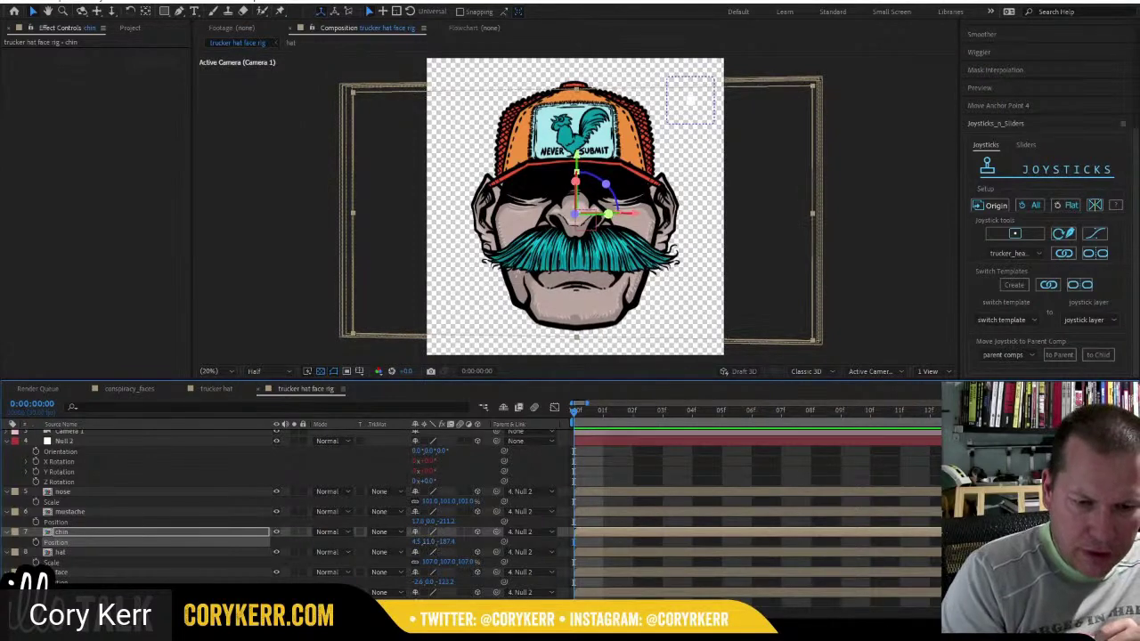
left_click(846, 90)
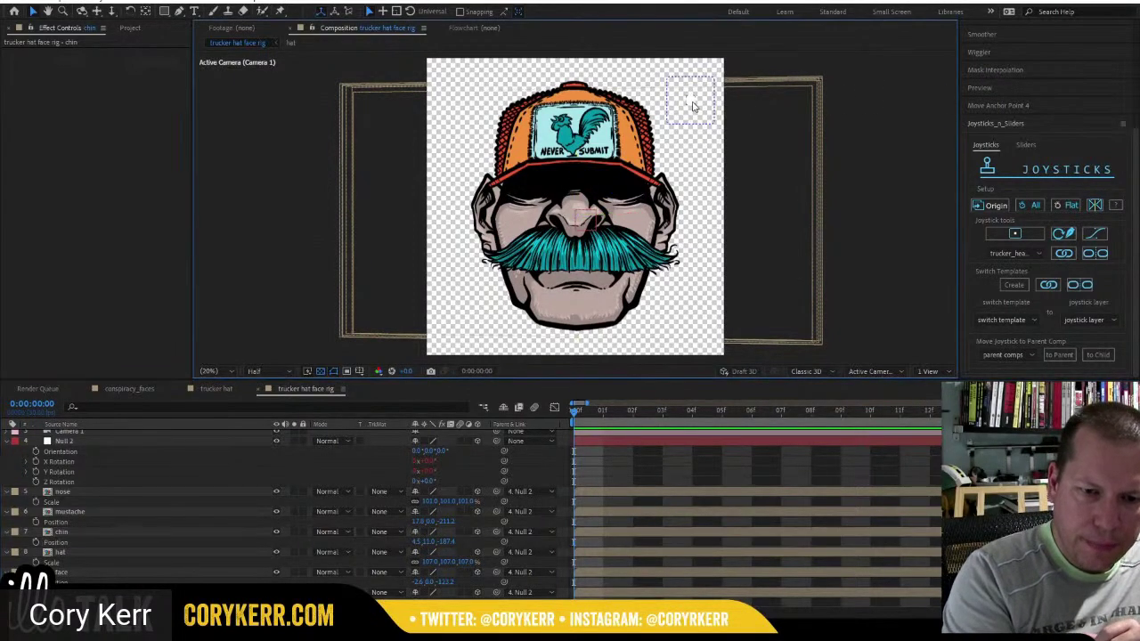
mouse_move(691, 102)
left_mouse_down()
mouse_move(692, 122)
mouse_move(690, 94)
mouse_move(687, 117)
mouse_move(677, 109)
mouse_move(699, 105)
mouse_move(702, 114)
mouse_move(686, 114)
left_mouse_up()
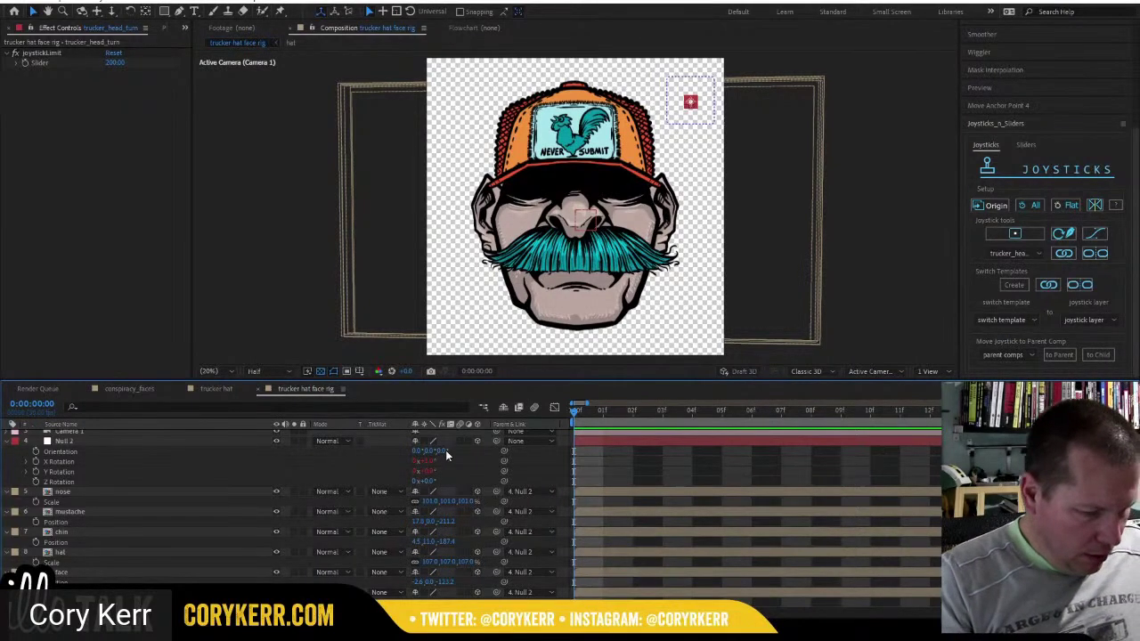
Collapse the open properties of all layers and clear the layer selection.
key("ctrl+a")
key("u")
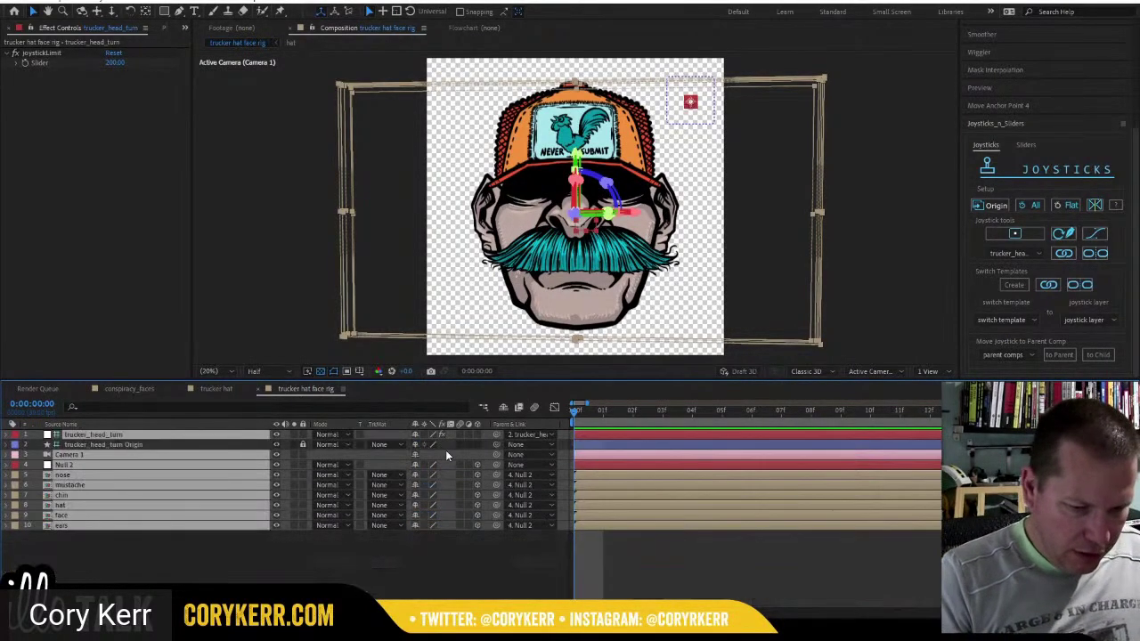
left_click(284, 563)
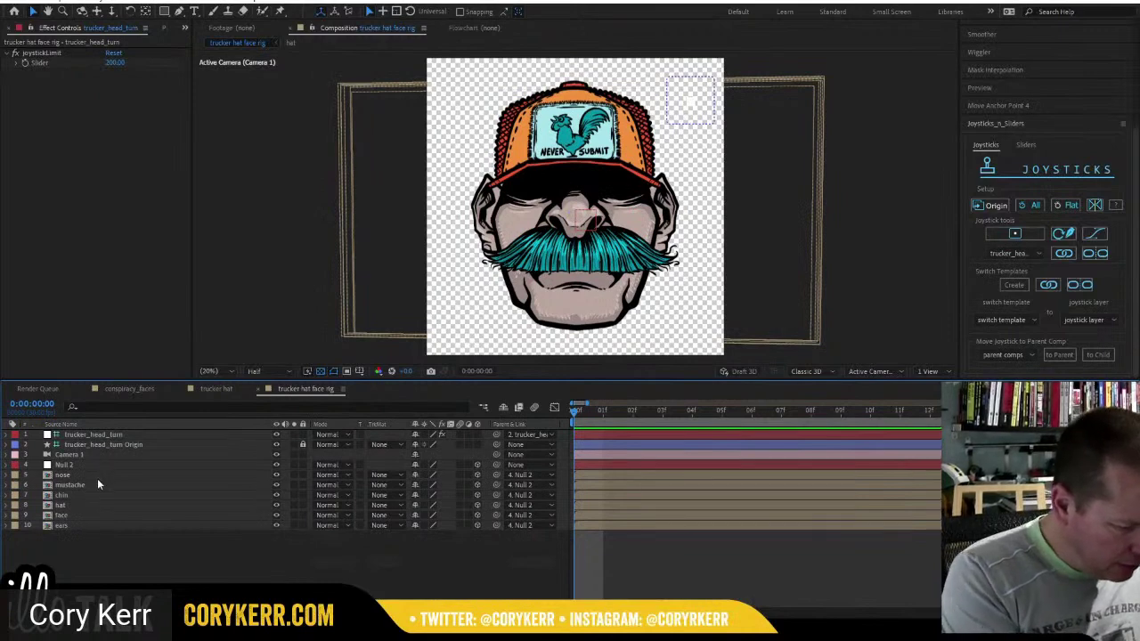
Move the hat layer's anchor point to the top center of the layer with Move Anchor Point 4.
left_click(94, 506)
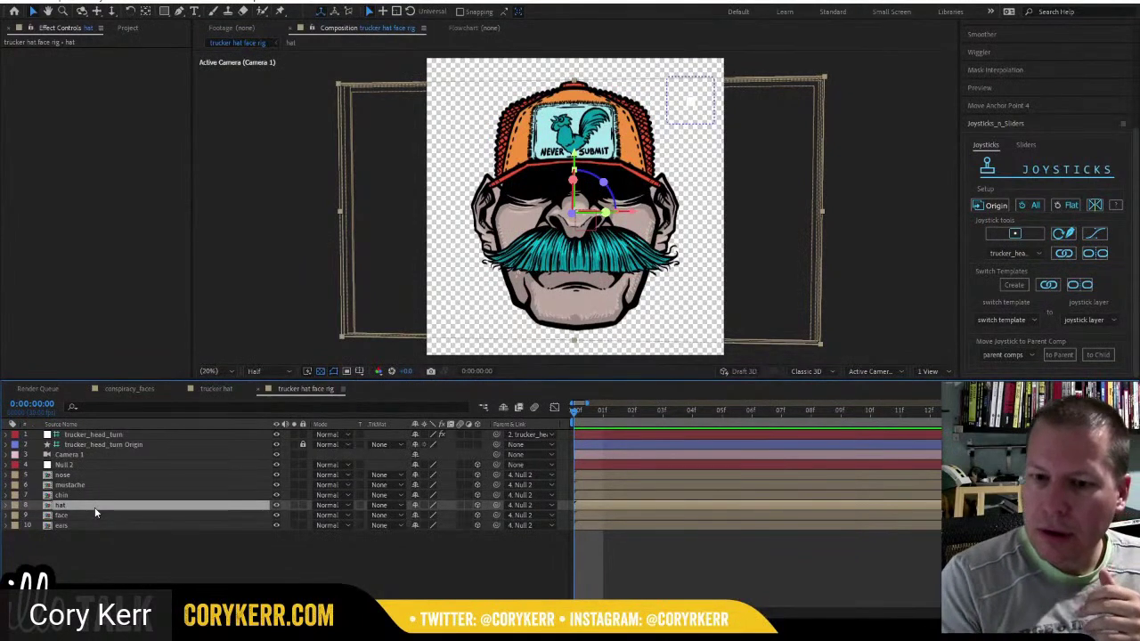
left_click(1019, 104)
left_click(1004, 279)
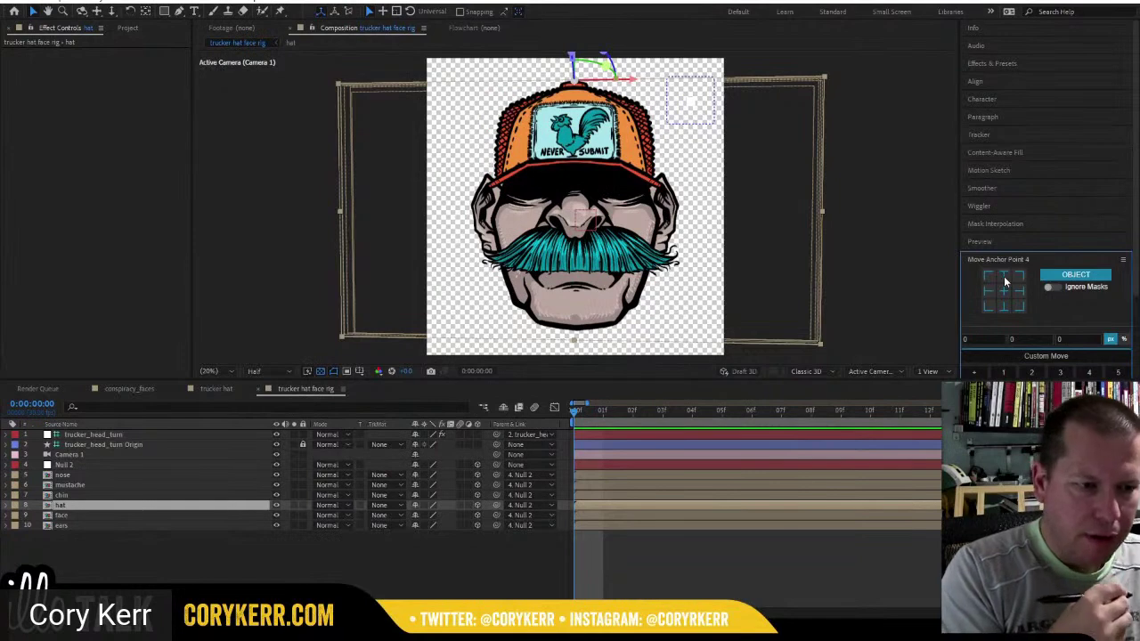
Add a Puppet Advanced pin at the center of the hat's brim and undo the accidental change made after placing it.
left_click(281, 12)
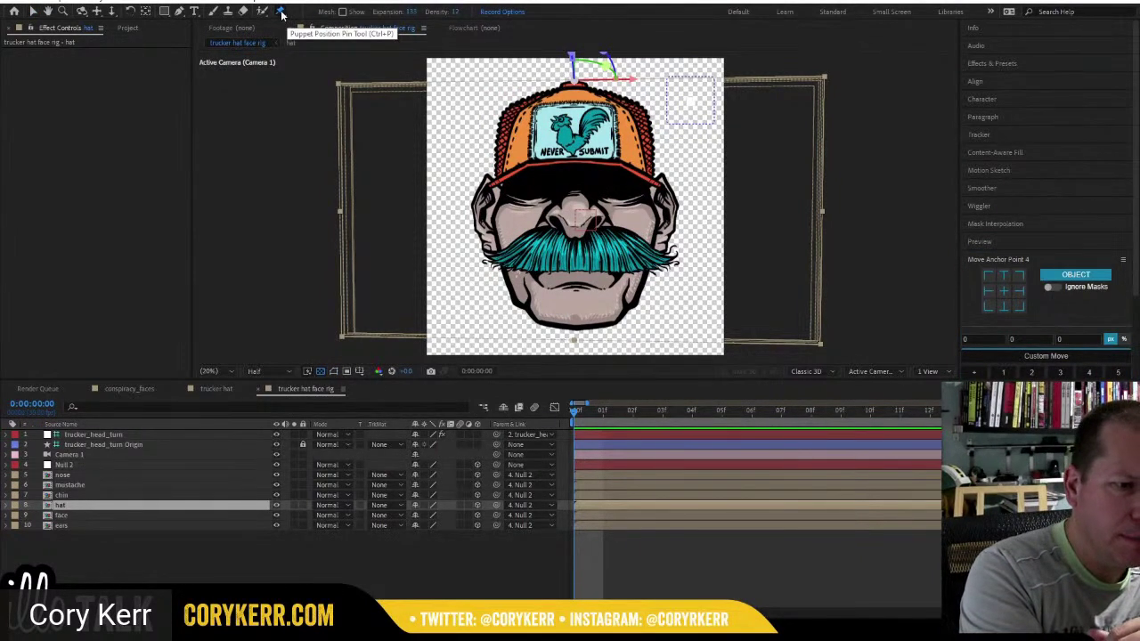
left_click(281, 12)
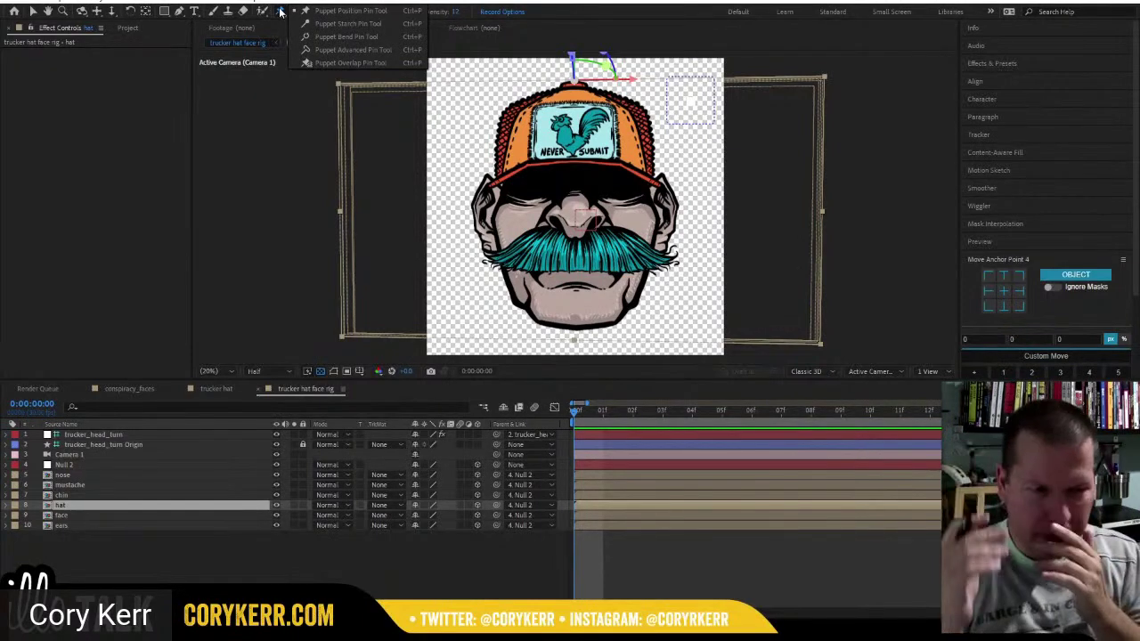
left_click(343, 49)
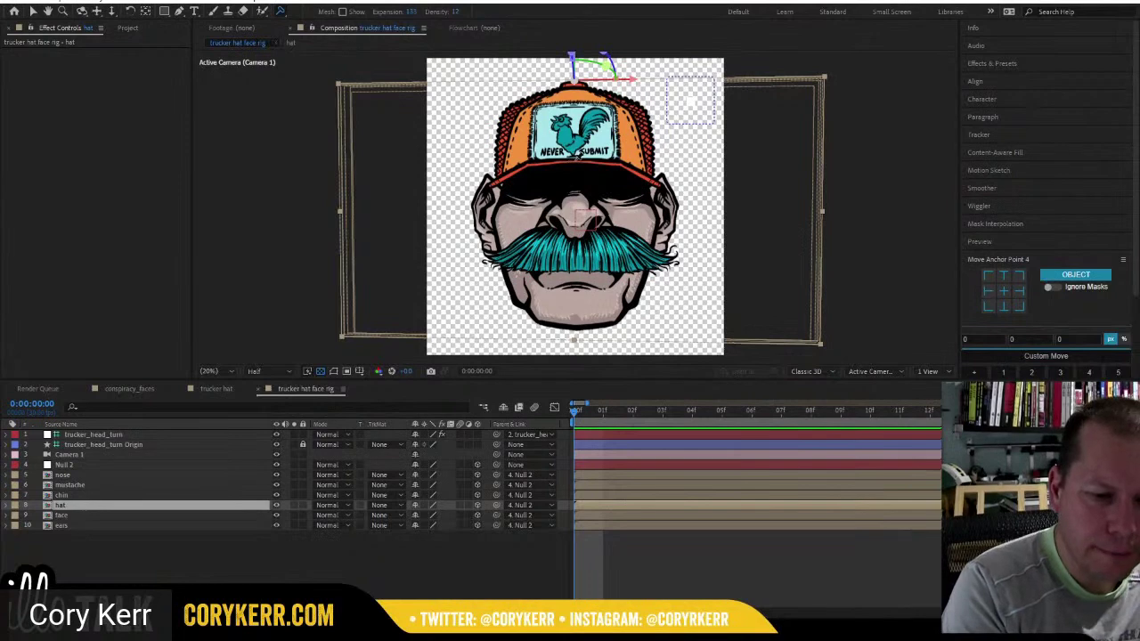
left_click(579, 156)
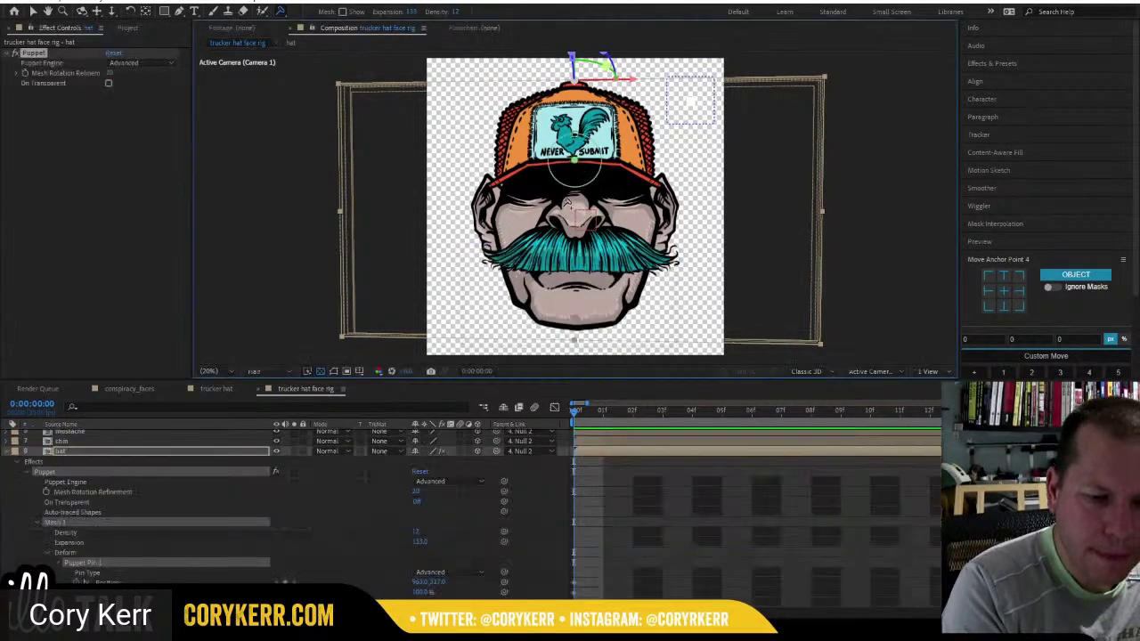
left_click_drag(602, 162, 598, 162)
key("ctrl+z")
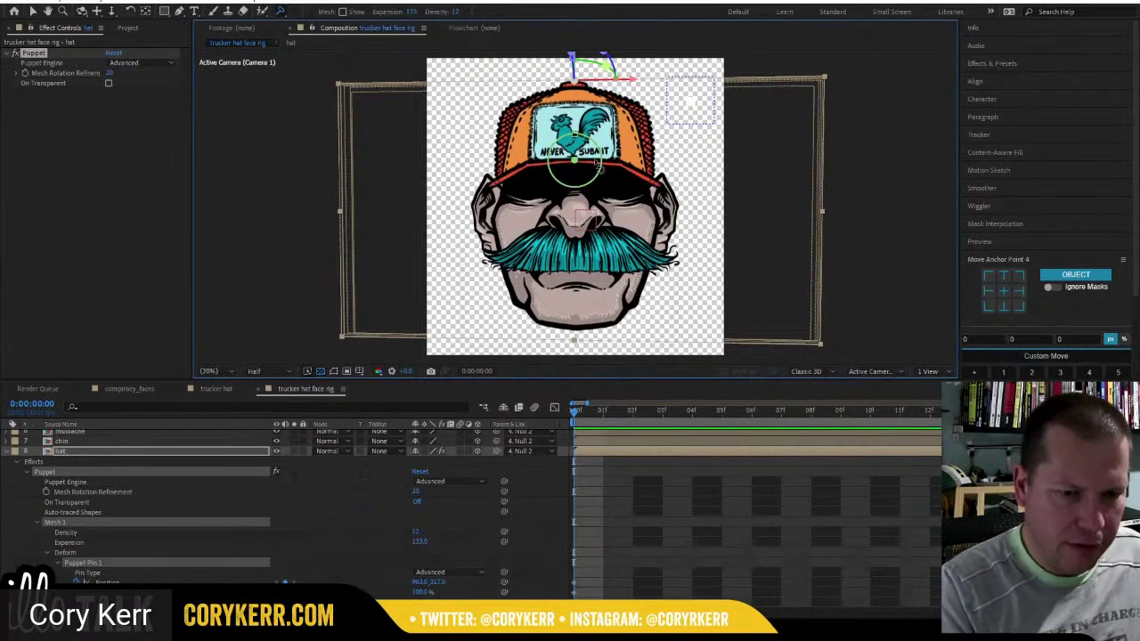
Add Puppet Position pins at both upper sides of the hat's crown and at both ends of its brim.
left_click_drag(282, 13, 310, 16)
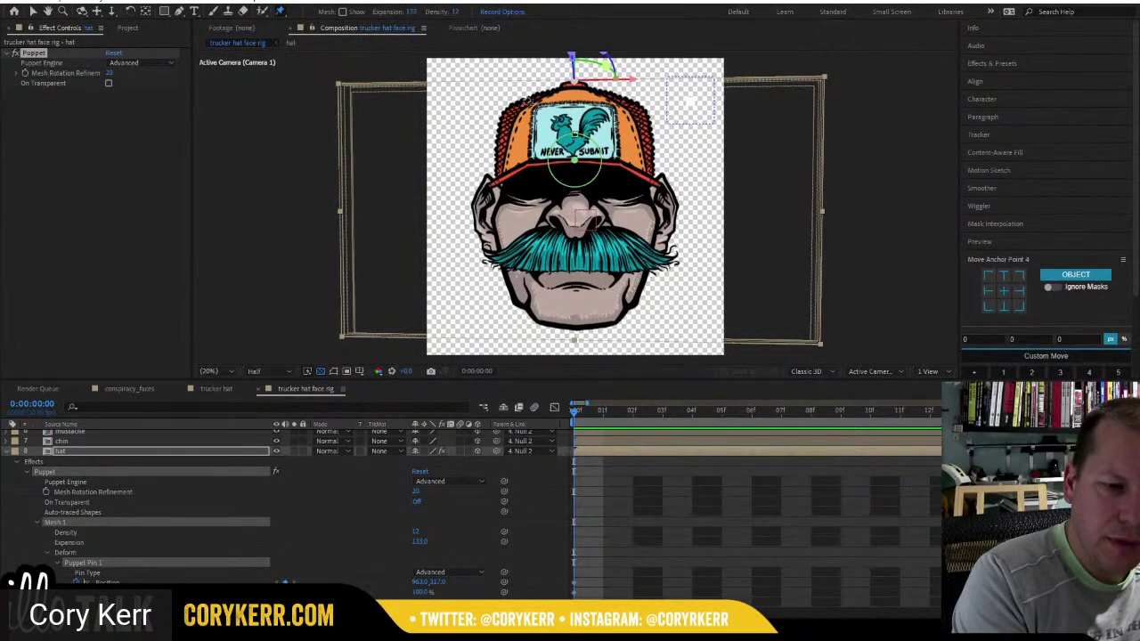
left_click(641, 108)
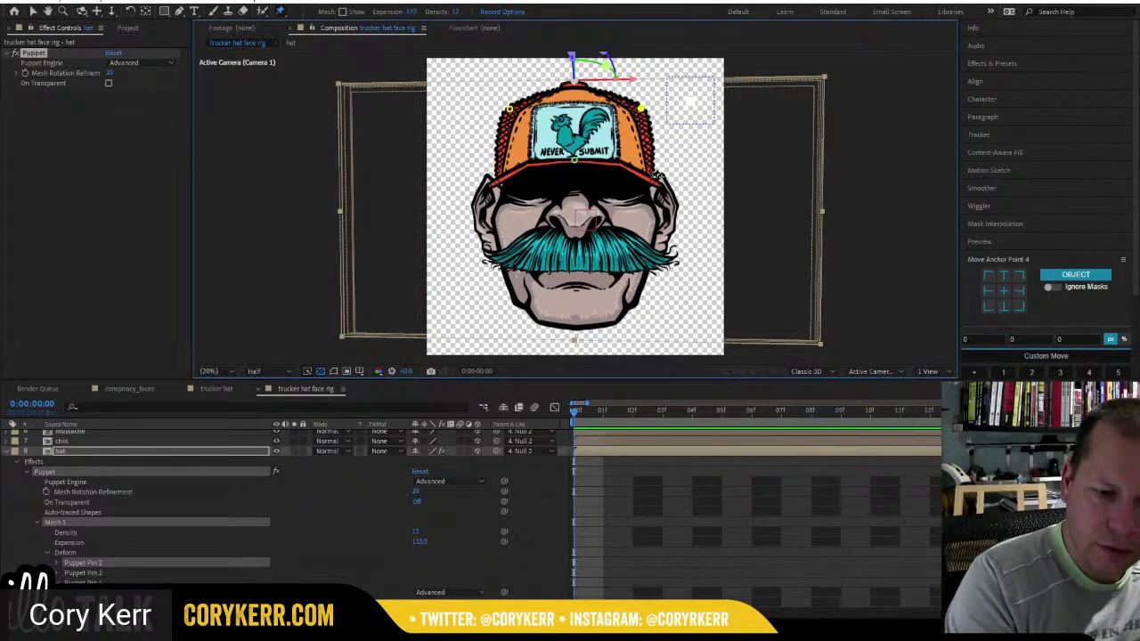
left_click(653, 178)
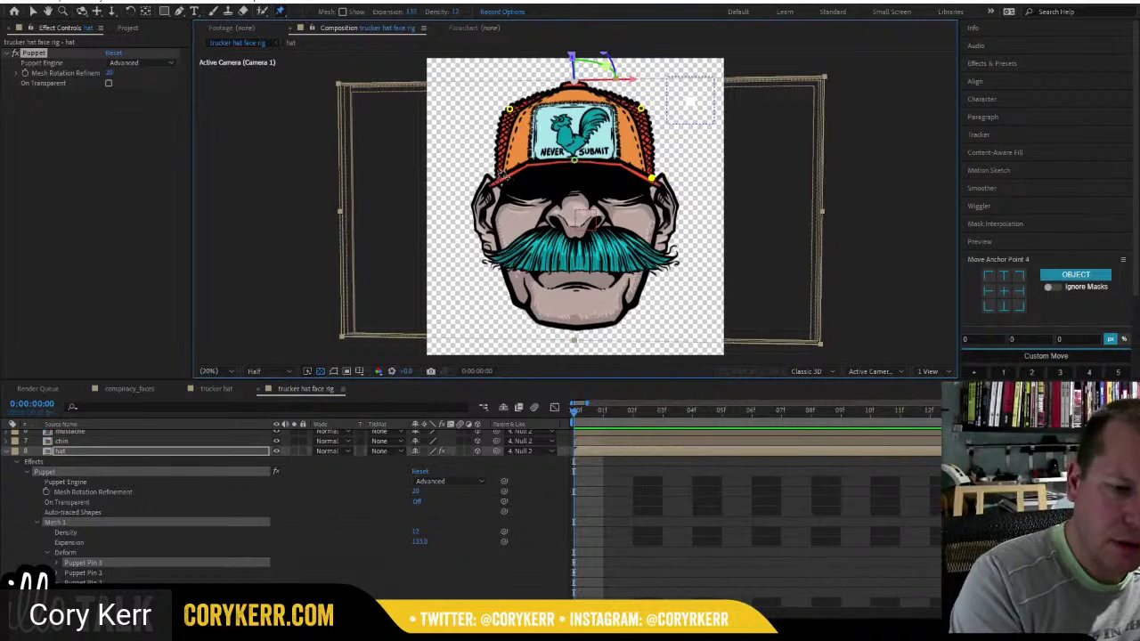
left_click(499, 180)
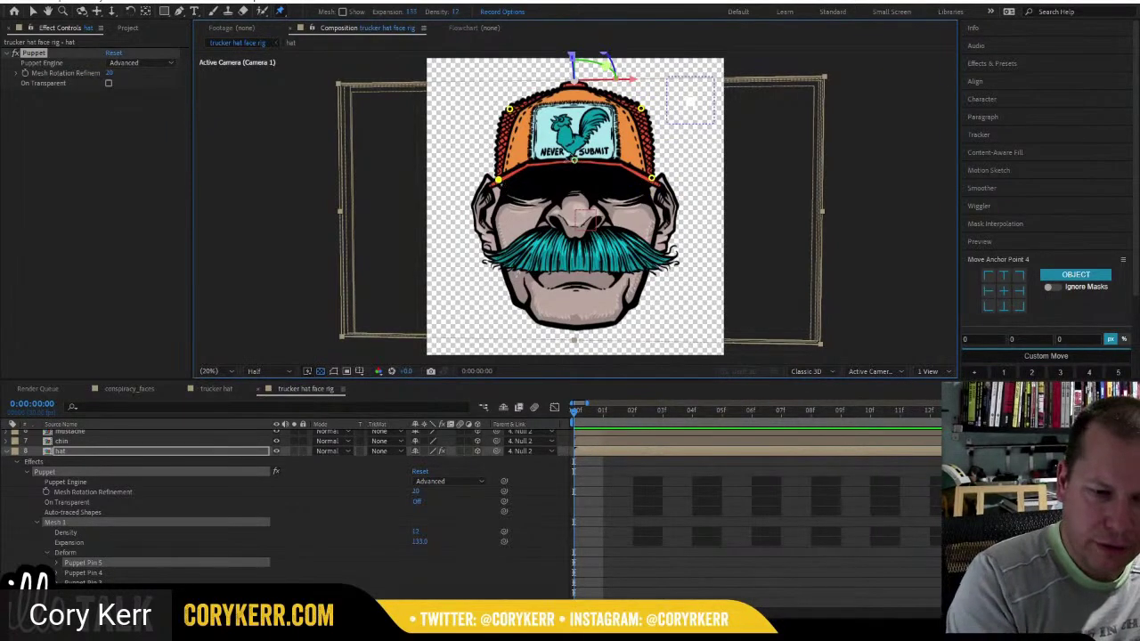
left_click(577, 165)
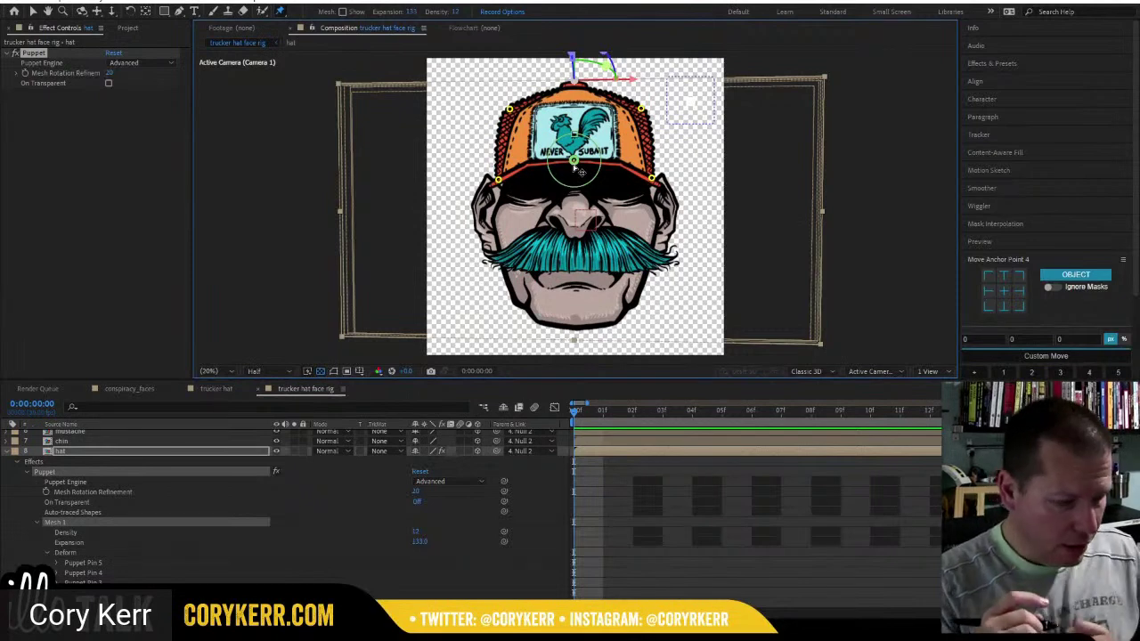
Unbind the trucker_head_turn joystick with Joysticks 'n Sliders to return the rig to its pose keyframes.
scroll(302, 511, "down", 3)
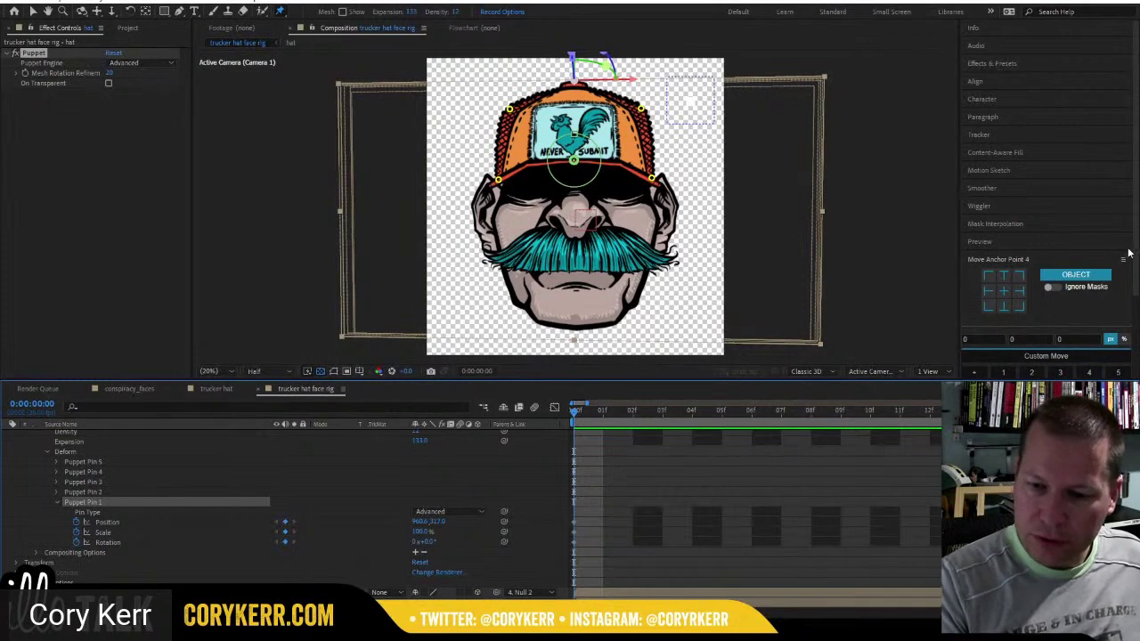
scroll(1059, 316, "down", 3)
left_click(1004, 369)
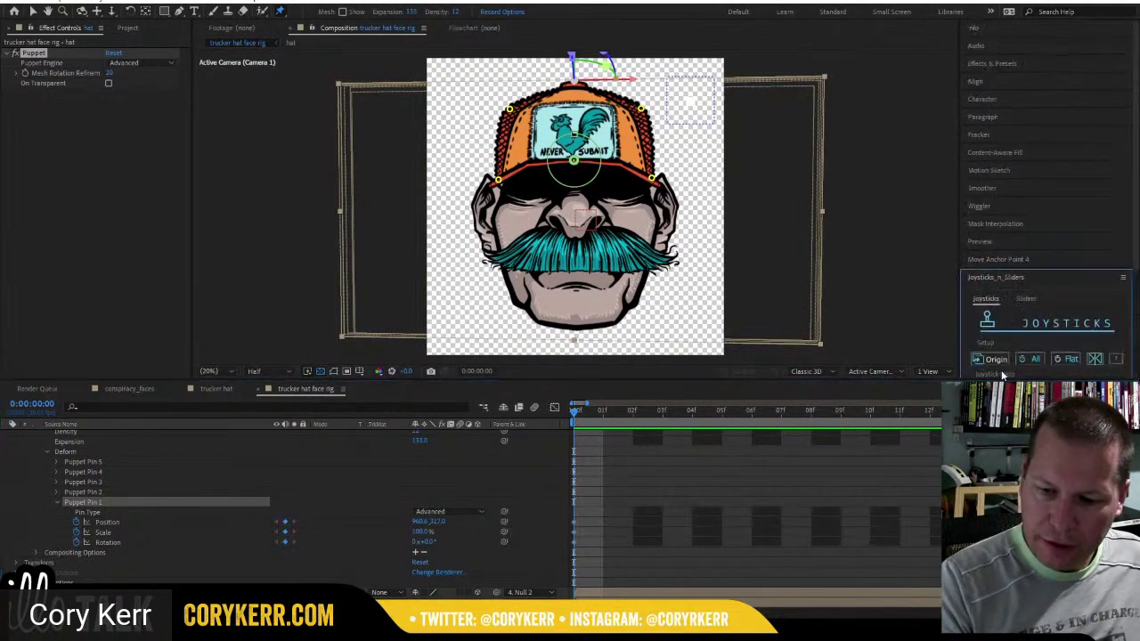
scroll(1126, 363, "down", 4)
scroll(1123, 367, "down", 1)
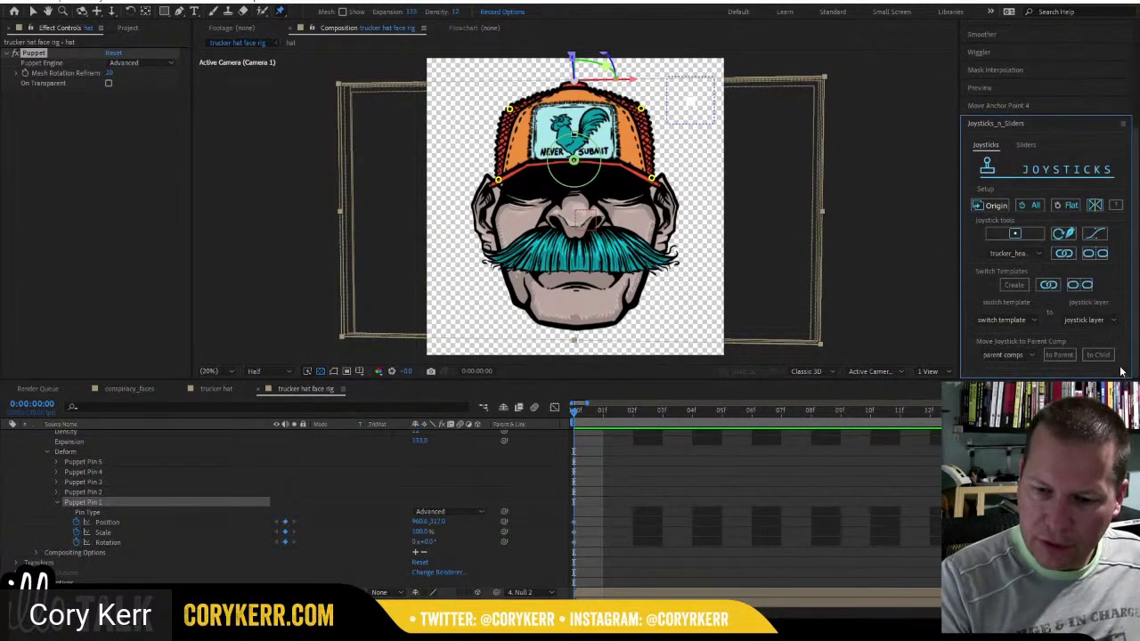
left_click(1088, 257)
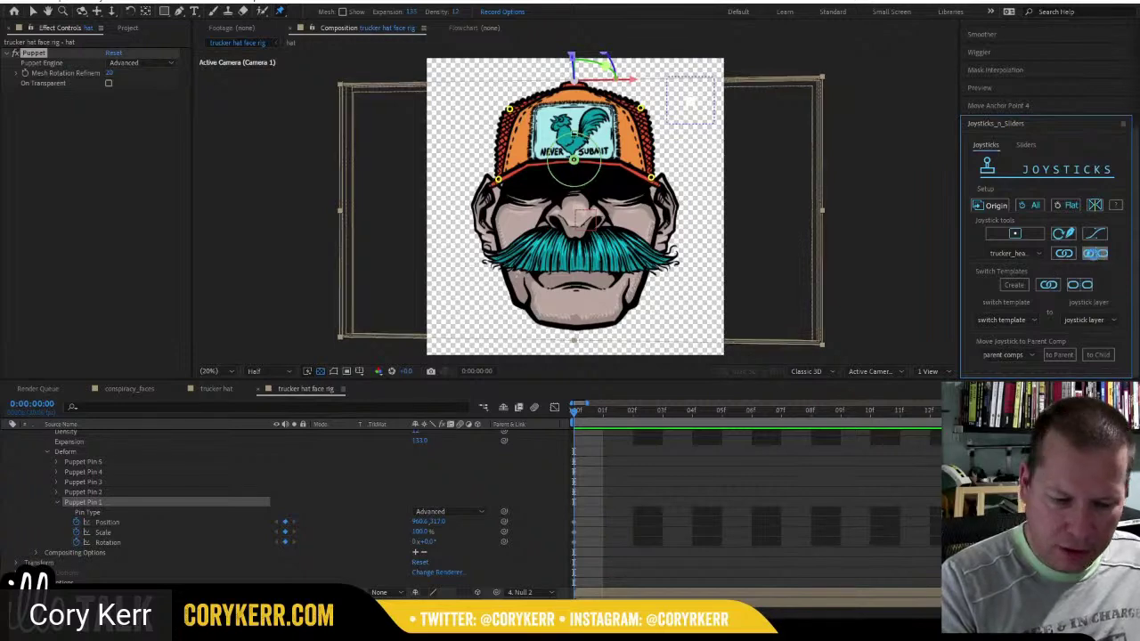
At frame 1, shift the hat's central brim pin toward the turn, rotate it about -7.5°, and nudge the brim-end and upper right crown pins.
mouse_move(574, 412)
left_mouse_down()
mouse_move(661, 406)
mouse_move(575, 410)
left_mouse_up()
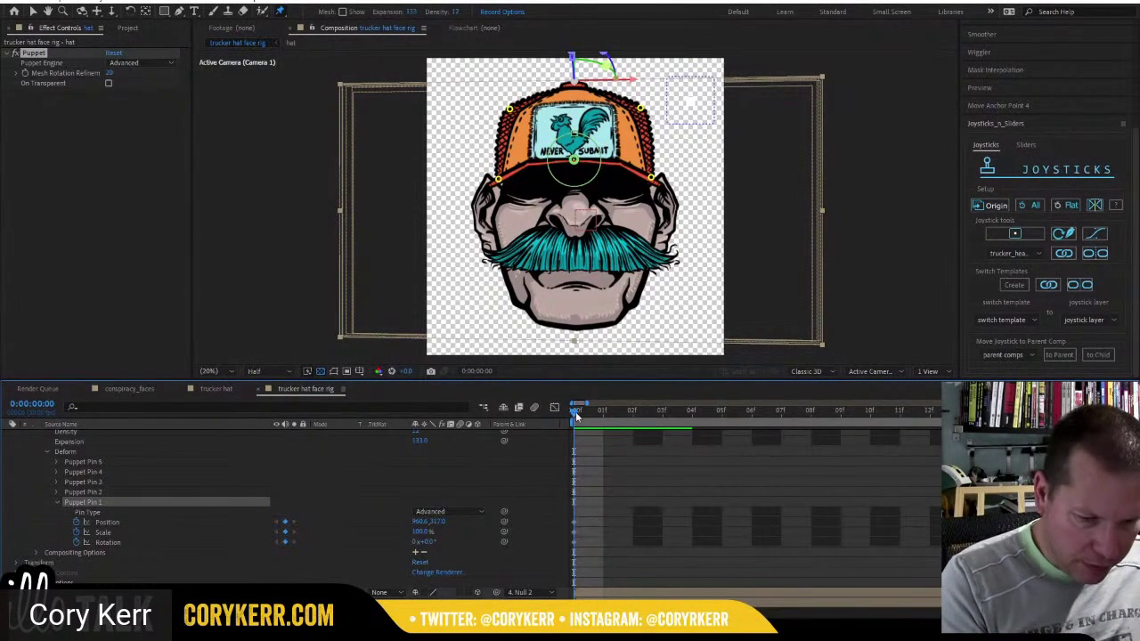
left_click_drag(575, 411, 600, 412)
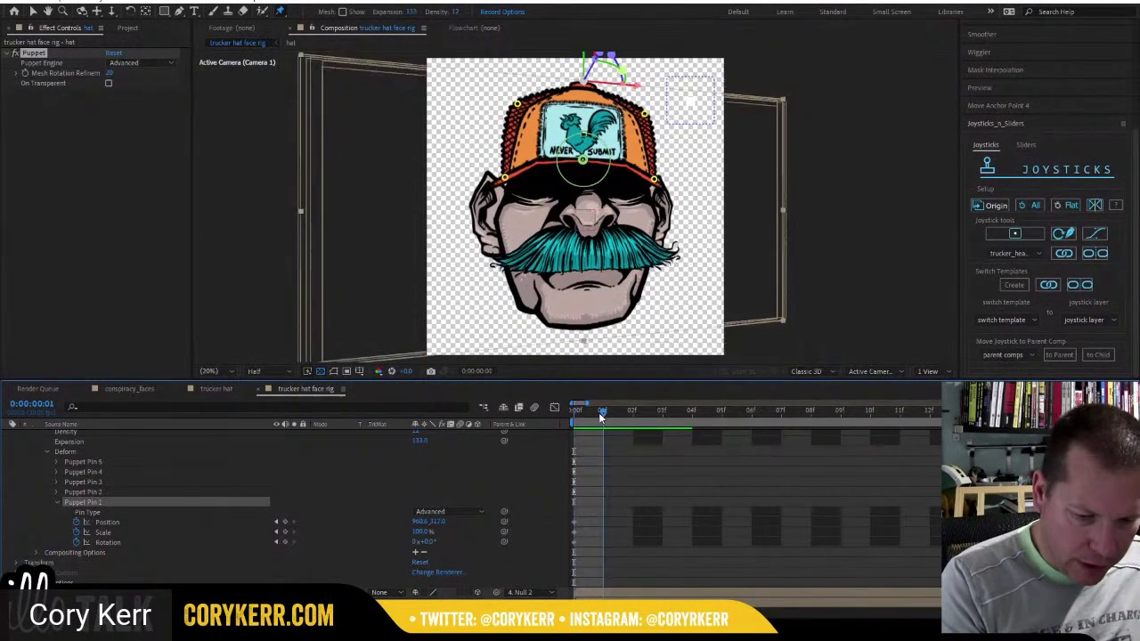
left_click_drag(582, 158, 585, 119)
left_click(506, 181)
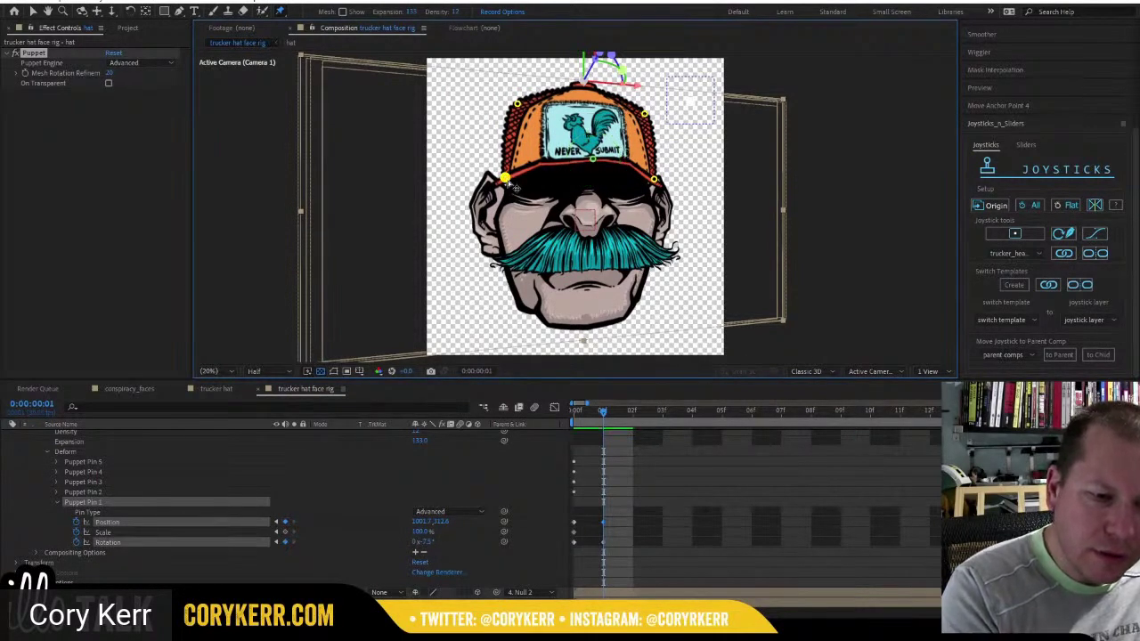
left_click(505, 182)
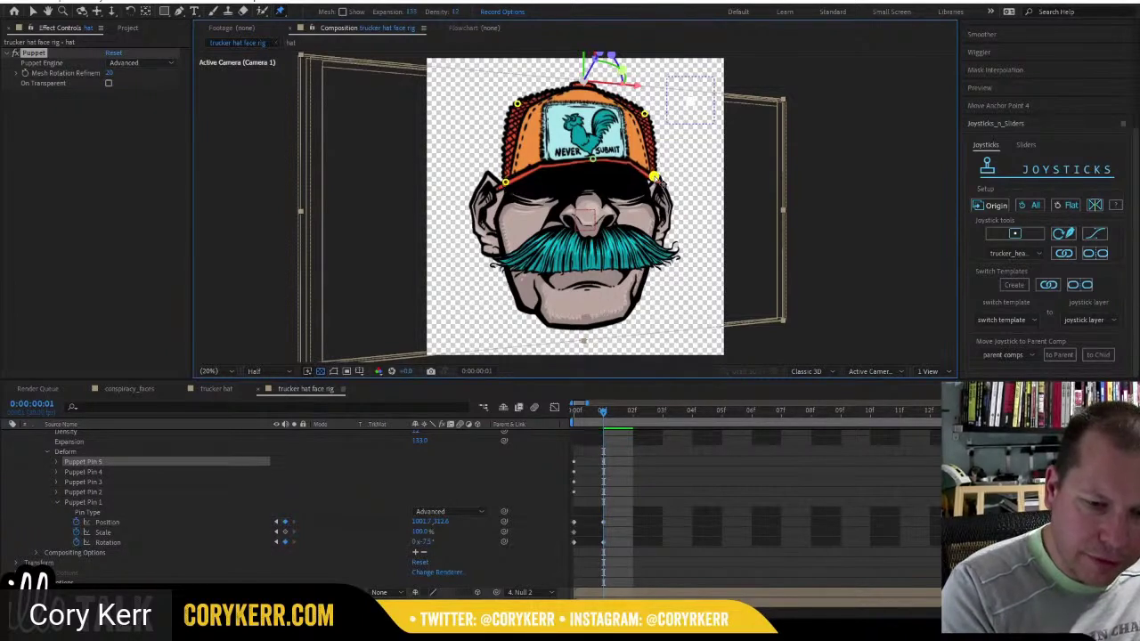
left_click(655, 177)
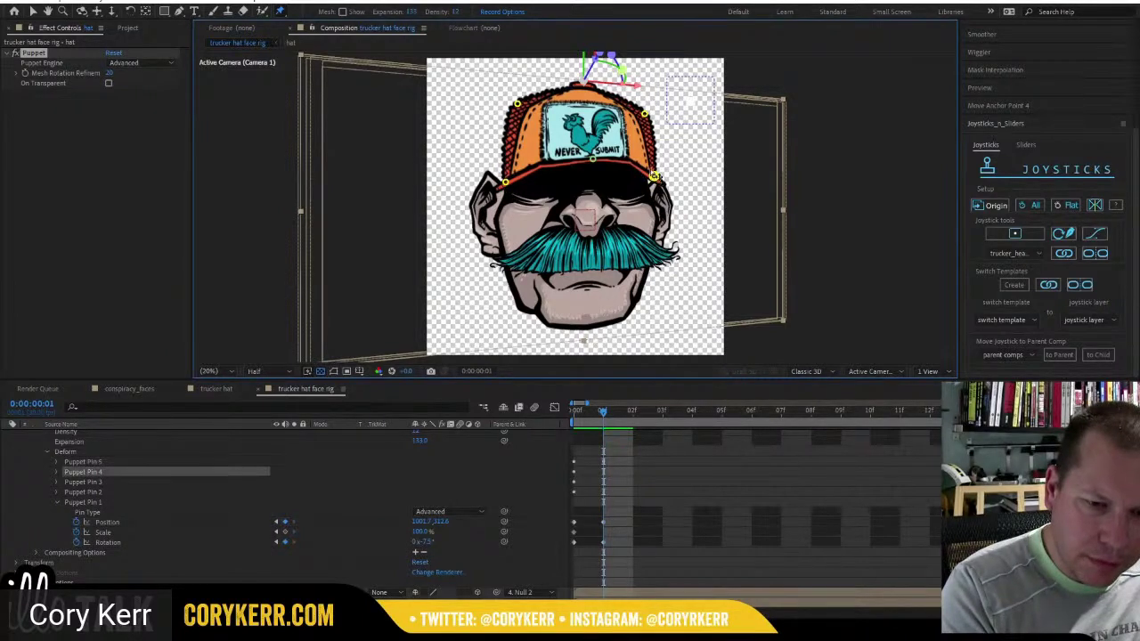
left_click(643, 113)
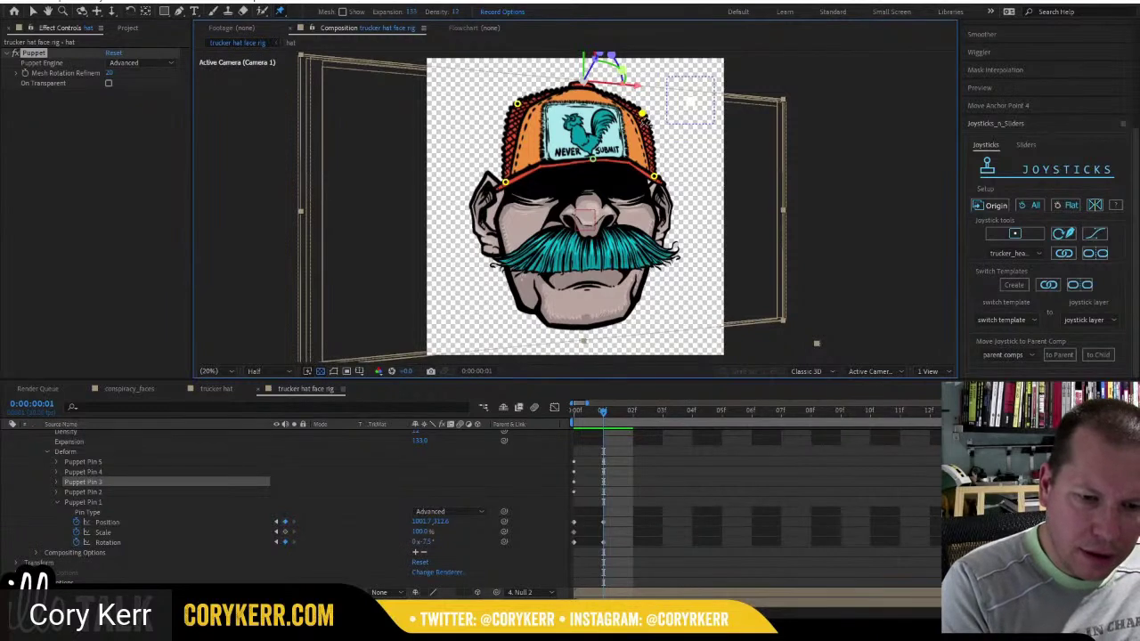
Refine the central brim pin at frame 1 to Position 1001.7, 314.7, about 105% scale and -9.2° rotation.
left_click(592, 158)
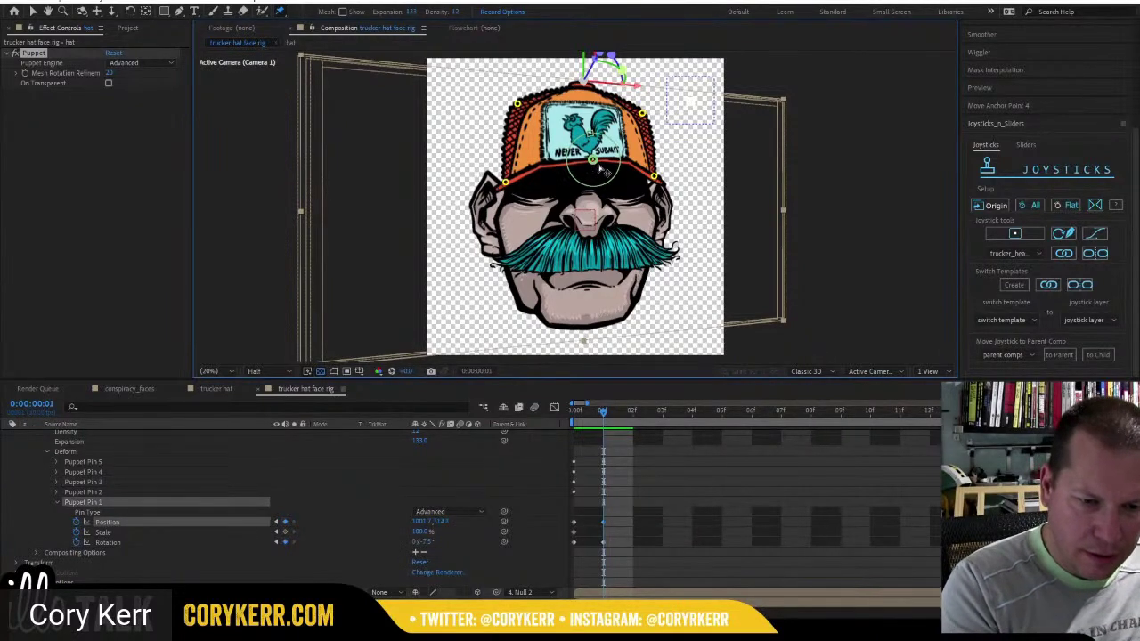
mouse_move(608, 138)
left_mouse_down()
mouse_move(616, 132)
mouse_move(612, 143)
mouse_move(588, 130)
mouse_move(605, 141)
left_mouse_up()
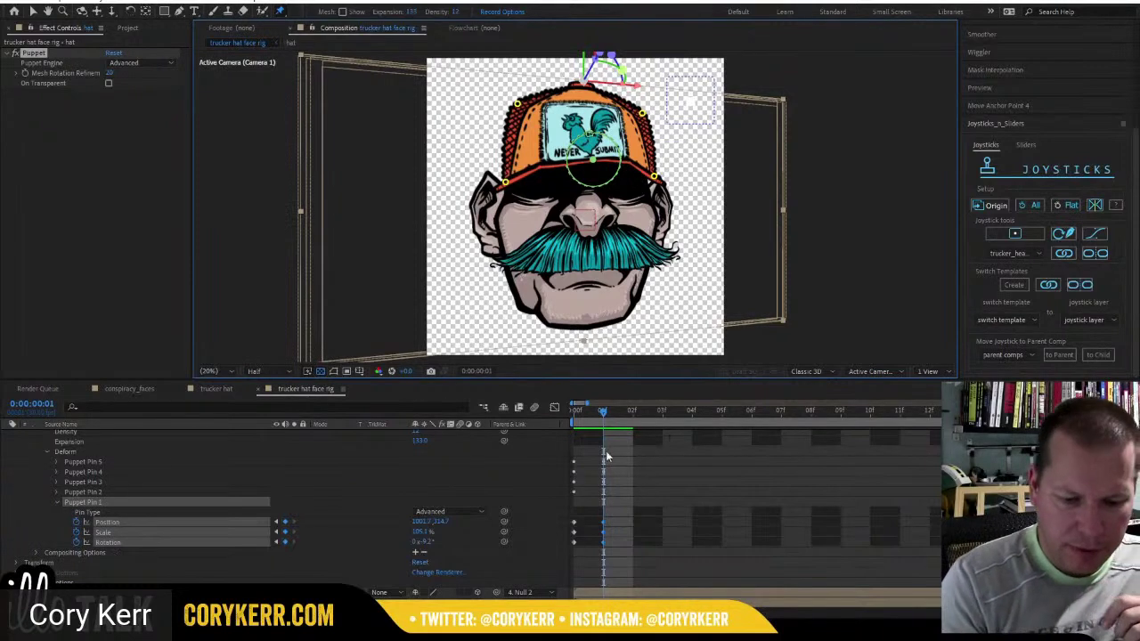
mouse_move(602, 411)
left_mouse_down()
mouse_move(576, 417)
mouse_move(603, 422)
left_mouse_up()
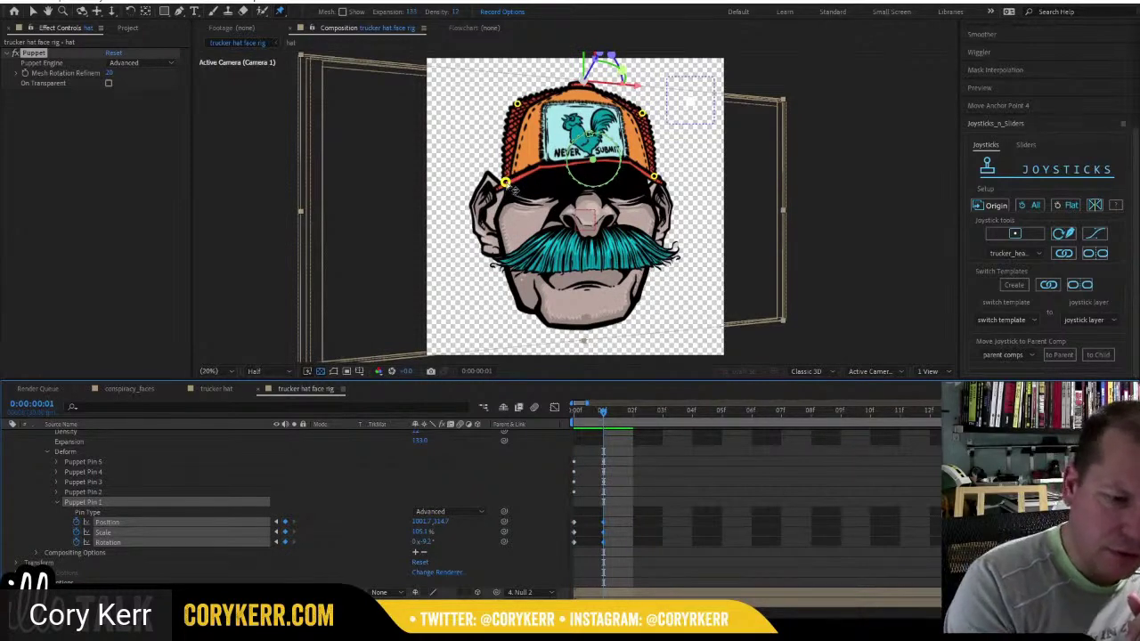
Lower the left brim-end and upper left crown pins slightly at frame 1 and raise the upper right crown pin.
left_click(505, 184)
left_click_drag(506, 185, 505, 187)
left_click(517, 104)
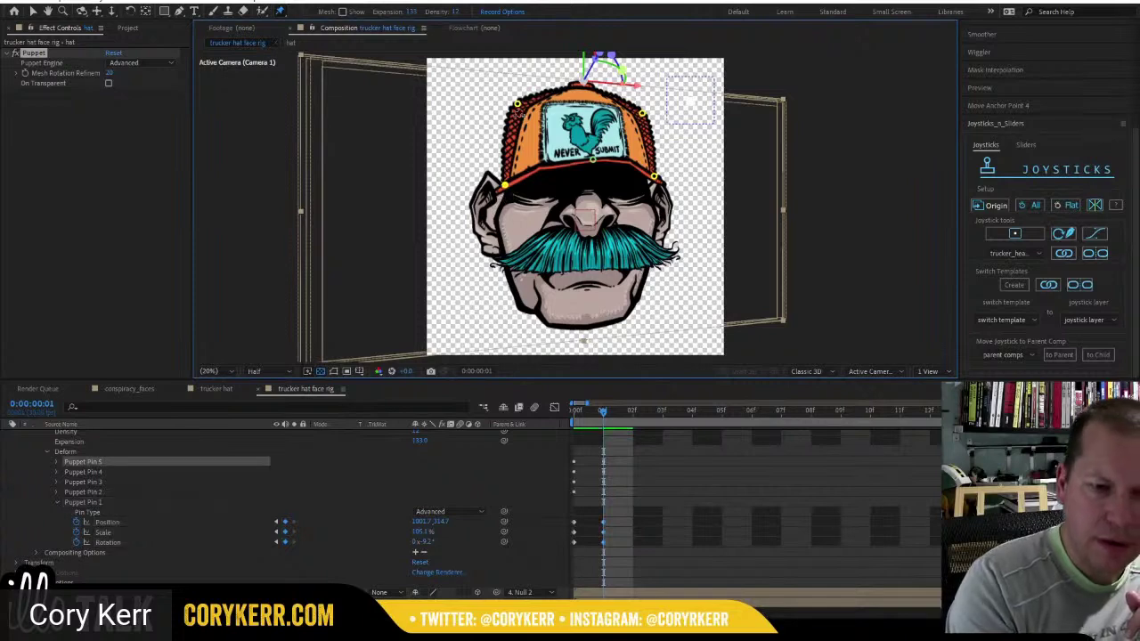
left_click_drag(517, 104, 518, 107)
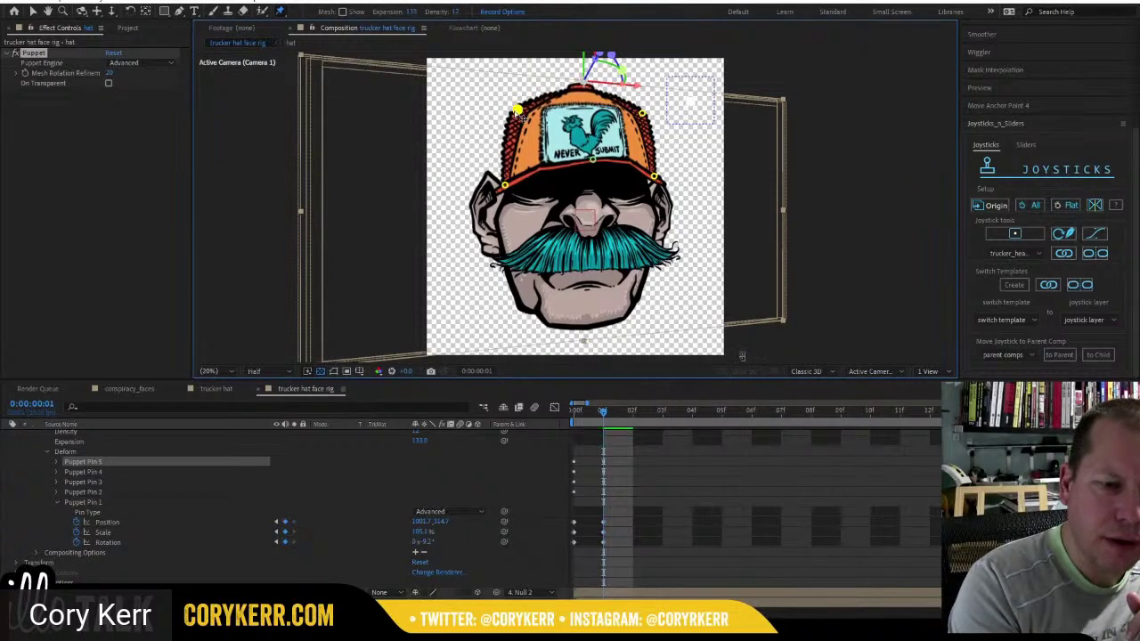
left_click(643, 114)
left_click_drag(649, 118, 646, 114)
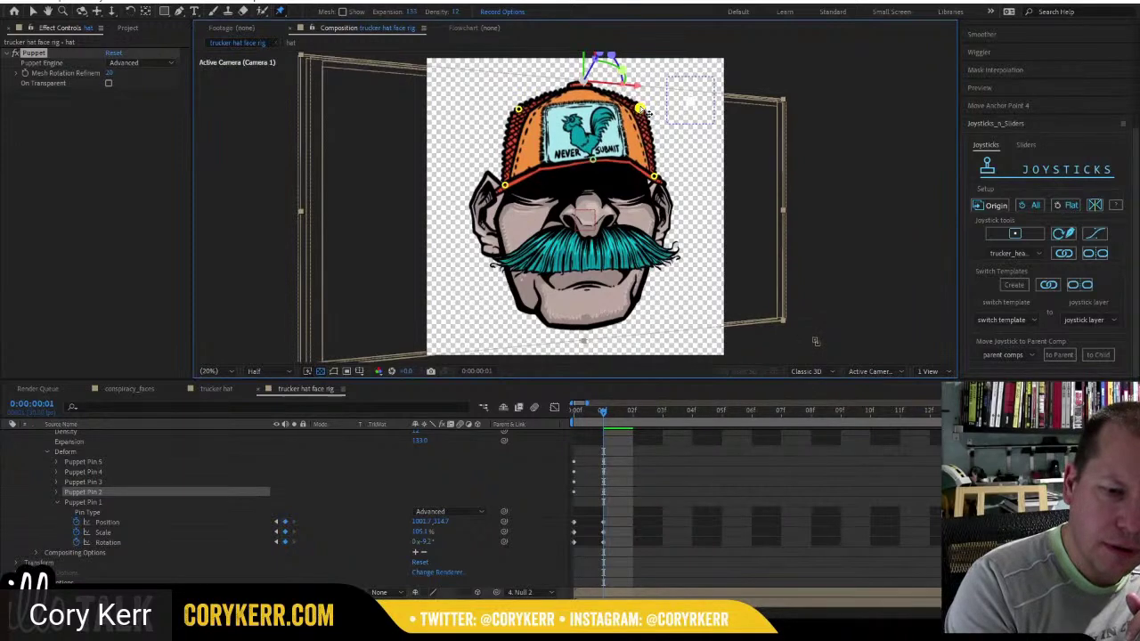
left_click(645, 113)
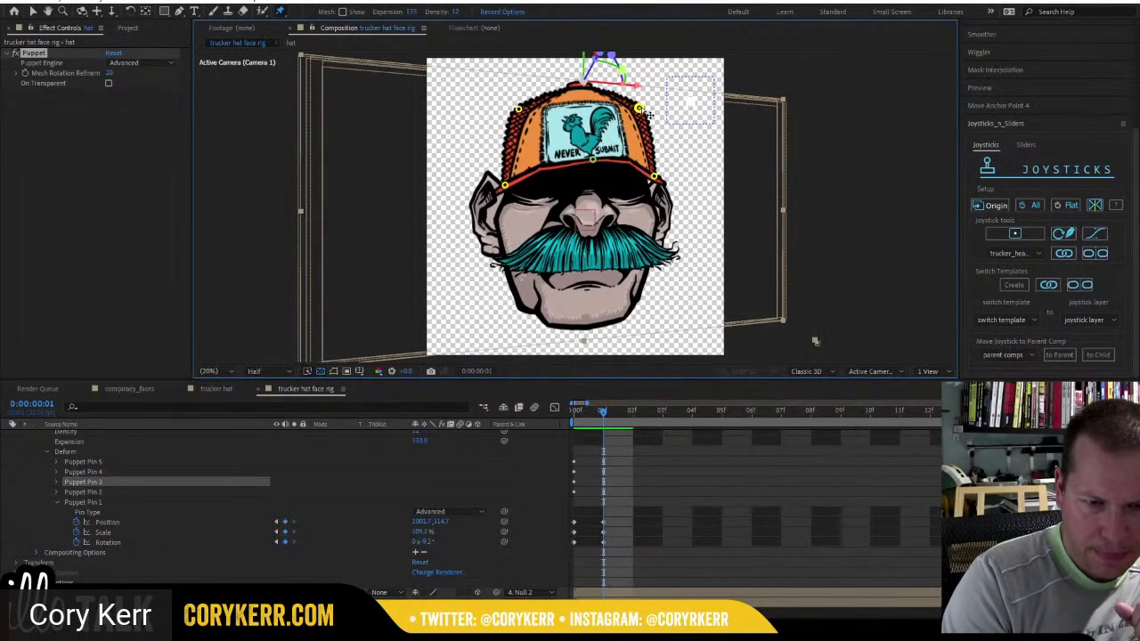
Copy the hat layer's origin pose key values to frame 2 with Joysticks 'n Sliders.
mouse_move(610, 417)
left_mouse_down()
mouse_move(575, 411)
mouse_move(620, 411)
left_mouse_up()
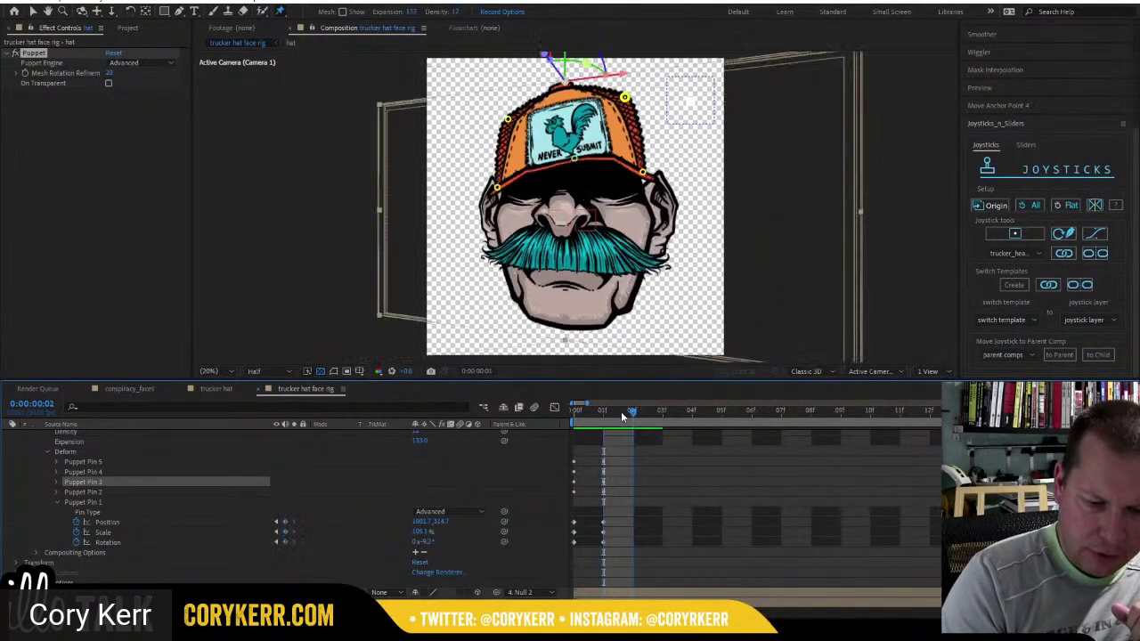
scroll(152, 499, "up", 5)
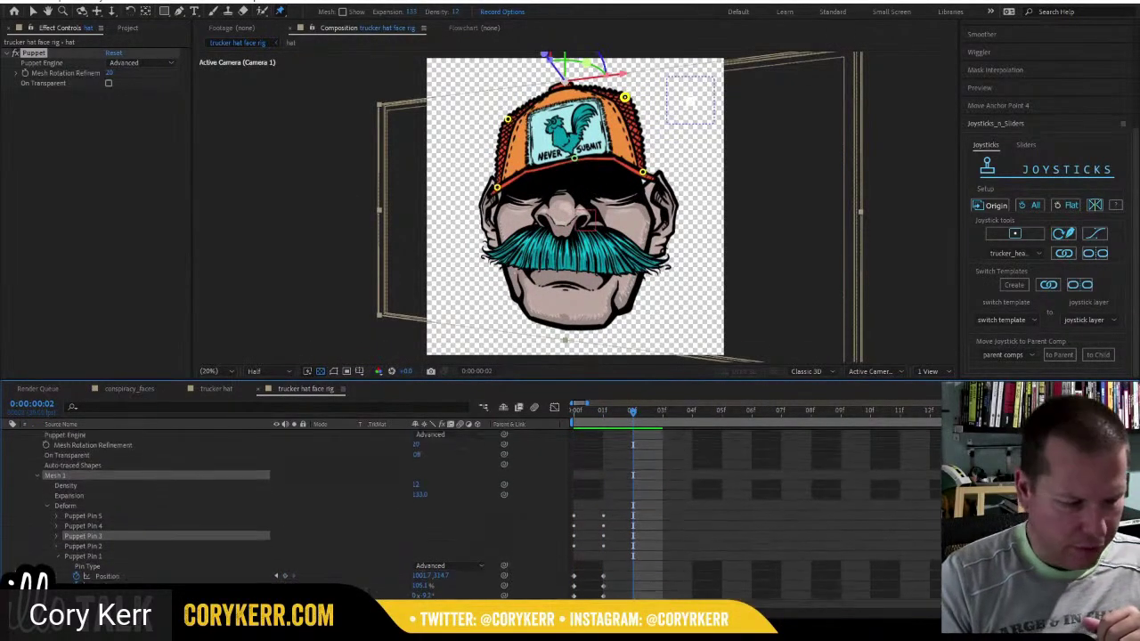
left_click(165, 465)
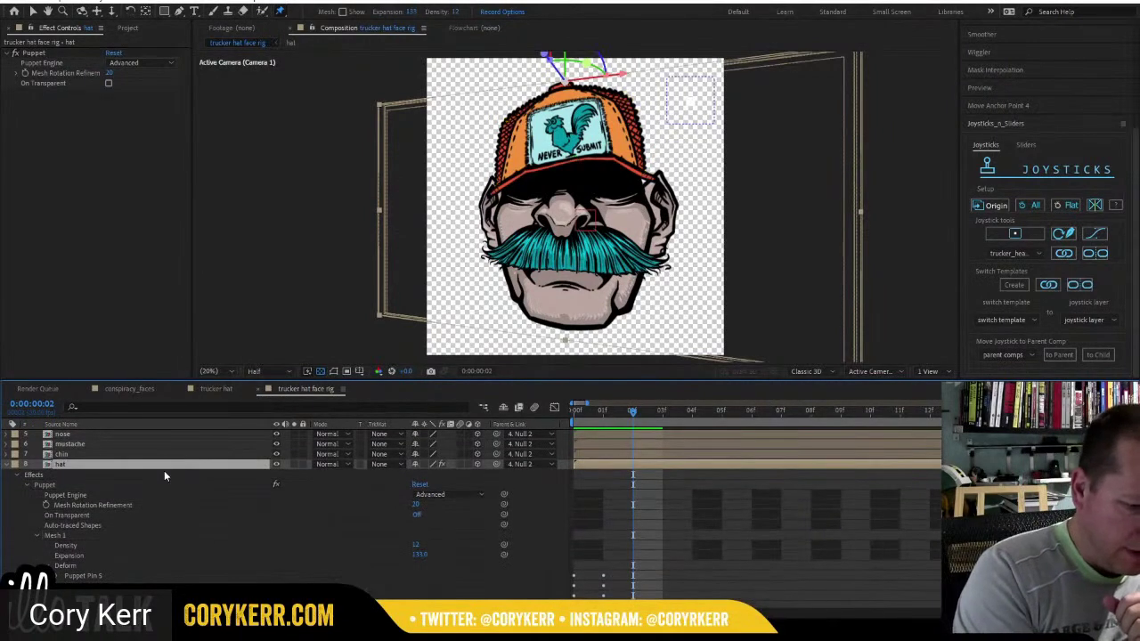
left_click(996, 206)
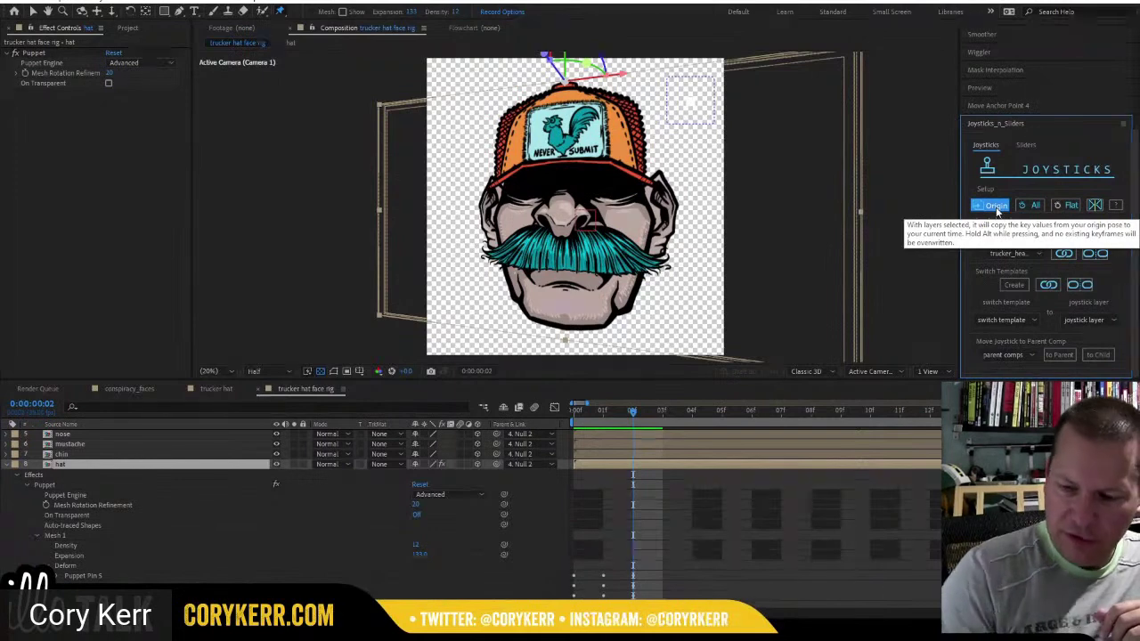
scroll(285, 508, "down", 2)
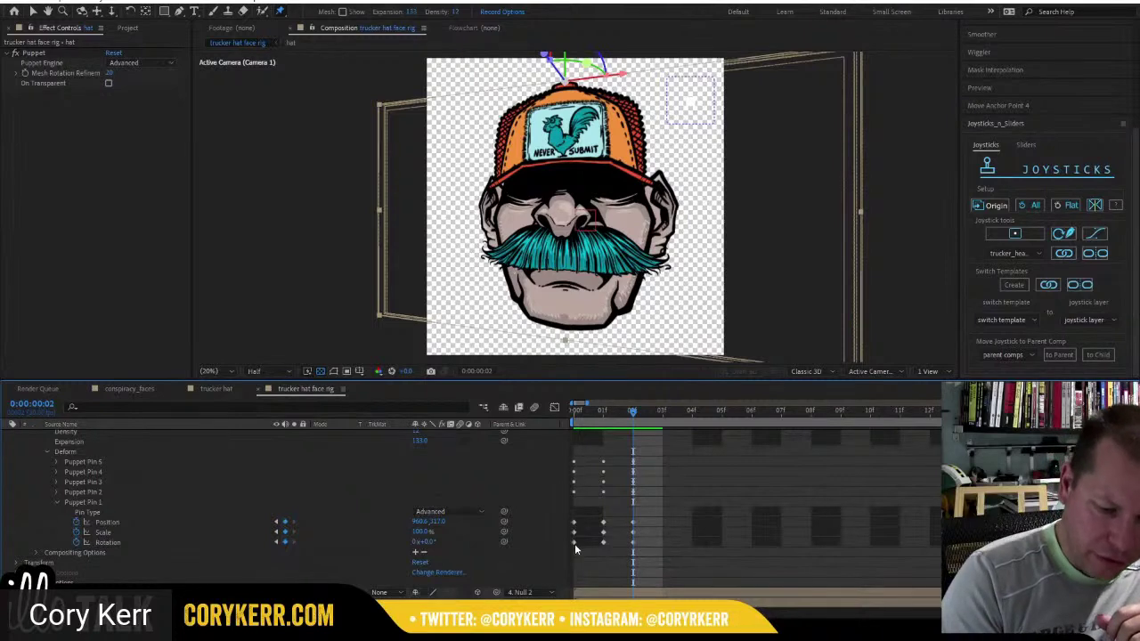
At frame 2, shift the hat's central brim pin toward the turn, rotate it about 16.5°, and nudge the brim-end and upper crown pins.
left_click(632, 524)
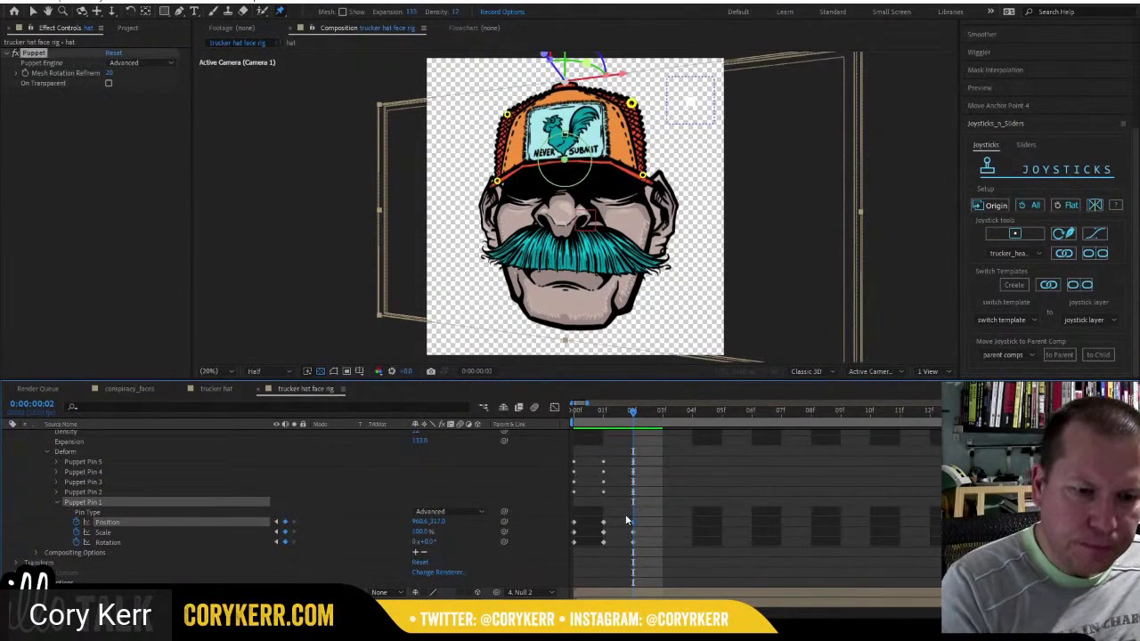
left_click_drag(592, 152, 559, 158)
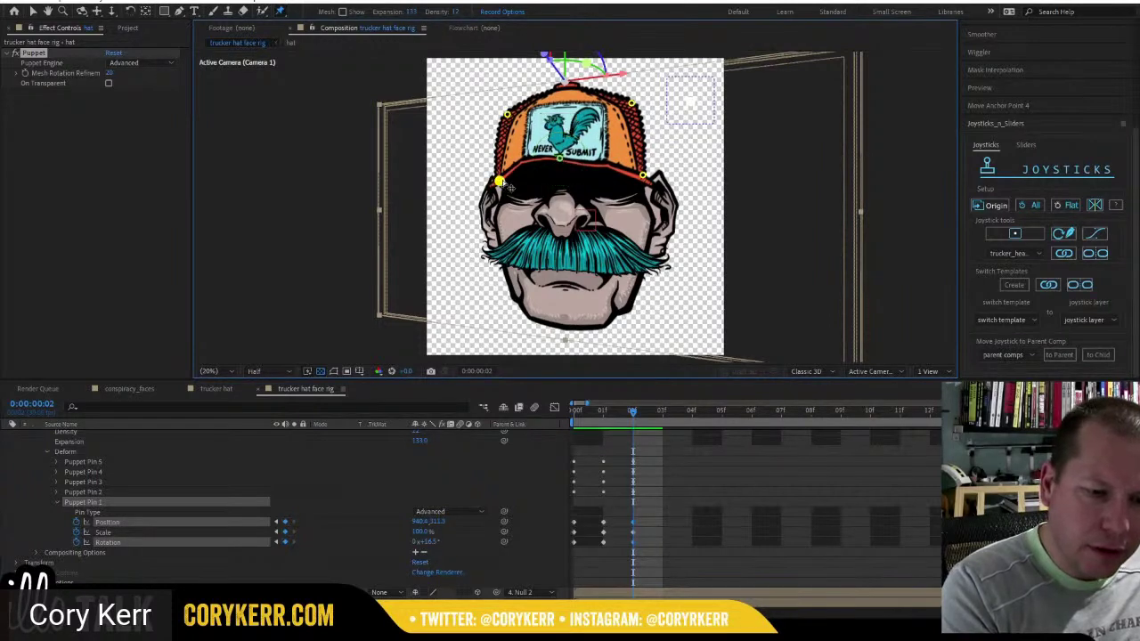
left_click_drag(502, 182, 502, 179)
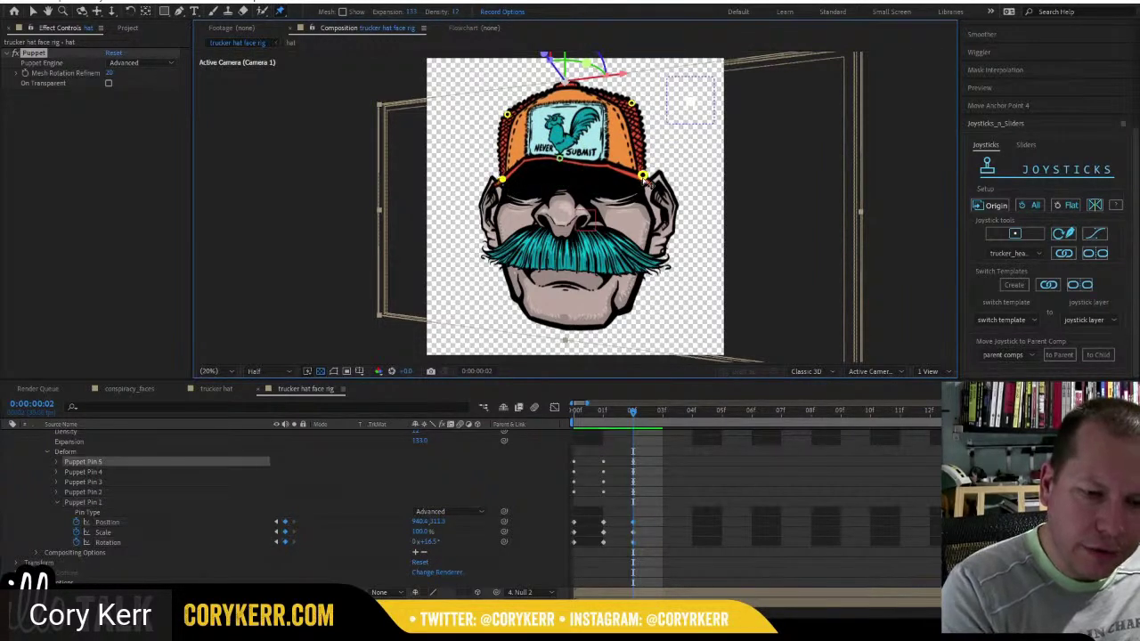
left_click_drag(645, 180, 642, 181)
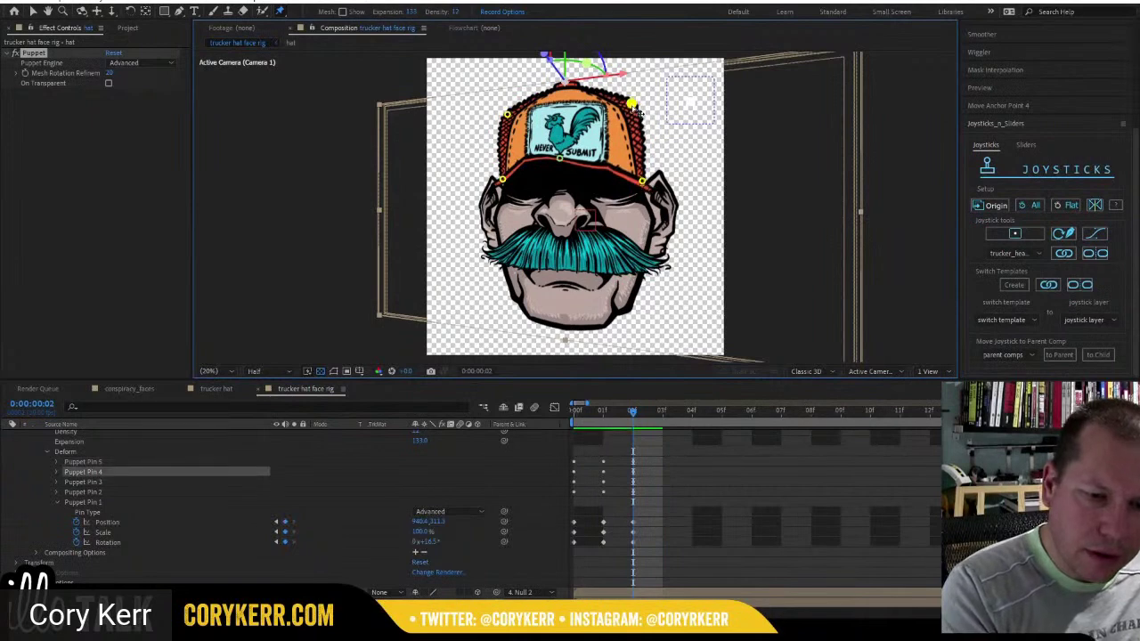
mouse_move(636, 108)
left_mouse_down()
mouse_move(618, 99)
mouse_move(630, 109)
left_mouse_up()
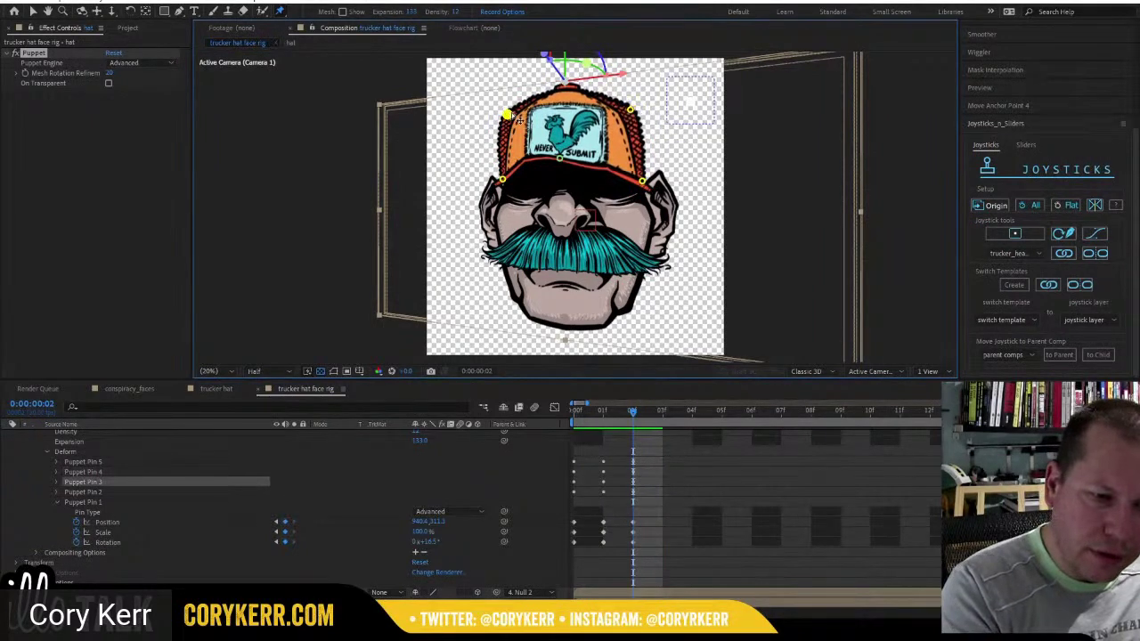
left_click_drag(507, 115, 512, 107)
Refine the central brim pin at frame 2 to about 111% scale and 6.4° rotation, and shift it slightly down.
left_click(559, 159)
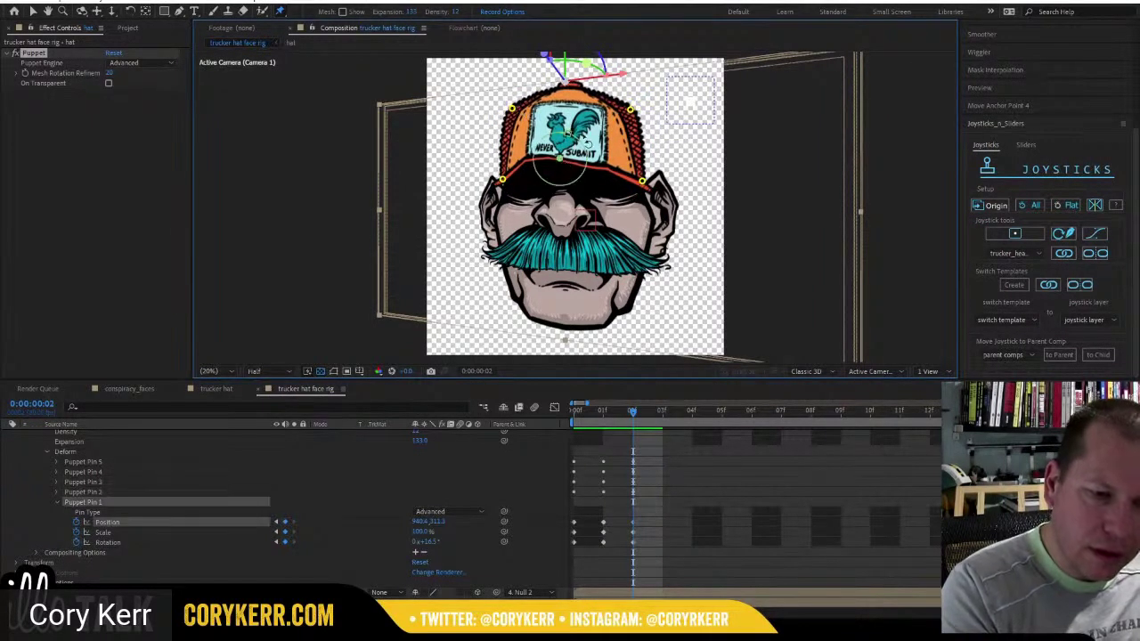
left_click(588, 142)
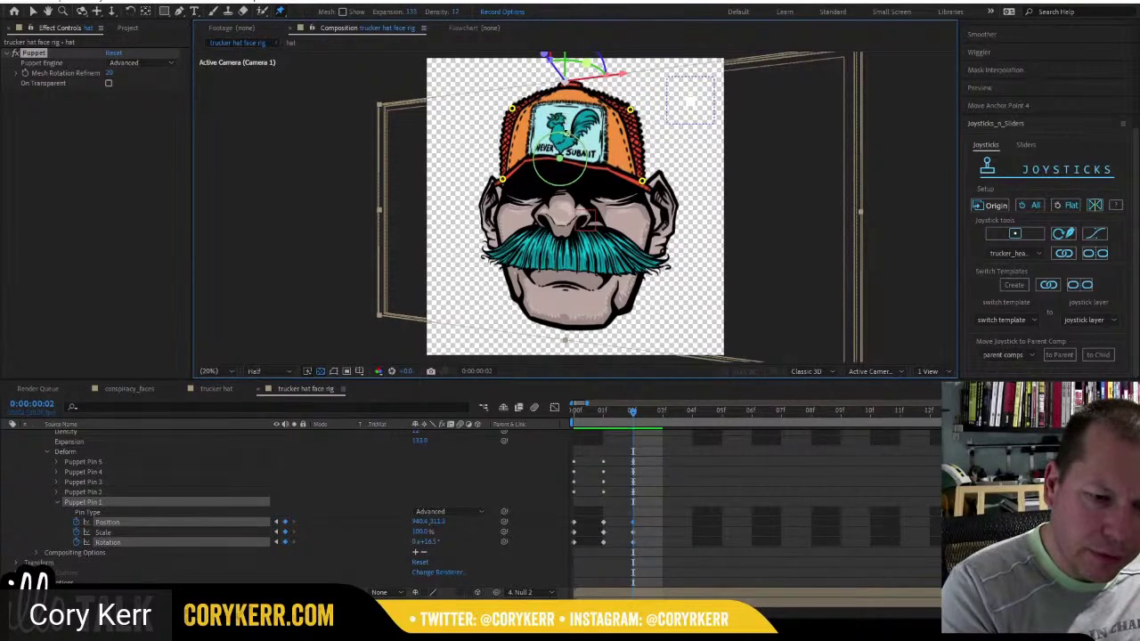
left_click_drag(570, 130, 612, 148)
left_click_drag(634, 413, 614, 408)
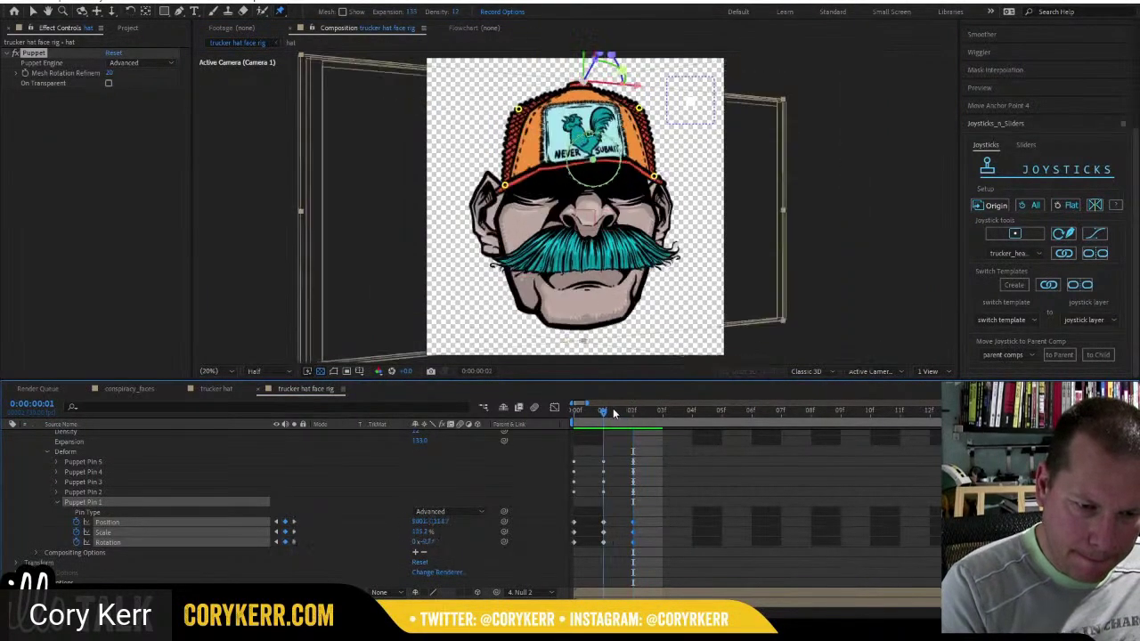
left_click(627, 412)
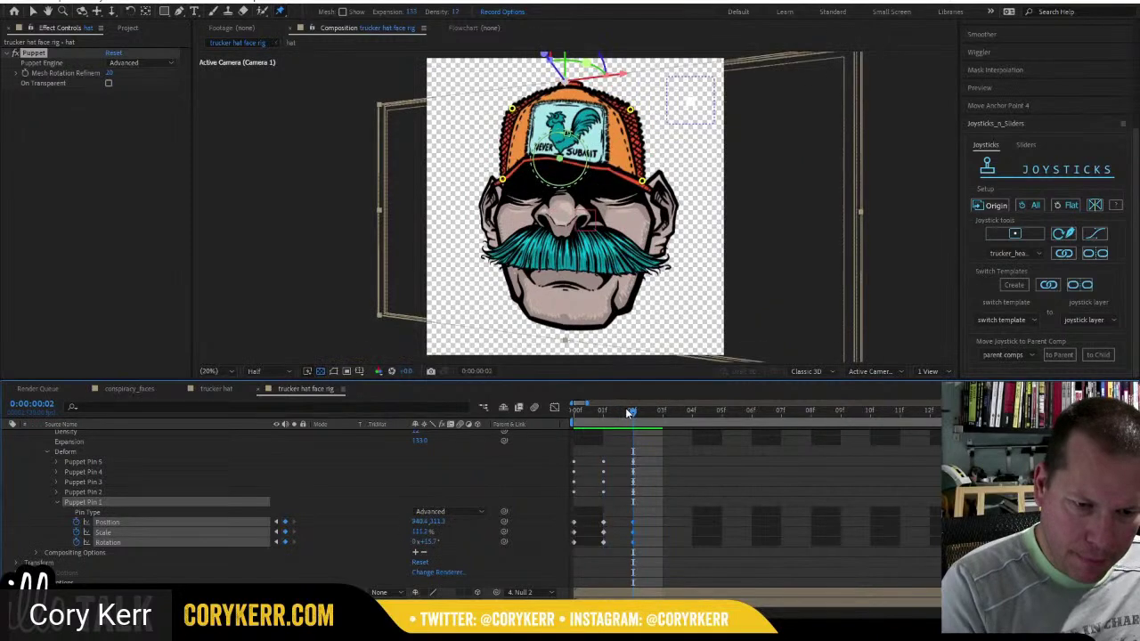
left_click_drag(586, 158, 587, 153)
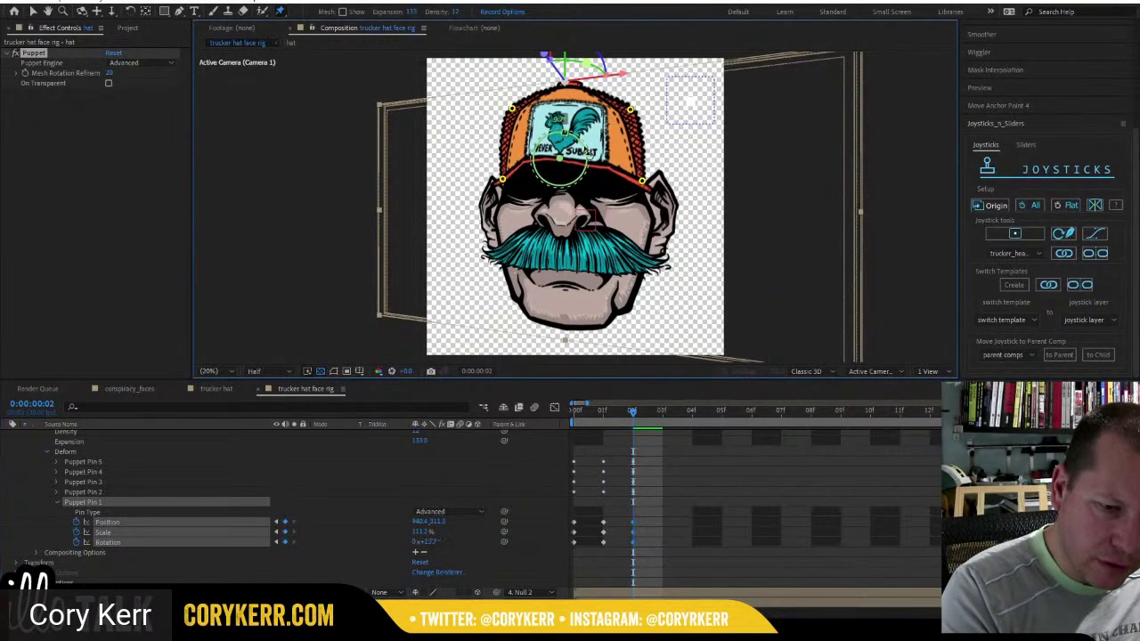
left_click_drag(632, 411, 613, 413)
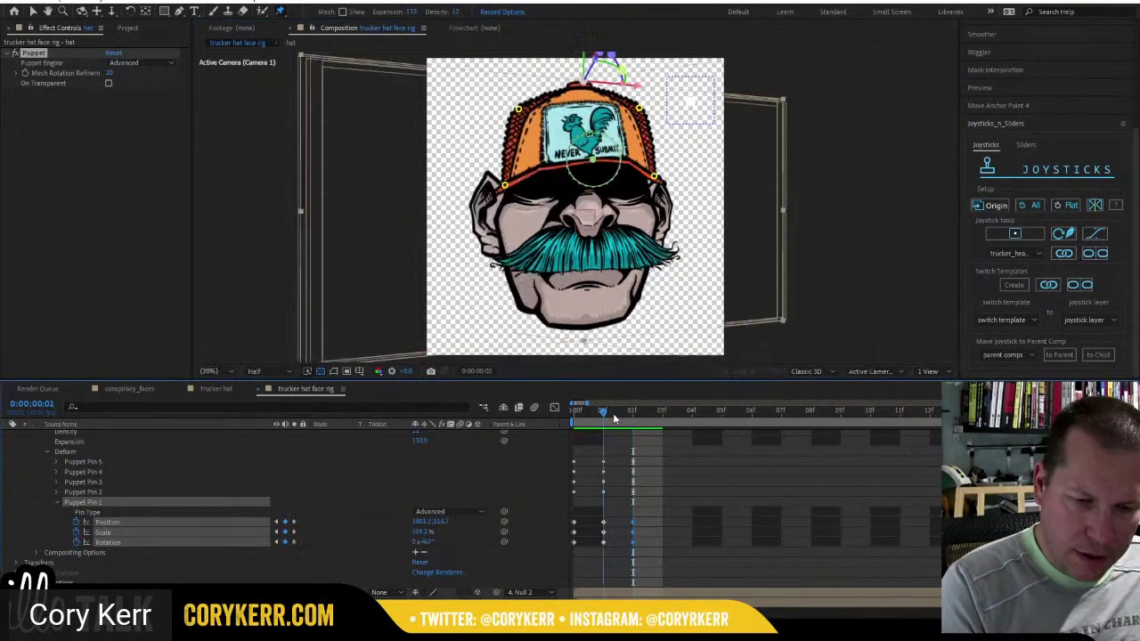
left_click(627, 409)
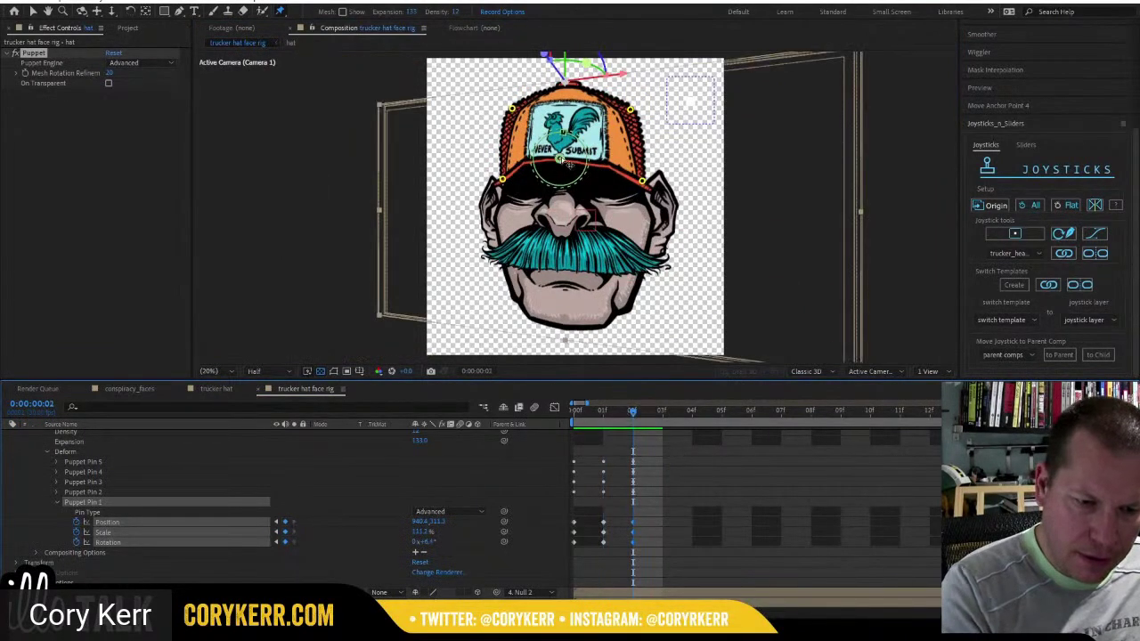
left_click_drag(560, 158, 561, 162)
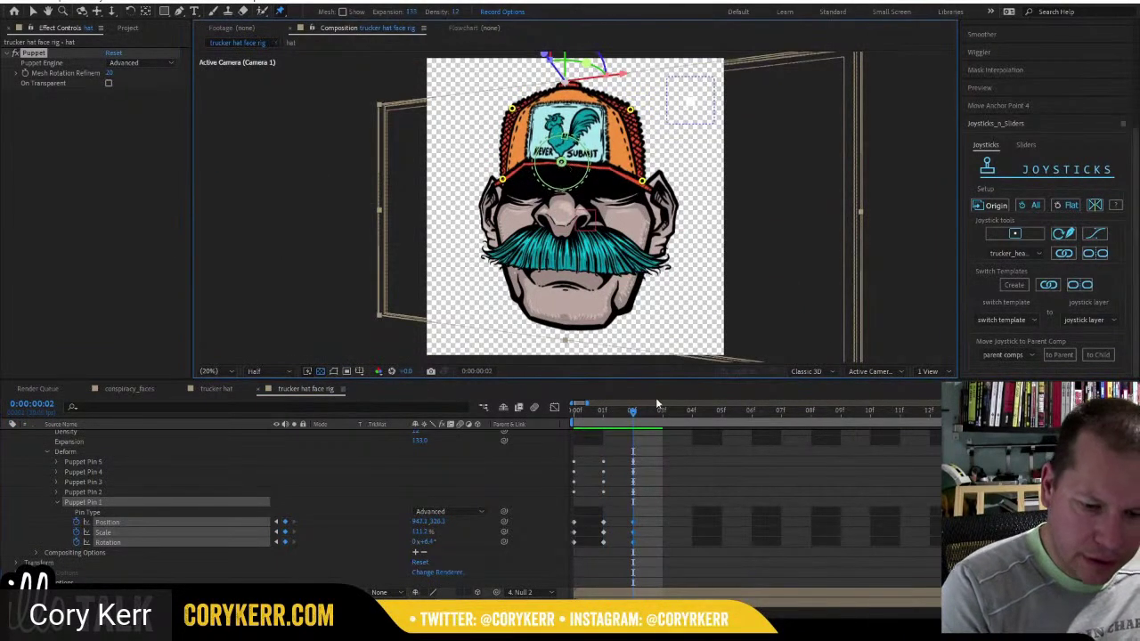
Pull the left brim-end pin slightly outward at frame 2.
mouse_move(630, 409)
left_mouse_down()
mouse_move(609, 410)
mouse_move(627, 411)
left_mouse_up()
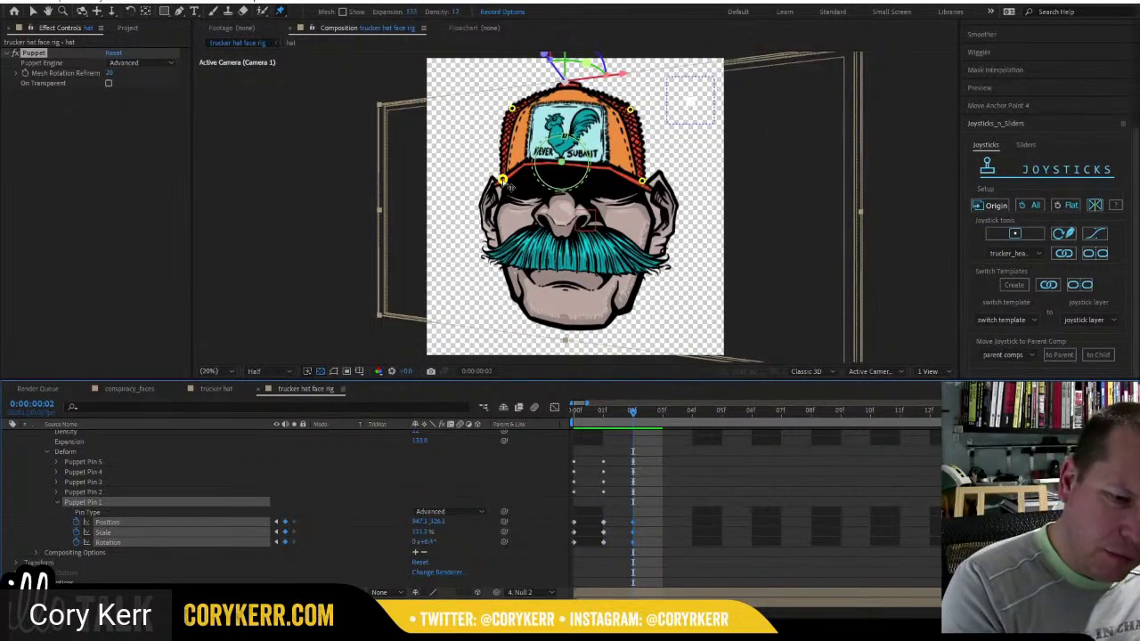
left_click(498, 183)
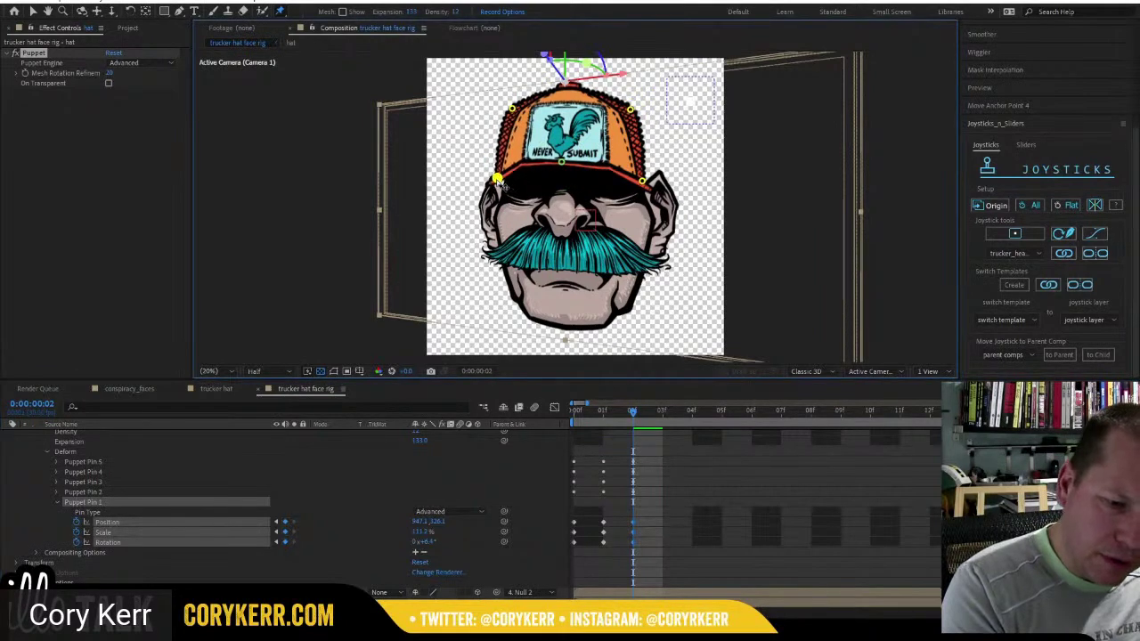
left_click(499, 183)
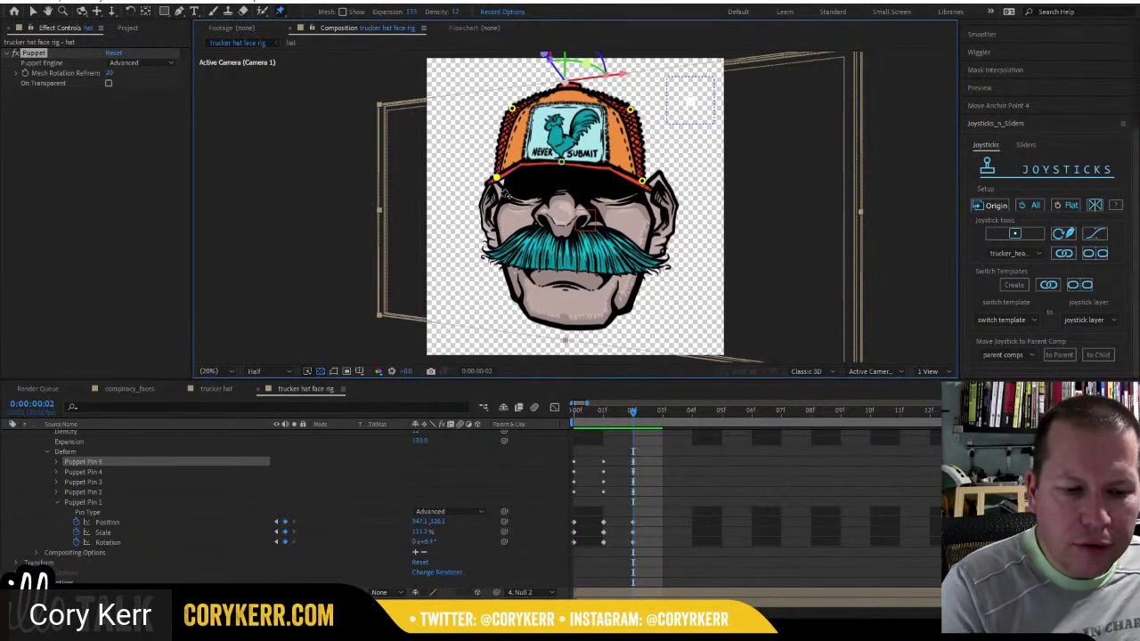
At frame 1, nudge the right brim-end pin outward and the left brim-end pin slightly inward.
left_click(610, 413)
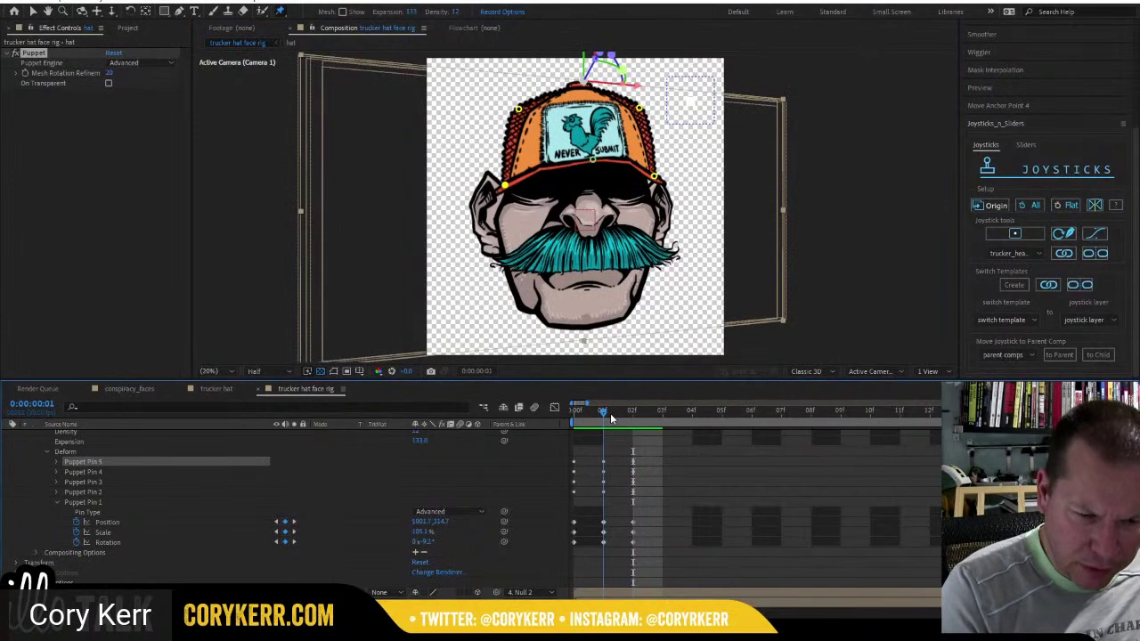
left_click(657, 178)
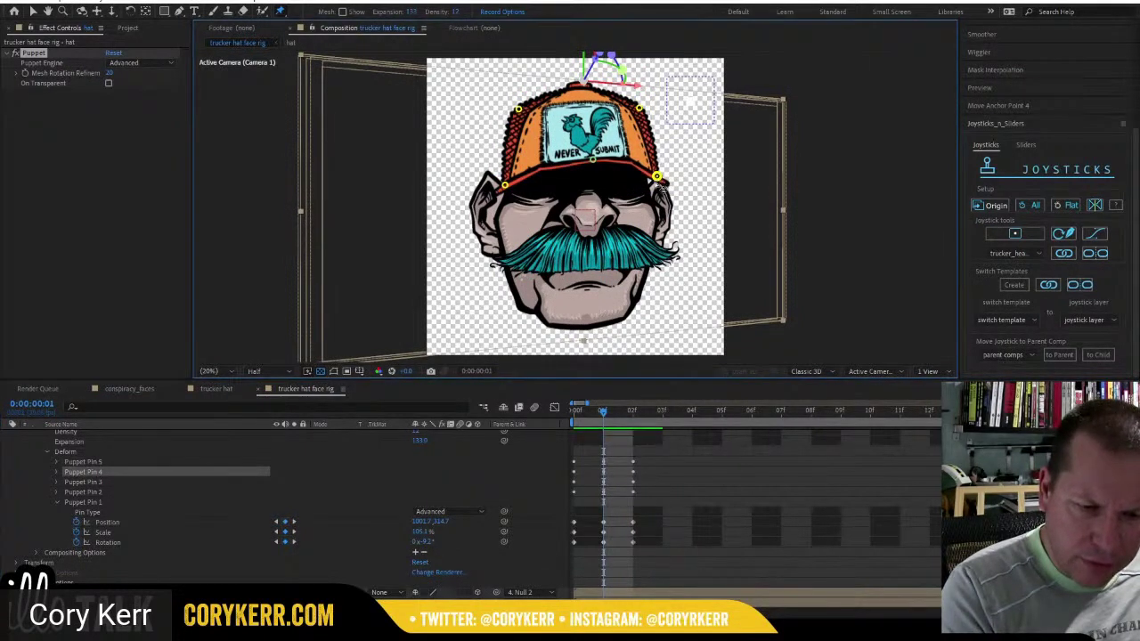
left_click(508, 184)
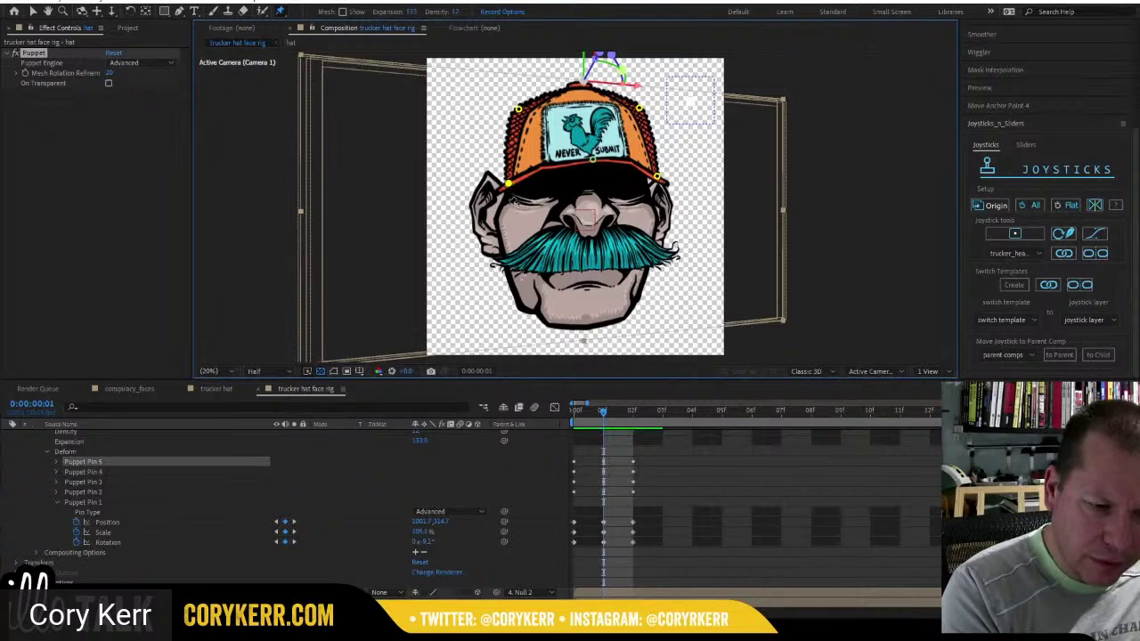
Move the right brim-end and upper right crown pins slightly down and outward at frame 2.
left_click(621, 409)
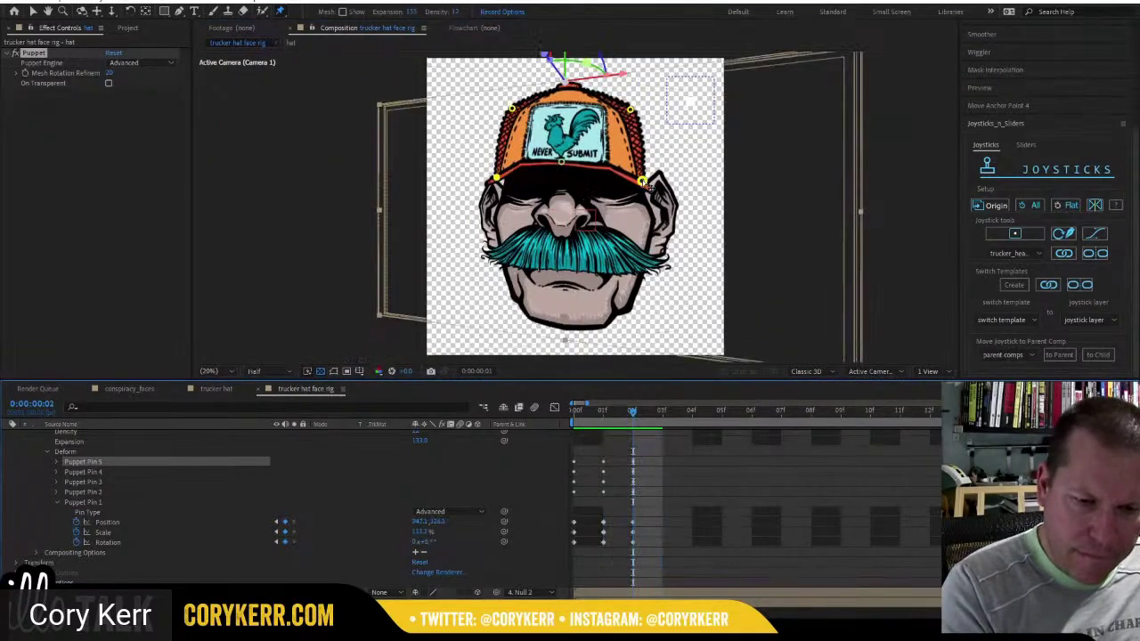
left_click_drag(644, 184, 646, 187)
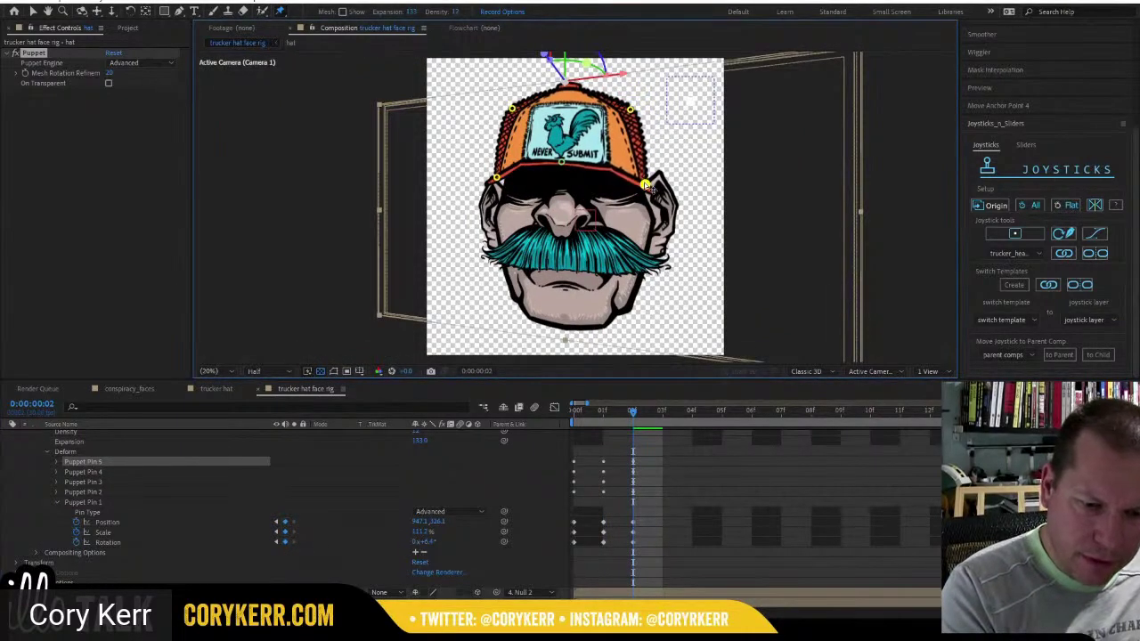
left_click_drag(631, 110, 636, 119)
Copy the hat layer's origin pose key values to frame 3 with Joysticks 'n Sliders.
left_click_drag(634, 417, 660, 413)
scroll(482, 520, "up", 2)
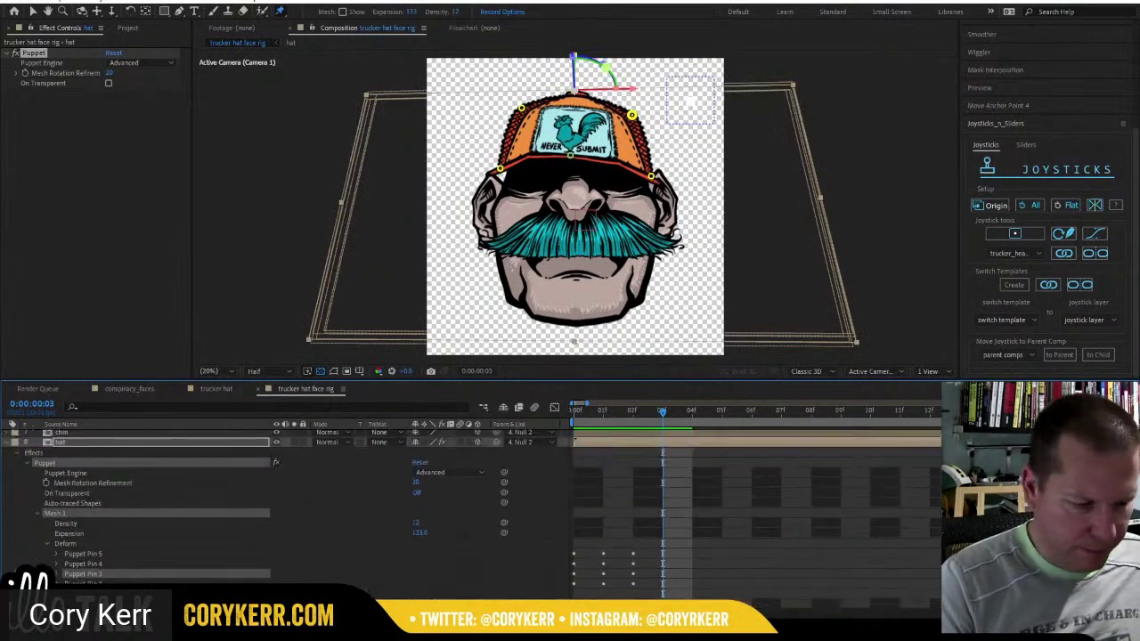
left_click(172, 444)
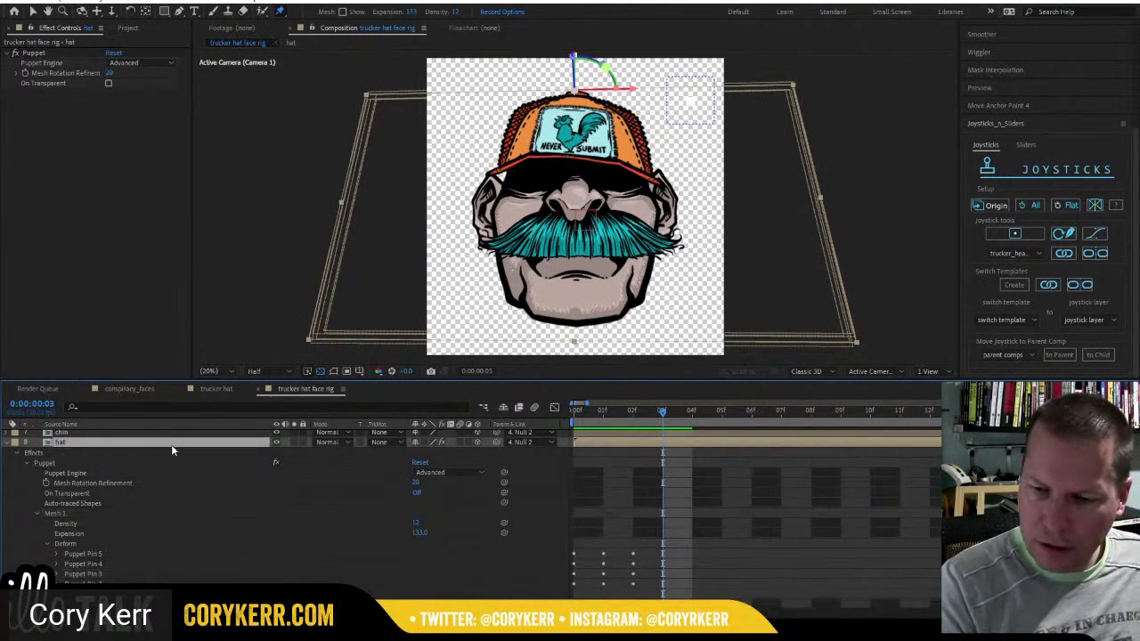
left_click(990, 206)
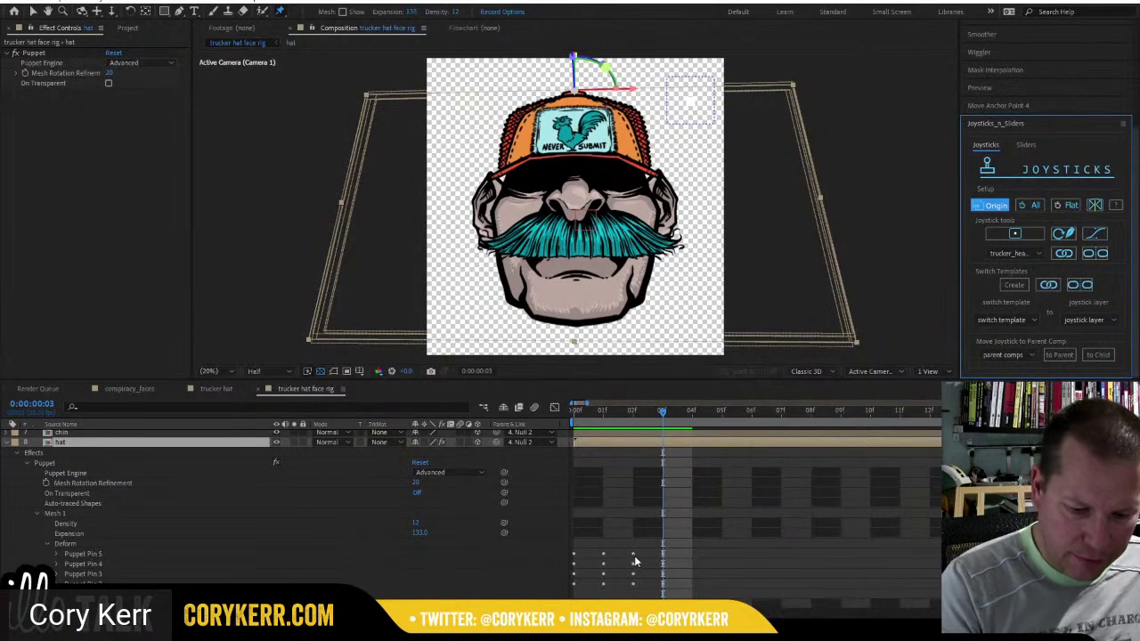
Raise the hat's central brim pin at frame 3 to arch the brim, and move both brim-end pins slightly down and outward.
scroll(662, 535, "down", 3)
left_click(56, 534)
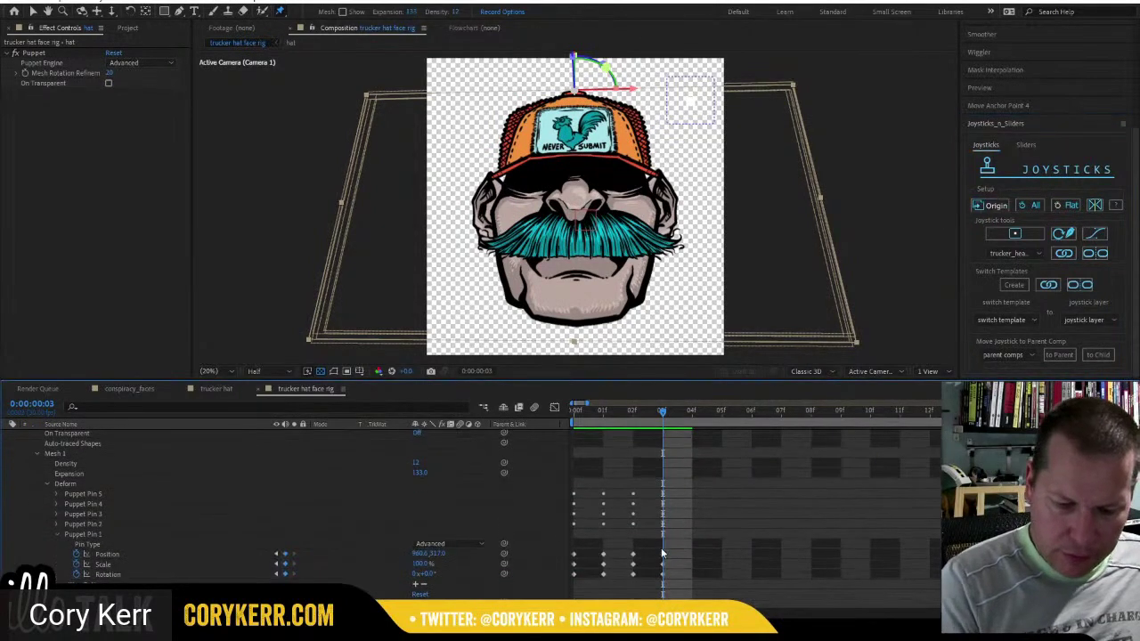
left_click(663, 559)
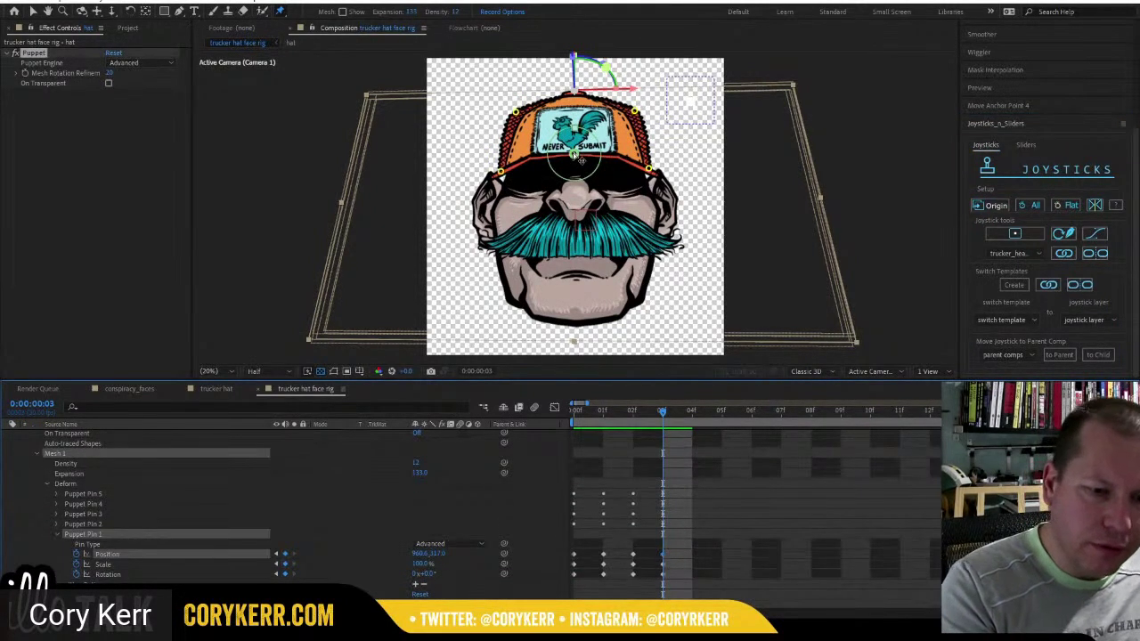
mouse_move(578, 158)
left_mouse_down()
mouse_move(579, 134)
mouse_move(578, 153)
left_mouse_up()
left_click_drag(502, 174, 498, 176)
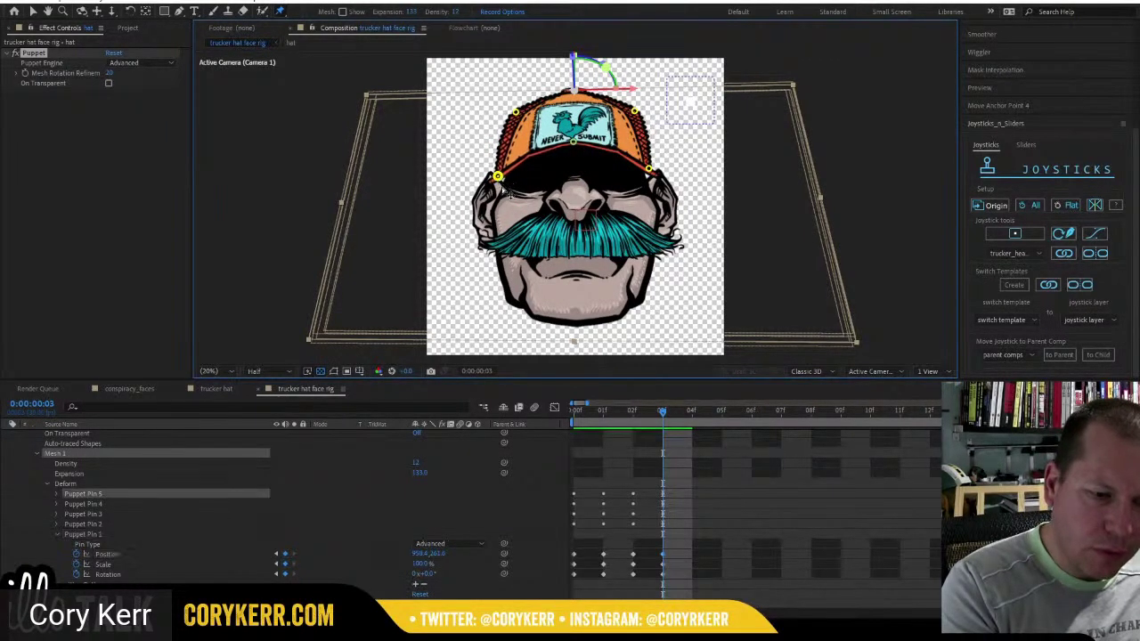
left_click(652, 172)
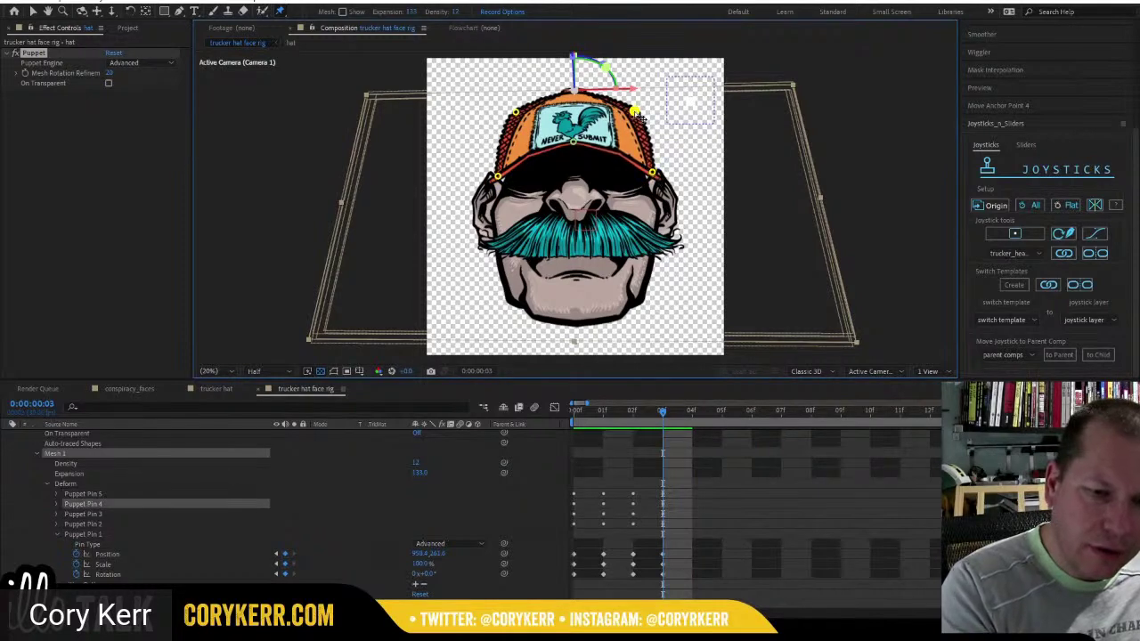
Pull both upper crown pins inward and down at frame 3, and nudge the central brim pin to about Position 953, 261.
left_click(630, 111)
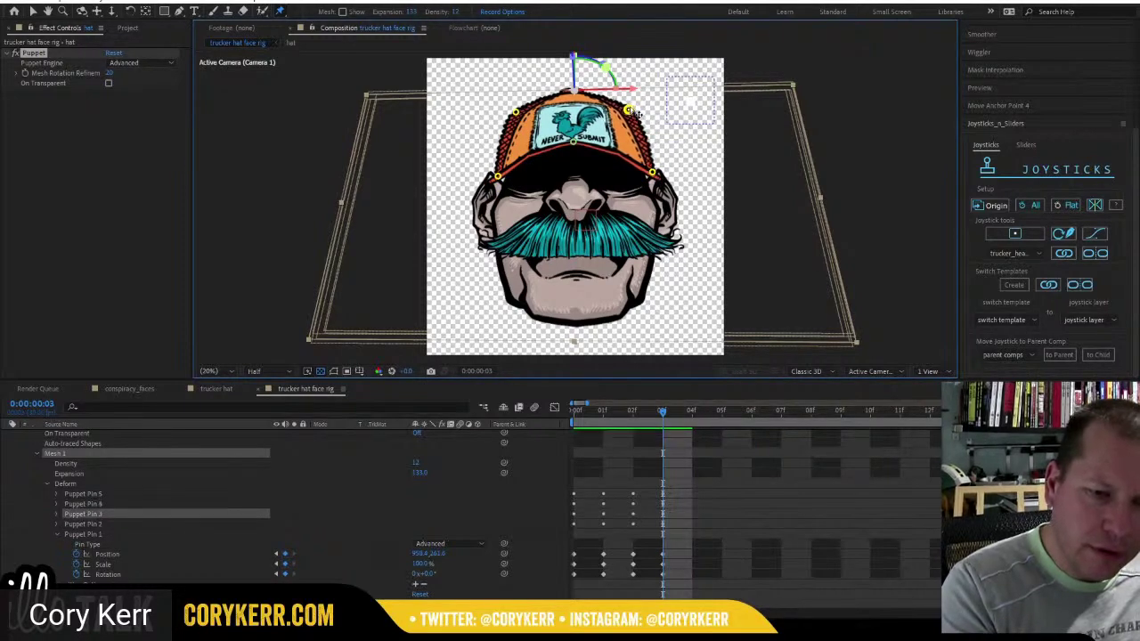
left_click_drag(522, 115, 526, 115)
left_click_drag(628, 110, 630, 117)
left_click_drag(522, 112, 523, 115)
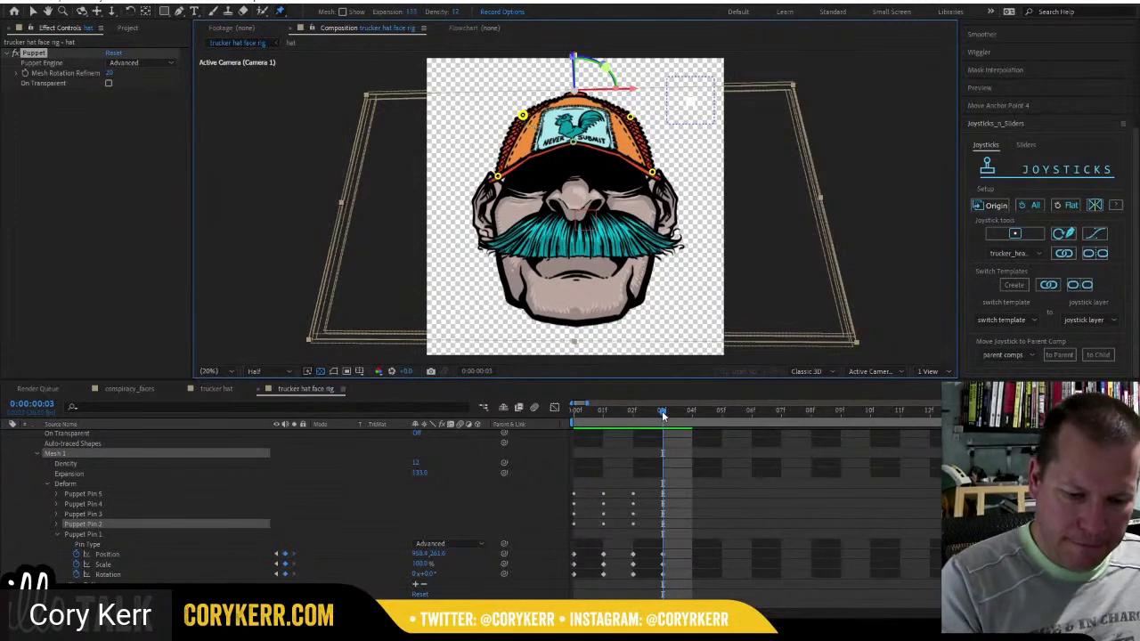
mouse_move(661, 411)
left_mouse_down()
mouse_move(636, 410)
mouse_move(657, 409)
left_mouse_up()
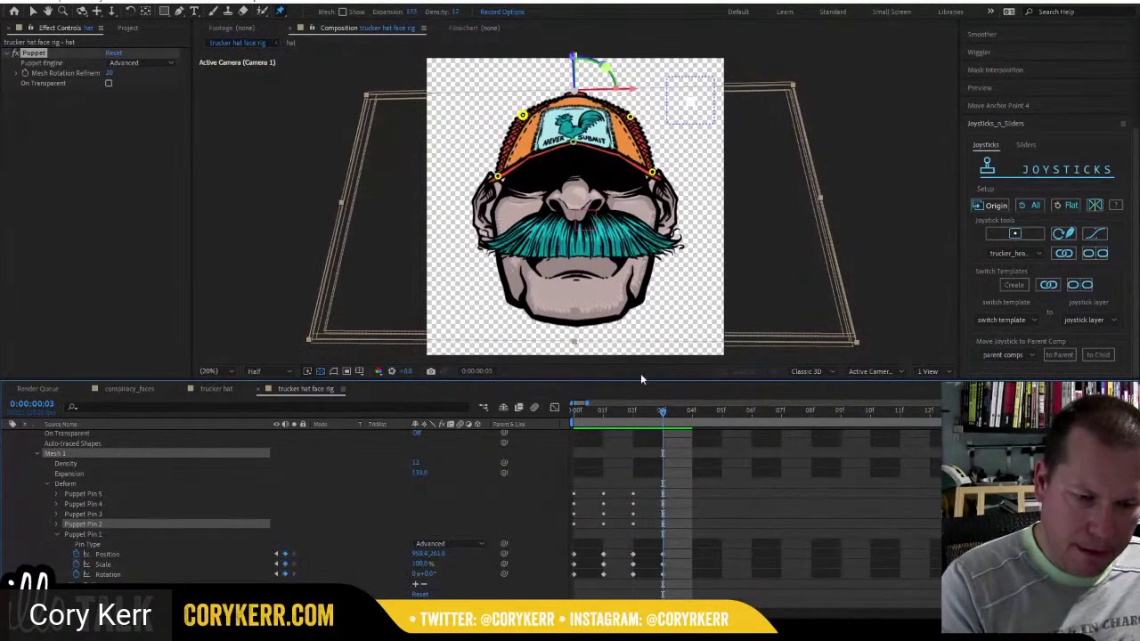
left_click(574, 144)
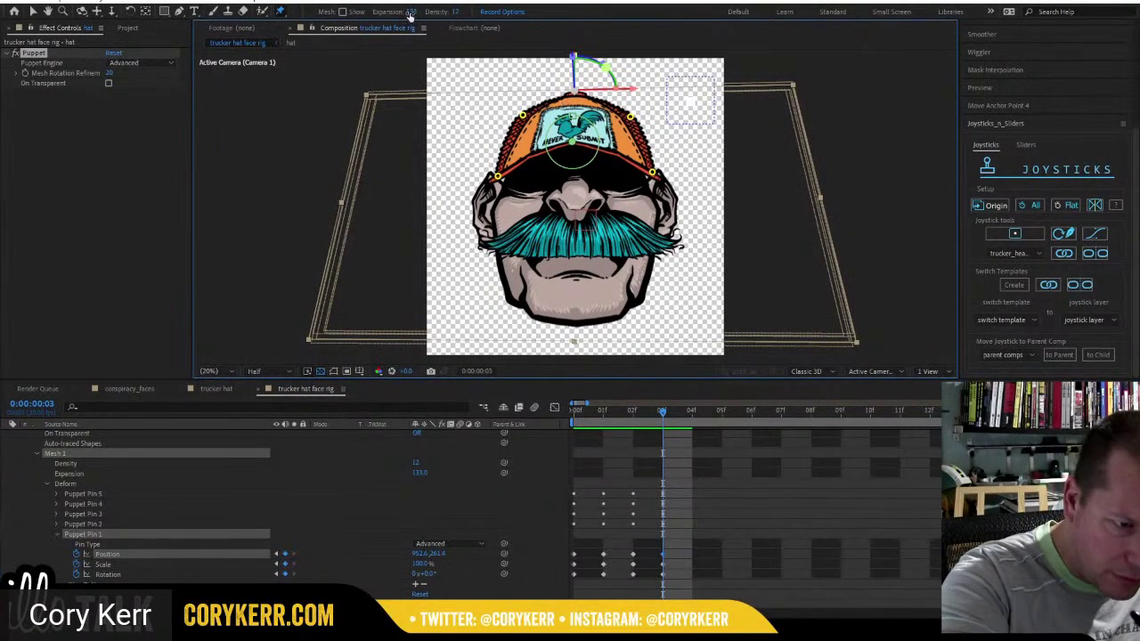
Show the hat's puppet mesh, set its Expansion to 107, and hide the mesh again.
left_click_drag(410, 16, 417, 13)
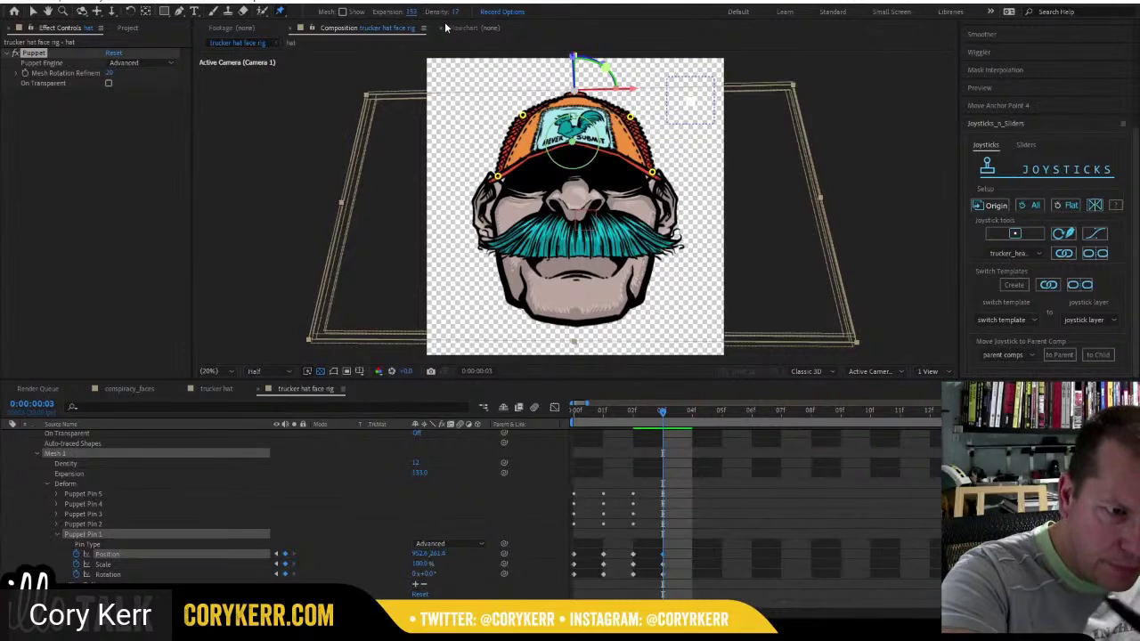
left_click(342, 11)
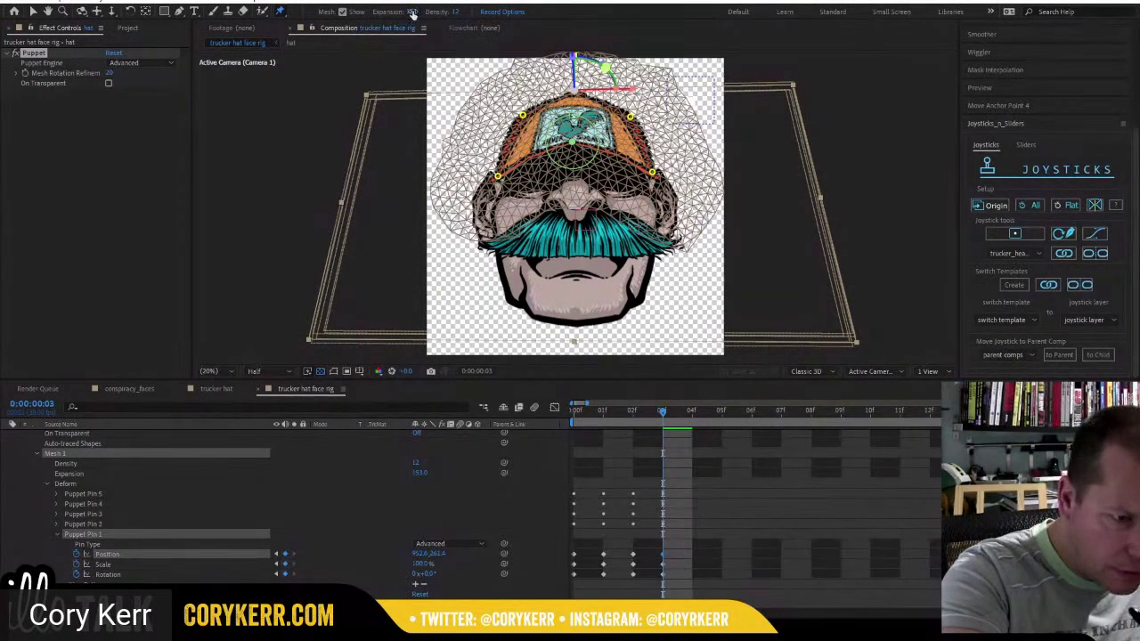
left_click_drag(441, 12, 389, 10)
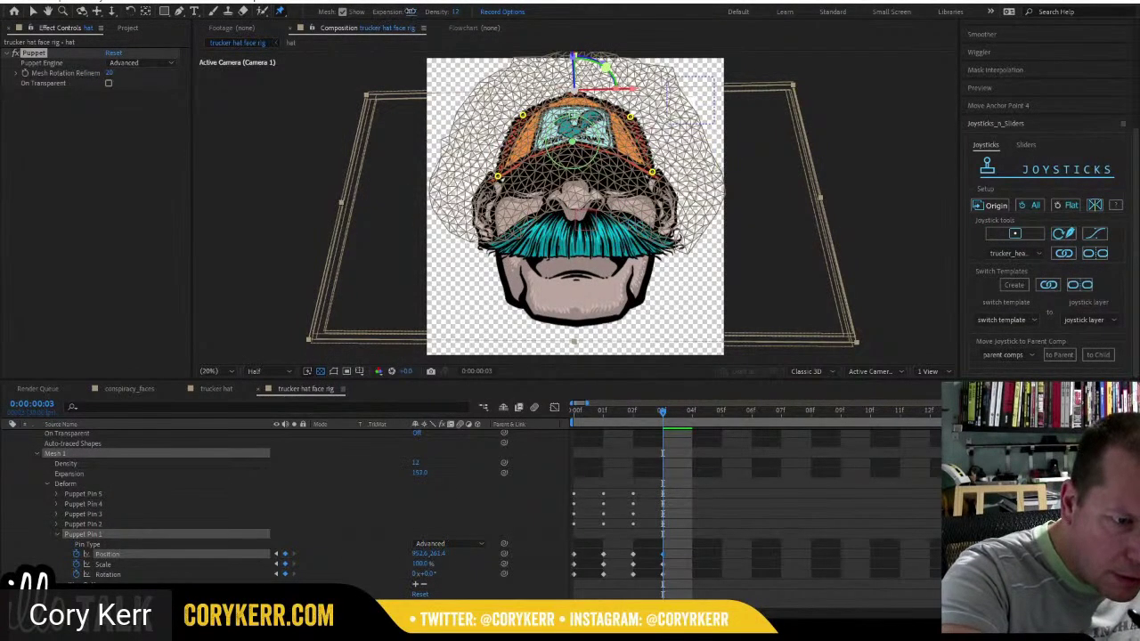
mouse_move(389, 11)
left_mouse_down()
mouse_move(408, 14)
mouse_move(398, 15)
left_mouse_up()
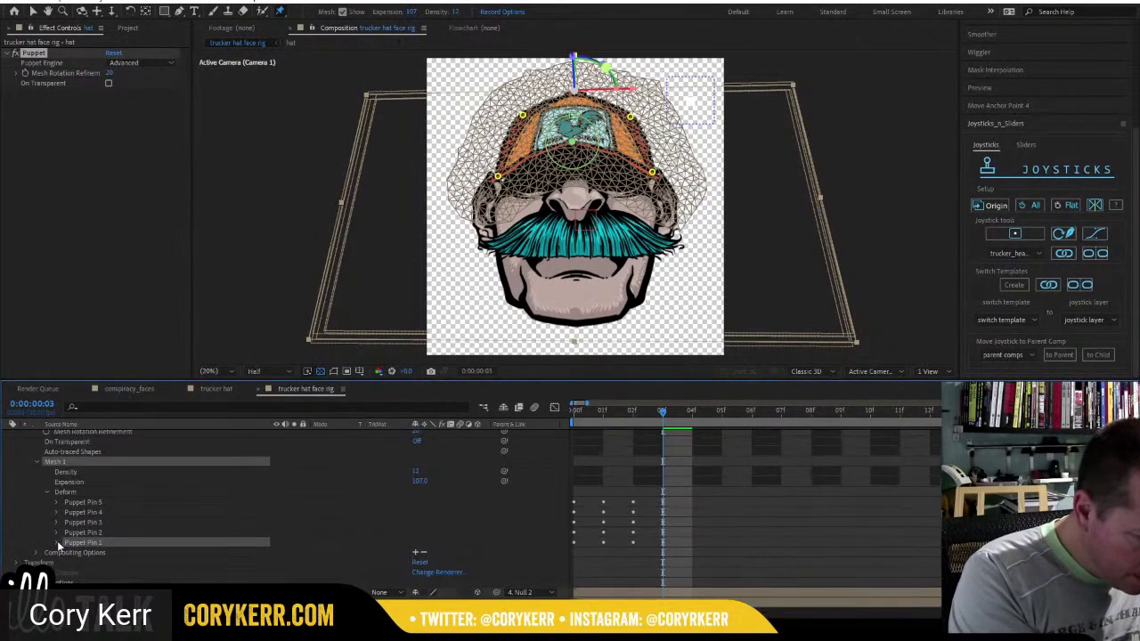
scroll(60, 561, "up", 1)
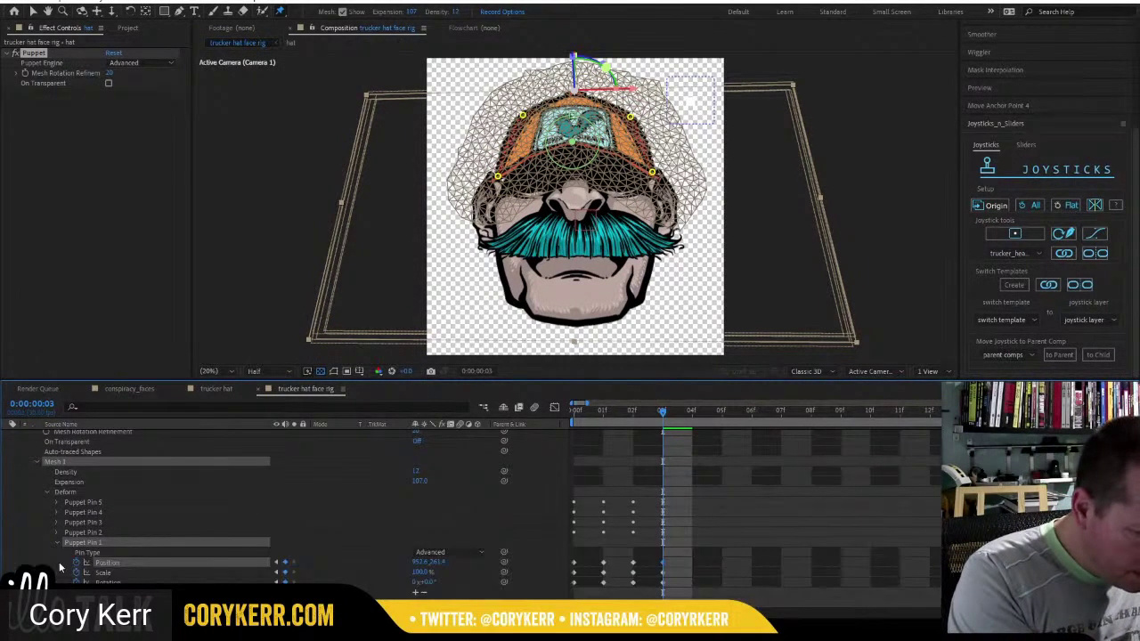
left_click(478, 553)
left_click(479, 535)
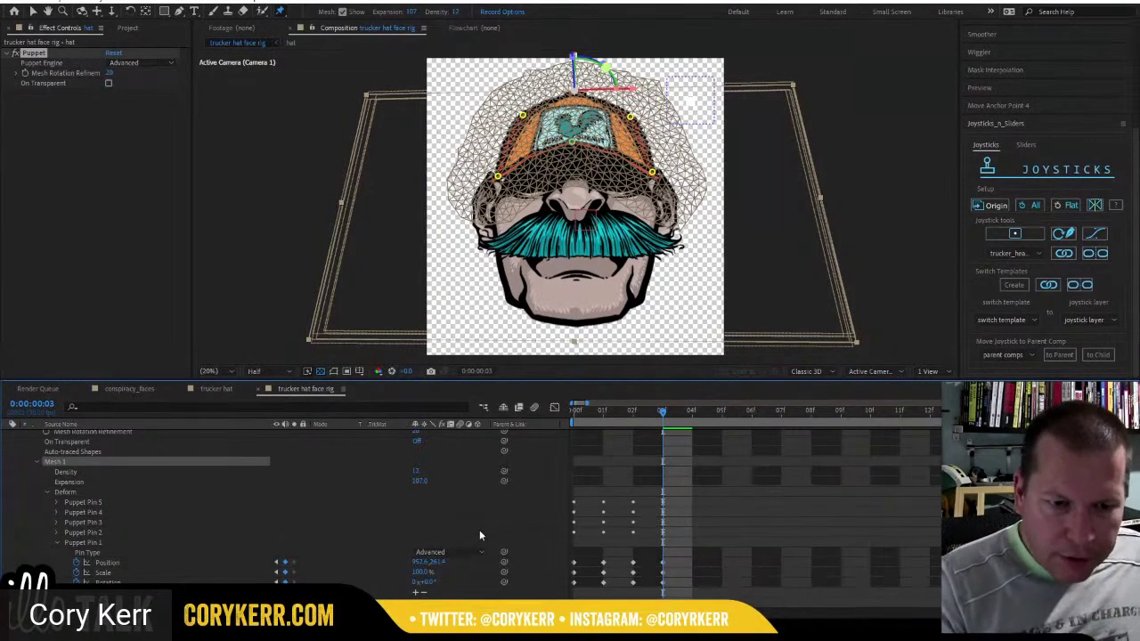
left_click(342, 12)
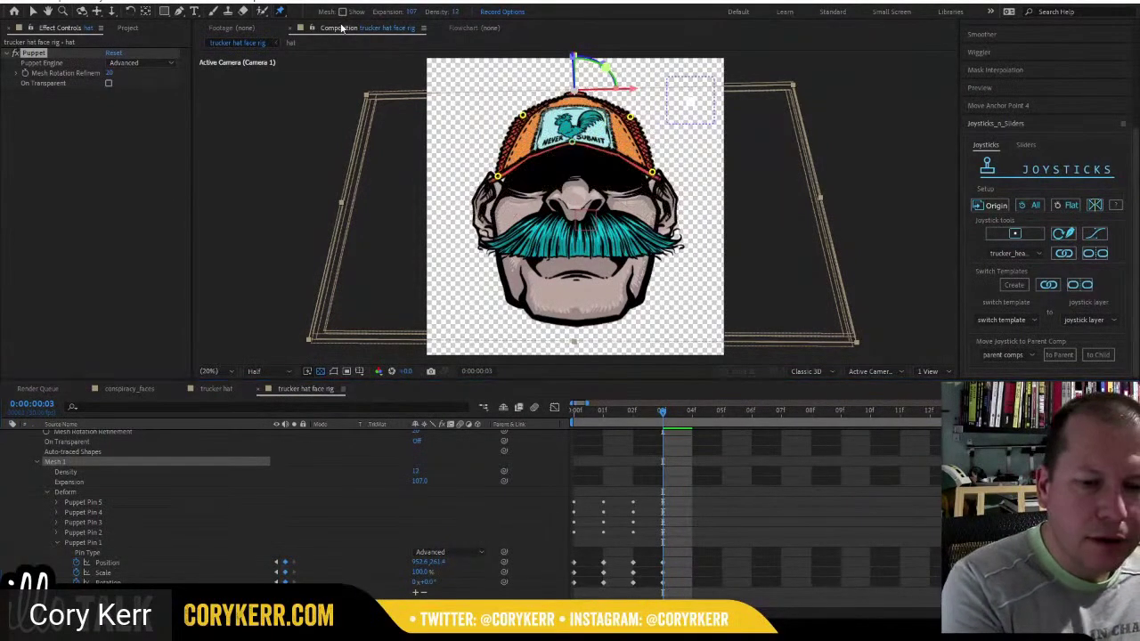
Lower the hat's central brim pin at frame 3 to about Position 960, 296 and scale it up to about 122%.
mouse_move(660, 412)
left_mouse_down()
mouse_move(637, 409)
mouse_move(659, 407)
left_mouse_up()
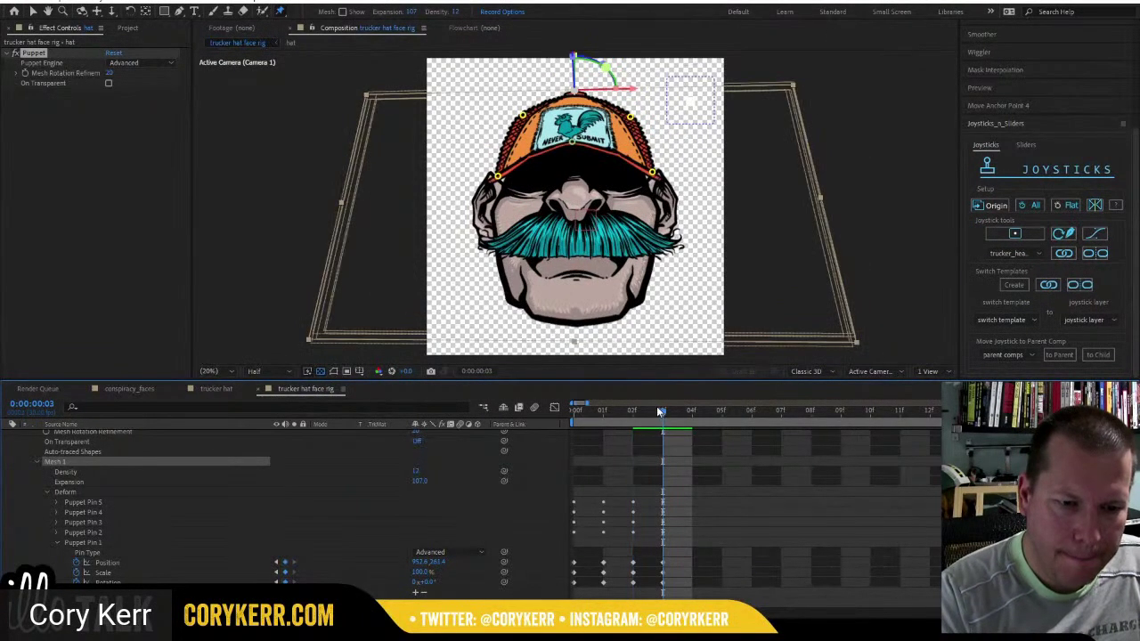
mouse_move(576, 144)
left_mouse_down()
mouse_move(576, 159)
mouse_move(626, 163)
mouse_move(574, 150)
left_mouse_up()
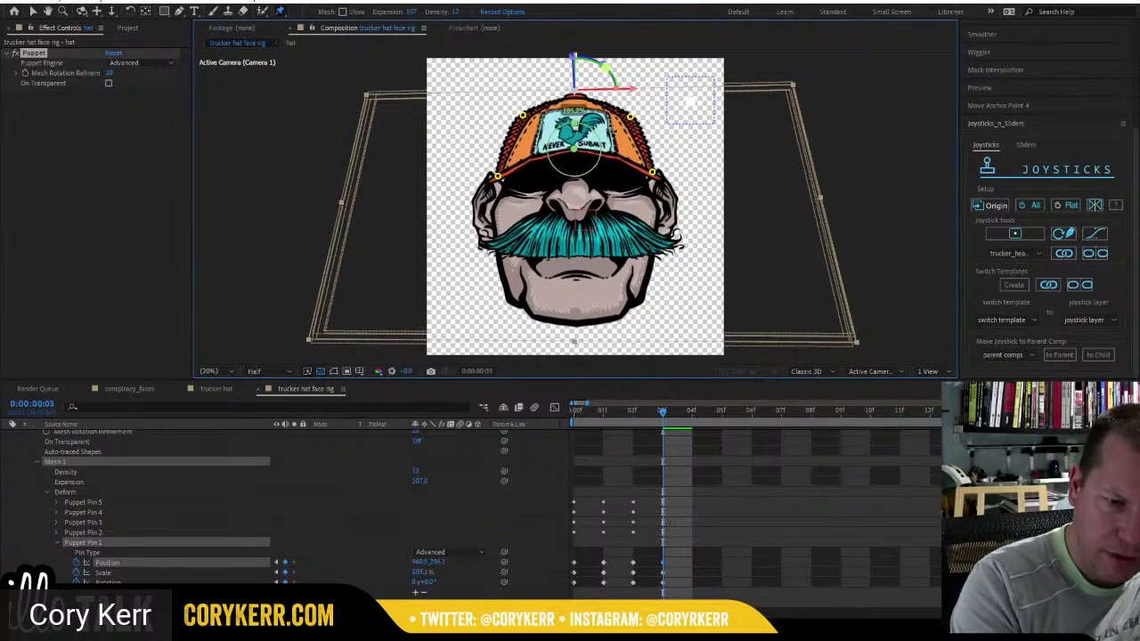
left_click_drag(613, 130, 637, 130)
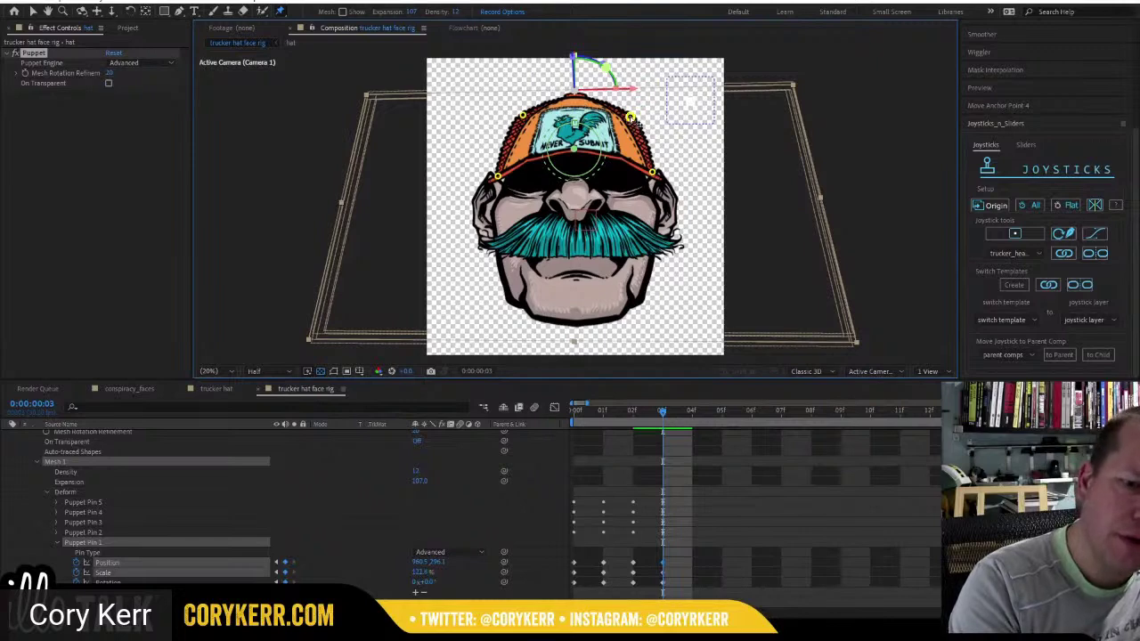
Nudge both upper crown pins slightly inward at frame 3 and compare the pose with the neighbouring frame.
left_click(626, 117)
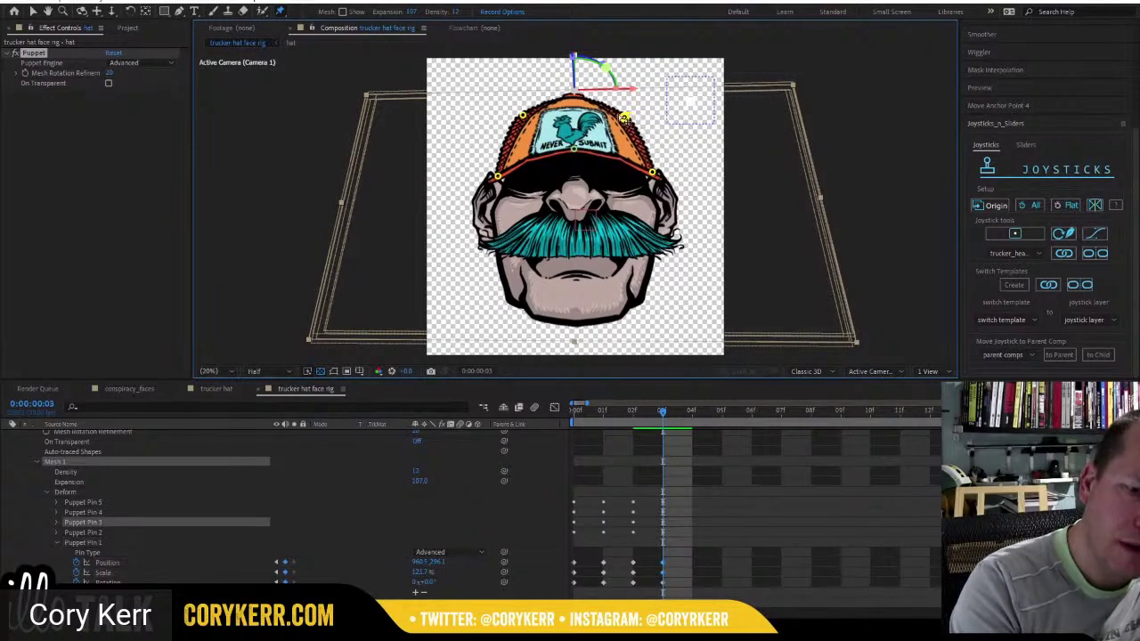
left_click(529, 118)
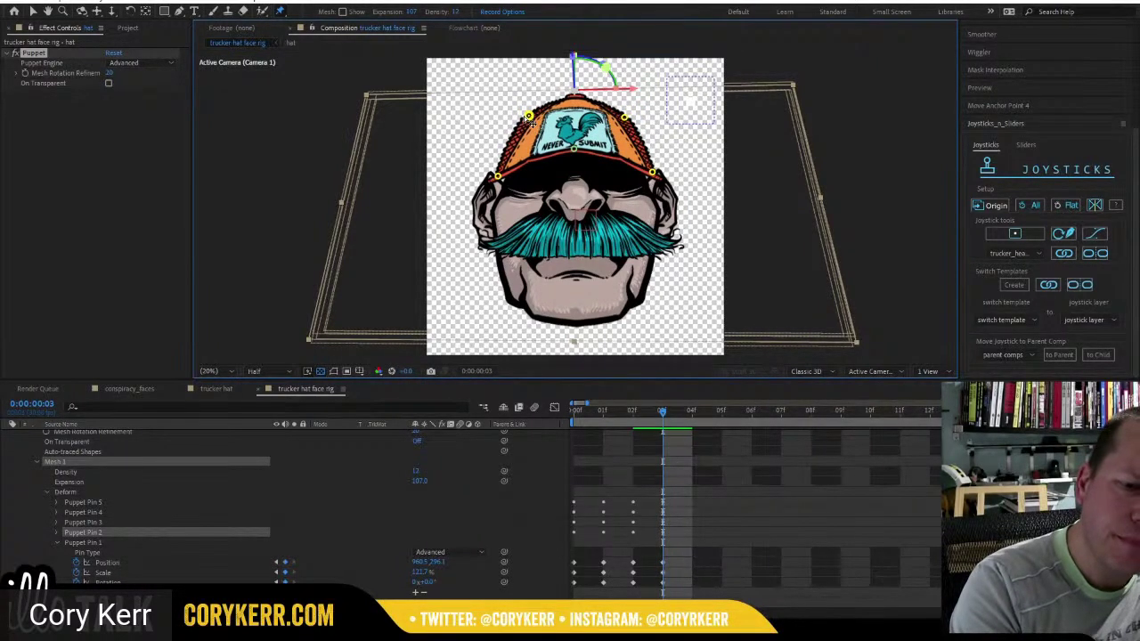
left_click(627, 117)
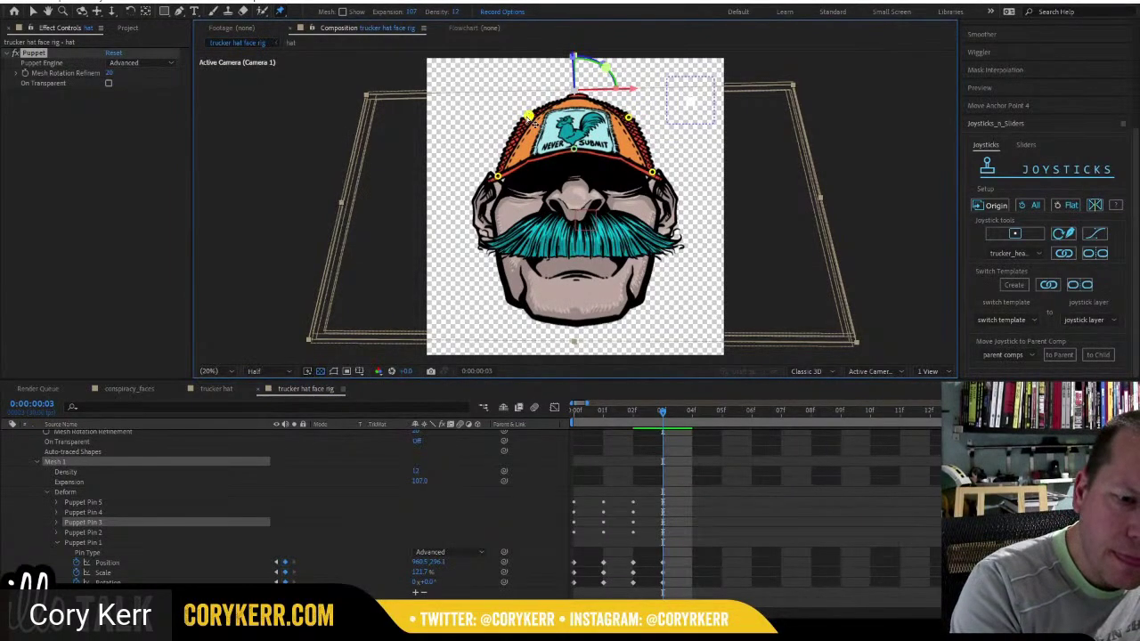
left_click(526, 116)
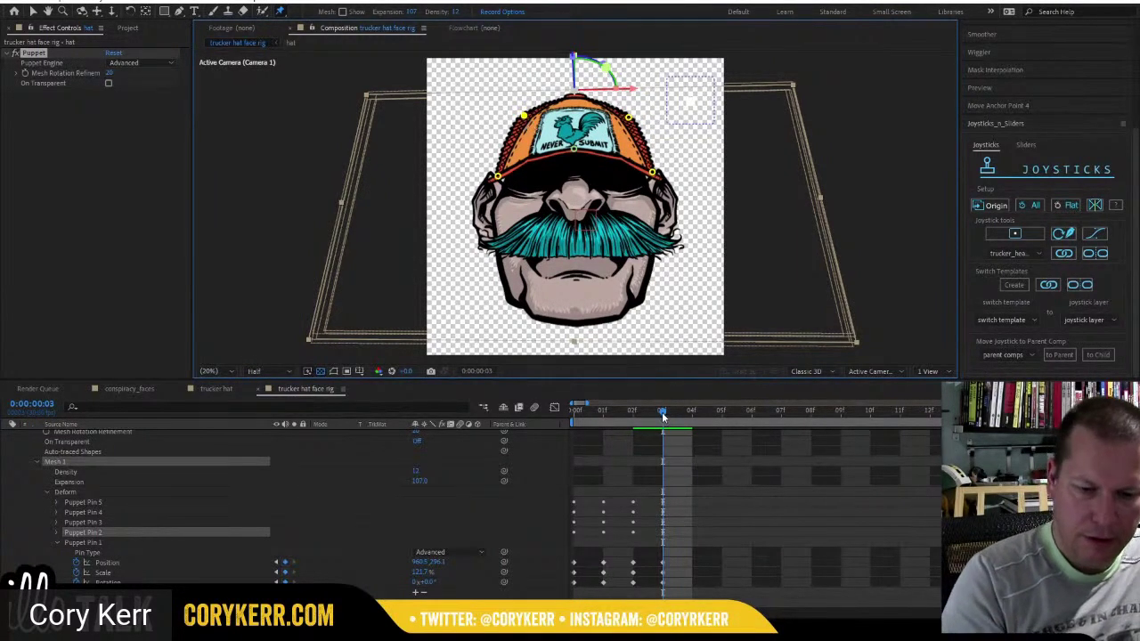
mouse_move(662, 412)
left_mouse_down()
mouse_move(566, 417)
mouse_move(655, 428)
left_mouse_up()
Copy the hat layer's origin pose key values to frame 4 with Joysticks 'n Sliders.
left_click(680, 427)
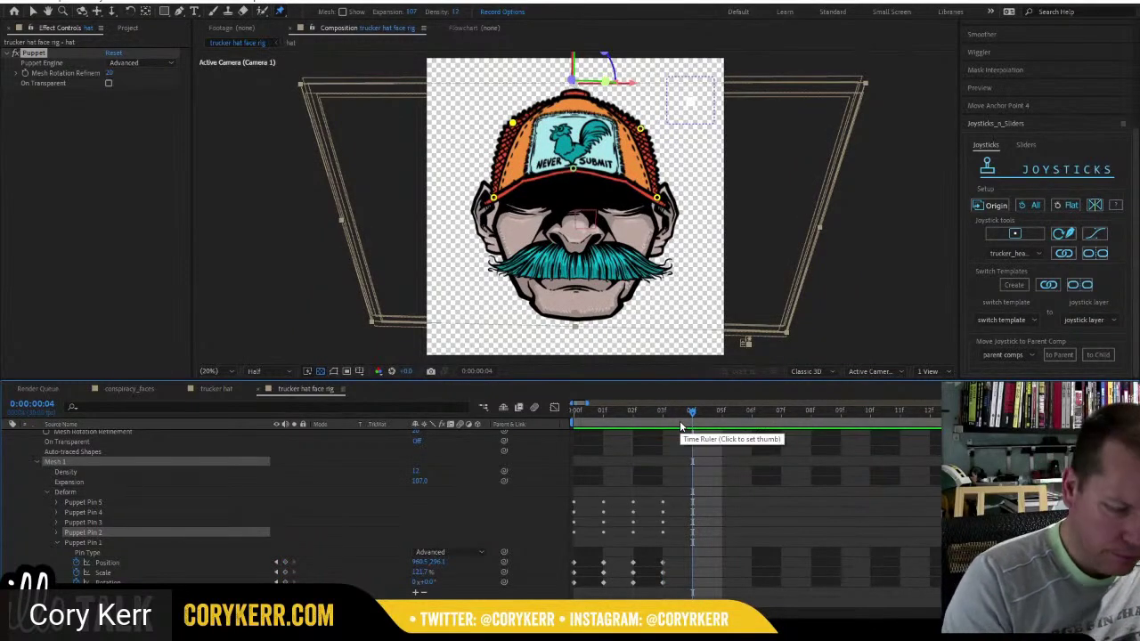
scroll(227, 470, "up", 3)
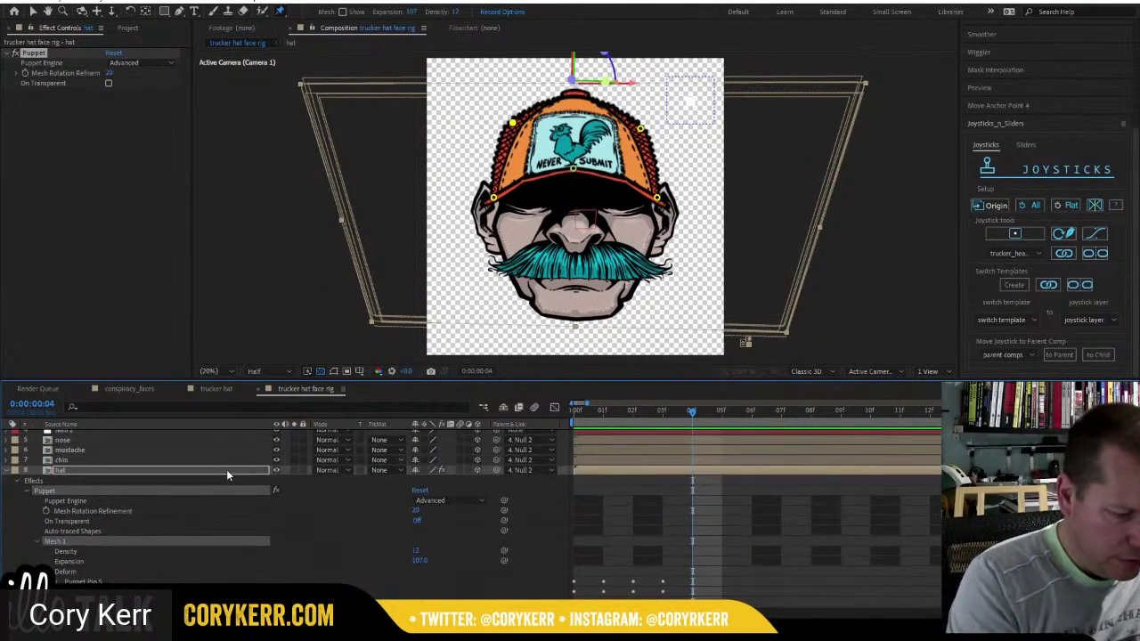
left_click(226, 469)
left_click(992, 206)
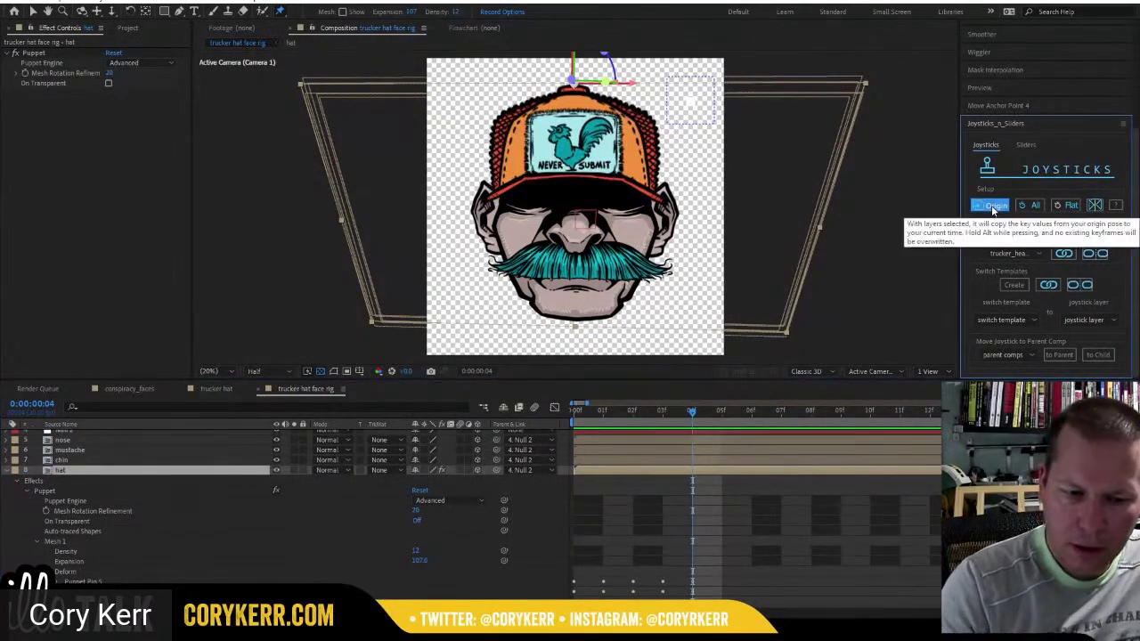
Lower the hat's central brim pin at frame 4, and pull both upper crown pins inward and slightly up.
scroll(294, 508, "down", 5)
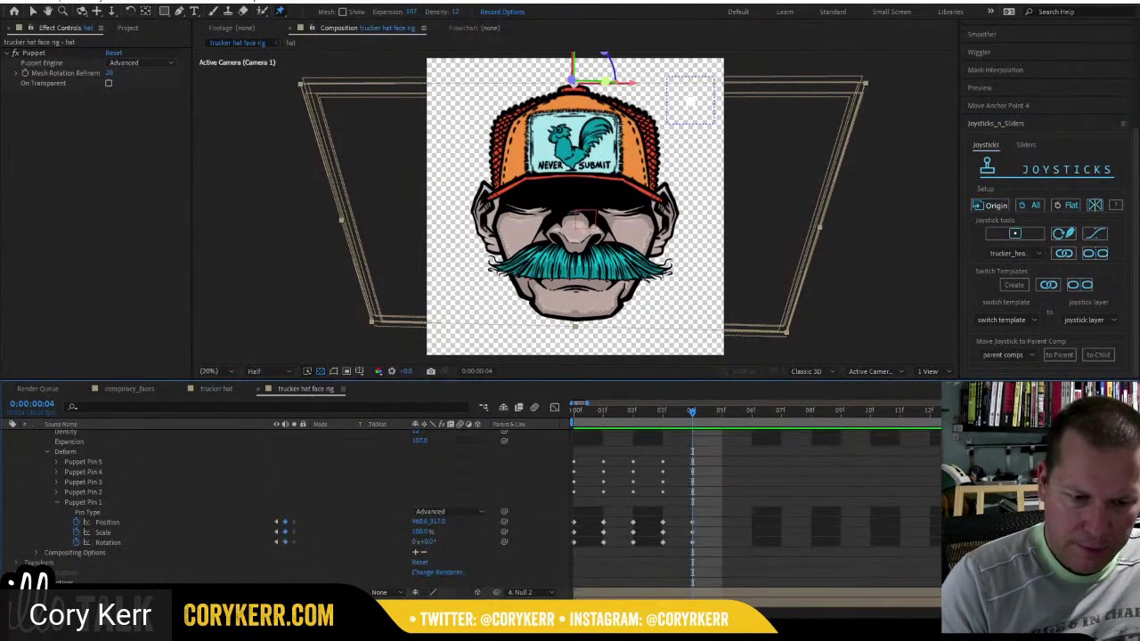
left_click(691, 524)
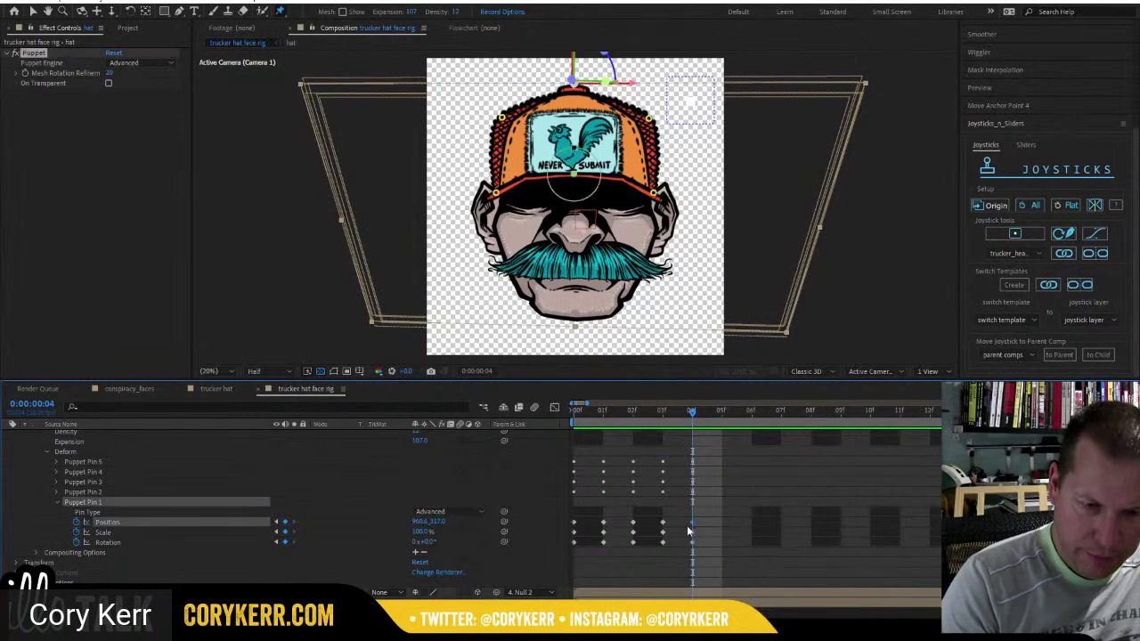
left_click_drag(580, 184, 583, 195)
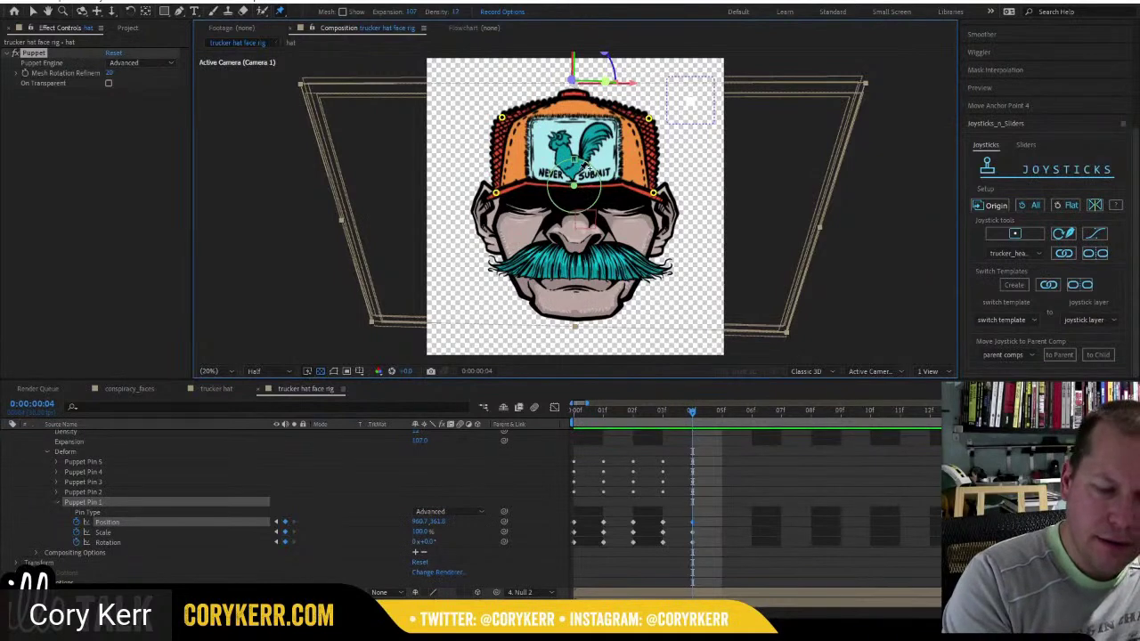
left_click_drag(648, 120, 640, 118)
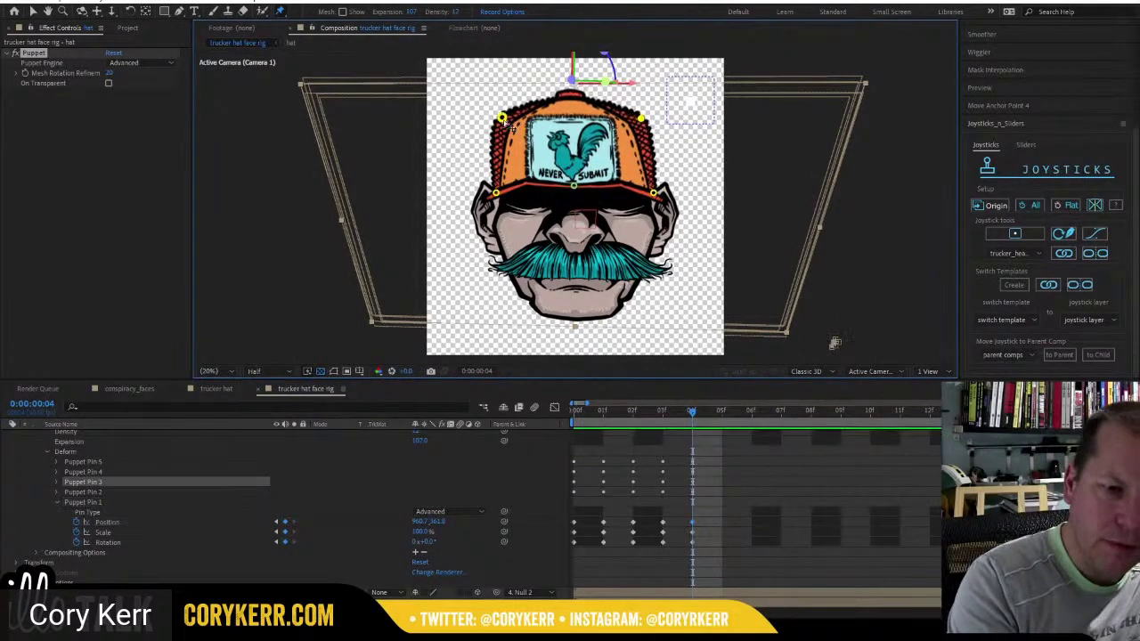
left_click_drag(502, 118, 517, 112)
left_click_drag(641, 118, 641, 114)
left_click_drag(516, 113, 517, 111)
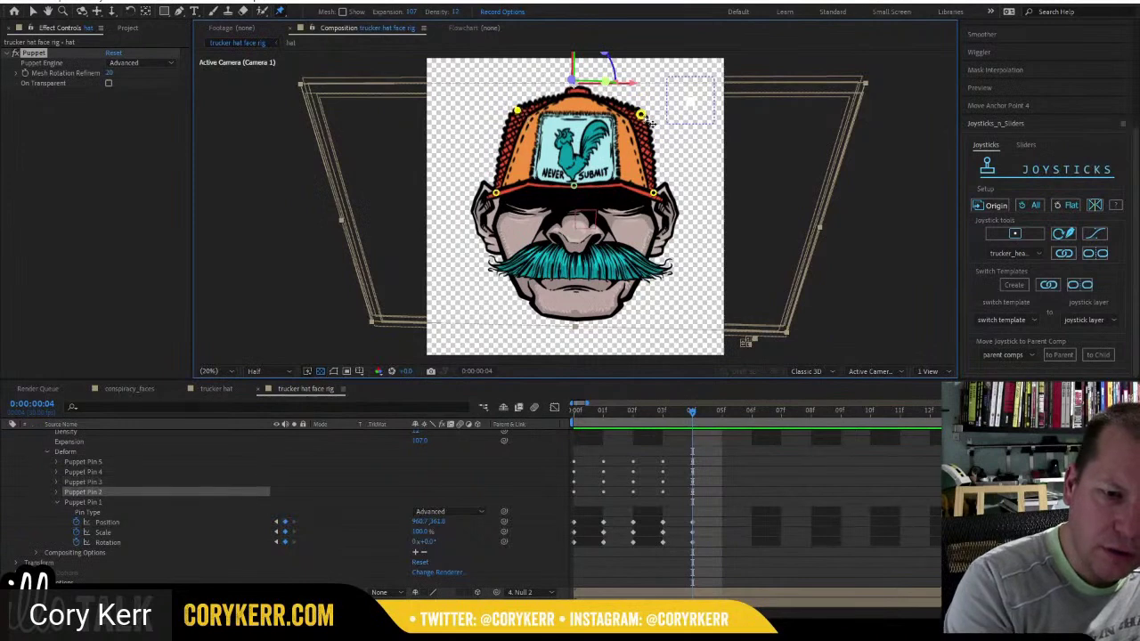
left_click_drag(641, 114, 639, 112)
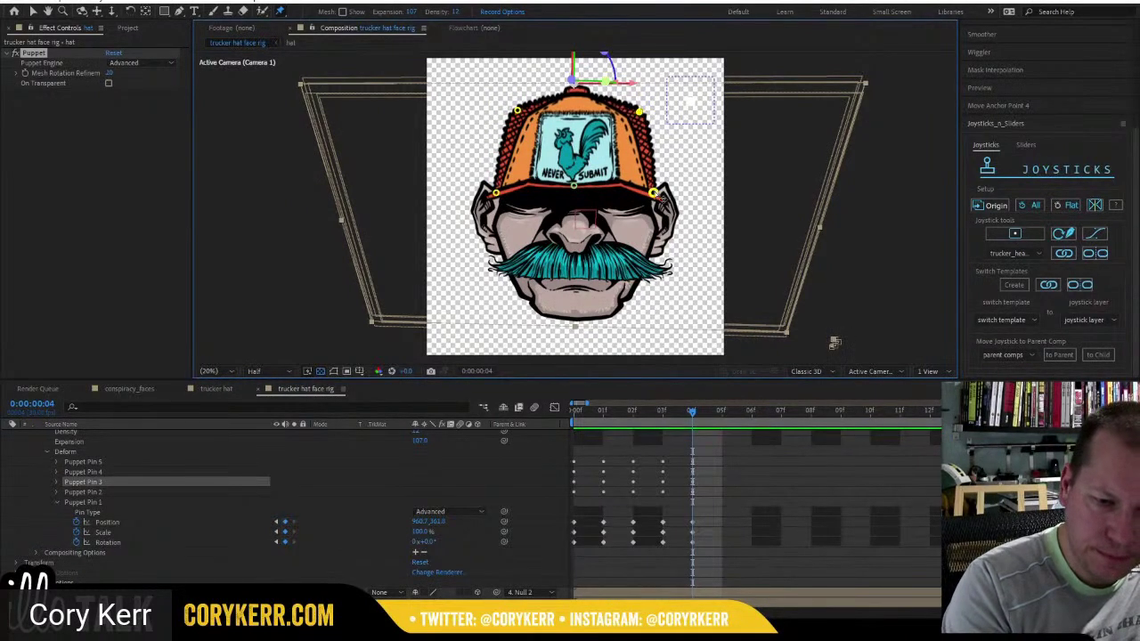
Move both brim-end pins slightly outward at frame 4, and nudge the central brim pin up, scaling it down to about 85%.
left_click_drag(654, 192, 656, 193)
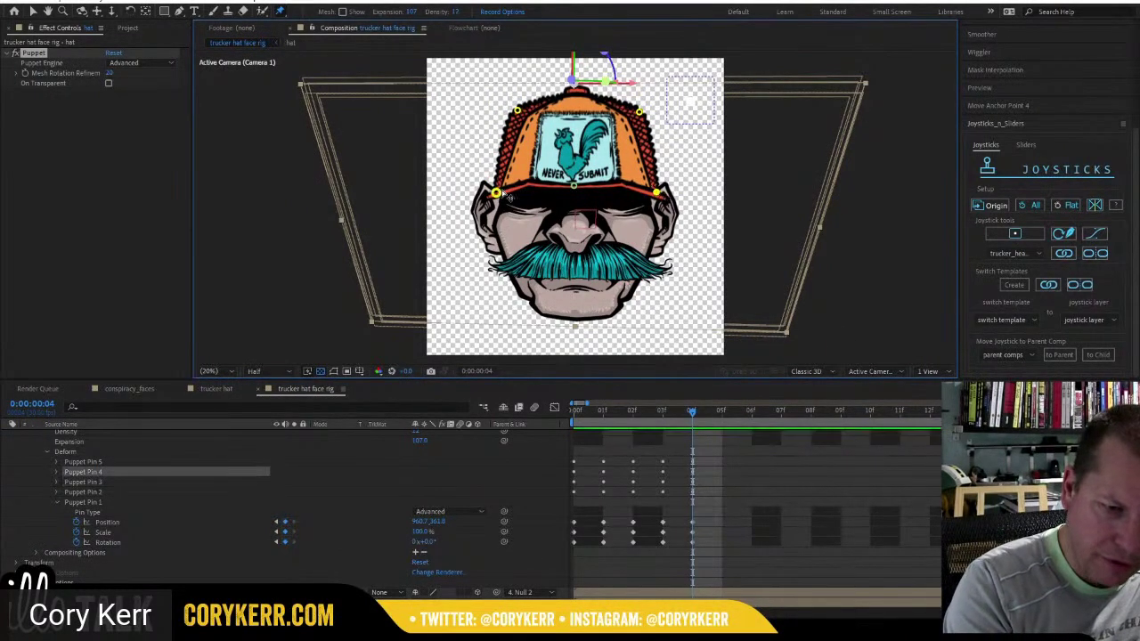
left_click_drag(496, 193, 492, 192)
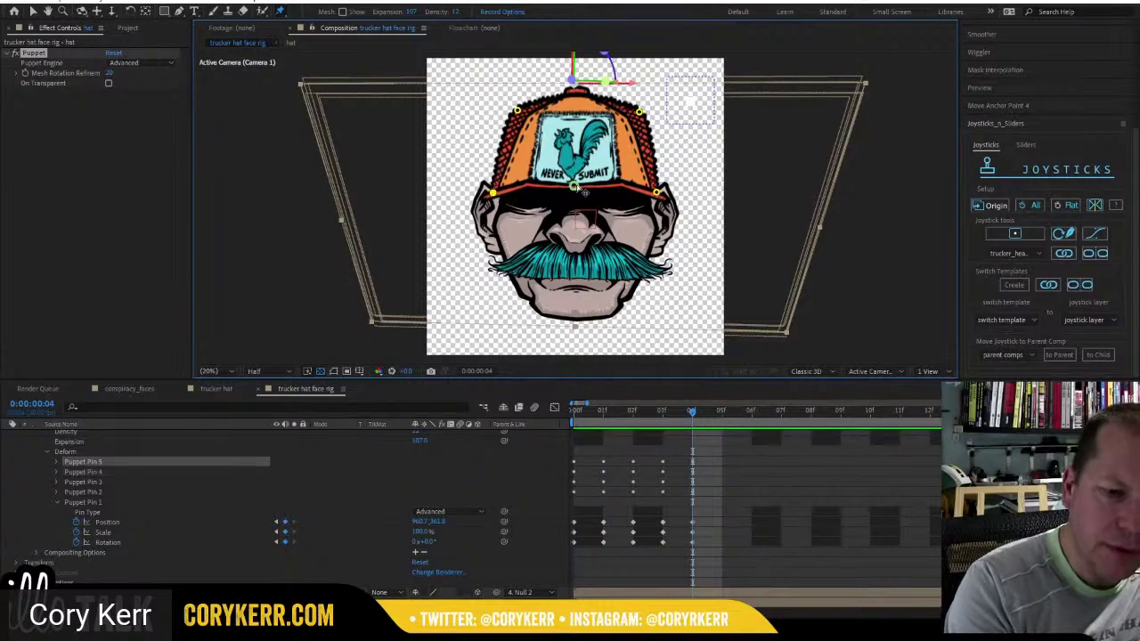
left_click_drag(573, 186, 576, 186)
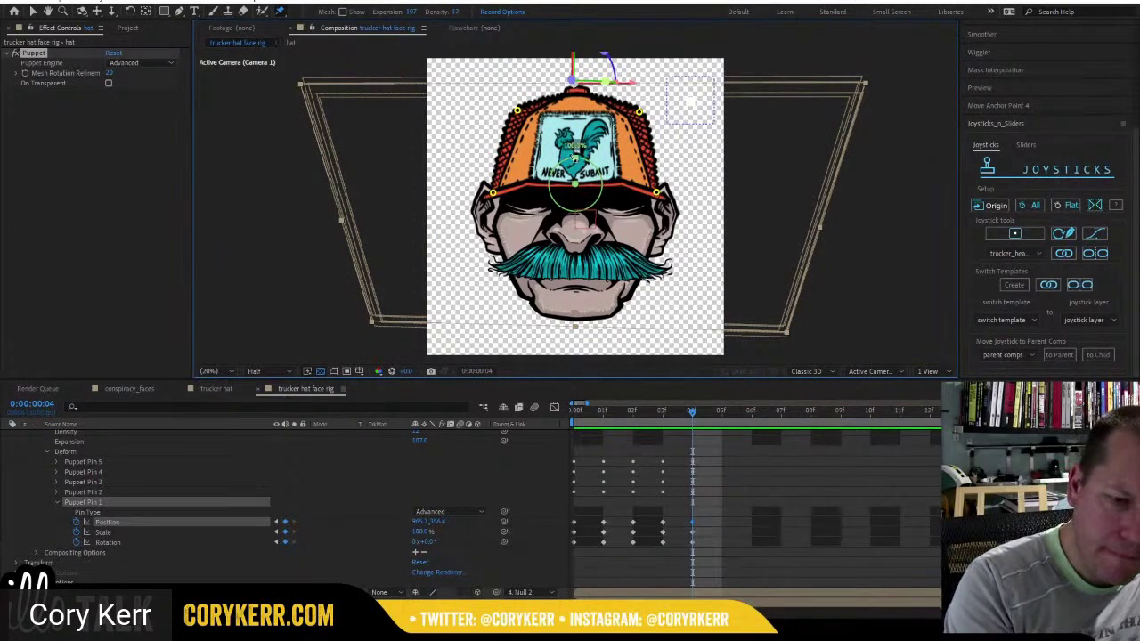
left_click_drag(563, 154, 593, 148)
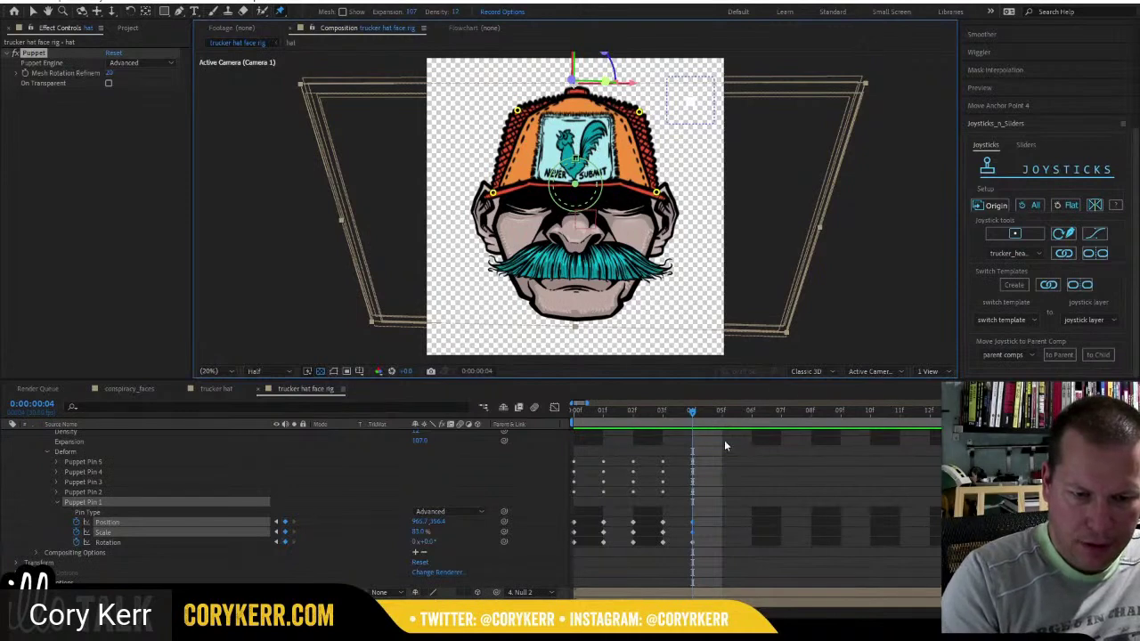
At frame 0, collapse the hat layer and bind the hat and Null 2 layers to the trucker_head_turn joystick.
key("space")
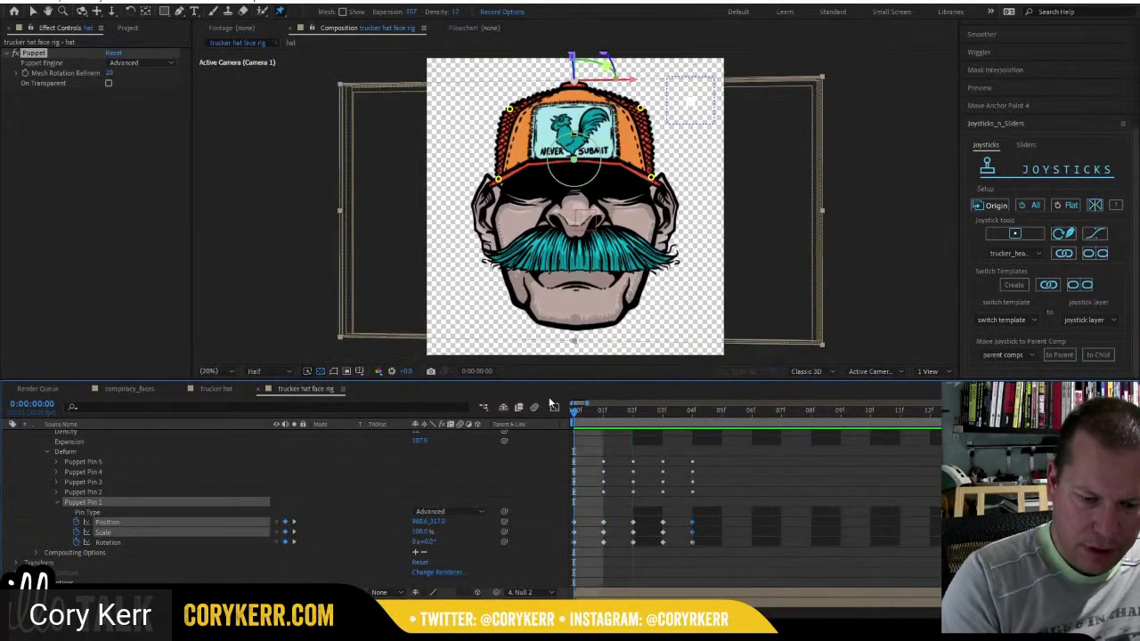
key("e")
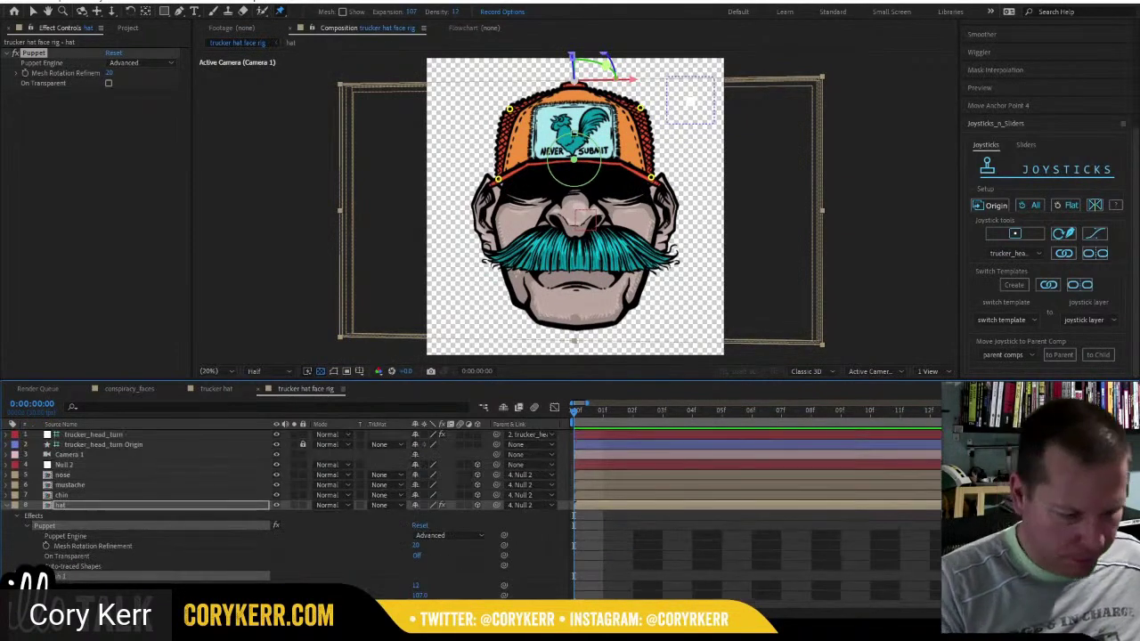
left_click(6, 504)
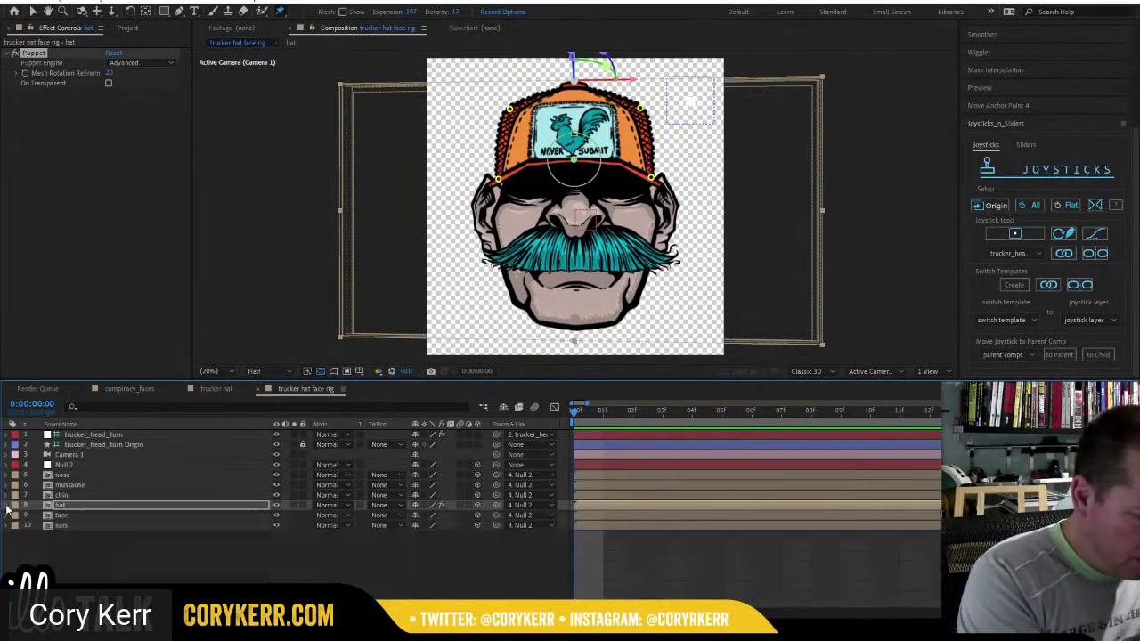
left_click(76, 505)
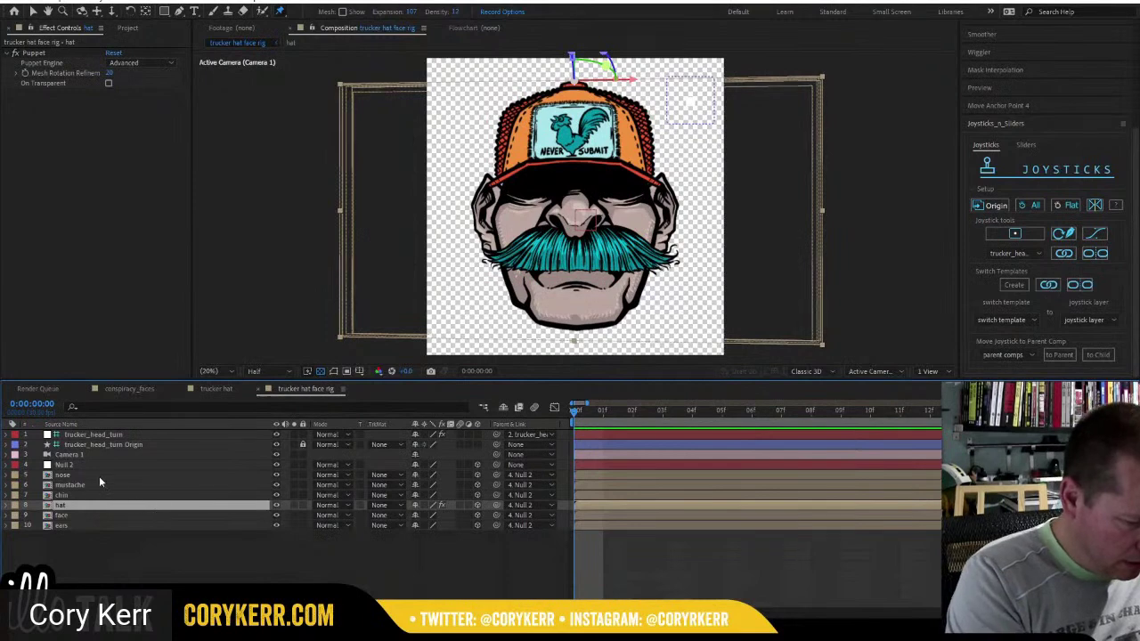
left_click(79, 463, "ctrl")
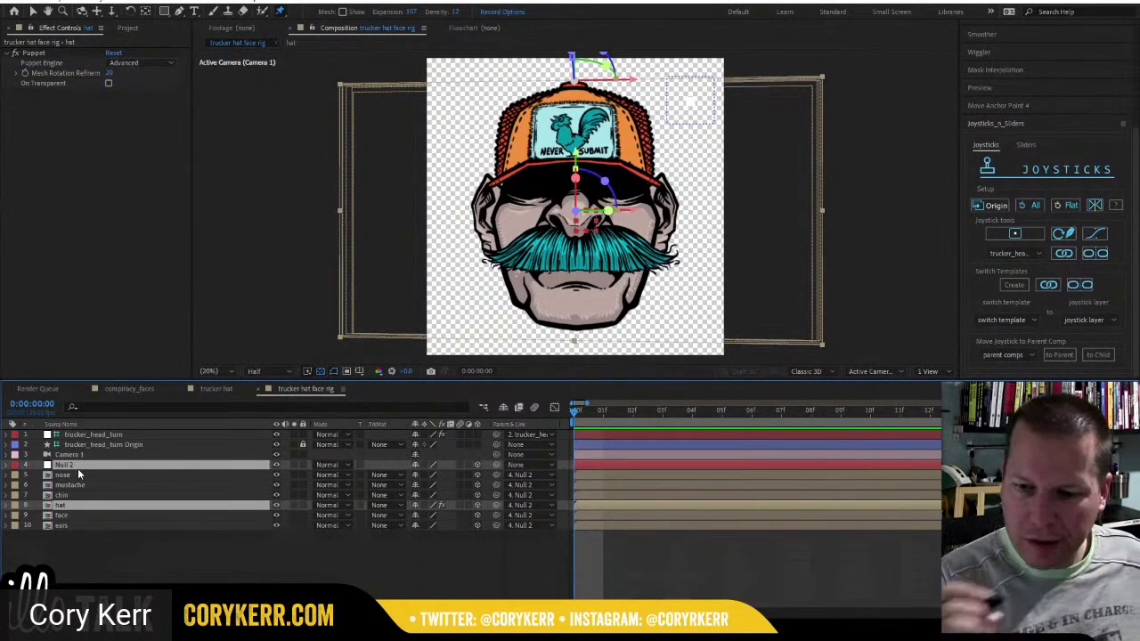
left_click(1064, 253)
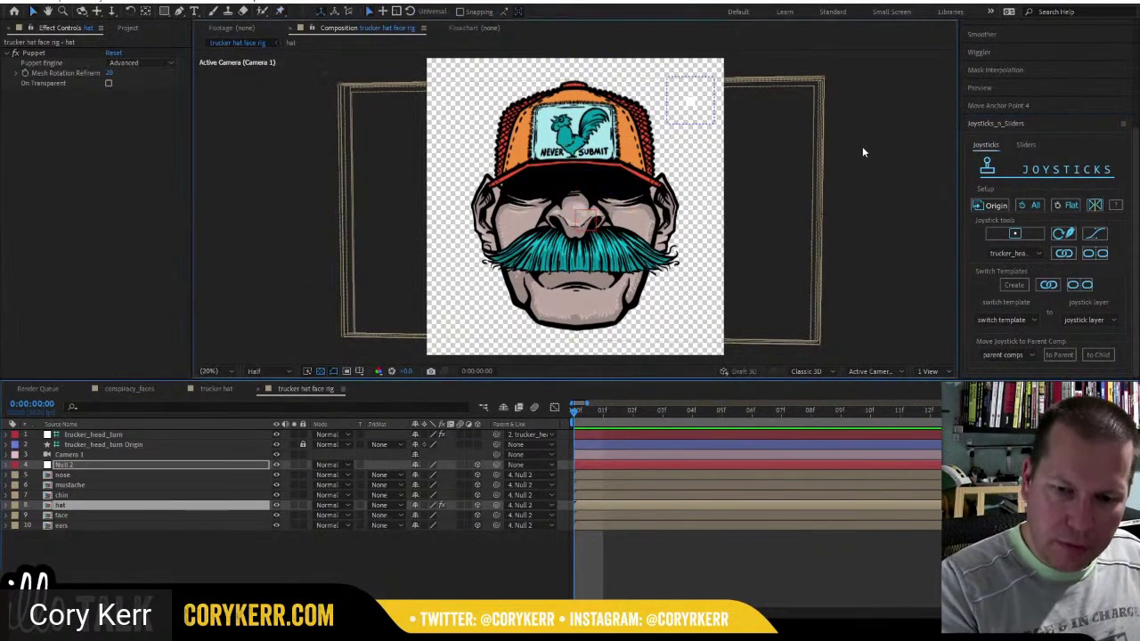
Move the trucker_head_turn joystick to the left side of its box, to about X -190, and keyframe its Position at frame 0.
left_click_drag(690, 100, 668, 101)
key("p")
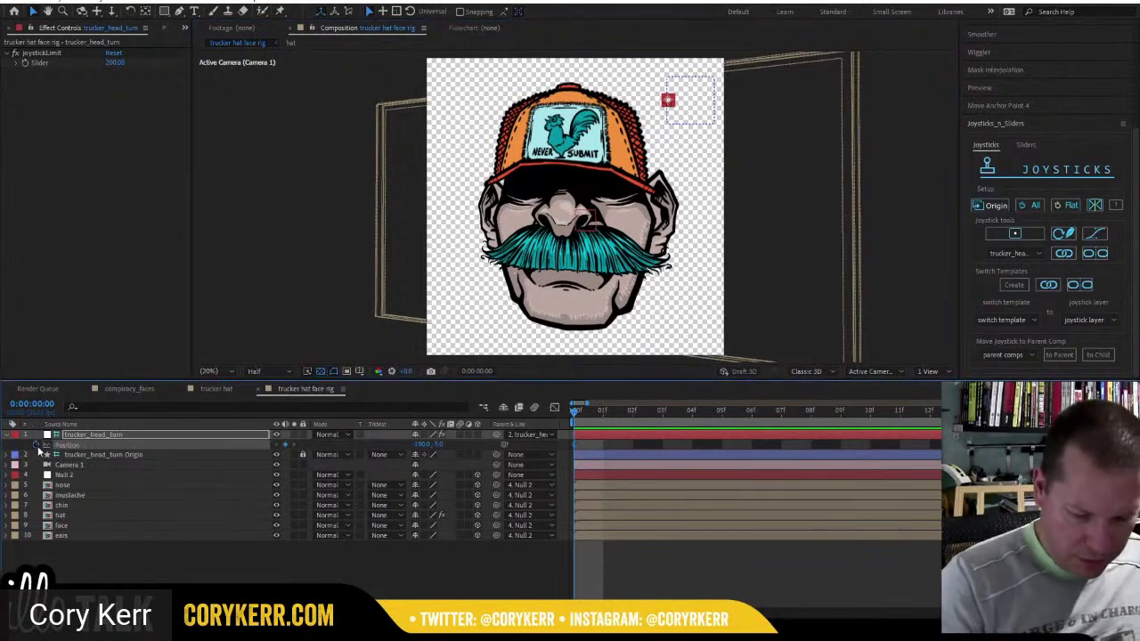
key("minus")
key("minus")
key("minus")
key("minus")
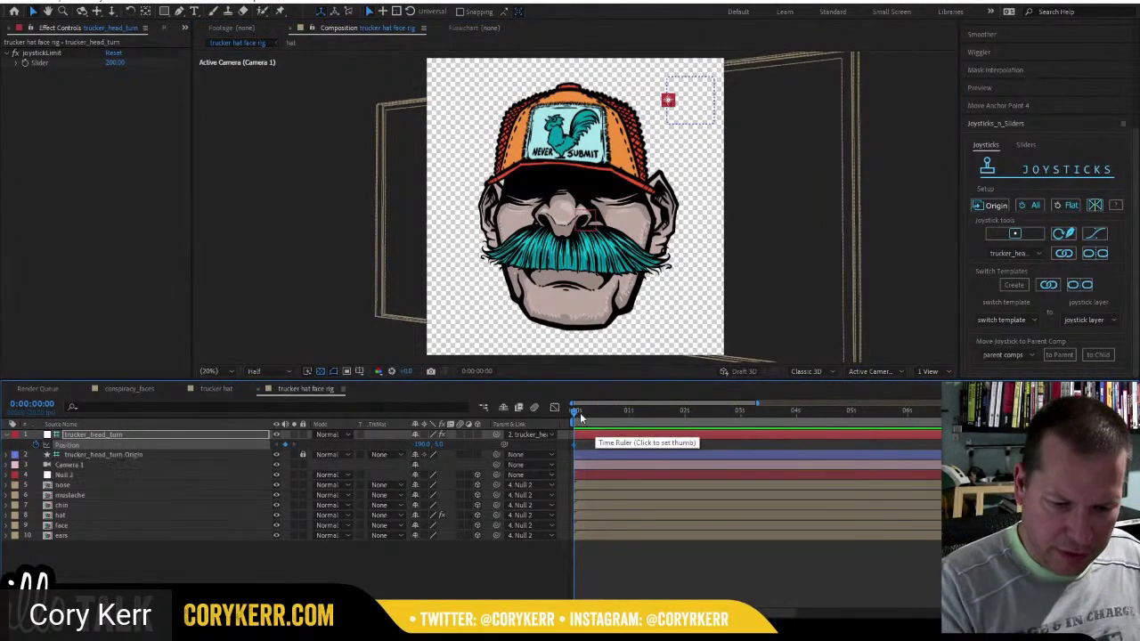
Keyframe the trucker_head_turn joystick at its box's right edge at 0:00:01:01, bottom edge just before 2 seconds, and top edge at 0:00:02:24.
left_click_drag(580, 412, 630, 412)
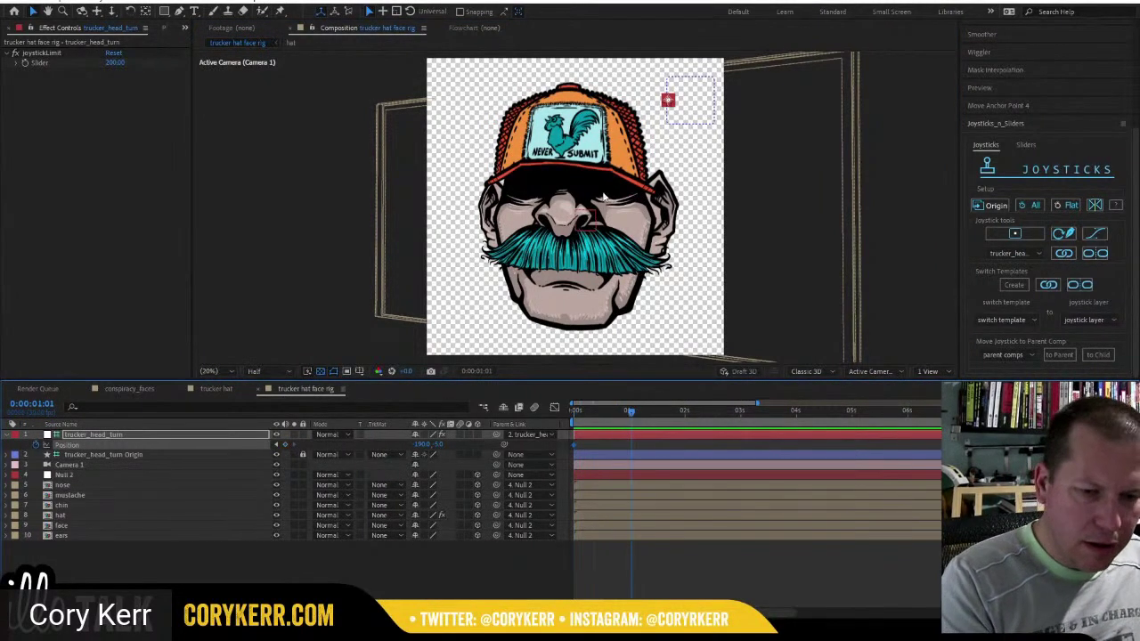
left_click_drag(668, 100, 686, 124)
left_click(678, 411)
left_click_drag(680, 413, 729, 419)
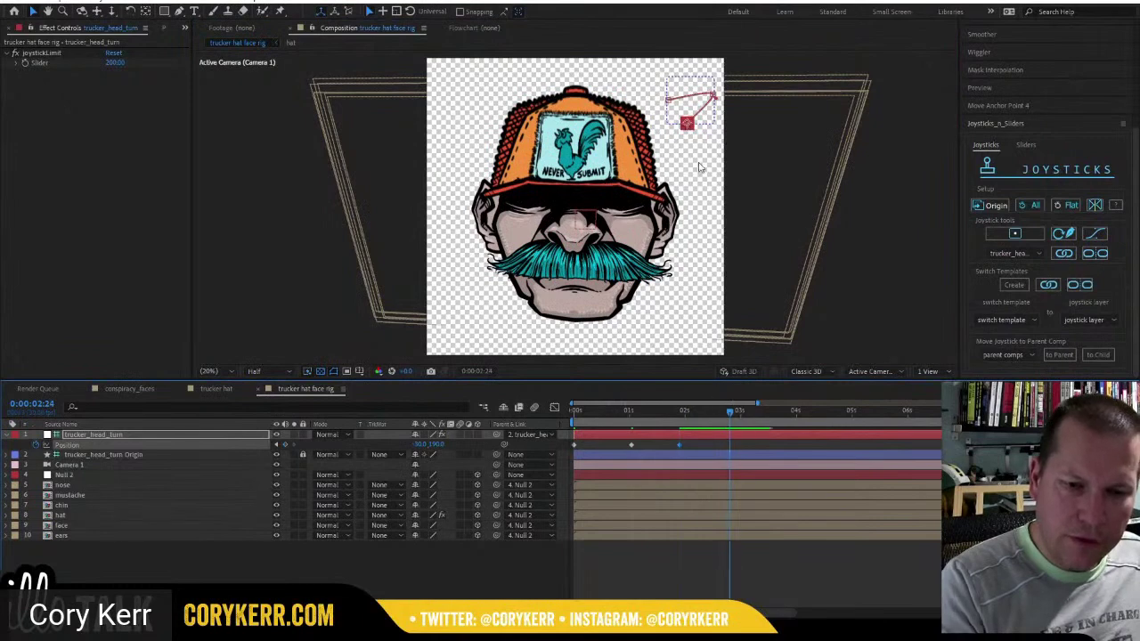
left_click_drag(687, 125, 687, 77)
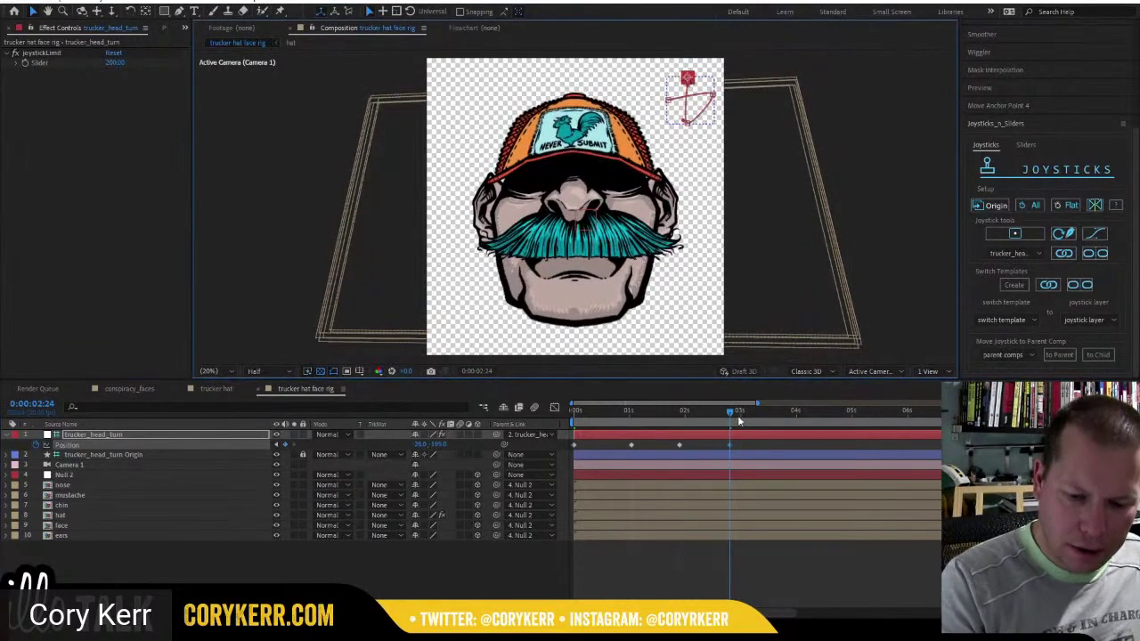
Keyframe the joystick at its box's lower-right corner at 0:00:03:18, upper-left corner just past 4 seconds, and upper-right corner at 0:00:04:27.
left_click_drag(737, 411, 773, 411)
left_click_drag(687, 78, 715, 126)
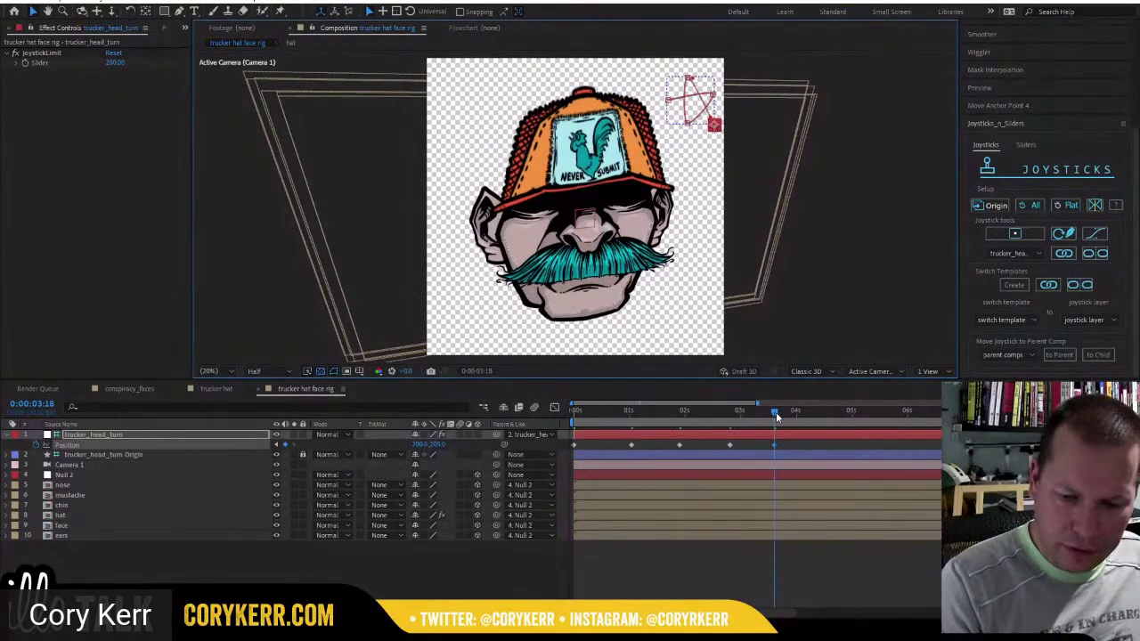
left_click_drag(776, 417, 808, 413)
left_click_drag(714, 127, 667, 79)
left_click_drag(819, 423, 846, 413)
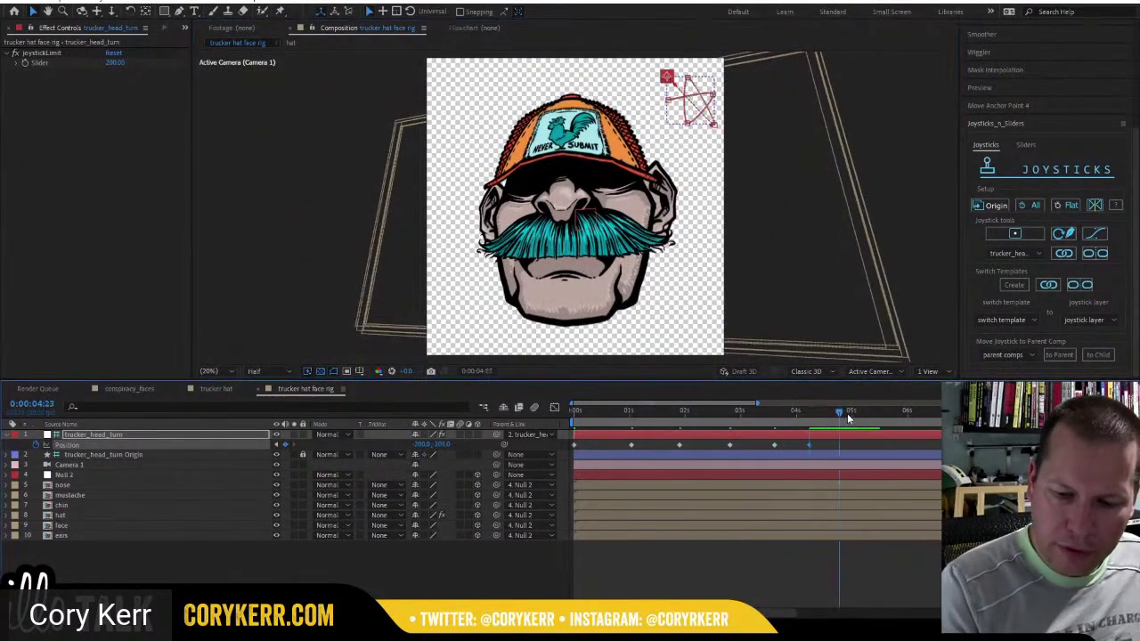
left_click_drag(667, 77, 715, 74)
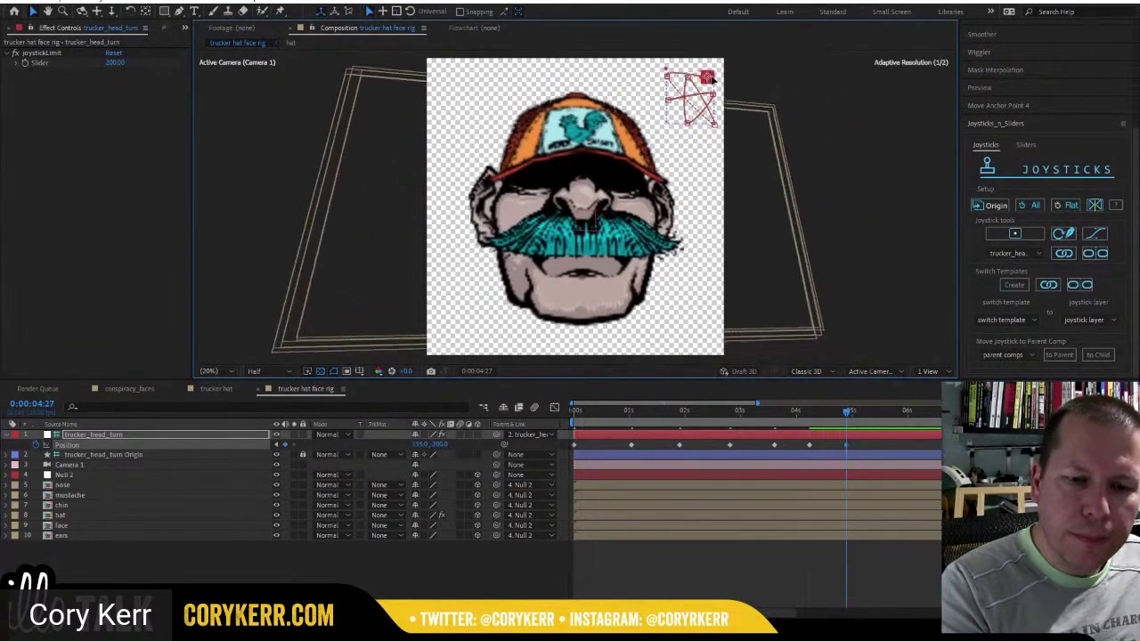
Keyframe the joystick at its box's lower-left corner at about 5.5 seconds and lower-right corner at 0:00:06:04.
left_click_drag(859, 412, 880, 413)
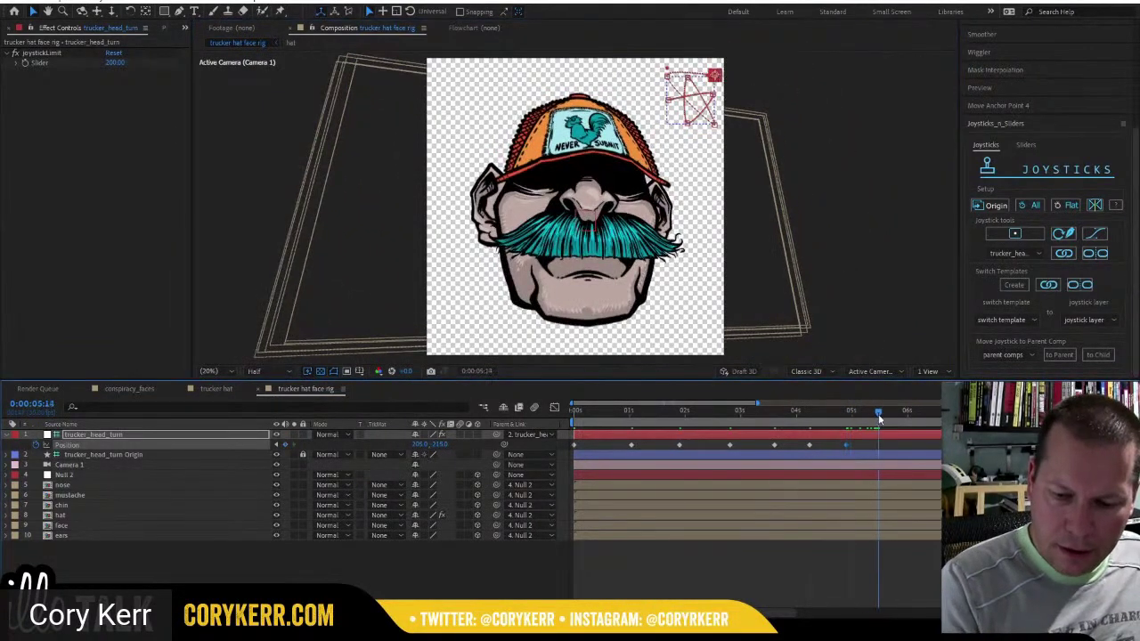
left_click_drag(715, 75, 691, 104)
left_click_drag(670, 122, 666, 125)
left_click_drag(881, 415, 913, 417)
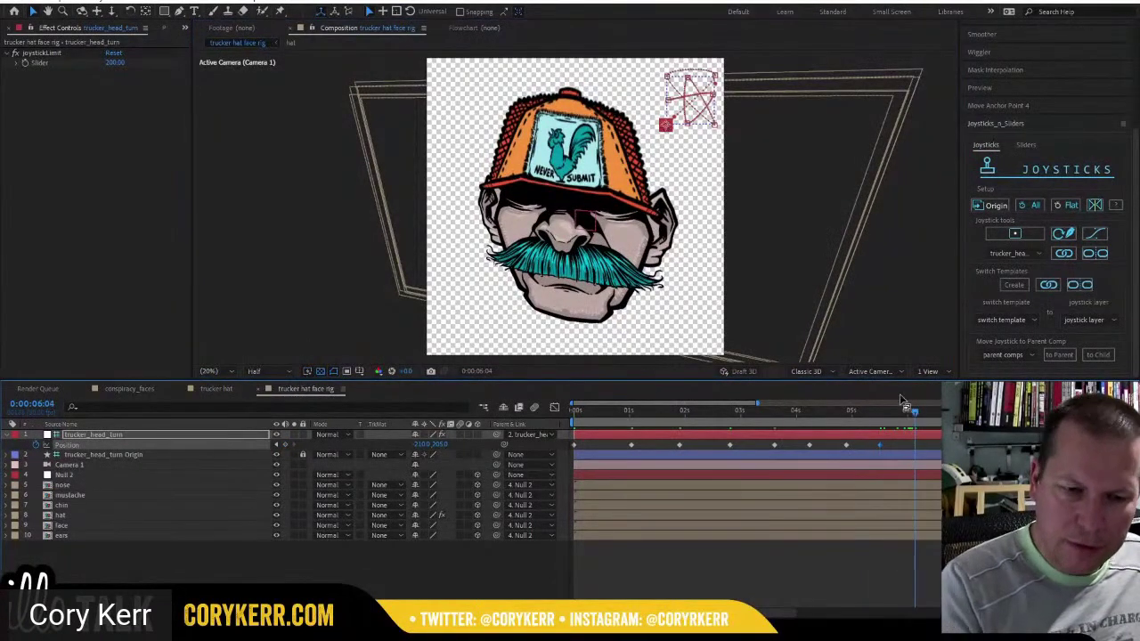
left_click_drag(667, 125, 716, 129)
Keyframe the joystick at the right edge of its box, about 230, -10, at 0:00:07:23.
key("space")
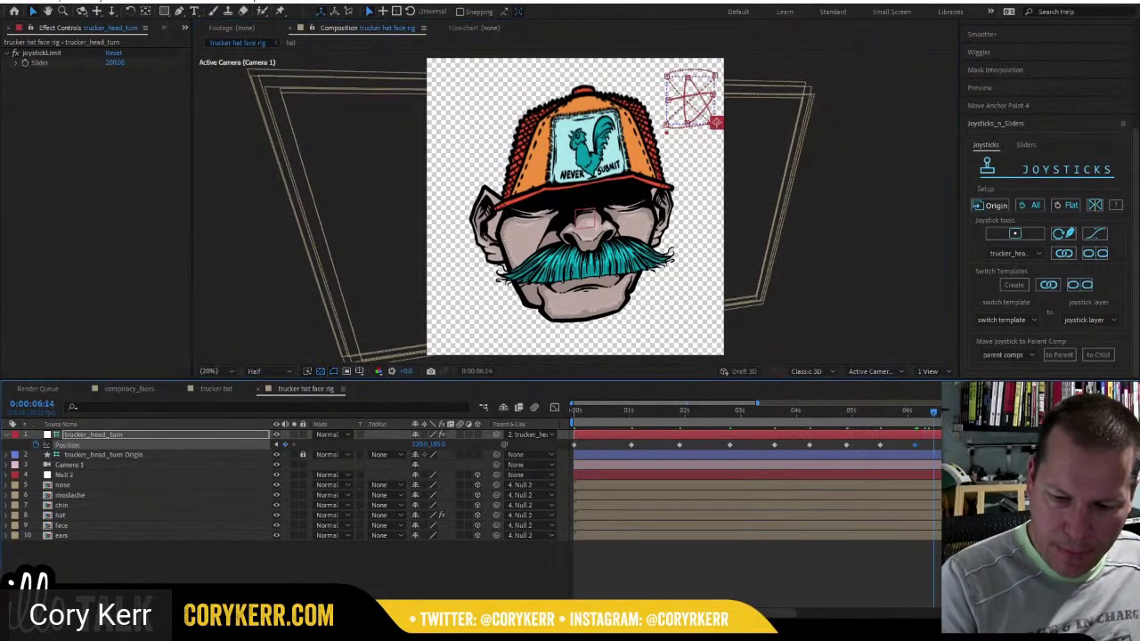
mouse_move(717, 122)
left_mouse_down()
mouse_move(718, 99)
mouse_move(668, 100)
mouse_move(718, 101)
left_mouse_up()
key("Page_Down")
key("Page_Down")
key("Page_Down")
key("Page_Down")
key("Page_Down")
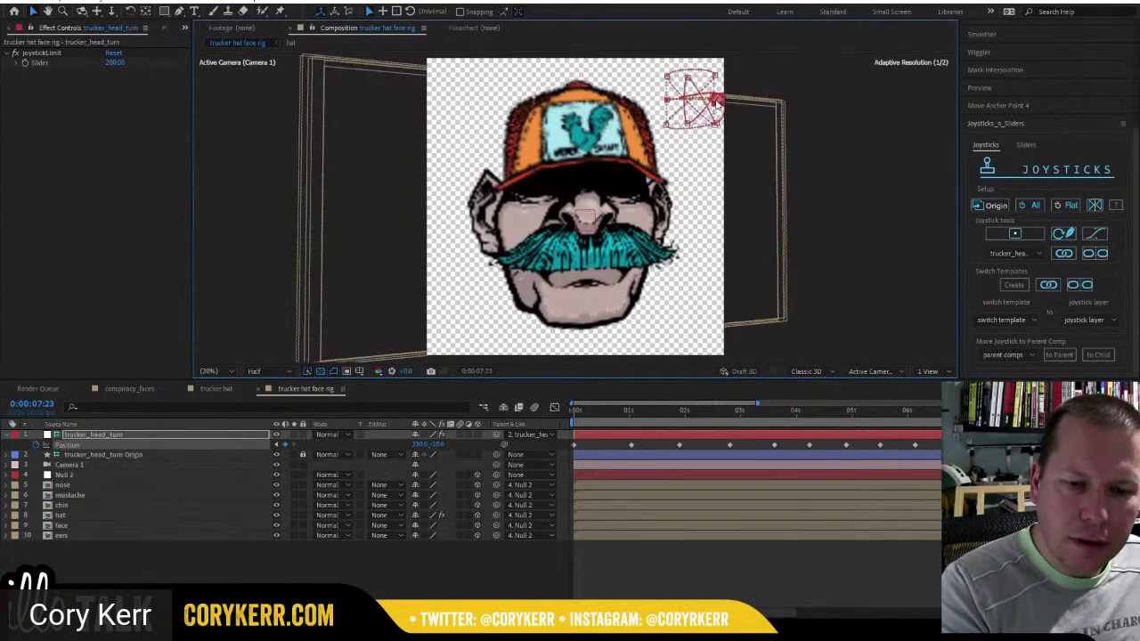
Center the joystick at 0:00:08:06 by setting its Position to 0, 0.
key("Page_Down")
key("Page_Down")
key("Page_Down")
key("Page_Down")
key("Page_Down")
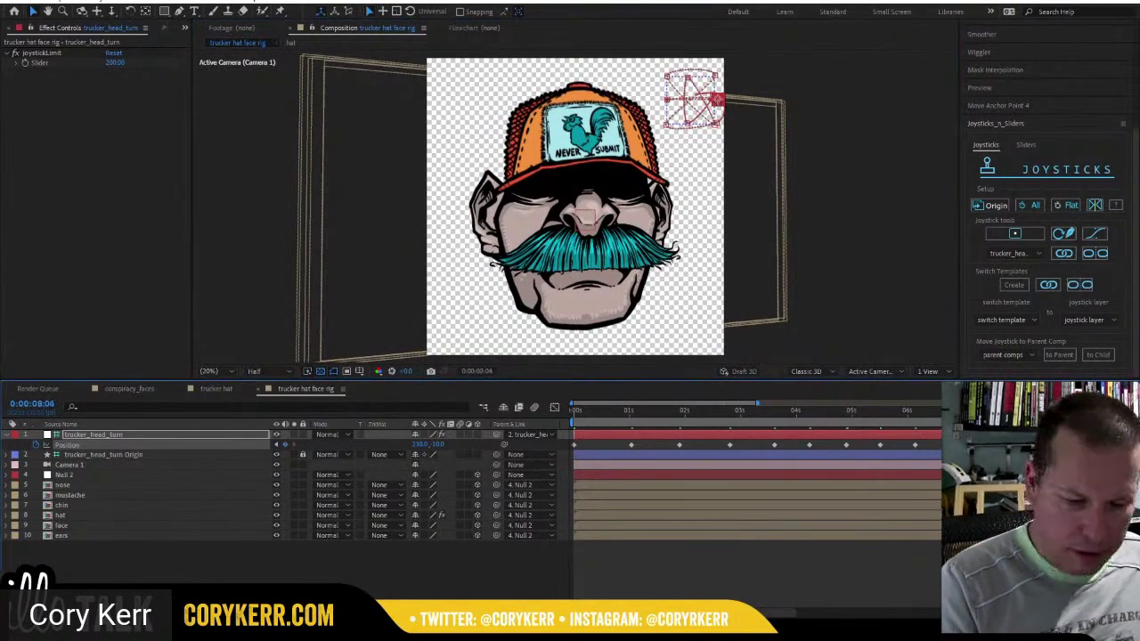
left_click(419, 443)
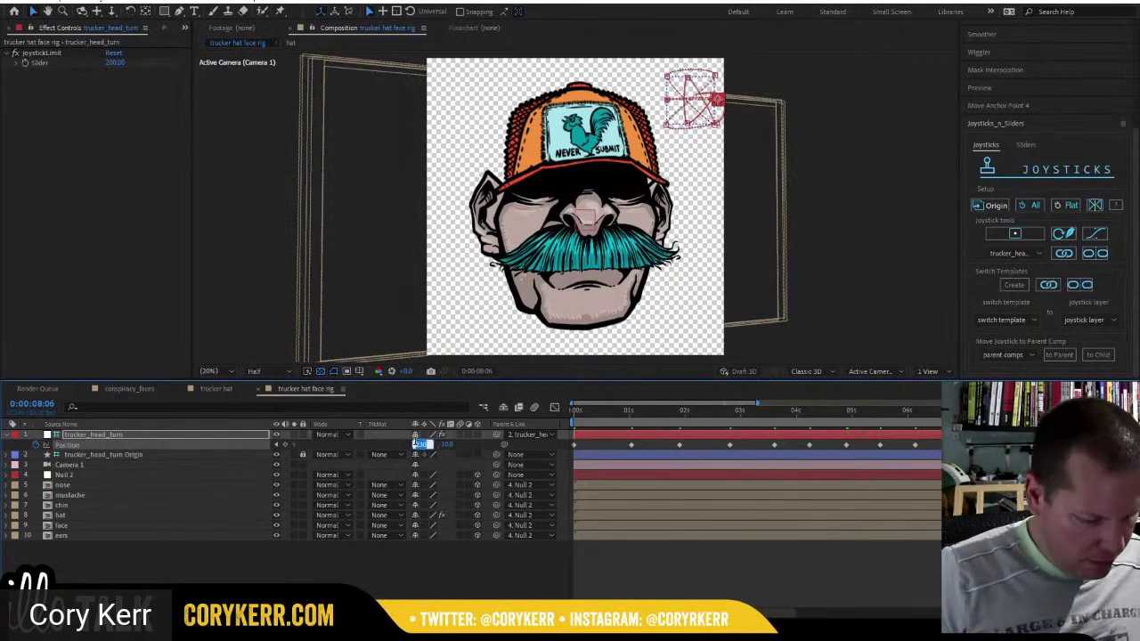
type("0")
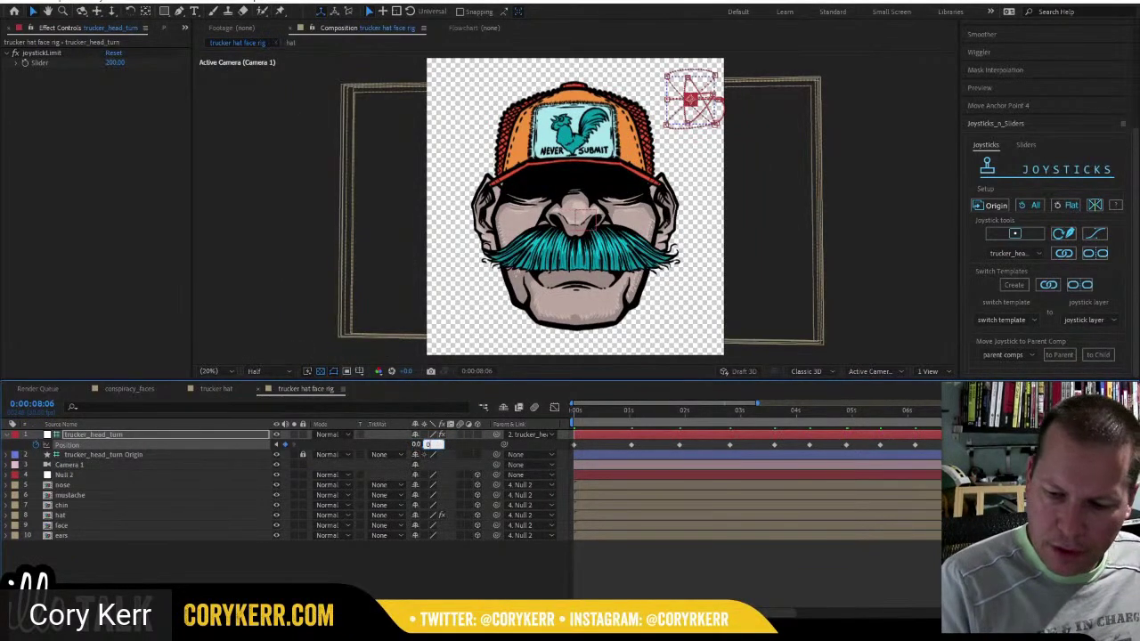
key("Return")
Keyframe the joystick at its box's top edge around 0:00:08:19 and 0:00:09:04, and at -190, -5 at 0:00:09:16.
left_click_drag(693, 104, 692, 77)
left_click_drag(1031, 409, 1060, 410)
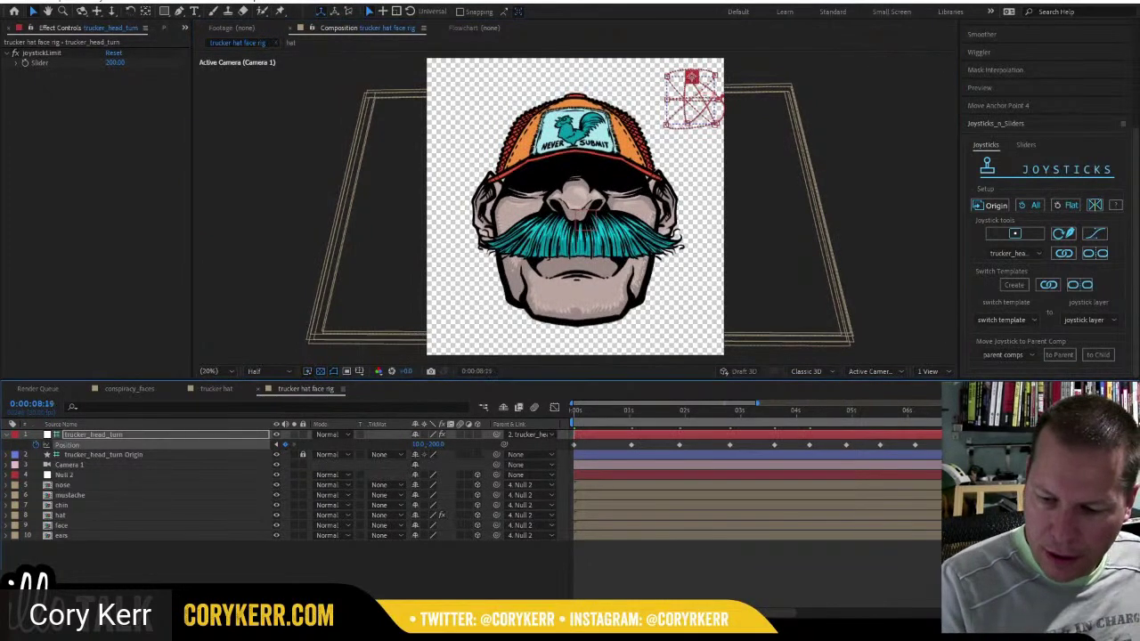
mouse_move(692, 76)
left_mouse_down()
mouse_move(693, 127)
mouse_move(692, 79)
left_mouse_up()
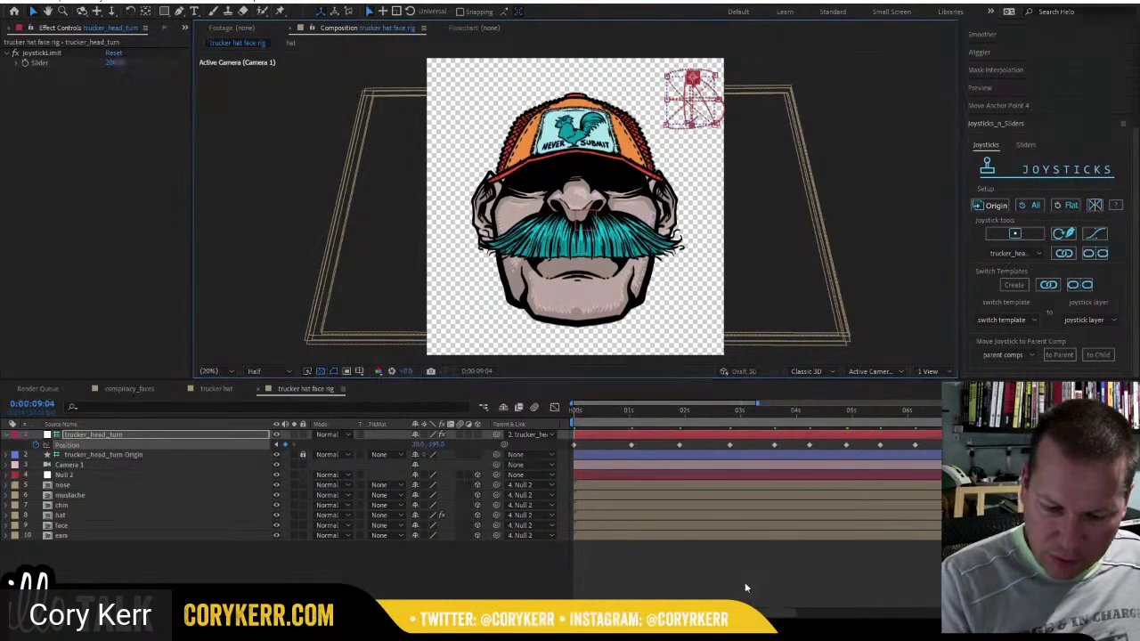
key("space")
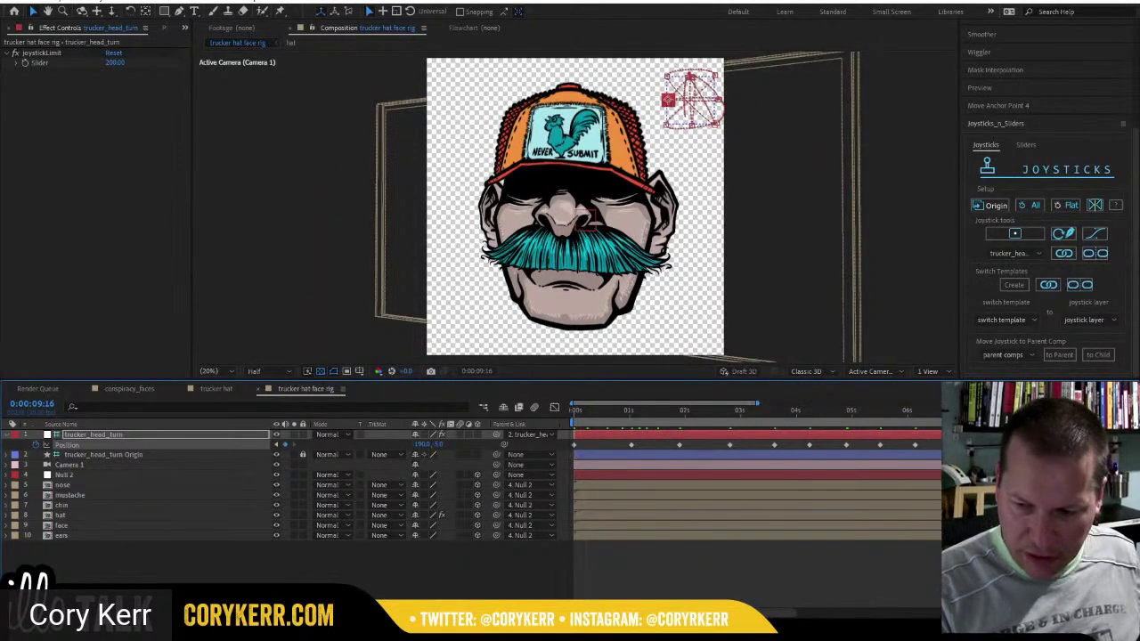
Preview the head-turn animation from the start, and step backward from 0:00:09:03 to 0:00:07:28 to examine how the hat moves.
key("space")
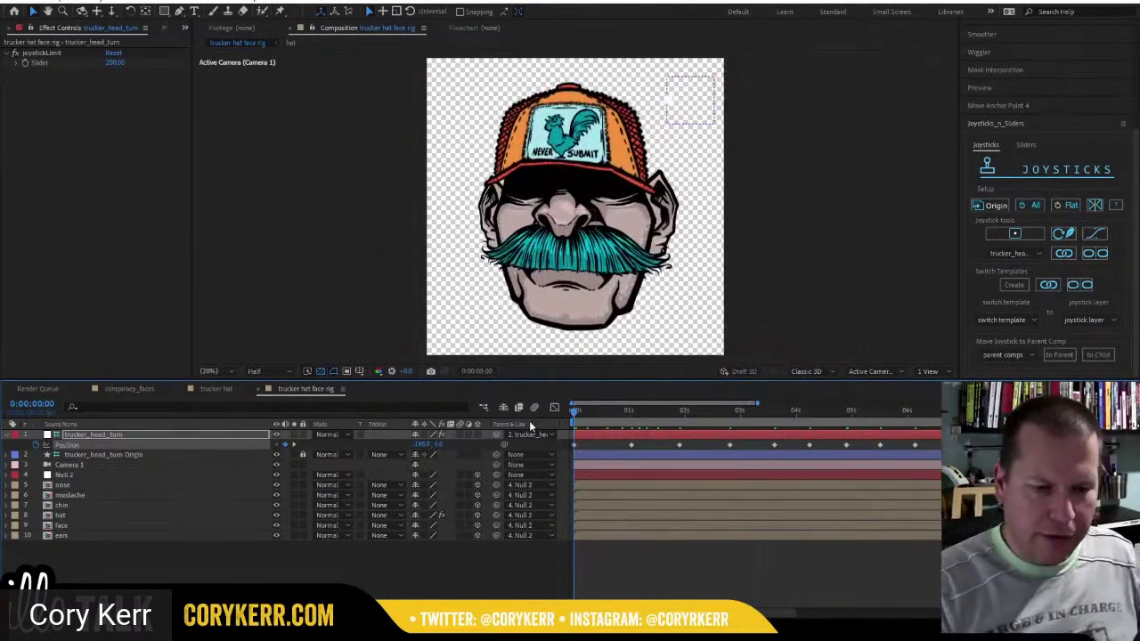
key("space")
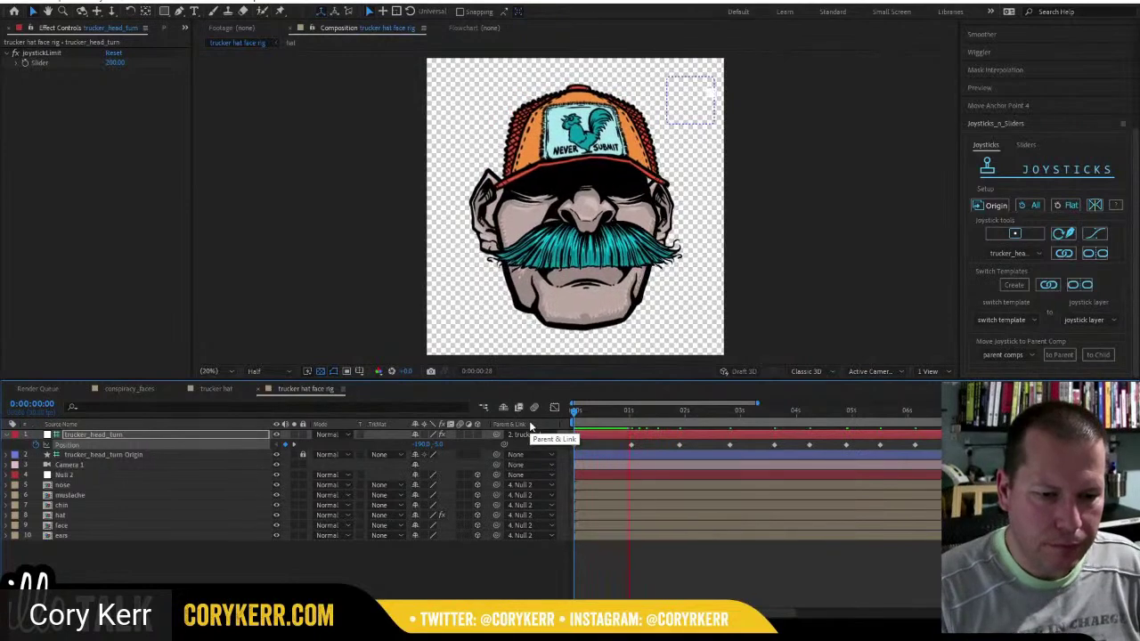
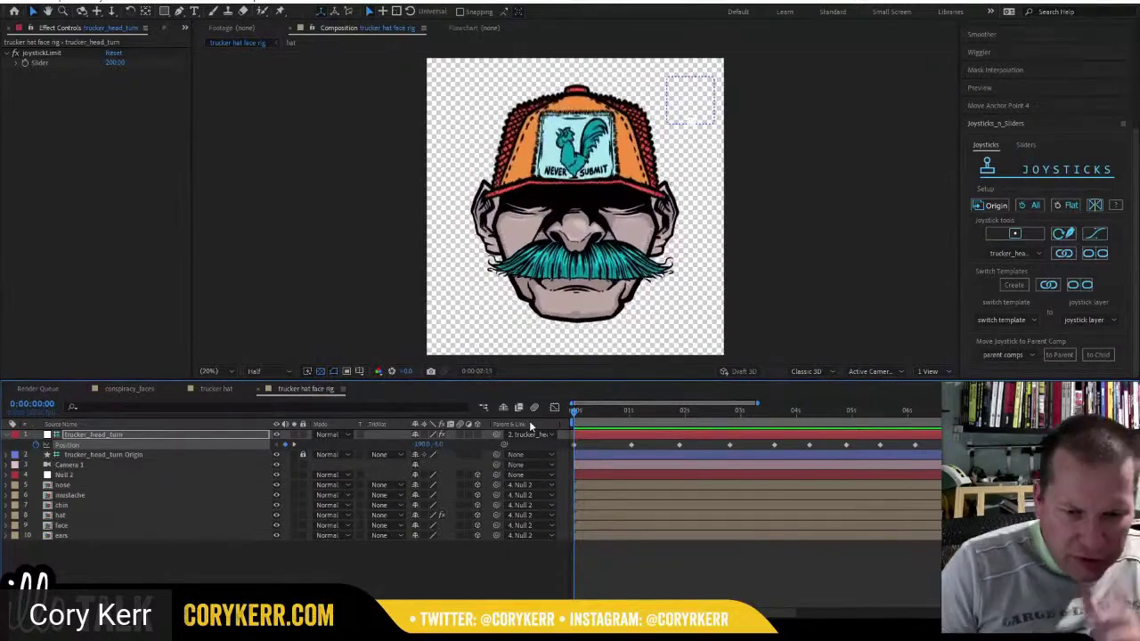
key("space")
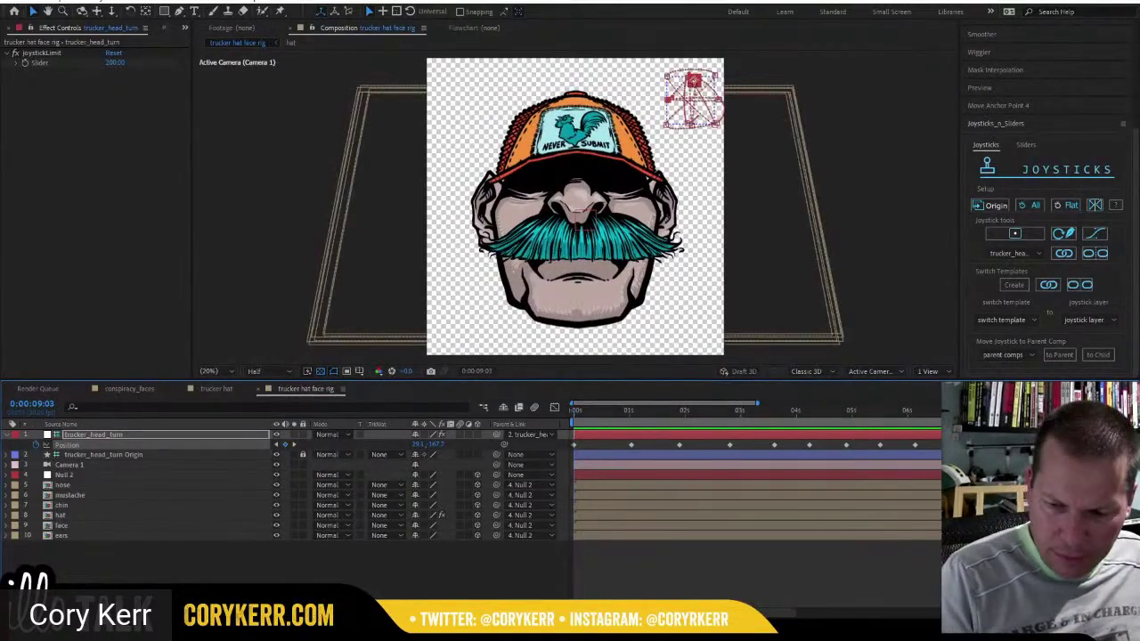
key("Page_Up")
key("Page_Up")
key("Page_Up")
key("Page_Up")
key("Page_Up")
key("Page_Up")
key("Page_Up")
key("Page_Up")
key("Page_Up")
key("Page_Up")
key("Page_Up")
key("Page_Up")
key("Page_Up")
key("Page_Up")
key("Page_Up")
key("Page_Up")
key("Page_Up")
key("Page_Up")
key("Page_Up")
key("Page_Up")
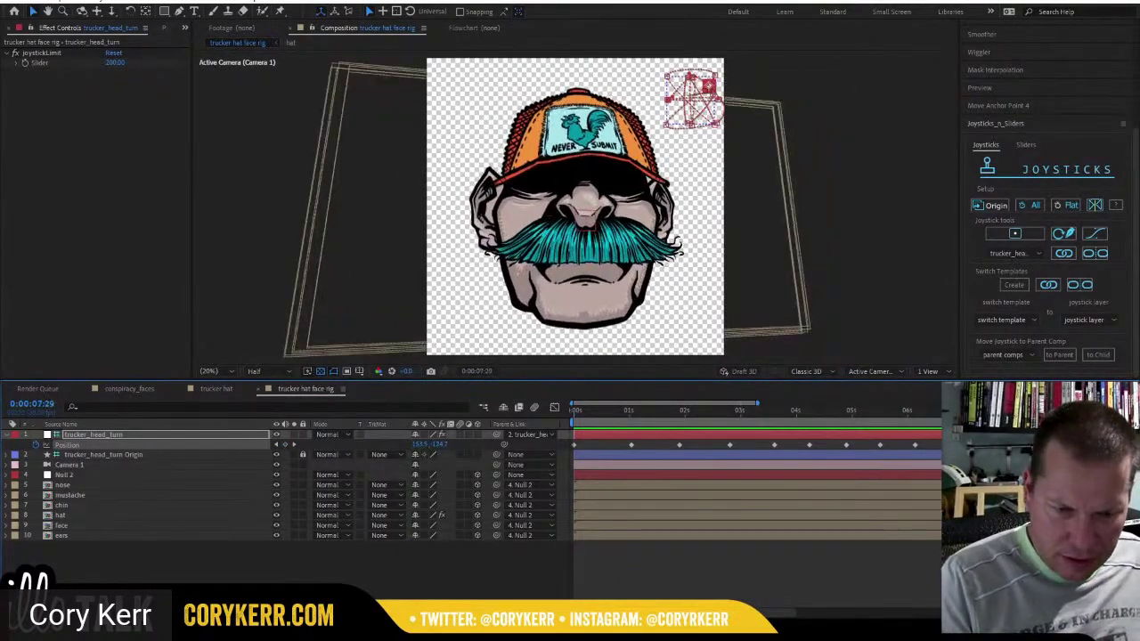
key("Page_Up")
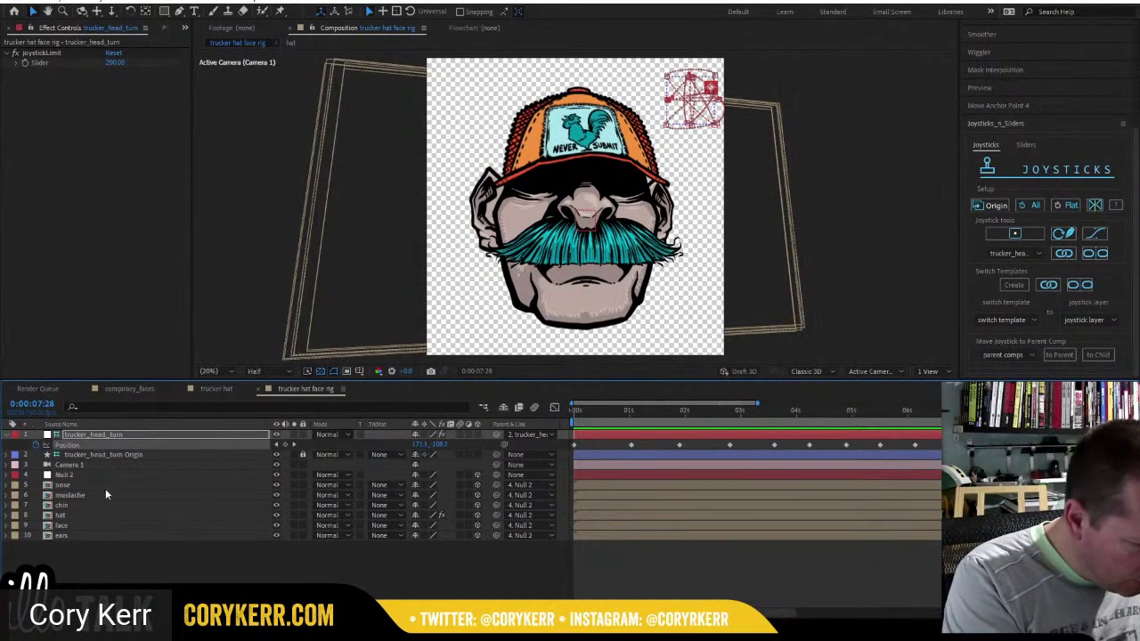
Set the hat layer's Z position to about -149 and preview the head-turn animation from the start.
left_click(96, 516)
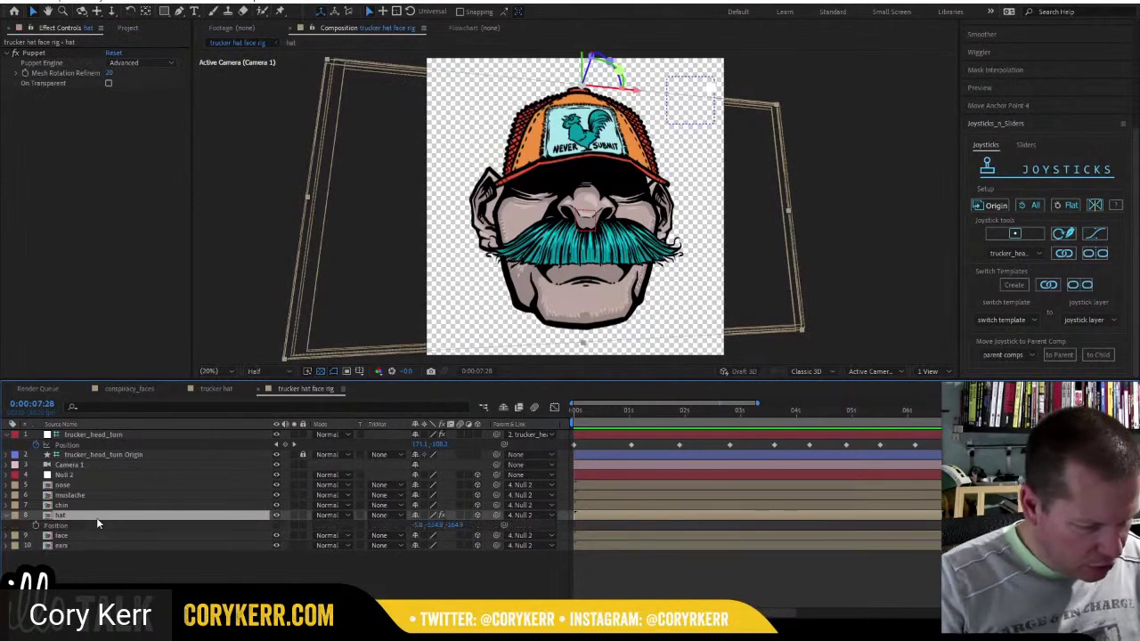
key("p")
mouse_move(463, 525)
left_mouse_down()
mouse_move(494, 523)
mouse_move(455, 525)
left_mouse_up()
left_click_drag(645, 413, 512, 408)
key("space")
key("space")
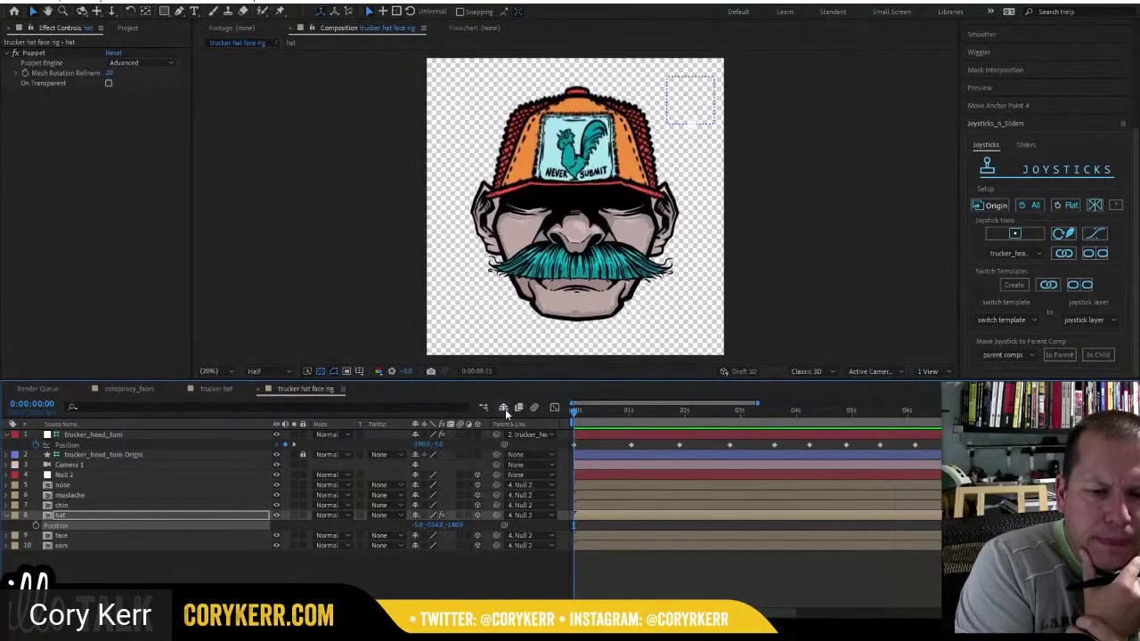
key("space")
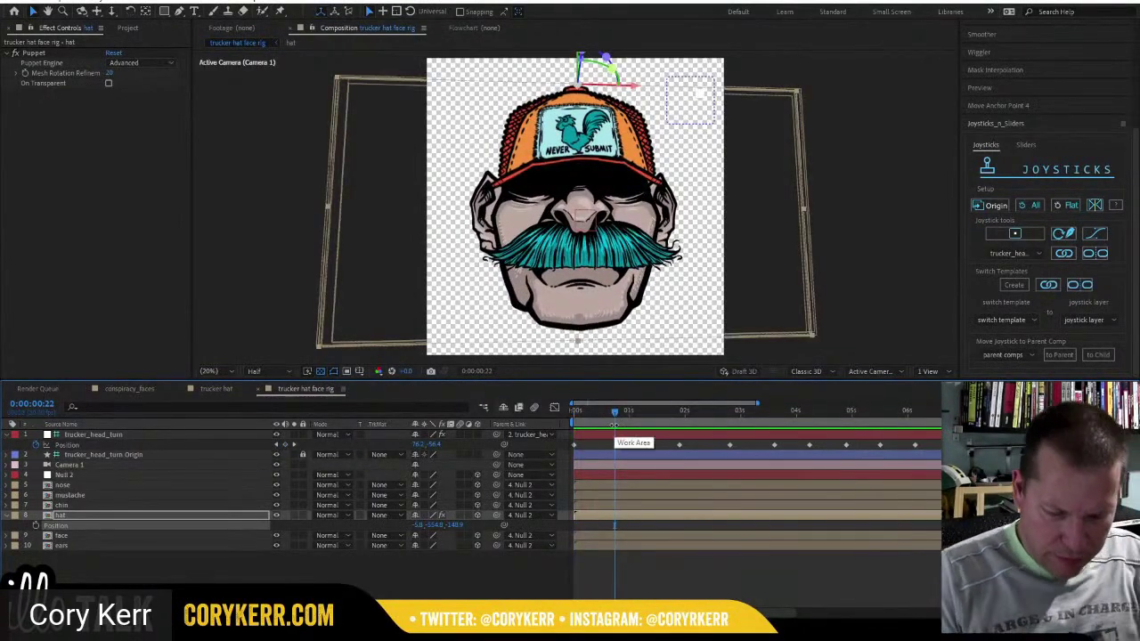
At frame 0, unbind the layers from the trucker_head_turn joystick and delete the Puppet effect from the hat layer.
key("Home")
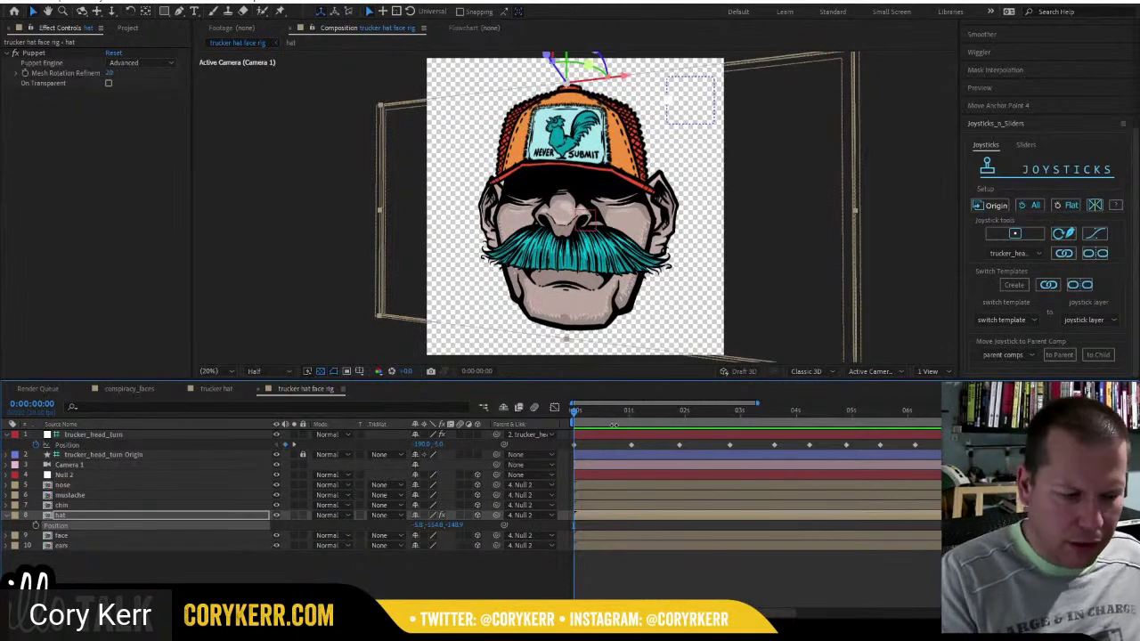
left_click(1094, 253)
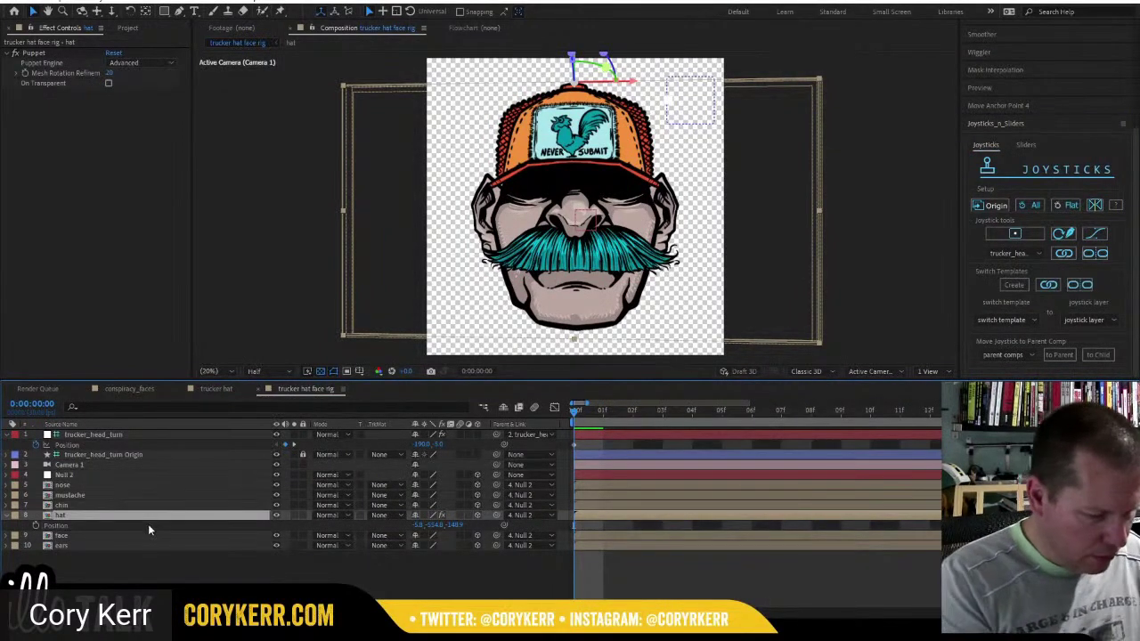
key("u")
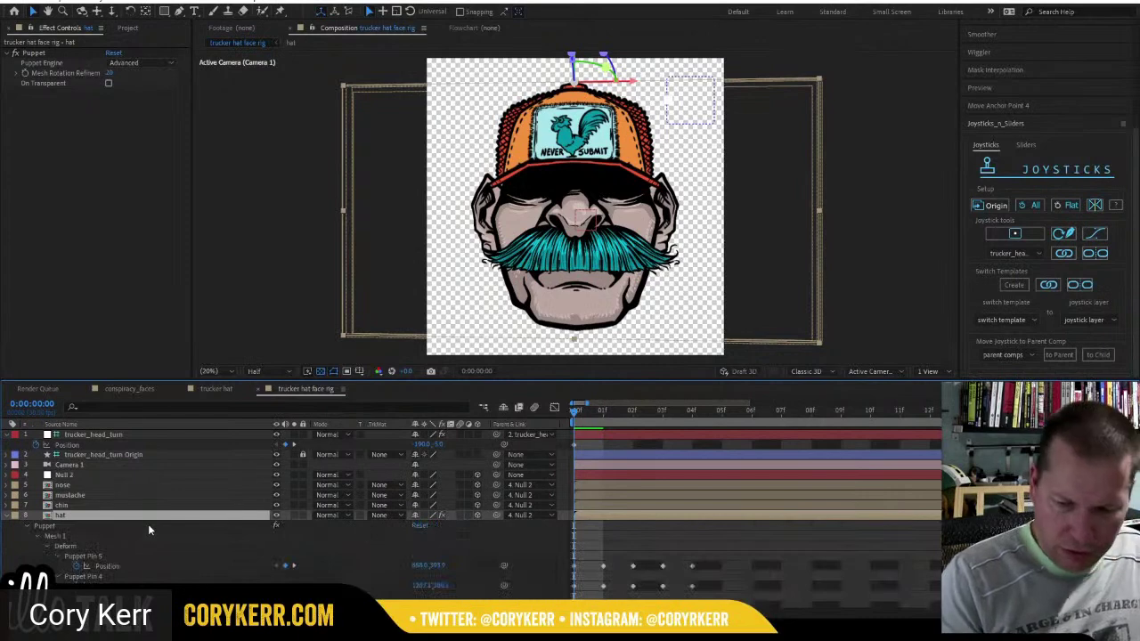
left_click(63, 526)
key("Delete")
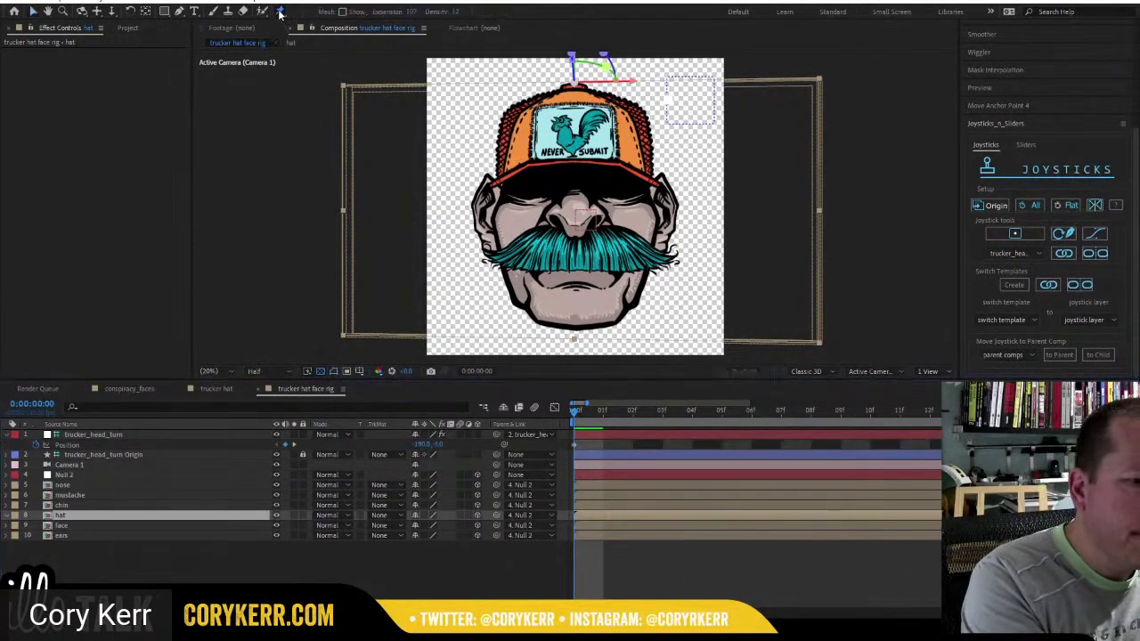
Place a Puppet Advanced pin at the center of the hat's rooster patch.
left_click(280, 11)
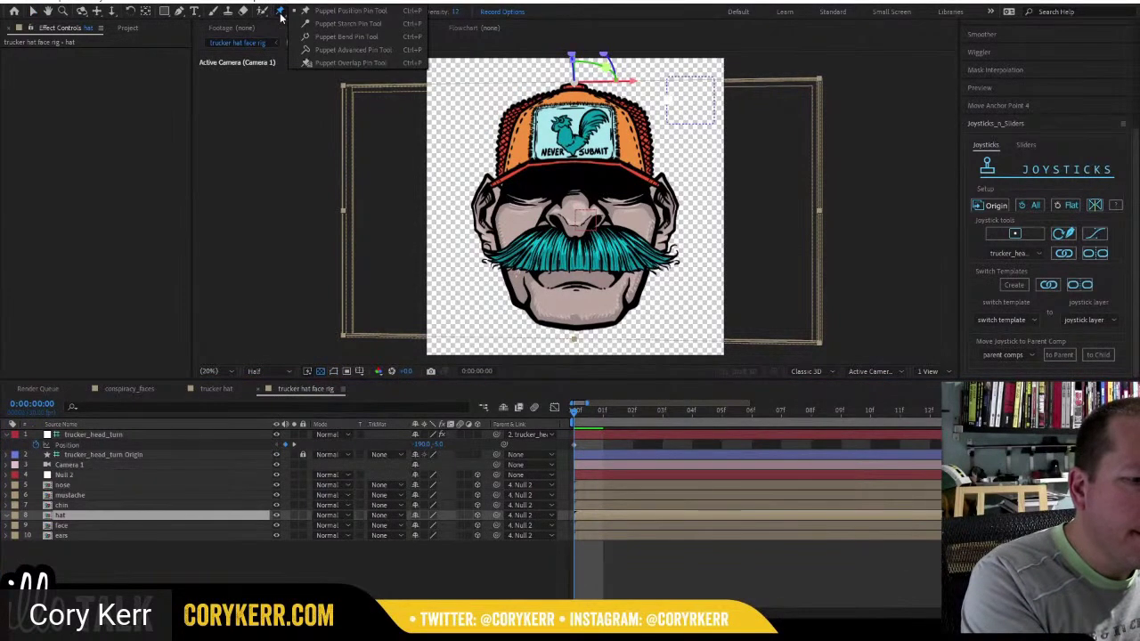
left_click(334, 50)
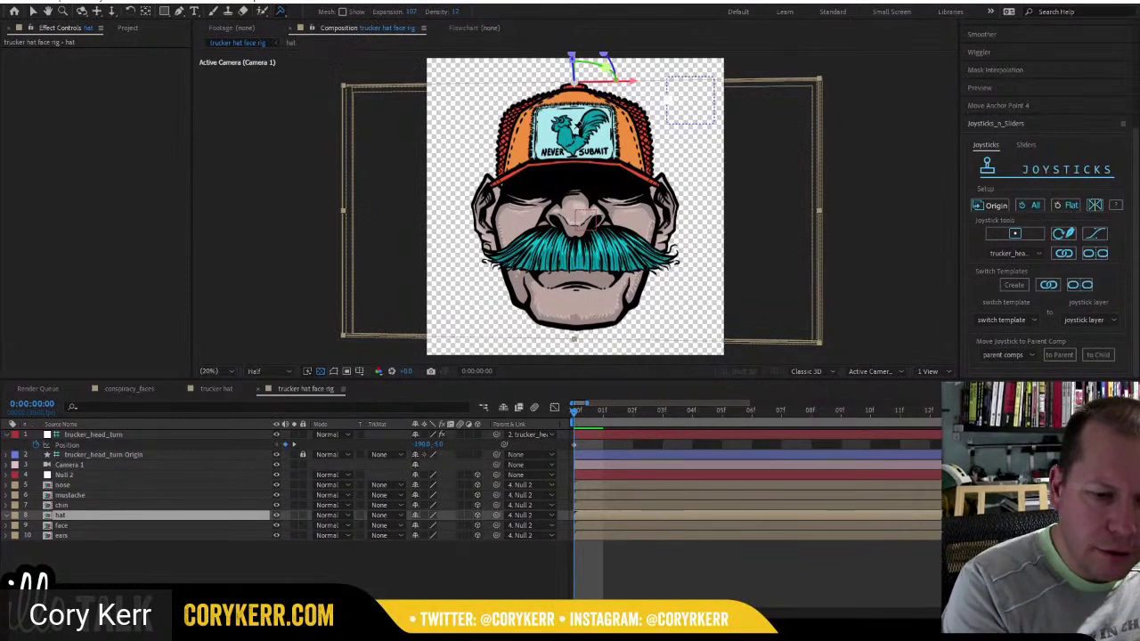
left_click(576, 129)
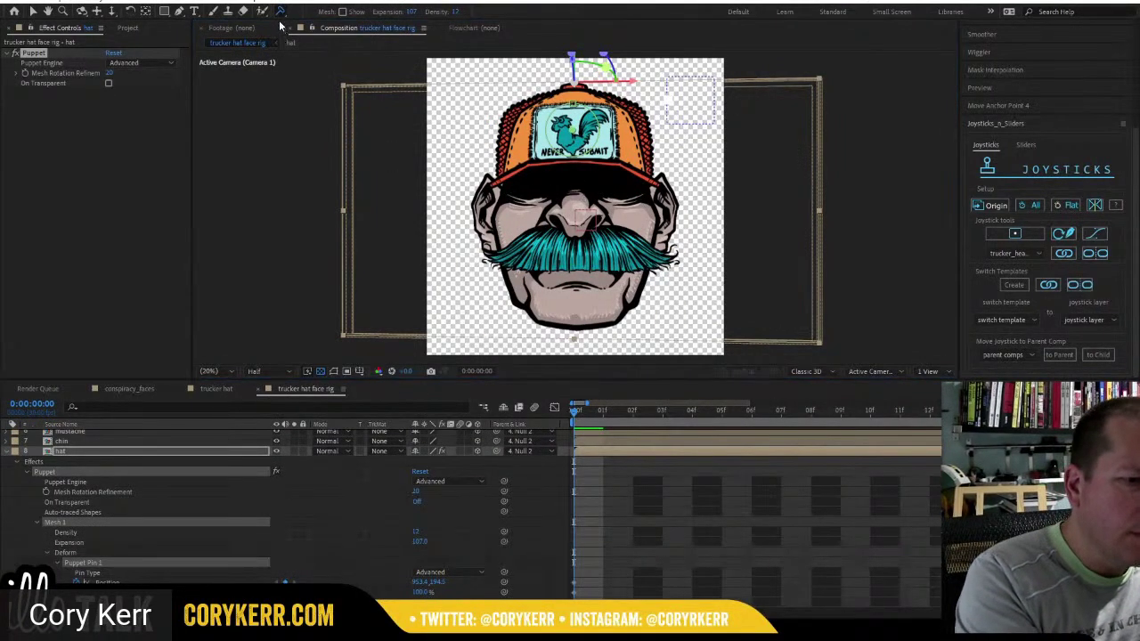
Place seven puppet position pins on the hat: both brim ends, both upper sides, the crown's top, and both lower corners of the patch.
left_click_drag(281, 12, 305, 18)
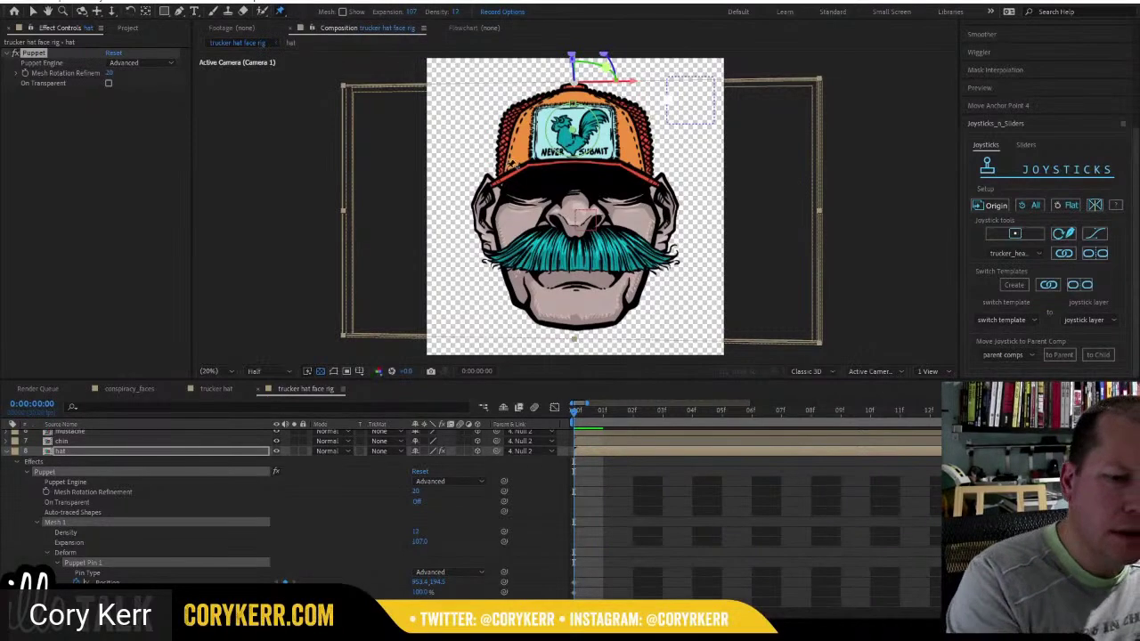
left_click(501, 180)
left_click(505, 113)
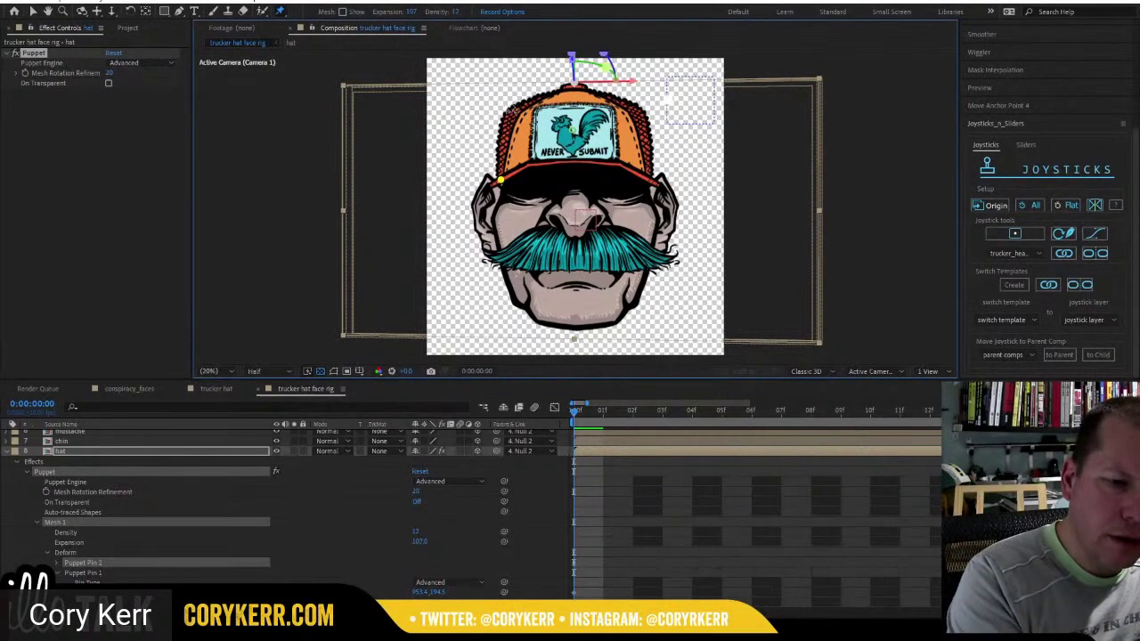
left_click(576, 87)
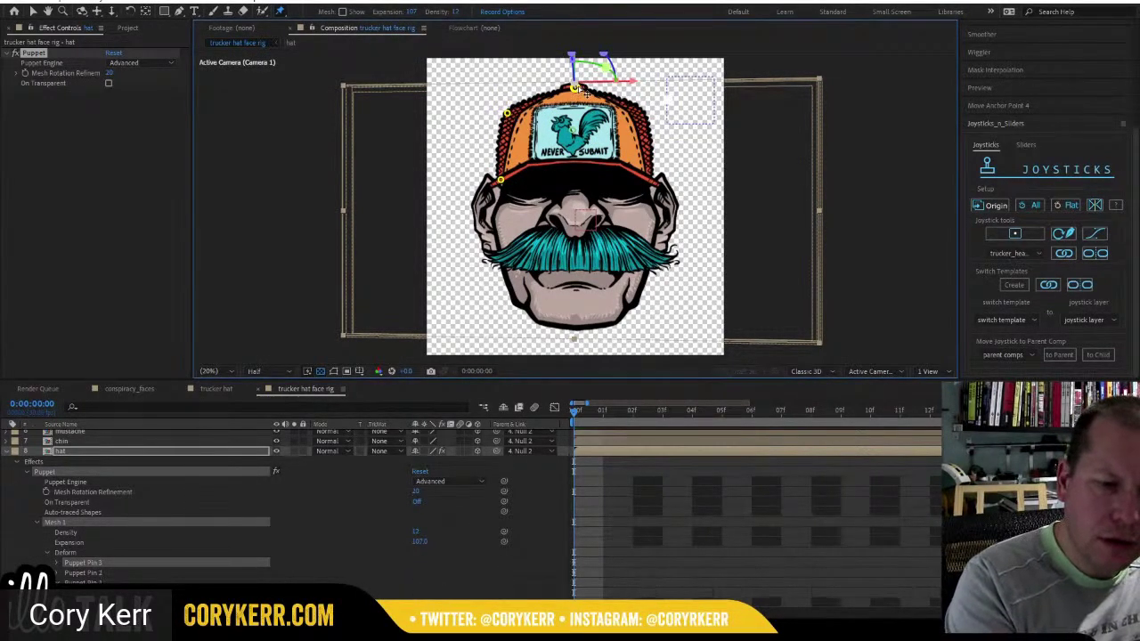
left_click(641, 110)
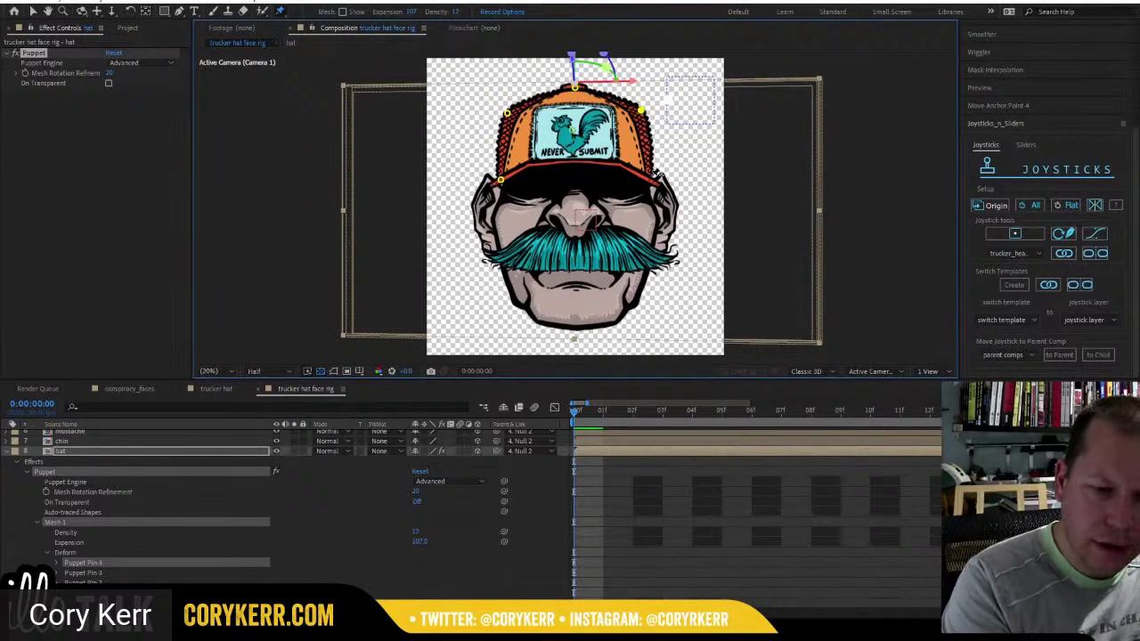
left_click(652, 177)
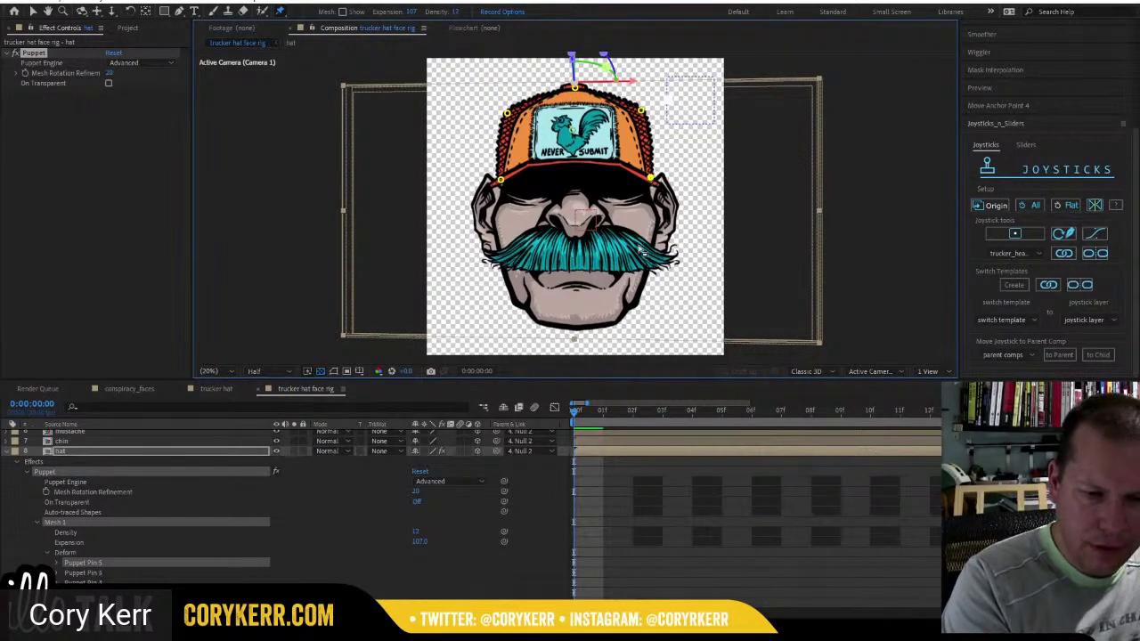
left_click(619, 164)
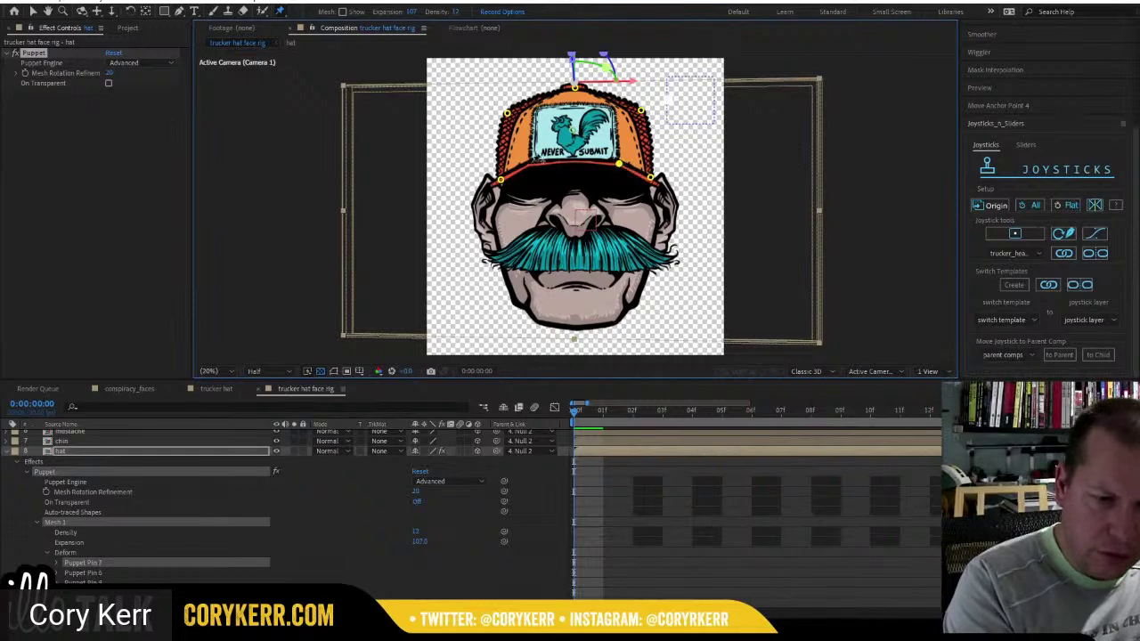
left_click(528, 163)
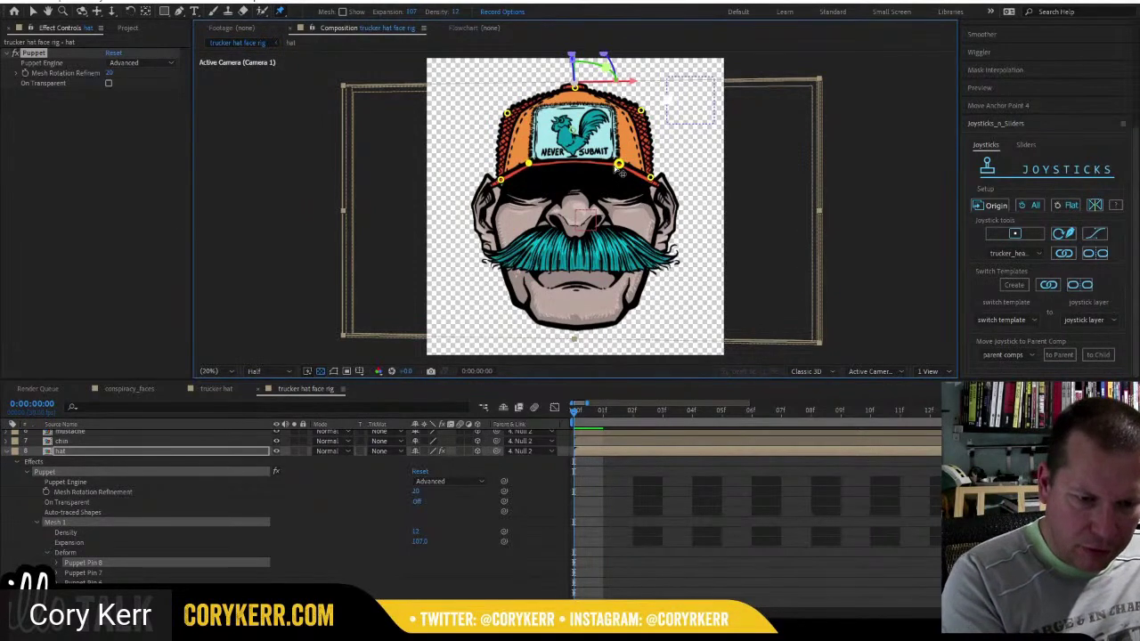
On frame 1, shift the hat's center pin right to about 1013, 190.6 and the two lower patch-corner pins slightly right.
left_click(571, 131)
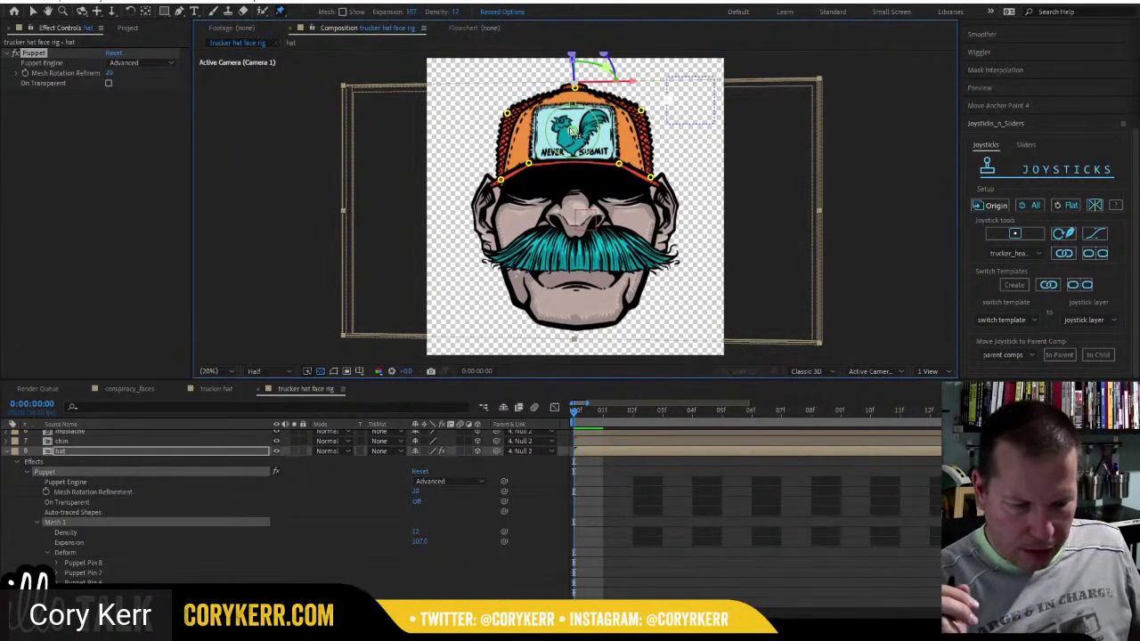
key("u")
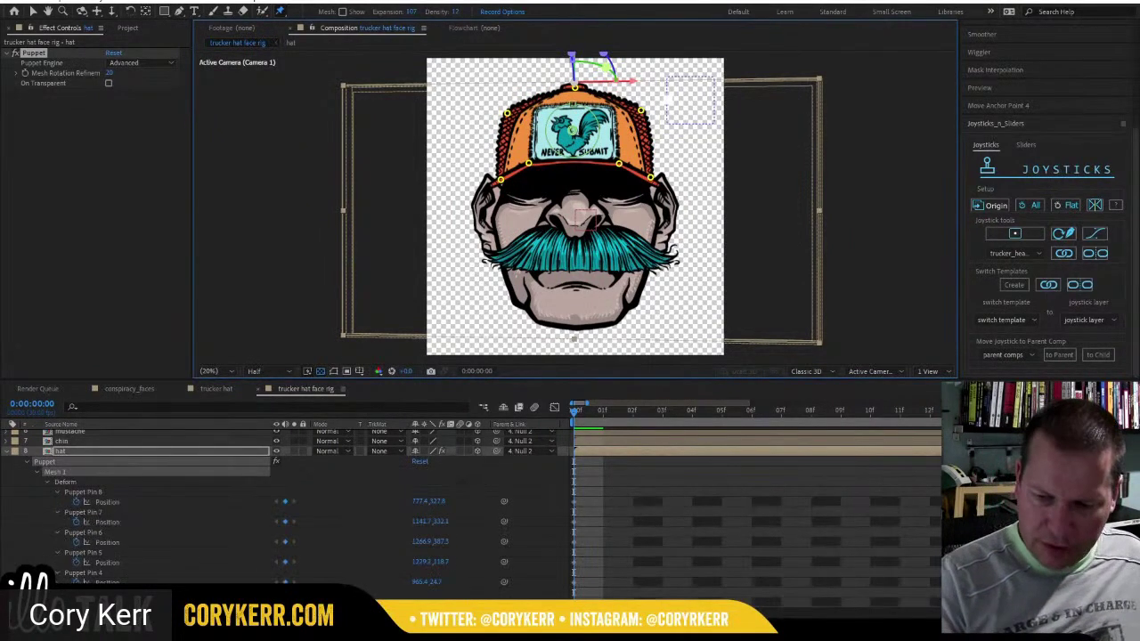
scroll(311, 507, "down", 3)
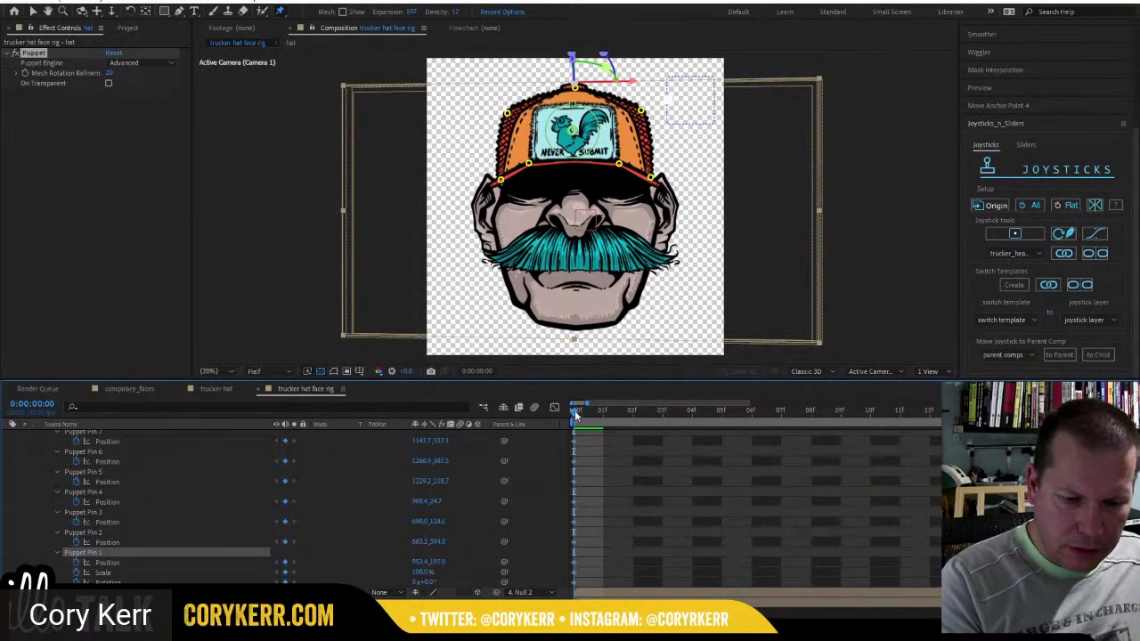
left_click_drag(575, 410, 593, 413)
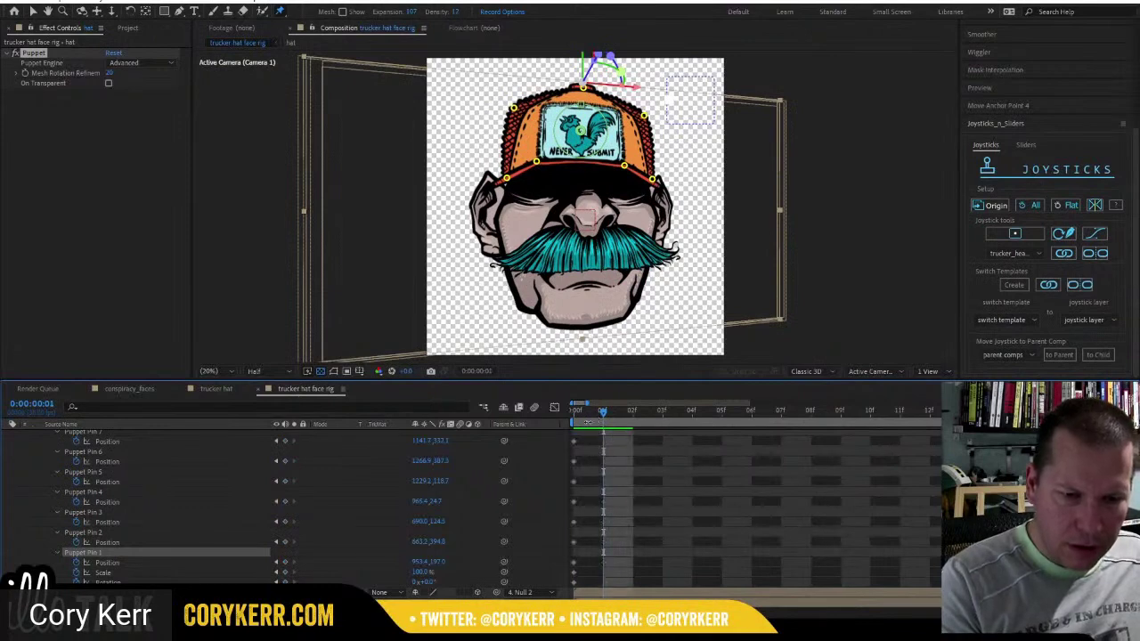
left_click_drag(581, 87, 588, 89)
left_click_drag(587, 130, 635, 169)
left_click_drag(536, 161, 539, 162)
left_click_drag(592, 132, 595, 130)
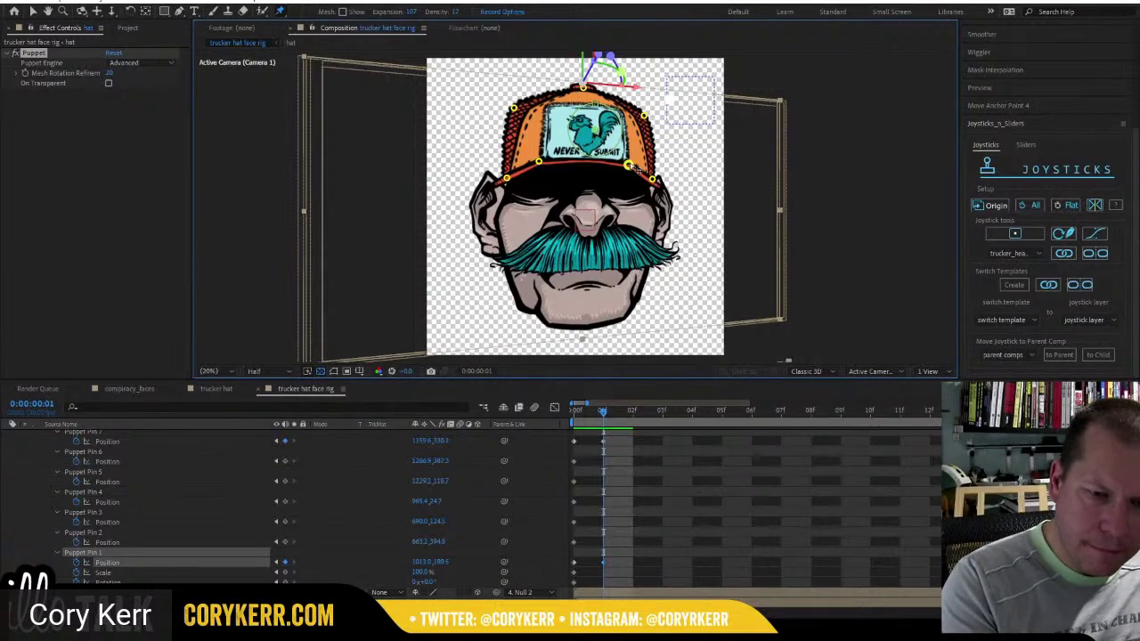
left_click_drag(631, 168, 628, 166)
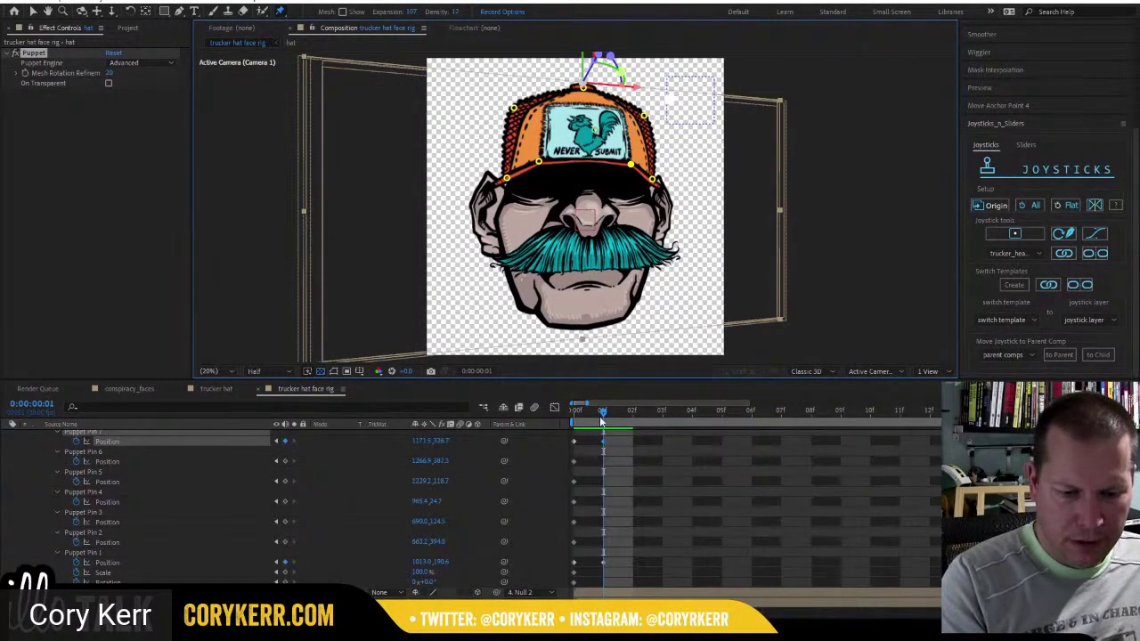
On frame 2, key the hat layer's puppet pins back to their origin values with Joysticks 'n Sliders.
left_click_drag(606, 410, 625, 412)
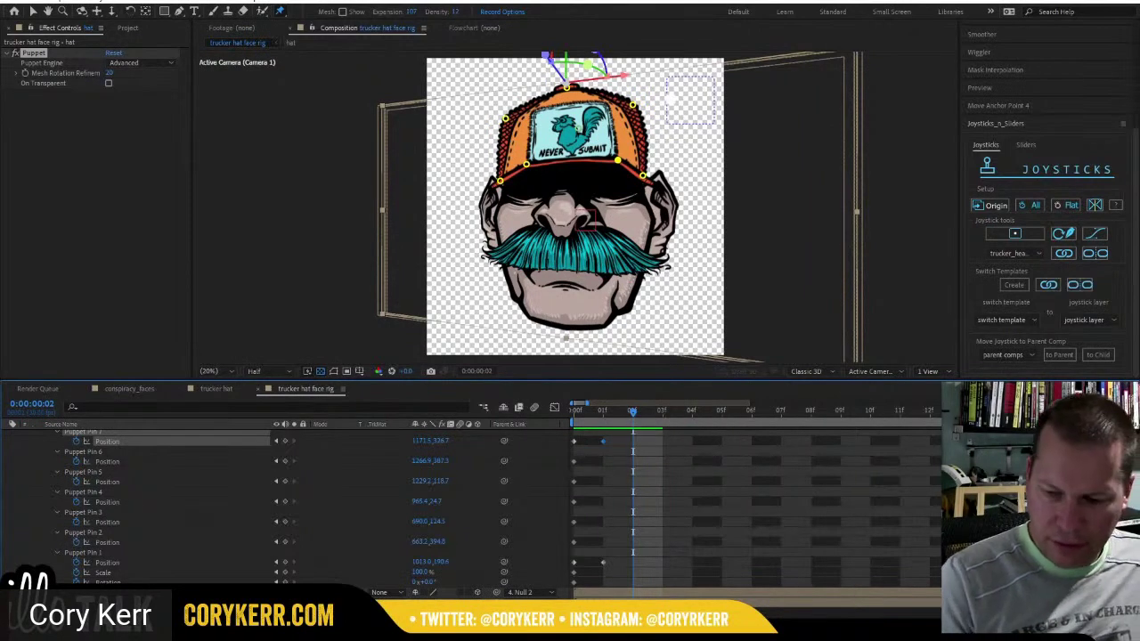
scroll(269, 482, "up", 3)
left_click(227, 477)
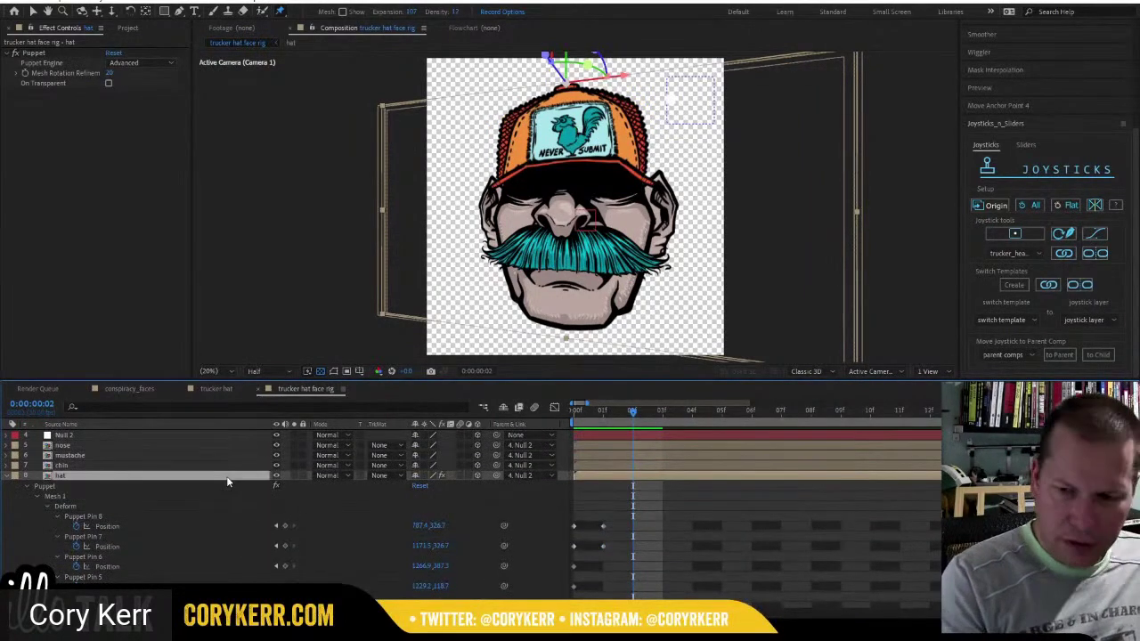
left_click(995, 205)
scroll(285, 508, "down", 5)
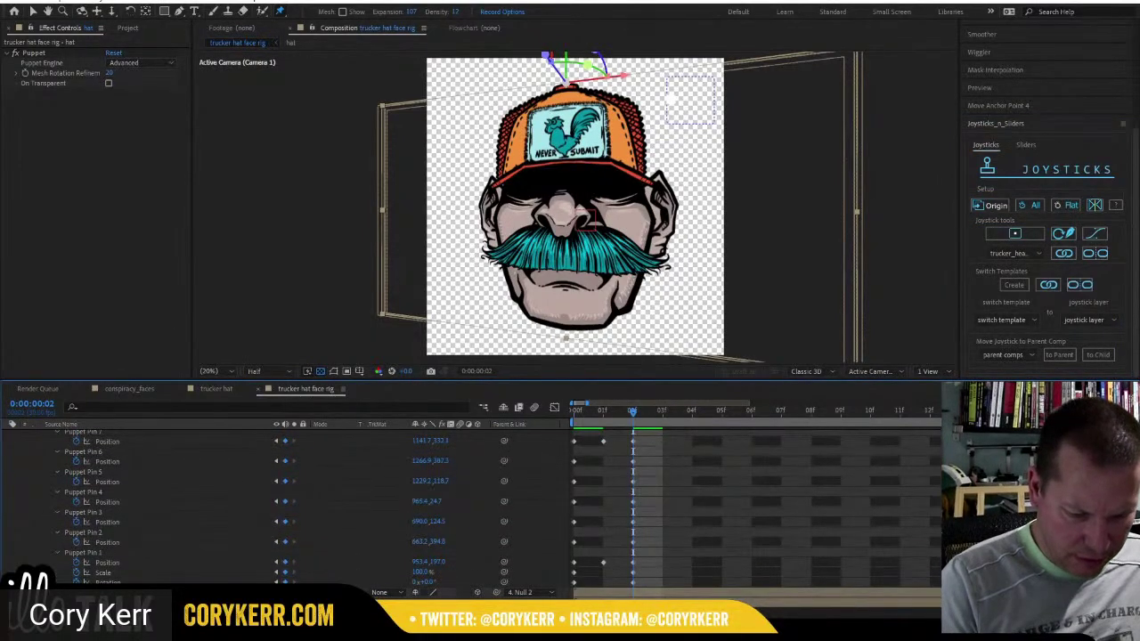
Shift the hat's center pin left to about 905.6, 193 on frame 2, and nudge both lower patch-corner pins left.
left_click(632, 564)
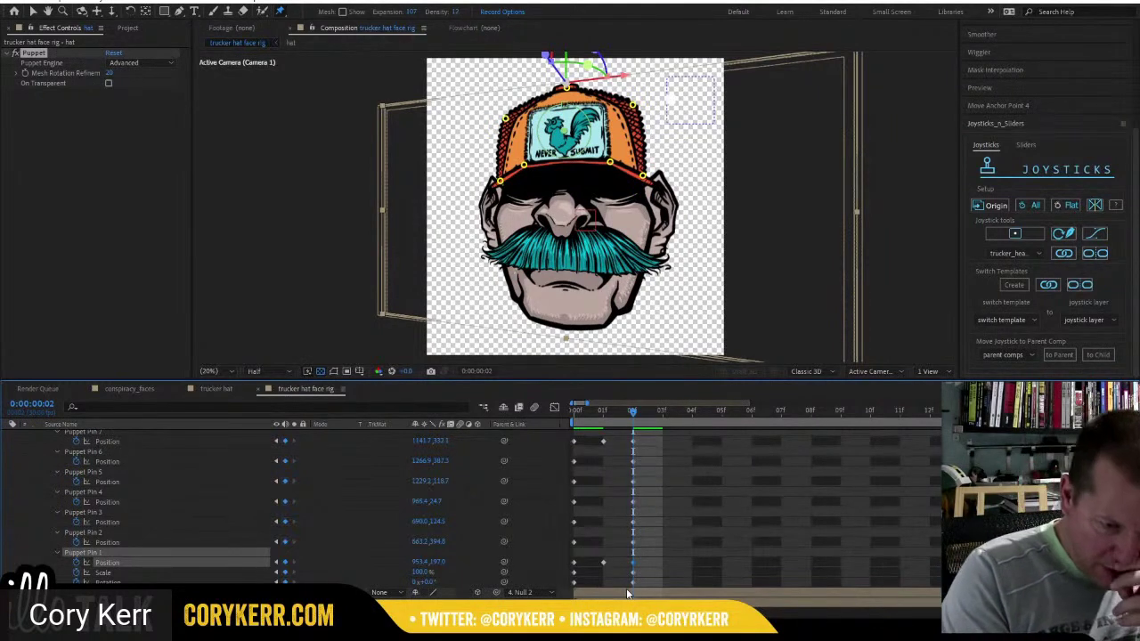
left_click_drag(565, 132, 551, 132)
left_click_drag(532, 172, 521, 167)
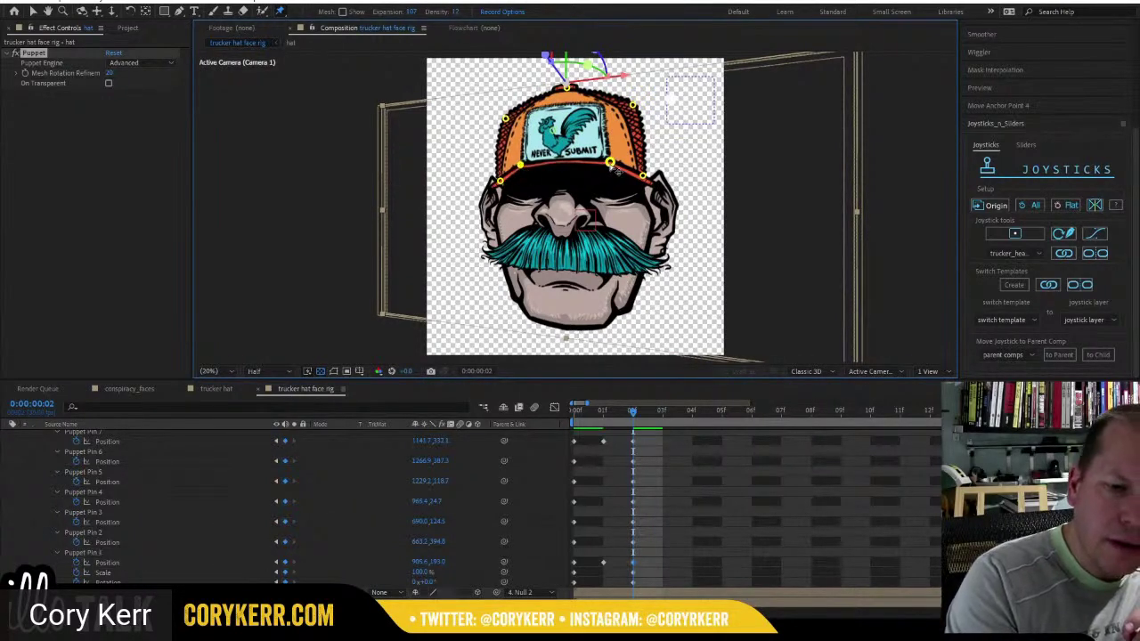
left_click_drag(610, 164, 609, 167)
On frame 3, key the hat layer's puppet pins back to their origin values with Joysticks 'n Sliders.
mouse_move(631, 410)
left_mouse_down()
mouse_move(600, 413)
mouse_move(627, 420)
left_mouse_up()
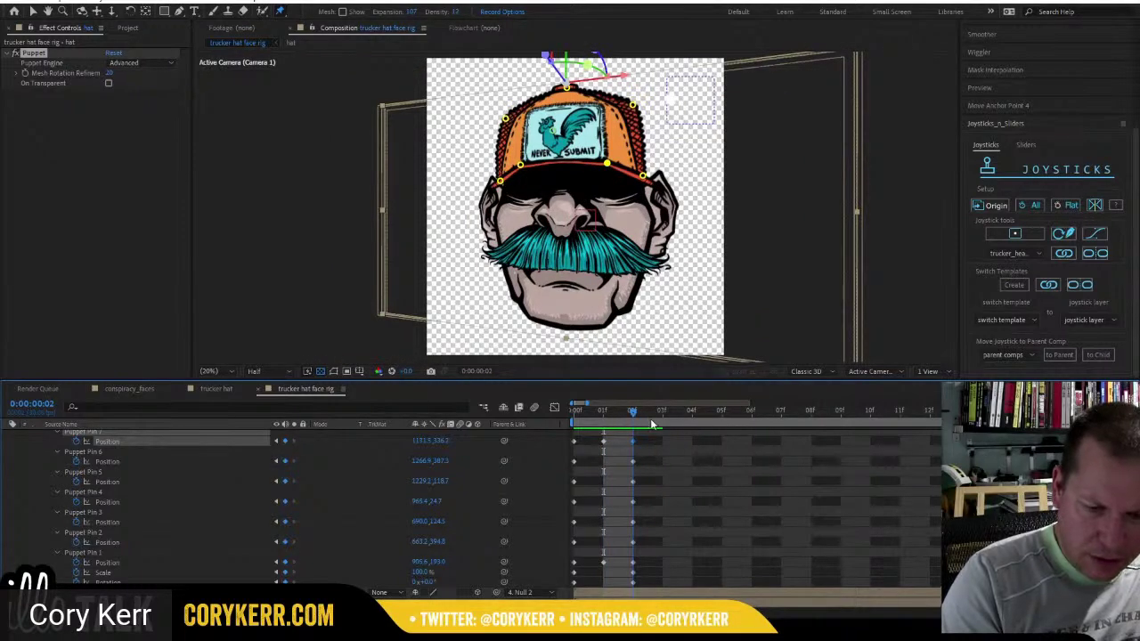
left_click_drag(652, 424, 651, 419)
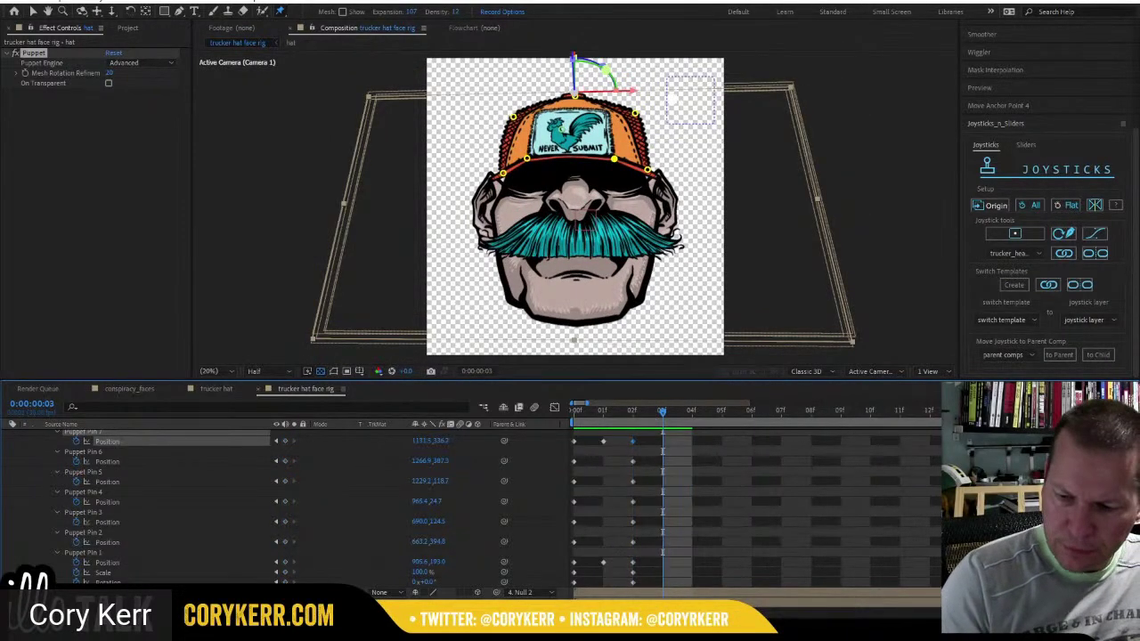
scroll(472, 512, "up", 2)
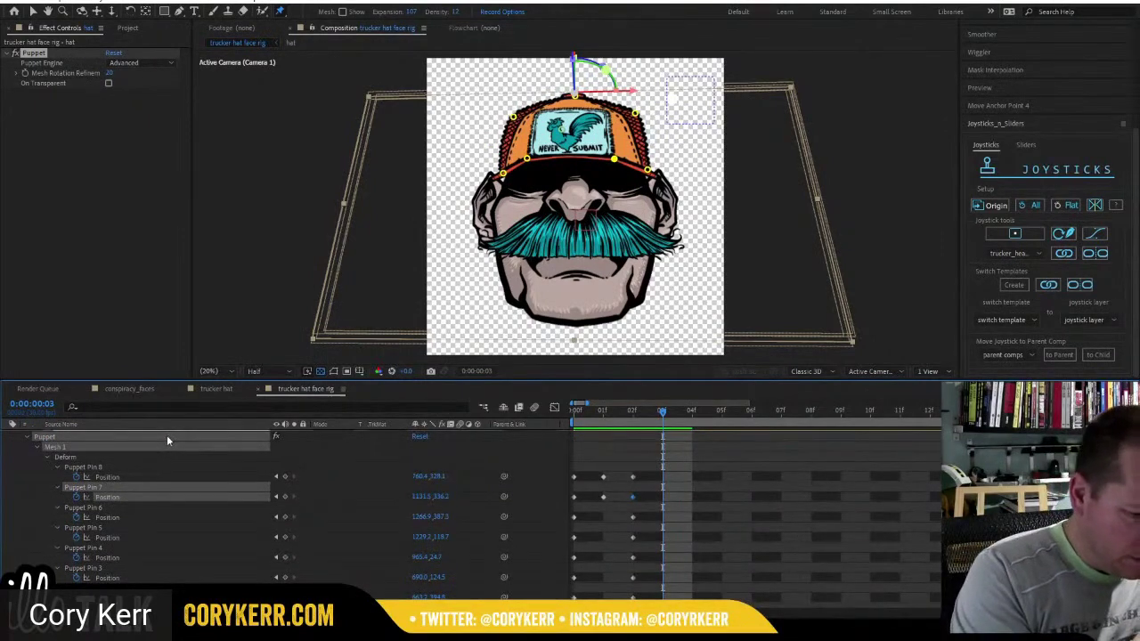
scroll(197, 481, "up", 2)
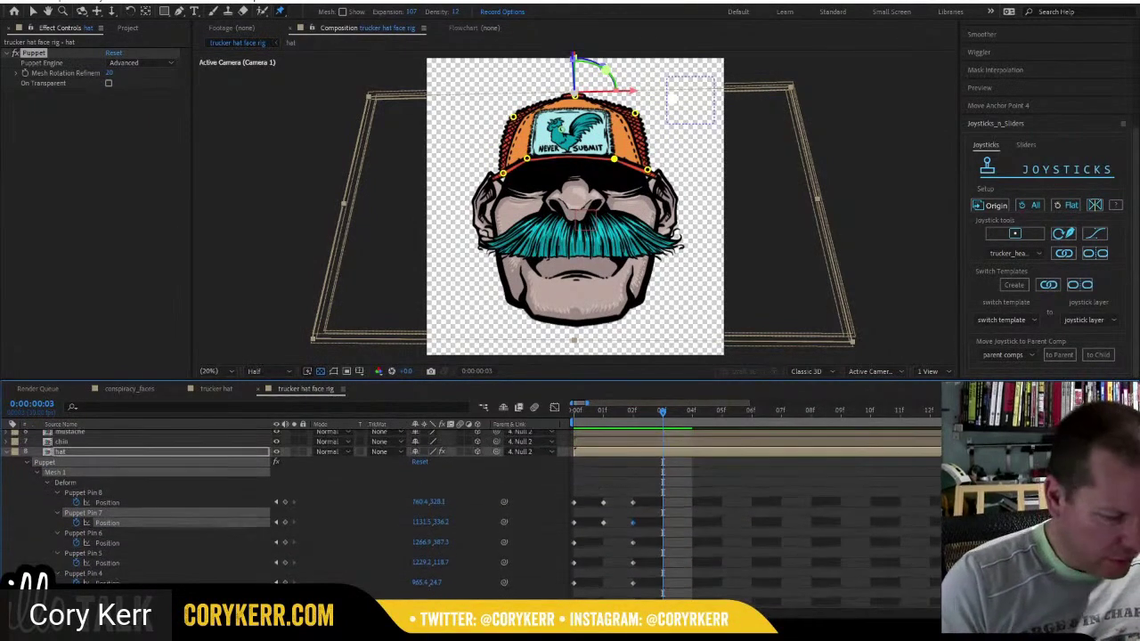
left_click(197, 452)
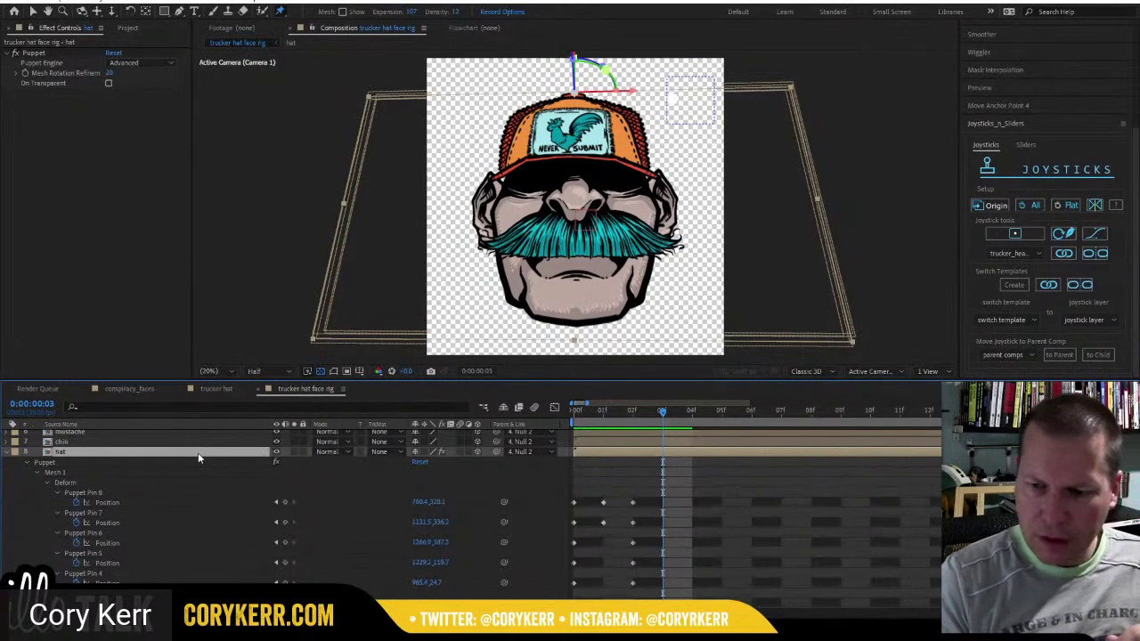
left_click(996, 206)
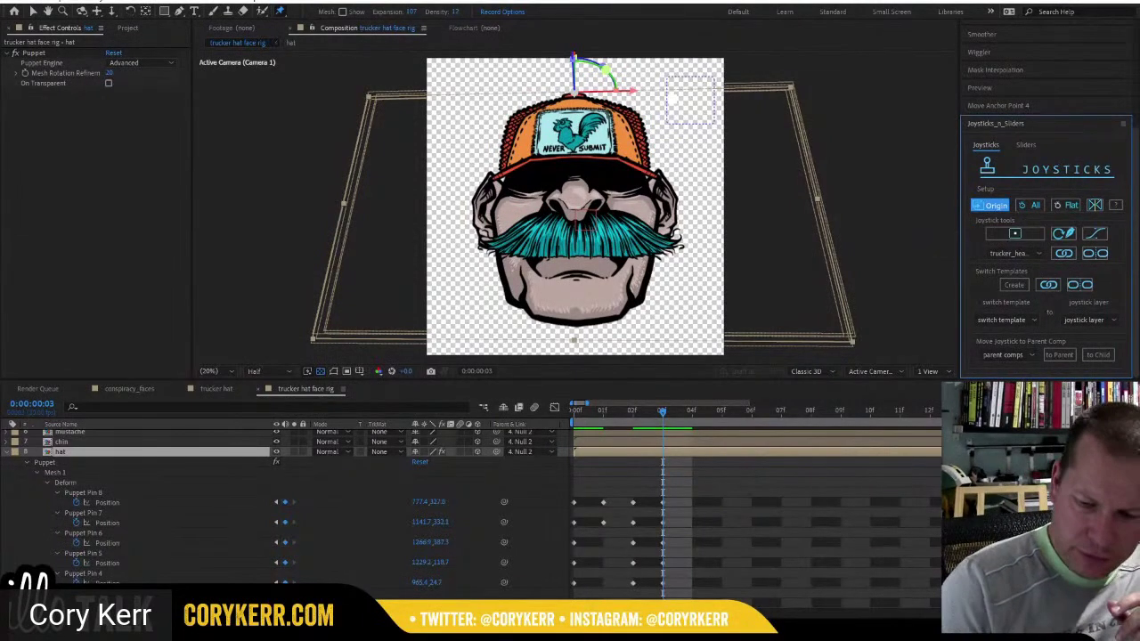
scroll(284, 508, "down", 3)
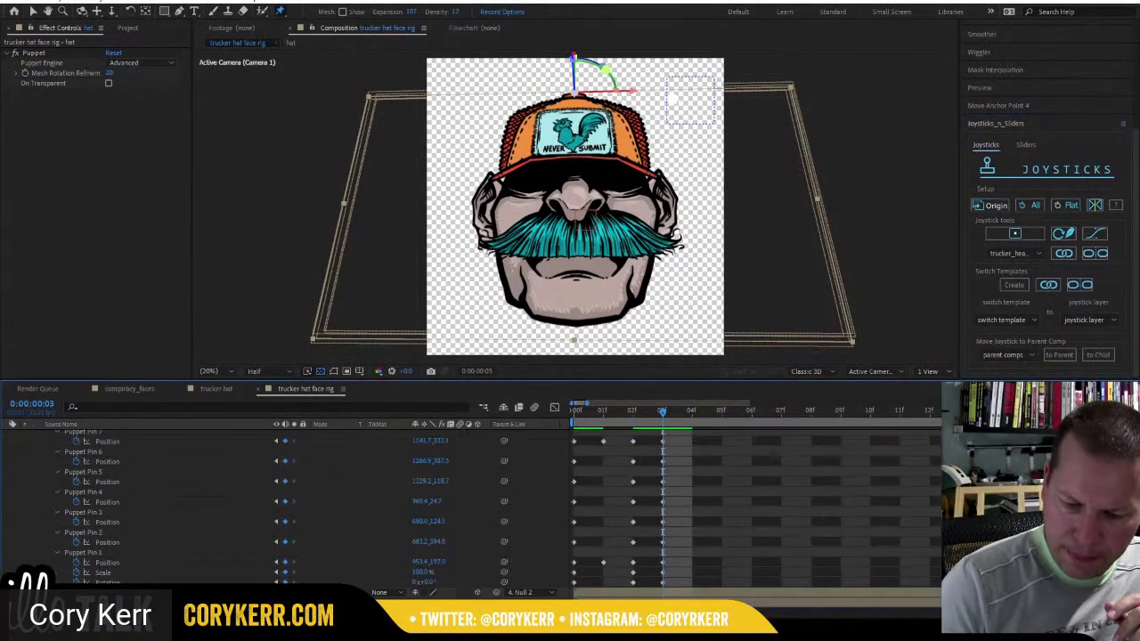
Raise the hat's center puppet pin to about 949.7, 151.3 on frame 3.
left_click(661, 564)
left_click_drag(572, 133, 577, 100)
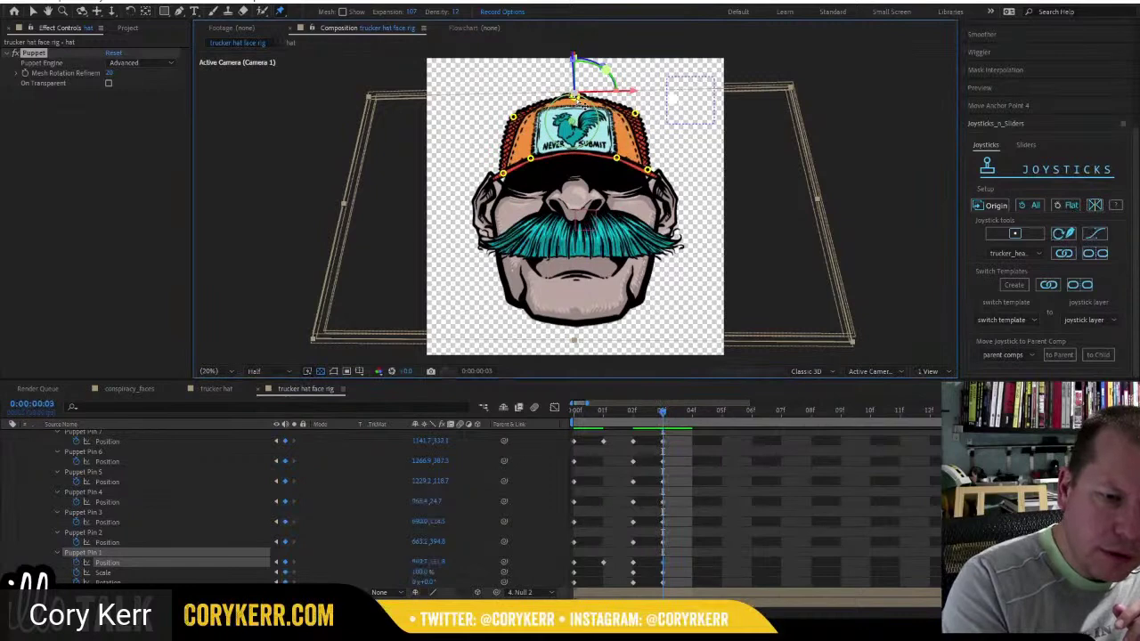
left_click(575, 97)
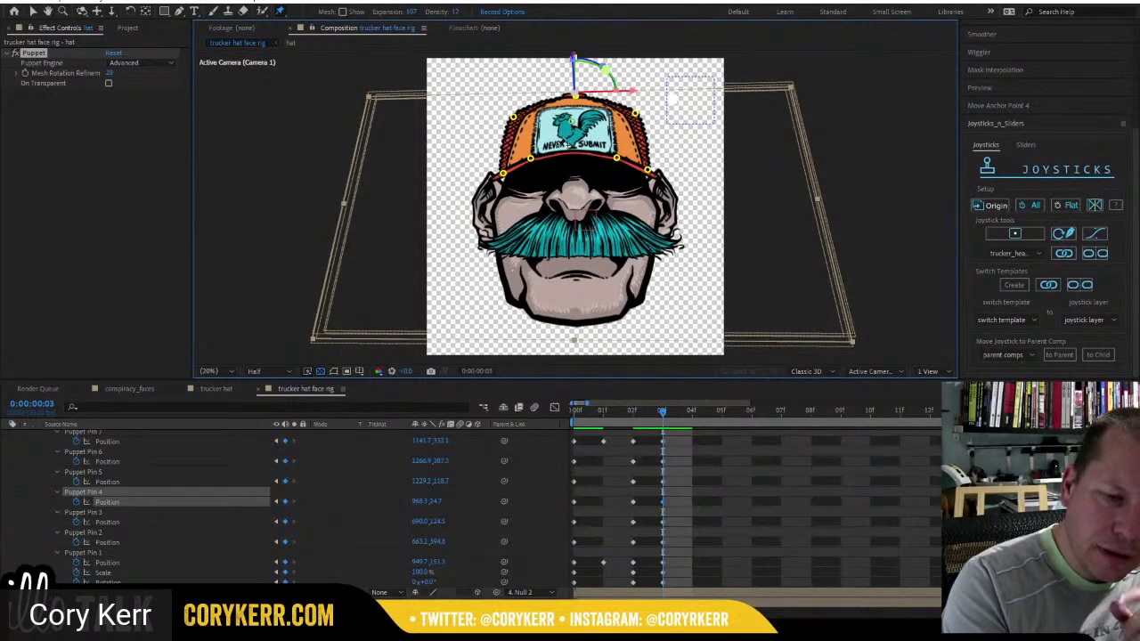
key("shift+F2")
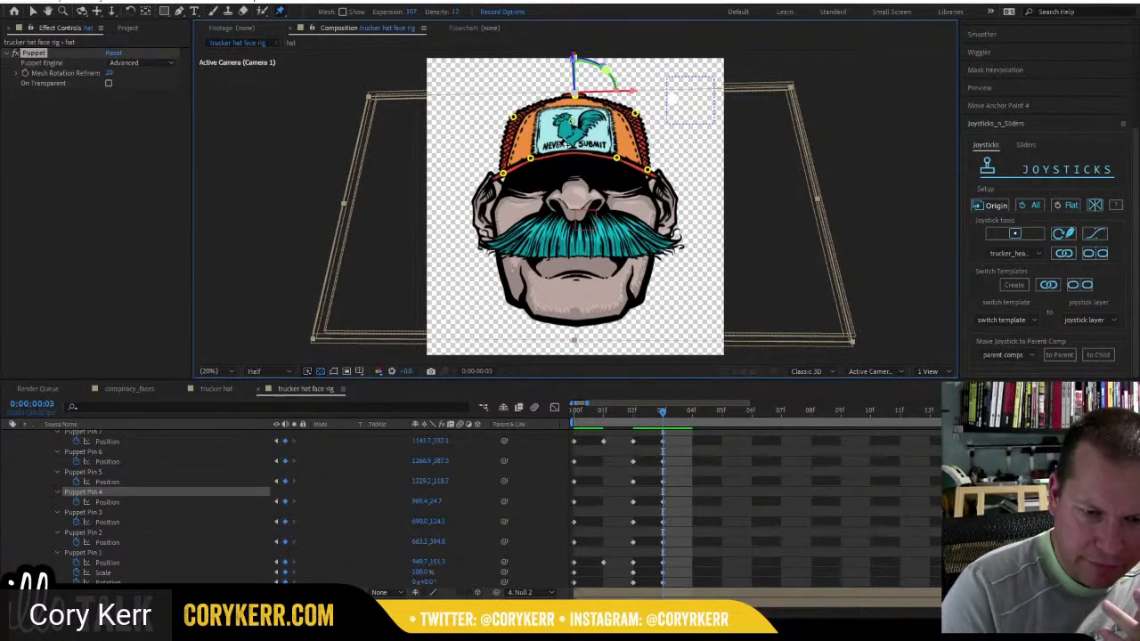
Raise the two lower patch-corner pins on frame 3, to about 775.4, 313.7 and 1139.7, 318.
left_click(616, 157)
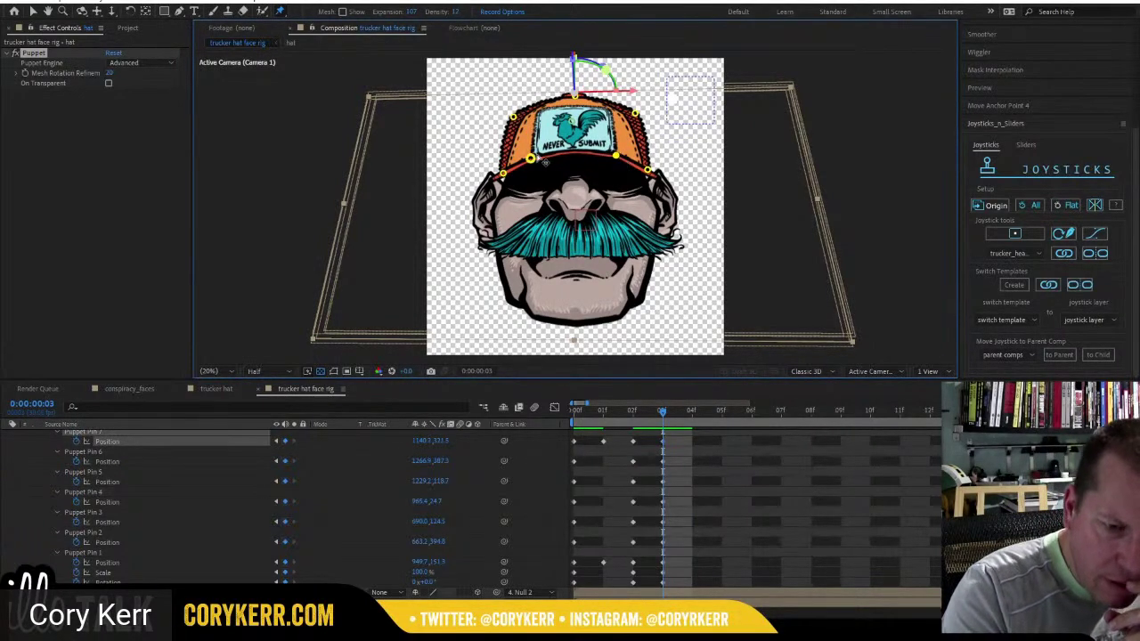
left_click(530, 158)
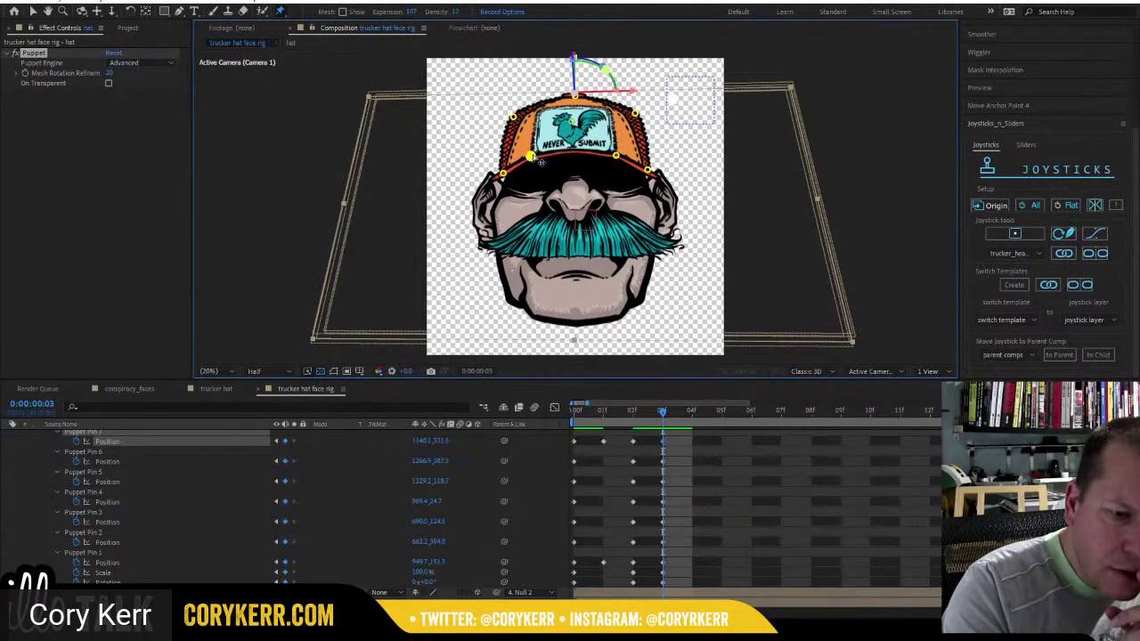
left_click(617, 157)
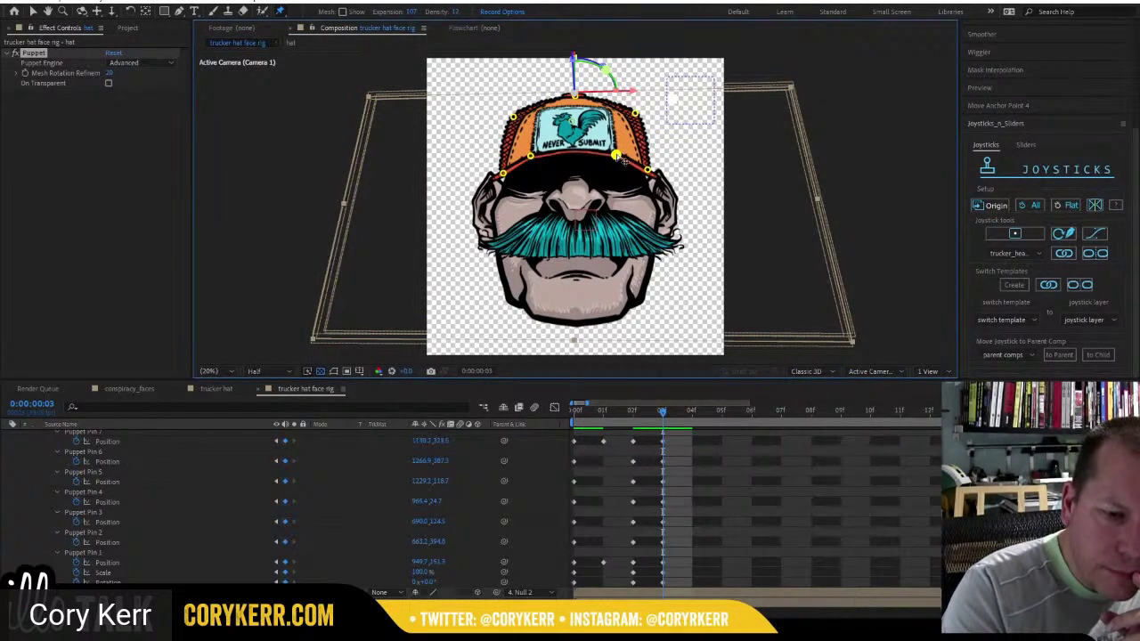
left_click(617, 157)
left_click(531, 158, "shift")
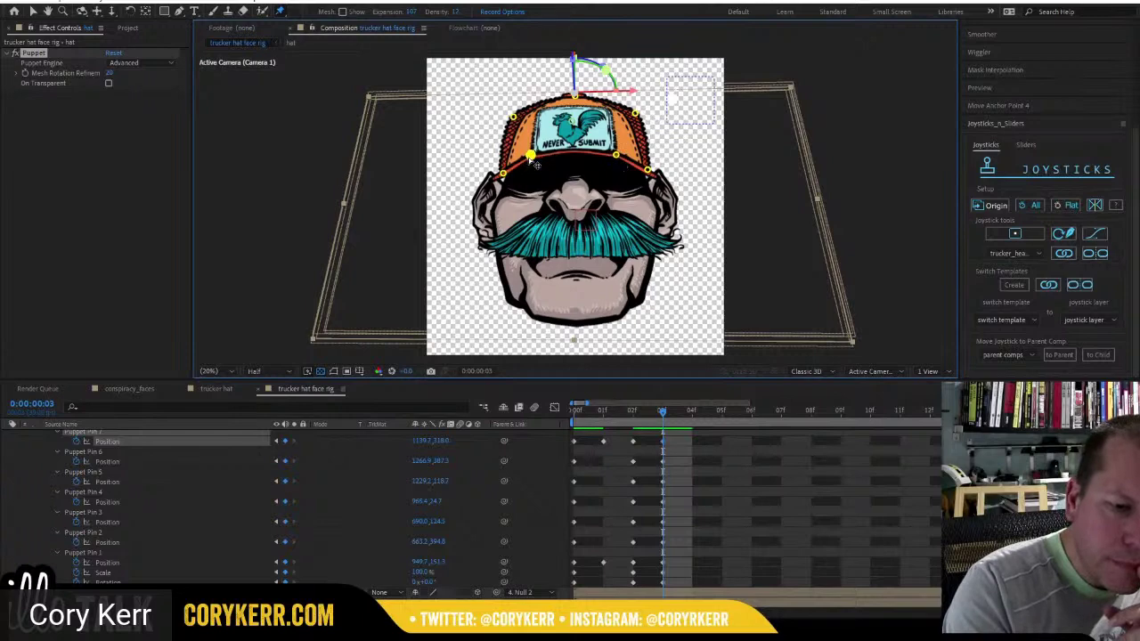
key("ctrl+shift+a")
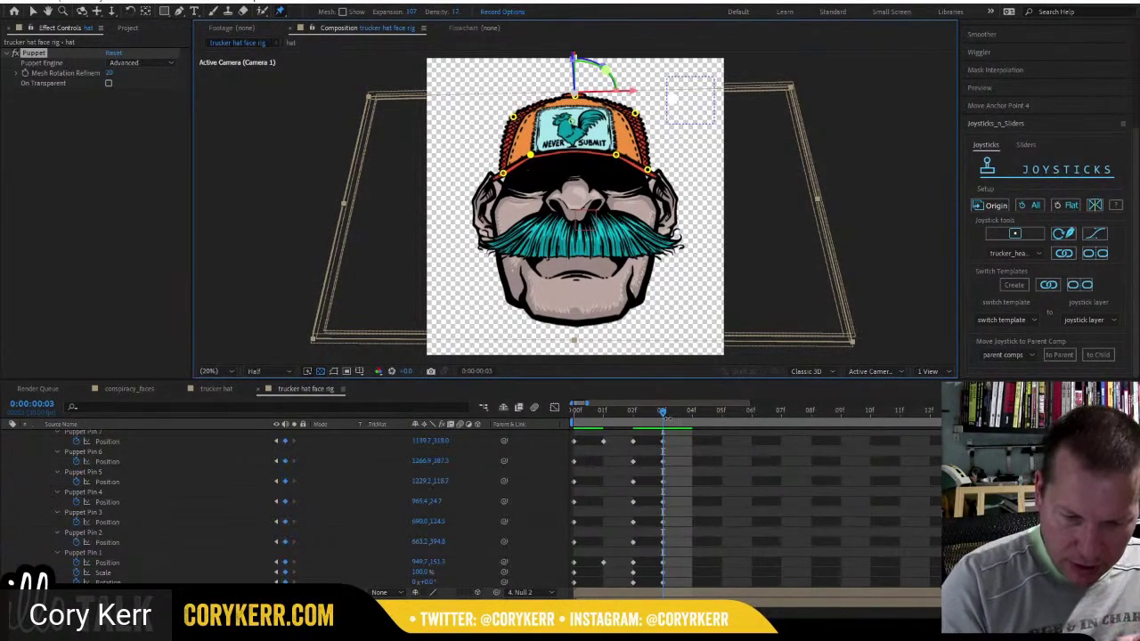
On frame 4, copy the hat layer's origin puppet pin values to new keyframes with Joysticks 'n Sliders.
left_click_drag(663, 412, 686, 411)
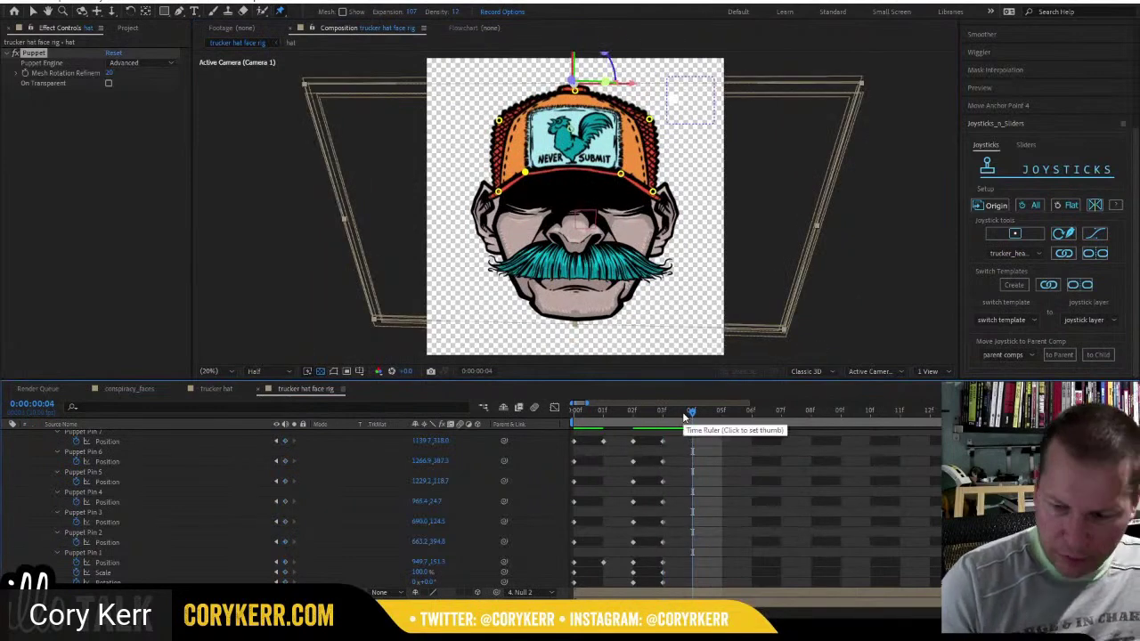
scroll(223, 498, "up", 5)
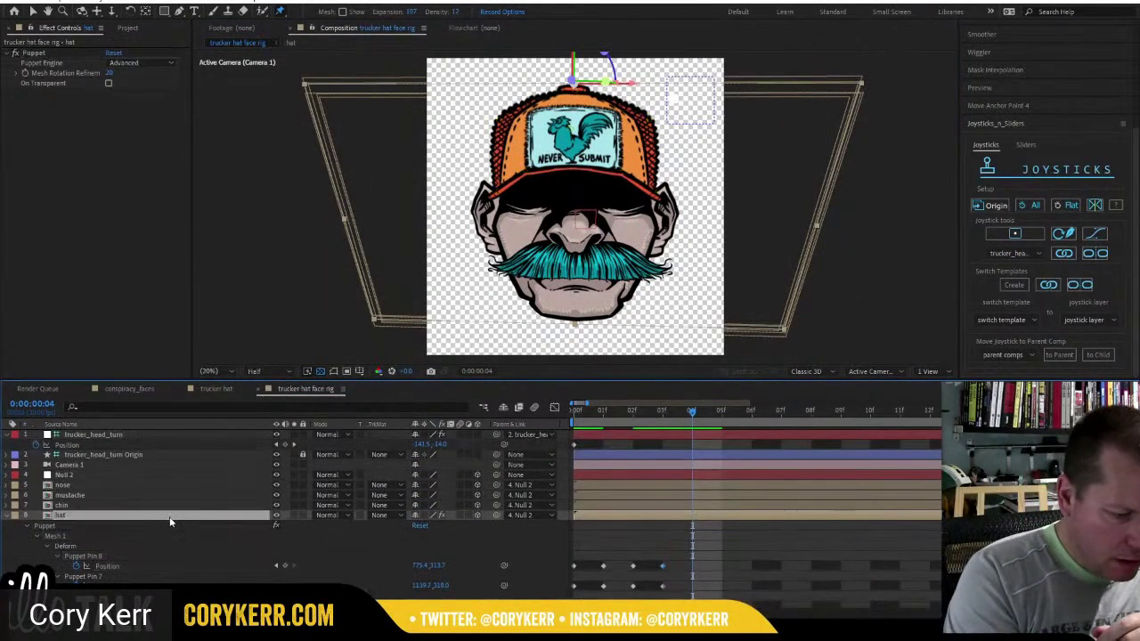
left_click(993, 207)
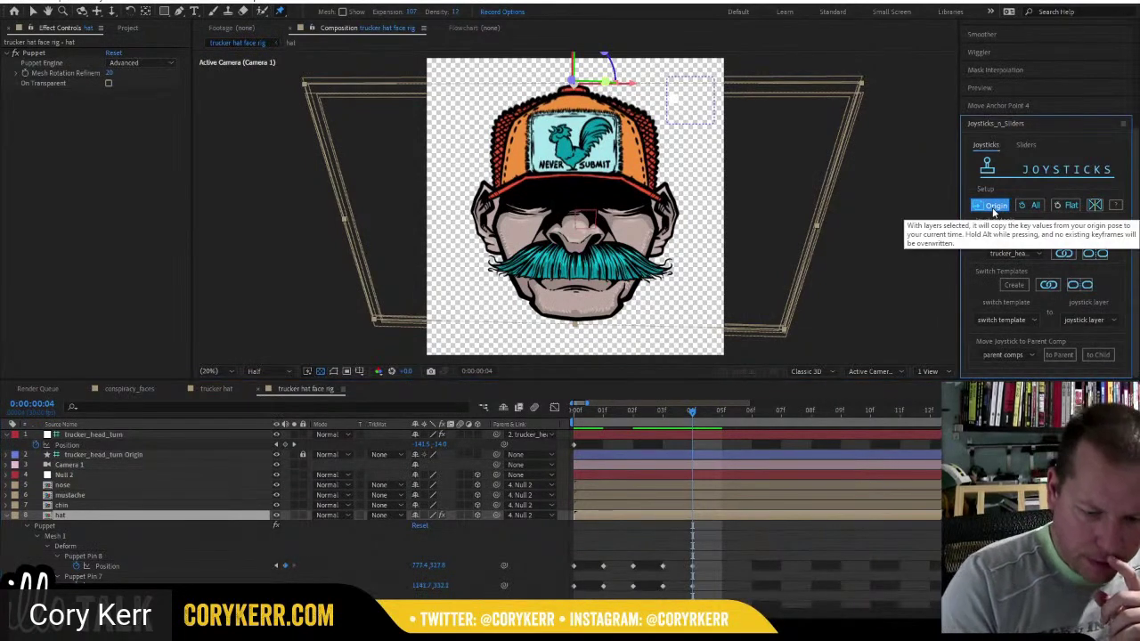
Lower the hat's two lower patch-corner pins on frame 4, to about 776.5, 345 and 1139, 344.
left_click(692, 564)
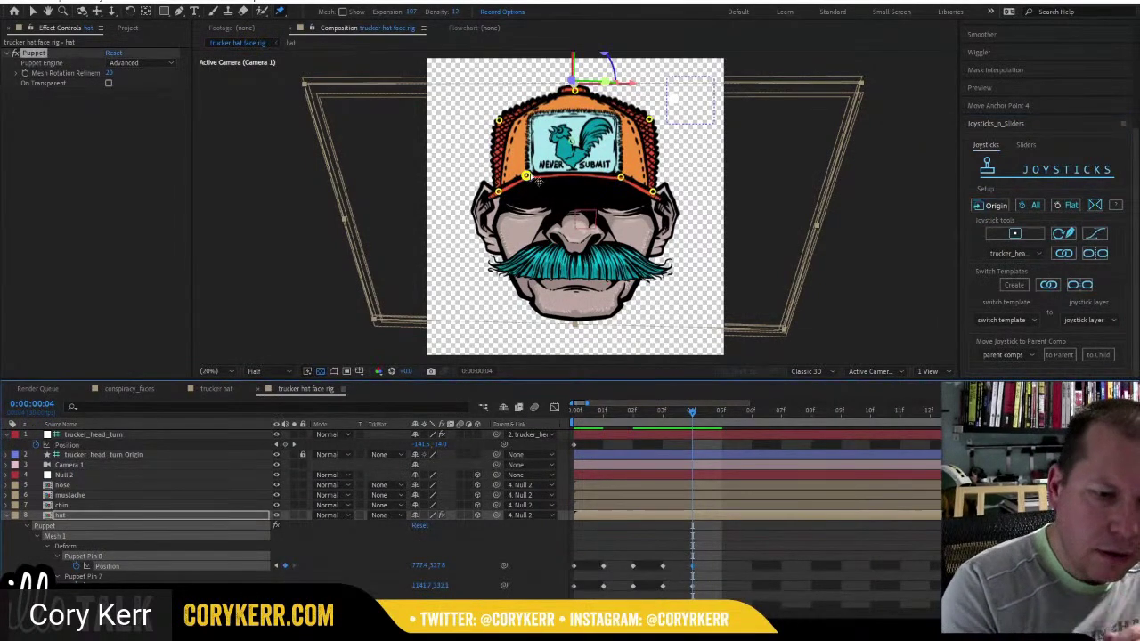
left_click(573, 147)
left_click_drag(577, 147, 528, 185)
left_click_drag(622, 181, 628, 191)
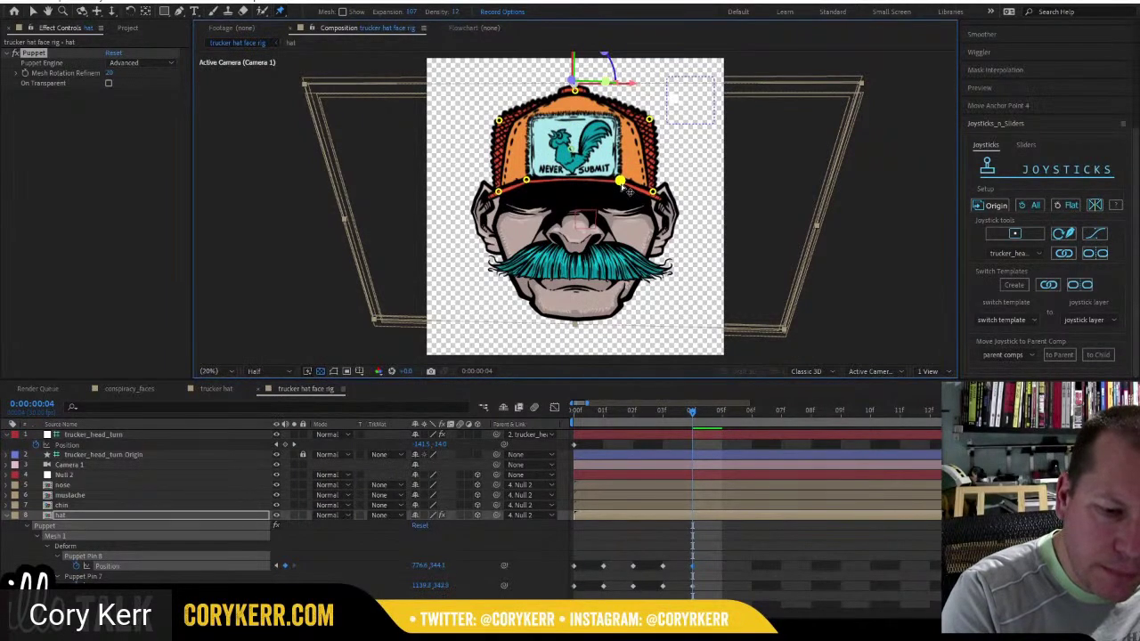
left_click_drag(527, 184, 528, 185)
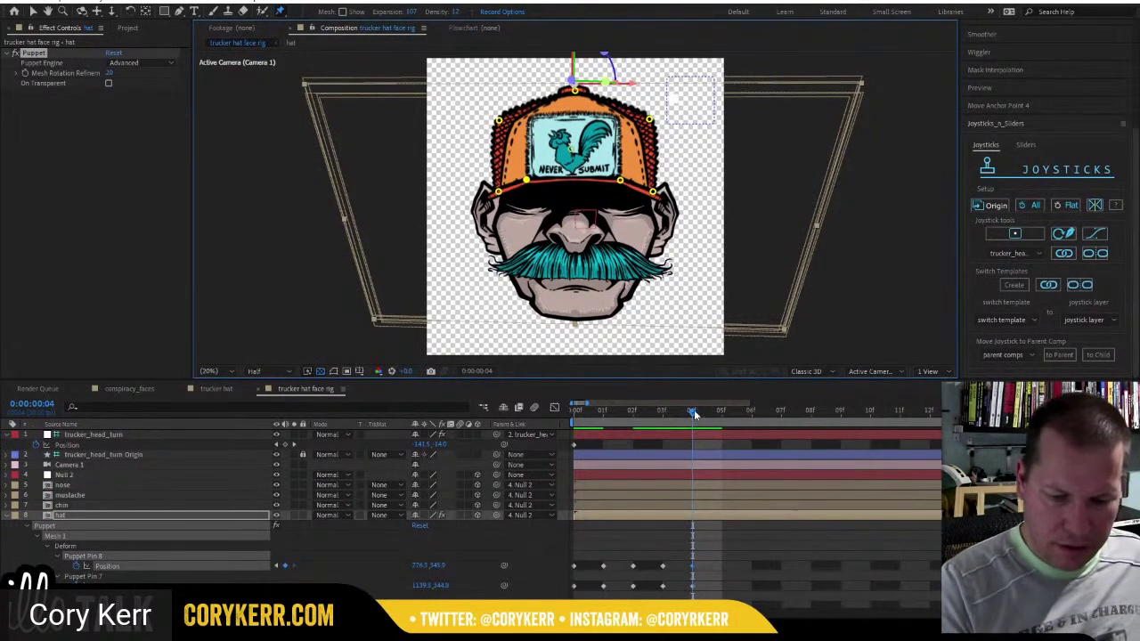
Remove the position keyframes from the two brim-corner pins, Puppet Pin 6 and Puppet Pin 2, starting from frame 0.
left_click_drag(693, 413, 481, 442)
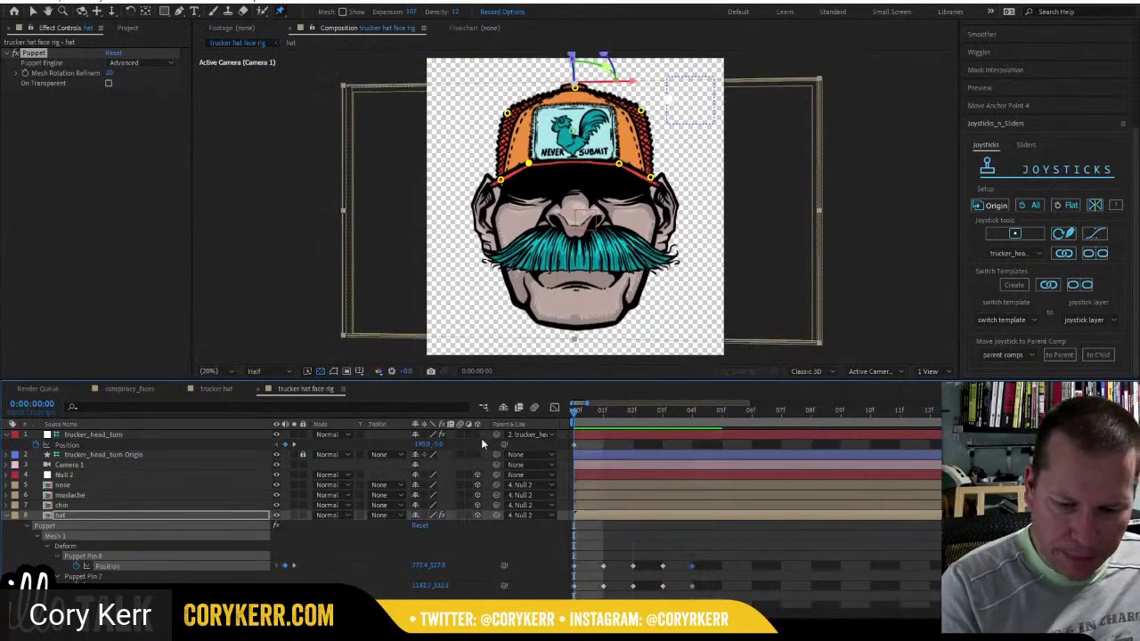
scroll(472, 516, "down", 5)
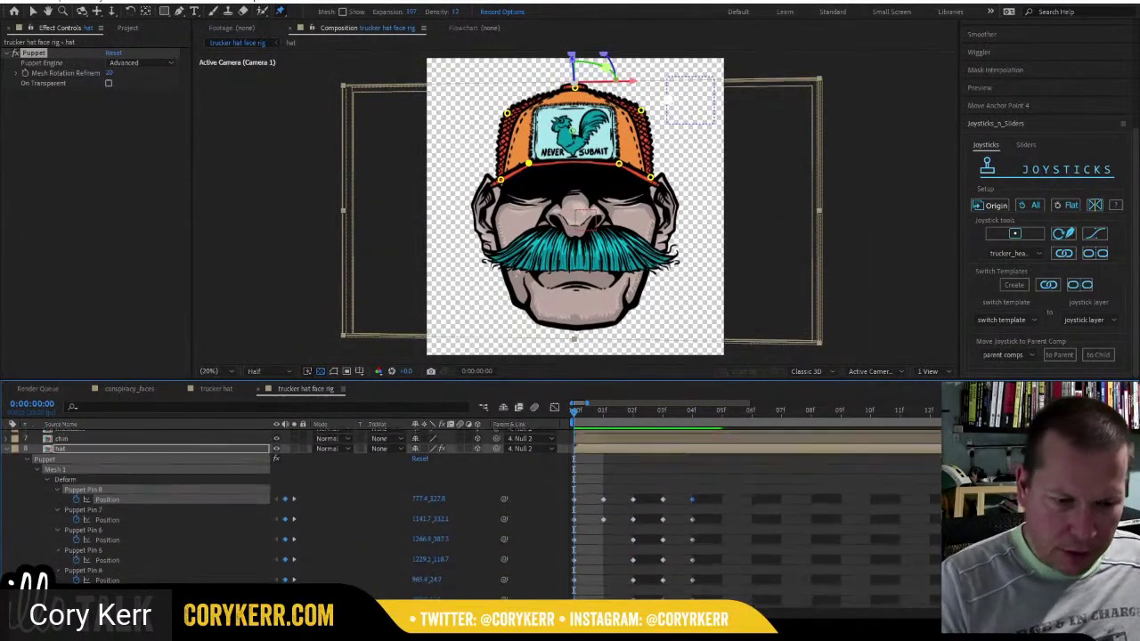
scroll(156, 507, "down", 1)
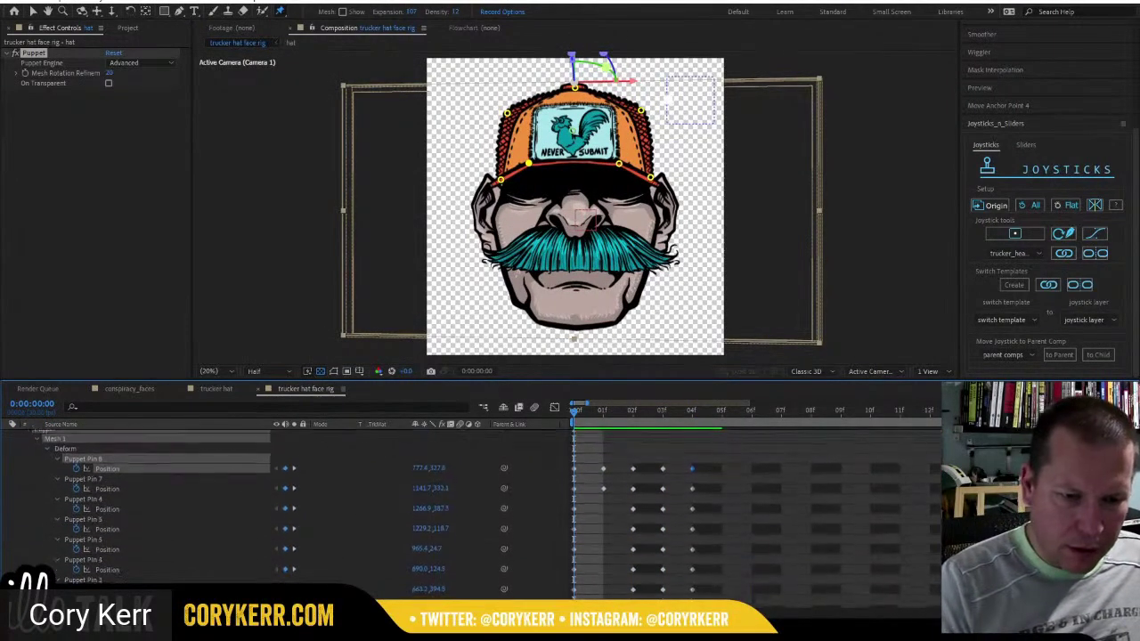
left_click(651, 178)
left_click(77, 508)
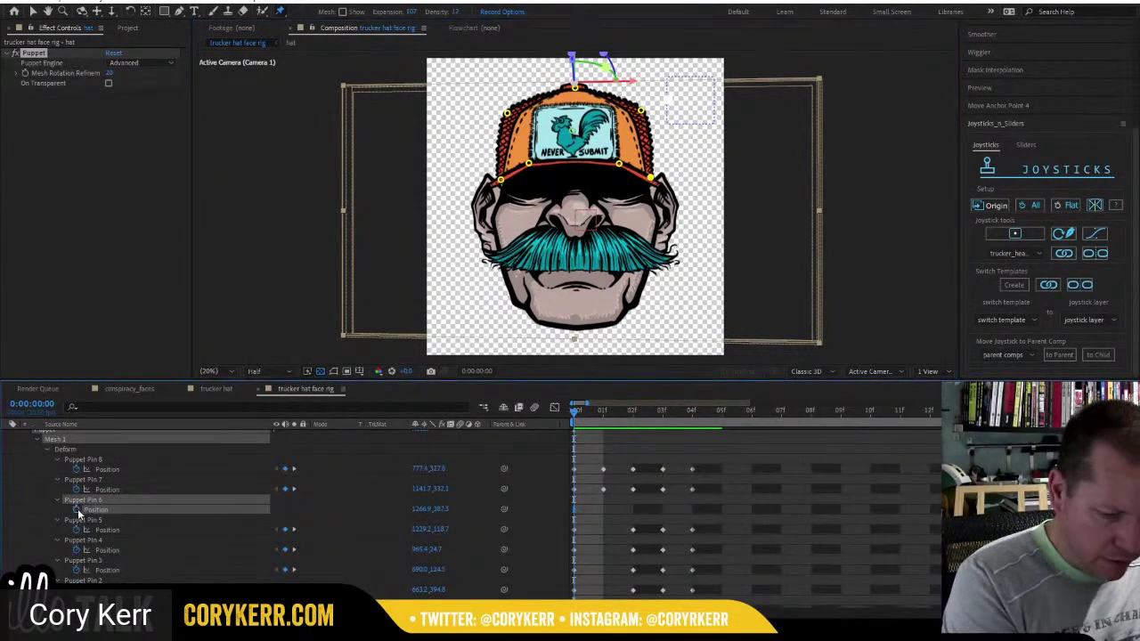
left_click(504, 183)
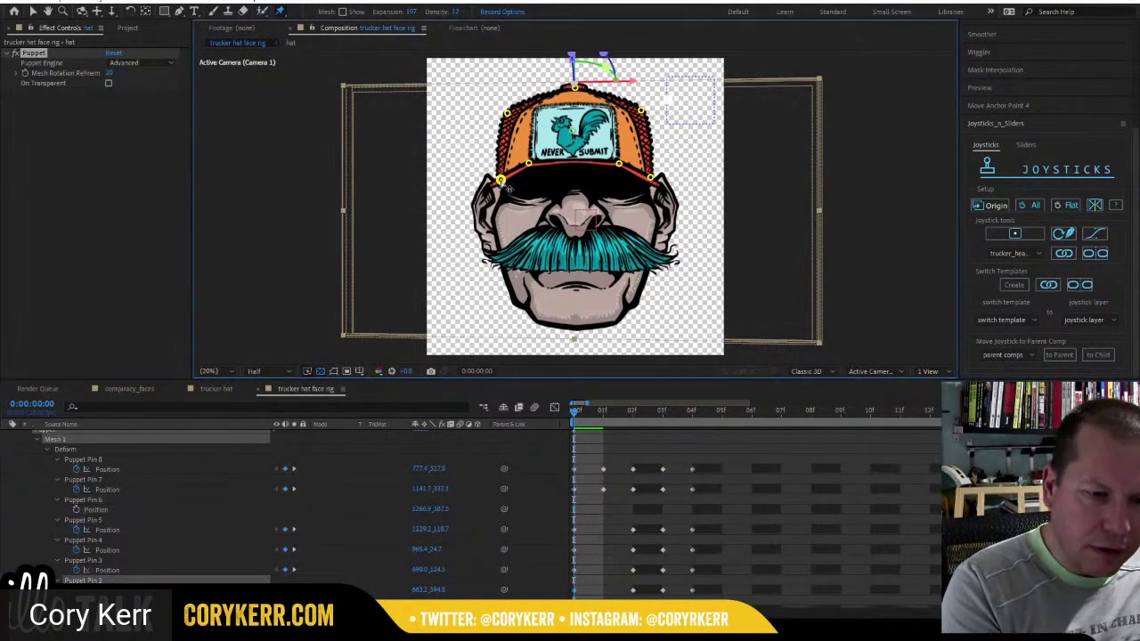
left_click(77, 590)
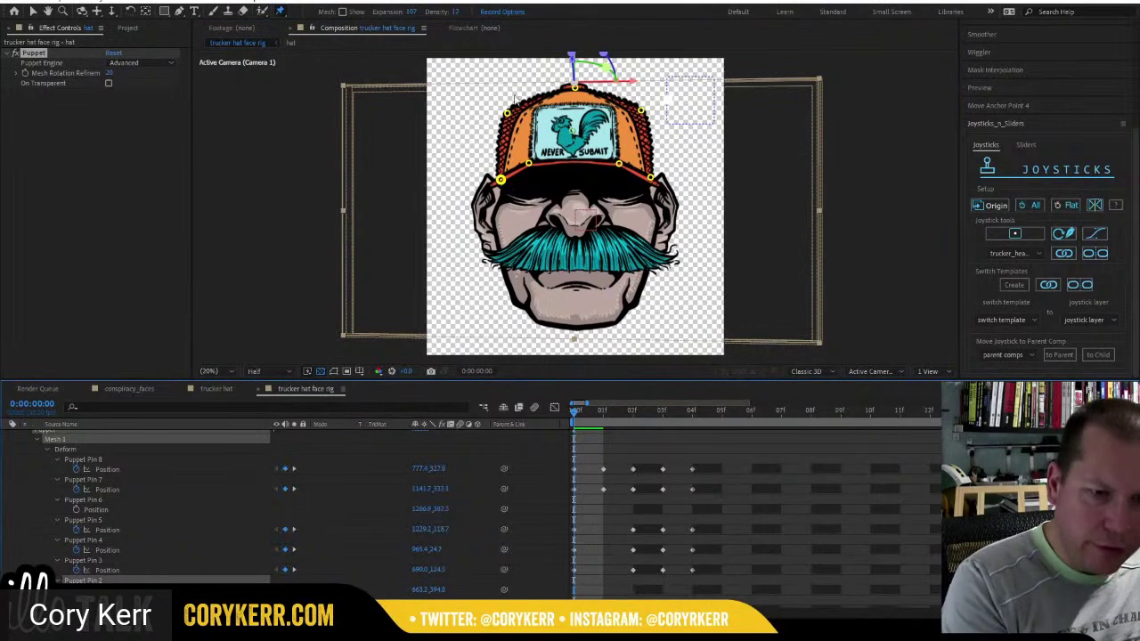
Remove the position keyframes from the three pins along the hat's crown, Puppet Pins 3, 4 and 5.
left_click(507, 114)
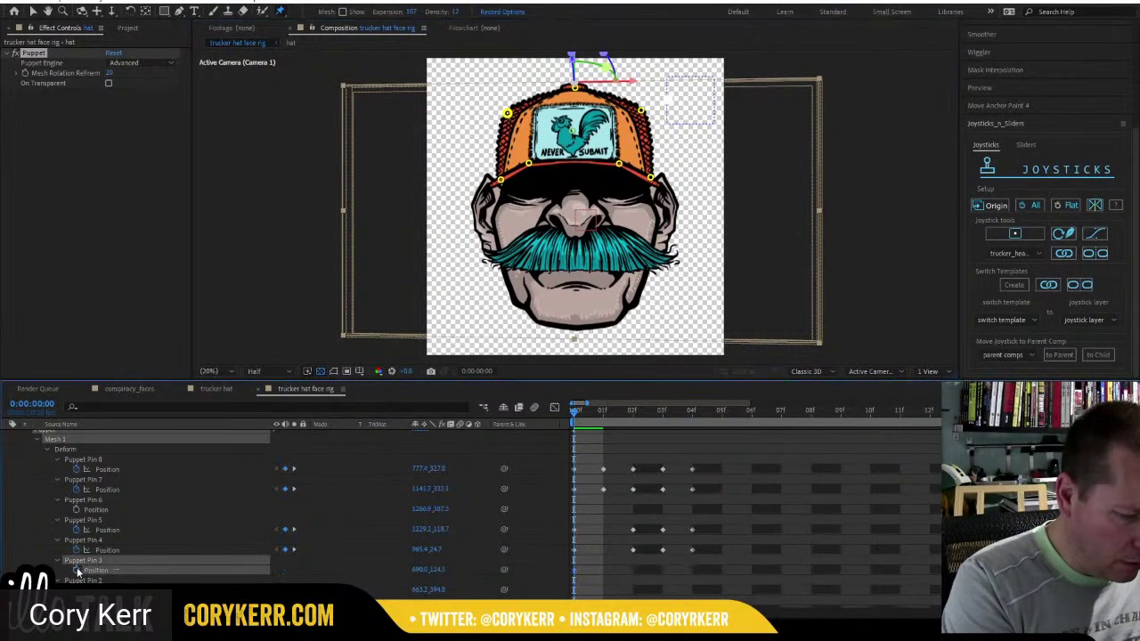
left_click(575, 89)
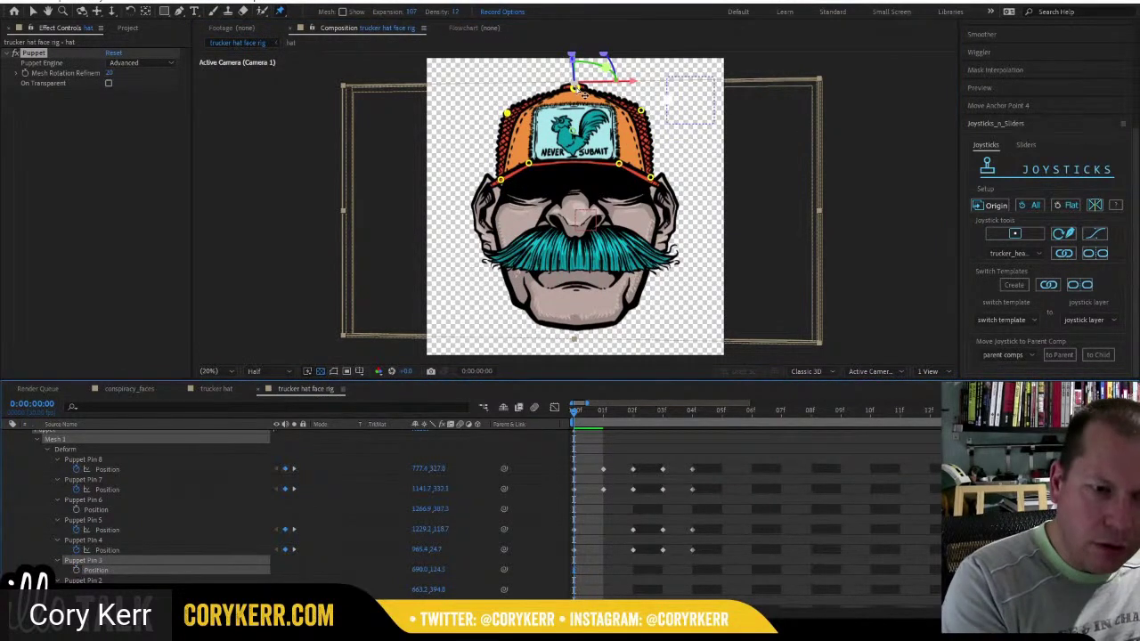
left_click(77, 550)
left_click(641, 112)
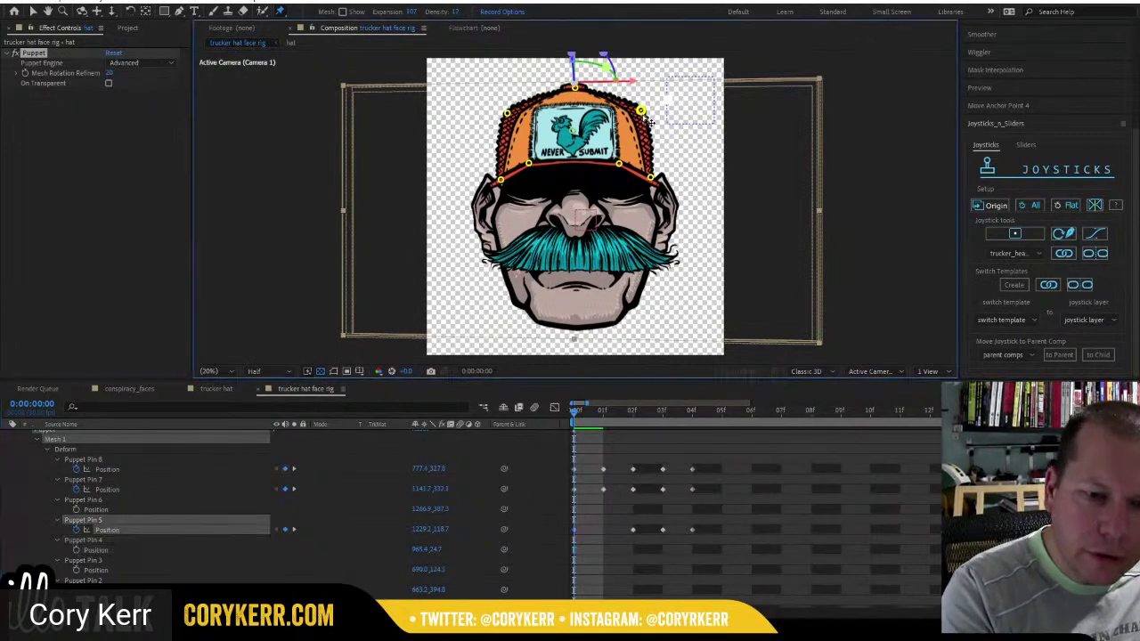
left_click(77, 530)
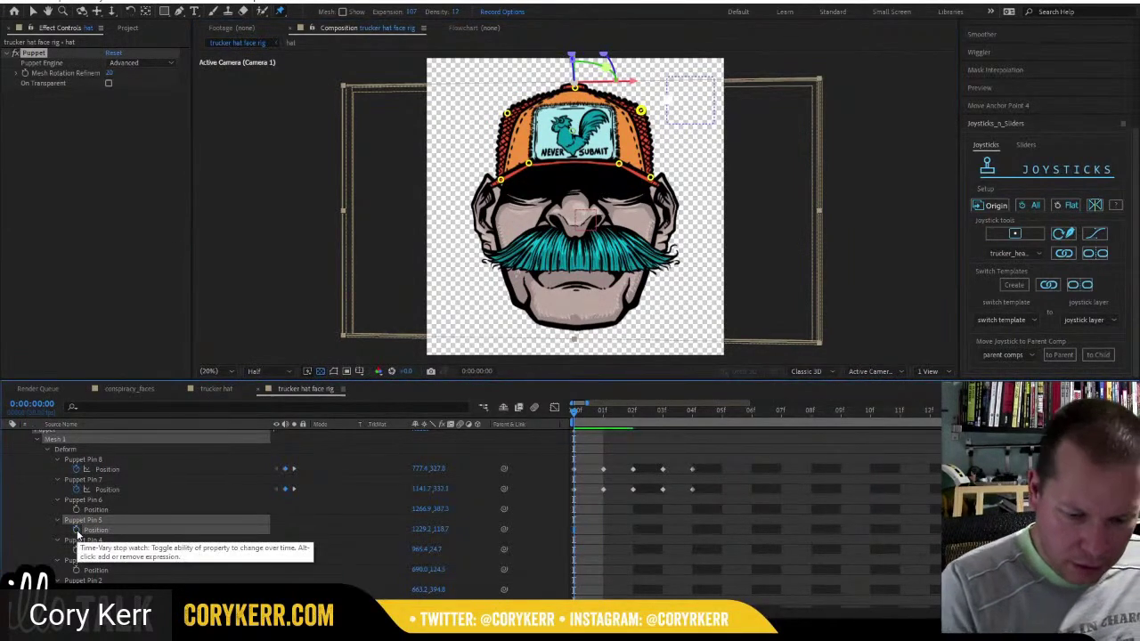
Bind the hat and Null 2 layers to the trucker_head_turn joystick.
scroll(133, 499, "up", 5)
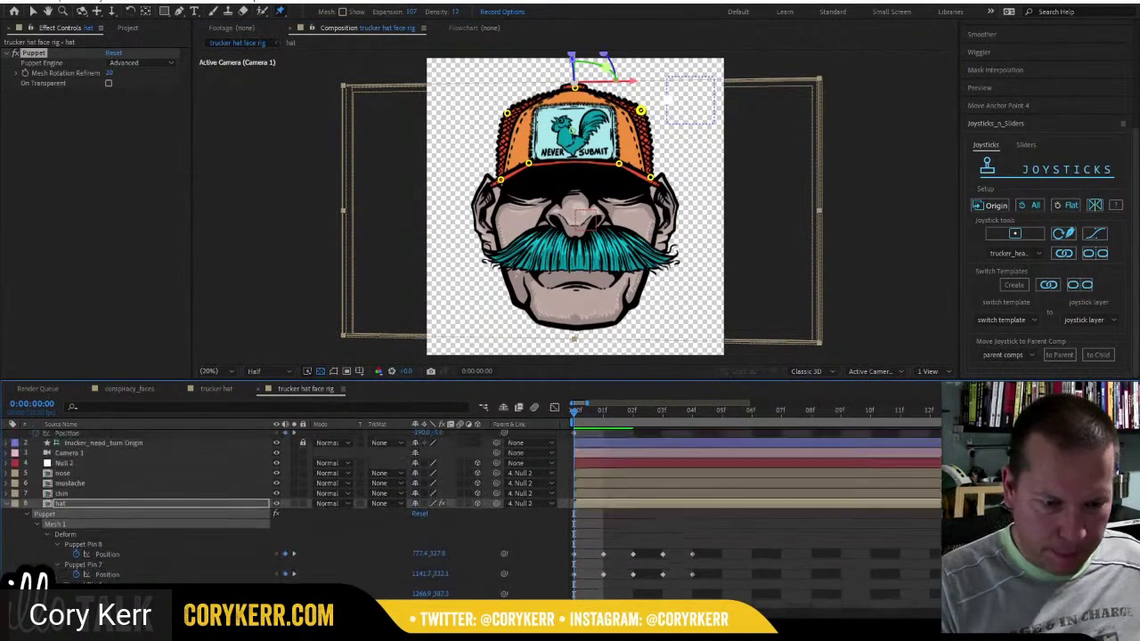
scroll(134, 499, "down", 2)
left_click_drag(579, 411, 496, 435)
scroll(495, 437, "up", 3)
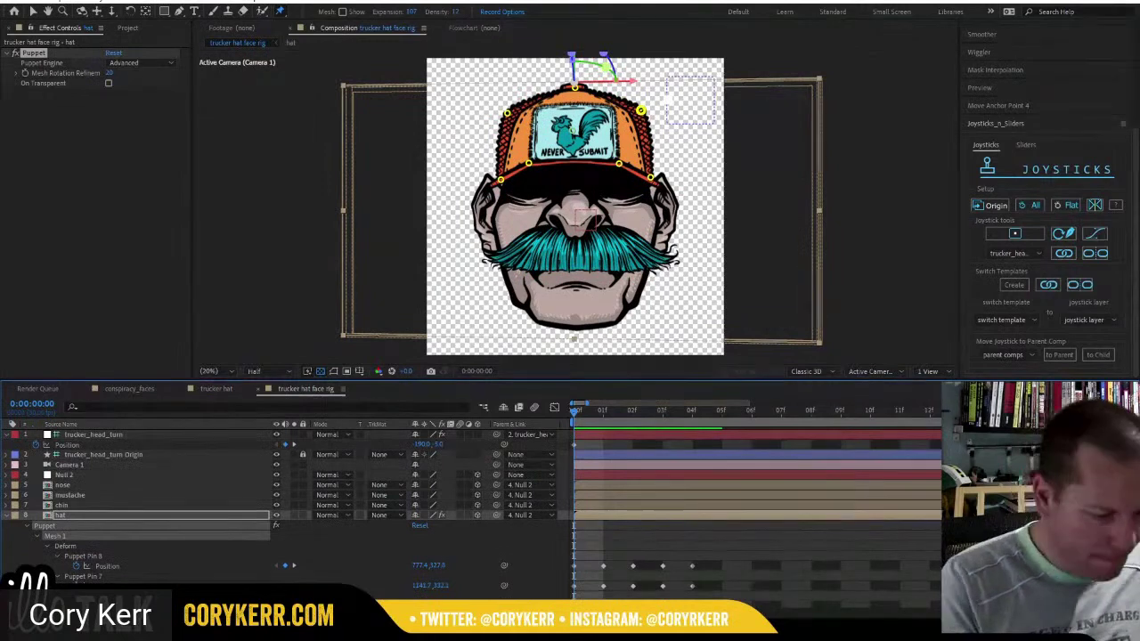
left_click(102, 517)
left_click(83, 474, "ctrl")
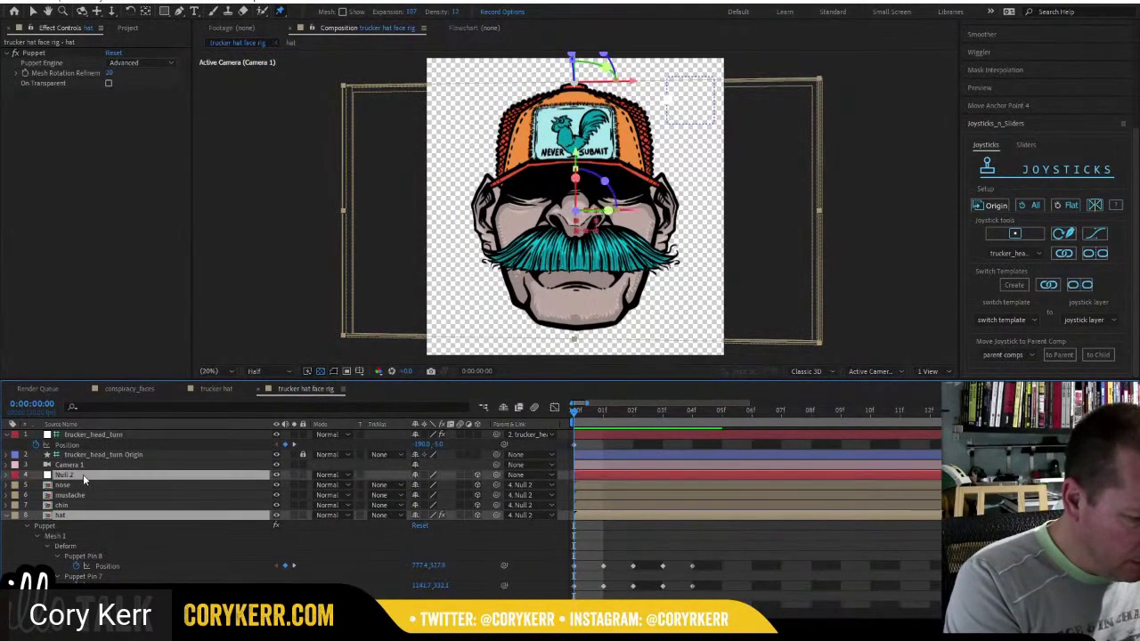
left_click(1063, 254)
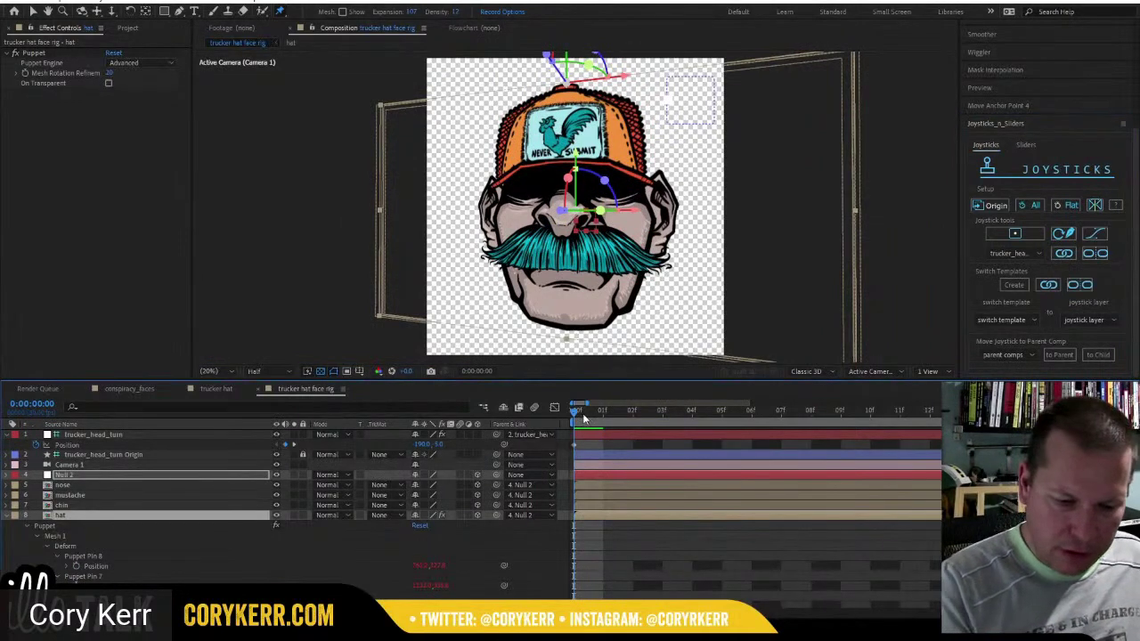
Zoom the timeline out over the joystick keyframes and play back the head-turn animation to check the hat's deformation.
key("minus")
key("minus")
key("minus")
key("minus")
key("minus")
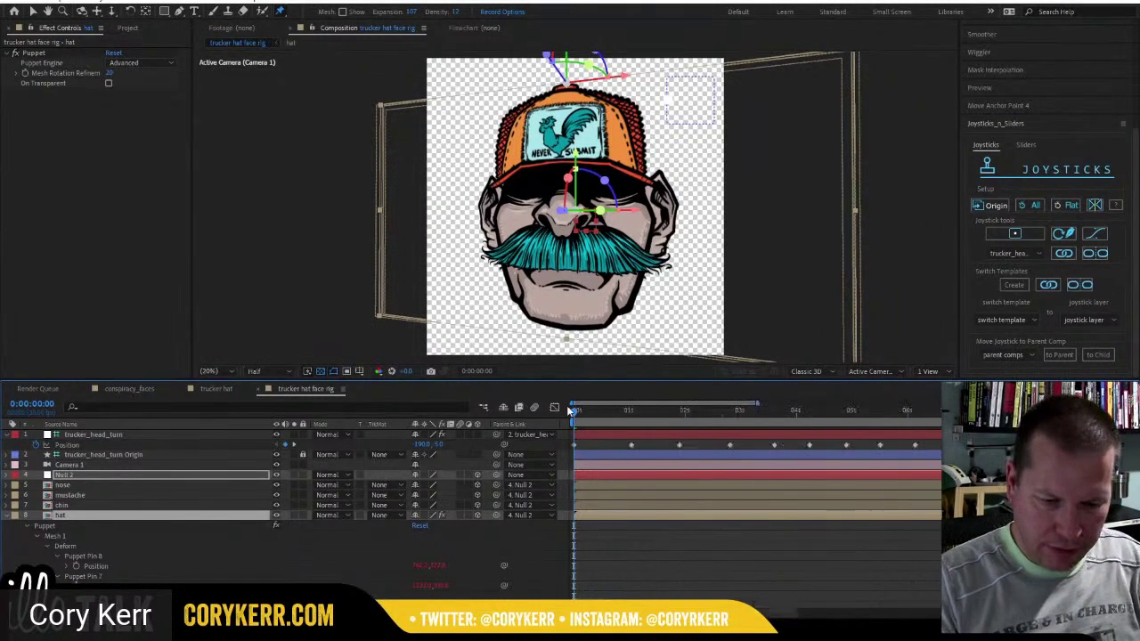
key("space")
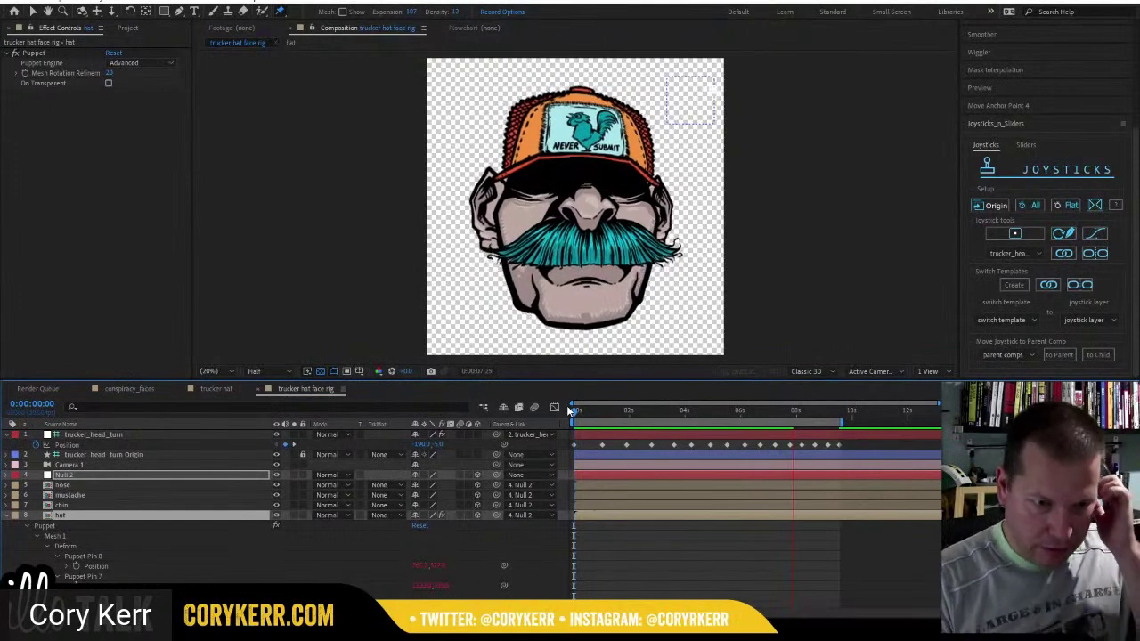
key("space")
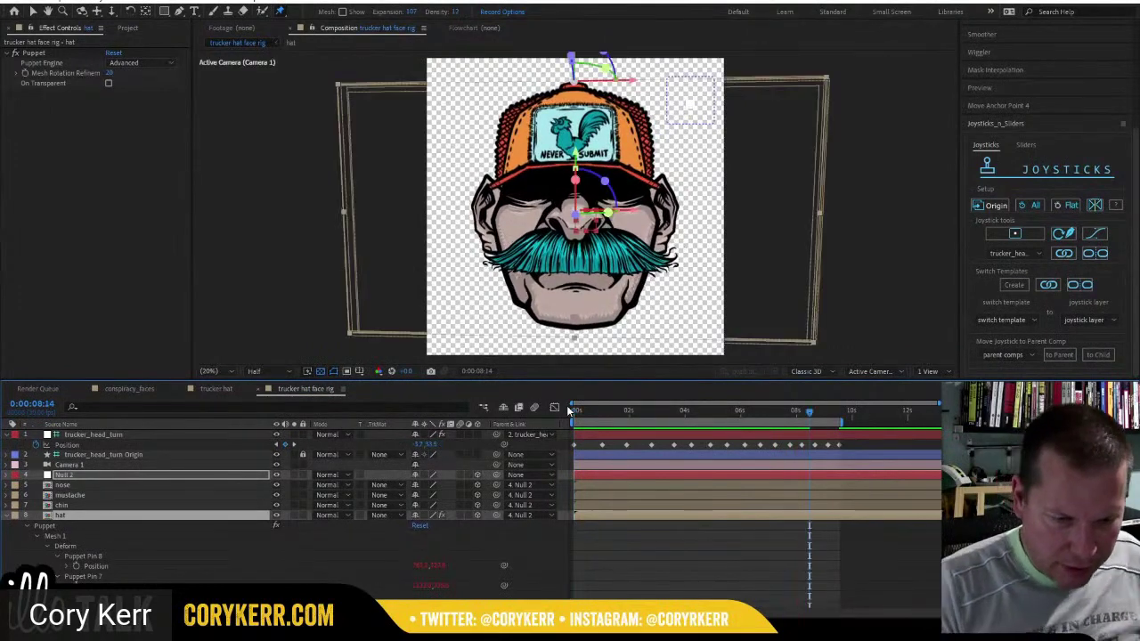
Move the ears layer forward in Z by raising its Z position, and check it across the head turn.
left_click_drag(670, 411, 638, 412)
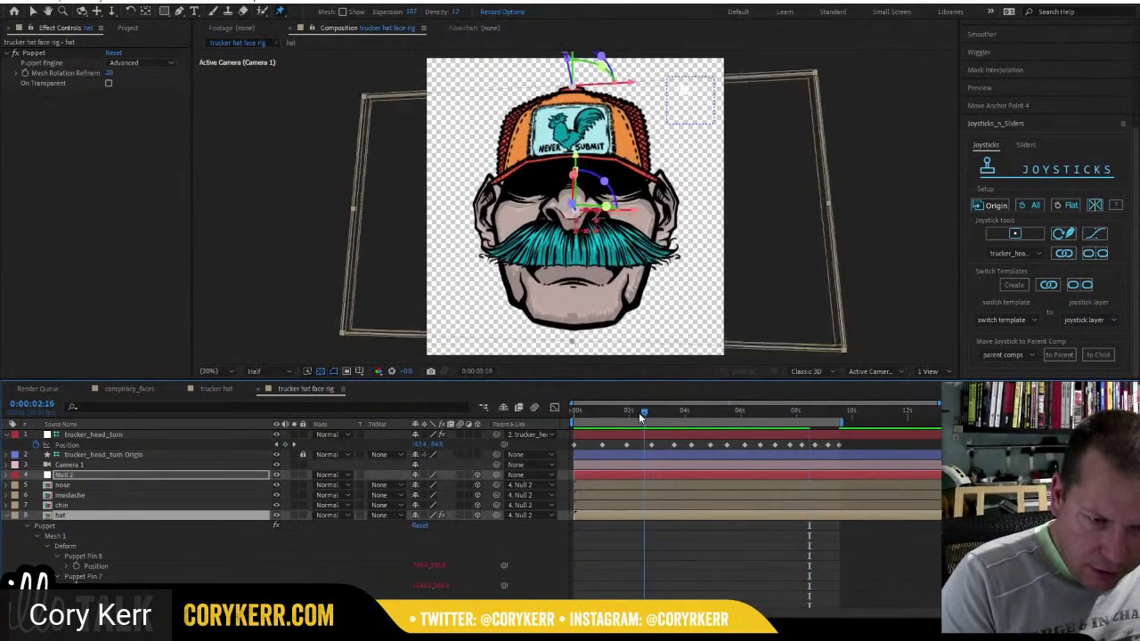
left_click(8, 515)
left_click(95, 536)
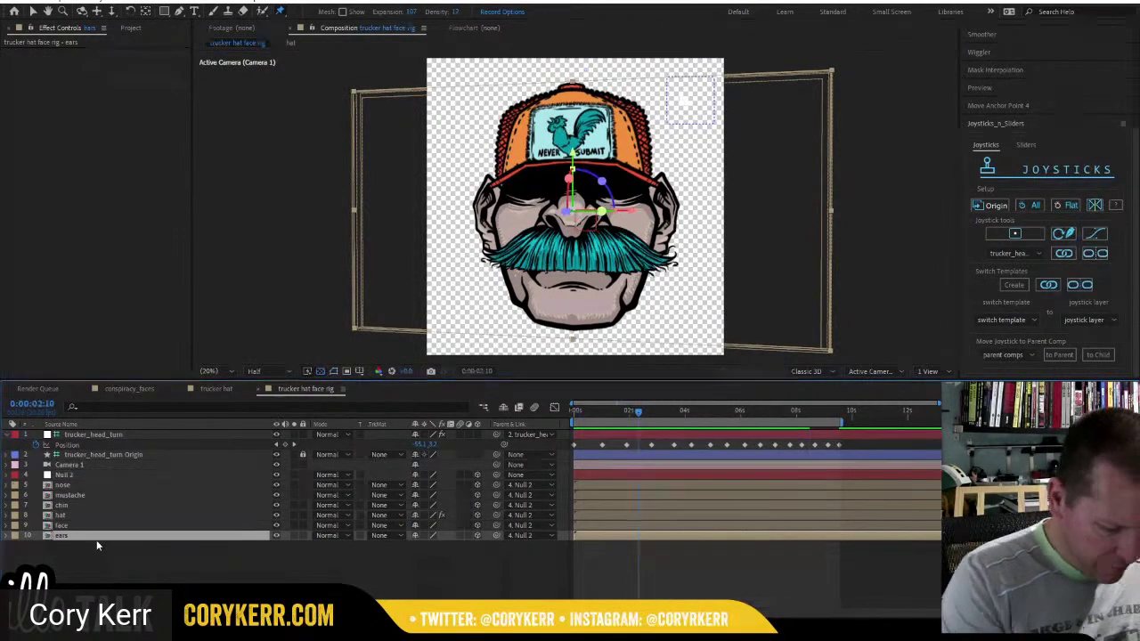
key("p")
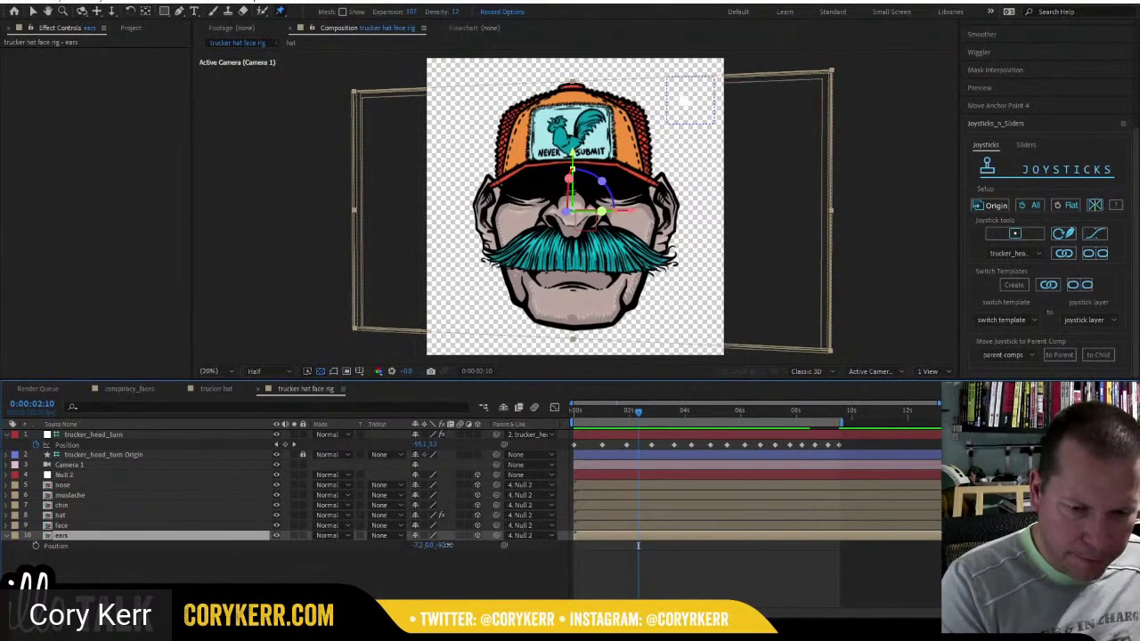
left_click_drag(443, 547, 466, 544)
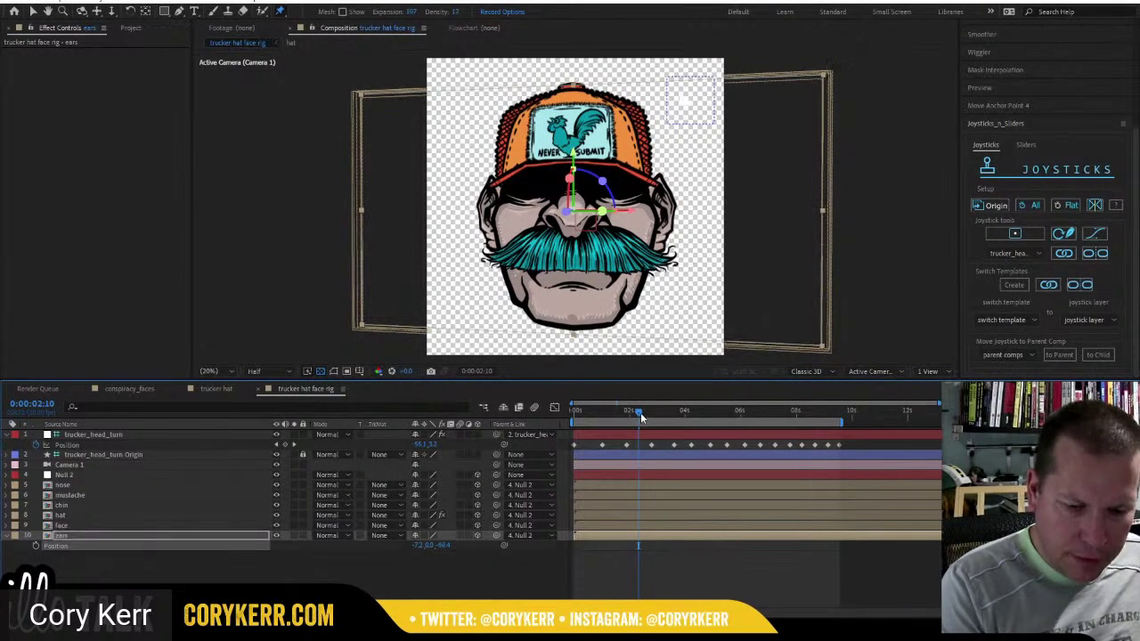
left_click_drag(639, 411, 502, 406)
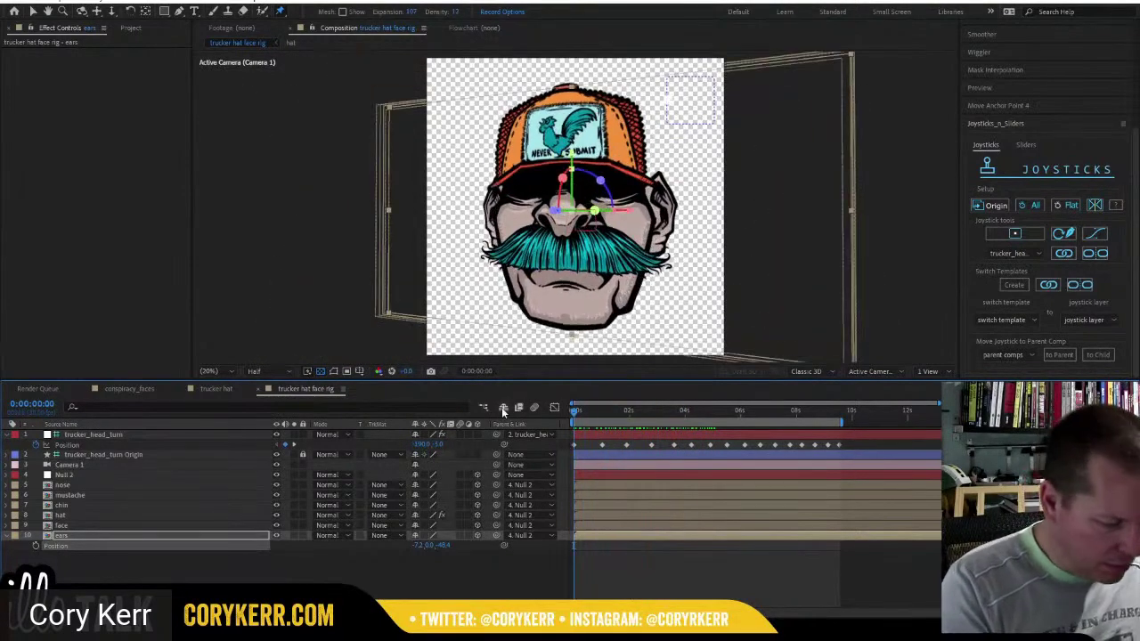
Scale the ears layer up to 116%.
left_click(180, 535)
key("s")
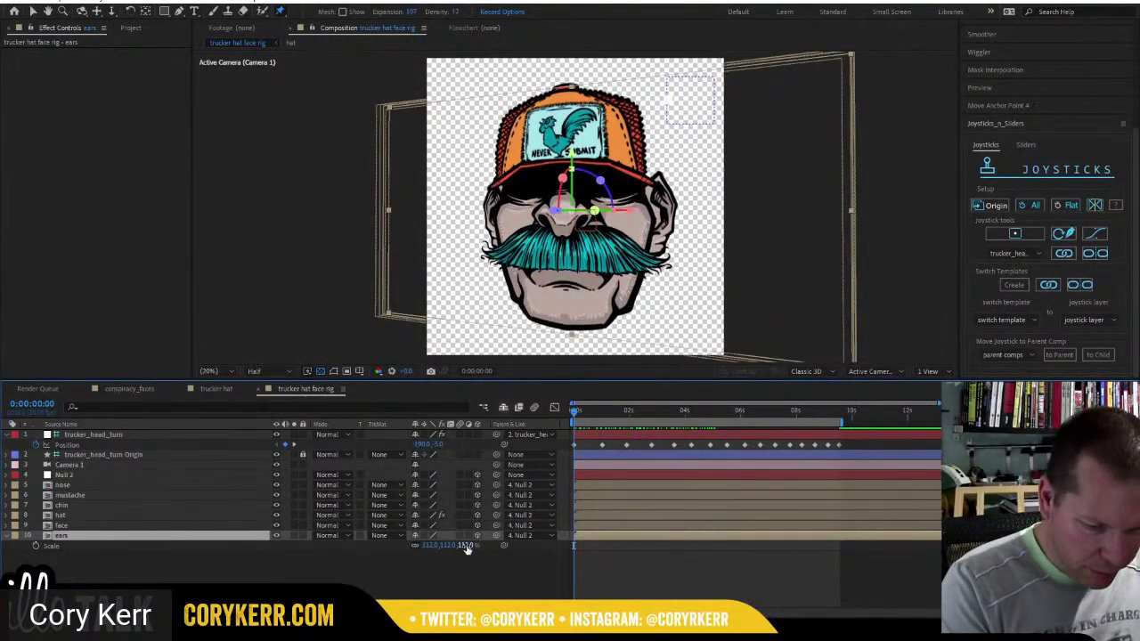
left_click_drag(460, 545, 469, 545)
Play back the head turn from the start to check the adjusted ears, and return to frame 0.
left_click_drag(574, 412, 503, 430)
key("space")
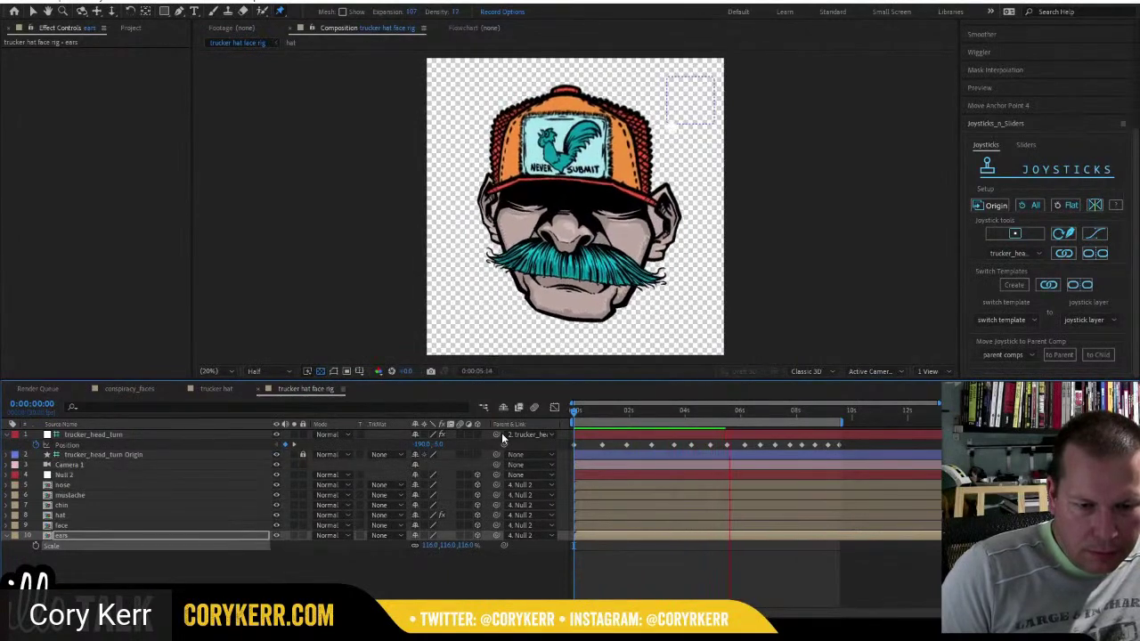
key("space")
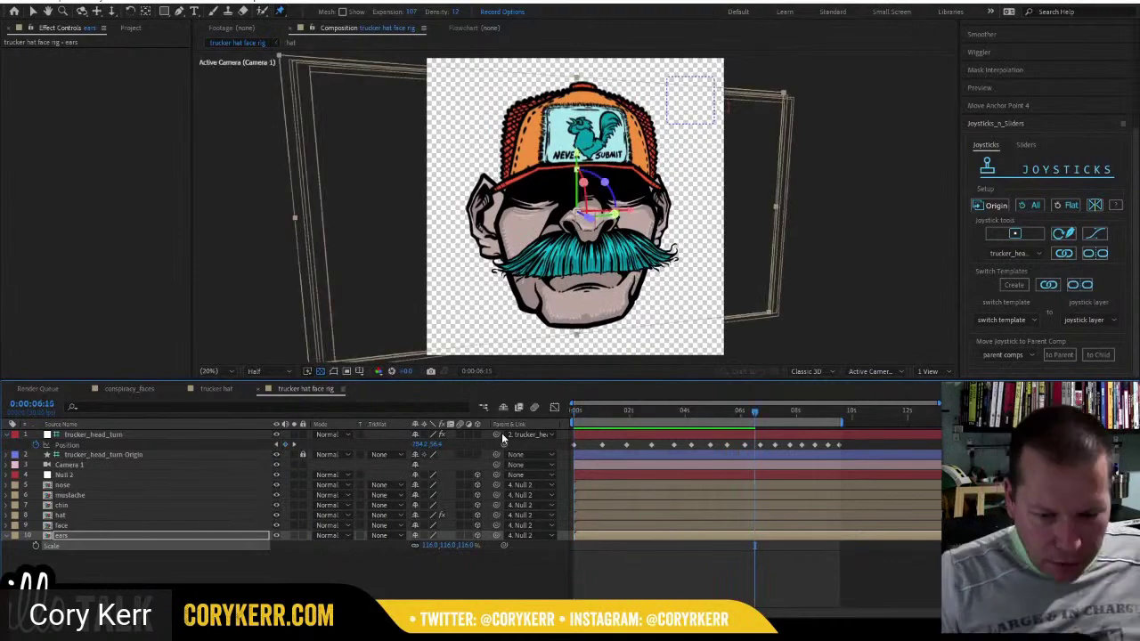
left_click_drag(745, 413, 557, 410)
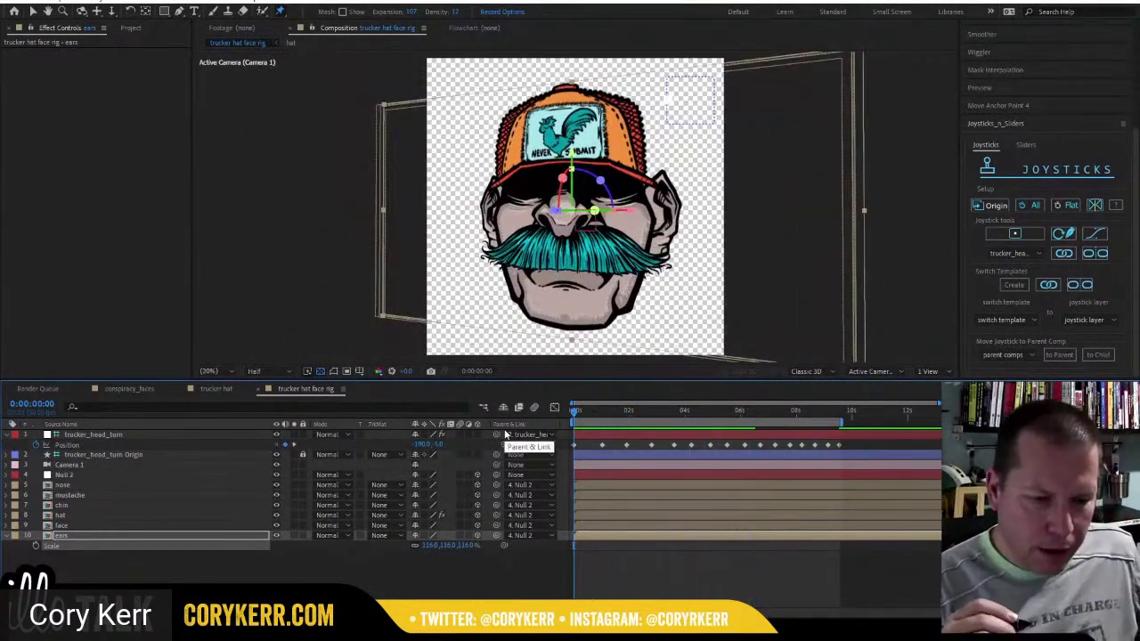
Set the trucker_head_turn joystick's position at frame 0 to 0, 0.
left_click(423, 444)
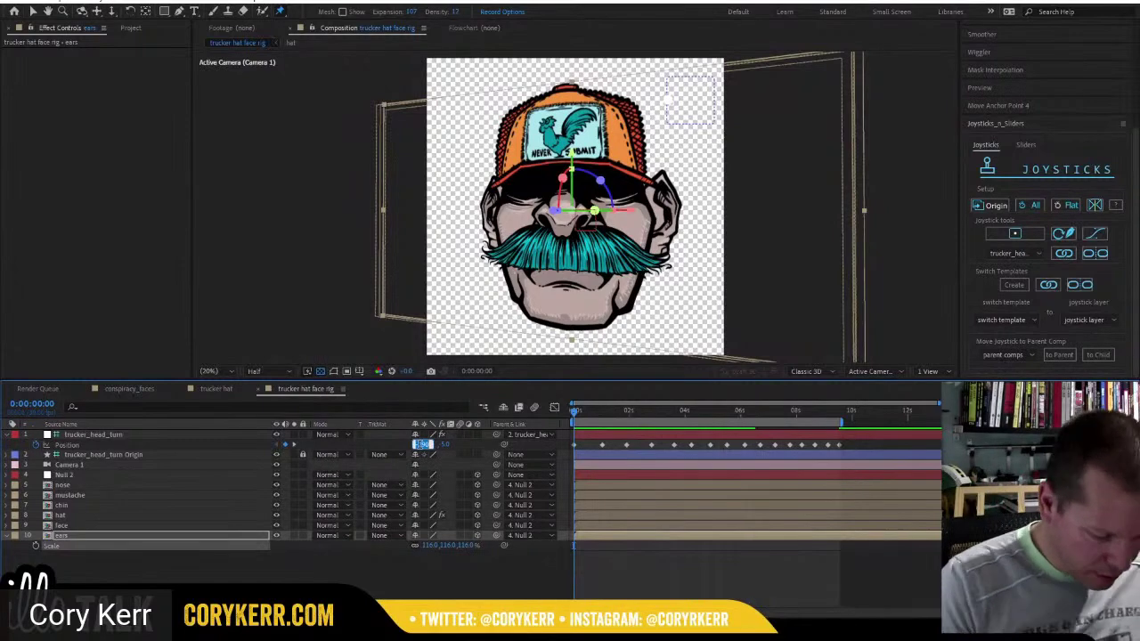
type("0")
key("Return")
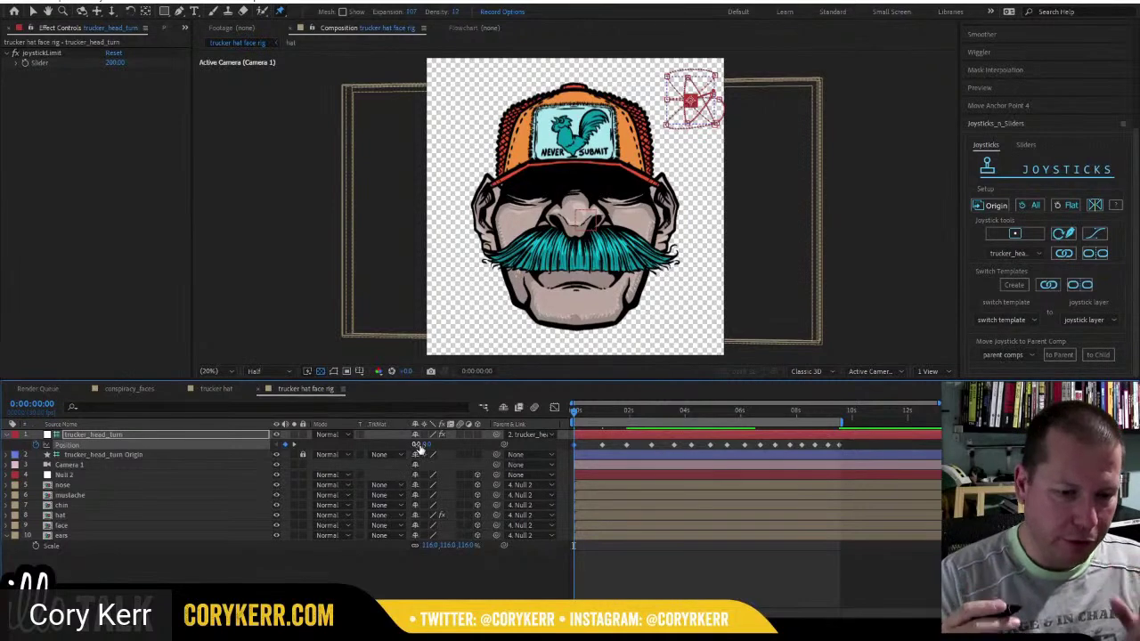
Shift the trucker_head_turn joystick's position keyframes later in time, leaving the keyframe at frame 0 in place.
left_click(80, 506)
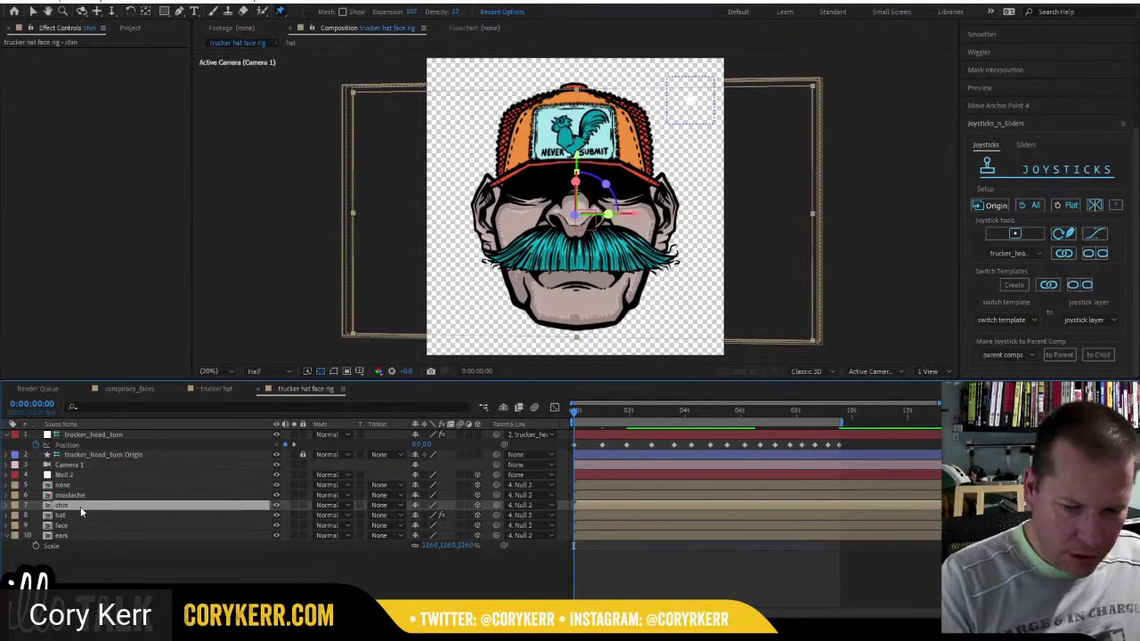
left_click_drag(848, 443, 612, 445)
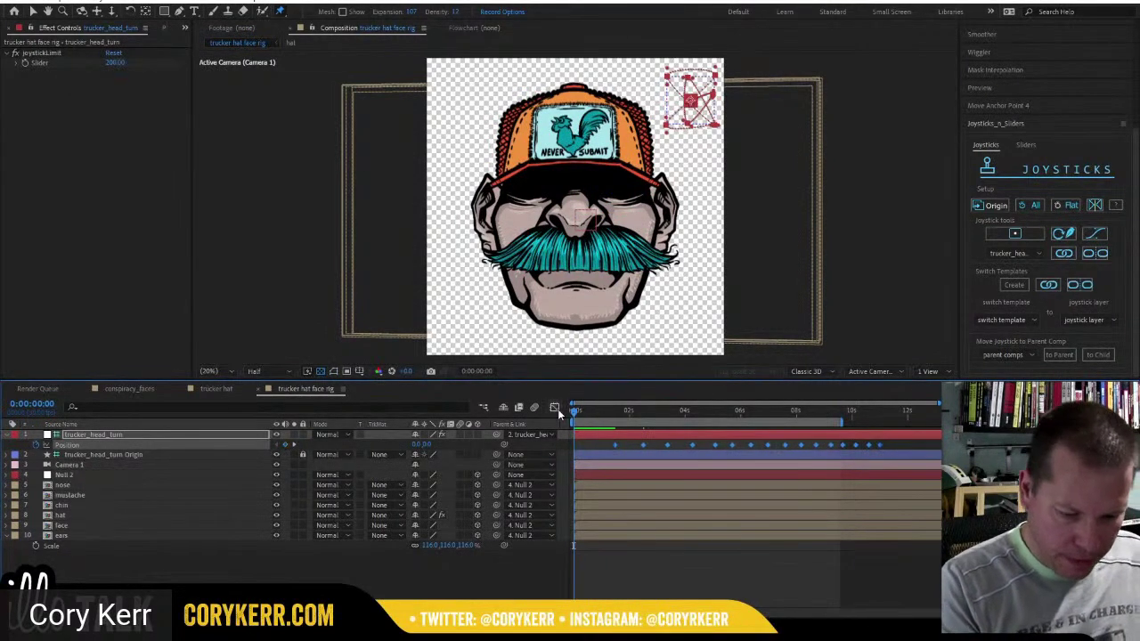
key("semicolon")
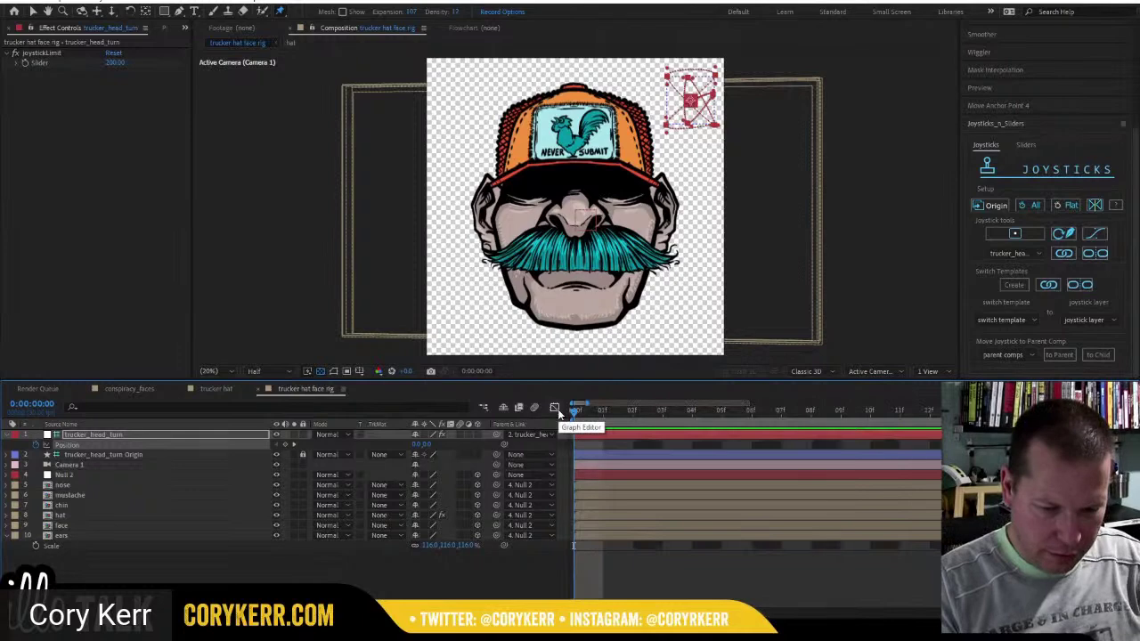
Separate the chin layer's position into individual X, Y and Z dimensions.
left_click(81, 505)
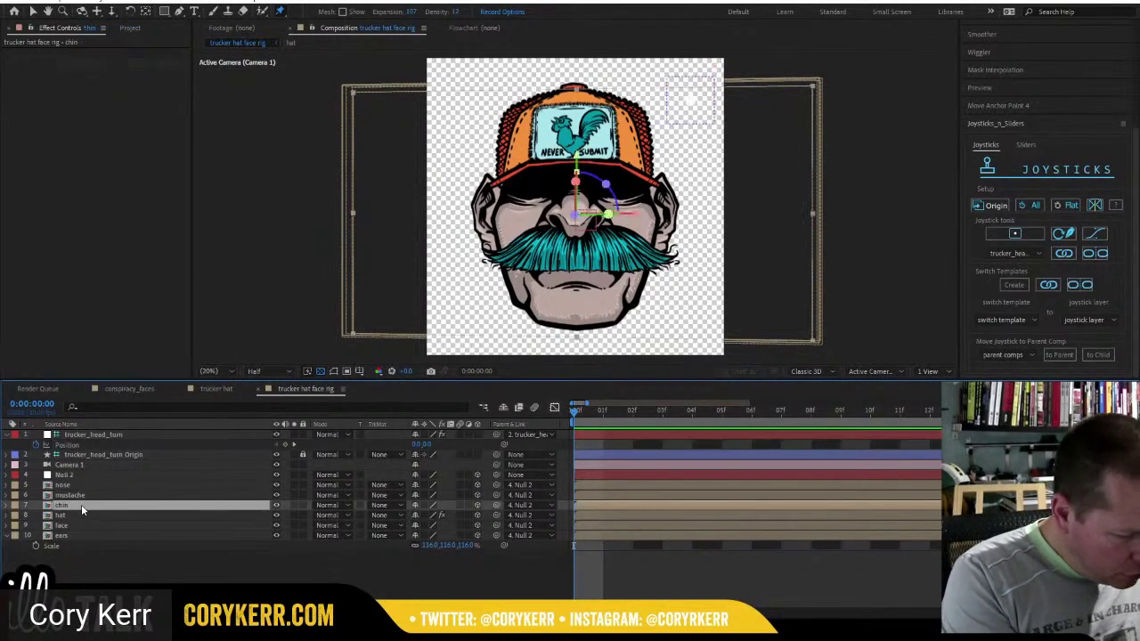
key("p")
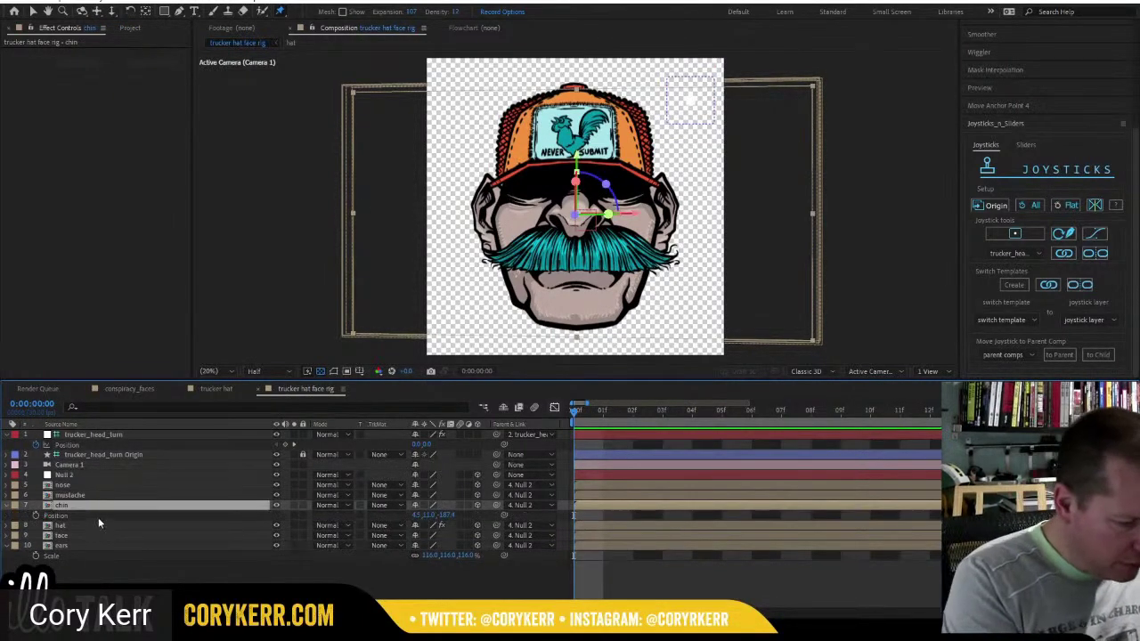
right_click(97, 514)
left_click(162, 368)
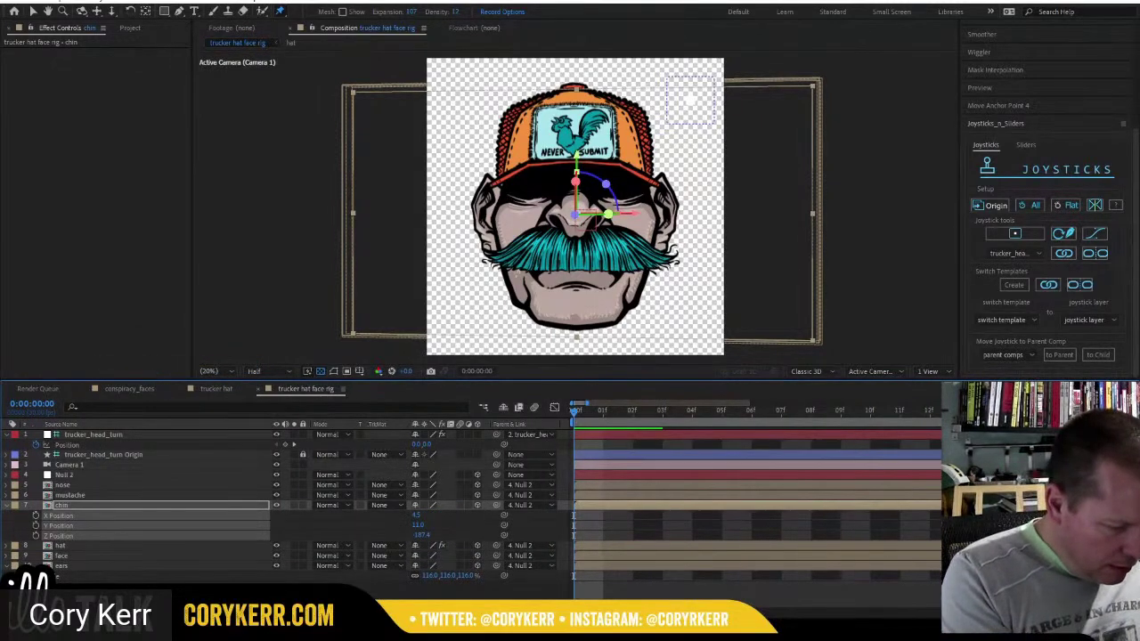
key("ctrl+shift+a")
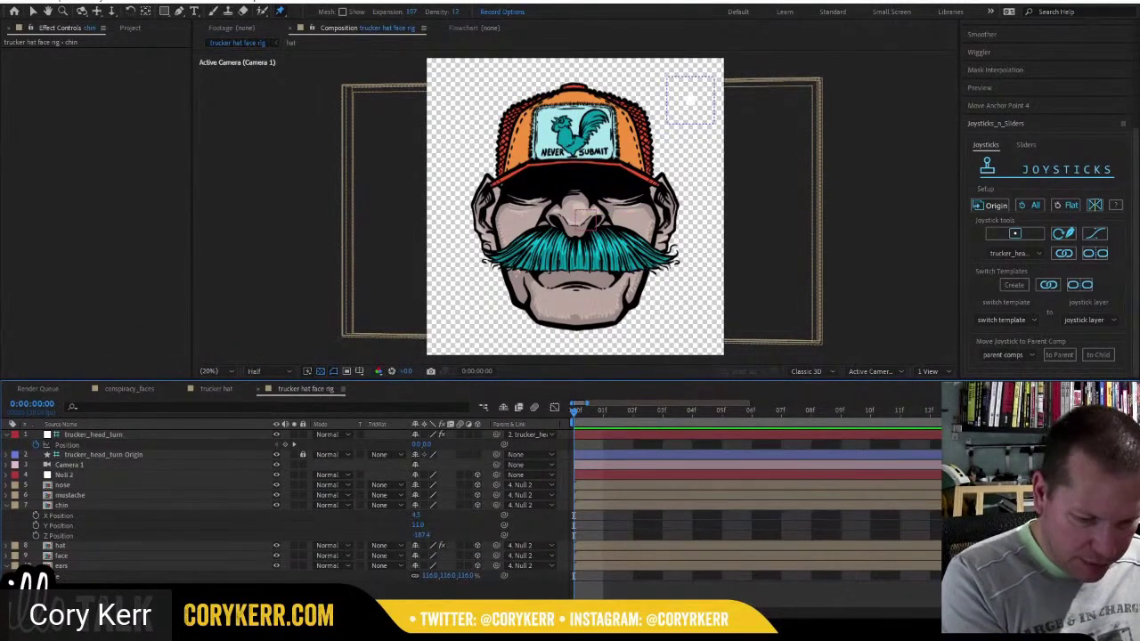
Keyframe the chin layer's X Position, Y Position and Z Rotation at frame 0, and advance to frame 1.
left_click(35, 526)
left_click(36, 515)
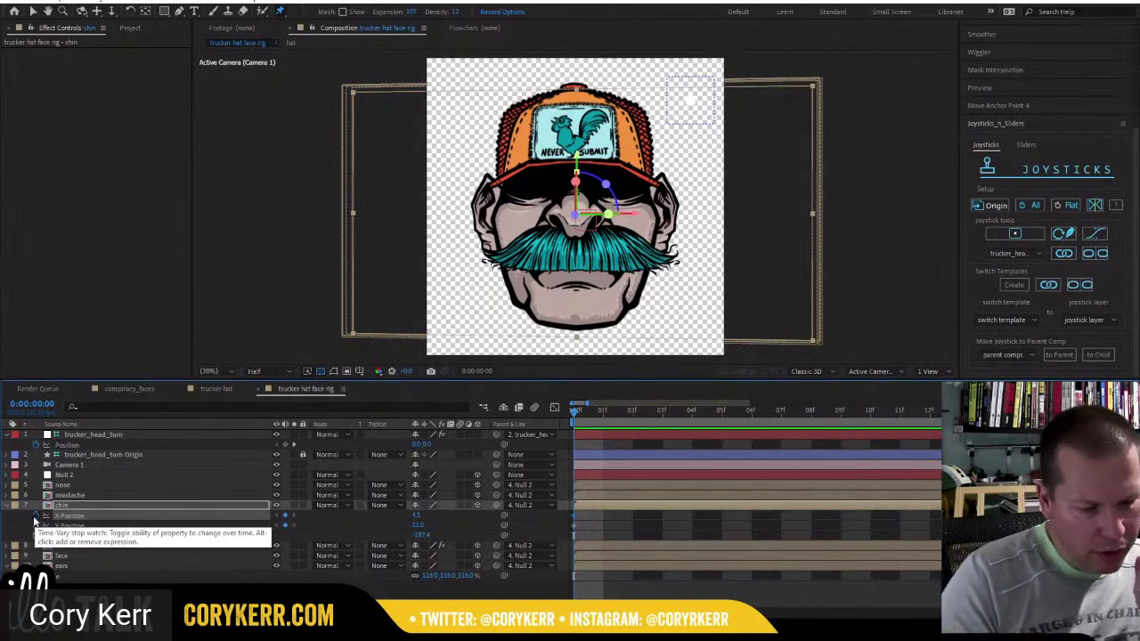
left_click(90, 504)
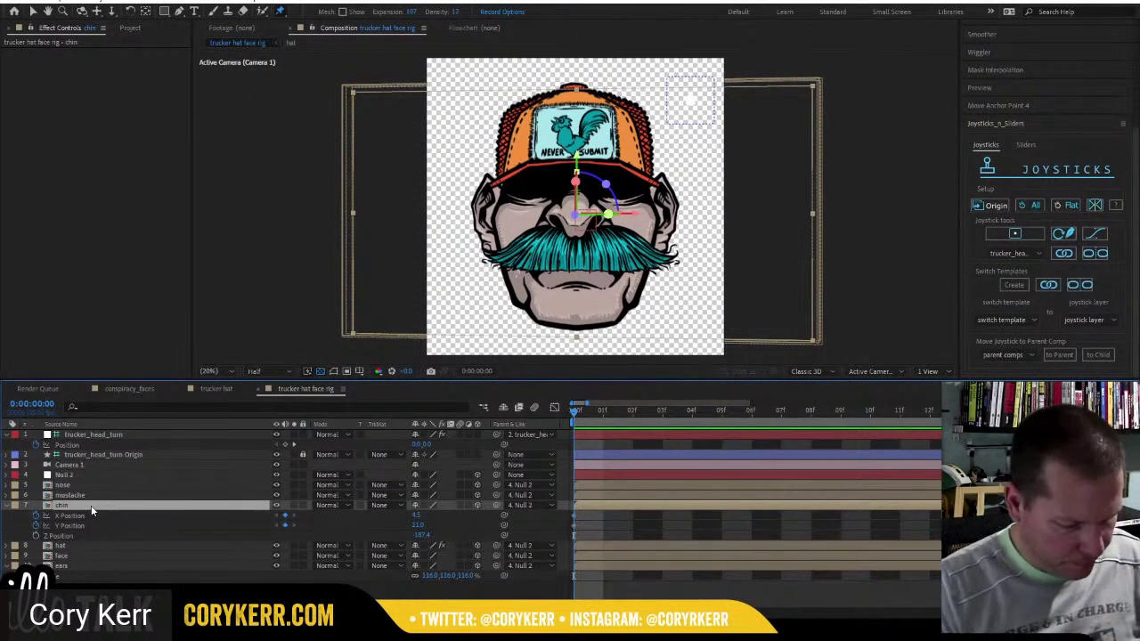
key("r")
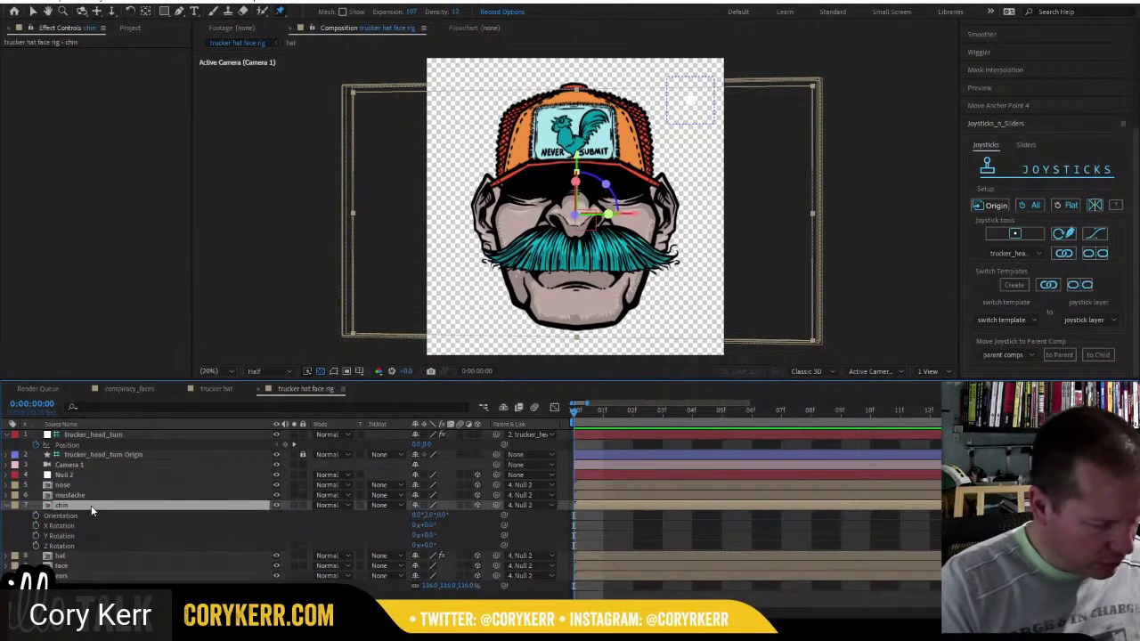
left_click(36, 546)
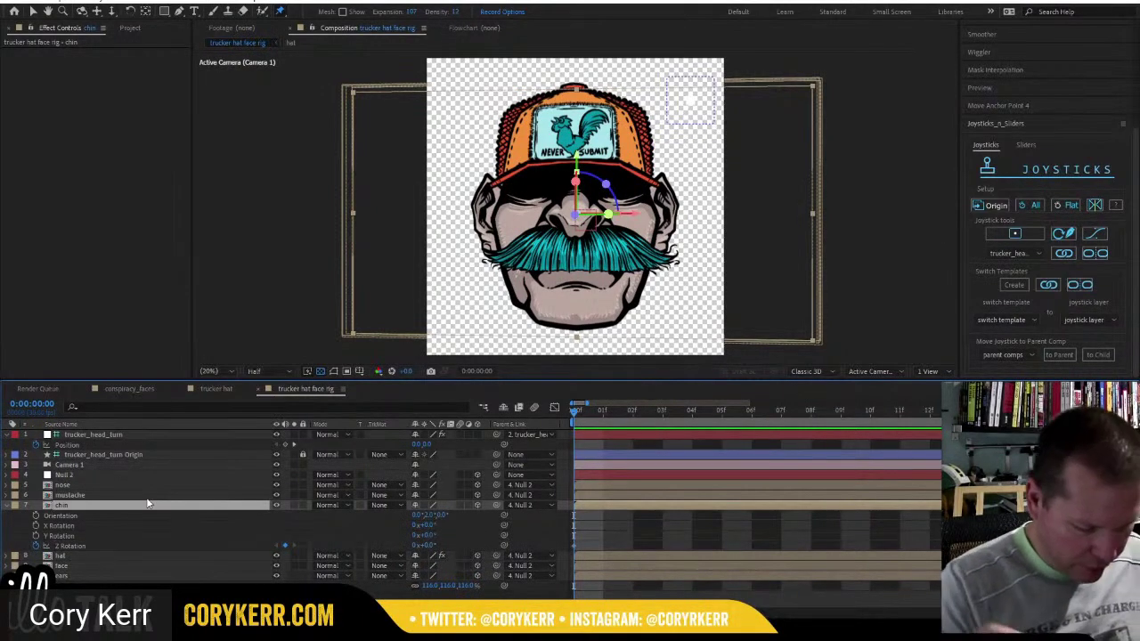
key("u")
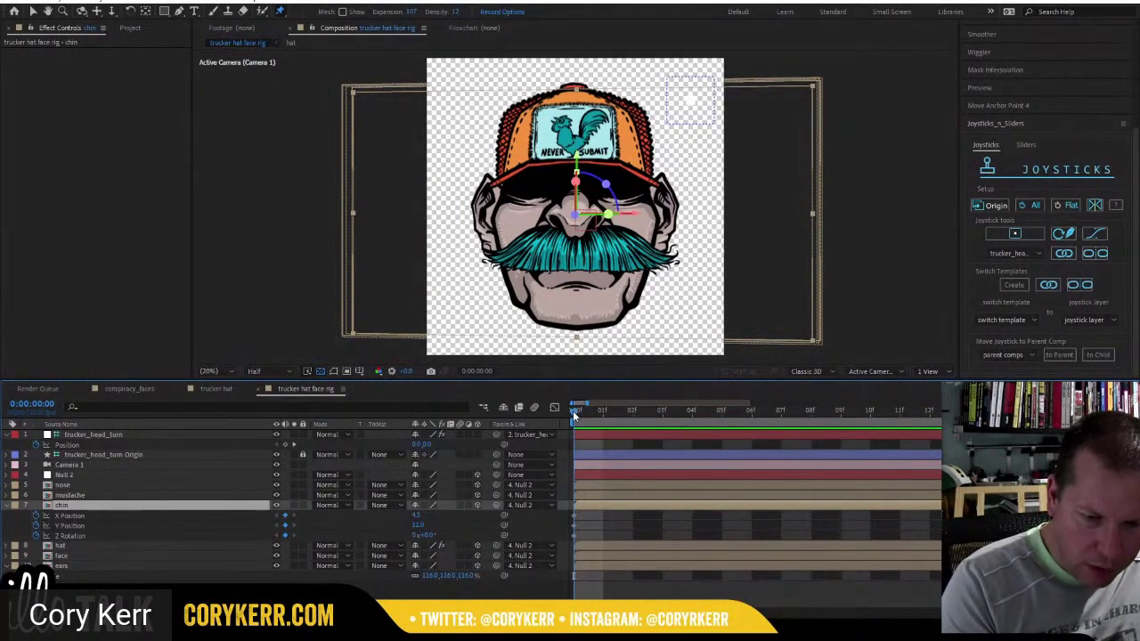
left_click_drag(573, 410, 596, 410)
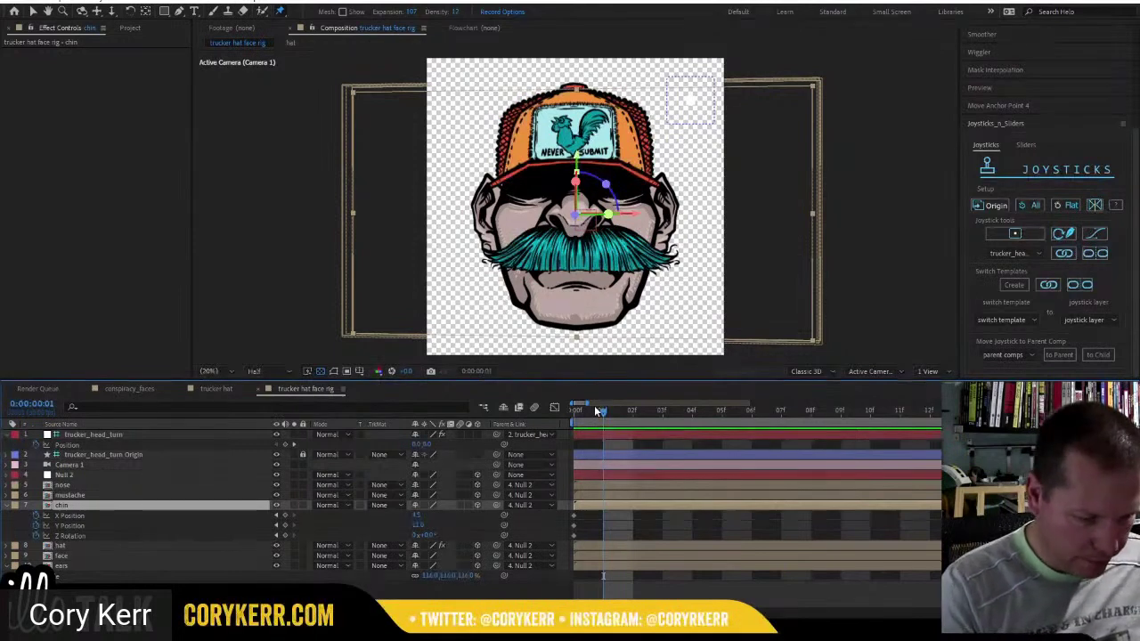
Add keyframes for the chin layer's X Position, Y Position and Z Rotation at frames 1, 2, 3 and 4.
left_click(95, 517)
left_click(95, 536, "shift")
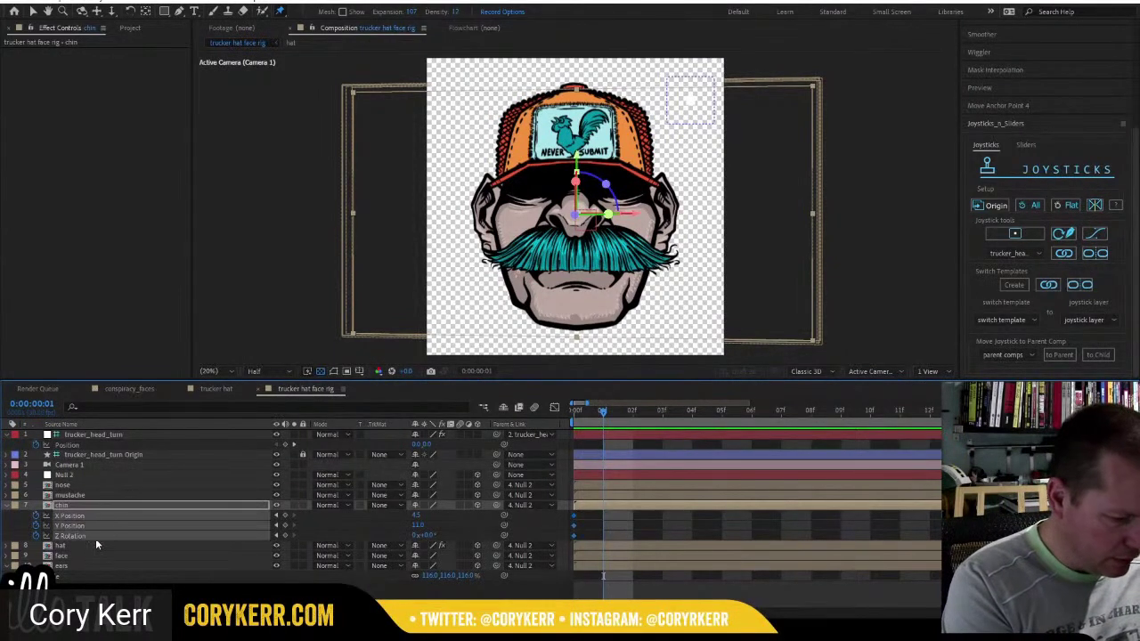
left_click(284, 516)
left_click(284, 525)
left_click(284, 535)
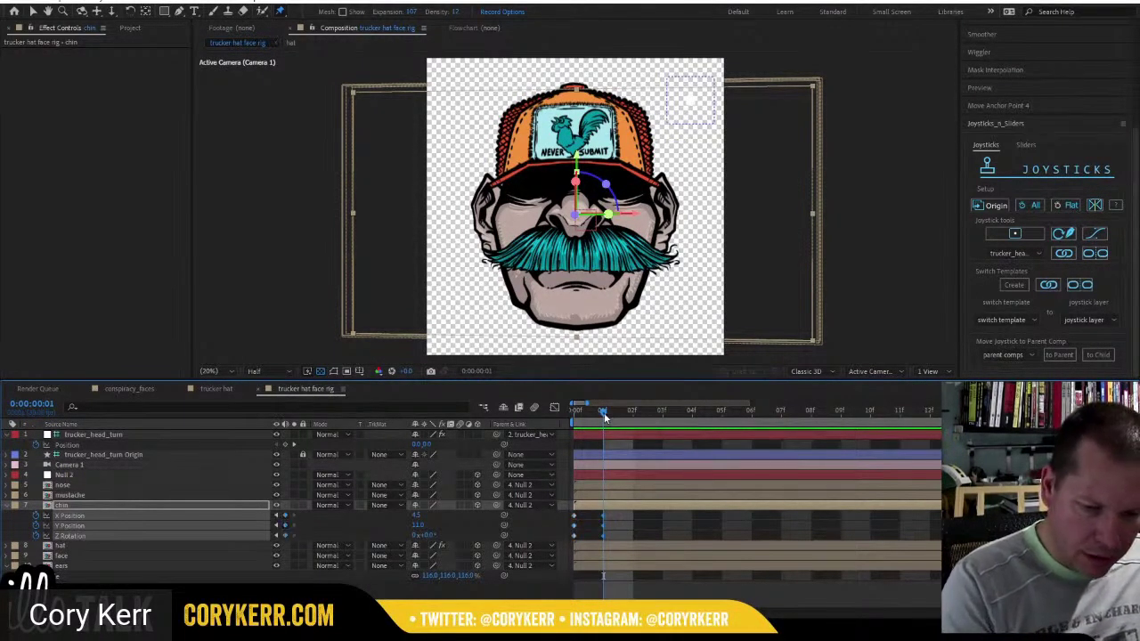
left_click_drag(604, 412, 631, 413)
left_click(286, 525)
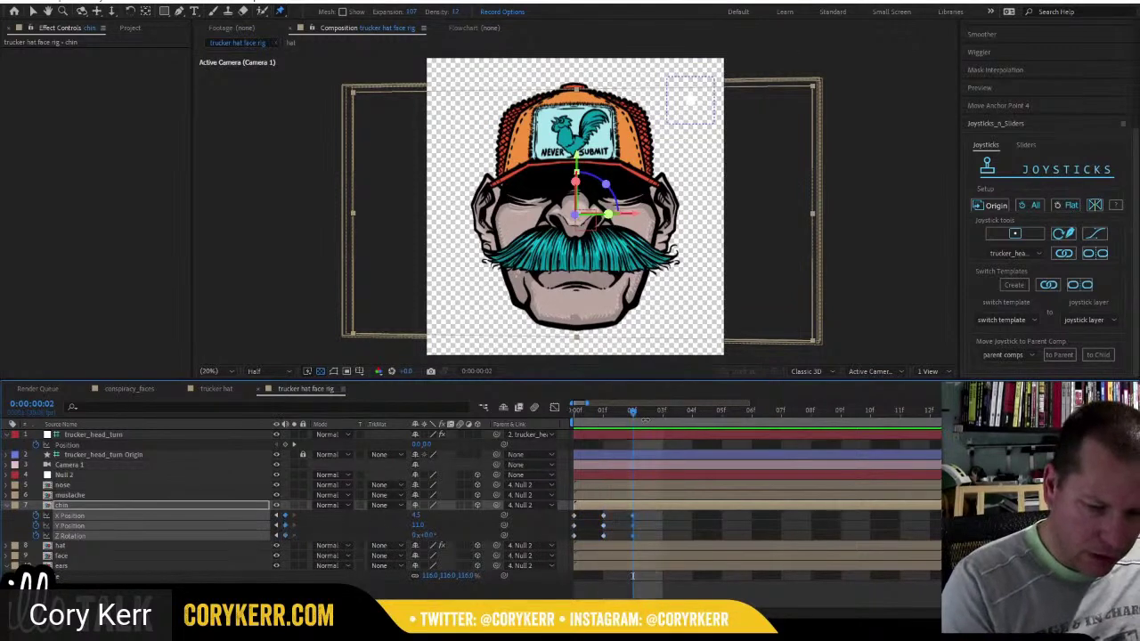
left_click(657, 410)
left_click(286, 525)
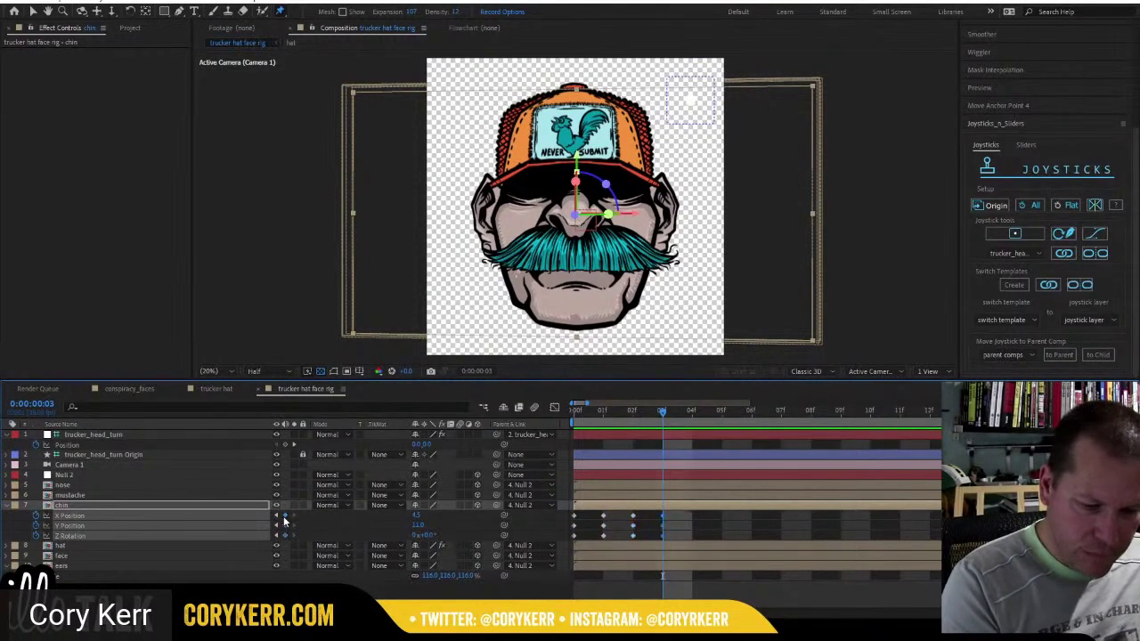
left_click(689, 411)
left_click(285, 525)
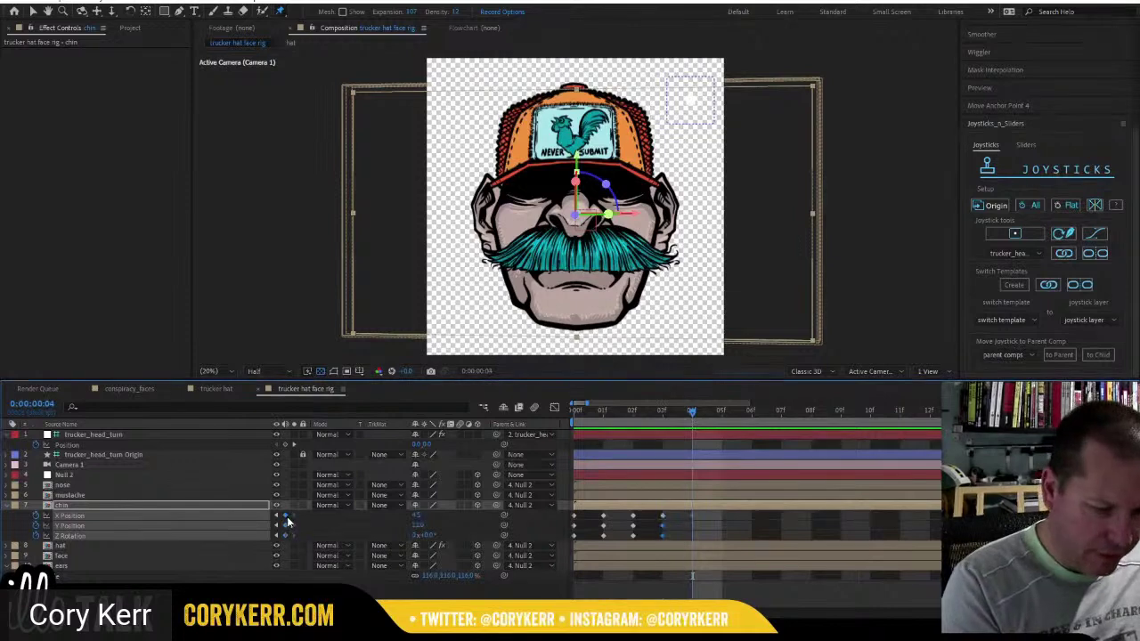
Set the chin's Y Position to about -29 at frame 3 and about 31 at frame 4 for the up and down poses.
left_click_drag(692, 411, 655, 416)
left_click(714, 534)
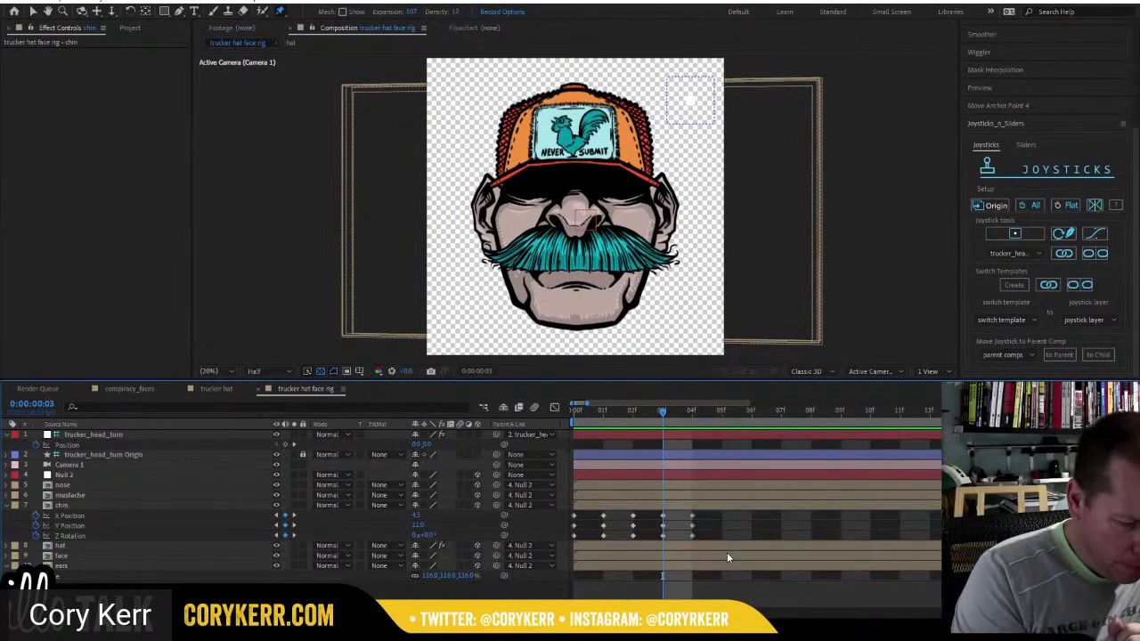
left_click_drag(417, 525, 389, 519)
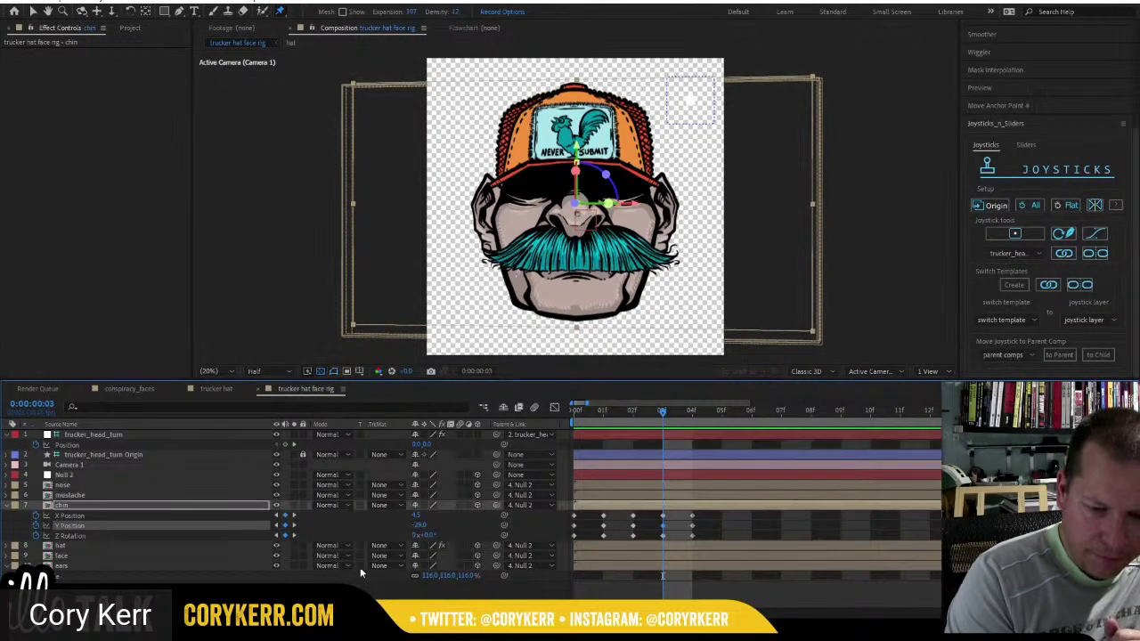
left_click(681, 413)
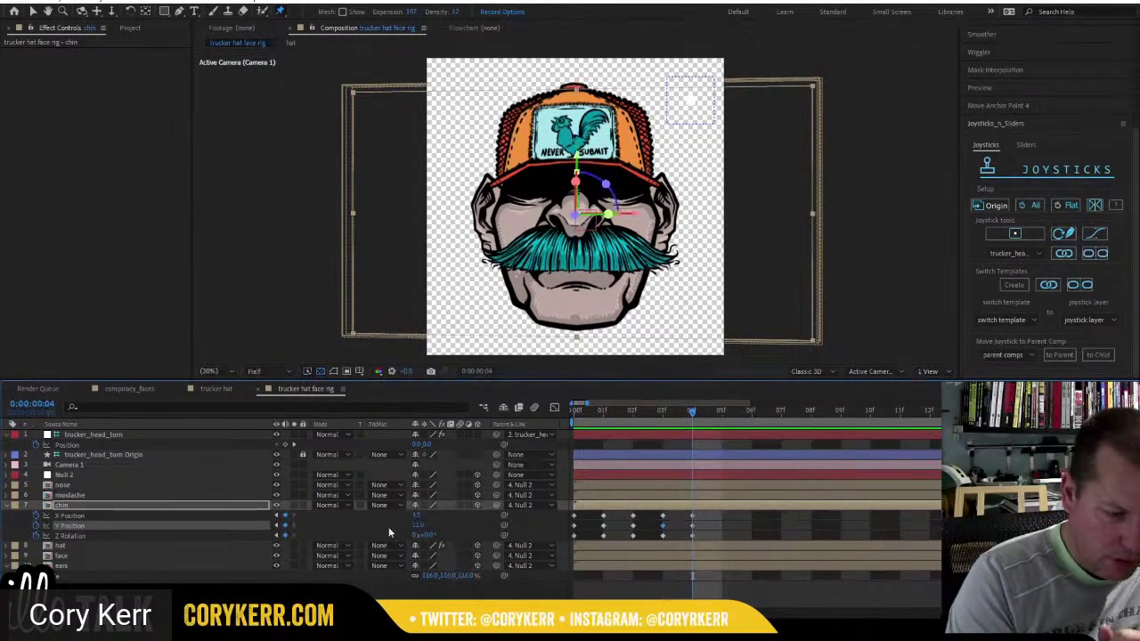
left_click_drag(418, 525, 428, 527)
left_click_drag(427, 525, 430, 531)
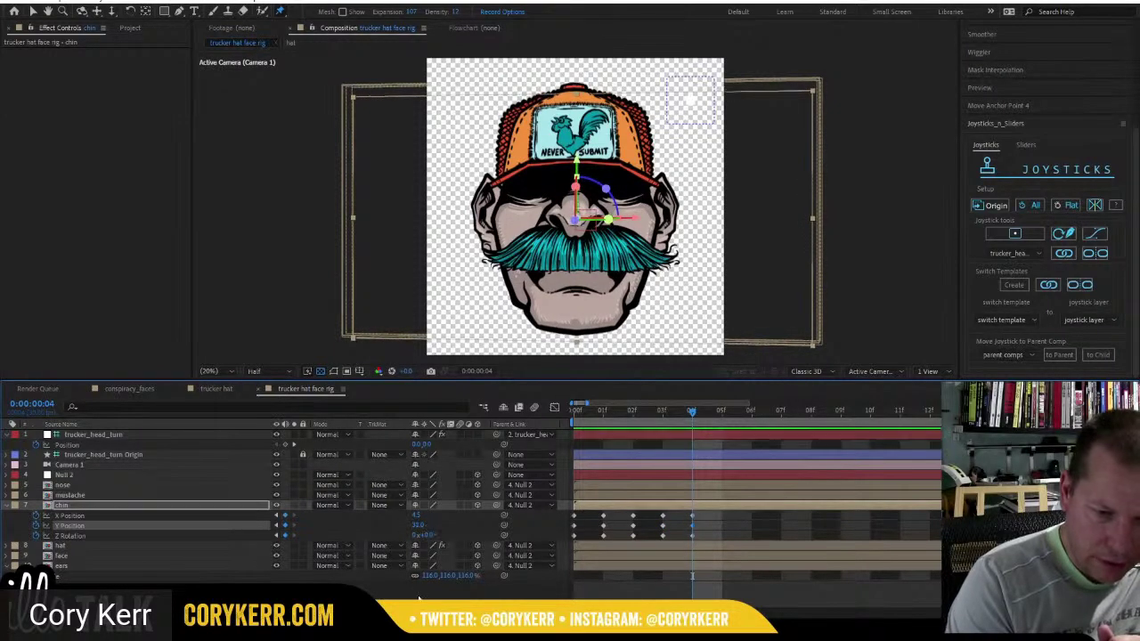
left_click_drag(692, 419, 661, 438)
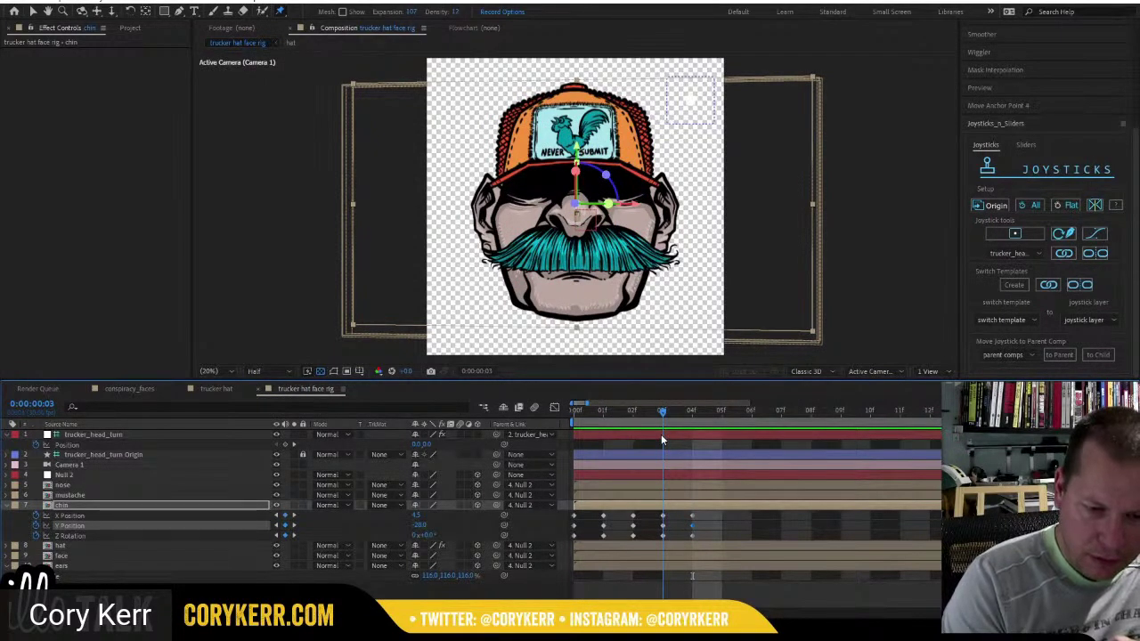
At frame 1, set the chin's Z Rotation to 4° and its X Position to about 18.5.
left_click_drag(662, 439, 599, 431)
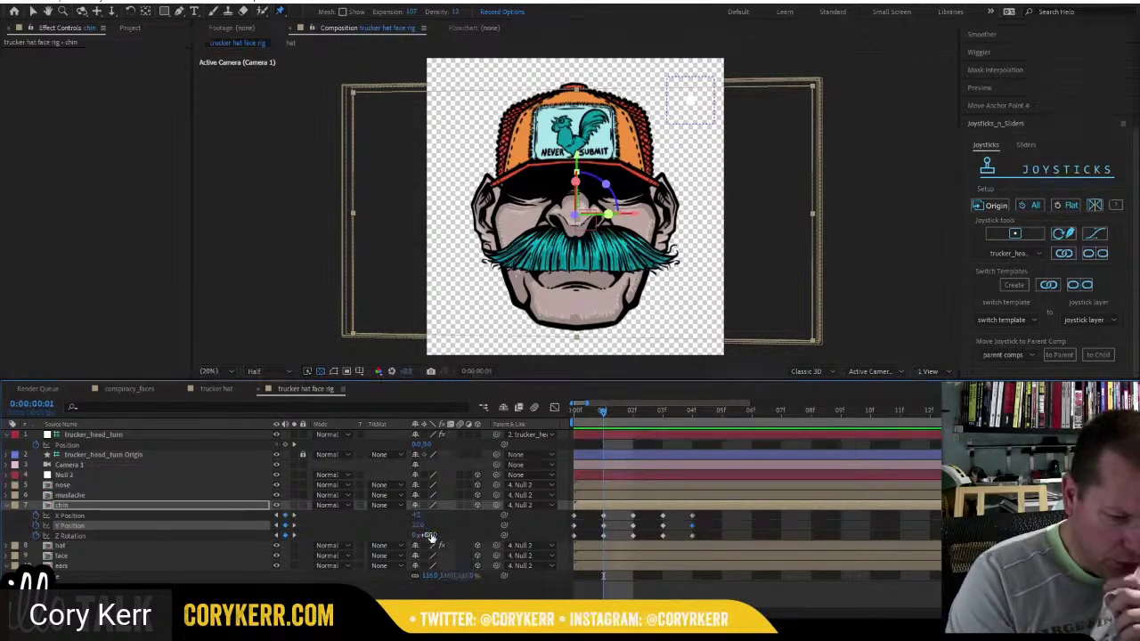
left_click_drag(428, 535, 431, 535)
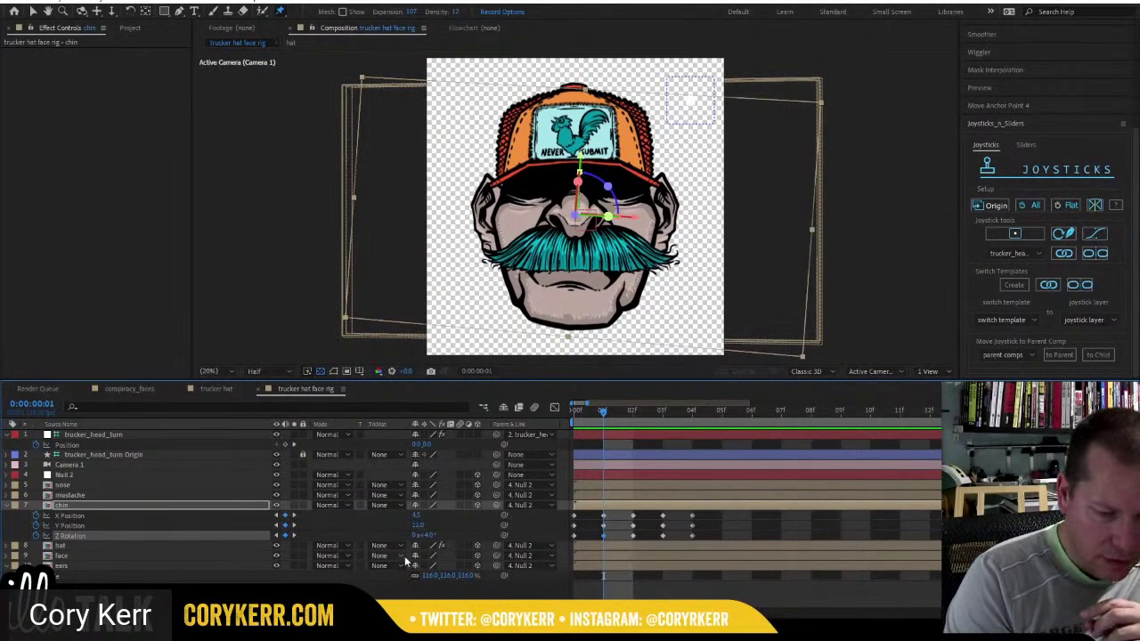
left_click_drag(415, 515, 412, 516)
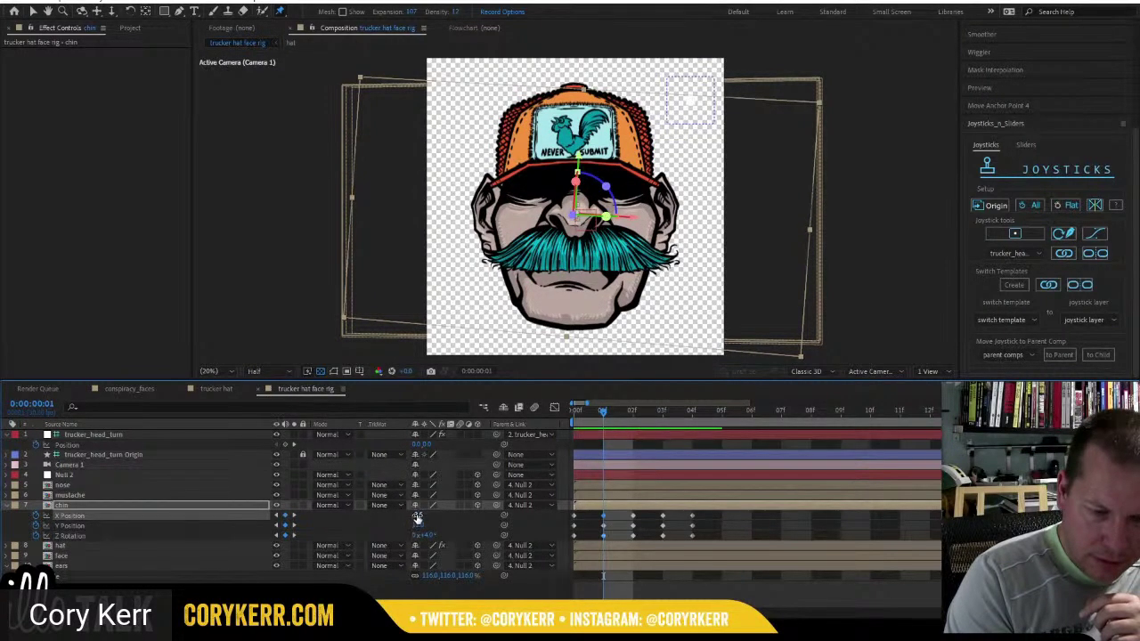
left_click_drag(418, 518, 428, 515)
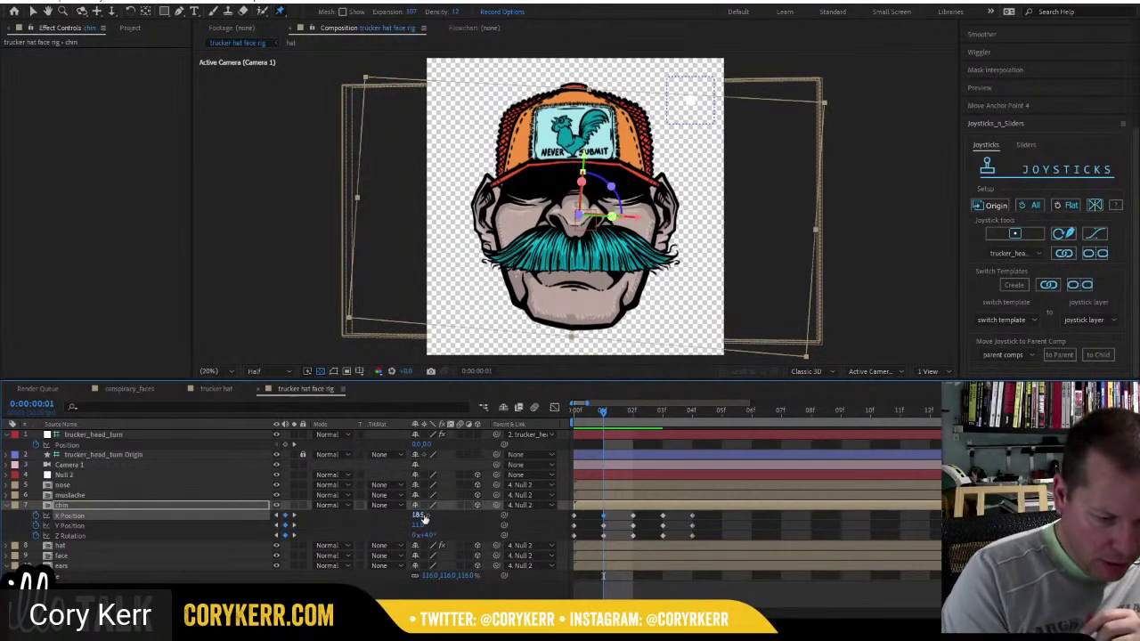
At frame 2, set the chin's Z Rotation to -4° and its X Position to -15.5.
left_click(622, 414)
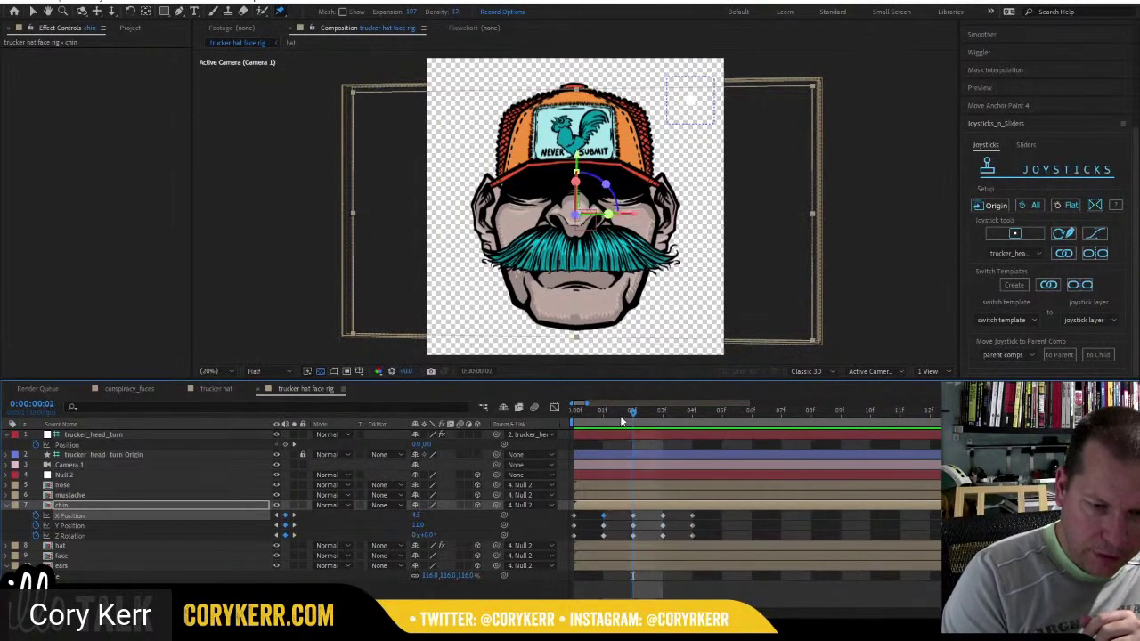
left_click(425, 535)
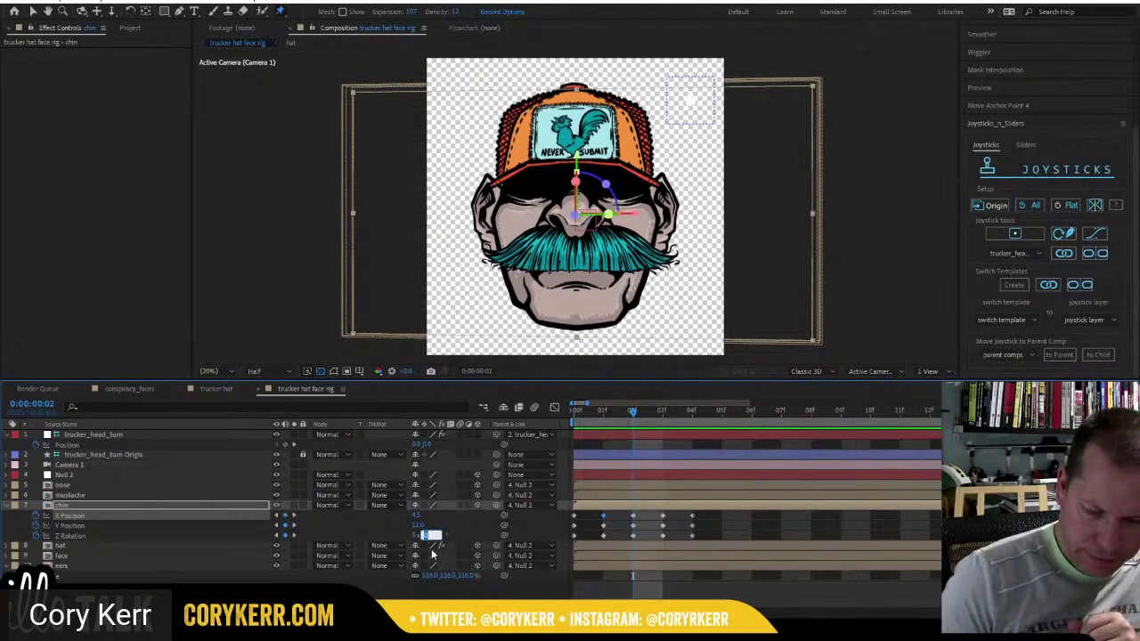
key("Down")
key("Down")
key("Down")
key("Down")
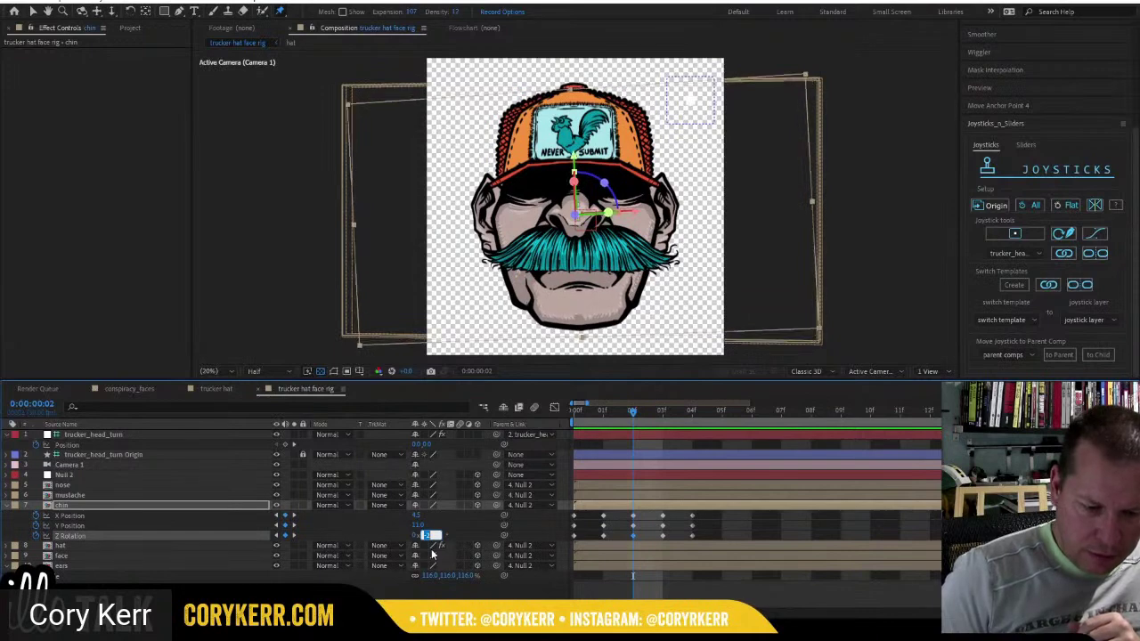
key("Return")
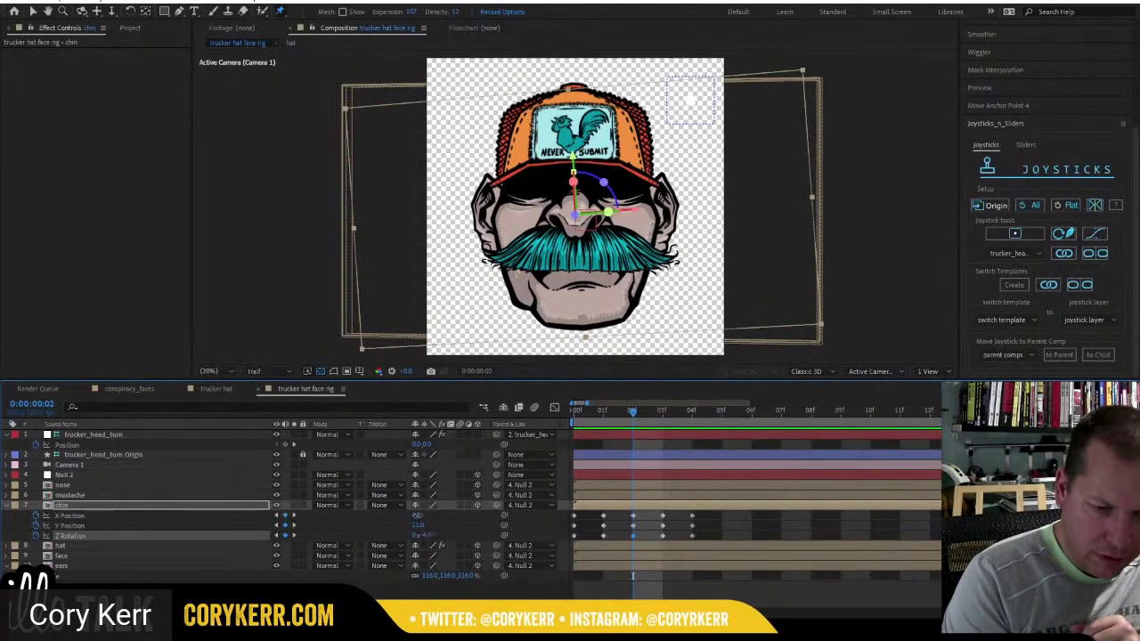
left_click_drag(413, 515, 403, 514)
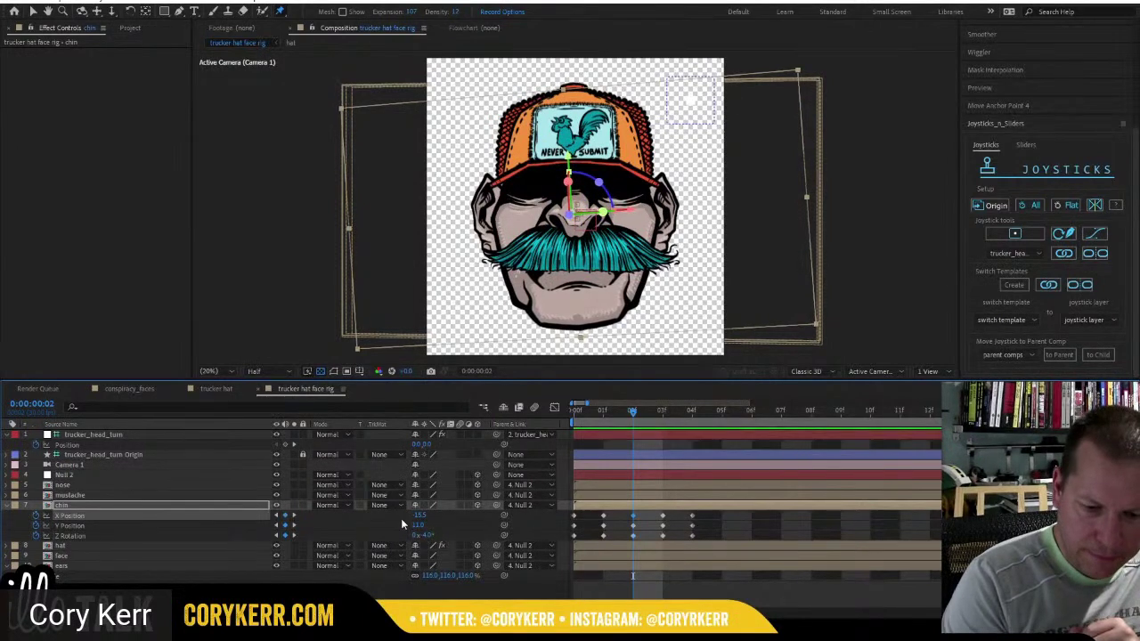
Return to frame 0 and create a joystick controller named trucker_chin from the keyframed chin layer.
left_click_drag(634, 412, 568, 419)
left_click(634, 410)
left_click(659, 412)
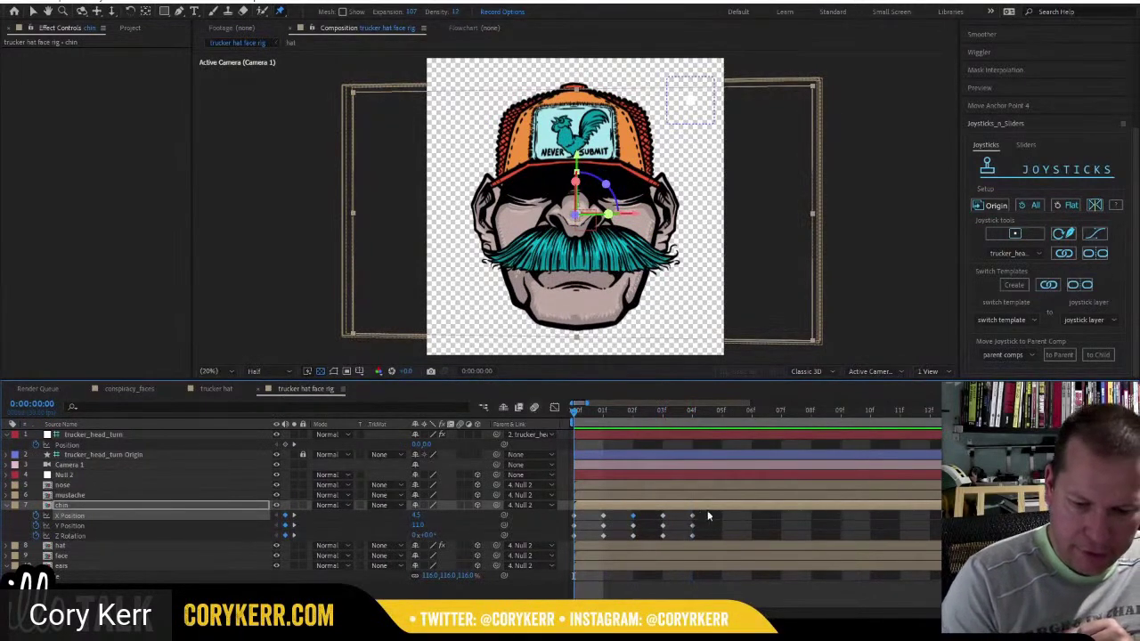
left_click_drag(709, 514, 566, 542)
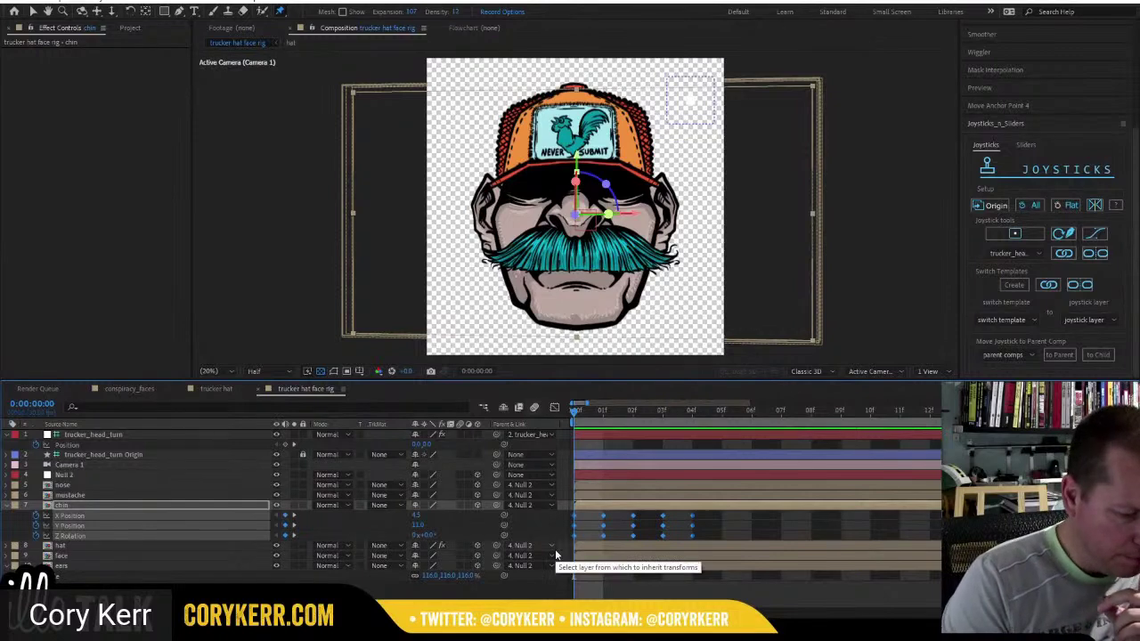
left_click(138, 507)
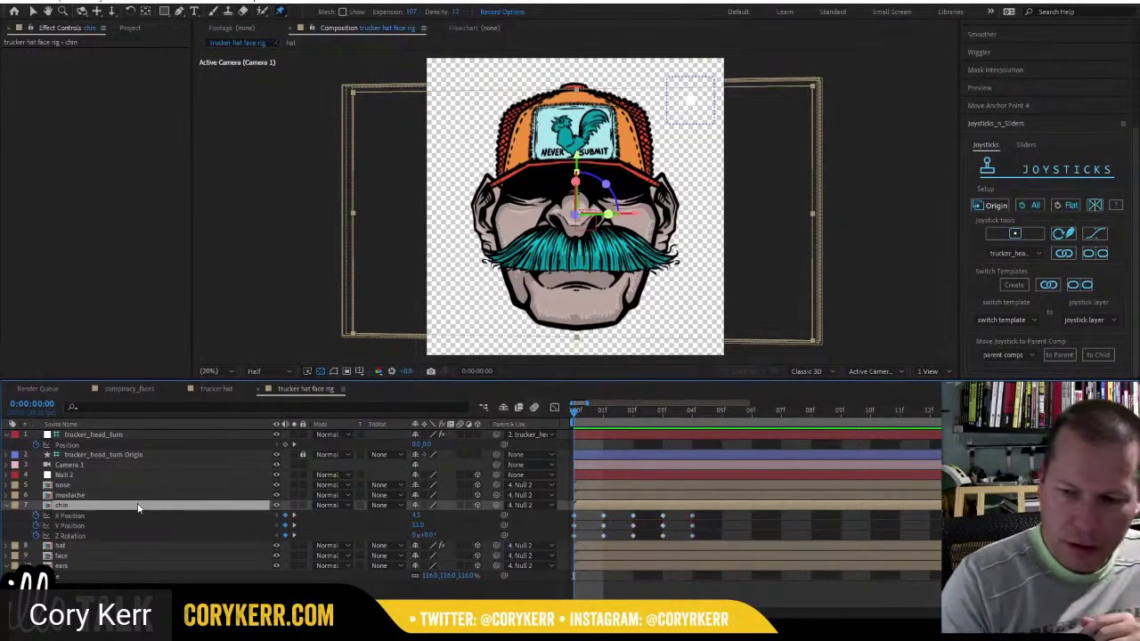
left_click(1013, 234)
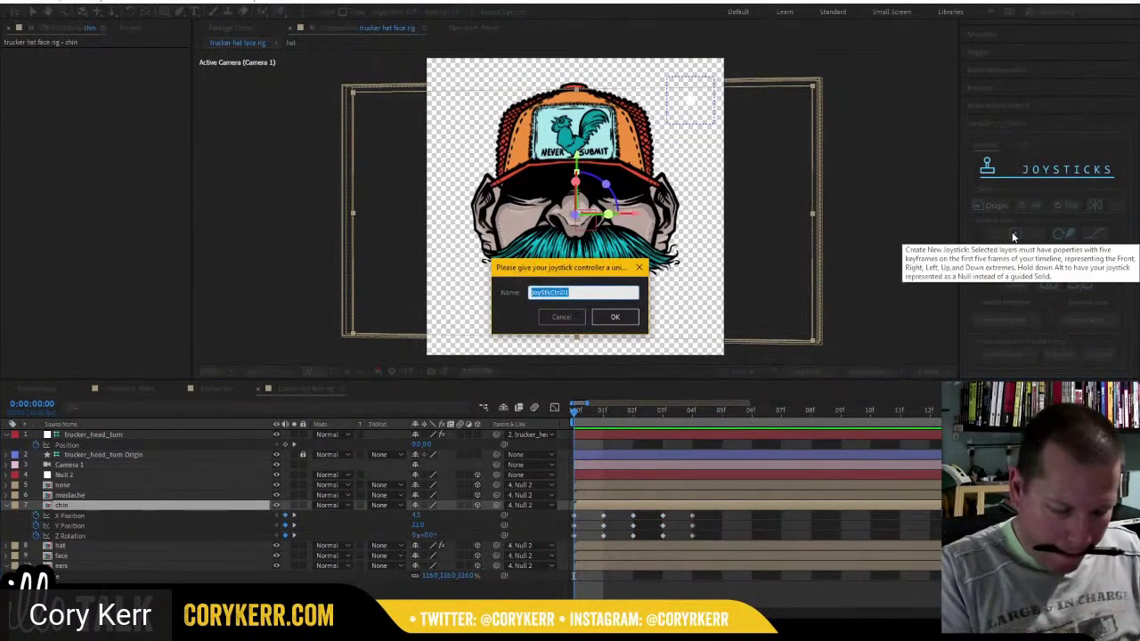
type("trucker")
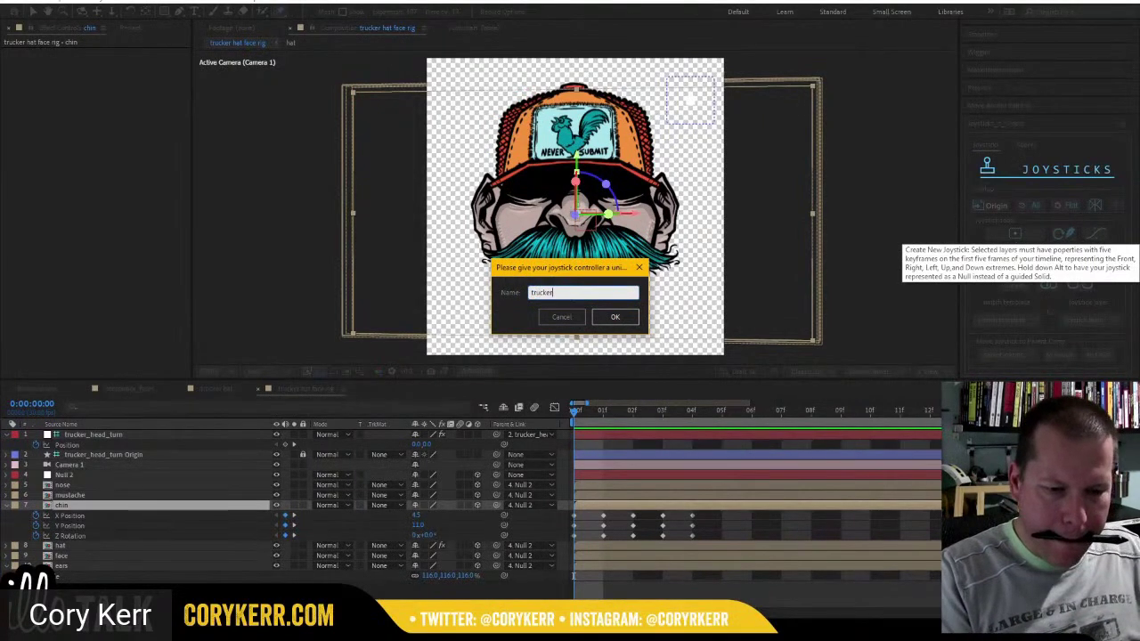
type("_chin")
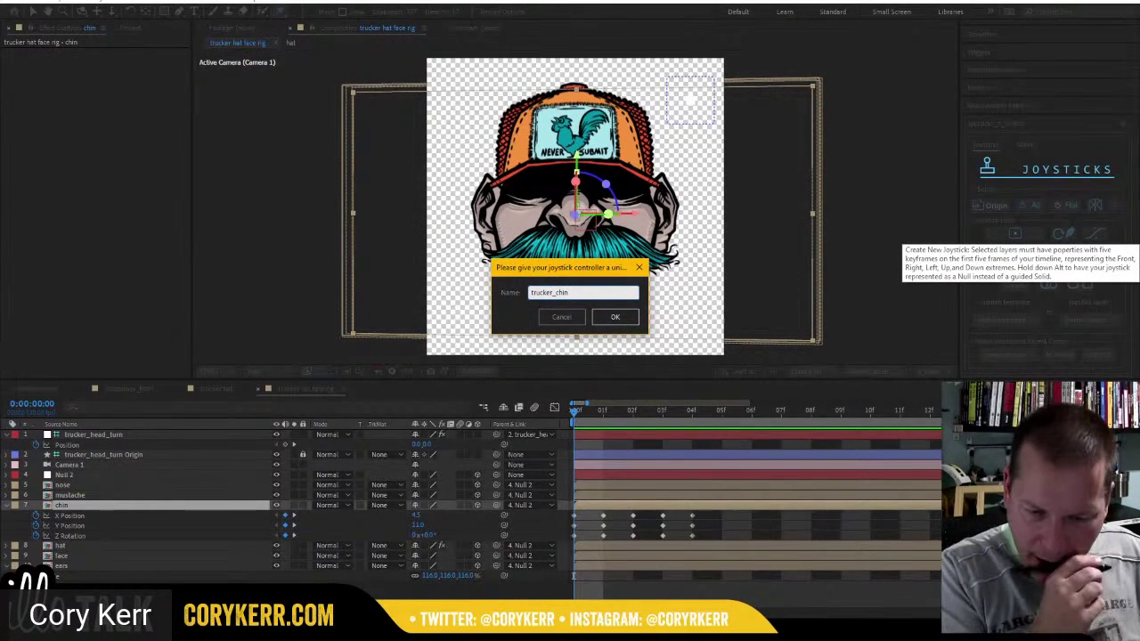
left_click(614, 317)
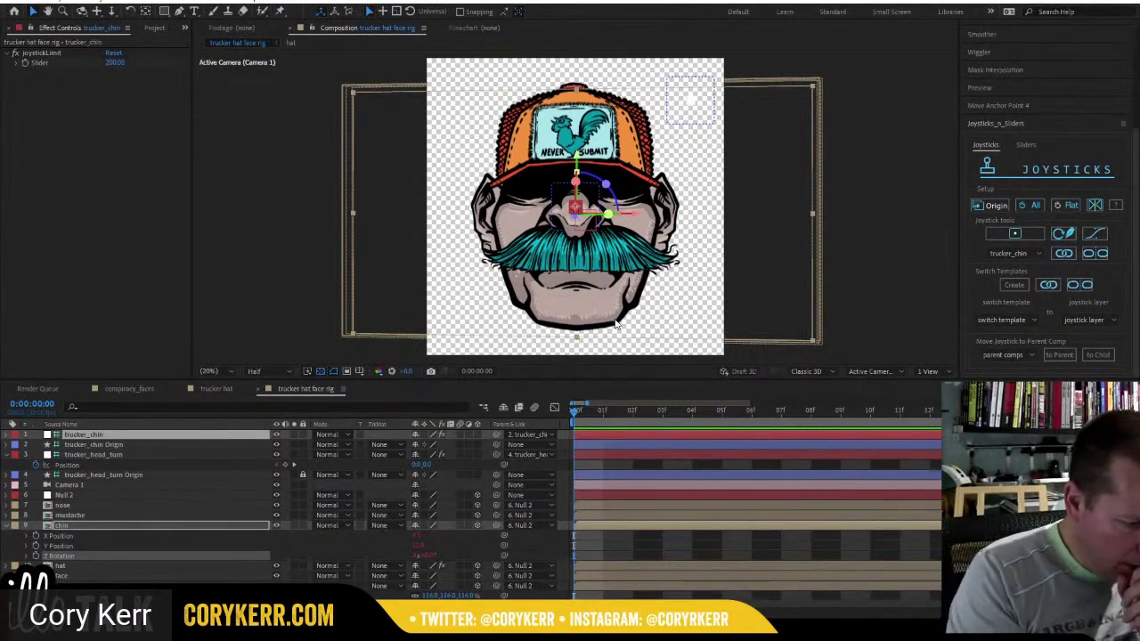
Move the trucker_chin Origin box to the lower-right corner of the canvas and lock that layer.
left_click(145, 445)
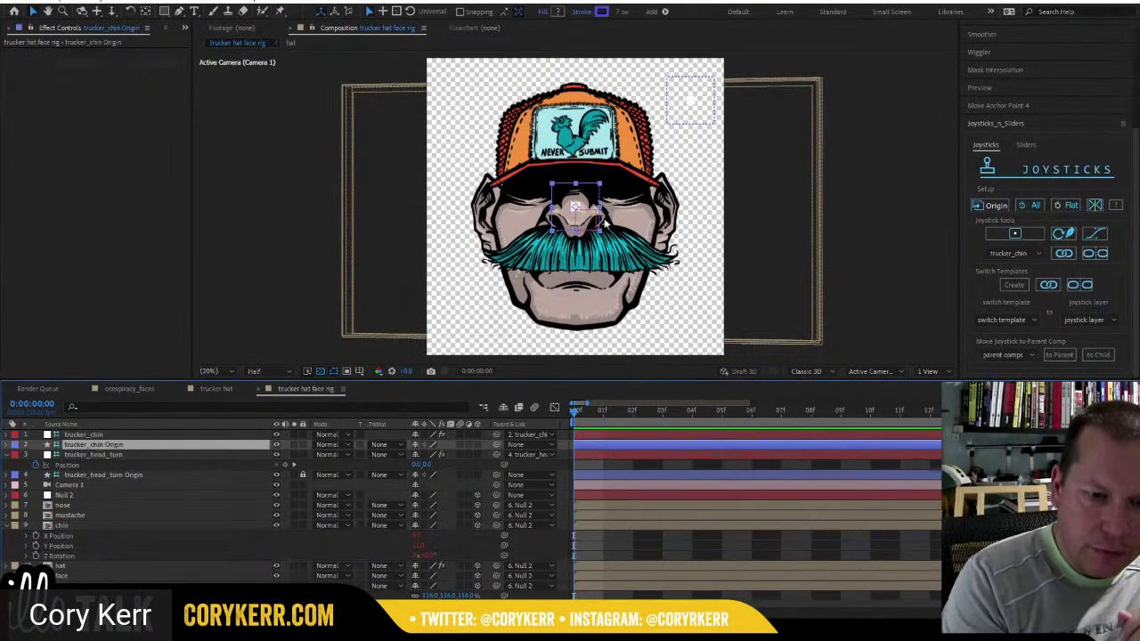
left_click_drag(604, 221, 715, 327)
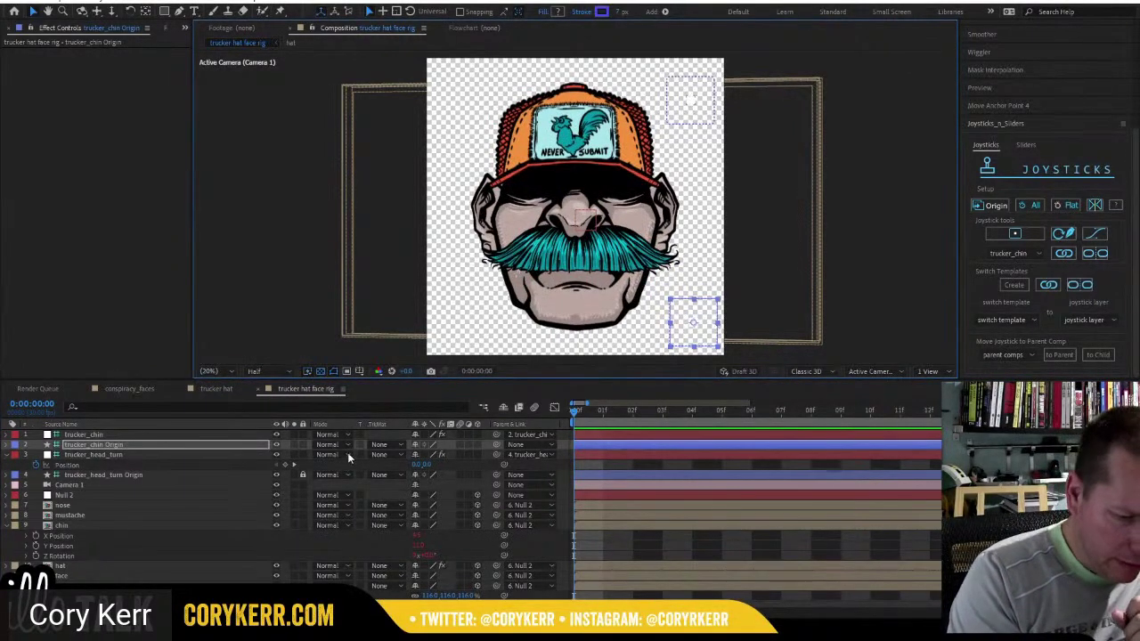
left_click(303, 444)
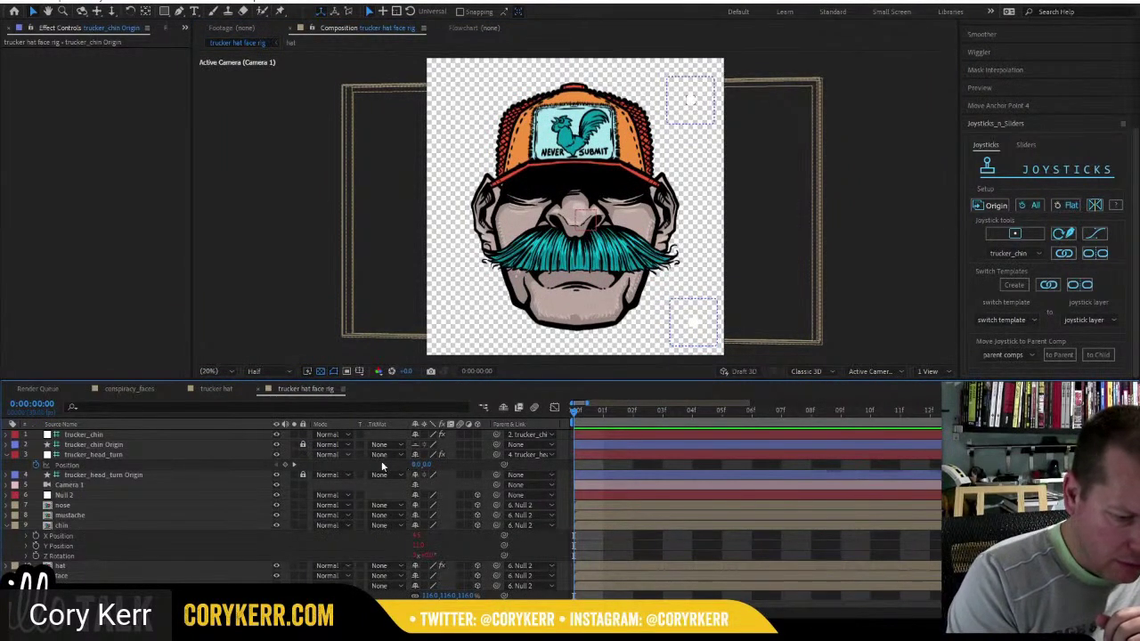
Hide the shy layers and test the trucker_chin joystick by moving its controller and bringing it back near the box centre.
left_click(503, 408)
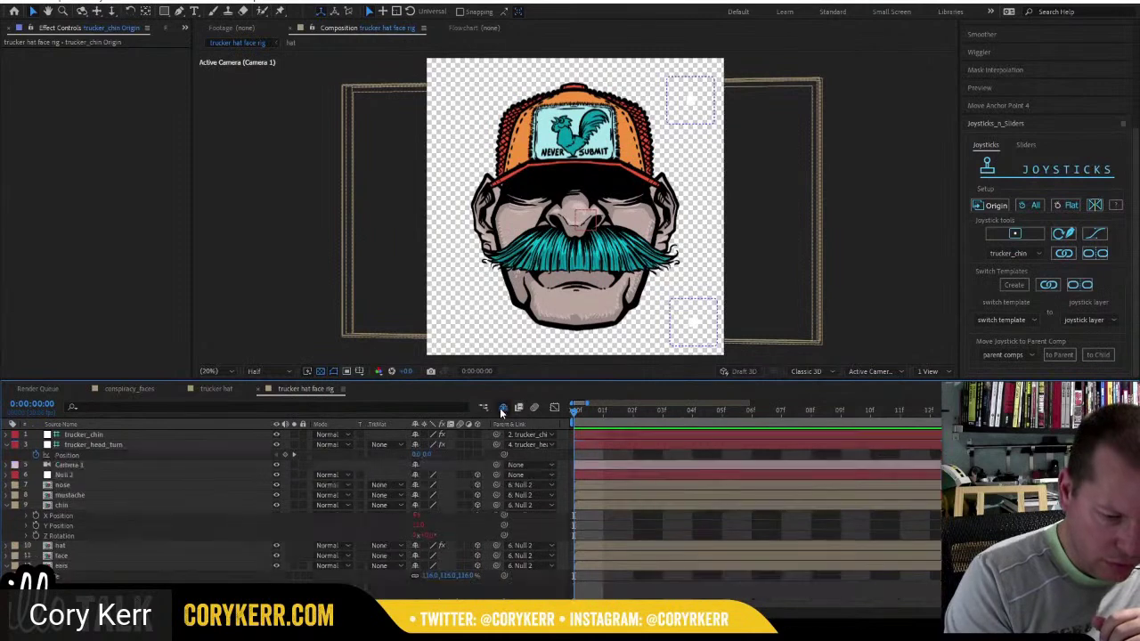
left_click(142, 434)
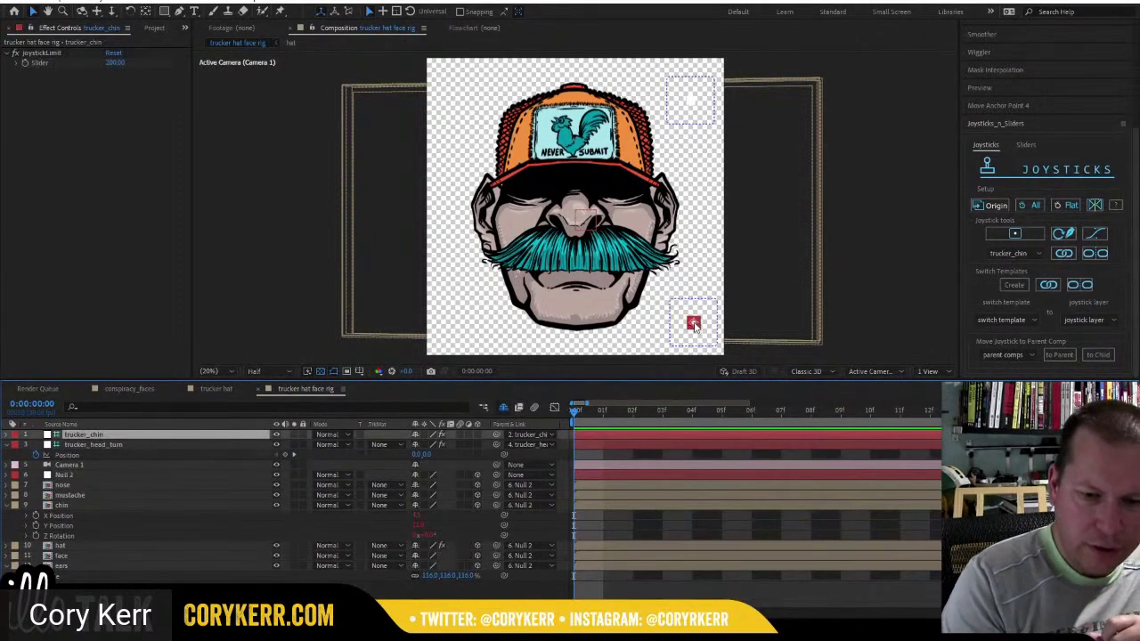
mouse_move(693, 324)
left_mouse_down()
mouse_move(693, 312)
mouse_move(682, 313)
mouse_move(693, 322)
left_mouse_up()
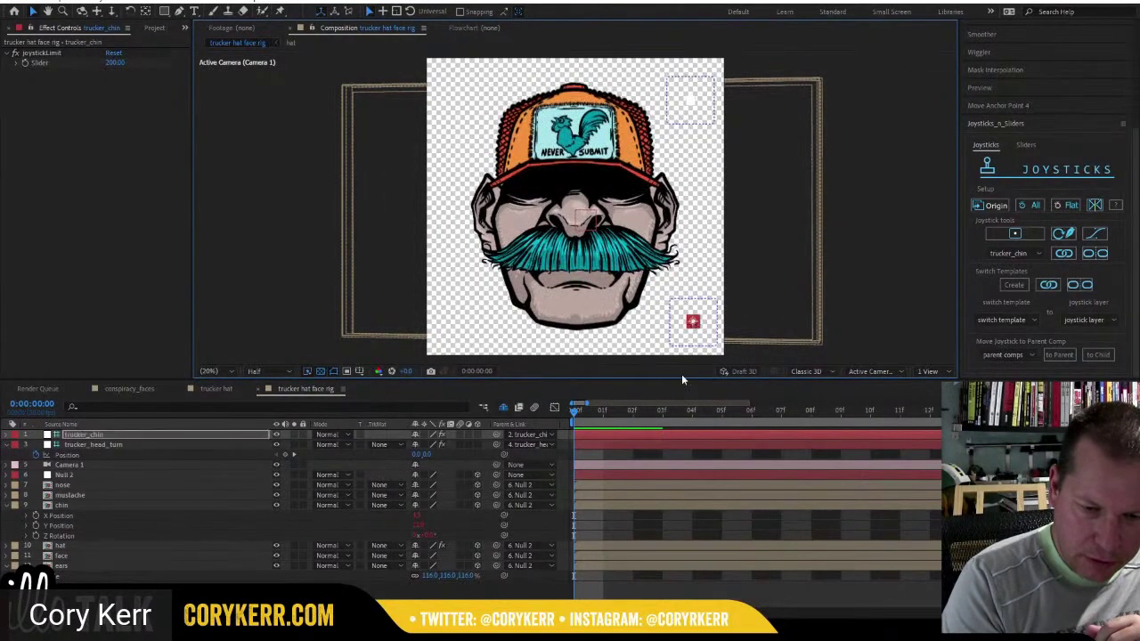
With the Puppet Advanced Pin tool, place two pins on the mustache layer, one in the middle of each half.
left_click(186, 436)
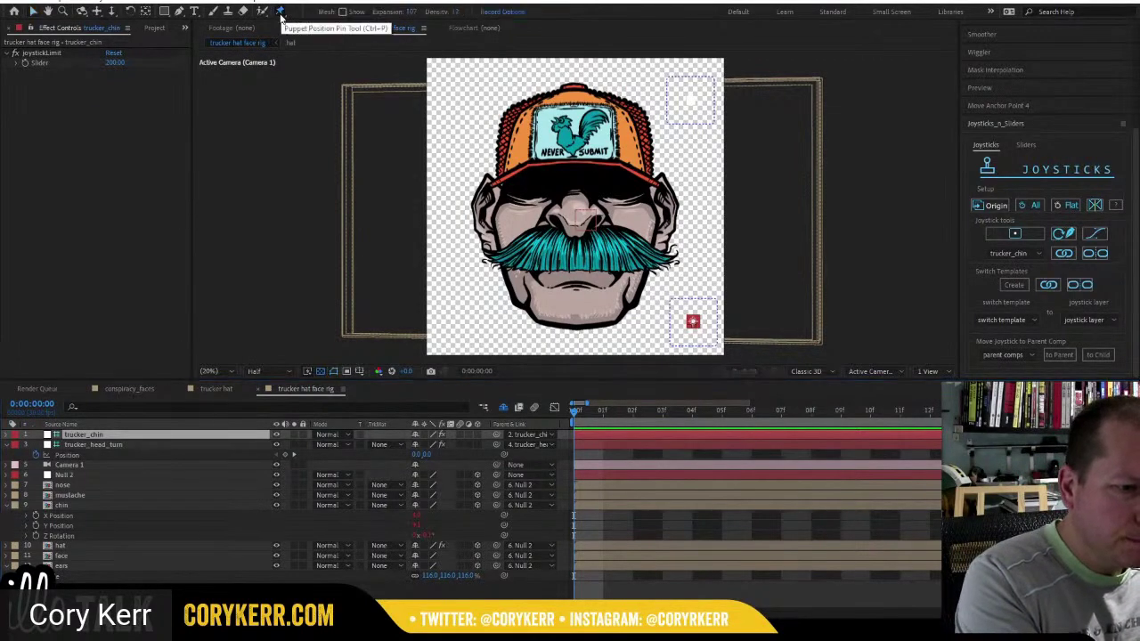
left_click(281, 15)
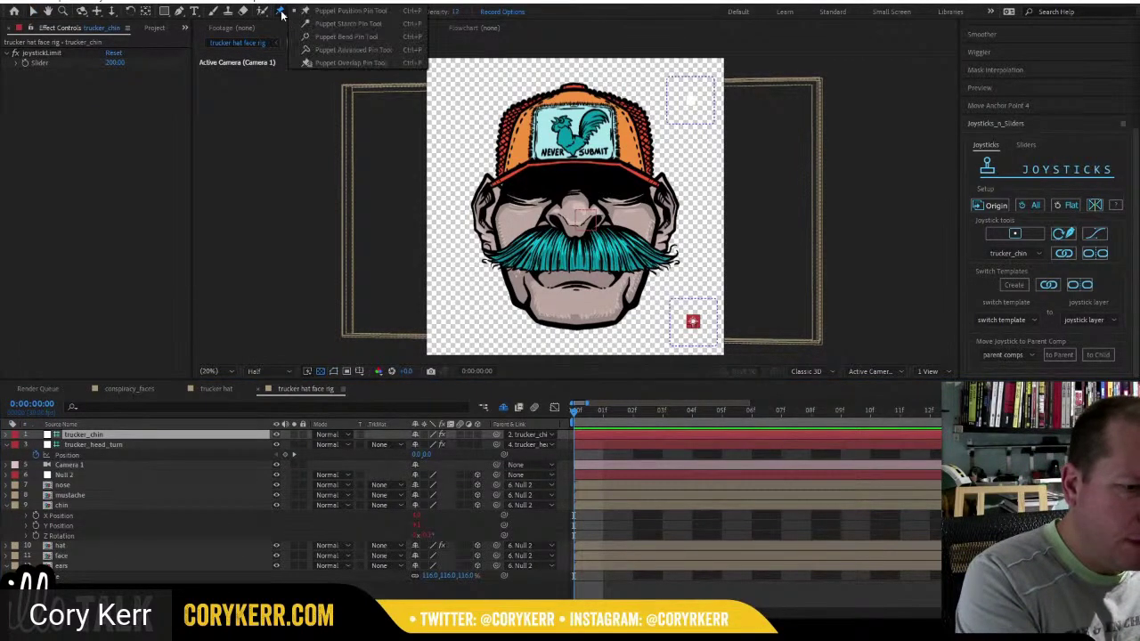
left_click(348, 49)
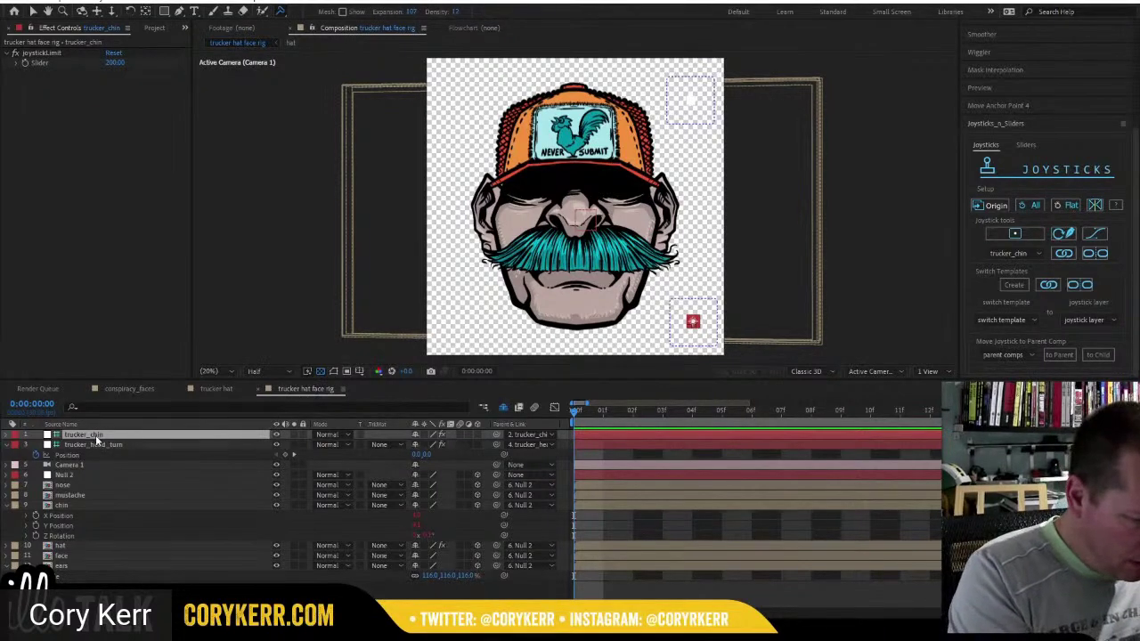
left_click(87, 494)
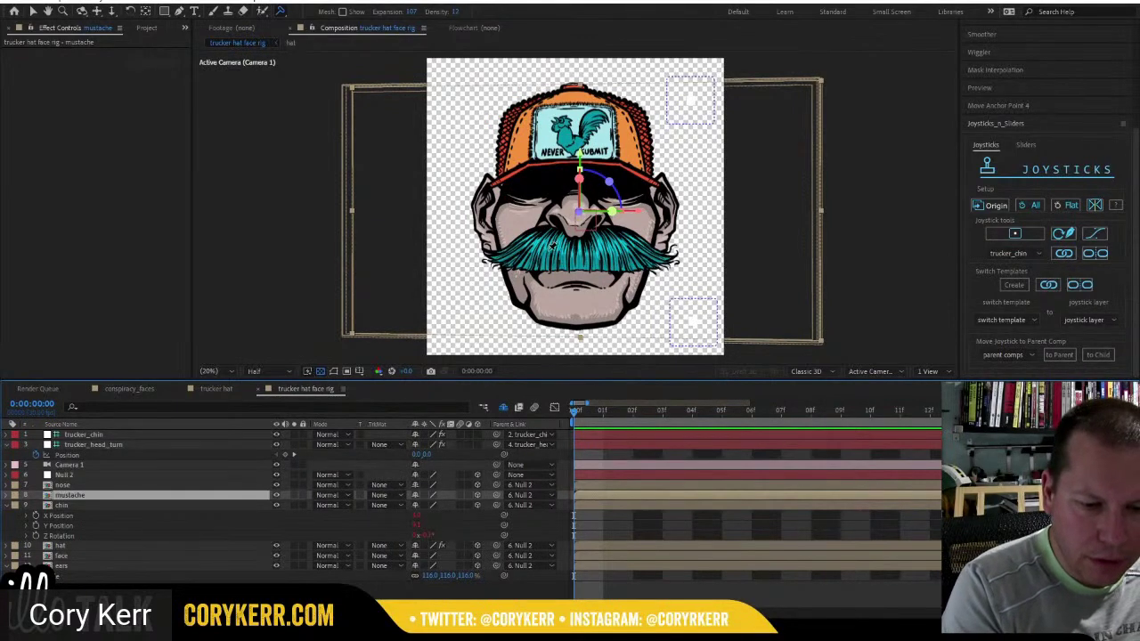
left_click(552, 245)
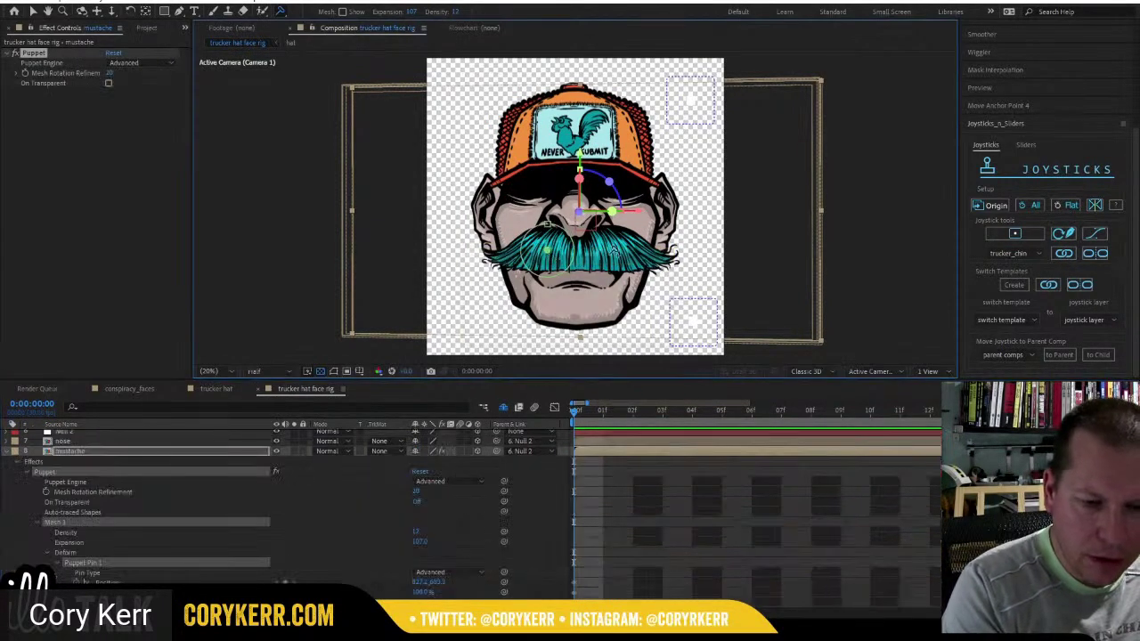
left_click(619, 249)
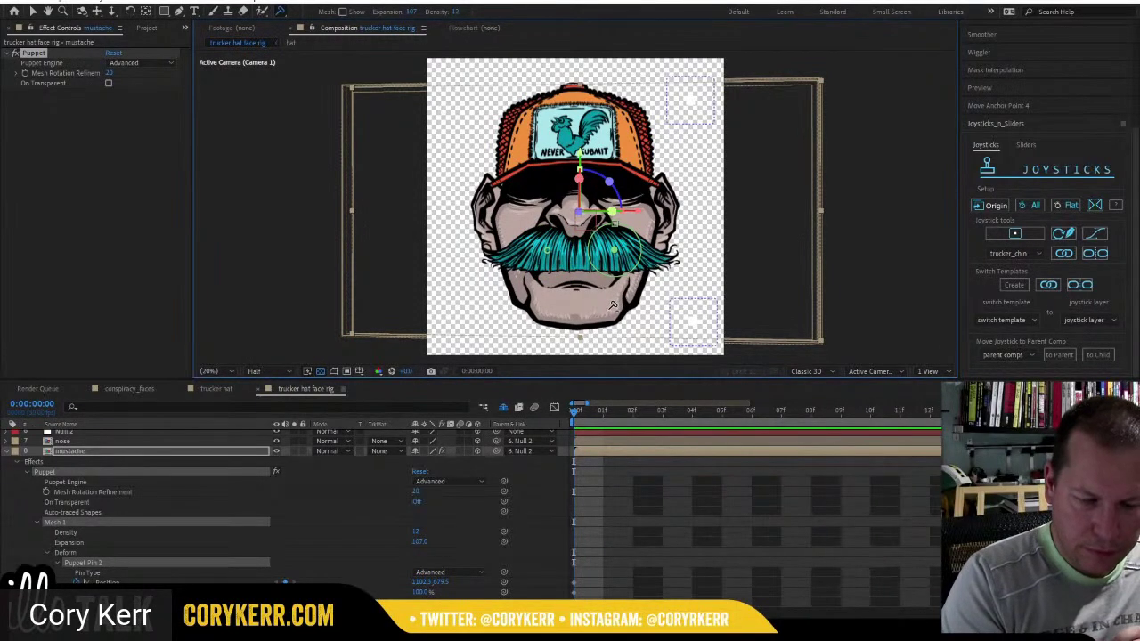
With the Puppet Position Pin tool, pin both tips of the mustache and its top centre beneath the nose.
left_click(281, 11)
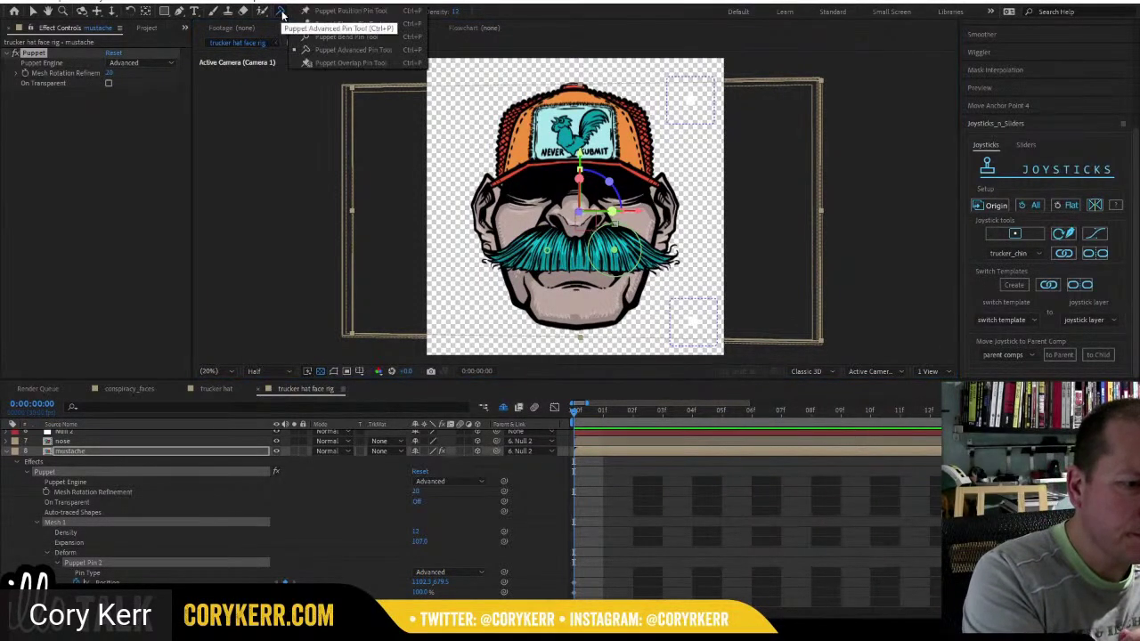
left_click(329, 10)
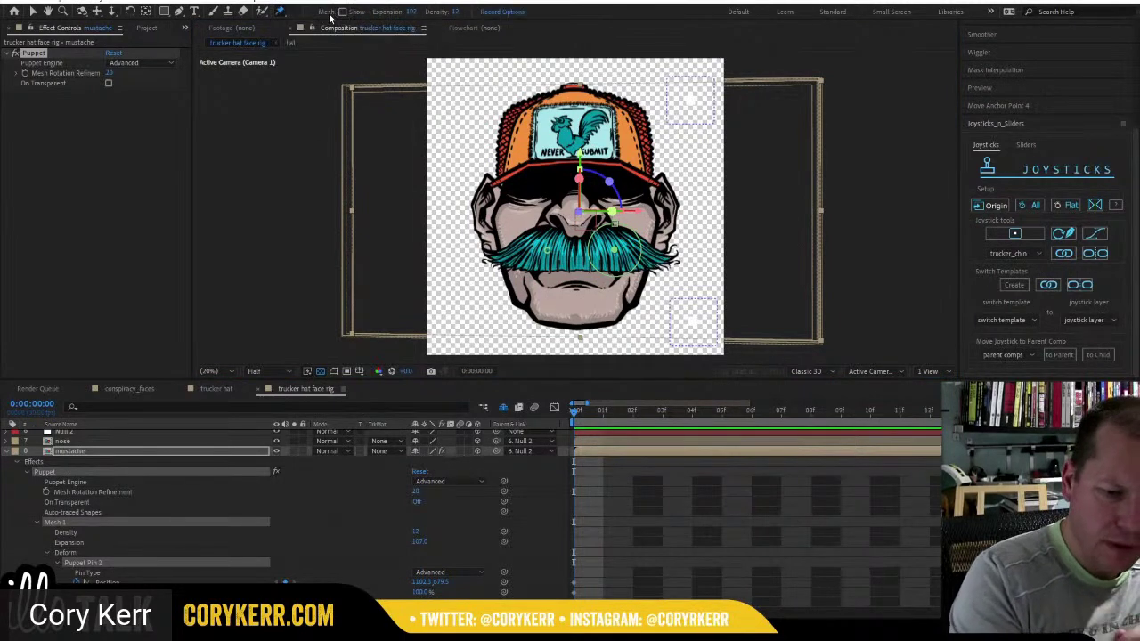
left_click(490, 258)
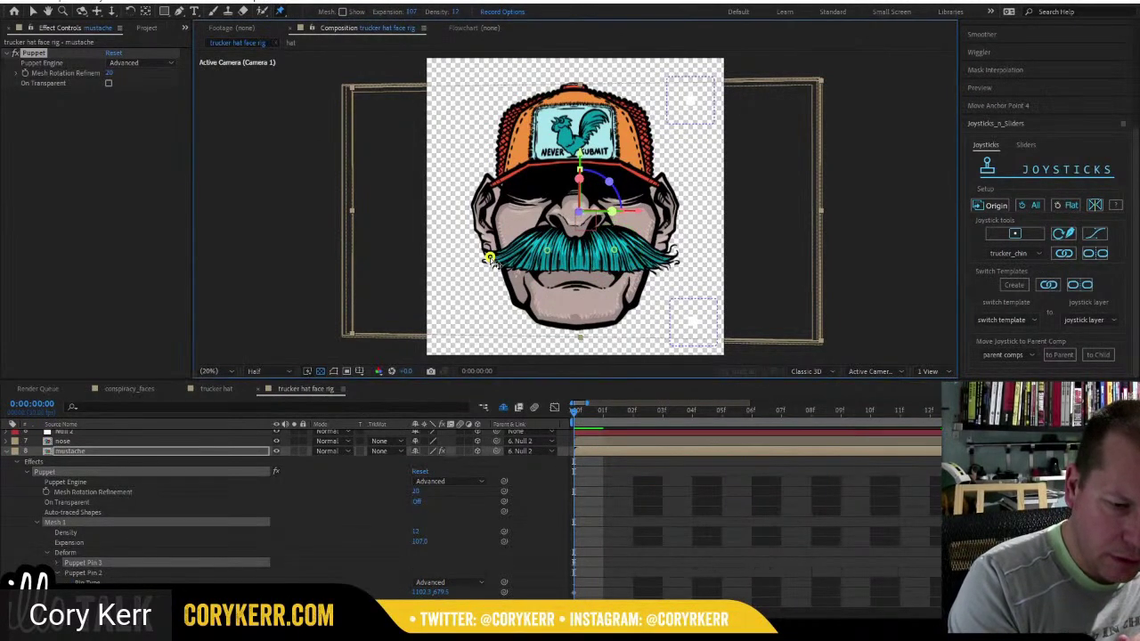
left_click(674, 258)
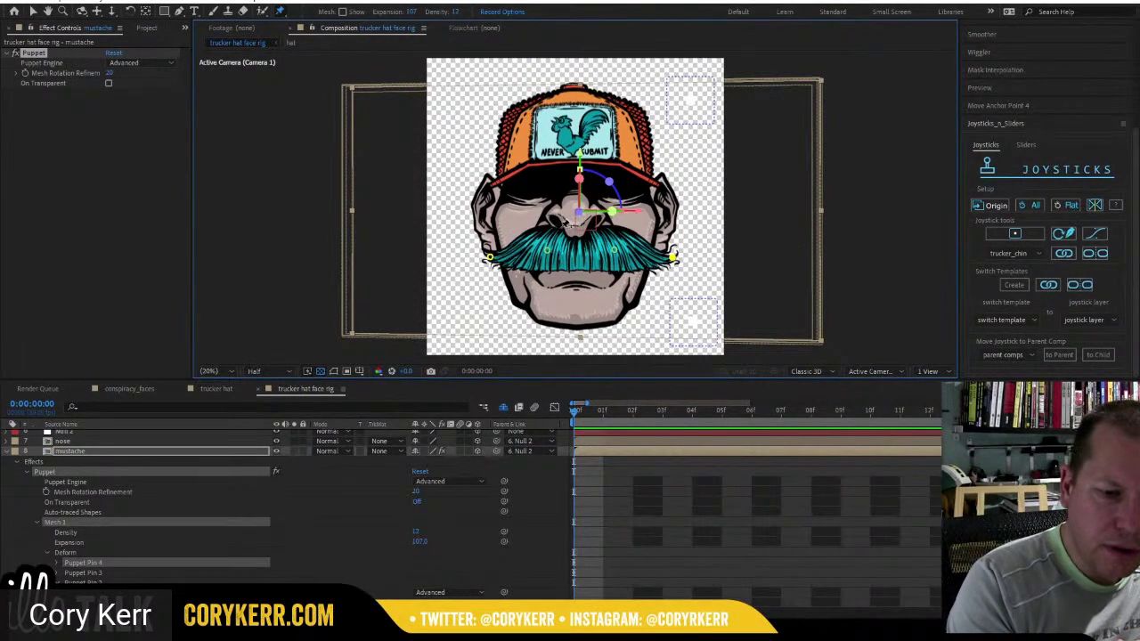
left_click(577, 229)
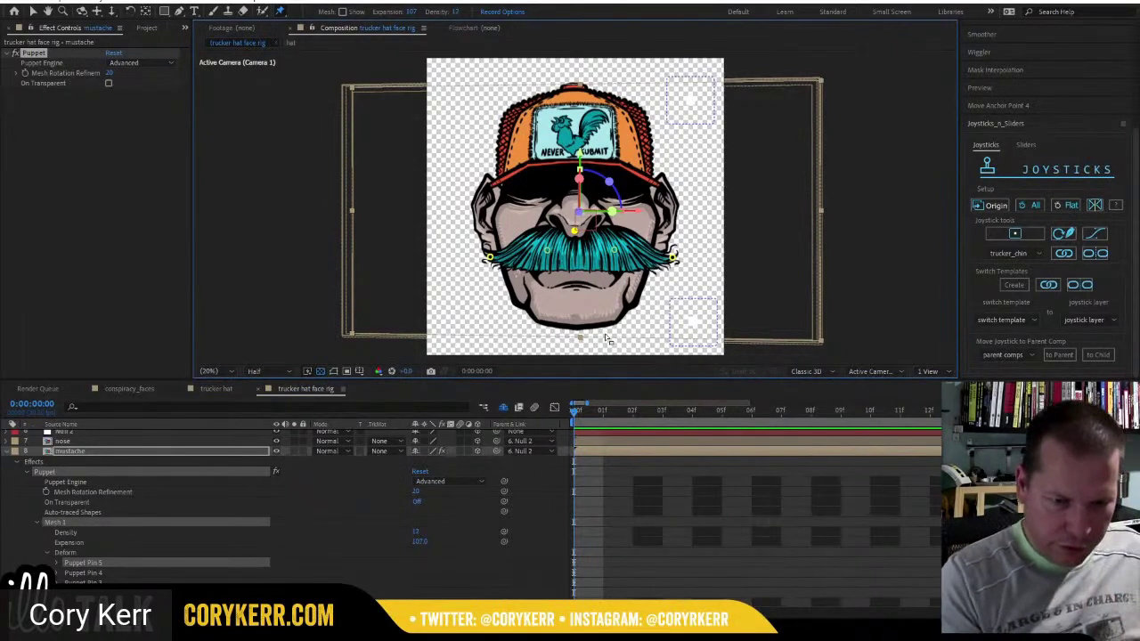
left_click(613, 250)
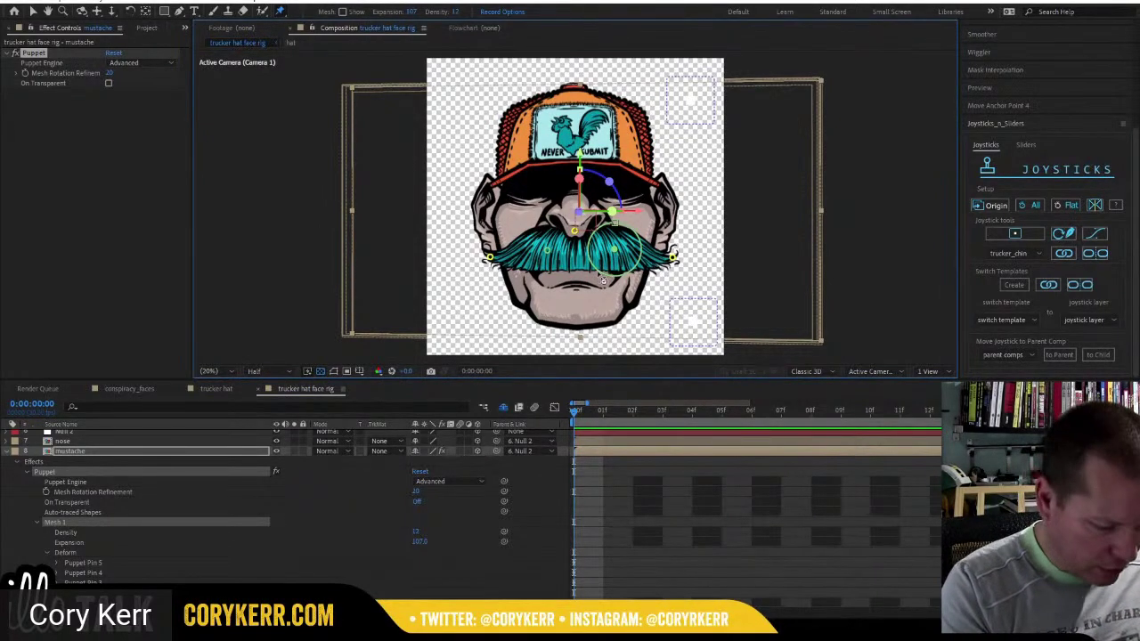
left_click(576, 233)
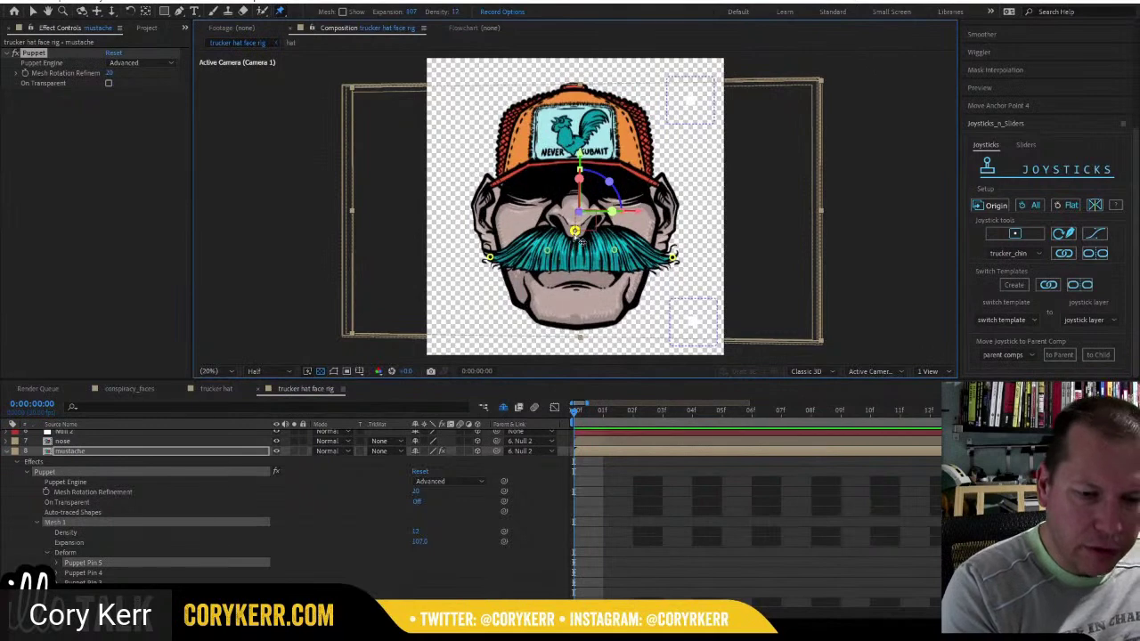
Show only the mustache's keyframed pin properties, turn off Position keyframing for Puppet Pin 5, and collapse that pin.
scroll(472, 512, "down", 3)
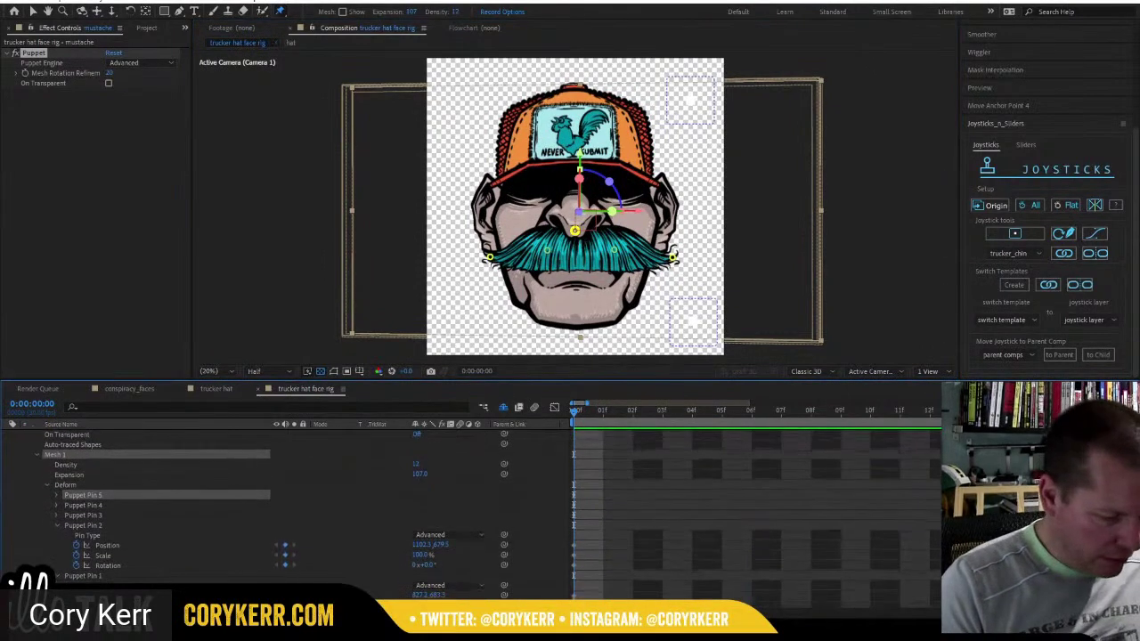
scroll(152, 503, "down", 1)
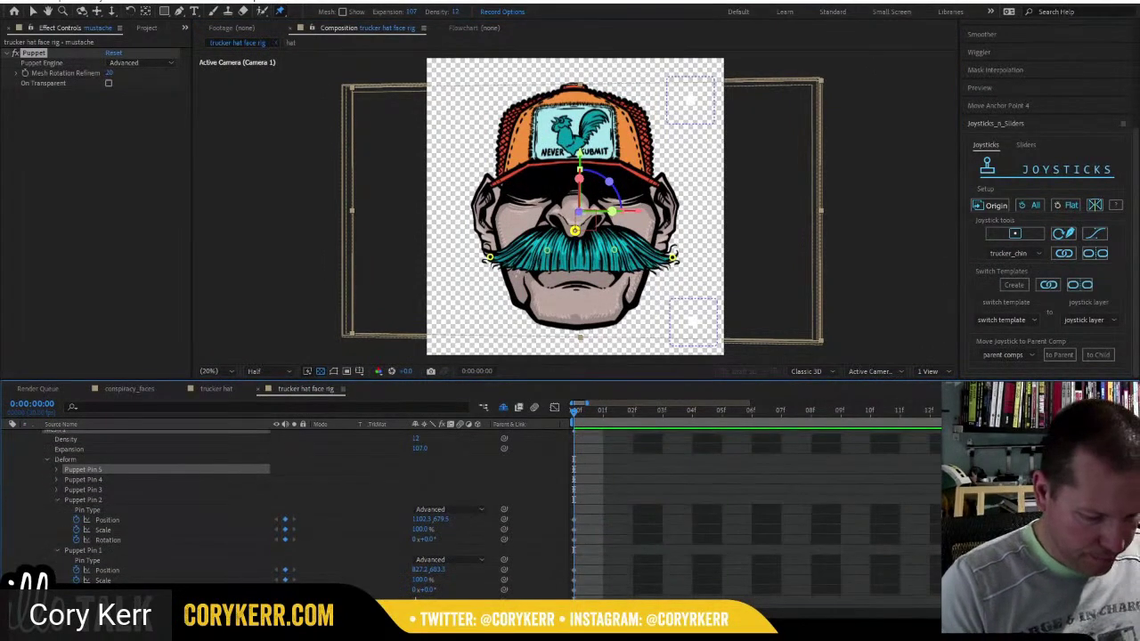
key("u")
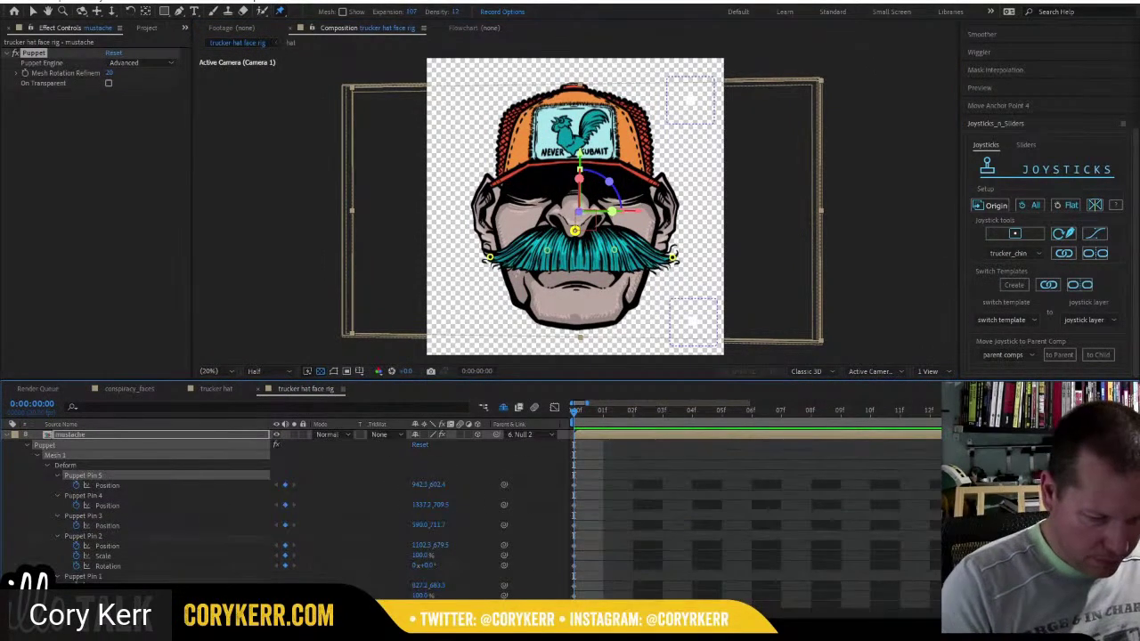
left_click(78, 485)
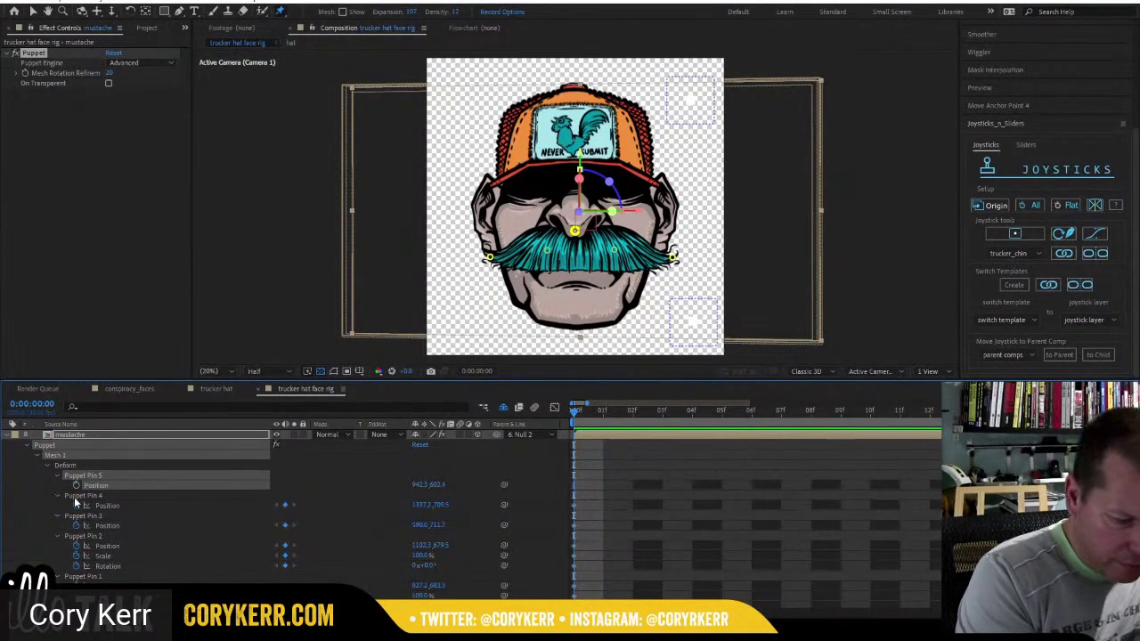
left_click(57, 476)
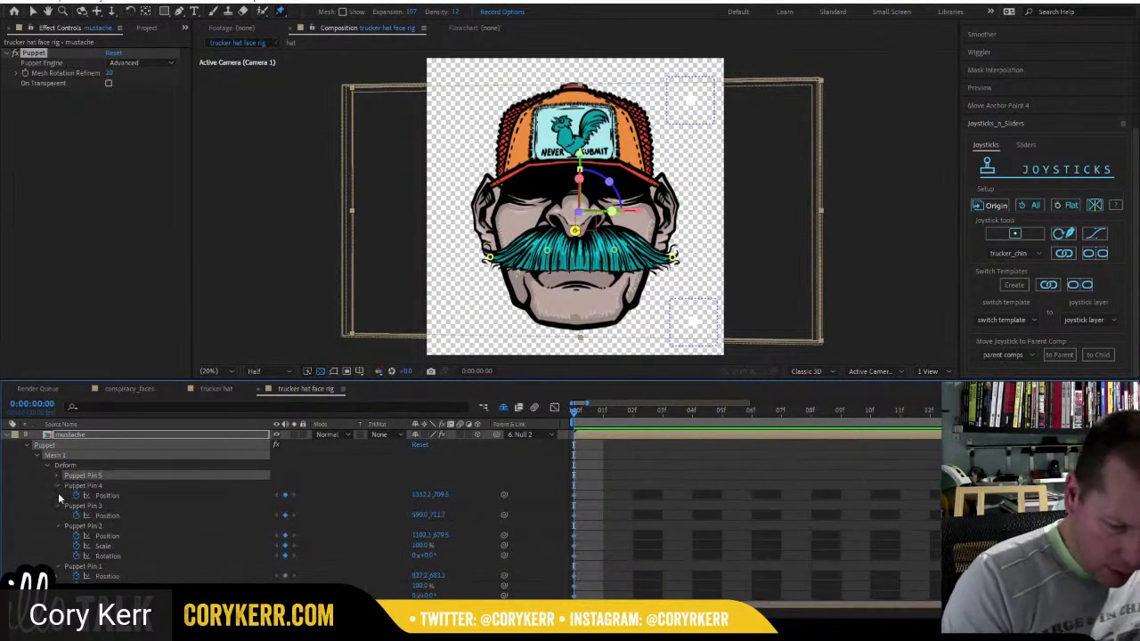
scroll(560, 423, "down", 1)
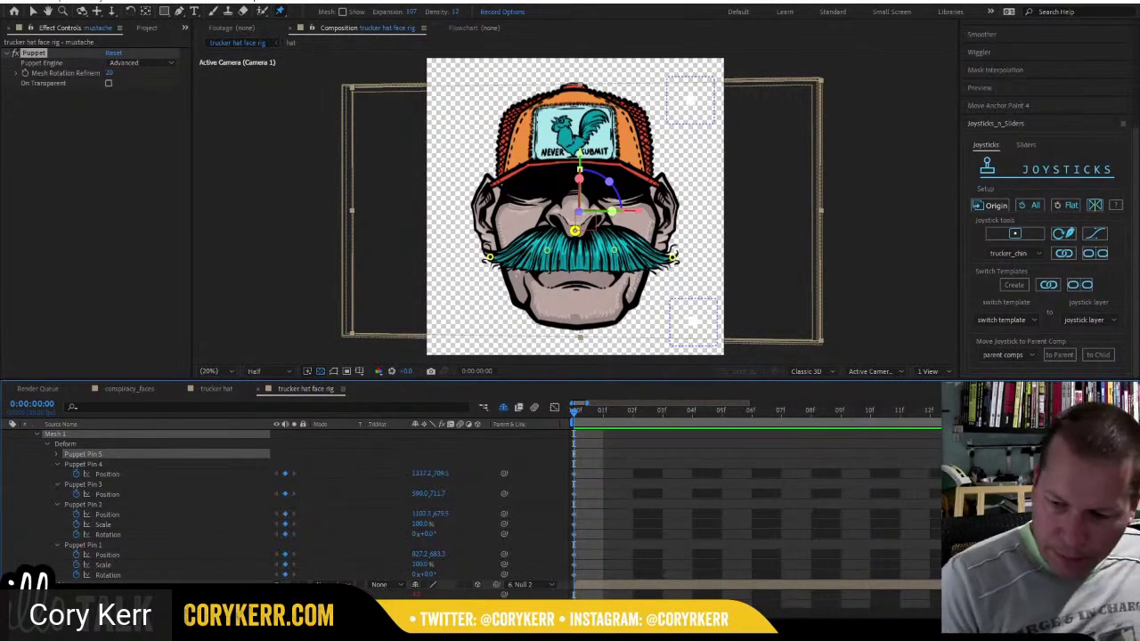
scroll(267, 508, "up", 2)
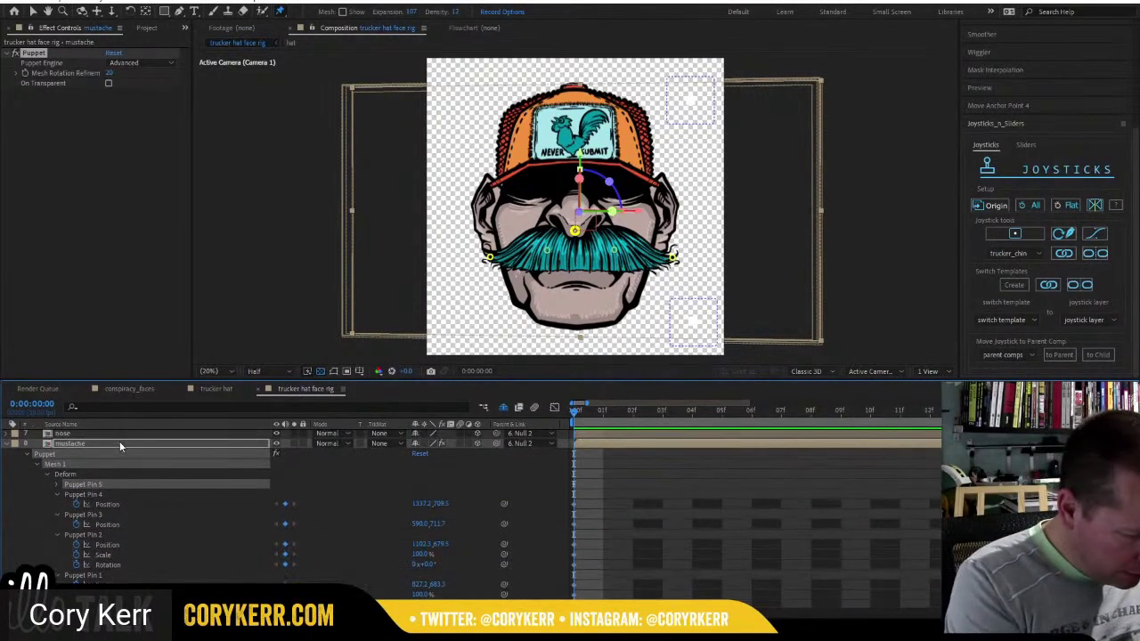
Add keyframes at frames 1 to 4 for all animated properties of Puppet Pins 1 through 4, and return to frame 0.
left_click(119, 443)
scroll(267, 507, "down", 2)
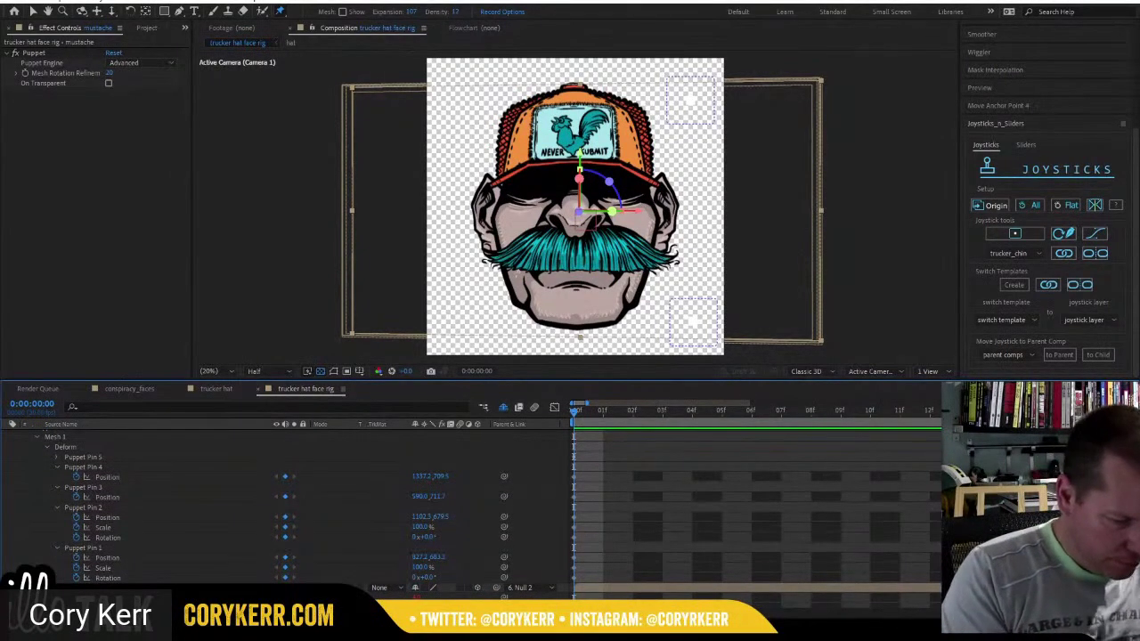
left_click(119, 478)
left_click(109, 578, "shift")
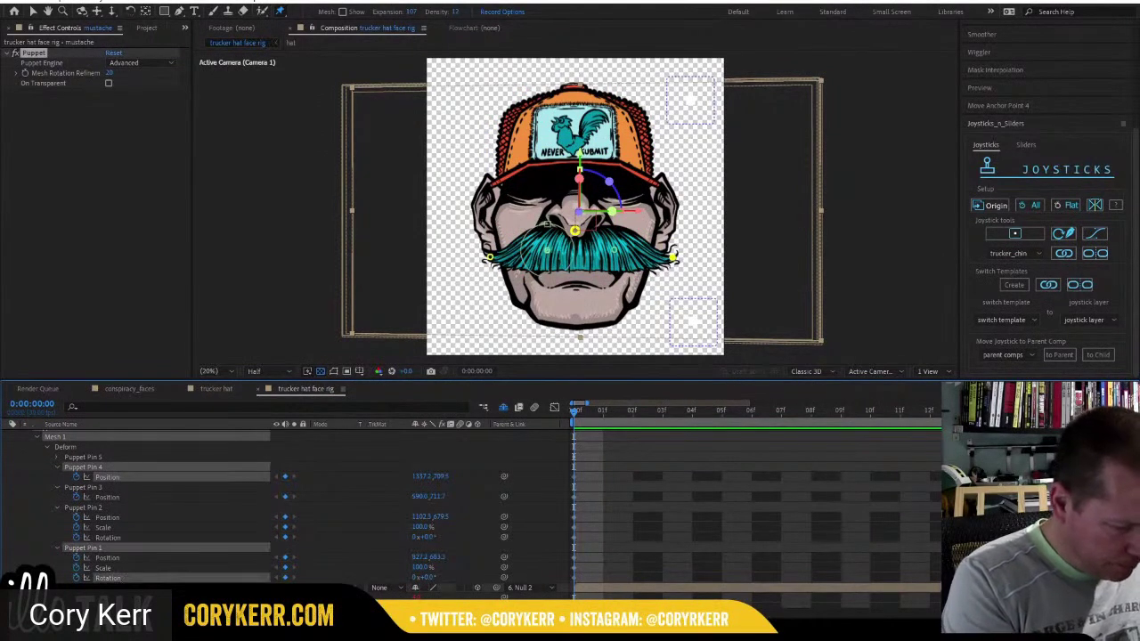
left_click(119, 567, "shift")
left_click(116, 557, "shift")
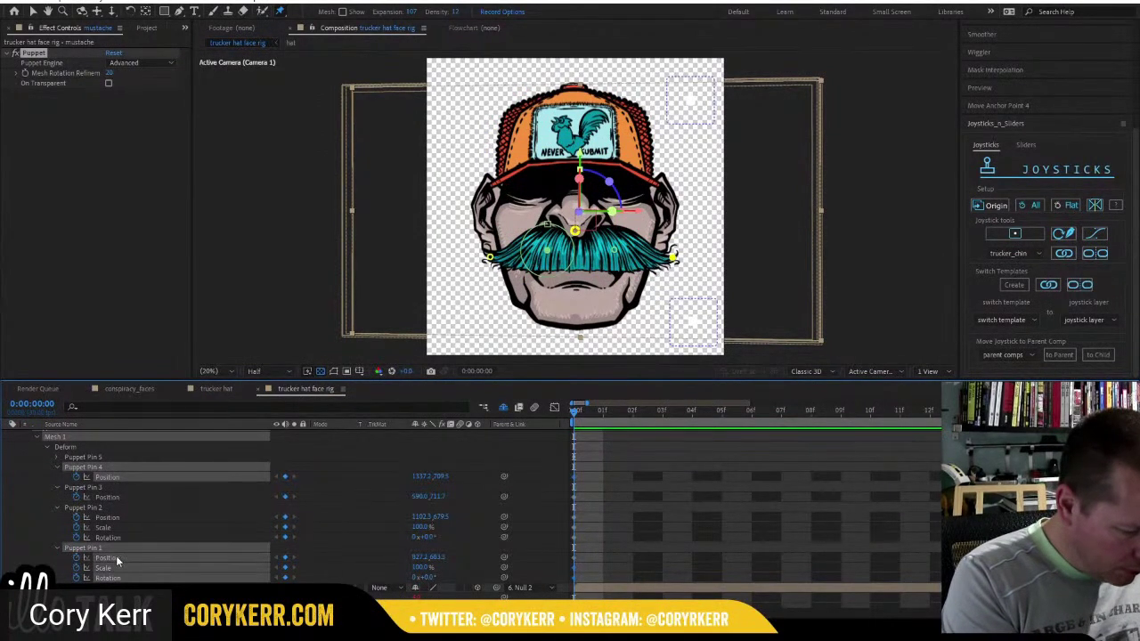
left_click(118, 536, "shift")
left_click(114, 526, "shift")
left_click(114, 517, "shift")
left_click(114, 496, "shift")
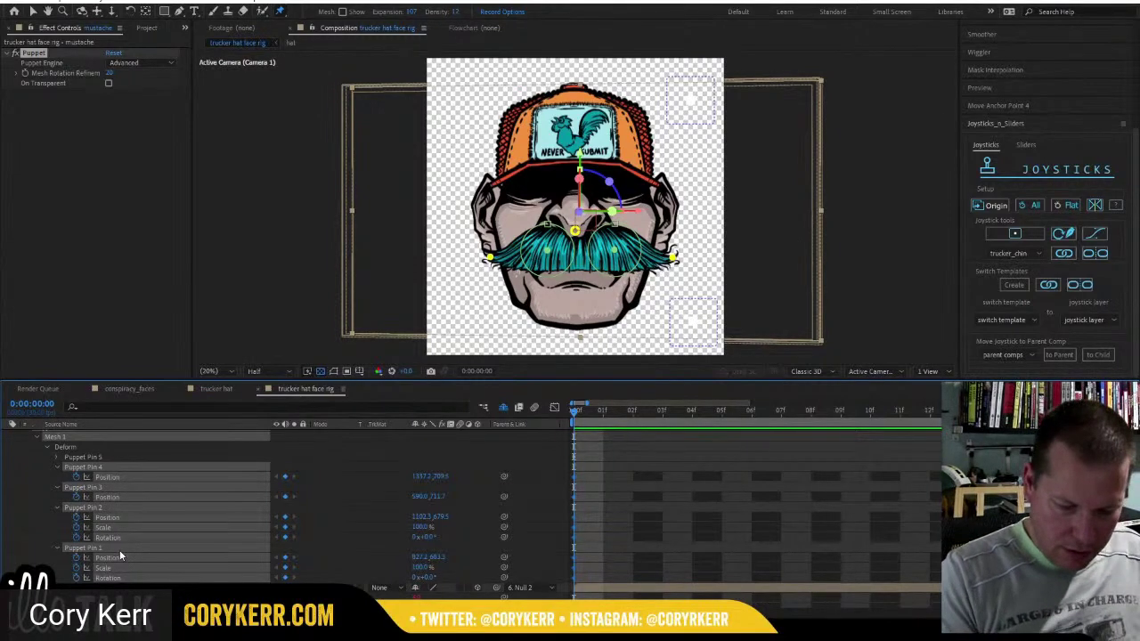
key("Page_Down")
left_click(285, 478)
key("Page_Down")
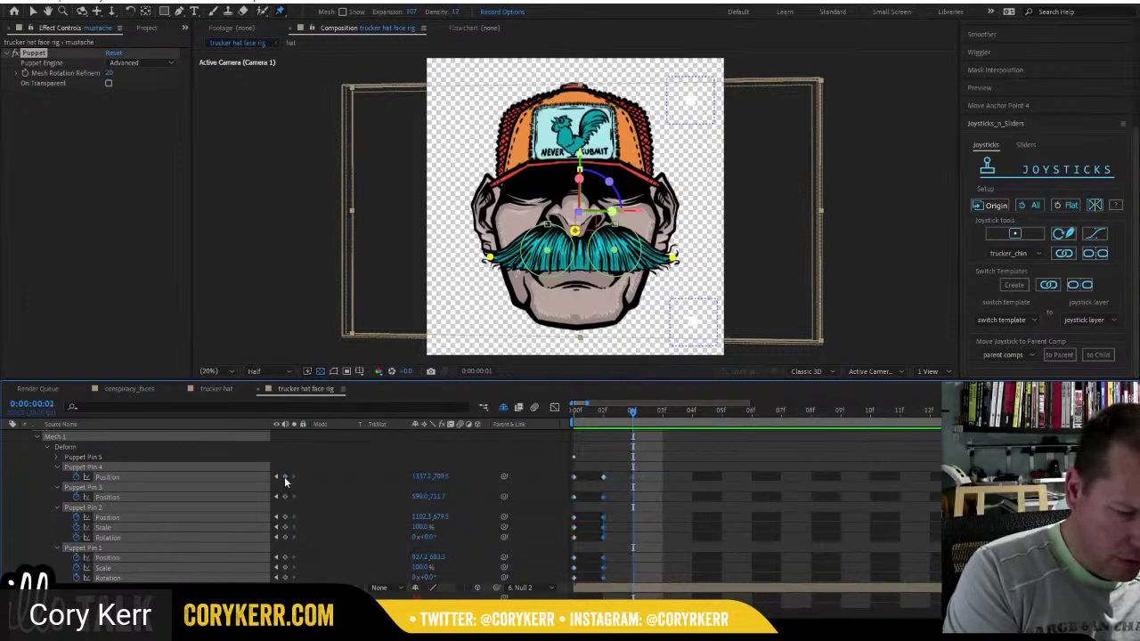
left_click(285, 479)
key("Page_Down")
left_click(285, 479)
key("Page_Down")
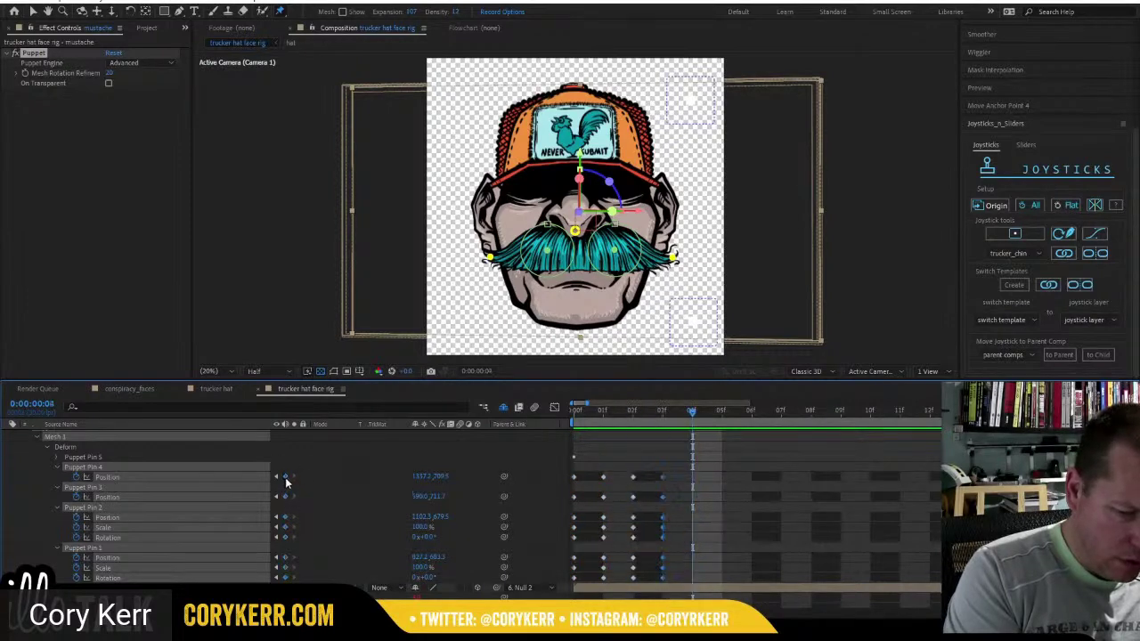
left_click_drag(694, 411, 561, 411)
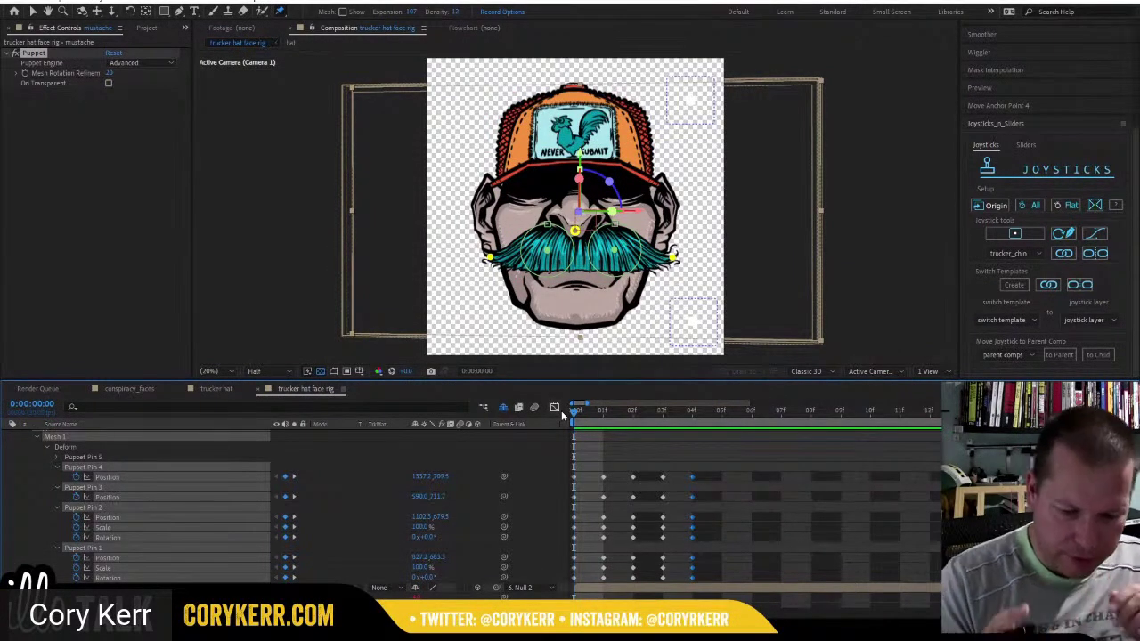
At frame 1, set the Rotation of Puppet Pin 2 to 24° and of Puppet Pin 1 to -11°.
left_click(596, 413)
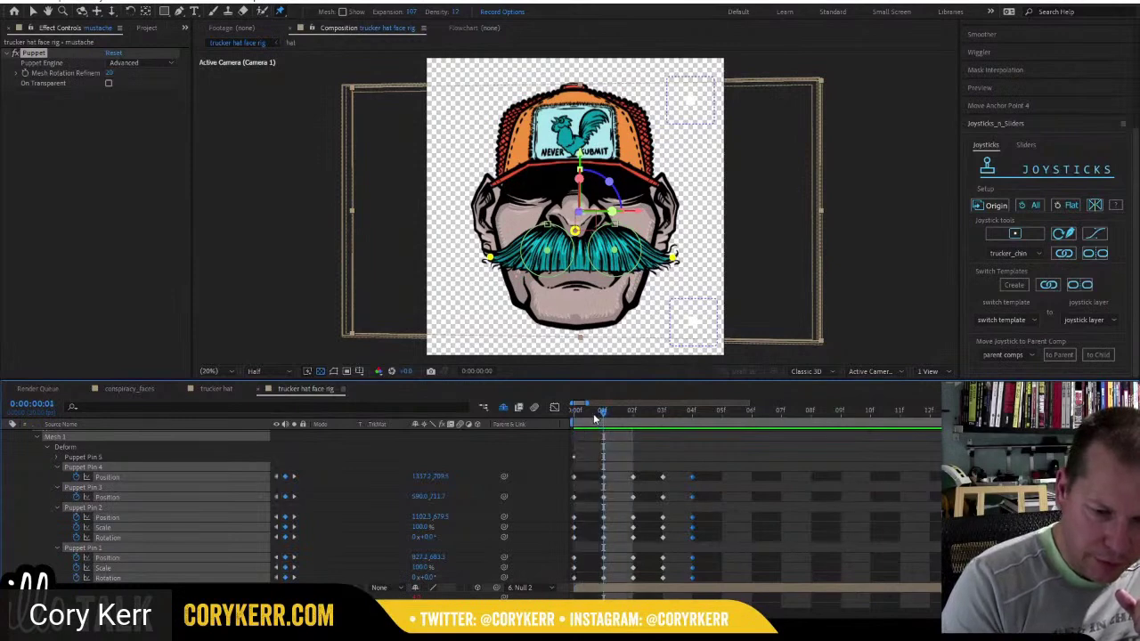
left_click(337, 555)
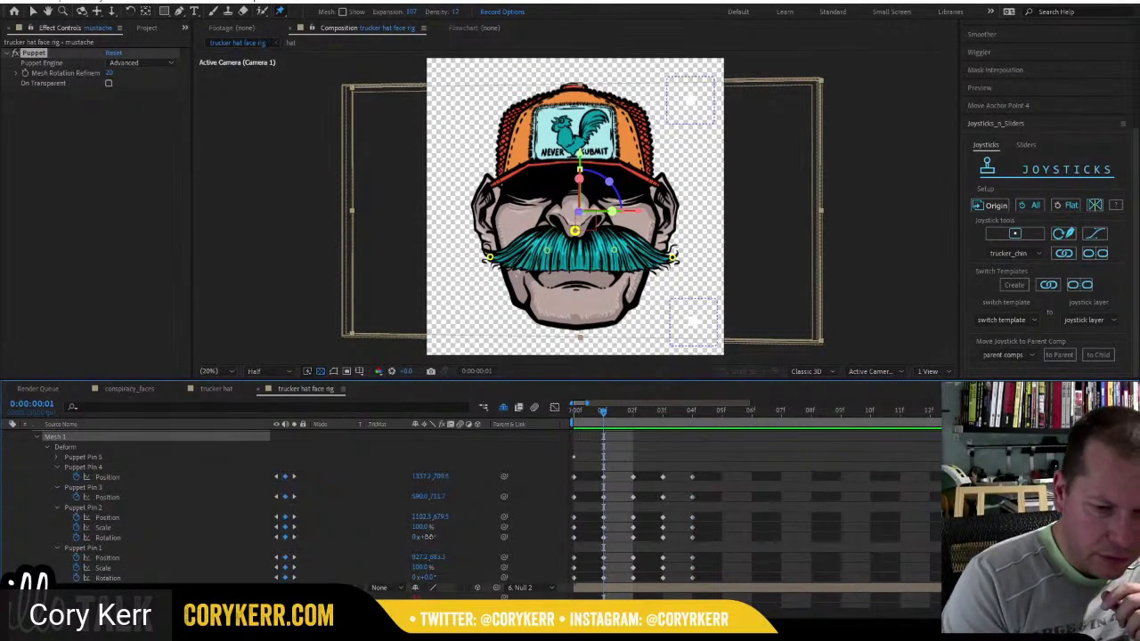
left_click(432, 537)
left_click_drag(436, 536, 443, 538)
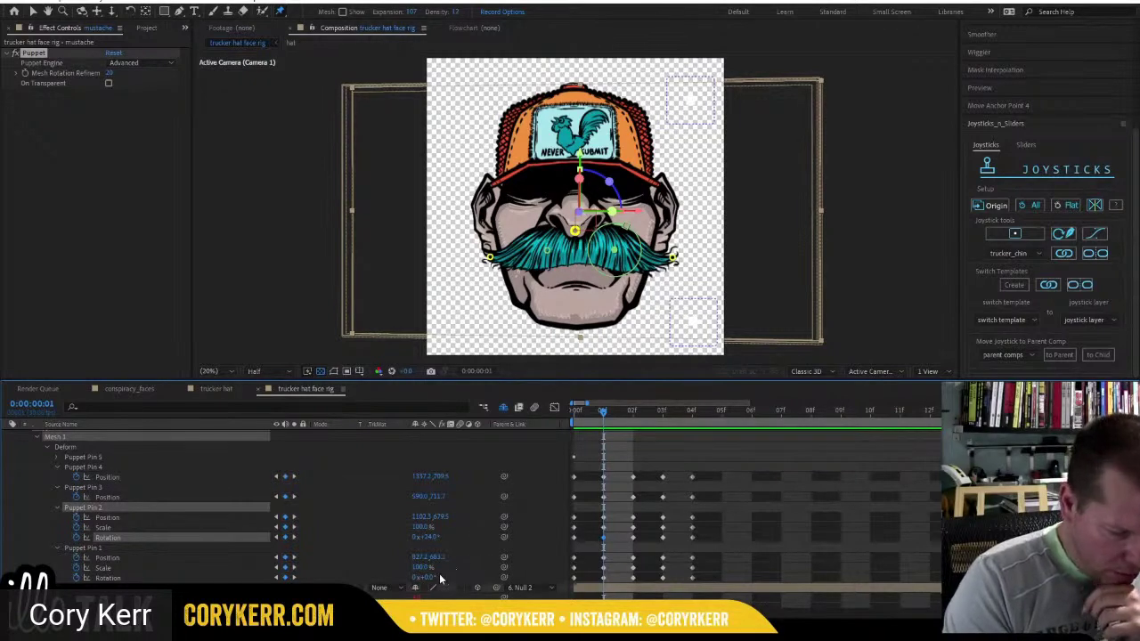
left_click_drag(428, 577, 421, 581)
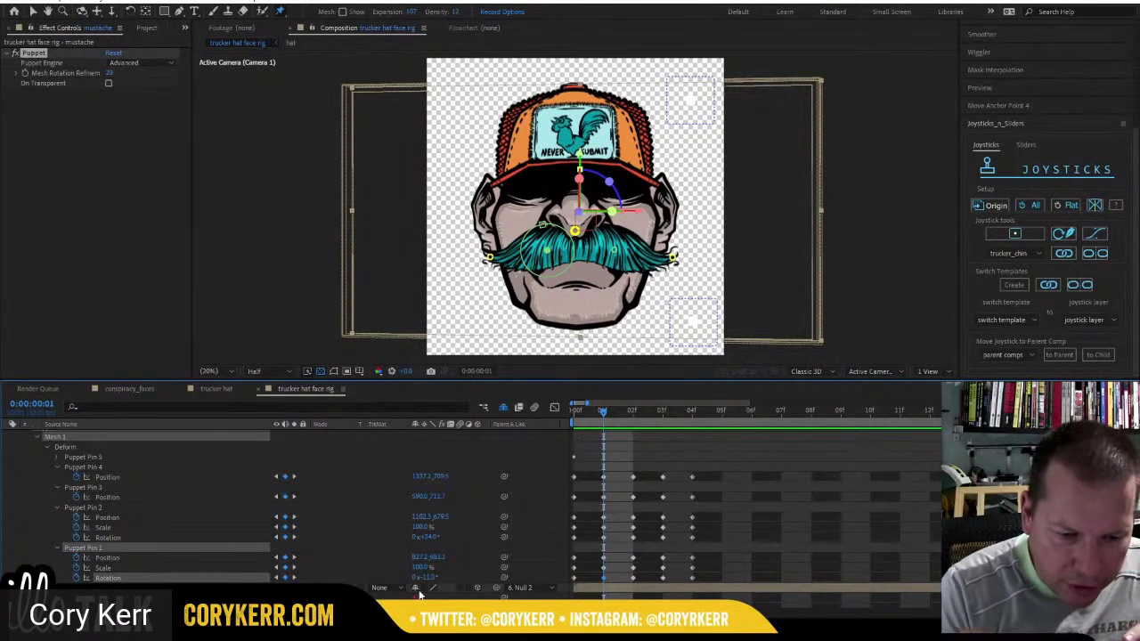
At frame 2, set Puppet Pin 2's Rotation to -28° and rotate Puppet Pin 1 the opposite way, ending on frame 3.
left_click(618, 414)
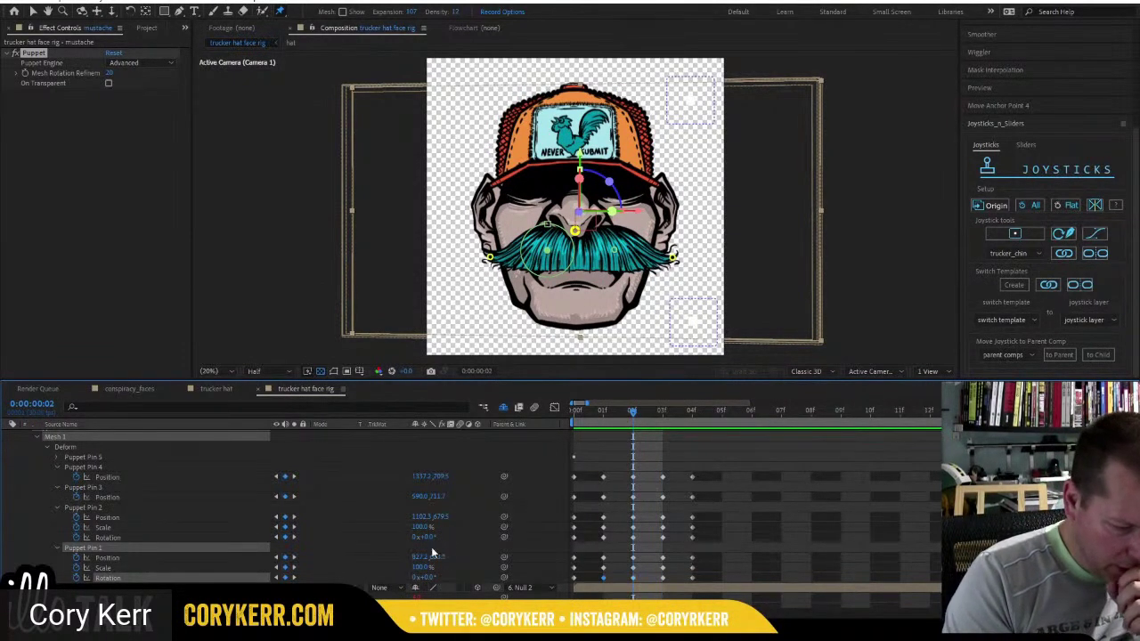
left_click_drag(429, 538, 415, 537)
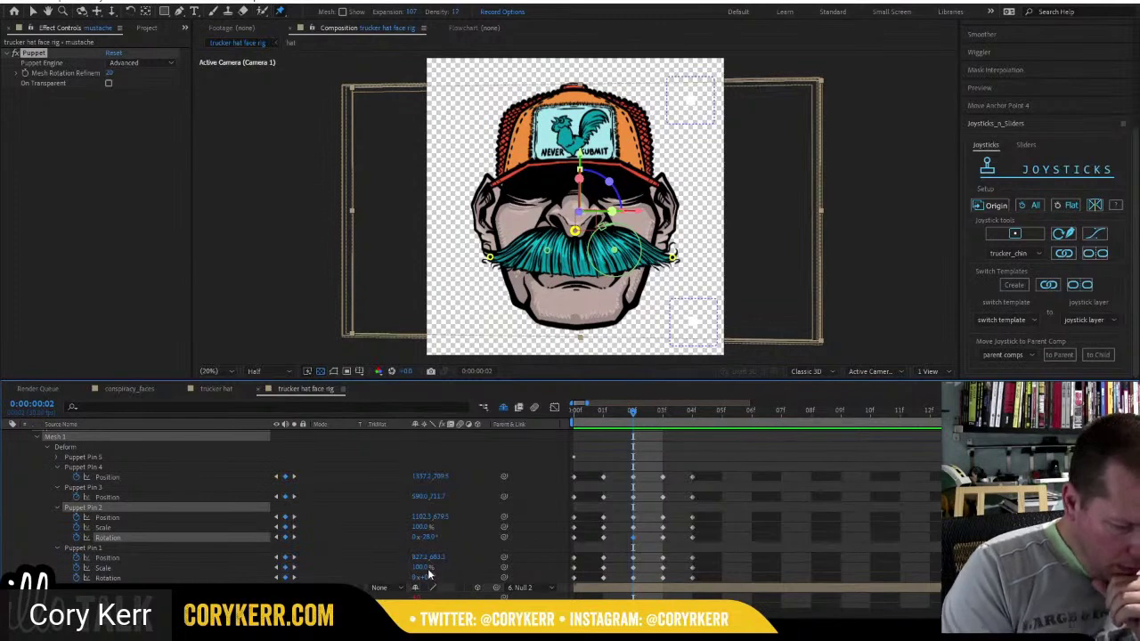
left_click_drag(429, 577, 430, 578)
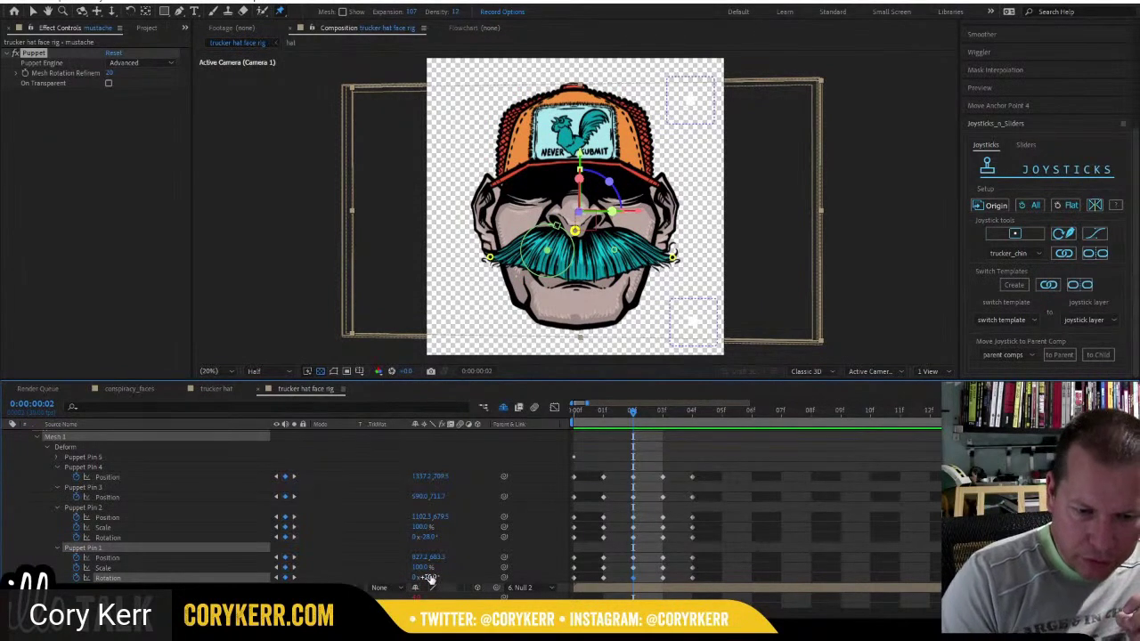
left_click(649, 412)
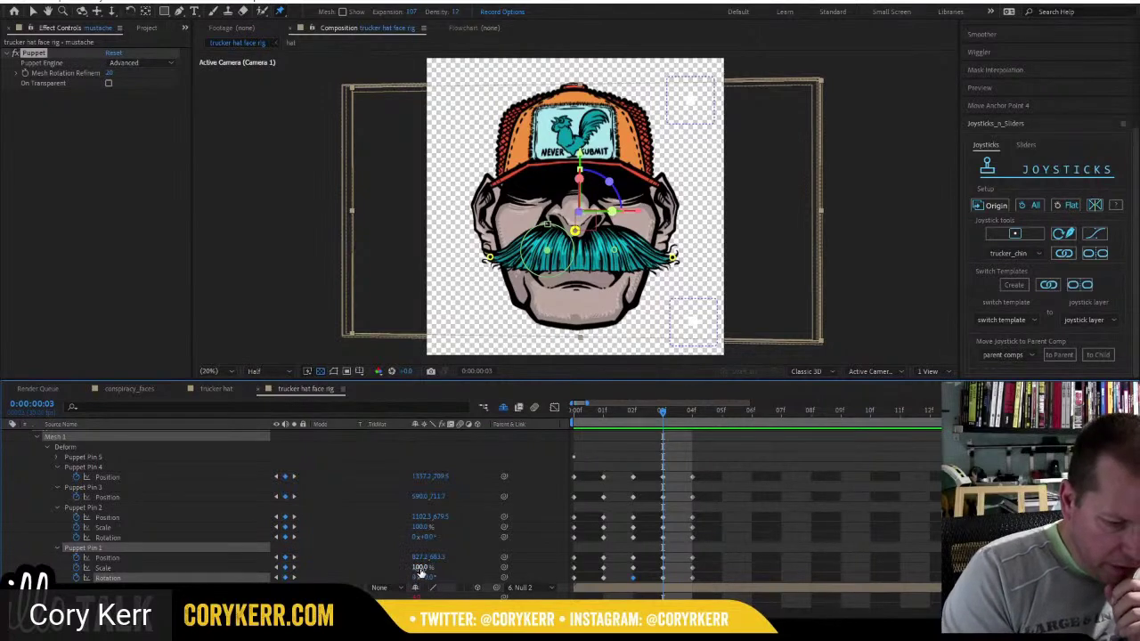
At frame 3, set the Scale of Puppet Pin 1 to 70% and of Puppet Pin 2 to 120%.
left_click_drag(422, 567, 404, 568)
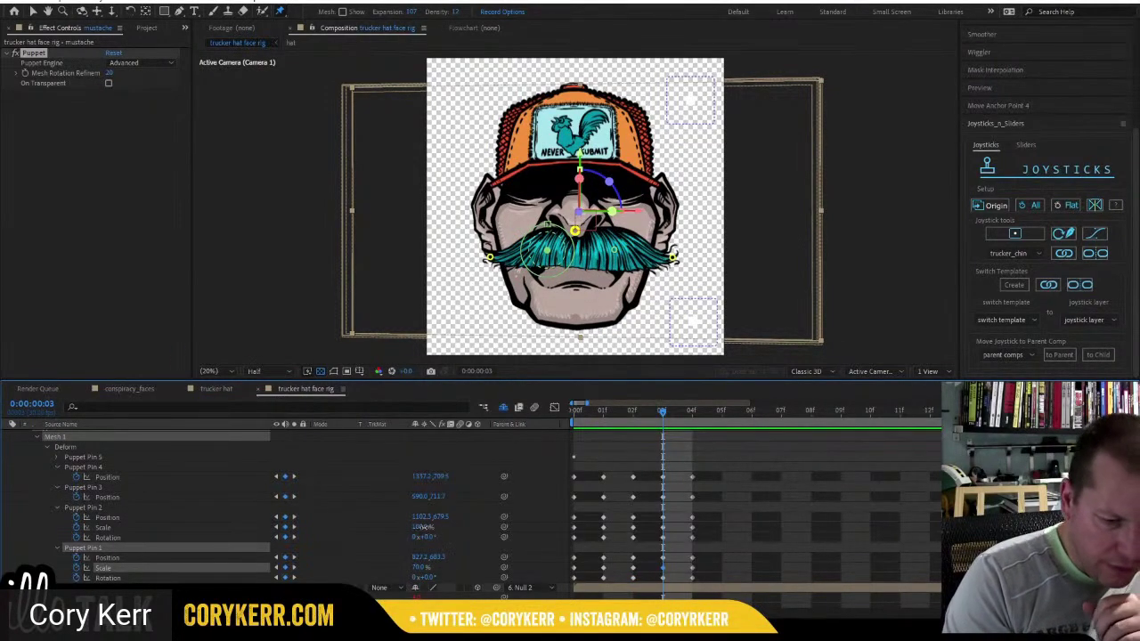
left_click_drag(423, 527, 435, 527)
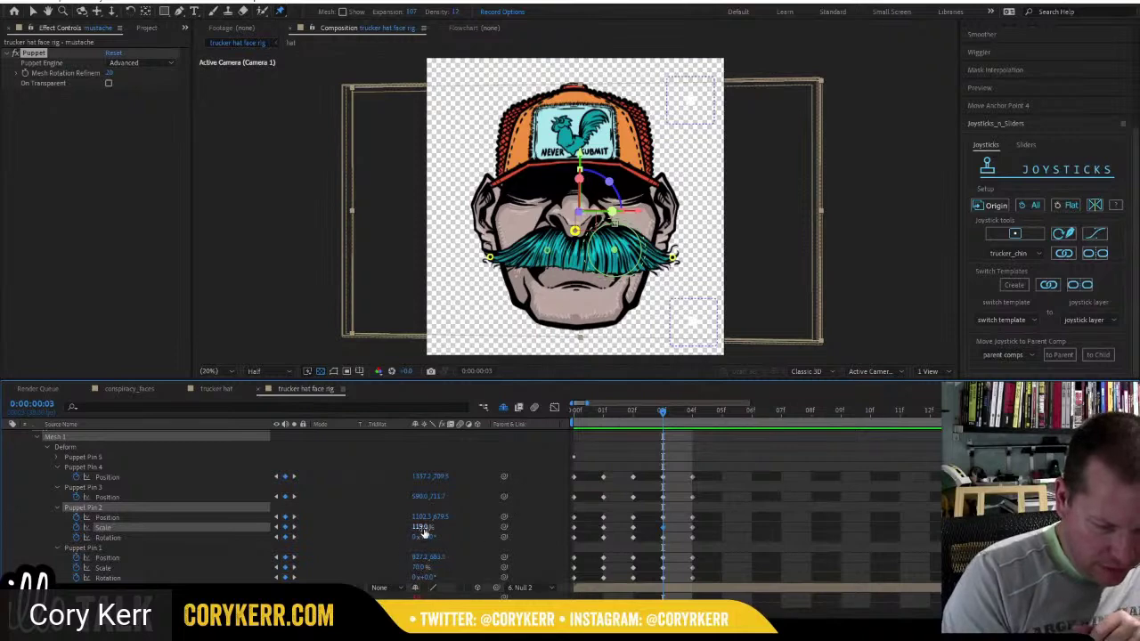
left_click(418, 527)
type("120")
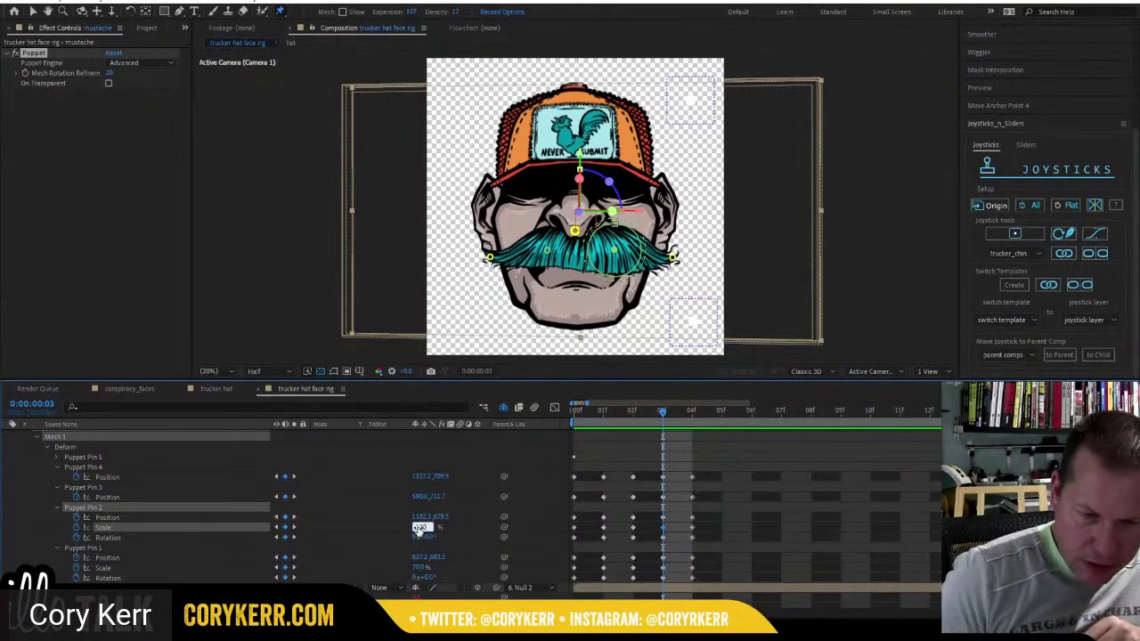
key("Return")
At frame 4, set the Scale of Puppet Pin 2 to 70% and of Puppet Pin 1 to 120%.
left_click_drag(663, 412, 682, 413)
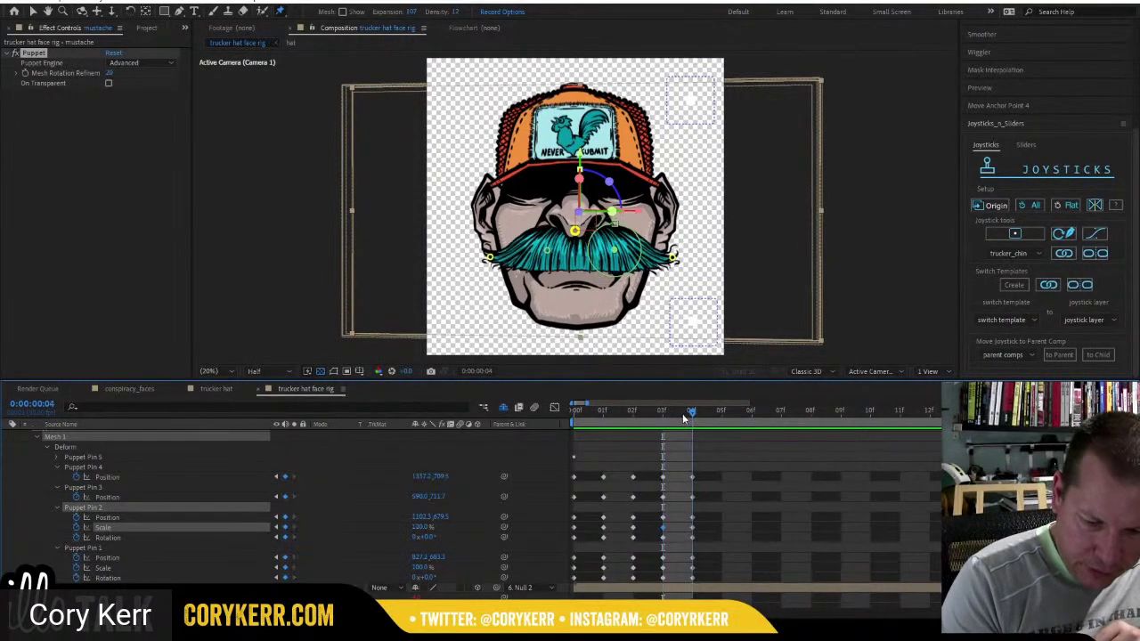
left_click(418, 527)
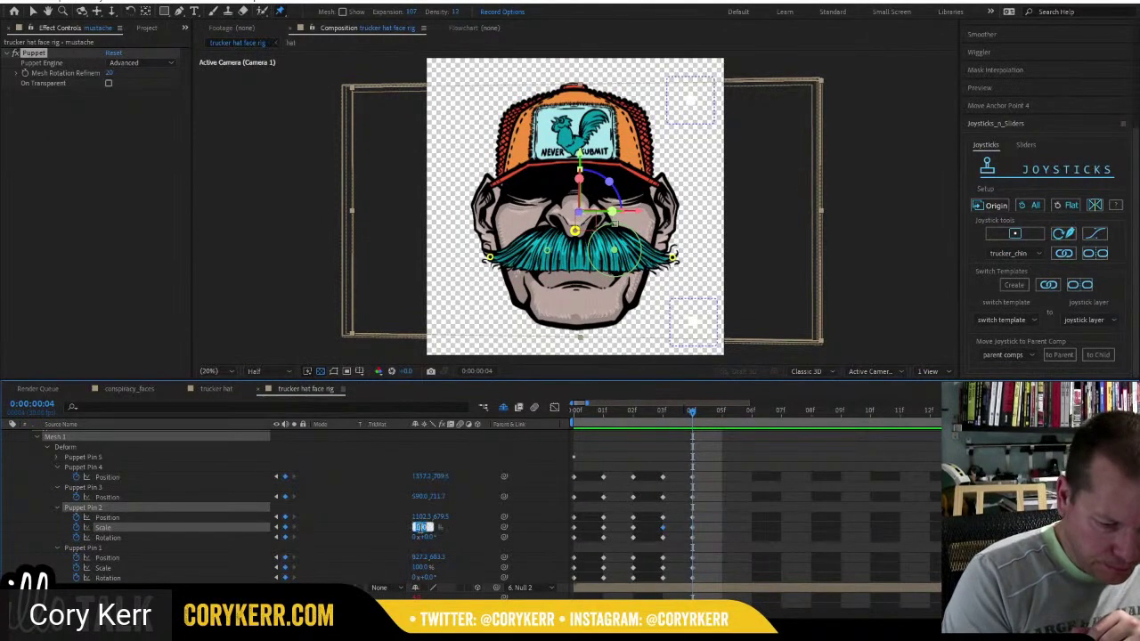
type("70")
key("Return")
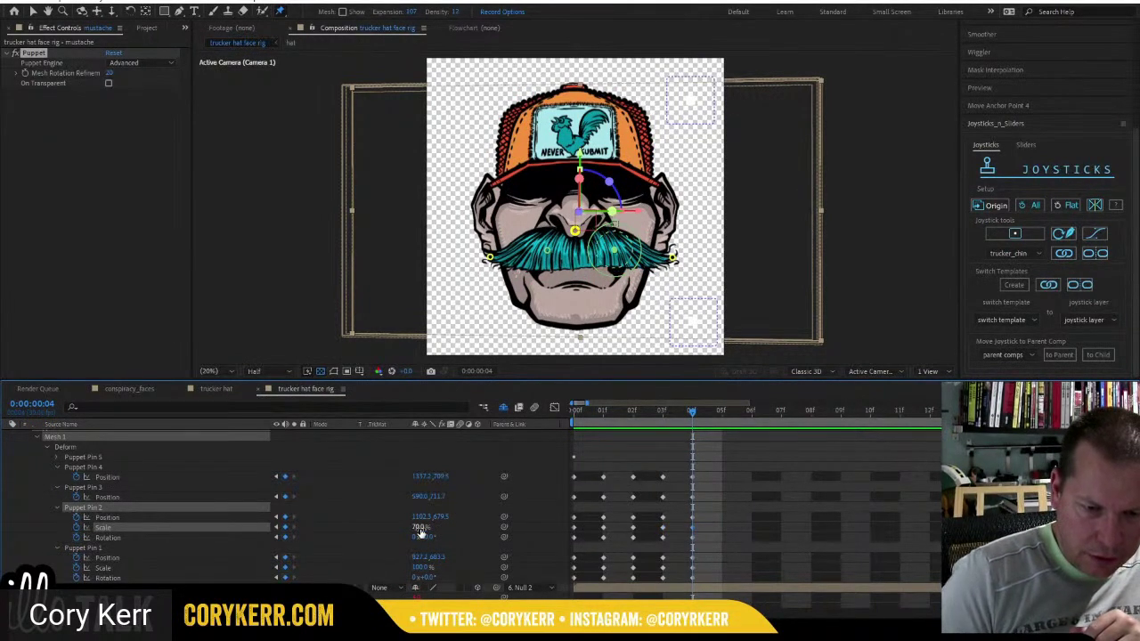
left_click(423, 567)
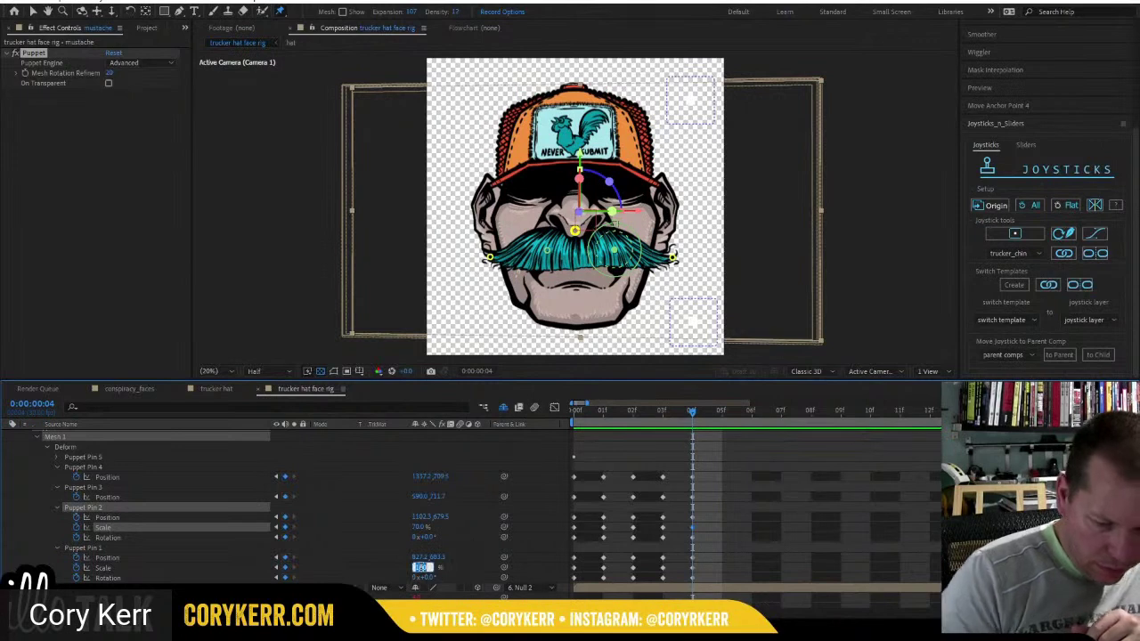
type("120")
key("Return")
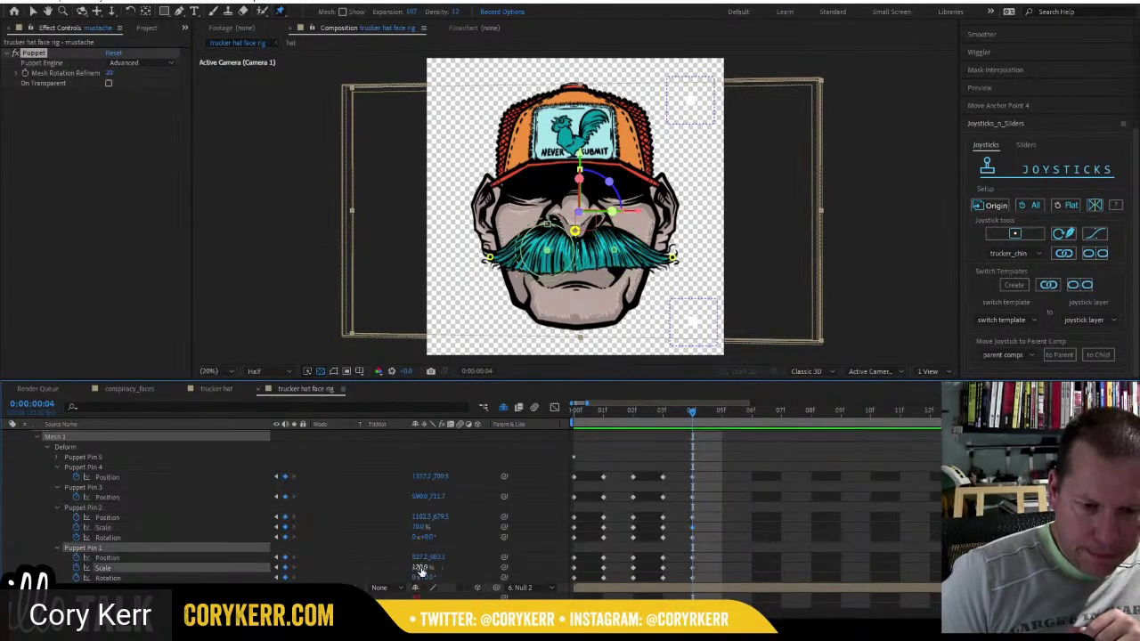
left_click_drag(684, 410, 564, 434)
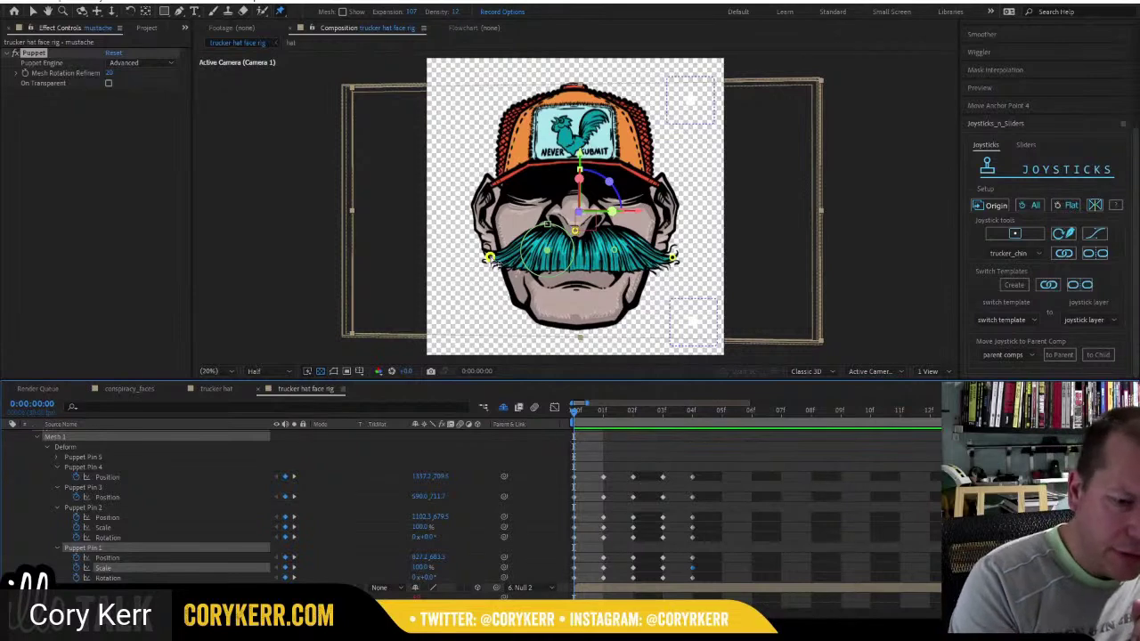
left_click(490, 259)
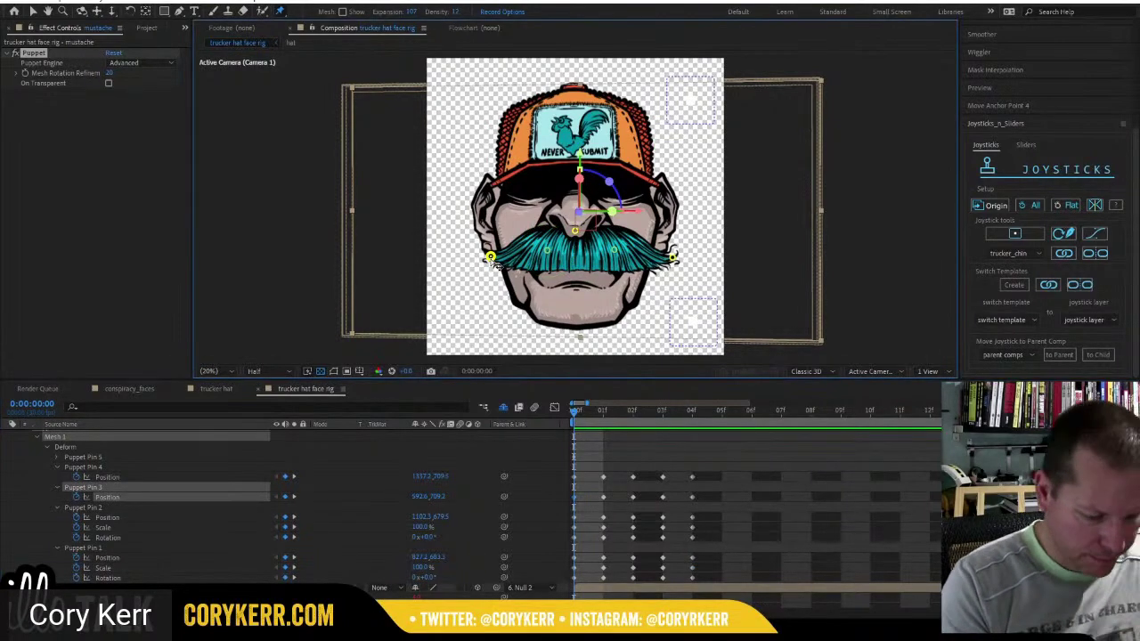
left_click_drag(491, 257, 489, 257)
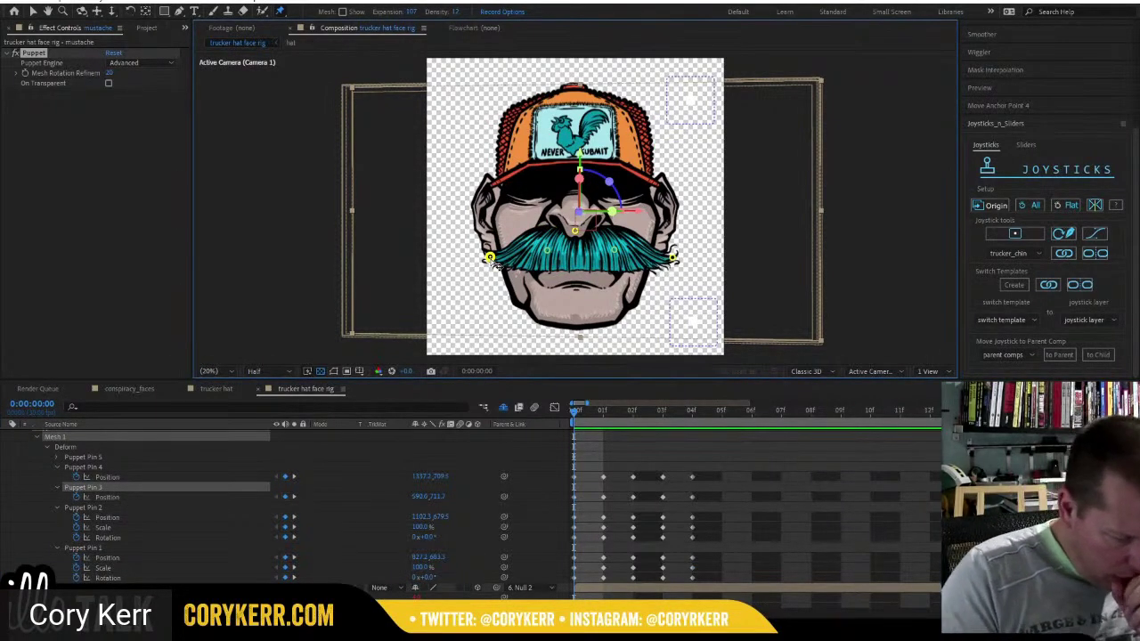
At frame 3, raise both mustache-tip pins, Puppet Pins 3 and 4, together by about 60 px.
left_click_drag(576, 412, 599, 413)
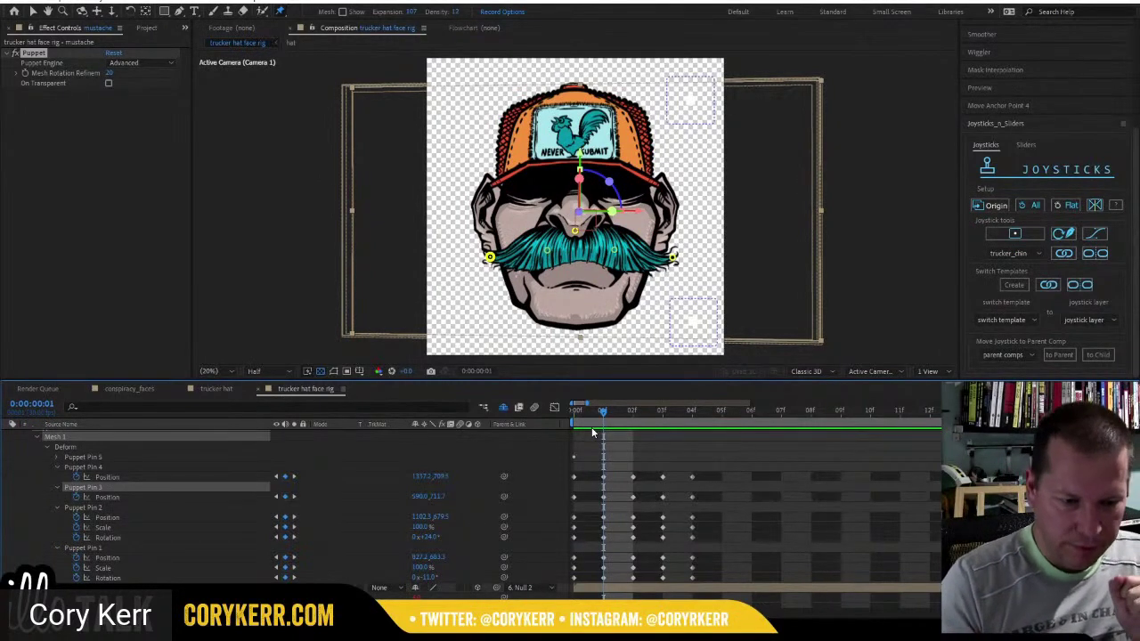
left_click(673, 258)
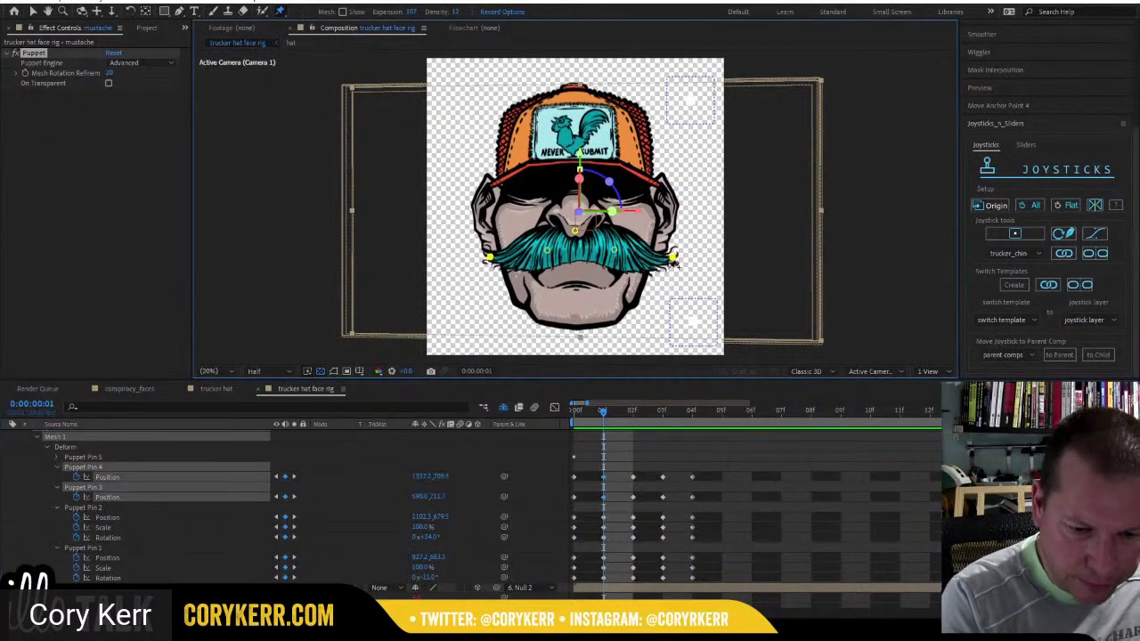
left_click_drag(634, 411, 652, 412)
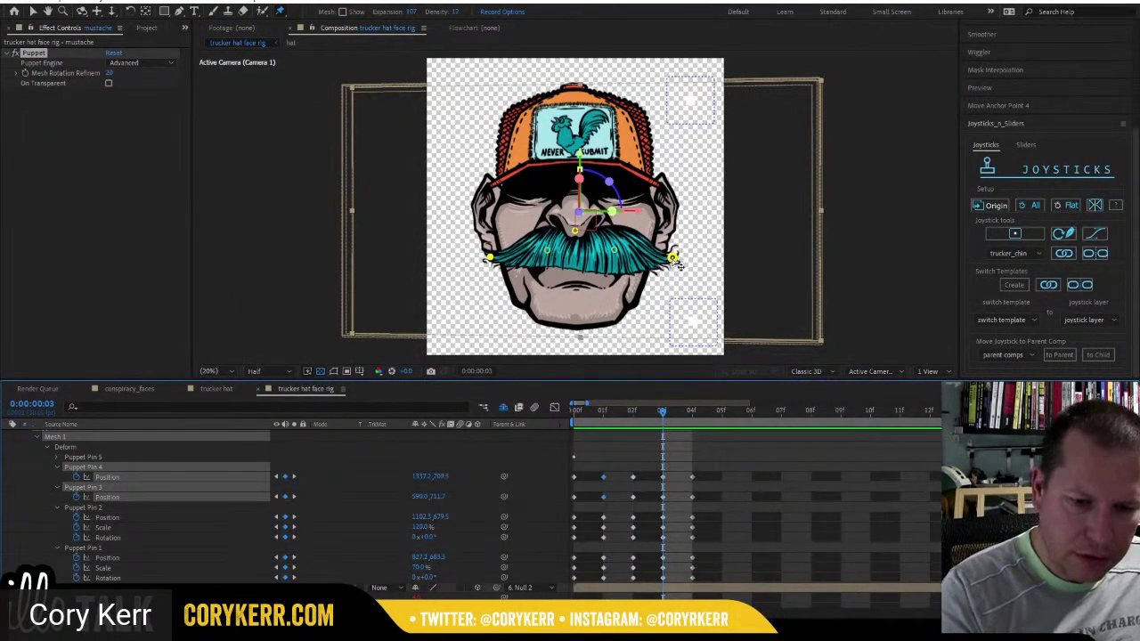
left_click_drag(679, 264, 673, 246)
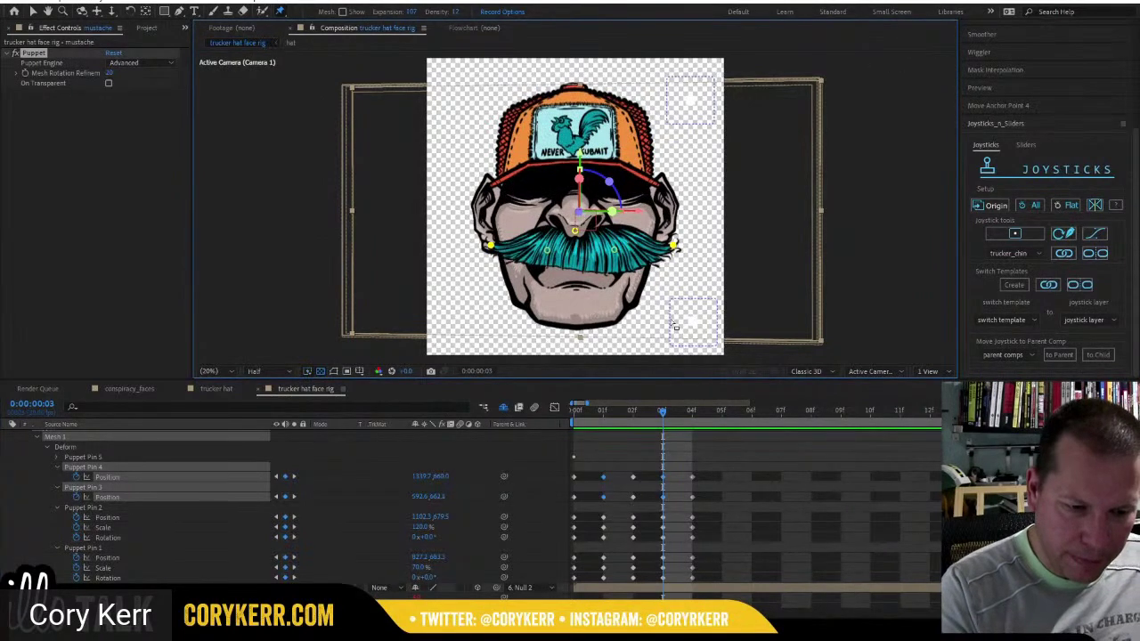
left_click_drag(673, 246, 675, 249)
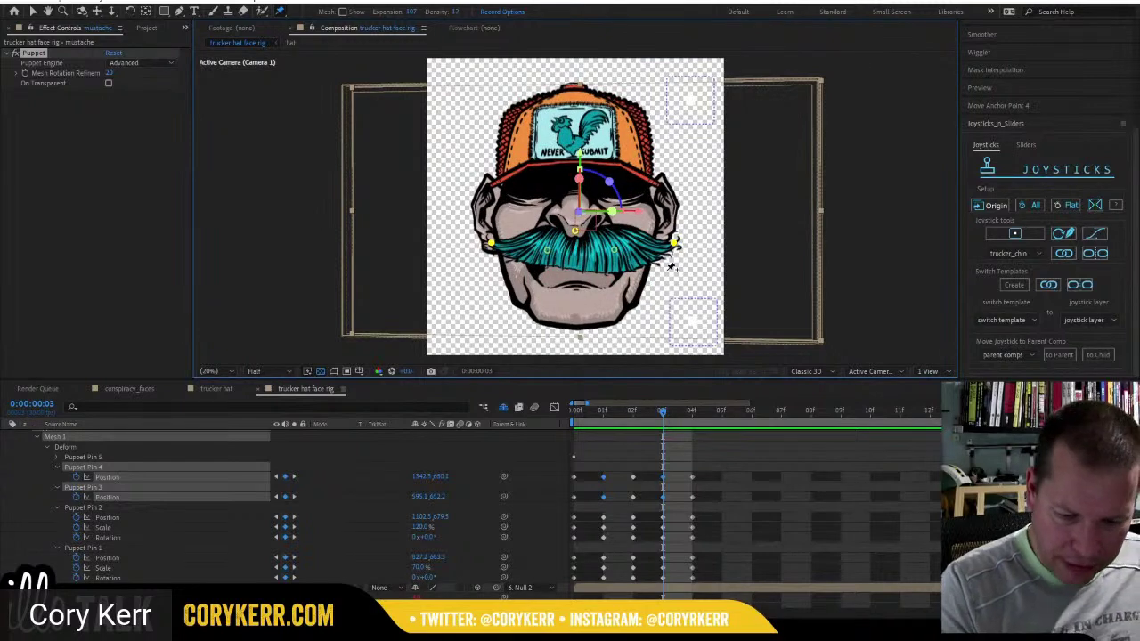
At frame 4, lower Puppet Pins 3 and 4 together by about 70 px and deselect them.
left_click(663, 411)
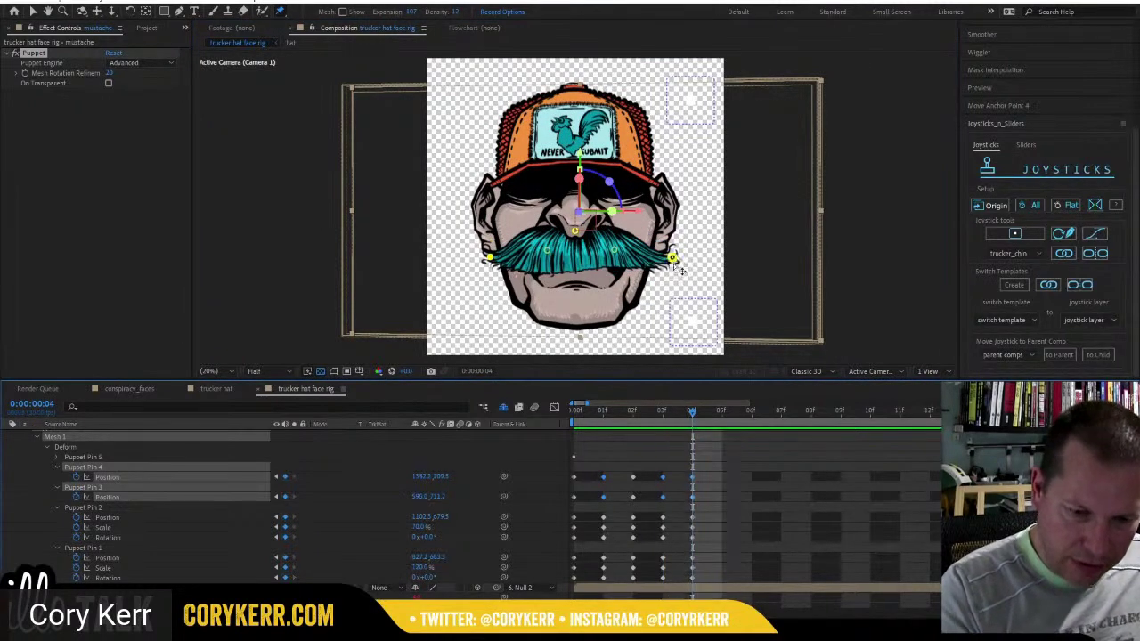
left_click_drag(672, 258, 674, 281)
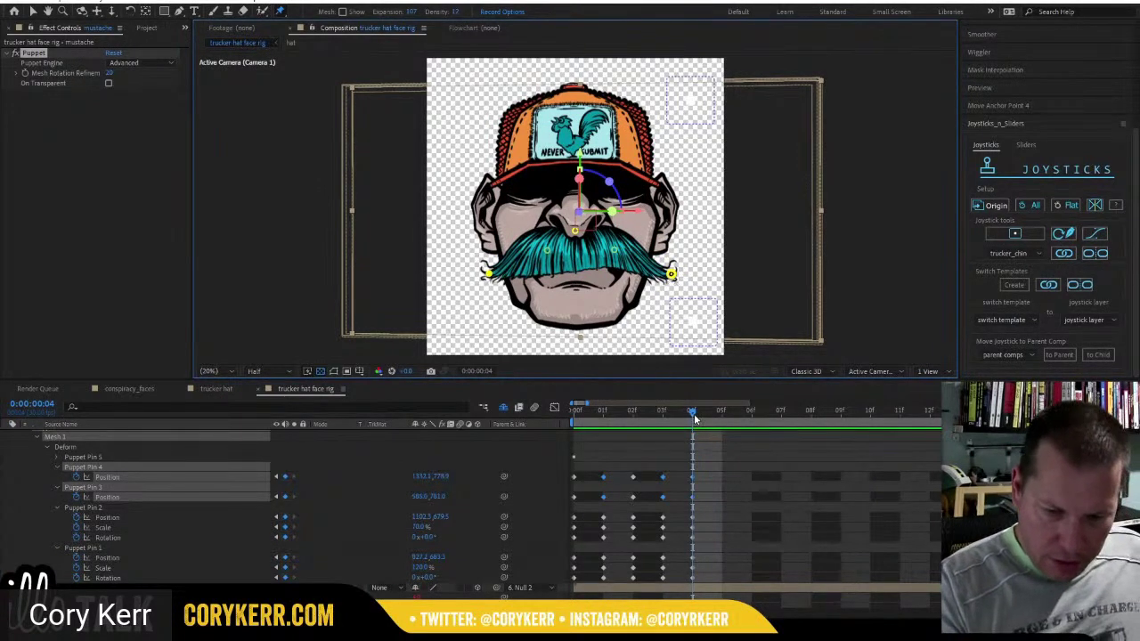
left_click(715, 478)
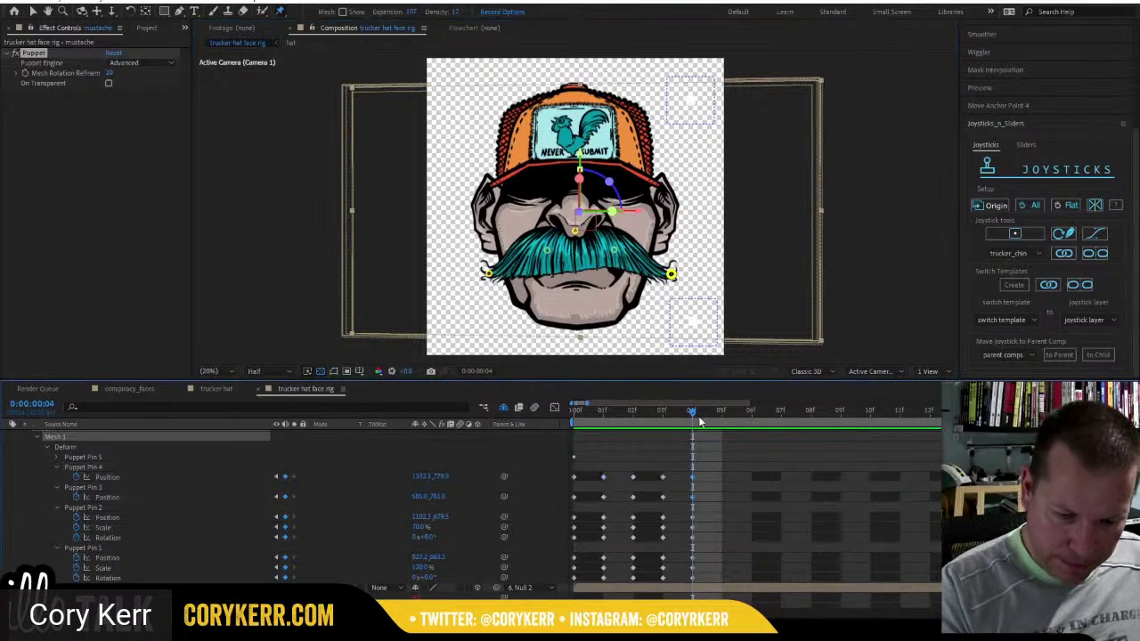
At frame 1, raise Puppet Pin 4 to about Y 640 and lower Puppet Pin 3 to about Y 778.
left_click_drag(690, 411, 600, 413)
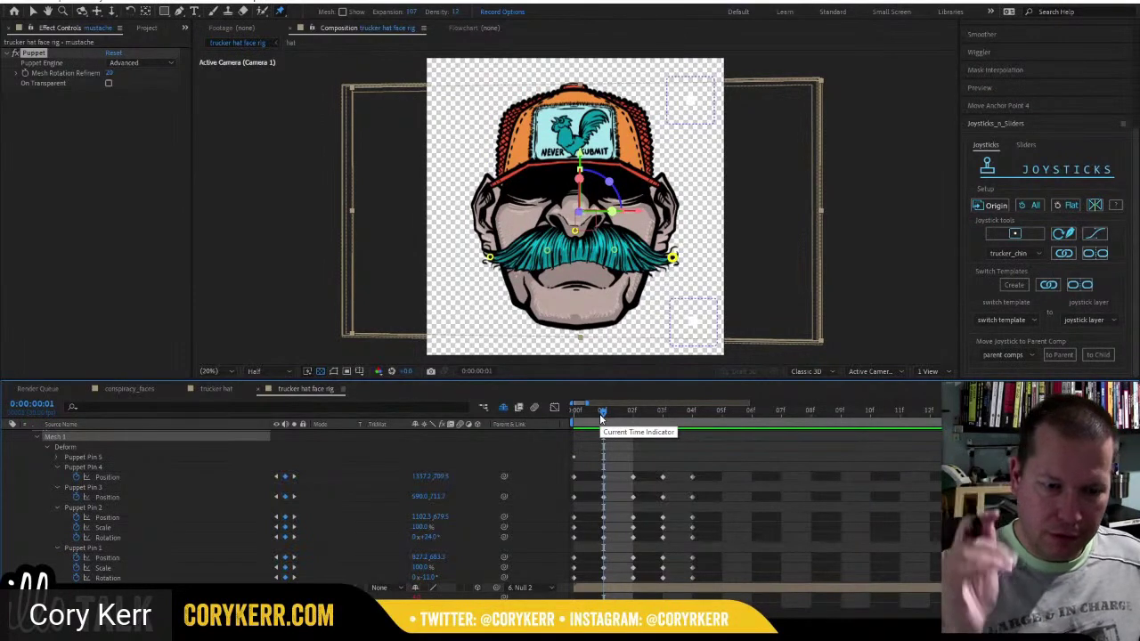
left_click_drag(672, 257, 674, 240)
left_click(490, 258)
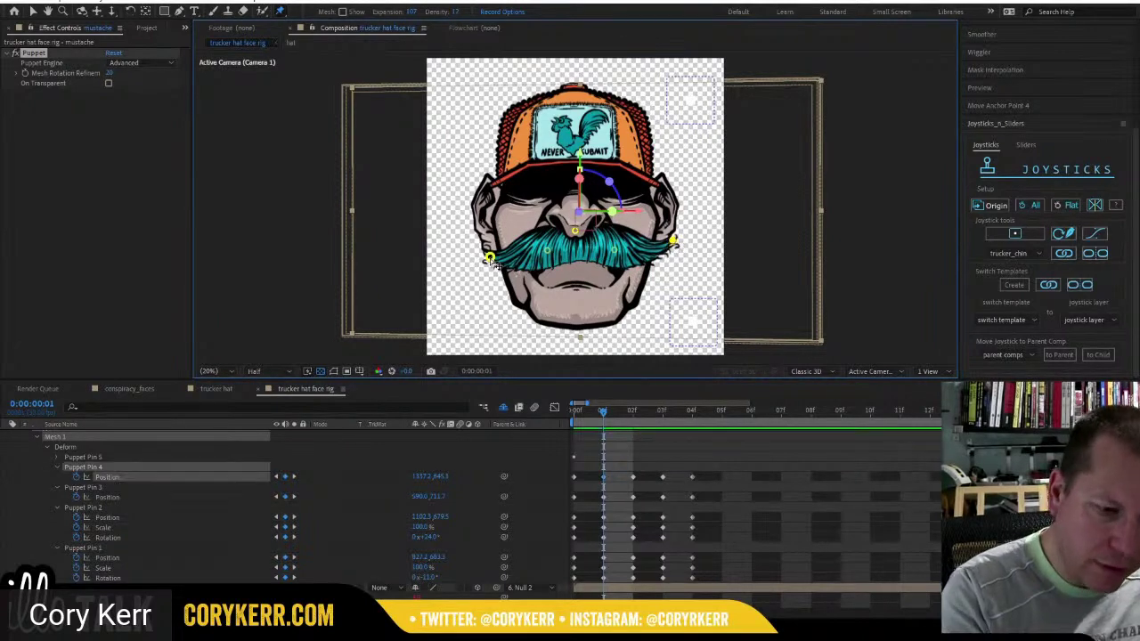
left_click_drag(491, 265, 492, 278)
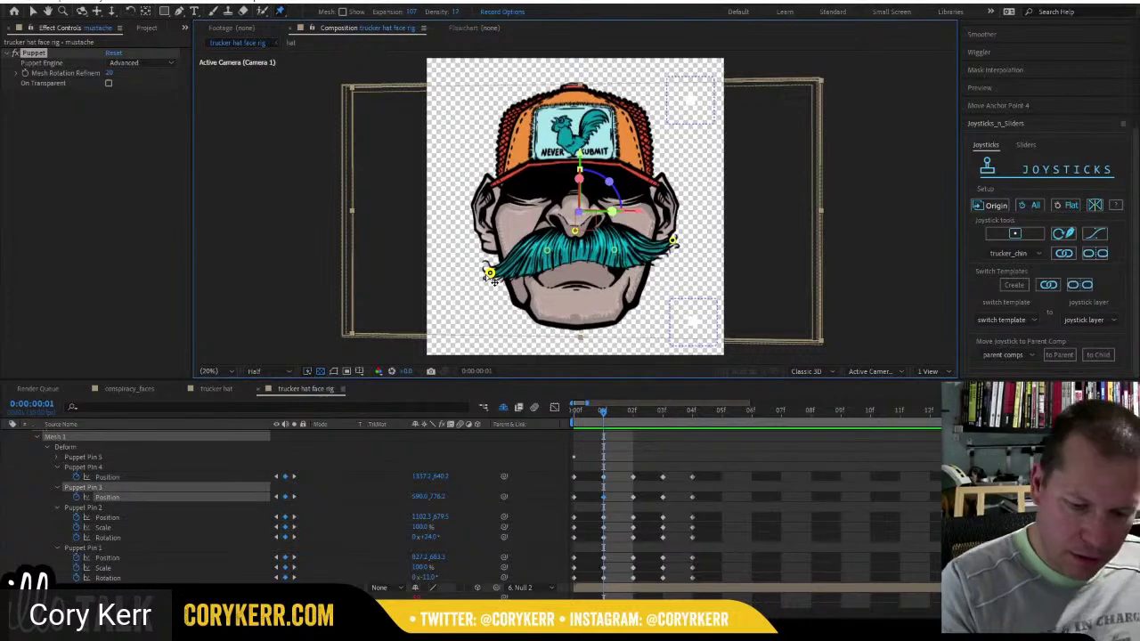
At frame 2, raise Puppet Pin 3 to about Y 603 and lower Puppet Pin 4 to about Y 771.
left_click(623, 415)
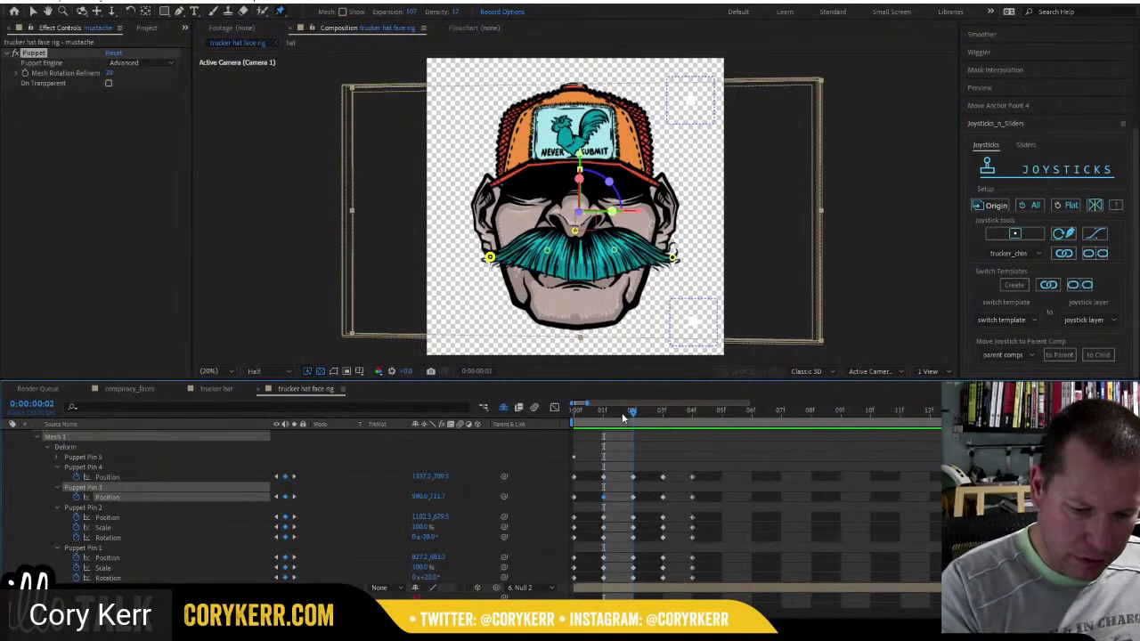
left_click_drag(490, 257, 488, 231)
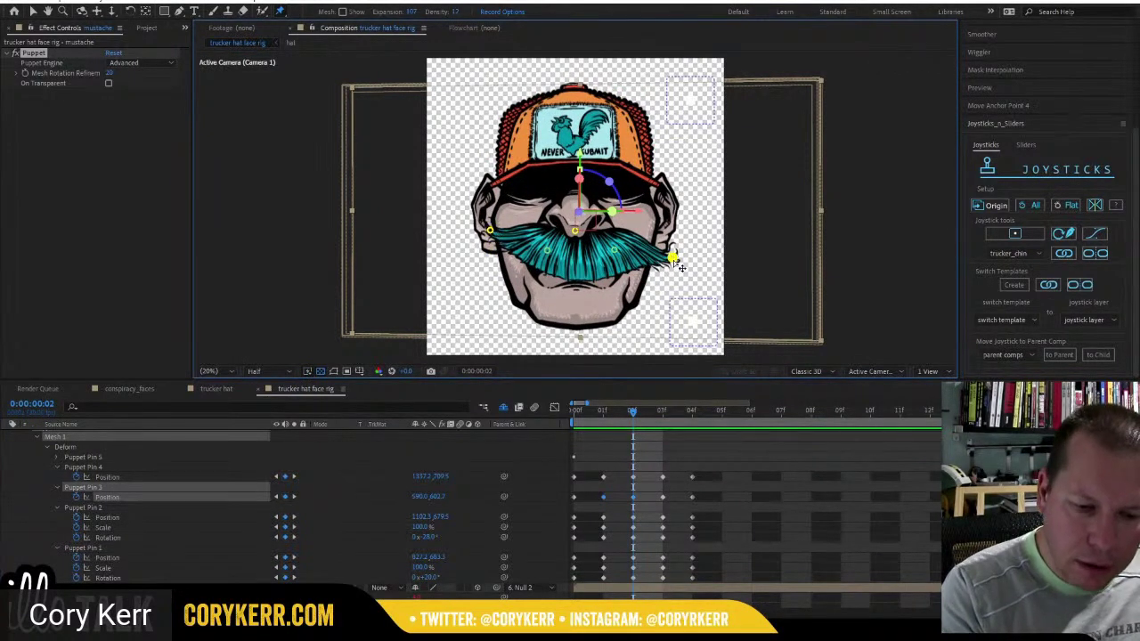
left_click_drag(674, 259, 675, 274)
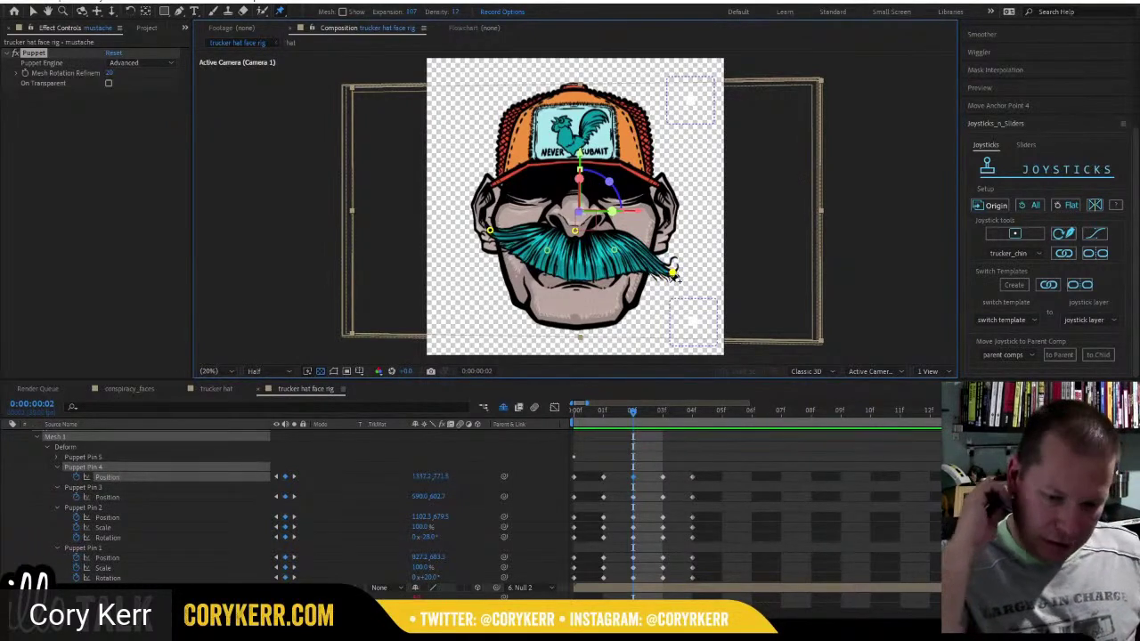
Return to frame 0, select the keyframes of Puppet Pins 1 and 2, and create a new joystick named mustache_talking.
left_click_drag(634, 413, 498, 415)
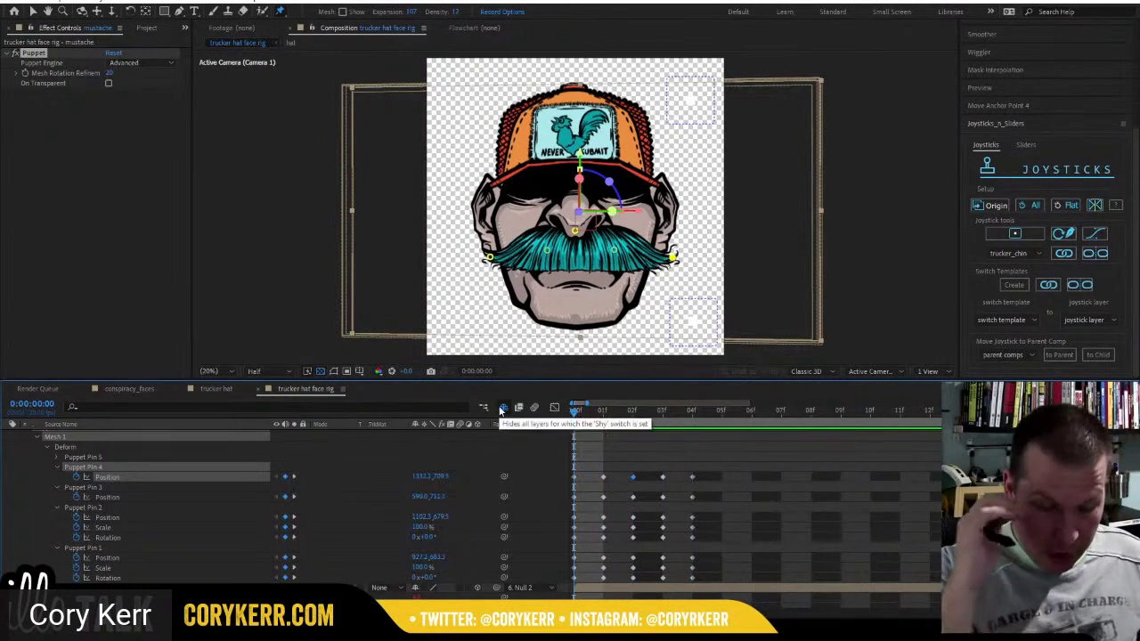
left_click(502, 408)
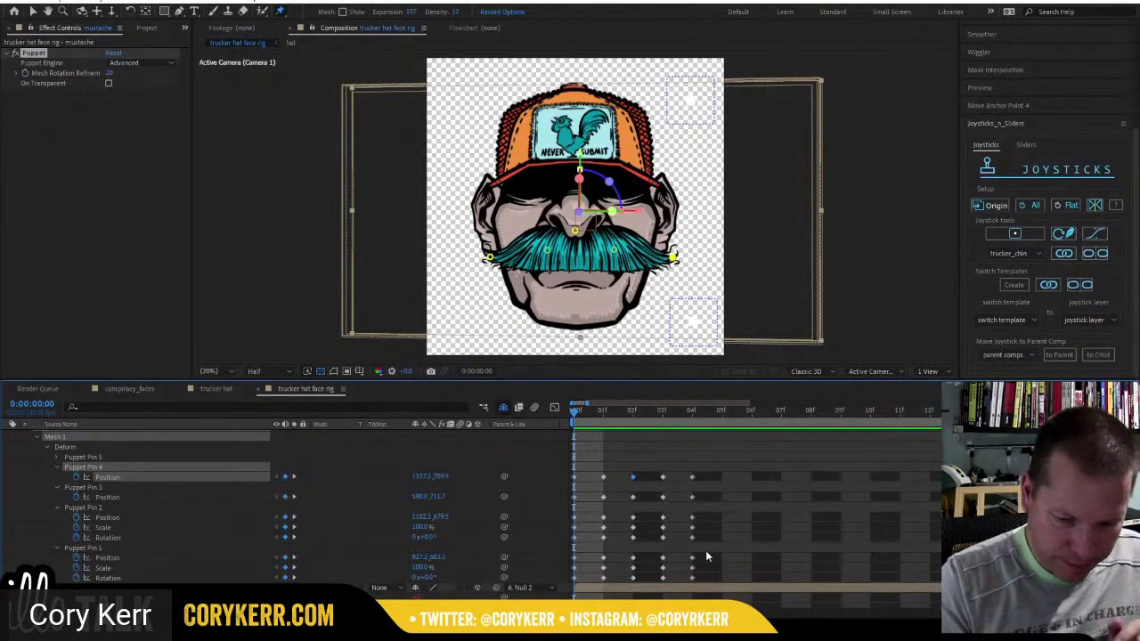
left_click_drag(711, 521, 568, 581)
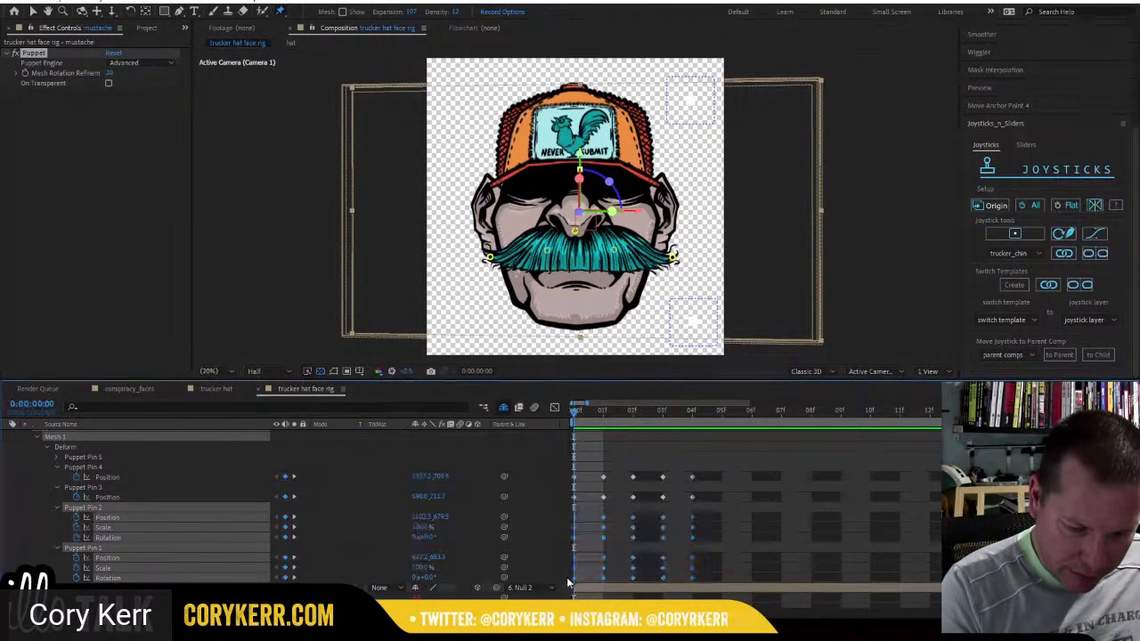
left_click(1014, 234)
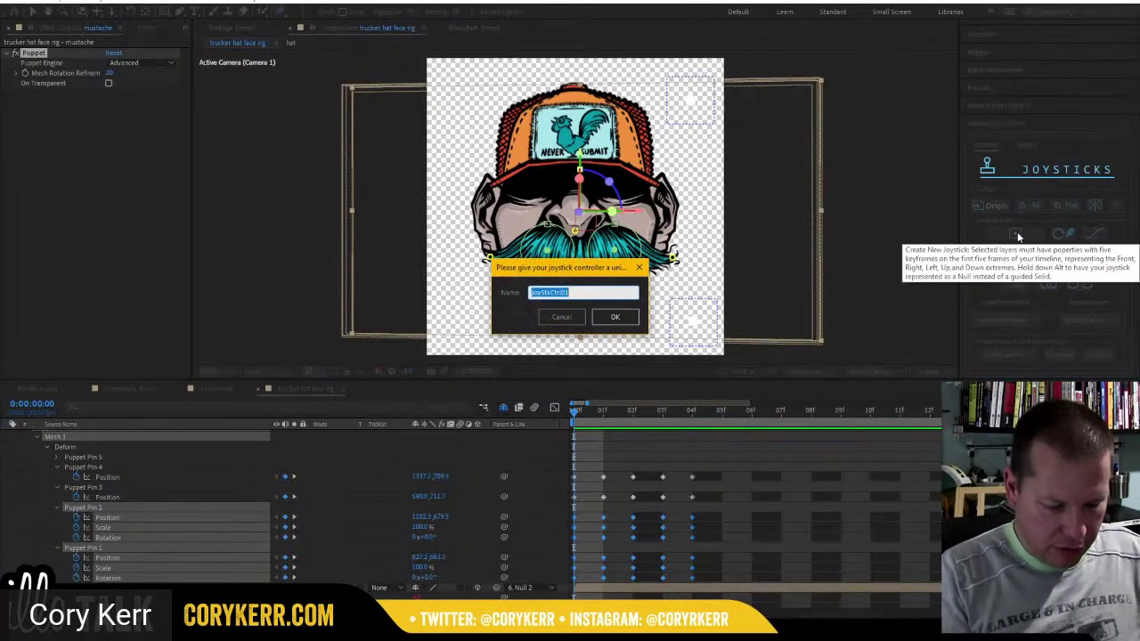
type("mustache")
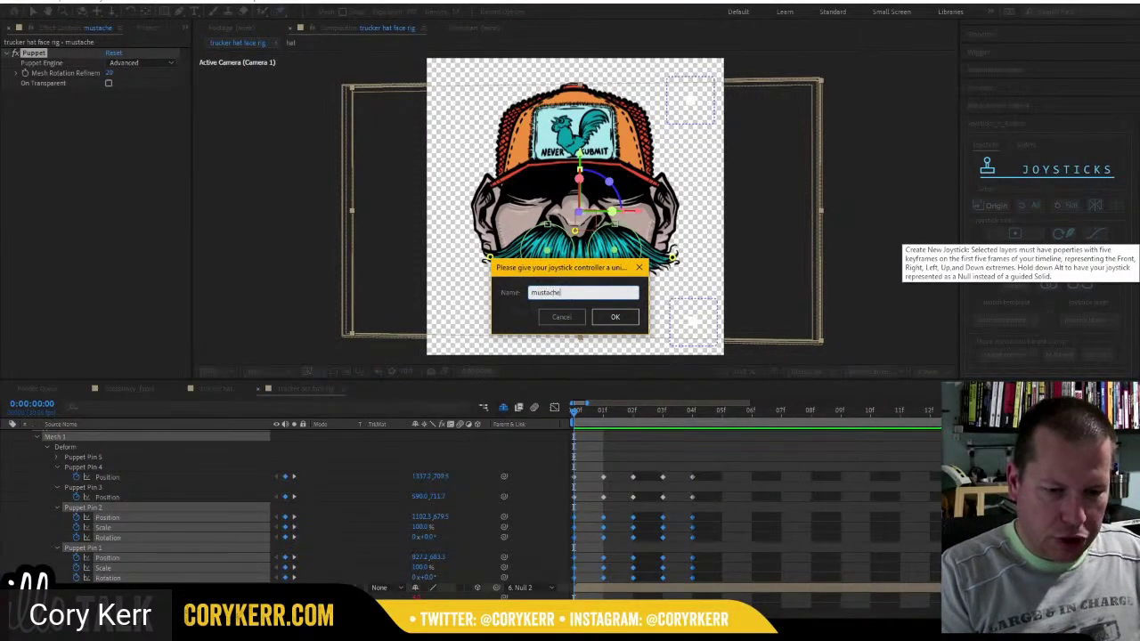
type("_talk")
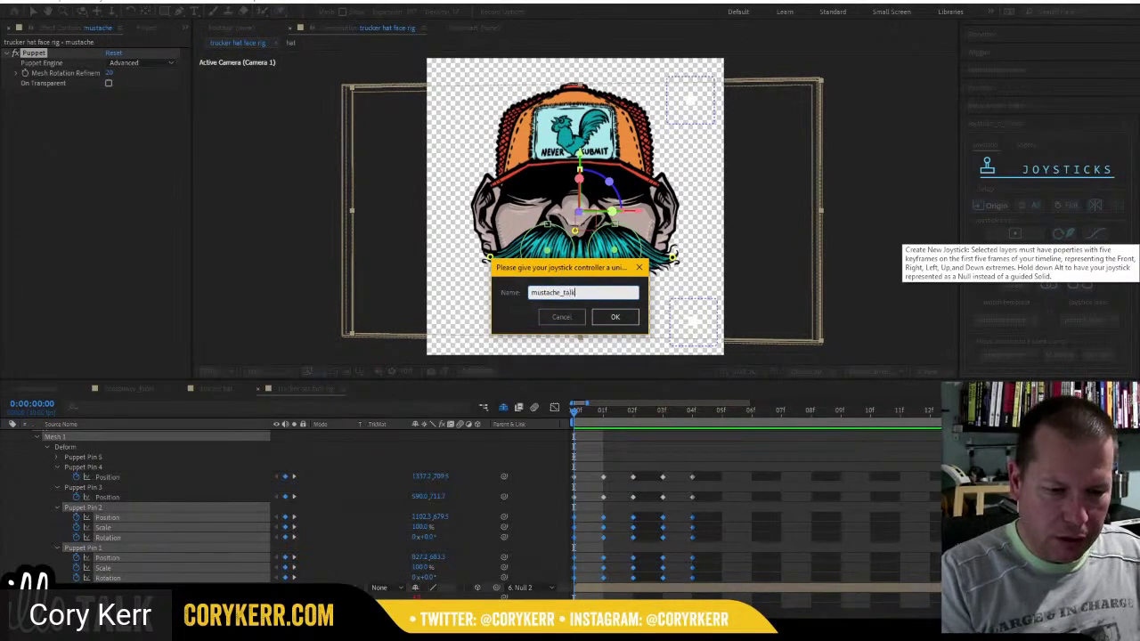
type("ing")
key("Return")
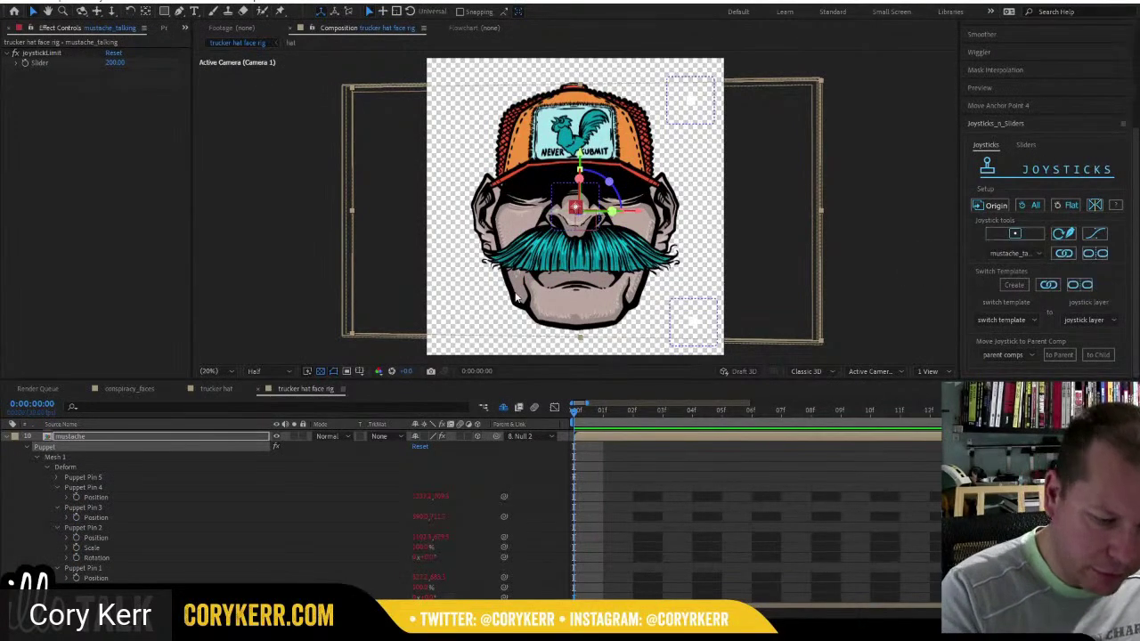
Collapse the mustache's Puppet properties and move the mustache_talking Origin beside the face, just above the lower joystick controller.
left_click(33, 452)
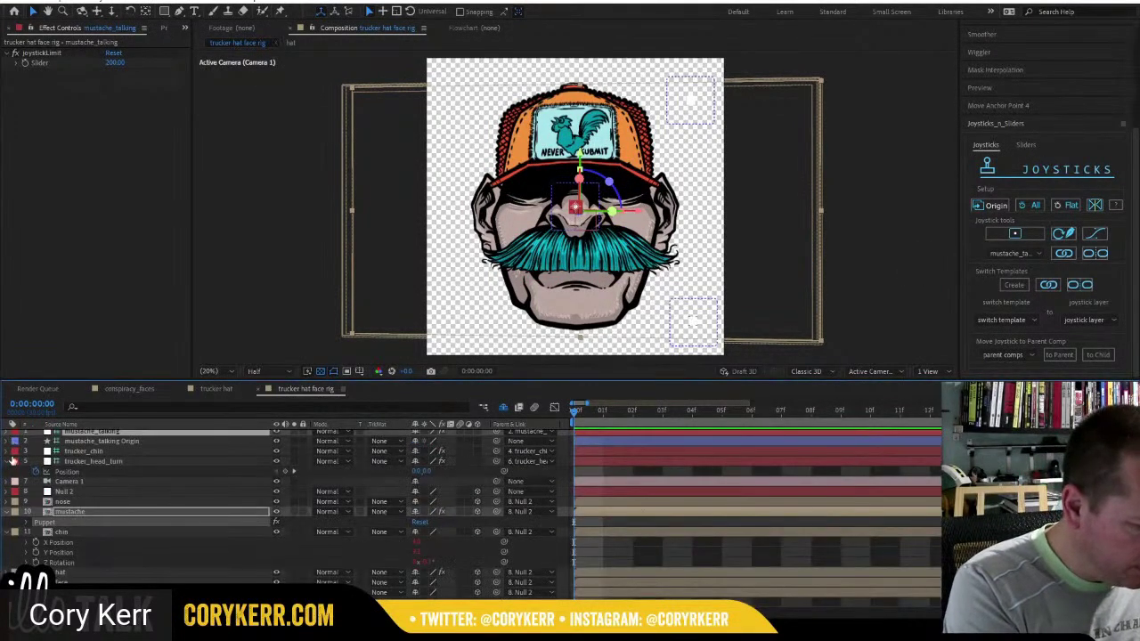
scroll(137, 498, "up", 1)
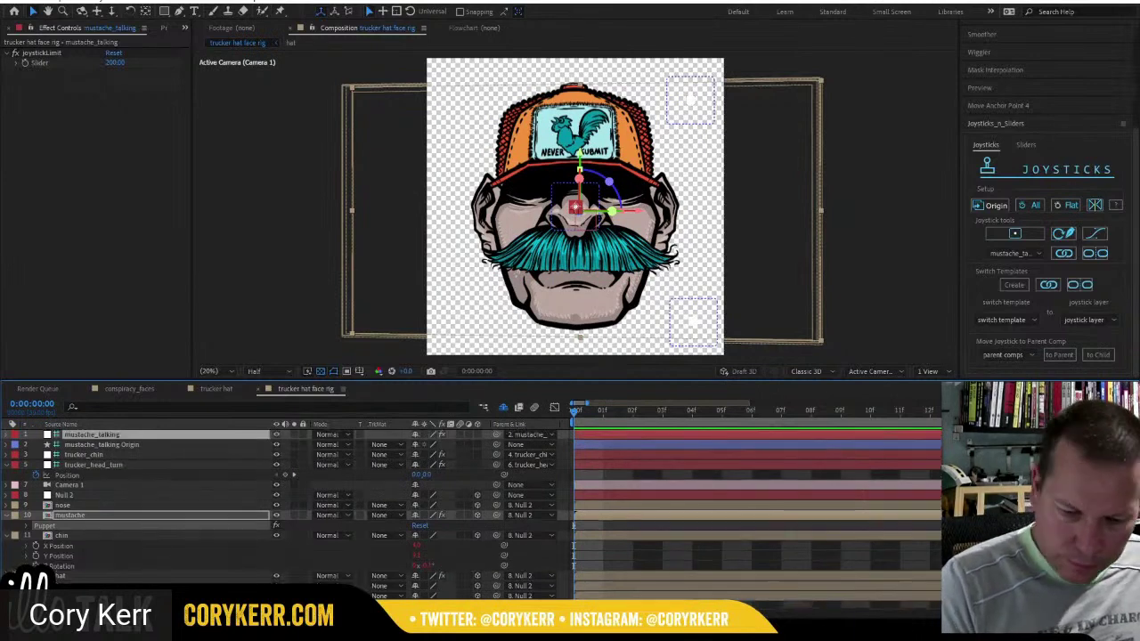
left_click(116, 444)
left_click_drag(601, 221, 718, 278)
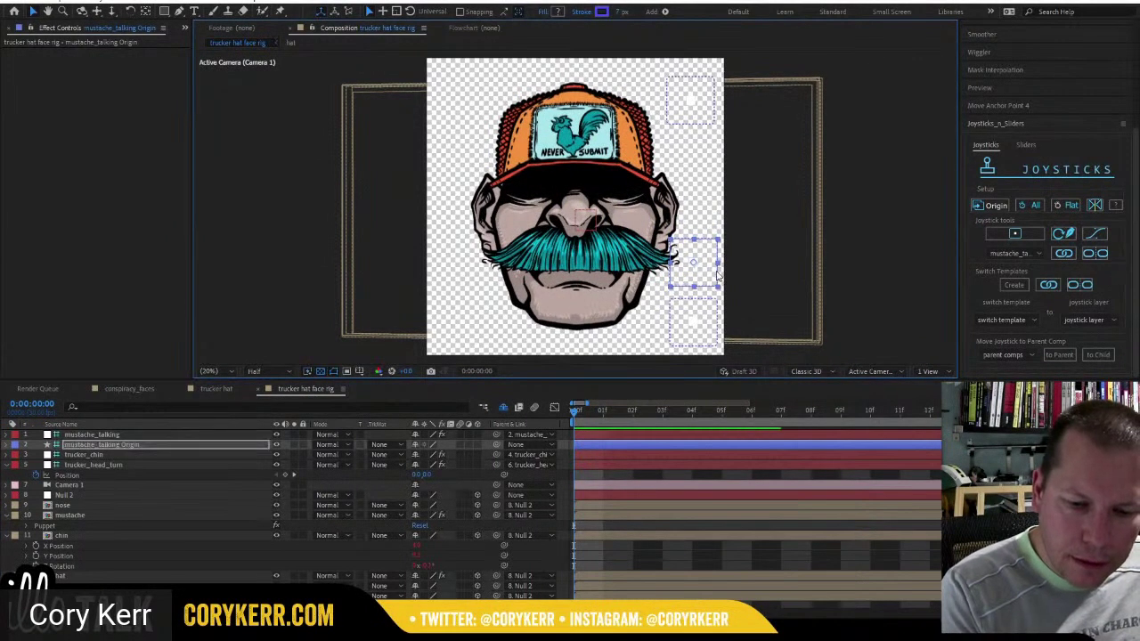
Lock the mustache_talking Origin layer and make it shy, and test the mustache_talking joystick by moving its controller inside the box.
left_click(303, 444)
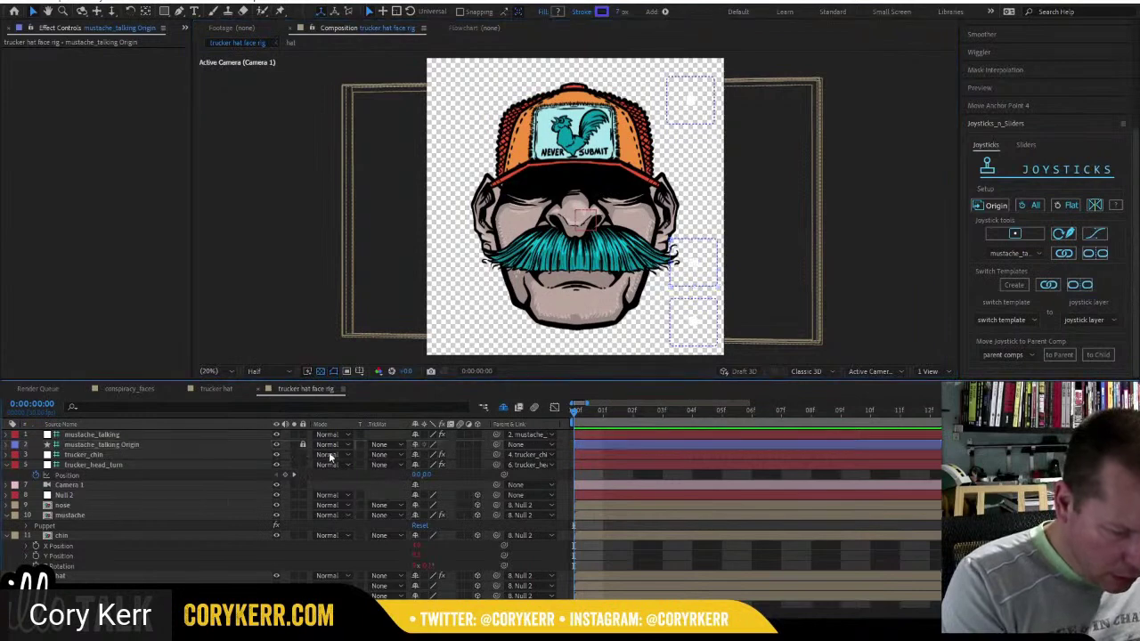
left_click(414, 444)
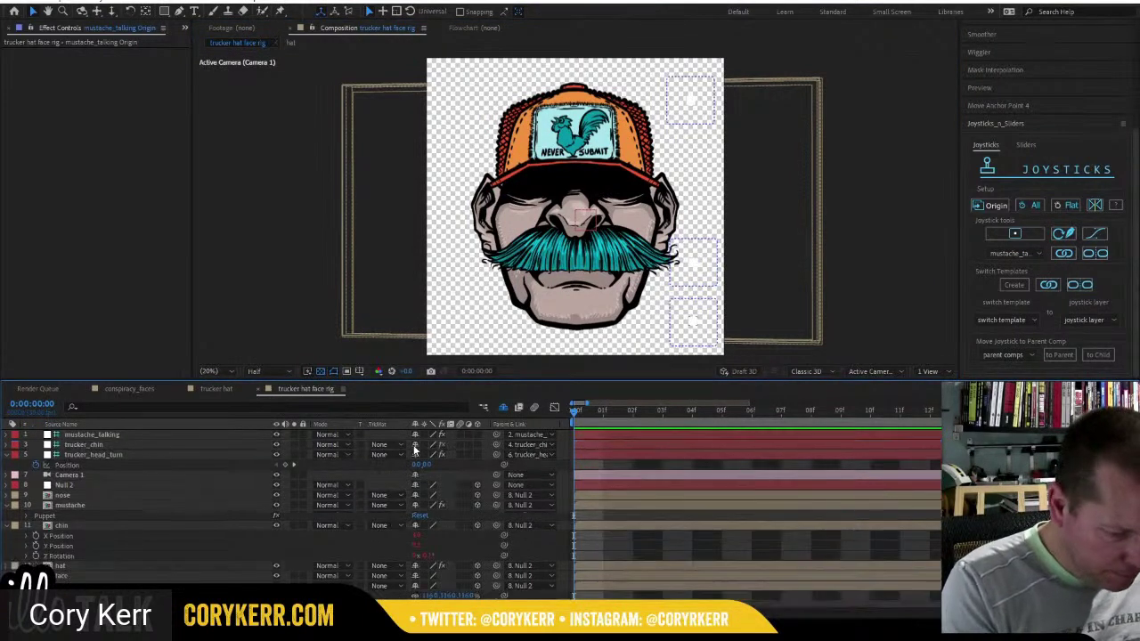
left_click(155, 437)
mouse_move(692, 262)
left_mouse_down()
mouse_move(699, 254)
mouse_move(694, 275)
left_mouse_up()
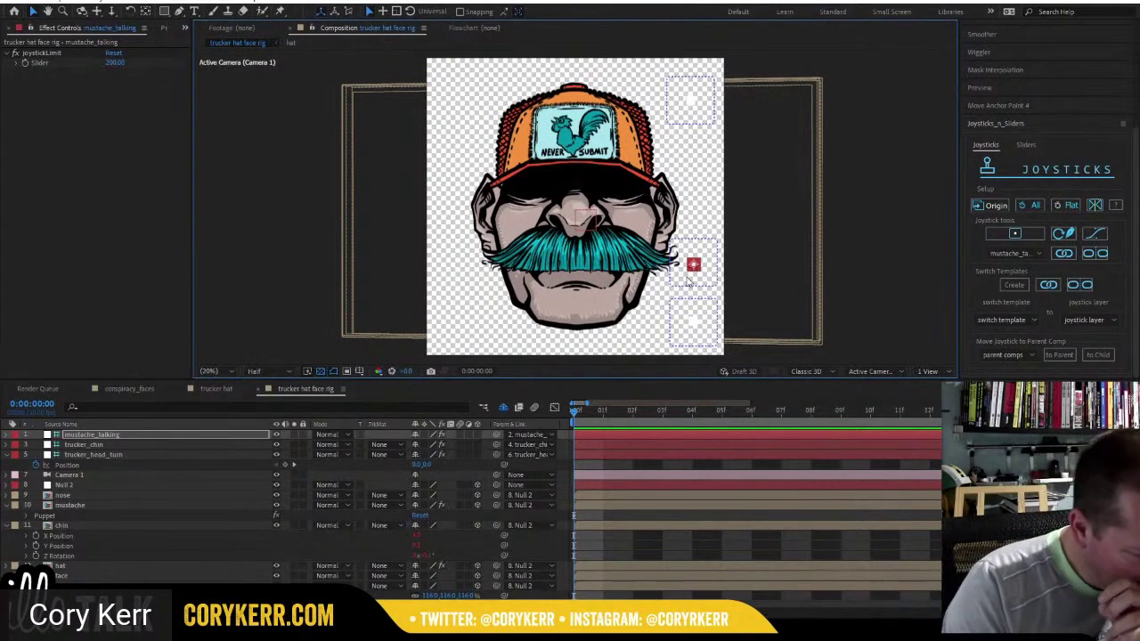
Expand the mustache layer's Puppet effect through Mesh 1 and Deform to examine its puppet pins.
left_click(103, 504)
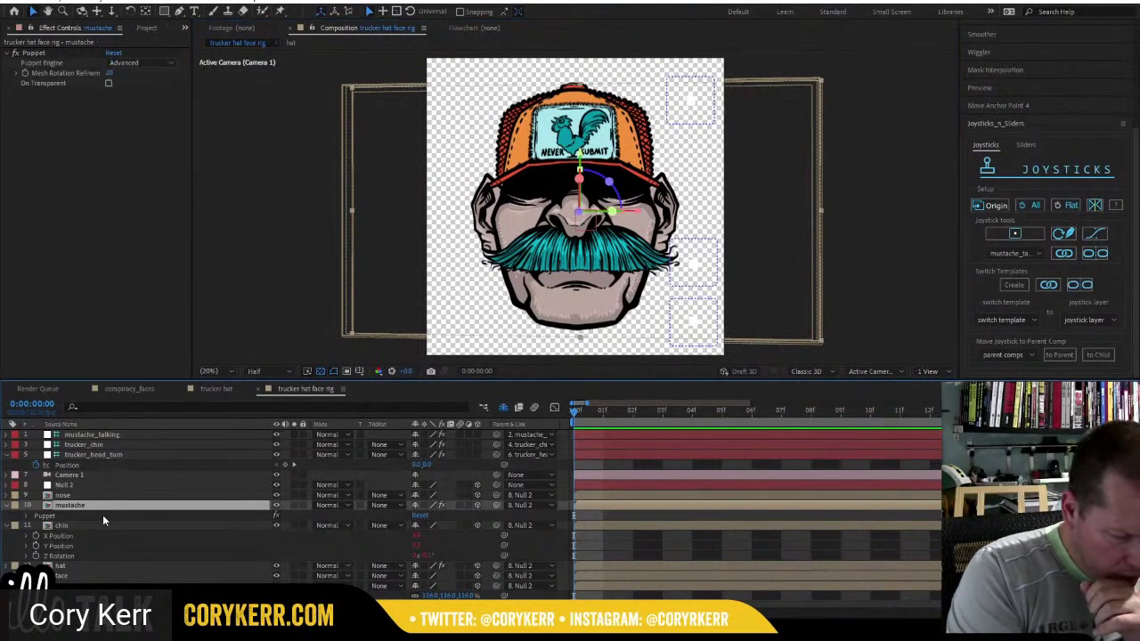
key("u")
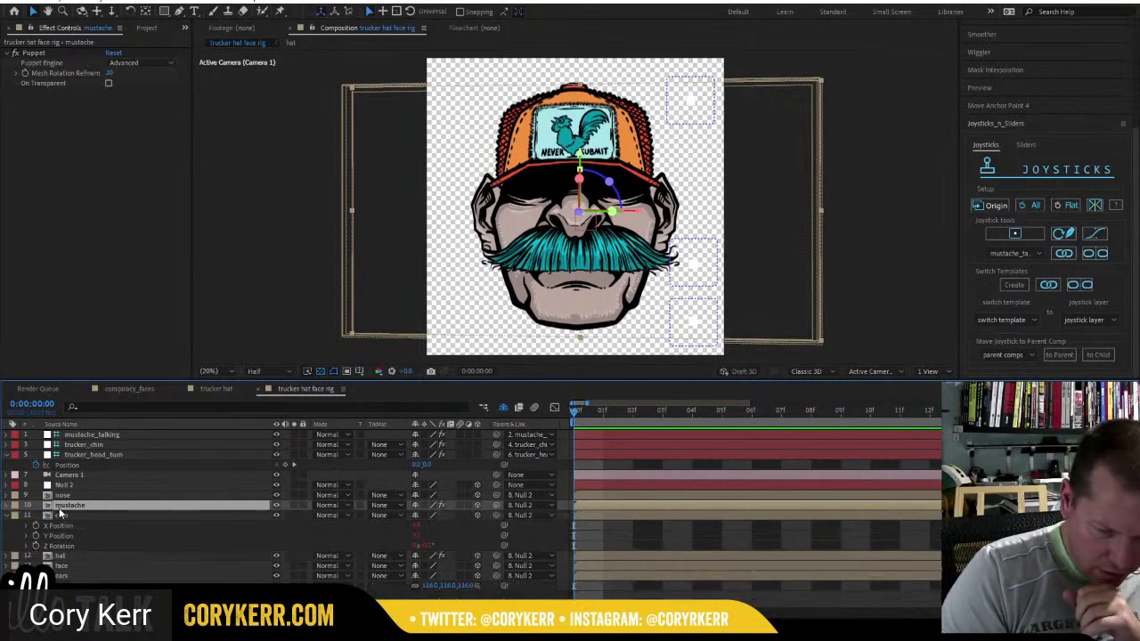
left_click(10, 506)
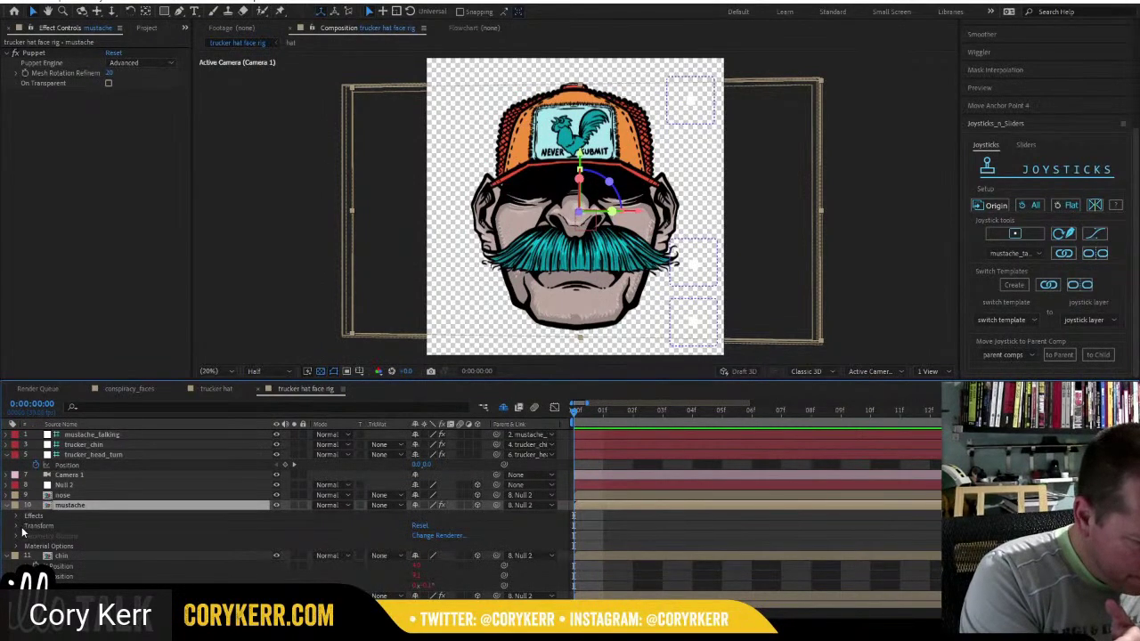
left_click(16, 516)
left_click(27, 527)
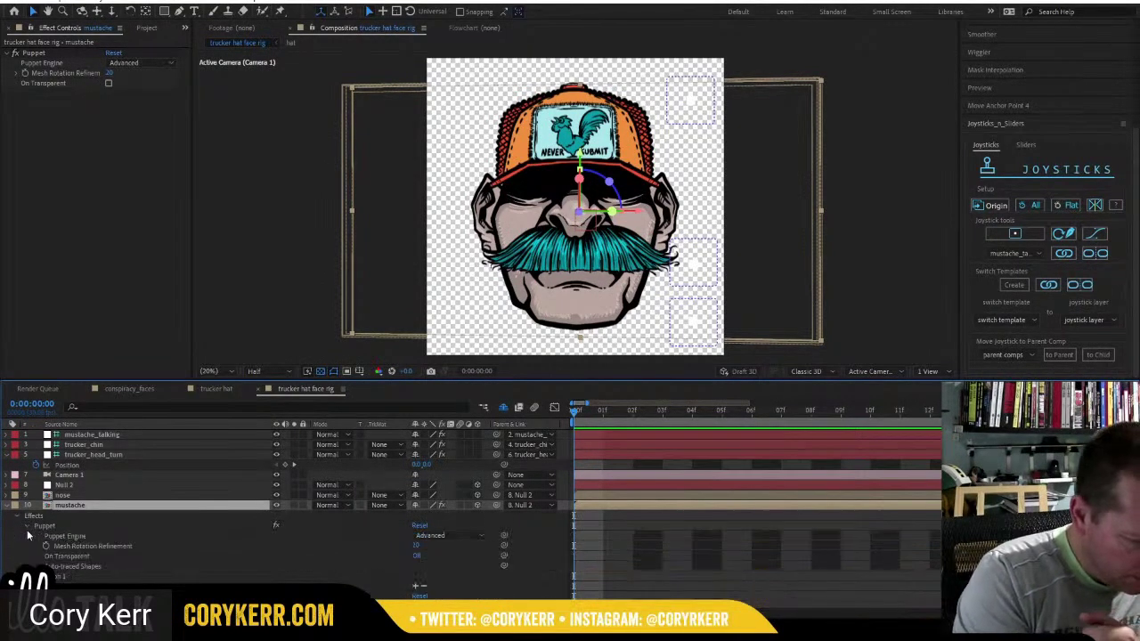
scroll(285, 516, "down", 3)
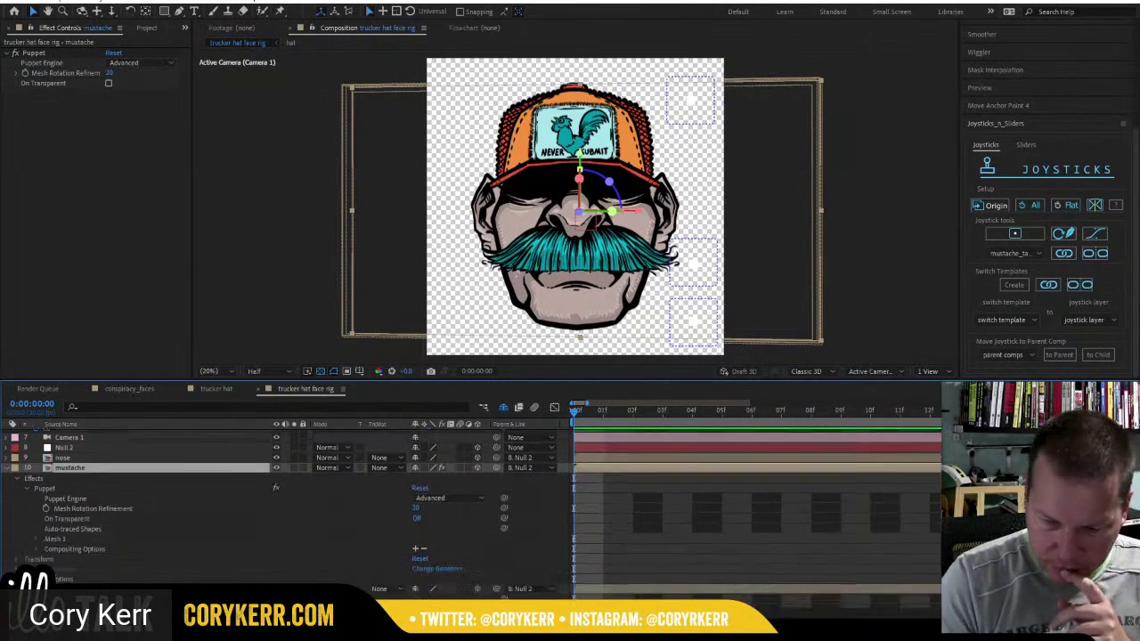
scroll(285, 507, "down", 2)
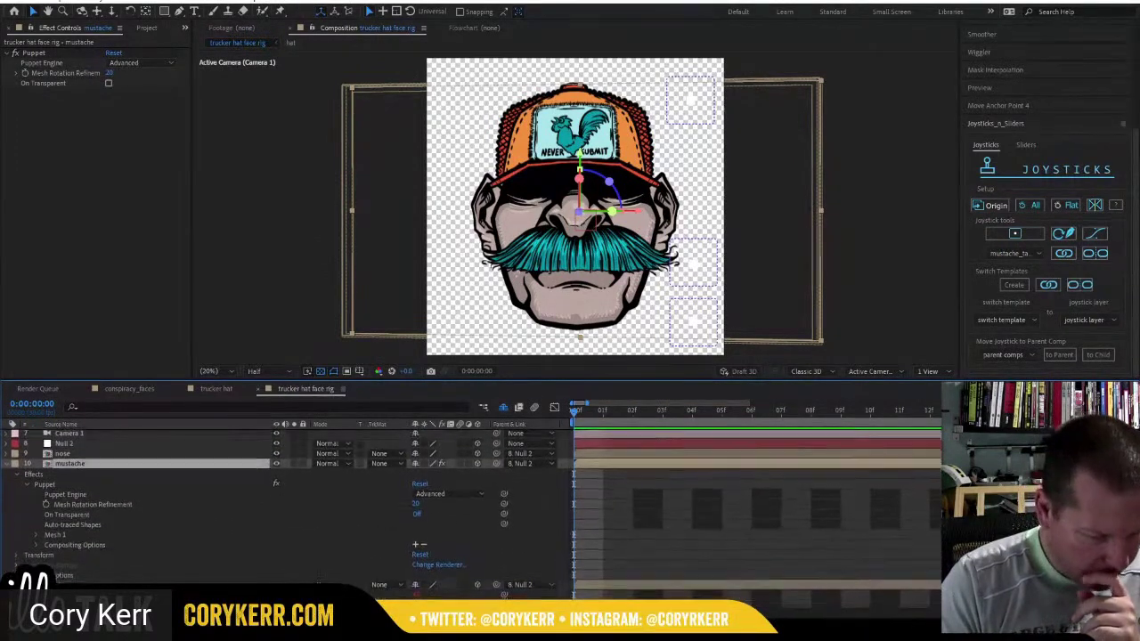
left_click(38, 531)
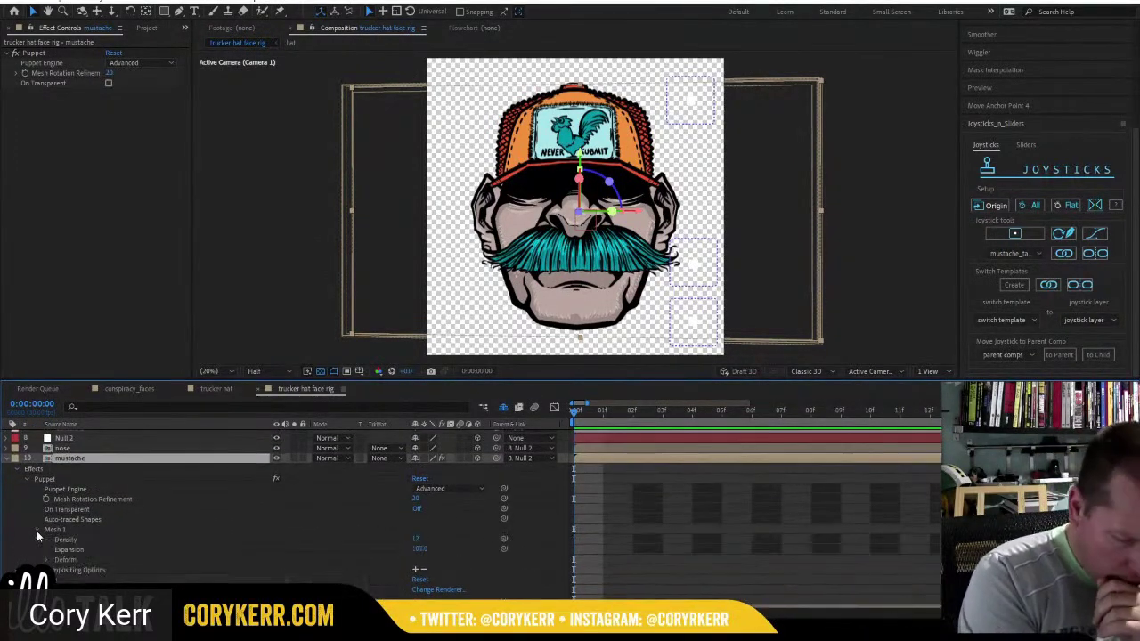
left_click(46, 559)
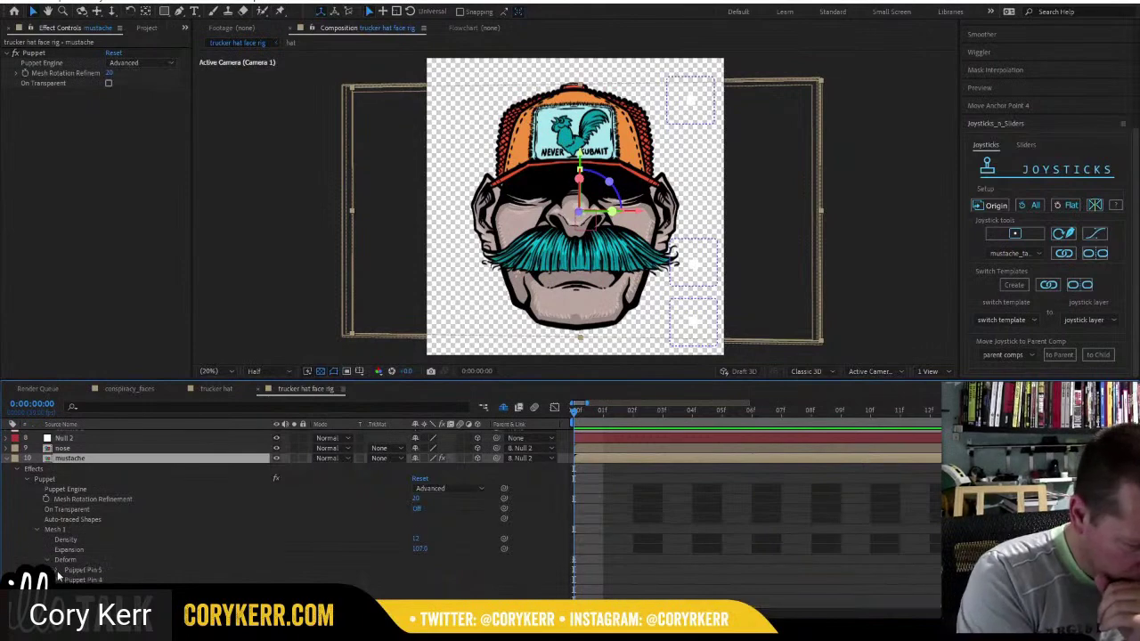
scroll(54, 534, "down", 1)
scroll(285, 508, "down", 3)
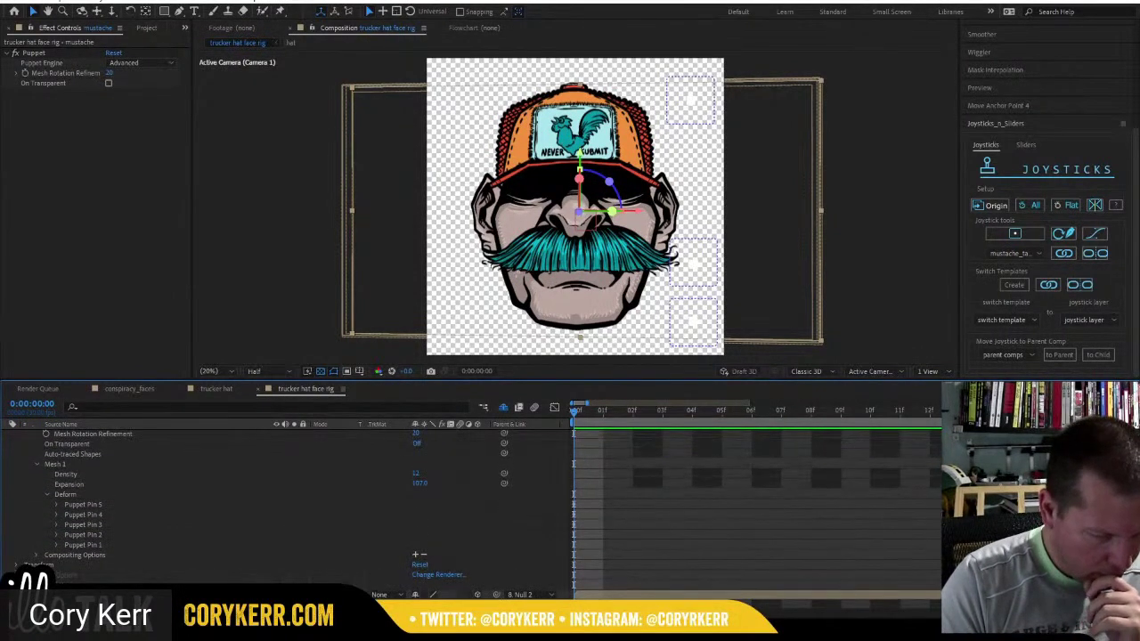
Check the Position properties of Puppet Pins 5 and 4, and collapse the Deform group.
left_click(89, 504)
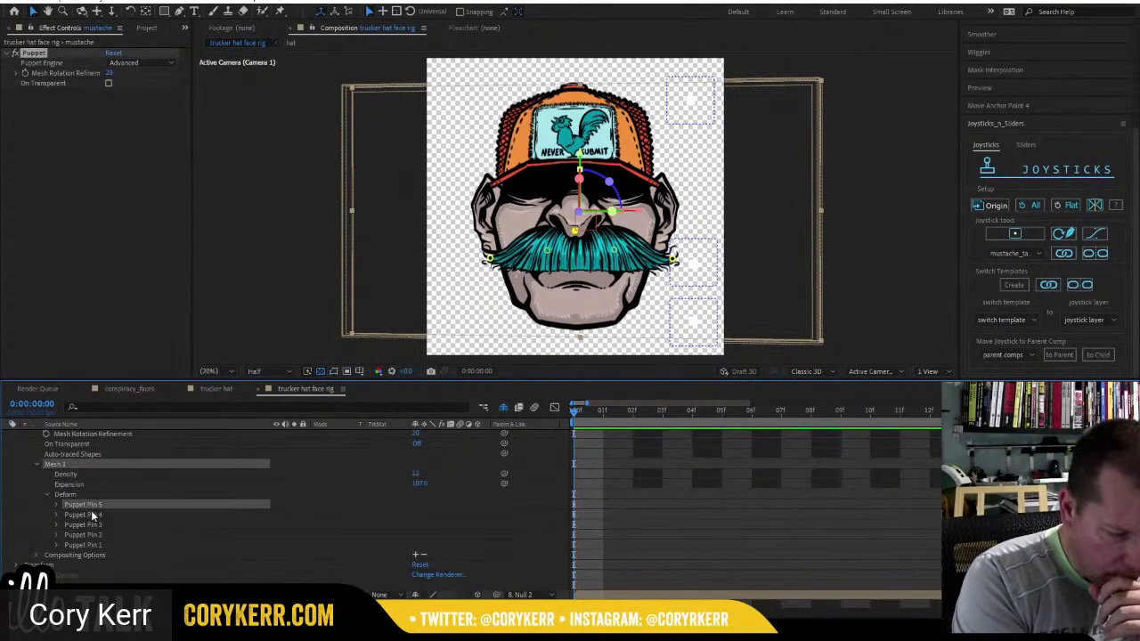
left_click(56, 504)
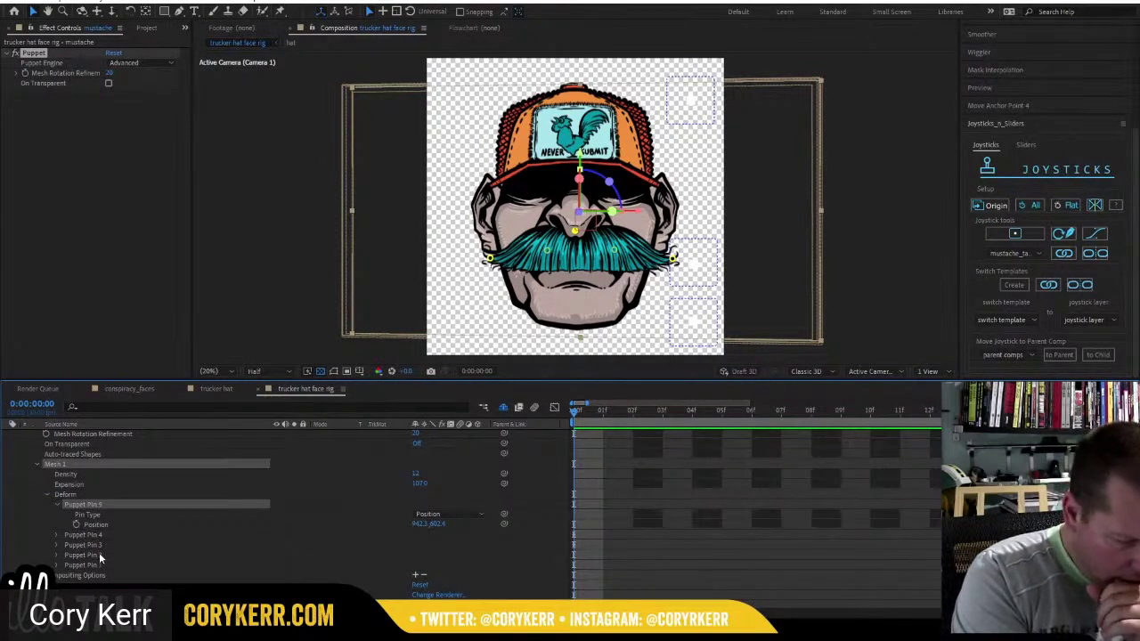
left_click(56, 534)
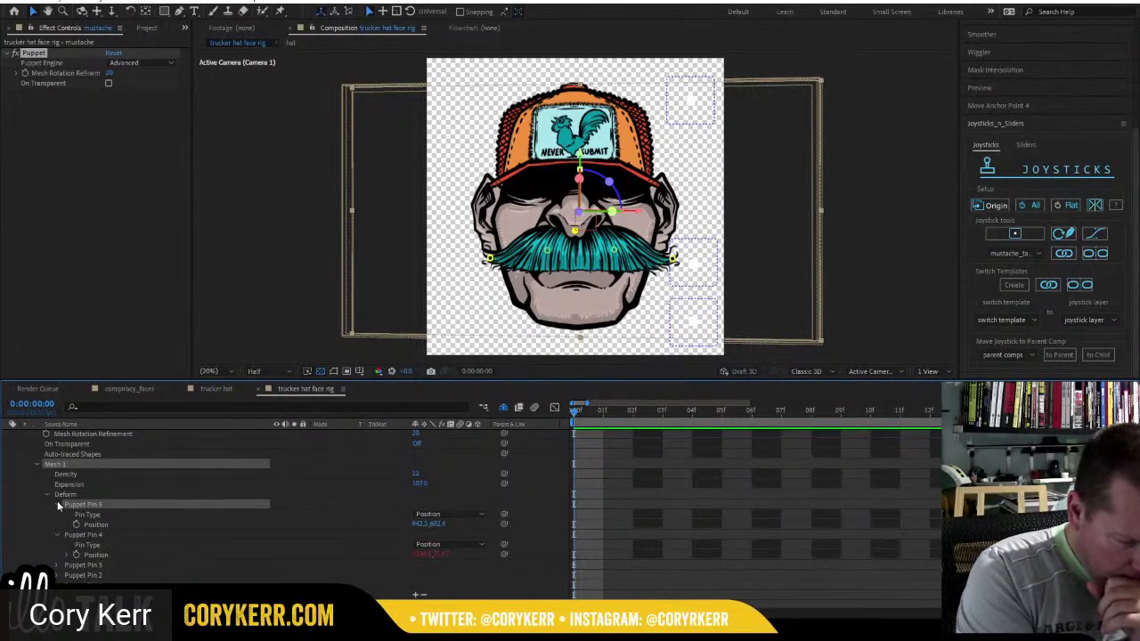
left_click(47, 494)
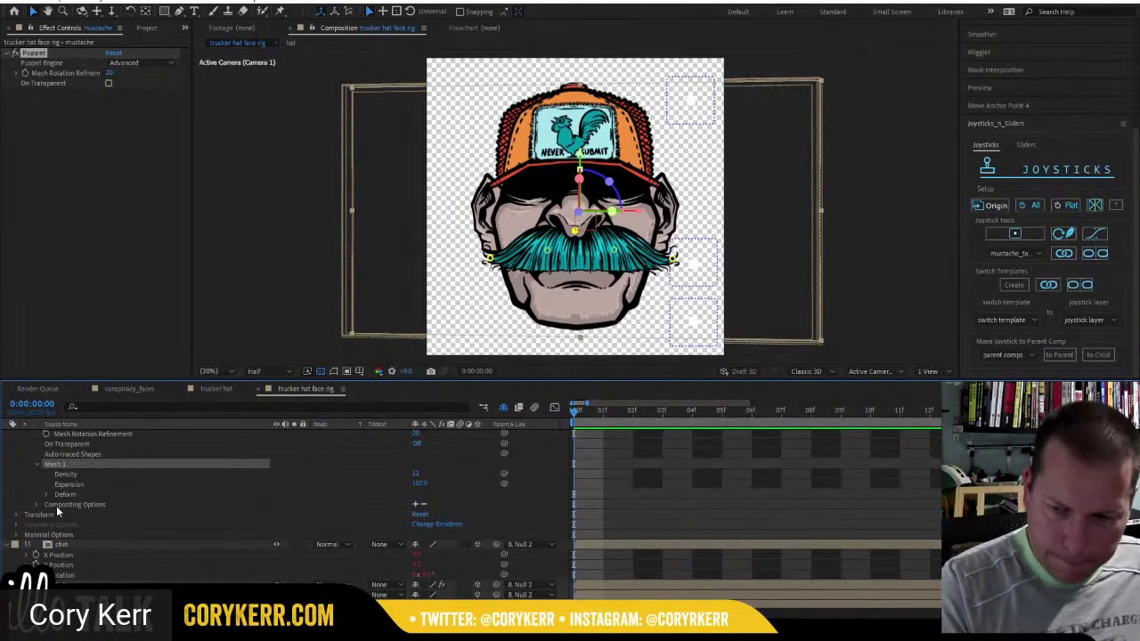
Unbind the mustache_talking joystick, rebind it to only the Position, Scale and Rotation of Puppet Pins 1 and 2, and test its controller.
left_click(1092, 254)
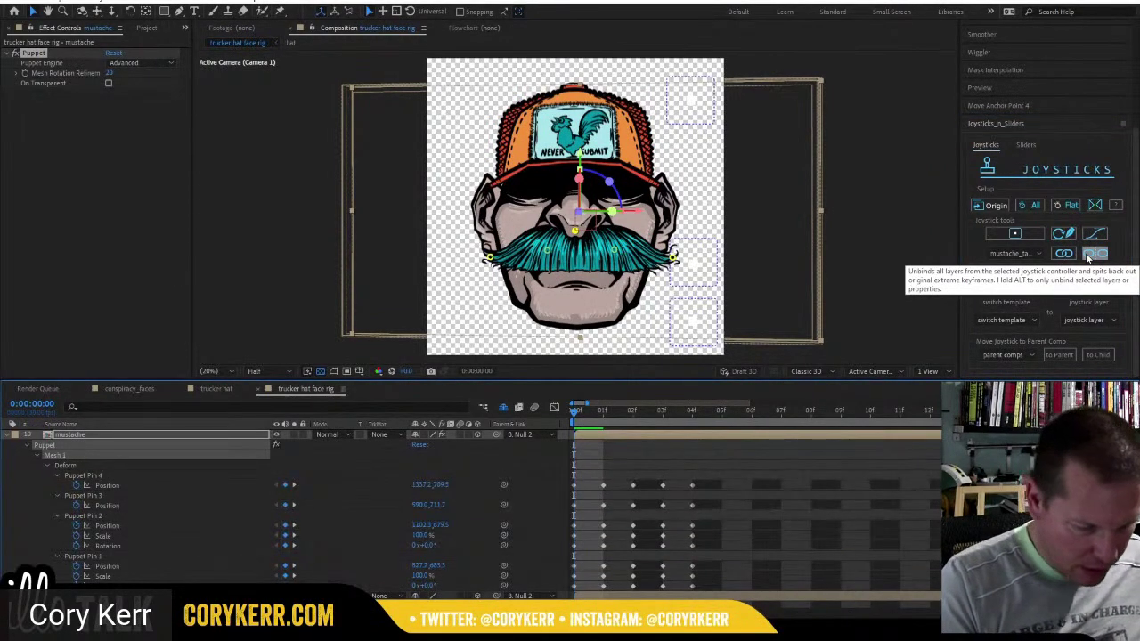
left_click(100, 515)
left_click(105, 527)
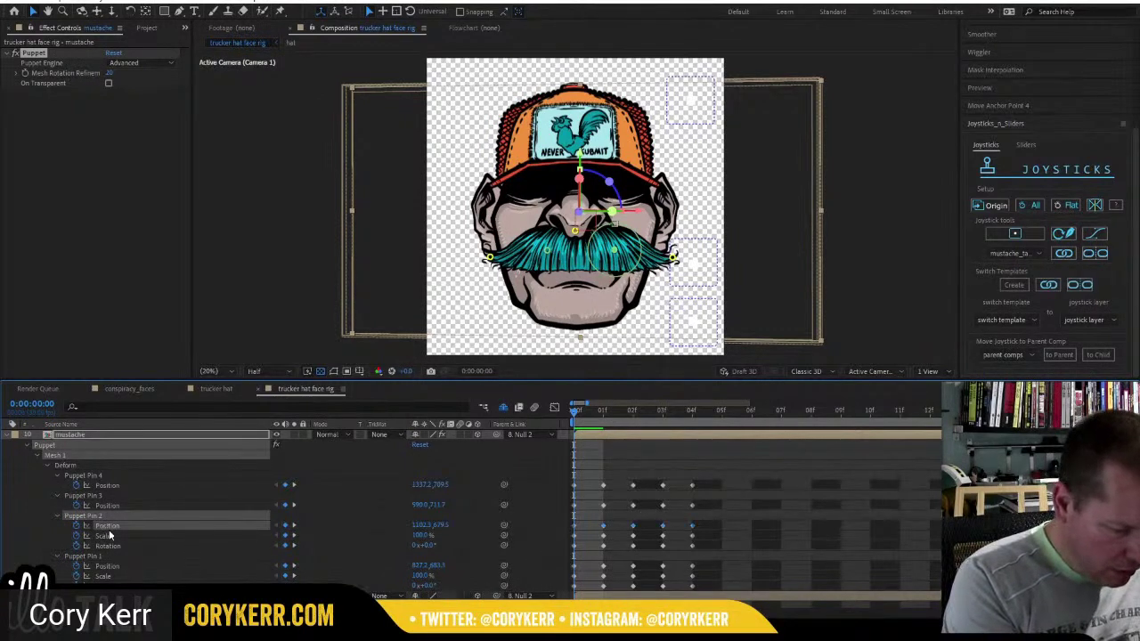
left_click(109, 534, "shift")
left_click(111, 545, "shift")
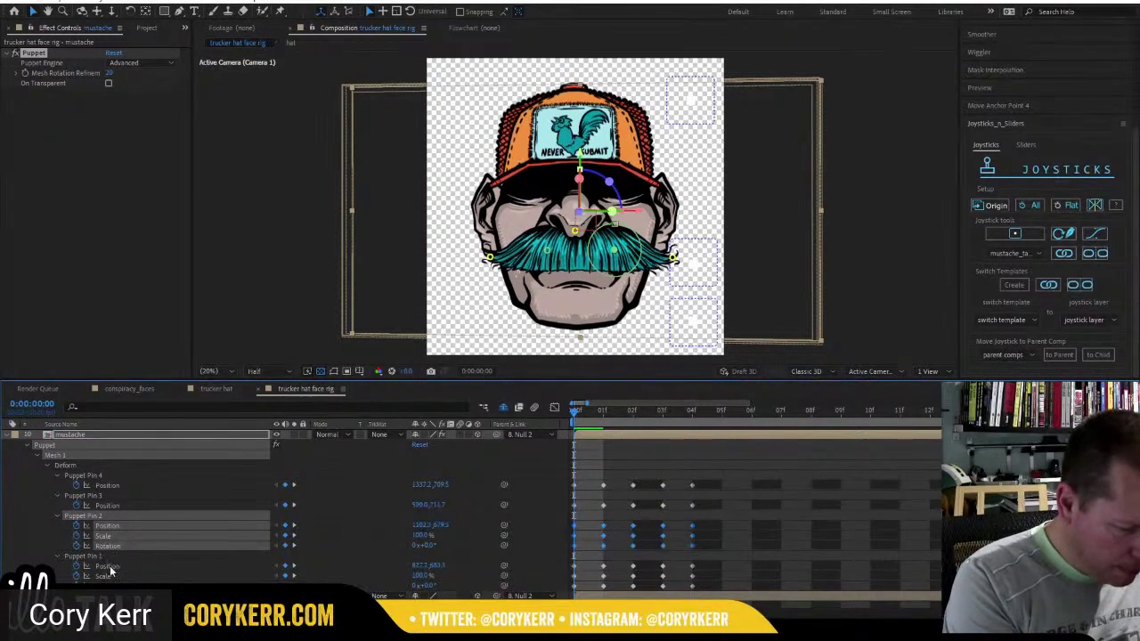
left_click(109, 567, "shift")
left_click(108, 577, "shift")
left_click(109, 585, "shift")
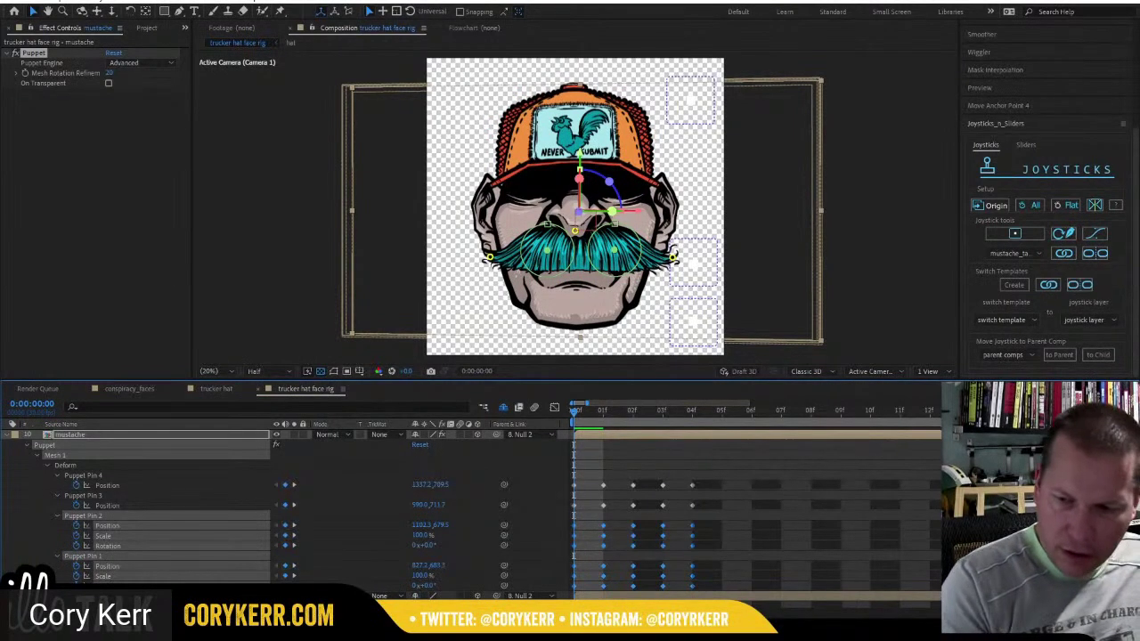
left_click(1062, 255)
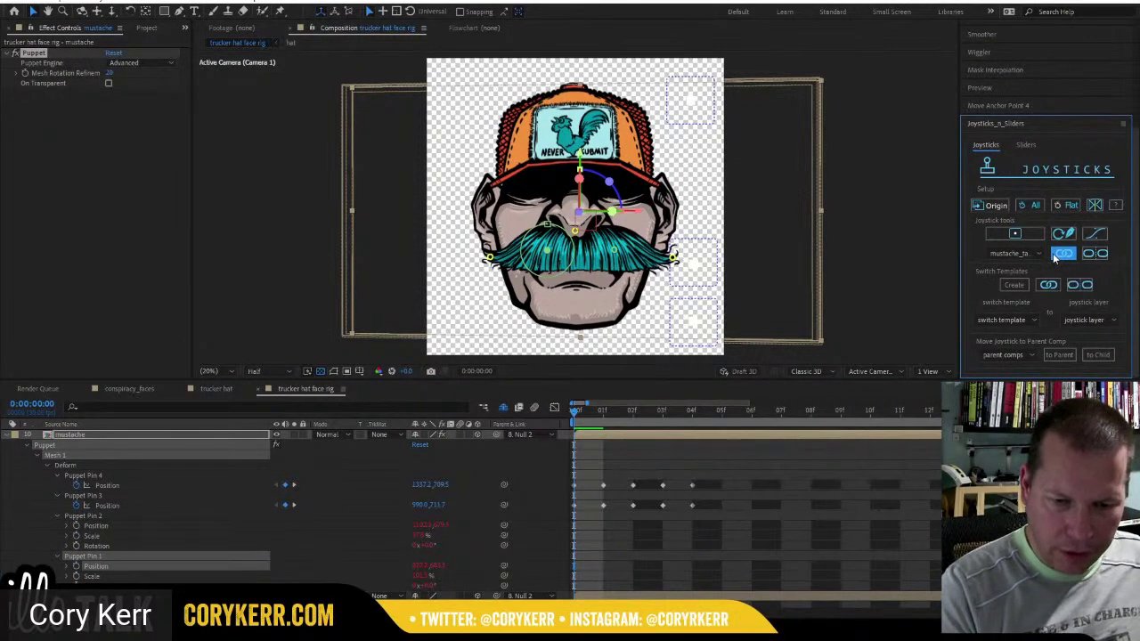
left_click(860, 247)
left_click_drag(694, 270, 693, 262)
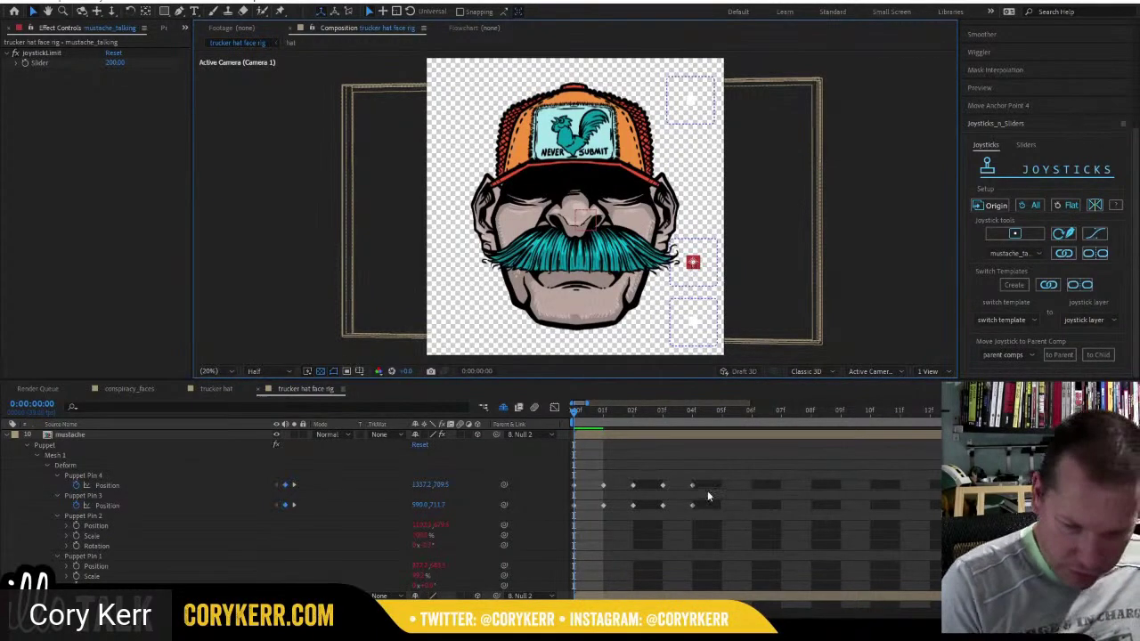
Create a new joystick named mustache_smile from the Position keyframes of Puppet Pins 3 and 4.
left_click_drag(718, 477, 569, 517)
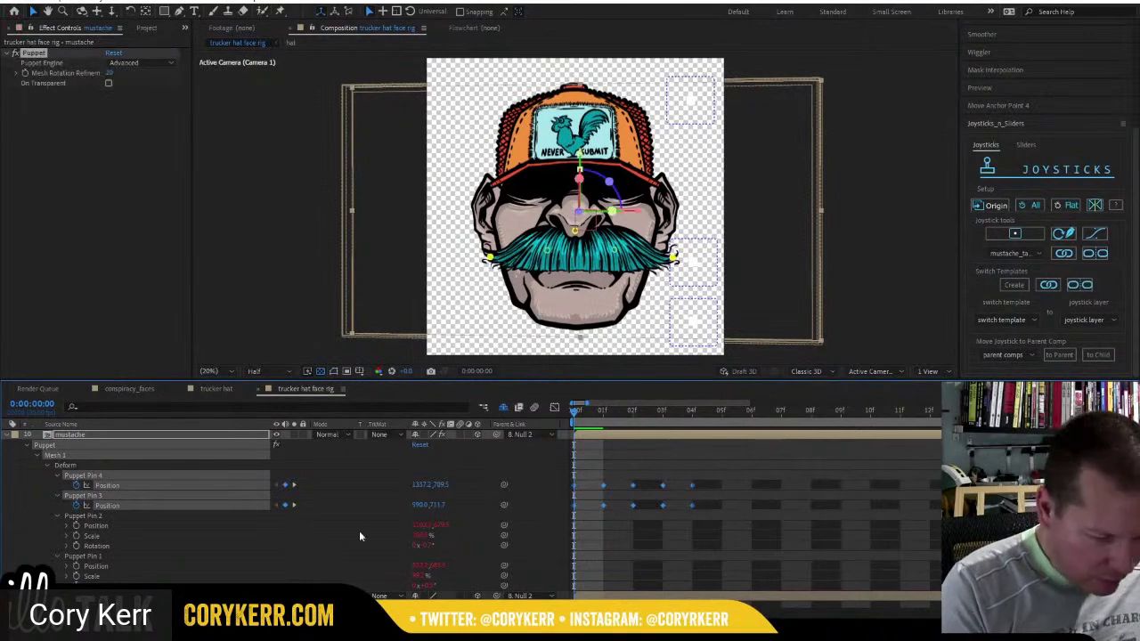
left_click(317, 508)
left_click(147, 487)
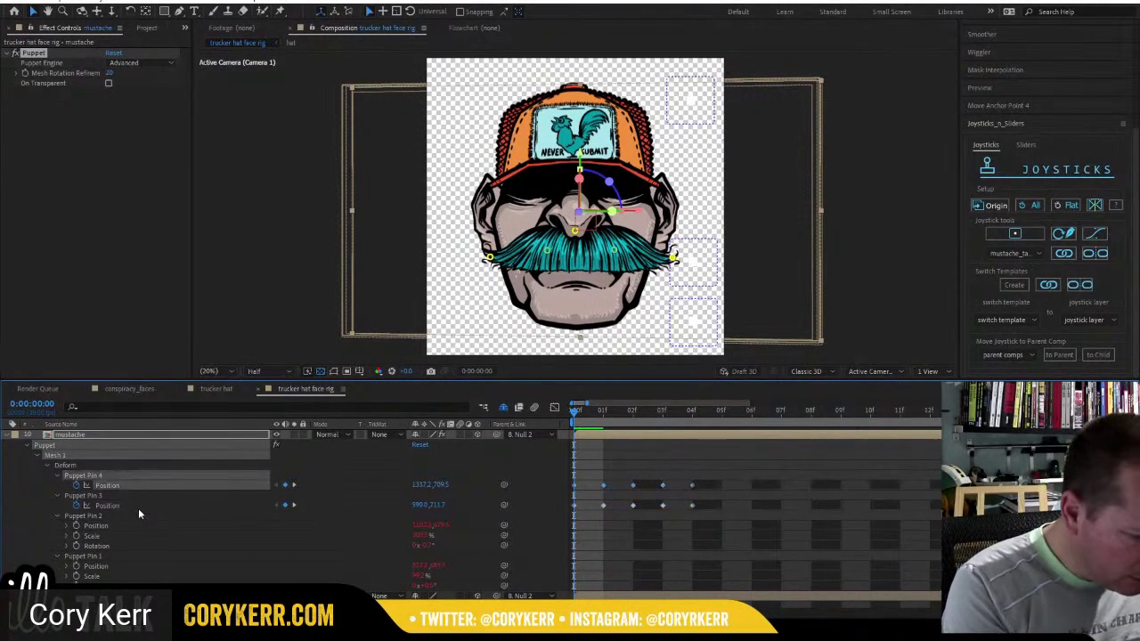
left_click(138, 505, "shift")
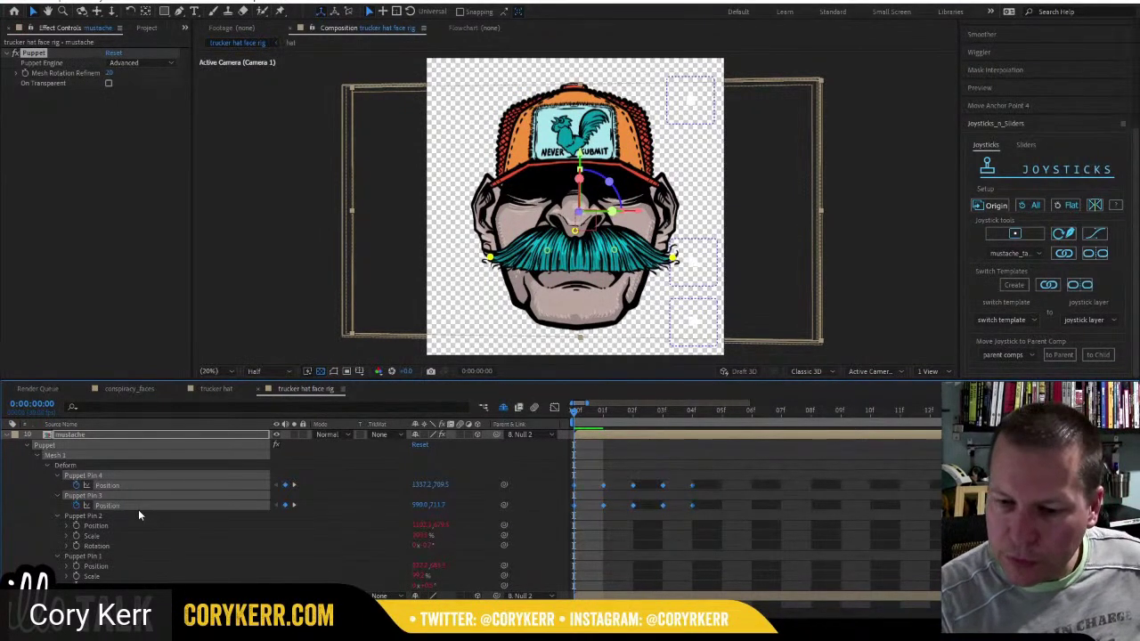
left_click(1015, 234)
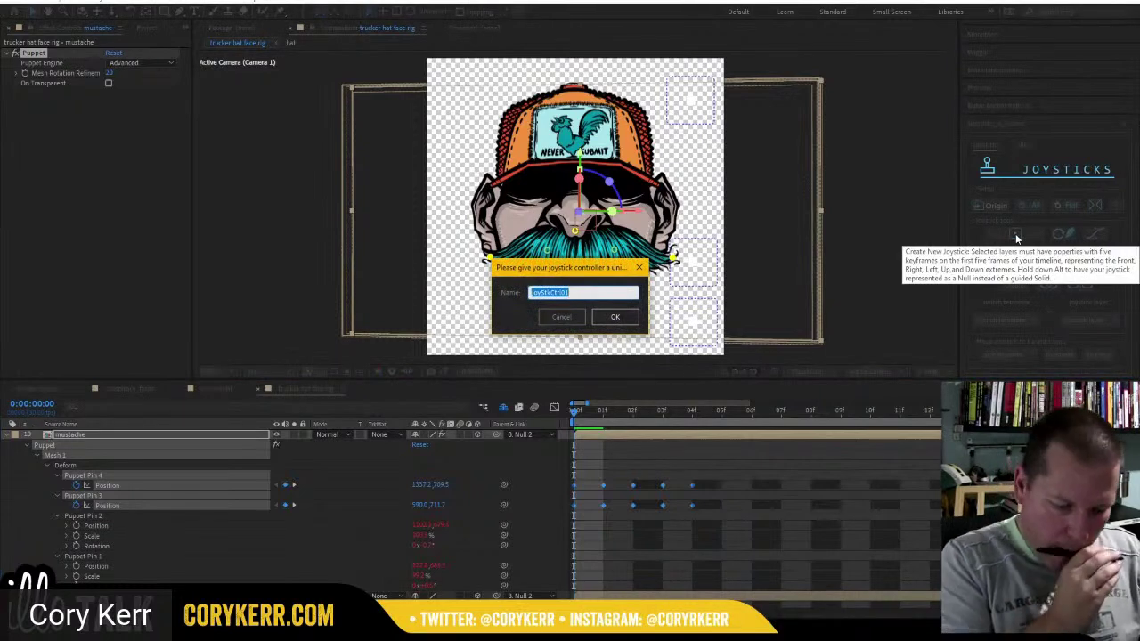
type("mustach")
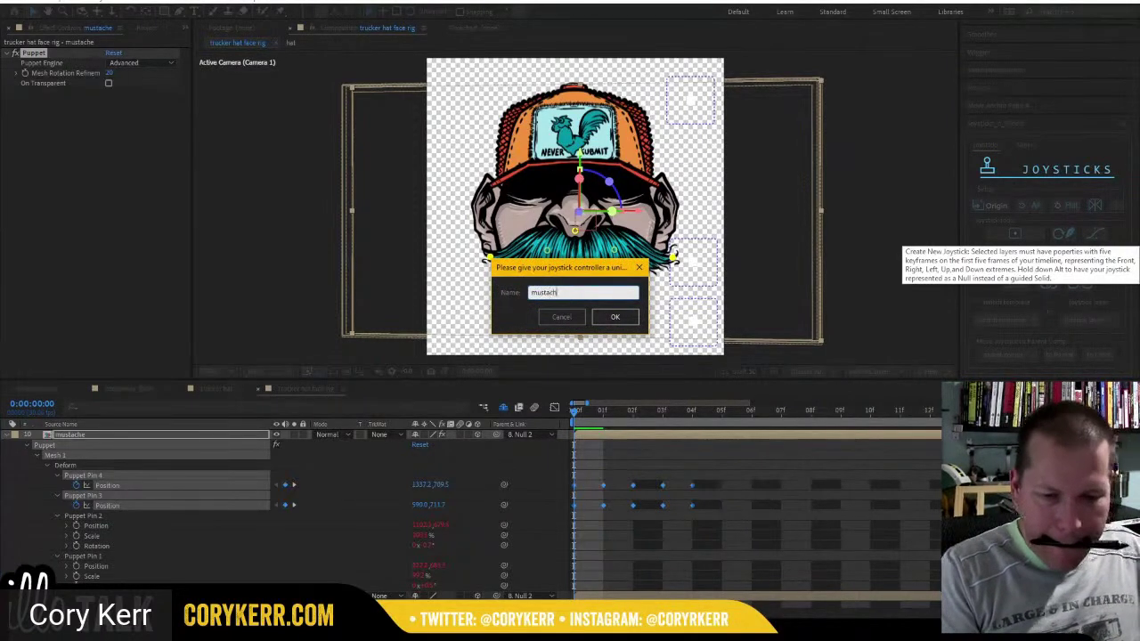
type("e_smil")
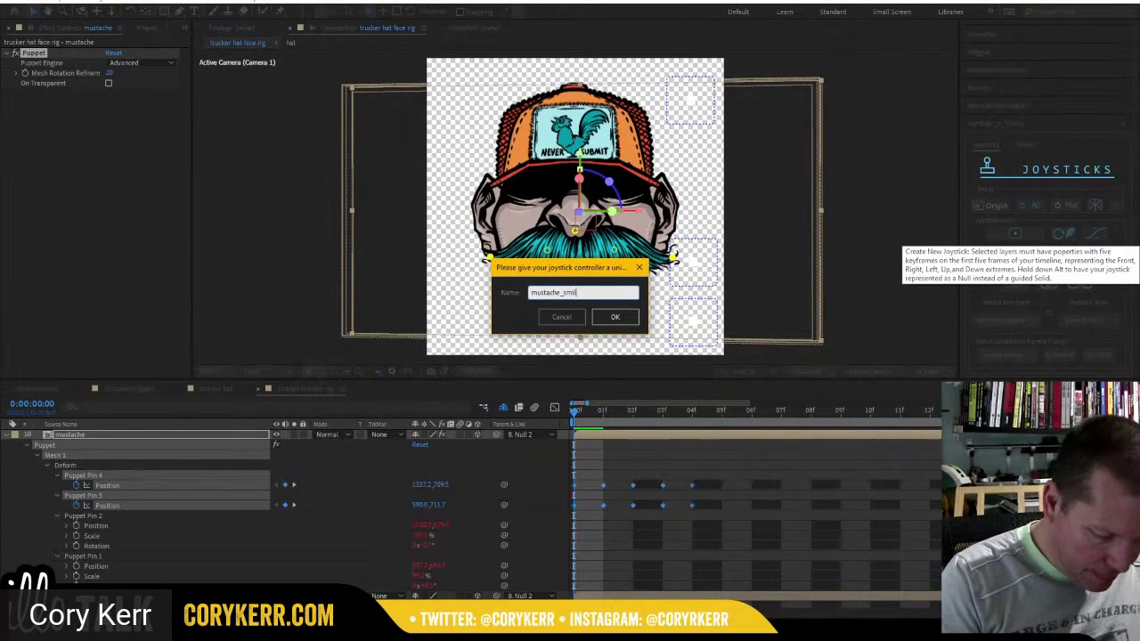
type("e")
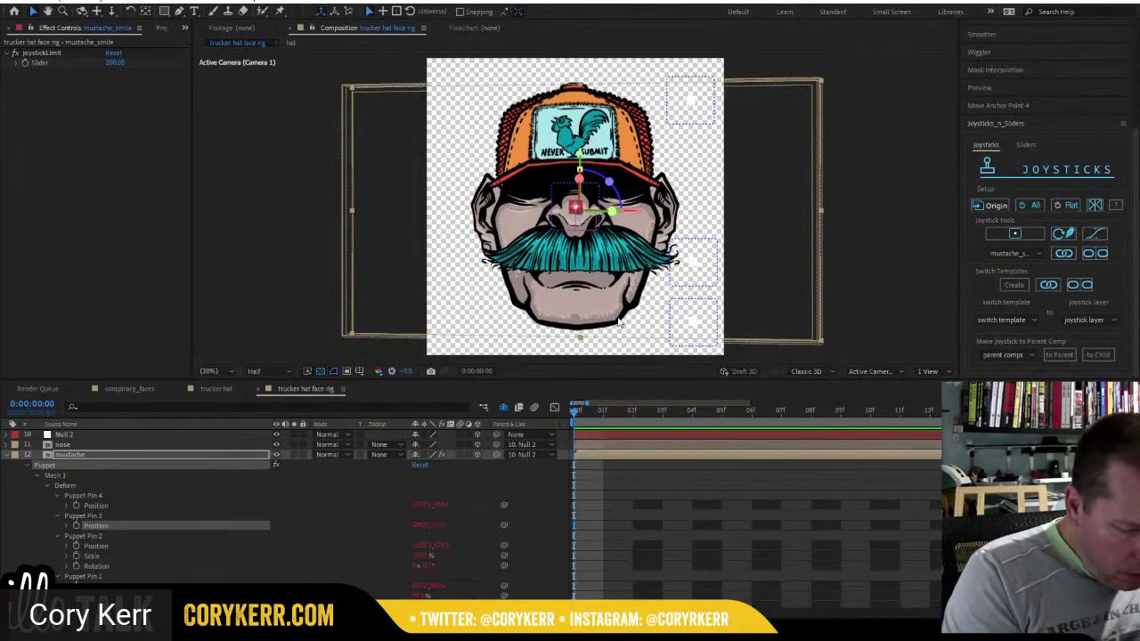
Place the mustache_smile Origin beside the mustache, on the side of the face opposite the other controllers, and lock and shy the layer.
scroll(470, 512, "up", 3)
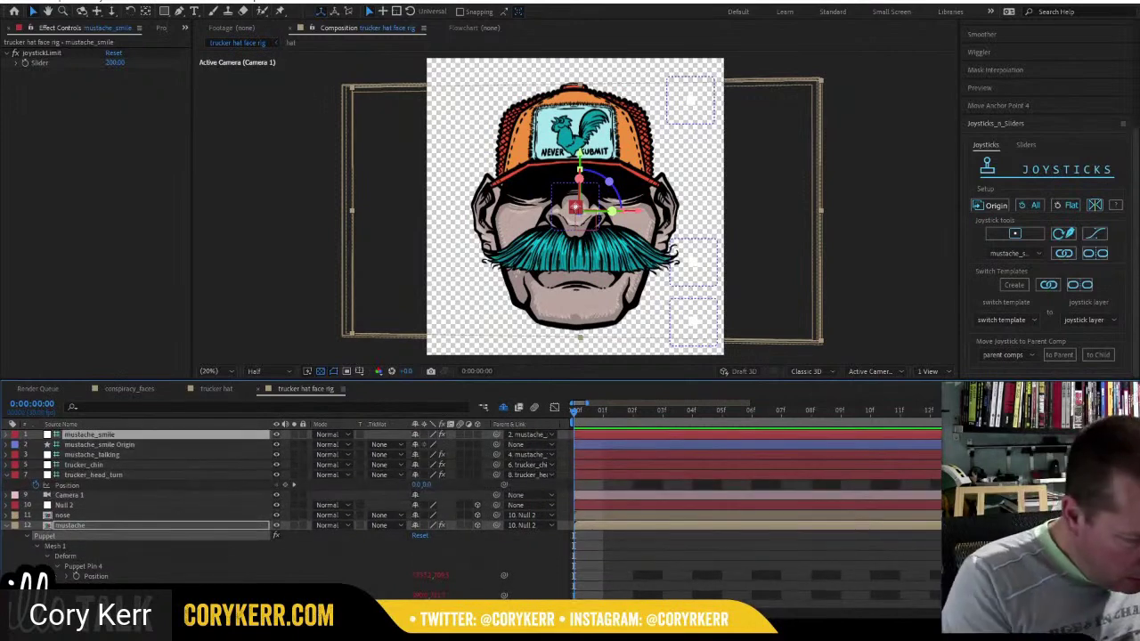
left_click(114, 447)
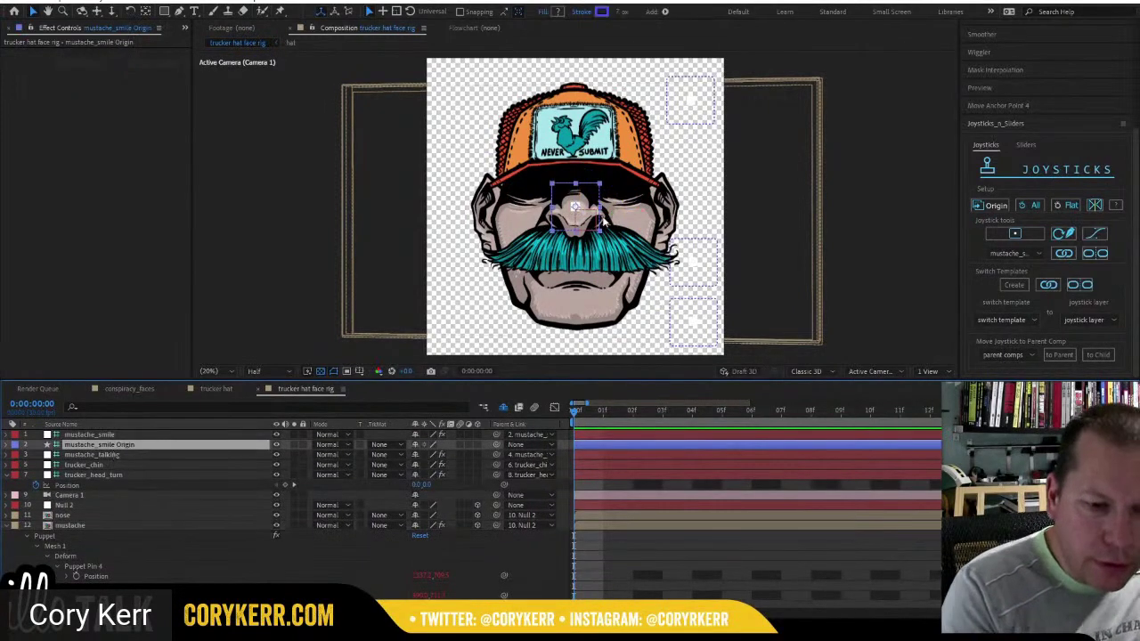
left_click_drag(600, 203, 477, 247)
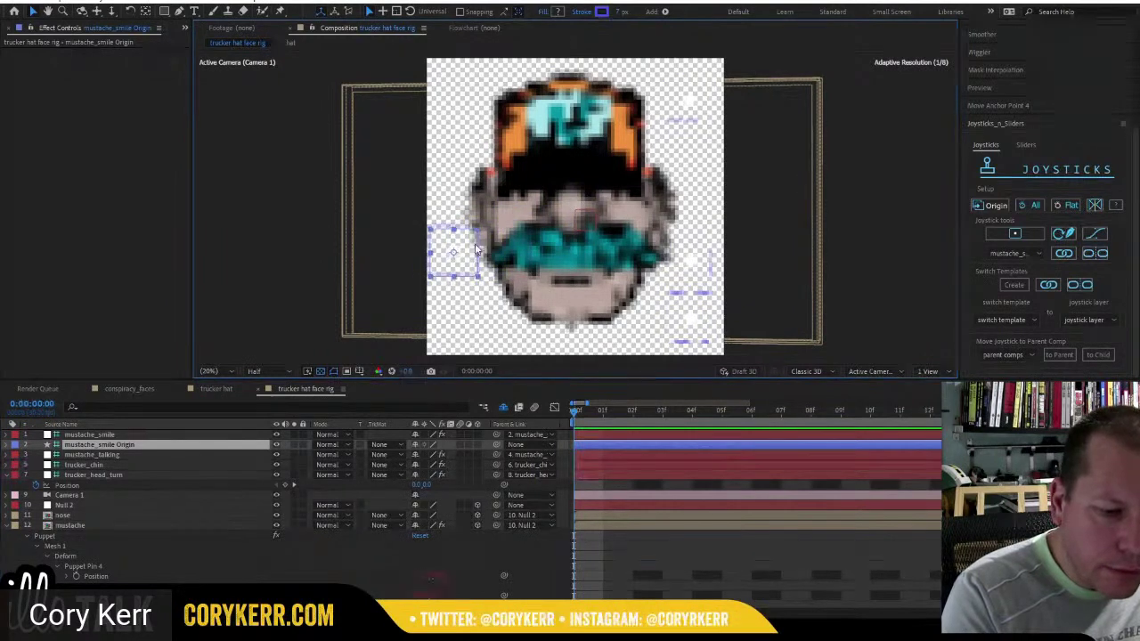
left_click(303, 444)
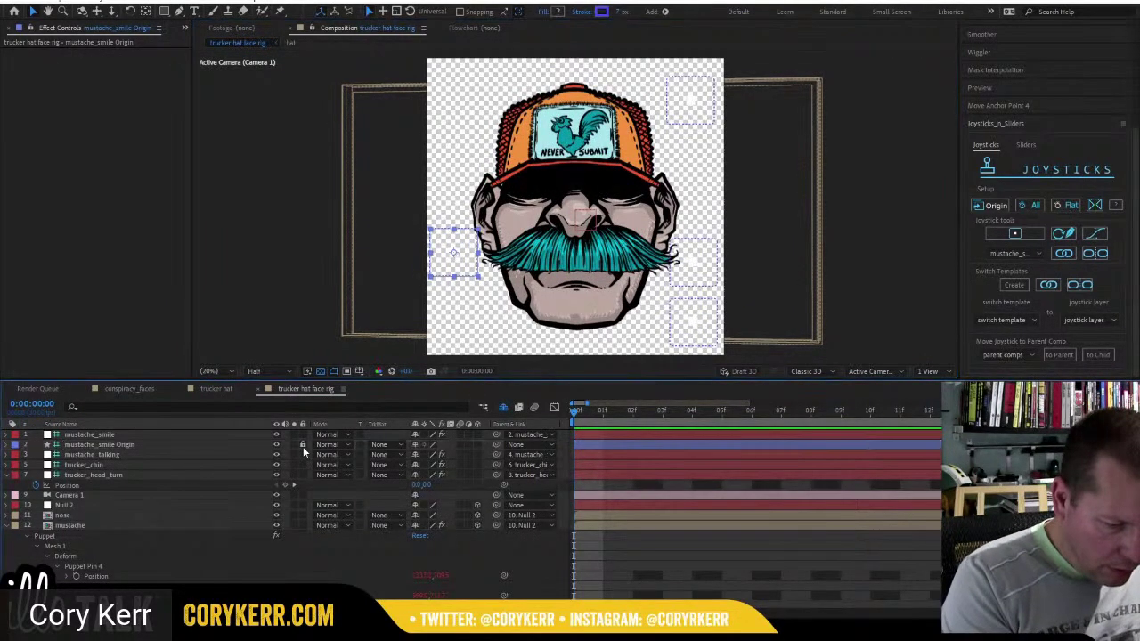
left_click(415, 445)
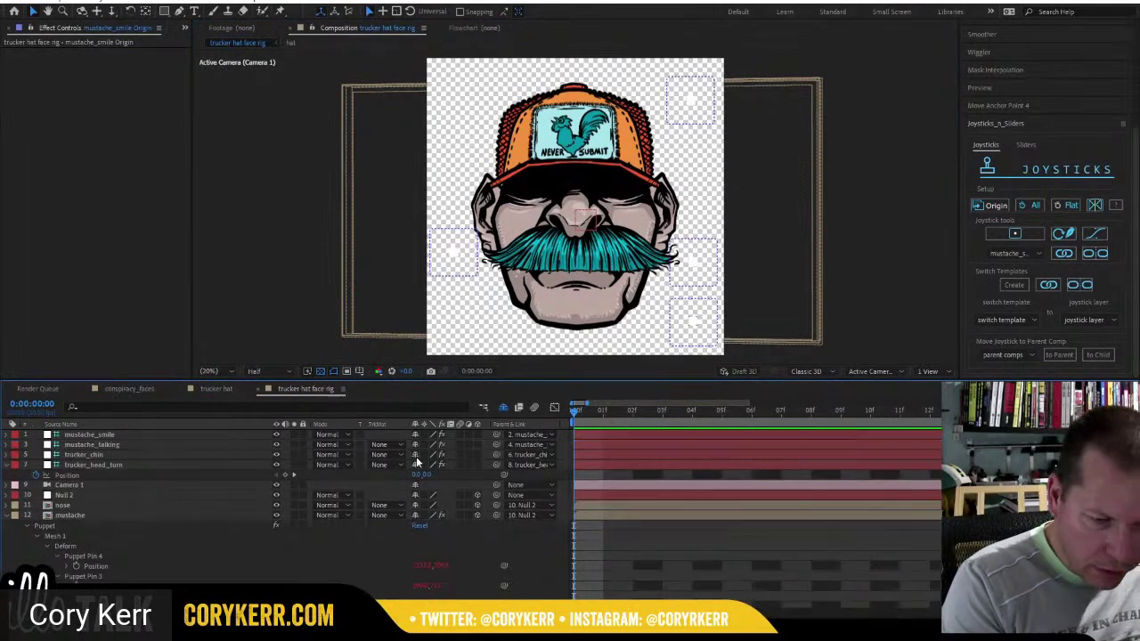
Test the mustache_smile controller, leaving it just above its joystick's centre, and nudge the trucker_head_turn controller to Position -25, 10.
left_click(143, 435)
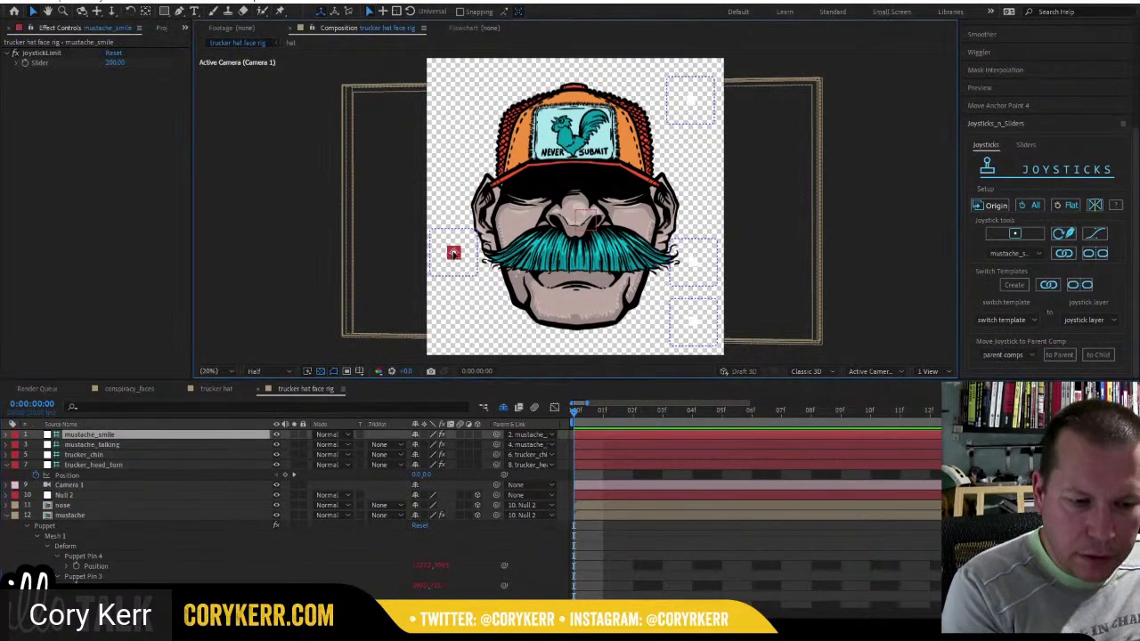
left_click_drag(451, 255, 440, 315)
mouse_move(454, 270)
left_mouse_down()
mouse_move(449, 288)
mouse_move(448, 264)
mouse_move(432, 258)
mouse_move(469, 251)
mouse_move(454, 251)
left_mouse_up()
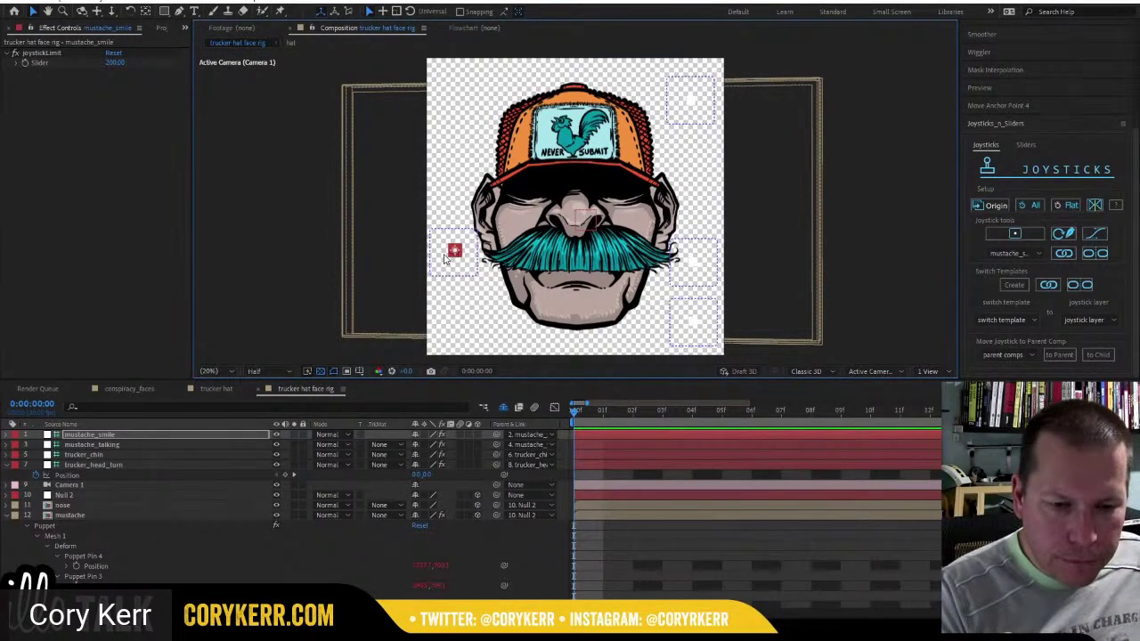
mouse_move(692, 99)
left_mouse_down()
mouse_move(710, 102)
mouse_move(686, 101)
left_mouse_up()
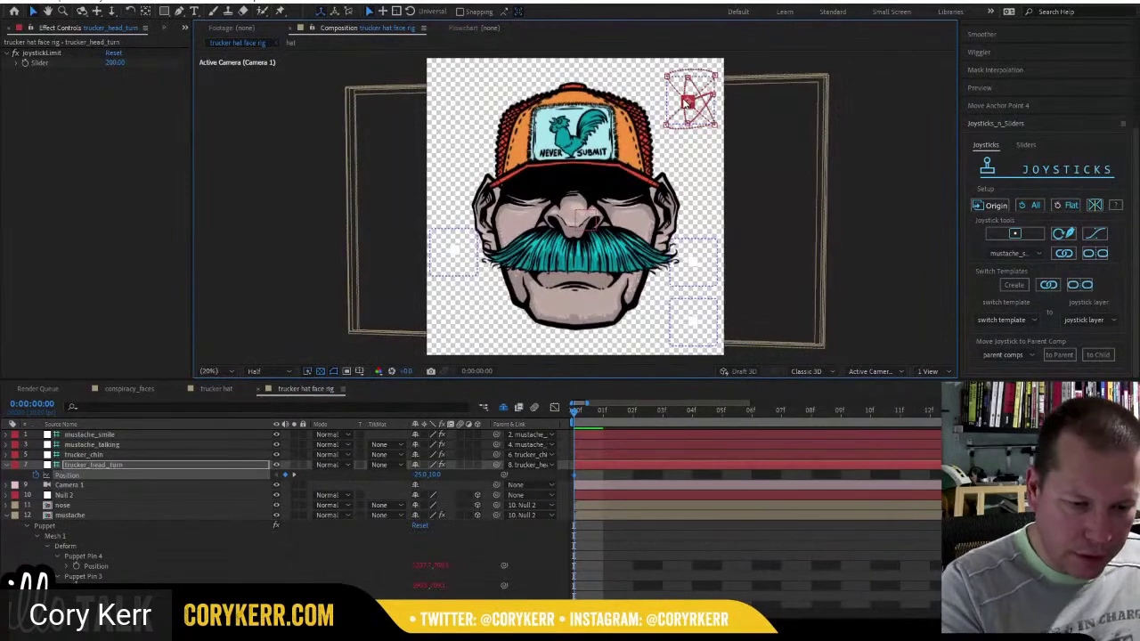
Add the expression wiggle(.3,150) to the Position of the mustache_smile controller.
left_click(454, 257)
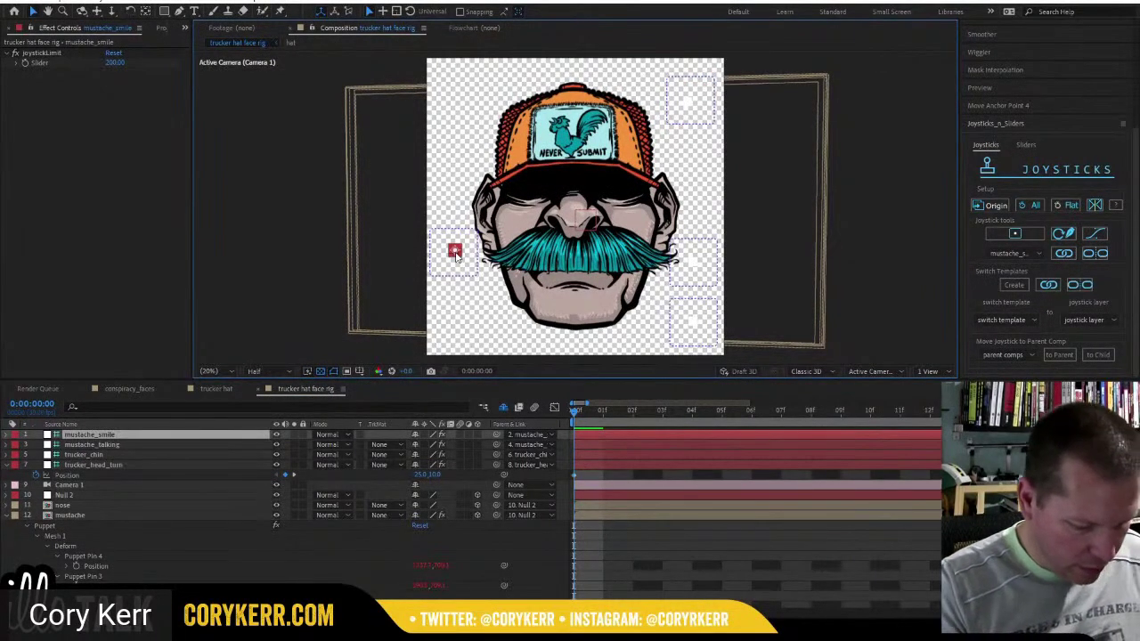
key("p")
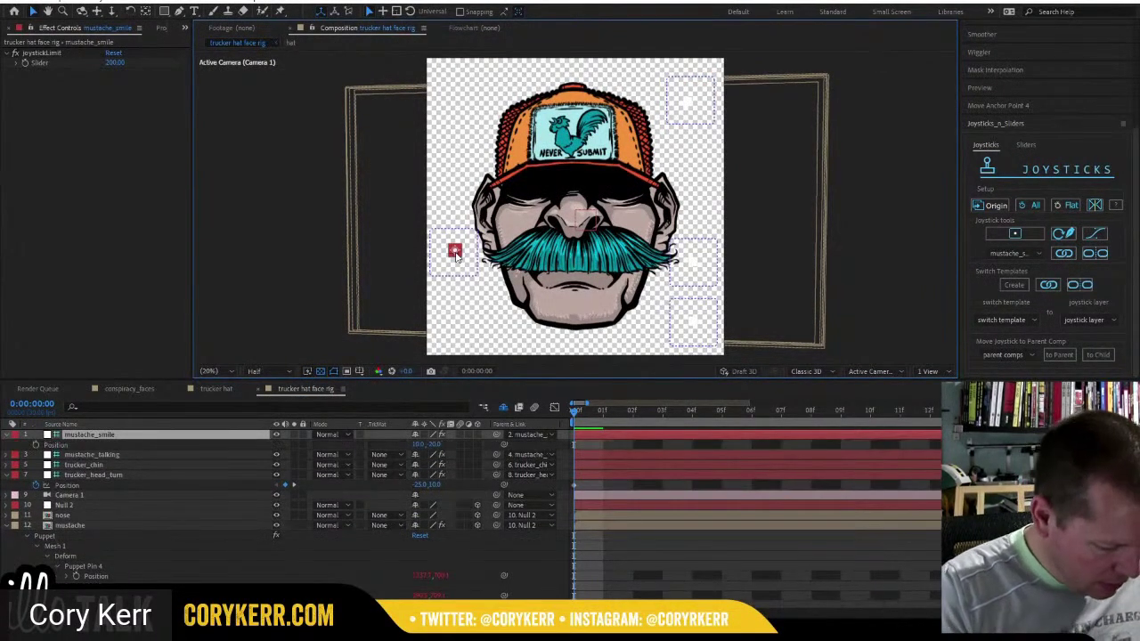
left_click(35, 444, "alt")
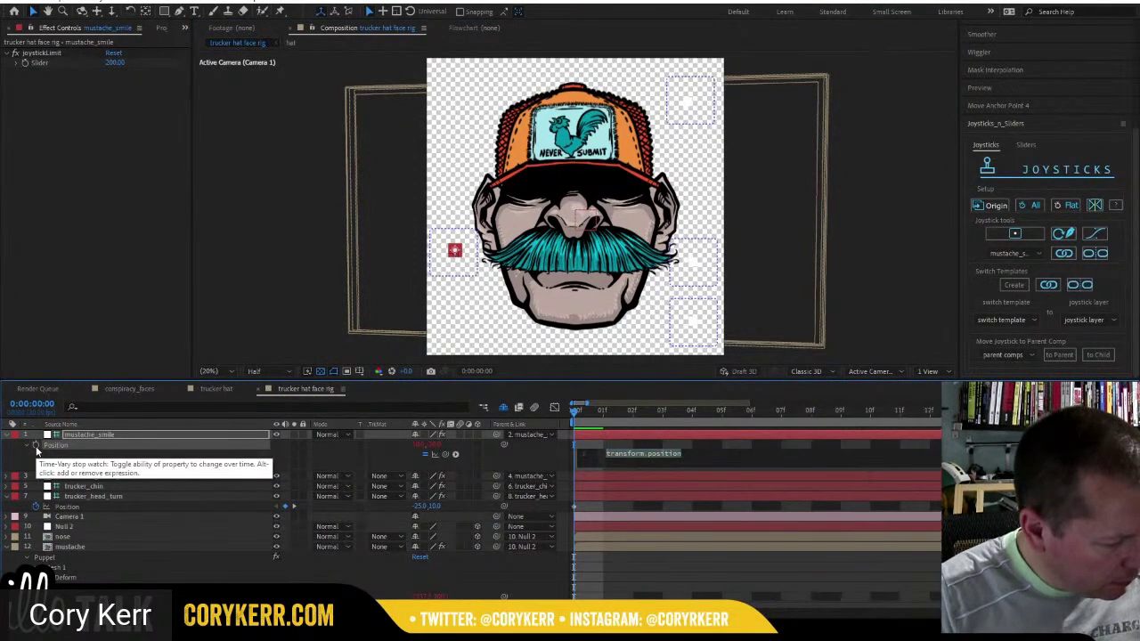
type("wiggle(6,1)")
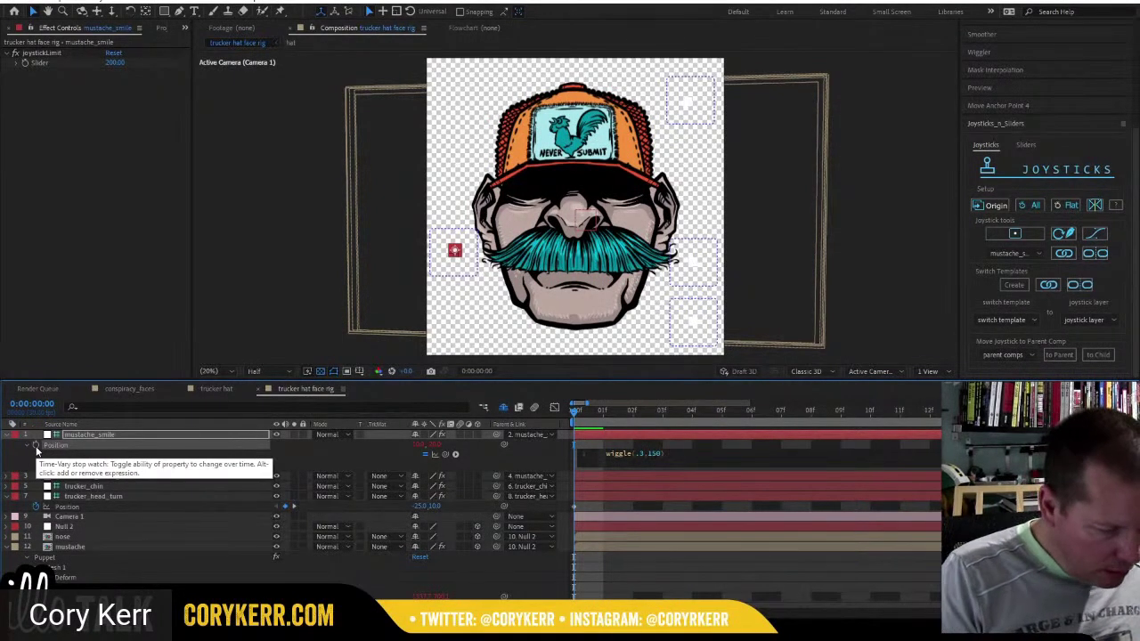
Add the expression wiggle(4,200) to the Position of the mustache_talking controller and collapse the controller layers.
left_click(89, 477)
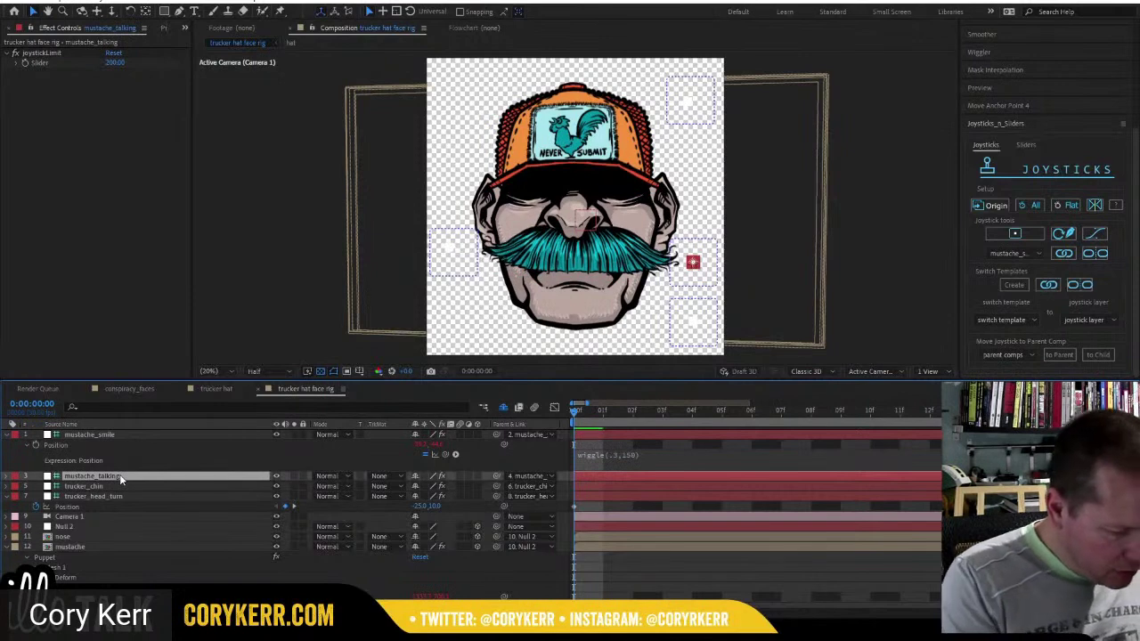
key("p")
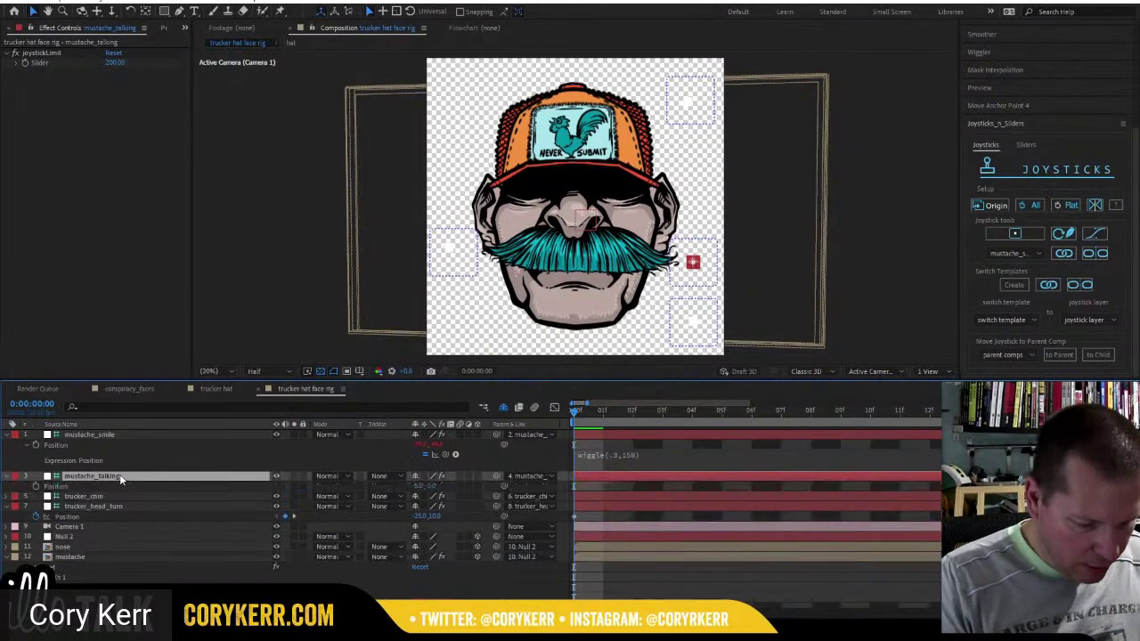
left_click(35, 488, "alt")
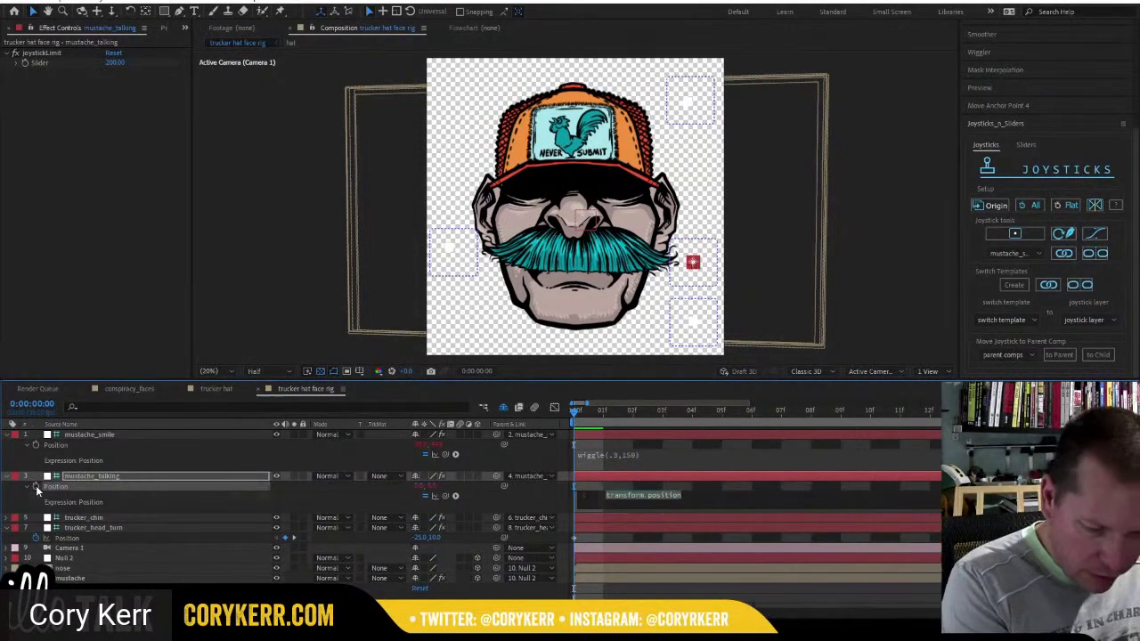
type("wiggle(6,1)")
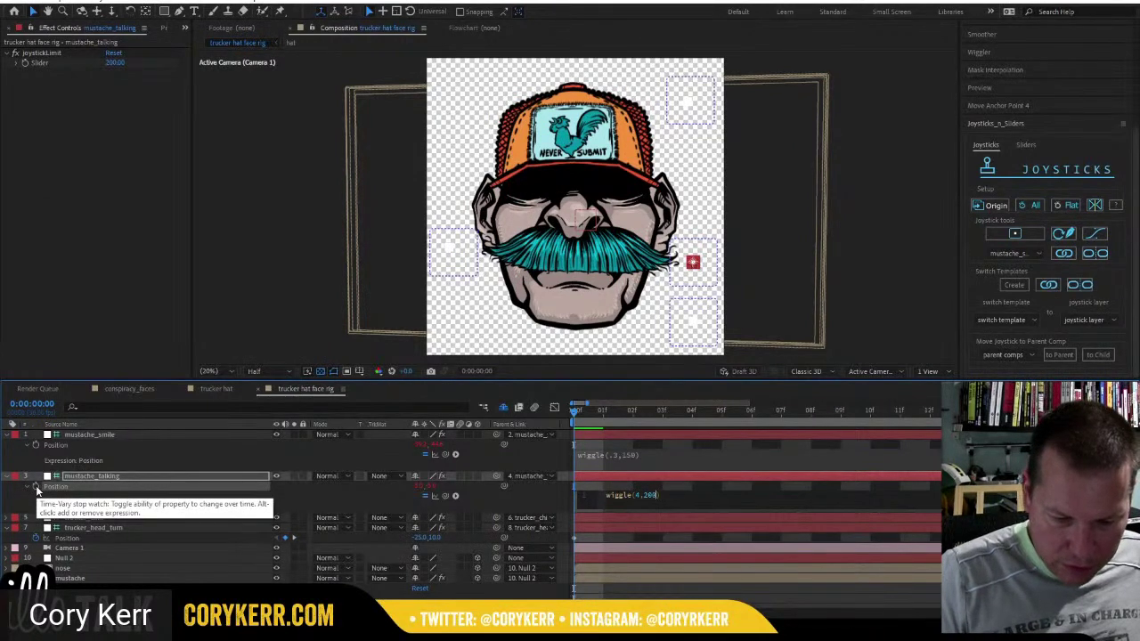
left_click(17, 482)
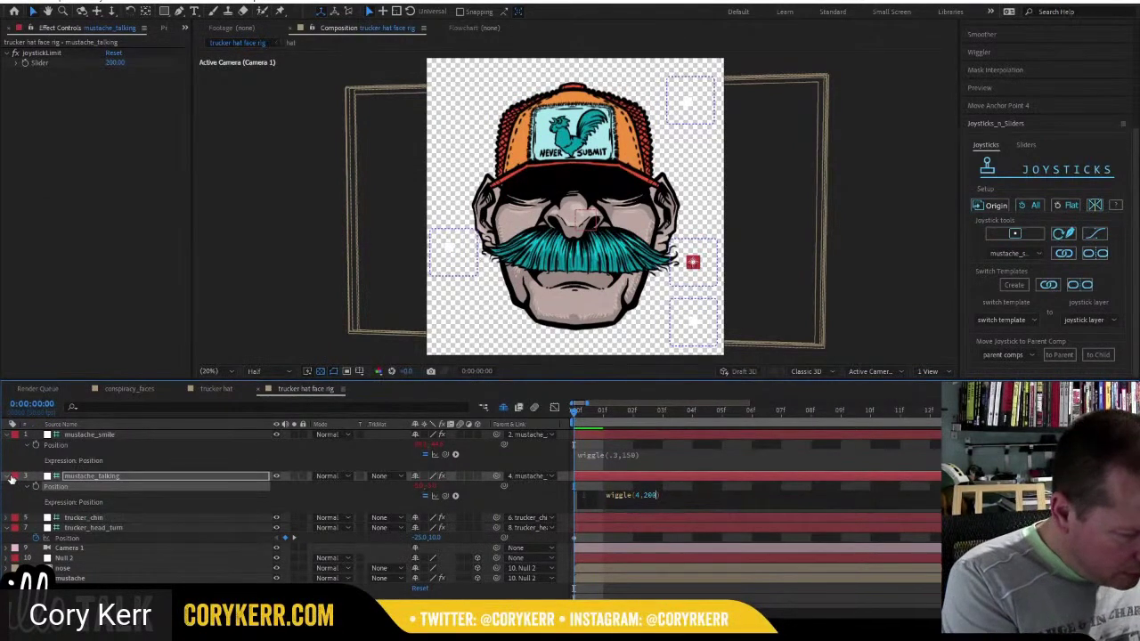
left_click(12, 479)
left_click(7, 435)
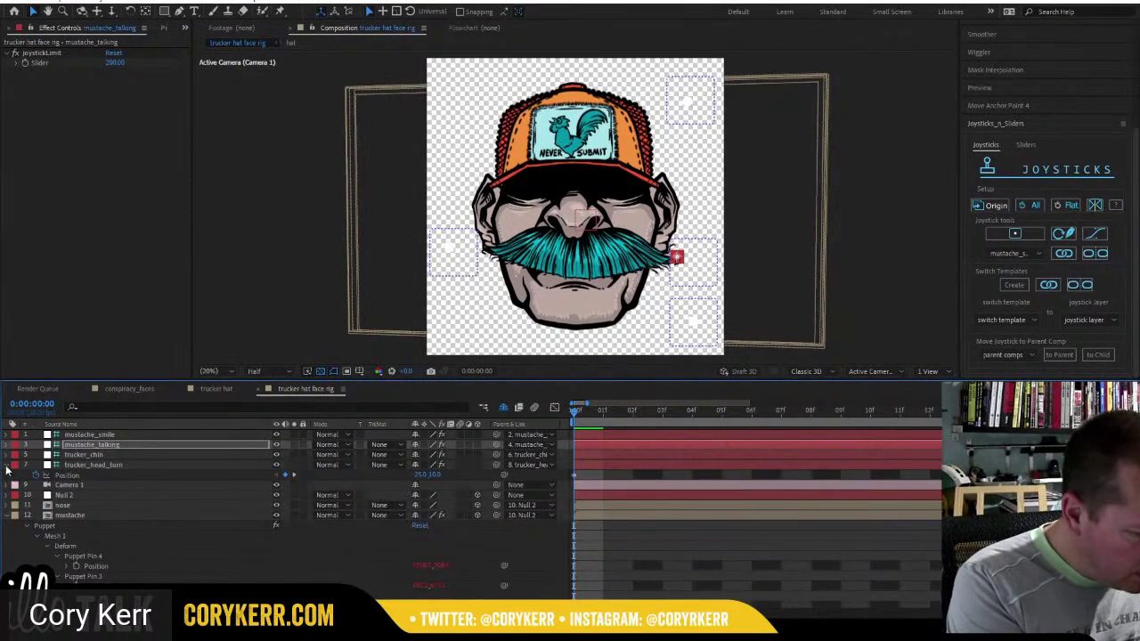
left_click(7, 464)
Link the Position of the trucker_chin controller to the Position of mustache_talking.
left_click(66, 455)
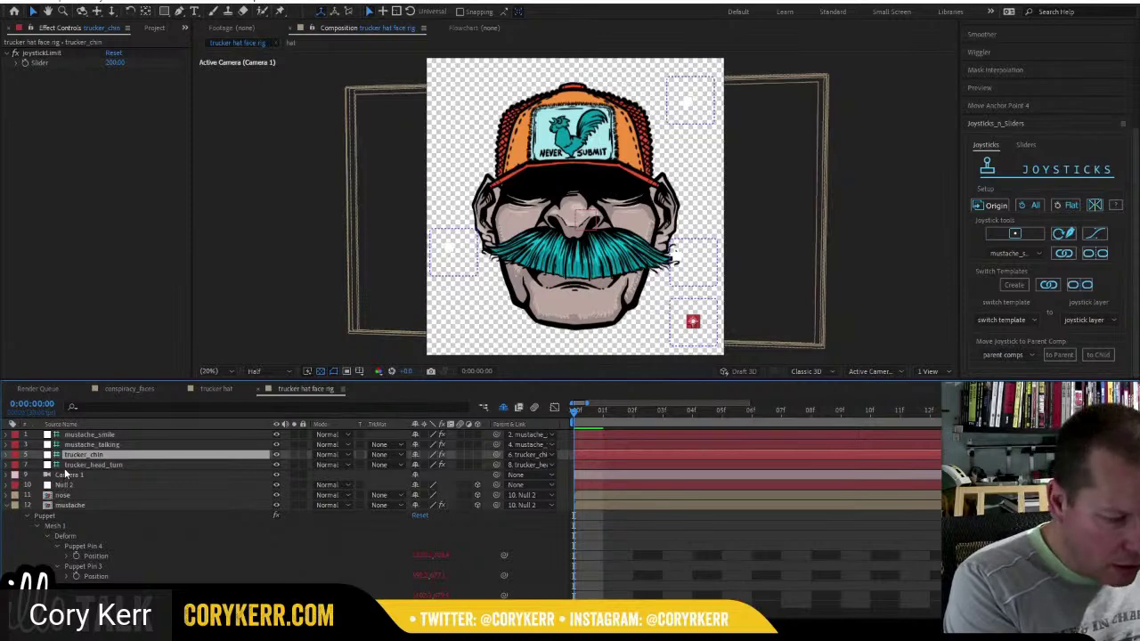
left_click(7, 444)
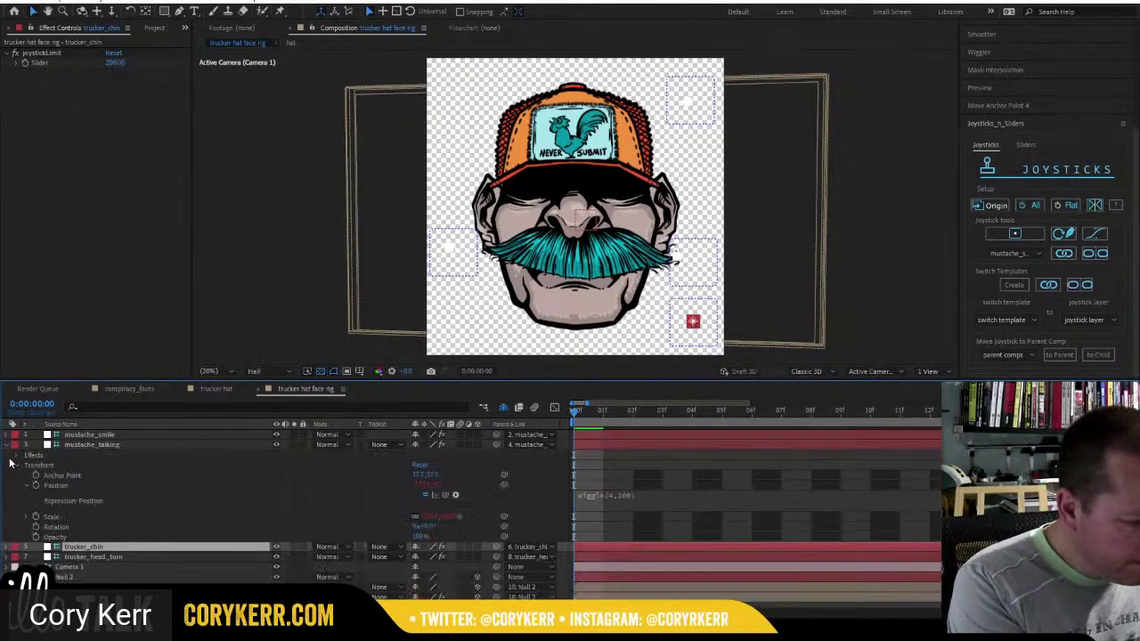
left_click(7, 444)
left_click(80, 445)
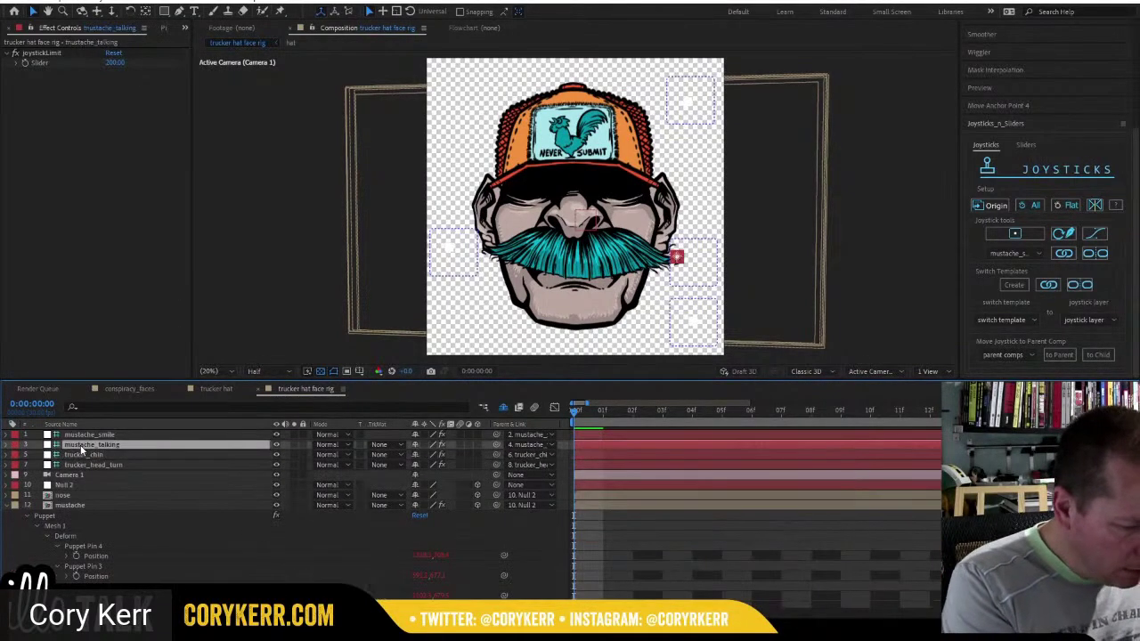
key("p")
left_click(75, 465)
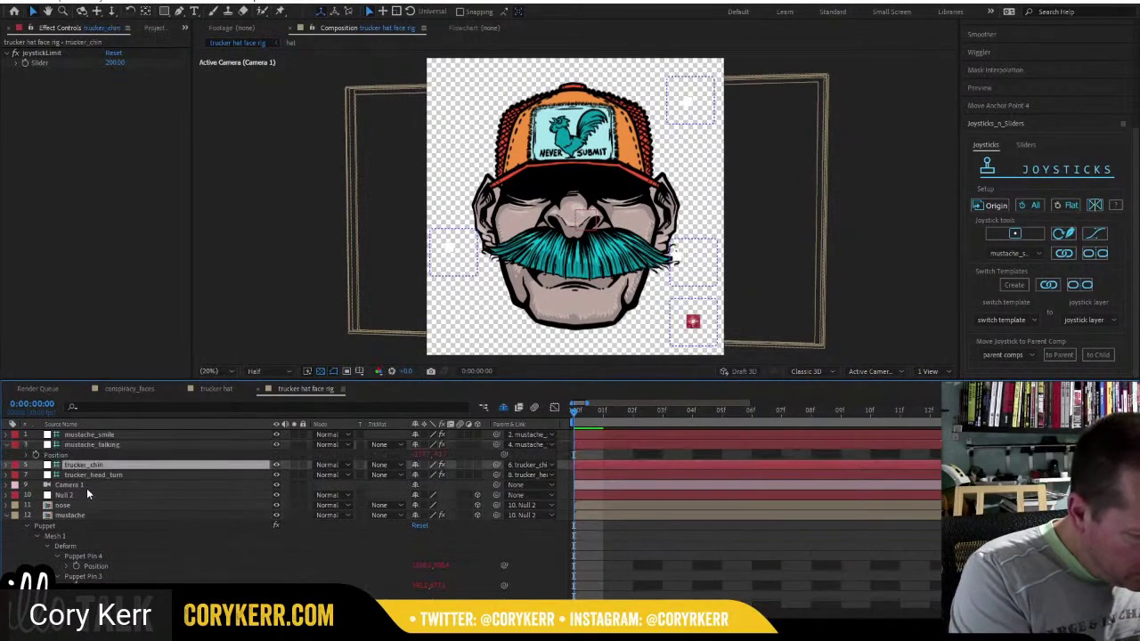
key("p")
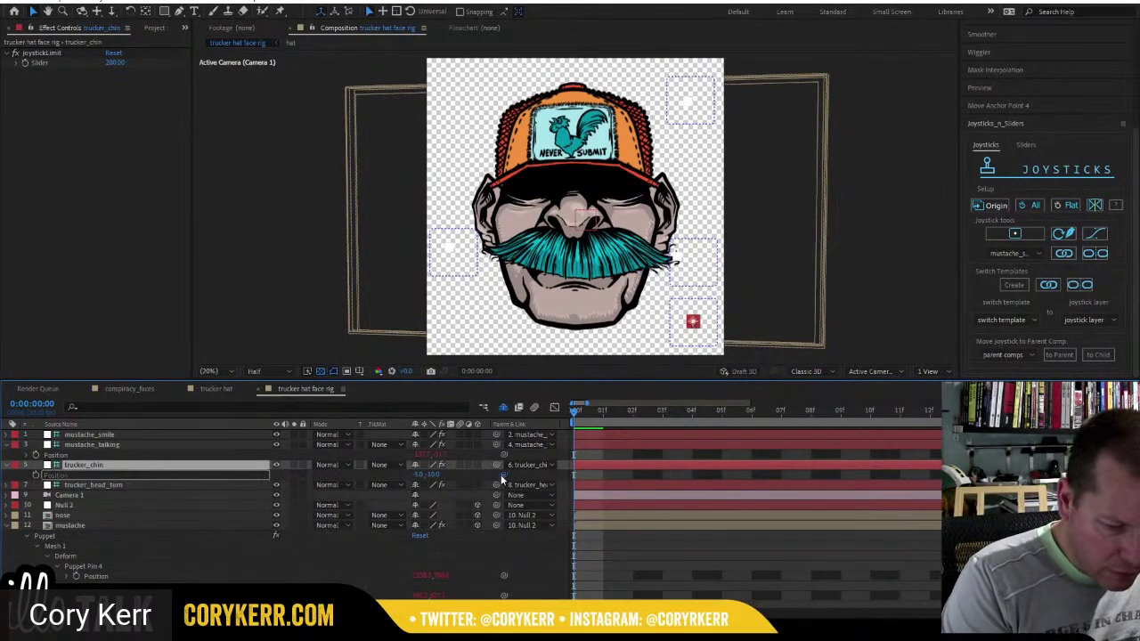
left_click_drag(501, 475, 97, 457)
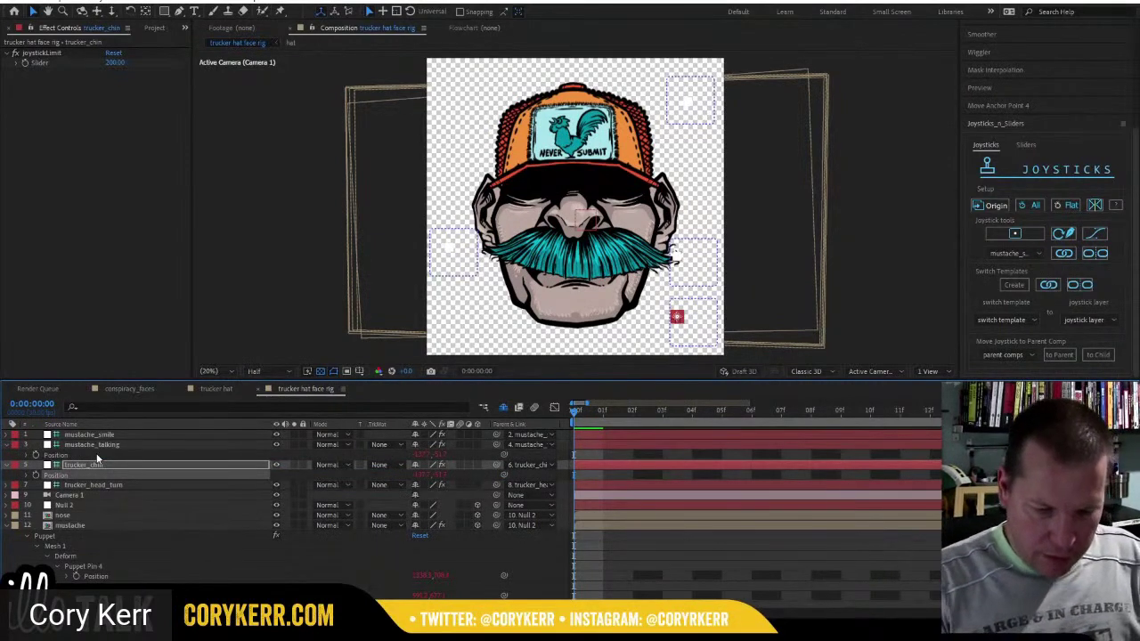
Reveal all keyframes, extend the work area to about 11 seconds, and shift trucker_head_turn's Position keyframes after the first about one second earlier.
key("minus")
key("minus")
key("minus")
key("minus")
key("minus")
key("minus")
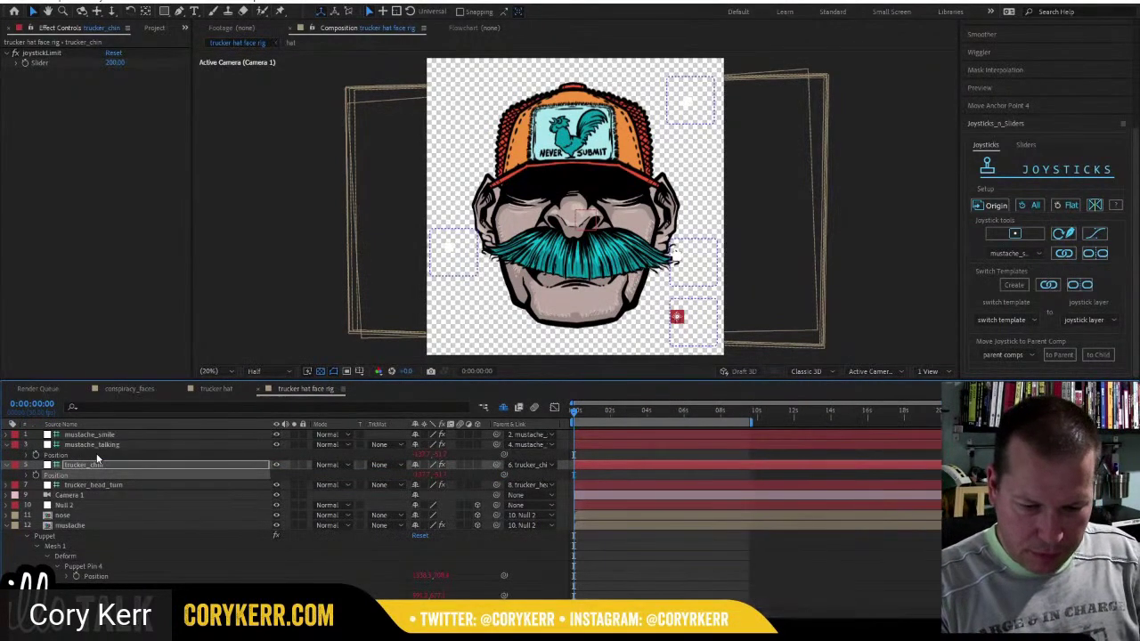
key("ctrl+a")
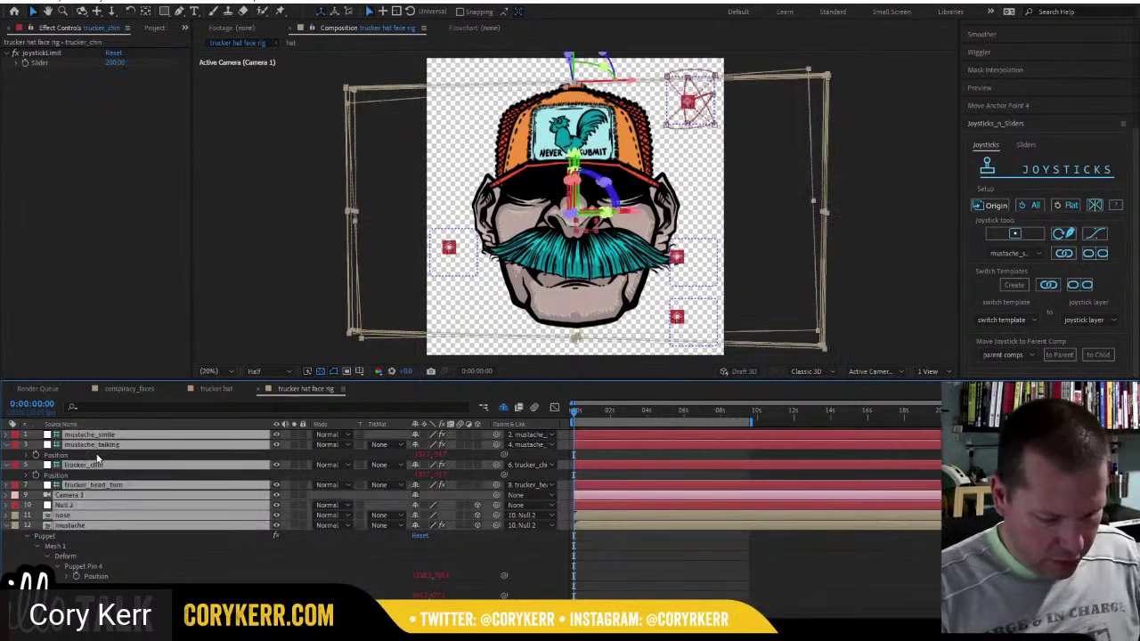
key("u")
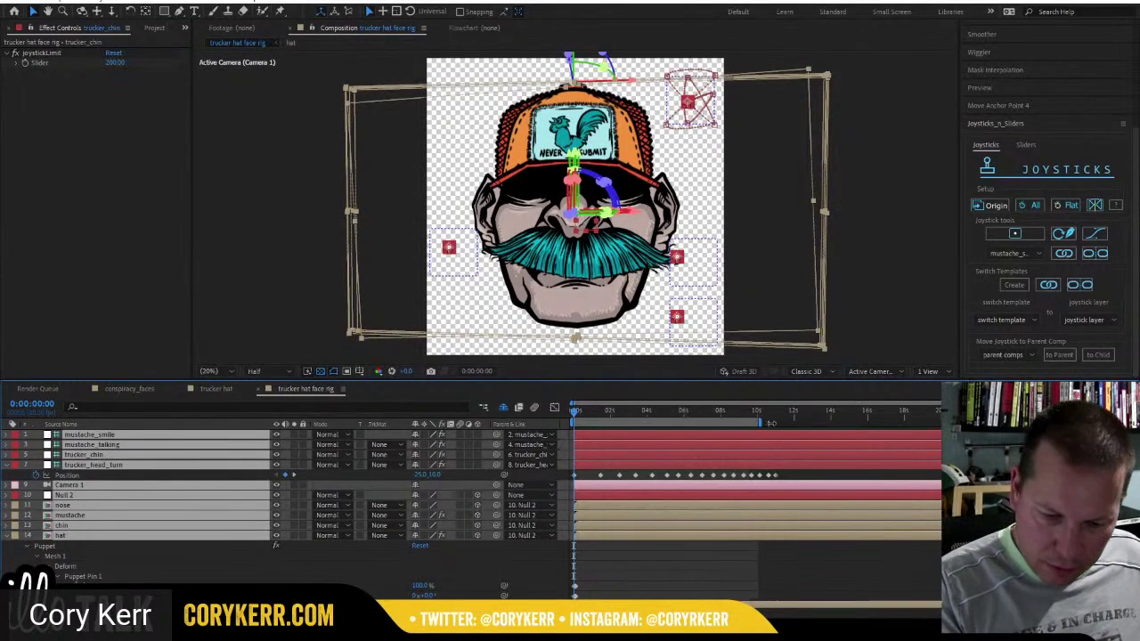
left_click_drag(785, 470, 585, 475)
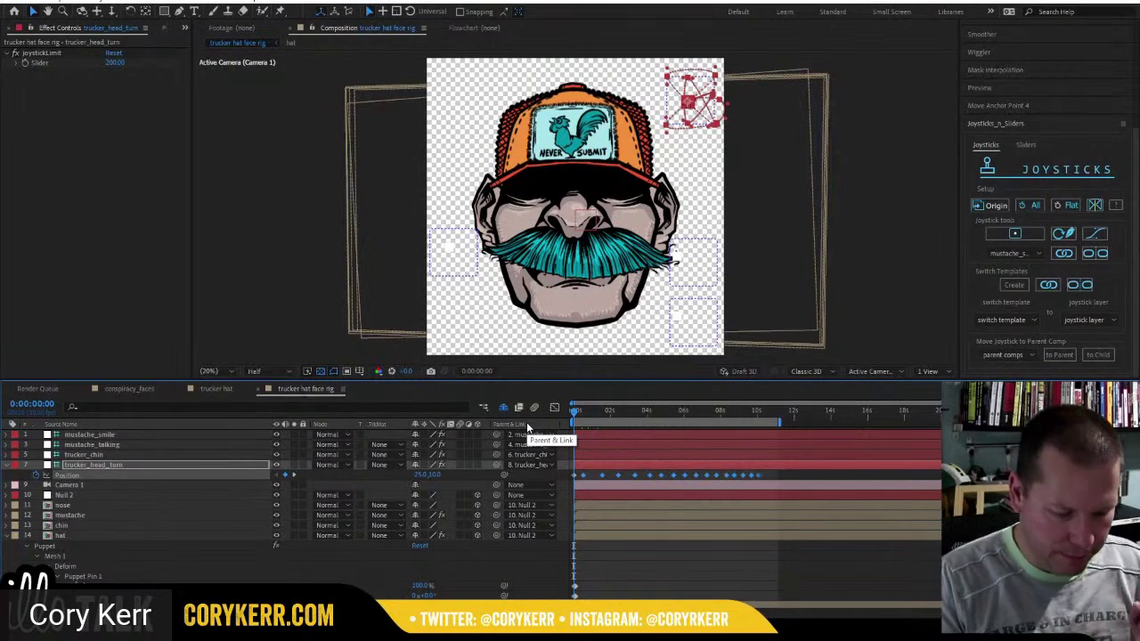
Preview the rig animation to check the head turn together with the wiggling mustache and chin.
key("space")
key("space")
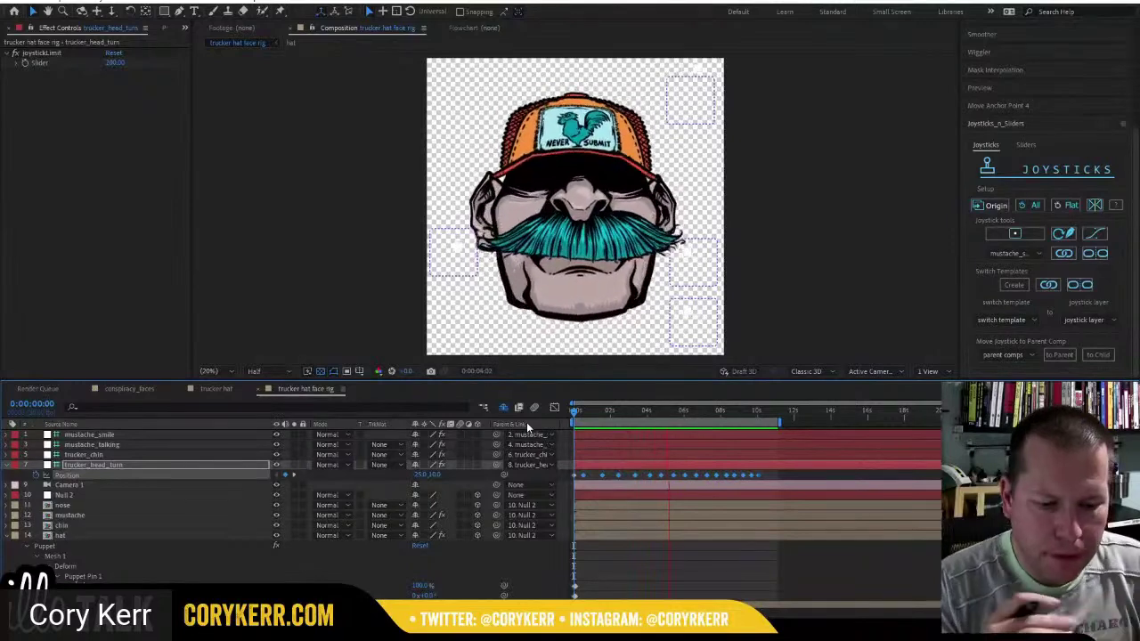
key("space")
Apply Easy Ease to all Position keyframes of trucker_head_turn and preview the animation from the start.
left_click_drag(708, 480, 559, 479)
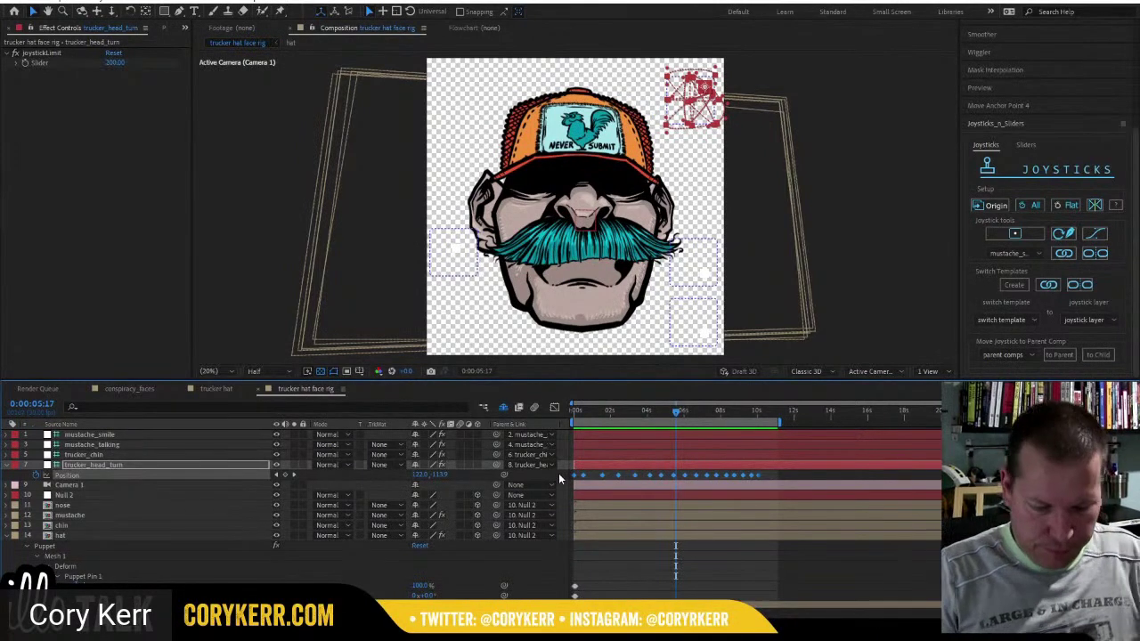
key("F9")
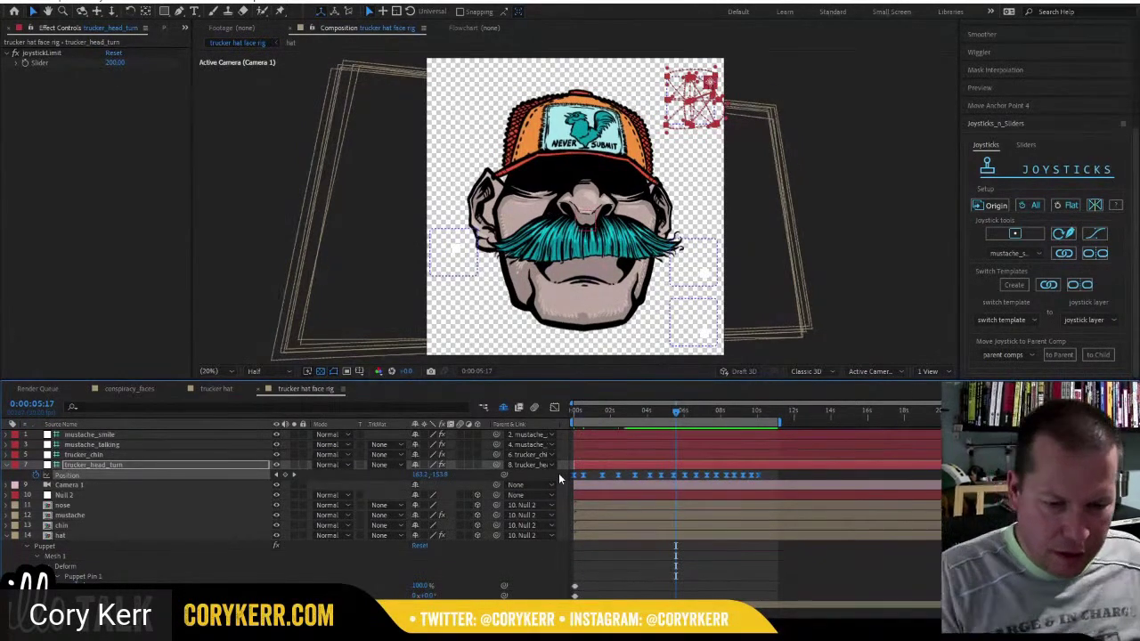
left_click_drag(610, 415, 557, 423)
key("space")
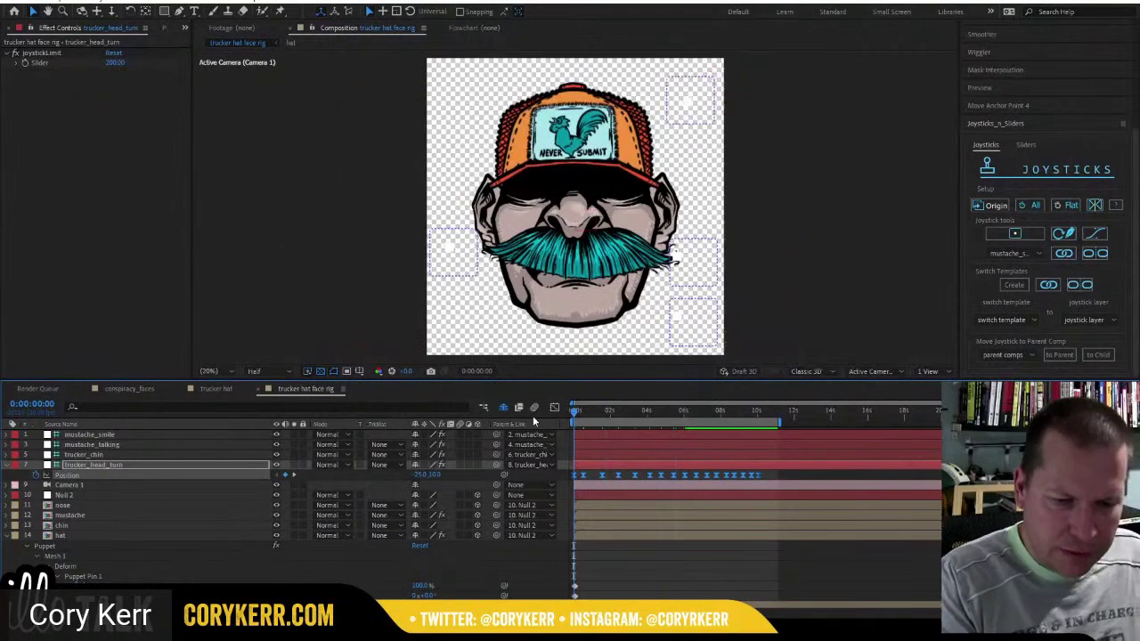
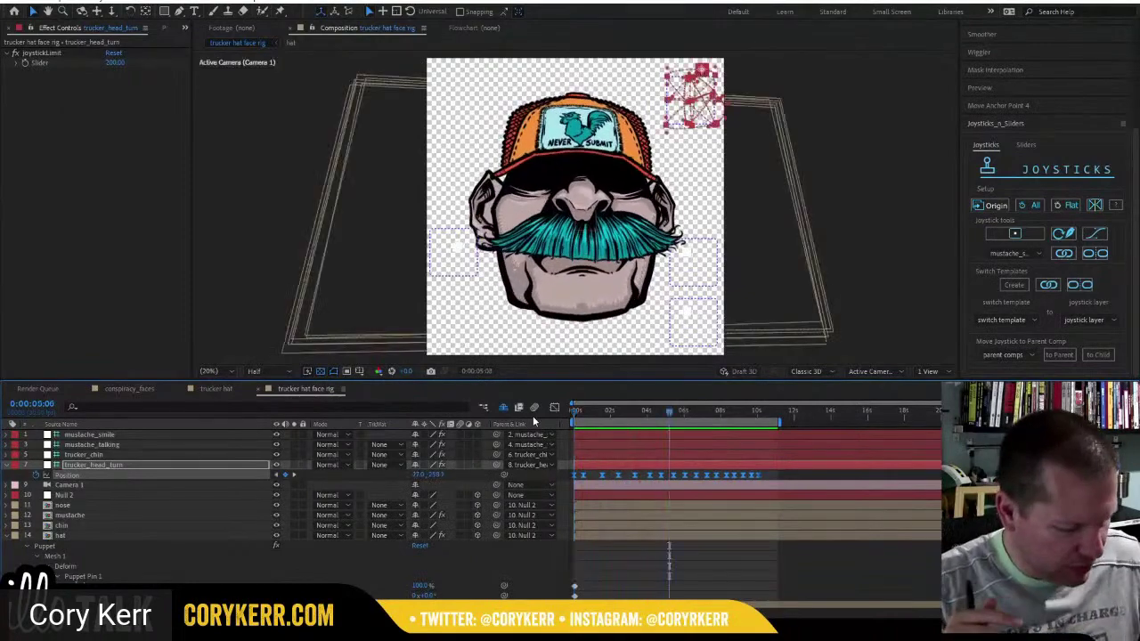
Switch to conspiracy_faces.psd in Photoshop and expand the trucker hat group and its chin subgroup.
key("alt+Tab")
key("Tab")
key("Tab")
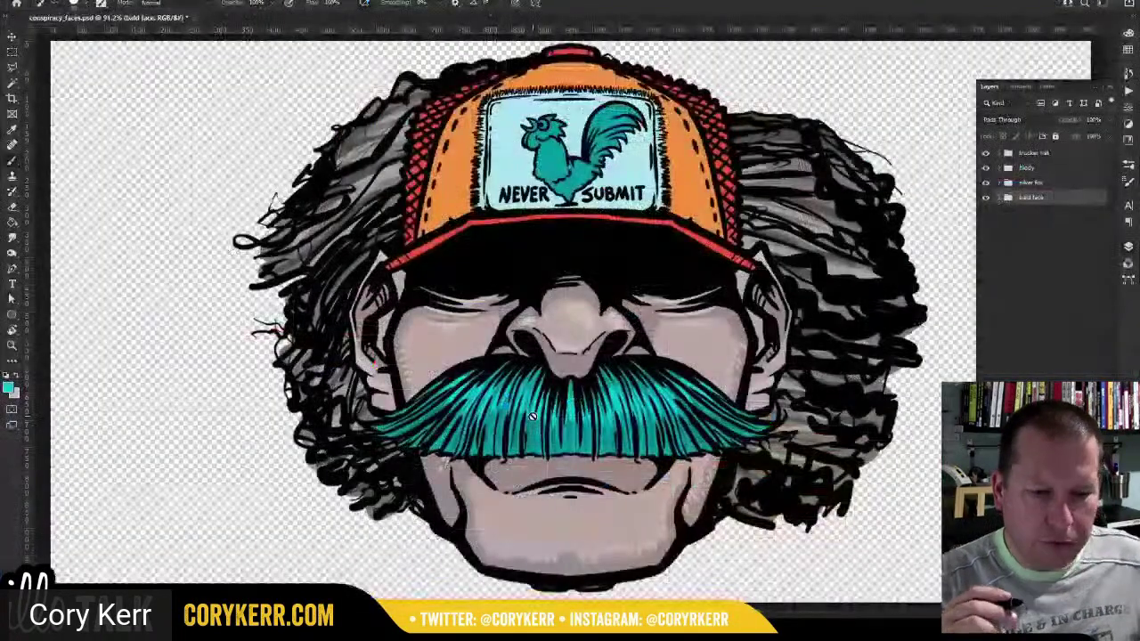
left_click(999, 153)
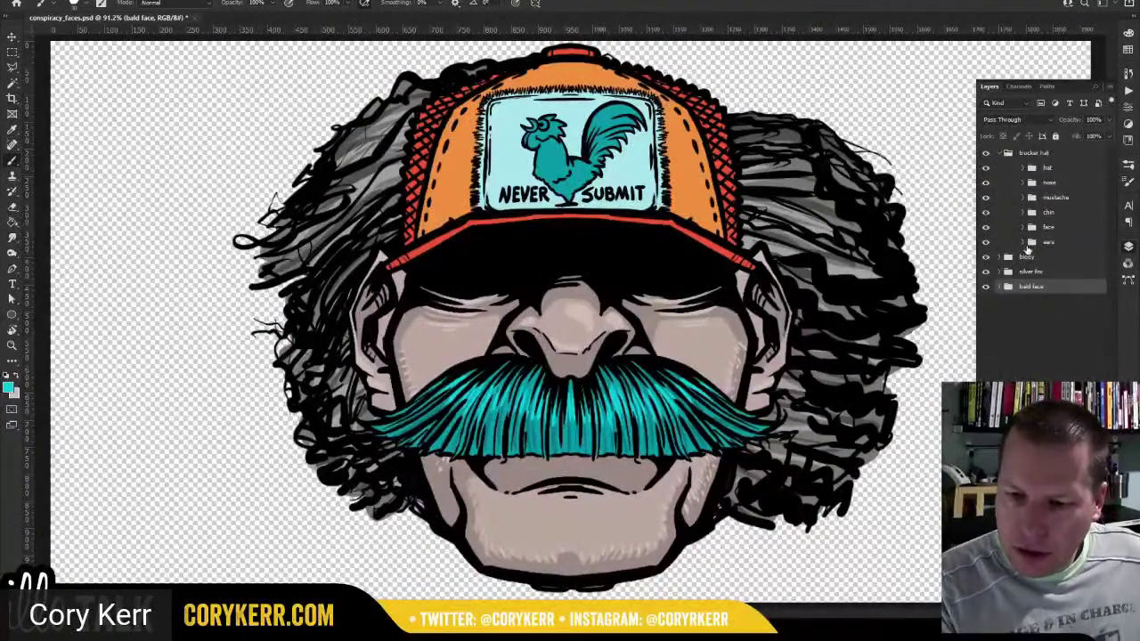
left_click(1022, 213)
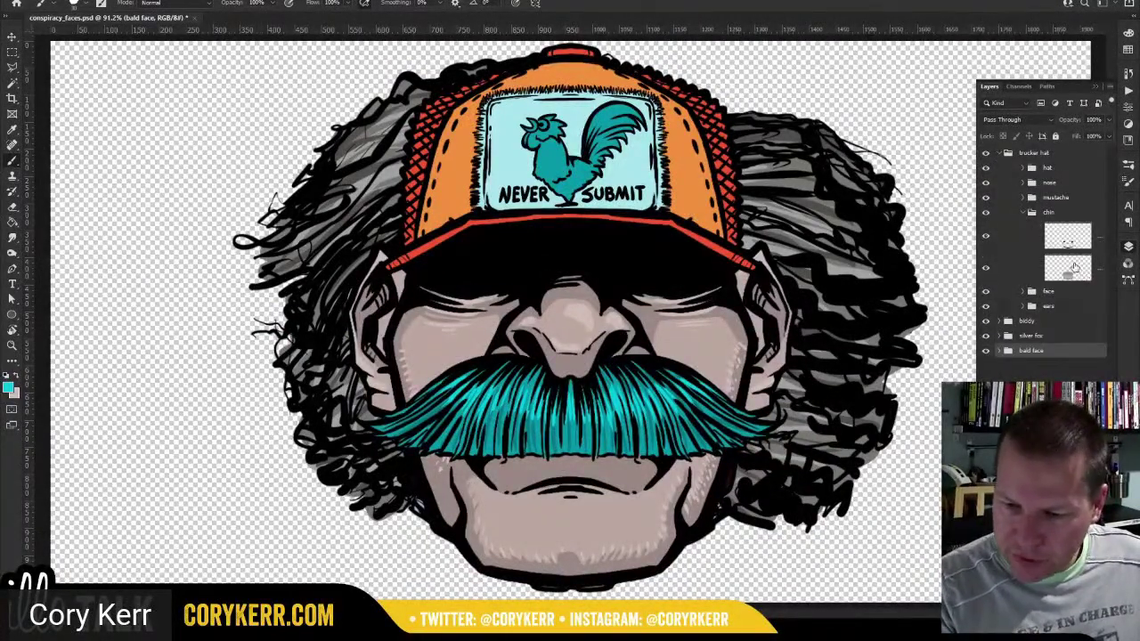
Try moving the chin's skin-colour layer to the top of the trucker hat group, and undo the move.
left_click(1067, 276)
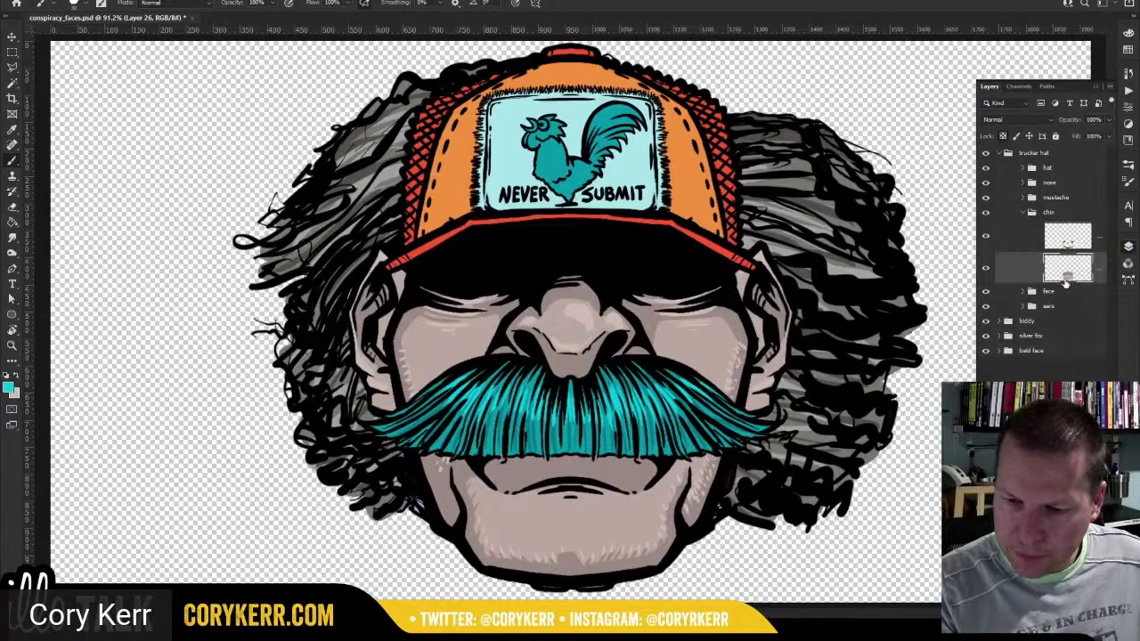
left_click_drag(1075, 269, 1053, 171)
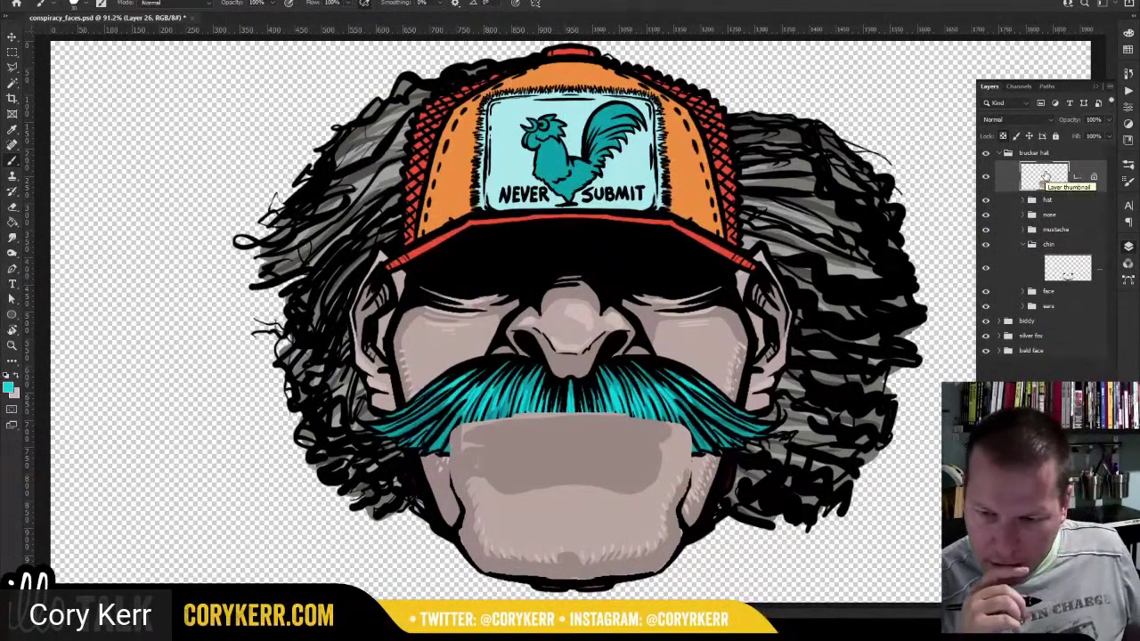
key("ctrl+z")
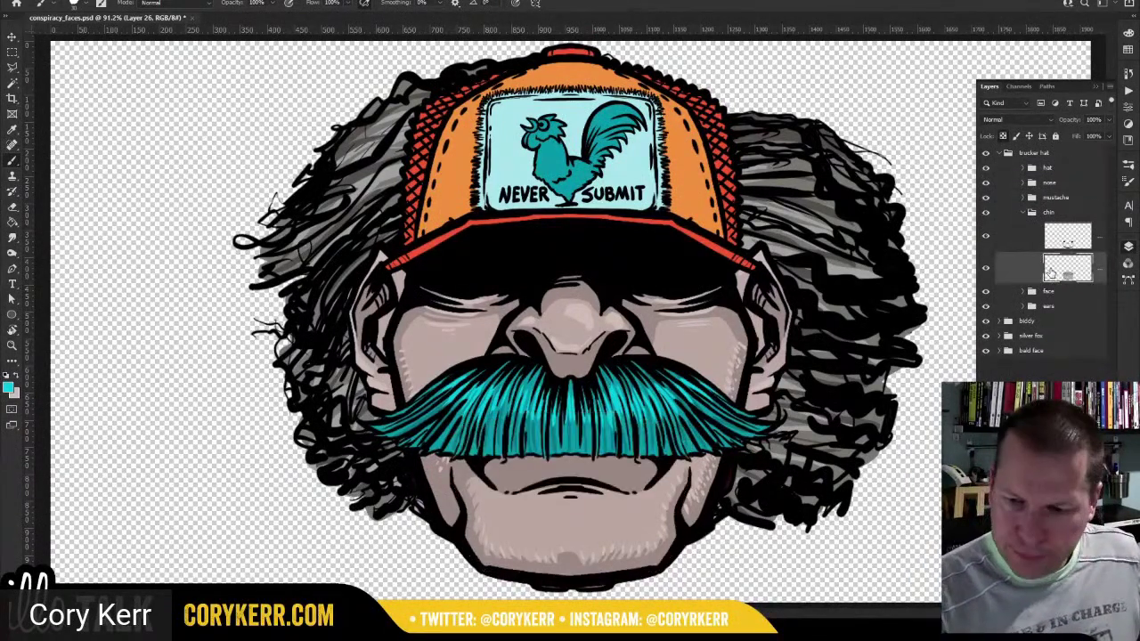
Move the whole chin group above the hat group, to the top of the trucker hat group.
left_click_drag(1050, 213, 1033, 170)
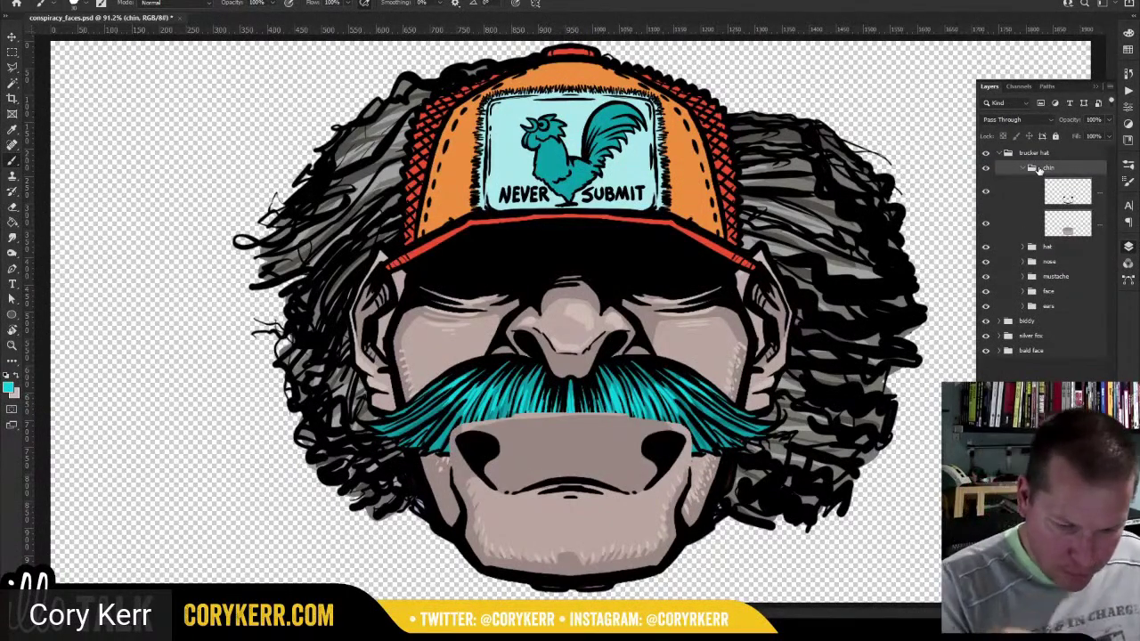
On the chin group's line-art layer, reset the brush colours to default black and white and enable the last used symmetry.
left_click_drag(1038, 170, 1038, 171)
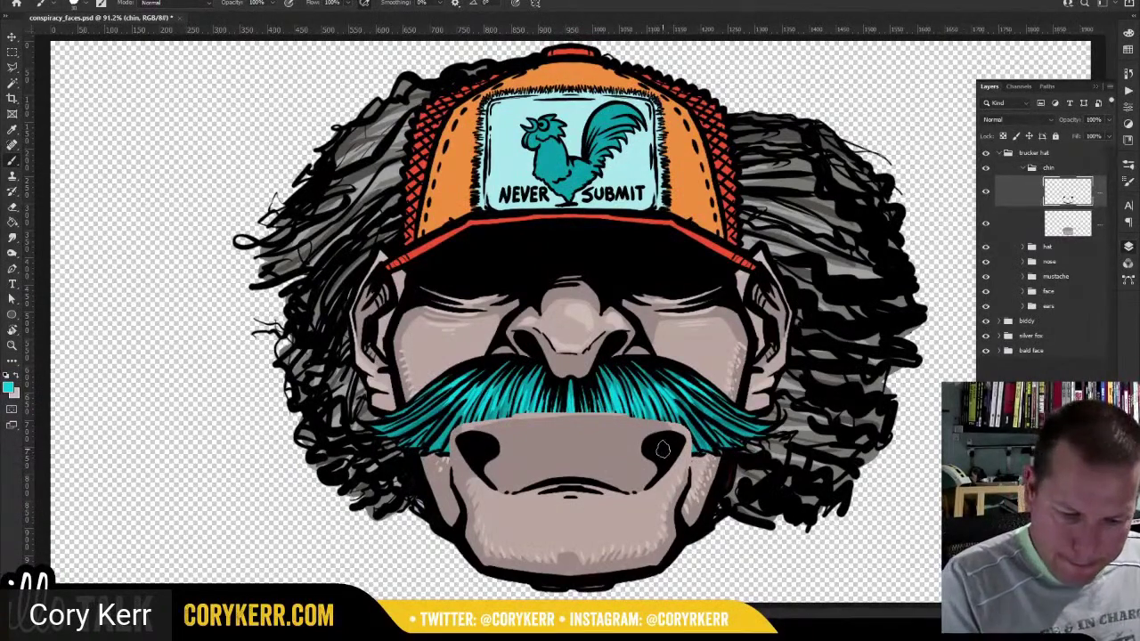
key("d")
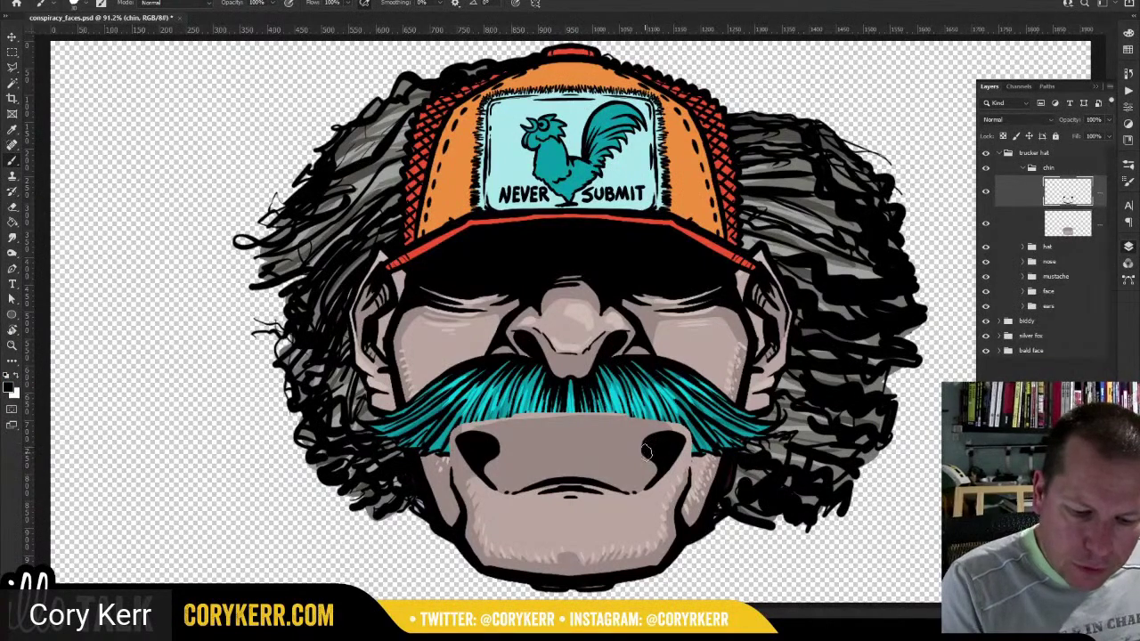
left_click_drag(643, 444, 580, 450)
key("ctrl+z")
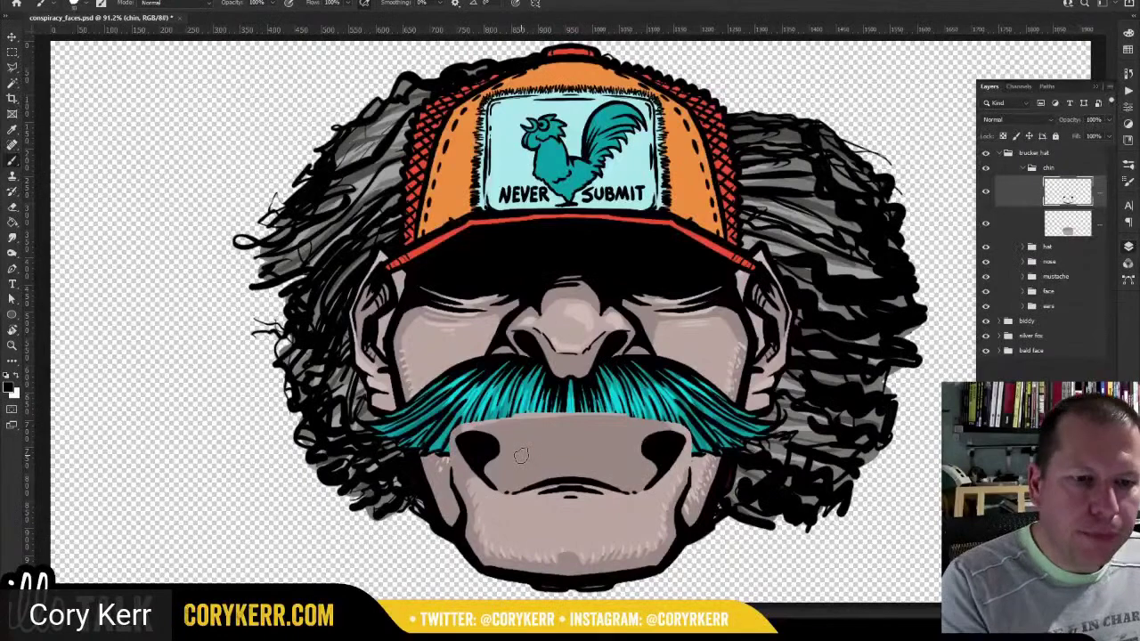
left_click(535, 5)
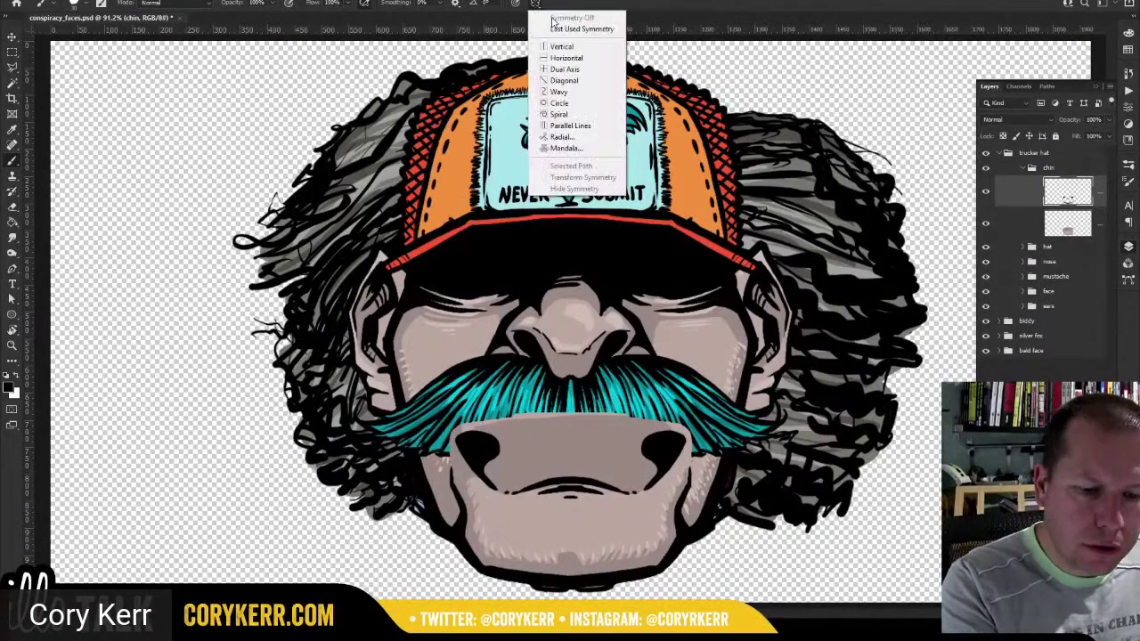
left_click(572, 38)
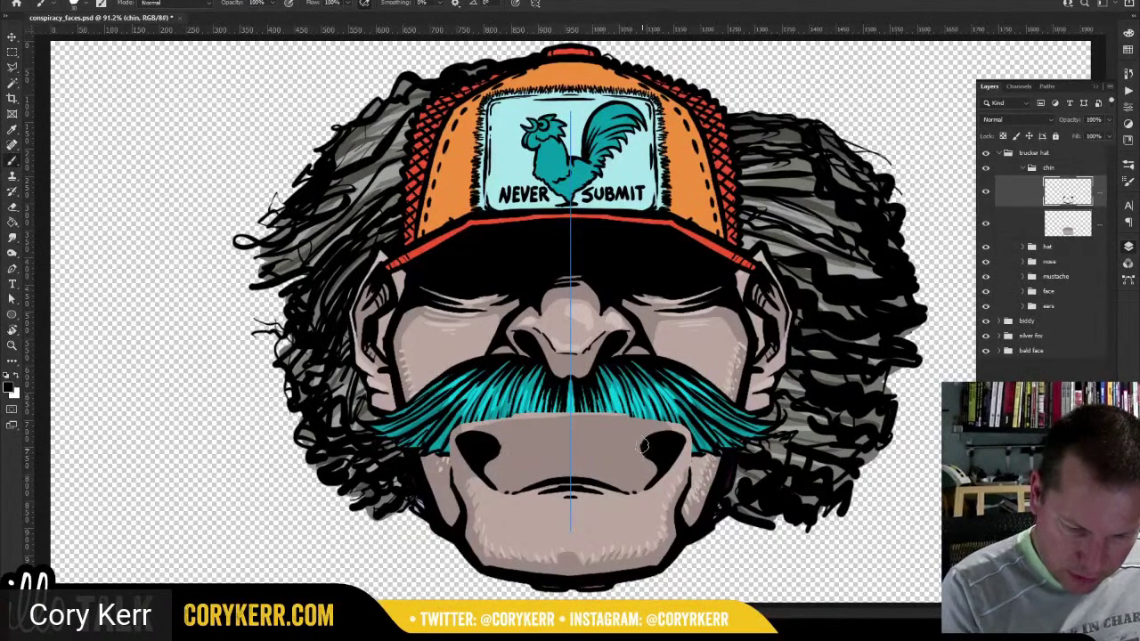
Paint symmetrical black strokes across the mouth between the dark corners and fill the gaps into a solid upper mouth shape.
left_click_drag(643, 445, 552, 439)
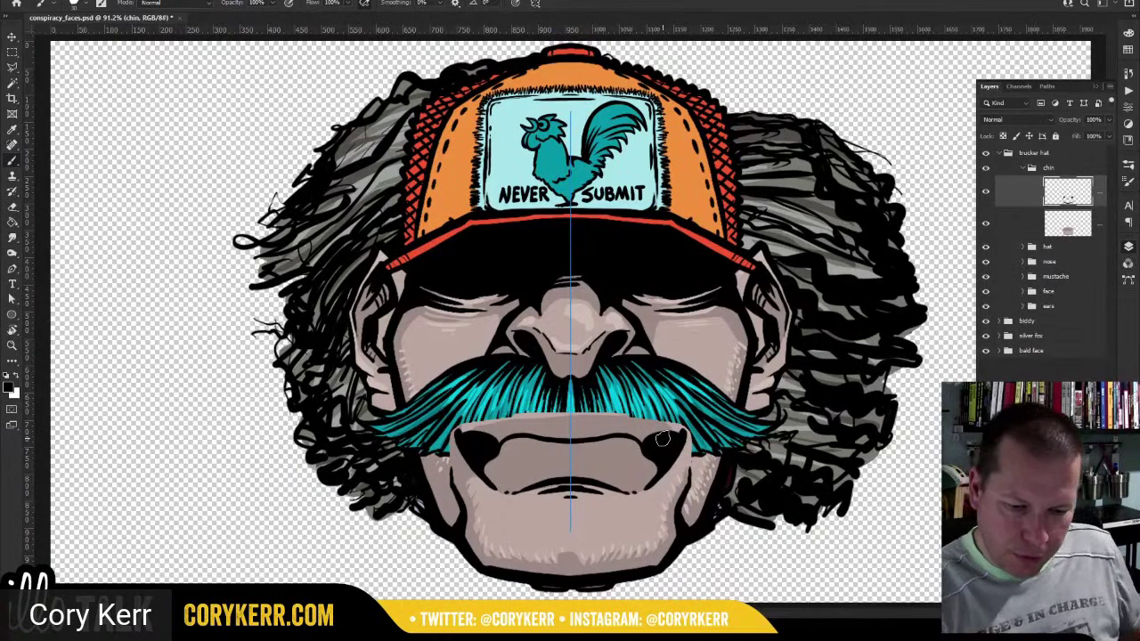
left_click_drag(673, 429, 560, 420)
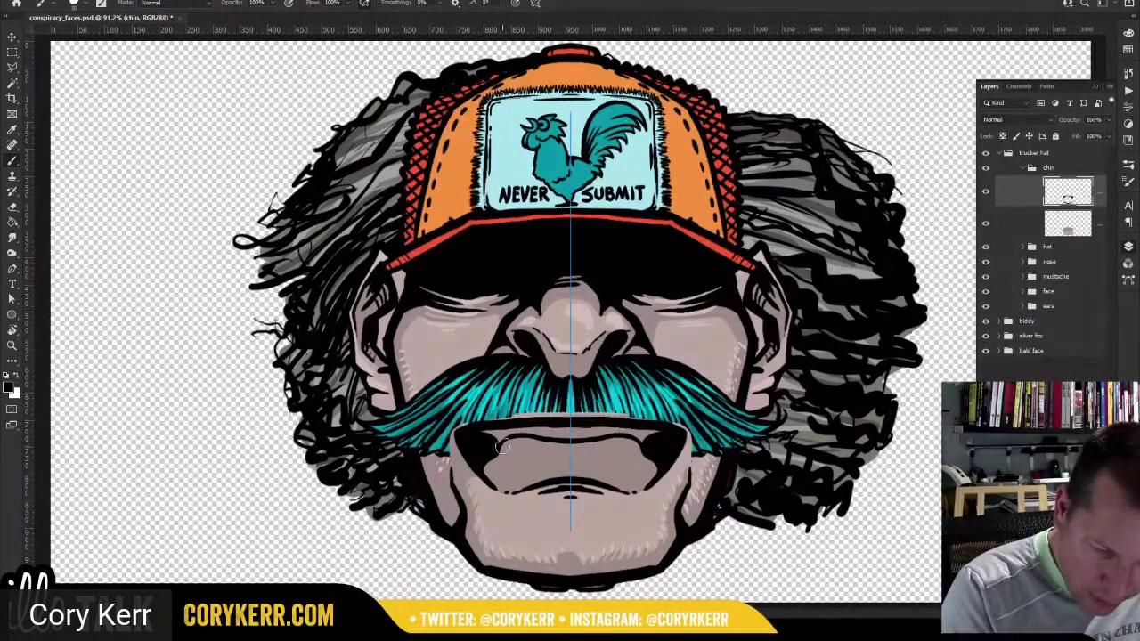
left_click_drag(657, 431, 521, 432)
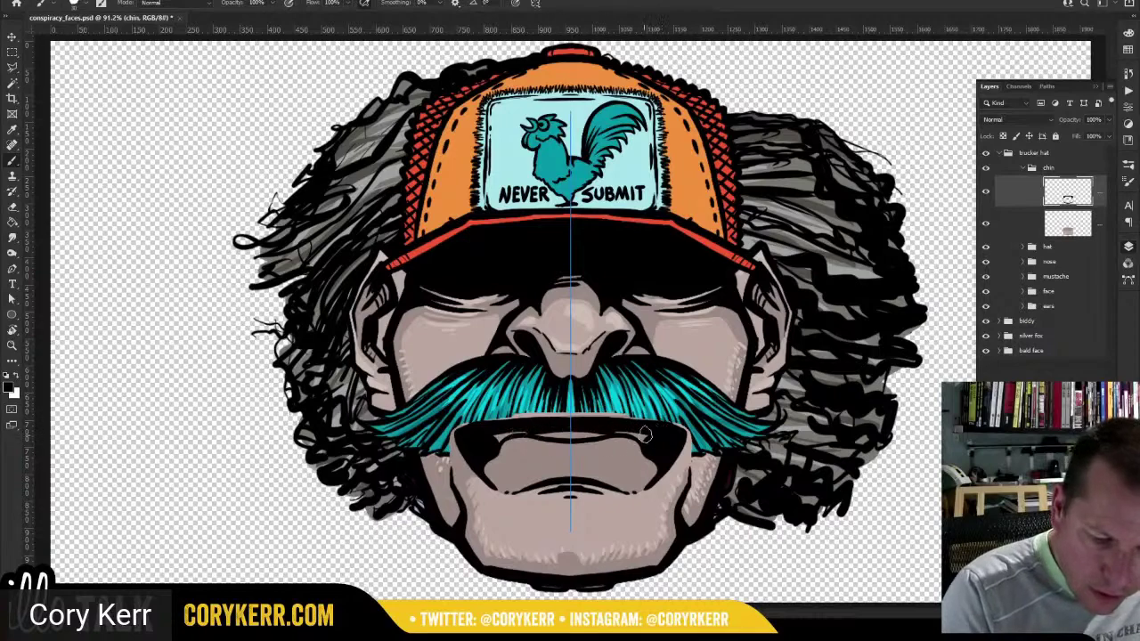
left_click_drag(646, 433, 569, 434)
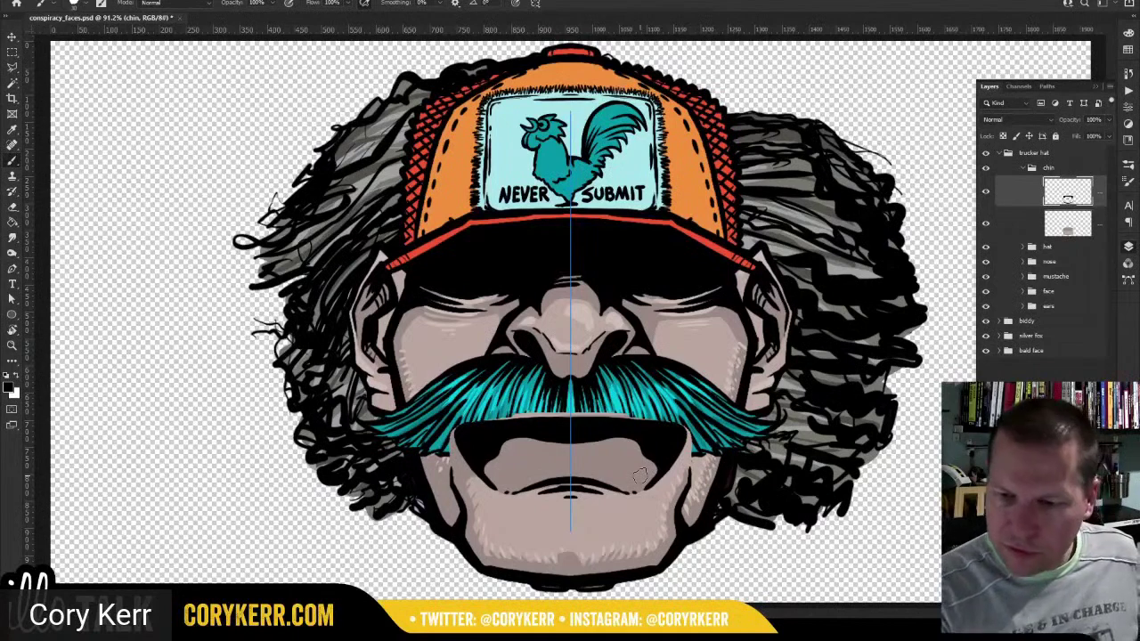
Collapse the chin group, move it back between the mustache and face groups, and save the file.
left_click(1022, 167)
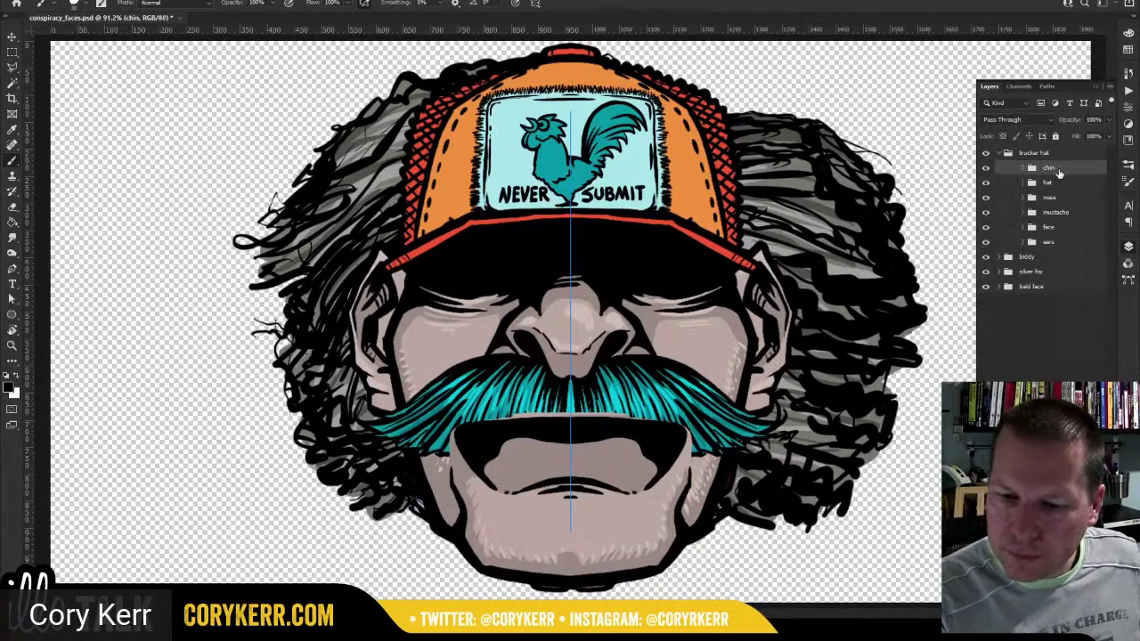
left_click_drag(1059, 171, 1059, 224)
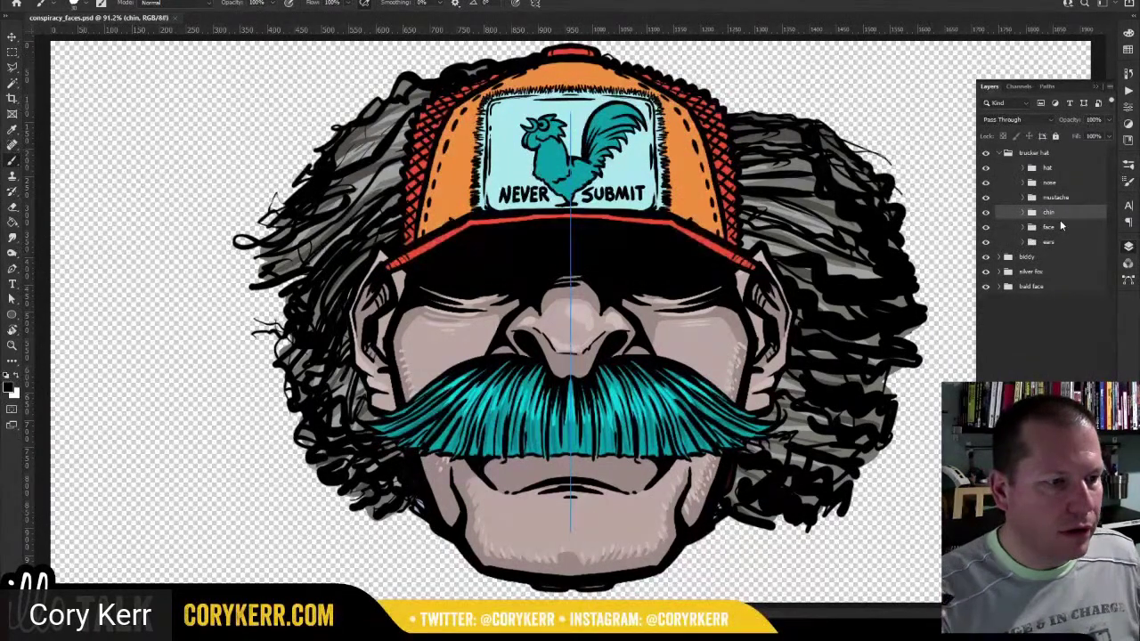
Switch to After Effects and scrub the head turn around 5 seconds to examine the repainted mouth under the mustache.
key("alt+Tab")
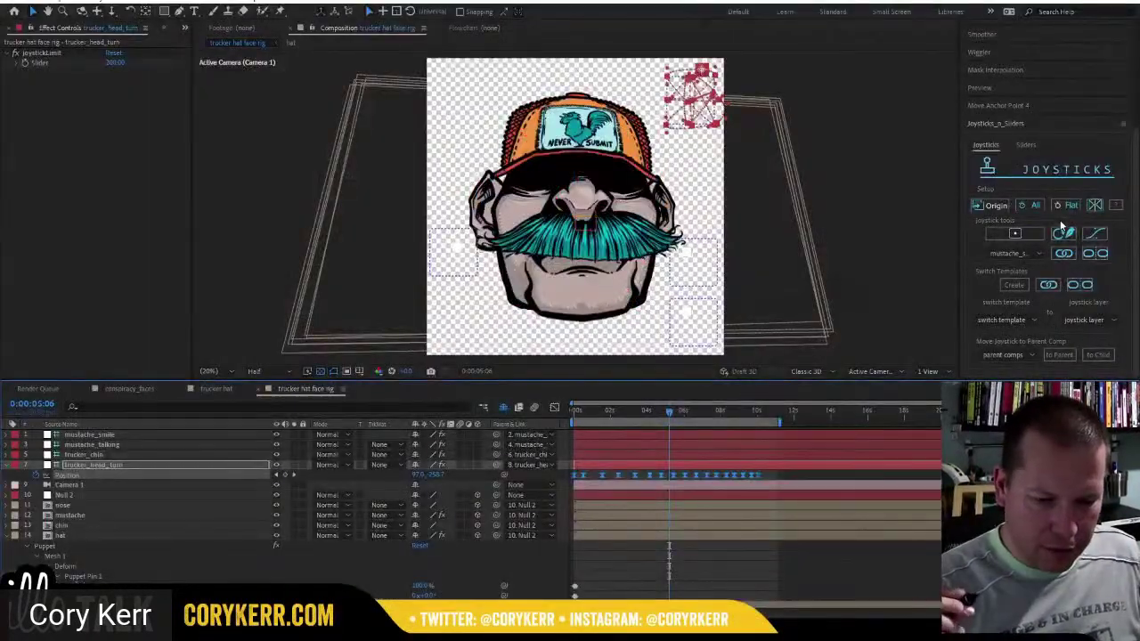
left_click(659, 411)
mouse_move(659, 414)
left_mouse_down()
mouse_move(684, 417)
mouse_move(669, 417)
left_mouse_up()
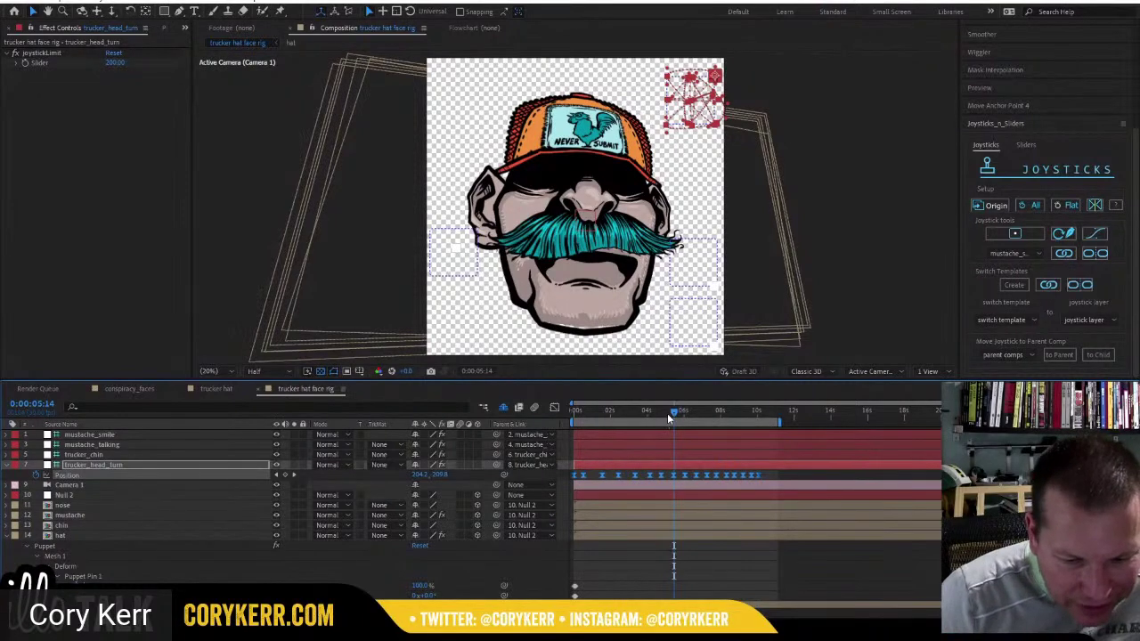
left_click(667, 413)
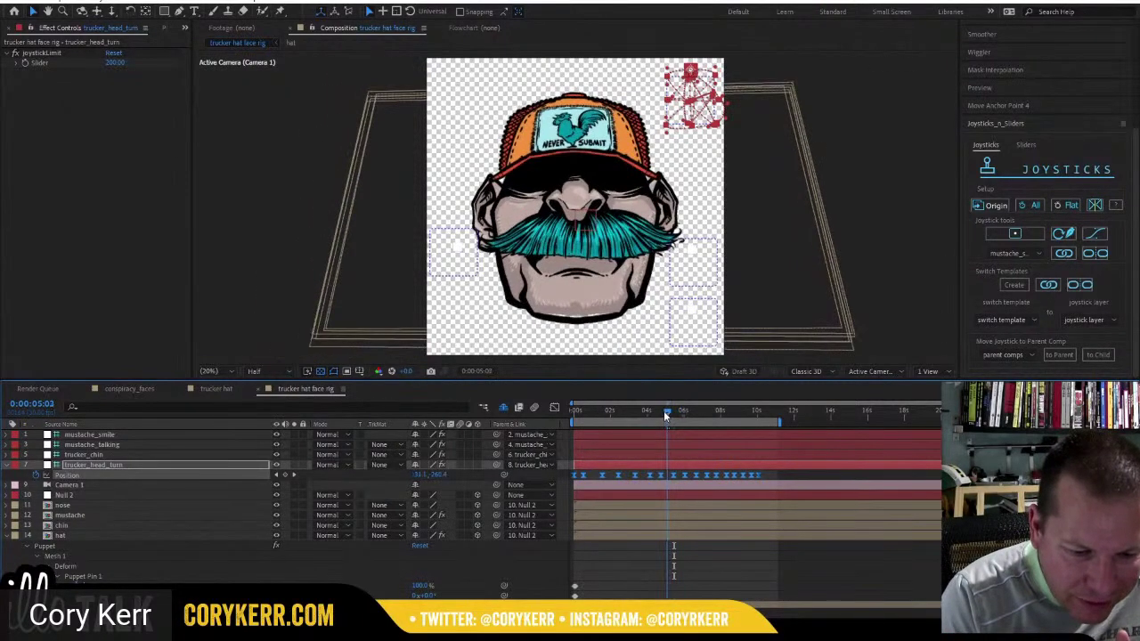
mouse_move(663, 410)
left_mouse_down()
mouse_move(652, 415)
mouse_move(662, 415)
left_mouse_up()
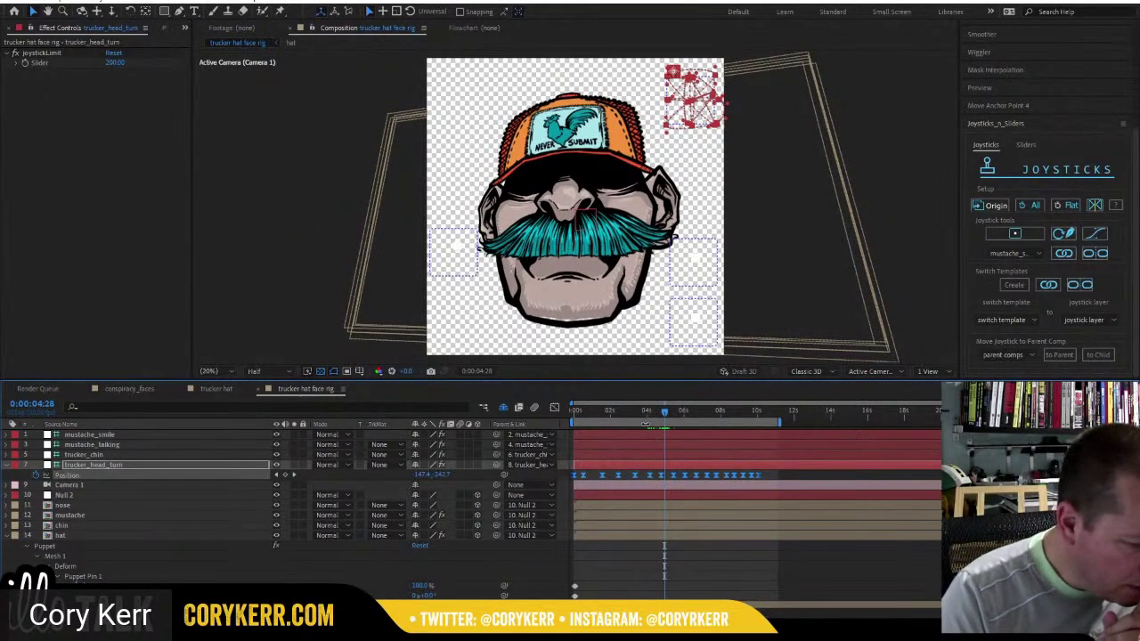
Open the chin precomposition and move its chin line-art layer up to Position 960, 852.5.
left_click(50, 527)
double_click(49, 527)
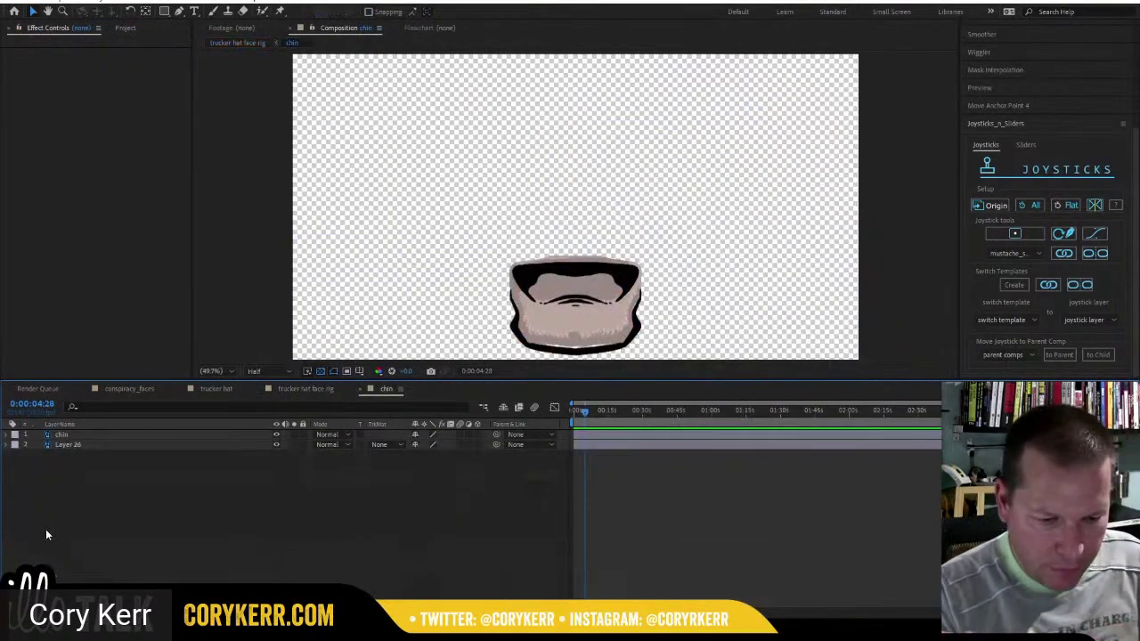
left_click(153, 445)
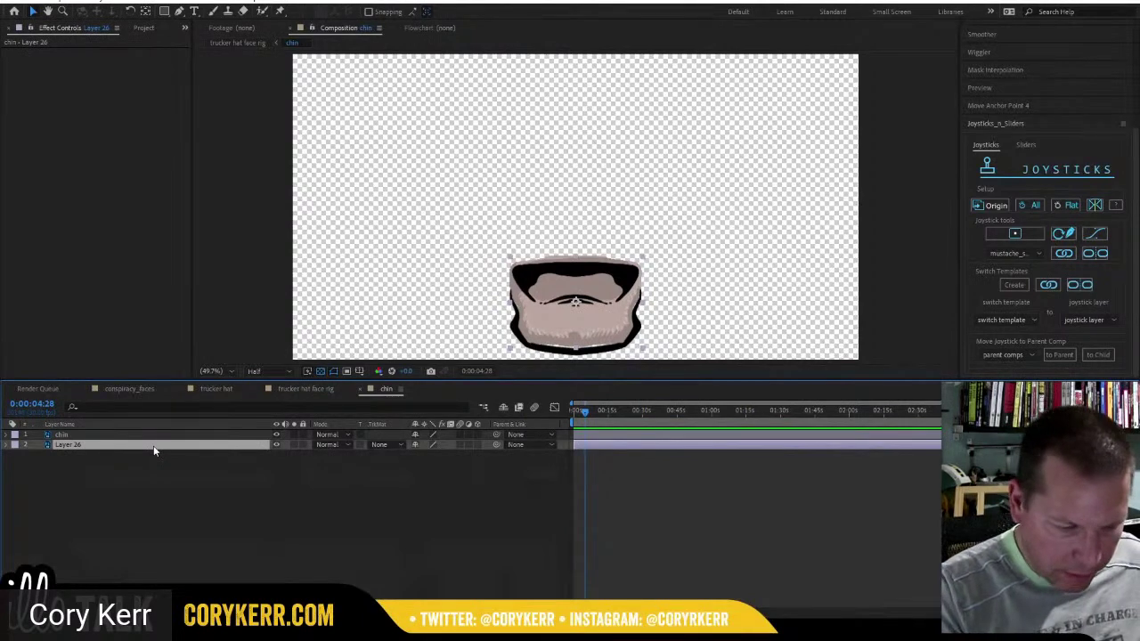
left_click(190, 436)
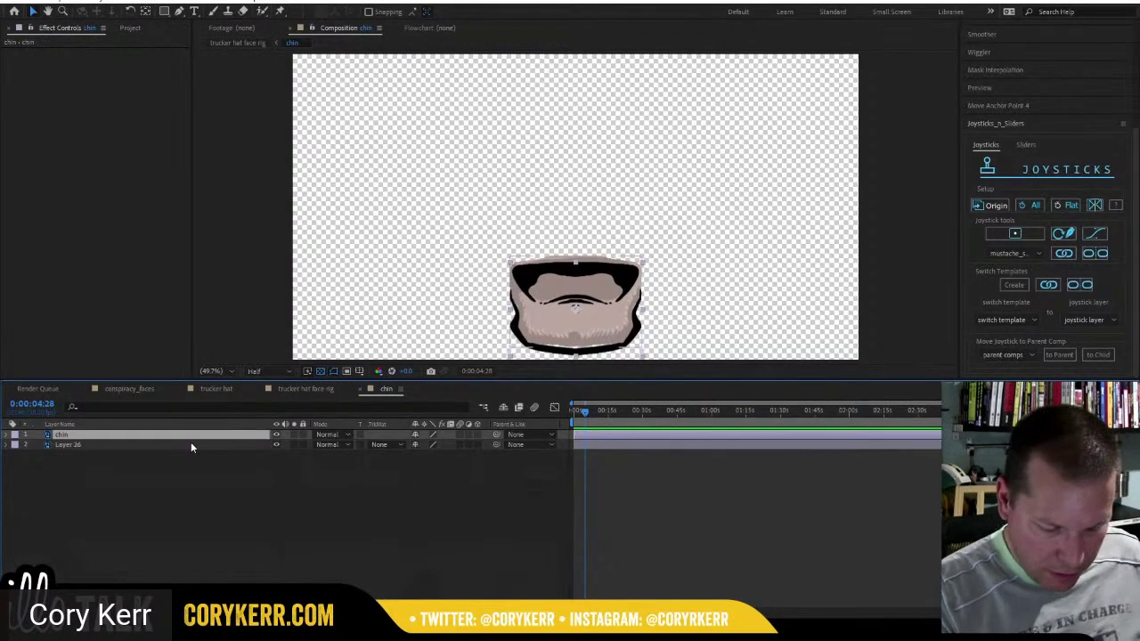
key("p")
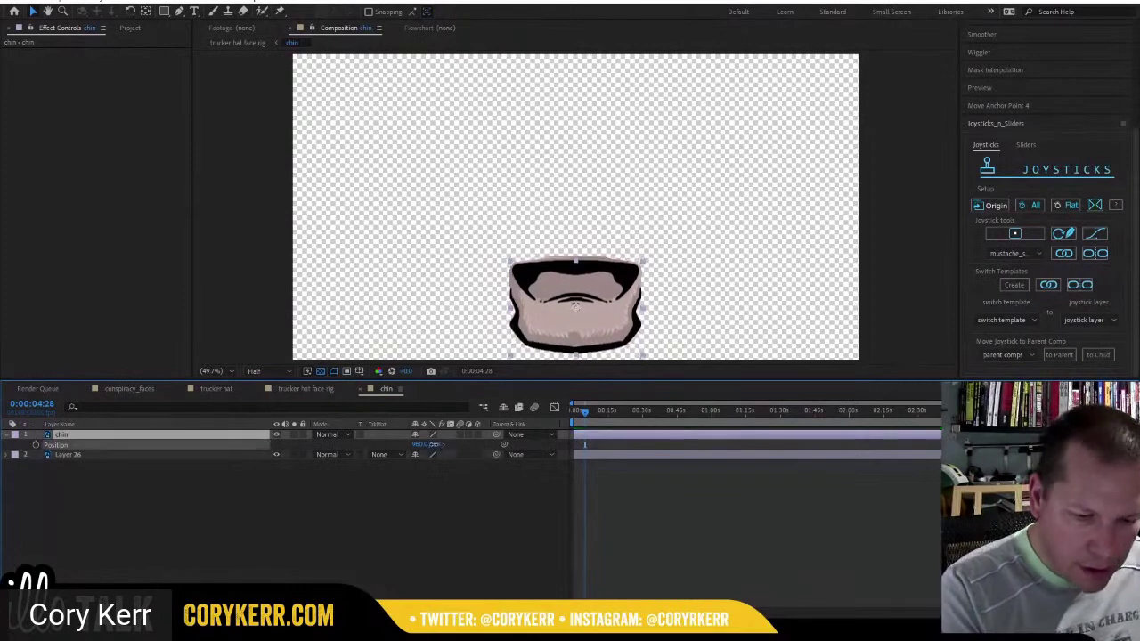
left_click_drag(434, 444, 428, 449)
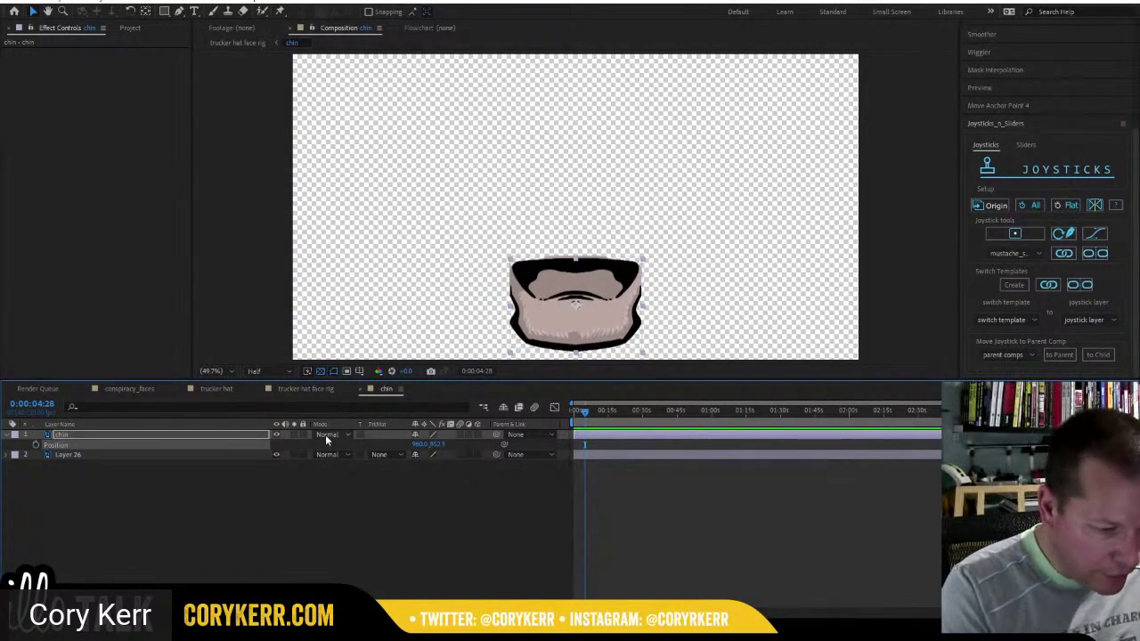
Return to the trucker hat face rig composition and scrub to 0:00:05:14 to check the chin during the head turn.
left_click(300, 390)
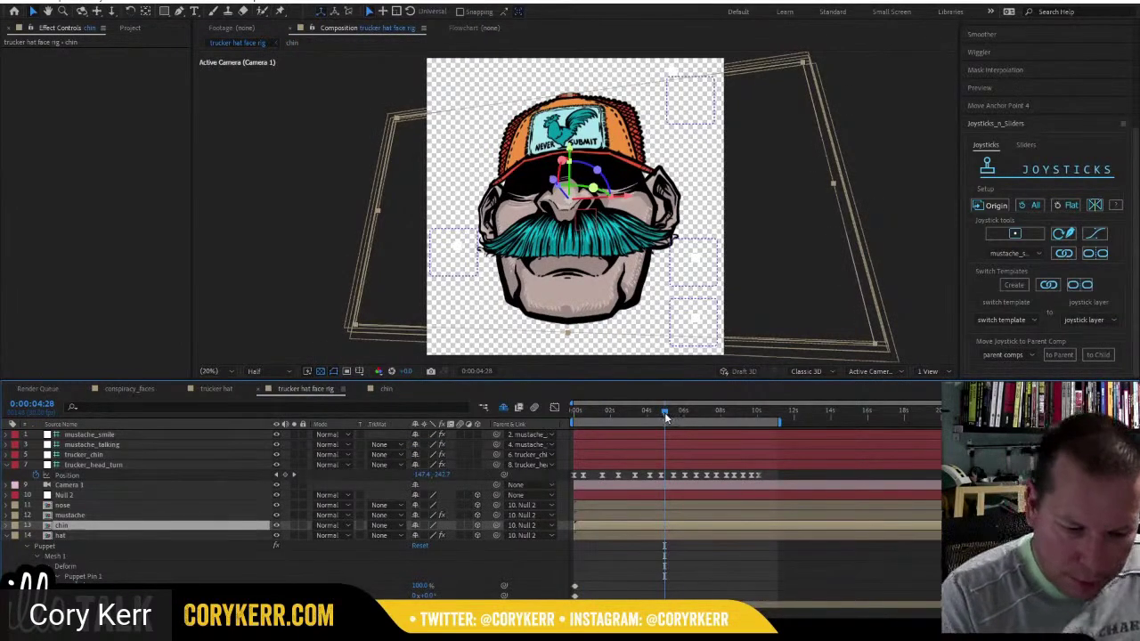
left_click_drag(664, 413, 676, 415)
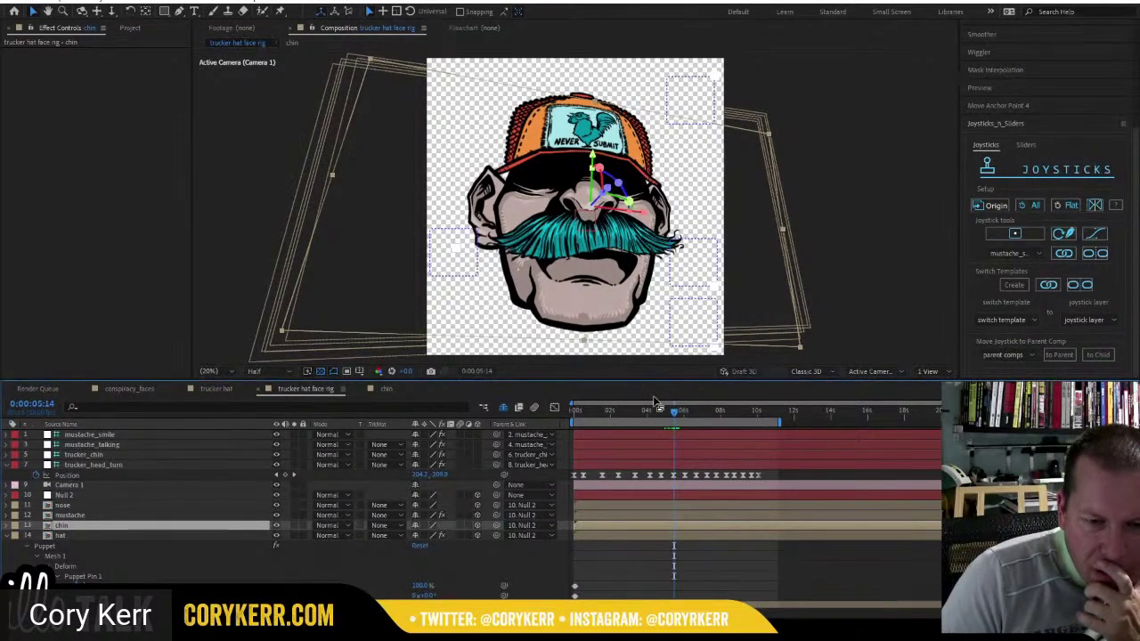
left_click_drag(674, 414, 674, 414)
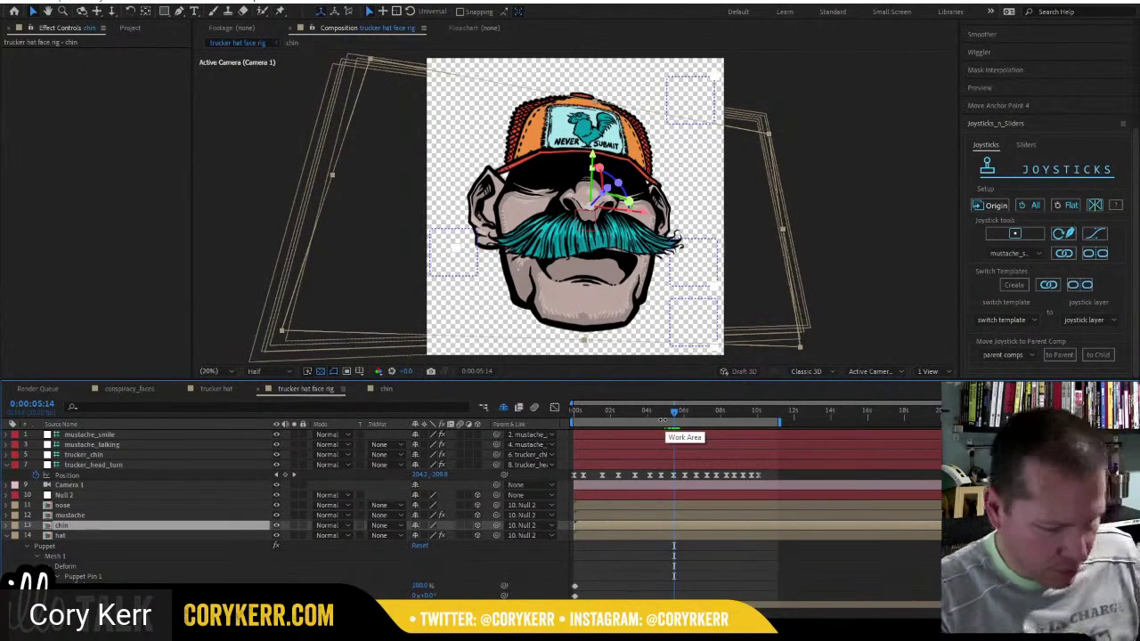
Switch to Photoshop, hide the mustache group, and paint a symmetrical black arc above the mouth on the chin's line-art layer.
key("alt+Tab")
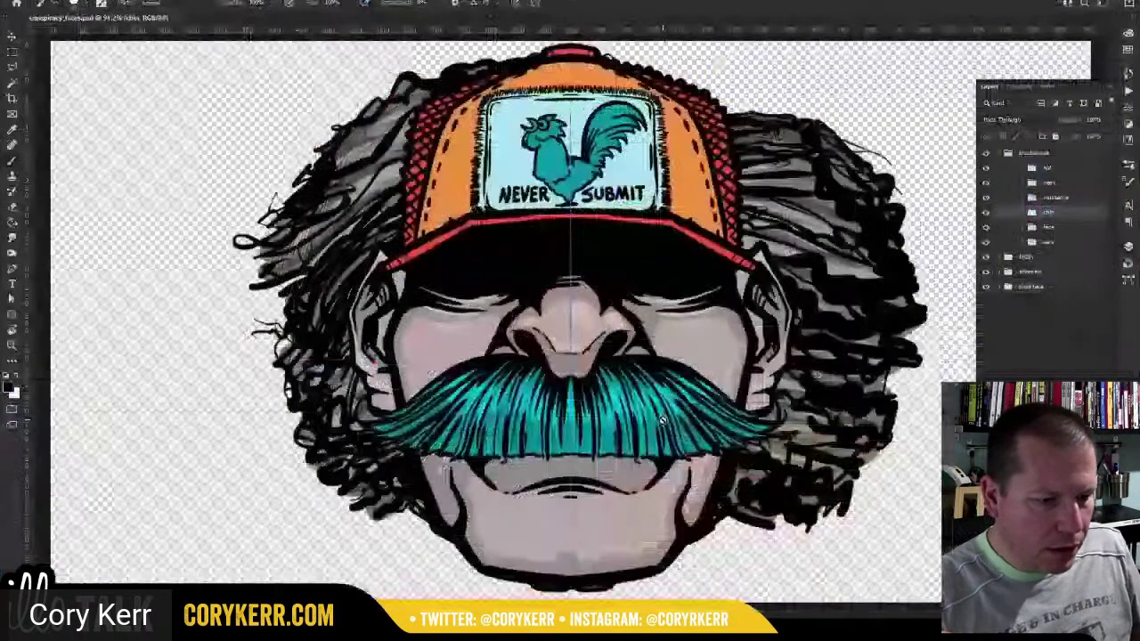
left_click(1023, 213)
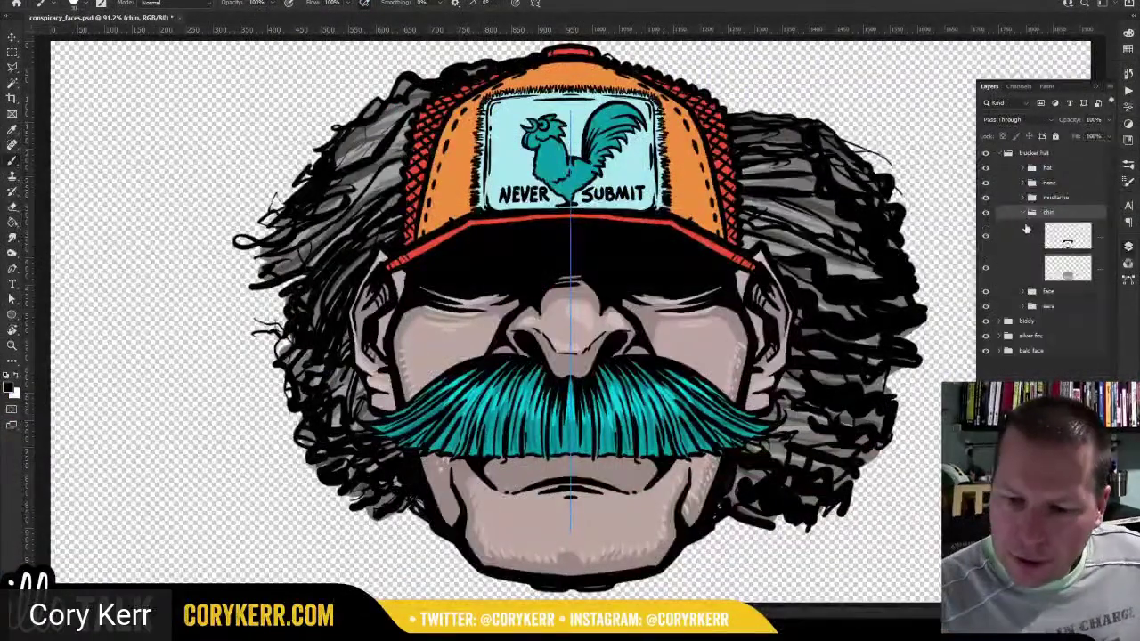
left_click(986, 197)
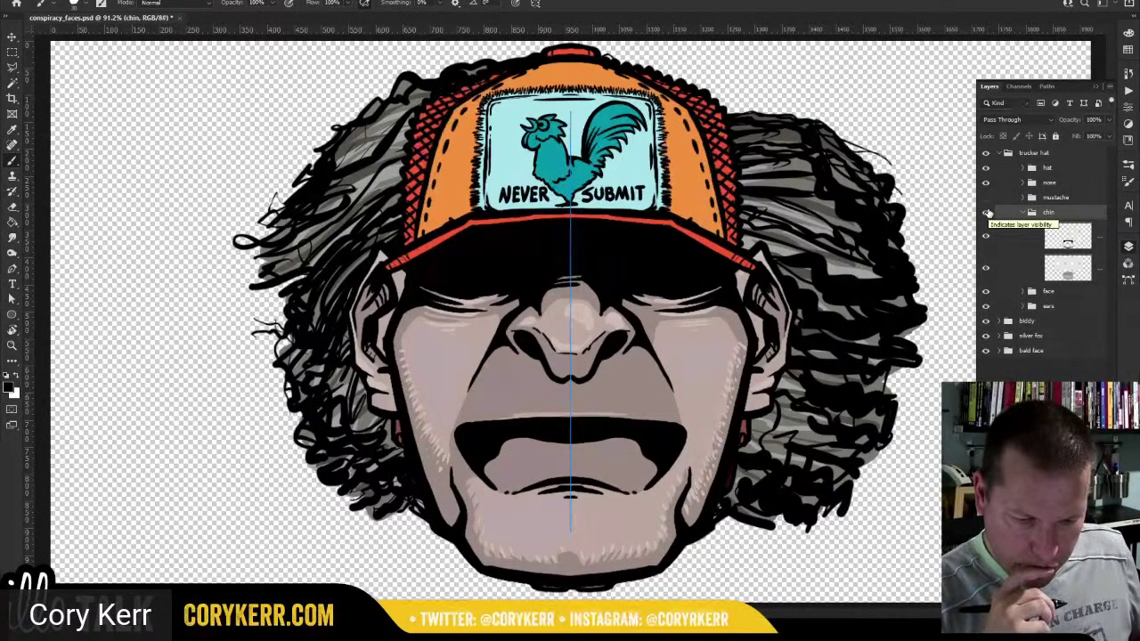
left_click(1067, 250)
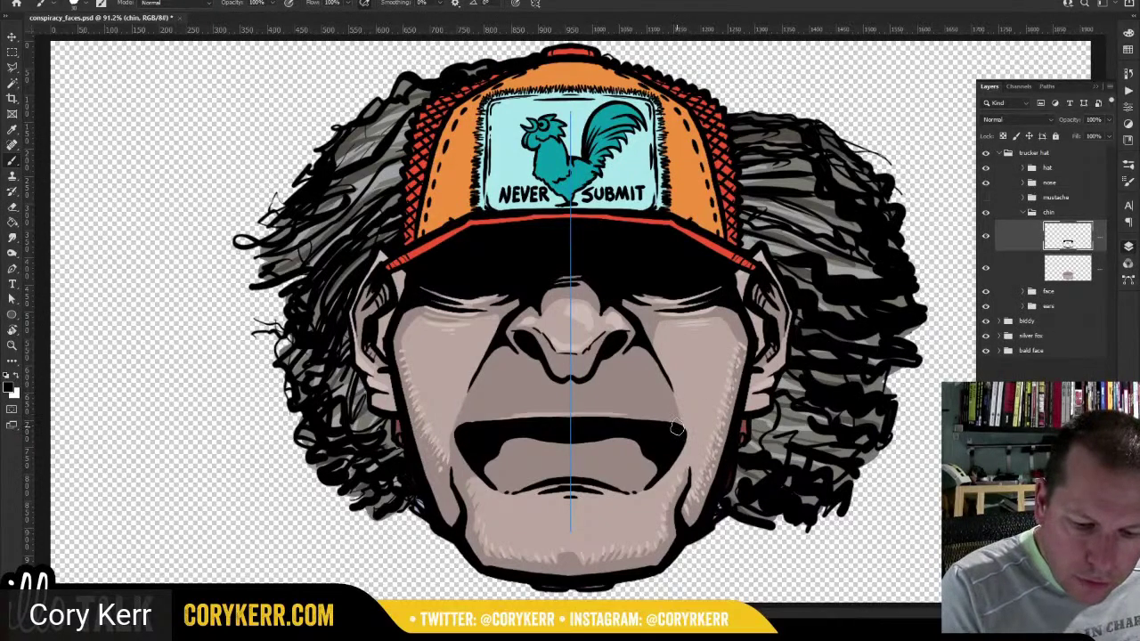
mouse_move(679, 431)
left_mouse_down()
mouse_move(647, 399)
mouse_move(605, 393)
mouse_move(487, 405)
left_mouse_up()
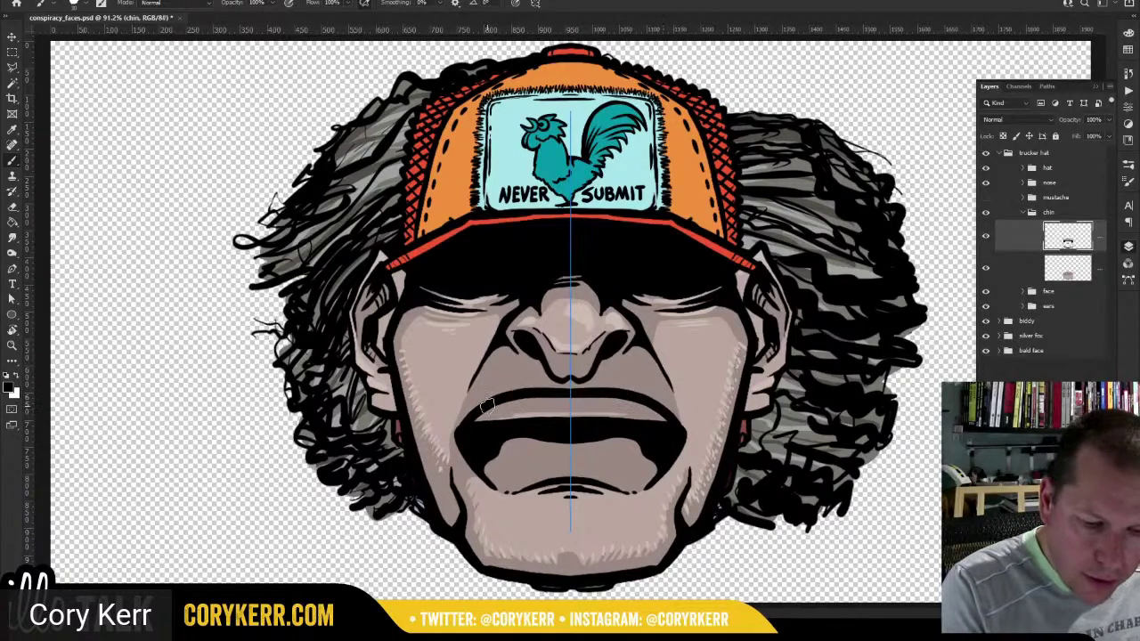
Select the enclosed gap above the mouth with the Magic Wand, fill it with black, and show the mustache group again.
key("w")
left_click(617, 422)
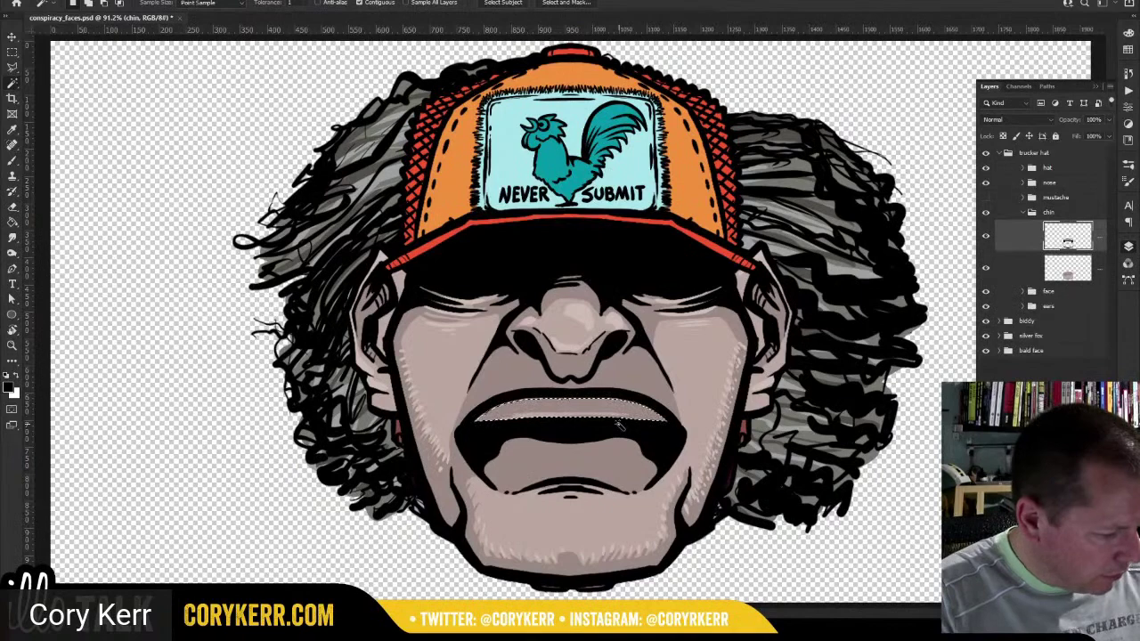
key("alt+BackSpace")
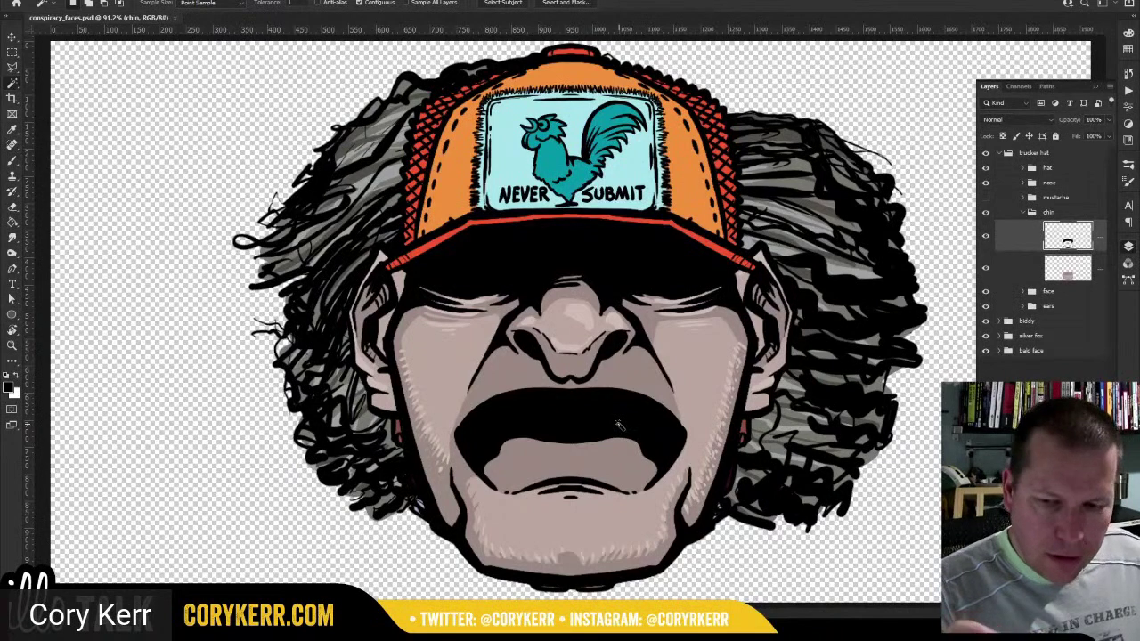
left_click(985, 197)
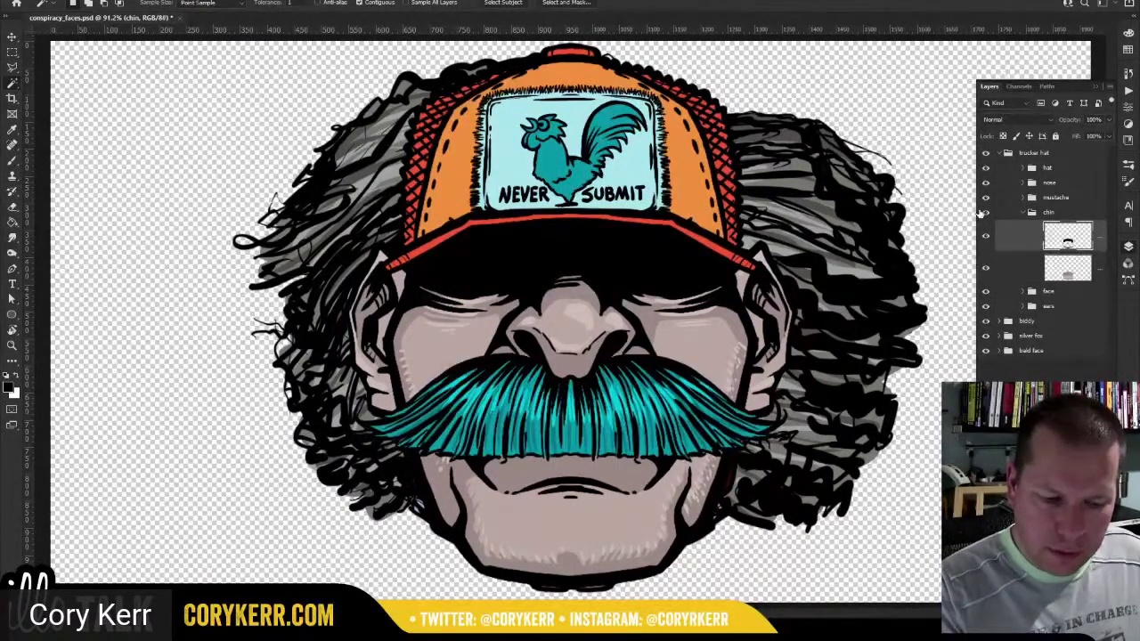
left_click(1022, 212)
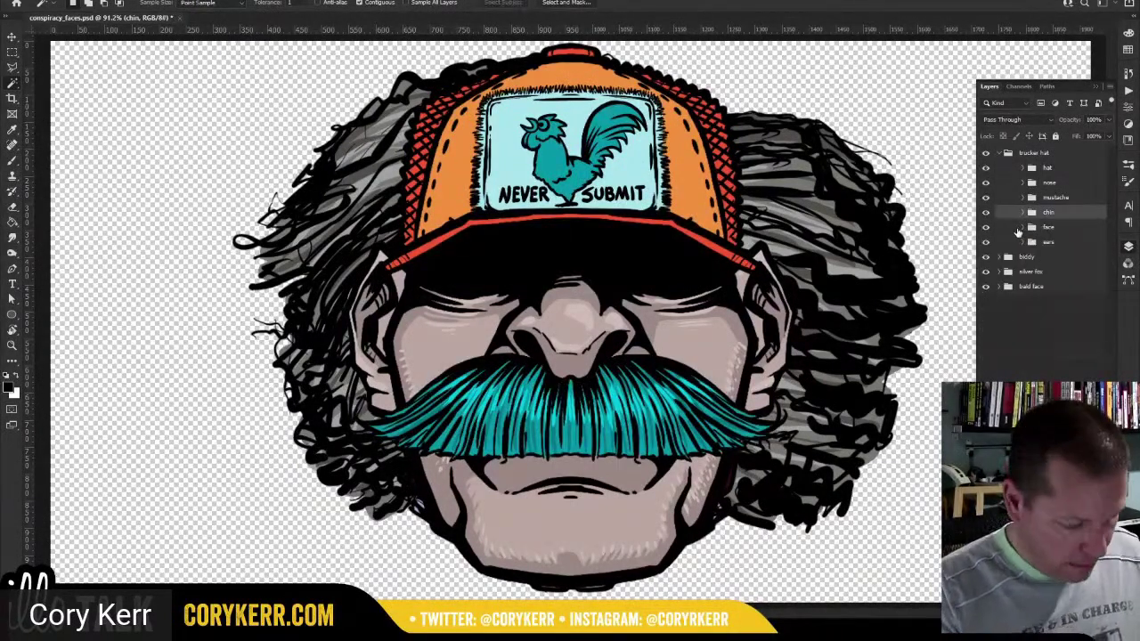
Switch to After Effects, scrub the face rig to 0:00:05:06, and raise the chin precomposition's line-art layer to realign it with the skin shading.
key("alt+Tab")
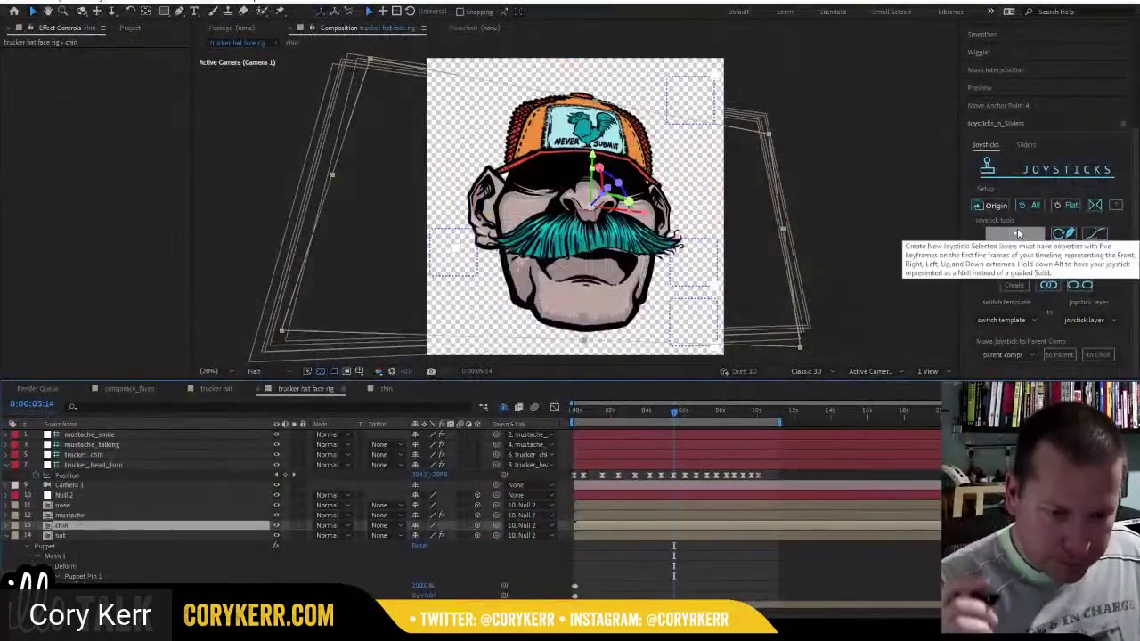
mouse_move(675, 406)
left_mouse_down()
mouse_move(690, 408)
mouse_move(659, 409)
mouse_move(669, 409)
left_mouse_up()
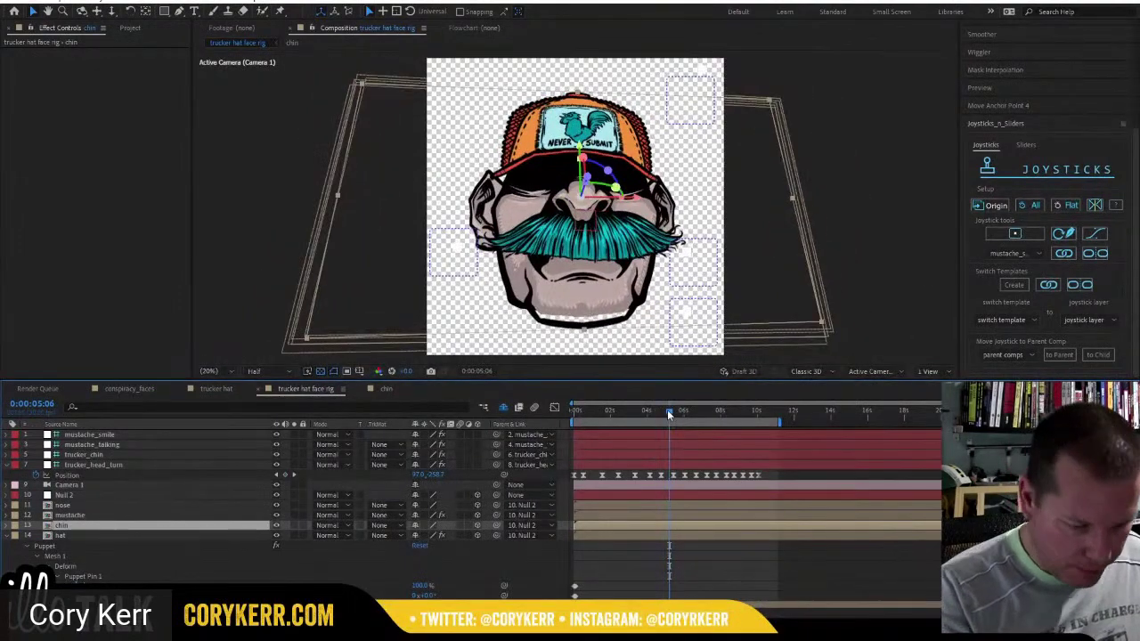
left_click(385, 389)
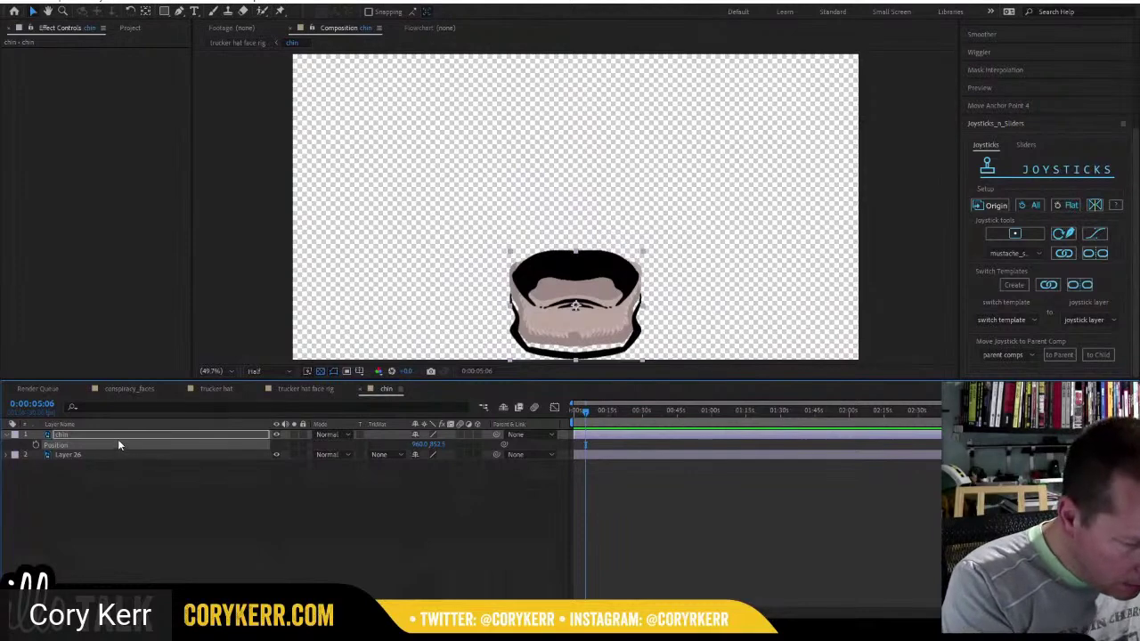
key("Return")
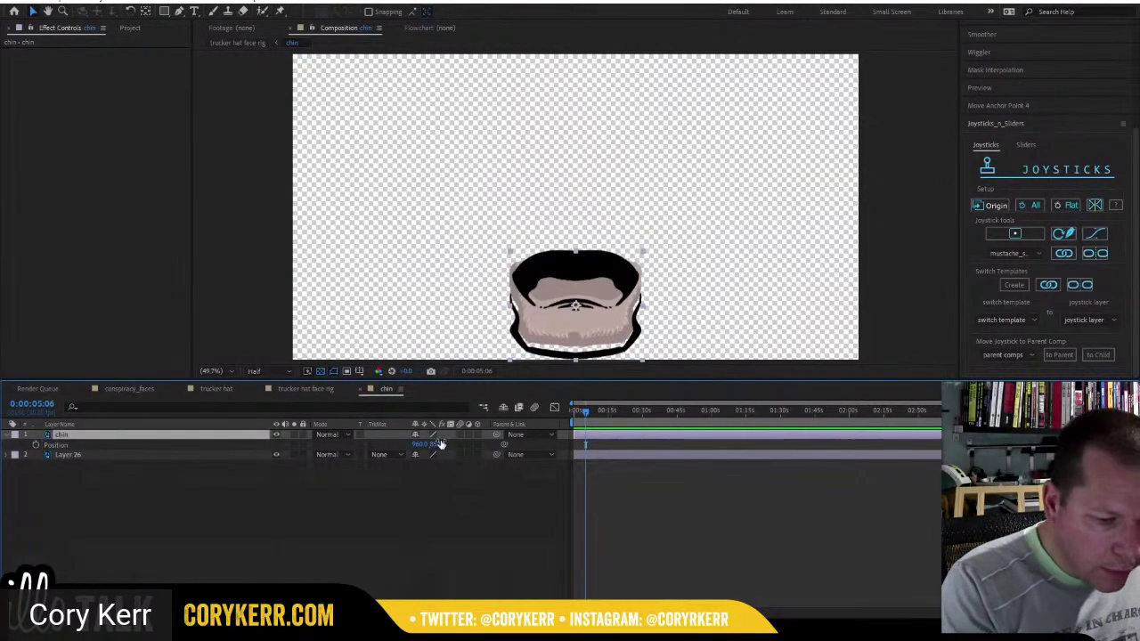
left_click_drag(440, 444, 416, 444)
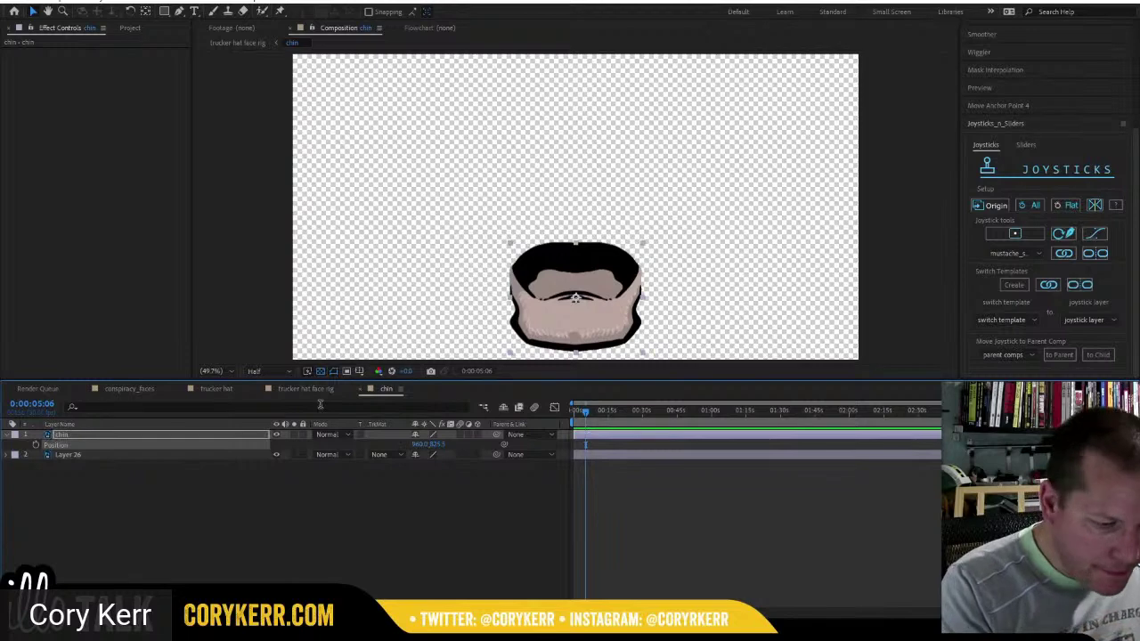
Return to the trucker hat face rig composition and preview the head-turn animation from 0:00:00:00.
left_click(306, 389)
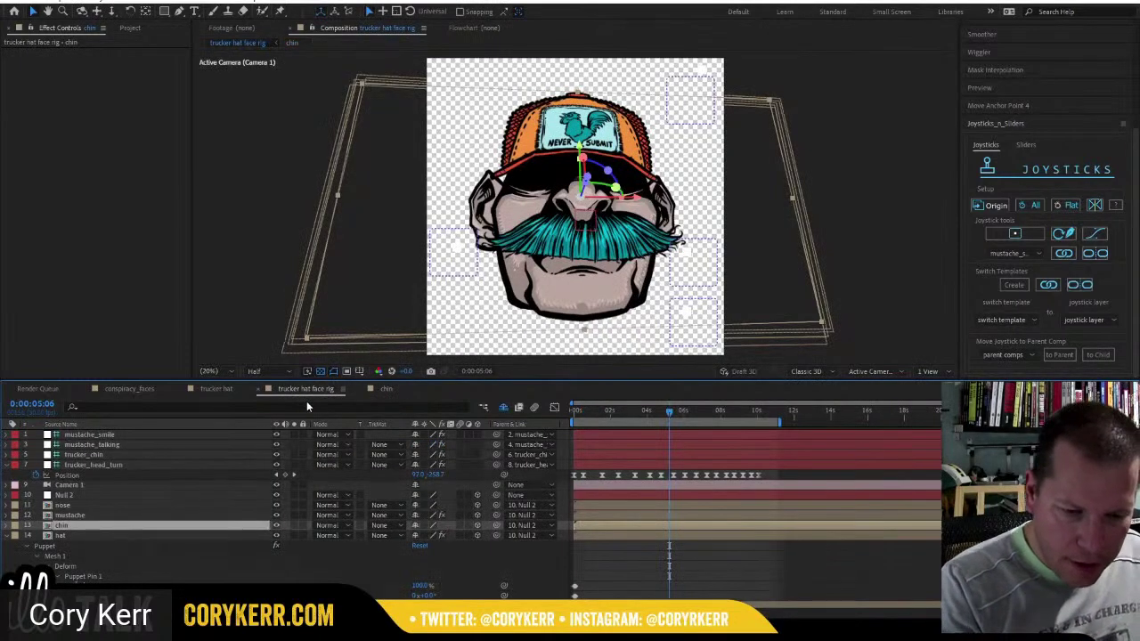
left_click_drag(670, 411, 562, 415)
key("space")
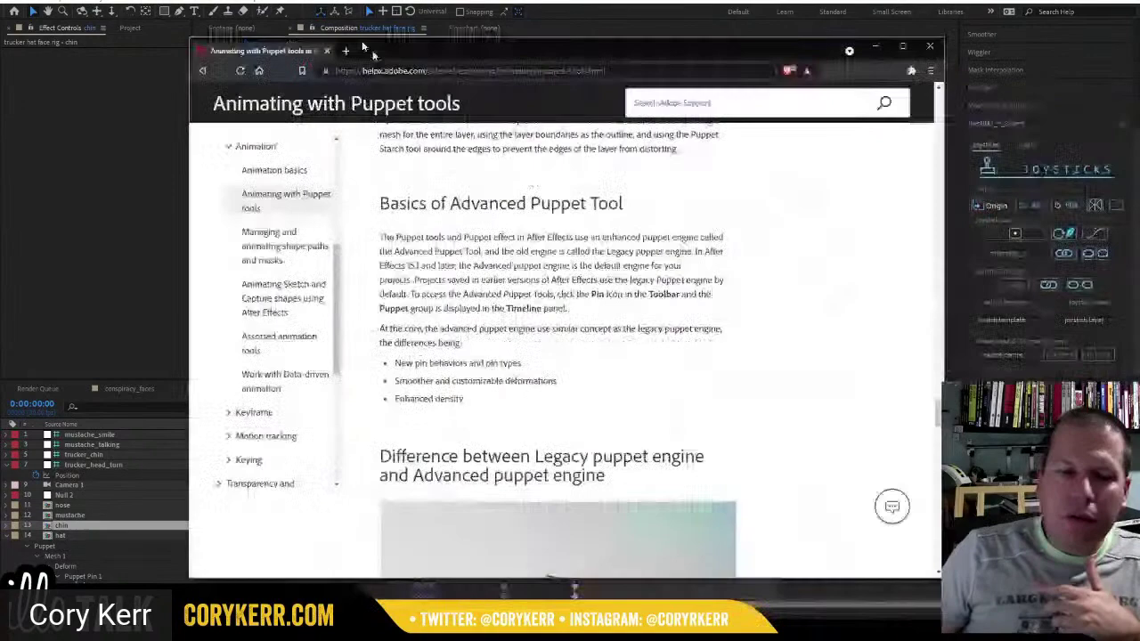
Examine Adobe's Animating with Puppet tools help page for the Legacy and Advanced engine differences, pin types, and advanced and bend pin controls.
scroll(601, 514, "down", 8)
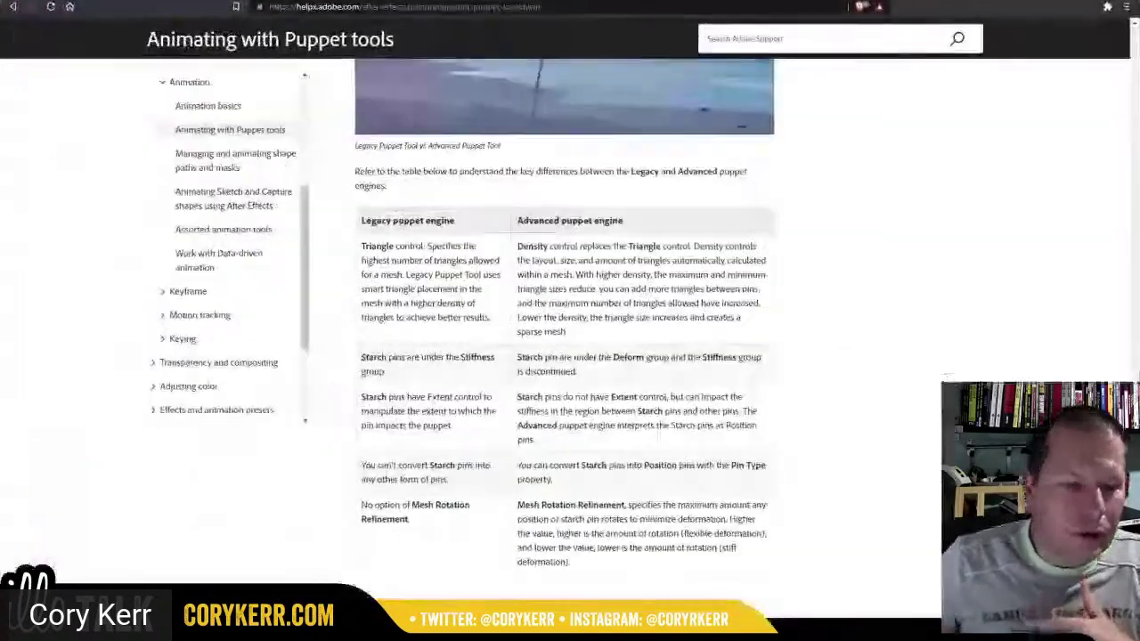
scroll(817, 340, "up", 6)
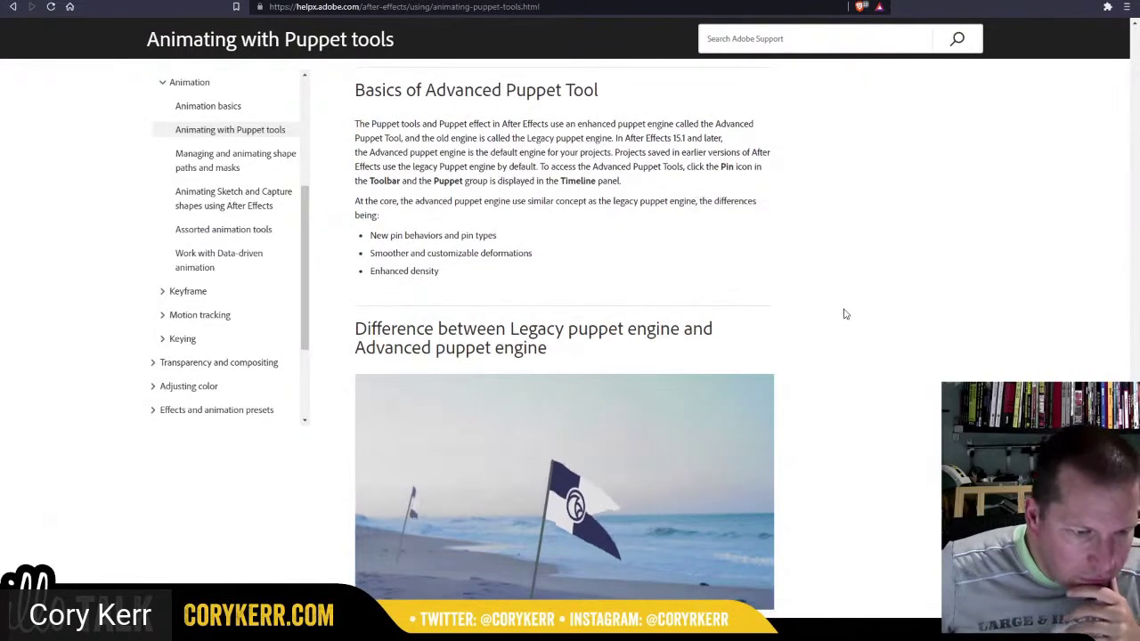
middle_click(844, 313)
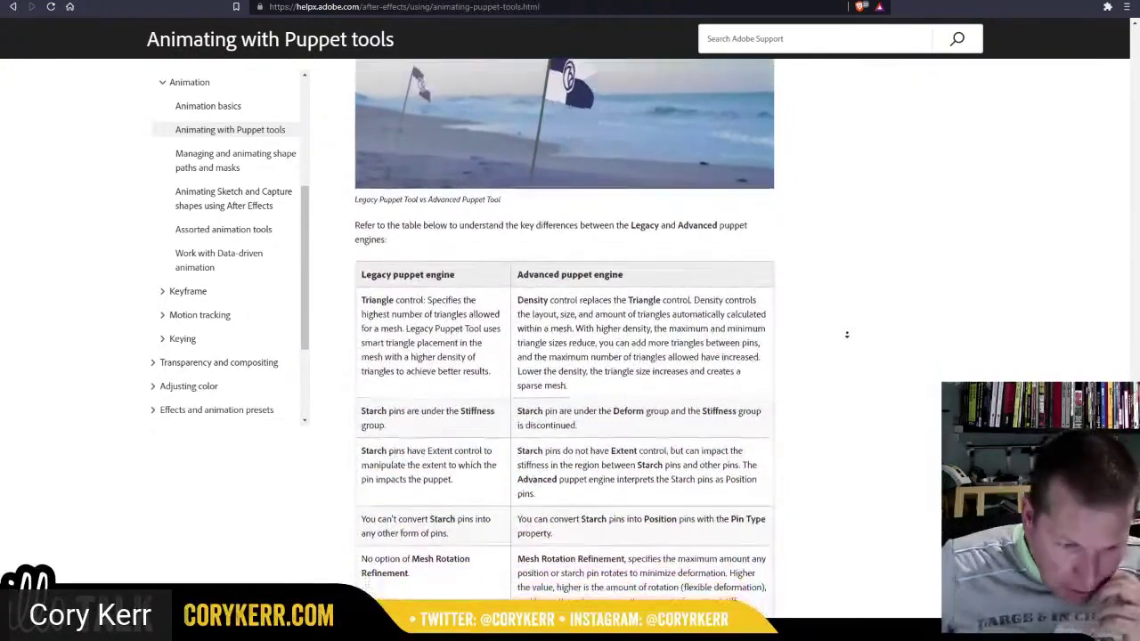
left_click(847, 337)
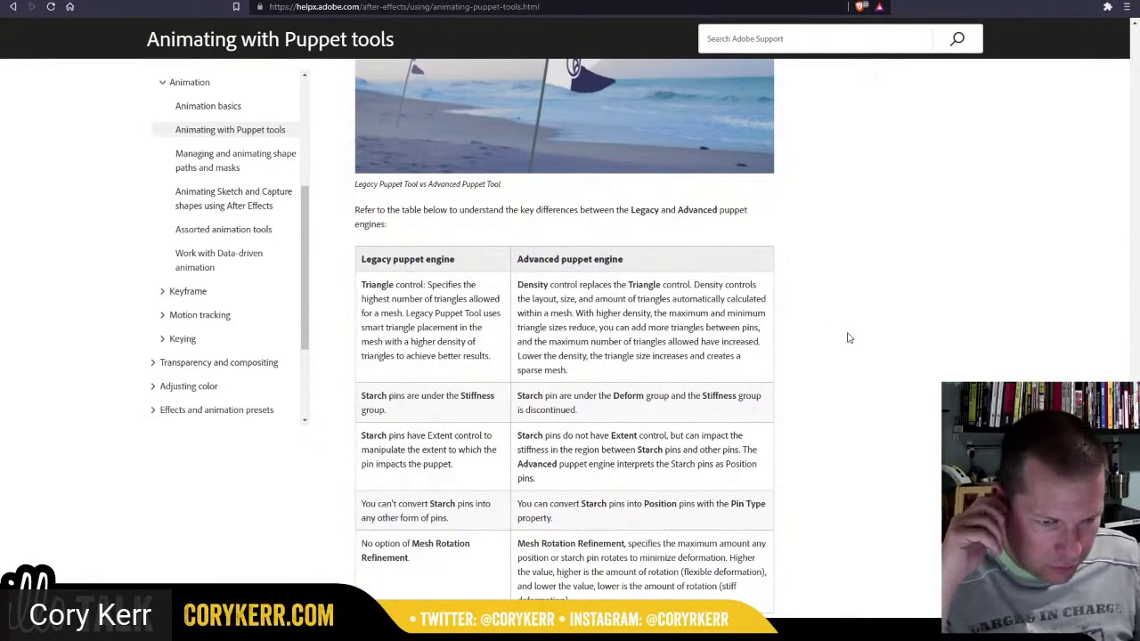
middle_click(810, 323)
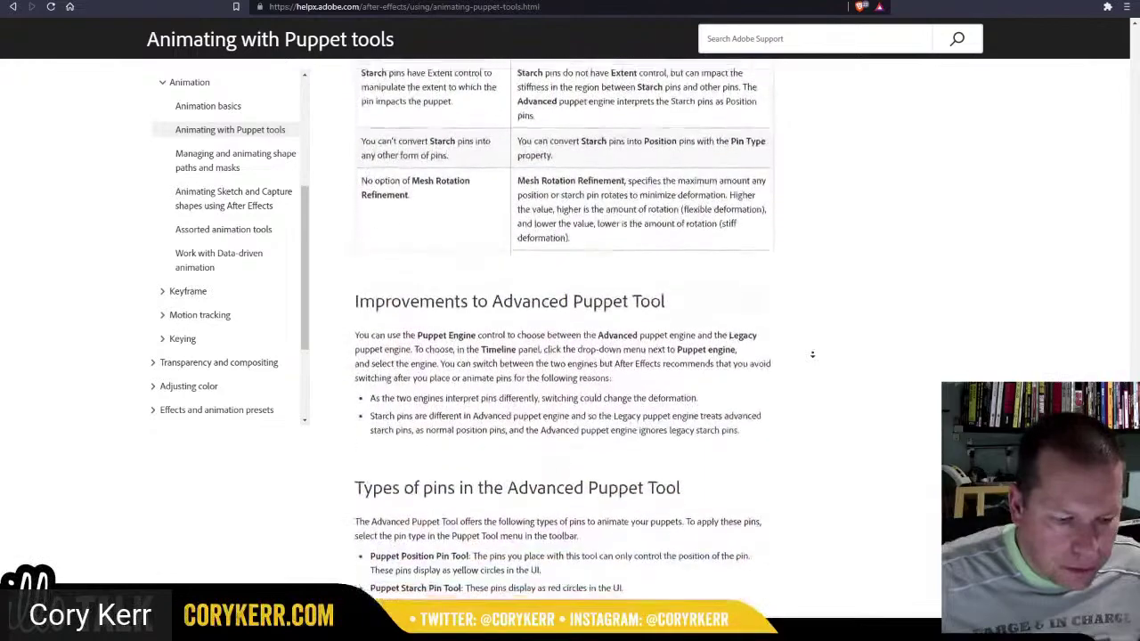
middle_click(814, 357)
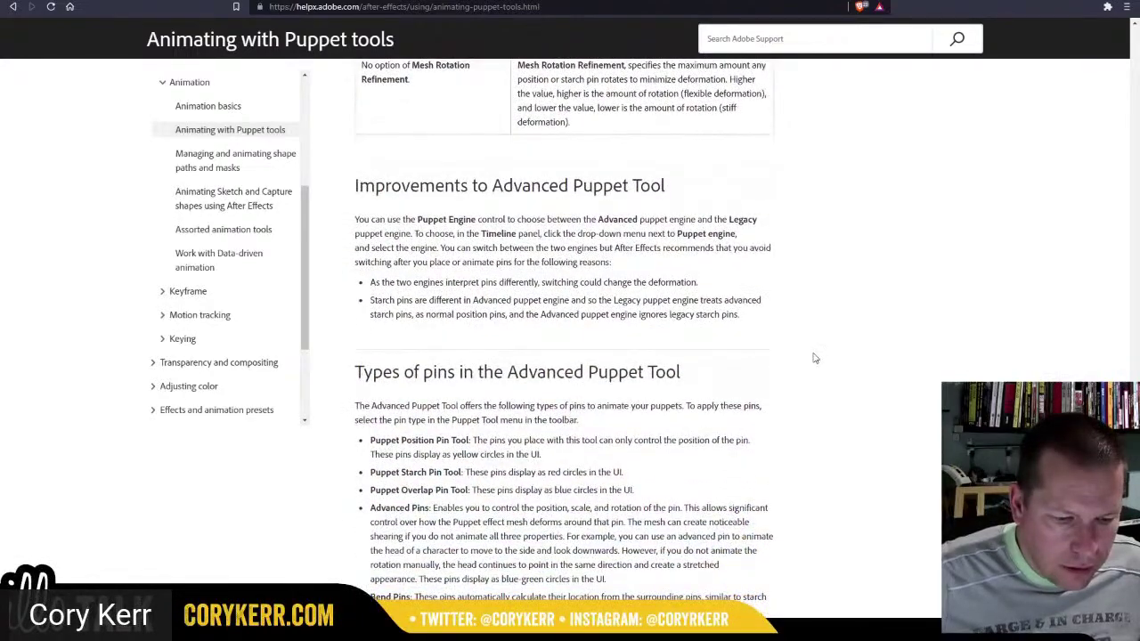
middle_click(815, 358)
middle_click(811, 391)
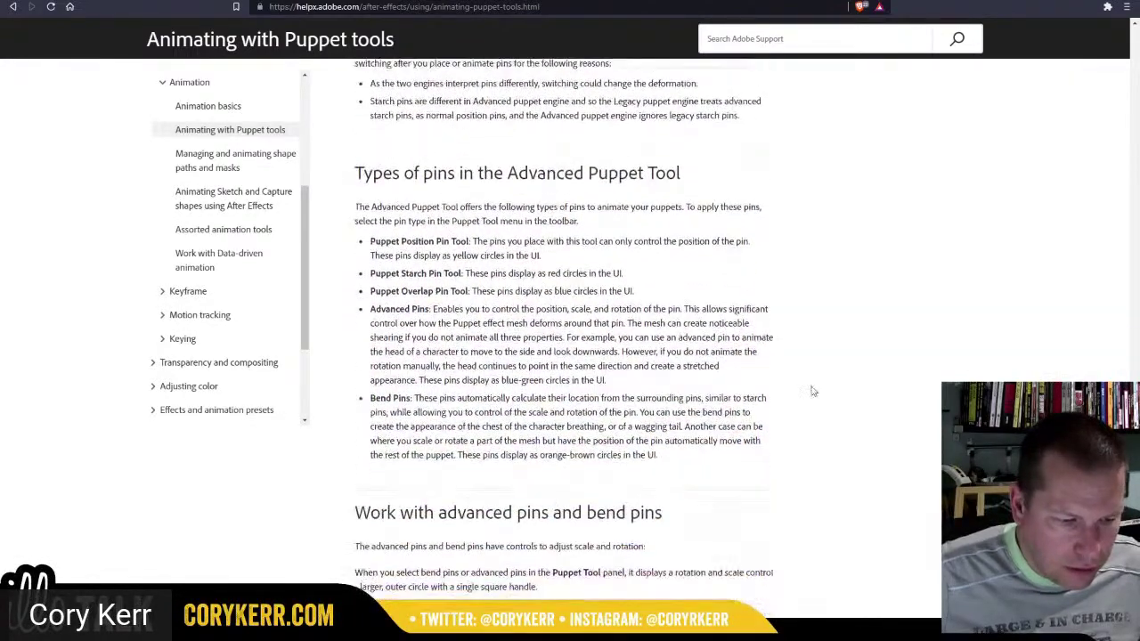
middle_click(831, 352)
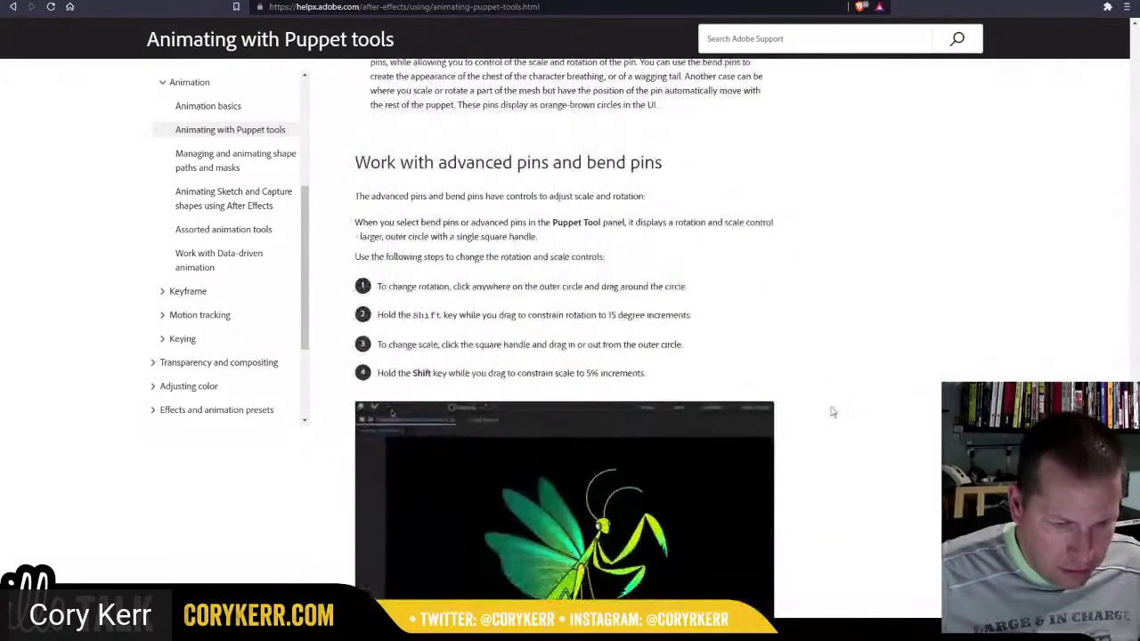
middle_click(832, 353)
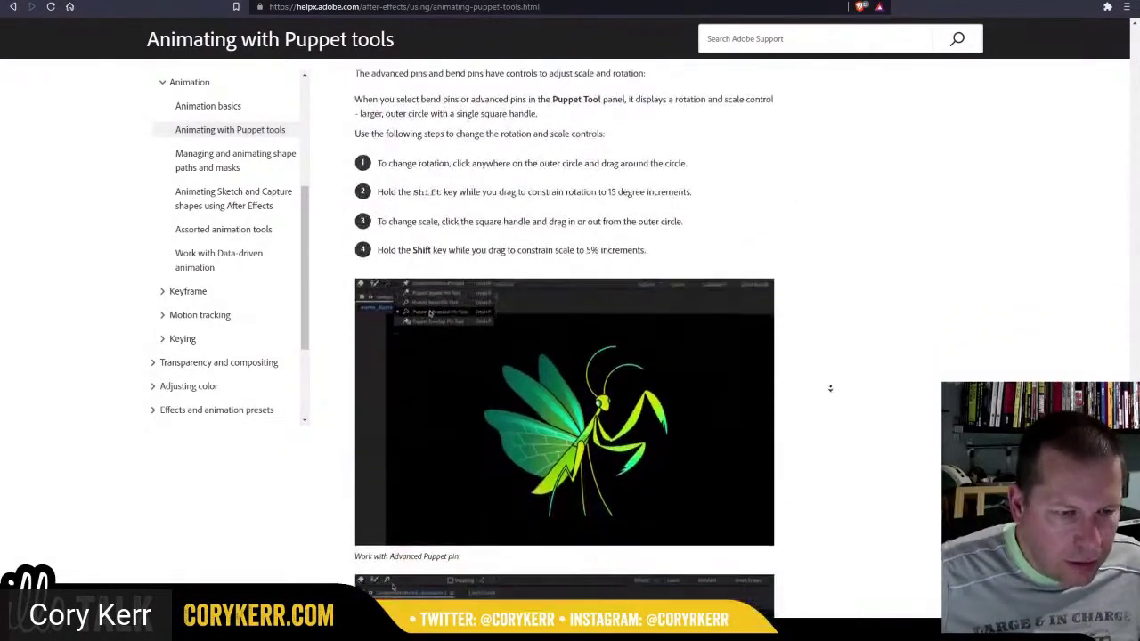
middle_click(832, 405)
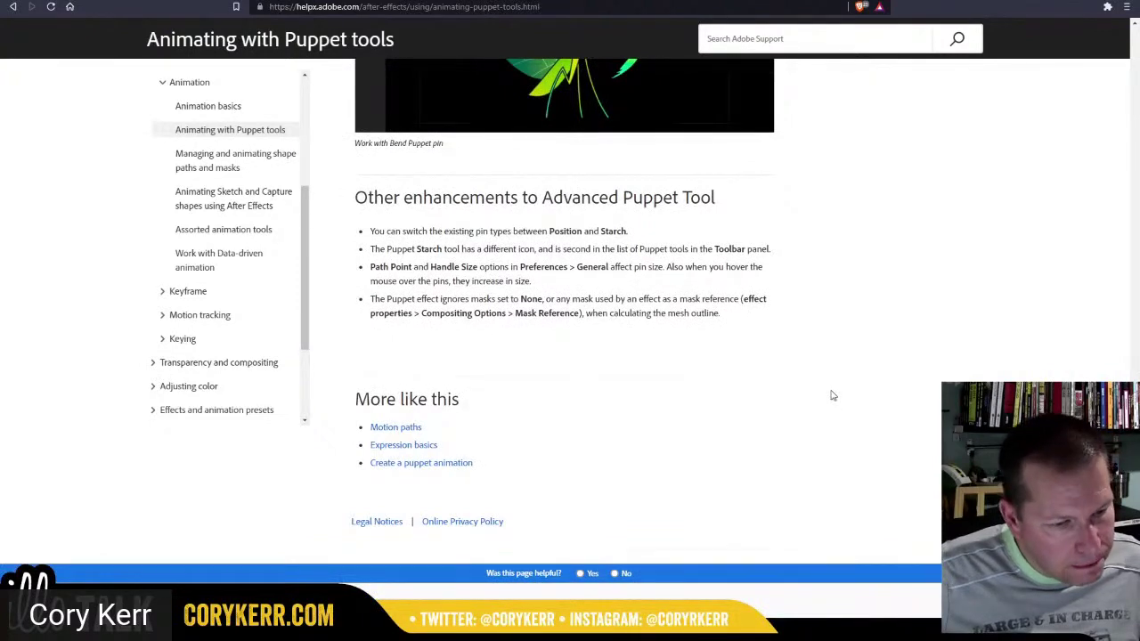
Switch back to After Effects, stop the preview, collapse the hat layer's properties, and expand the mustache layer's Puppet effect down to Mesh 1.
key("alt+Tab")
key("alt+Tab")
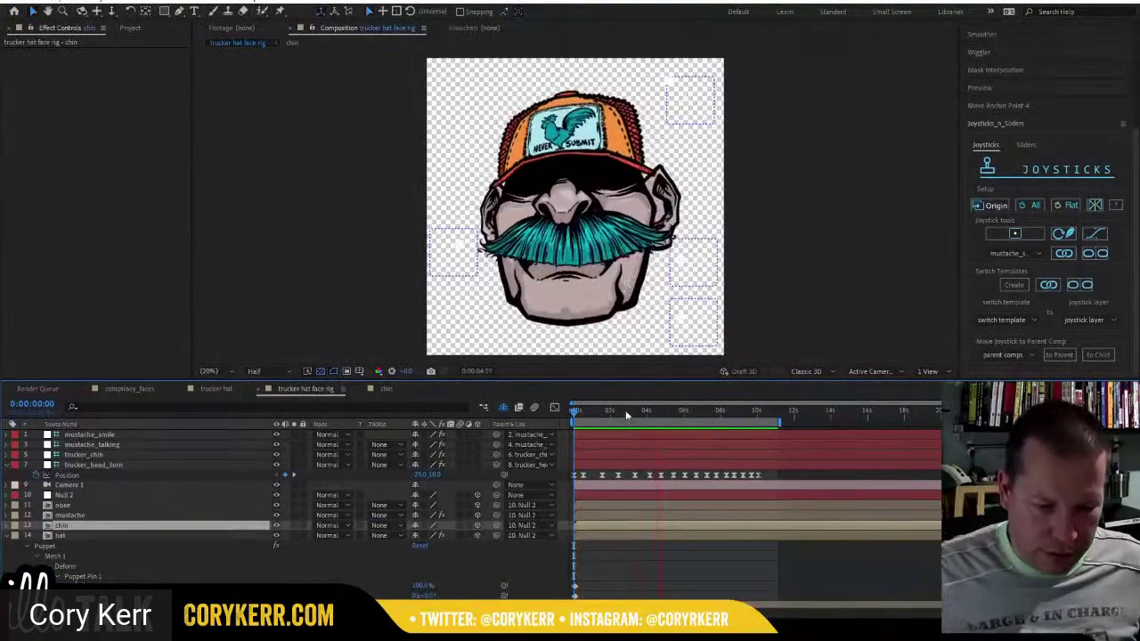
key("space")
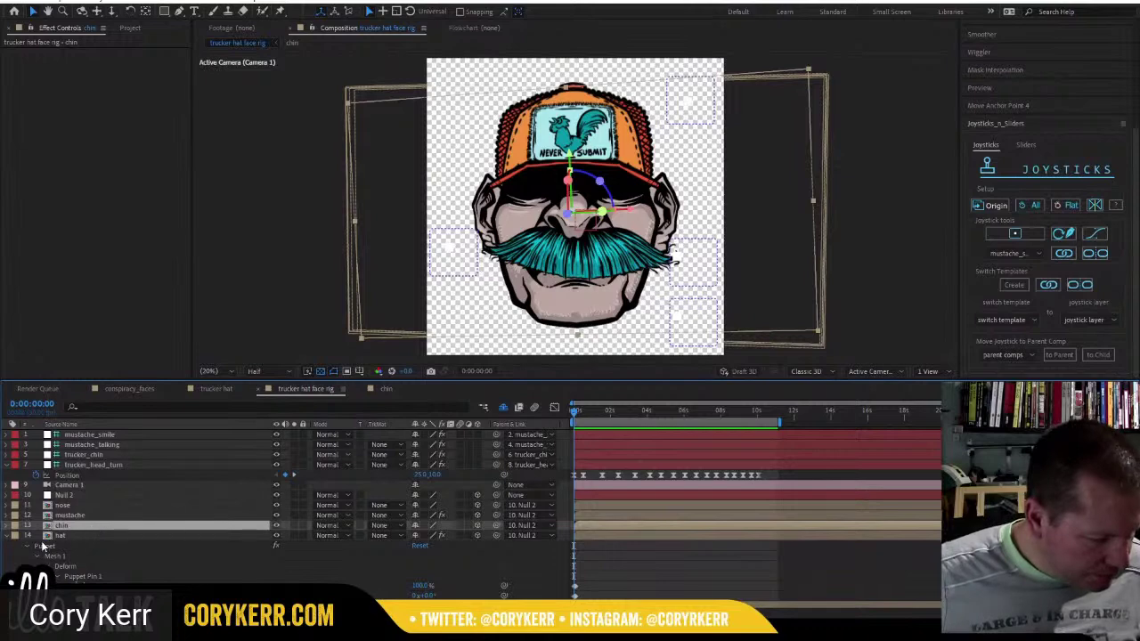
left_click(7, 535)
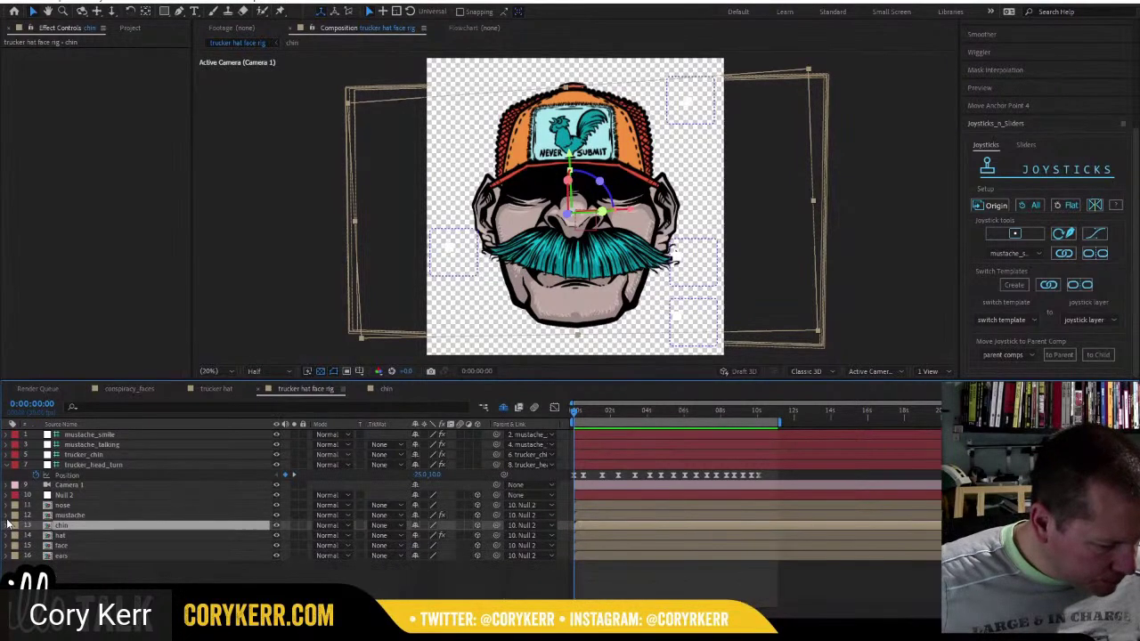
left_click(8, 516)
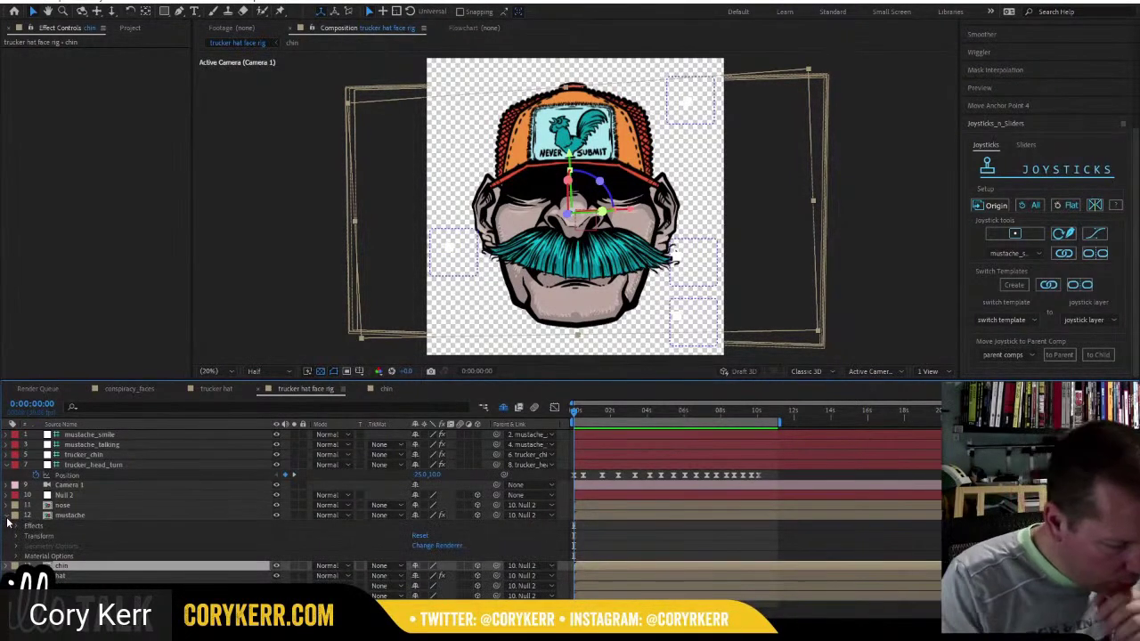
left_click(17, 526)
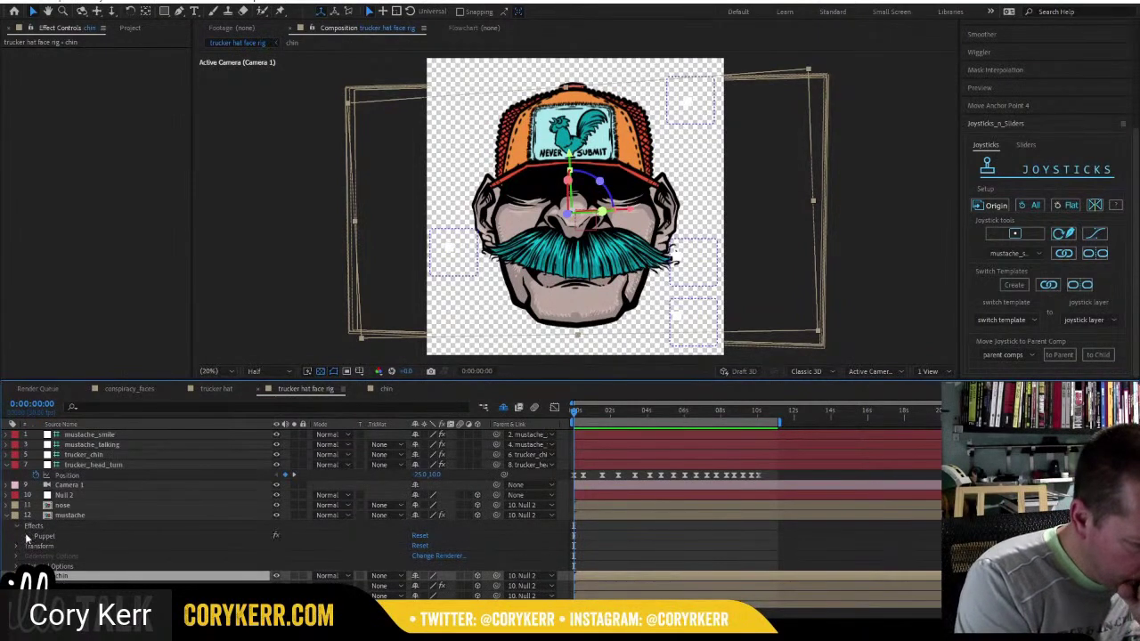
left_click(27, 537)
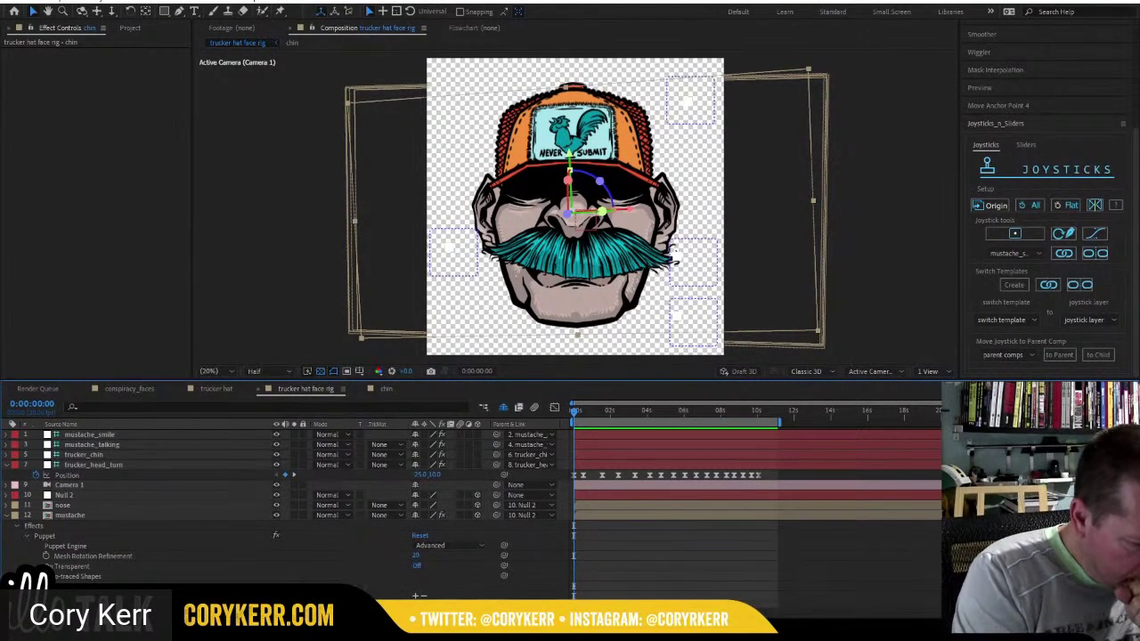
scroll(26, 539, "down", 1)
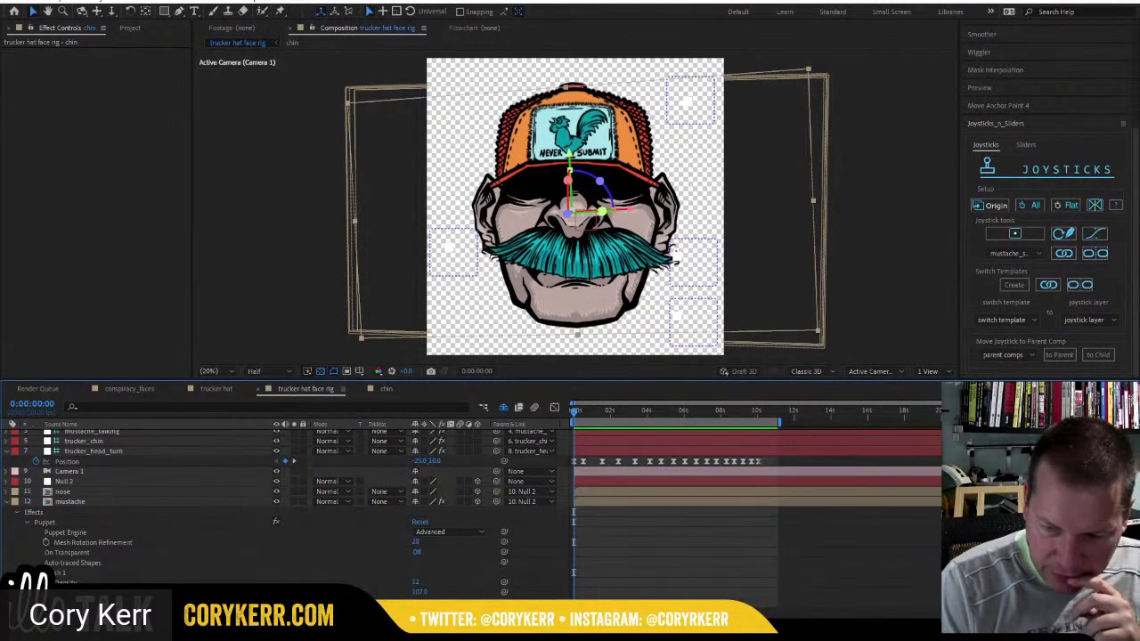
scroll(294, 512, "down", 4)
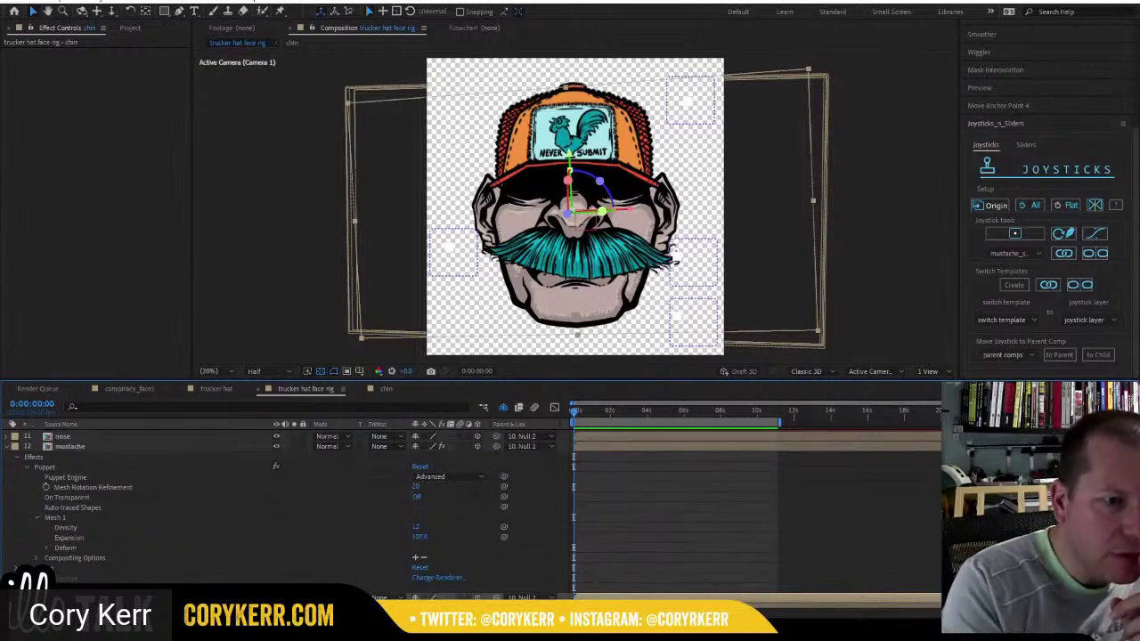
Select the mustache's Mesh 1 and display its puppet mesh with the Puppet Pin tool.
left_click(68, 521)
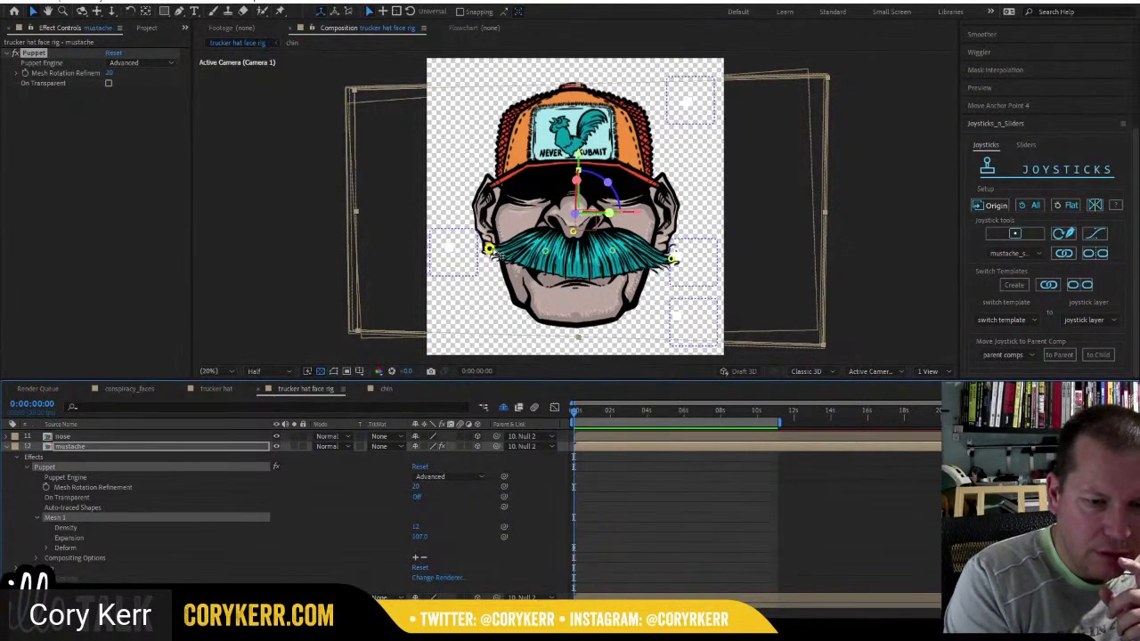
left_click(492, 255)
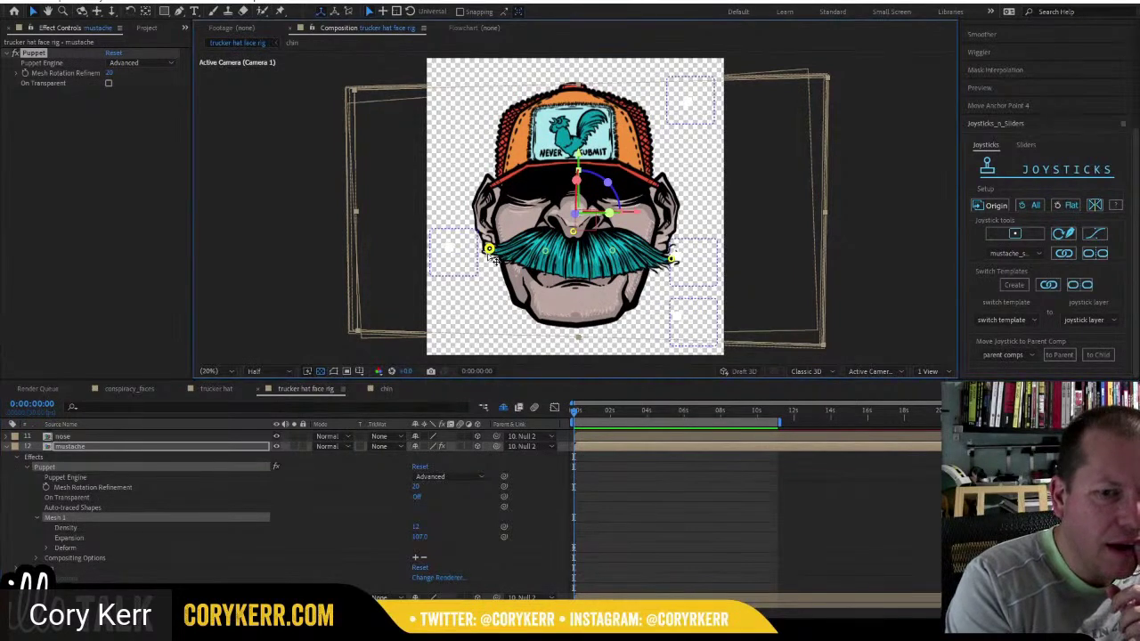
left_click(280, 12)
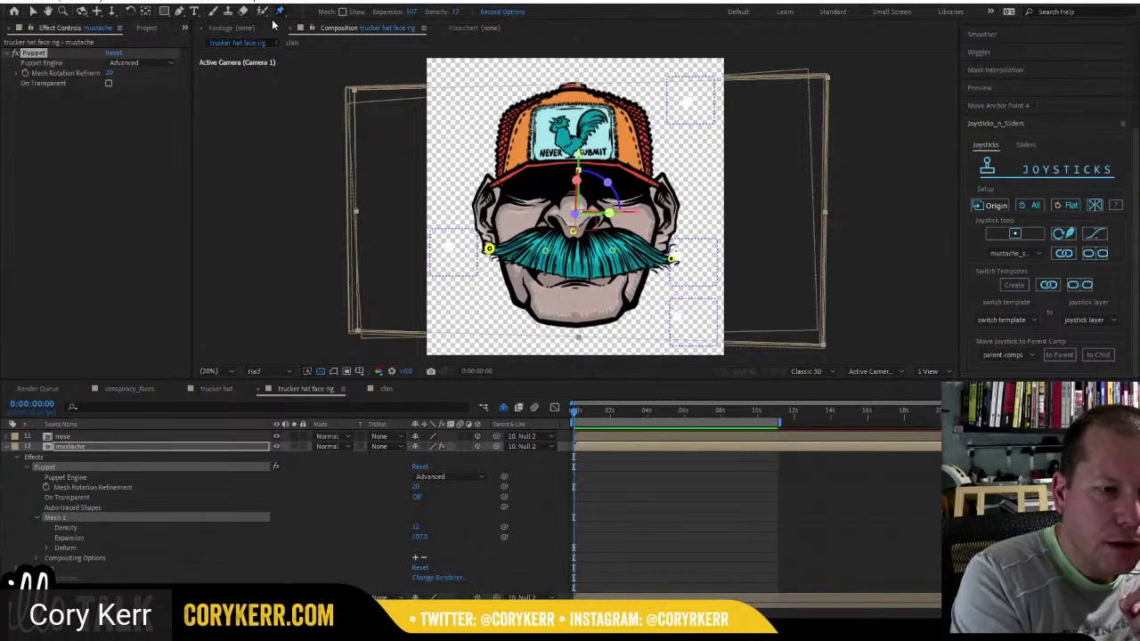
left_click(338, 13)
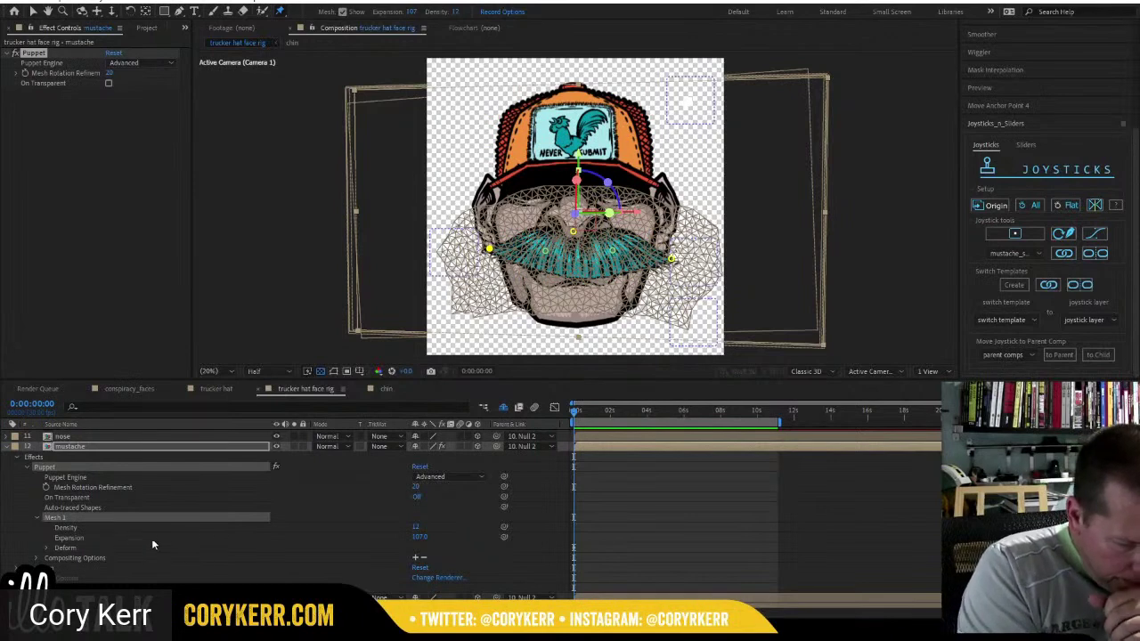
Try out the mustache mesh's Density and an Expansion of 347, and undo the Expansion change.
left_click_drag(416, 527, 428, 527)
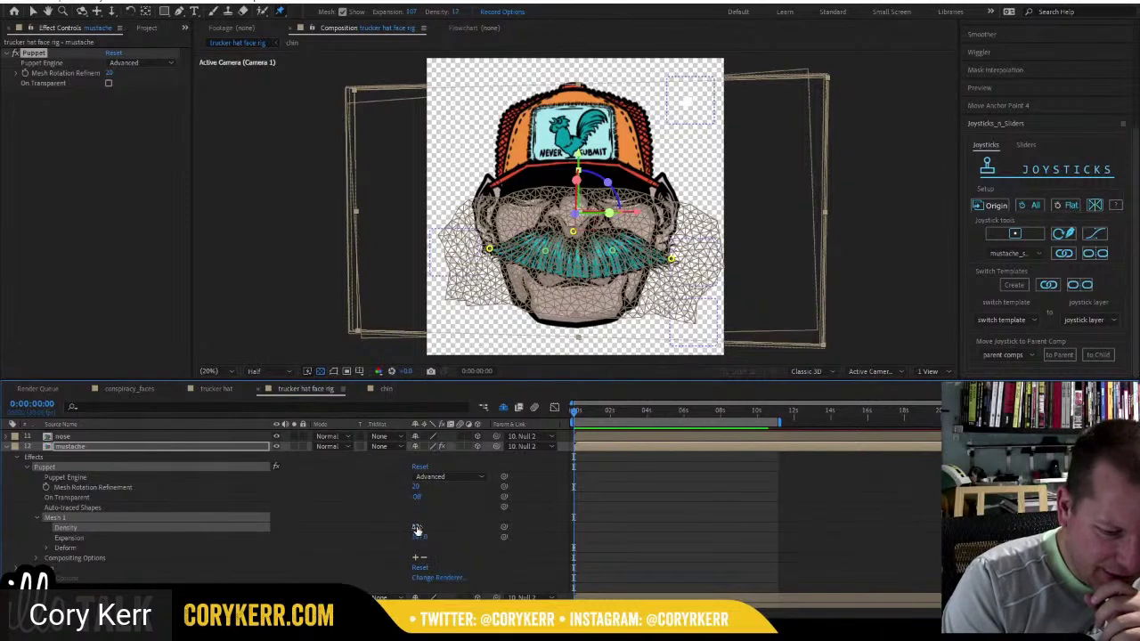
mouse_move(417, 527)
left_mouse_down()
mouse_move(389, 531)
mouse_move(444, 528)
mouse_move(427, 532)
left_mouse_up()
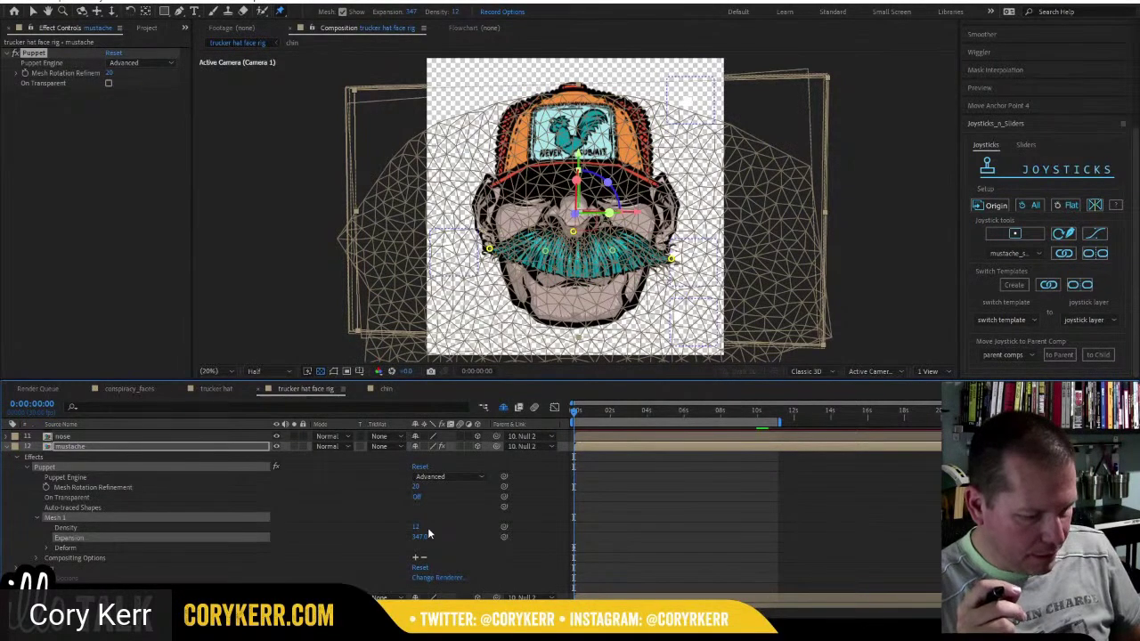
key("ctrl+z")
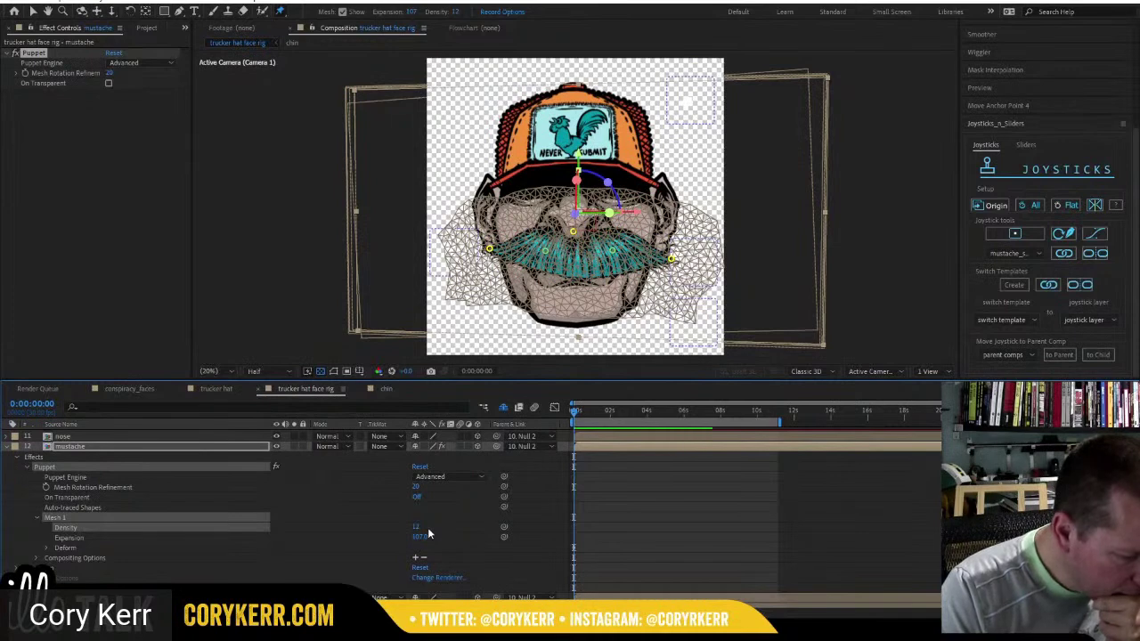
Expand the mustache mesh's Deform pins and the Puppet effect's Compositing Options to examine their settings.
left_click(47, 547)
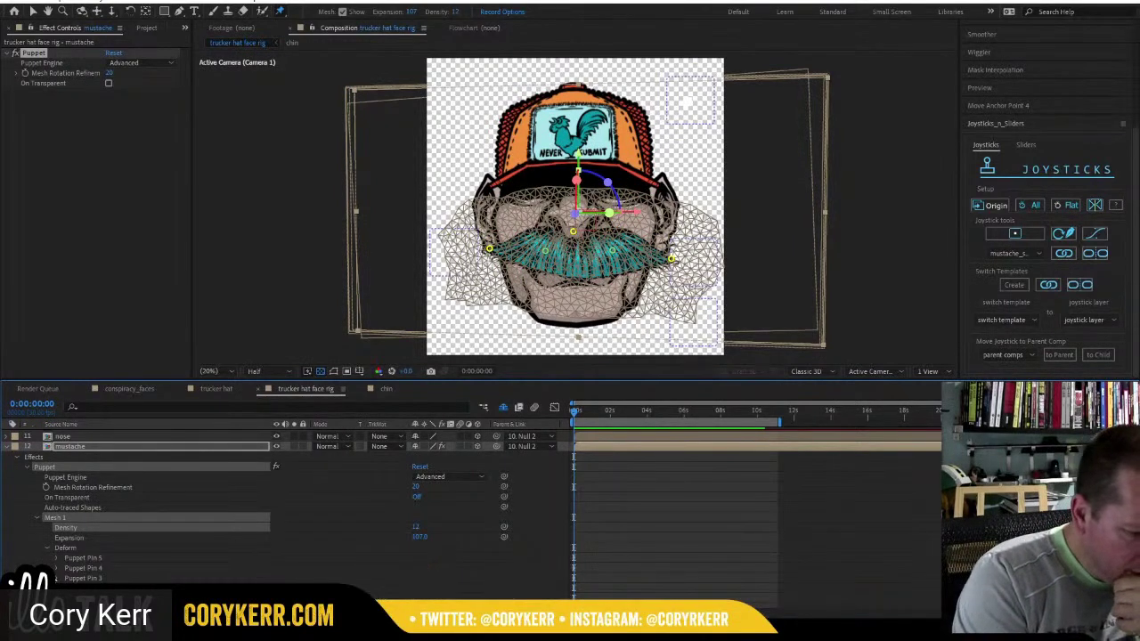
scroll(293, 499, "down", 4)
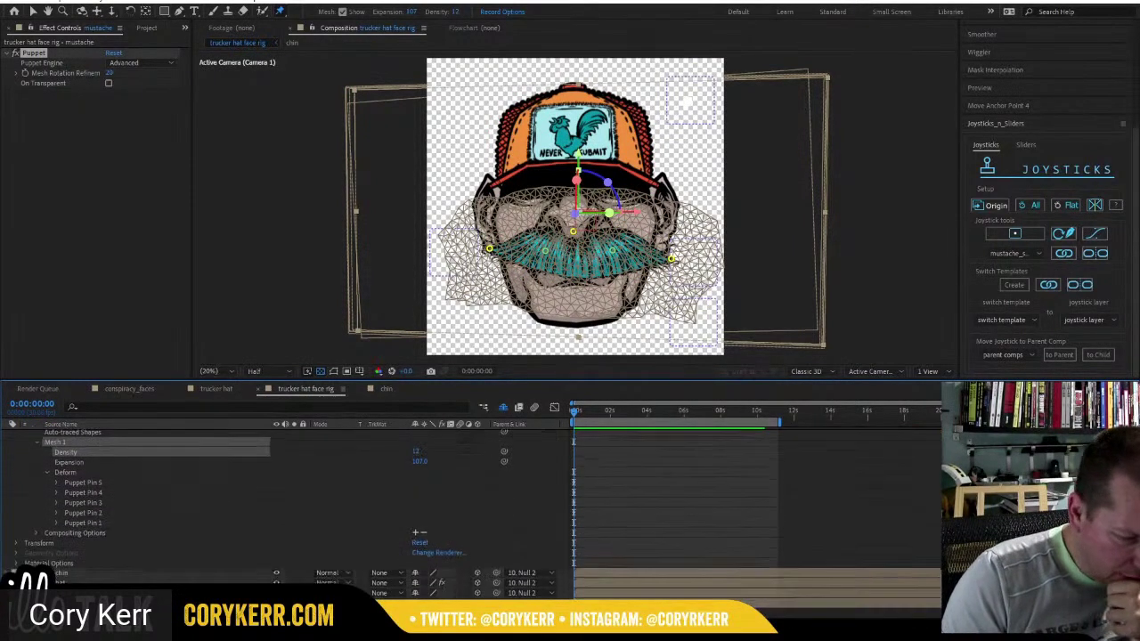
left_click(37, 533)
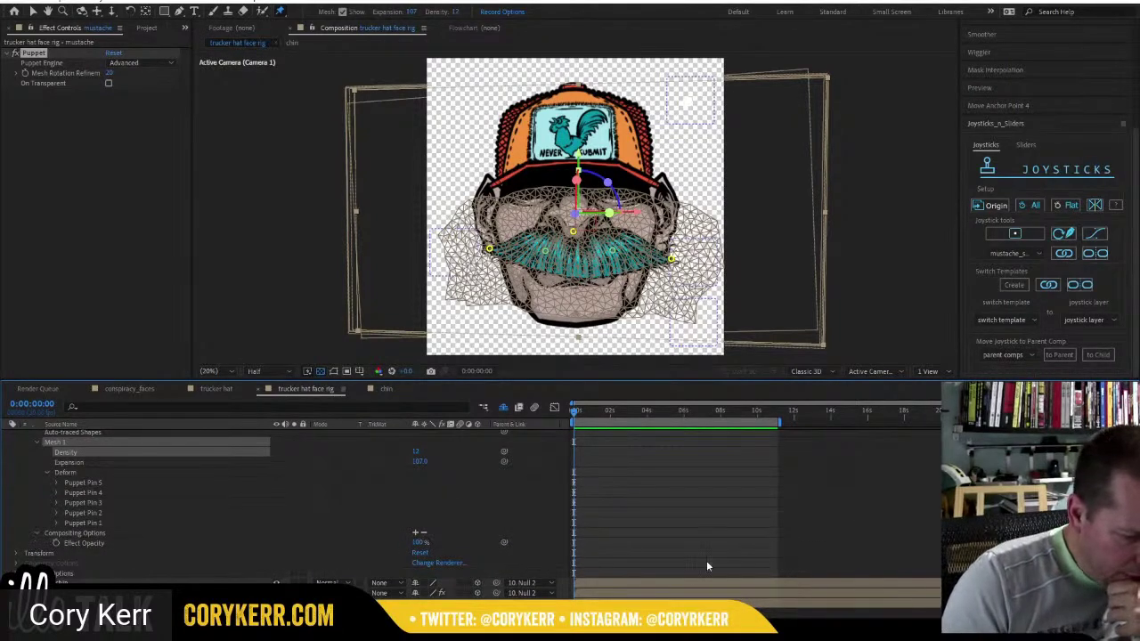
Expand Puppet Pin 1 in the mustache mesh's Deform group to examine its pin type, position, scale and rotation.
left_click(87, 523)
left_click(57, 522)
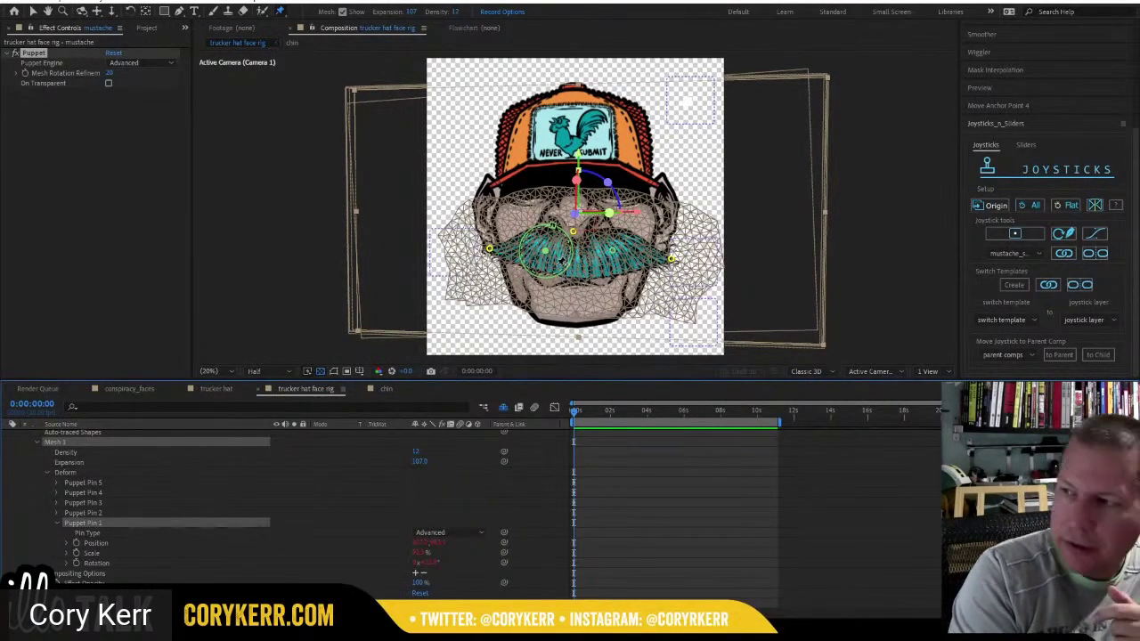
Switch to the browser, search the web for "advance puppet pin larger area" and look through the results.
key("alt+Tab")
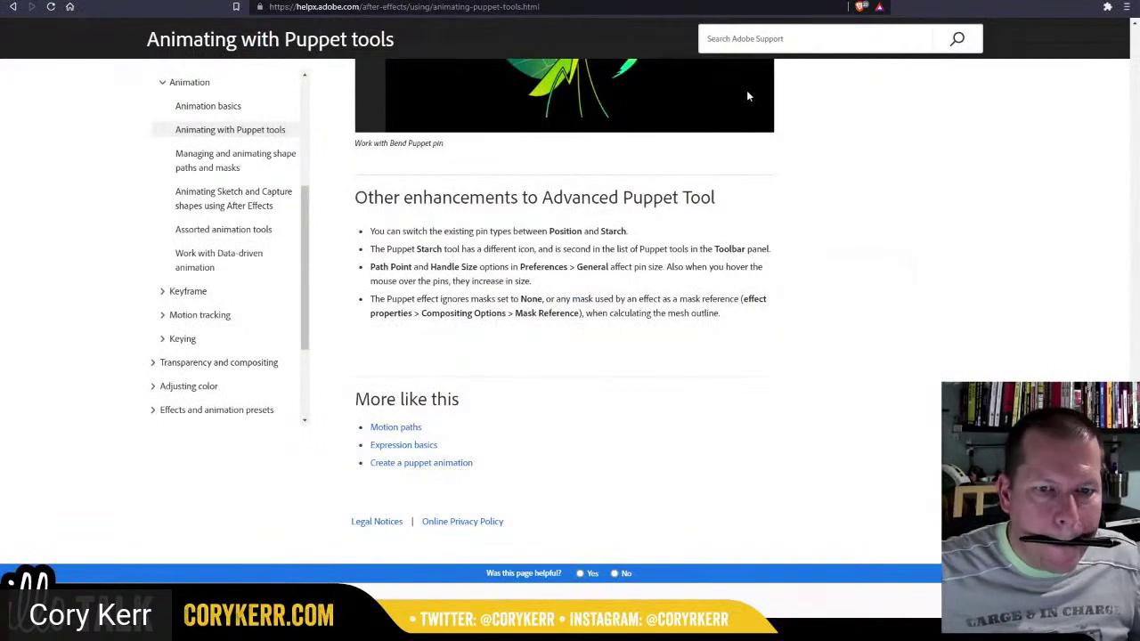
left_click(409, 7)
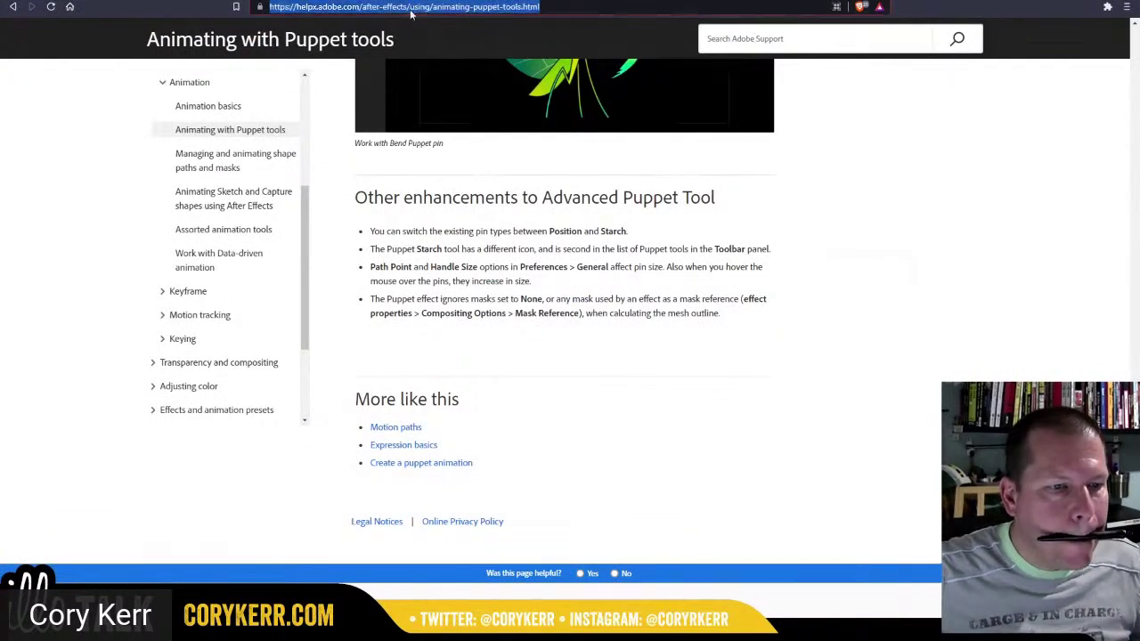
type("advance put")
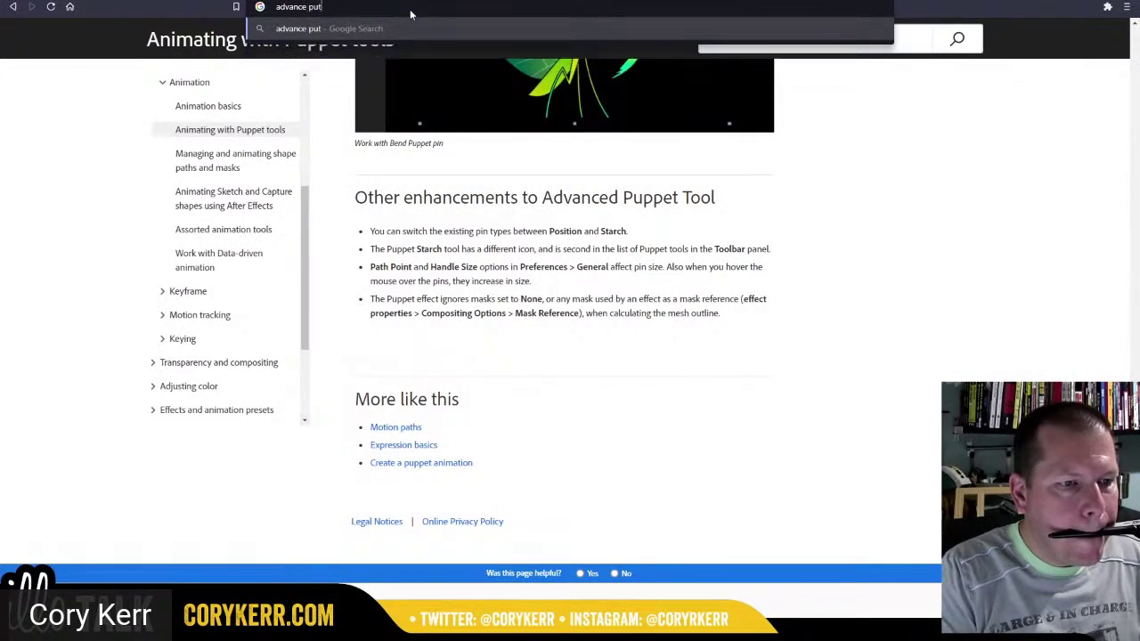
key("BackSpace")
type("ppet")
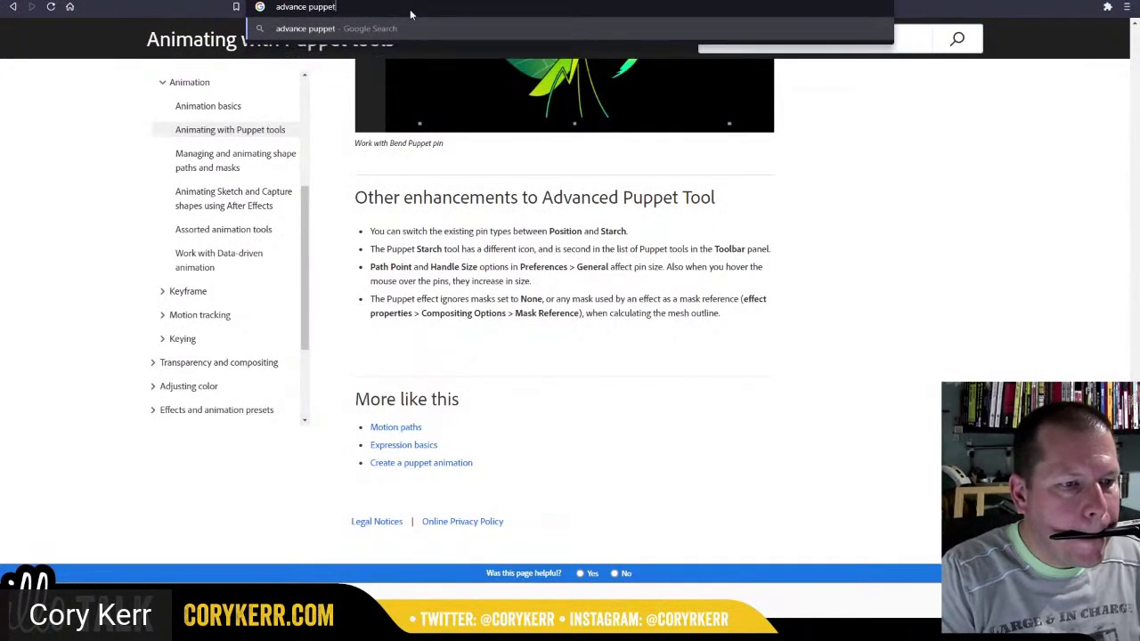
type(" pin l")
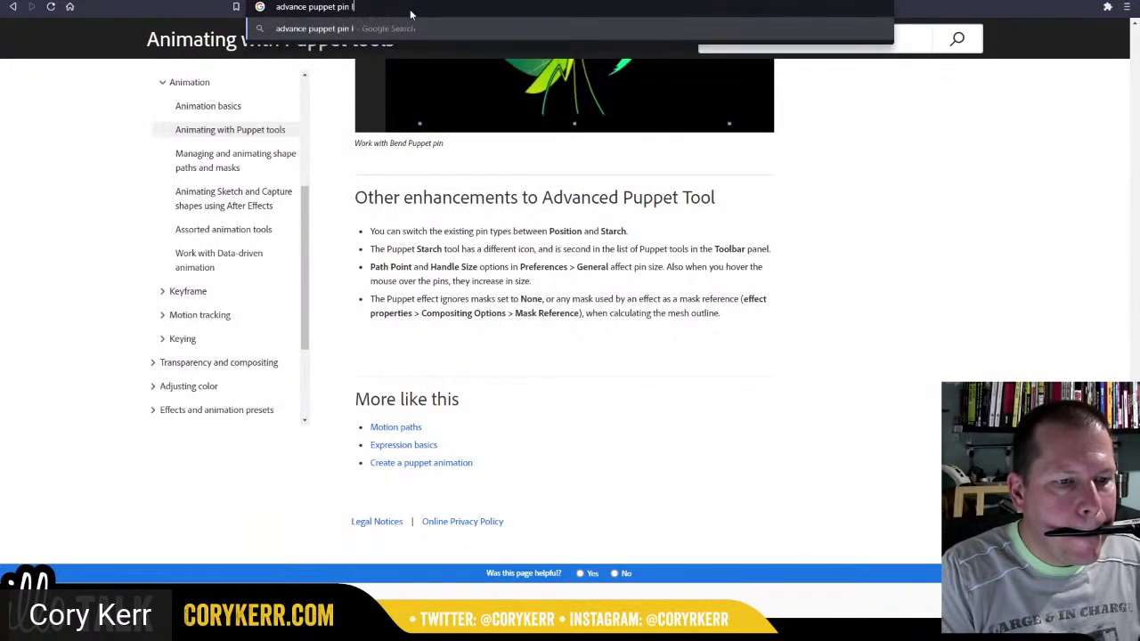
type("arger area")
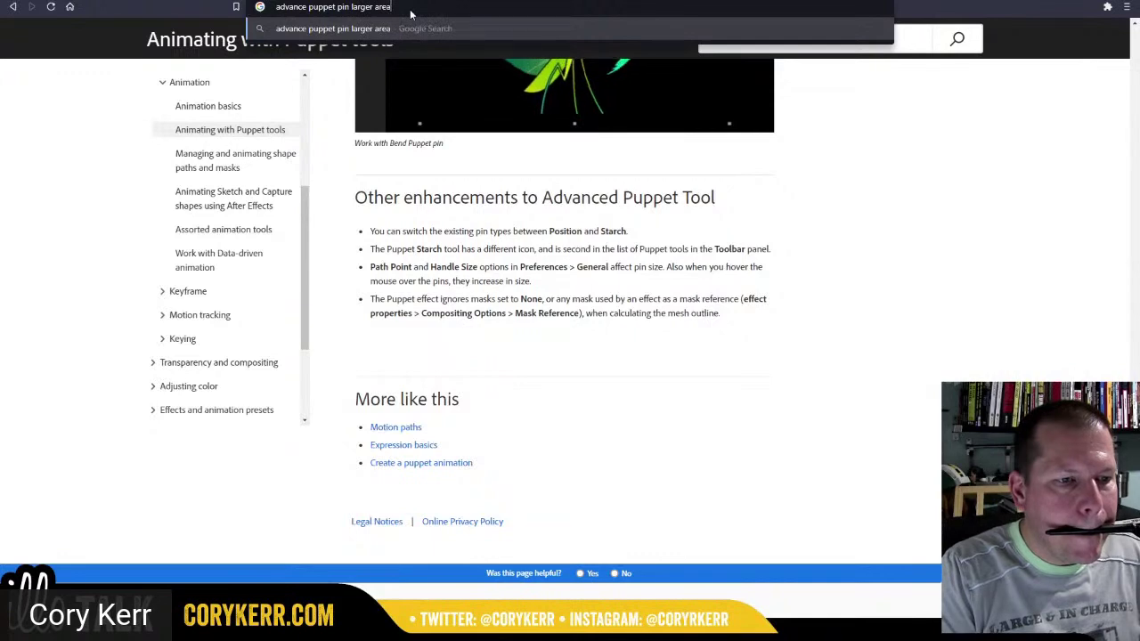
key("Return")
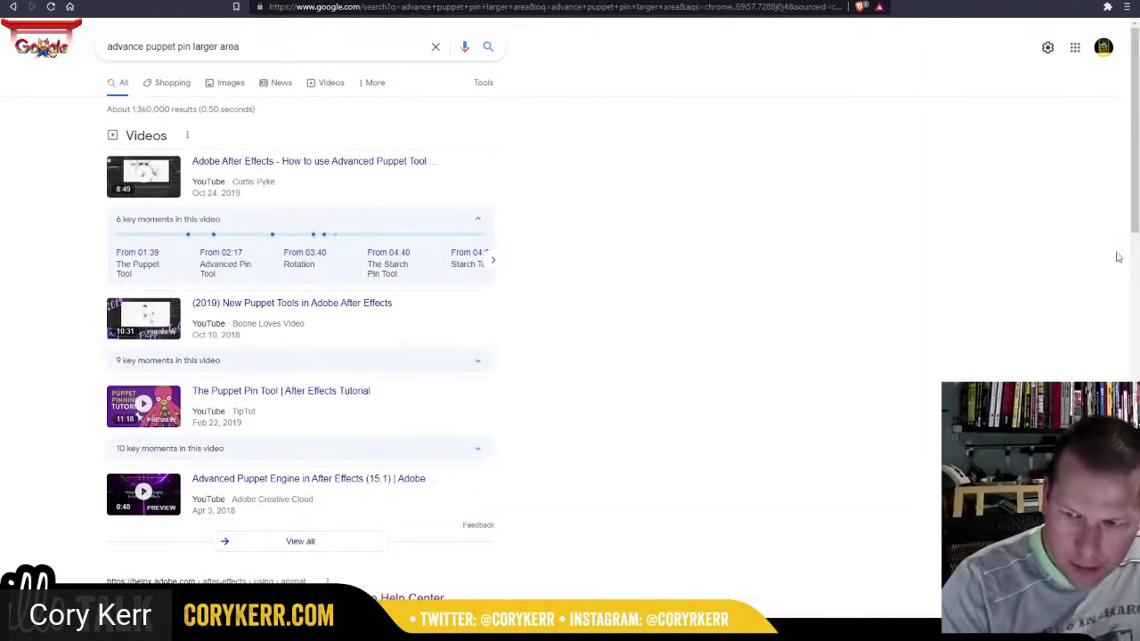
scroll(1114, 255, "down", 3)
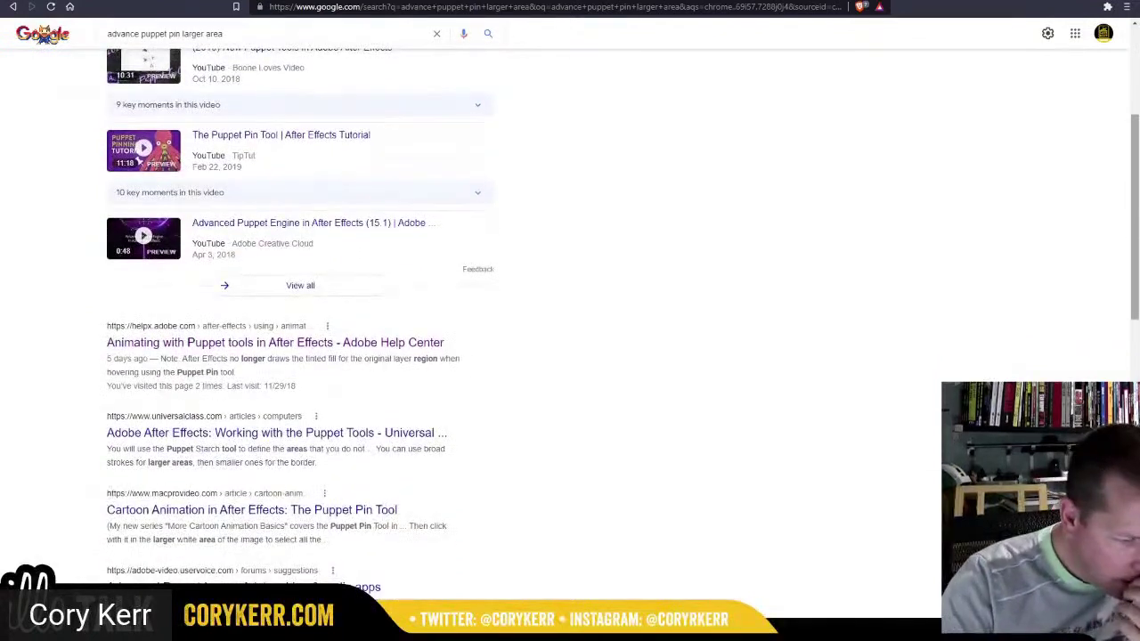
scroll(623, 323, "down", 1)
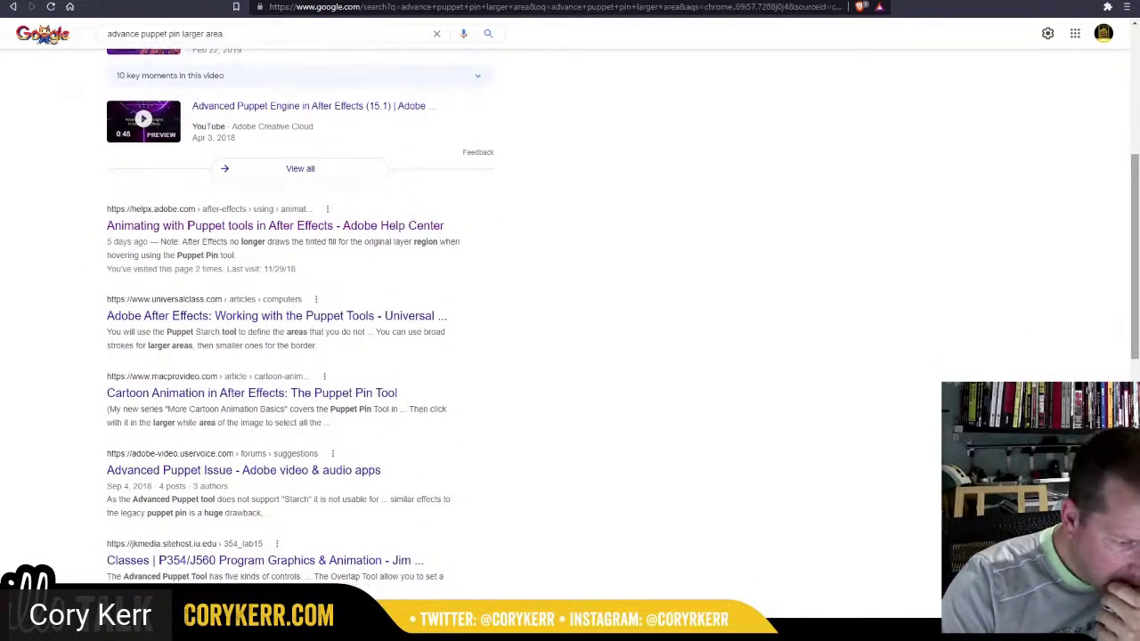
scroll(570, 323, "down", 1)
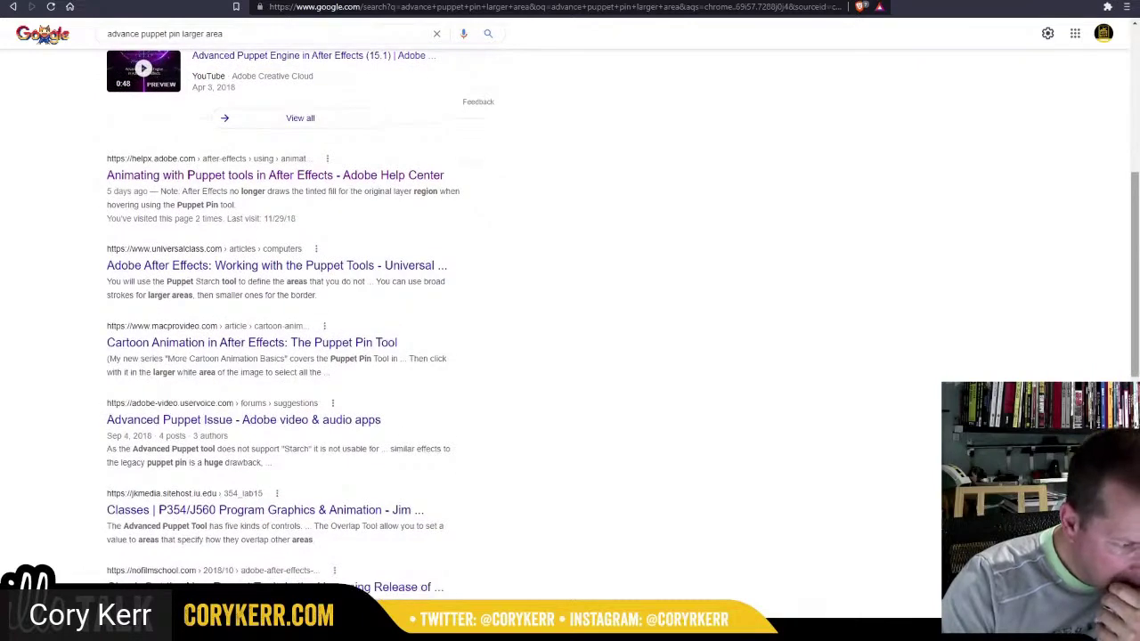
scroll(569, 324, "down", 1)
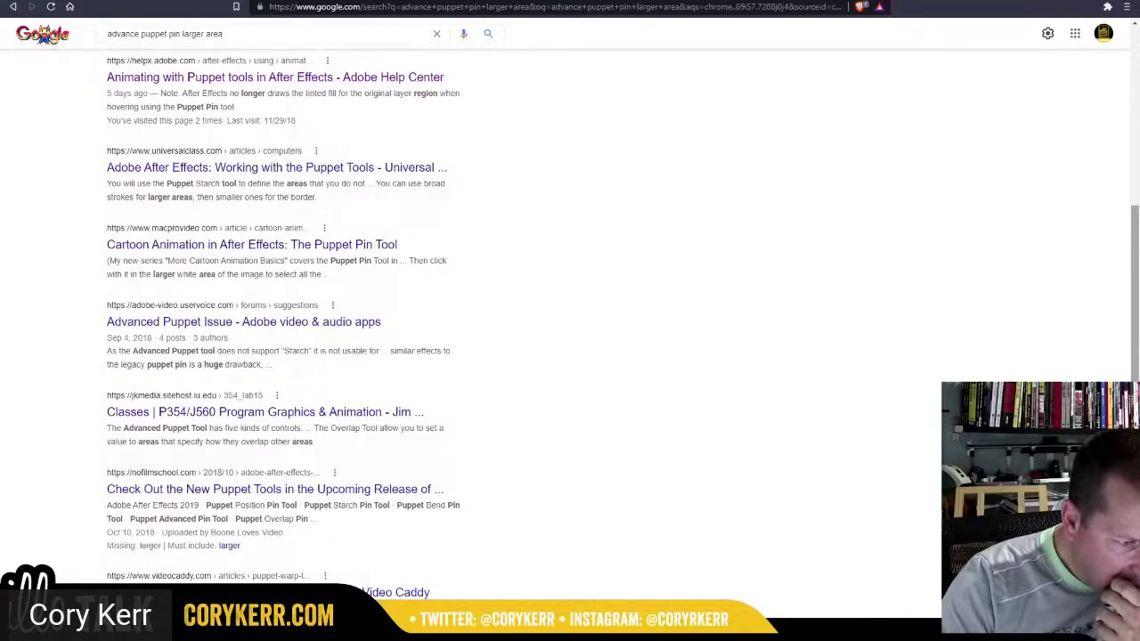
scroll(570, 323, "down", 1)
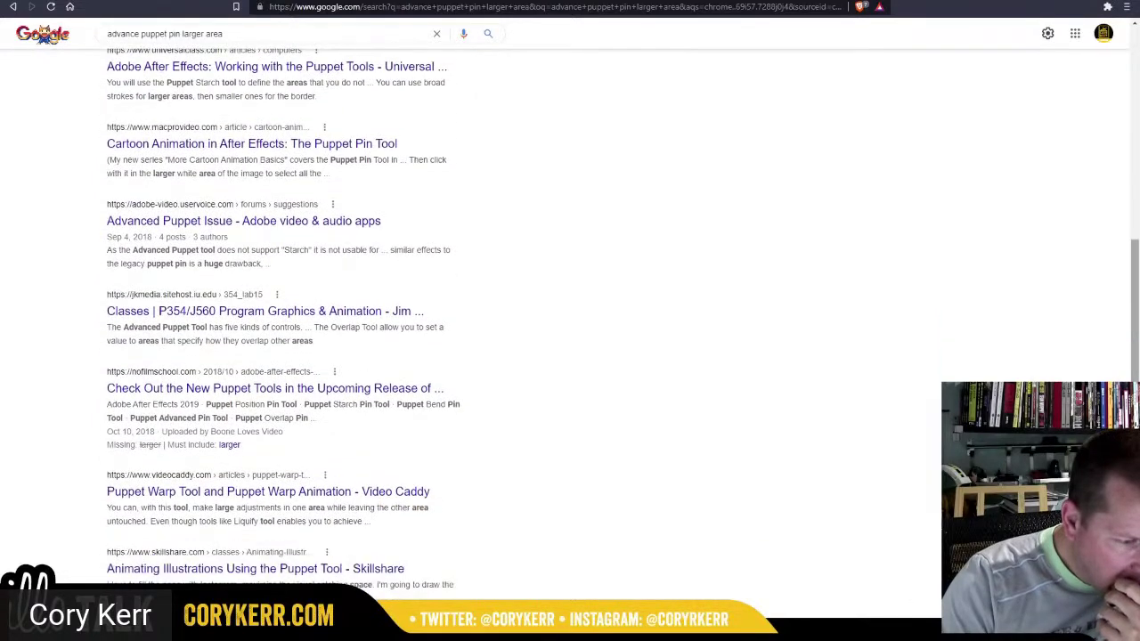
scroll(570, 323, "down", 1)
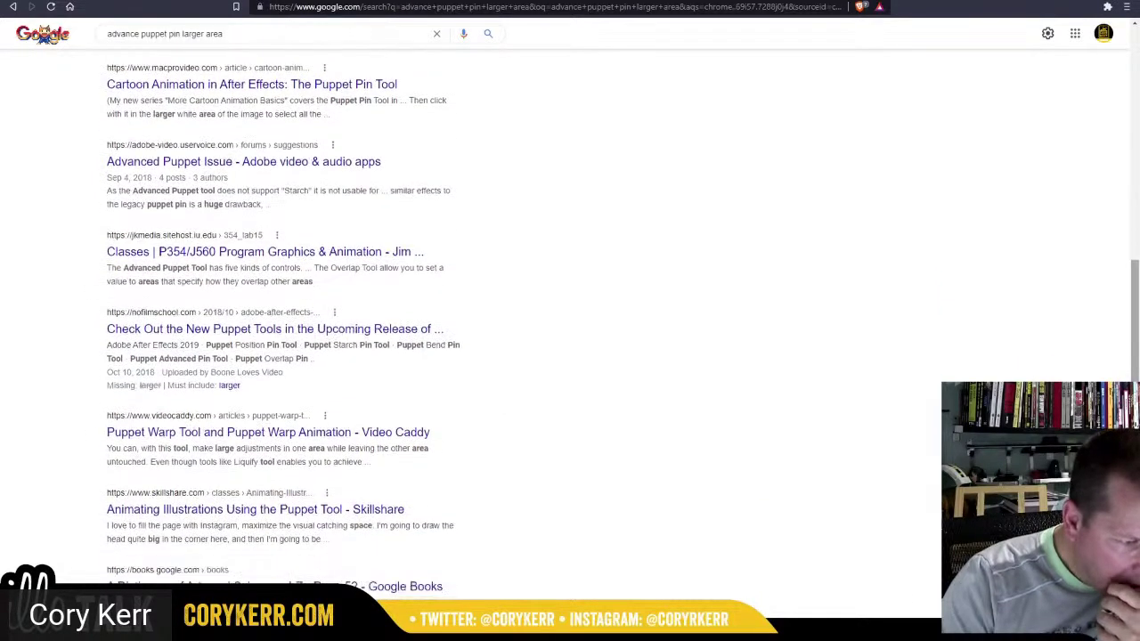
scroll(1118, 258, "down", 1)
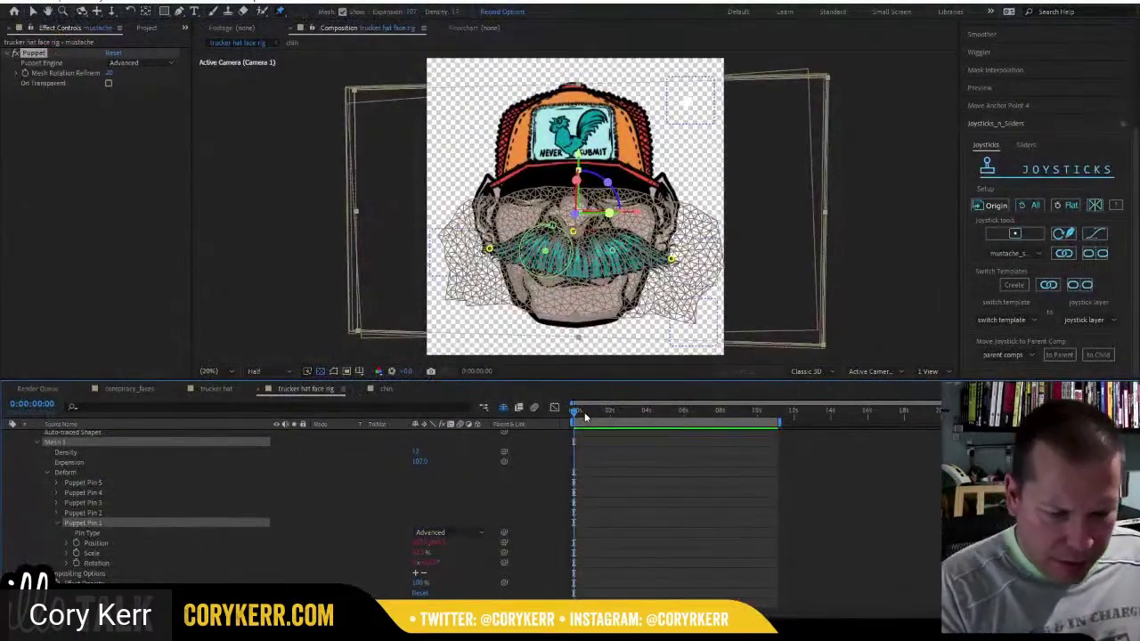
Return to After Effects, hide the puppet mesh display and preview the trucker face animation from the start.
mouse_move(580, 412)
left_mouse_down()
mouse_move(593, 411)
mouse_move(527, 405)
mouse_move(590, 412)
mouse_move(559, 414)
left_mouse_up()
left_click(342, 12)
key("space")
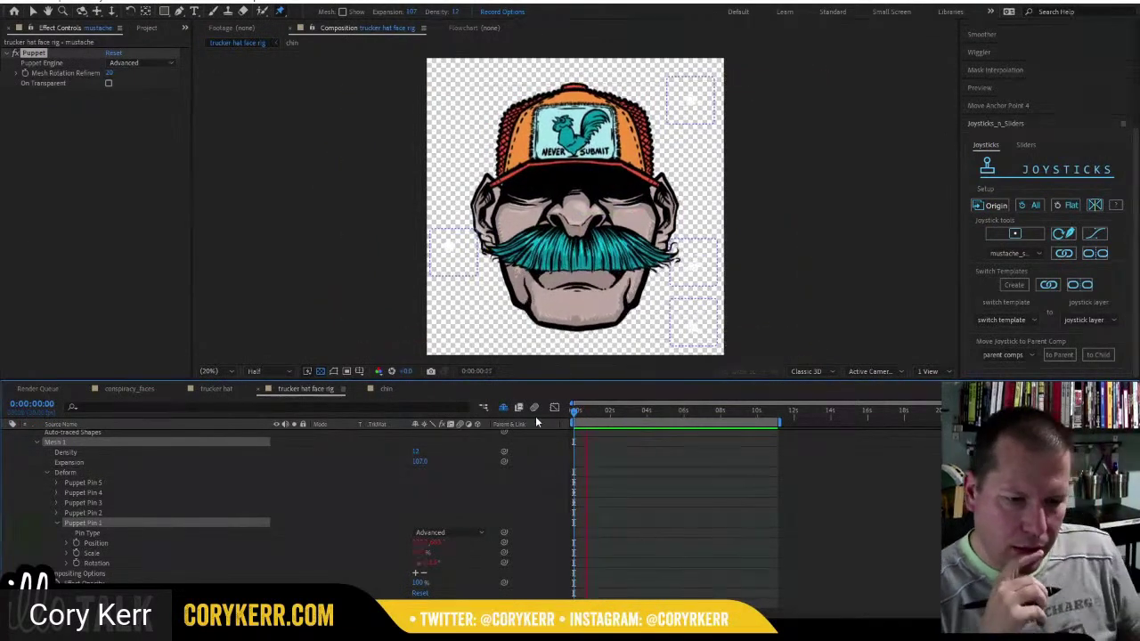
key("space")
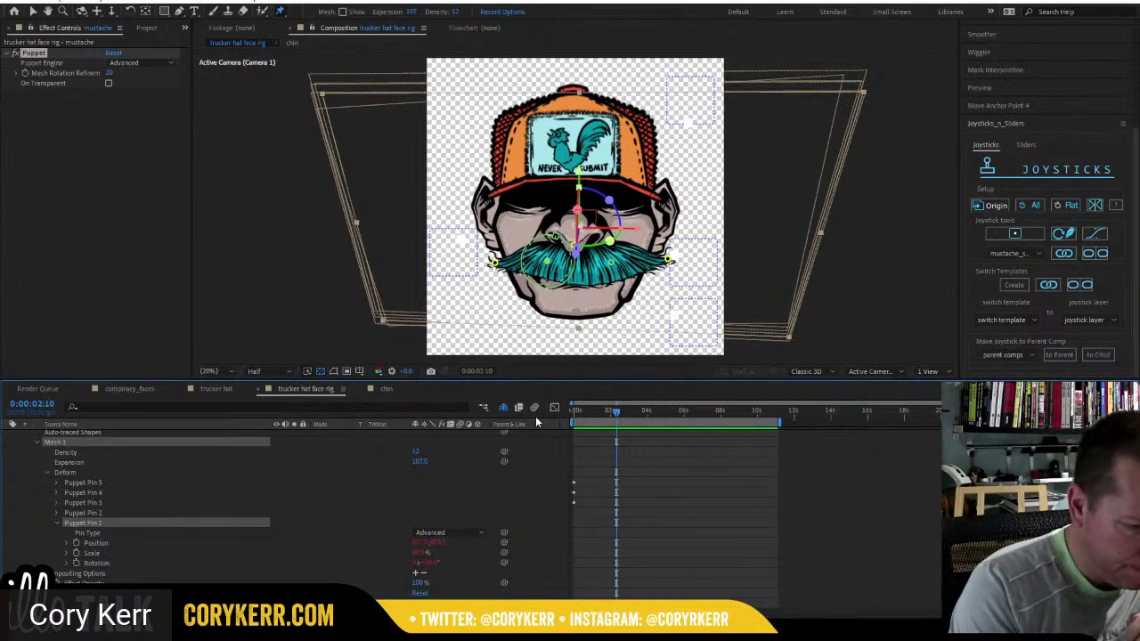
Close the trucker hat composition's timeline and reveal the trucker hat face rig composition in the project.
left_click(180, 389)
right_click(221, 392)
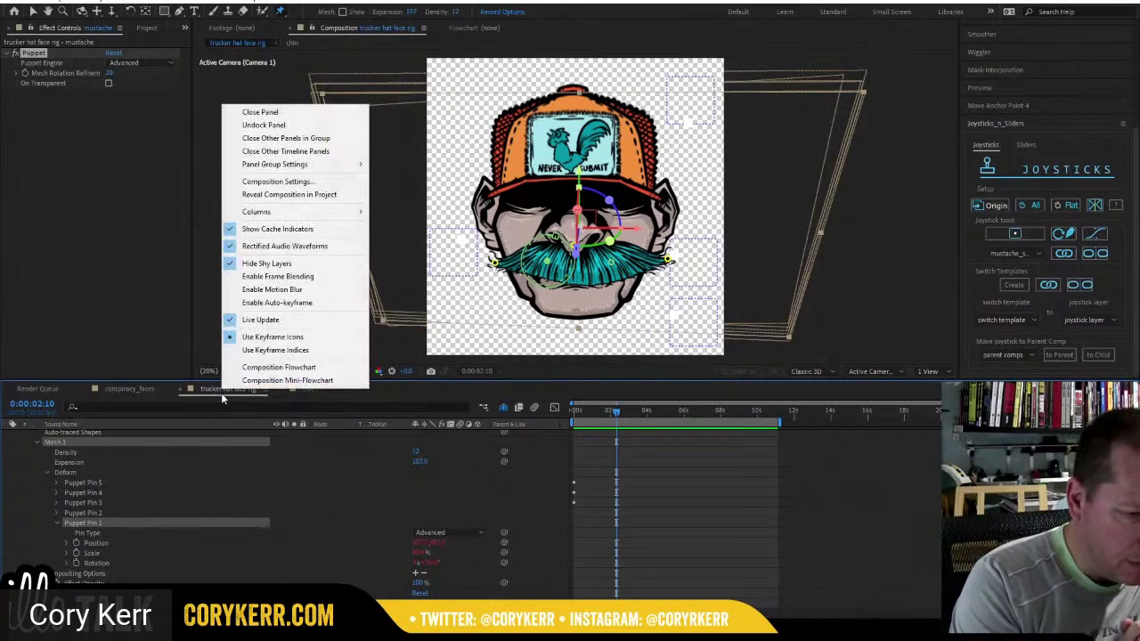
left_click(329, 194)
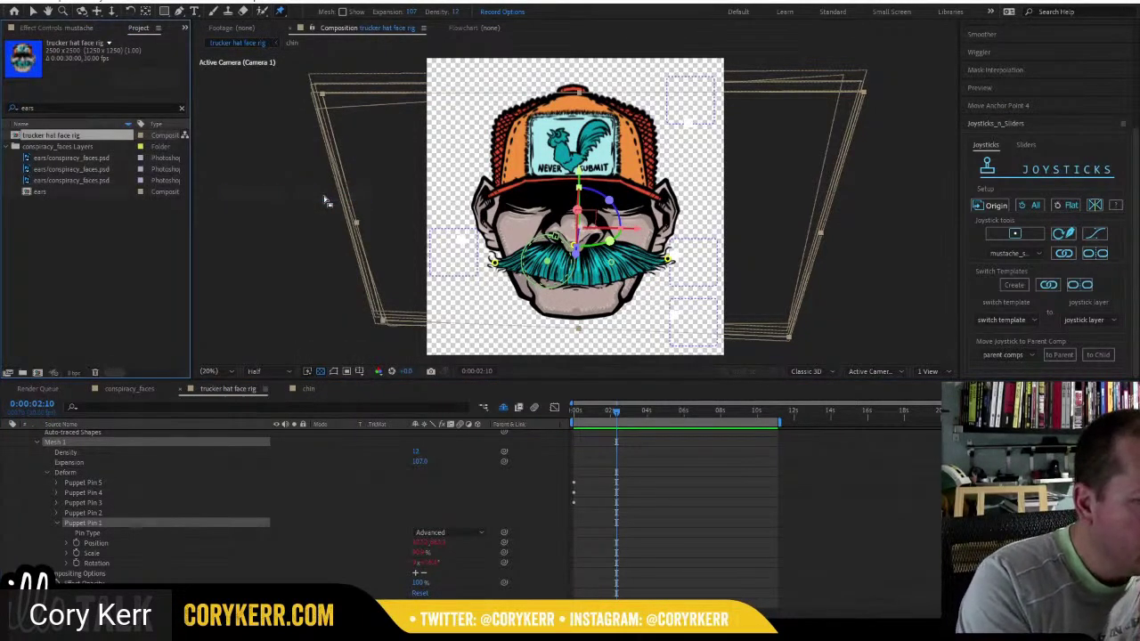
Check the face group names in Photoshop and create a 2500 × 2500 px, 30-second After Effects composition named bald_face_rig.
left_click(36, 225)
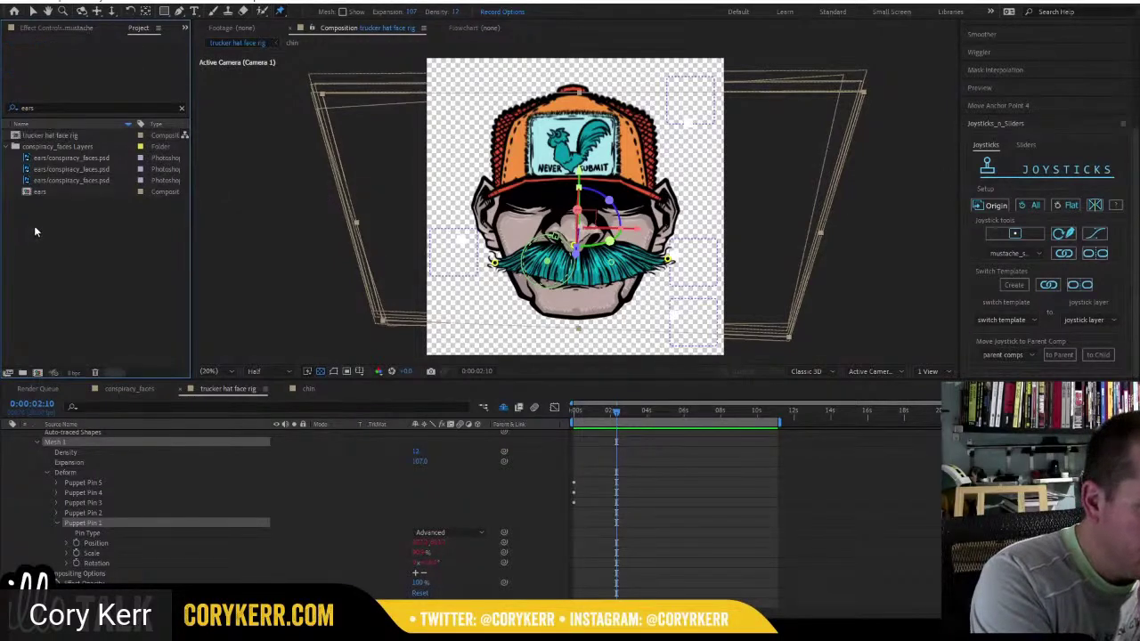
right_click(35, 223)
left_click(94, 232)
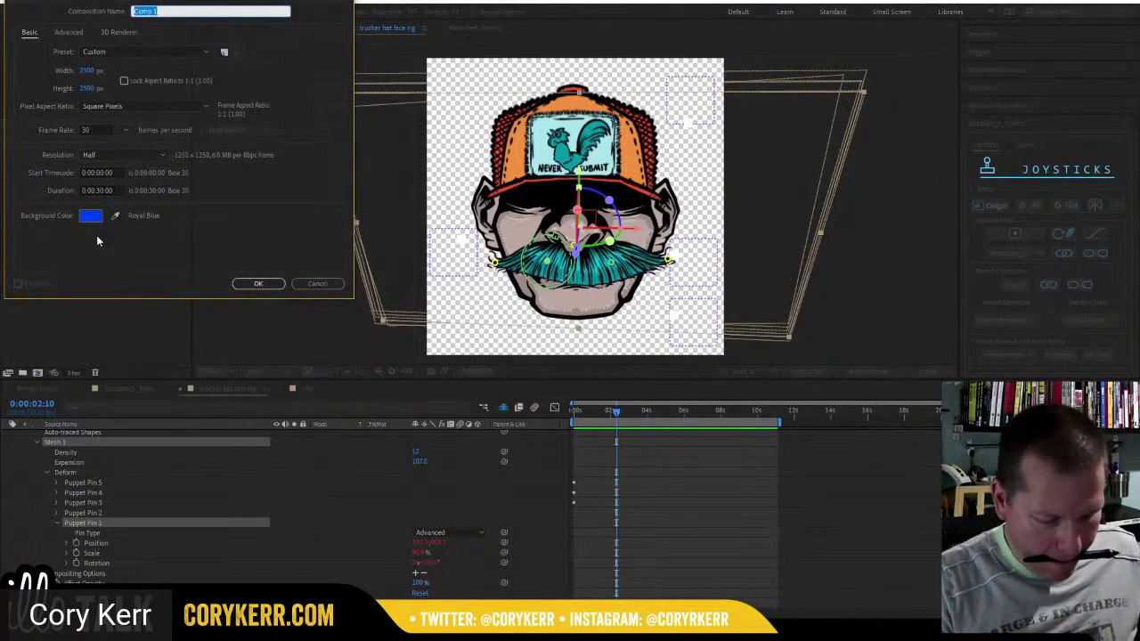
key("alt+Tab")
key("alt+Tab")
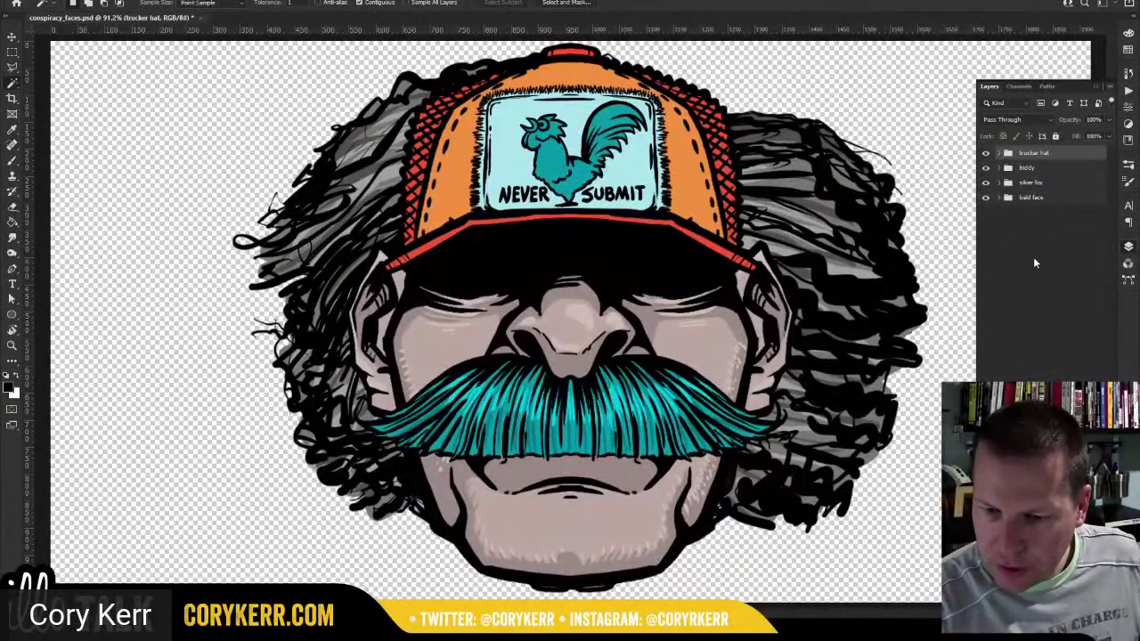
key("alt+Tab")
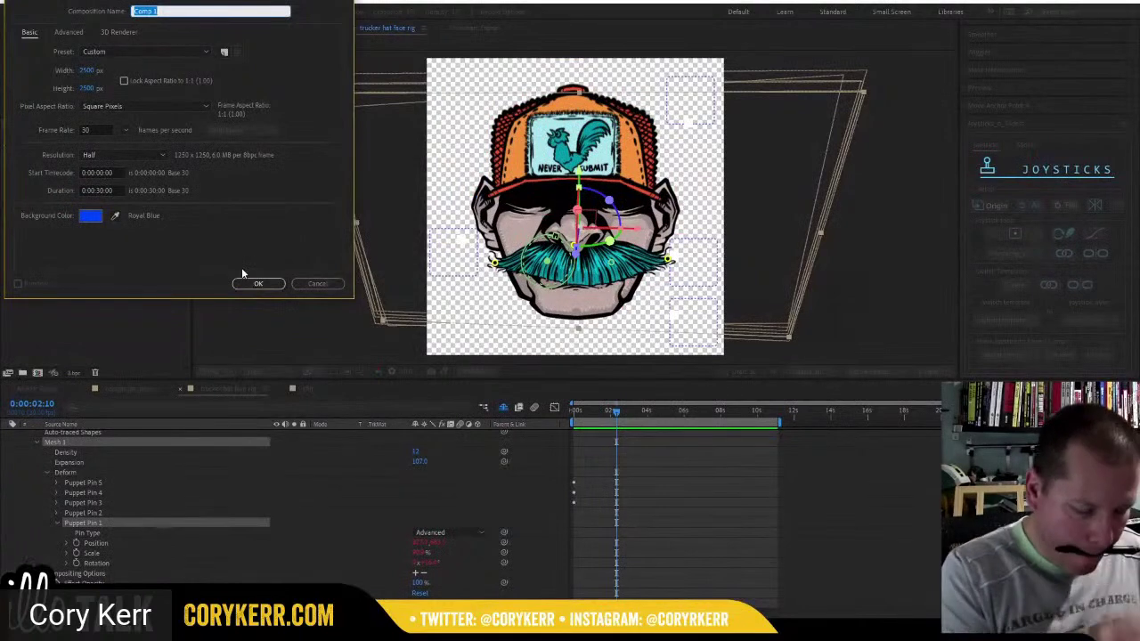
type("ha")
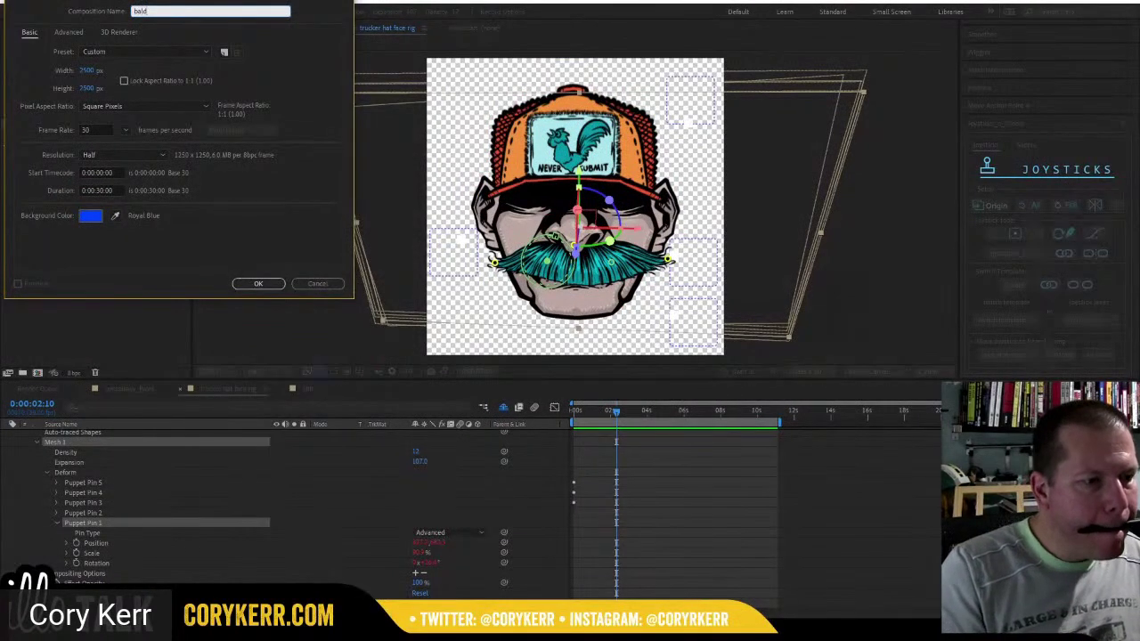
type("ld_face_r")
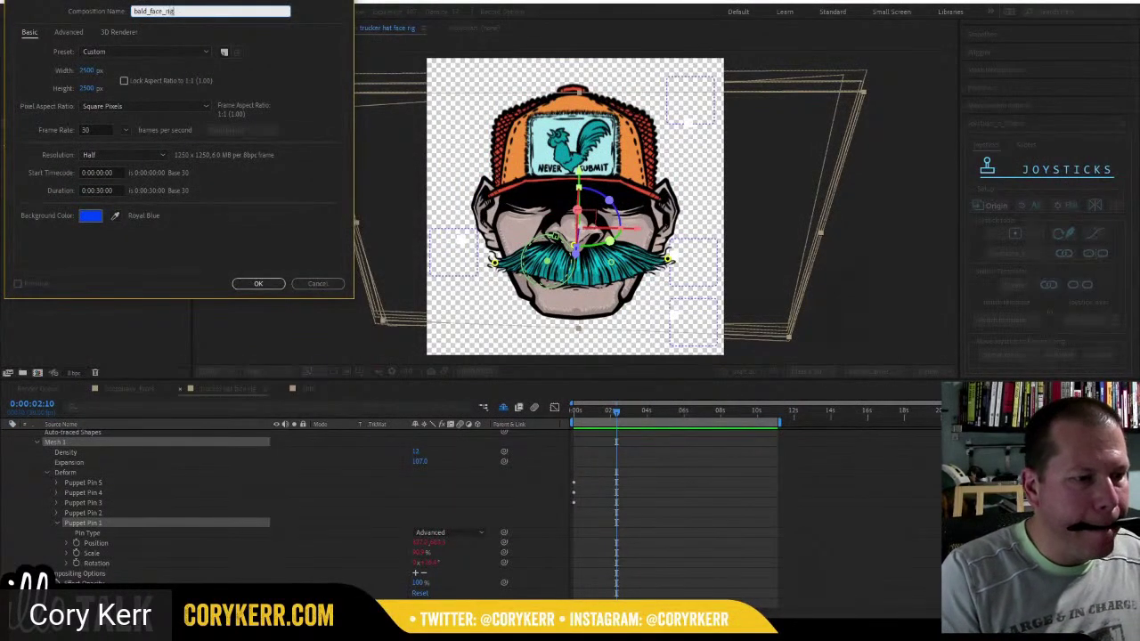
type("ig")
left_click(258, 283)
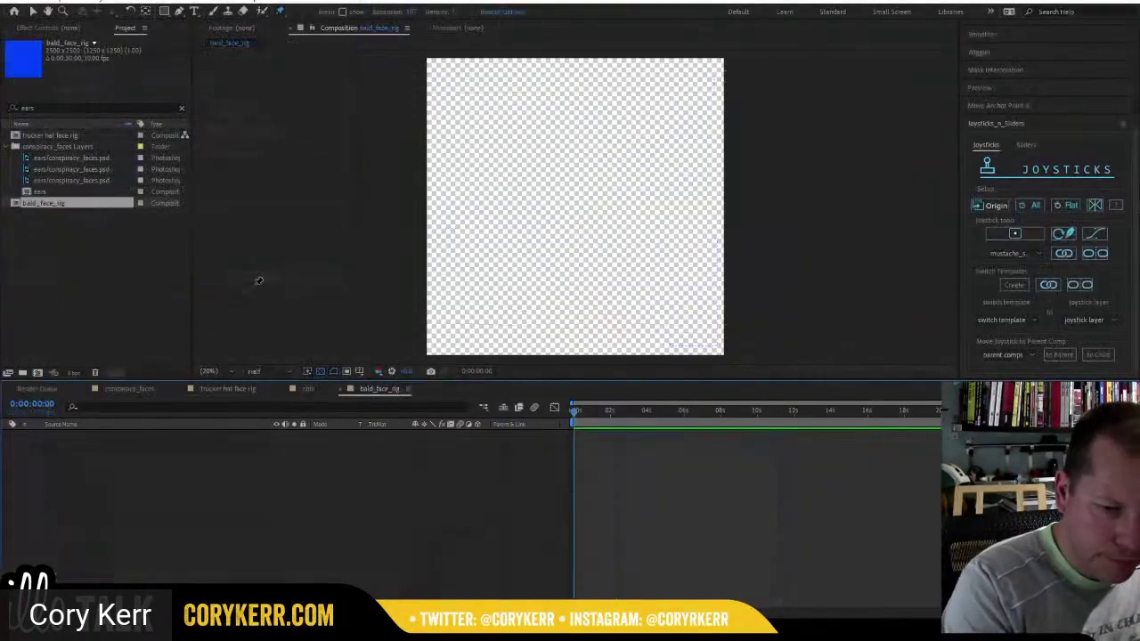
Find and open the bald face composition by filtering the project for "bald", and close the chin and trucker hat face rig timelines.
left_click(182, 108)
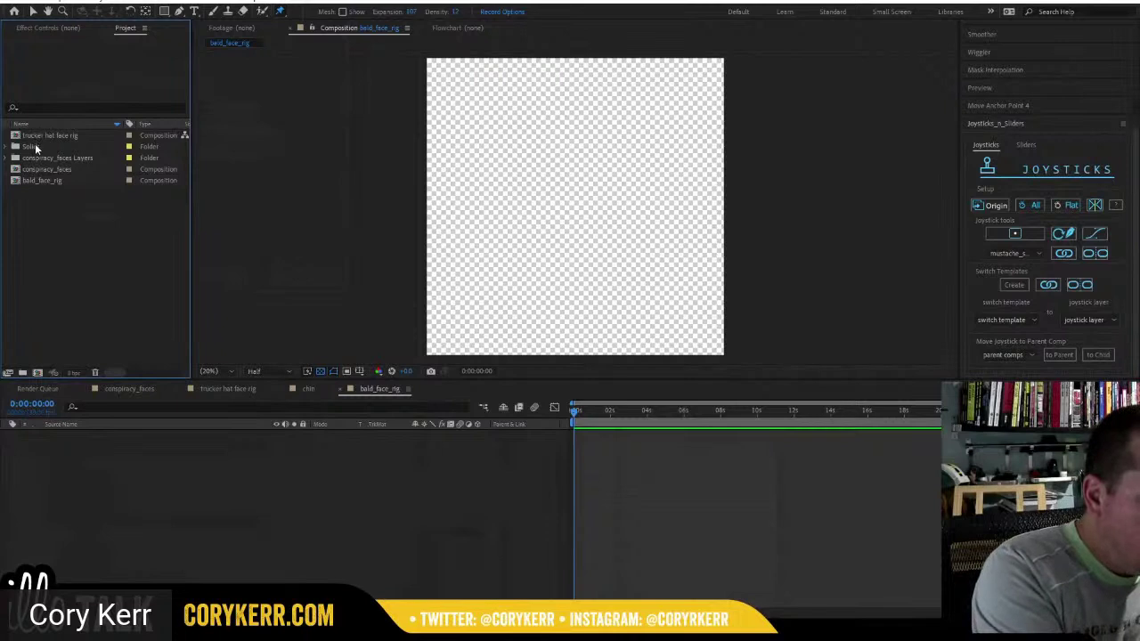
left_click(41, 107)
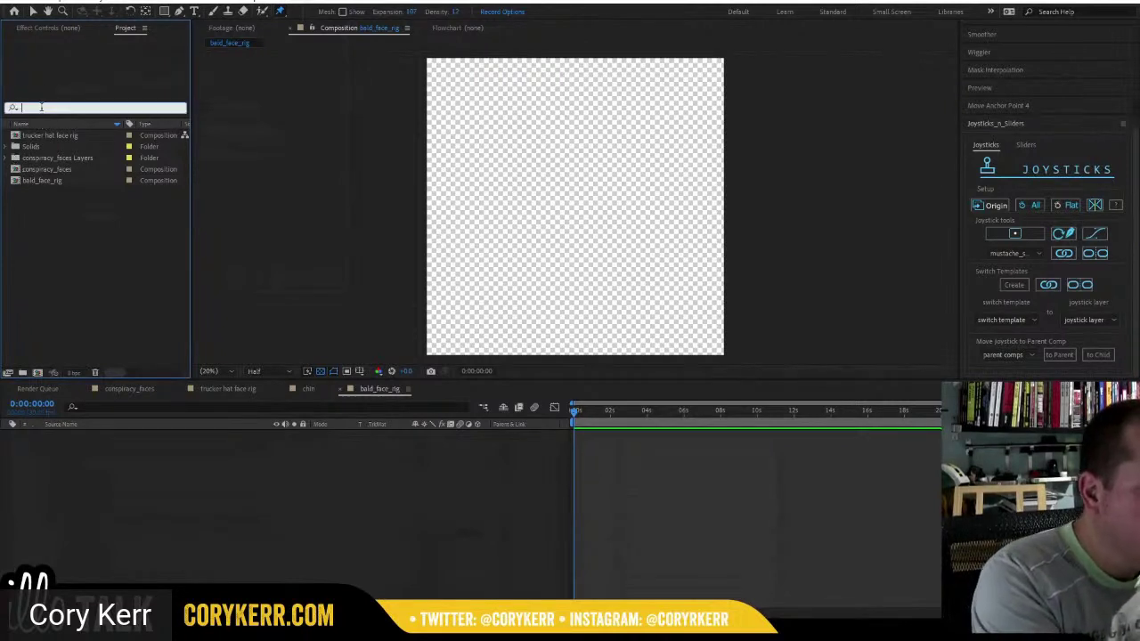
type("bald")
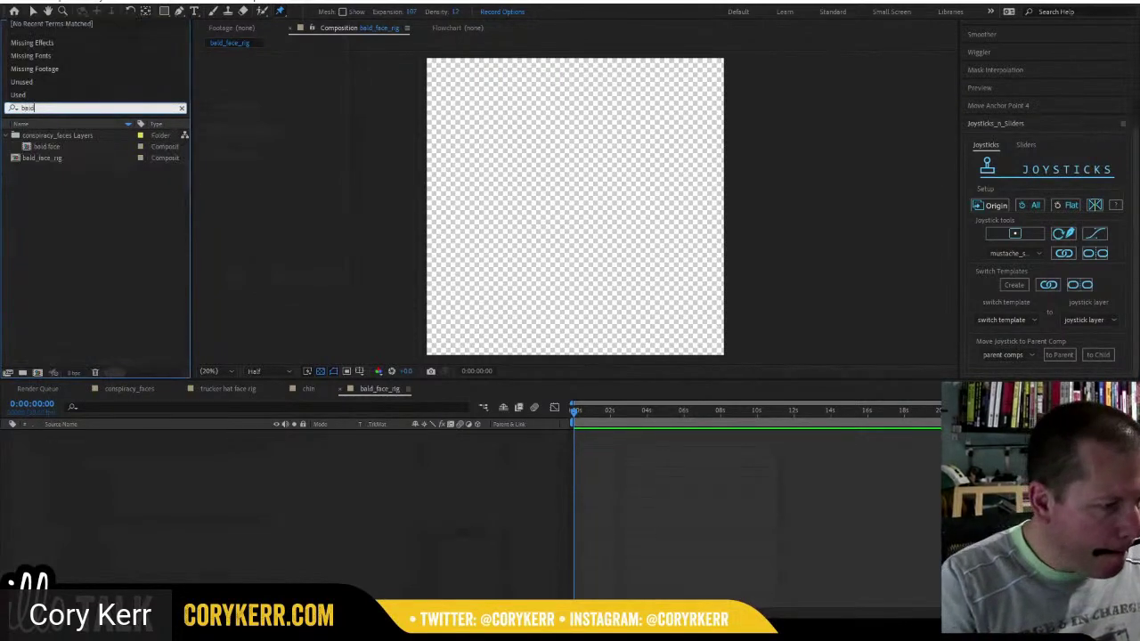
double_click(28, 147)
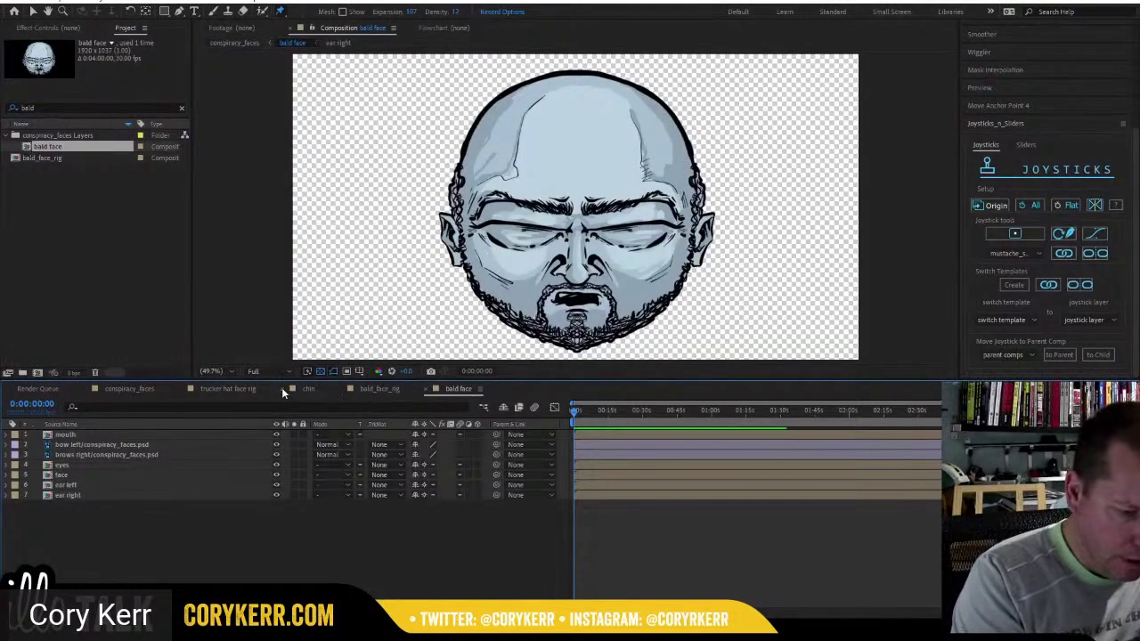
left_click(281, 388)
left_click(179, 389)
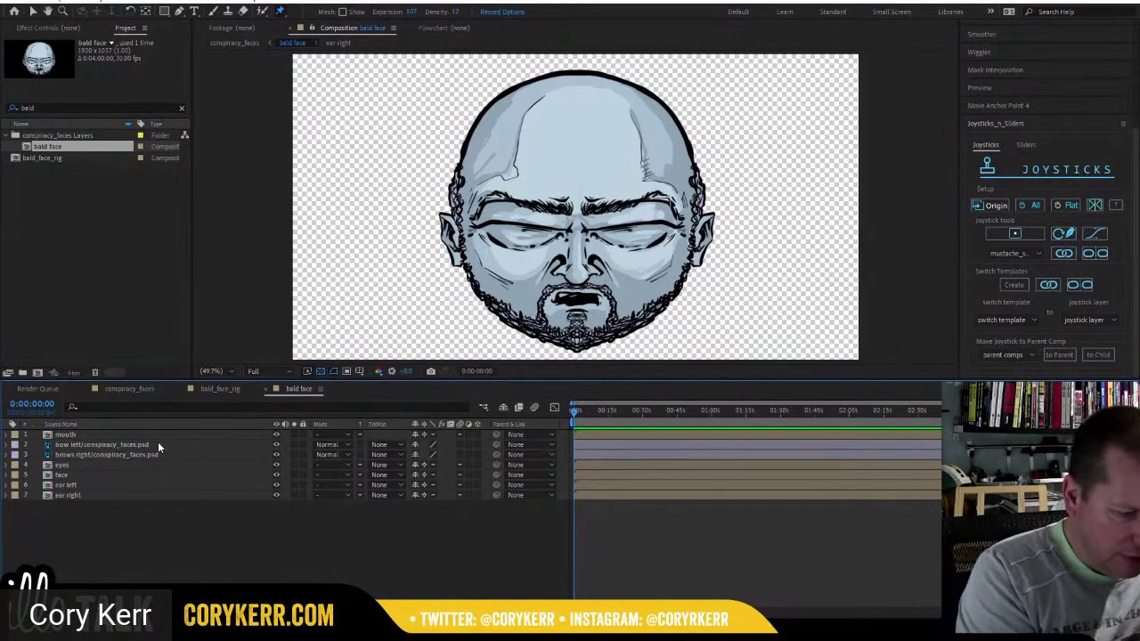
left_click(158, 443)
left_click(618, 206)
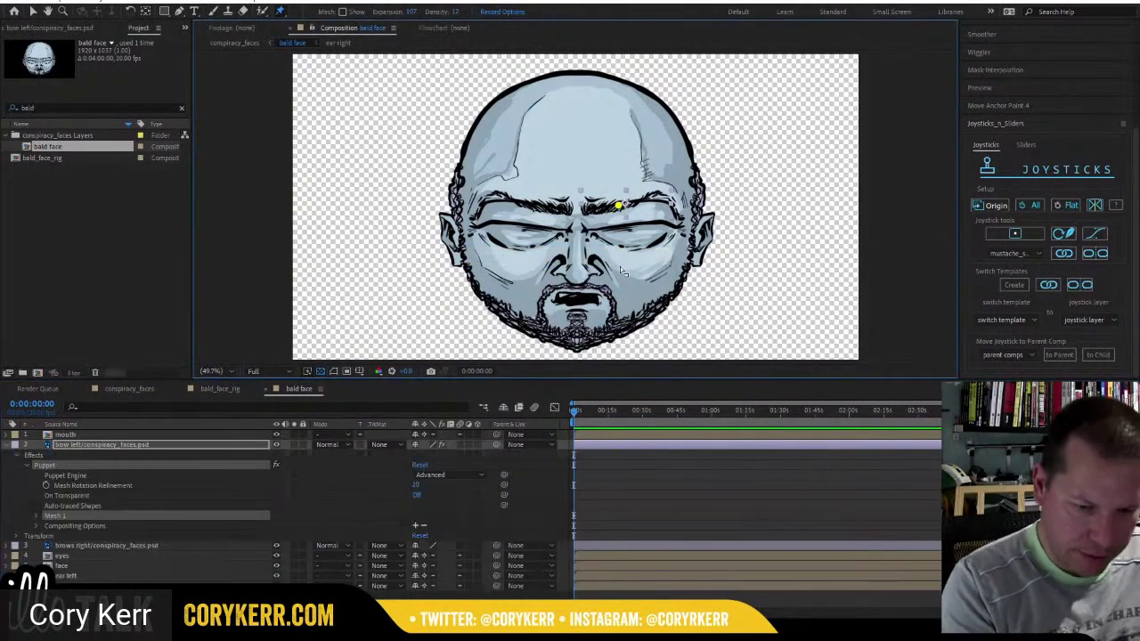
key("Delete")
Switch to the Selection tool and select the bald face's eyes and mouth layers in turn to inspect their artwork.
key("v")
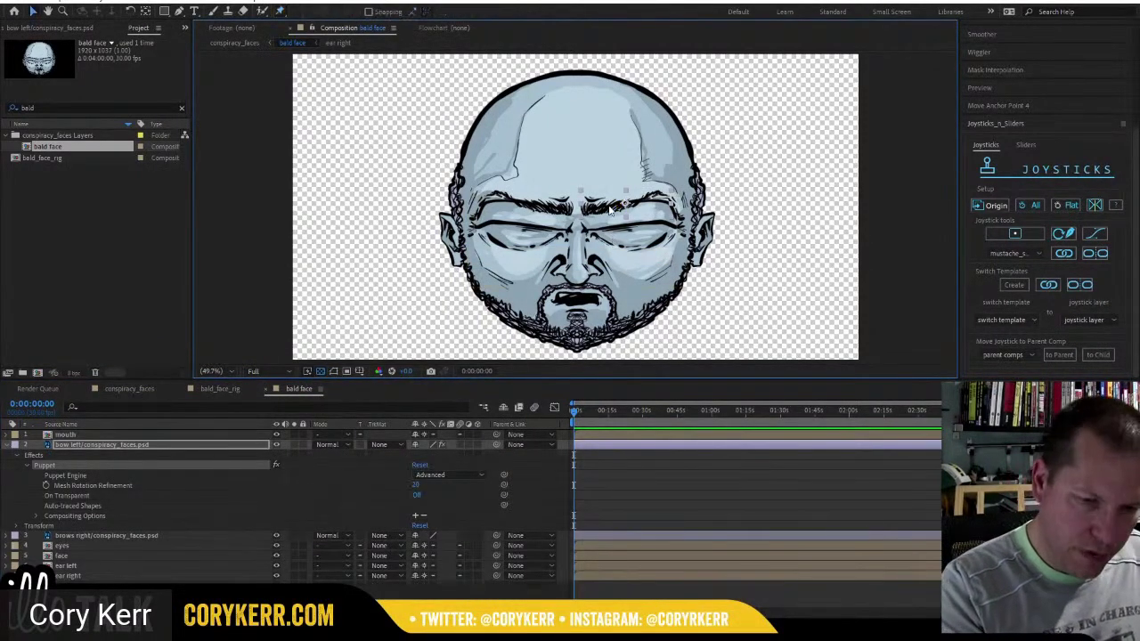
left_click_drag(608, 211, 634, 231)
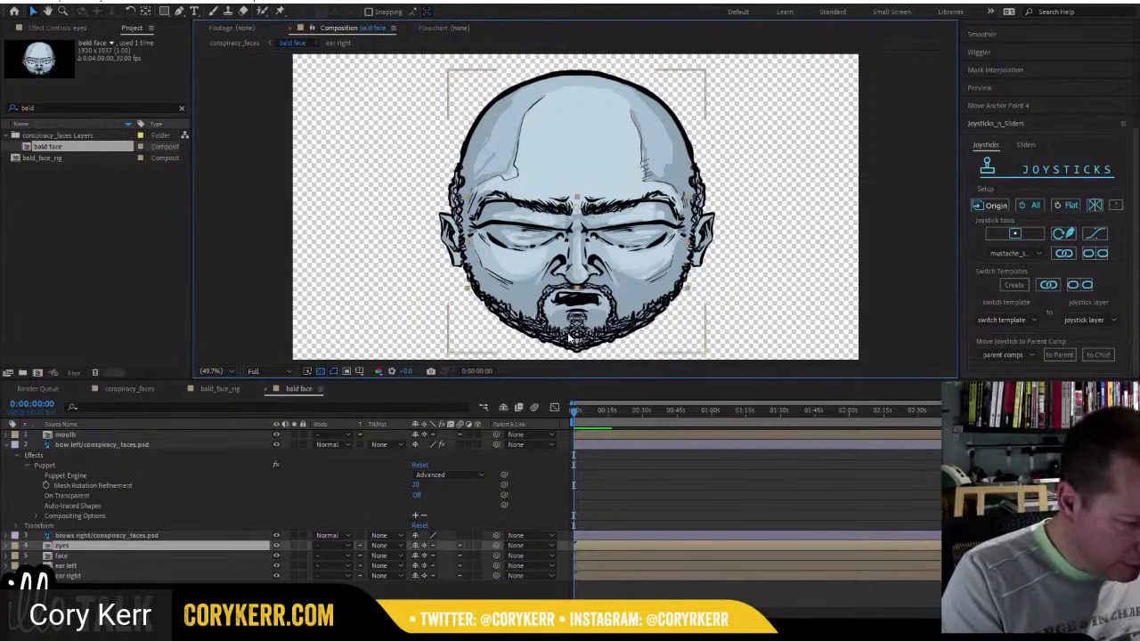
left_click(86, 436)
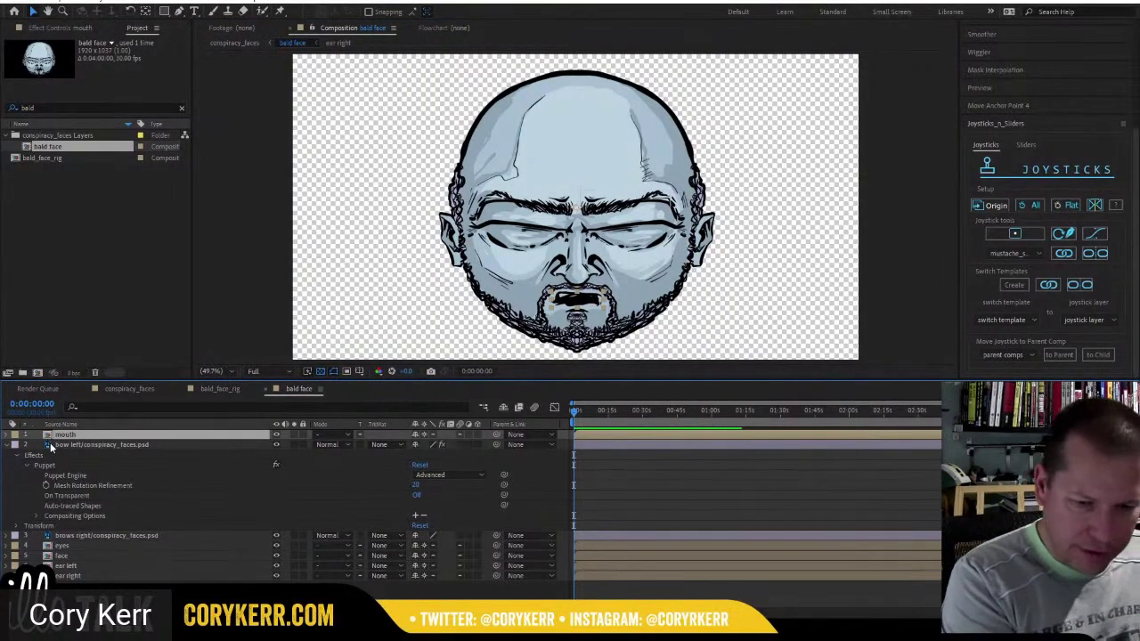
Open the mouth composition and trim all five mouth-shape layers so they end at frame 3.
double_click(52, 436)
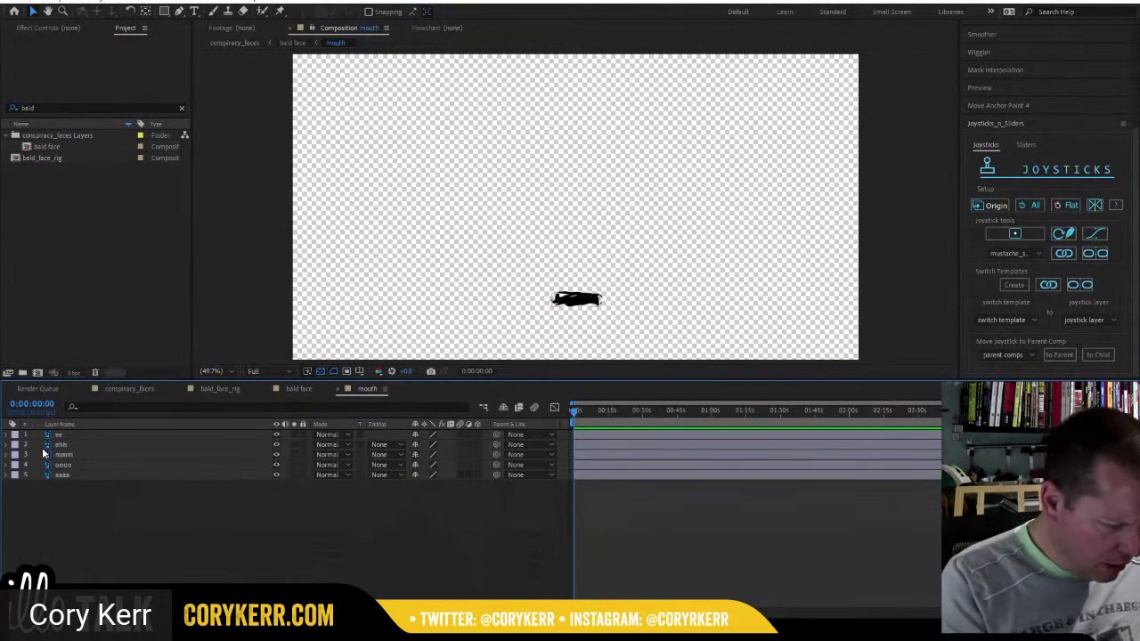
left_click_drag(72, 488, 76, 438)
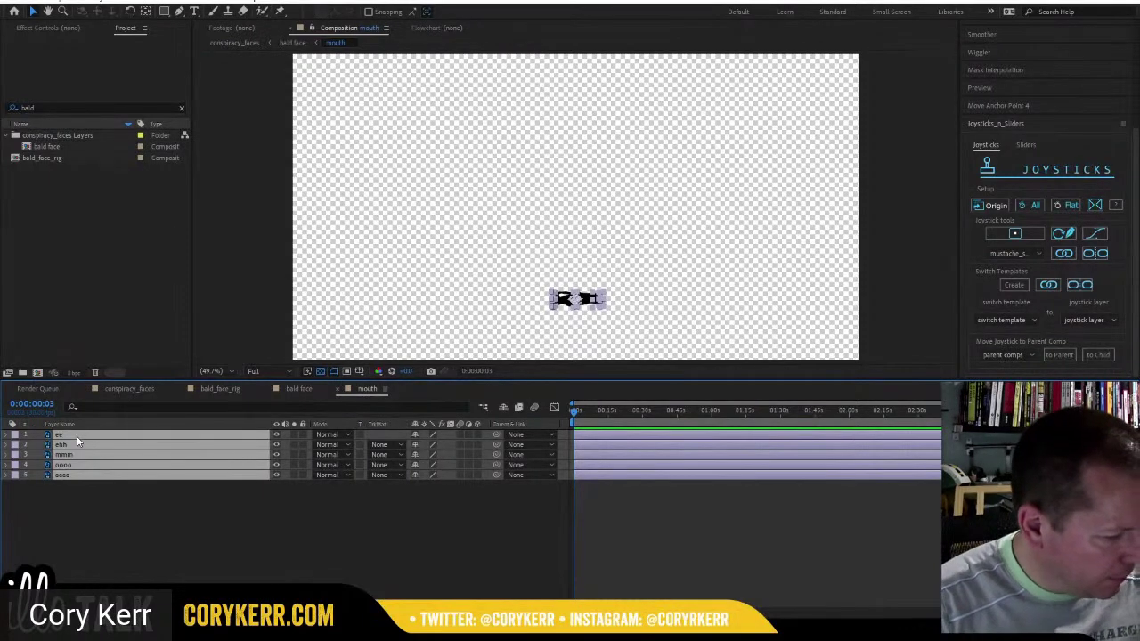
key("ctrl+z")
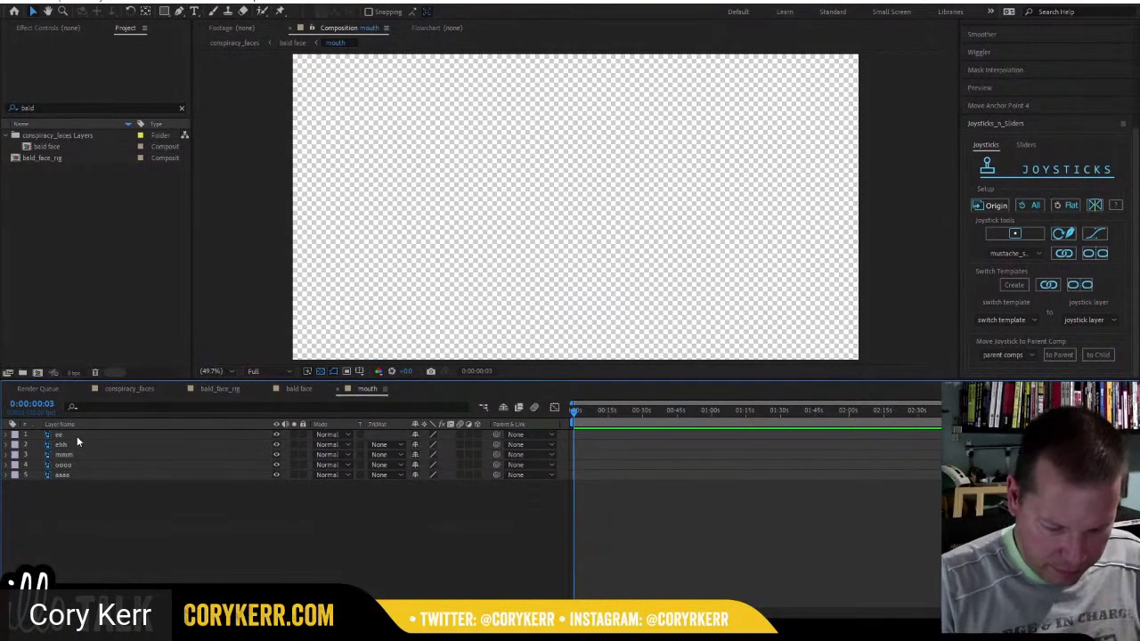
key("Home")
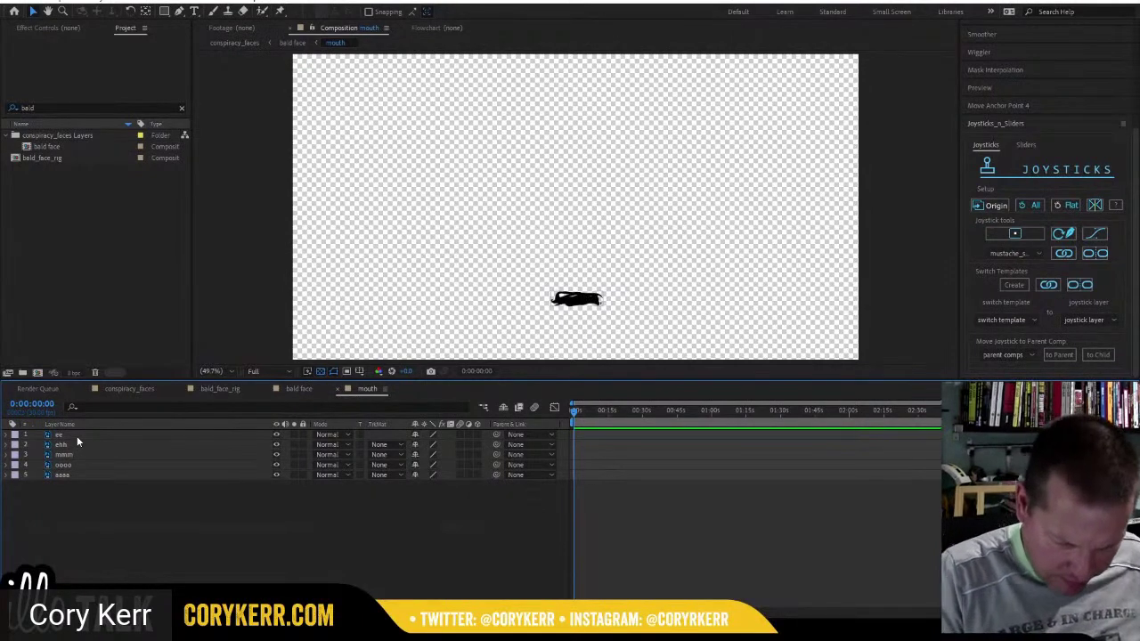
key("equal")
key("equal")
key("equal")
key("equal")
key("equal")
key("equal")
key("equal")
key("equal")
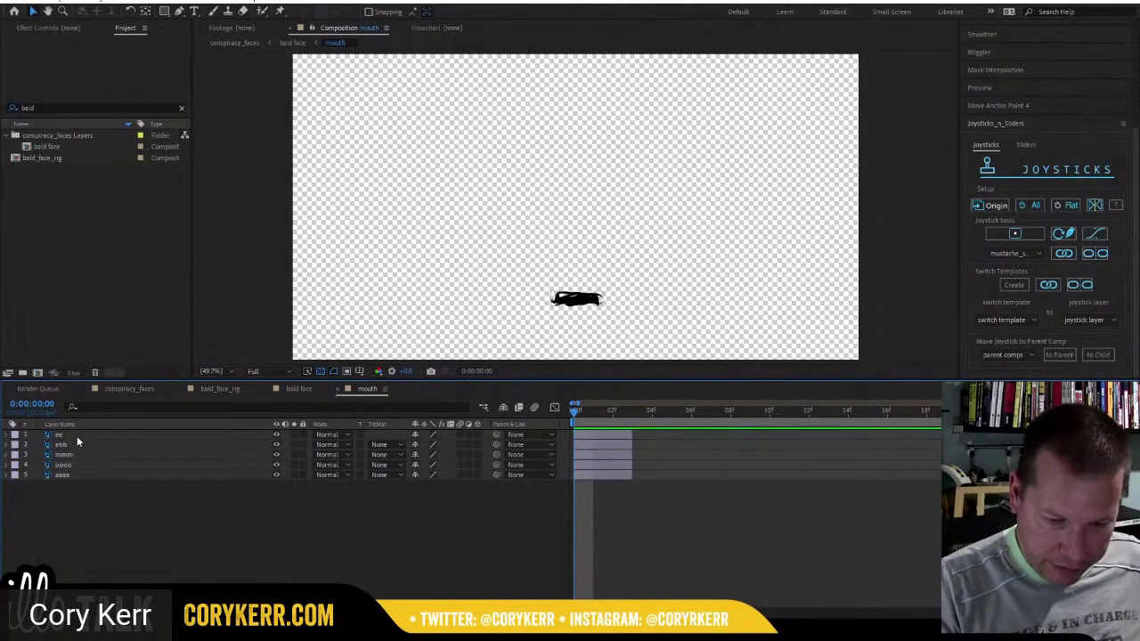
left_click(599, 414)
left_click(601, 434)
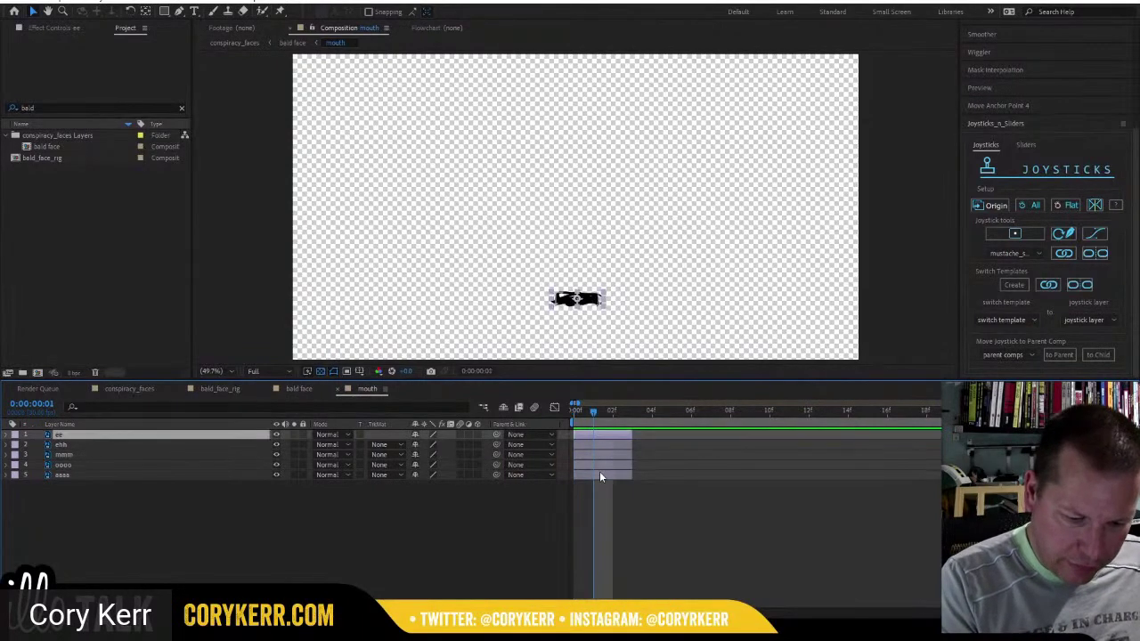
key("ctrl+d")
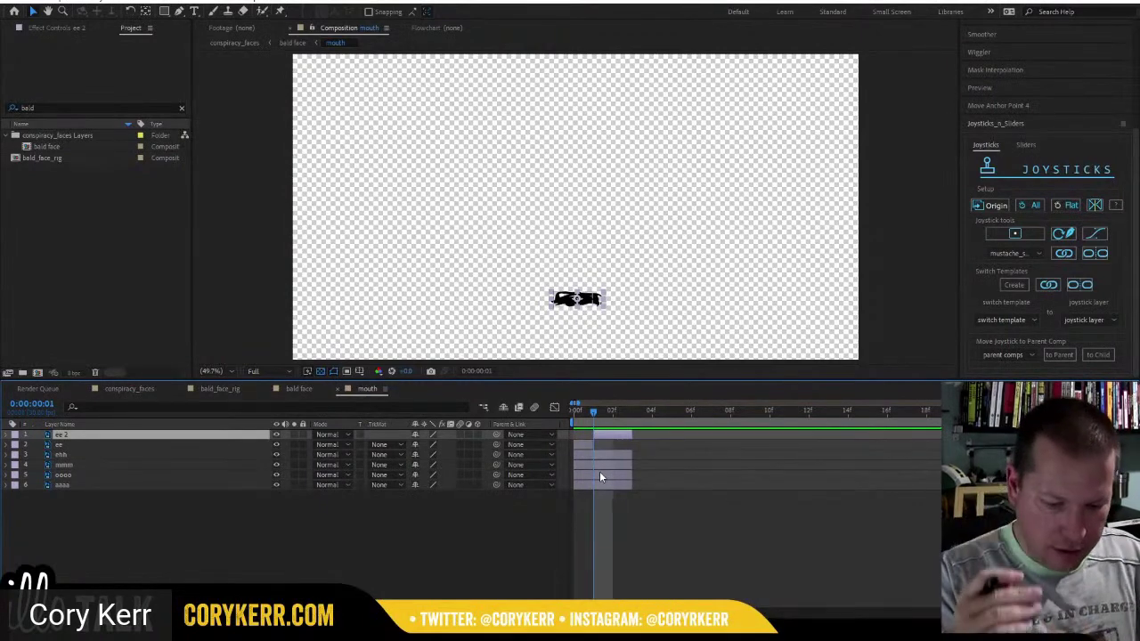
key("Delete")
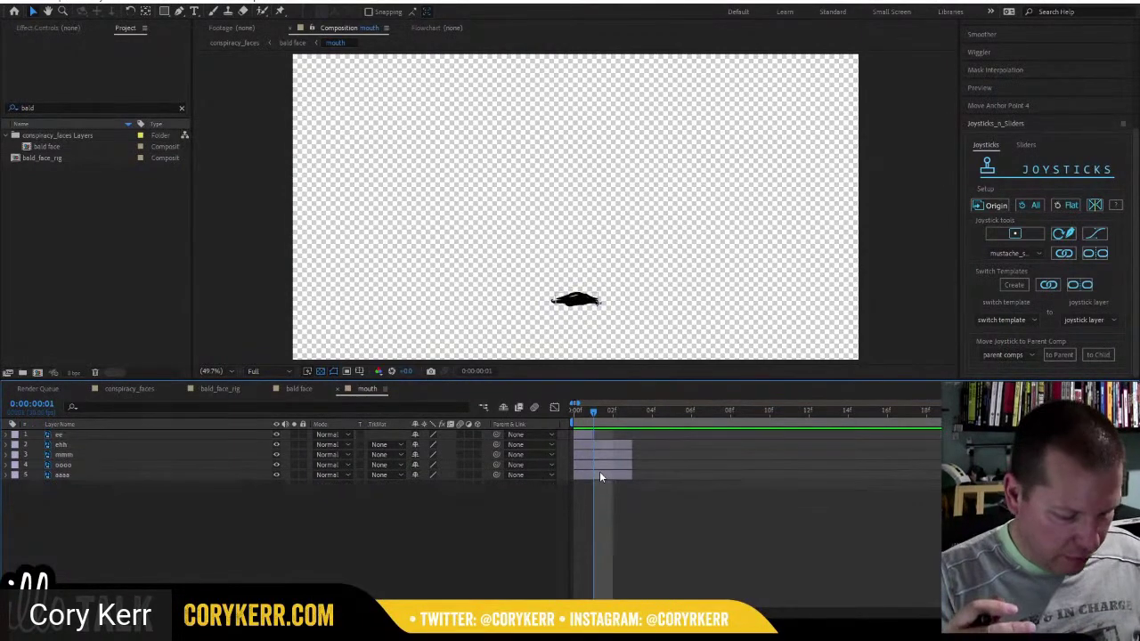
key("ctrl+z")
key("ctrl+z")
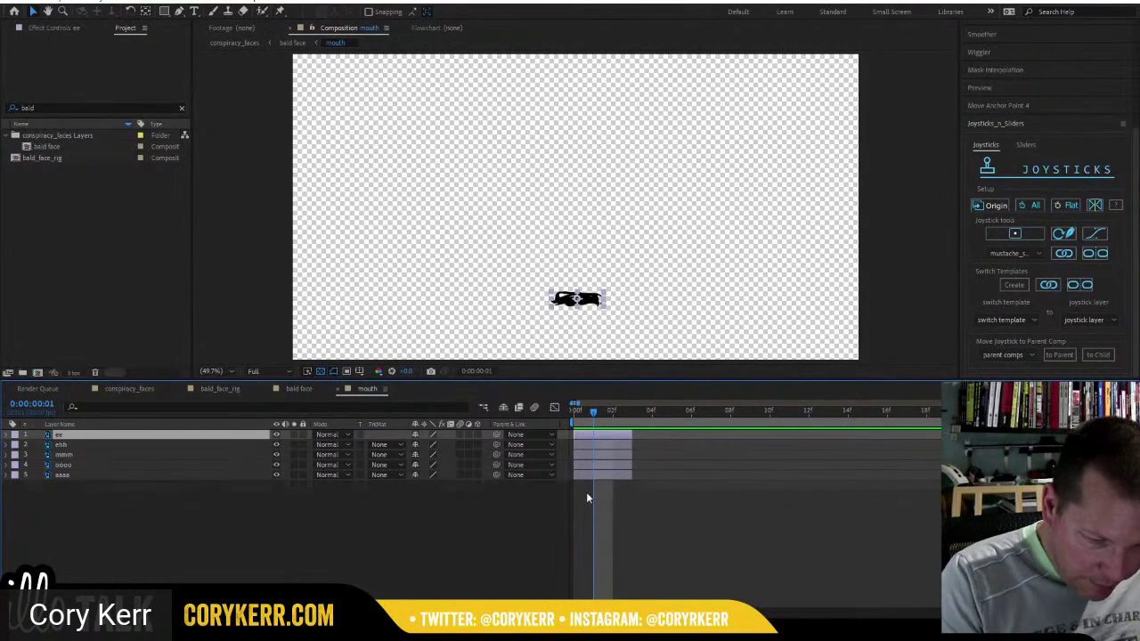
Stagger the ehh, mmm, oooo and aaaa layers end to end after ee, starting at frames 3, 6, 9 and 12.
left_click_drag(613, 412, 630, 414)
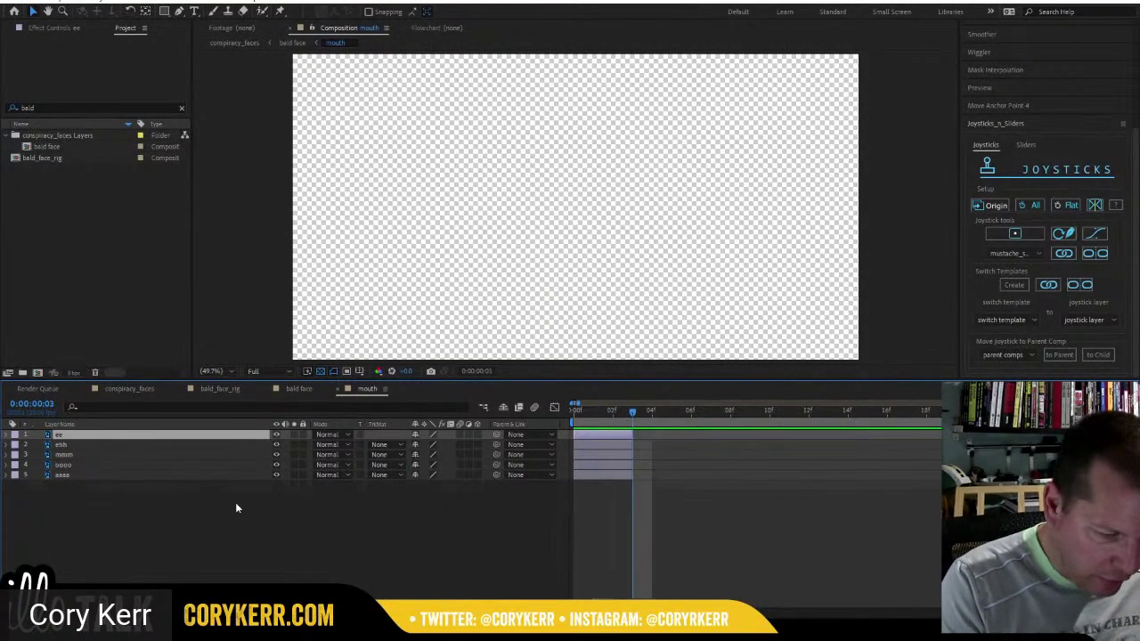
left_click_drag(235, 502, 132, 454)
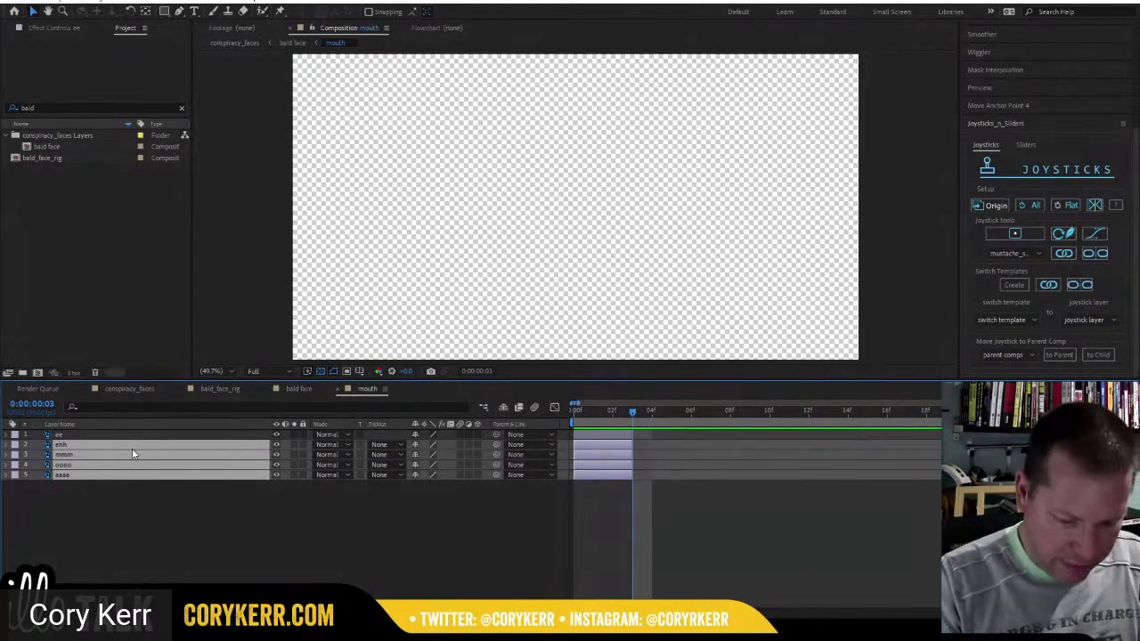
key("bracketleft")
left_click_drag(636, 413, 688, 415)
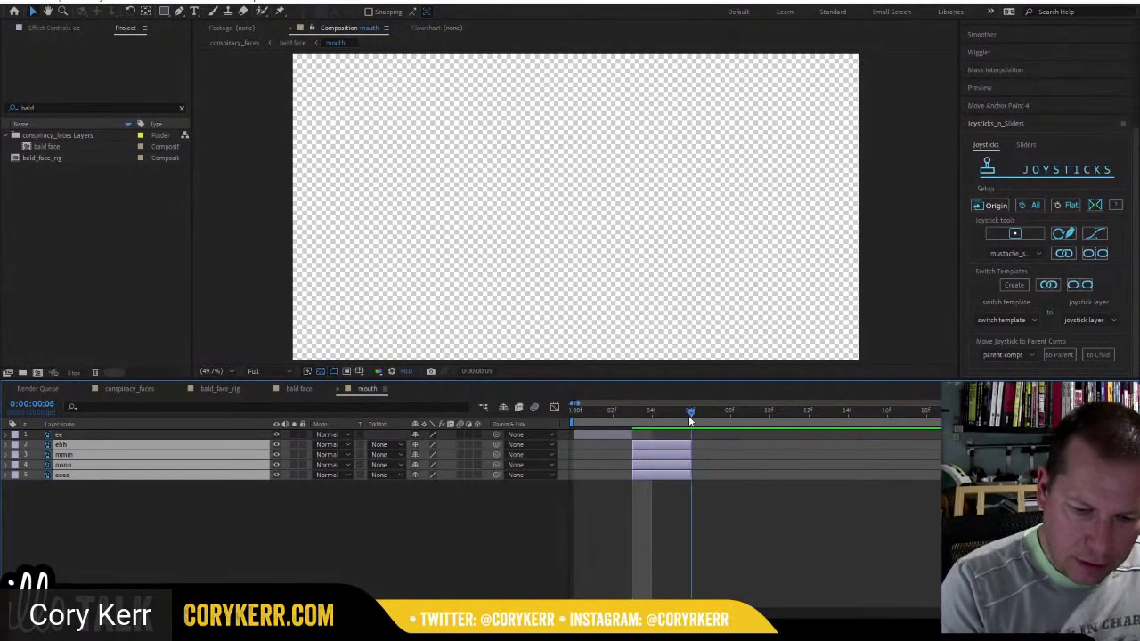
left_click_drag(656, 491, 790, 465)
key("bracketleft")
left_click_drag(672, 480, 847, 476)
Preview the mouth-shape sequence and end the work area at frame 15.
left_click(864, 410)
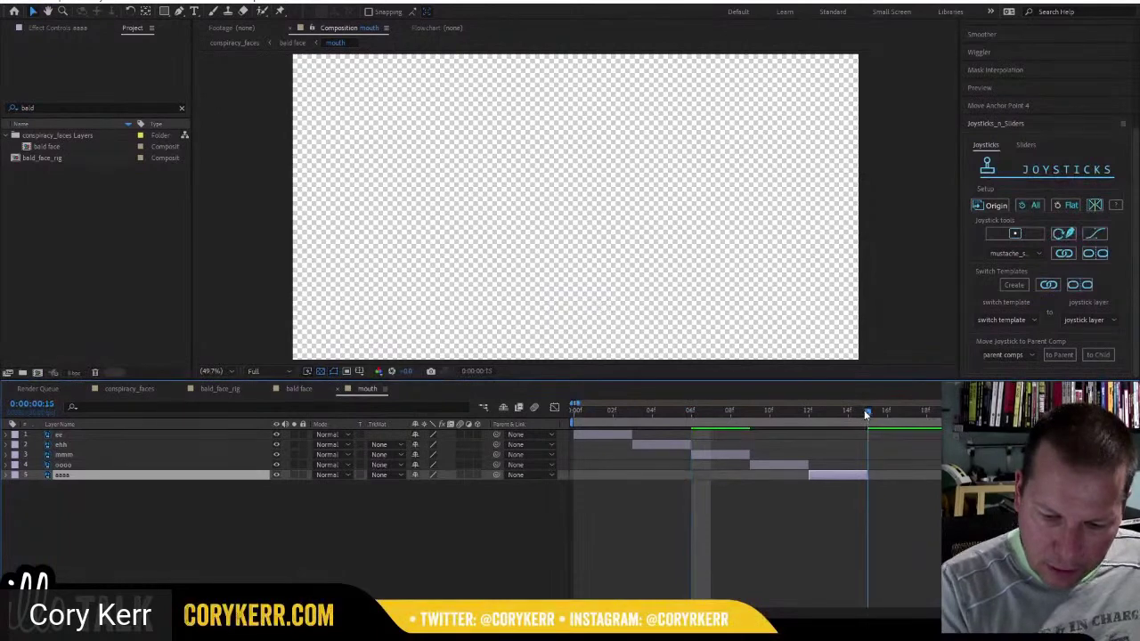
key("space")
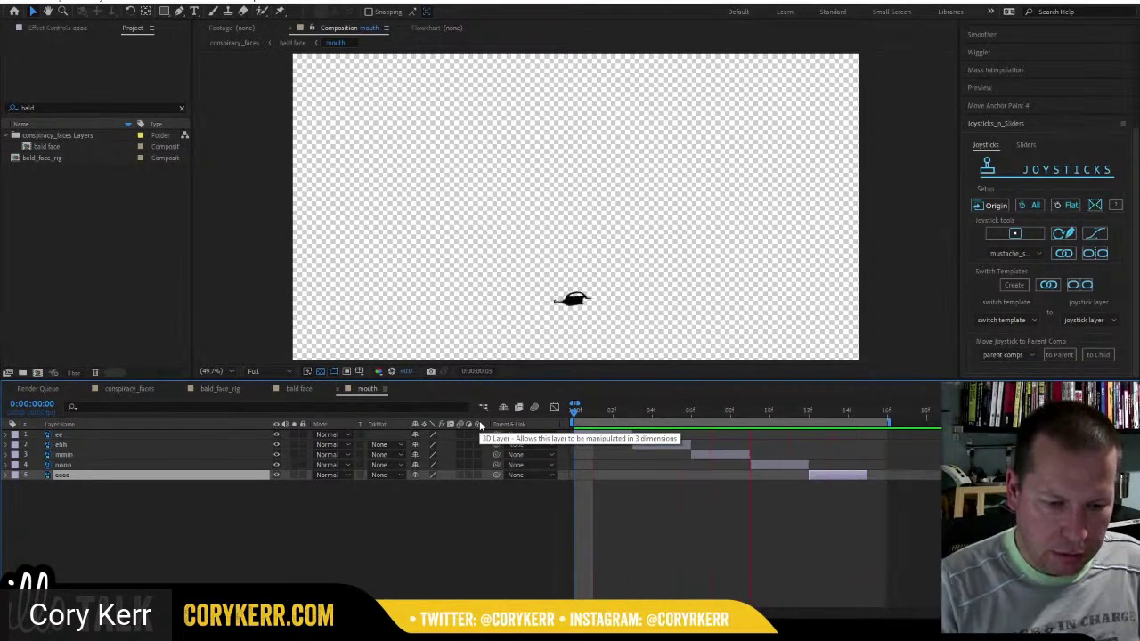
key("space")
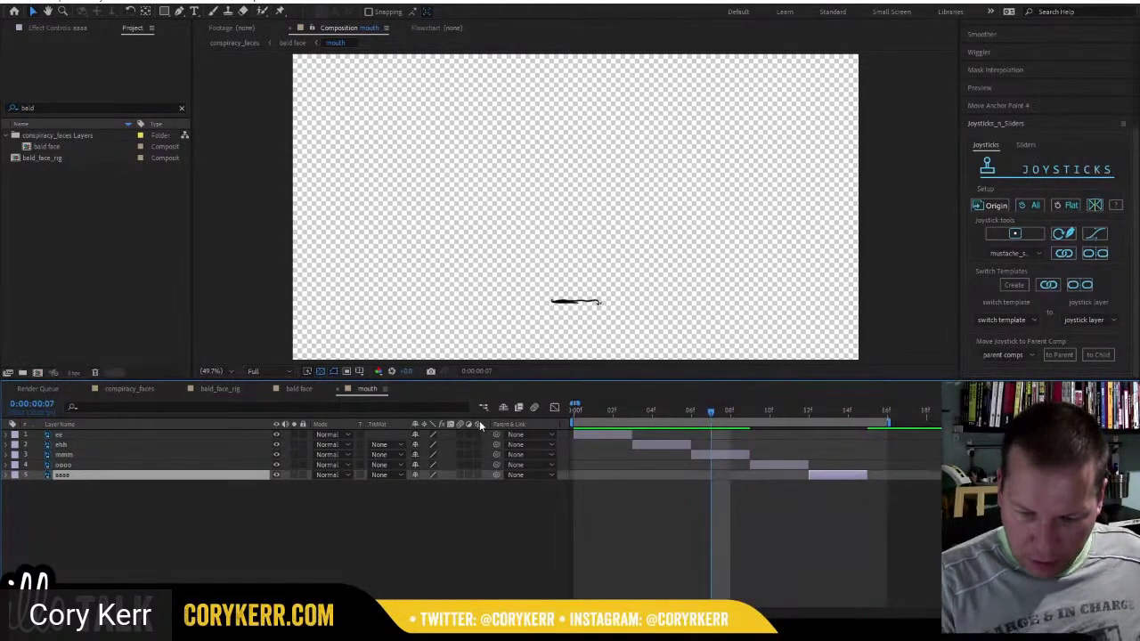
left_click_drag(886, 420, 877, 419)
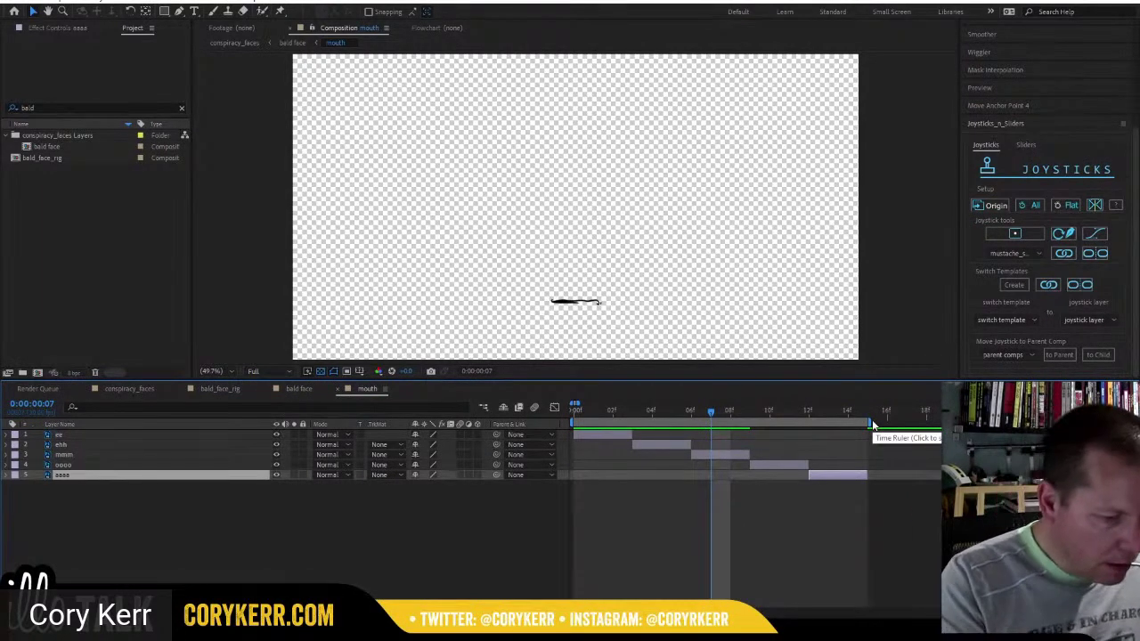
Return to the bald face composition and enable time remapping on its mouth layer.
left_click(298, 389)
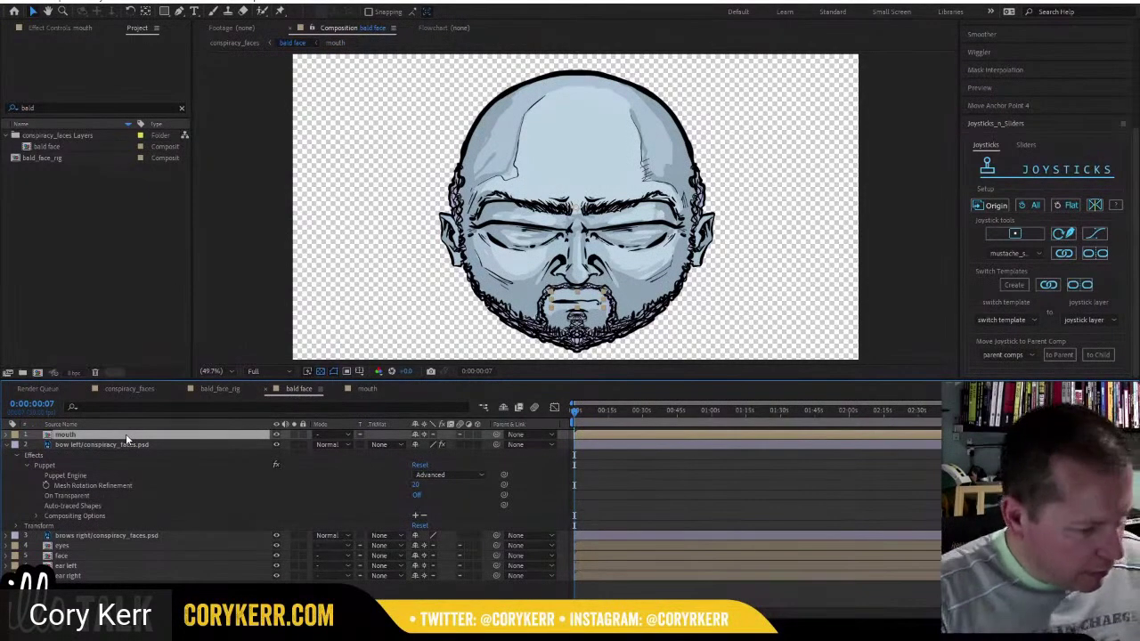
key("ctrl+alt+t")
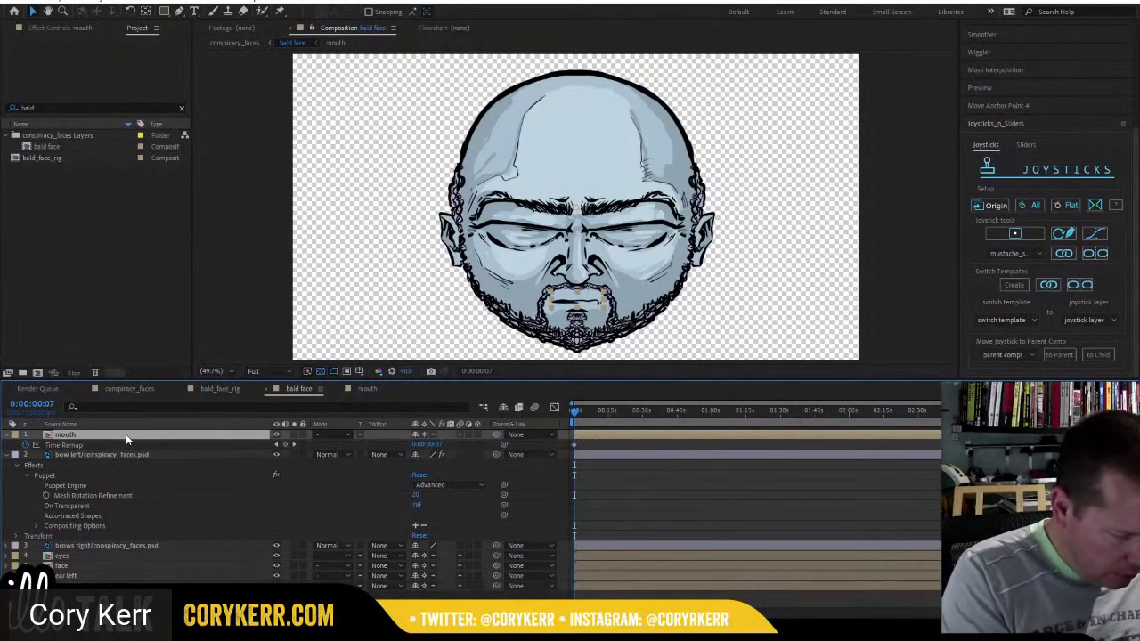
left_click(28, 446)
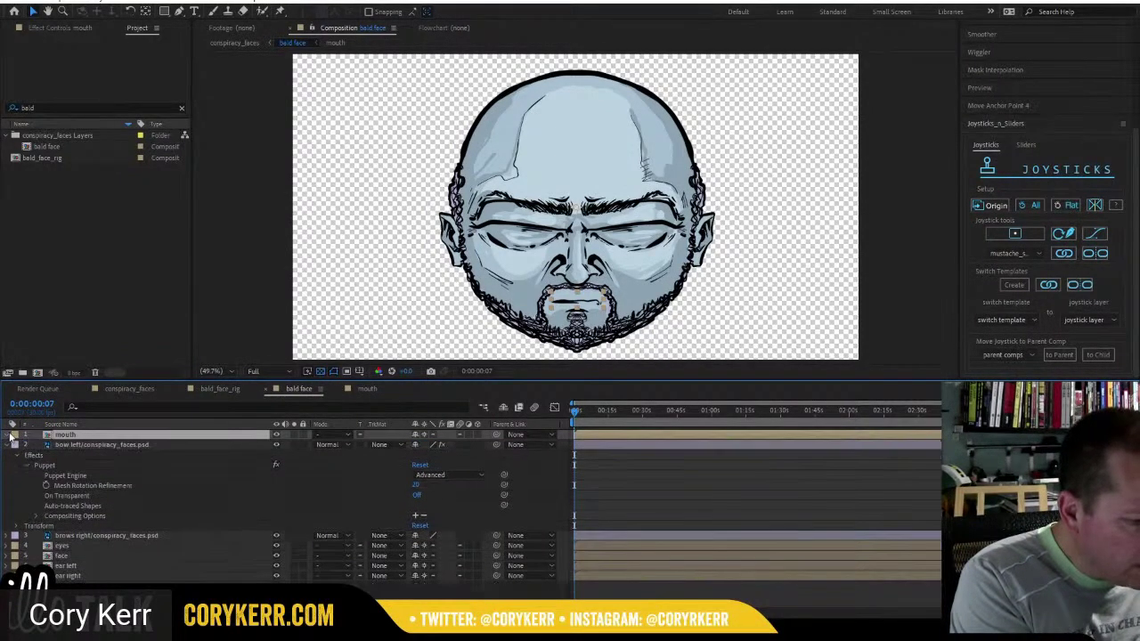
left_click(11, 435)
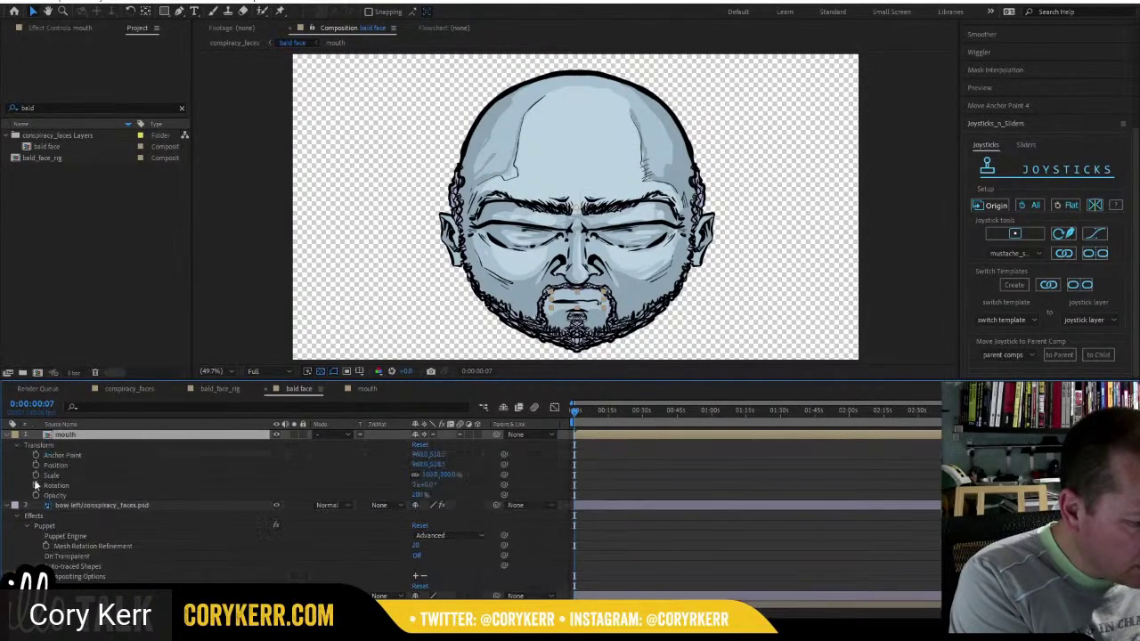
right_click(90, 437)
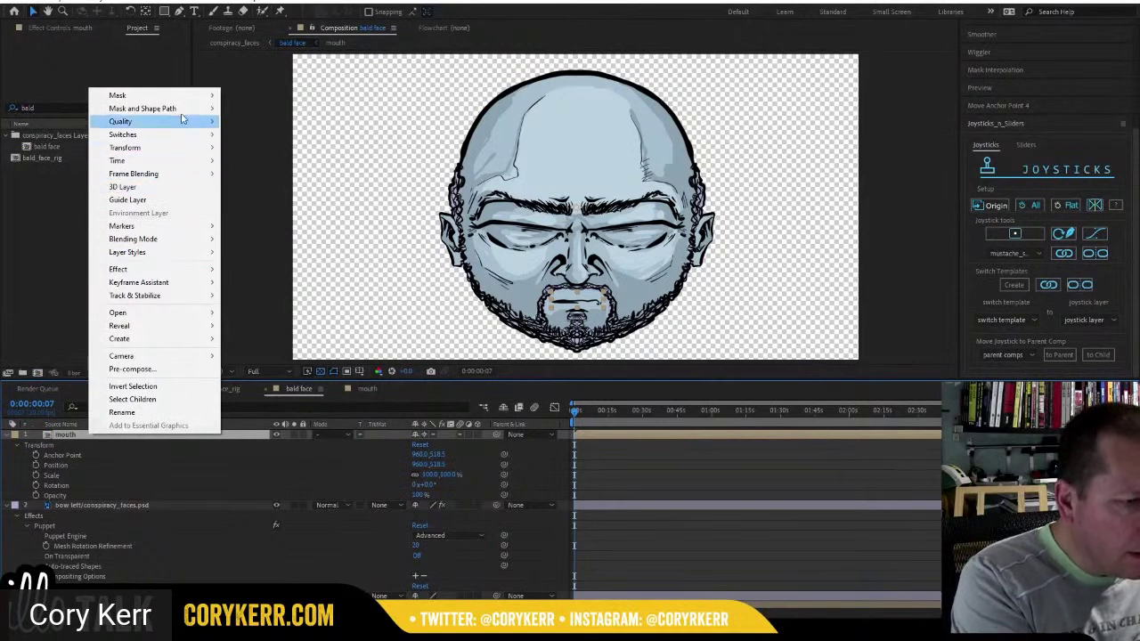
mouse_move(187, 163)
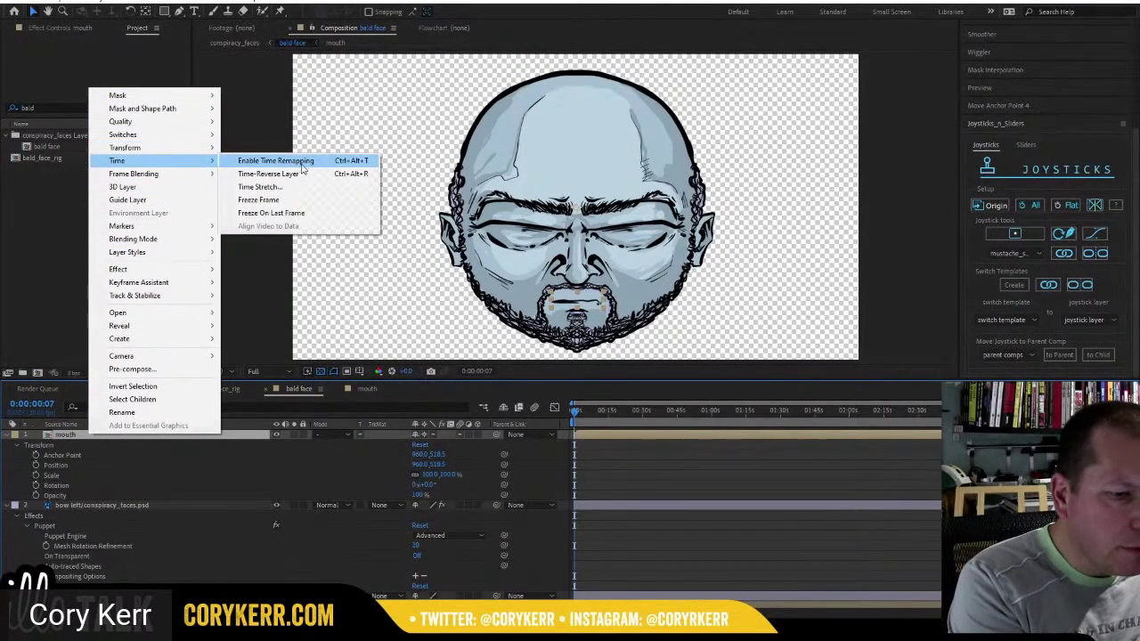
left_click(304, 166)
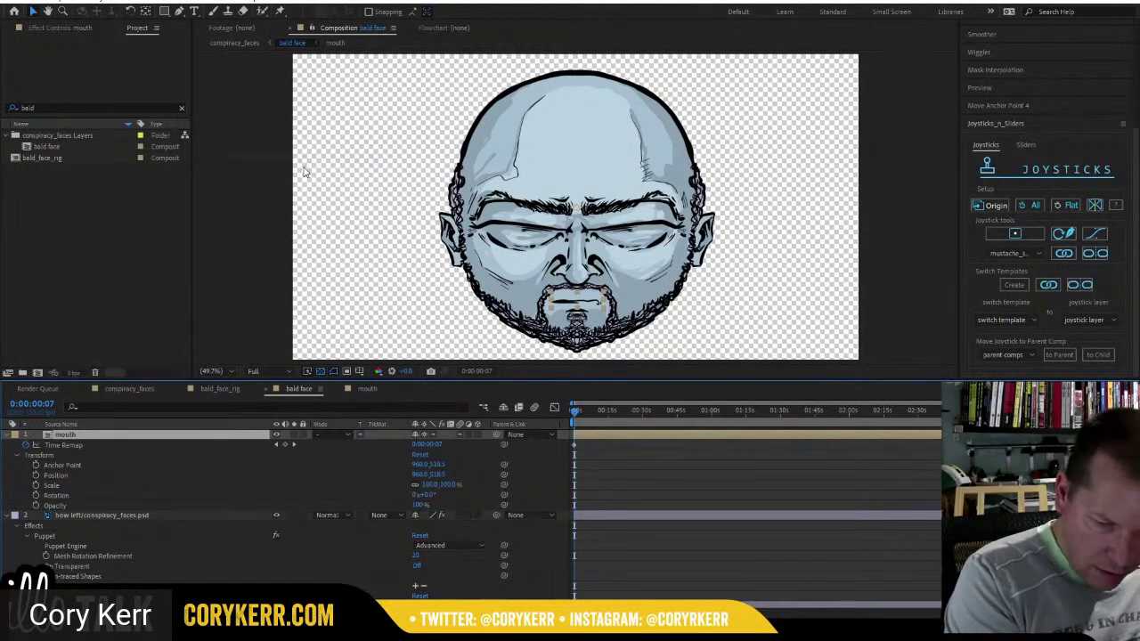
Delete the time-remap keyframe at the end of the mouth layer.
left_click(571, 412)
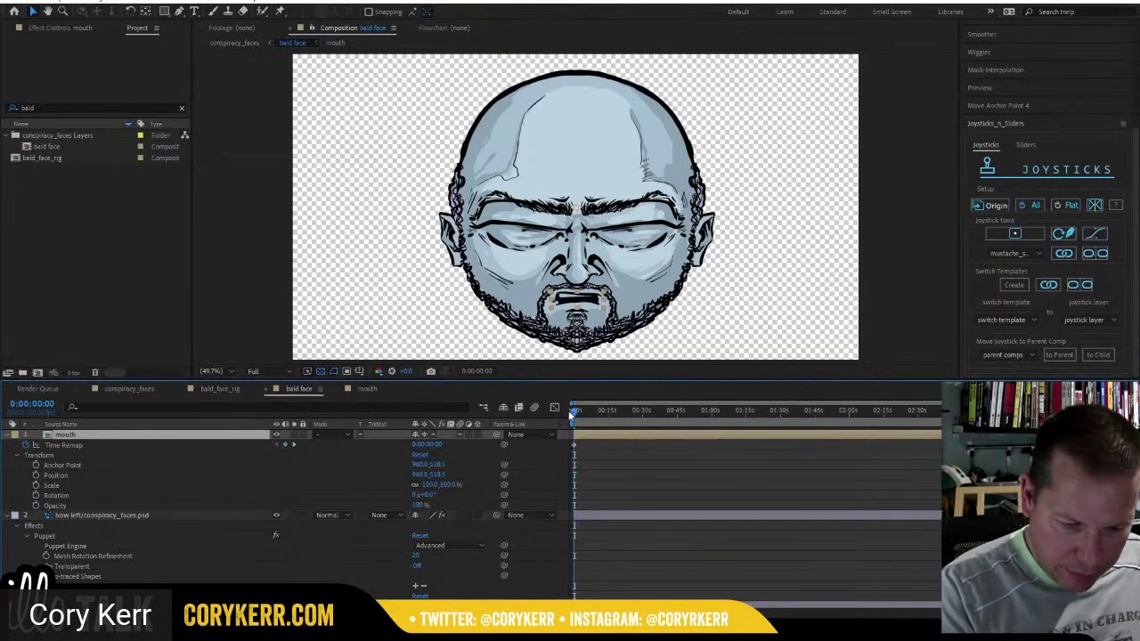
left_click(64, 444)
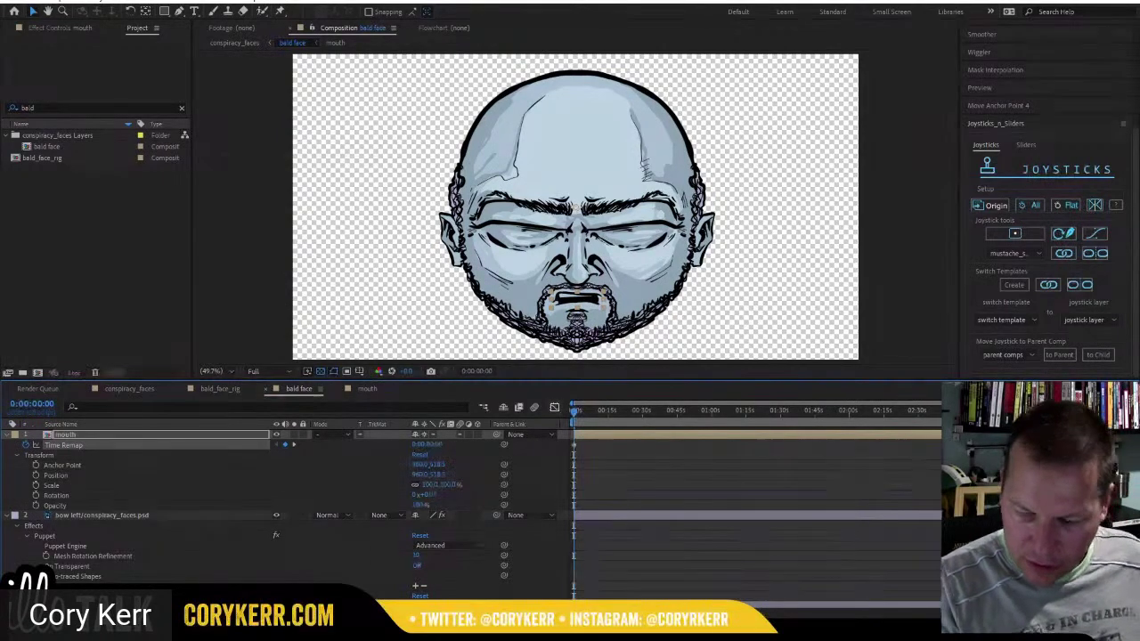
key("Delete")
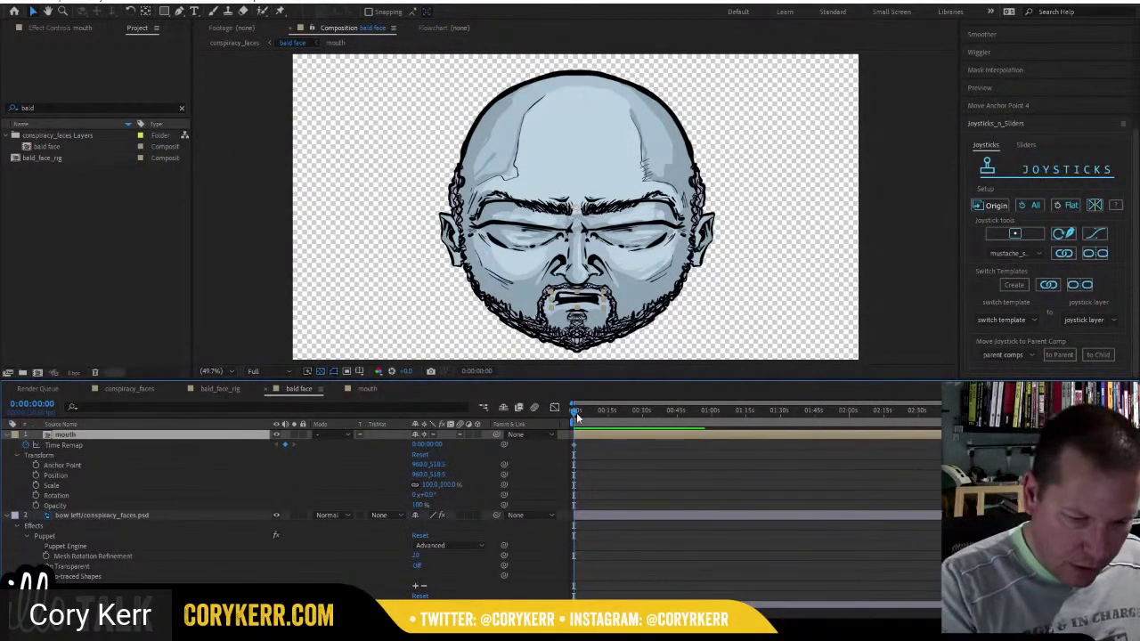
Add a time-remap keyframe to the mouth layer at frame 15 with the value 0:00:00:15.
mouse_move(578, 417)
left_mouse_down()
mouse_move(601, 417)
mouse_move(565, 413)
left_mouse_up()
key("equal")
key("equal")
key("equal")
key("equal")
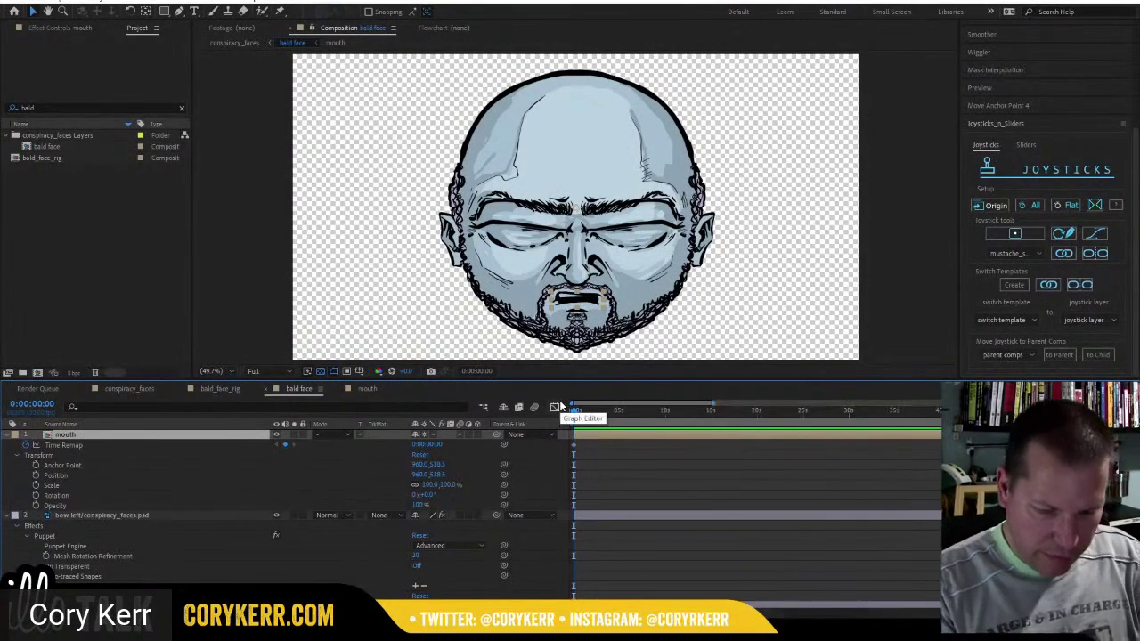
key("equal")
key("equal")
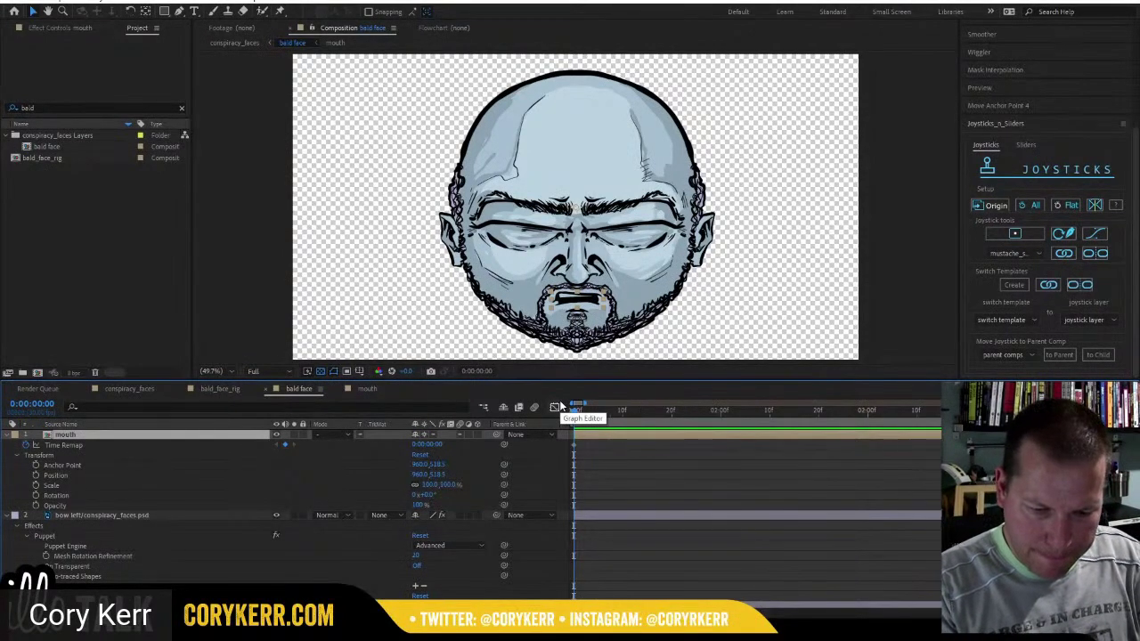
left_click(647, 412)
key("equal")
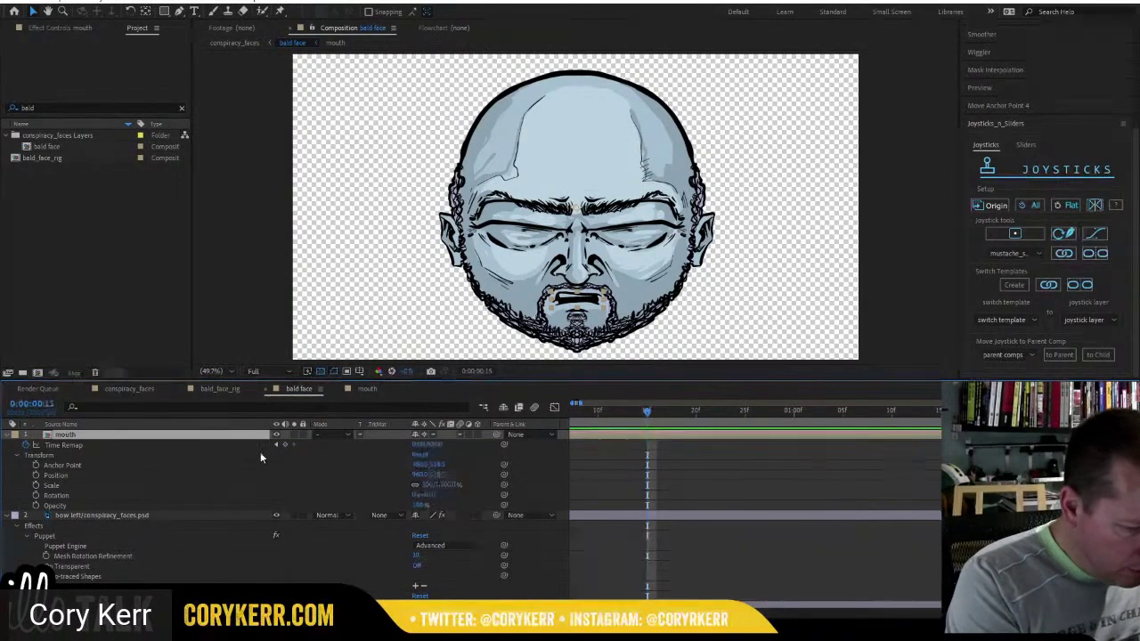
left_click(285, 444)
left_click(429, 444)
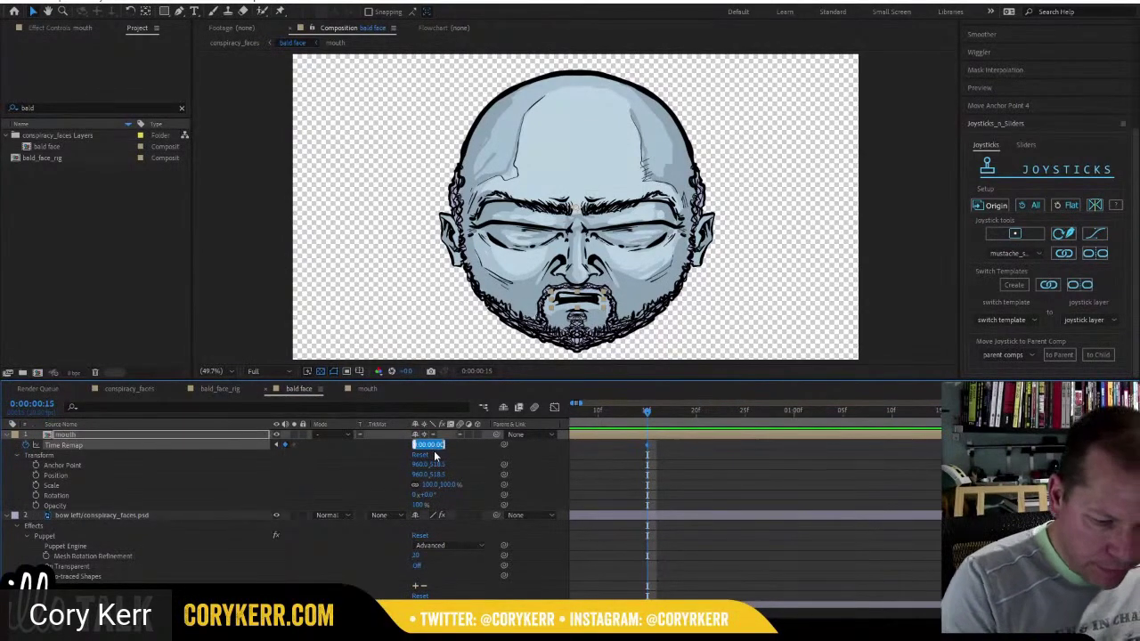
type("15")
key("Return")
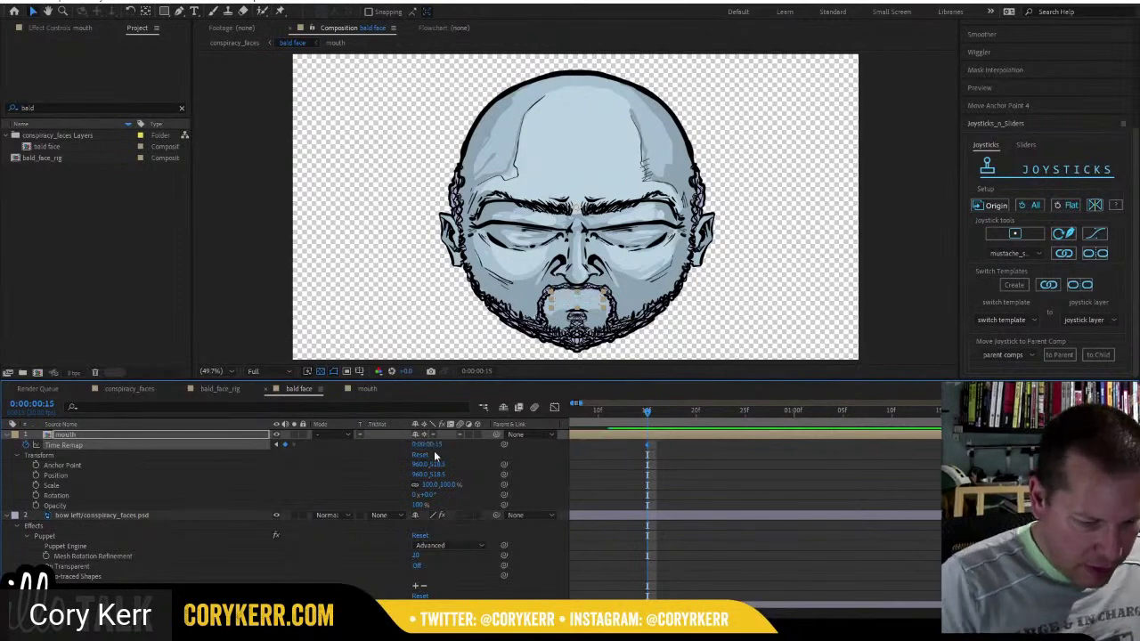
Add the expression loopOut("pingpong") to the mouth's Time Remap and preview the animation from the start.
left_click(27, 446, "alt")
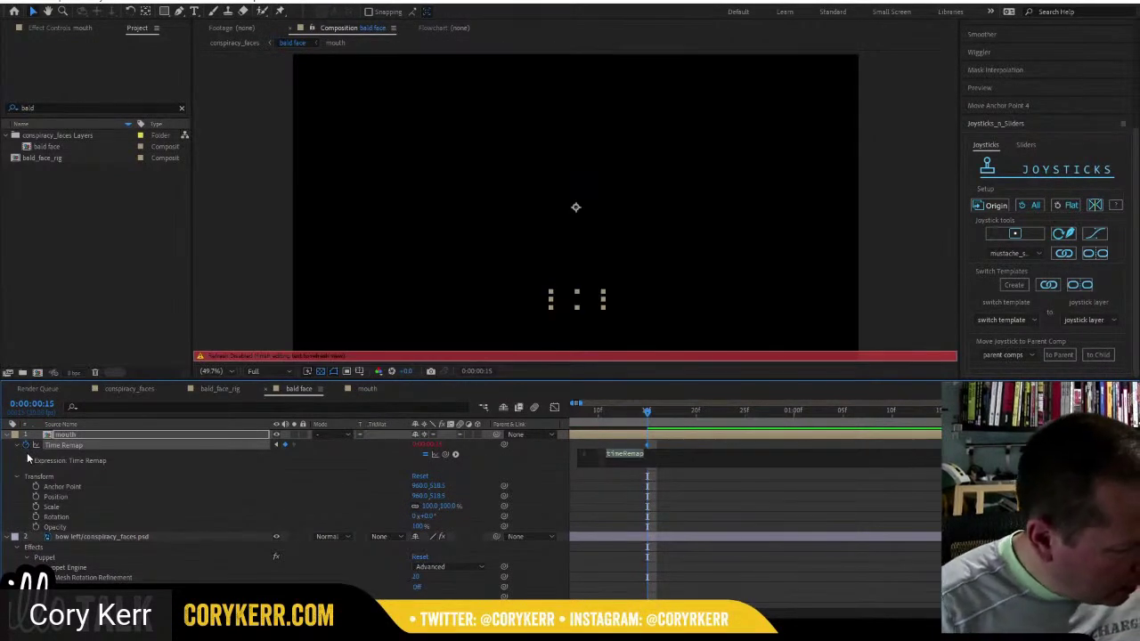
type("loopOut(\"pingpong\")")
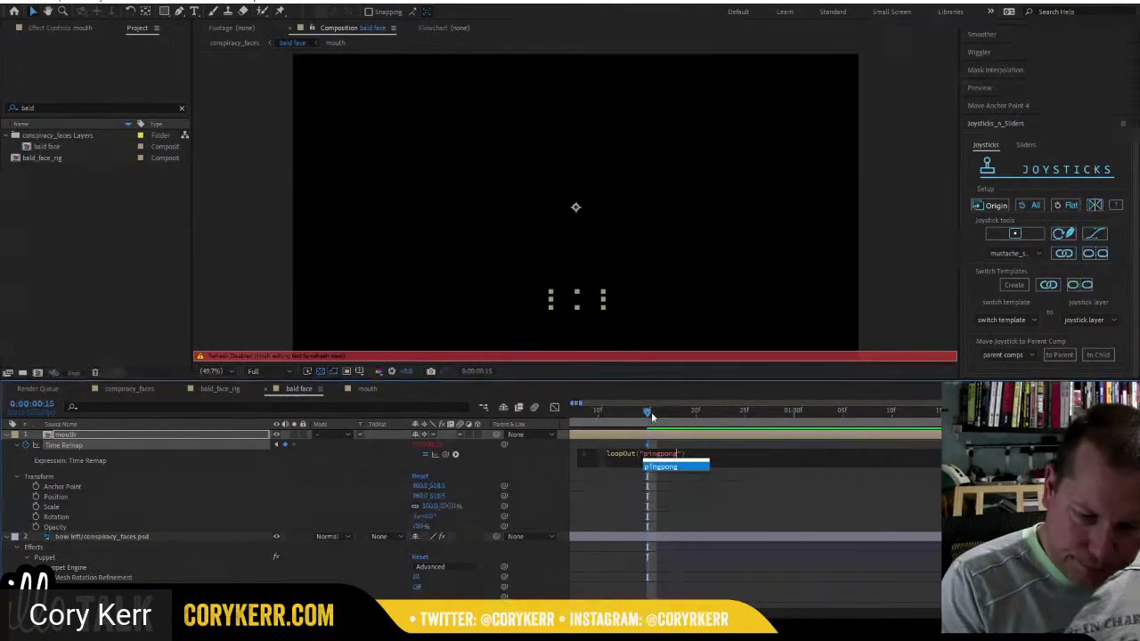
left_click_drag(651, 413, 511, 418)
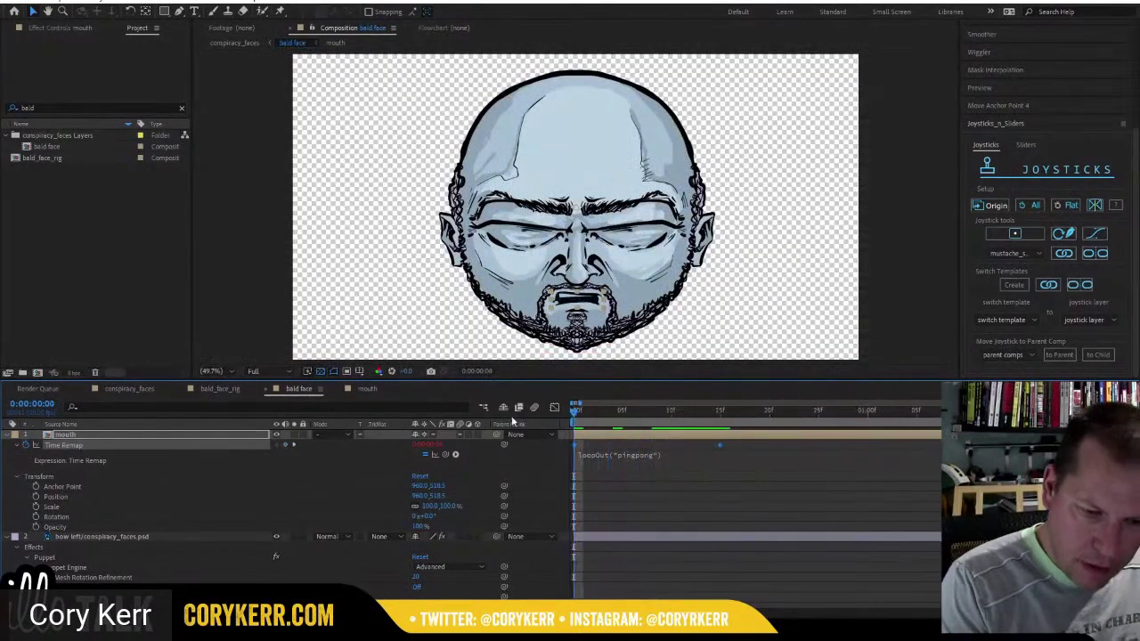
key("space")
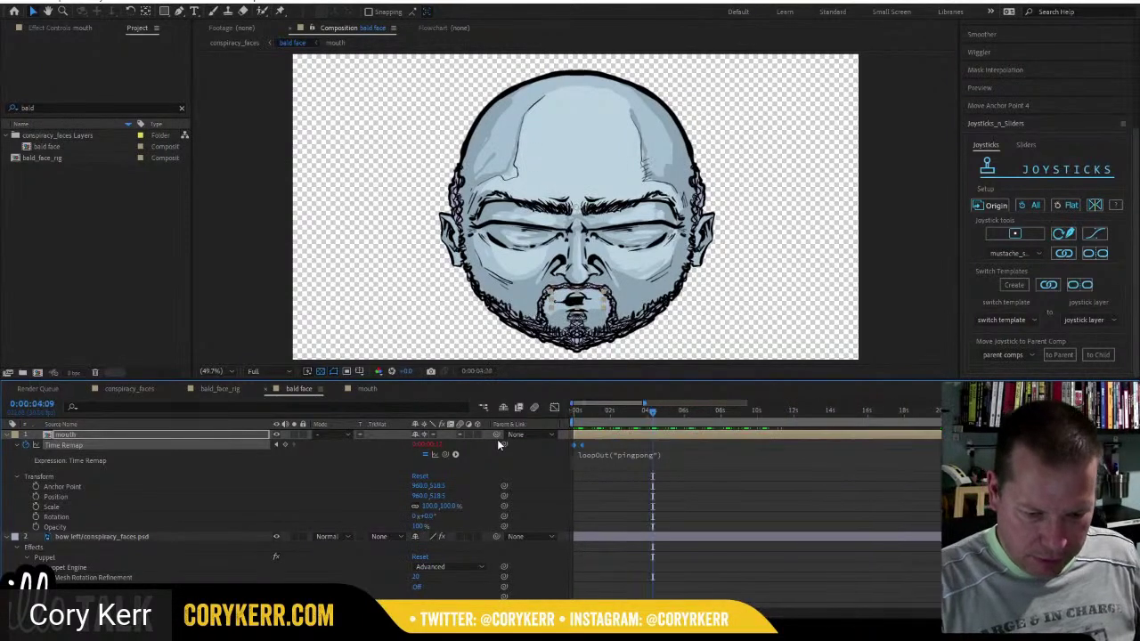
Extend the last mouth-shape layer in the mouth composition past frame 15, beyond the end of the composition.
key("j")
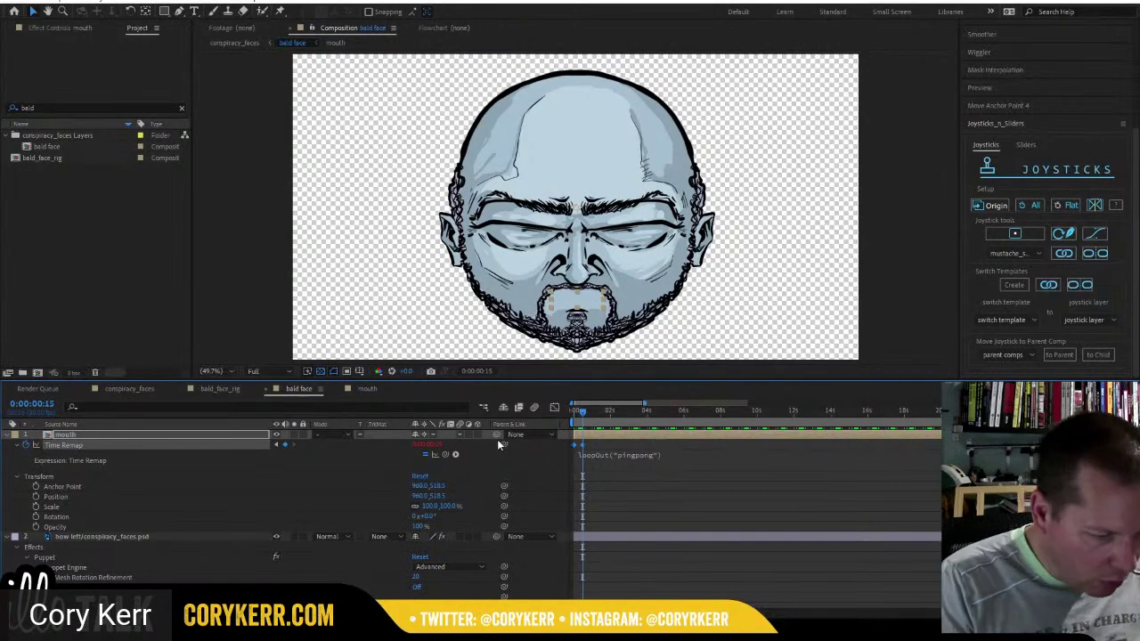
left_click(367, 389)
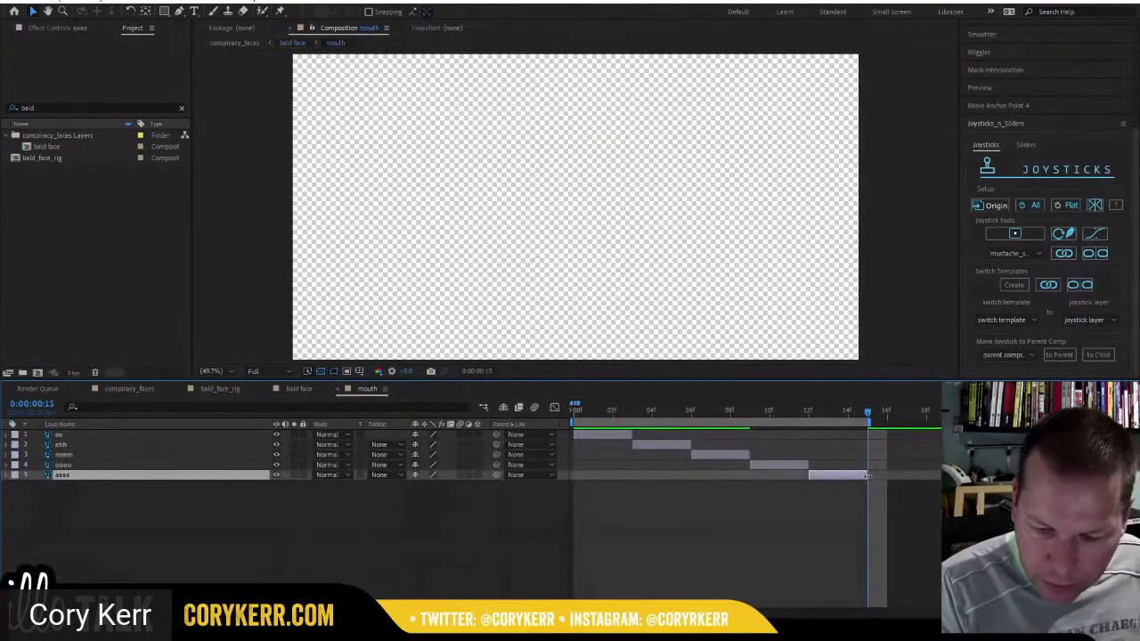
left_click_drag(876, 473, 906, 476)
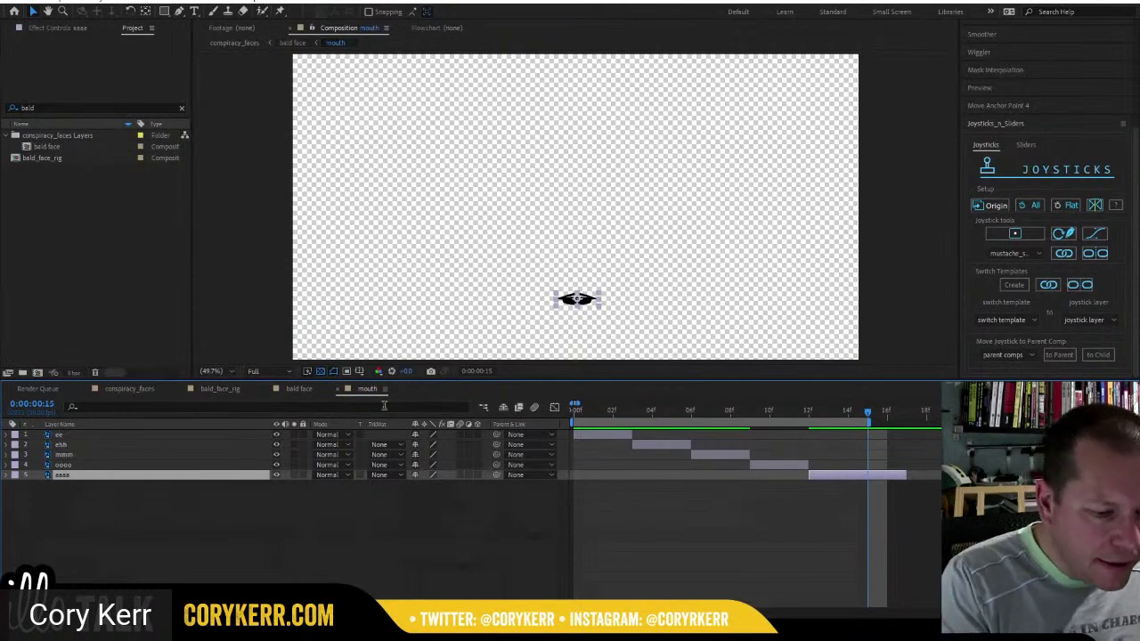
Return to the bald face composition and preview the mouth loop from the first frame.
left_click(299, 389)
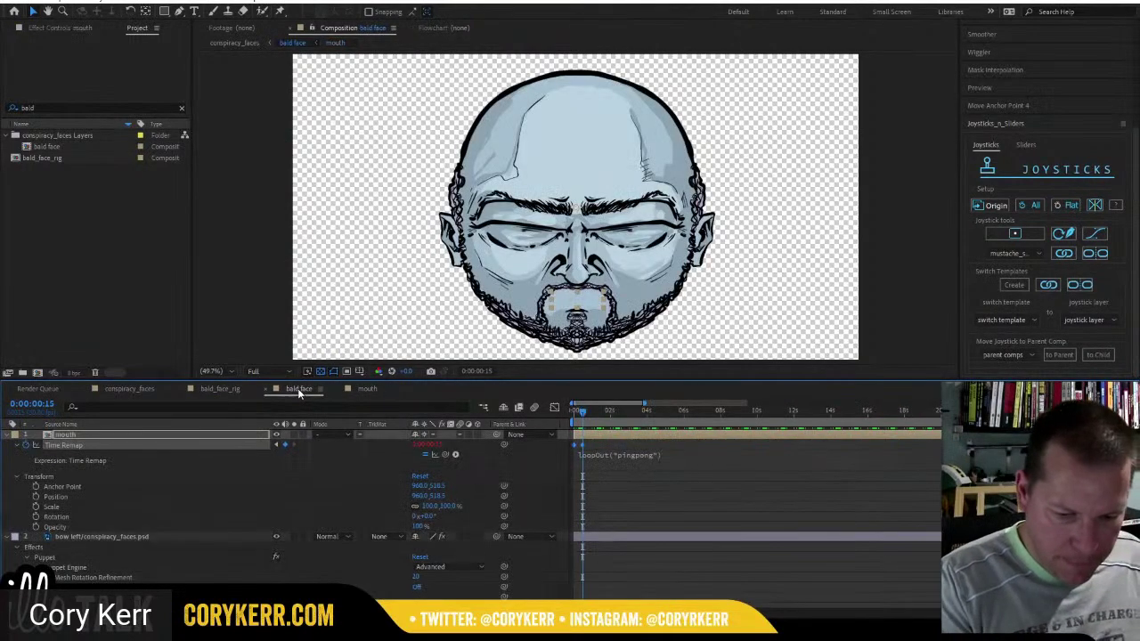
mouse_move(584, 413)
left_mouse_down()
mouse_move(604, 412)
mouse_move(561, 418)
left_mouse_up()
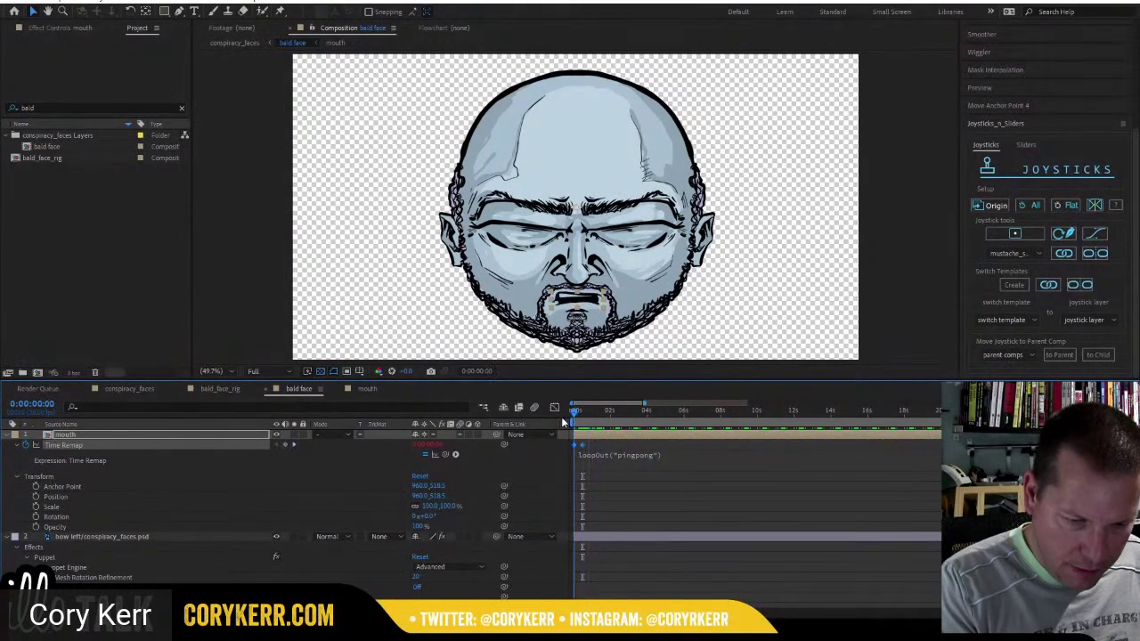
key("space")
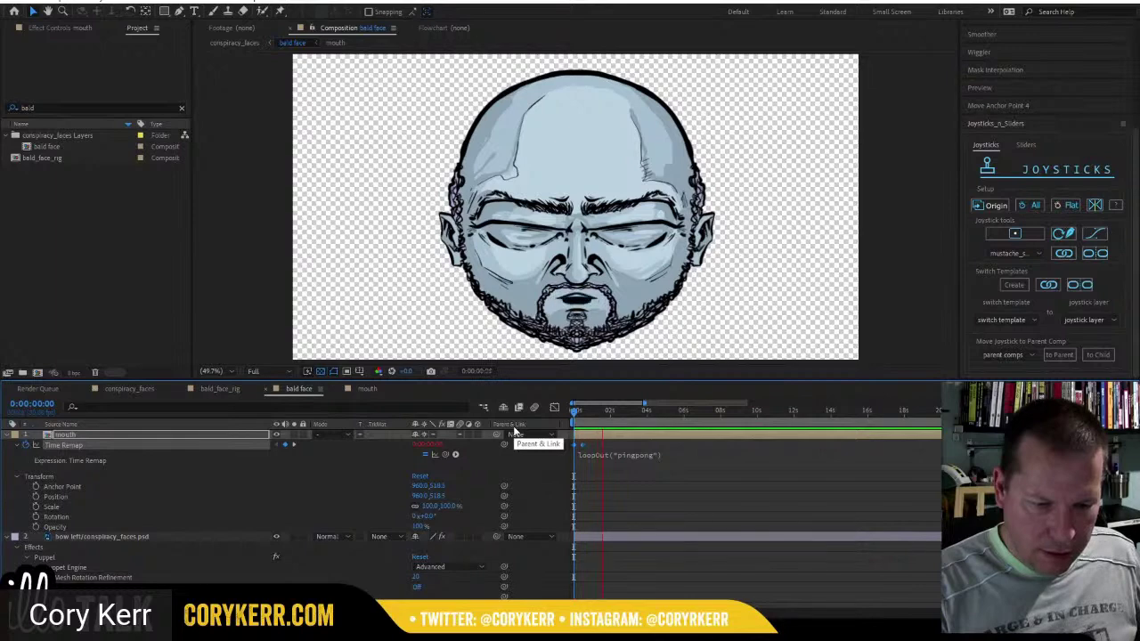
key("space")
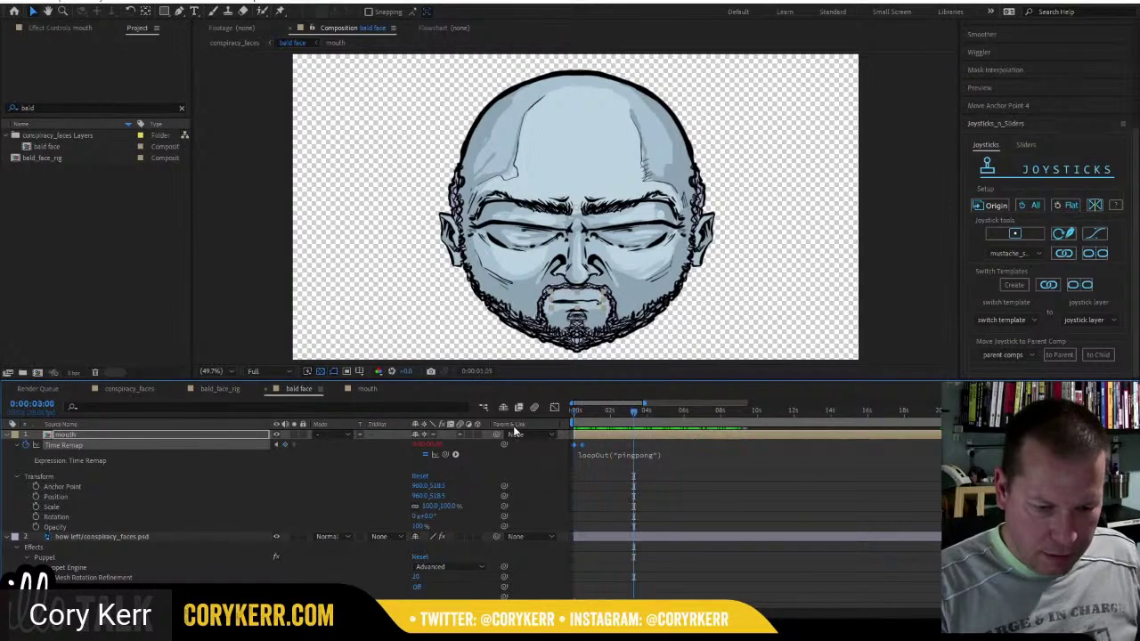
Change the mouth's Time Remap expression to loopOut("cycle") and preview the animation from the start.
left_click(641, 456)
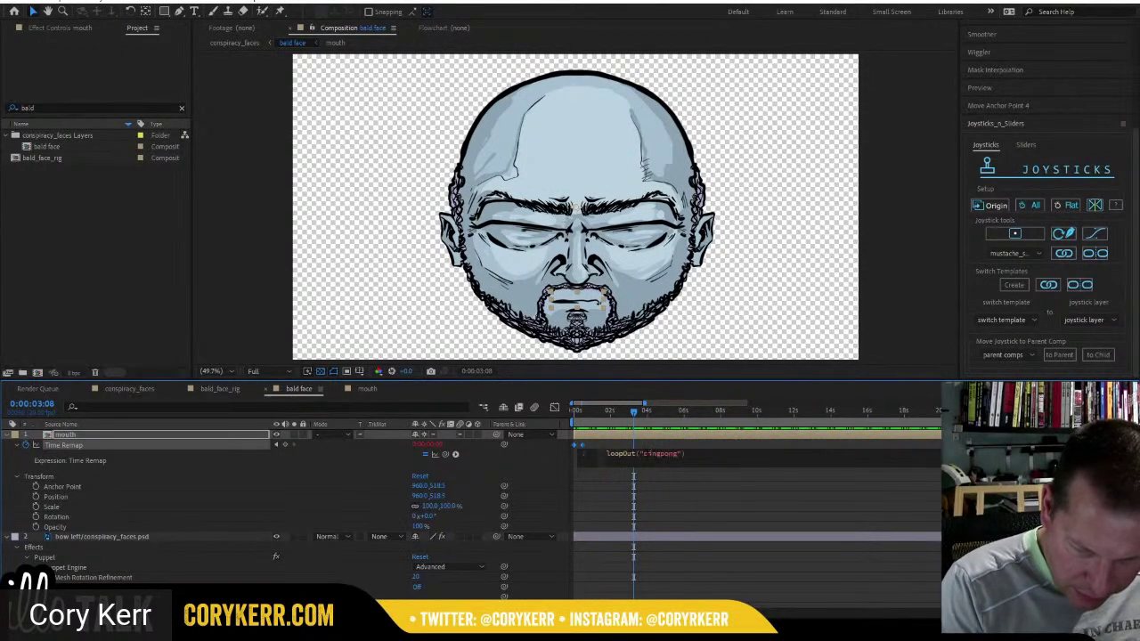
double_click(674, 455)
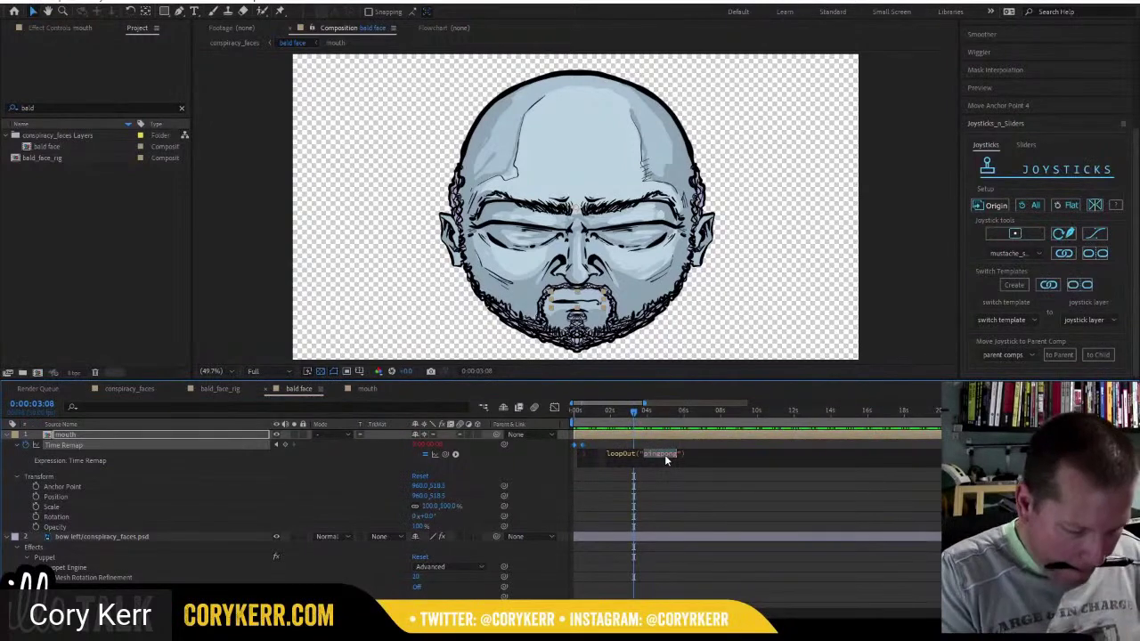
type("cycle")
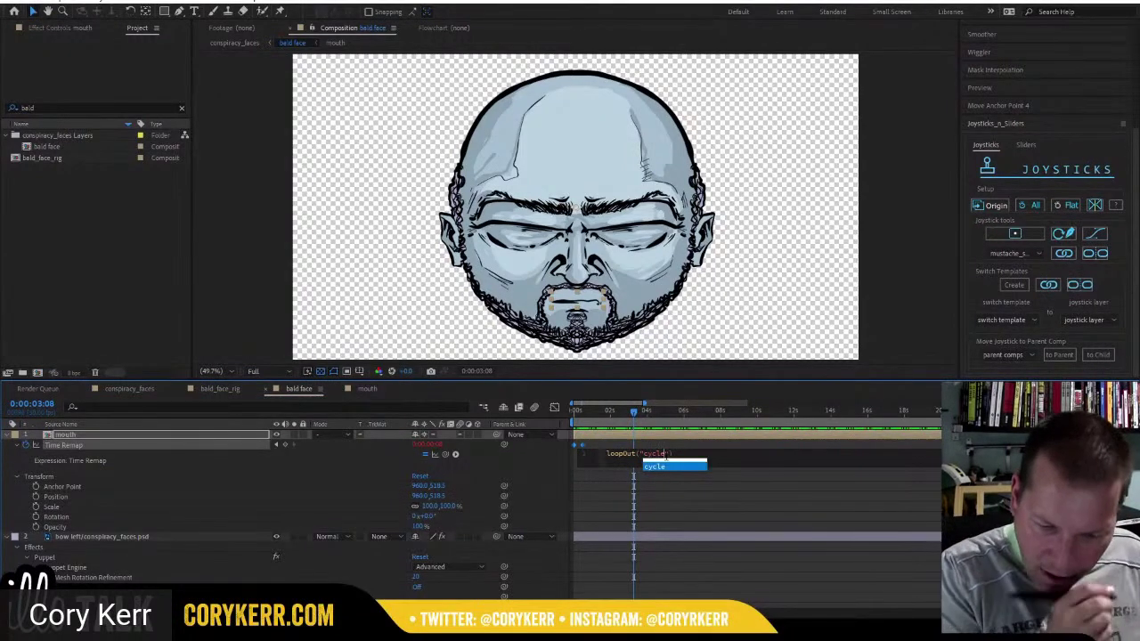
left_click(577, 411)
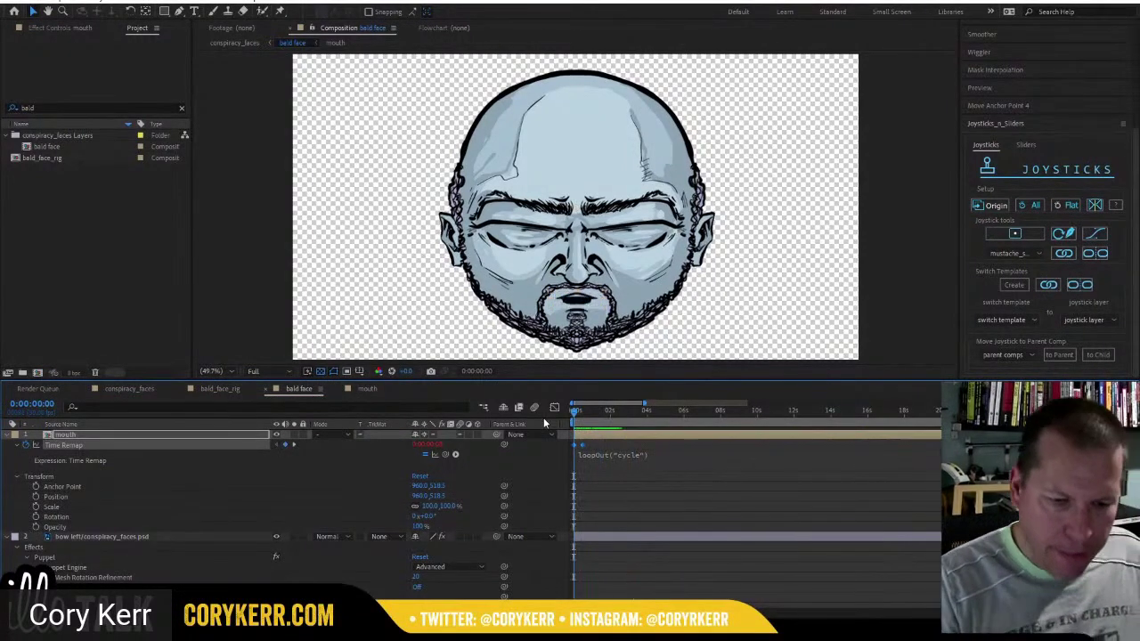
key("space")
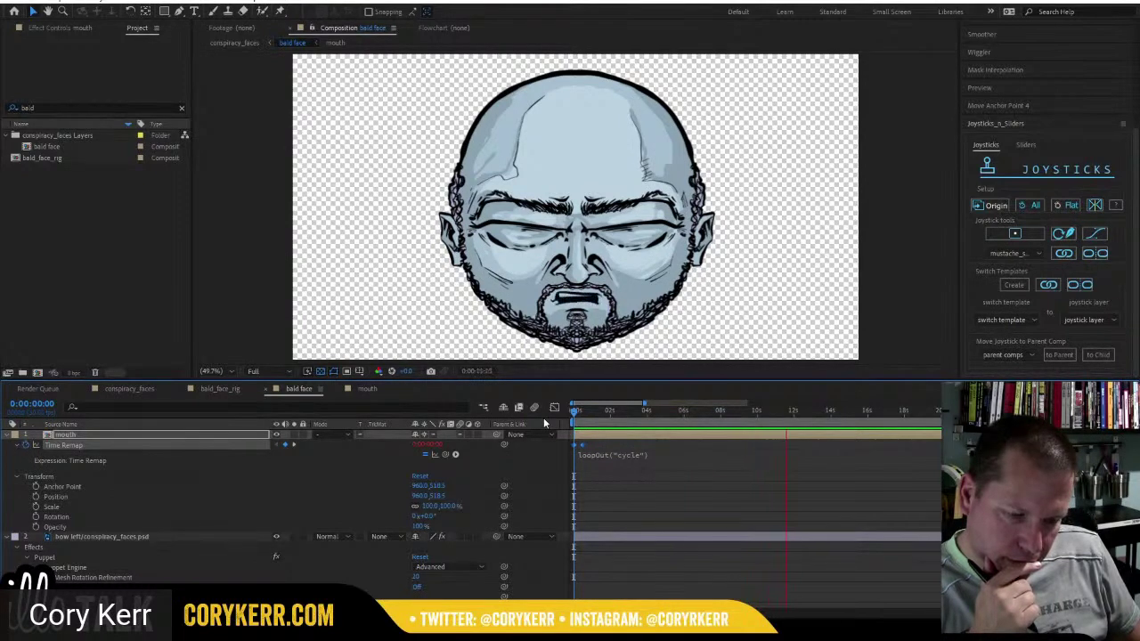
key("space")
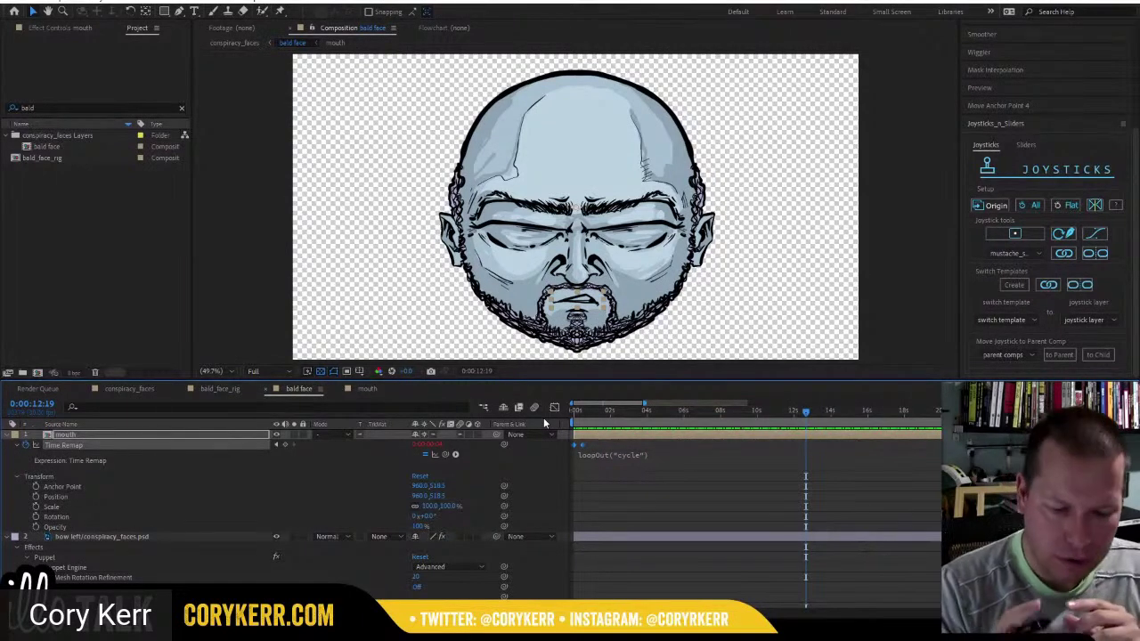
key("Home")
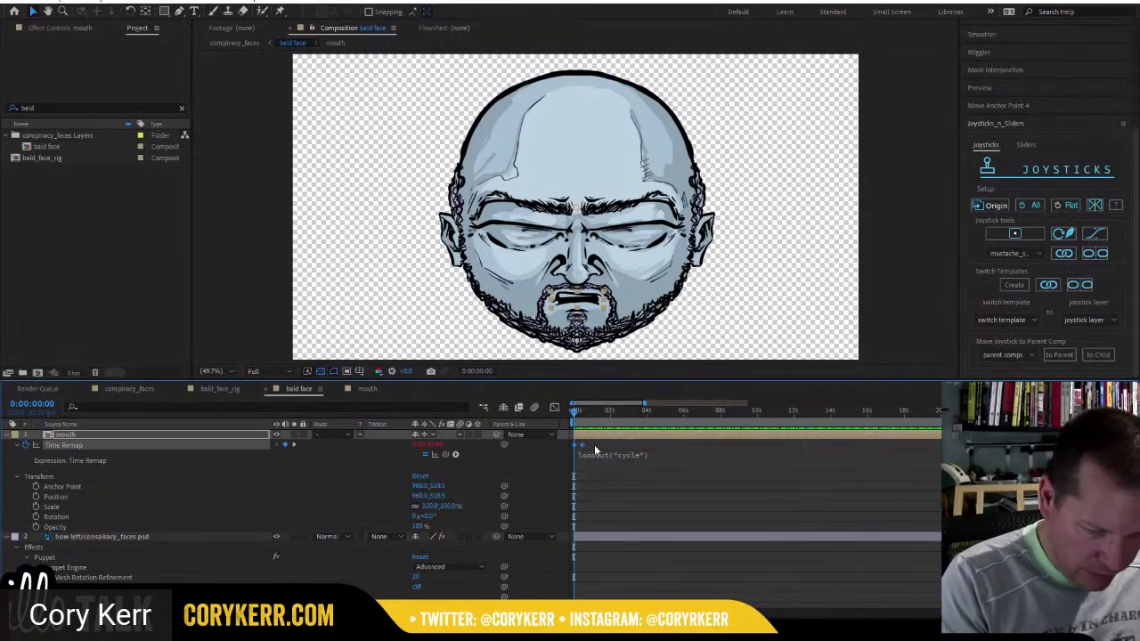
Delete the mouth layer's time-remap keyframe at frame 15.
left_click(594, 449)
key("equal")
key("equal")
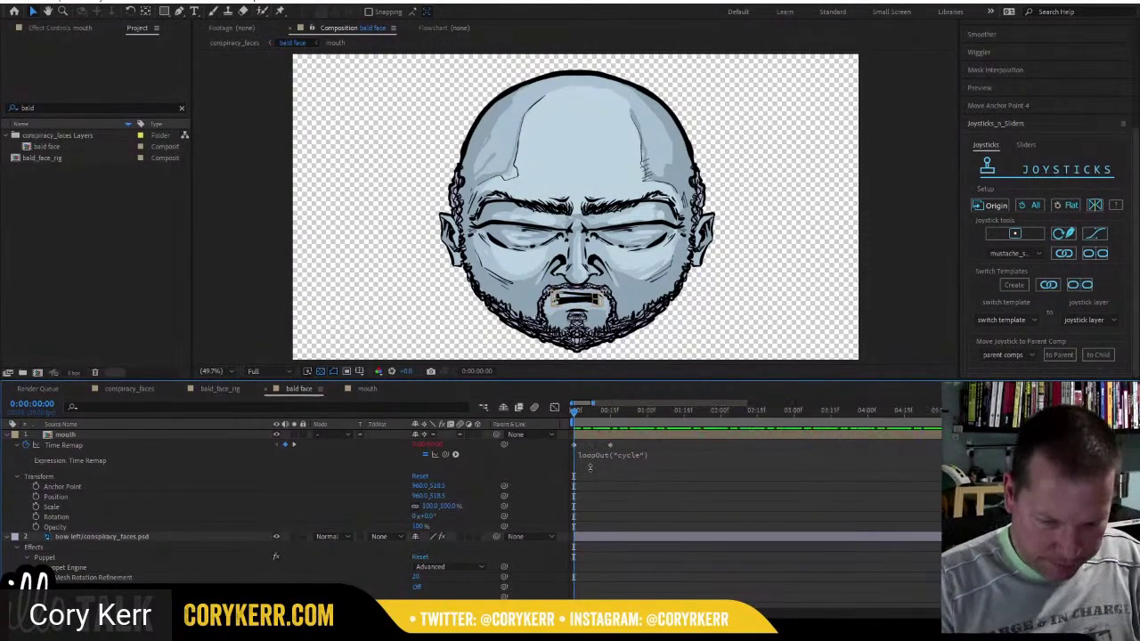
key("equal")
key("equal")
key("equal")
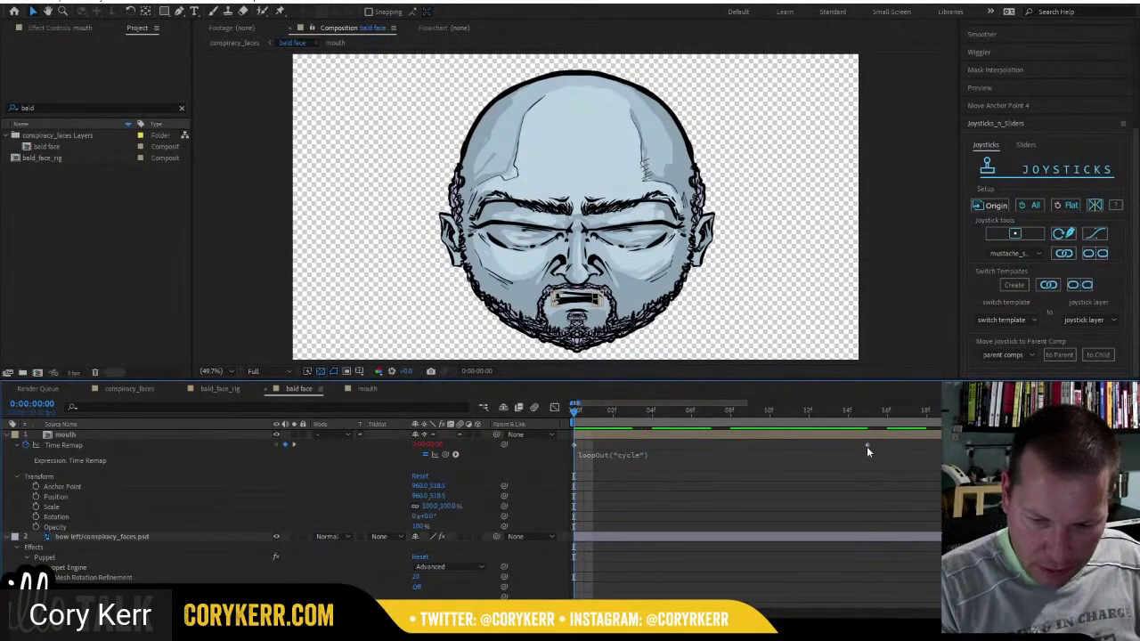
left_click(866, 446)
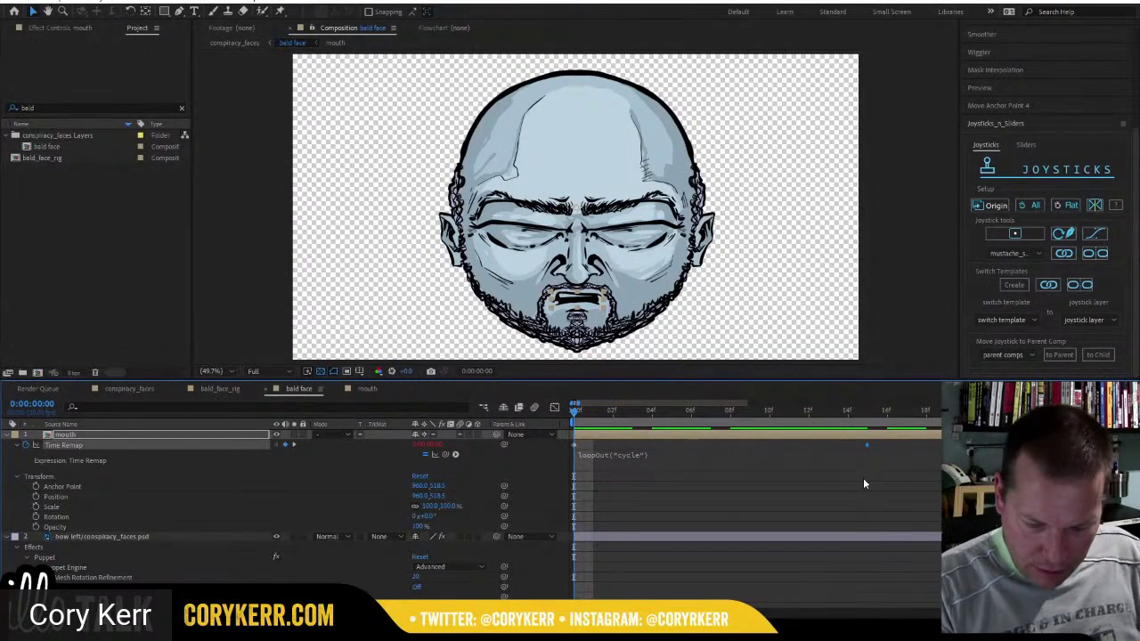
Set the mouth's Time Remap keyframe at frame 0 to a source frame with the closed mouth shape.
left_click(577, 444)
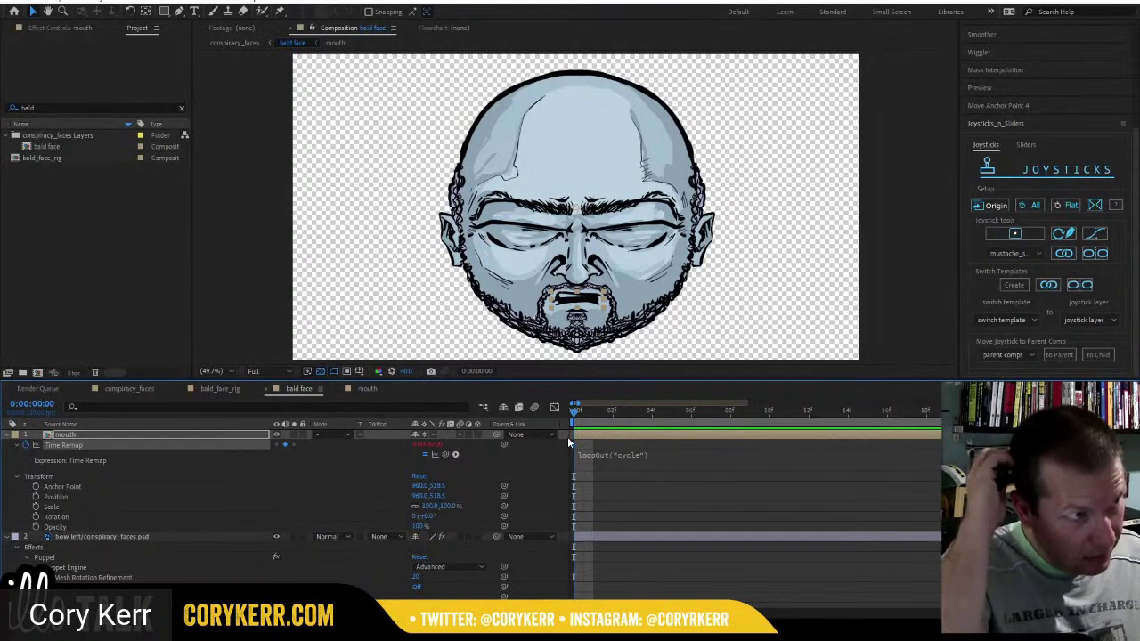
left_click(429, 444)
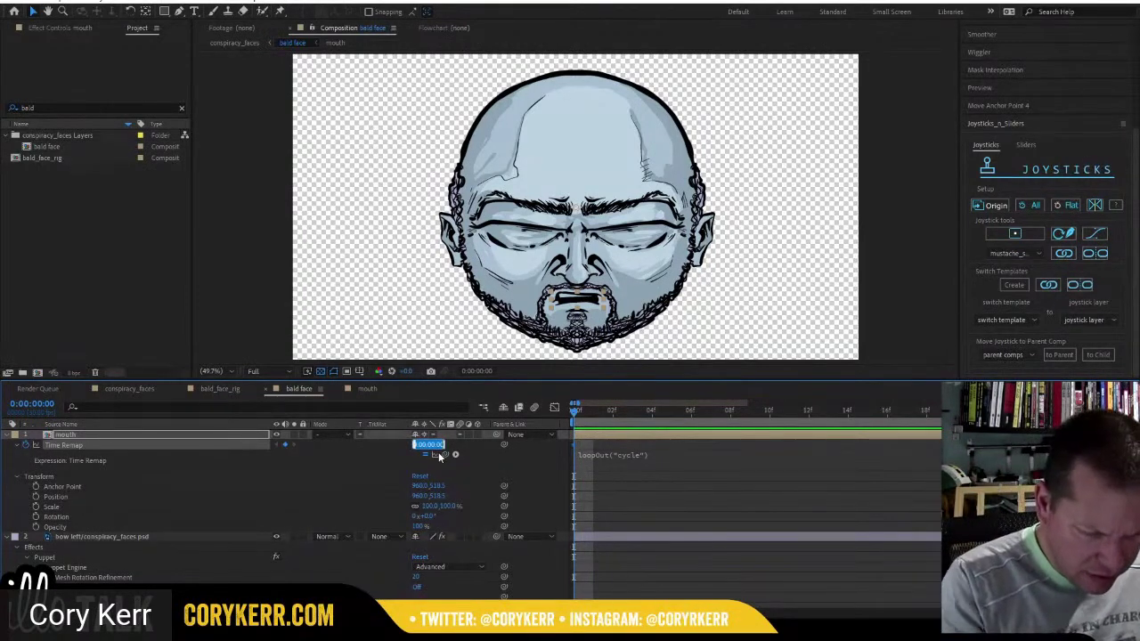
type("2")
key("Return")
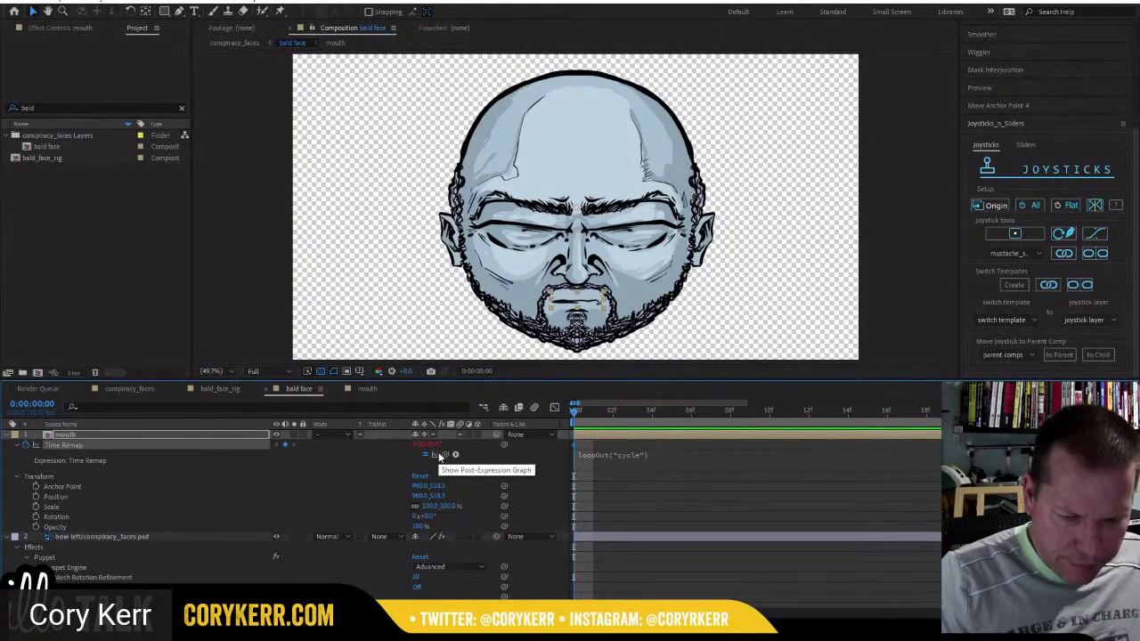
Key the mouth's Time Remap at frame 1 with the value 15 and at frame 2 with 0.
left_click_drag(573, 411, 592, 411)
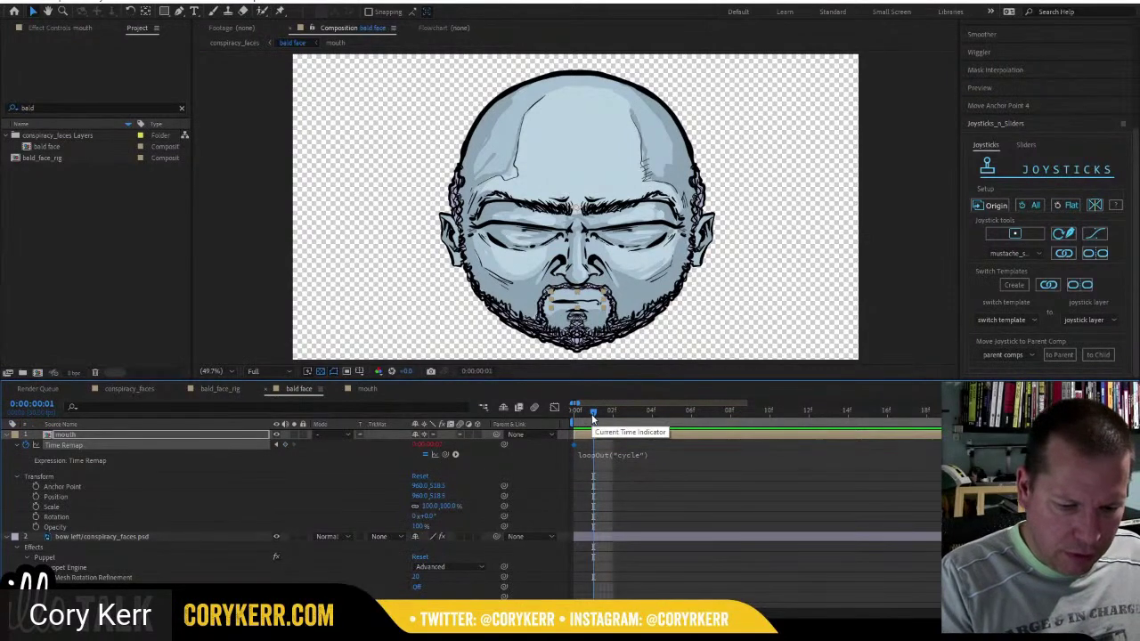
left_click(429, 444)
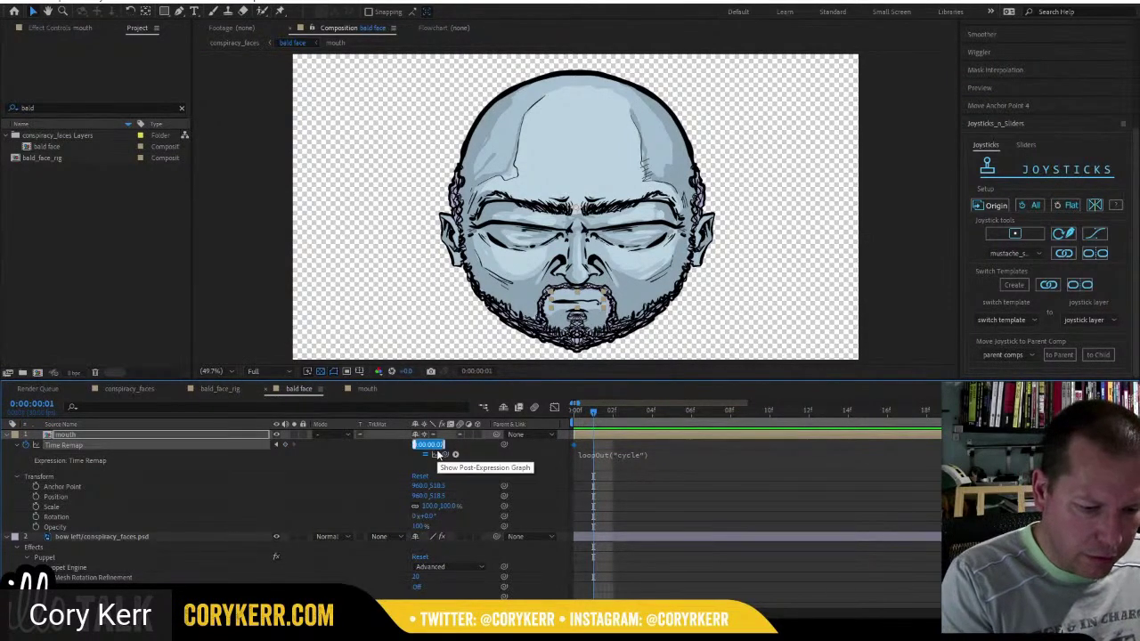
type("15")
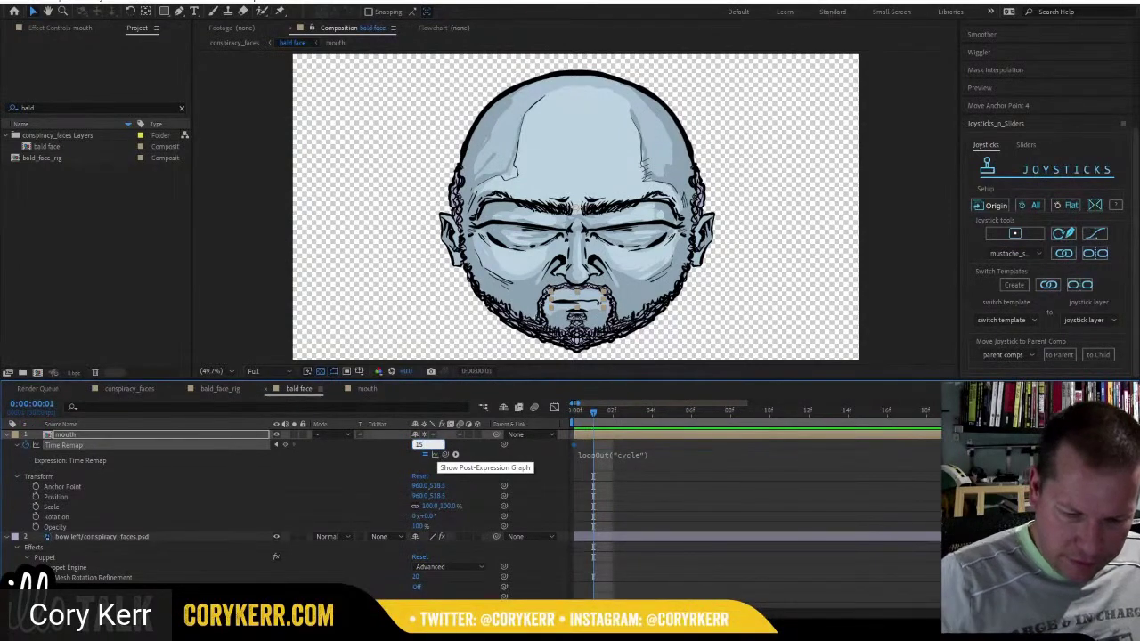
key("Return")
left_click_drag(594, 412, 609, 414)
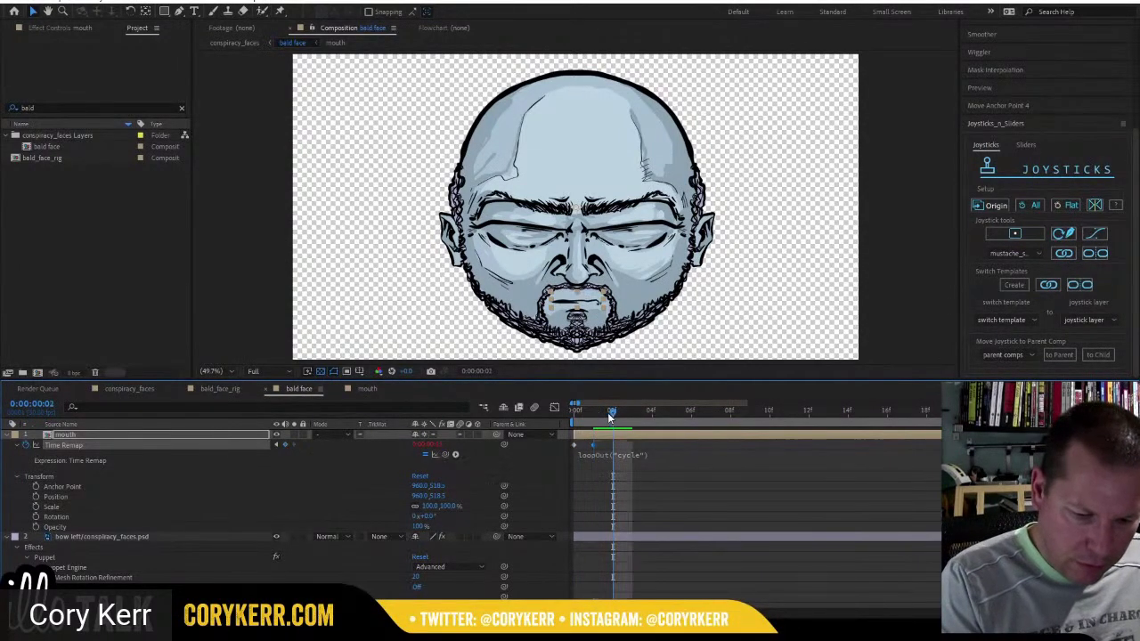
left_click(434, 444)
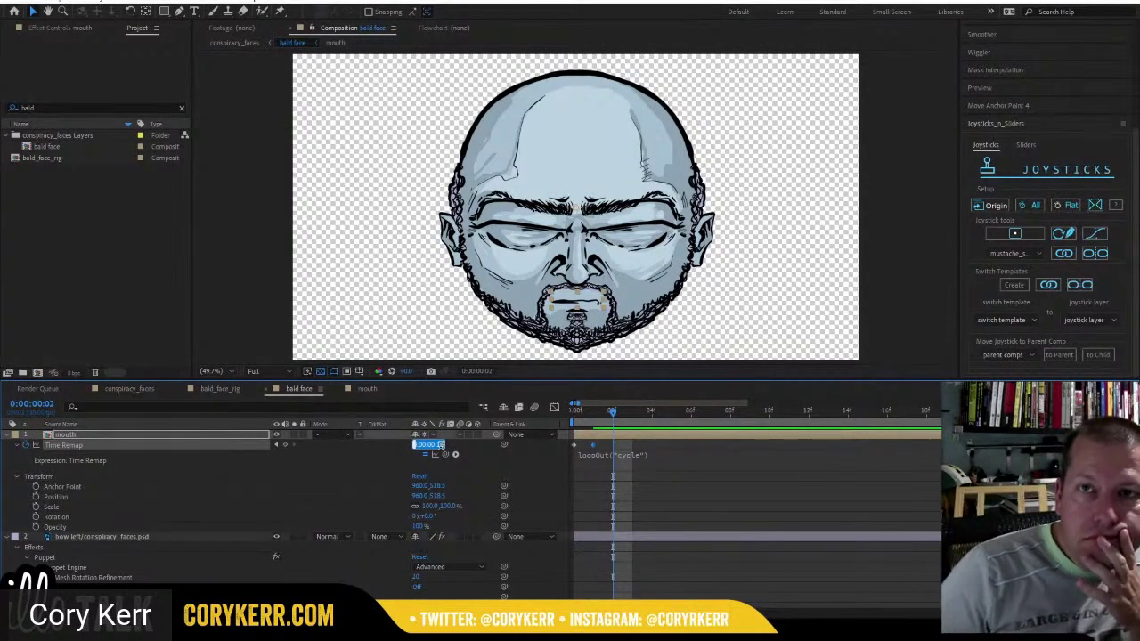
type("0")
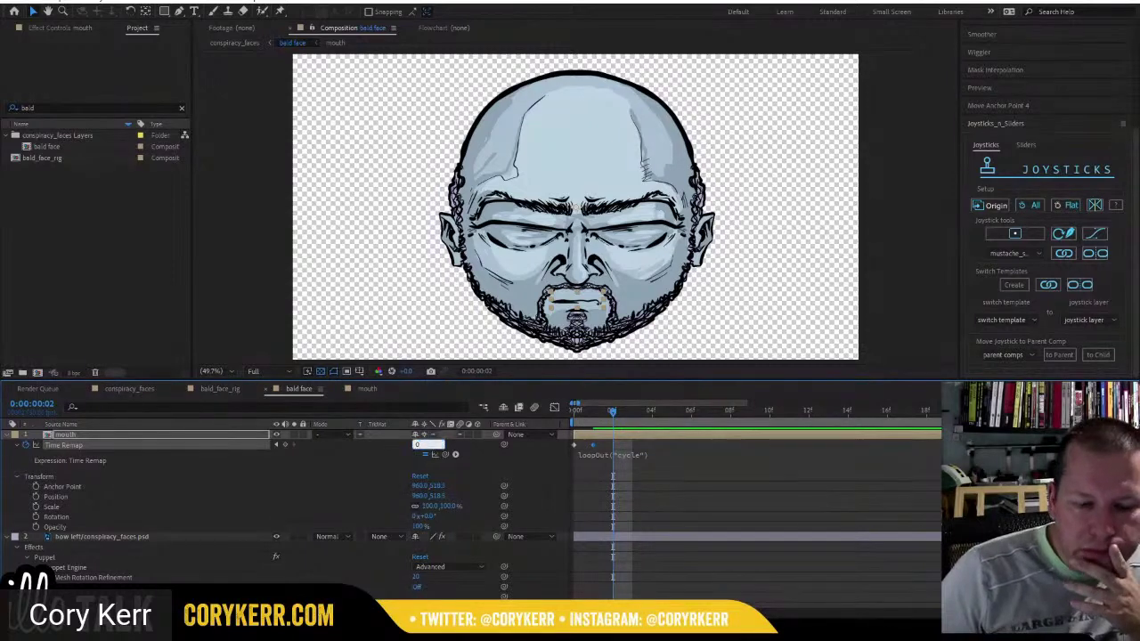
key("Return")
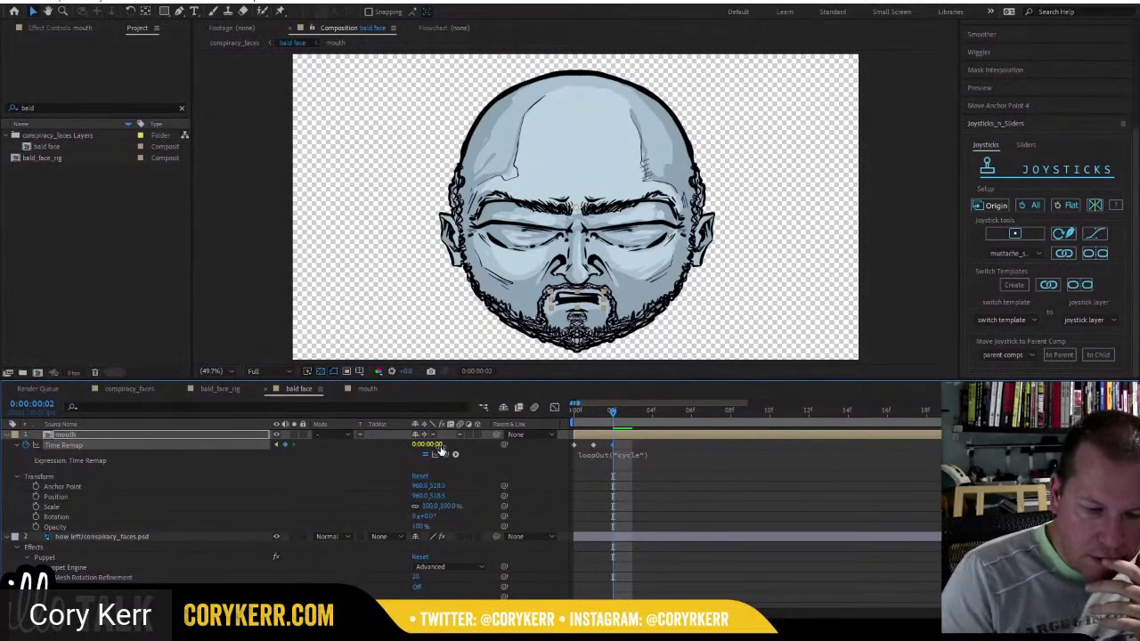
Key the mouth's Time Remap at frame 3 with the value 15 and at frame 4 with 0.
mouse_move(612, 414)
left_mouse_down()
mouse_move(574, 415)
mouse_move(630, 415)
left_mouse_up()
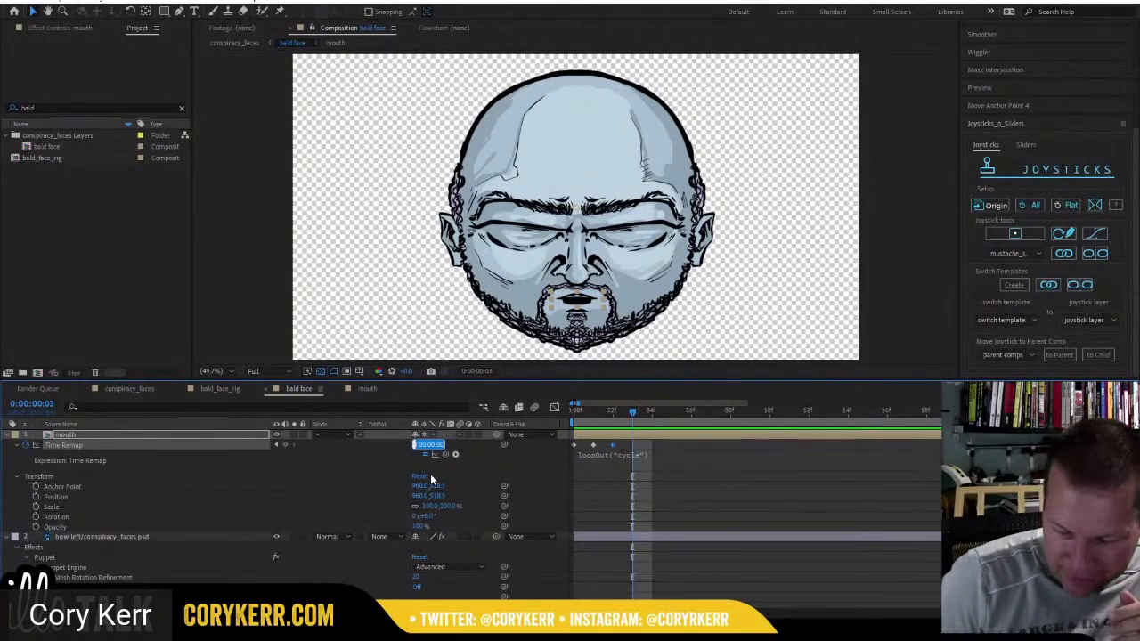
type("15")
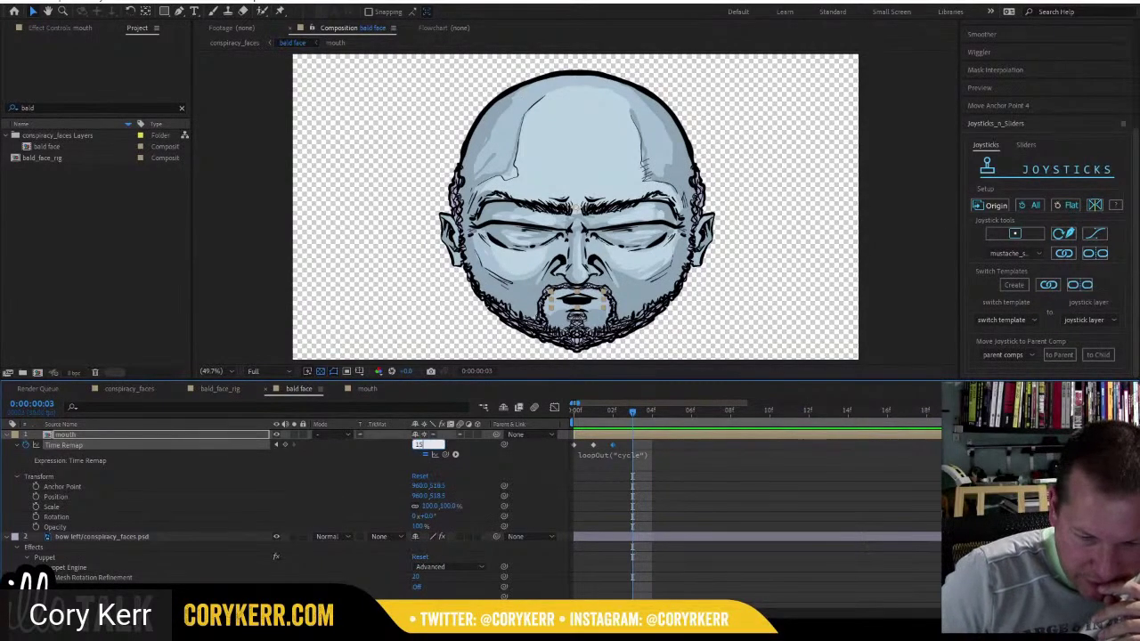
key("Return")
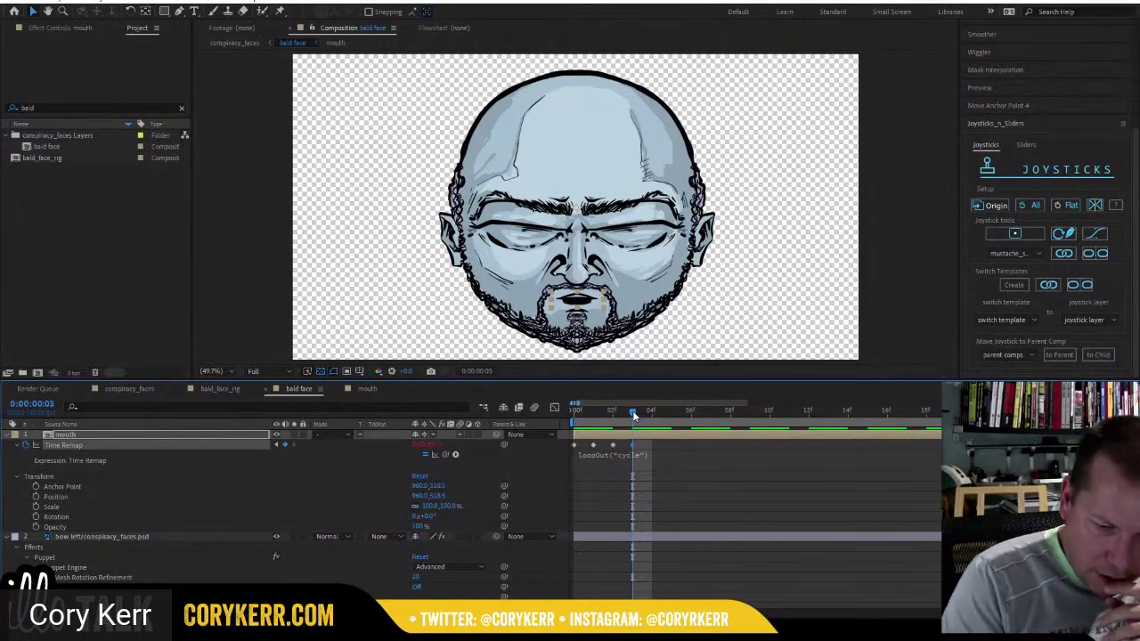
key("Page_Down")
left_click(435, 445)
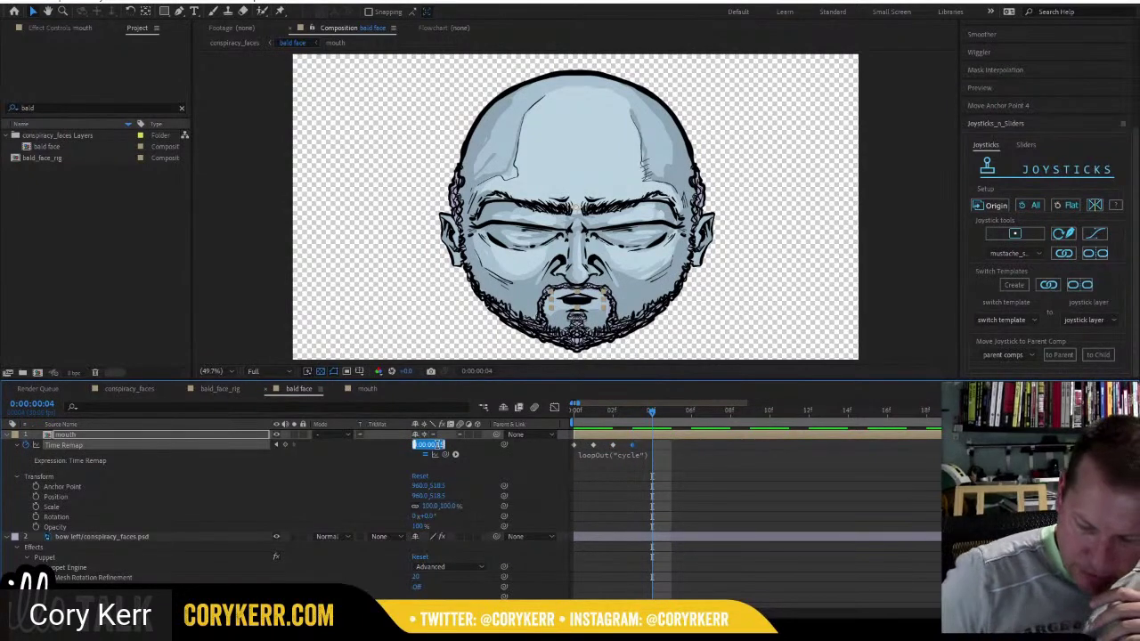
type("0")
key("Return")
Create a joystick controller named bald_talking from the mouth's five Time Remap keyframes.
left_click_drag(662, 443, 574, 454)
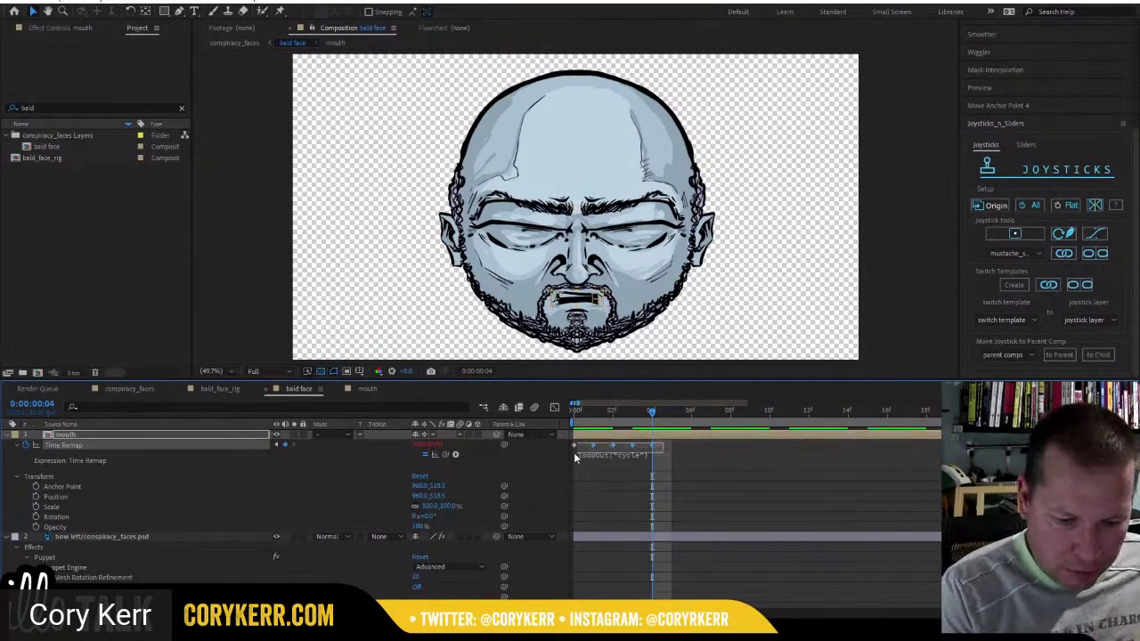
left_click(561, 453)
left_click(1016, 234)
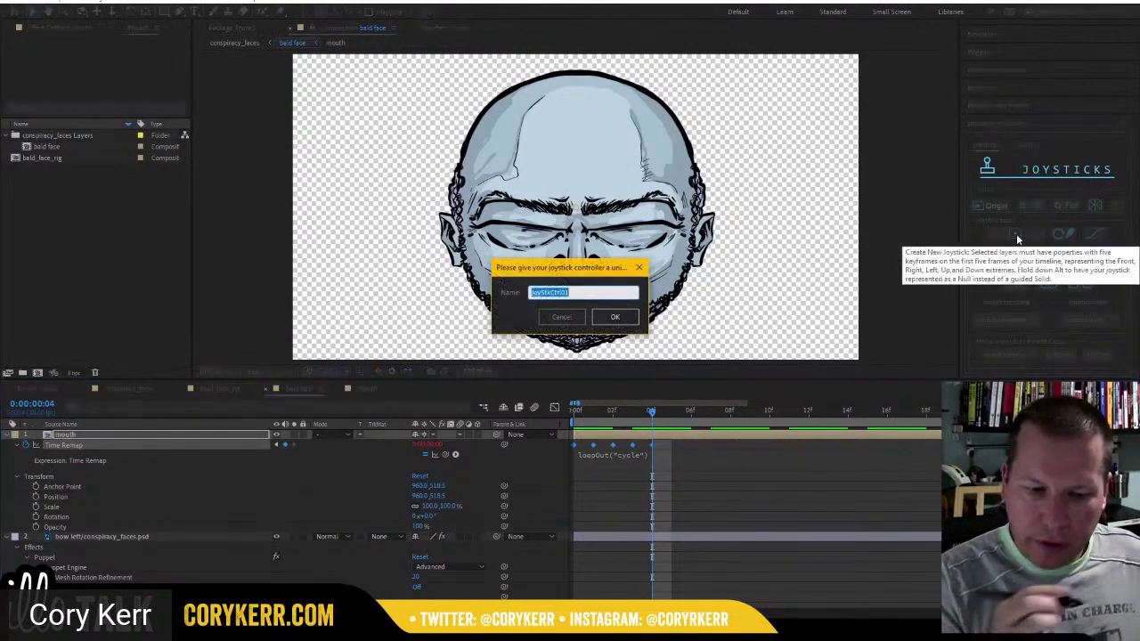
type("bal")
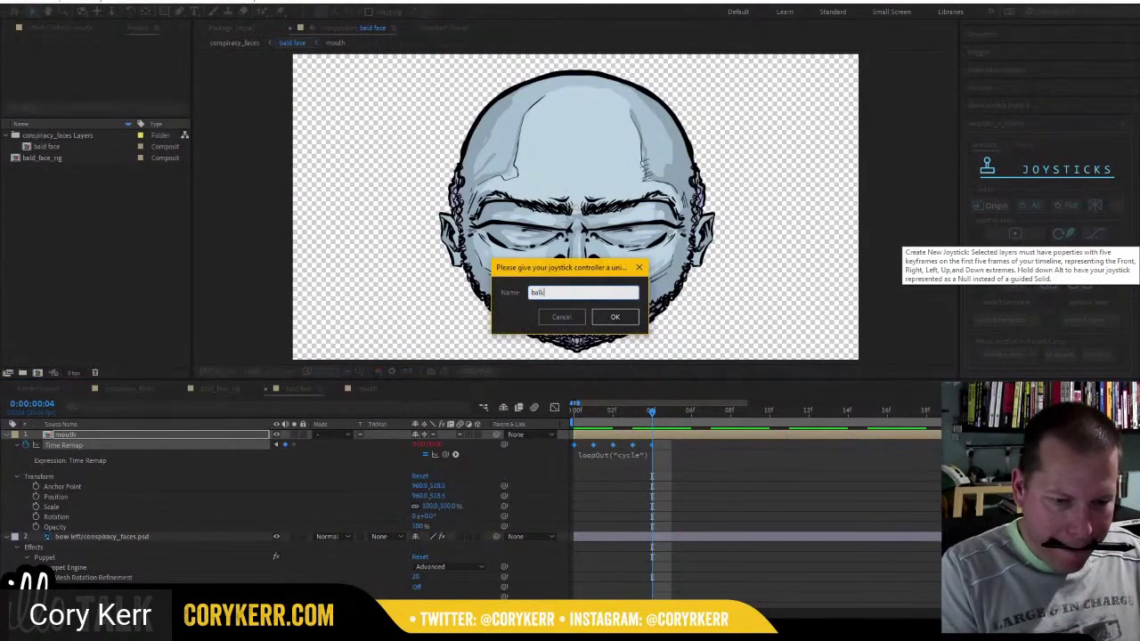
type("d_talking")
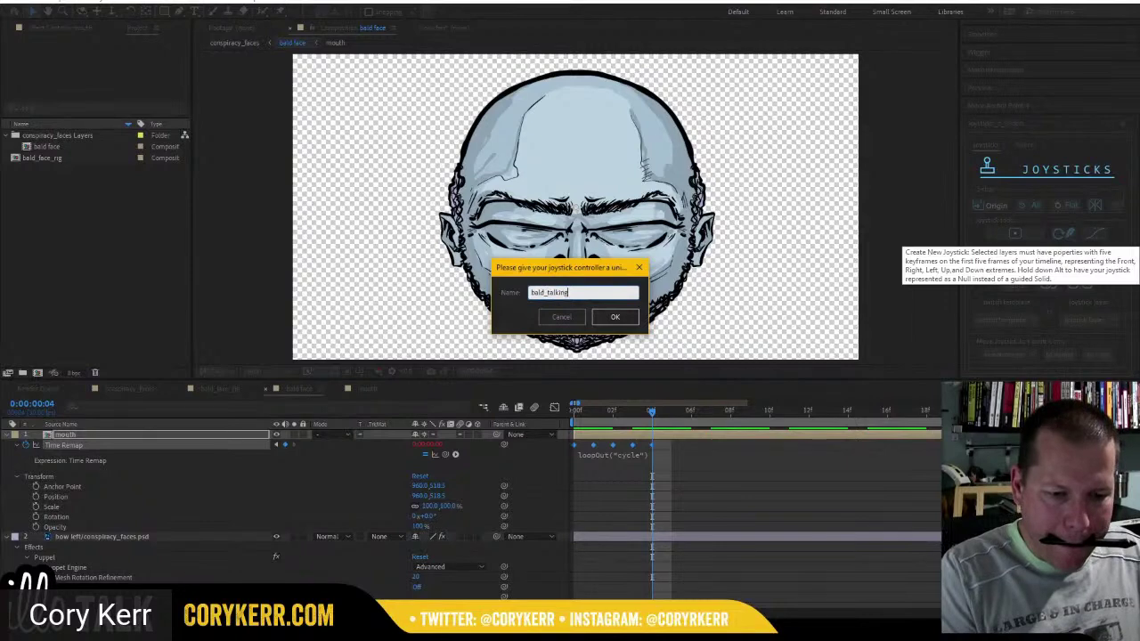
left_click(614, 317)
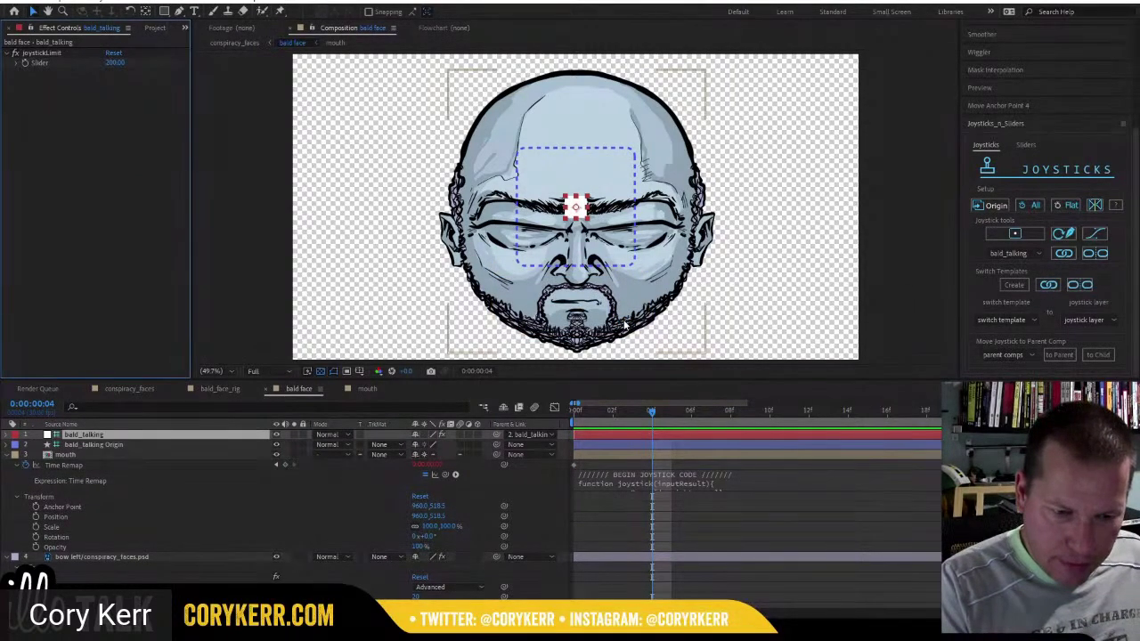
Move the bald_talking Origin guide beside the right side of the face and lock its layer.
left_click(127, 443)
left_click_drag(641, 238, 849, 306)
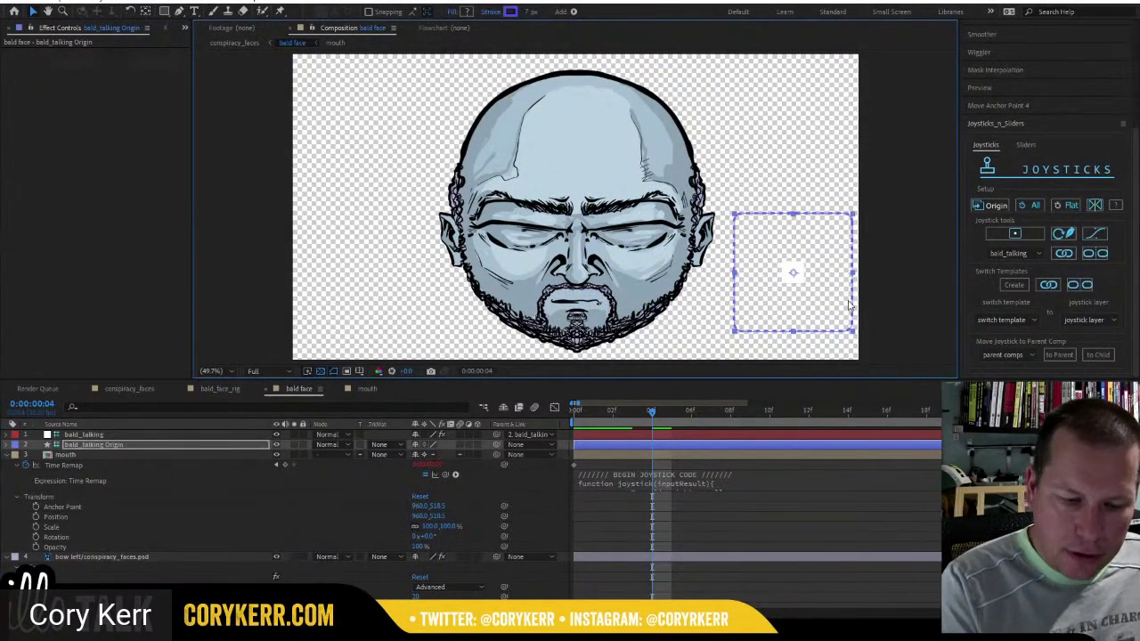
left_click(302, 444)
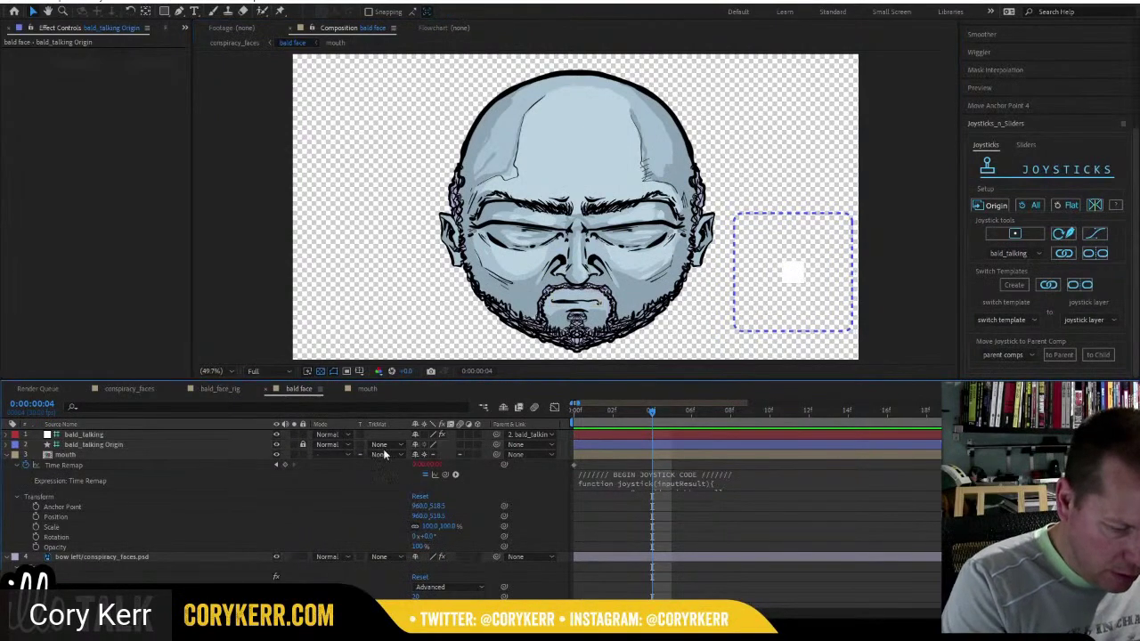
Add the expression wiggle(6,200) to the bald_talking joystick's Position and return to the composition's first frame.
left_click(152, 436)
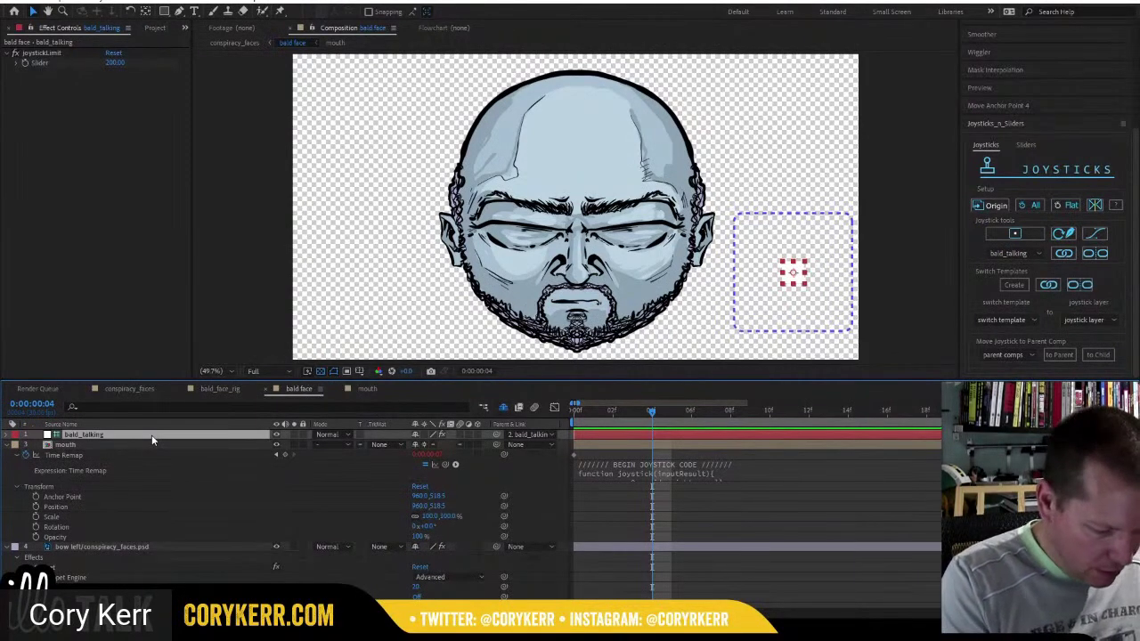
key("p")
left_click(35, 444, "alt")
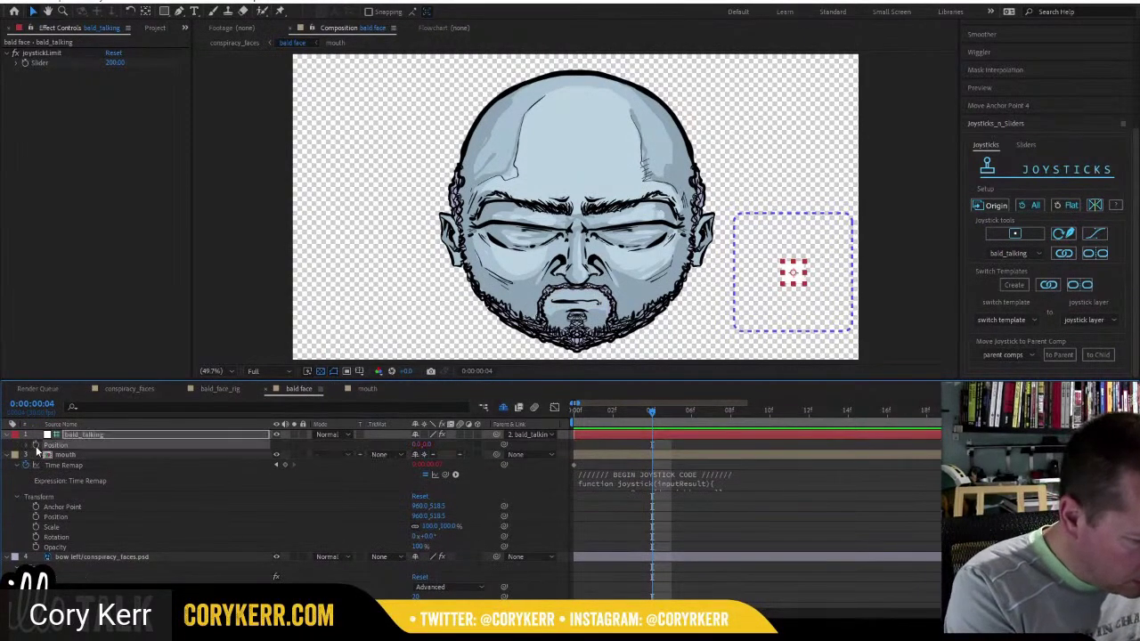
type("wiggle(6,1)")
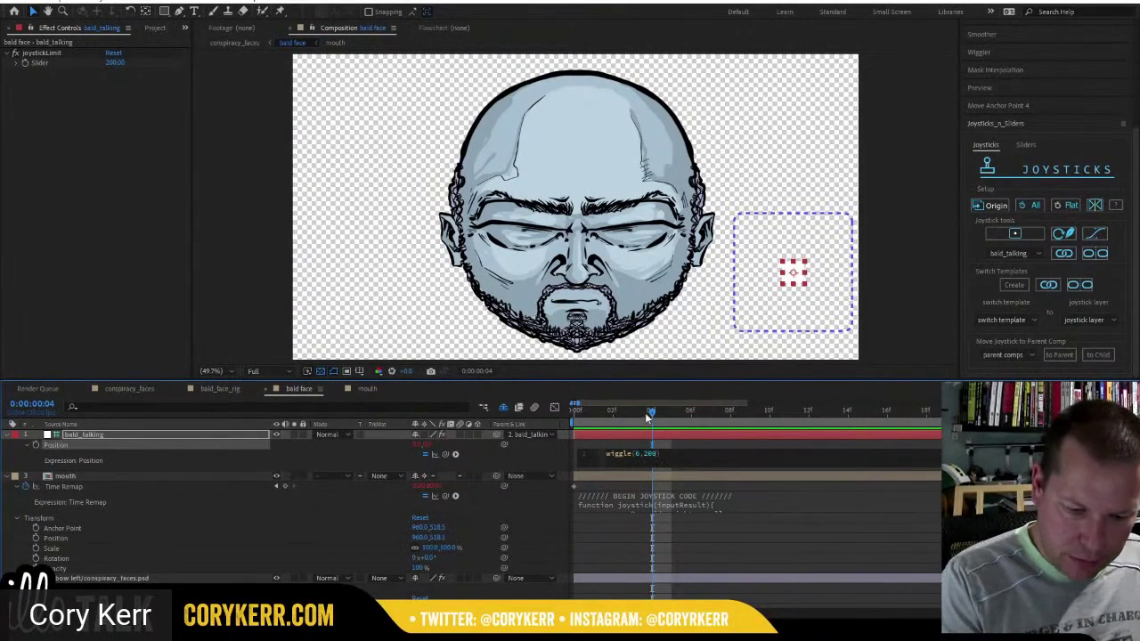
left_click(649, 415)
left_click_drag(647, 413, 534, 411)
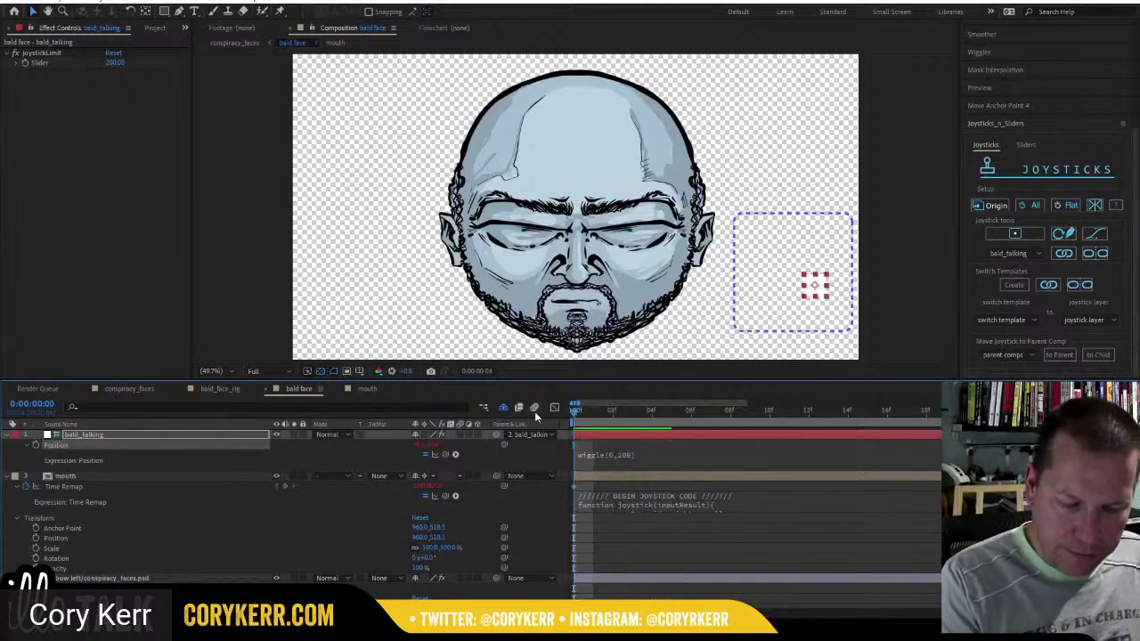
Set the work area's end at 0:00:09:29 and preview the wiggling joystick's mouth animation from the start.
key("semicolon")
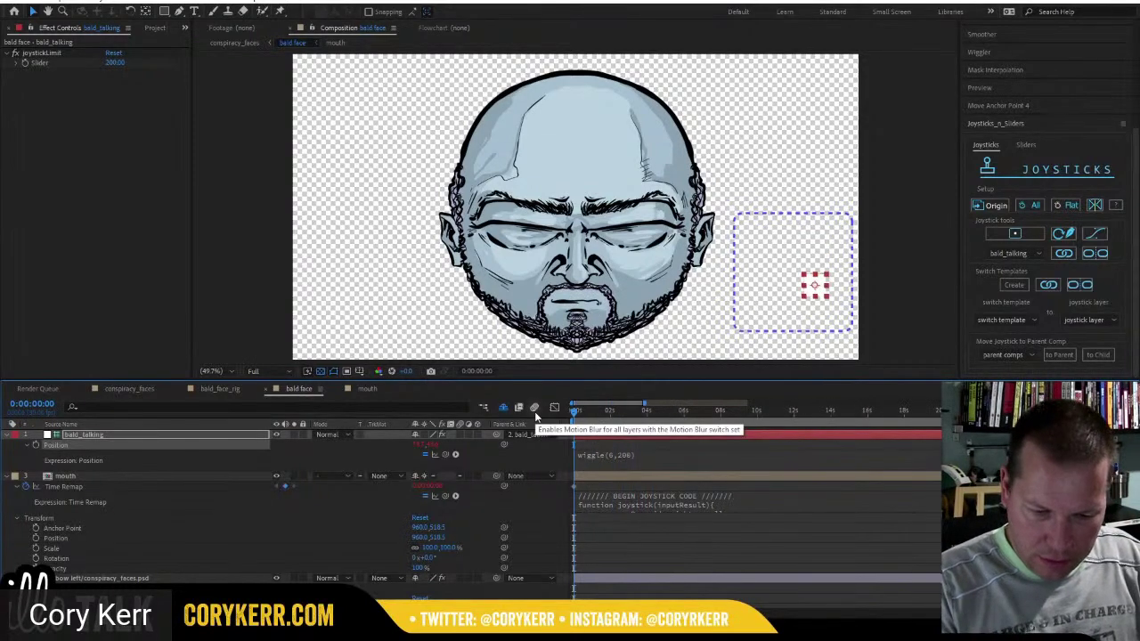
left_click(756, 415)
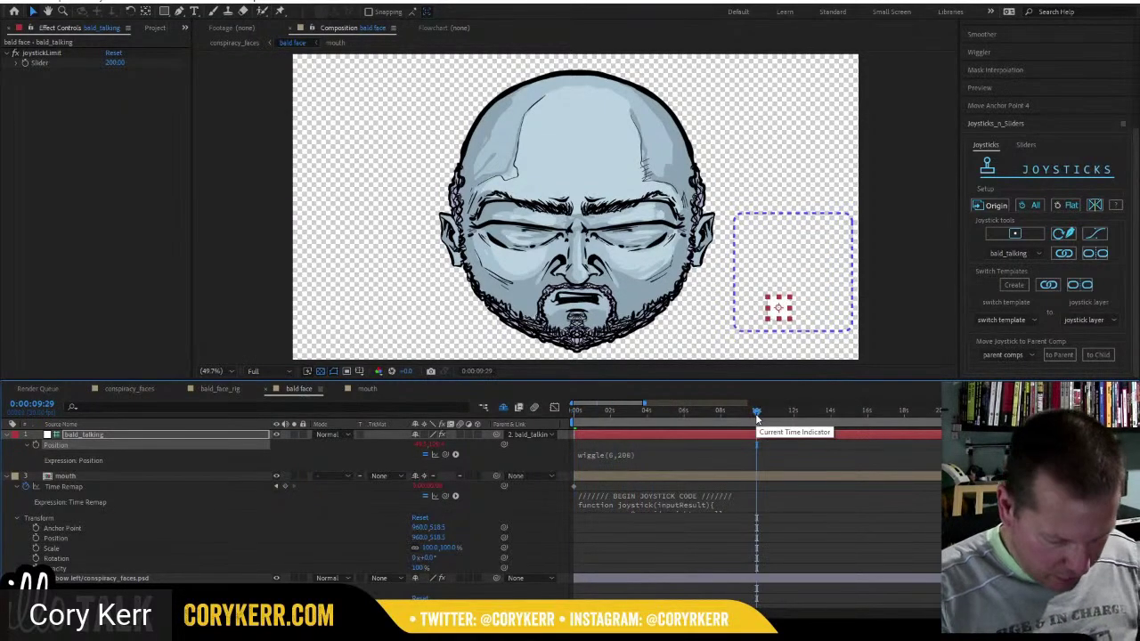
key("n")
left_click_drag(756, 415, 549, 422)
key("space")
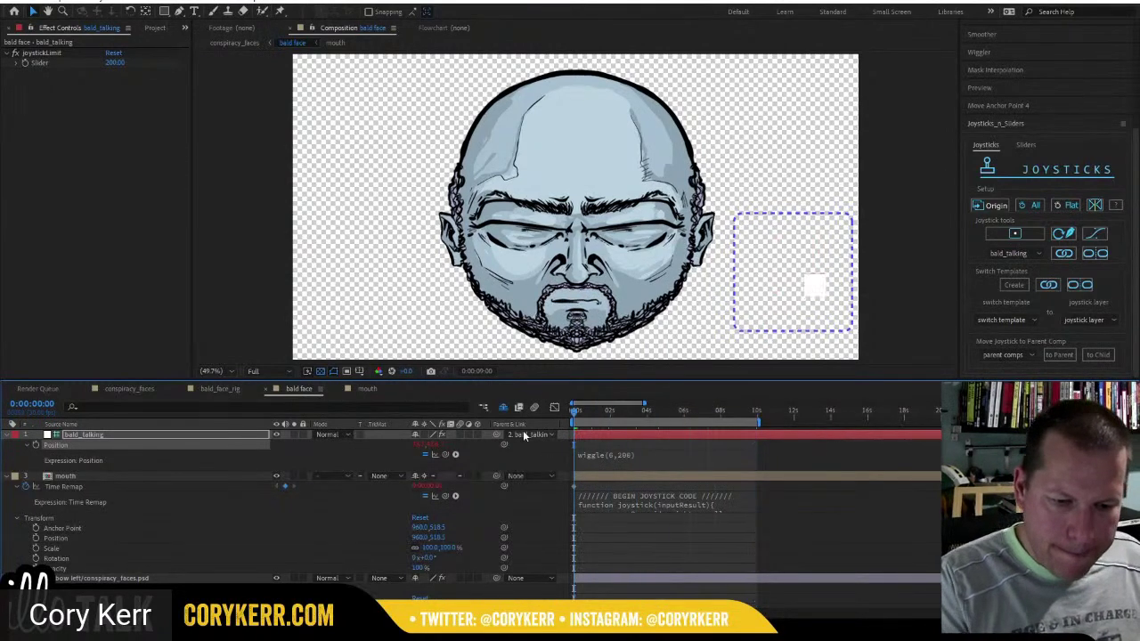
key("space")
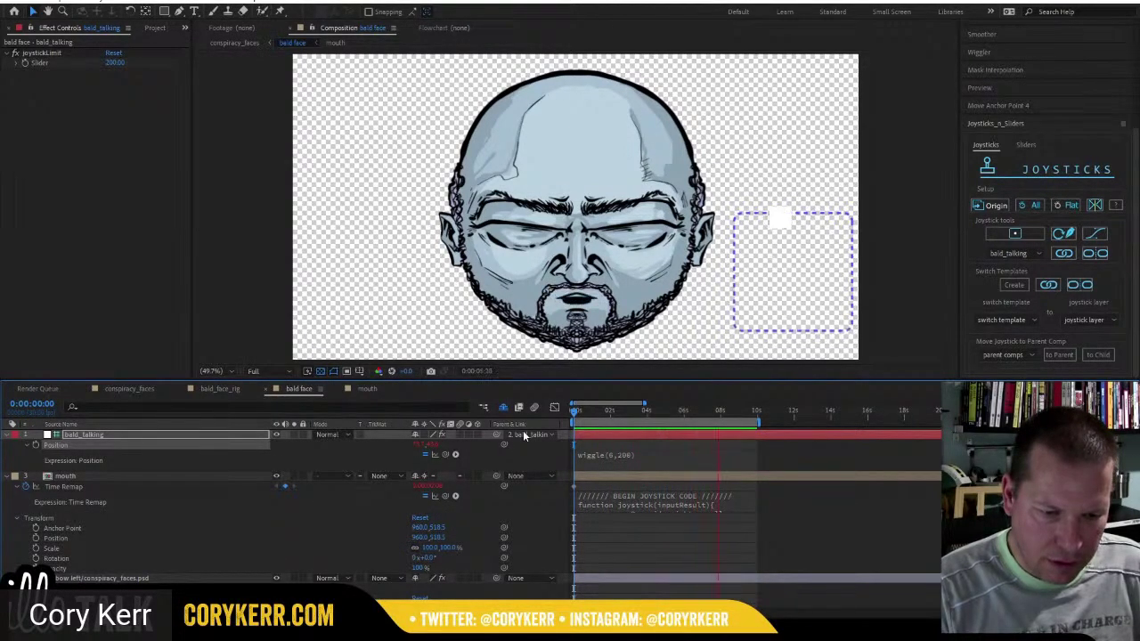
key("space")
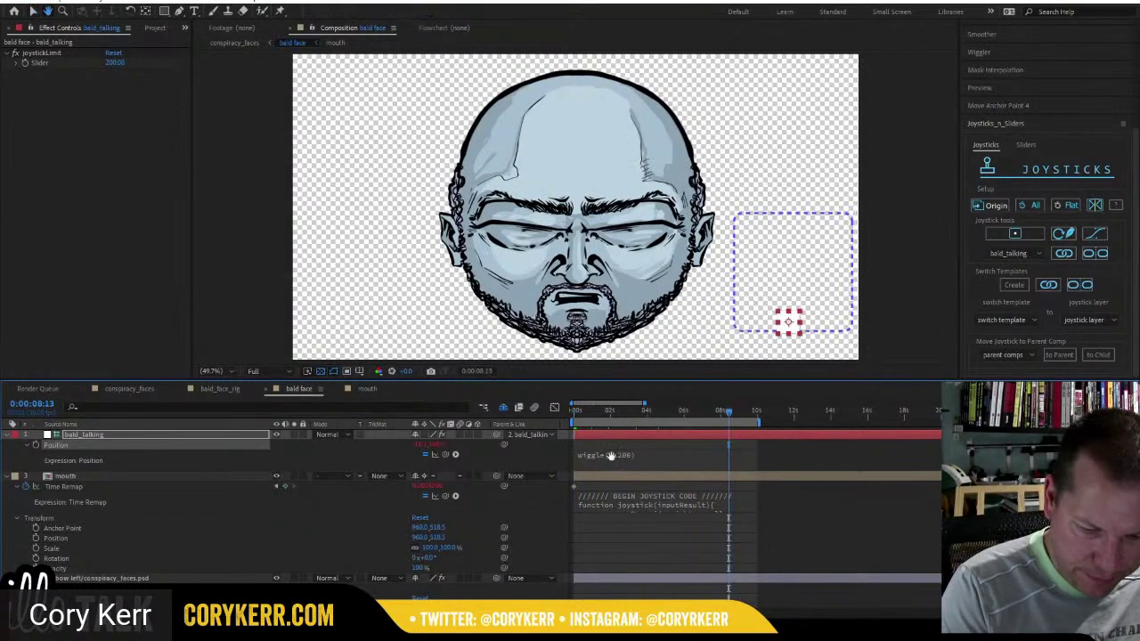
key("space")
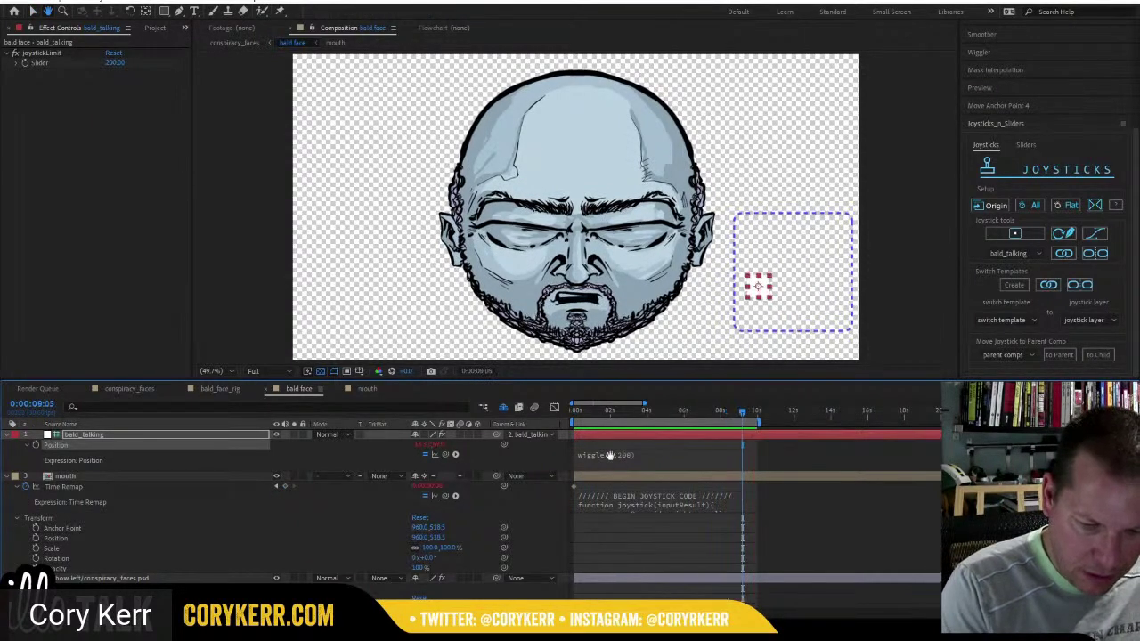
Change the joystick's Position expression to wiggle(4,200) and preview the animation from the start.
left_click(611, 455)
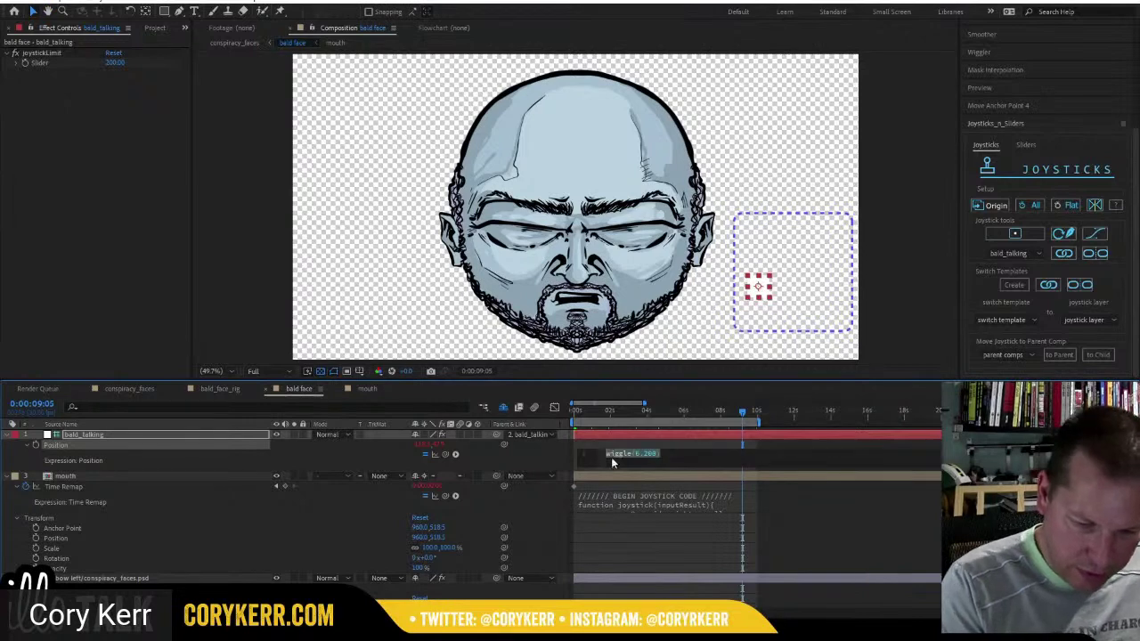
left_click_drag(634, 453, 639, 453)
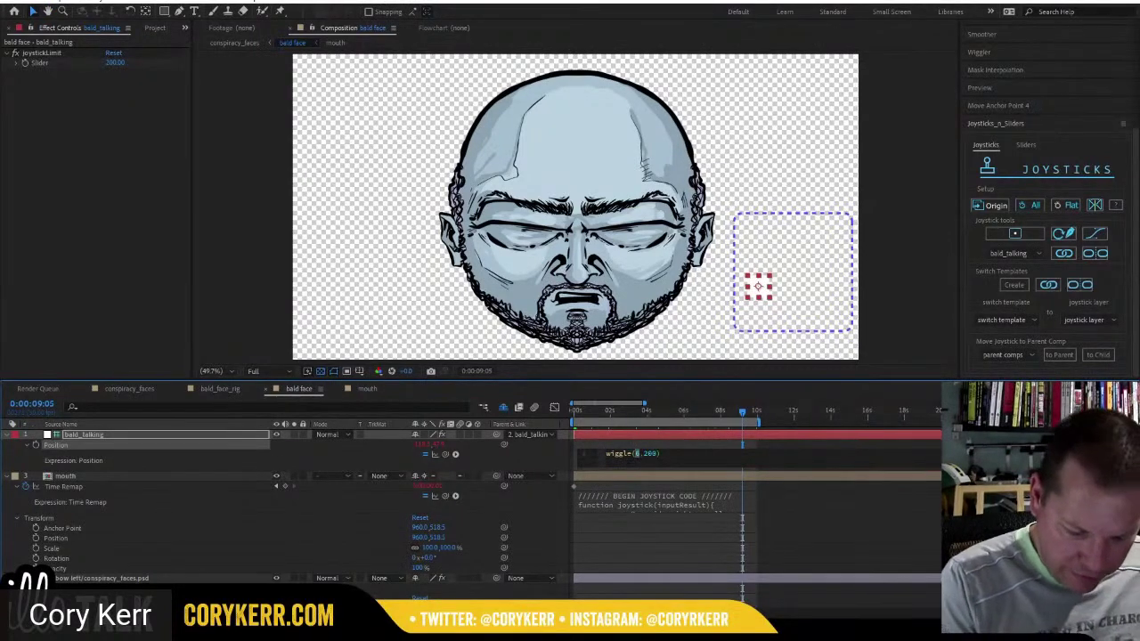
type("4")
left_click_drag(594, 413, 580, 422)
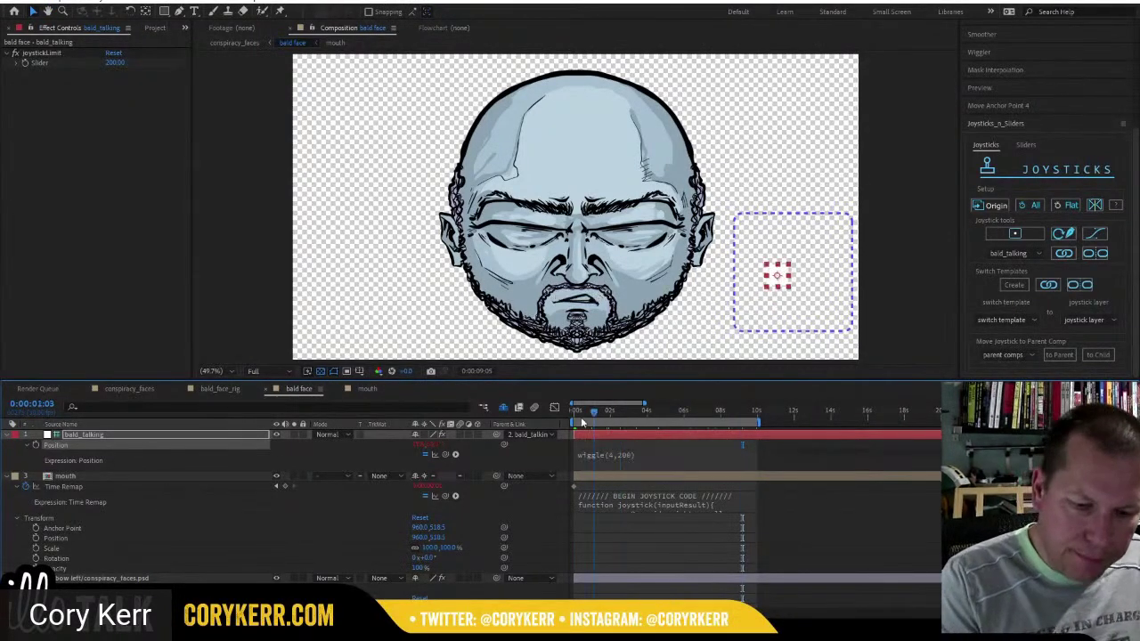
key("space")
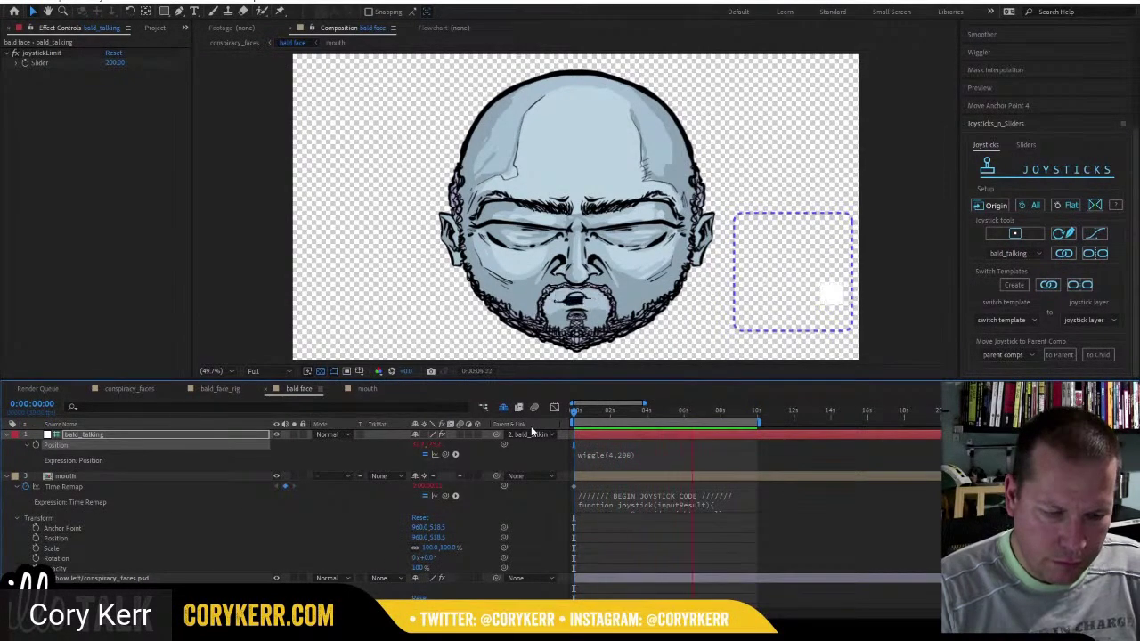
Replace the bald_talking joystick's Position expression with loopOut("pingpong") and return to the first frame.
left_click(625, 456)
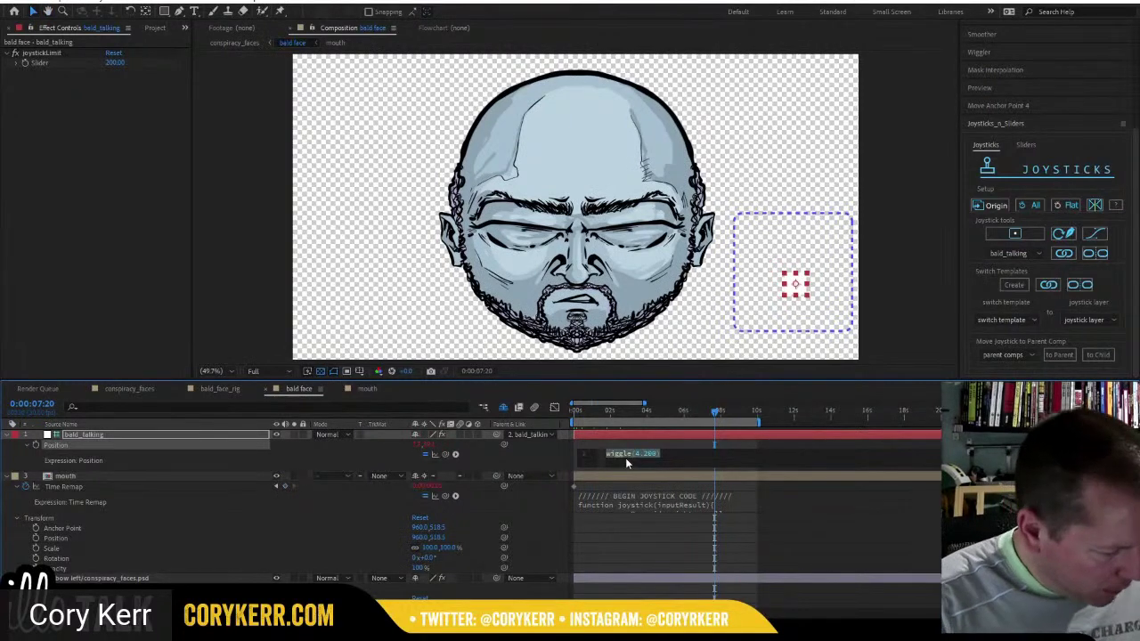
type("loopOut(\"pingpong")
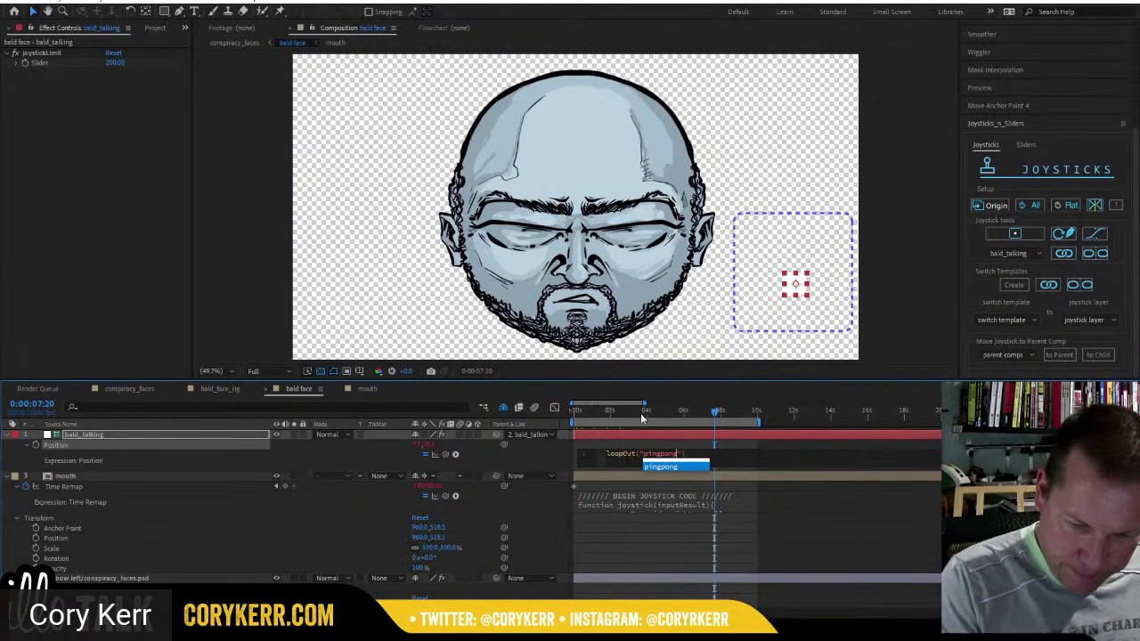
left_click_drag(639, 415, 597, 416)
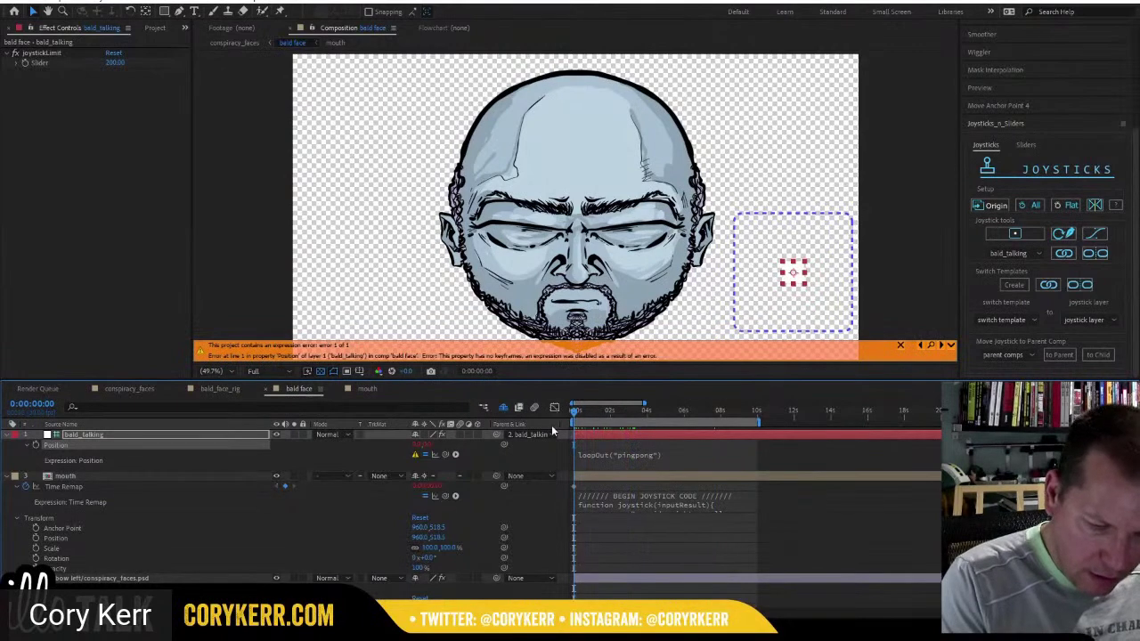
Keyframe the joystick's Position at the guide's lower-left corner at frame 0 and its upper-right corner at 0:00:02:03.
left_click(36, 445)
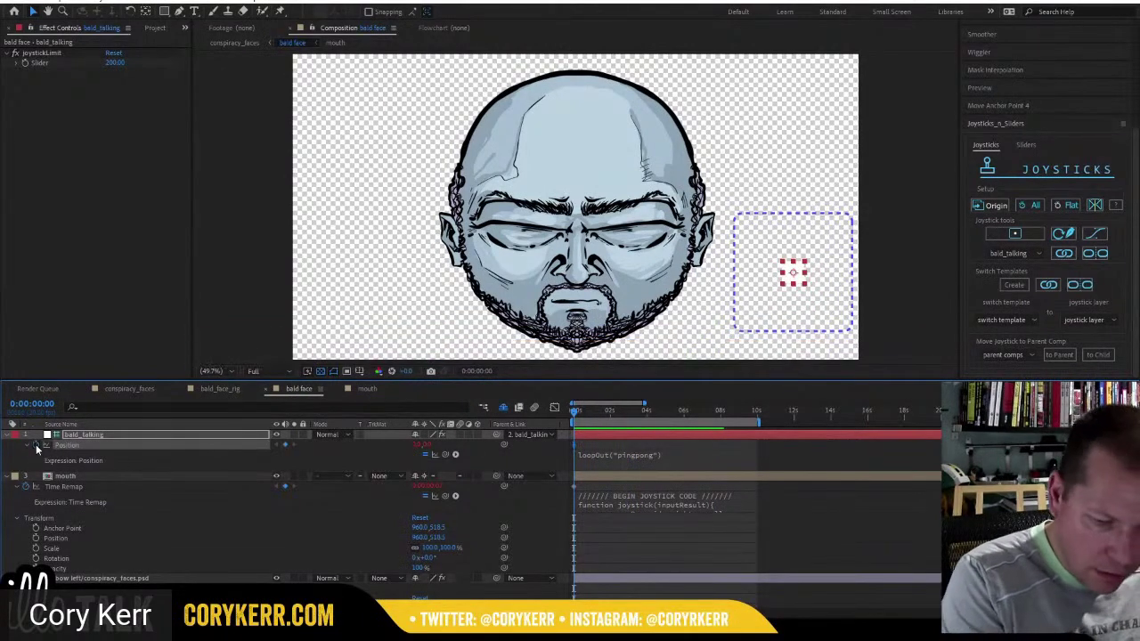
left_click_drag(790, 276, 736, 332)
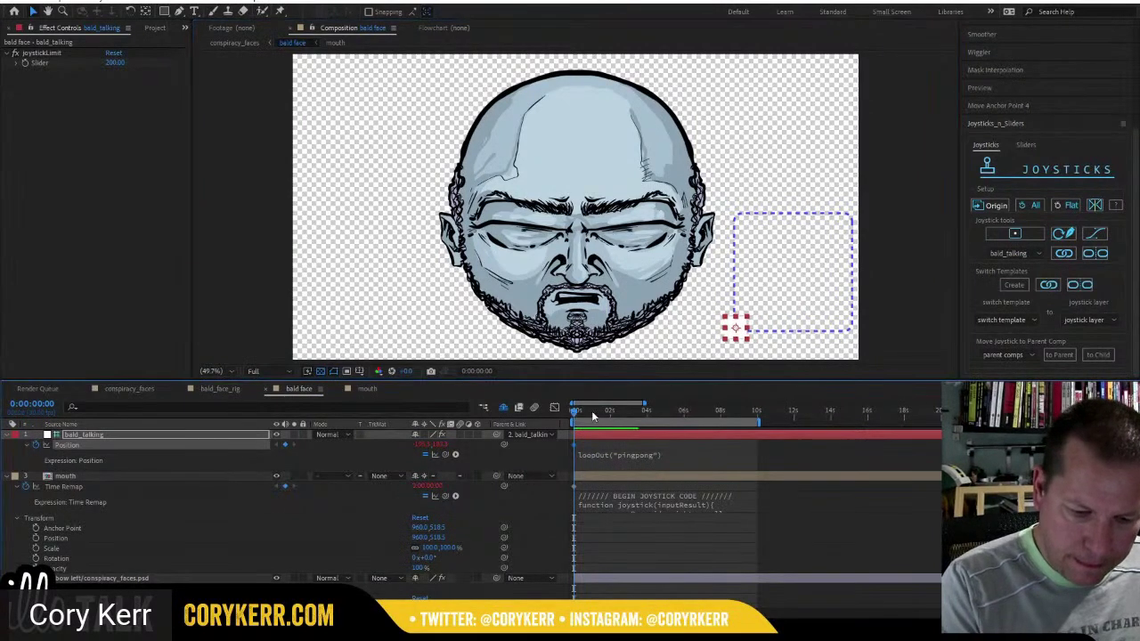
left_click_drag(593, 410, 611, 409)
left_click_drag(735, 332, 848, 220)
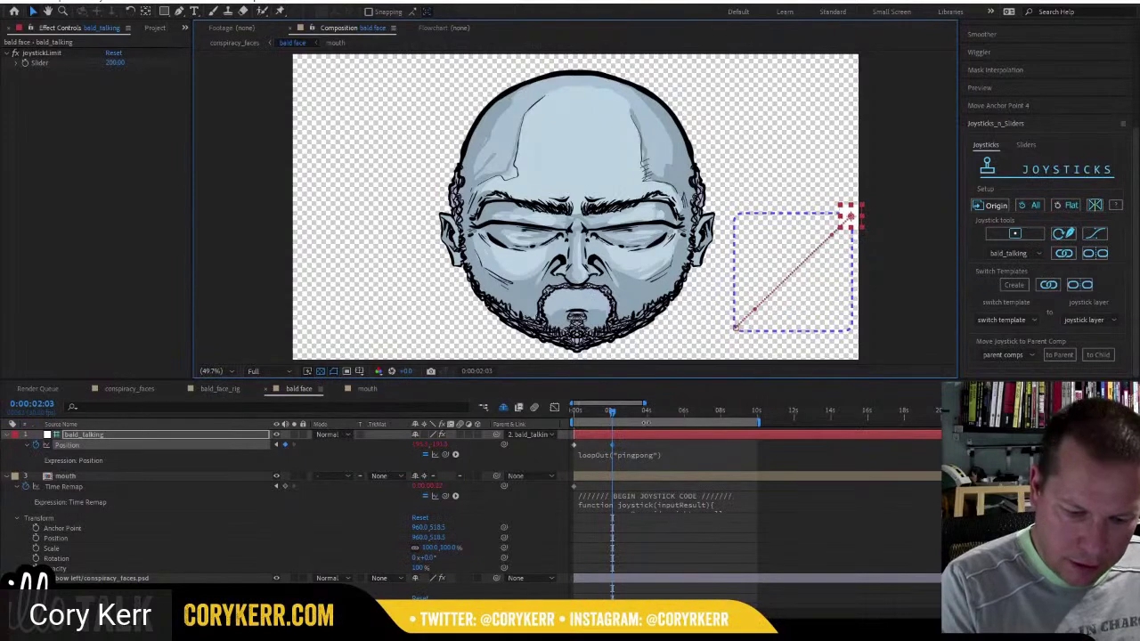
Keyframe the joystick's Position at the guide's lower-right corner at 0:00:03:28 and its upper-left corner at 0:00:05:12.
key("space")
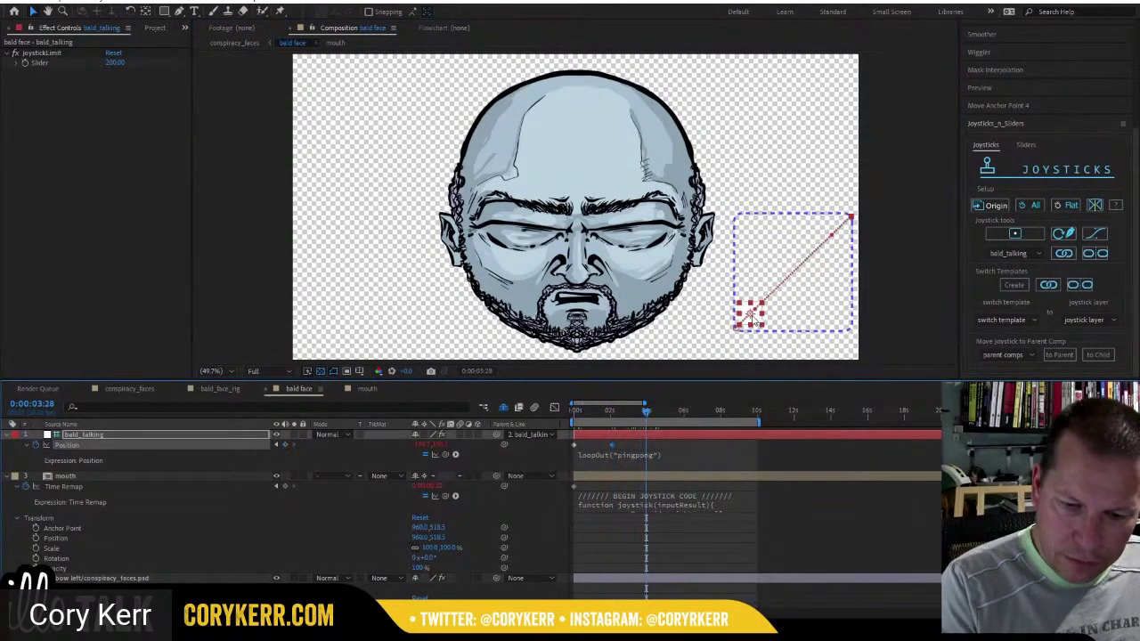
left_click_drag(750, 318, 816, 327)
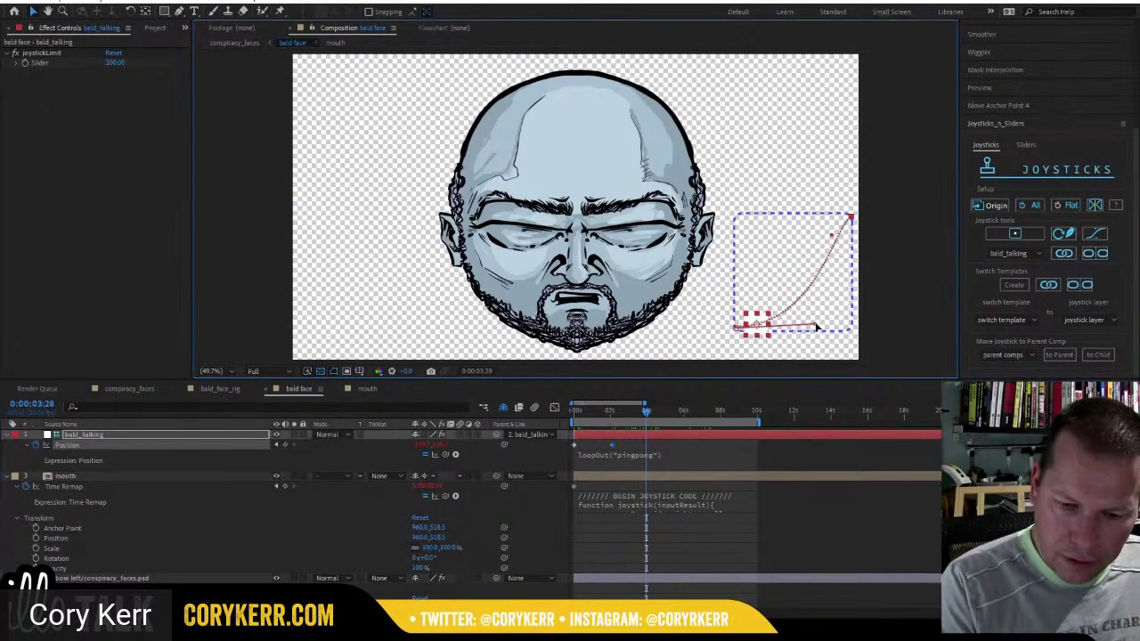
key("ctrl+z")
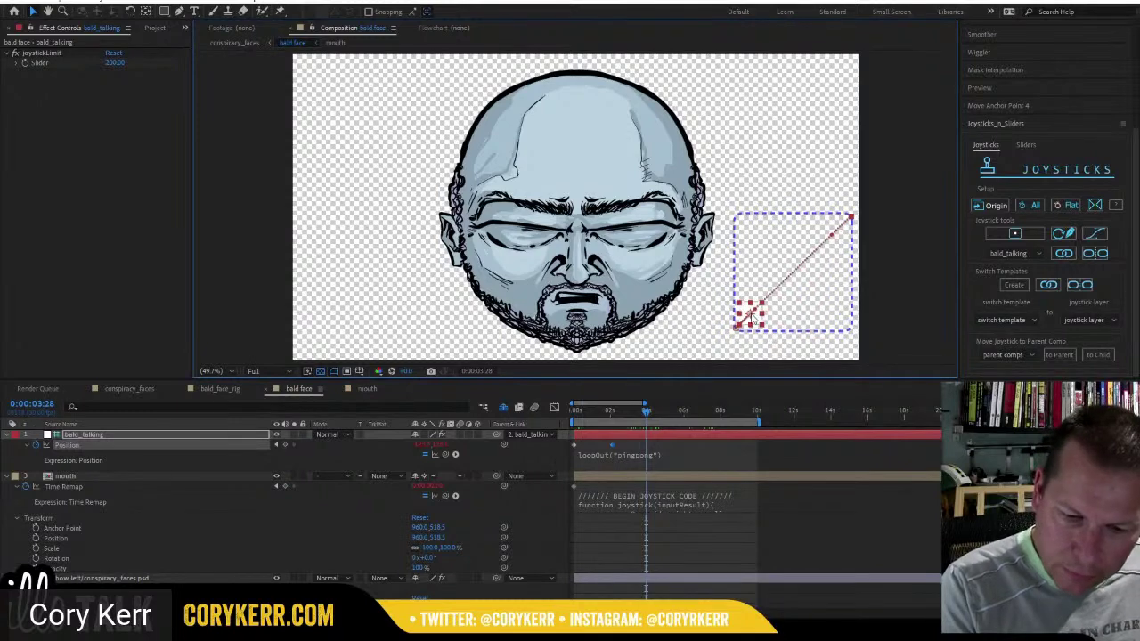
left_click_drag(756, 319, 805, 309)
left_click_drag(905, 212, 852, 333)
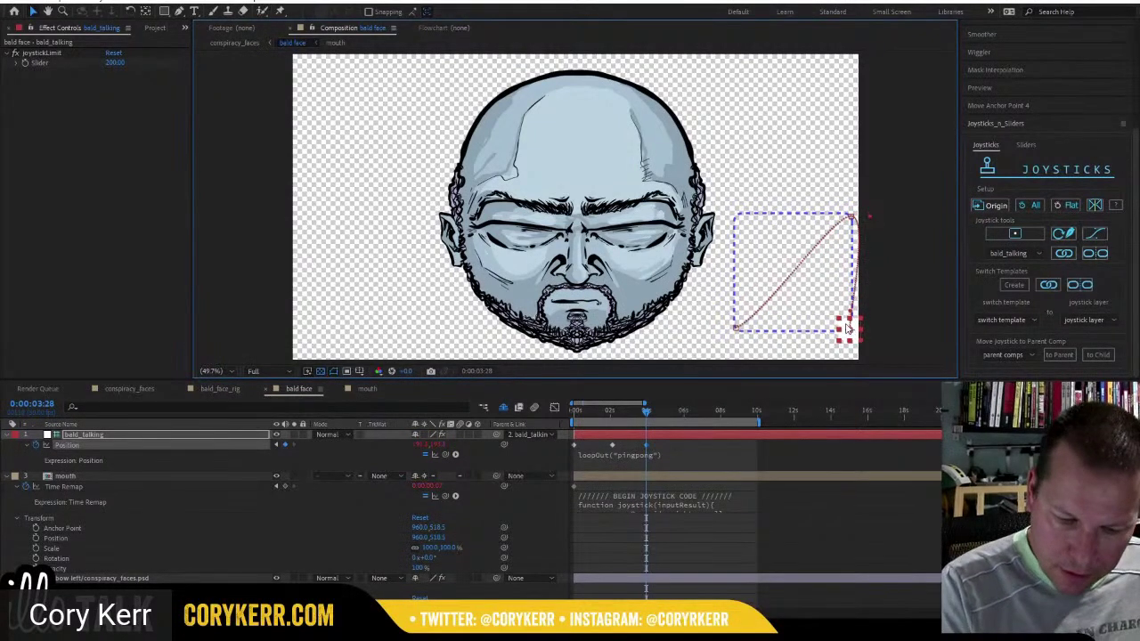
left_click_drag(649, 409, 672, 416)
left_click_drag(857, 236, 743, 123)
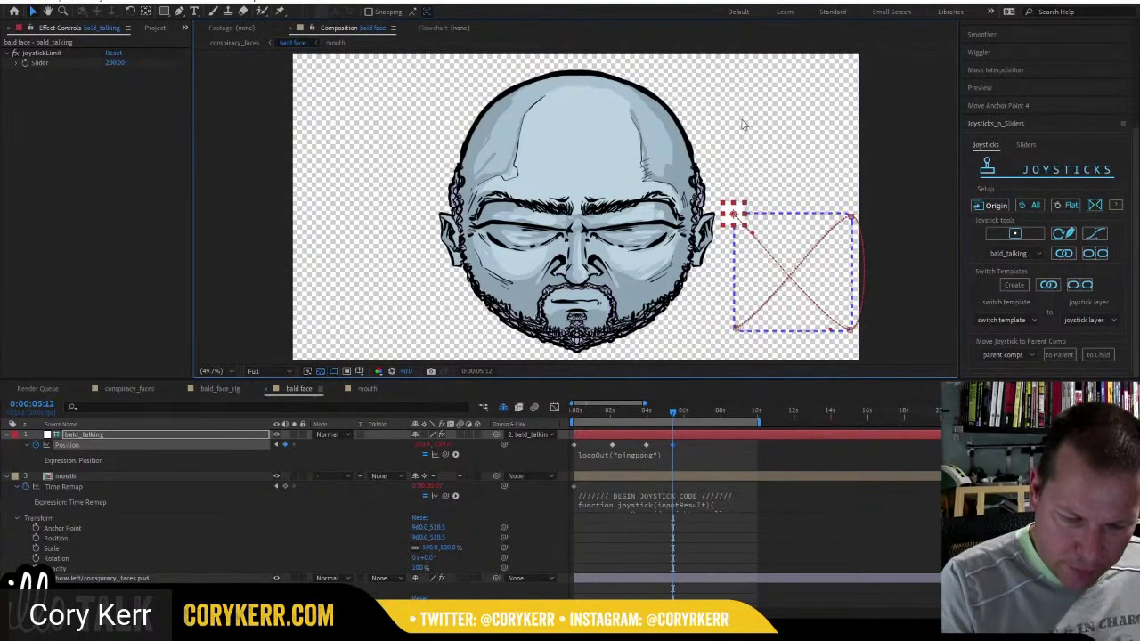
Preview the looping joystick animation from the first frame, then scrub to 0:00:02:17 to check the mouth shape.
left_click_drag(672, 413, 496, 439)
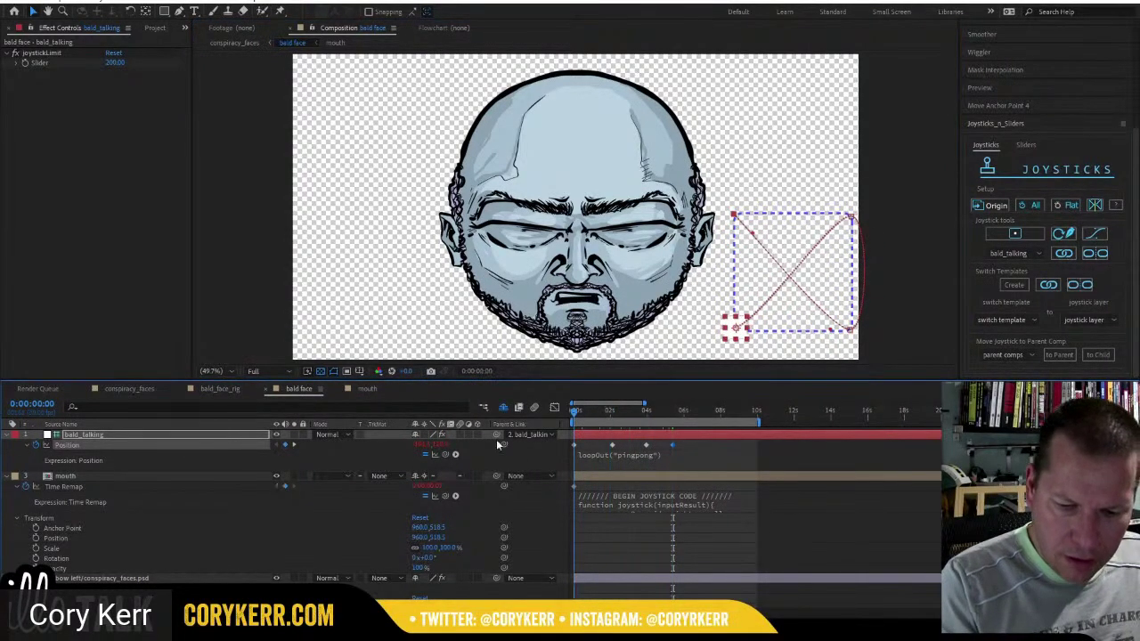
key("space")
key("space")
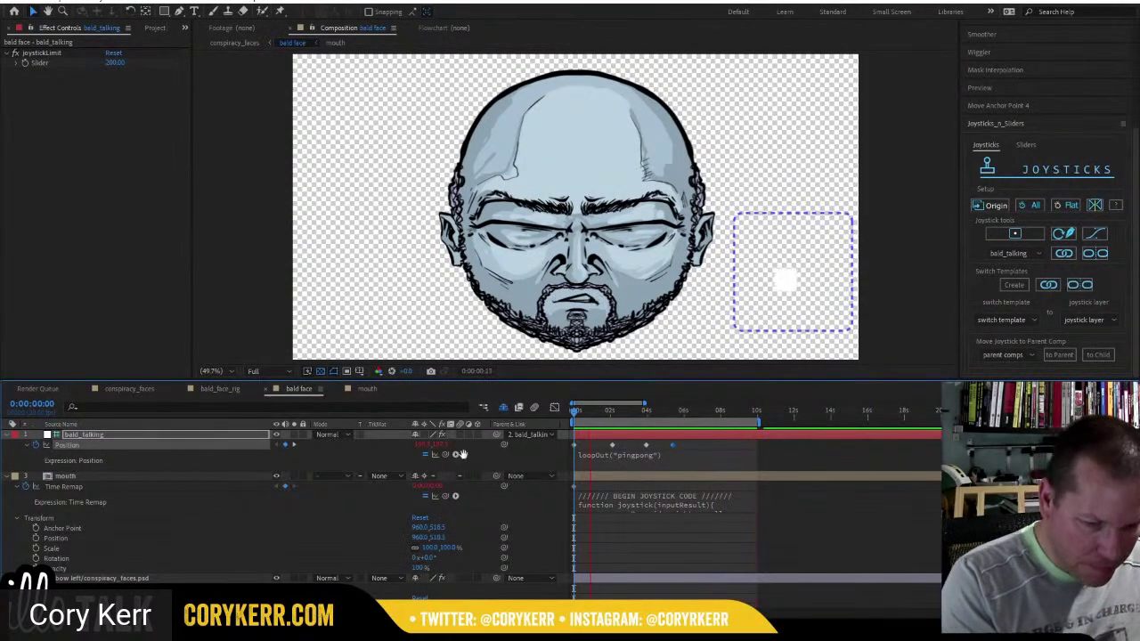
key("space")
left_click(606, 416)
mouse_move(606, 415)
left_mouse_down()
mouse_move(632, 413)
mouse_move(620, 416)
left_mouse_up()
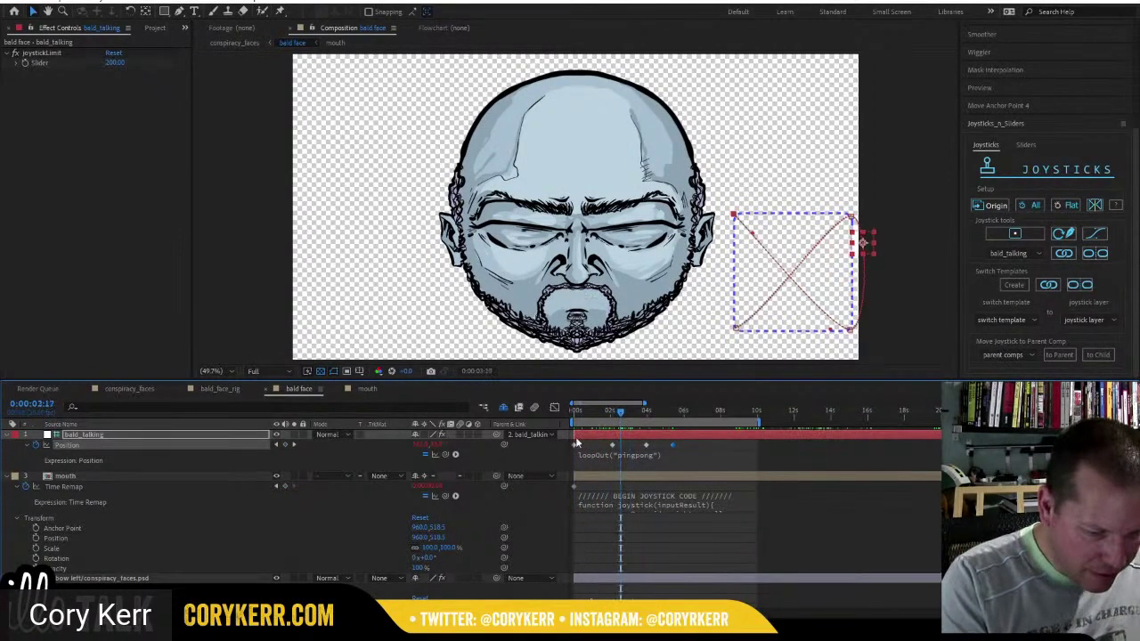
Set all four bald_talking Position keyframes to Linear temporal and spatial interpolation, and return to the first frame.
left_click(435, 495)
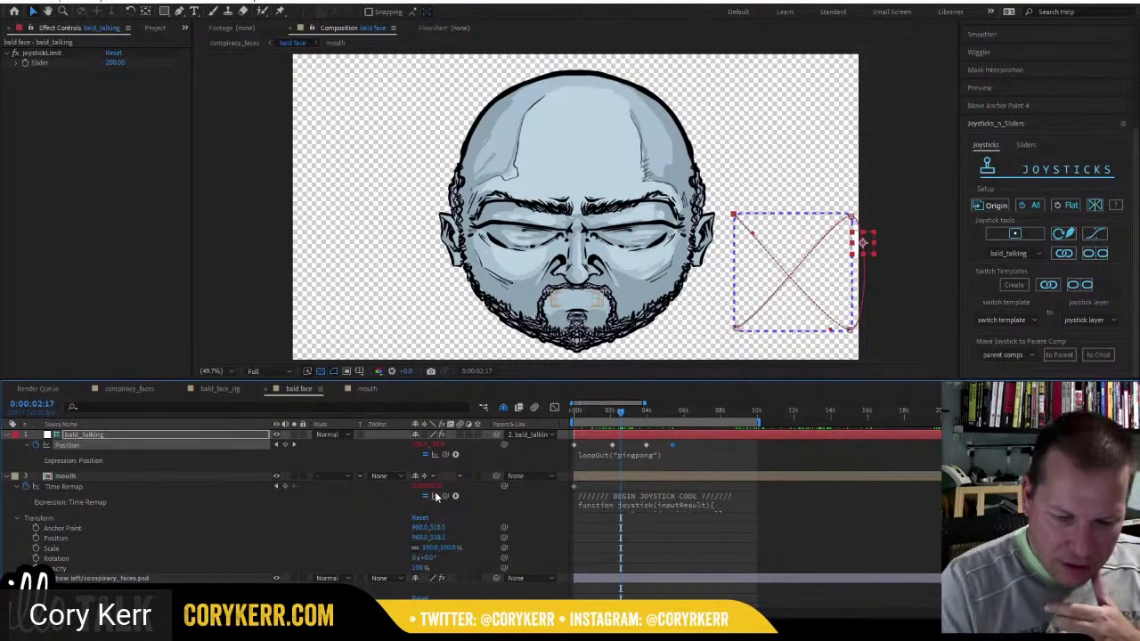
left_click_drag(680, 444, 571, 450)
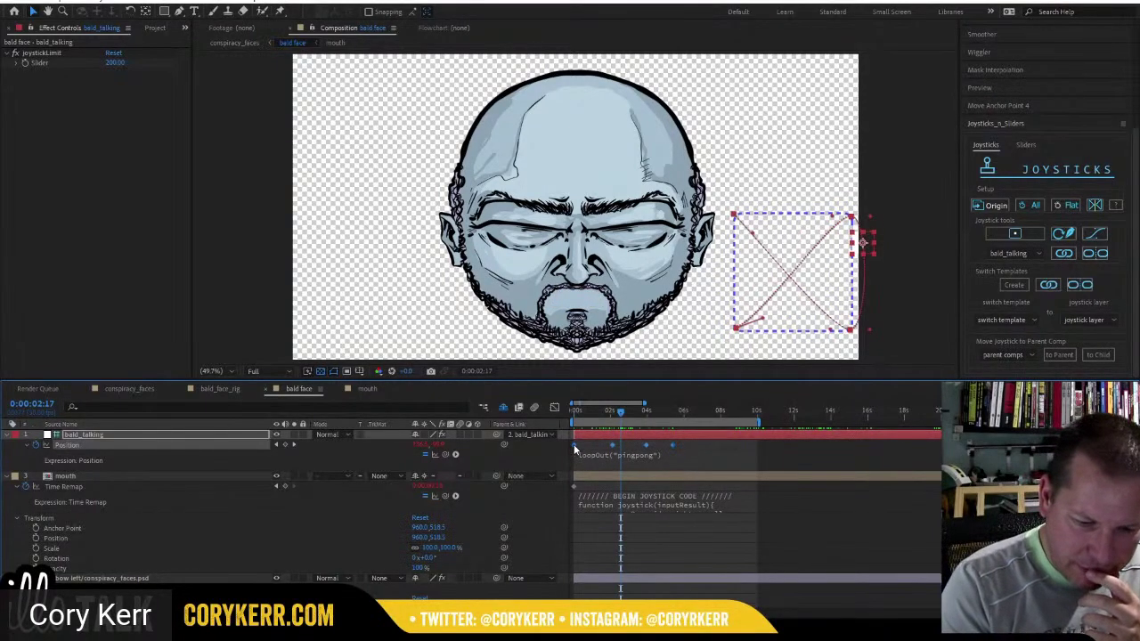
right_click(575, 449)
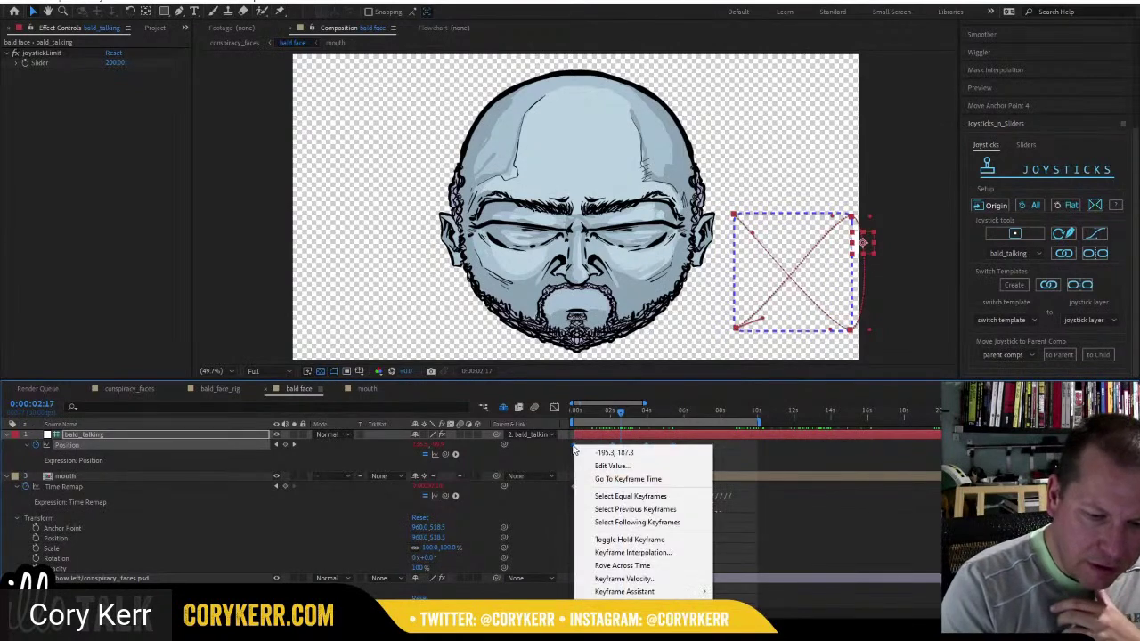
left_click(662, 556)
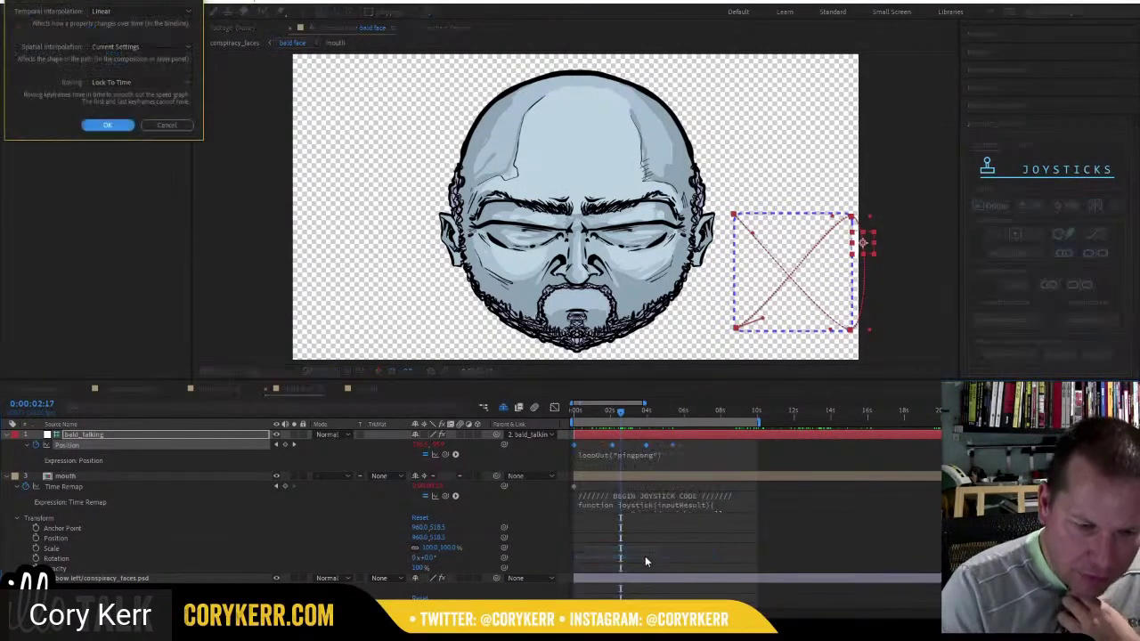
left_click(154, 12)
left_click(160, 18)
left_click(154, 46)
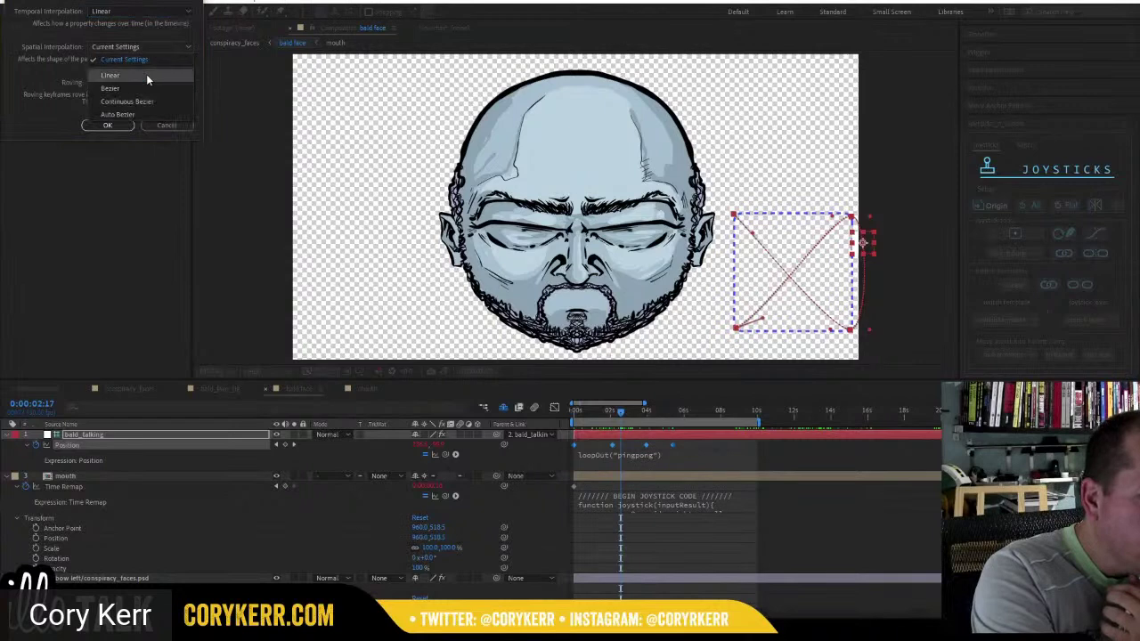
left_click(146, 76)
left_click(108, 125)
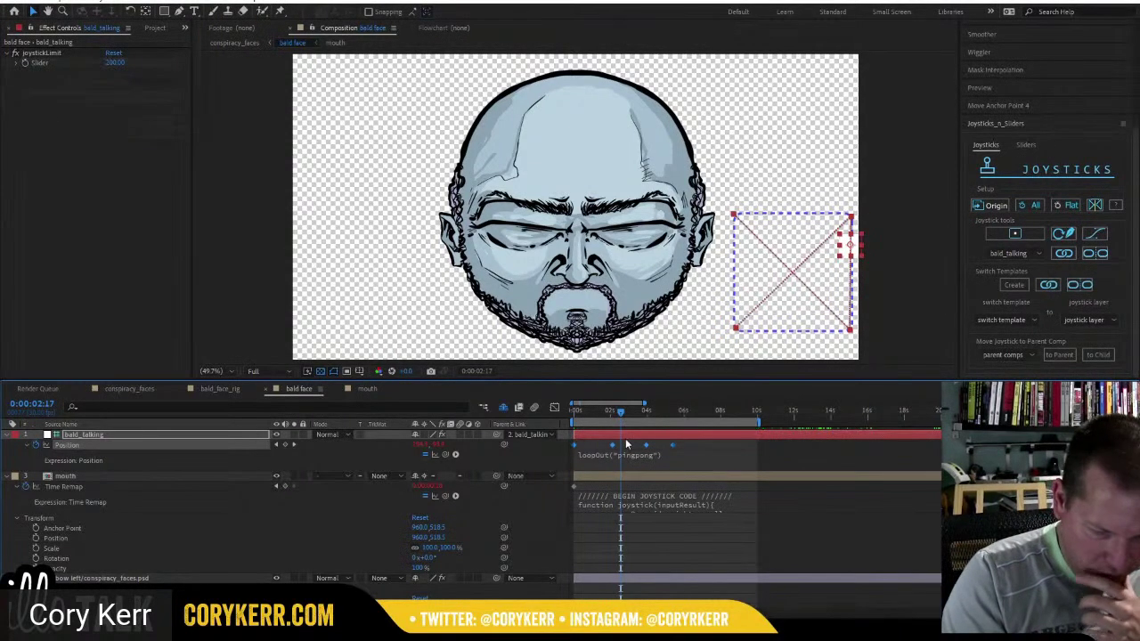
left_click_drag(621, 416, 522, 429)
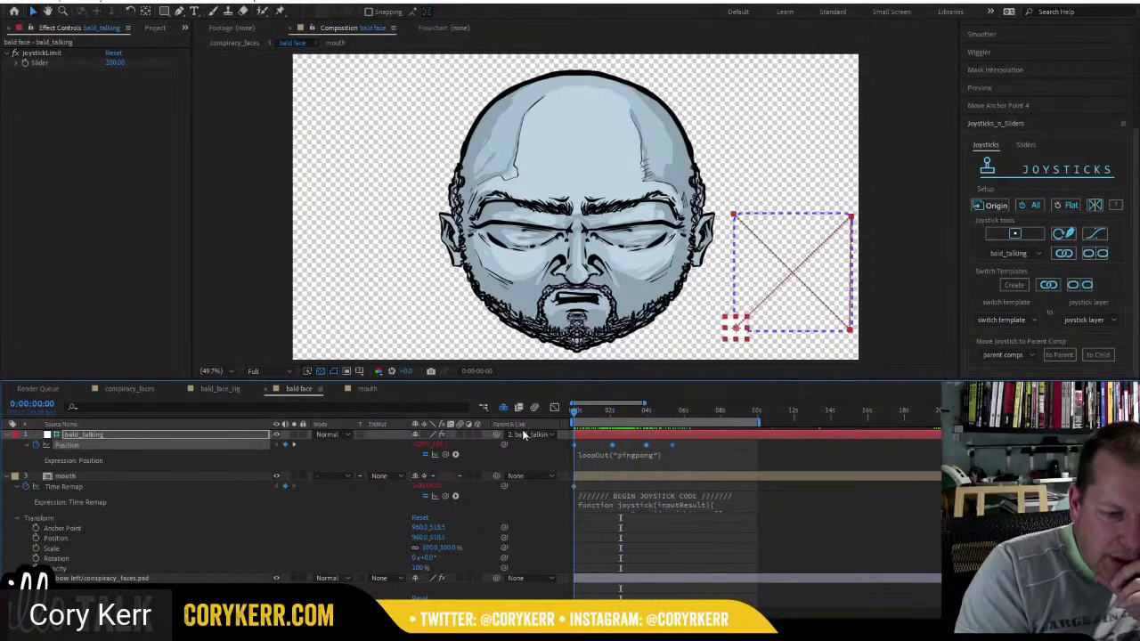
Open the mouth composition and show a longer time range around its five mouth-shape layers.
left_click(366, 389)
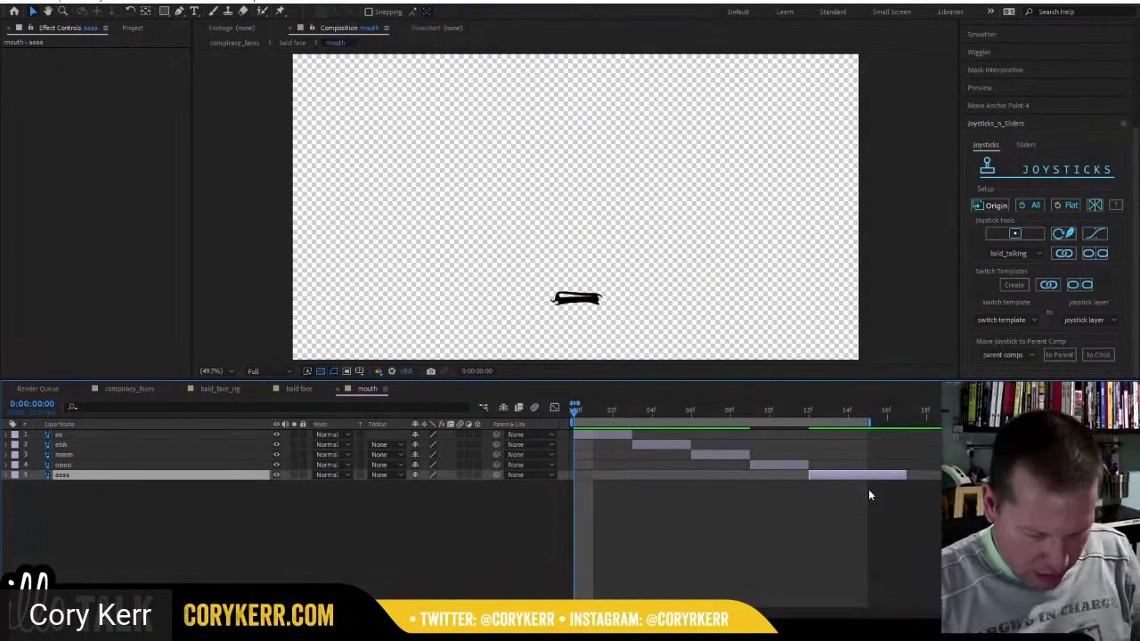
key("minus")
key("minus")
key("minus")
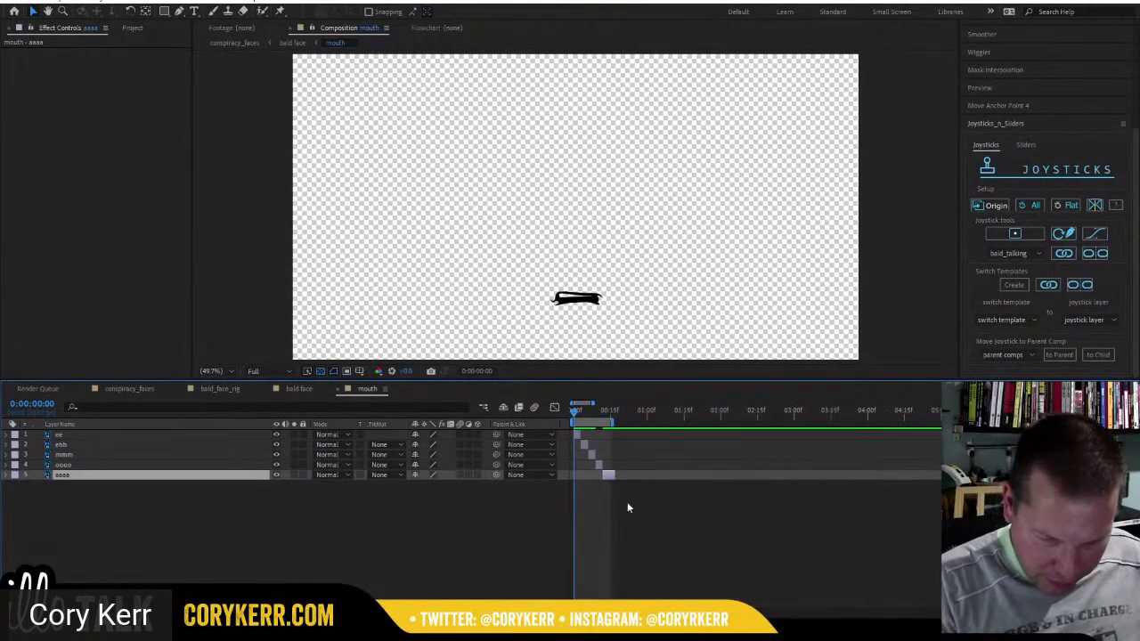
Duplicate all five mouth shape layers and make the copies start at 0:00:00:15.
left_click_drag(189, 503, 213, 435)
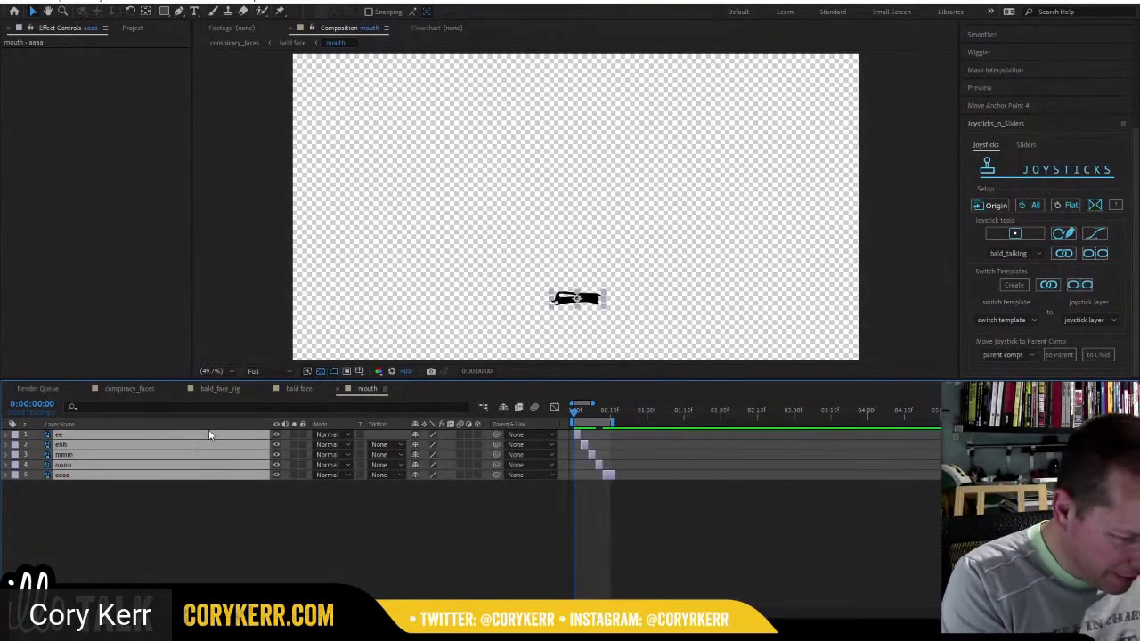
key("ctrl+d")
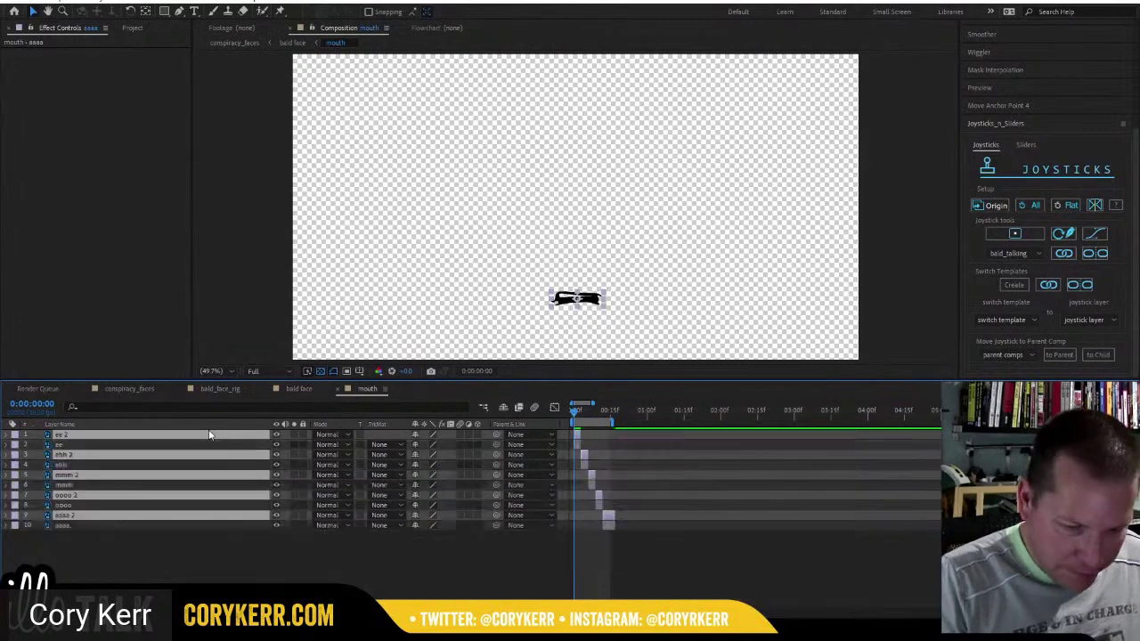
left_click(612, 417)
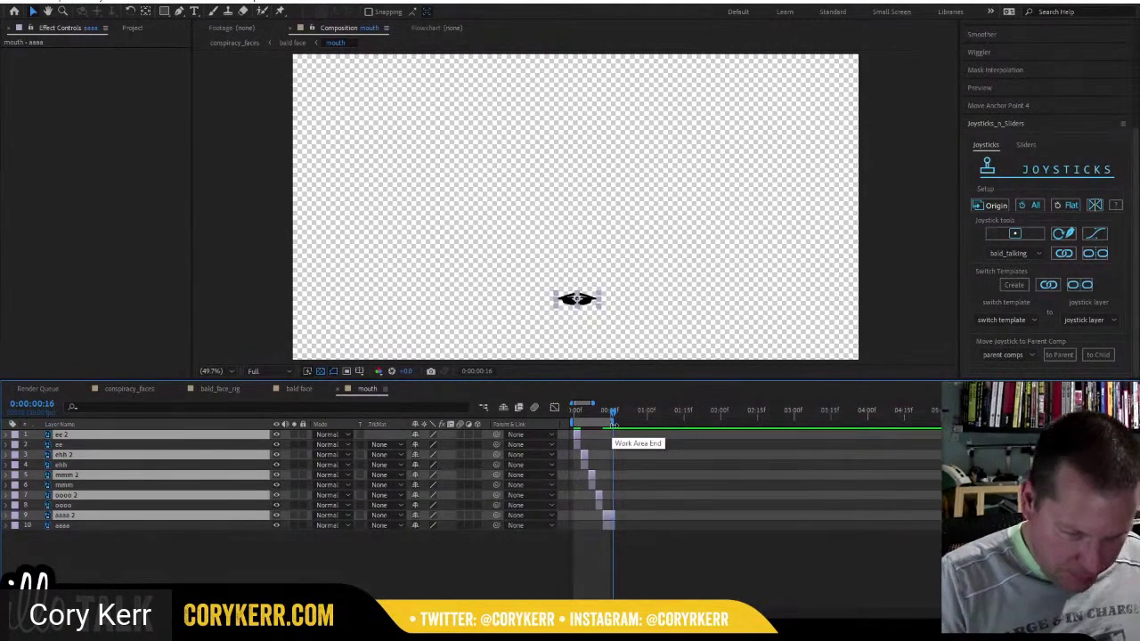
left_click(610, 417)
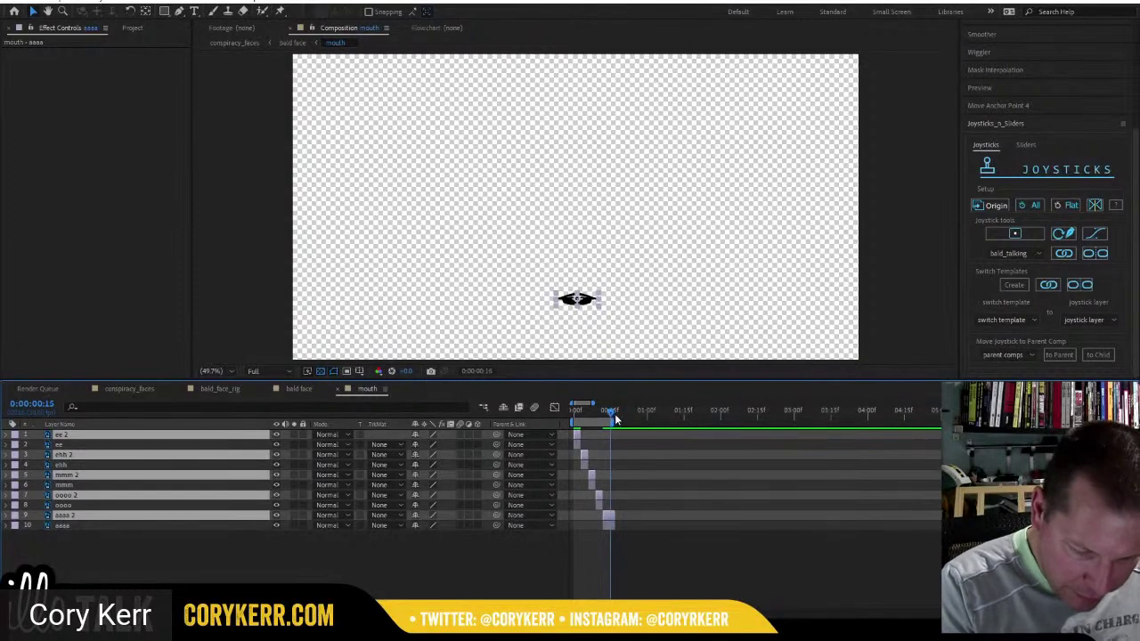
key("bracketleft")
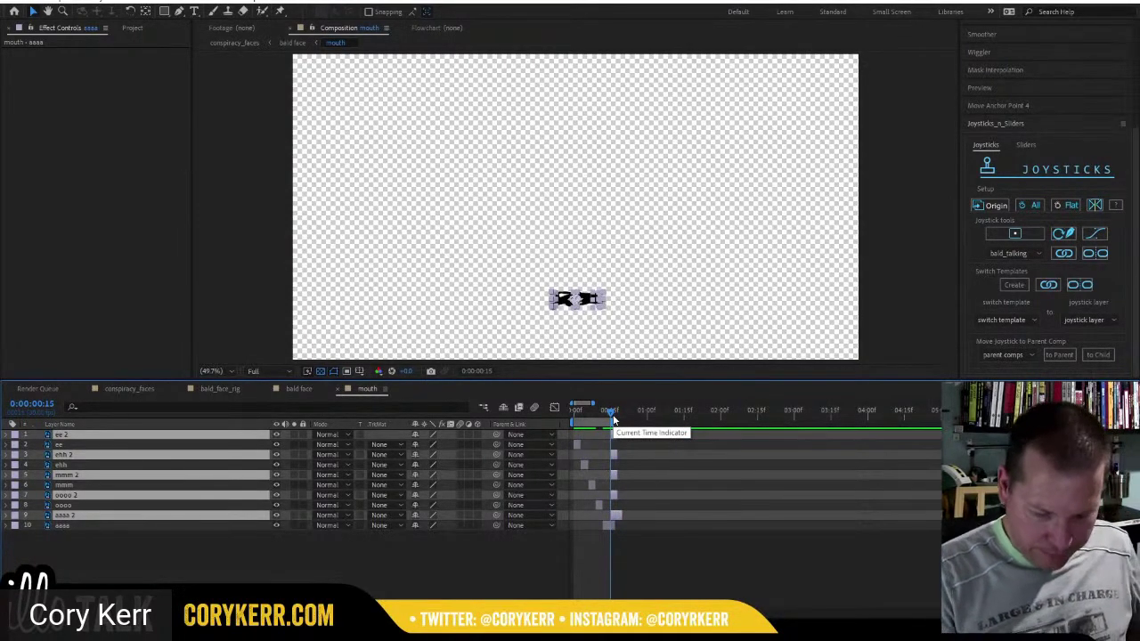
Trim aaaa to end at frame 15 and its duplicate aaaa 2 to end at frame 18.
key("equal")
key("equal")
key("equal")
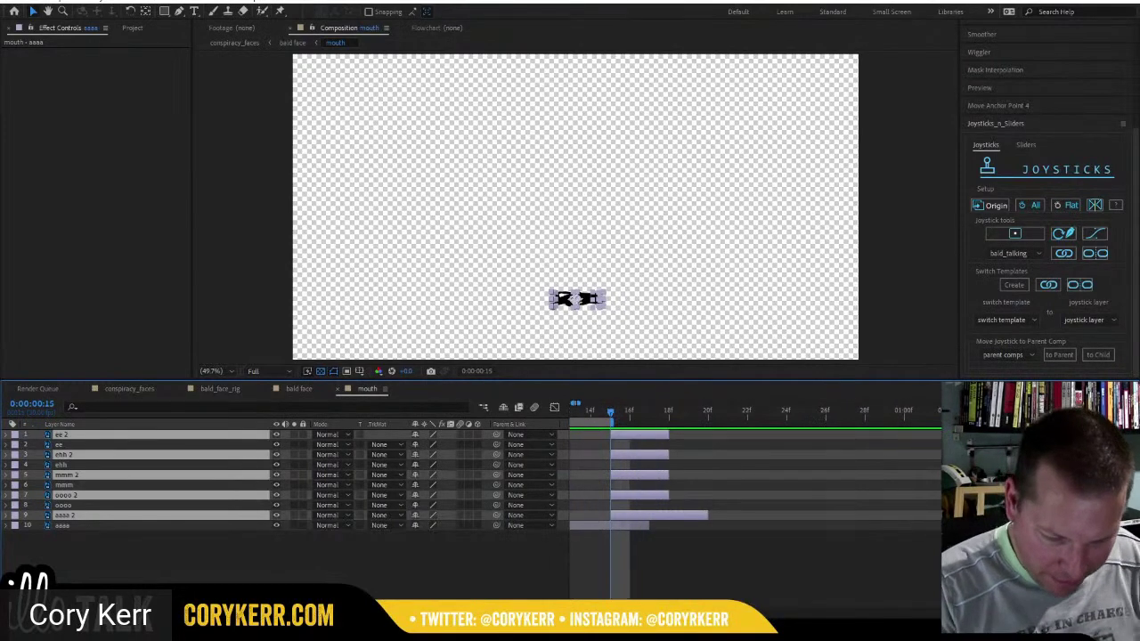
scroll(755, 512, "left", 3)
left_click_drag(903, 524, 871, 524)
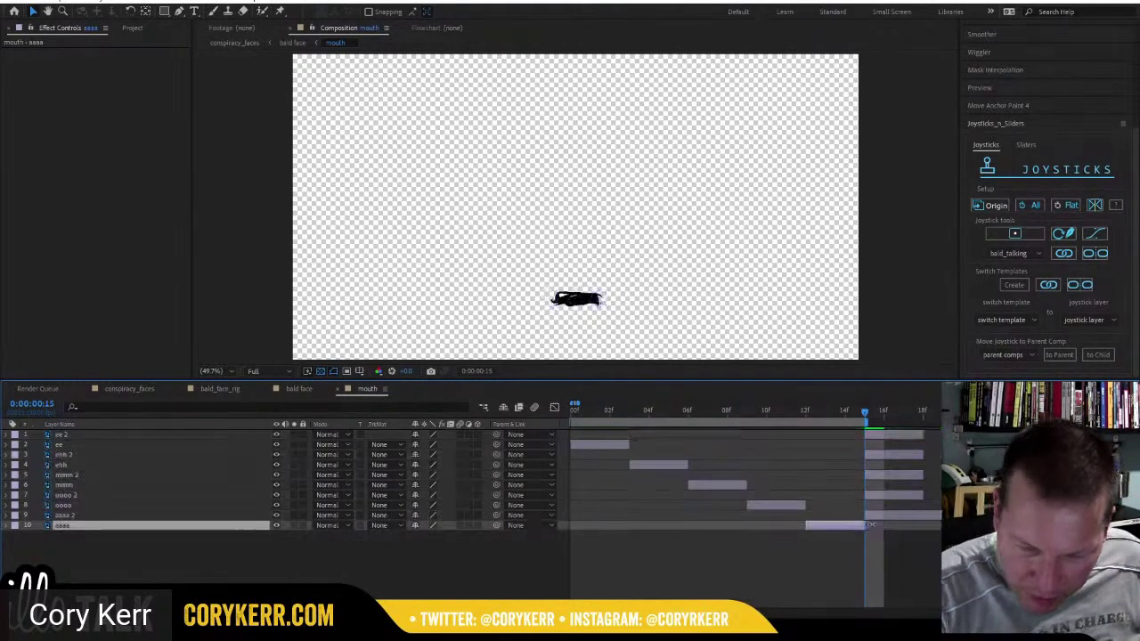
left_click_drag(940, 515, 902, 502)
left_click(909, 547)
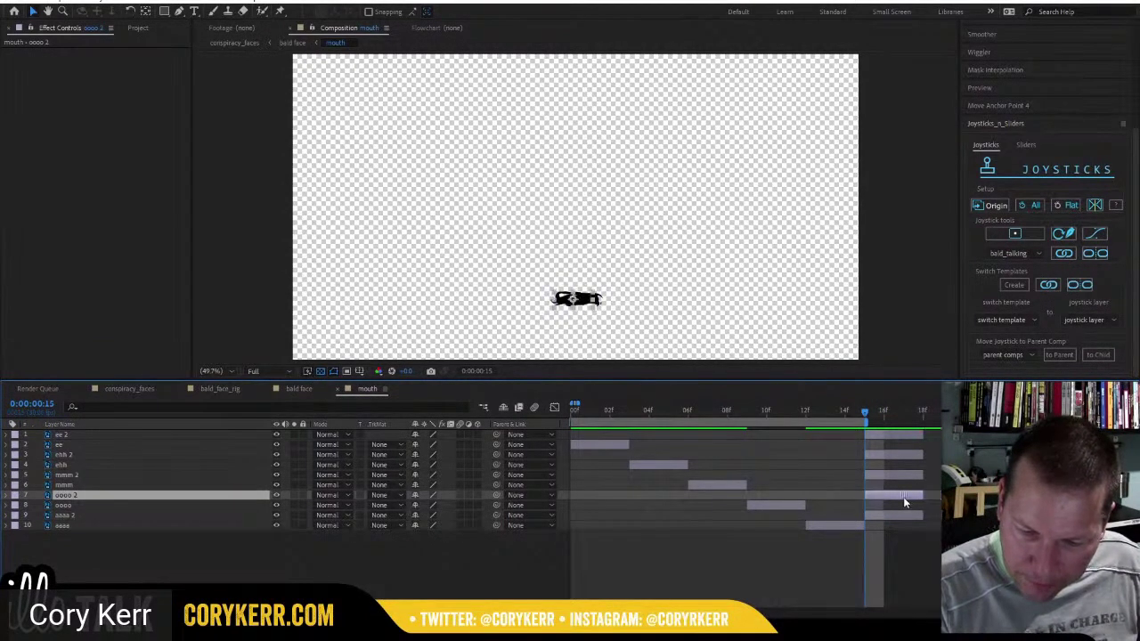
Stagger the other duplicated mouth layers end to end after aaaa 2 in the order ehh 2, ee 2, oooo 2, mmm 2.
left_click_drag(912, 454, 989, 435)
left_click(910, 435)
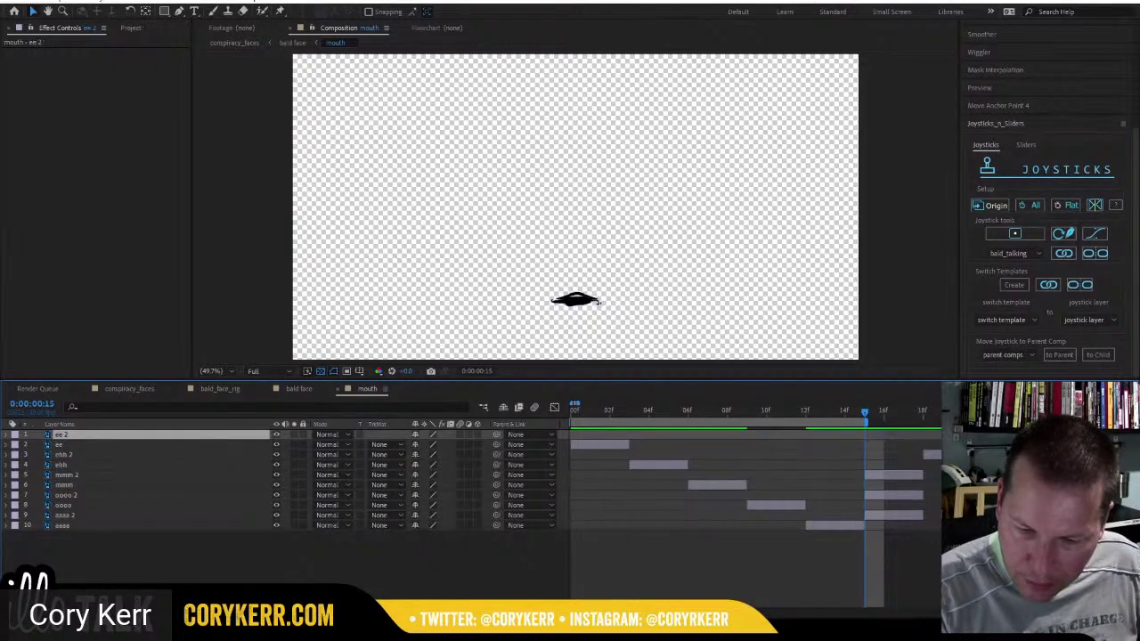
left_click(926, 495)
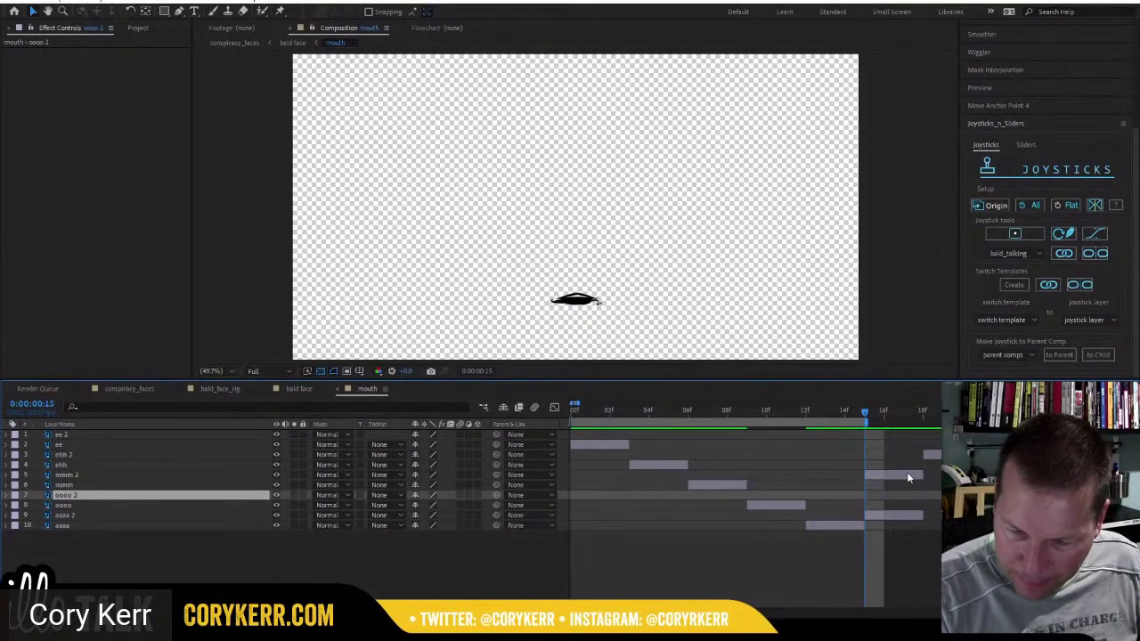
left_click(906, 477)
left_click_drag(988, 474, 729, 477)
key("minus")
key("minus")
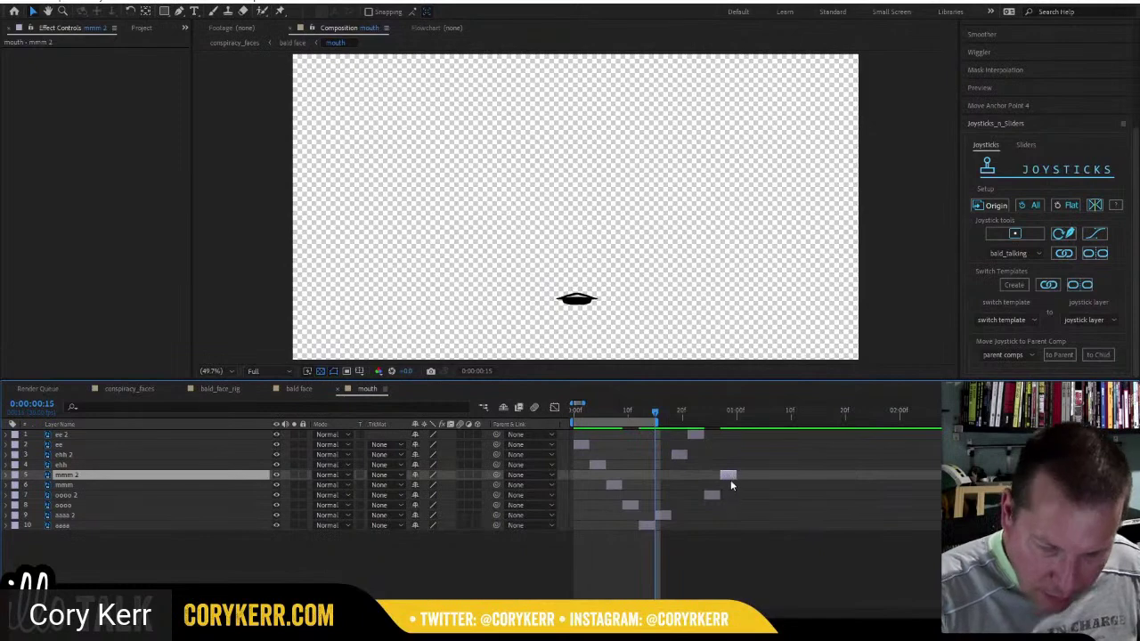
Check the extended mouth sequence up to 0:00:01:00 and return to the bald face composition.
left_click(737, 412)
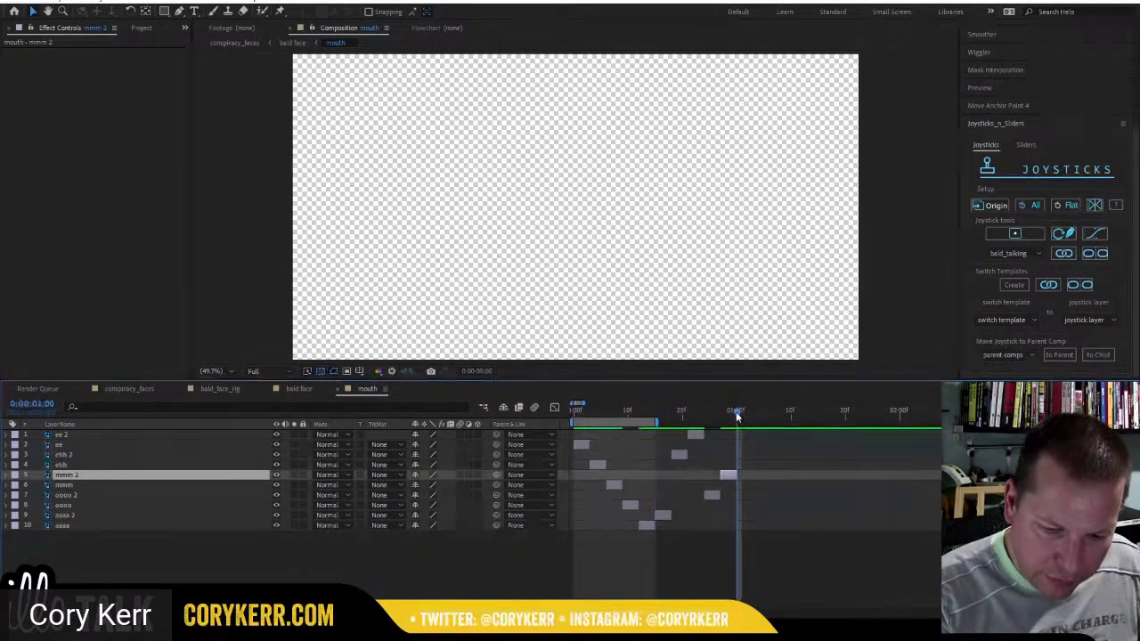
left_click_drag(738, 422, 544, 414)
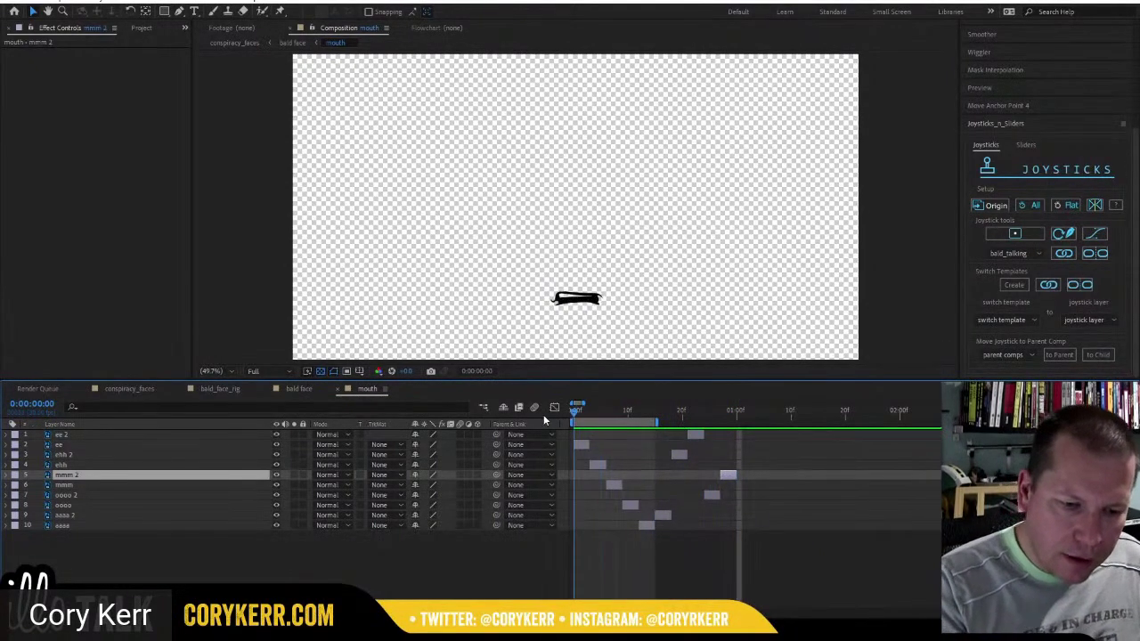
key("space")
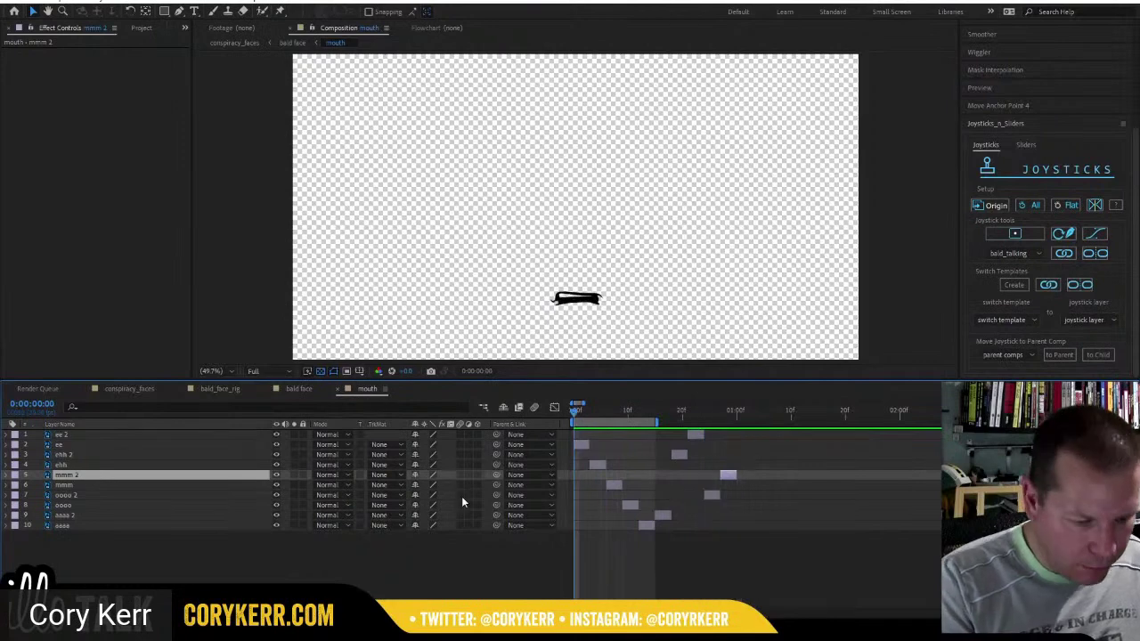
left_click(297, 394)
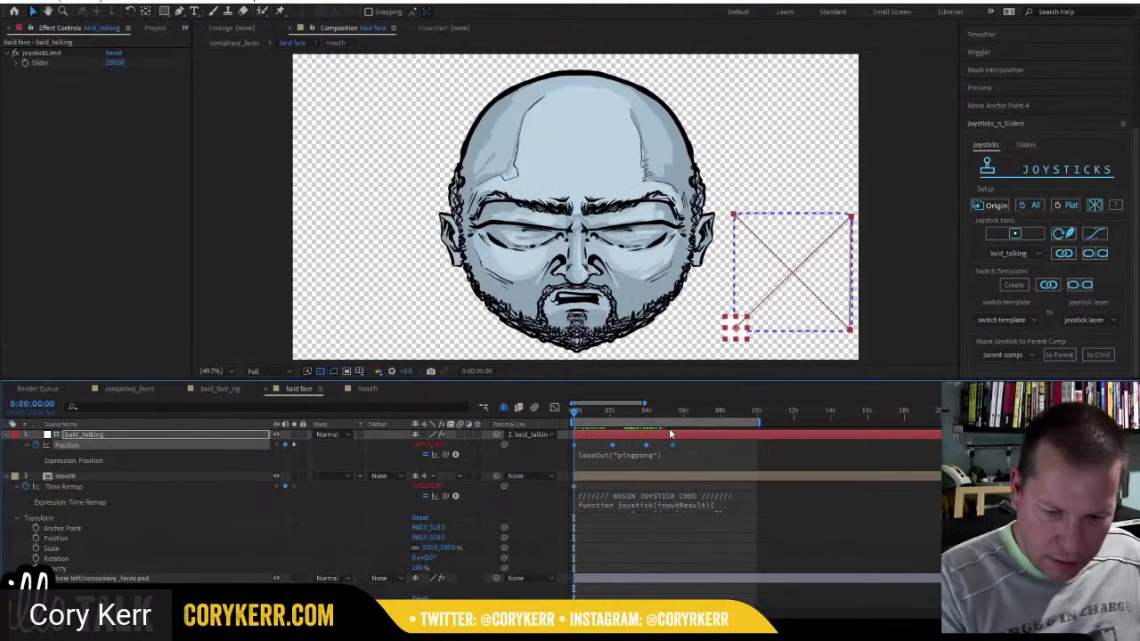
Preview the talking face and try compressing the bald_talking Position keyframes into about the first two seconds.
key("space")
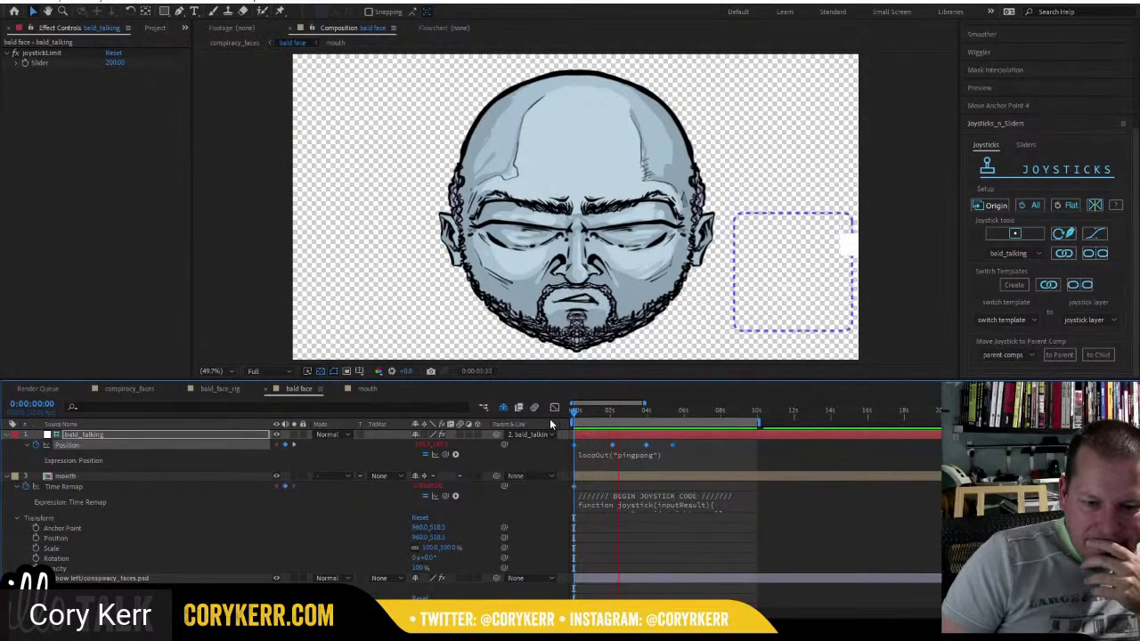
key("space")
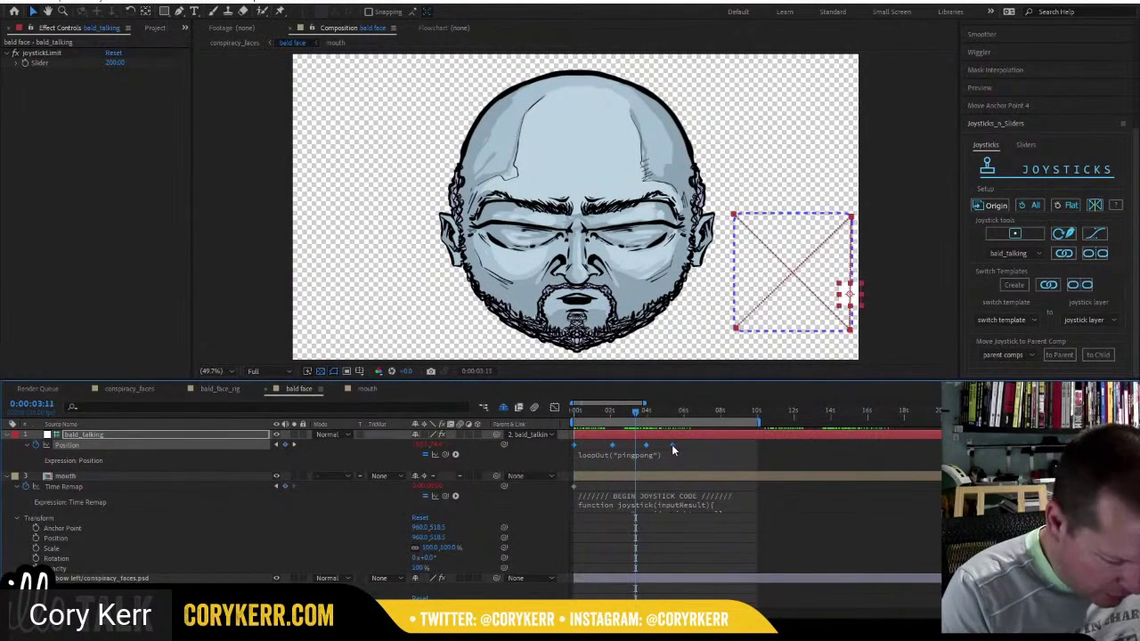
left_click_drag(672, 446, 562, 415)
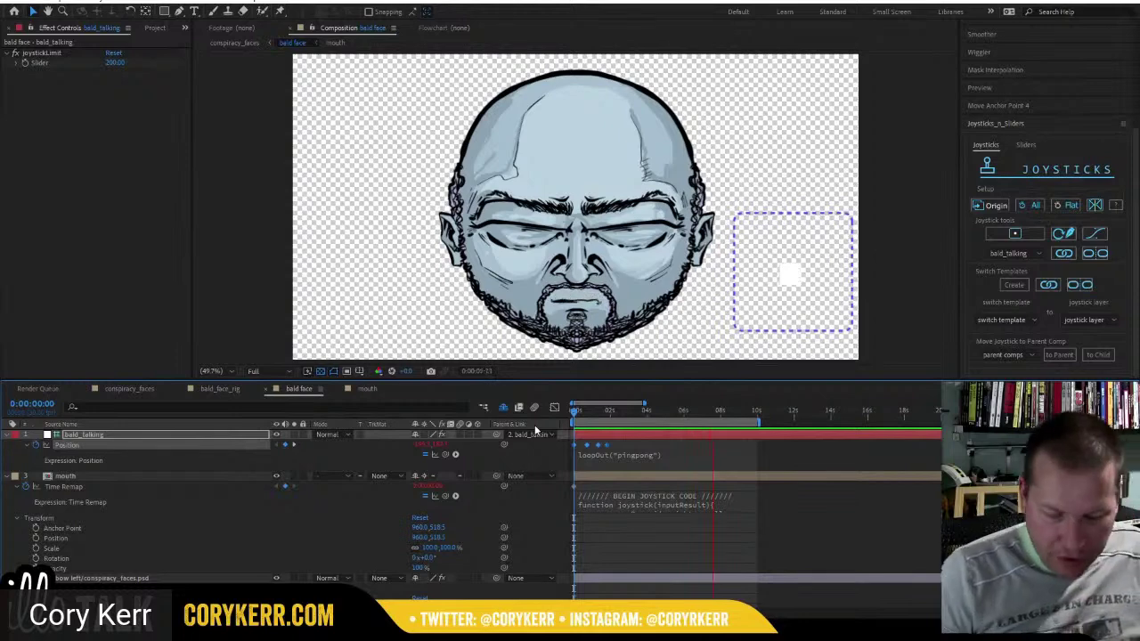
key("space")
Delete the bald_talking Position keyframes after the first one and separate Position into X and Y dimensions.
left_click_drag(620, 416, 584, 449)
key("Delete")
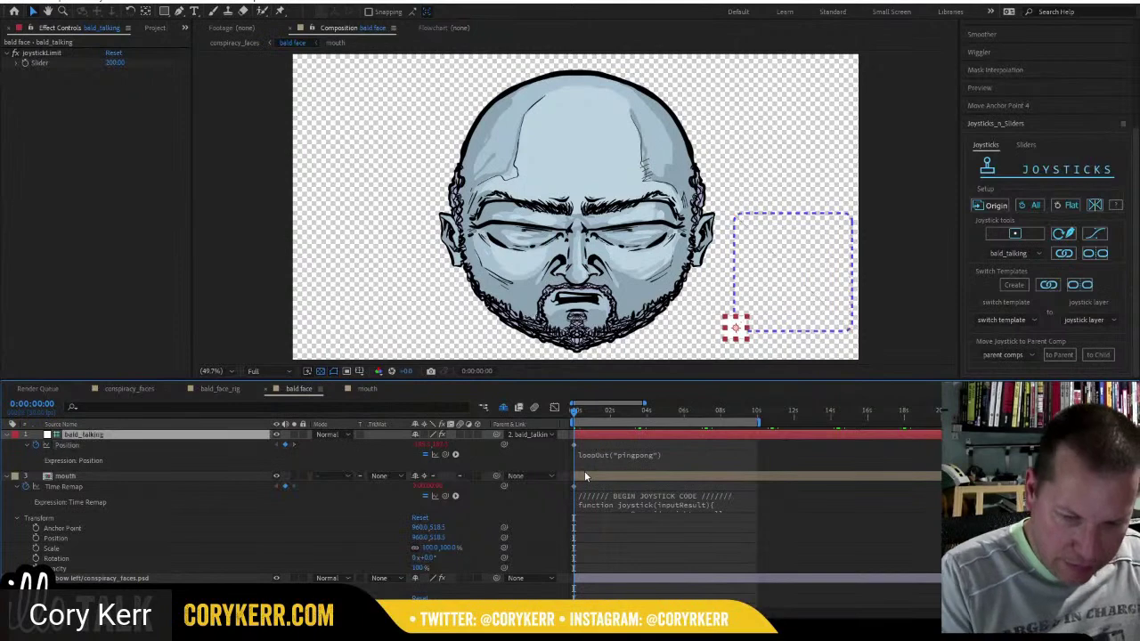
left_click(116, 445)
right_click(117, 443)
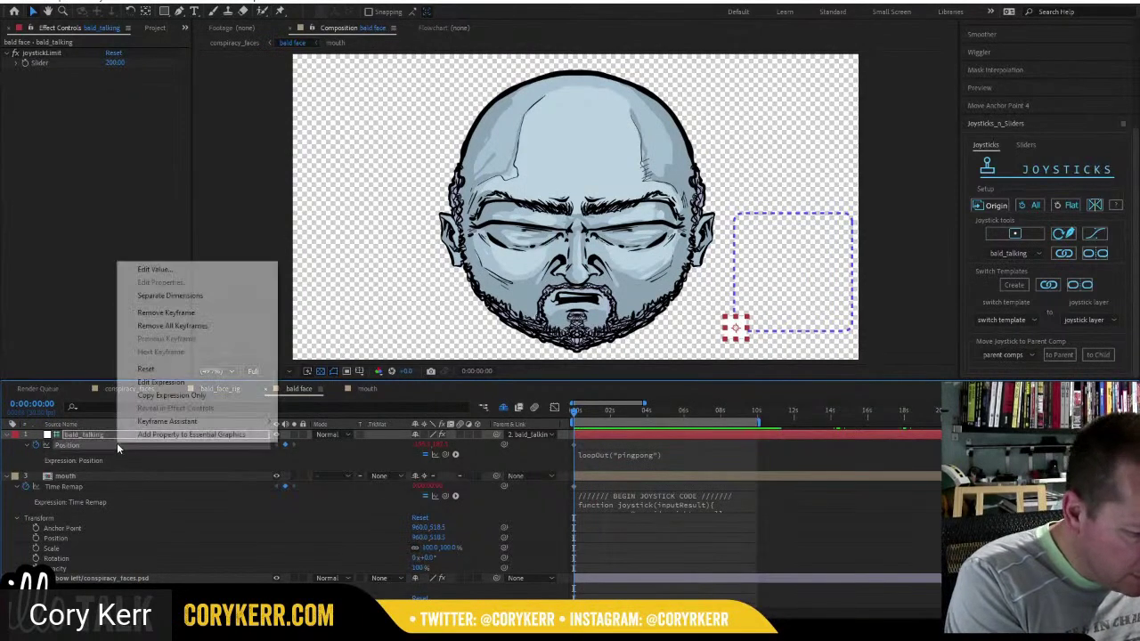
left_click(189, 296)
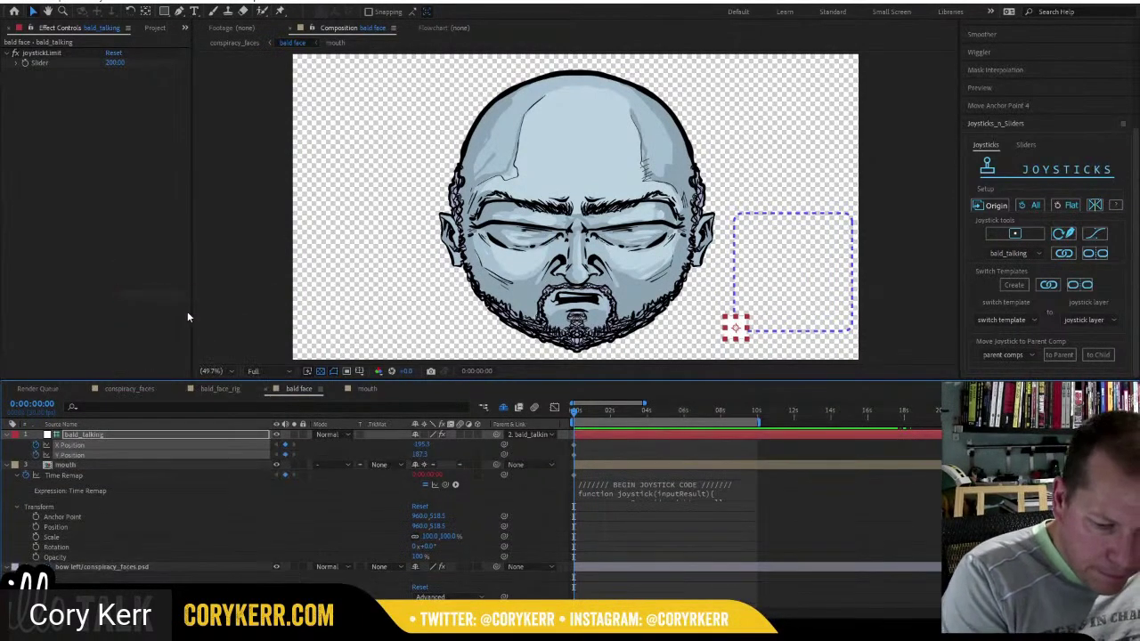
Clear the old X and Y Position keyframes, then animate X Position from -200 at the start to 200 at 0:00:02:01.
left_click(17, 451)
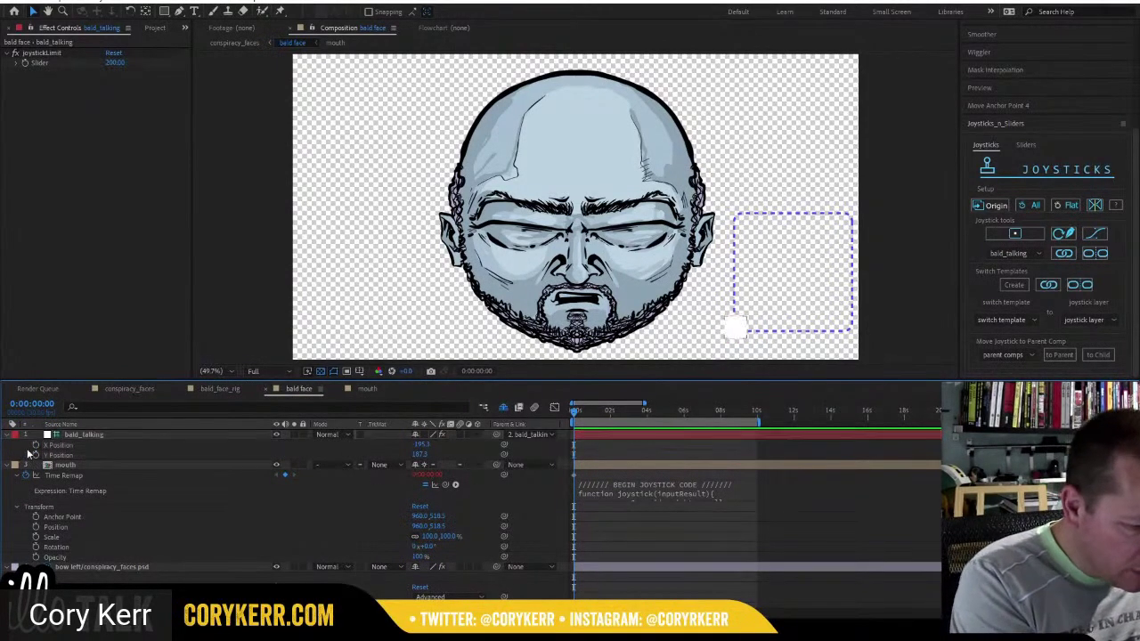
left_click(36, 444)
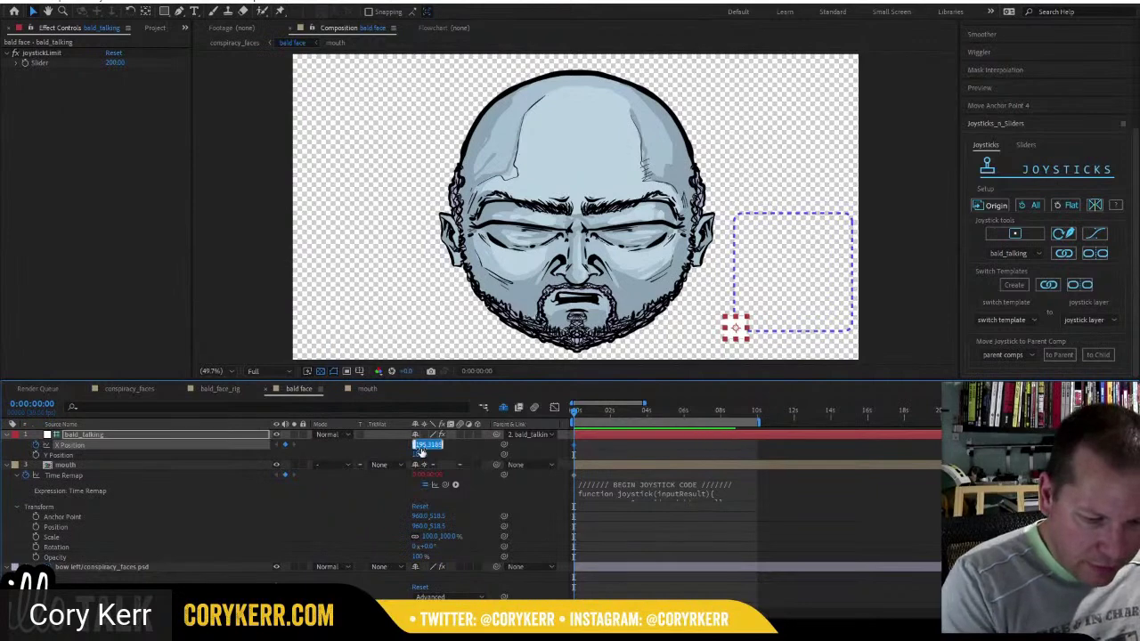
left_click(610, 415)
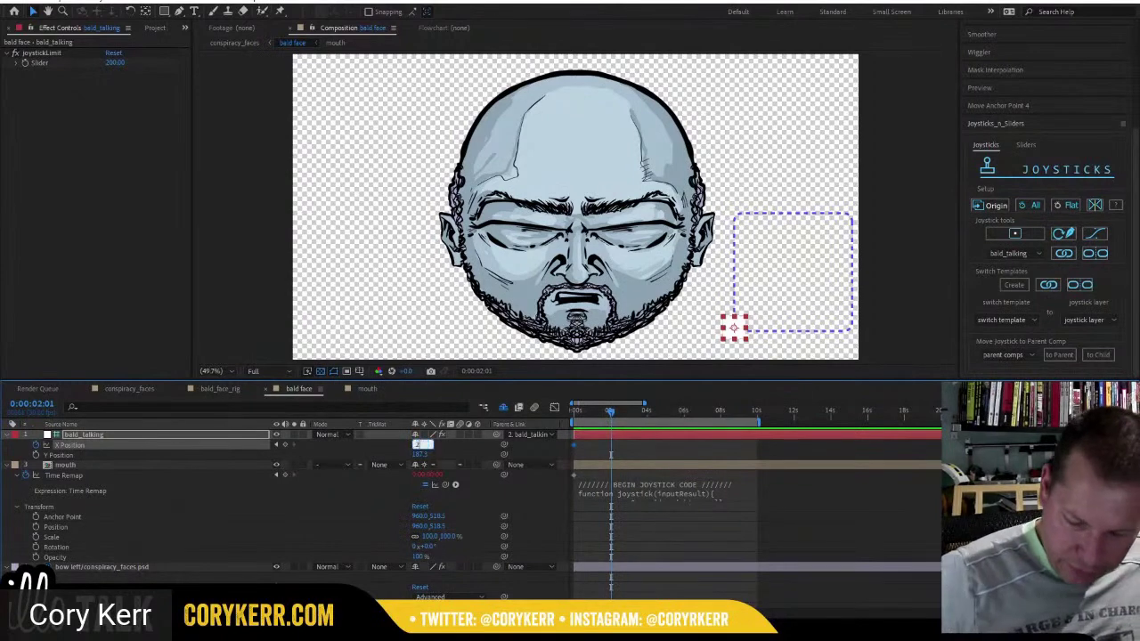
key("Return")
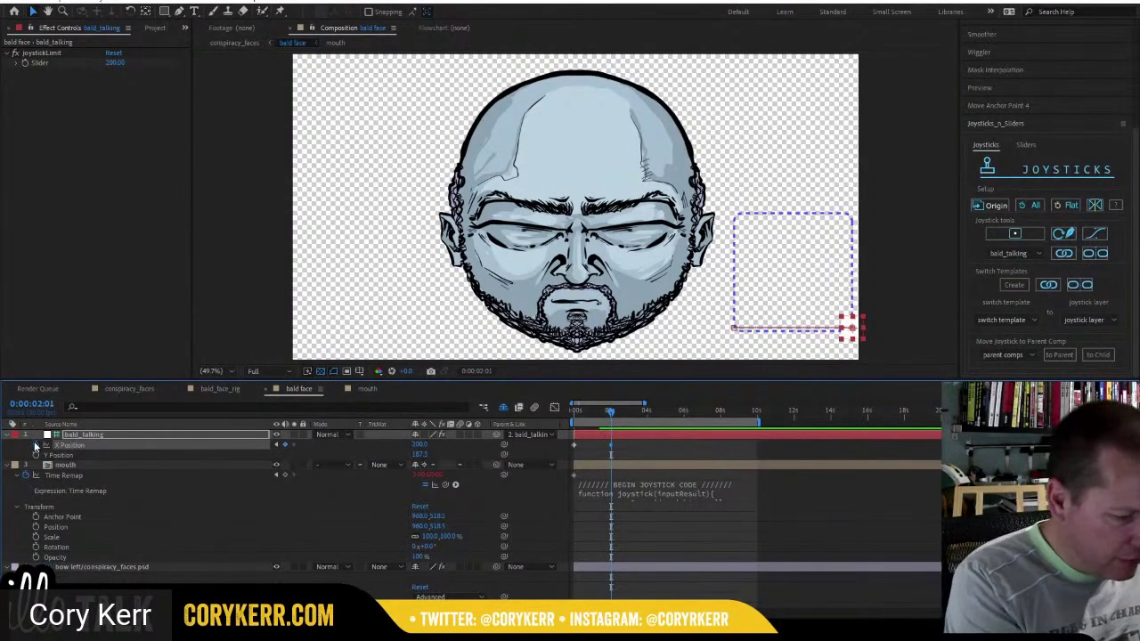
Add the expression loopOut("pingpong") to the bald_talking X Position and preview the loop.
left_click(37, 444, "alt")
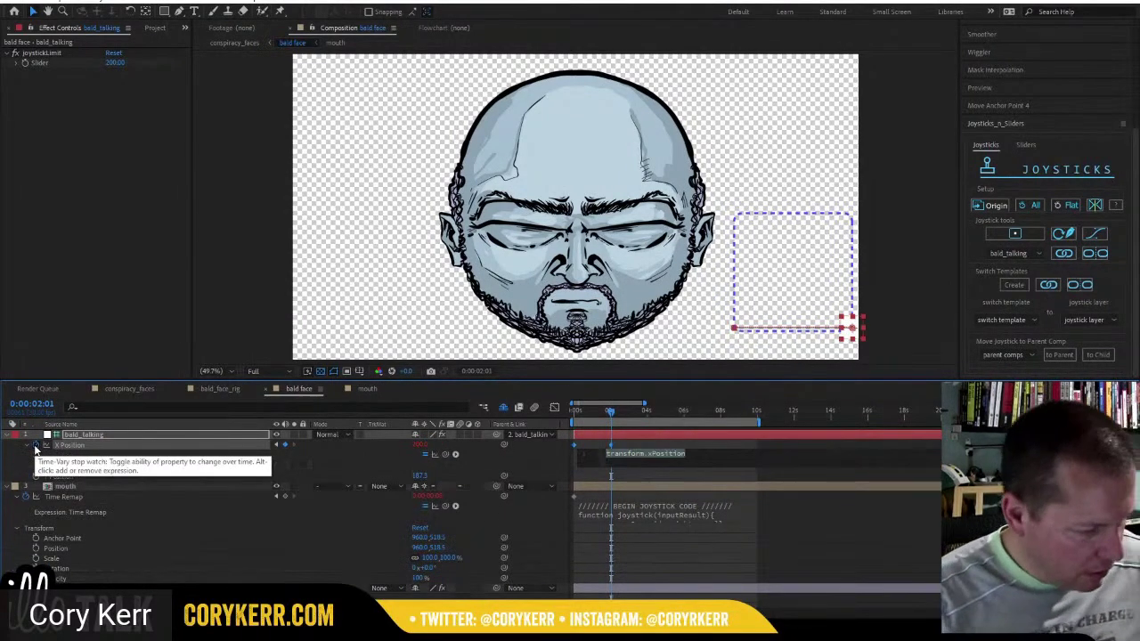
type("loopOut(\"pingpong\")")
left_click(549, 414)
key("space")
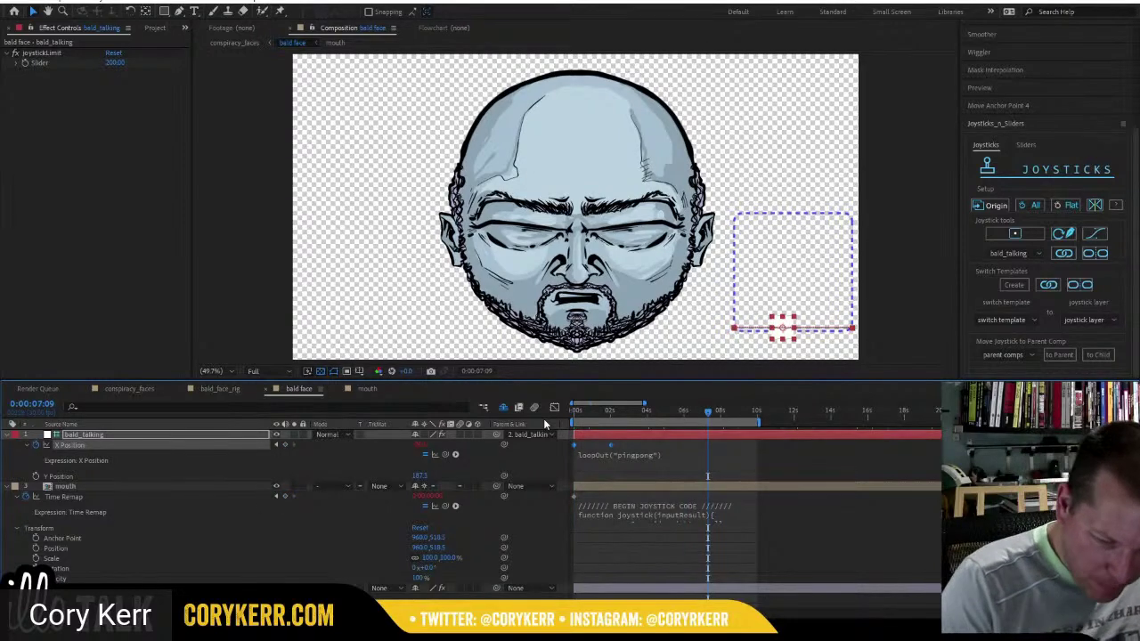
Set the bald_talking Y Position to 0 and preview the talking animation from the start.
left_click(426, 475)
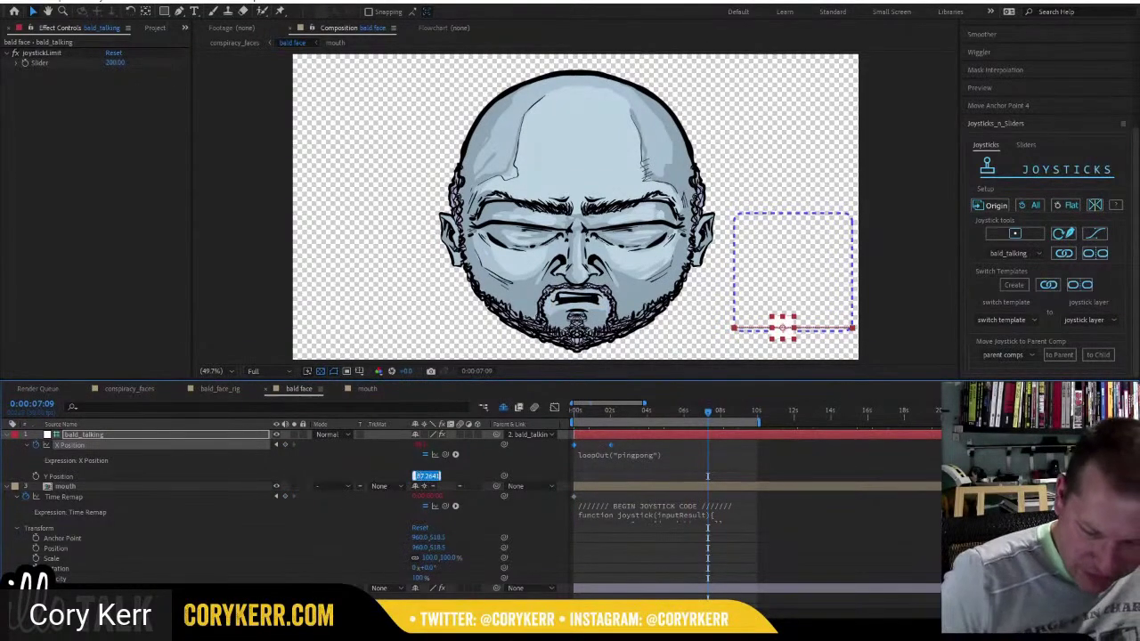
type("0")
key("Return")
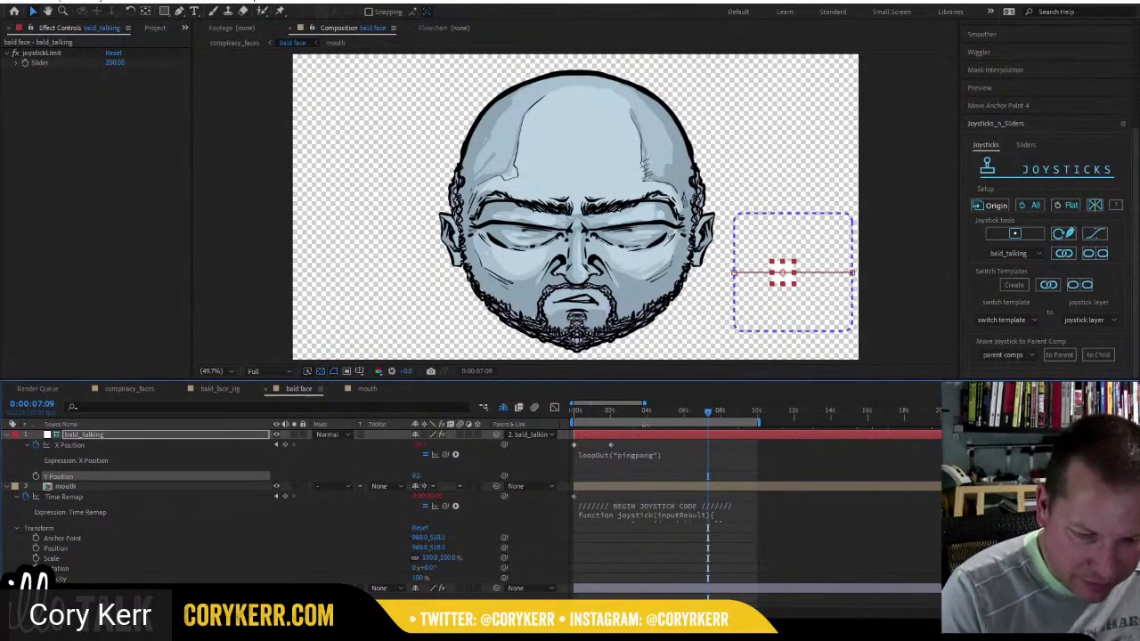
left_click(571, 415)
key("space")
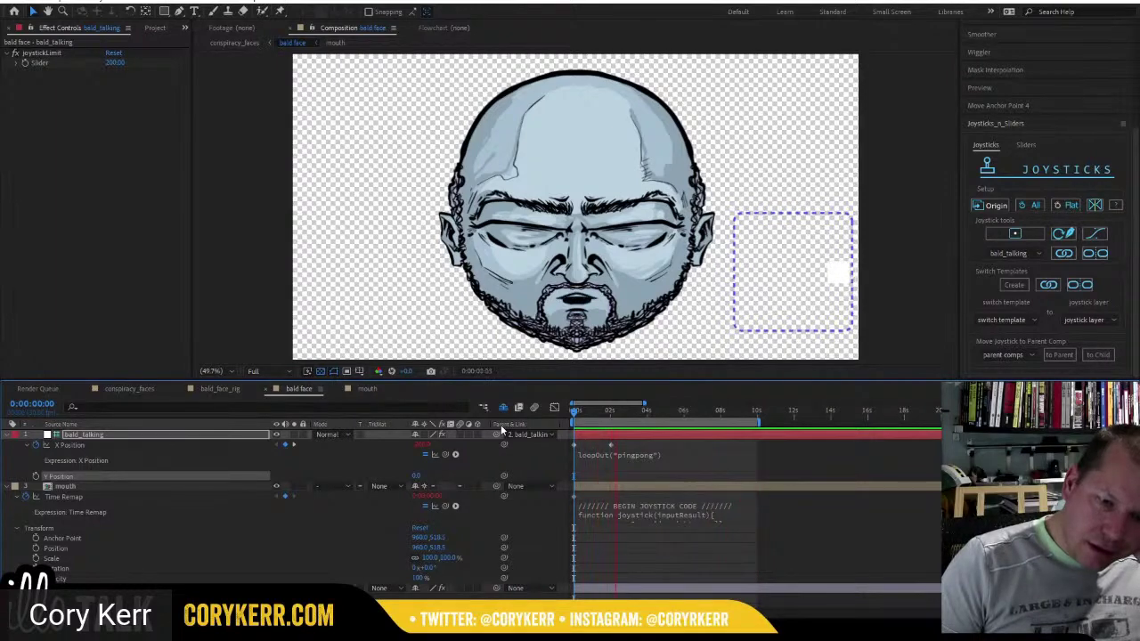
key("space")
Move the second X Position keyframe to just after the first for a faster loop and play it back.
left_click_drag(611, 445, 550, 422)
key("space")
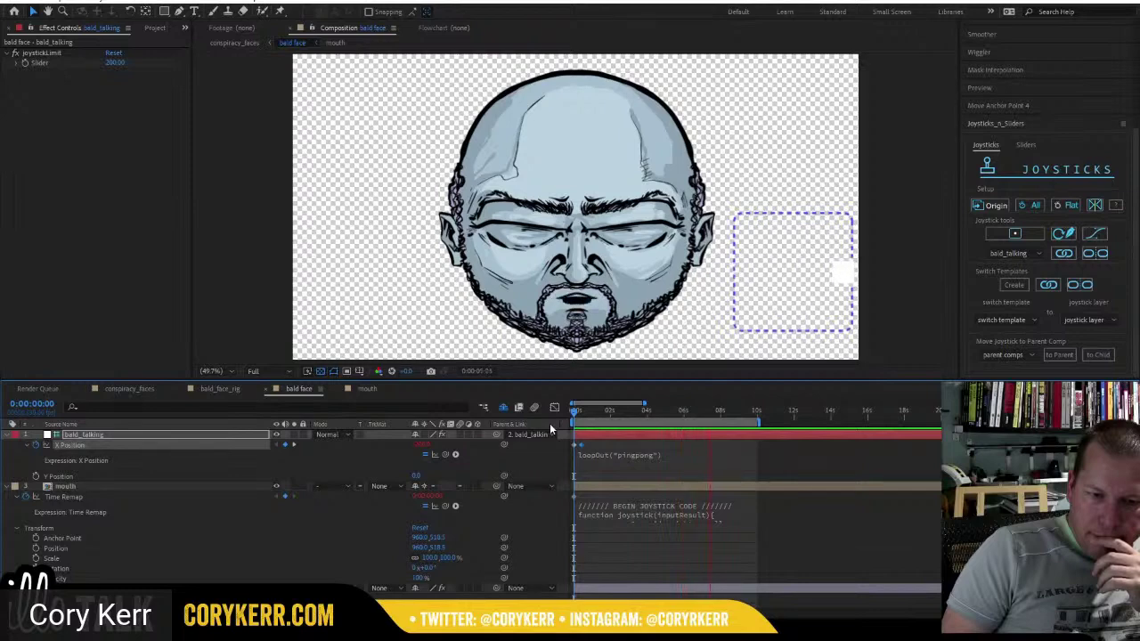
key("space")
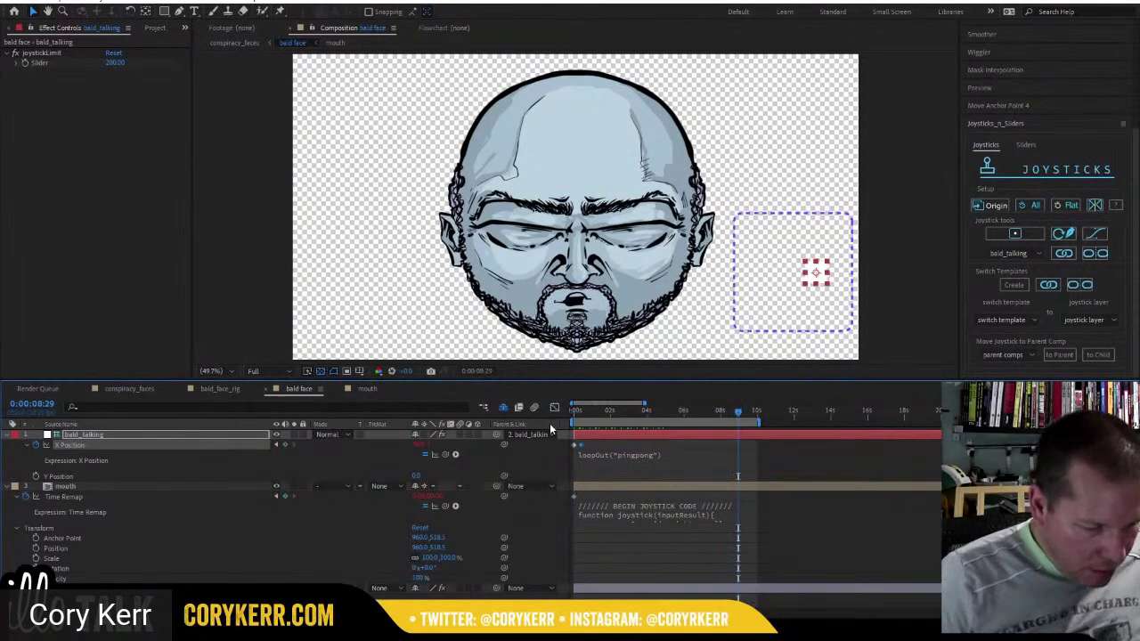
Add wiggle(2,50) on a line above loopOut("pingpong") in the bald_talking X Position expression and preview it from the start.
left_click(31, 446)
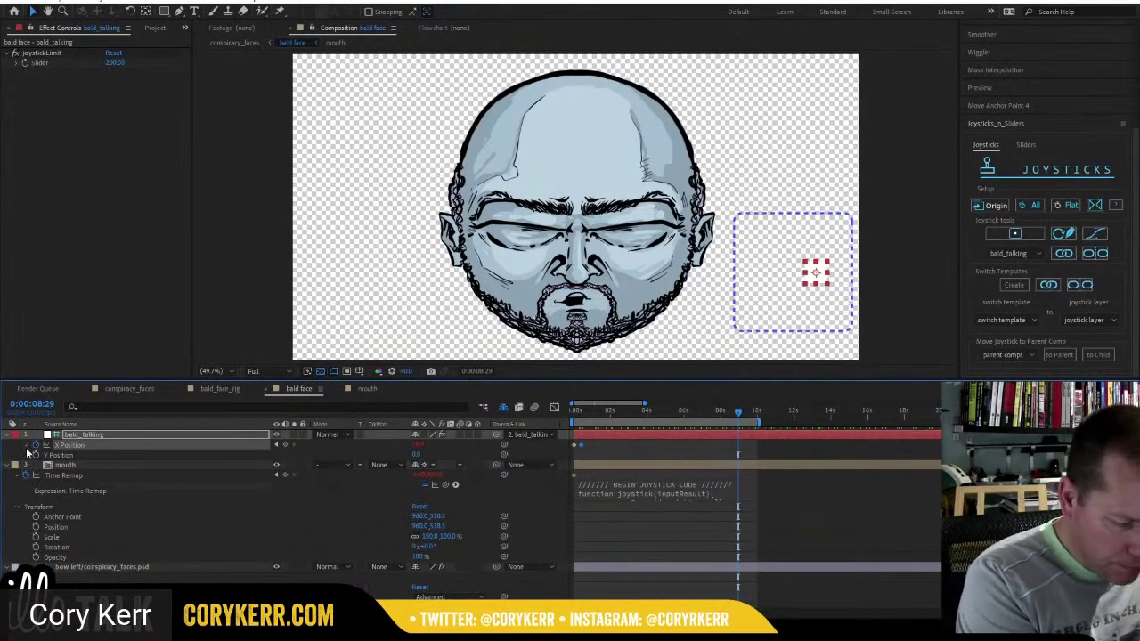
left_click(27, 445)
left_click(662, 457)
left_click(671, 452)
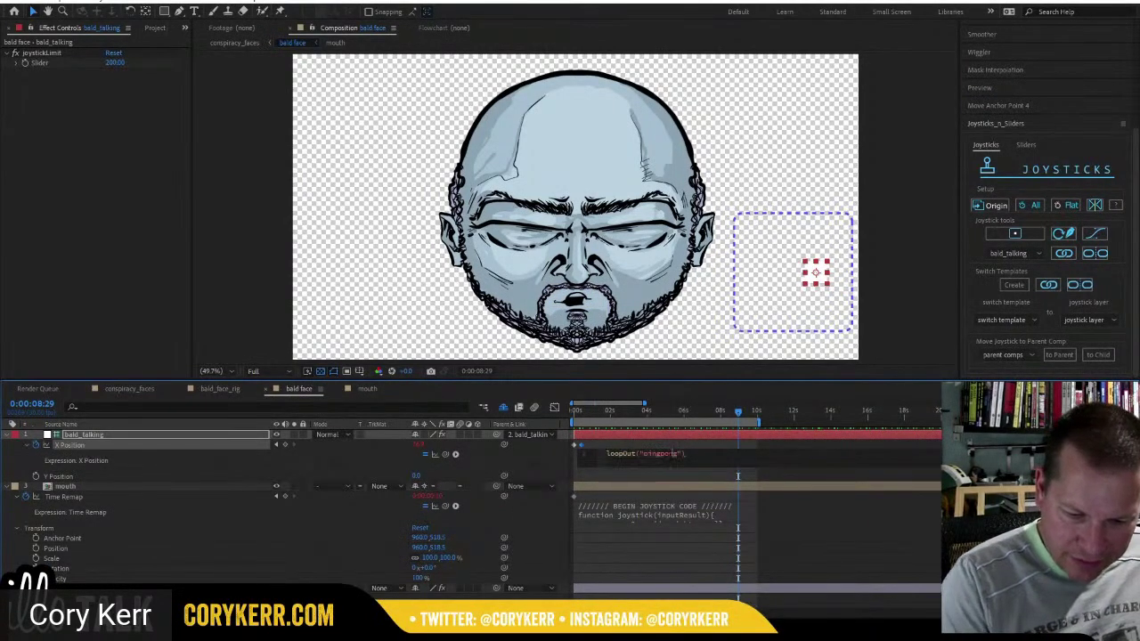
key("Return")
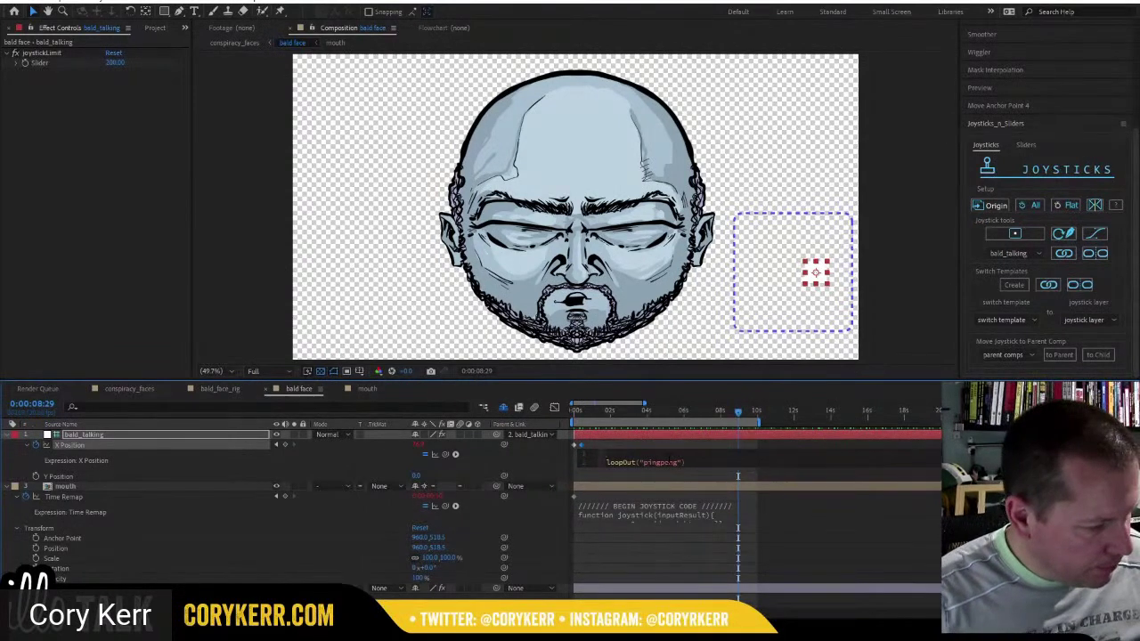
type("wiggle(6,1)")
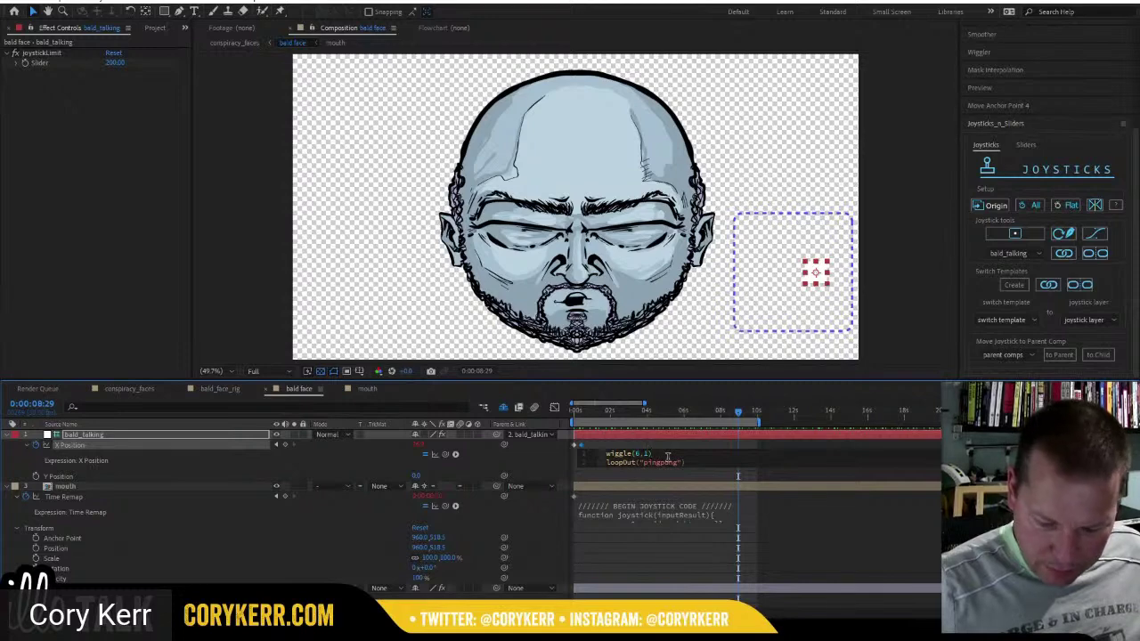
type("50")
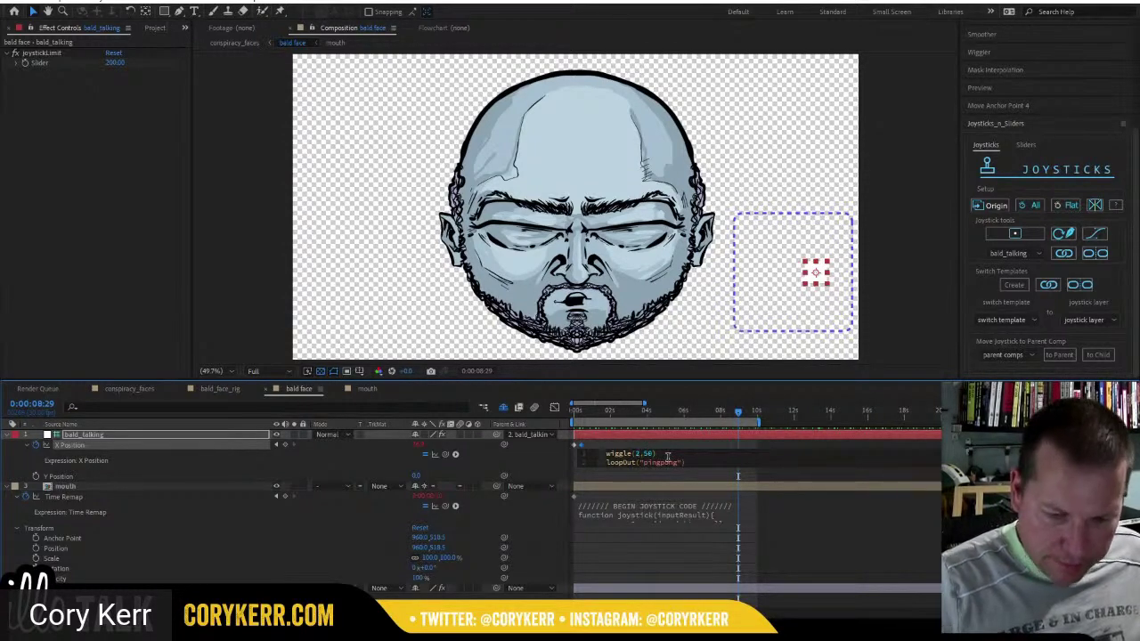
left_click_drag(589, 415, 544, 415)
key("space")
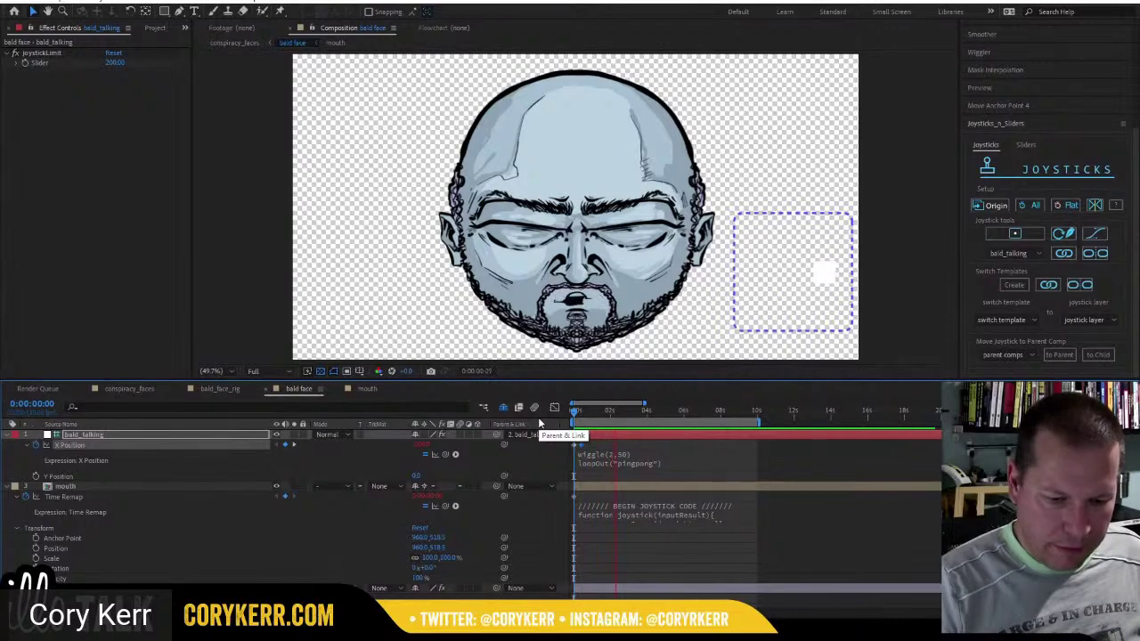
End the wiggle(2,50) line of the X Position expression with a semicolon and play the animation from the start.
left_click(625, 473)
left_click(660, 455)
left_click(660, 455)
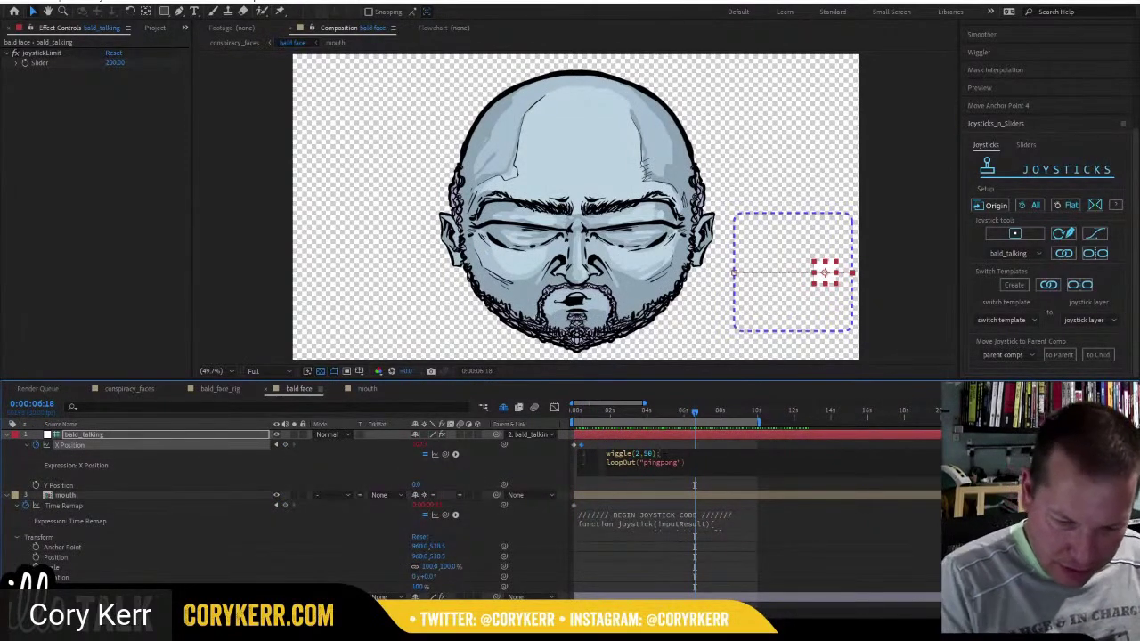
left_click_drag(642, 415, 530, 426)
key("space")
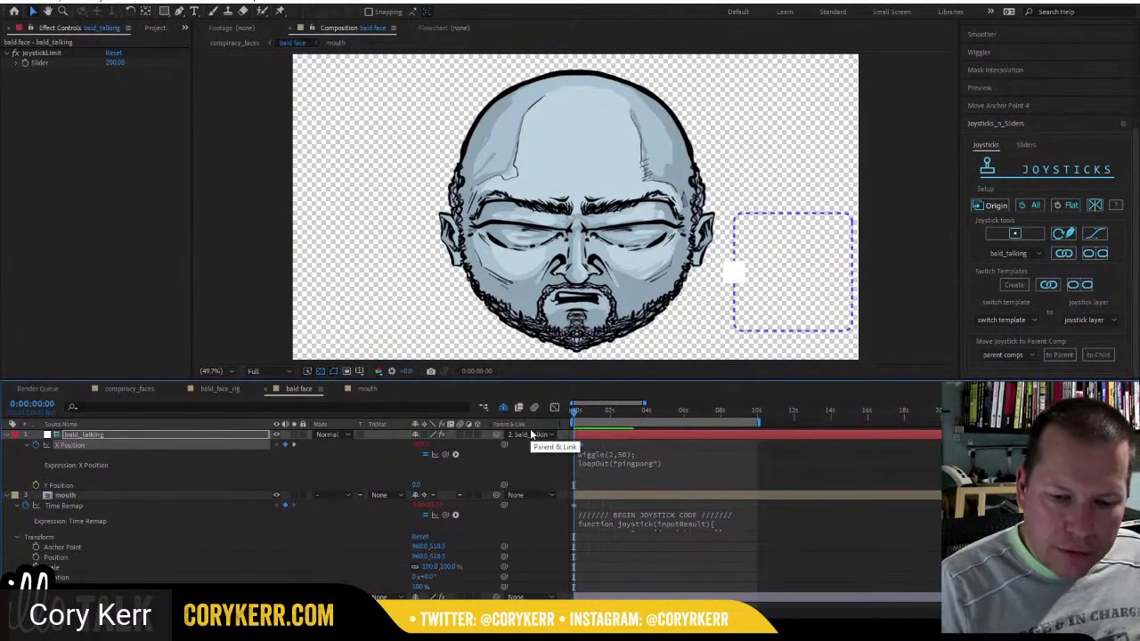
key("space")
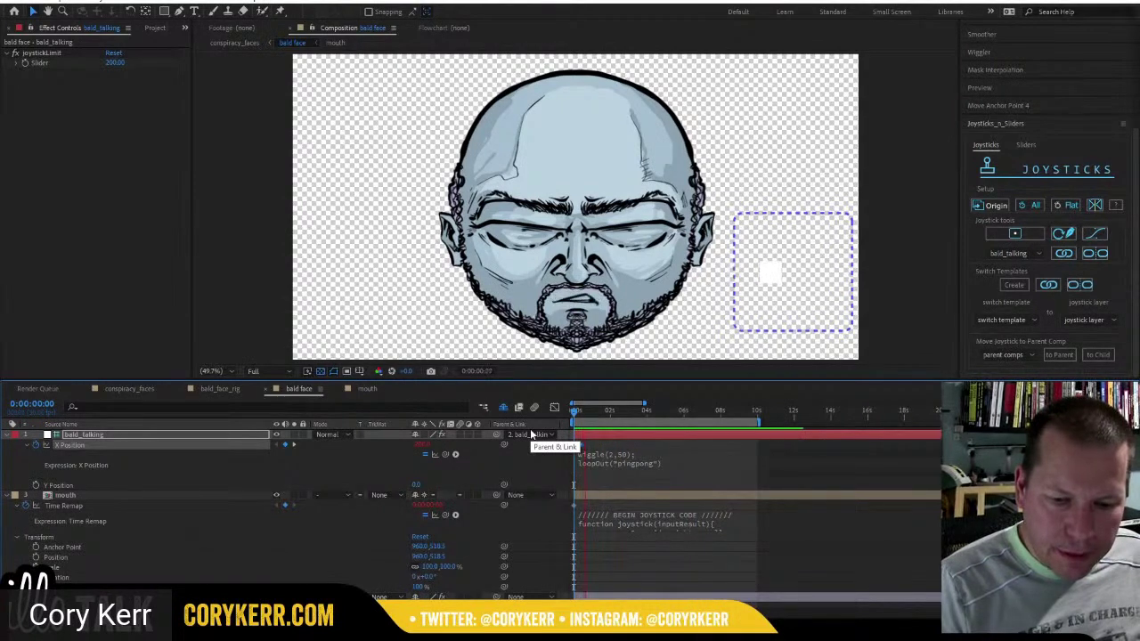
Move loopOut("pingpong"); above the wiggle(2,50); line in the X Position expression and preview the talking motion.
left_click(646, 455)
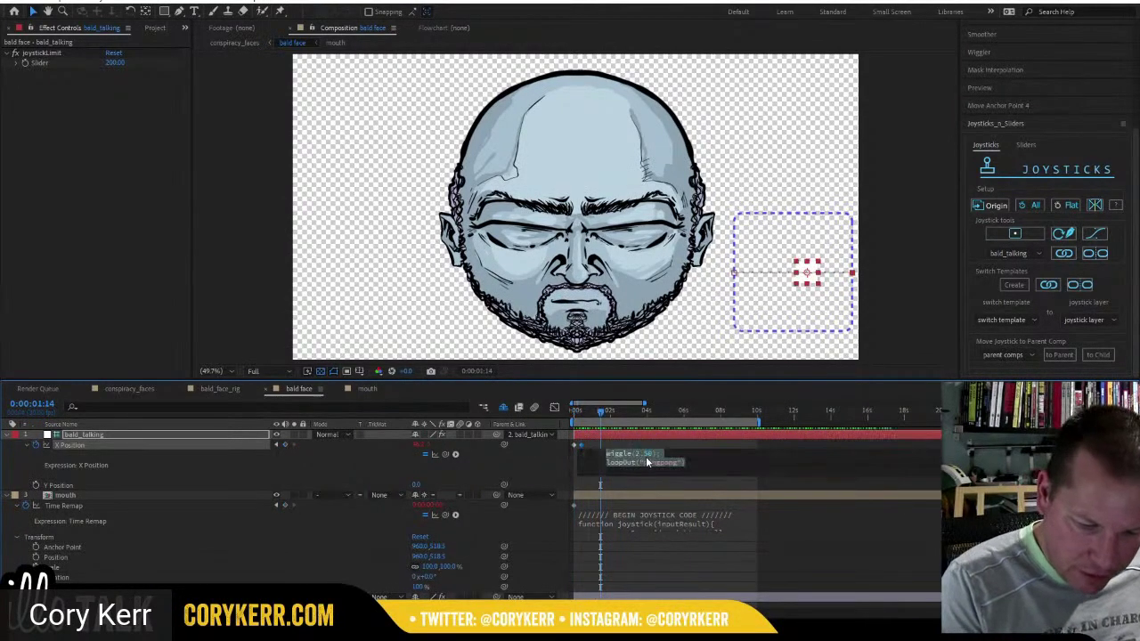
left_click_drag(686, 462, 612, 466)
key("ctrl+c")
key("BackSpace")
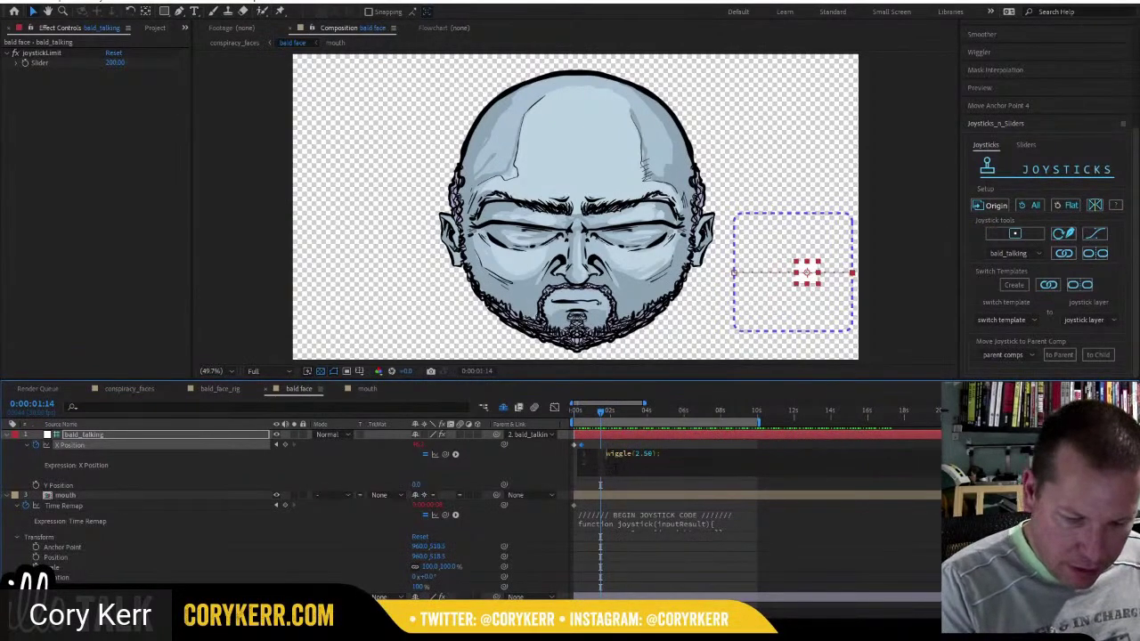
key("ctrl+v")
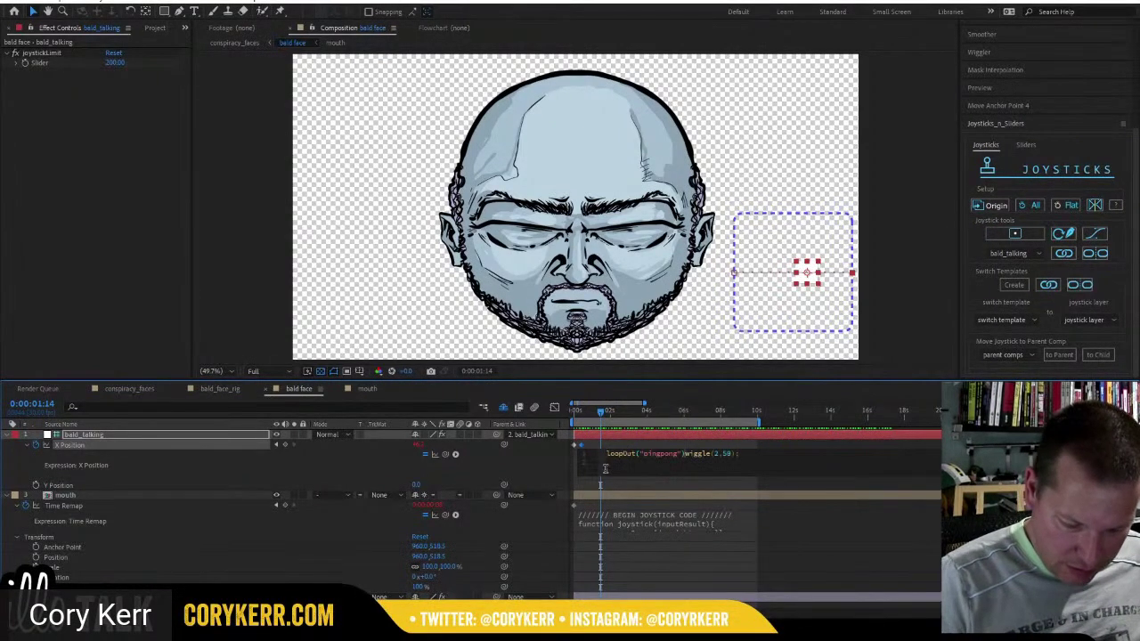
key("Return")
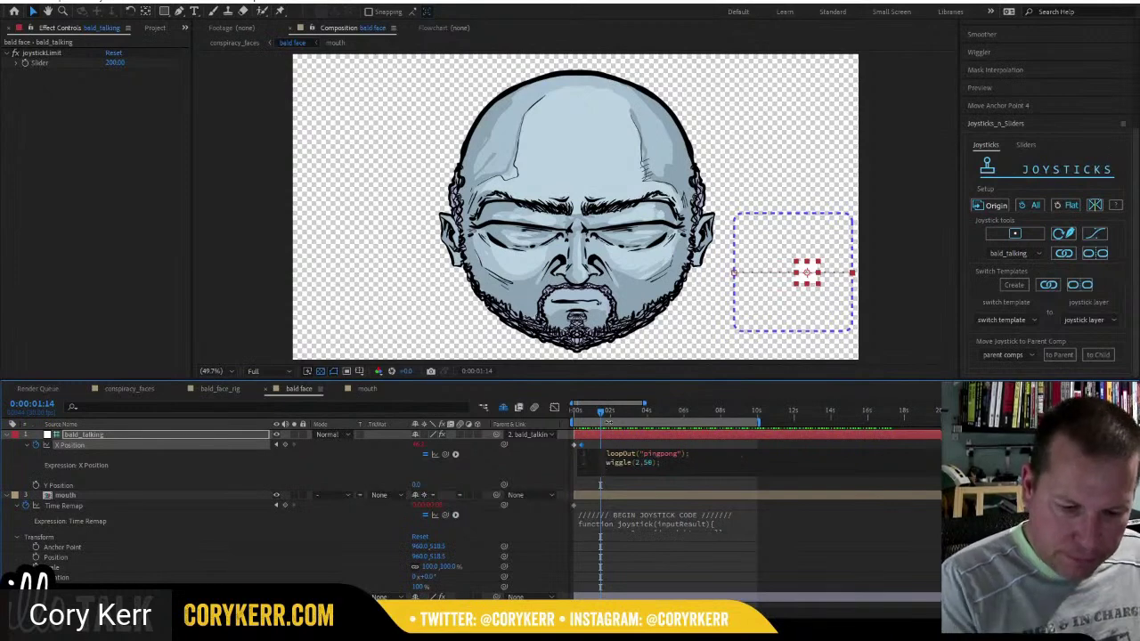
left_click_drag(586, 412, 545, 421)
key("space")
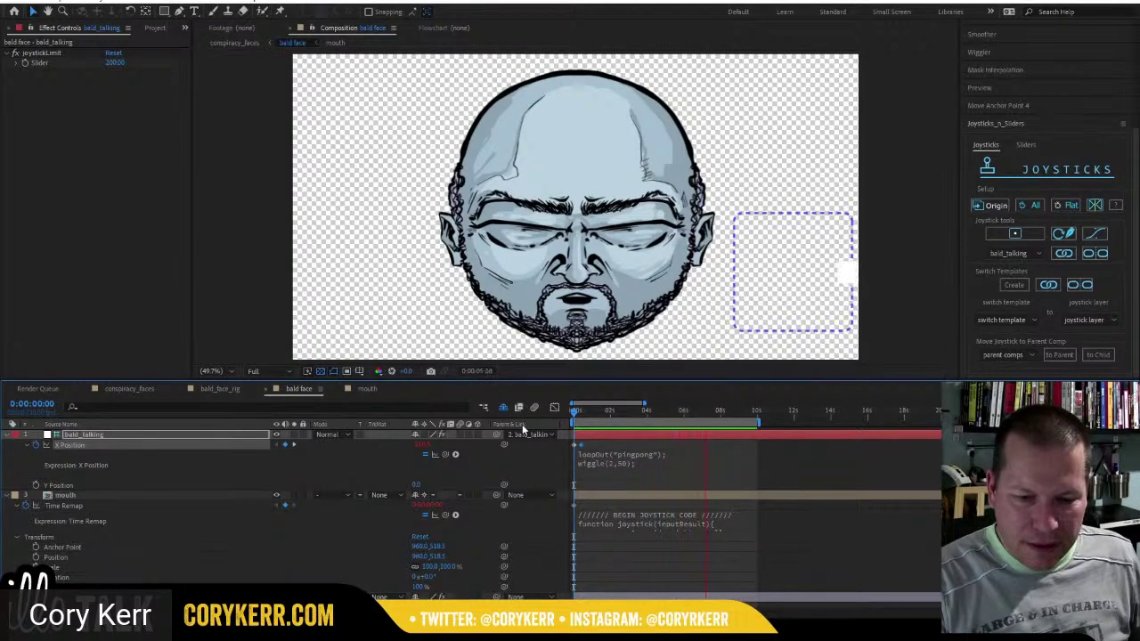
key("space")
Remove the loopOut("pingpong") line and change the X Position expression to wiggle(2,200);.
left_click(648, 455)
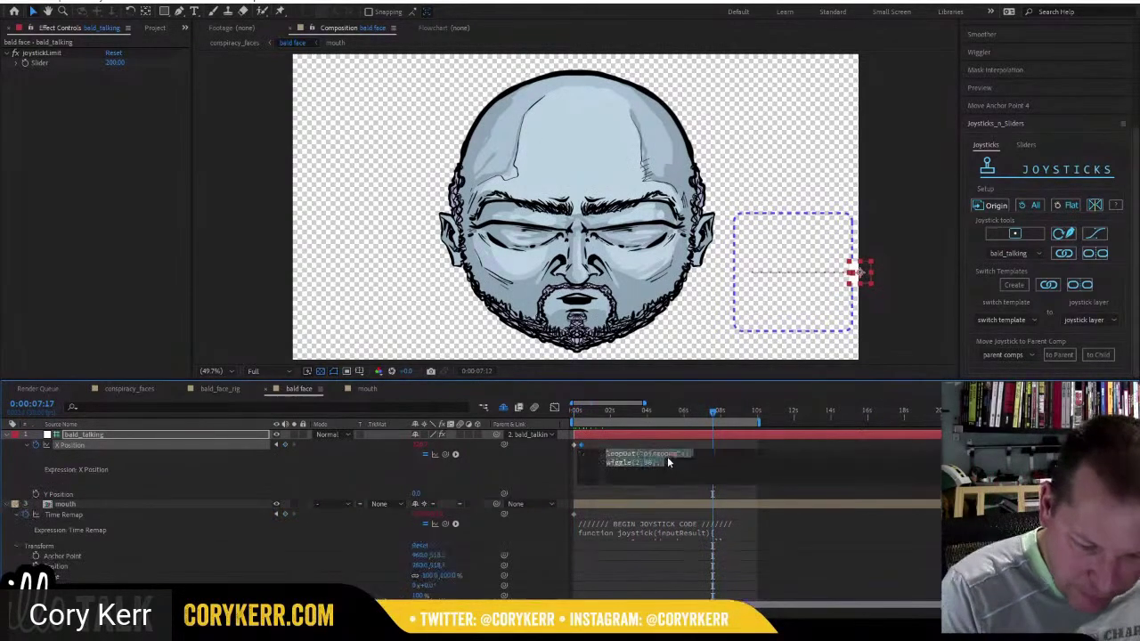
double_click(665, 453)
left_click_drag(643, 453, 598, 457)
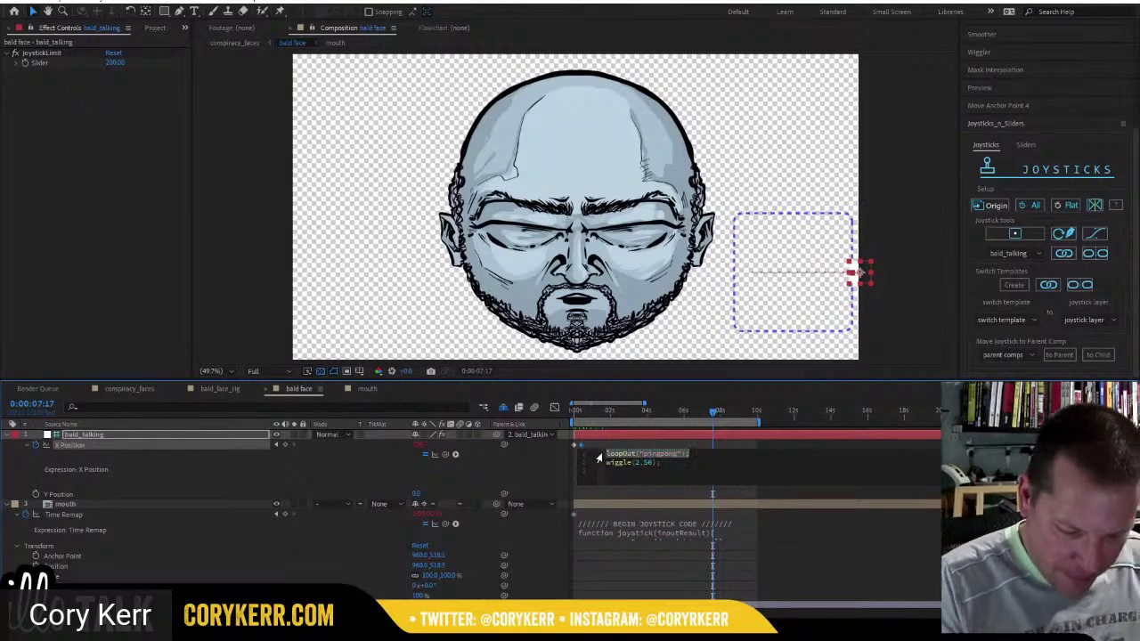
key("BackSpace")
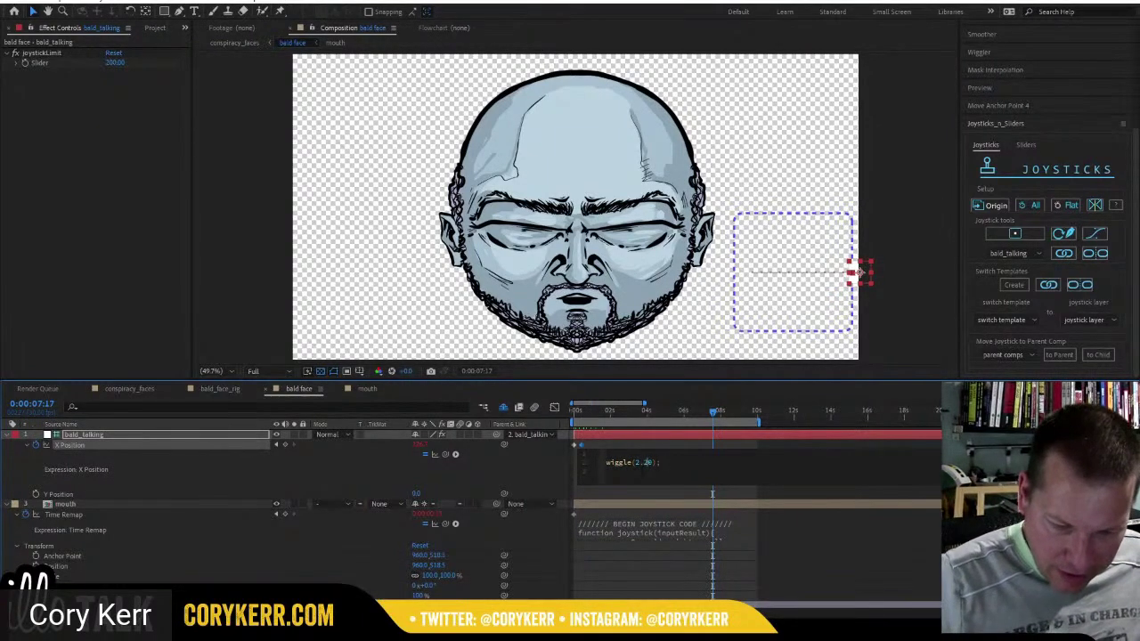
left_click(640, 421)
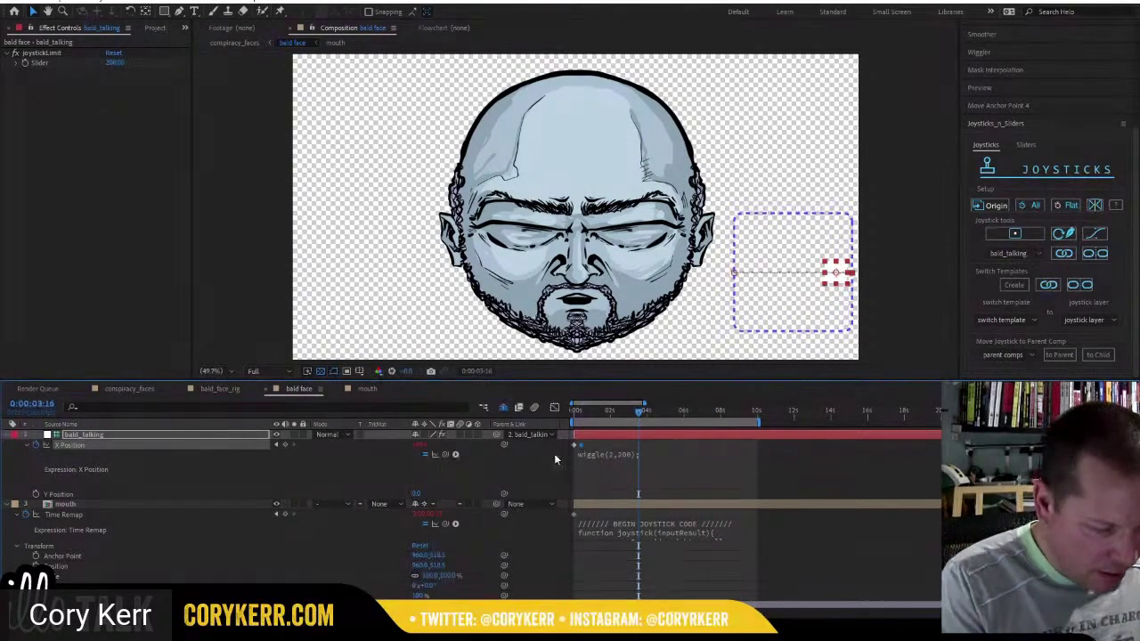
Delete the second X Position keyframe, move the controller's starting X Position nearer the joystick's centre and preview the wiggle.
left_click(595, 470)
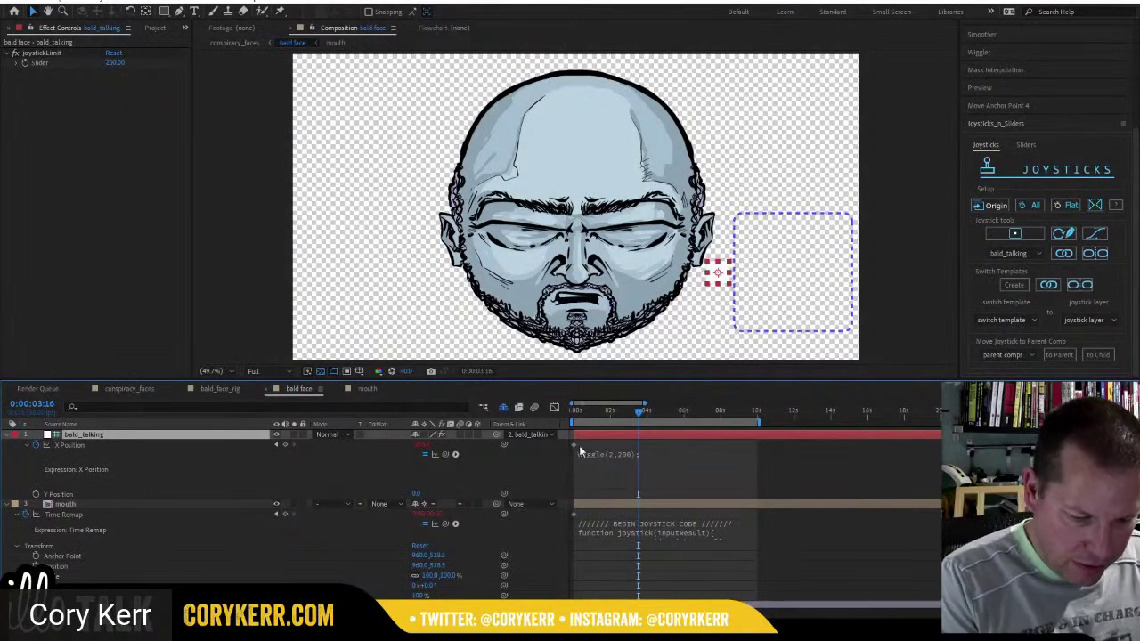
key("Home")
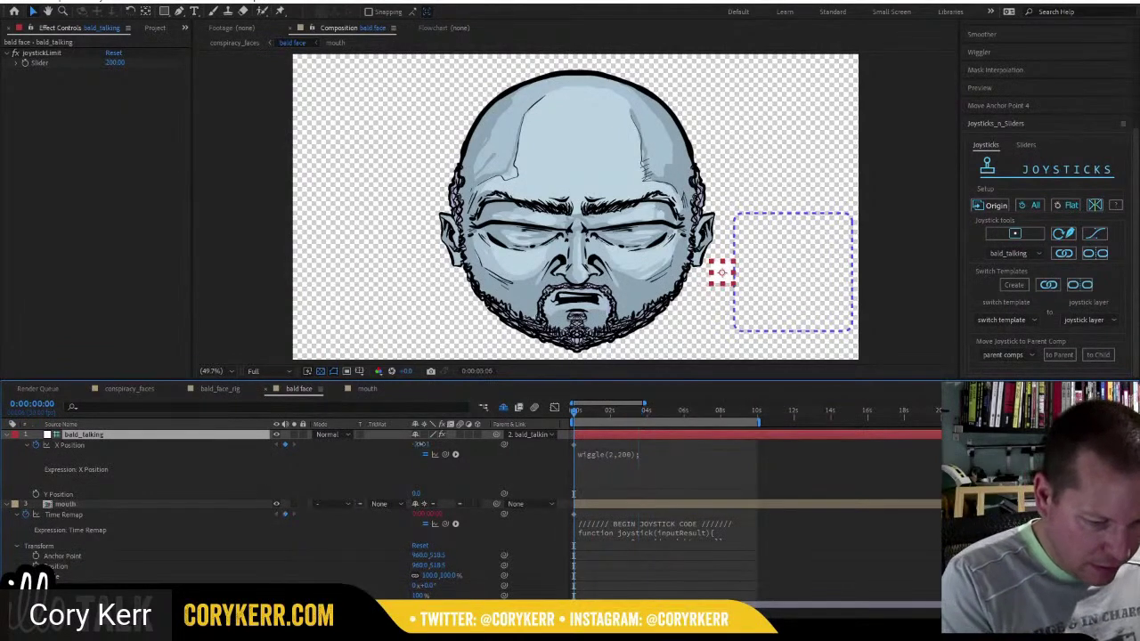
left_click(419, 445)
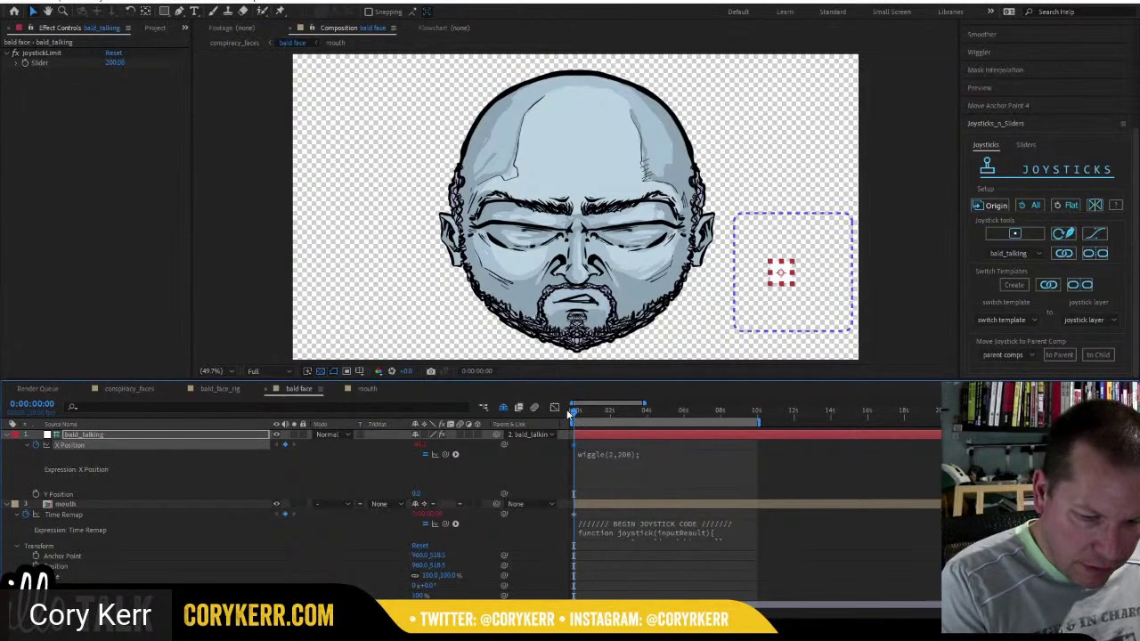
key("space")
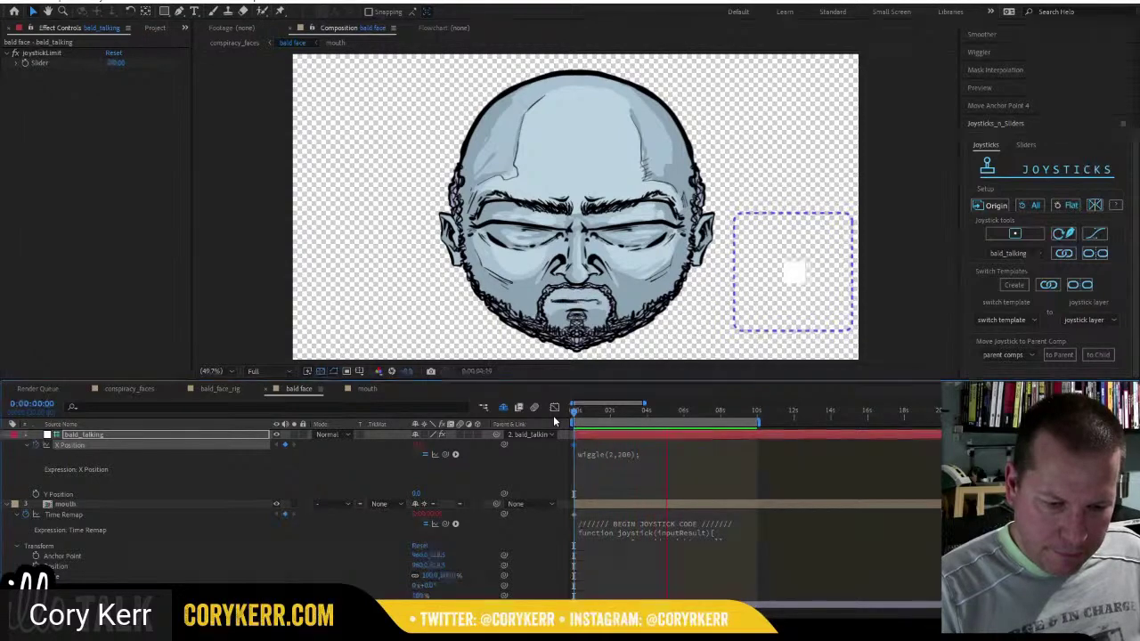
key("space")
Change the X Position expression to wiggle(4,200); for faster talking, preview it and return to the first frame.
left_click(612, 456)
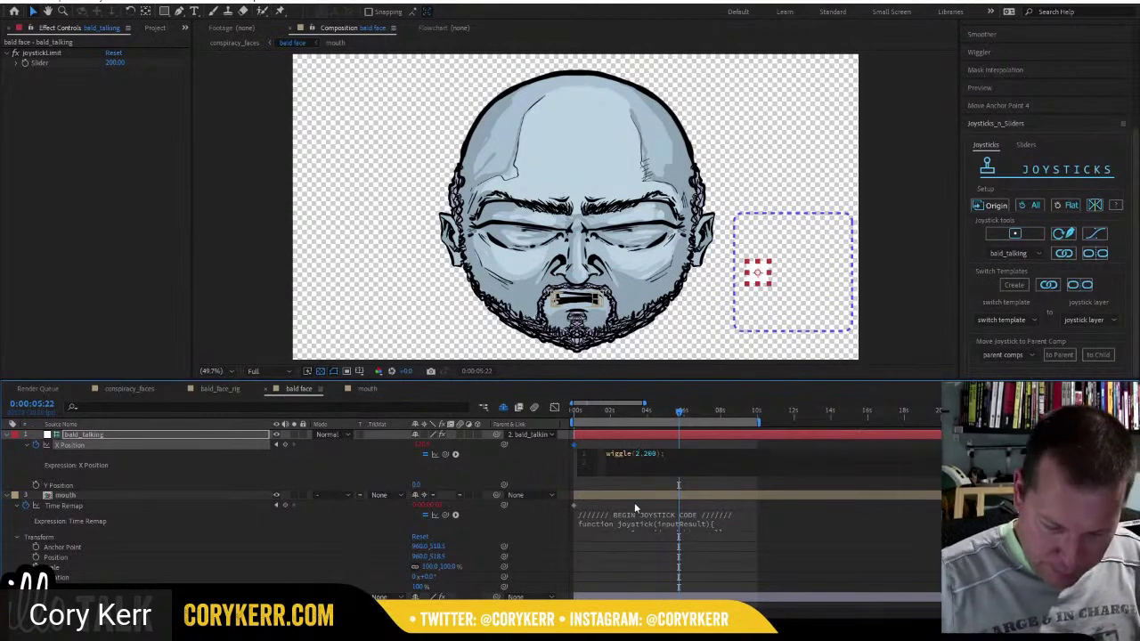
left_click_drag(621, 413, 541, 420)
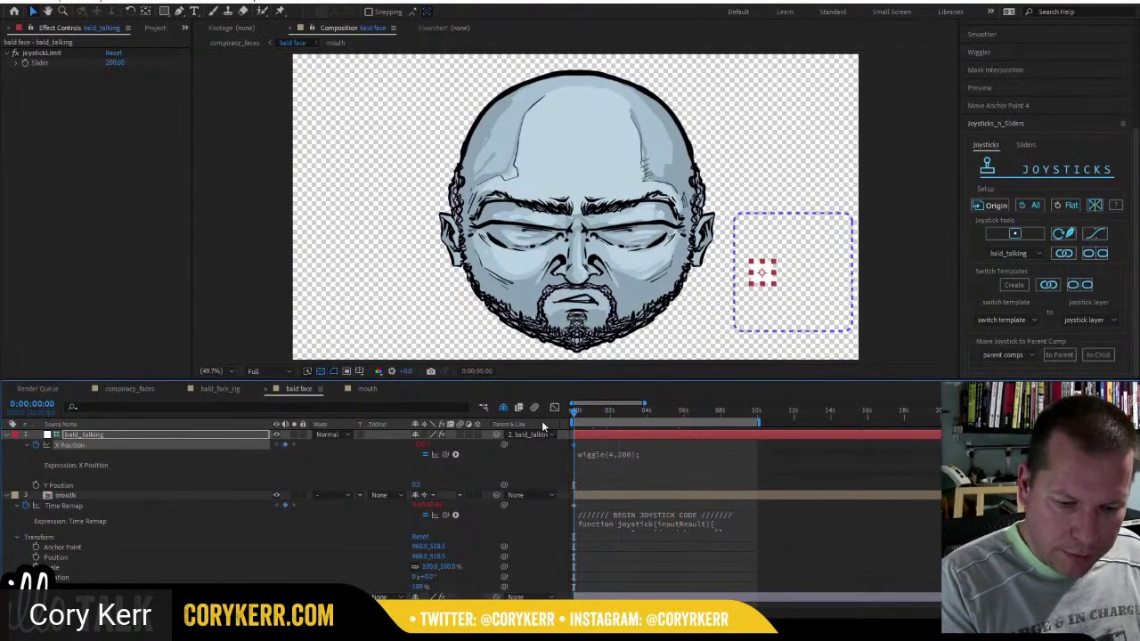
key("space")
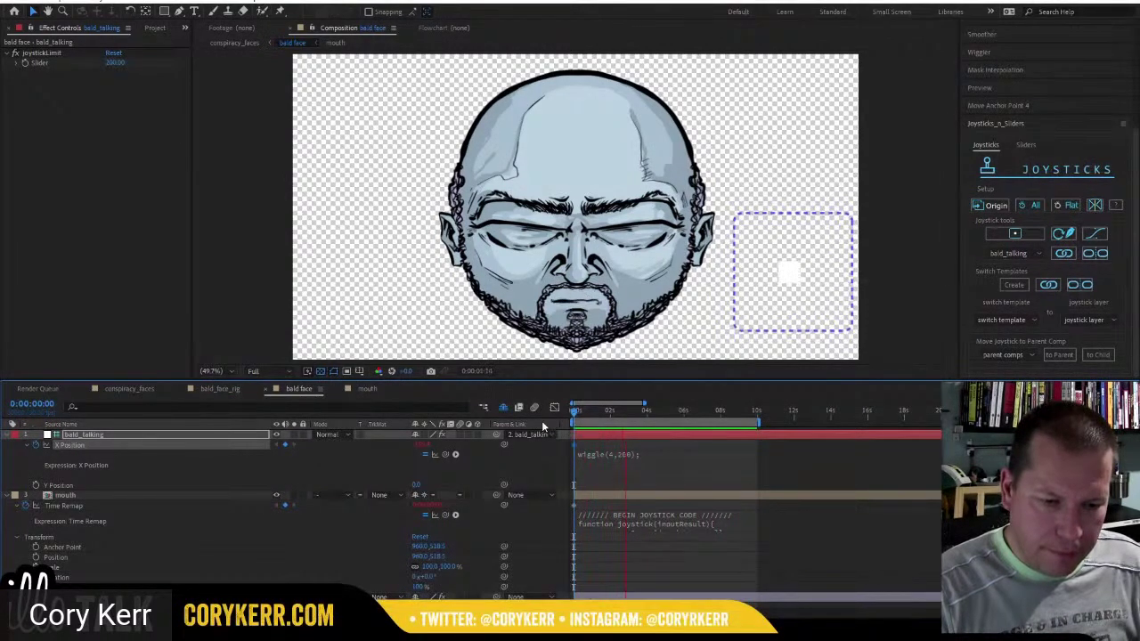
key("space")
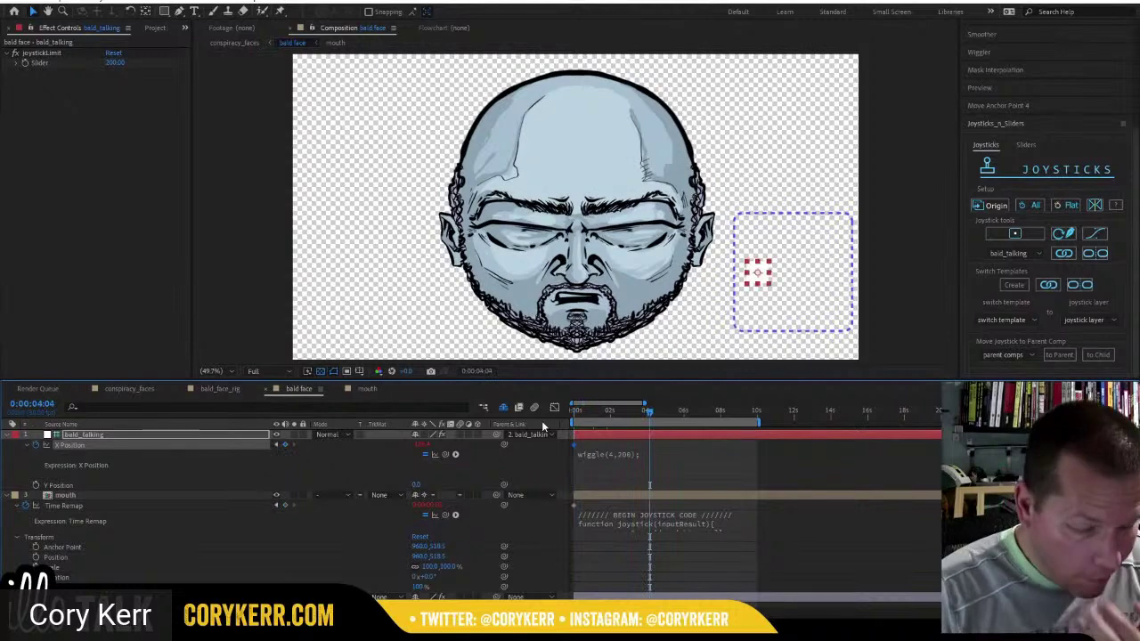
left_click_drag(646, 412, 572, 411)
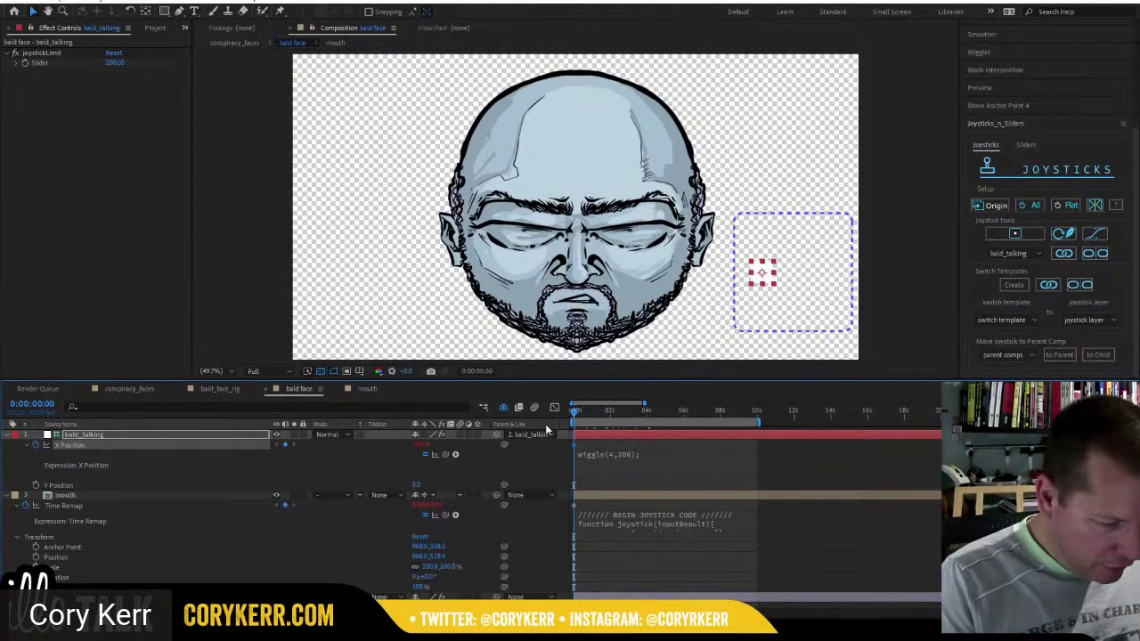
Collapse the expanded properties of the bald_talking, mouth and brow layers, leaving no layer selected.
left_click(12, 436)
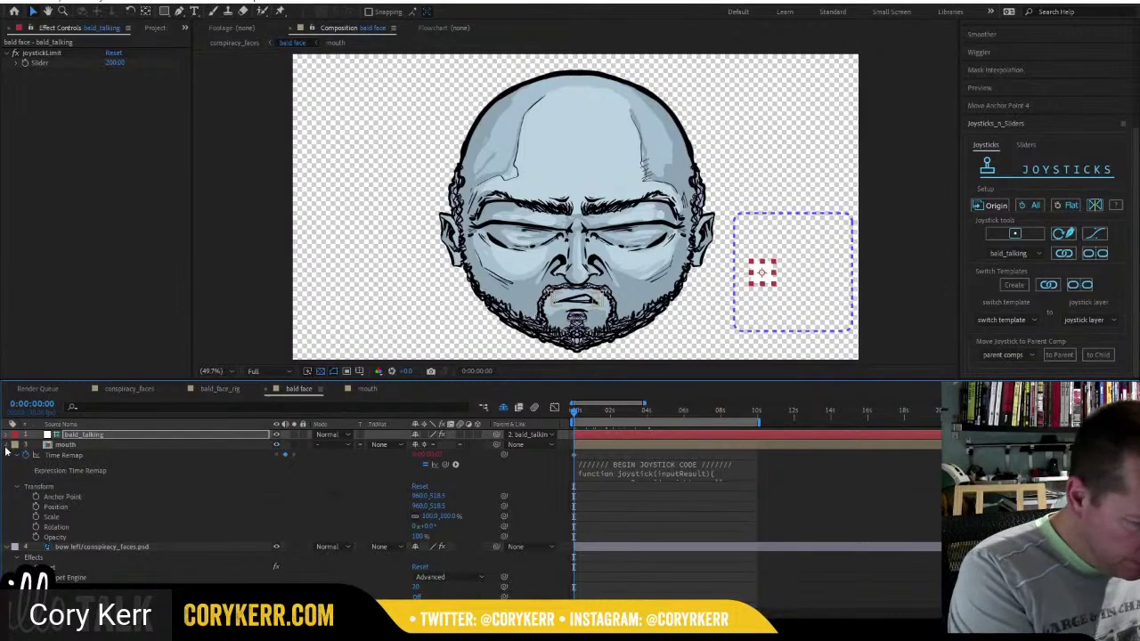
left_click(12, 444)
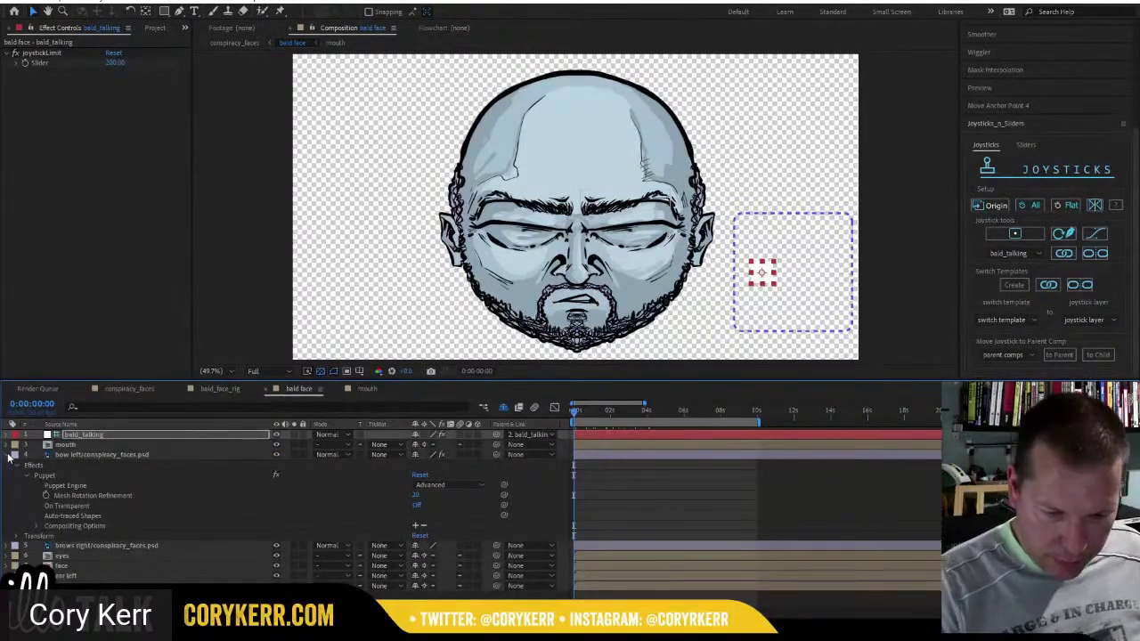
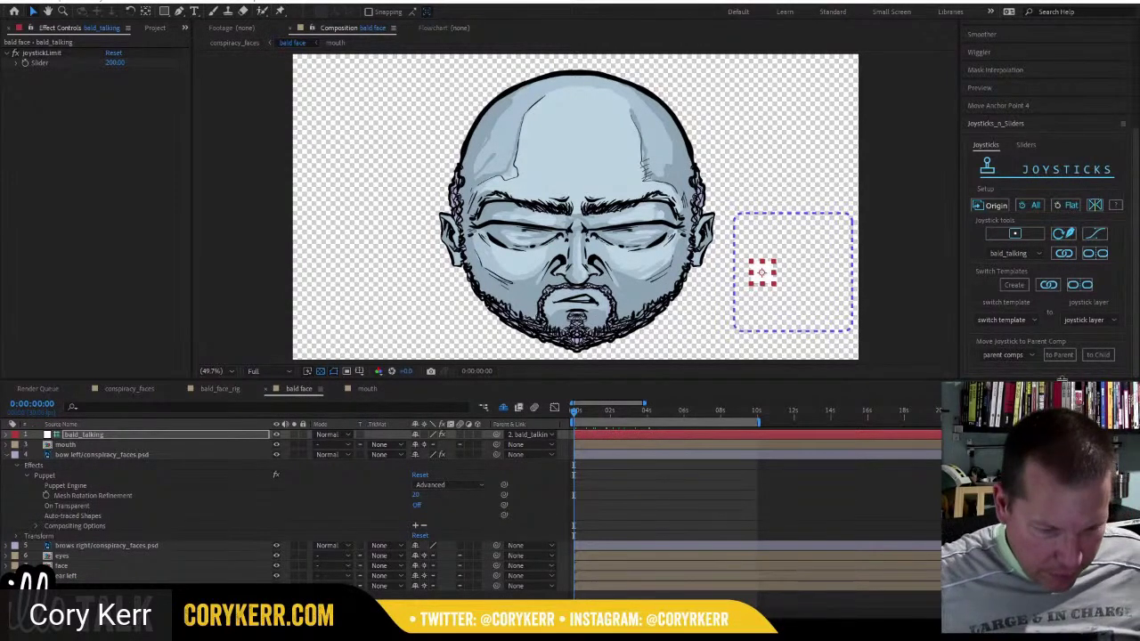
left_click(9, 455)
left_click(148, 537)
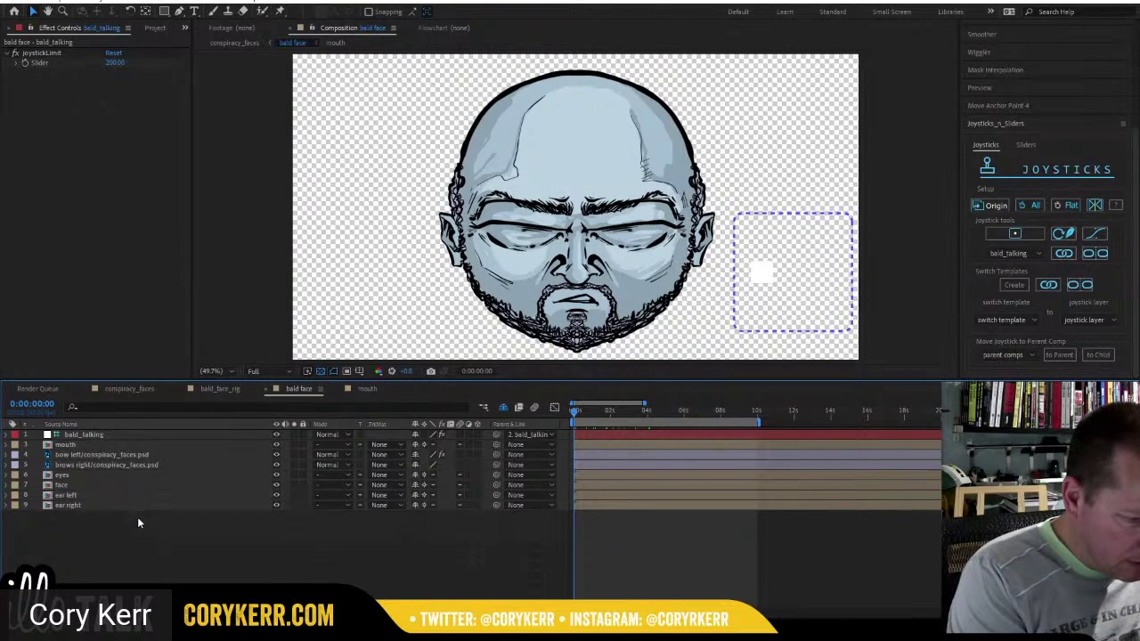
left_click_drag(138, 518, 166, 444)
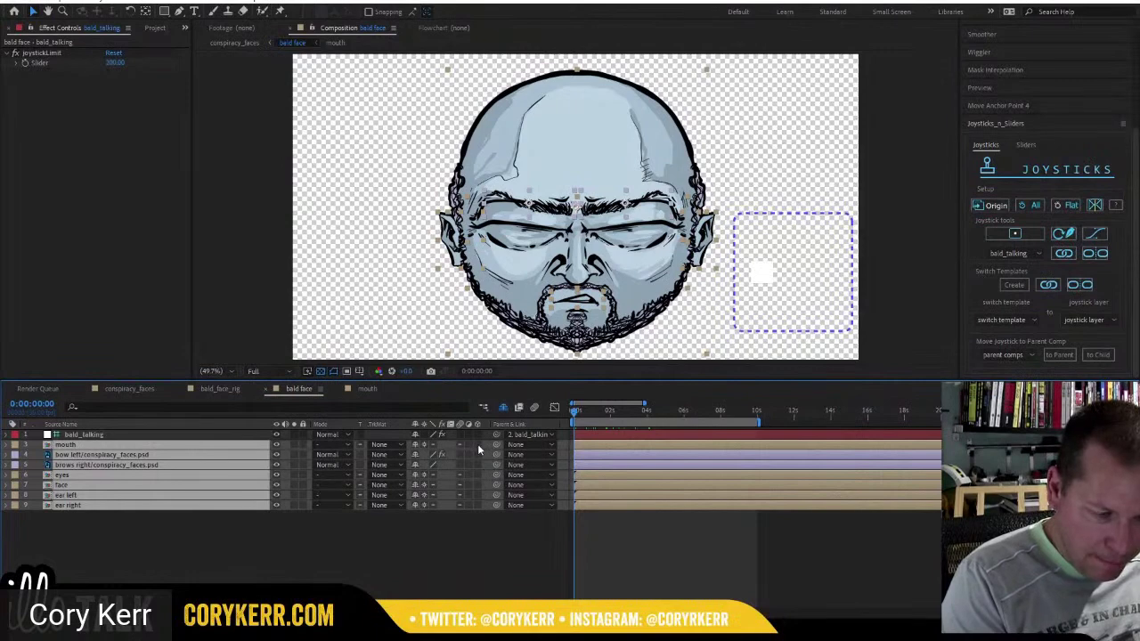
left_click(361, 539)
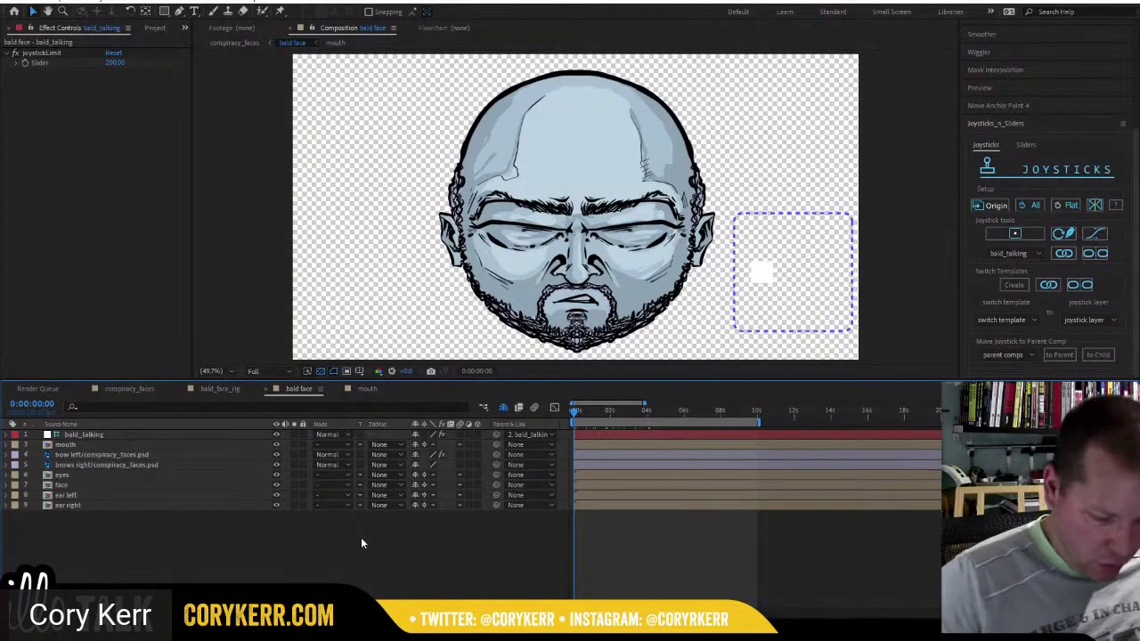
Open the bald_face_rig composition from the project items.
key("ctrl+0")
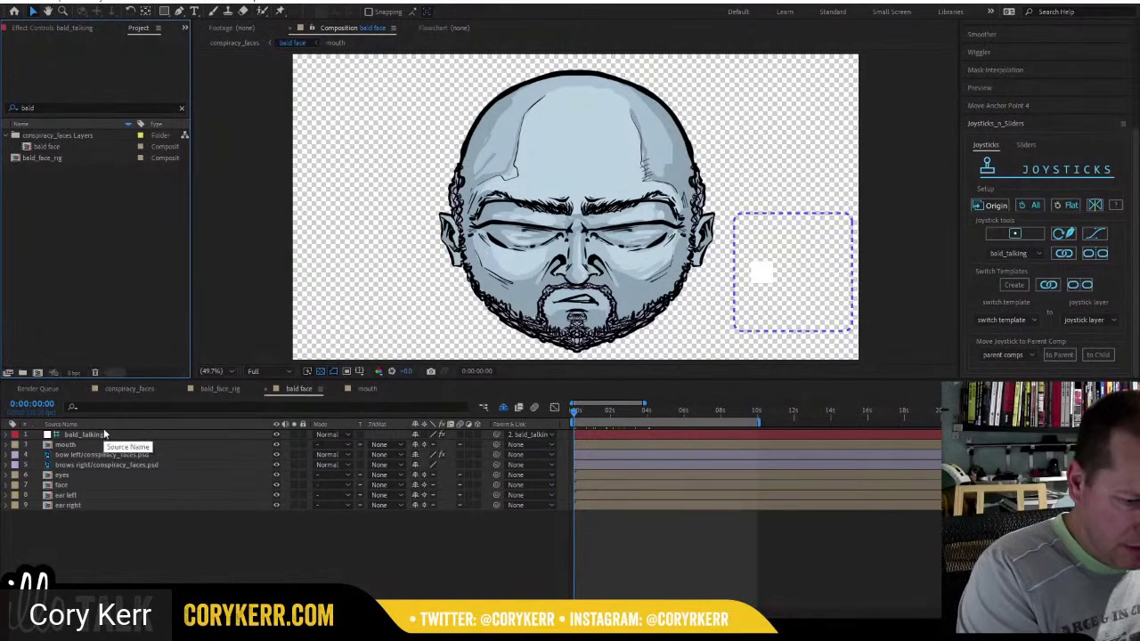
left_click(17, 159)
double_click(16, 160)
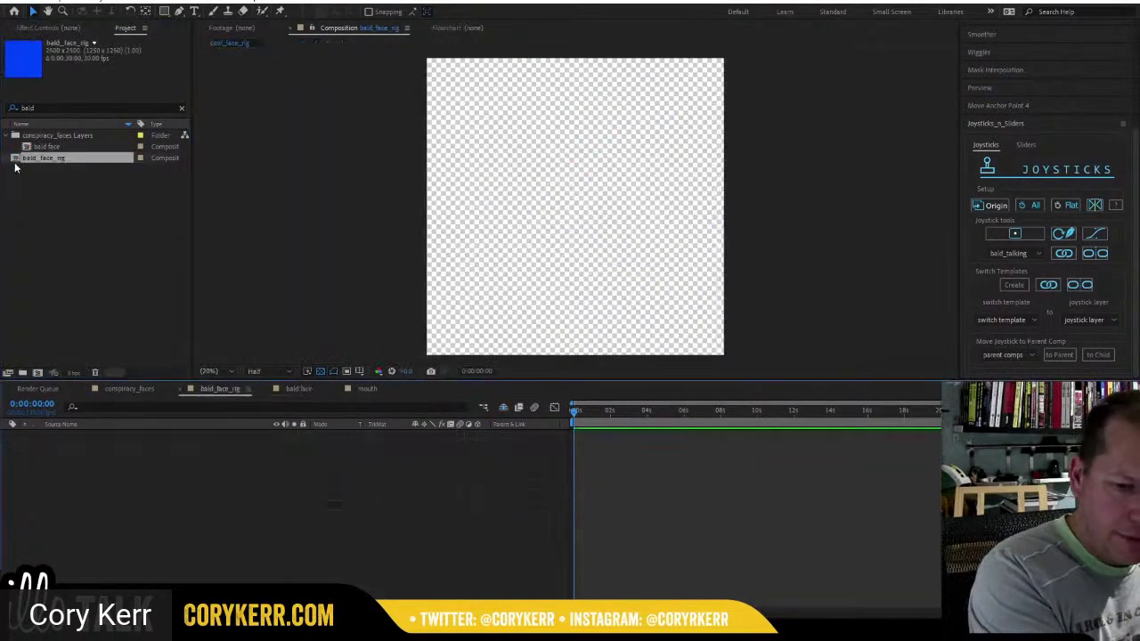
Unbind the bald_talking joystick in the bald face composition.
left_click(301, 389)
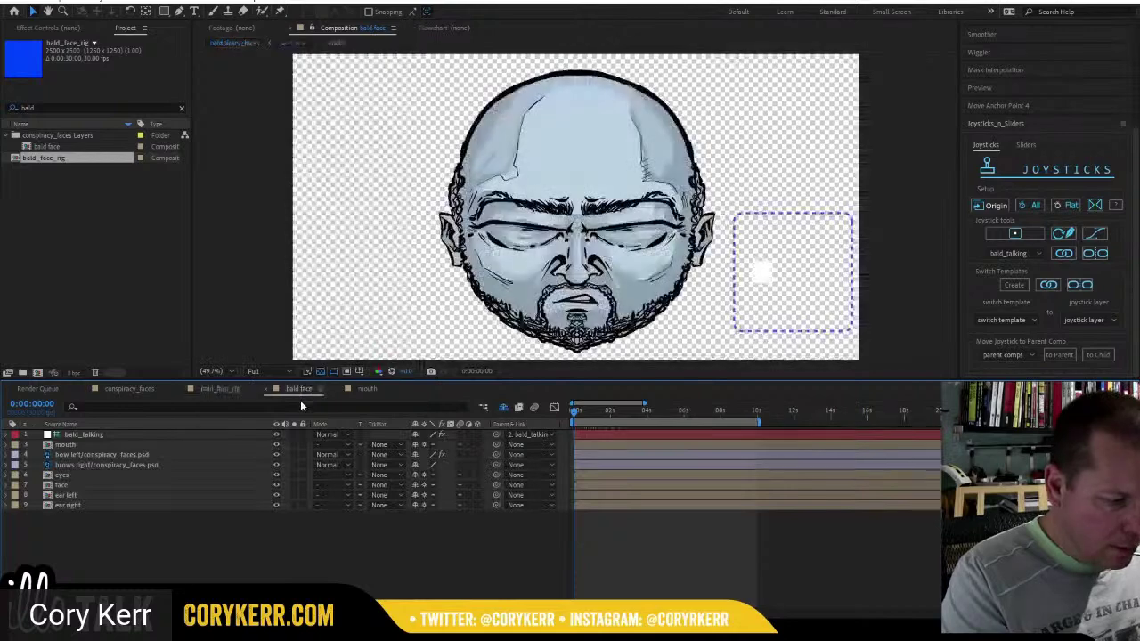
left_click(81, 445)
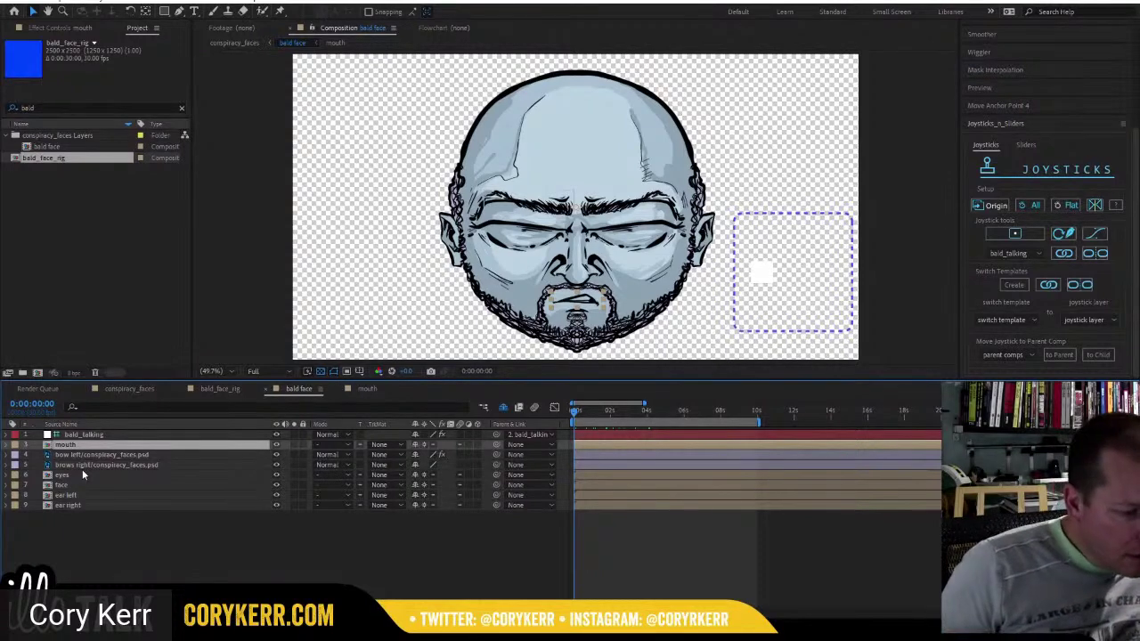
left_click(106, 434)
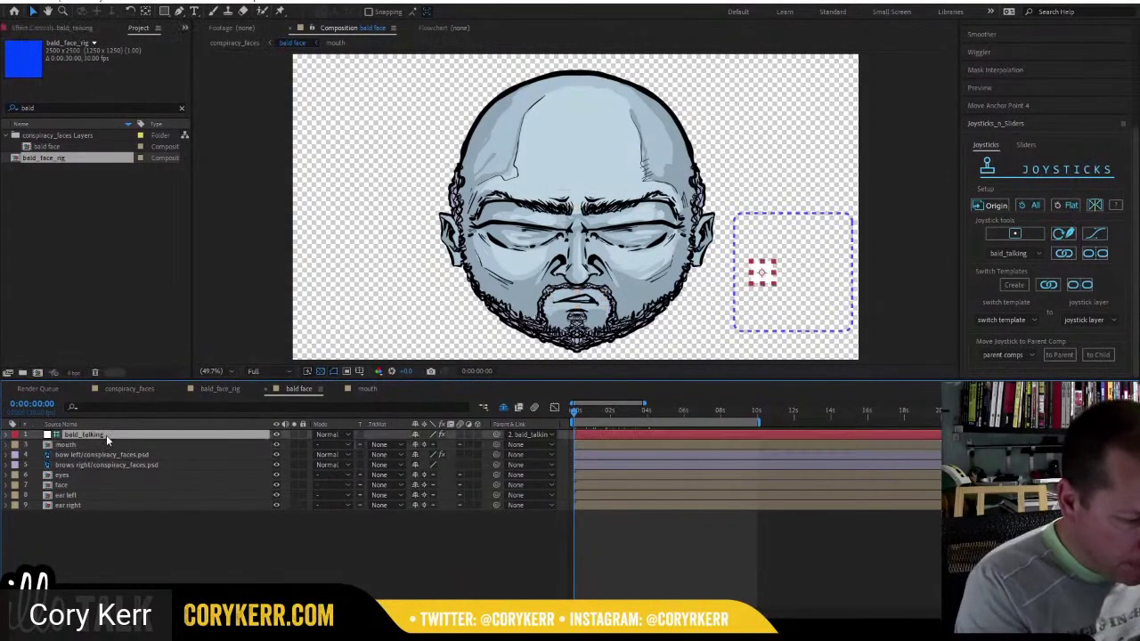
left_click(1093, 254)
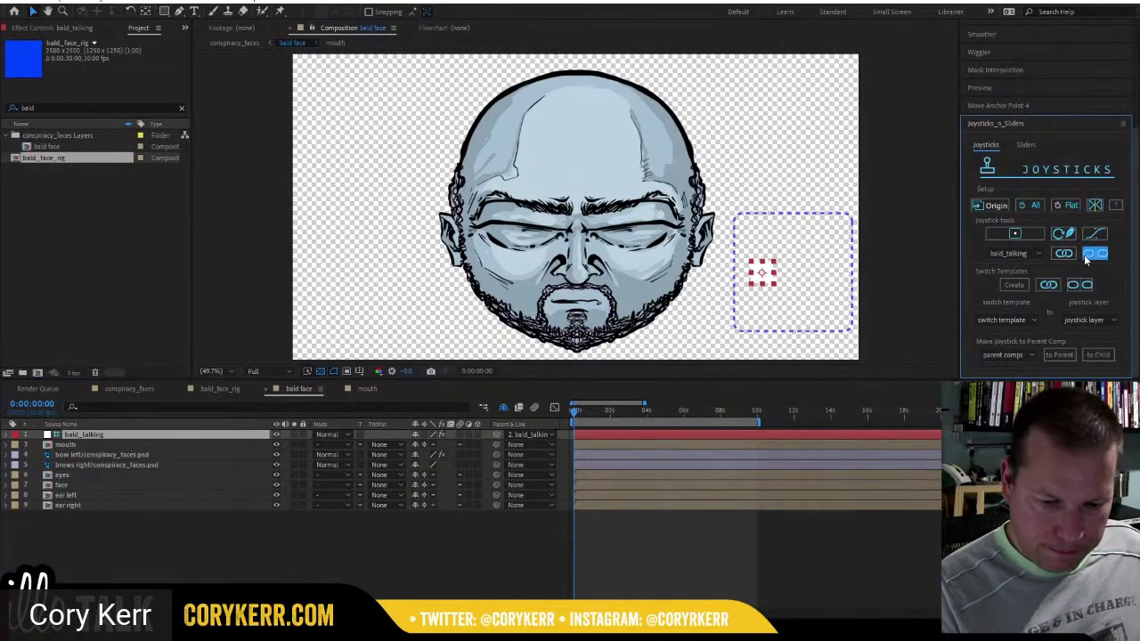
Show the mouth layer's Time Remap keyframes in the bald face timeline, leaving no layer selected.
left_click(109, 446)
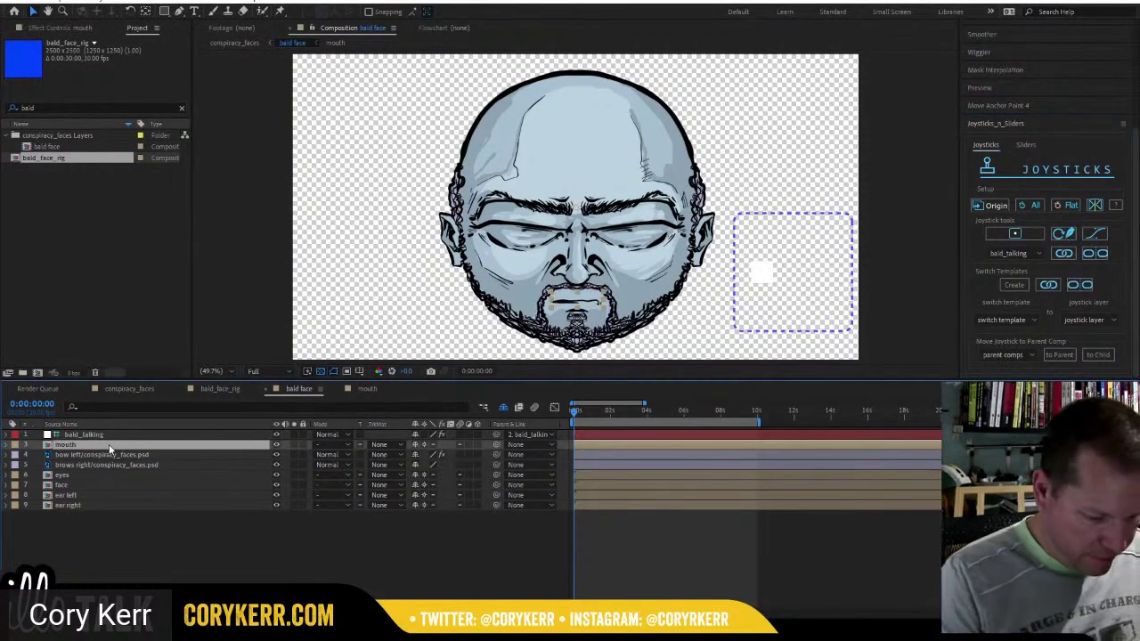
key("ctrl+alt+t")
key("equal")
key("equal")
key("equal")
key("equal")
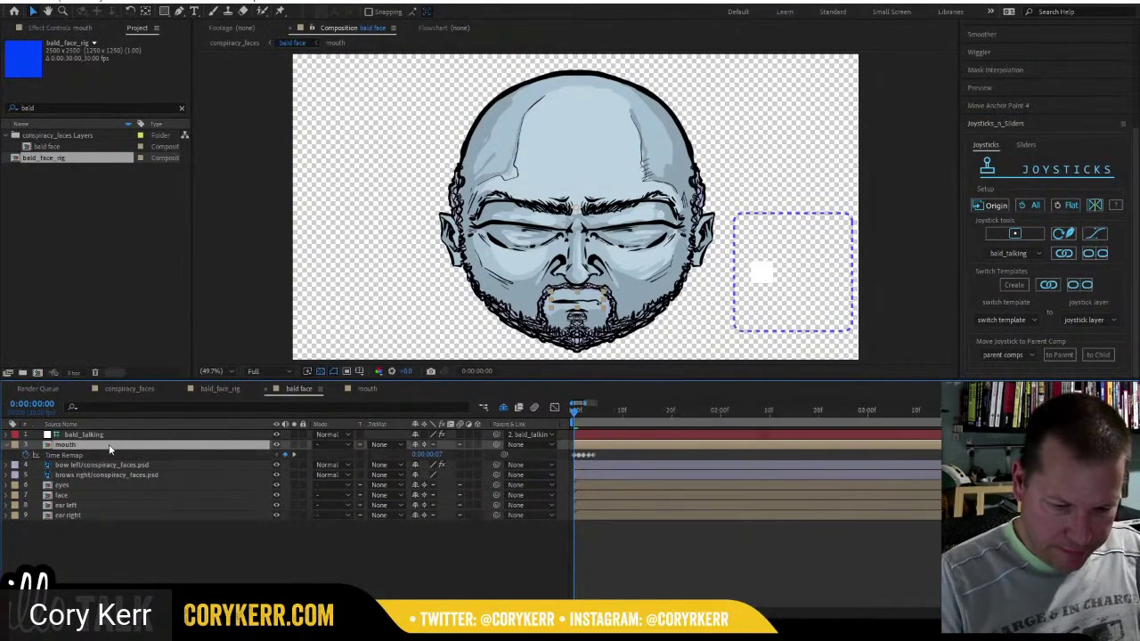
left_click(134, 525)
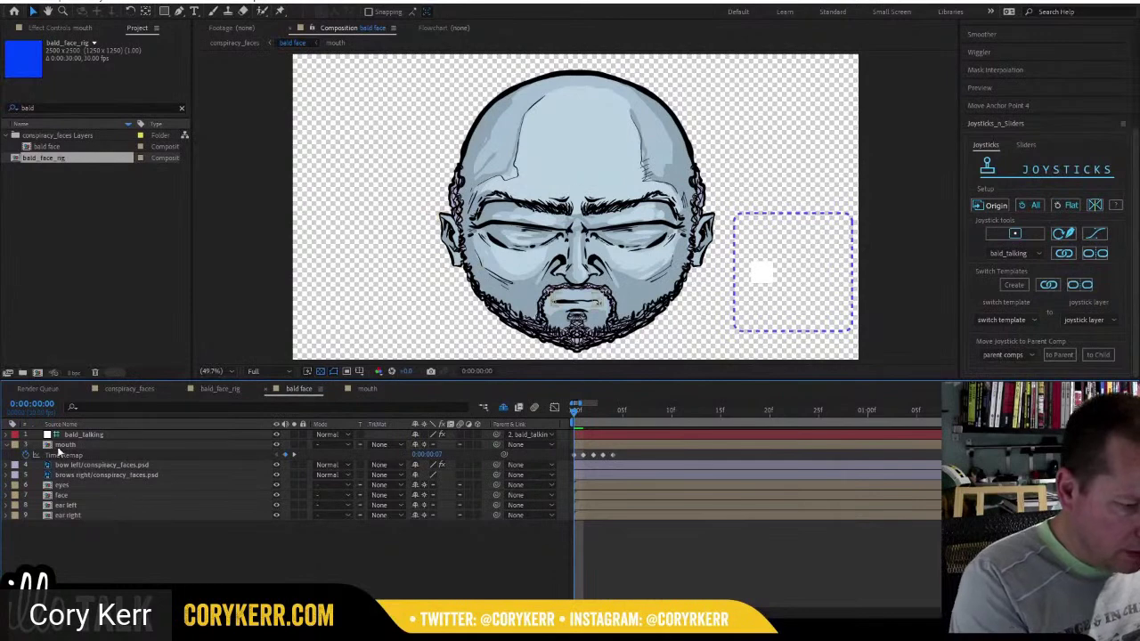
Reveal the mouth layer's source in the project and close the open mouth composition.
left_click(63, 445)
right_click(64, 449)
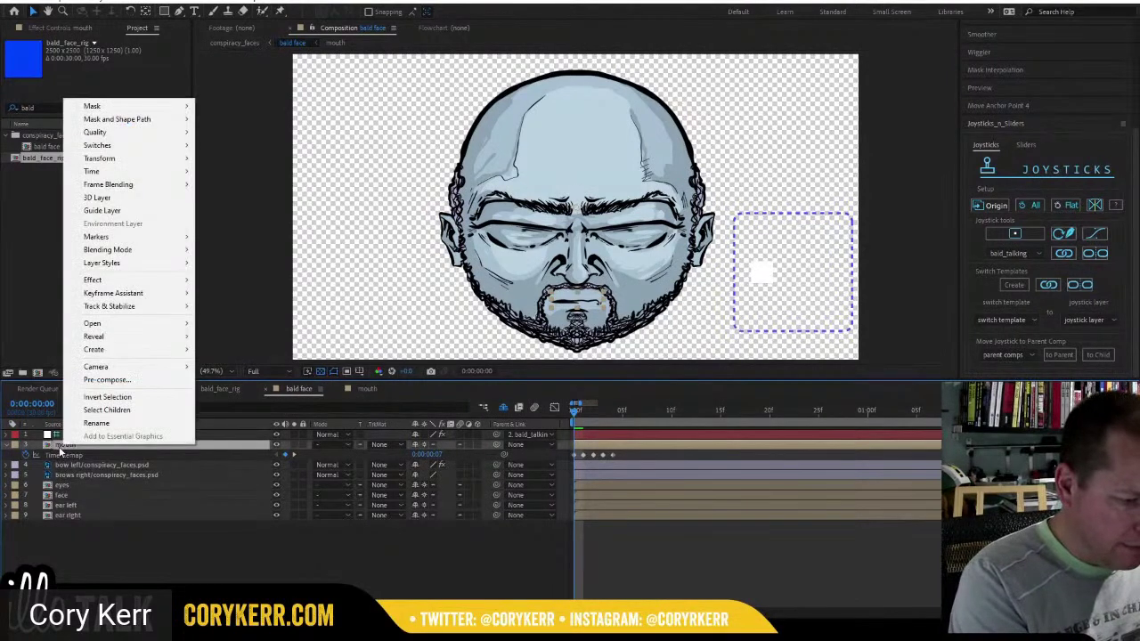
mouse_move(145, 336)
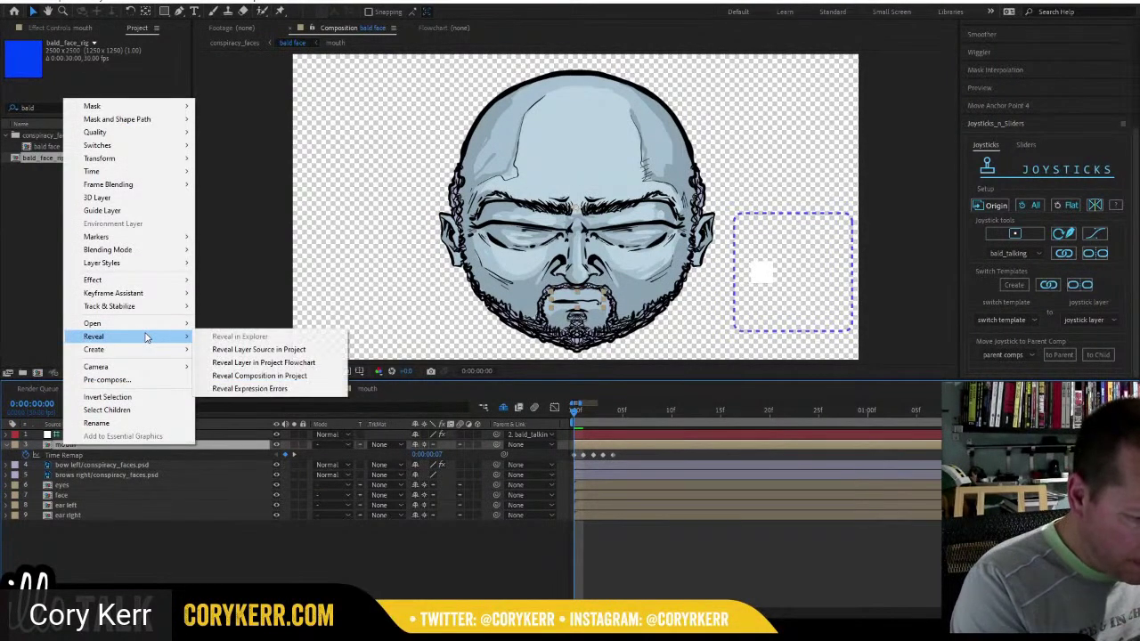
left_click(308, 351)
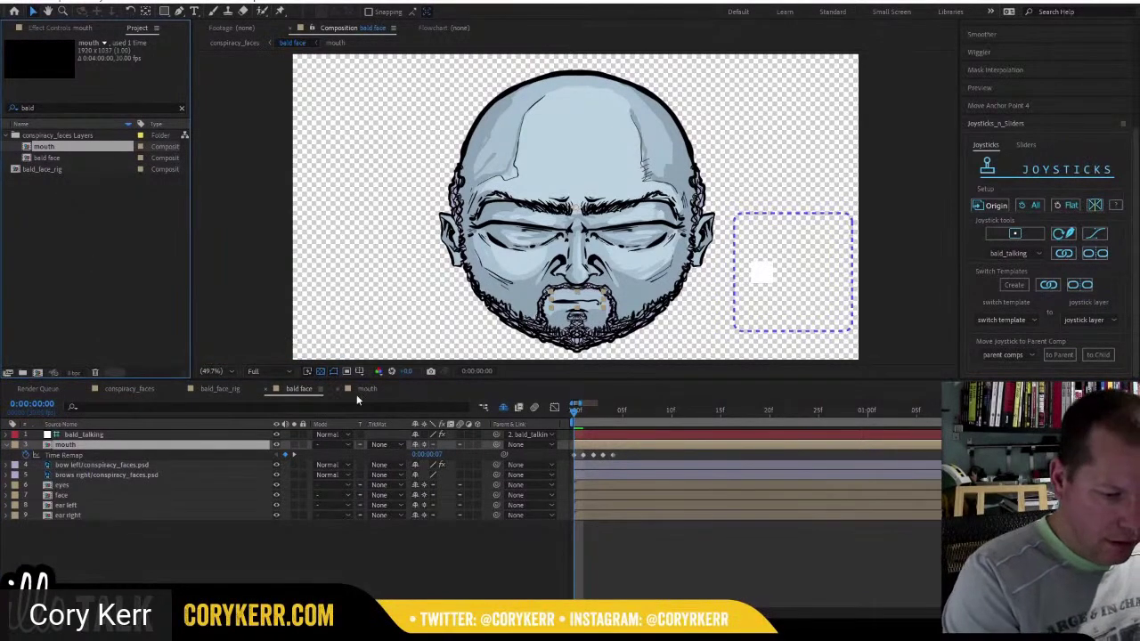
left_click(366, 392)
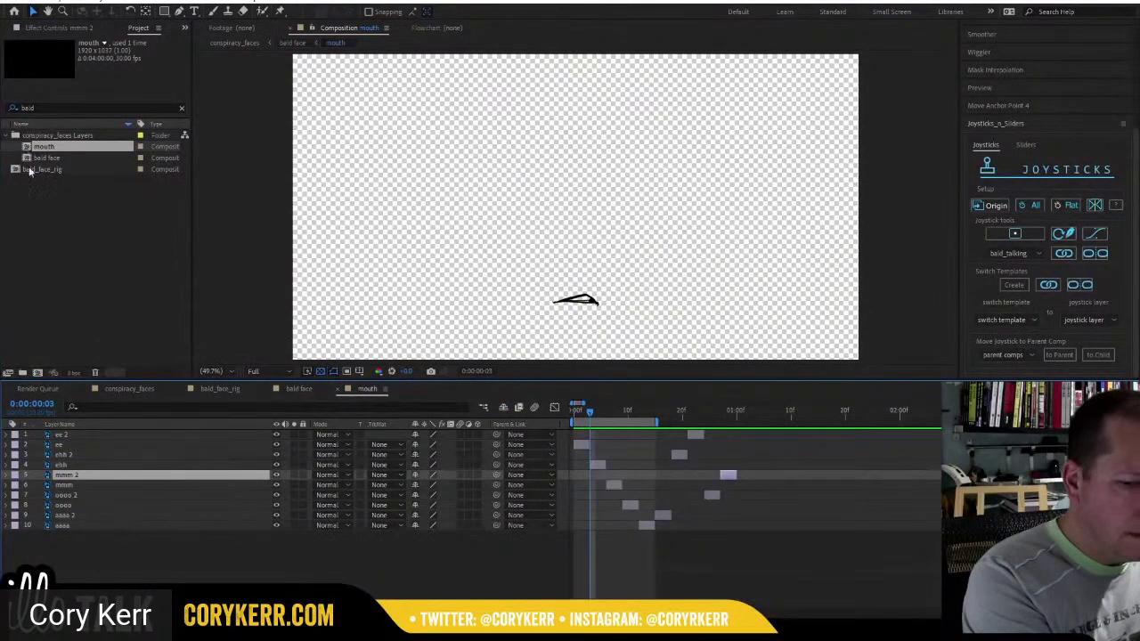
left_click(347, 391)
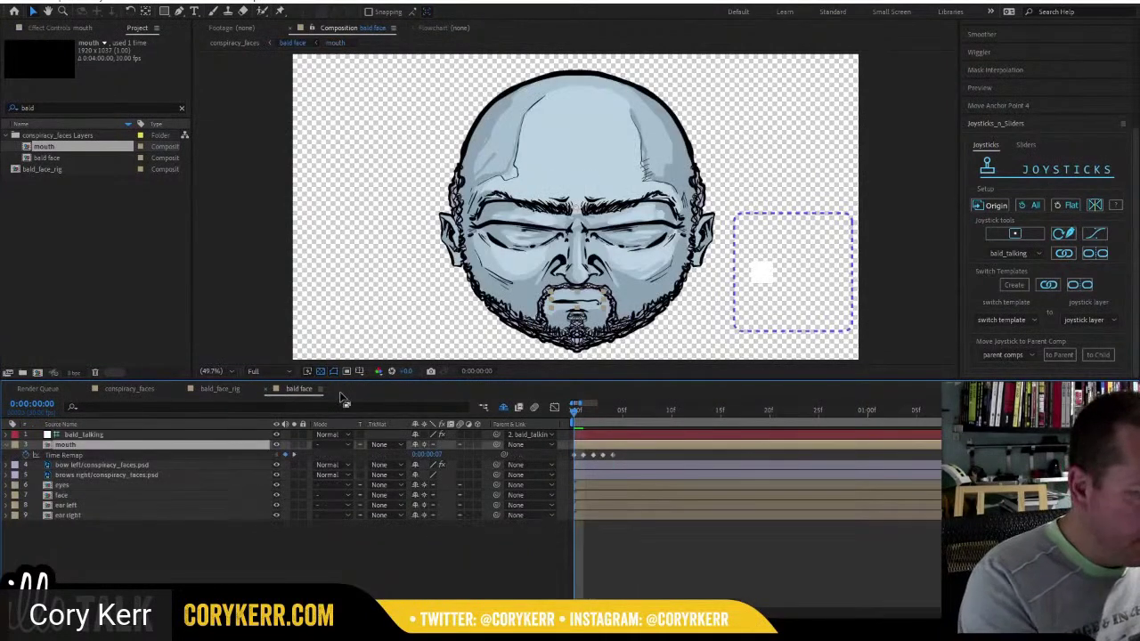
Add the mouth composition to bald_face_rig and centre it horizontally and vertically in the composition.
left_click(53, 170)
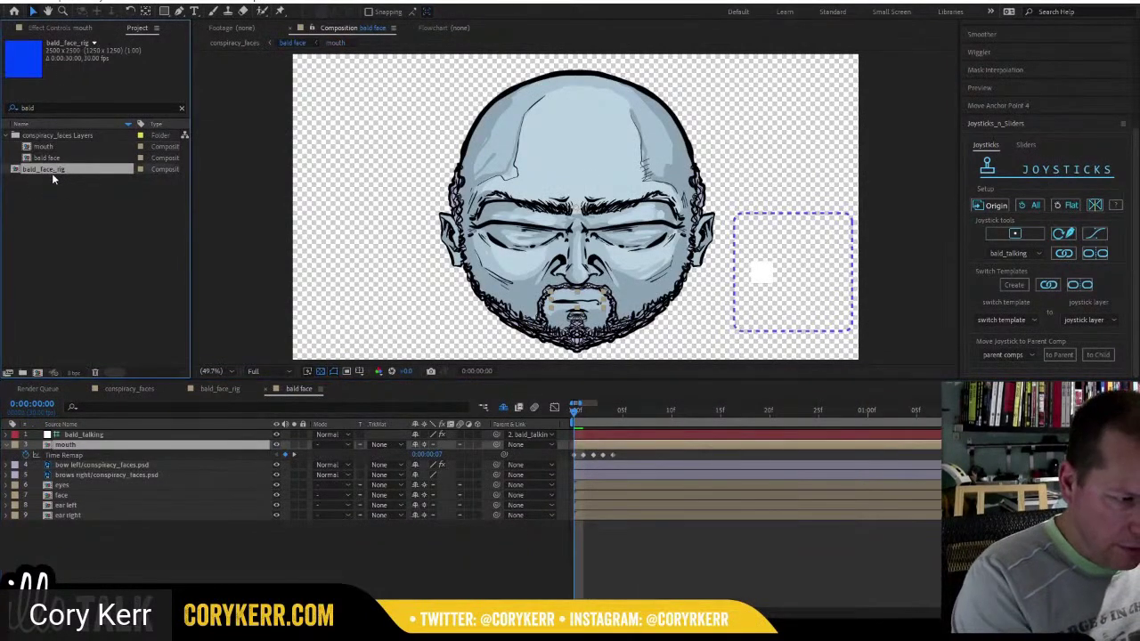
double_click(13, 177)
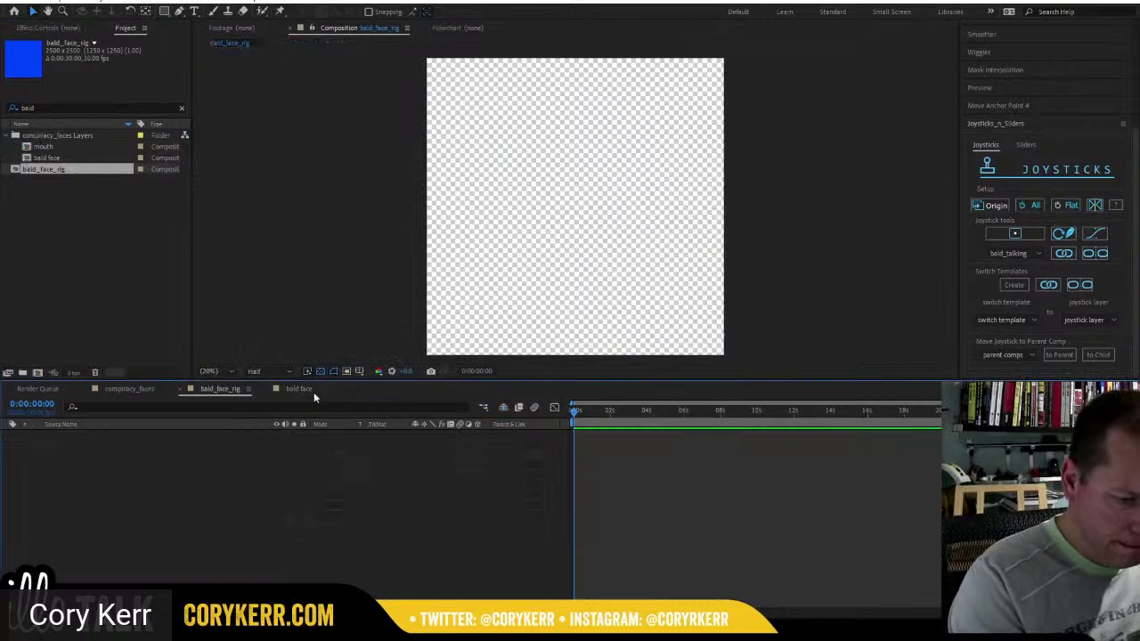
left_click_drag(43, 146, 577, 243)
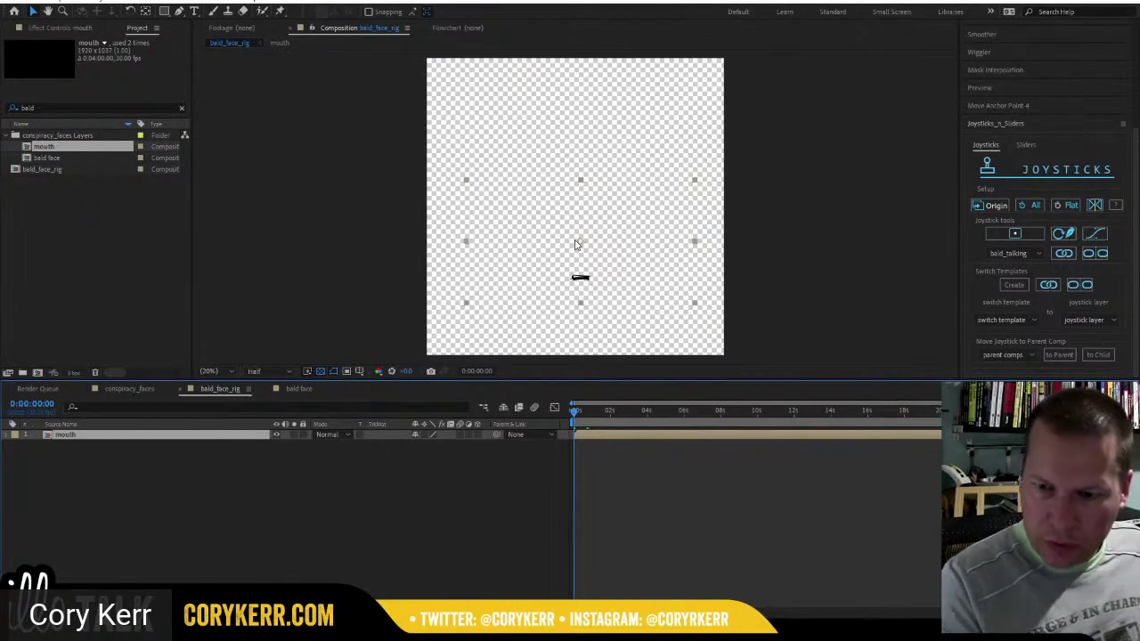
scroll(1134, 113, "up", 5)
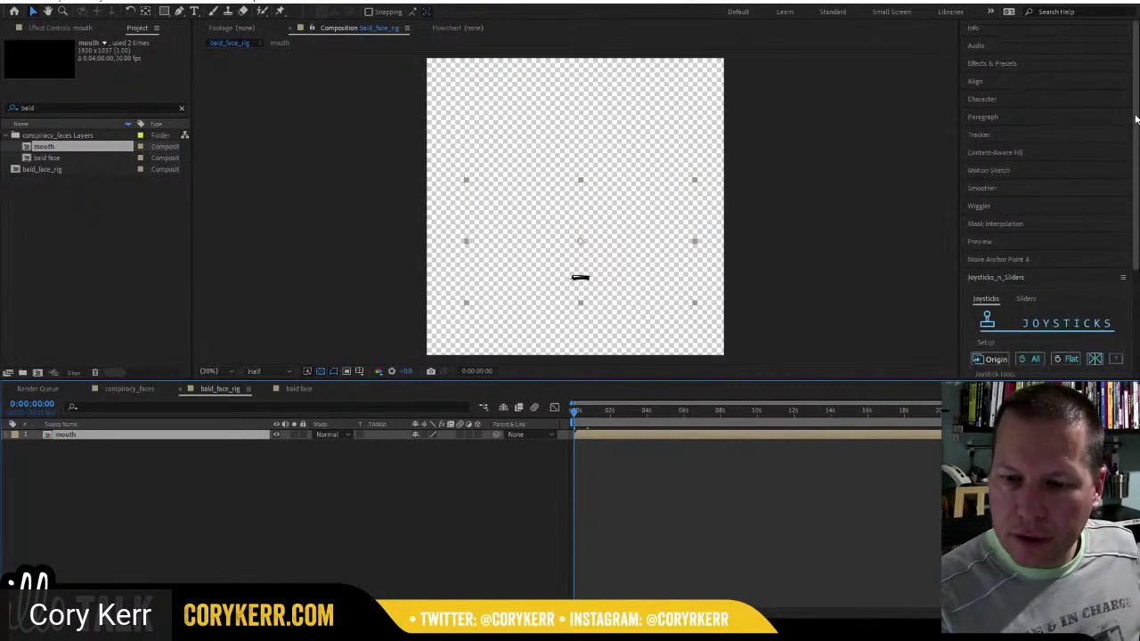
left_click(1003, 81)
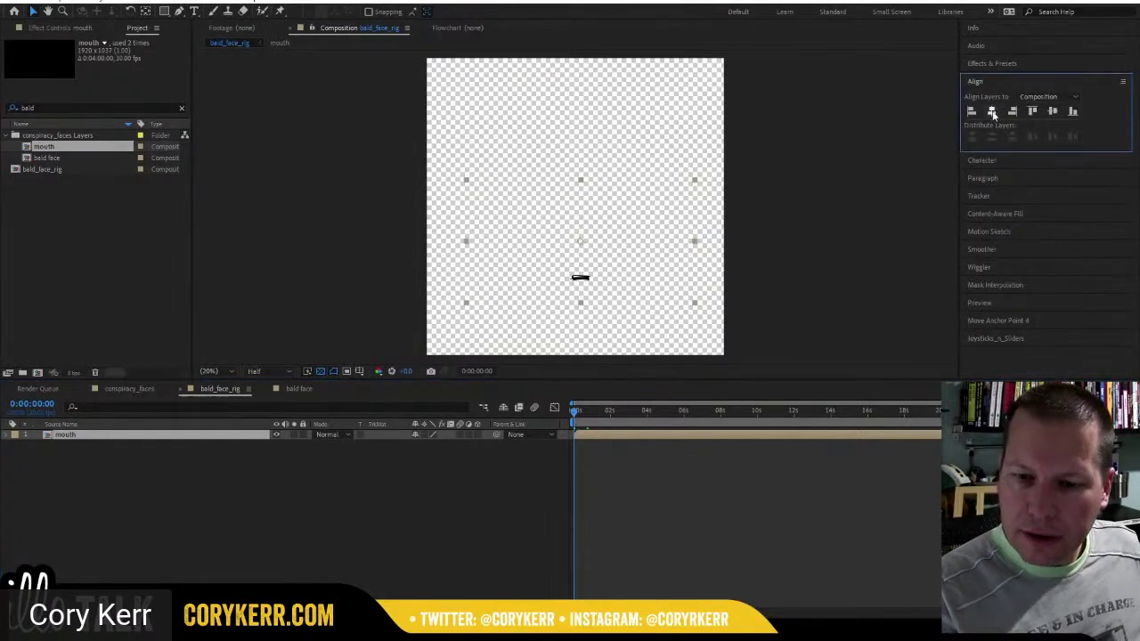
left_click(991, 111)
left_click(1052, 112)
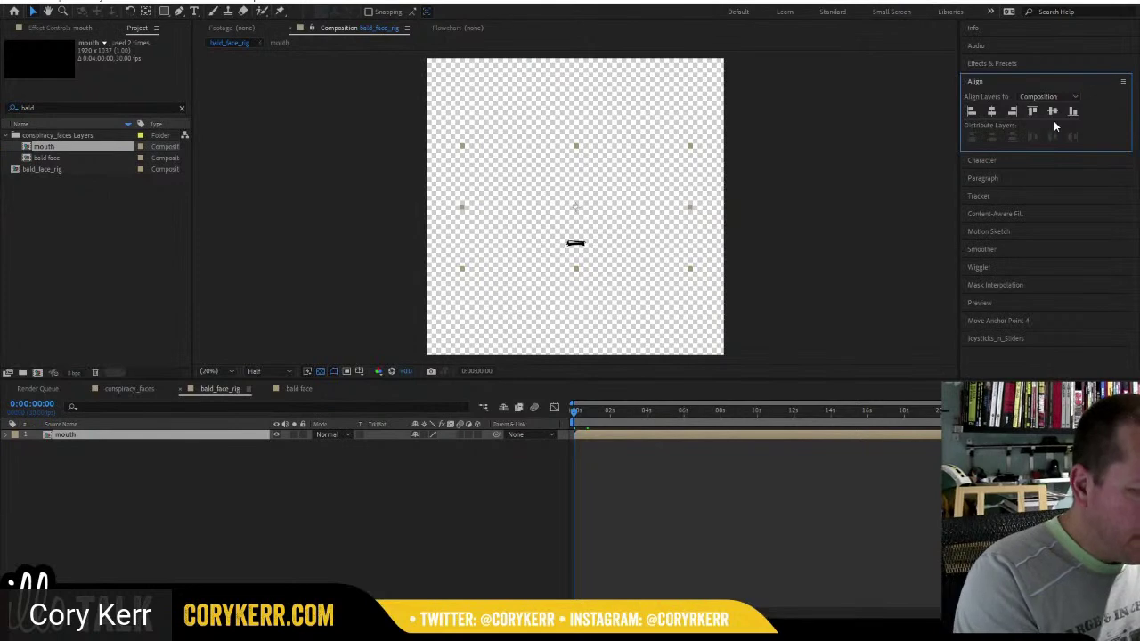
left_click(300, 389)
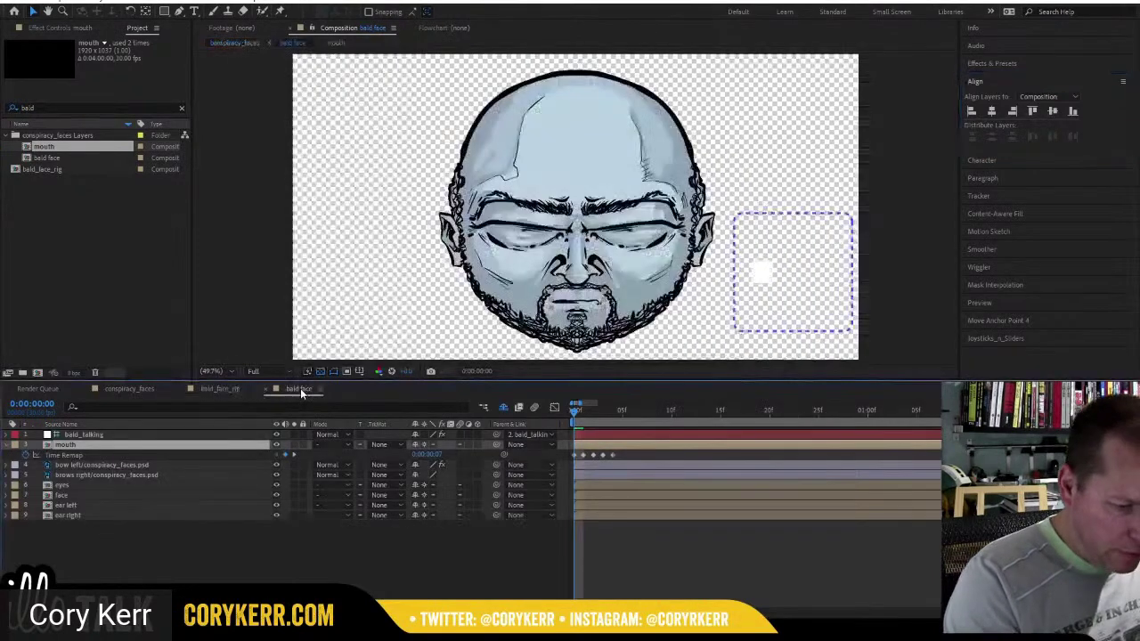
left_click(107, 465)
right_click(112, 476)
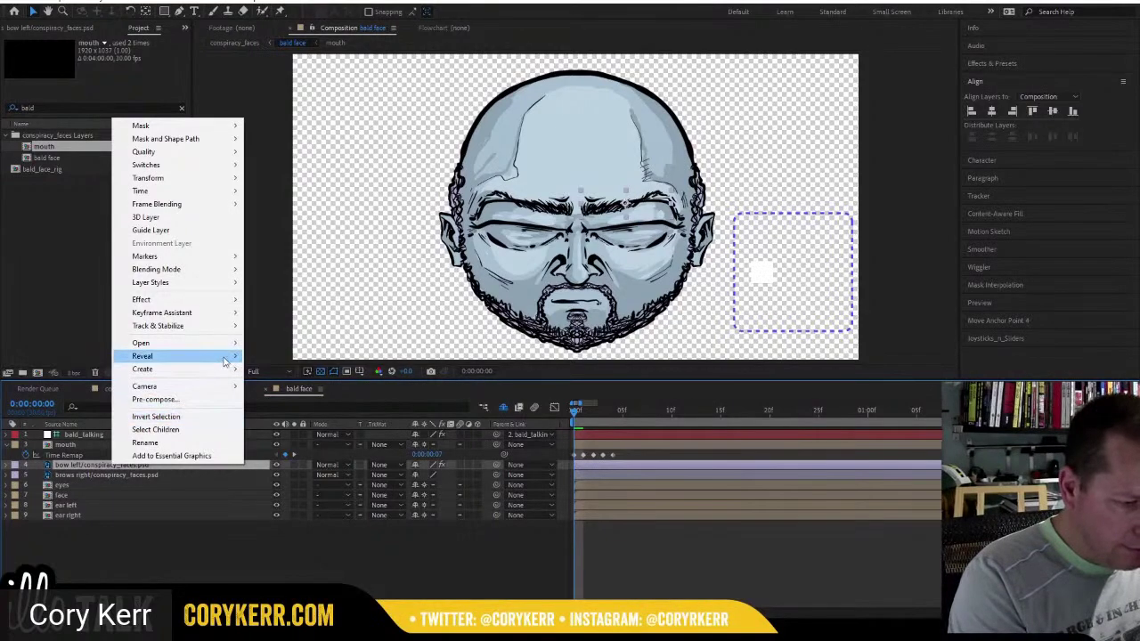
mouse_move(229, 357)
left_click(312, 357)
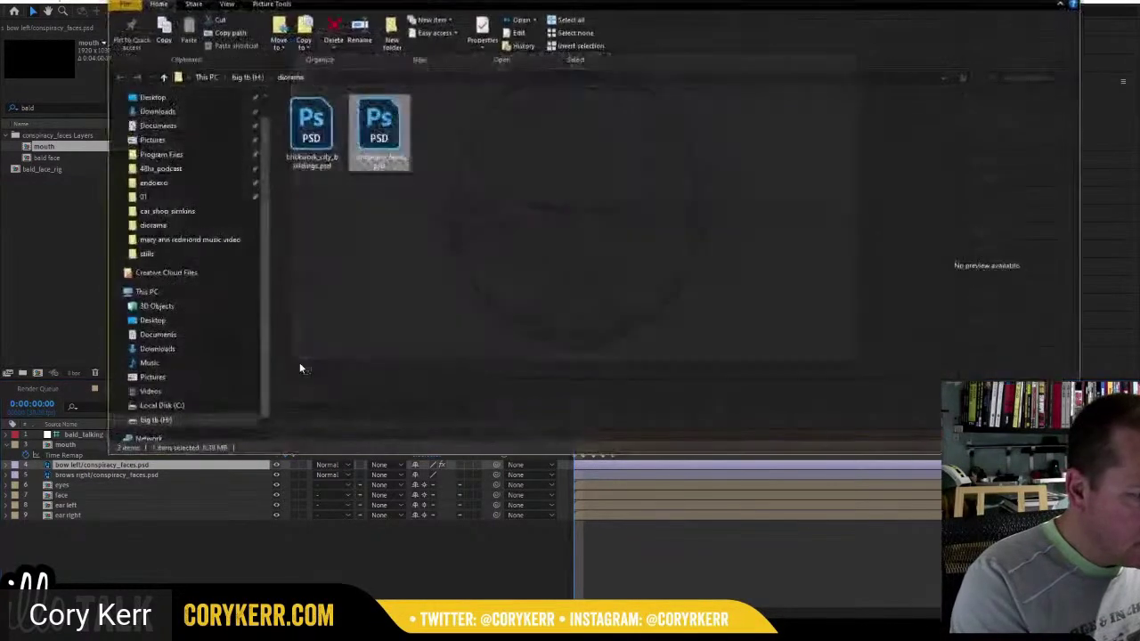
left_click(1076, 5)
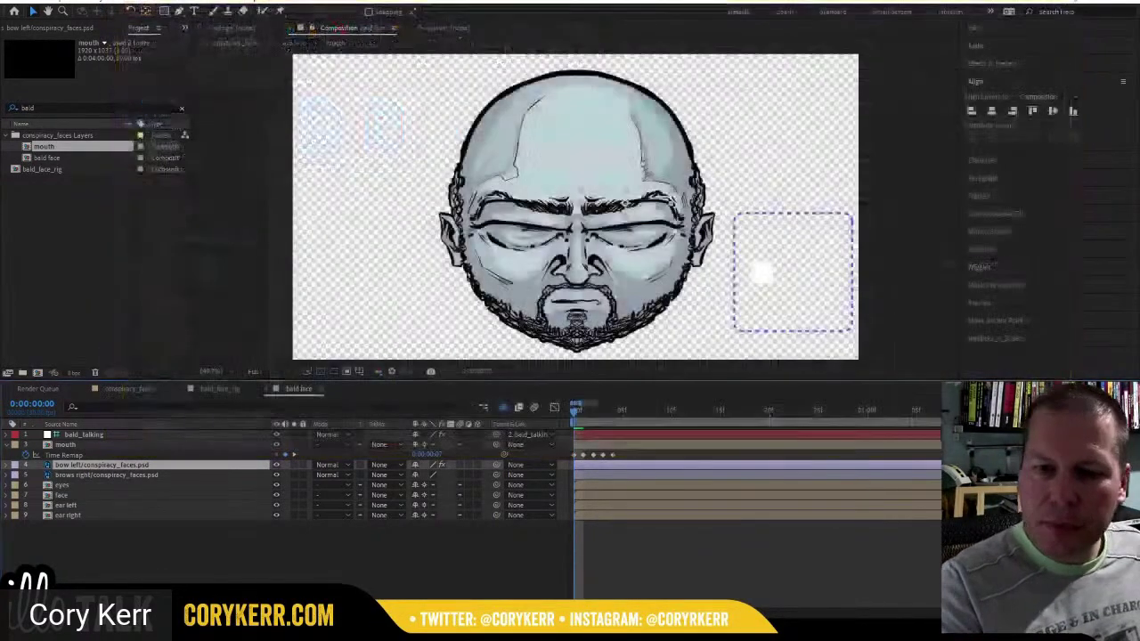
Reveal the source of the bow left/conspiracy_faces.psd layer in the project.
right_click(49, 469)
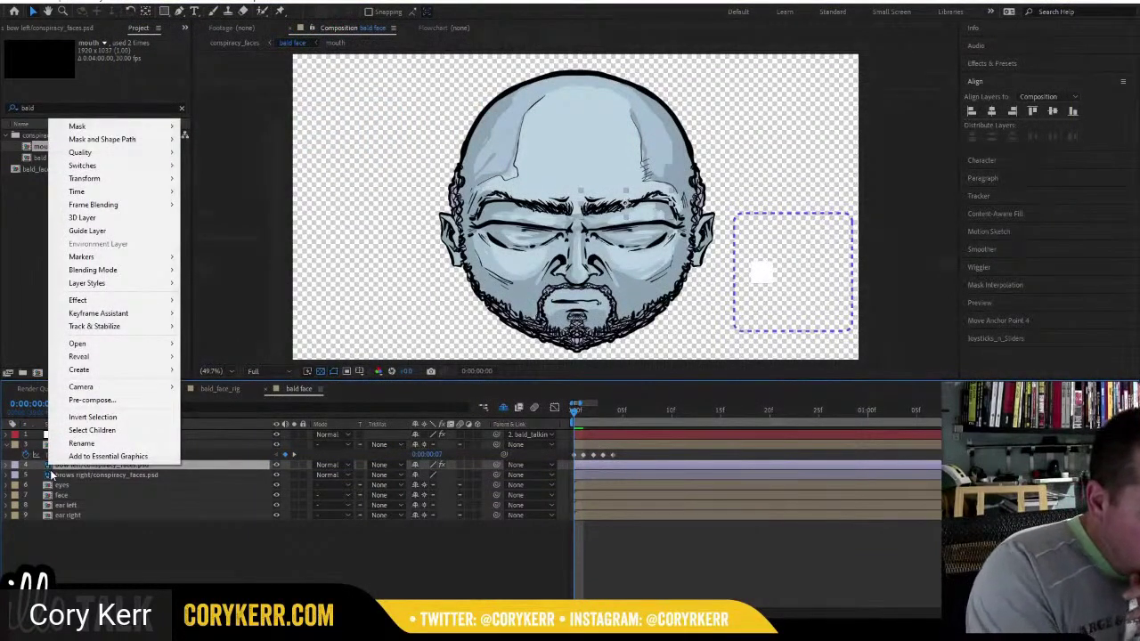
mouse_move(128, 361)
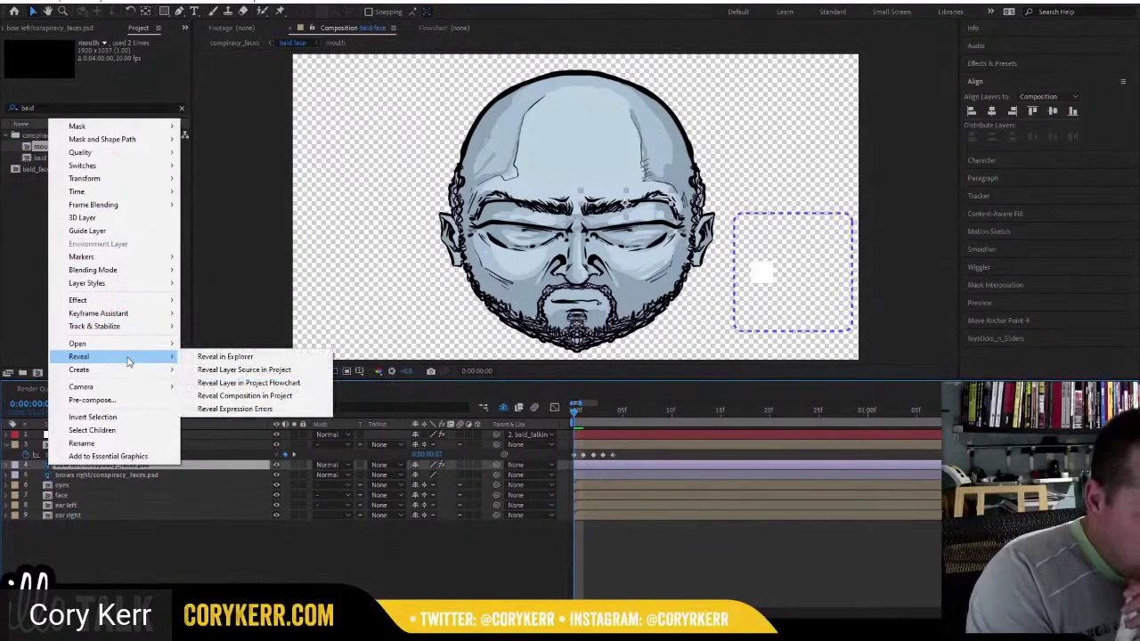
left_click(267, 369)
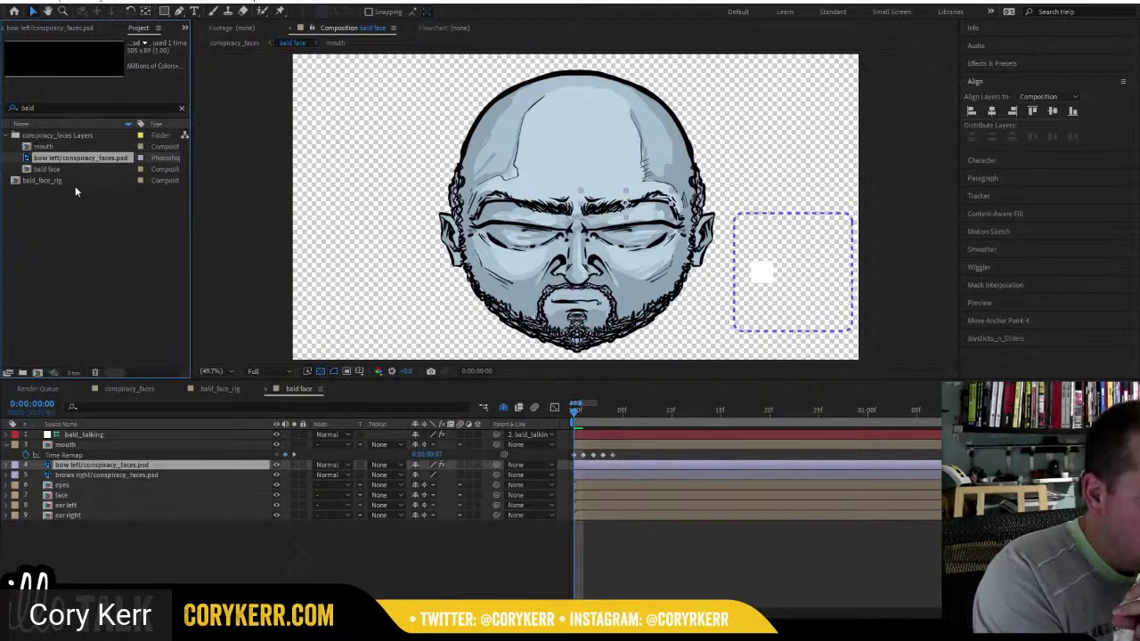
Clear the project search, expand the Solids and conspiracy_faces Layers folders, and search the project for brow.
left_click(182, 112)
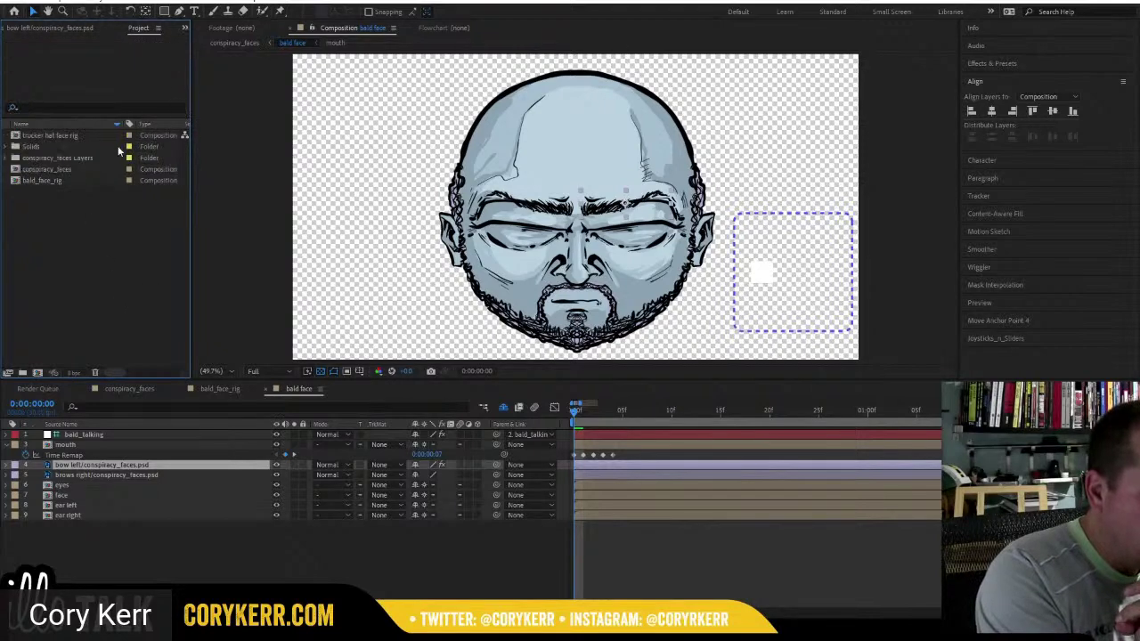
left_click(12, 146)
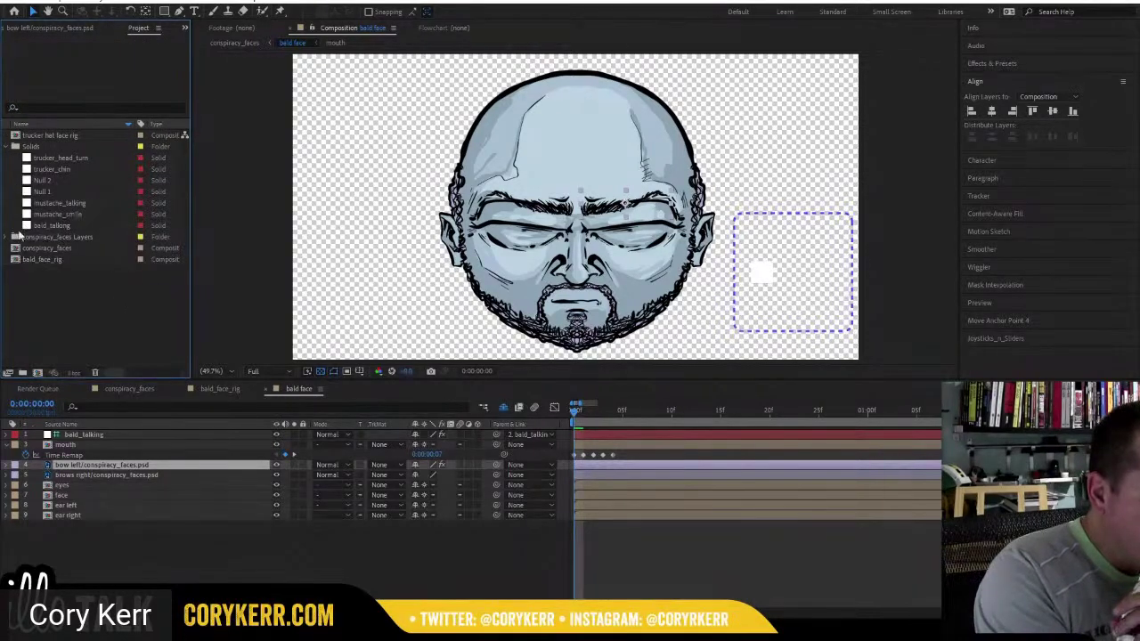
left_click(14, 237)
scroll(89, 267, "down", 3)
left_click(73, 108)
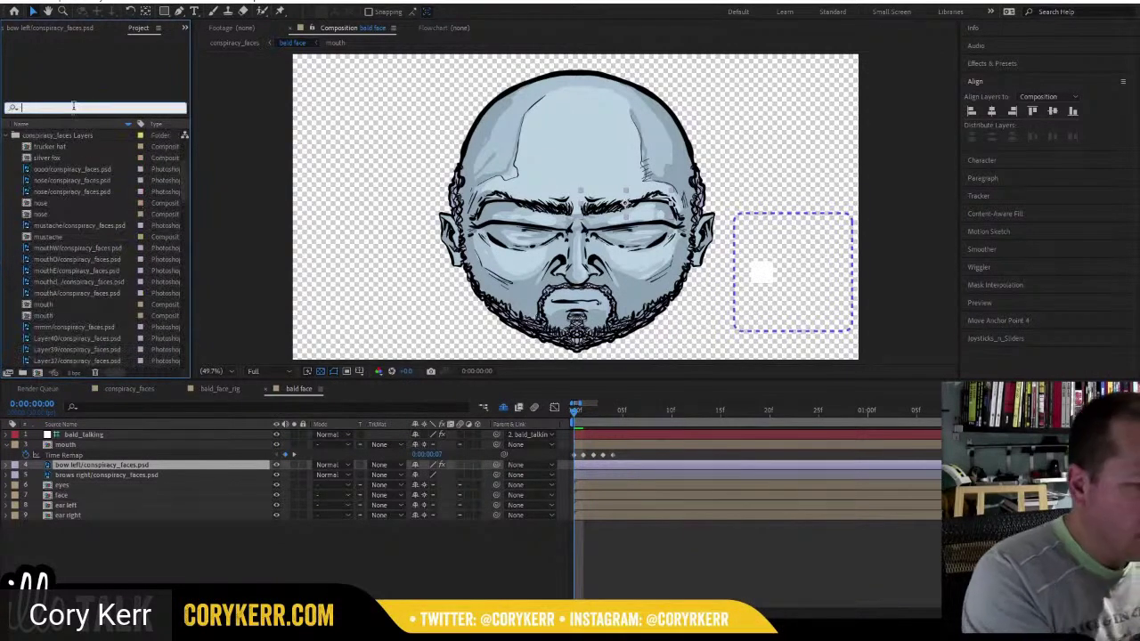
type("brow")
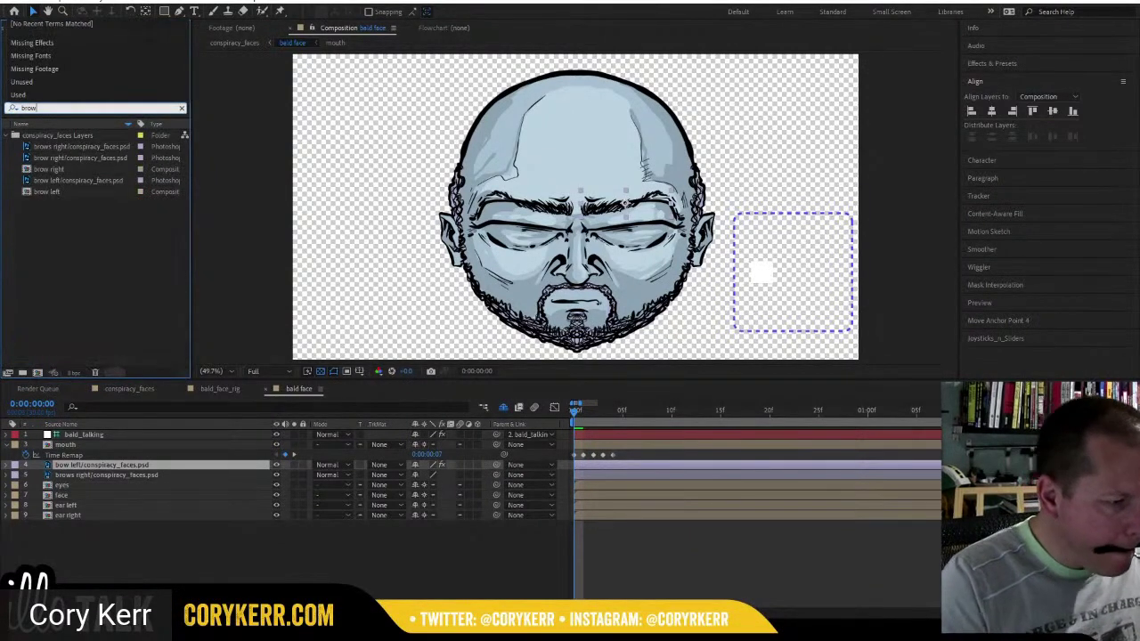
Place brow right/conspiracy_faces.psd and brows right/conspiracy_faces.psd above the mouth in bald_face_rig, one on each side, leaving no layer selected.
left_click(99, 147)
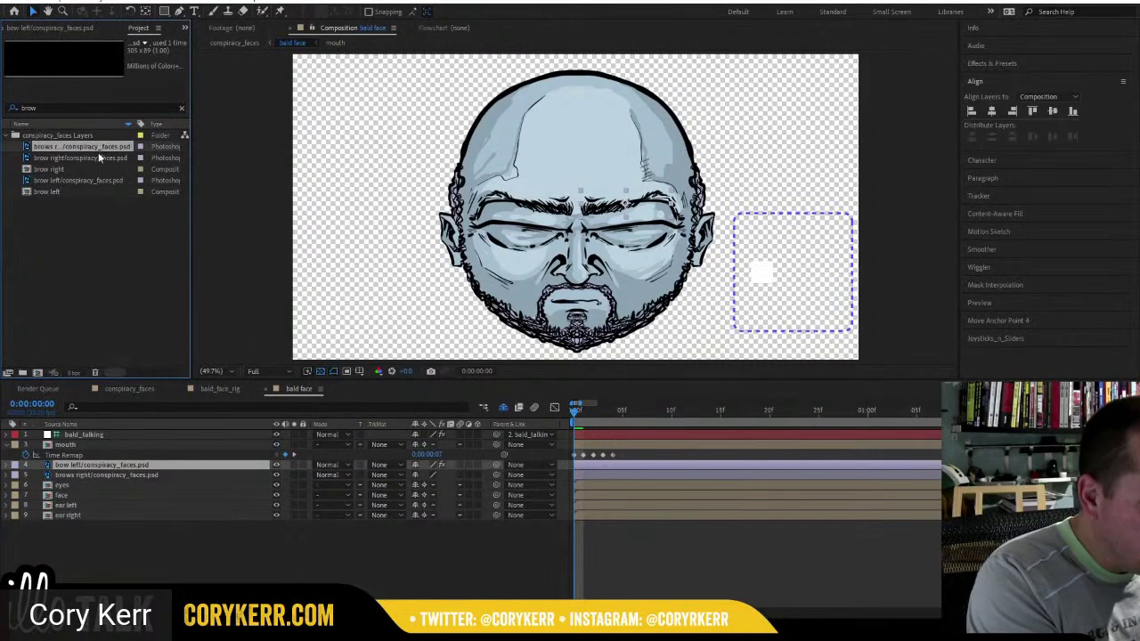
left_click(99, 159)
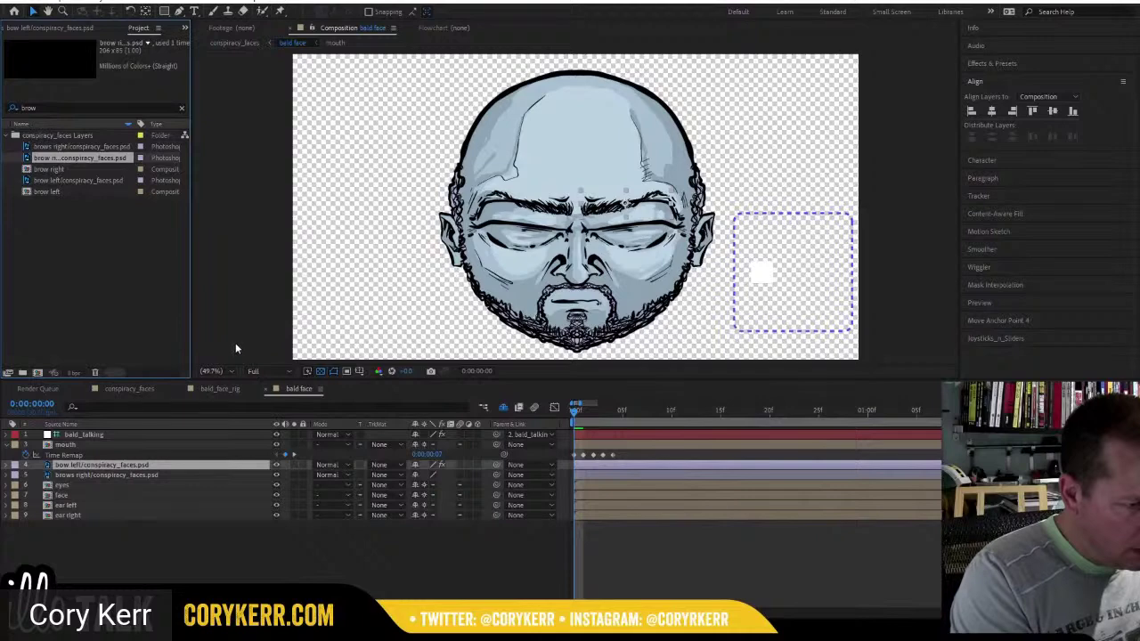
left_click(214, 389)
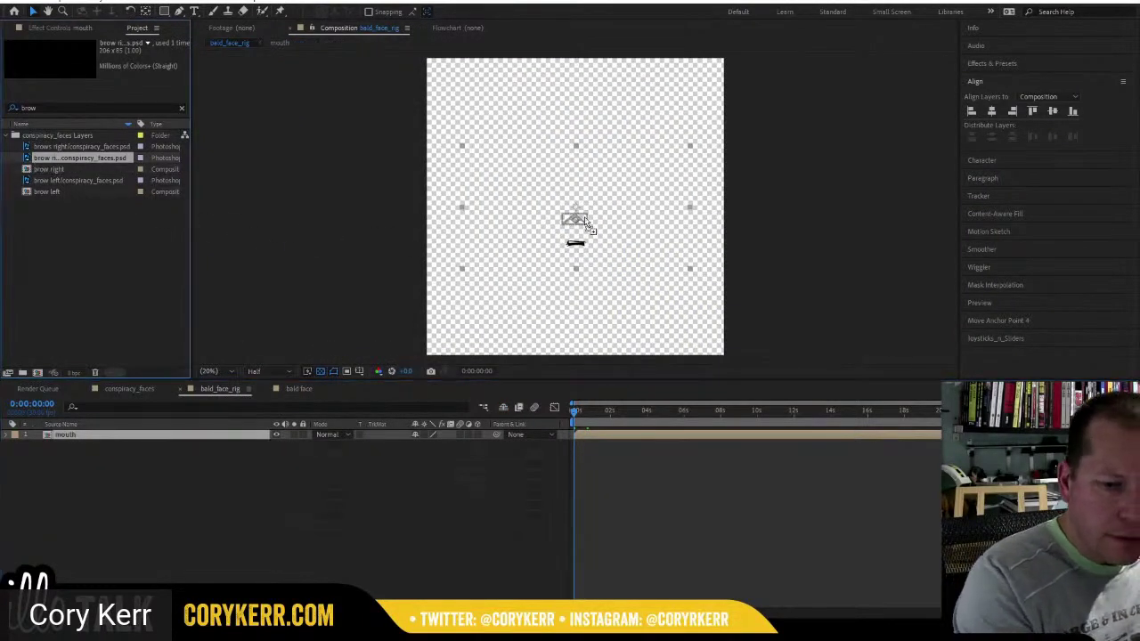
left_click_drag(584, 216, 592, 212)
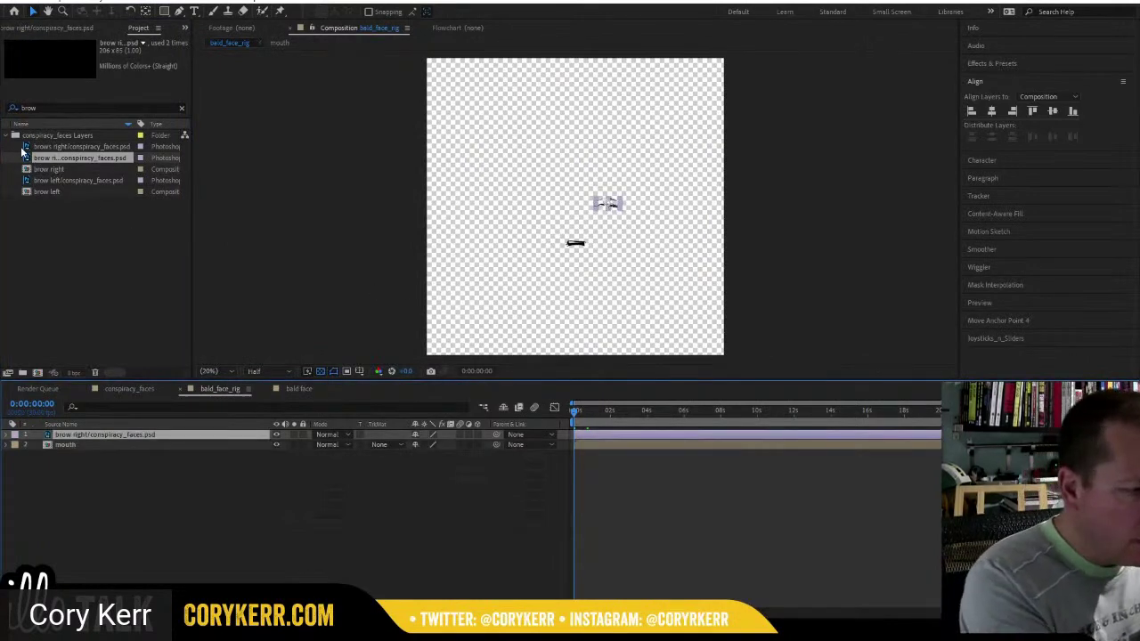
left_click_drag(27, 147, 539, 219)
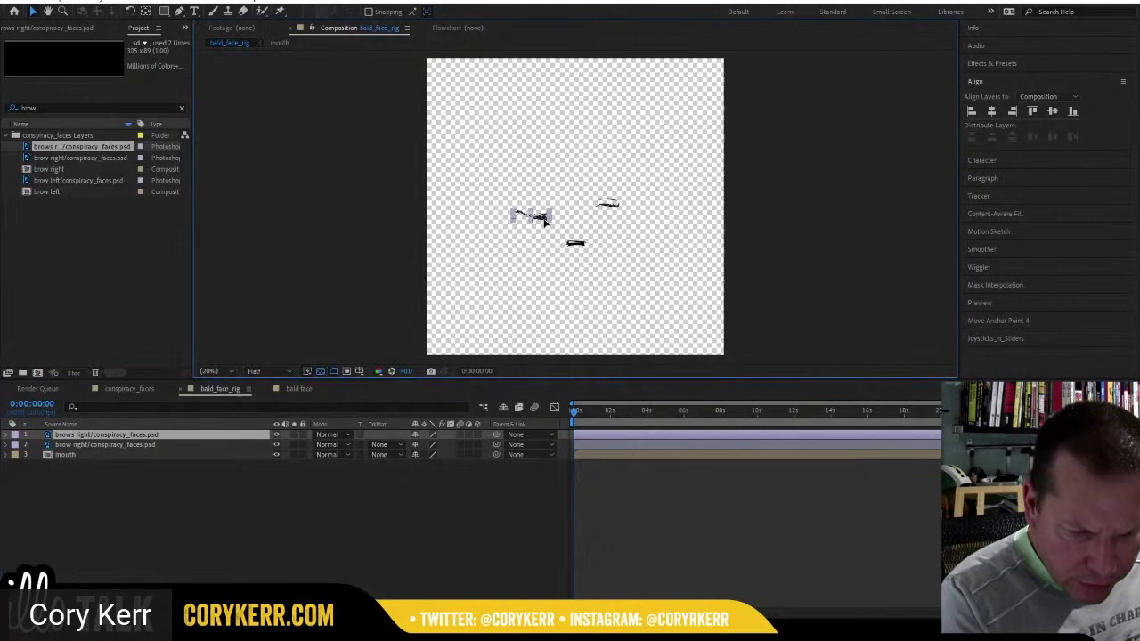
left_click(644, 261)
left_click(749, 290)
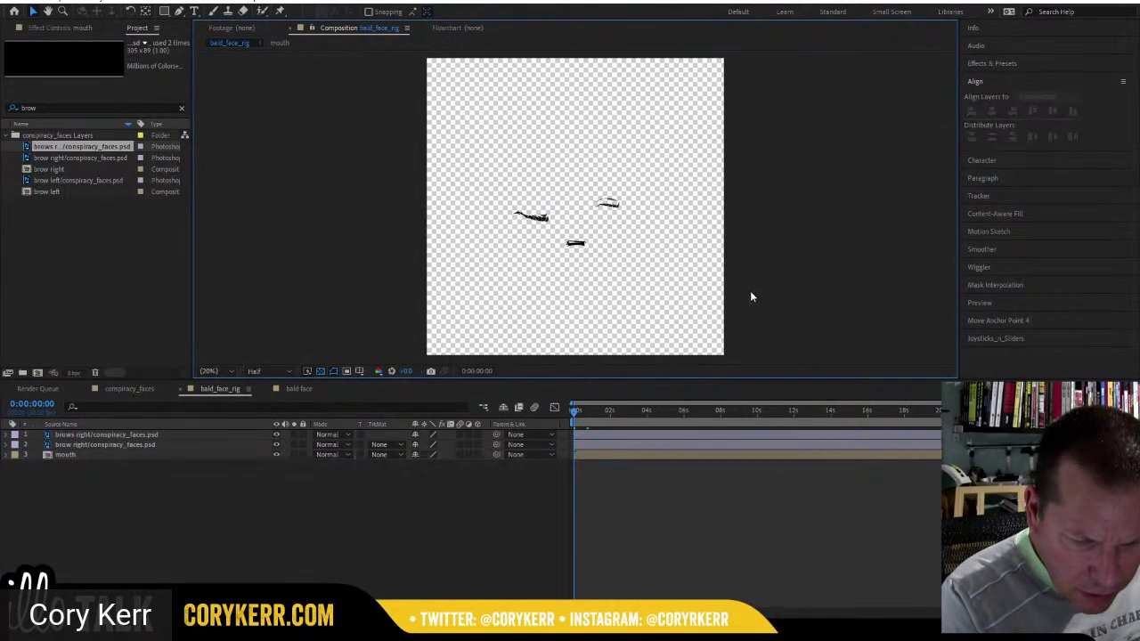
Delete the brows right/conspiracy_faces.psd and brow right/conspiracy_faces.psd layers from bald_face_rig.
left_click(545, 224)
key("Delete")
left_click(608, 206)
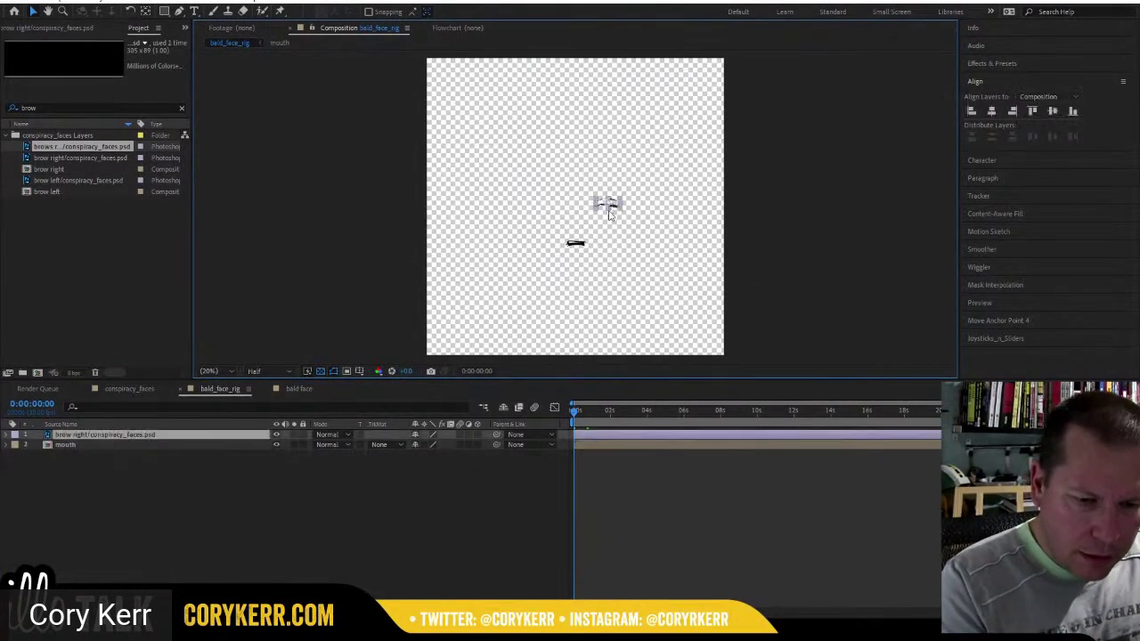
key("Delete")
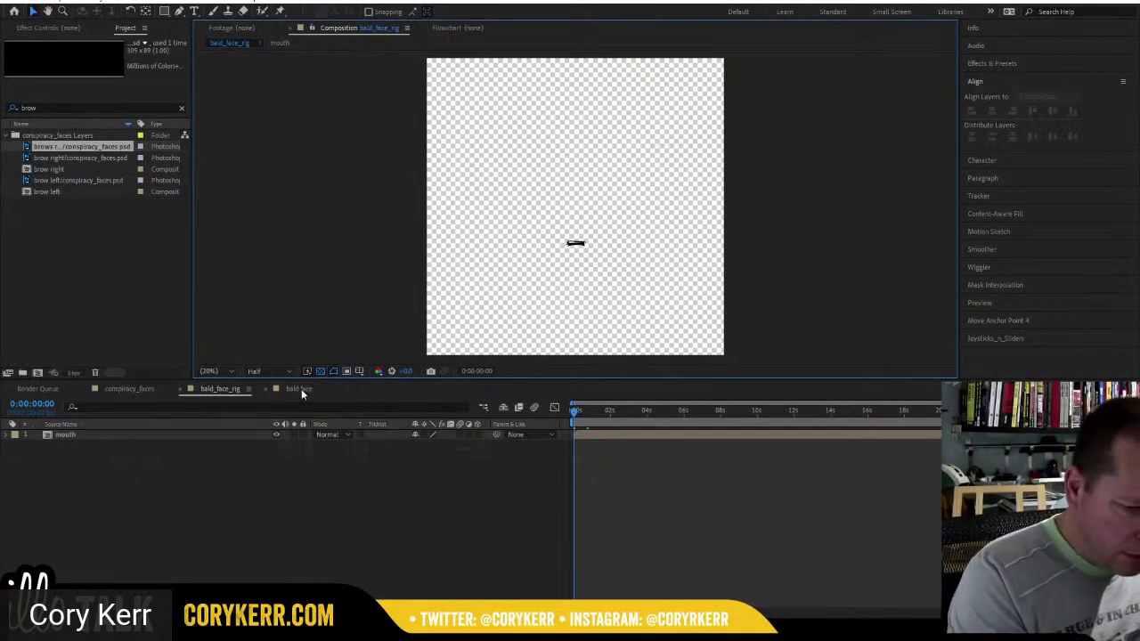
Reveal the source of the bald face's bow left/conspiracy_faces.psd layer in the project and add it to bald_face_rig below the mouth.
left_click(299, 388)
right_click(98, 465)
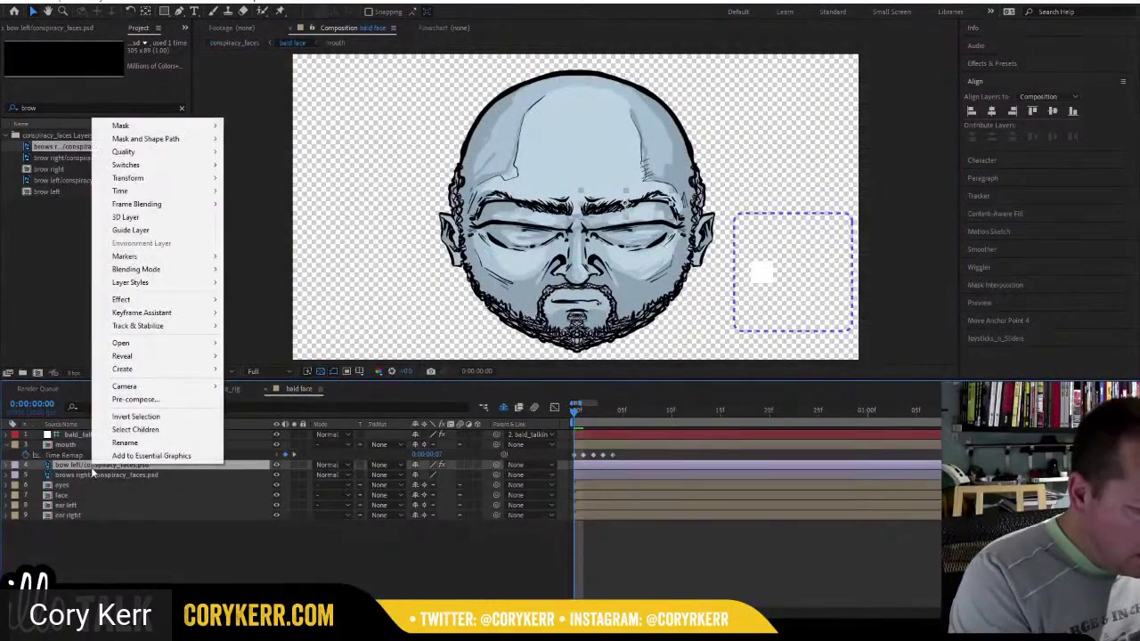
mouse_move(192, 358)
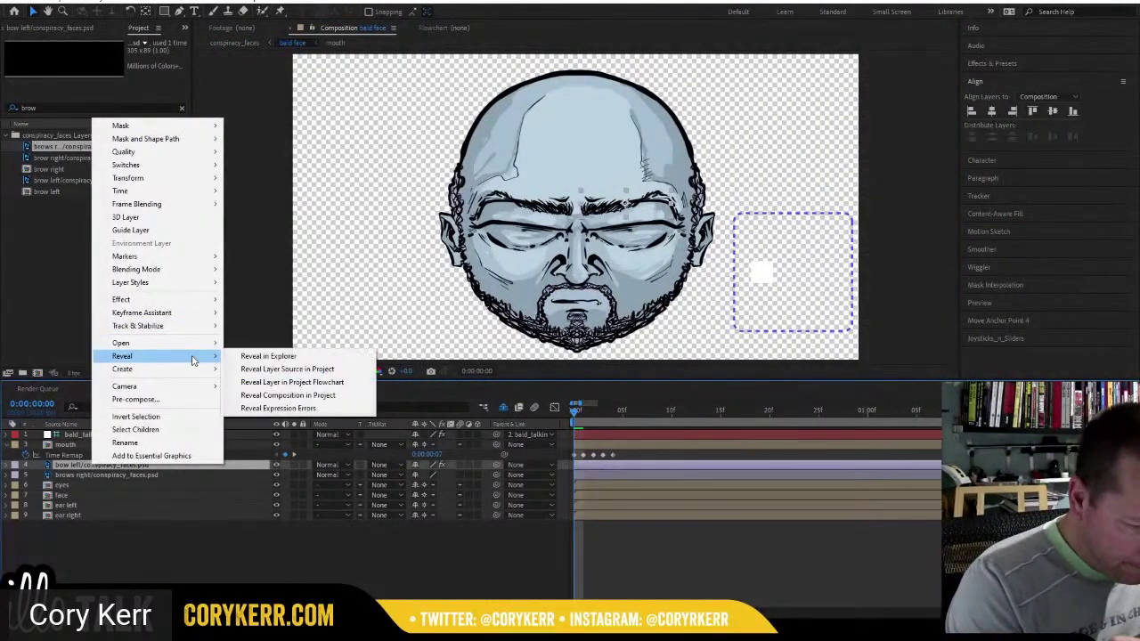
left_click(304, 372)
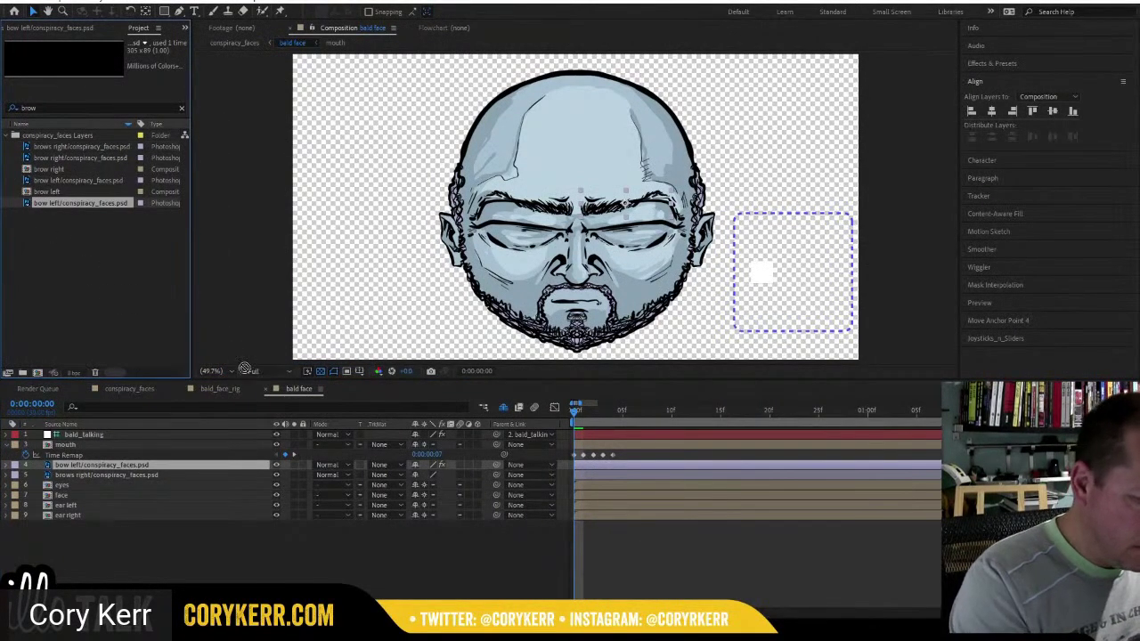
left_click(224, 389)
left_click_drag(80, 203, 580, 258)
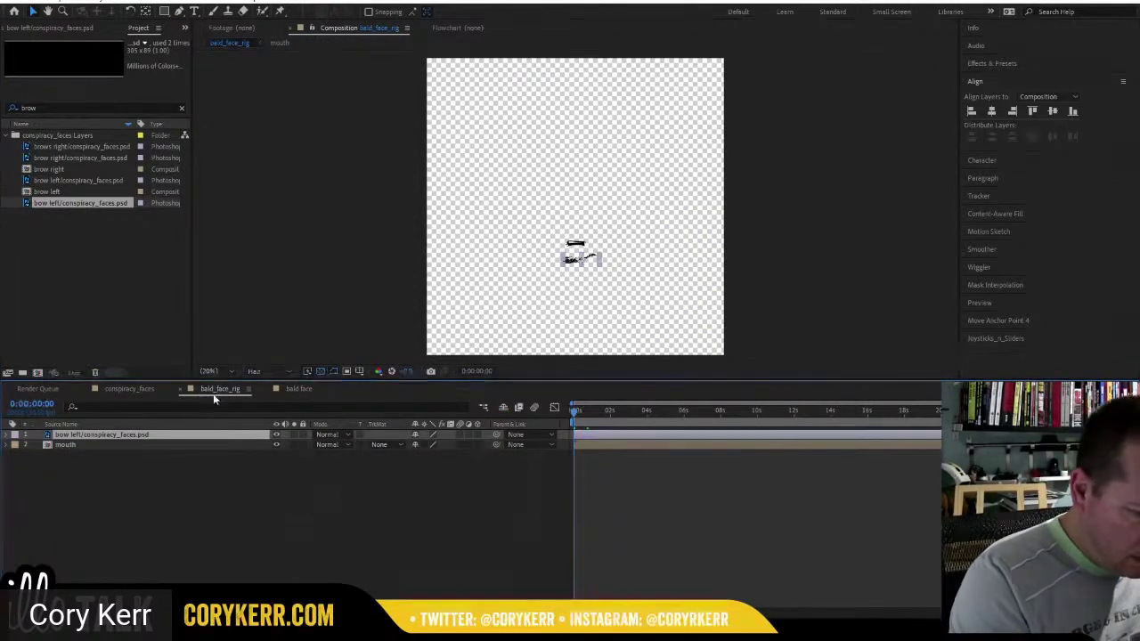
Add the source of the bald face's brows right/conspiracy_faces.psd layer to bald_face_rig and place both brows side by side above the mouth.
left_click(298, 389)
left_click(101, 474)
right_click(101, 473)
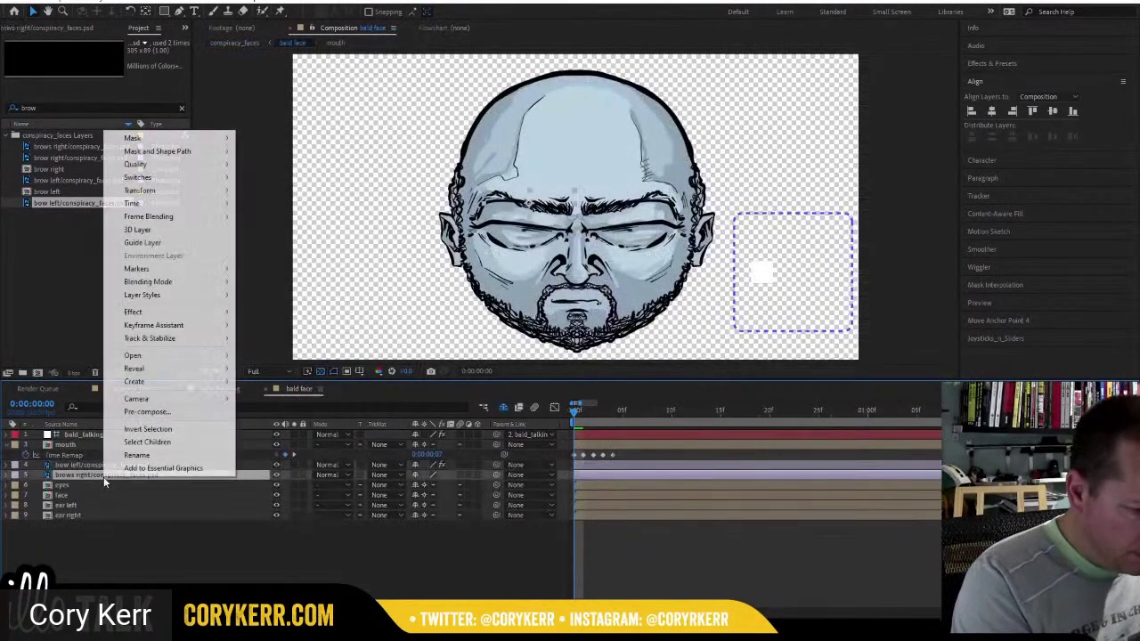
mouse_move(187, 374)
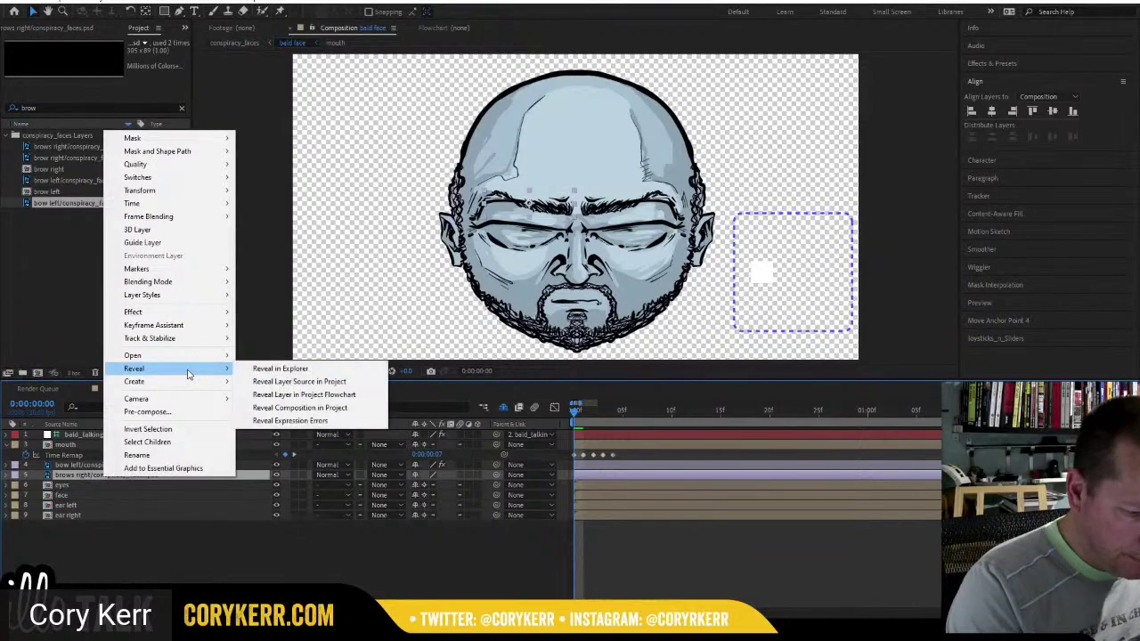
left_click(313, 382)
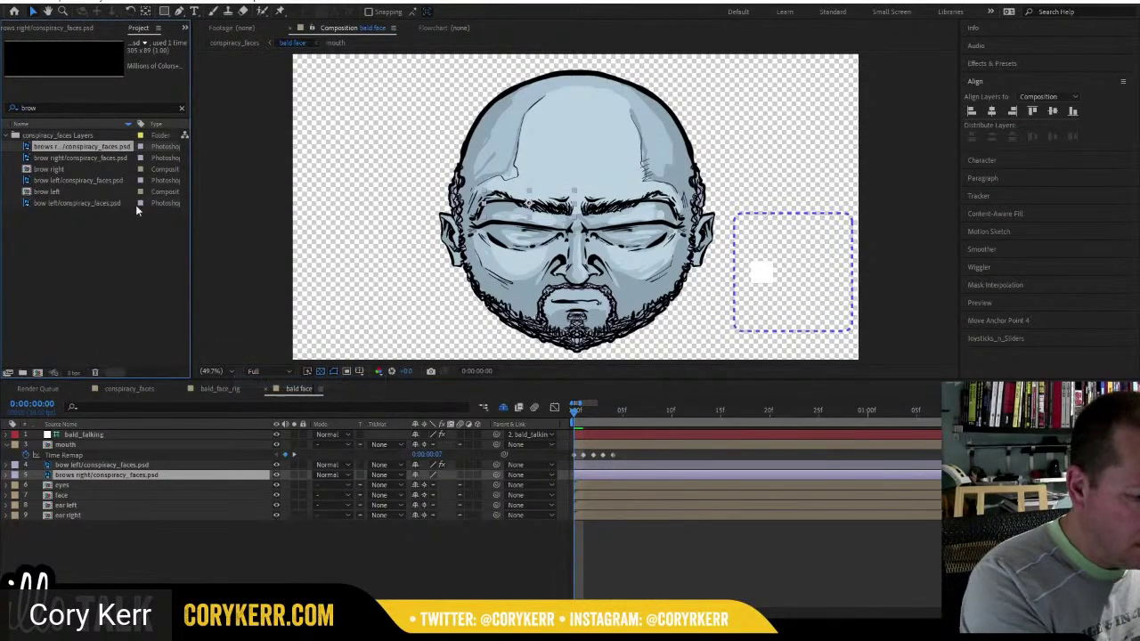
left_click_drag(27, 149, 568, 280)
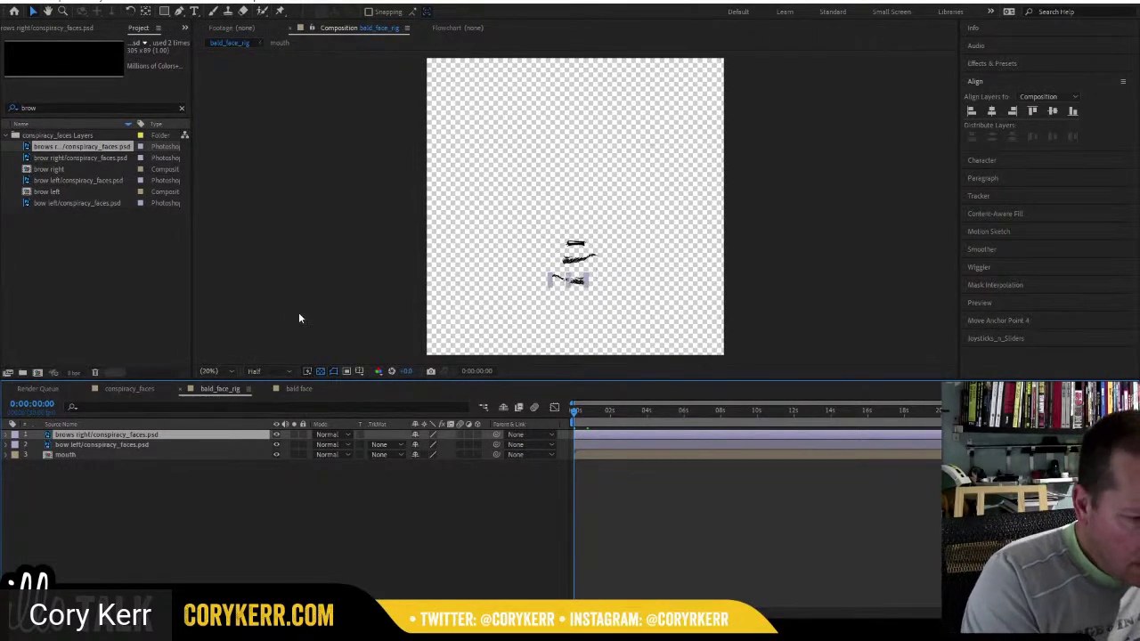
left_click_drag(570, 280, 566, 211)
left_click_drag(577, 261, 596, 220)
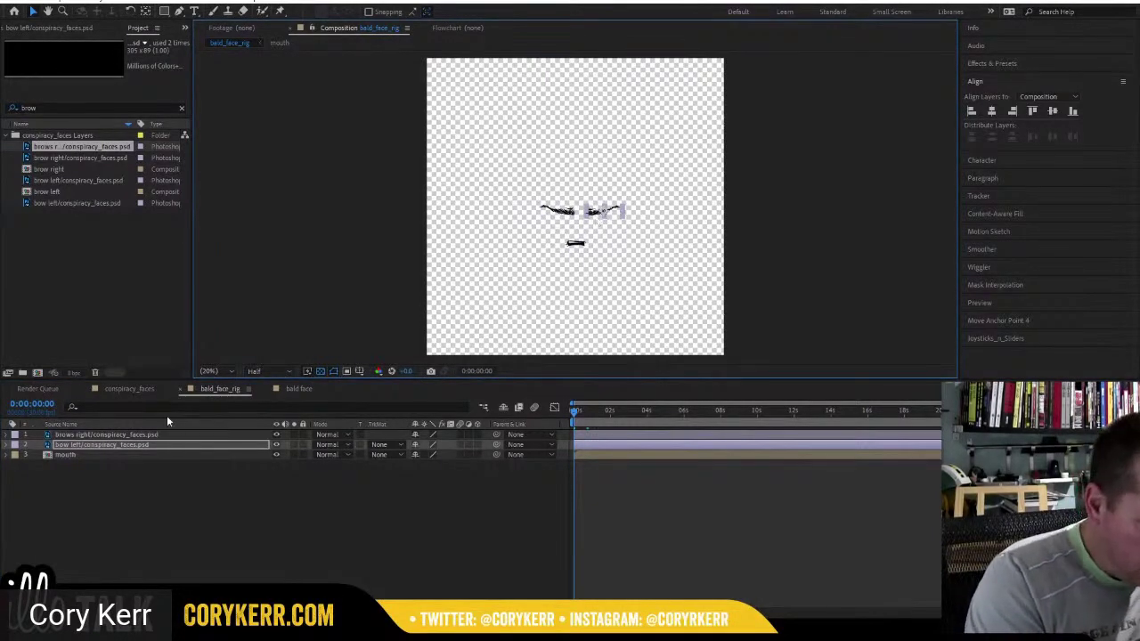
Reveal the source of the bald face's eyes layer in the project and add it to bald_face_rig.
left_click(293, 392)
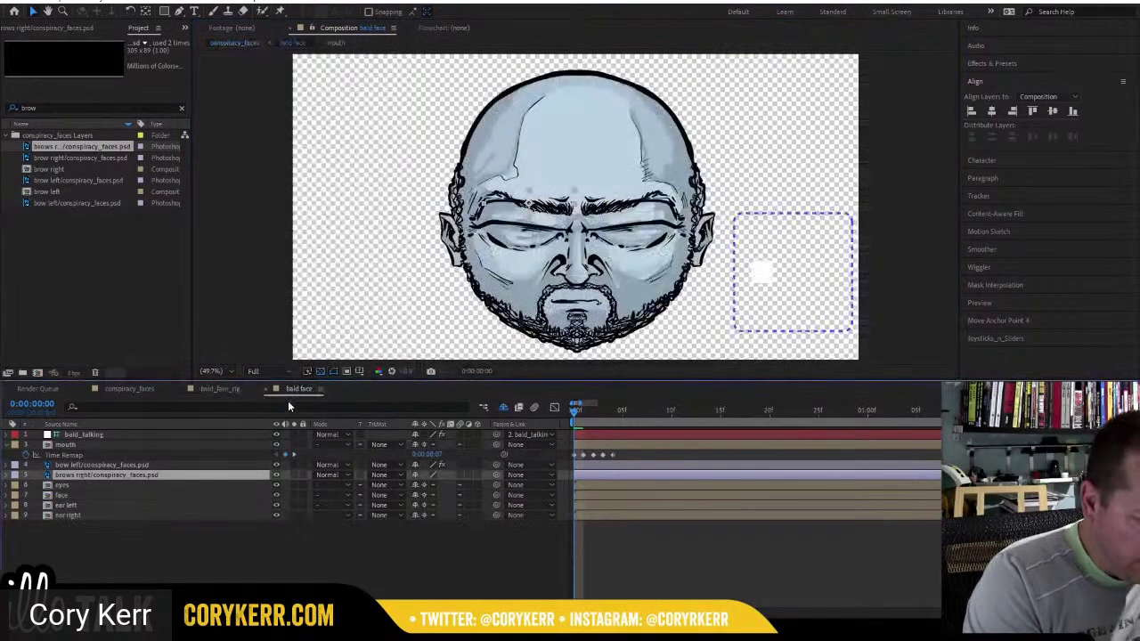
left_click(76, 484)
right_click(76, 486)
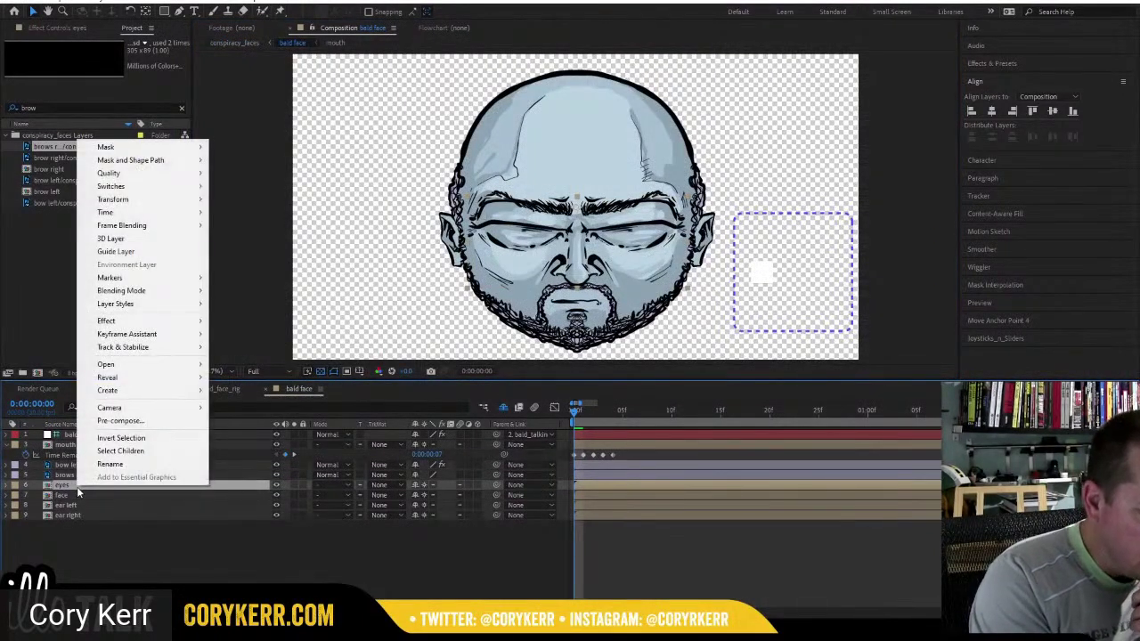
mouse_move(161, 384)
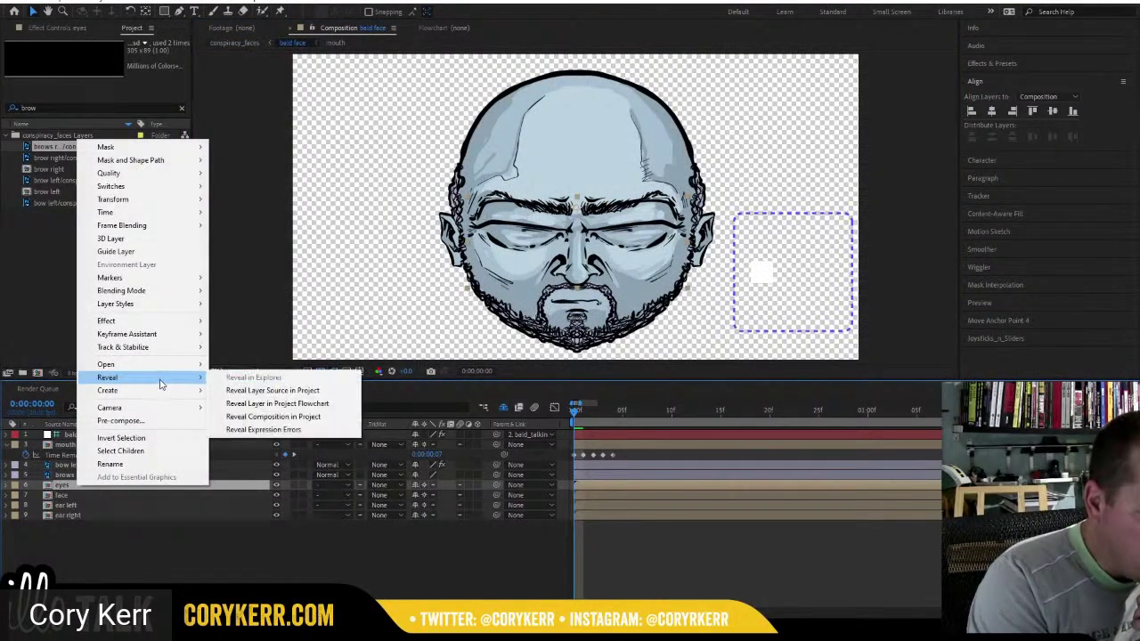
left_click(288, 391)
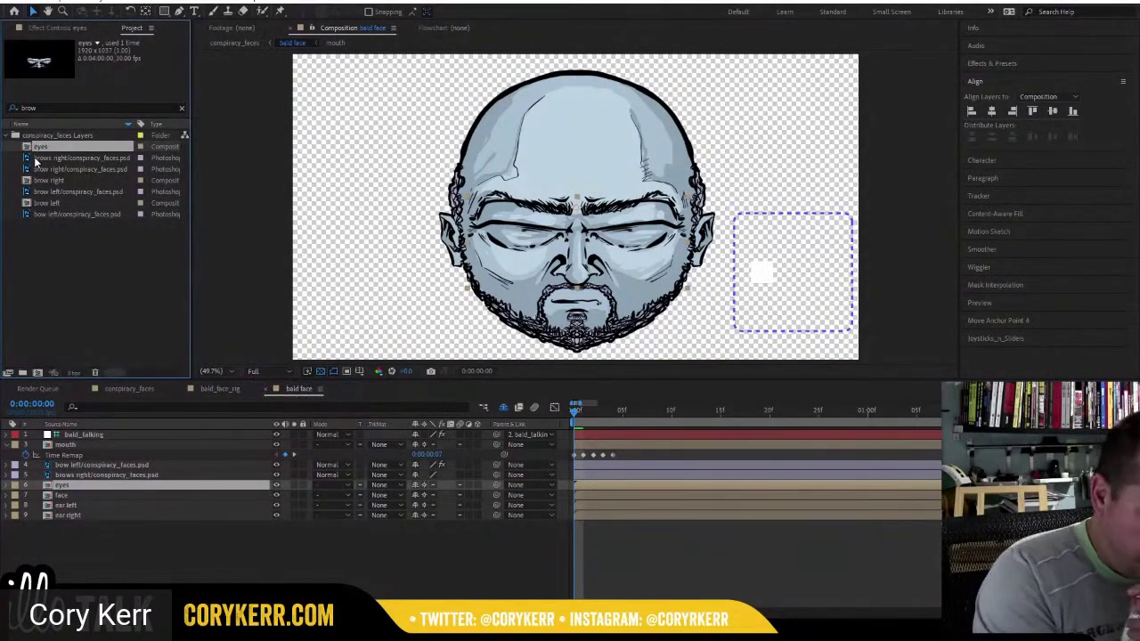
left_click(220, 388)
left_click(142, 182)
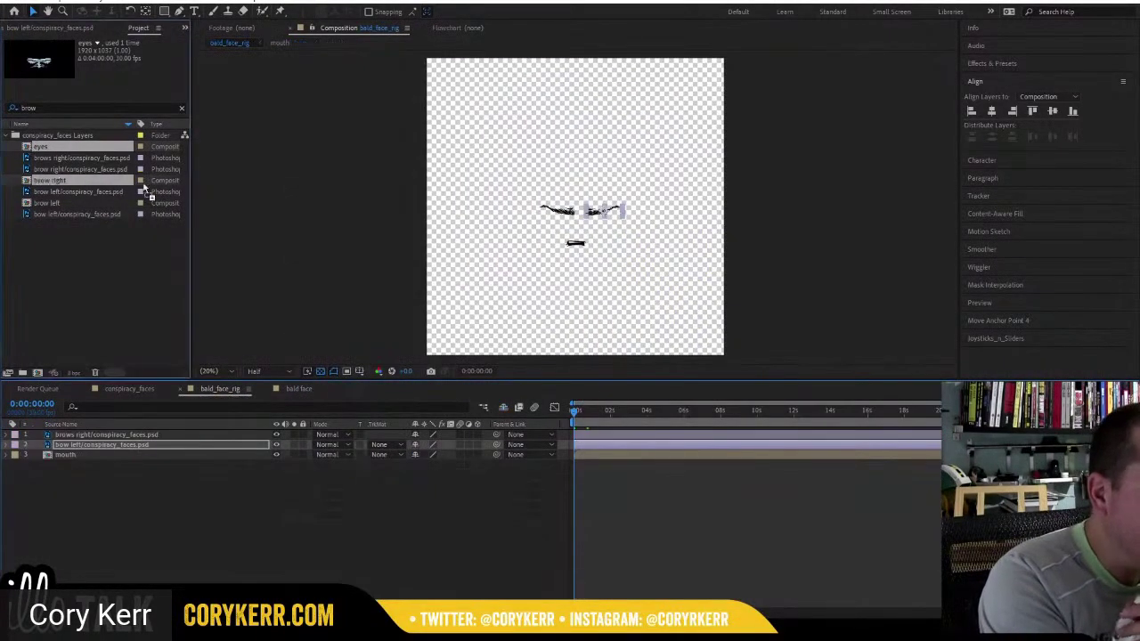
left_click_drag(145, 188, 579, 225)
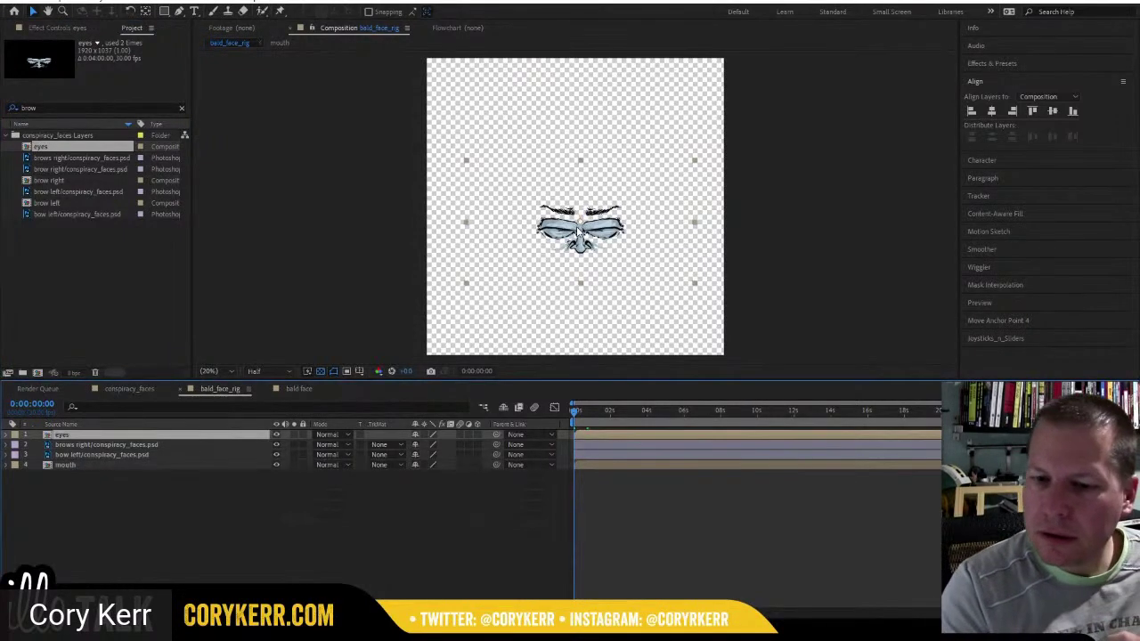
Centre the eyes layer horizontally and vertically in bald_face_rig and move it below both brow layers in the stacking order.
left_click(991, 110)
left_click(1052, 111)
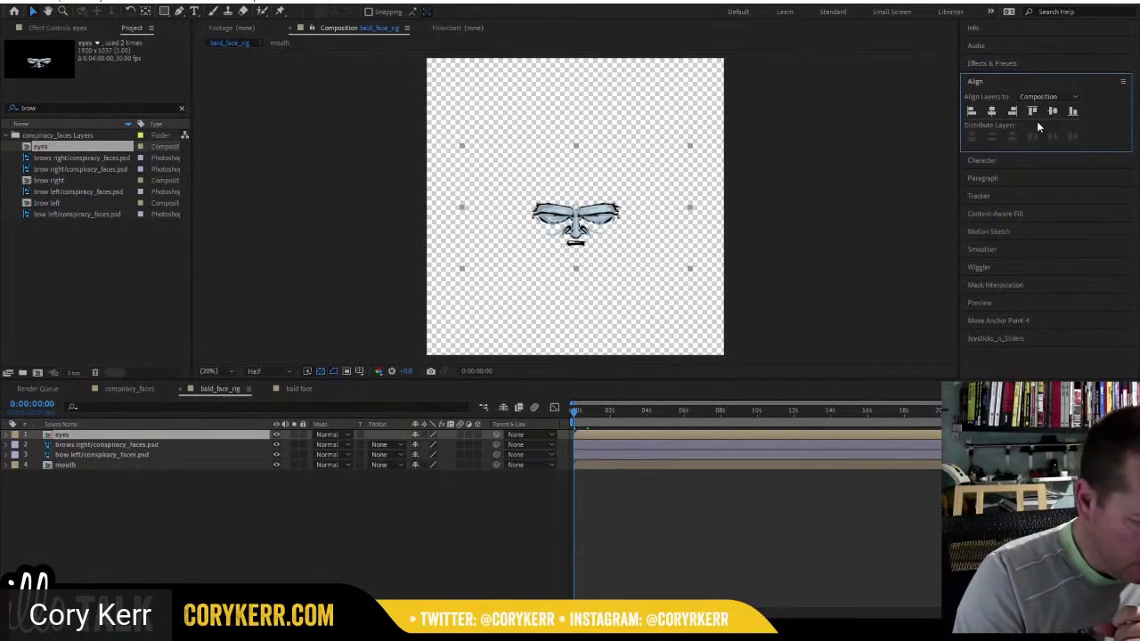
key("ctrl+bracketleft")
key("ctrl+bracketleft")
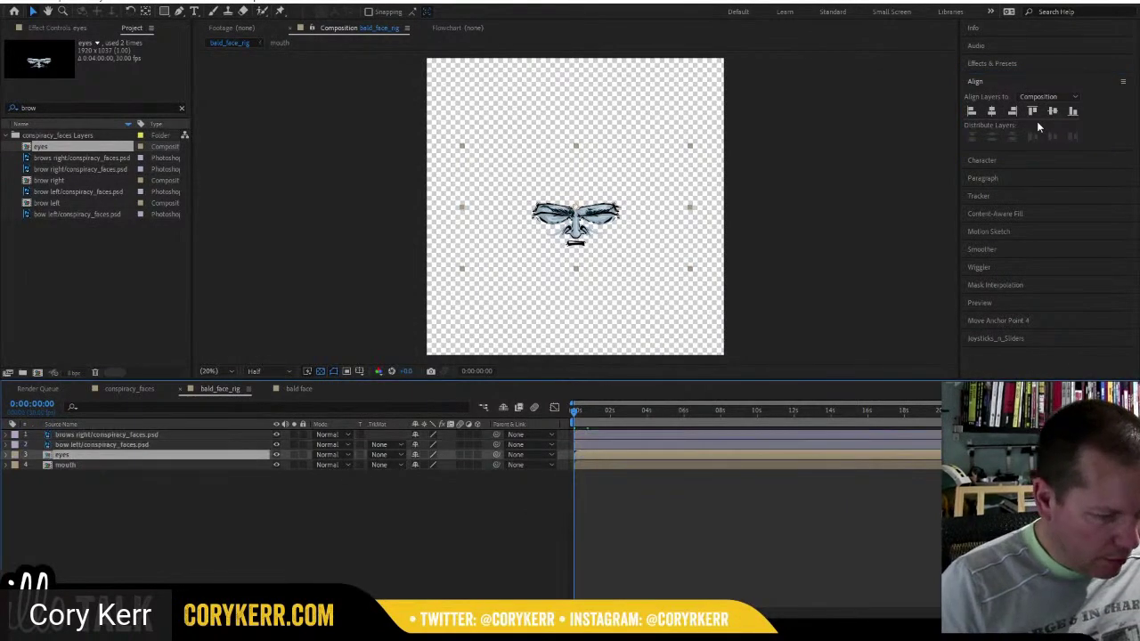
Move the two brow layers together so they sit along the upper edge of the eyes, leaving no layer selected.
left_click(154, 435)
left_click(159, 445, "shift")
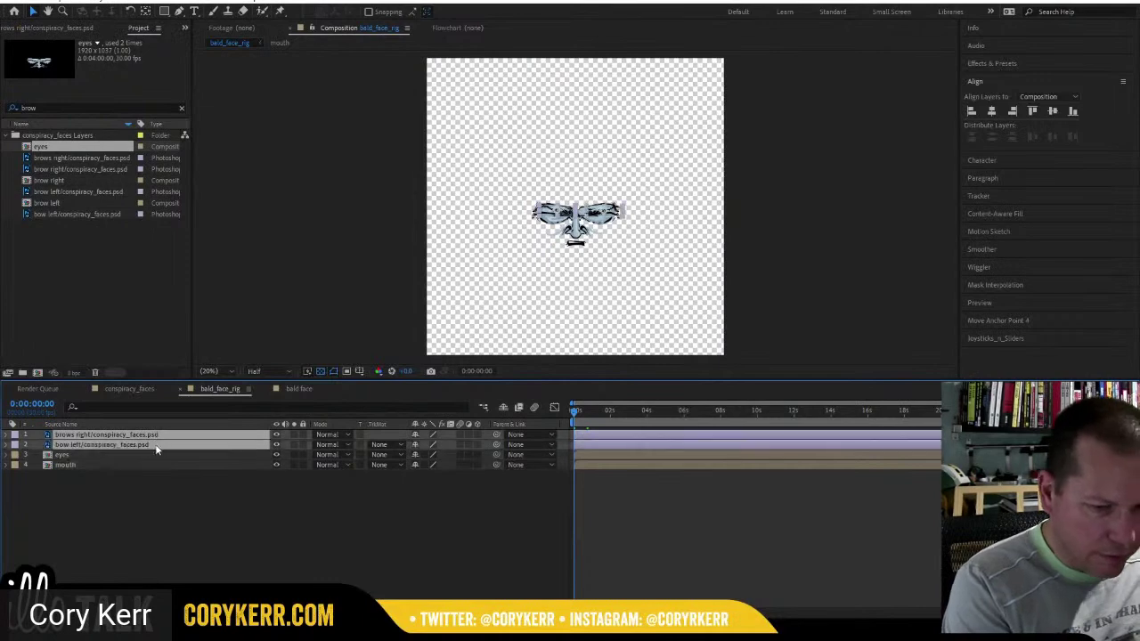
left_click_drag(595, 212, 559, 205)
left_click(692, 221)
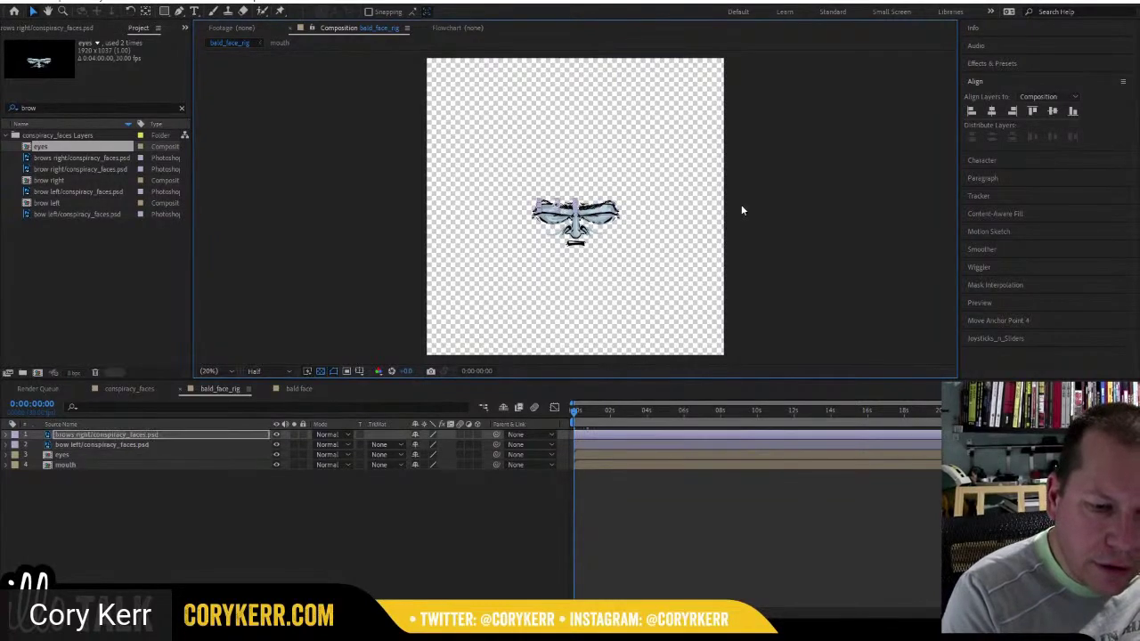
left_click(773, 211)
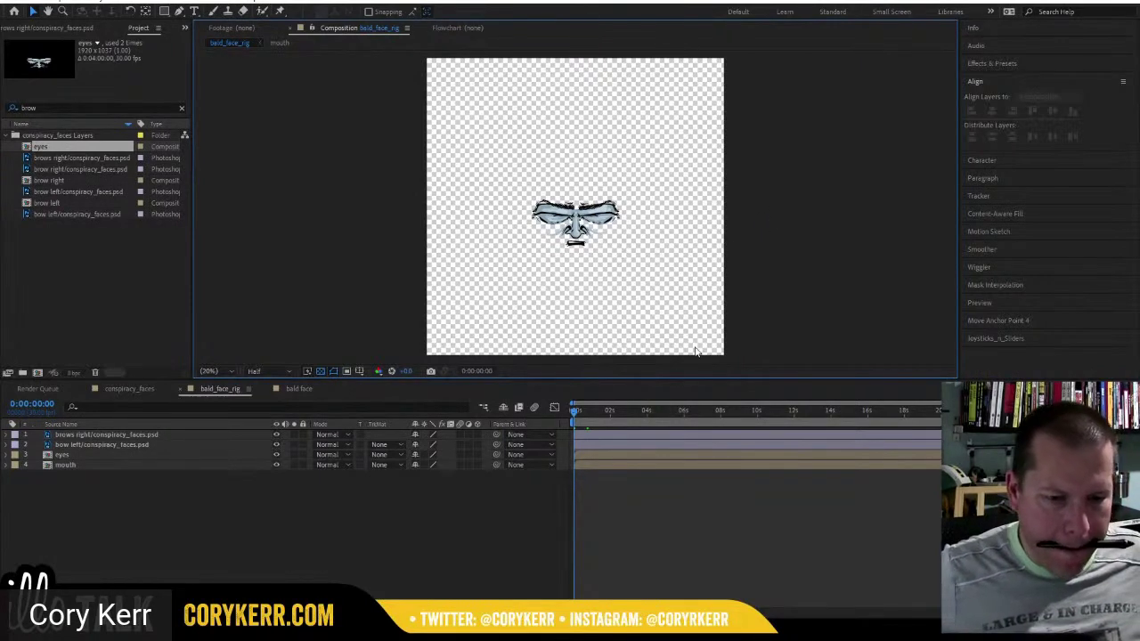
scroll(585, 245, "up", 2)
key("slash")
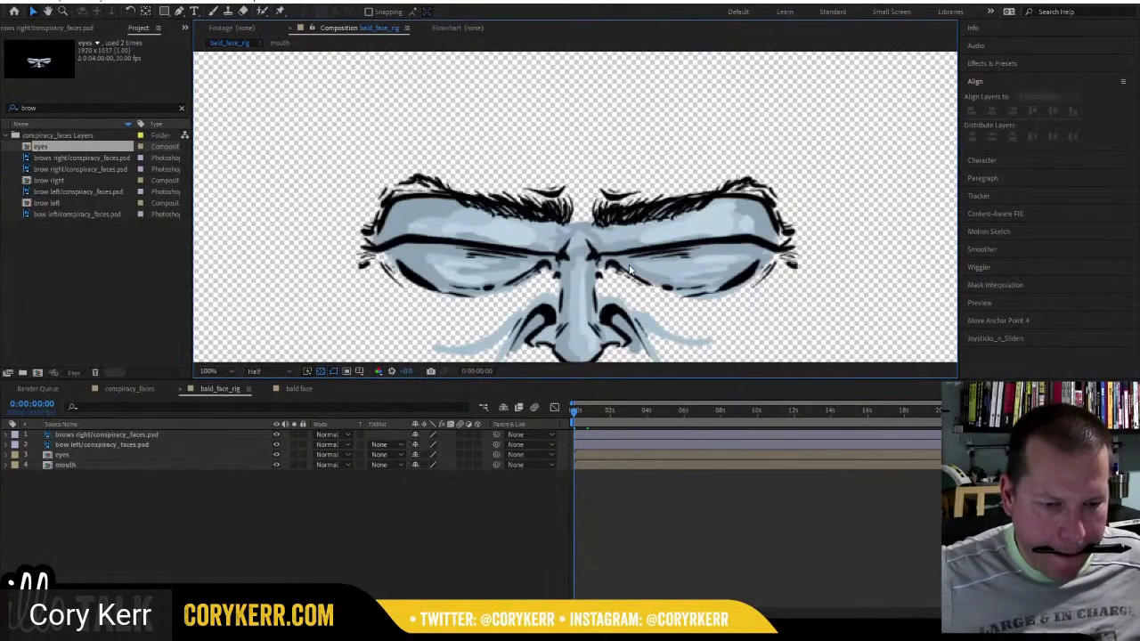
key("comma")
left_click_drag(639, 281, 638, 236)
key("v")
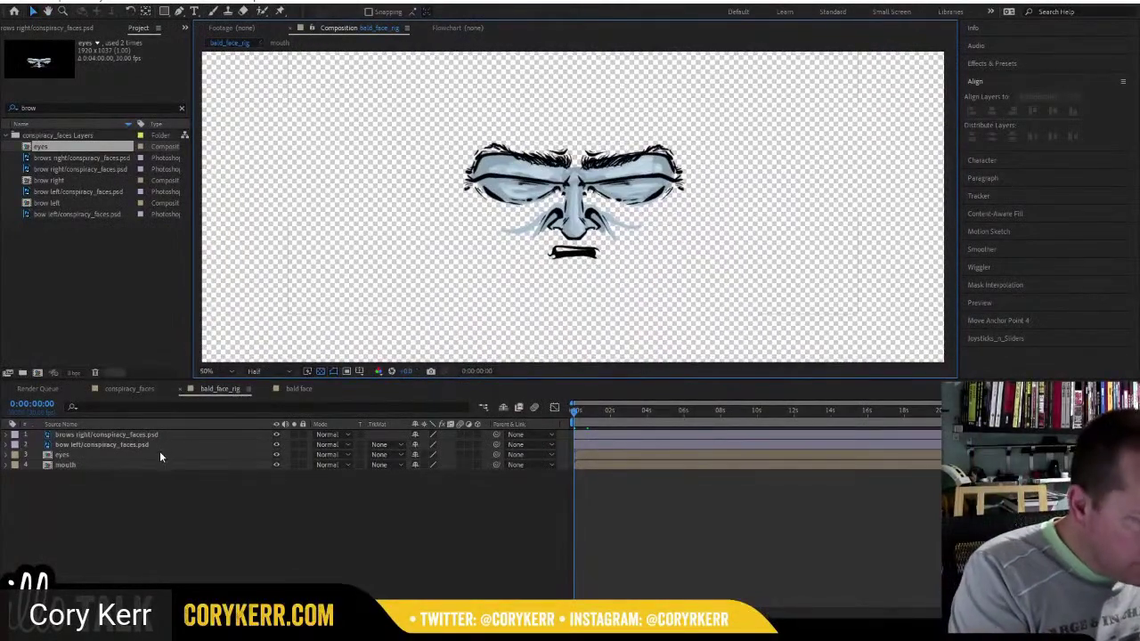
Reveal the source of the bald face's face layer in the project and add it to bald_face_rig.
left_click(297, 390)
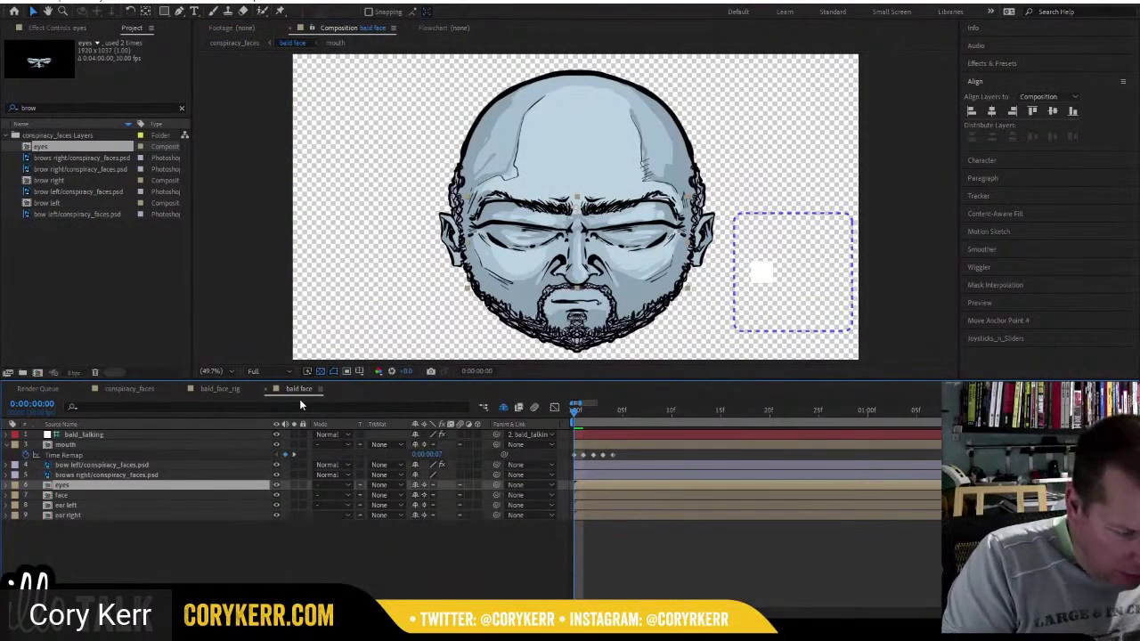
left_click(91, 495)
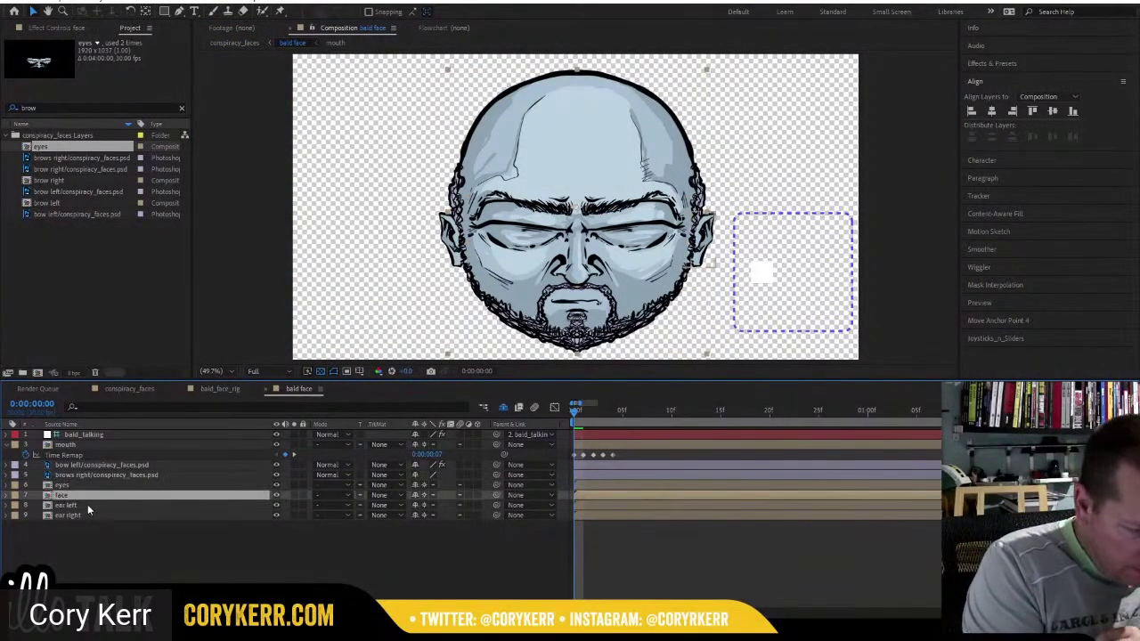
right_click(85, 500)
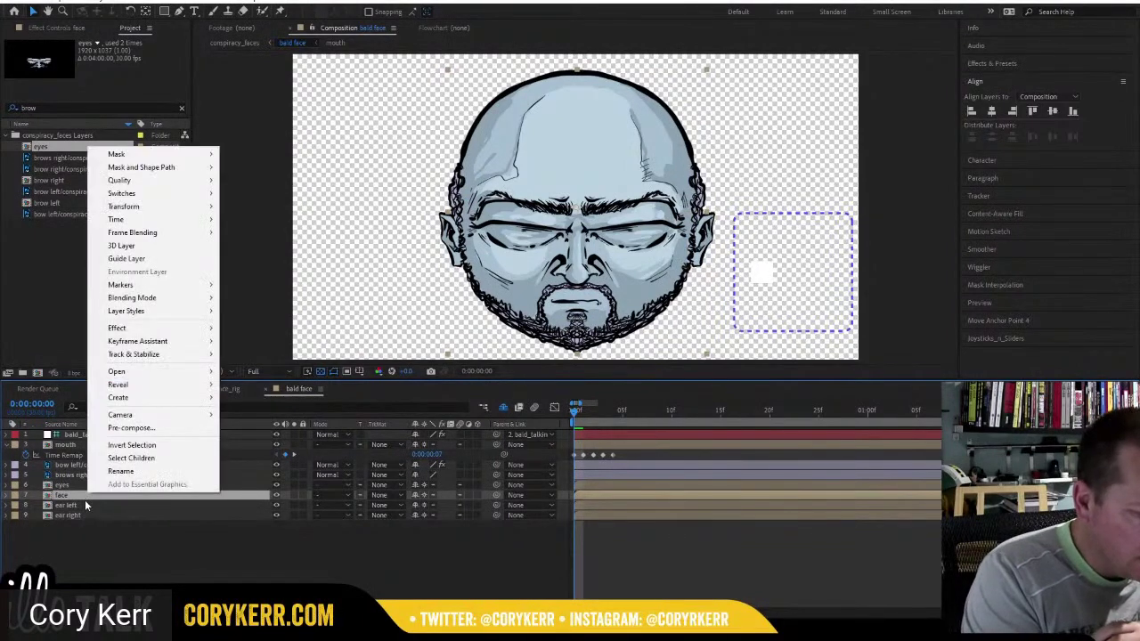
mouse_move(117, 384)
left_click(294, 398)
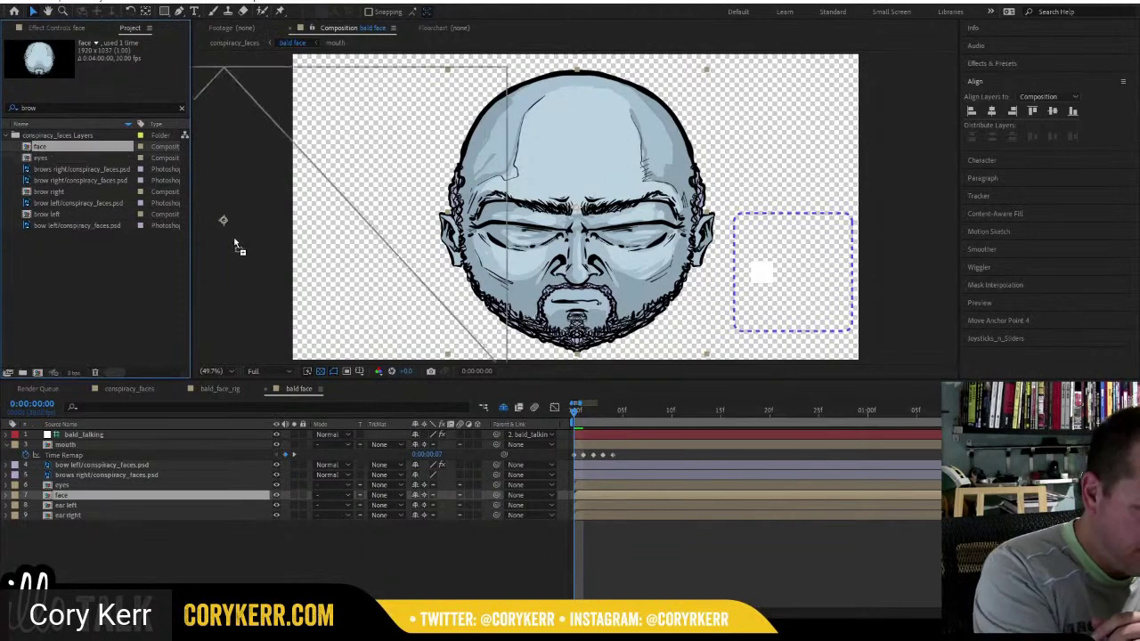
left_click(216, 388)
left_click_drag(216, 387, 526, 232)
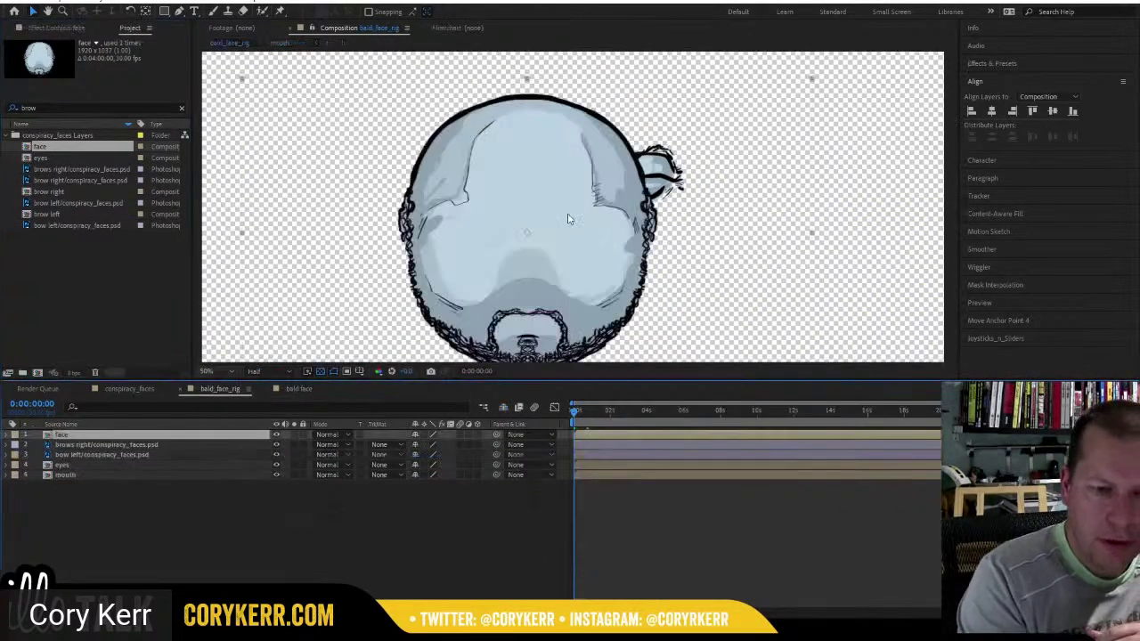
Centre the face layer horizontally and vertically in bald_face_rig and send it to the bottom of the layer stack.
left_click(991, 112)
left_click(1052, 111)
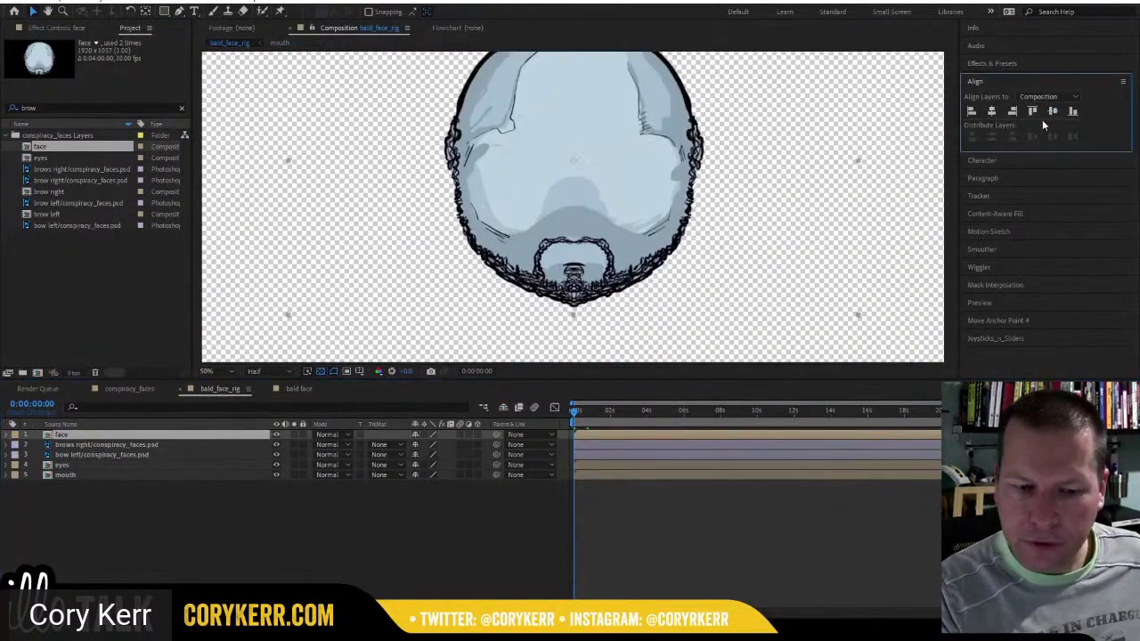
left_click_drag(168, 436, 158, 514)
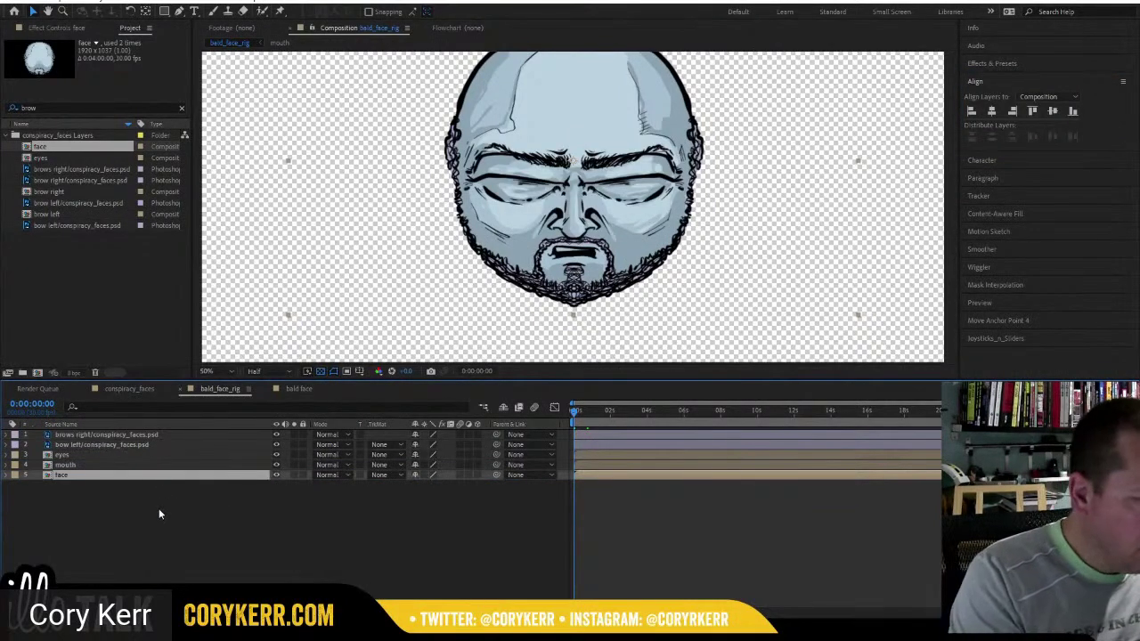
Reveal the source of the bald face's ear left layer in the project and add it to bald_face_rig.
left_click(300, 389)
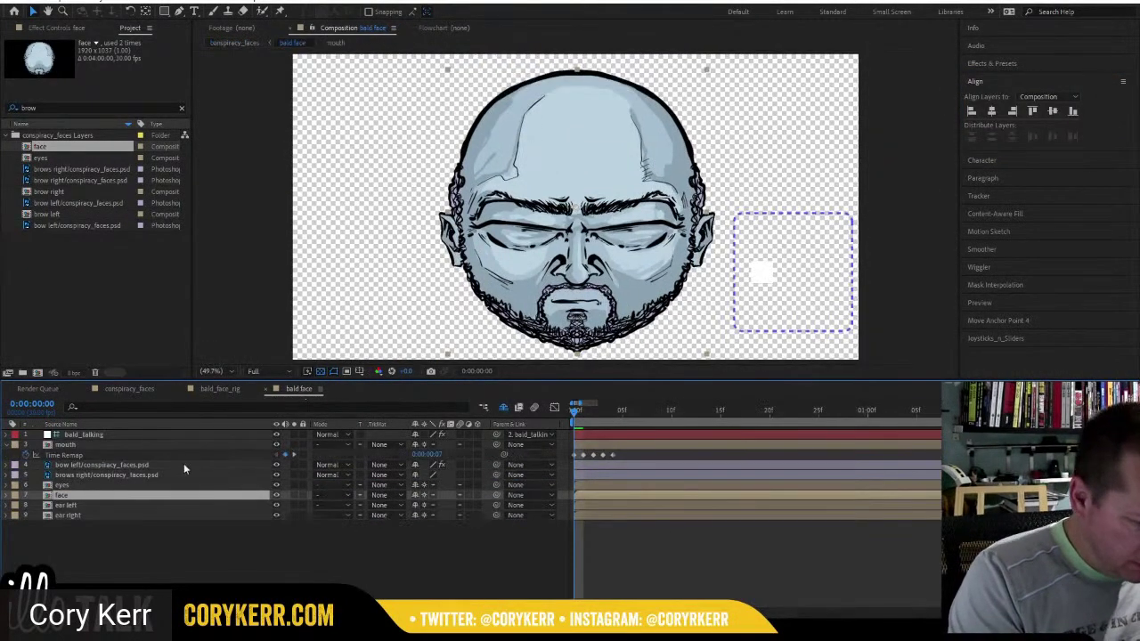
left_click(82, 504)
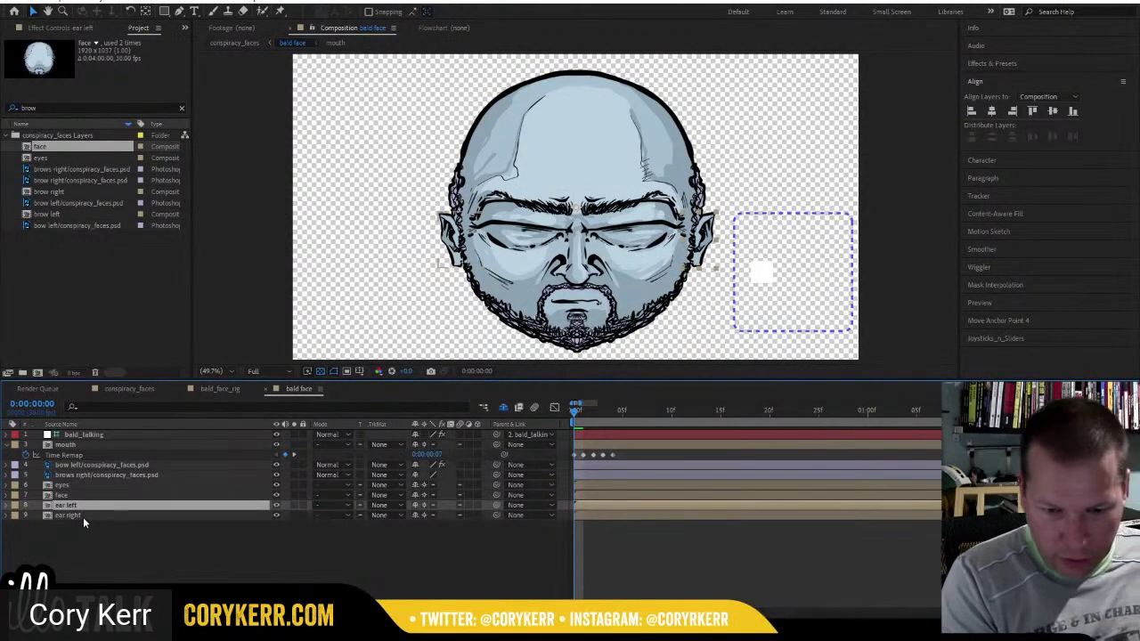
right_click(74, 505)
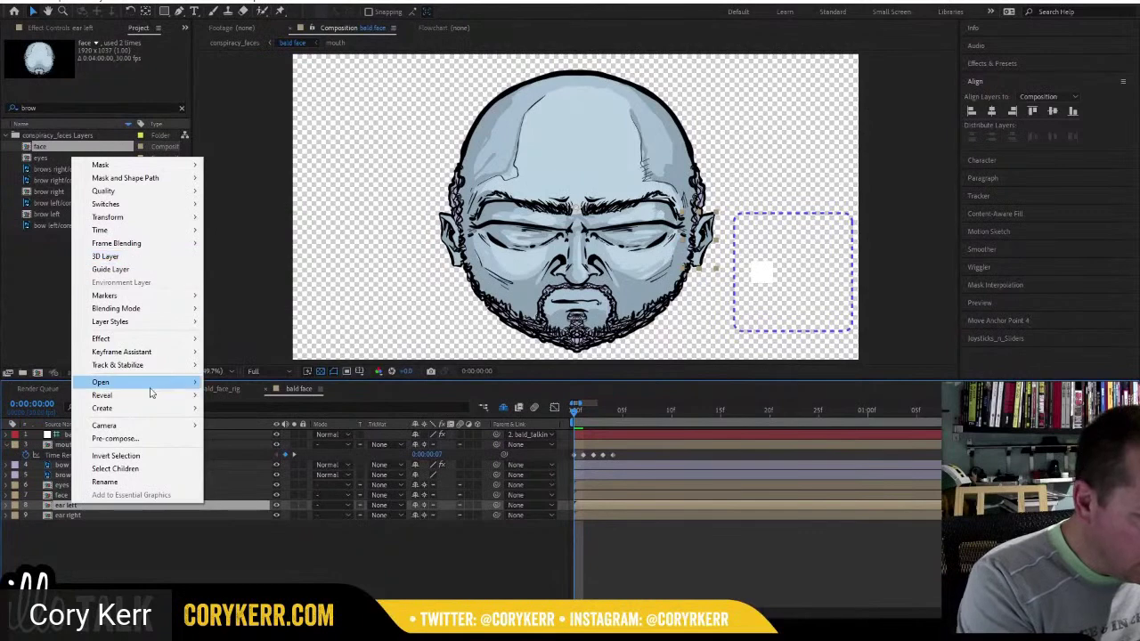
mouse_move(189, 400)
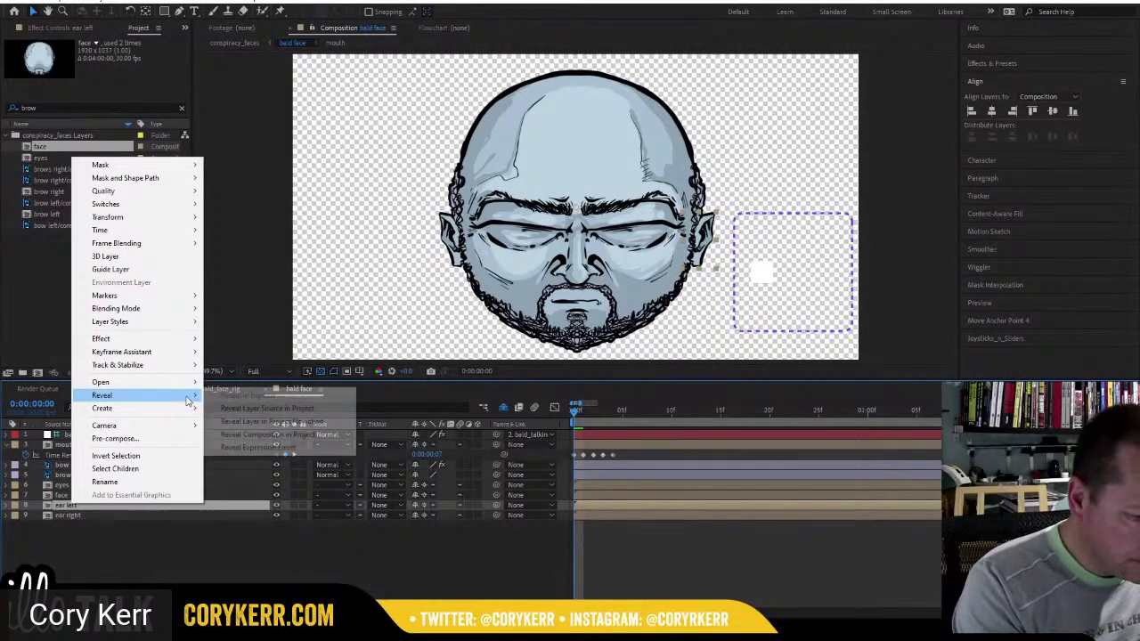
left_click(262, 405)
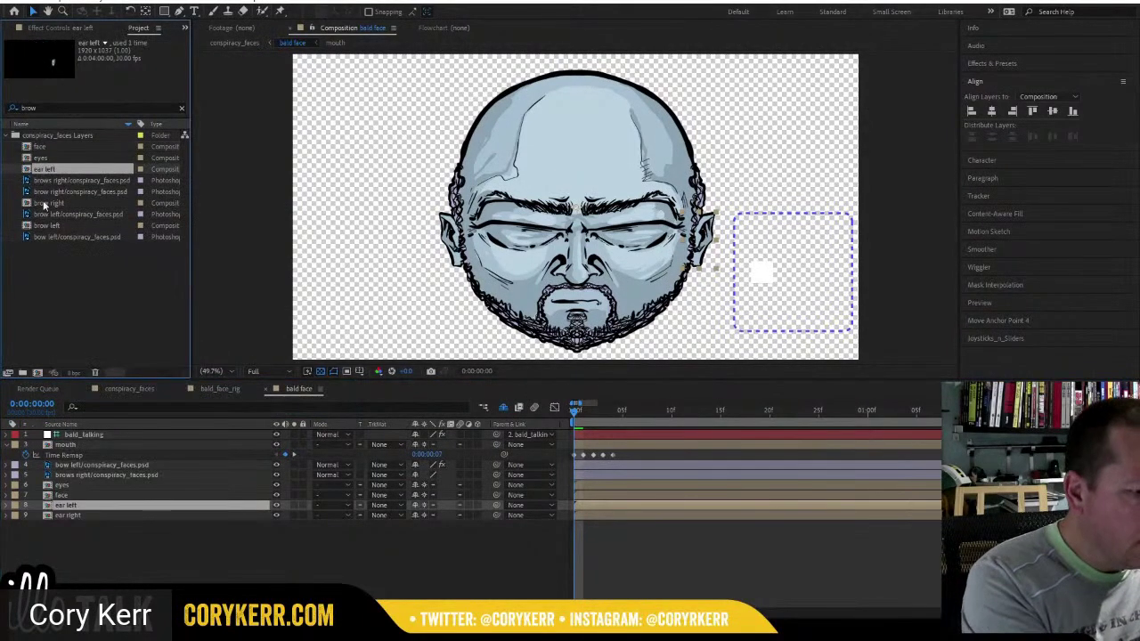
left_click_drag(25, 175, 619, 260)
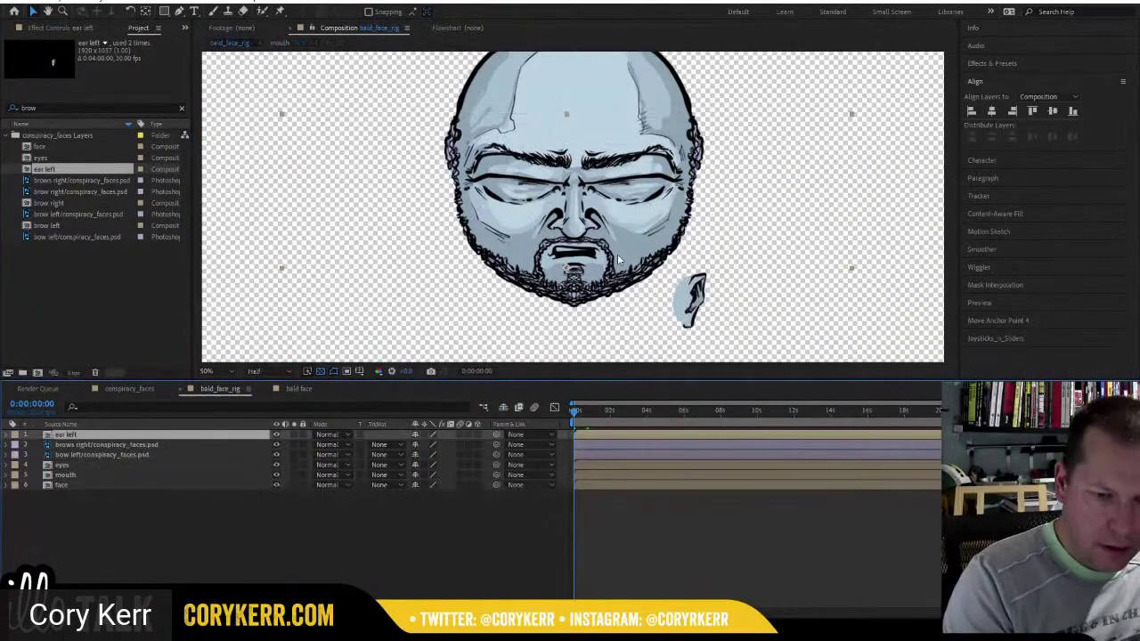
Centre the ear left layer in bald_face_rig and send it to the bottom of the layer stack.
left_click(1052, 111)
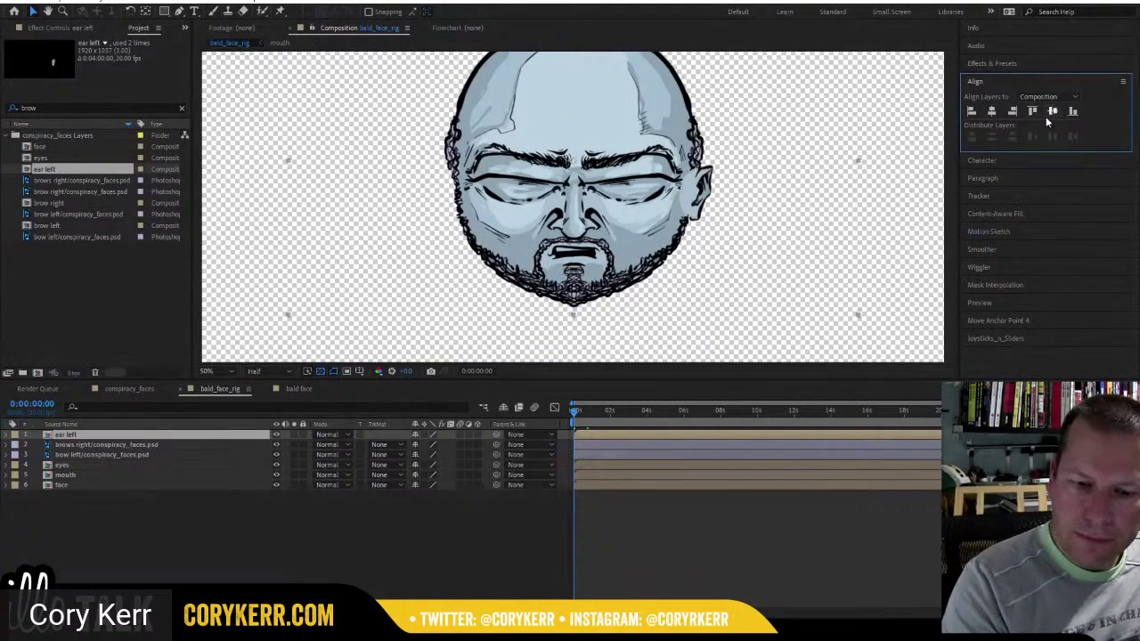
left_click(155, 436)
key("ctrl+shift+bracketleft")
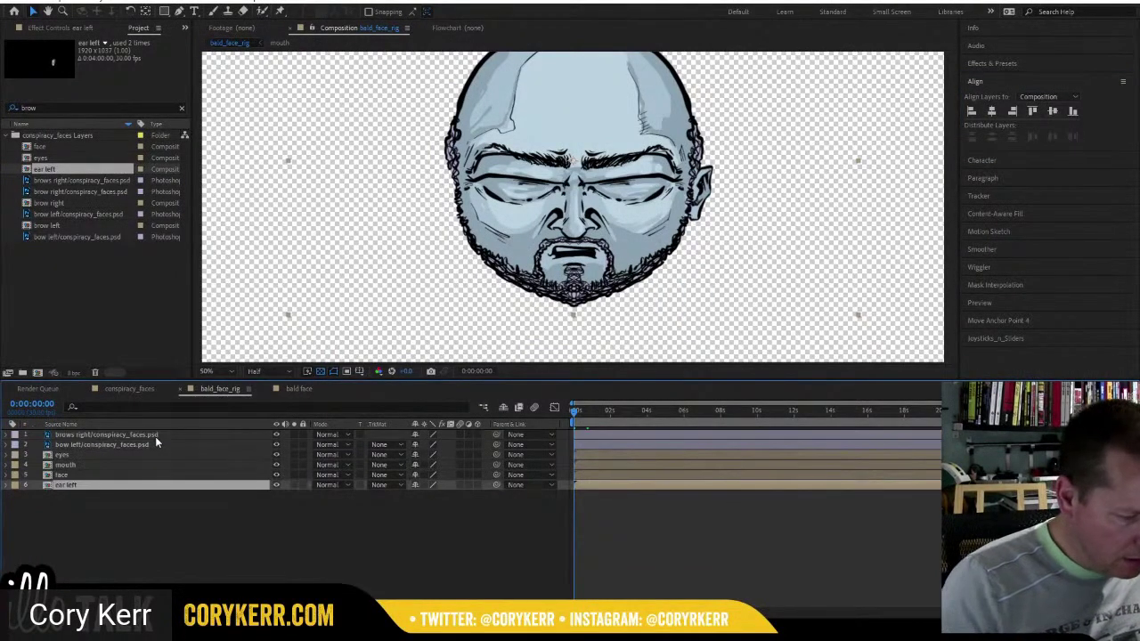
Reveal the source of the bald face's ear right layer in the project and add it to bald_face_rig.
left_click(287, 391)
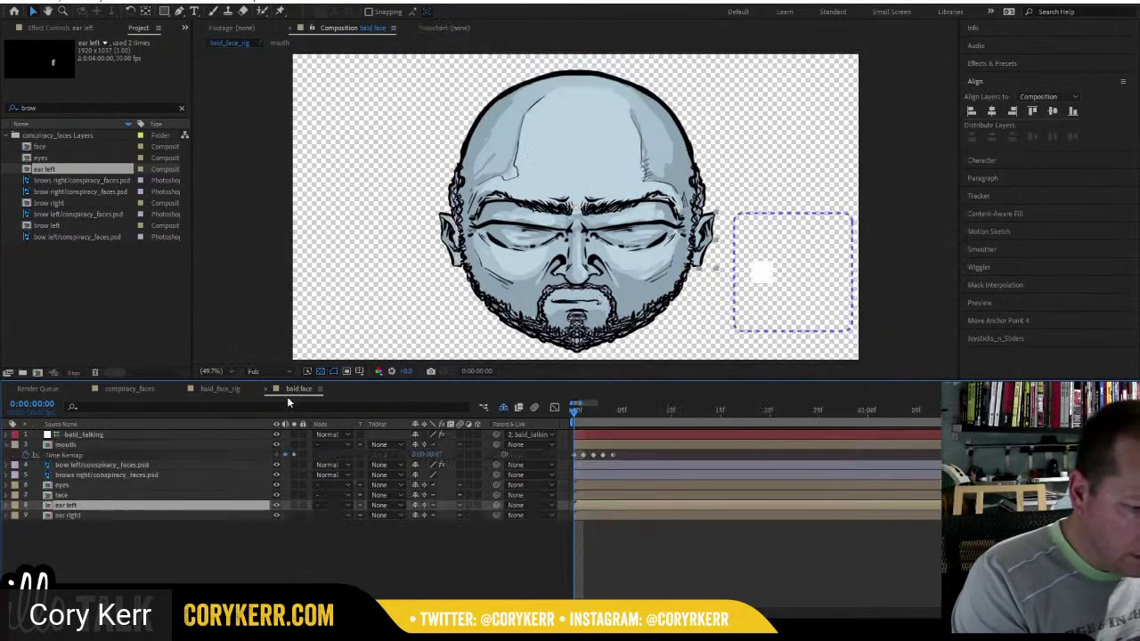
left_click(89, 517)
right_click(90, 516)
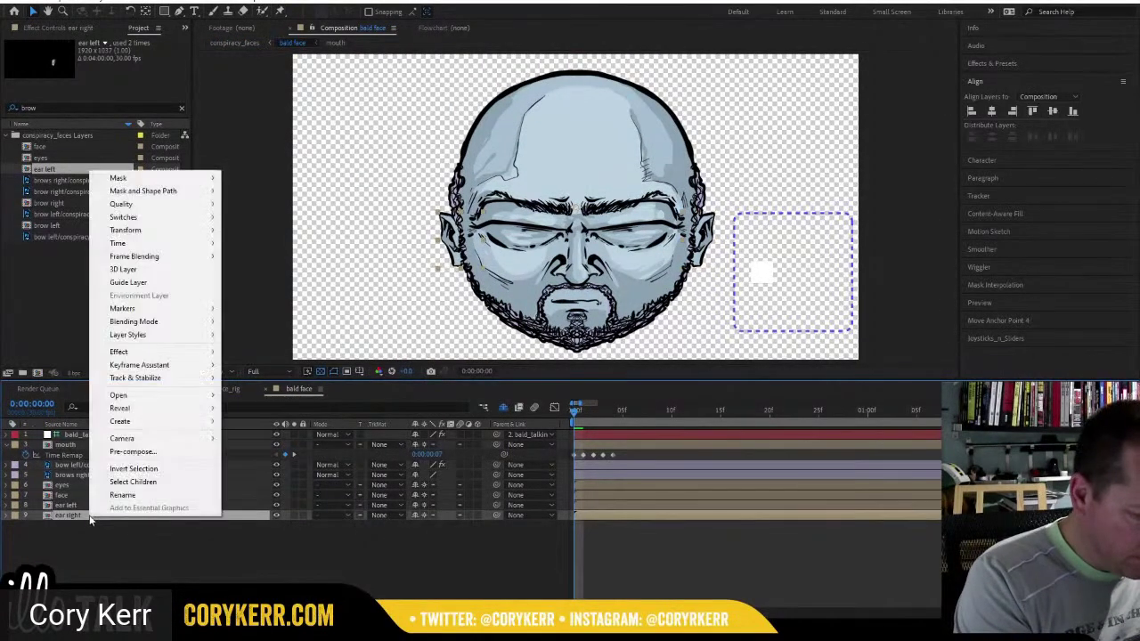
mouse_move(170, 408)
left_click(313, 423)
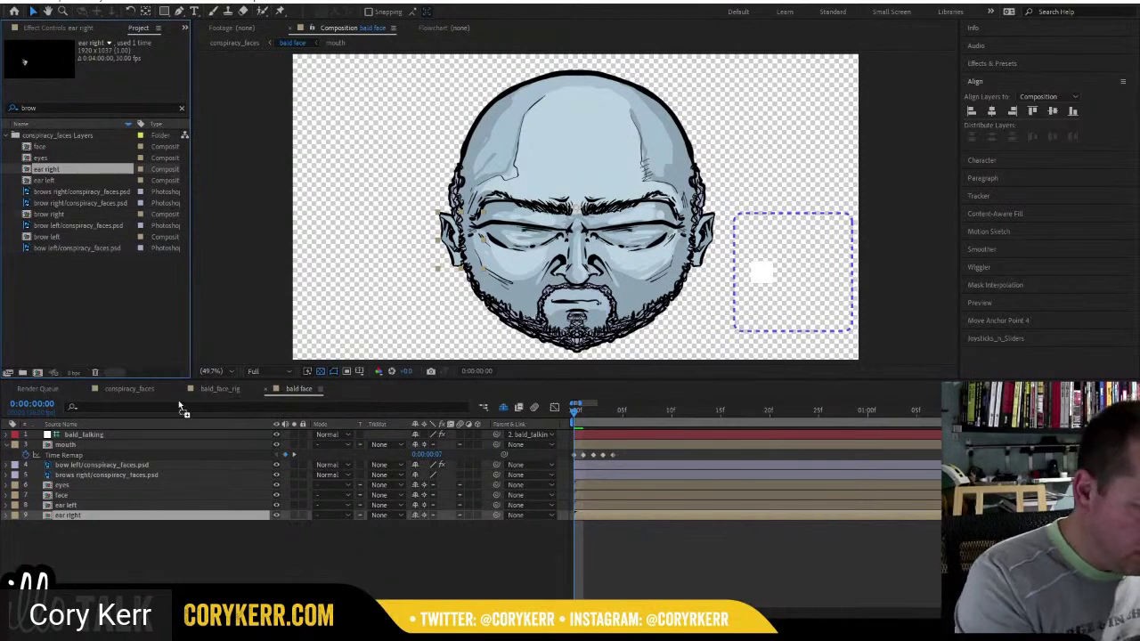
left_click(220, 389)
key("ctrl+v")
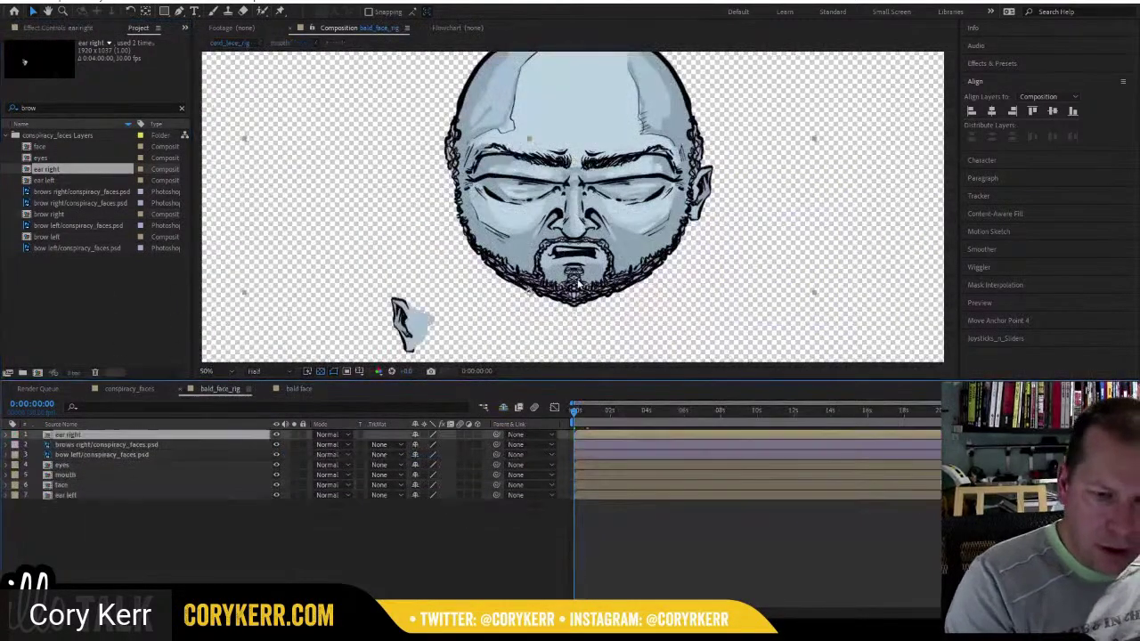
Centre the ear right layer horizontally and vertically in bald_face_rig and send it to the bottom of the layer stack.
left_click(991, 111)
left_click(1053, 112)
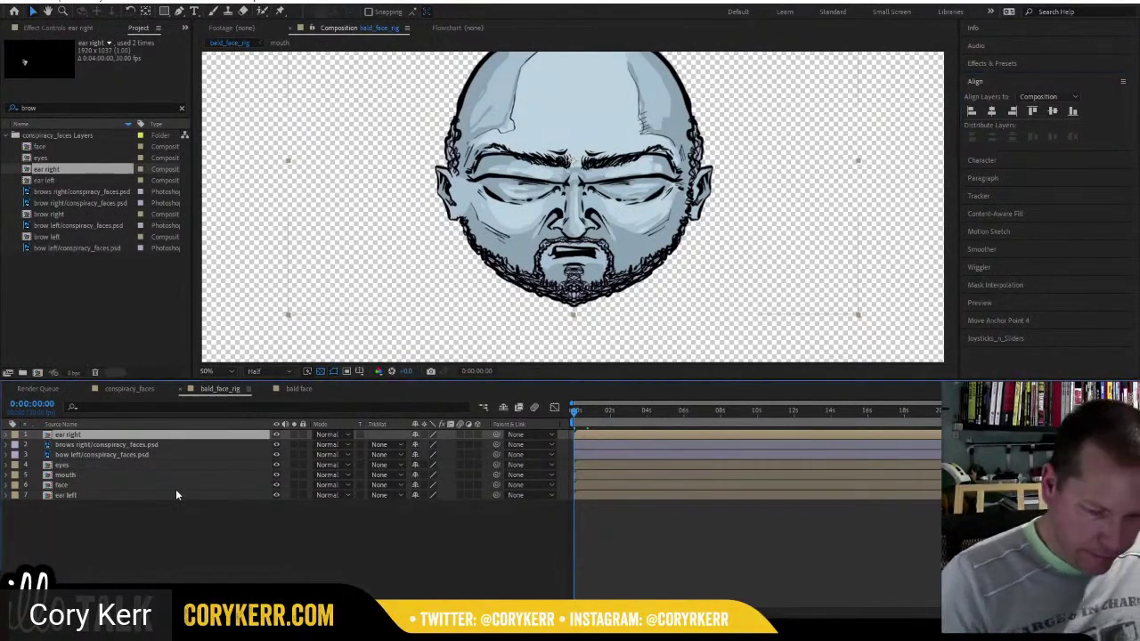
key("ctrl+shift+bracketleft")
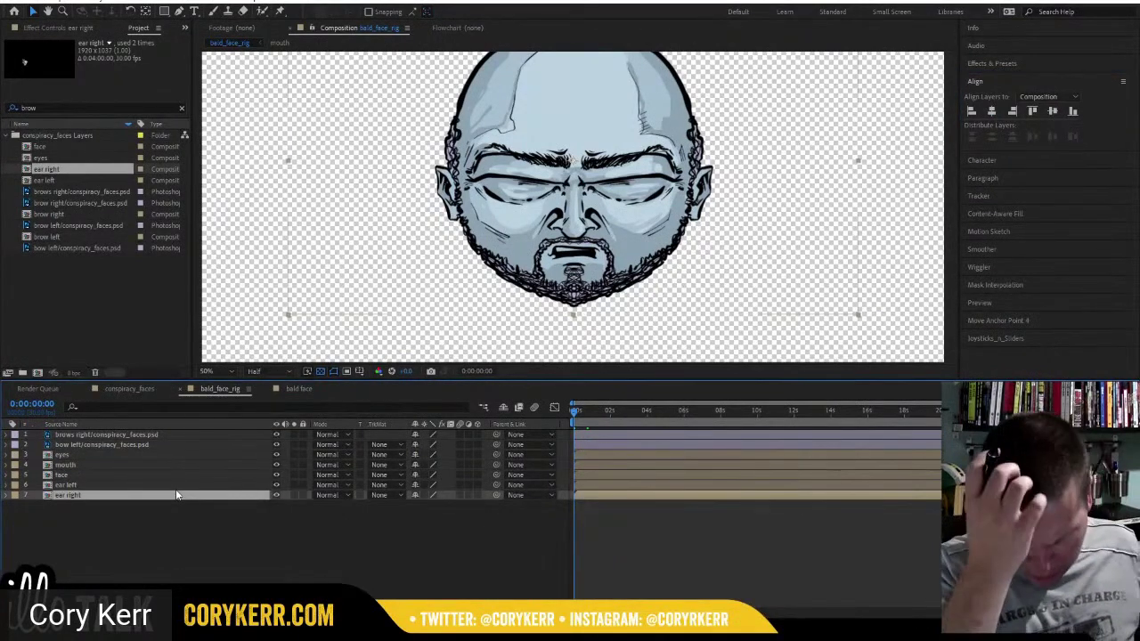
Make all seven face layers in bald_face_rig 3D layers, leaving no layer selected.
left_click_drag(110, 534, 155, 435)
left_click(477, 434)
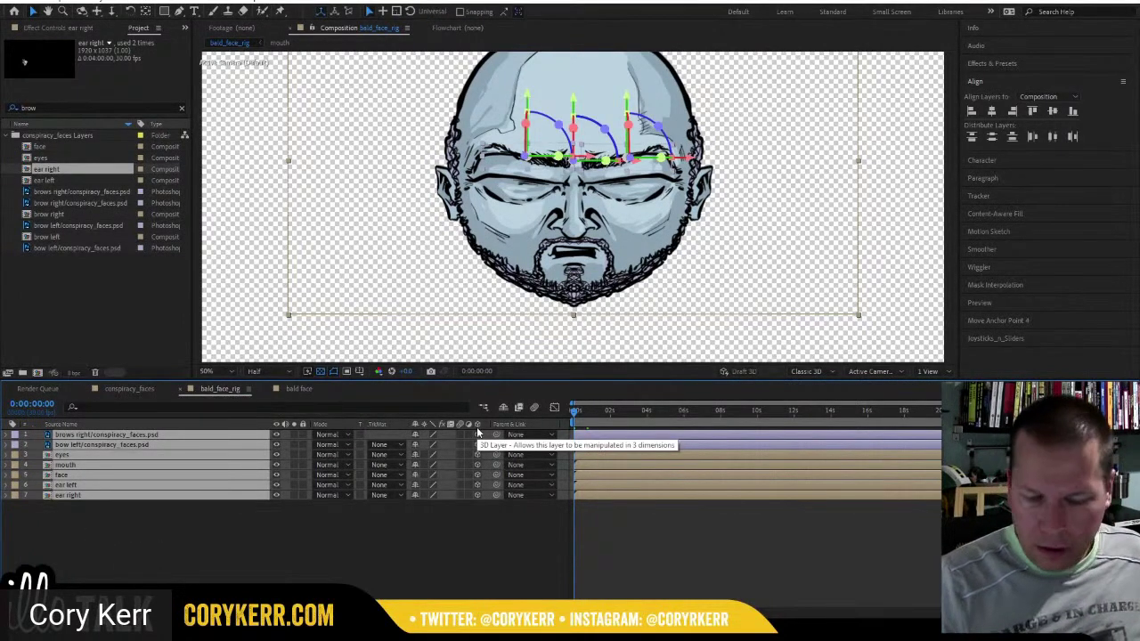
left_click(185, 545)
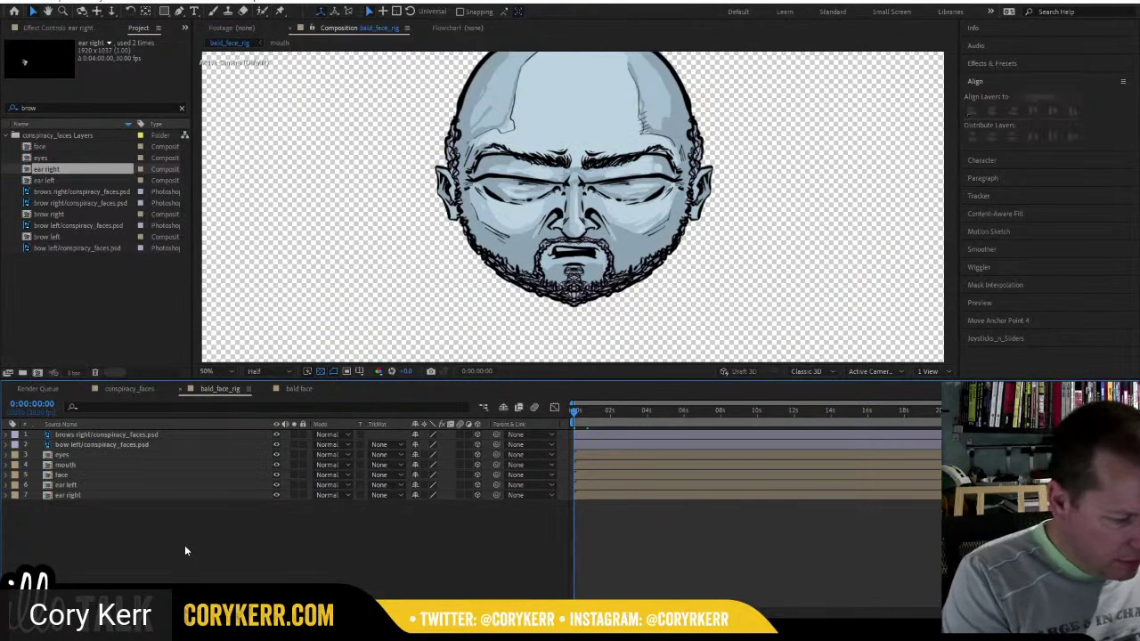
Add a null object to bald_face_rig, send it to the bottom of the stack and make it a 3D layer.
left_click(102, 4)
mouse_move(200, 11)
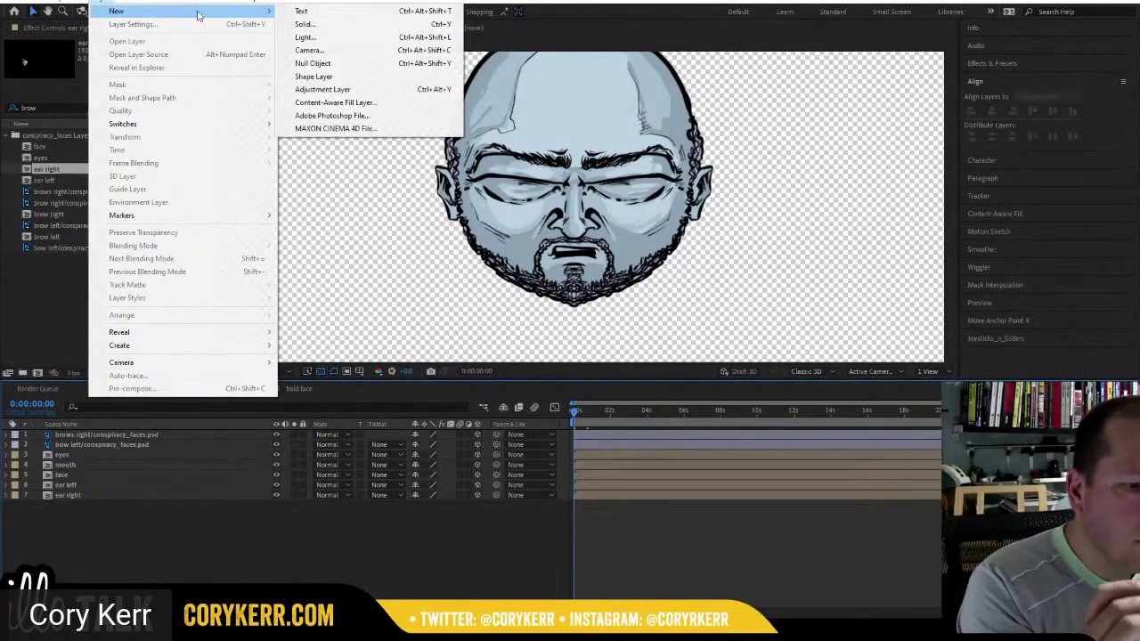
left_click(365, 68)
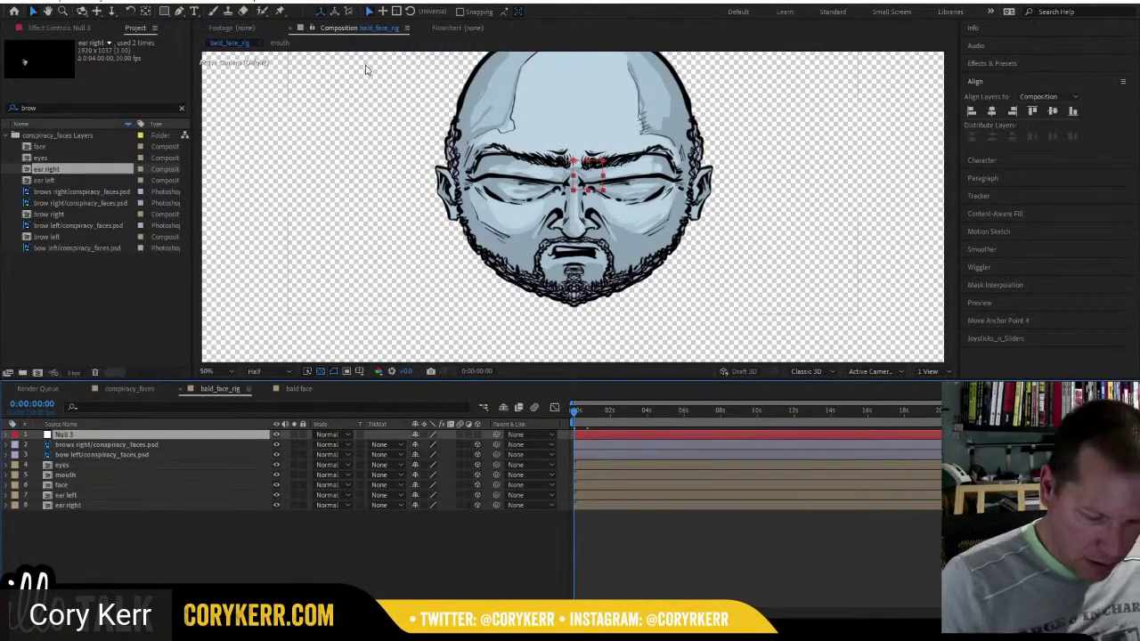
key("ctrl+shift+bracketleft")
left_click(478, 505)
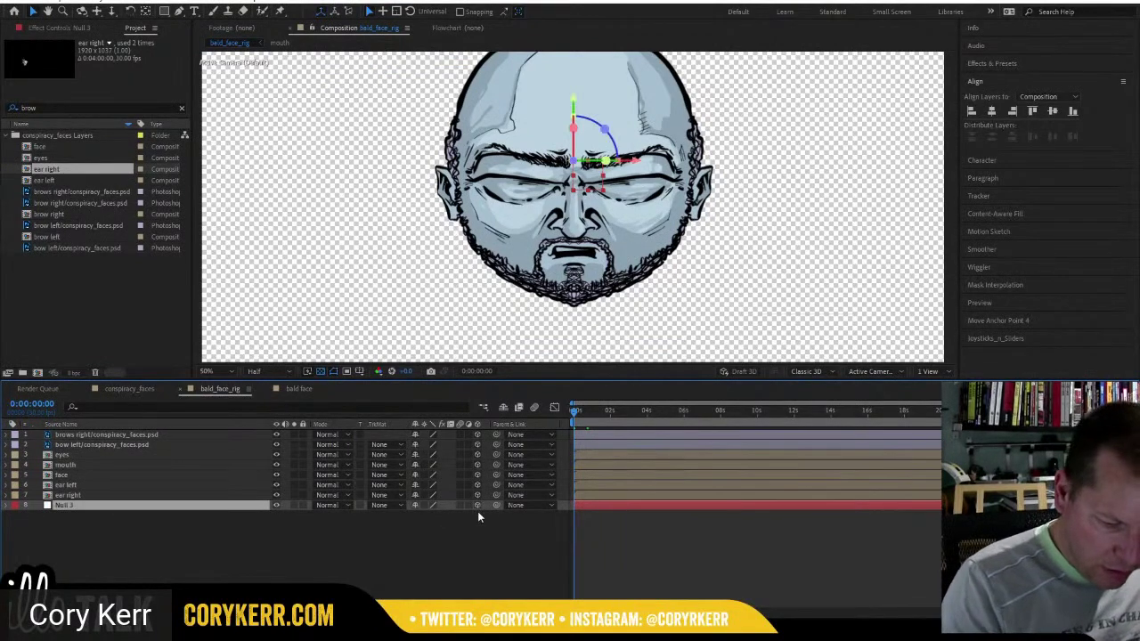
left_click(190, 534)
Parent all seven face layers, from the brows to ear right, to the null object.
left_click(149, 496)
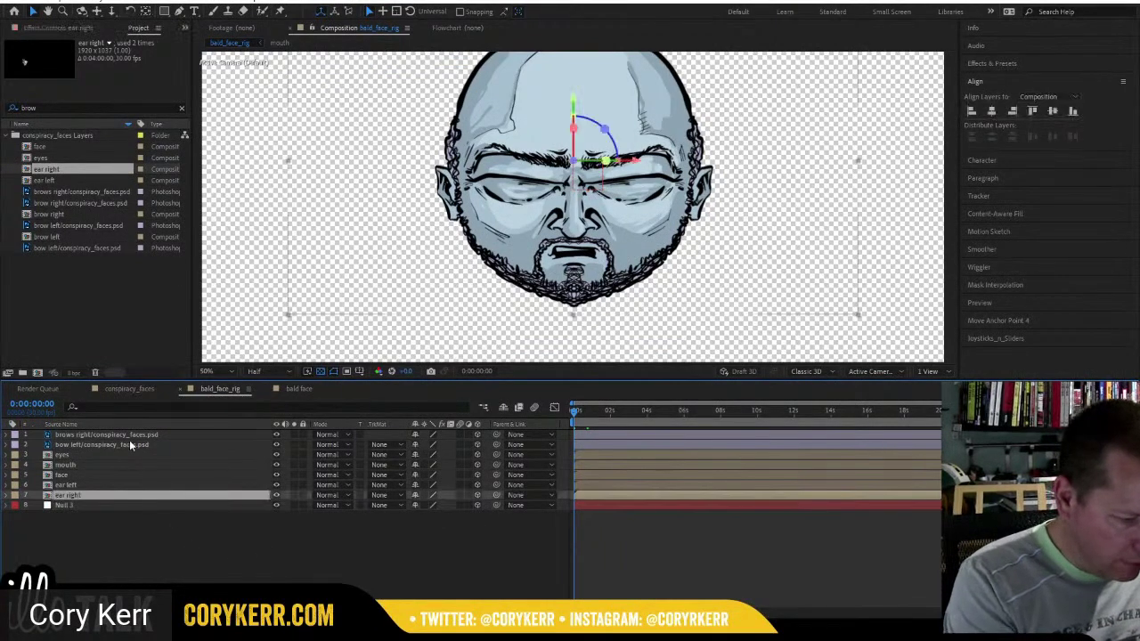
left_click(134, 436, "shift")
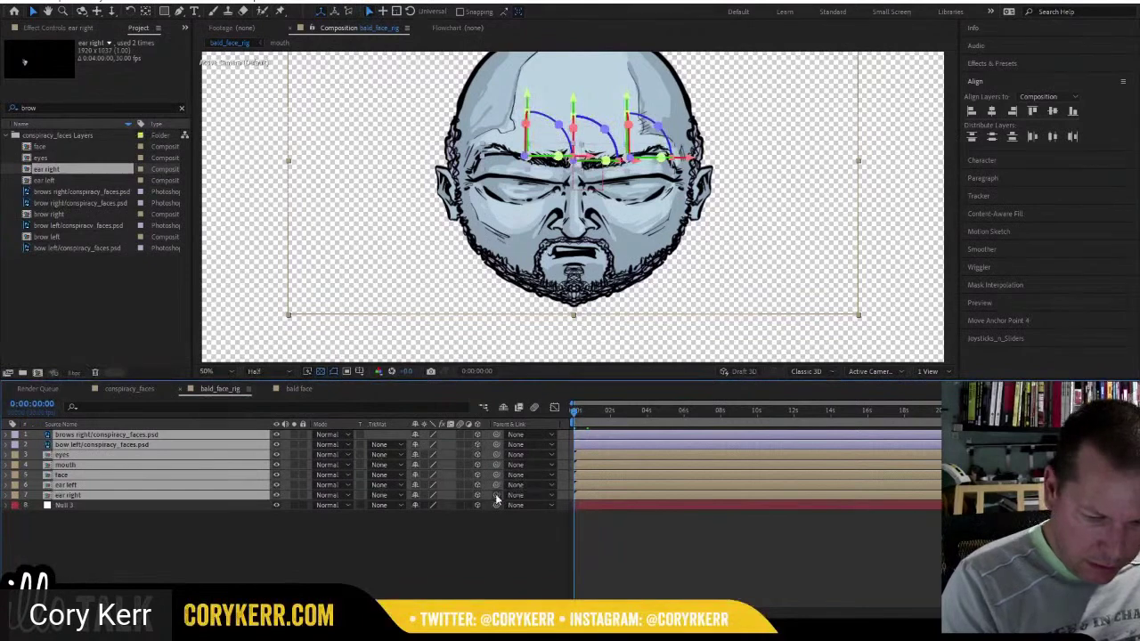
left_click_drag(496, 495, 213, 504)
left_click(217, 527)
Show the null's rotation properties, try rotating it on the X and Y axes, and undo the rotations.
left_click(196, 507)
key("r")
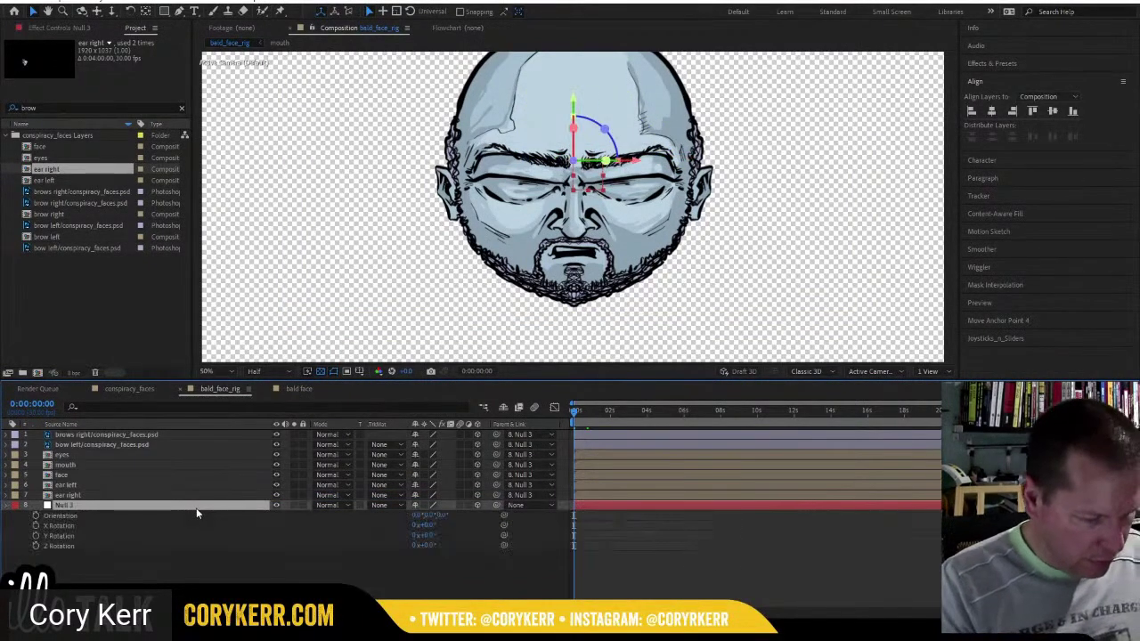
mouse_move(426, 524)
left_mouse_down()
mouse_move(414, 526)
mouse_move(425, 525)
left_mouse_up()
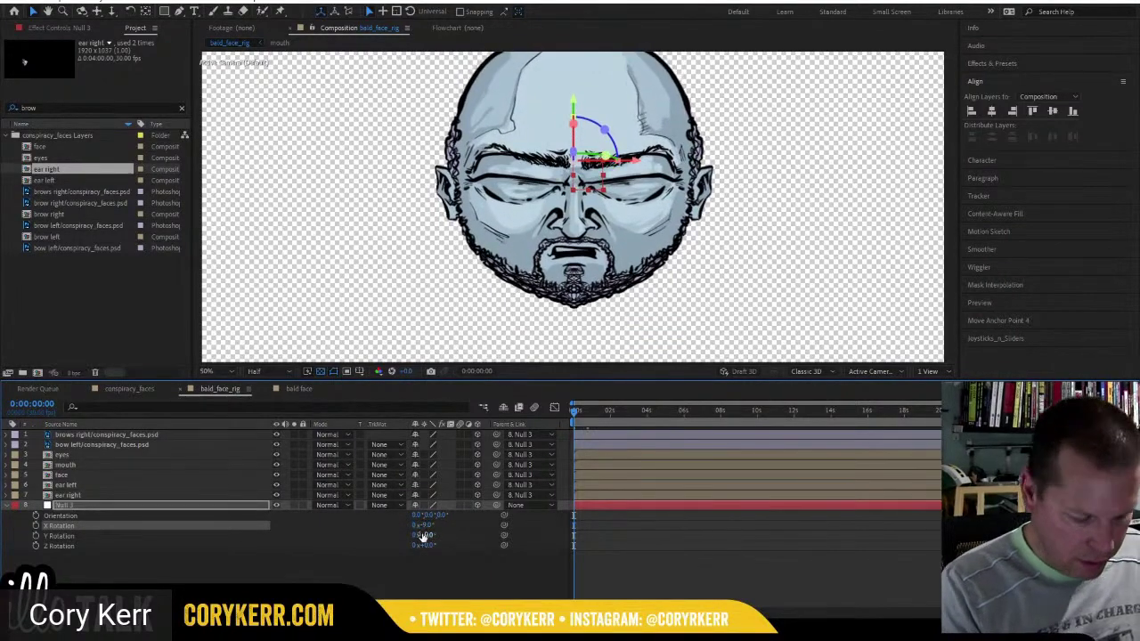
left_click_drag(719, 244, 722, 278)
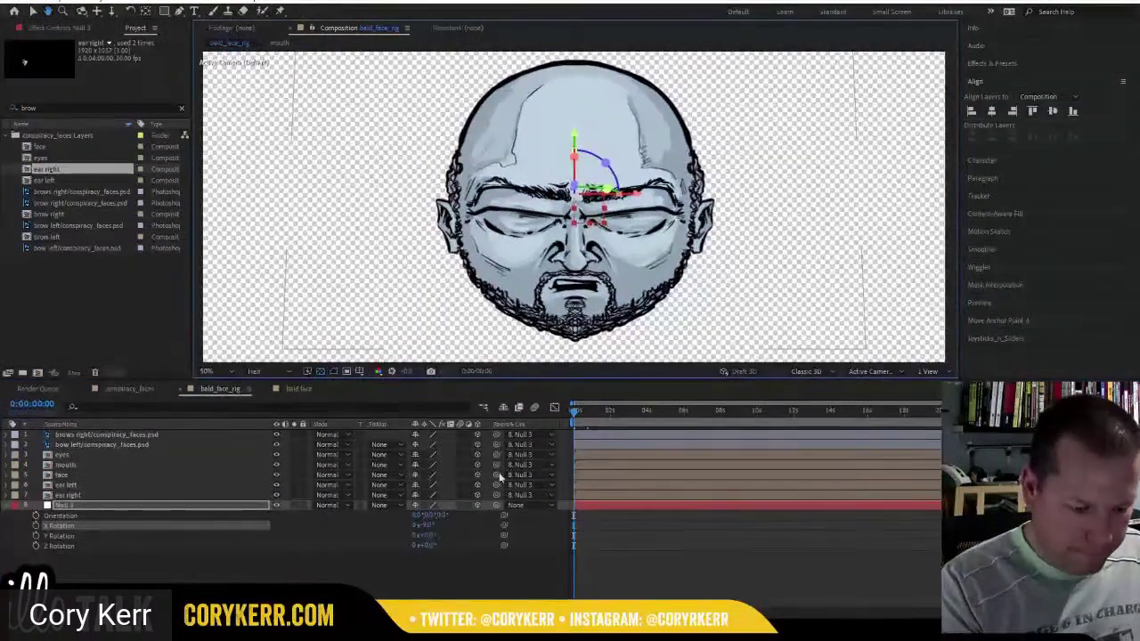
mouse_move(428, 535)
left_mouse_down()
mouse_move(445, 535)
mouse_move(419, 535)
mouse_move(435, 534)
mouse_move(430, 549)
left_mouse_up()
key("ctrl+z")
key("ctrl+z")
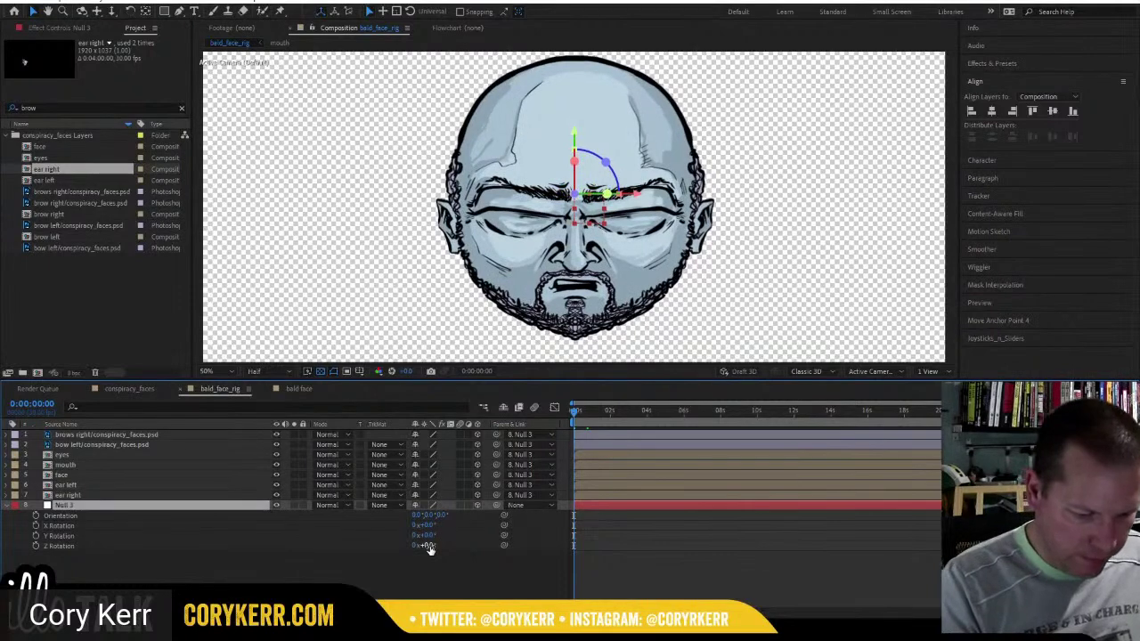
left_click(438, 583)
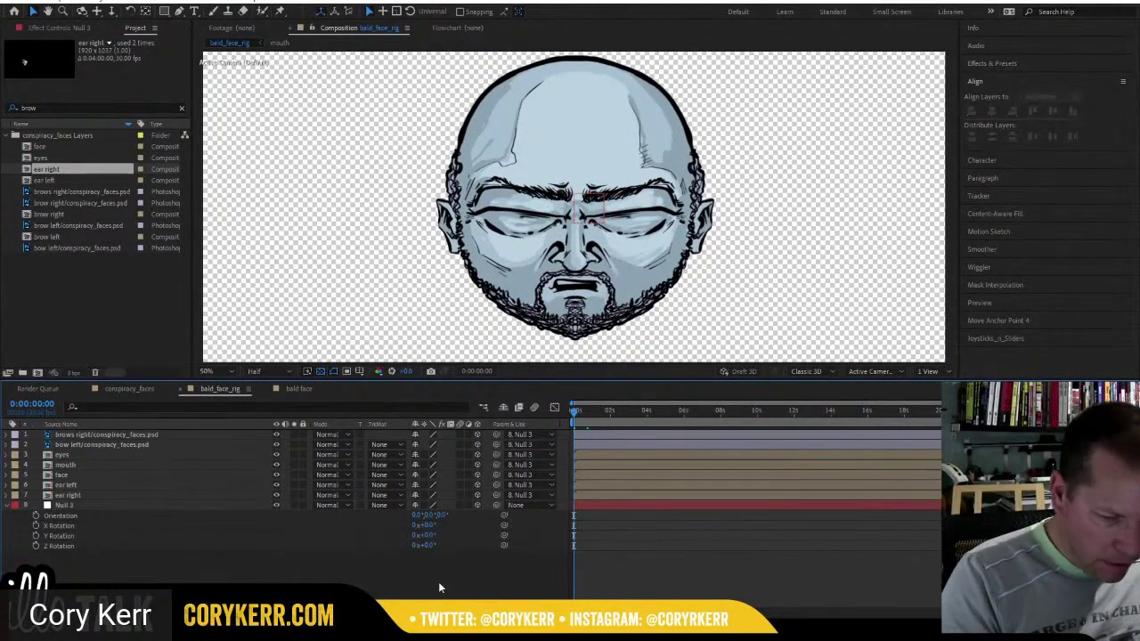
Select the null and show the composition in a four-view layout.
left_click(935, 376)
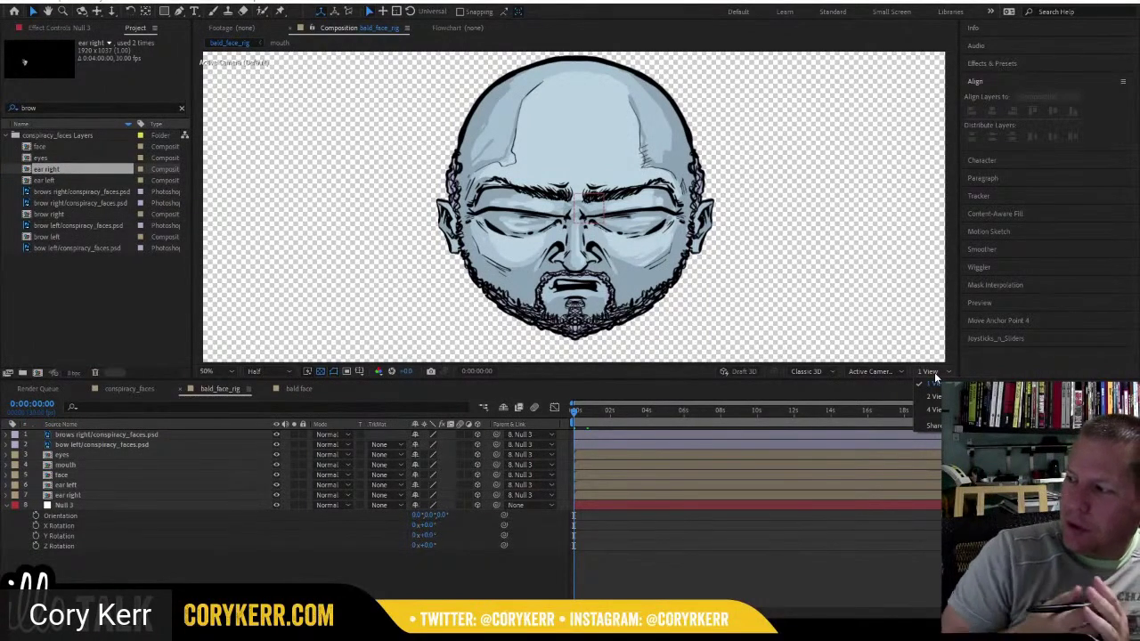
key("Escape")
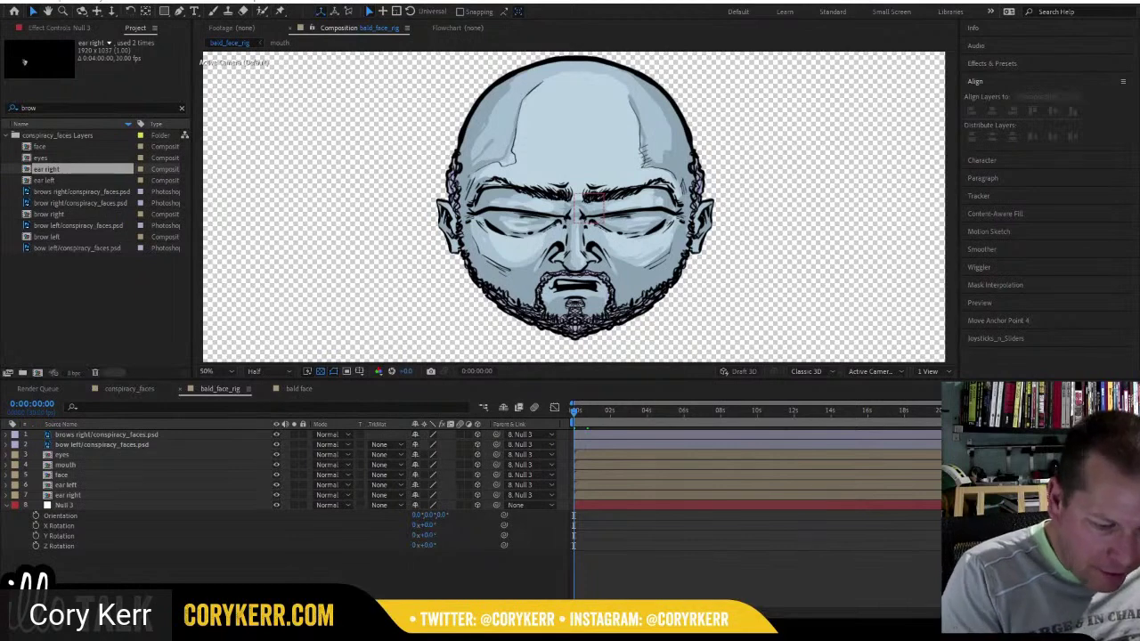
left_click(119, 505)
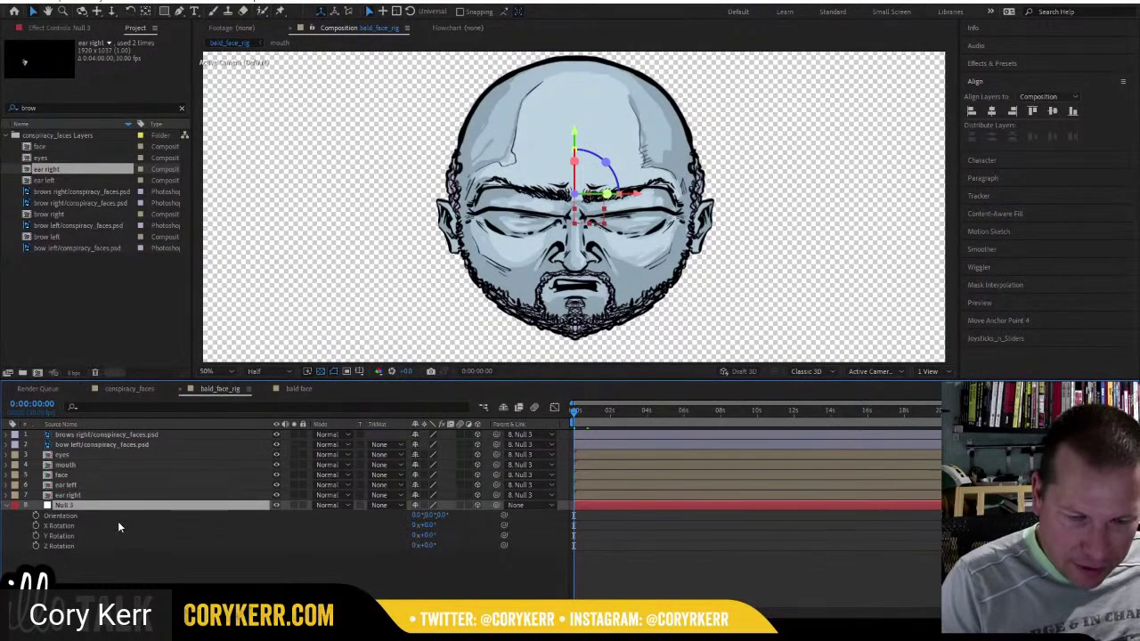
left_click(928, 370)
left_click(934, 413)
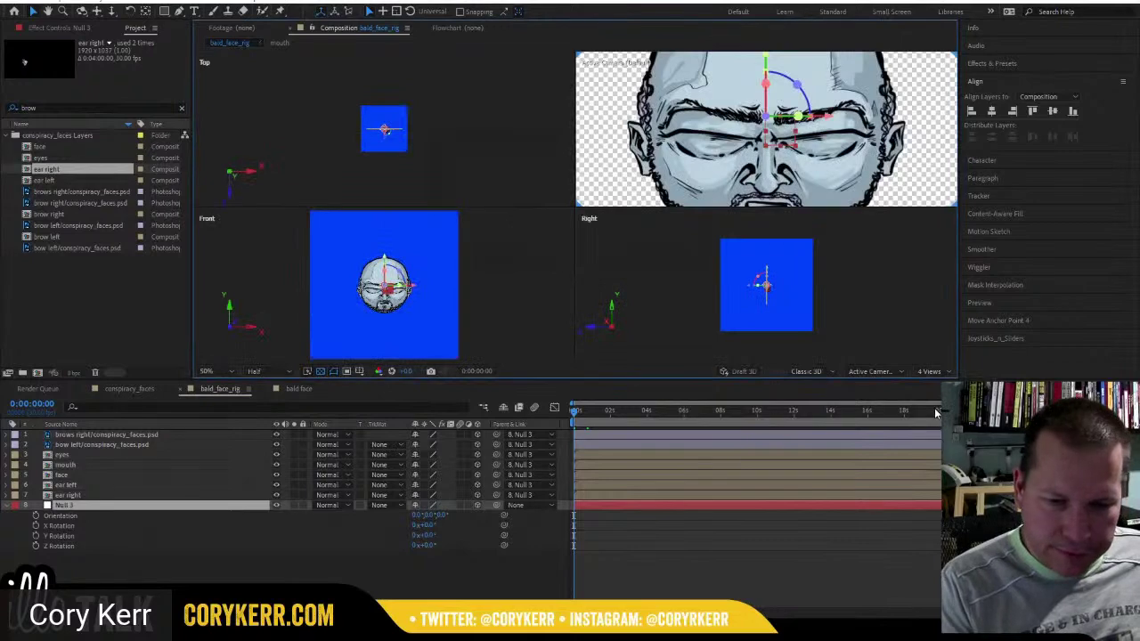
Set the Active Camera view's magnification to 33.3% and switch the composition to a two-view layout.
left_click(654, 169)
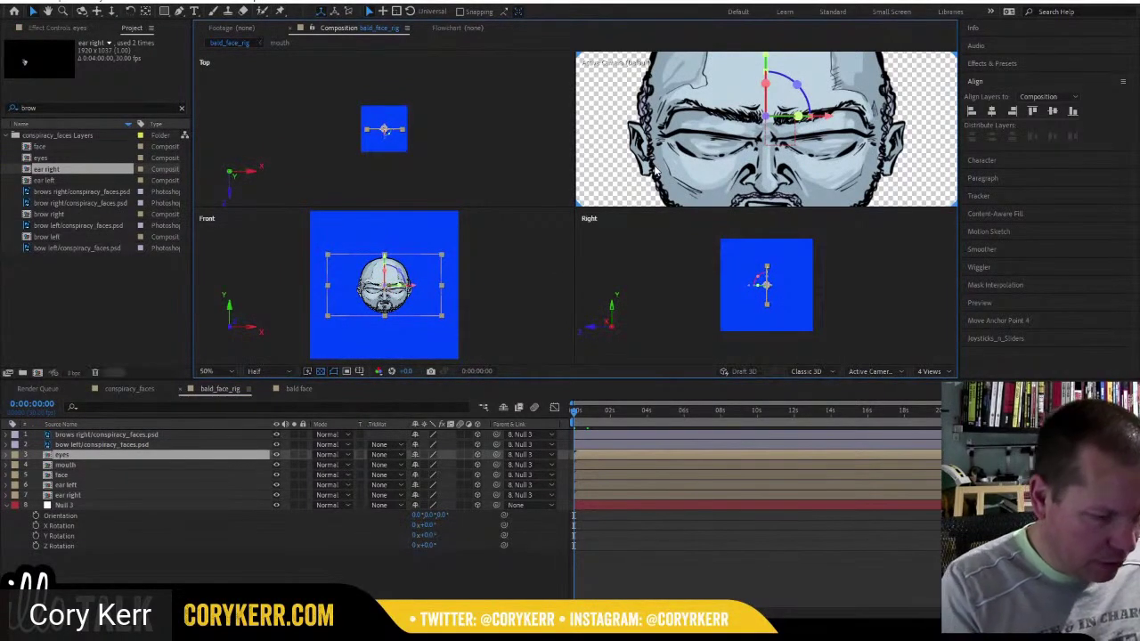
left_click(231, 372)
left_click(231, 503)
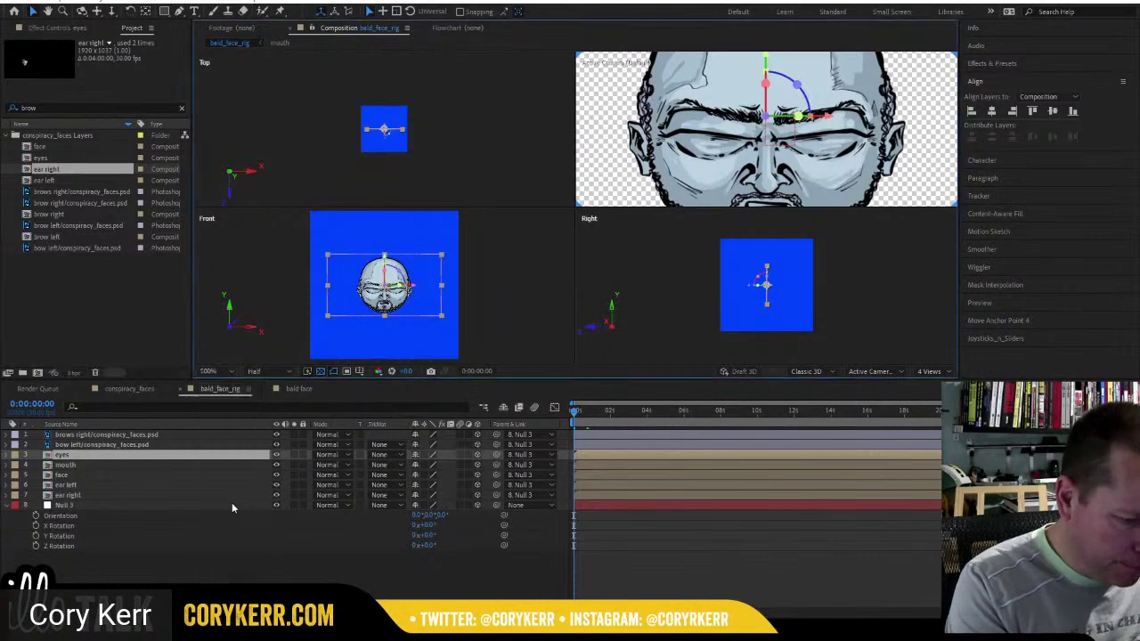
left_click(228, 370)
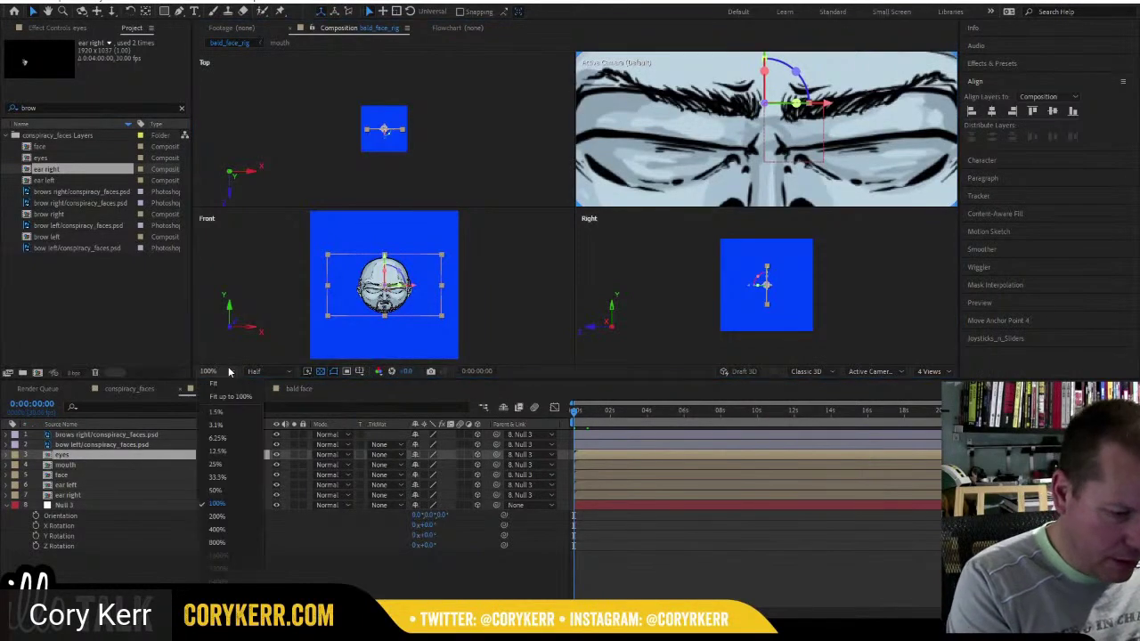
left_click(229, 476)
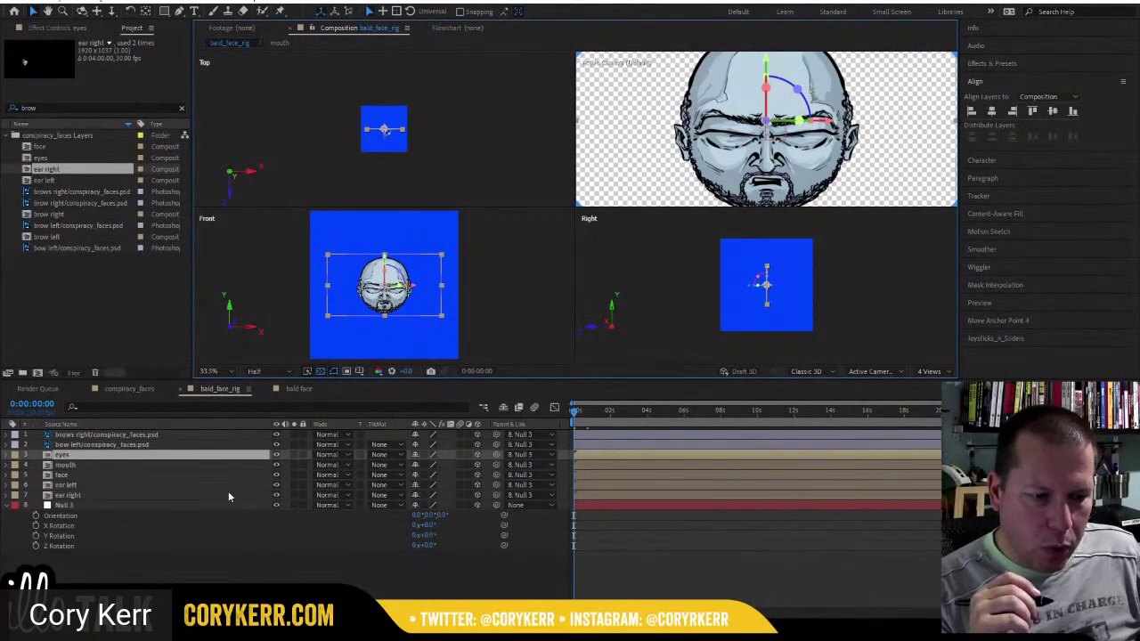
left_click(929, 371)
left_click(924, 407)
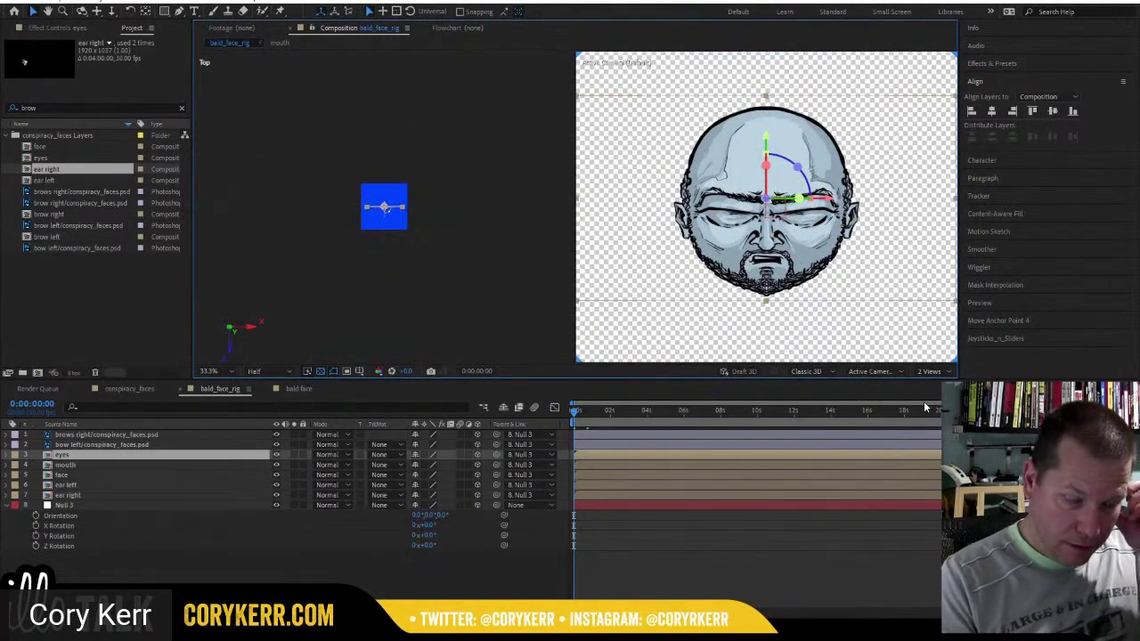
Switch the Top view to the Right view while keeping the Active Camera view beside it.
left_click(485, 277)
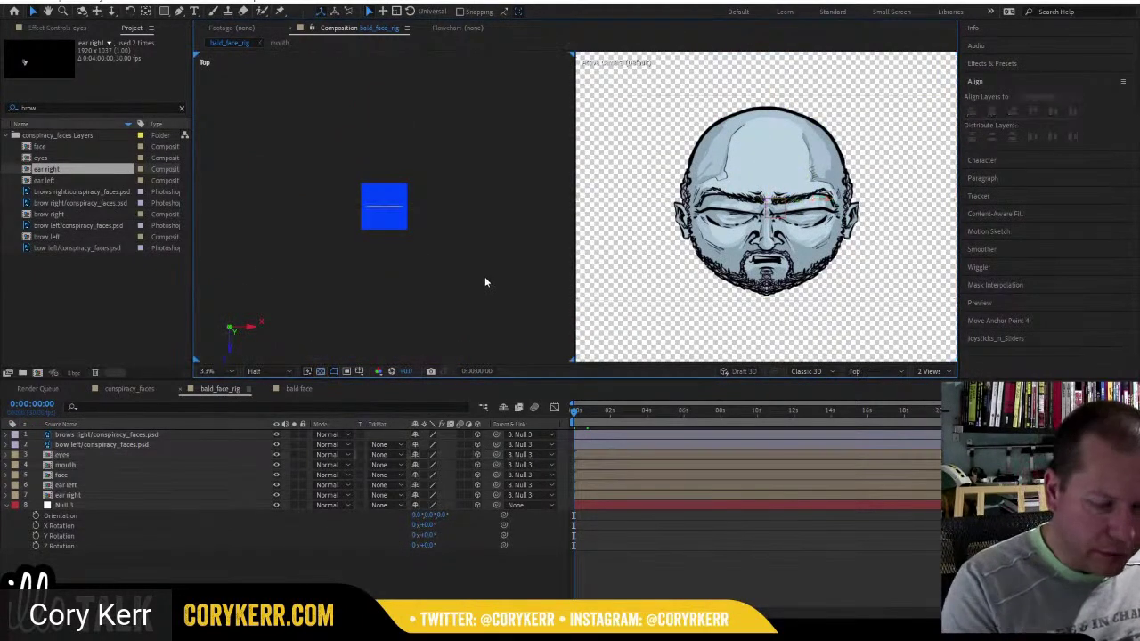
left_click(872, 372)
left_click(877, 467)
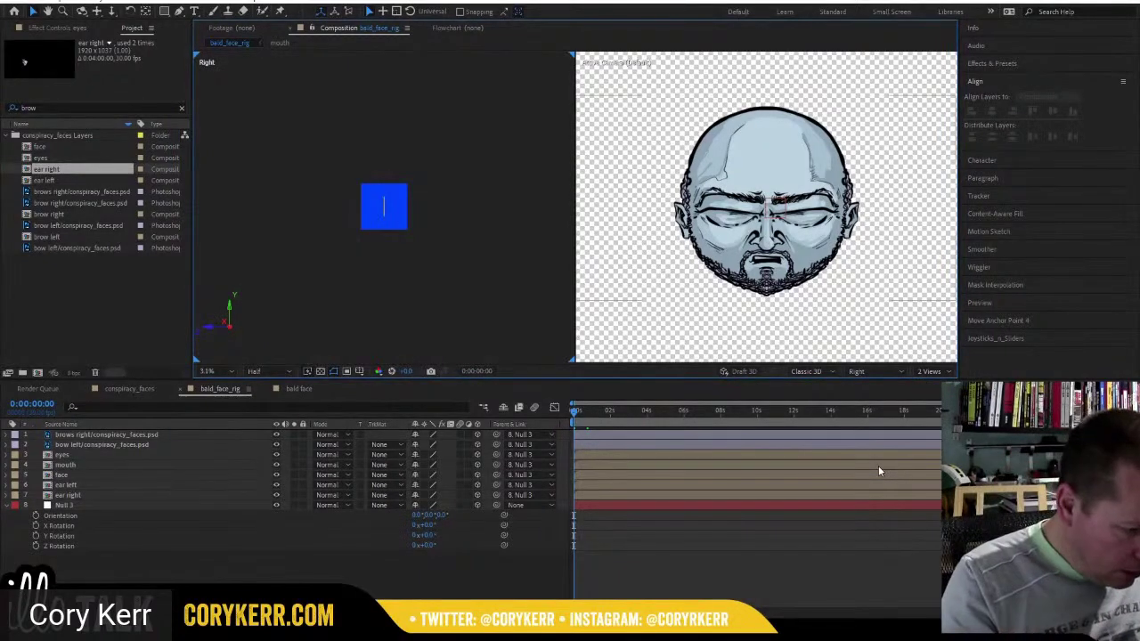
Add a new camera above the brow layers and move it closer to the face in the Right view.
left_click(117, 436)
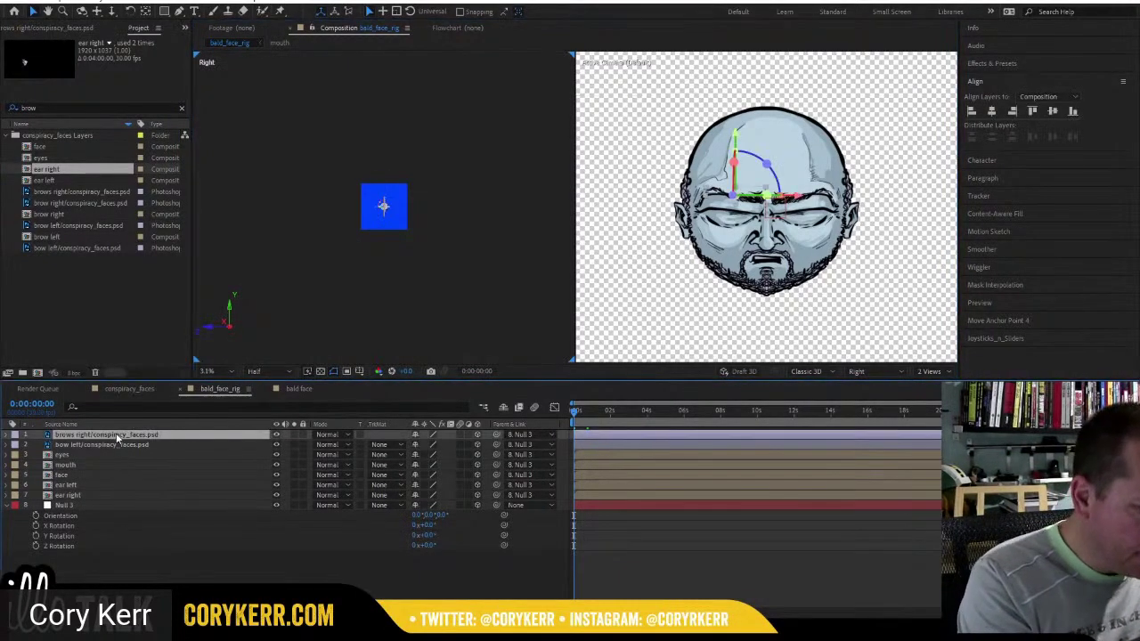
left_click(100, 4)
mouse_move(173, 11)
left_click(360, 52)
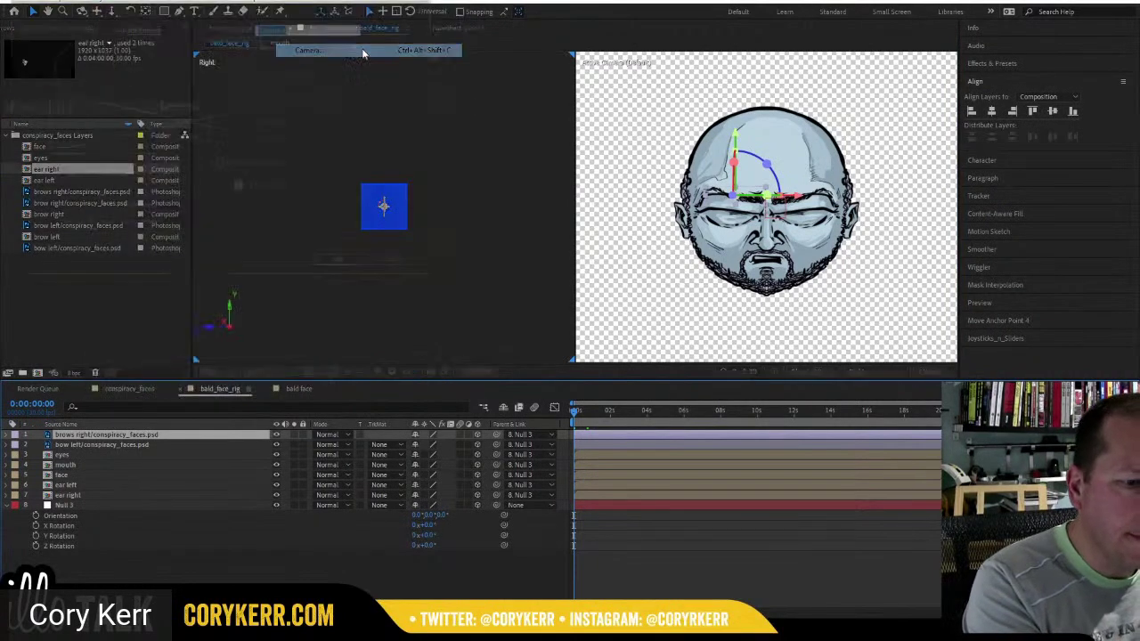
left_click(354, 265)
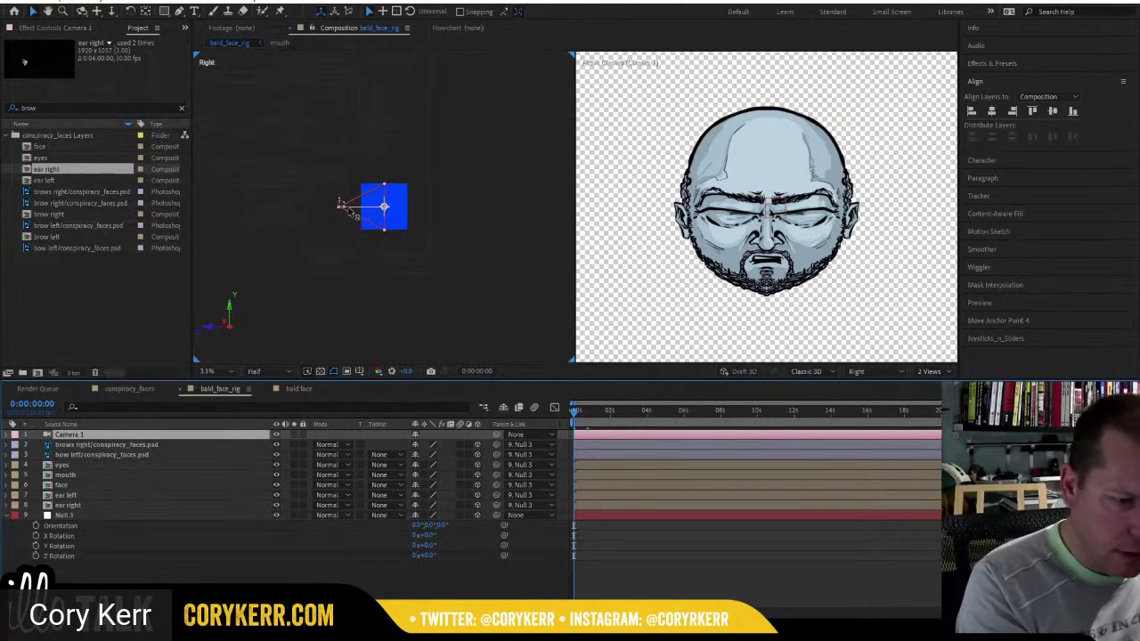
mouse_move(353, 206)
left_mouse_down()
mouse_move(368, 209)
mouse_move(355, 206)
left_mouse_up()
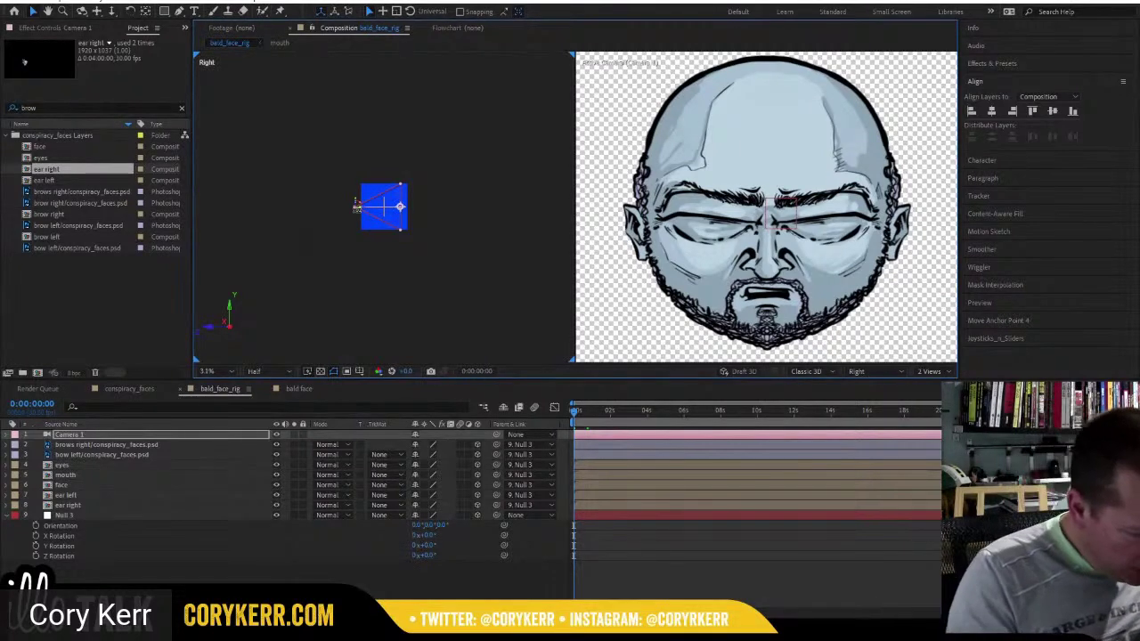
Parent the ear right layer to ear left and lock ear right.
left_click(103, 505)
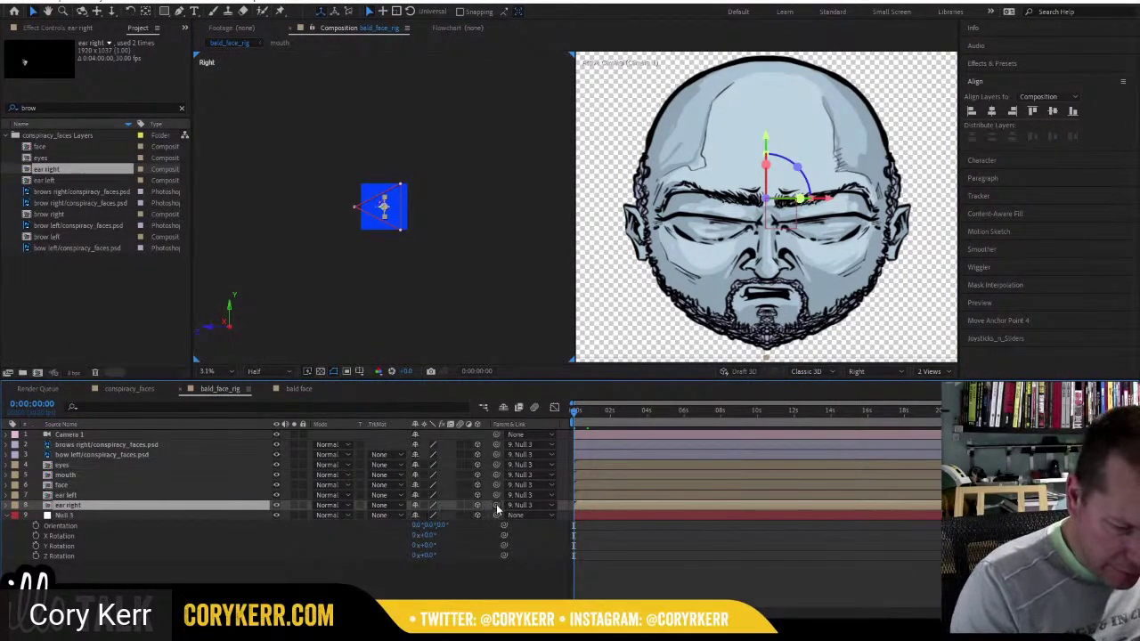
left_click_drag(496, 505, 153, 502)
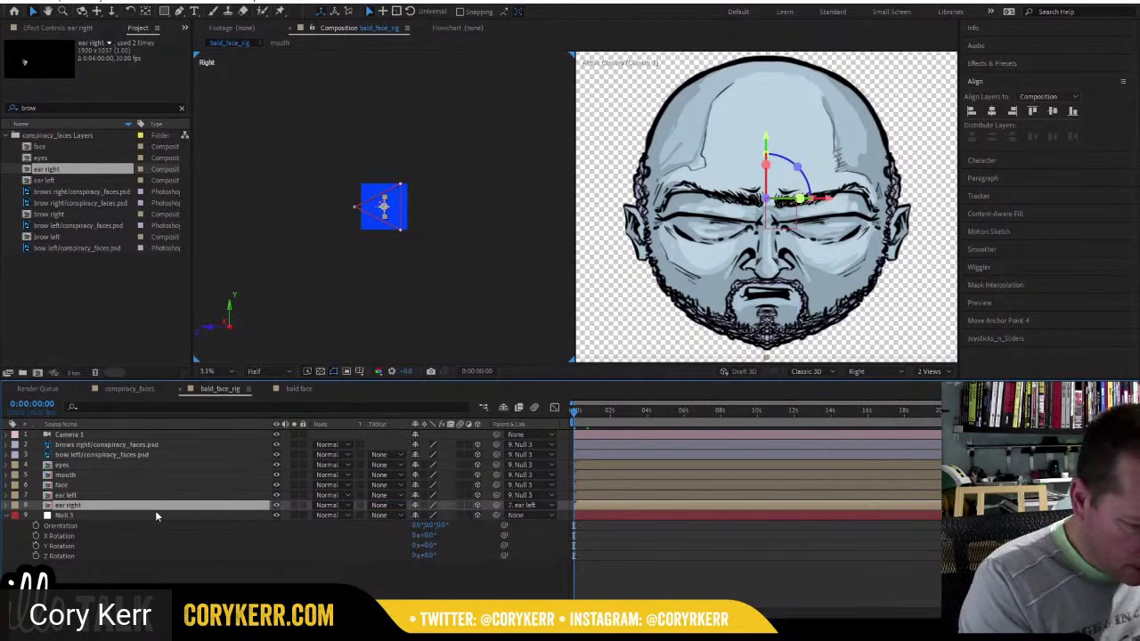
left_click(302, 505)
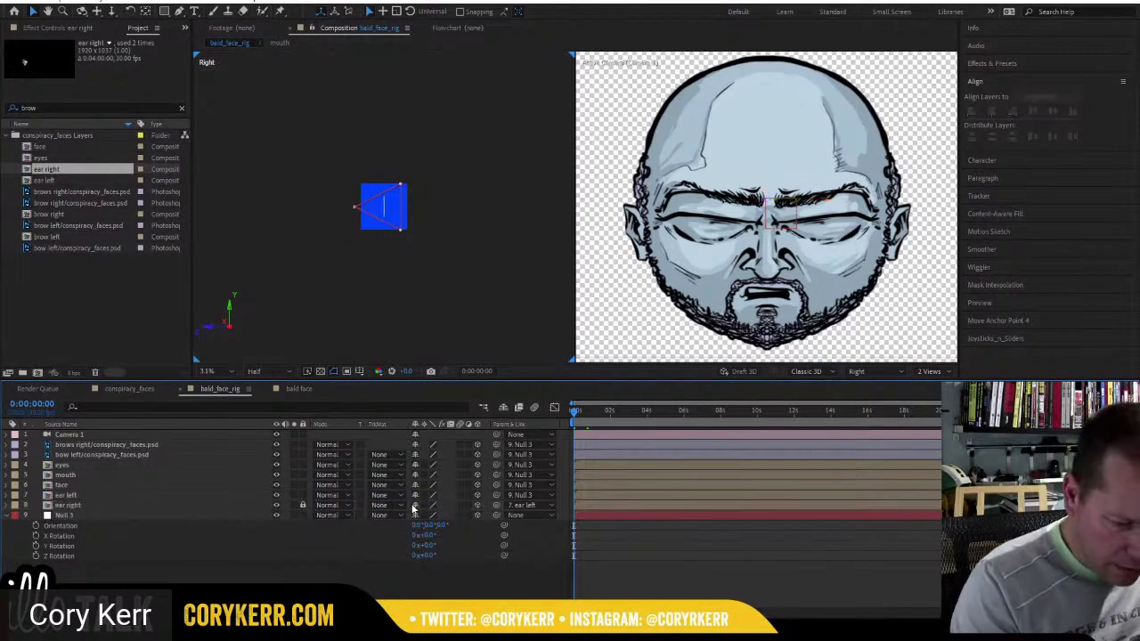
Push the ear left layer back to a Z position of 52 and scale it to 101%.
left_click(106, 496)
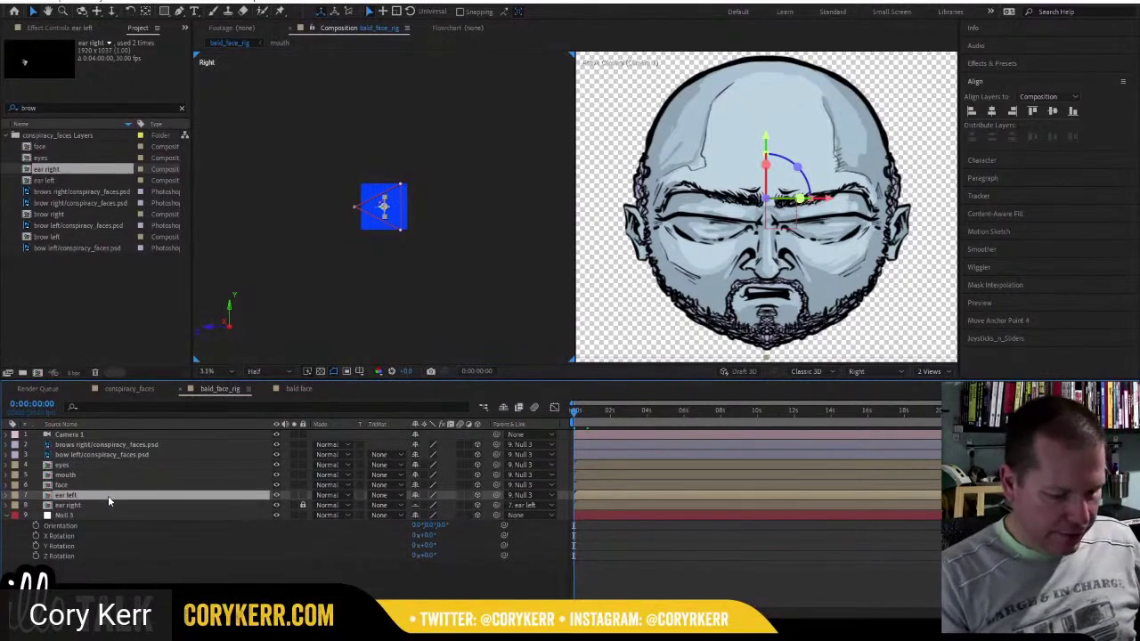
key("p")
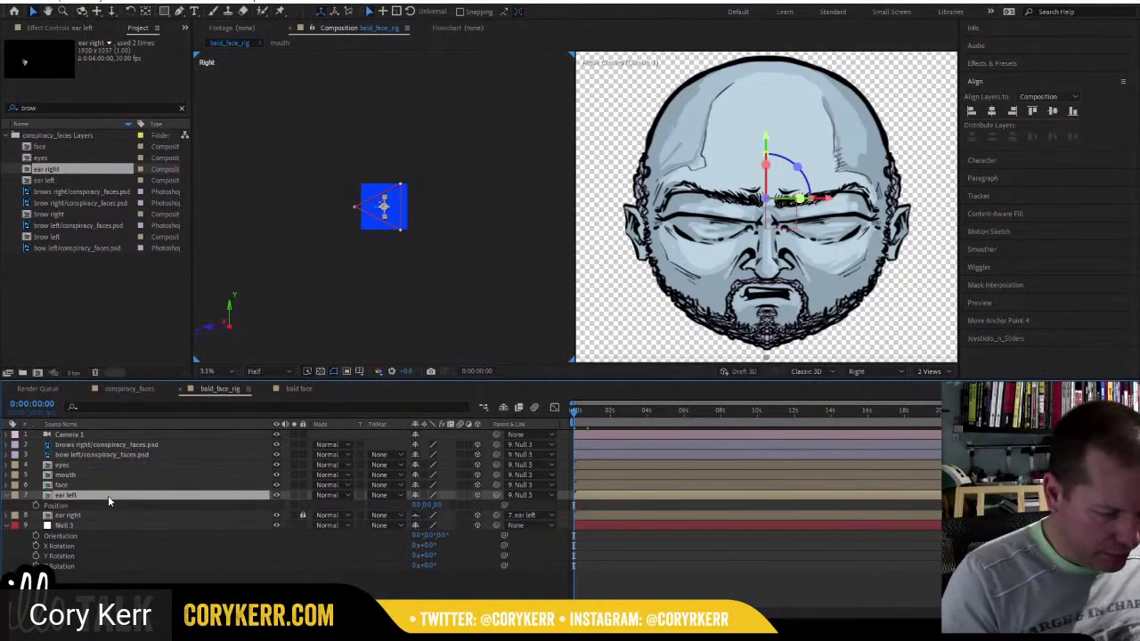
left_click_drag(436, 504, 465, 505)
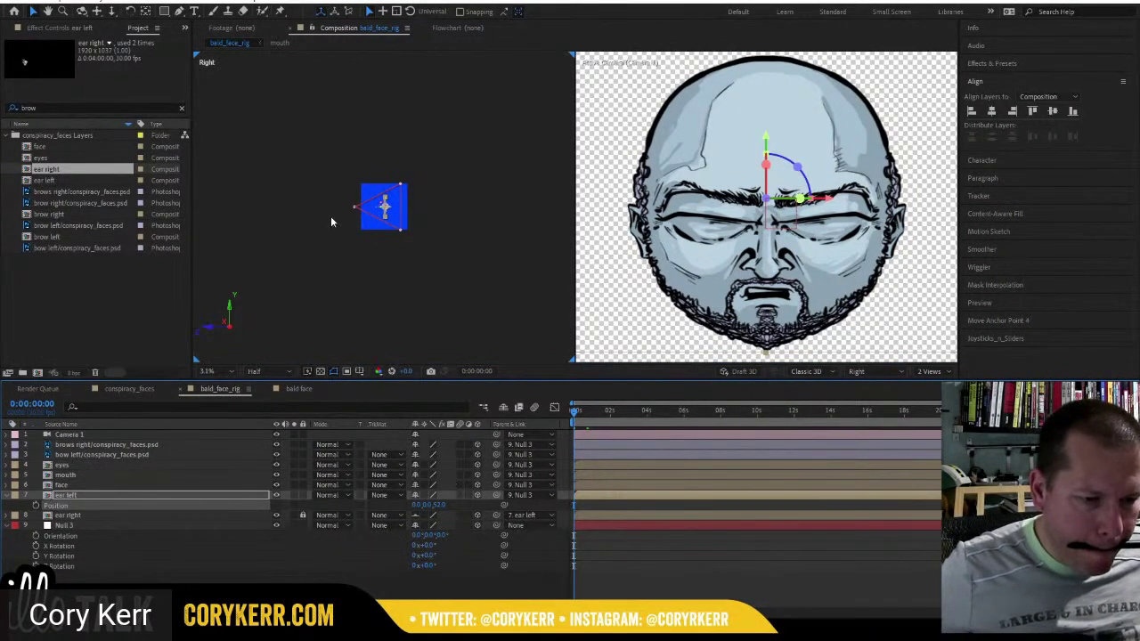
scroll(416, 226, "up", 3)
scroll(416, 227, "down", 1)
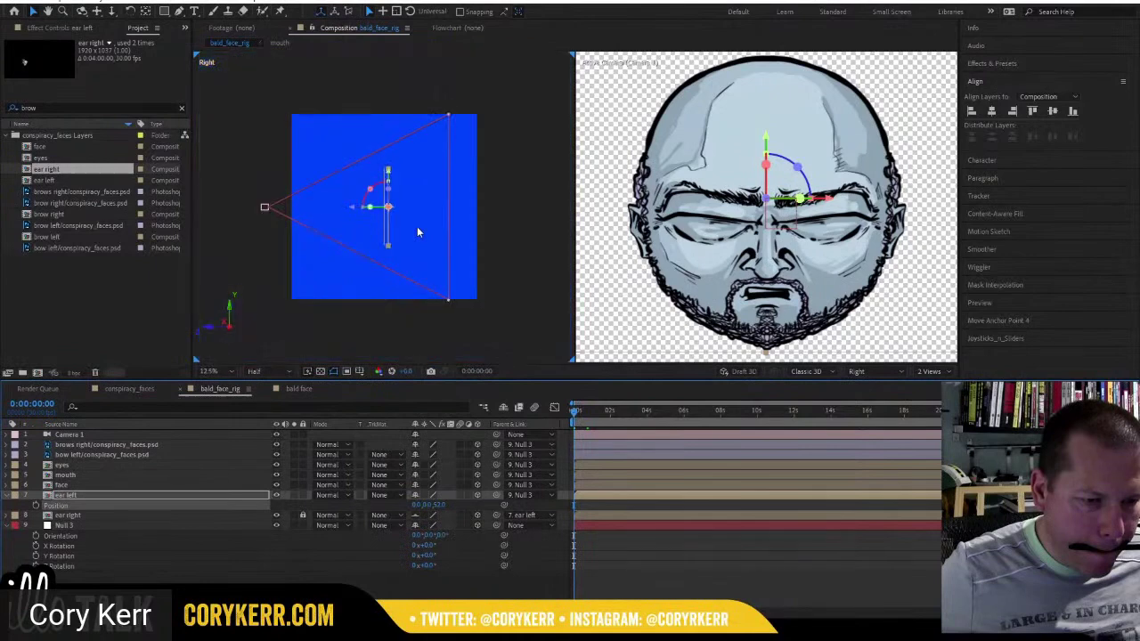
scroll(417, 232, "up", 1)
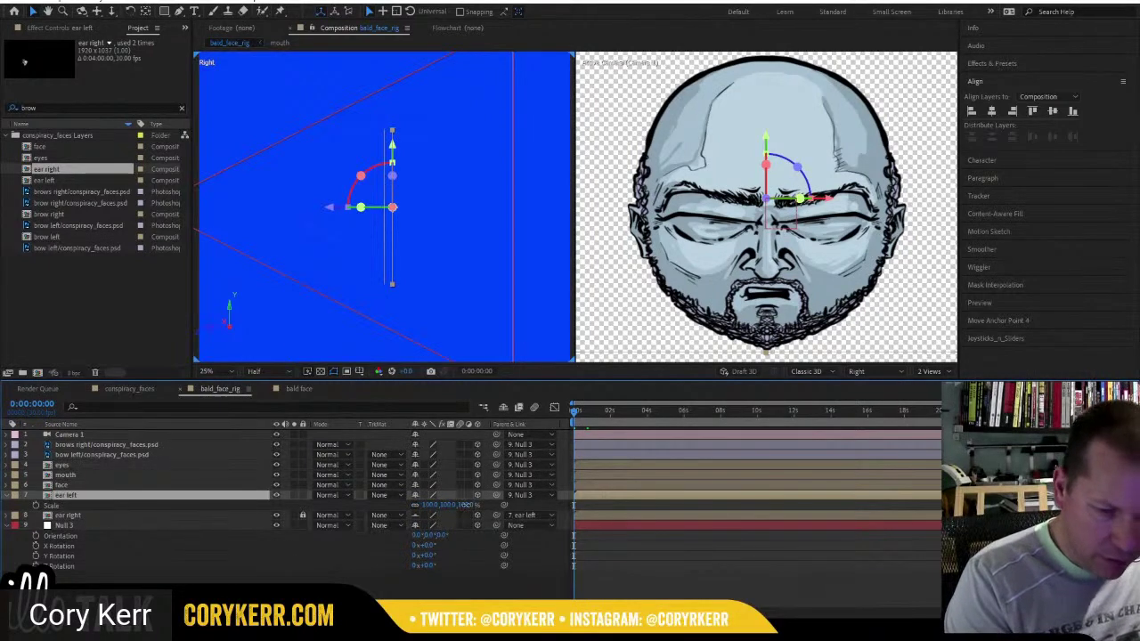
key("s")
mouse_move(470, 504)
left_mouse_down()
mouse_move(481, 504)
mouse_move(461, 504)
left_mouse_up()
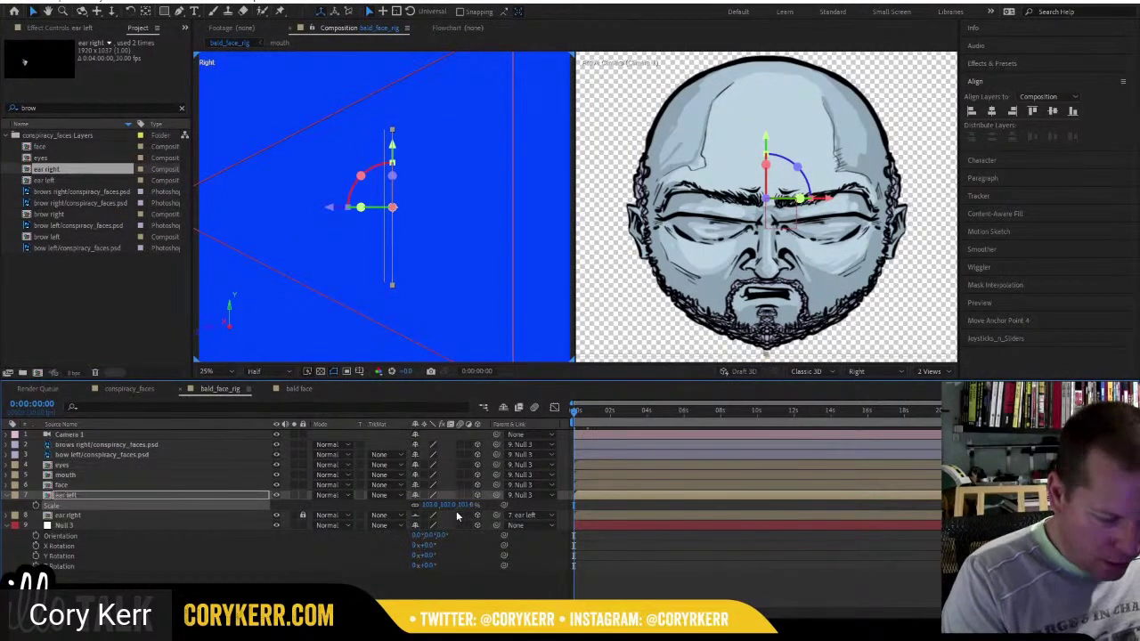
Set the mouth layer's Z position to -1 and parent it to the face layer.
left_click(87, 478)
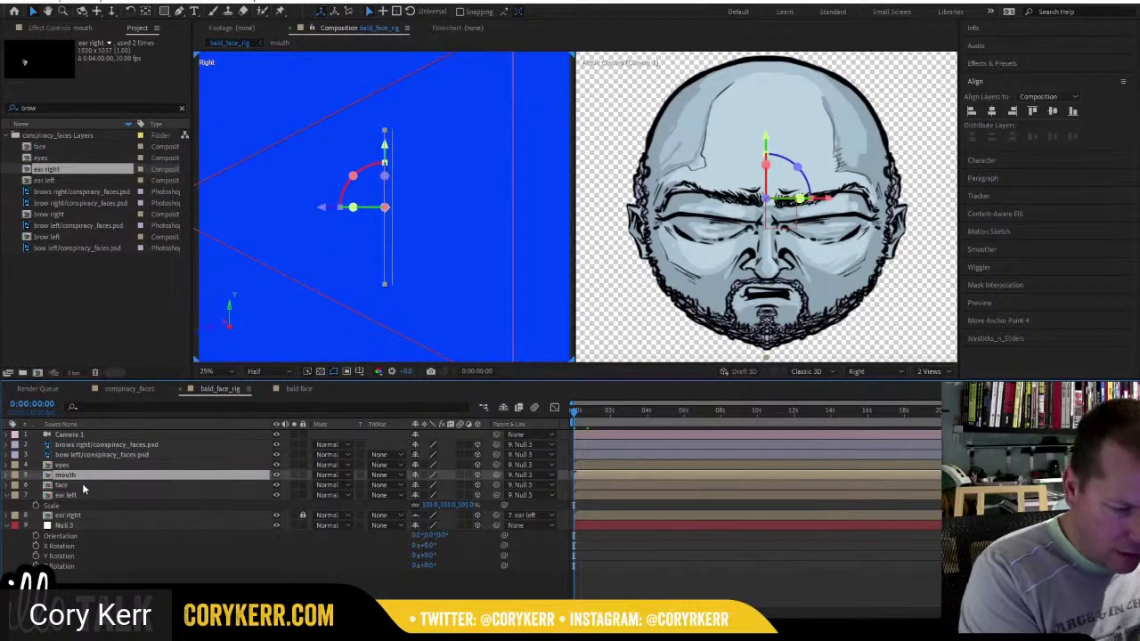
key("p")
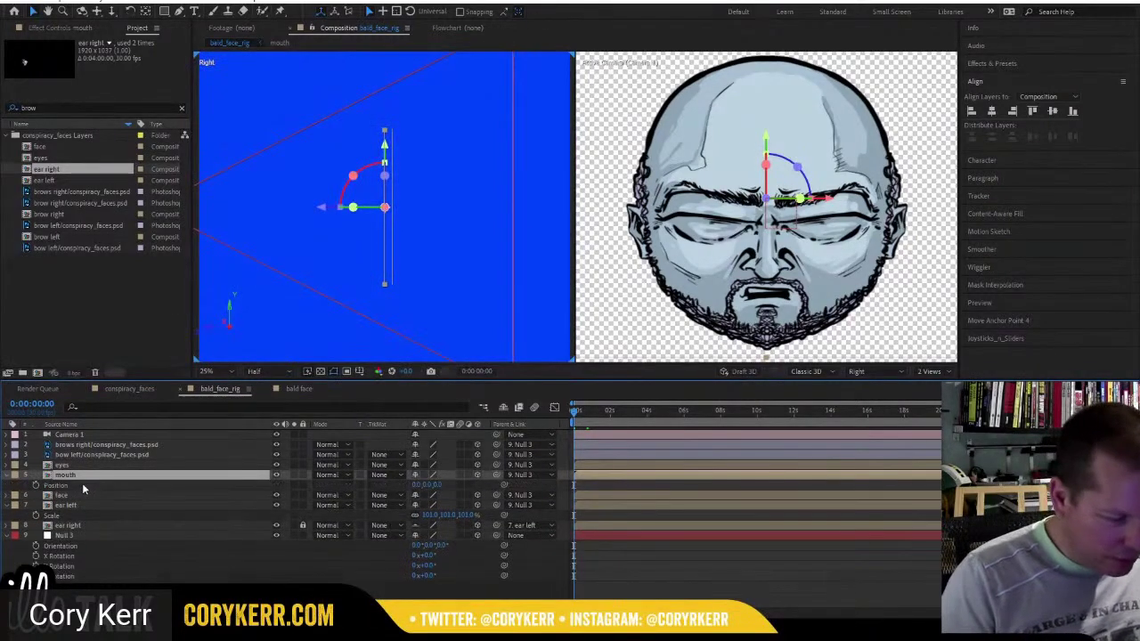
left_click(438, 484)
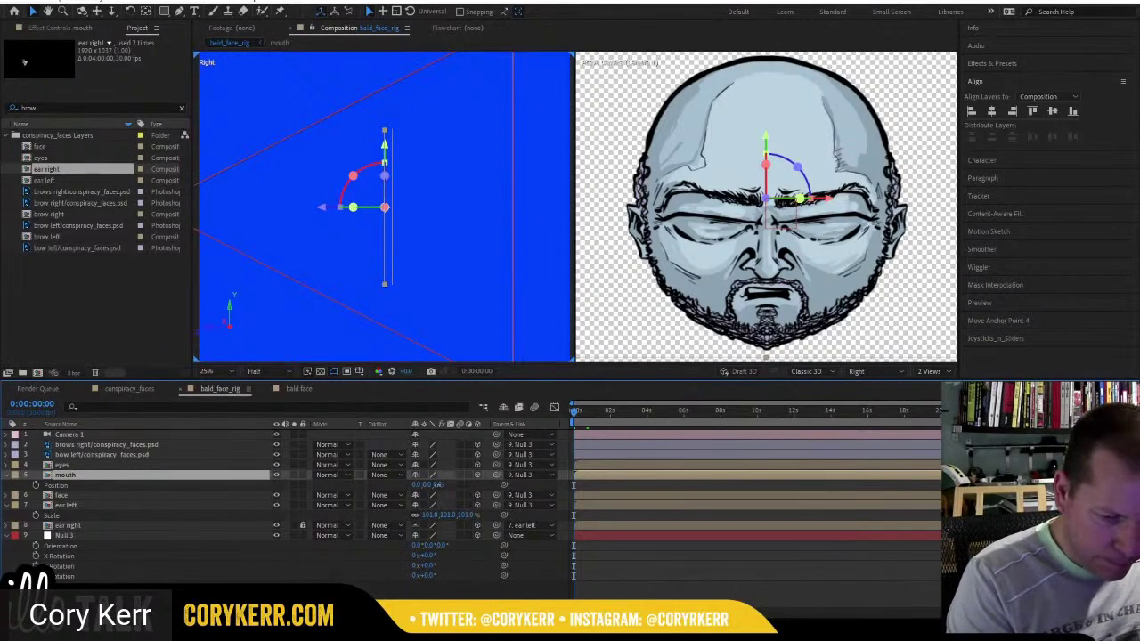
key("Return")
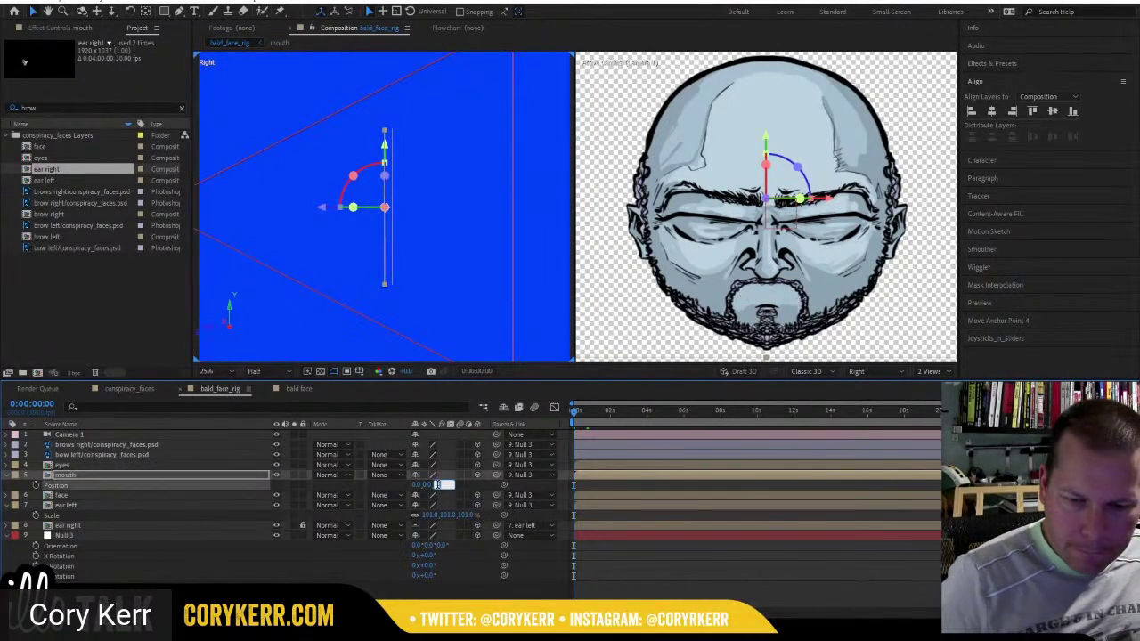
key("Down")
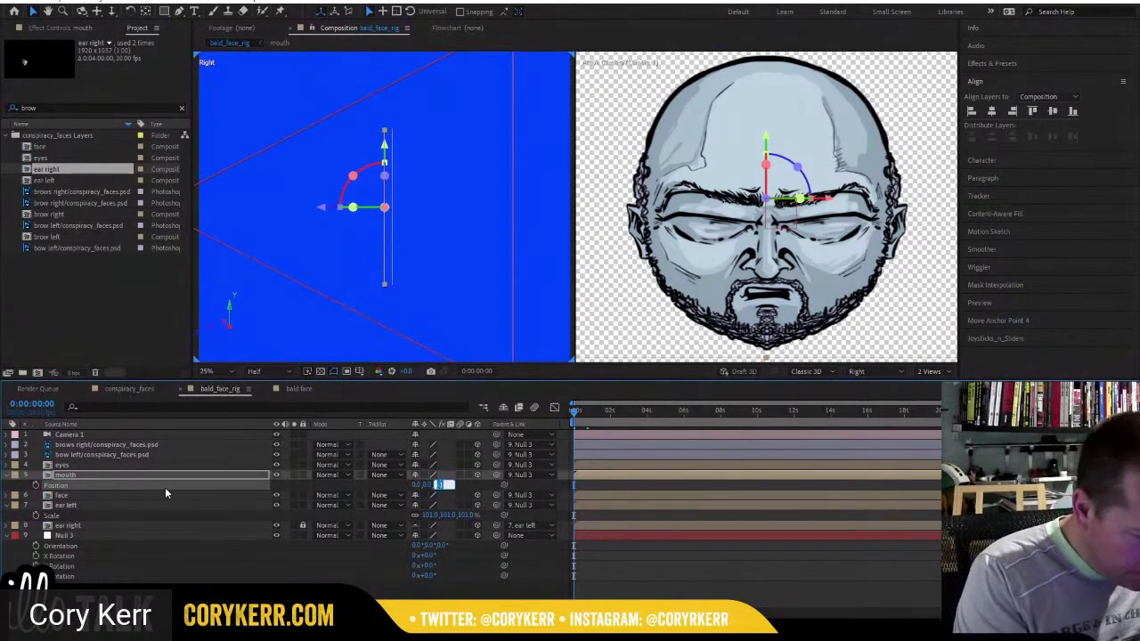
left_click(115, 477)
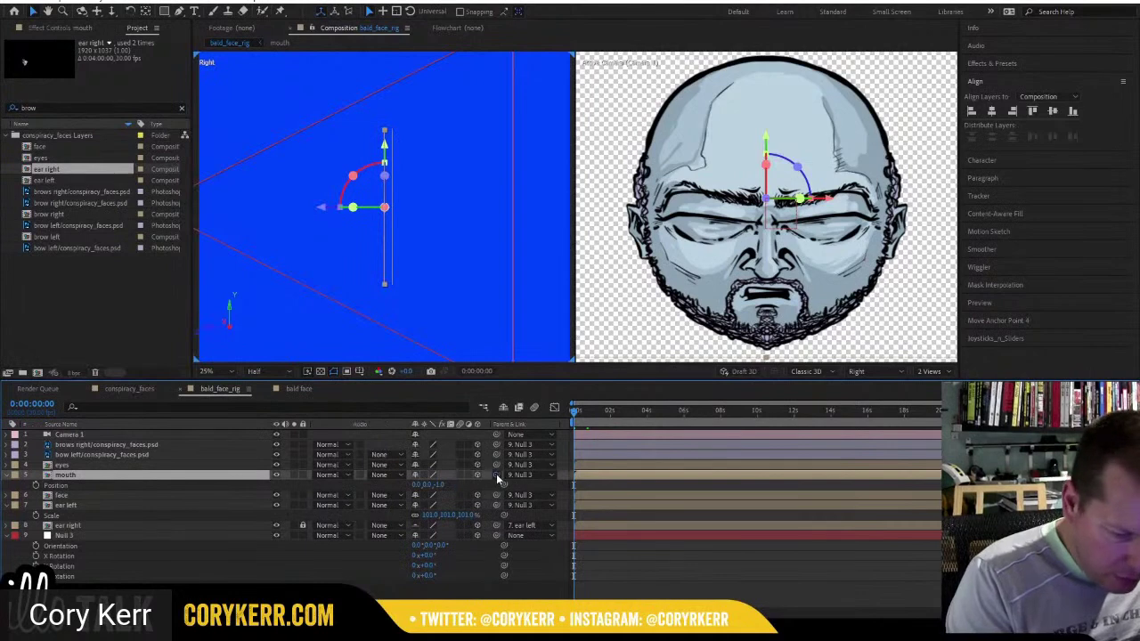
left_click_drag(496, 473, 108, 493)
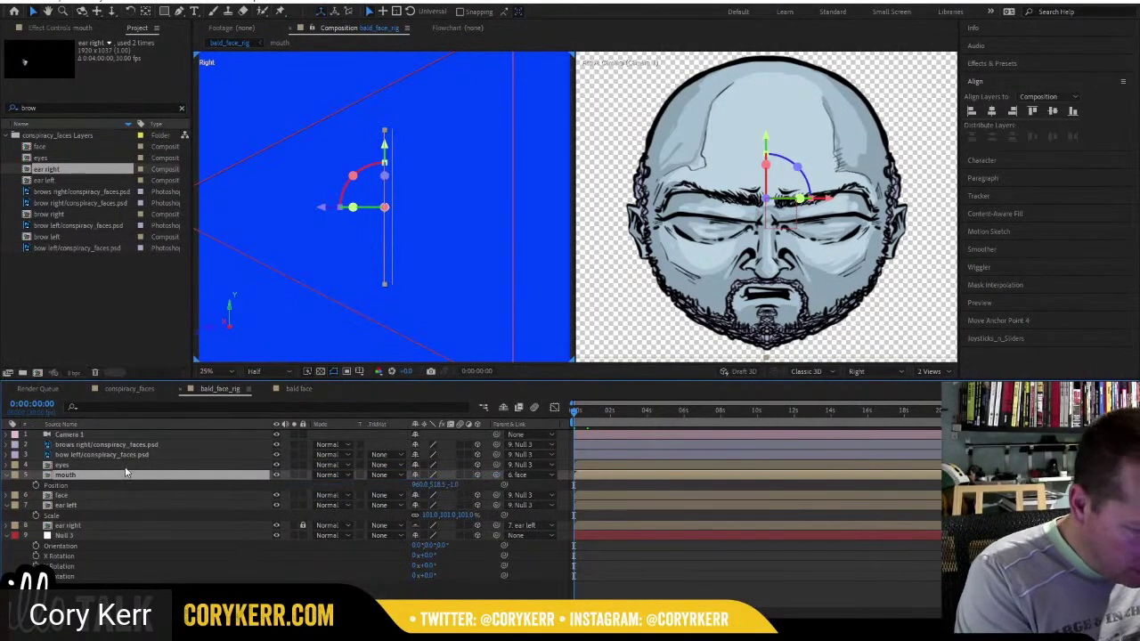
Bring the eyes layer forward to a Z position of -85 and scale it to 96%.
key("ctrl+Up")
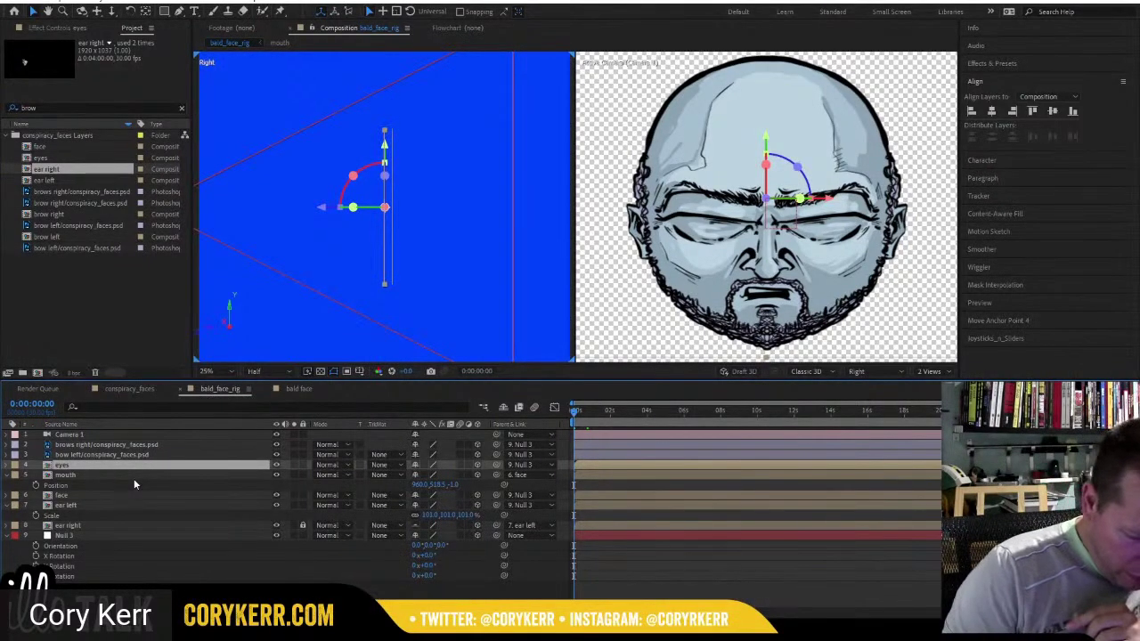
key("p")
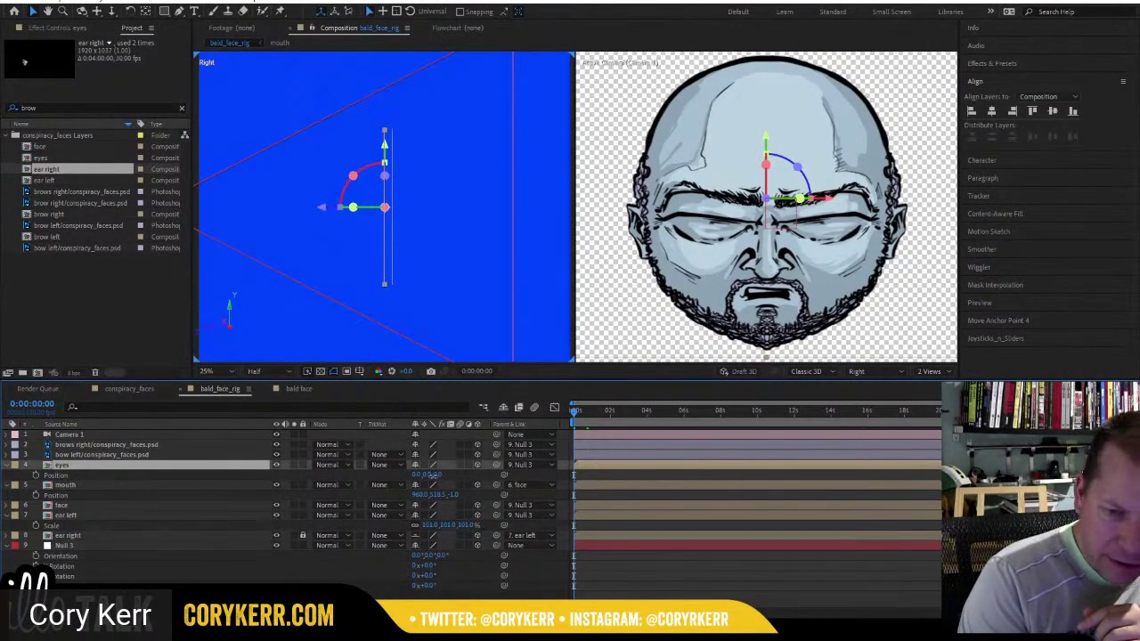
left_click_drag(435, 475, 384, 477)
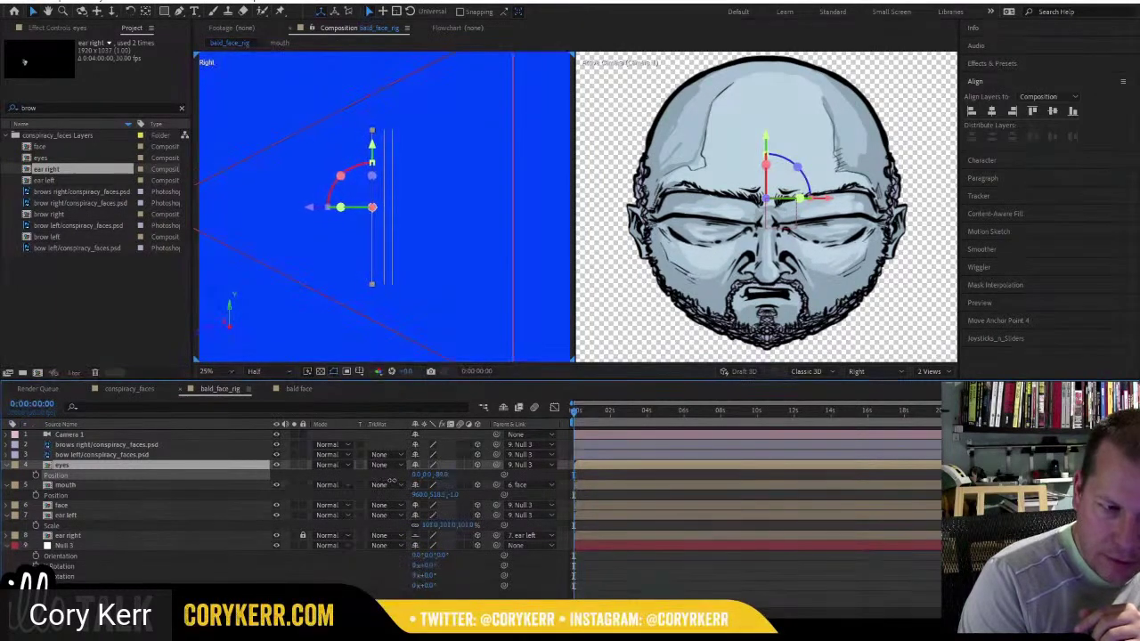
key("s")
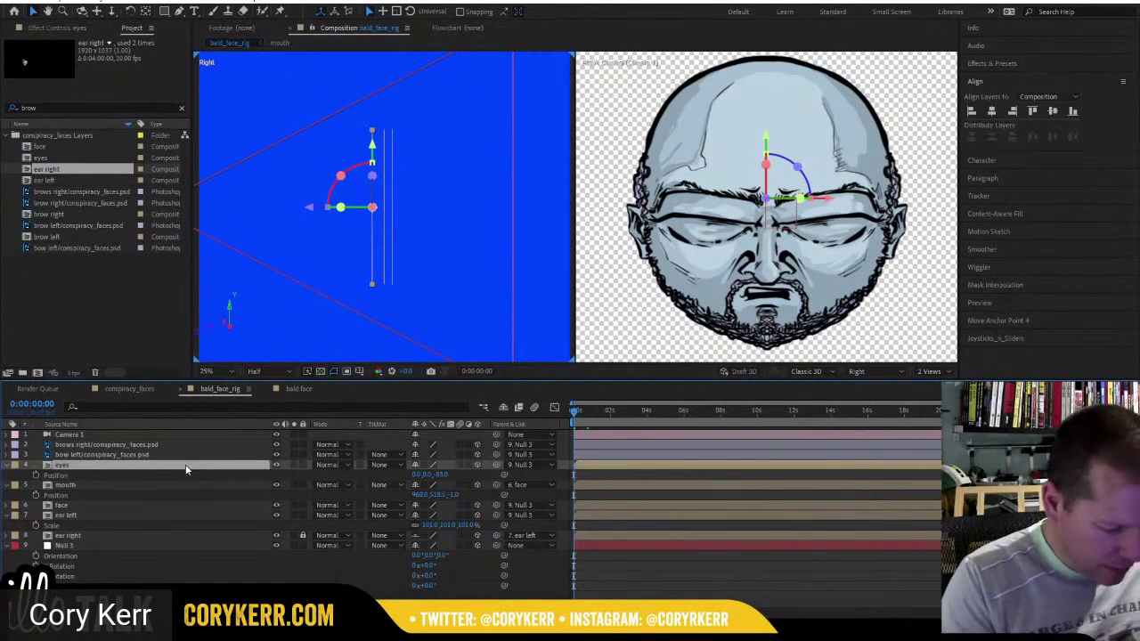
left_click_drag(464, 474, 462, 475)
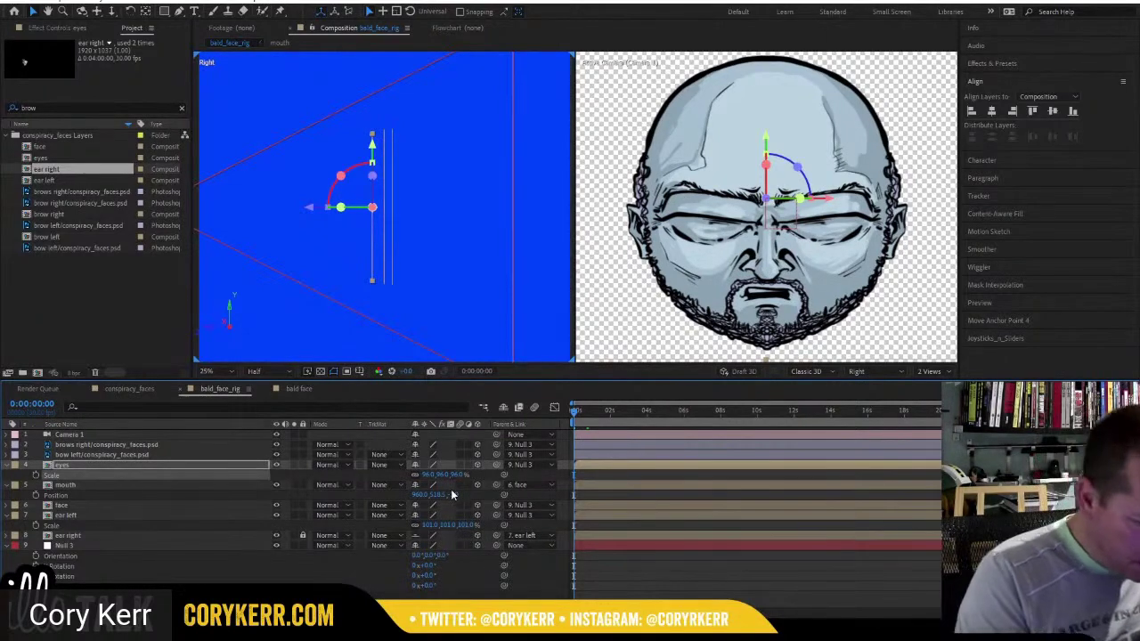
Bring both brow layers forward together to a Z position of -92.
left_click(105, 444)
left_click(152, 455, "shift")
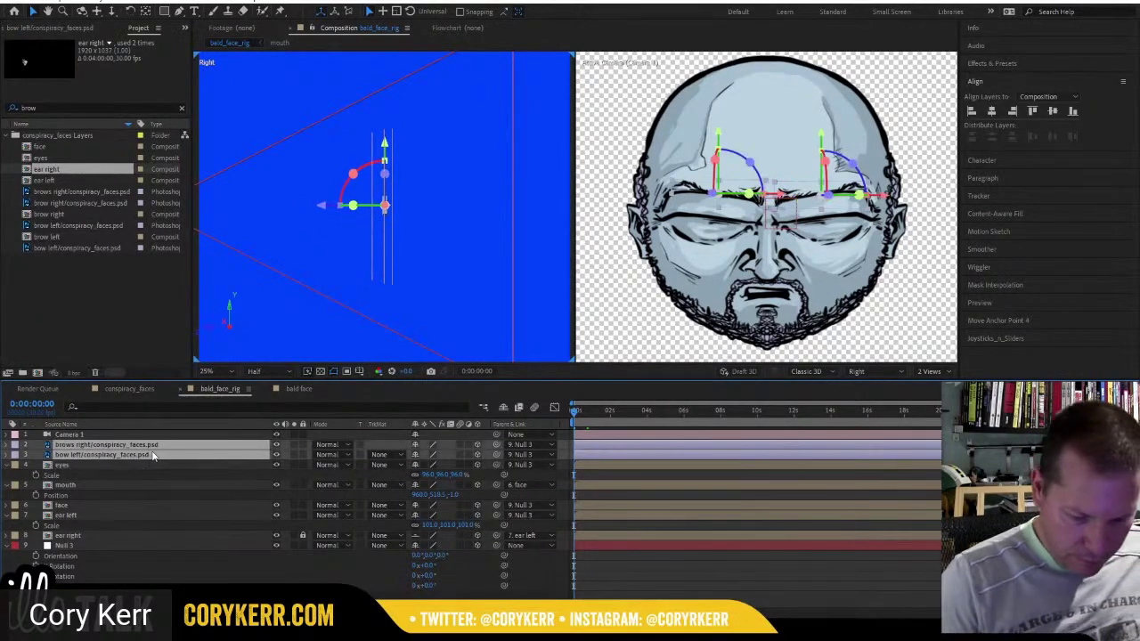
key("p")
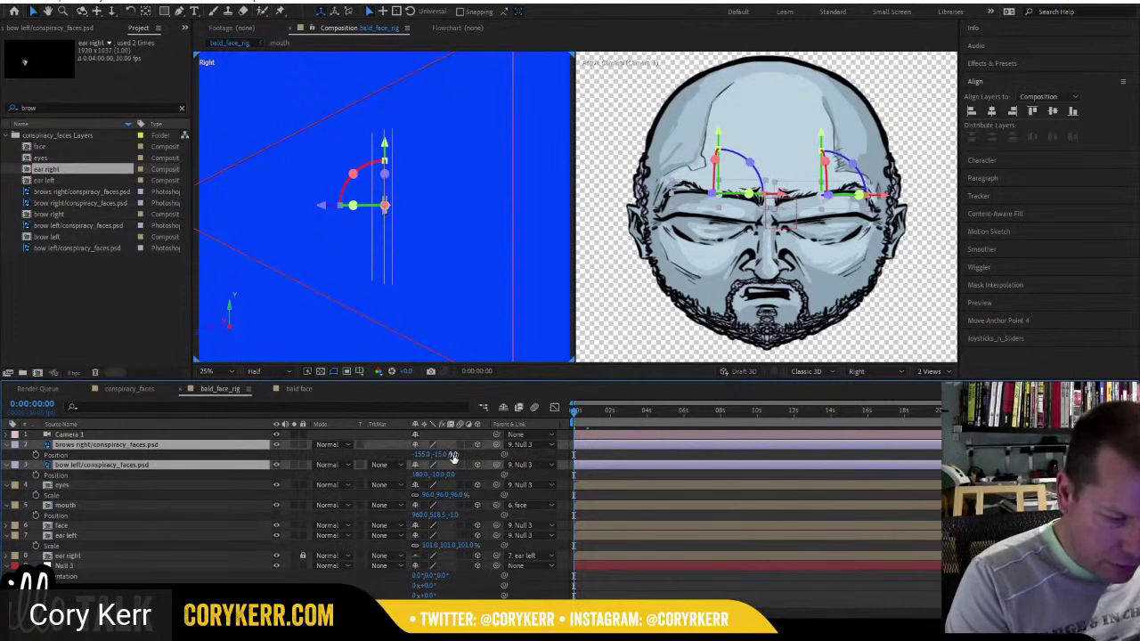
left_click_drag(452, 455, 396, 456)
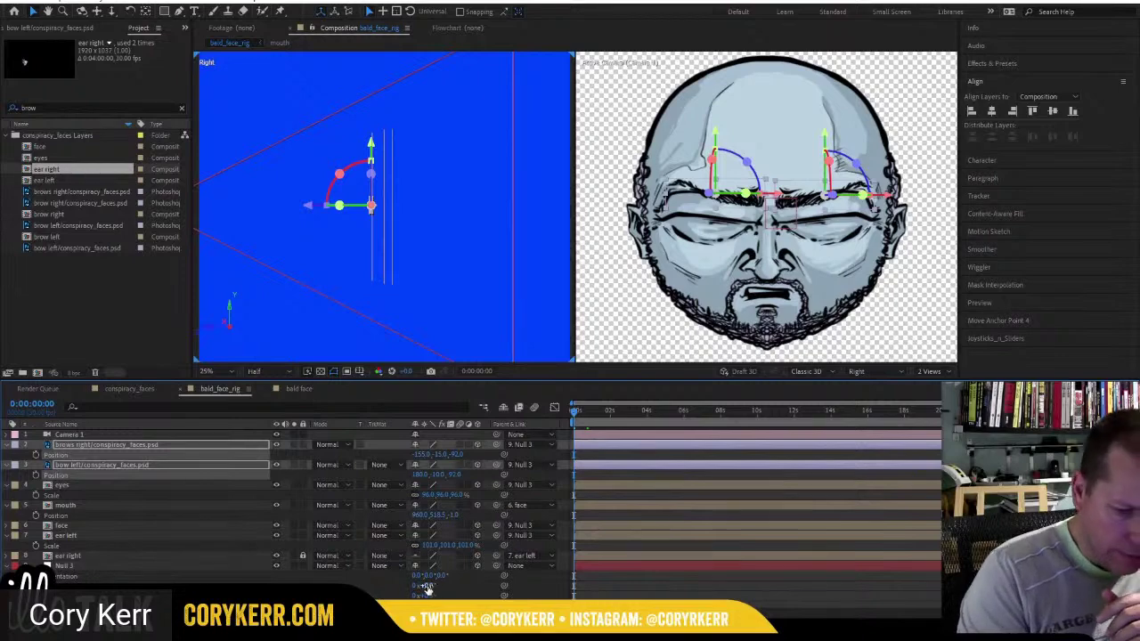
Test the head's tilt and turn by varying the null's X and Y rotation.
mouse_move(426, 587)
left_mouse_down()
mouse_move(455, 585)
mouse_move(425, 584)
left_mouse_up()
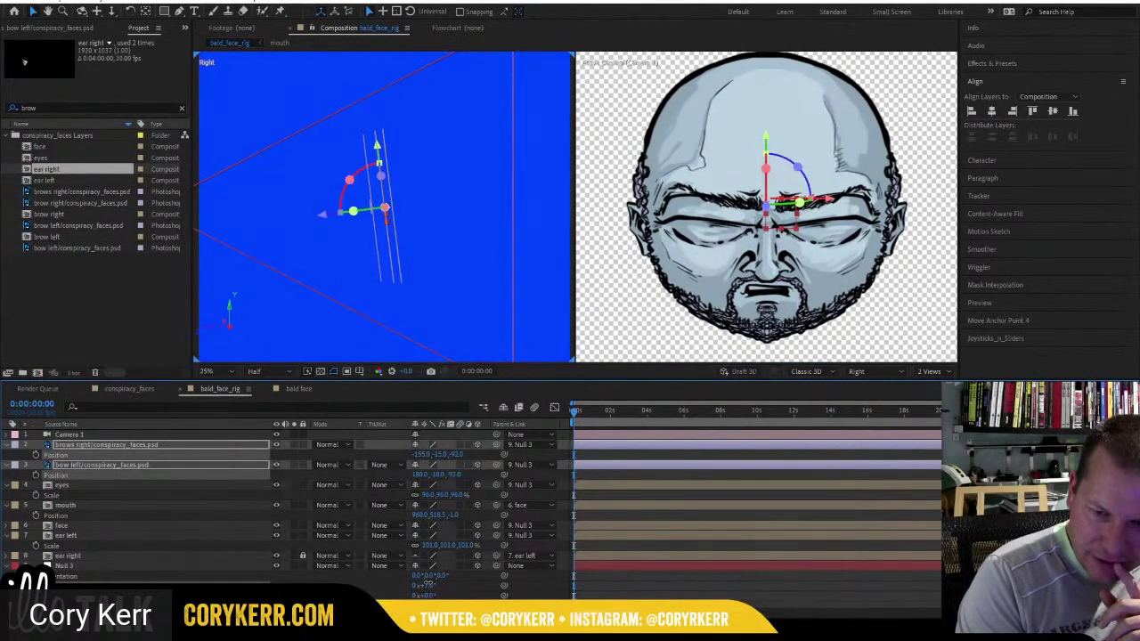
mouse_move(426, 584)
left_mouse_down()
mouse_move(413, 583)
mouse_move(424, 581)
left_mouse_up()
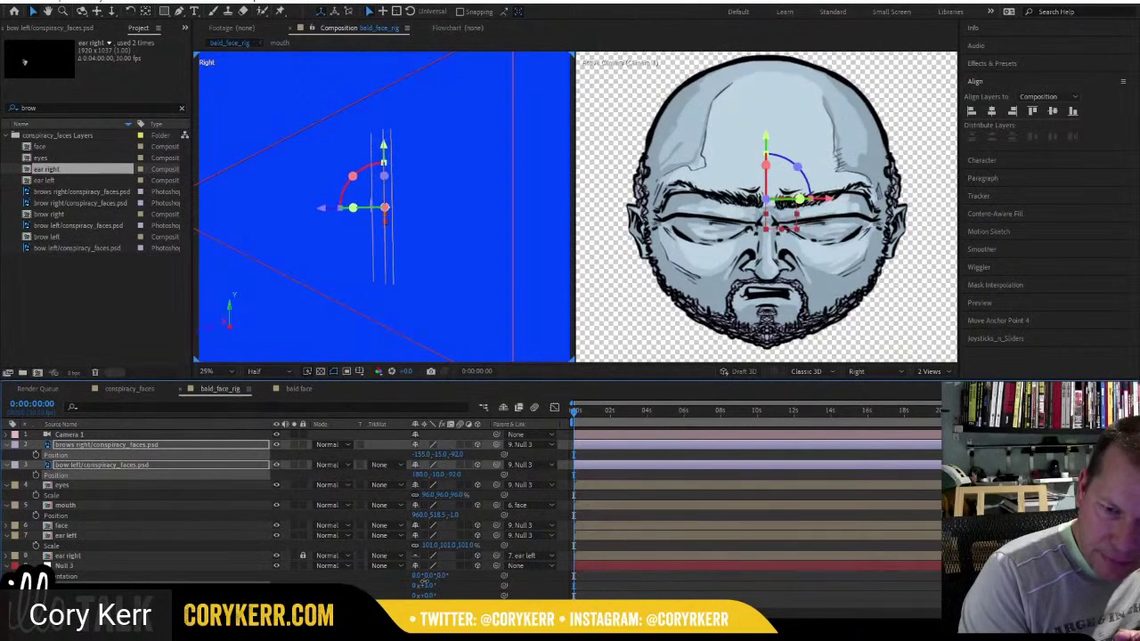
left_click_drag(424, 581, 423, 583)
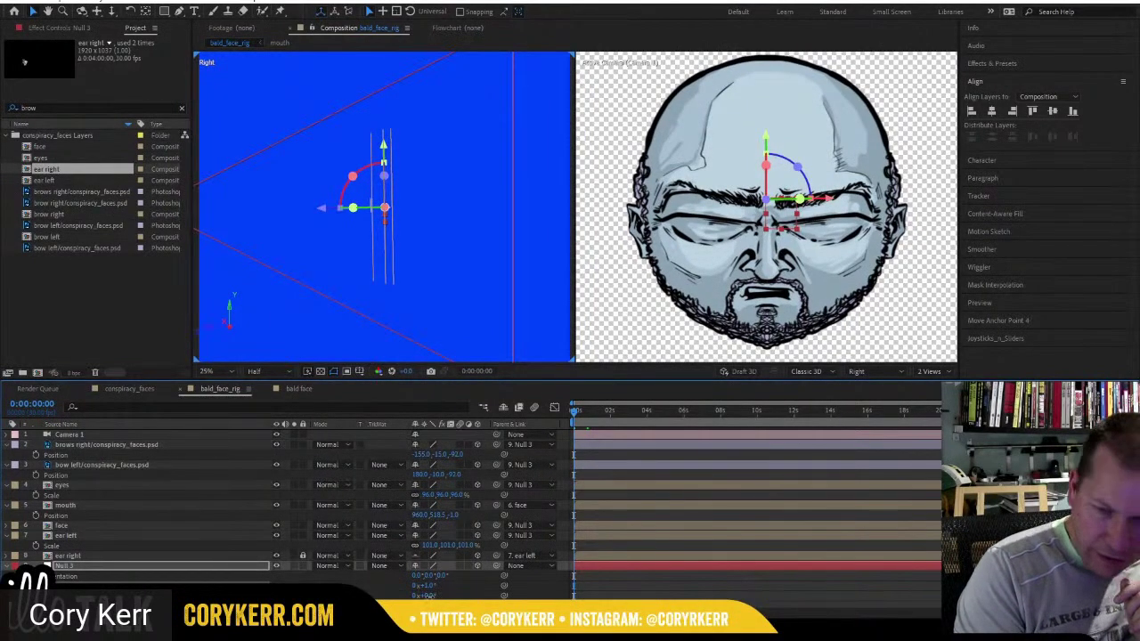
mouse_move(430, 595)
left_mouse_down()
mouse_move(450, 595)
mouse_move(424, 595)
left_mouse_up()
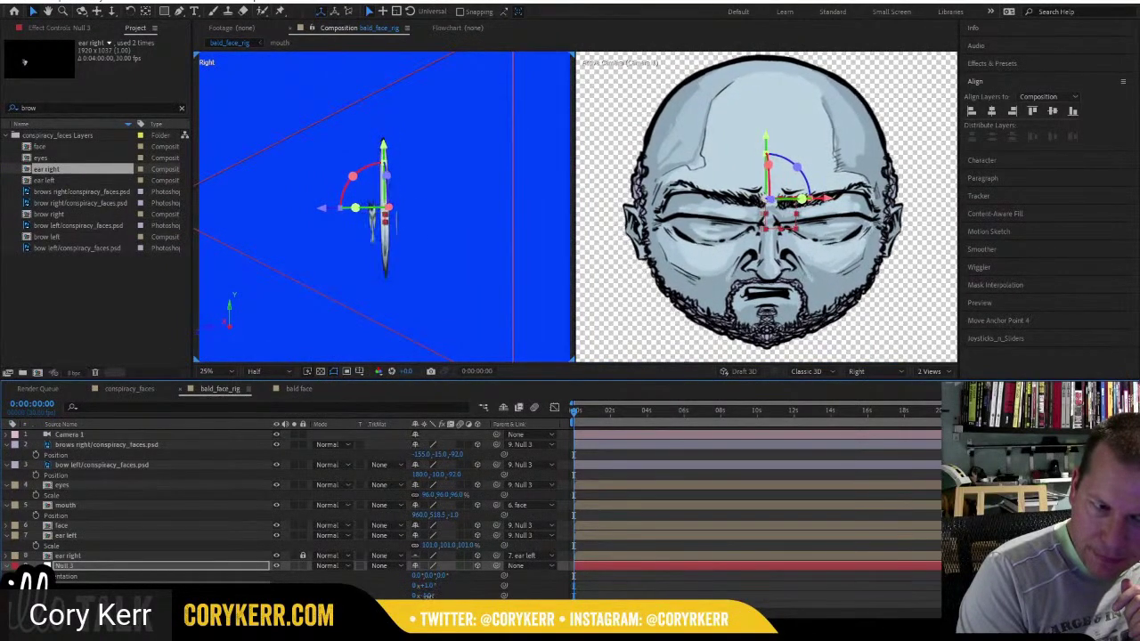
left_click_drag(435, 595, 429, 594)
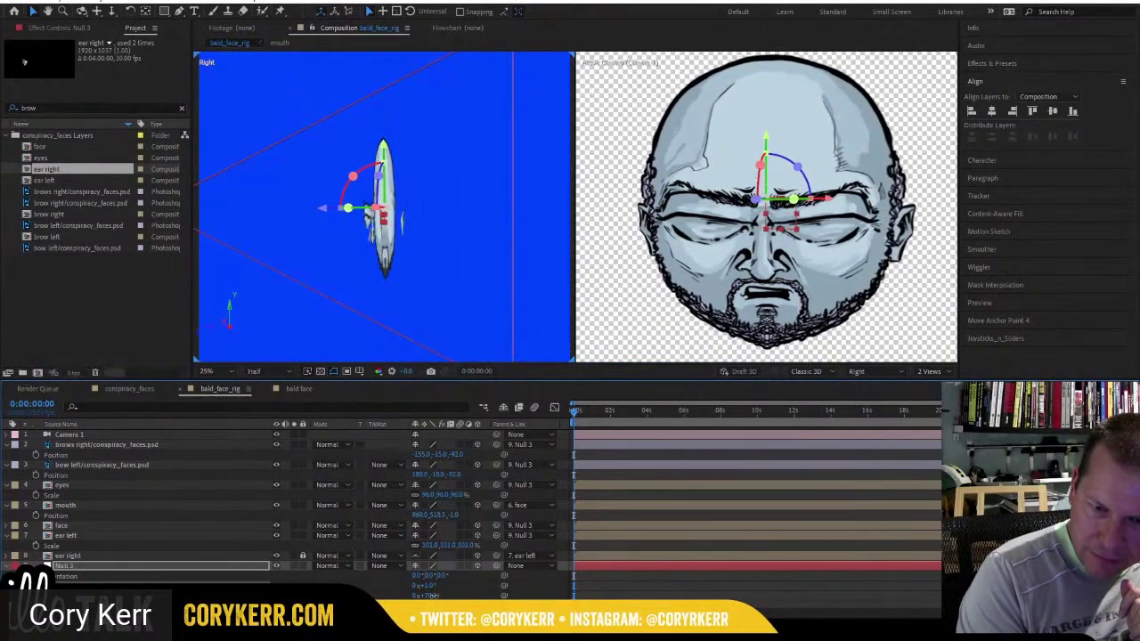
left_click_drag(429, 595, 432, 595)
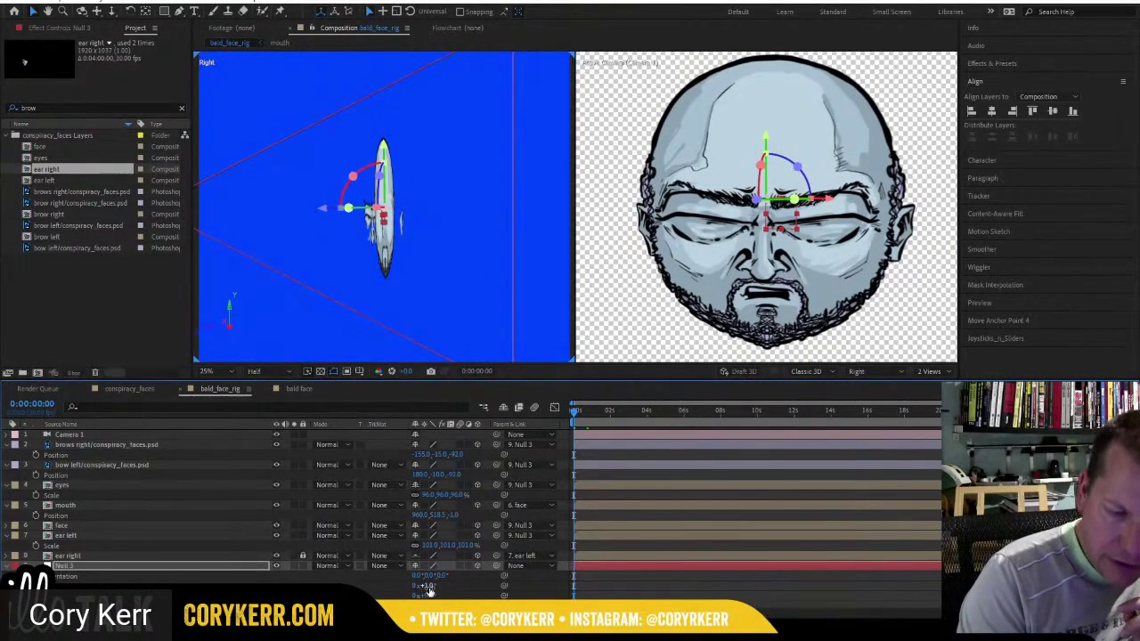
left_click_drag(433, 587, 427, 587)
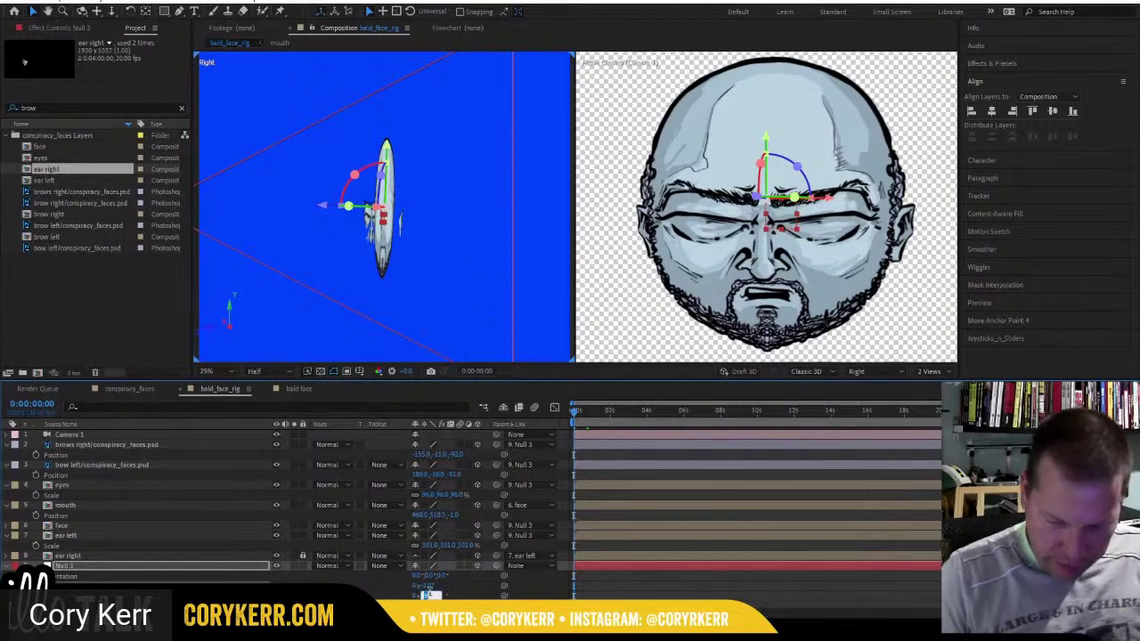
Reset the null's X and Y rotation to 0° and keyframe both at the first frame.
left_click(425, 584)
type("0")
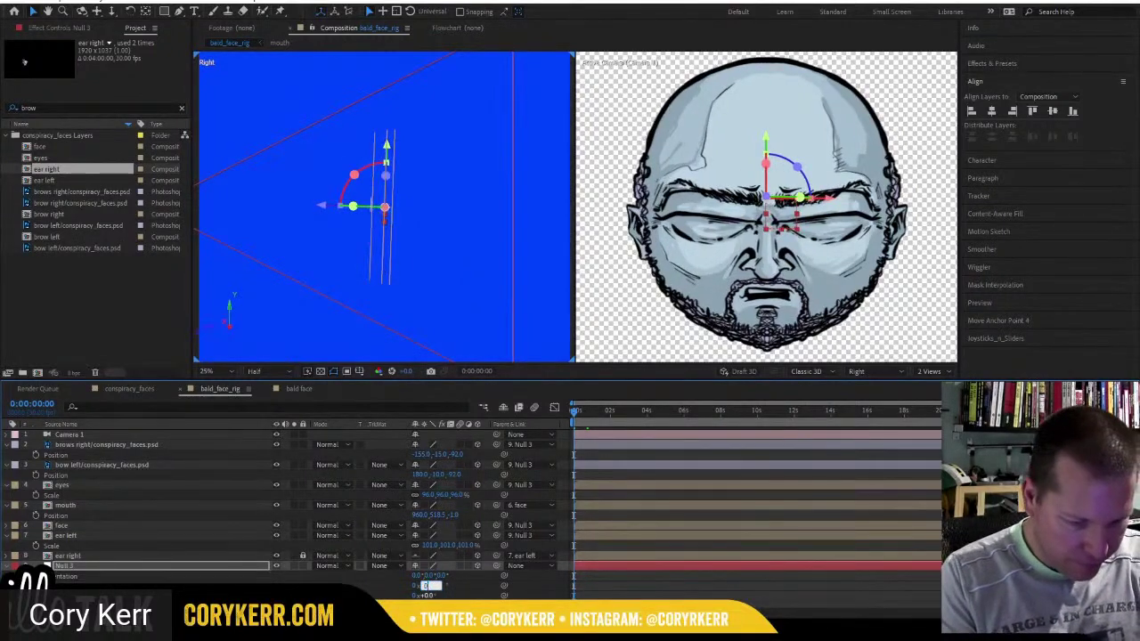
key("Tab")
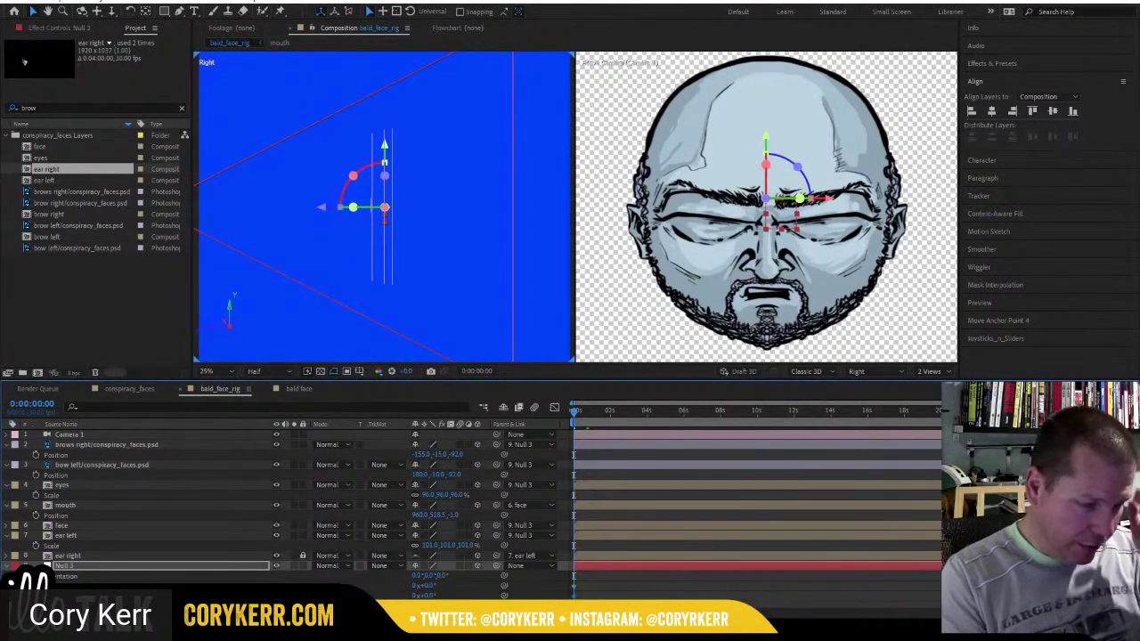
Keyframe the eyes layer's Y rotation at 0° on the first frame.
left_click(84, 484)
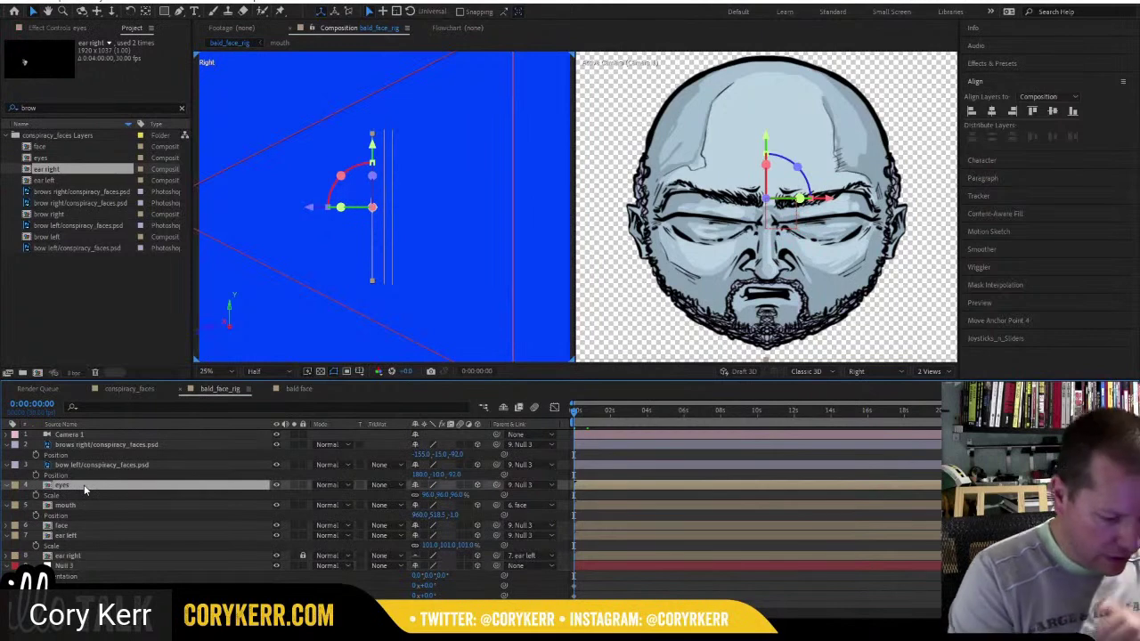
key("r")
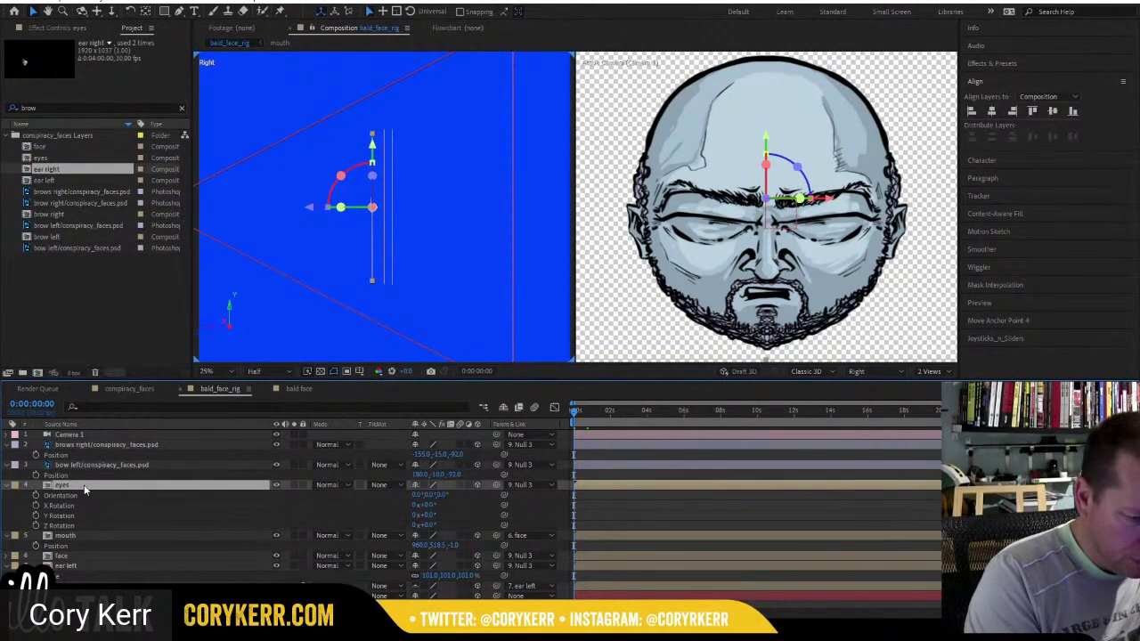
left_click(36, 515)
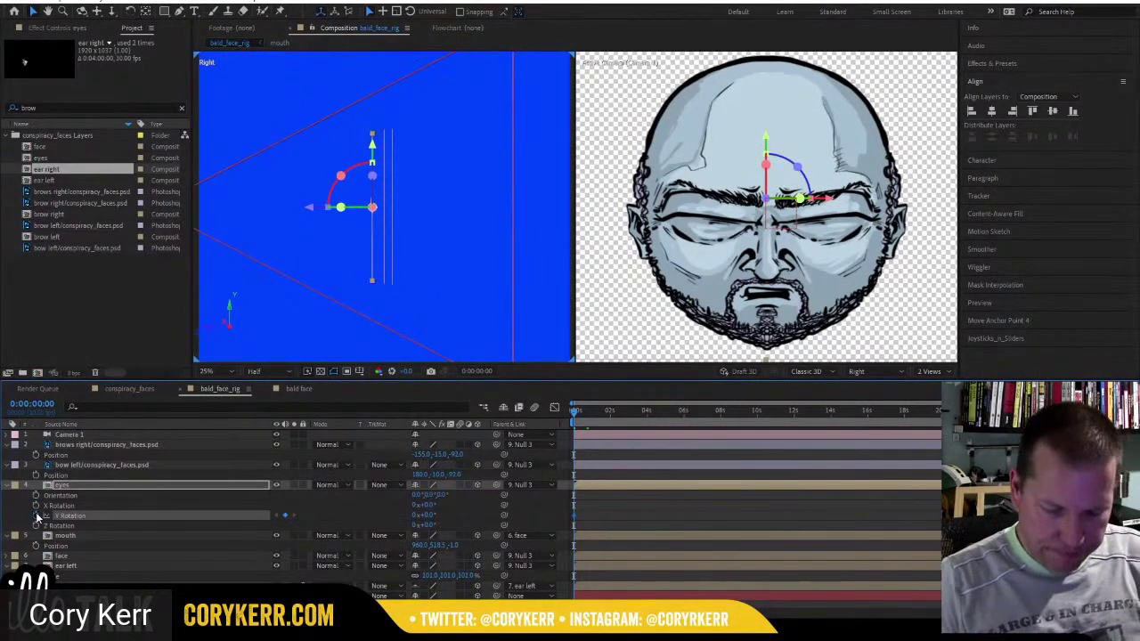
key("equal")
key("equal")
key("equal")
key("equal")
key("equal")
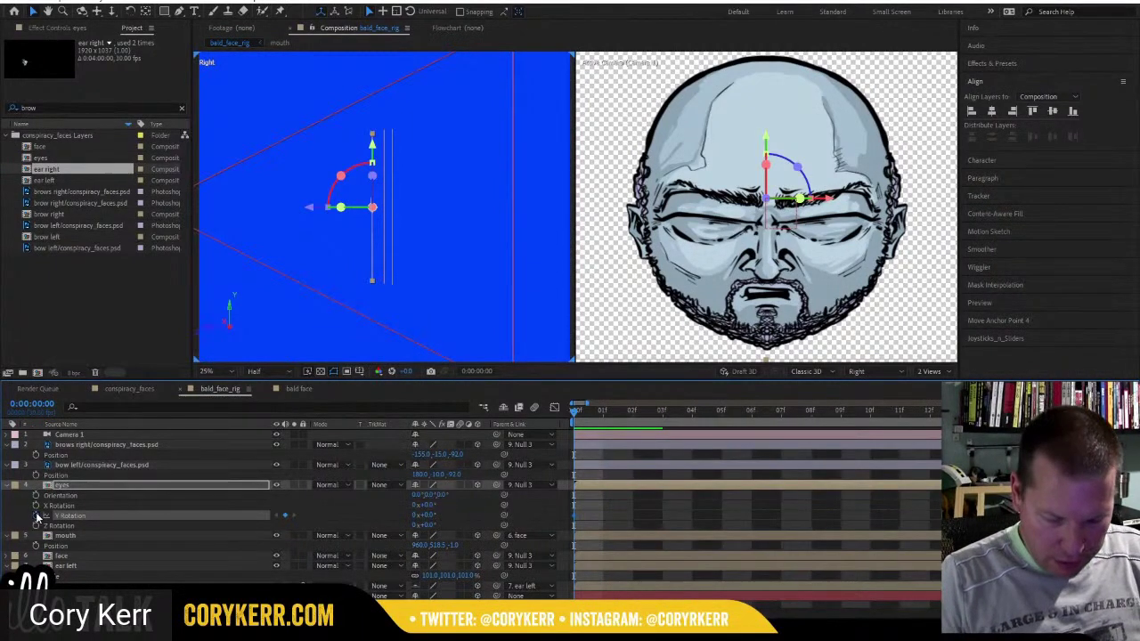
Advance to frame 1 and reveal only the keyframed properties on all layers.
key("Page_Down")
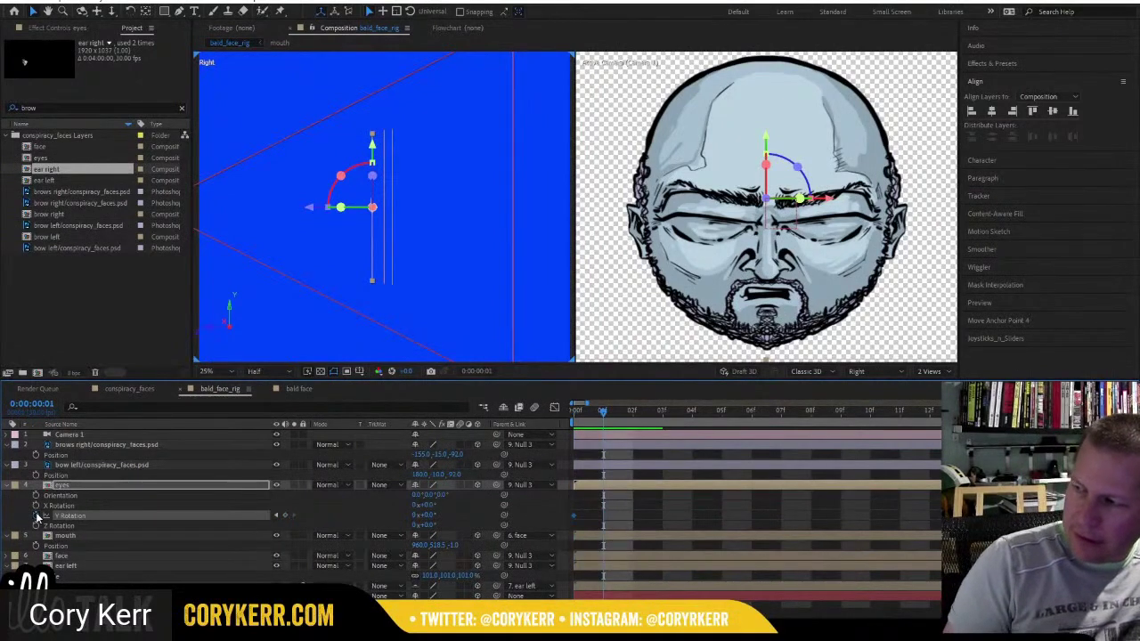
key("ctrl+a")
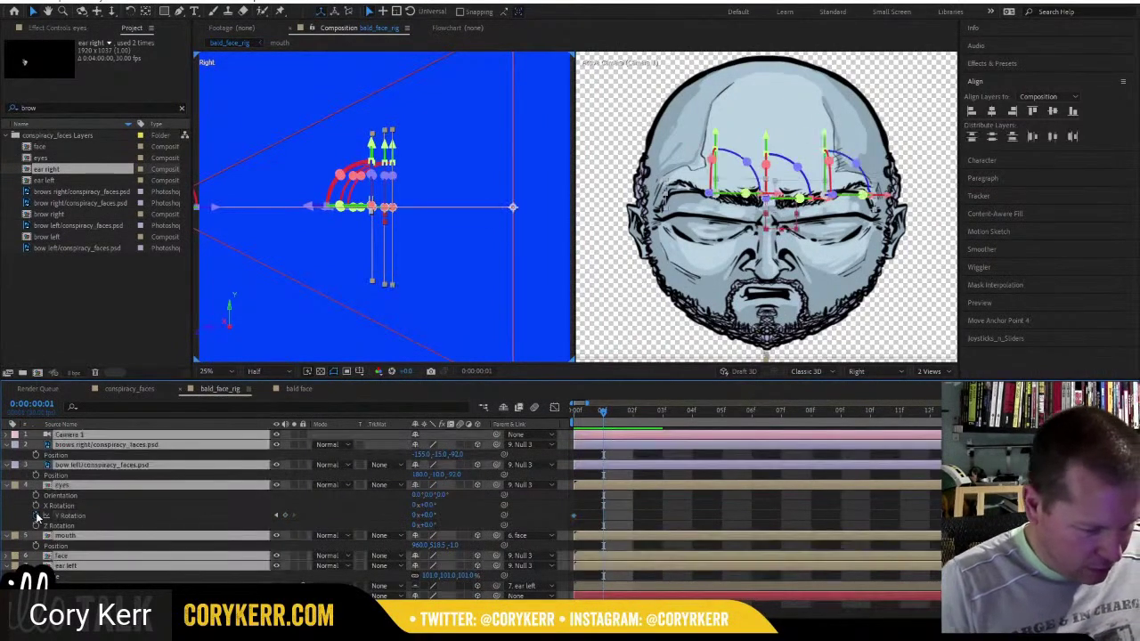
key("u")
key("u")
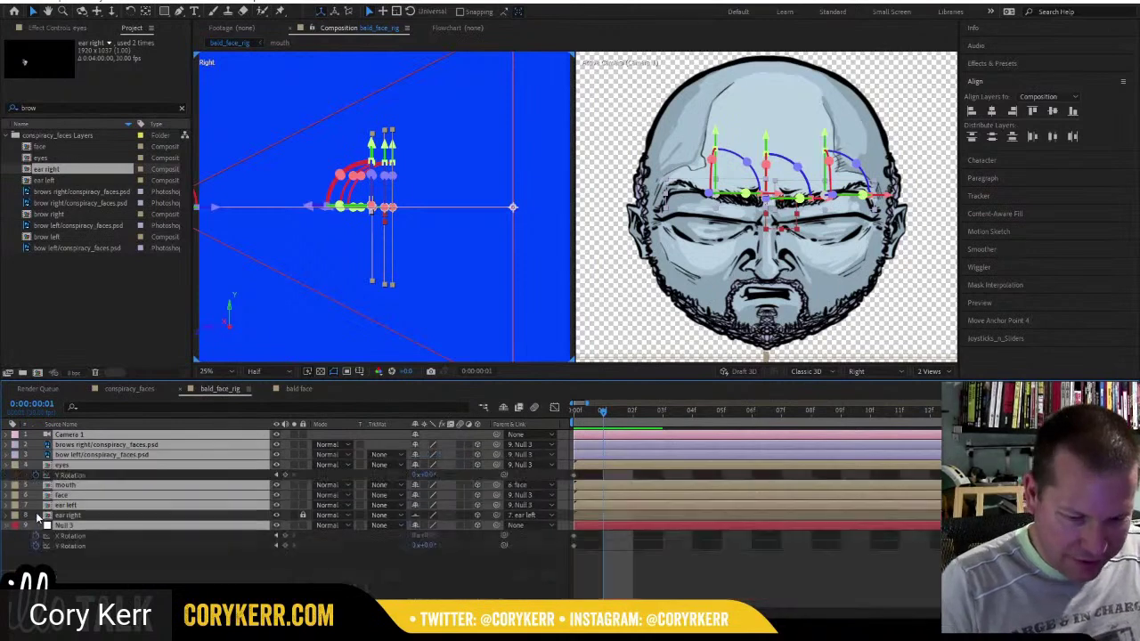
left_click(279, 582)
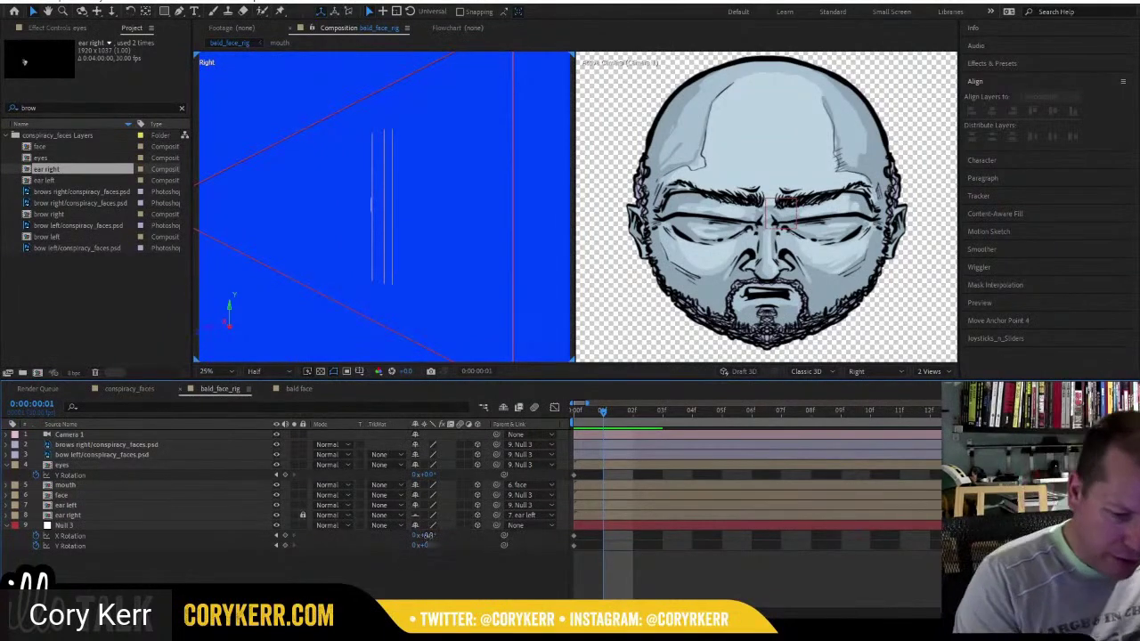
At frame 1, set the Y rotation of both the null and the eyes layer to 9°.
left_click_drag(434, 536, 430, 543)
key("ctrl+z")
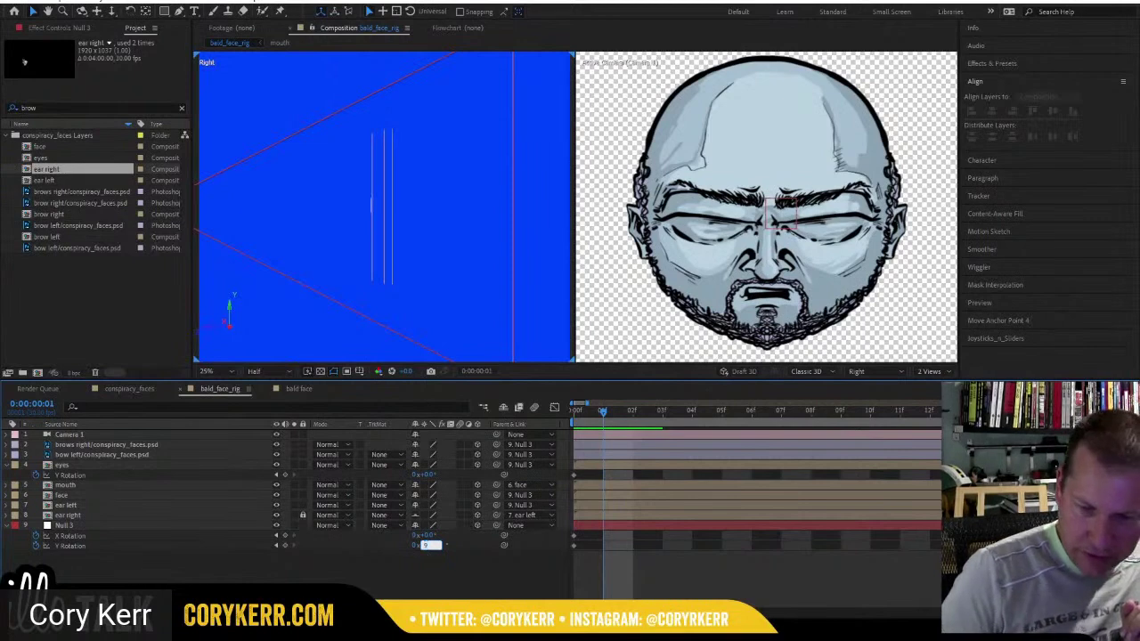
key("Return")
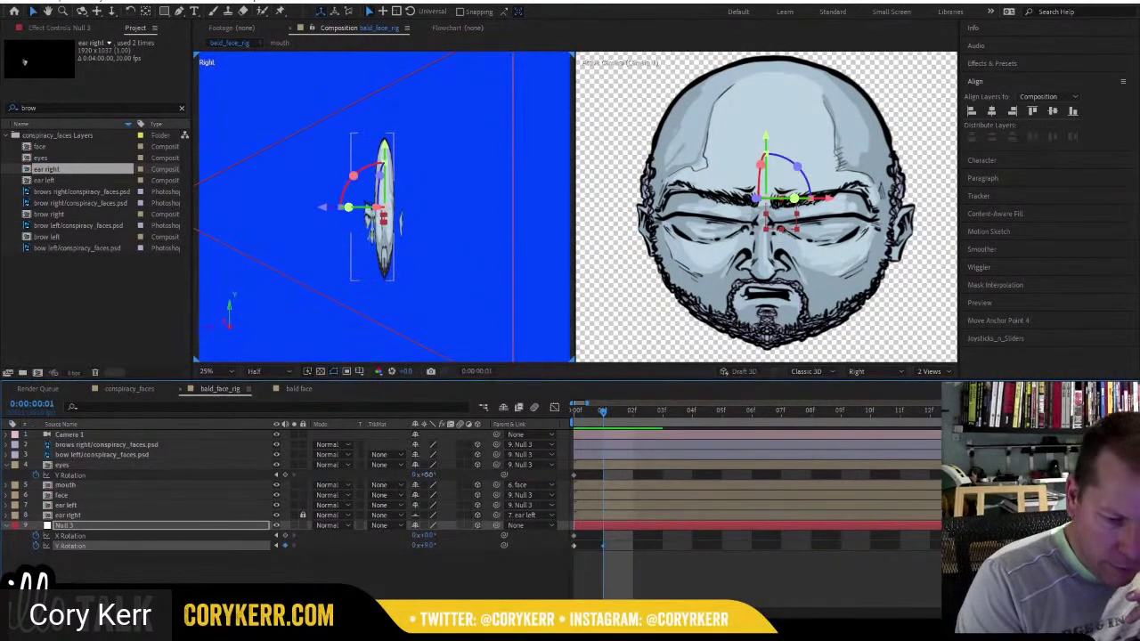
left_click_drag(426, 475, 429, 476)
left_click_drag(430, 474, 435, 474)
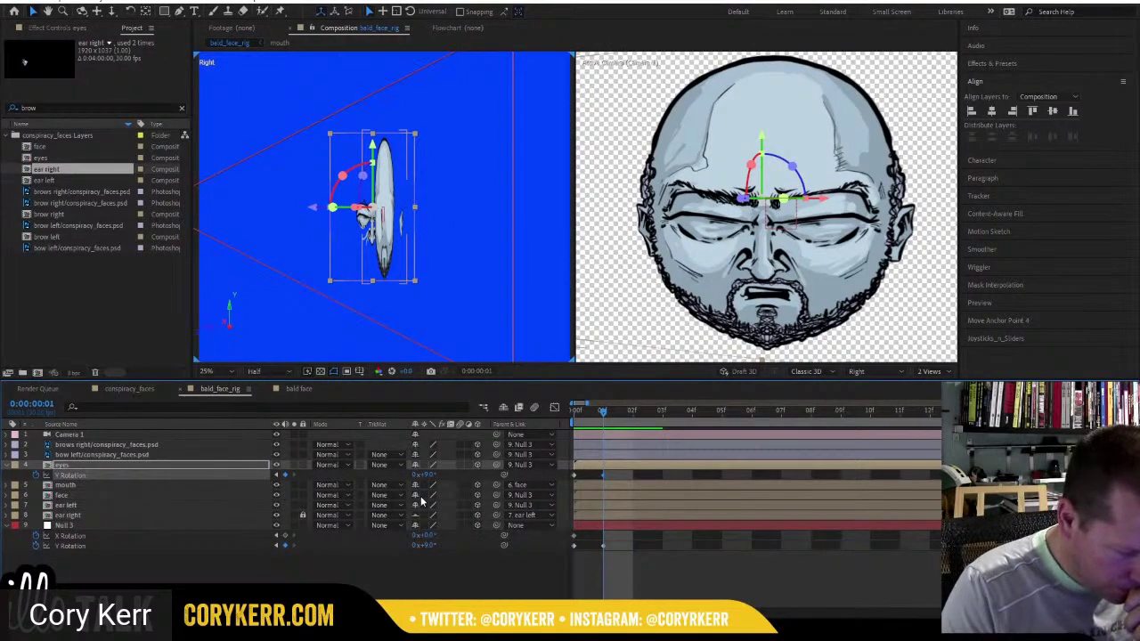
At frame 2, set the Y rotation of both the null and the eyes layer to -9°.
left_click(622, 412)
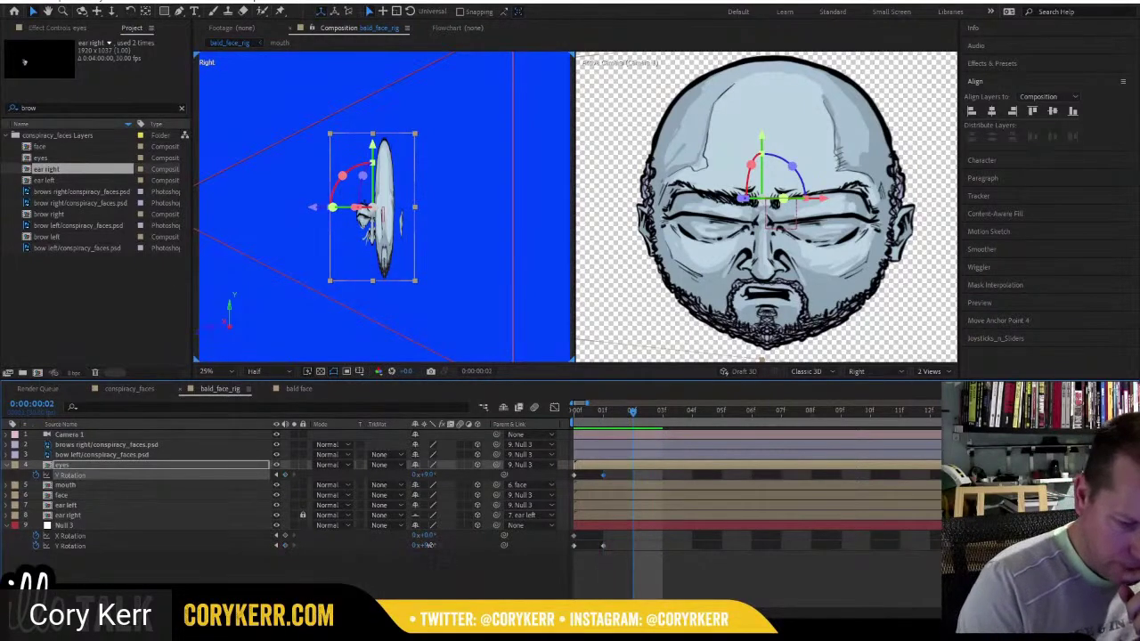
left_click(429, 545)
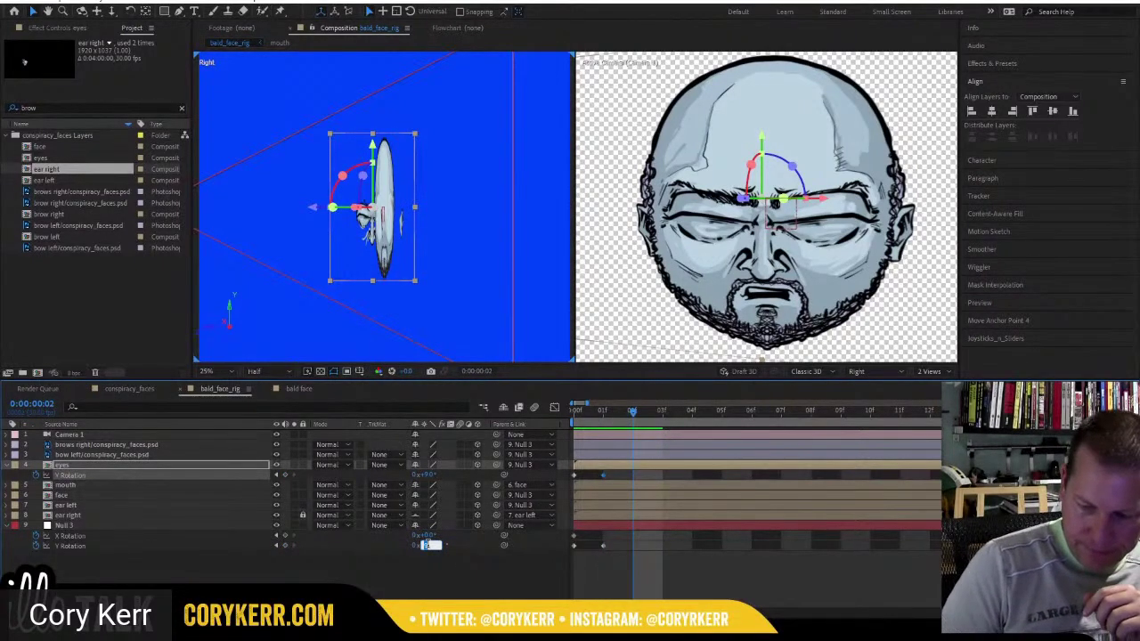
type("-")
key("Return")
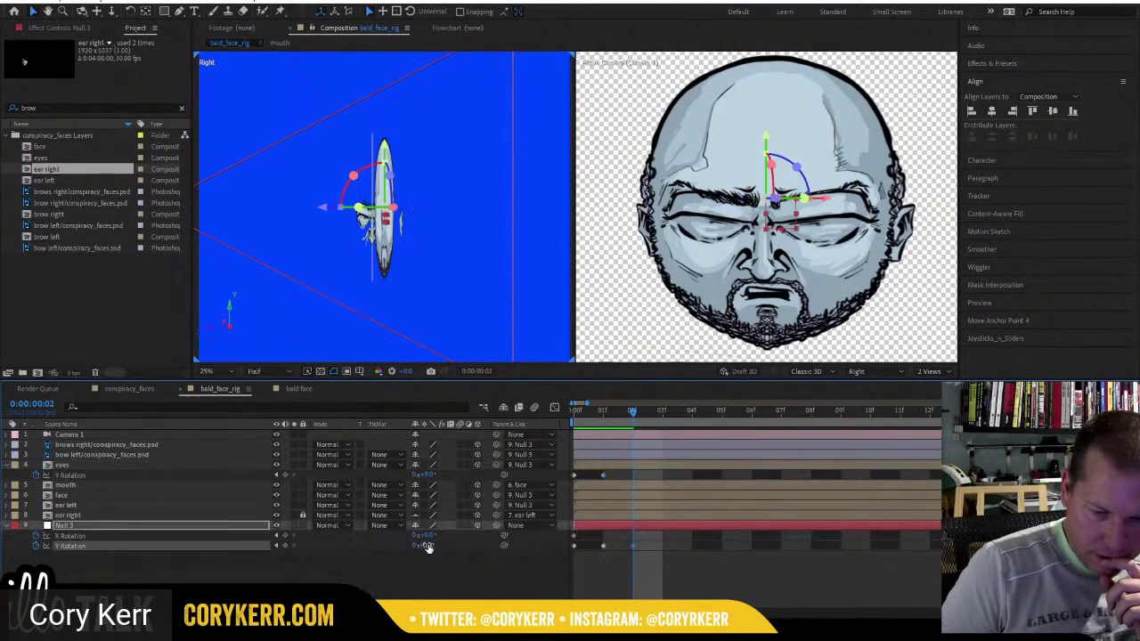
left_click(429, 476)
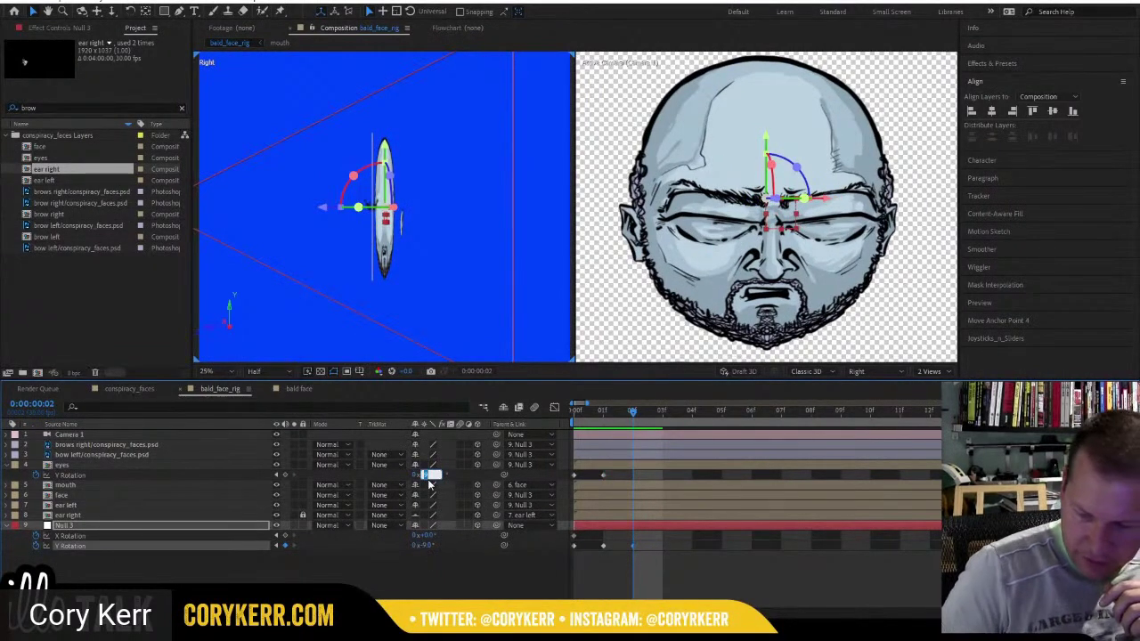
type("0")
key("Return")
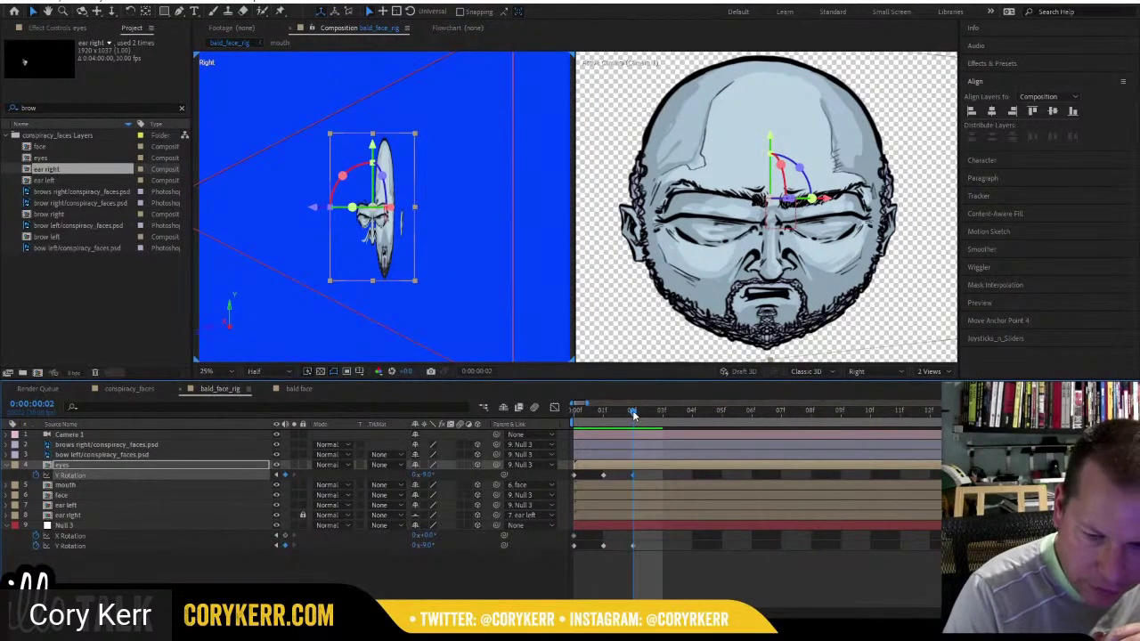
Copy the first-frame Y rotation keyframes of the null and the eyes layer to frame 3.
left_click_drag(633, 417, 652, 417)
left_click(574, 546)
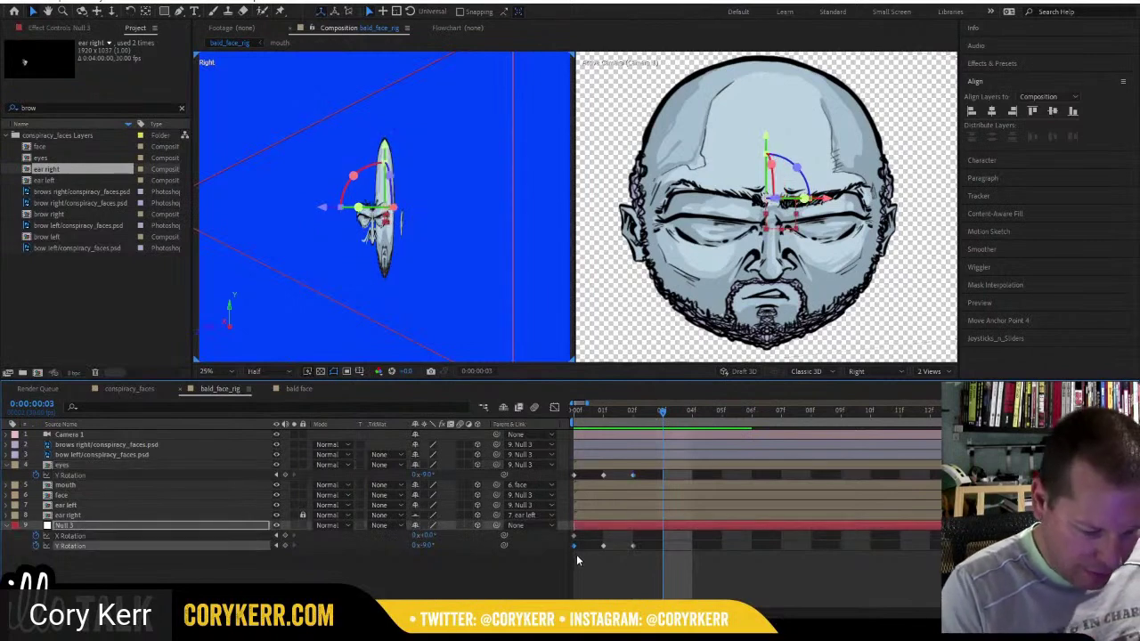
key("ctrl+v")
left_click(575, 476)
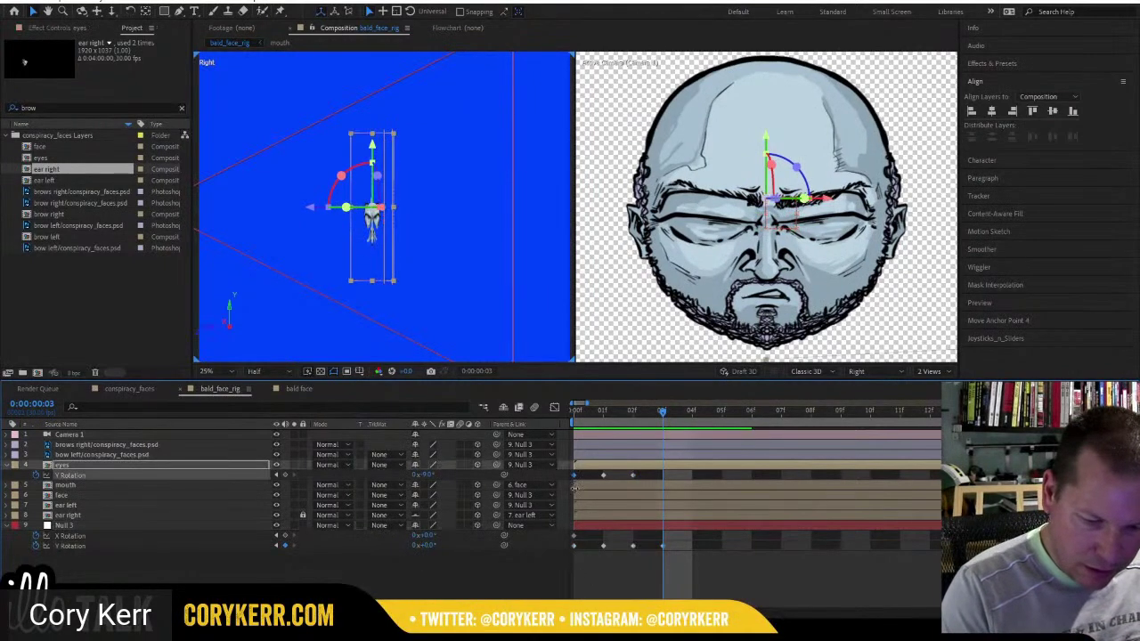
key("ctrl+v")
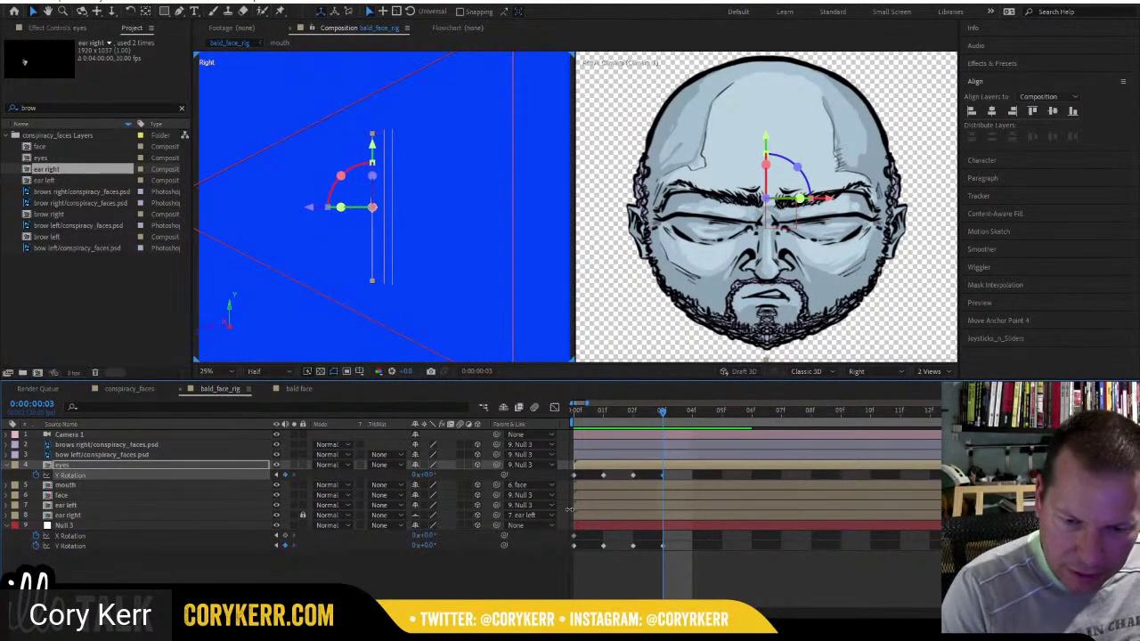
Add Y rotation keyframes at frame 4 for the eyes layer and the null, keeping their current values.
key("Page_Down")
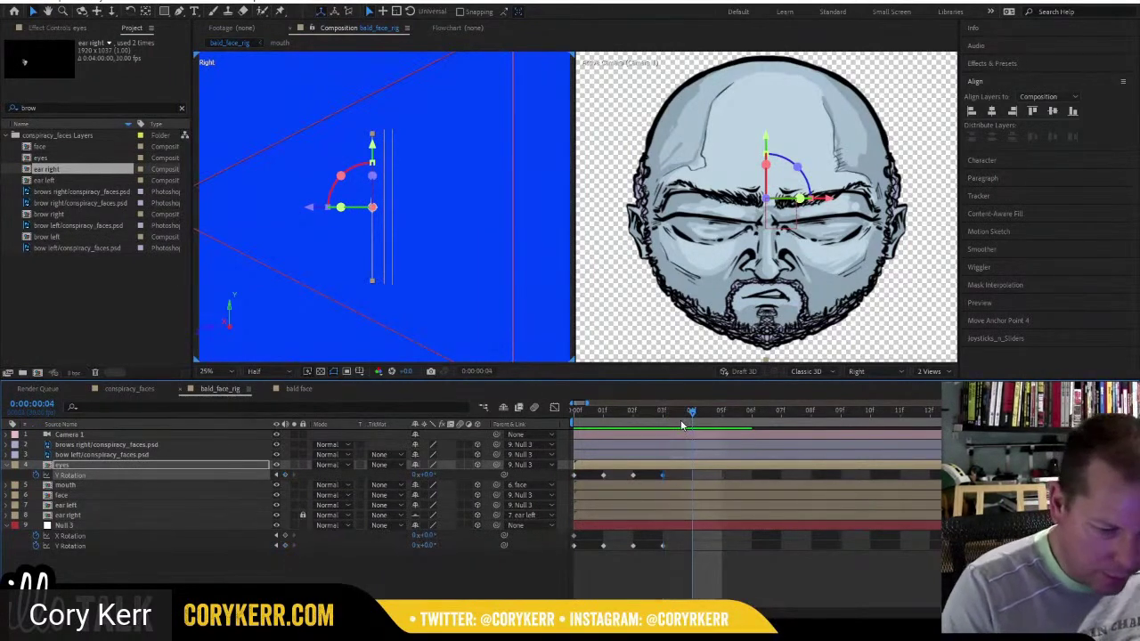
left_click(284, 474)
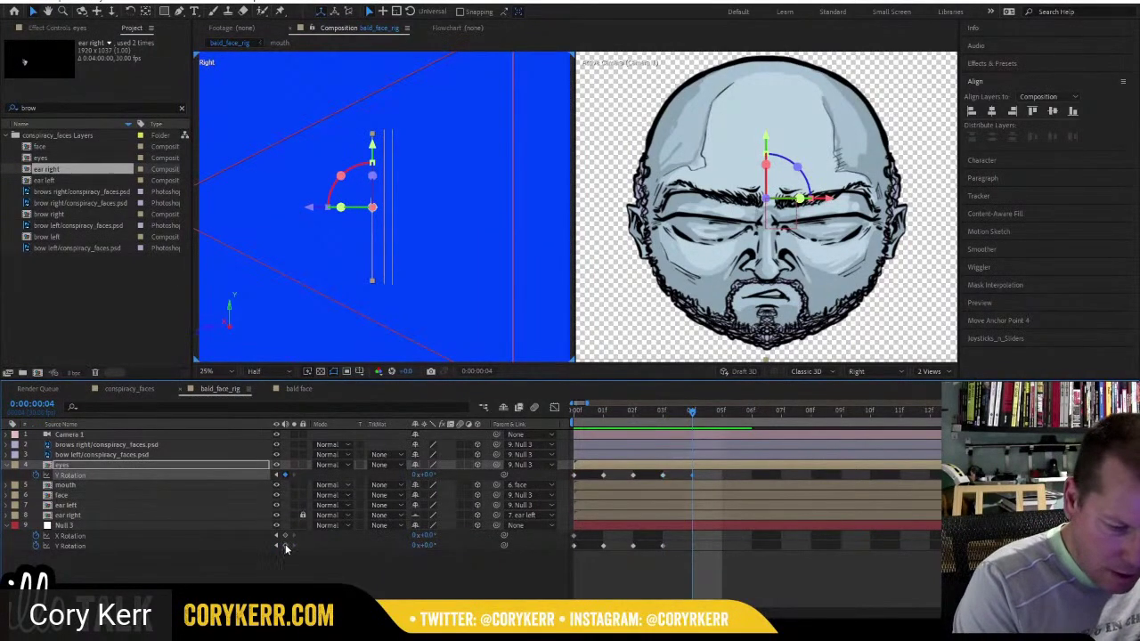
left_click(285, 545)
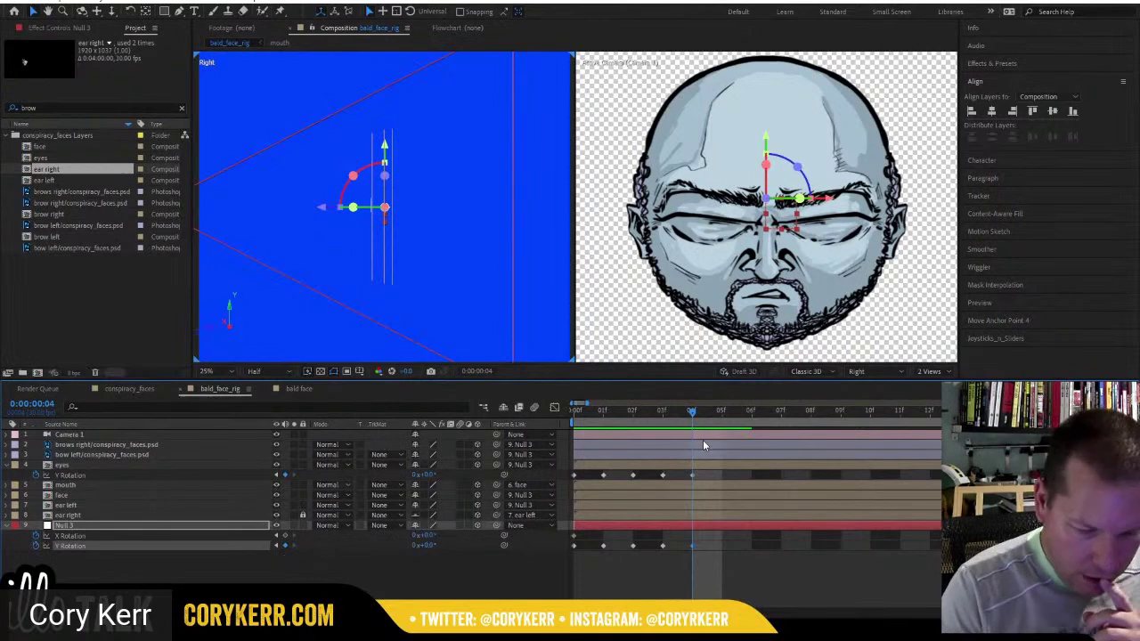
Add null X rotation keyframes at frames 1 and 2 with the current value, and set it to -1° at frame 3.
left_click_drag(692, 413, 614, 428)
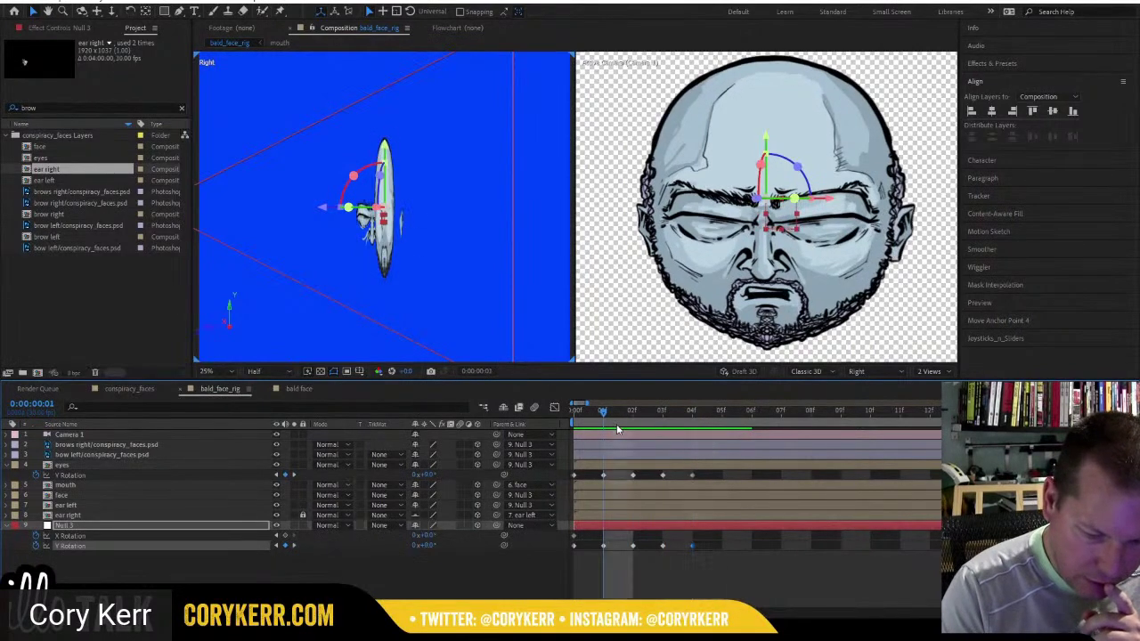
left_click(285, 537)
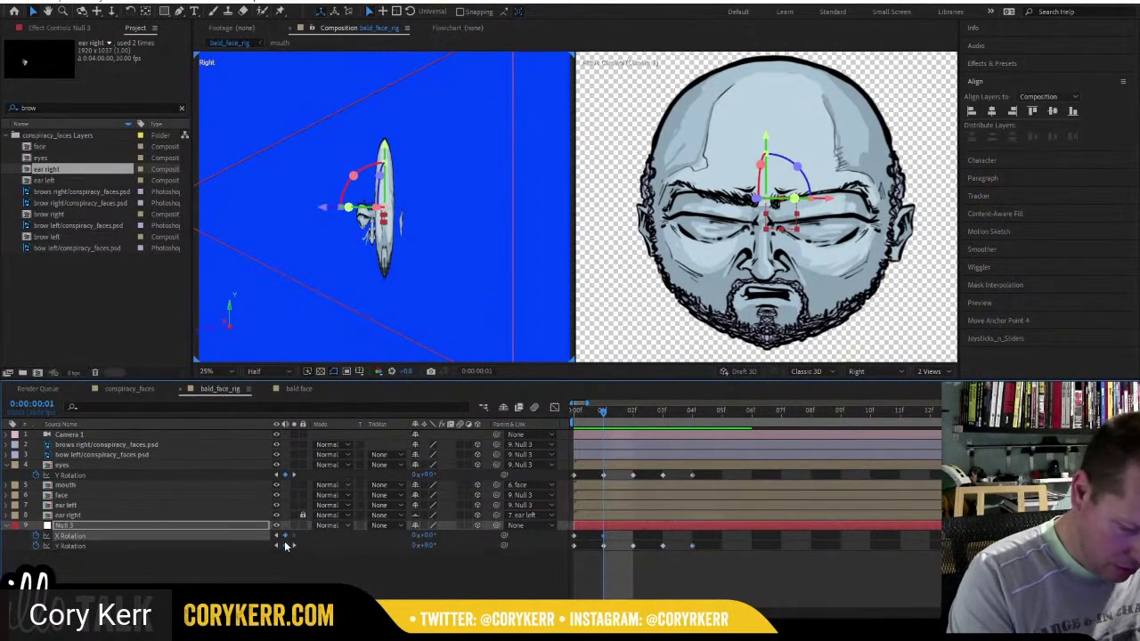
left_click(295, 537)
left_click(287, 541)
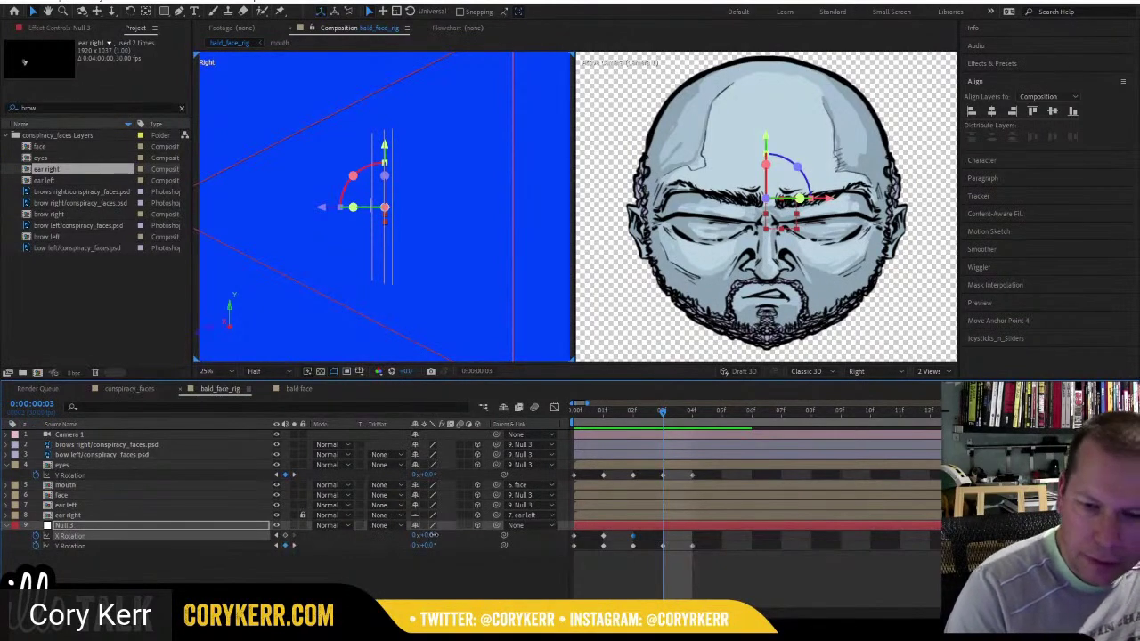
left_click_drag(428, 535, 427, 535)
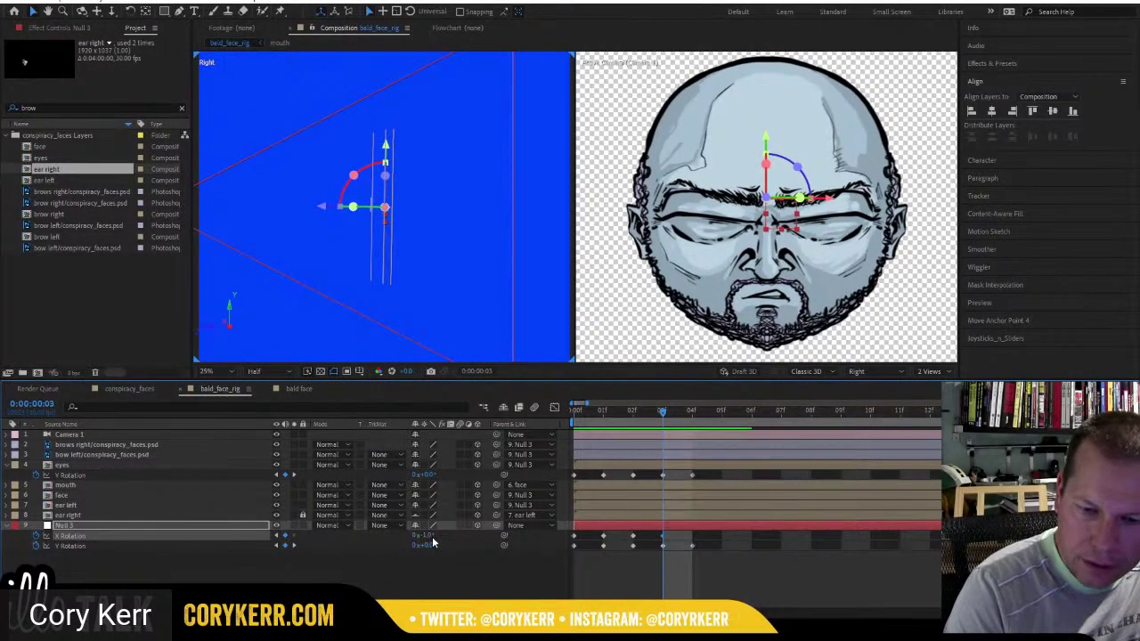
Set the null's X rotation at frame 3 to -12°.
left_click_drag(434, 540, 431, 540)
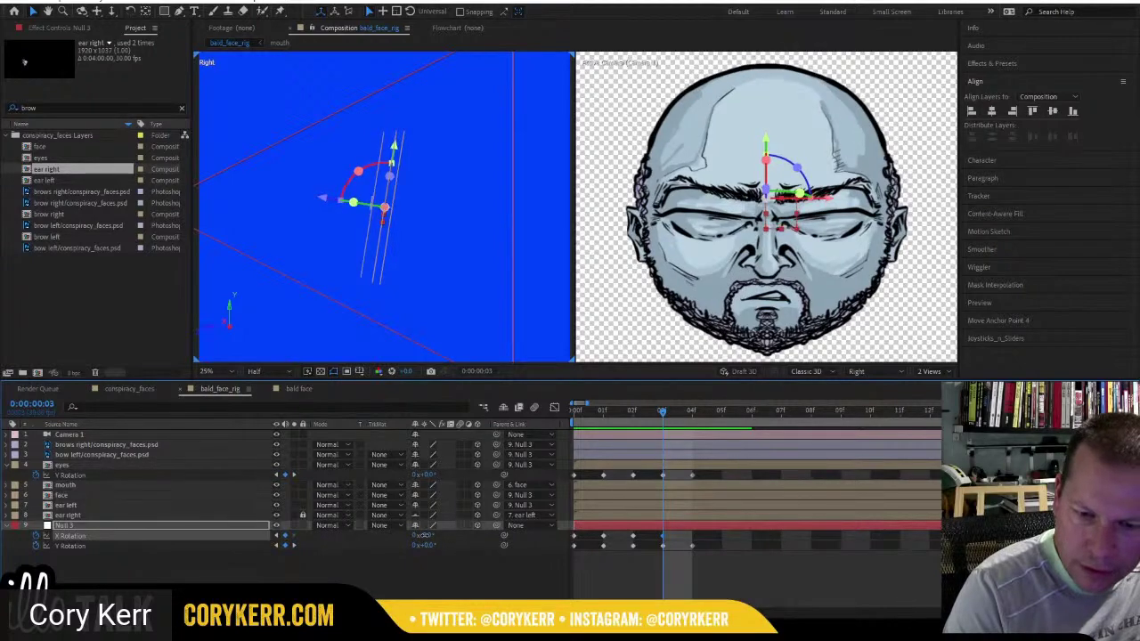
left_click_drag(425, 535, 422, 535)
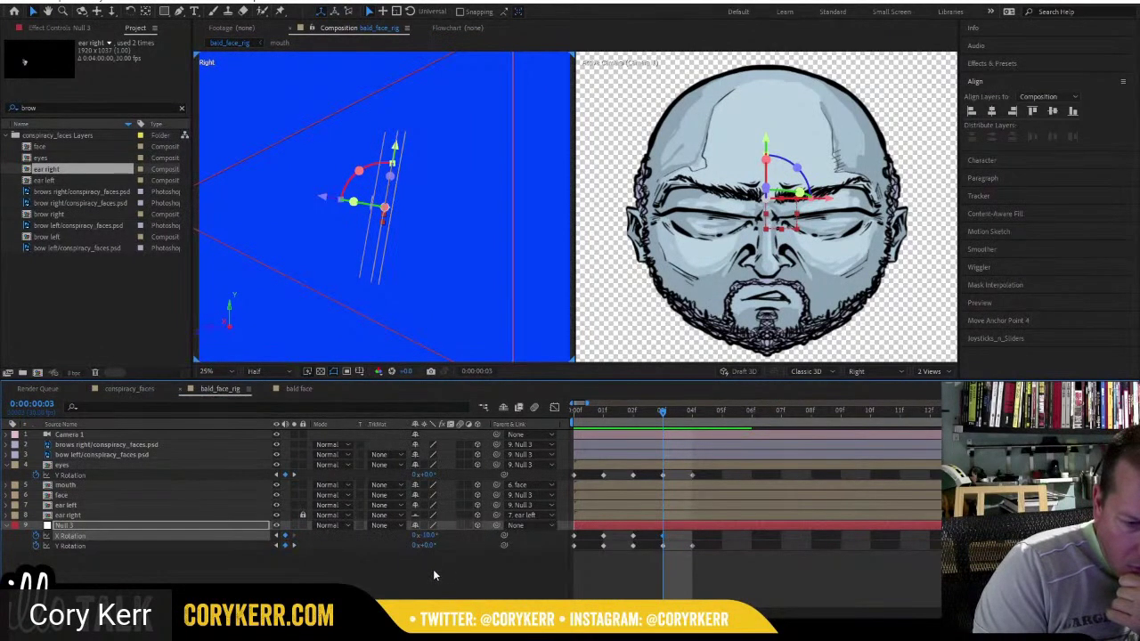
left_click_drag(424, 535, 431, 534)
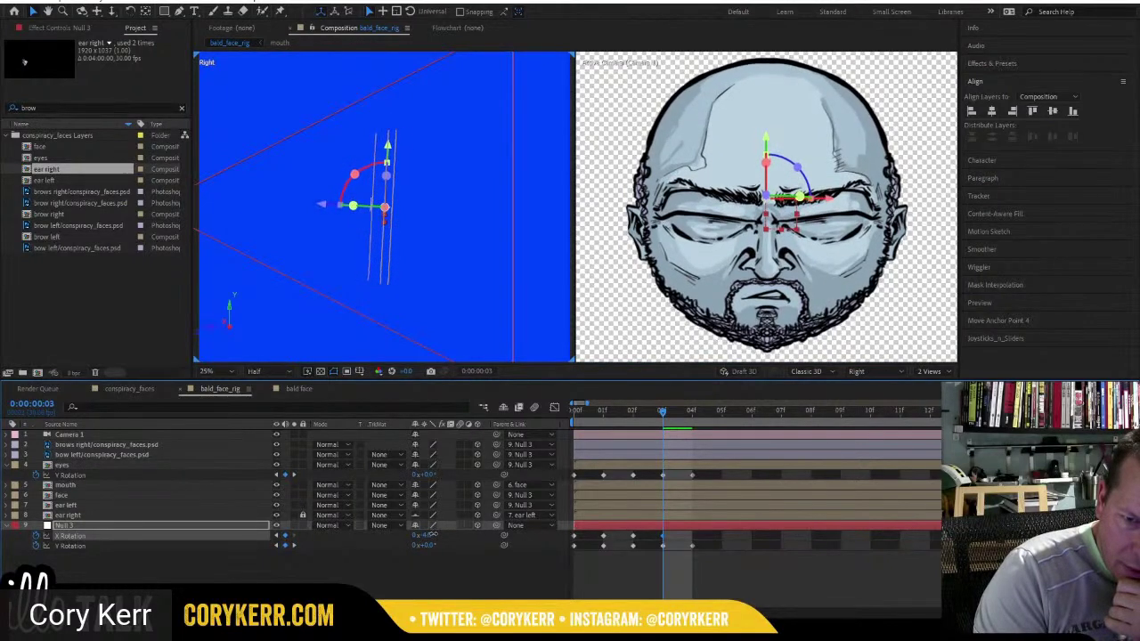
left_click_drag(432, 534, 386, 540)
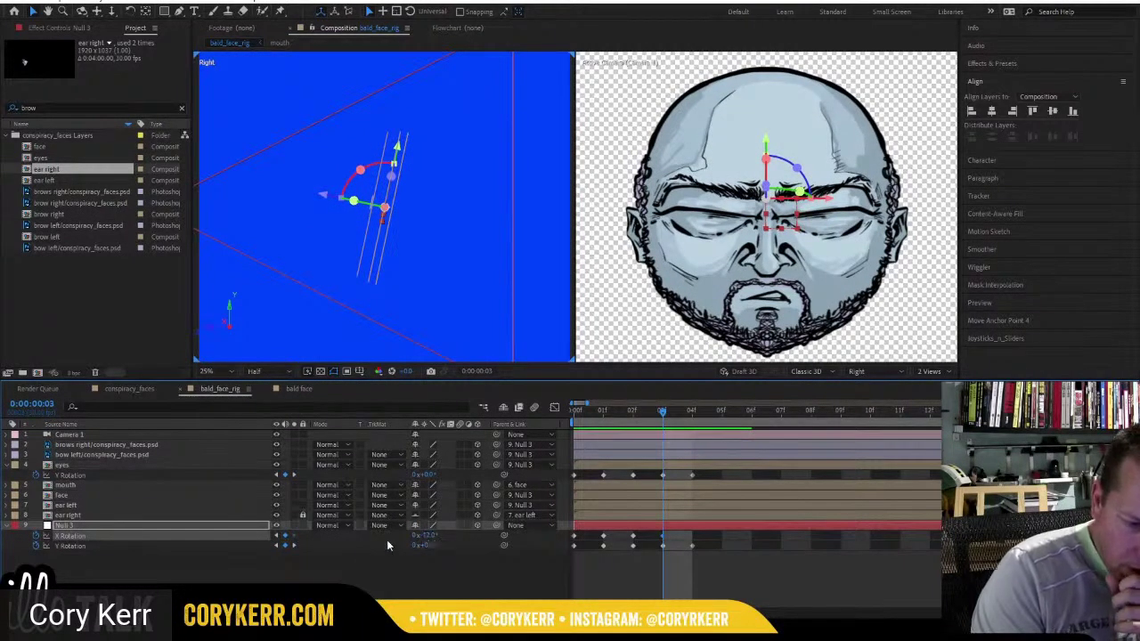
Show the eyes layer's position and separate it into individual X, Y and Z dimensions.
left_click(218, 525)
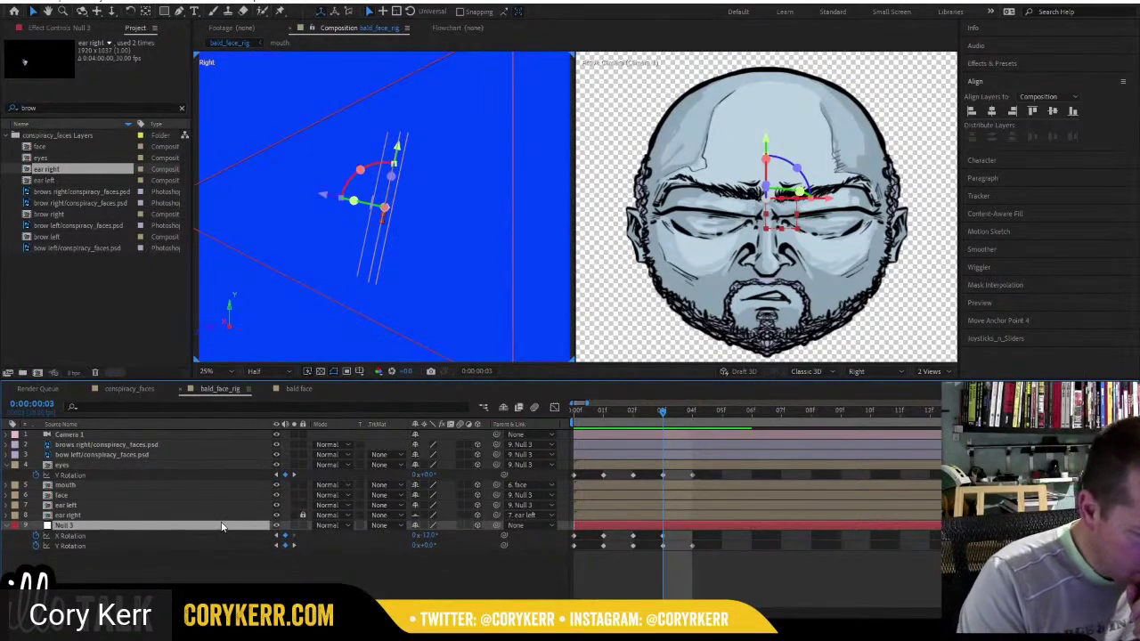
left_click(171, 465)
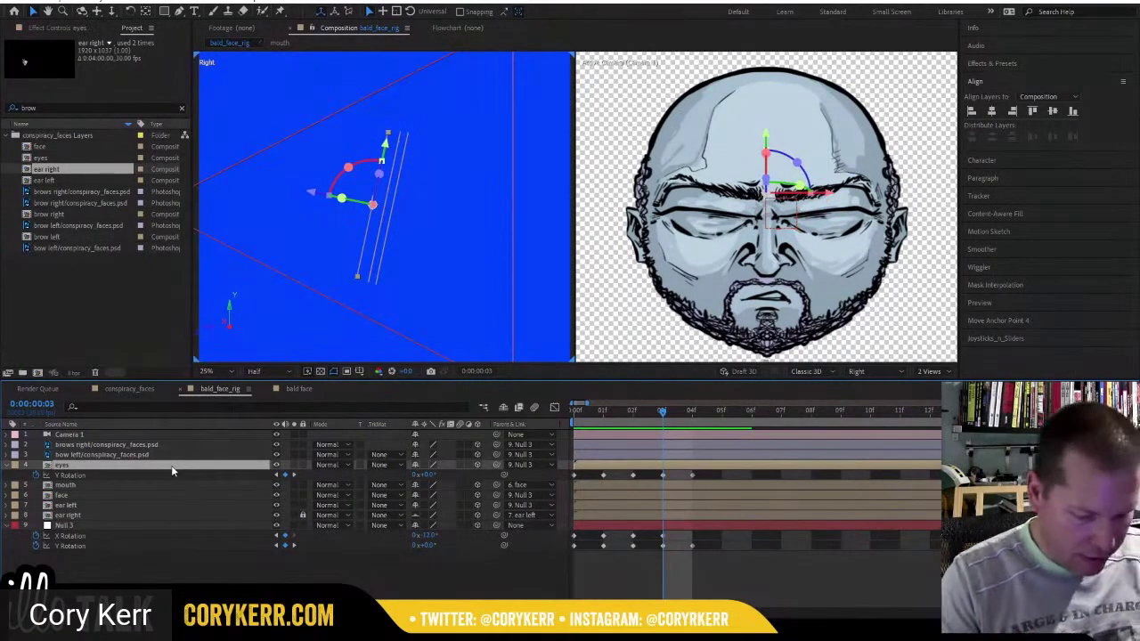
key("p")
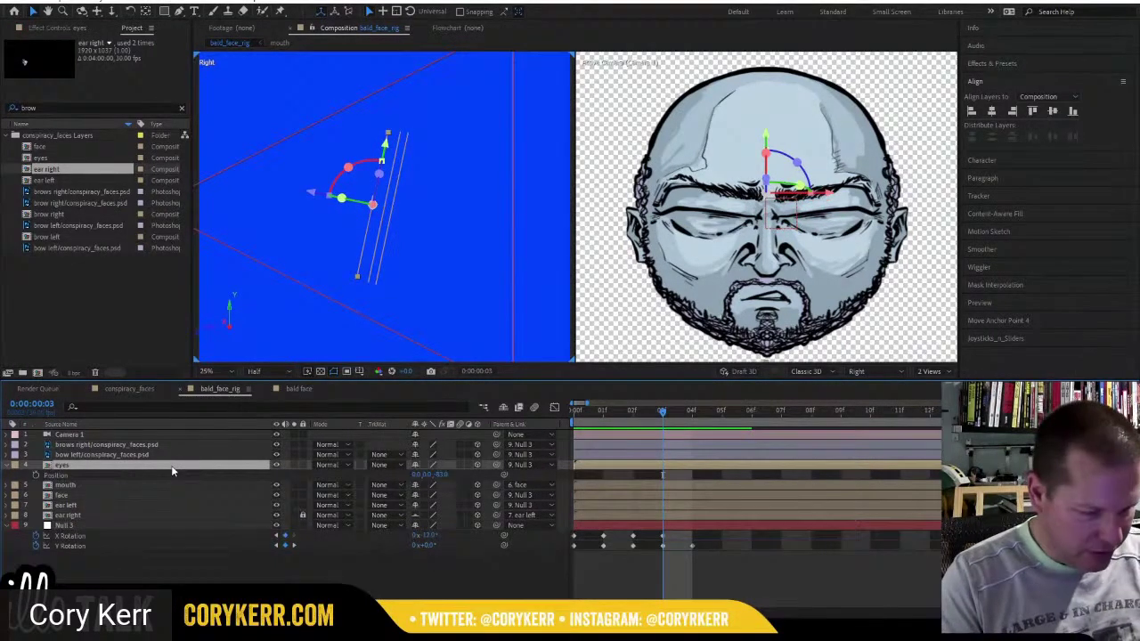
right_click(99, 475)
left_click(153, 326)
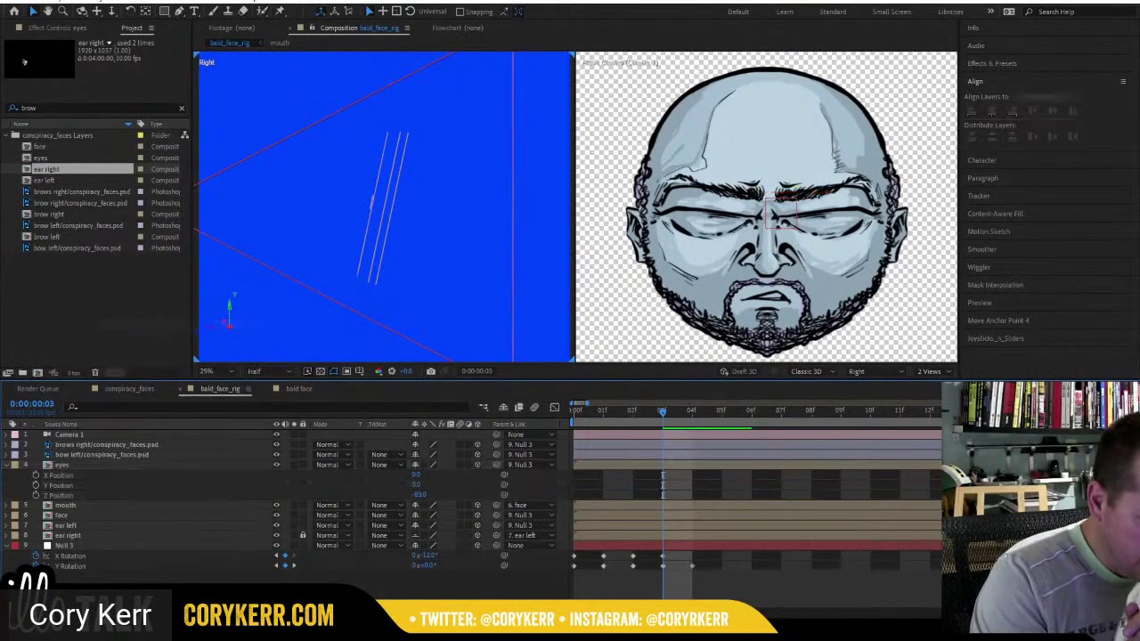
Try keyframing the eyes layer's Y position from frame 2 to 20 at frame 3, comparing the two frames.
left_click(37, 487)
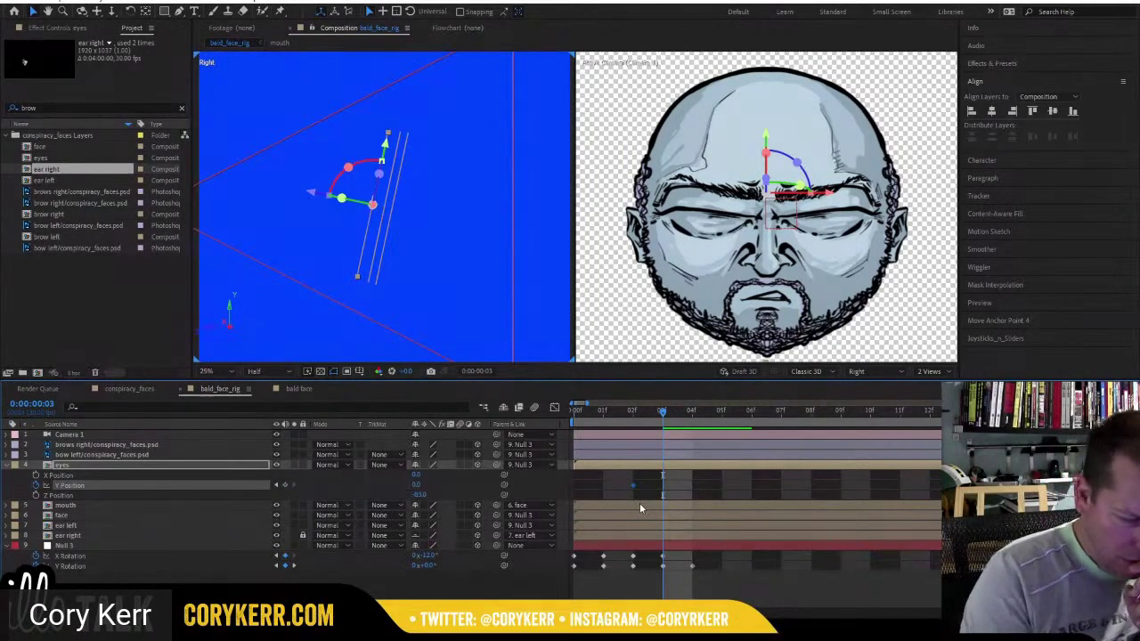
left_click_drag(416, 483, 426, 483)
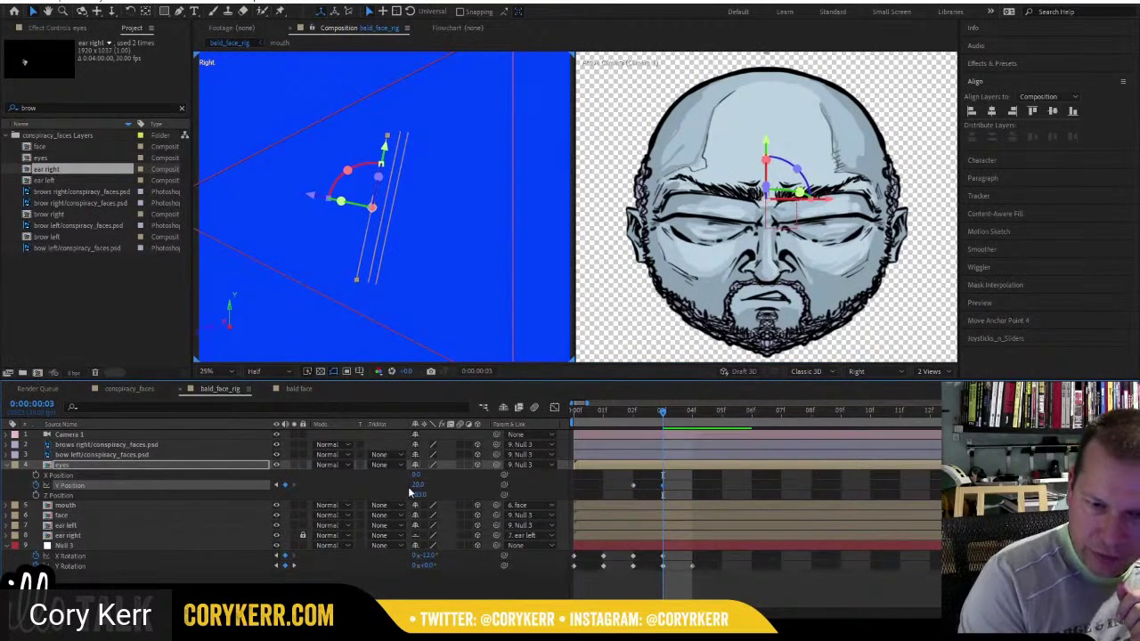
left_click(646, 422)
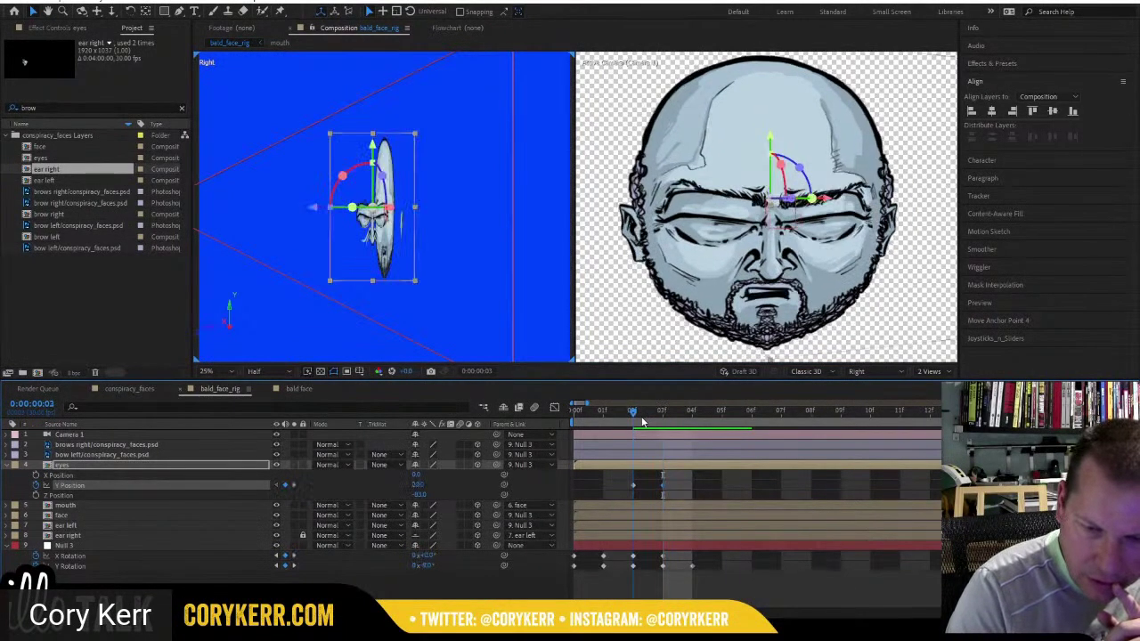
mouse_move(653, 420)
left_mouse_down()
mouse_move(686, 420)
mouse_move(577, 429)
mouse_move(670, 430)
left_mouse_up()
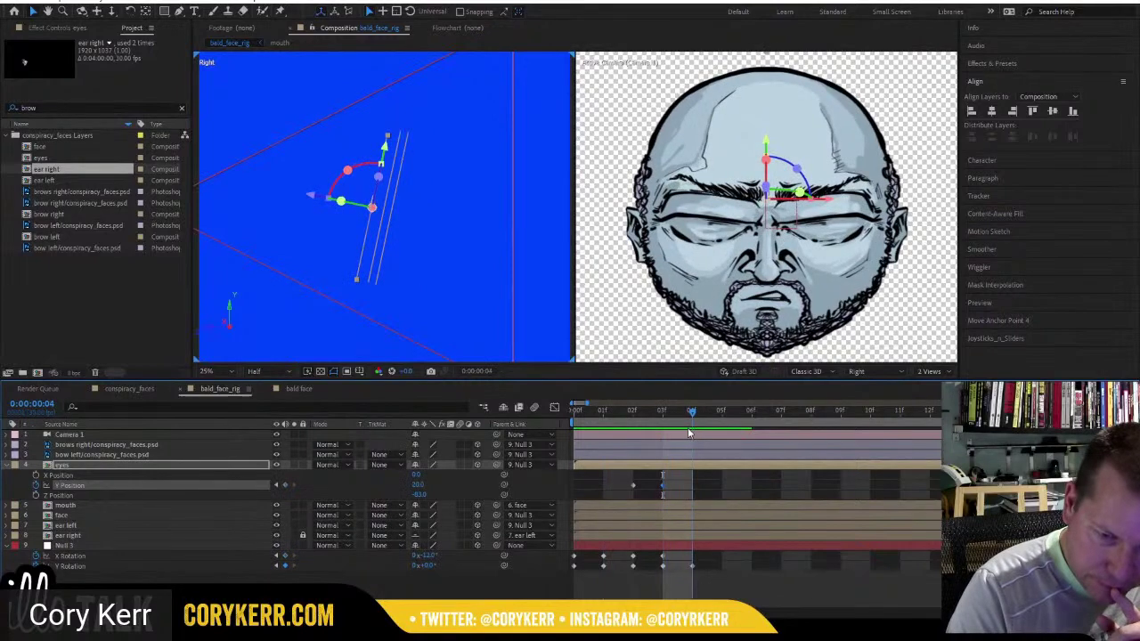
left_click(636, 435)
left_click(659, 435)
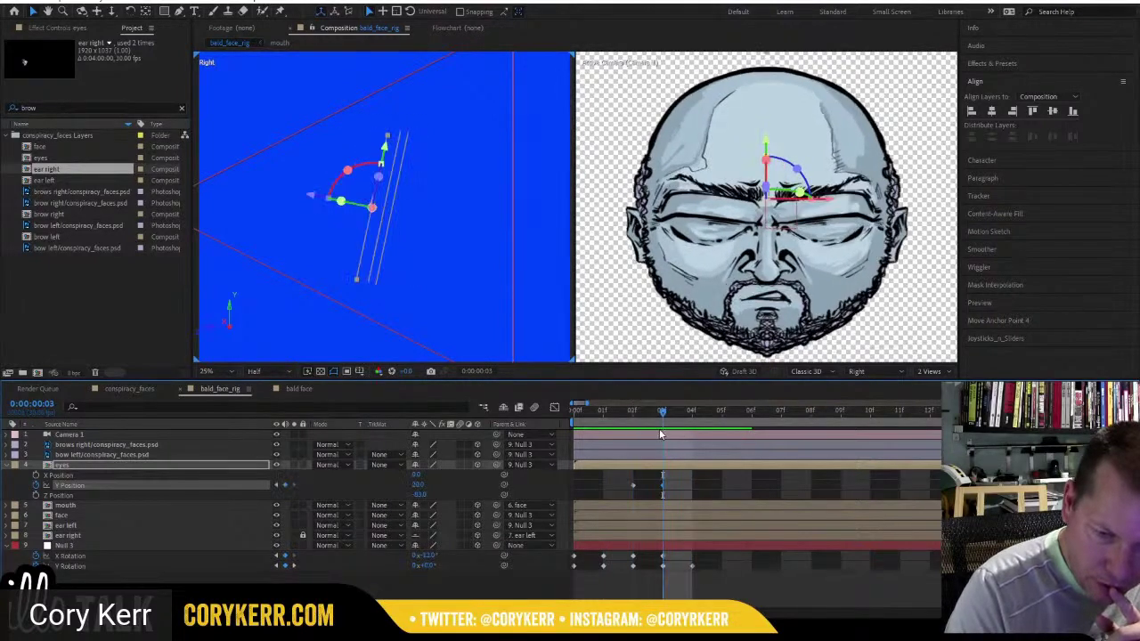
left_click(637, 434)
left_click(660, 434)
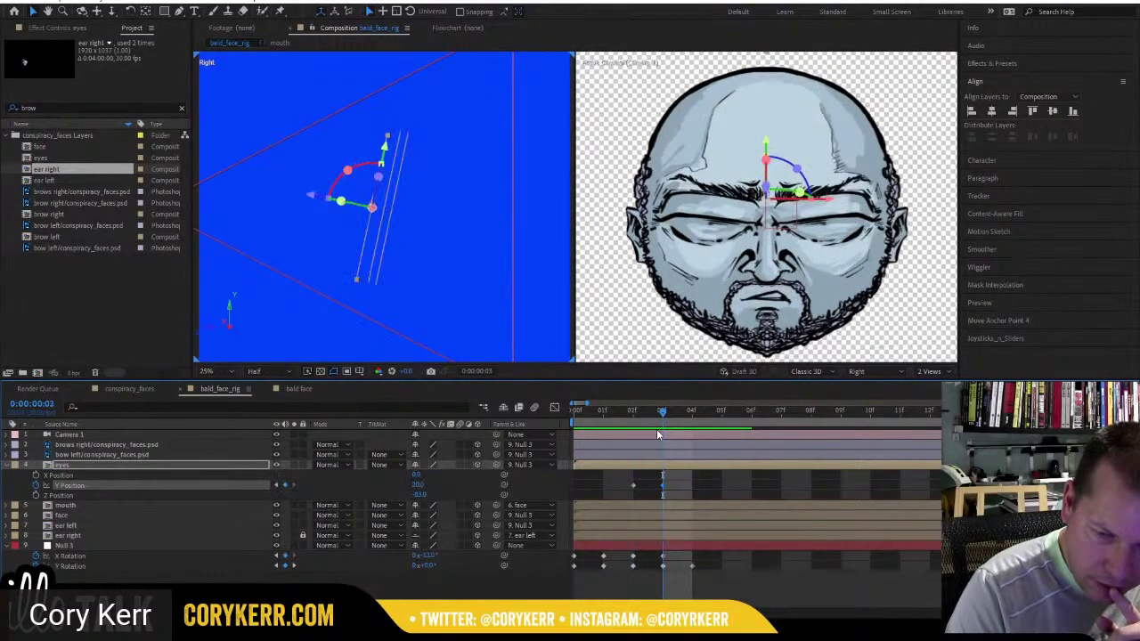
left_click(635, 435)
left_click(660, 434)
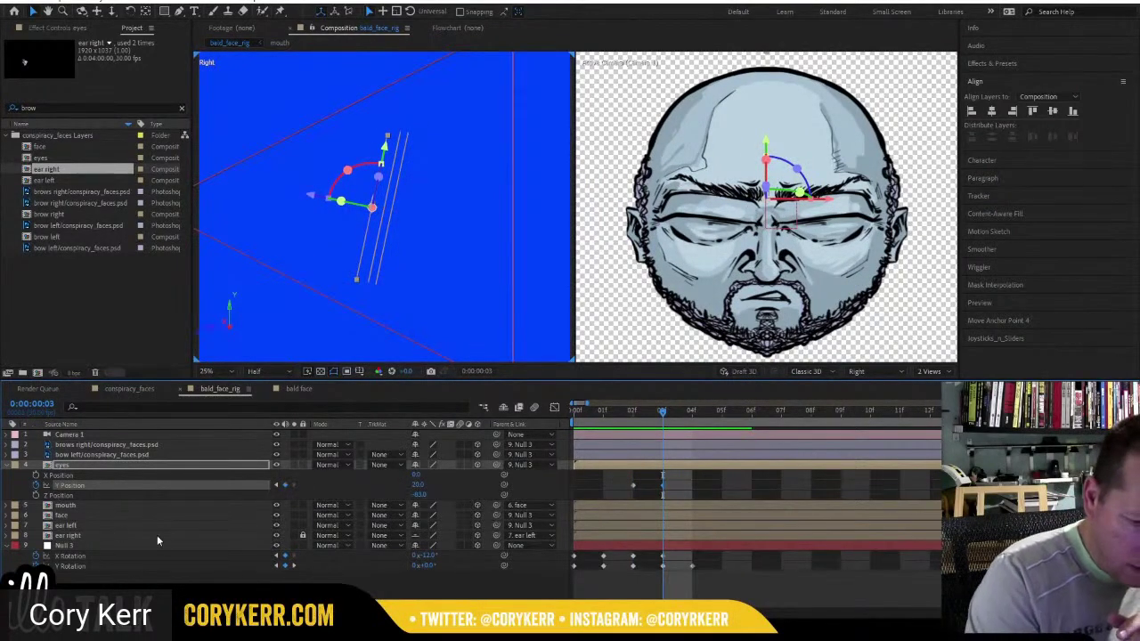
Remove the Y position keyframes from the eyes layer and reset its Y position to 0.
left_click(36, 485)
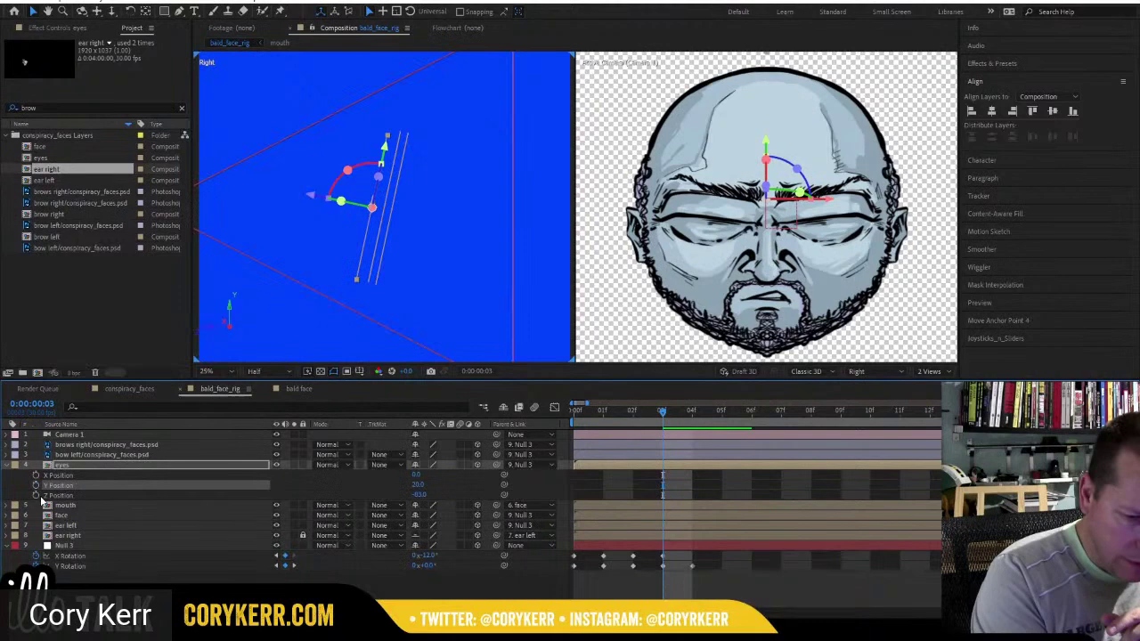
left_click(417, 484)
type("0")
key("Return")
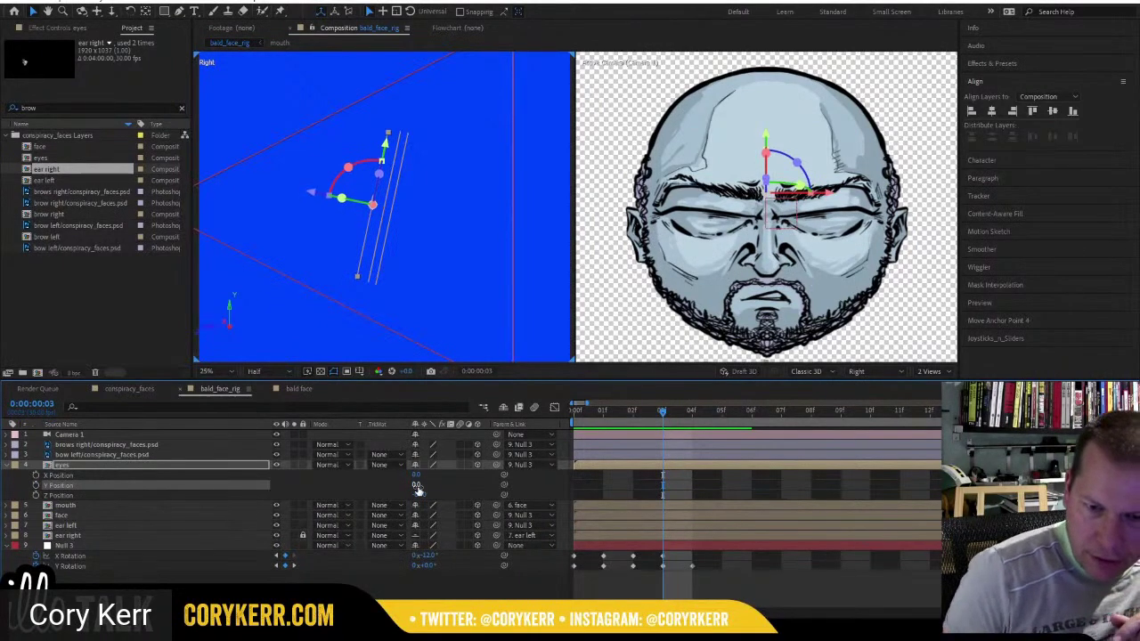
Copy the null's first X rotation keyframe to frame 4, set it to 2°, and preview the poses.
left_click(641, 412)
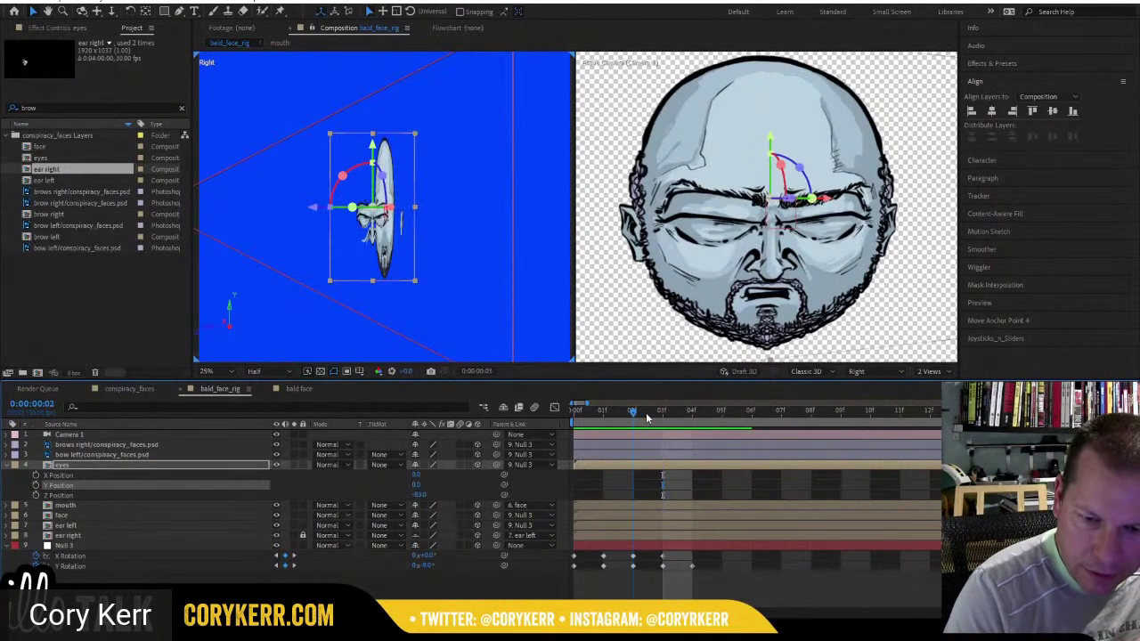
mouse_move(646, 414)
left_mouse_down()
mouse_move(660, 412)
mouse_move(633, 417)
mouse_move(662, 414)
mouse_move(634, 425)
mouse_move(655, 424)
left_mouse_up()
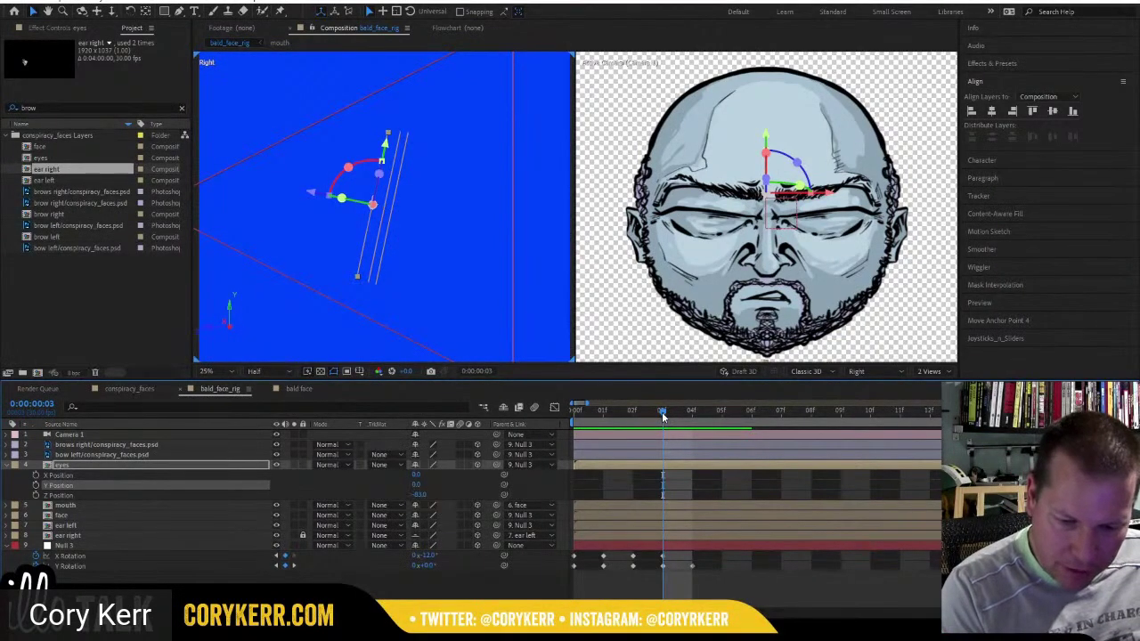
left_click_drag(662, 416, 691, 415)
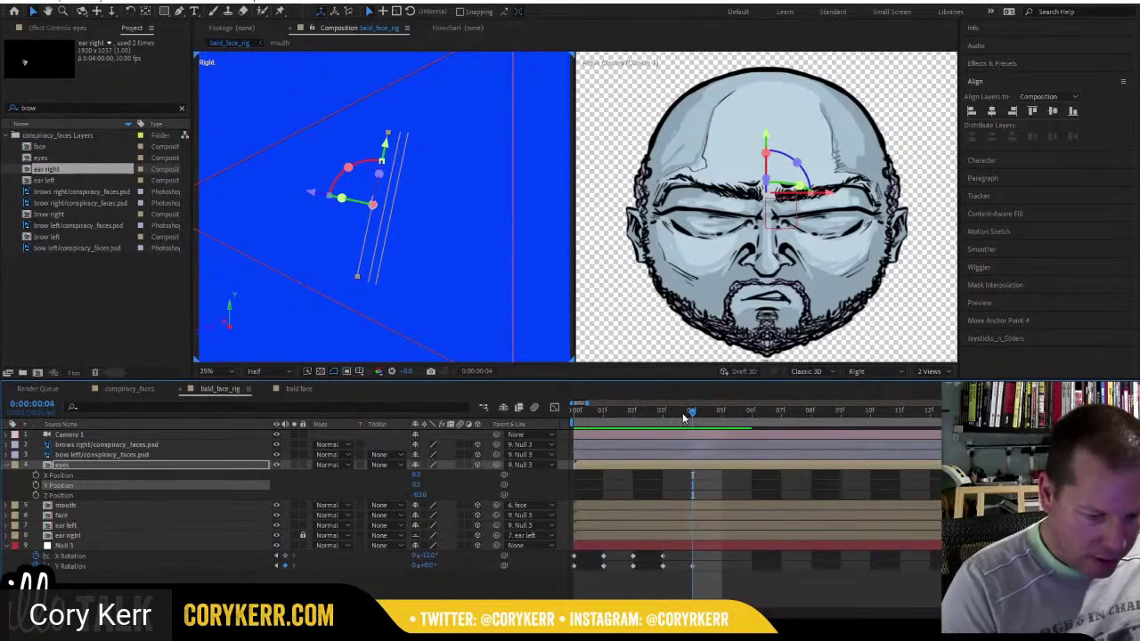
left_click(575, 558)
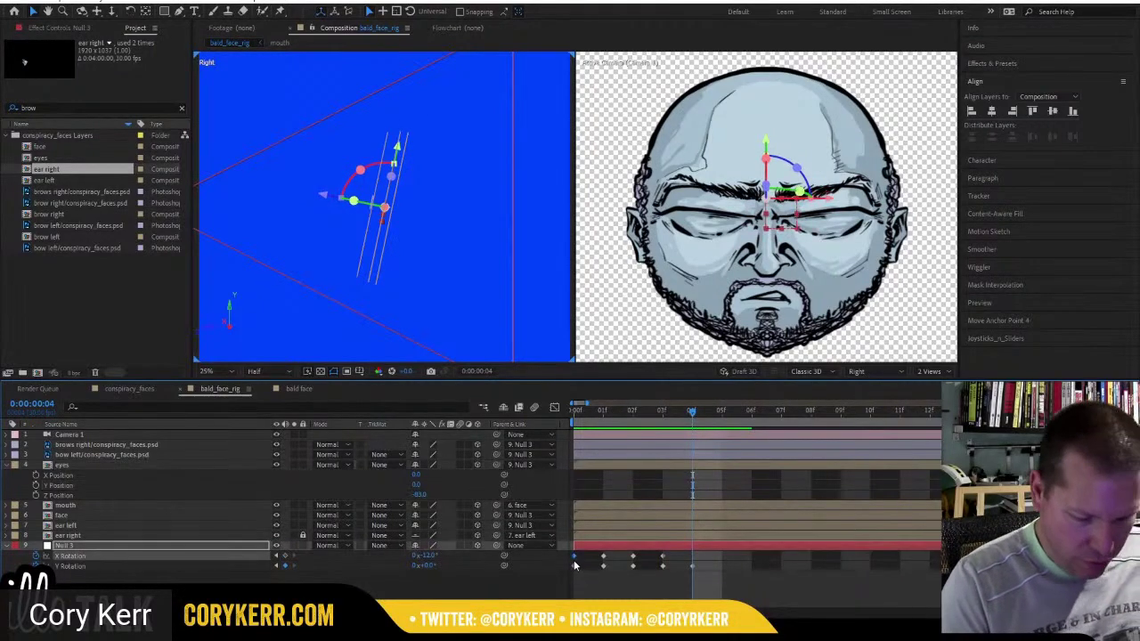
key("ctrl+v")
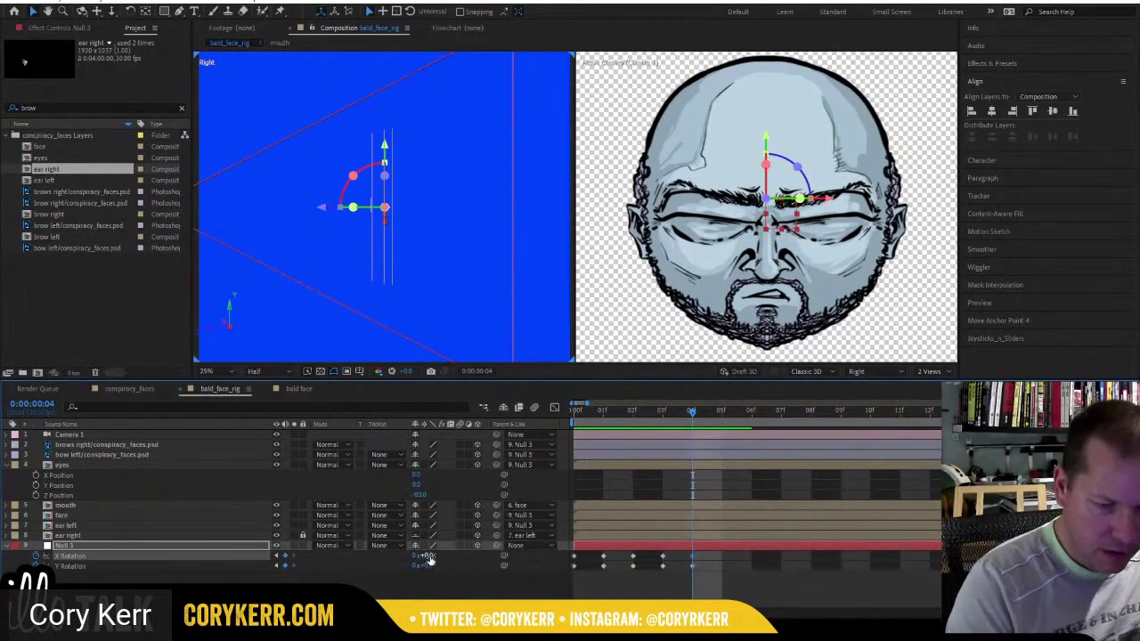
mouse_move(424, 556)
left_mouse_down()
mouse_move(459, 555)
mouse_move(429, 556)
left_mouse_up()
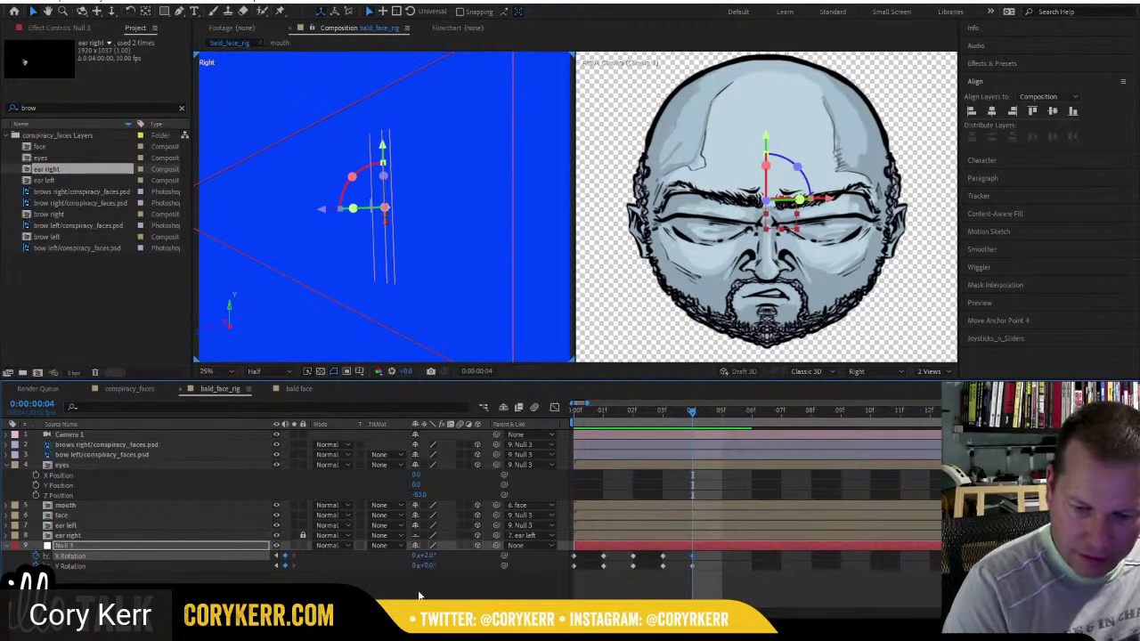
mouse_move(678, 417)
left_mouse_down()
mouse_move(670, 413)
mouse_move(695, 413)
mouse_move(670, 411)
mouse_move(696, 417)
mouse_move(669, 411)
mouse_move(692, 413)
mouse_move(672, 413)
mouse_move(684, 422)
left_mouse_up()
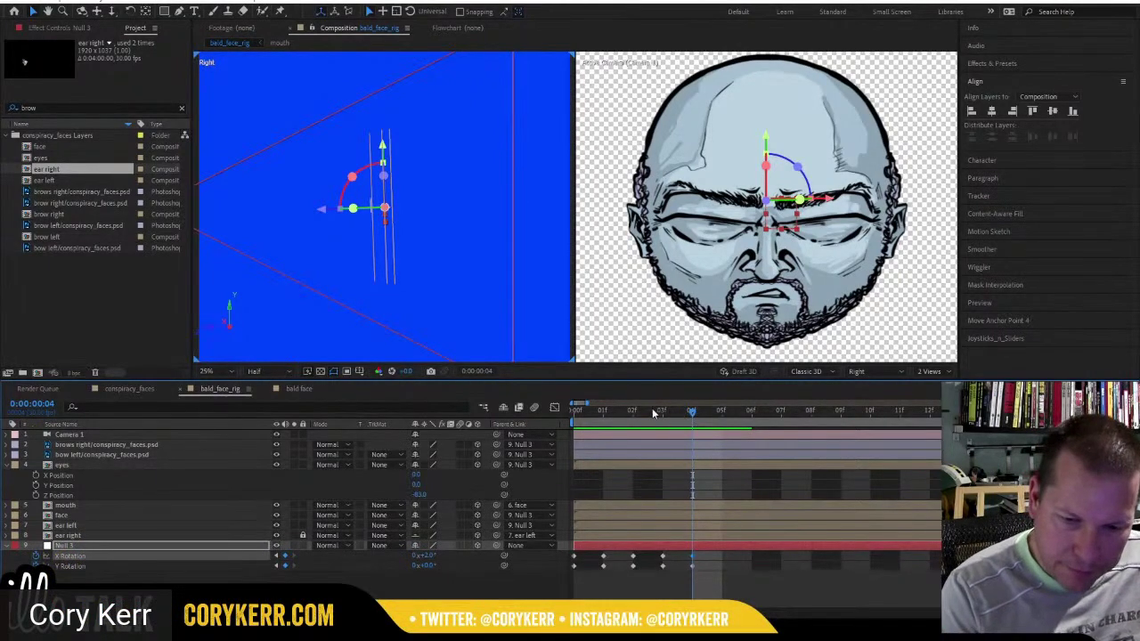
mouse_move(691, 414)
left_mouse_down()
mouse_move(595, 410)
mouse_move(697, 406)
left_mouse_up()
key("space")
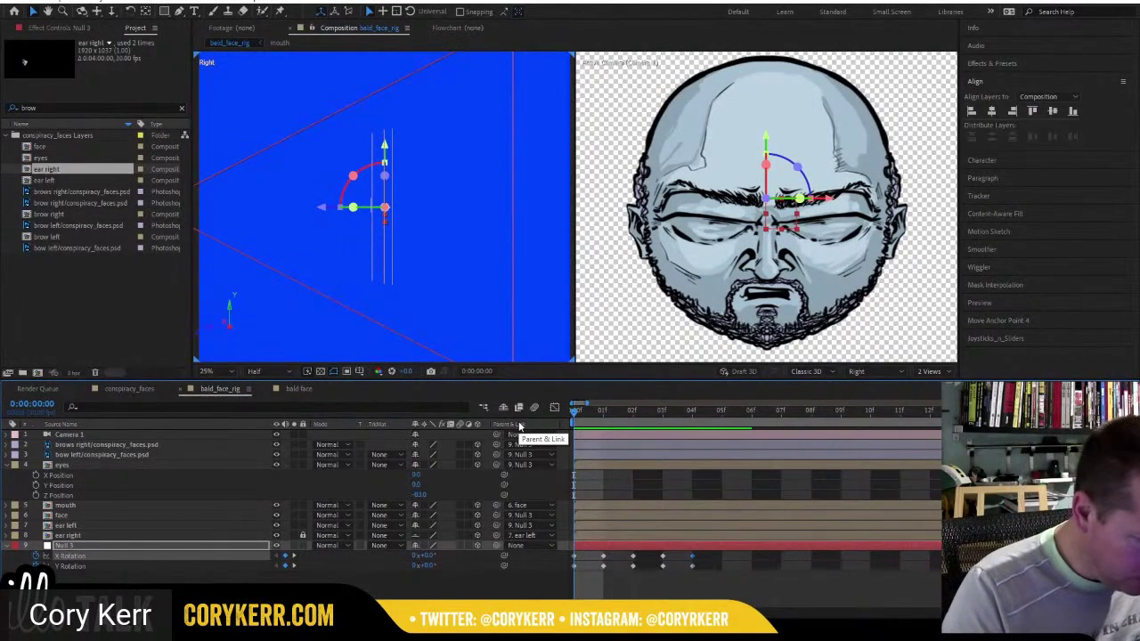
Parent both brow layers to the eyes layer and check how they follow the head turn across the frames.
left_click(166, 454)
left_click(163, 444, "shift")
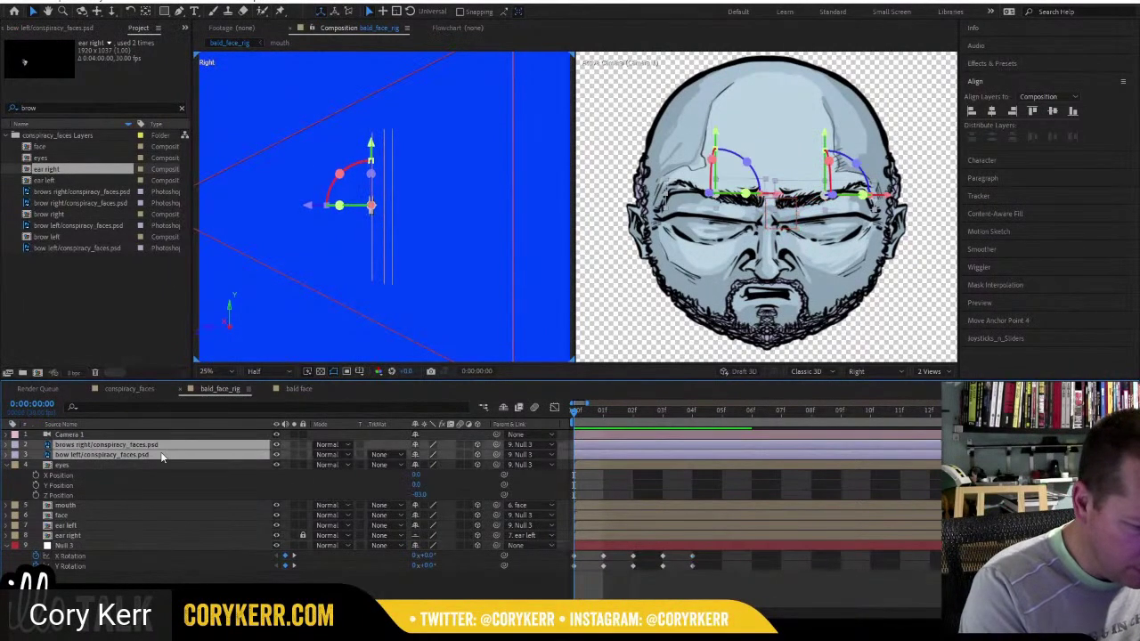
left_click_drag(477, 457, 140, 467)
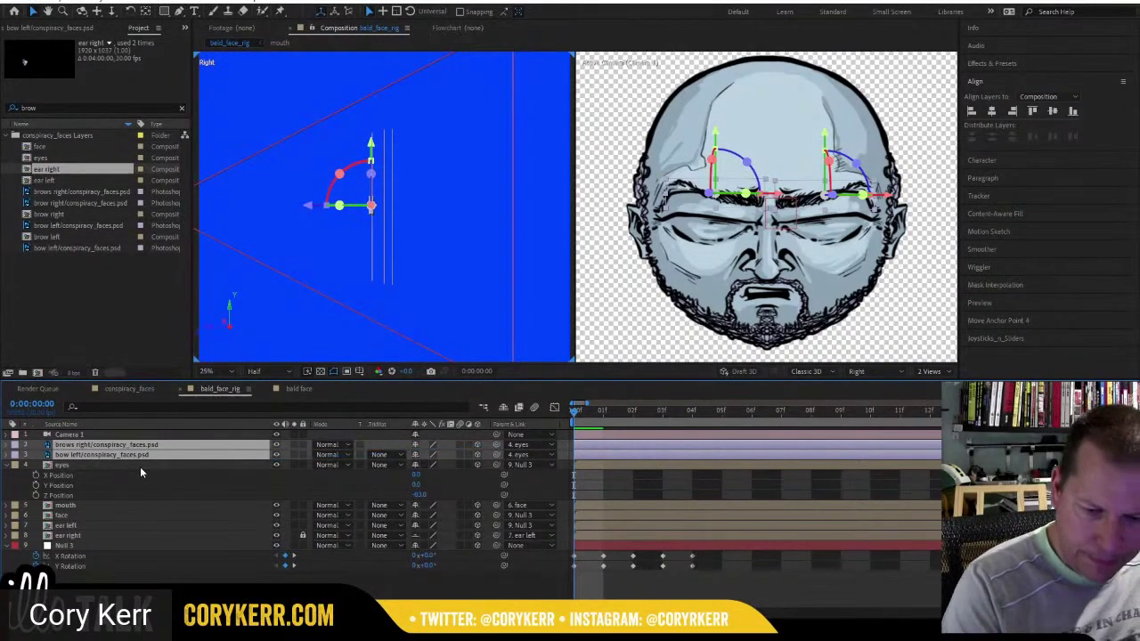
left_click(602, 413)
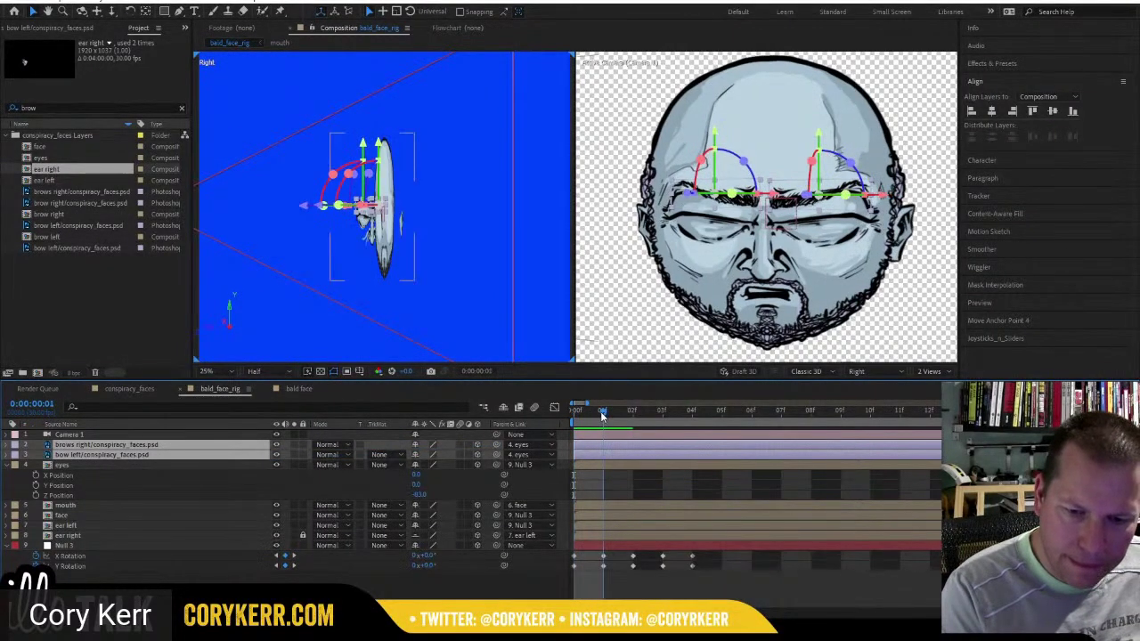
left_click_drag(602, 413, 574, 426)
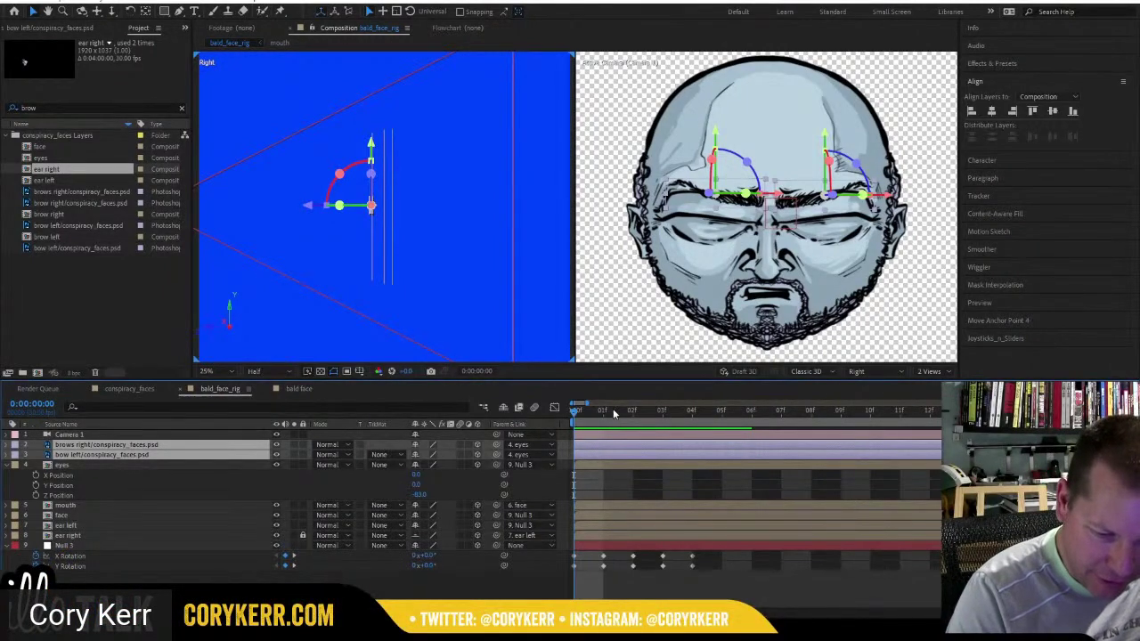
left_click_drag(612, 414, 548, 419)
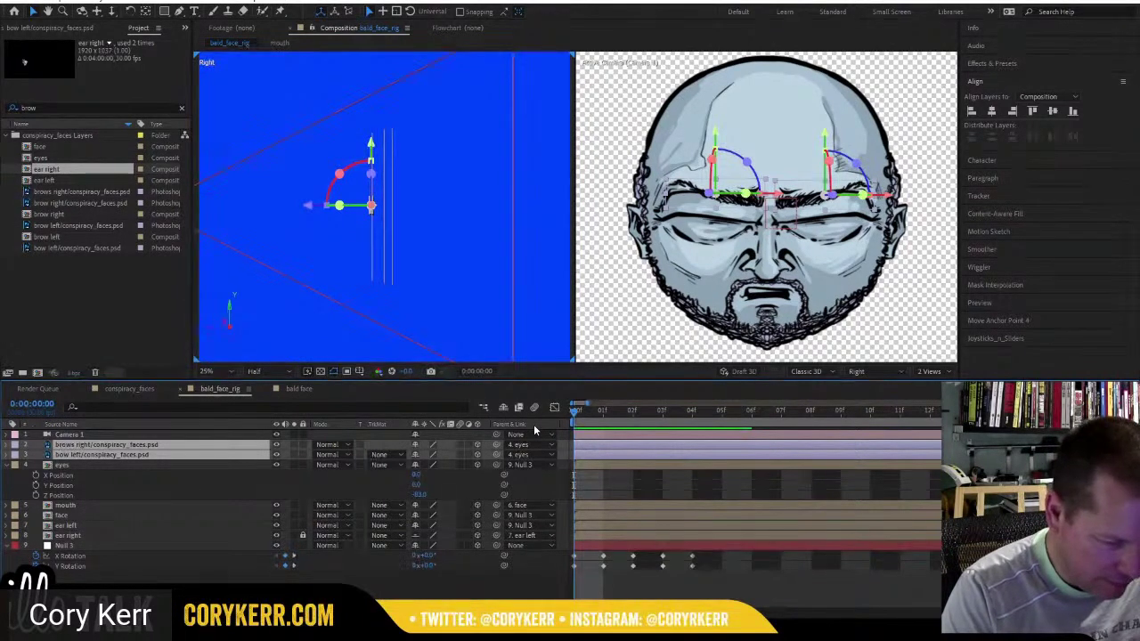
Create a joystick controller named bald_head_turn from the keyframed rotations of the eyes and Null 3 layers.
left_click(121, 468)
key("ctrl+v")
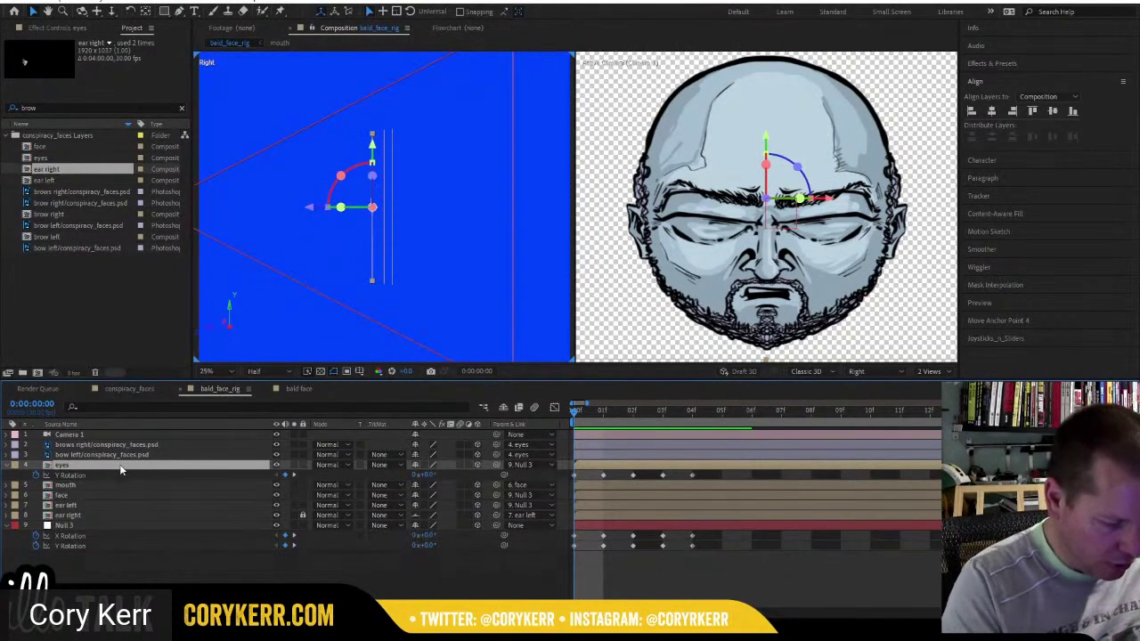
left_click(102, 524, "ctrl")
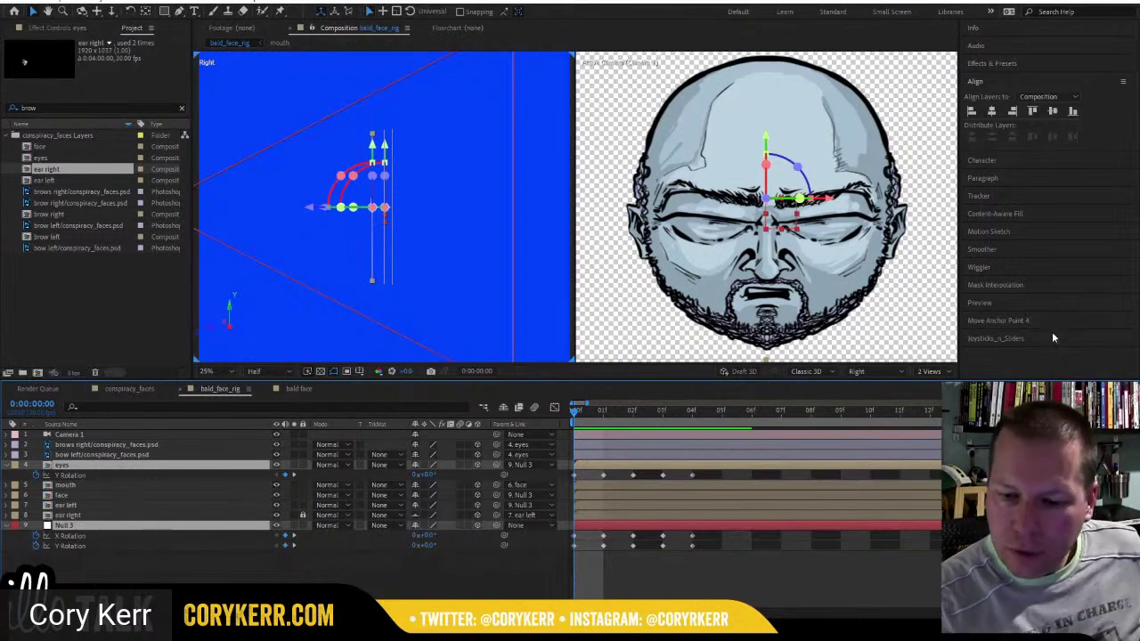
left_click(995, 339)
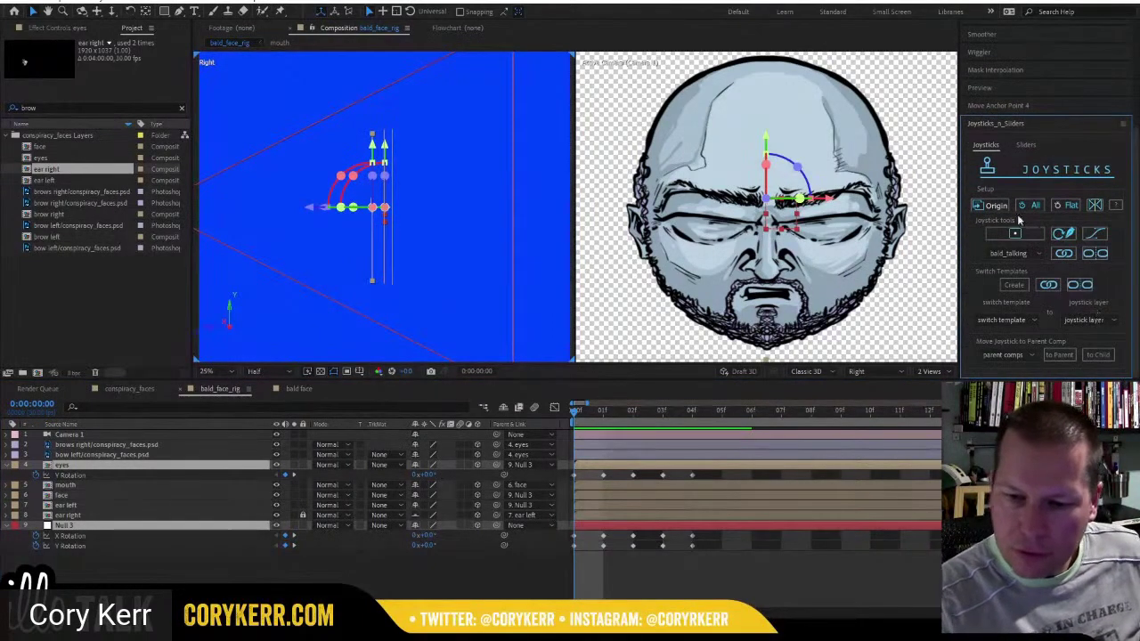
left_click(1012, 235)
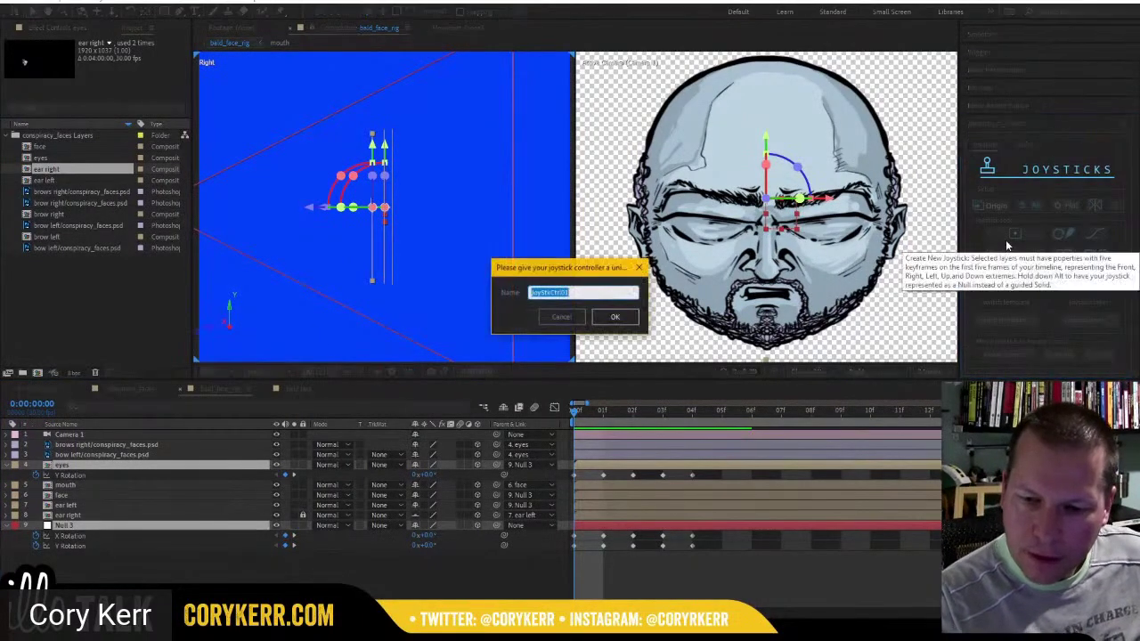
type("bal")
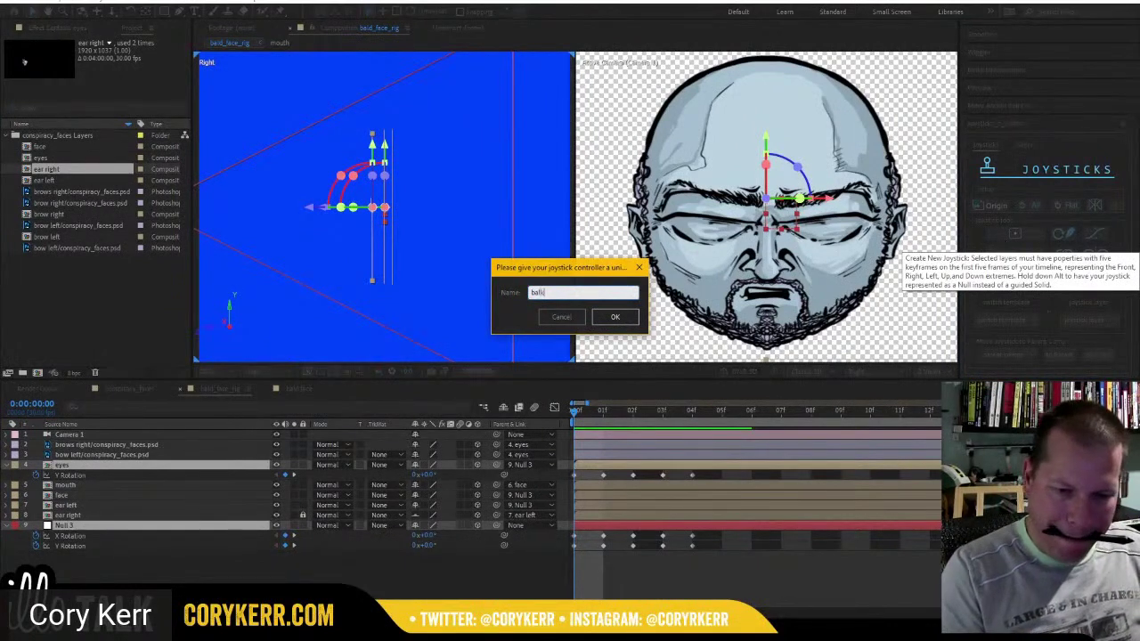
type("d_")
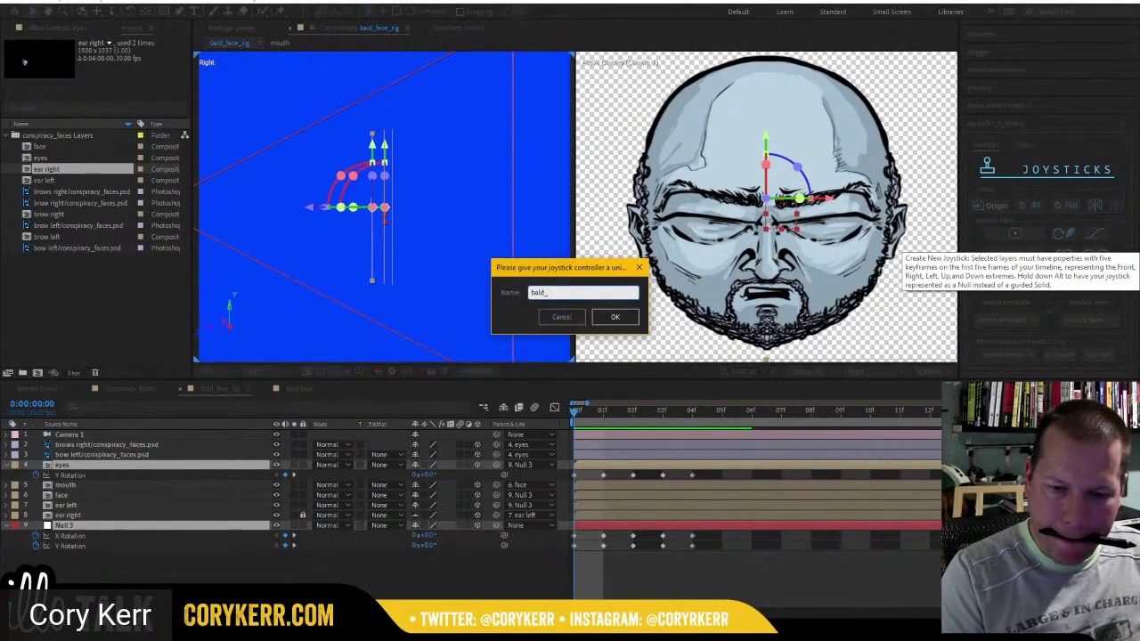
type("head_turn")
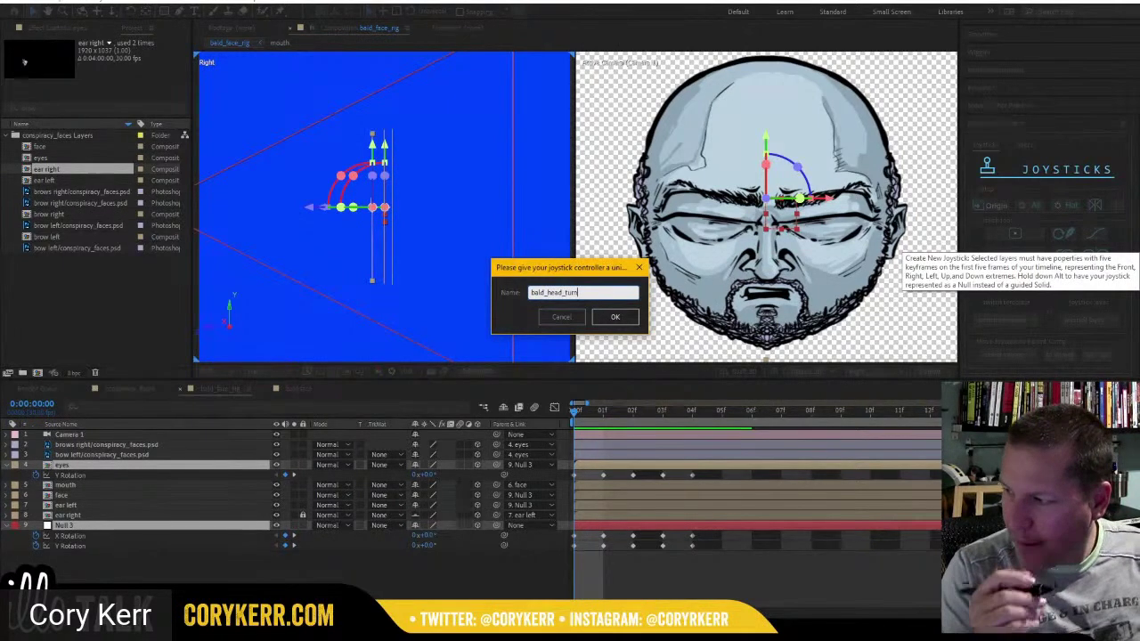
left_click(614, 317)
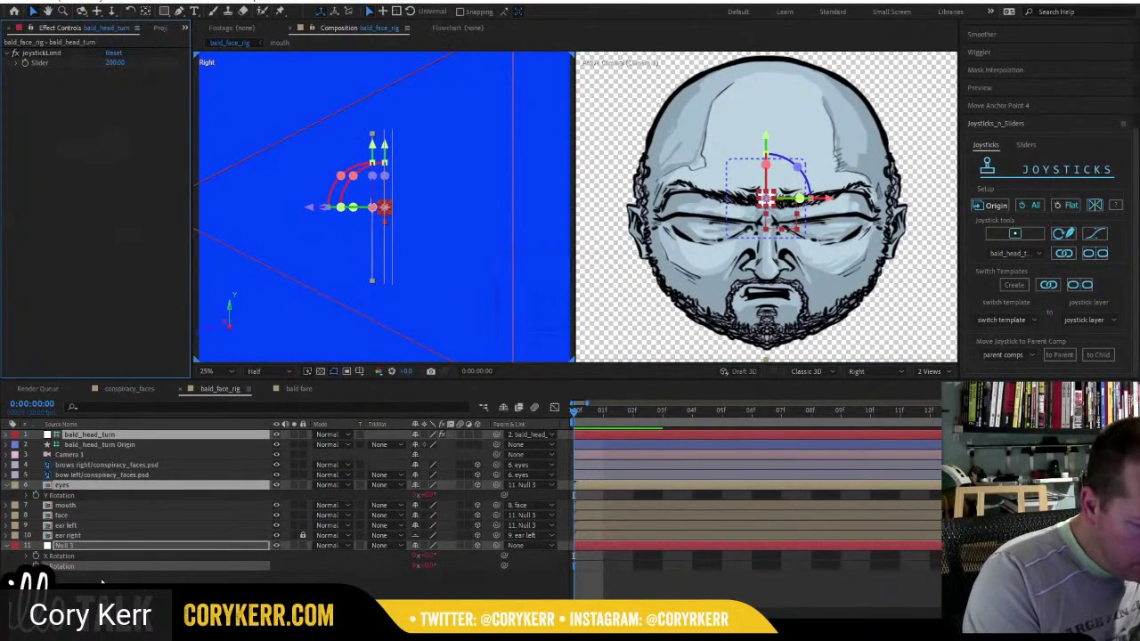
Move the joystick's Origin layer to the empty area above and beside the head, lock it, and hide the shy layers.
left_click(155, 444)
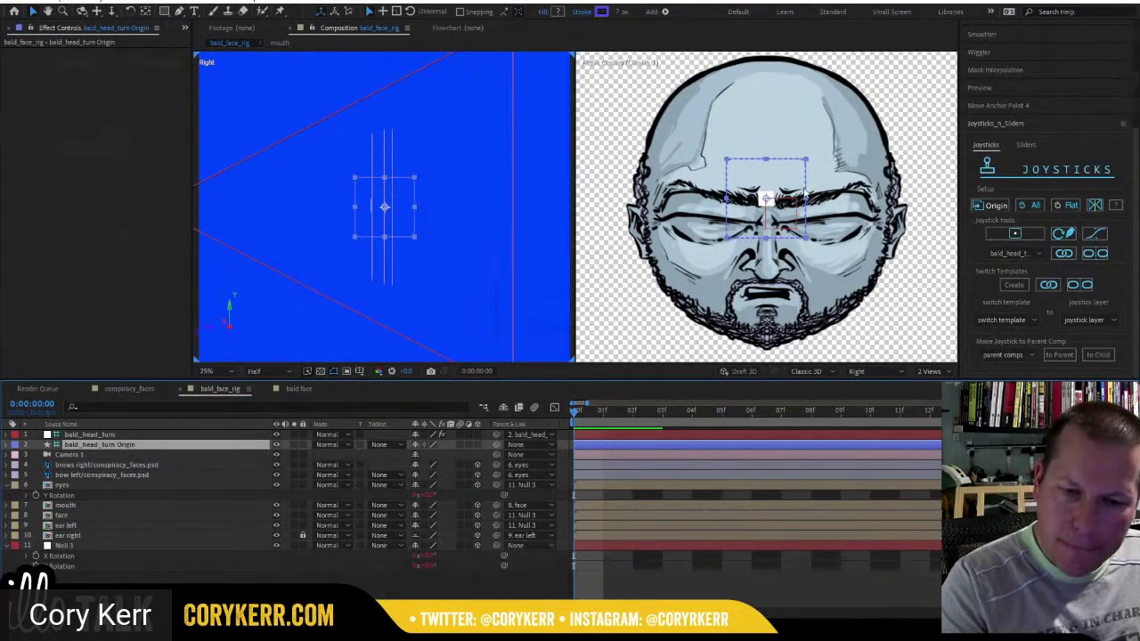
left_click_drag(804, 190, 946, 82)
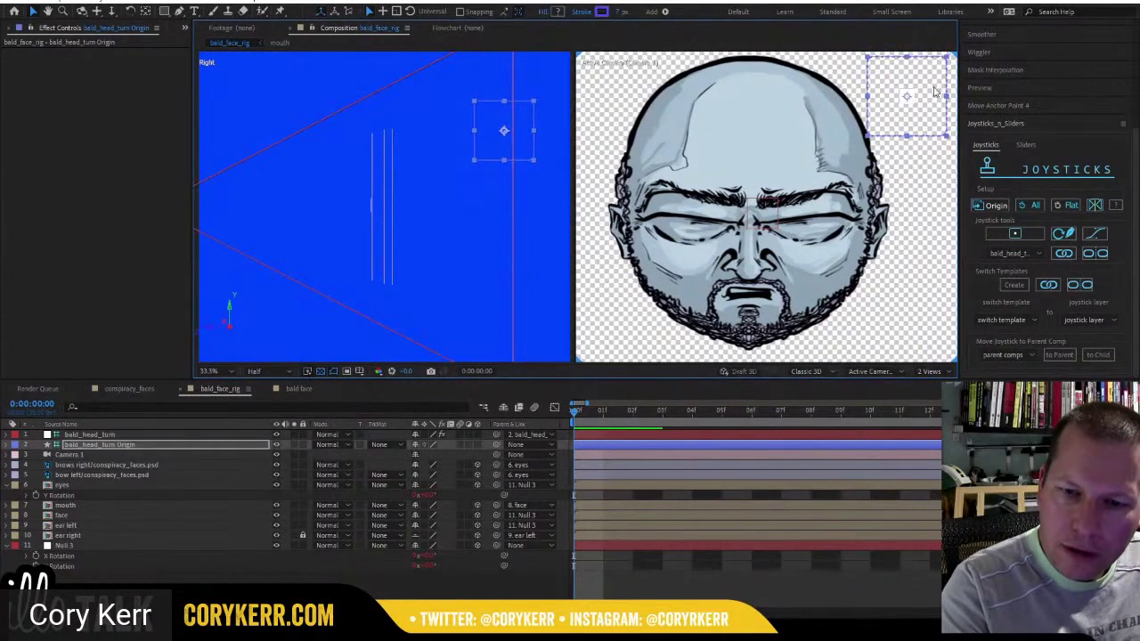
left_click(301, 444)
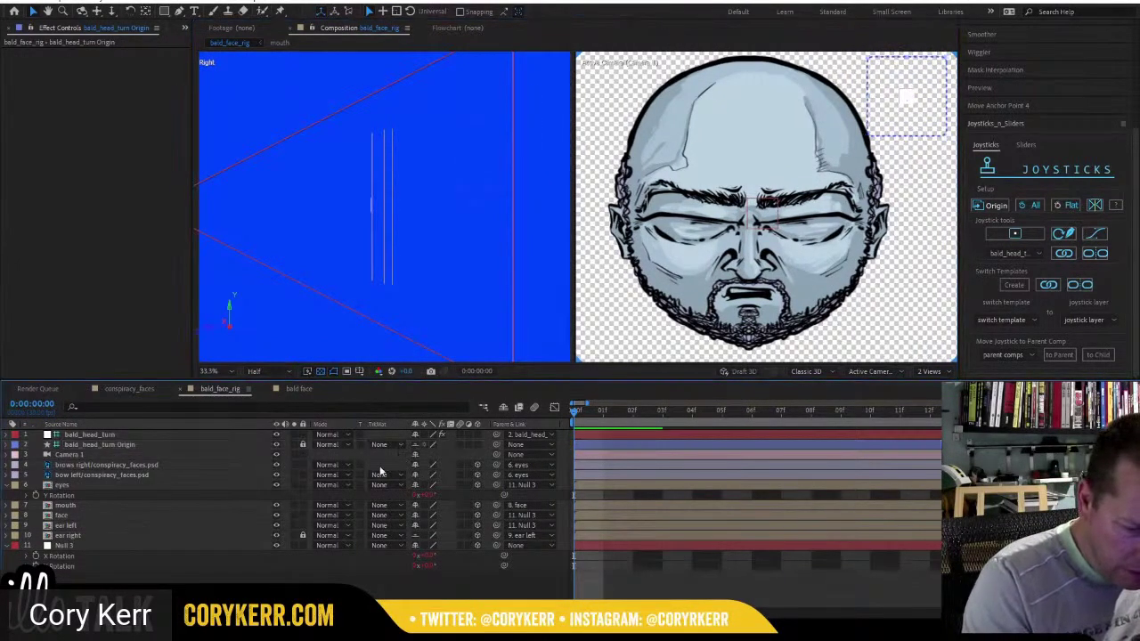
left_click(503, 406)
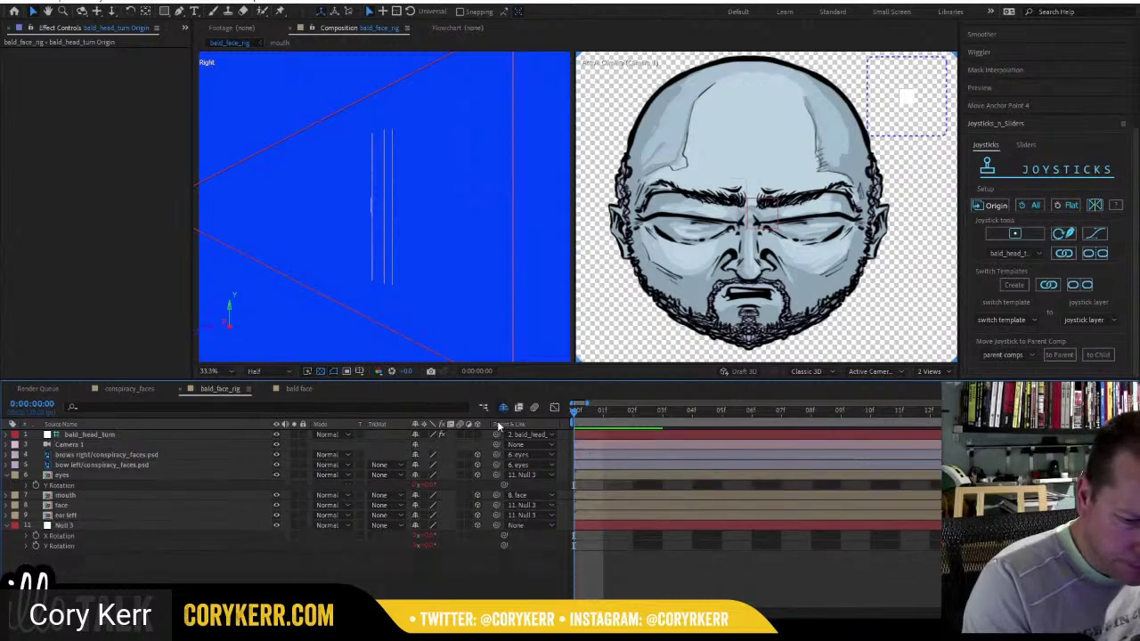
Test the head turn by moving the bald_head_turn controller around inside its frame and returning it to near the center.
left_click(146, 434)
mouse_move(906, 97)
left_mouse_down()
mouse_move(929, 112)
mouse_move(869, 84)
mouse_move(871, 73)
mouse_move(894, 57)
mouse_move(926, 78)
mouse_move(928, 105)
mouse_move(905, 115)
mouse_move(897, 102)
mouse_move(925, 95)
mouse_move(905, 93)
left_mouse_up()
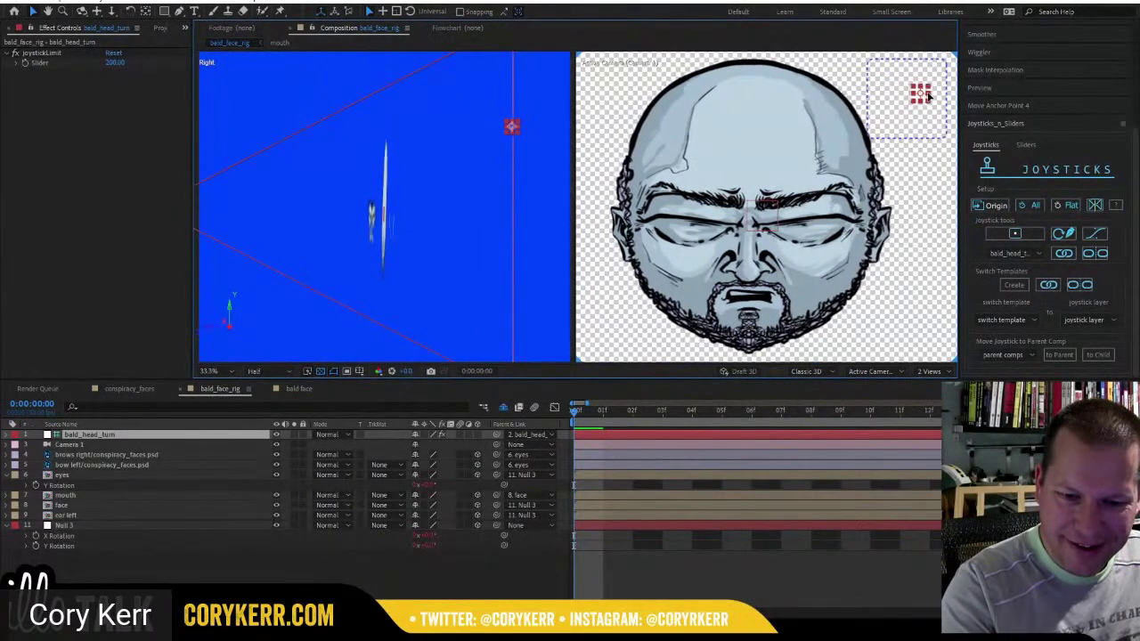
mouse_move(927, 96)
left_mouse_down()
mouse_move(876, 108)
mouse_move(877, 125)
mouse_move(904, 105)
mouse_move(905, 77)
mouse_move(900, 129)
mouse_move(901, 91)
mouse_move(871, 113)
mouse_move(921, 114)
mouse_move(897, 114)
mouse_move(922, 104)
mouse_move(937, 131)
mouse_move(928, 107)
mouse_move(907, 103)
left_mouse_up()
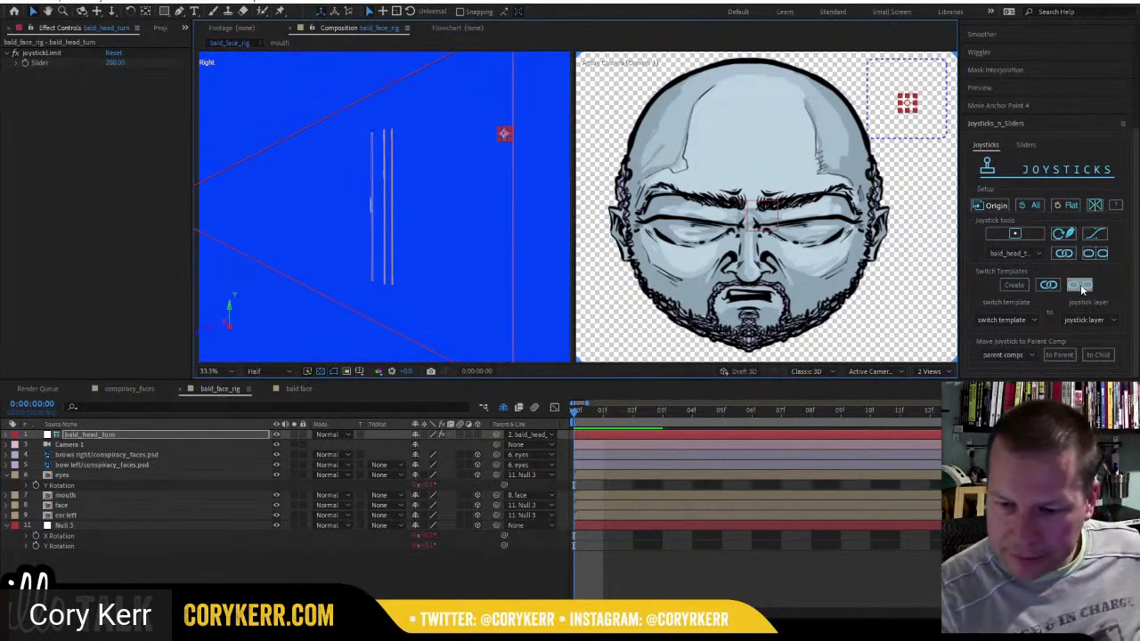
Unbind the layers from the bald_head_turn joystick and set the eyes layer's Y rotation to 3° at frame 1.
left_click(1094, 255)
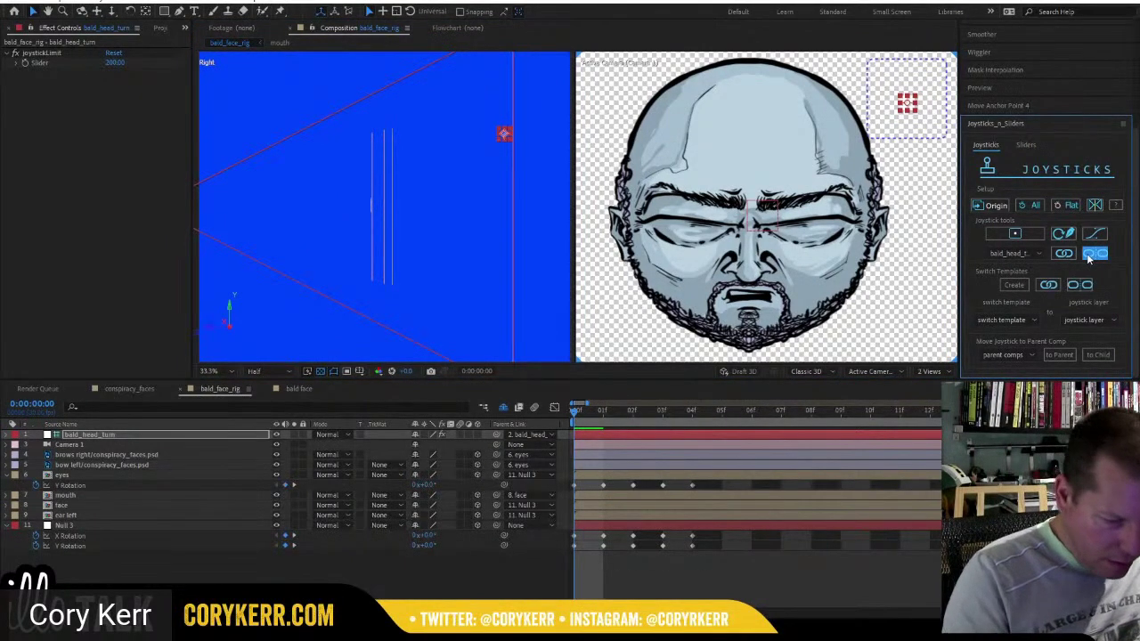
left_click(208, 578)
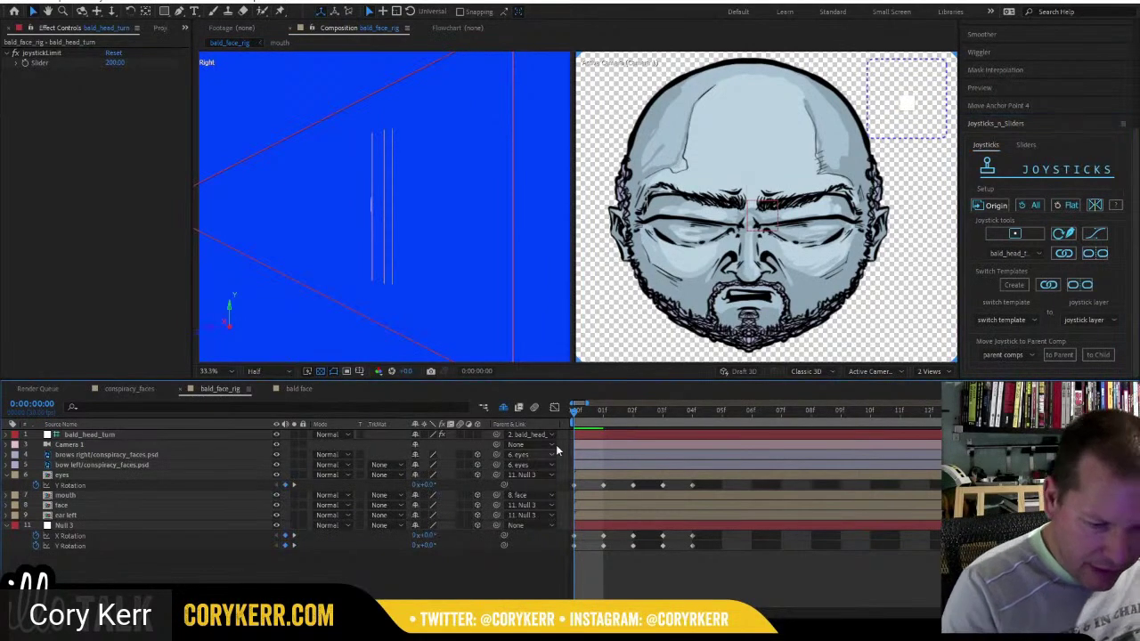
left_click_drag(575, 415, 603, 415)
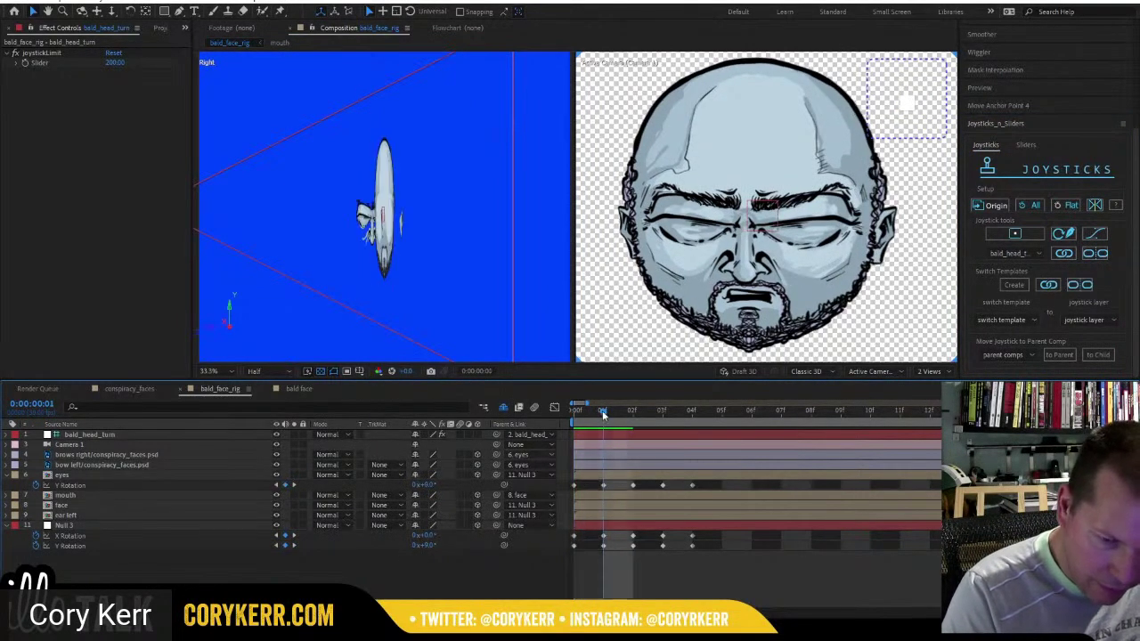
left_click(424, 486)
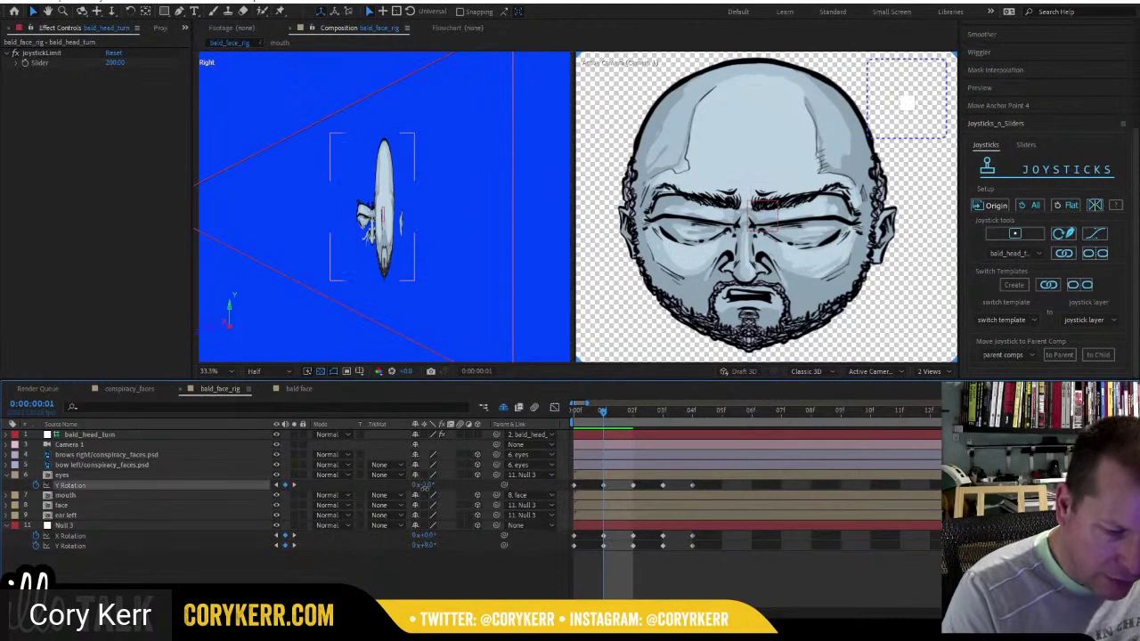
left_click_drag(423, 488, 428, 489)
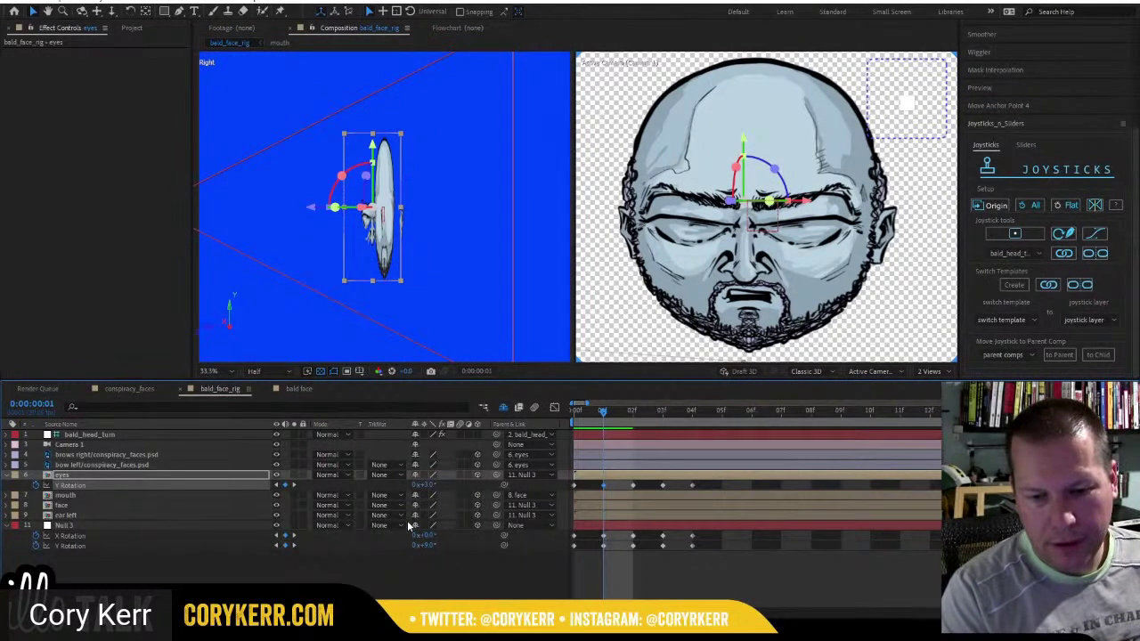
Keyframe the eyes layer's X position from frame 0, setting it to -5 at frame 1 and 5 at frame 2.
left_click(165, 474)
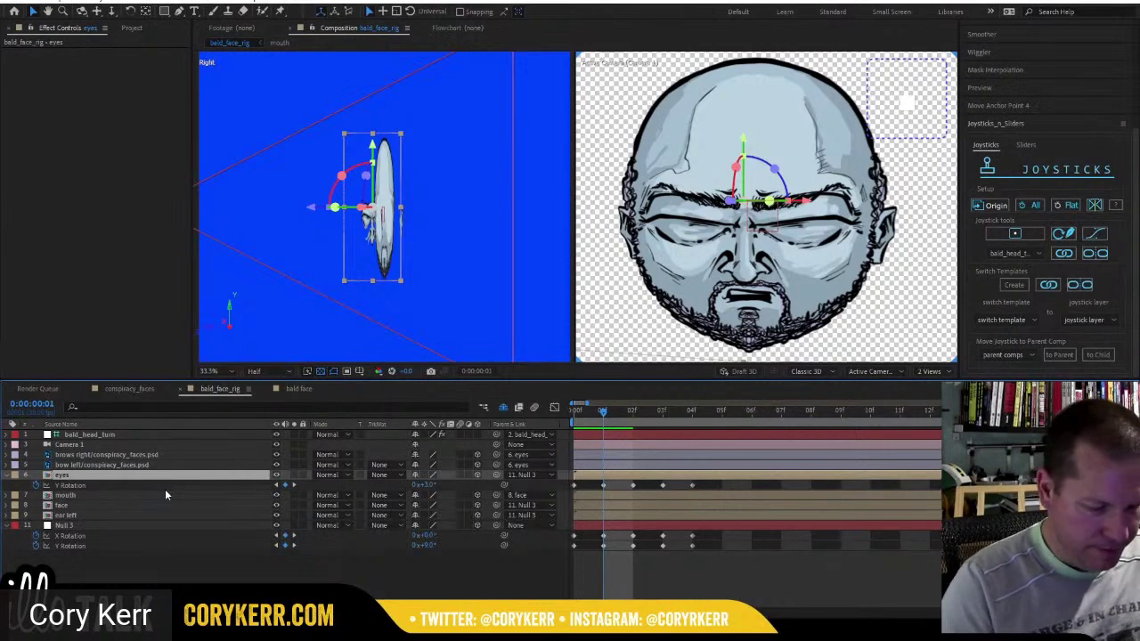
key("p")
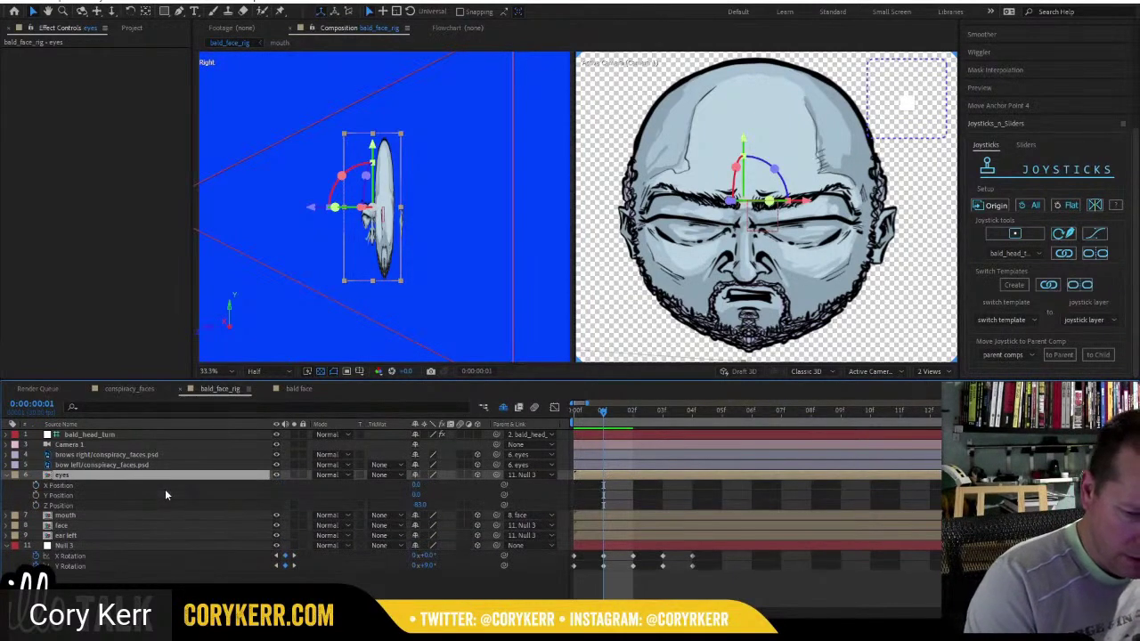
left_click(40, 487)
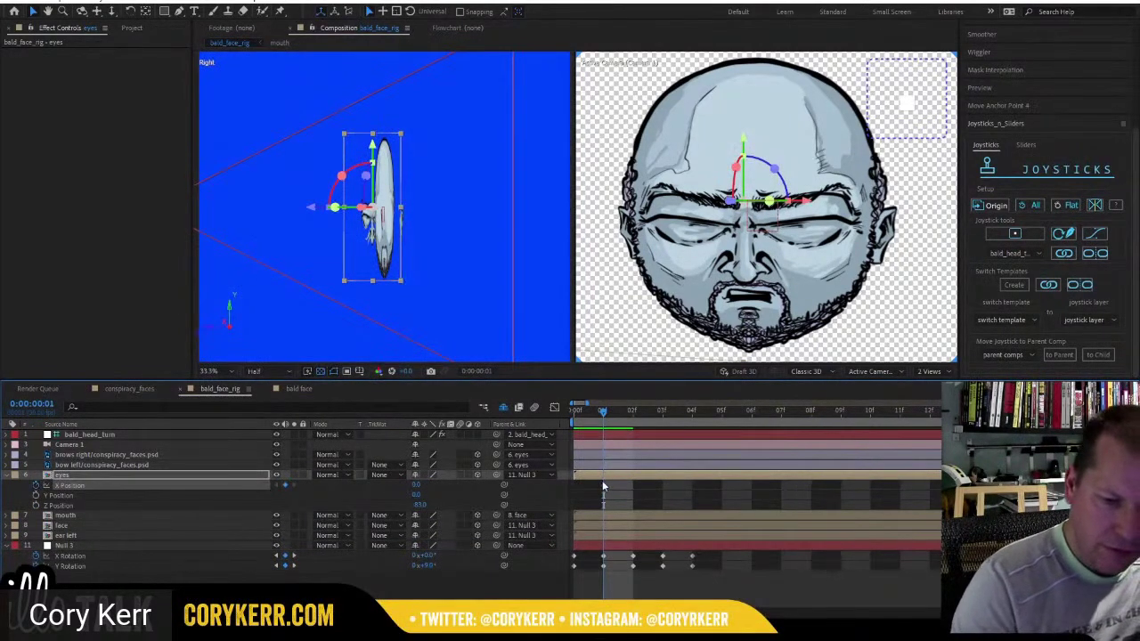
left_click(414, 485)
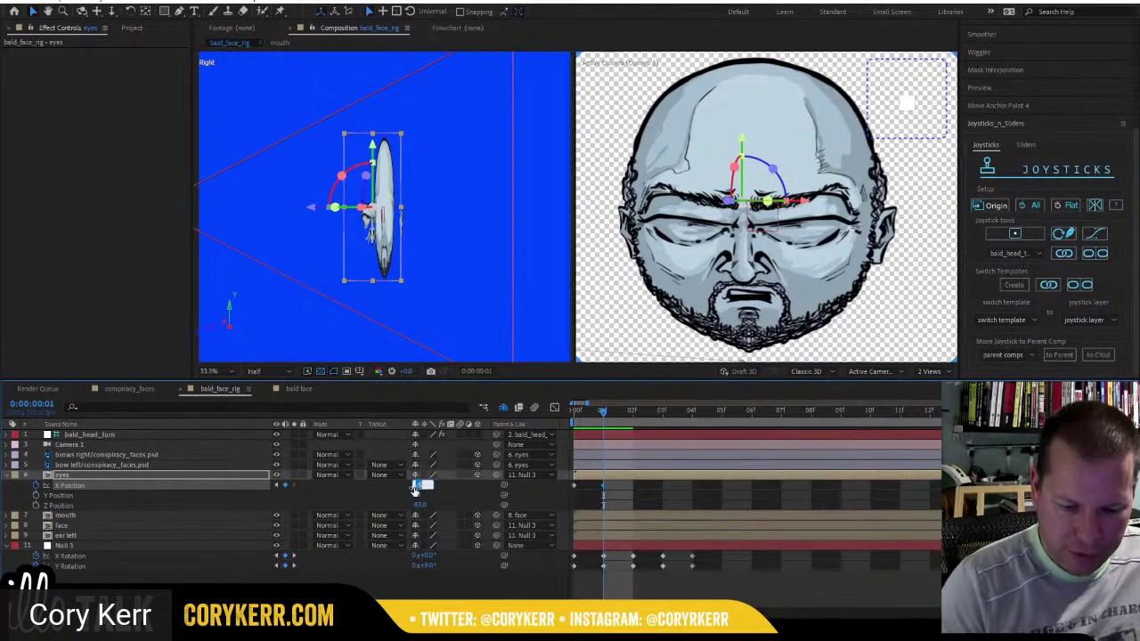
left_click(627, 416)
left_click(420, 485)
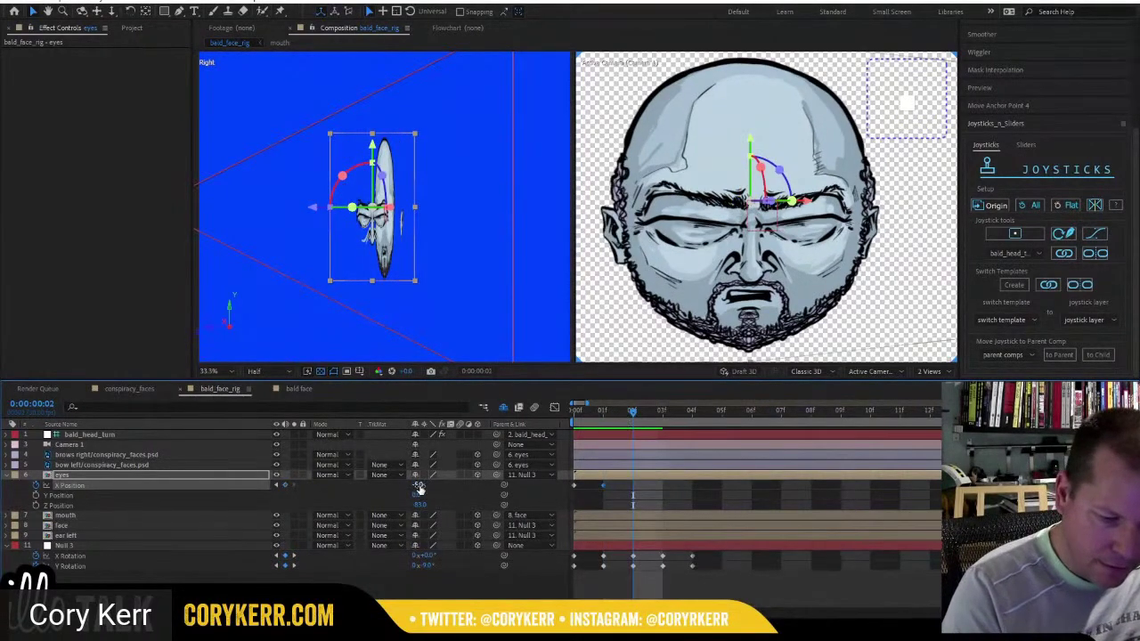
type("5")
key("Return")
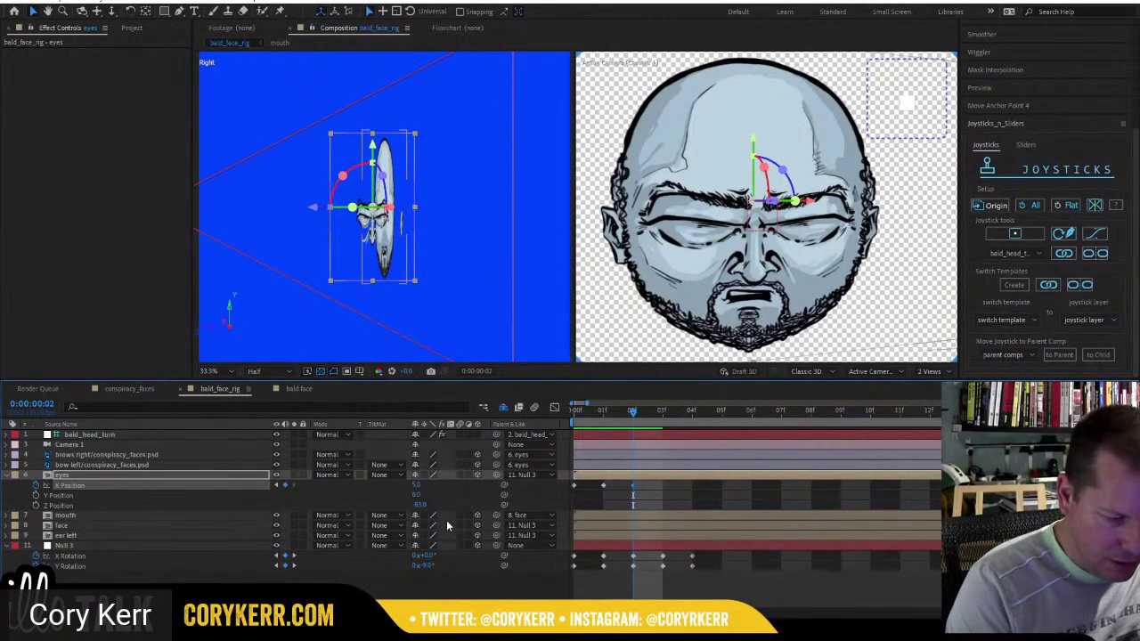
Reveal the eyes layer's keyframed properties and set its Y rotation to -3° at frame 2.
left_click(251, 473)
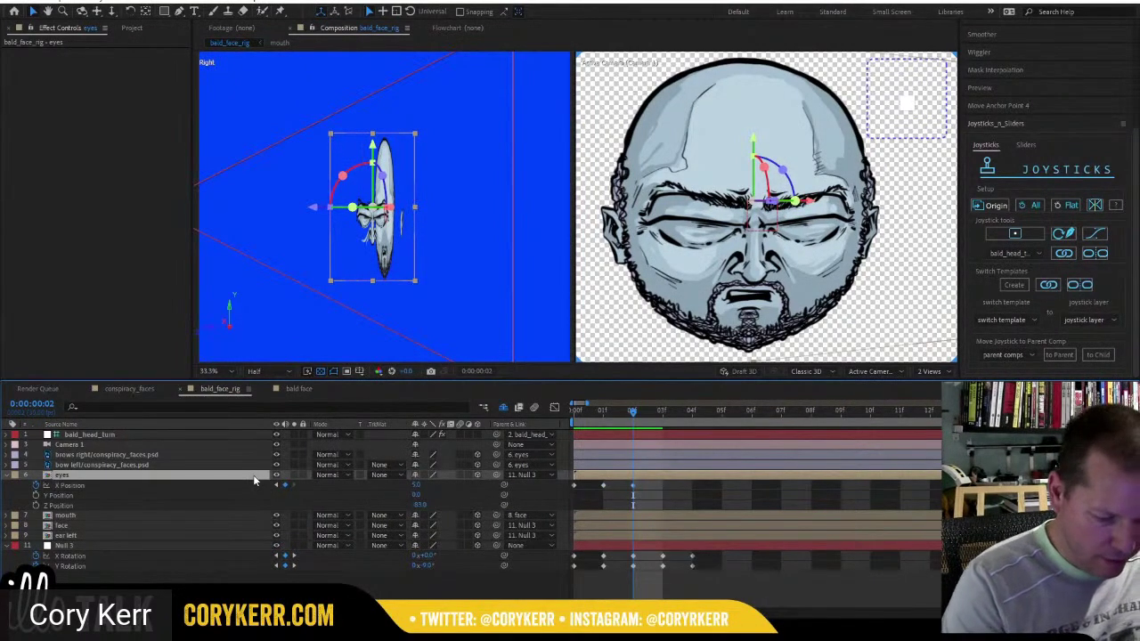
key("p")
key("u")
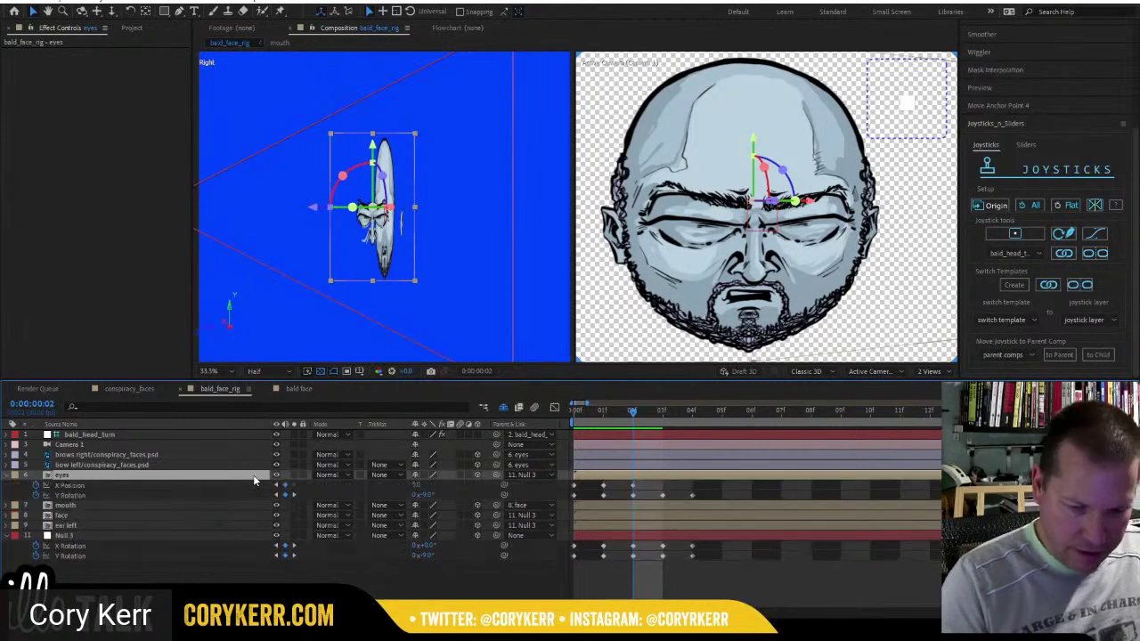
left_click_drag(425, 495, 420, 495)
mouse_move(633, 414)
left_mouse_down()
mouse_move(605, 416)
mouse_move(634, 419)
left_mouse_up()
left_click(425, 495)
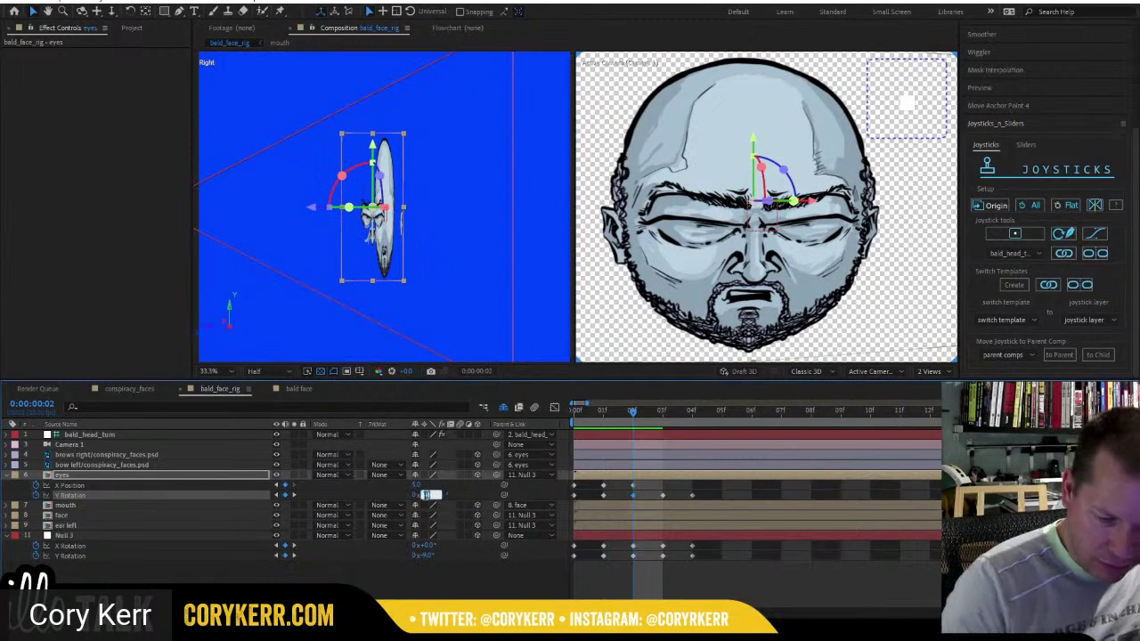
type("-3")
key("Return")
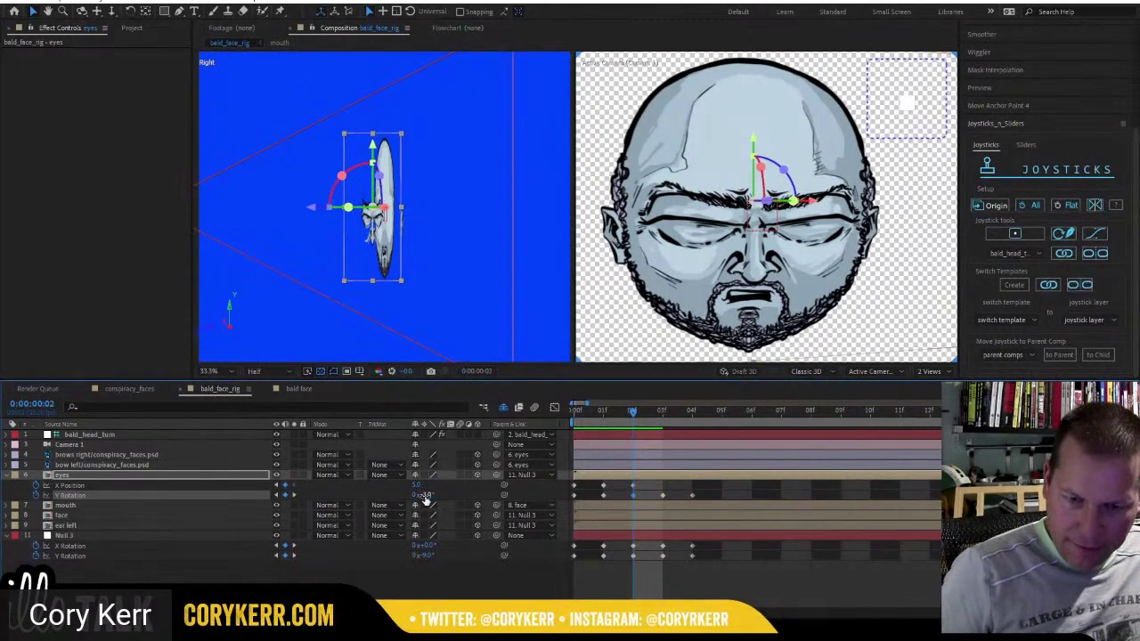
key("ctrl+shift+a")
Bind the eyes and Null 3 layers to the bald_head_turn joystick again.
left_click(137, 476)
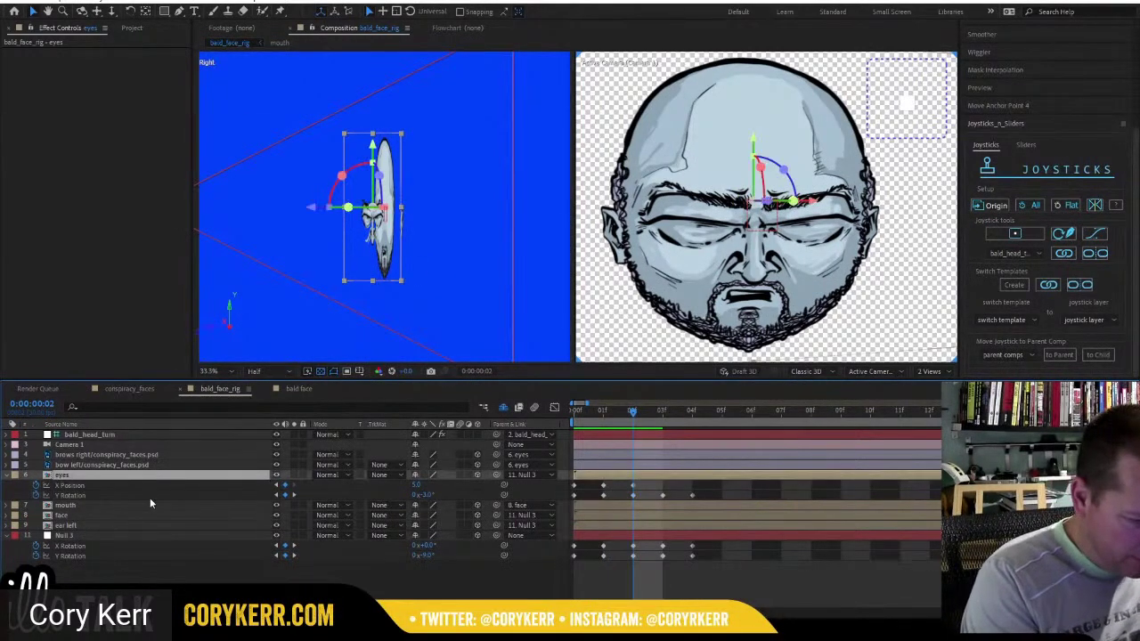
left_click(130, 536, "ctrl")
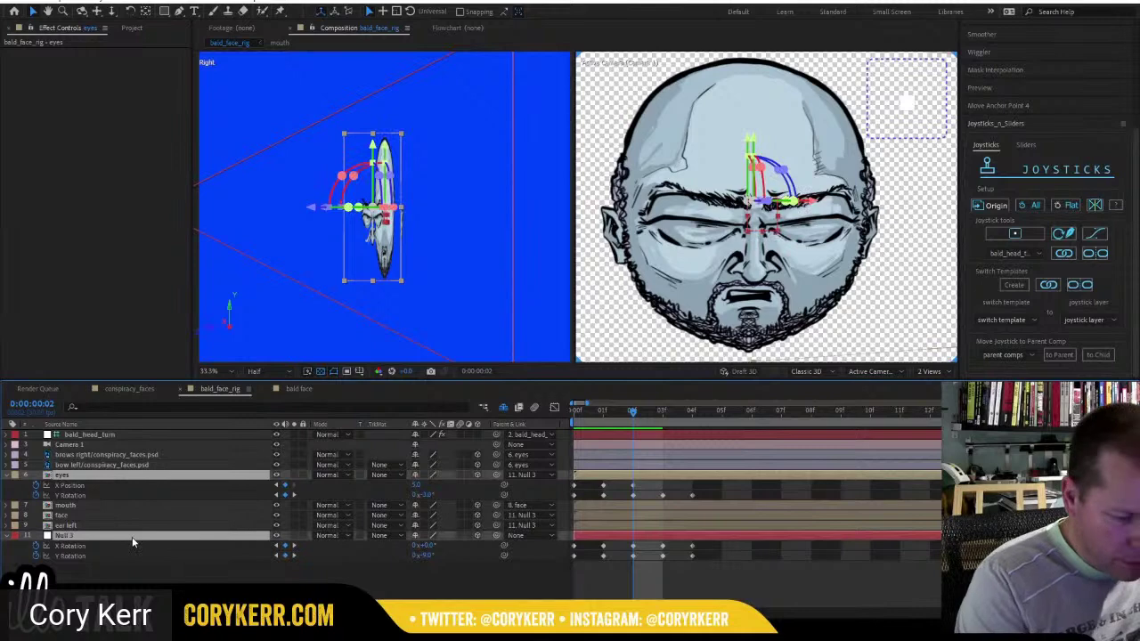
left_click(1064, 253)
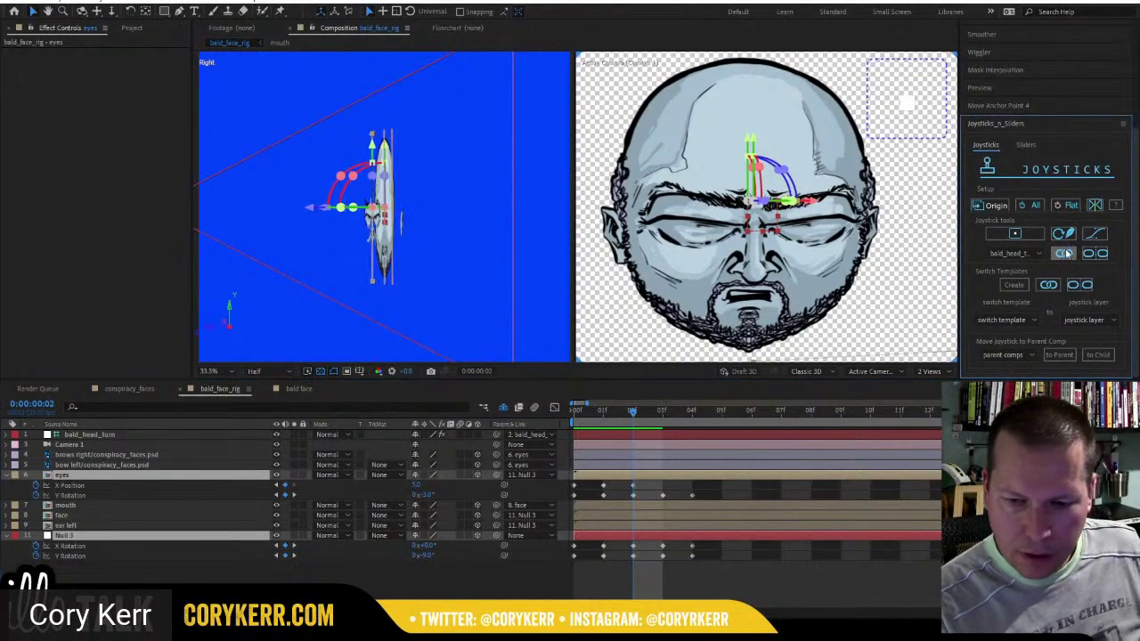
left_click(918, 301)
key("ctrl+z")
key("ctrl+z")
key("ctrl+z")
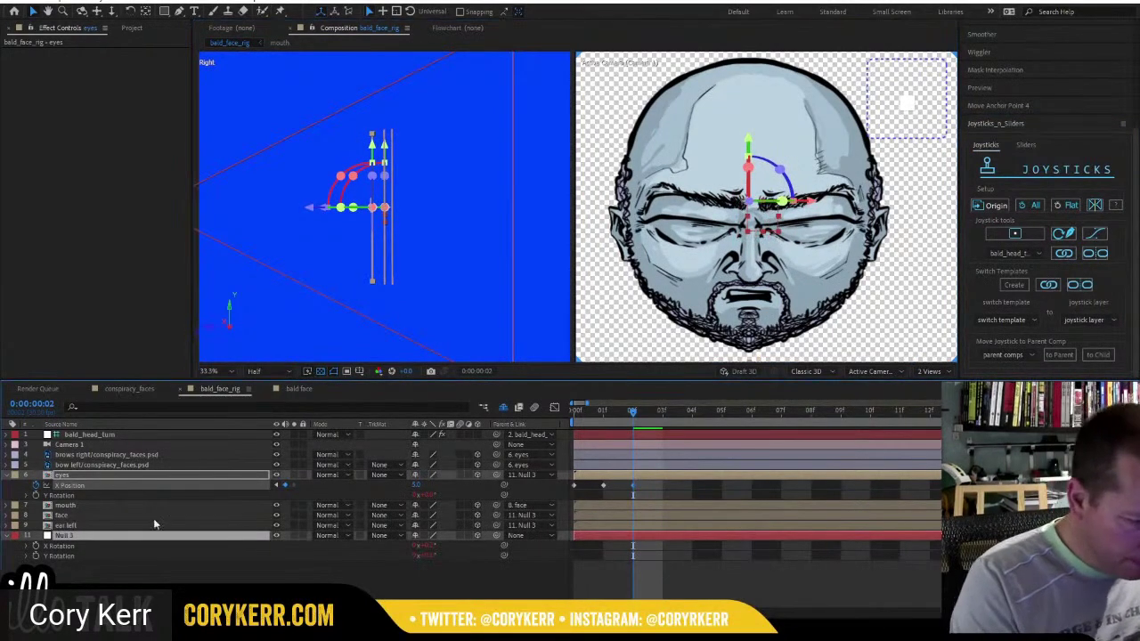
Check how the face follows the rebound joystick by moving the bald_head_turn controller within its frame.
left_click(105, 435)
mouse_move(909, 105)
left_mouse_down()
mouse_move(941, 105)
mouse_move(885, 106)
mouse_move(908, 84)
mouse_move(931, 92)
mouse_move(931, 106)
mouse_move(875, 102)
mouse_move(931, 101)
mouse_move(909, 132)
mouse_move(908, 100)
left_mouse_up()
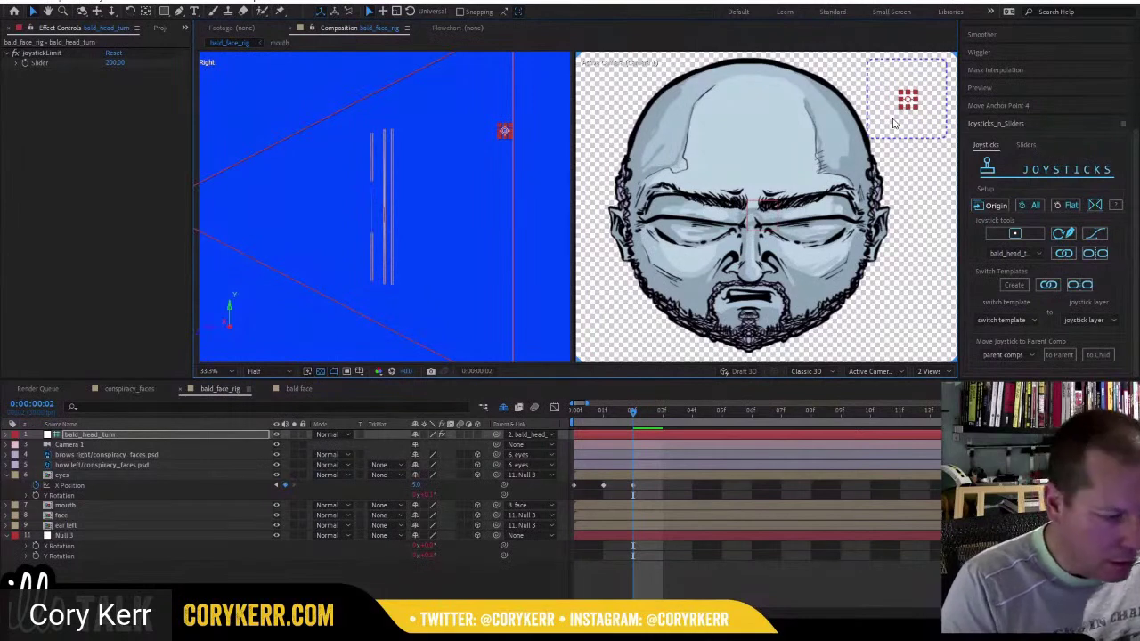
left_click(171, 435)
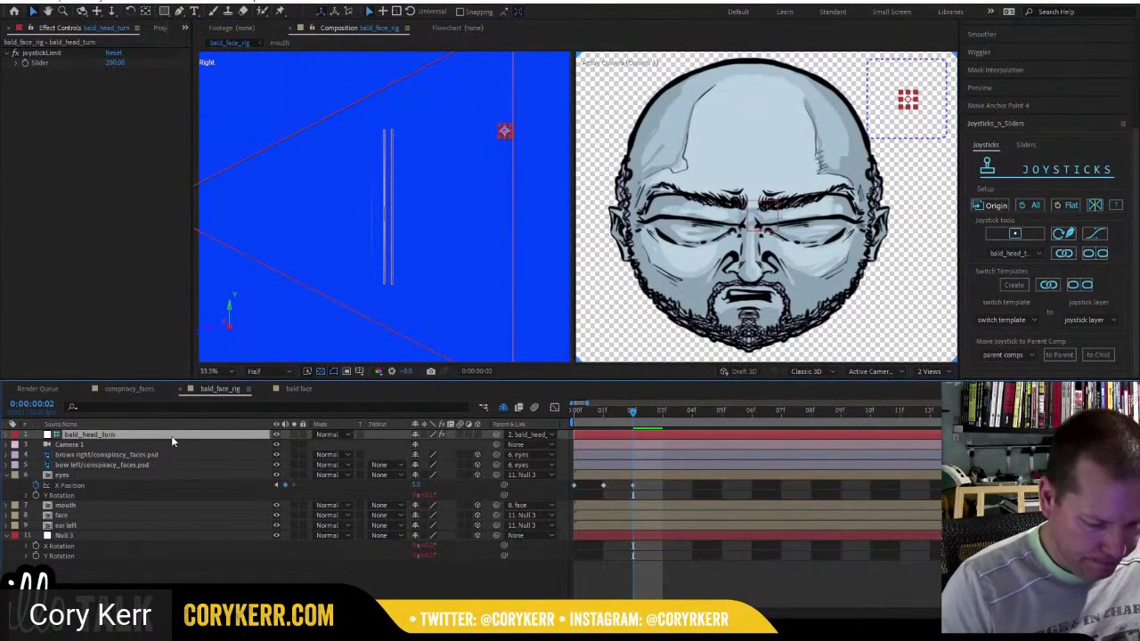
Reset the bald_head_turn controller's position to 0, 0 and unbind the layers from its joystick.
key("p")
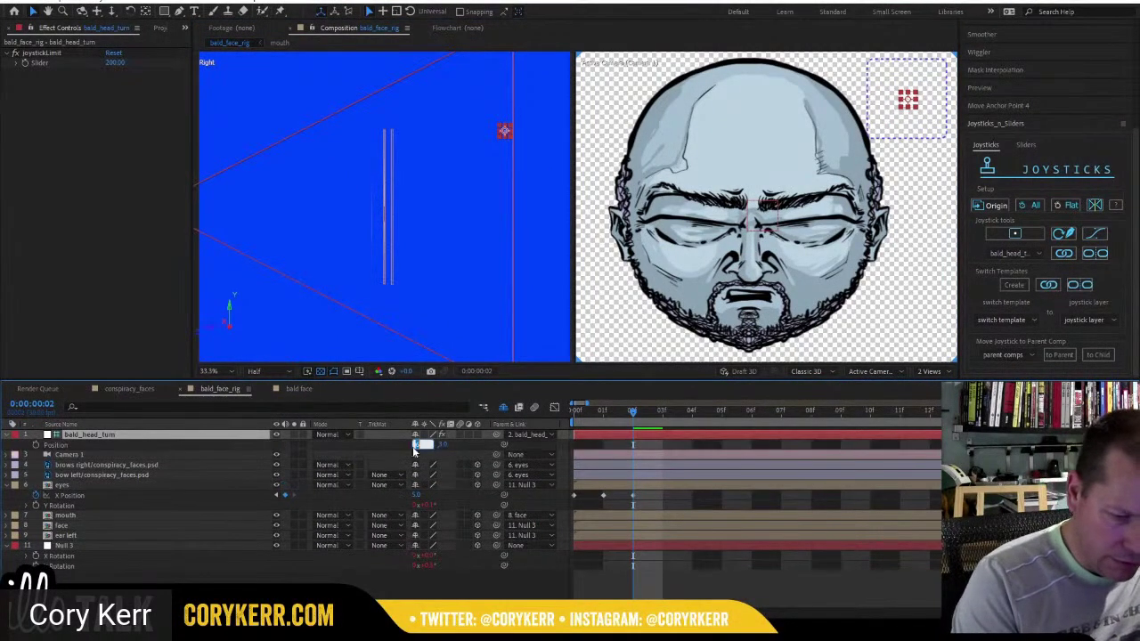
type("0")
key("Tab")
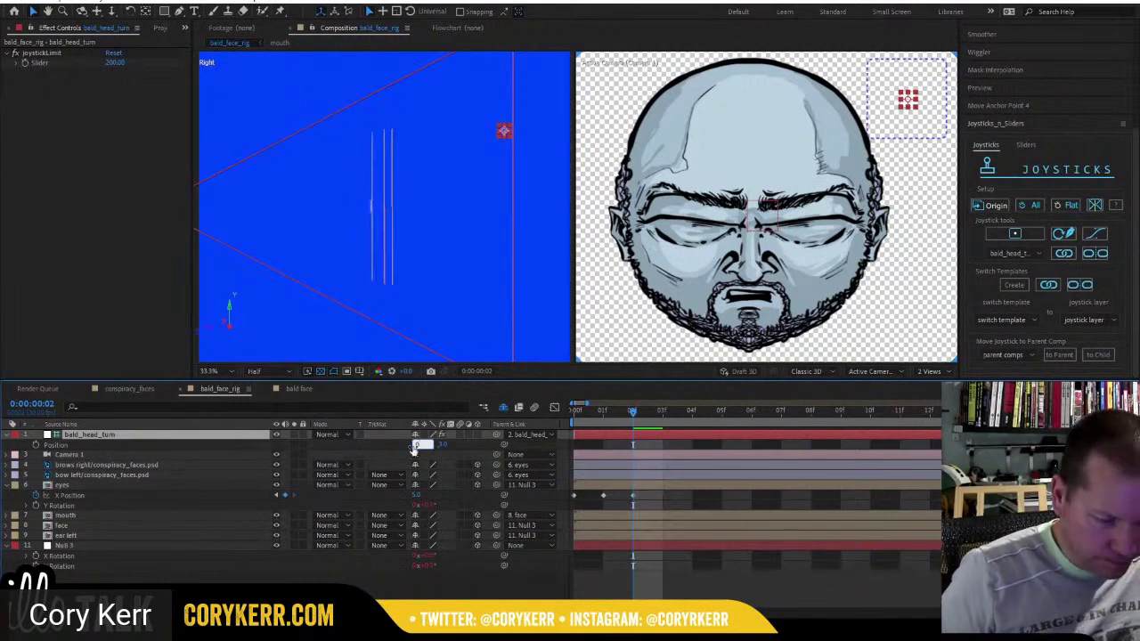
type("0.0, 0")
key("Return")
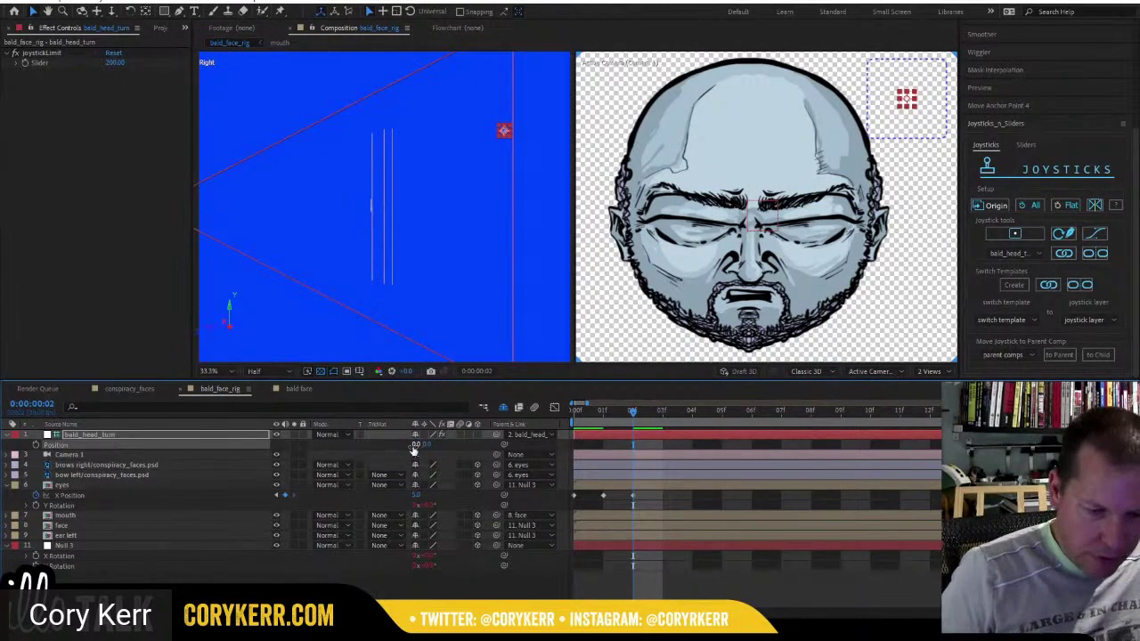
left_click(151, 435)
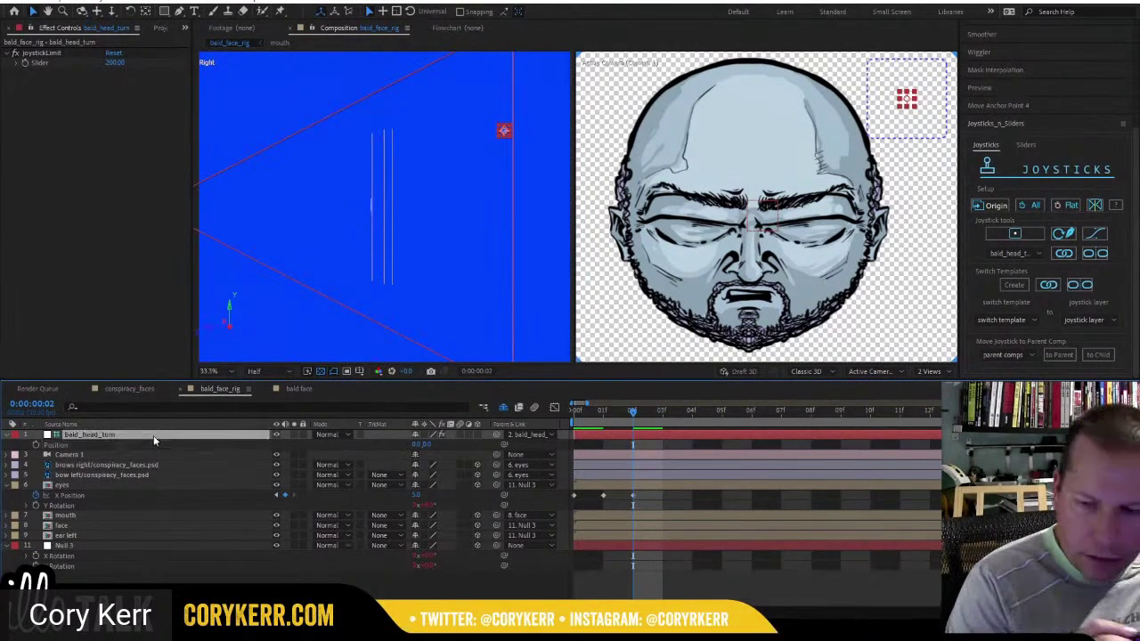
left_click(1093, 256)
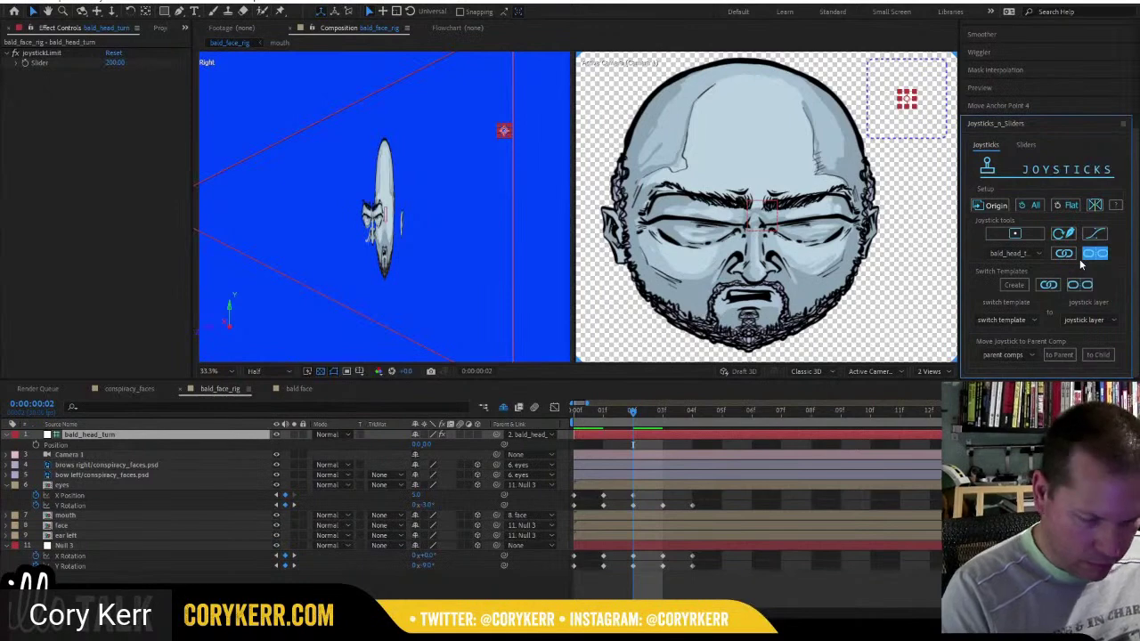
Copy the eyes layer's X Position keyframe from frame 0 to frames 3 and 4.
key("Page_Down")
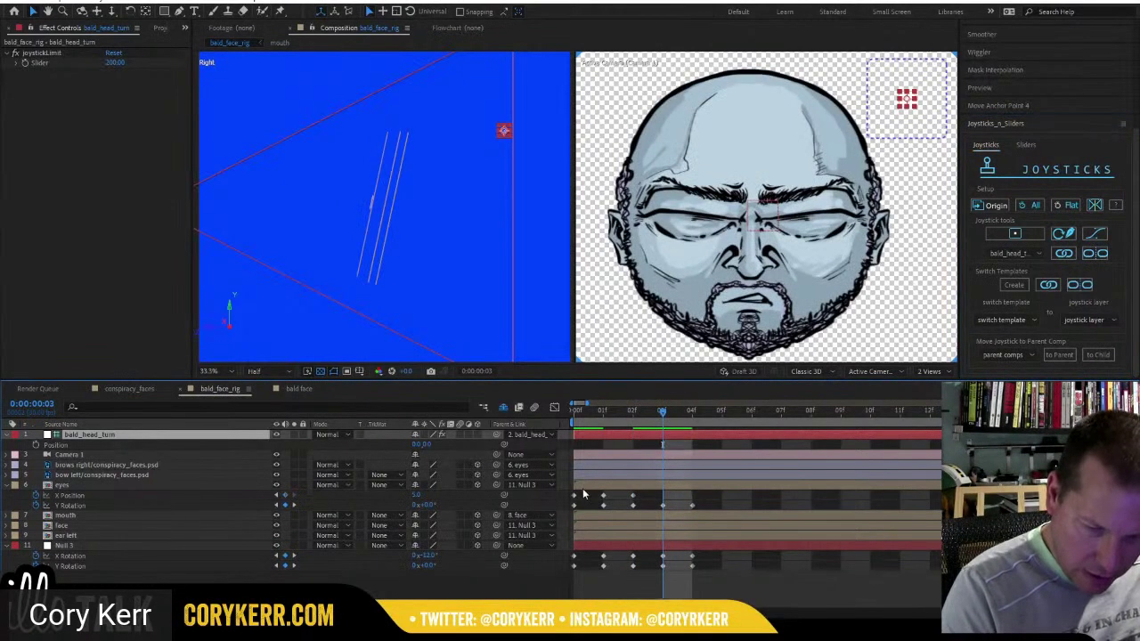
left_click(575, 495)
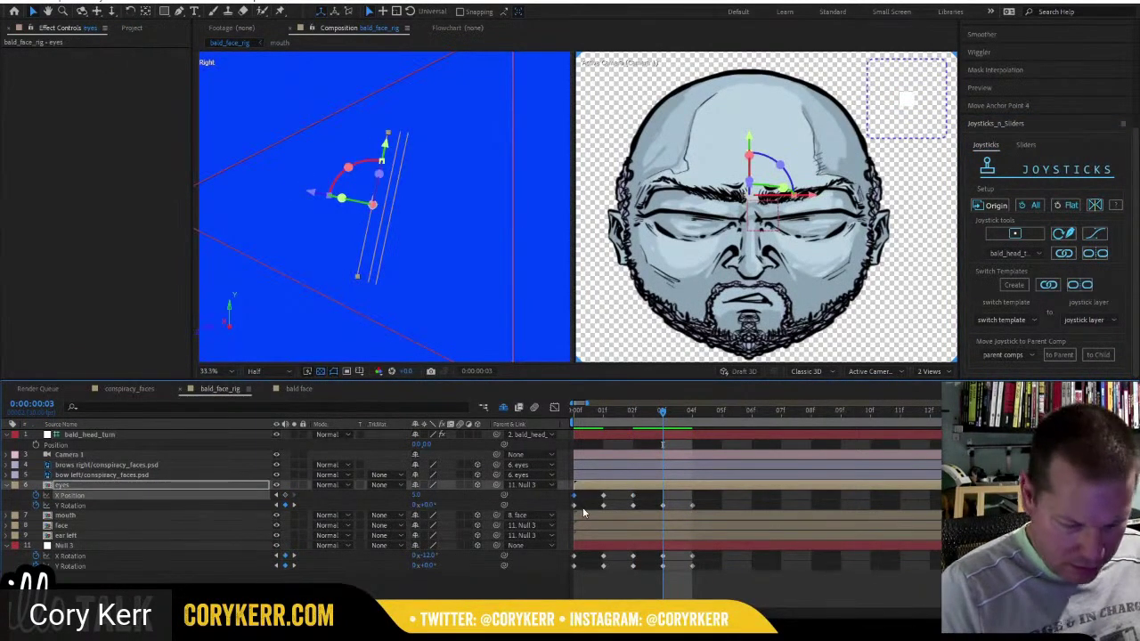
left_click(686, 417)
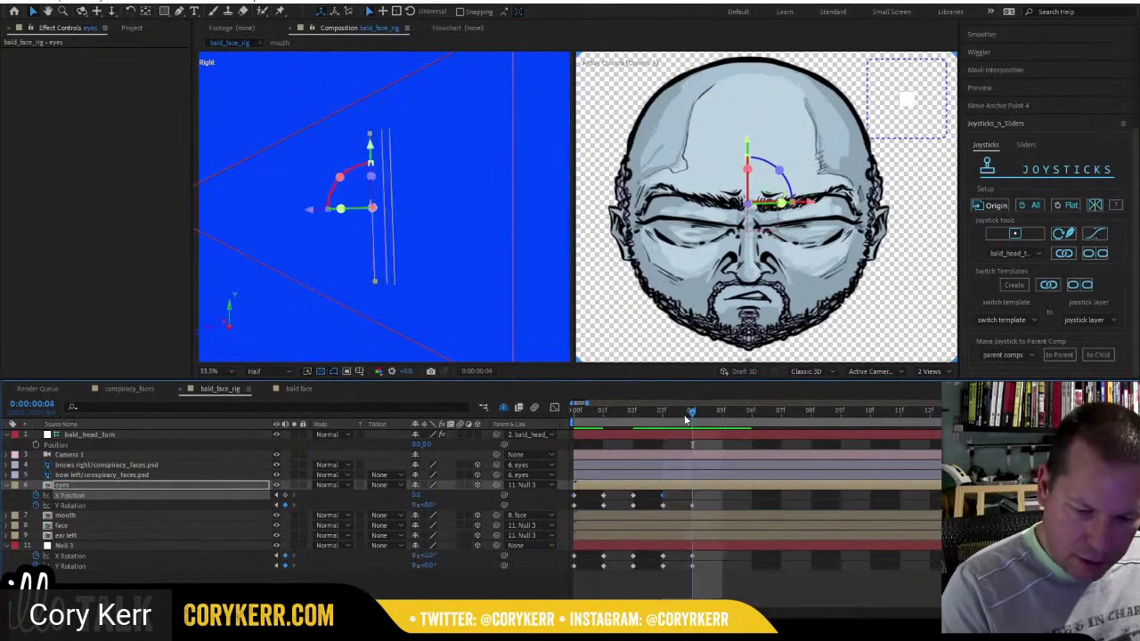
left_click(711, 510)
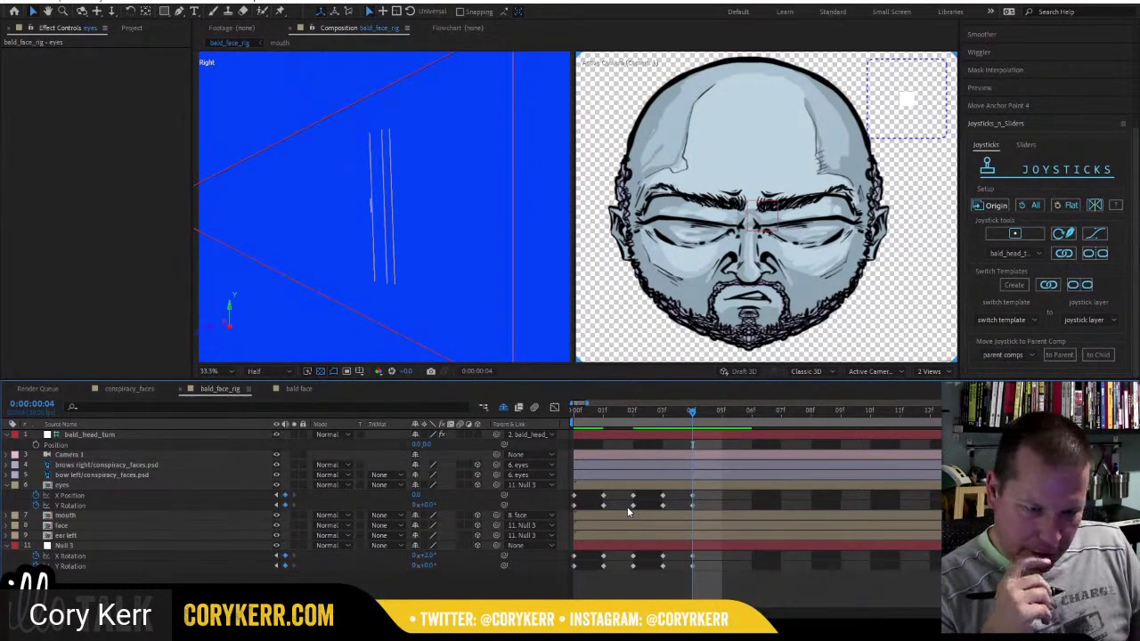
Solo the eyes layer and place puppet position pins at both outer eye corners and the bridge of the nose.
left_click(116, 486)
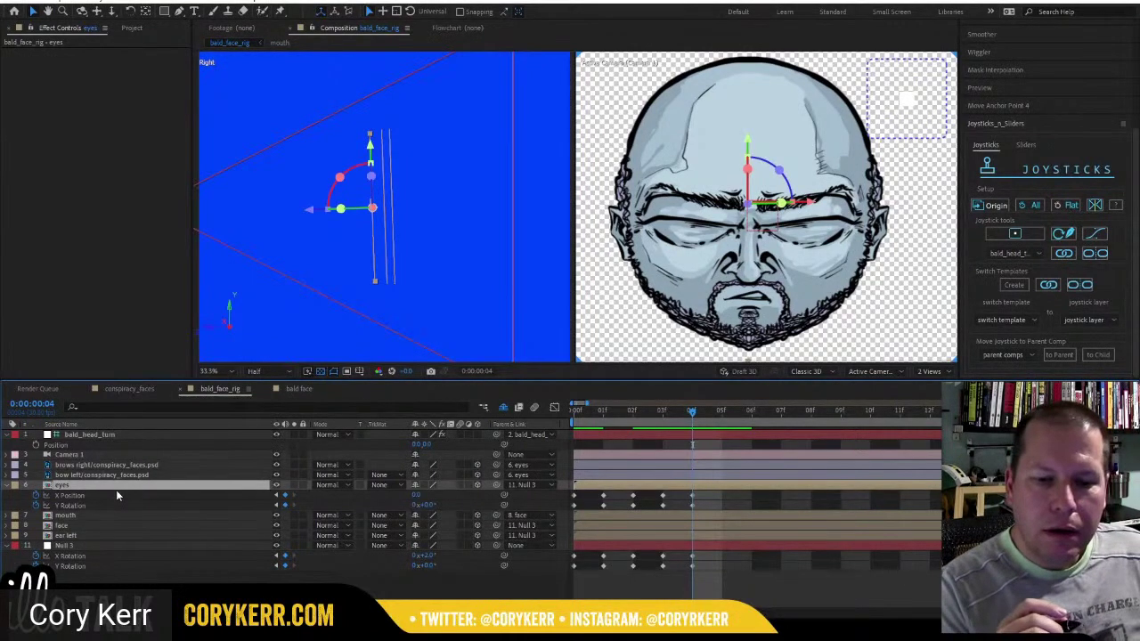
left_click(294, 484)
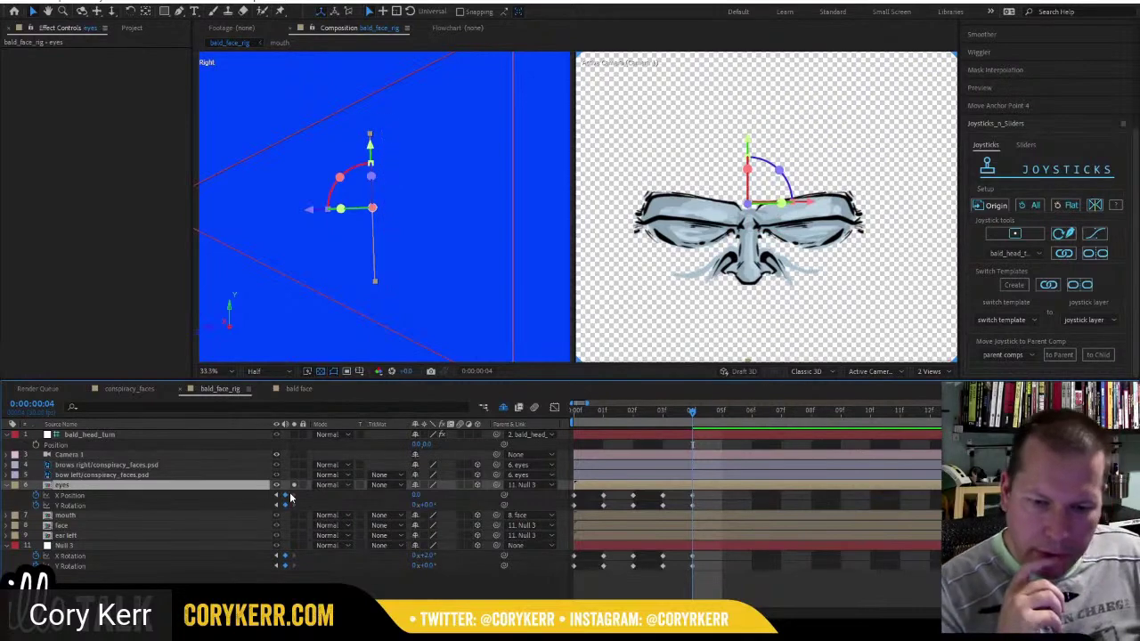
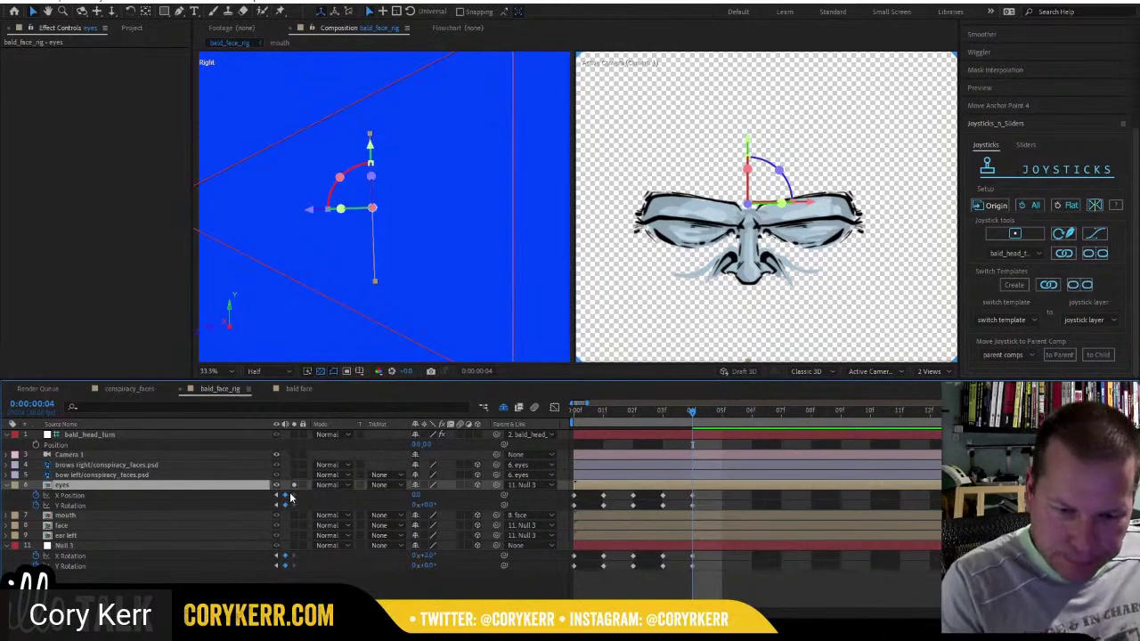
left_click(280, 11)
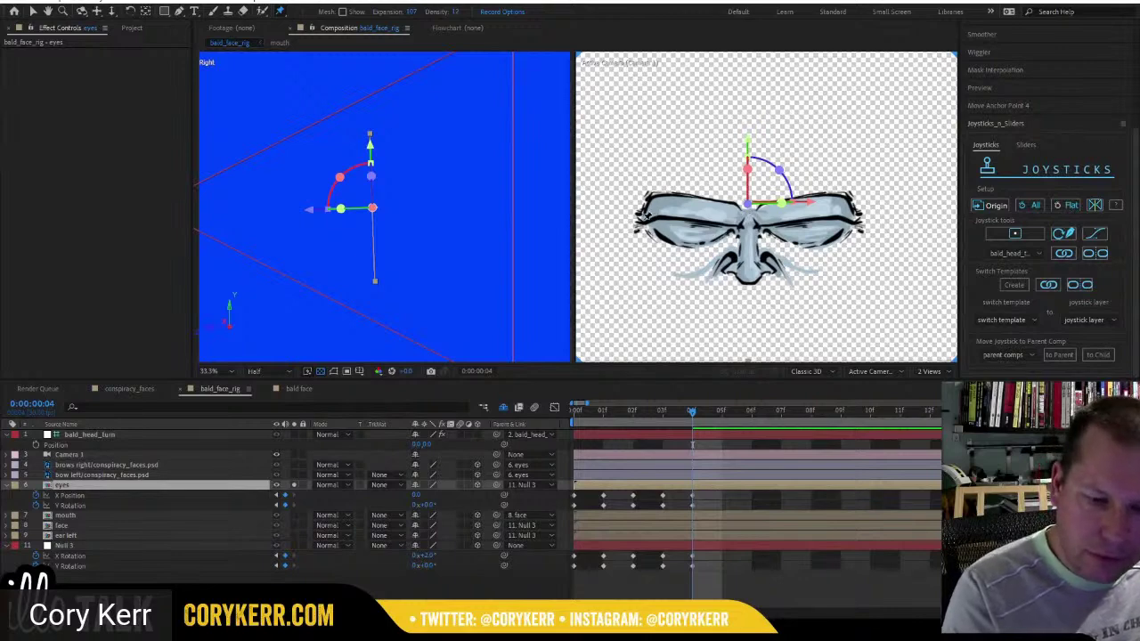
left_click(642, 219)
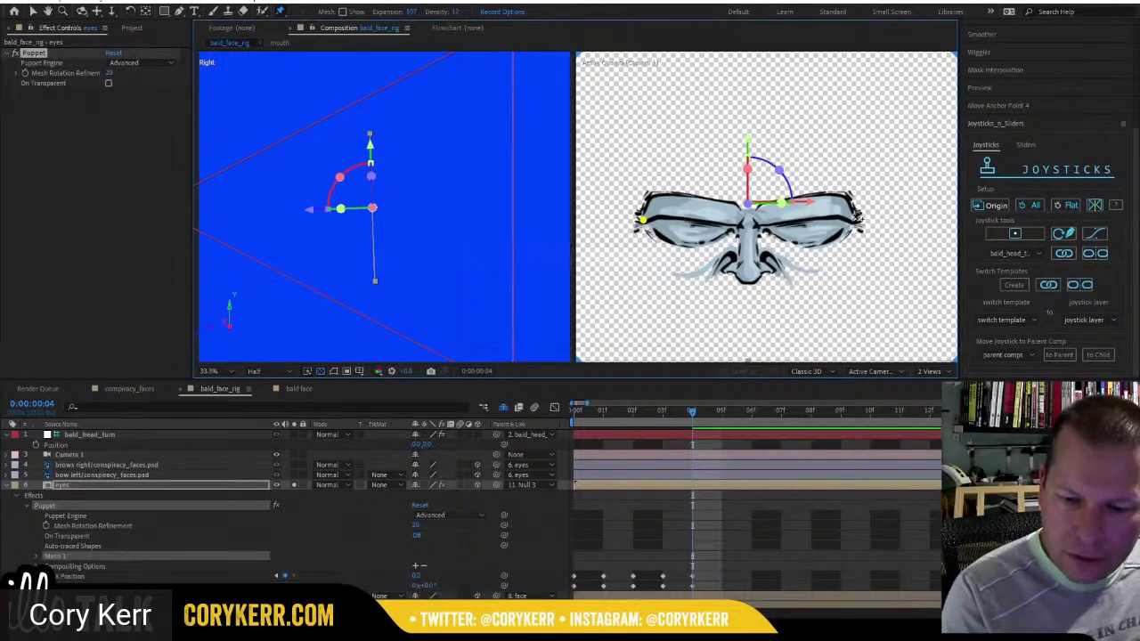
left_click(852, 219)
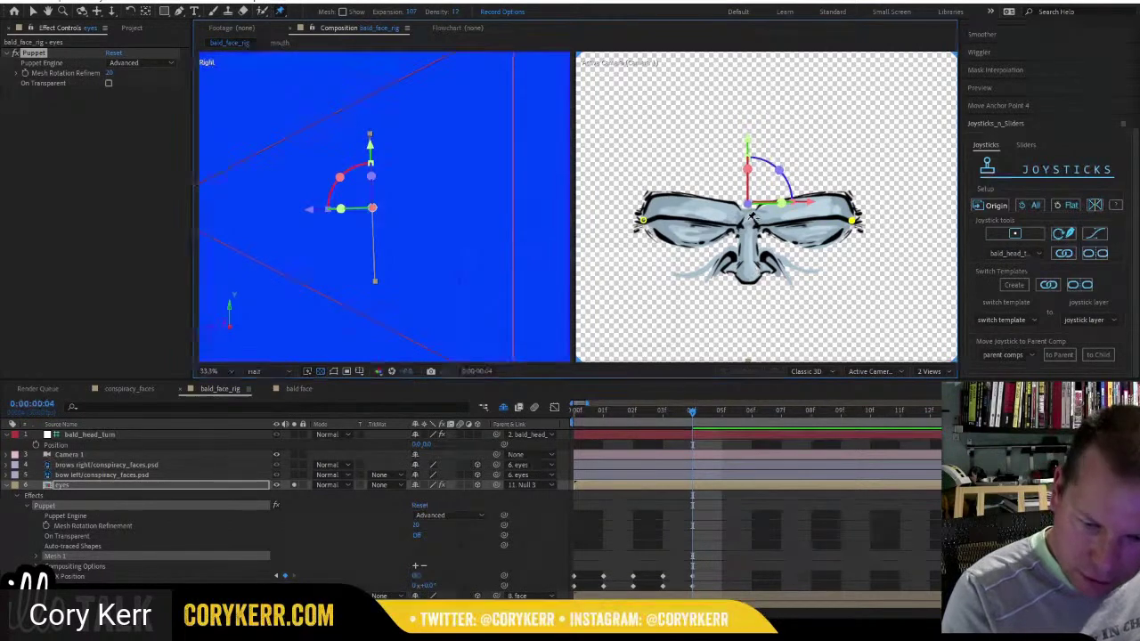
left_click(750, 219)
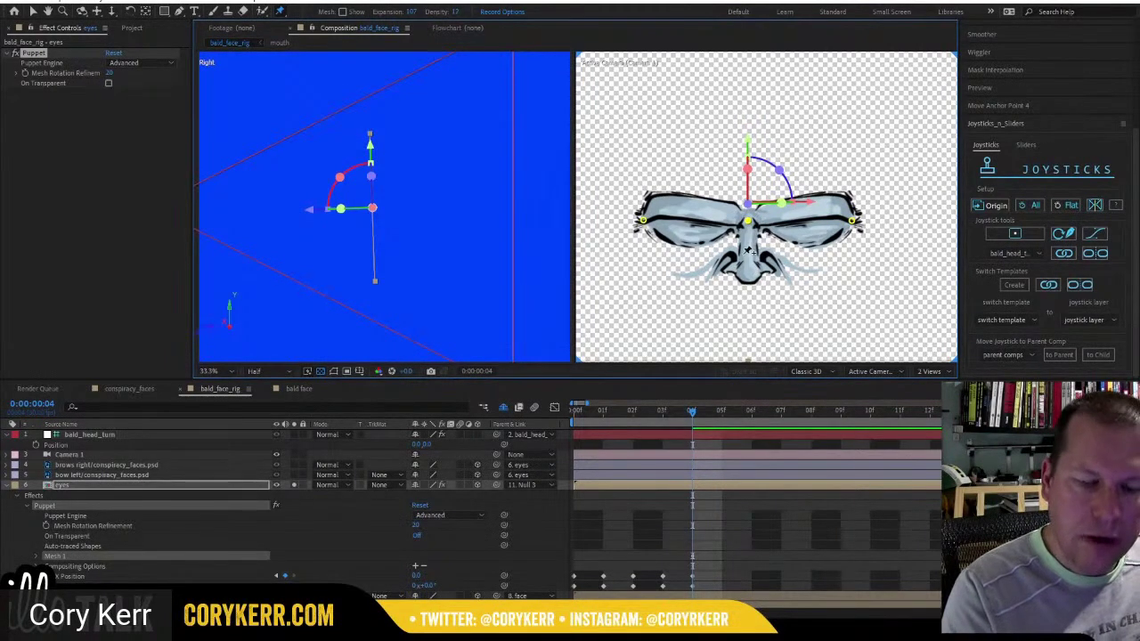
Add a puppet advanced pin on the nose, just below the bridge pin.
left_click(280, 11)
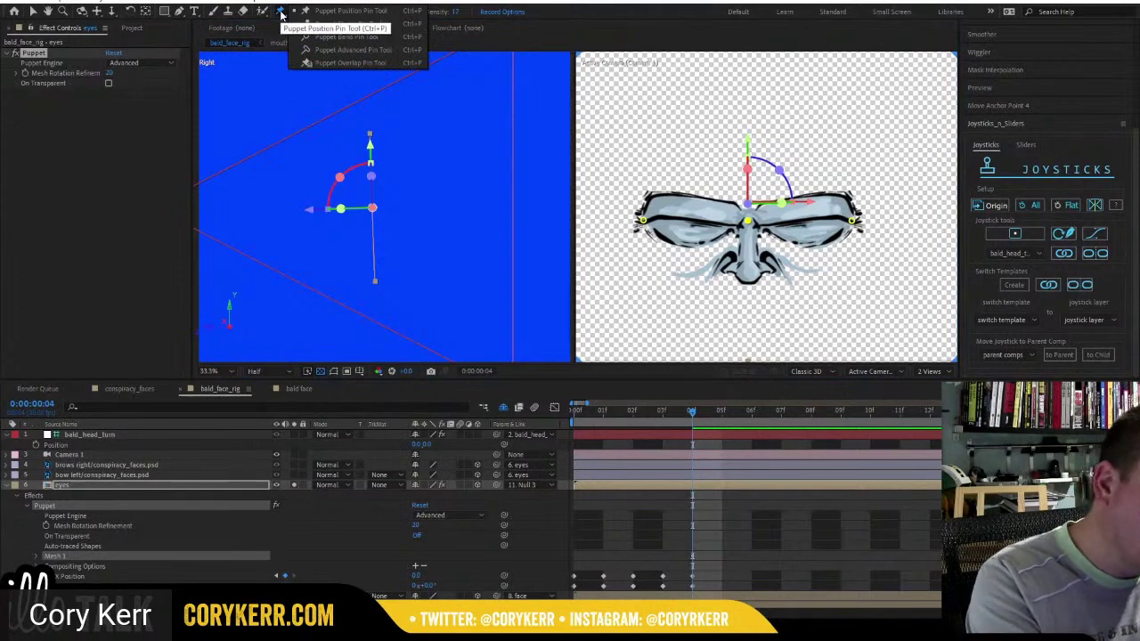
left_click(305, 50)
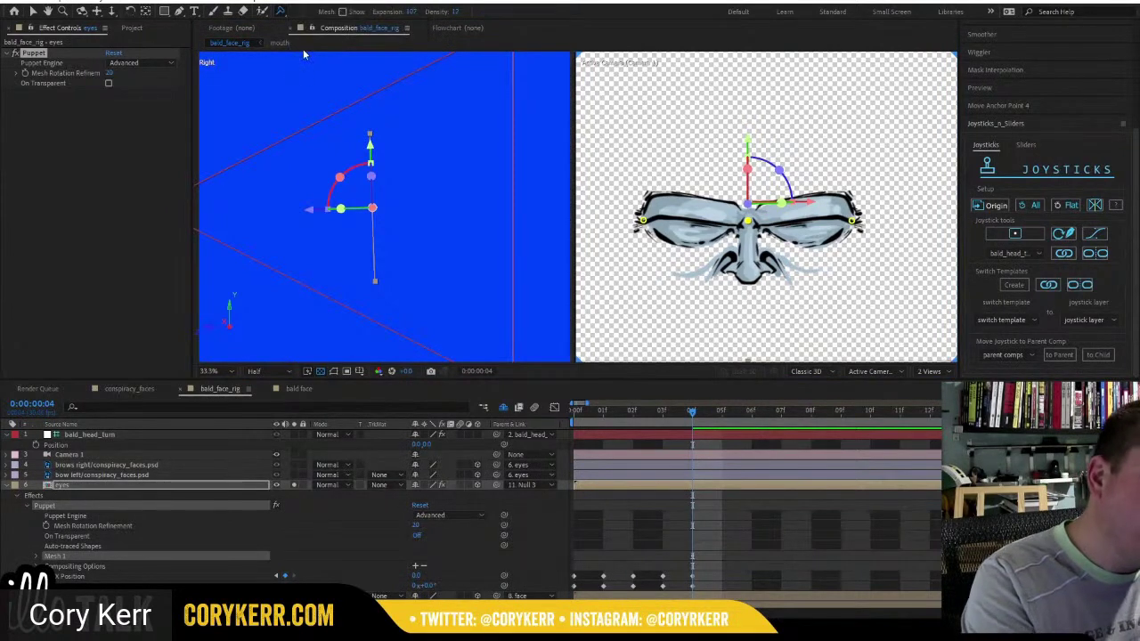
left_click(752, 248)
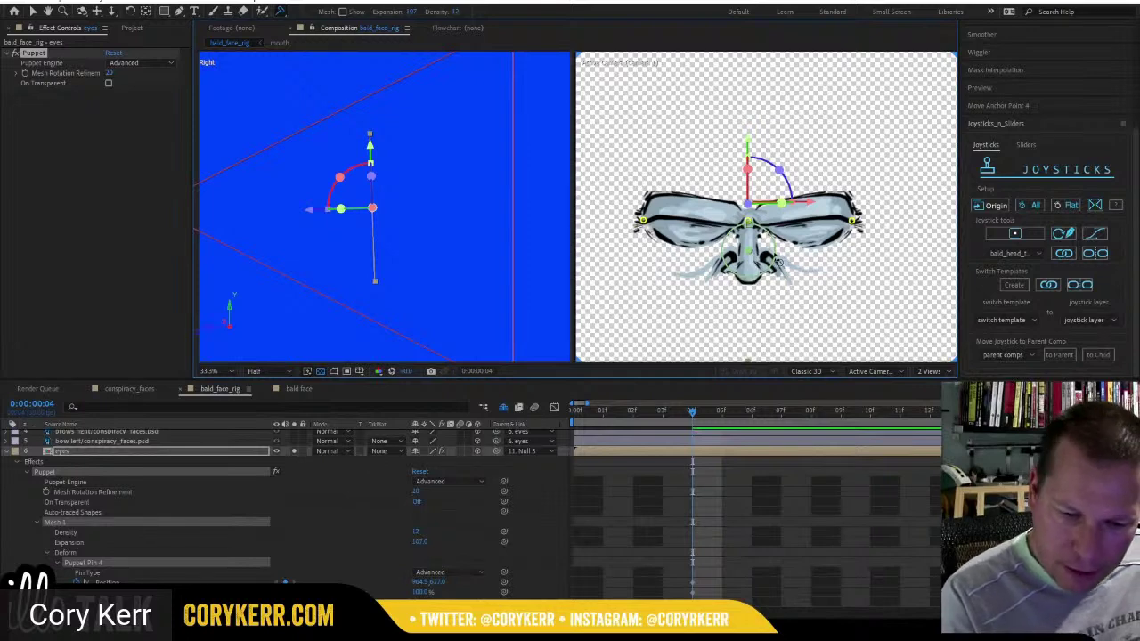
left_click_drag(776, 253, 776, 246)
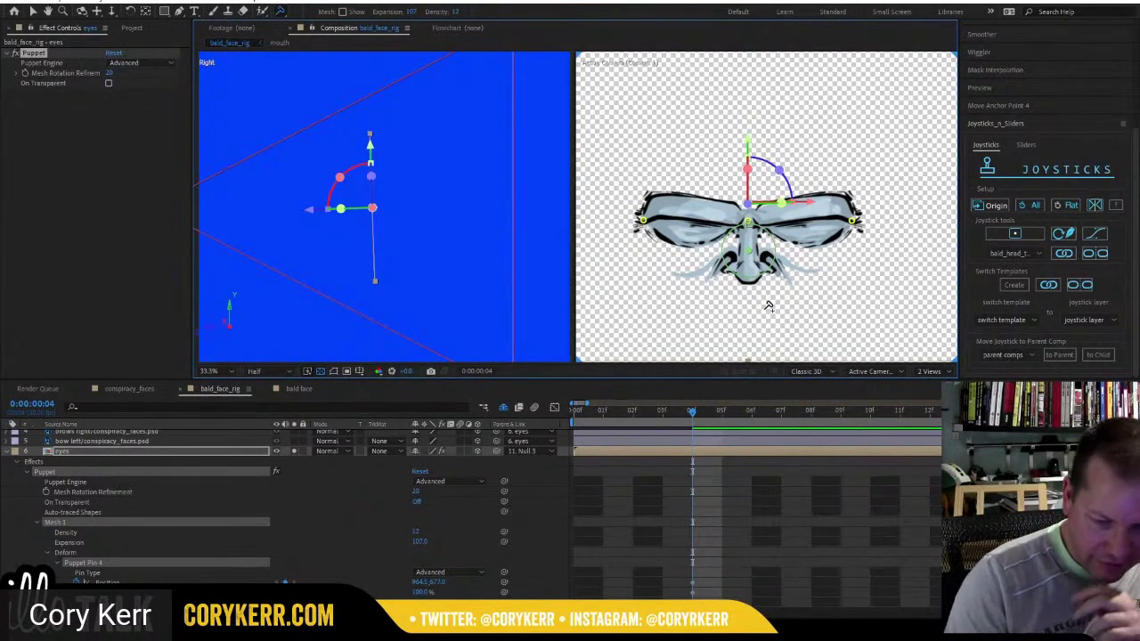
Reveal the eyes layer's keyframes and move all the puppet pin keyframes from frame 4 to frame 0.
scroll(164, 489, "down", 2)
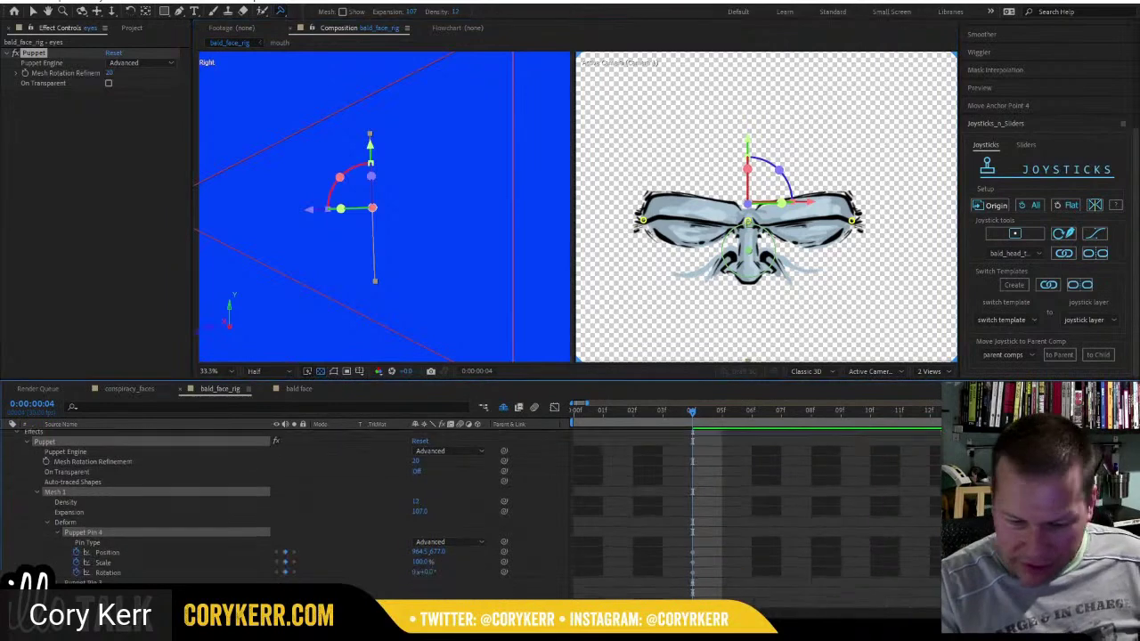
scroll(164, 489, "up", 5)
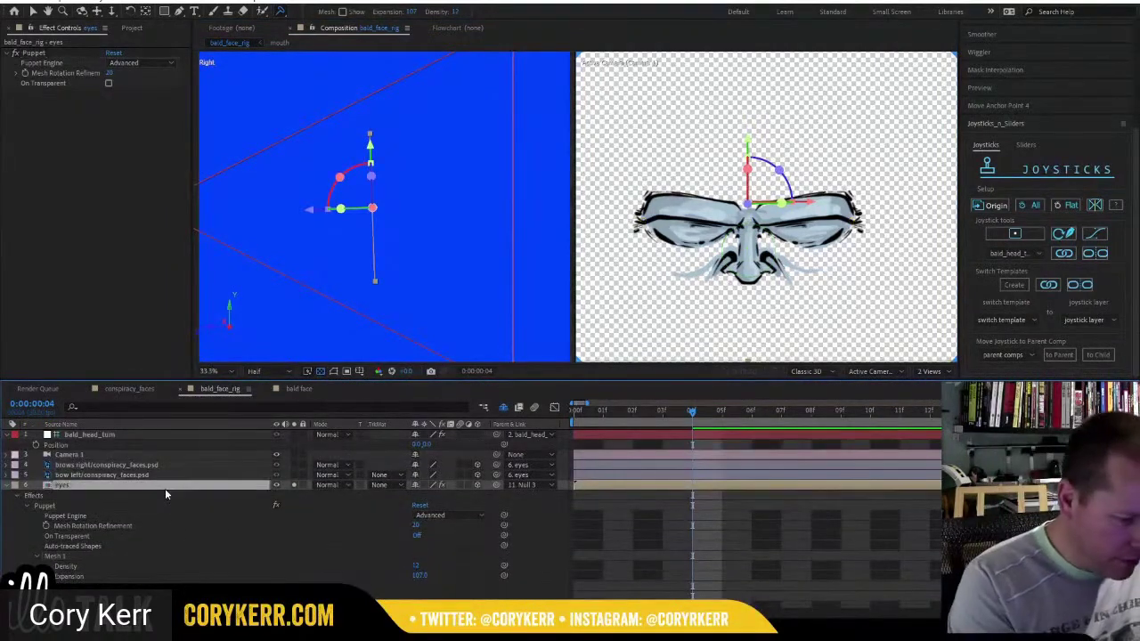
key("u")
key("grave")
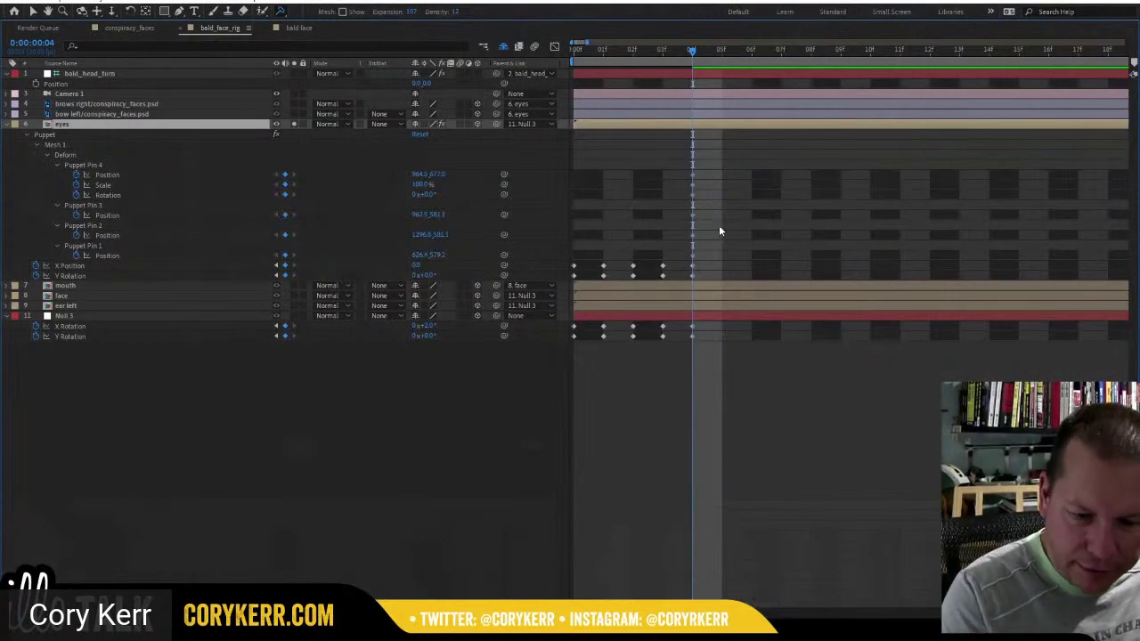
left_click_drag(706, 171, 581, 259)
key("v")
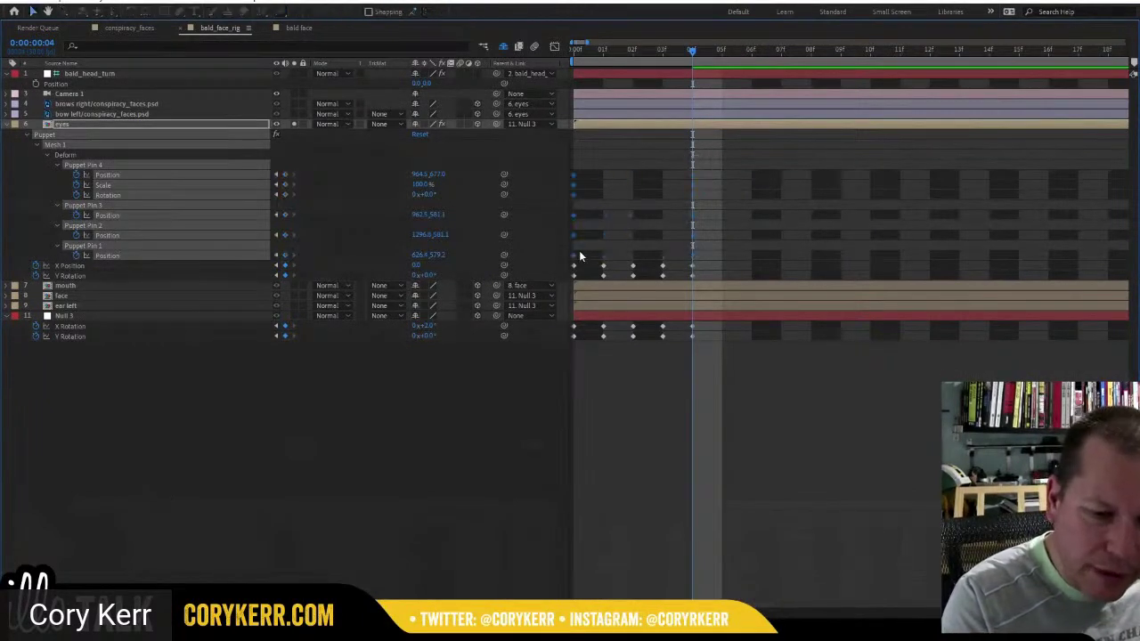
key("Home")
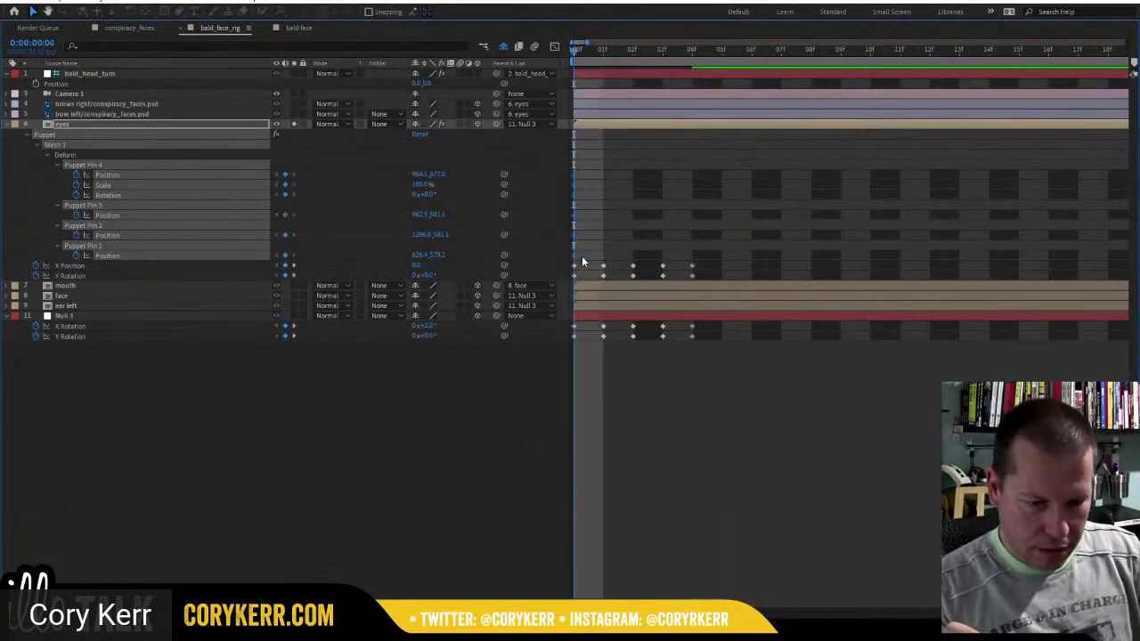
key("grave")
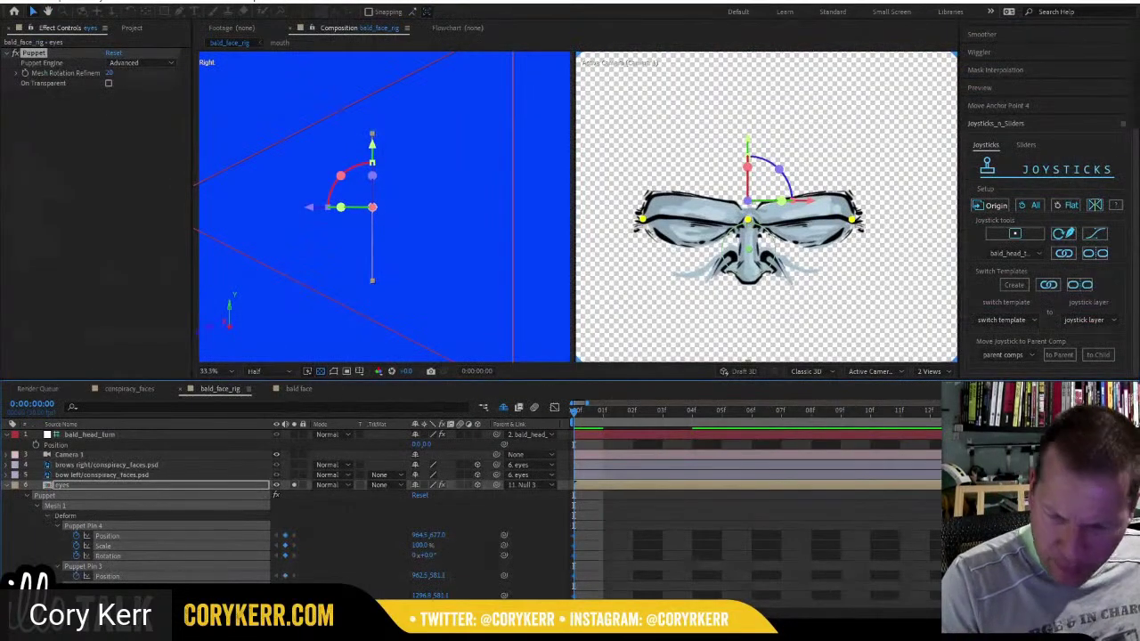
Turn off the eyes layer's solo and compare the face poses at frames 0, 1 and 2.
scroll(151, 507, "down", 3)
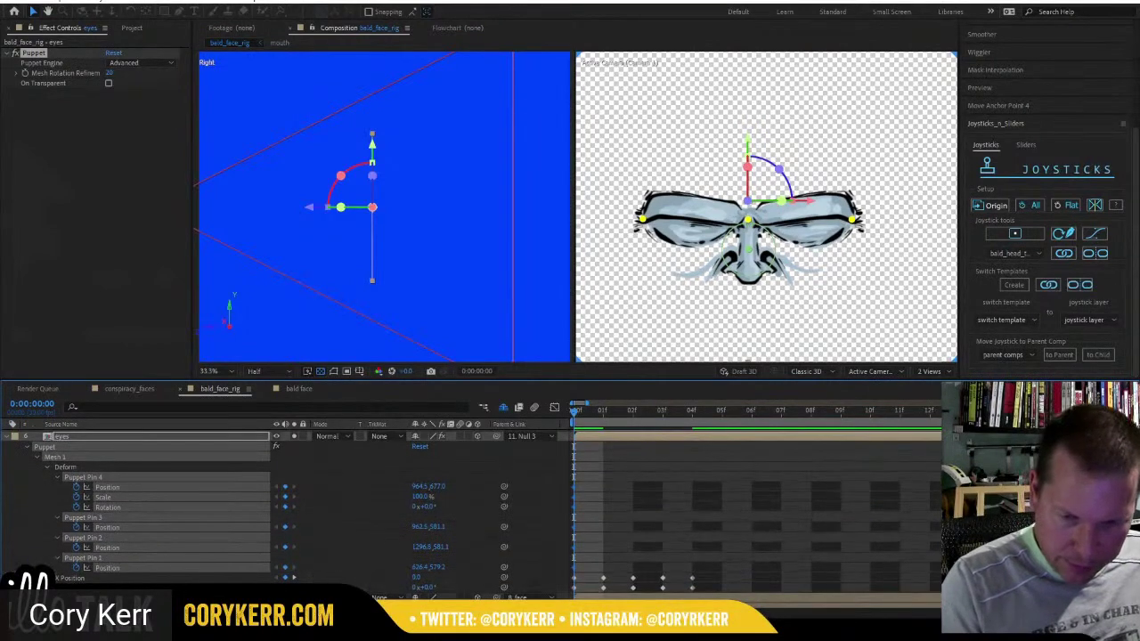
left_click(602, 418)
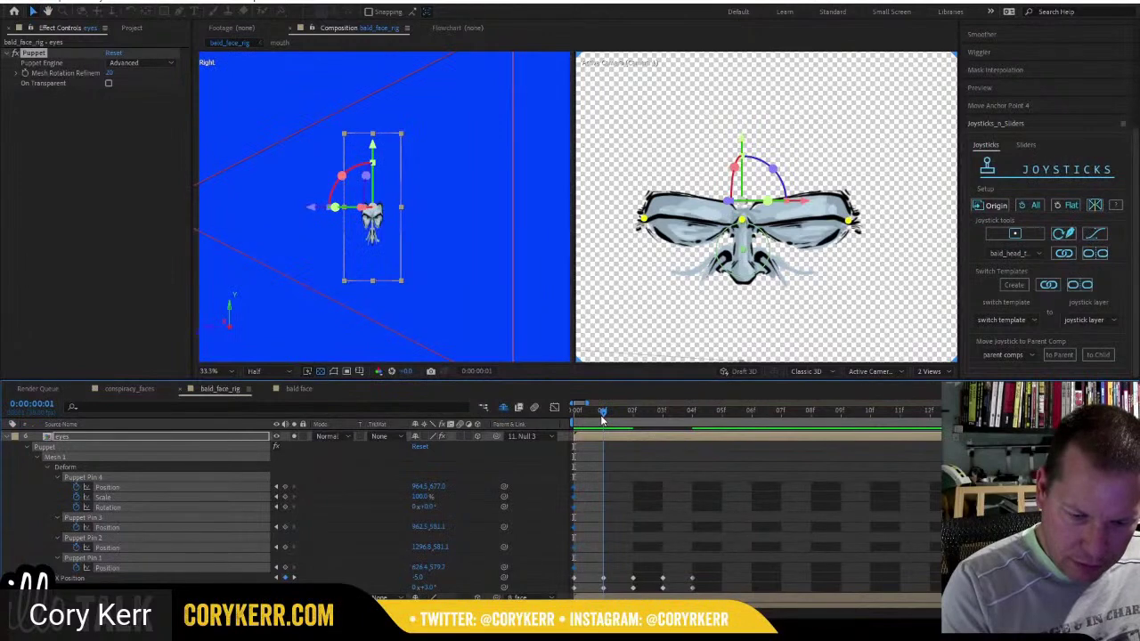
key("ctrl+v")
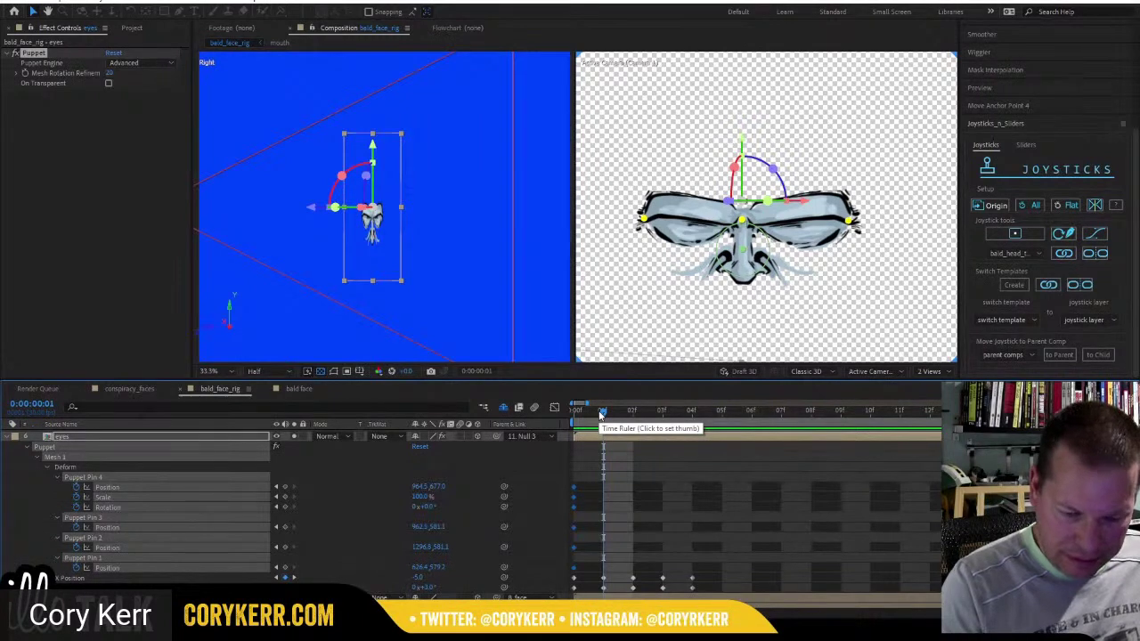
left_click(633, 417)
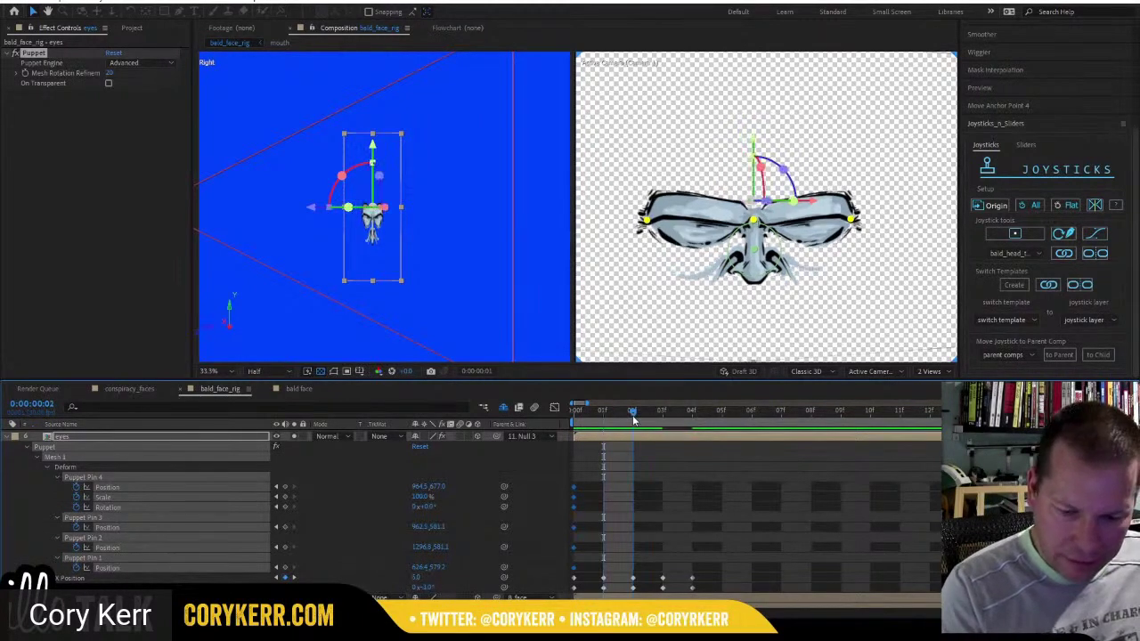
left_click(602, 417)
left_click(632, 417)
left_click(603, 416)
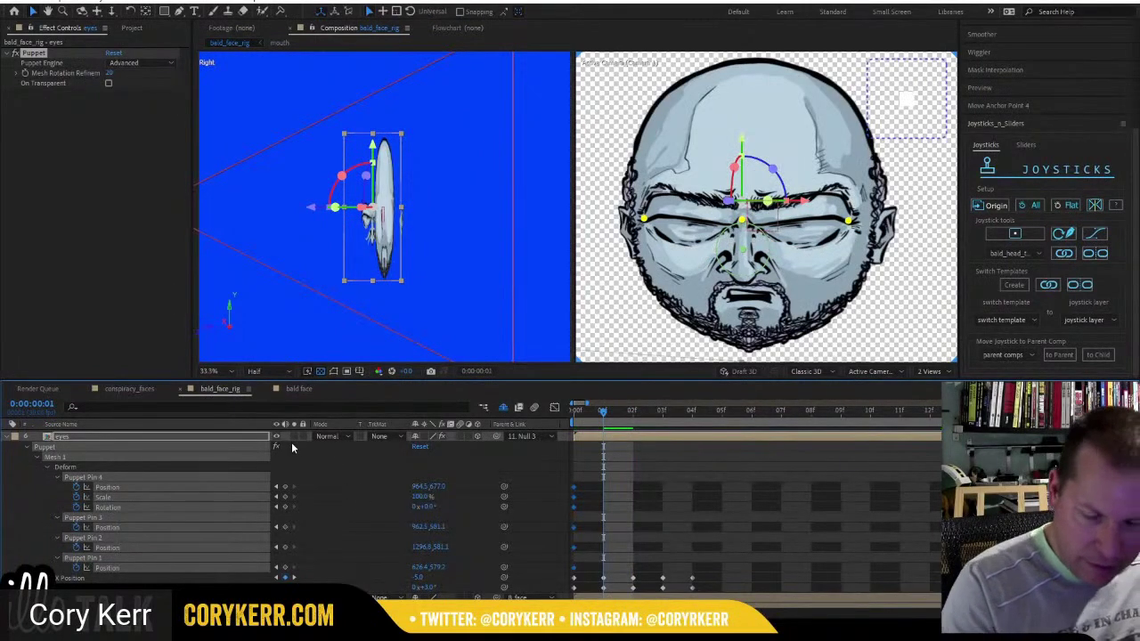
left_click(581, 416)
left_click(603, 417)
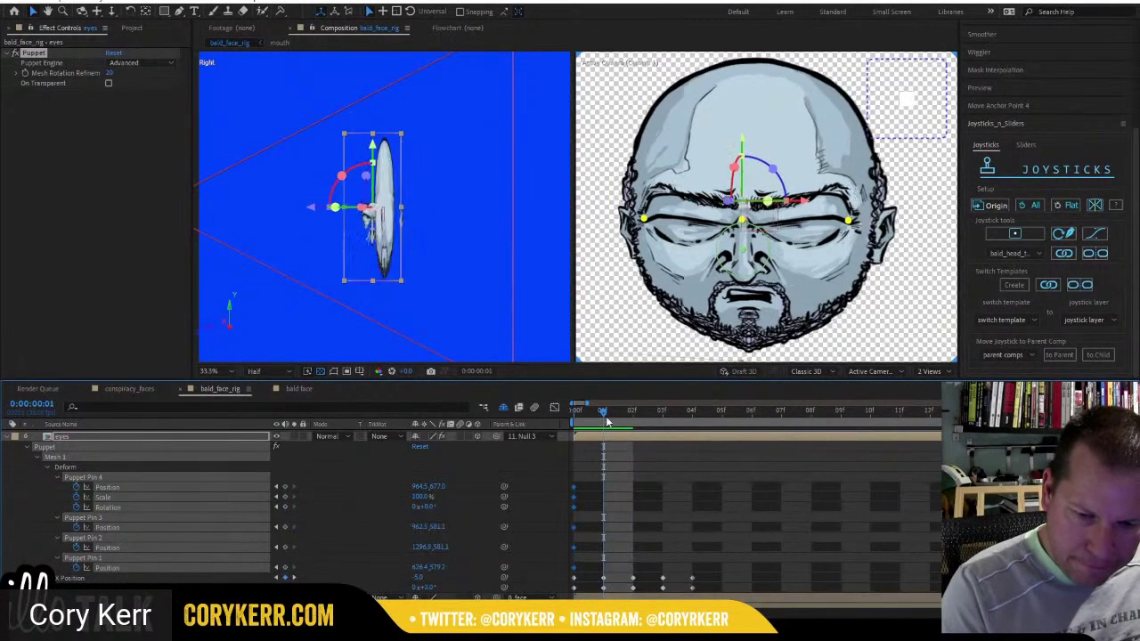
left_click(635, 417)
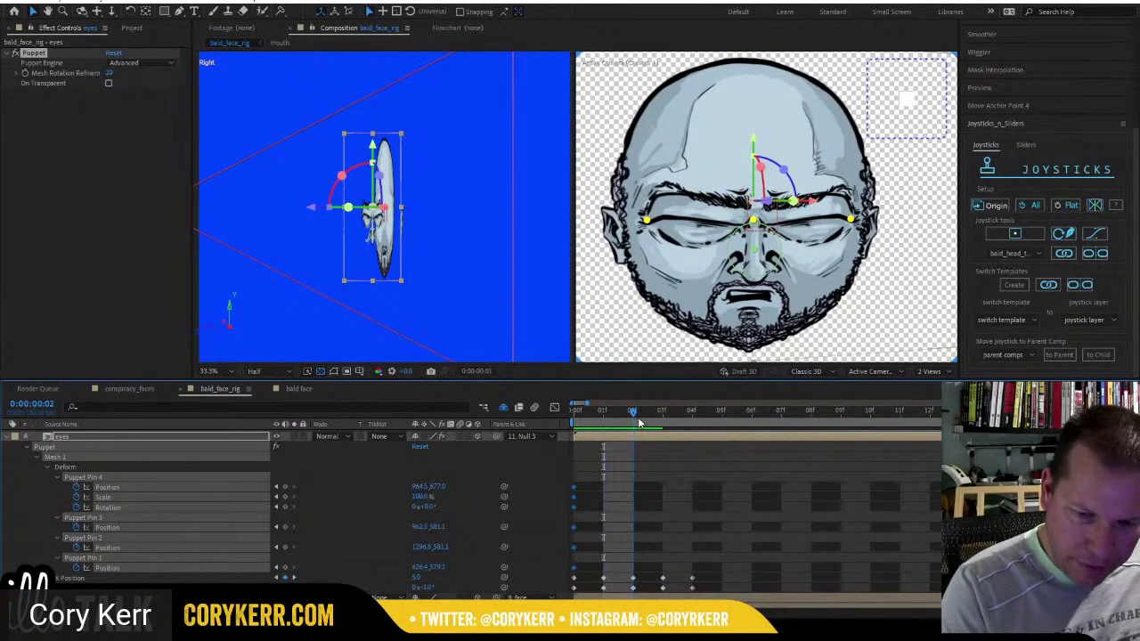
left_click(608, 418)
left_click(581, 416)
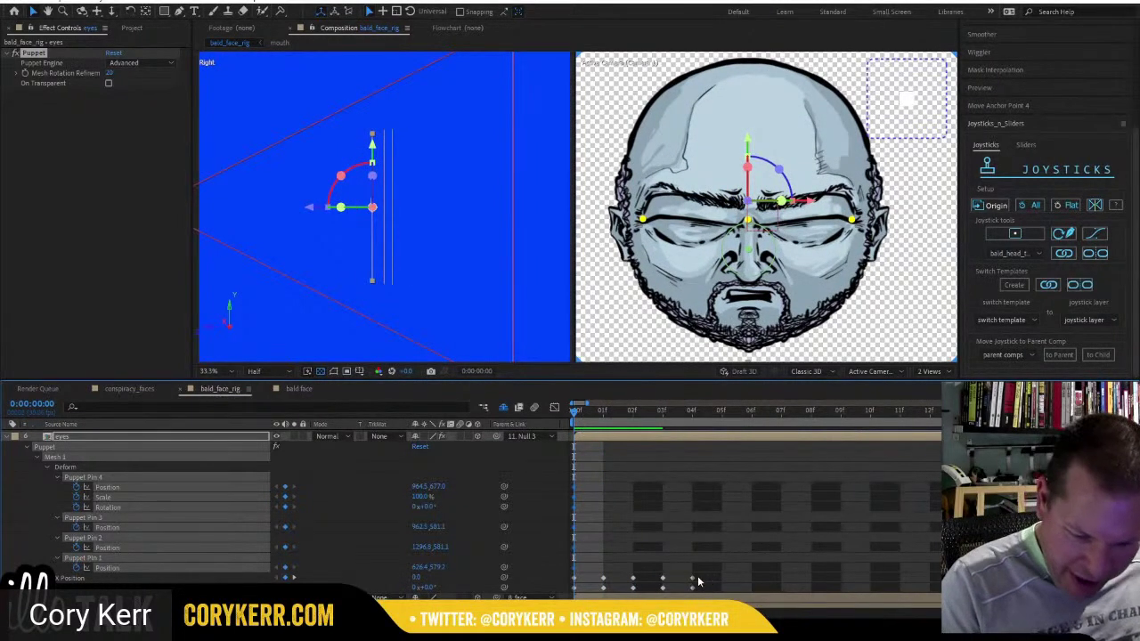
Swap the eyes layer's X Position and Y Rotation keyframes between frames 1 and 2, and check the pose at frame 1.
left_click_drag(708, 575, 604, 590)
left_click(751, 584)
left_click_drag(738, 572, 671, 598)
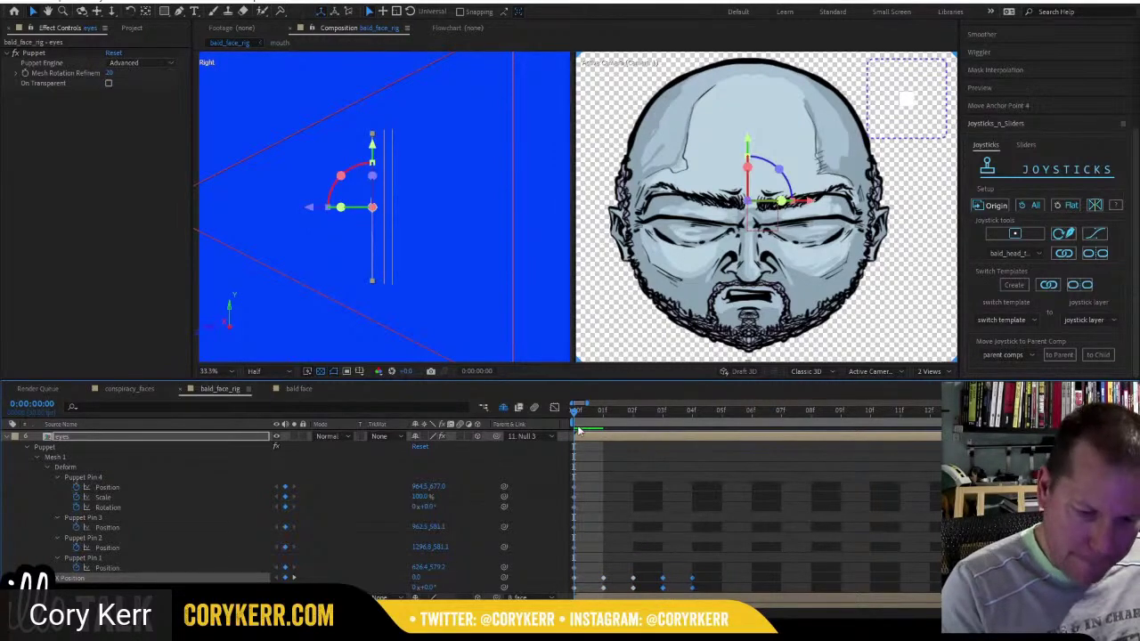
mouse_move(574, 416)
left_mouse_down()
mouse_move(691, 415)
mouse_move(579, 436)
left_mouse_up()
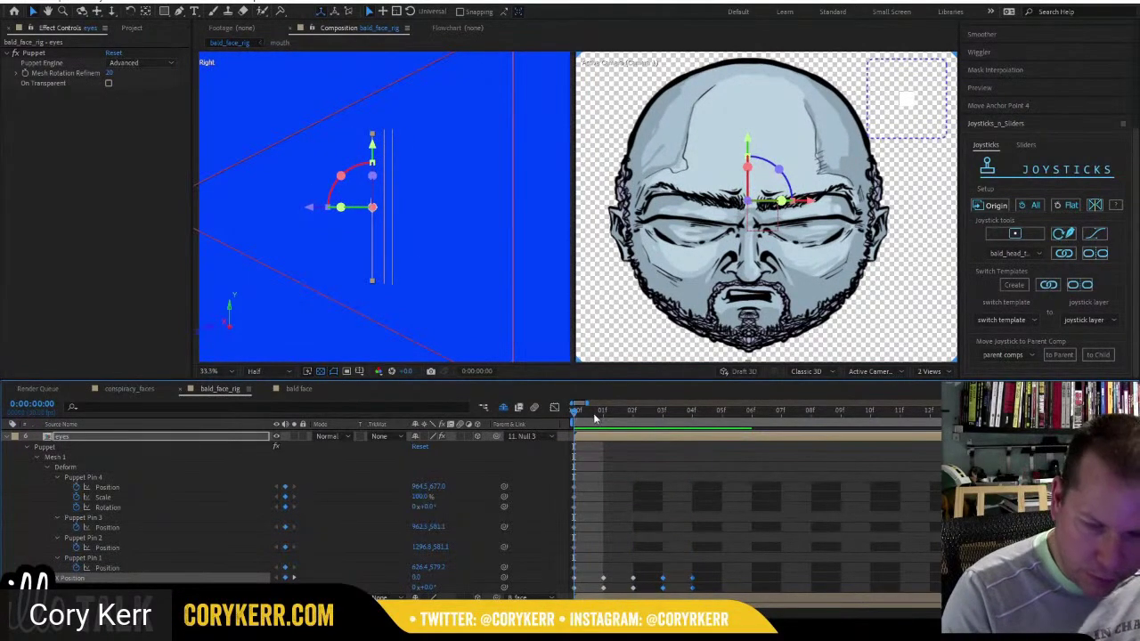
key("Page_Down")
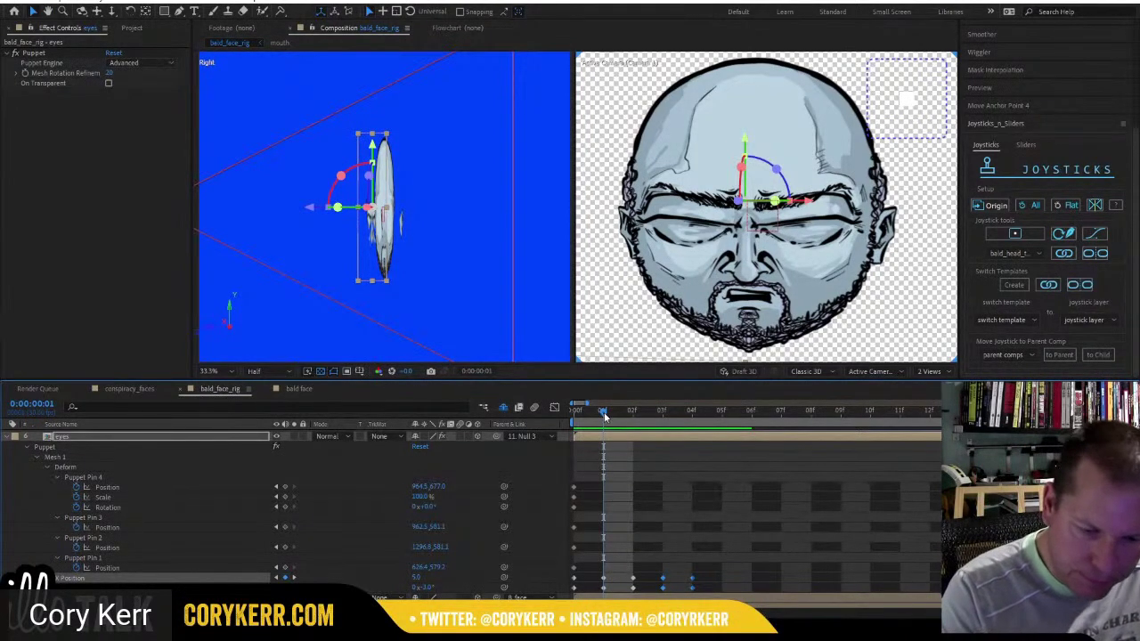
mouse_move(605, 413)
left_mouse_down()
mouse_move(581, 416)
mouse_move(602, 416)
left_mouse_up()
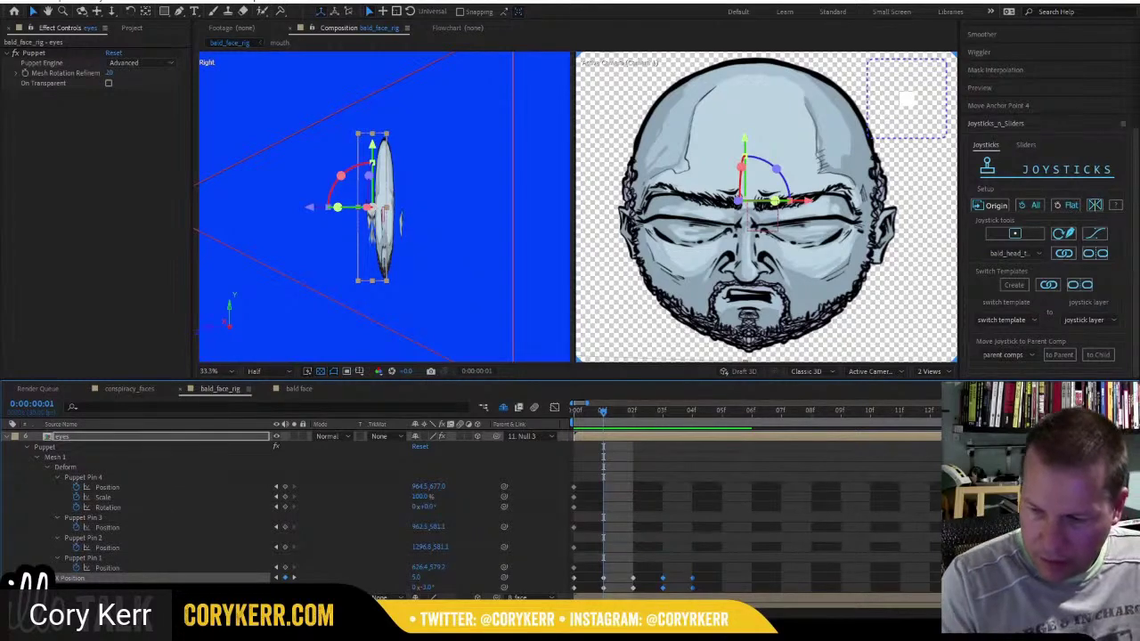
Swap Null 3's rotation keyframes between frames 1 and 2, keeping its remaining keyframes at frames 3 and 4.
scroll(706, 594, "down", 3)
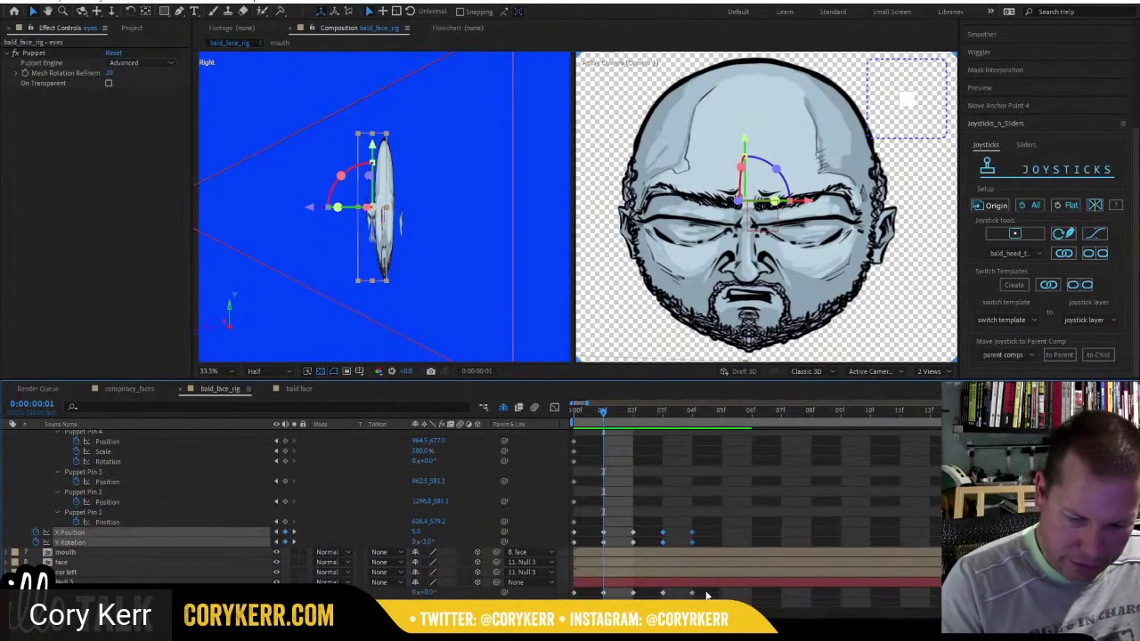
left_click_drag(706, 592, 602, 589)
key("alt+Right")
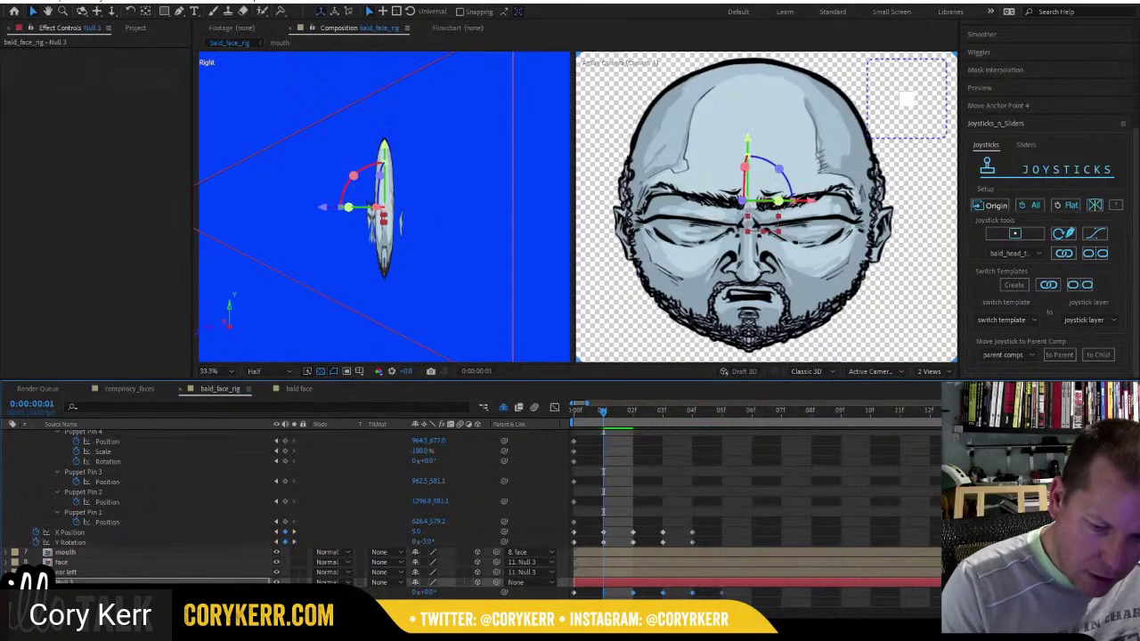
key("F2")
left_click_drag(665, 594, 603, 592)
left_click_drag(683, 593, 692, 597)
left_click(692, 594)
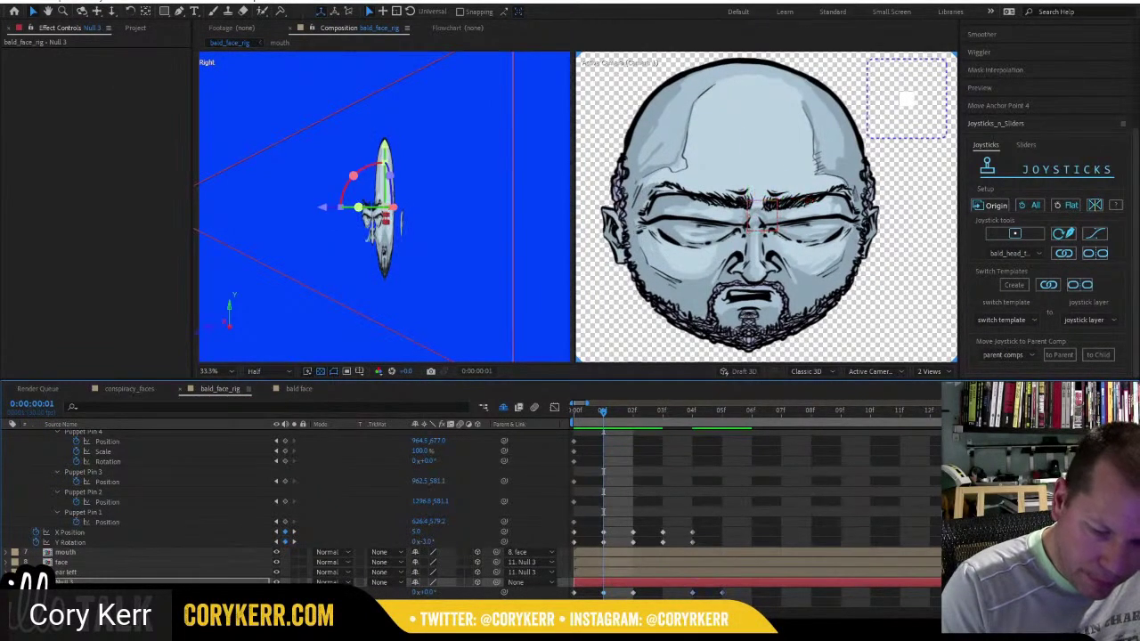
Compare the head poses across frames 0 to 4.
left_click(625, 410)
left_click_drag(626, 411, 569, 433)
left_click(659, 411)
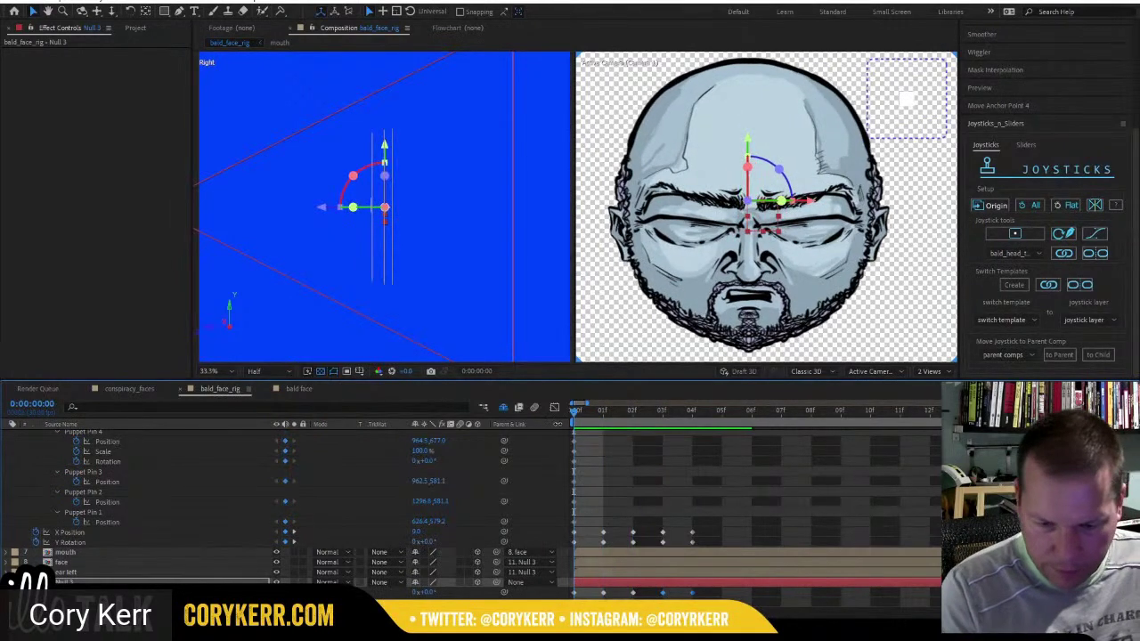
left_click(662, 412)
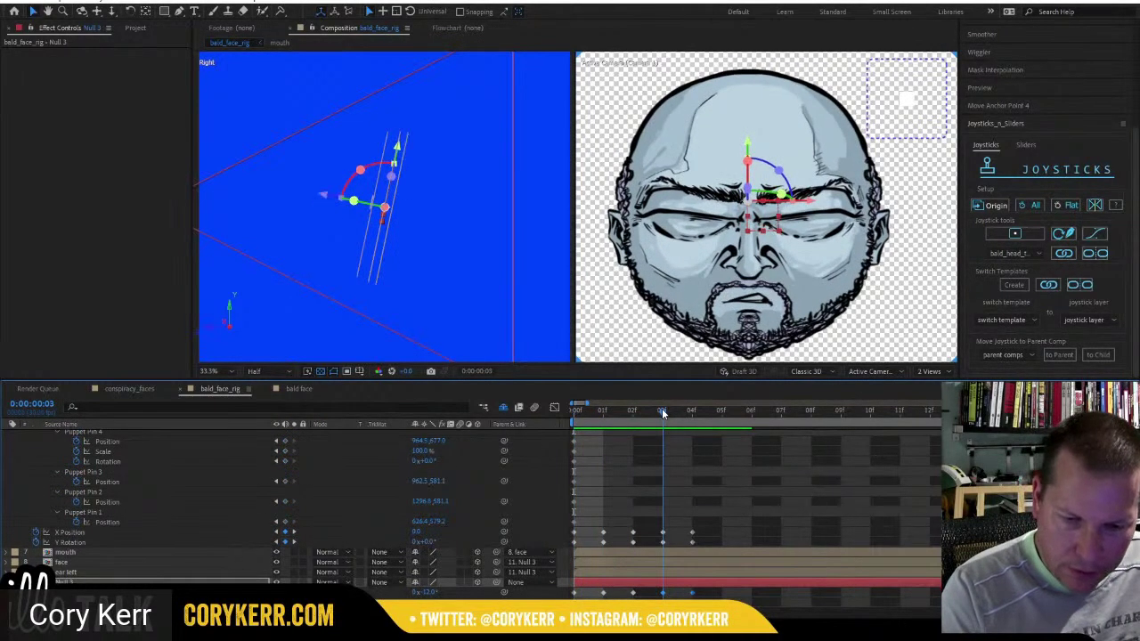
left_click(692, 413)
left_click(668, 418)
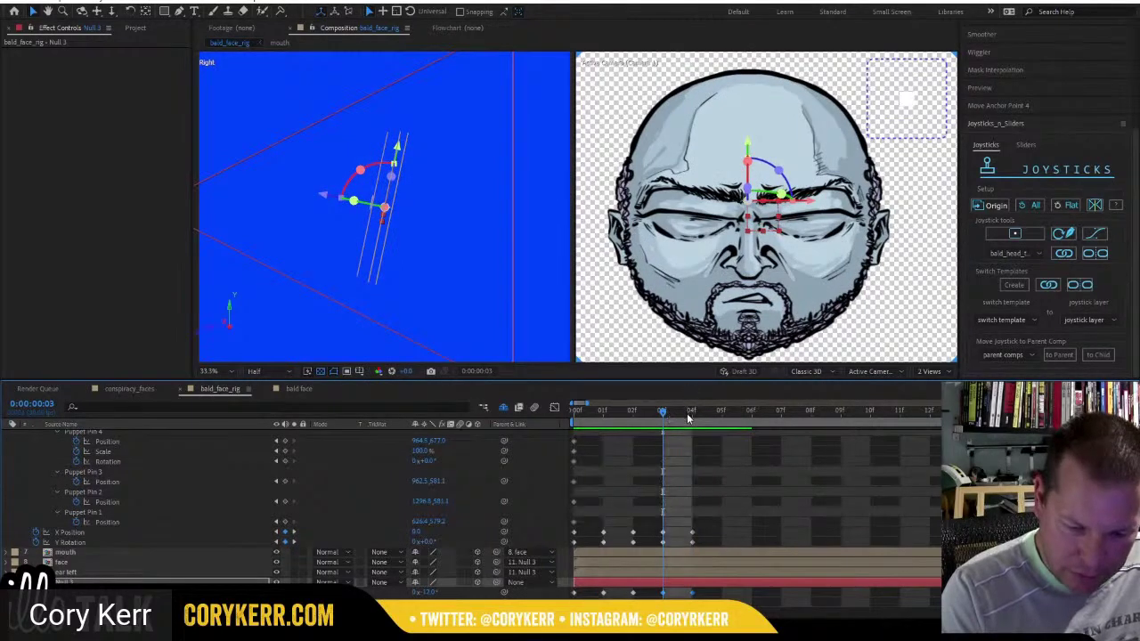
left_click(633, 412)
left_click(606, 410)
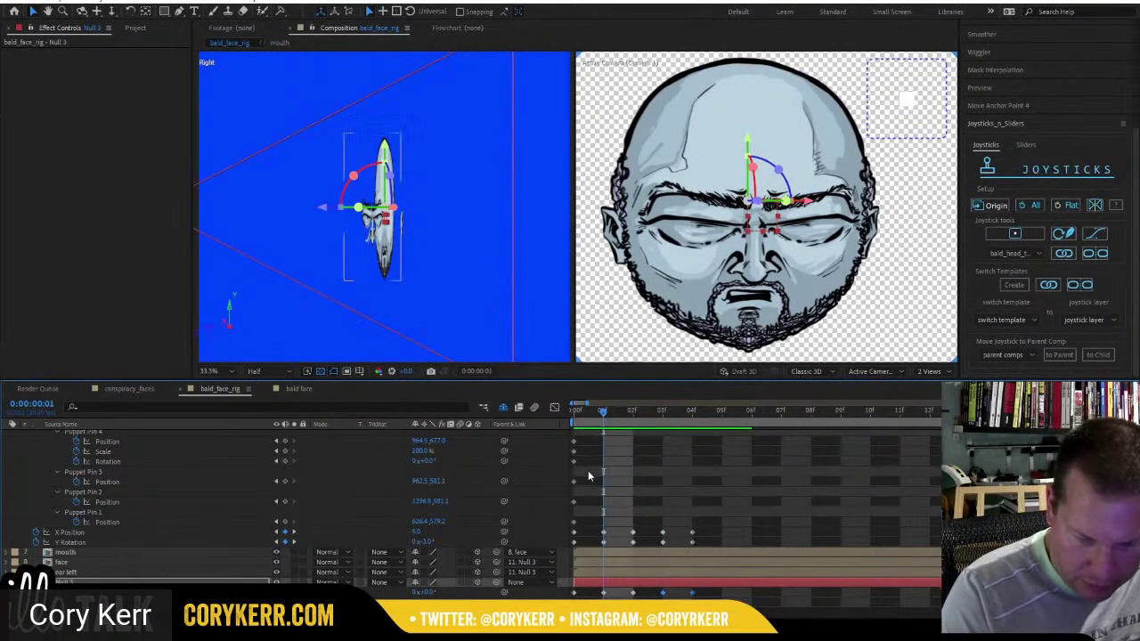
At frame 1, move Puppet Pin 4 on the nose to about 972.4, 677.9, rotate it about -2.5°, and remove its Scale keyframing.
left_click(574, 504)
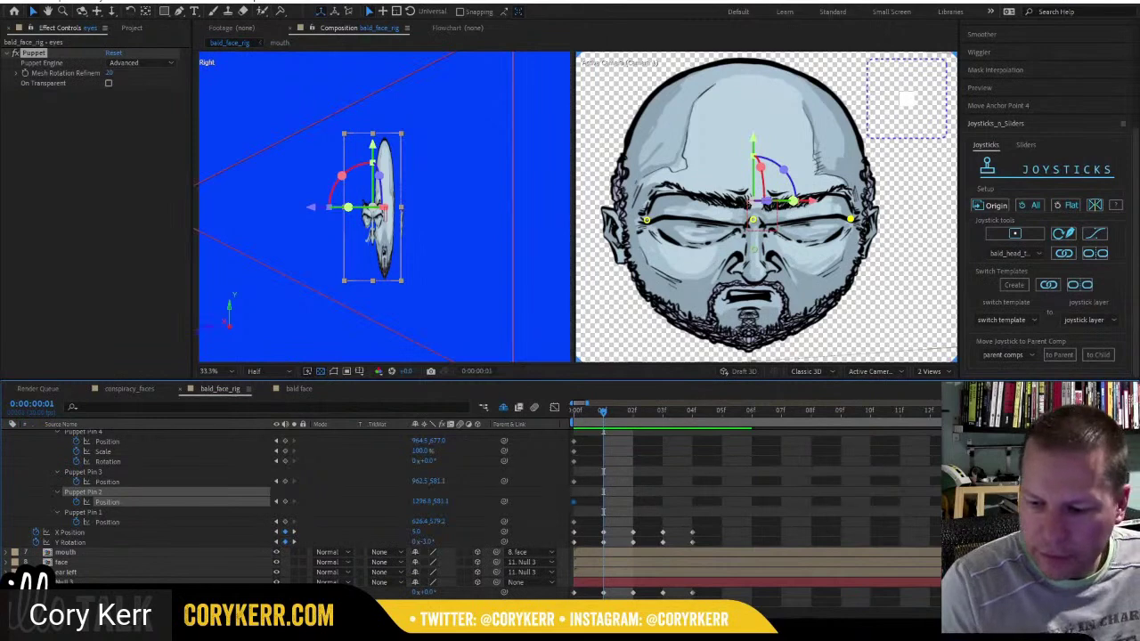
scroll(575, 499, "up", 3)
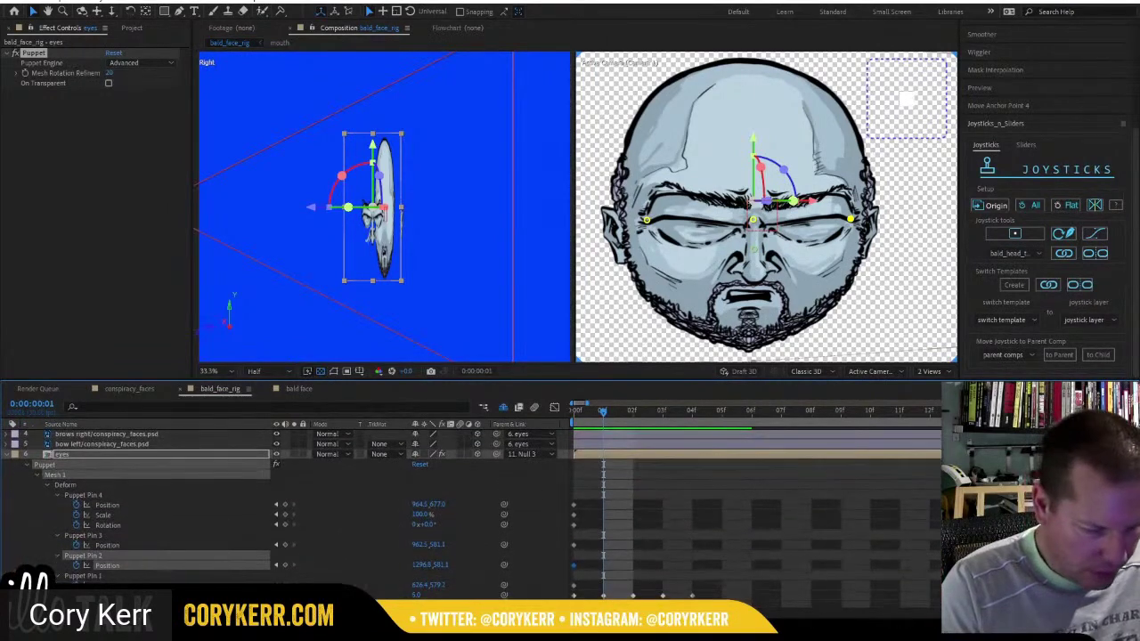
left_click(574, 525)
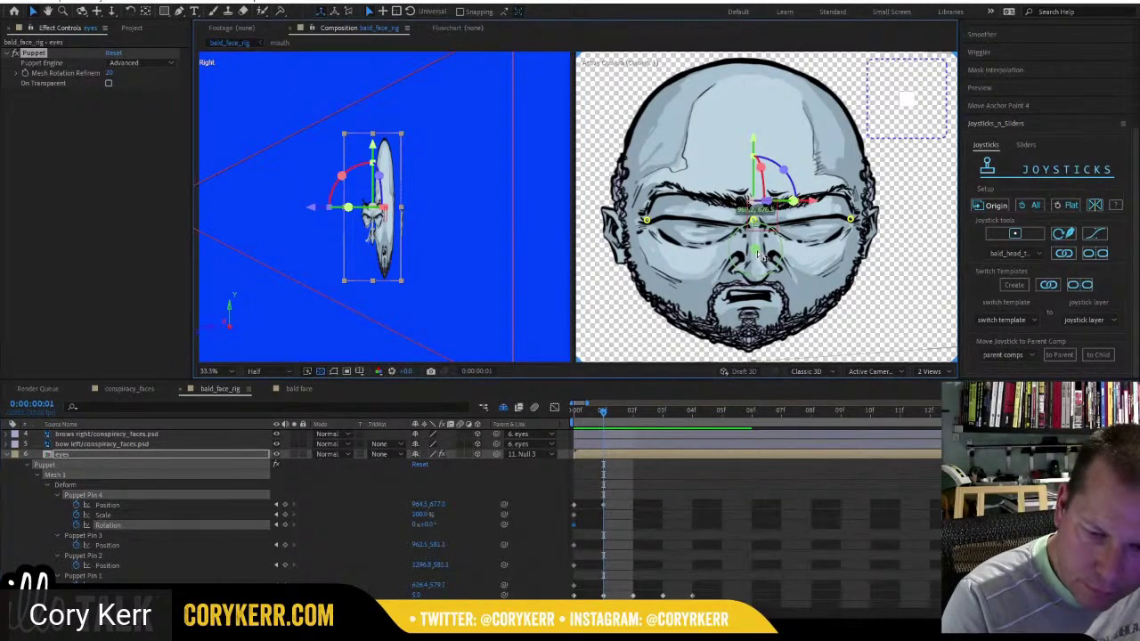
left_click_drag(759, 255, 761, 256)
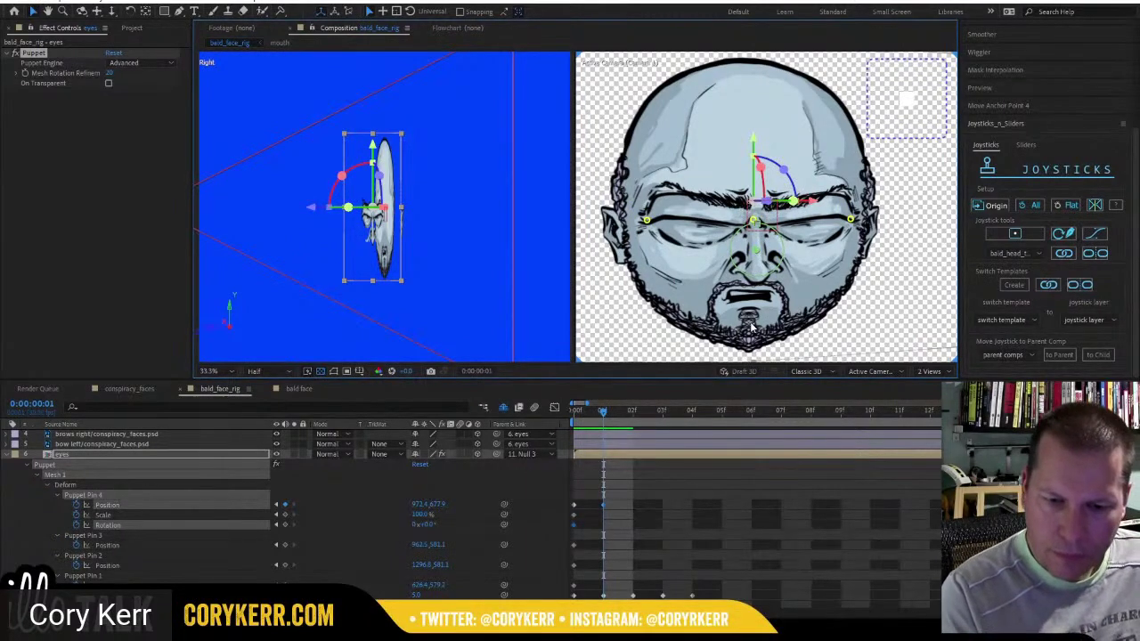
left_click_drag(787, 260, 786, 259)
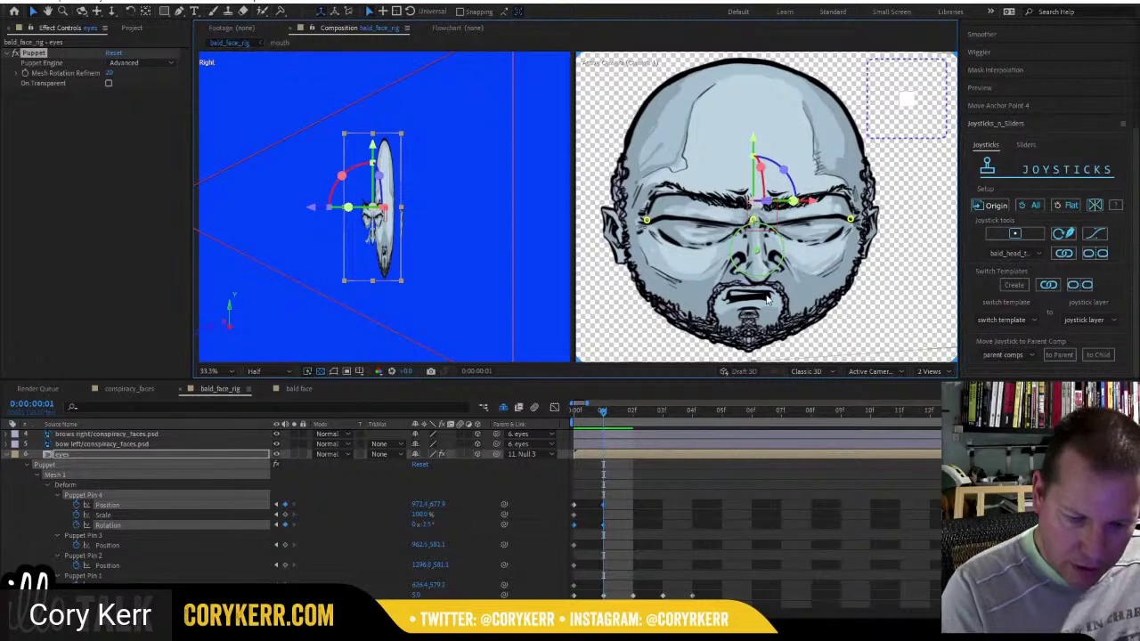
left_click(79, 517)
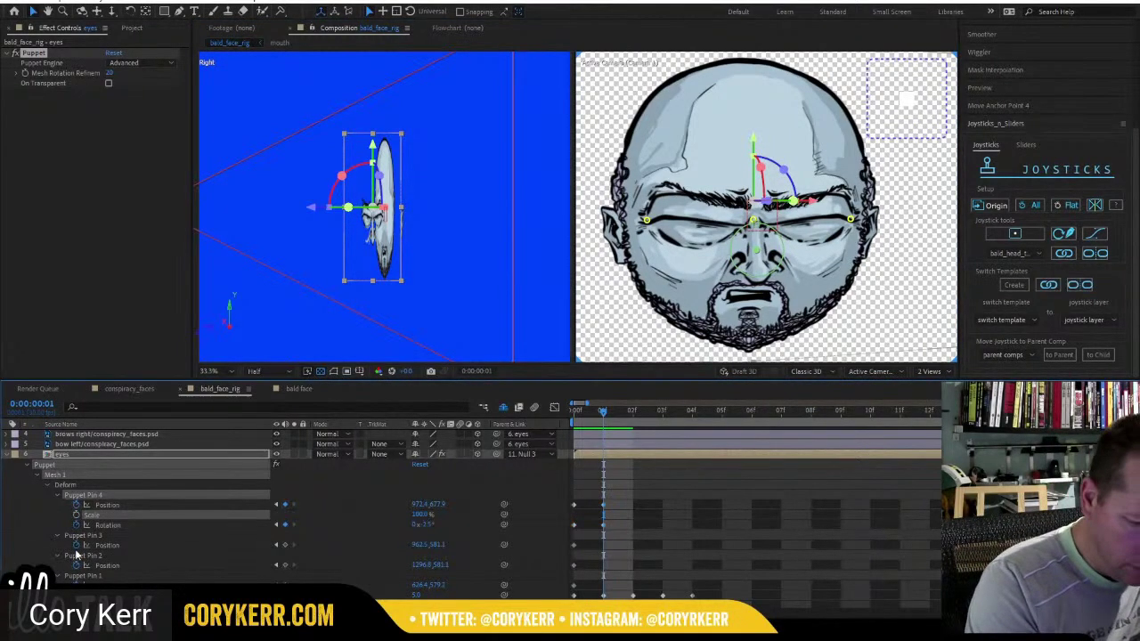
At frame 2, move Puppet Pin 4 to about 967.5, 677.4 with a slight positive rotation, and check it against frame 1.
left_click(624, 410)
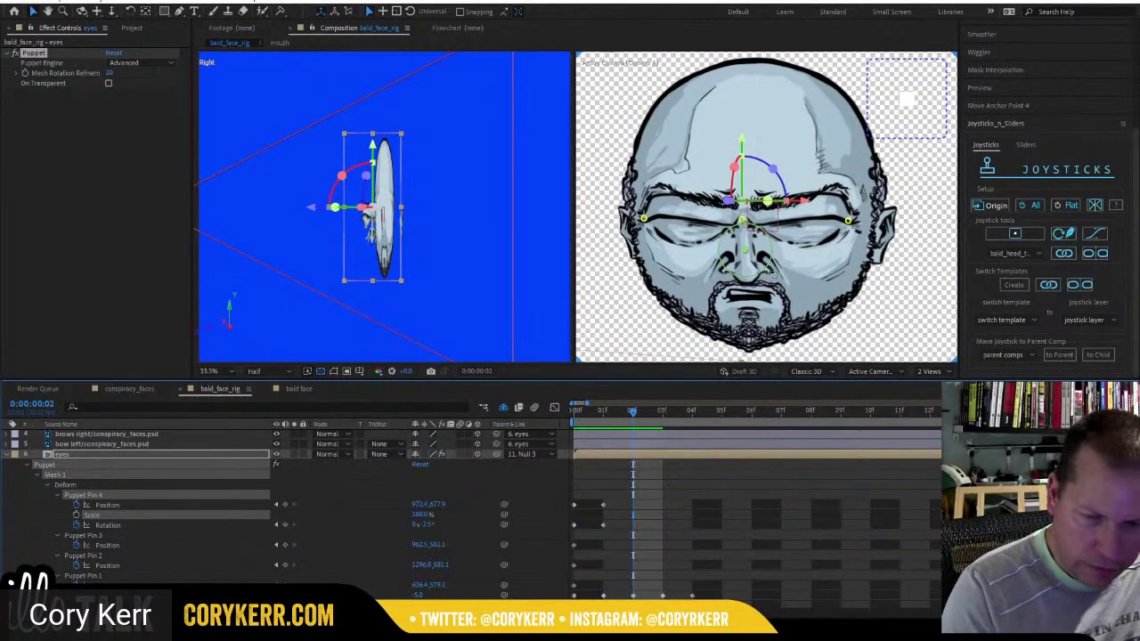
left_click_drag(773, 265, 744, 254)
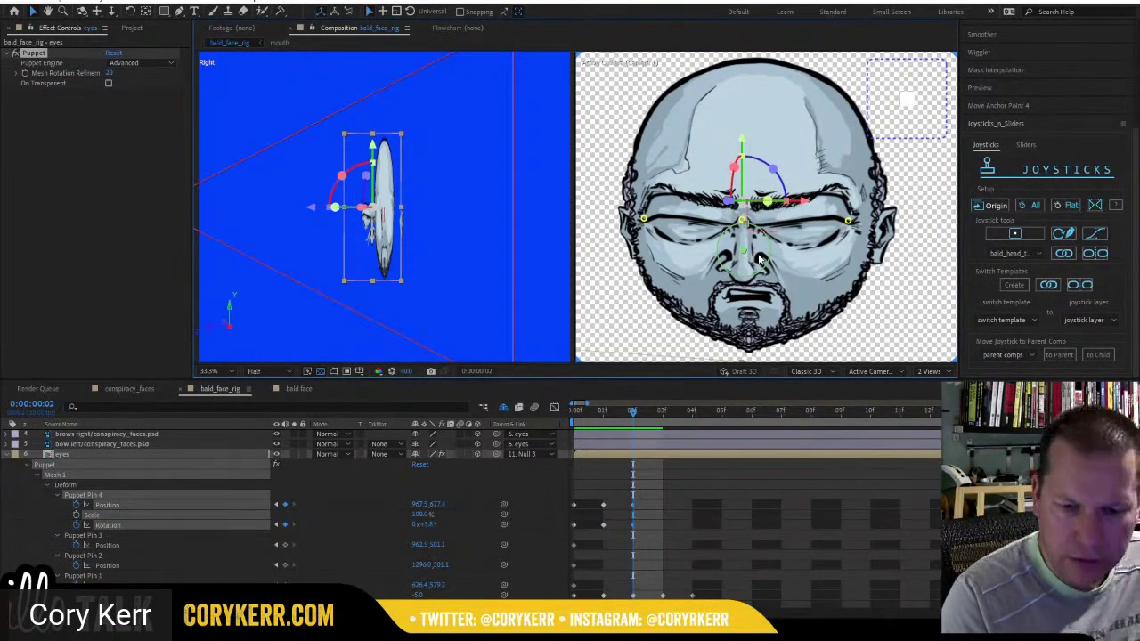
left_click_drag(634, 416, 602, 416)
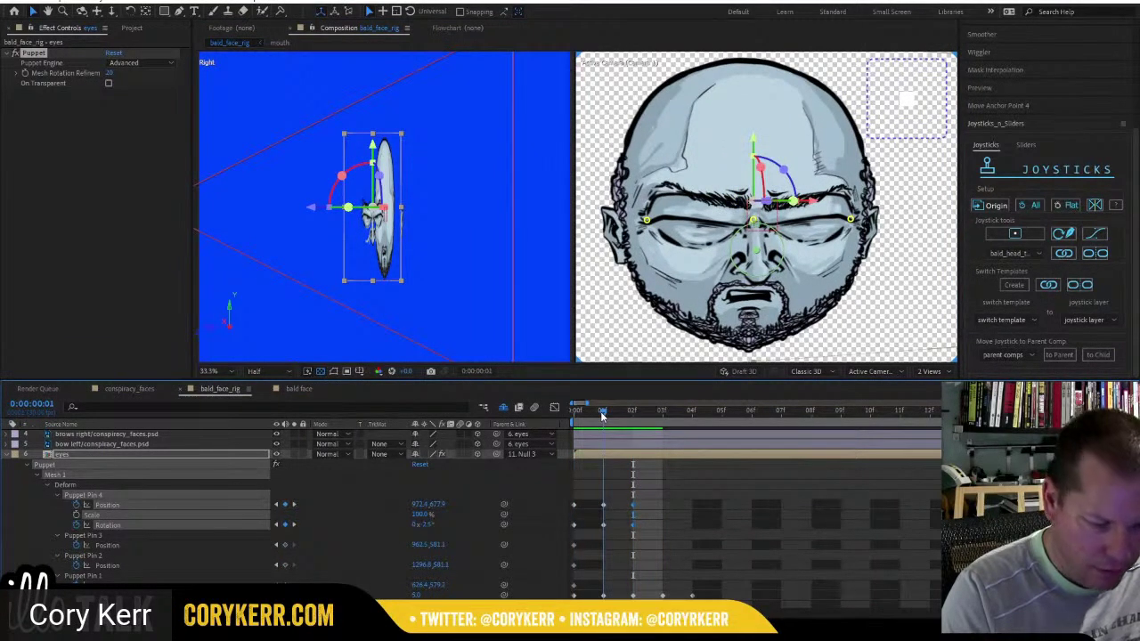
left_click_drag(602, 416, 626, 415)
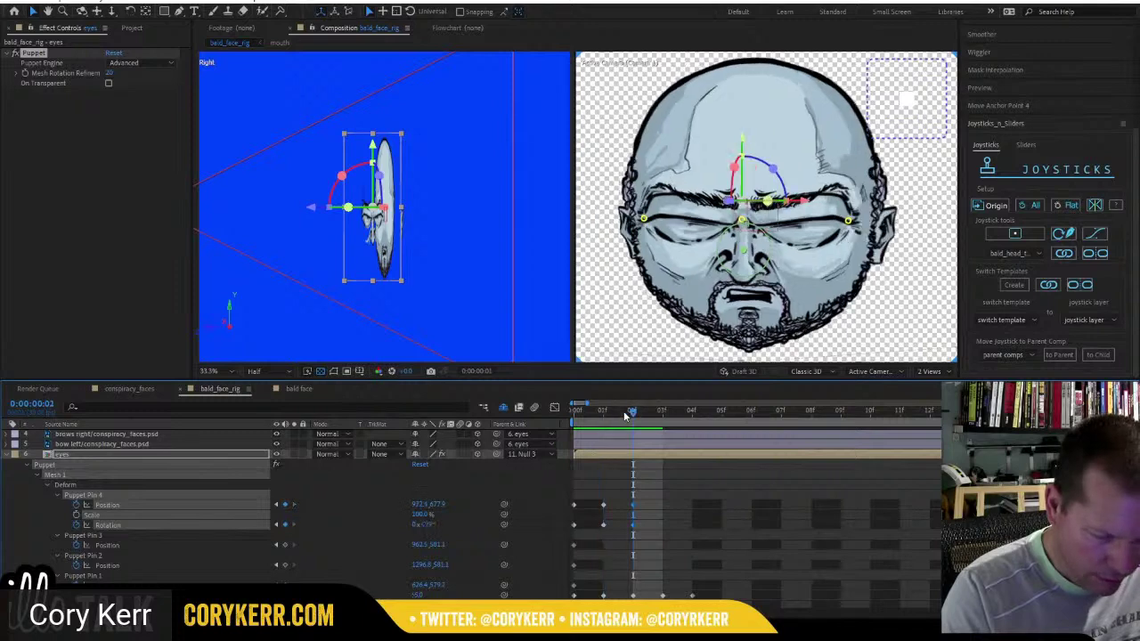
Set Puppet Pin 4's rotation at frame 2 to 2.5°.
left_click(431, 524)
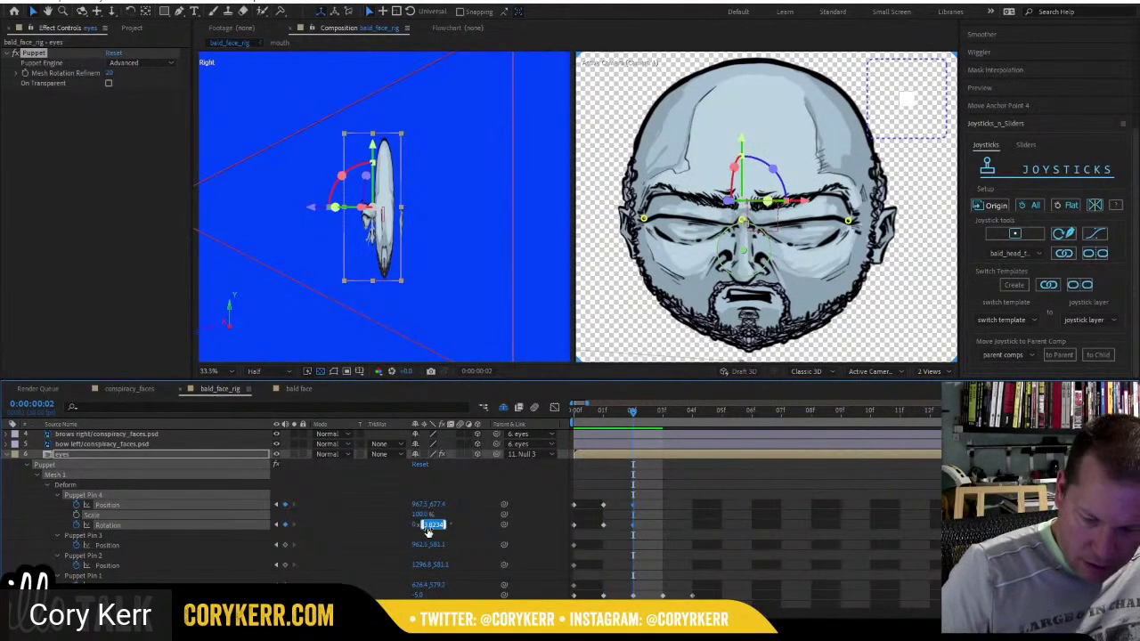
type("25.5")
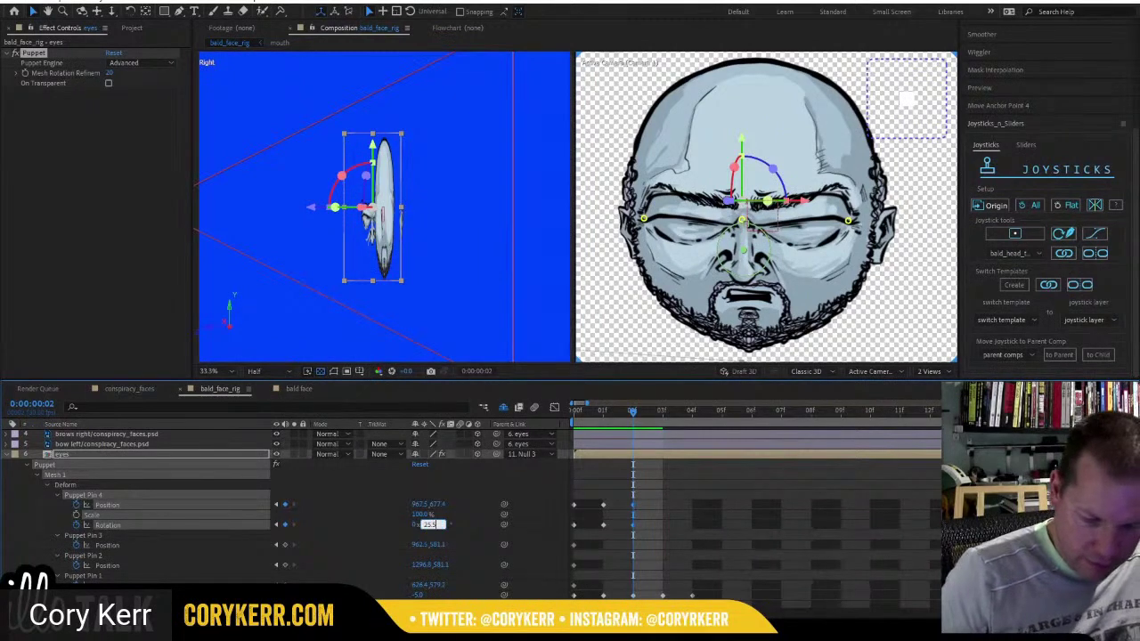
key("BackSpace")
key("BackSpace")
key("BackSpace")
key("BackSpace")
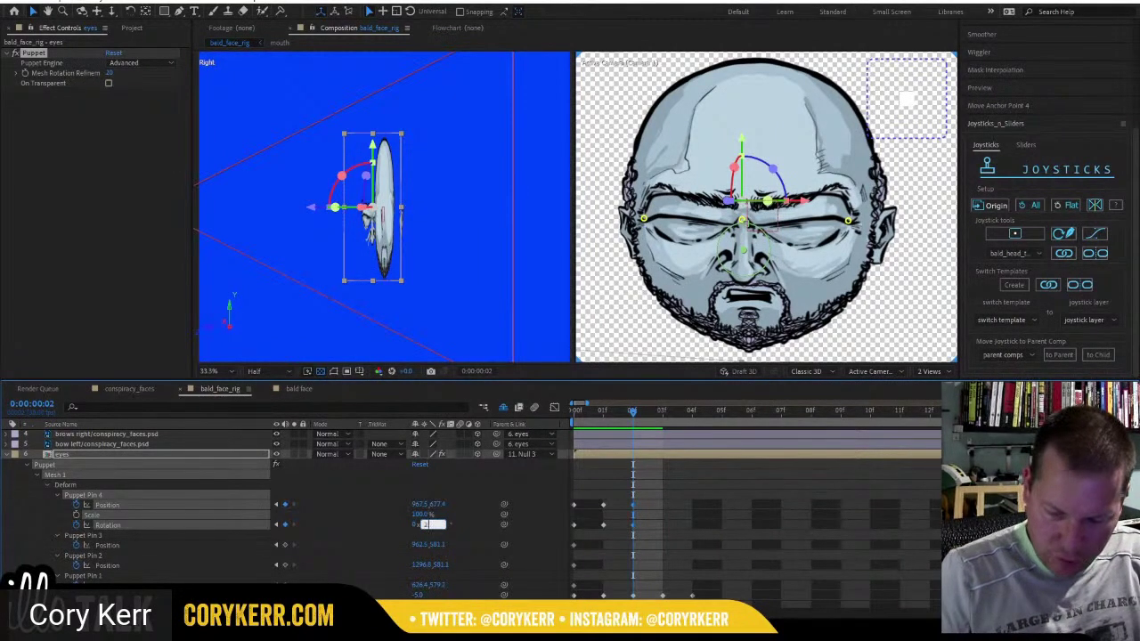
key("Return")
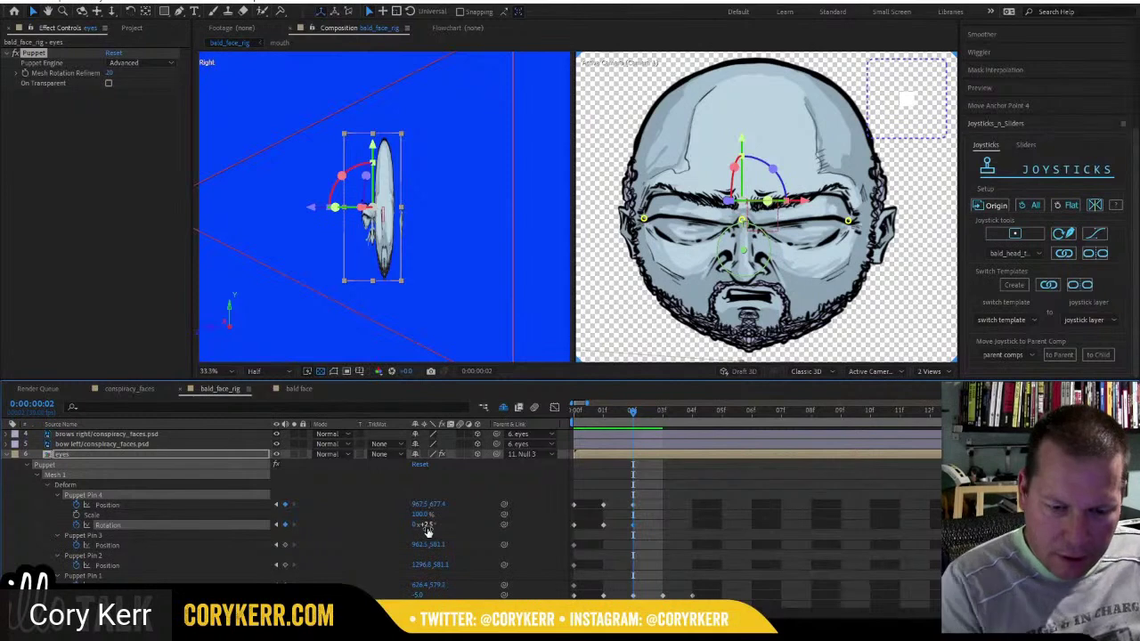
Compare the nose deformation between the head-turn poses at frames 1 and 2.
left_click(603, 411)
left_click_drag(627, 412, 603, 416)
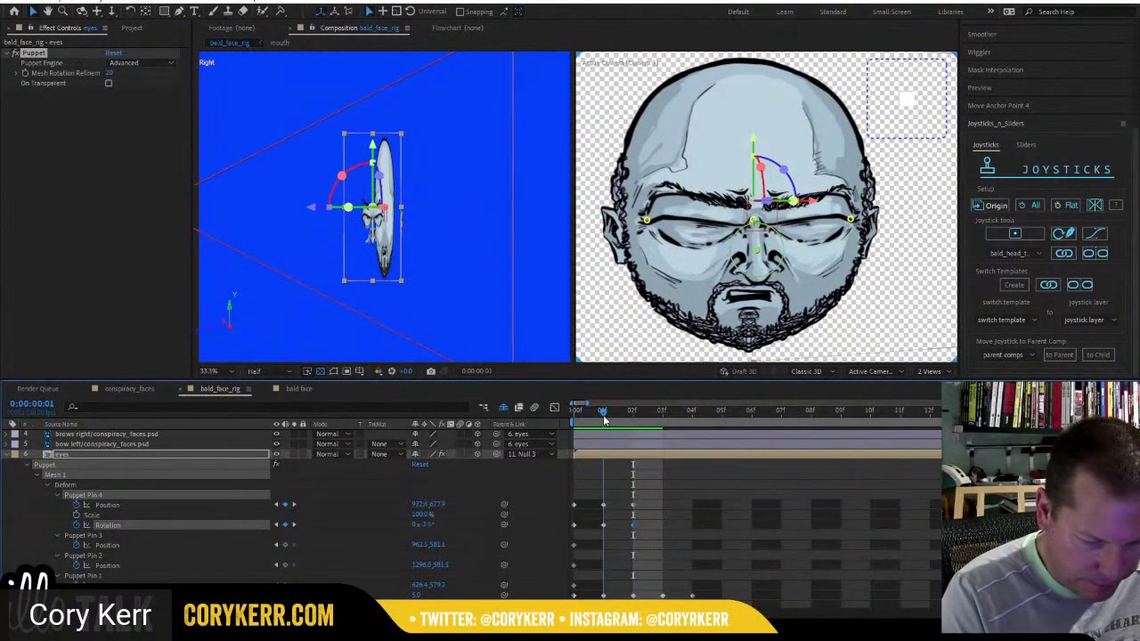
left_click(631, 412)
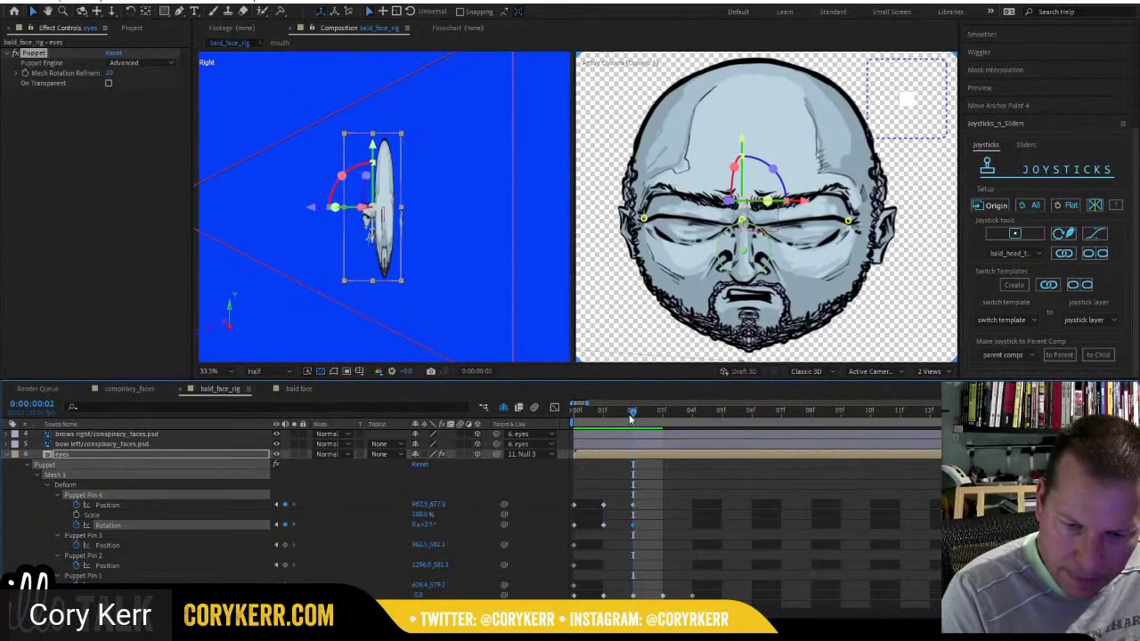
left_click(608, 416)
left_click(626, 419)
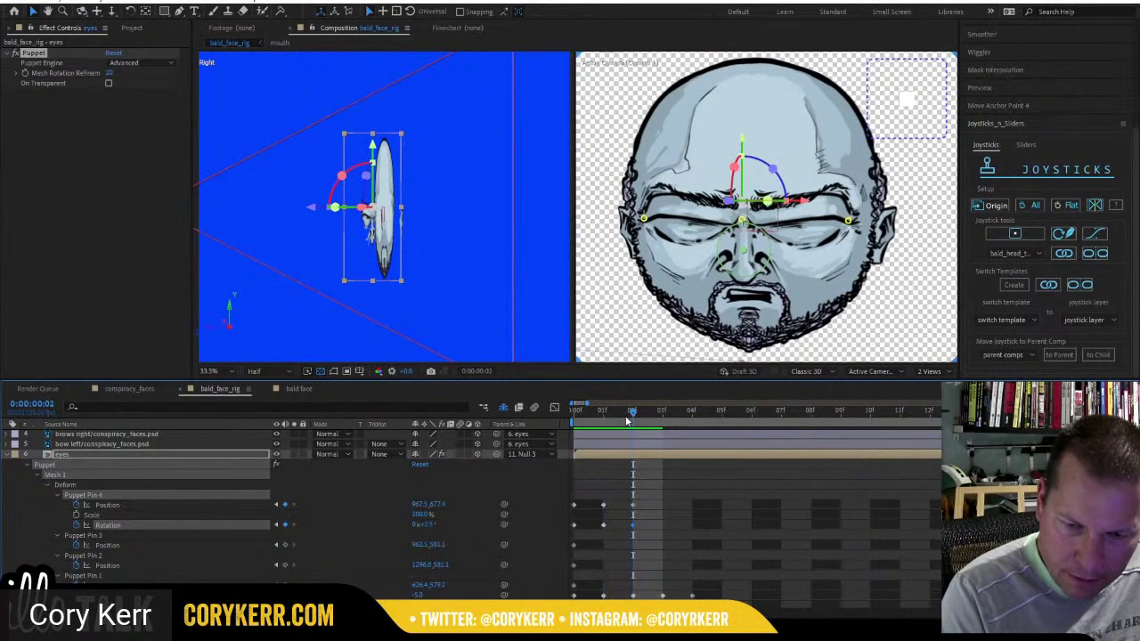
left_click(604, 414)
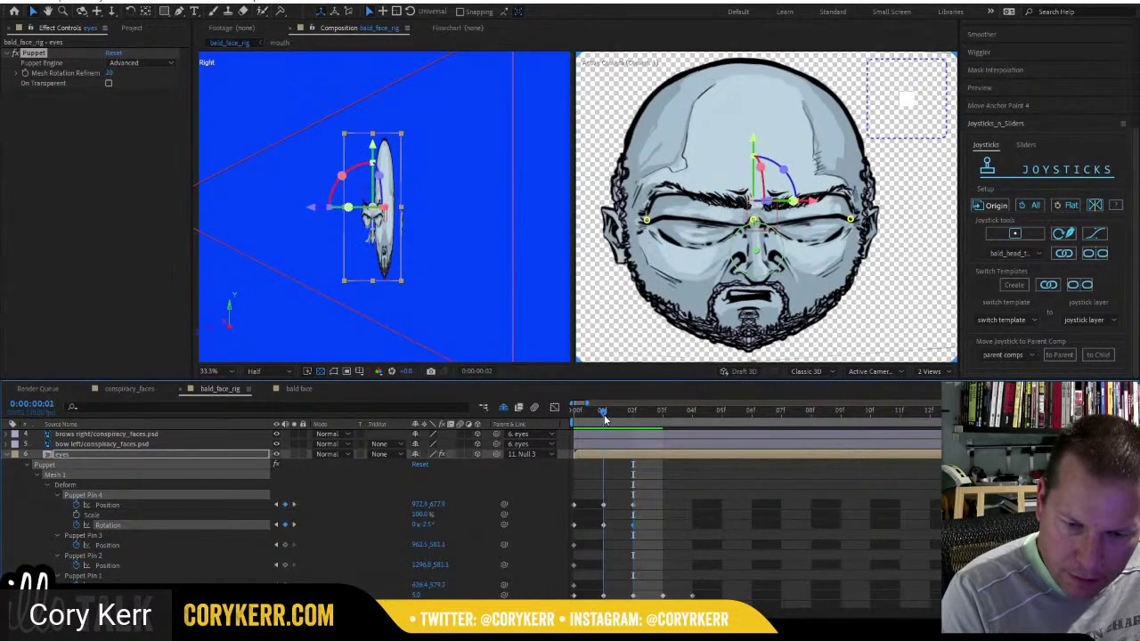
left_click(630, 415)
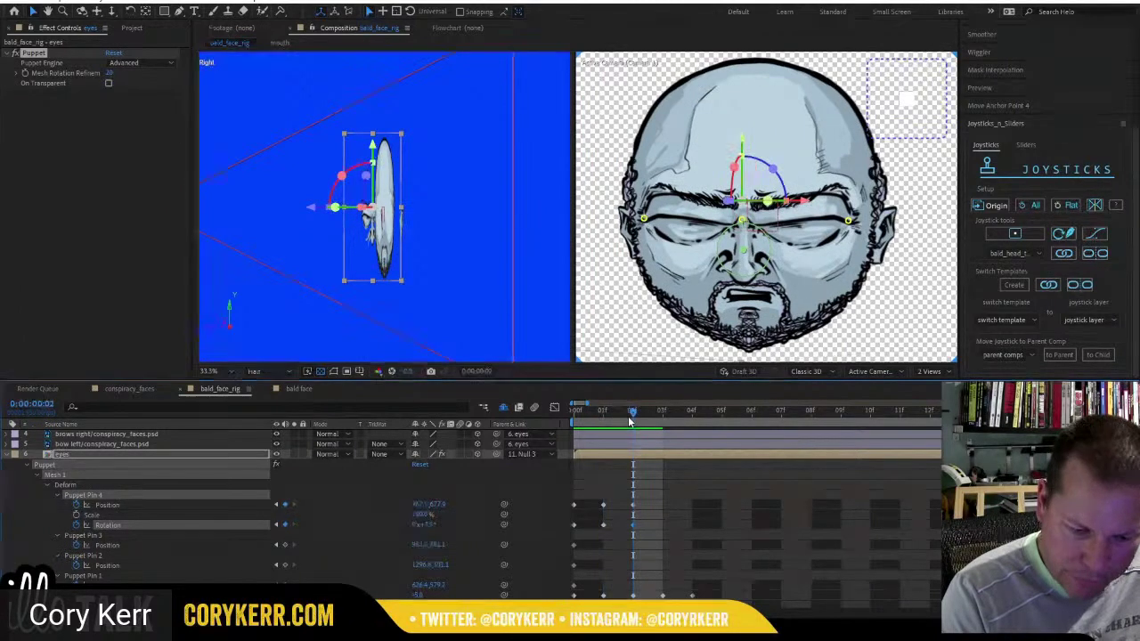
Copy Puppet Pin 4's frame 0 Position and Rotation keyframes to frame 3, and lower the pin there to about 966.3, 694.2.
left_click(651, 423)
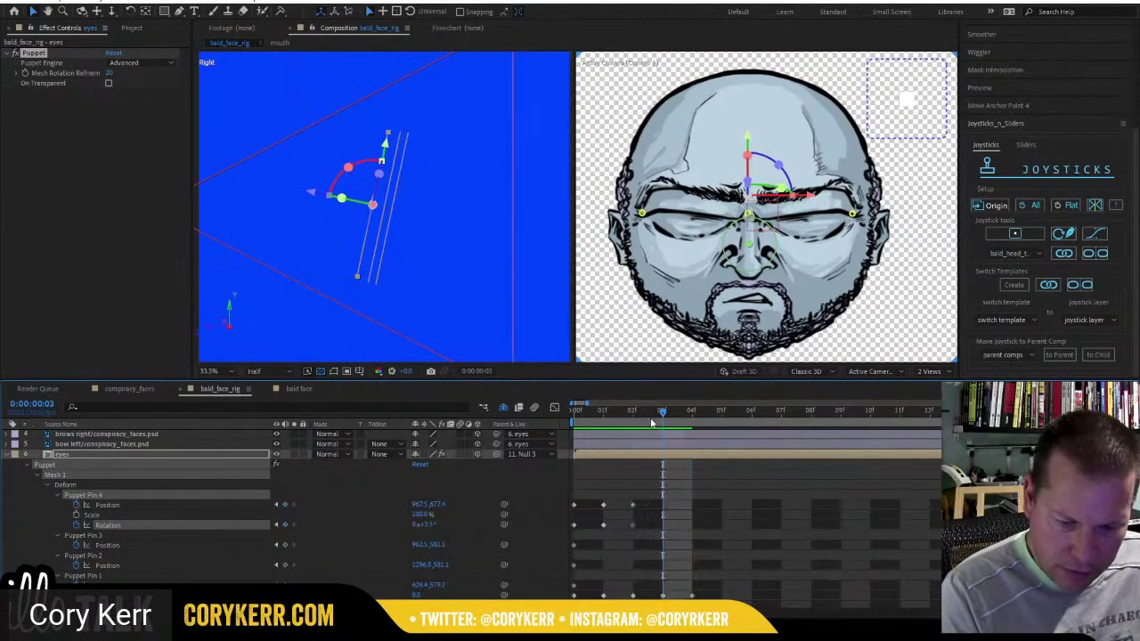
left_click(574, 506)
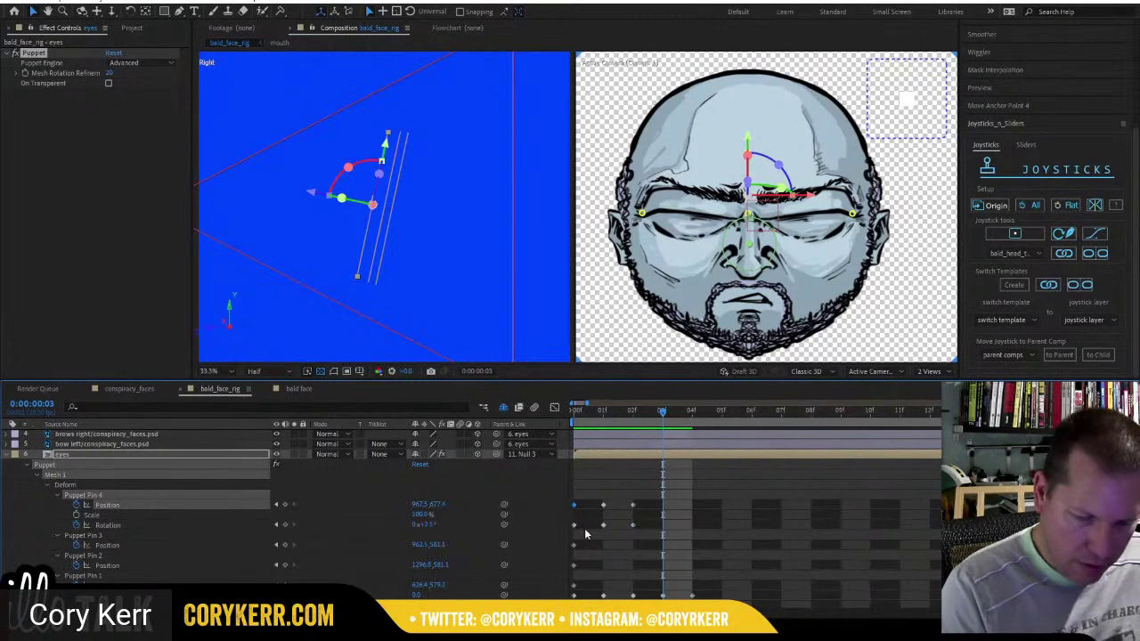
left_click(575, 524)
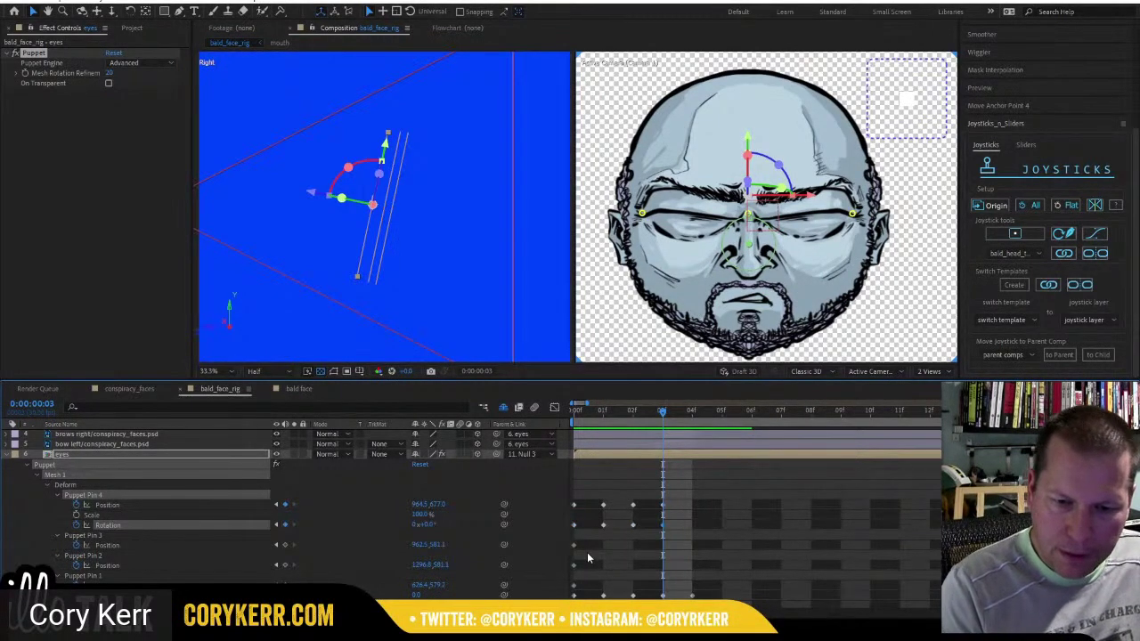
left_click_drag(749, 245, 750, 250)
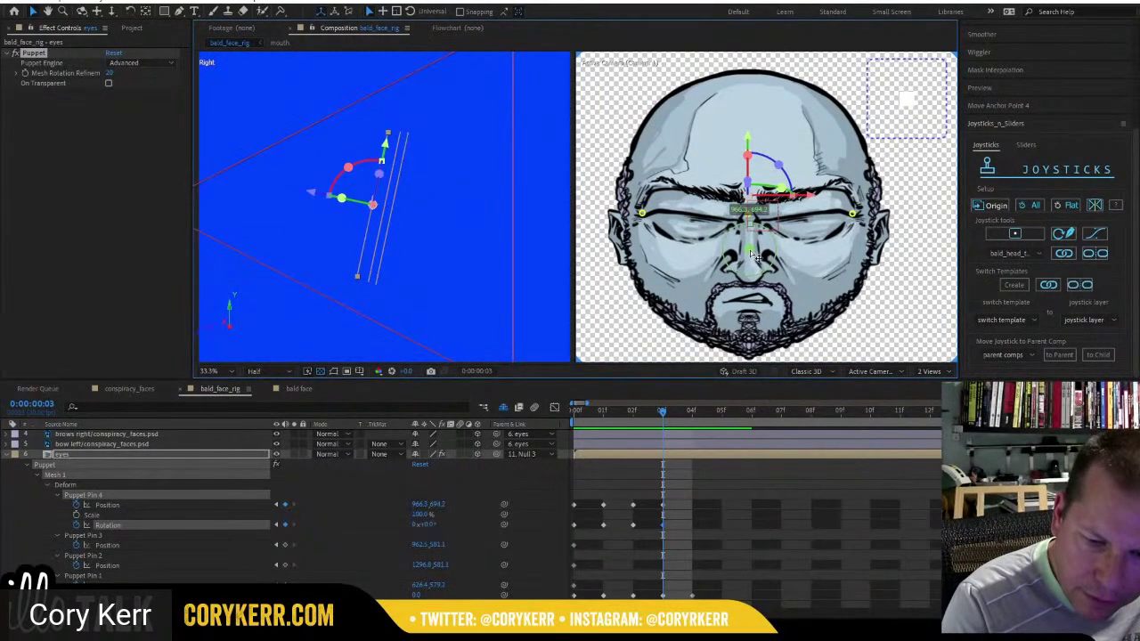
left_click(752, 255)
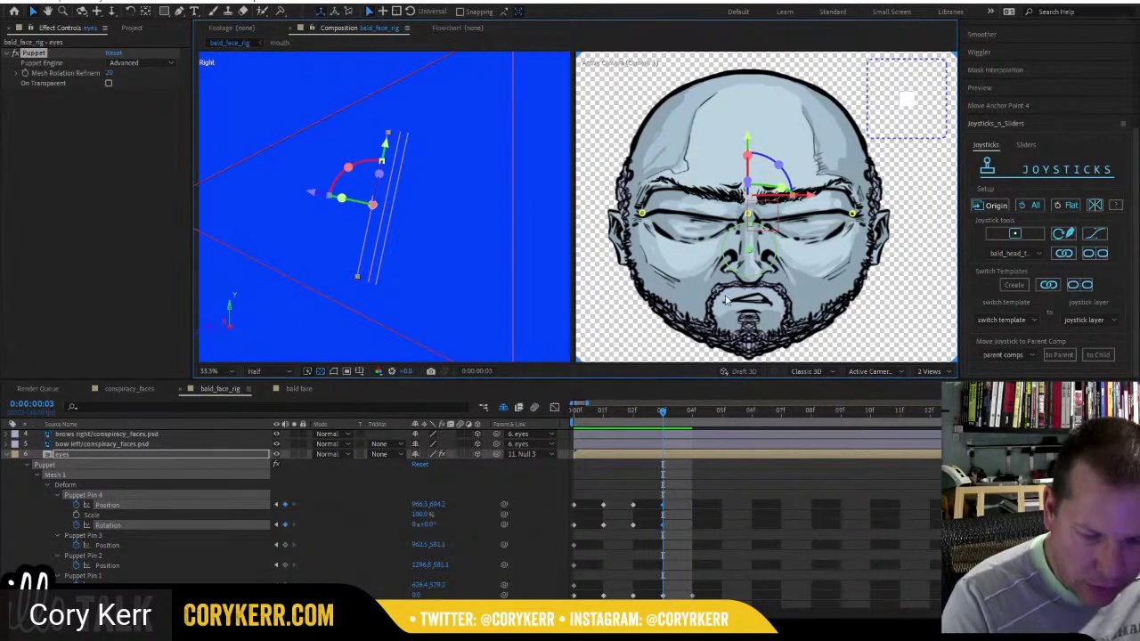
Keyframe Puppet Pin 4's Scale at 107% on frame 3 and at 100% on frames 2, 1 and 0.
left_click(82, 516)
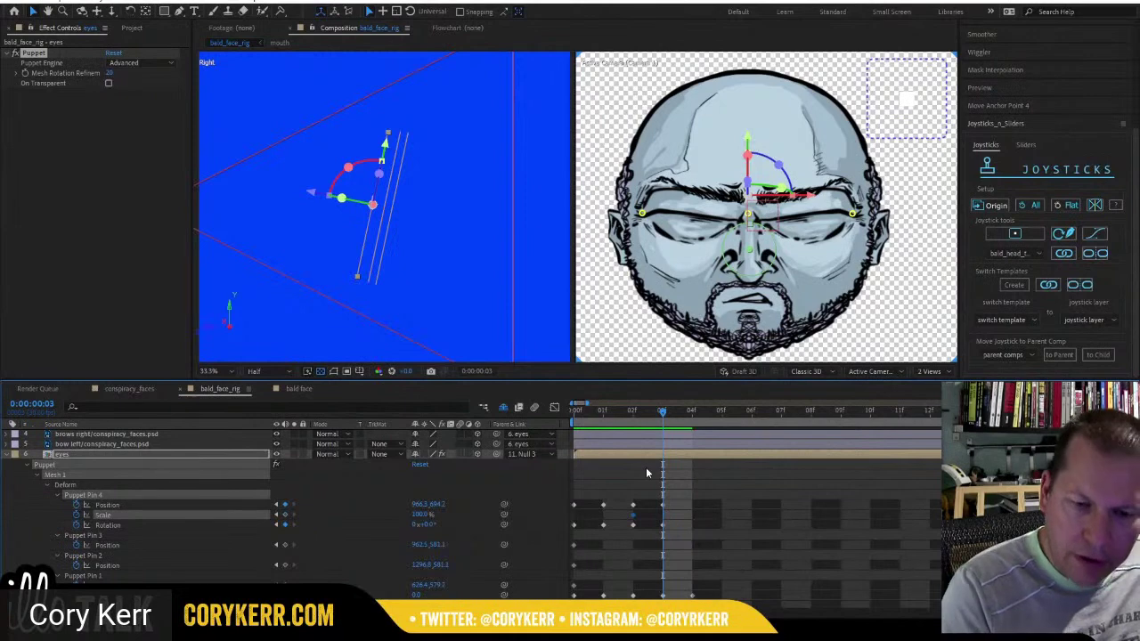
left_click_drag(427, 514, 425, 515)
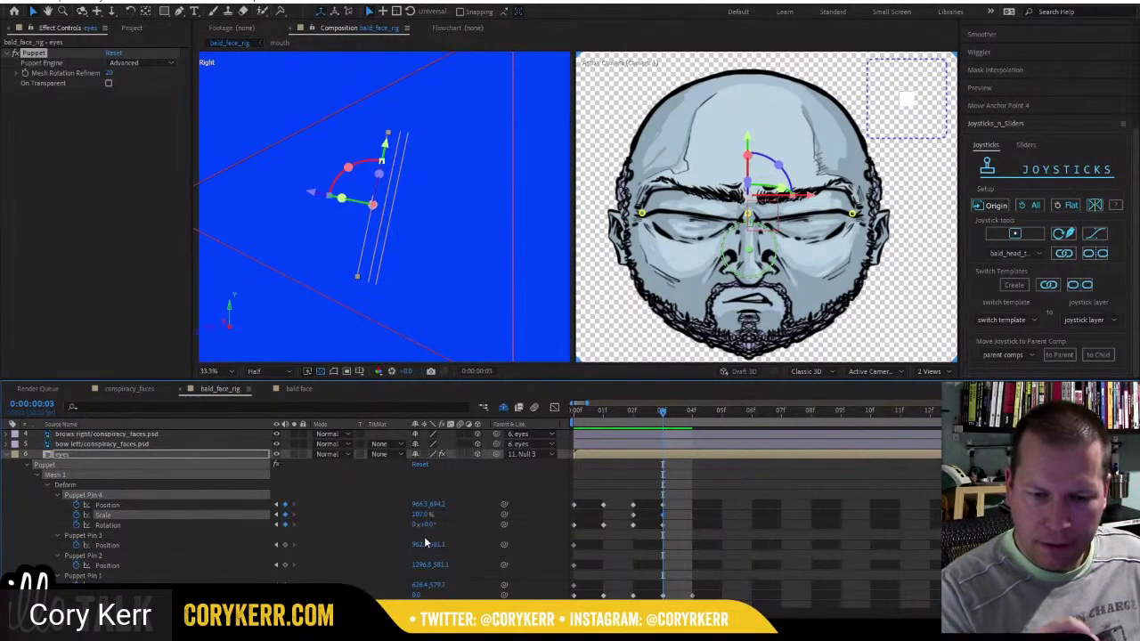
left_click_drag(658, 412, 632, 417)
left_click(612, 412)
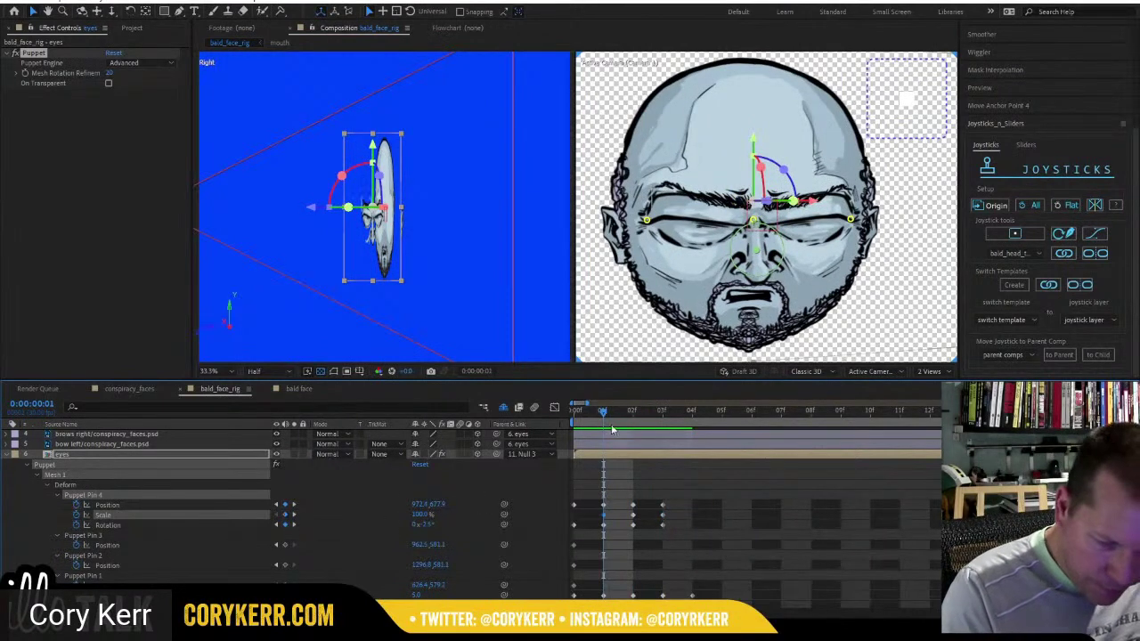
key("Page_Up")
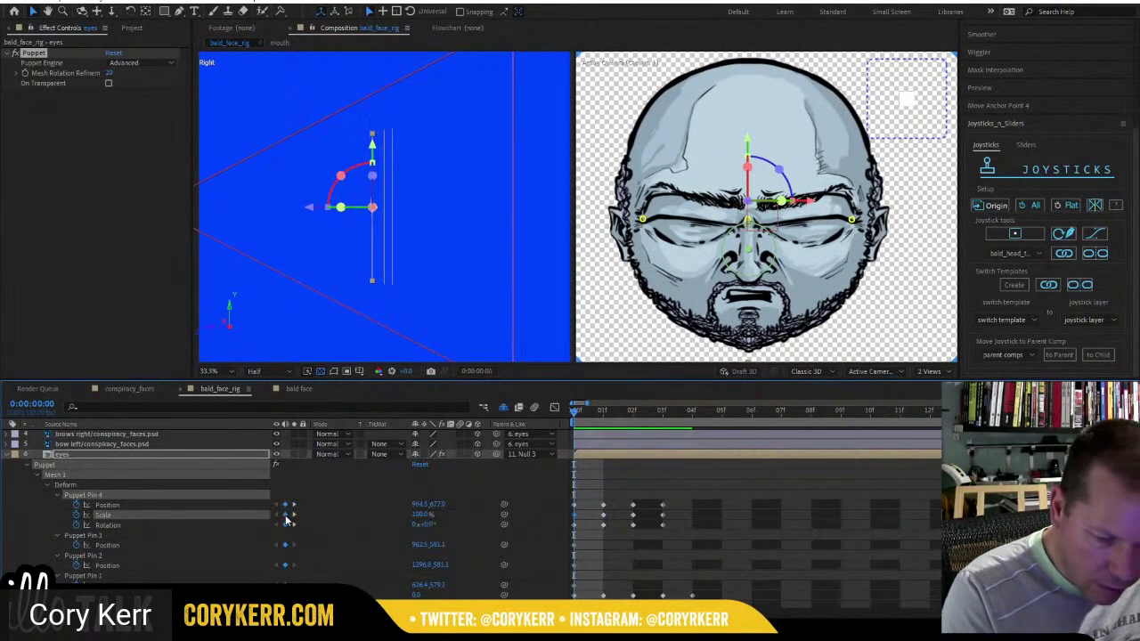
Set Puppet Pin 4's Scale at frame 4 to 95%, then try lowering the pin to about 966.0, 710.0 and undo that move.
left_click_drag(577, 411, 684, 411)
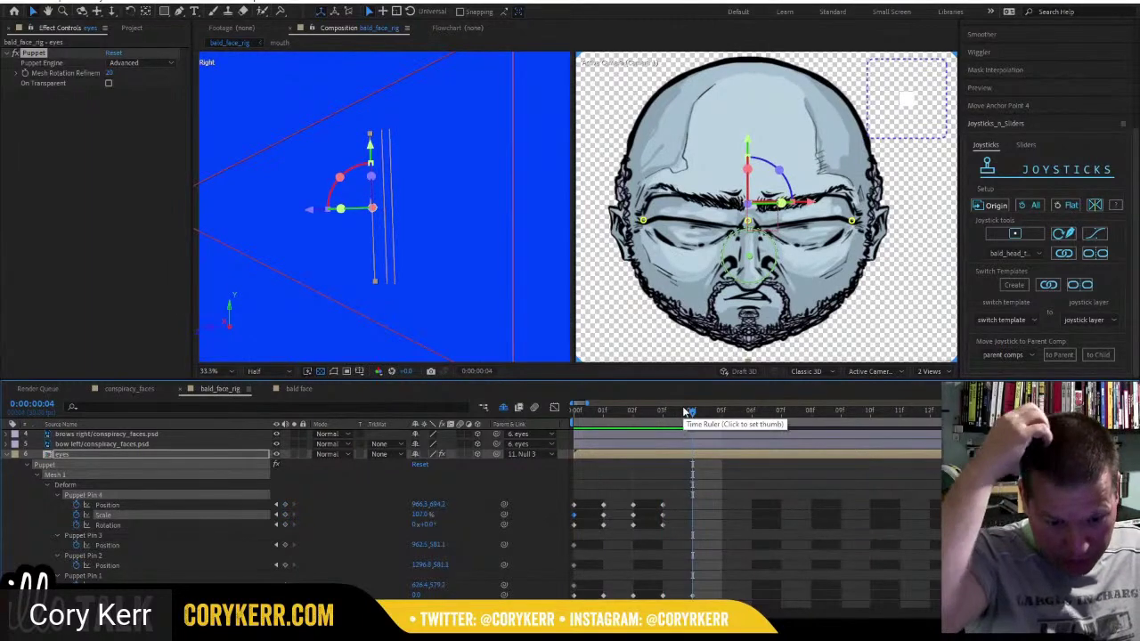
left_click(420, 515)
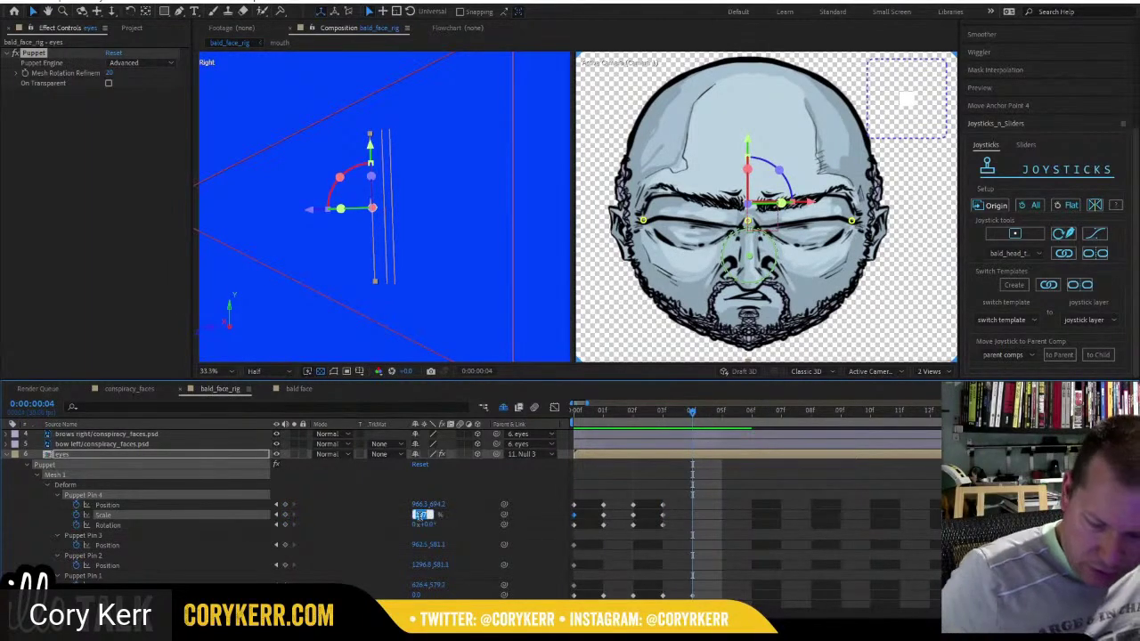
type("100")
key("Return")
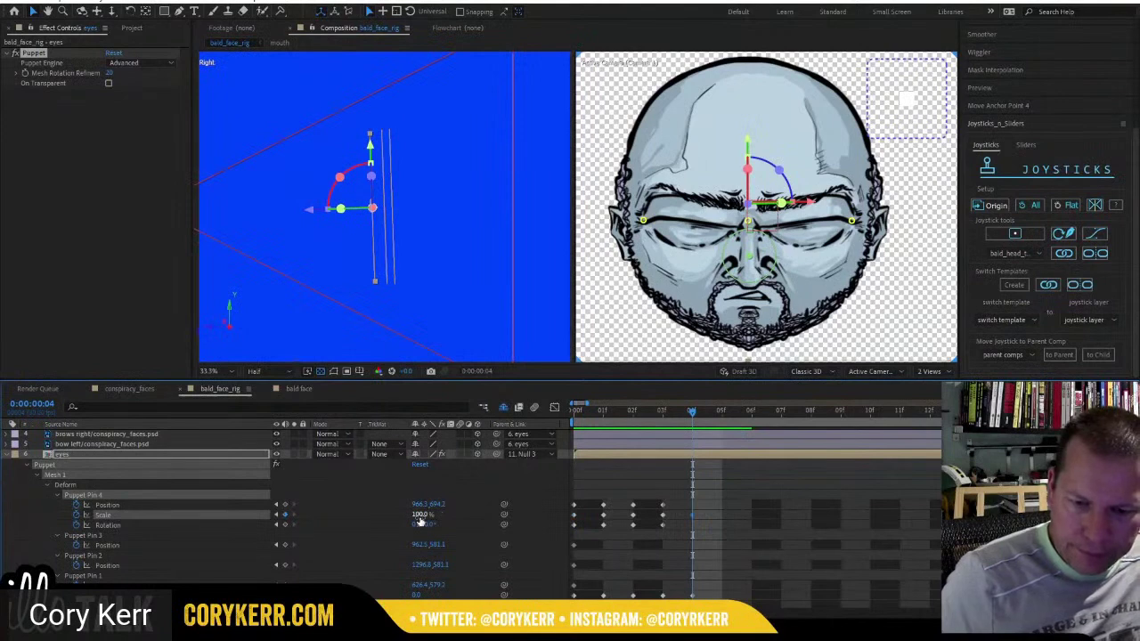
left_click(420, 516)
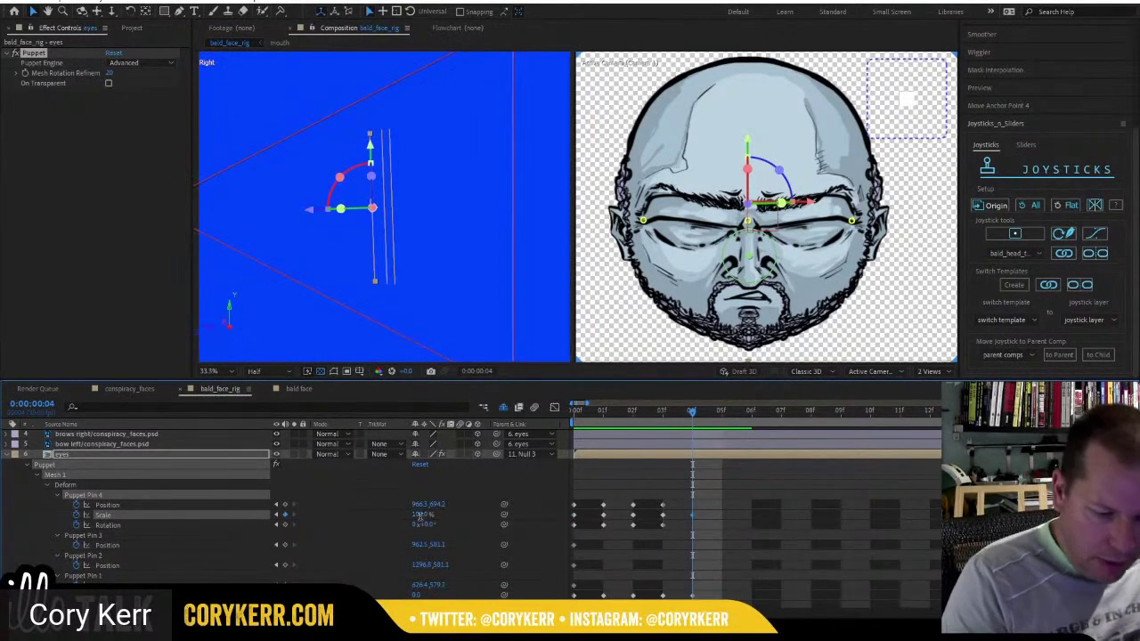
type("90")
key("Return")
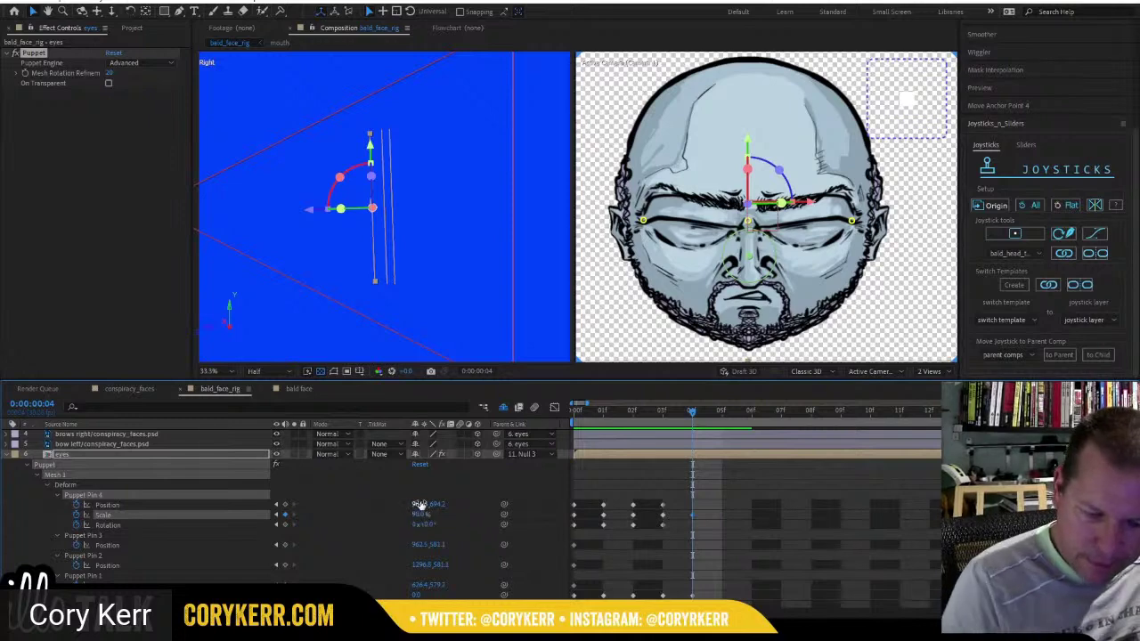
left_click_drag(419, 514, 418, 518)
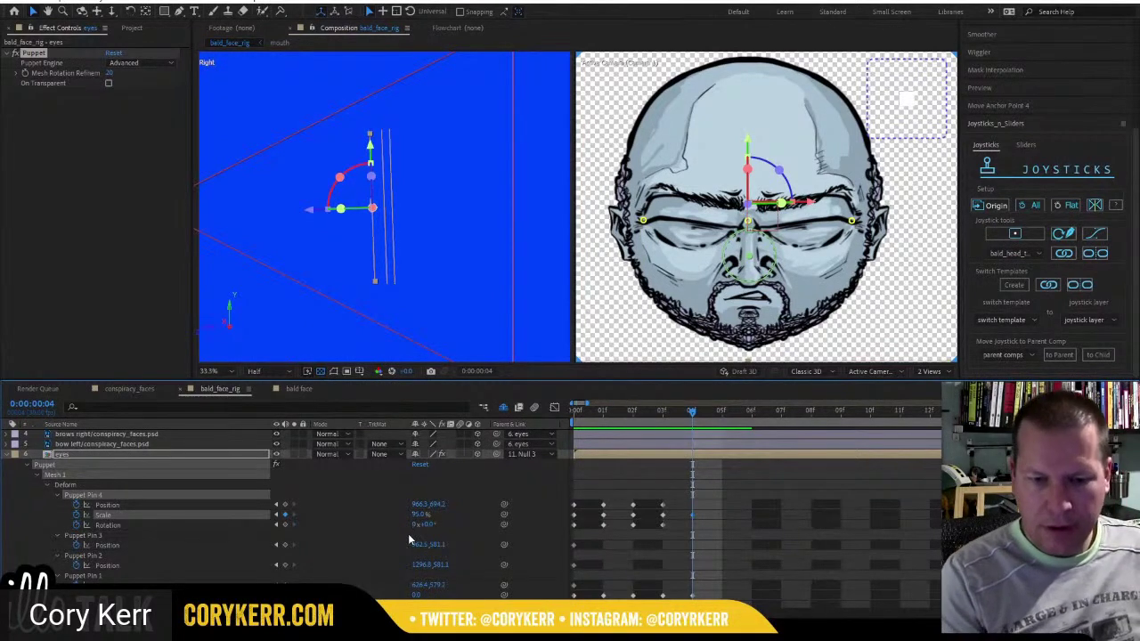
left_click_drag(753, 260, 753, 270)
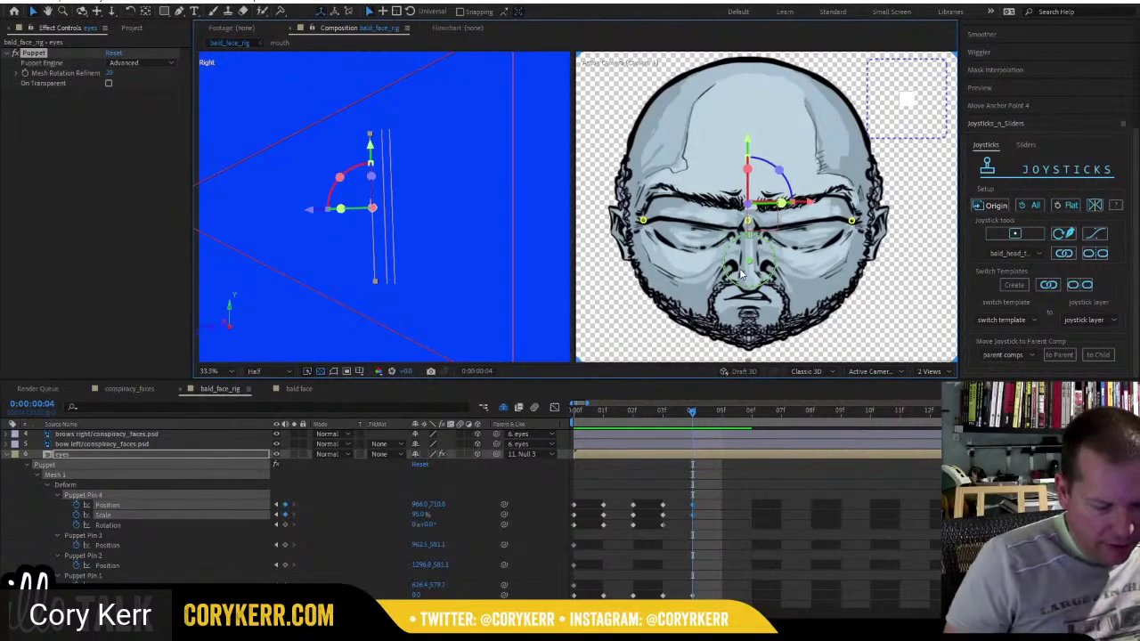
key("ctrl+z")
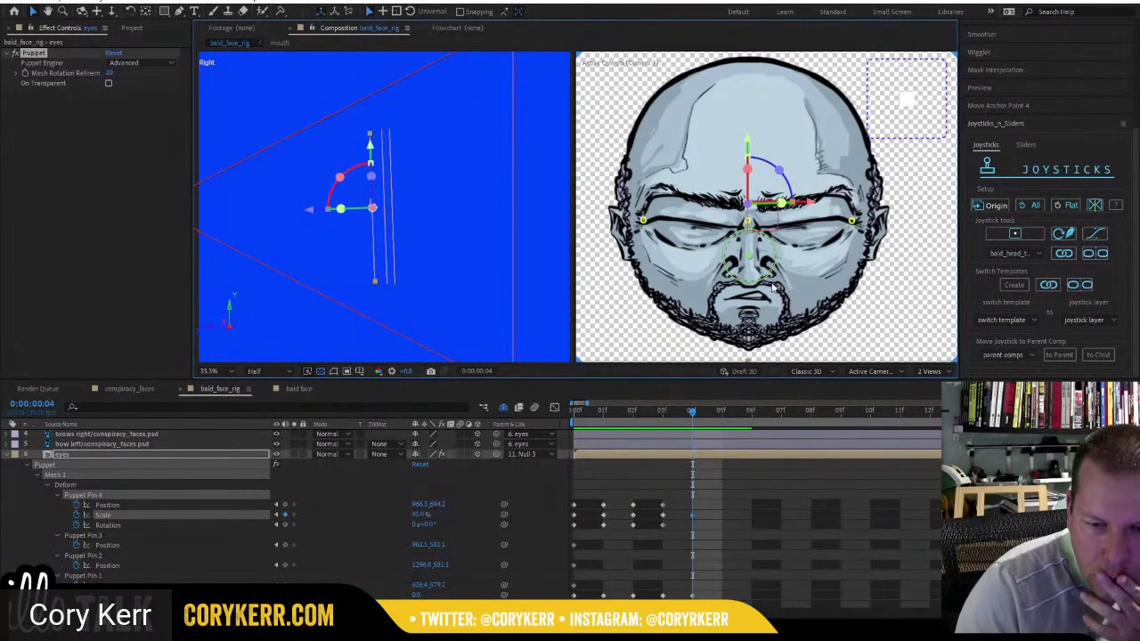
Switch to conspiracy_faces.psd in Photoshop and hide every layer group except bald face.
key("alt+Tab")
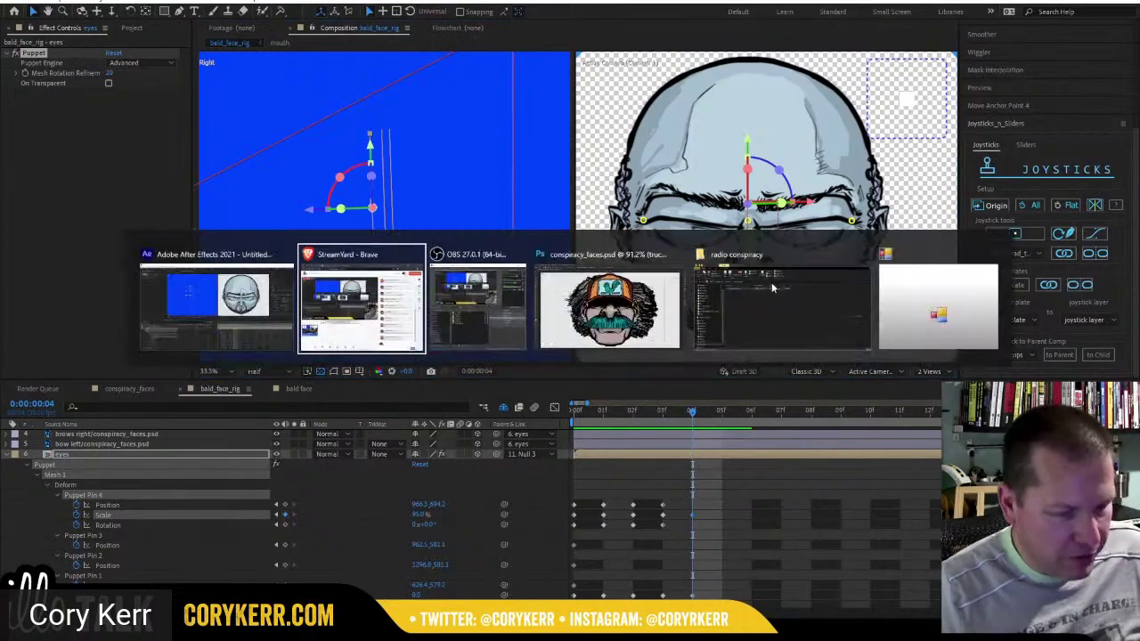
key("alt+Tab")
key("alt+Tab")
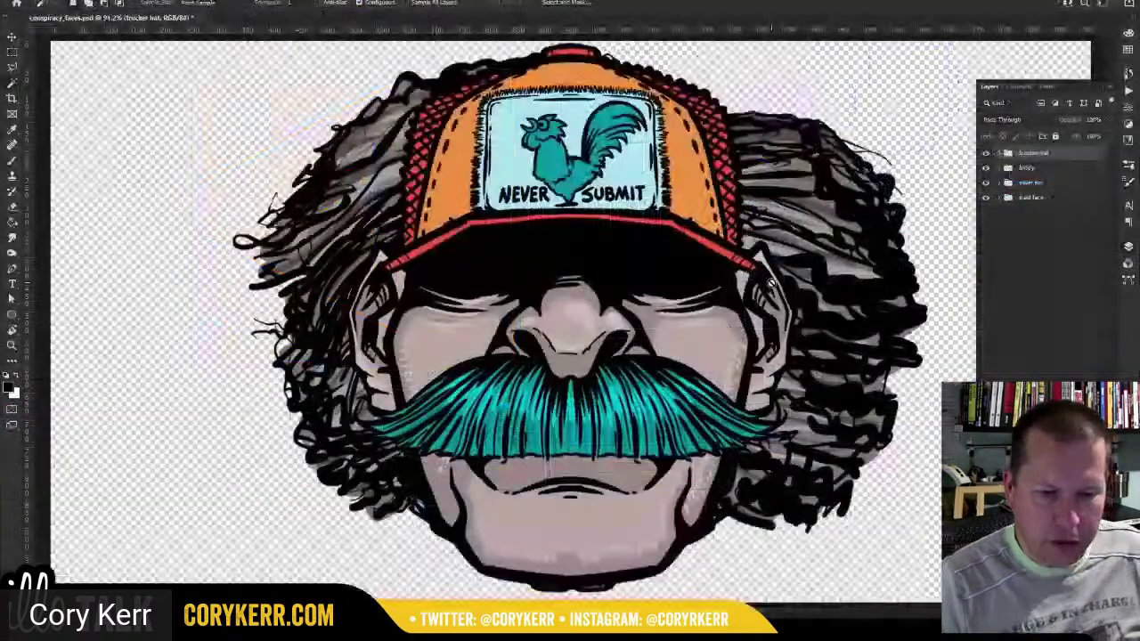
left_click(986, 154)
left_click_drag(986, 169, 985, 184)
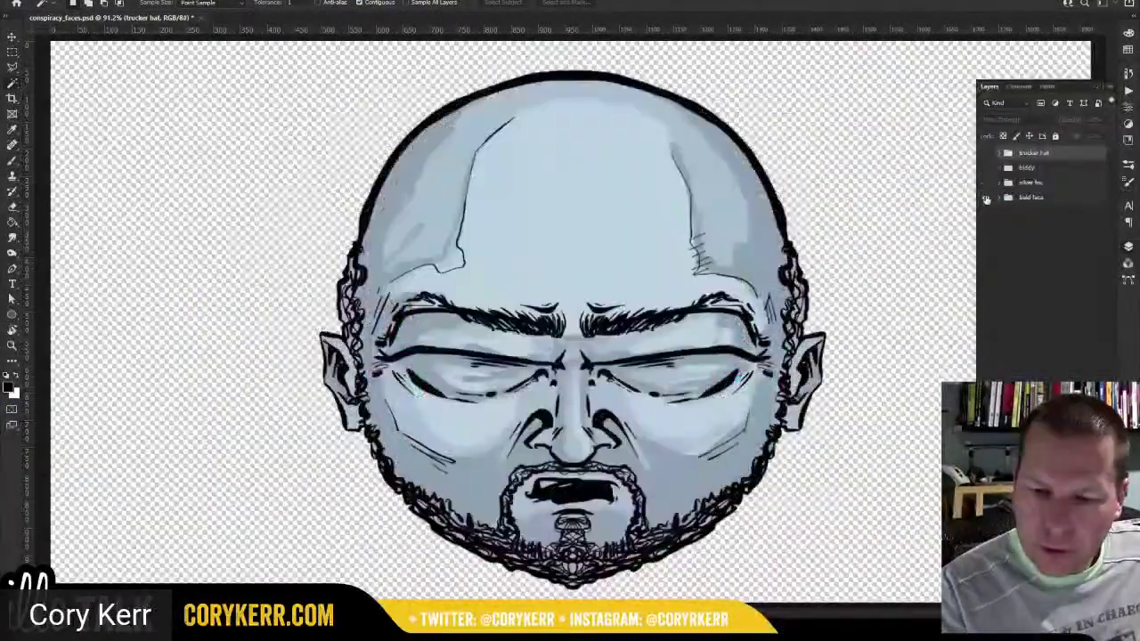
Expand the bald face group and examine the eyes group by hiding, showing and isolating it against the other face parts.
left_click(998, 198)
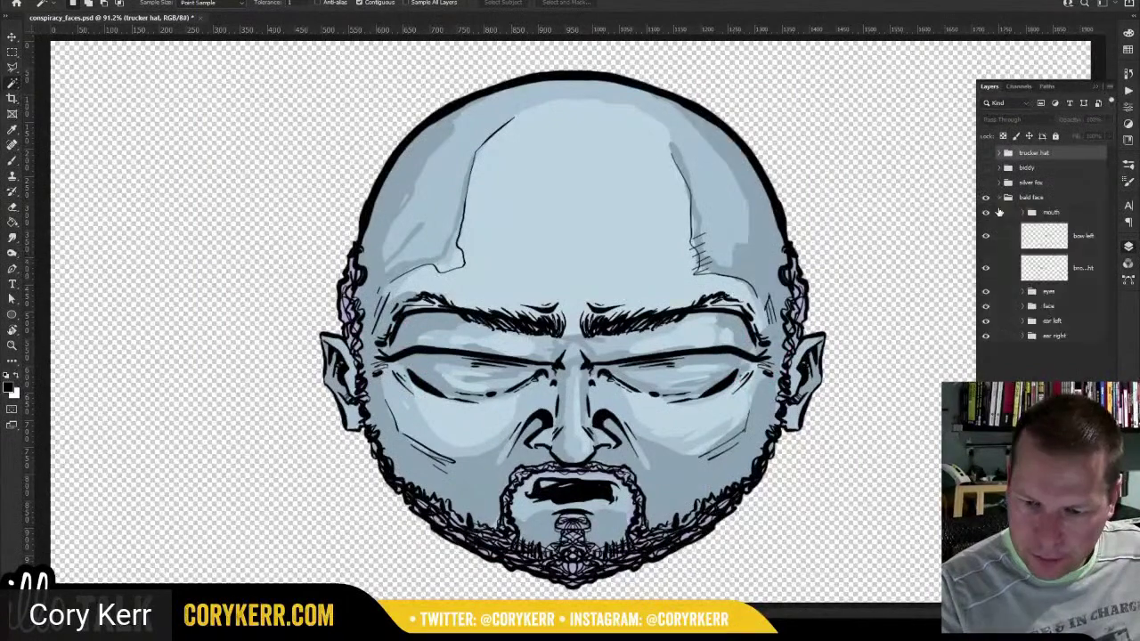
left_click(985, 211)
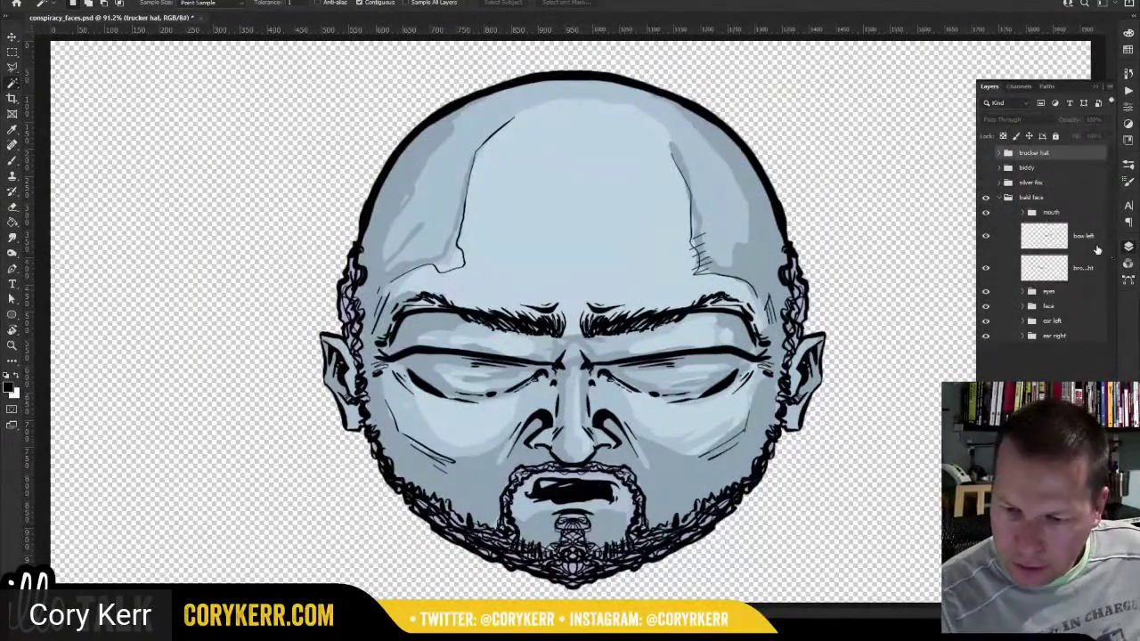
left_click(985, 292)
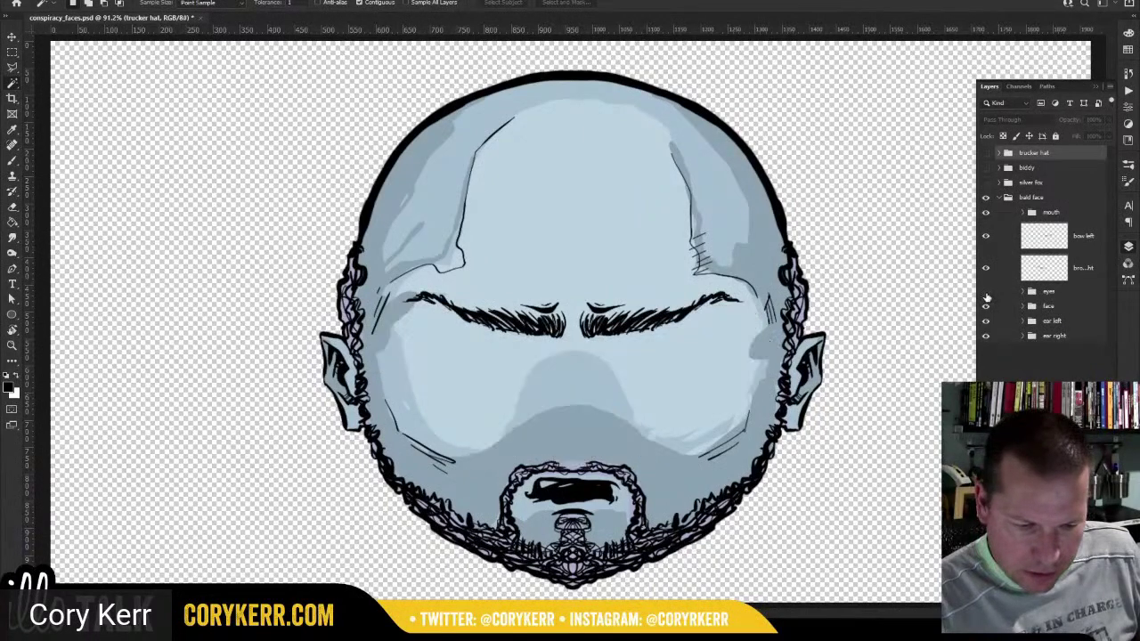
left_click(986, 292)
left_click(986, 293)
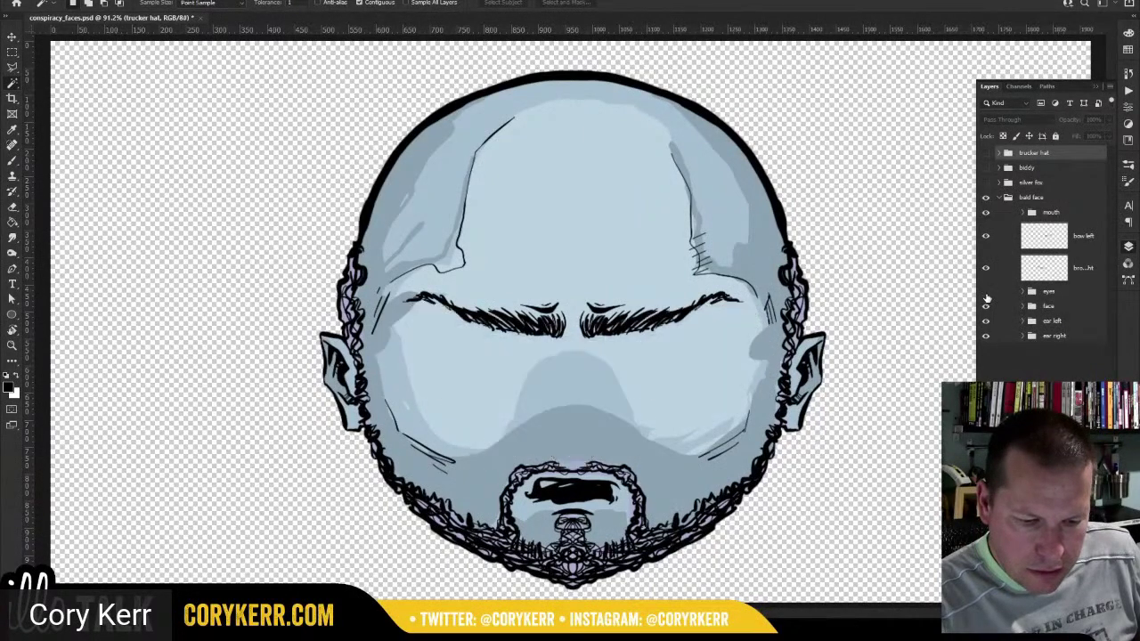
left_click(986, 293)
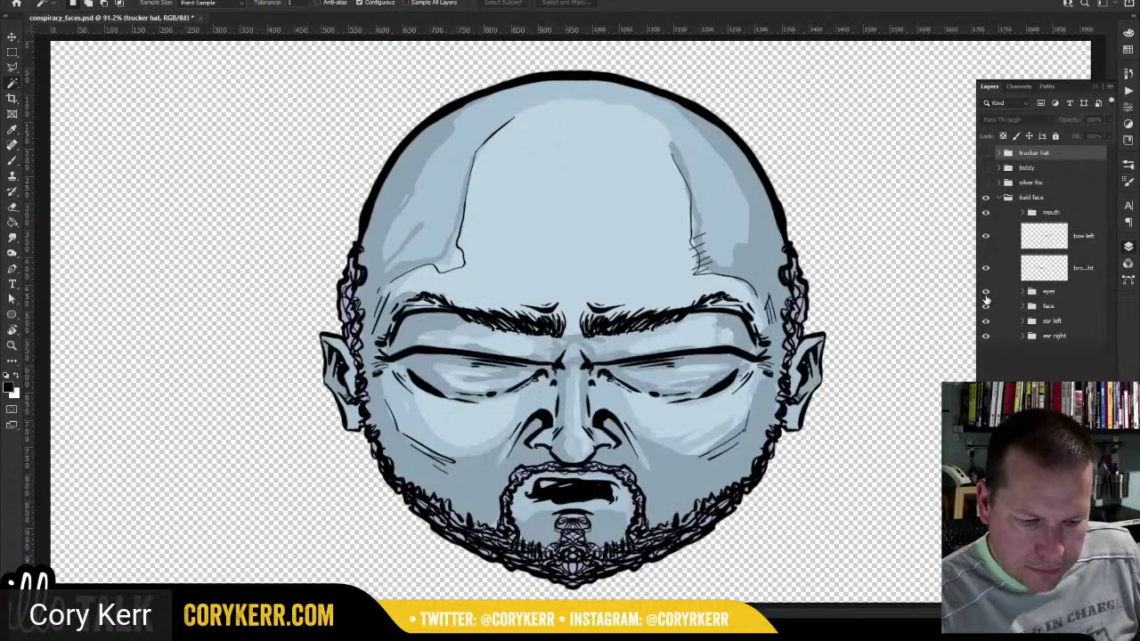
left_click(986, 293)
left_click(986, 293)
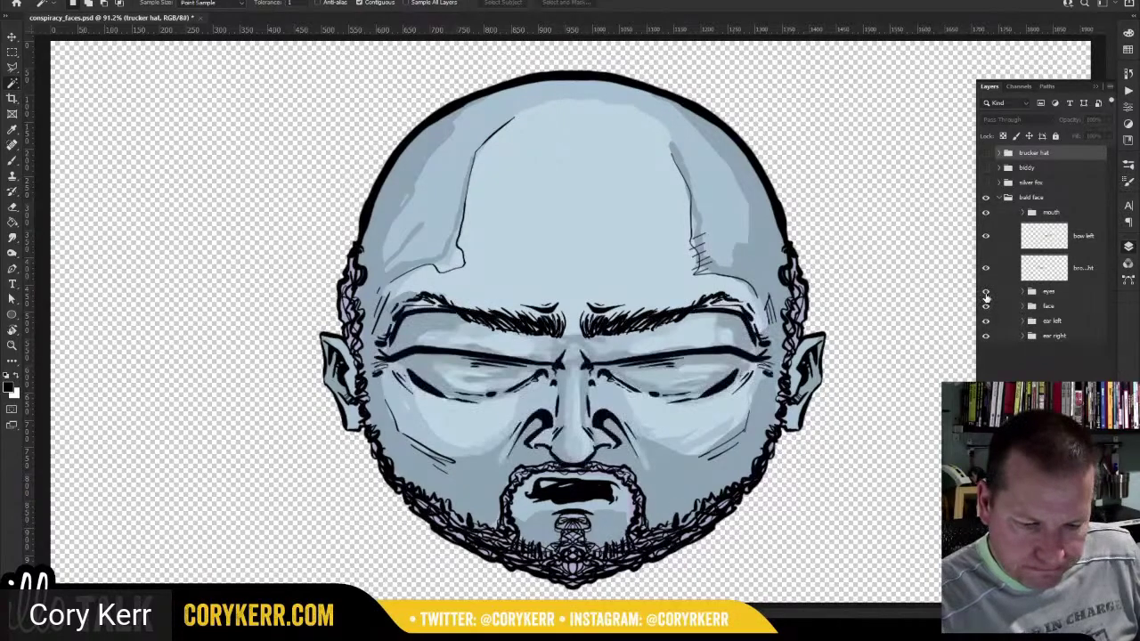
left_click(986, 293)
left_click(985, 292)
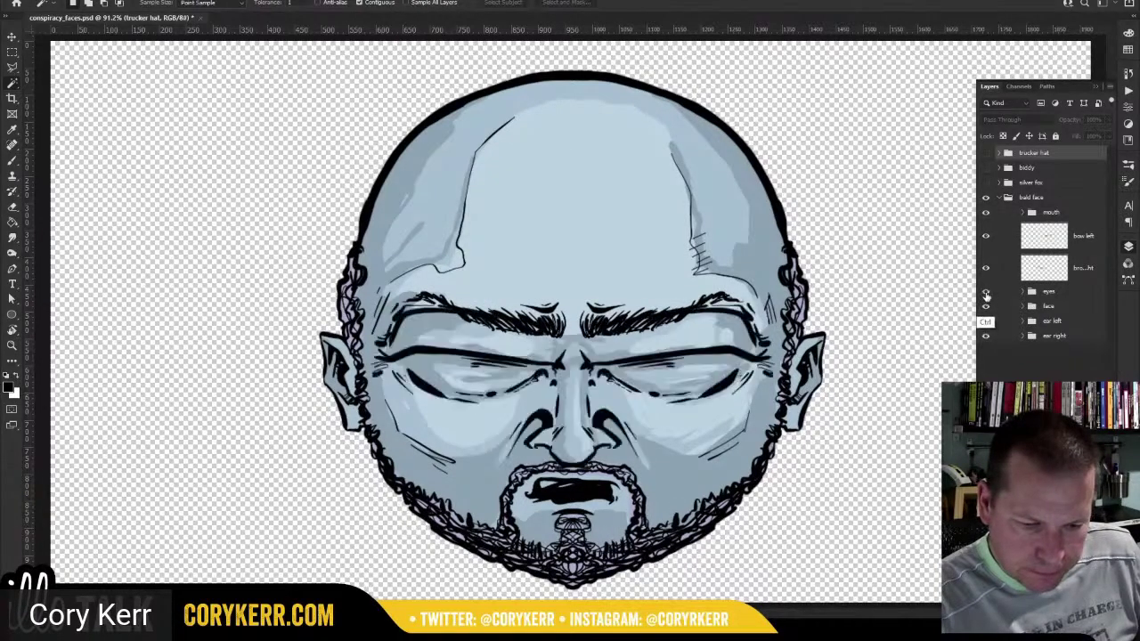
left_click(986, 293, "alt")
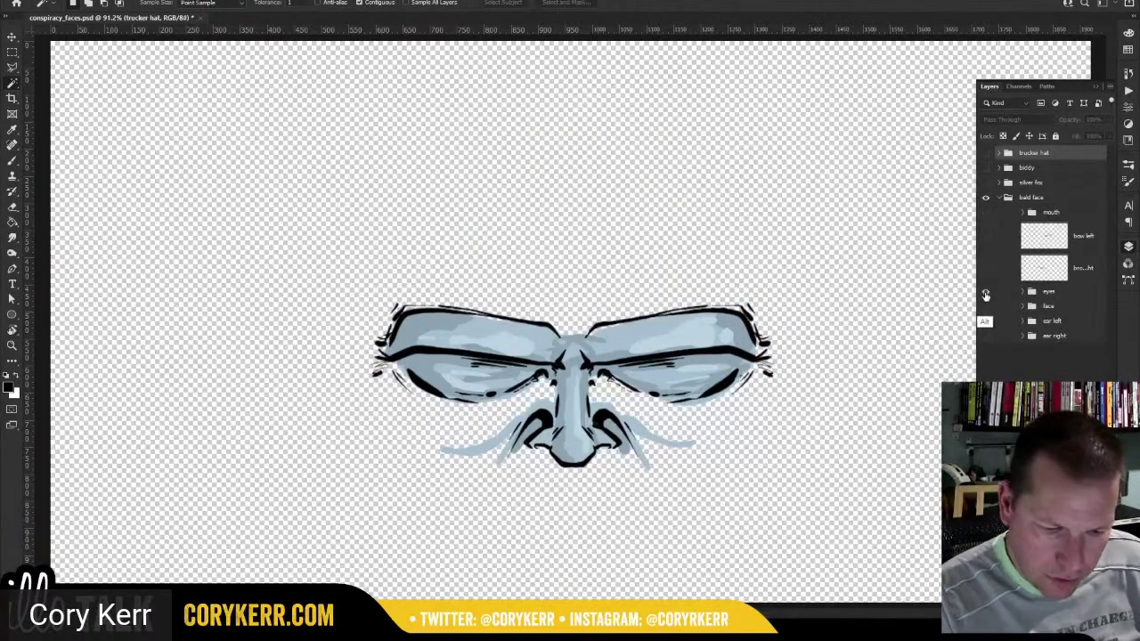
left_click(985, 293, "alt")
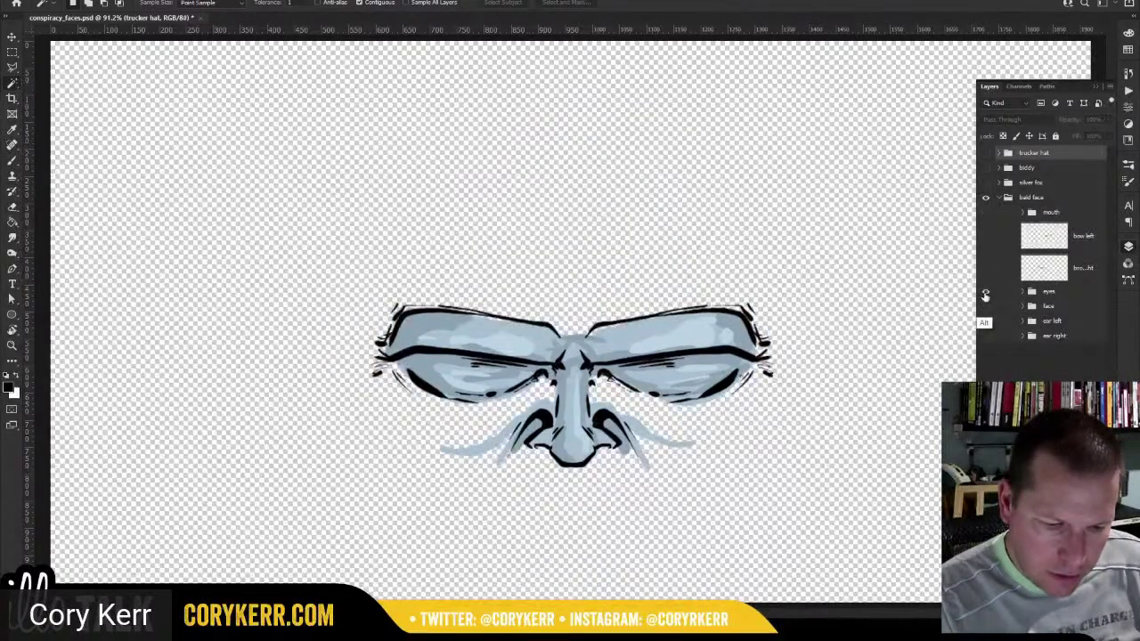
left_click(984, 295, "alt")
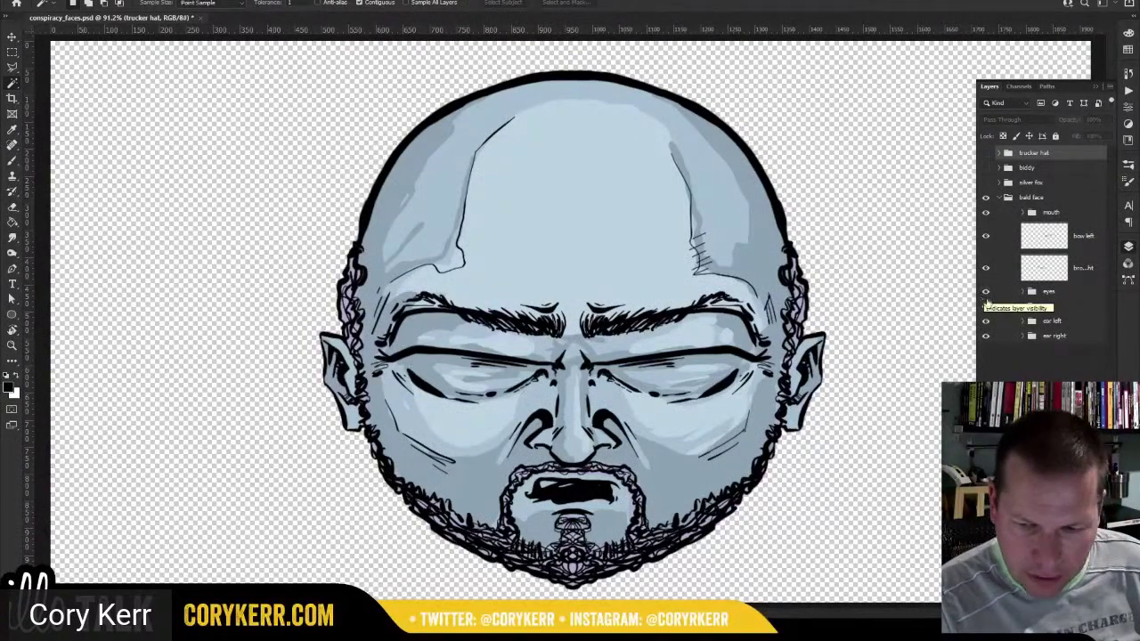
Expand and isolate the eyes group, select its colour layer (Layer 11), and sample the blue skin tone beside the nose for the brush.
left_click(1023, 291)
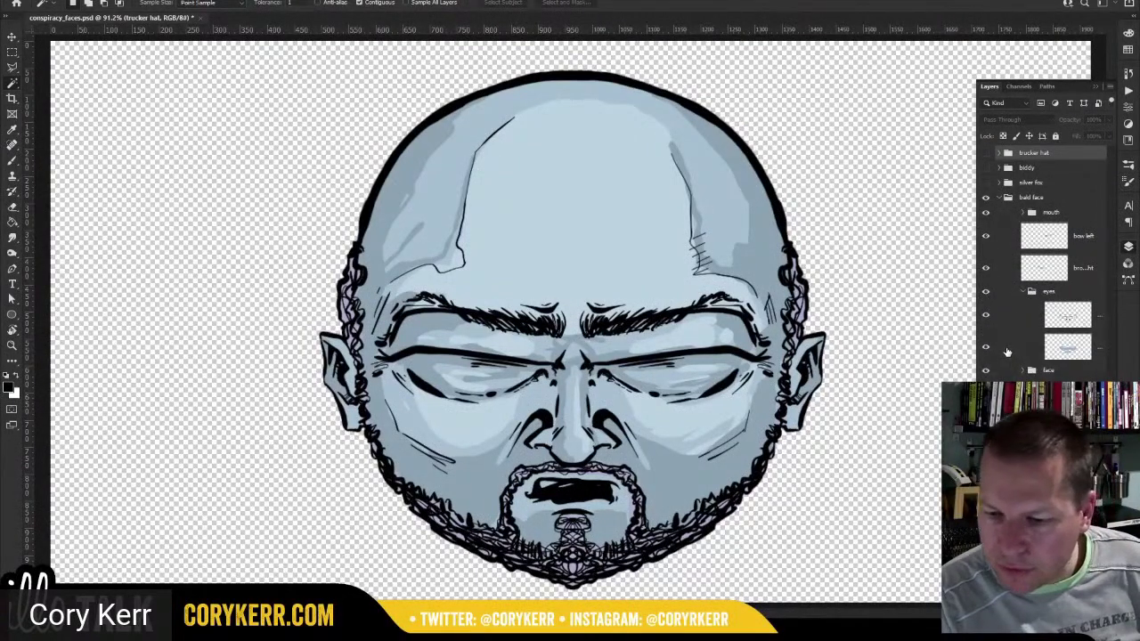
left_click(985, 293, "alt")
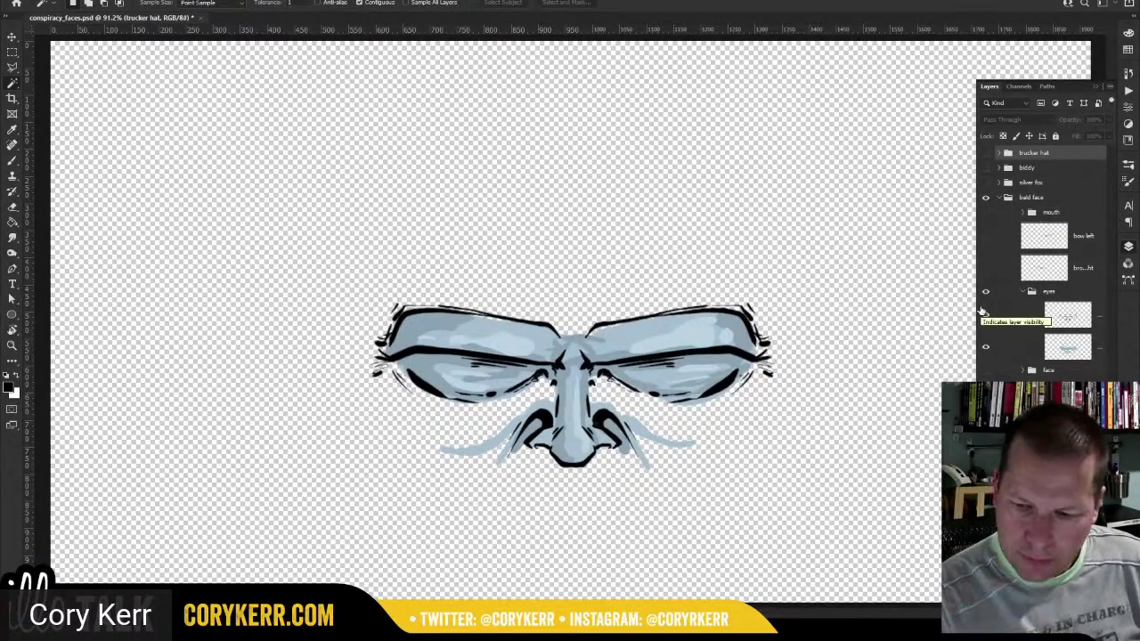
left_click(1079, 352)
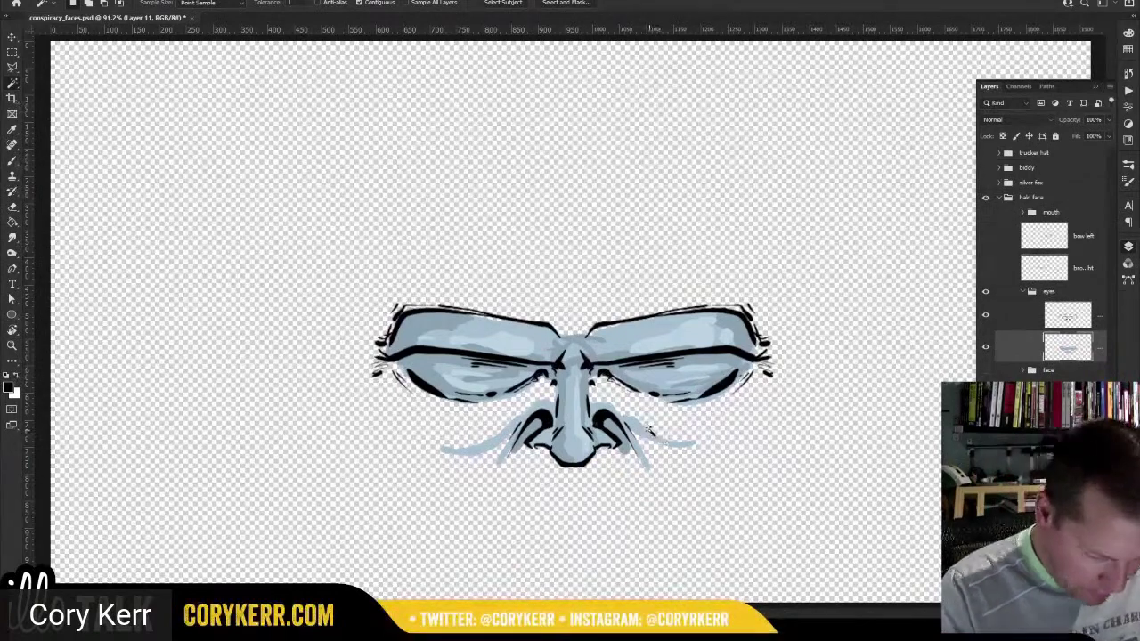
key("b")
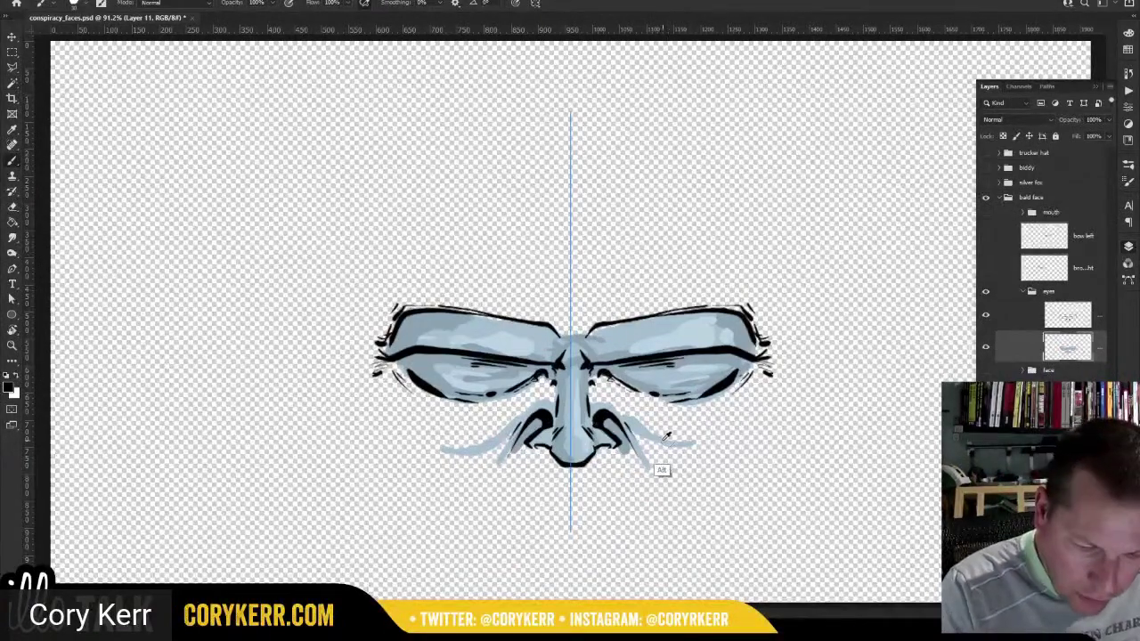
left_click(660, 454, "alt")
left_click_drag(692, 443, 720, 404)
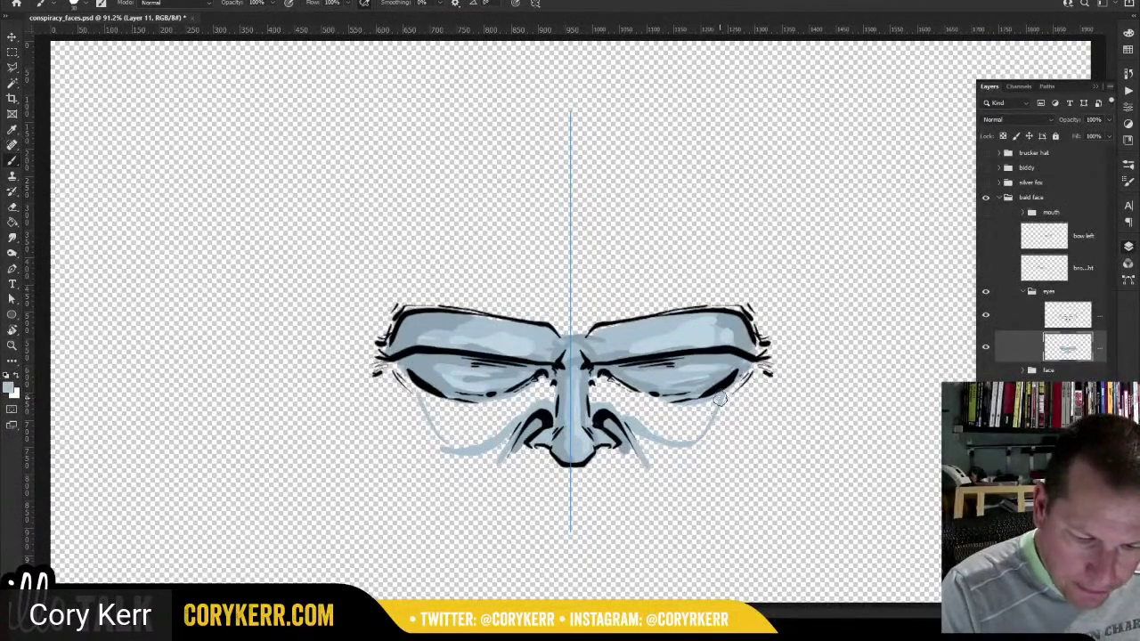
mouse_move(723, 392)
left_mouse_down()
mouse_move(697, 443)
mouse_move(593, 400)
mouse_move(598, 373)
mouse_move(684, 408)
mouse_move(717, 399)
mouse_move(678, 435)
mouse_move(685, 425)
mouse_move(594, 381)
mouse_move(605, 387)
mouse_move(607, 438)
left_mouse_up()
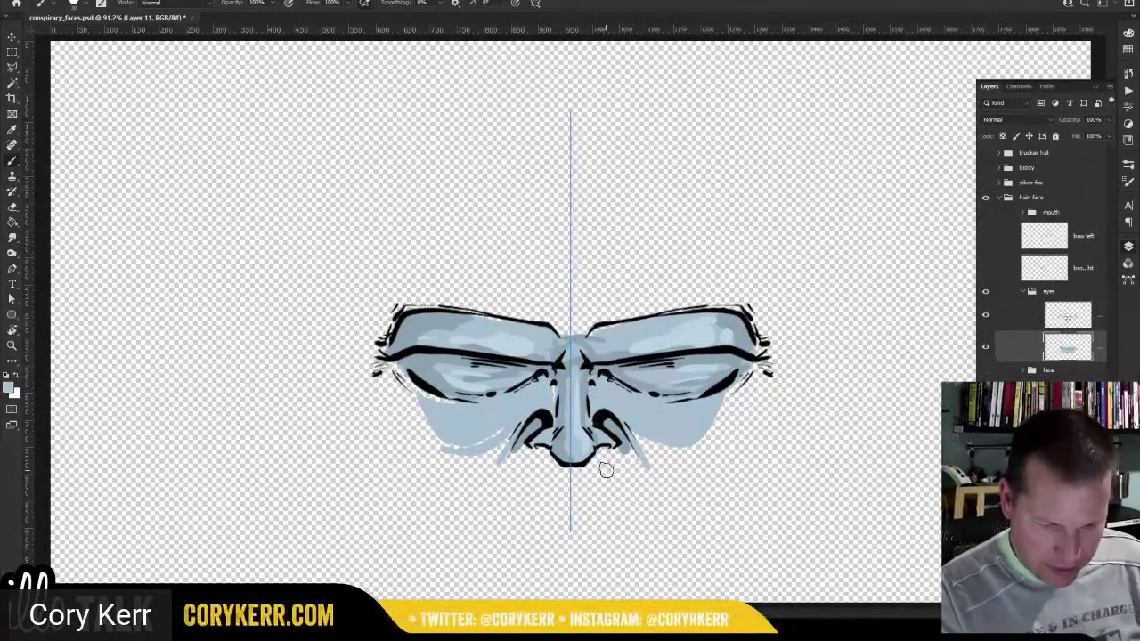
key("ctrl+z")
key("ctrl+z")
key("ctrl+z")
key("ctrl+z")
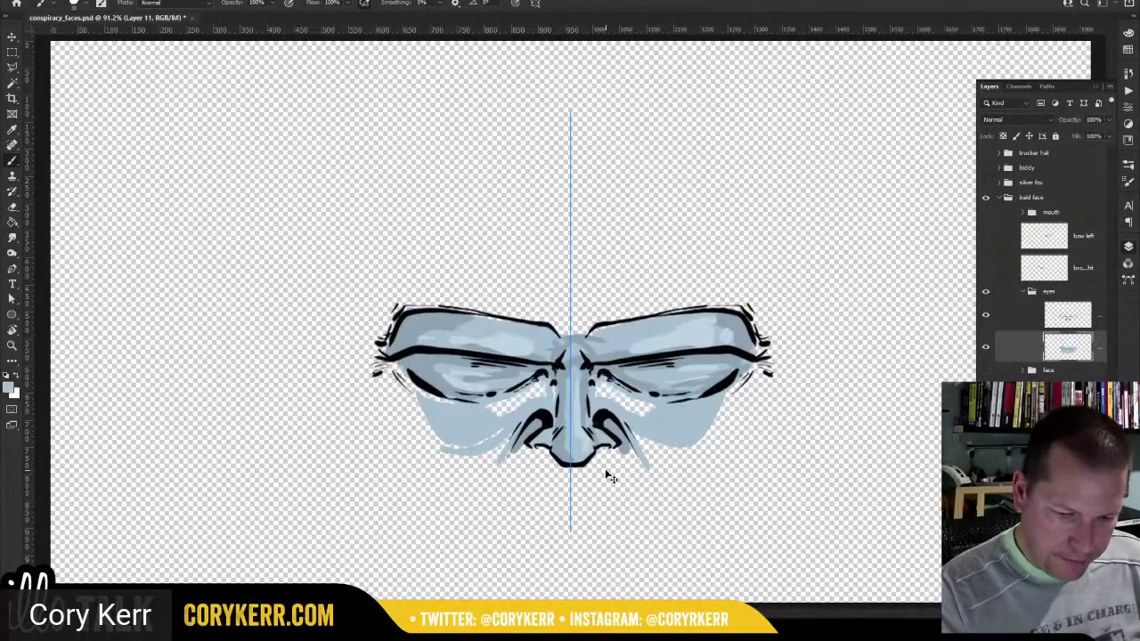
key("ctrl+z")
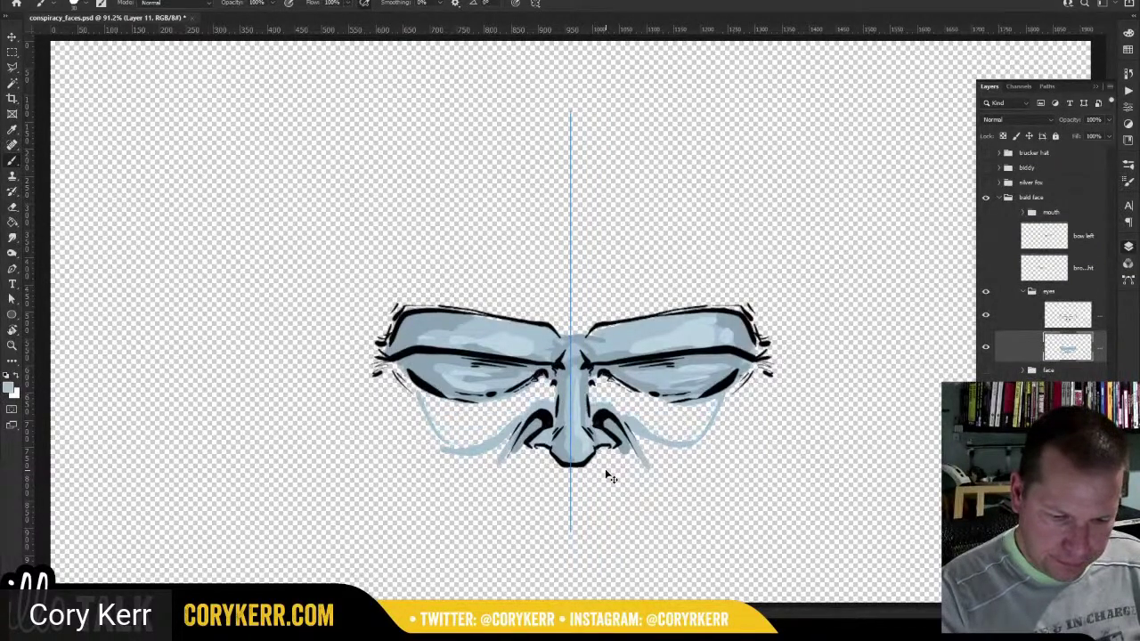
key("ctrl+z")
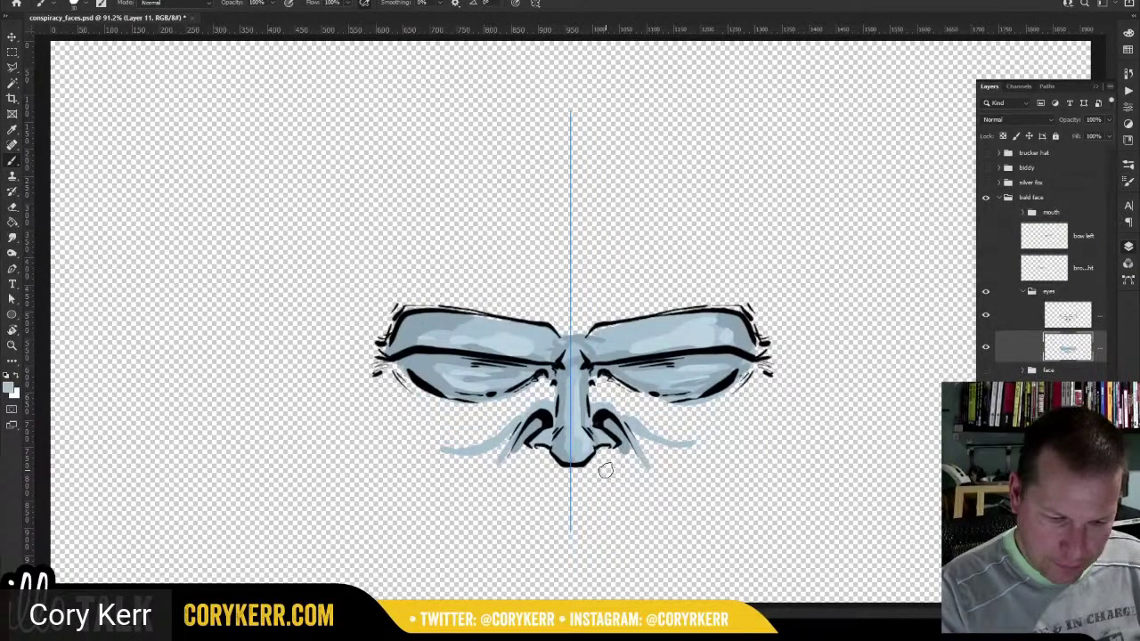
Turn off paint symmetry, outline the cheek below the right-hand eye in the sampled blue, and fill the enclosed area down beside the nostril.
left_click(536, 4)
left_click(583, 22)
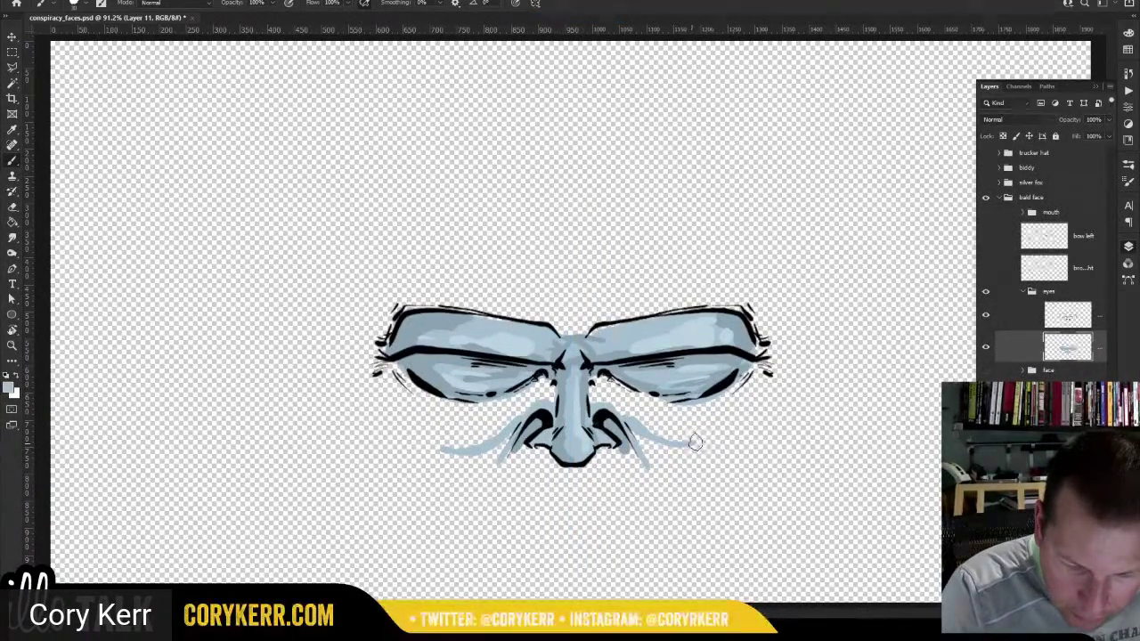
left_click_drag(696, 442, 734, 384)
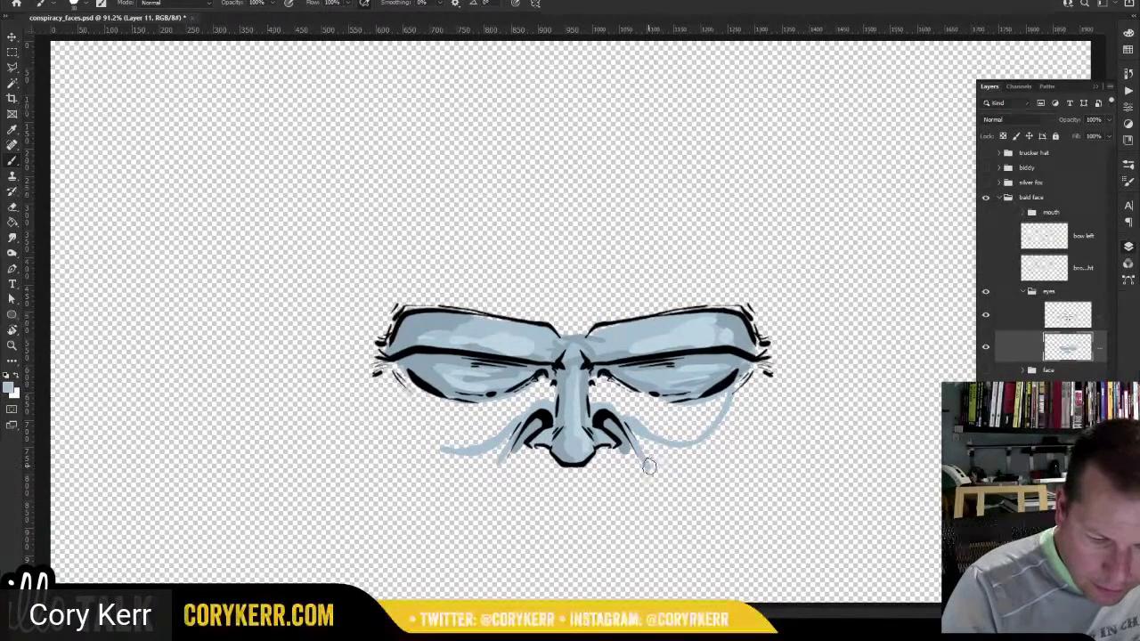
mouse_move(648, 465)
left_mouse_down()
mouse_move(678, 446)
mouse_move(659, 463)
mouse_move(637, 436)
mouse_move(655, 452)
left_mouse_up()
key("w")
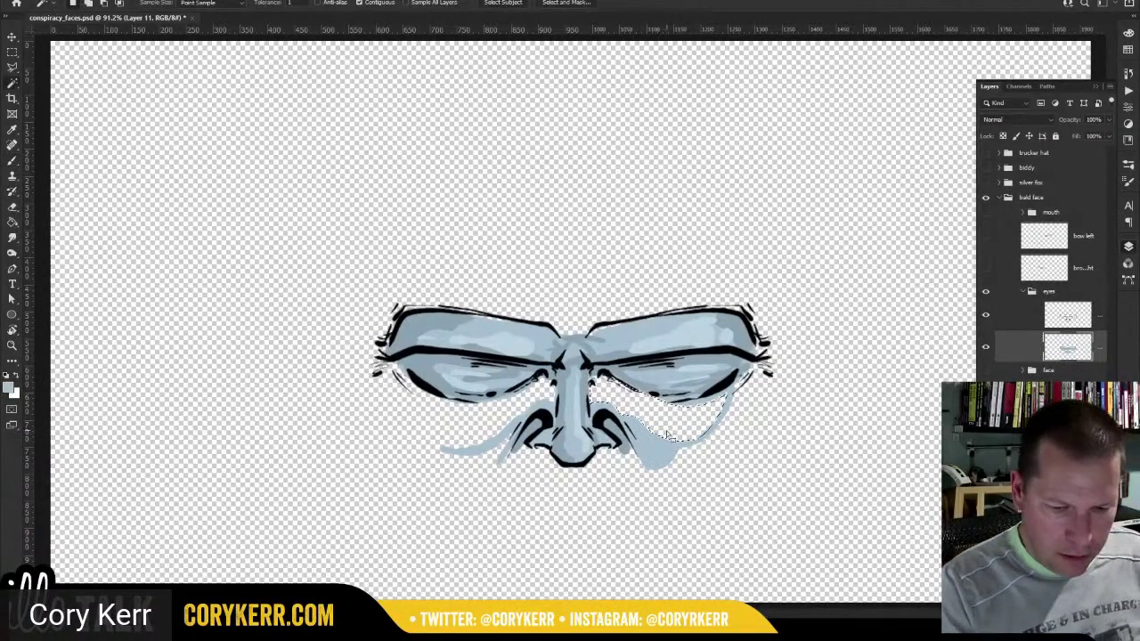
left_click(660, 432)
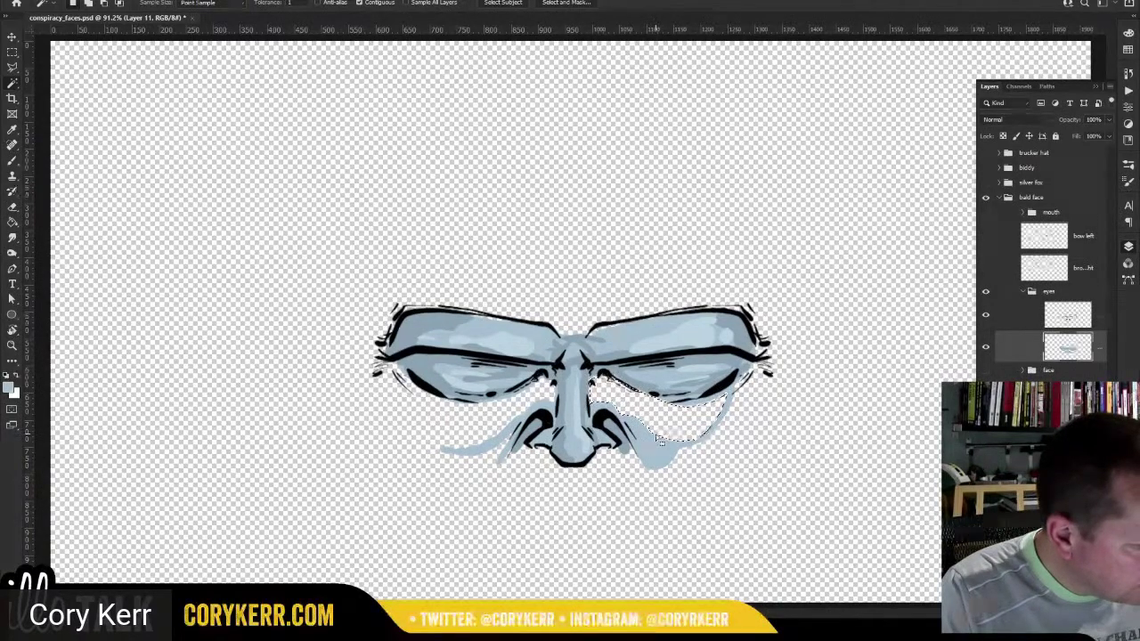
key("alt+BackSpace")
key("ctrl+d")
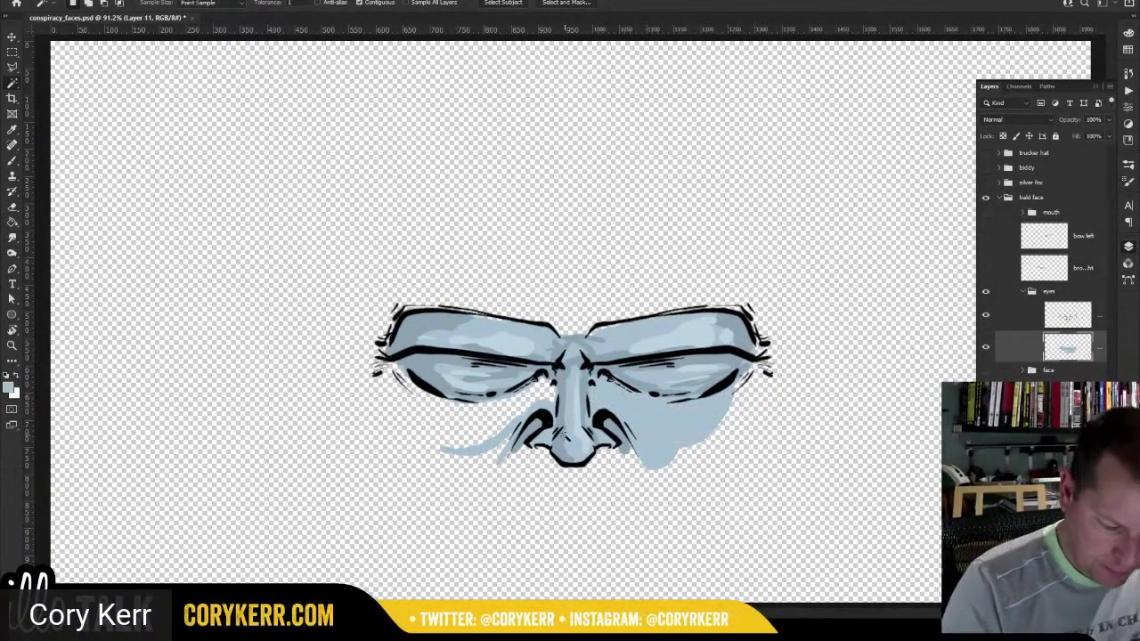
Paint a blue outline for the cheek below the left-hand eye and fill the enclosed area with the same colour.
key("b")
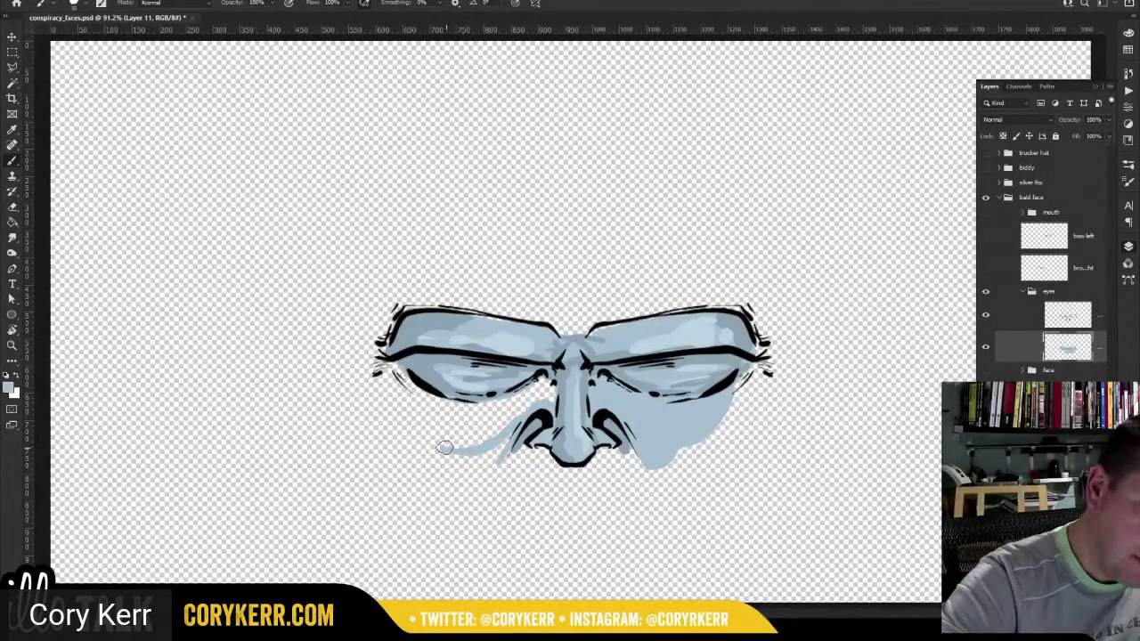
mouse_move(436, 447)
left_mouse_down()
mouse_move(414, 419)
mouse_move(400, 357)
left_mouse_up()
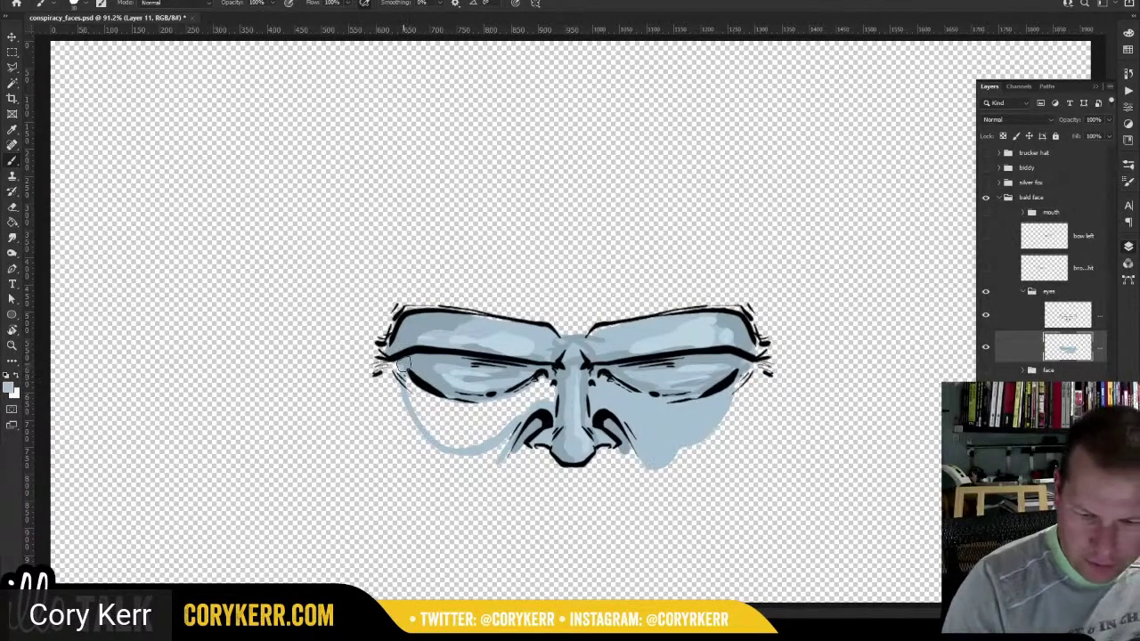
key("w")
left_click(487, 422)
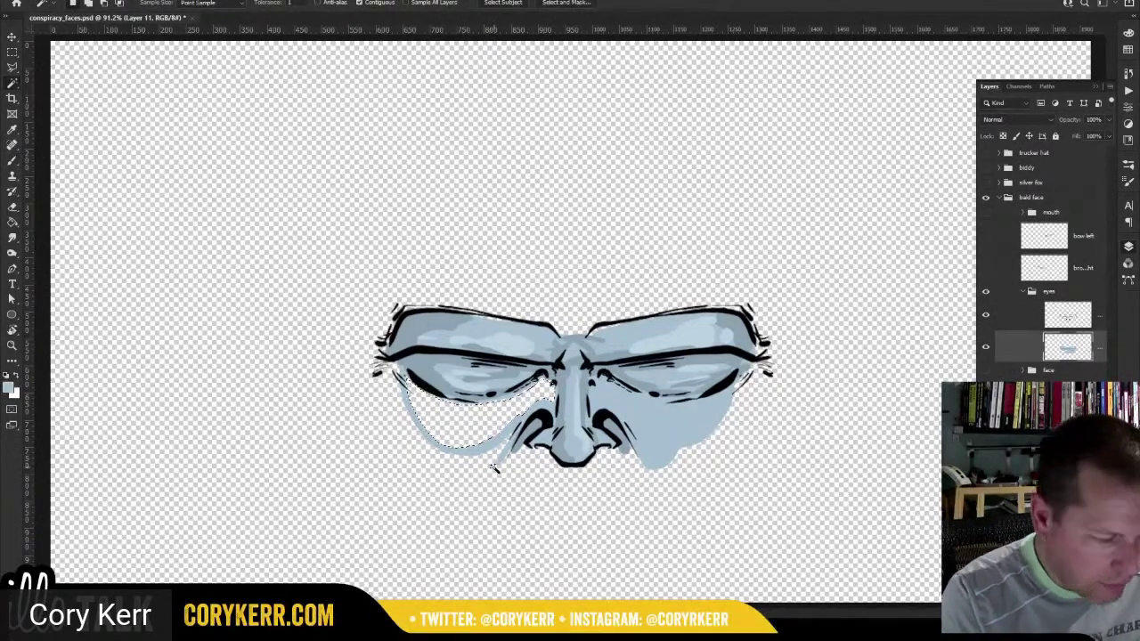
key("alt+BackSpace")
key("ctrl+d")
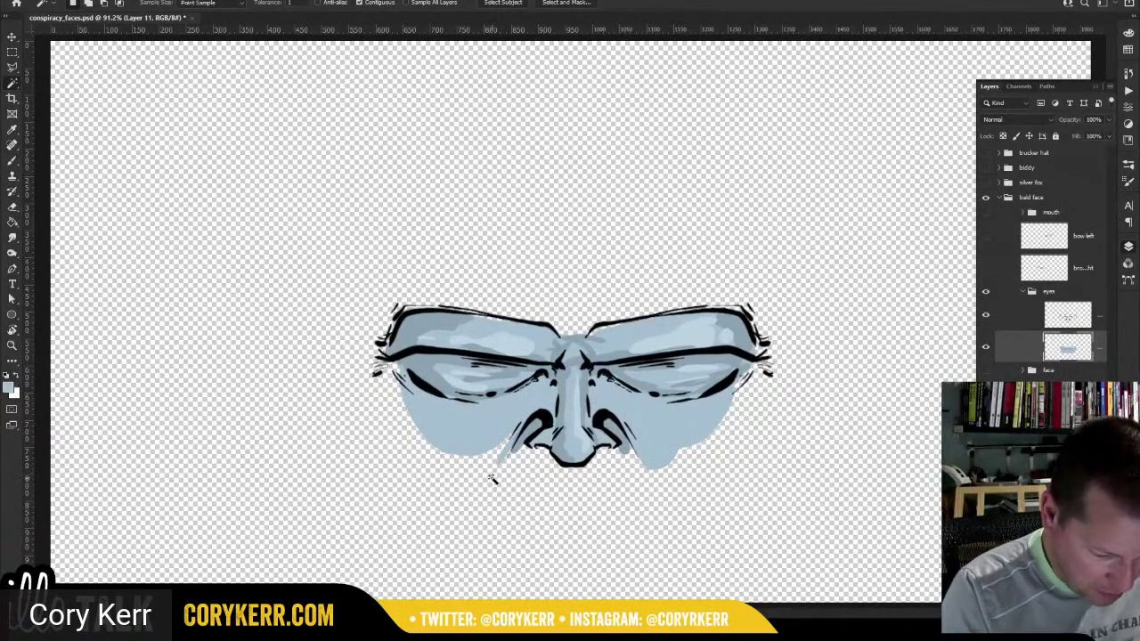
Extend the left-hand cheek colour beside the nostril with a small brushed outline and fill the gap inside it.
key("b")
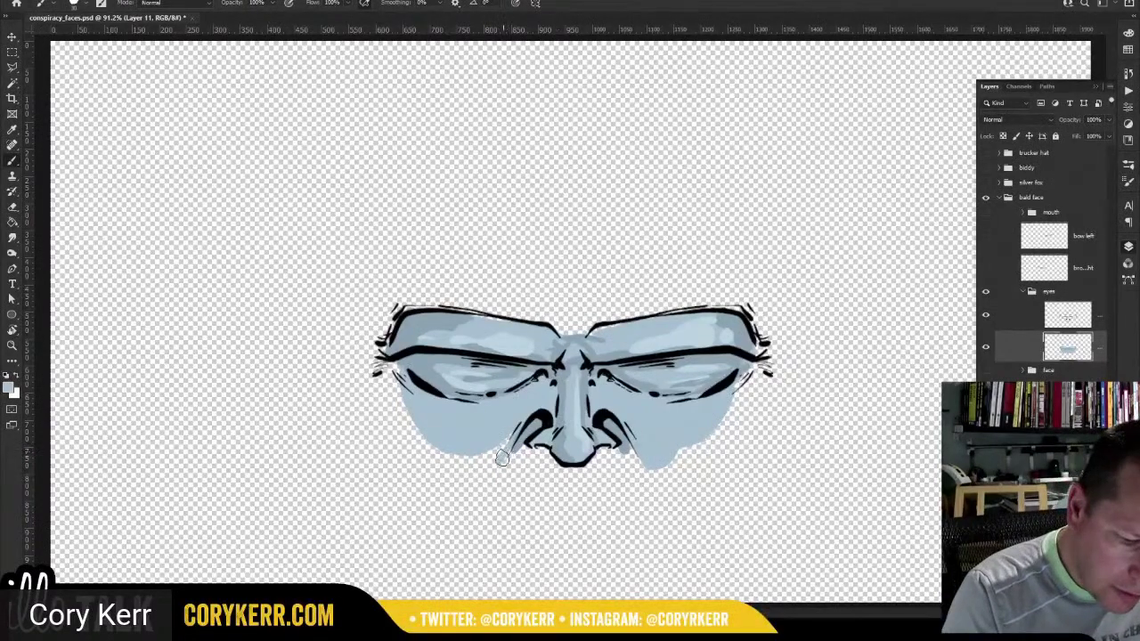
mouse_move(511, 449)
left_mouse_down()
mouse_move(486, 467)
mouse_move(488, 457)
left_mouse_up()
key("w")
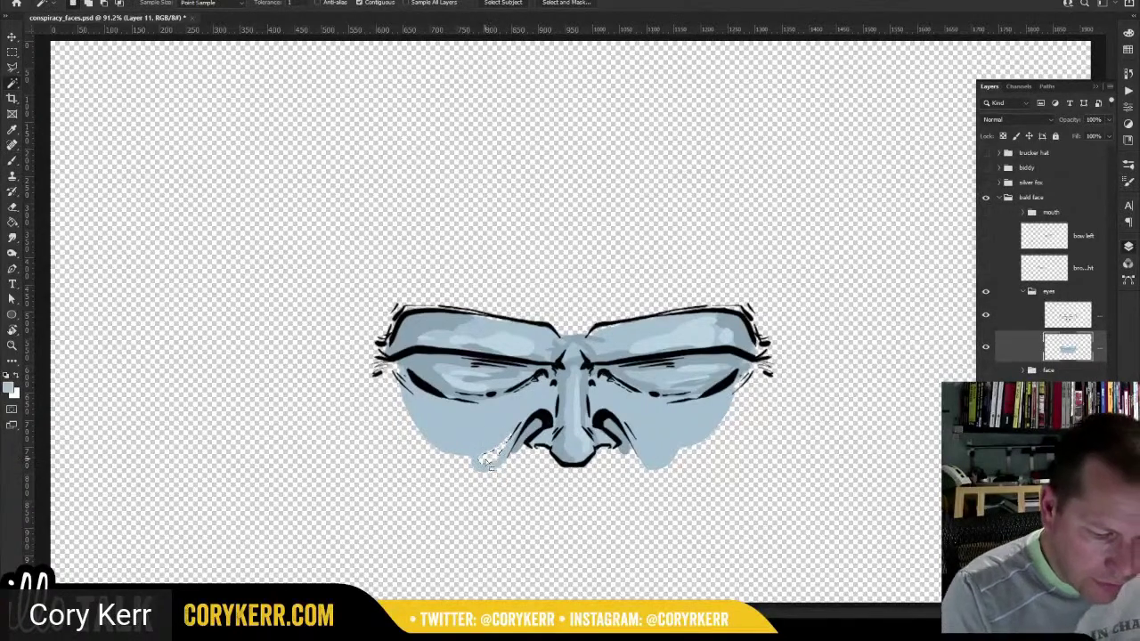
key("alt+BackSpace")
key("ctrl+d")
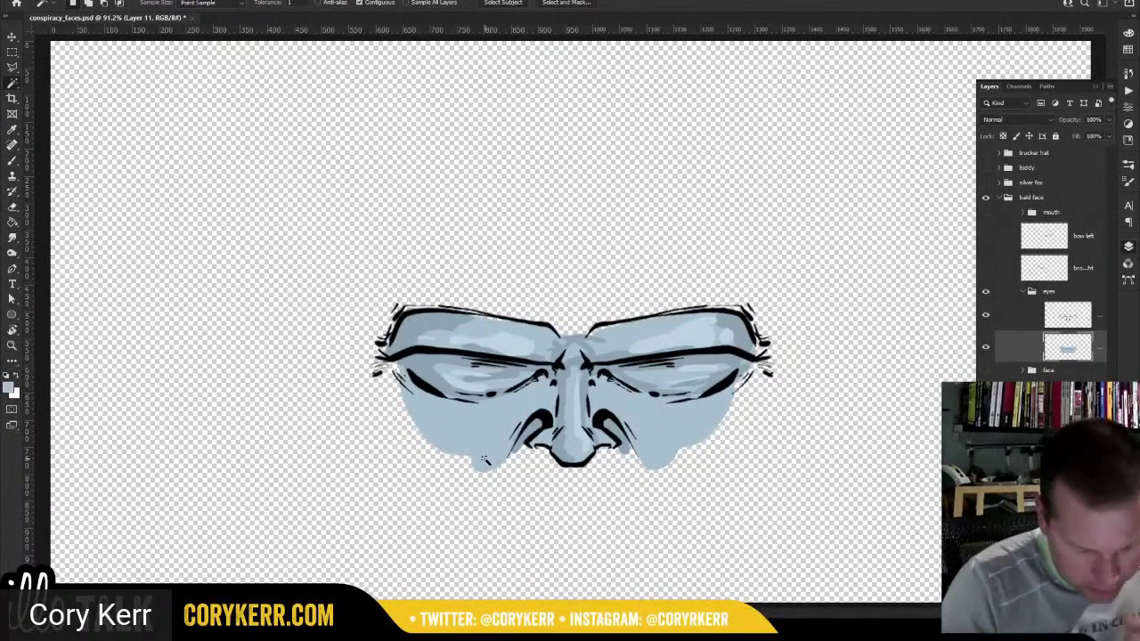
Touch up the outer corner of the right-hand eye with a darker blue-grey, restore the other face layers, and compare with Layer 11 hidden.
key("b")
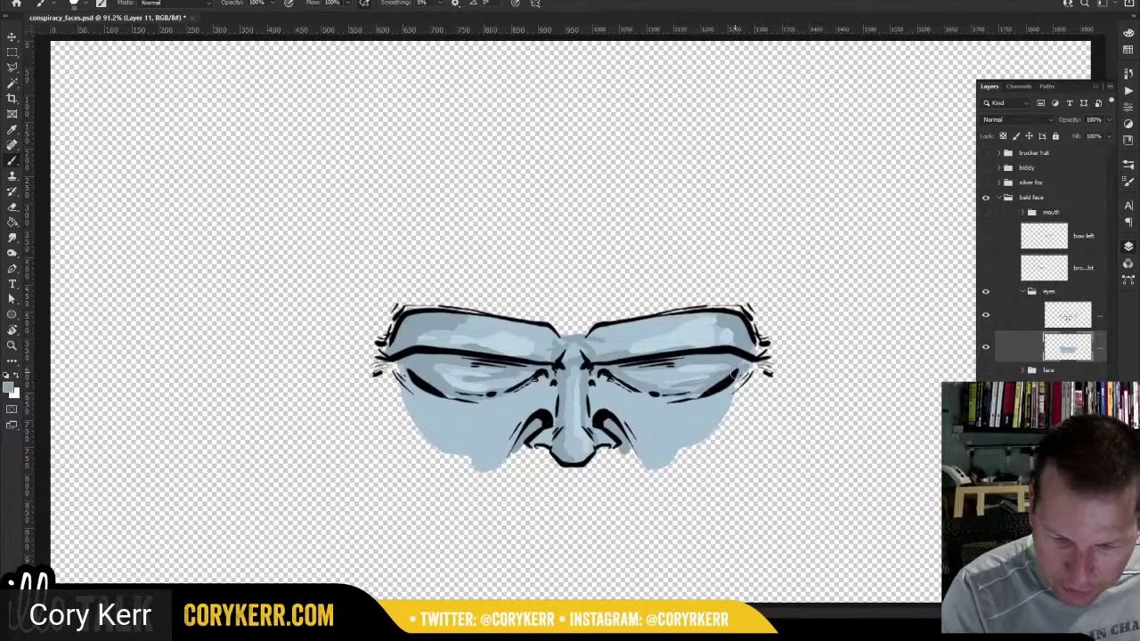
left_click_drag(732, 374, 753, 366)
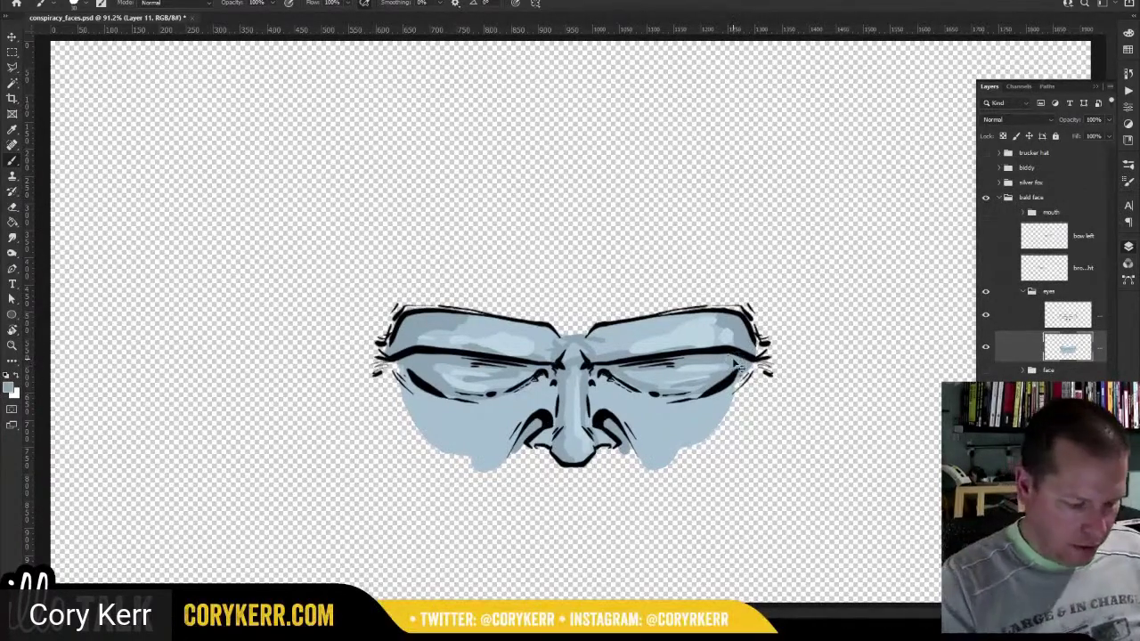
left_click(984, 315, "alt")
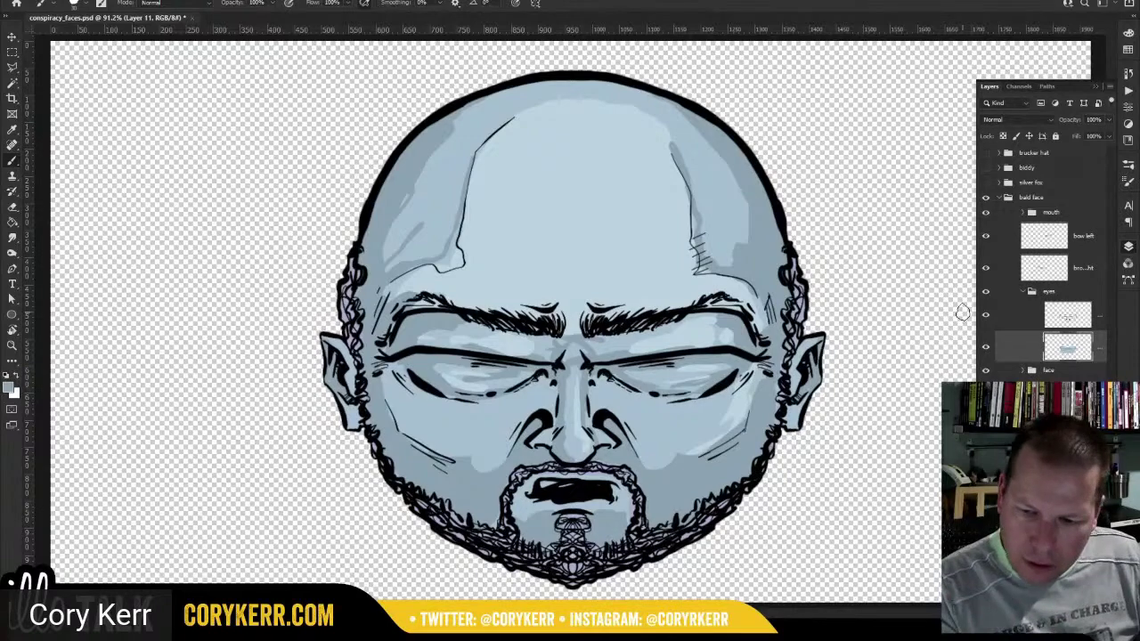
left_click(986, 350)
left_click(987, 349)
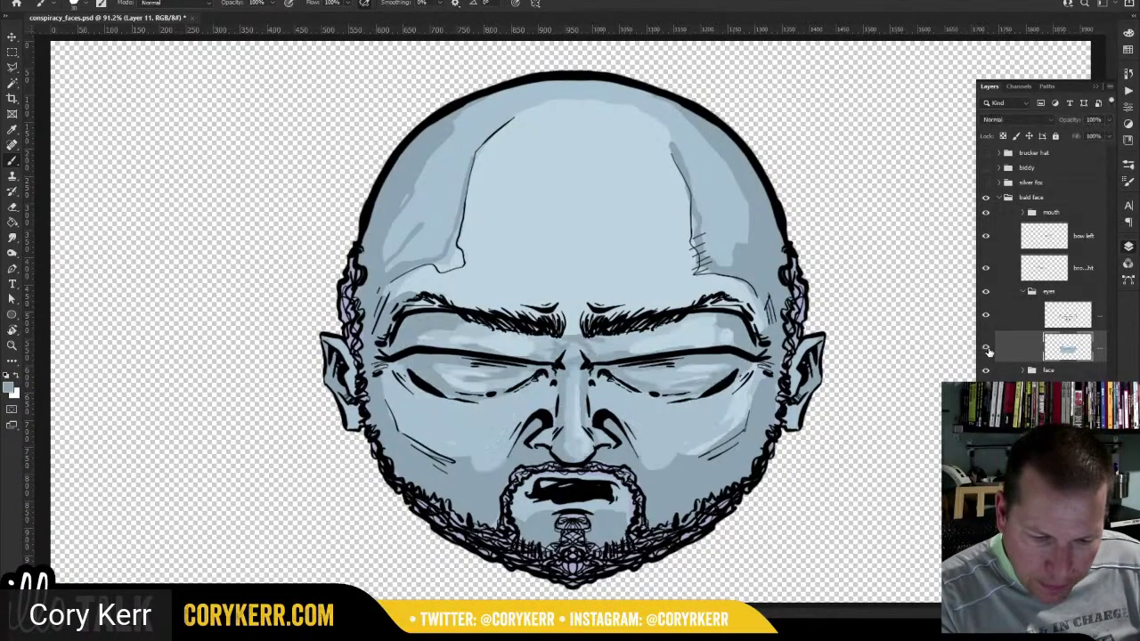
Compare the bald face with the eyes group's colour layer hidden and shown.
left_click(986, 350)
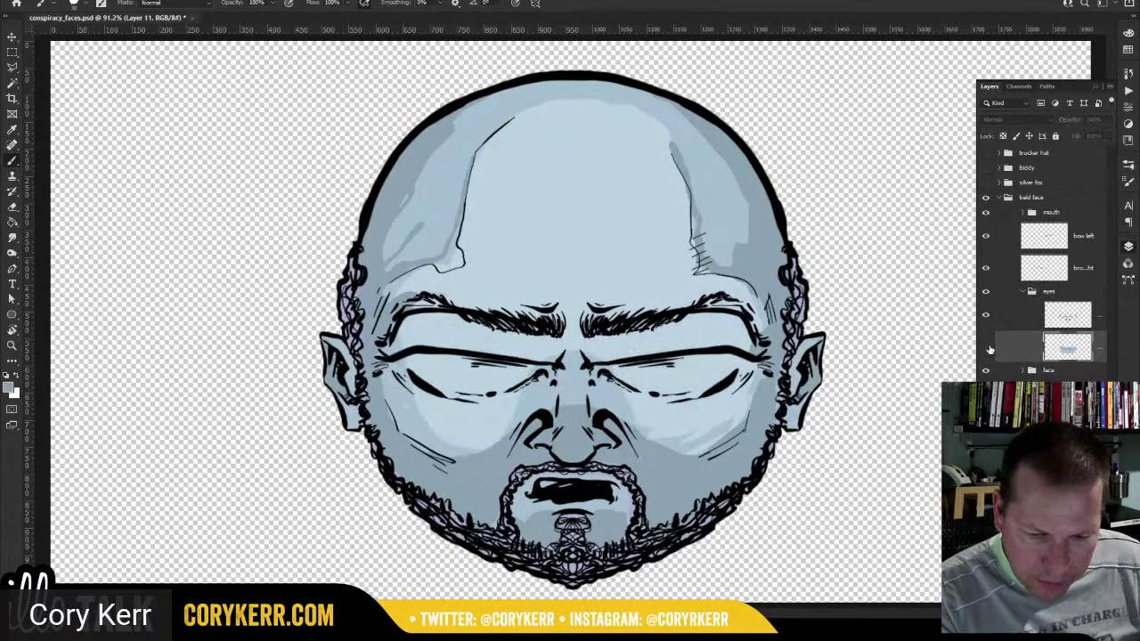
left_click(987, 350)
left_click(986, 350)
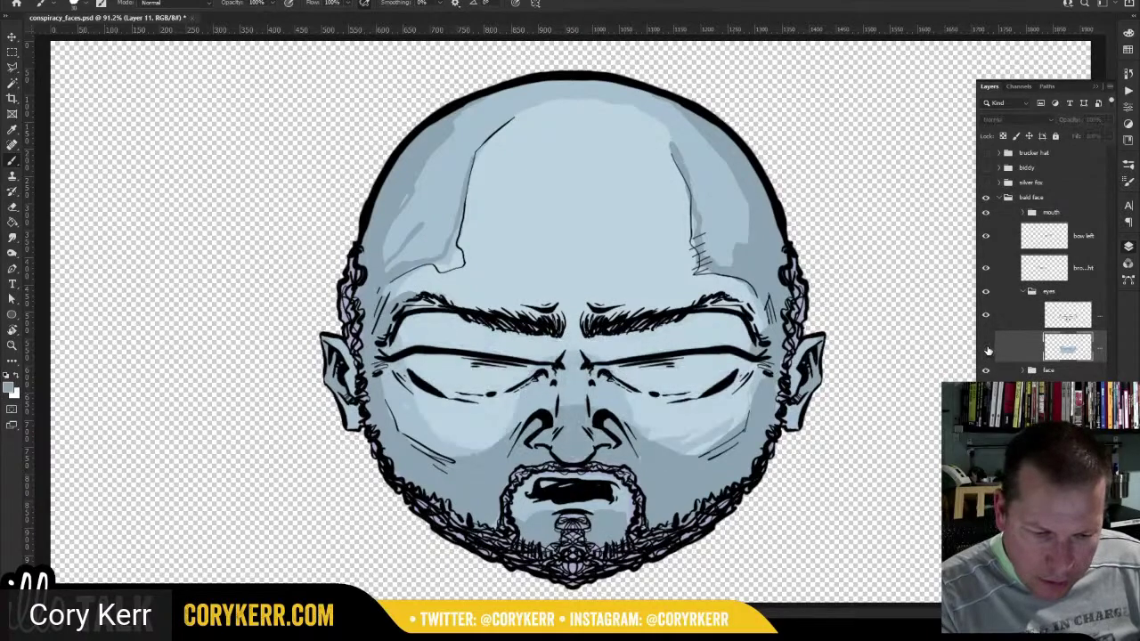
left_click(986, 350)
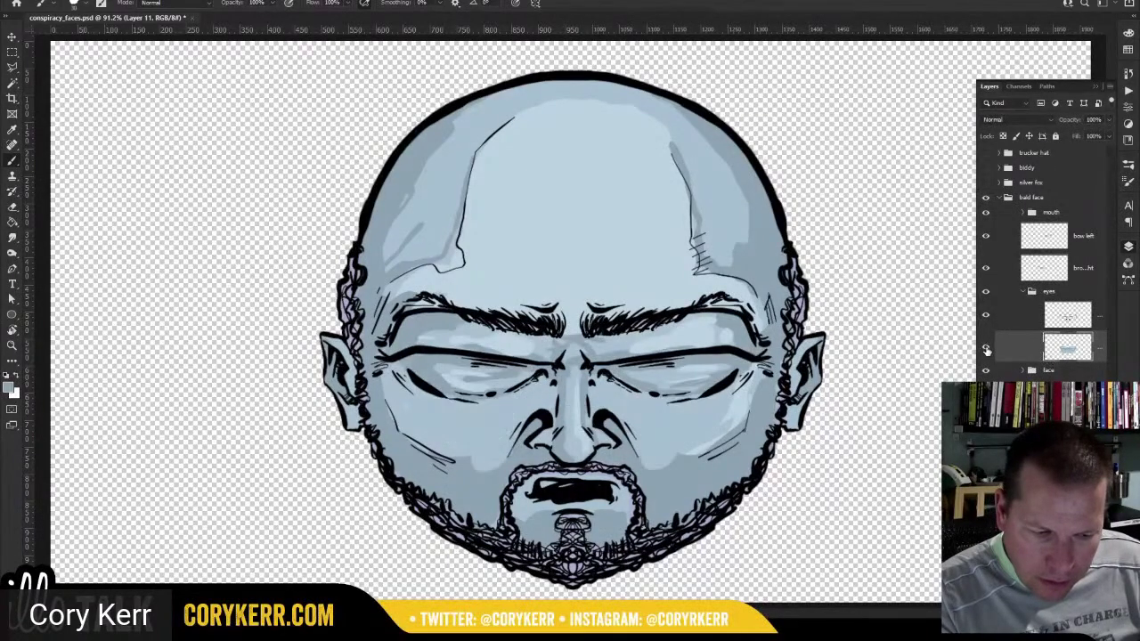
left_click(986, 350)
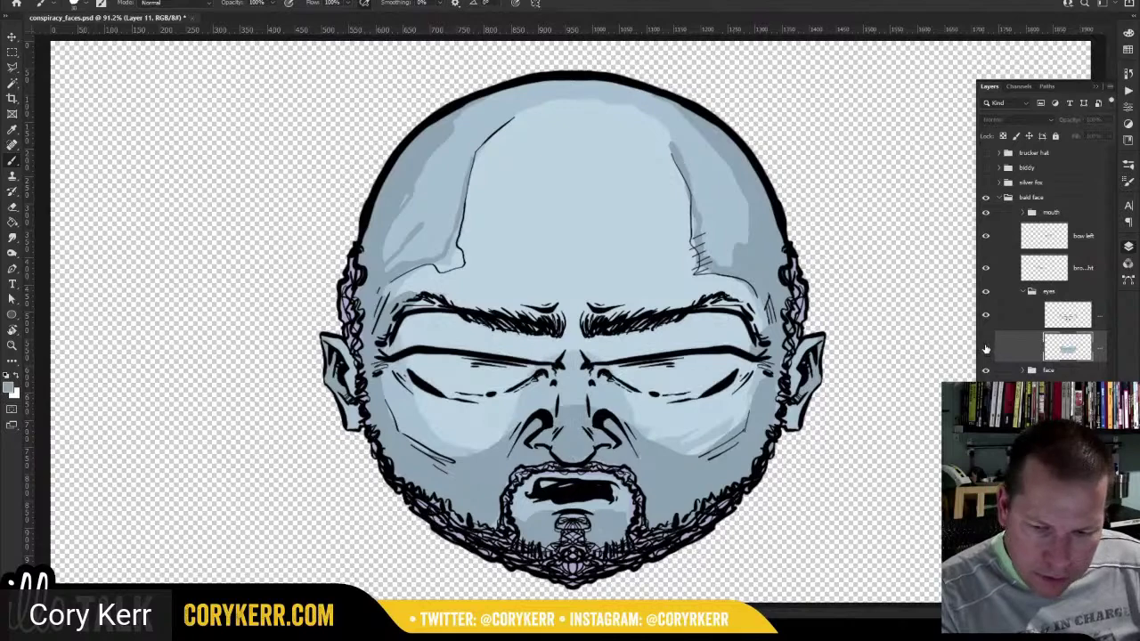
left_click(987, 350)
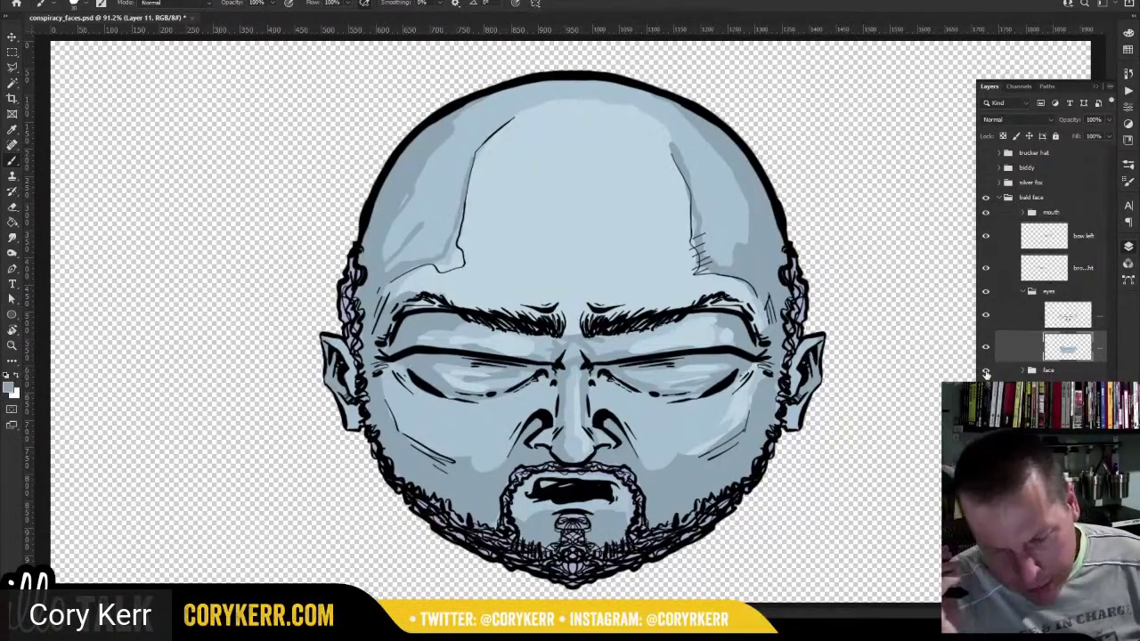
Isolate the eyes group and widen the blue skin on both cheeks outward and downward with brushed outlines, filling the gaps inside.
left_click(984, 291, "alt")
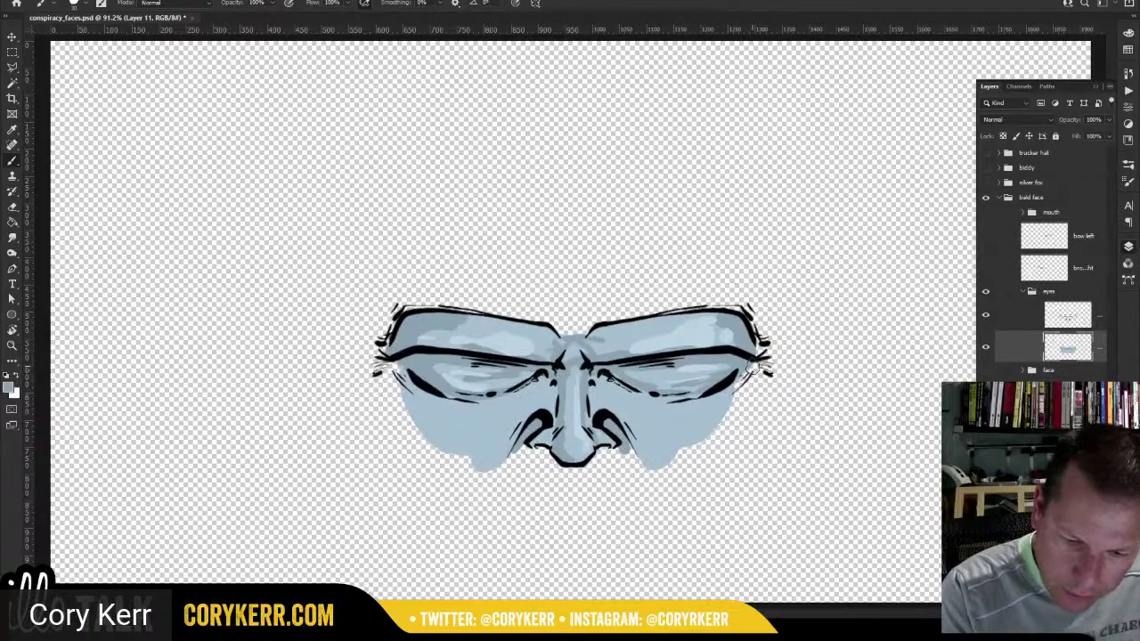
mouse_move(753, 368)
left_mouse_down()
mouse_move(730, 449)
mouse_move(650, 465)
left_mouse_up()
key("ctrl+z")
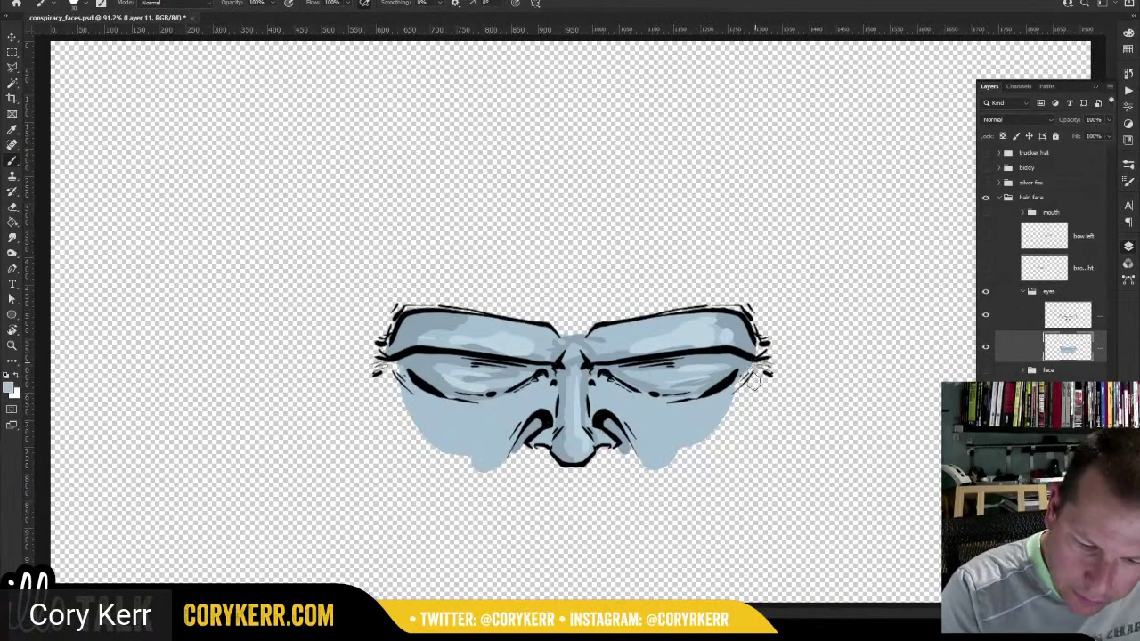
mouse_move(755, 367)
left_mouse_down()
mouse_move(727, 456)
mouse_move(658, 471)
mouse_move(725, 445)
mouse_move(743, 383)
left_mouse_up()
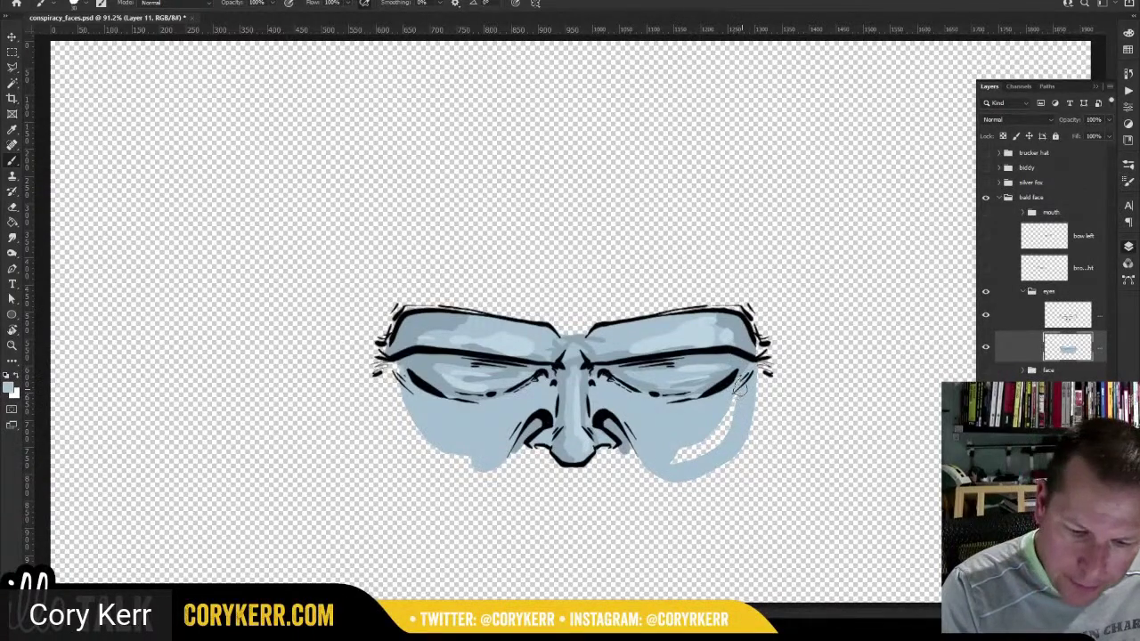
mouse_move(739, 382)
left_mouse_down()
mouse_move(721, 434)
mouse_move(739, 401)
left_mouse_up()
mouse_move(699, 447)
left_mouse_down()
mouse_move(678, 458)
mouse_move(667, 439)
mouse_move(677, 419)
left_mouse_up()
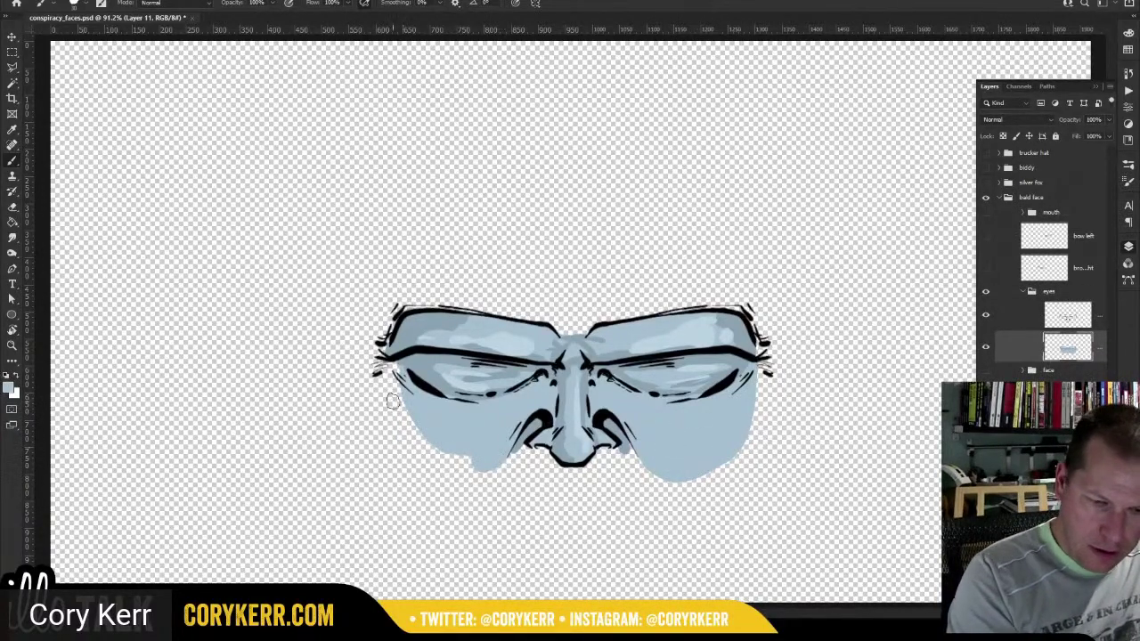
mouse_move(390, 365)
left_mouse_down()
mouse_move(410, 457)
mouse_move(505, 449)
mouse_move(471, 476)
mouse_move(392, 373)
mouse_move(411, 435)
mouse_move(449, 463)
left_mouse_up()
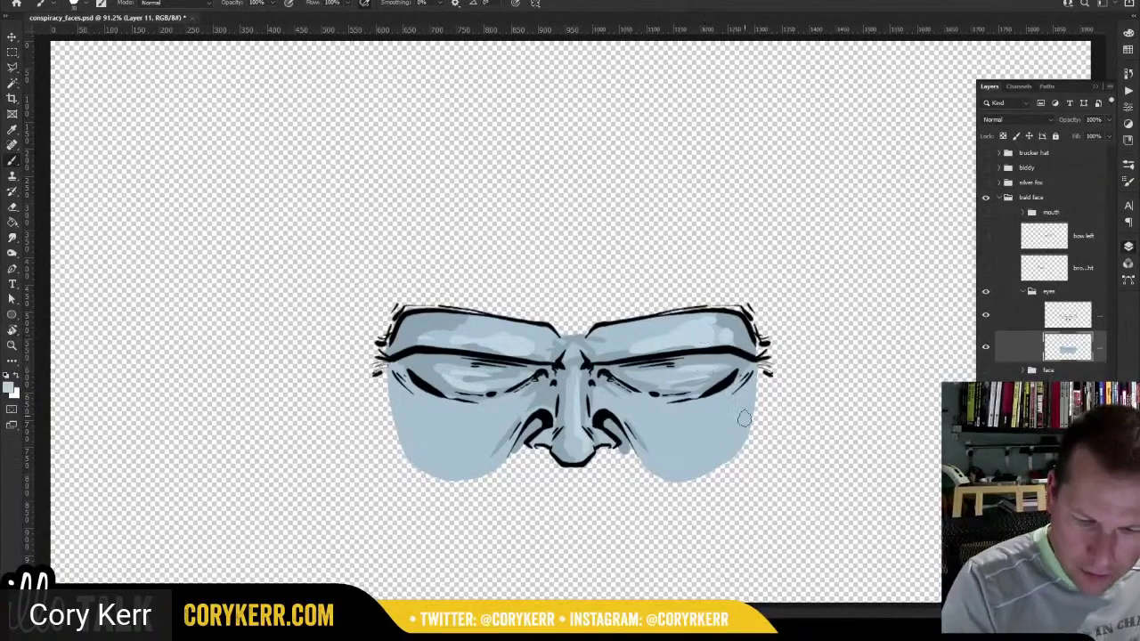
Add a lighter blue highlight to both cheeks, outlining the left-hand one and filling its enclosed area with the same colour.
mouse_move(744, 393)
left_mouse_down()
mouse_move(666, 415)
mouse_move(691, 425)
mouse_move(735, 411)
mouse_move(718, 429)
mouse_move(730, 407)
mouse_move(713, 420)
left_mouse_up()
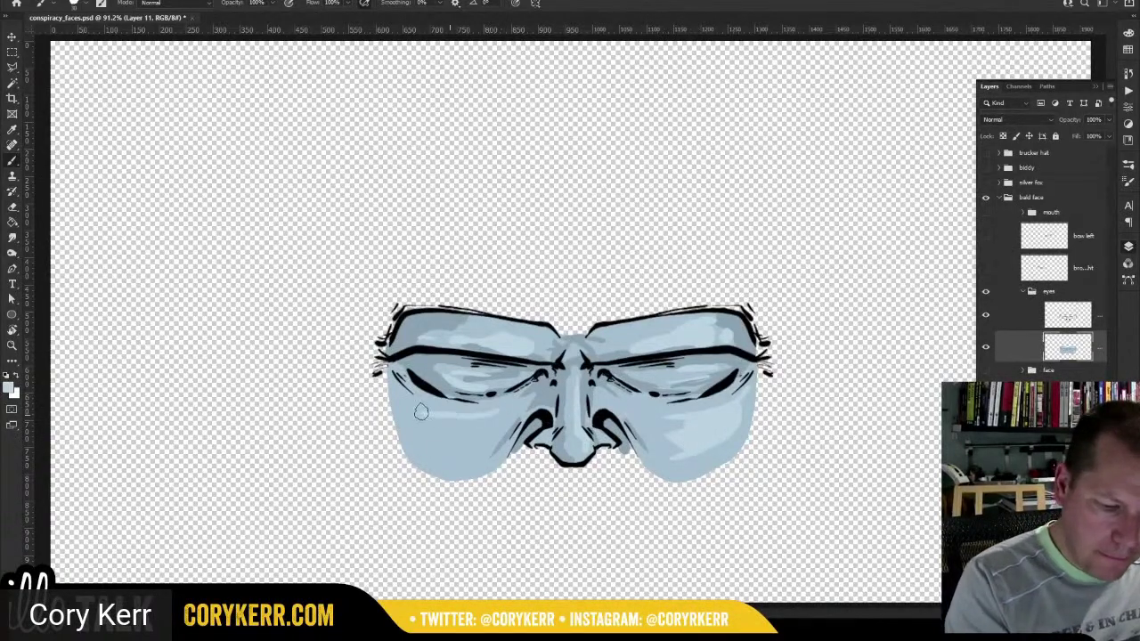
mouse_move(418, 420)
left_mouse_down()
mouse_move(433, 460)
mouse_move(498, 412)
left_mouse_up()
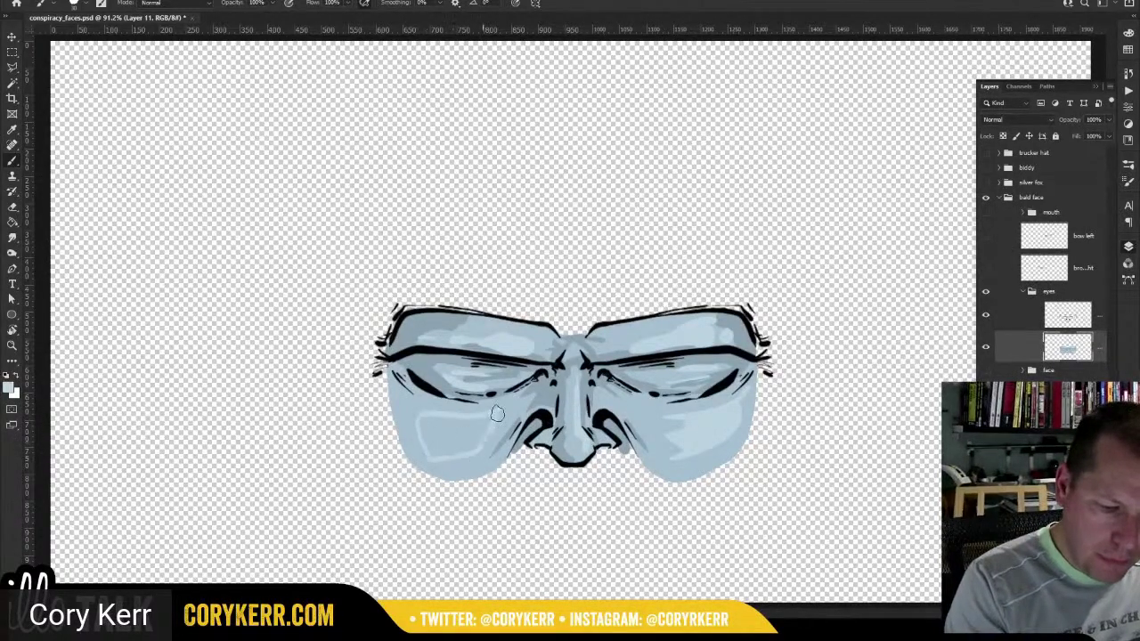
key("w")
left_click(464, 437)
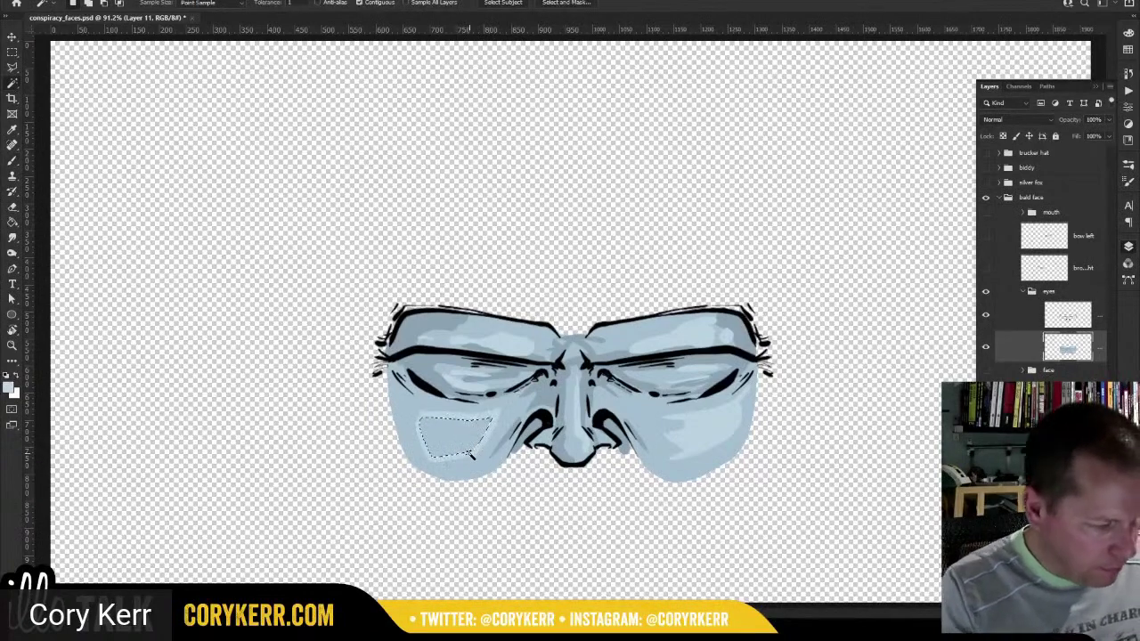
key("alt+BackSpace")
key("ctrl+d")
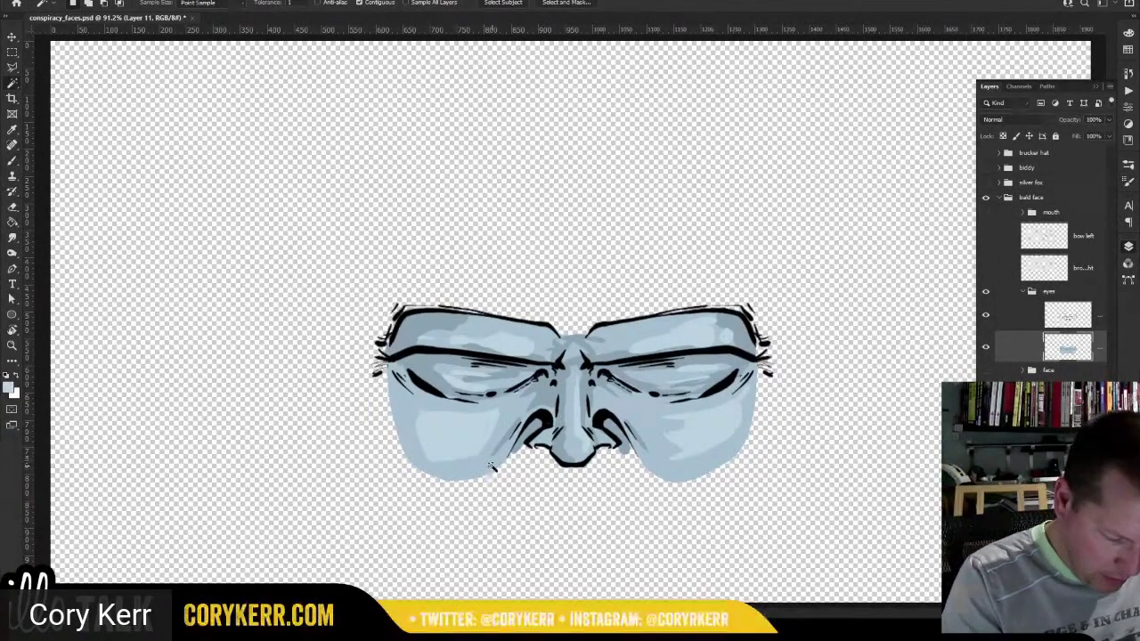
key("b")
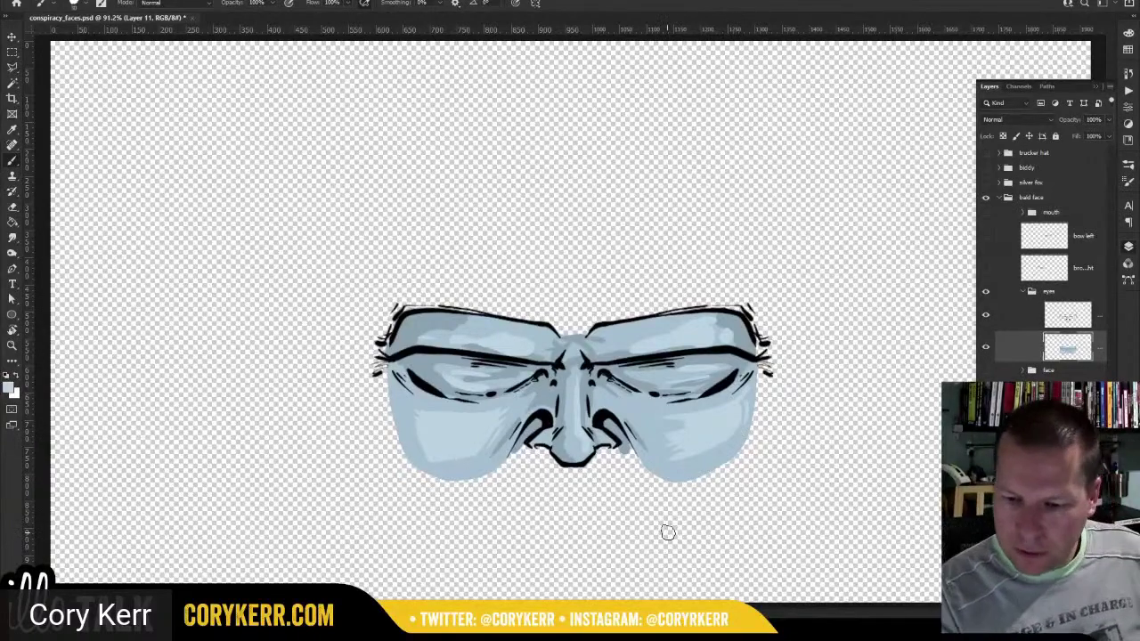
Restore the full bald face, isolate its face group, and sample the darker blue-grey beside the right-hand cheek.
left_click(985, 315, "alt")
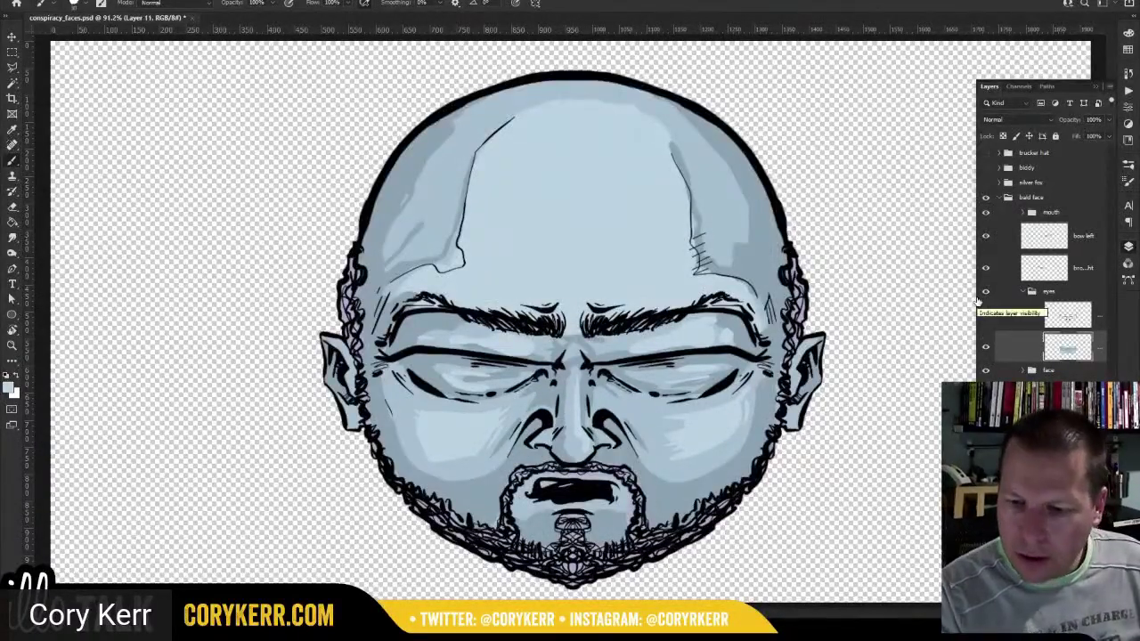
left_click(985, 372, "alt")
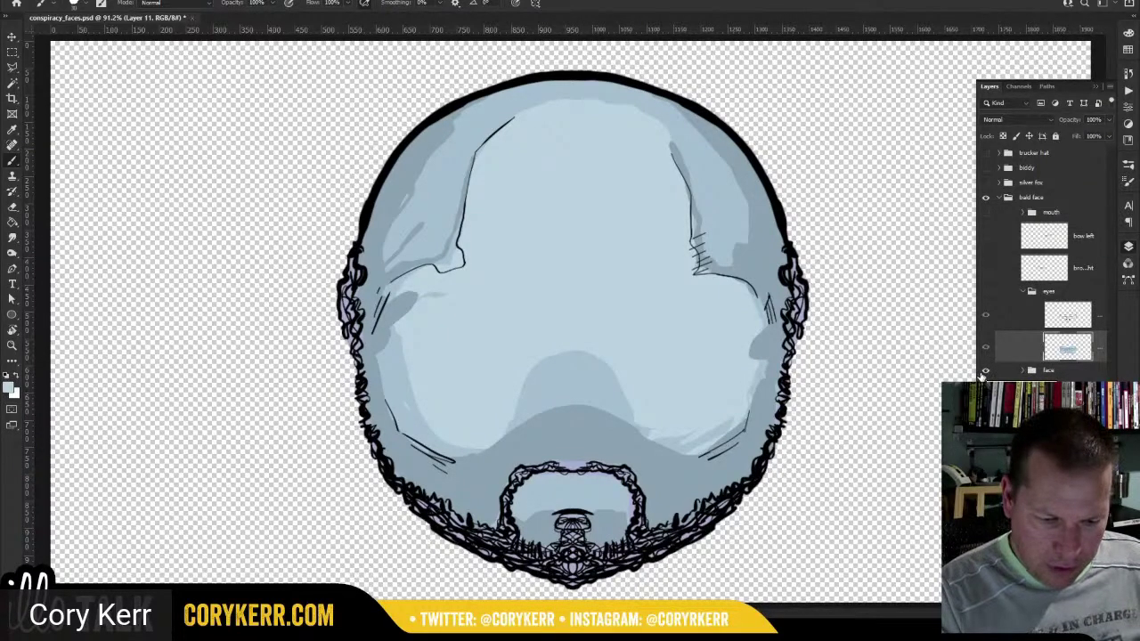
left_click(762, 417, "alt")
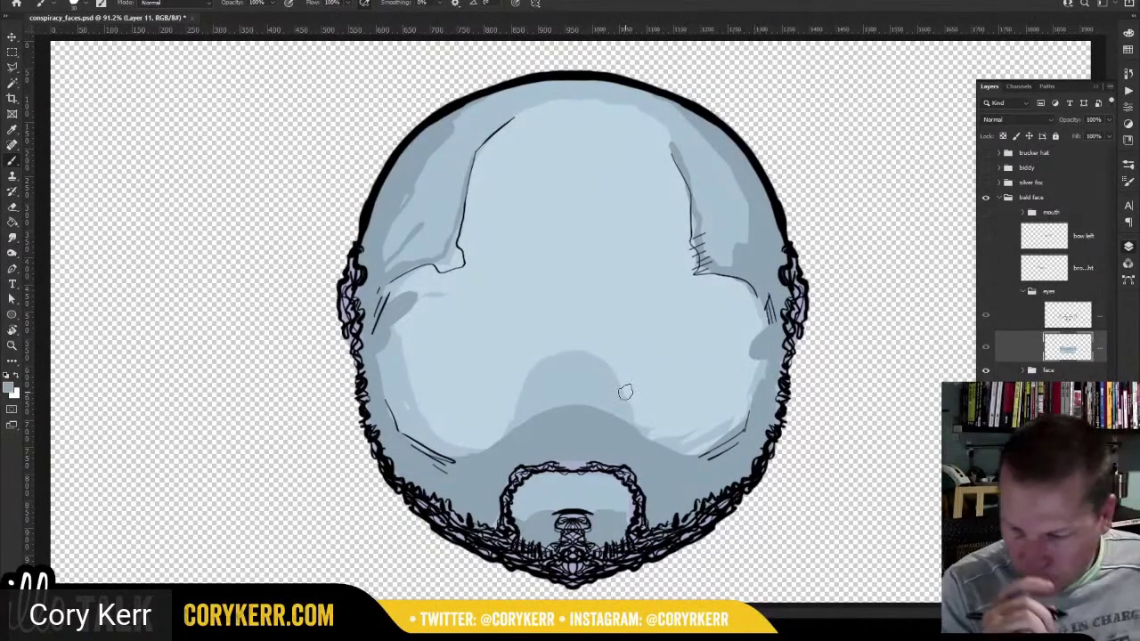
Collapse and hide the eyes group, expand the face group, and select its colour layer, Layer 9.
left_click(986, 291)
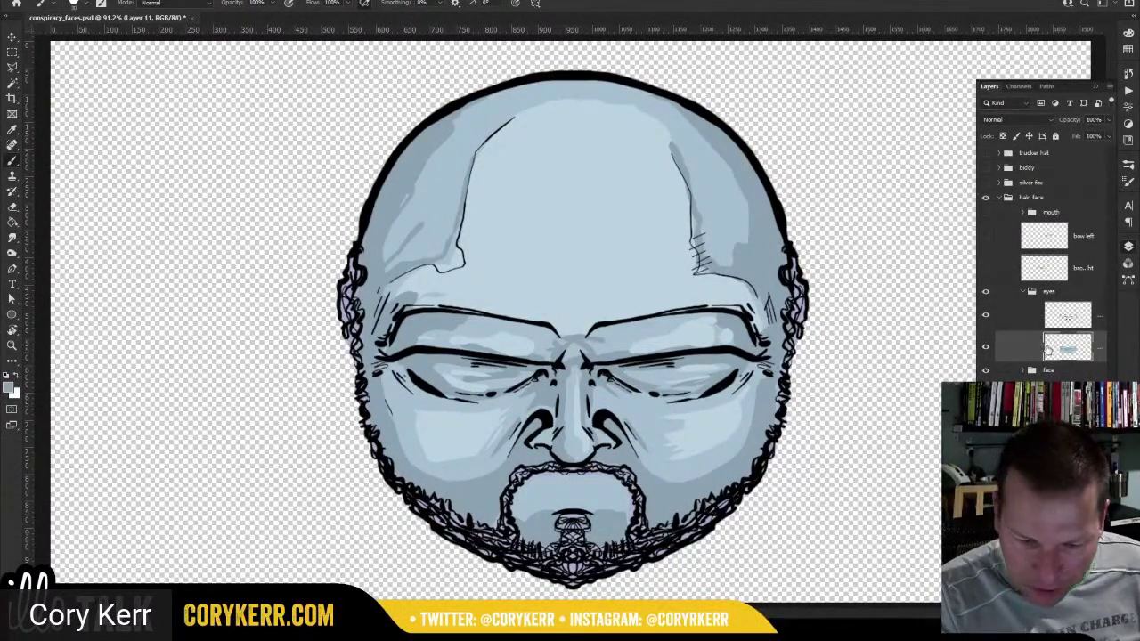
left_click(1020, 294)
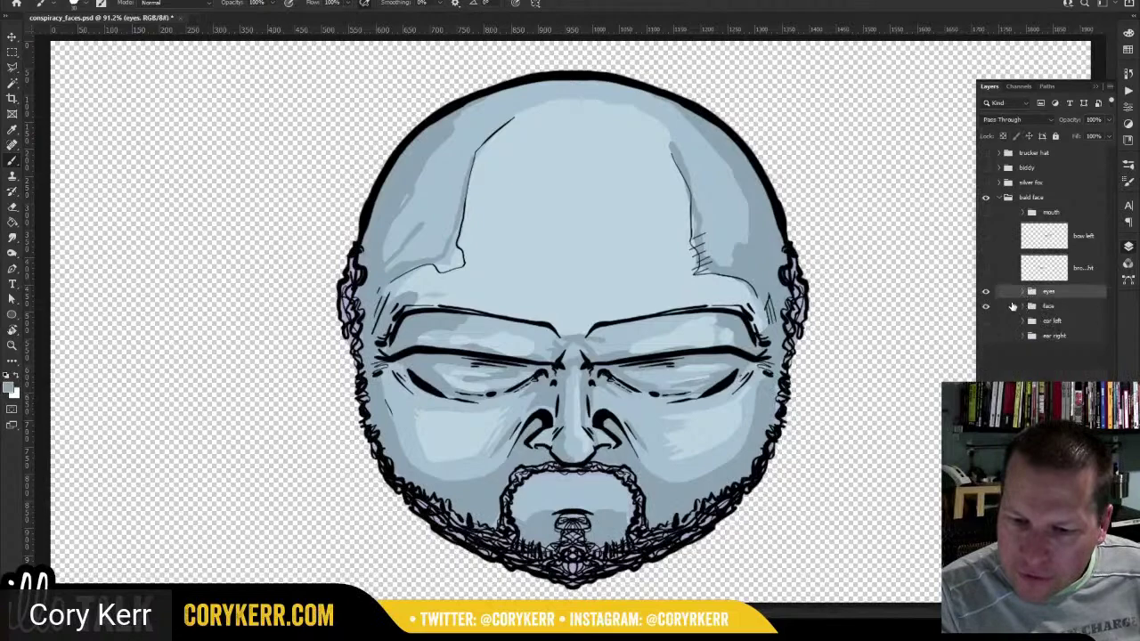
left_click(985, 291)
left_click(1029, 306)
left_click(1021, 307)
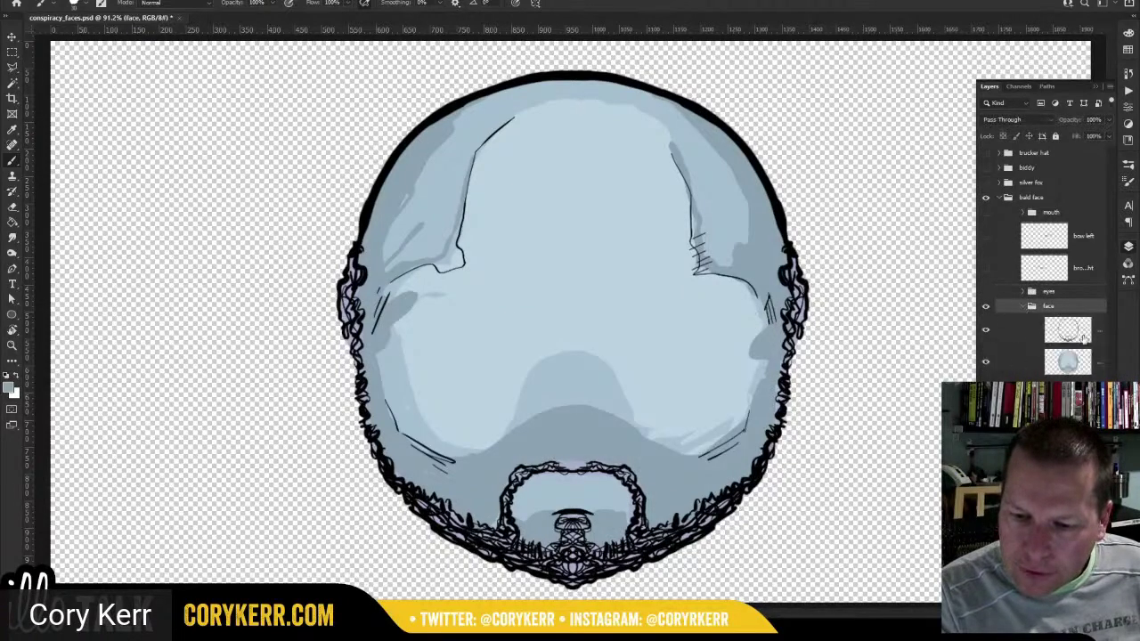
left_click(1067, 361)
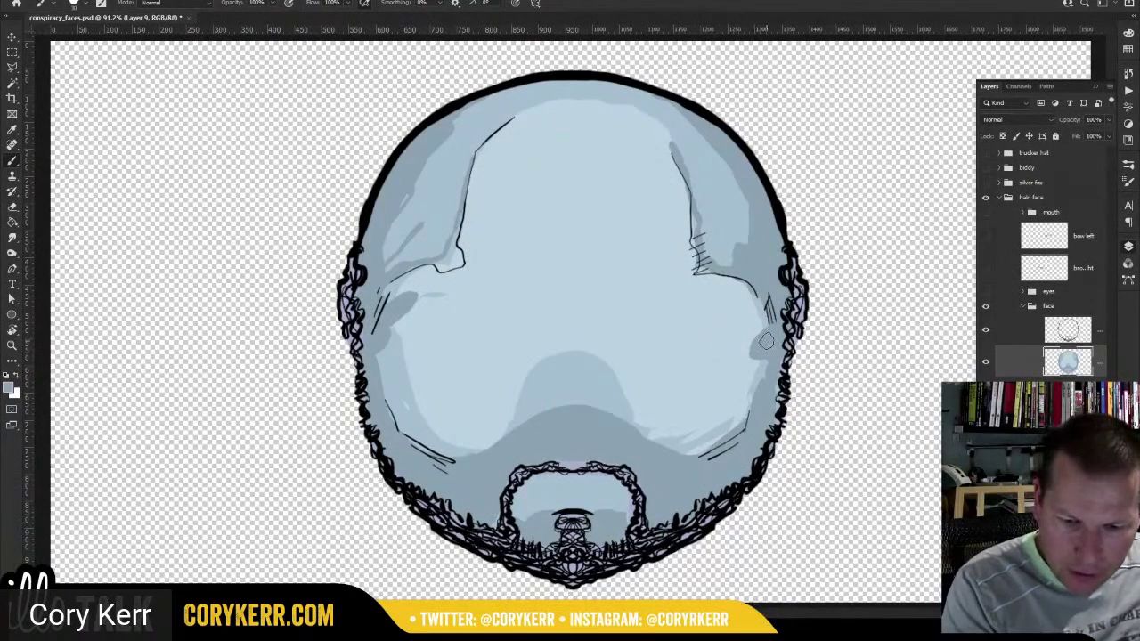
Paint a blue-grey line across the face at eye level, cover the skin below it with a larger brush, and touch up the chin beard in lilac.
left_click_drag(756, 342, 388, 340)
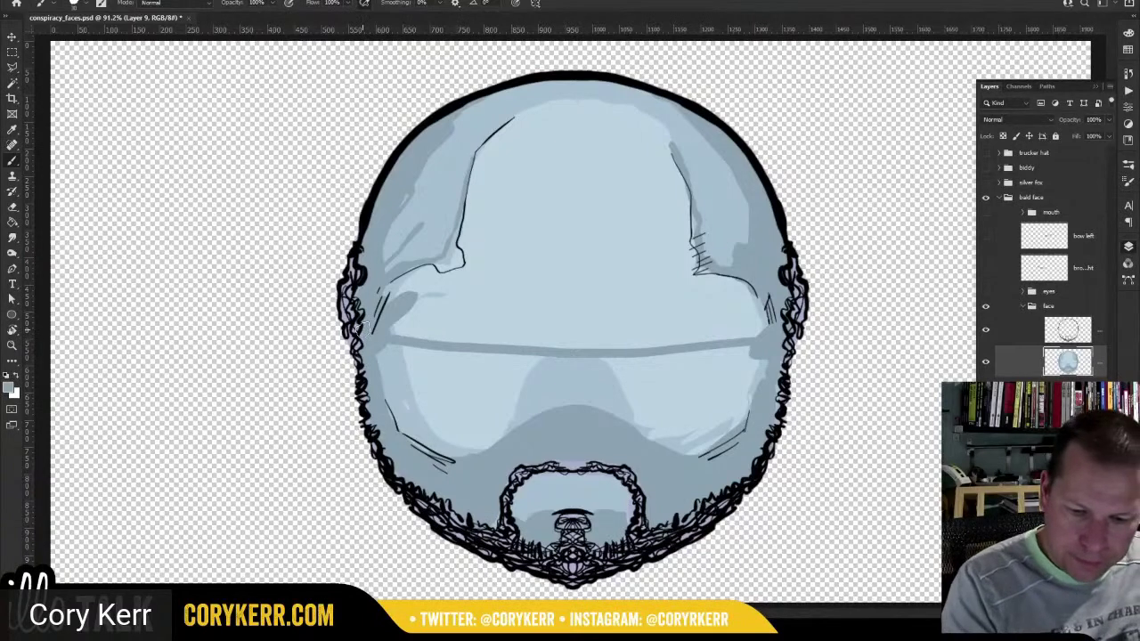
key("]")
key("]")
key("]")
key("]")
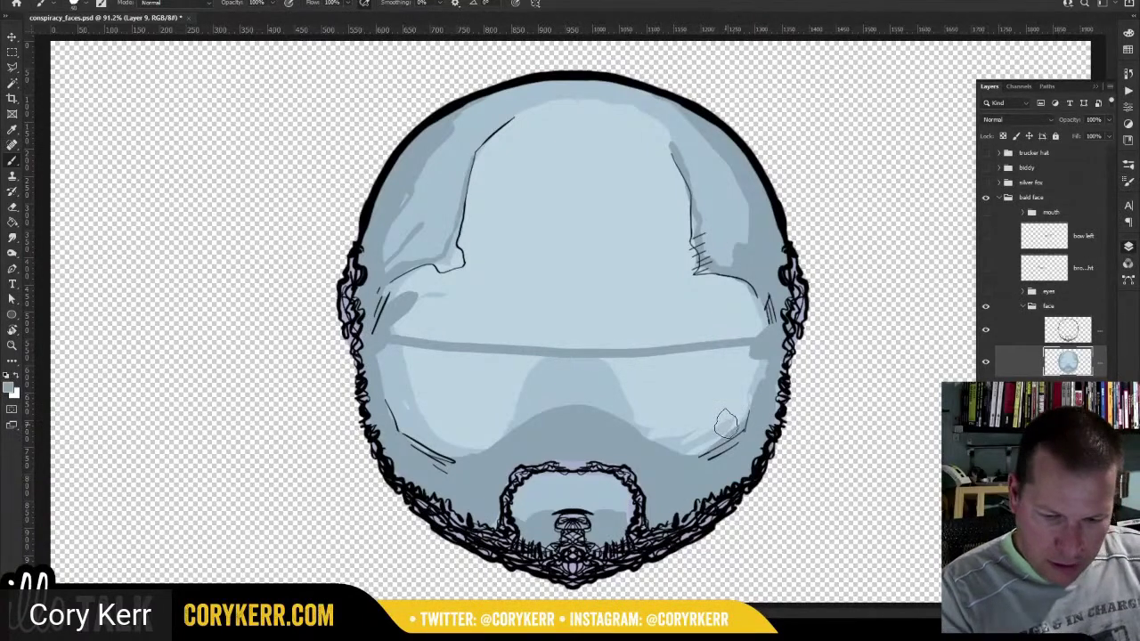
mouse_move(727, 429)
left_mouse_down()
mouse_move(763, 355)
mouse_move(411, 349)
mouse_move(385, 357)
mouse_move(401, 417)
mouse_move(383, 365)
mouse_move(764, 365)
mouse_move(722, 431)
mouse_move(685, 391)
mouse_move(419, 392)
mouse_move(465, 407)
mouse_move(744, 401)
mouse_move(598, 431)
mouse_move(694, 436)
mouse_move(706, 433)
mouse_move(534, 421)
mouse_move(418, 445)
mouse_move(392, 414)
mouse_move(467, 367)
left_mouse_up()
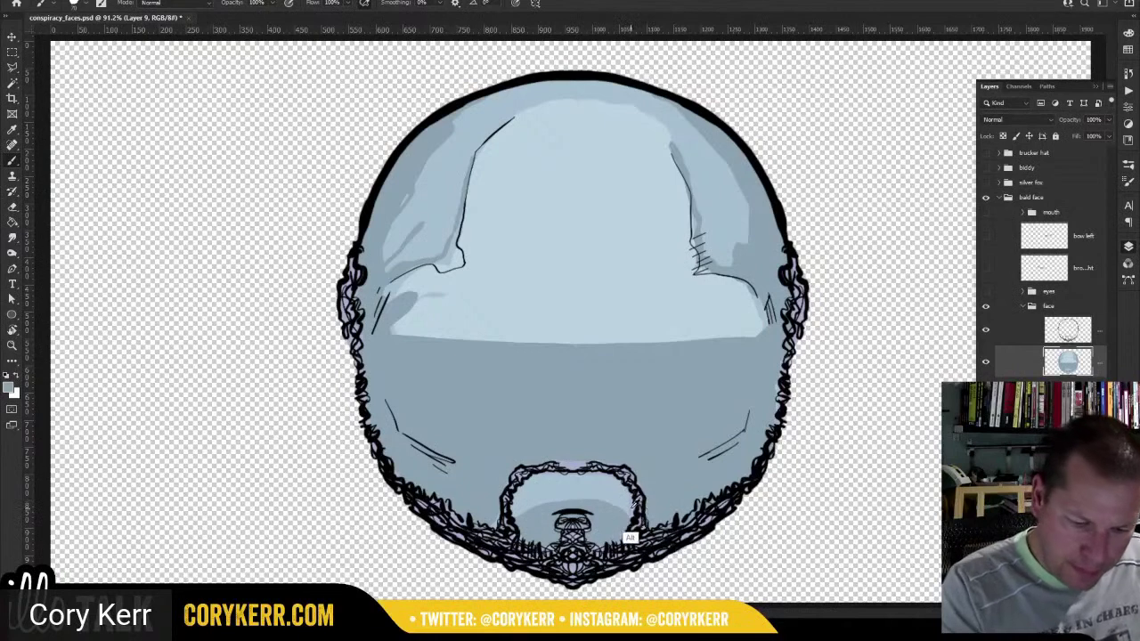
left_click(632, 509, "alt")
mouse_move(592, 522)
left_mouse_down()
mouse_move(570, 527)
mouse_move(566, 565)
left_mouse_up()
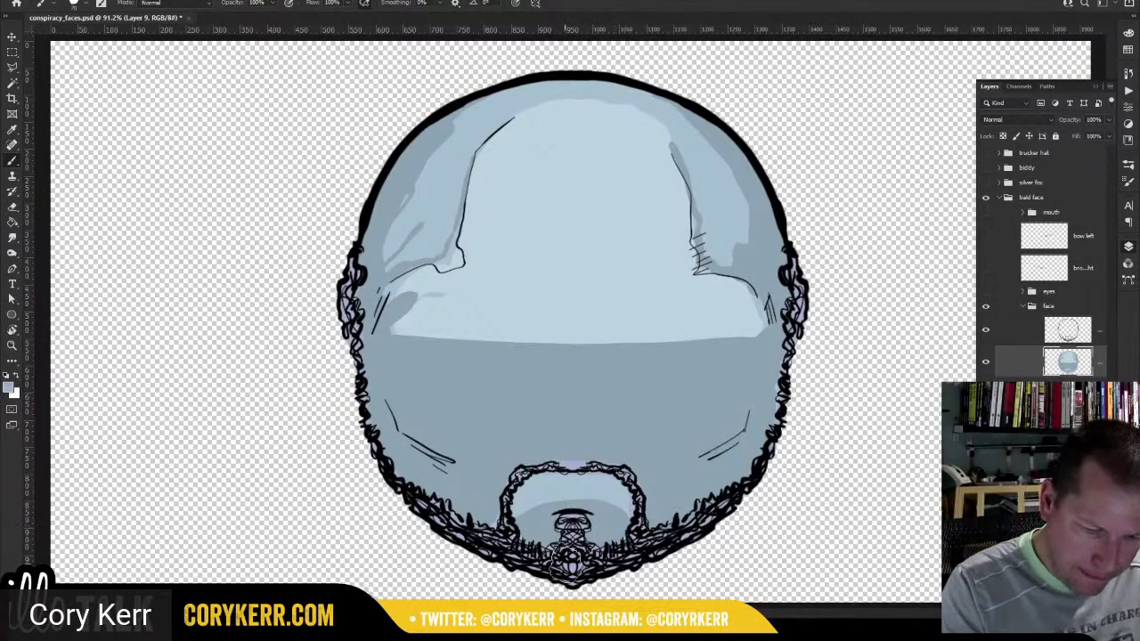
Show the eyes, brows, mouth and ears again and collapse the bald face group.
left_click(985, 292)
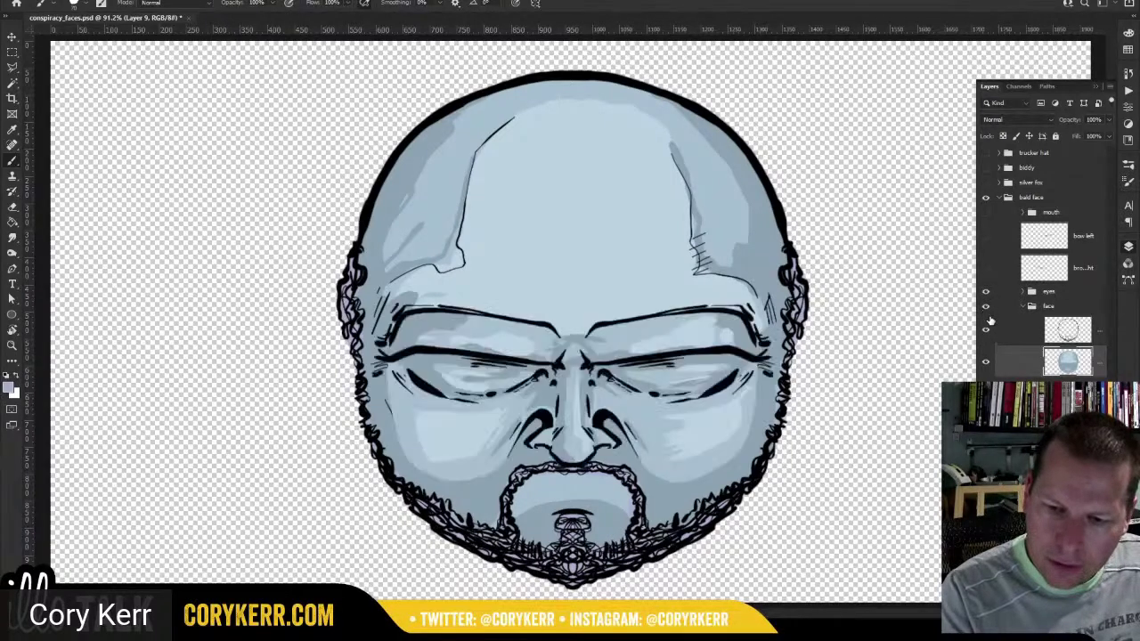
left_click_drag(985, 267, 983, 217)
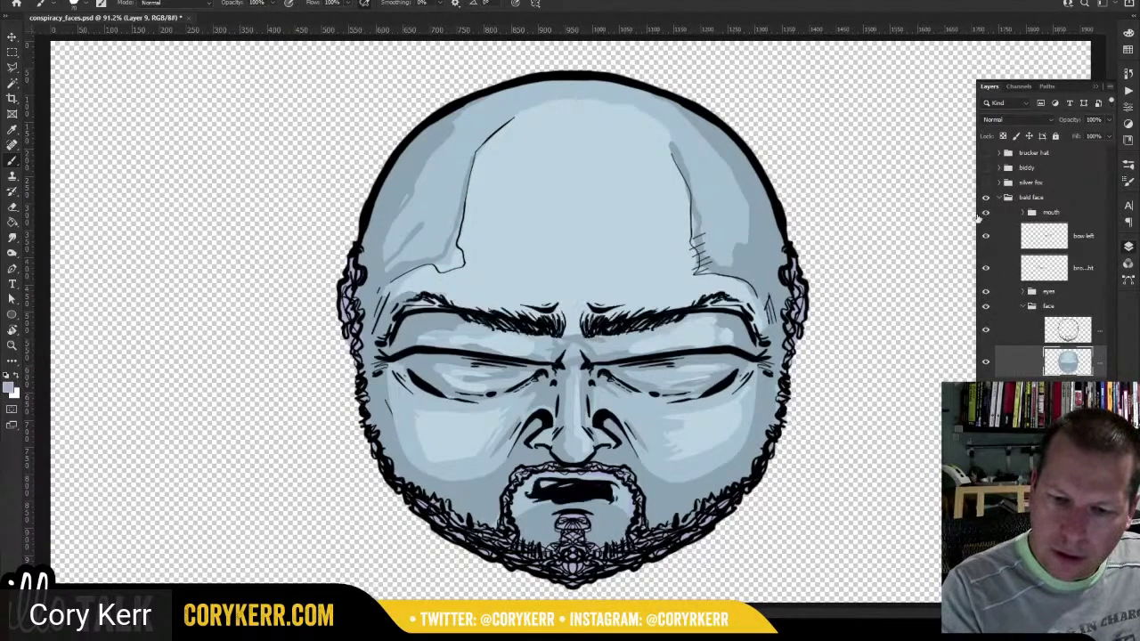
left_click(985, 392)
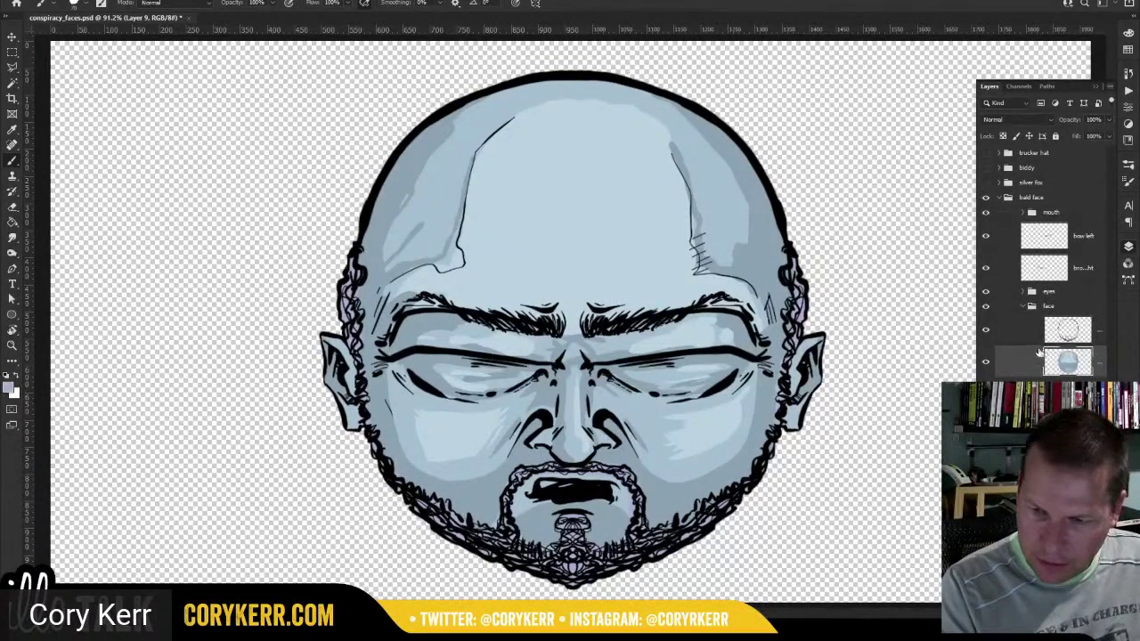
left_click(1023, 295)
left_click(1029, 295)
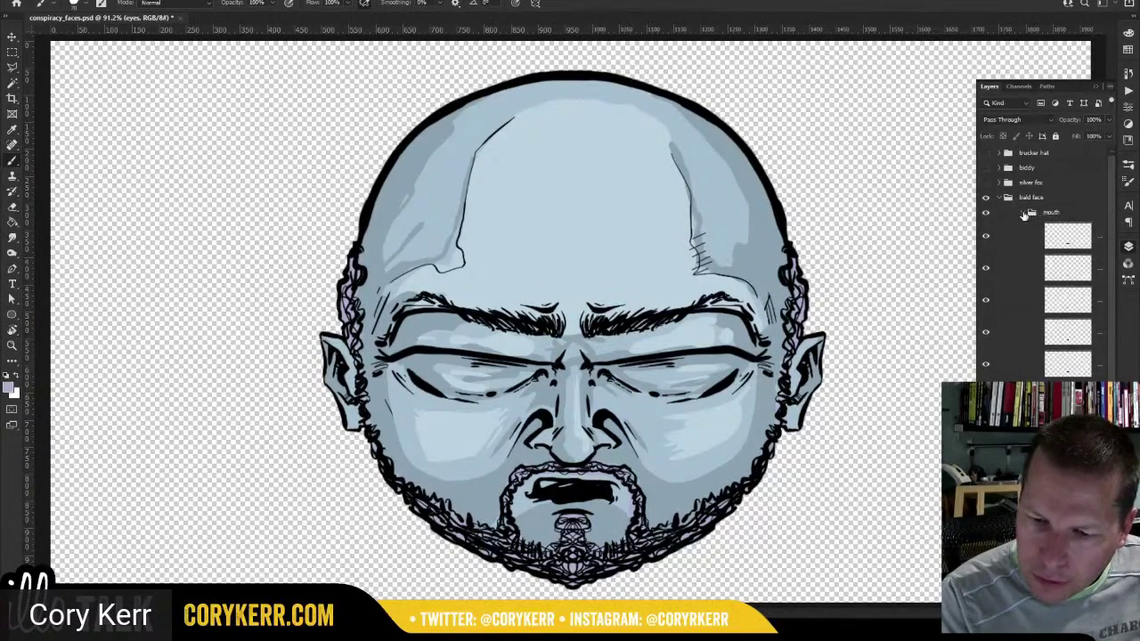
left_click(998, 200)
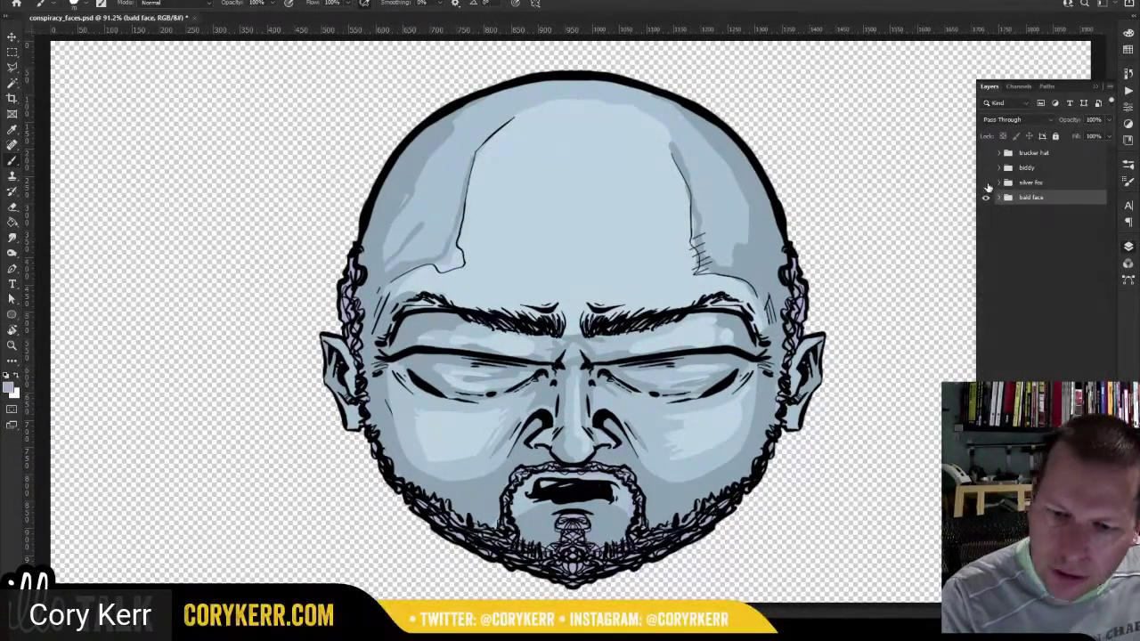
Turn on the silver fox group with all of its face and hair subgroups, and collapse it.
left_click(998, 182)
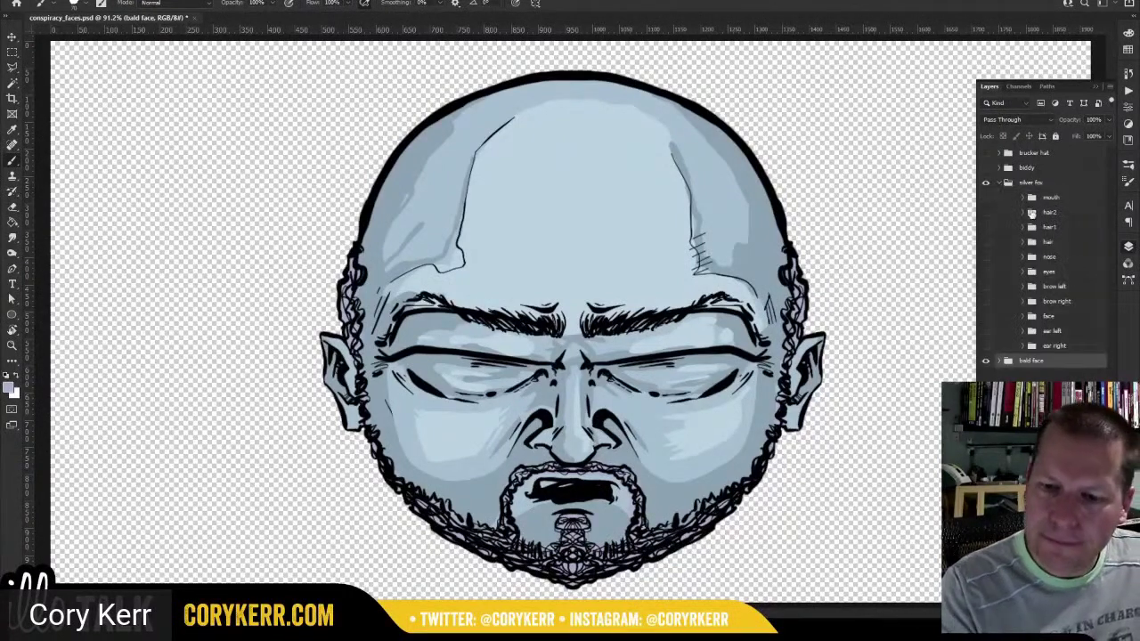
left_click(1022, 197)
left_click(1022, 197)
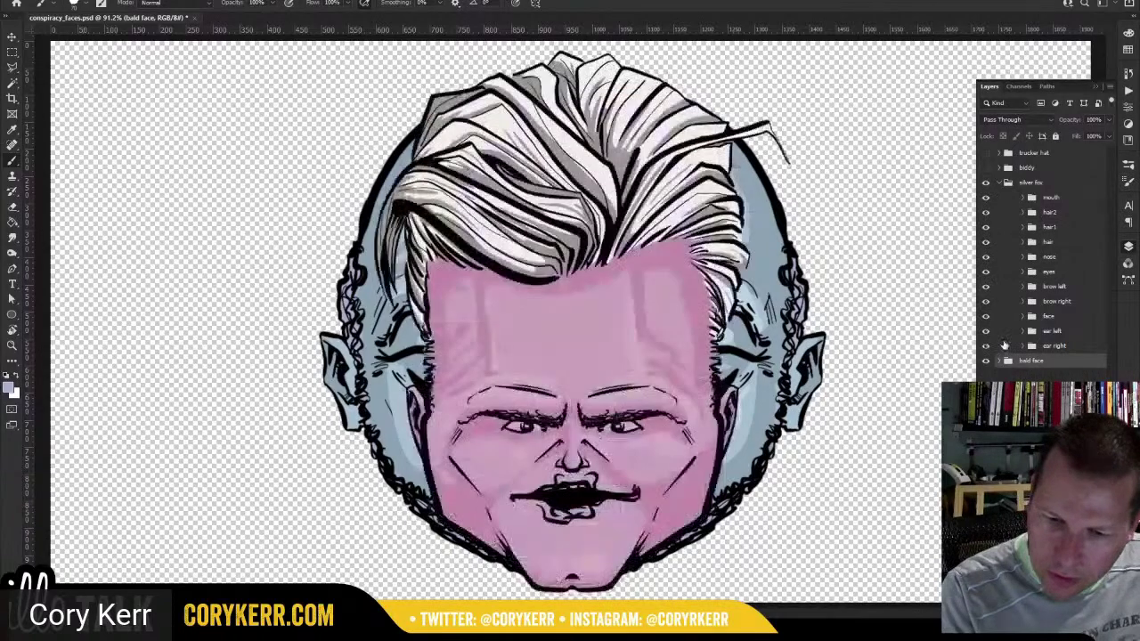
left_click_drag(984, 196, 984, 346)
left_click(999, 183)
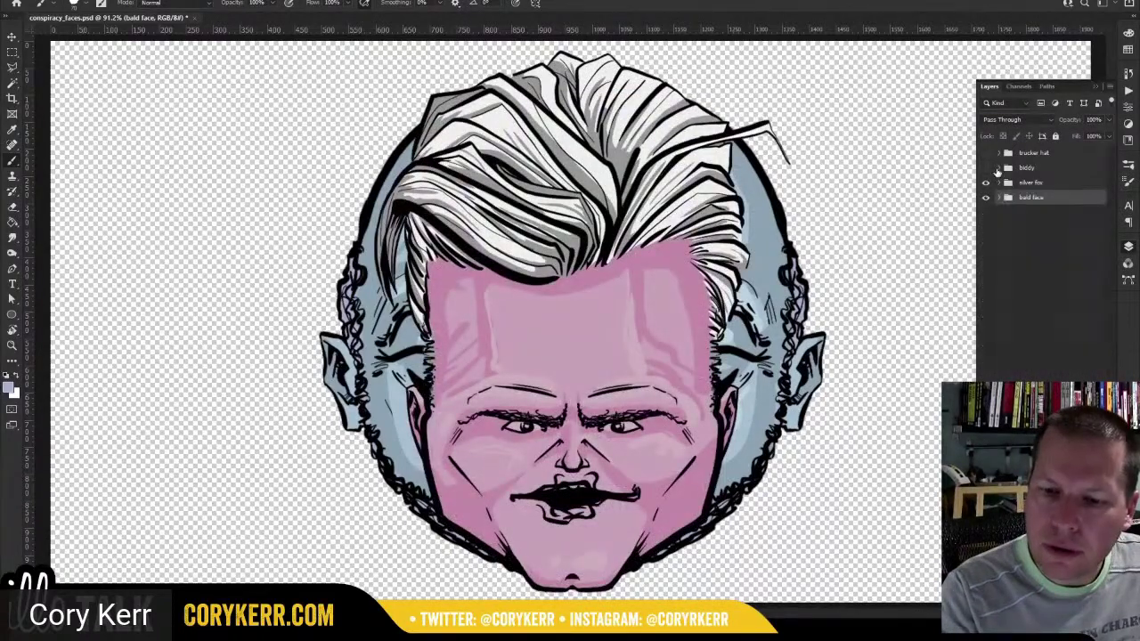
Turn on the biddy group with its glasses, hair and face layers, and collapse it.
left_click(999, 168)
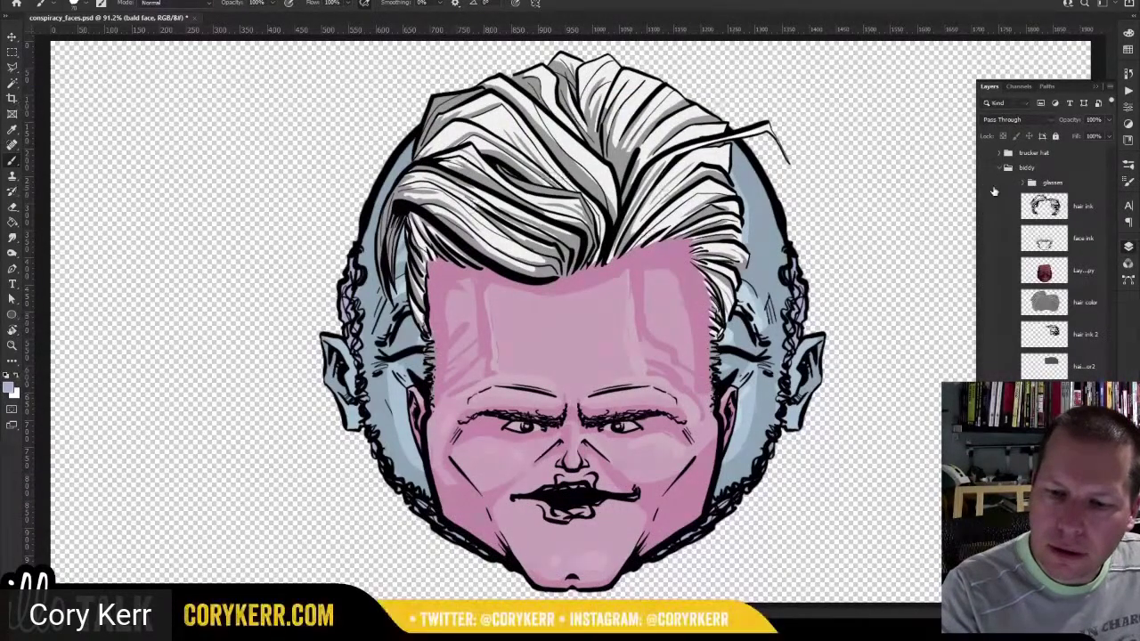
left_click(985, 167)
left_click_drag(986, 366, 989, 209)
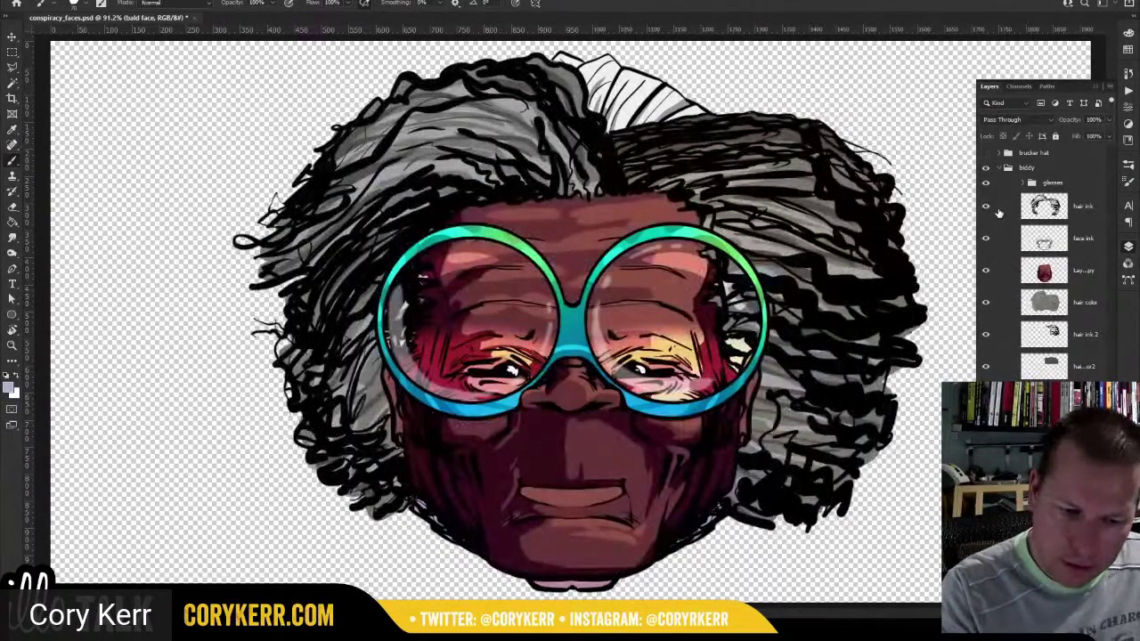
left_click(999, 168)
Turn on the trucker hat group with all of its subgroups, collapse it, and save the document.
left_click(985, 153)
left_click(1006, 153)
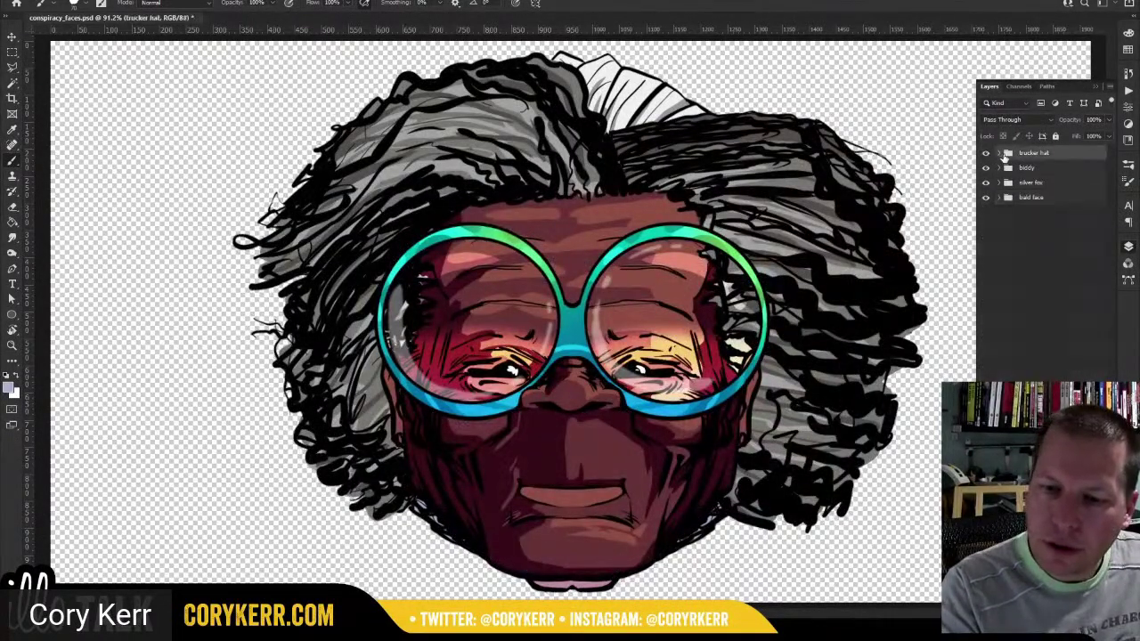
left_click(998, 153)
left_click_drag(985, 167, 987, 239)
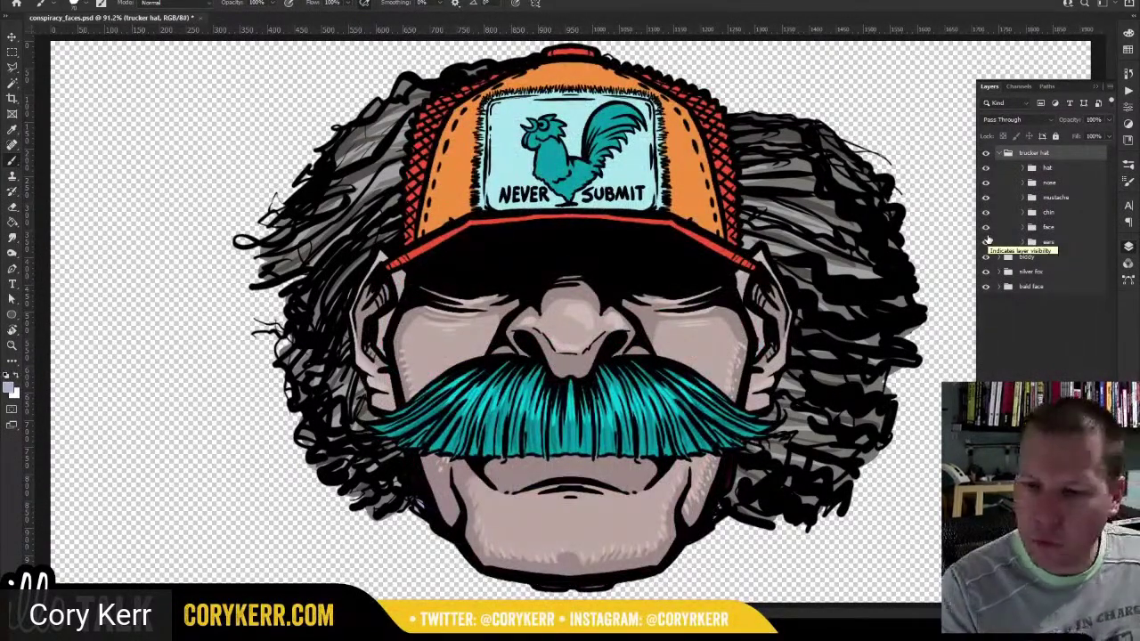
left_click(998, 153)
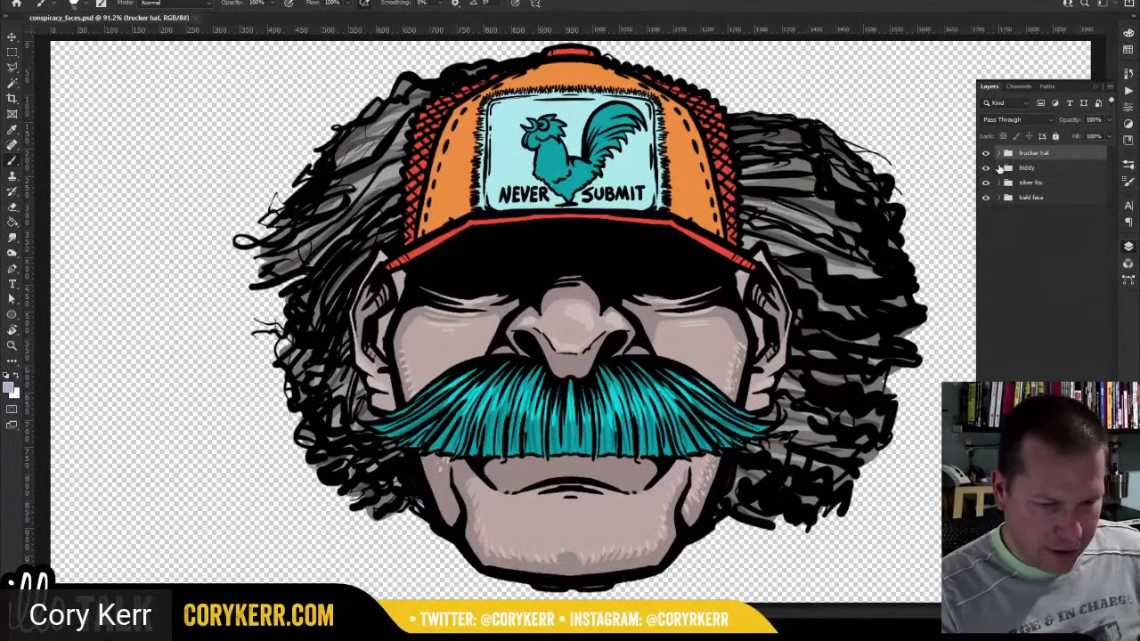
Switch to After Effects and shift the nose's Puppet Pin 4 slightly down at frame 4, to about 966, 703.
key("alt+Tab")
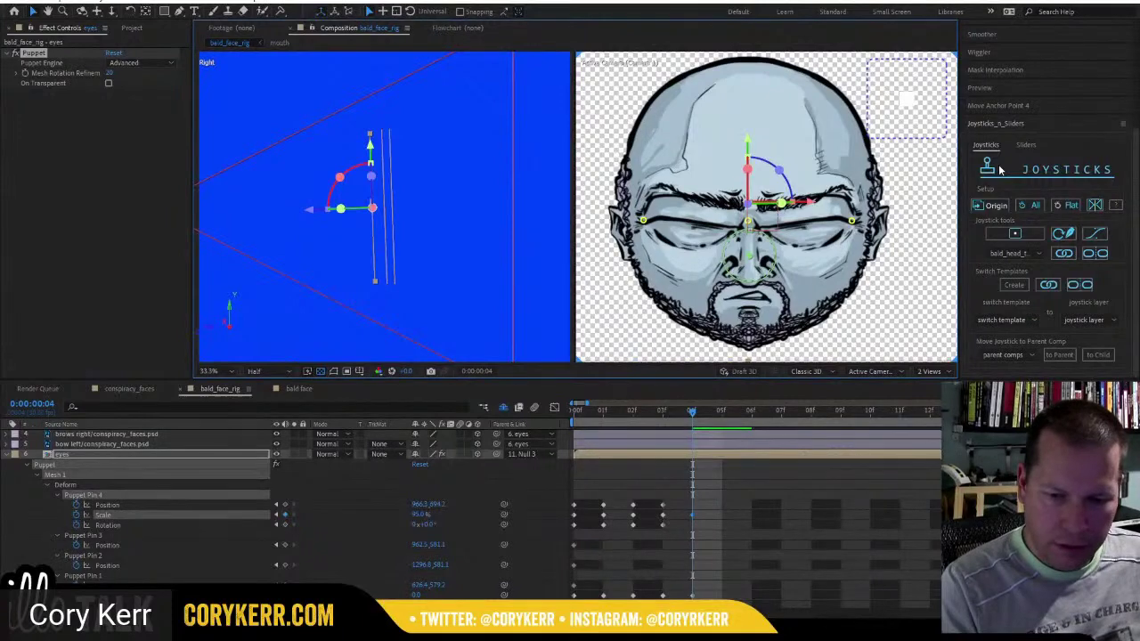
mouse_move(691, 413)
left_mouse_down()
mouse_move(664, 413)
mouse_move(695, 414)
left_mouse_up()
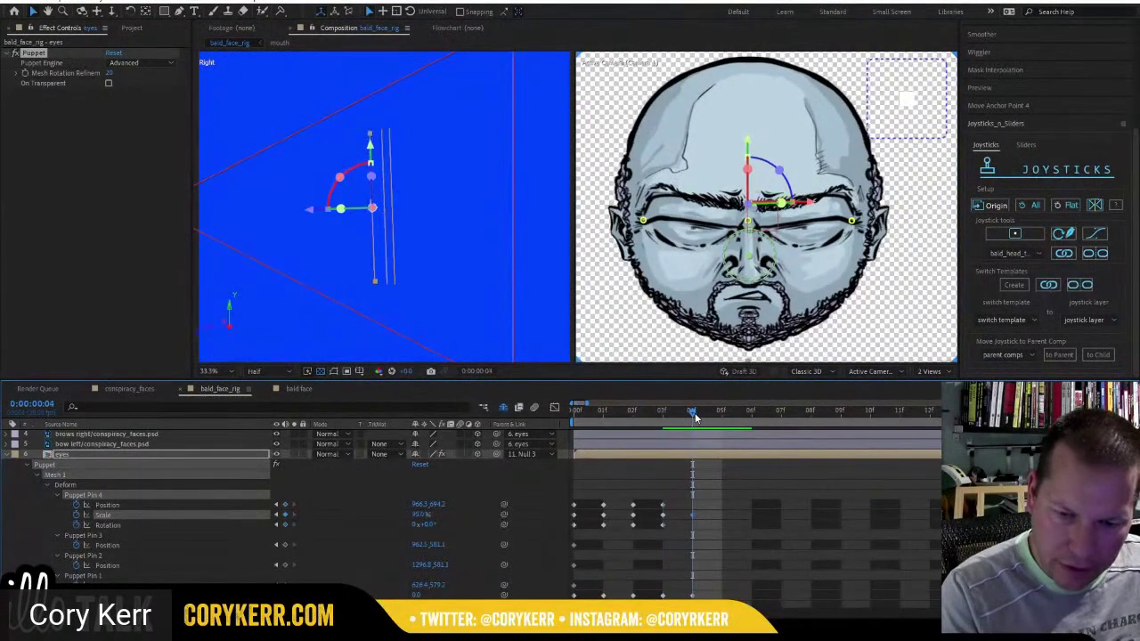
left_click(676, 416)
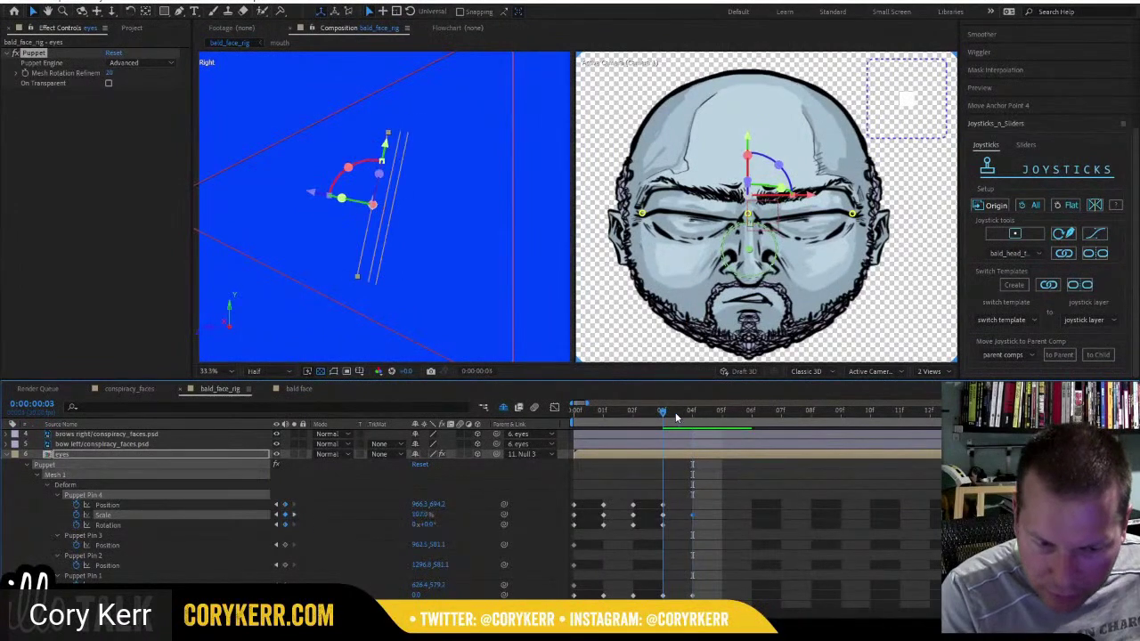
mouse_move(685, 416)
left_mouse_down()
mouse_move(695, 416)
mouse_move(667, 417)
left_mouse_up()
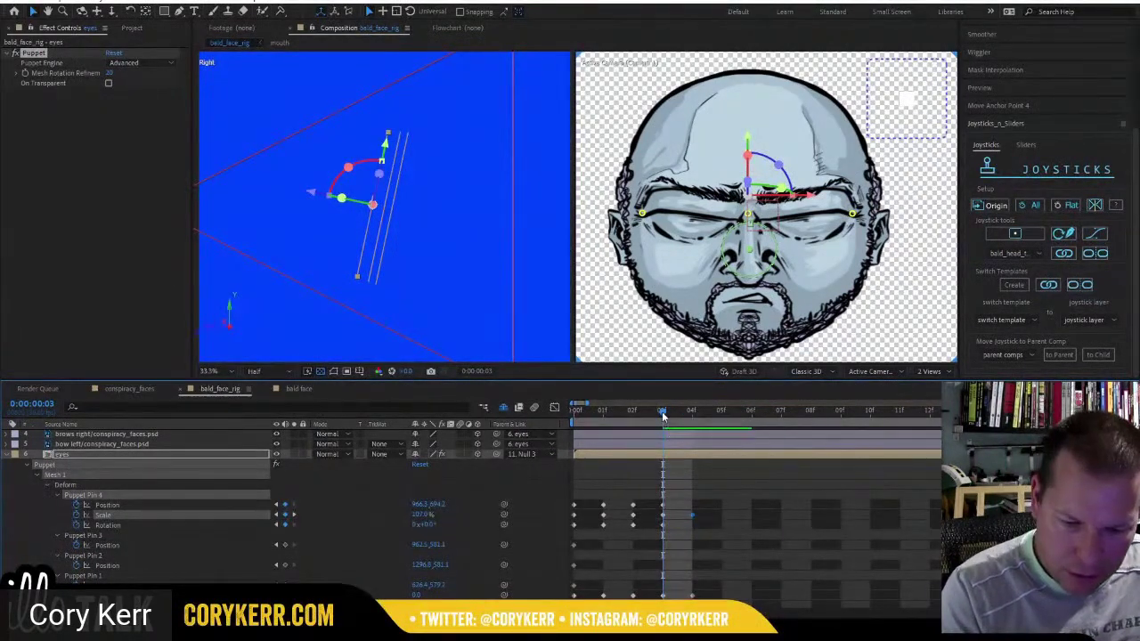
left_click(683, 415)
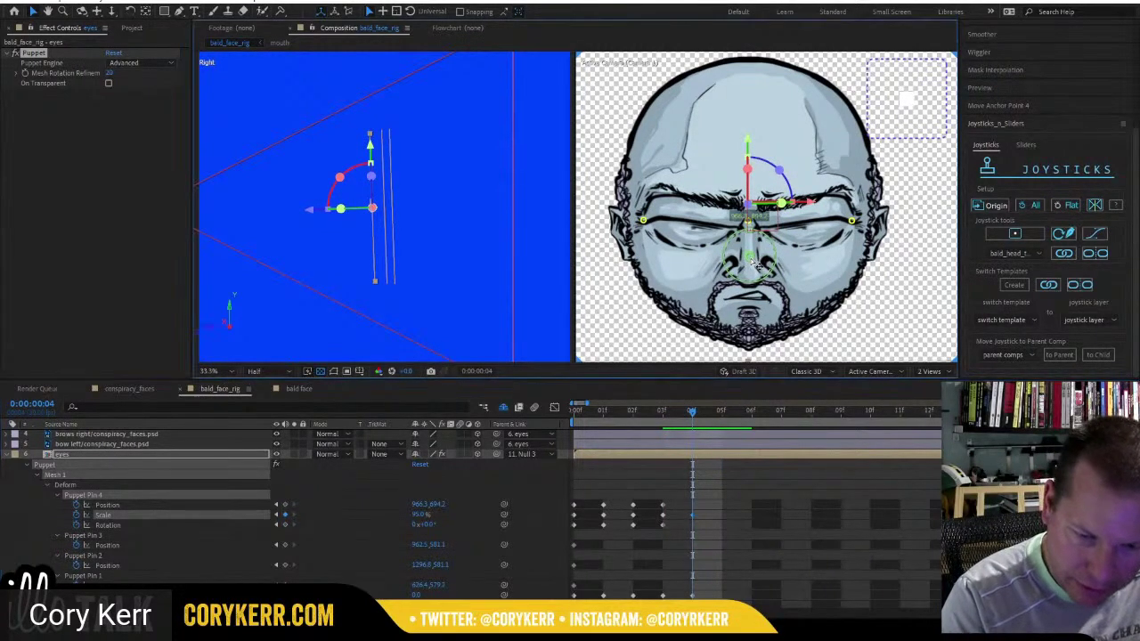
left_click_drag(753, 263, 754, 264)
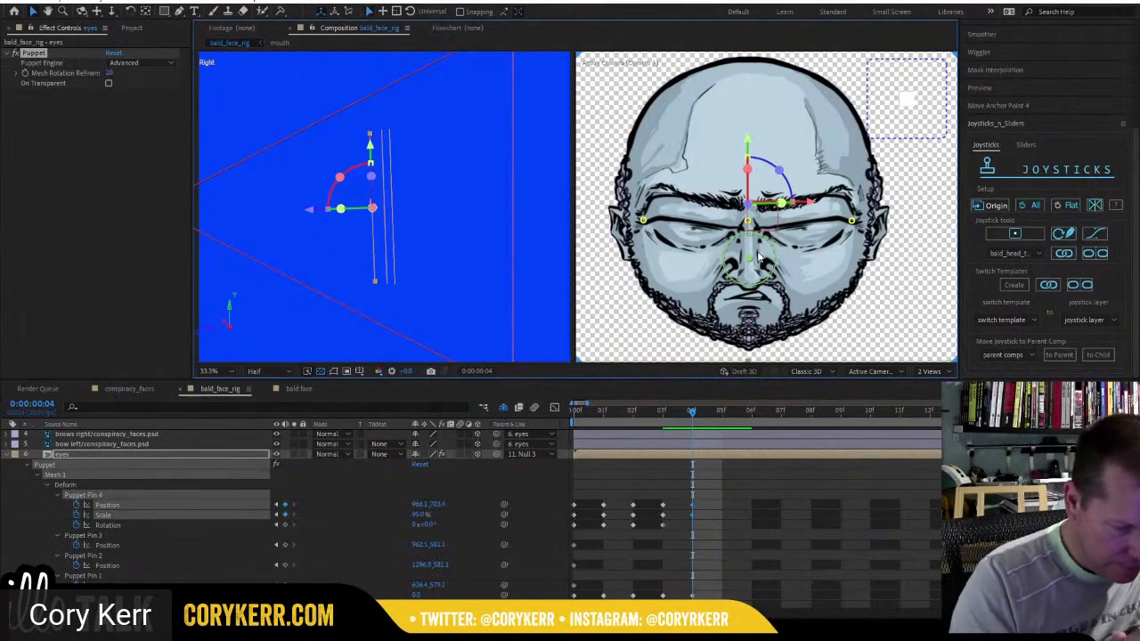
left_click(435, 525)
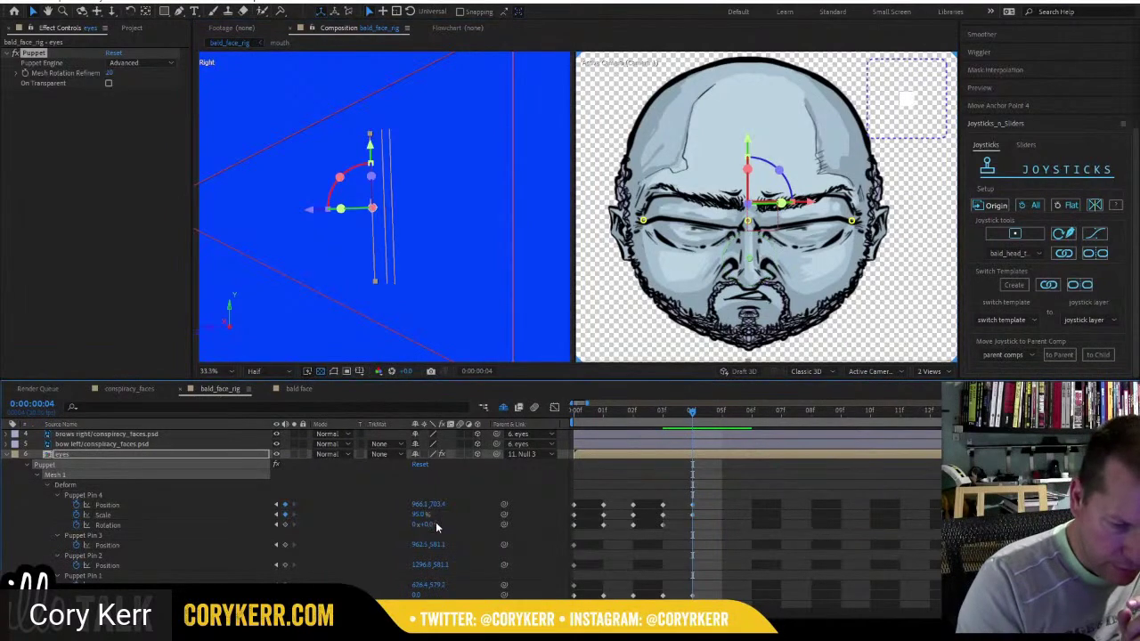
At frame 2, move the nose's Puppet Pin 4 to about 960, 677.
left_click(674, 415)
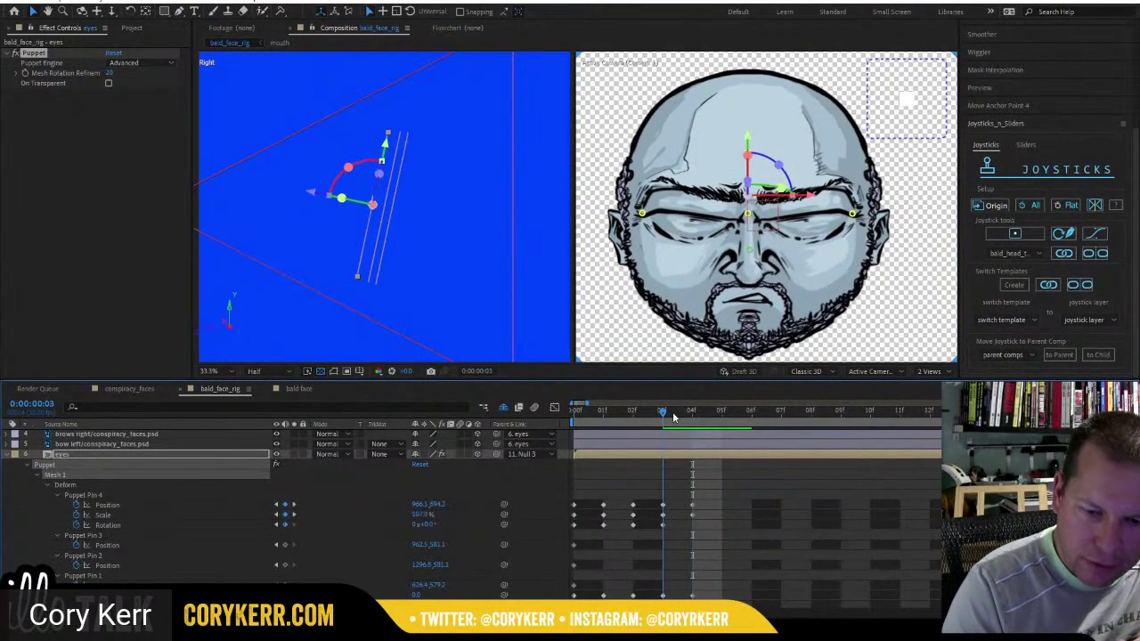
left_click(637, 416)
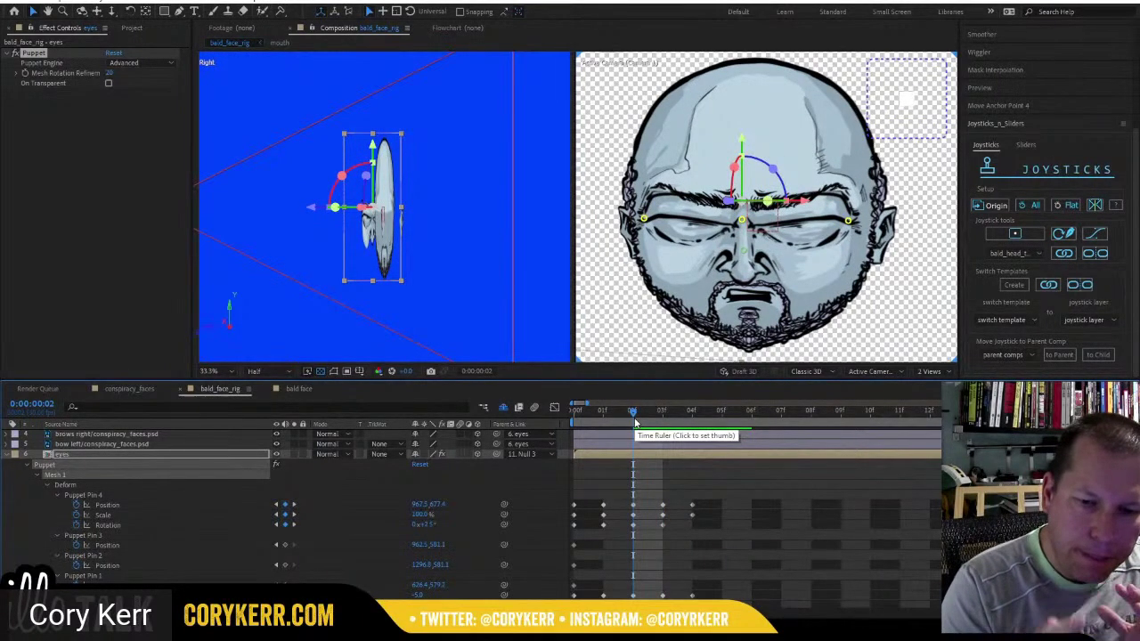
left_click_drag(744, 251, 743, 257)
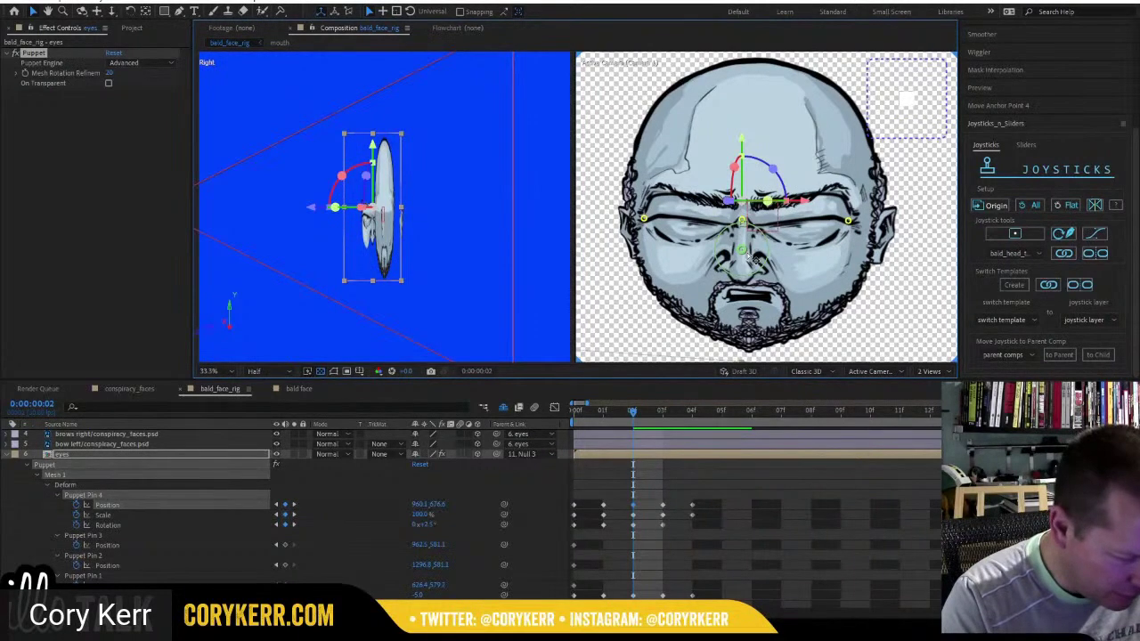
Open the eyes composition, fit it to the viewer, and select its eyes layer to inspect the artwork.
double_click(50, 457)
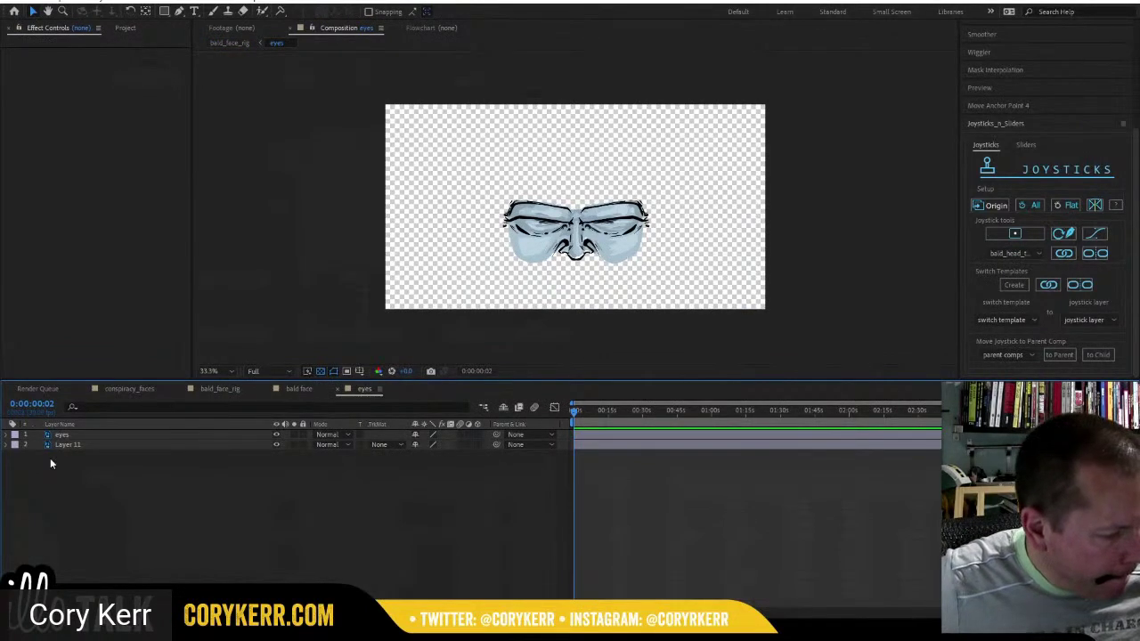
key("shift+slash")
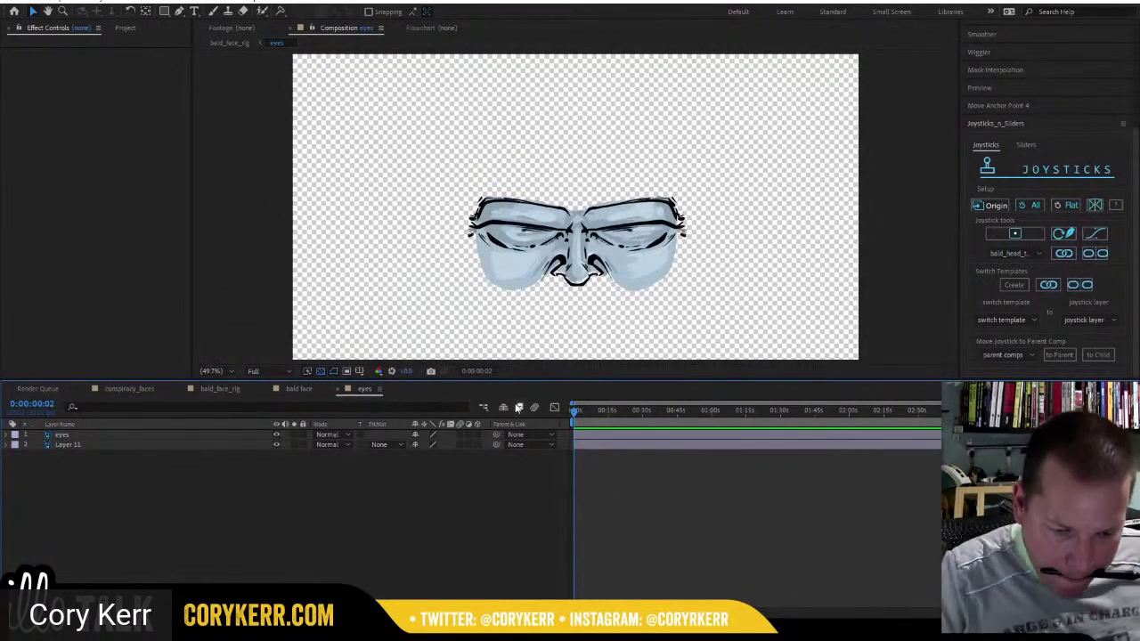
left_click(133, 436)
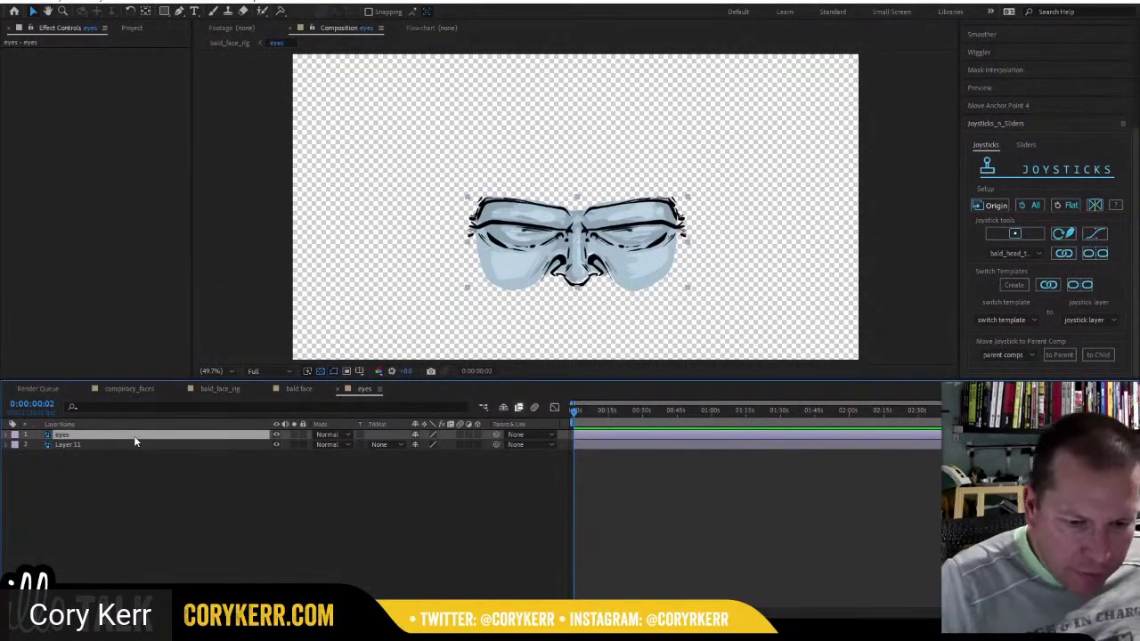
key("Return")
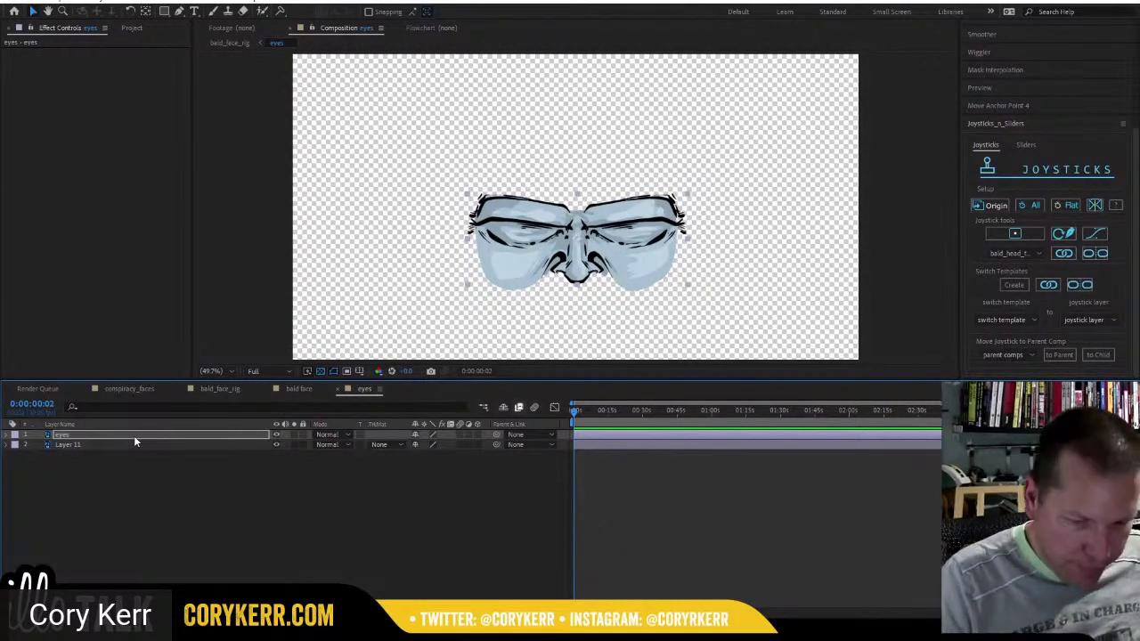
Close the eyes composition and scrub through bald face and bald_face_rig to check the head, ending on the first frame.
left_click(335, 389)
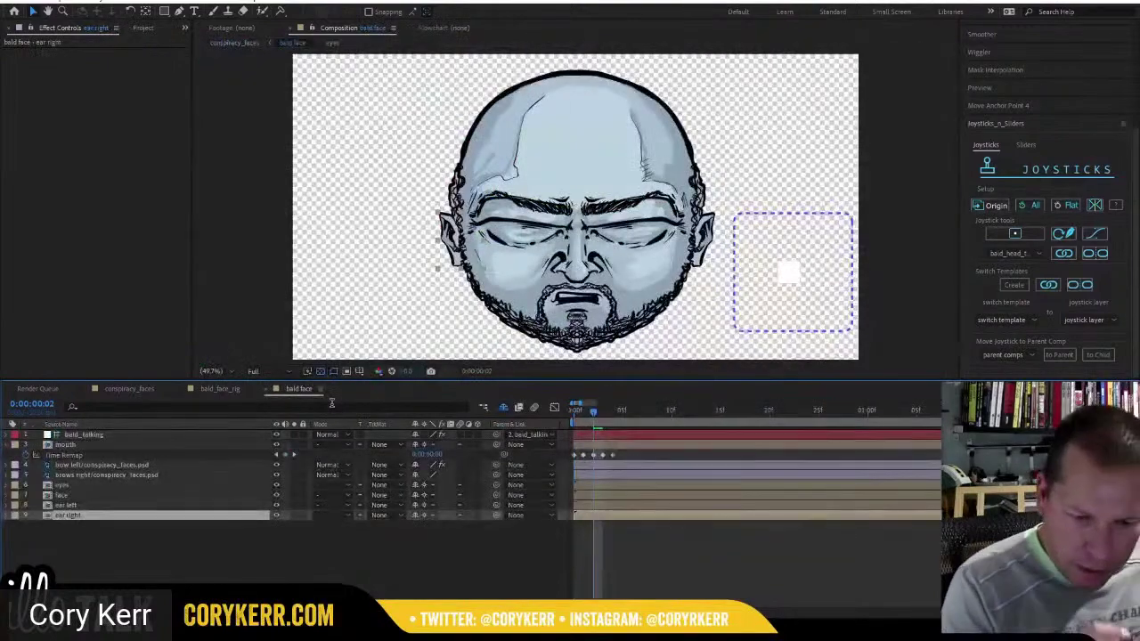
left_click_drag(593, 412, 565, 416)
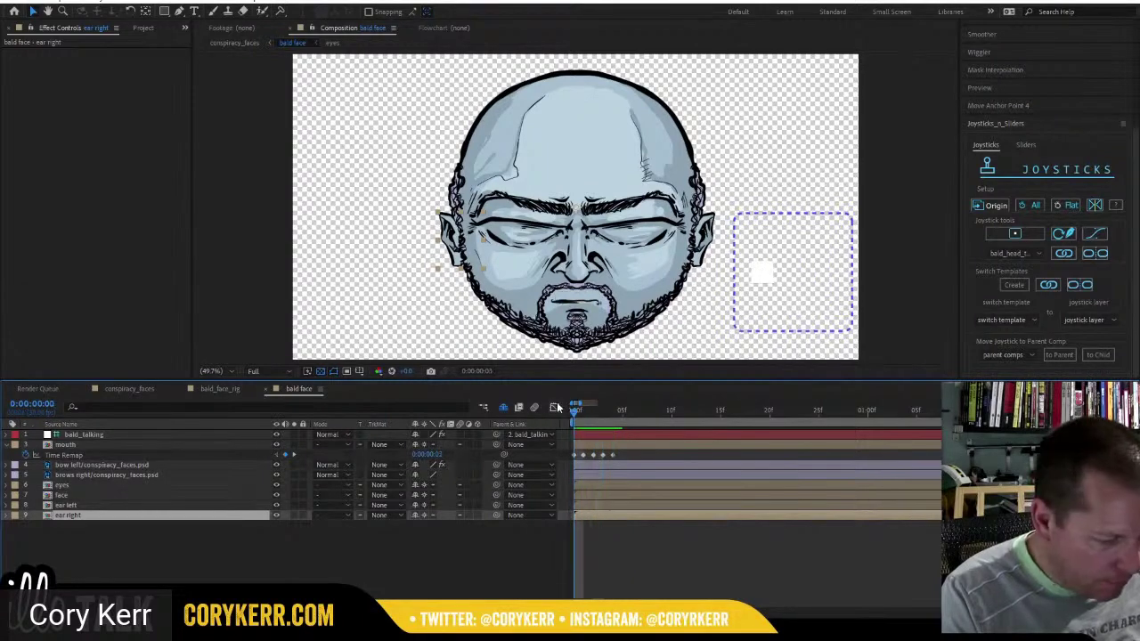
left_click(222, 389)
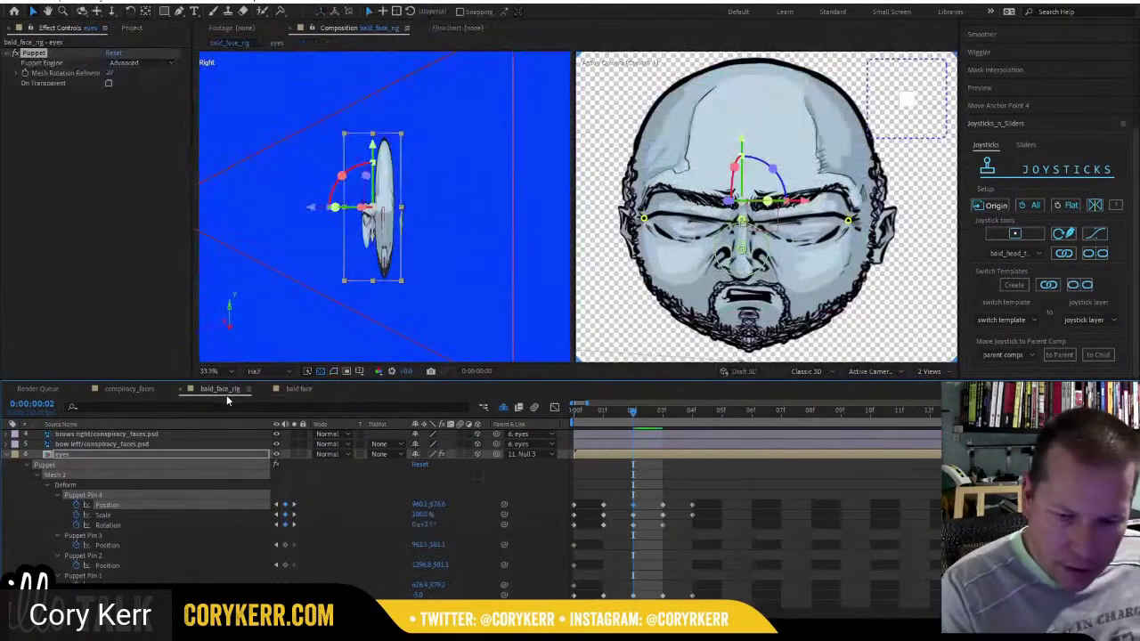
mouse_move(630, 416)
left_mouse_down()
mouse_move(610, 420)
mouse_move(630, 418)
left_mouse_up()
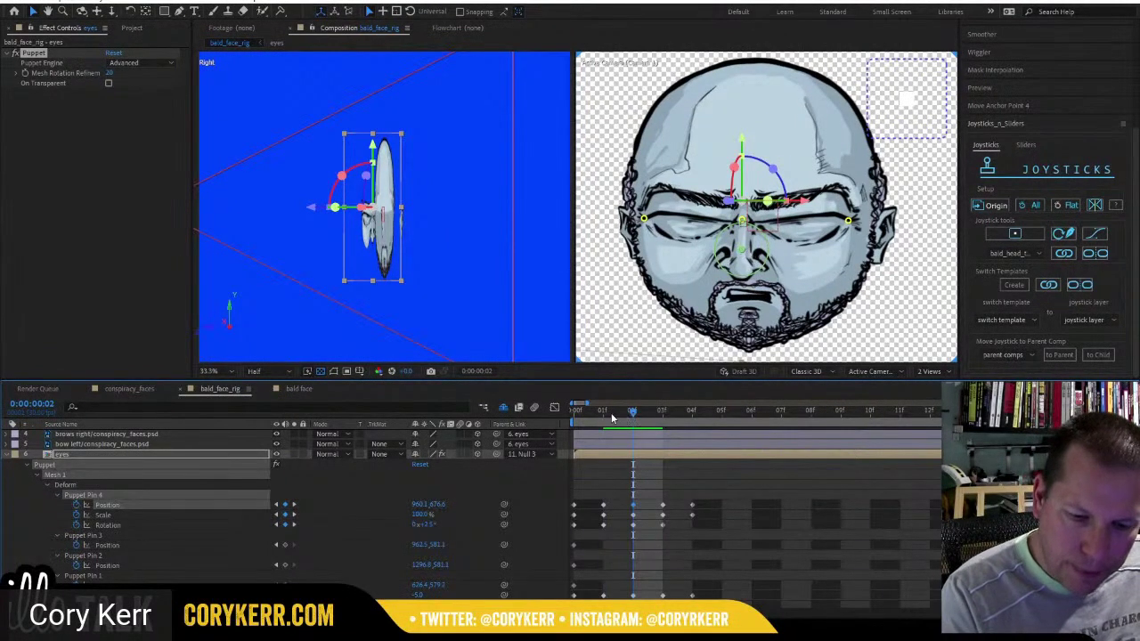
left_click_drag(612, 419, 578, 423)
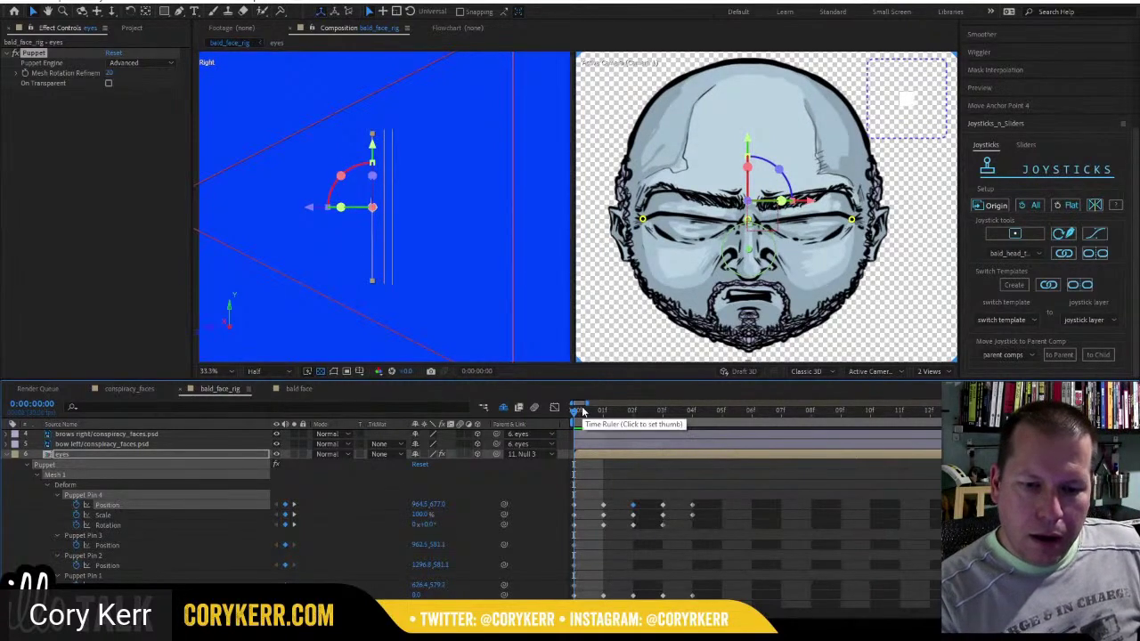
Reveal the eyes layer's position, set its Y Position to 12, and scrub the head turn to check it.
left_click(187, 455)
key("u")
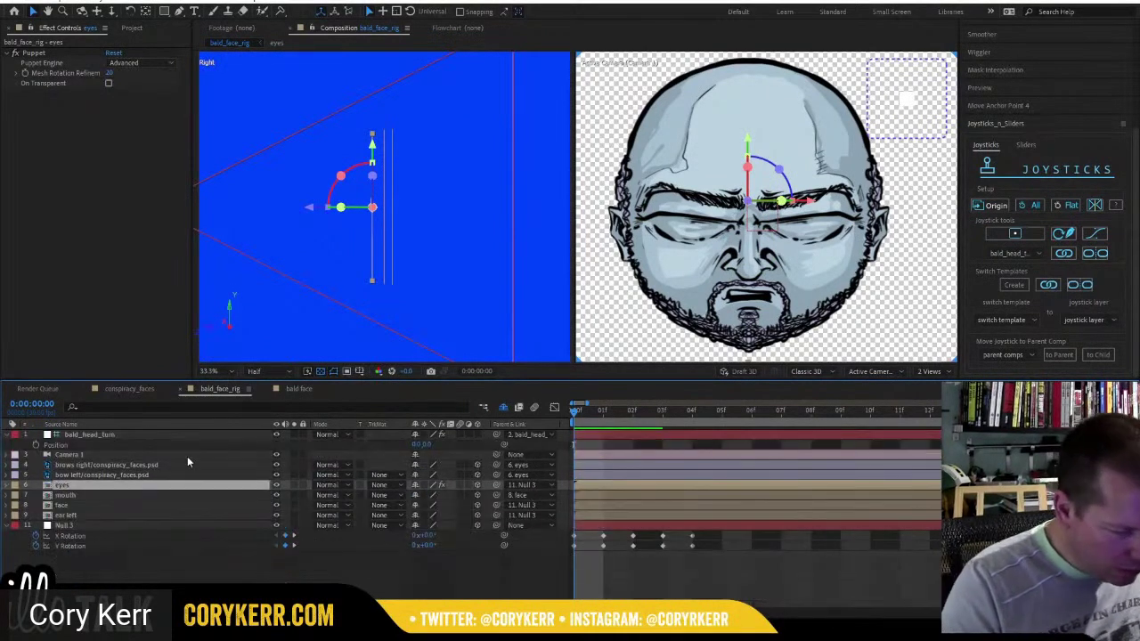
key("p")
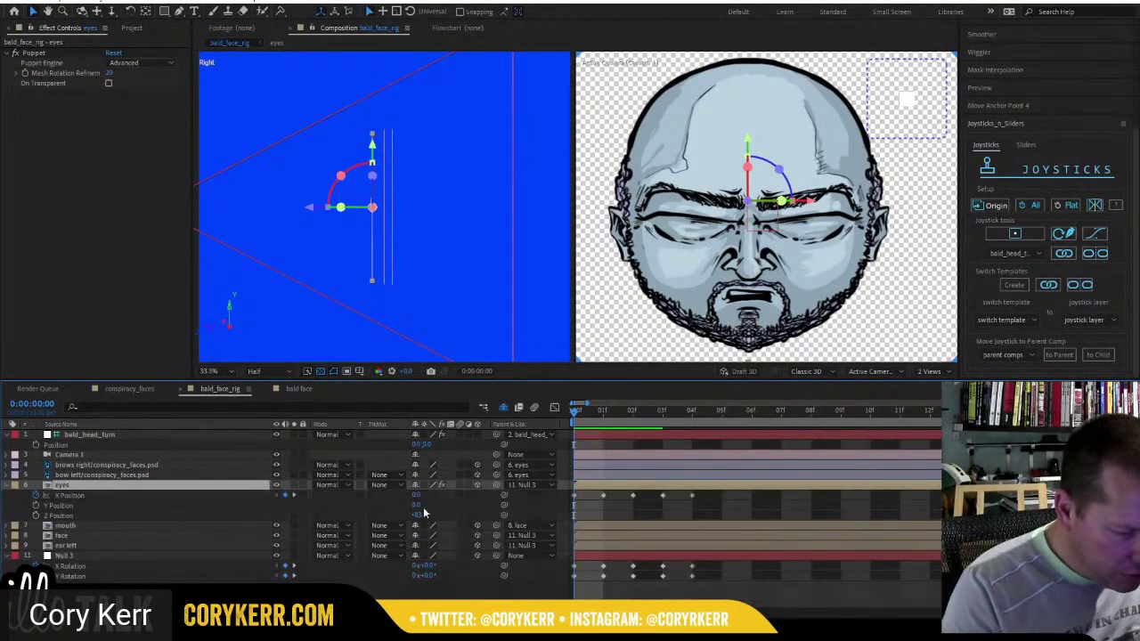
left_click_drag(417, 505, 426, 505)
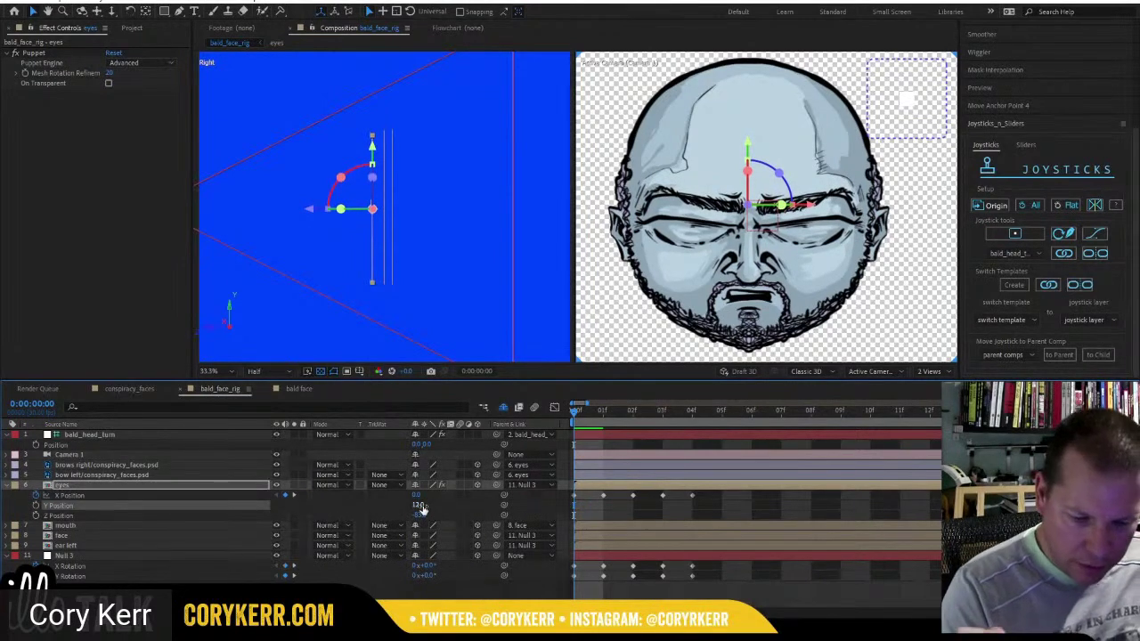
left_click_drag(574, 414, 524, 436)
key("Home")
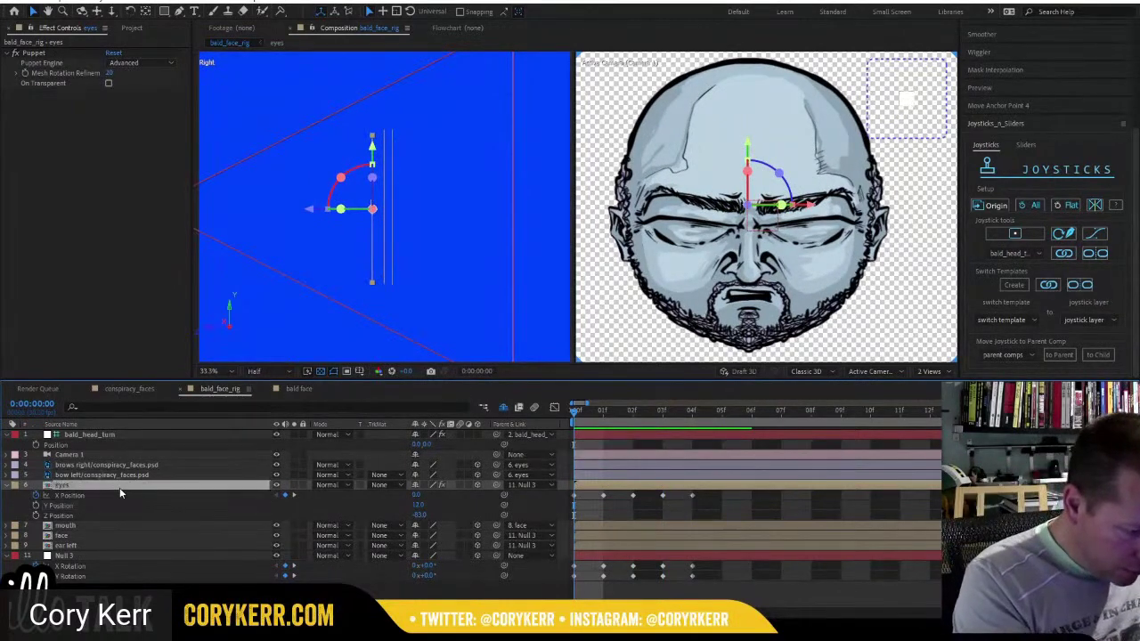
Bind the eyes layer and Null 3 to the bald_head_turn joystick, and move the controller to test the head turn.
left_click(108, 559)
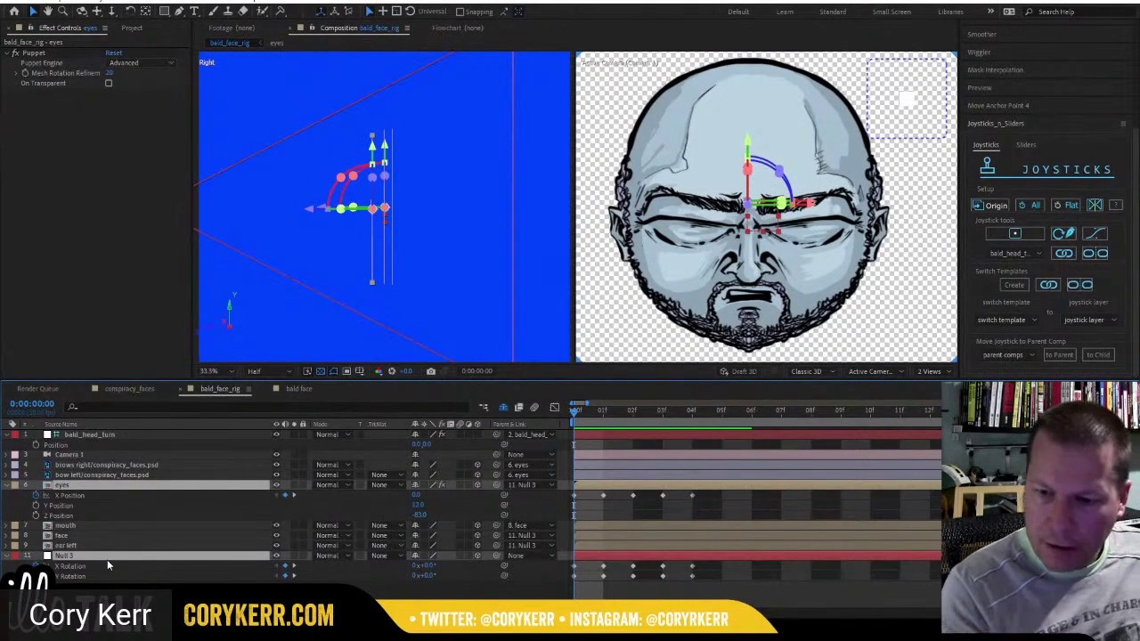
left_click(1063, 254)
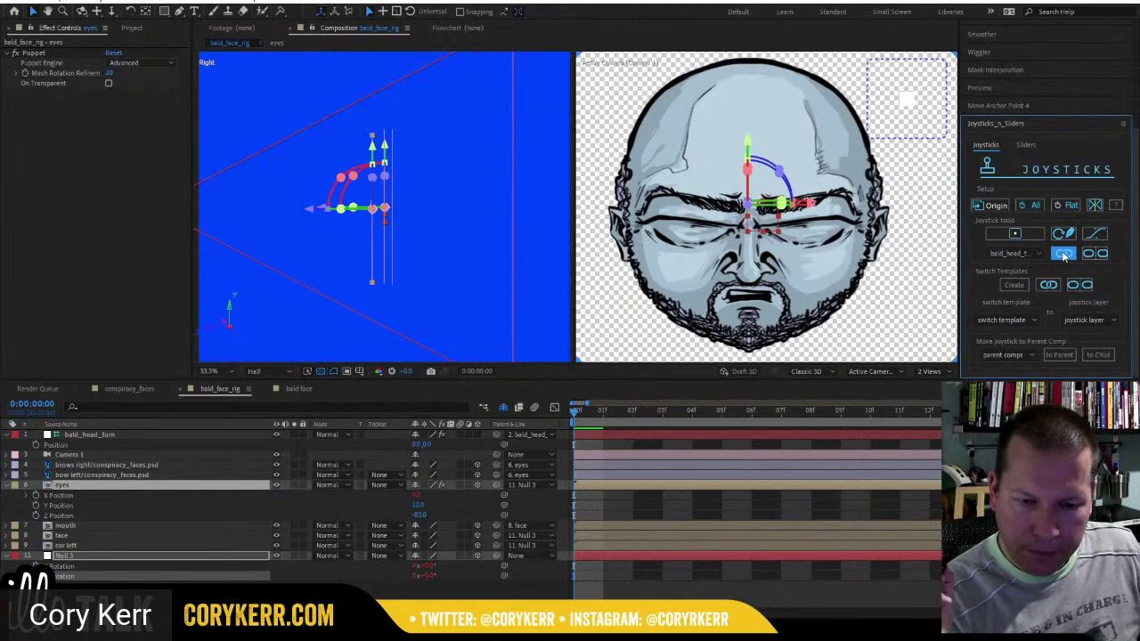
left_click(142, 434)
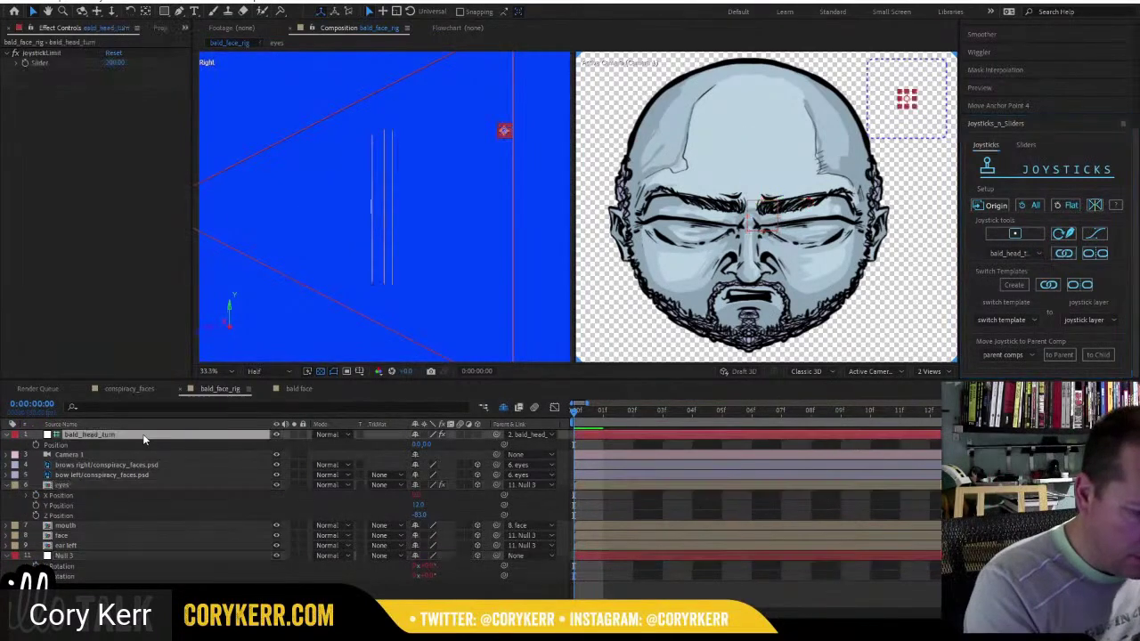
mouse_move(906, 98)
left_mouse_down()
mouse_move(934, 99)
mouse_move(920, 101)
mouse_move(901, 77)
mouse_move(879, 83)
mouse_move(887, 105)
mouse_move(910, 106)
mouse_move(931, 79)
mouse_move(901, 81)
mouse_move(902, 93)
mouse_move(926, 94)
mouse_move(904, 98)
mouse_move(903, 69)
mouse_move(904, 107)
mouse_move(908, 98)
left_mouse_up()
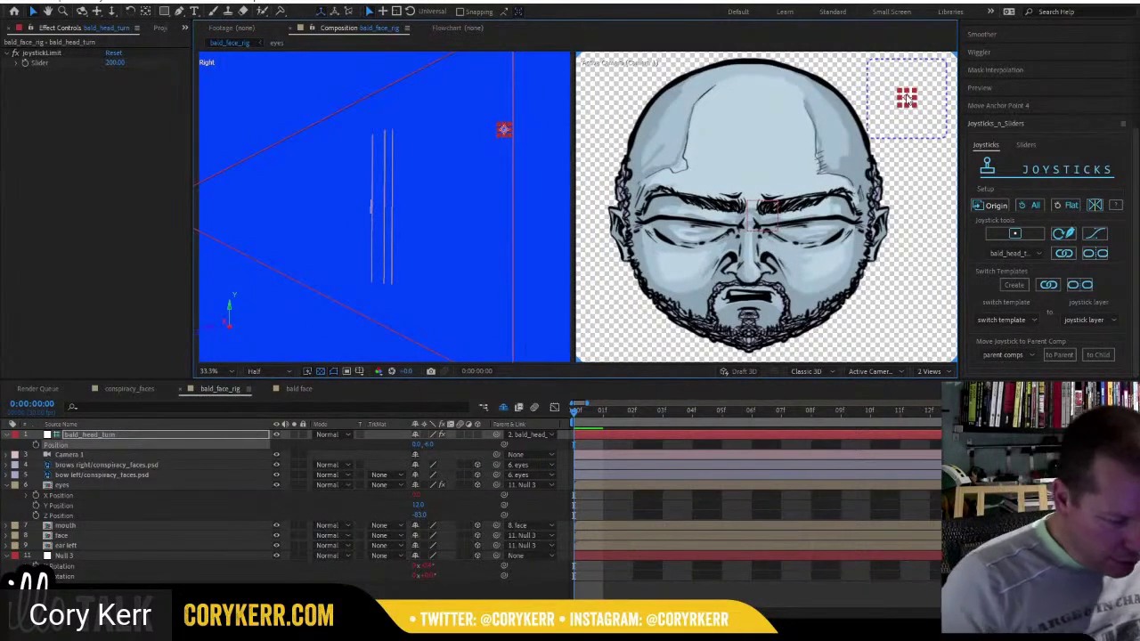
Switch the composition viewer to a single view and set the bald_head_turn controller's Y position to 0.
left_click(114, 468)
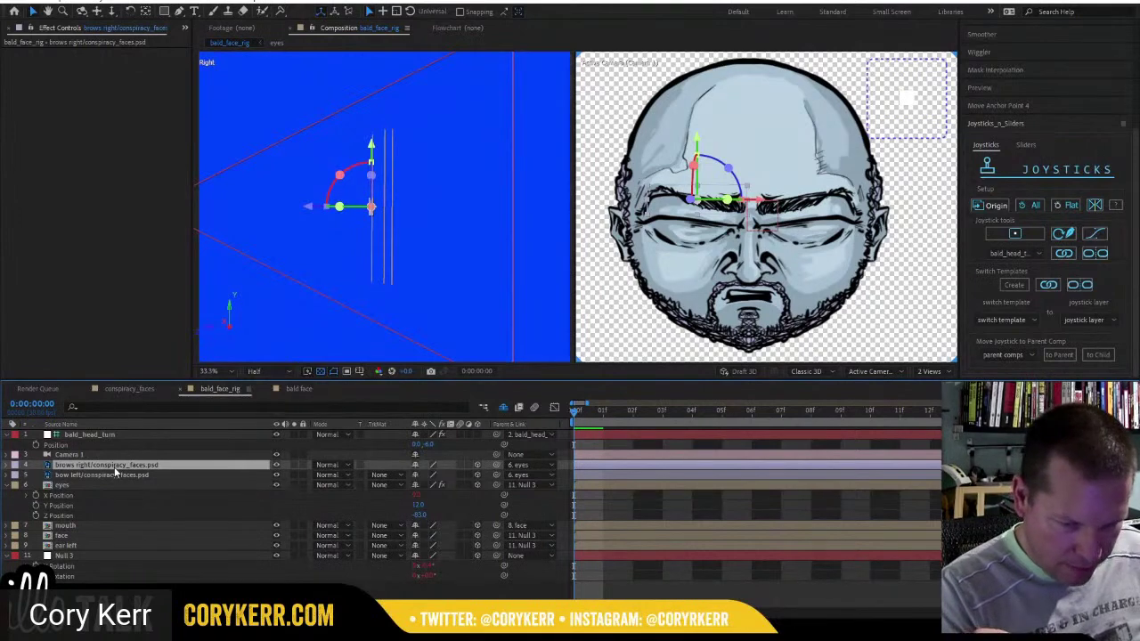
left_click(928, 371)
left_click(933, 388)
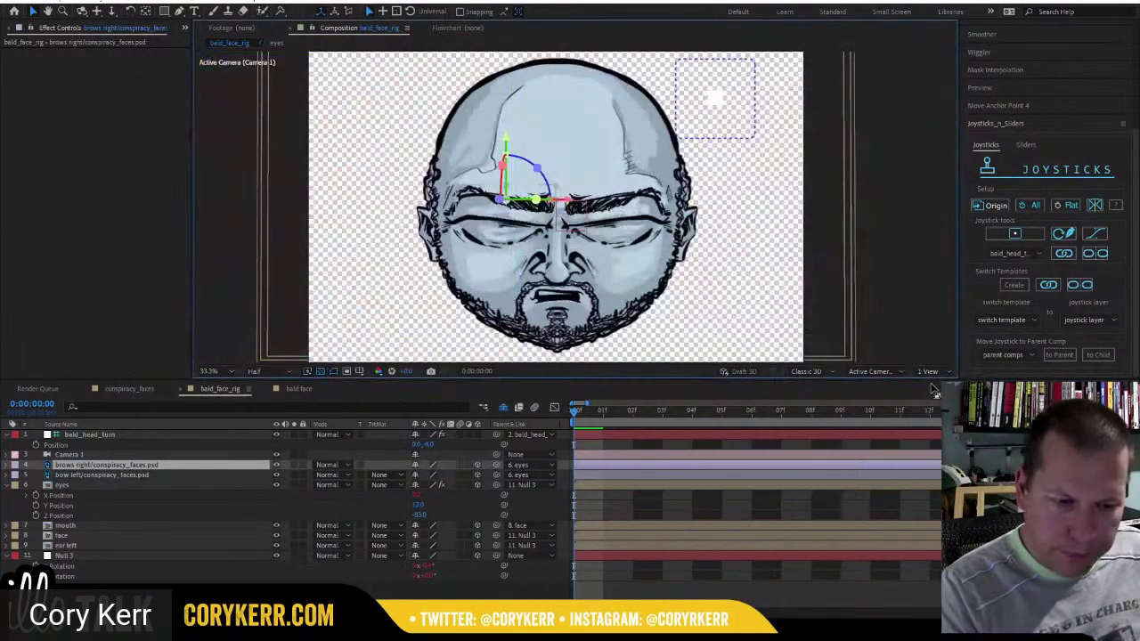
left_click(427, 444)
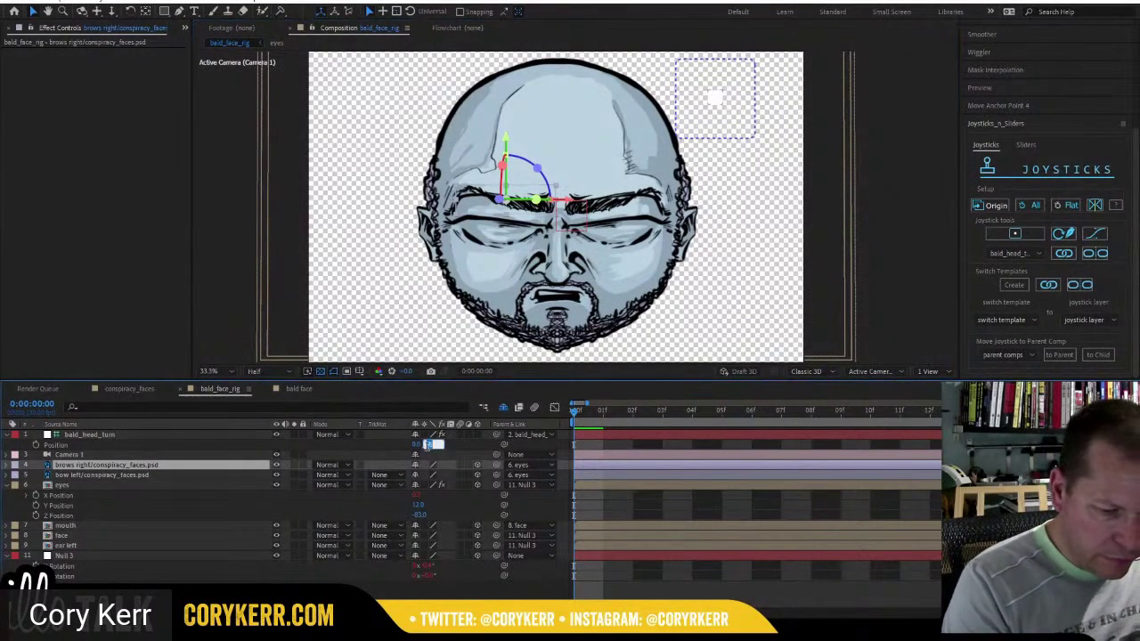
key("Return")
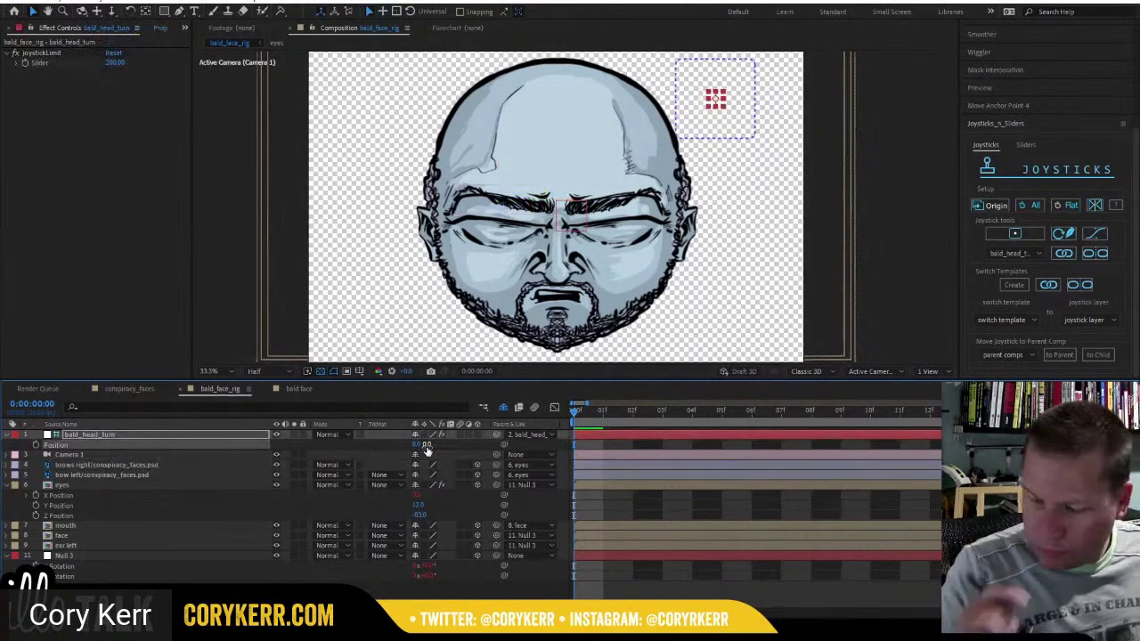
Move the right brow's anchor point to its bottom-right corner and the left brow's anchor point to its bottom-left corner.
left_click(145, 464)
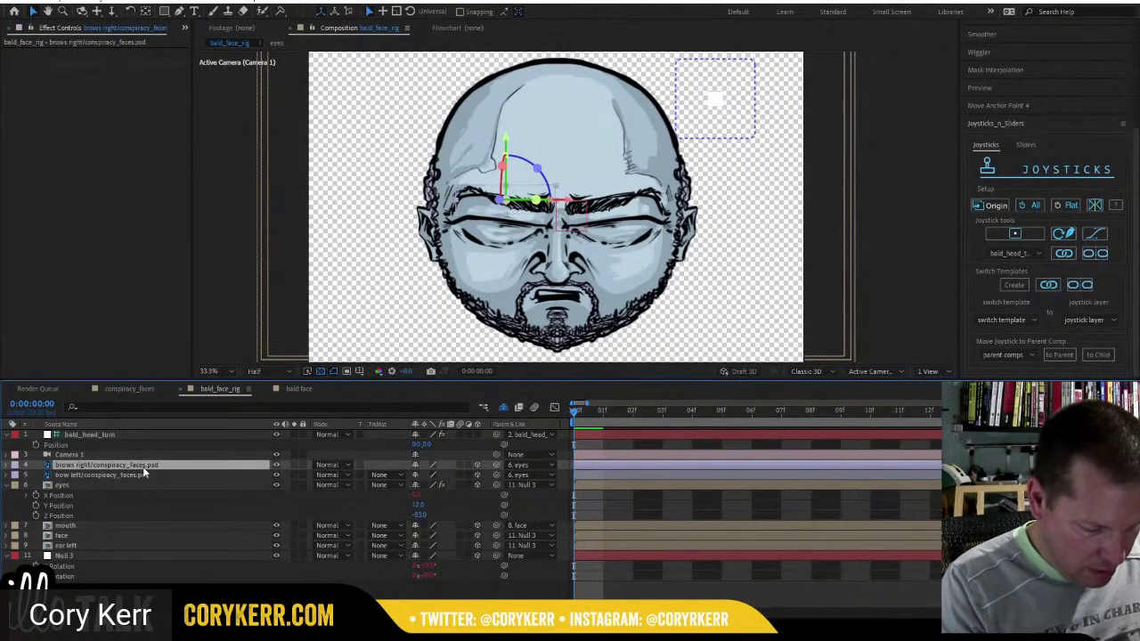
key("y")
left_click_drag(567, 202, 585, 205)
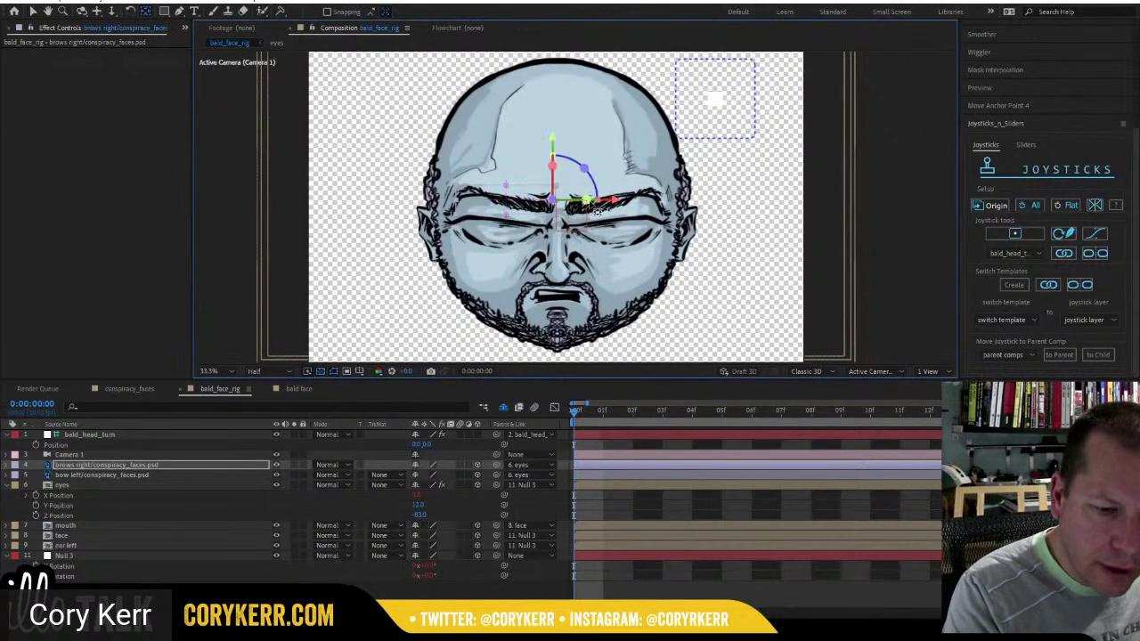
left_click_drag(552, 143, 554, 153)
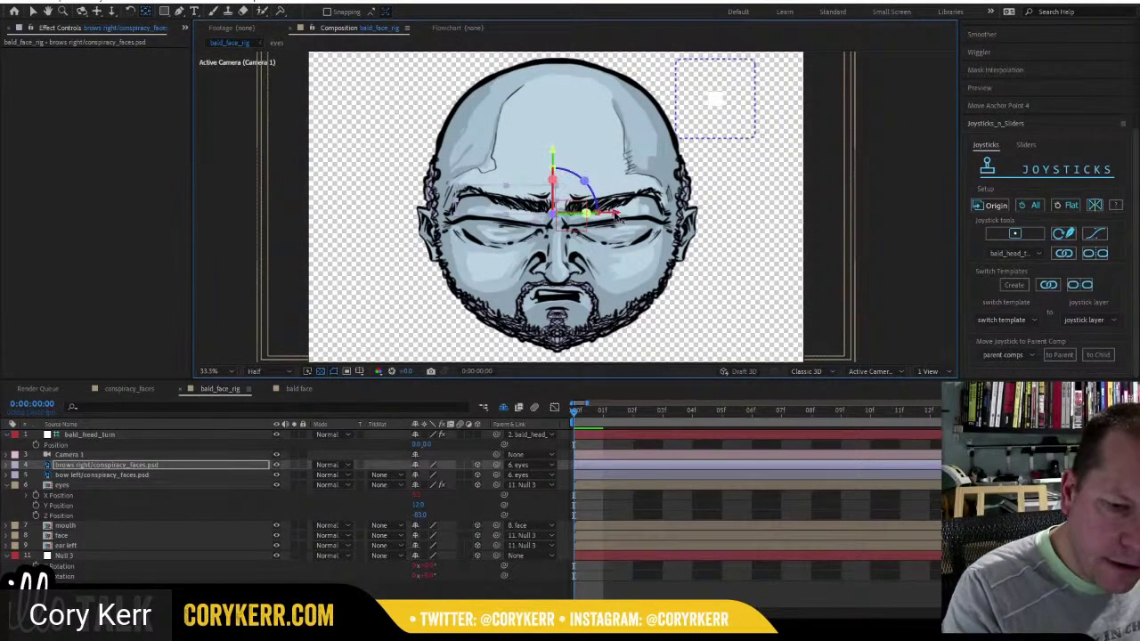
left_click_drag(614, 215, 612, 215)
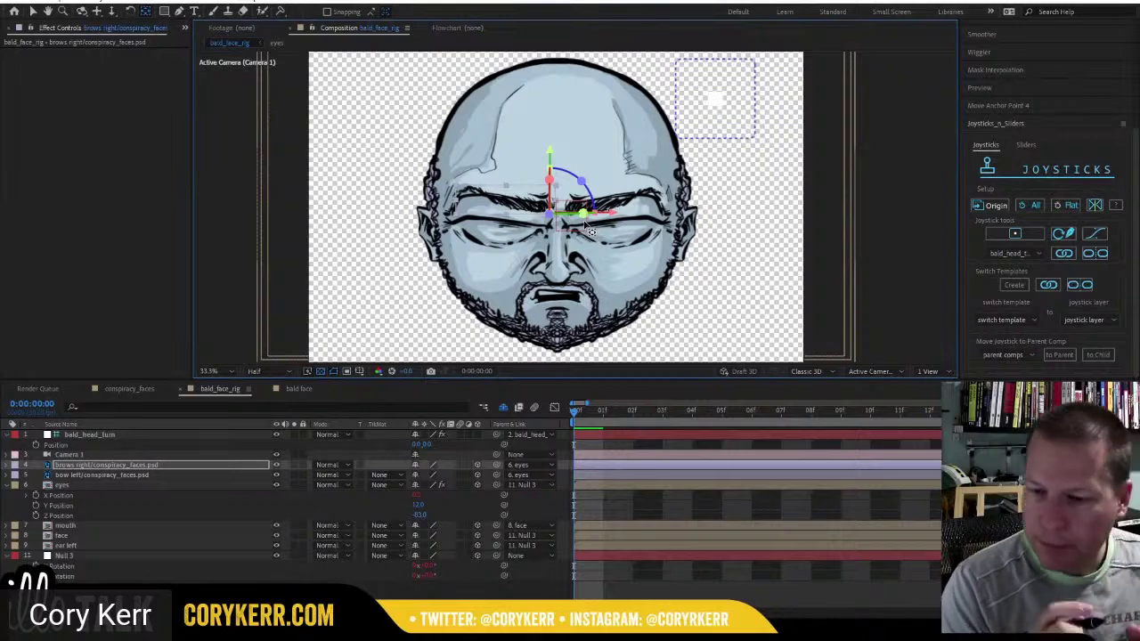
left_click(1022, 106)
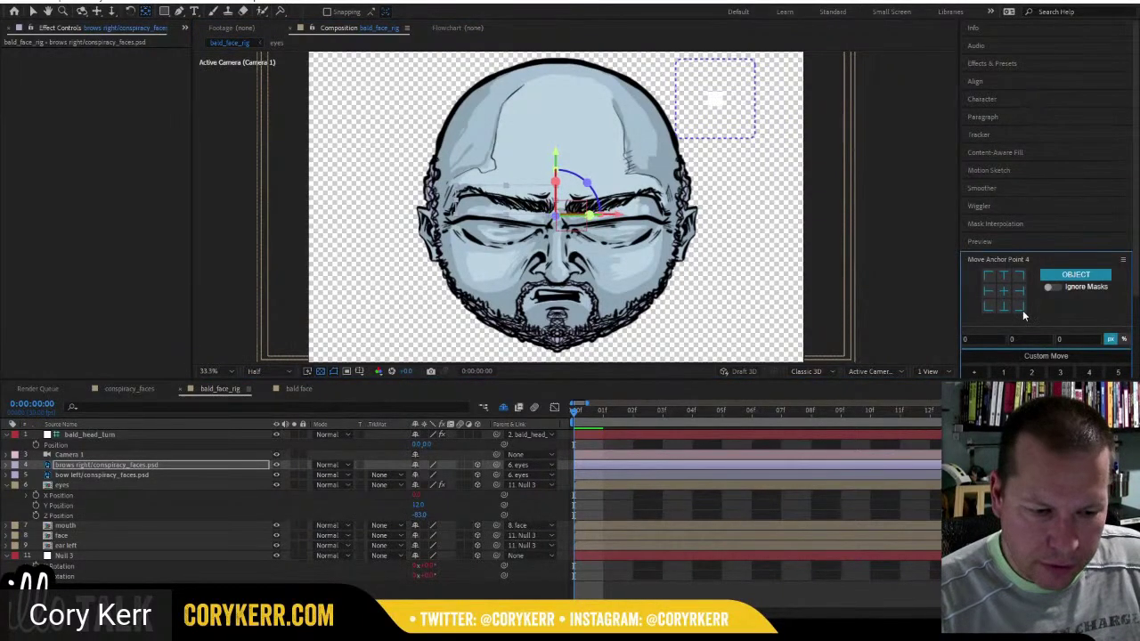
left_click(157, 477)
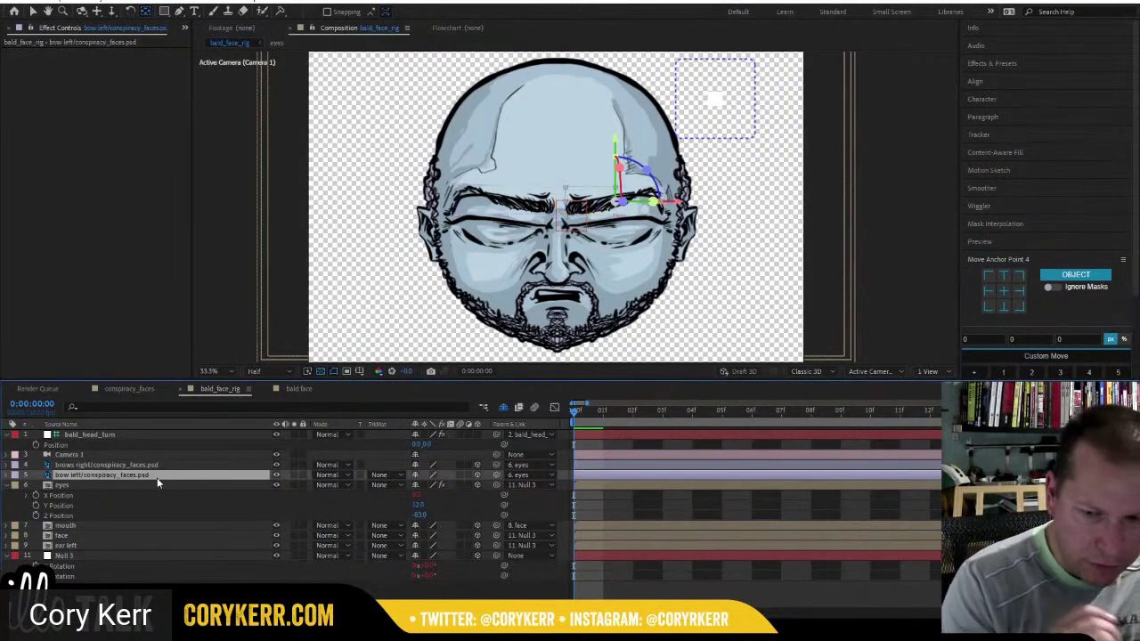
left_click(987, 307)
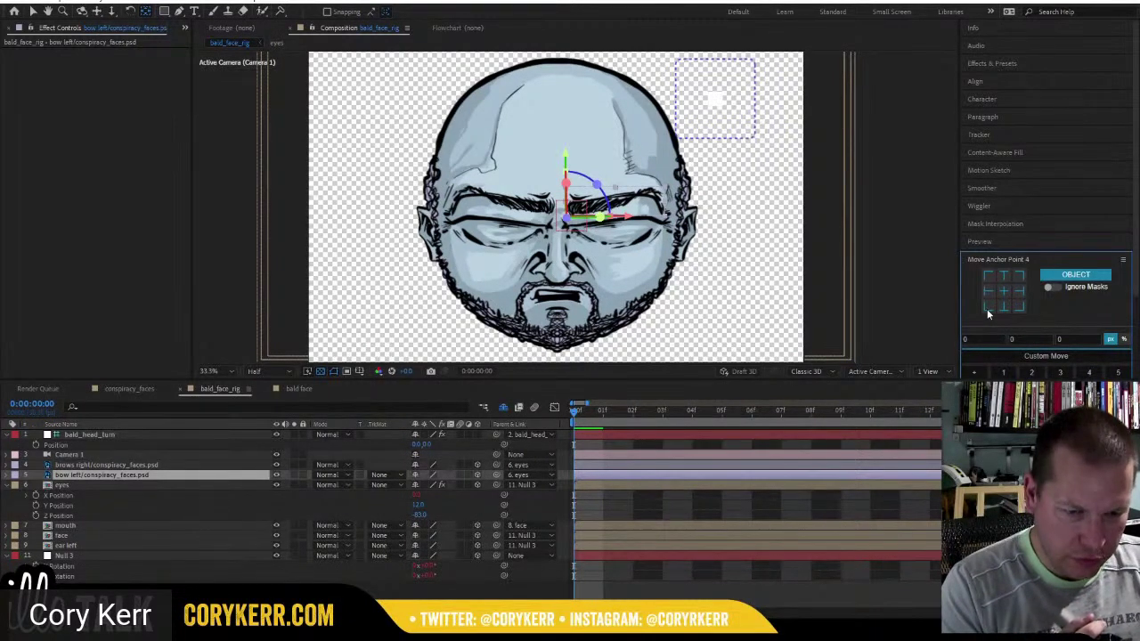
Reveal the position of both brow layers and separate it into X, Y and Z dimensions.
left_click(140, 466, "shift")
left_click(140, 466, "shift")
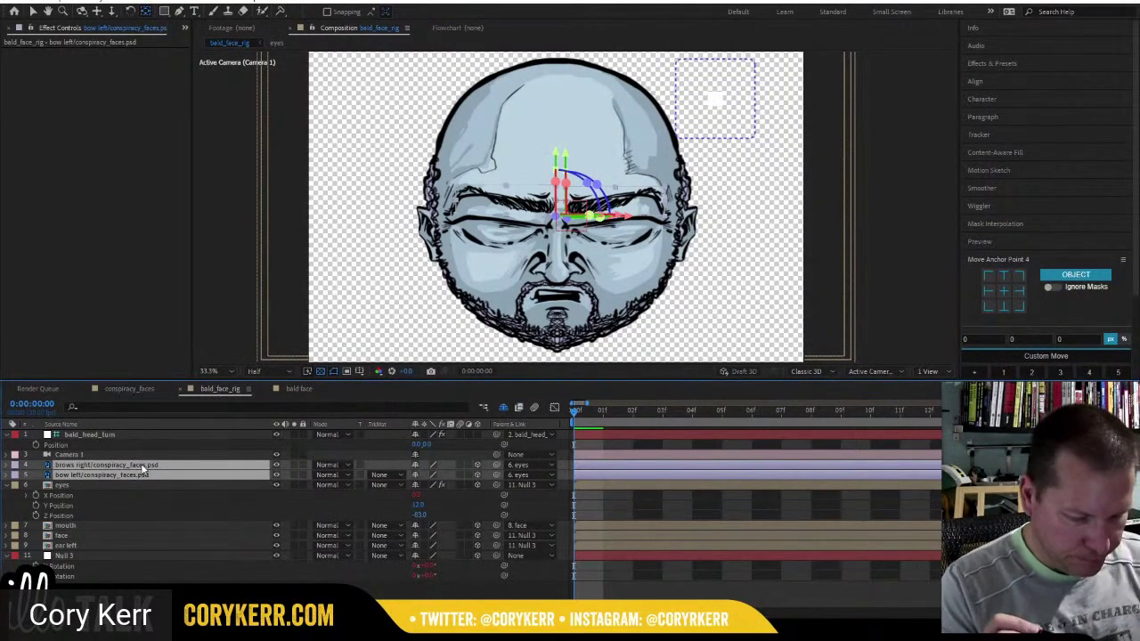
key("p")
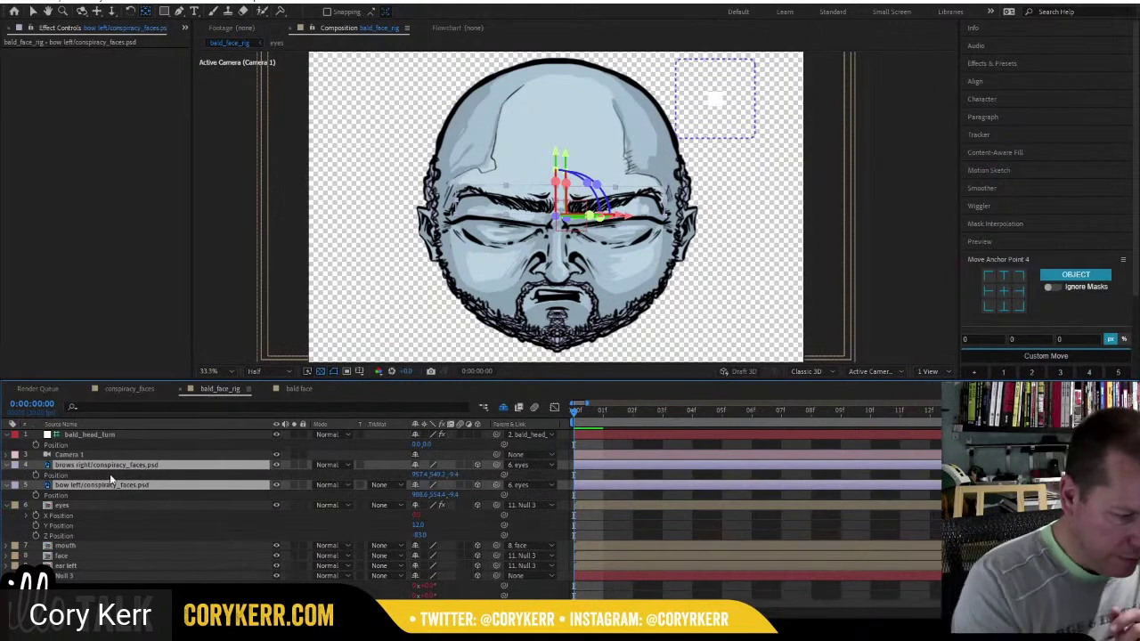
right_click(109, 474)
left_click(190, 329)
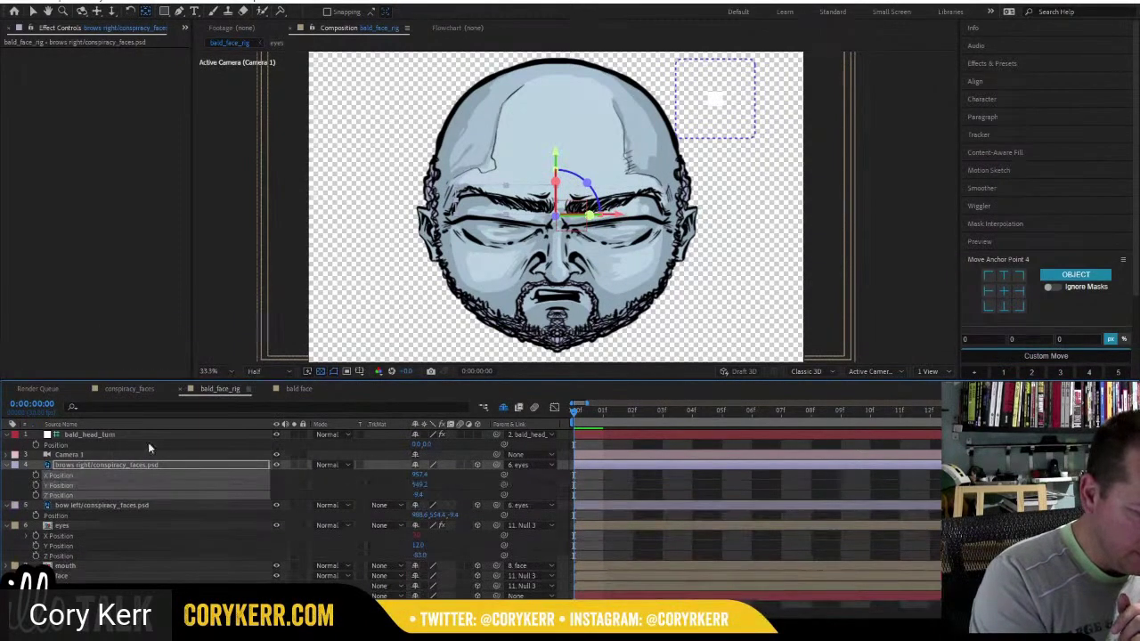
right_click(84, 514)
left_click(166, 374)
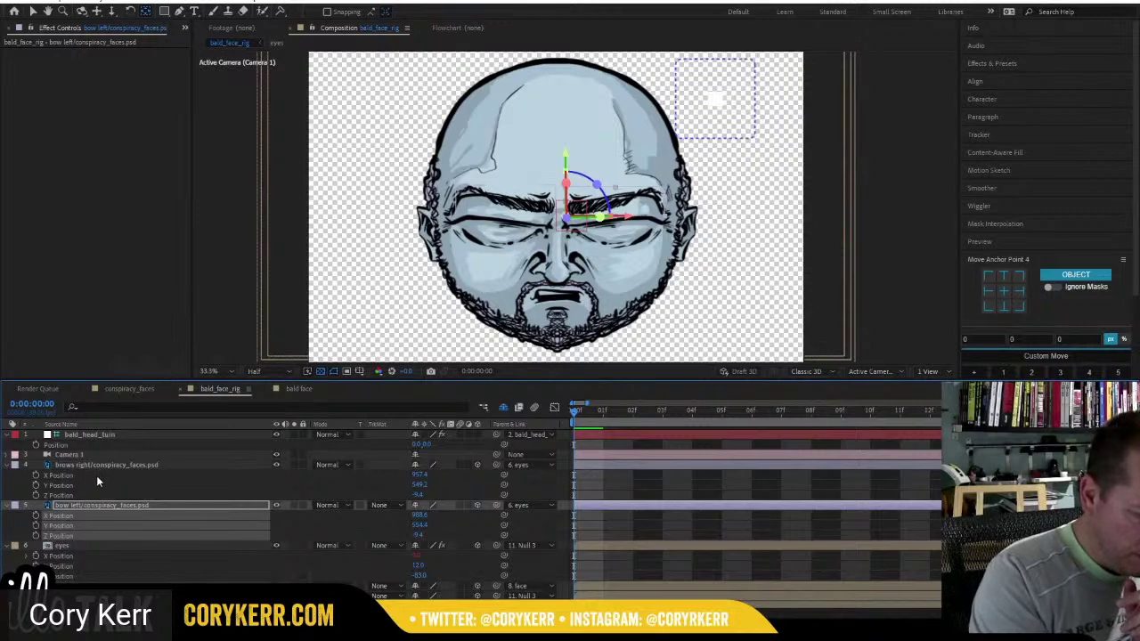
Start keyframing Y Position on both brow layers and Z Rotation on the right brow at frame 0.
left_click(36, 485)
left_click(35, 525)
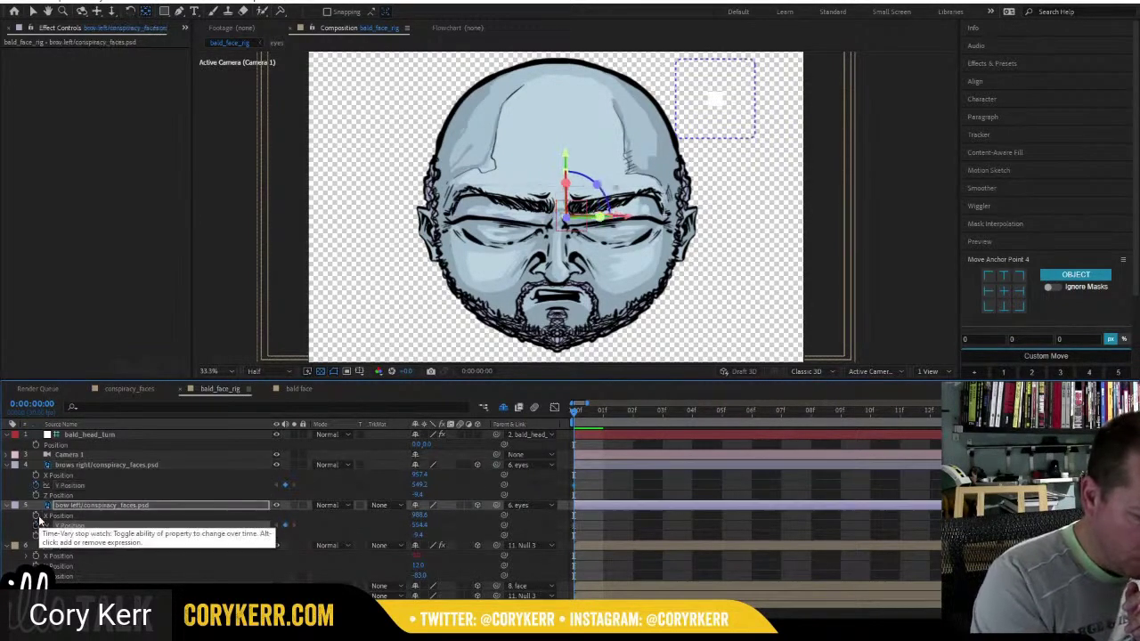
left_click(89, 465)
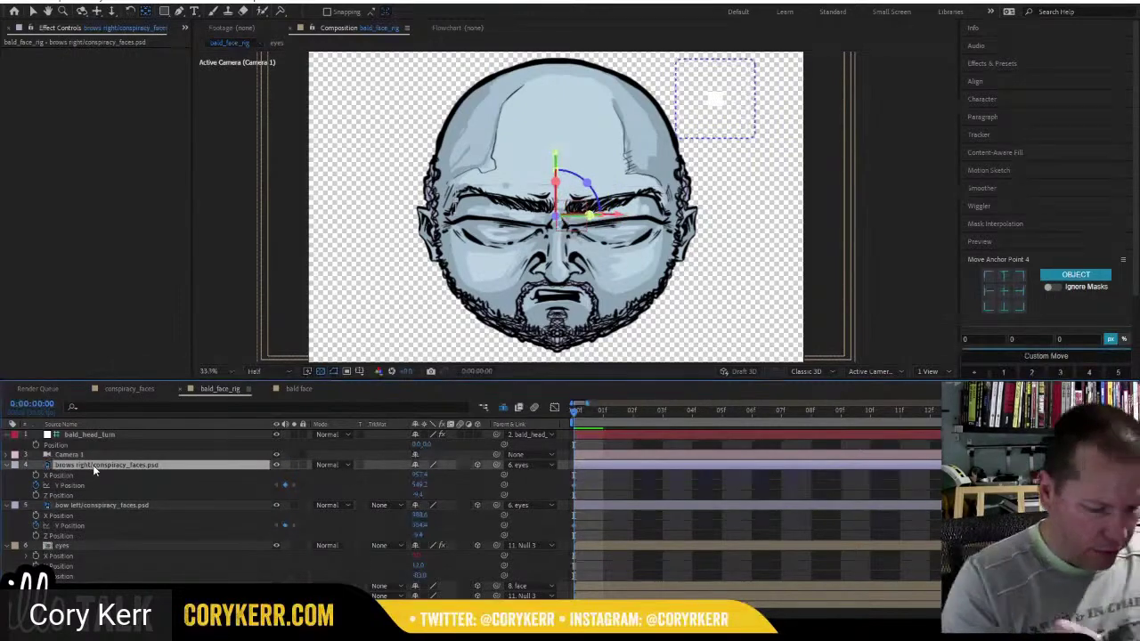
key("r")
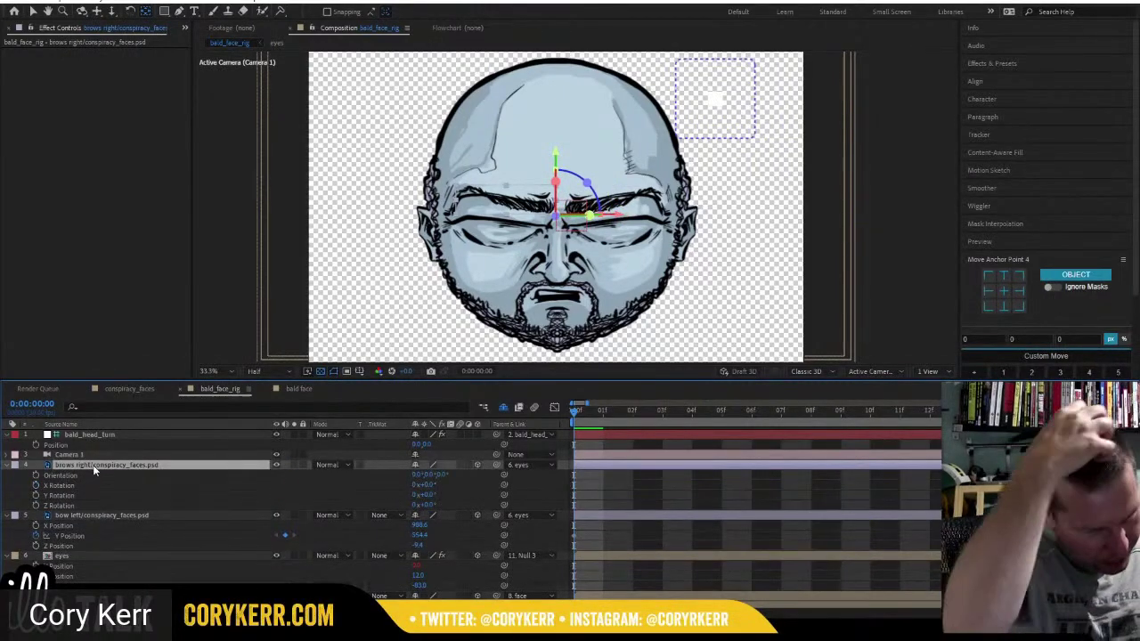
left_click(35, 505)
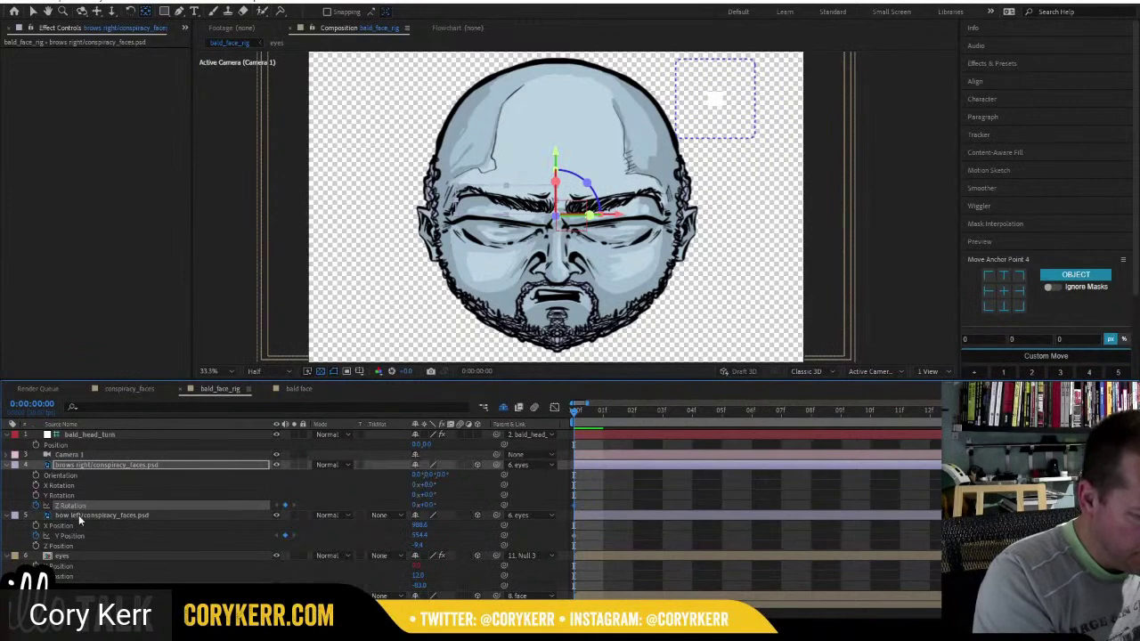
Start keyframing the left brow's Z Rotation at frame 0 and show only the animated properties of both brow layers.
left_click(80, 516)
left_click(35, 545)
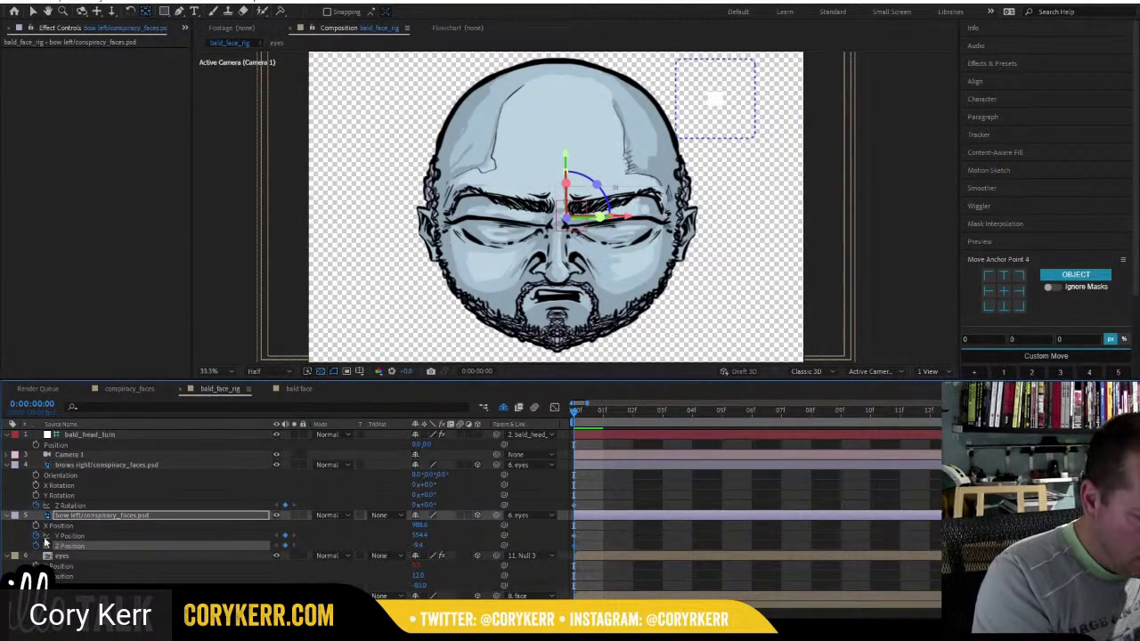
left_click(85, 514)
key("r")
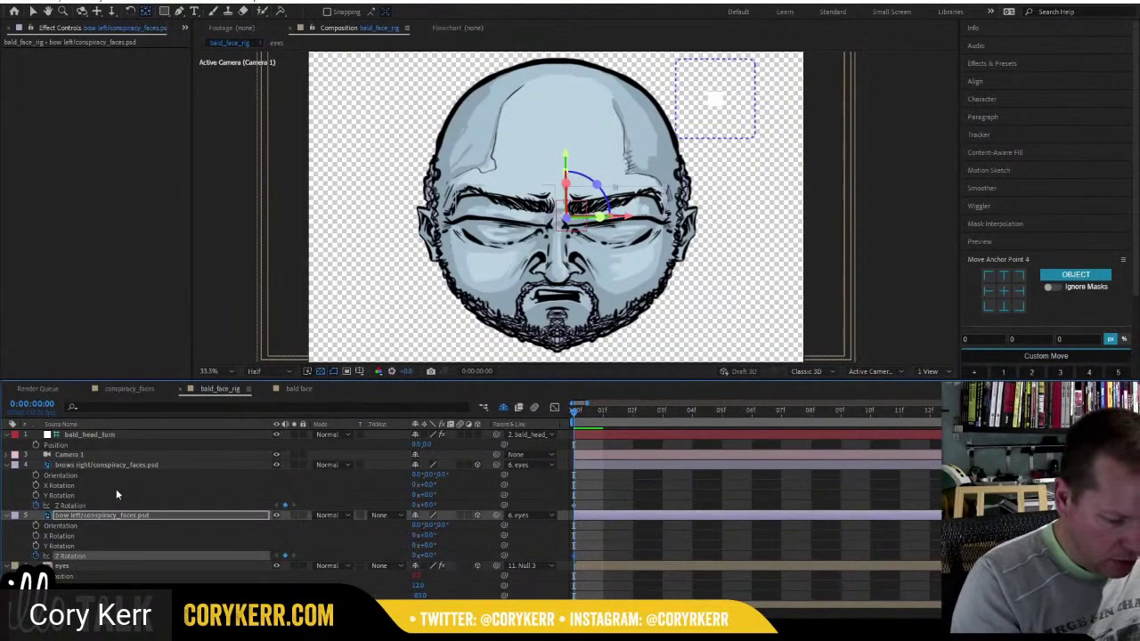
key("u")
left_click(98, 464)
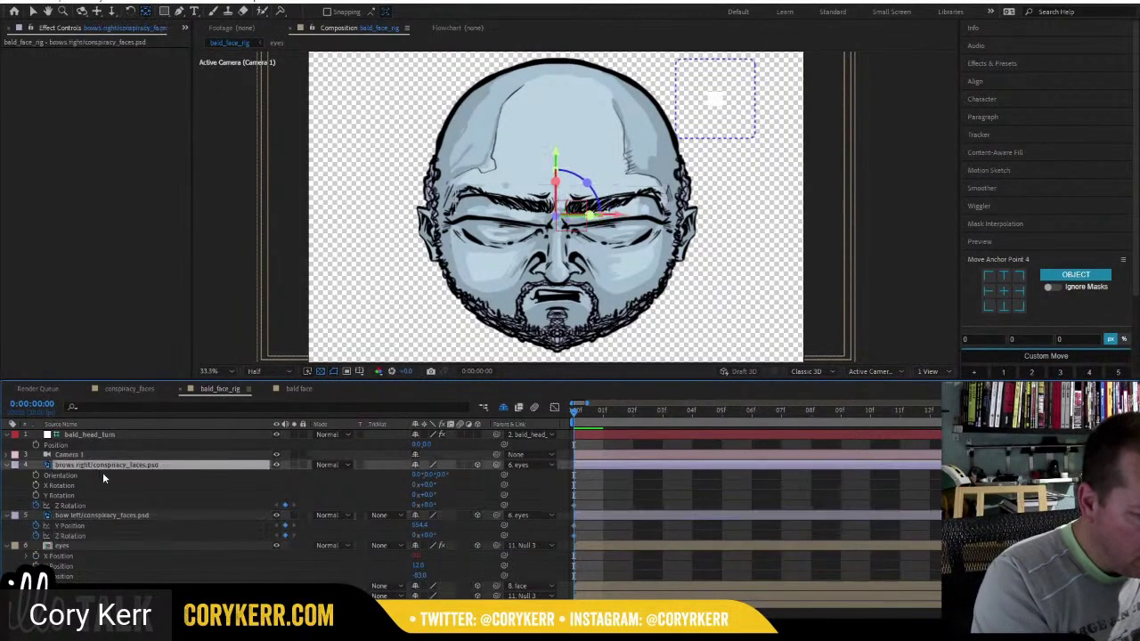
key("u")
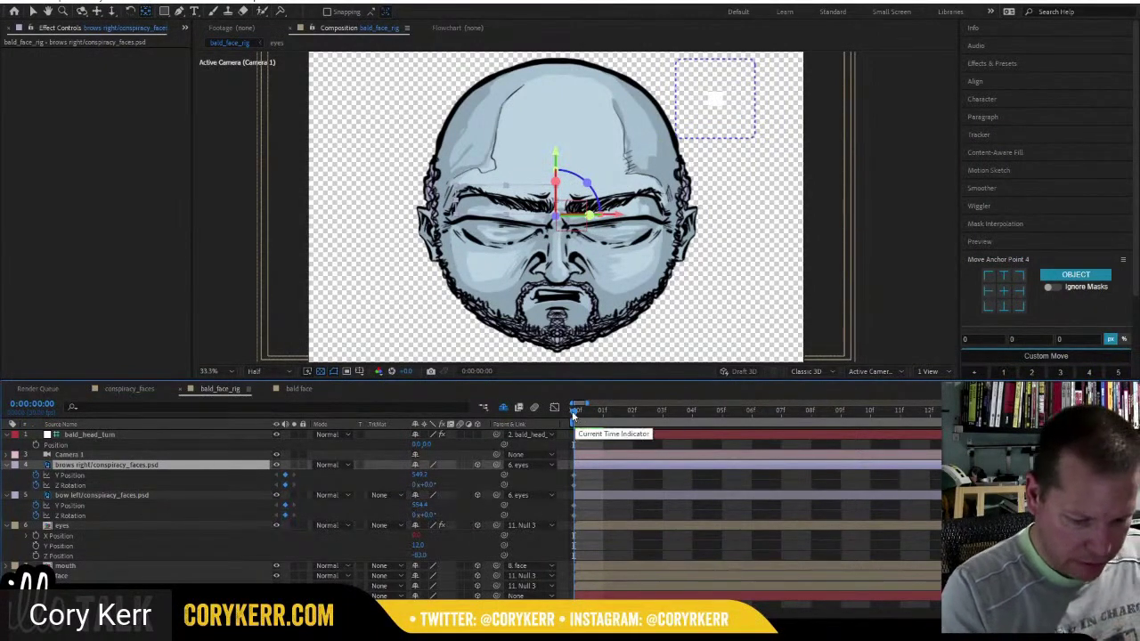
Add Y Position and Z Rotation keyframes for both brow layers on frames 1 through 4.
key("Return")
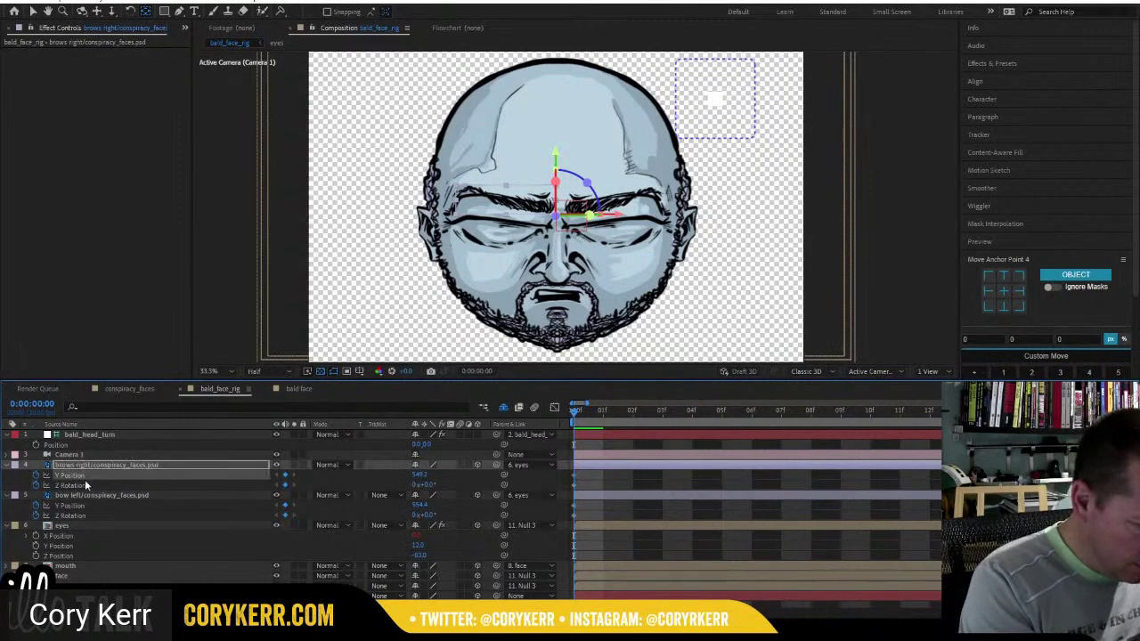
left_click(86, 495, "shift")
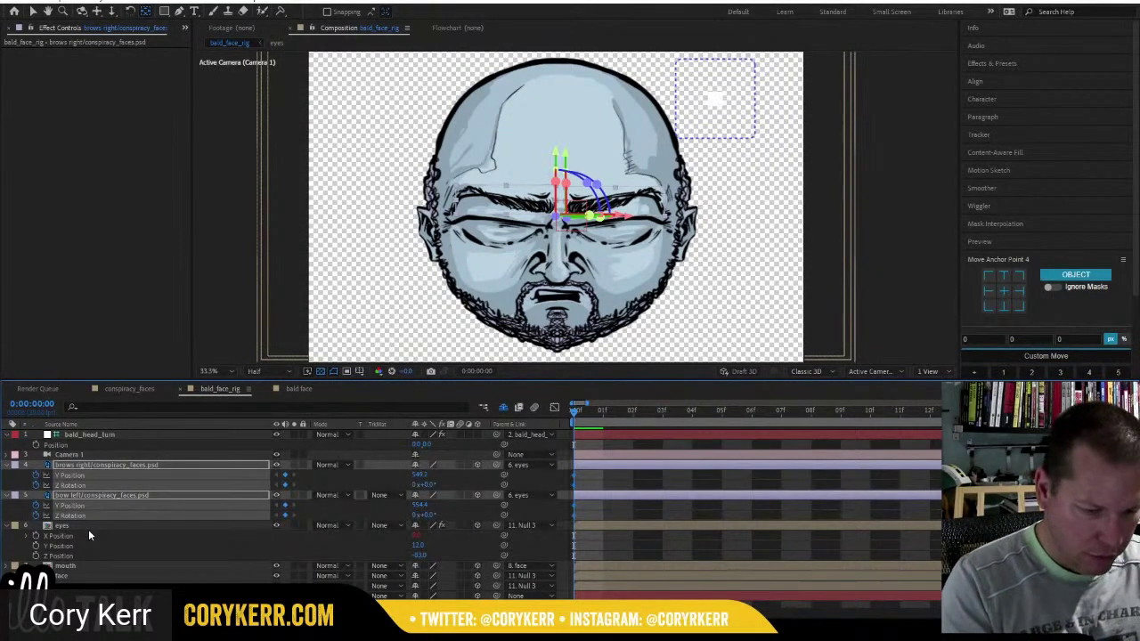
key("Page_Down")
key("Page_Down")
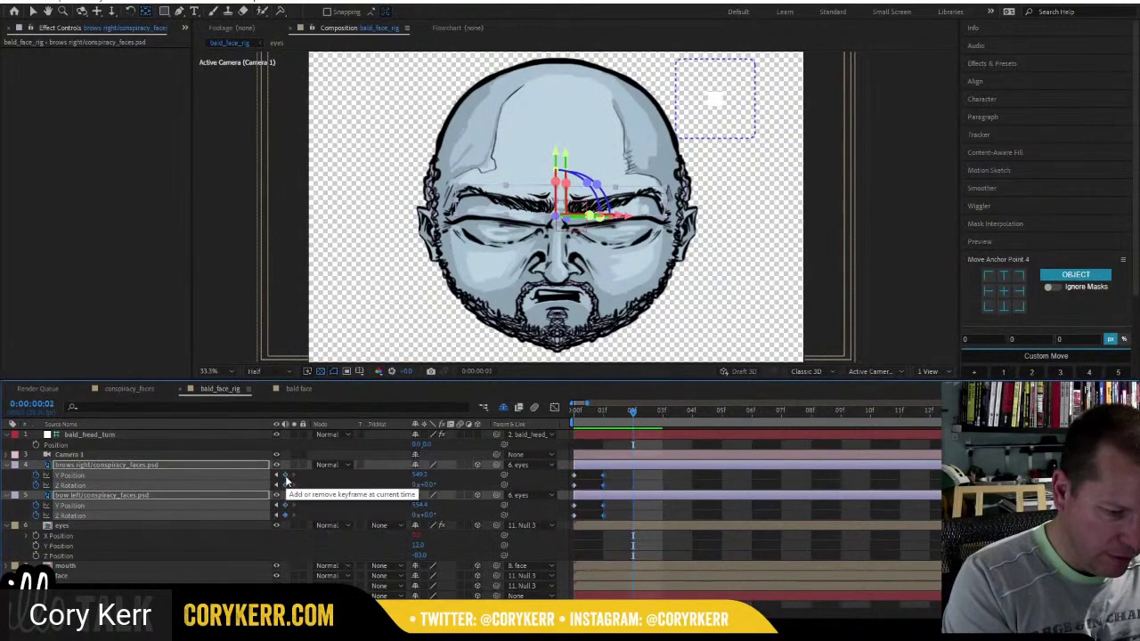
left_click(285, 476)
key("Page_Down")
left_click(286, 477)
key("Page_Down")
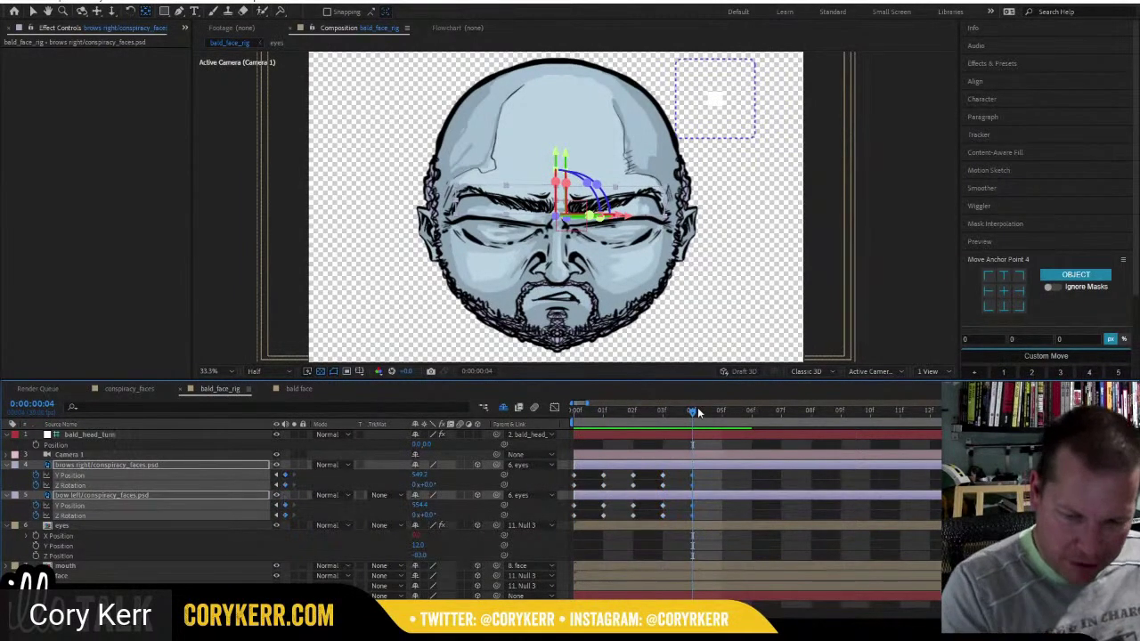
left_click(284, 499)
Set the right brow's Z Rotation to 12° at frame 1.
left_click(609, 411)
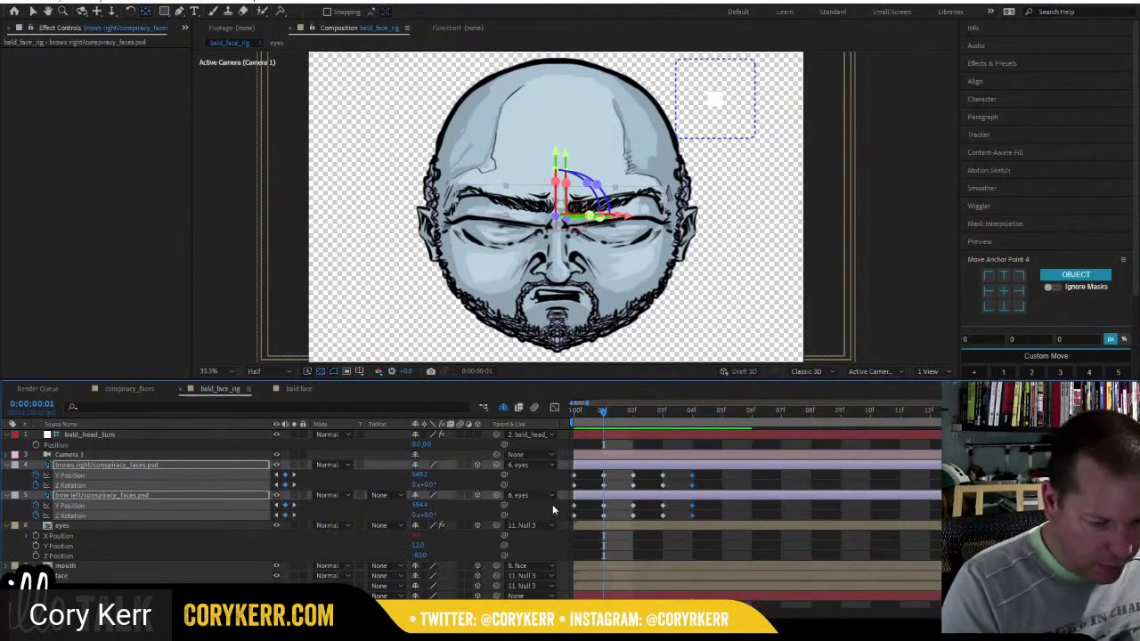
left_click(612, 485)
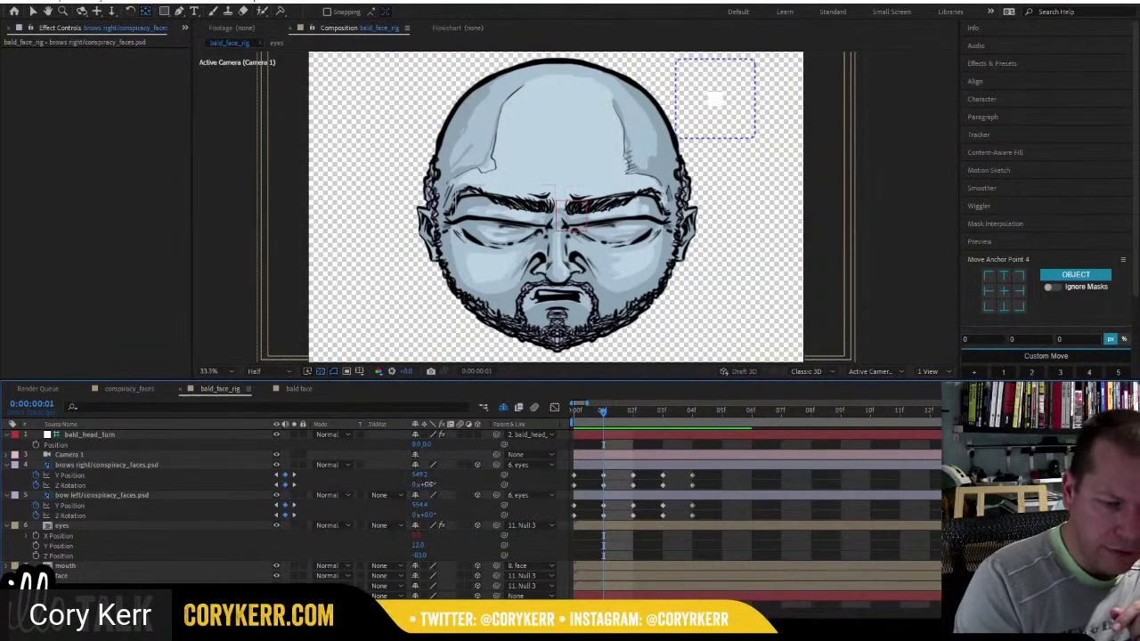
left_click(428, 483)
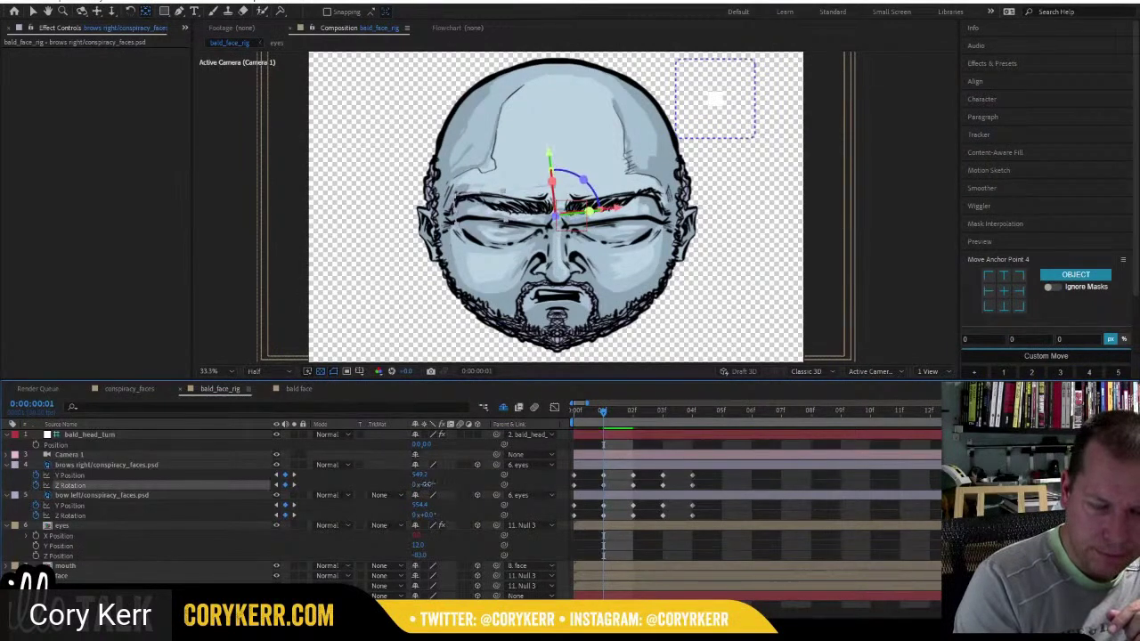
left_click_drag(427, 483, 431, 484)
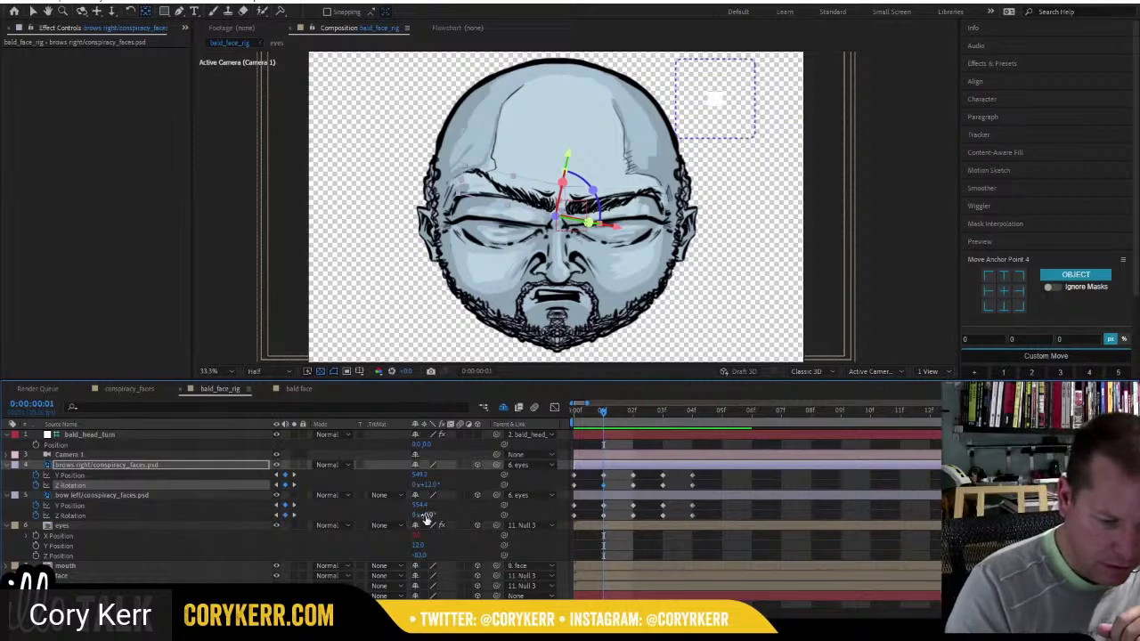
Set the left brow's Z Rotation to -15° at frame 1.
left_click_drag(421, 516, 432, 516)
left_click(432, 517)
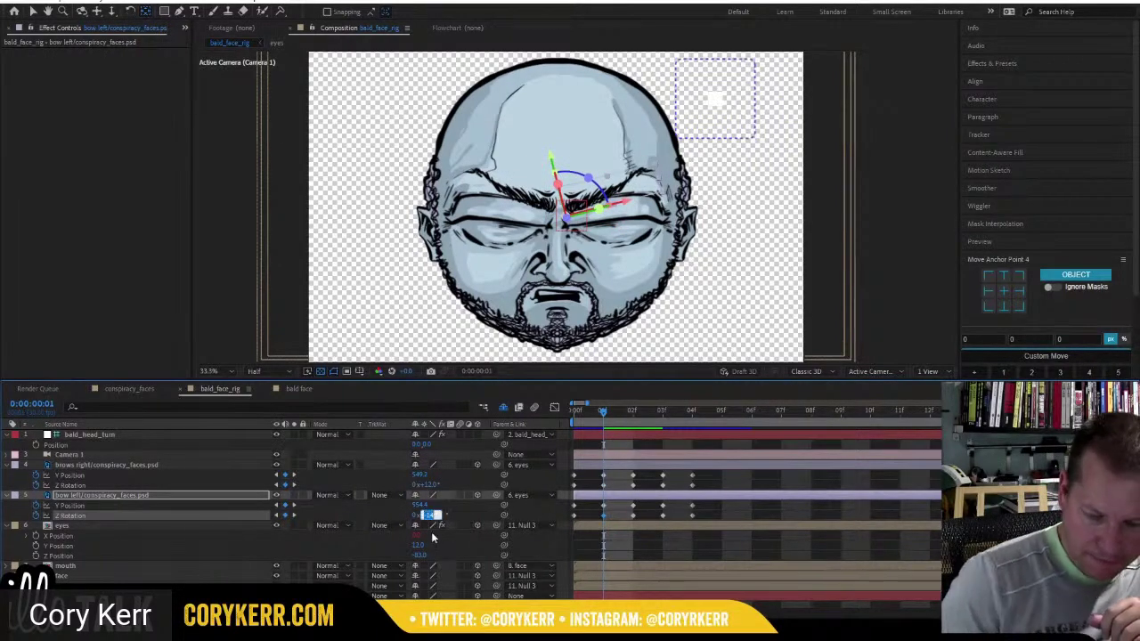
key("Up")
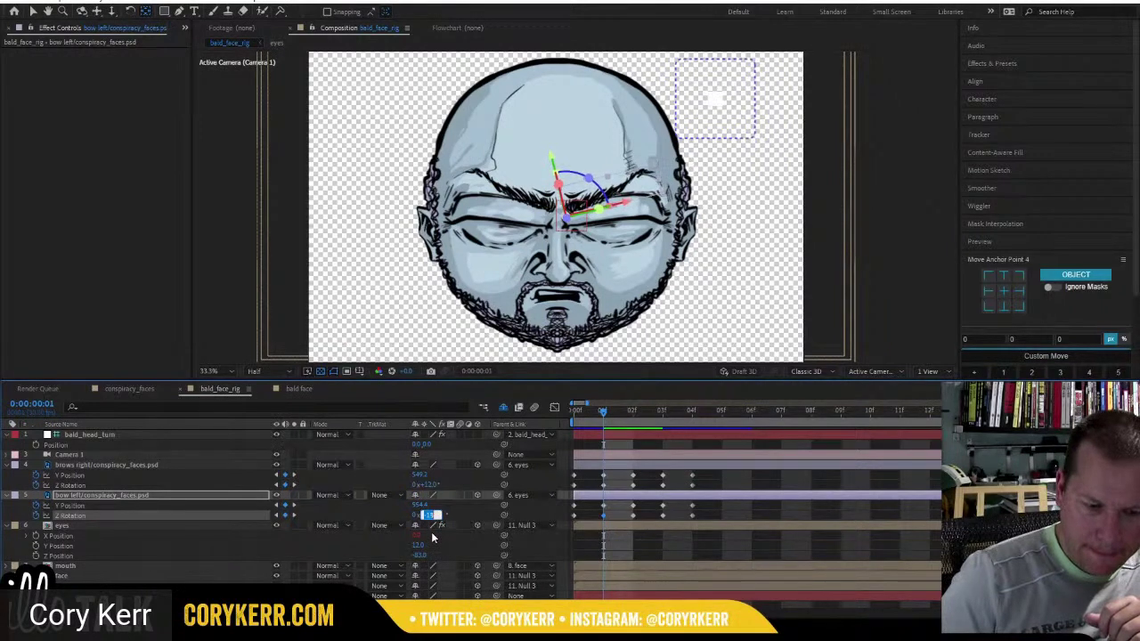
key("Up")
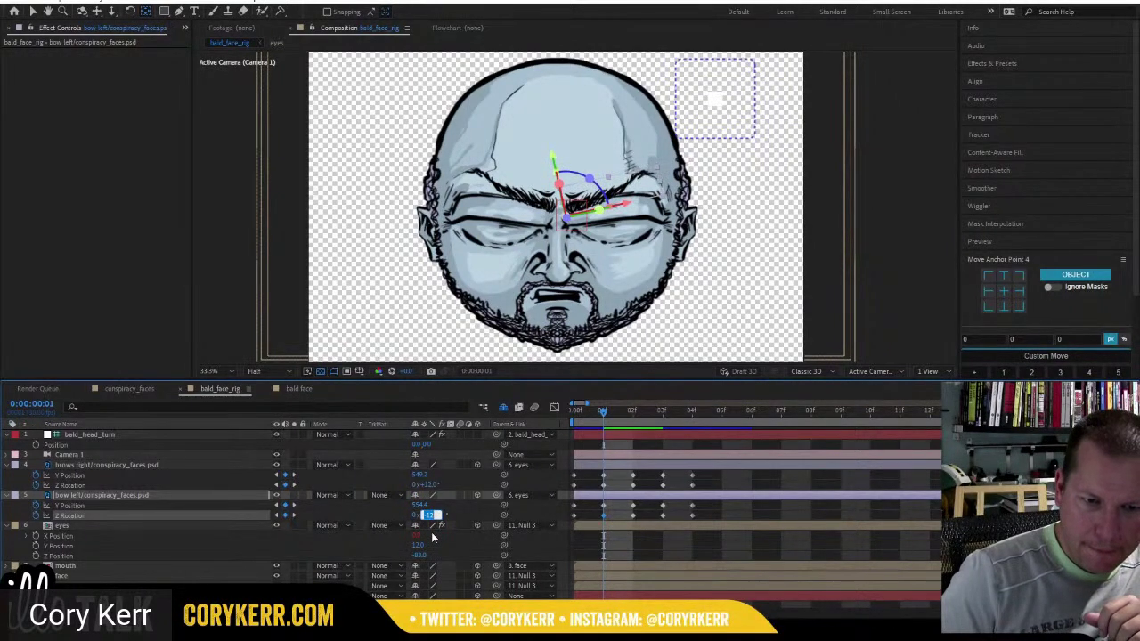
key("Up")
key("Up")
key("Up")
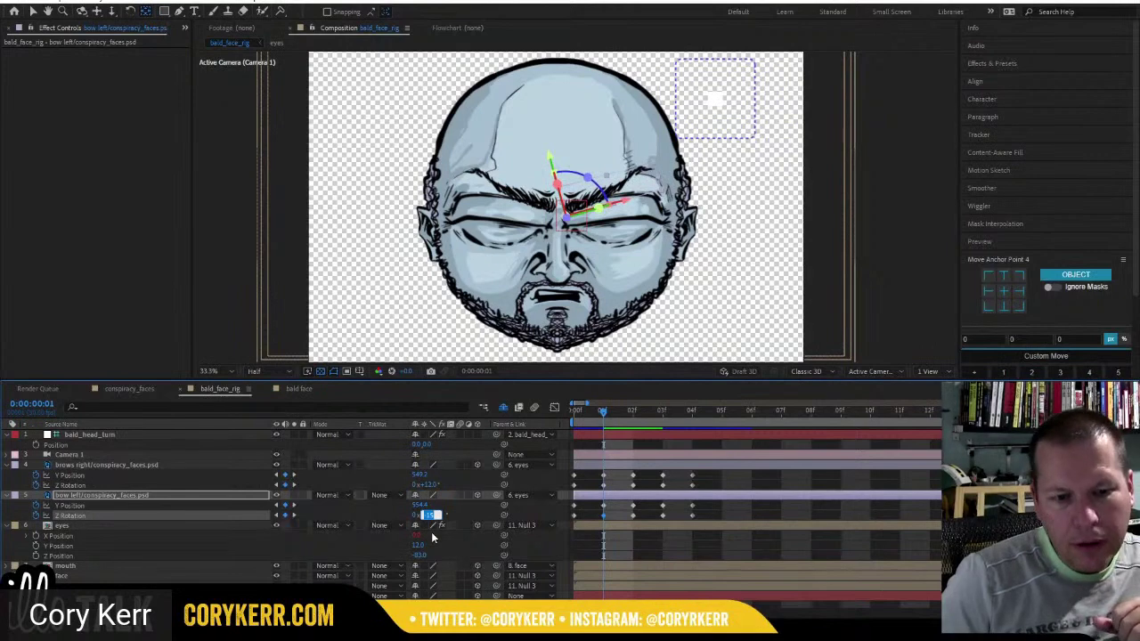
key("Up")
key("Up")
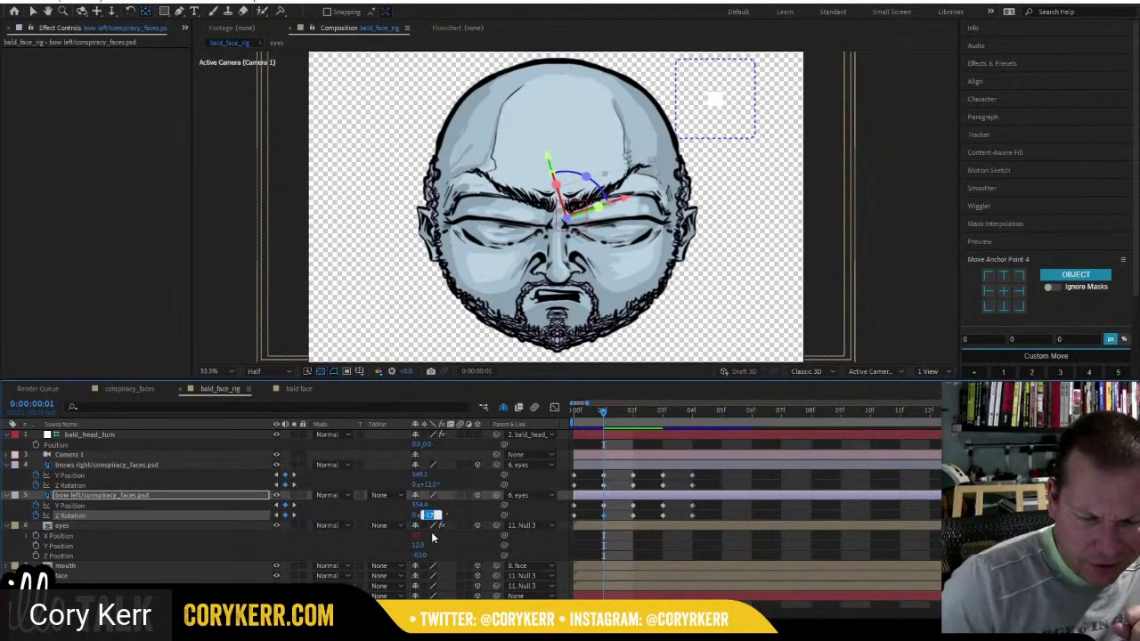
key("Up")
key("Up")
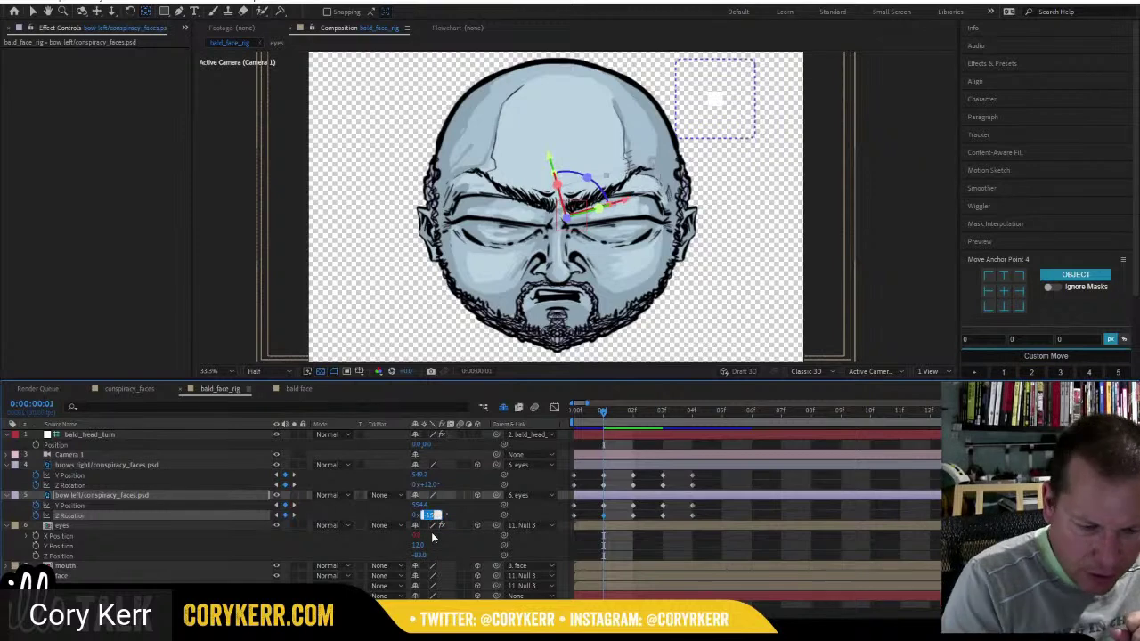
key("Return")
Set the right brow's Z Rotation to 14° at frame 1.
left_click(426, 484)
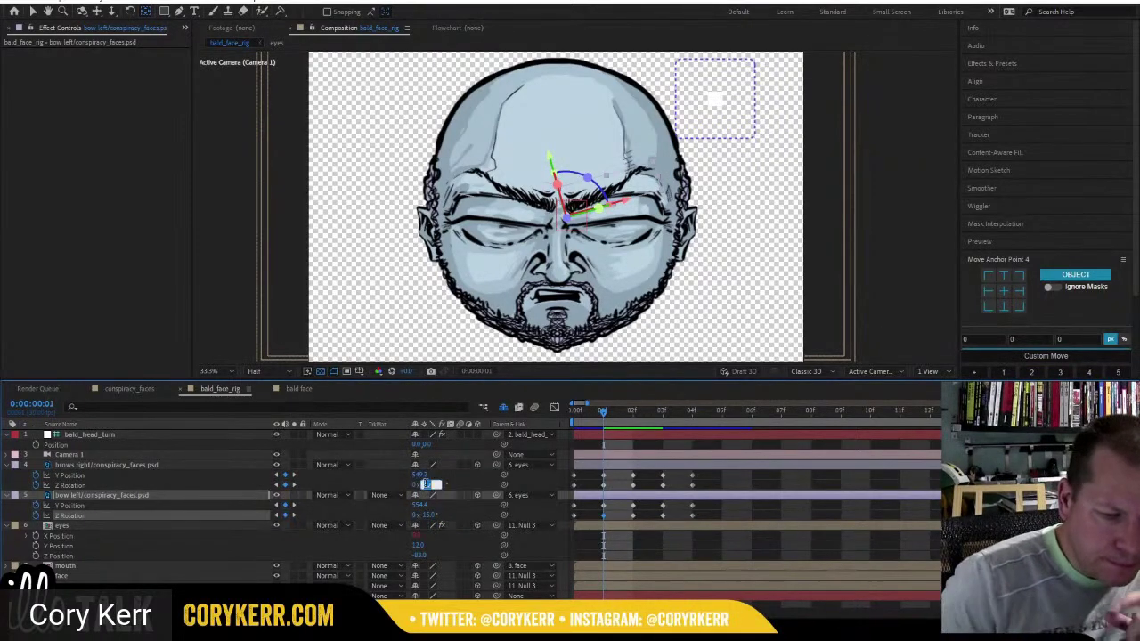
key("Up")
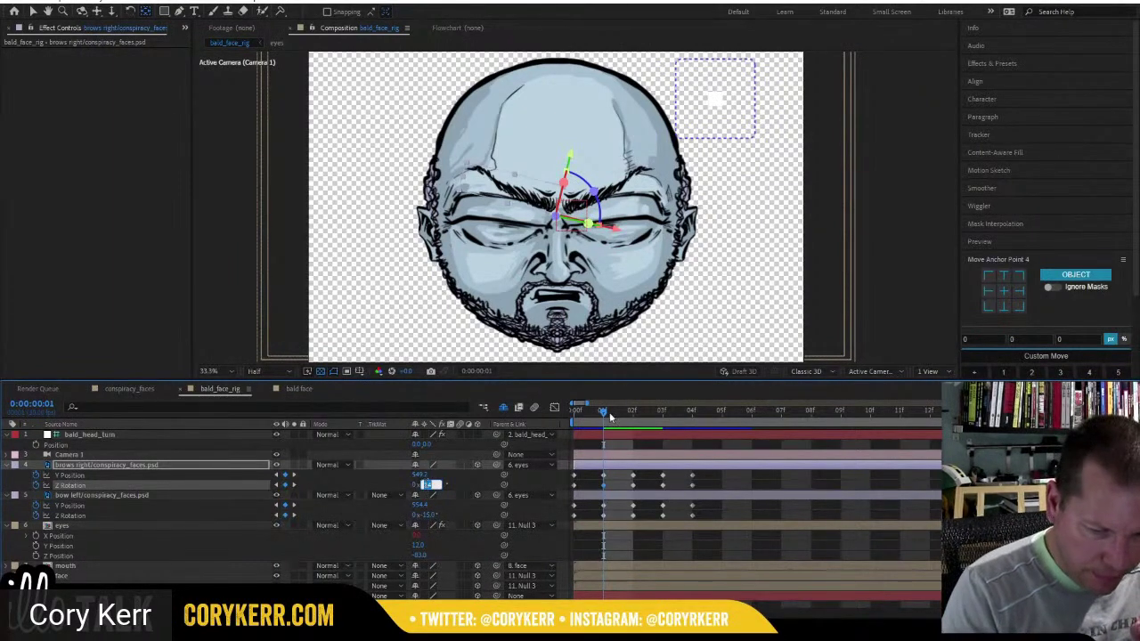
left_click(604, 414)
At frame 2, set the left brow's Z Rotation to 12° and the right brow's Z Rotation to -14°.
left_click_drag(603, 412, 627, 416)
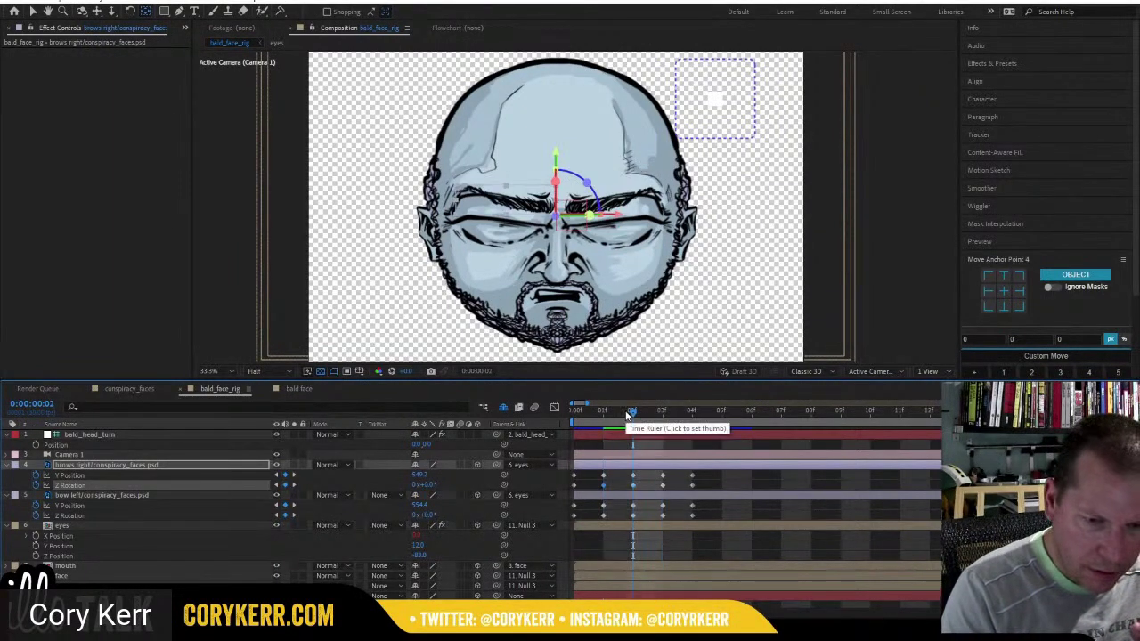
left_click_drag(426, 514, 438, 515)
left_click(437, 515)
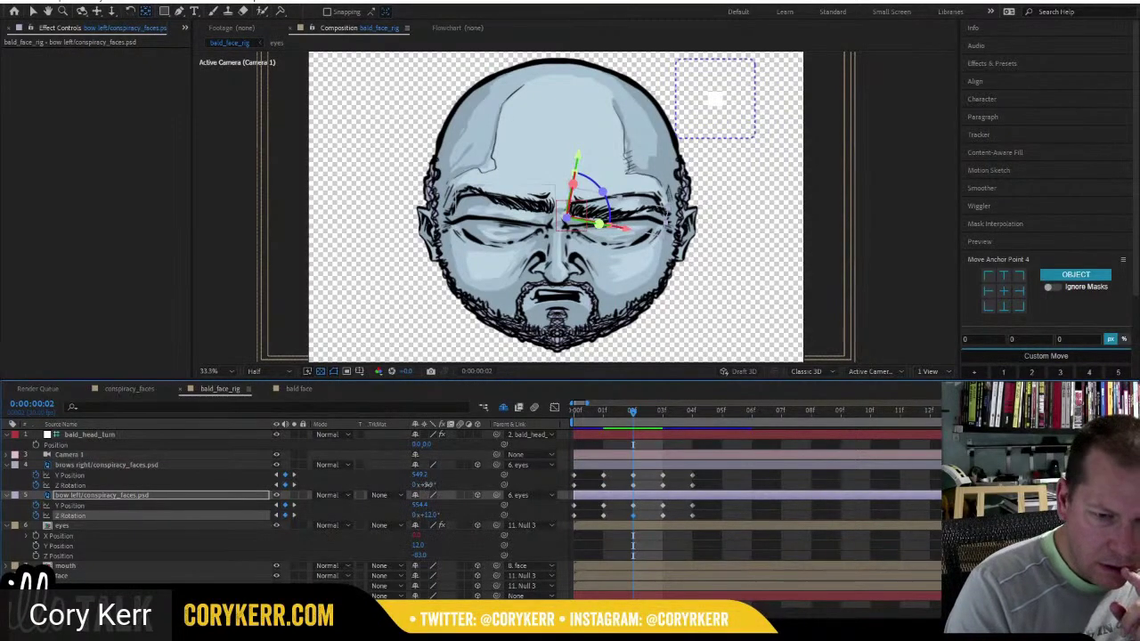
left_click_drag(425, 485, 421, 485)
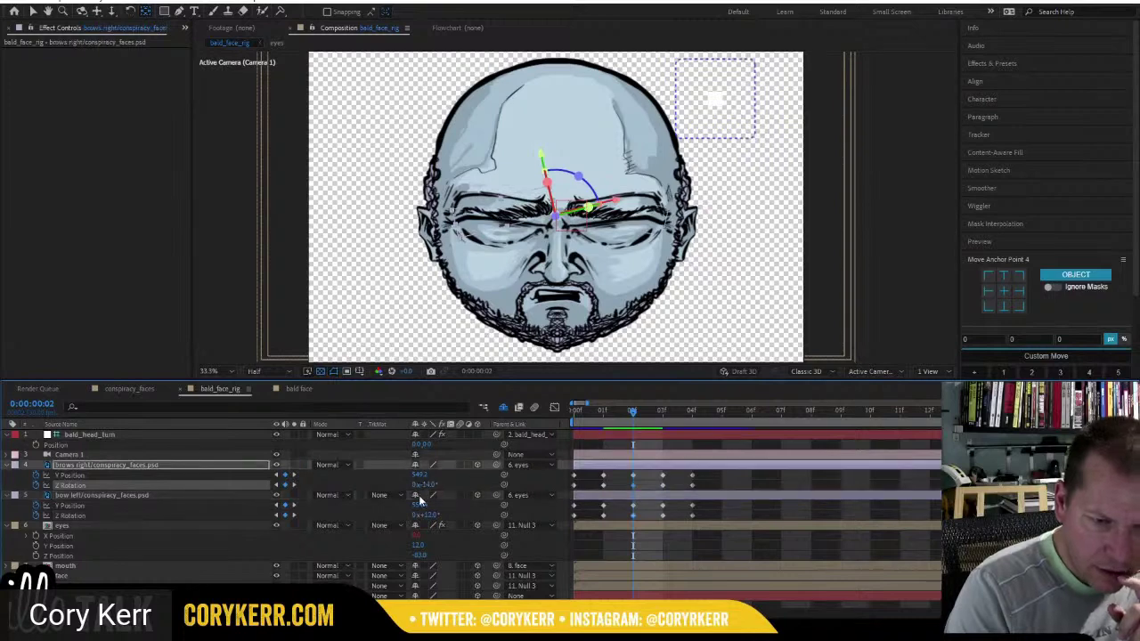
Raise the right brow to a Y Position of 475.2 at frame 3 and lower it slightly at frame 4.
left_click(653, 411)
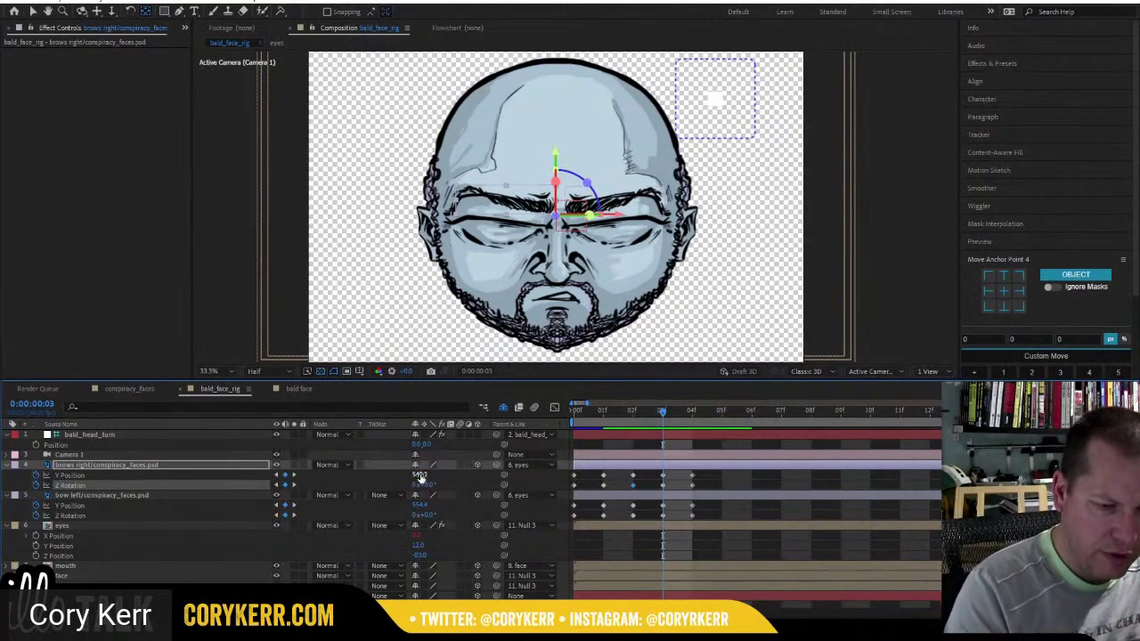
left_click_drag(420, 475, 365, 460)
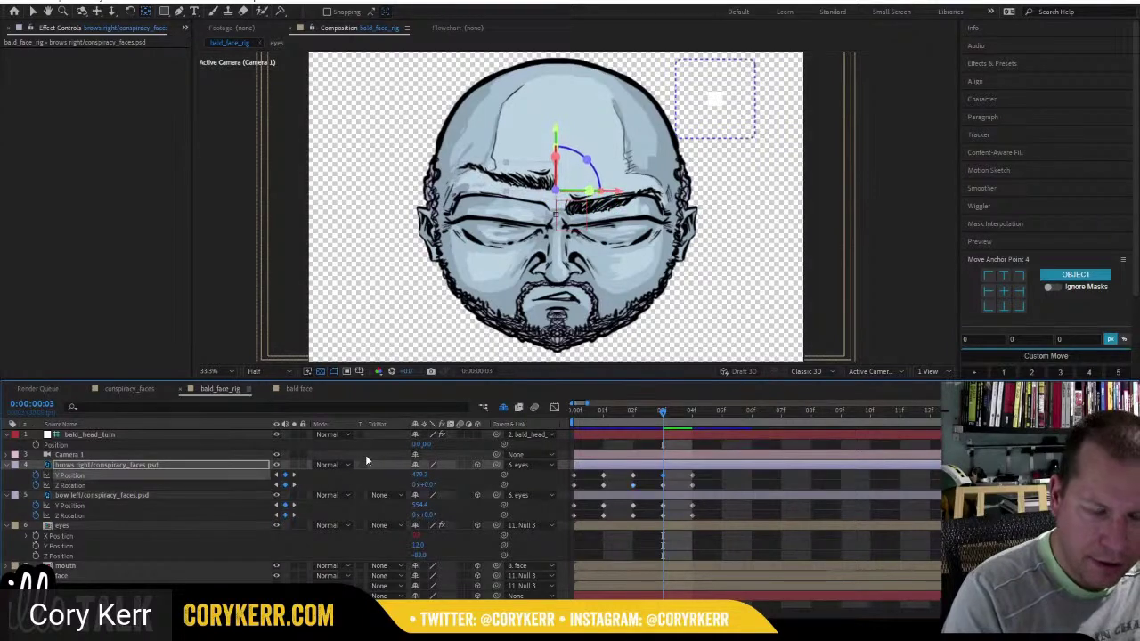
left_click_drag(664, 416, 687, 413)
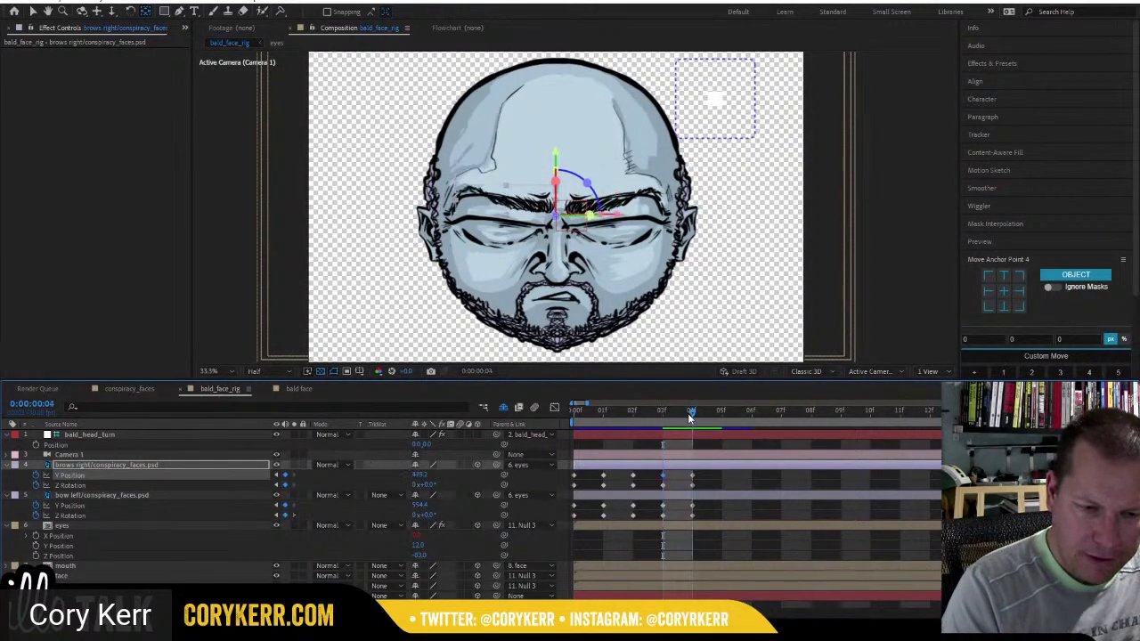
left_click_drag(418, 477, 424, 477)
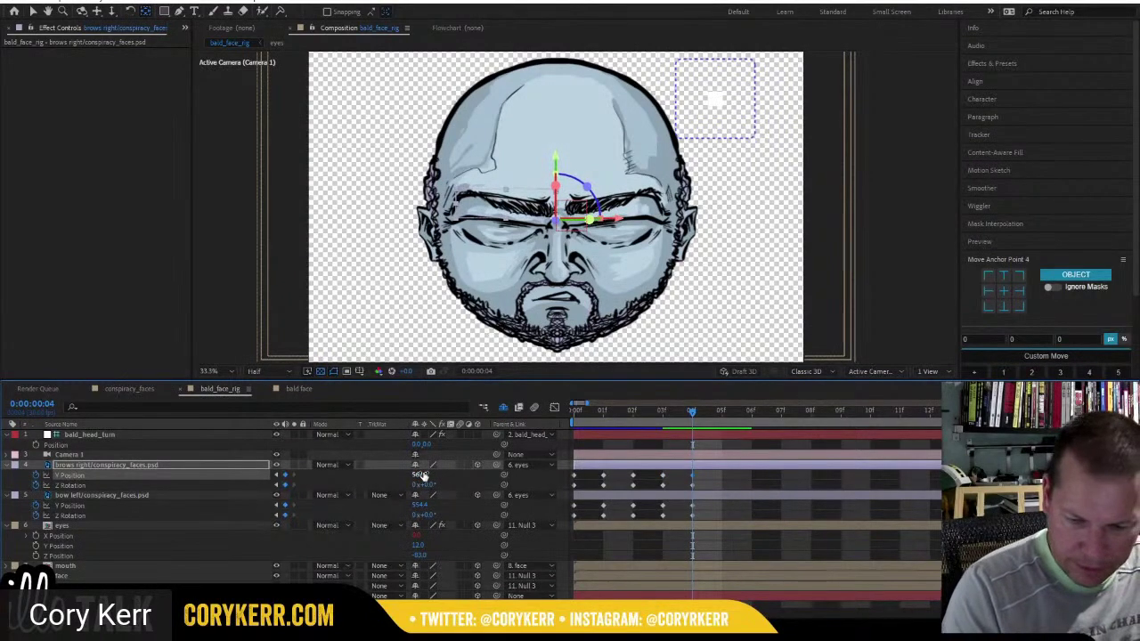
Raise the left brow to a Y Position of 476.4 at frame 3.
left_click_drag(693, 410, 657, 415)
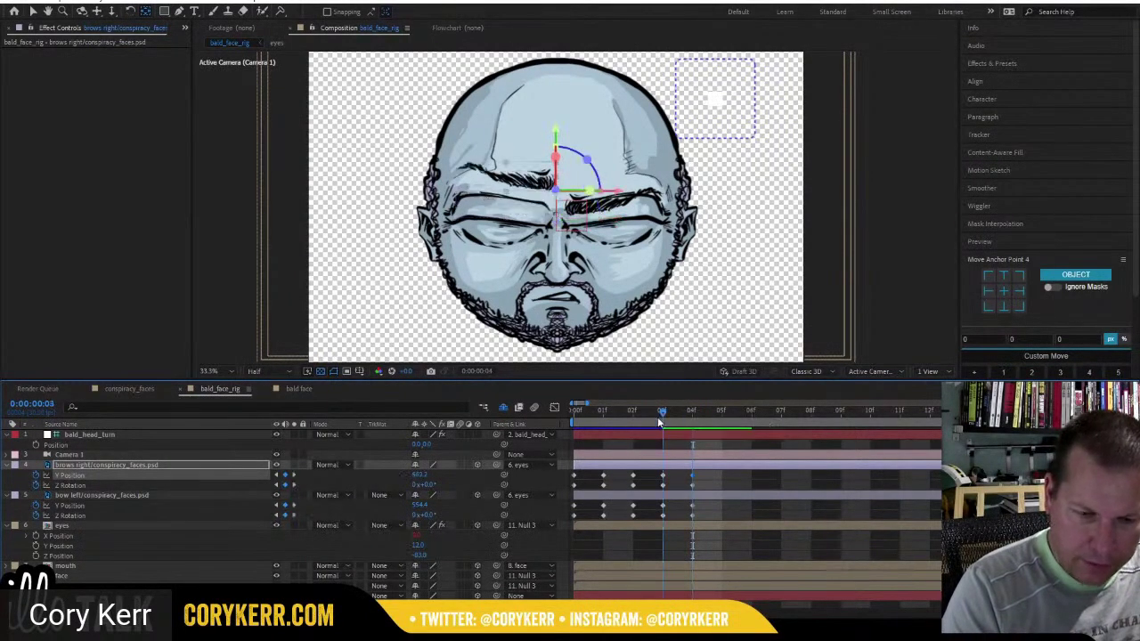
left_click_drag(421, 505, 378, 498)
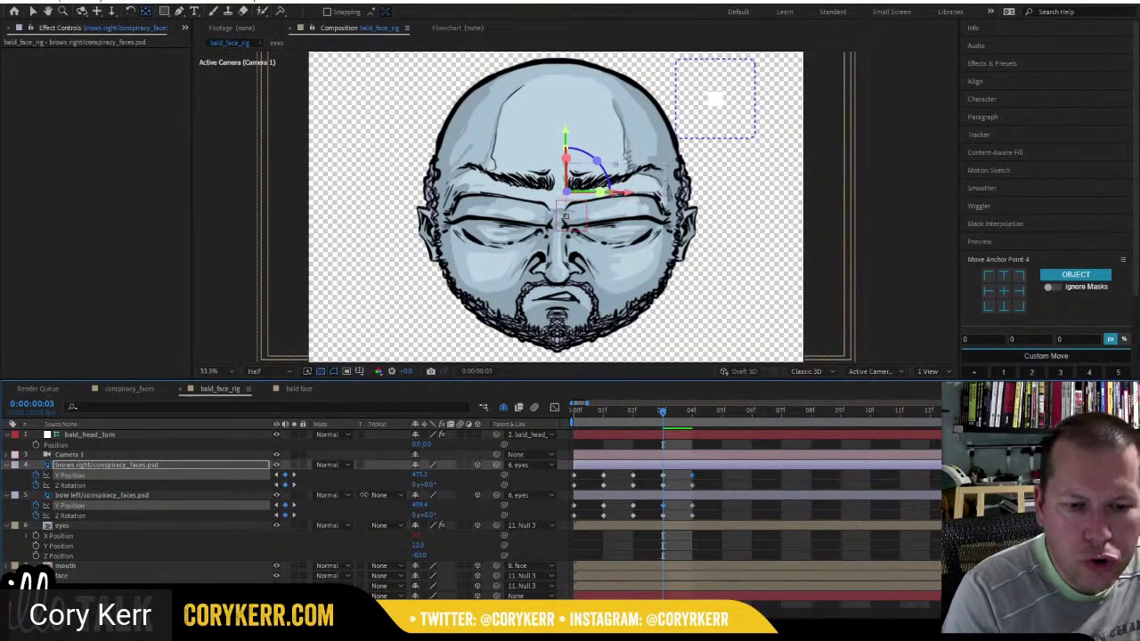
left_click(363, 491)
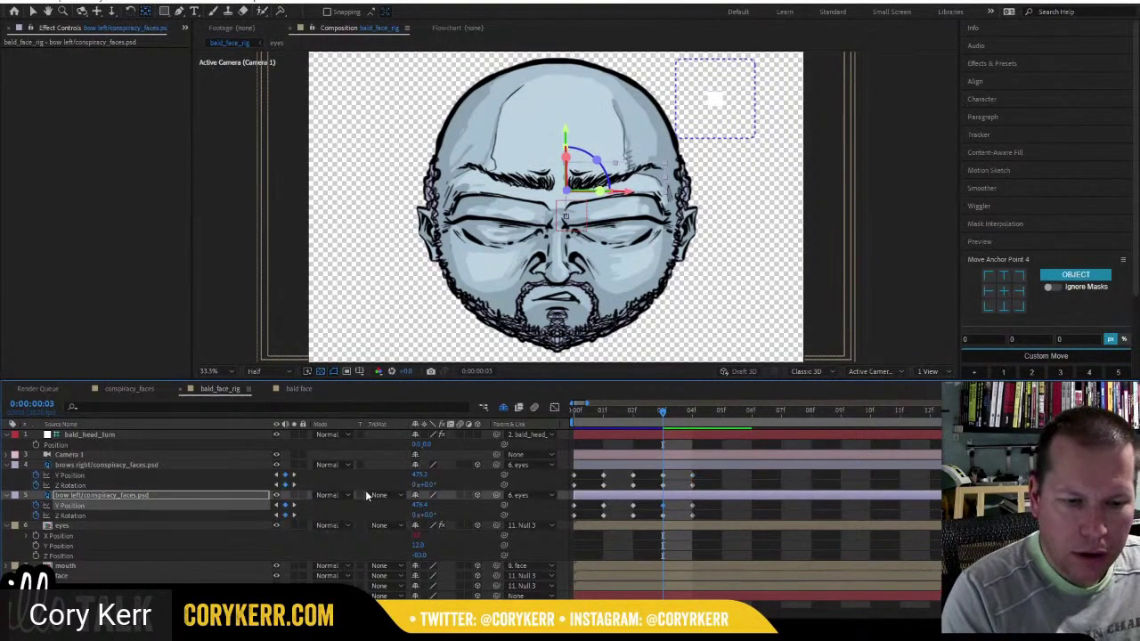
Shift the right brow's X Position to 946.4 and show only that layer's keyframed properties again.
left_click(203, 464)
key("p")
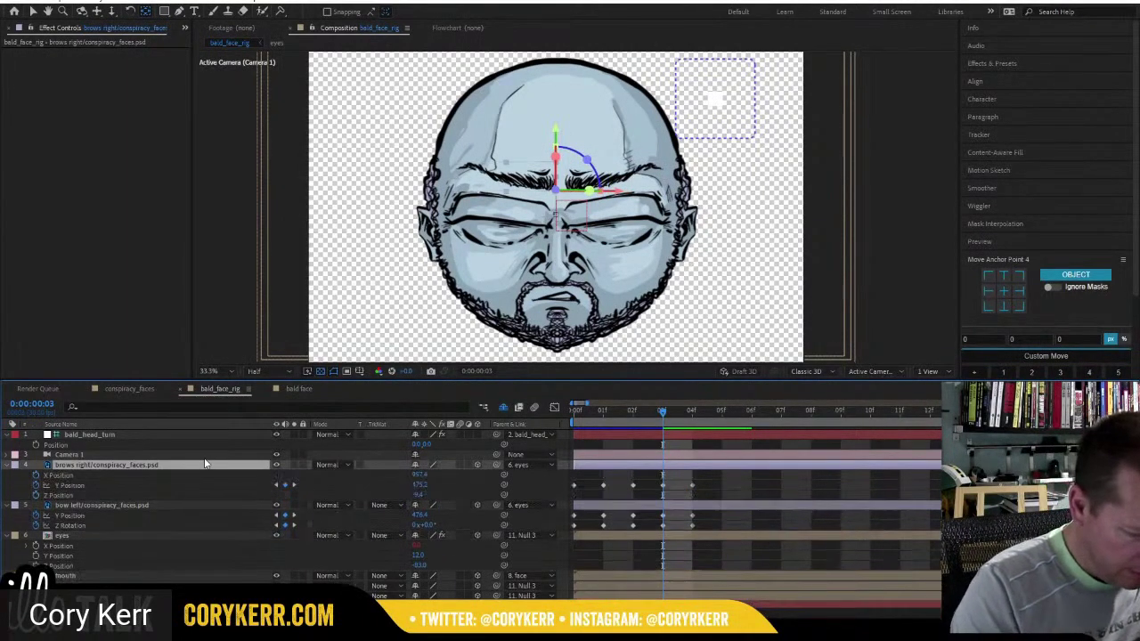
key("Right")
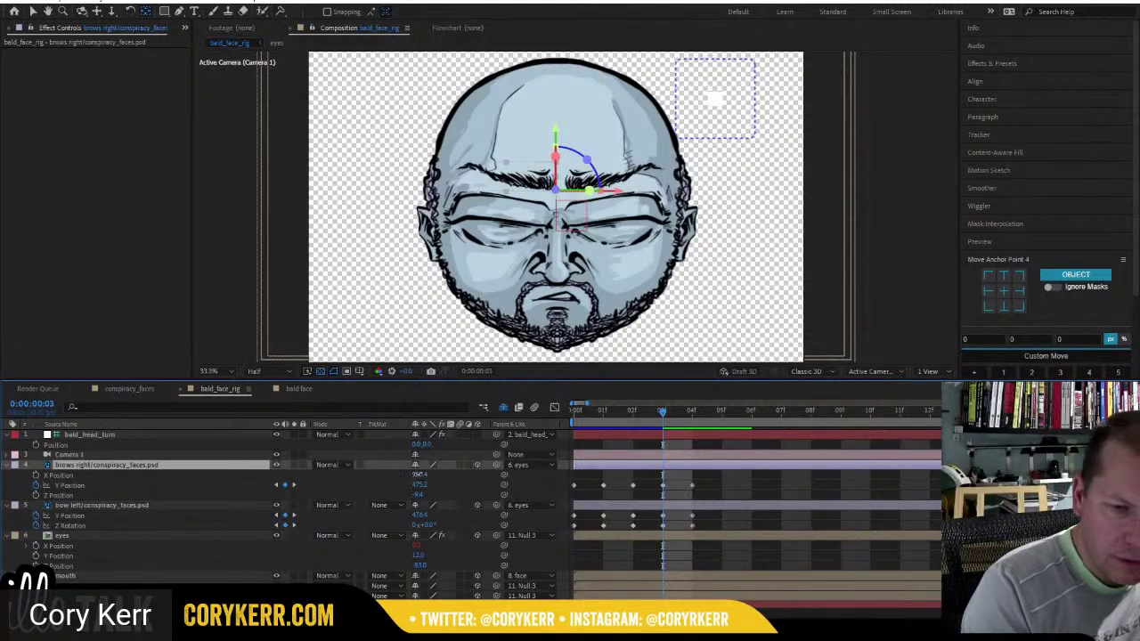
left_click_drag(418, 475, 411, 474)
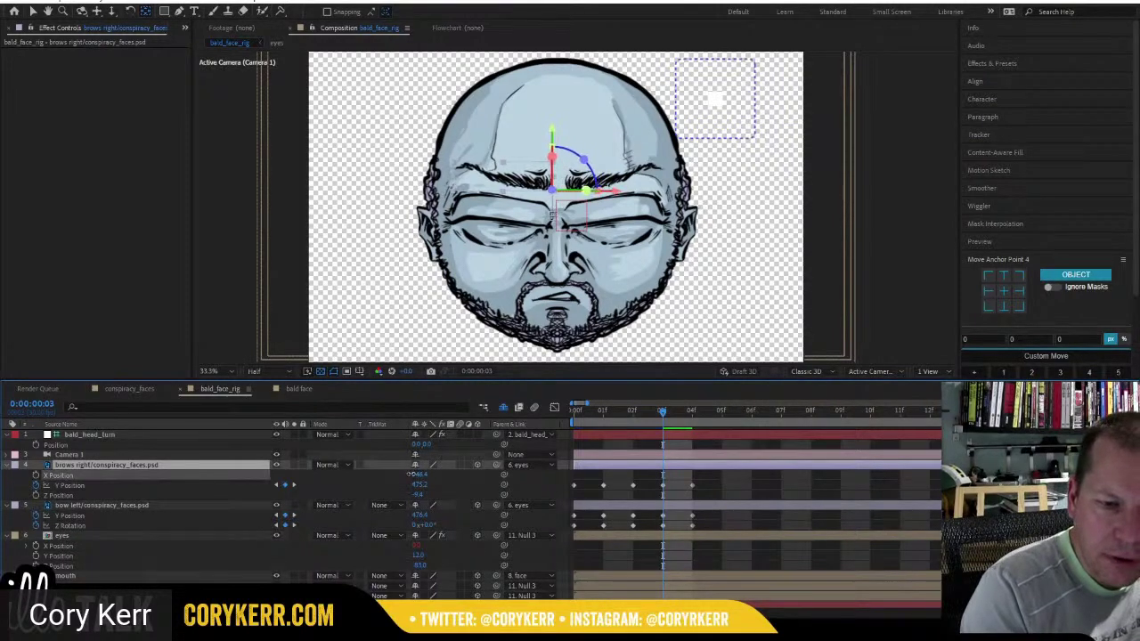
key("Return")
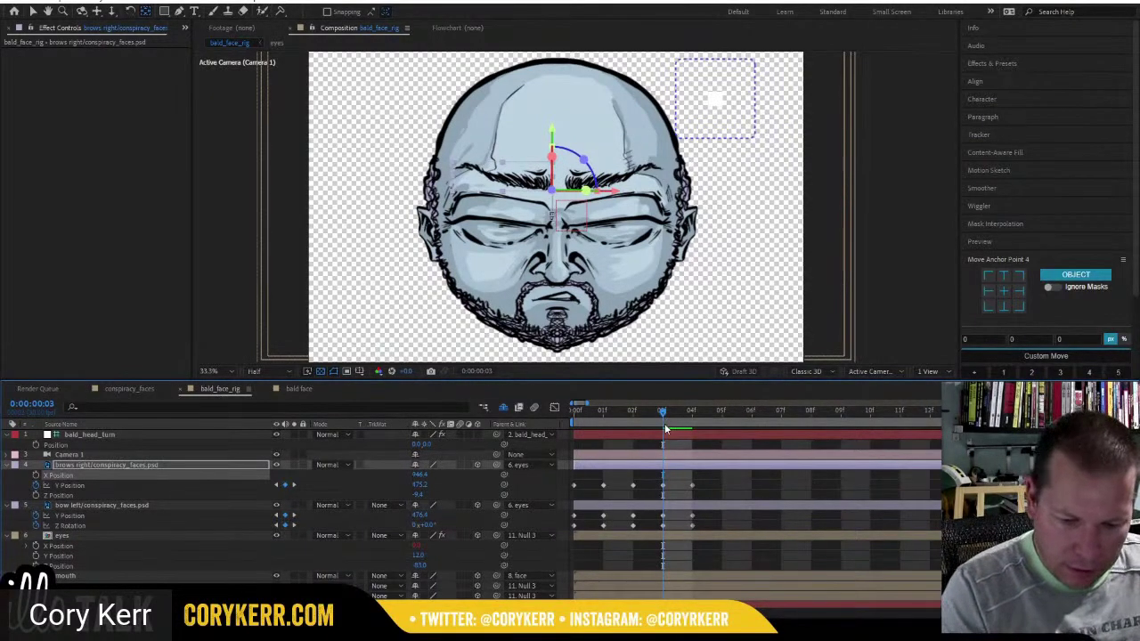
left_click(247, 466)
key("u")
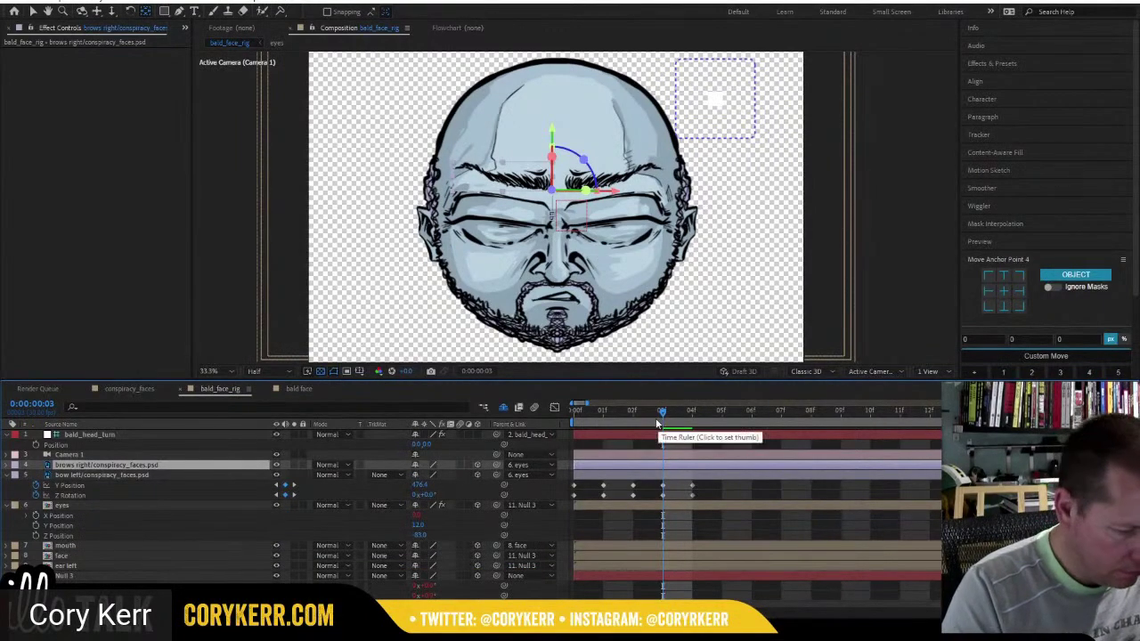
key("u")
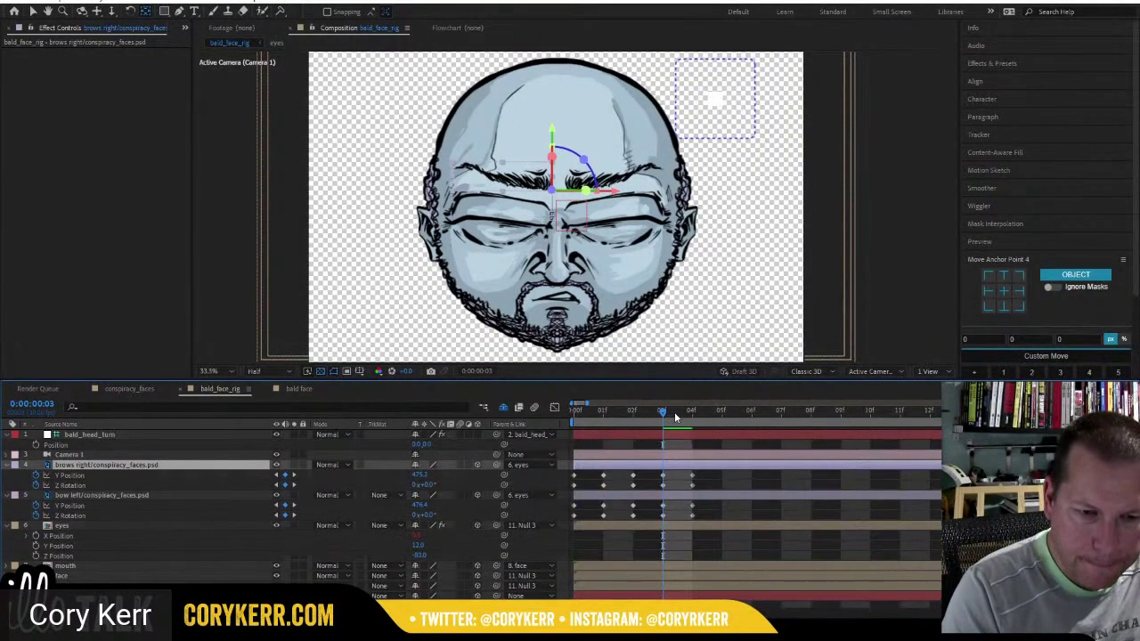
Check the brow poses from frame 4 back through frame 1 and return to frame 0.
left_click(681, 411)
left_click(658, 415)
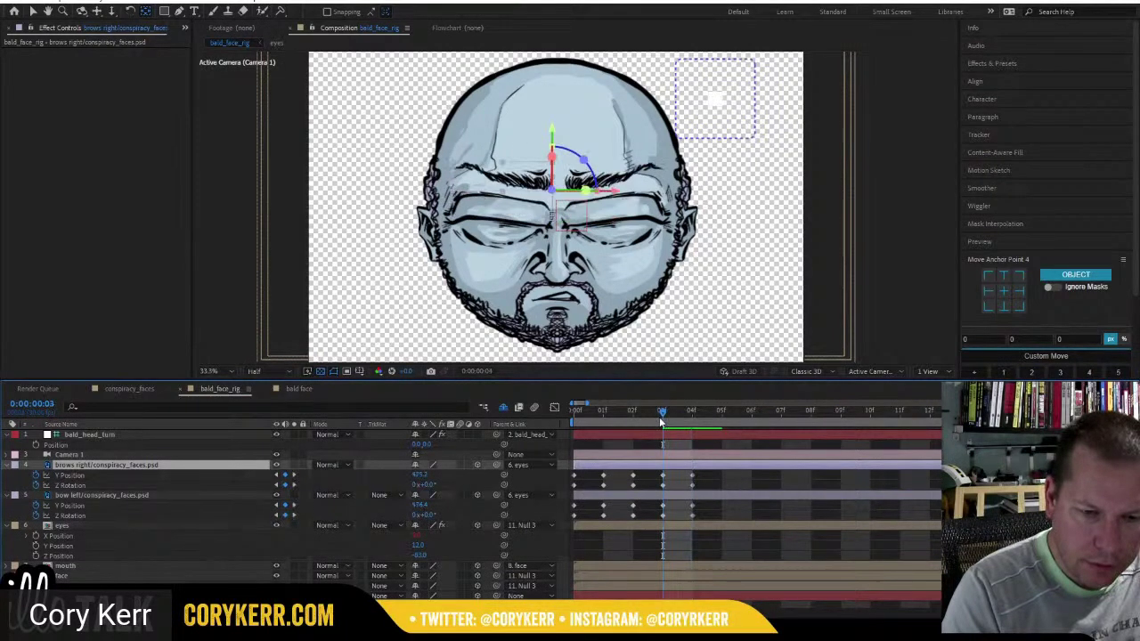
left_click(637, 416)
left_click(604, 419)
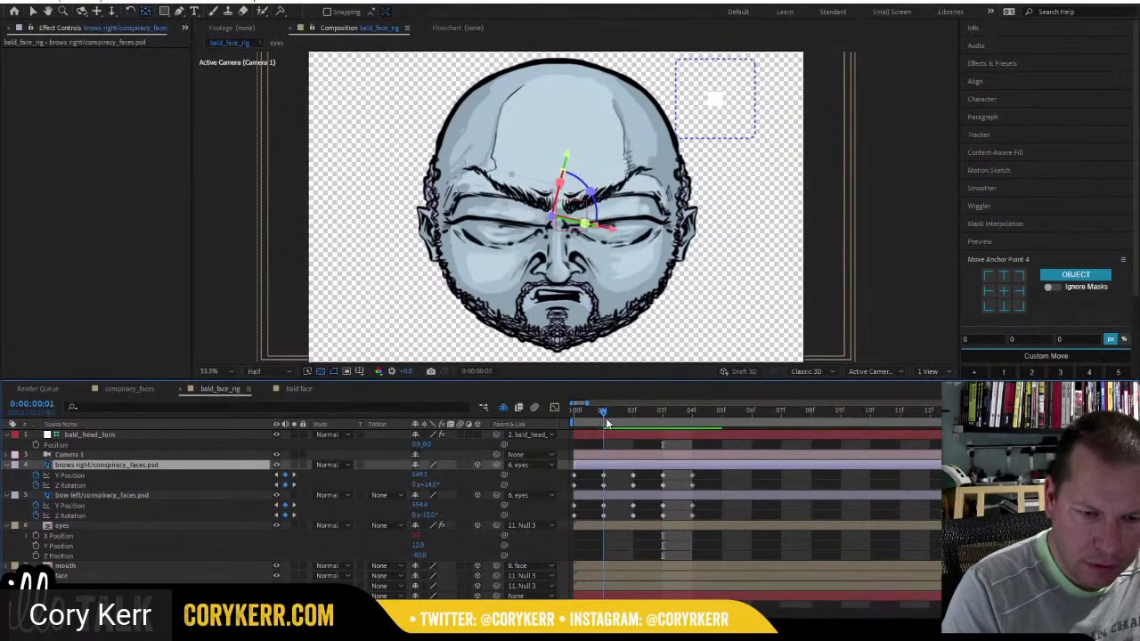
left_click(576, 420)
key("space")
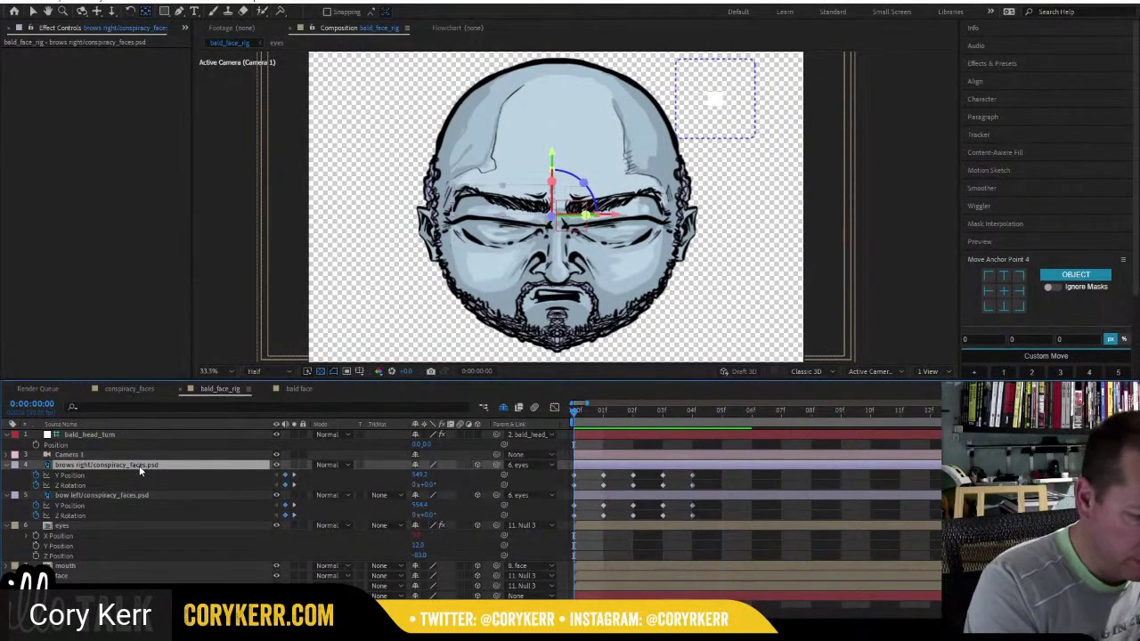
Create a joystick controller named bald_brow_left from the left brow layer using Joysticks 'n Sliders.
left_click(718, 496)
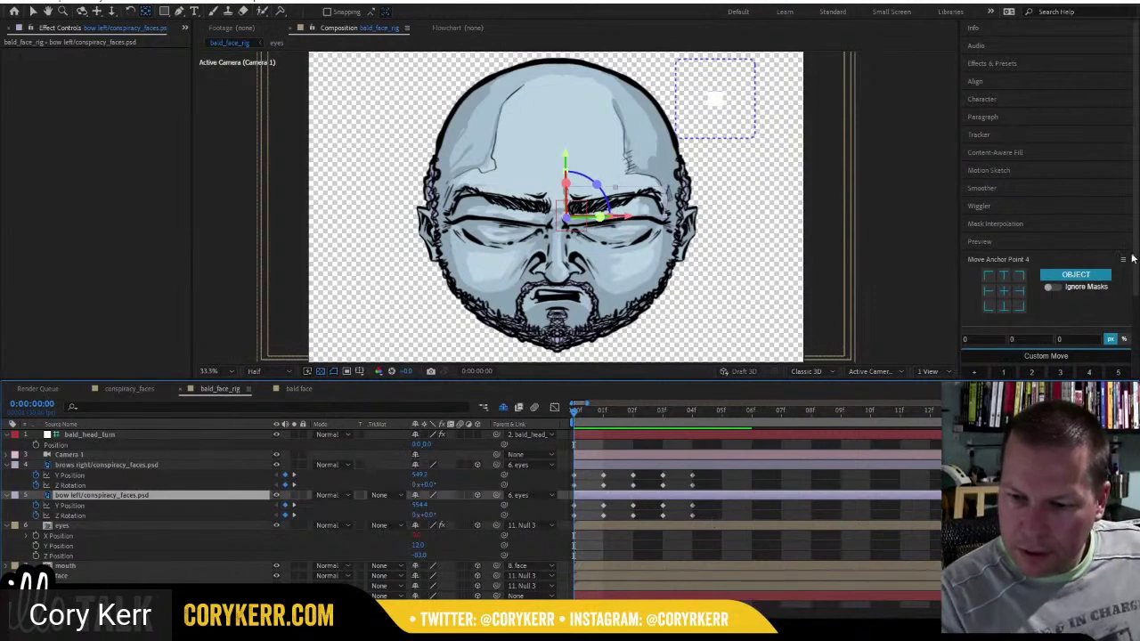
scroll(1037, 280, "down", 3)
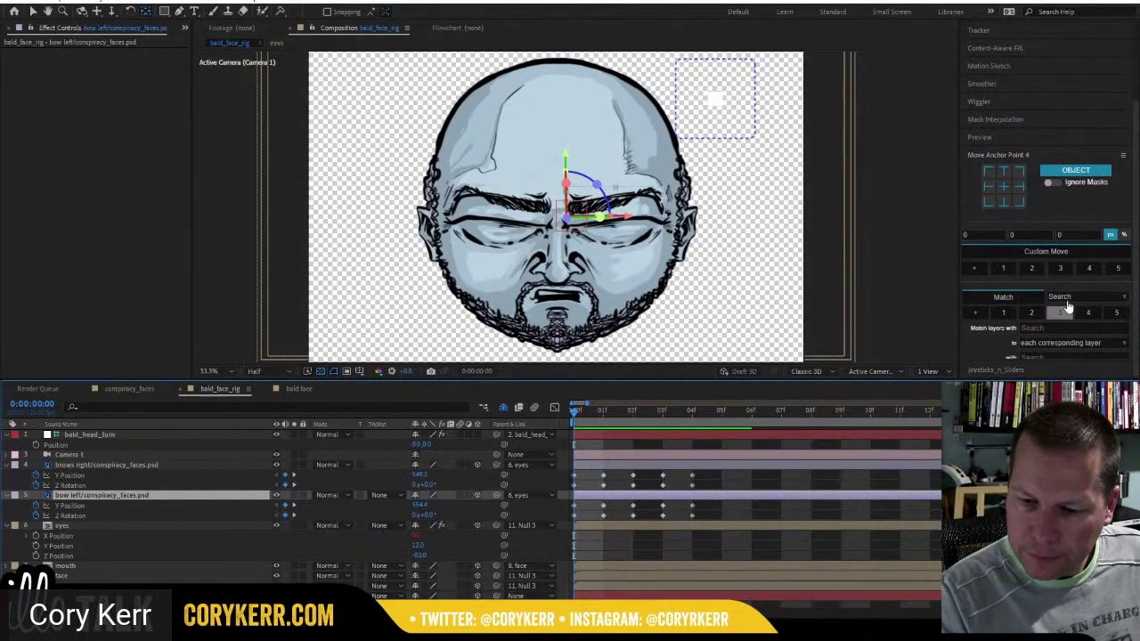
left_click(1007, 153)
left_click(1004, 277)
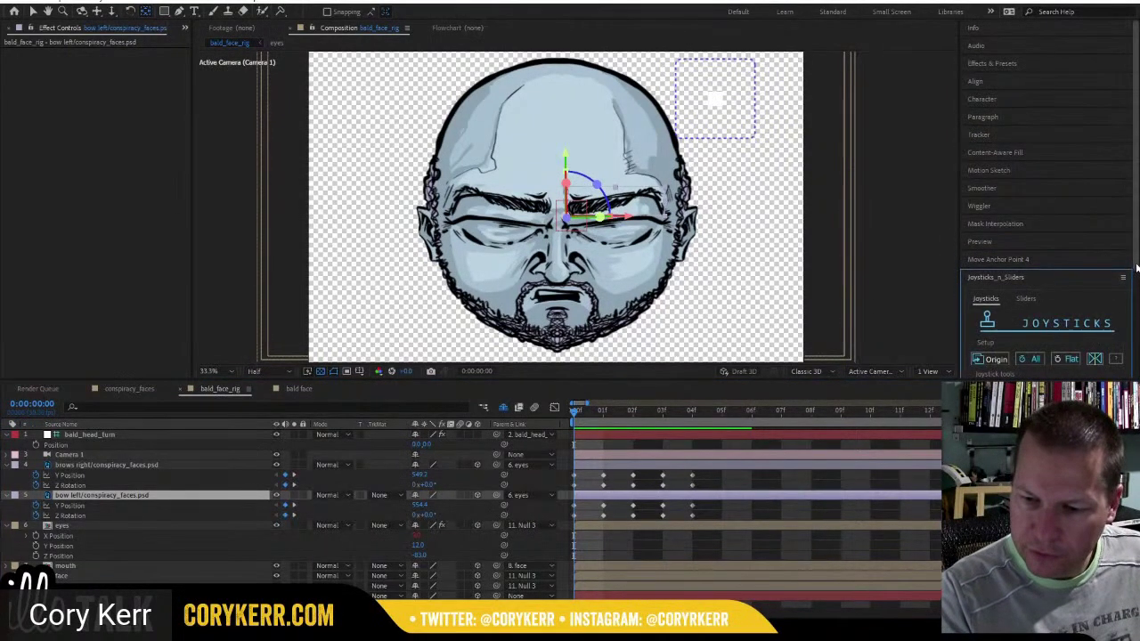
left_click_drag(1132, 279, 1134, 382)
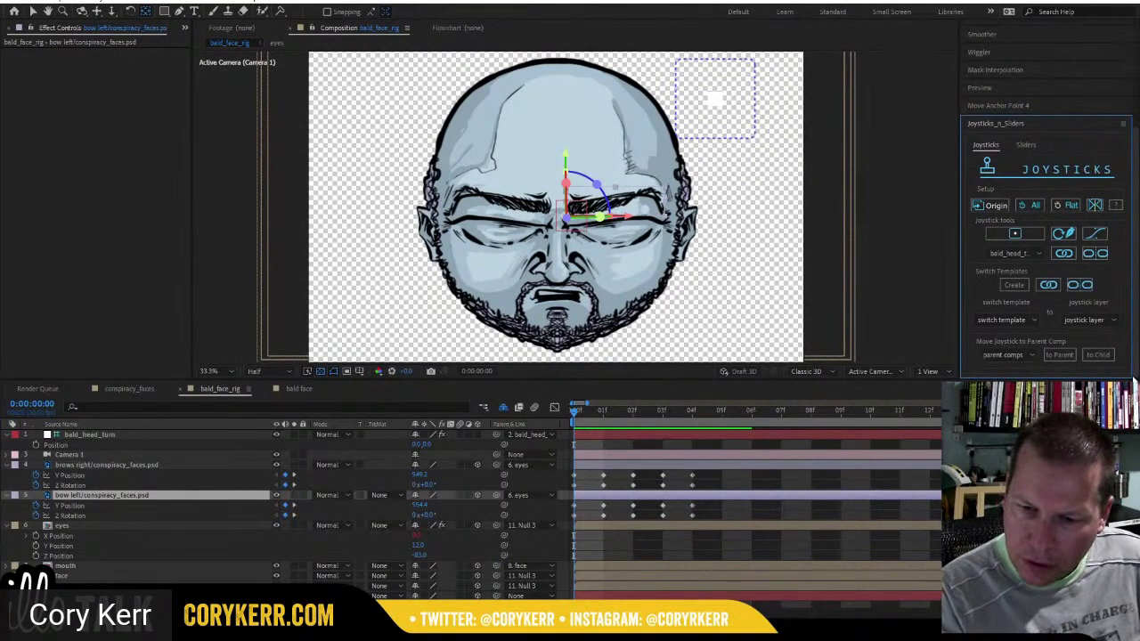
left_click(1014, 234)
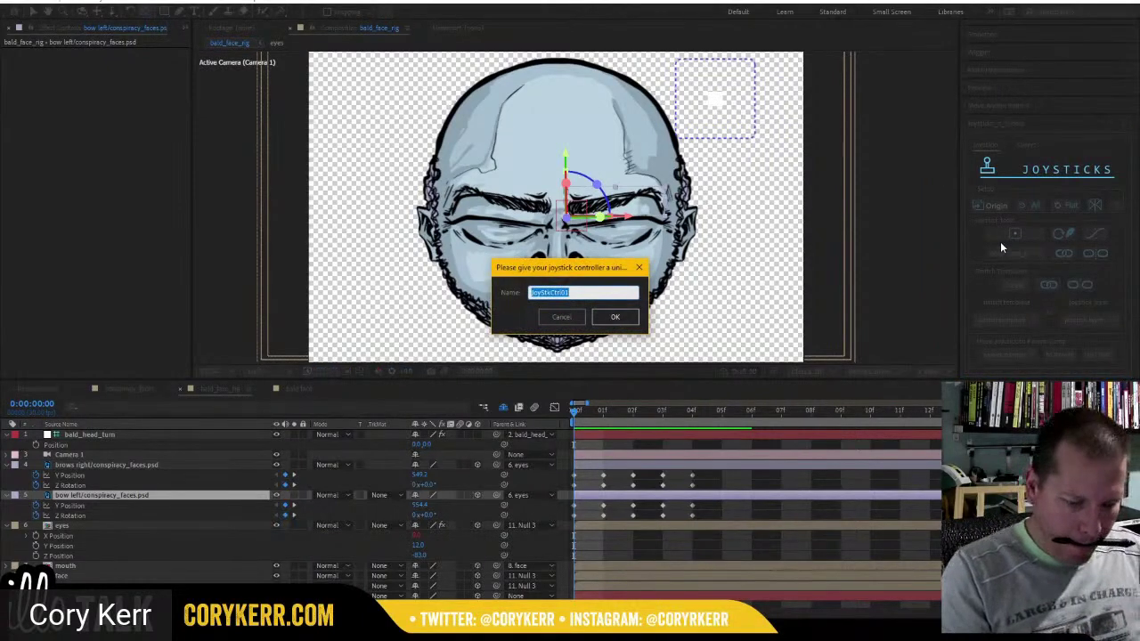
type("bald_")
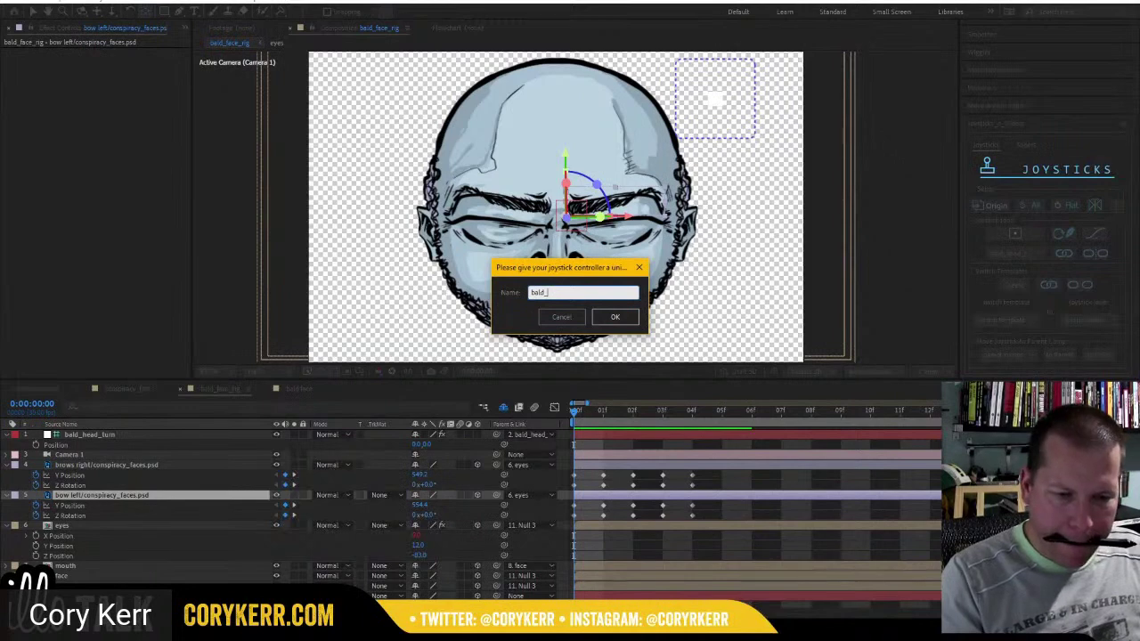
type("brow_left")
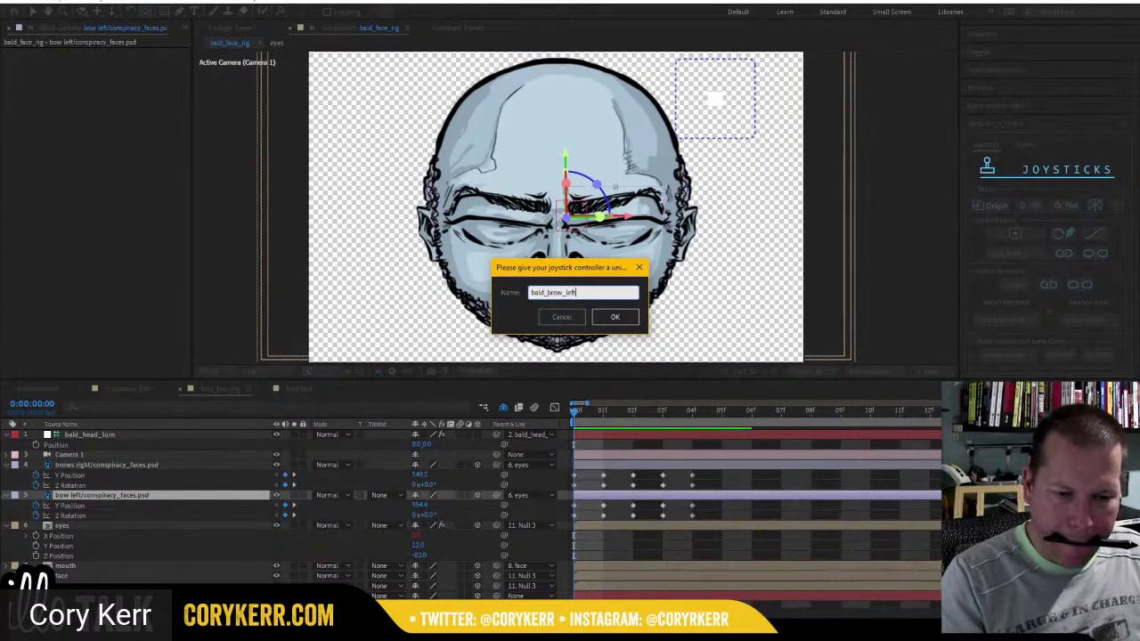
left_click(614, 318)
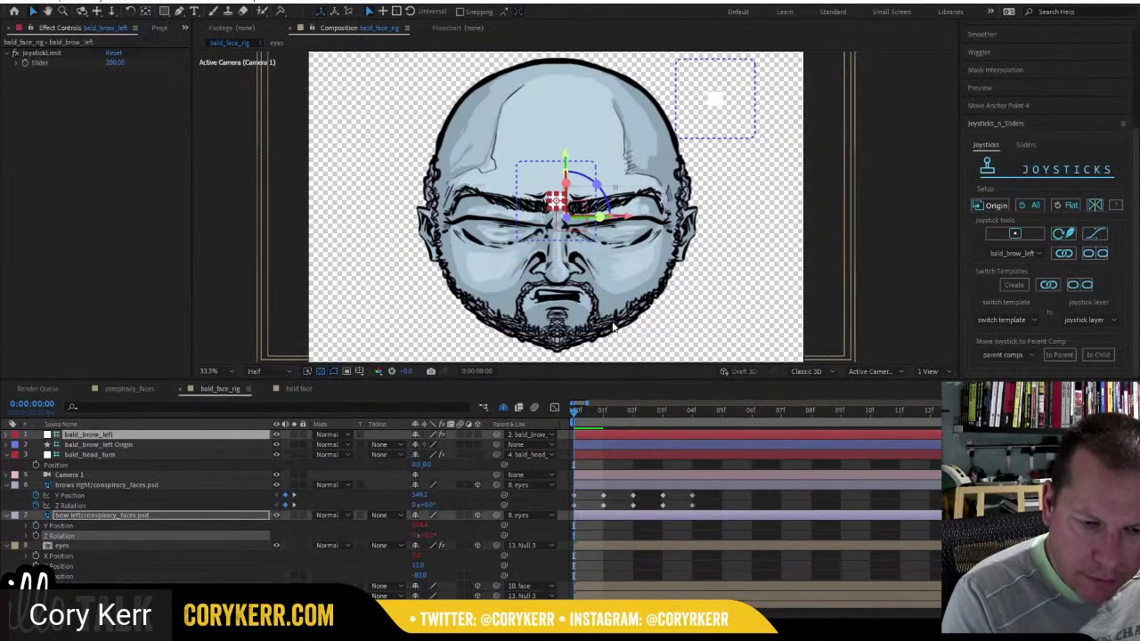
left_click(133, 447)
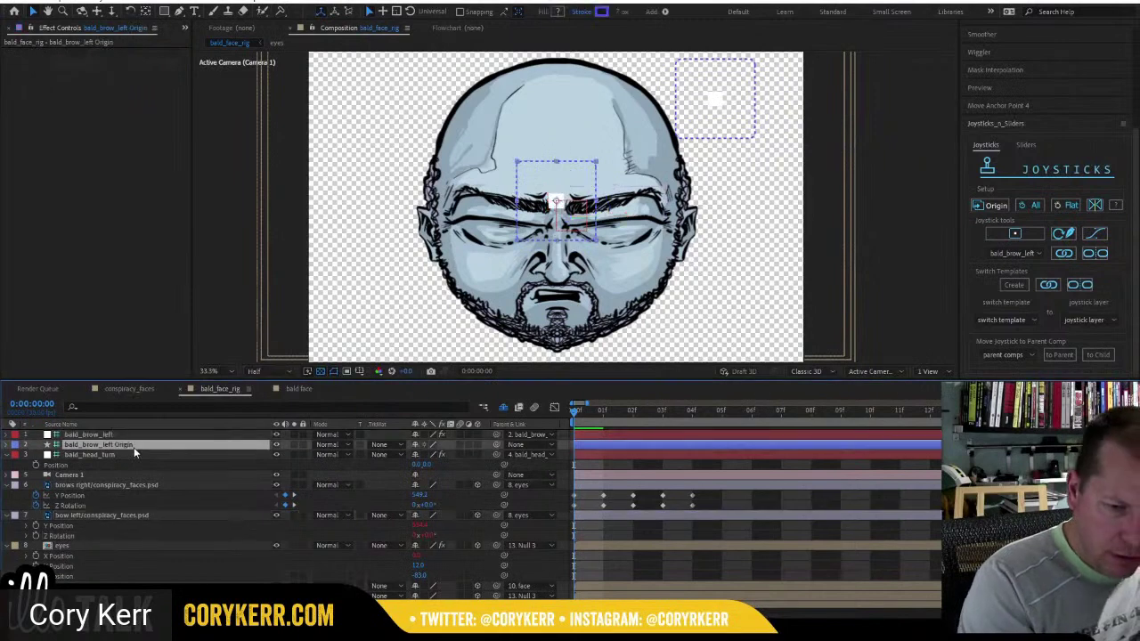
left_click(602, 220)
left_click_drag(624, 221, 617, 218)
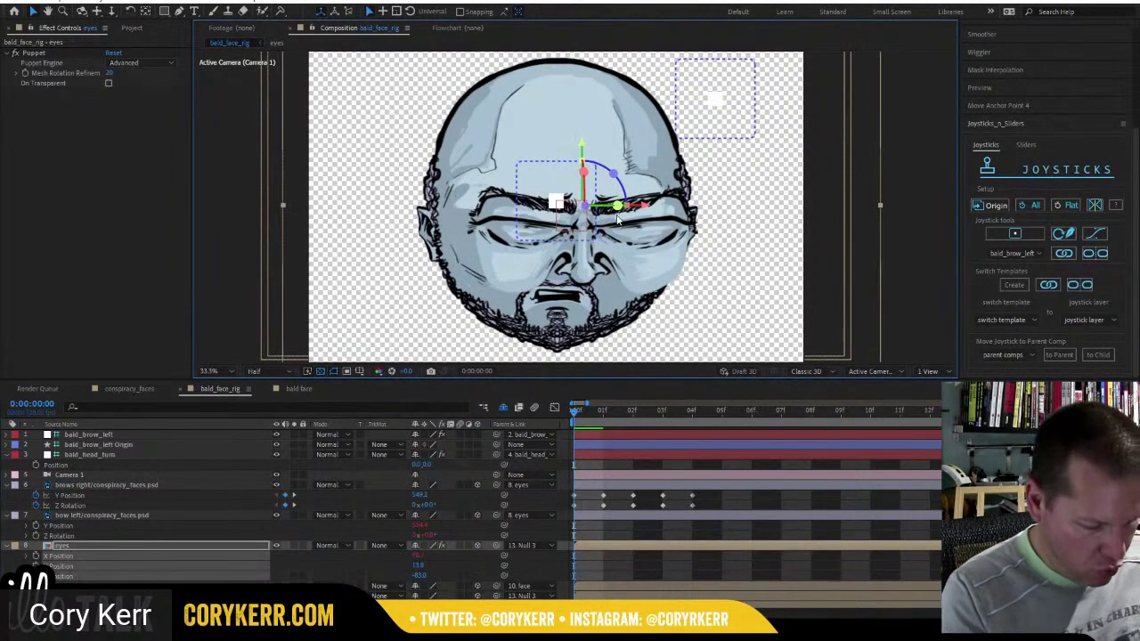
key("ctrl+z")
Move the bald_brow_left joystick's origin beside the head on the side of the left brow, hide the origin layer and test the joystick.
left_click(144, 444)
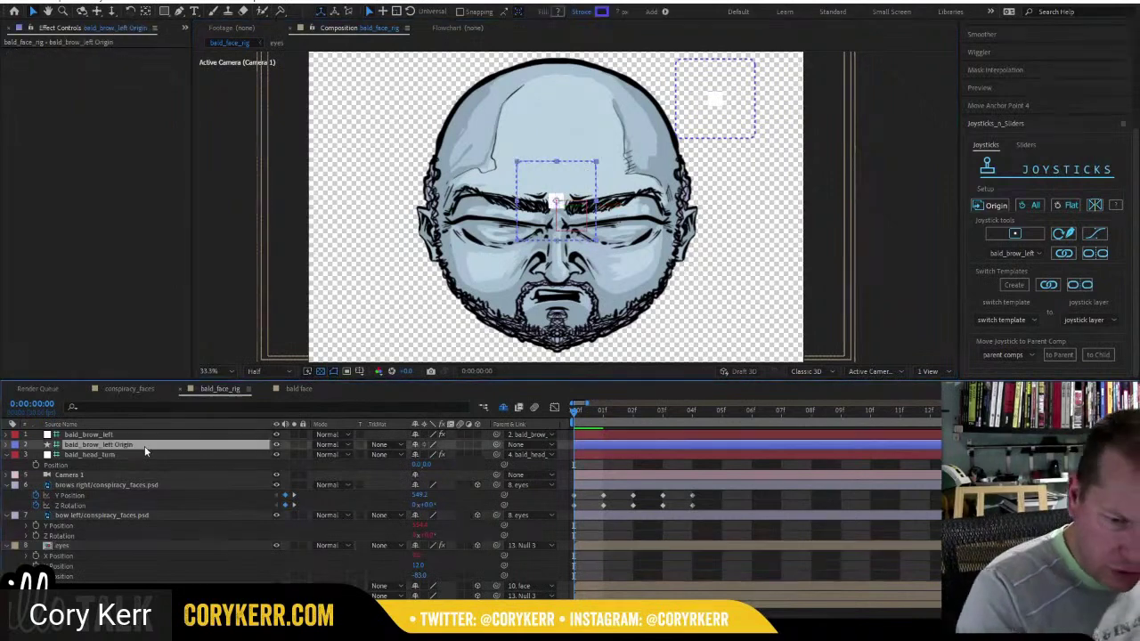
left_click_drag(598, 217, 794, 207)
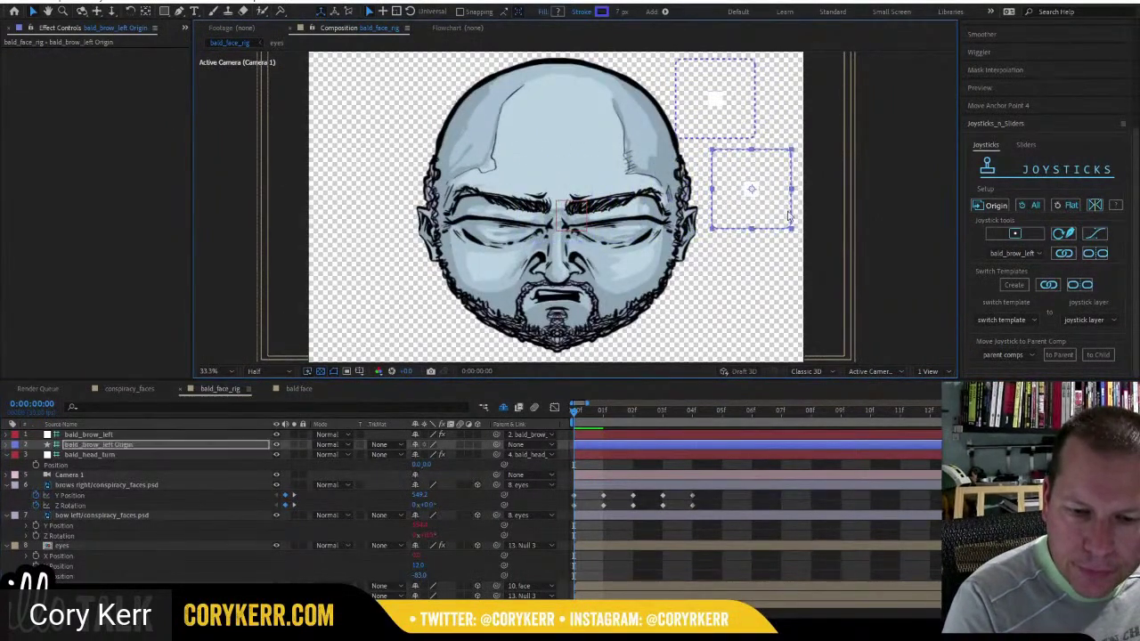
key("Delete")
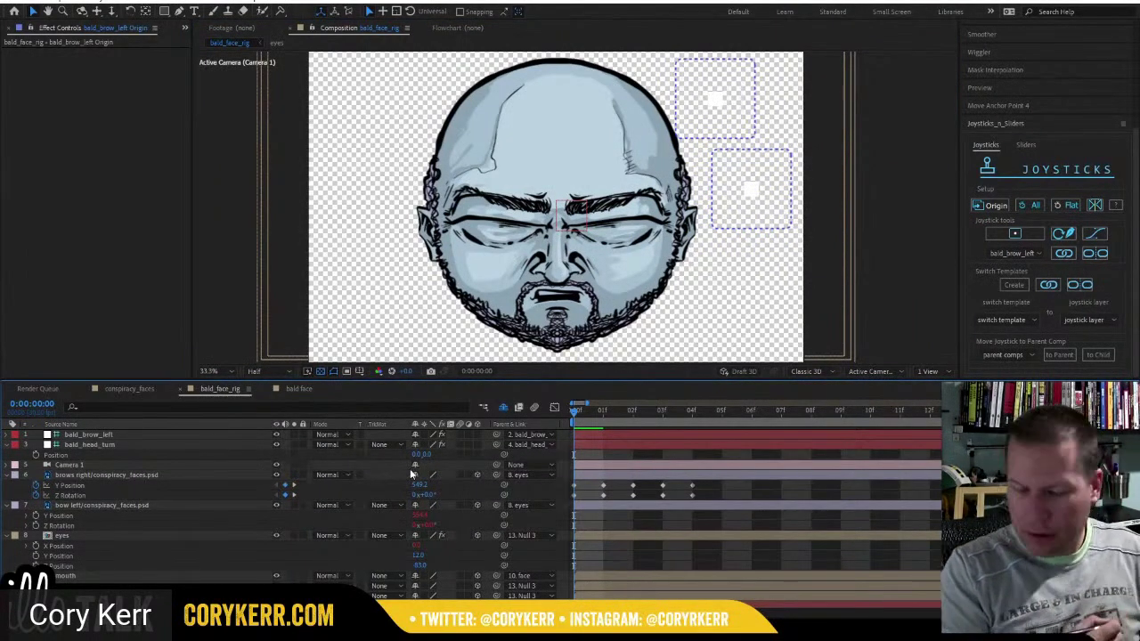
mouse_move(752, 195)
left_mouse_down()
mouse_move(752, 184)
mouse_move(768, 186)
mouse_move(753, 167)
mouse_move(751, 190)
mouse_move(747, 175)
mouse_move(783, 191)
mouse_move(712, 186)
mouse_move(752, 189)
left_mouse_up()
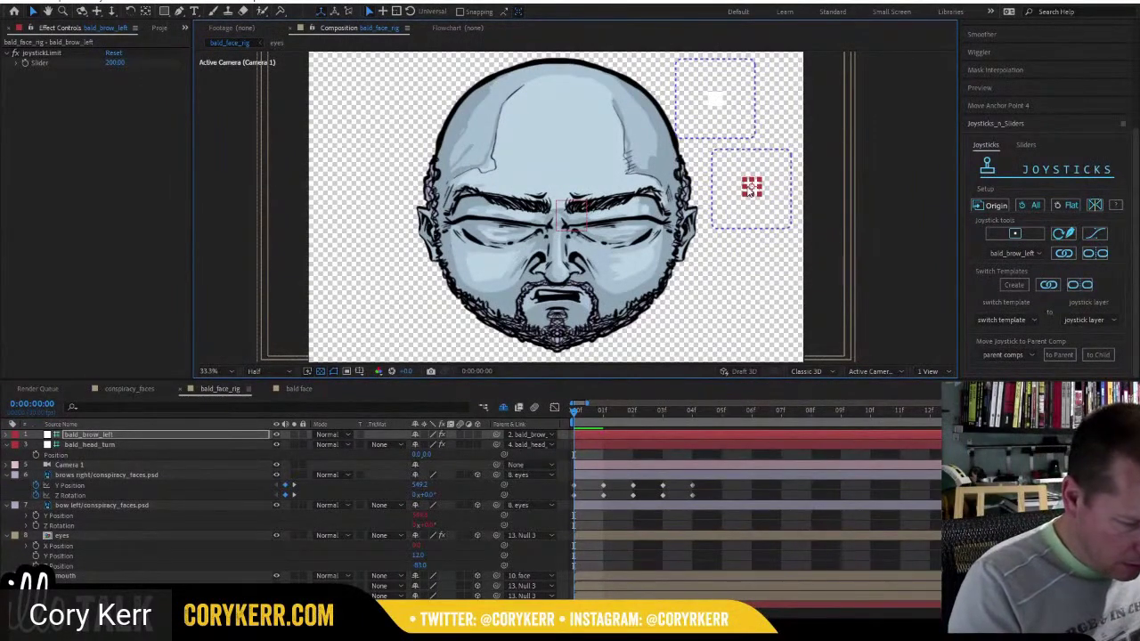
Create a joystick controller named bald_brow_right from the right brow layer using Joysticks 'n Sliders.
left_click(585, 486)
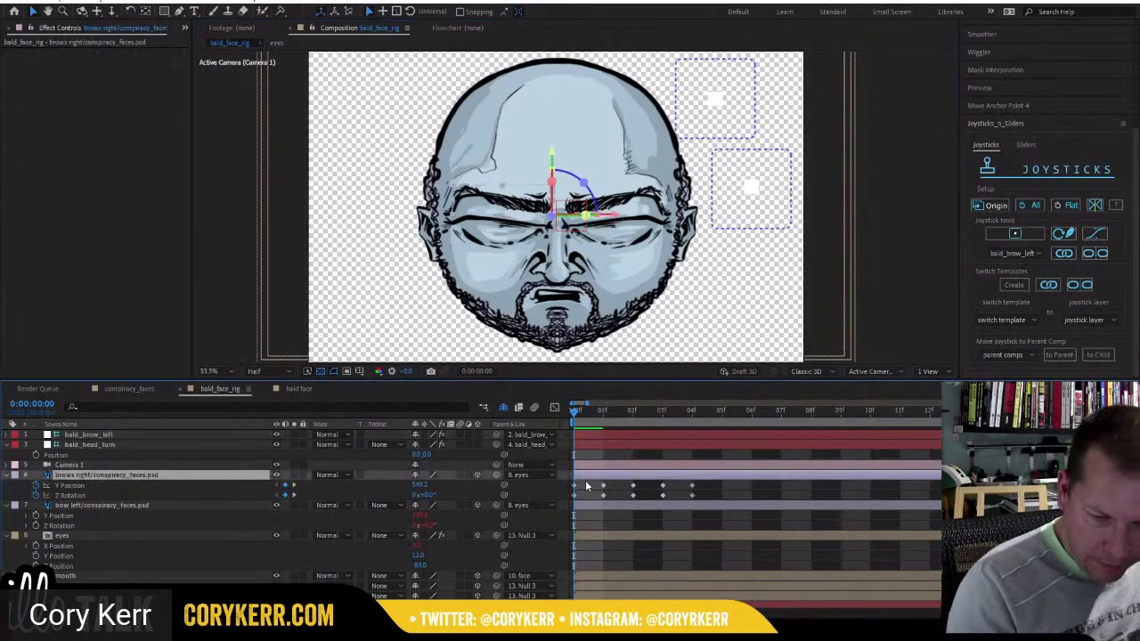
left_click(1015, 234)
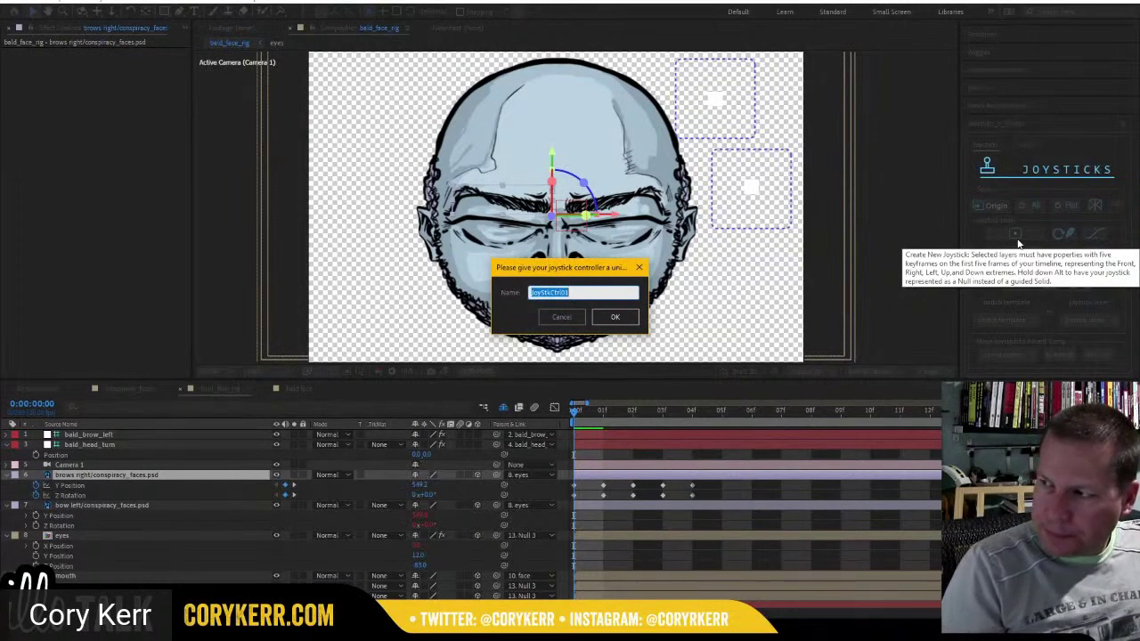
type("bald_")
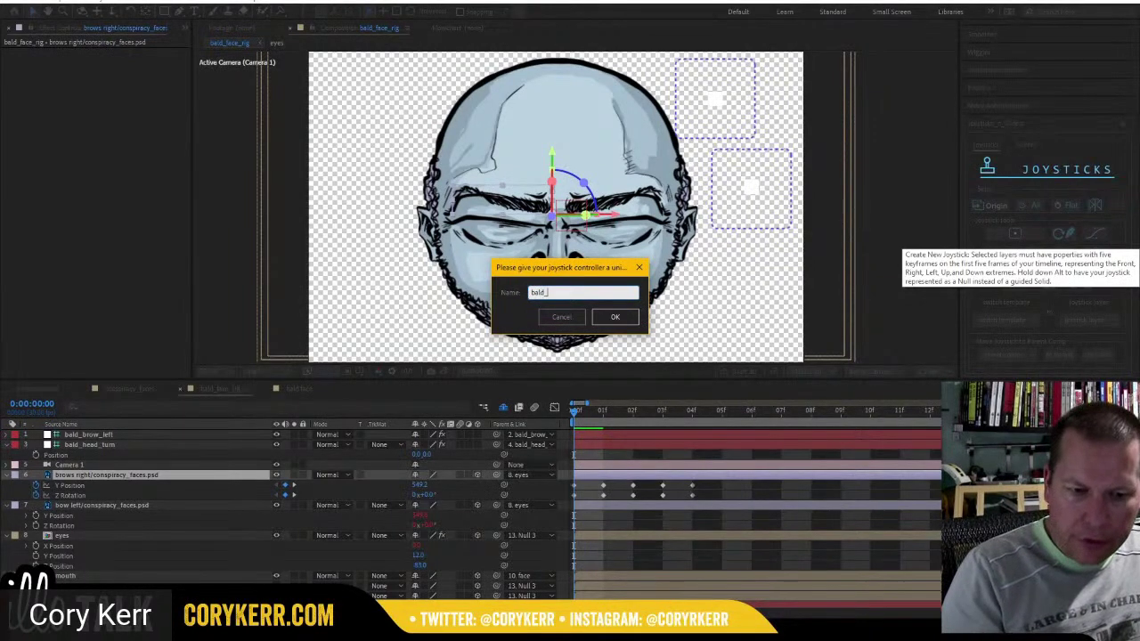
type("brow_right")
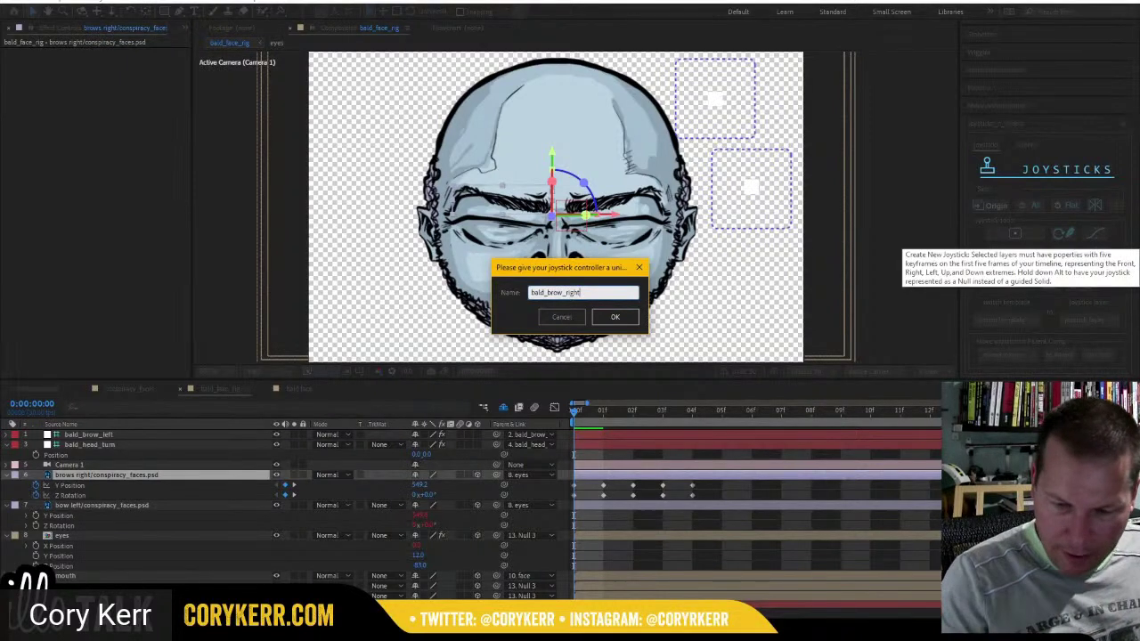
left_click(614, 317)
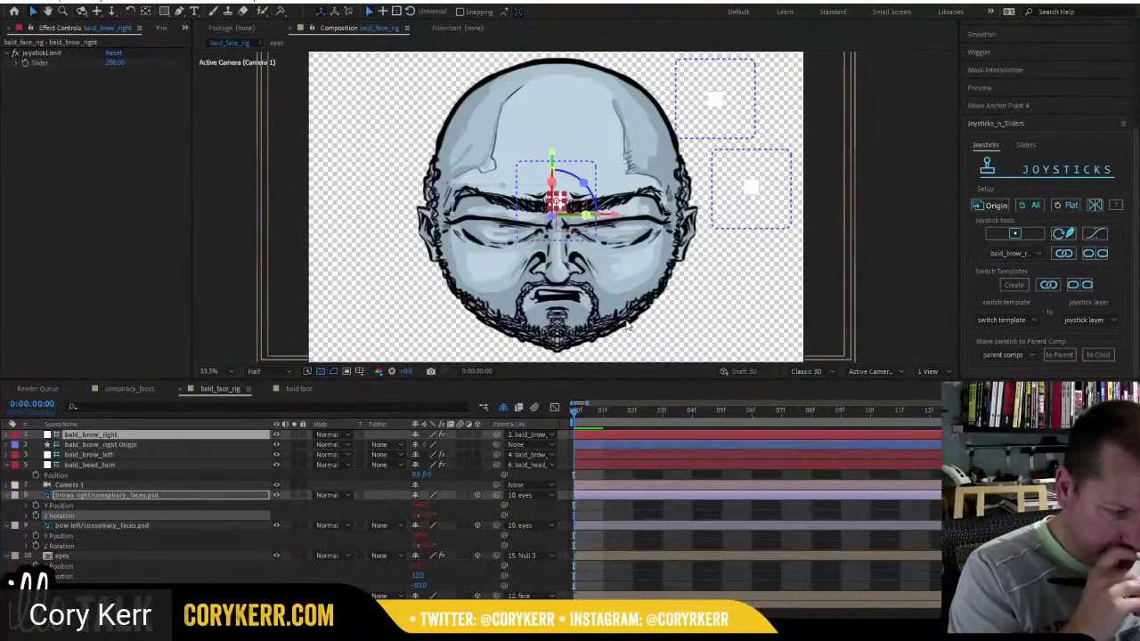
Move the bald_brow_right joystick's origin to the opposite side of the head, hide the origin layer and test the joystick.
left_click(178, 445)
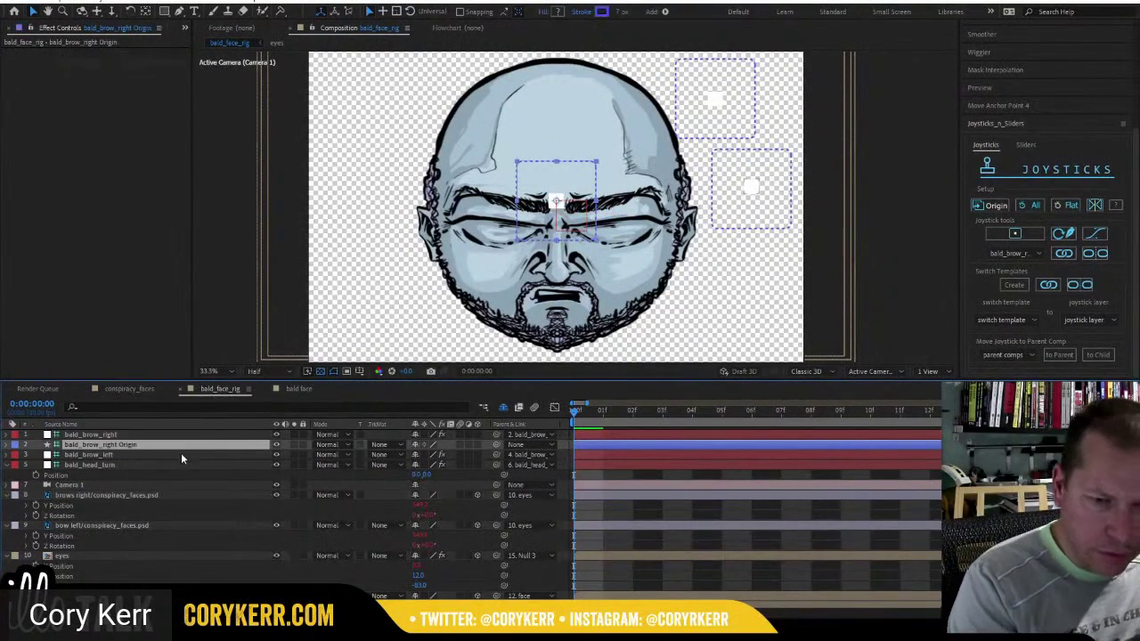
left_click_drag(596, 230, 412, 217)
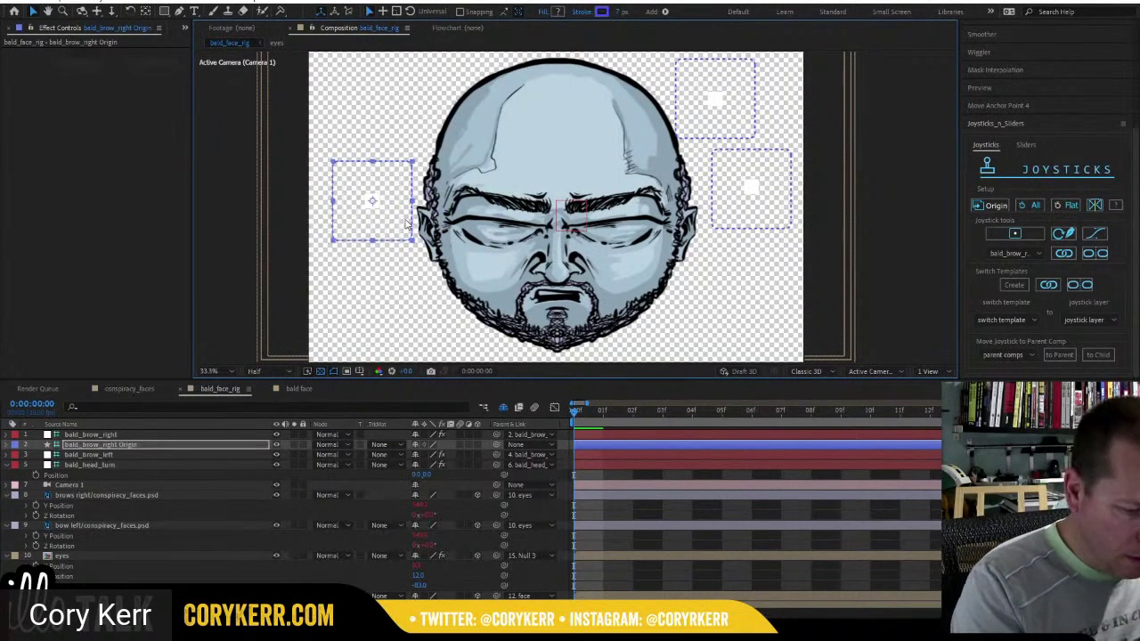
left_click(300, 446)
key("Delete")
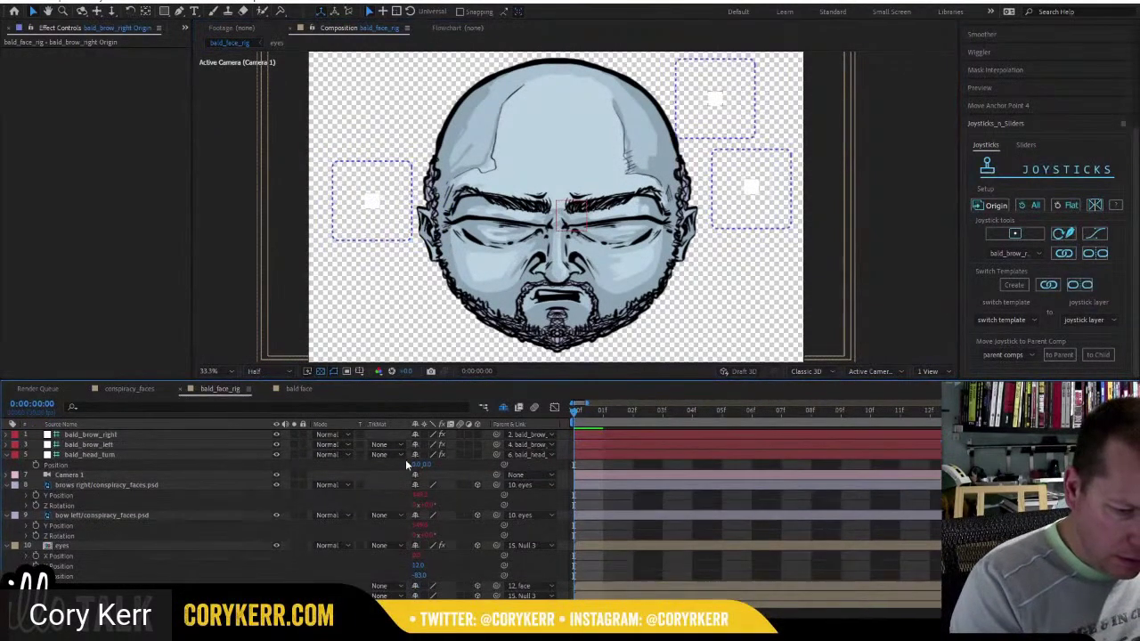
left_click(151, 435)
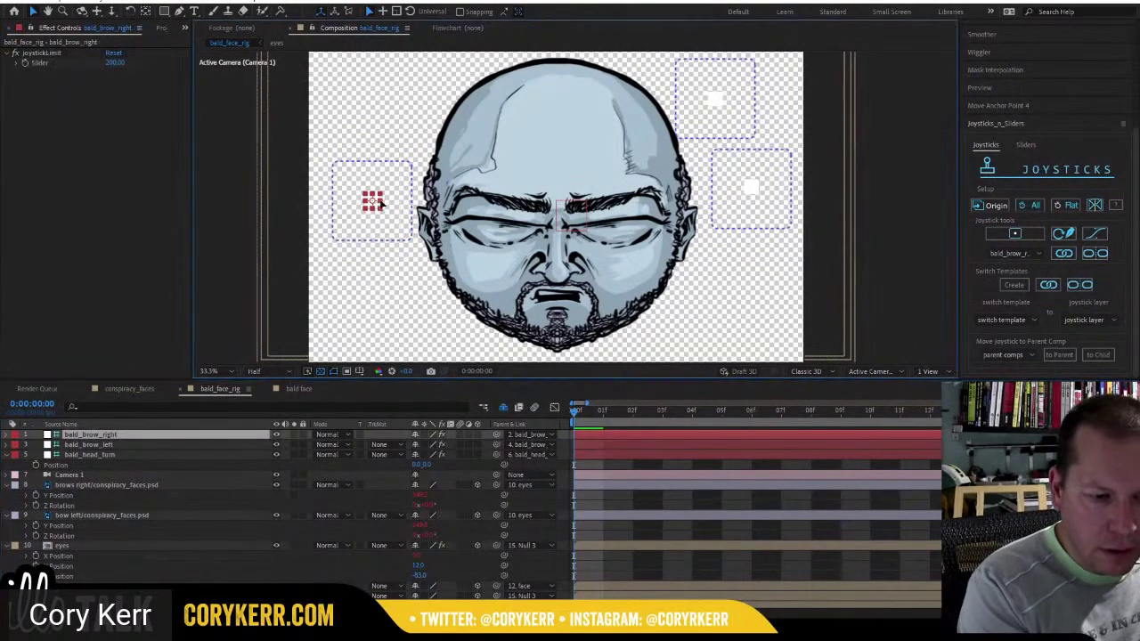
mouse_move(382, 203)
left_mouse_down()
mouse_move(405, 198)
mouse_move(365, 197)
mouse_move(392, 197)
mouse_move(378, 162)
mouse_move(380, 196)
mouse_move(419, 175)
mouse_move(385, 185)
mouse_move(352, 228)
mouse_move(360, 185)
mouse_move(335, 172)
mouse_move(375, 188)
mouse_move(371, 206)
left_mouse_up()
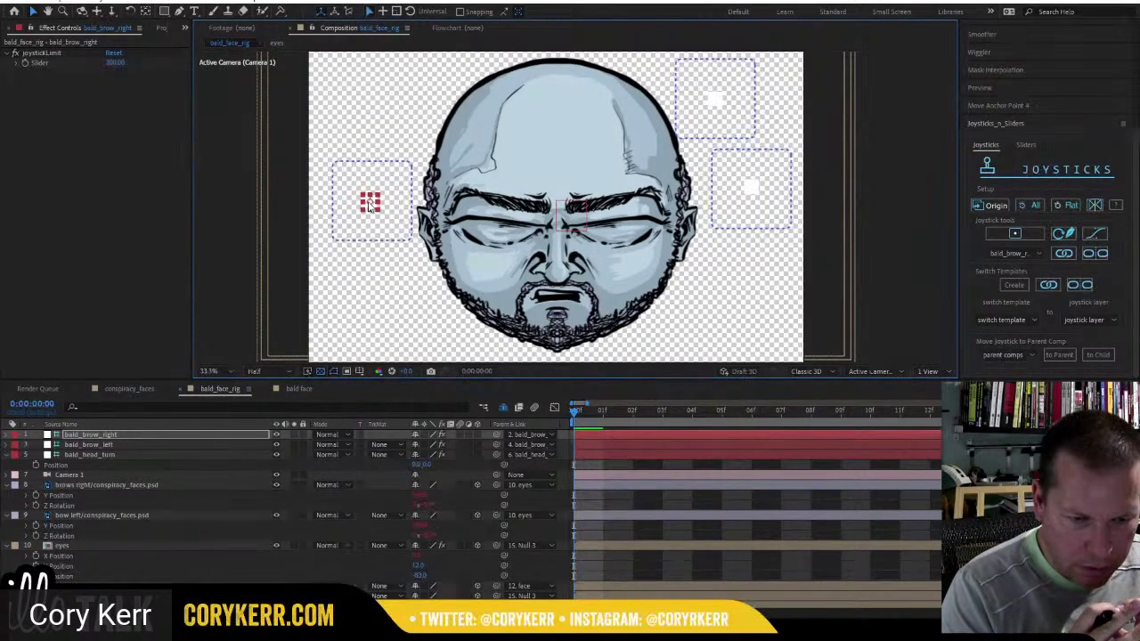
Test the bald_head_turn joystick, leaving it at about 12, -30, and collapse its layer properties.
left_click(251, 458)
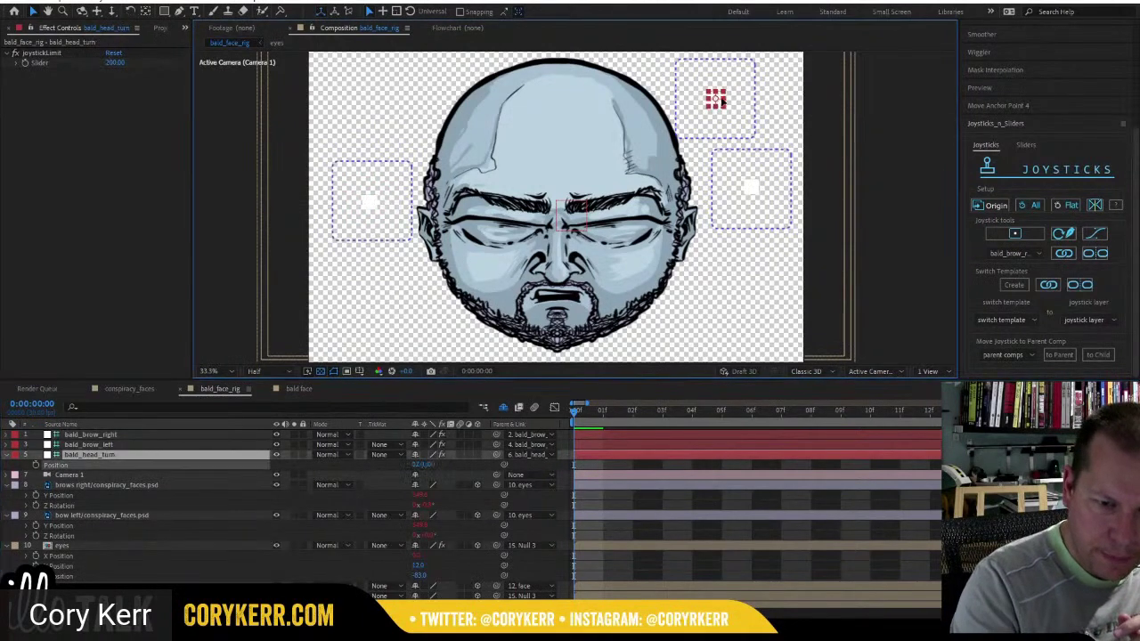
mouse_move(715, 98)
left_mouse_down()
mouse_move(753, 96)
mouse_move(702, 96)
mouse_move(700, 114)
mouse_move(730, 86)
mouse_move(729, 59)
mouse_move(730, 140)
mouse_move(725, 60)
mouse_move(717, 148)
mouse_move(714, 112)
mouse_move(728, 109)
mouse_move(711, 105)
mouse_move(724, 107)
mouse_move(717, 114)
left_mouse_up()
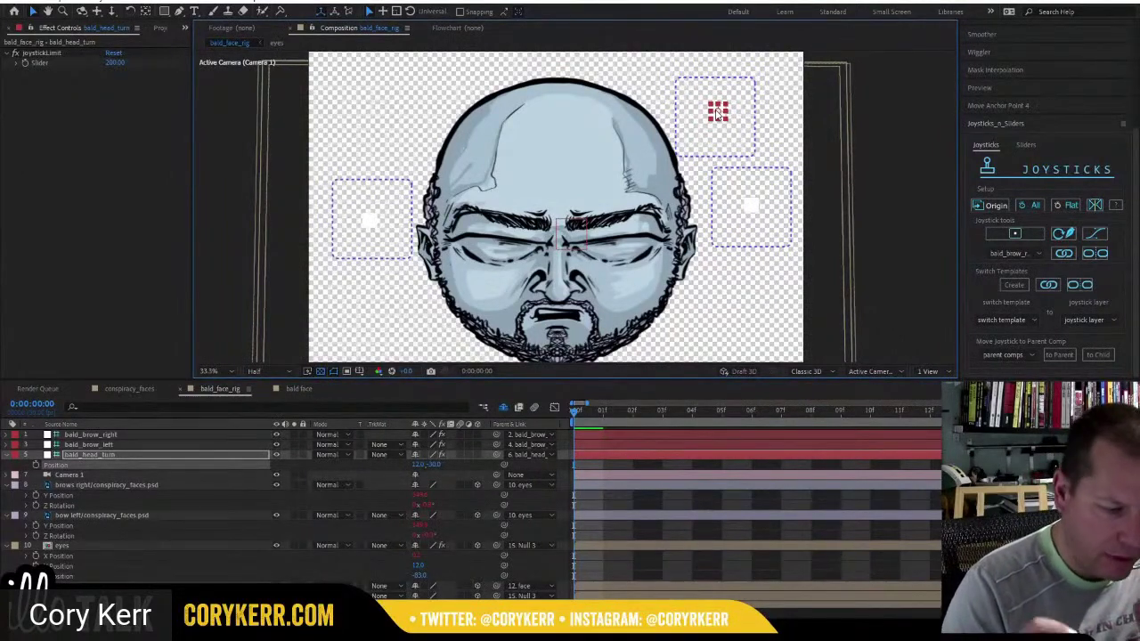
left_click(7, 455)
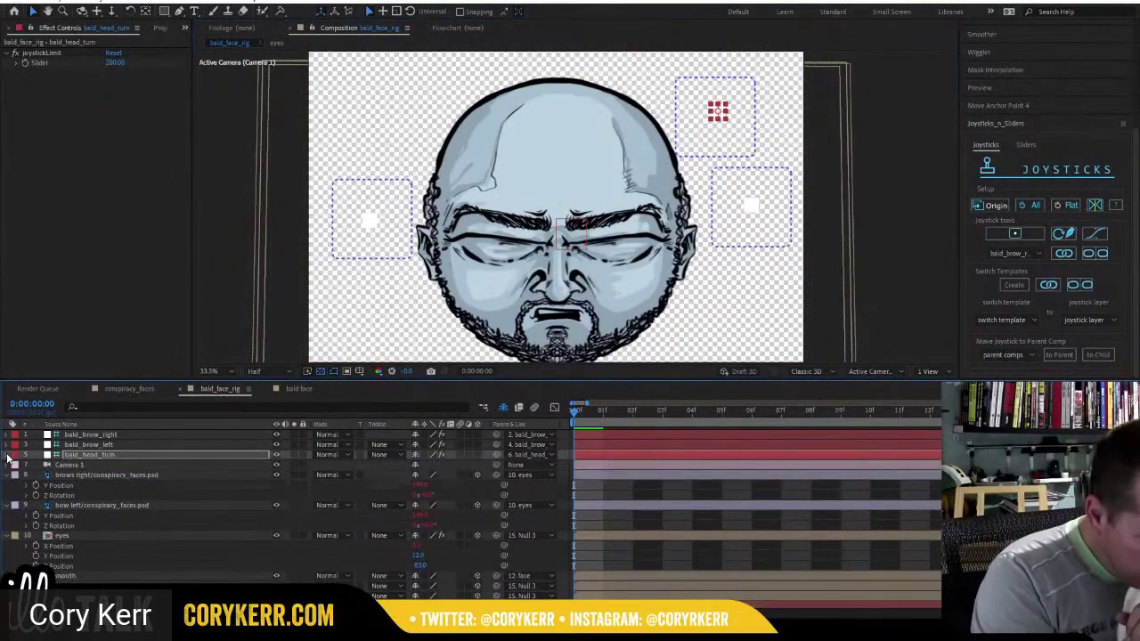
In the bald face composition, reveal the shy layers and select the bald_talking joystick together with its unlocked origin layer.
left_click(298, 390)
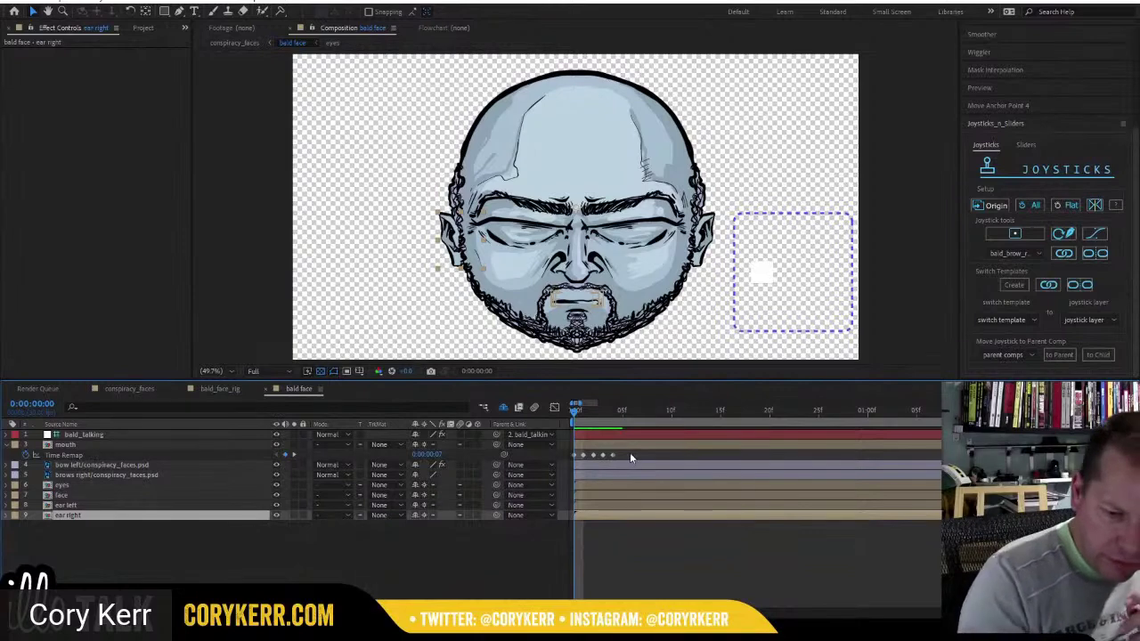
left_click_drag(620, 450, 562, 466)
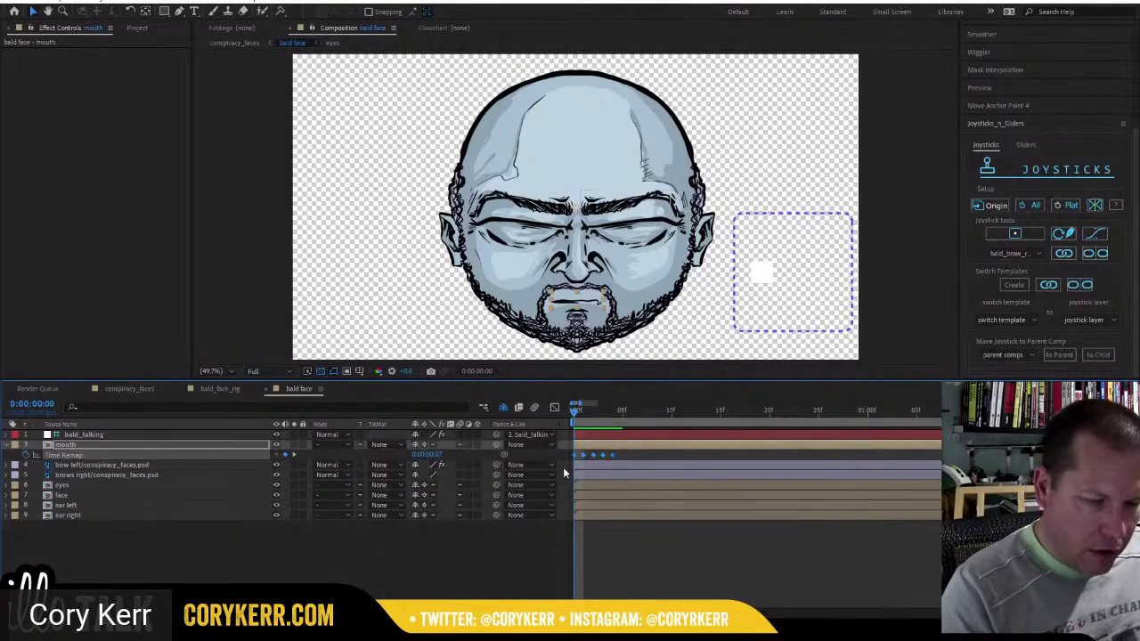
left_click(116, 434)
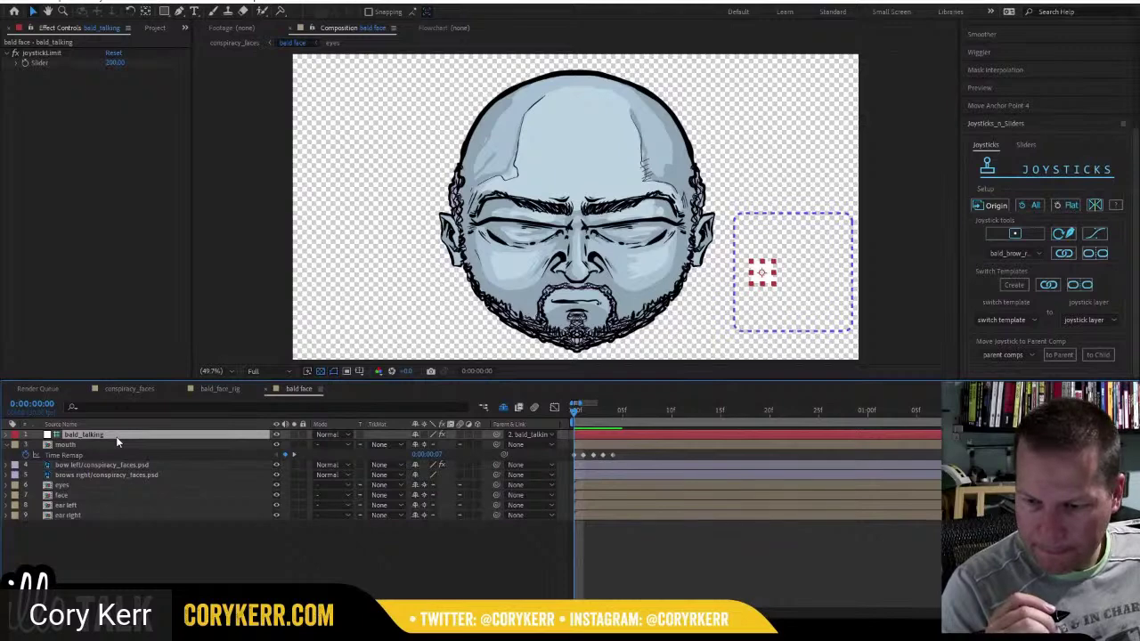
left_click(502, 408)
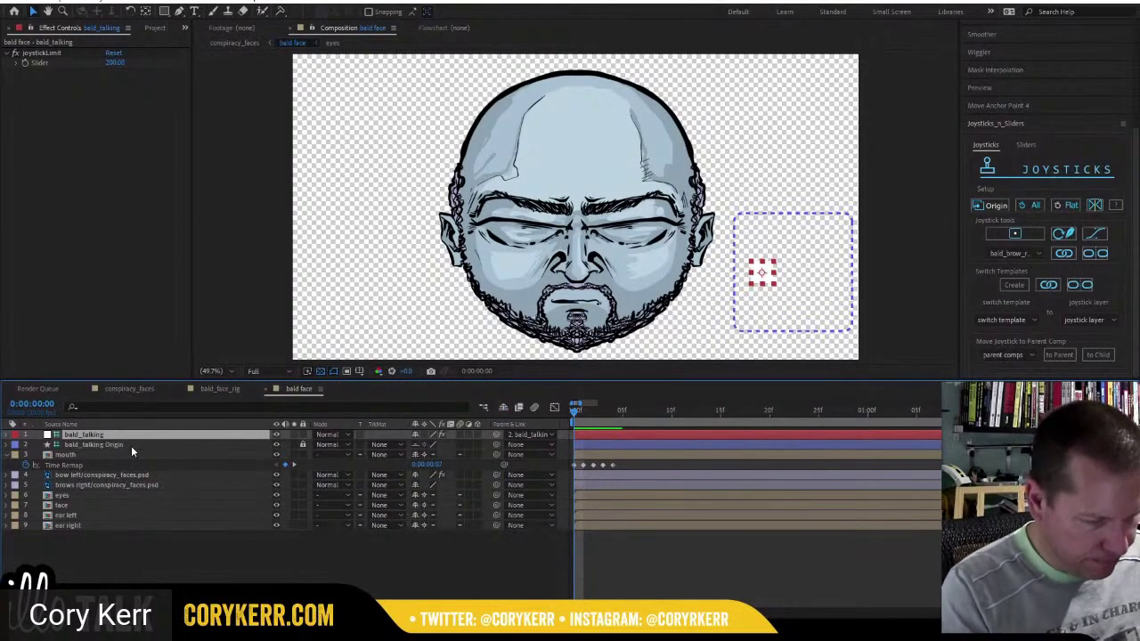
left_click(203, 445)
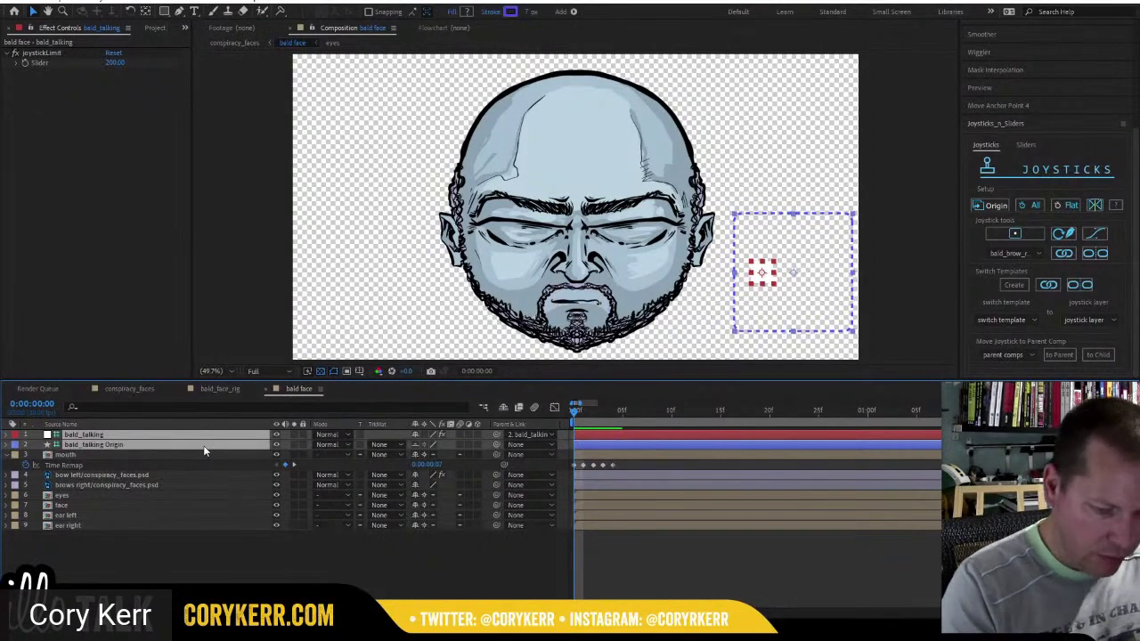
Return to the bald_face_rig composition and step through the timeline around one second to check the mouth, stopping at 0:00:00:29.
left_click(224, 389)
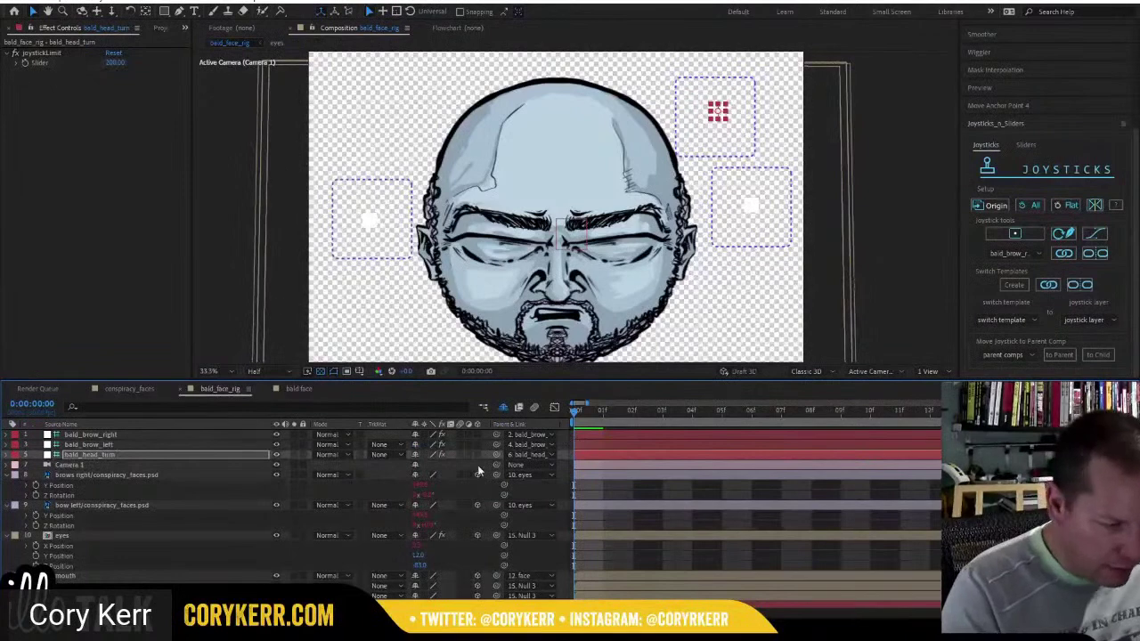
left_click(7, 475)
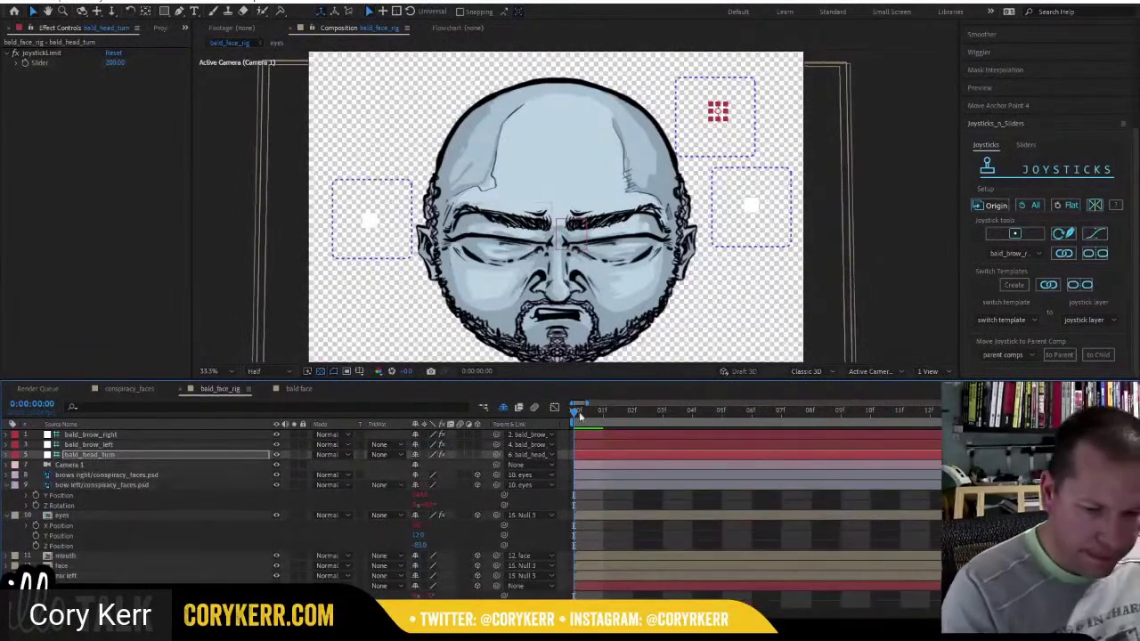
left_click_drag(580, 415, 523, 398)
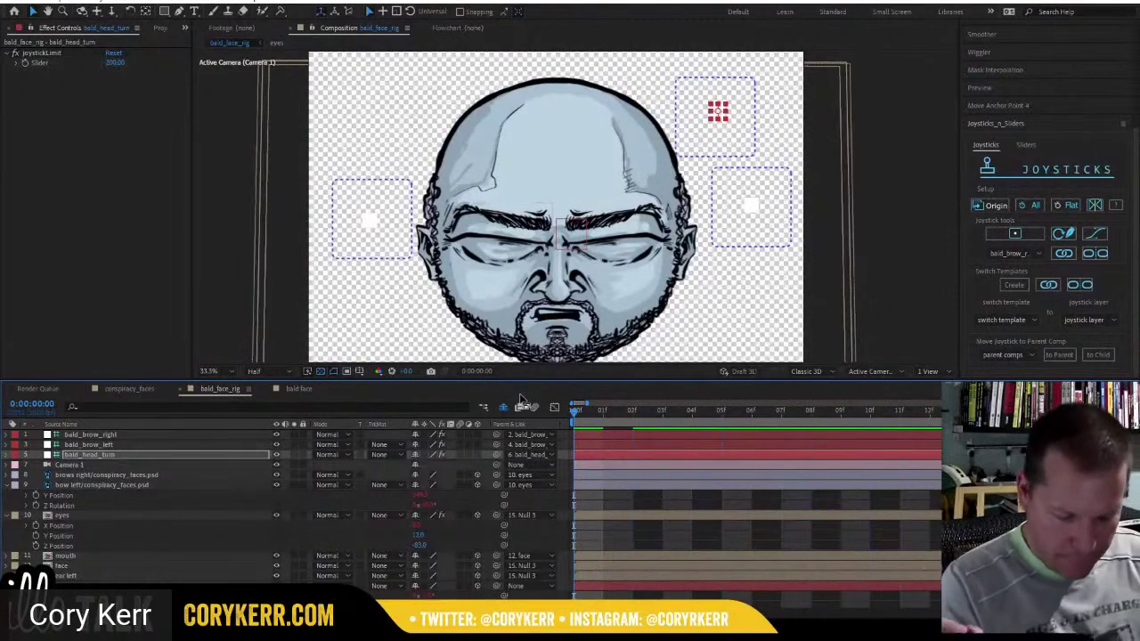
key("minus")
key("minus")
key("minus")
key("minus")
key("minus")
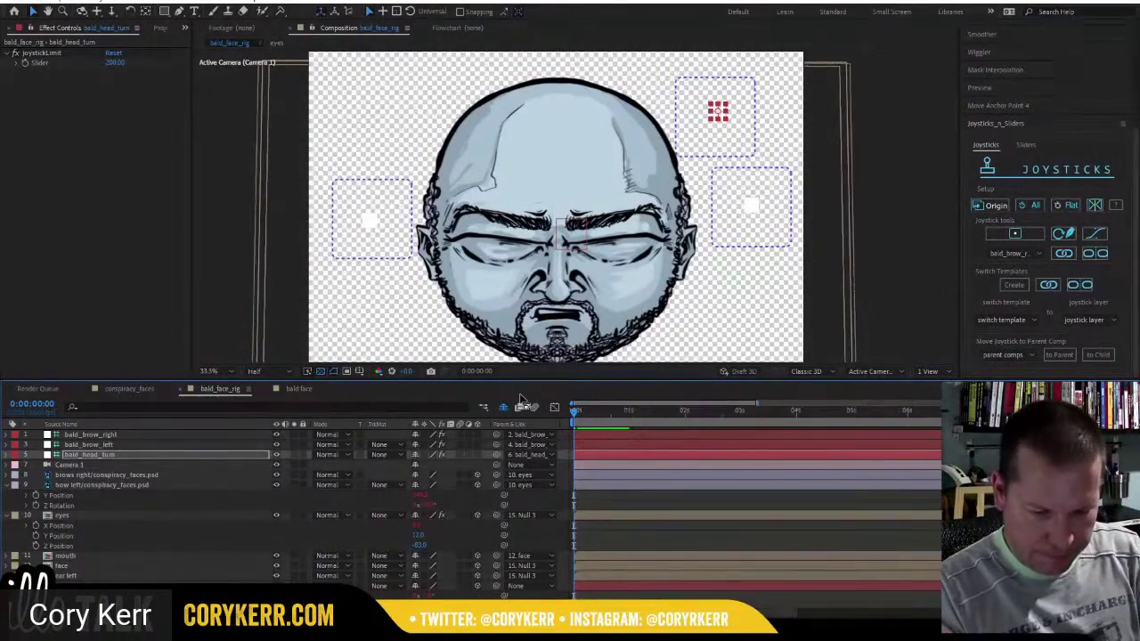
mouse_move(581, 418)
left_mouse_down()
mouse_move(701, 407)
mouse_move(568, 423)
mouse_move(618, 415)
mouse_move(599, 418)
left_mouse_up()
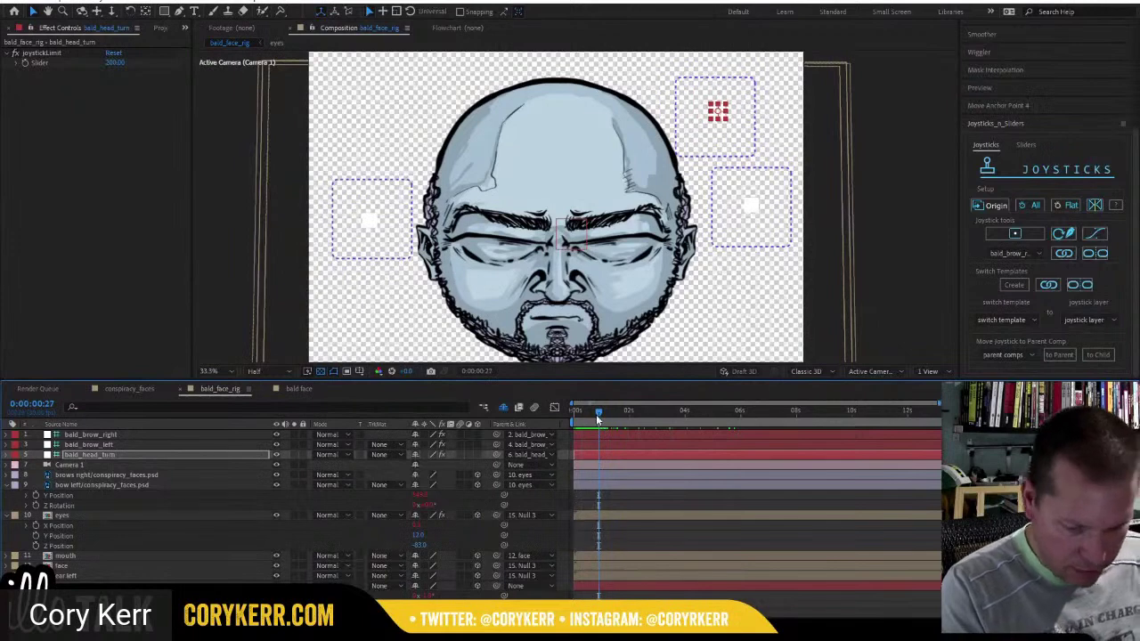
key("Page_Down")
key("Page_Down")
key("Page_Down")
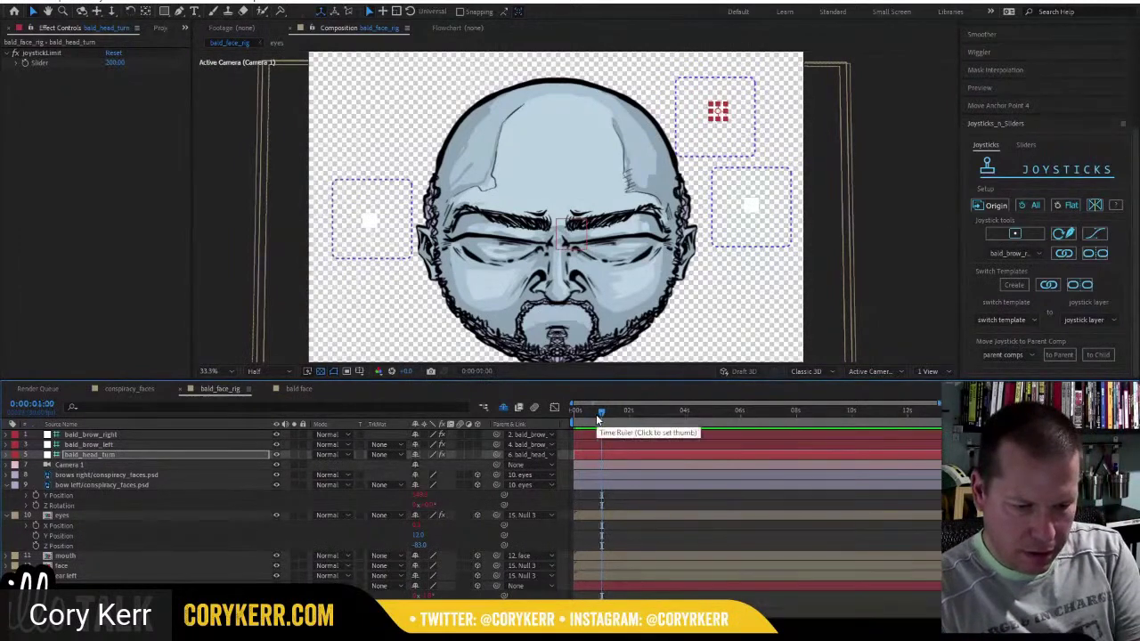
key("Page_Up")
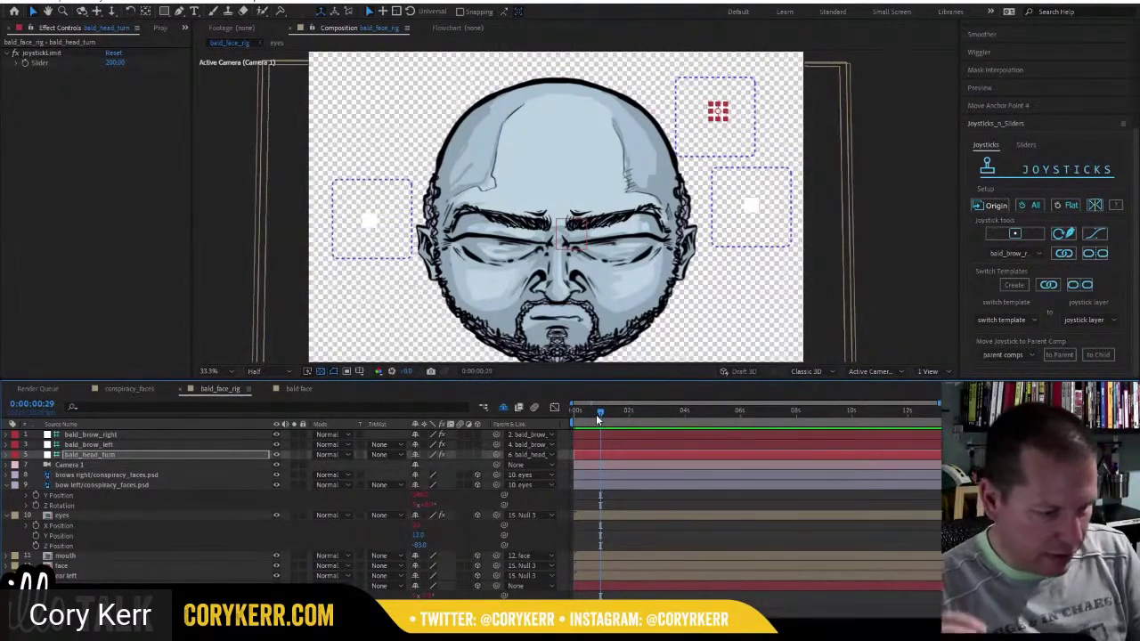
Enable time remapping on the mouth layer in bald_face_rig.
left_click(104, 454)
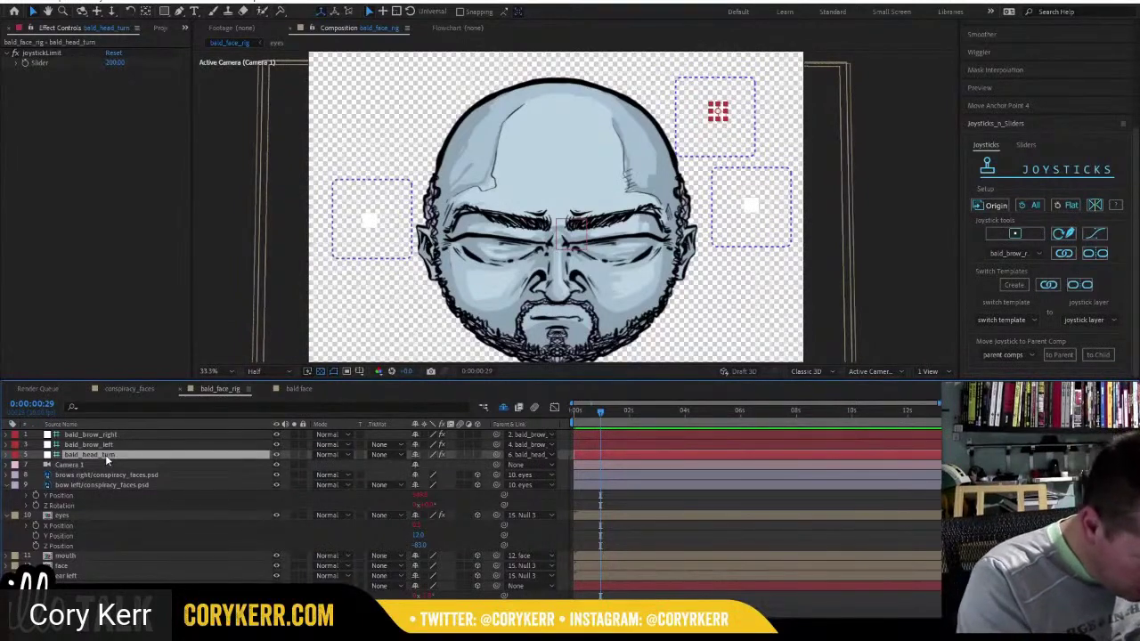
left_click(98, 556)
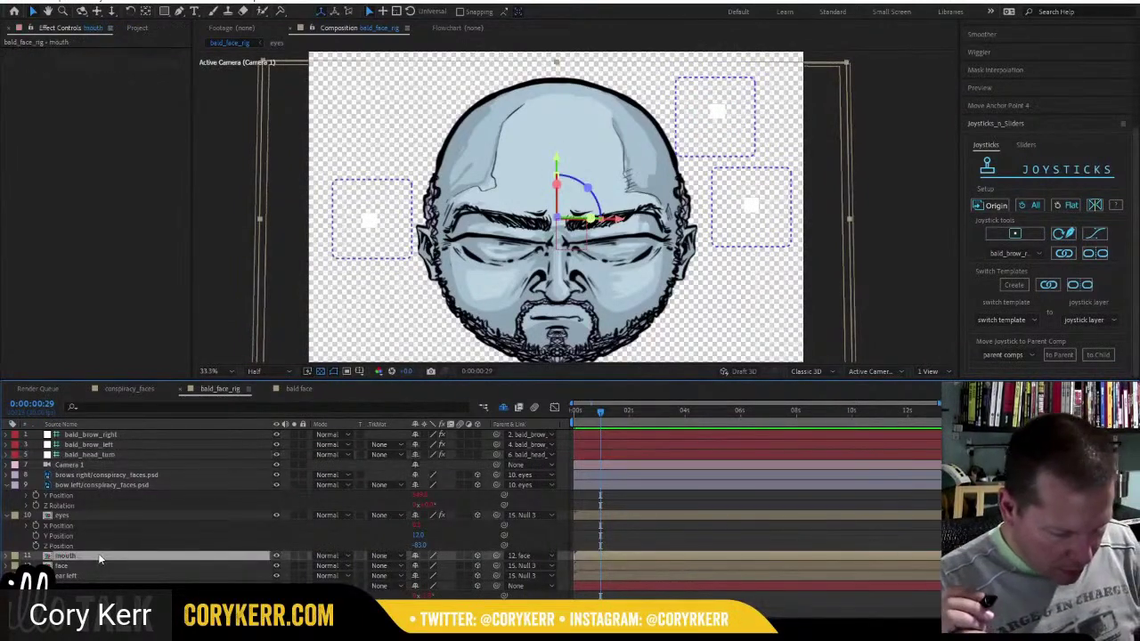
left_click(7, 556)
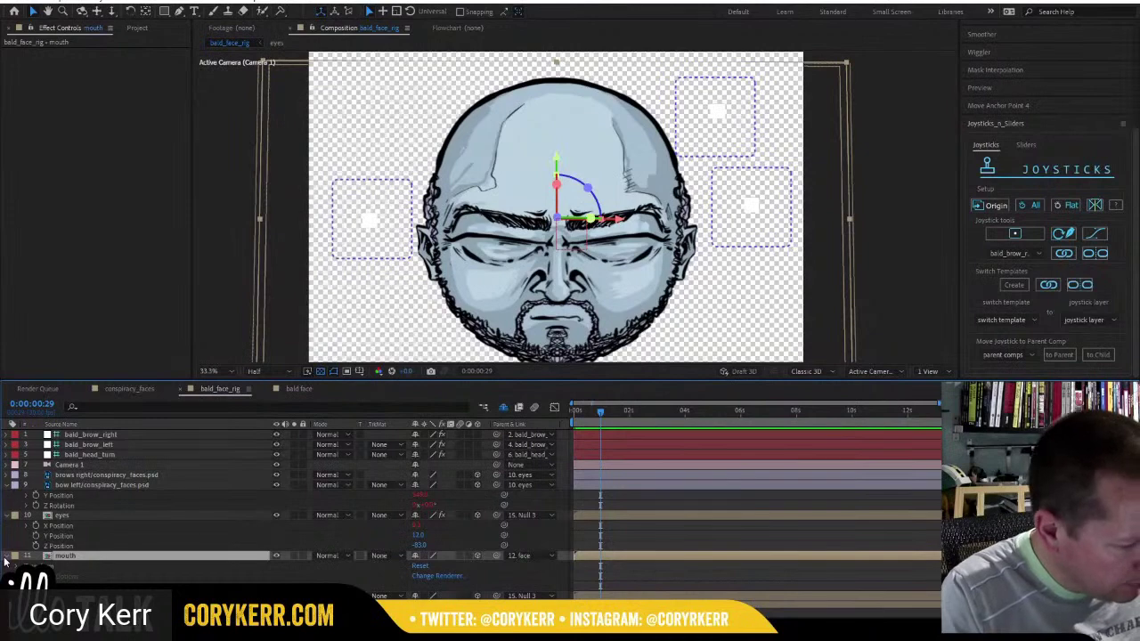
key("ctrl+alt+t")
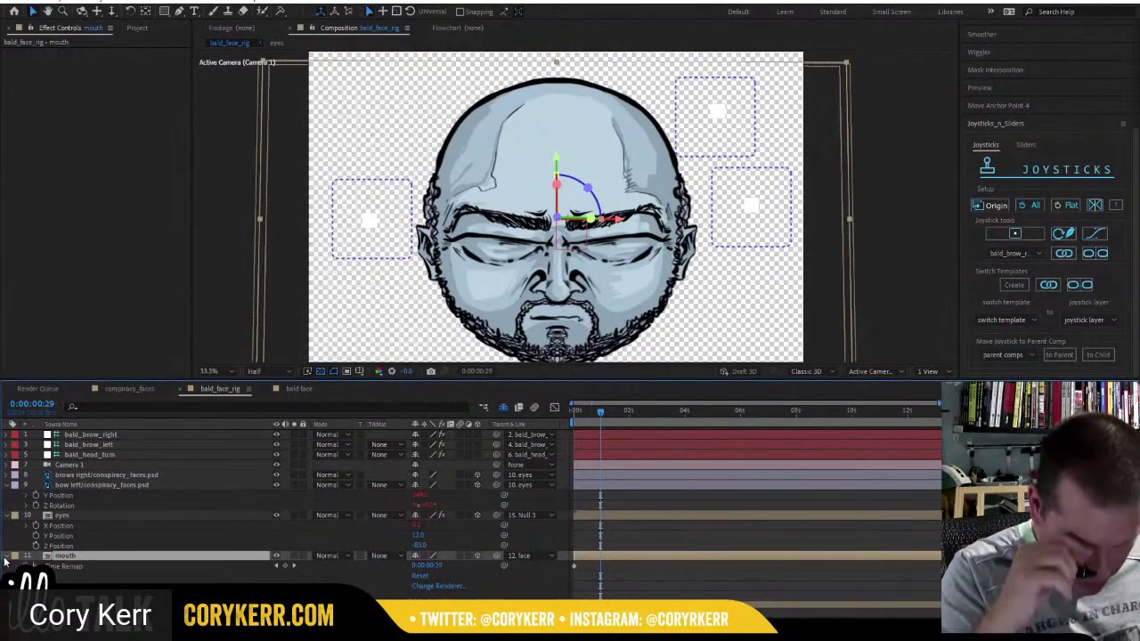
Add a Time Remap keyframe to the mouth layer at 0:00:00:29.
left_click(284, 572)
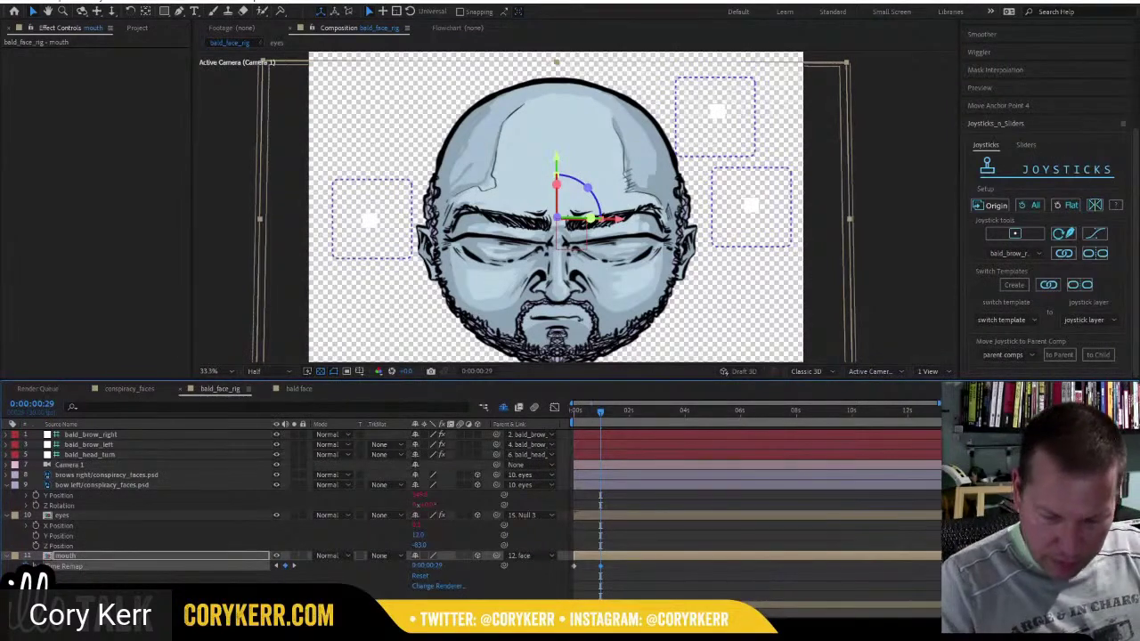
key("End")
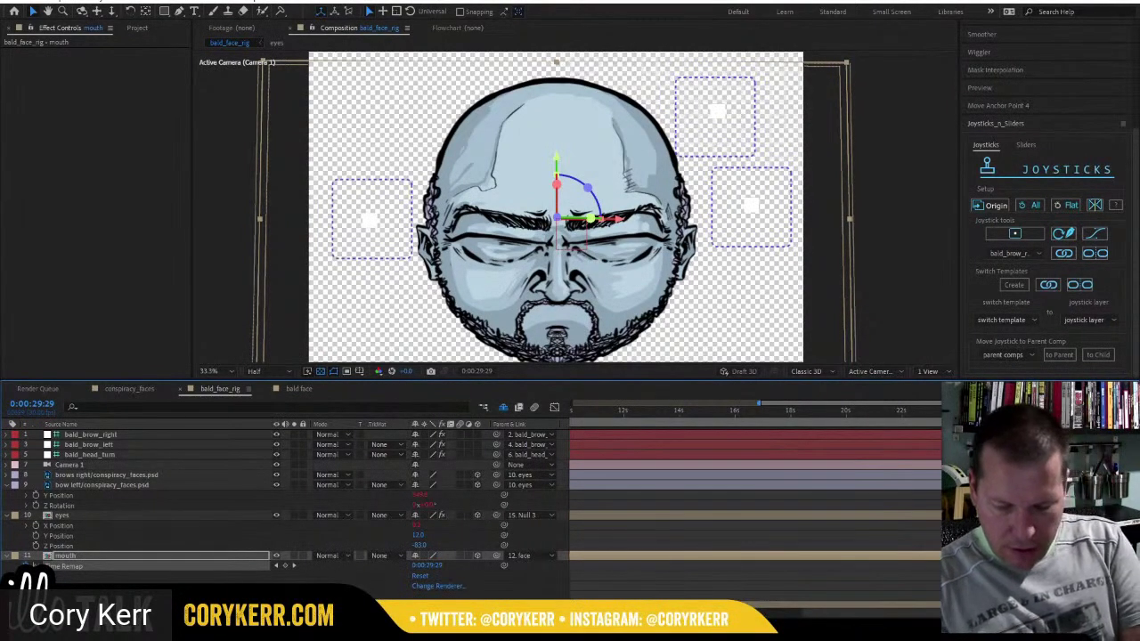
key("minus")
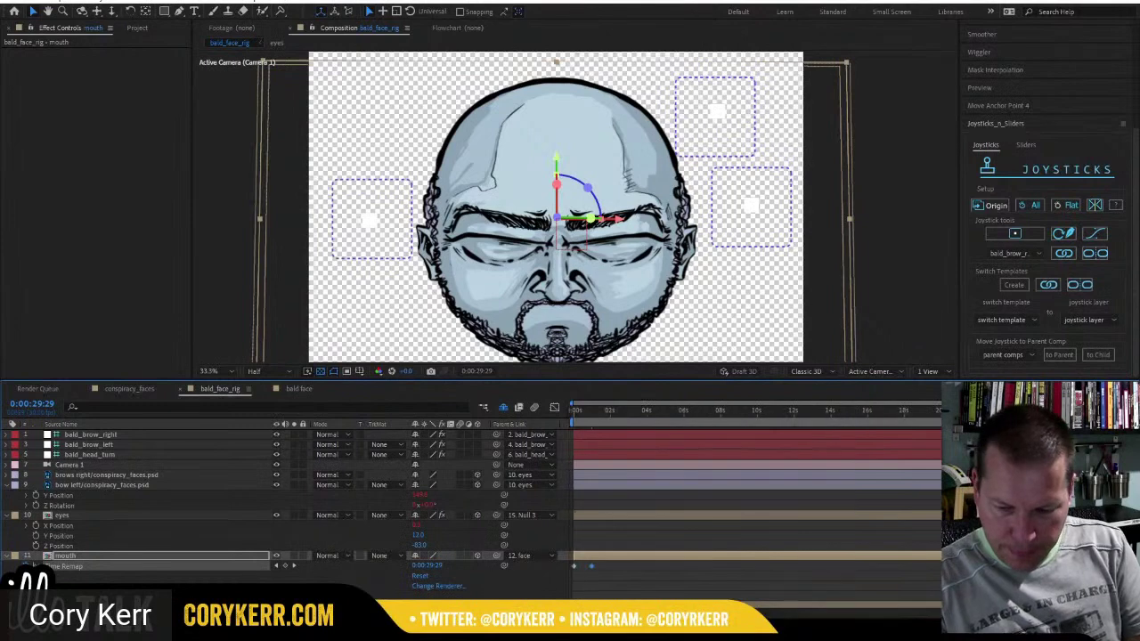
key("Delete")
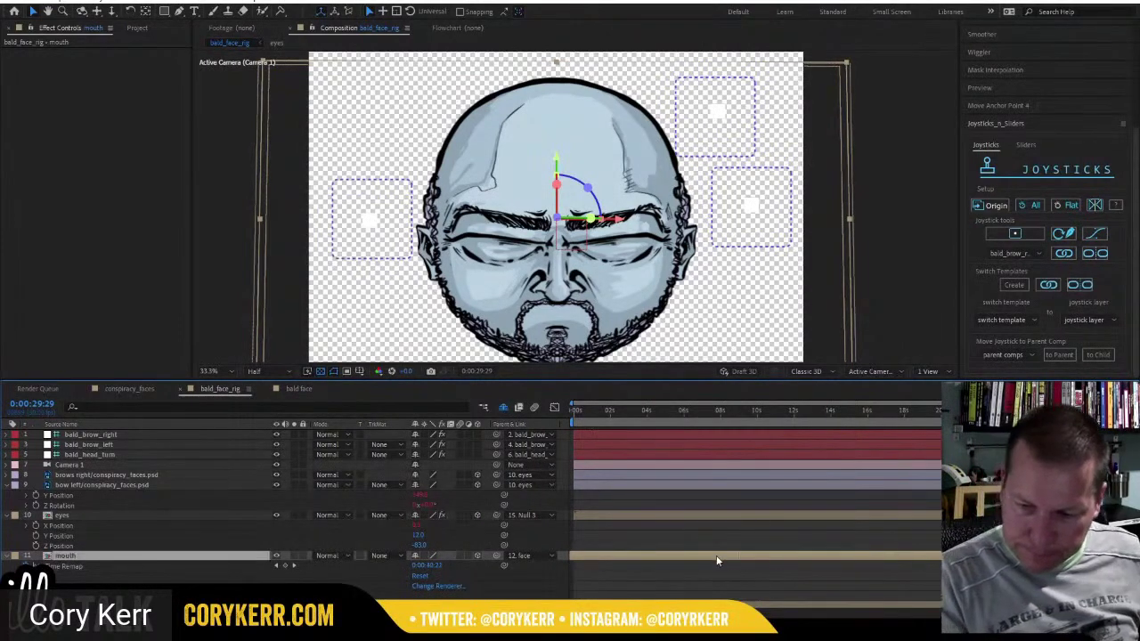
left_click_drag(426, 565, 1112, 554)
left_click_drag(953, 554, 840, 554)
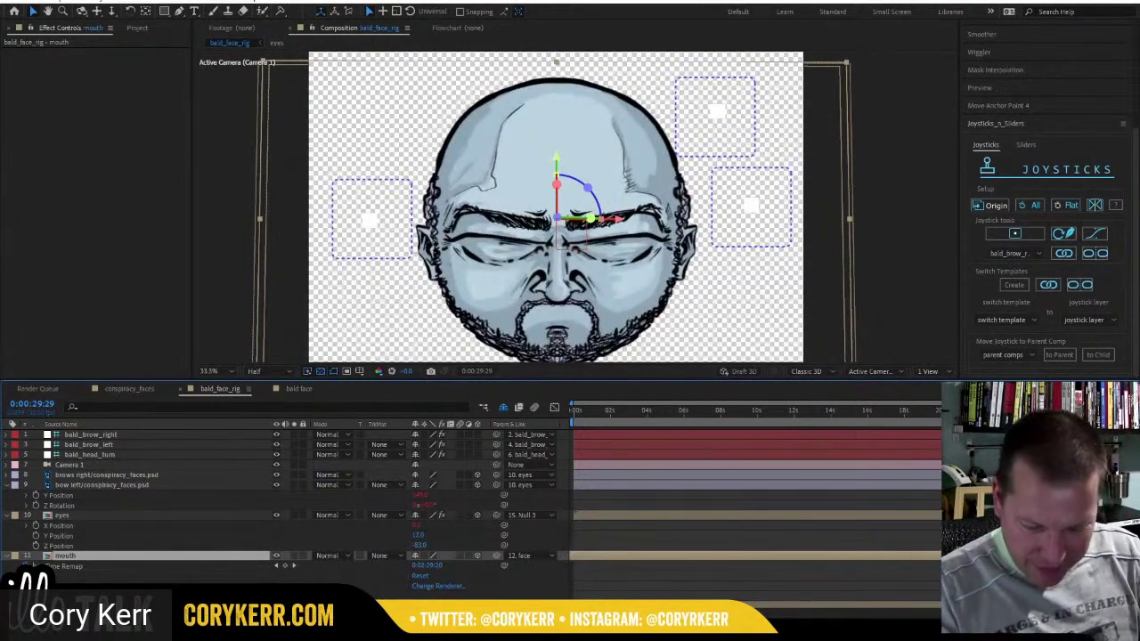
key("Return")
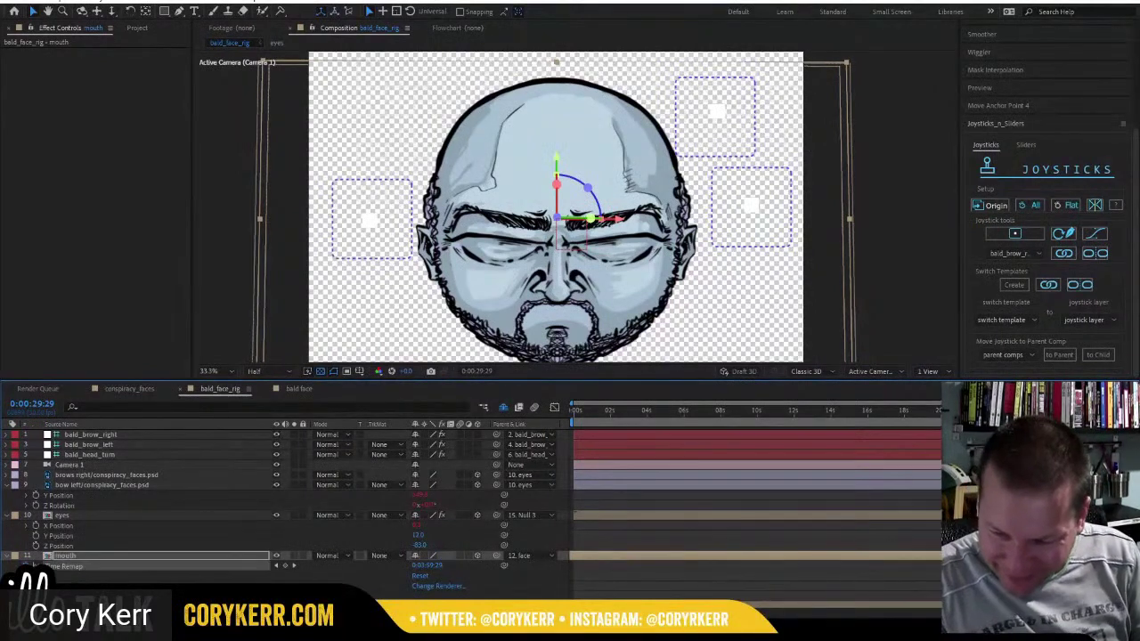
key("Return")
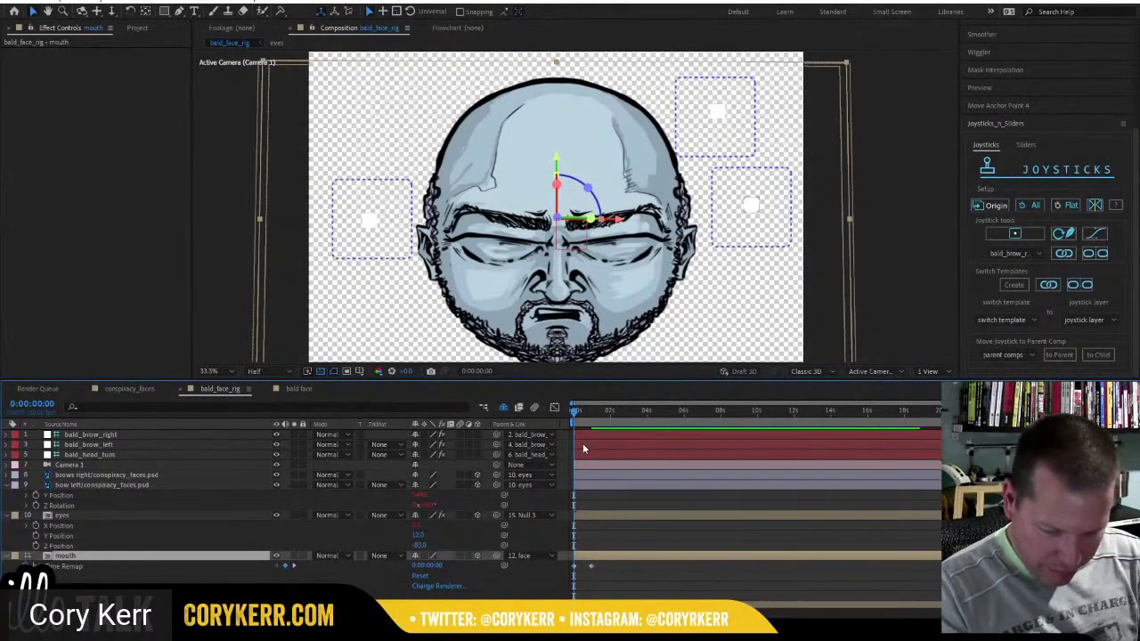
Move the mouth layer's second Time Remap keyframe to frame 1, right beside the keyframe at the start.
key("=")
key("=")
key("=")
key("=")
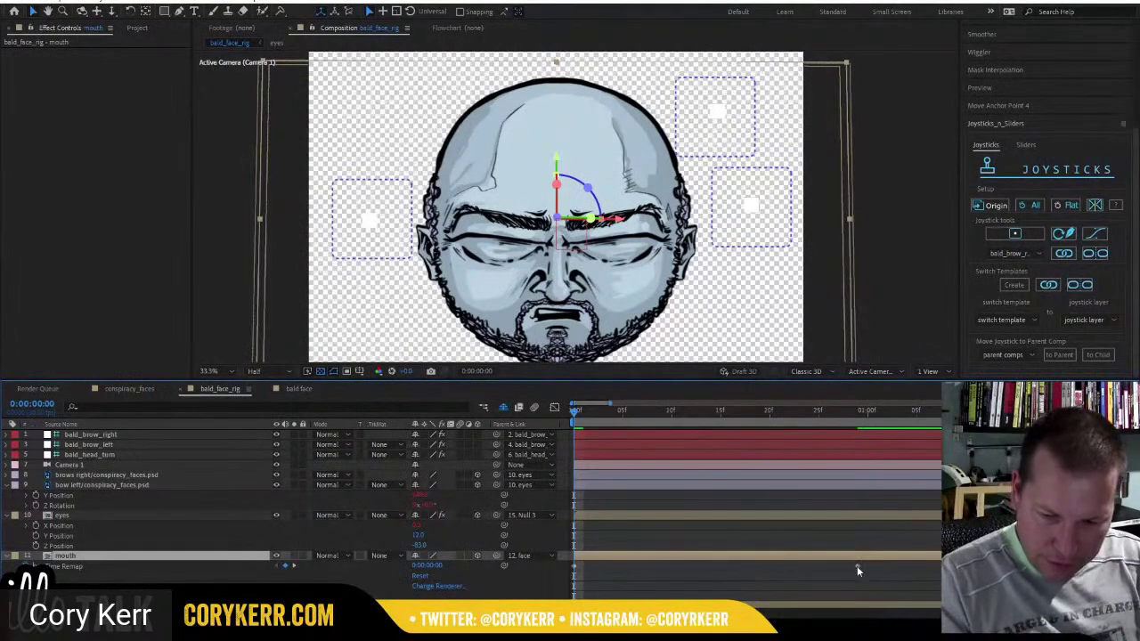
left_click_drag(856, 566, 582, 569)
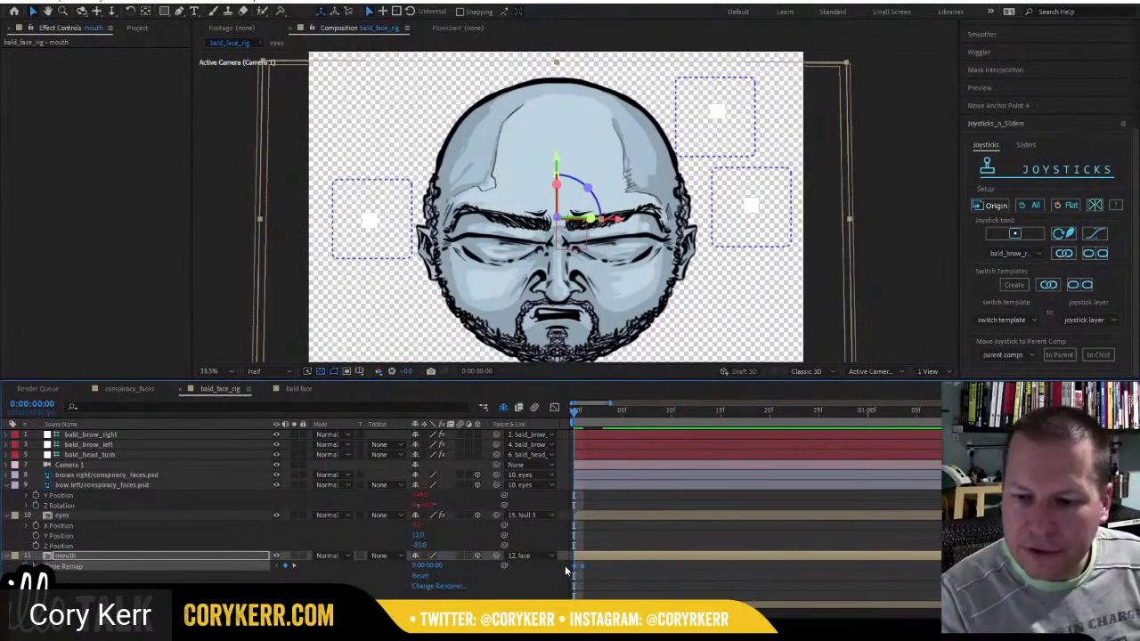
Create a slider null for the mouth's Time Remap keyframes and name it bald_talkie_time_remap.
left_click(1026, 145)
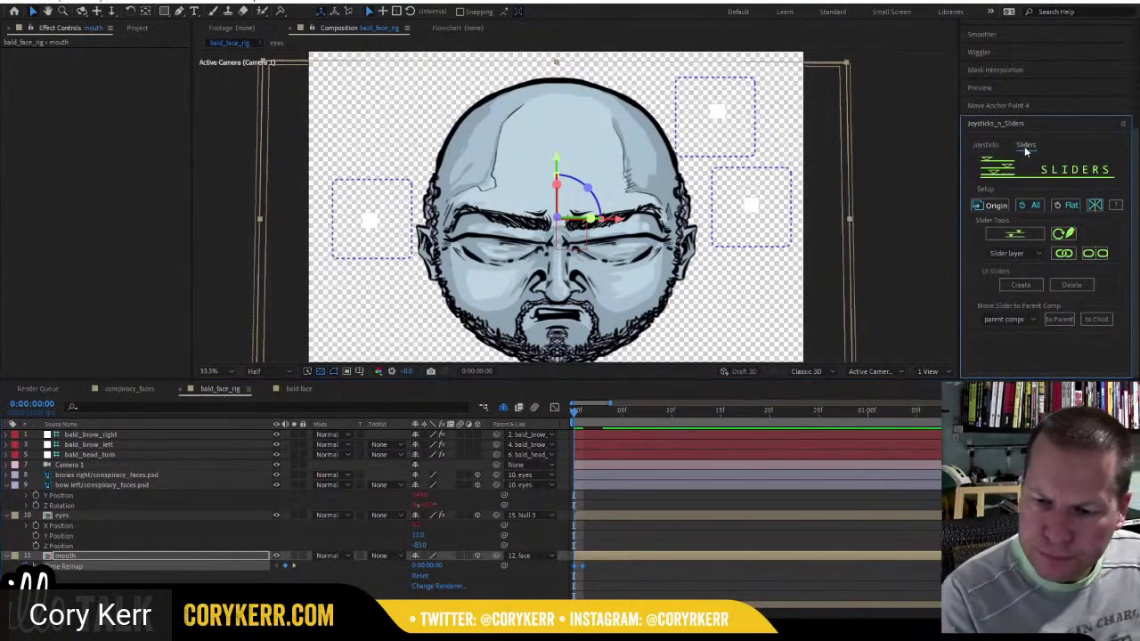
left_click(1019, 236)
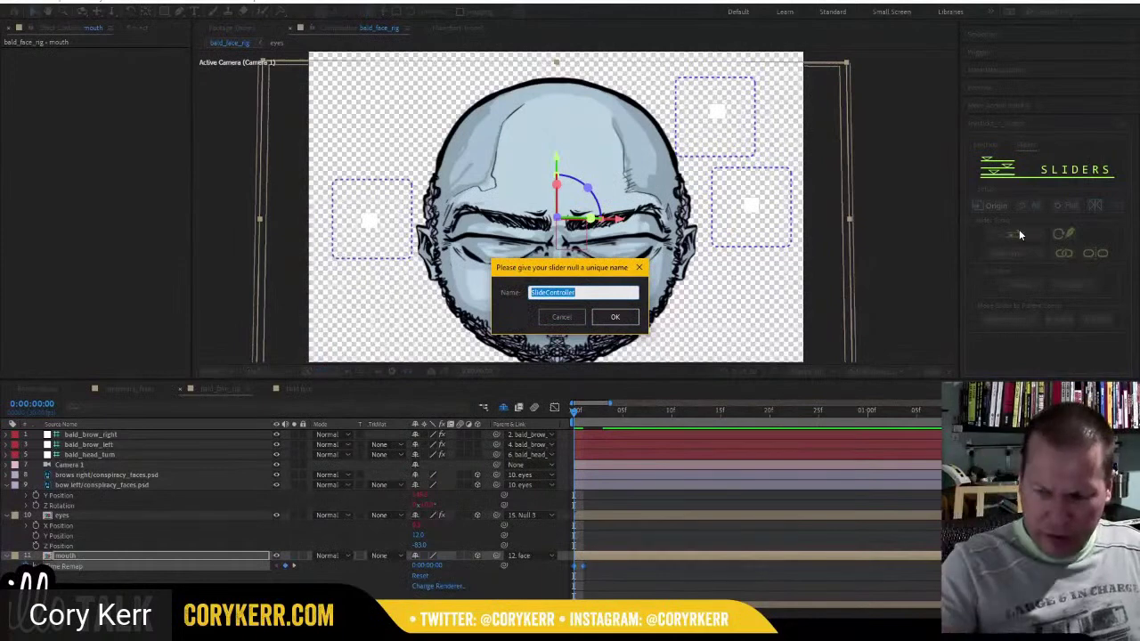
type("bal")
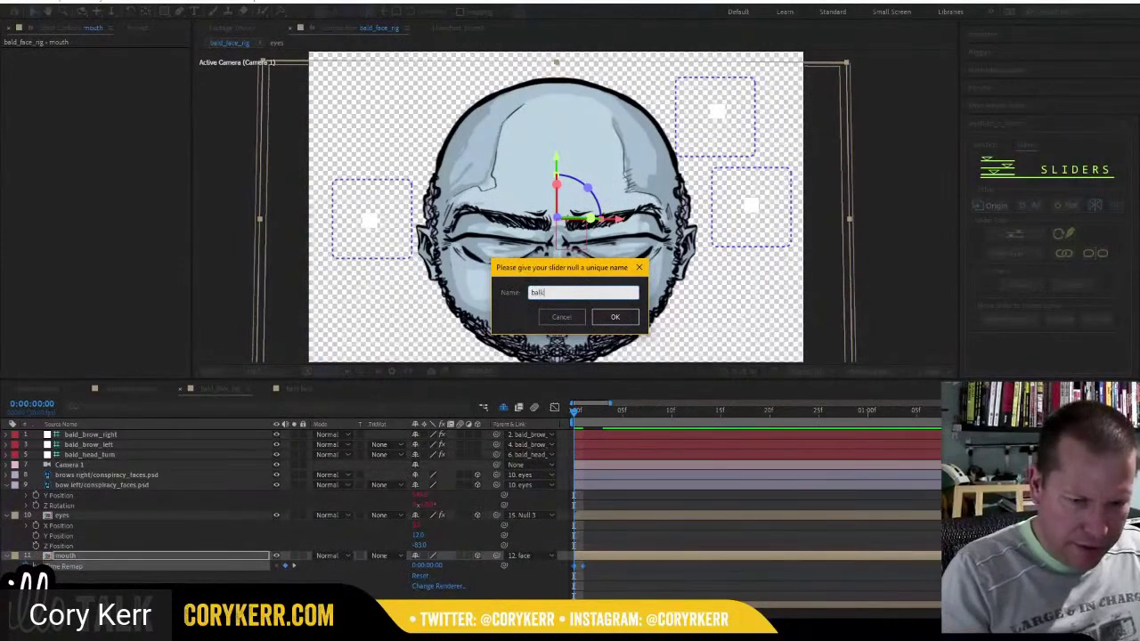
type("d_face_t")
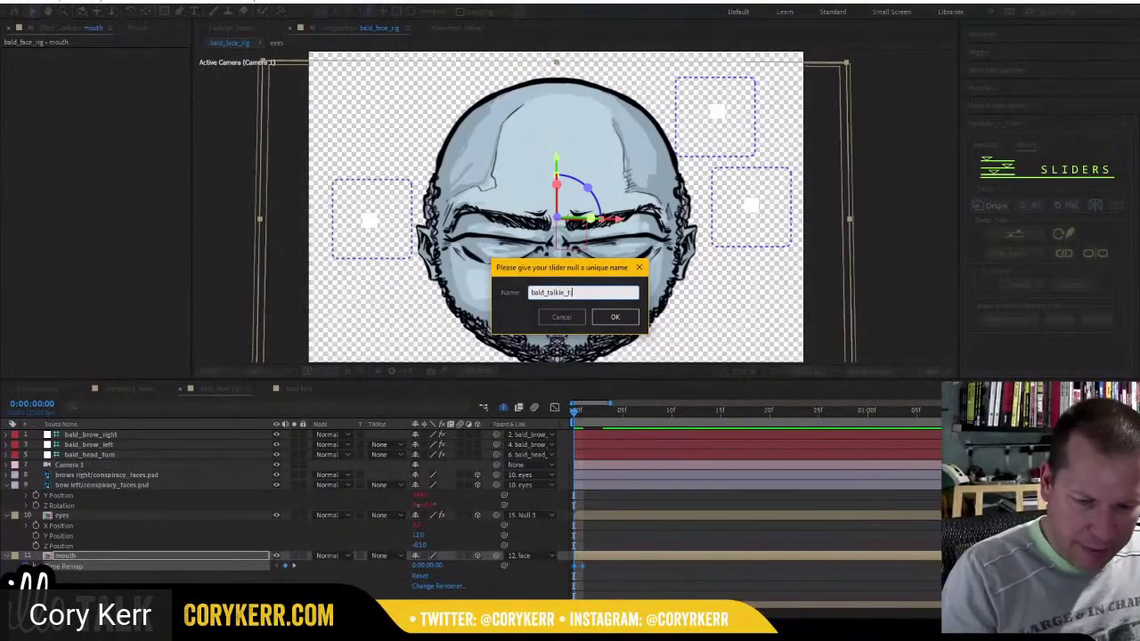
type("ime_remap")
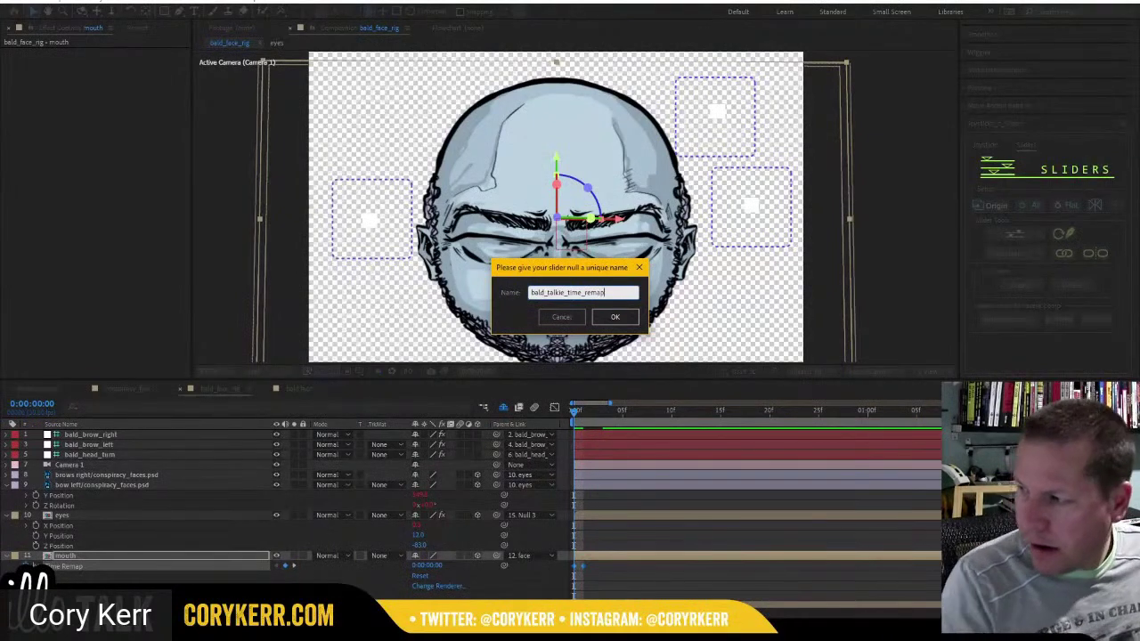
left_click(612, 322)
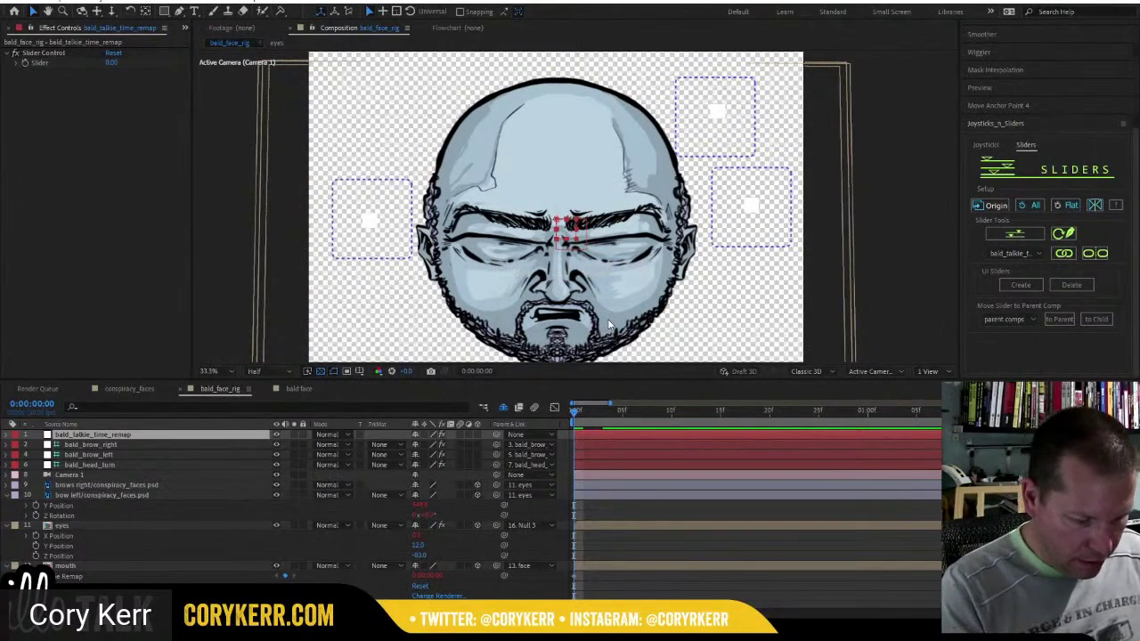
Test the bald_talkie_time_remap slider at -140, showing the null's position and the slider's range.
key("p")
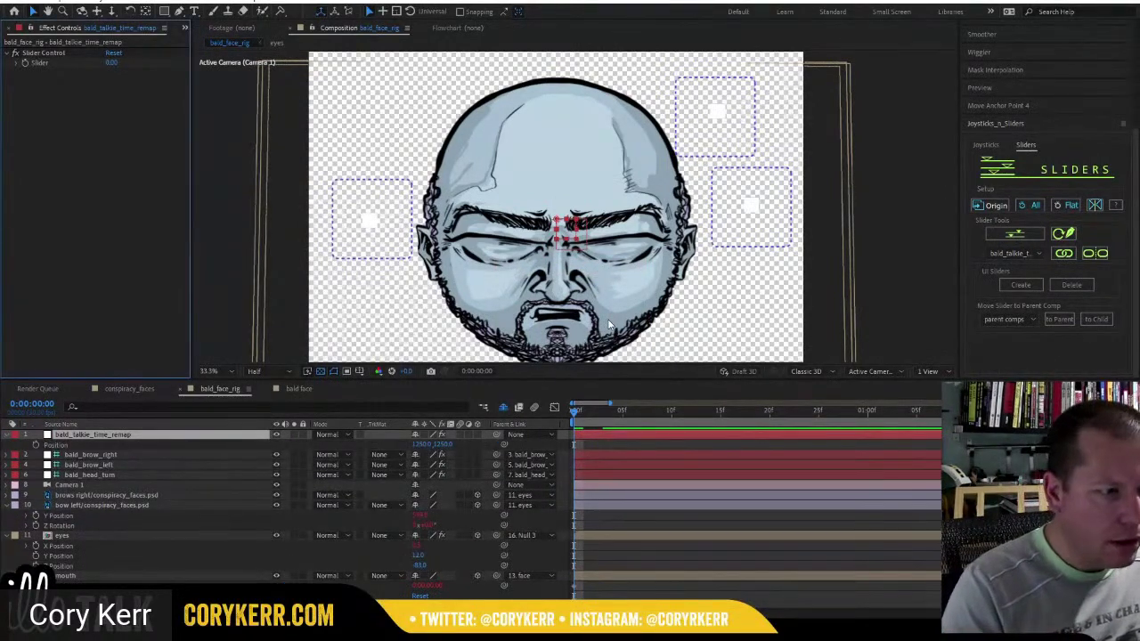
mouse_move(109, 62)
left_mouse_down()
mouse_move(158, 59)
mouse_move(94, 70)
mouse_move(174, 60)
mouse_move(42, 80)
left_mouse_up()
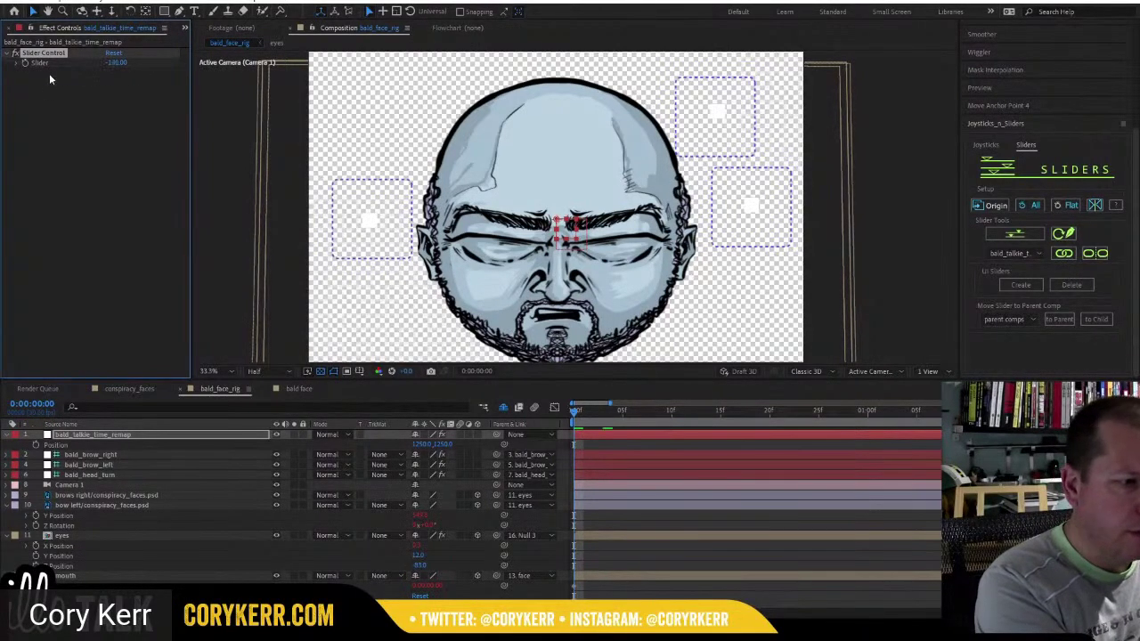
left_click(17, 65)
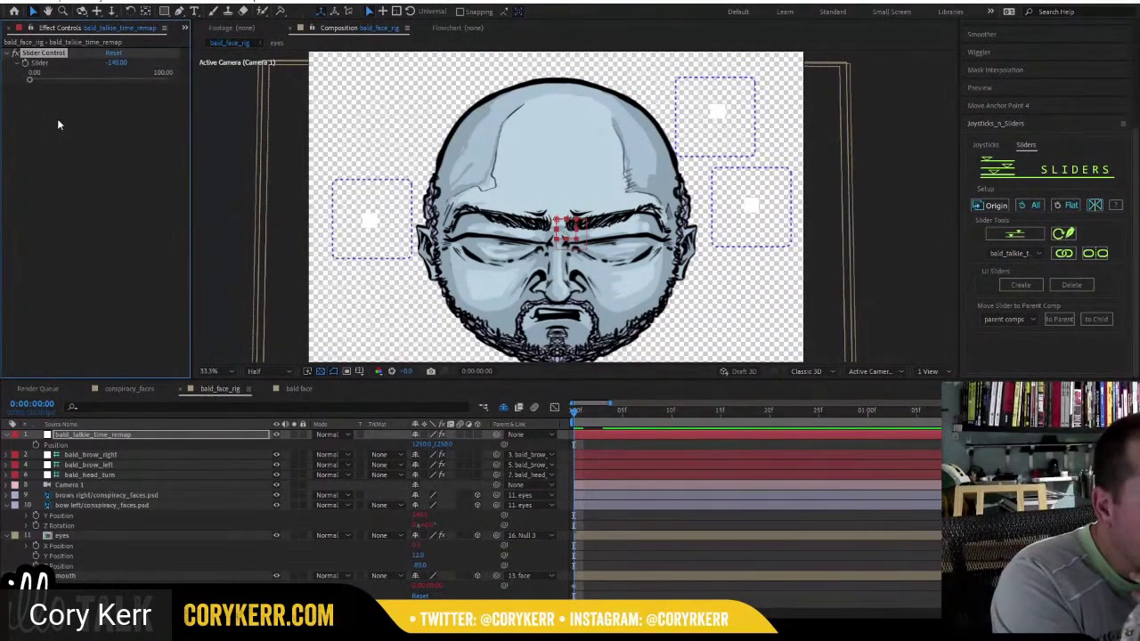
left_click(75, 61)
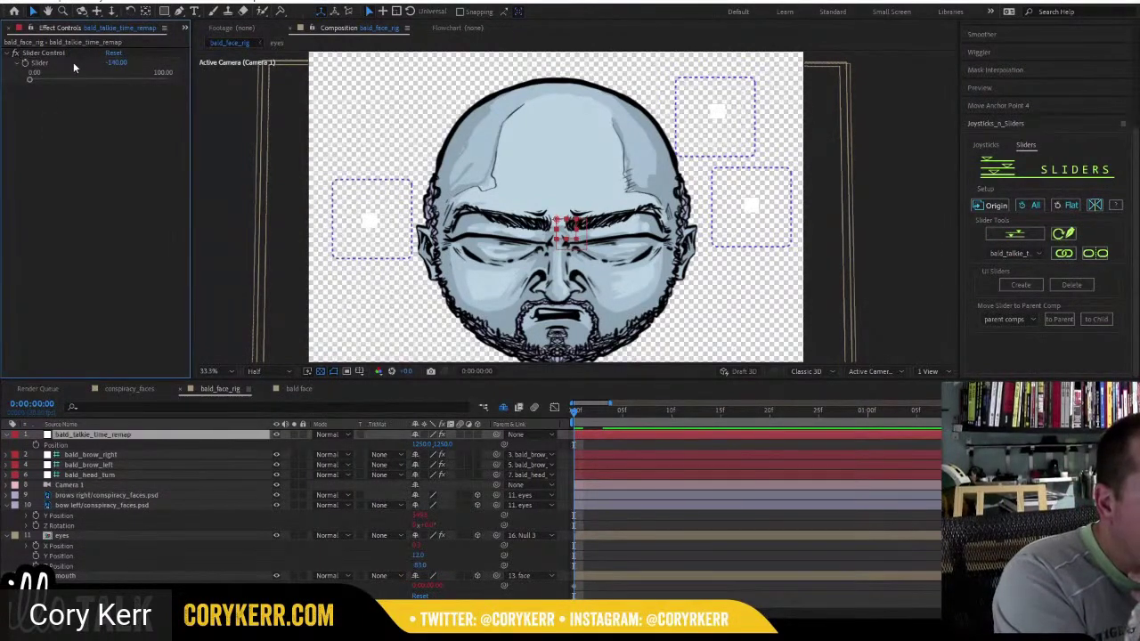
Create an interactive UI slider in the composition from the bald_talkie_time_remap null.
left_click(114, 436)
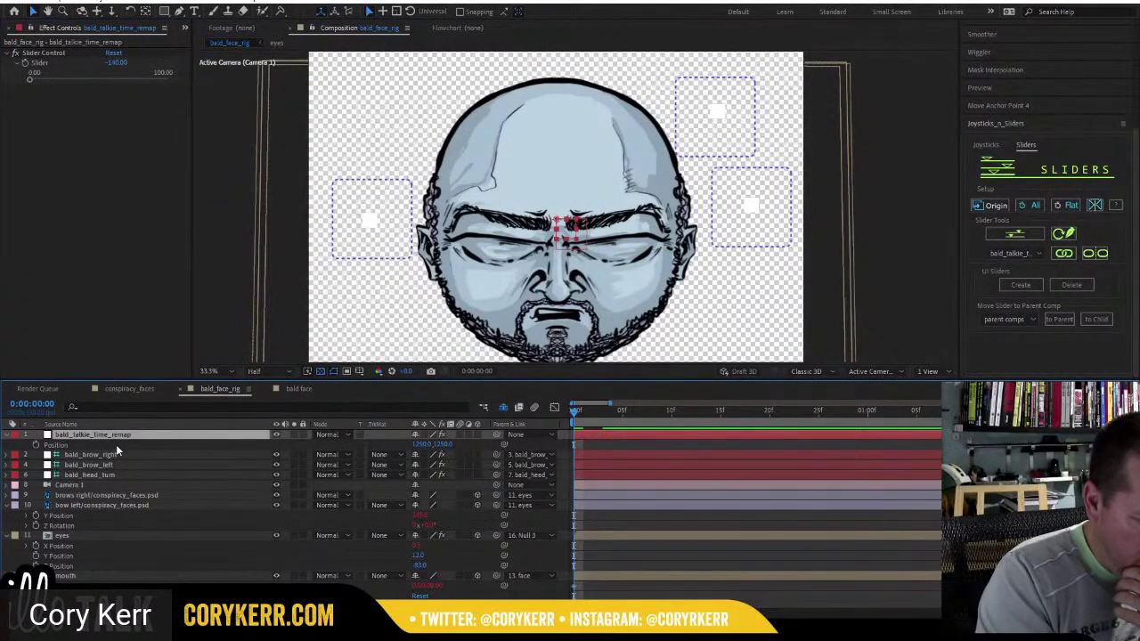
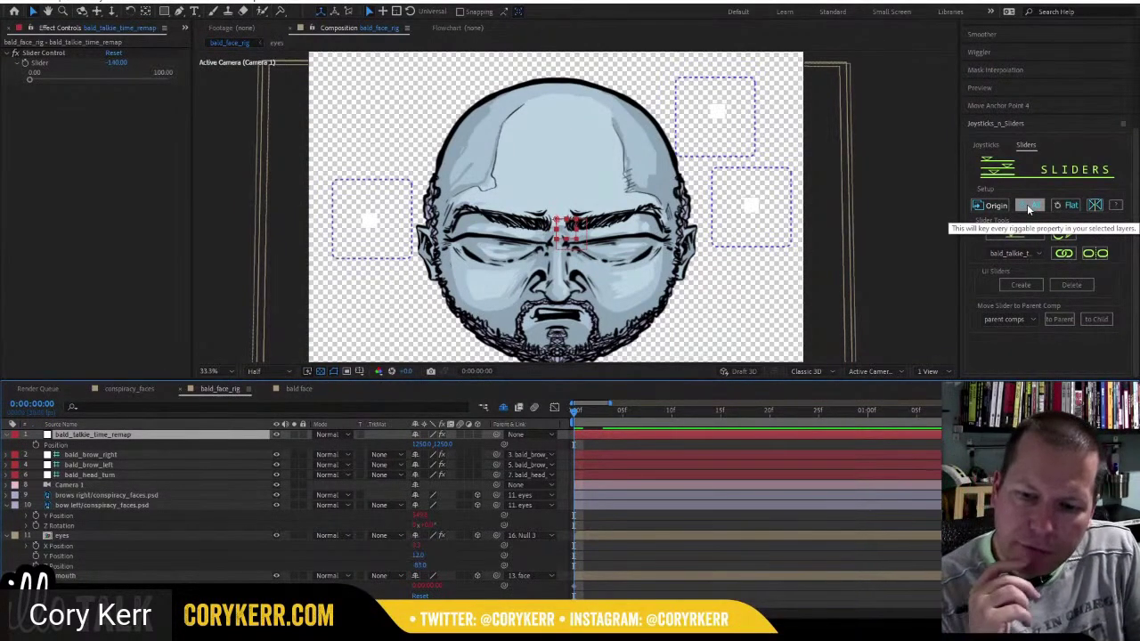
left_click(1029, 208)
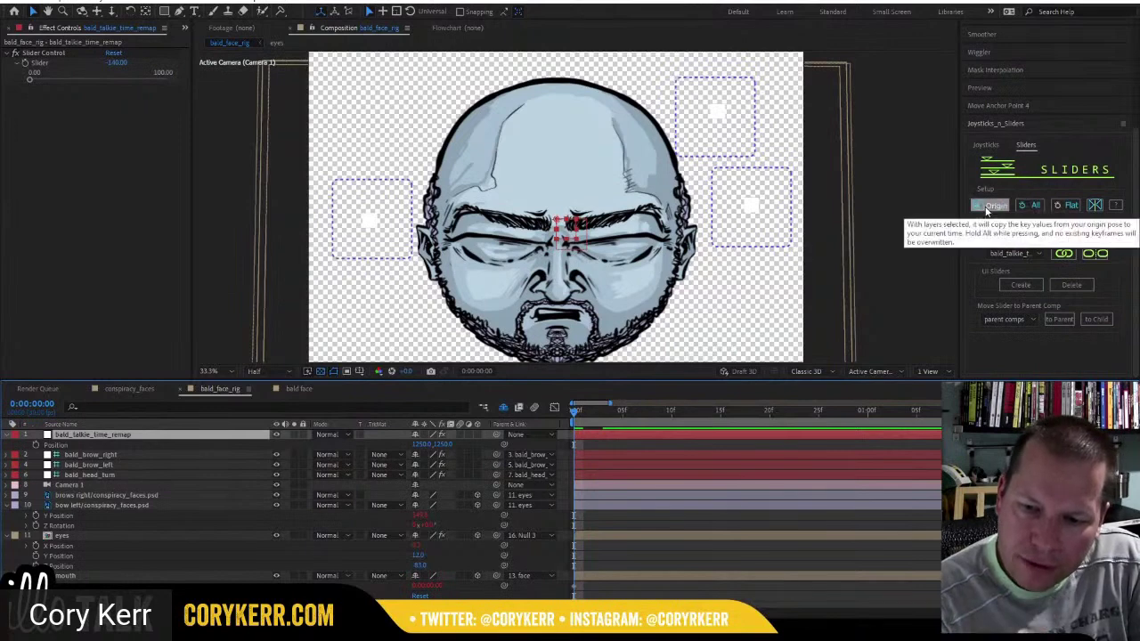
left_click(1025, 286)
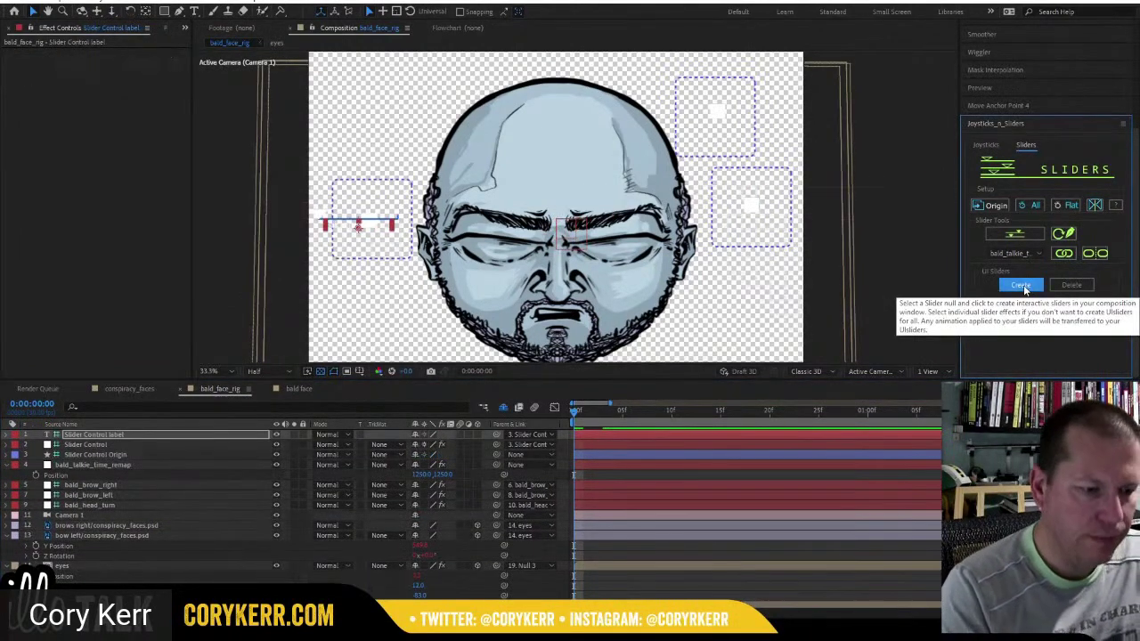
Move the Slider Control Origin below the joystick beside the face's left edge, and disable negative slider values on the Slider Control layer.
left_click(119, 444)
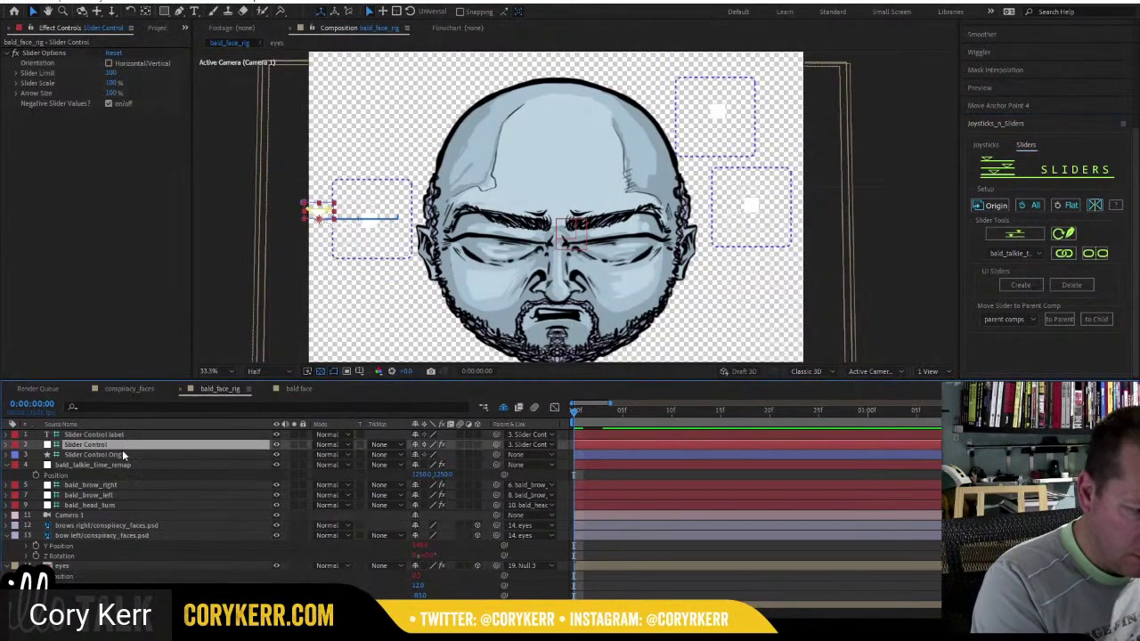
left_click(123, 455)
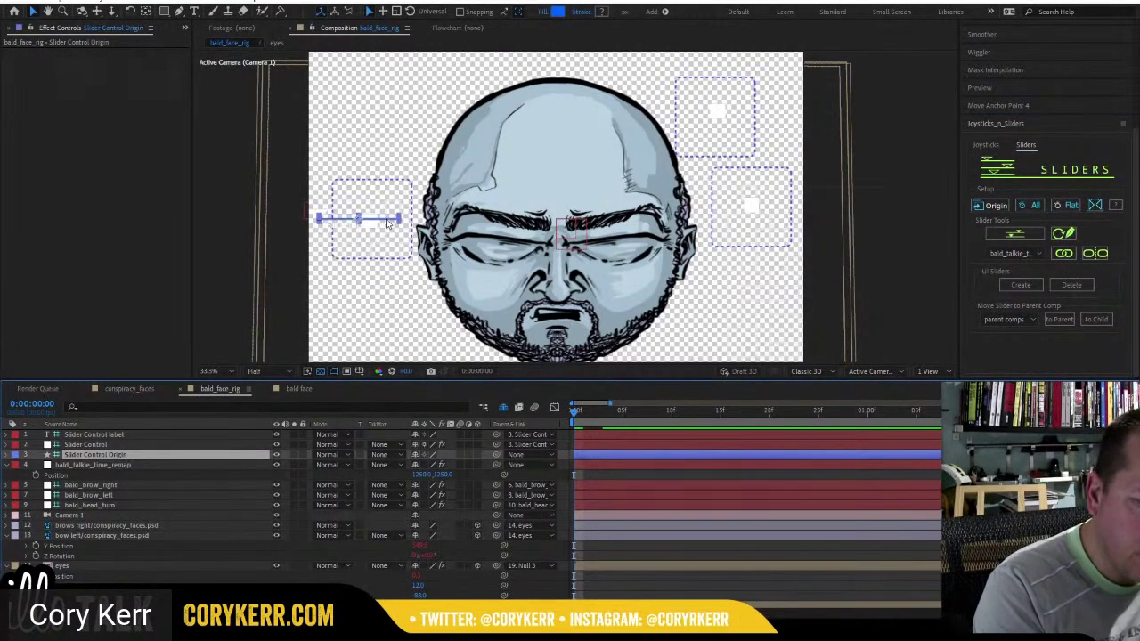
left_click_drag(389, 222, 372, 313)
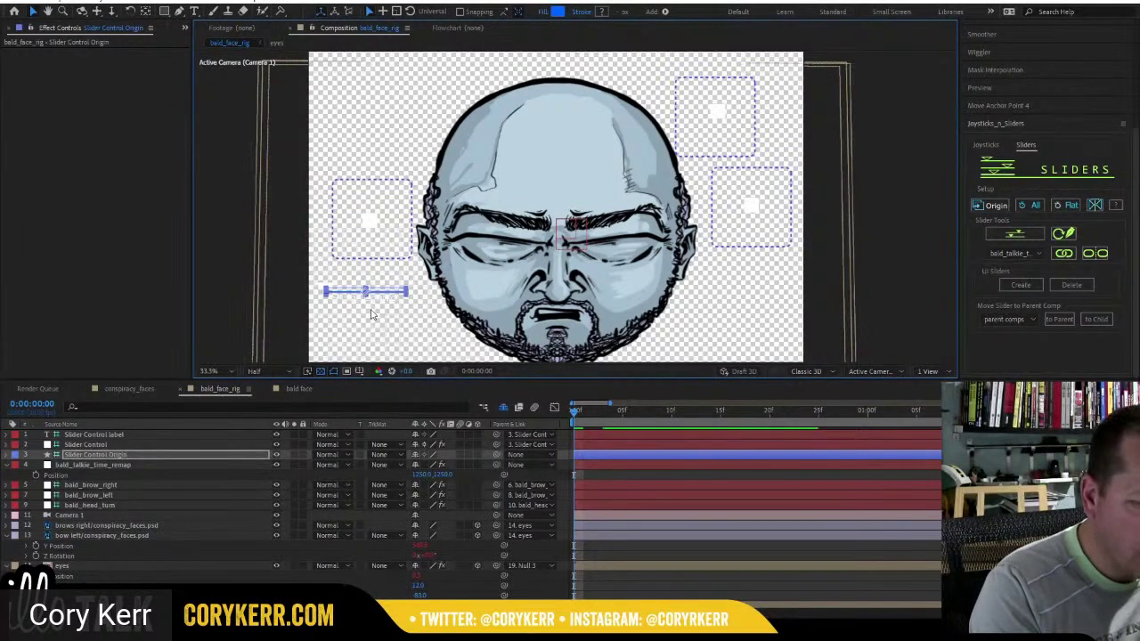
left_click(105, 445)
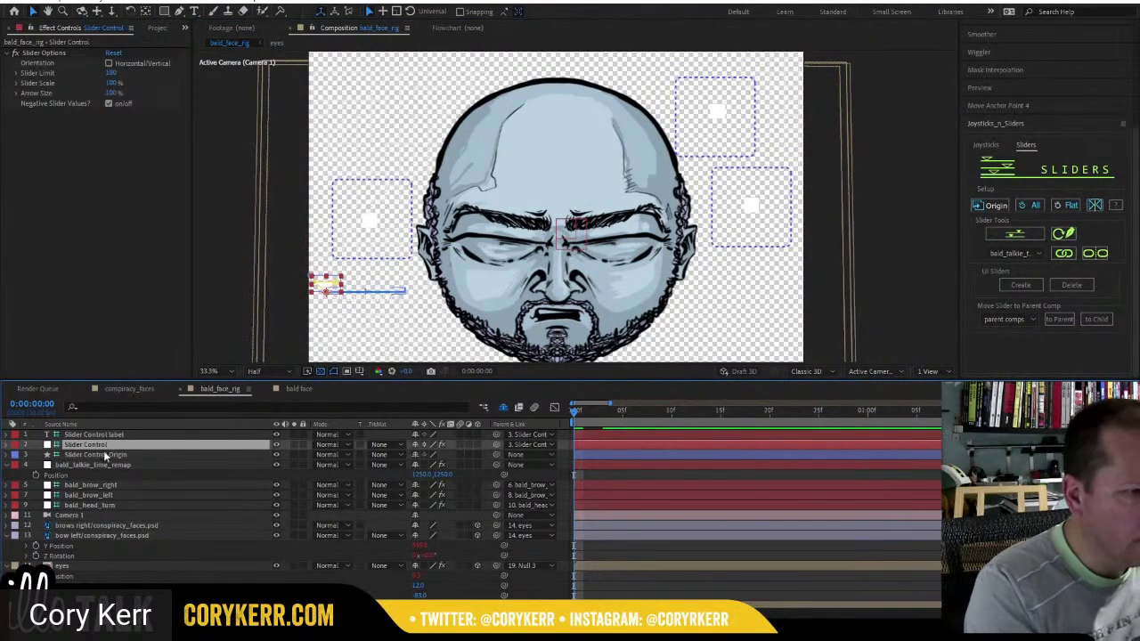
left_click(107, 104)
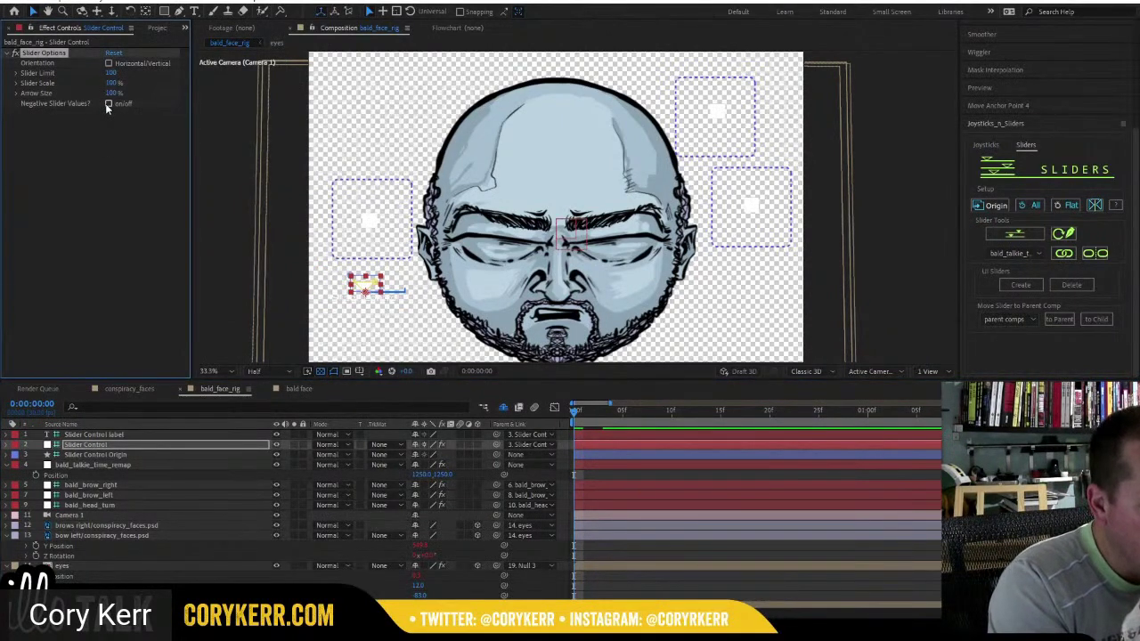
Lock the Slider Control Origin and Slider Control label layers.
left_click(127, 456)
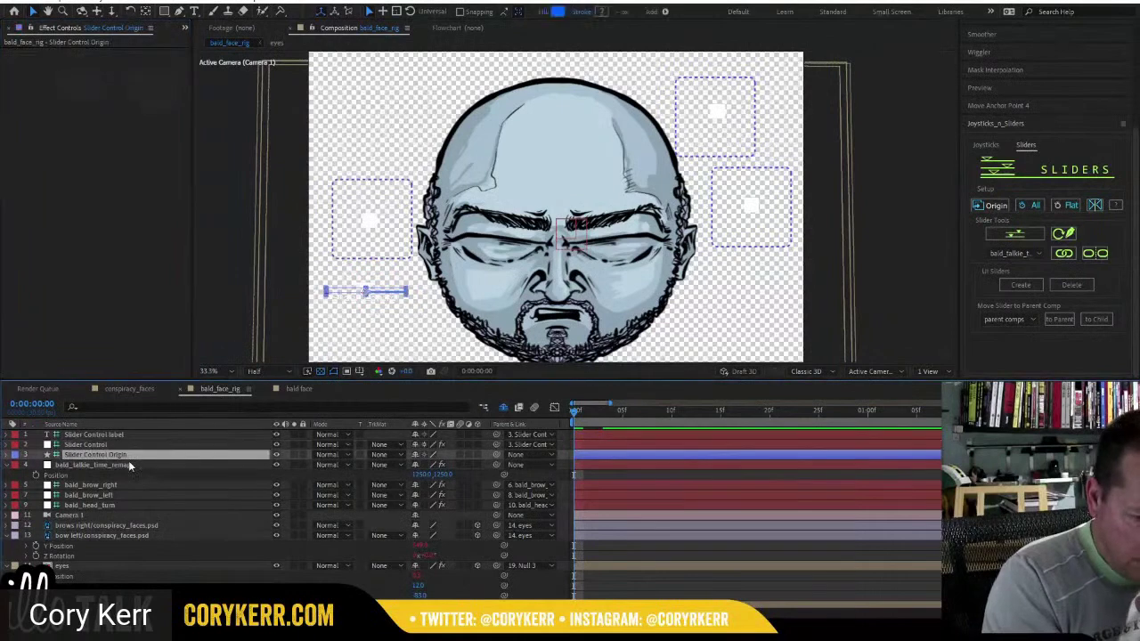
left_click(302, 454)
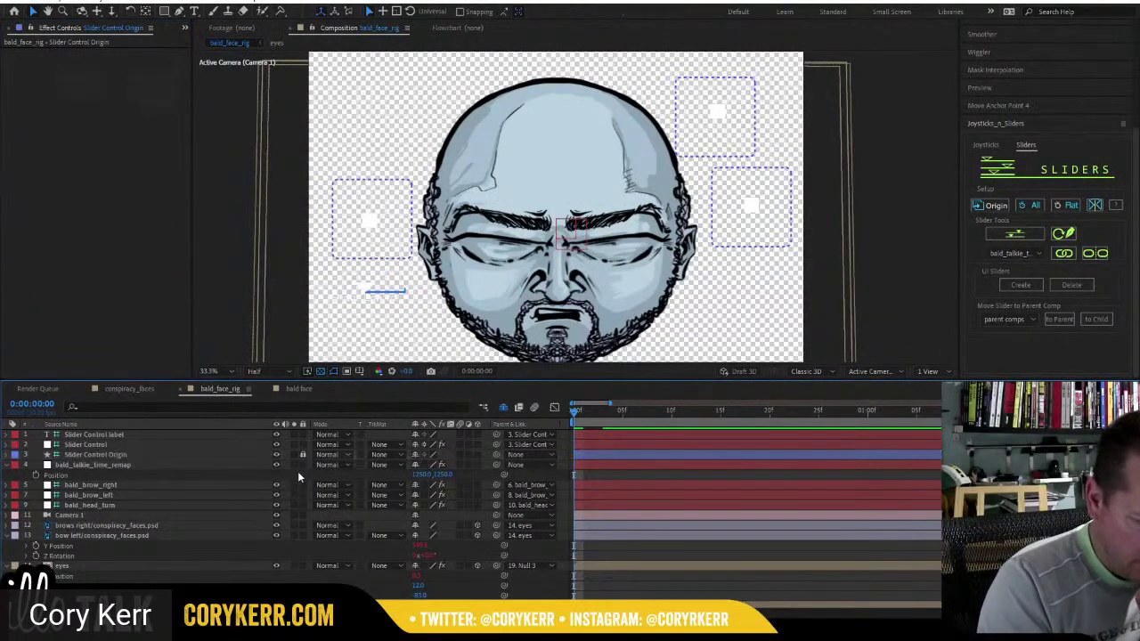
left_click(111, 433)
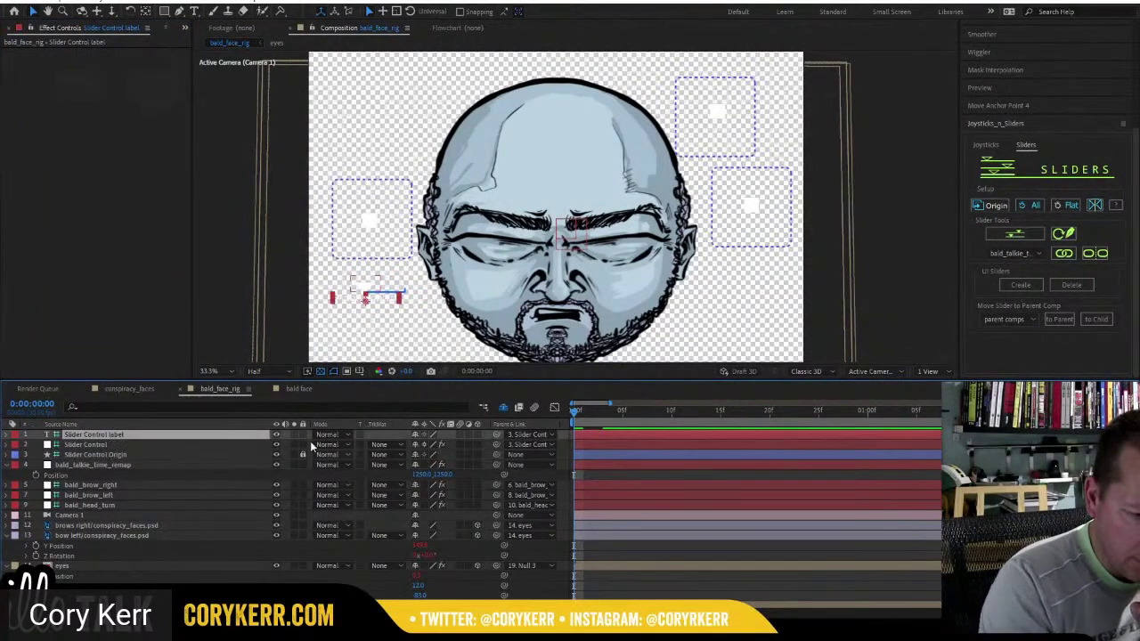
left_click(302, 434)
Select the Slider Control handle and show its X and Y position properties.
left_click(129, 444)
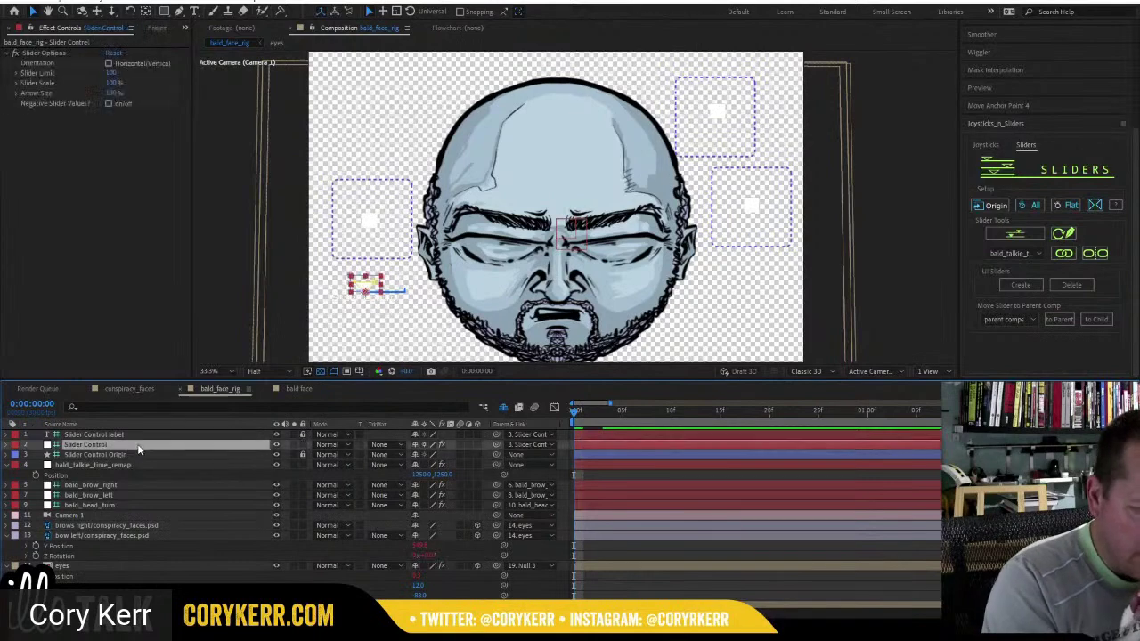
left_click(367, 291)
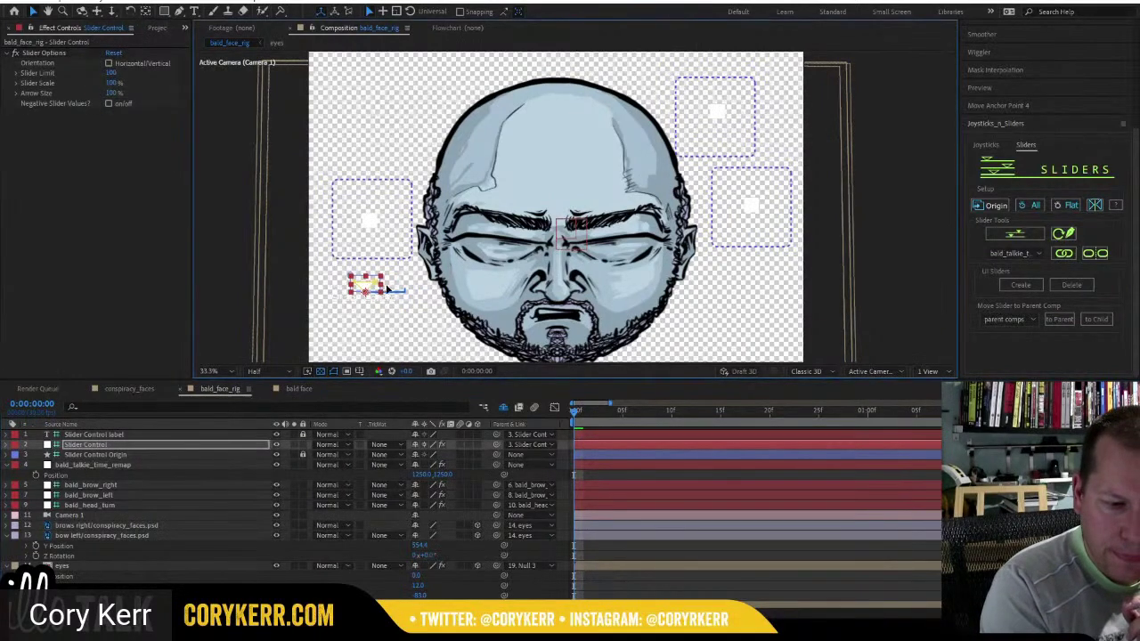
left_click(171, 445)
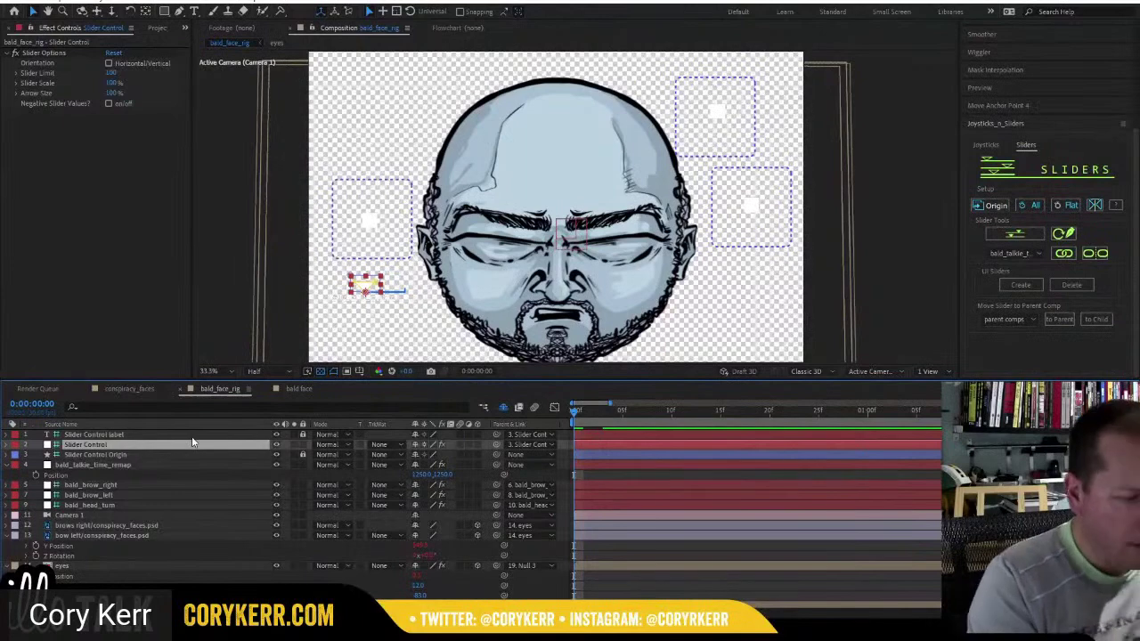
key("p")
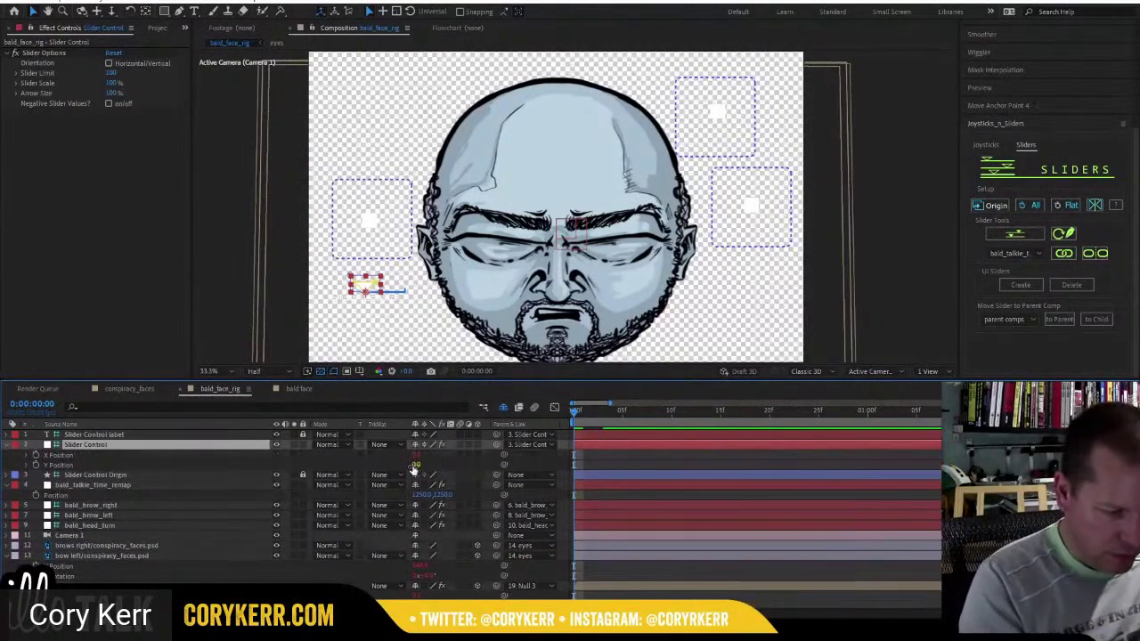
Try to move the Slider Control handle by scrubbing its X position and dragging it in the composition.
left_click(385, 455)
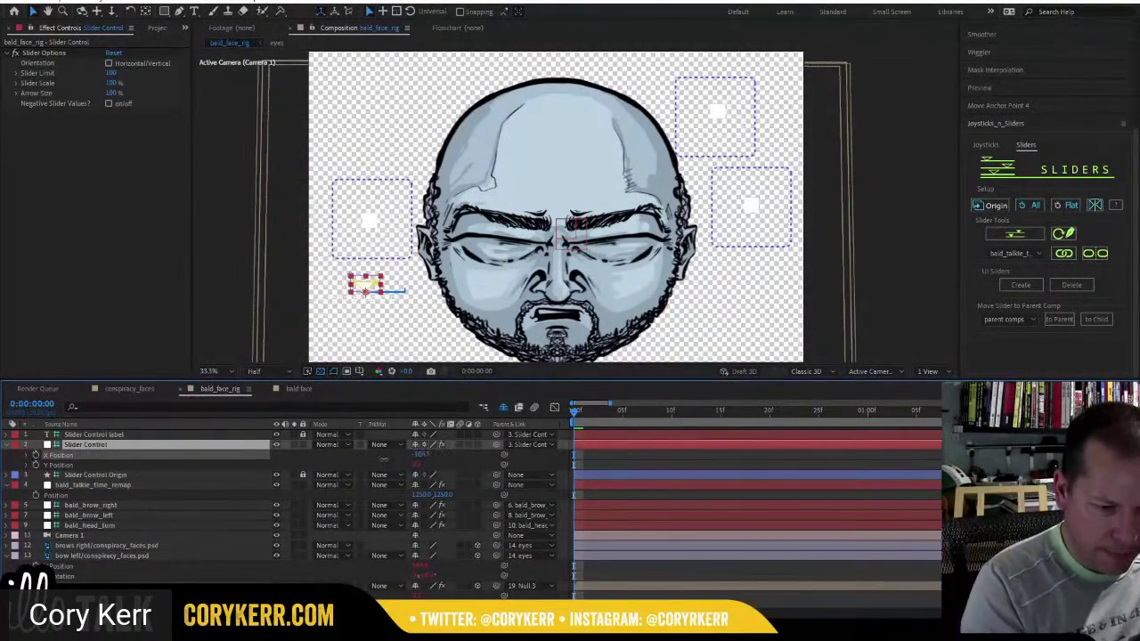
left_click_drag(384, 460, 336, 488)
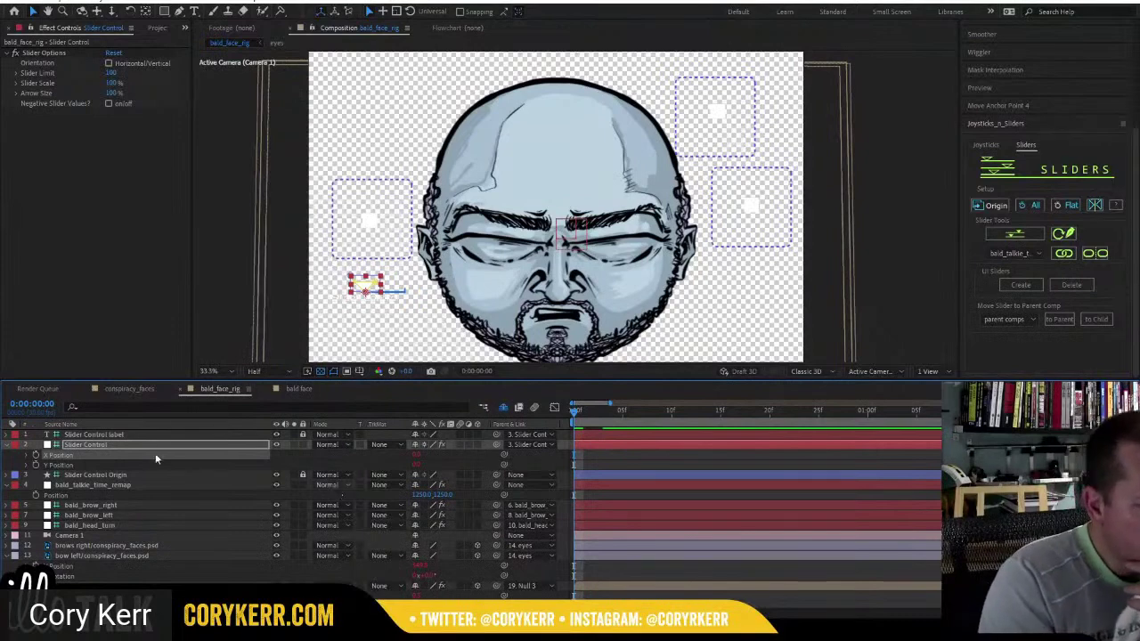
key("Return")
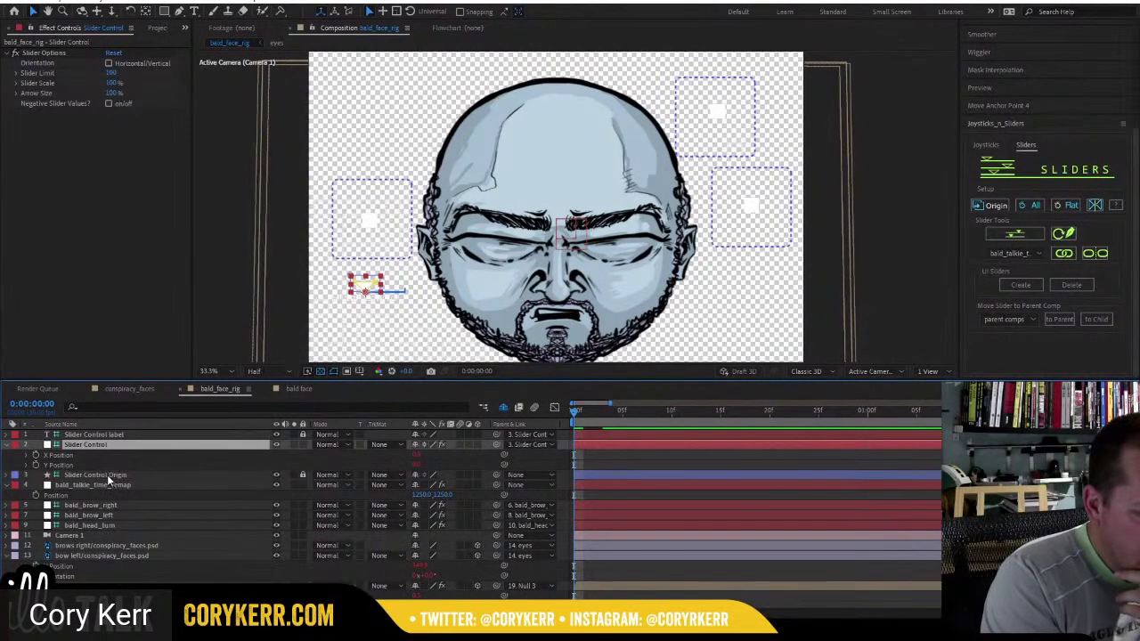
left_click(108, 478)
left_click(106, 446)
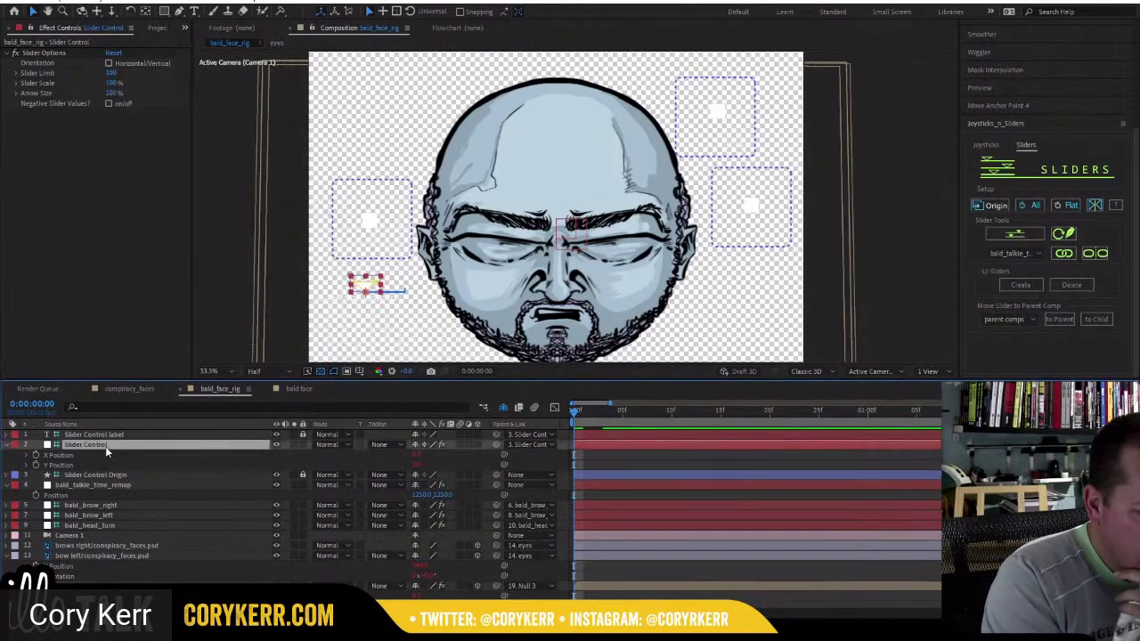
left_click(373, 294)
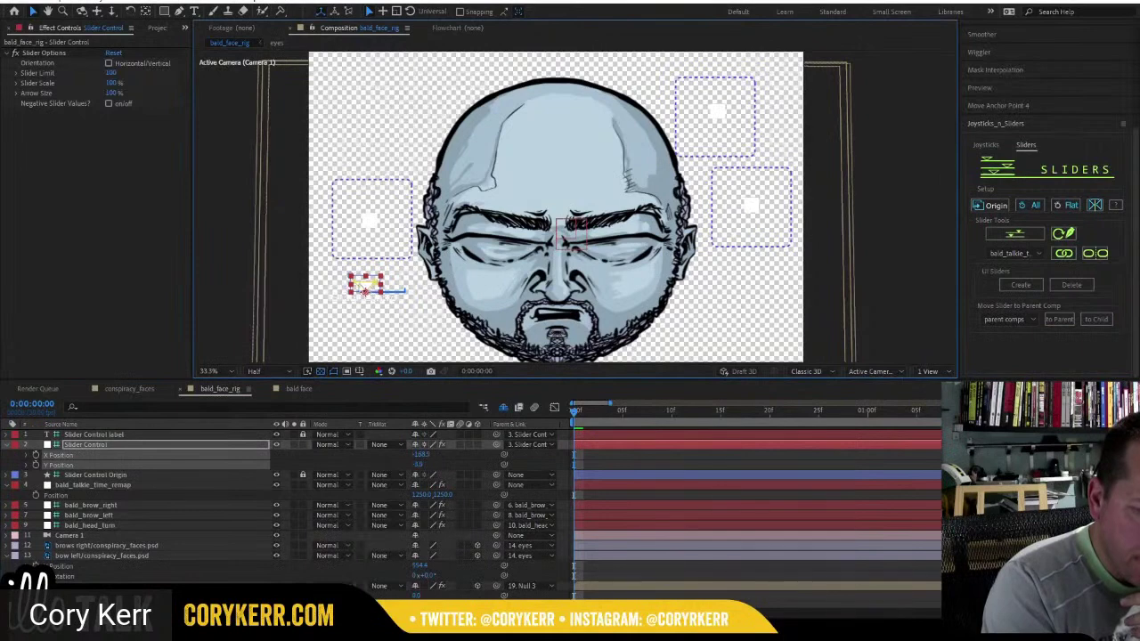
Try to turn off Separate Dimensions on the Slider Control layer's position, and undo it.
left_click(118, 443)
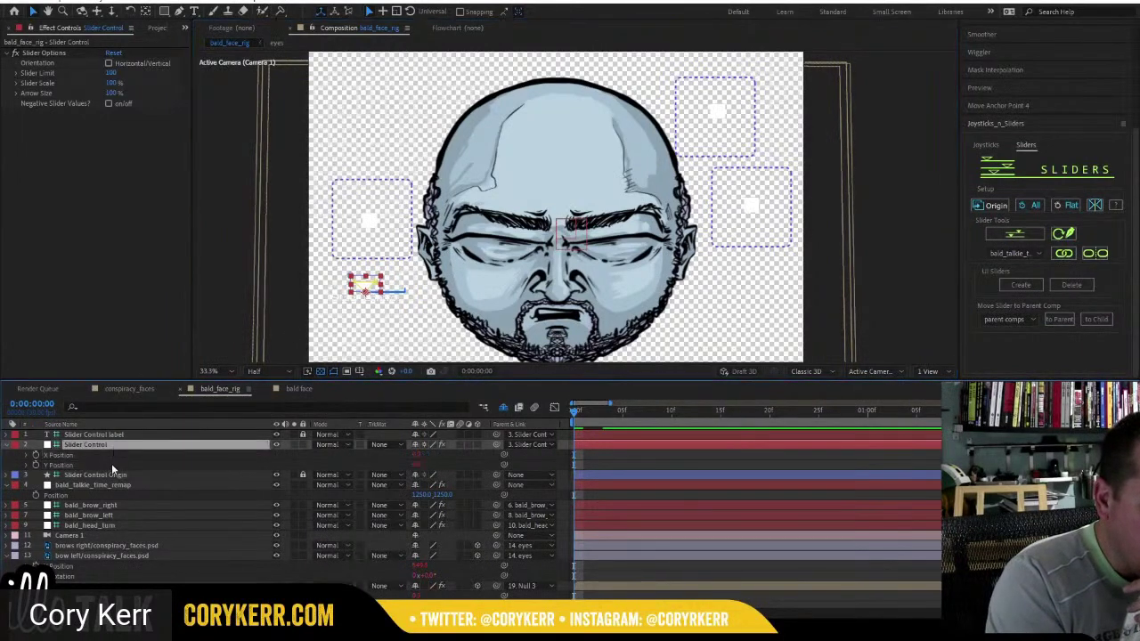
right_click(101, 454)
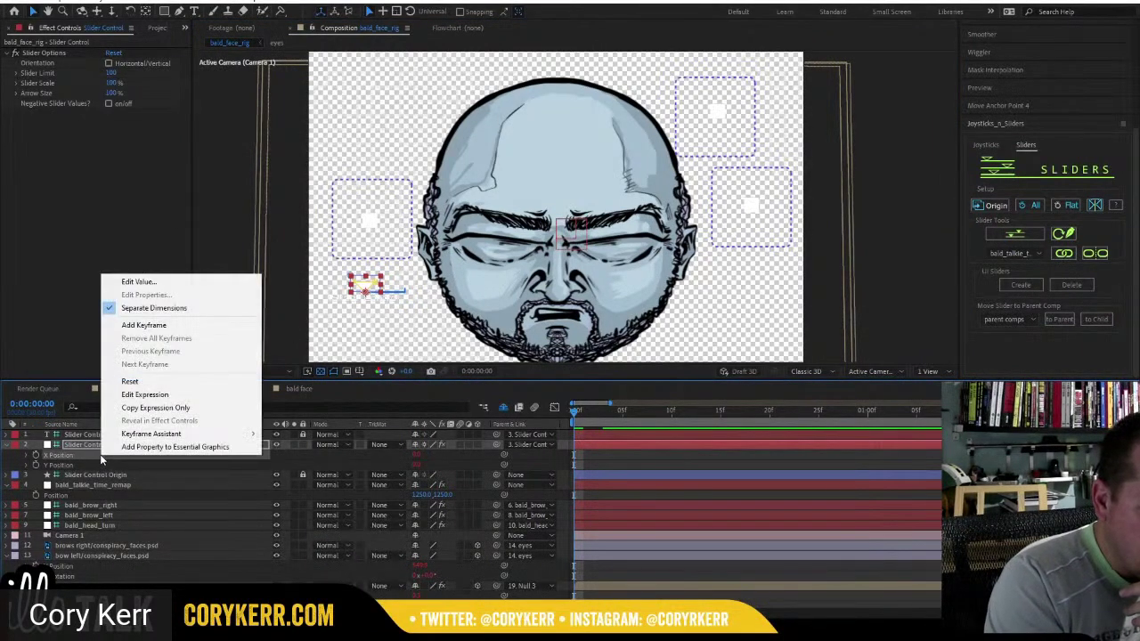
left_click(153, 308)
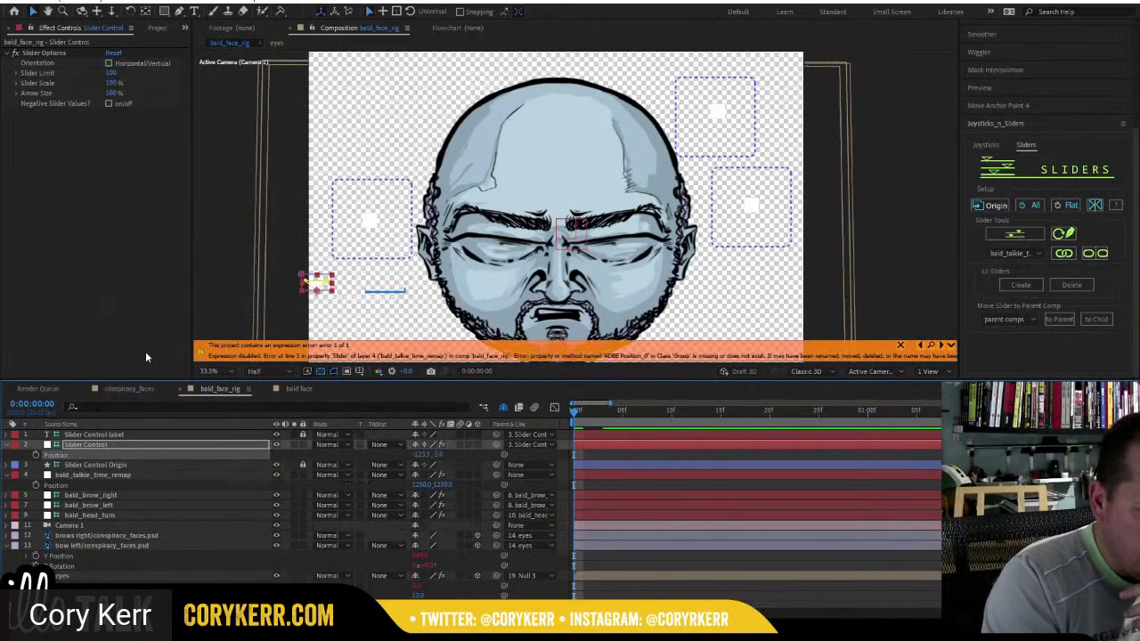
key("ctrl+z")
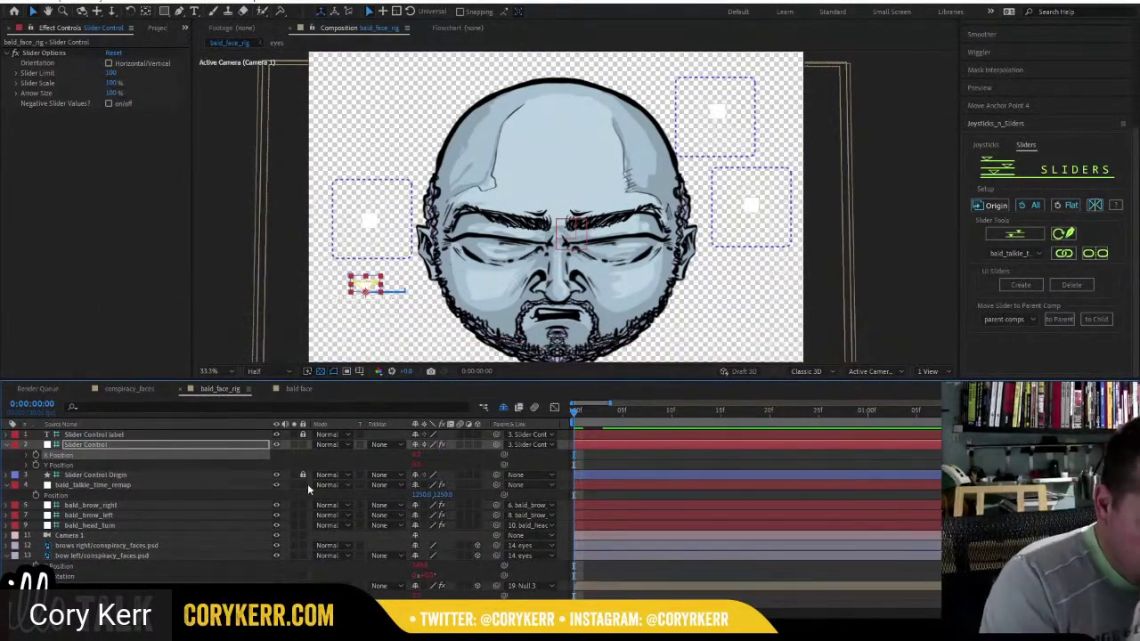
Scrub the Slider Control's X position to -73.5 and try to remove its UI slider with the Joysticks n Sliders Delete tool.
mouse_move(417, 456)
left_mouse_down()
mouse_move(429, 456)
mouse_move(404, 457)
left_mouse_up()
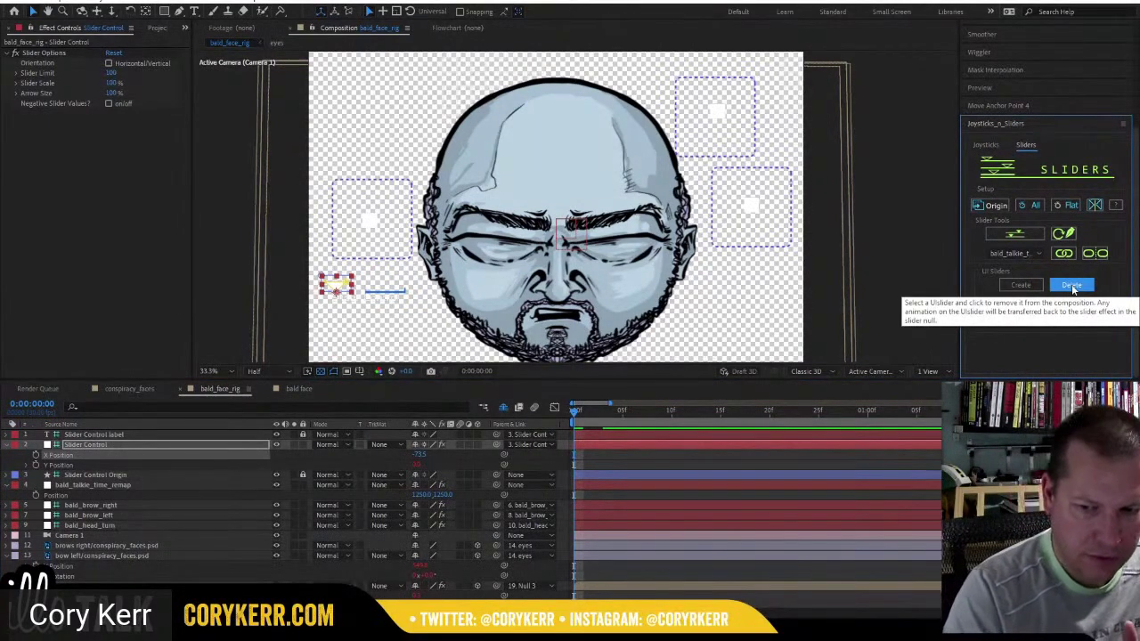
left_click(113, 445)
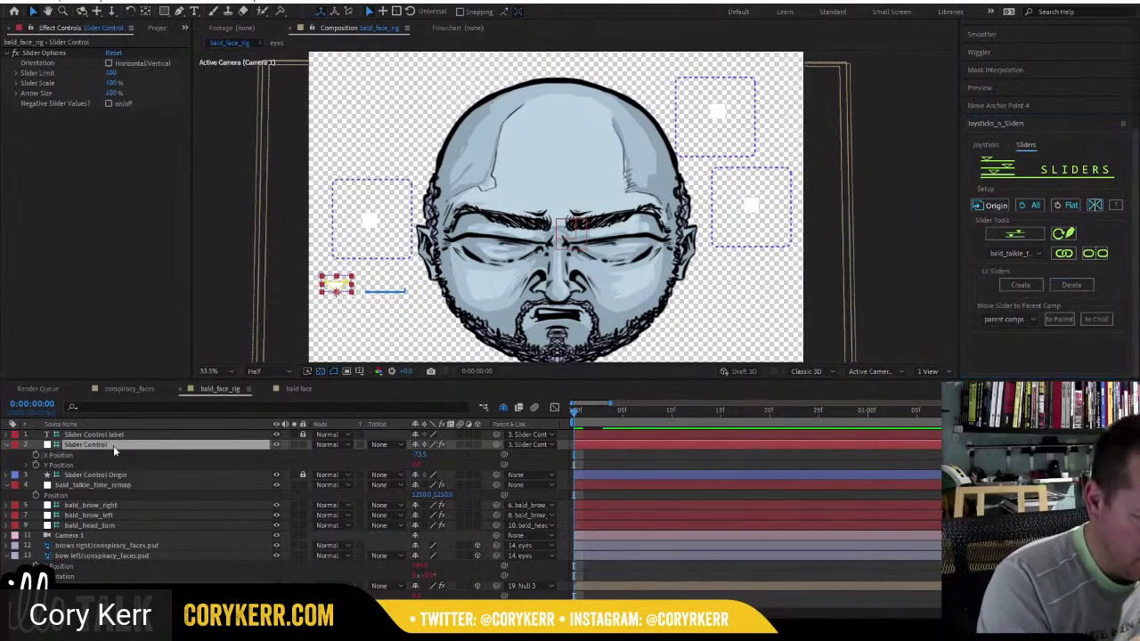
left_click(1073, 286)
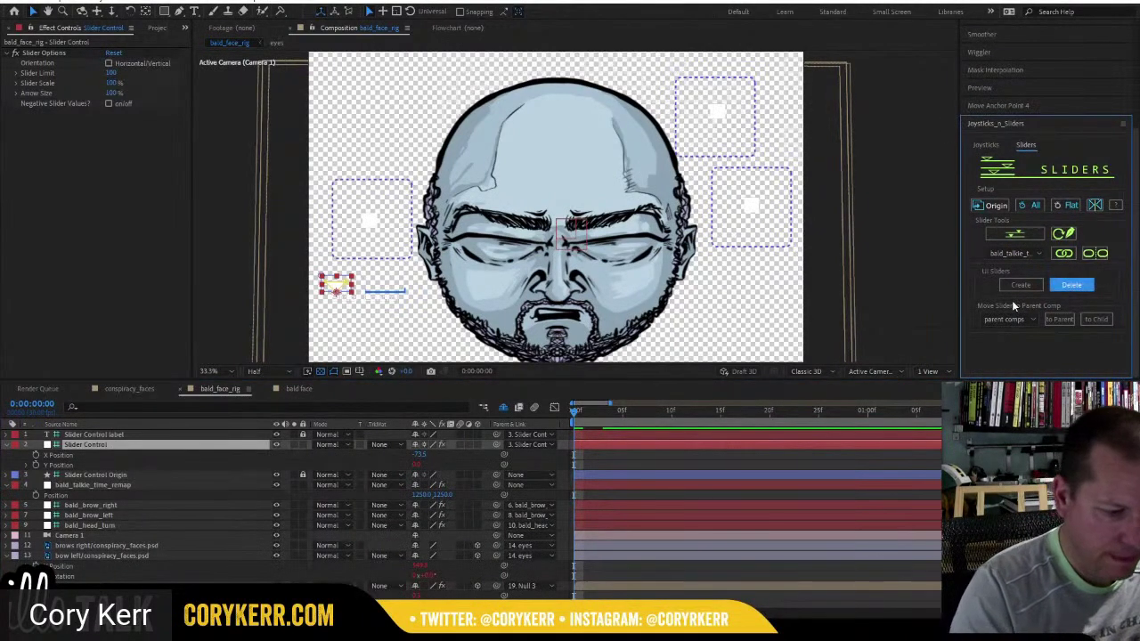
Unbind the property linked to the bald_talkie_time_remap slider, and try to remove the UI slider from the Slider Control Origin layer.
left_click(132, 437)
left_click(1094, 254)
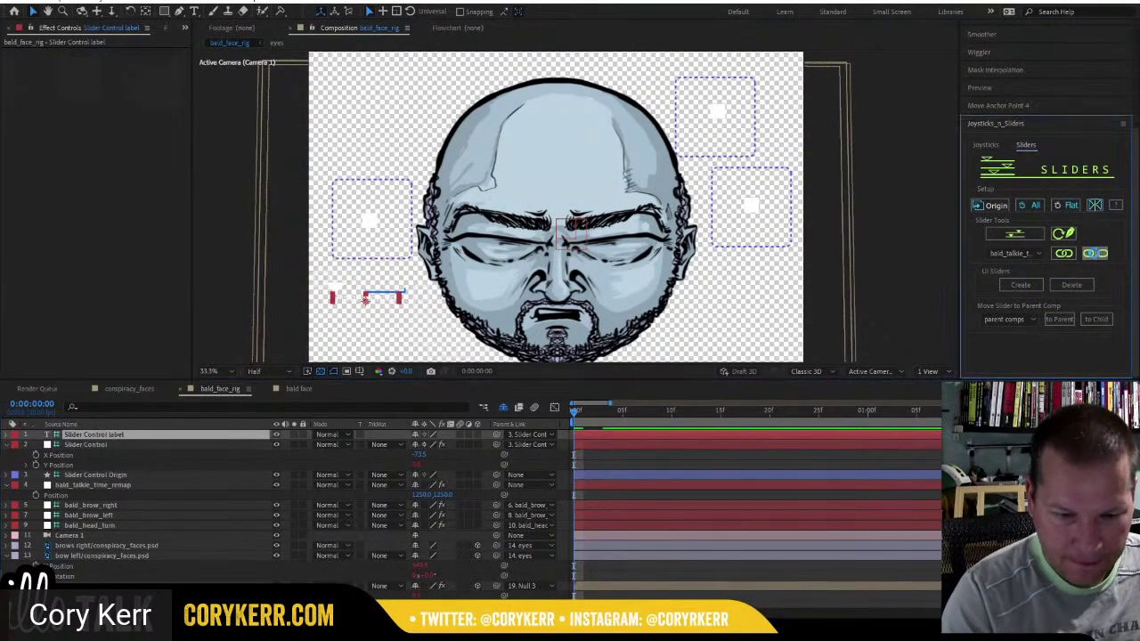
left_click(117, 478)
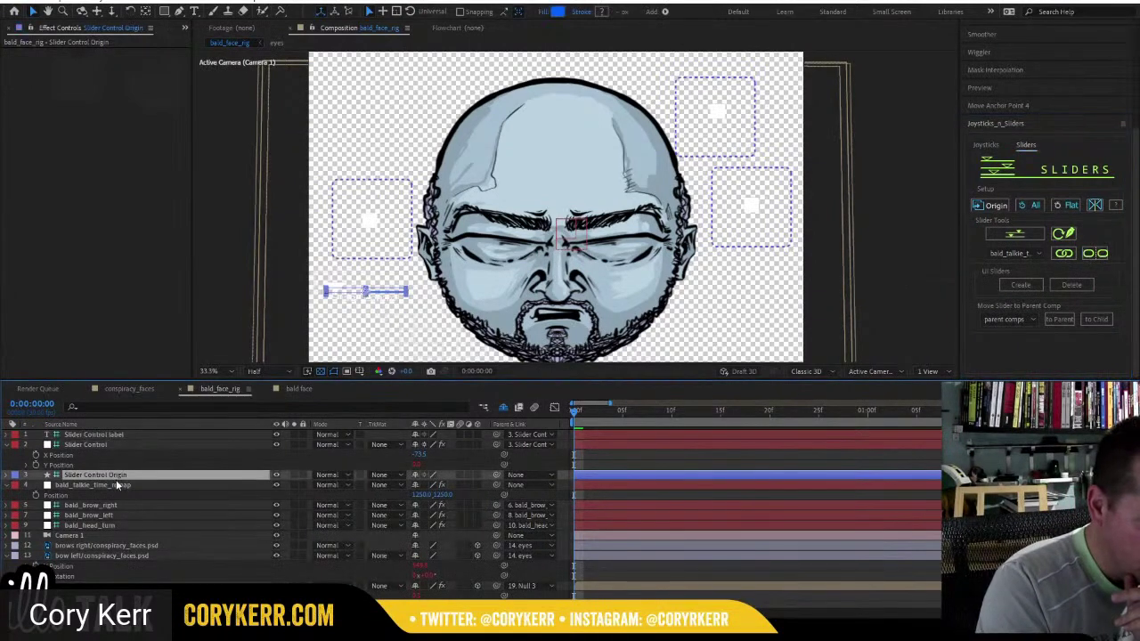
left_click(1071, 285)
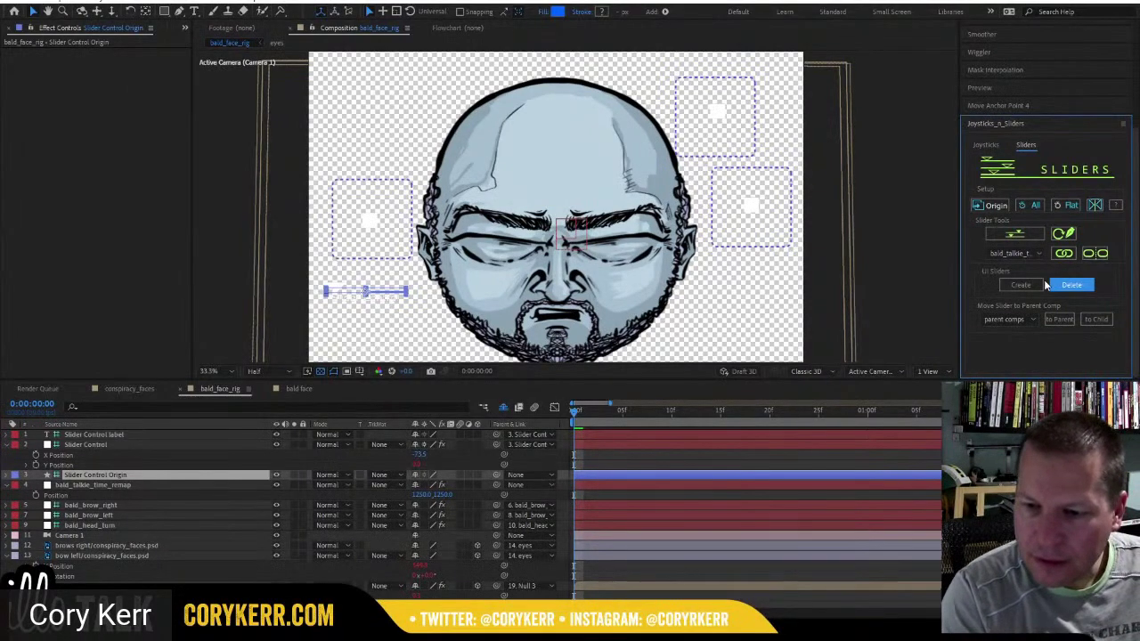
left_click(1037, 253)
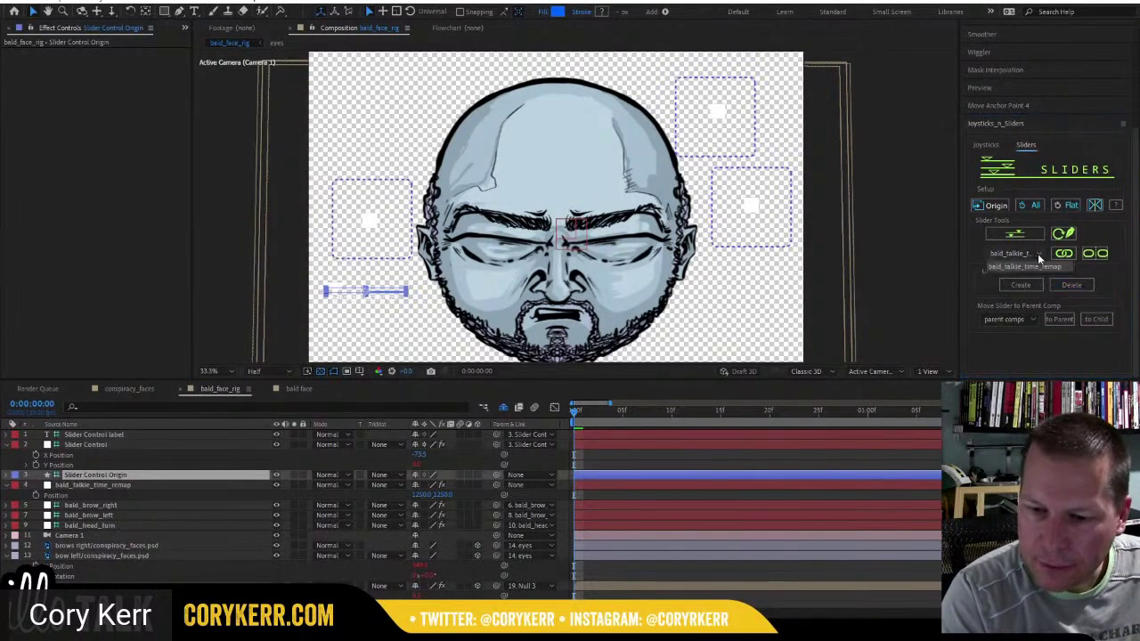
left_click(1095, 255)
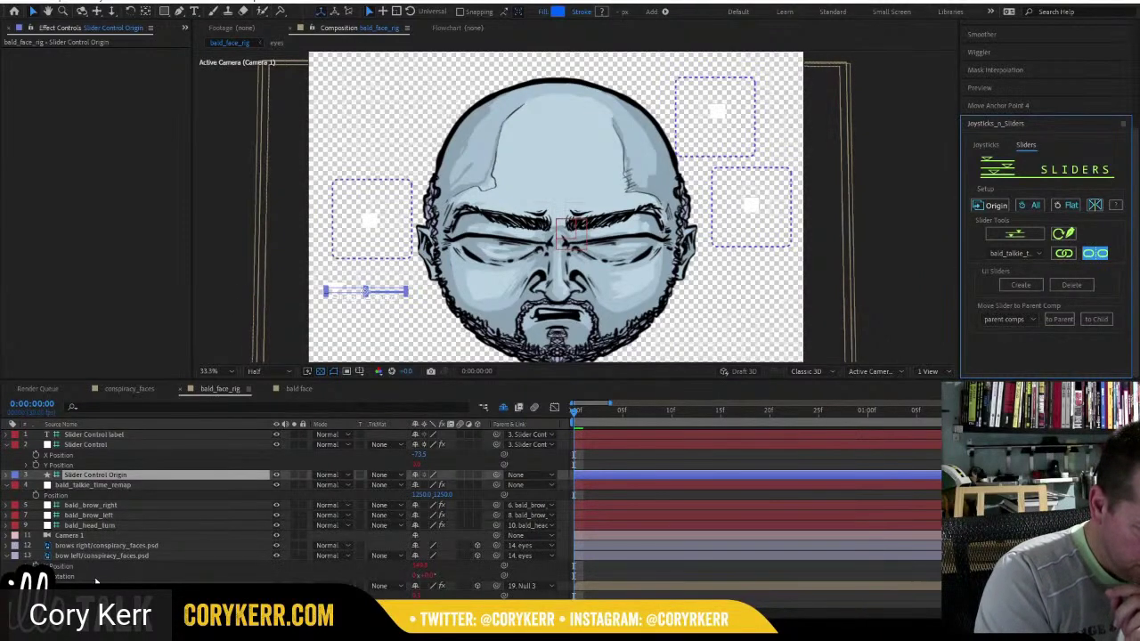
Collapse the bow left and eyes layers, and try to remove the UI slider with the bald_talkie_time_remap null selected.
left_click(7, 555)
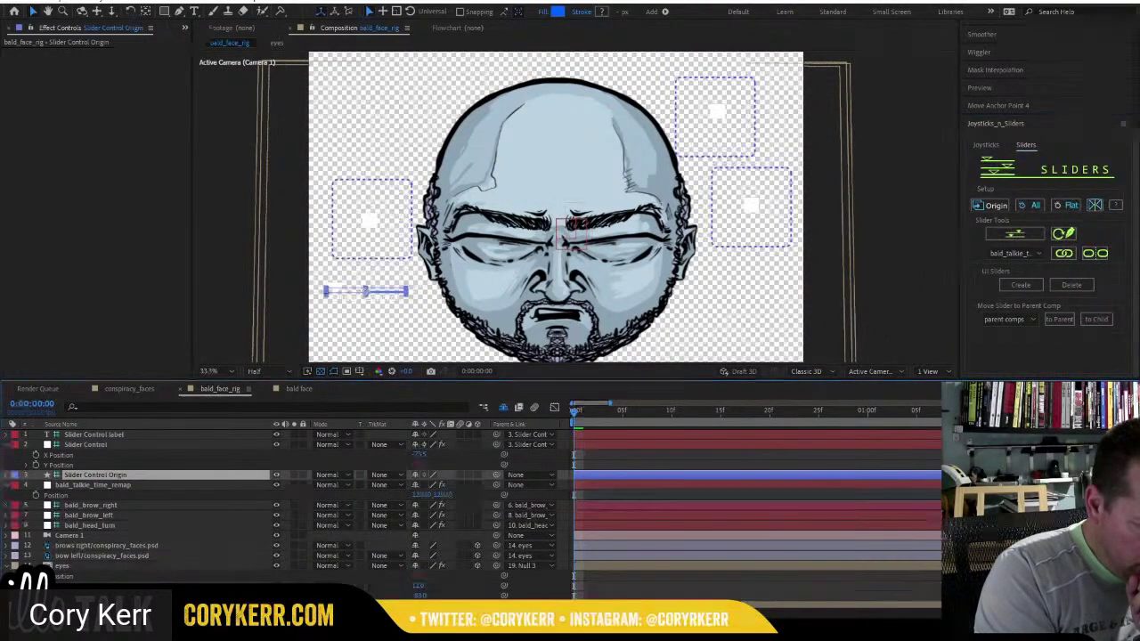
left_click(9, 565)
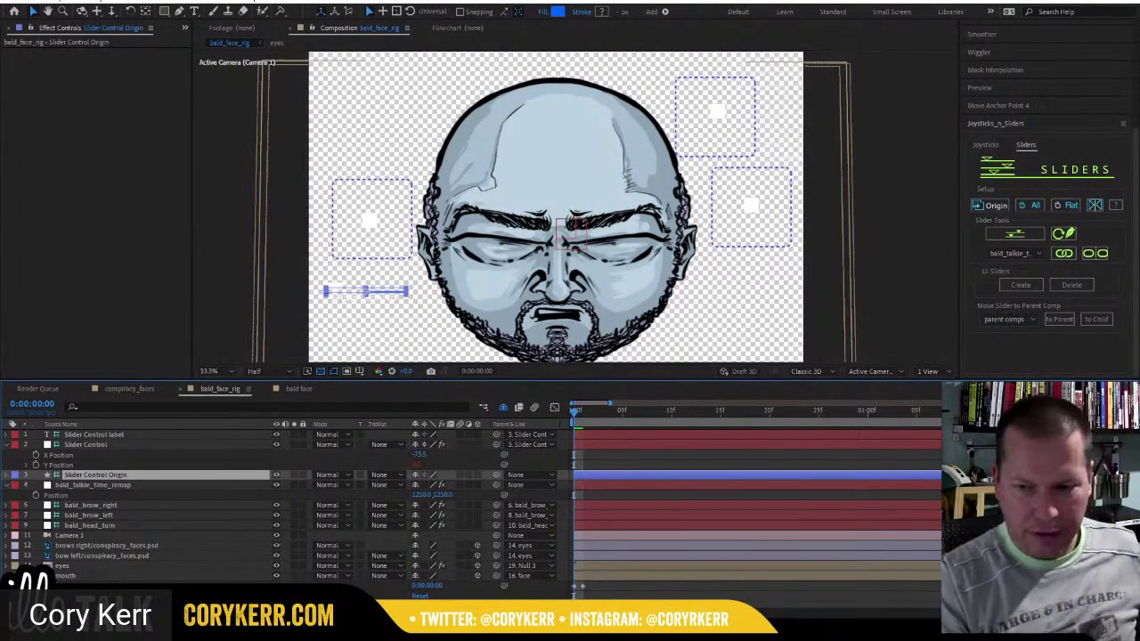
left_click(121, 485)
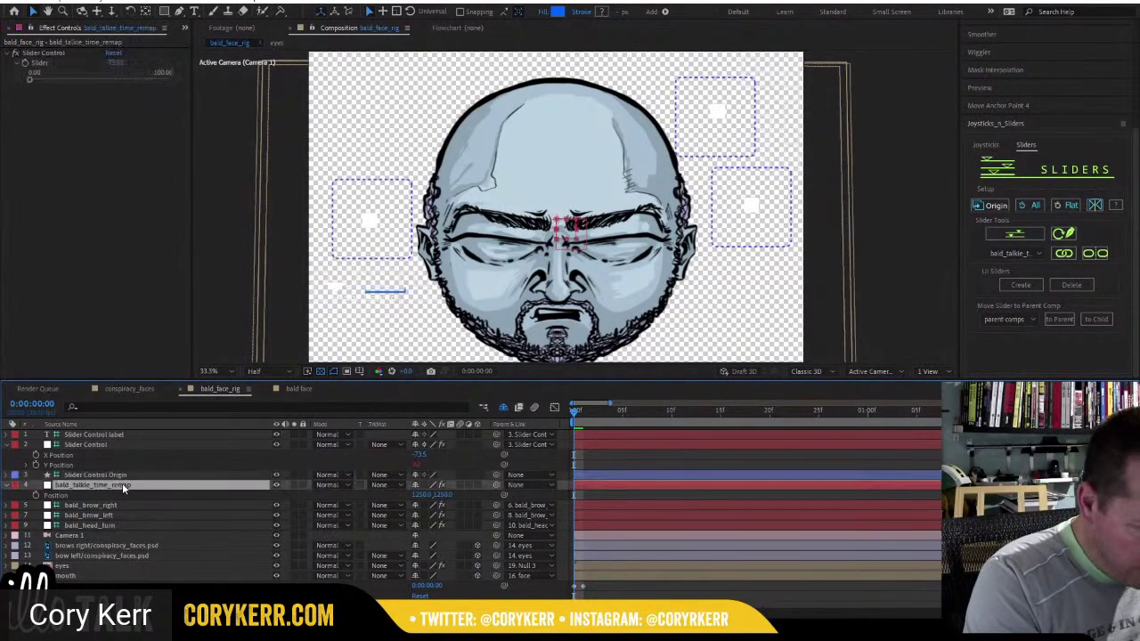
left_click(1070, 284)
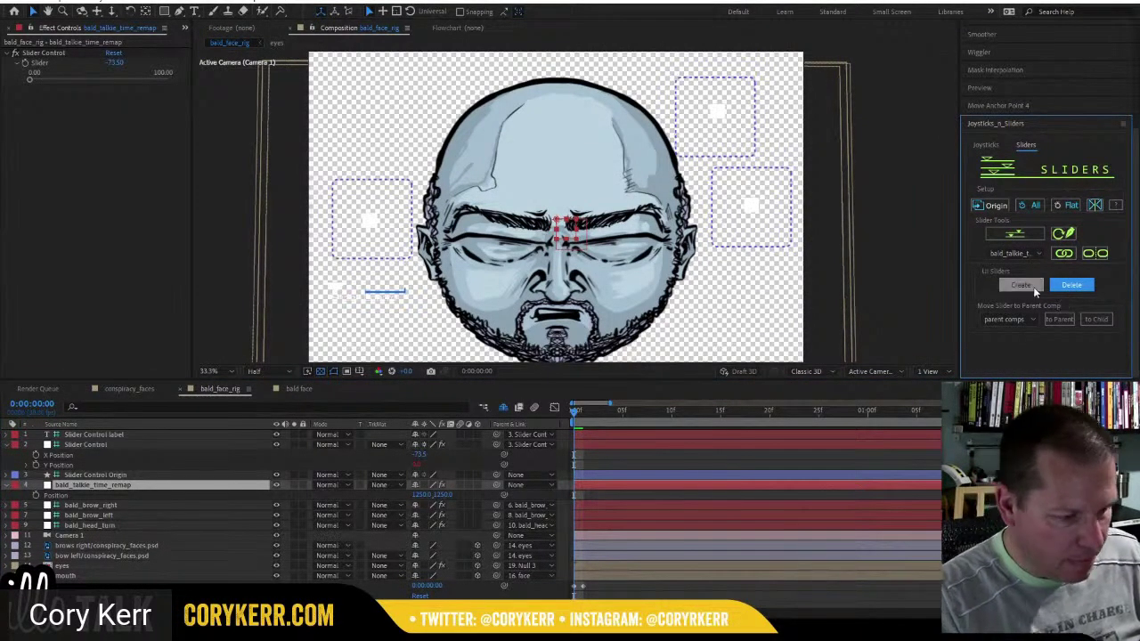
Delete the Slider Control label, Slider Control and Slider Control Origin layers.
left_click(113, 435)
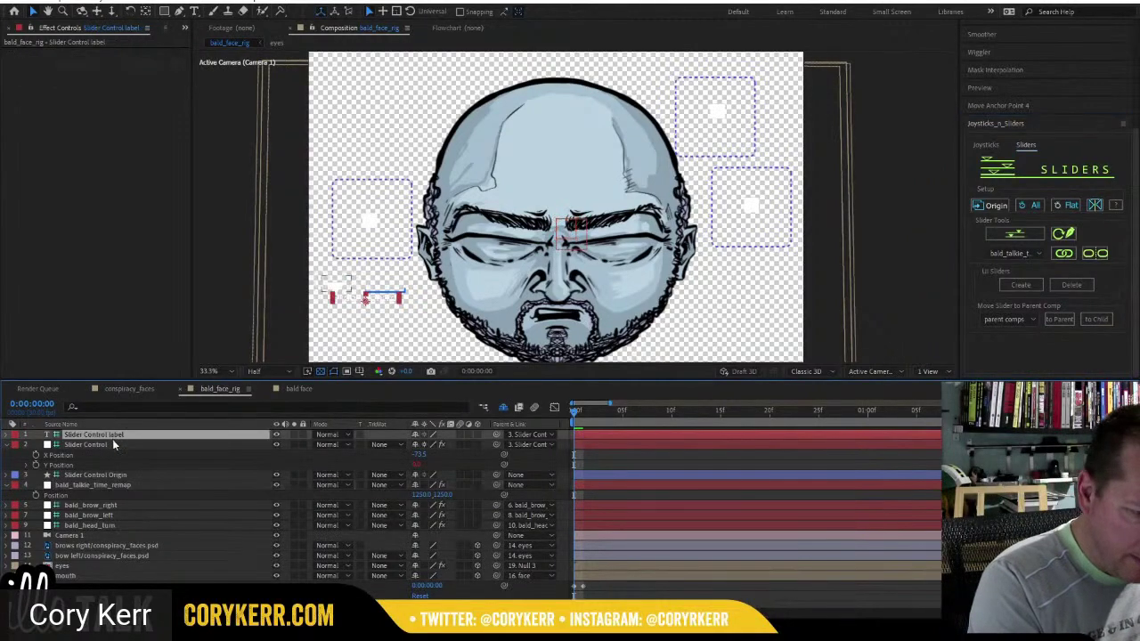
left_click(110, 475, "shift")
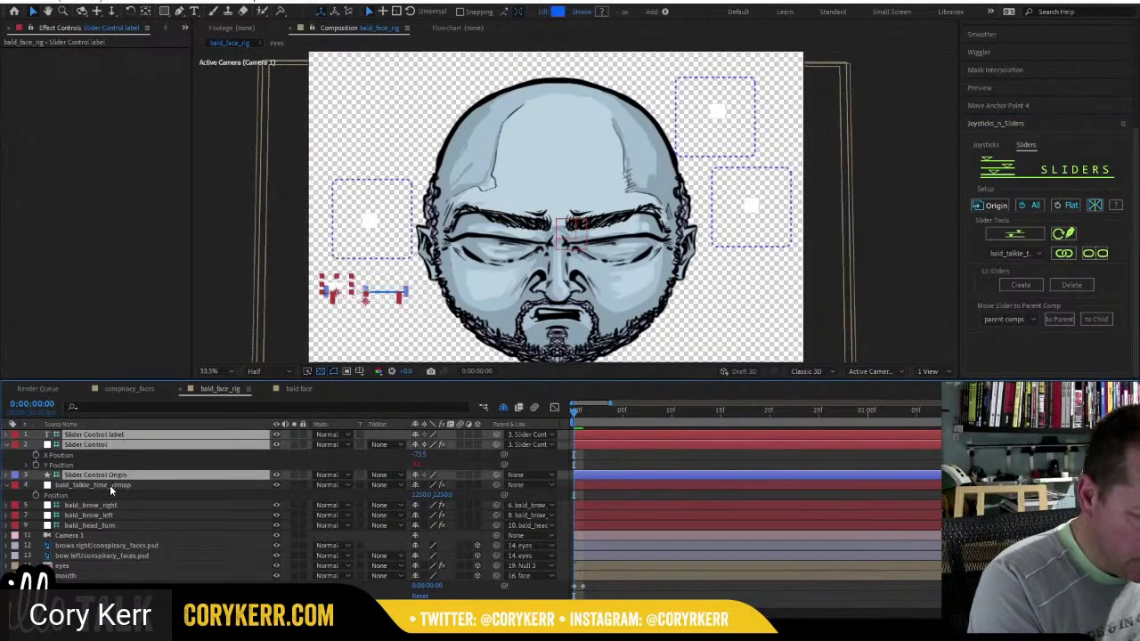
key("Delete")
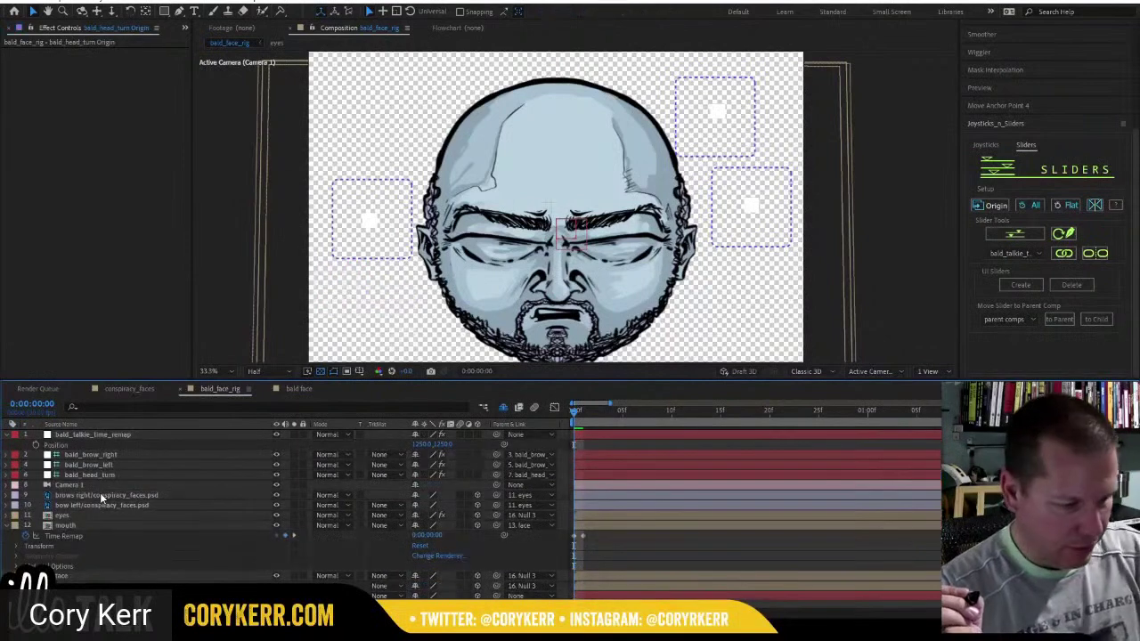
Bind both Time Remap keyframes of the mouth layer to the bald_talkie_time_remap slider.
left_click(113, 435)
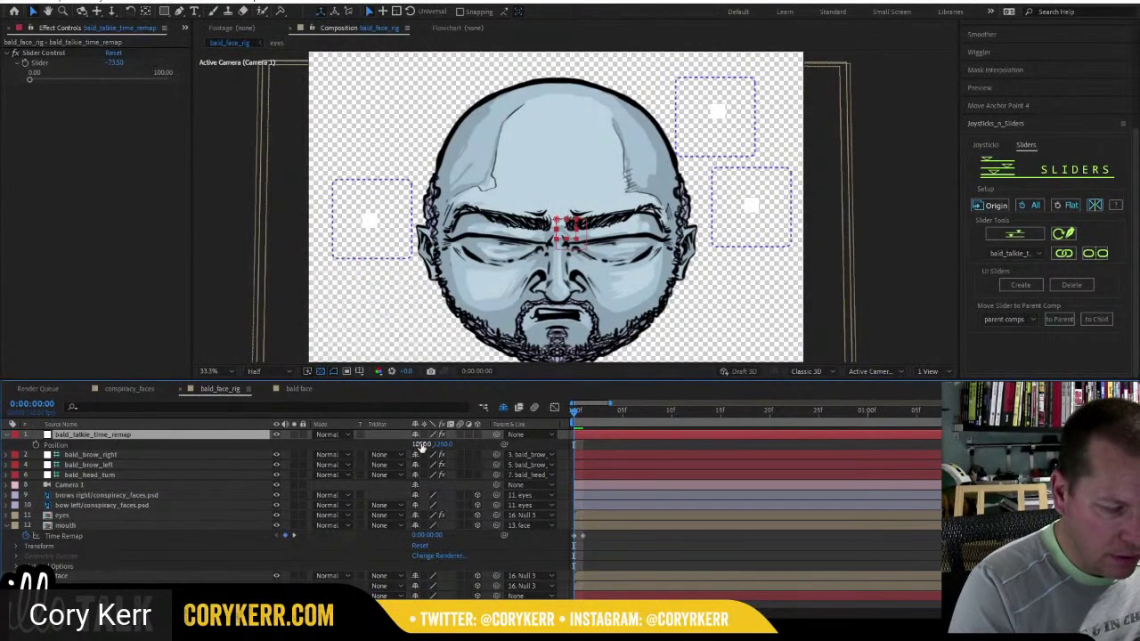
mouse_move(419, 444)
left_mouse_down()
mouse_move(441, 444)
mouse_move(417, 452)
left_mouse_up()
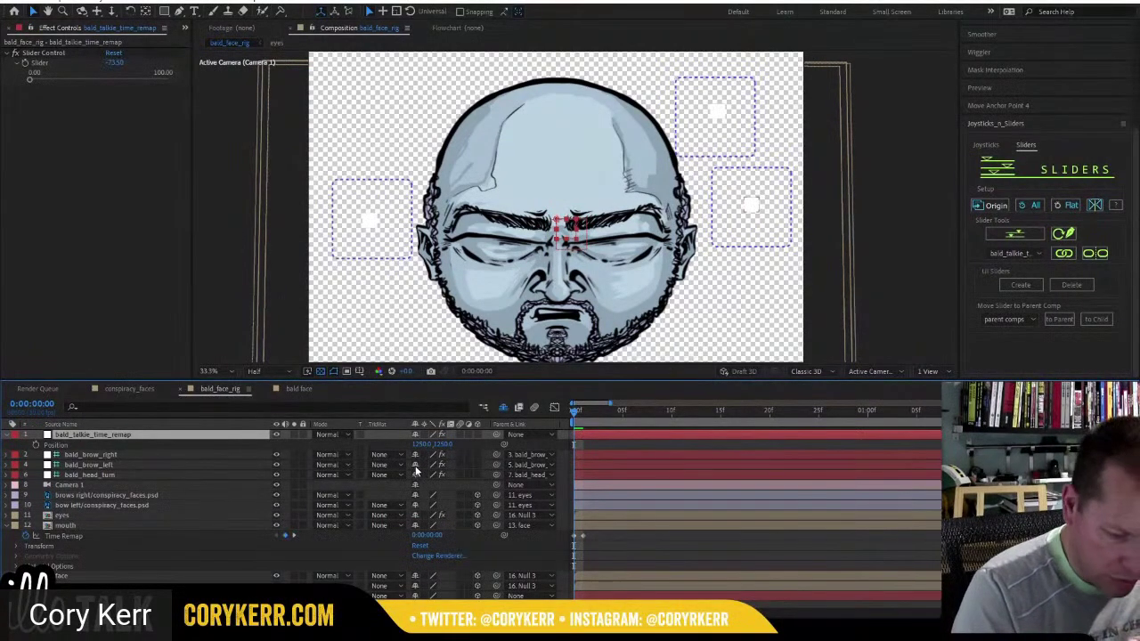
left_click(587, 531)
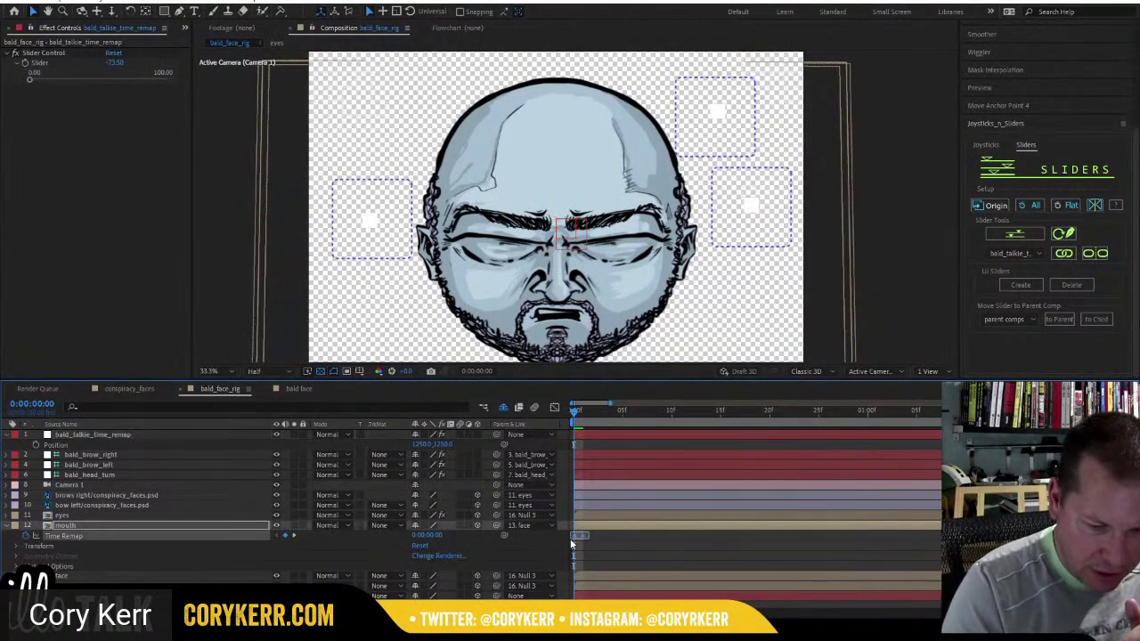
left_click(1063, 254)
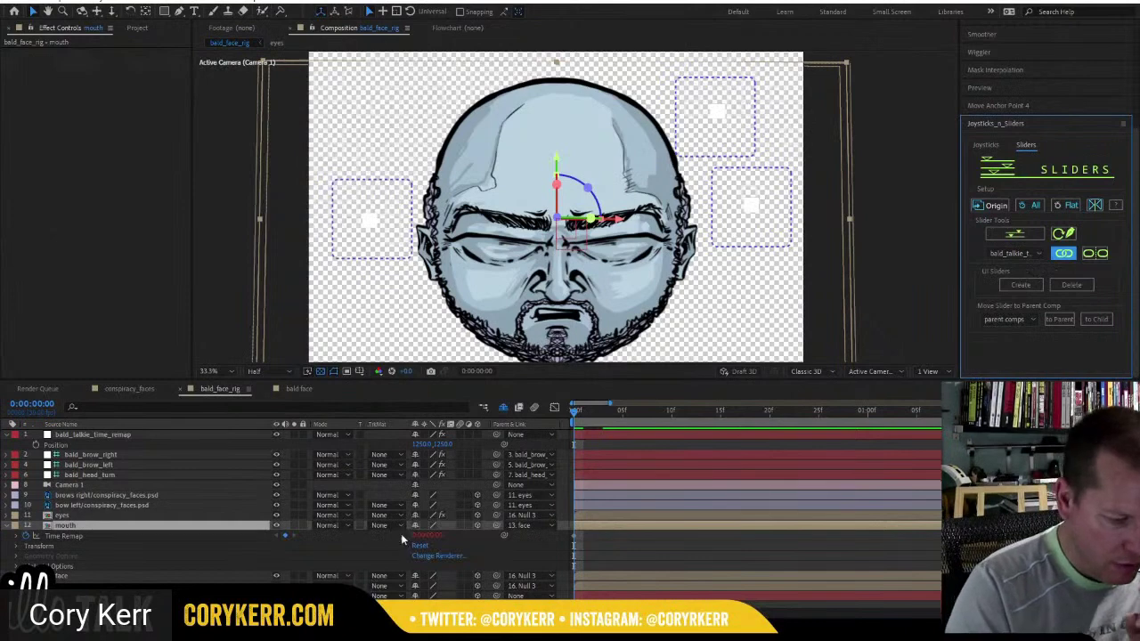
Undo a test shift of the bald_talkie_time_remap null's position, set its Slider effect to 48.02 and enable keyframing for it.
left_click(421, 445)
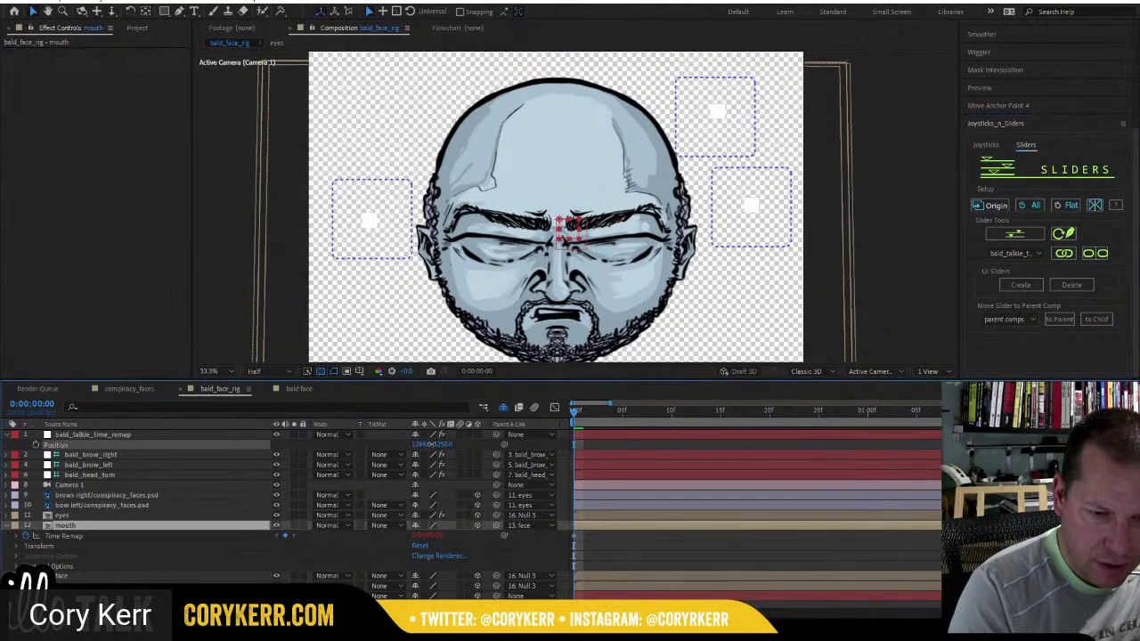
key("ctrl+z")
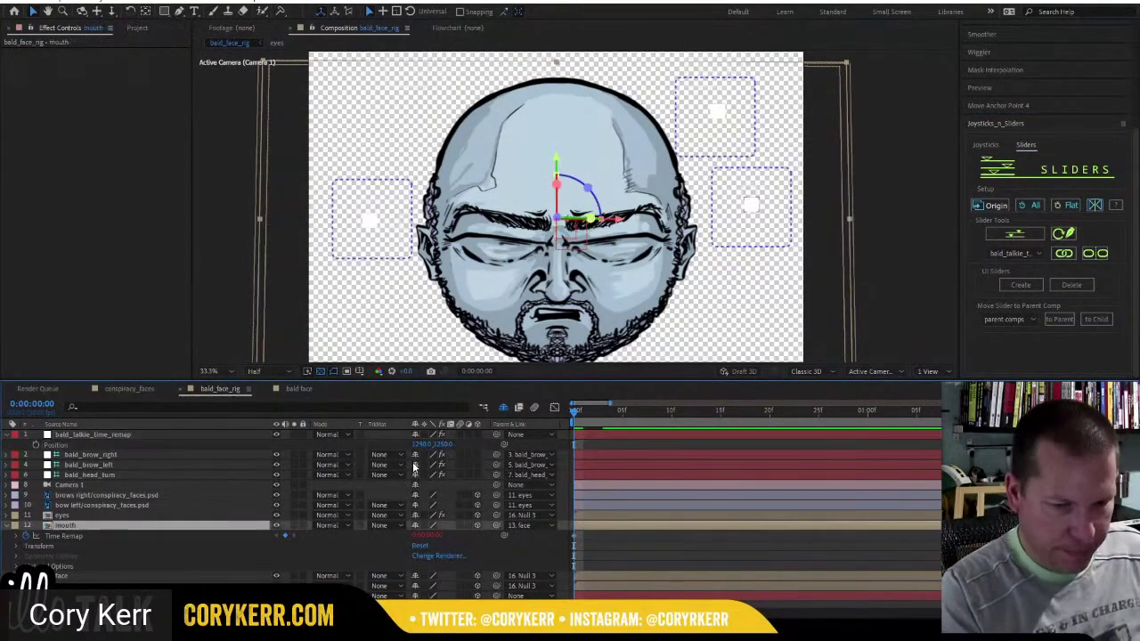
left_click(100, 434)
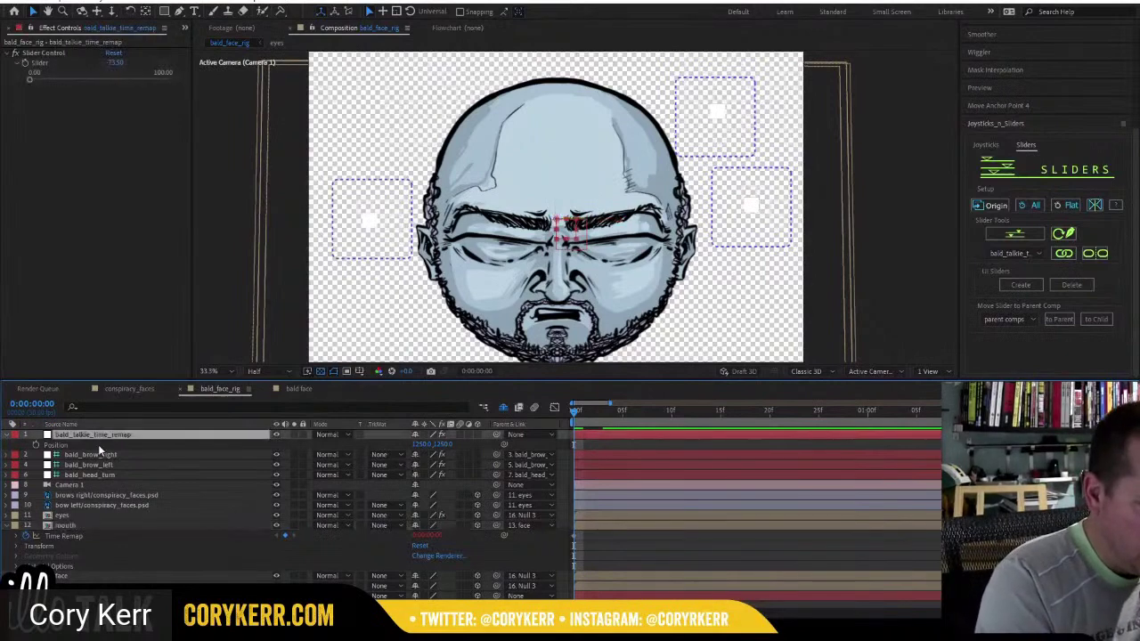
mouse_move(33, 79)
left_mouse_down()
mouse_move(155, 79)
mouse_move(39, 96)
mouse_move(171, 79)
mouse_move(71, 89)
mouse_move(94, 86)
left_mouse_up()
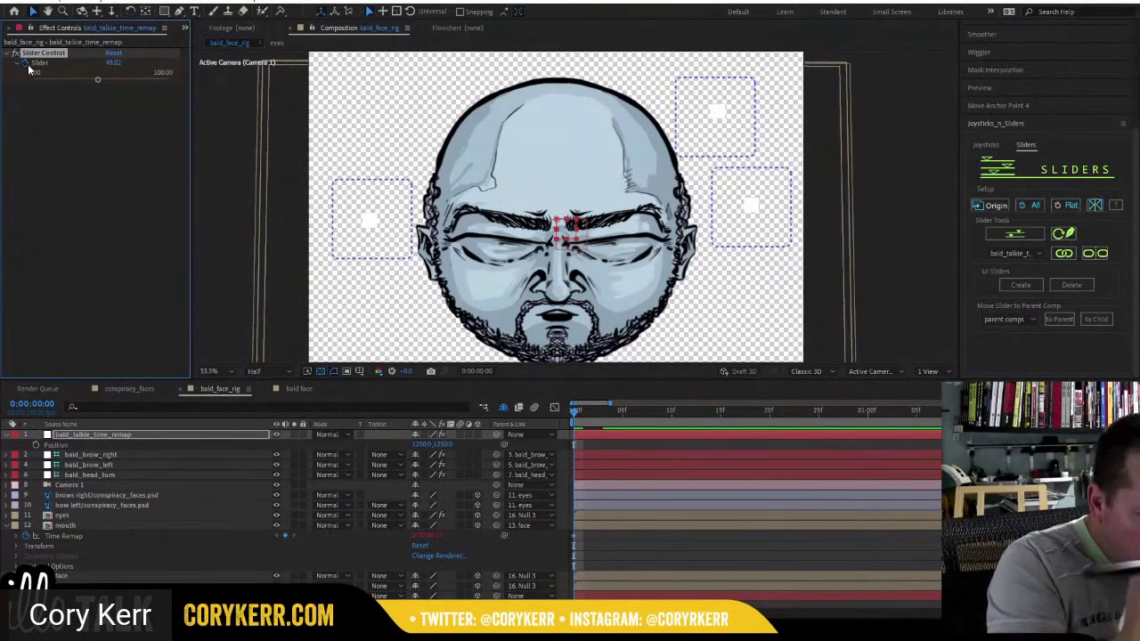
Reveal the Slider Control effect of the bald_talkie_time_remap null in the timeline and set its Slider to 50.
left_click(560, 423)
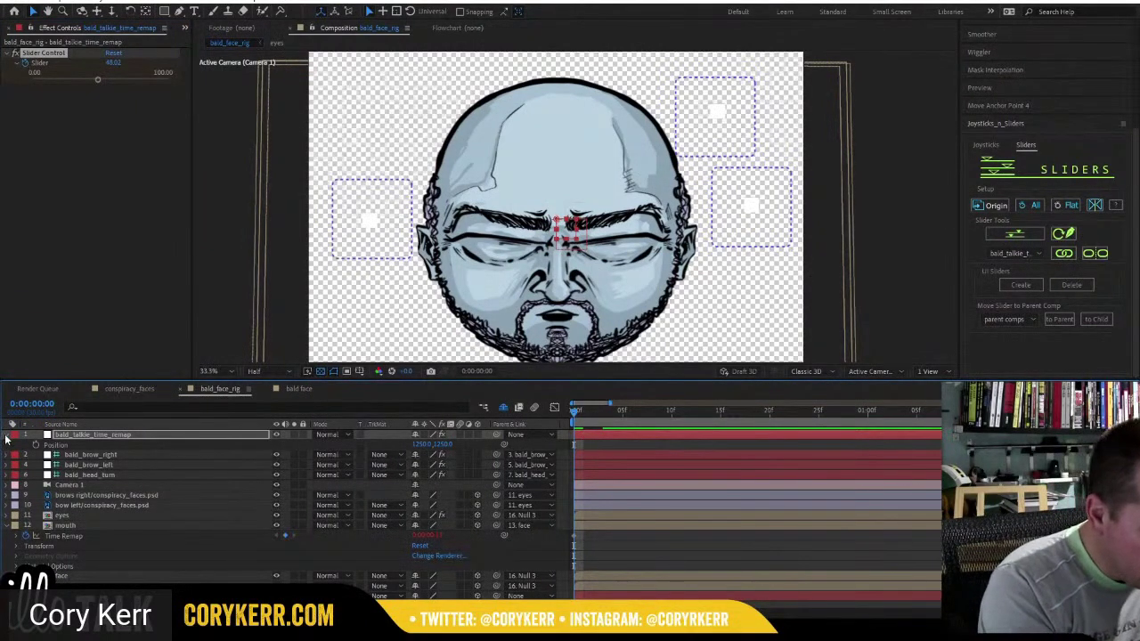
left_click(75, 435)
key("e")
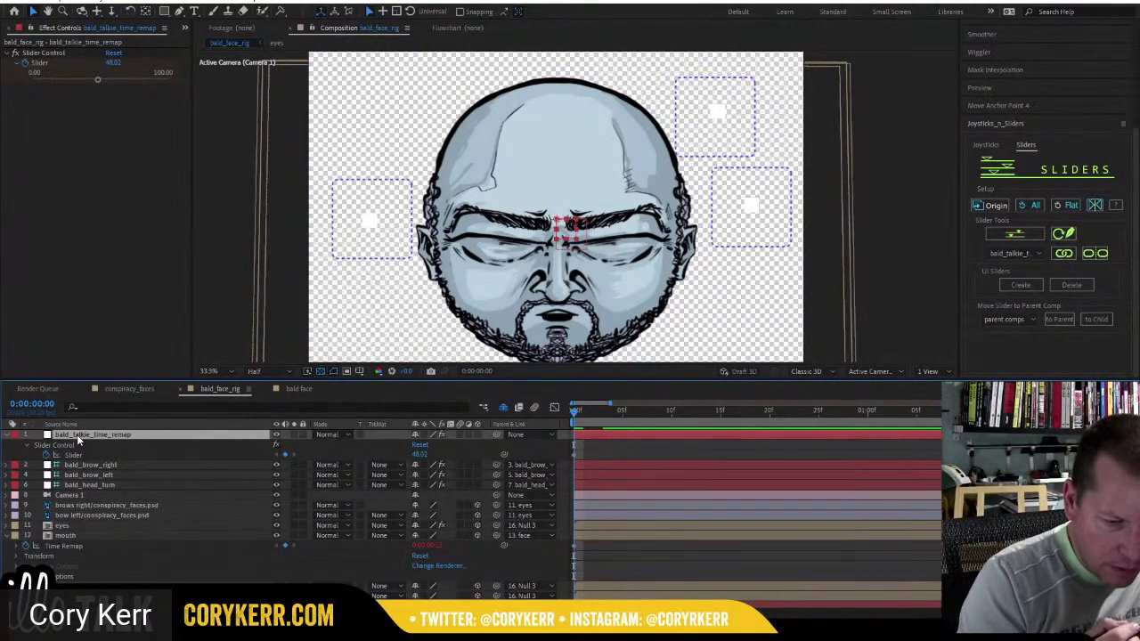
mouse_move(419, 456)
left_mouse_down()
mouse_move(463, 459)
mouse_move(351, 463)
mouse_move(461, 455)
mouse_move(414, 456)
left_mouse_up()
left_click(418, 455)
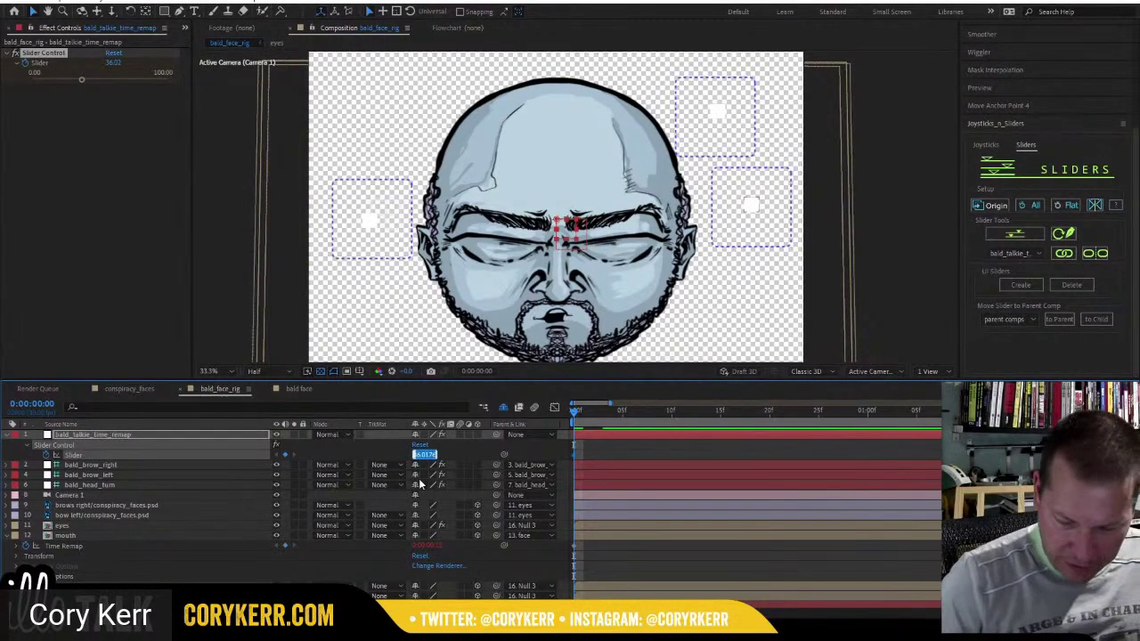
type("50")
key("Return")
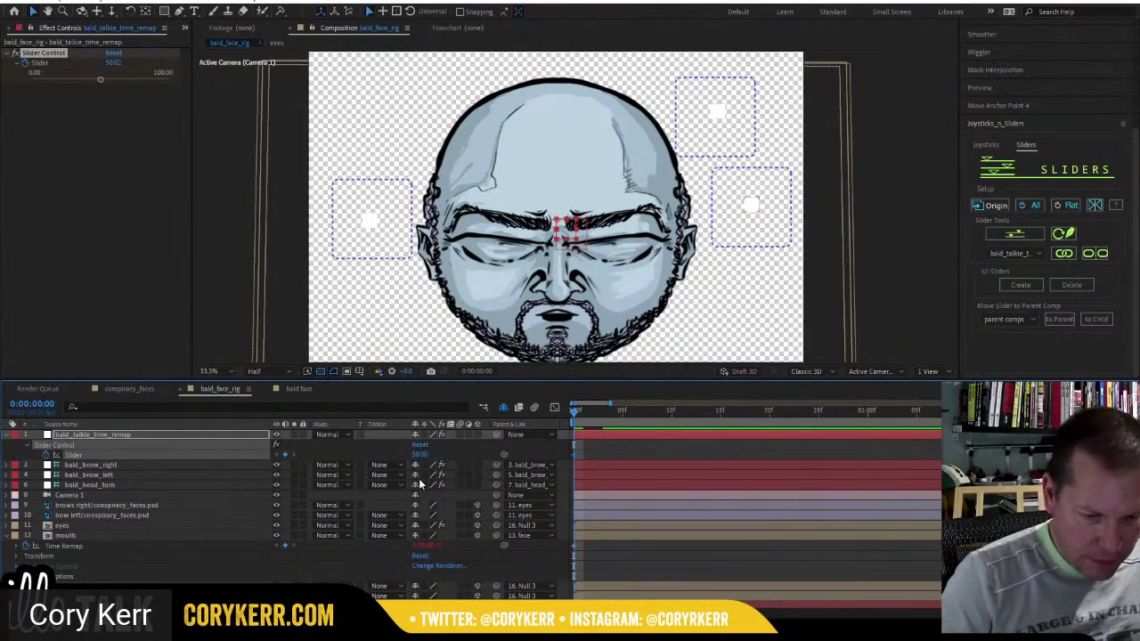
Add the expression wiggle(6,50) to the bald_talkie_time_remap slider and preview the mouth movement from the first frame.
left_click(47, 455, "alt")
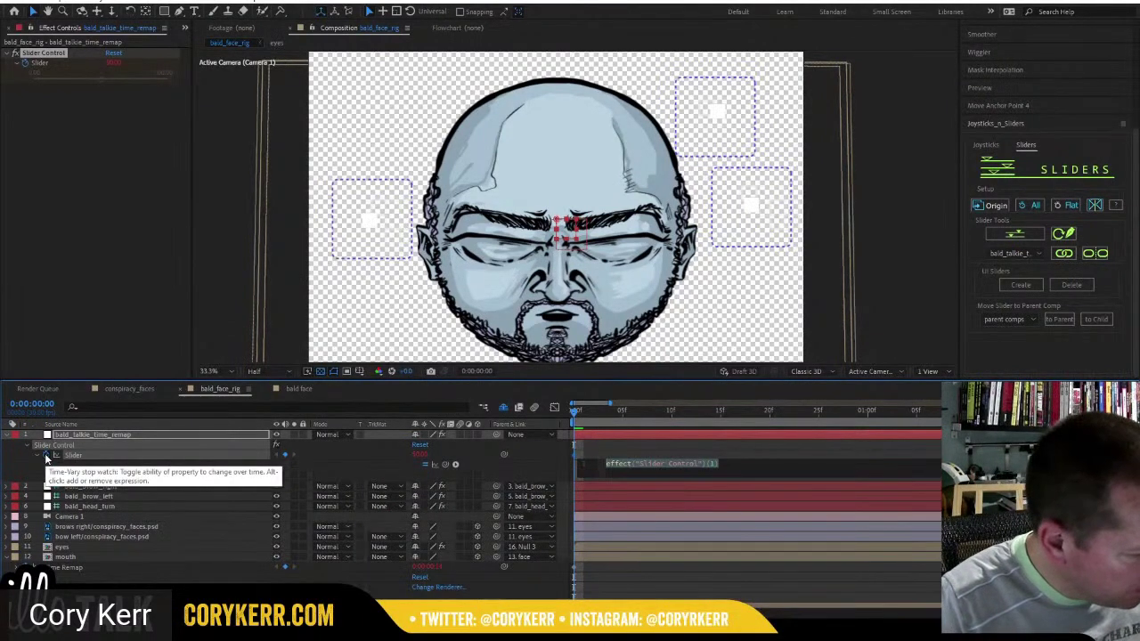
type("wiggle(6,1)")
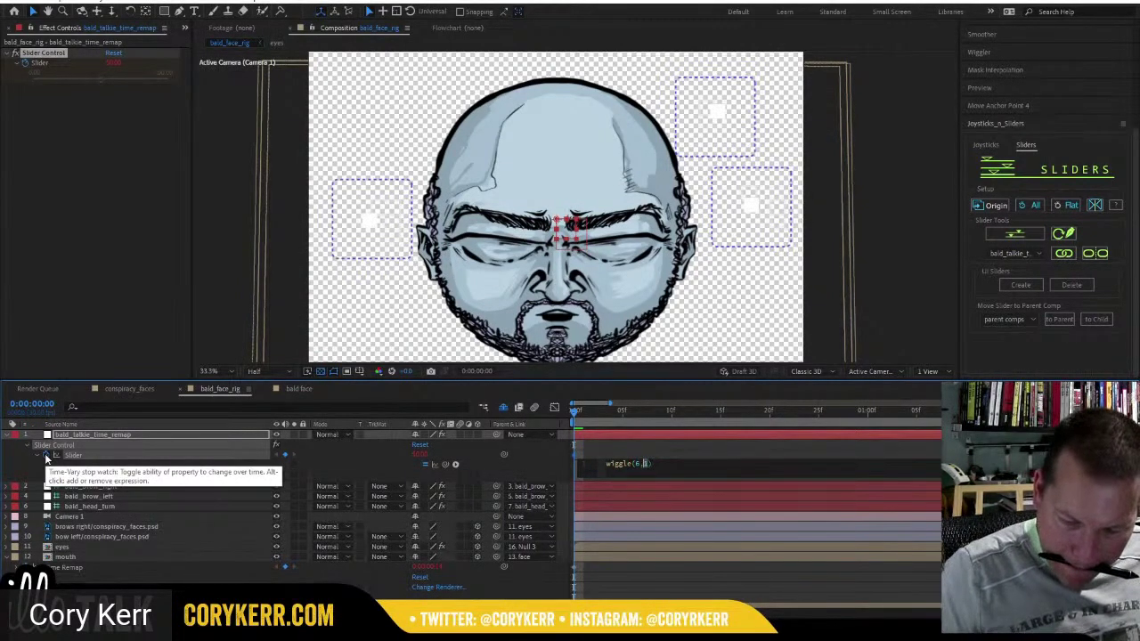
left_click_drag(598, 416, 549, 427)
key("space")
key("space")
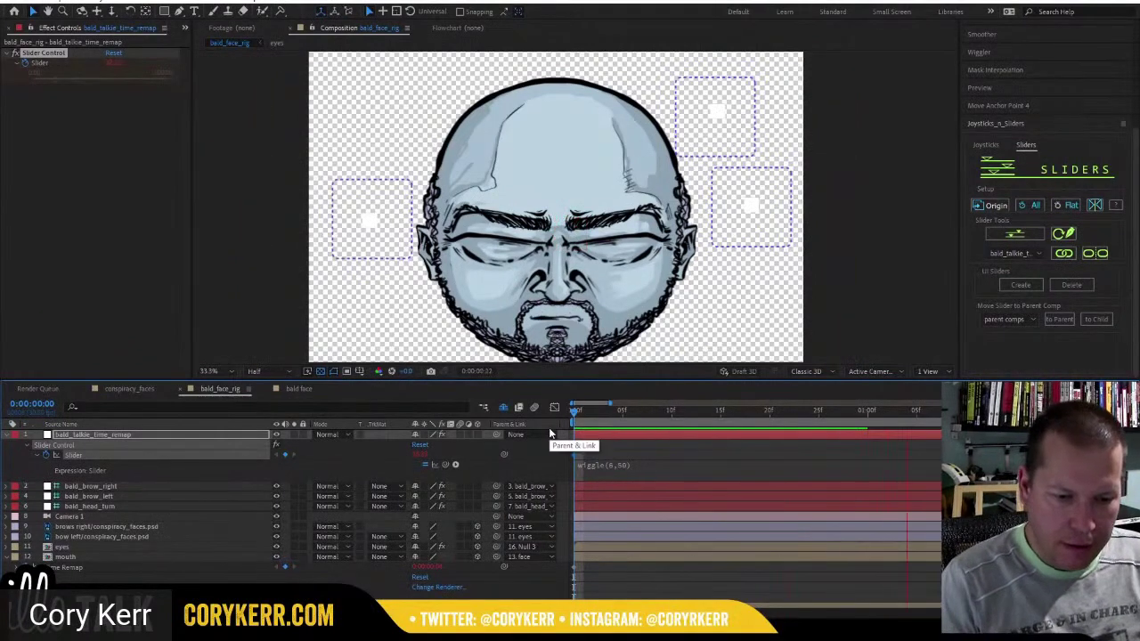
key("space")
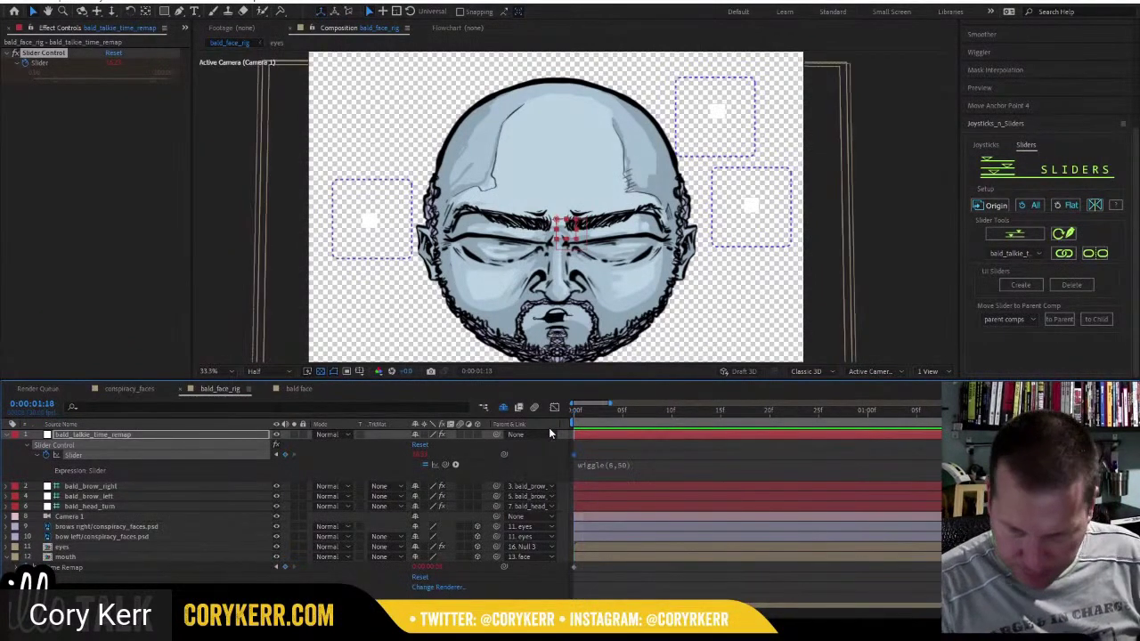
Set the work area to end at 0:00:09:28, preview the wiggling mouth over it and return to the first frame.
key("minus")
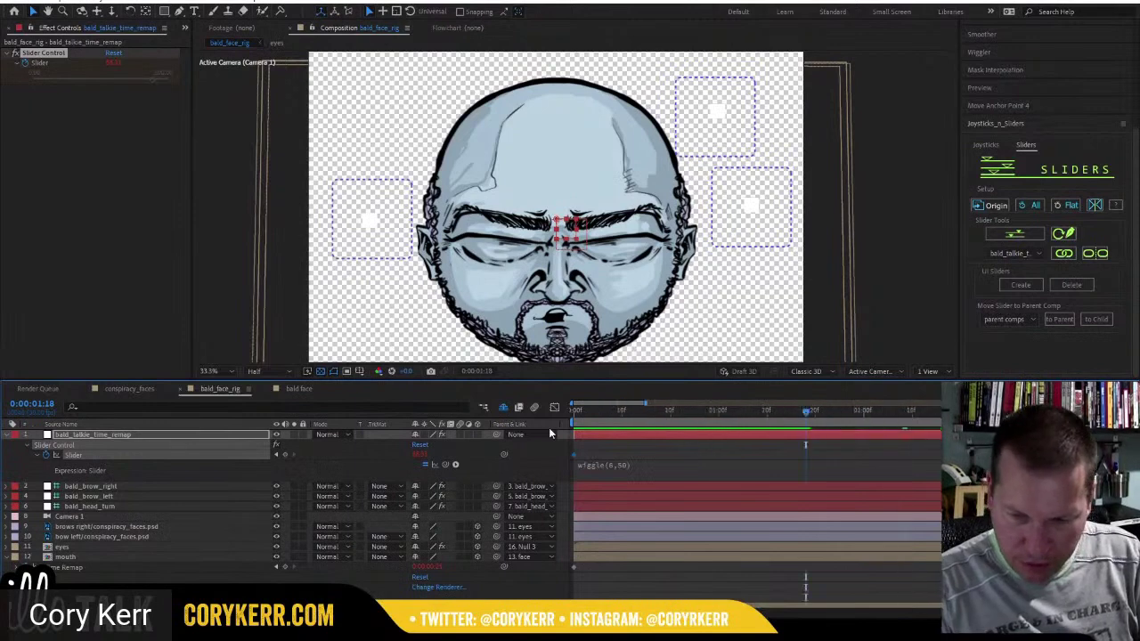
key("minus")
key("minus")
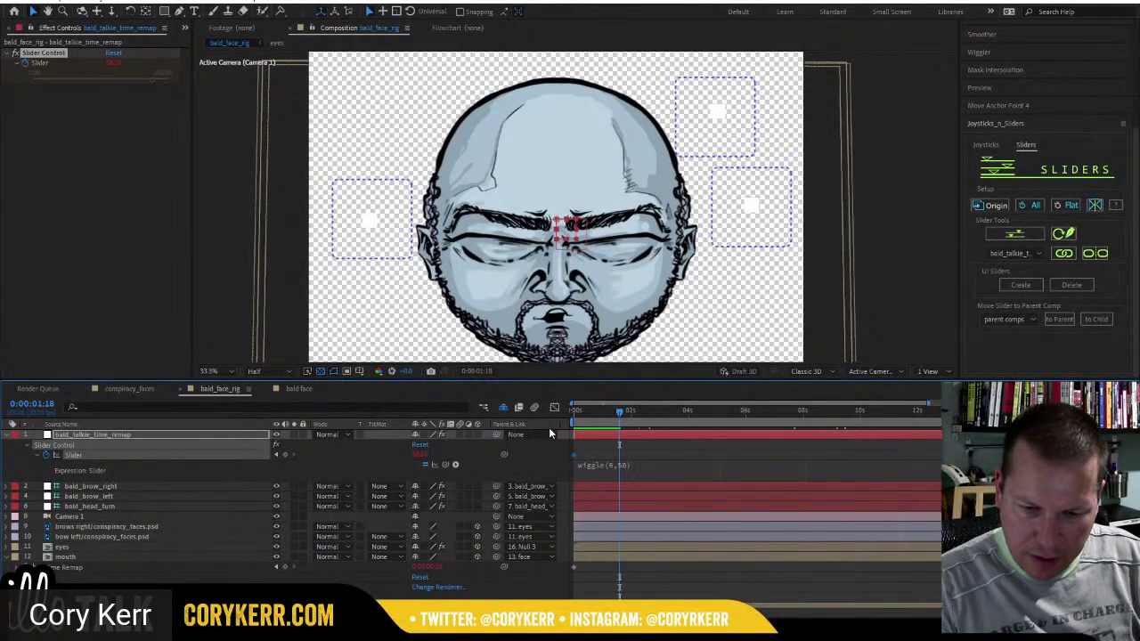
left_click(858, 414)
key("n")
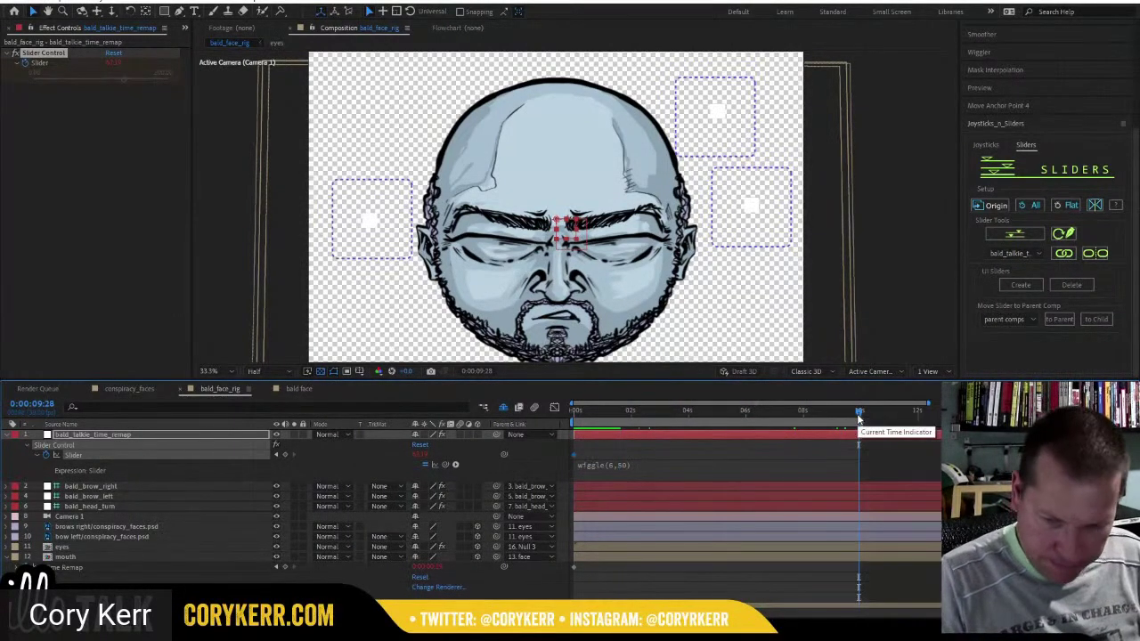
key("Home")
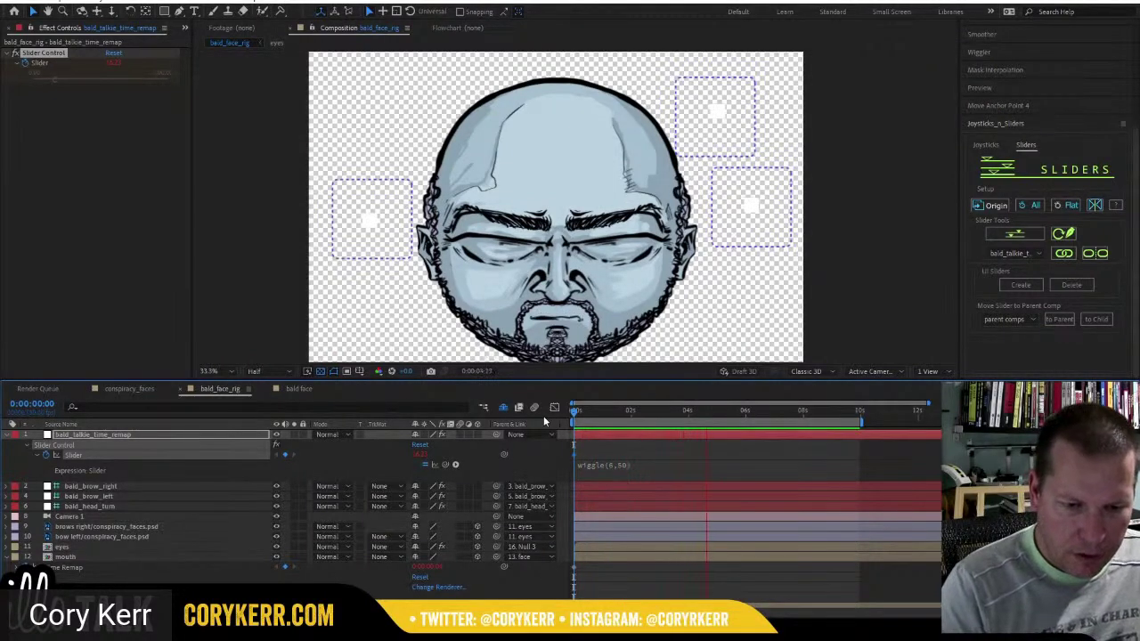
key("space")
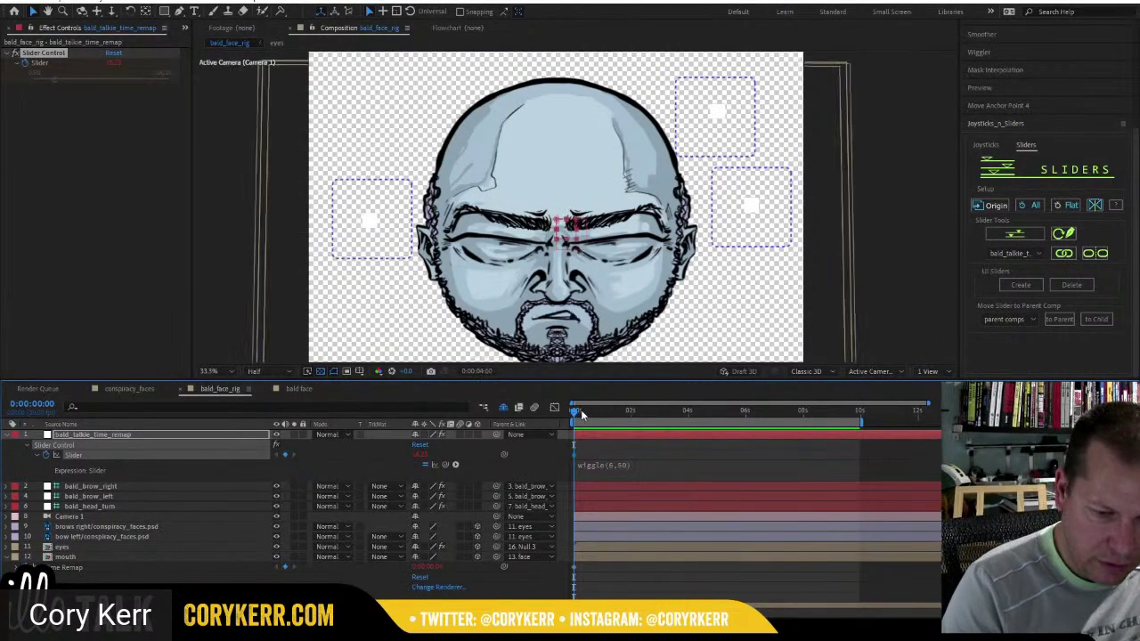
left_click_drag(580, 412, 561, 413)
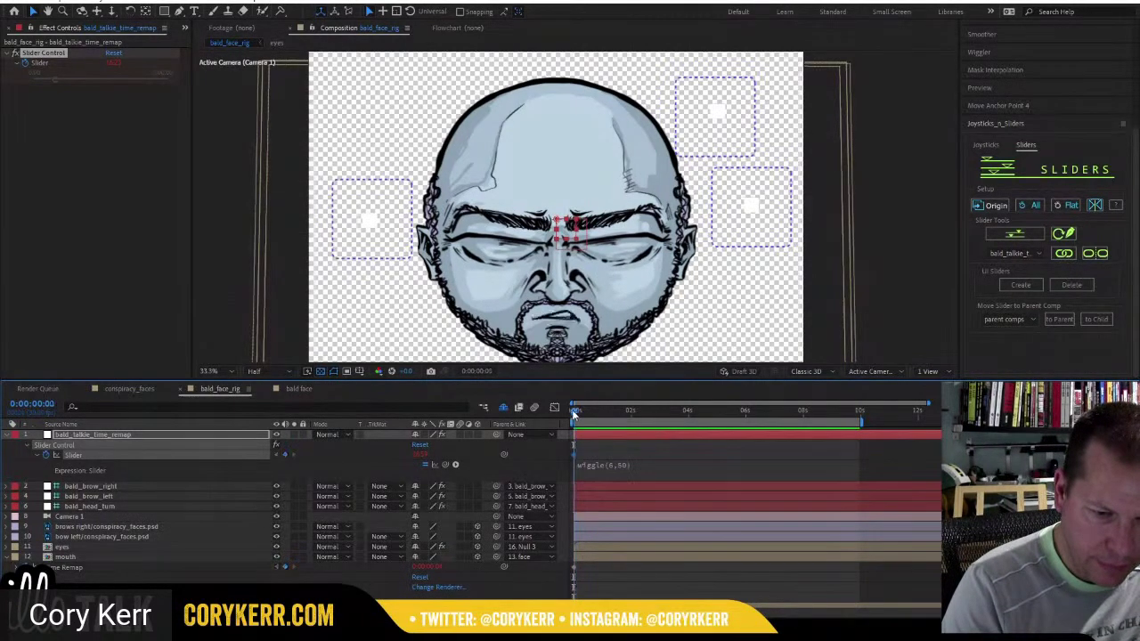
Reveal the keyframed properties of all layers and shift the bald_head_turn joystick slightly down and to the left.
left_click(7, 435)
left_click(7, 515)
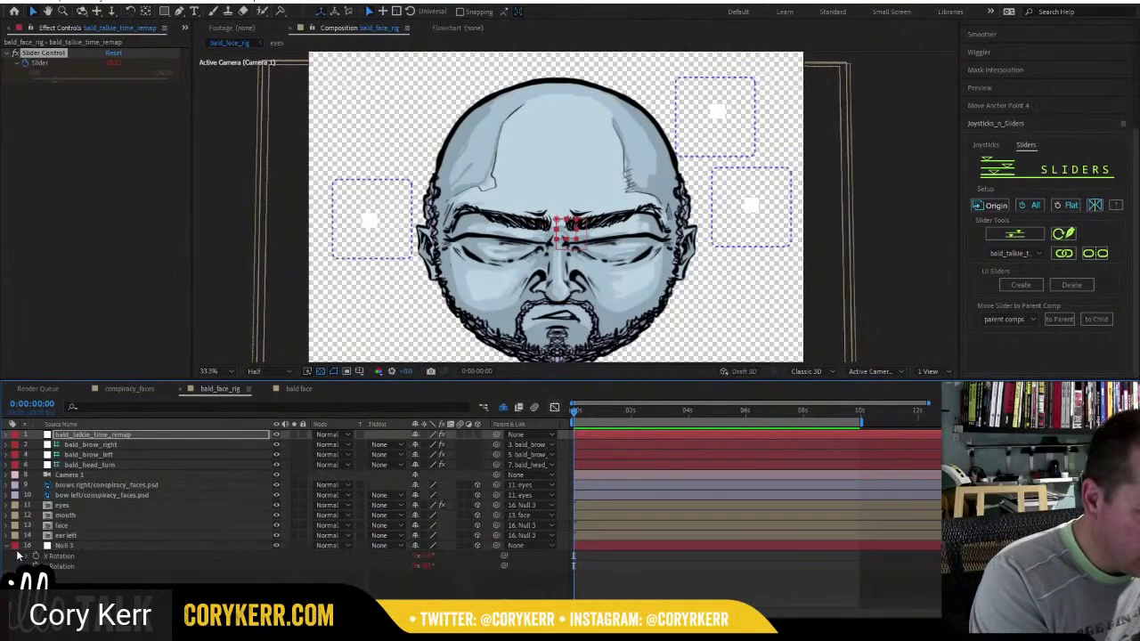
left_click(81, 545)
key("ctrl+a")
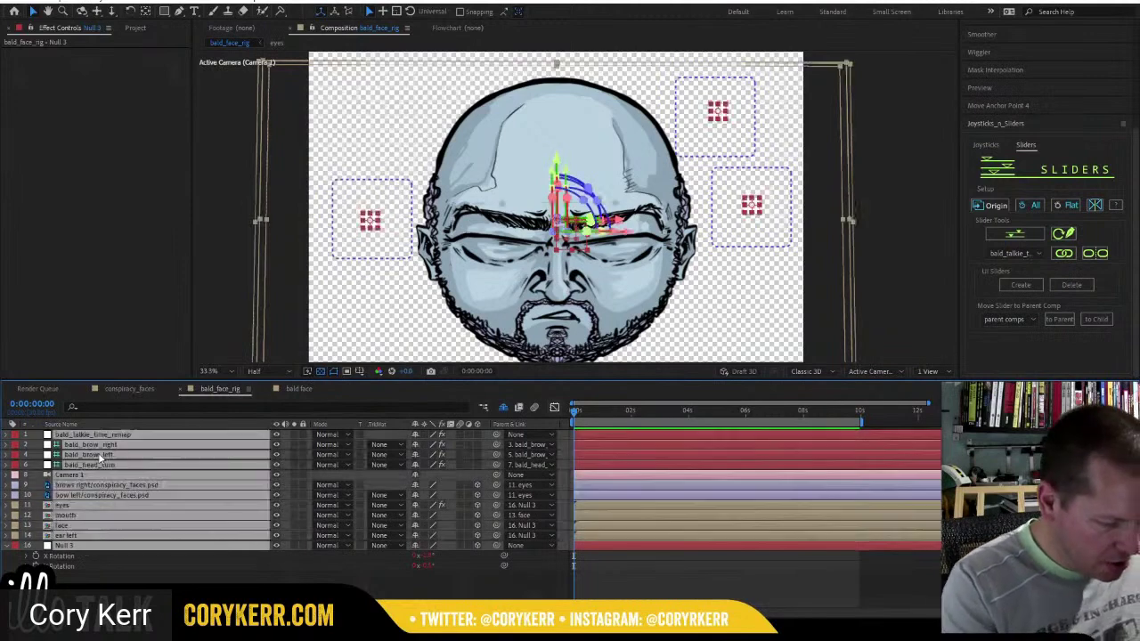
key("u")
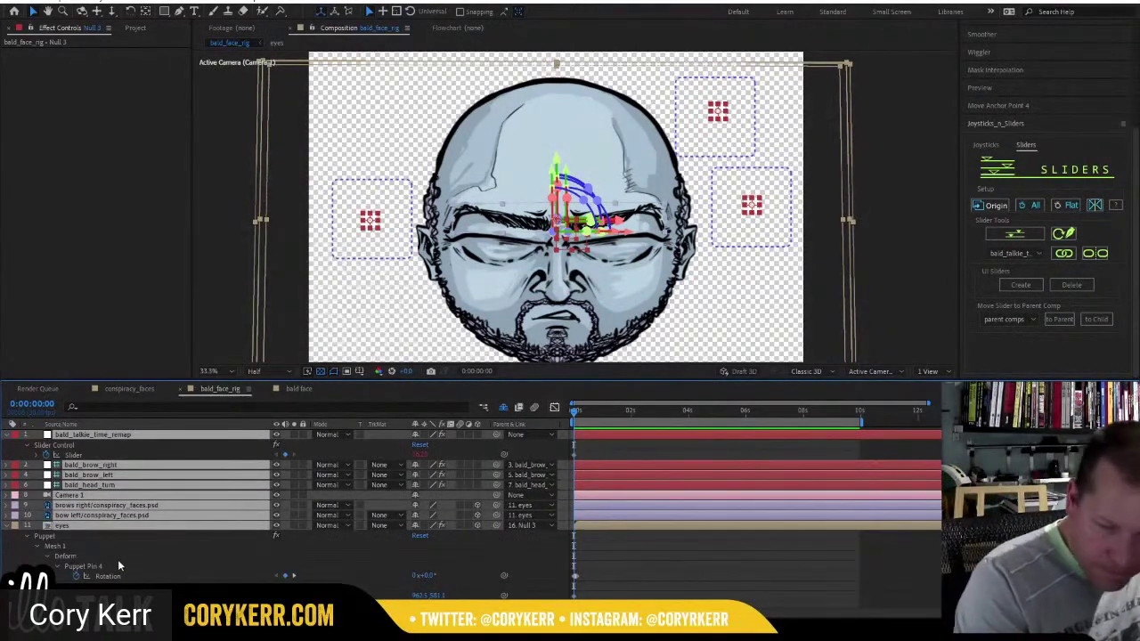
scroll(117, 559, "down", 3)
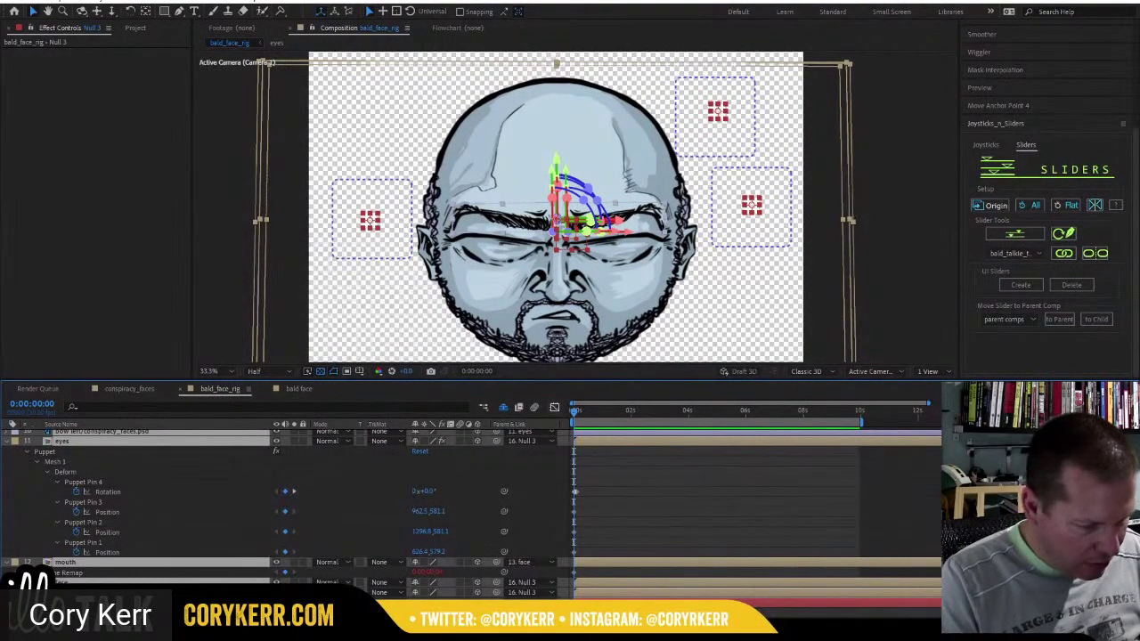
scroll(134, 499, "up", 3)
scroll(276, 508, "down", 3)
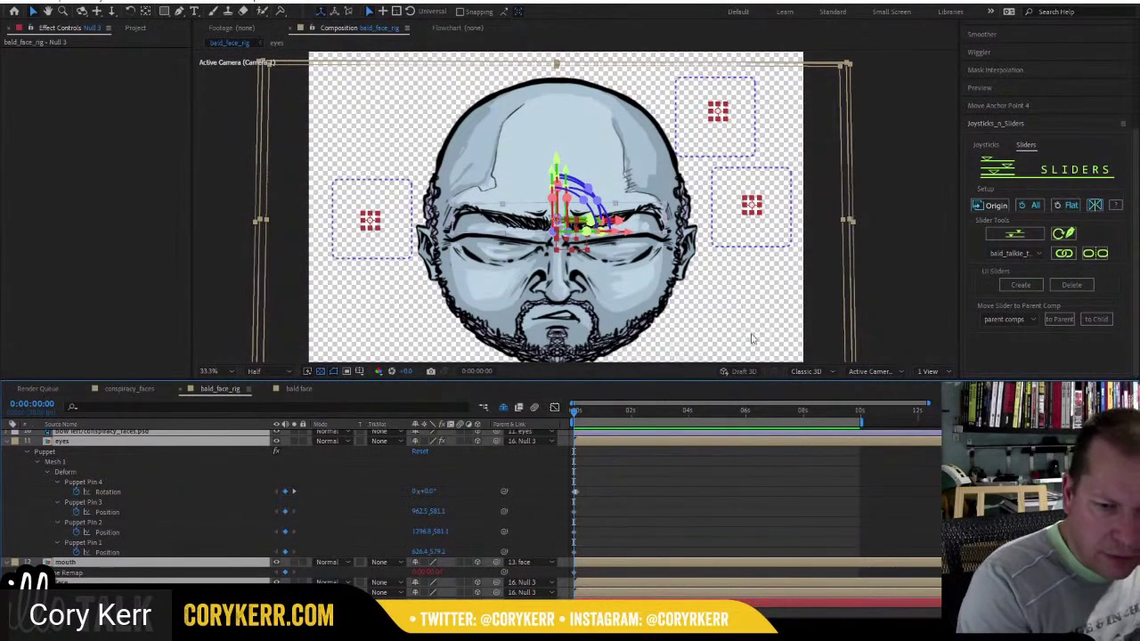
mouse_move(717, 111)
left_mouse_down()
mouse_move(750, 110)
mouse_move(694, 131)
mouse_move(694, 105)
mouse_move(712, 94)
mouse_move(713, 154)
mouse_move(717, 86)
mouse_move(713, 132)
left_mouse_up()
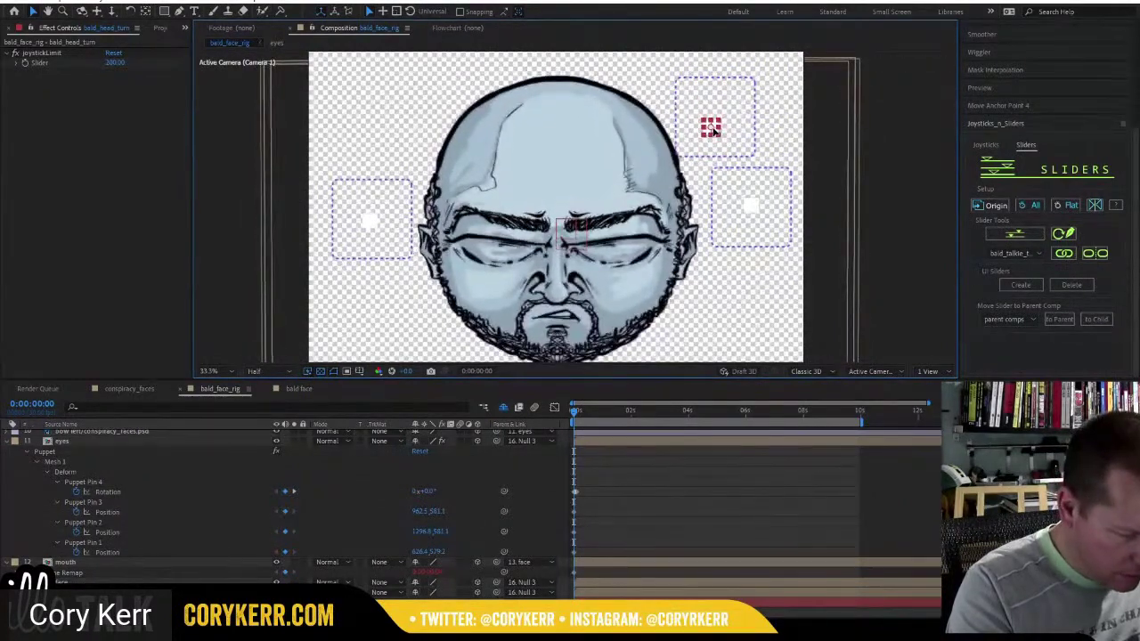
Step through the Rotation keyframes of Puppet Pin 4 on the eyes layer and add a 0° keyframe at frame 4.
left_click(576, 491)
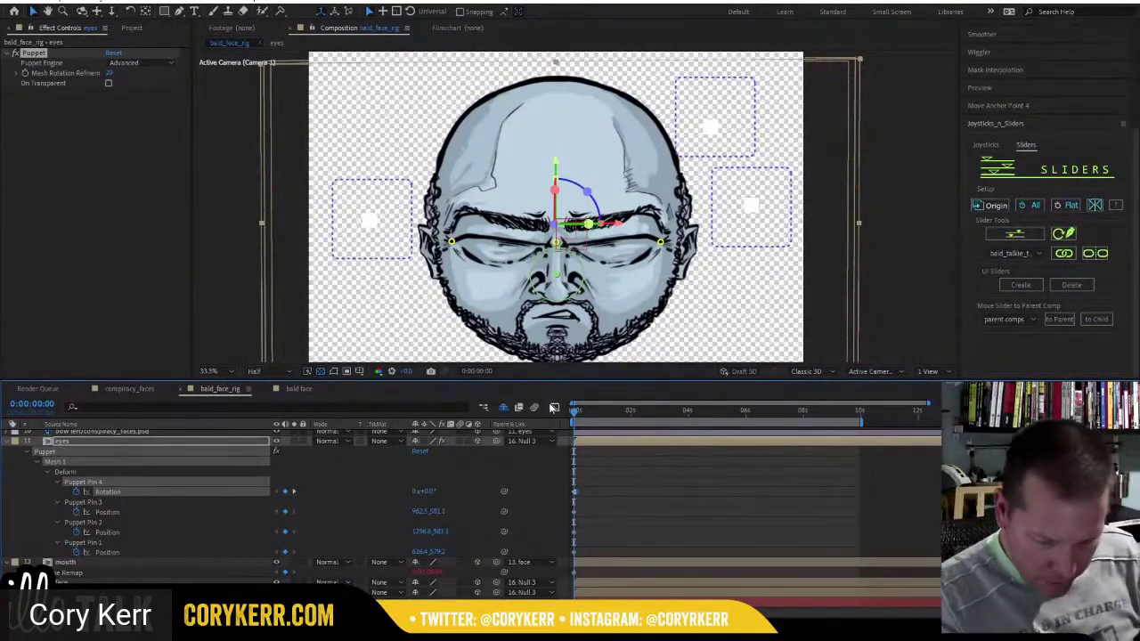
key("=")
key("=")
key("=")
key("=")
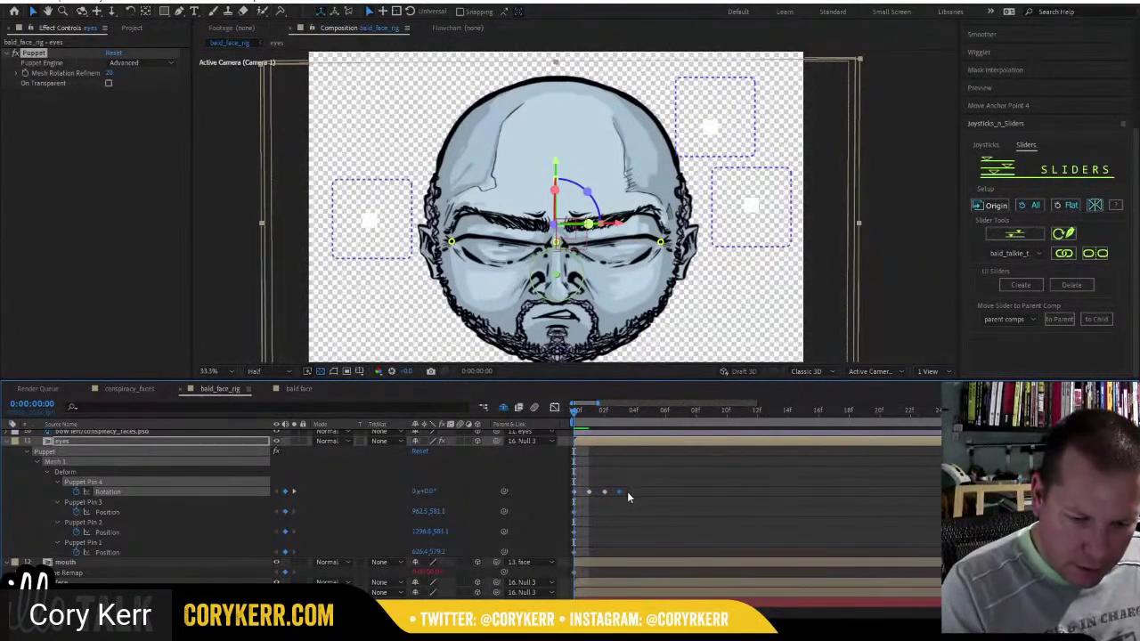
left_click(592, 414)
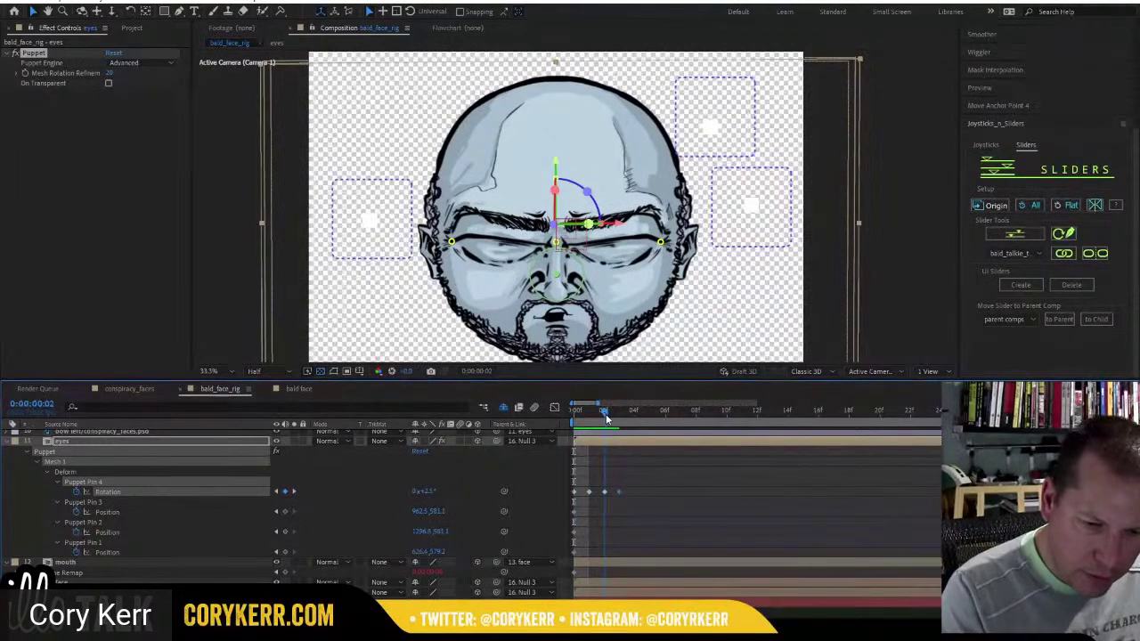
left_click(618, 419)
left_click(631, 420)
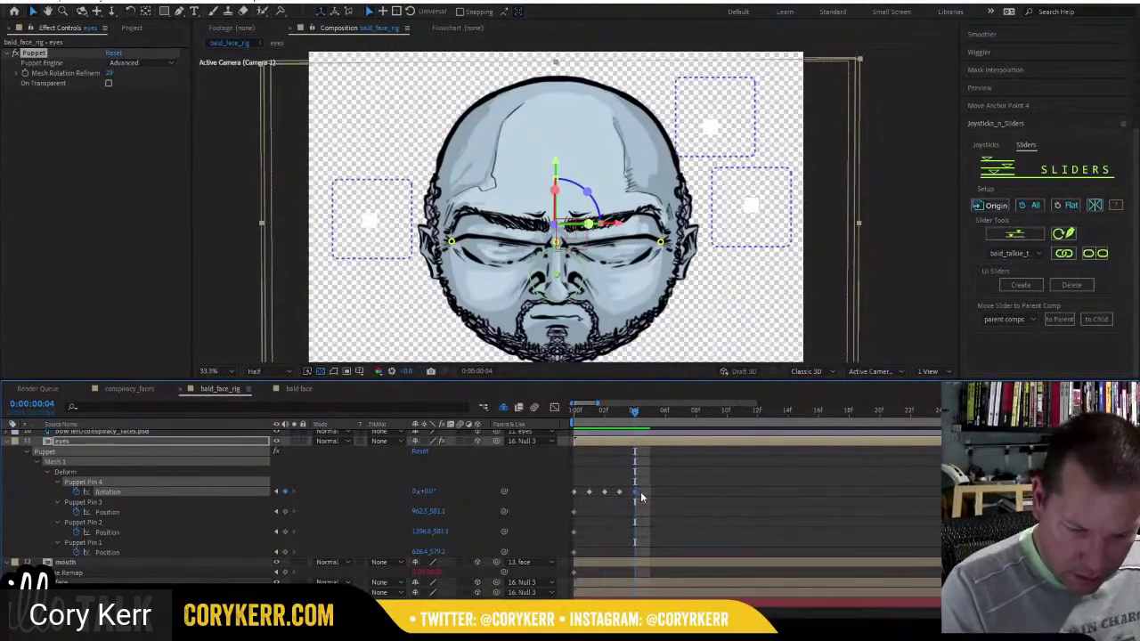
left_click(647, 419)
Bind all five Rotation keyframes of the eyes layer's Puppet Pin 4 to the existing bald_head_turn joystick.
left_click_drag(626, 496, 569, 509)
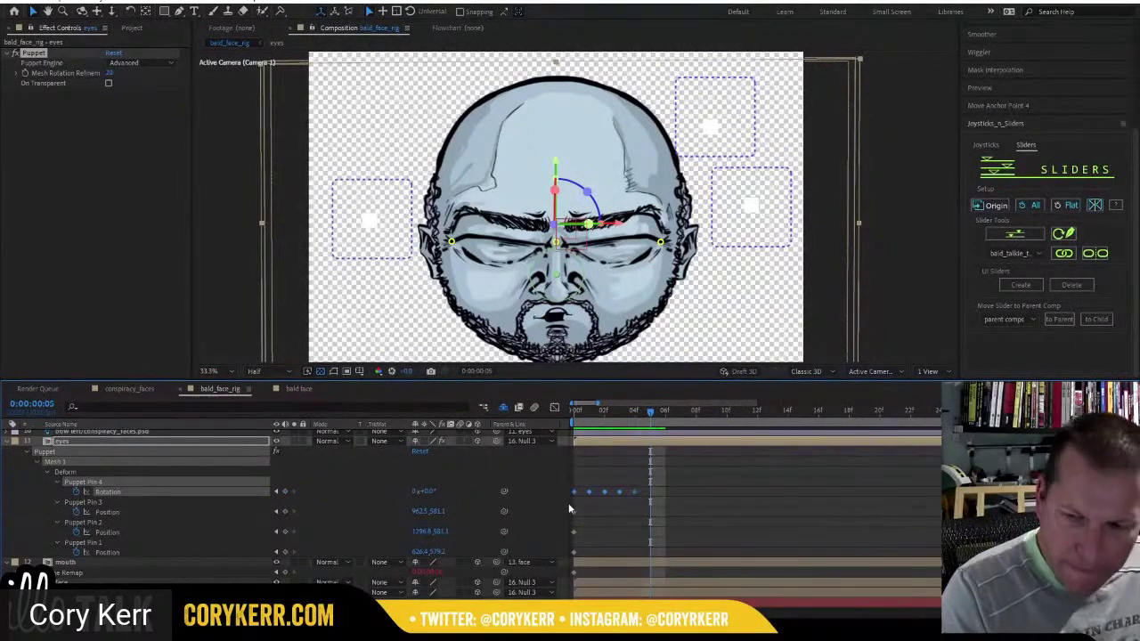
left_click(984, 145)
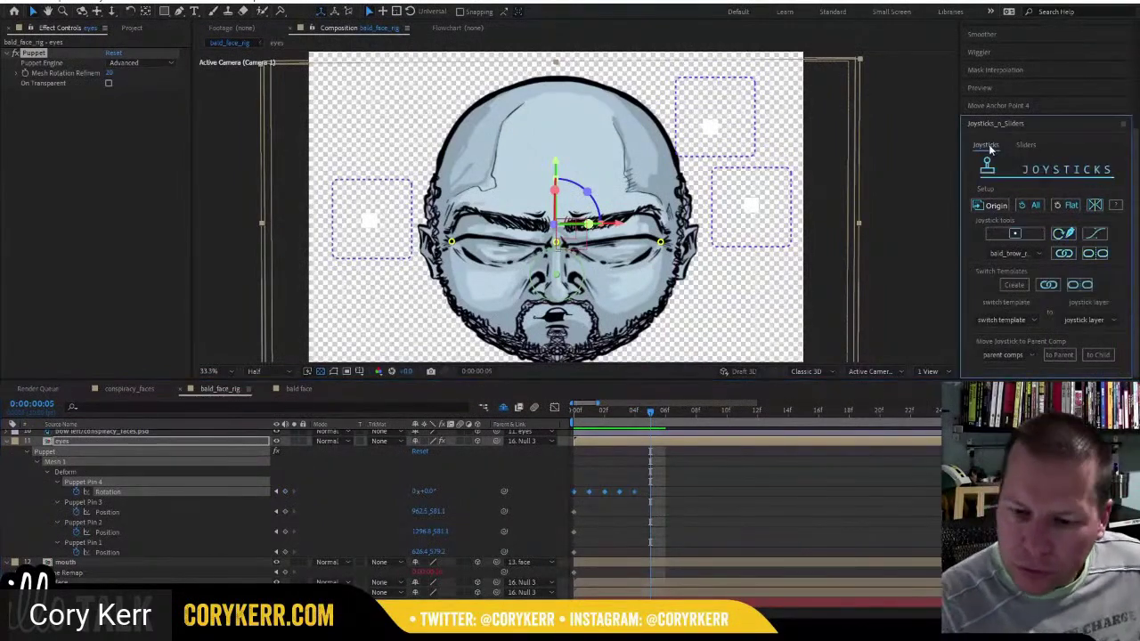
left_click(1038, 253)
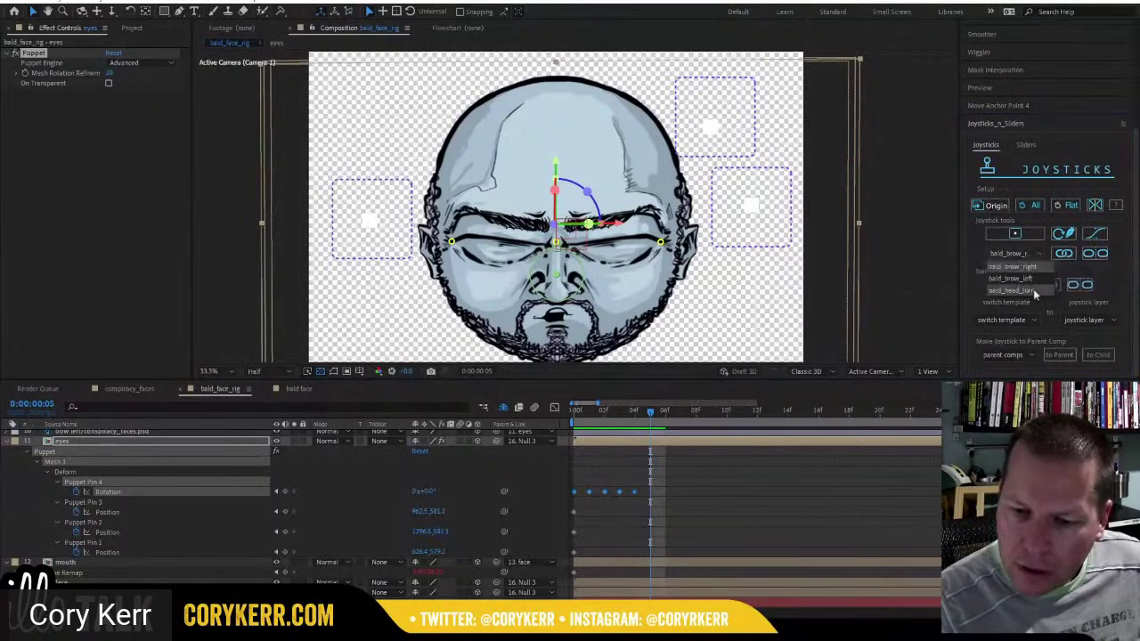
left_click(1033, 290)
left_click(1064, 253)
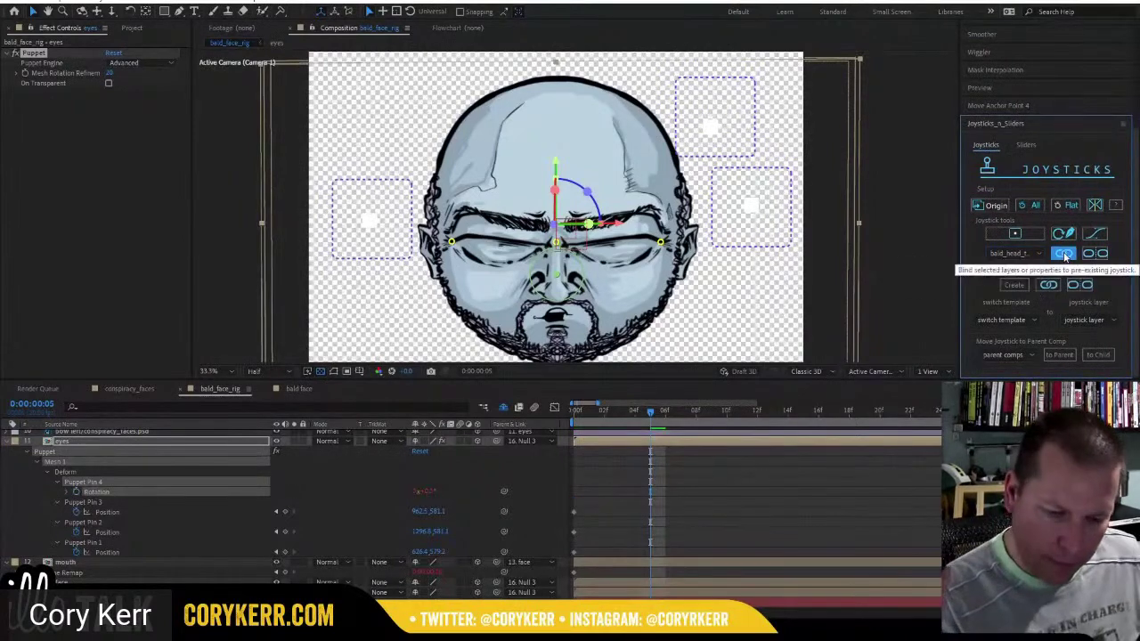
left_click(890, 244)
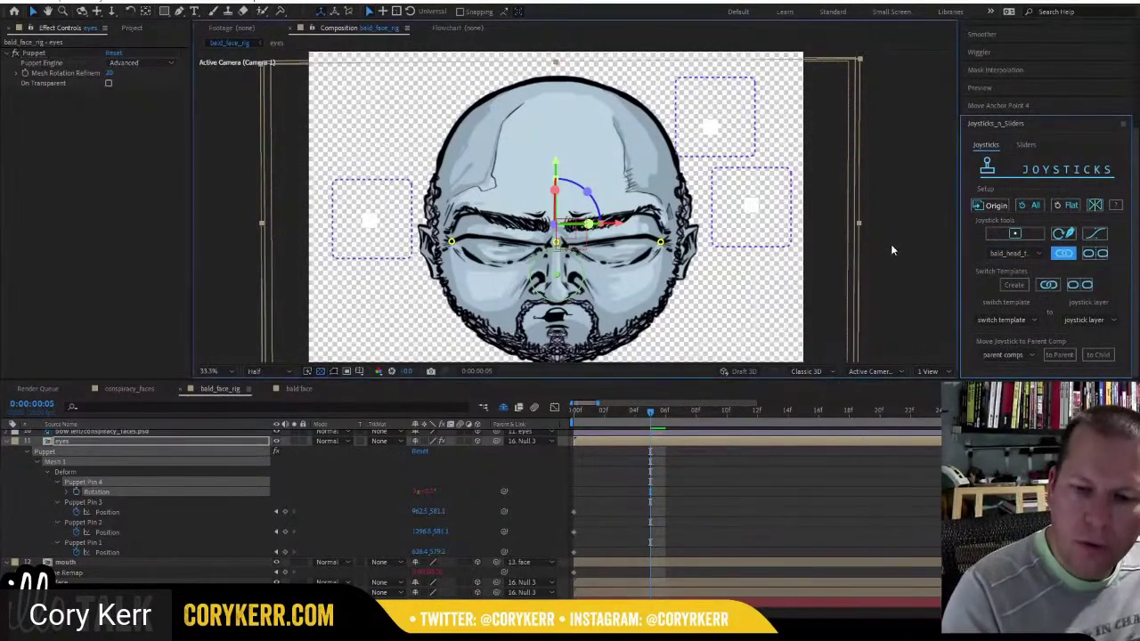
Test the rig by moving the bald_head_turn joystick back near its centre and repositioning the bald_brow_left and bald_brow_right joysticks diagonally.
mouse_move(710, 127)
left_mouse_down()
mouse_move(758, 119)
mouse_move(698, 123)
mouse_move(716, 90)
mouse_move(718, 159)
mouse_move(715, 117)
left_mouse_up()
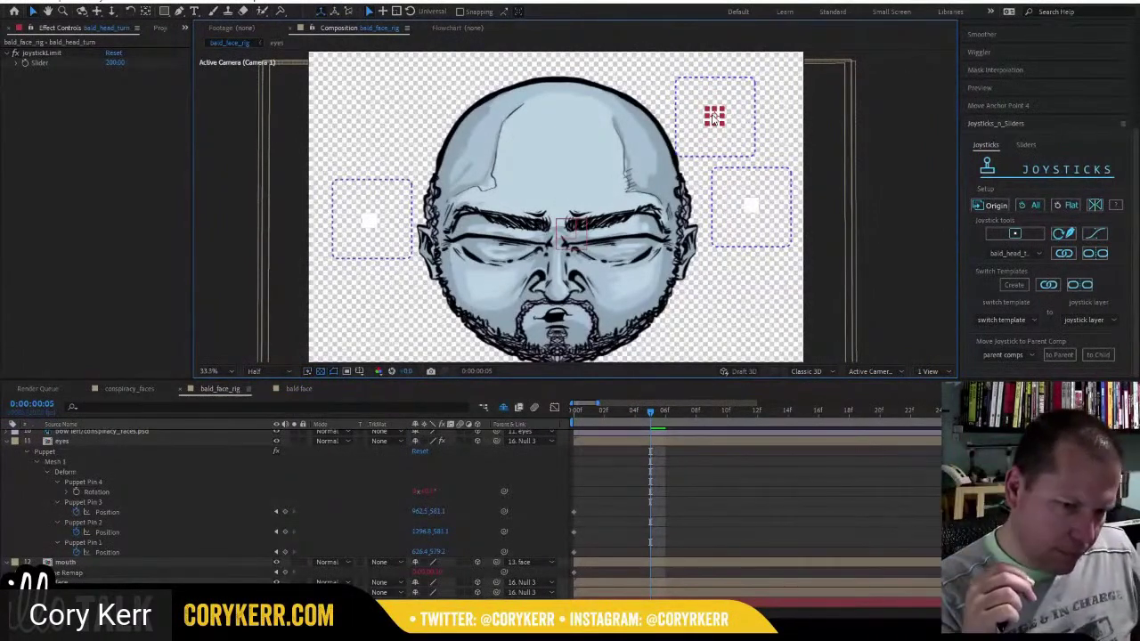
left_click(752, 205)
left_click_drag(753, 206, 714, 173)
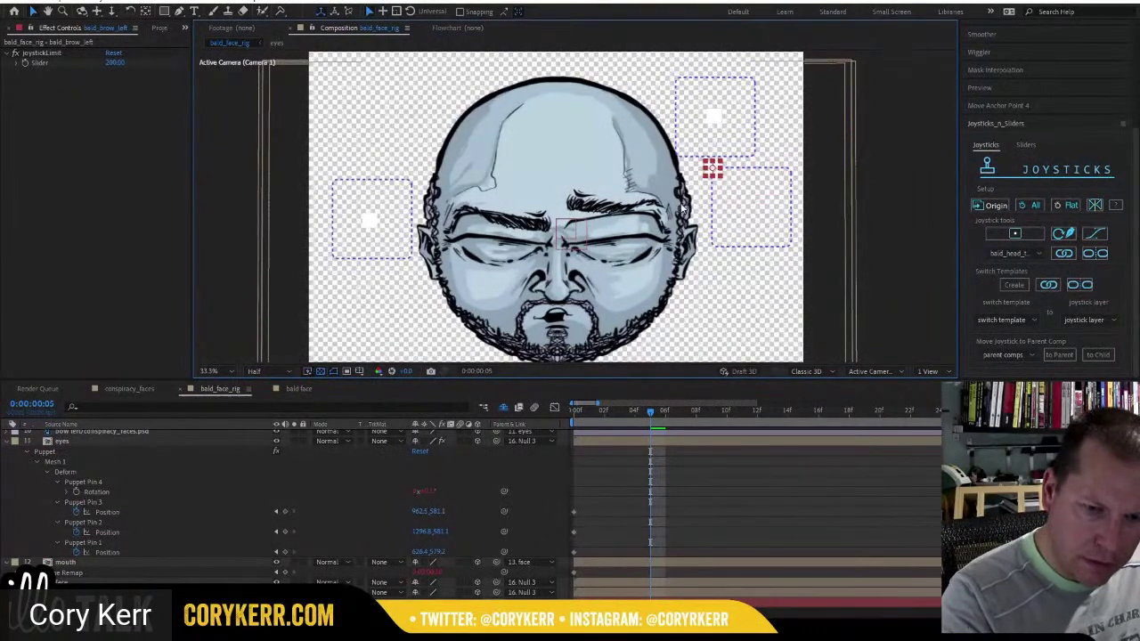
left_click_drag(370, 221, 329, 179)
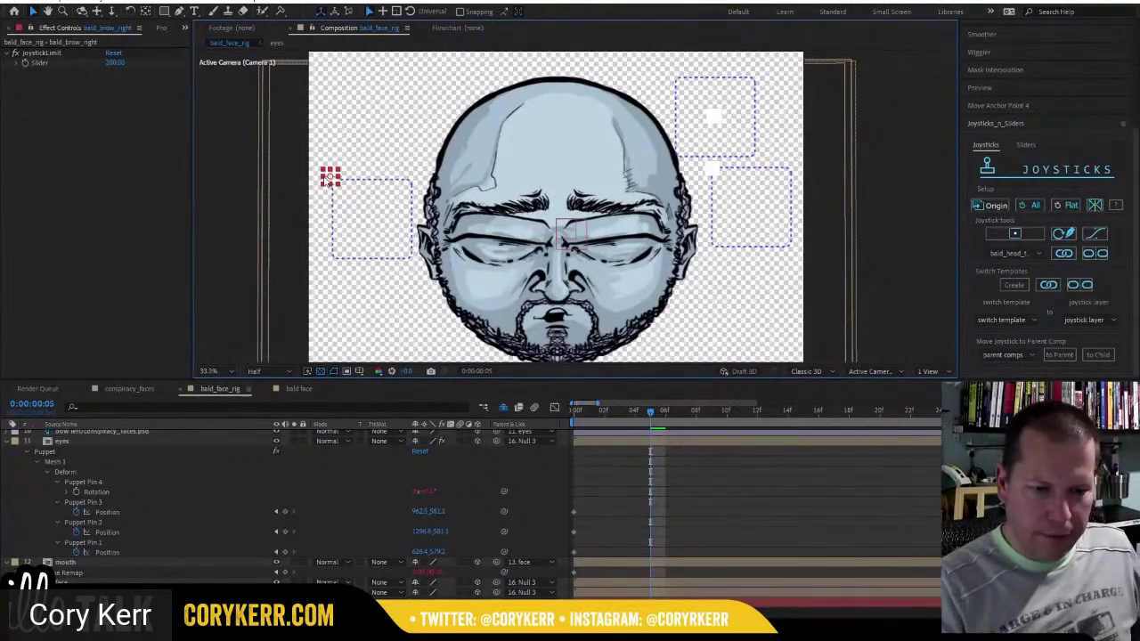
left_click_drag(329, 178, 401, 242)
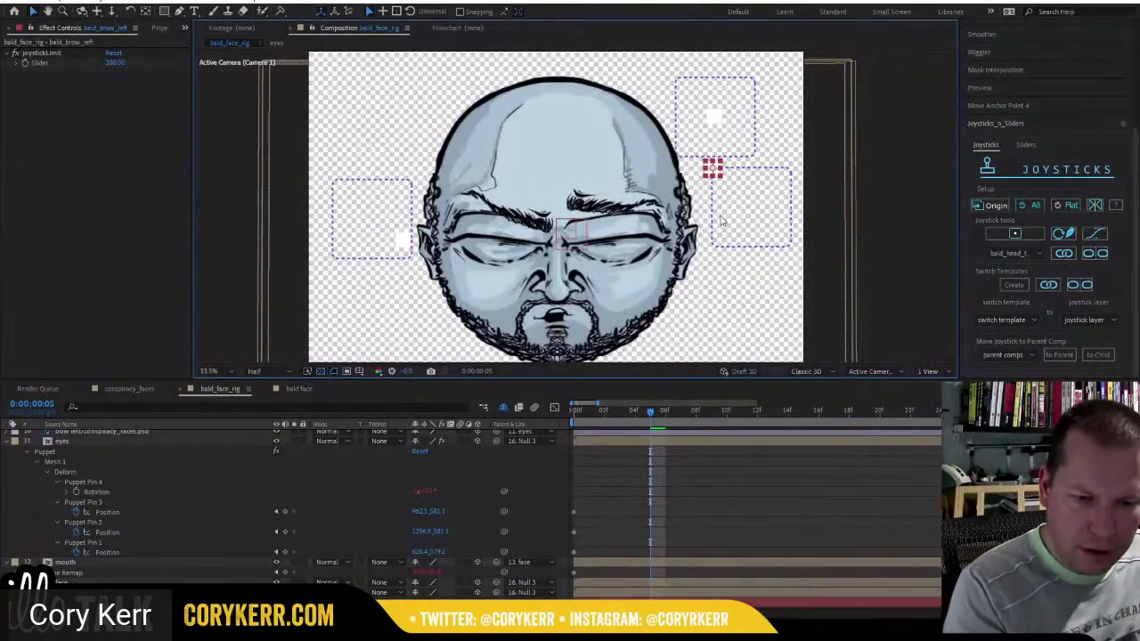
left_click_drag(712, 169, 770, 212)
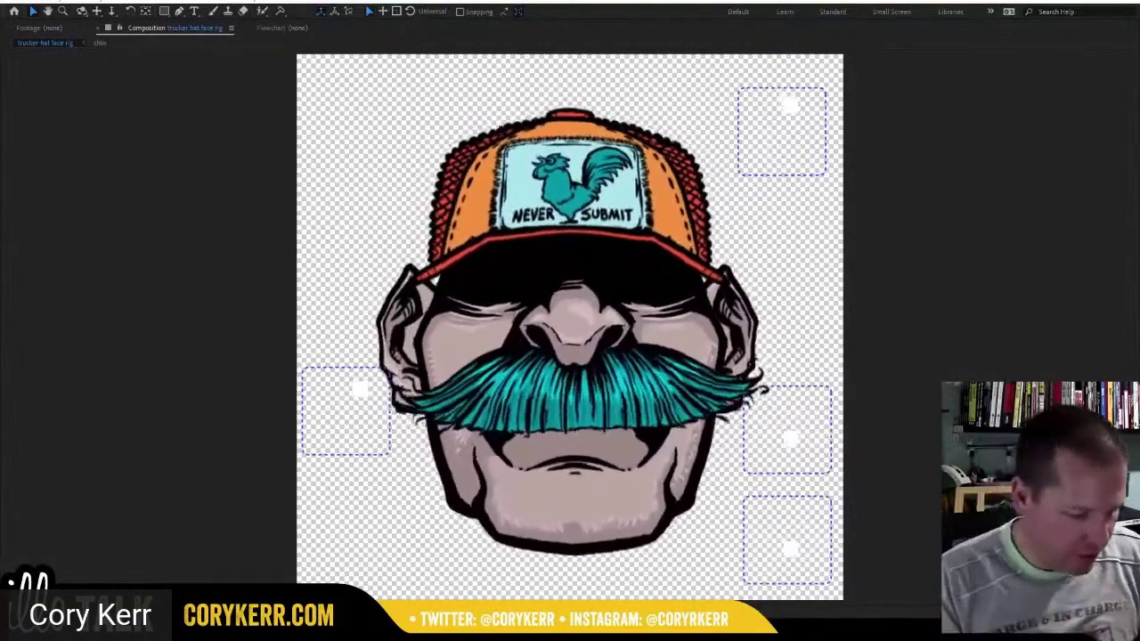
Stop the trucker hat face rig preview and restore the composition view to its normal size.
key("space")
key("grave")
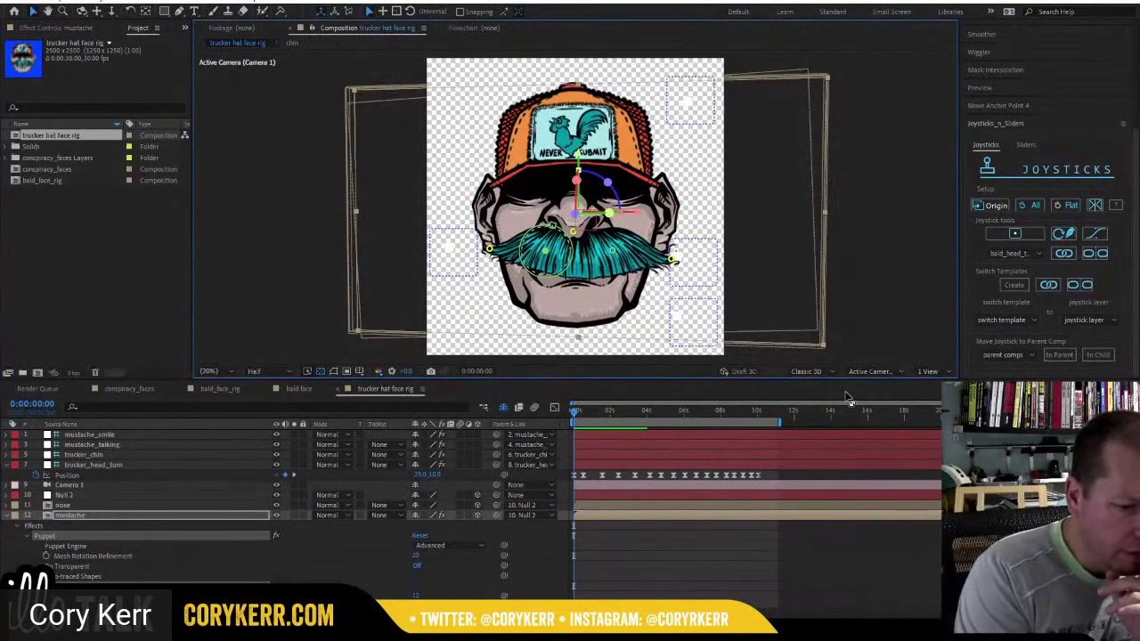
Return to the start of the bald_face_rig composition, widen its timeline to show ten seconds, and select the bald_head_turn joystick layer.
left_click(265, 389)
left_click(220, 389)
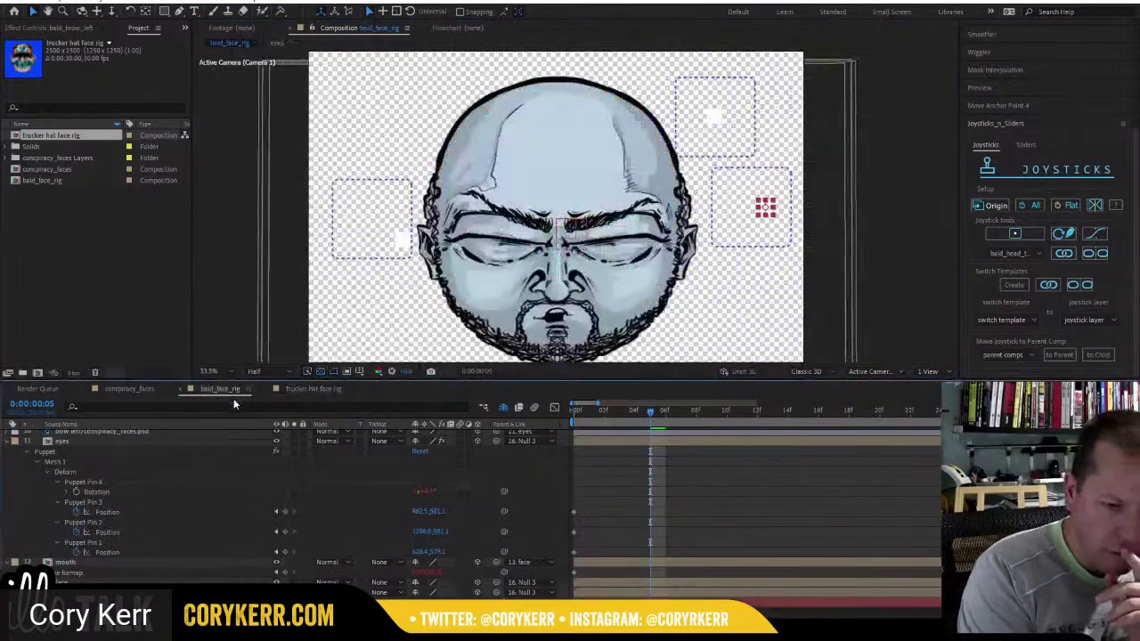
left_click_drag(646, 413, 541, 427)
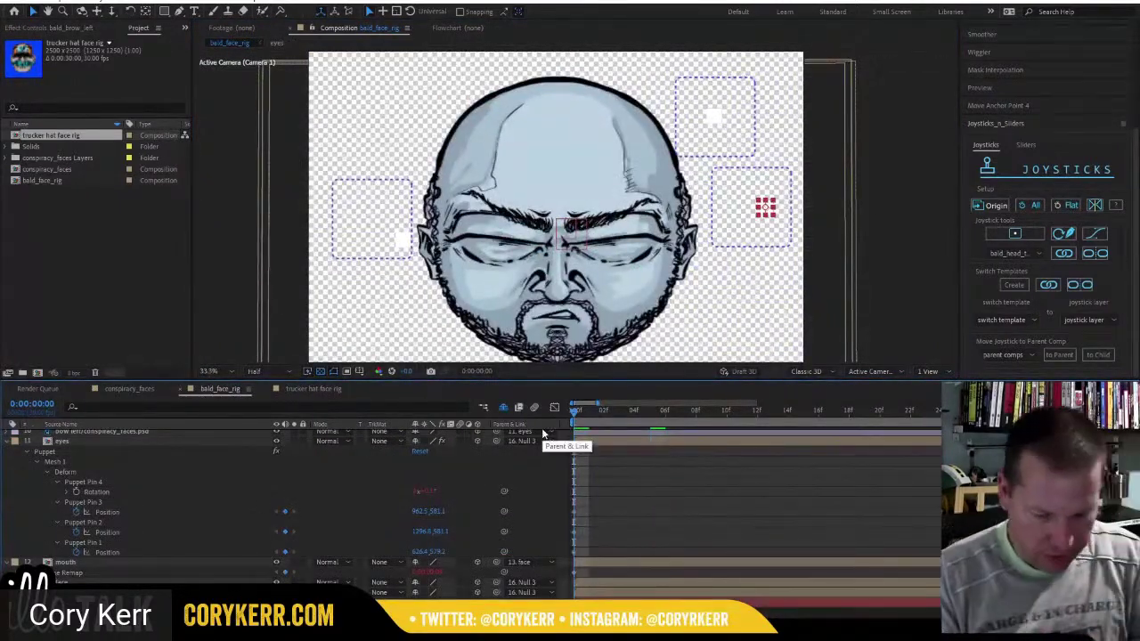
key("minus")
key("minus")
key("minus")
key("minus")
key("minus")
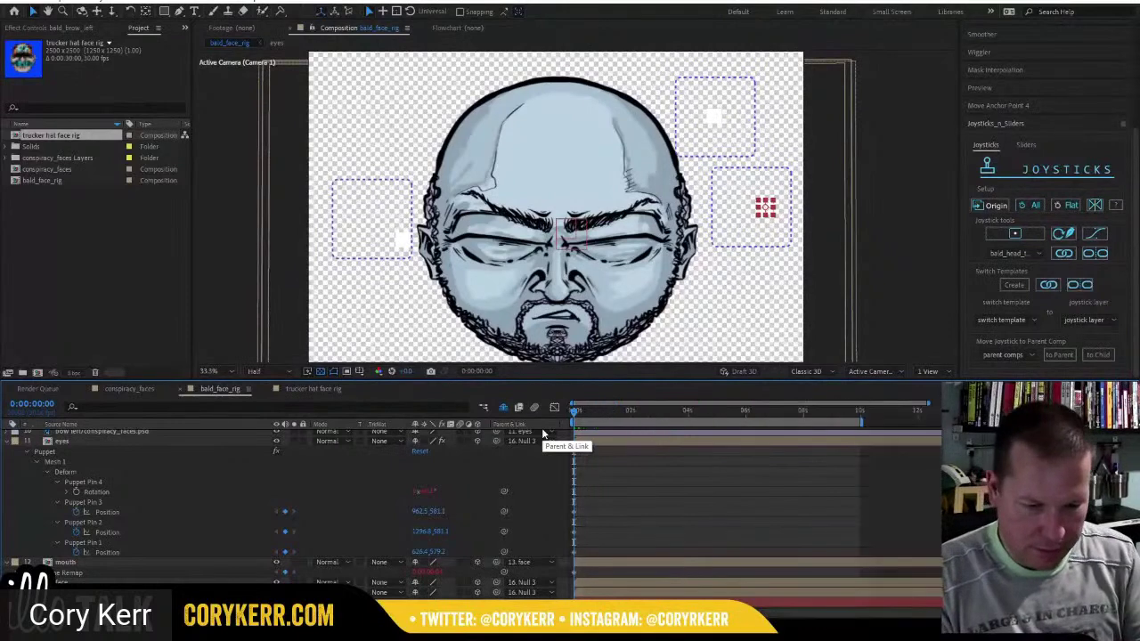
left_click(10, 450)
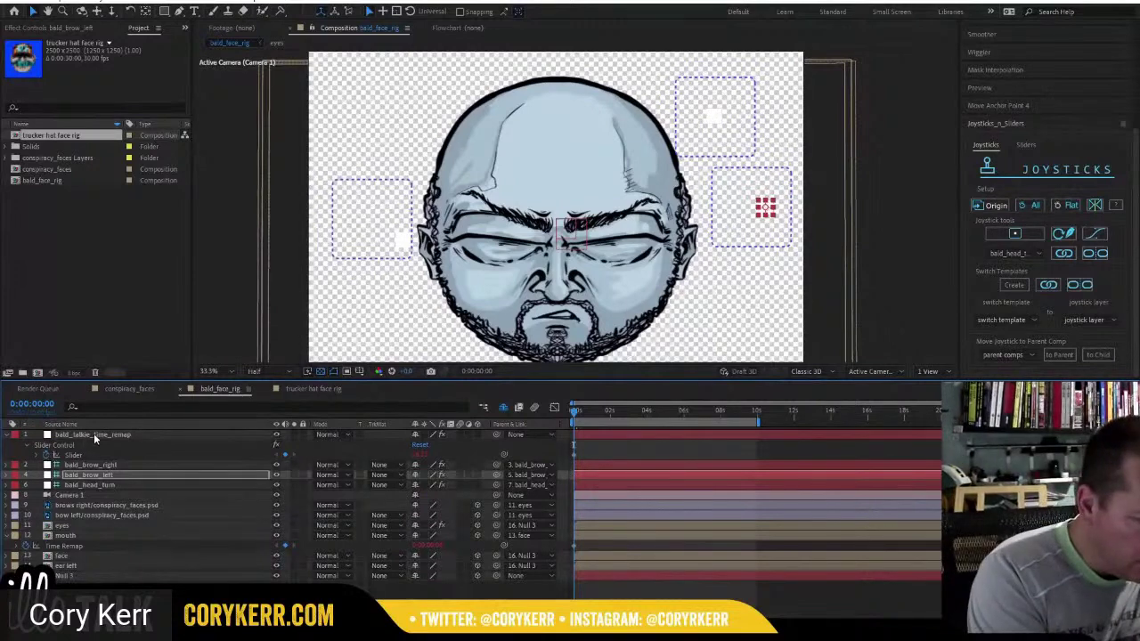
left_click(112, 484)
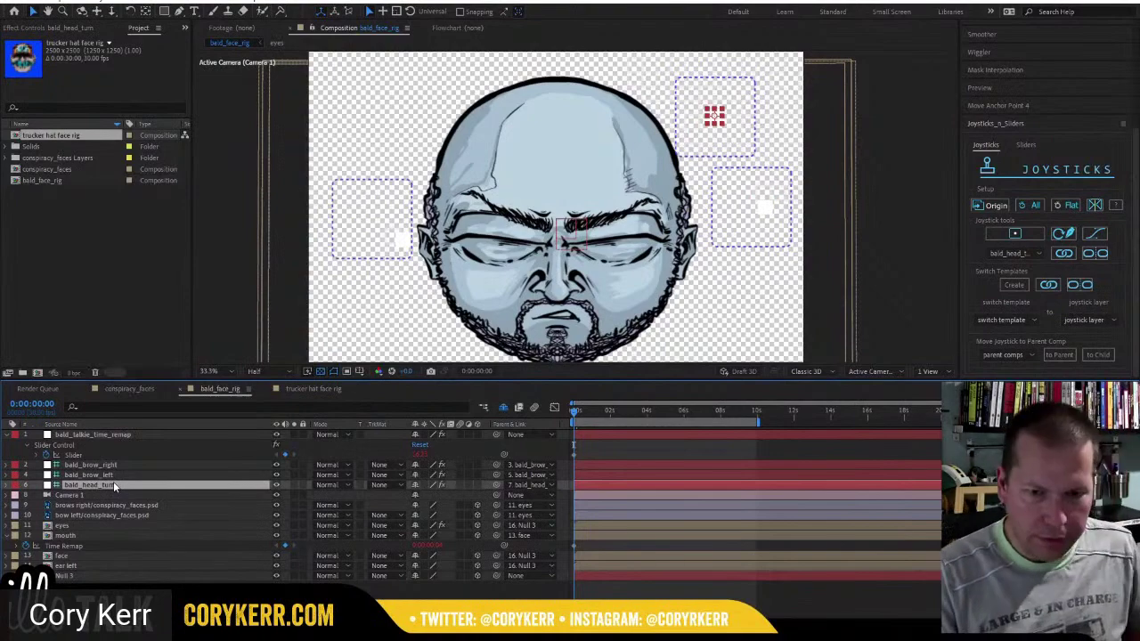
Try to copy the trucker_head_turn Position keyframes onto bald_head_turn's Position, and undo the paste.
left_click(314, 389)
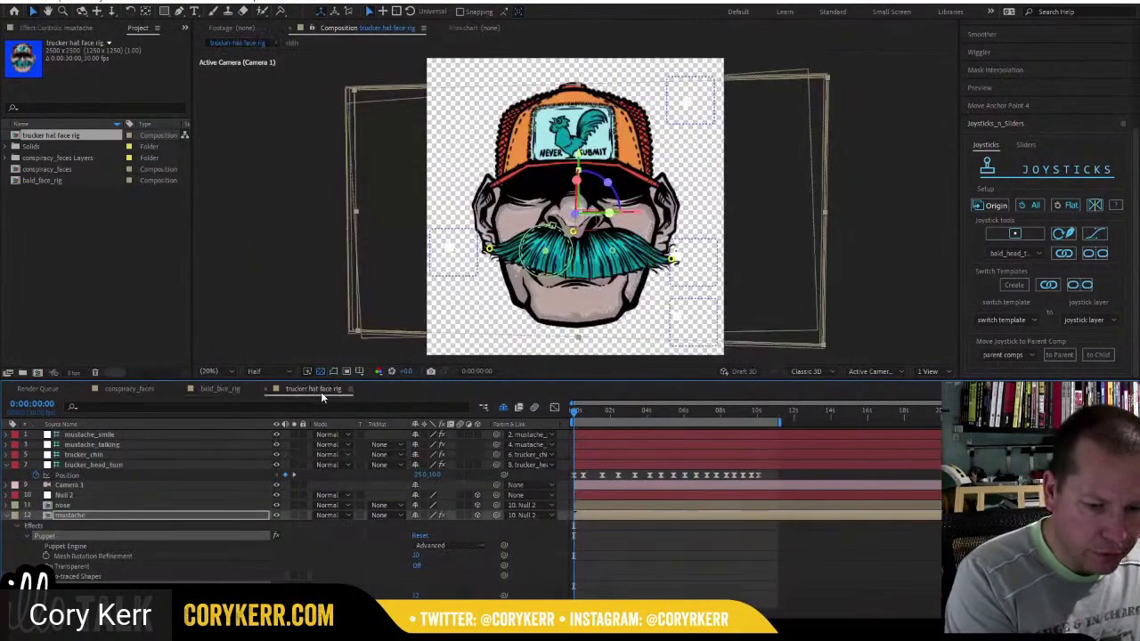
left_click_drag(767, 473, 568, 488)
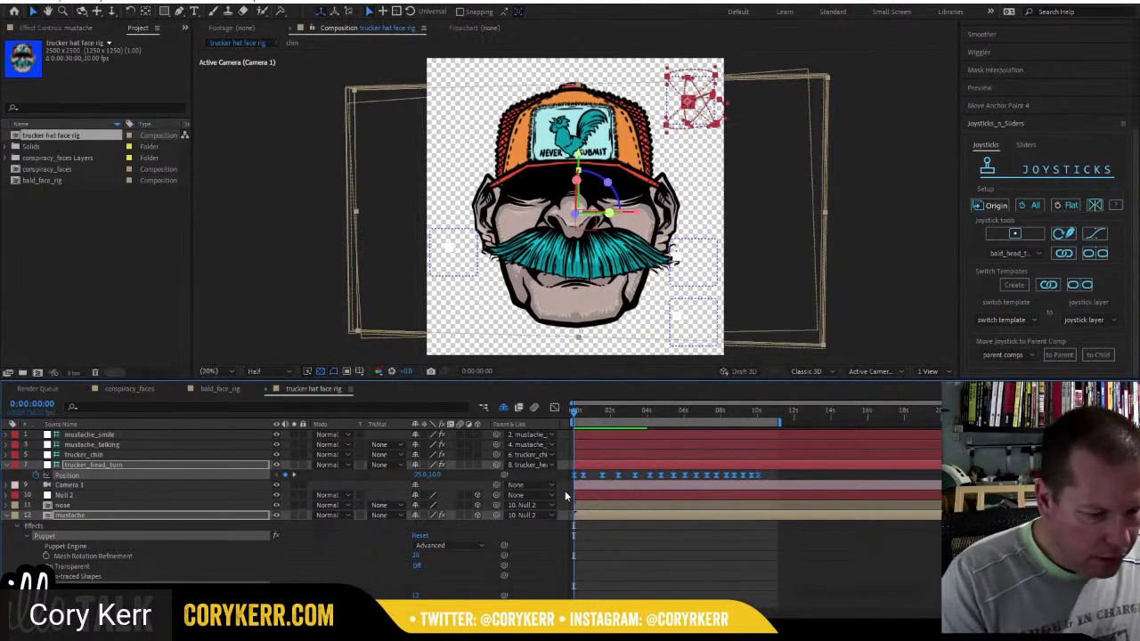
left_click(230, 390)
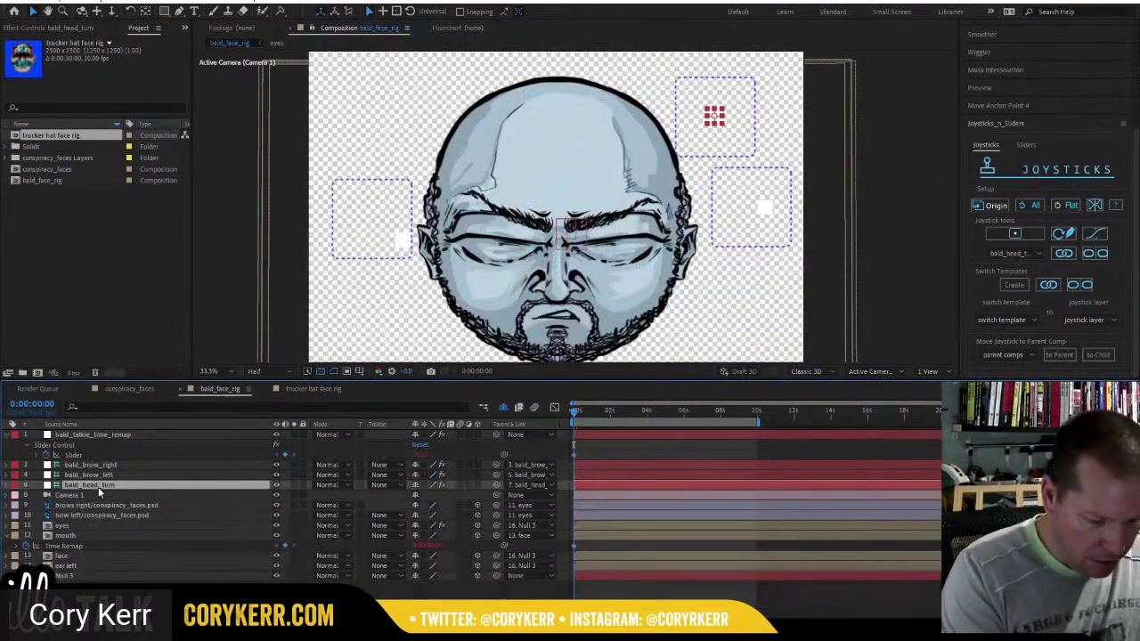
key("p")
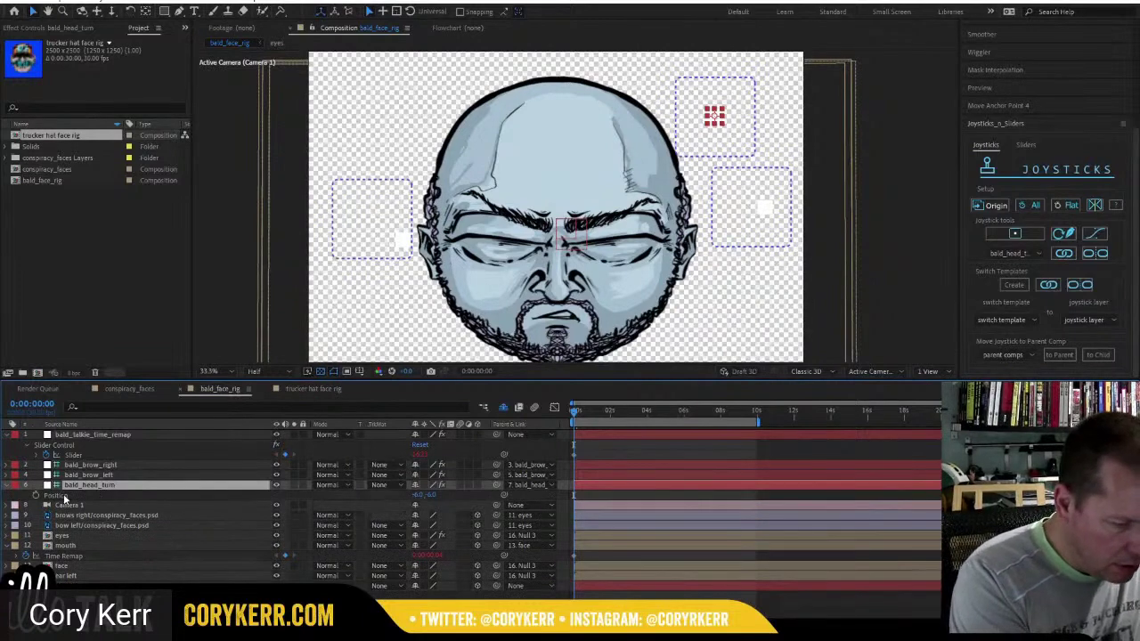
left_click(64, 496)
key("ctrl+v")
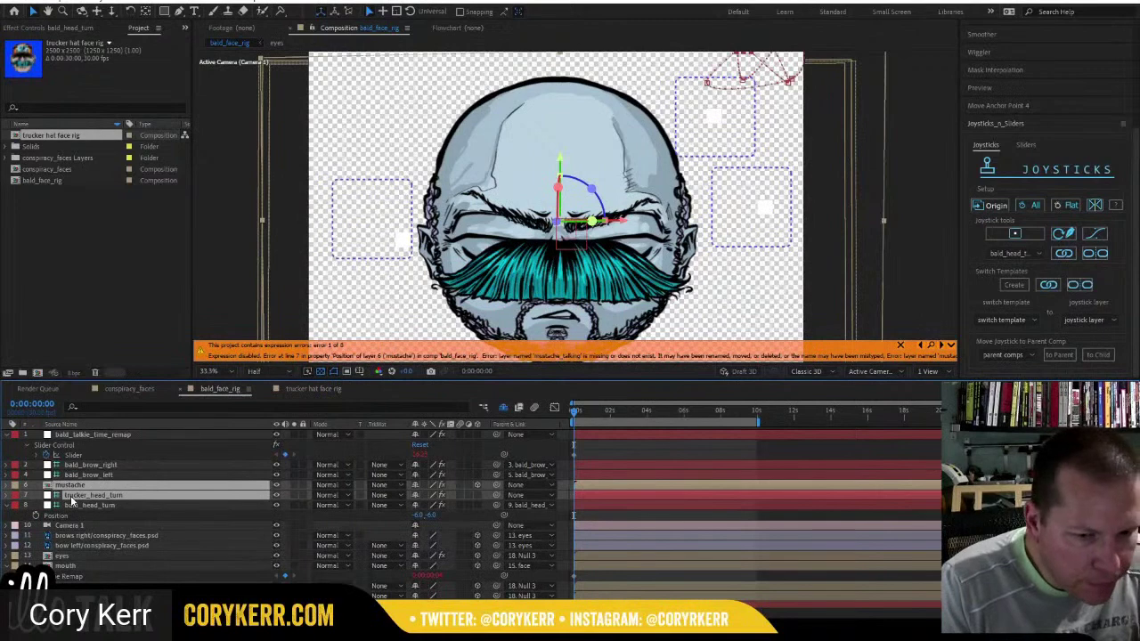
key("ctrl+z")
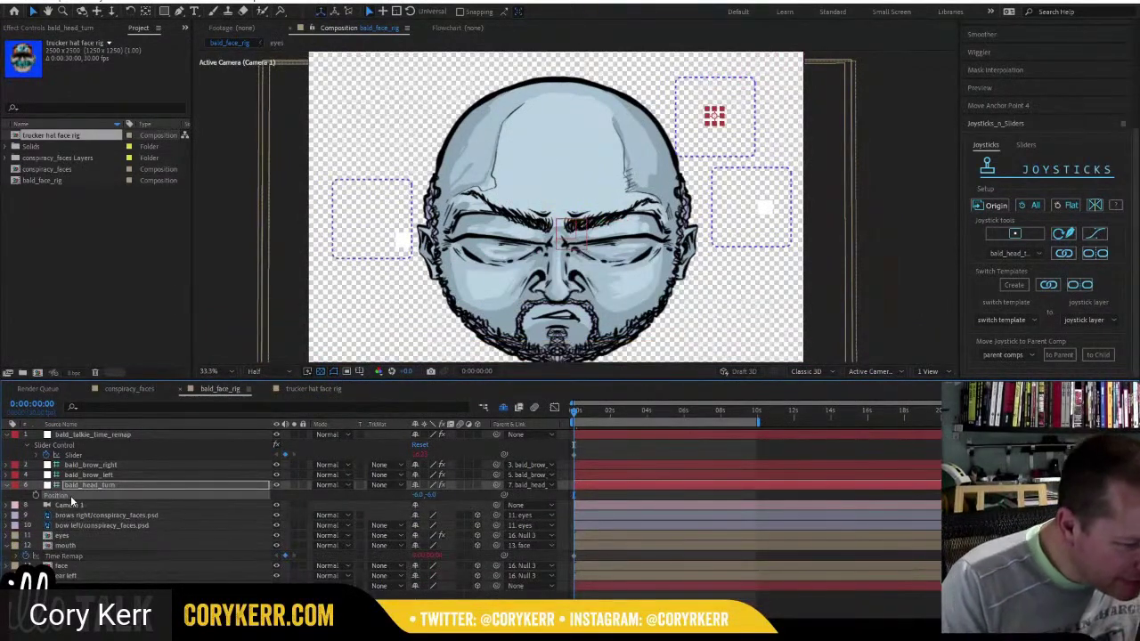
Copy only the Position keyframes of trucker_head_turn in the trucker hat face rig and paste them onto bald_head_turn's Position at frame 0.
left_click(337, 390)
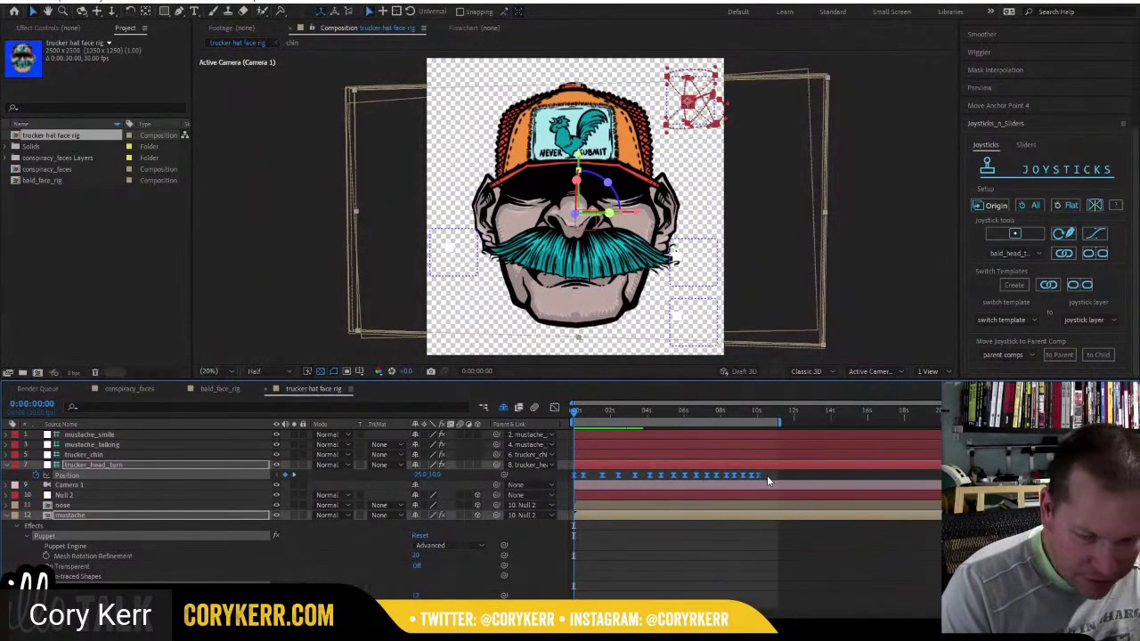
left_click_drag(767, 475, 744, 476)
left_click_drag(619, 479, 576, 491)
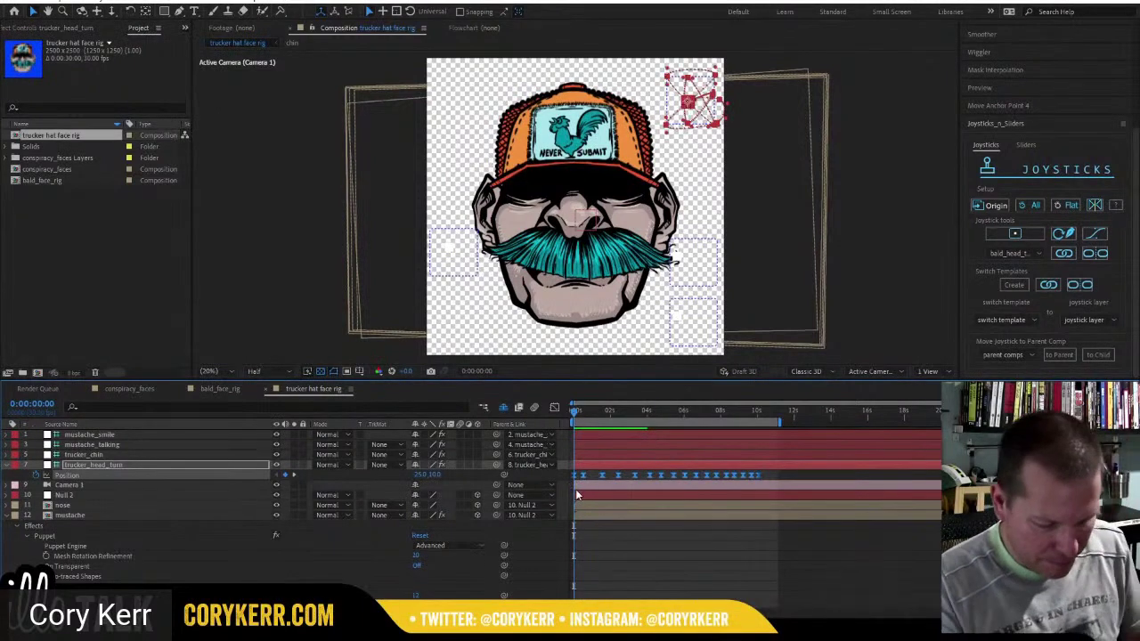
left_click(223, 389)
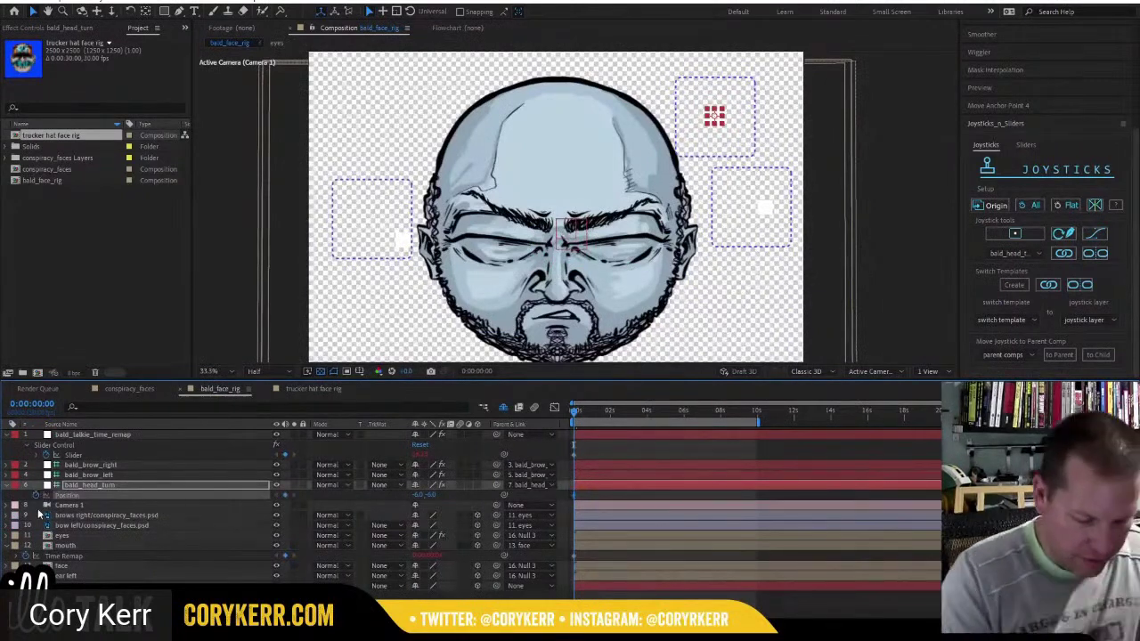
key("ctrl+v")
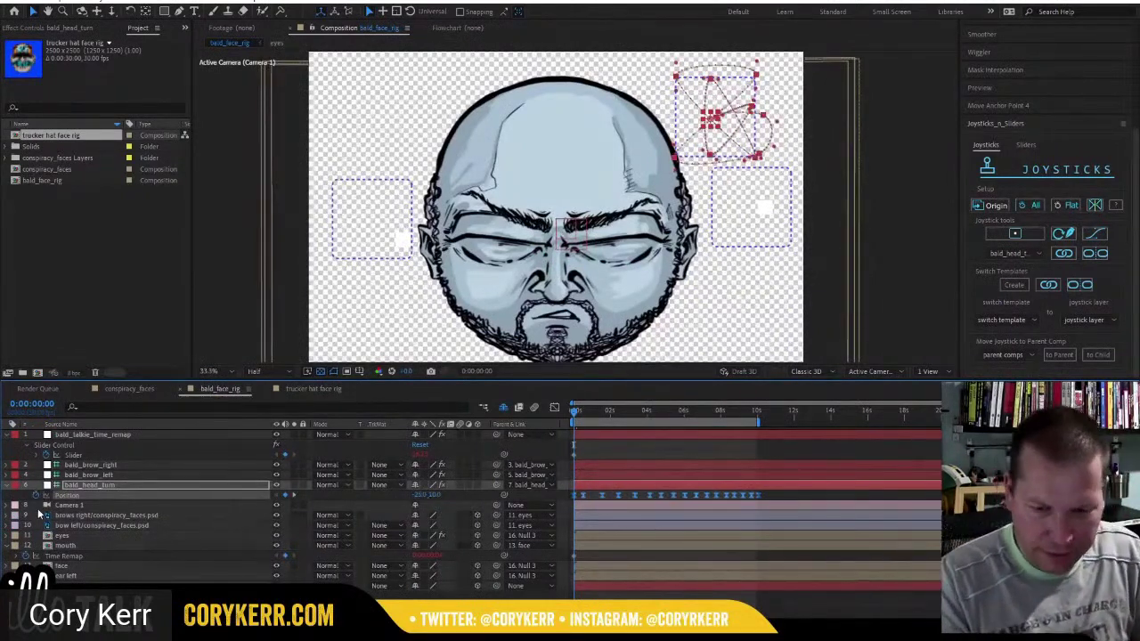
Extend the bald_face_rig work area just past the last Position keyframe and preview the head turn animation.
left_click_drag(760, 421, 765, 422)
key("space")
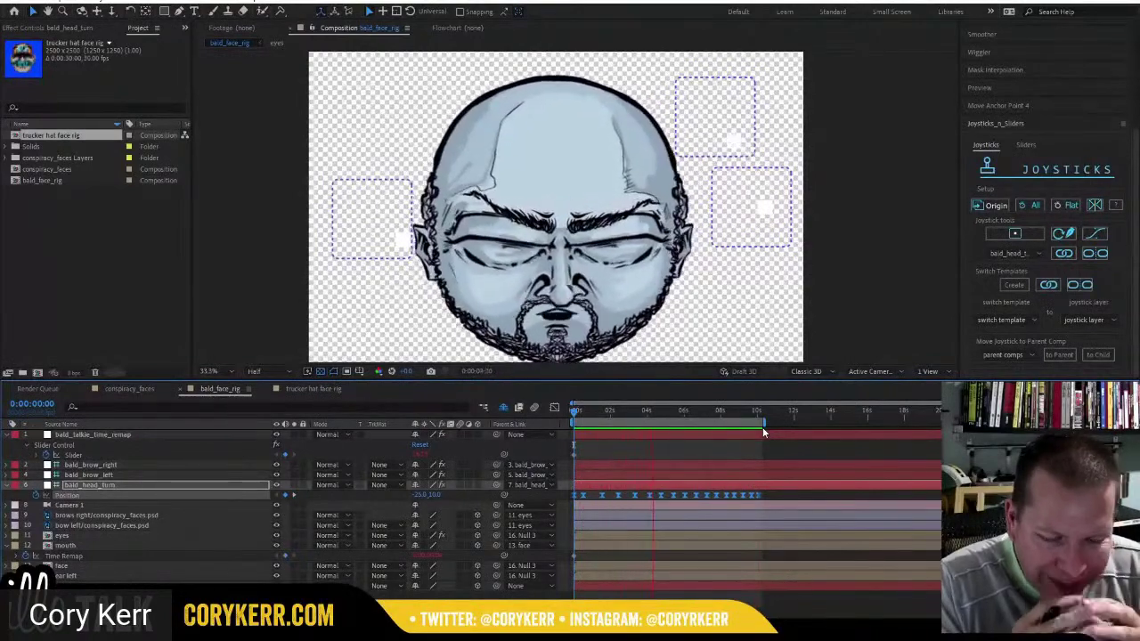
key("space")
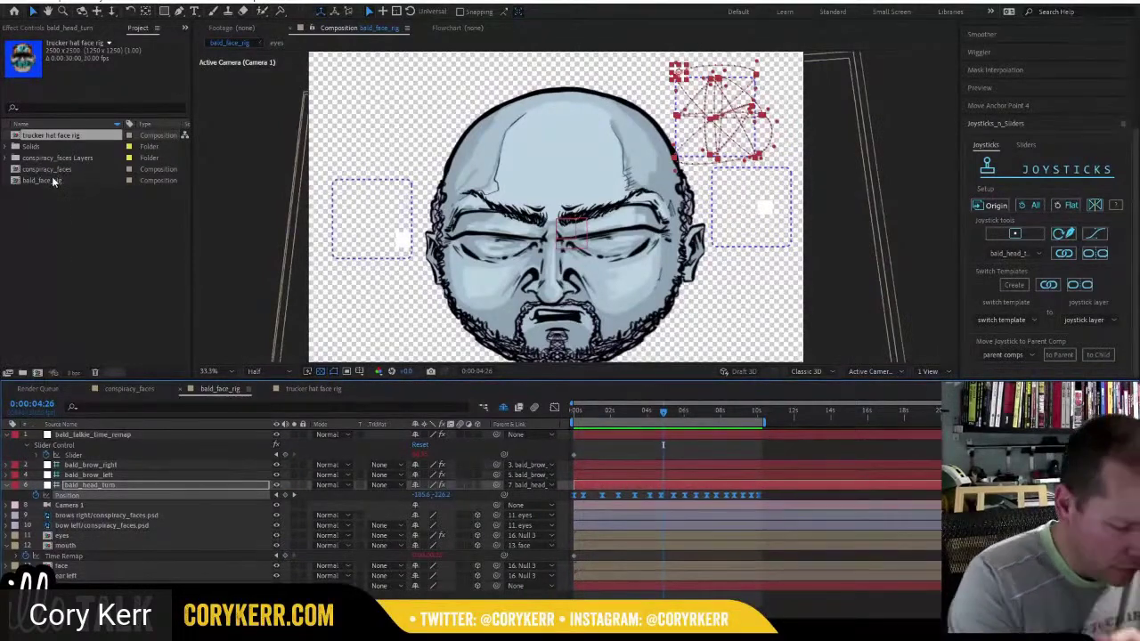
Switch to Photoshop to view the conspiracy_faces.psd artwork and return to After Effects.
key("alt+Tab")
key("alt+Tab")
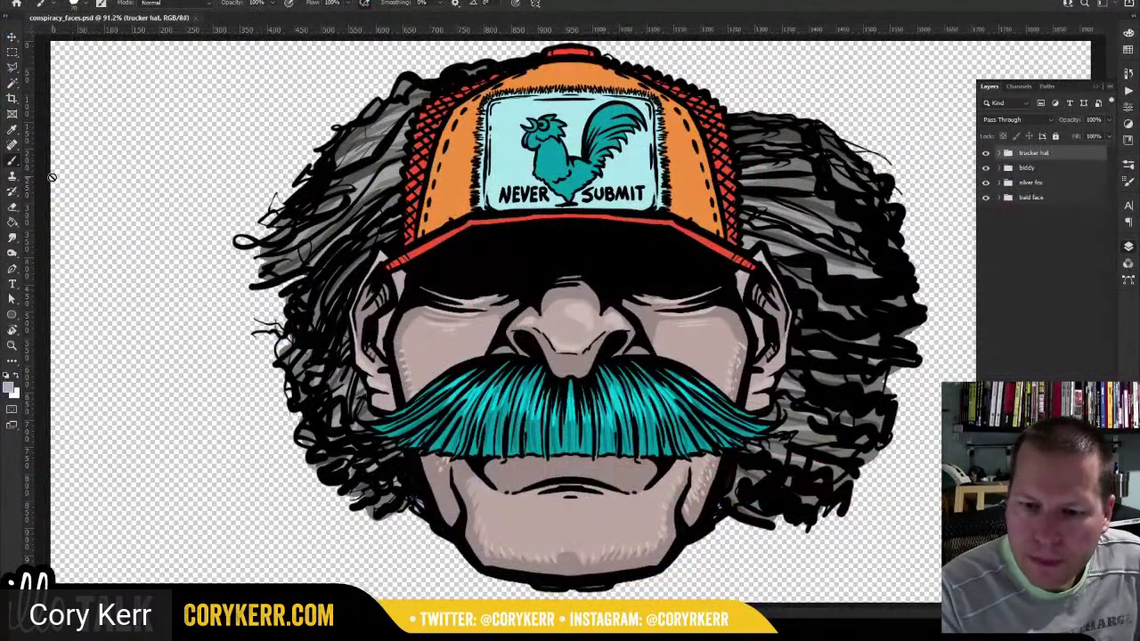
key("alt+Tab")
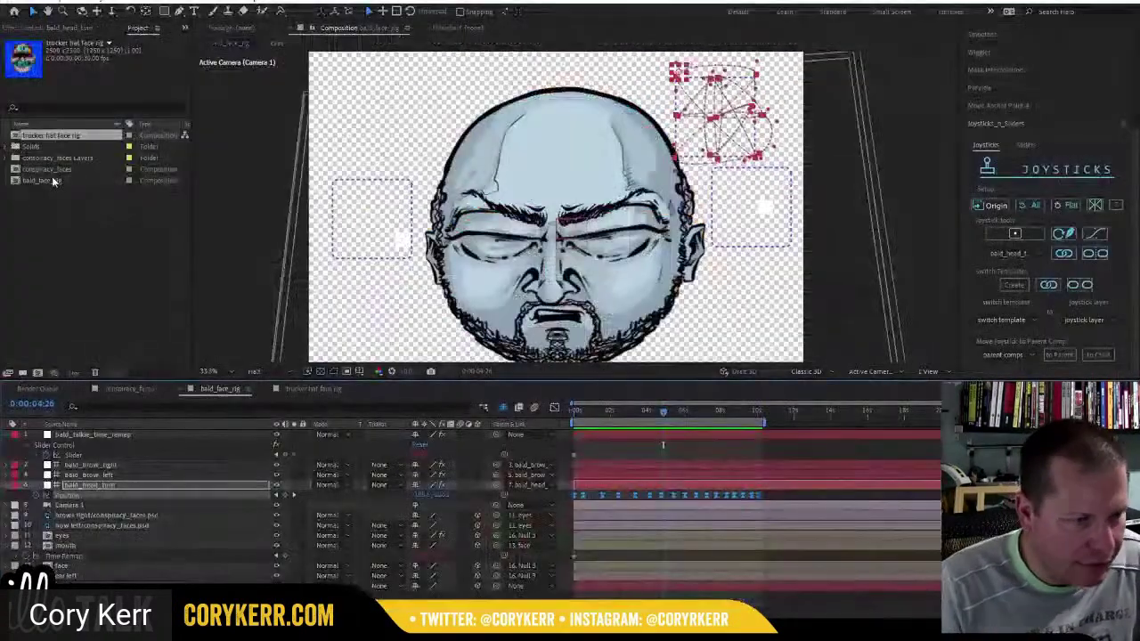
Open the silver fox composition from the conspiracy_faces Layers folder and enter its mouth precomp.
left_click(7, 147)
left_click(11, 147)
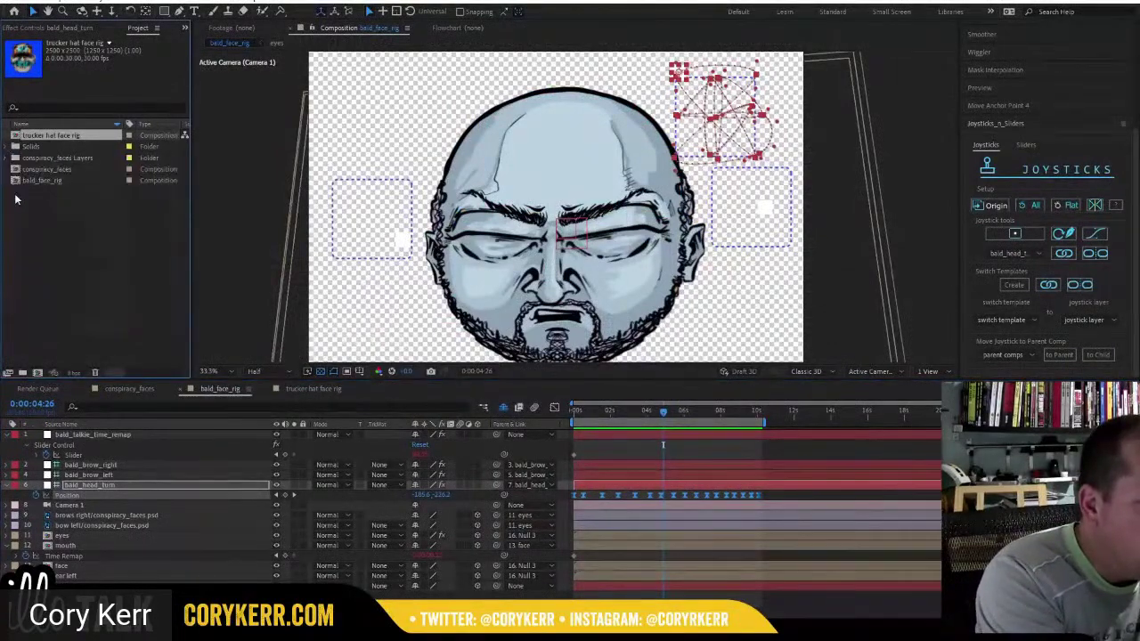
left_click(8, 158)
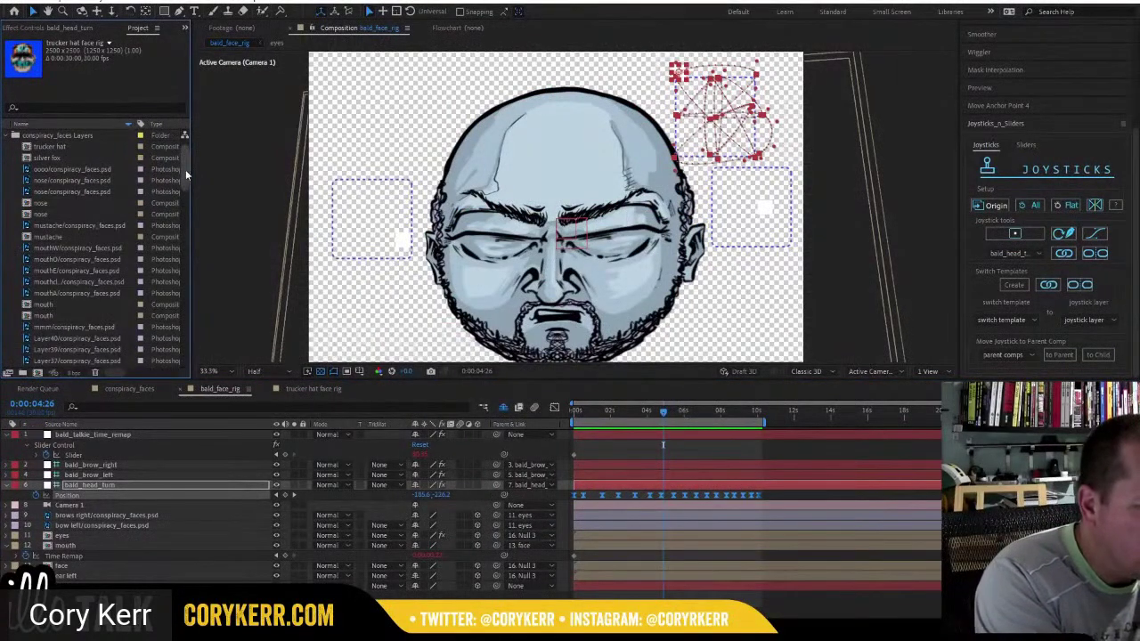
double_click(48, 158)
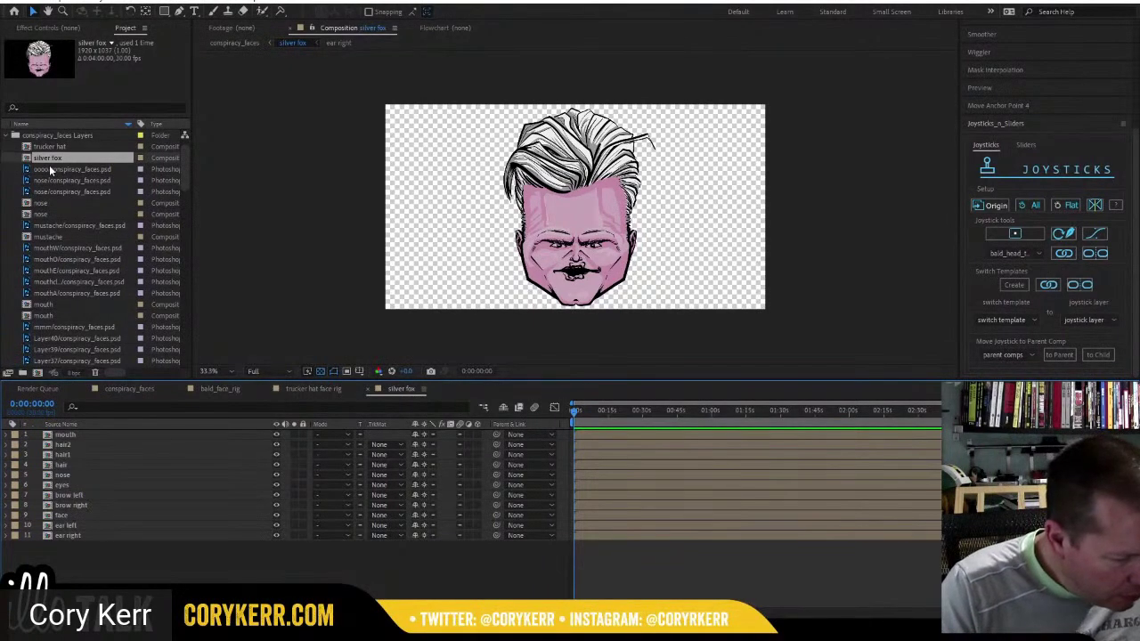
double_click(48, 436)
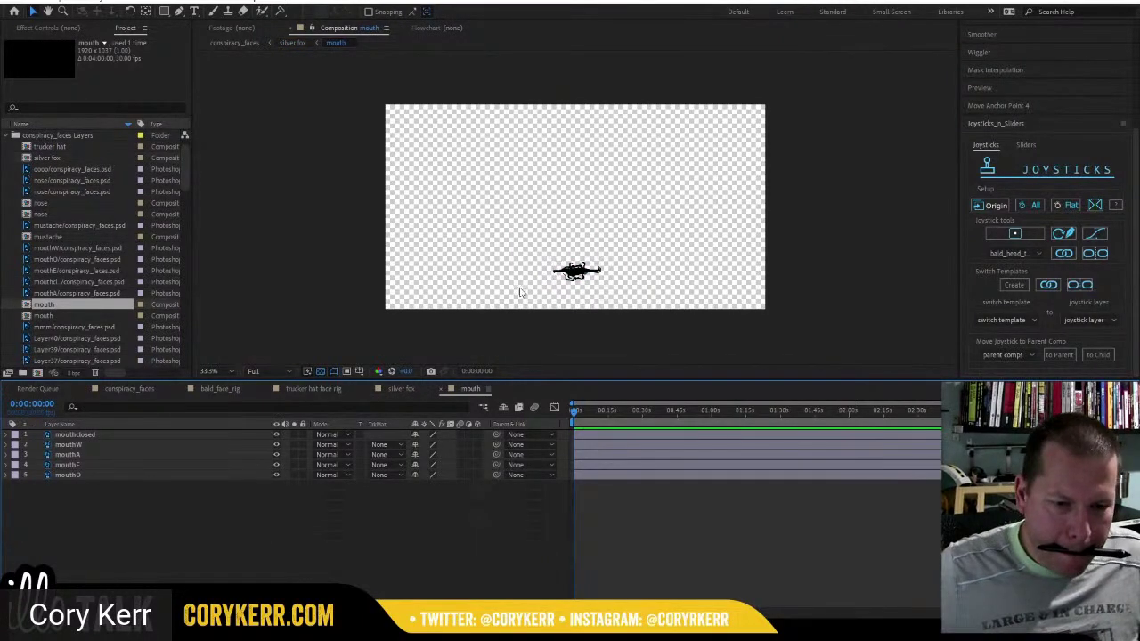
Trim the out points of all five mouth shape layers at frame 3 so each lasts three frames.
scroll(567, 283, "up", 3)
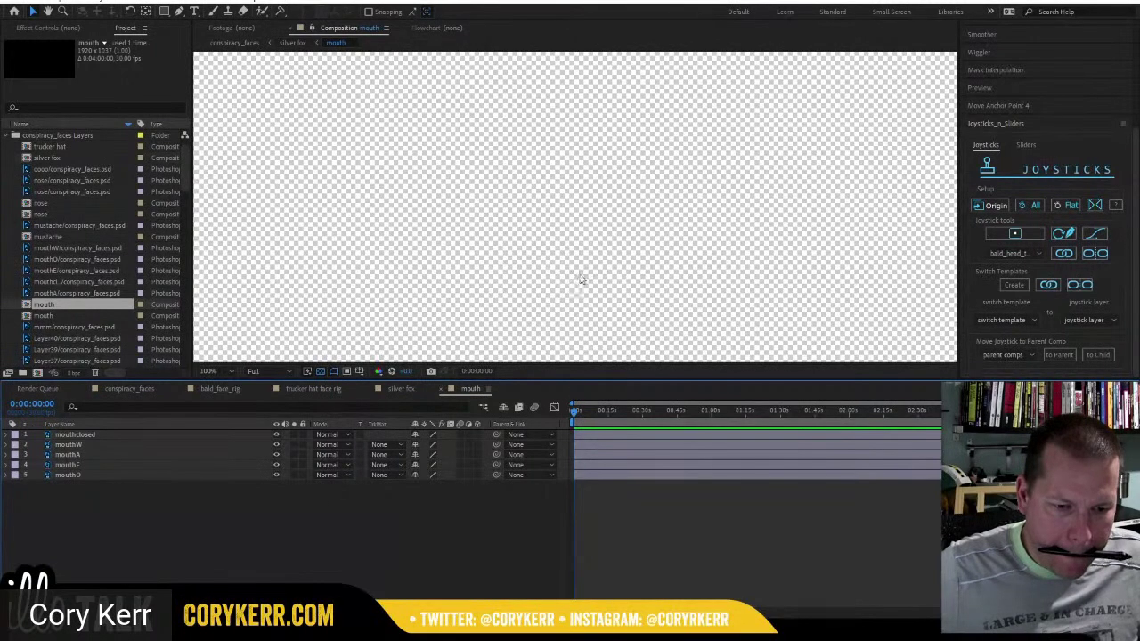
left_click_drag(594, 180, 606, 184)
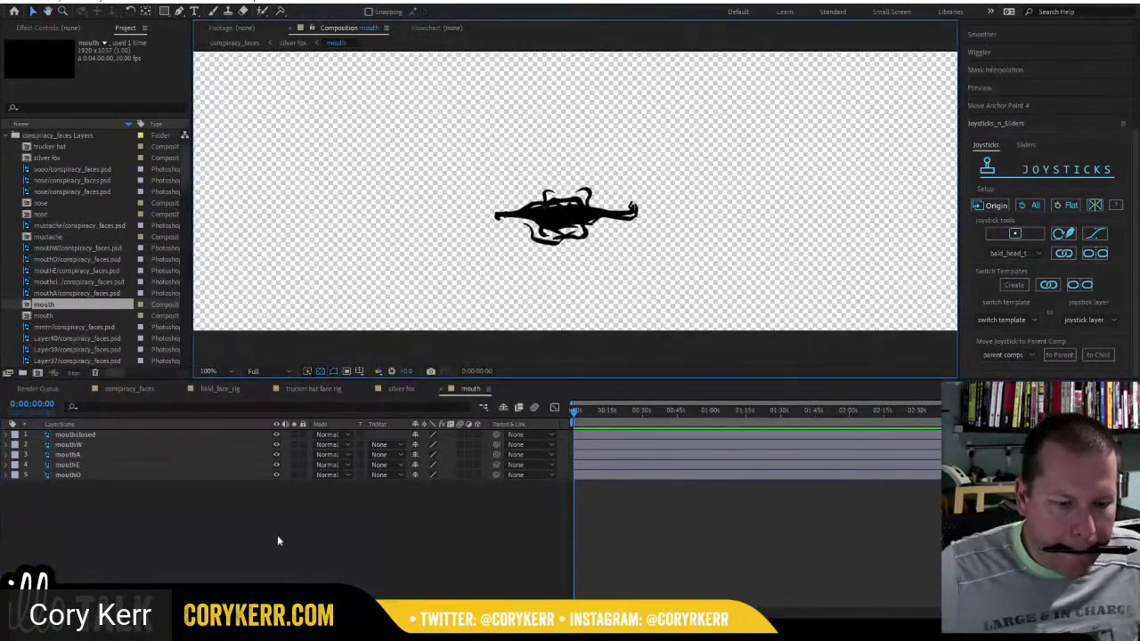
left_click_drag(101, 509, 59, 436)
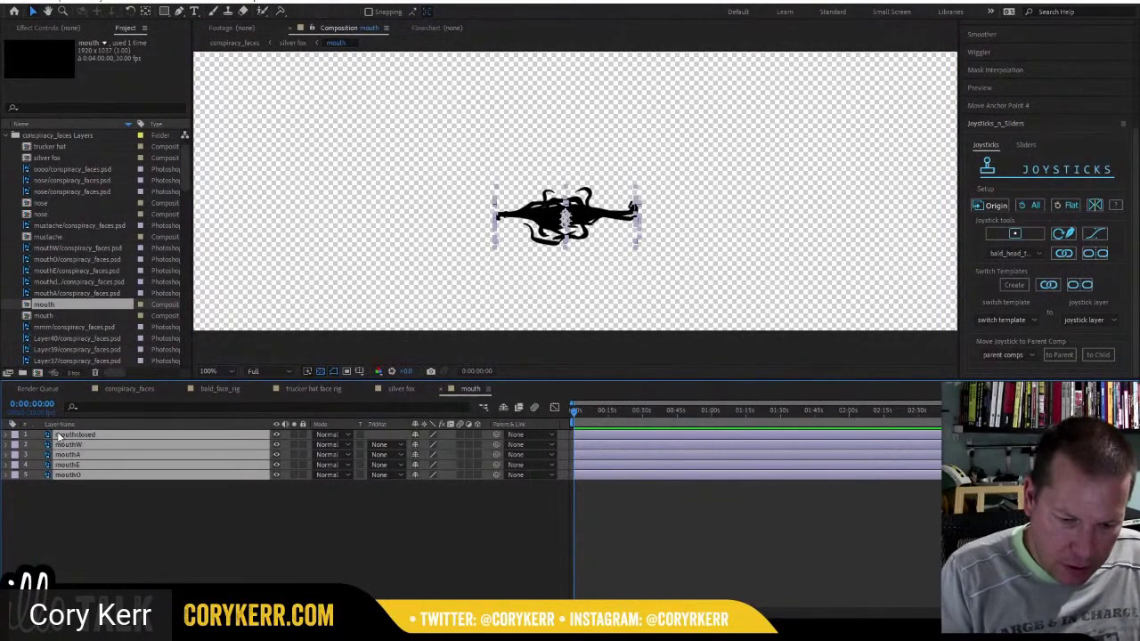
key("equal")
key("equal")
key("equal")
key("equal")
key("equal")
key("equal")
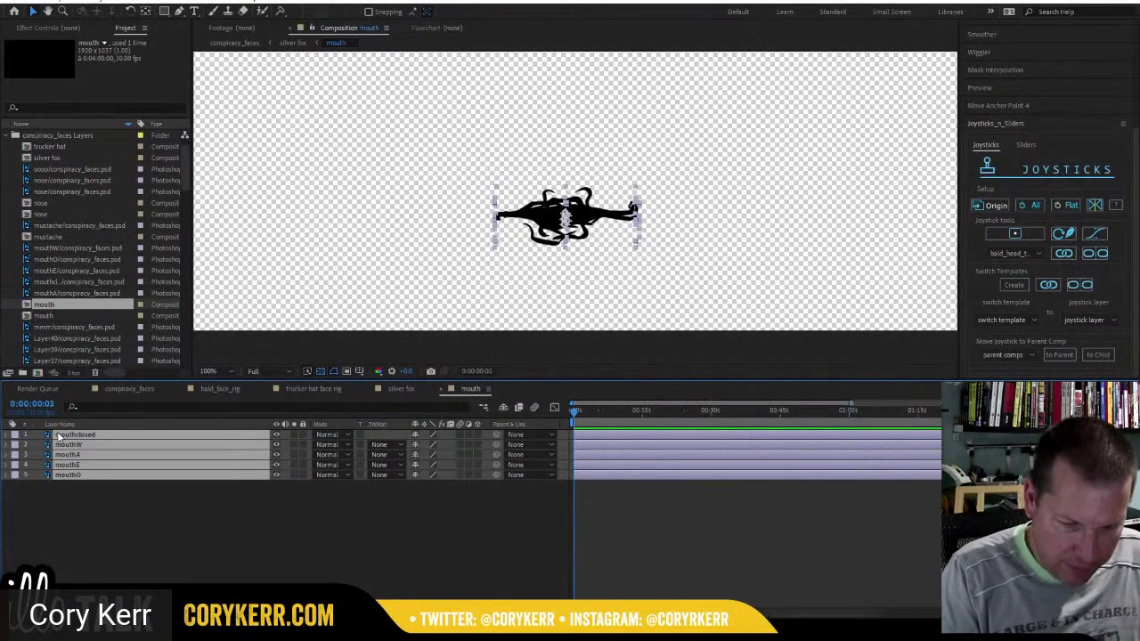
key("Home")
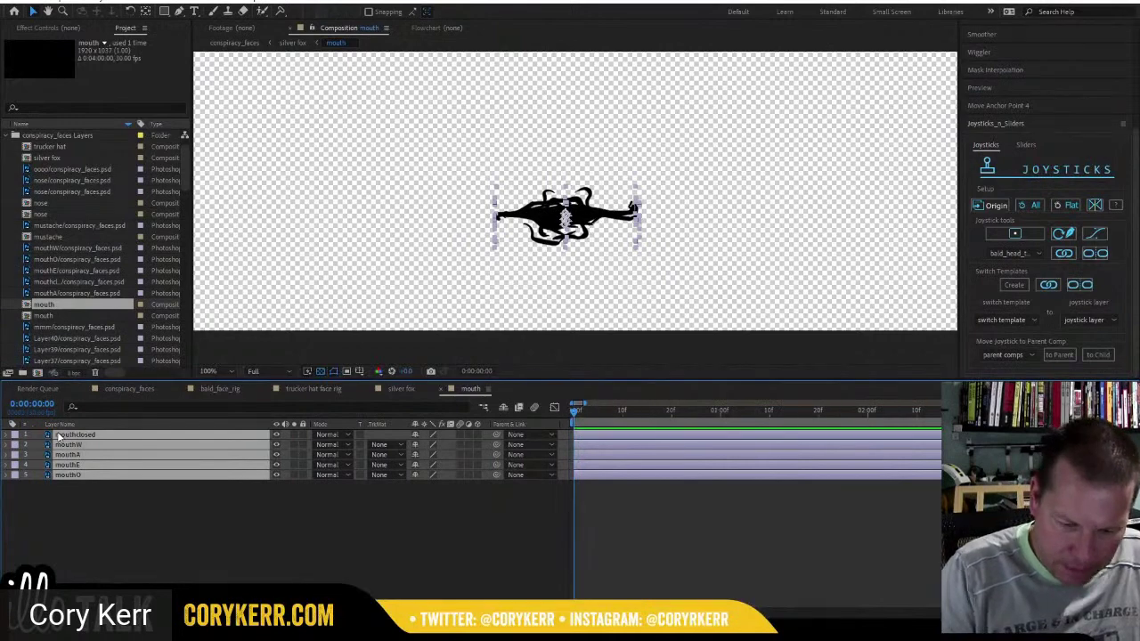
key("Page_Down")
key("Page_Down")
key("Page_Down")
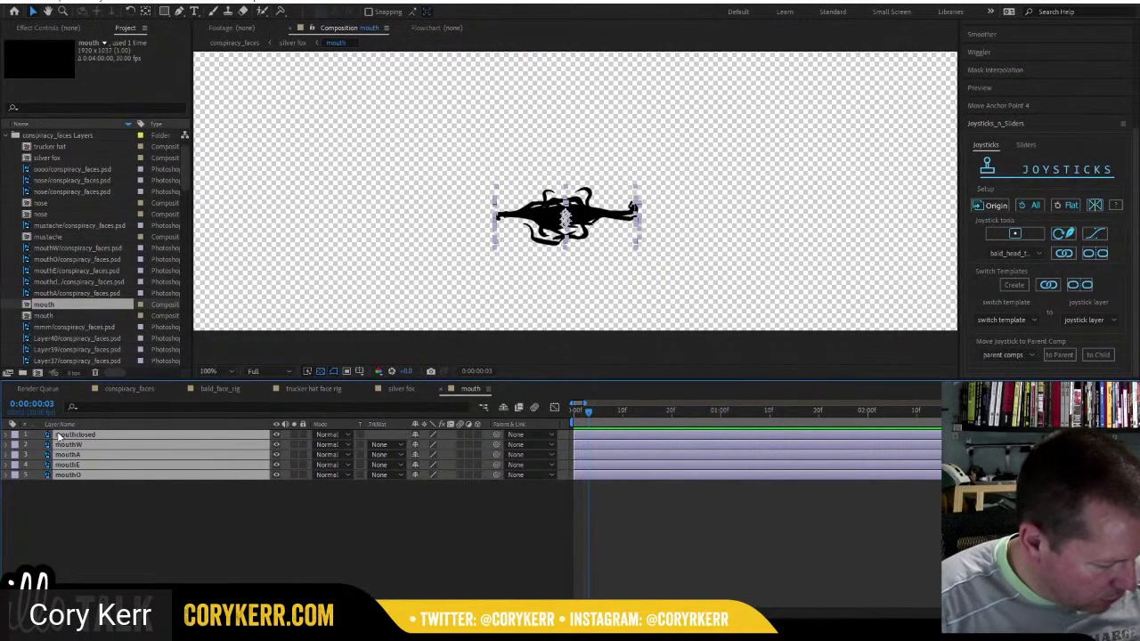
key("alt+bracketright")
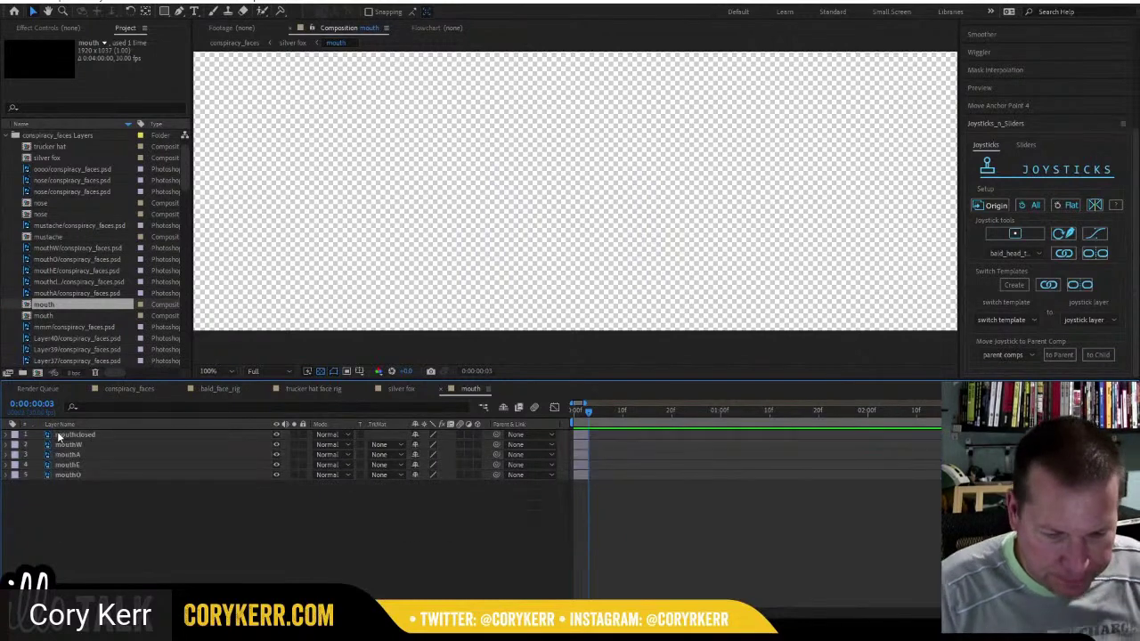
Stagger the mouth shape layers end to end in three-frame steps, end the work area at frame 15, and preview the sequence.
left_click_drag(581, 446, 634, 475)
left_click(580, 464)
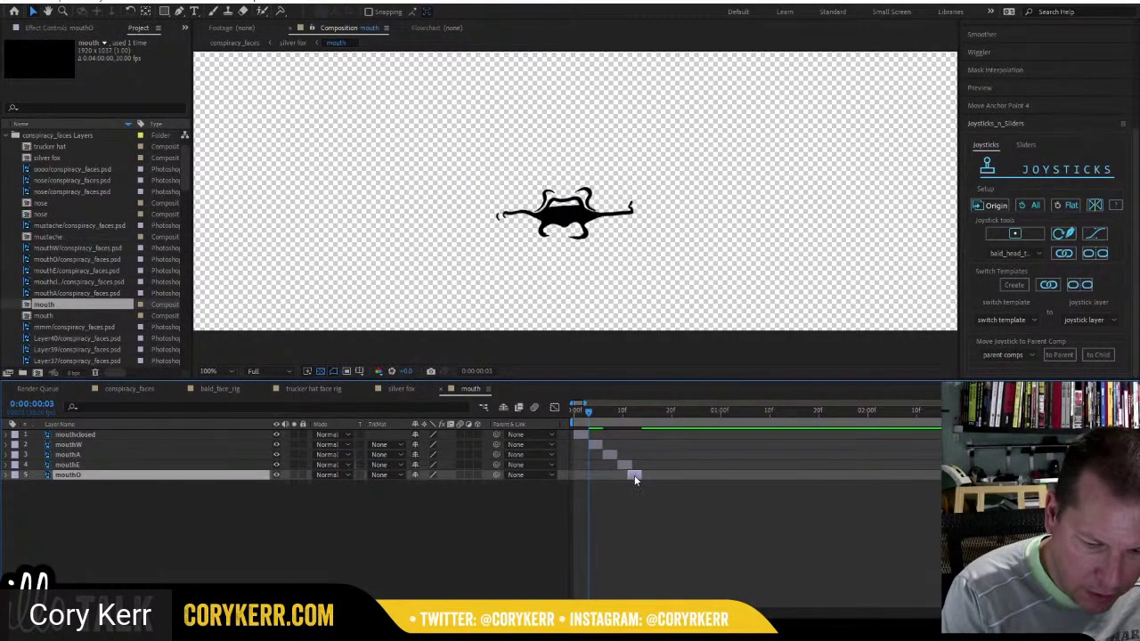
left_click(645, 413)
key("n")
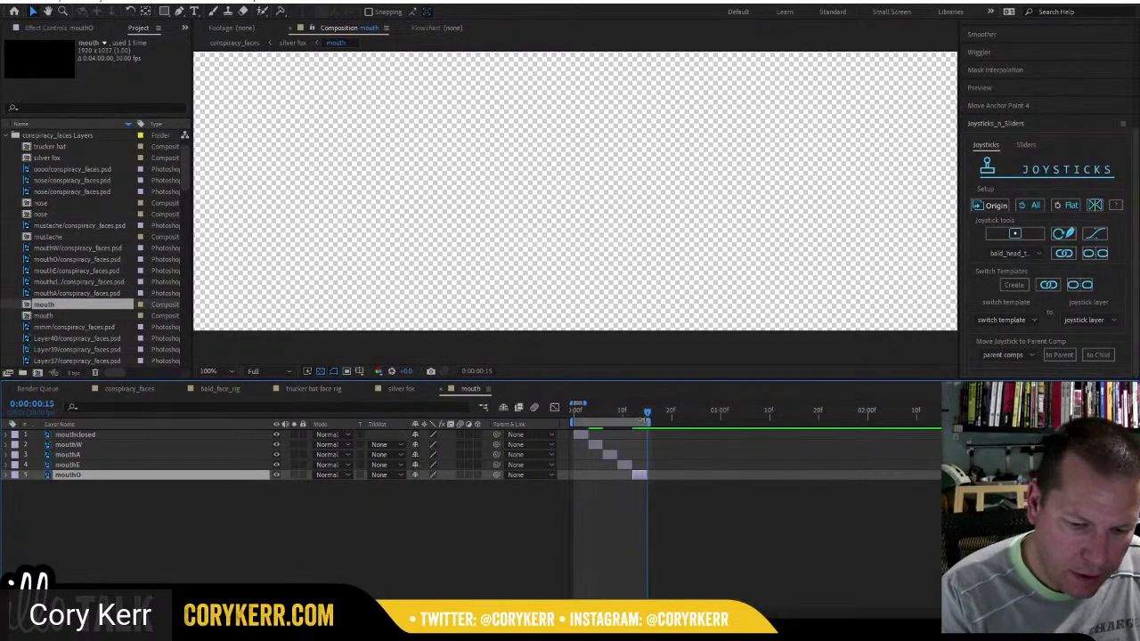
key("space")
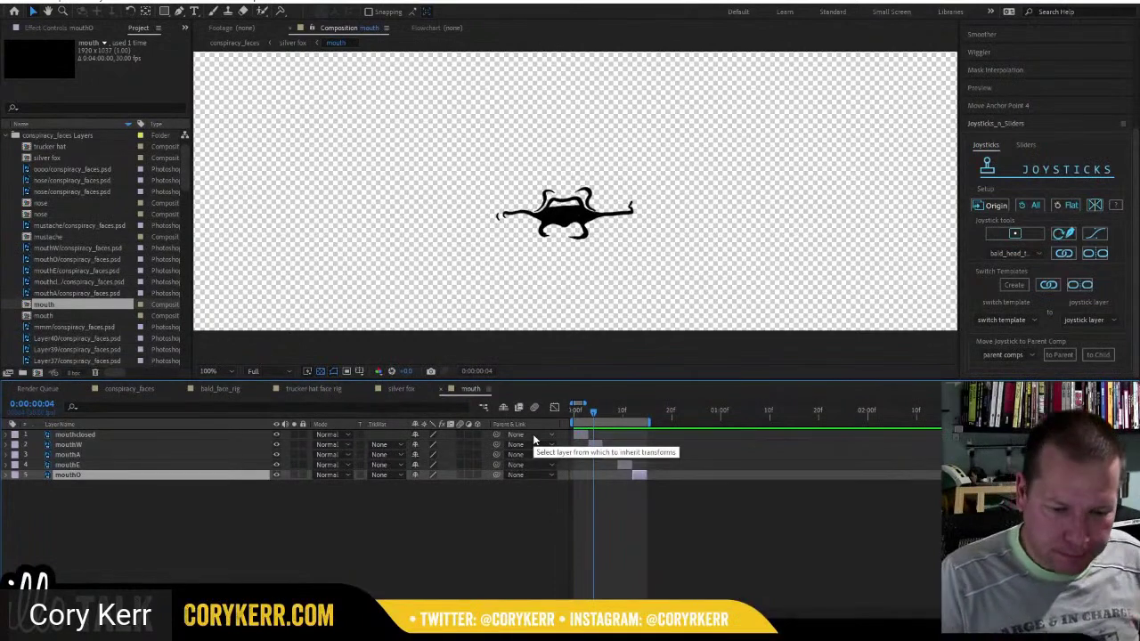
Enable time remapping on the mouth layer in the silver fox composition.
left_click(401, 389)
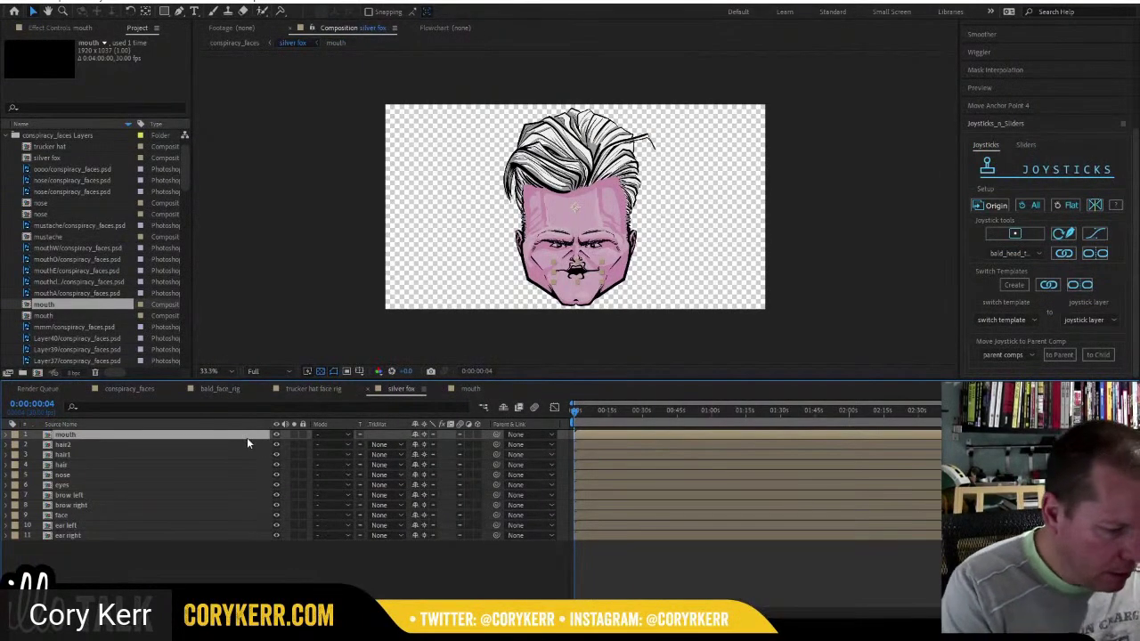
key("ctrl+alt+t")
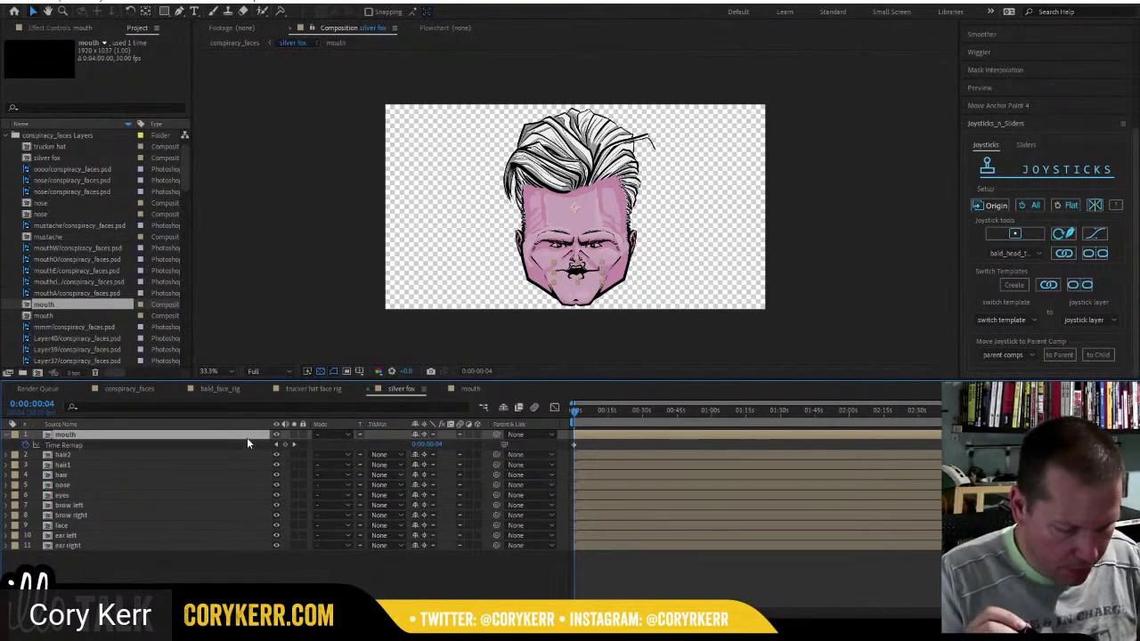
Set the mouth layer's Time Remap value to frame 12 at frame 4 of the silver fox composition.
key("equal")
key("equal")
key("equal")
key("equal")
key("equal")
key("equal")
key("equal")
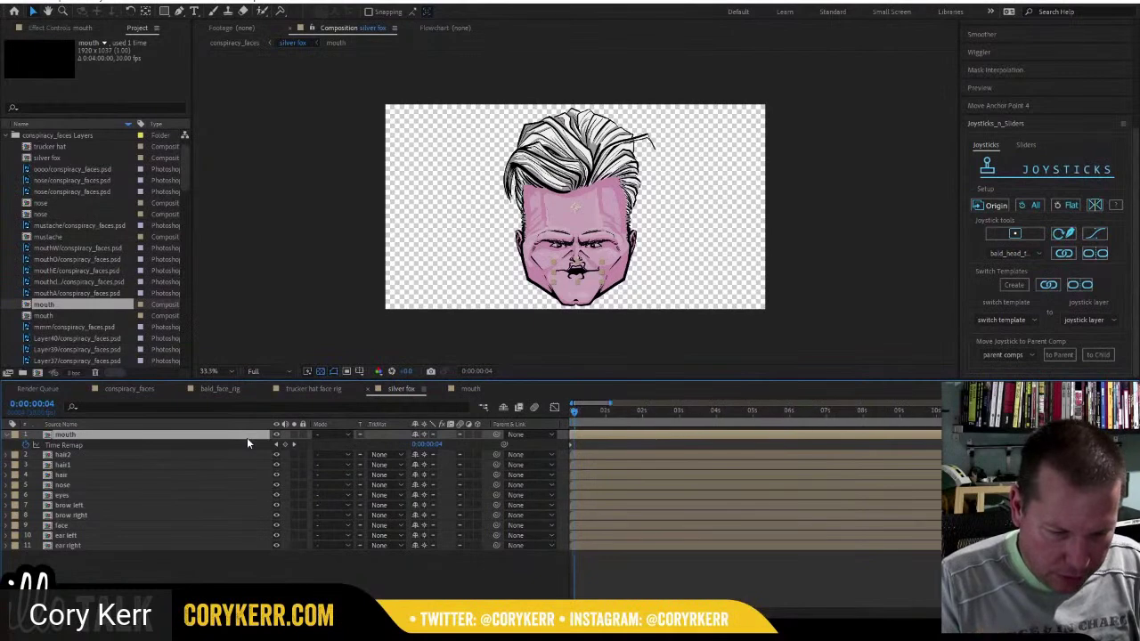
left_click(428, 443)
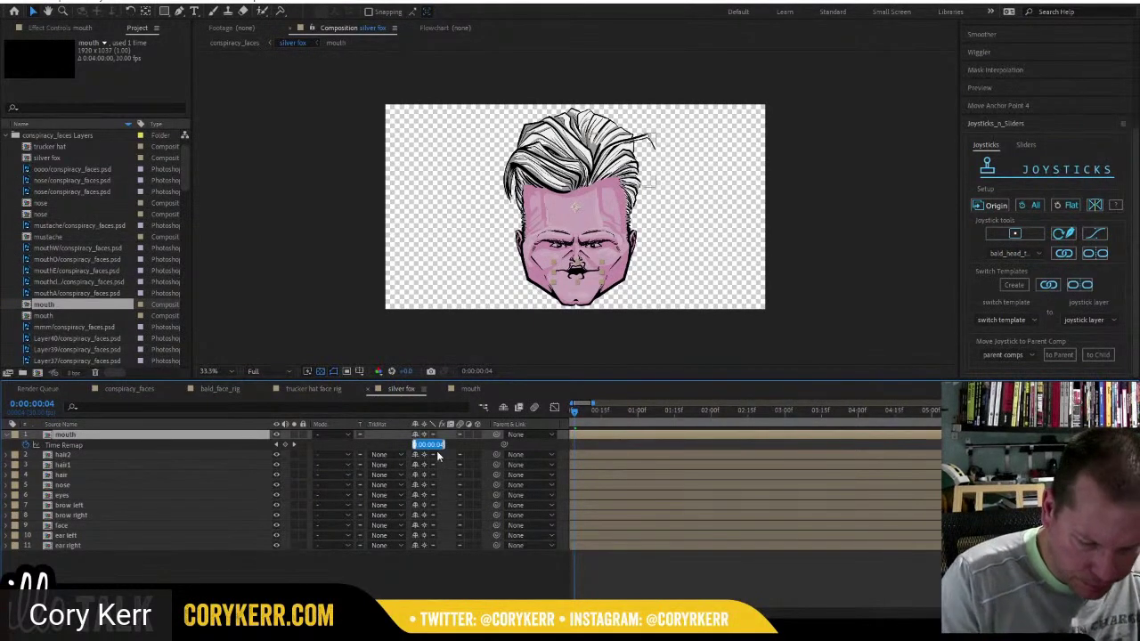
type("12")
key("Return")
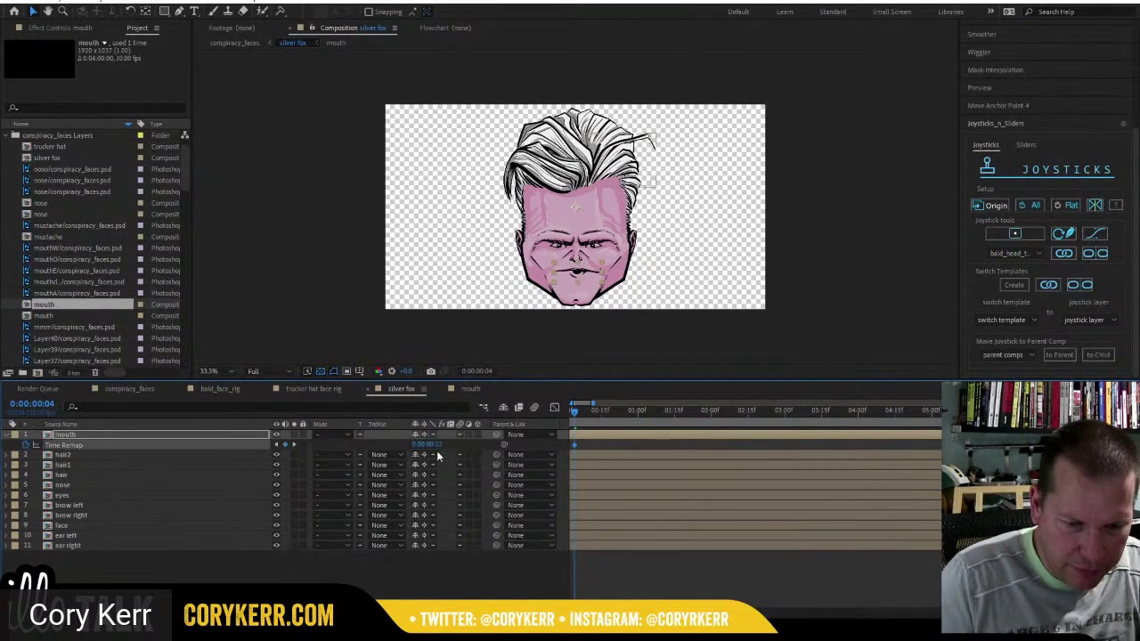
Delete the mouth's Time Remap keyframe at frame 4 and add one at frame 14.
left_click_drag(574, 411, 580, 413)
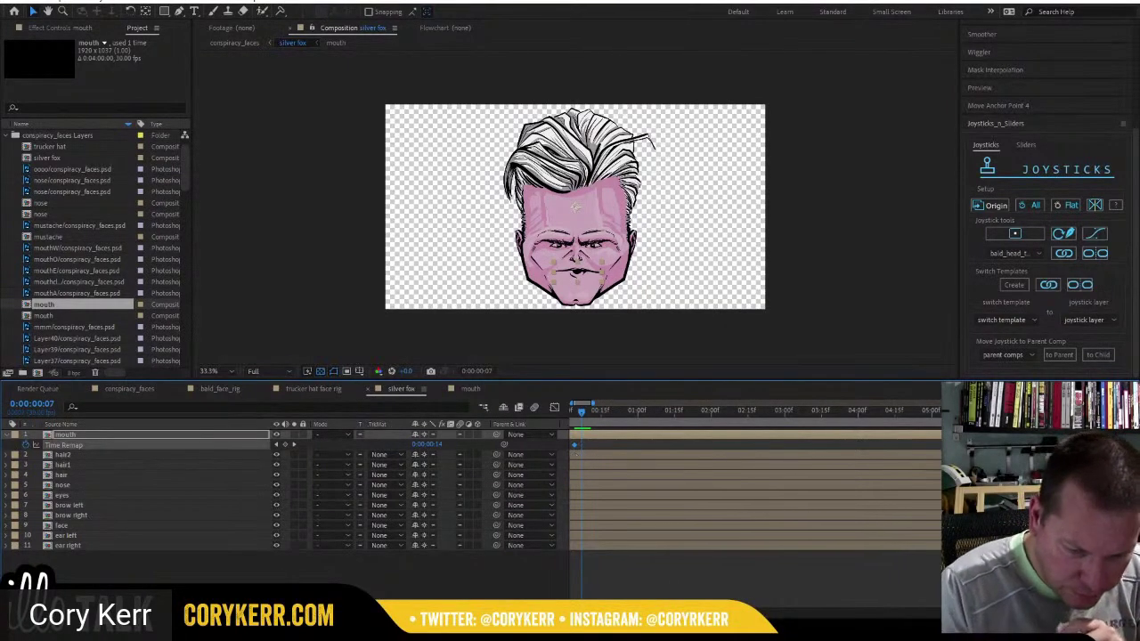
scroll(576, 455, "left", 1)
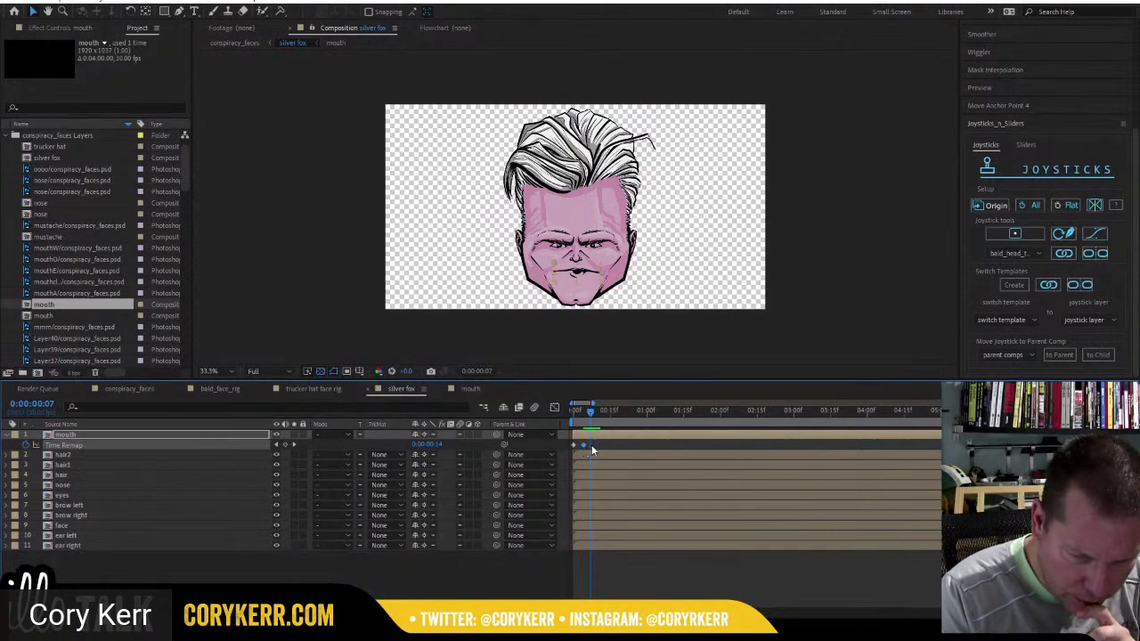
left_click_drag(591, 450, 610, 415)
key("Delete")
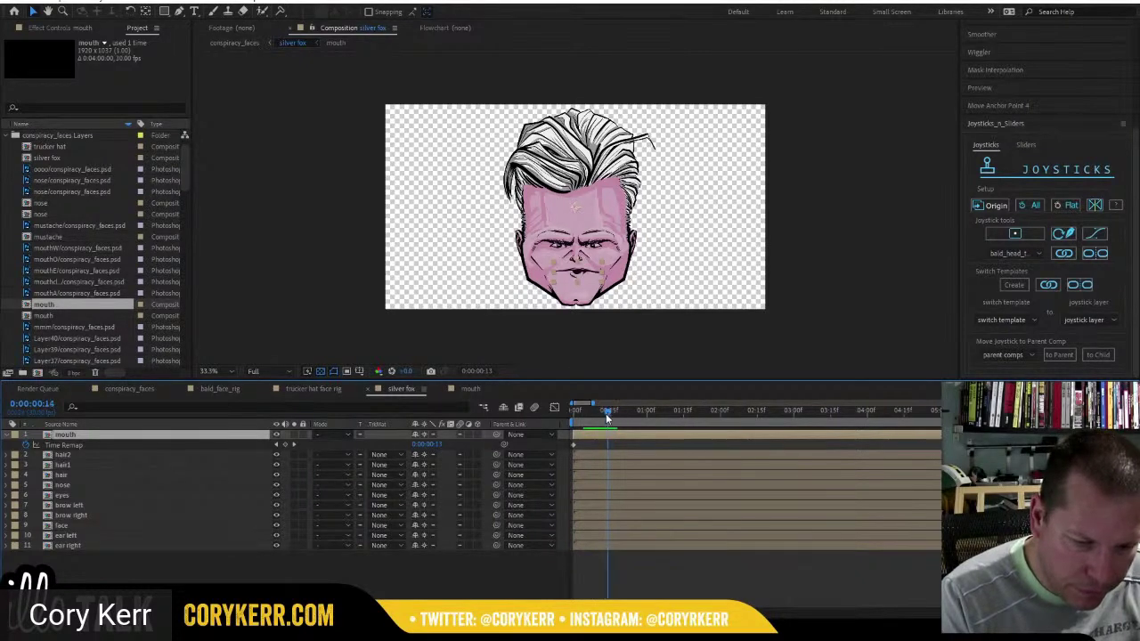
left_click(285, 448)
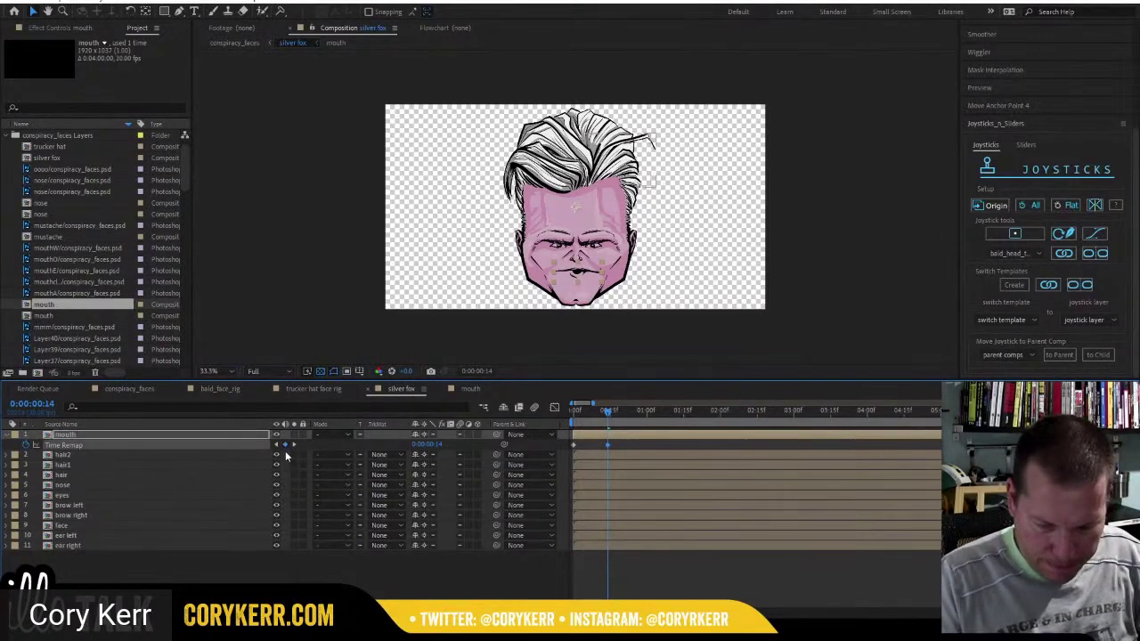
Try to end the mouth layer at frame 14 and undo the change.
key("bracketright")
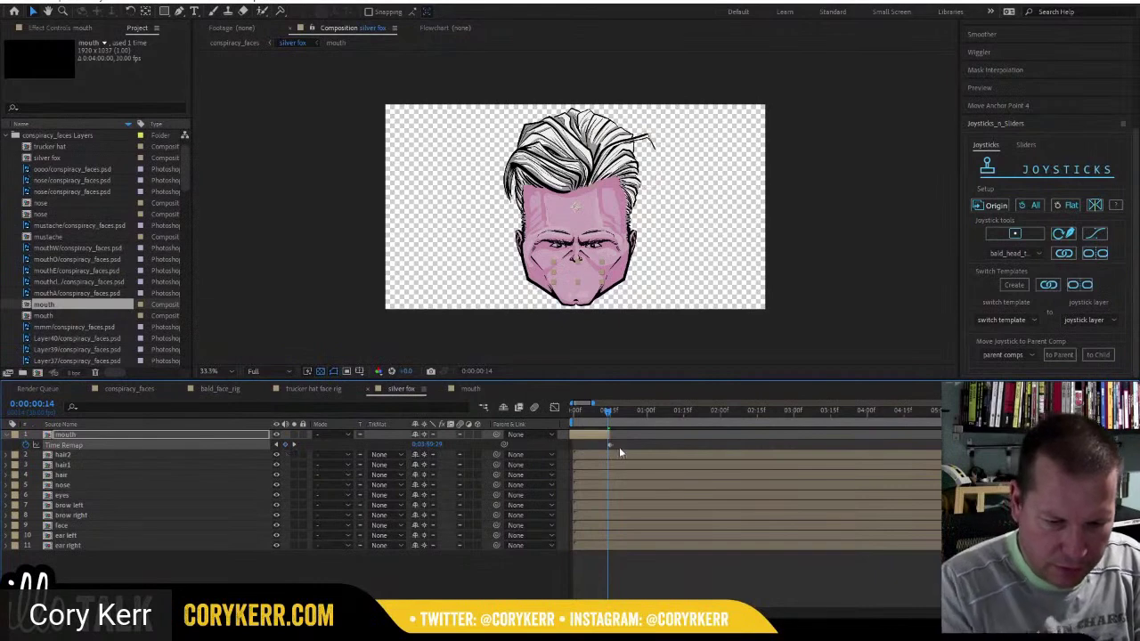
left_click_drag(619, 447, 604, 452)
key("ctrl+z")
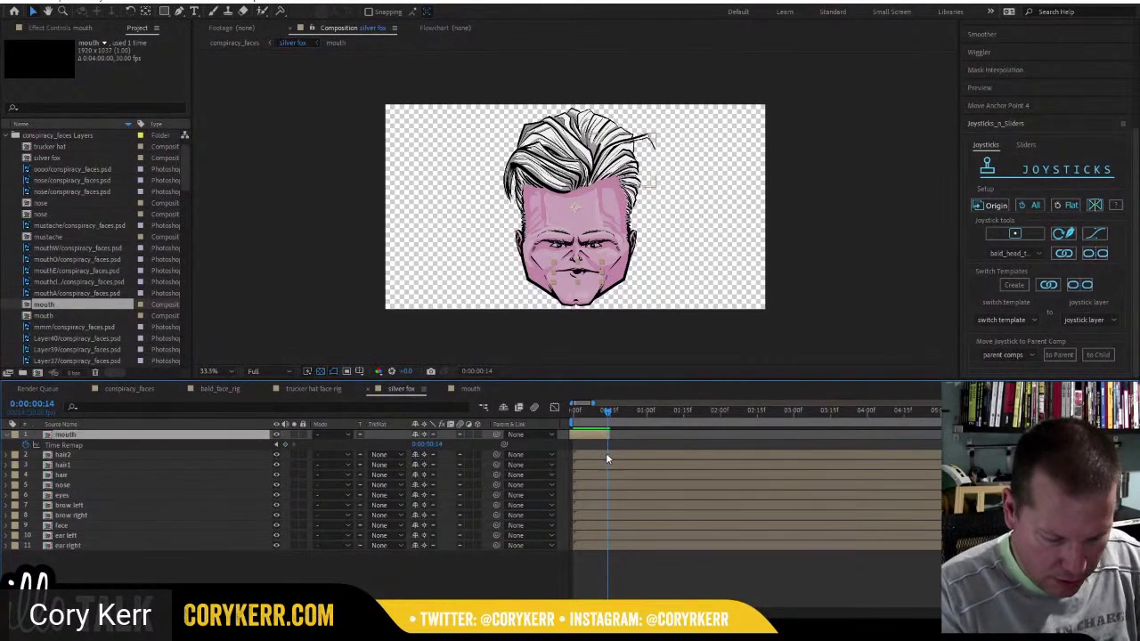
Add the expression loopOut("cycle") to the mouth layer's Time Remap and preview the looping mouth from the first frame.
key("Home")
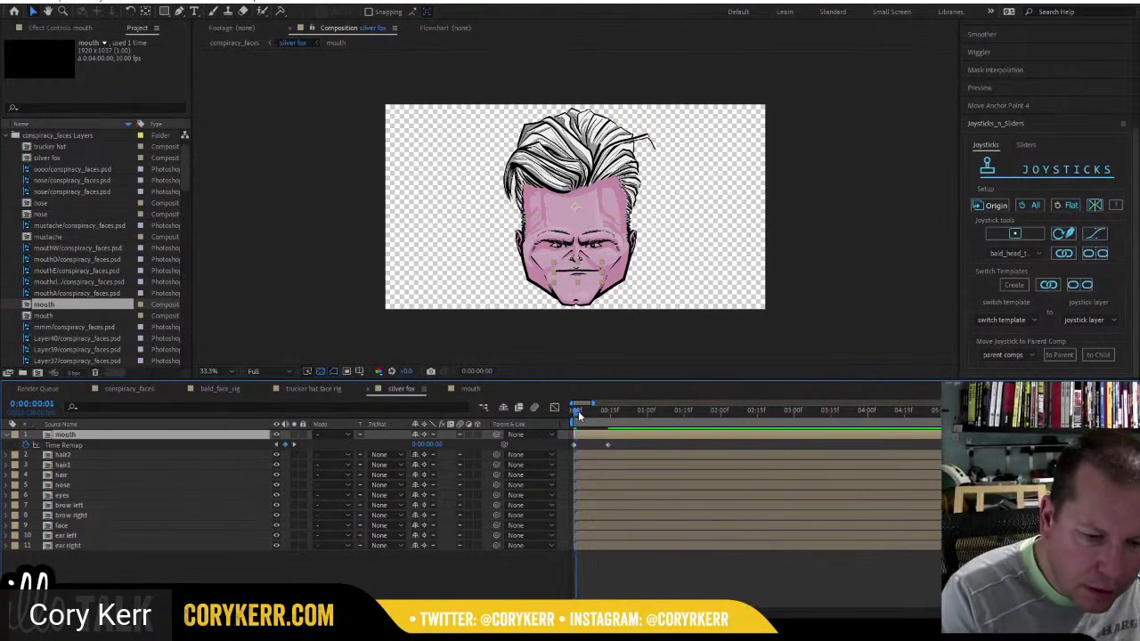
mouse_move(575, 414)
left_mouse_down()
mouse_move(649, 416)
mouse_move(574, 417)
left_mouse_up()
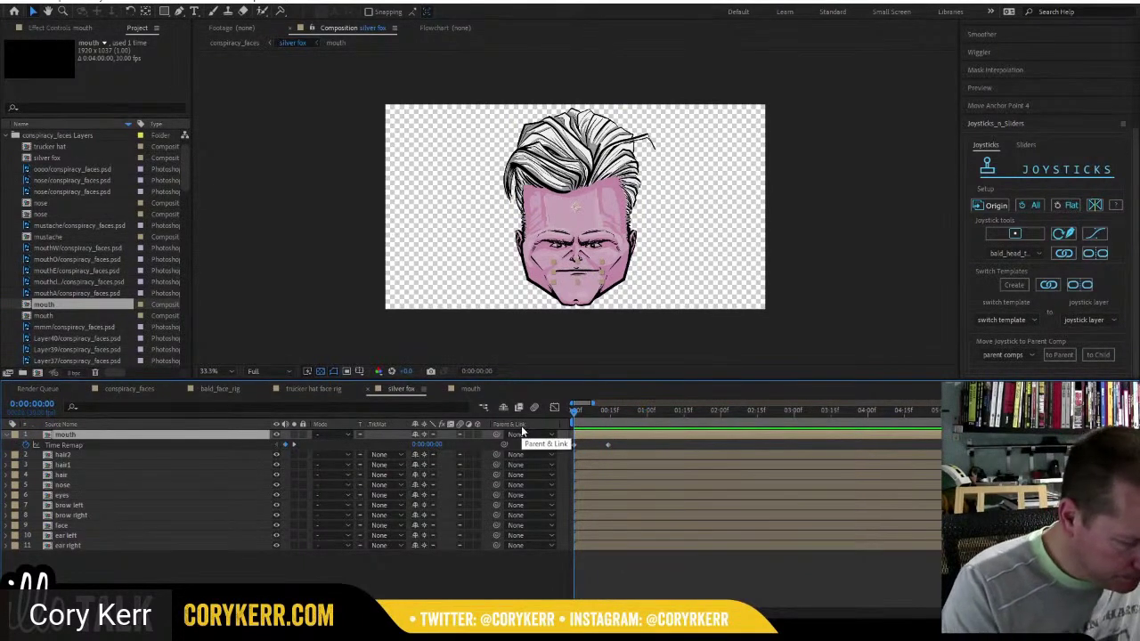
left_click(29, 445, "alt")
type("loopOut(\"cycle")
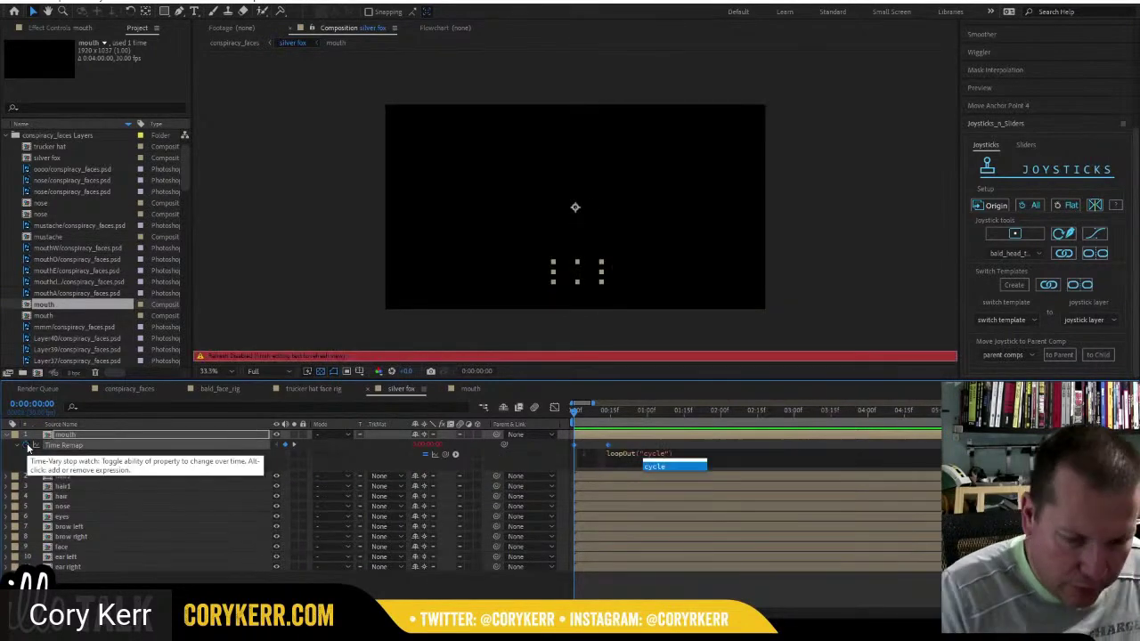
left_click(549, 426)
key("space")
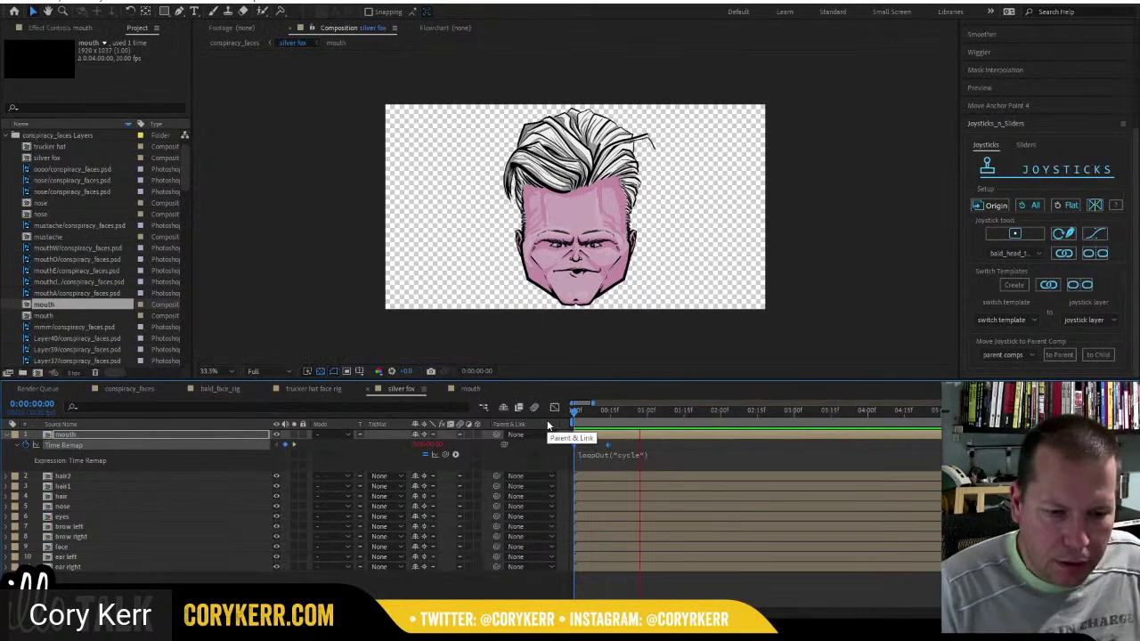
key("space")
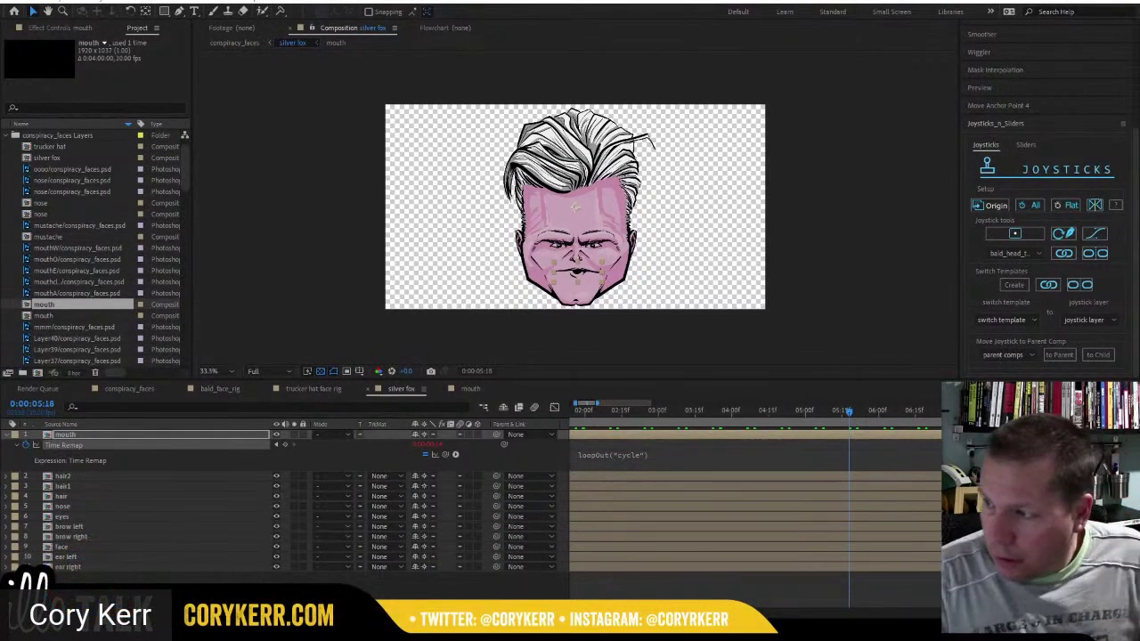
Return to the first frame, collapse the mouth layer's properties, and deselect all layers.
left_click_drag(586, 412, 528, 424)
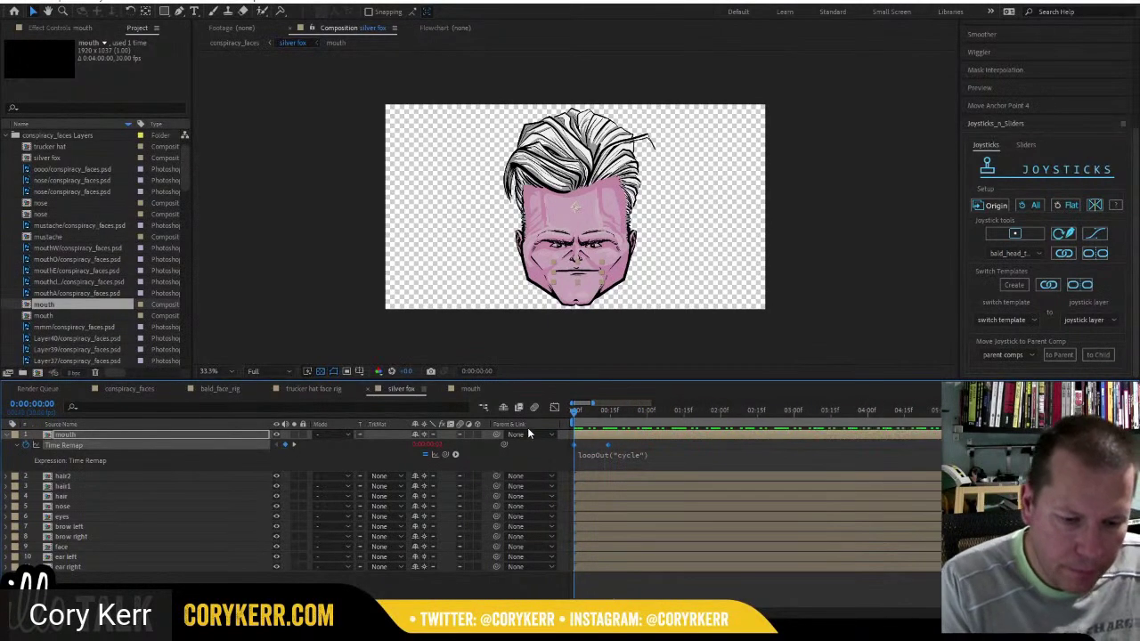
left_click(140, 476)
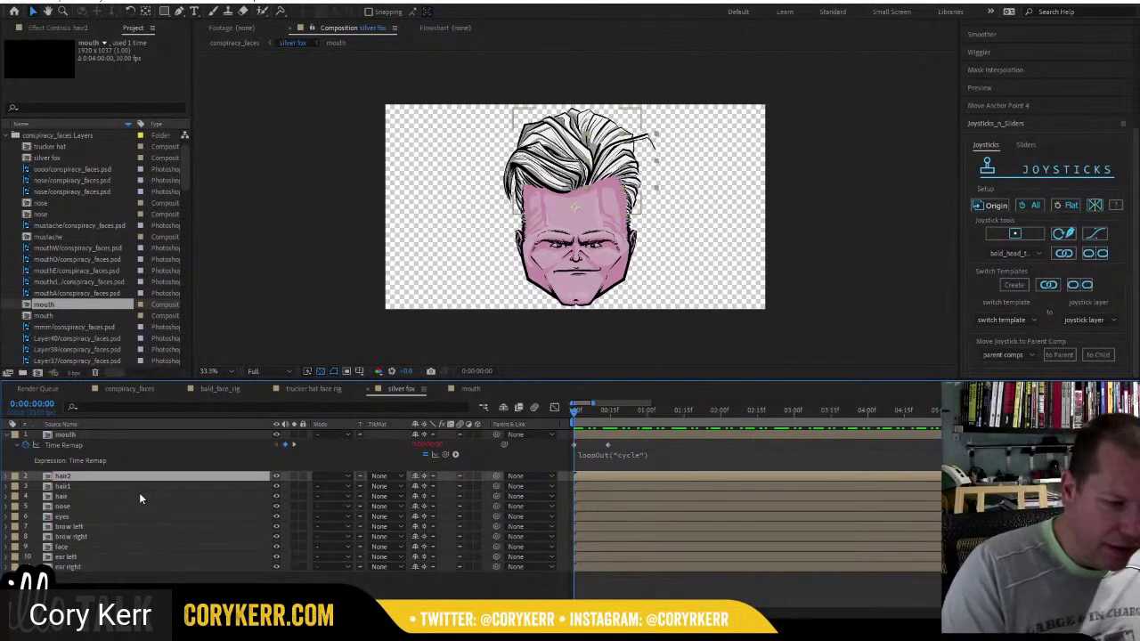
left_click(9, 435)
left_click(201, 564)
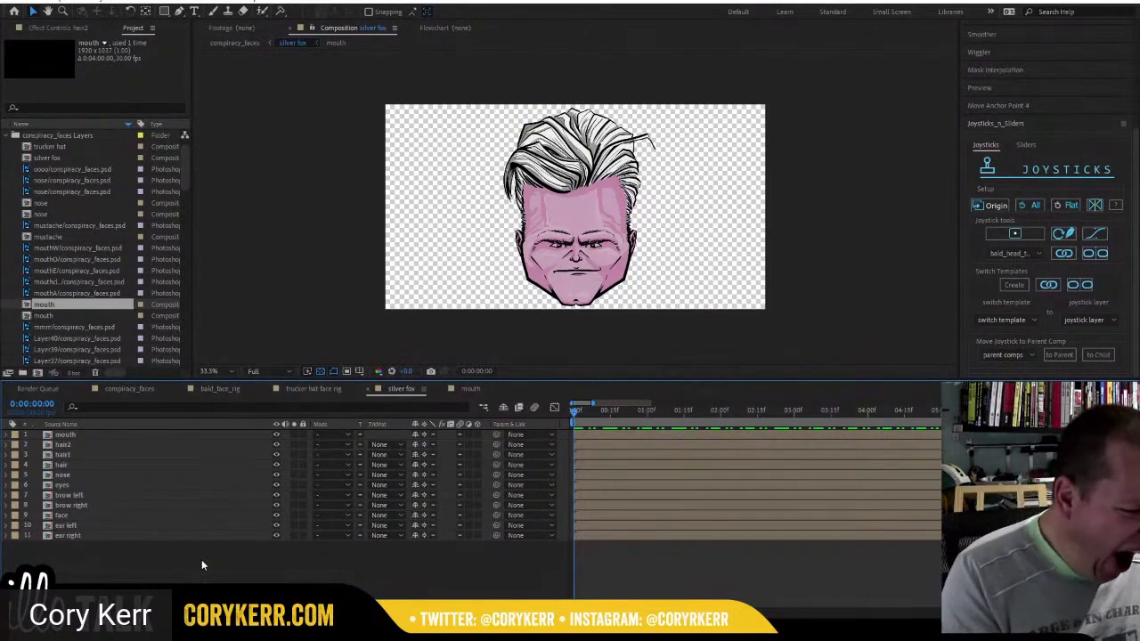
Reveal the mouth layer's source in the project.
left_click(80, 434)
right_click(78, 434)
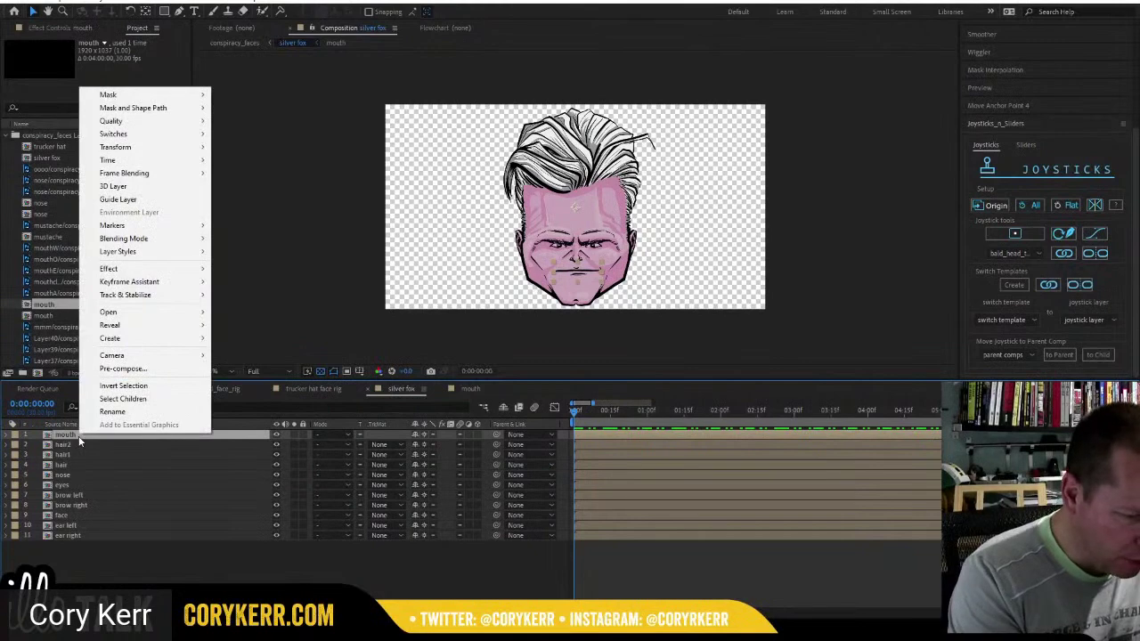
mouse_move(192, 331)
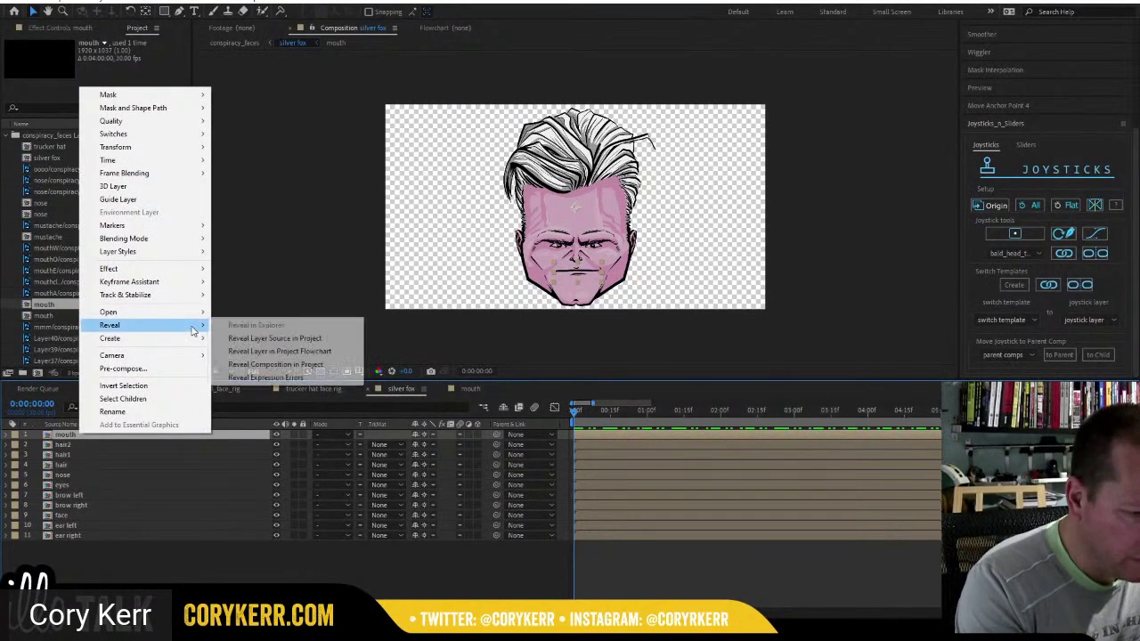
left_click(274, 339)
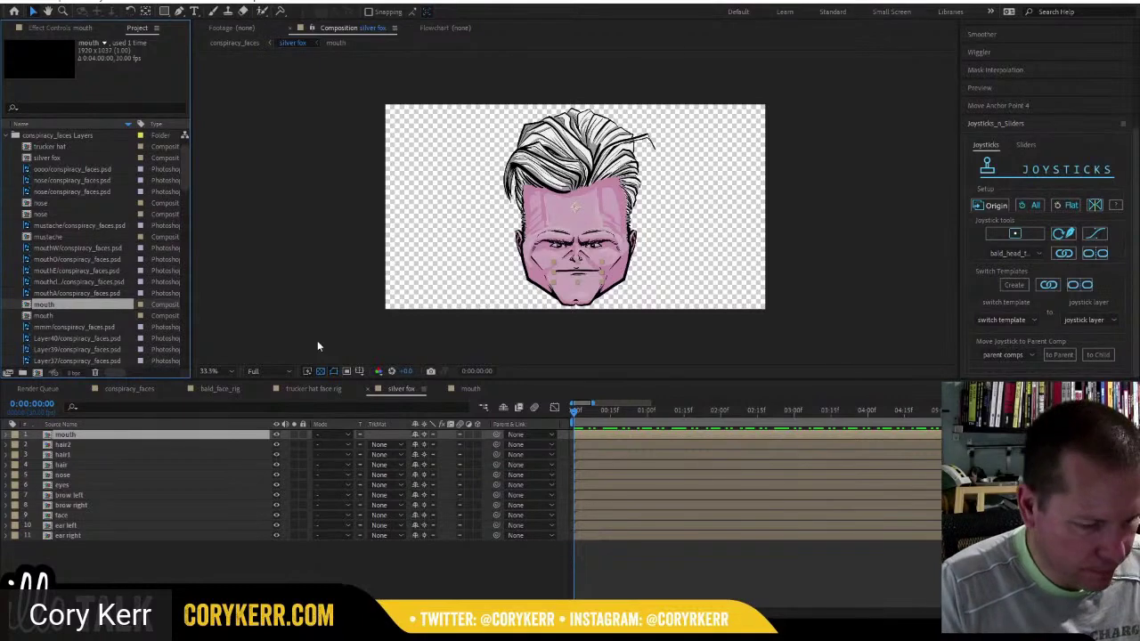
left_click(105, 2)
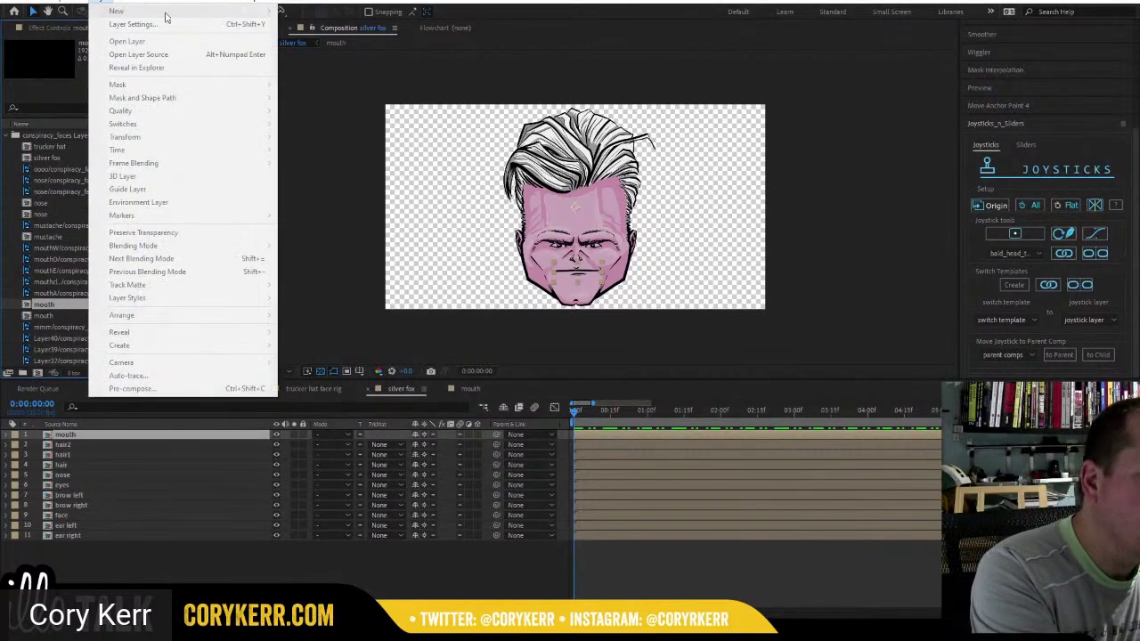
left_click(340, 266)
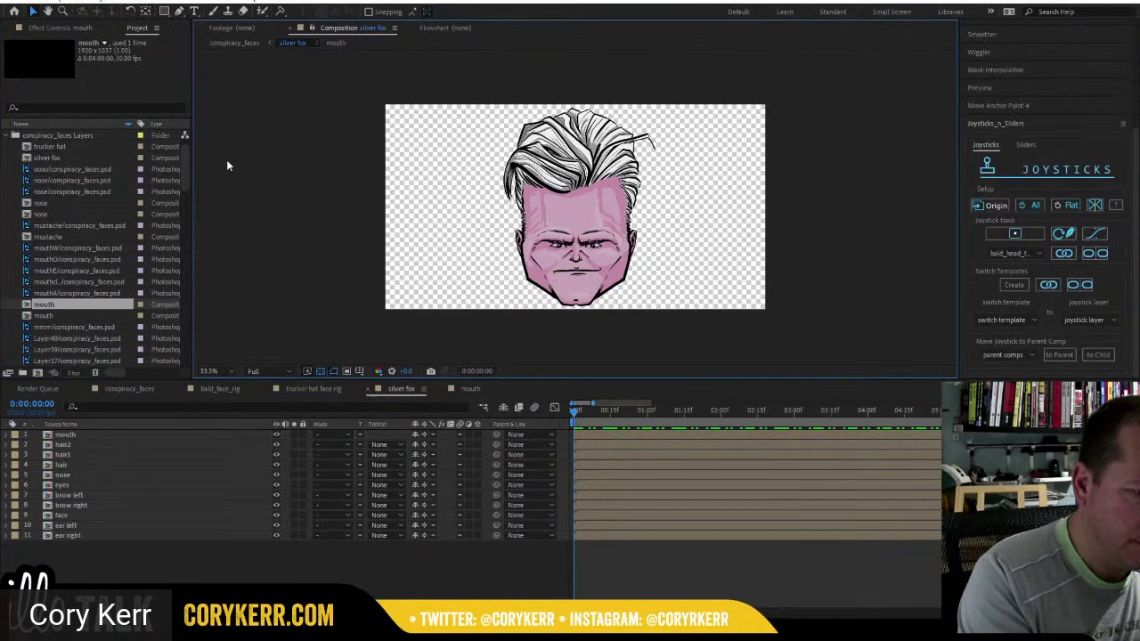
left_click(111, 2)
mouse_move(140, 12)
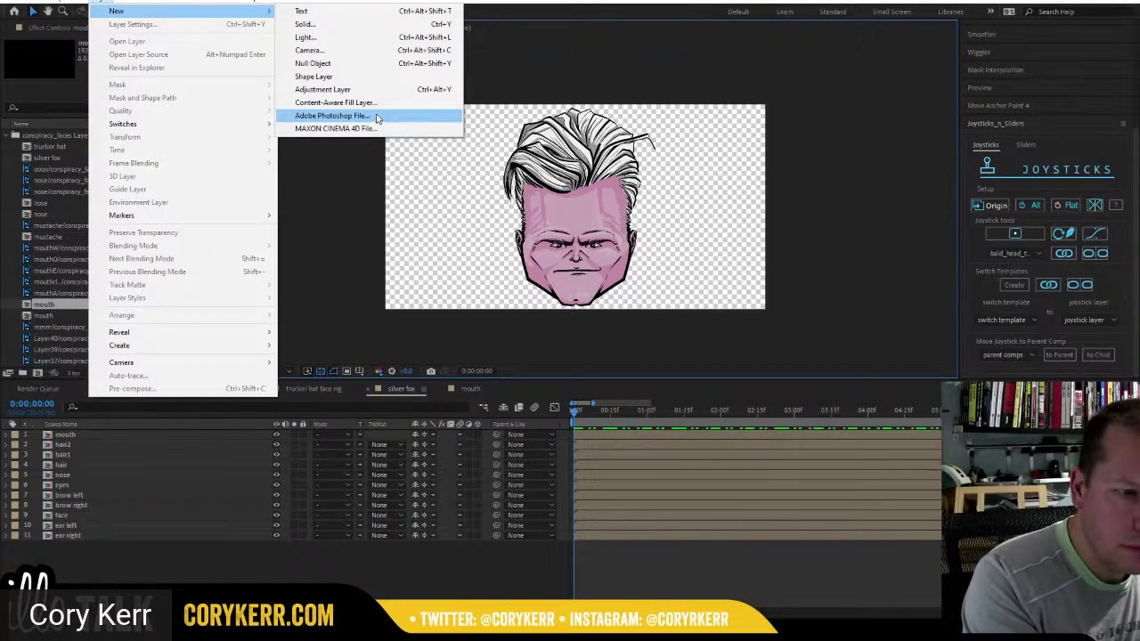
left_click(350, 182)
Collapse the conspiracy_faces Layers folder and create a 2500 x 2500 px, 30-second composition named "silver fox face rig".
left_click(13, 136)
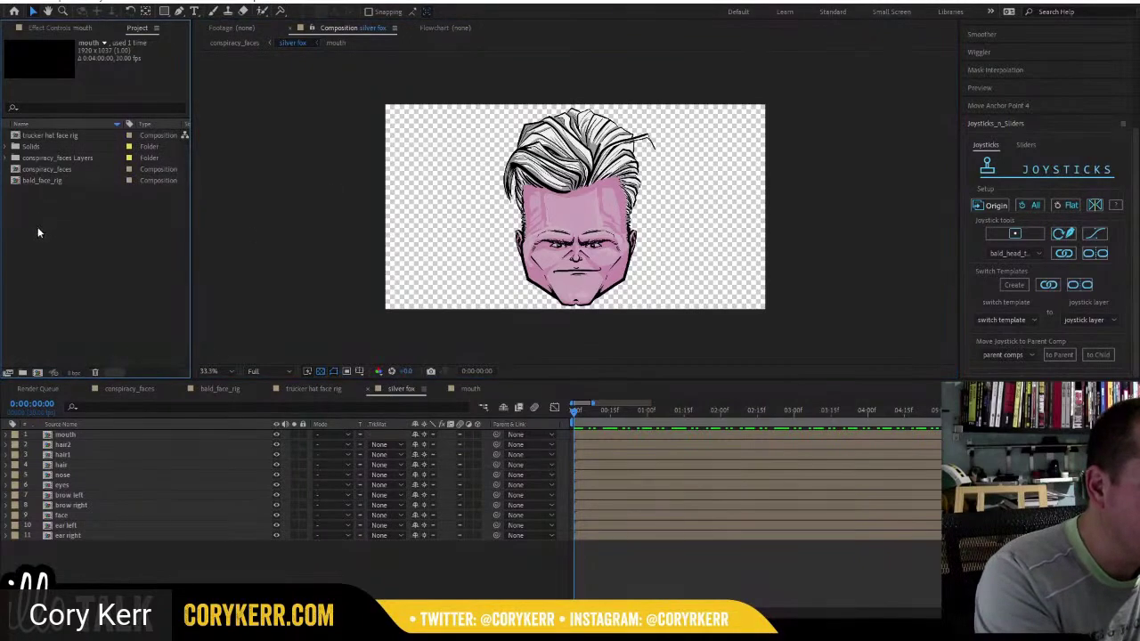
left_click(45, 233)
right_click(56, 237)
left_click(110, 244)
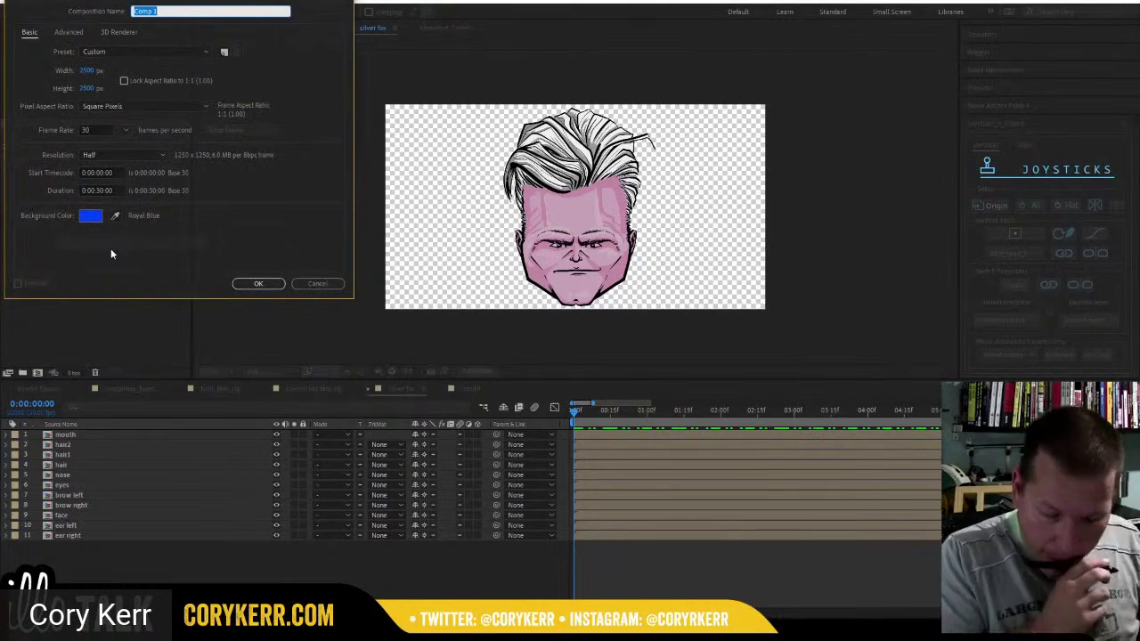
type("si")
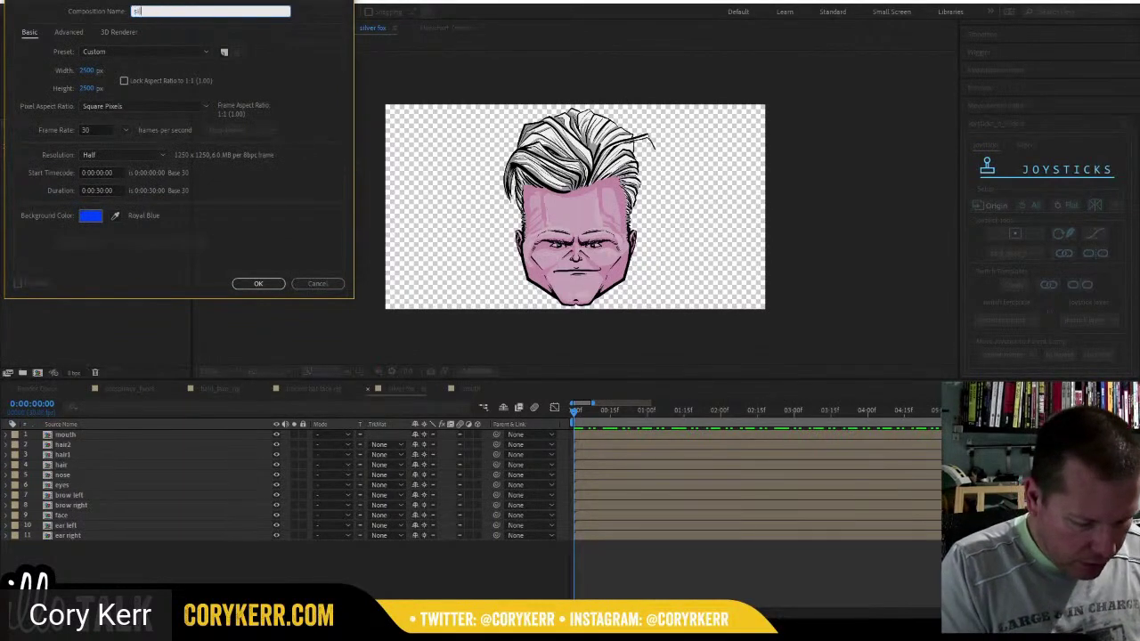
type("lver fox r")
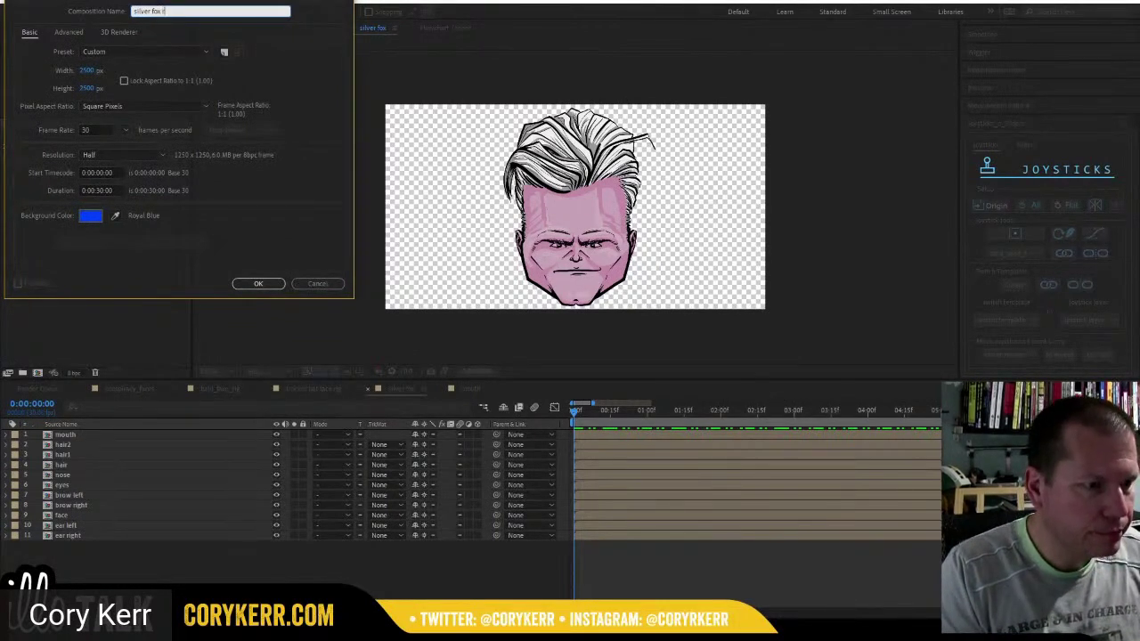
type("ig")
key("BackSpace")
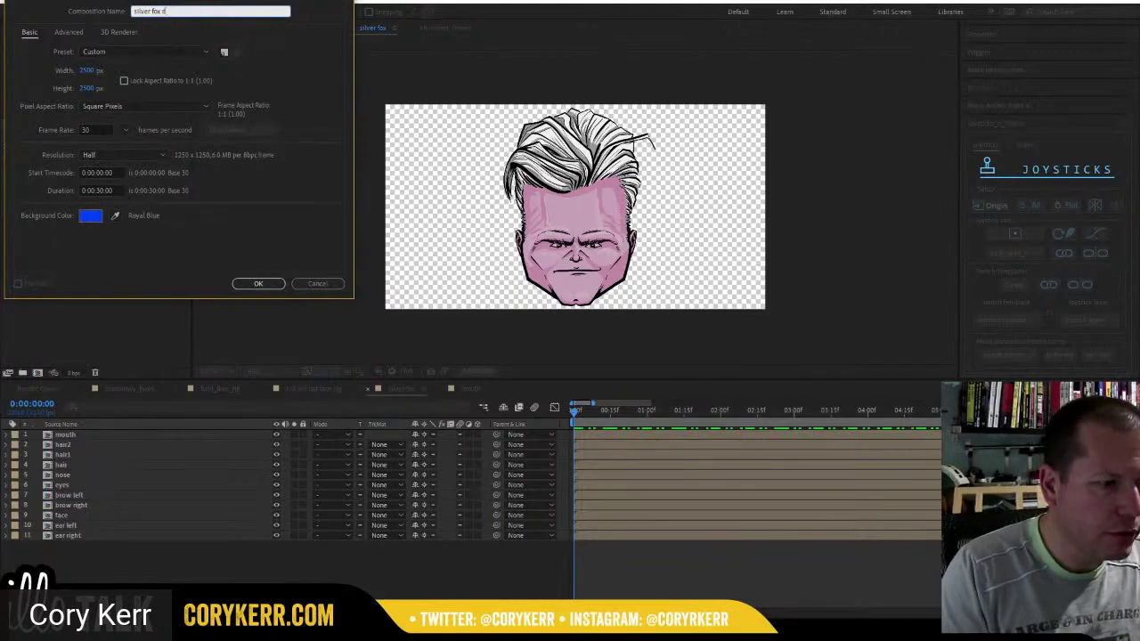
type("ace rig")
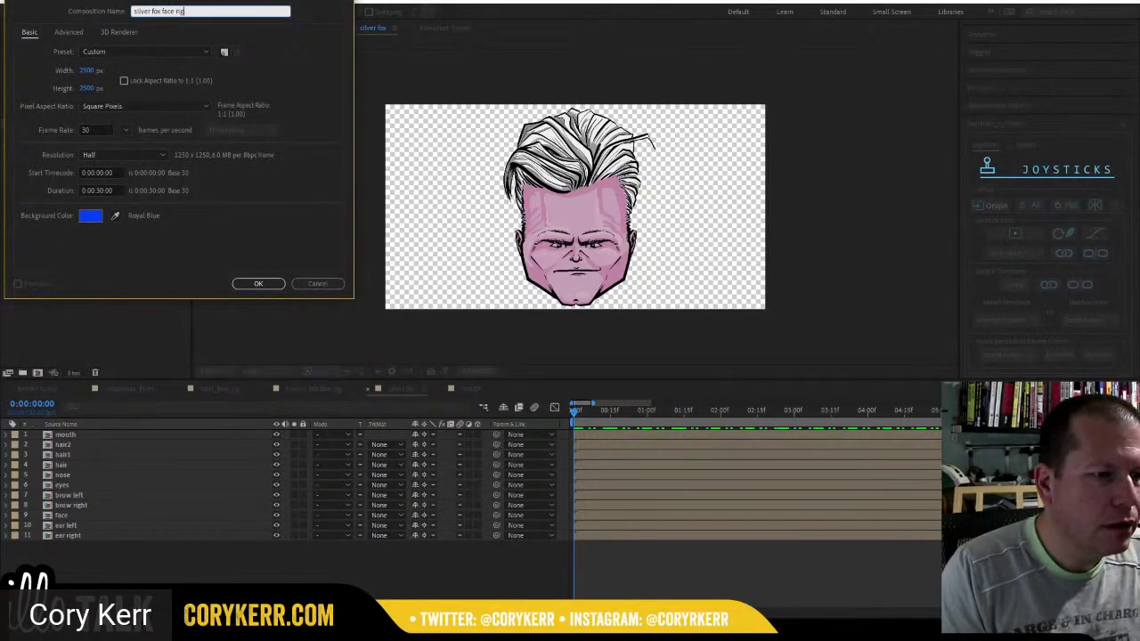
key("Return")
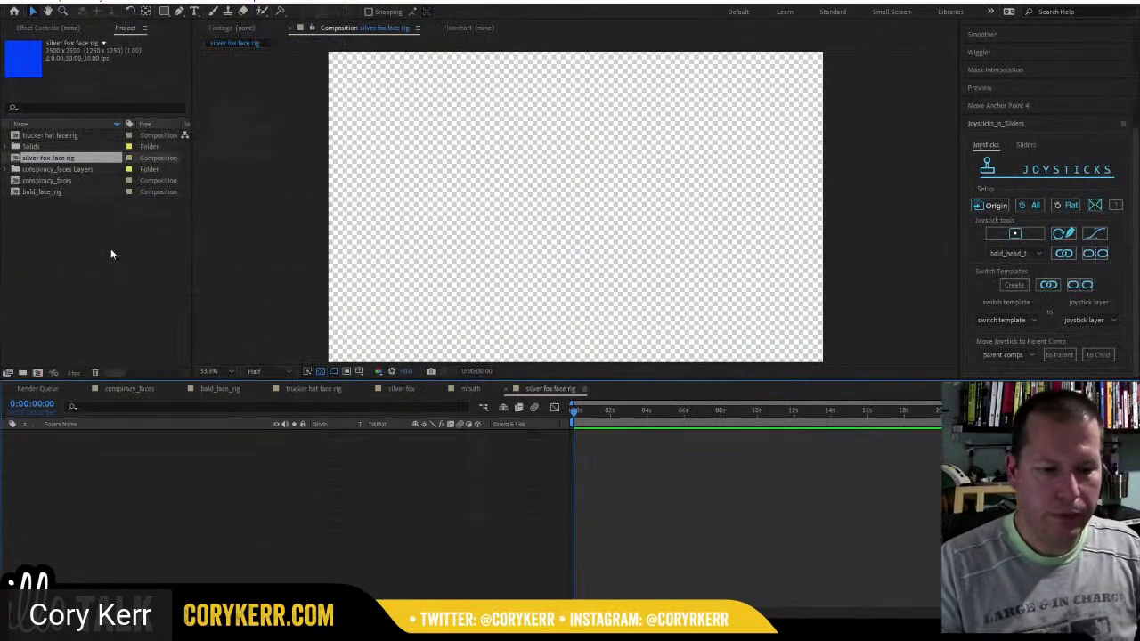
Close the mouth composition, reveal the silver fox mouth layer's source in the project, and add it to the silver fox face rig composition.
left_click(443, 388)
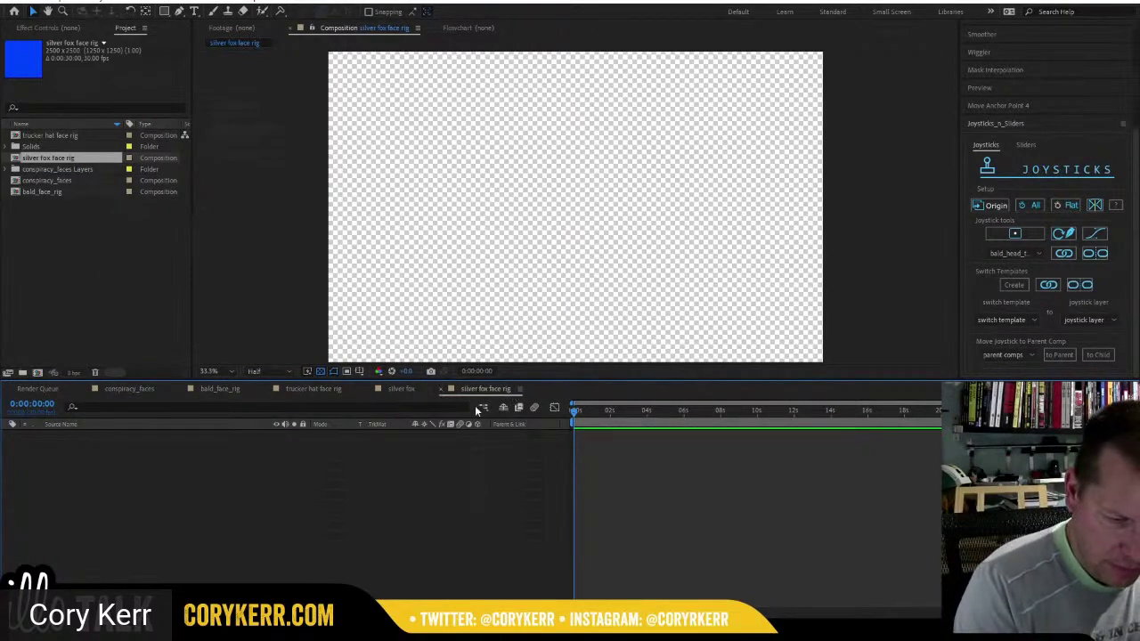
left_click(401, 388)
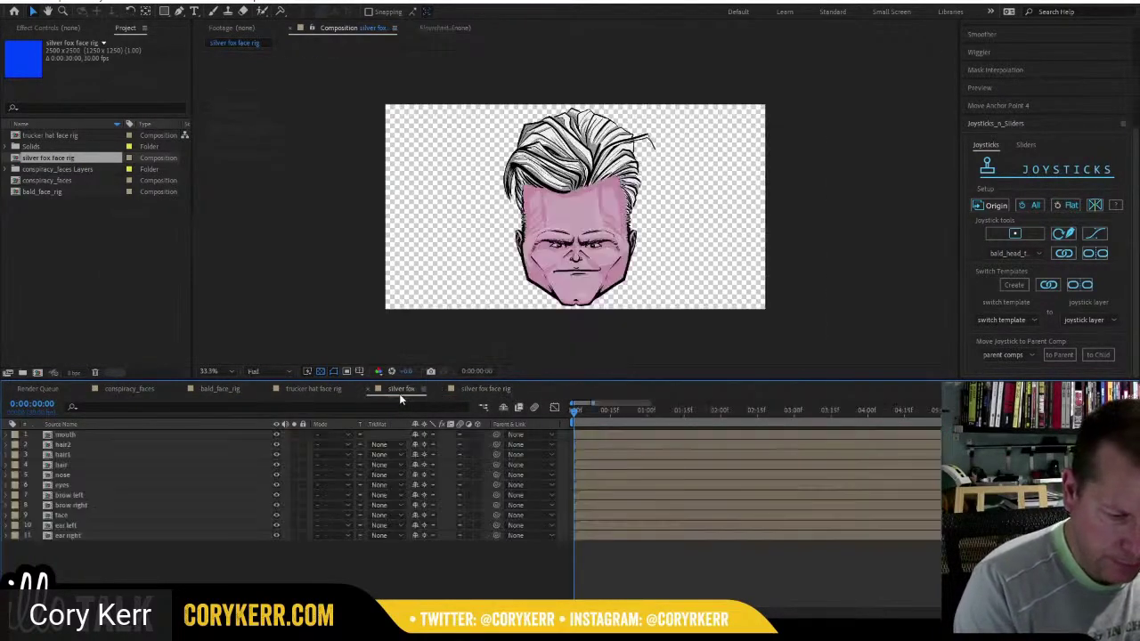
right_click(84, 436)
mouse_move(163, 330)
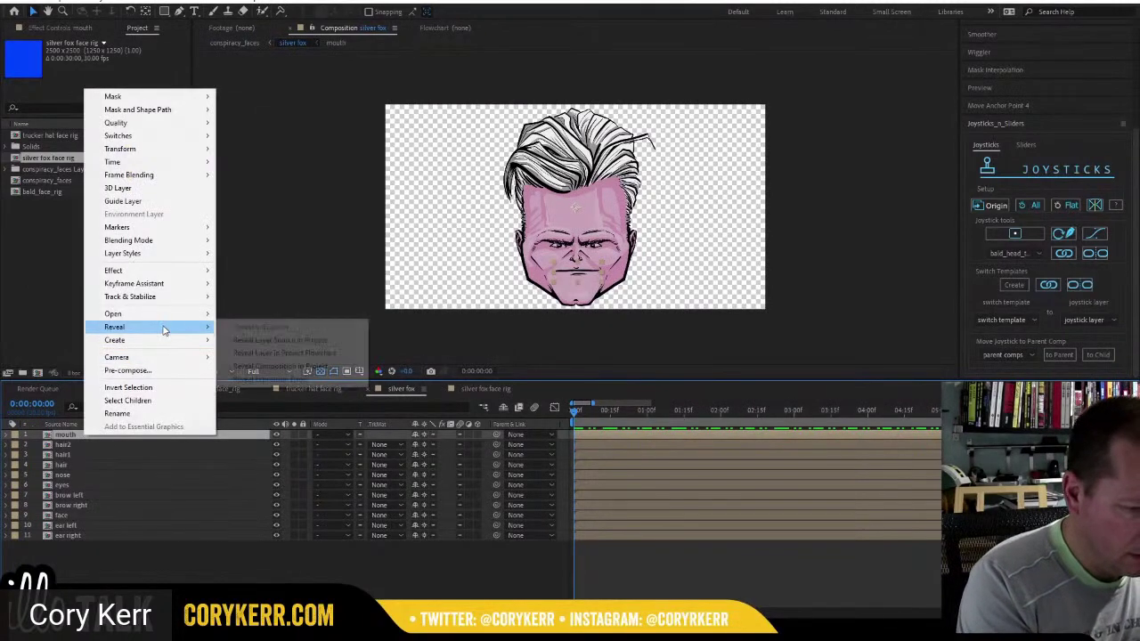
left_click(279, 341)
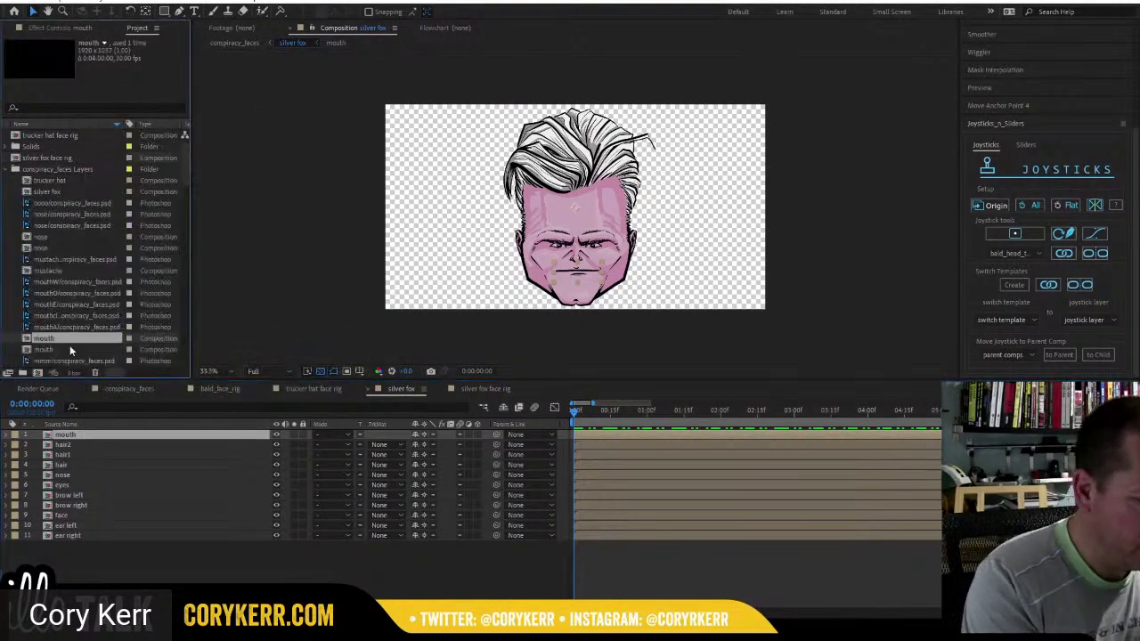
double_click(26, 339)
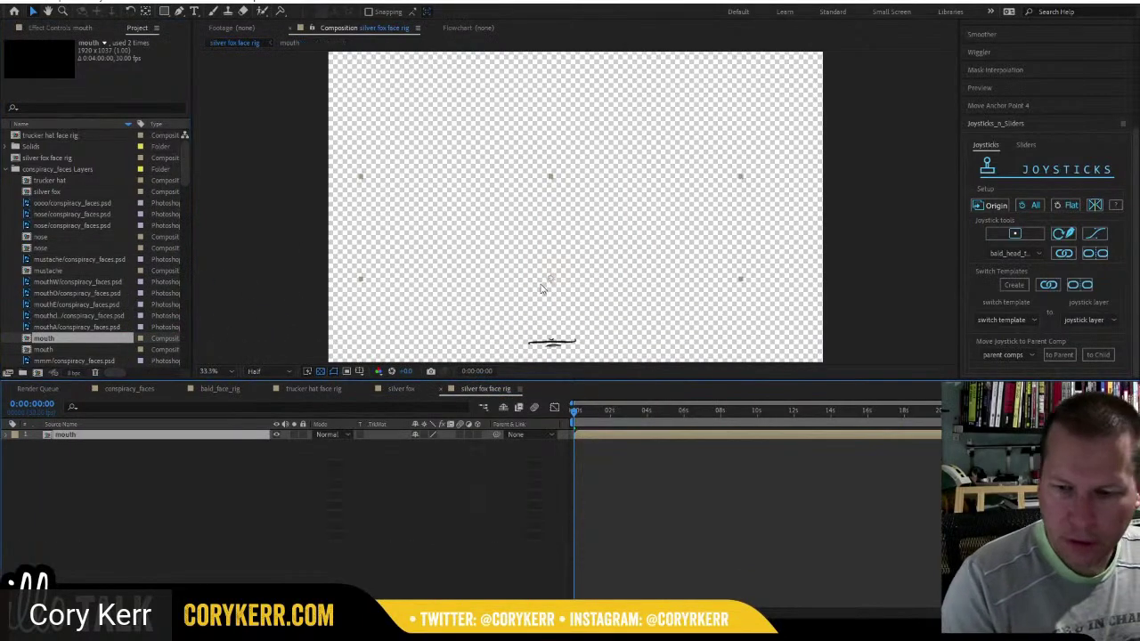
Center the mouth layer horizontally and vertically in the silver fox face rig composition, and return to the silver fox composition.
scroll(1135, 114, "up", 5)
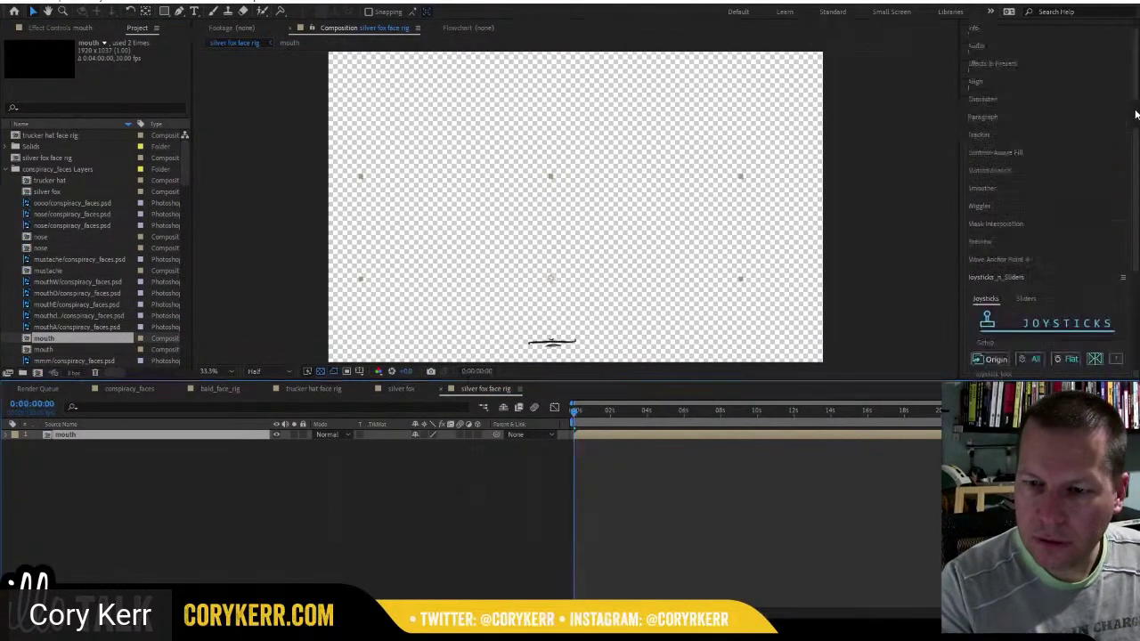
left_click(995, 79)
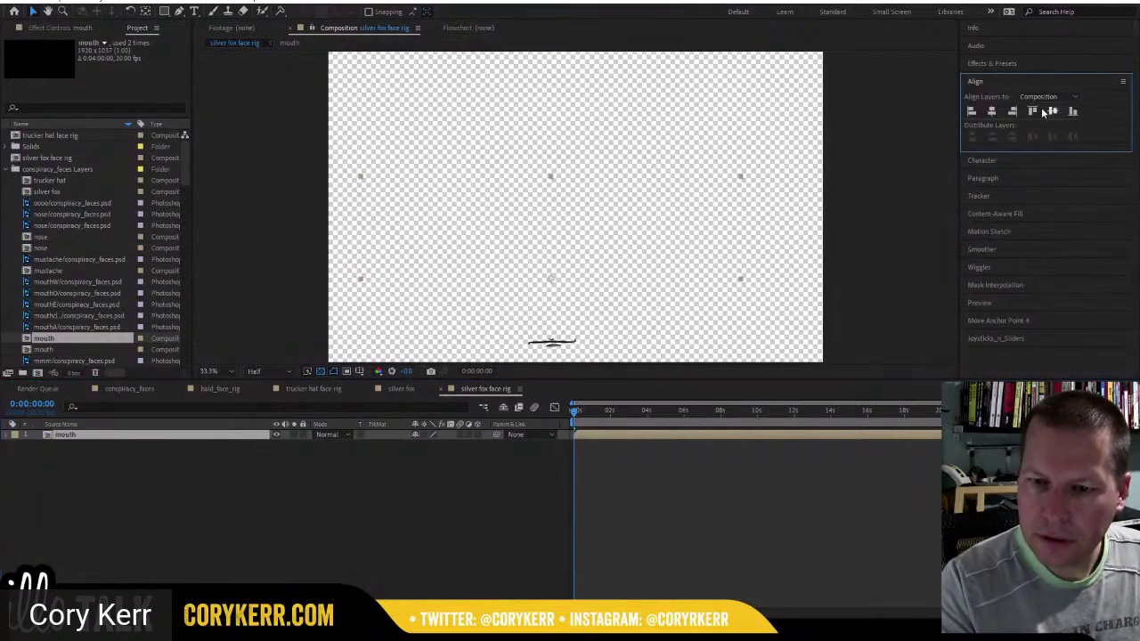
left_click(991, 111)
left_click(1052, 111)
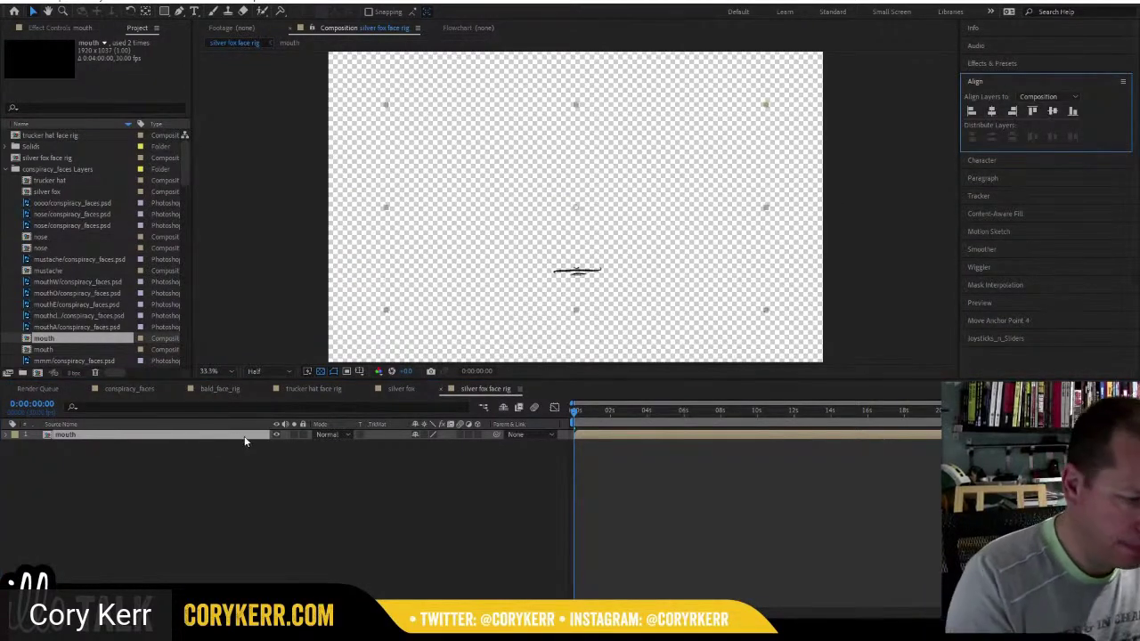
left_click(396, 389)
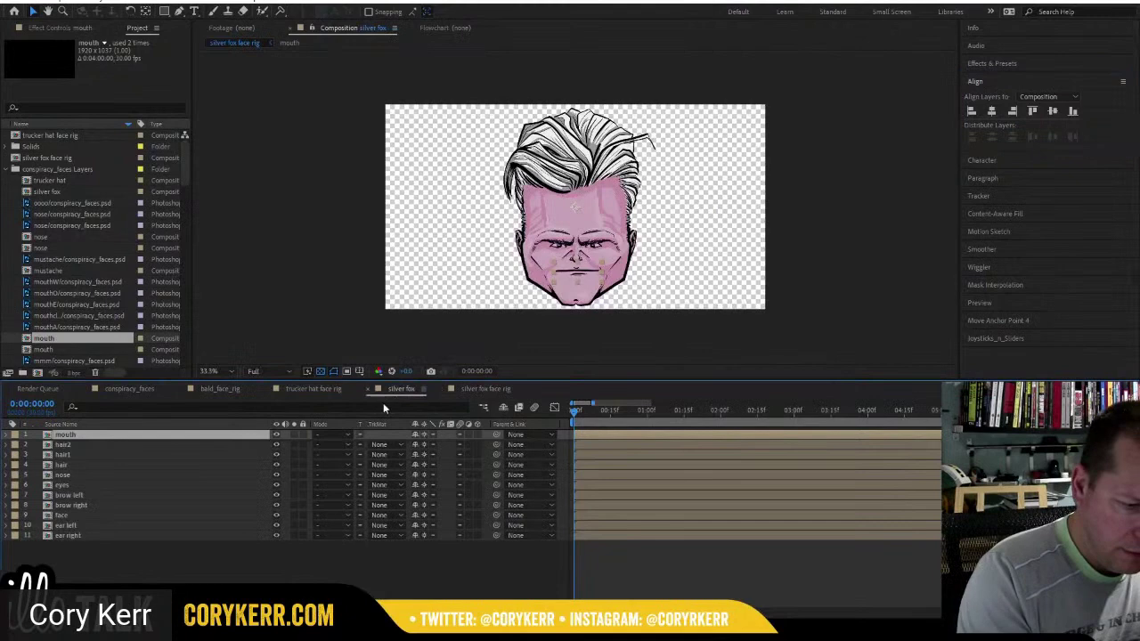
left_click(77, 444)
right_click(77, 444)
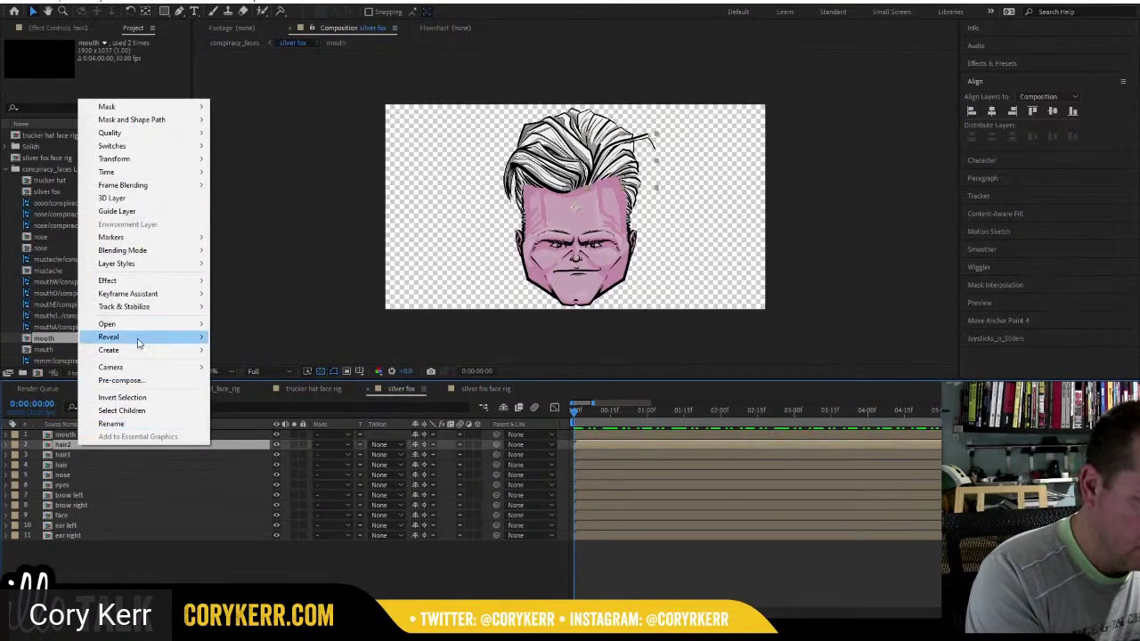
mouse_move(138, 345)
left_click(123, 554)
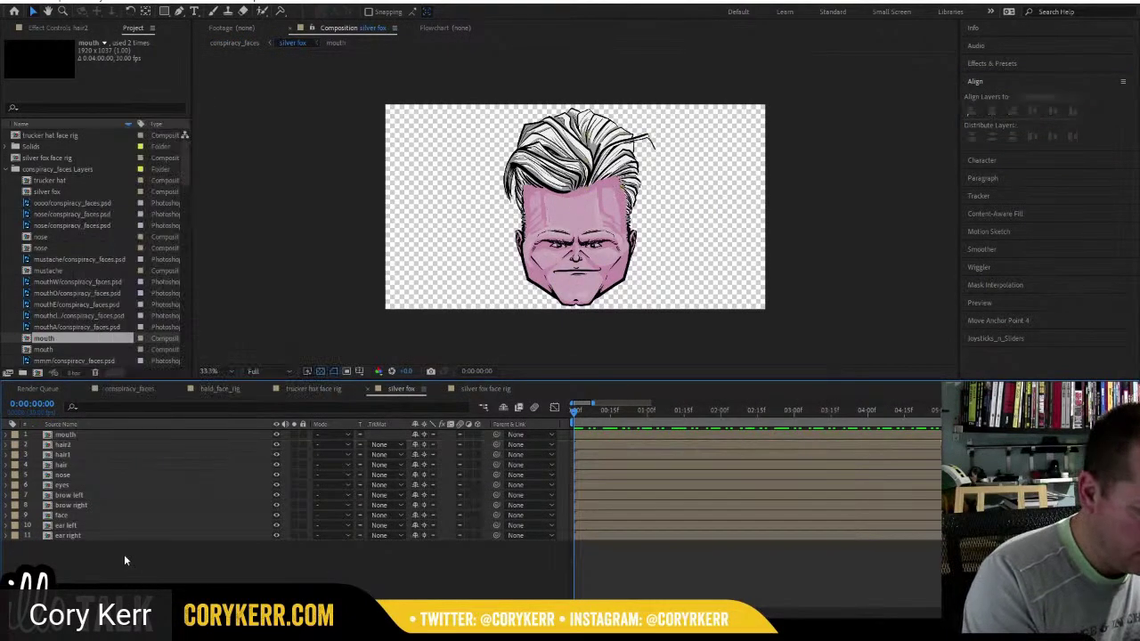
Reveal the ear right layer's source in the project.
left_click(91, 535)
right_click(90, 535)
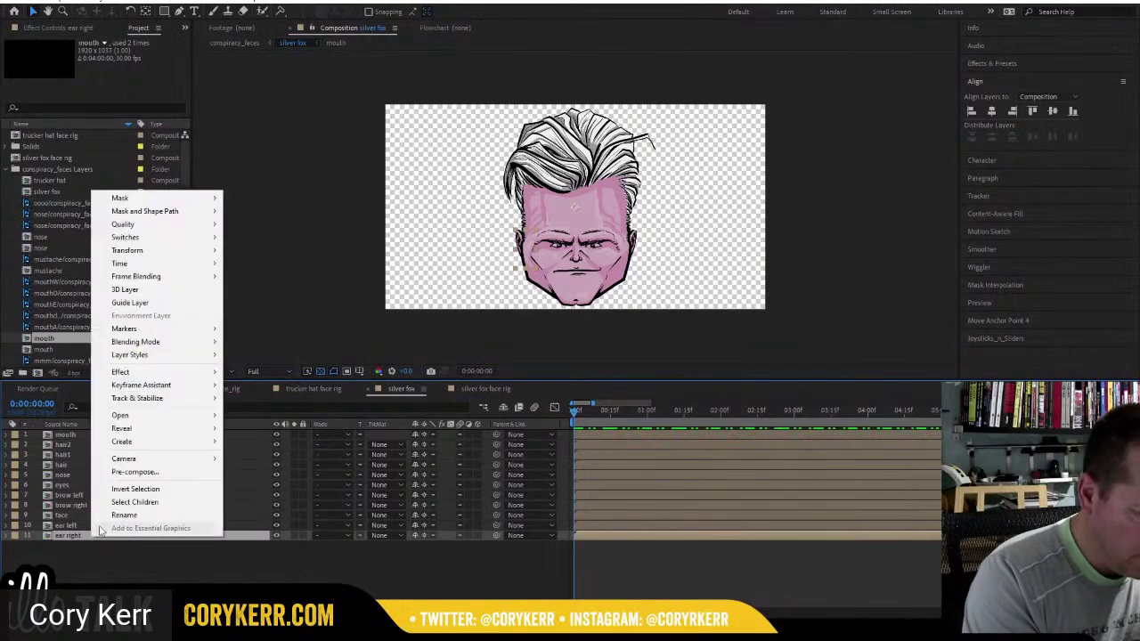
mouse_move(203, 428)
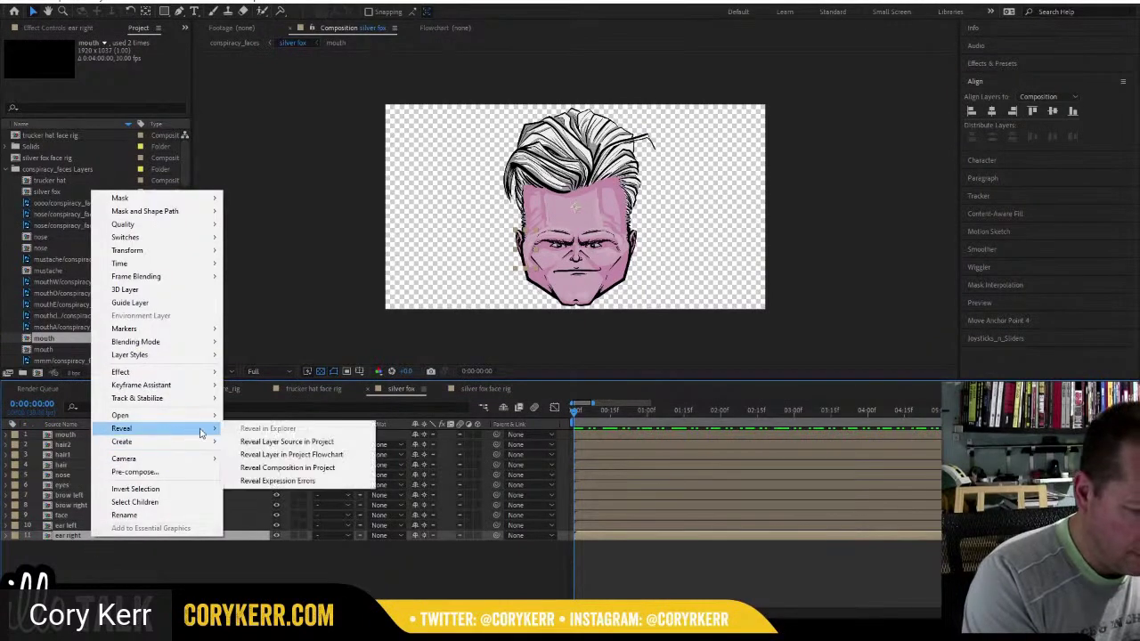
Reveal the ear right layer's source in the project and add it to the silver fox face rig composition.
left_click(306, 443)
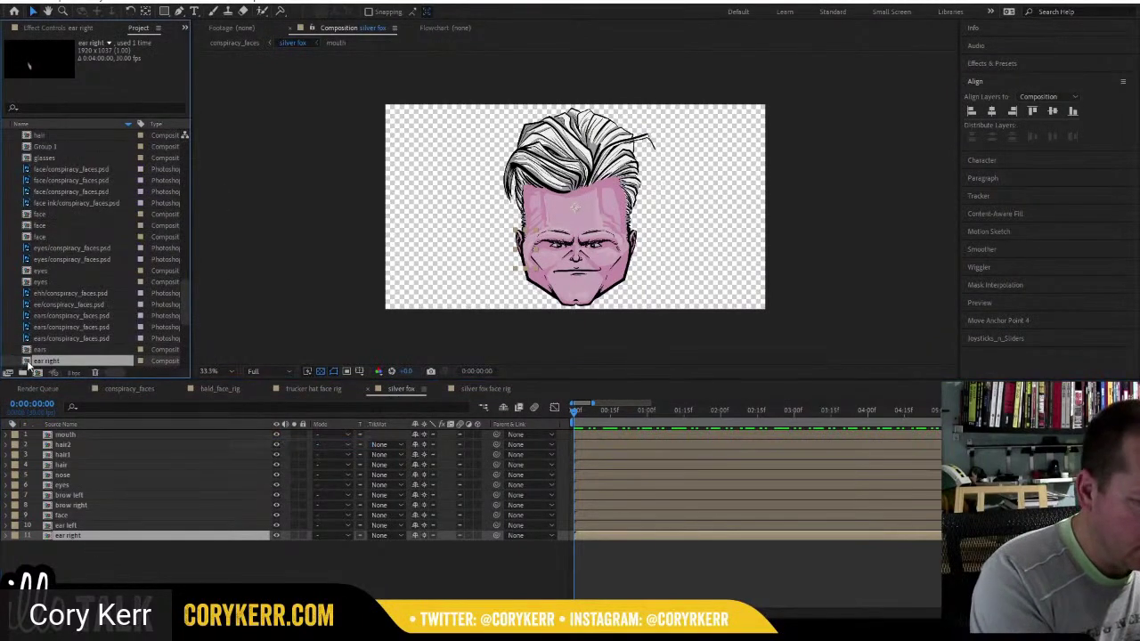
left_click(479, 389)
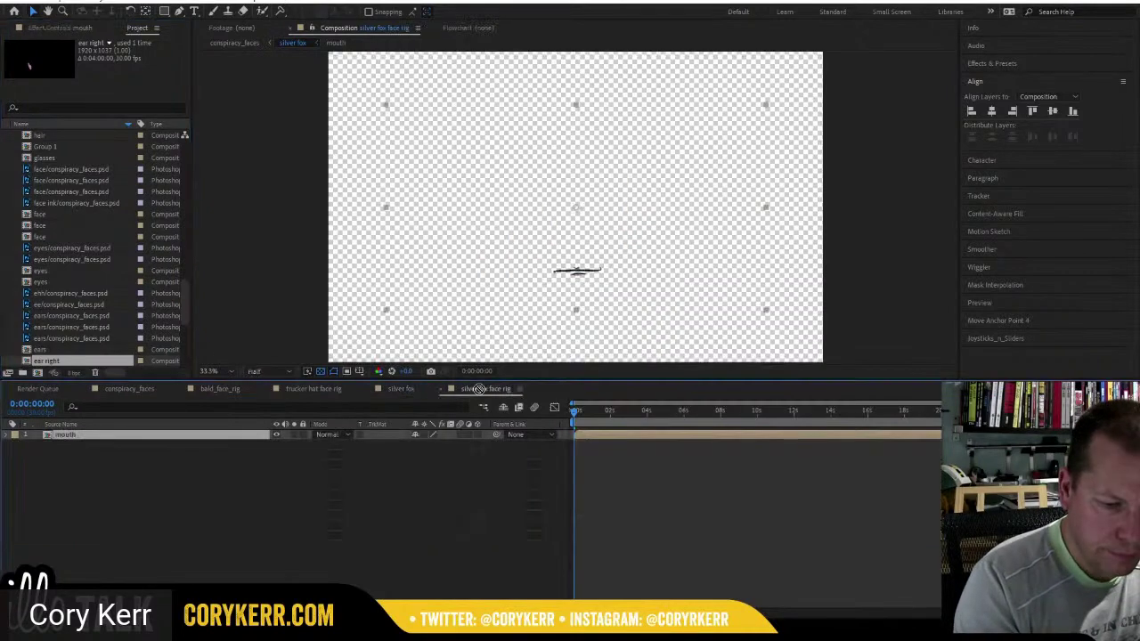
key("ctrl+/")
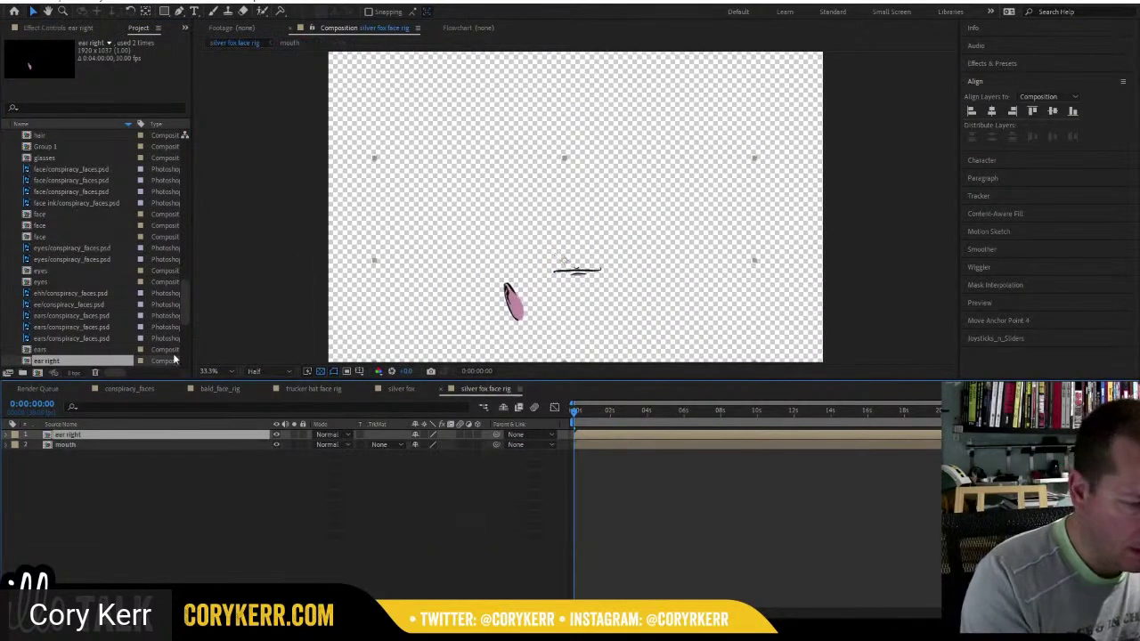
Add the silver fox composition's ear left source to the silver fox face rig, and return to the silver fox composition.
left_click(401, 389)
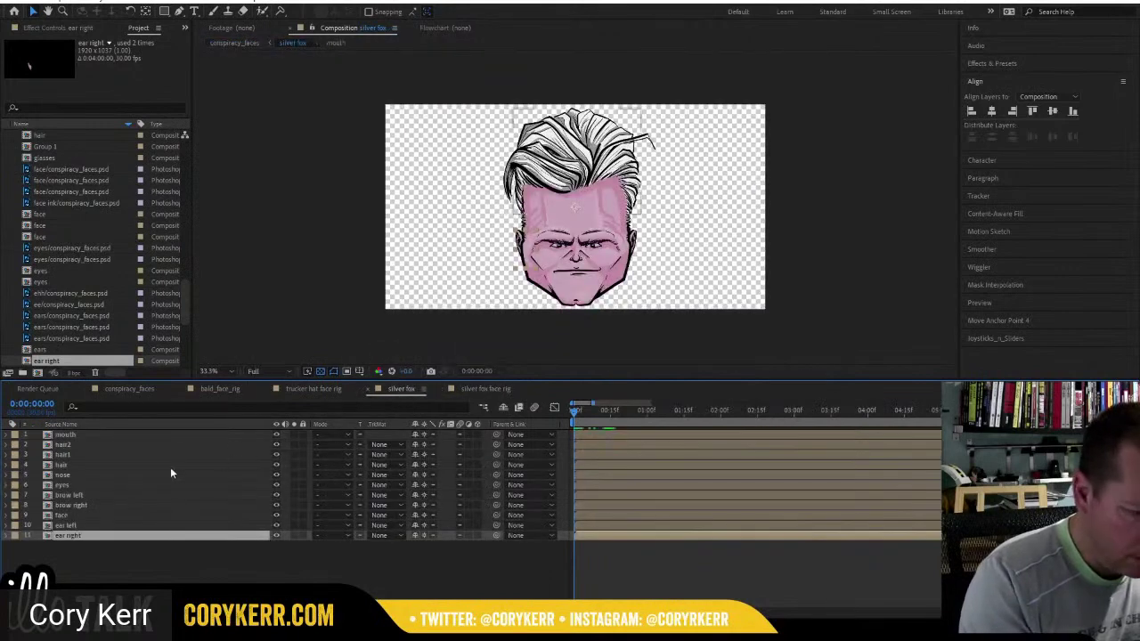
left_click(74, 526)
right_click(75, 527)
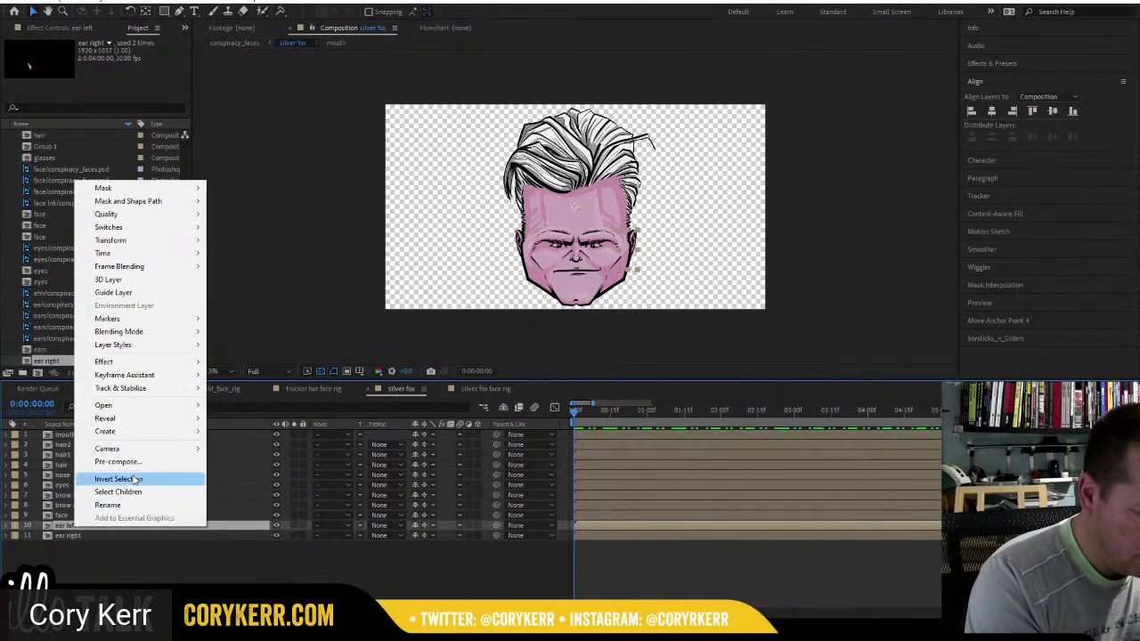
mouse_move(150, 420)
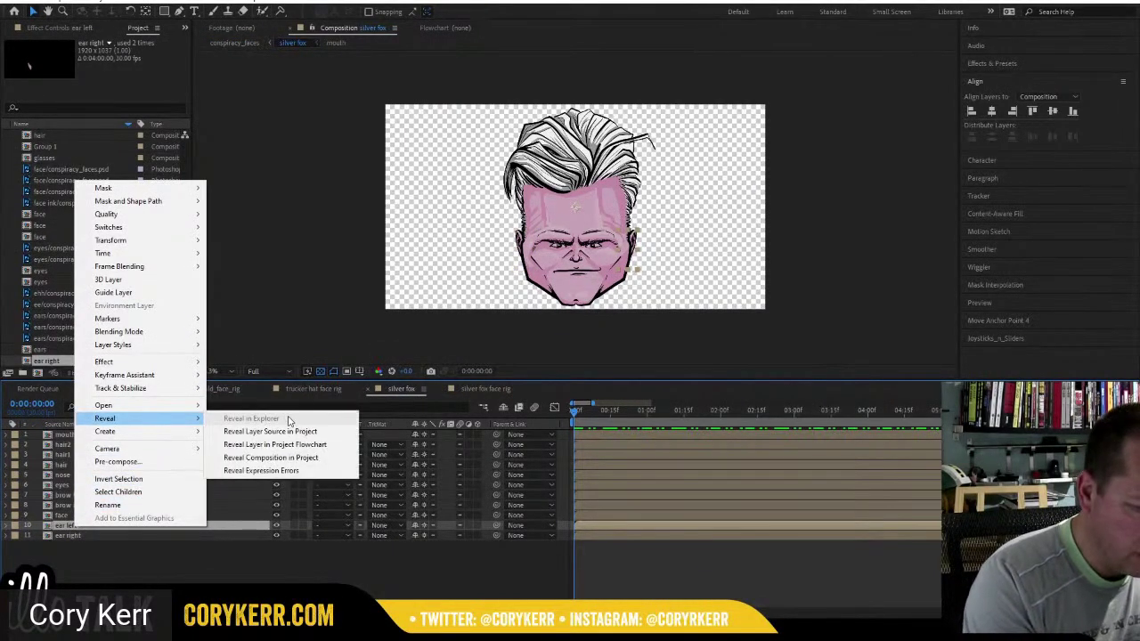
left_click(279, 432)
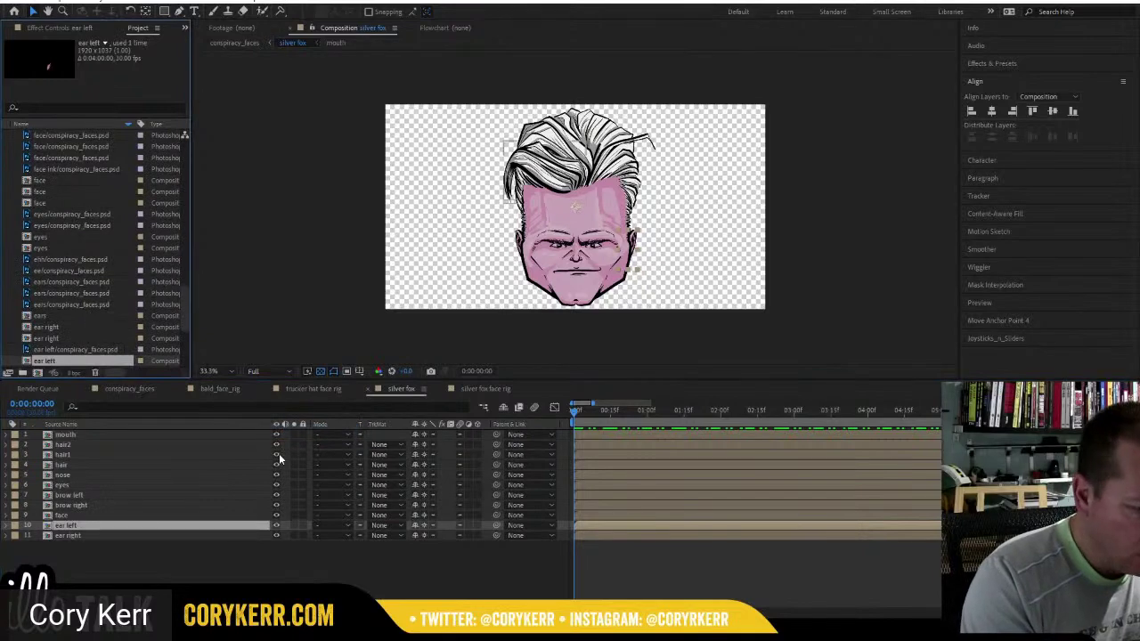
left_click(464, 388)
left_click_drag(631, 256, 630, 258)
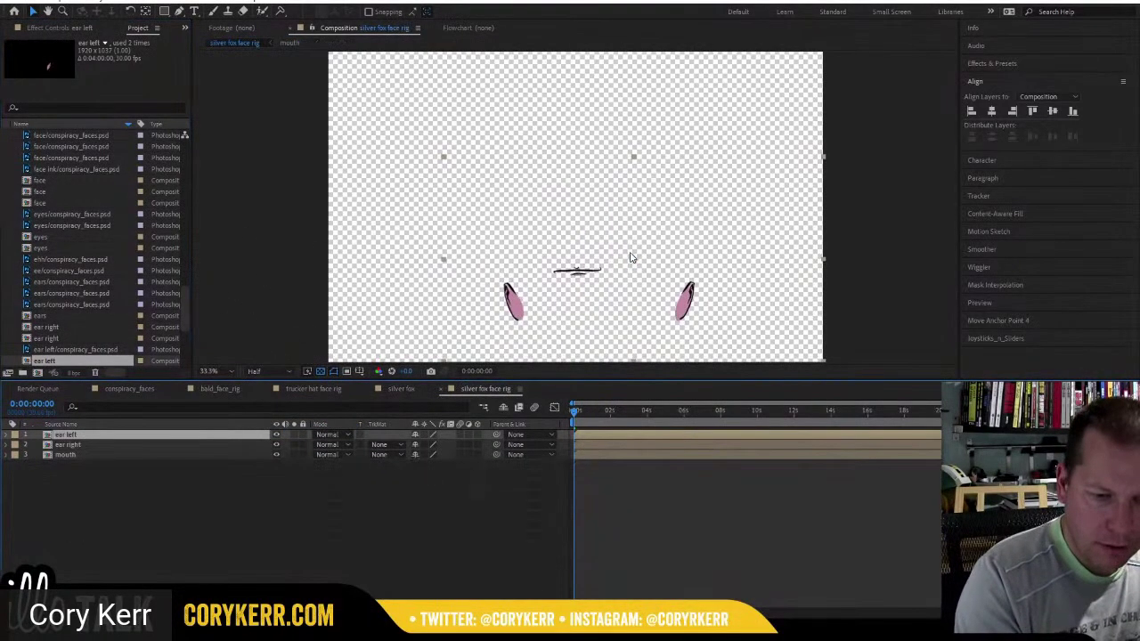
left_click(401, 389)
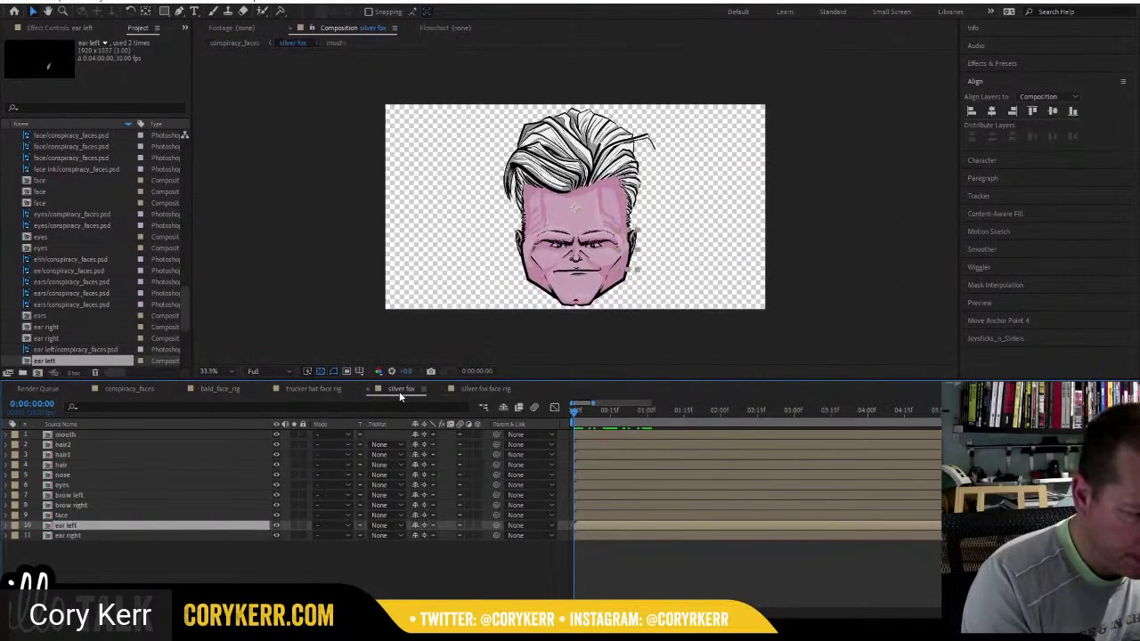
left_click(87, 515)
left_click(83, 495, "shift")
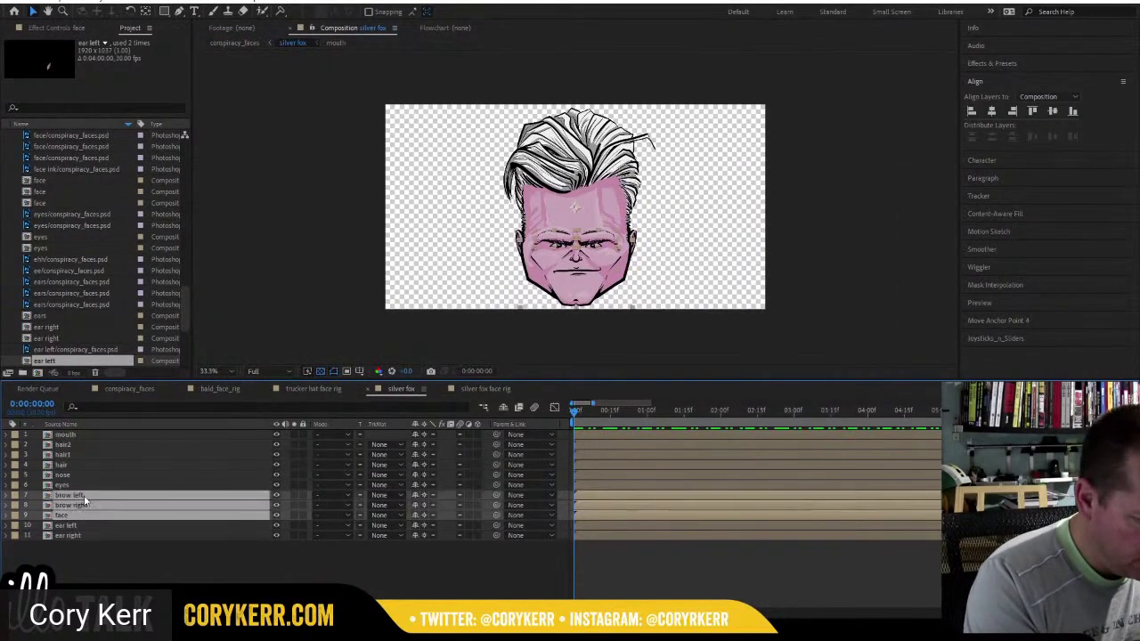
right_click(68, 500)
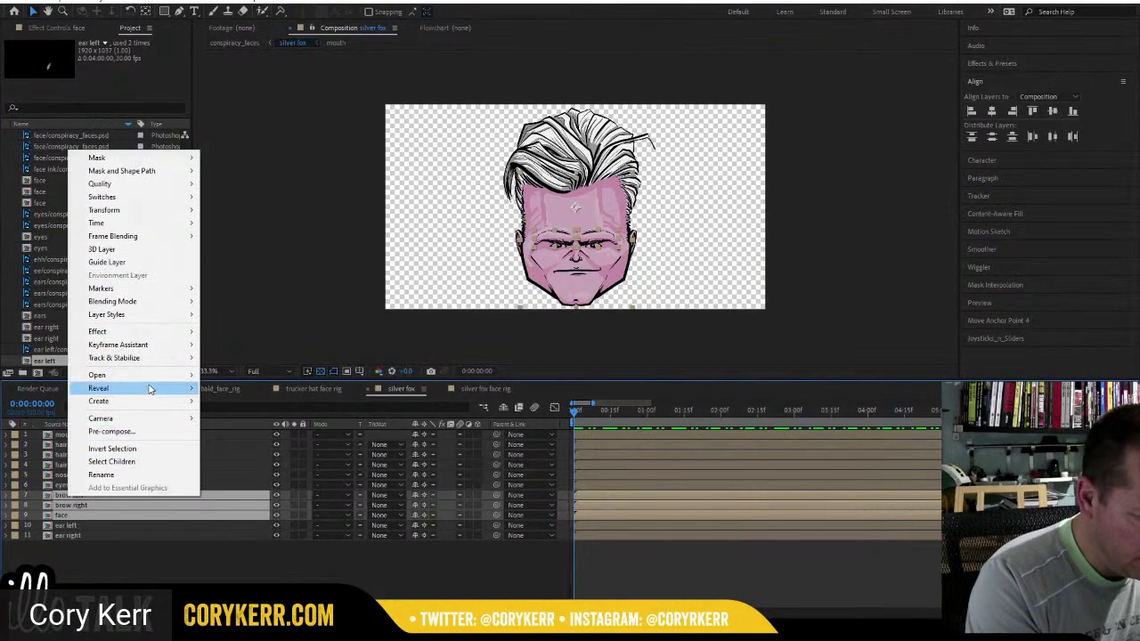
mouse_move(160, 389)
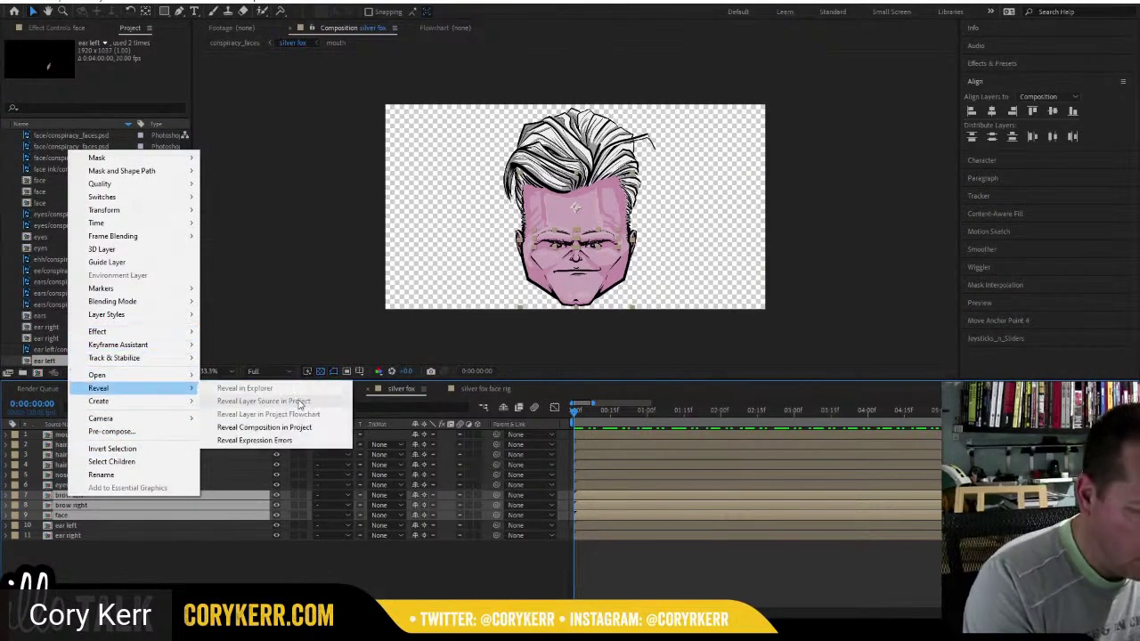
left_click(205, 564)
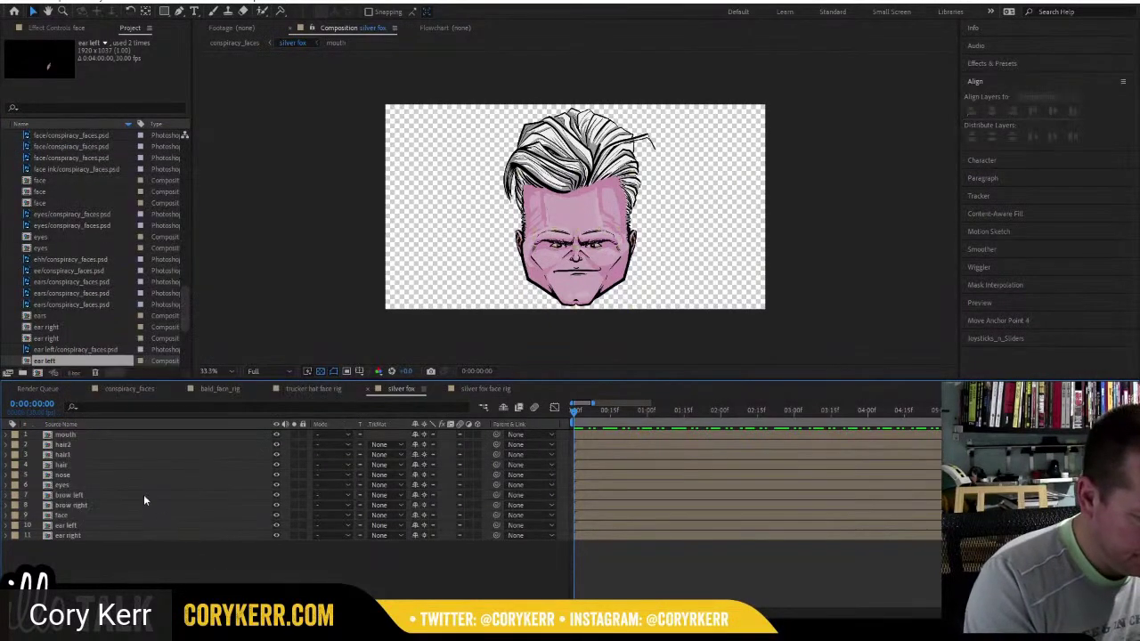
Reveal the face layer's source in the project and place it in the silver fox face rig, between the ears.
left_click(77, 513)
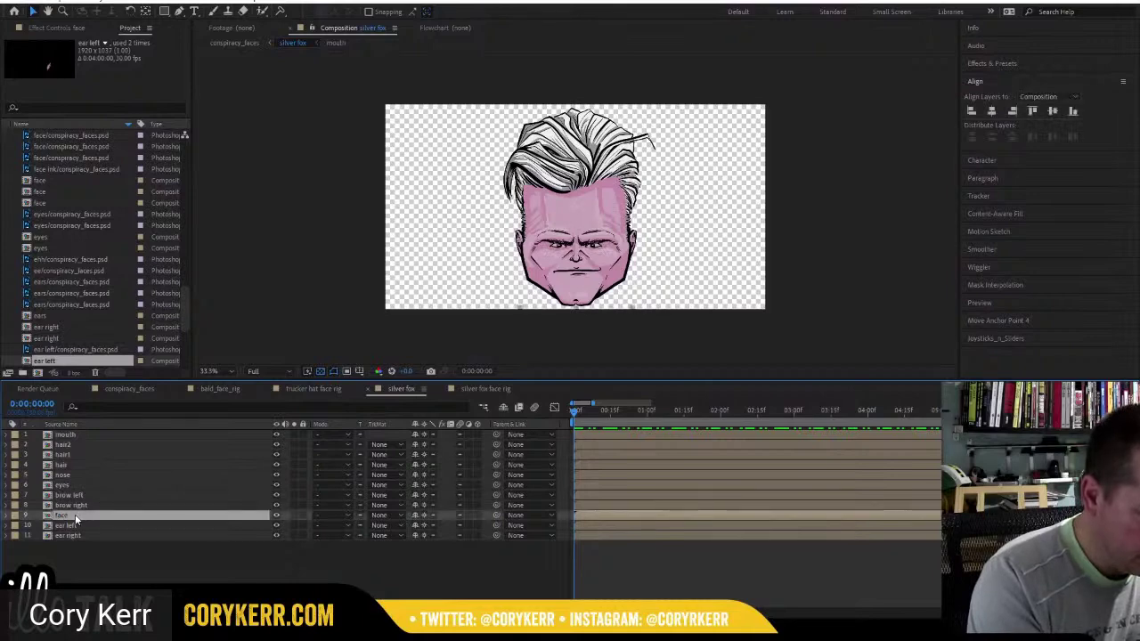
right_click(76, 514)
mouse_move(166, 406)
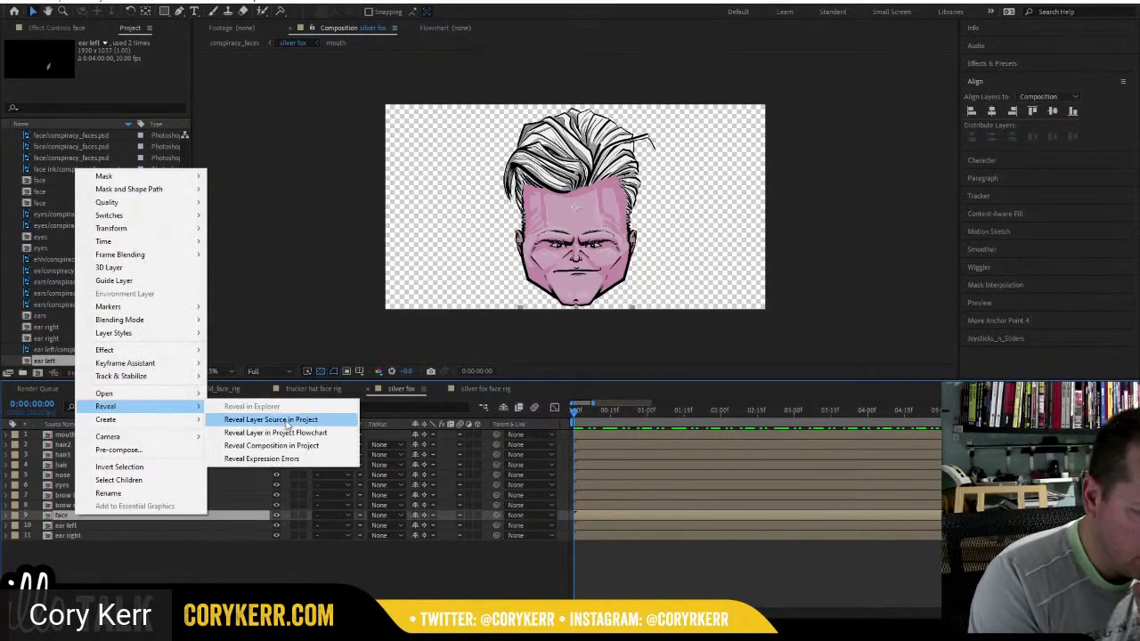
left_click(288, 421)
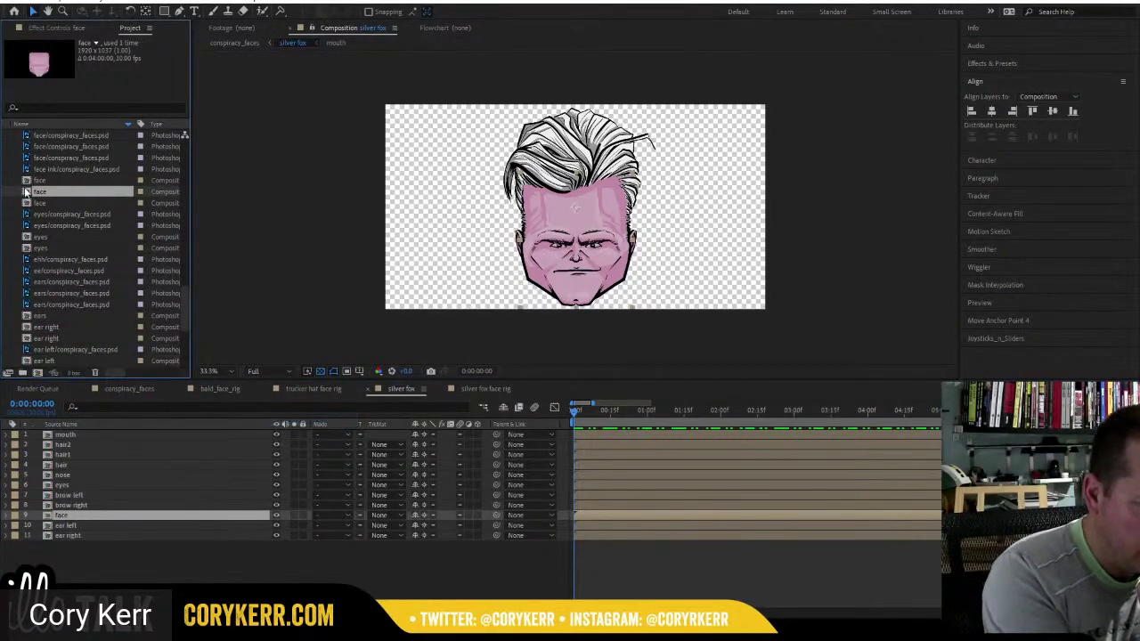
left_click(469, 389)
left_click_drag(49, 191, 608, 267)
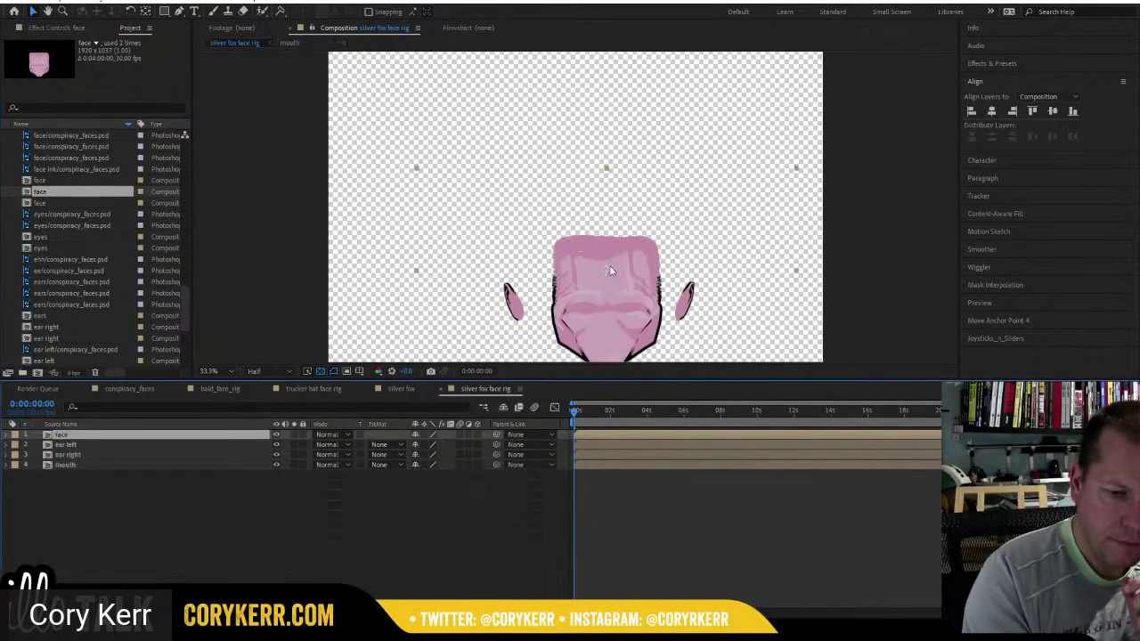
Reveal the silver fox composition's brow right source and place it over the face in the silver fox face rig.
left_click(405, 389)
left_click(81, 505)
right_click(80, 505)
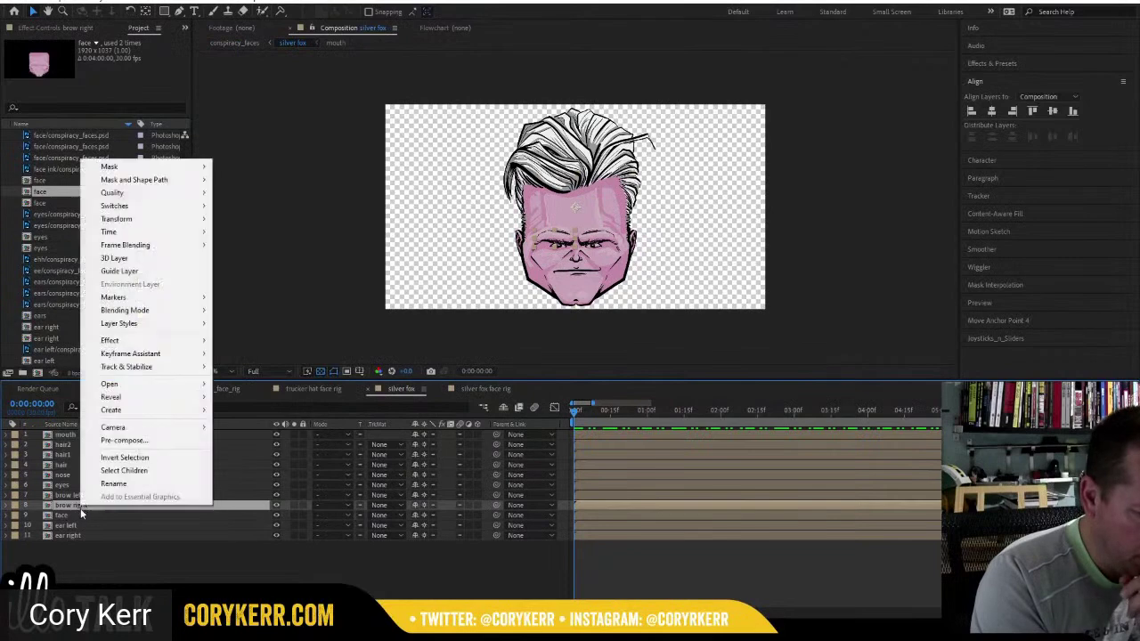
mouse_move(173, 397)
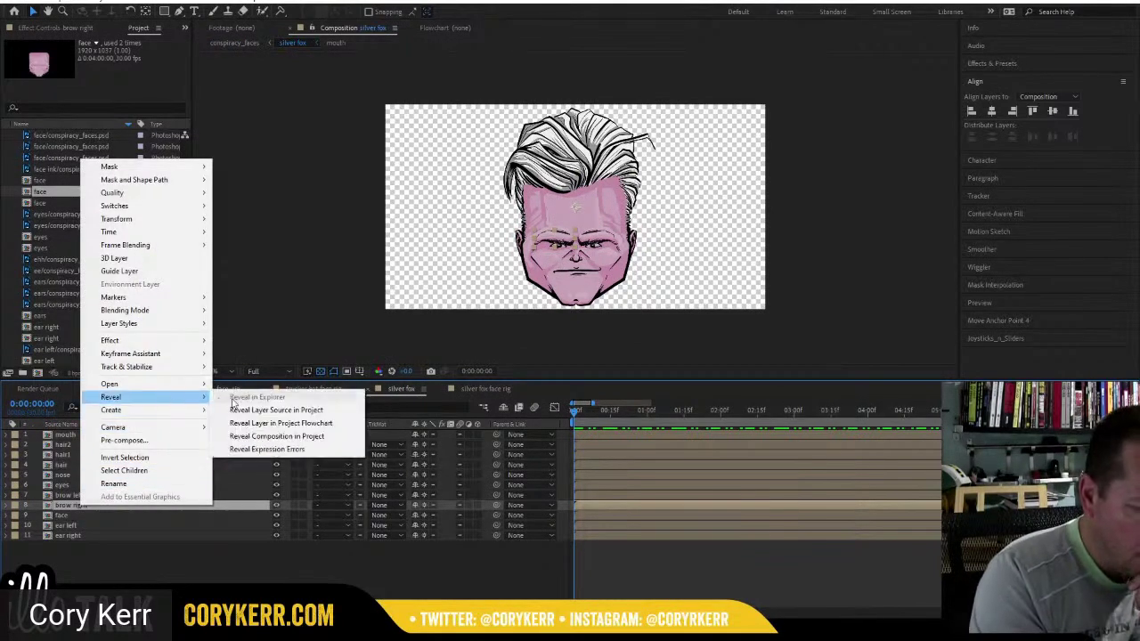
left_click(307, 408)
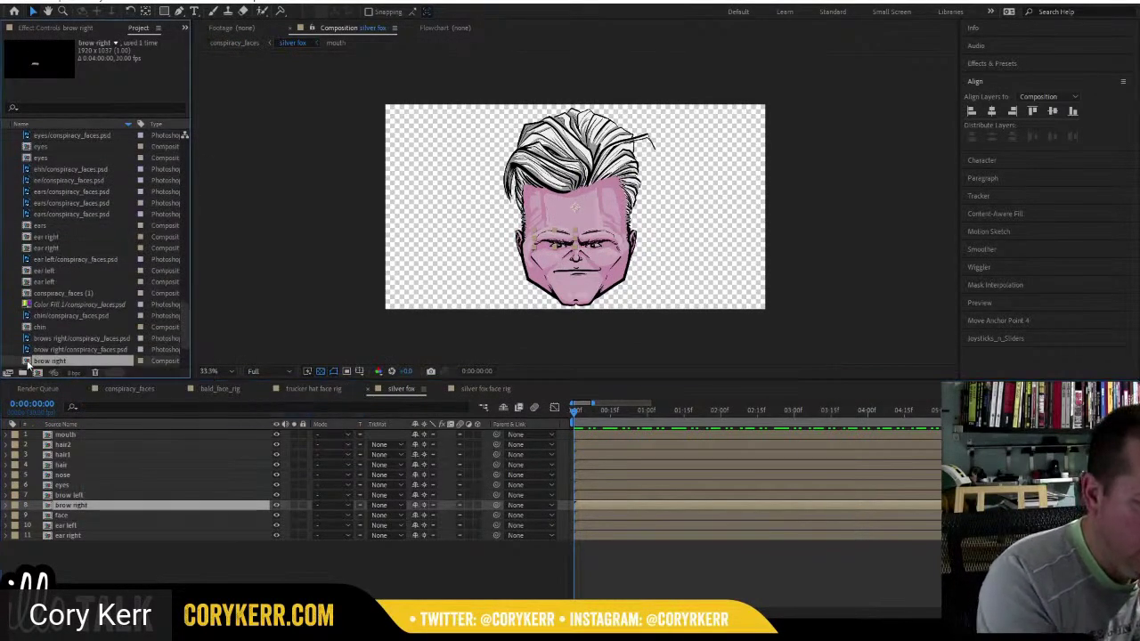
left_click(482, 389)
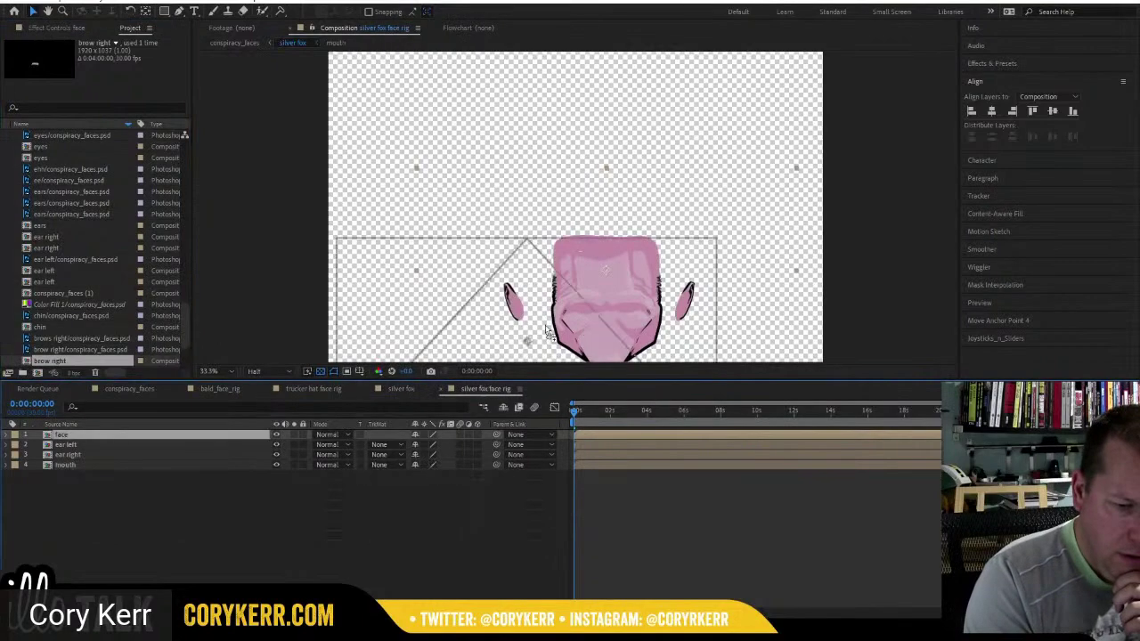
Reveal the silver fox composition's brow left source and place it over the face in the silver fox face rig.
left_click(401, 389)
left_click(72, 495)
right_click(72, 497)
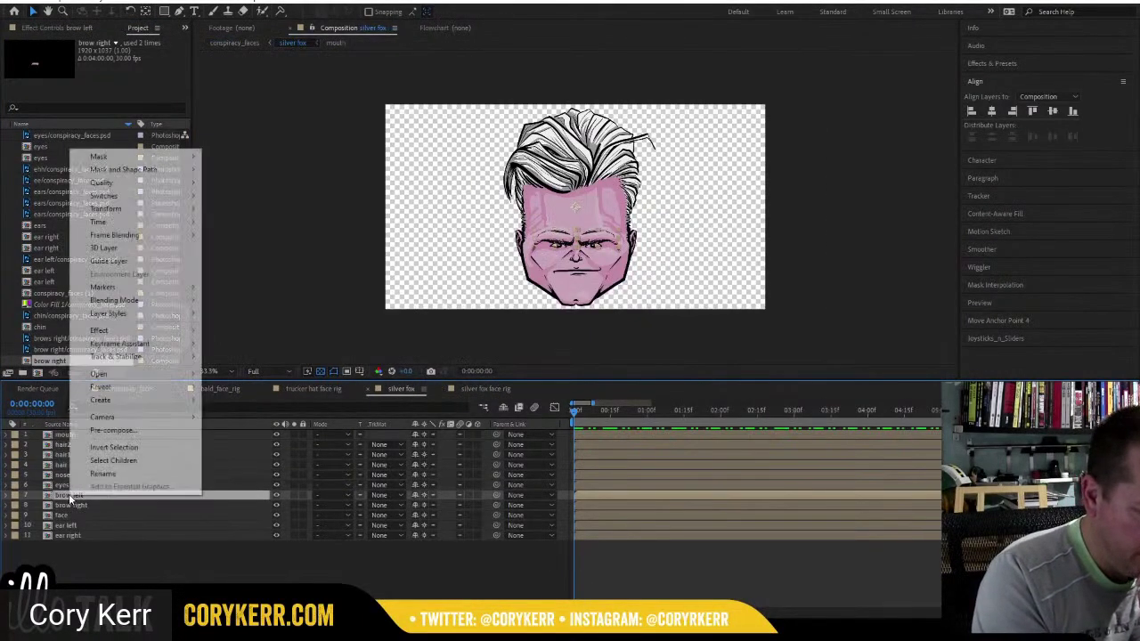
mouse_move(152, 389)
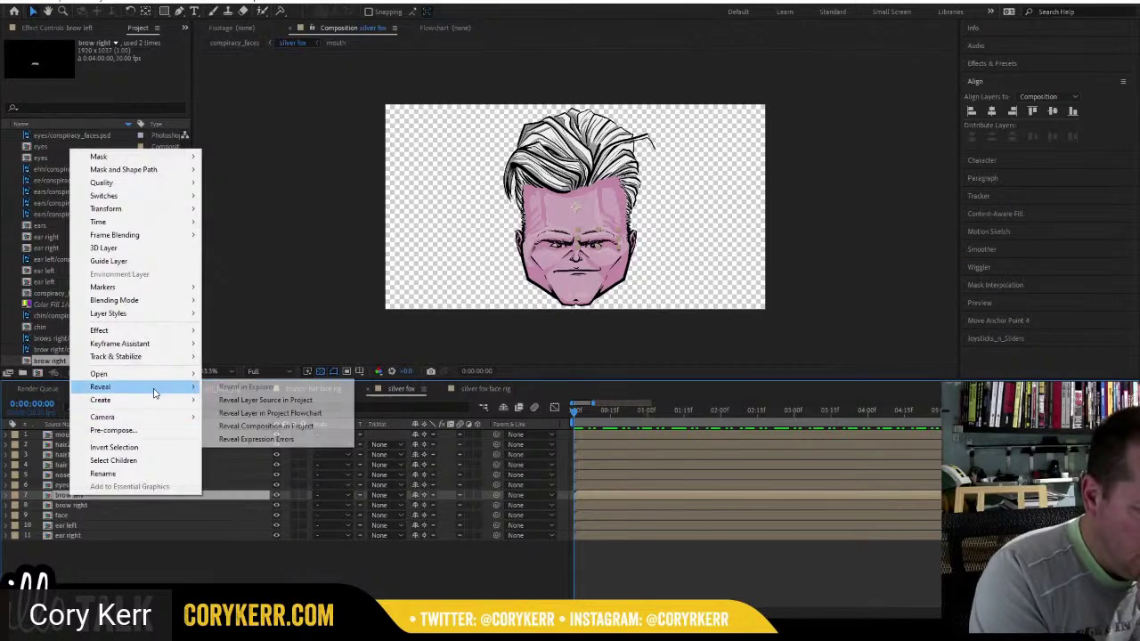
left_click(280, 400)
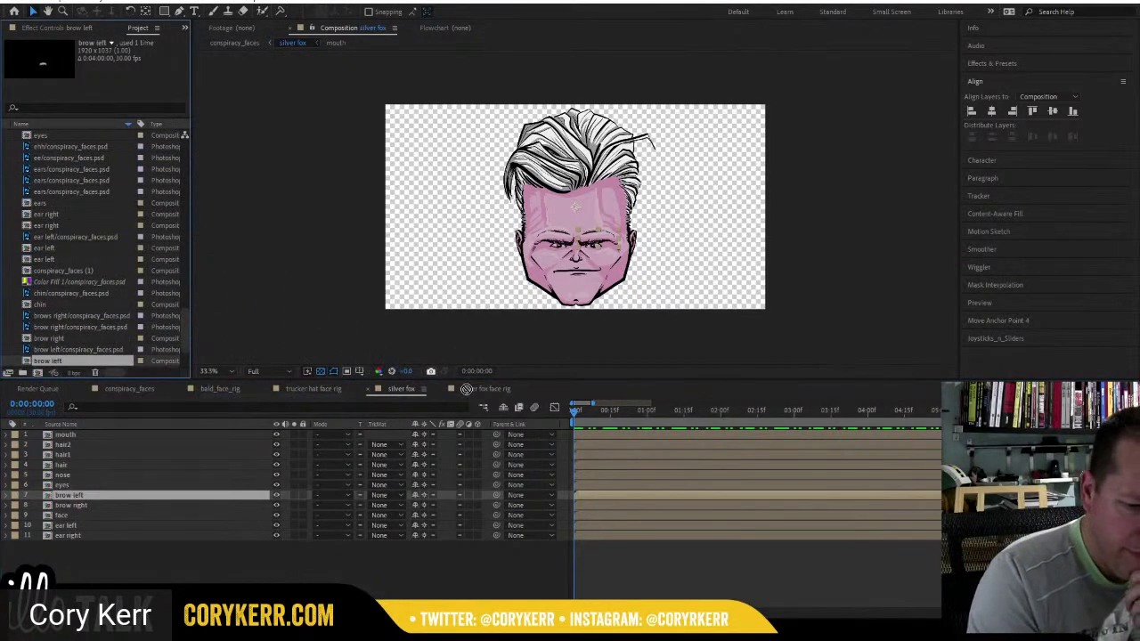
left_click(466, 389)
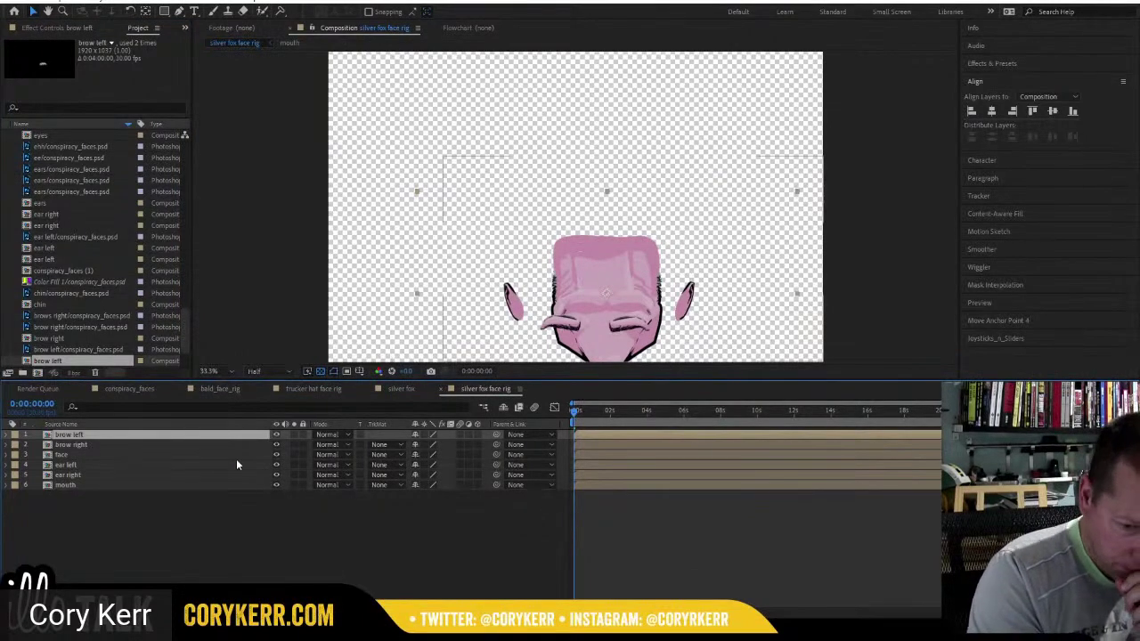
Reveal the silver fox composition's eyes source in the project and add it to the silver fox face rig.
left_click(401, 389)
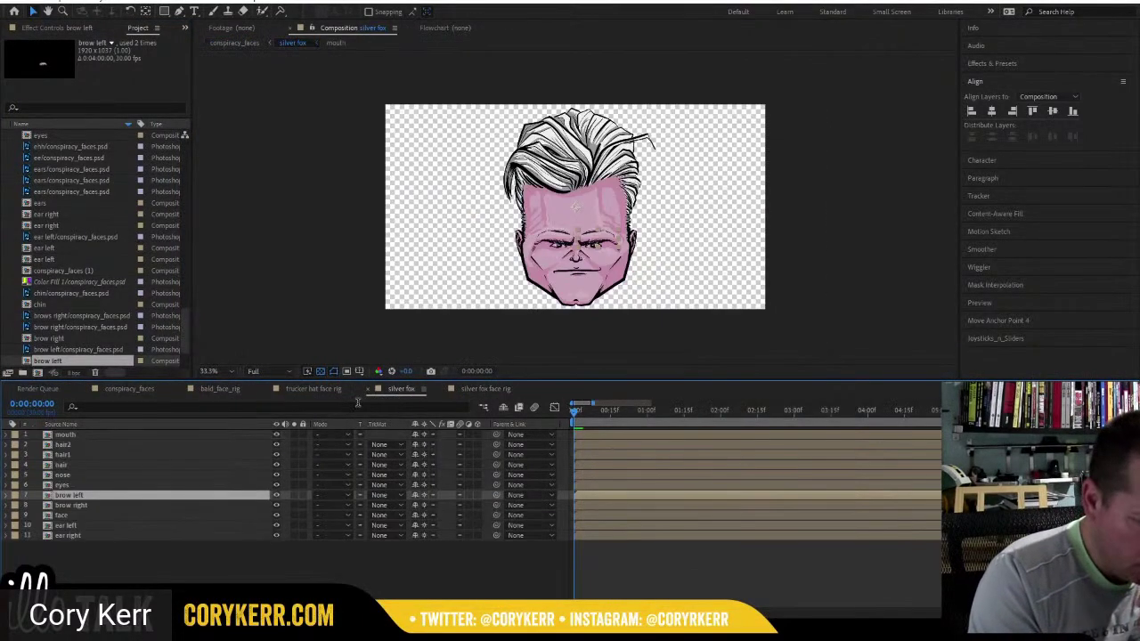
left_click(71, 485)
right_click(69, 486)
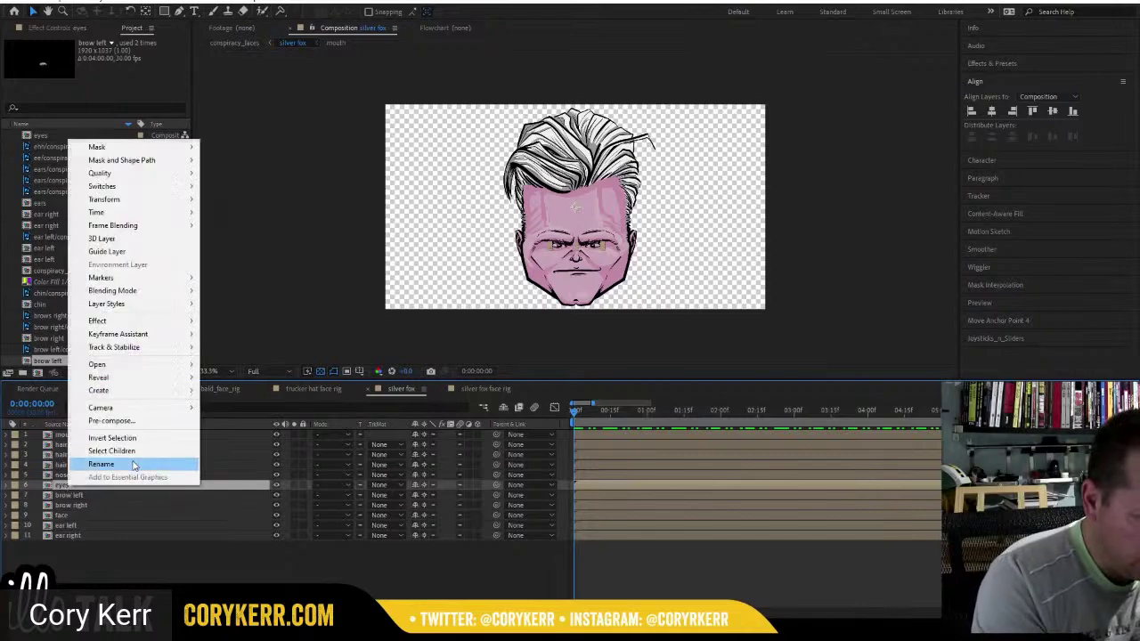
mouse_move(148, 377)
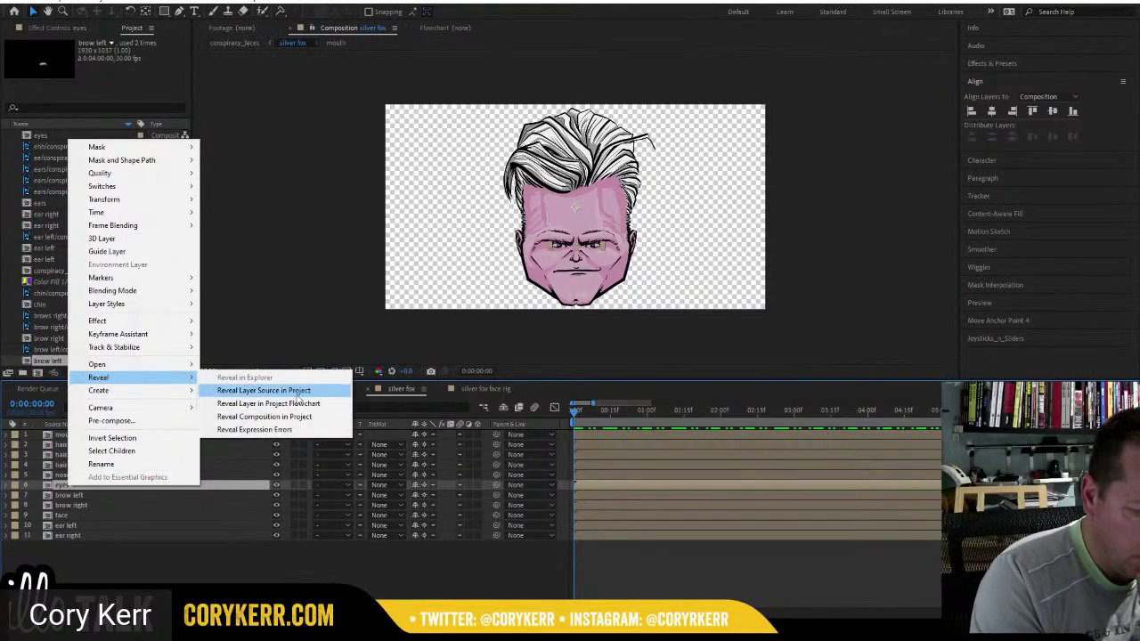
left_click(298, 392)
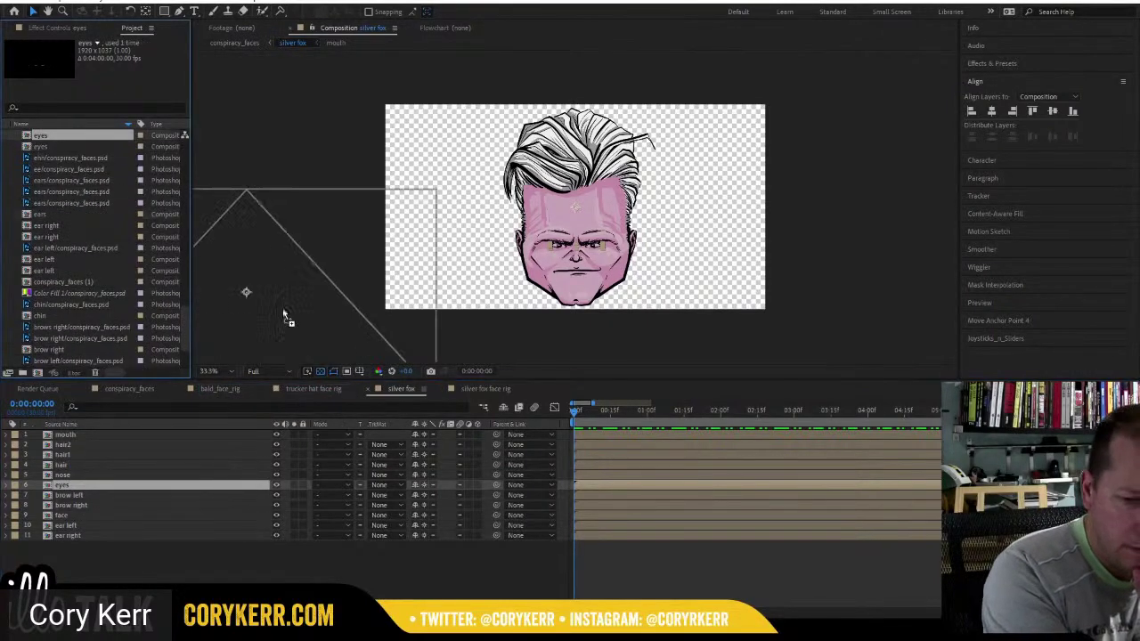
left_click(463, 389)
key("ctrl+slash")
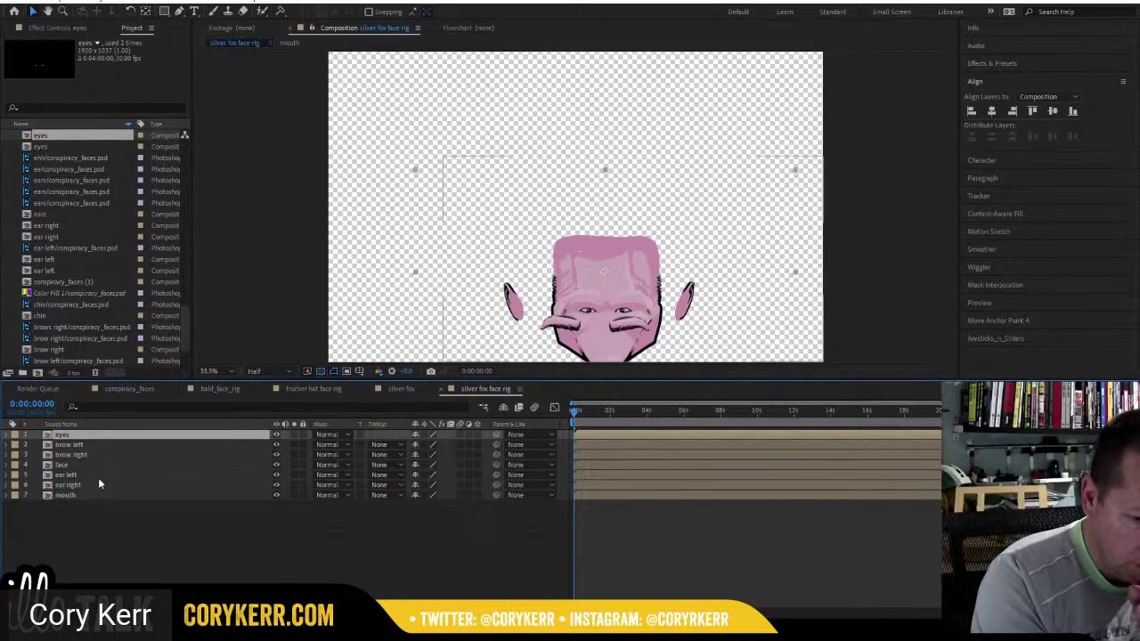
Return to the silver fox composition and reveal the nose layer's source in the project.
left_click(398, 389)
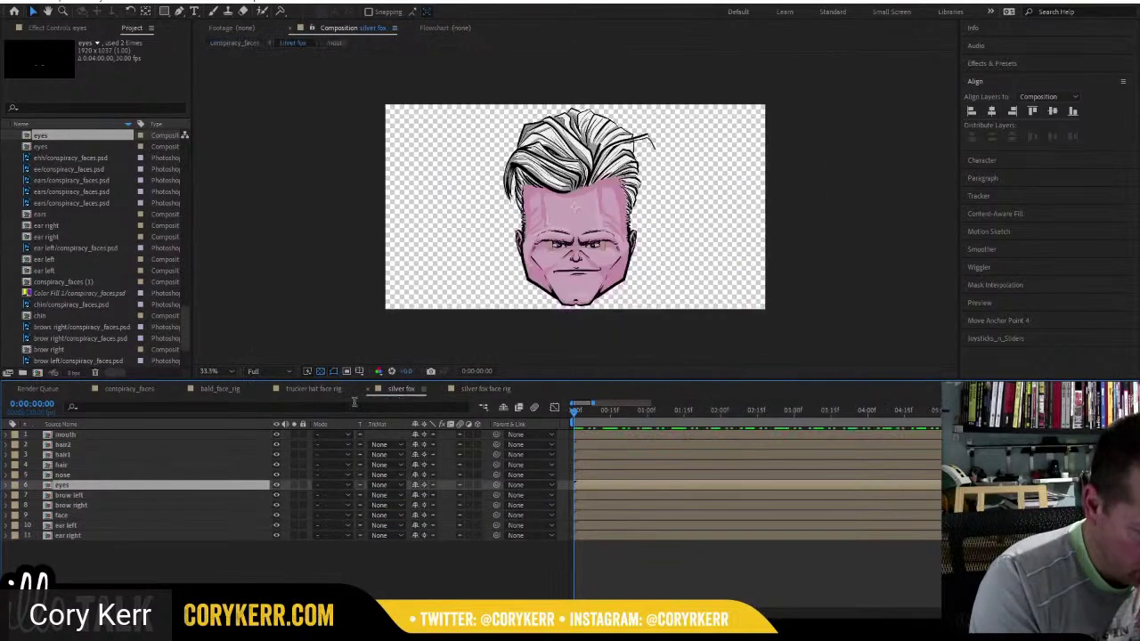
left_click(76, 476)
right_click(64, 478)
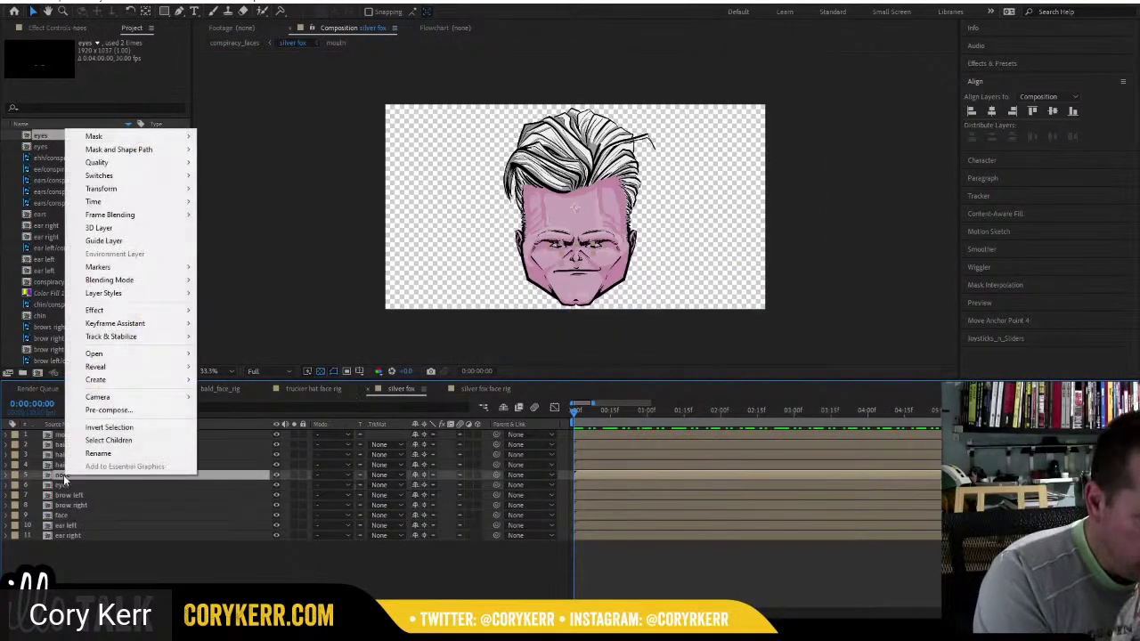
mouse_move(174, 366)
left_click(275, 378)
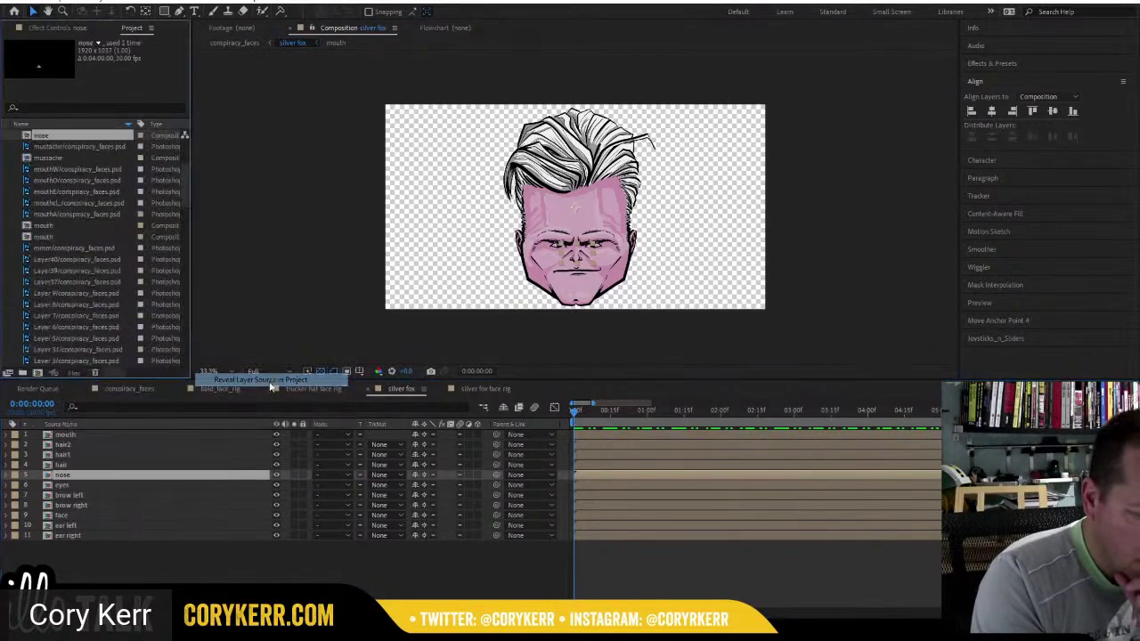
Place the nose composition in the silver fox composition and undo the placement.
left_click_drag(328, 242, 600, 269)
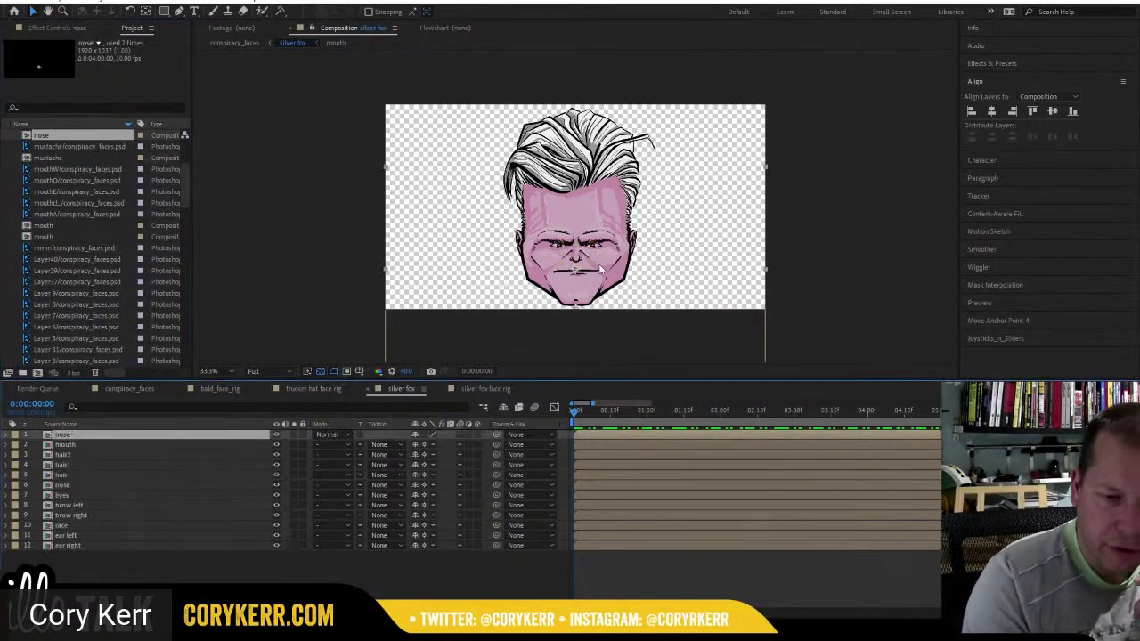
key("ctrl+z")
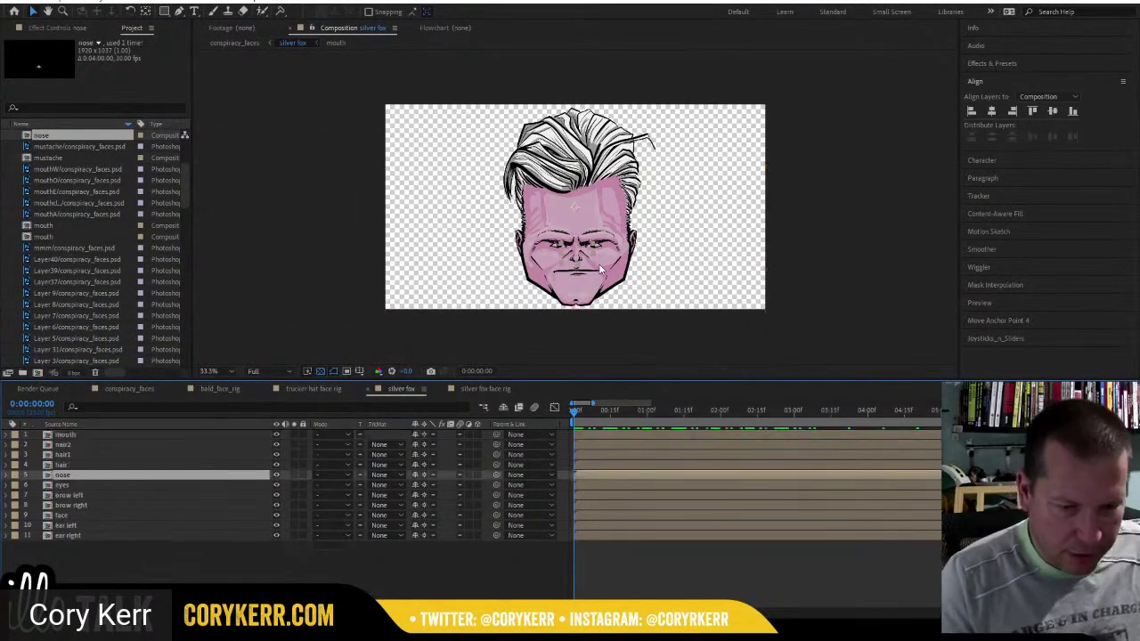
Add the nose composition and the silver fox composition's hair source to the silver fox face rig.
left_click_drag(28, 138, 719, 243)
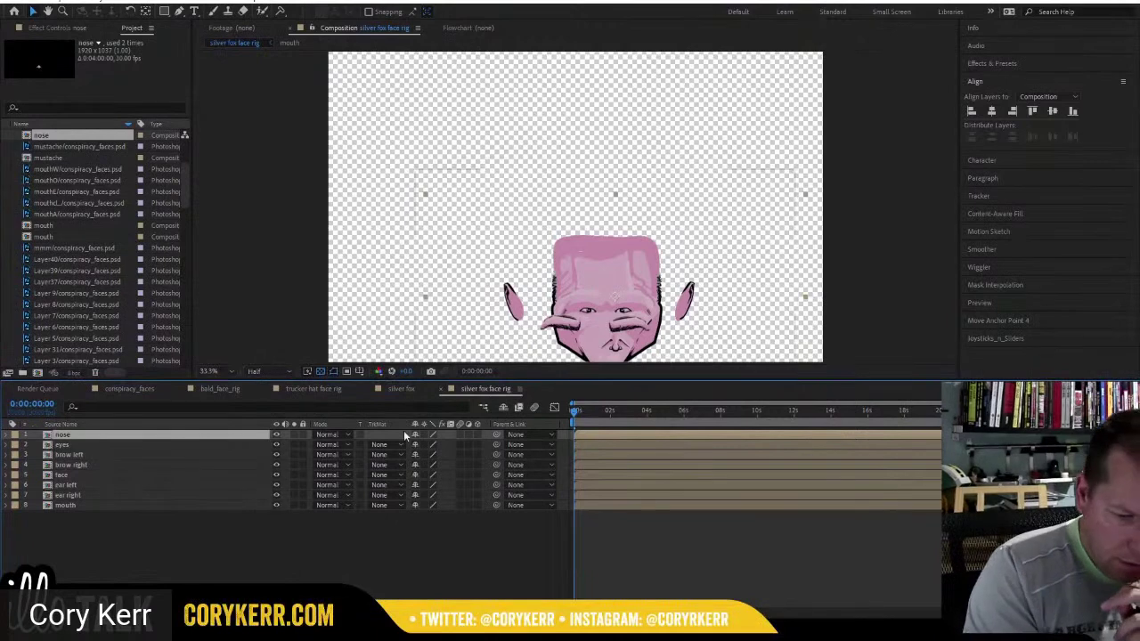
left_click(405, 389)
left_click(74, 467)
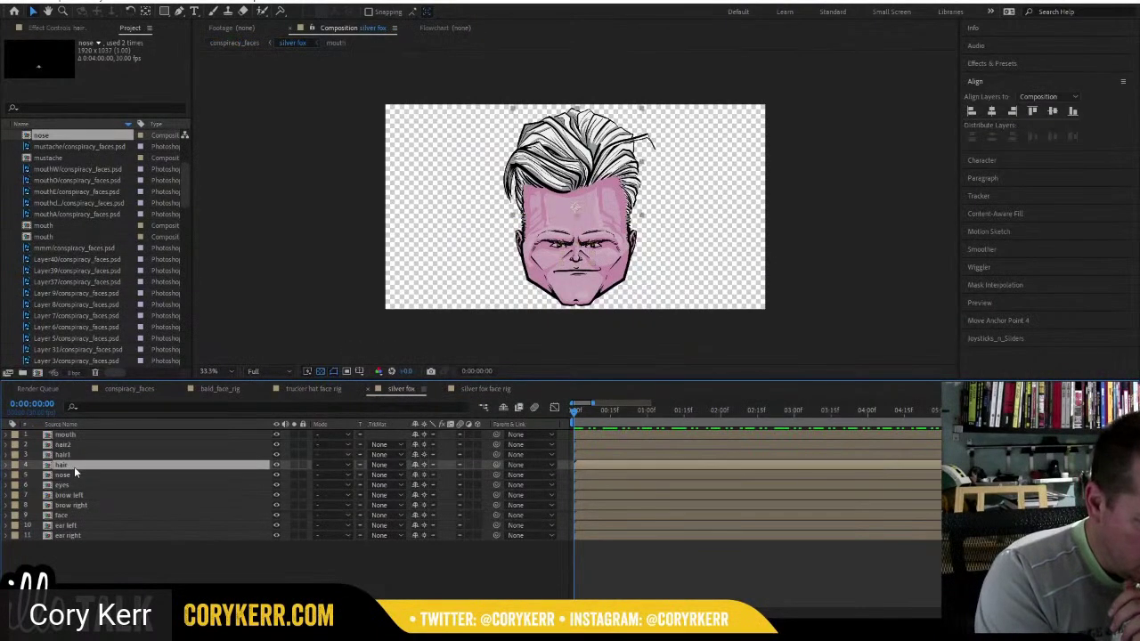
right_click(74, 466)
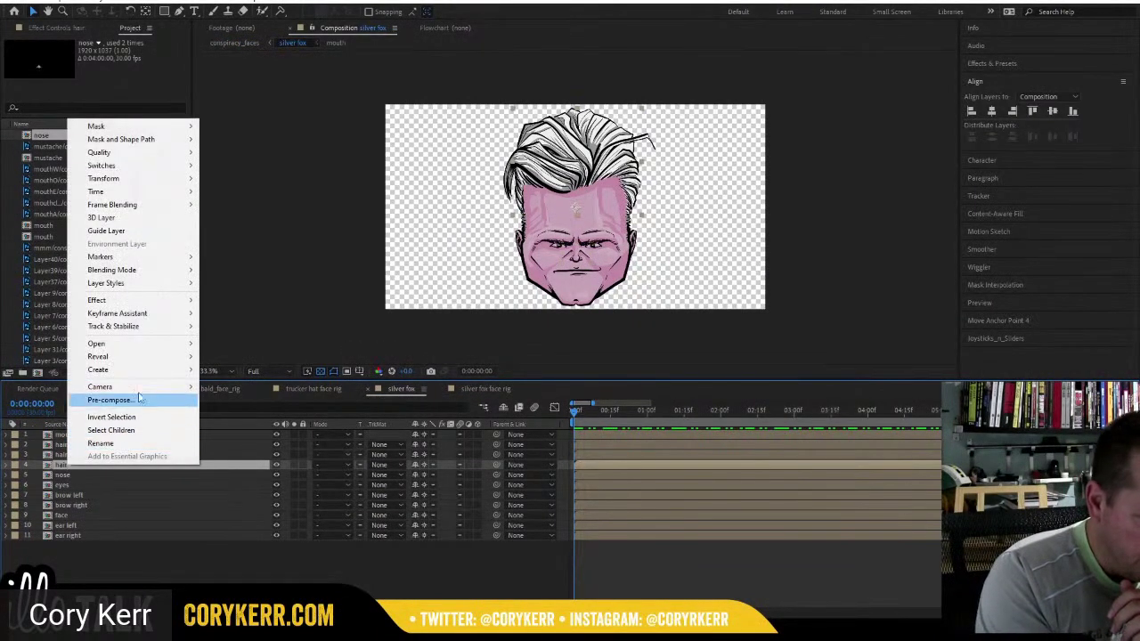
mouse_move(156, 356)
left_click(260, 372)
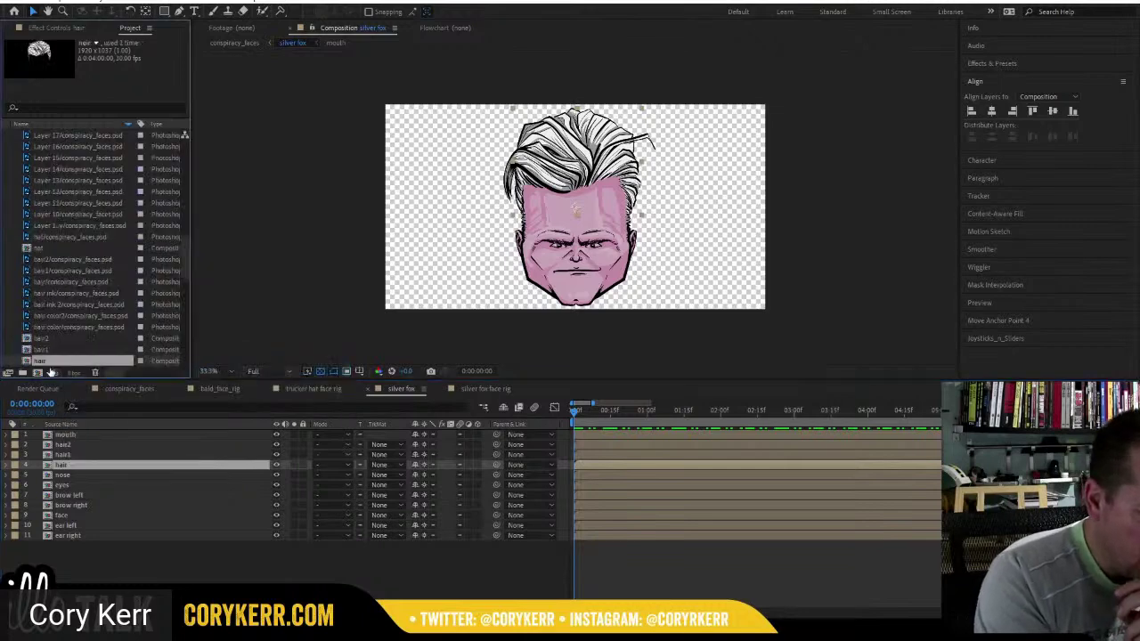
left_click_drag(40, 360, 134, 435)
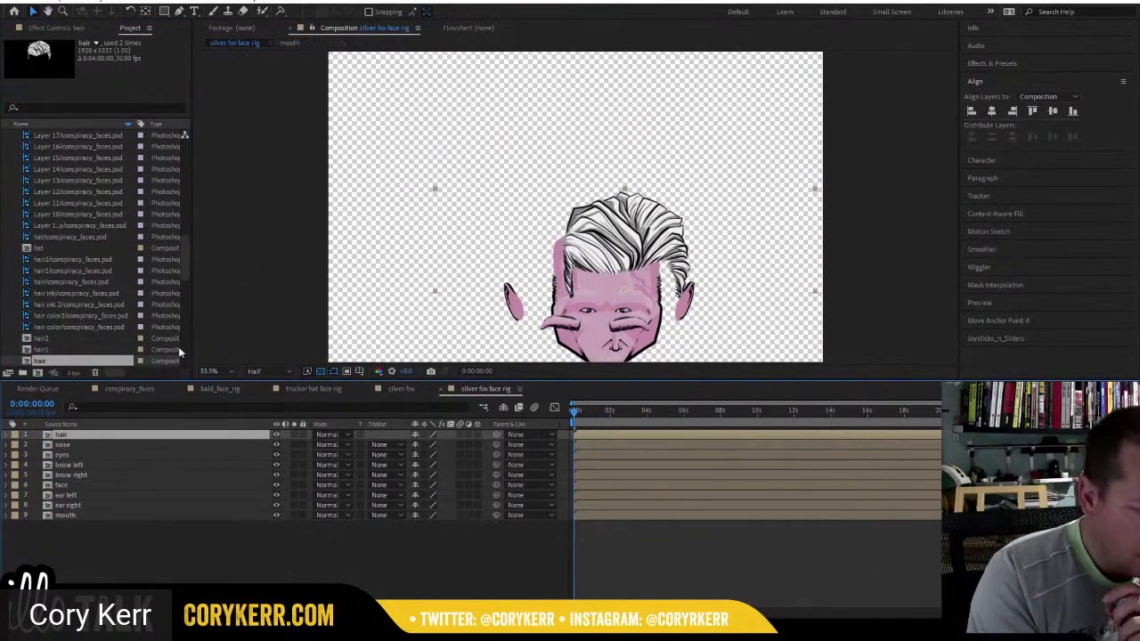
Add the hair1 and hair2 compositions together to the silver fox face rig.
left_click(51, 350)
left_click(46, 340, "shift")
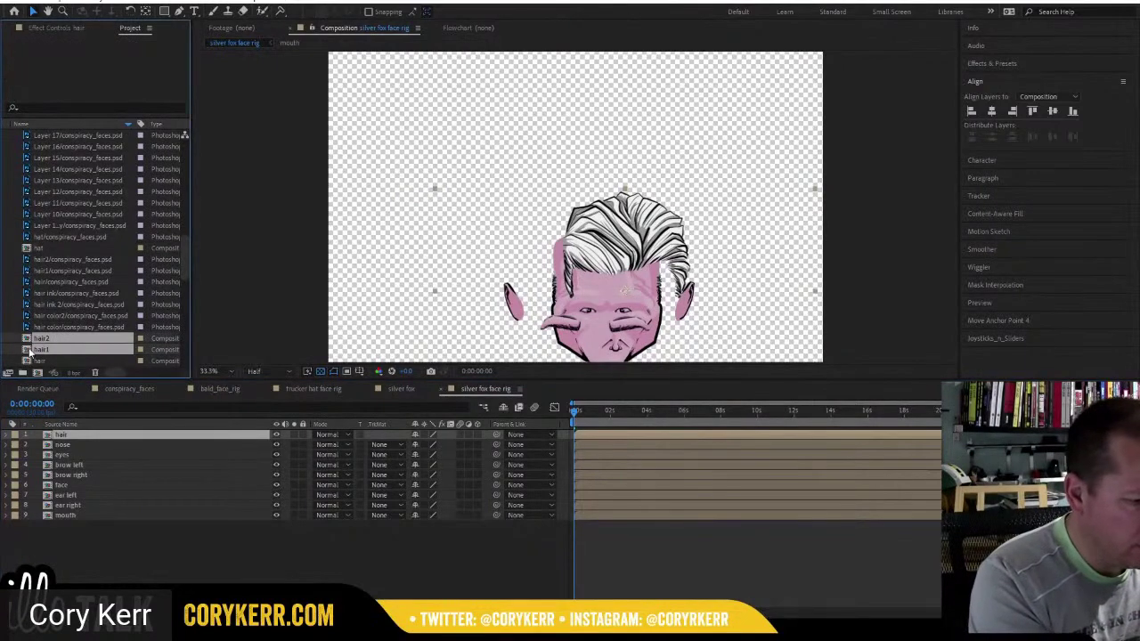
left_click_drag(29, 353, 610, 260)
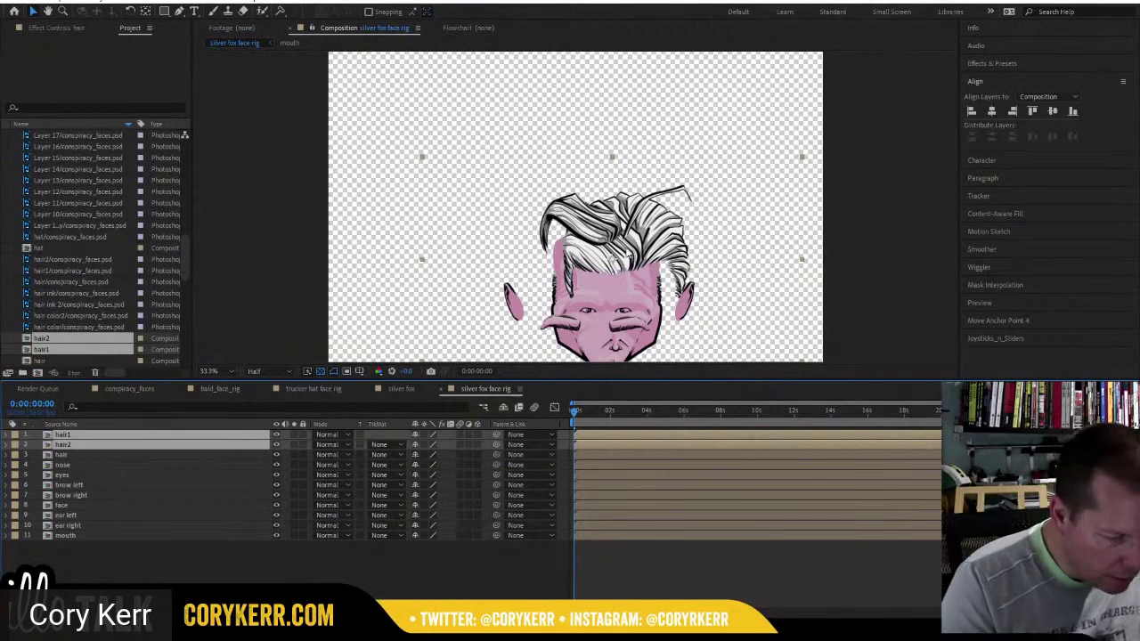
Compare with the silver fox composition's layer order and bring the rig's mouth layer to the front of the stack.
left_click(402, 388)
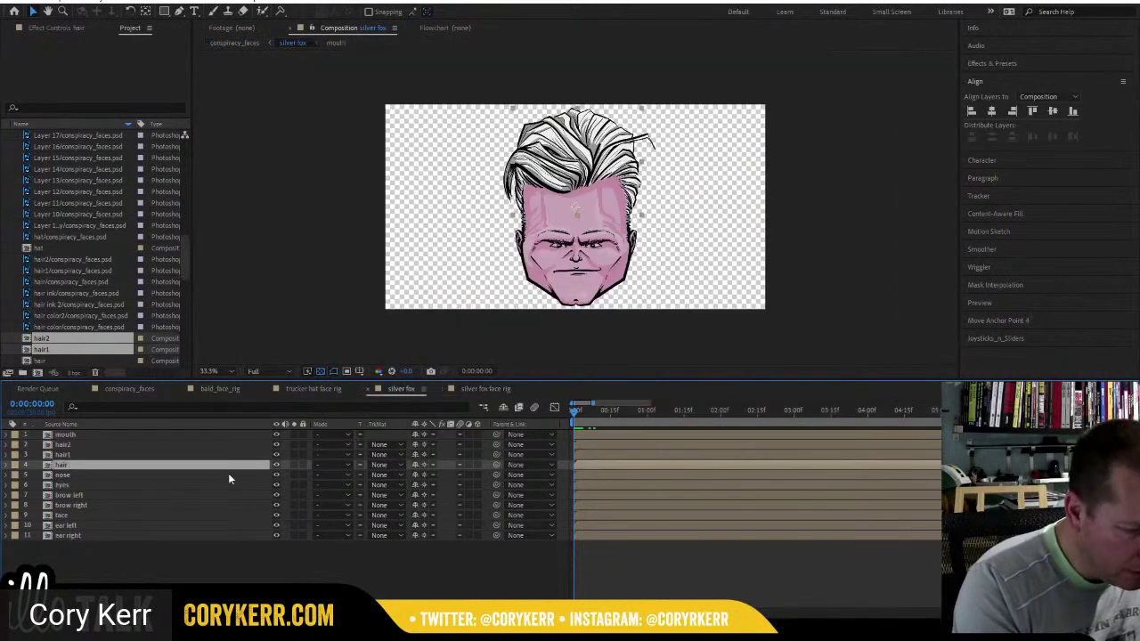
left_click(472, 389)
left_click(88, 535)
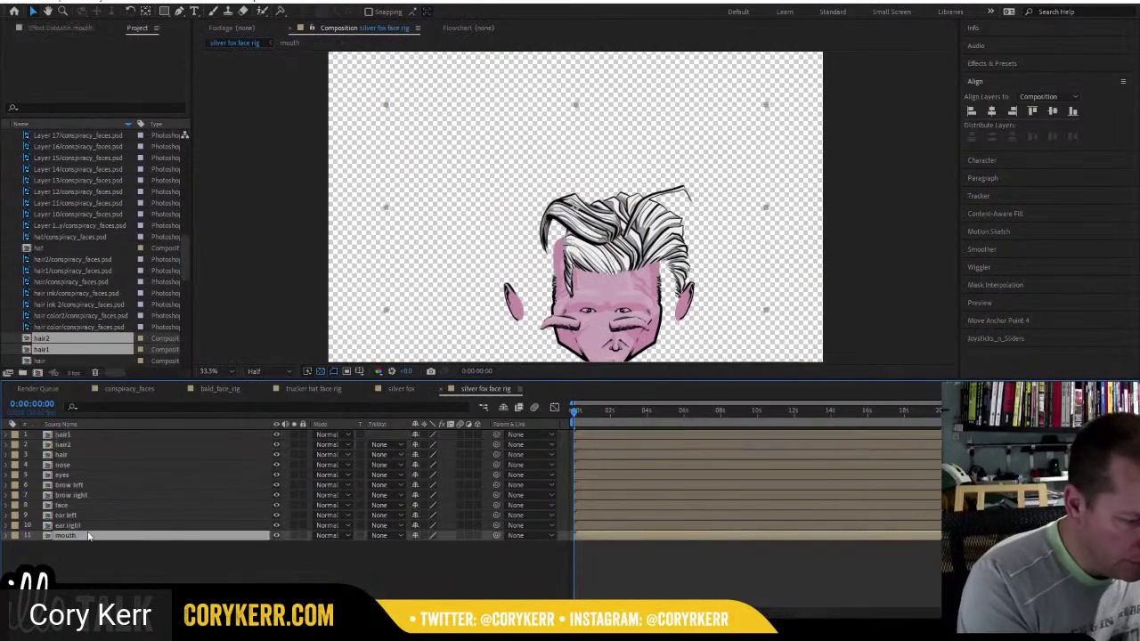
key("ctrl+shift+bracketright")
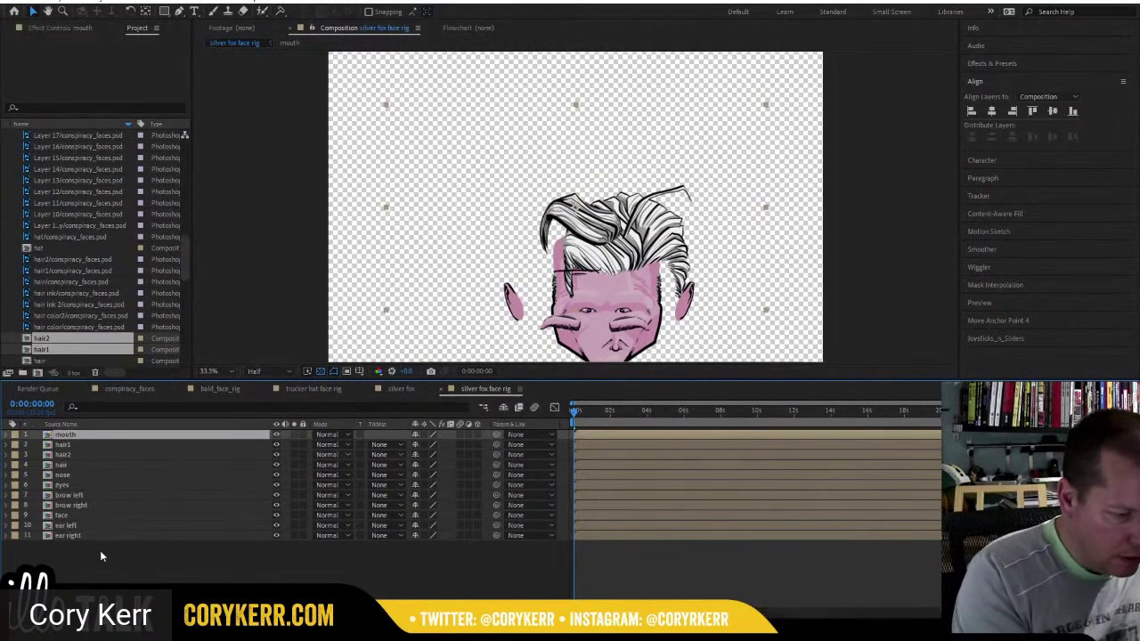
Centre all eleven face part layers horizontally and vertically in the silver fox face rig composition.
left_click_drag(100, 551, 159, 429)
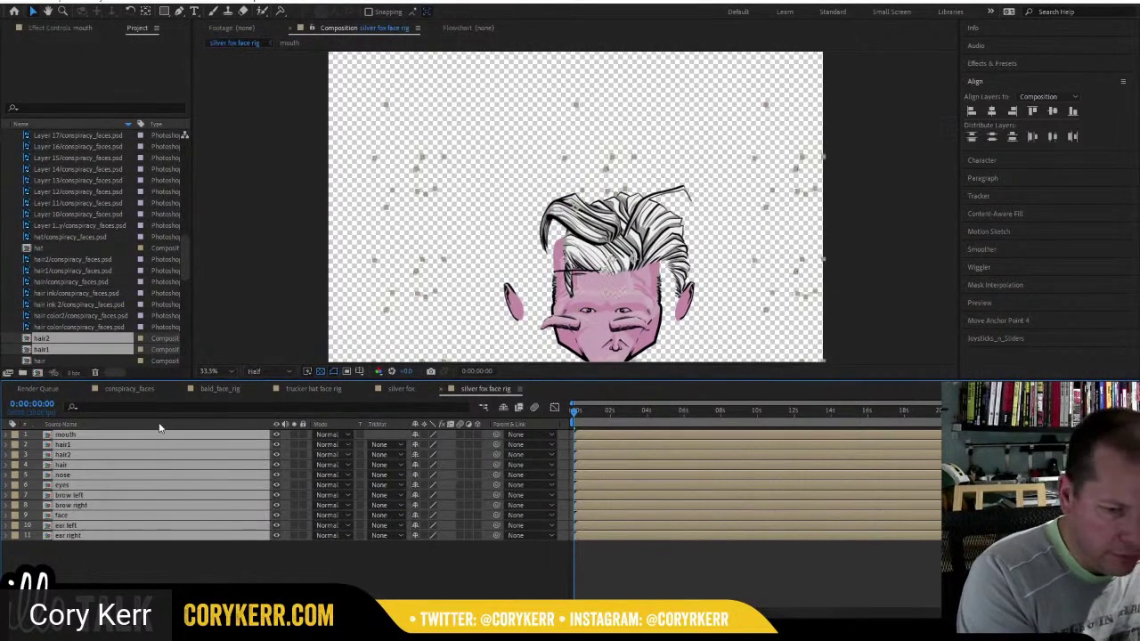
left_click(991, 110)
left_click(1052, 110)
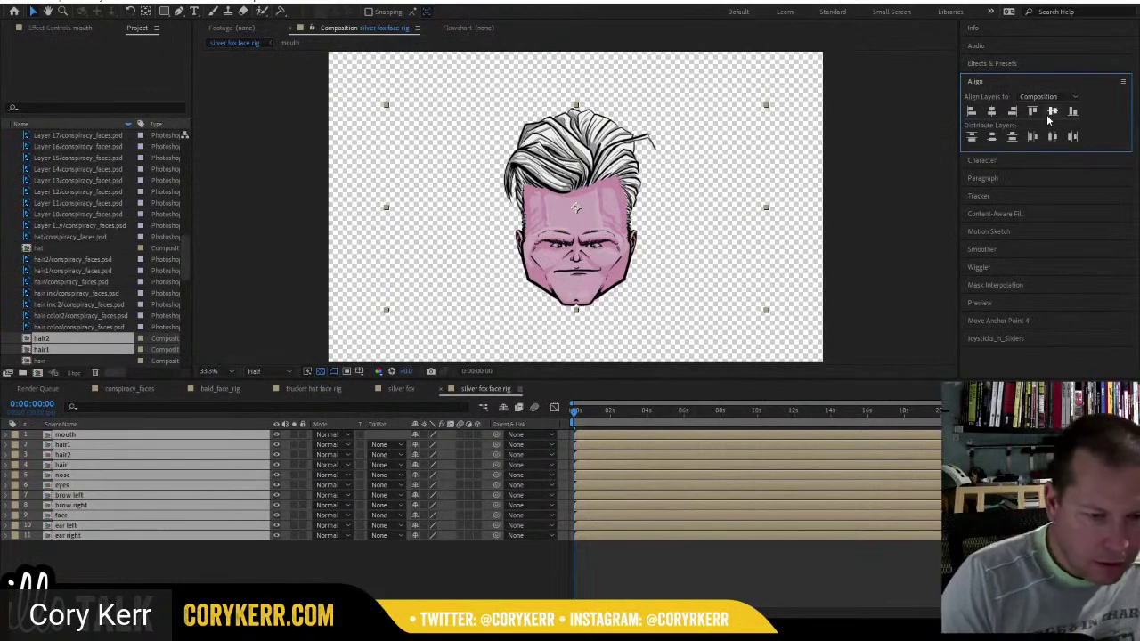
left_click(220, 565)
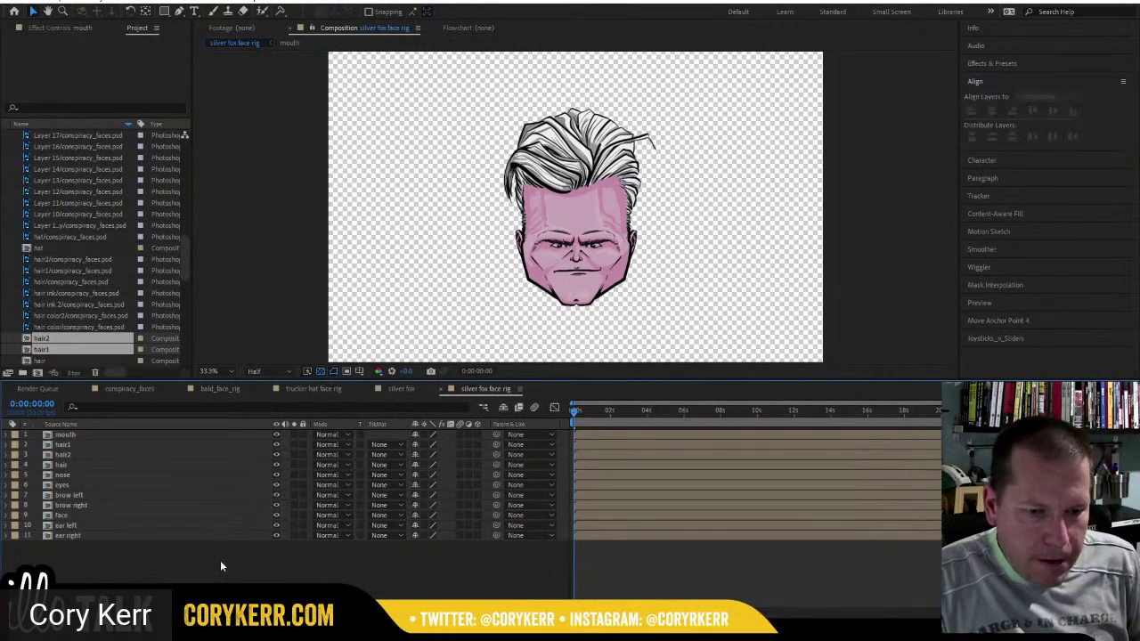
mouse_move(577, 411)
left_mouse_down()
mouse_move(594, 411)
mouse_move(566, 410)
left_mouse_up()
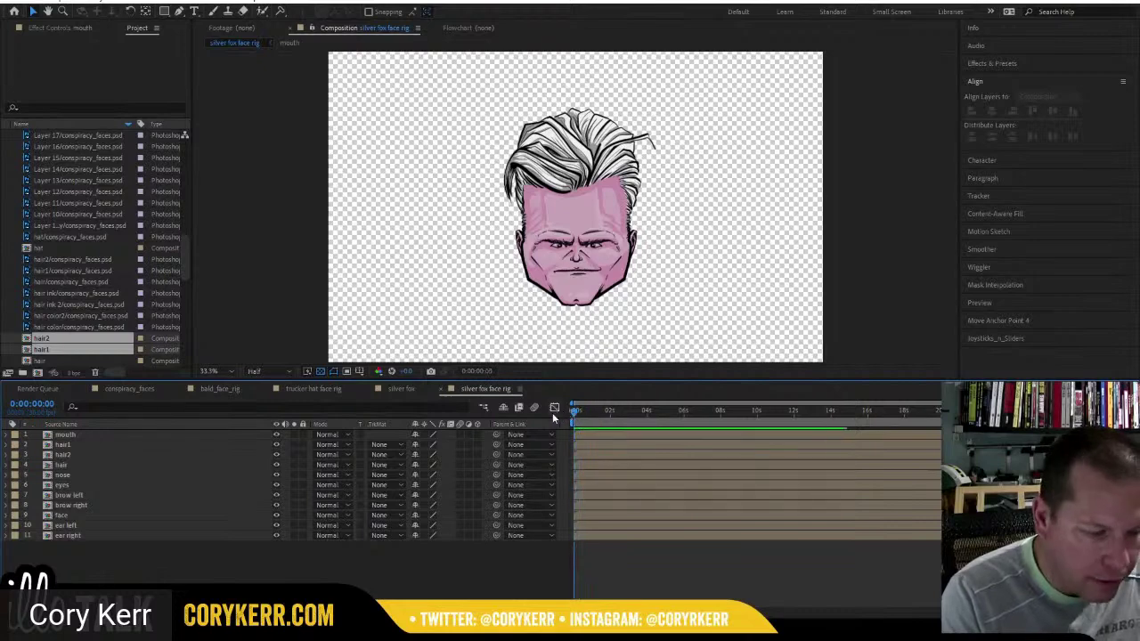
Enable time remapping on the mouth layer and add a Time Remap keyframe at 0:00:00:14.
left_click(115, 434)
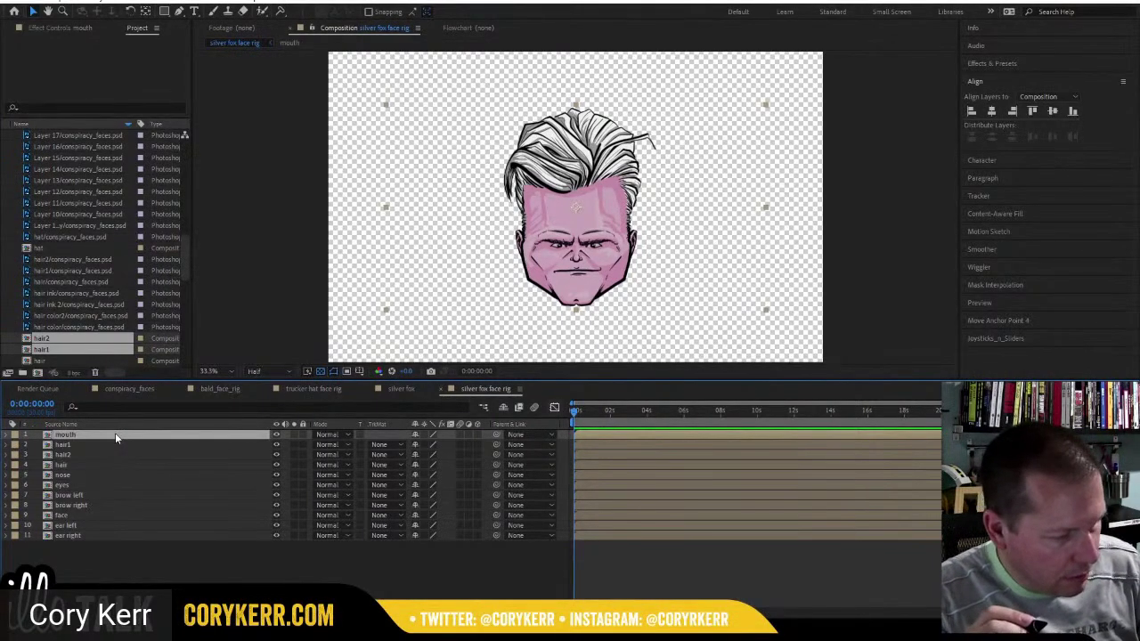
key("ctrl+alt+t")
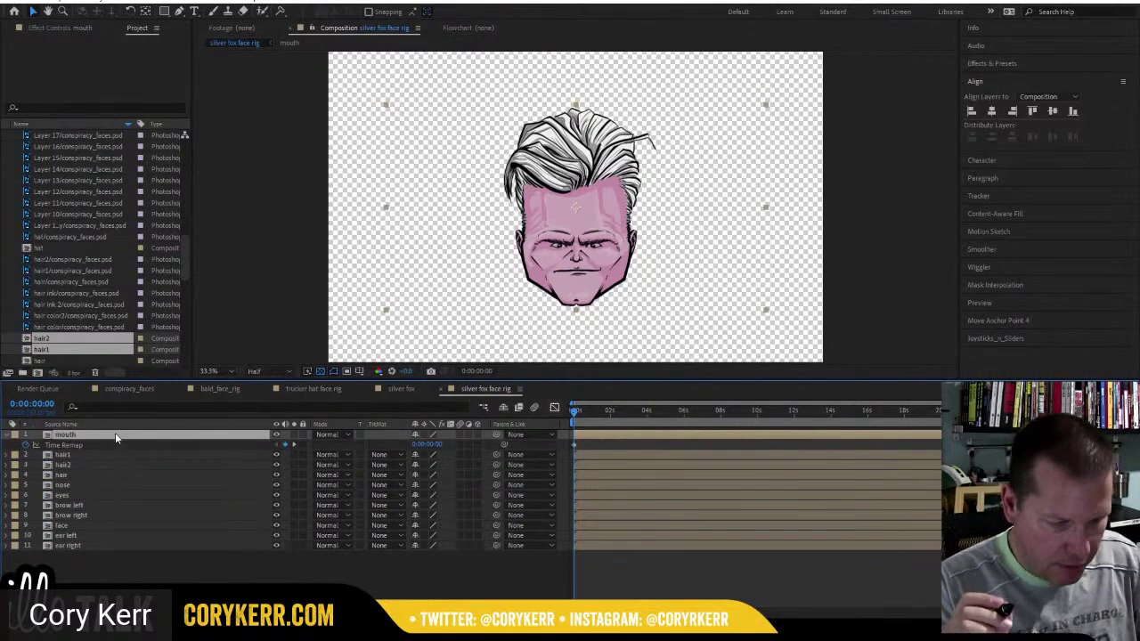
left_click(481, 372)
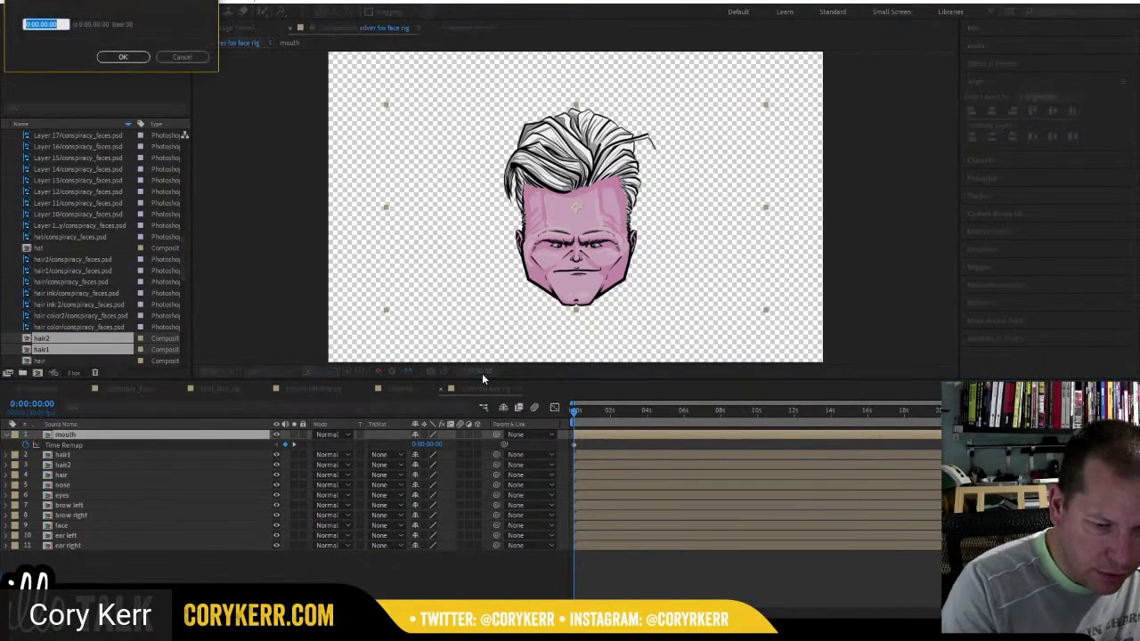
type("14")
key("Return")
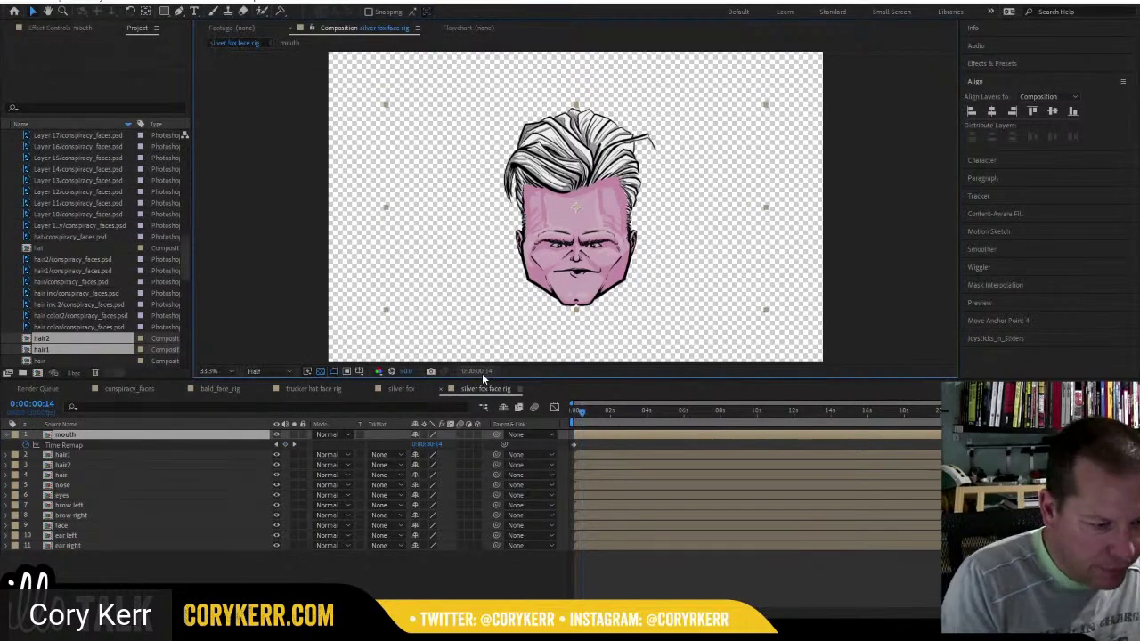
left_click(284, 445)
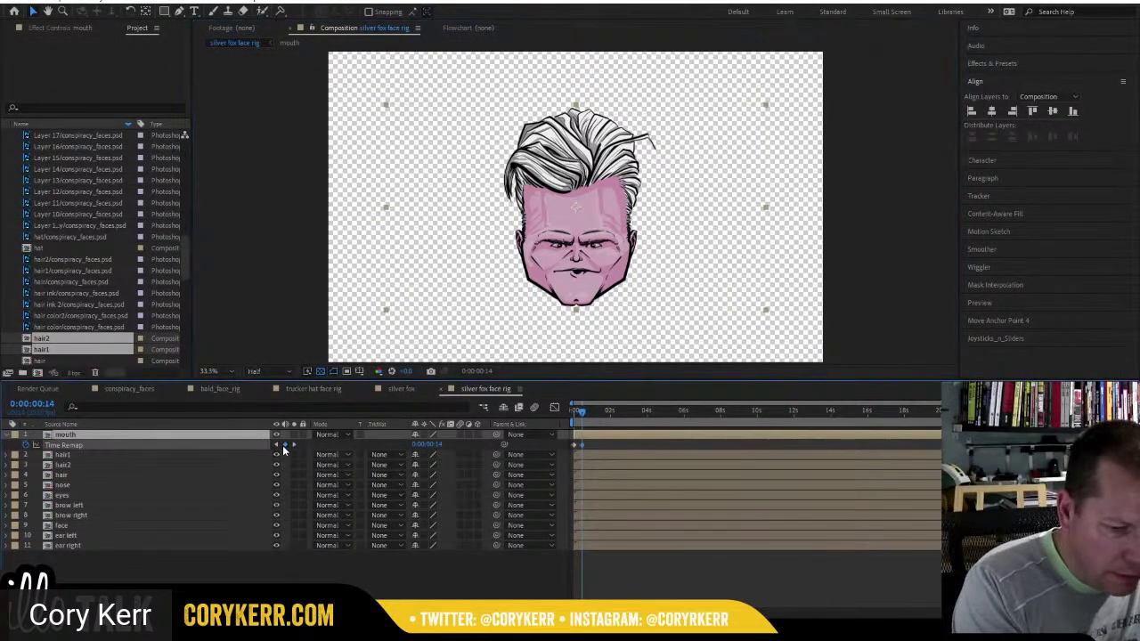
Give the mouth layer's Time Remap property the expression loopOut("cycle").
left_click(31, 444, "alt")
type("loopOut(\"cycle")
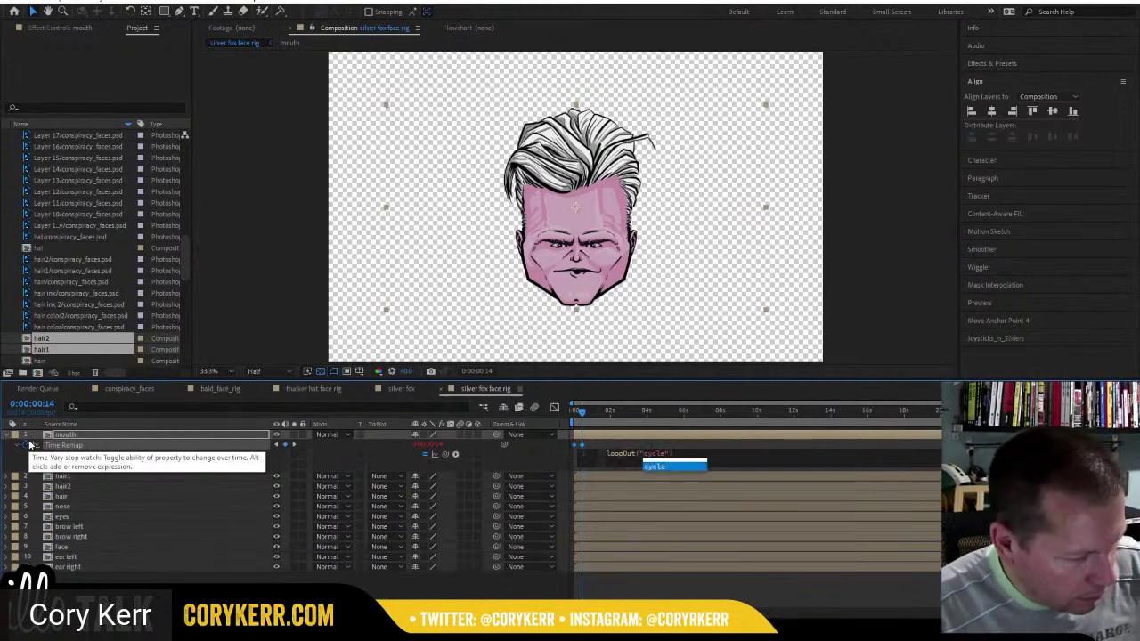
left_click(590, 413)
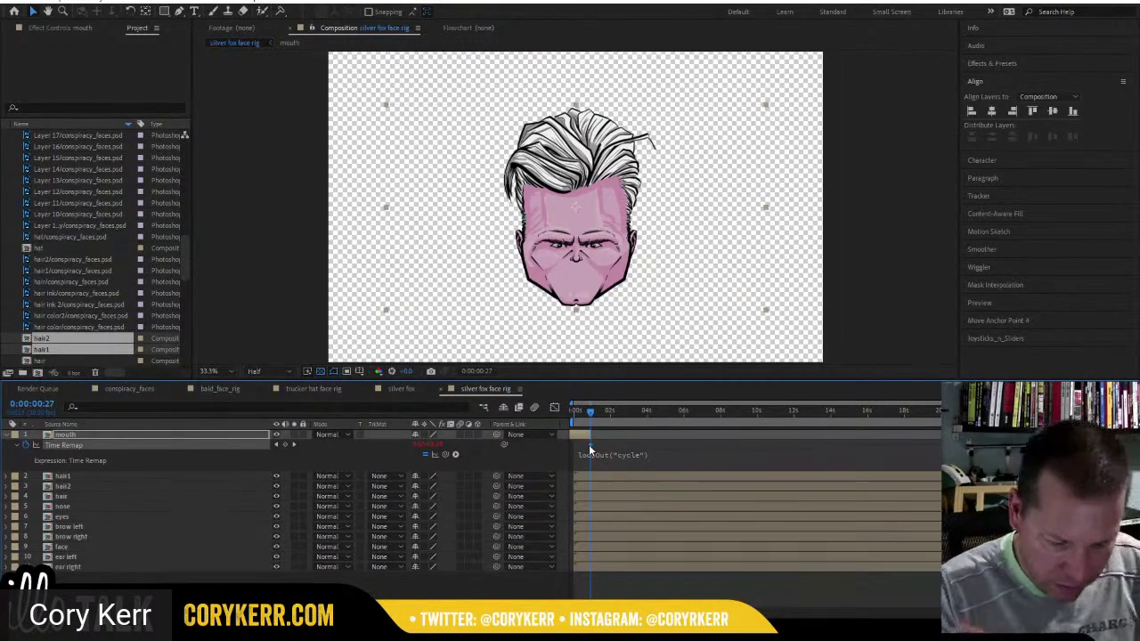
Shift the mouth's two Time Remap keyframes back to the start of the composition and preview the looping mouth.
key("Home")
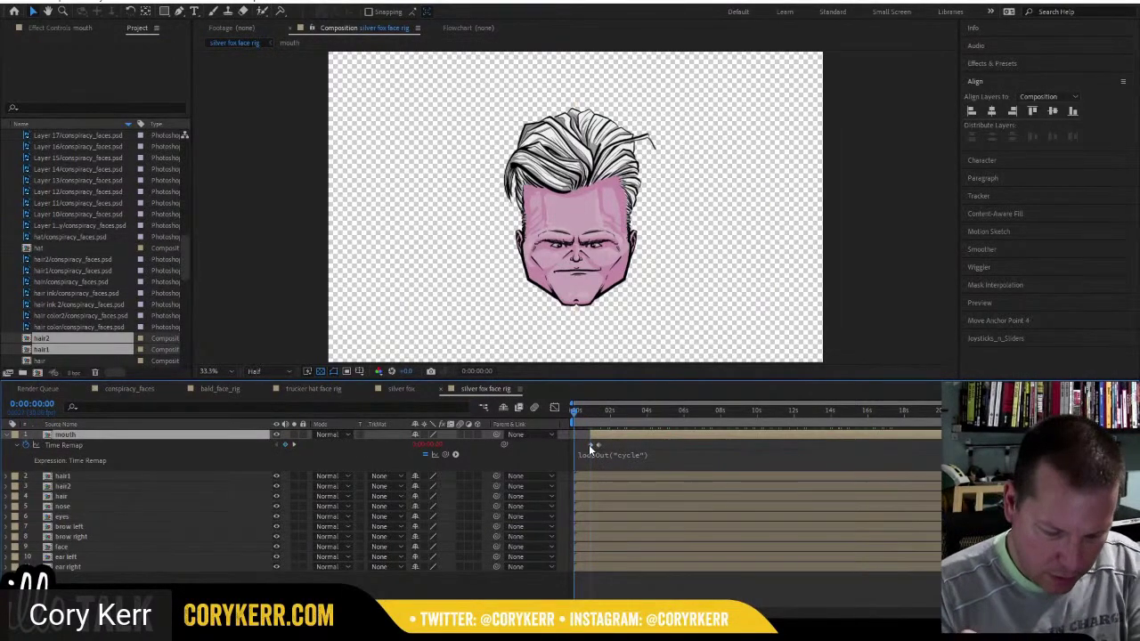
left_click_drag(589, 445, 572, 411)
key("space")
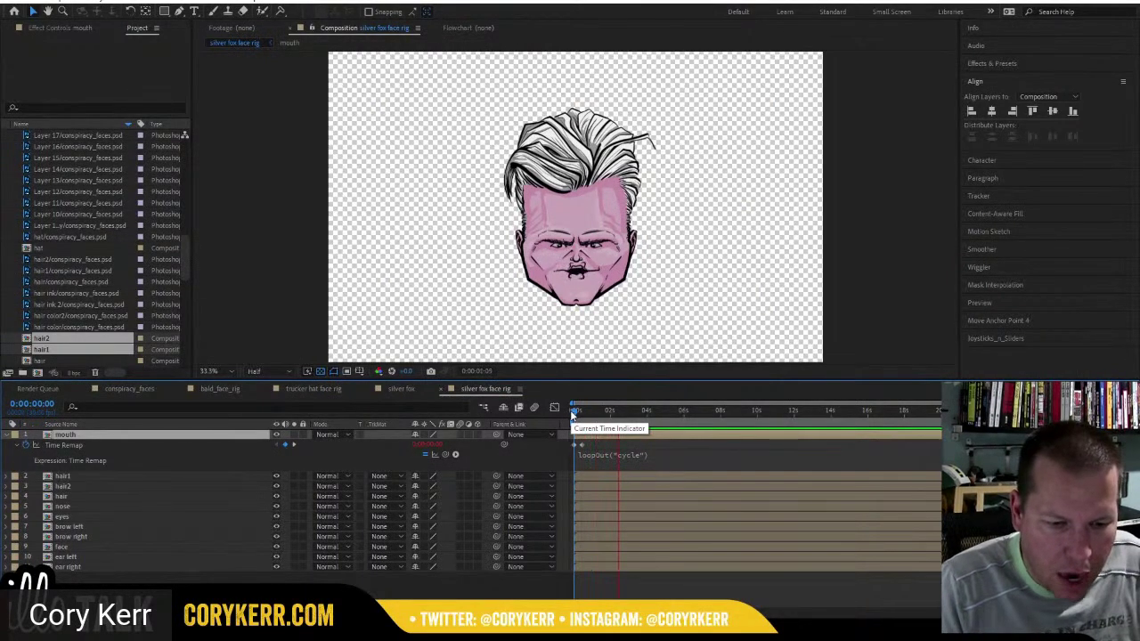
key("space")
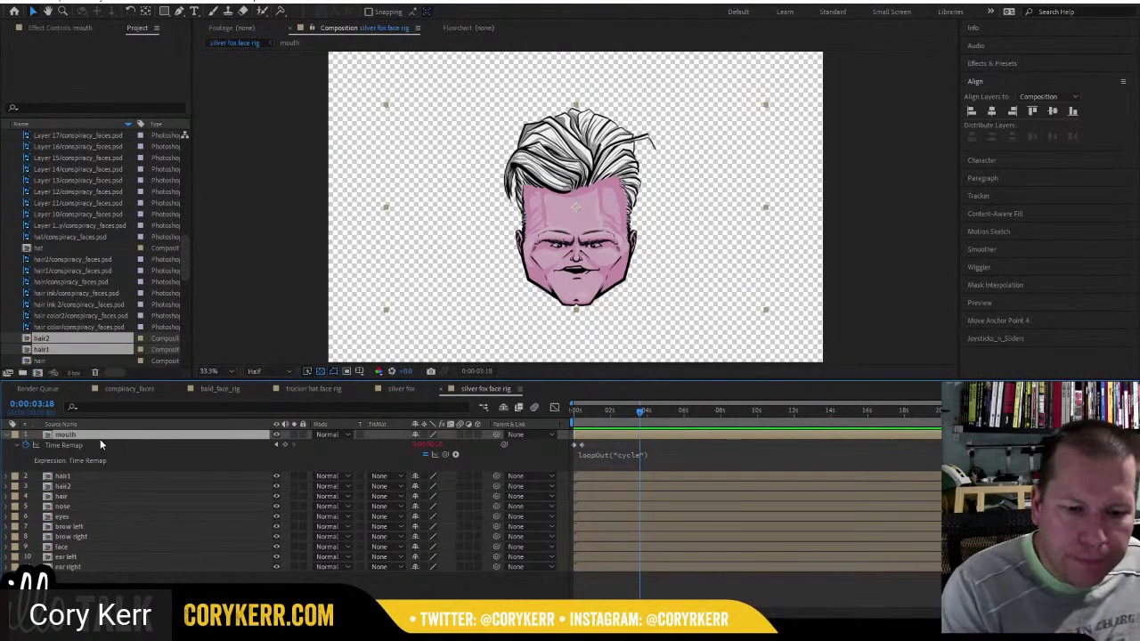
Move the mouth layer's anchor point to the centre of the lips, then test its rotation and undo the test.
key("y")
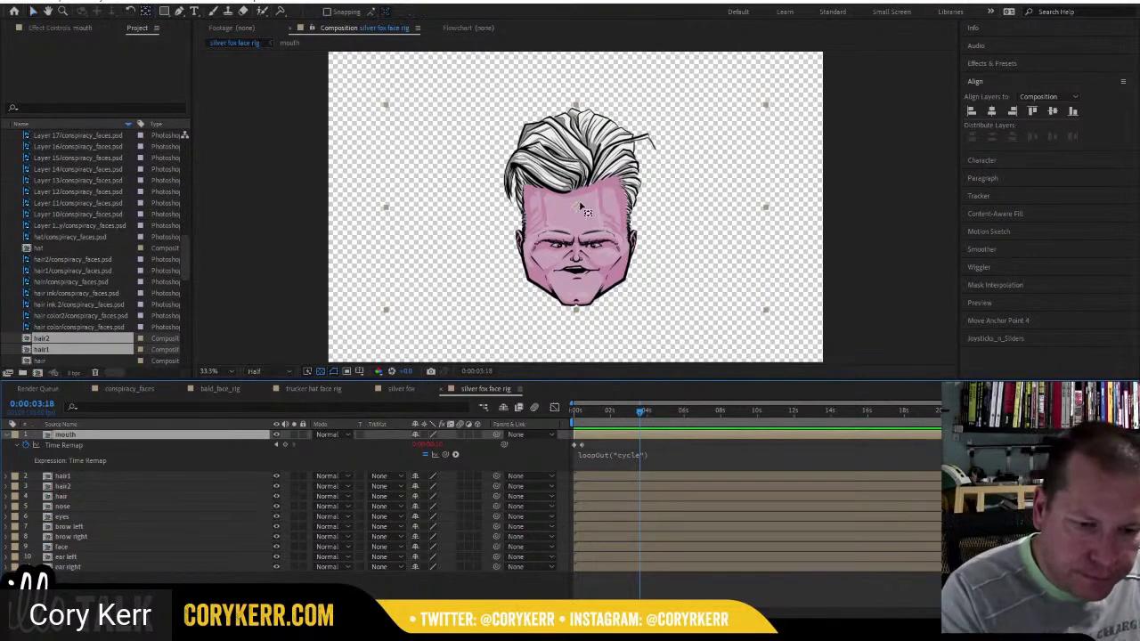
left_click_drag(575, 207, 580, 272)
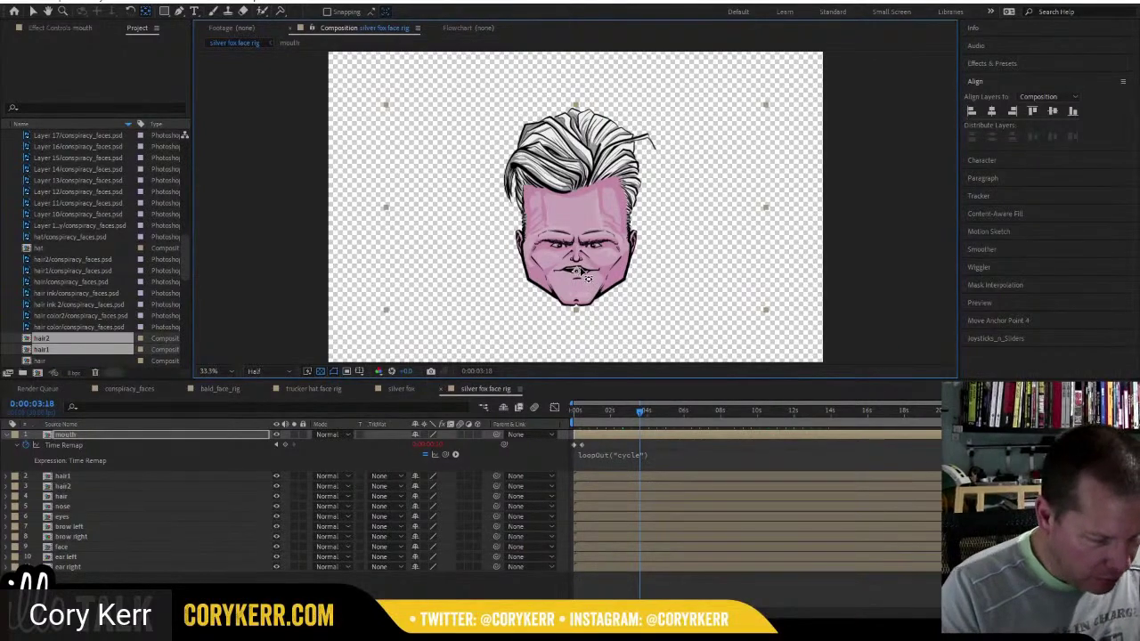
key("r")
left_click_drag(429, 444, 427, 448)
key("ctrl+z")
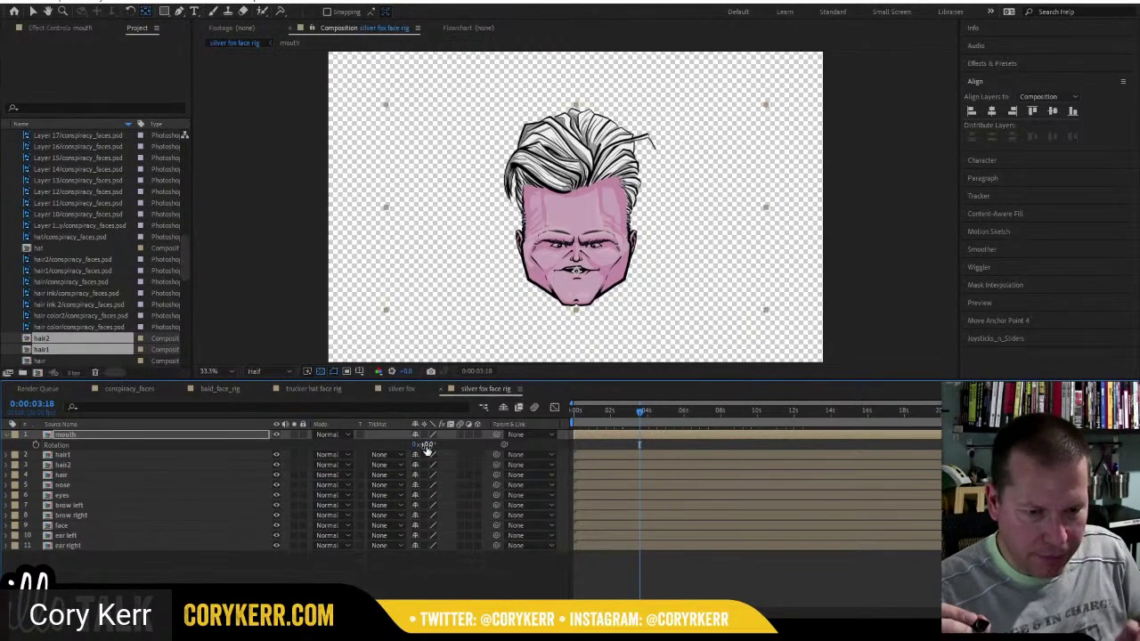
Solo the hair1 layer and move its anchor point to the lower inner end of the hair lock.
left_click(110, 454)
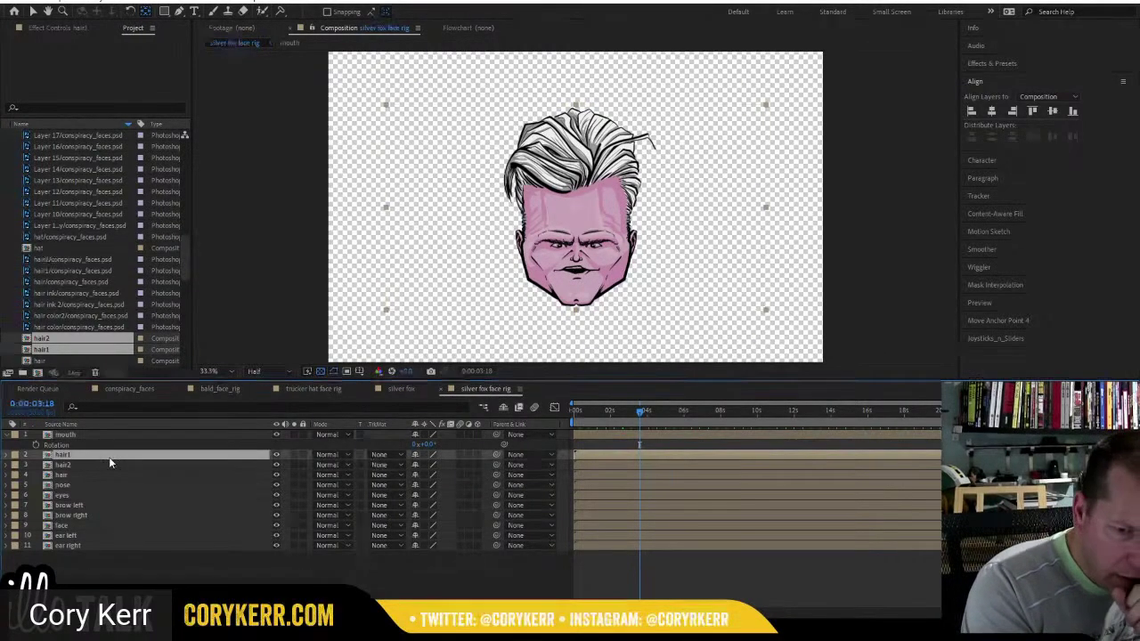
left_click(295, 454)
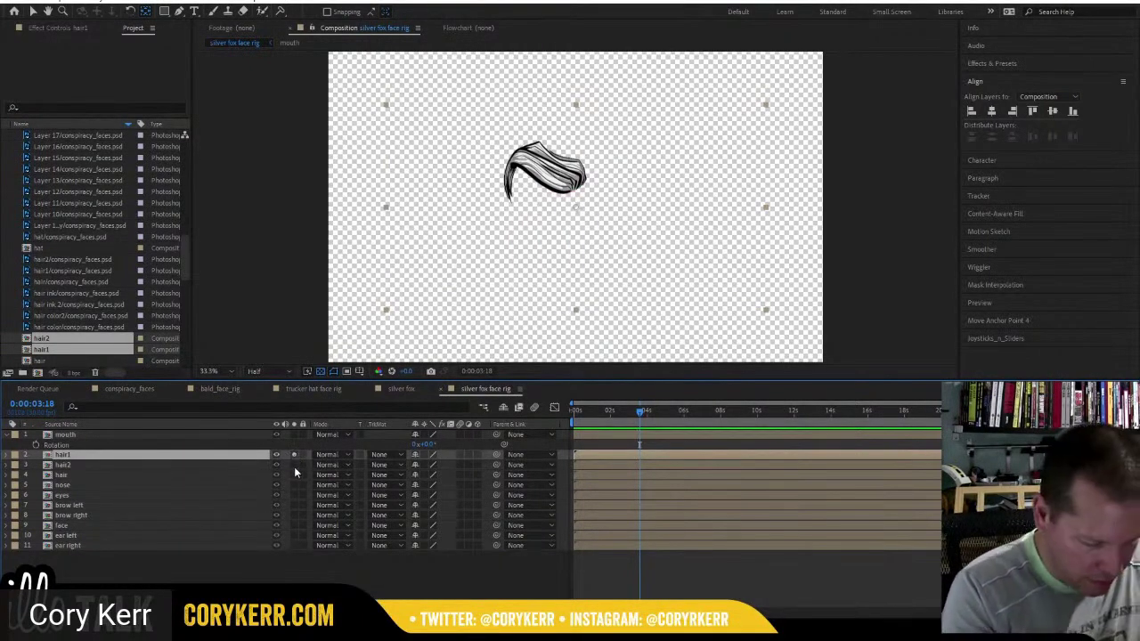
left_click_drag(576, 207, 574, 191)
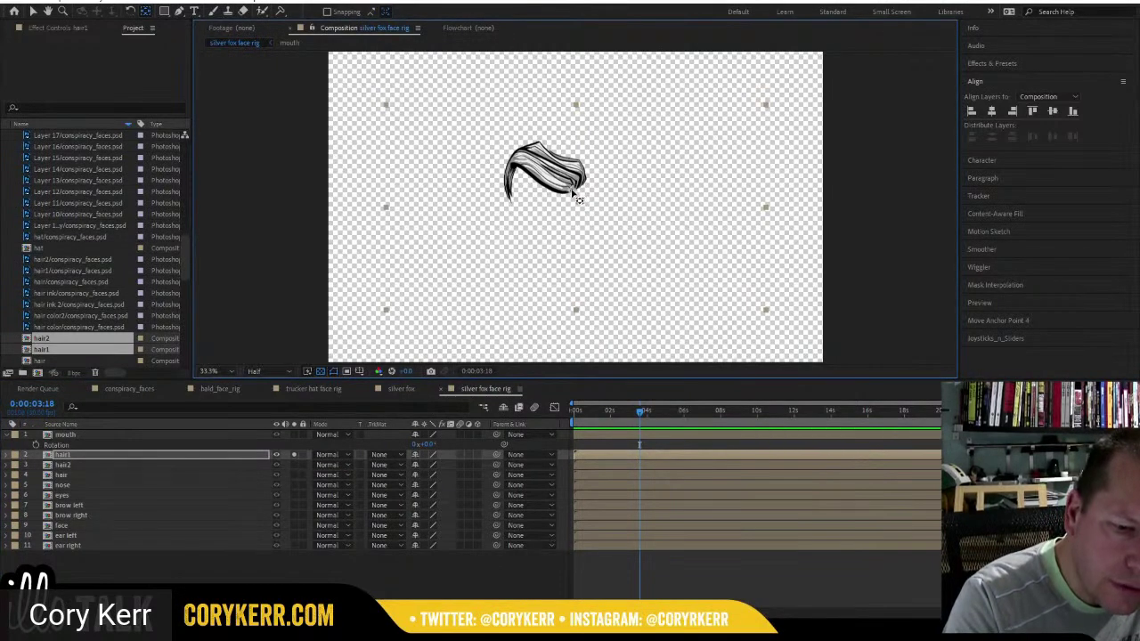
Solo the hair2 layer as well and move its anchor point to the root of the loose strand.
left_click(125, 464)
left_click(294, 465)
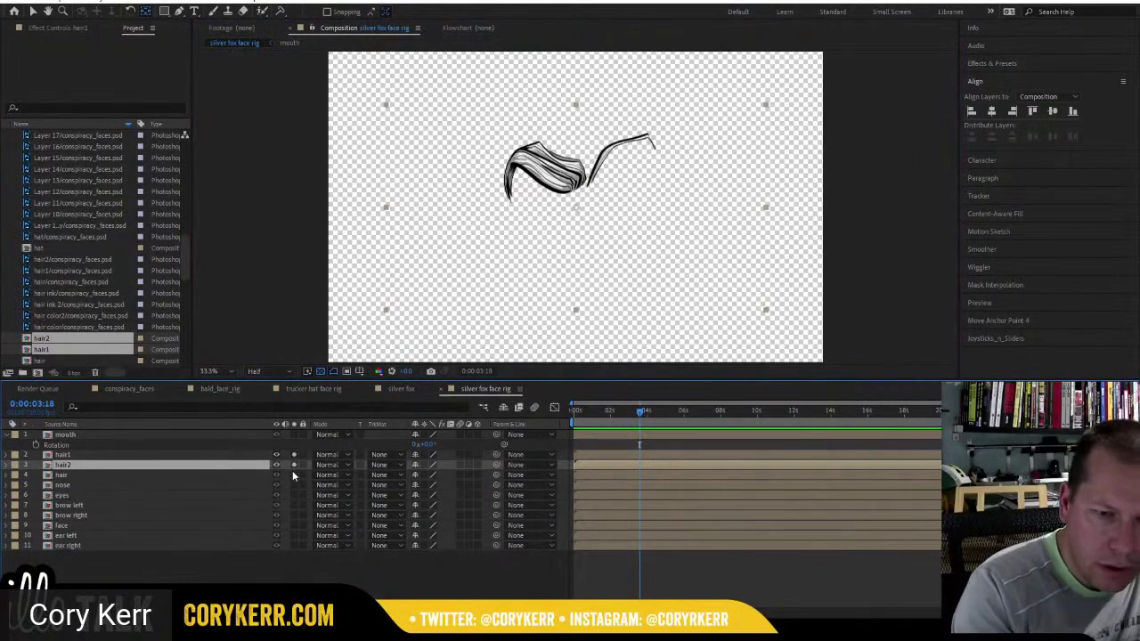
left_click(584, 204)
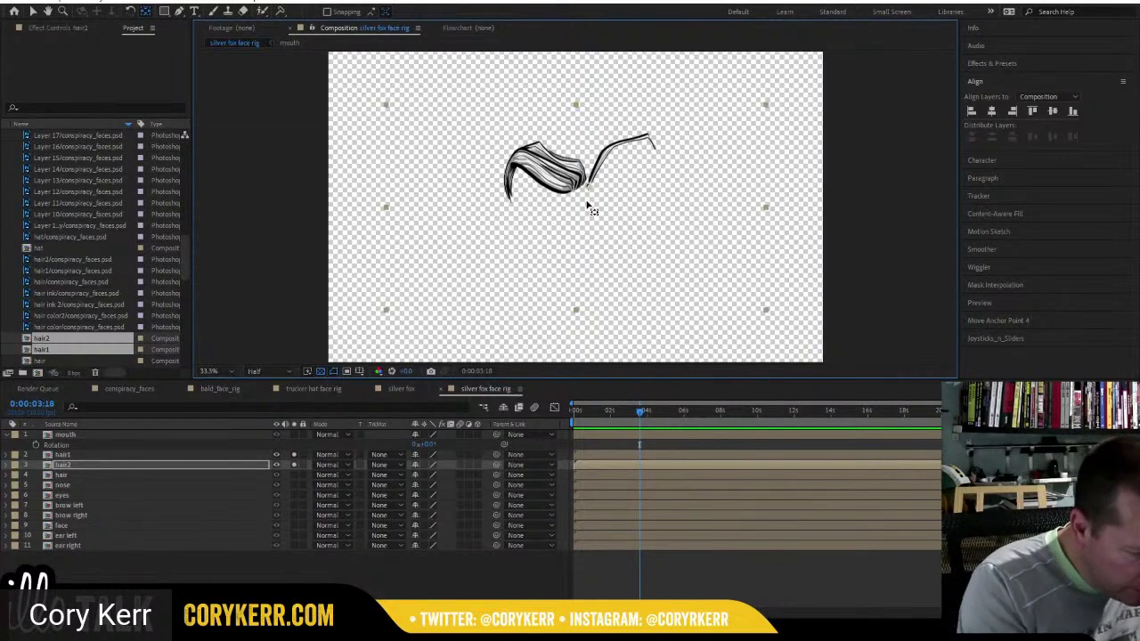
Solo the hair layer too and move its anchor point to the middle of the front hairline.
left_click(294, 475)
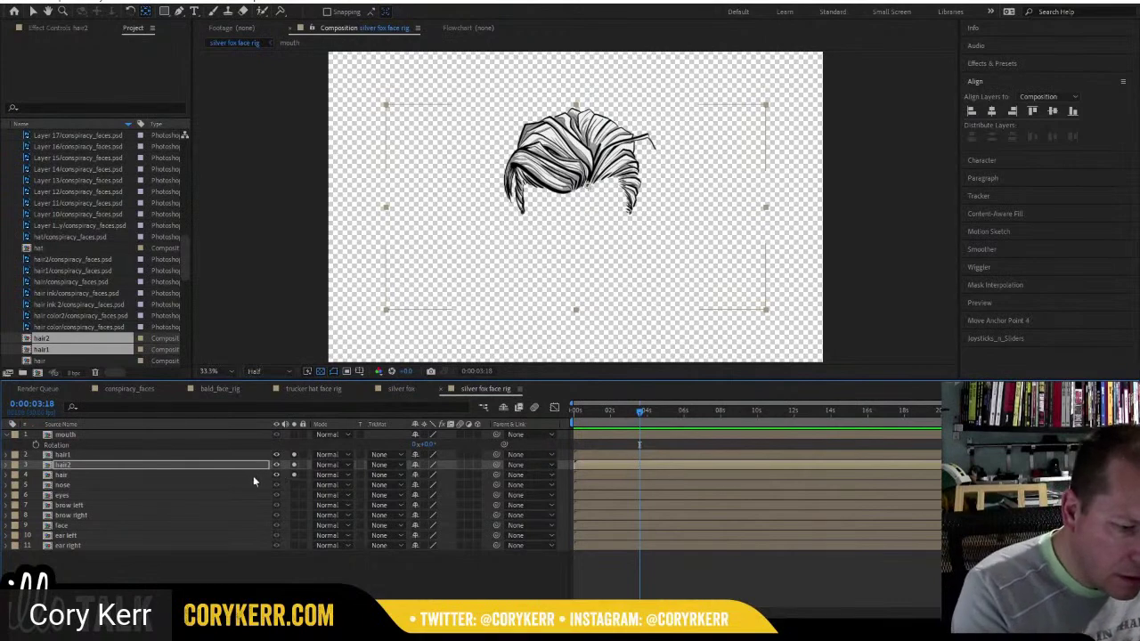
left_click(253, 475)
left_click(574, 213)
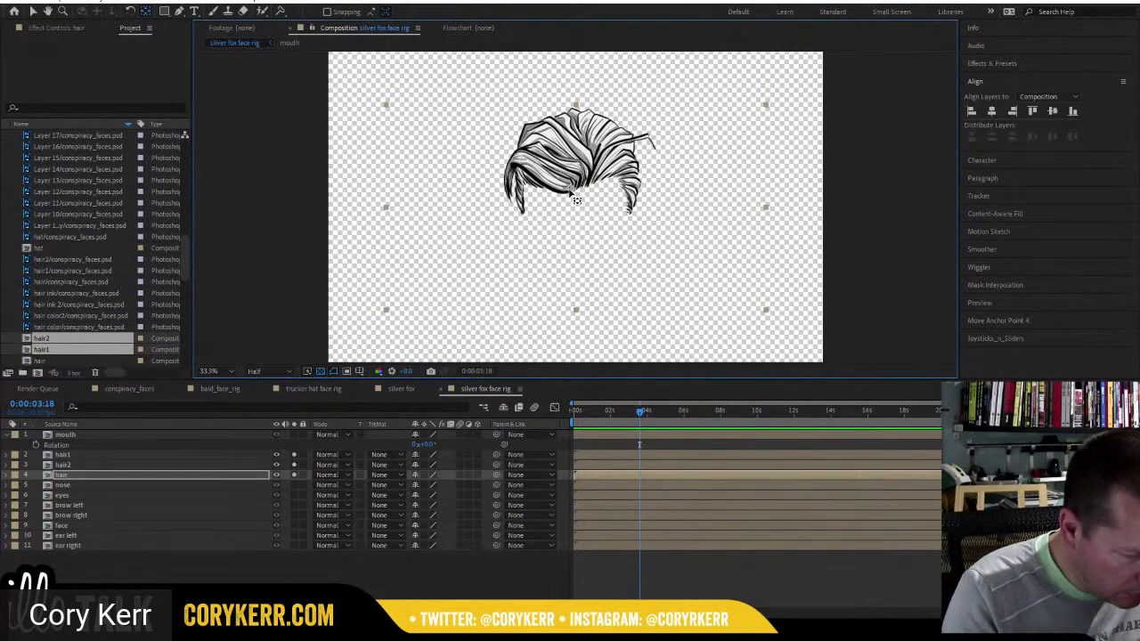
Turn off soloing so the whole face shows, and move the eyes layer down two places, just below the brow right layer.
left_click(136, 486)
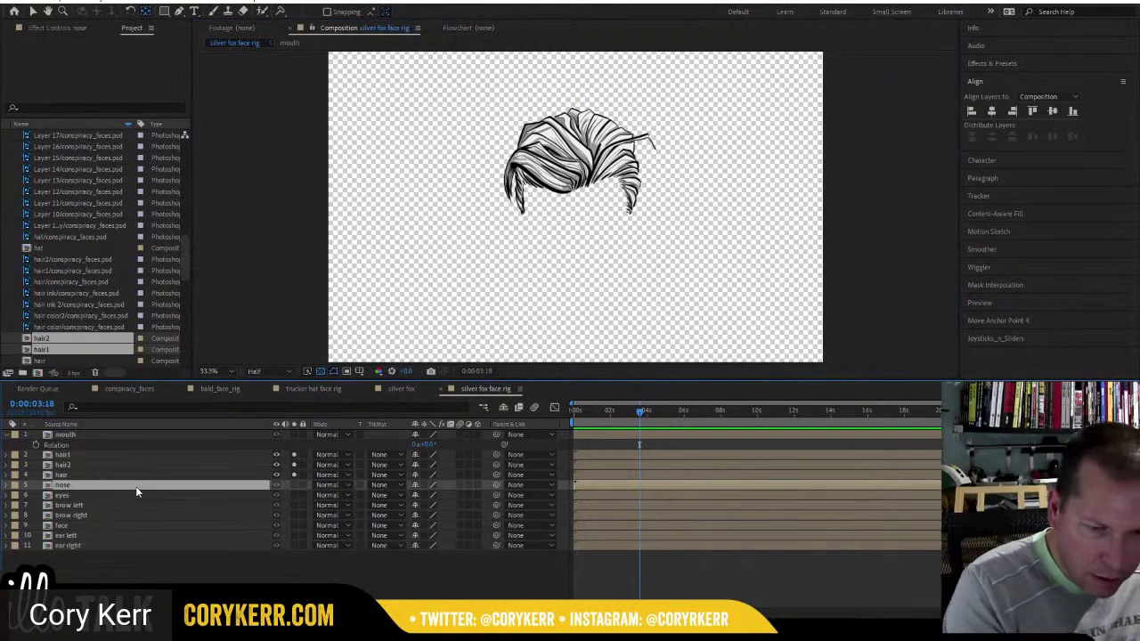
left_click(294, 485, "alt")
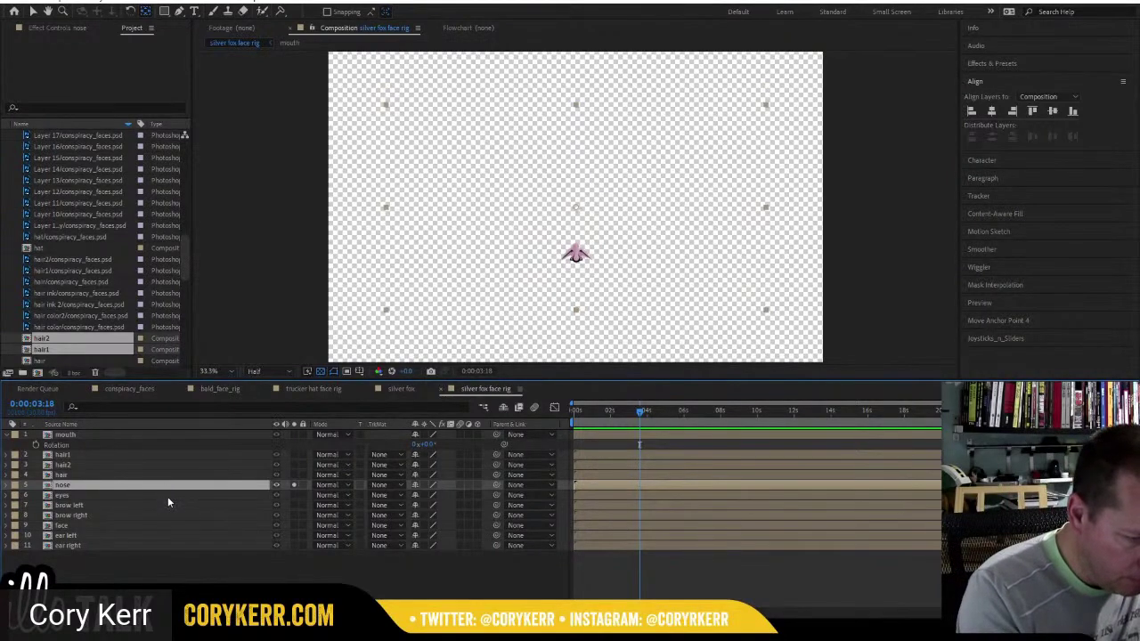
left_click(167, 496)
left_click(295, 485)
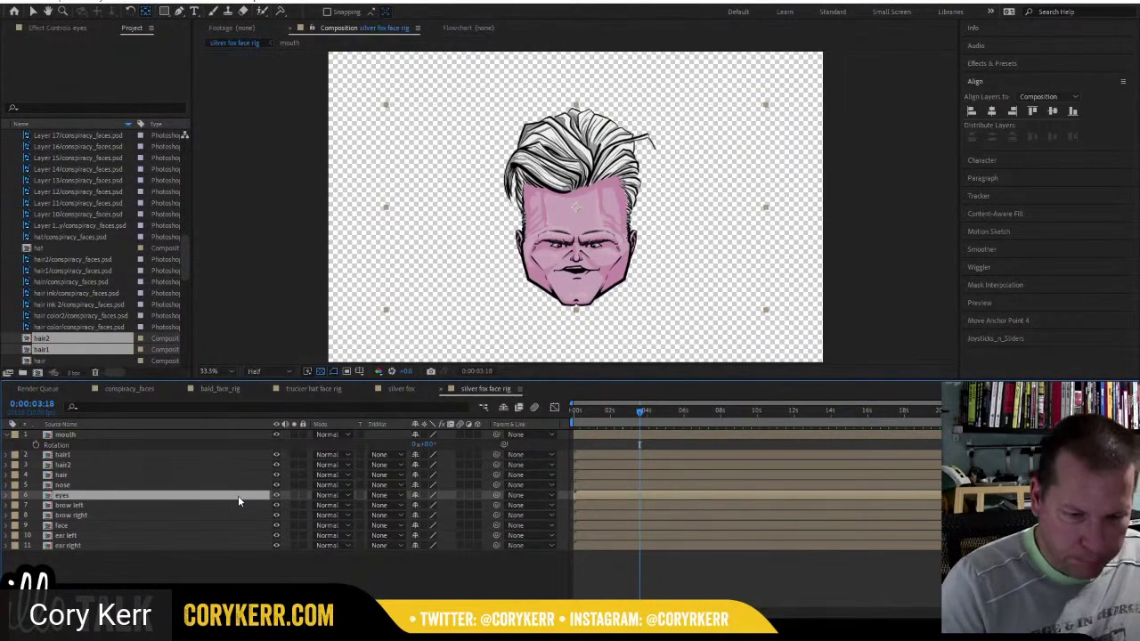
key("ctrl+bracketleft")
key("ctrl+bracketleft")
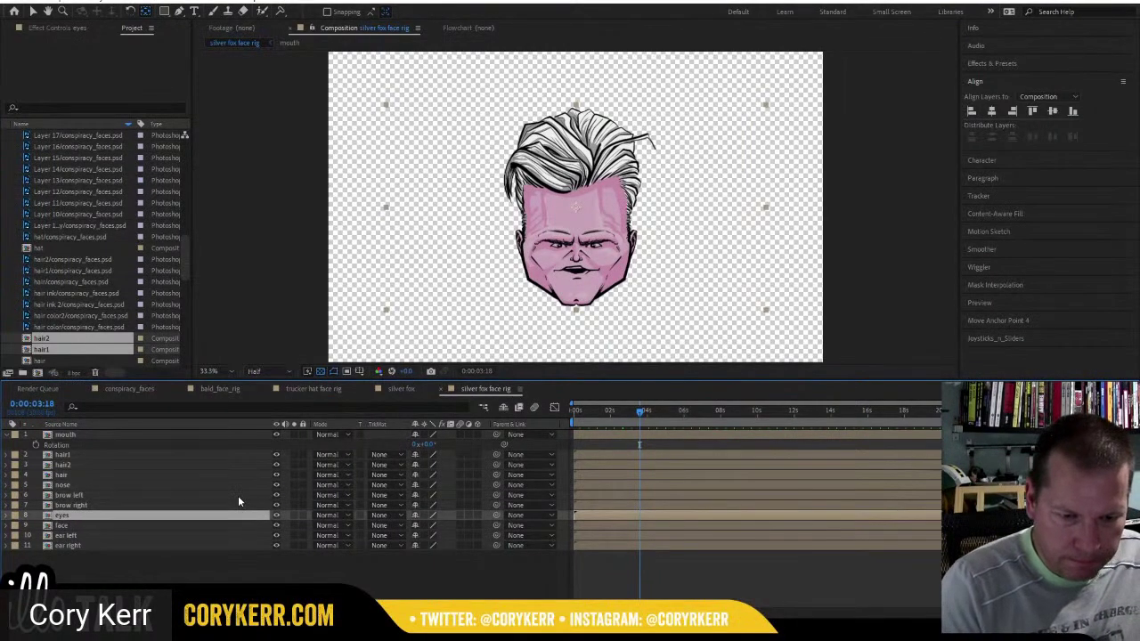
Solo the brow right layer and move its anchor point to the lower inner end of the brow.
left_click(134, 505)
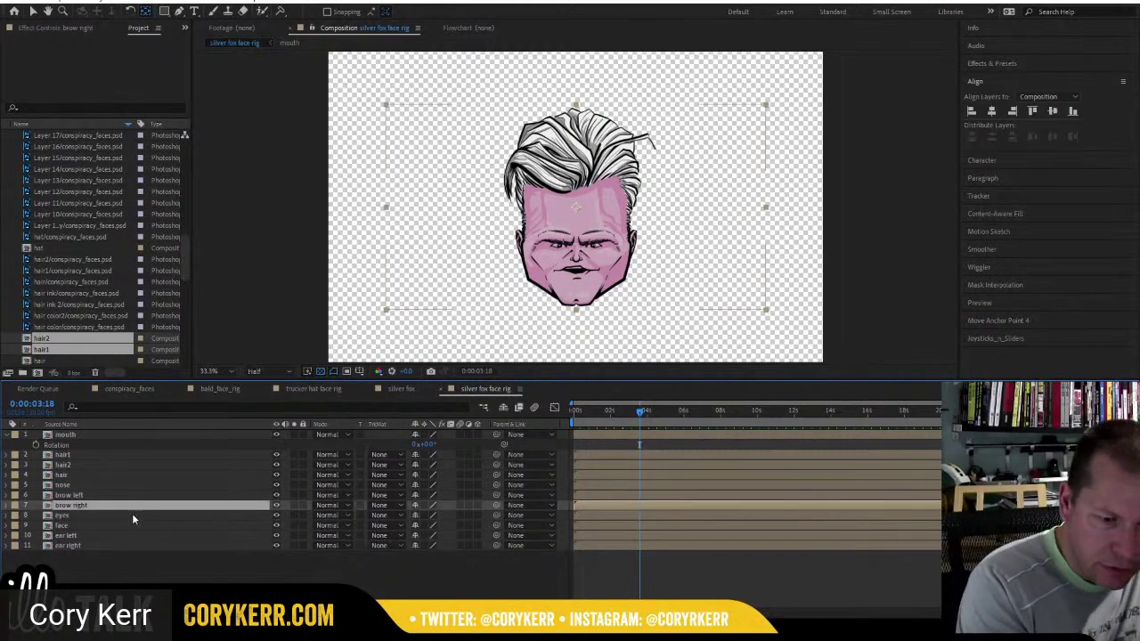
left_click(295, 505)
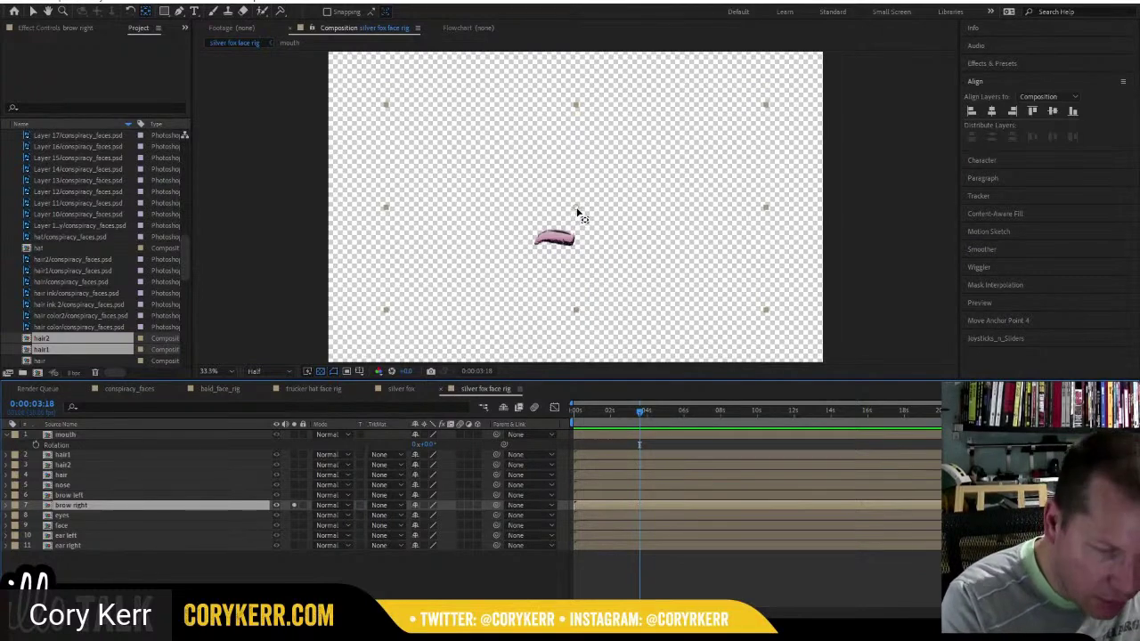
left_click_drag(575, 215, 572, 245)
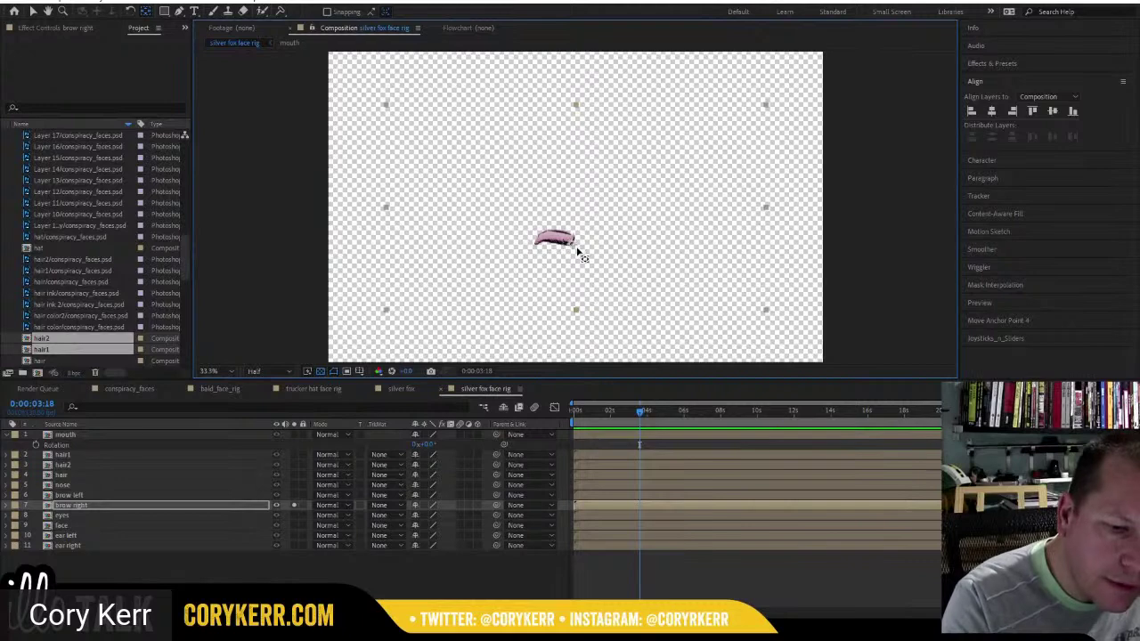
Solo the brow left layer as well and move its anchor point to that brow's lower inner end.
left_click(153, 494)
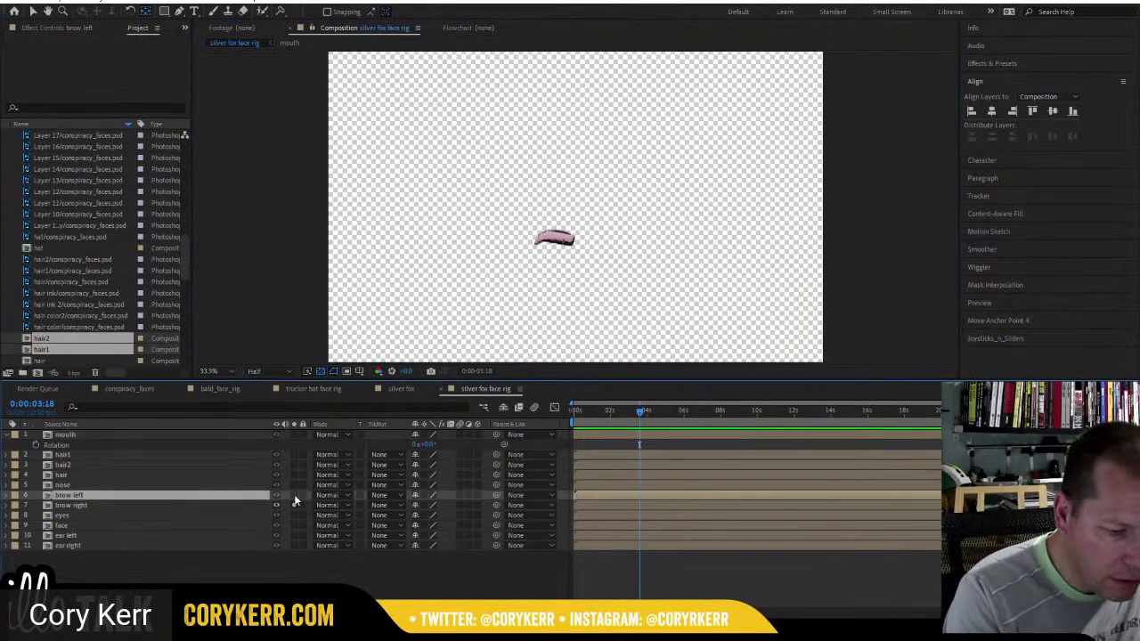
left_click_drag(294, 495, 293, 504)
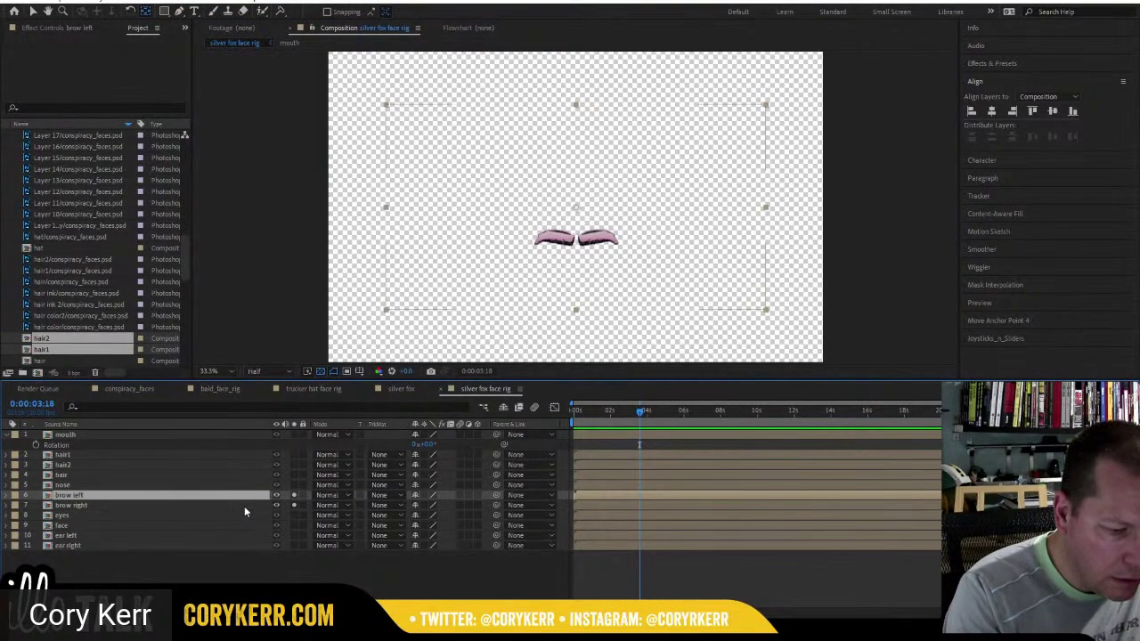
left_click_drag(577, 207, 580, 244)
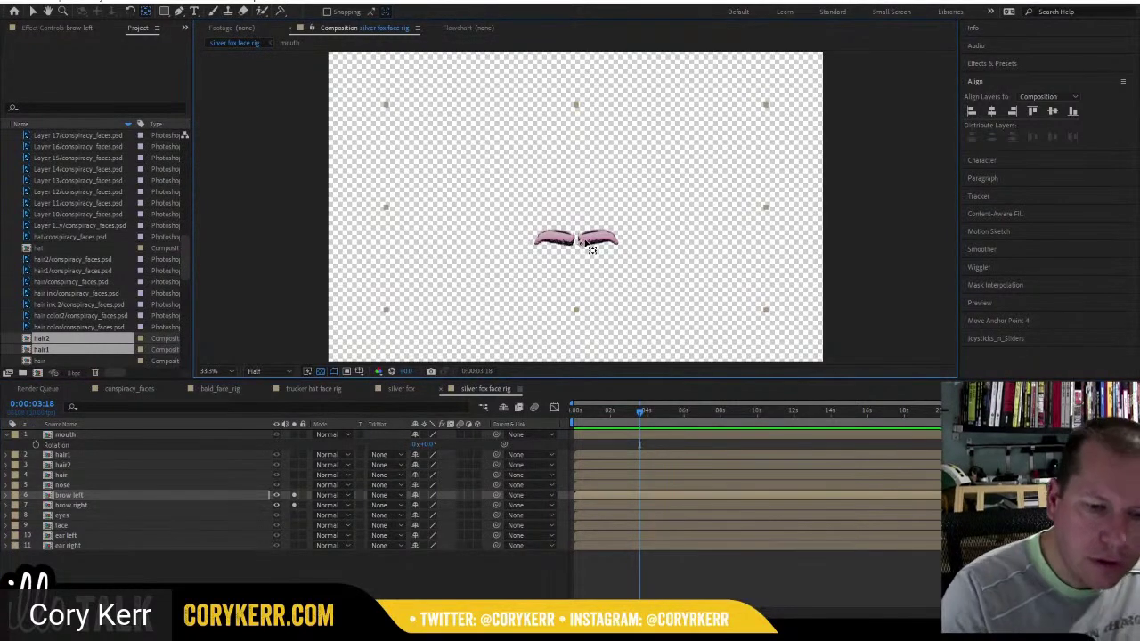
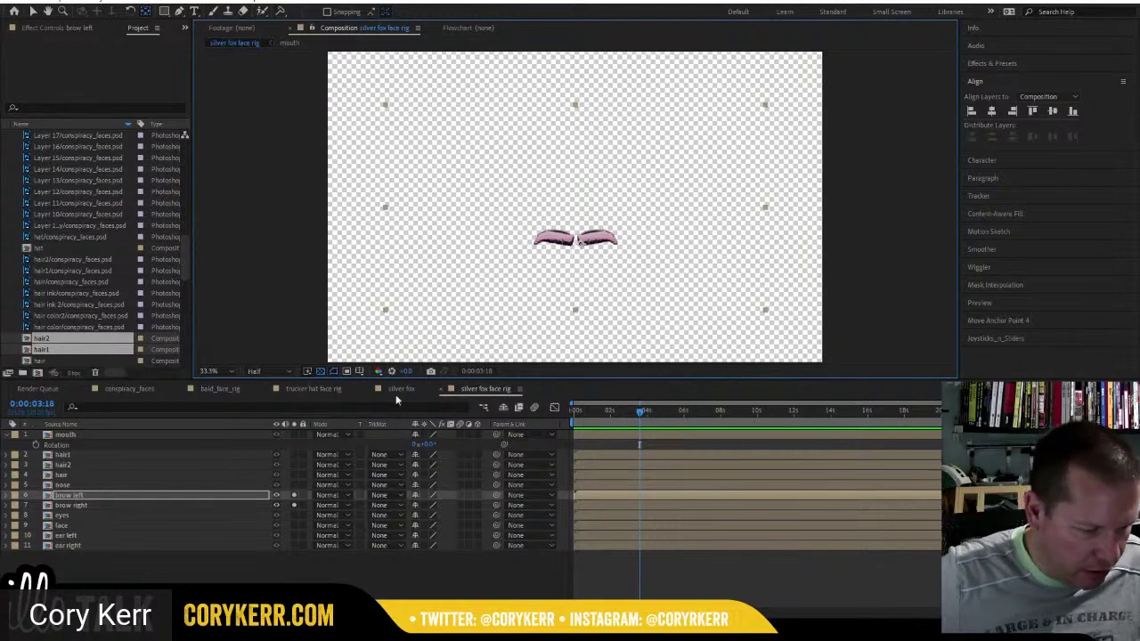
Check the brow left anchor point up close, then turn off solo for both brow layers and deselect everything.
key("v")
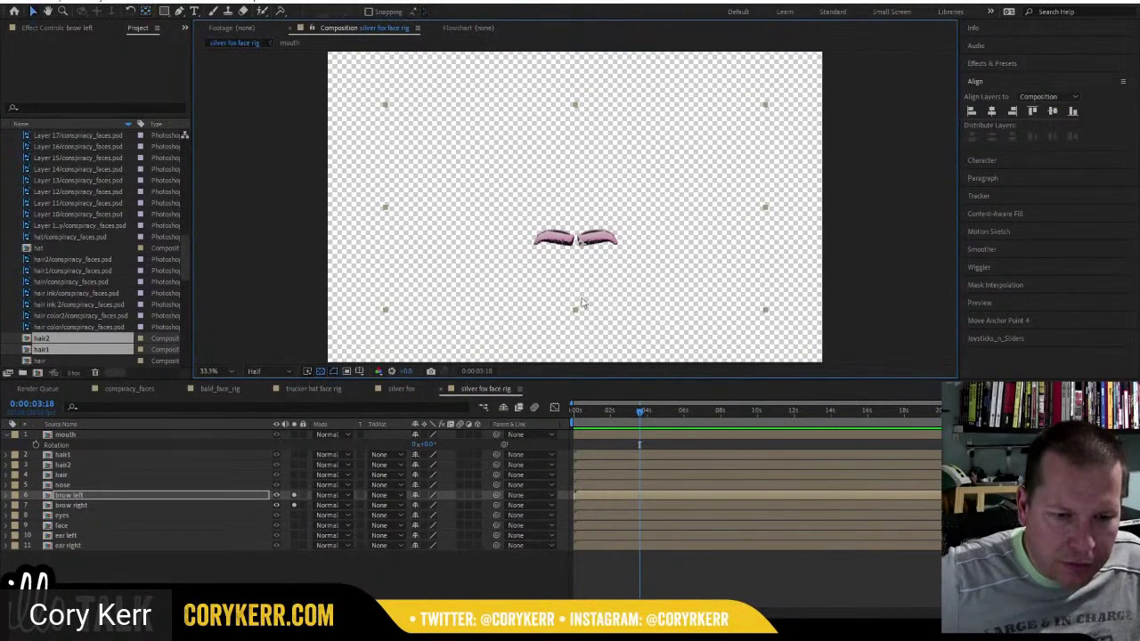
scroll(582, 301, "up", 3)
key("comma")
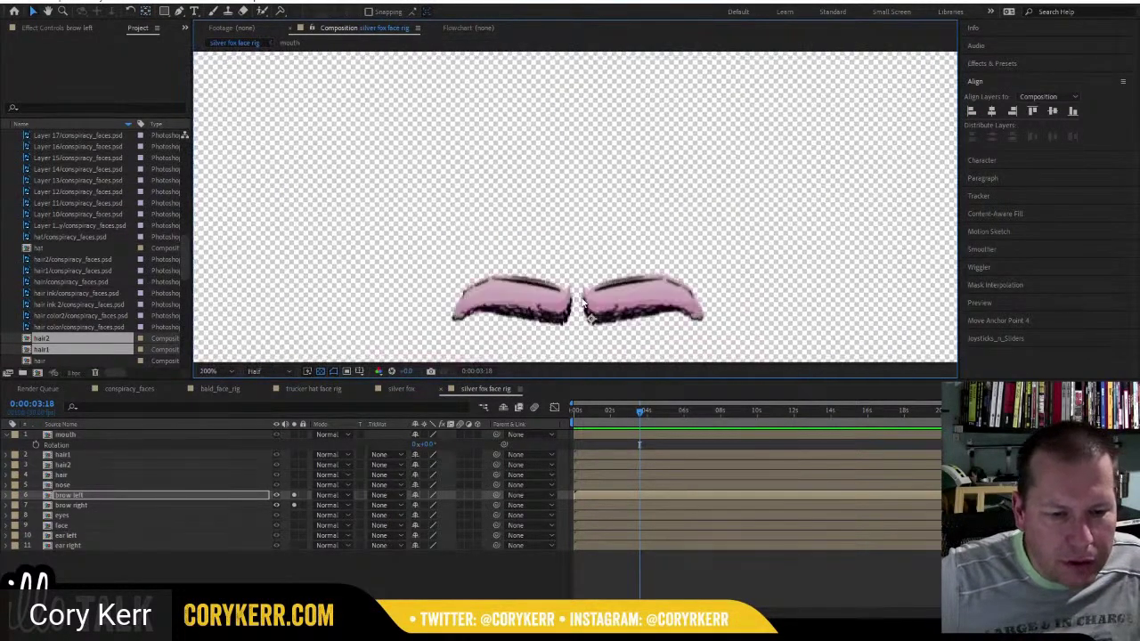
left_click_drag(623, 304, 624, 152)
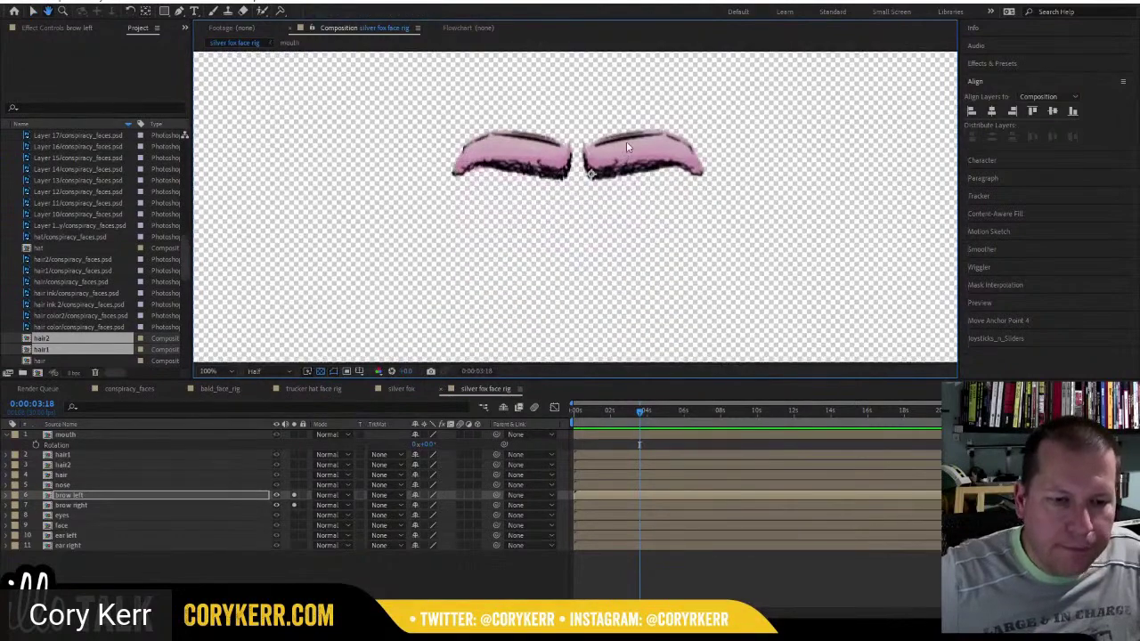
key("comma")
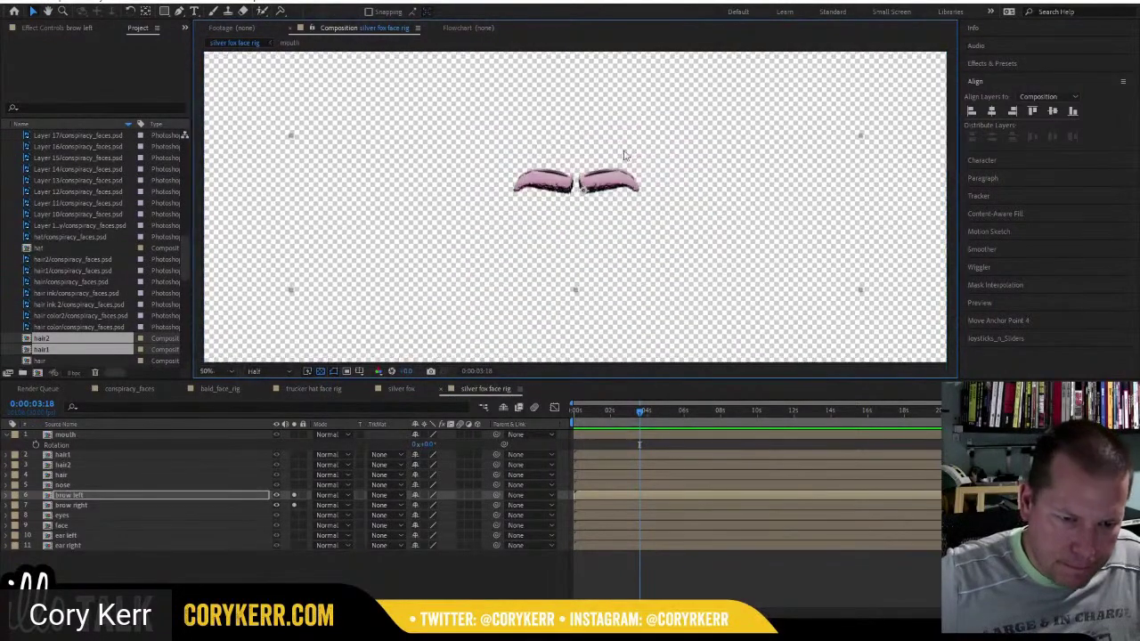
left_click_drag(600, 228, 602, 216)
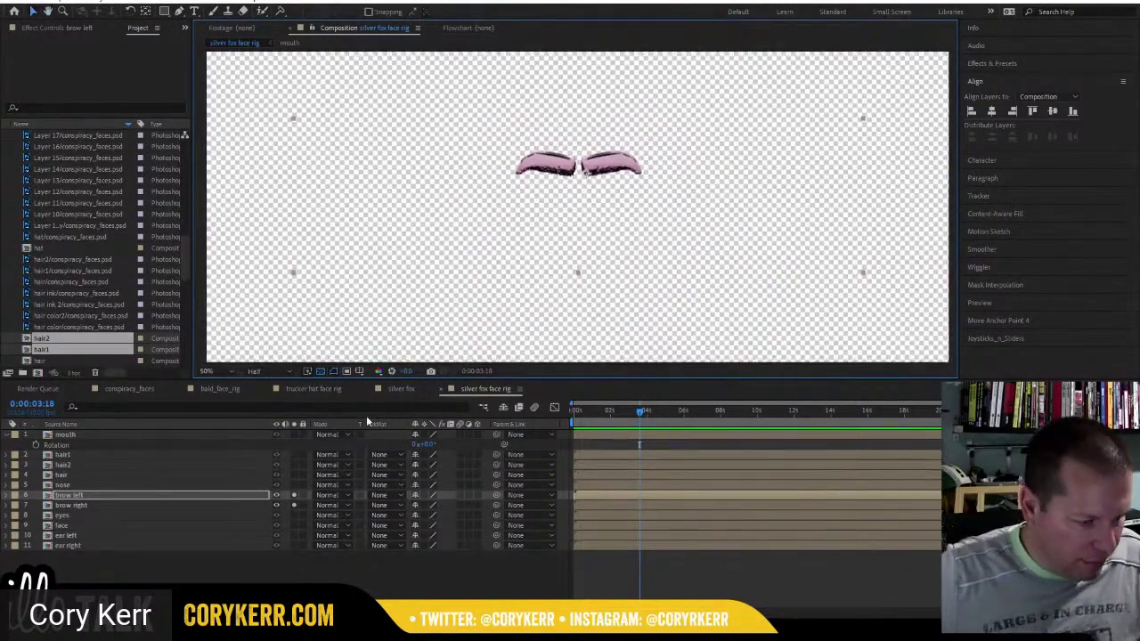
left_click_drag(293, 494, 296, 505)
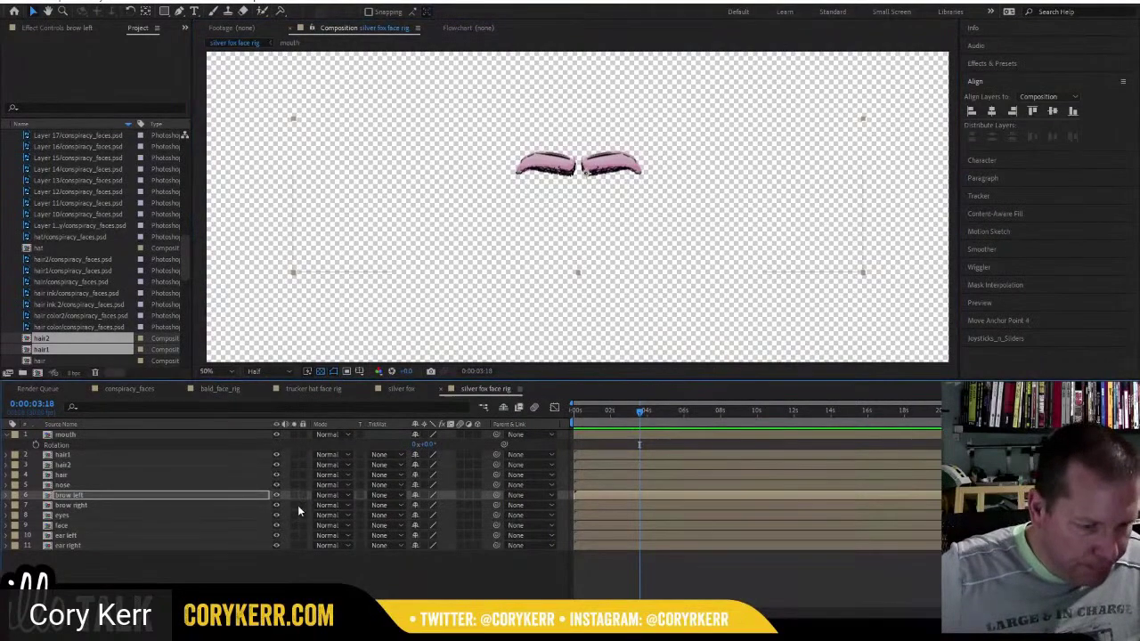
left_click_drag(756, 132, 754, 217)
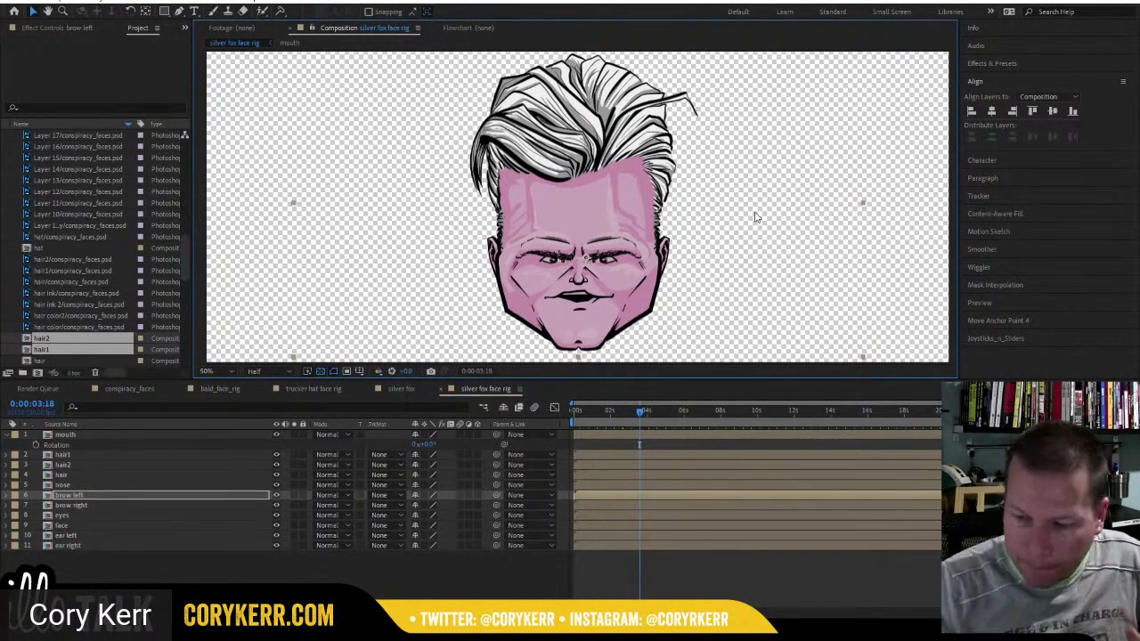
left_click(142, 565)
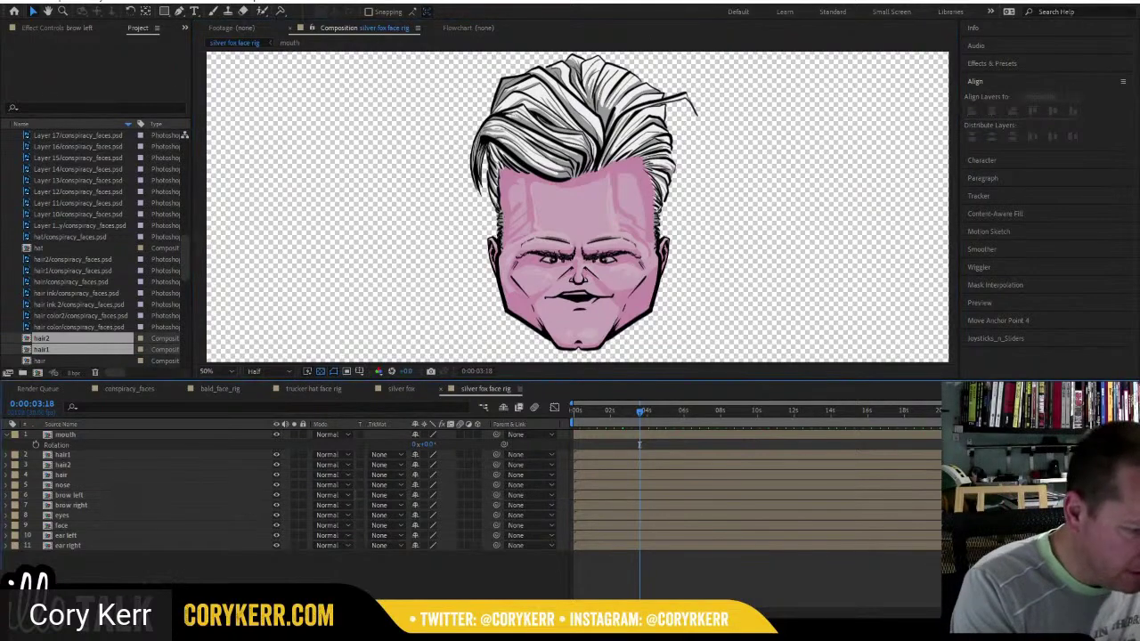
Add a null object to the face rig composition and send it to the bottom of the layer stack.
left_click(105, 0)
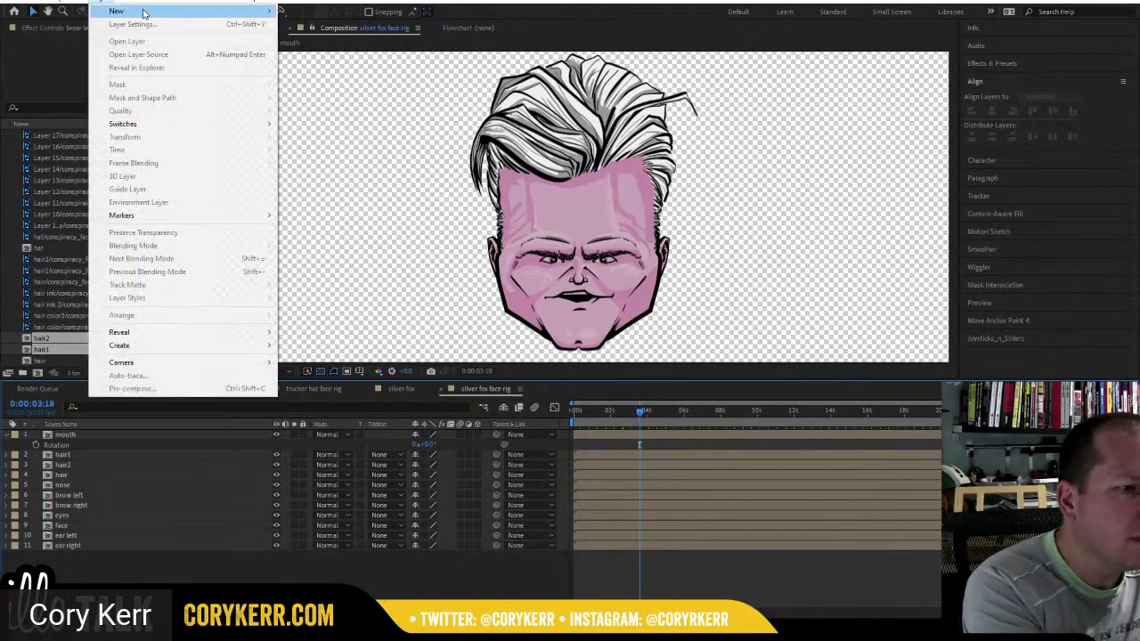
mouse_move(143, 12)
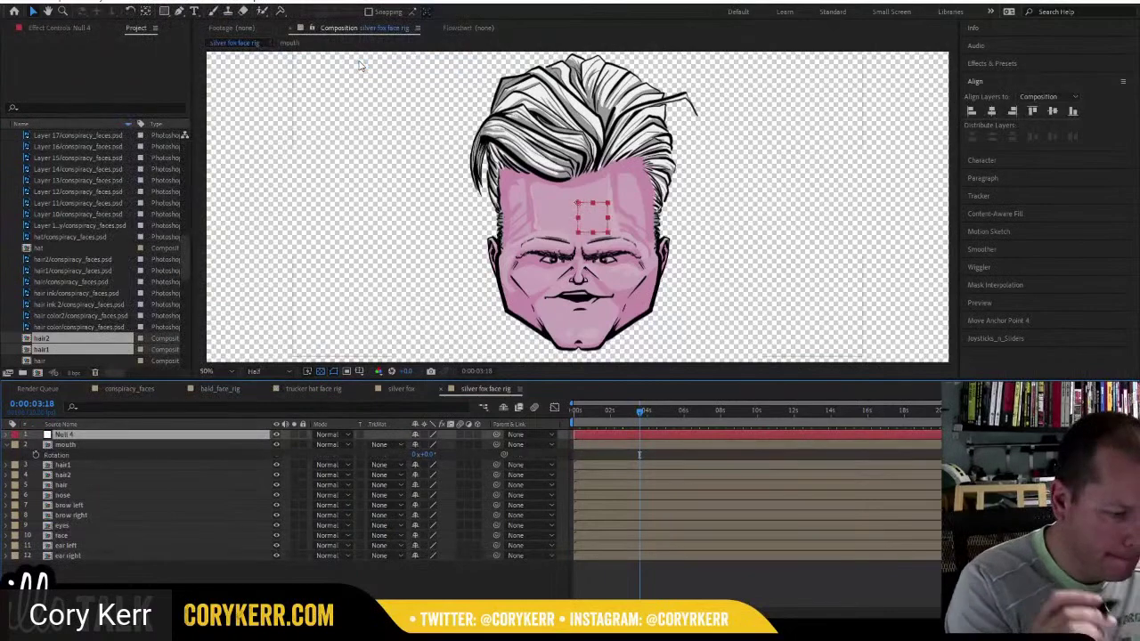
key("ctrl+shift+bracketleft")
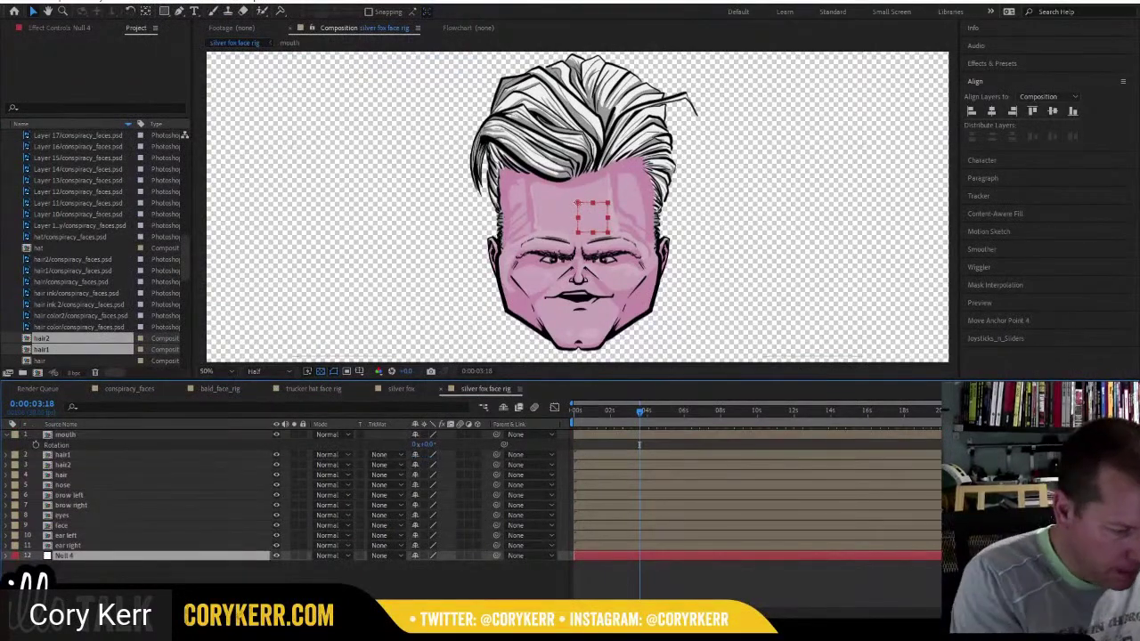
Make all the face layers and the null 3D, then collapse the mouth layer's properties.
left_click_drag(110, 579, 149, 435)
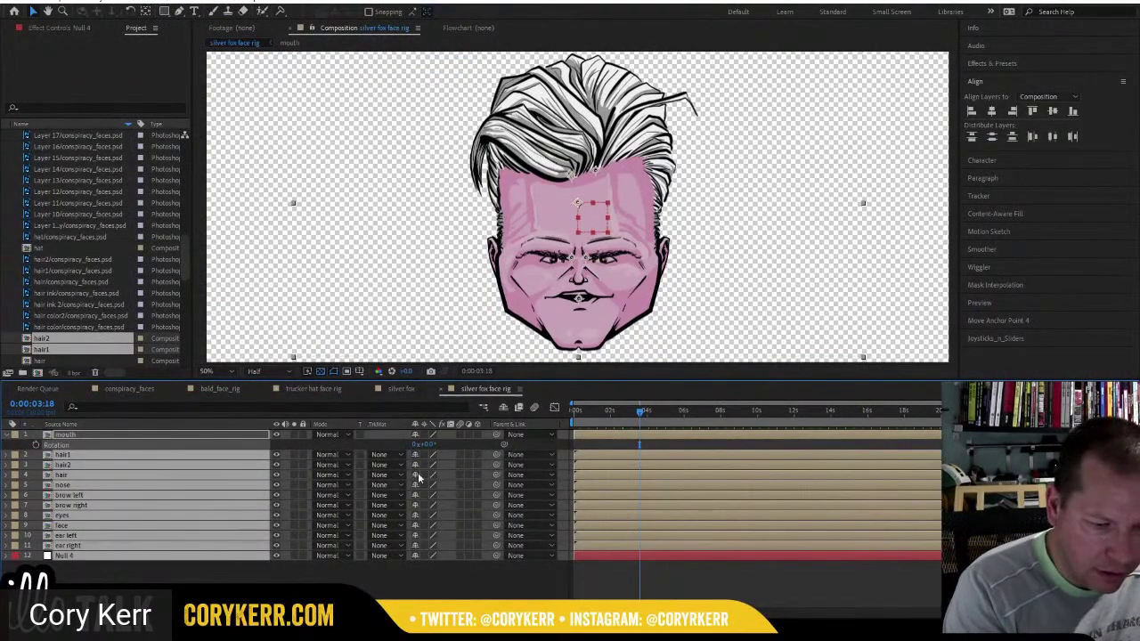
left_click(477, 433)
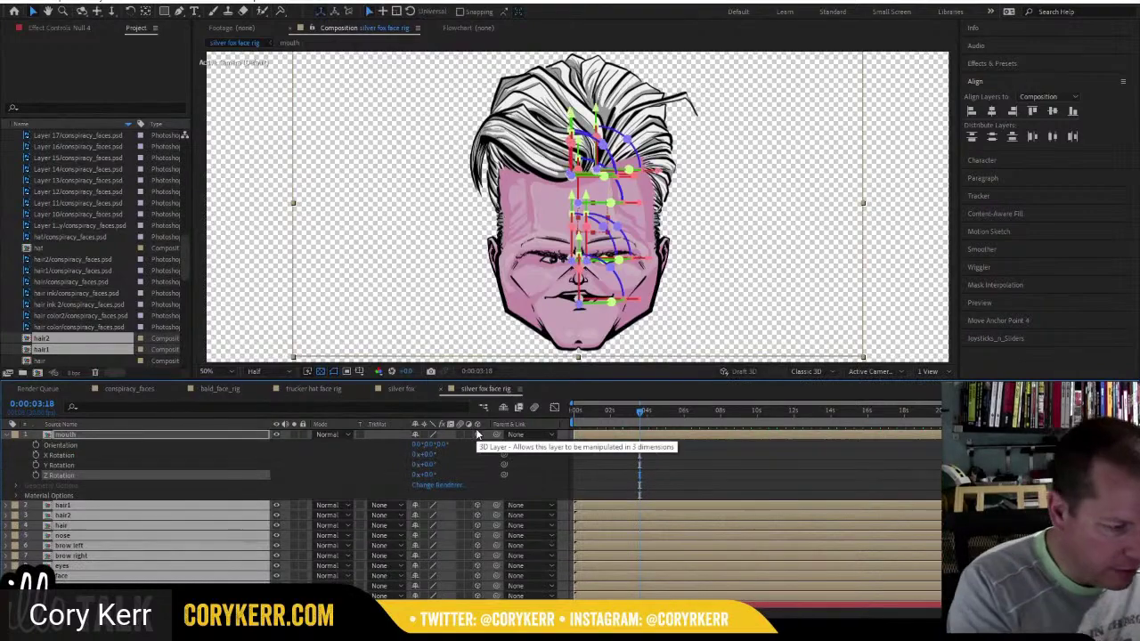
left_click(11, 435)
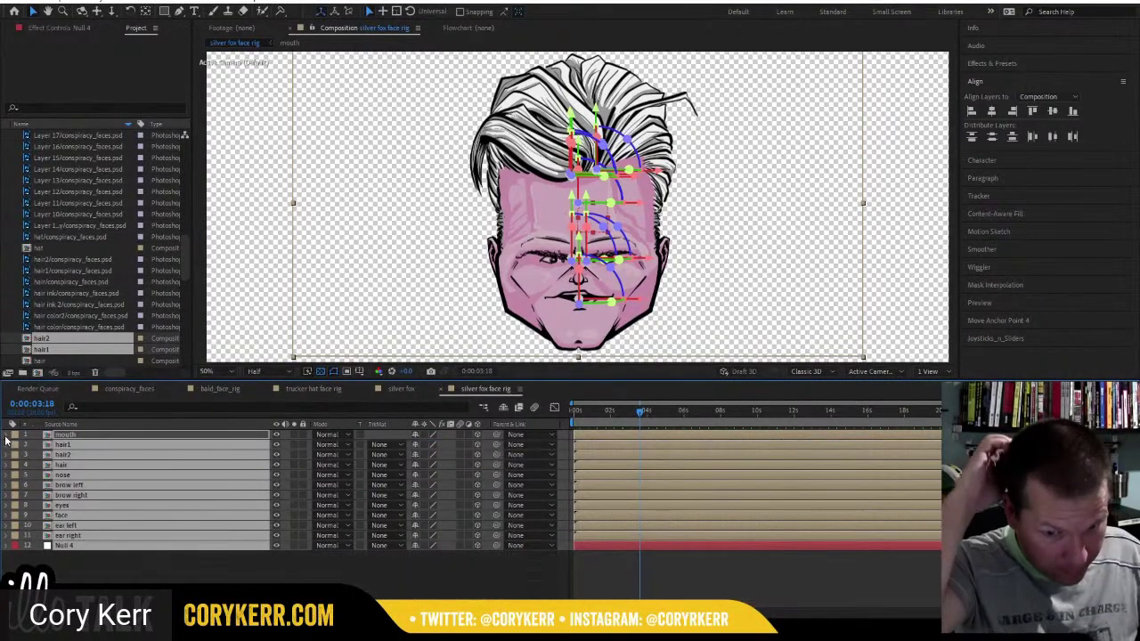
Switch the composition viewer to the 2 Views layout and deselect all layers.
left_click(930, 371)
left_click(930, 398)
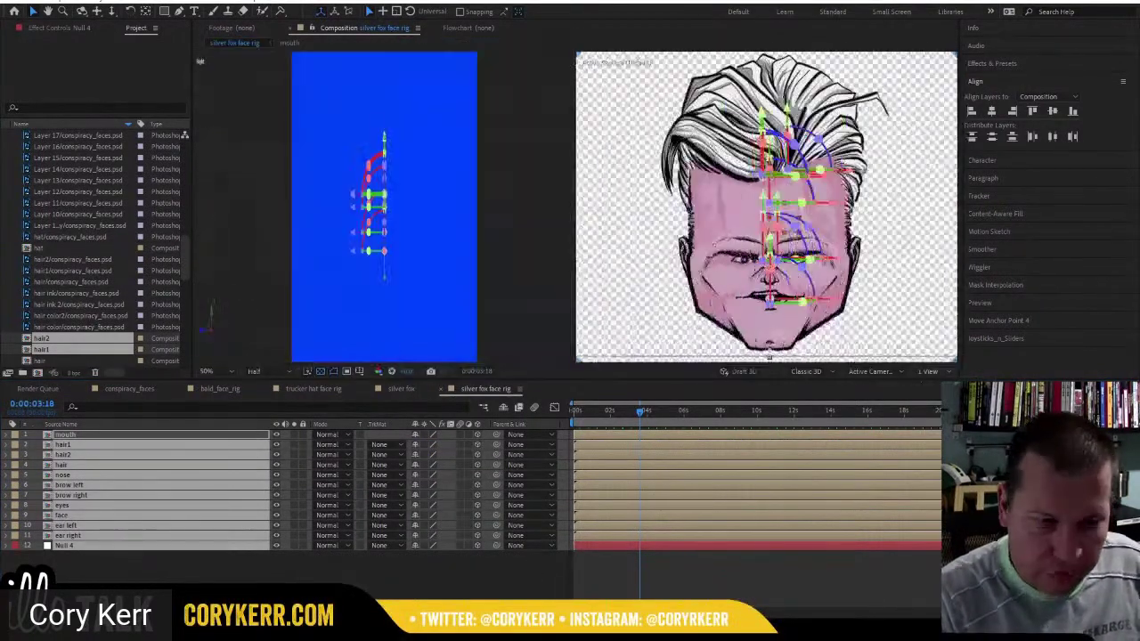
left_click(434, 323)
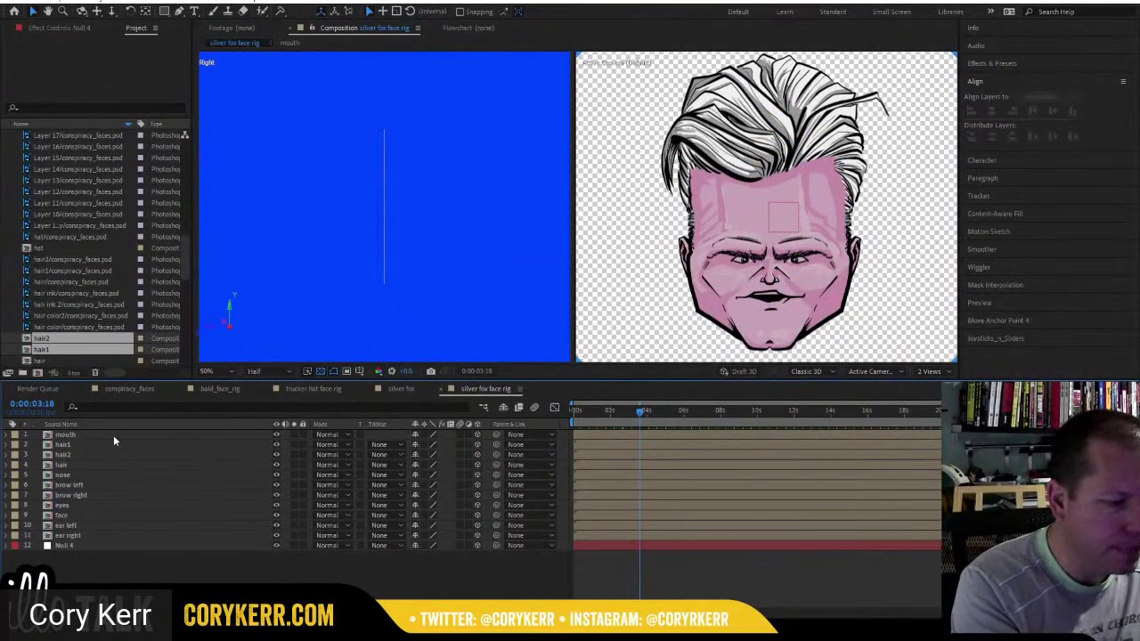
Add a two-node camera named Camera 1 with the 35mm preset to the composition.
left_click(114, 438)
right_click(114, 438)
mouse_move(160, 12)
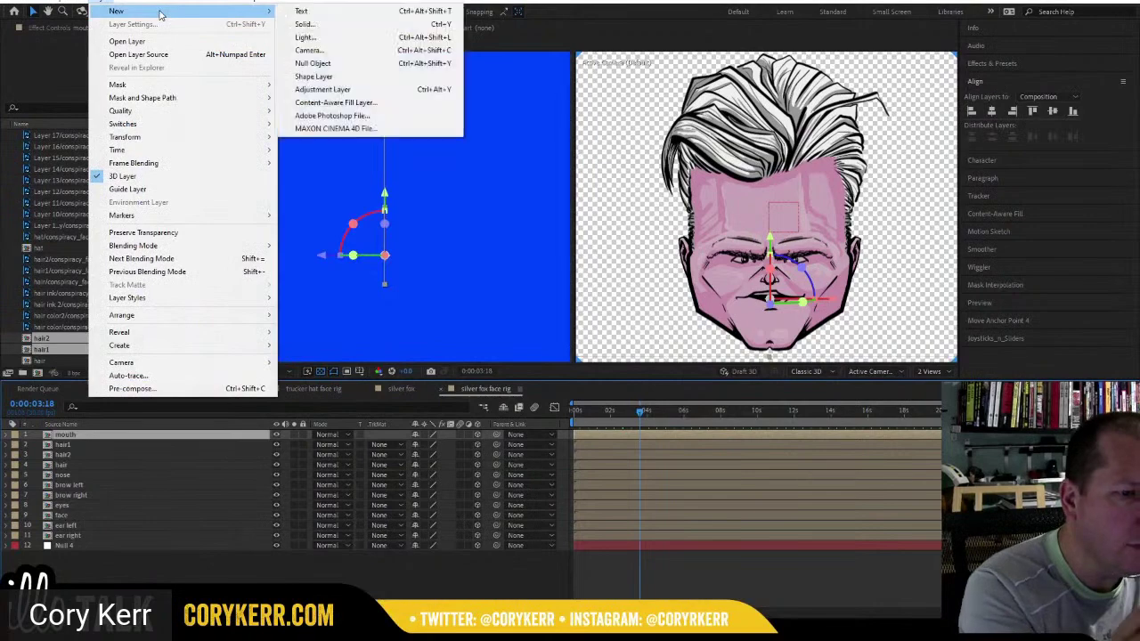
left_click(342, 49)
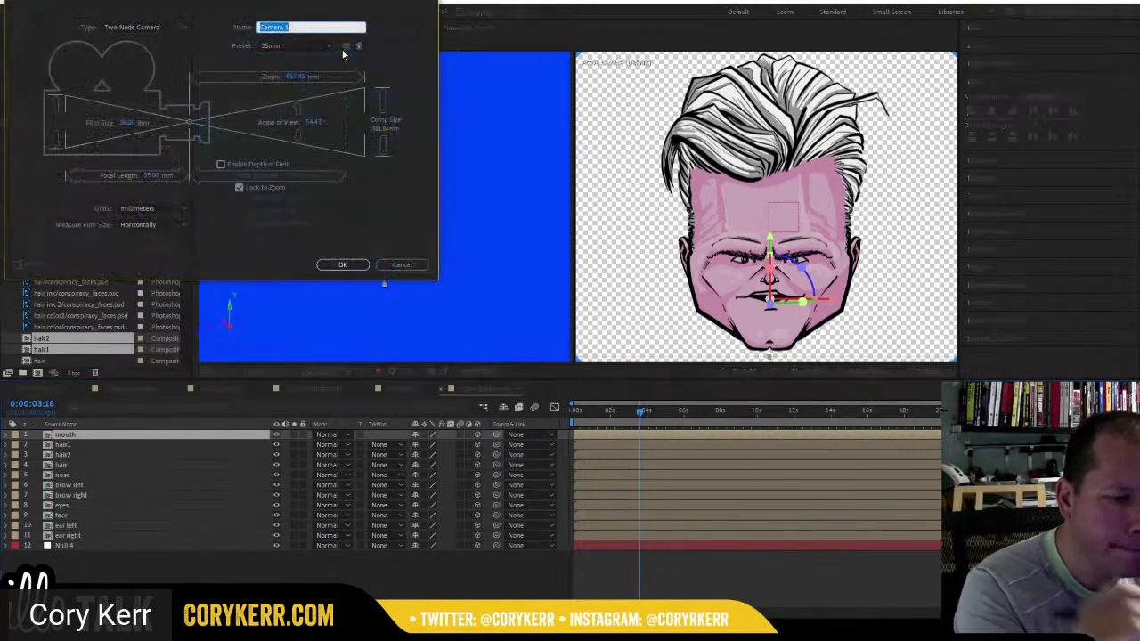
left_click(343, 266)
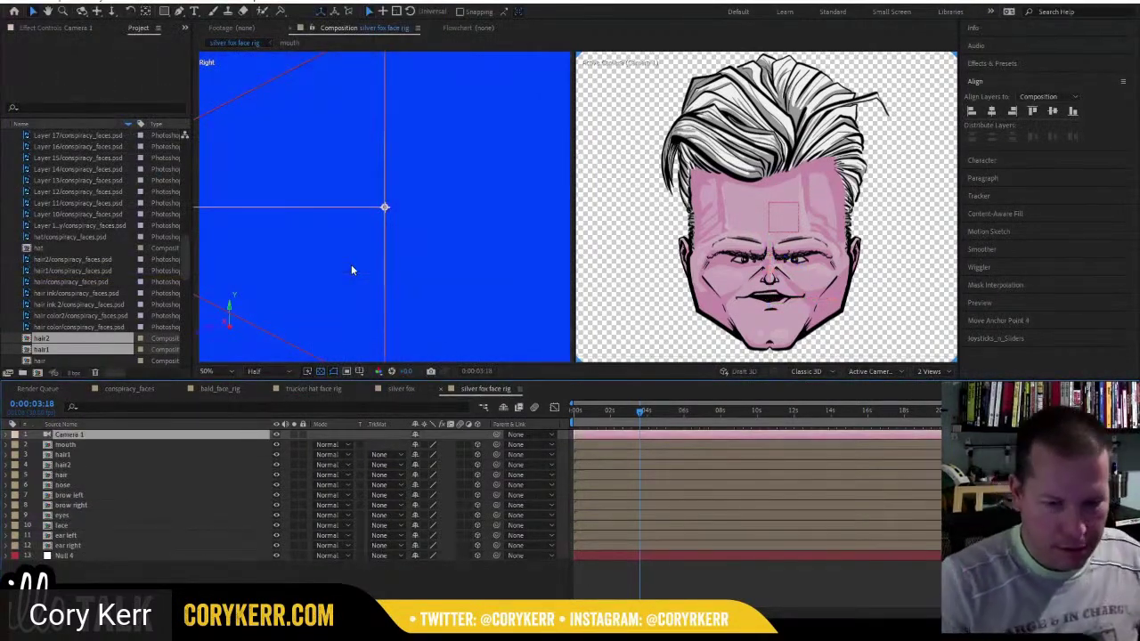
Fit both views to their panes and move Camera 1 forward along its Z axis so the head nearly fills the camera frame.
left_click(657, 347)
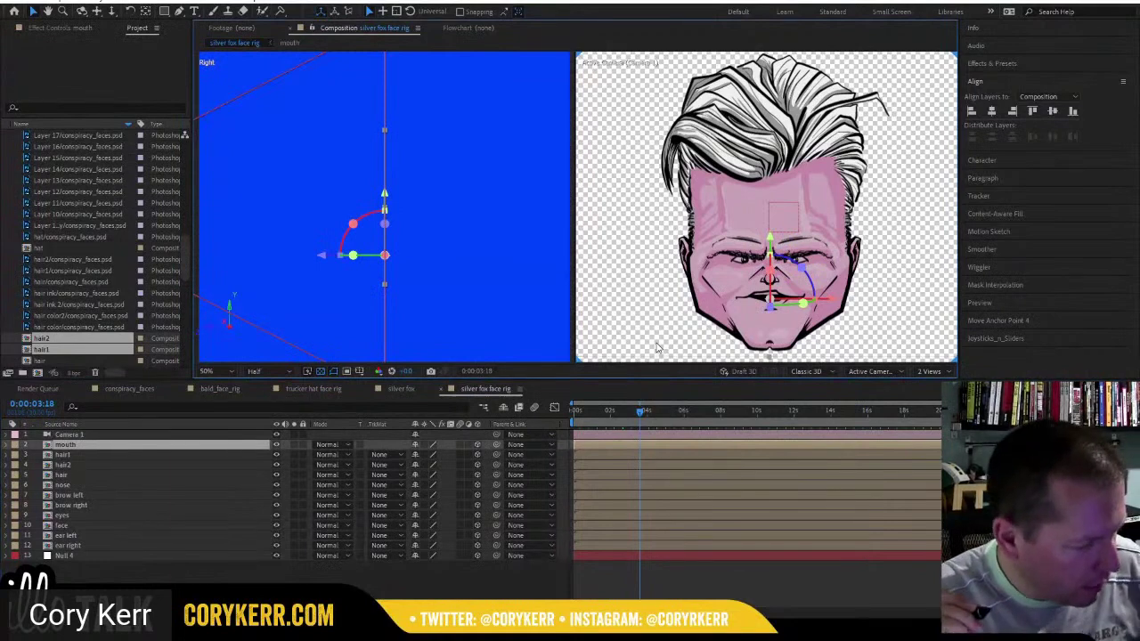
key("shift+slash")
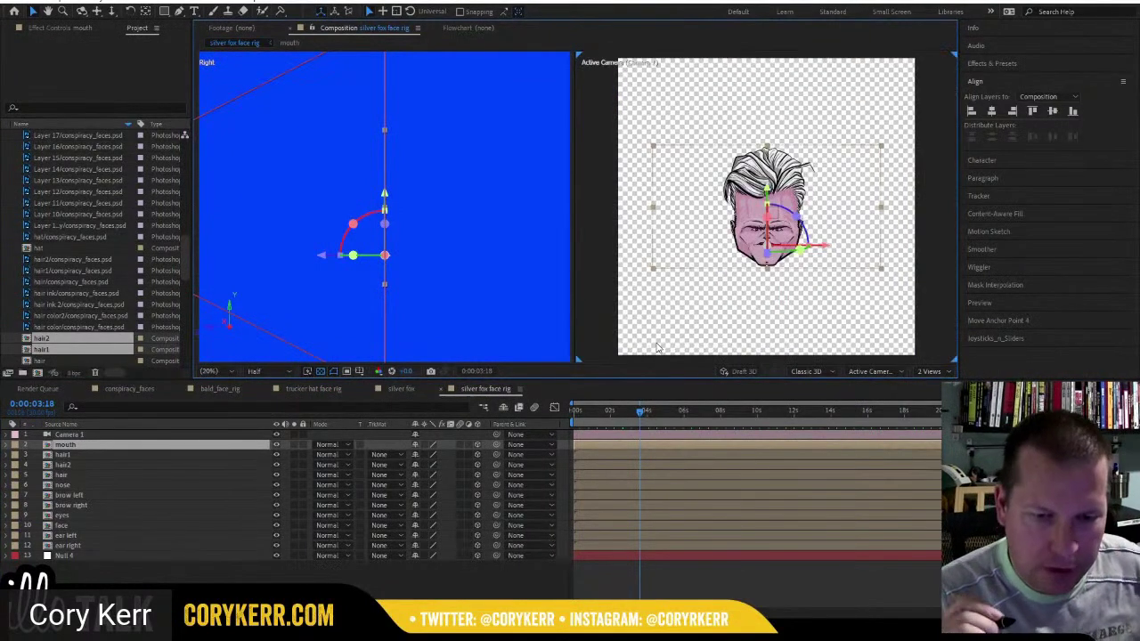
left_click(421, 297)
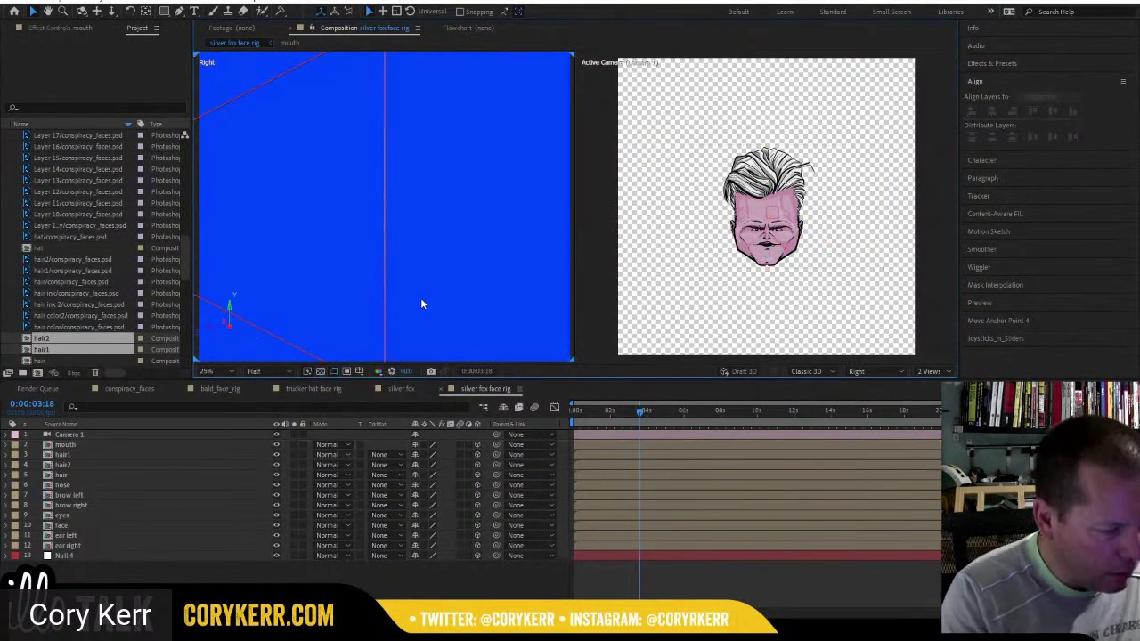
key("shift+slash")
left_click_drag(356, 297, 500, 303)
left_click(249, 218)
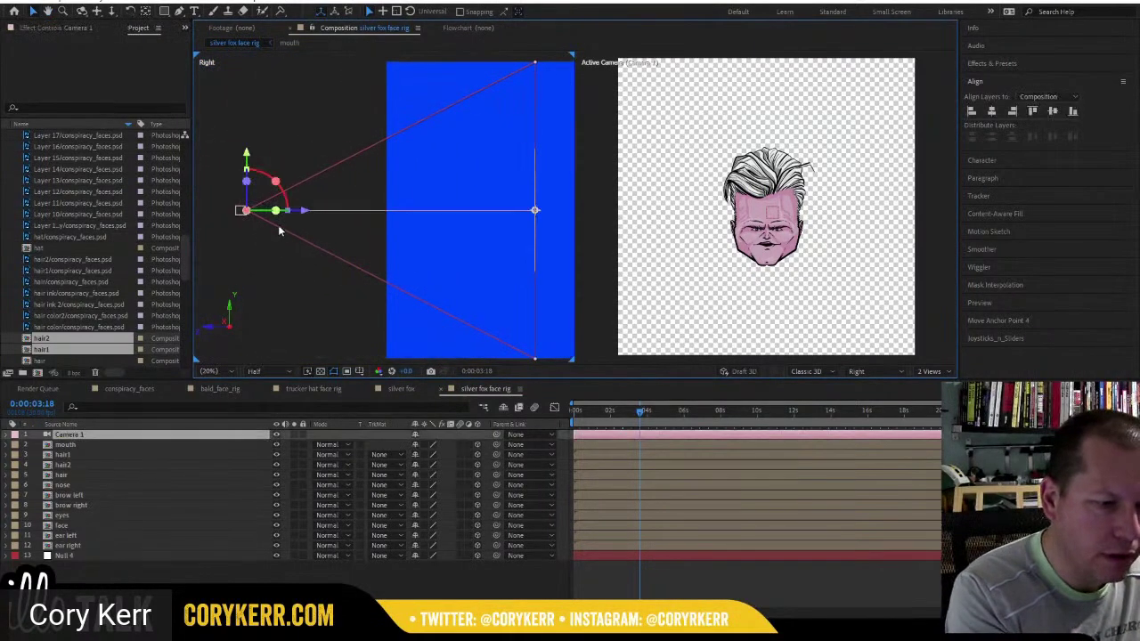
left_click_drag(303, 215, 465, 216)
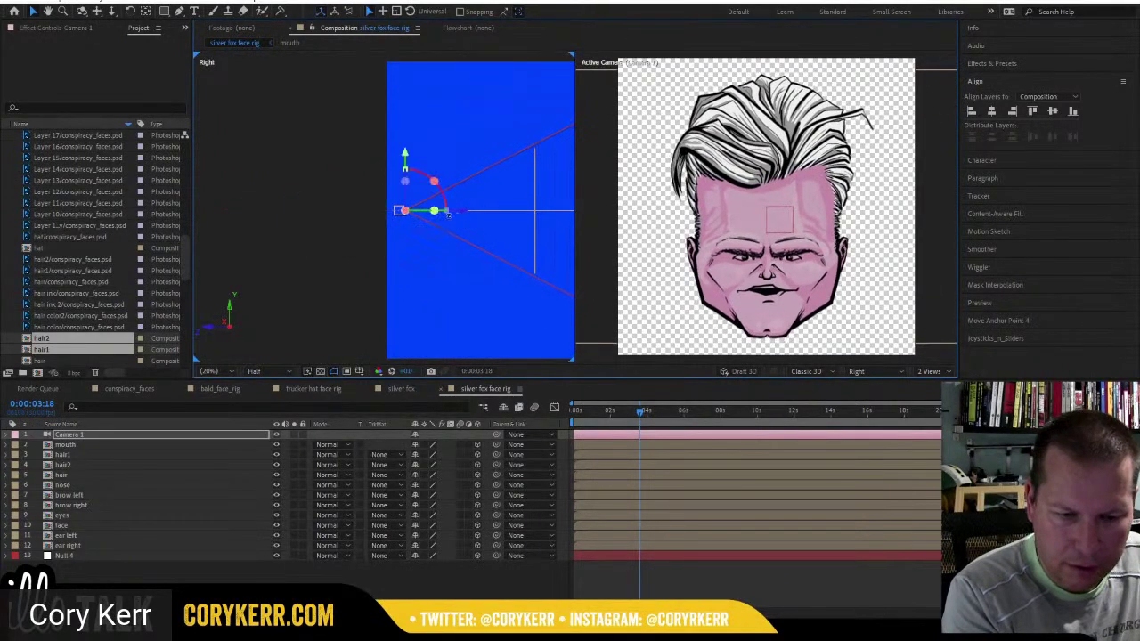
Parent all the face layers, from mouth down to ear right, to Null 4 and clear the selection.
left_click_drag(501, 273, 345, 276)
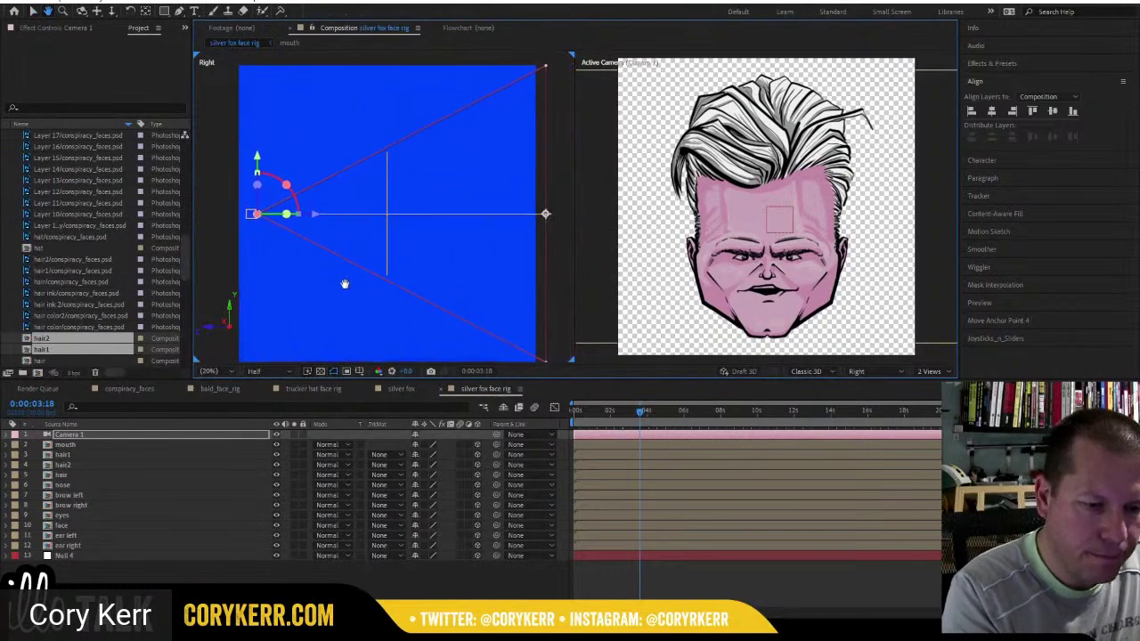
left_click(110, 557)
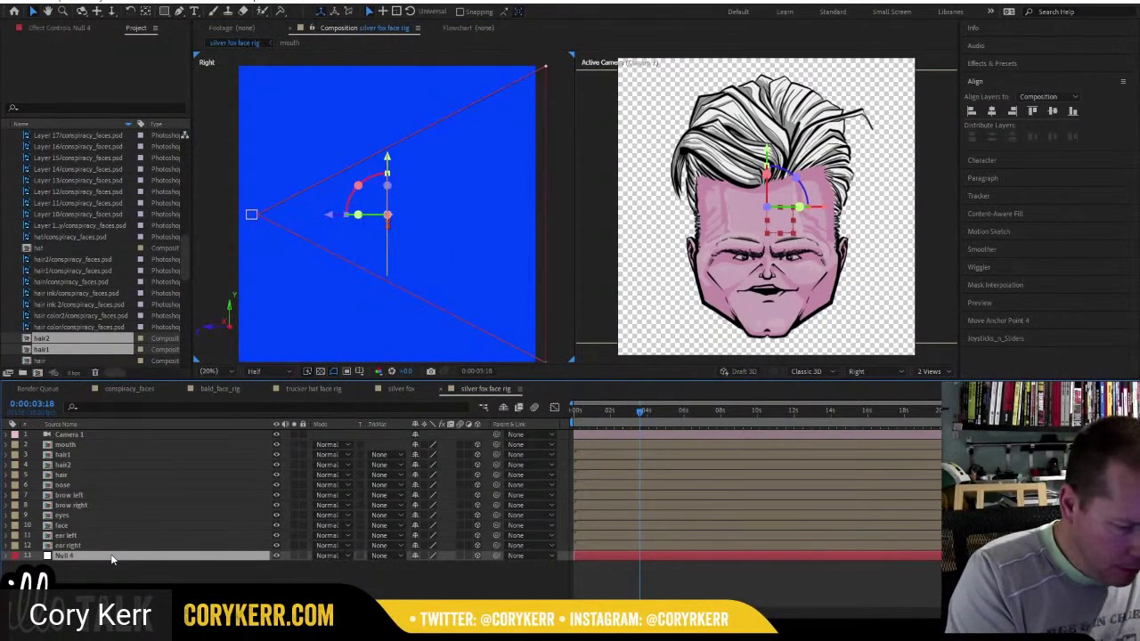
left_click(114, 545)
left_click(93, 444, "shift")
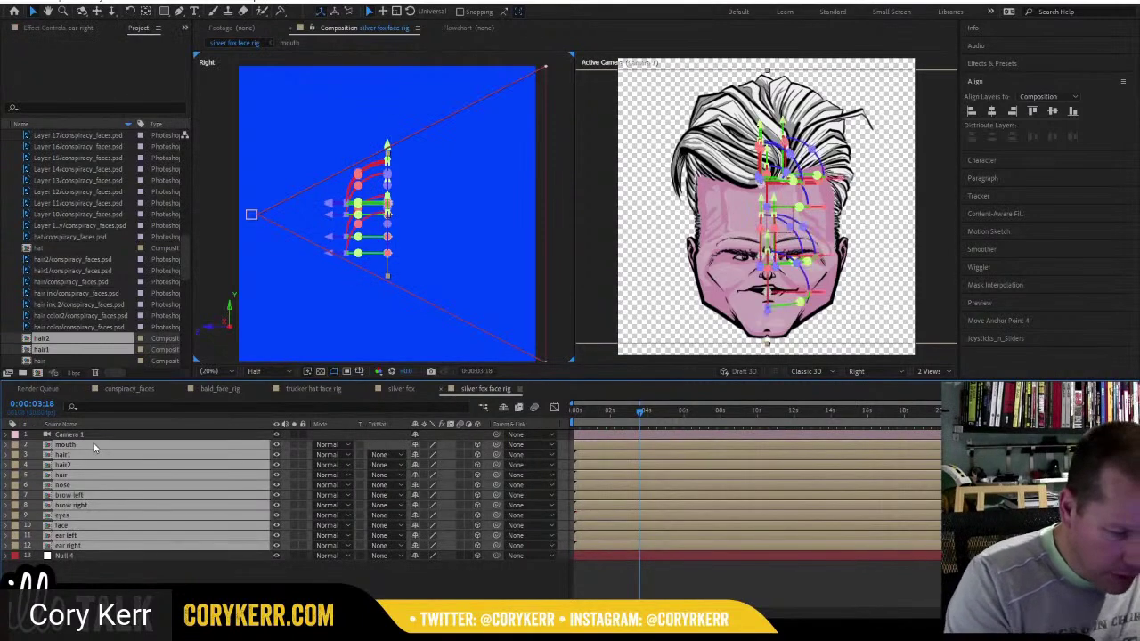
left_click_drag(492, 546, 208, 553)
left_click(161, 580)
Test the head's rotation by turning Null 4 on its Y, Z and X axes, undoing each rotation.
left_click(157, 556)
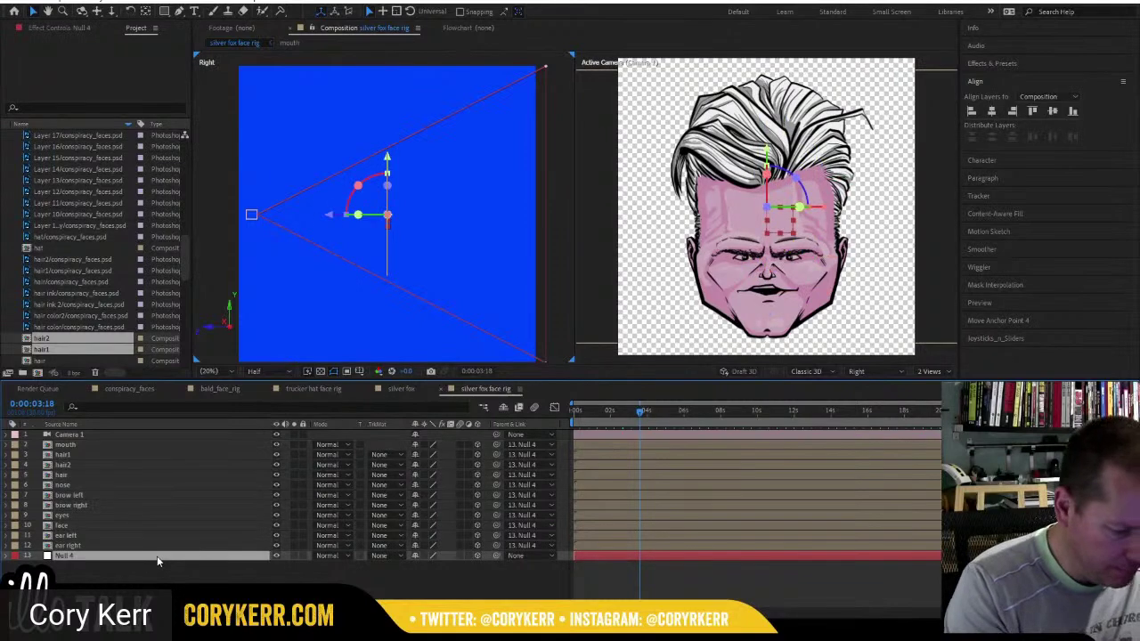
key("r")
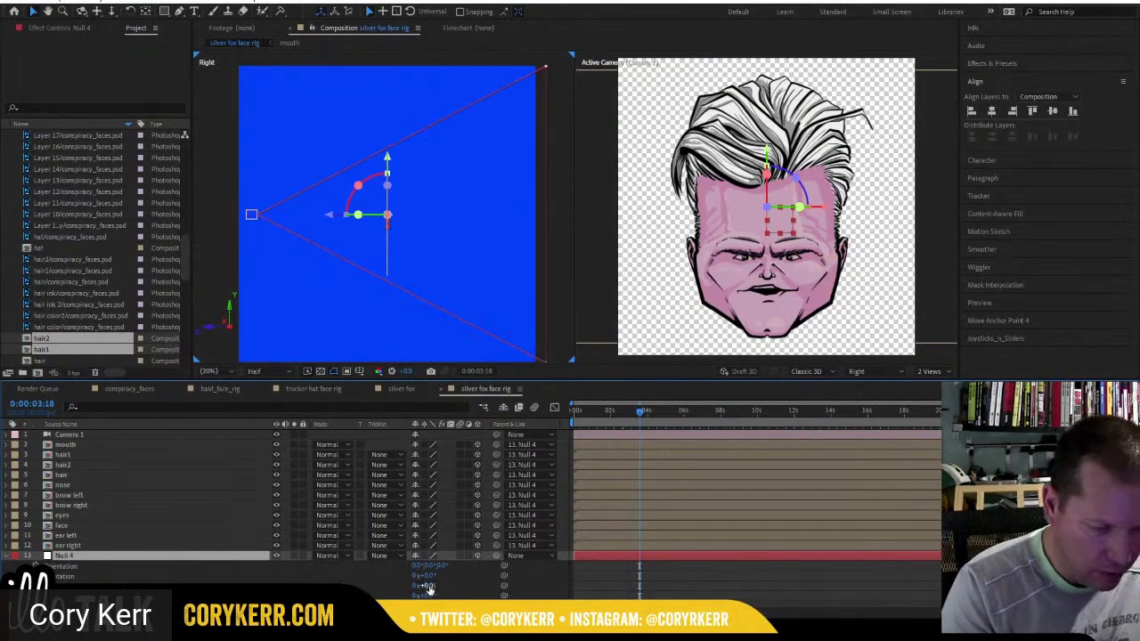
left_click_drag(429, 589, 406, 585)
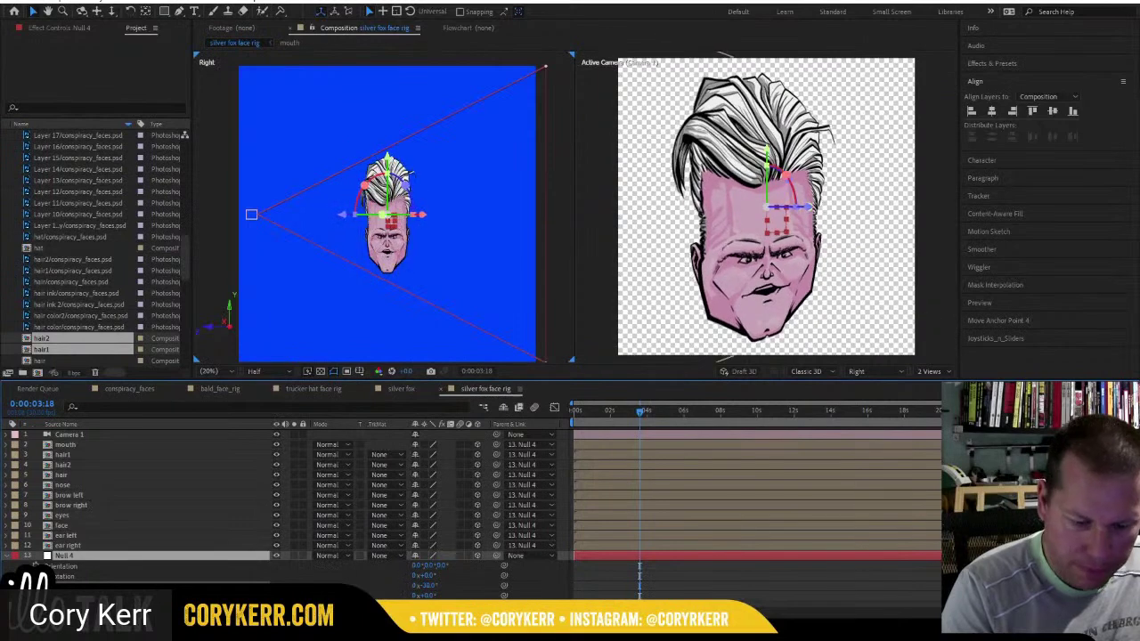
key("ctrl+z")
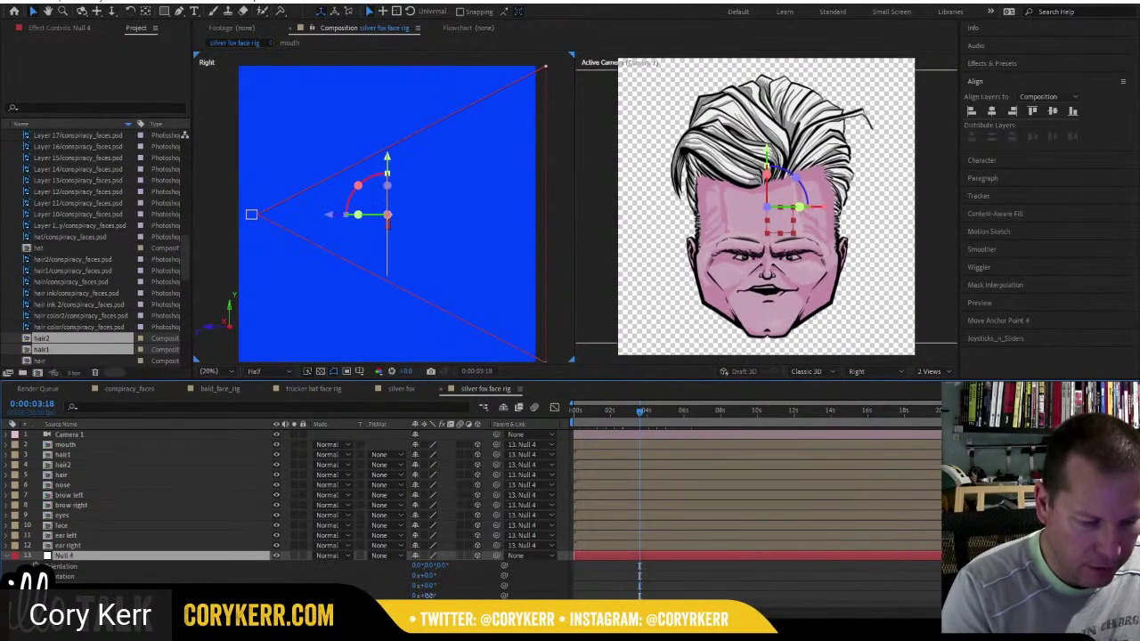
left_click_drag(429, 595, 453, 594)
key("ctrl+z")
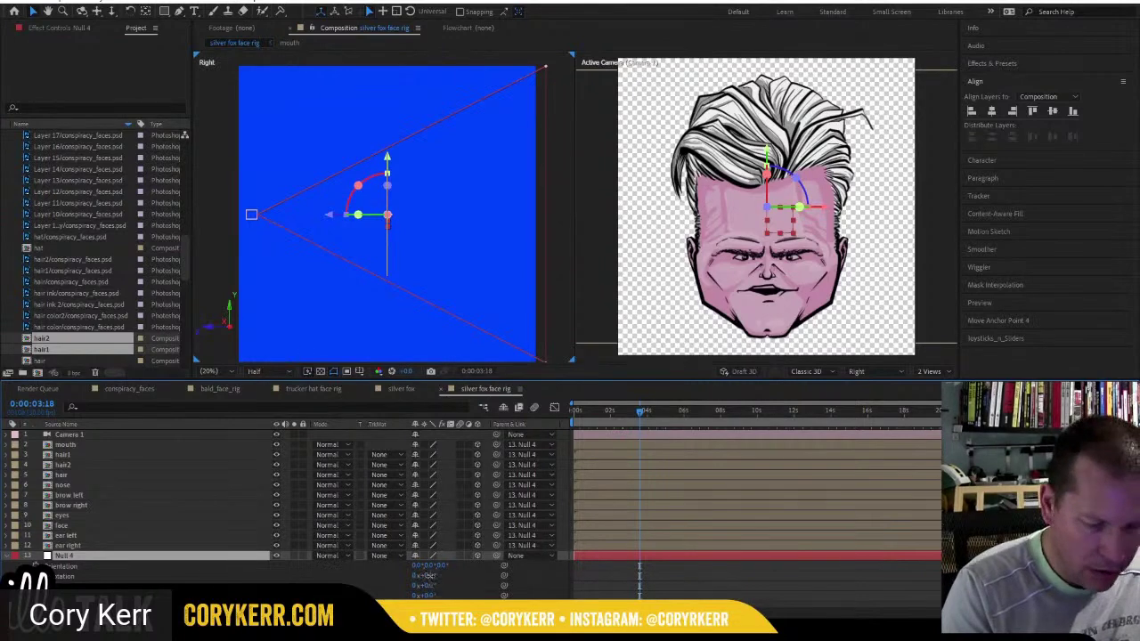
left_click_drag(426, 575, 443, 575)
key("ctrl+z")
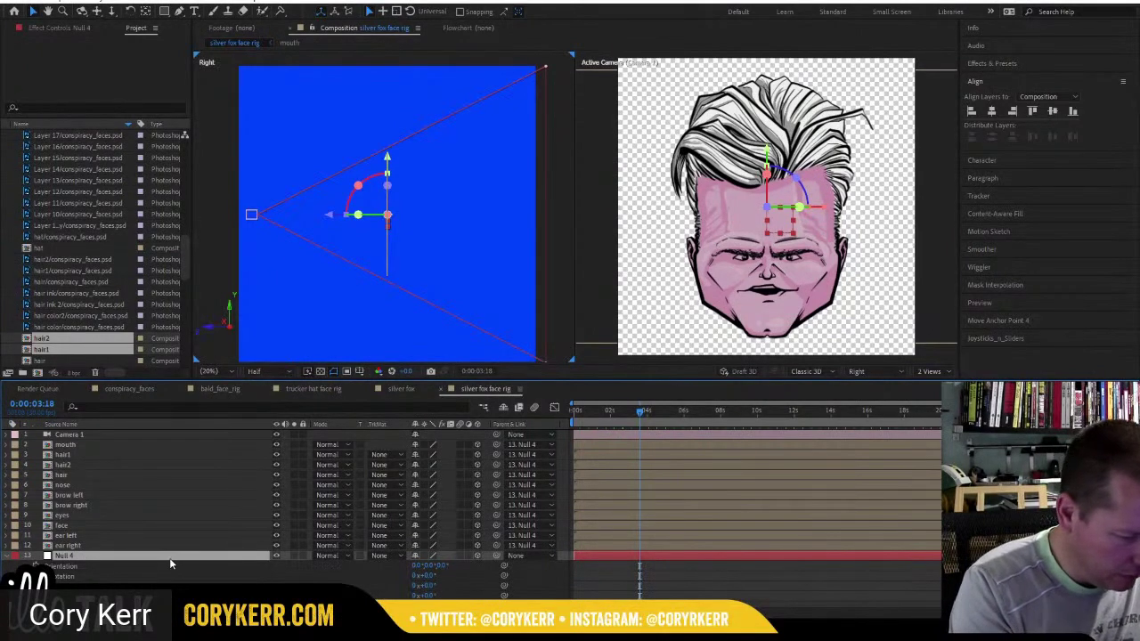
Move Null 4's anchor point down to the chin, at a Y position of about 1565, and reveal its rotation properties.
key("p")
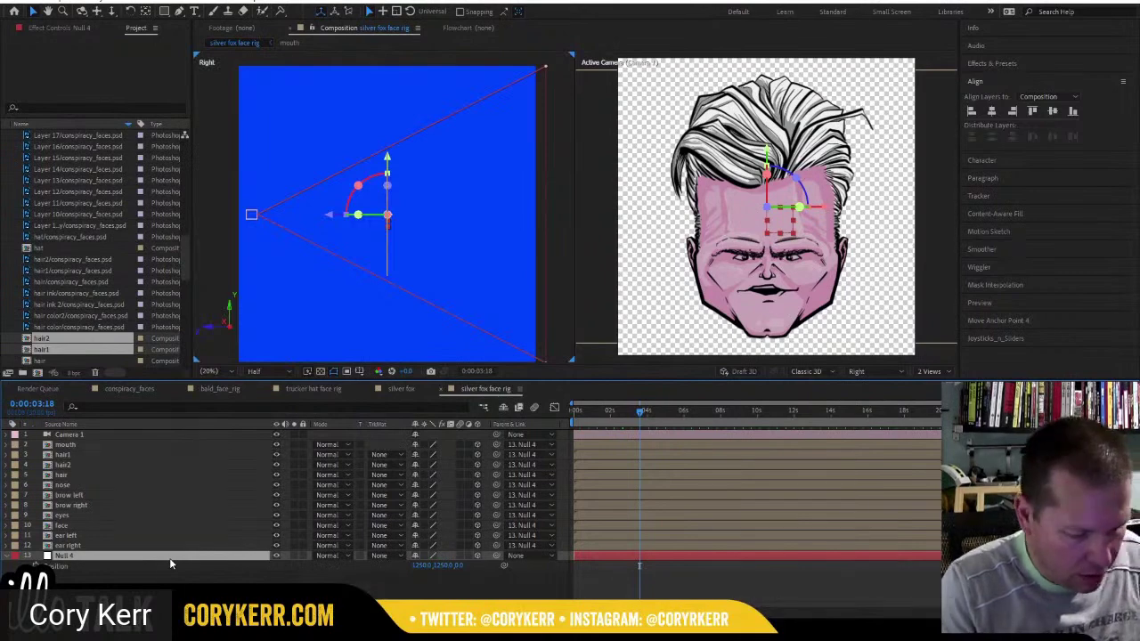
key("y")
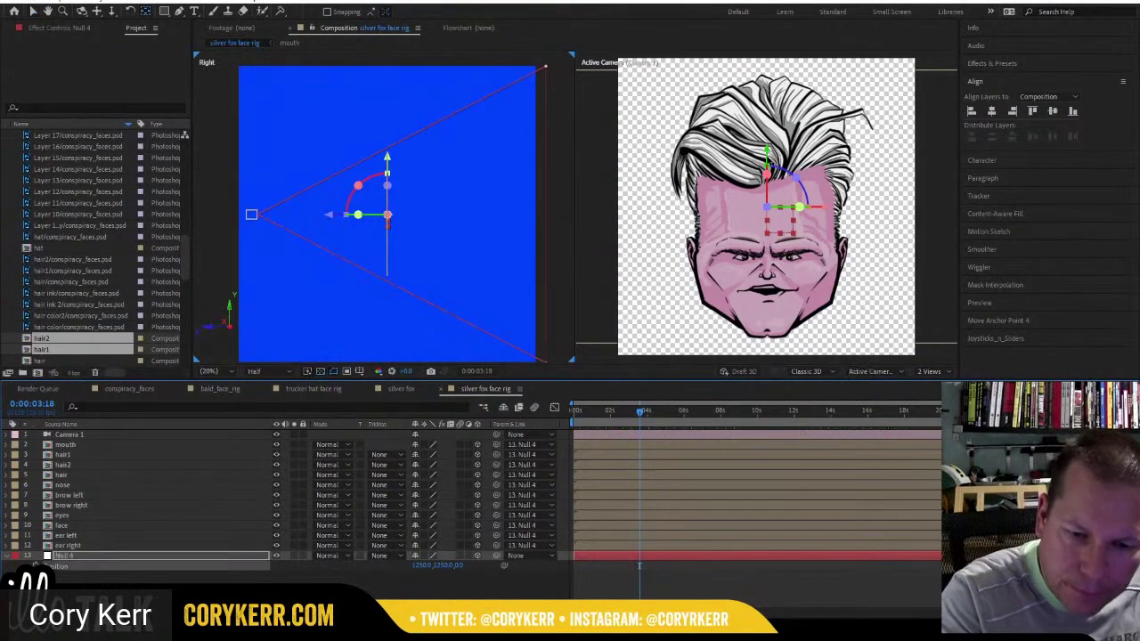
left_click_drag(769, 159, 775, 195)
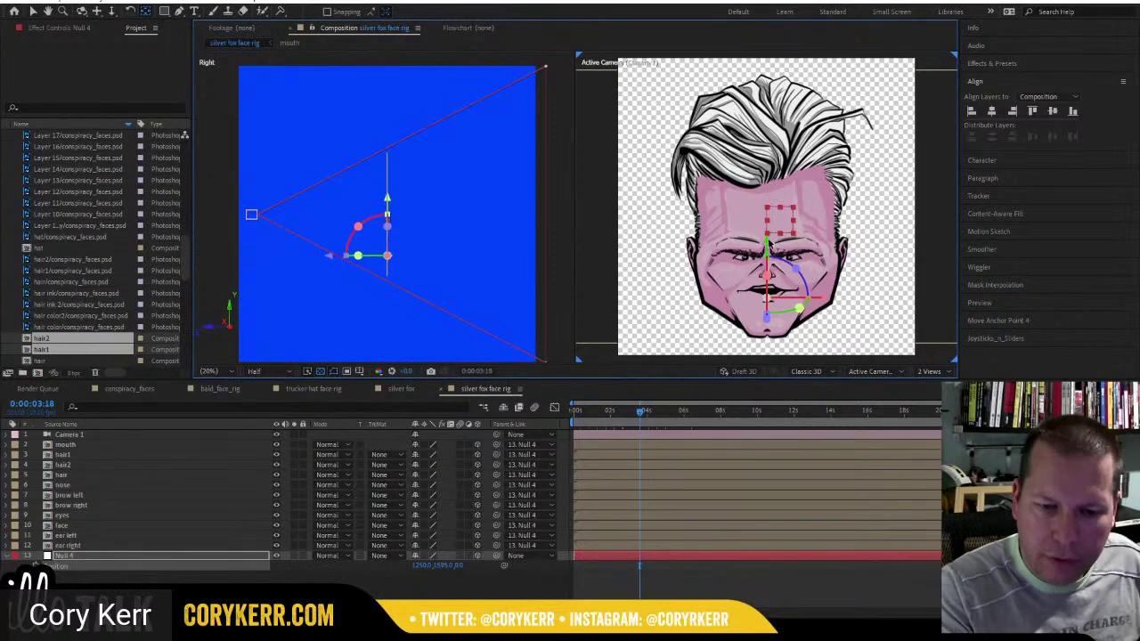
left_click_drag(771, 250, 771, 242)
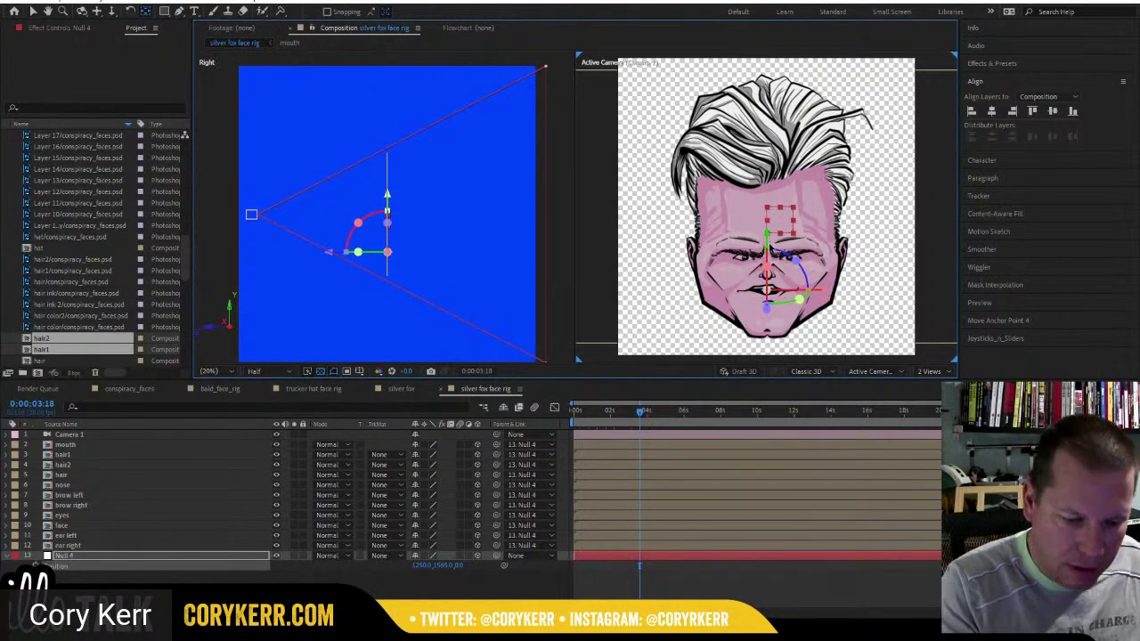
key("ctrl+shift+a")
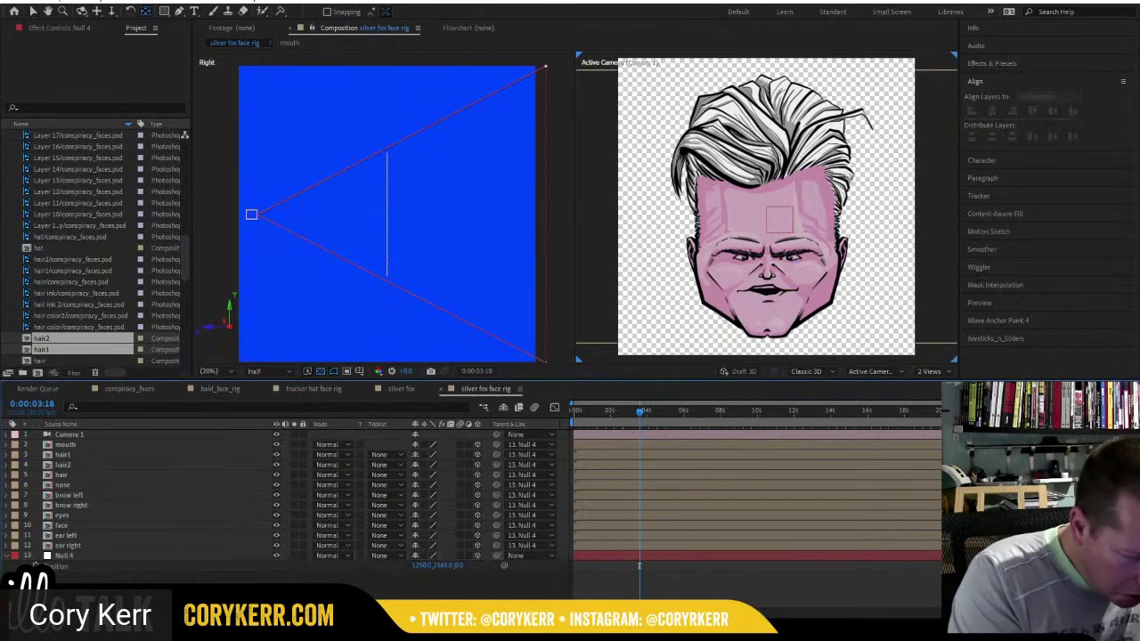
left_click(164, 557)
key("r")
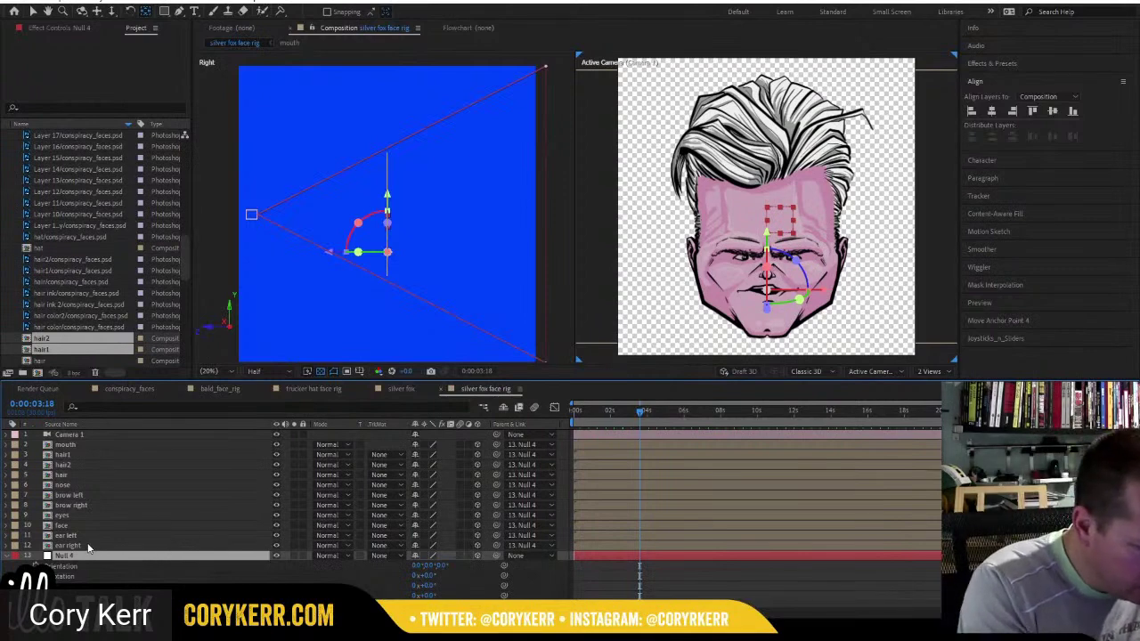
Push the ear left and ear right layers slightly back along Z, behind the face.
left_click(86, 545)
left_click(84, 536, "shift")
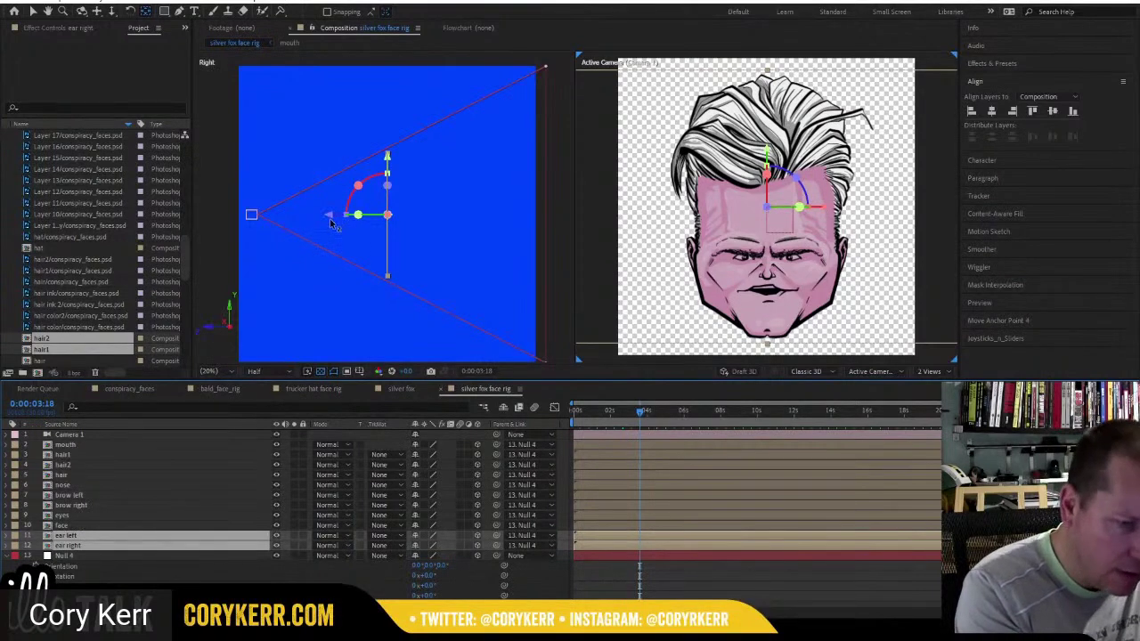
key("v")
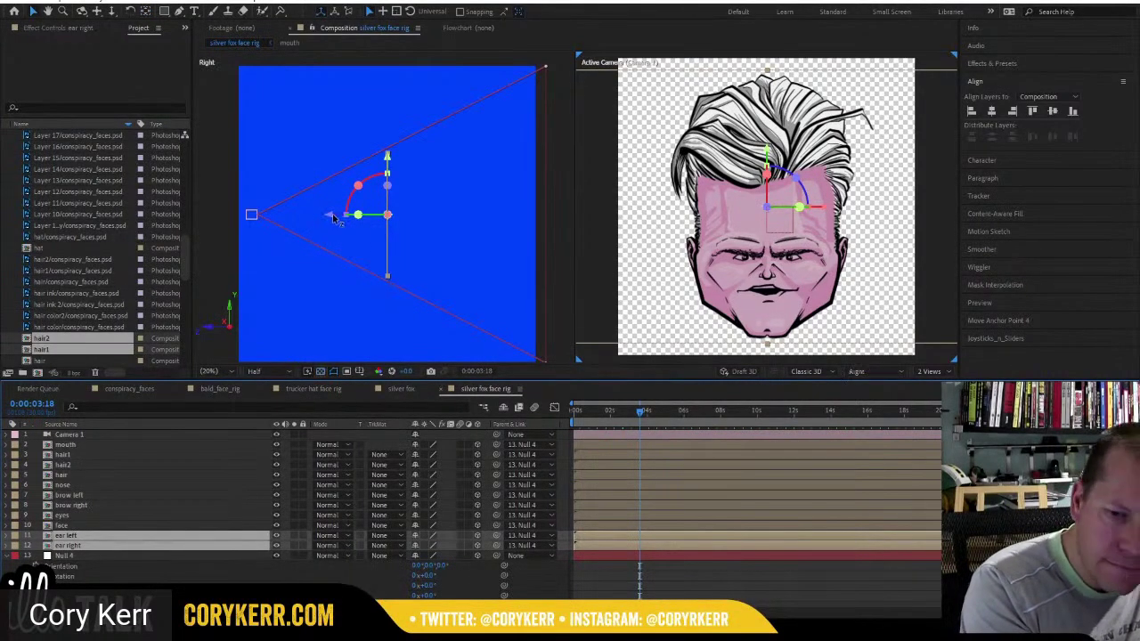
left_click_drag(331, 221, 336, 220)
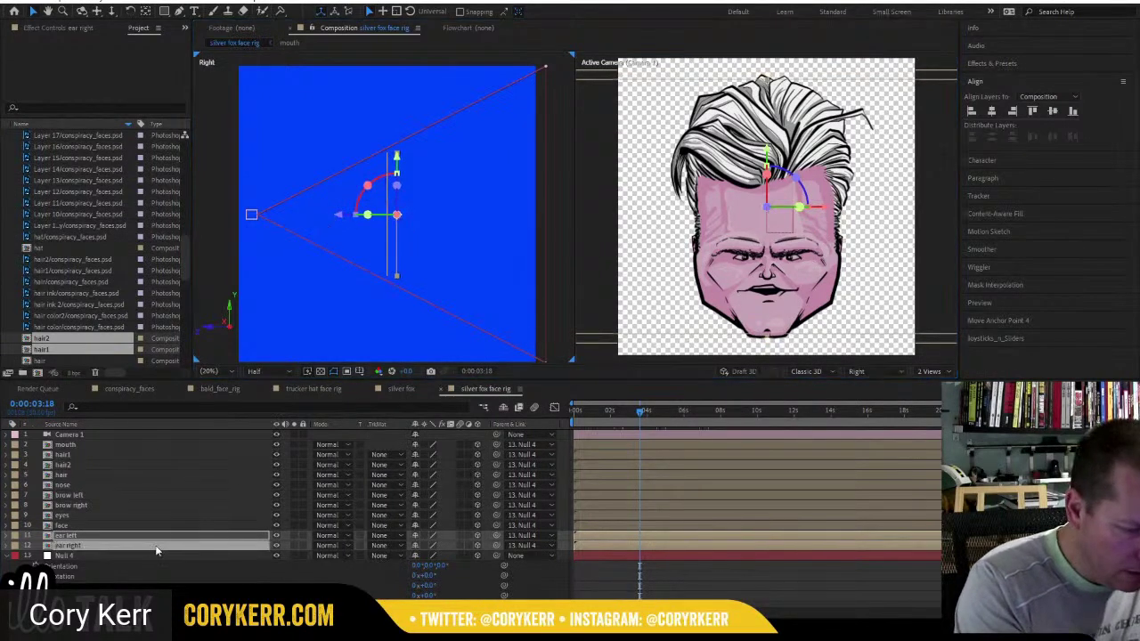
Nudge each ear layer slightly outward from the face along X and raise both ears slightly.
left_click(208, 524)
left_click(197, 545)
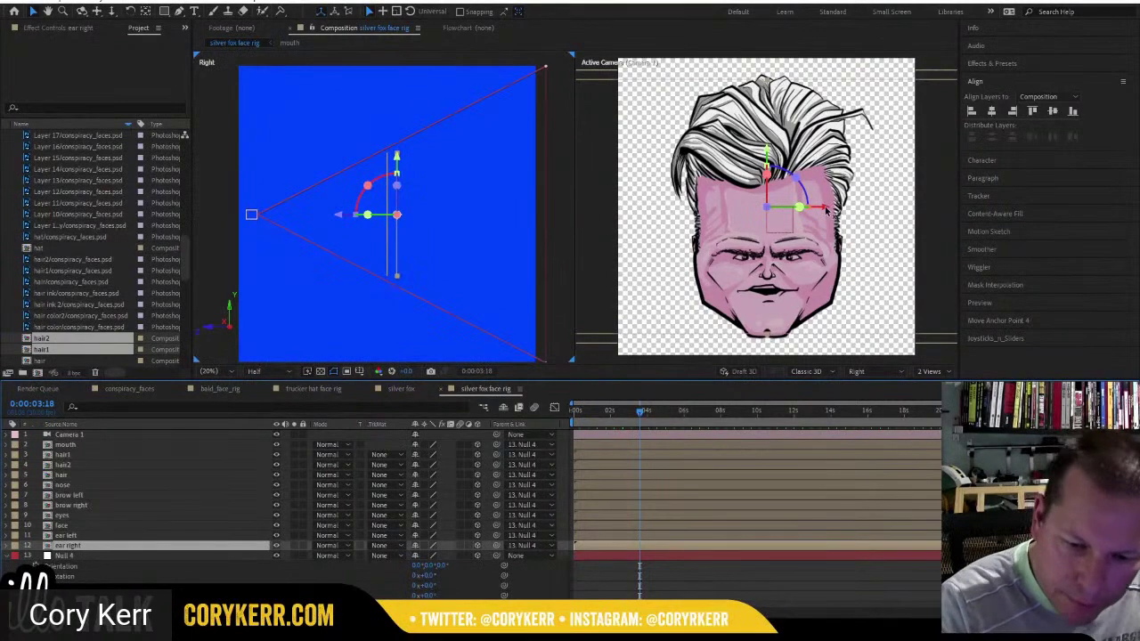
mouse_move(826, 211)
left_mouse_down()
mouse_move(811, 210)
mouse_move(822, 208)
left_mouse_up()
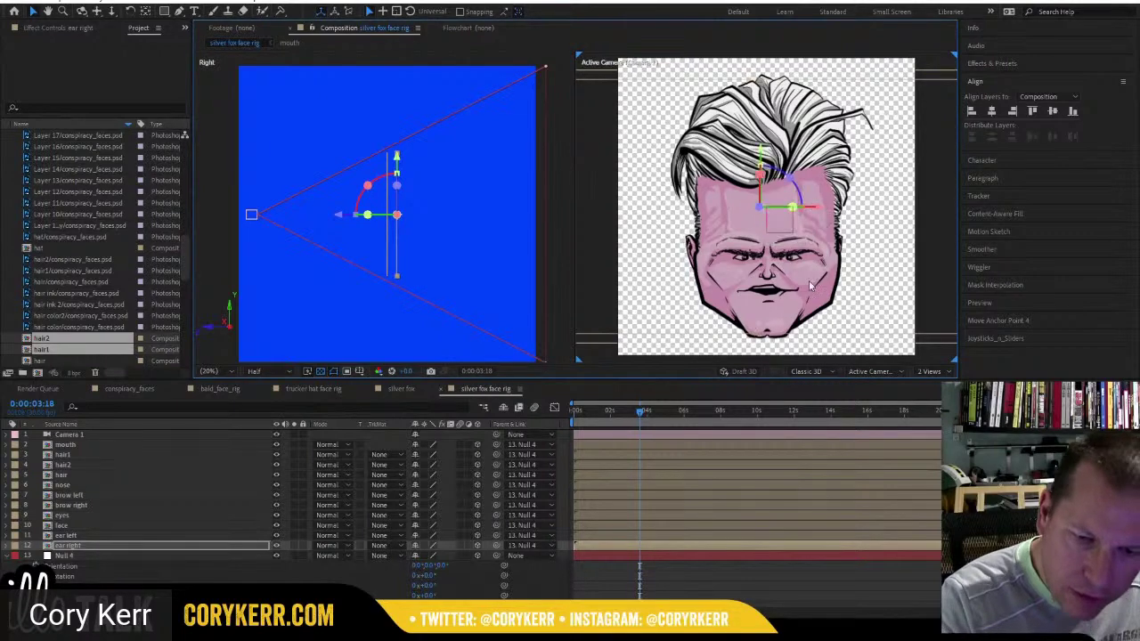
left_click(103, 537)
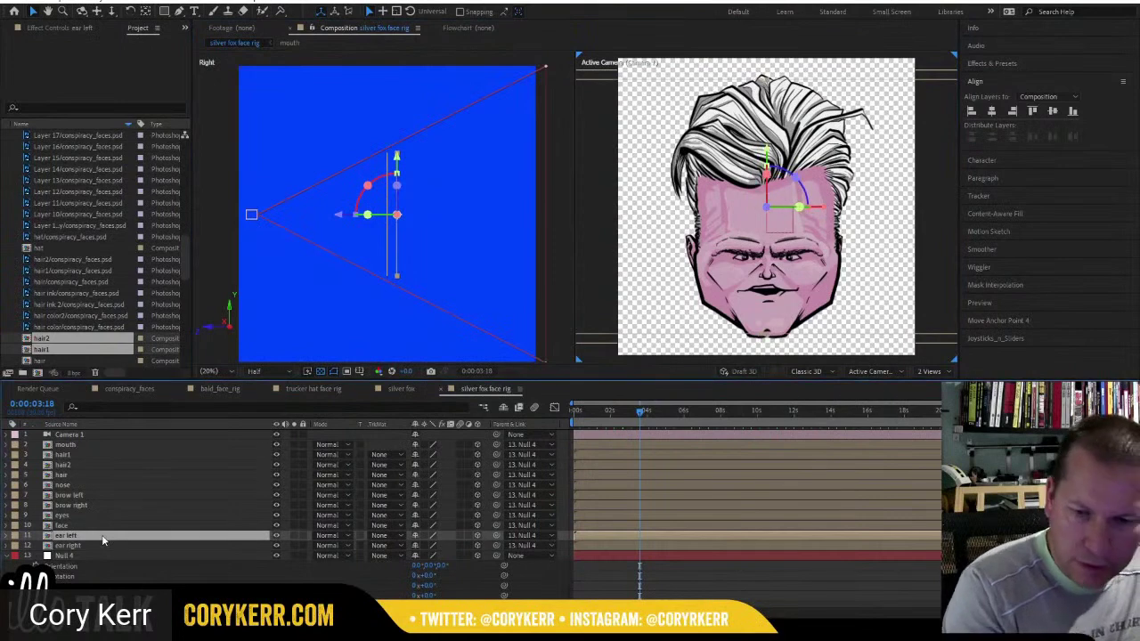
left_click_drag(827, 206, 829, 209)
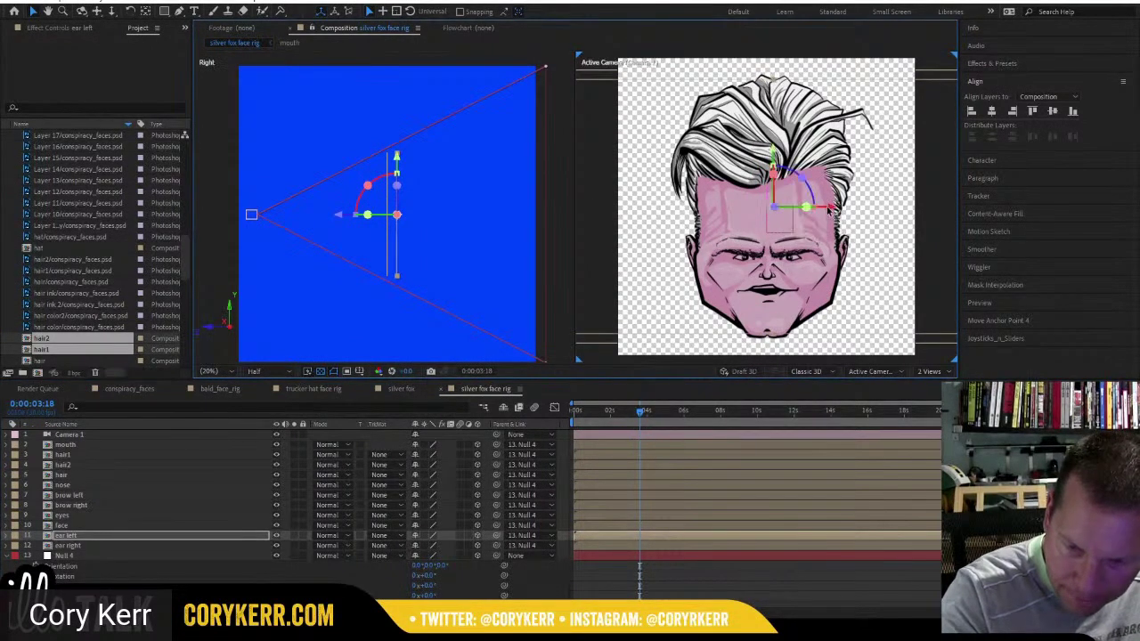
left_click(103, 545, "shift")
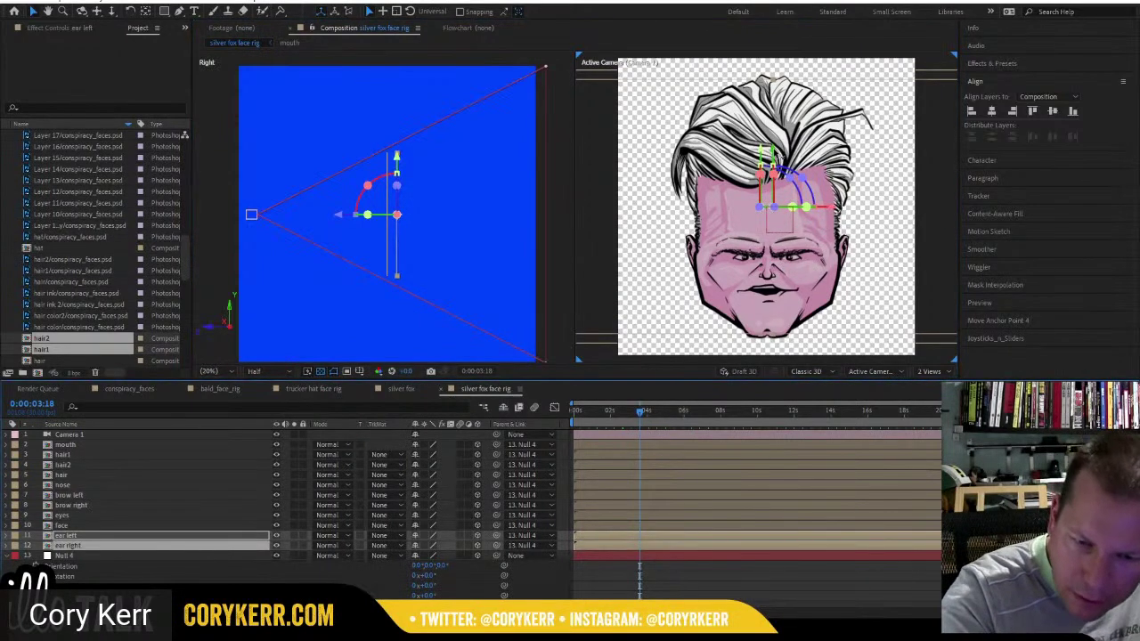
left_click_drag(776, 167, 778, 156)
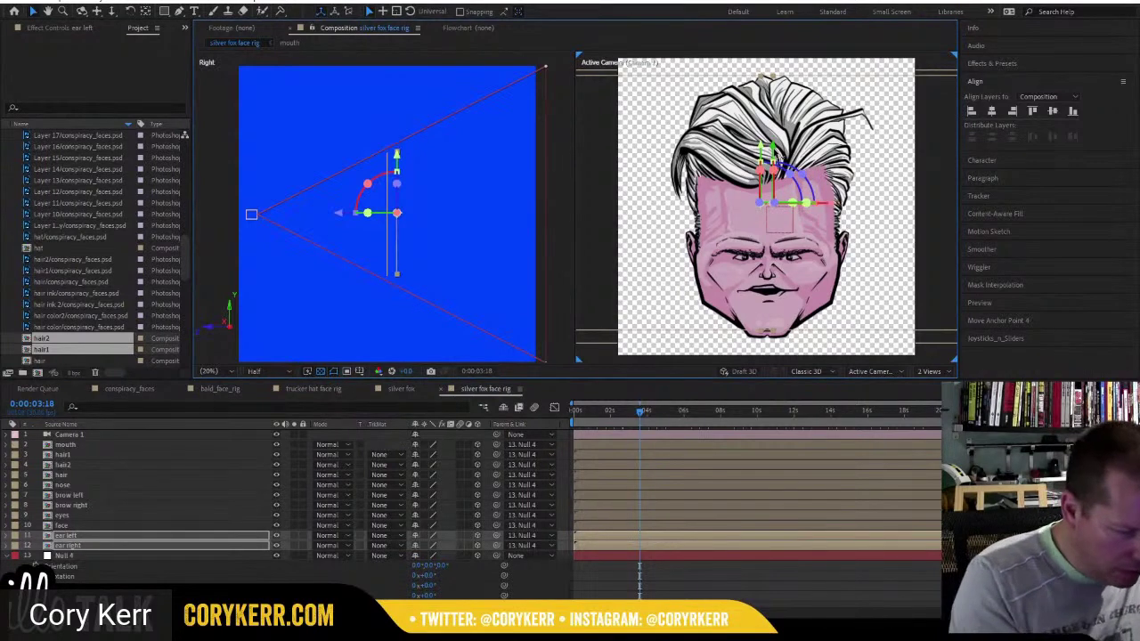
Reveal the eyes layer's Position property and open its Z value for editing.
left_click(82, 528)
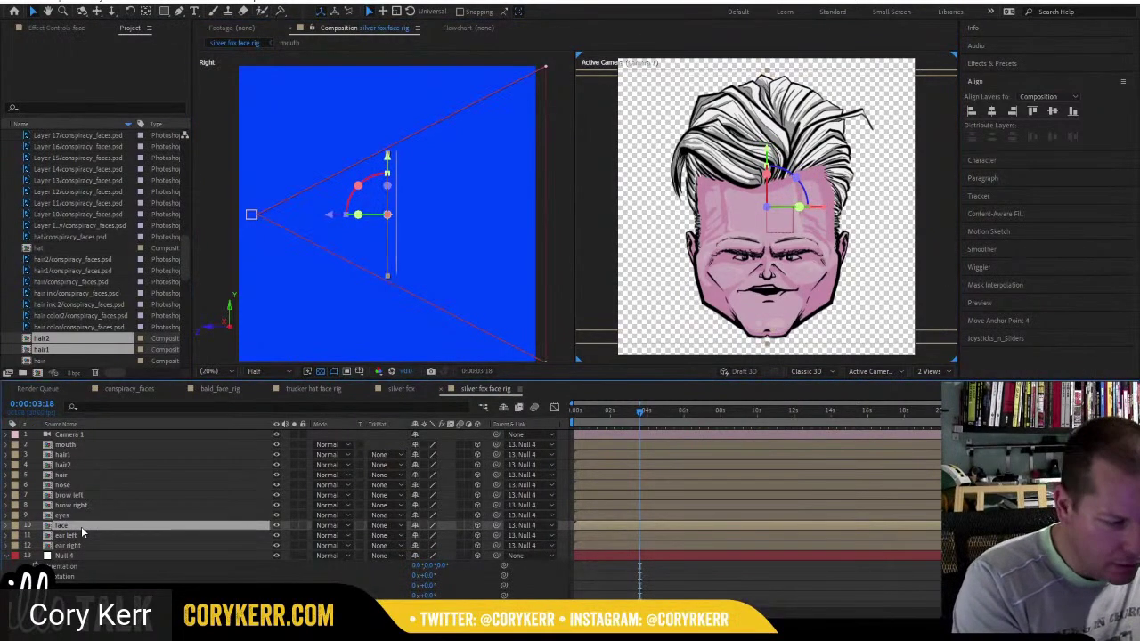
left_click(79, 515)
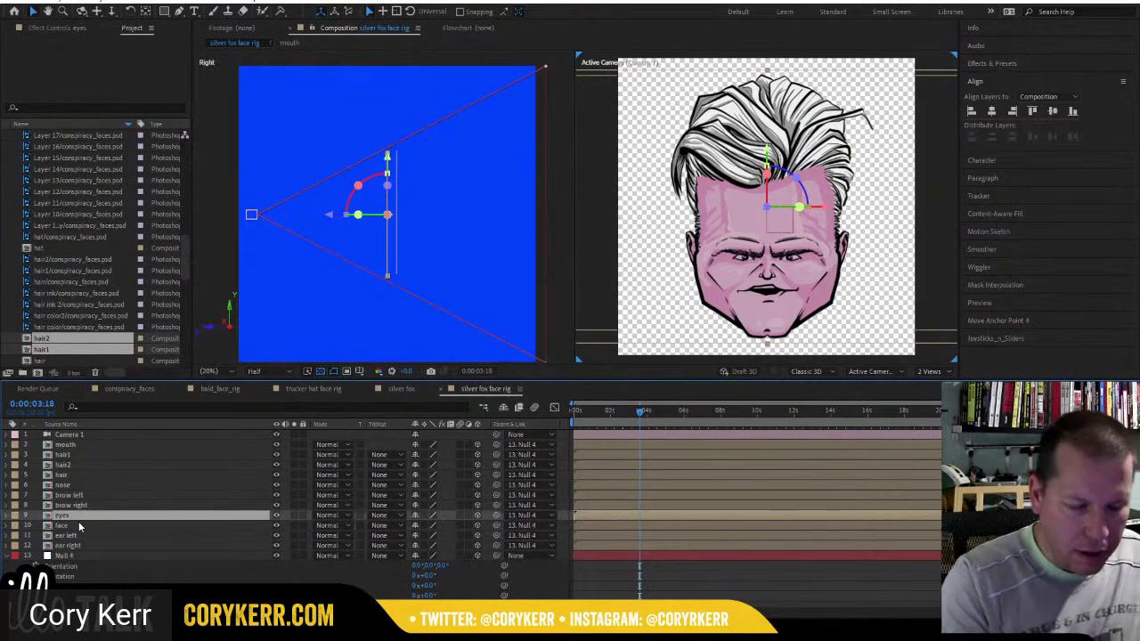
key("p")
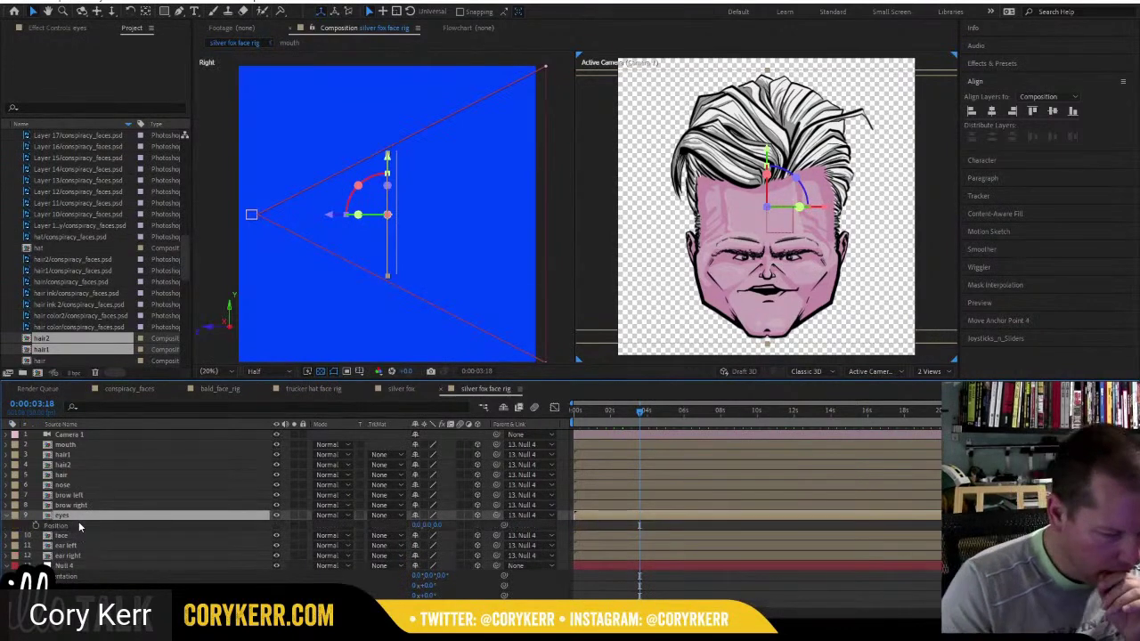
left_click(438, 527)
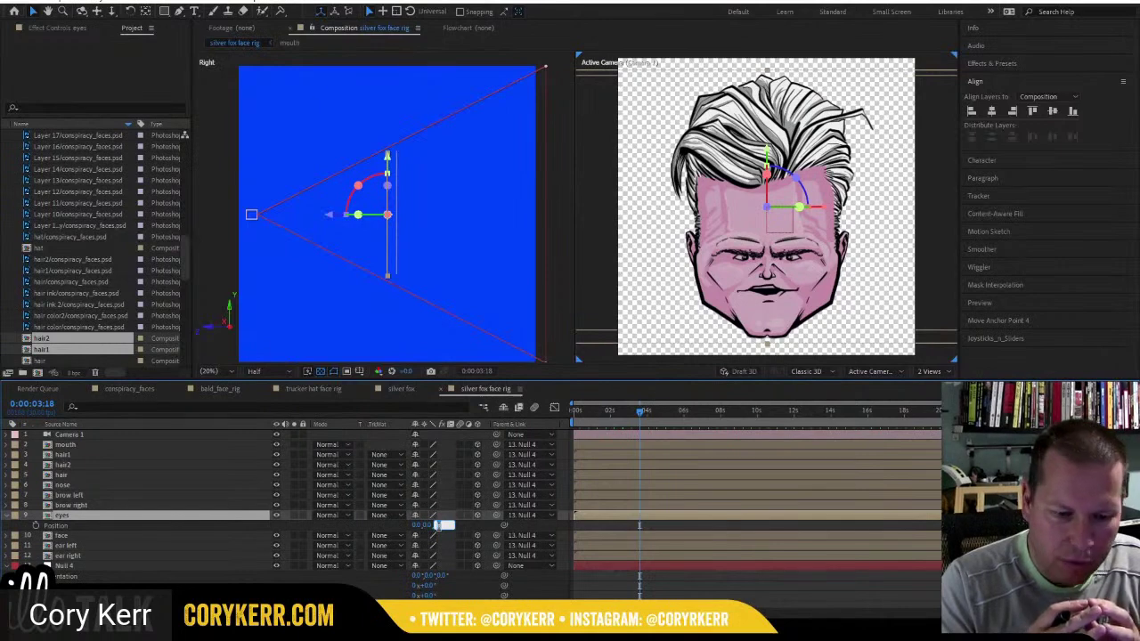
Parent the brow left and brow right layers to eyes, and parent eyes to nose.
left_click(116, 506)
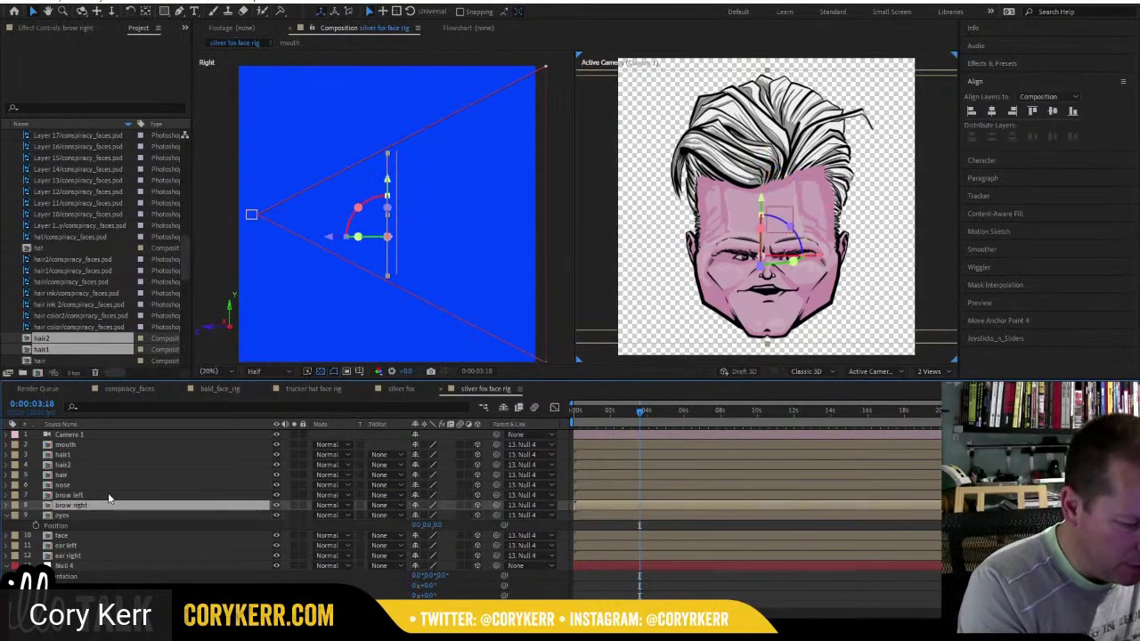
left_click(109, 494, "shift")
left_click_drag(496, 504, 89, 518)
left_click(97, 487)
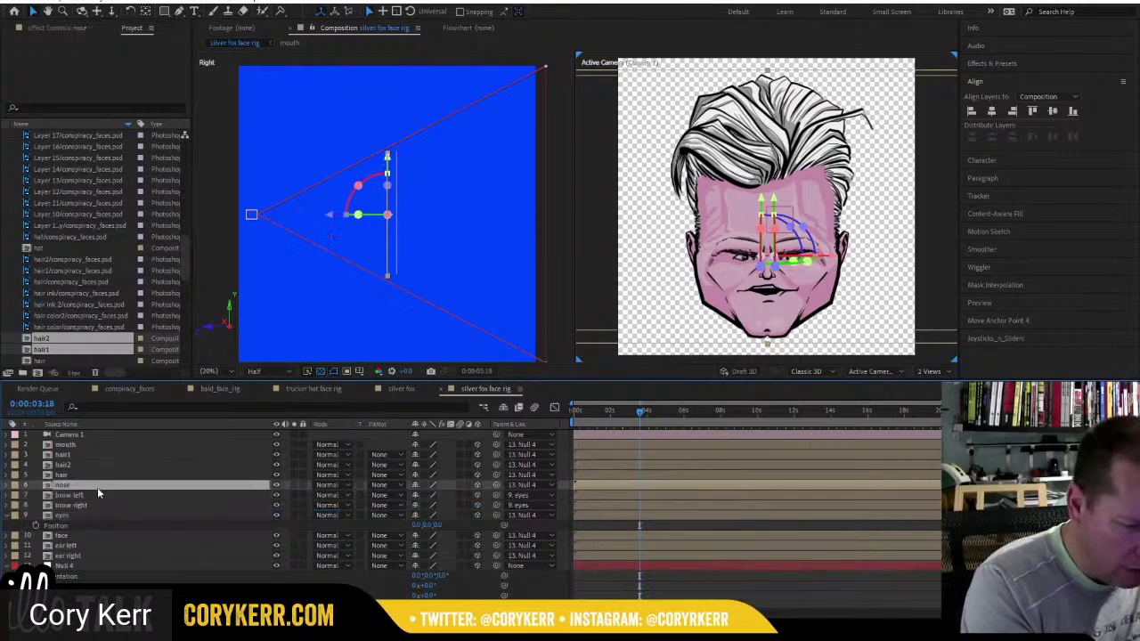
left_click(127, 517)
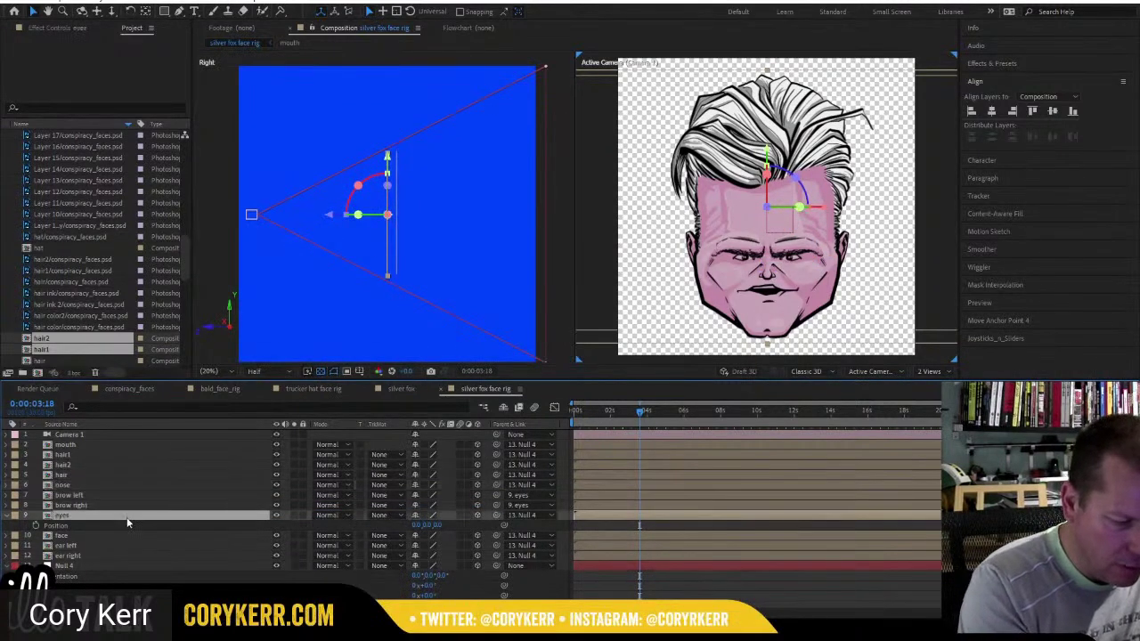
left_click_drag(496, 515, 98, 488)
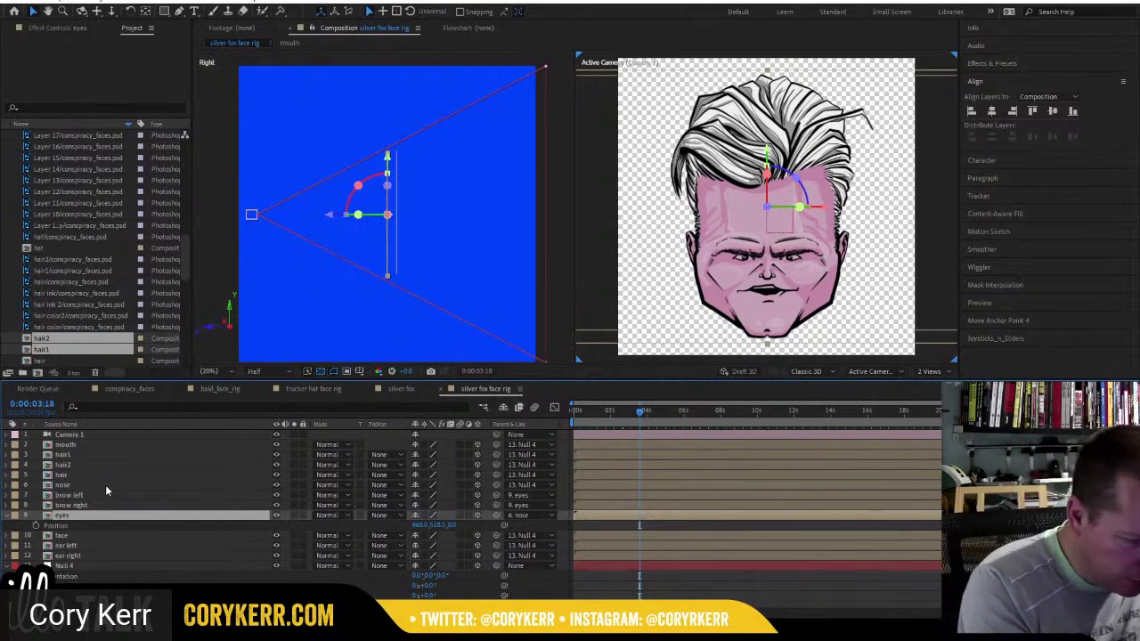
Set the nose layer's Z position to -70 and the eyes layer's Z position to 38.
left_click(105, 485)
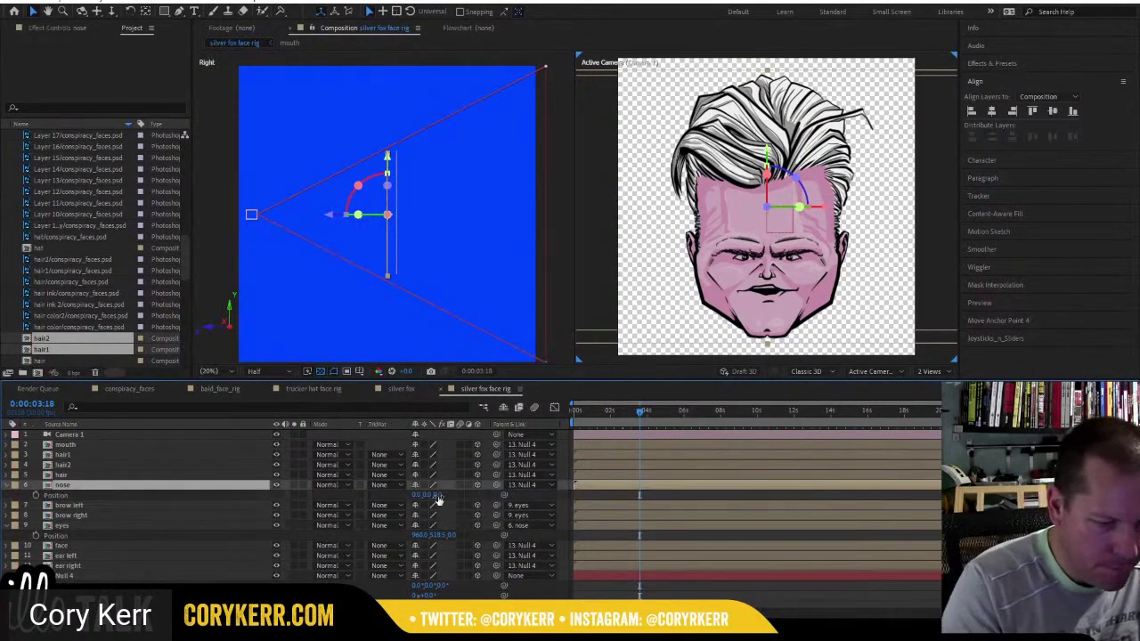
key("p")
left_click_drag(432, 495, 394, 492)
left_click(141, 526)
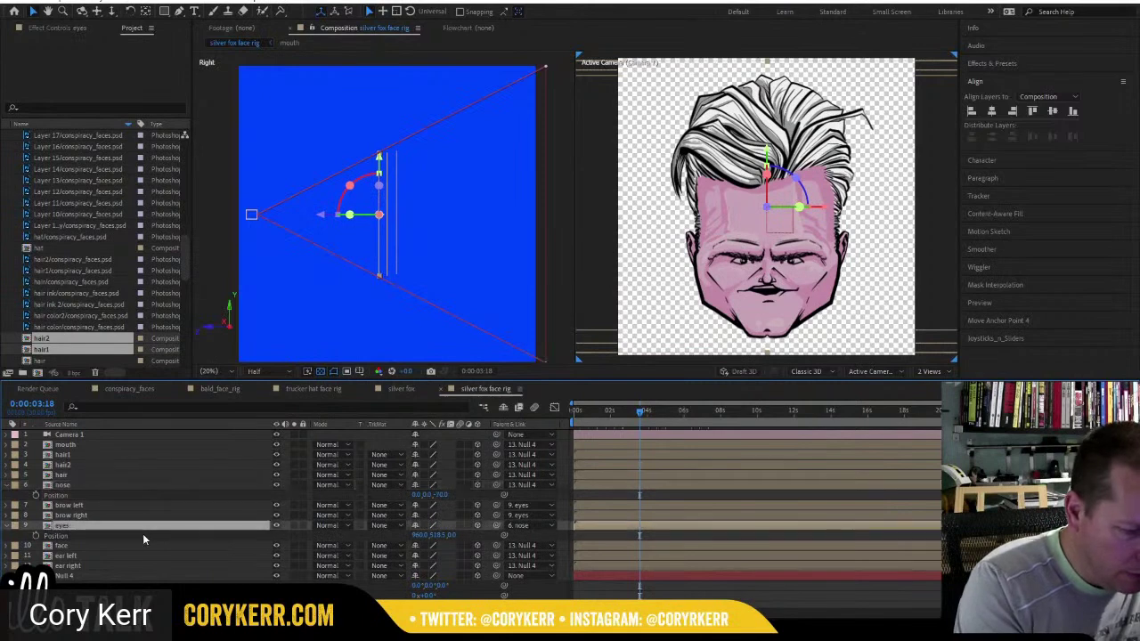
left_click_drag(456, 536, 475, 535)
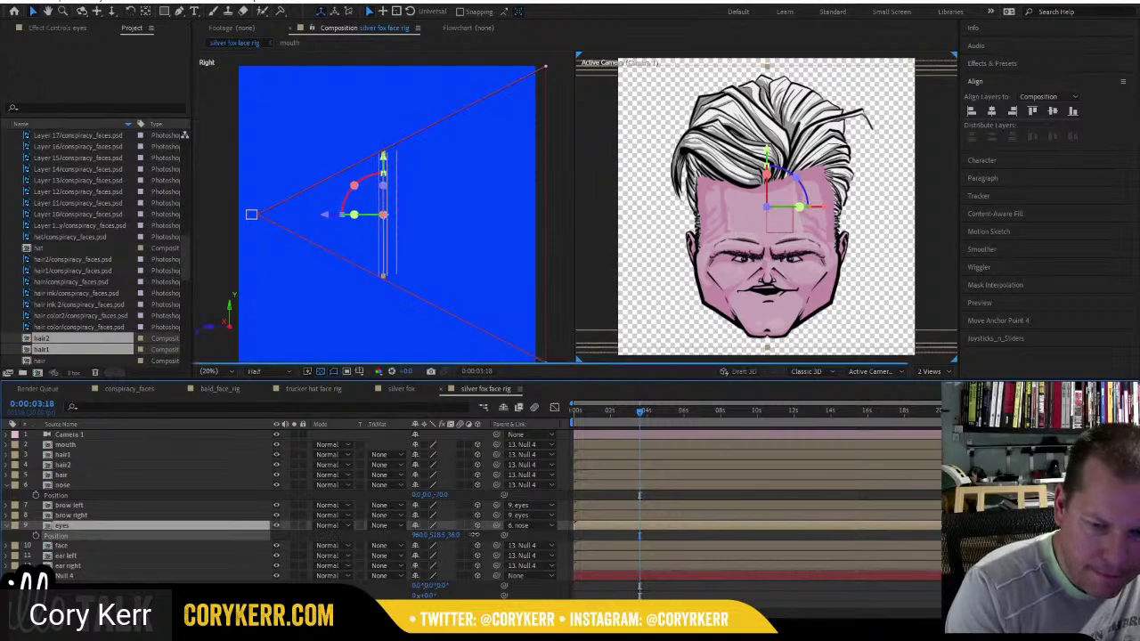
Set the eyes layer's Position to Y 516.5 and Z 40, and the nose layer's Y position to -9.
key("Return")
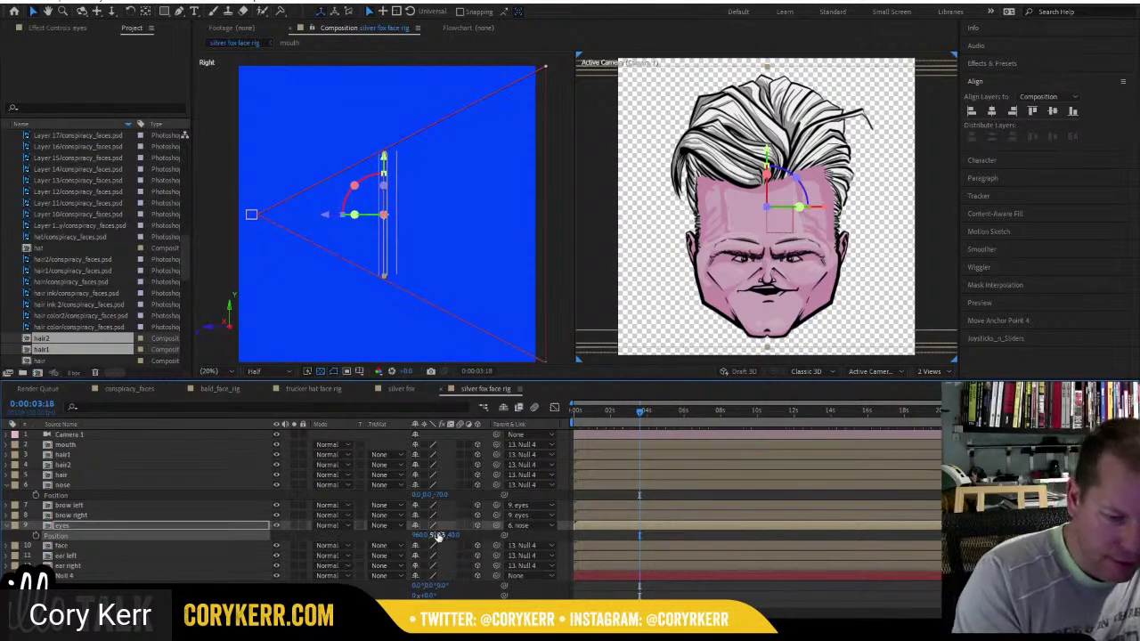
left_click_drag(435, 534, 433, 540)
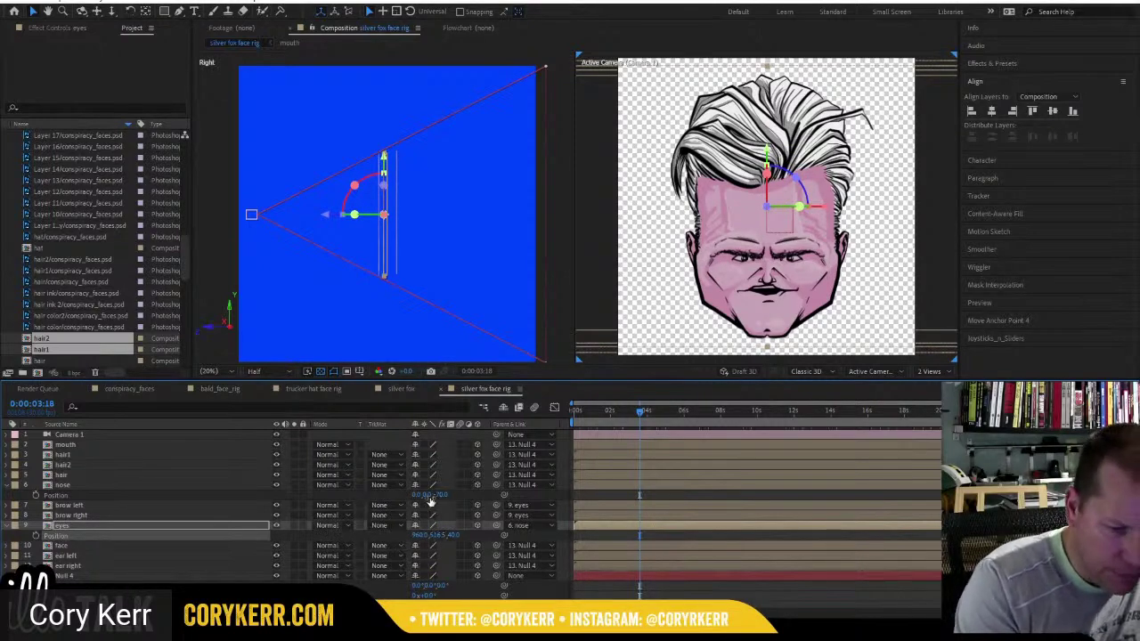
left_click_drag(425, 495, 422, 495)
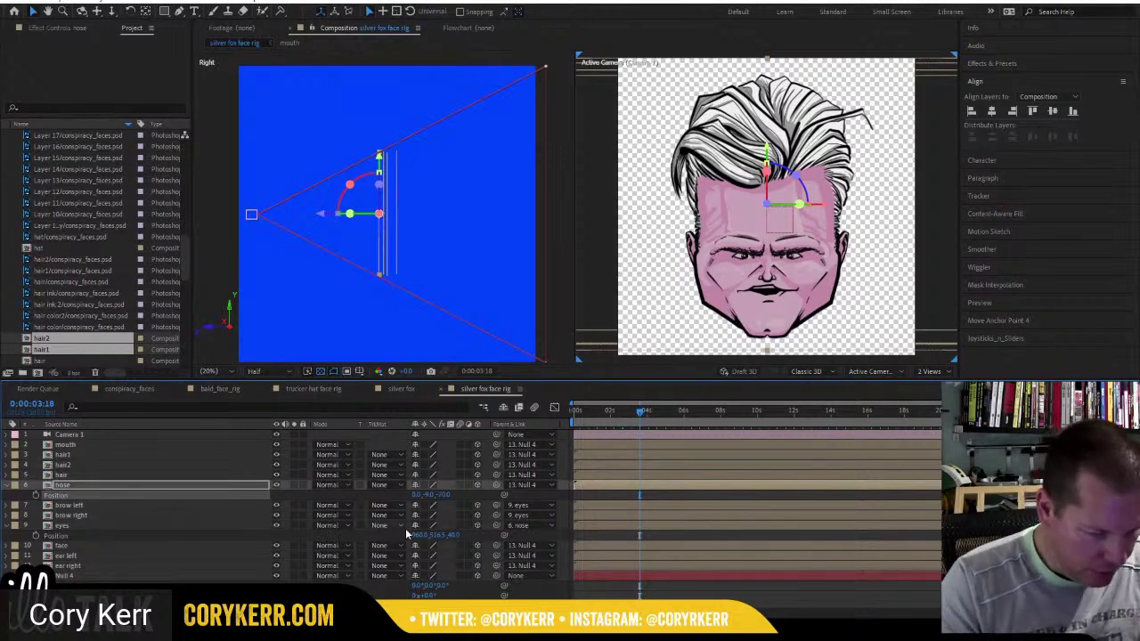
Test Null 4's X Rotation, reset it to 0°, and turn the face sideways with Y Rotation to check the layer depth.
mouse_move(431, 595)
left_mouse_down()
mouse_move(440, 594)
mouse_move(415, 594)
mouse_move(431, 594)
left_mouse_up()
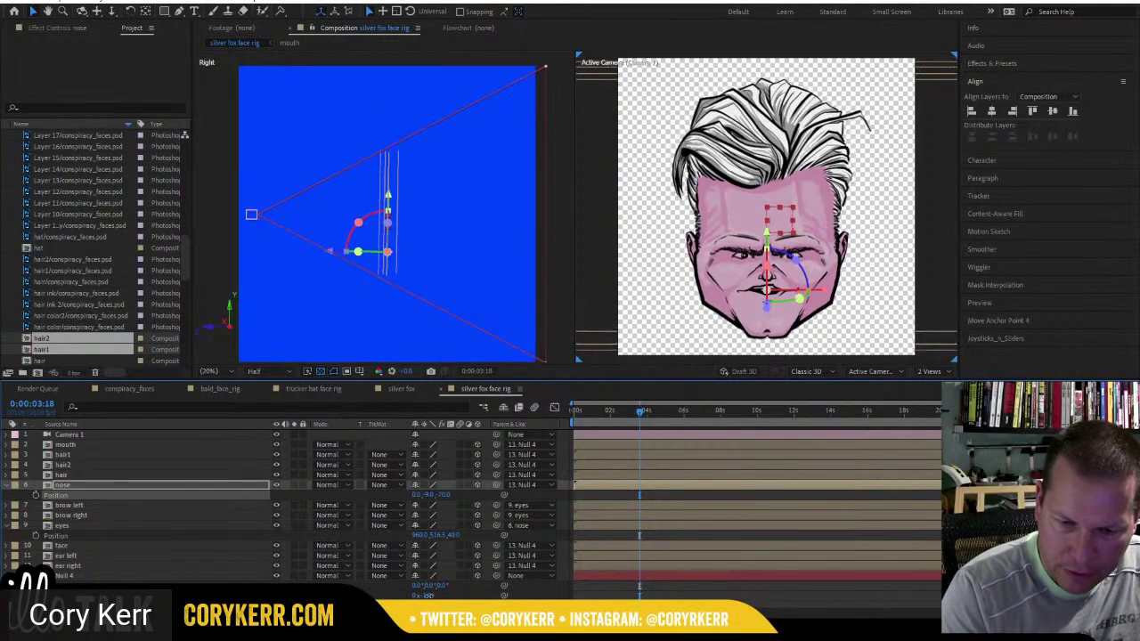
left_click(429, 595)
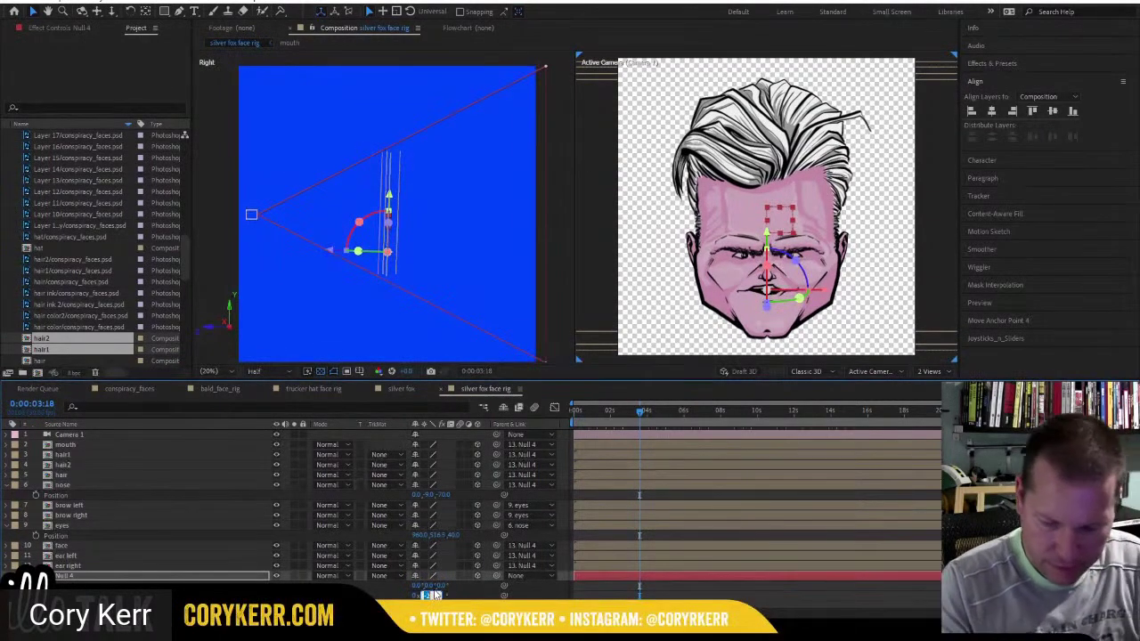
type("0")
key("Return")
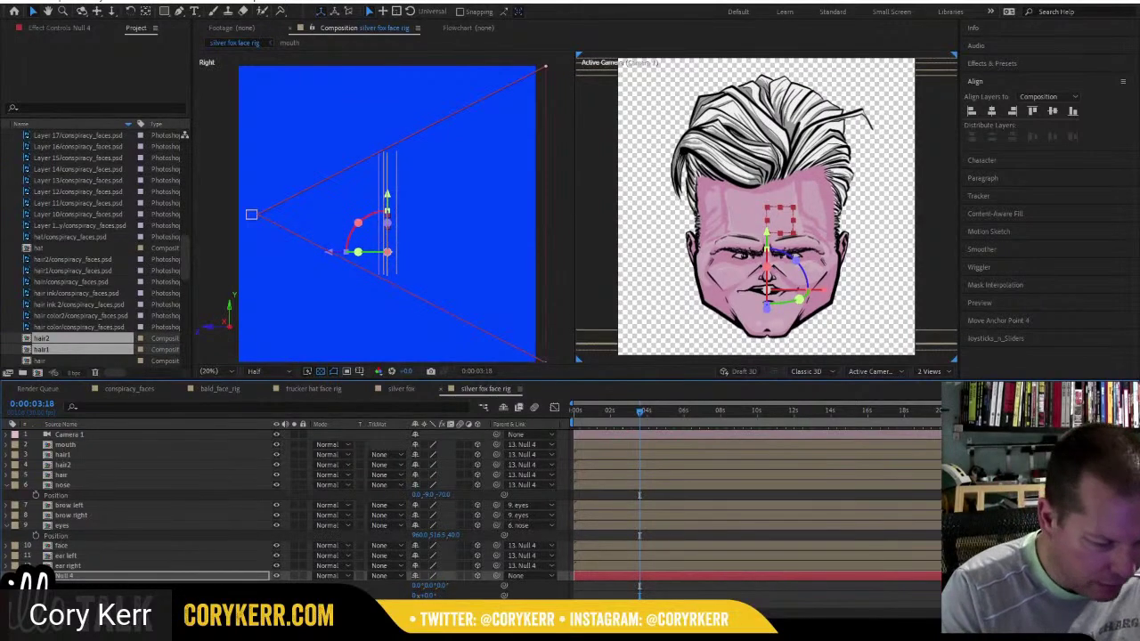
left_click_drag(429, 605, 438, 605)
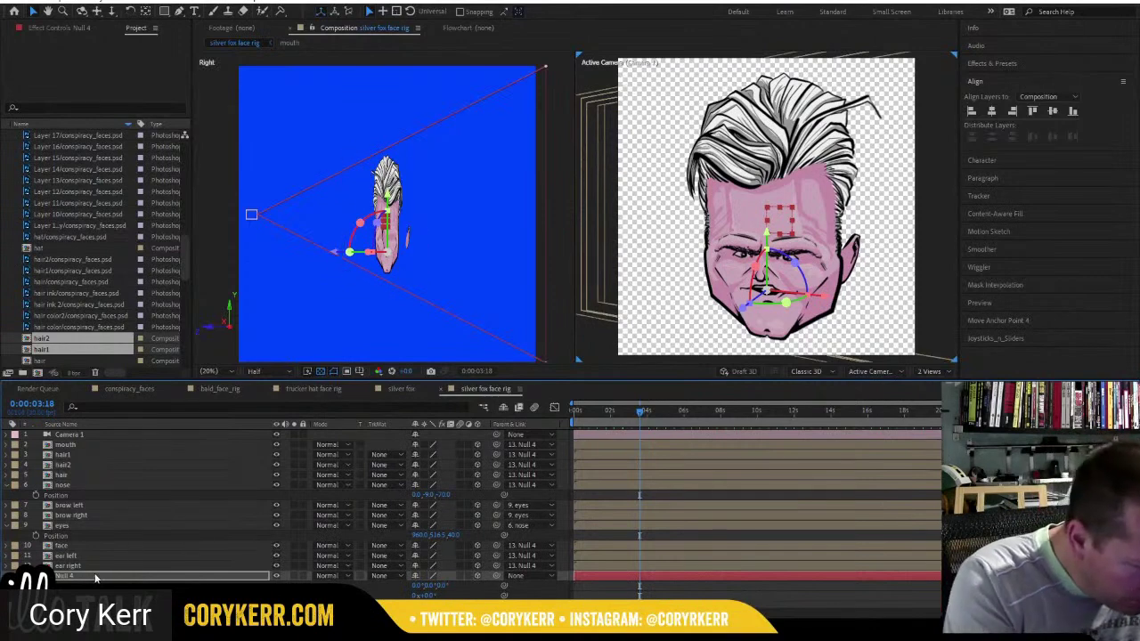
Reveal the mouth layer's Position and set its Z value to -29.
left_click(96, 447)
key("p")
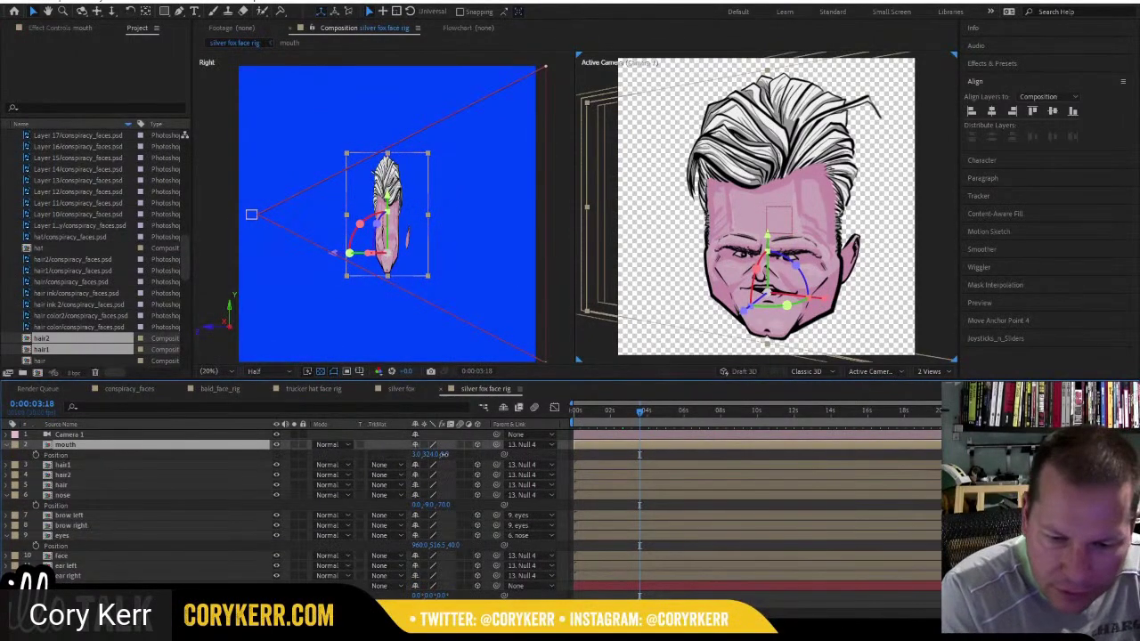
left_click(445, 454)
left_click_drag(438, 454, 425, 457)
key("ctrl+z")
key("ctrl+shift+z")
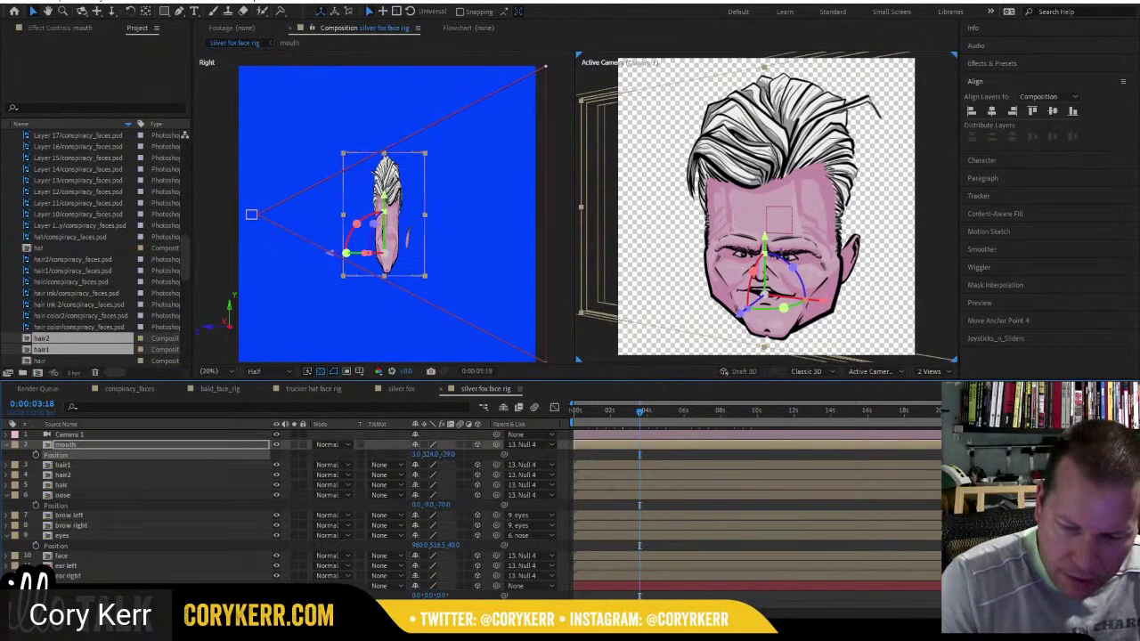
Swing the face with Null 4's Y Rotation to check the mouth's depth, and return the rotation to 0°.
scroll(472, 513, "down", 1)
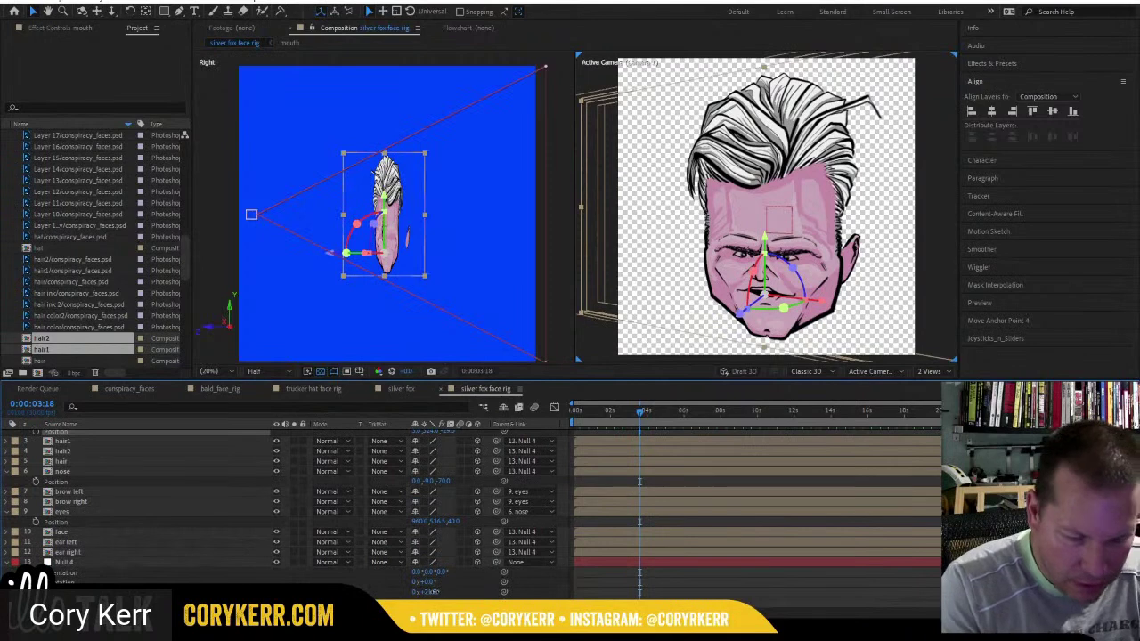
mouse_move(434, 592)
left_mouse_down()
mouse_move(467, 592)
mouse_move(403, 595)
mouse_move(432, 591)
left_mouse_up()
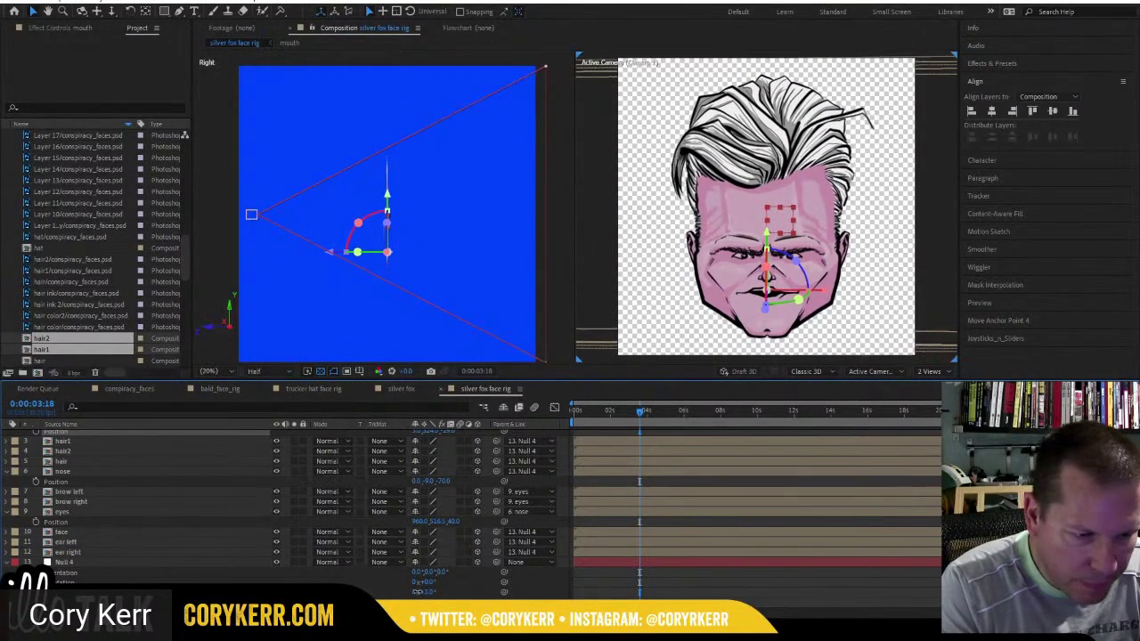
left_click(274, 580)
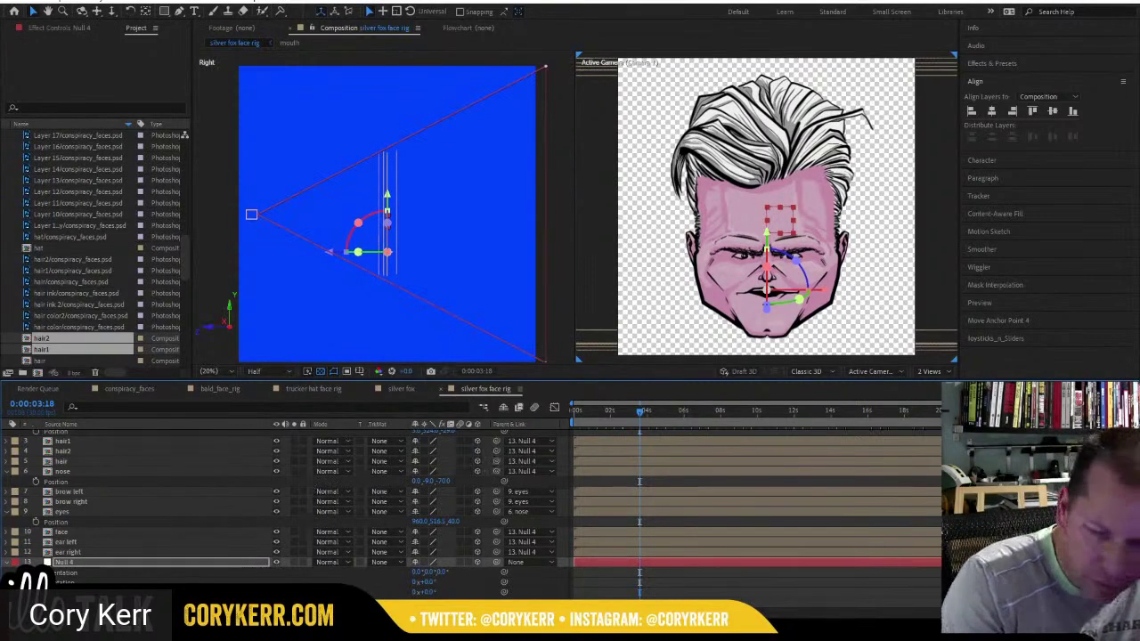
Set the mouth layer's Z position to -44 and turn Null 4's Y Rotation to 17° to check it.
scroll(267, 507, "up", 2)
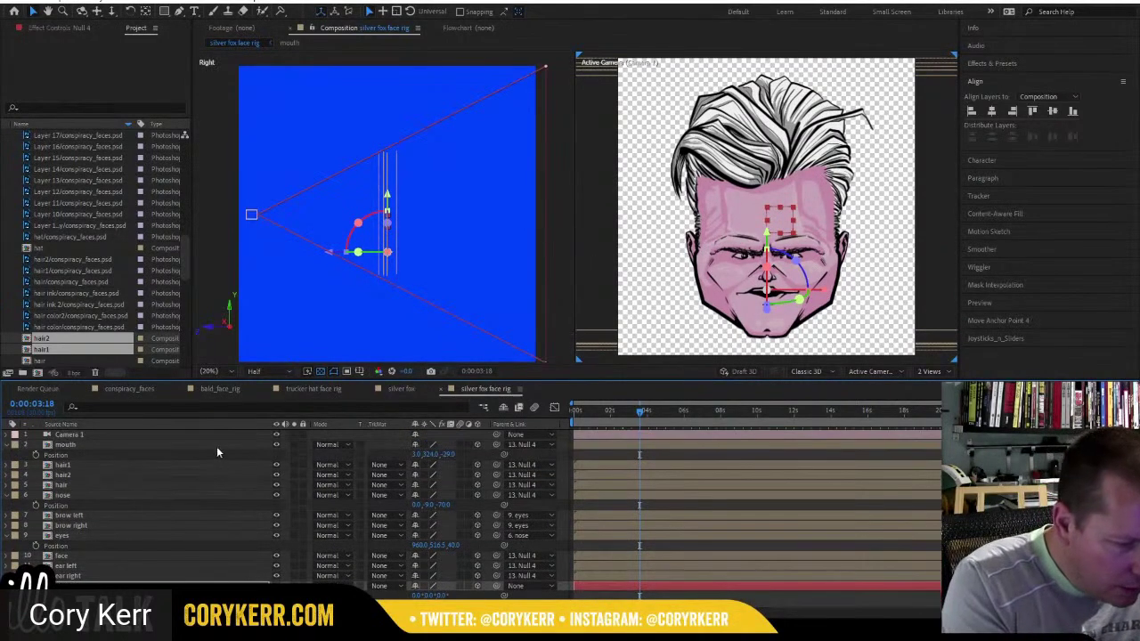
left_click(250, 445)
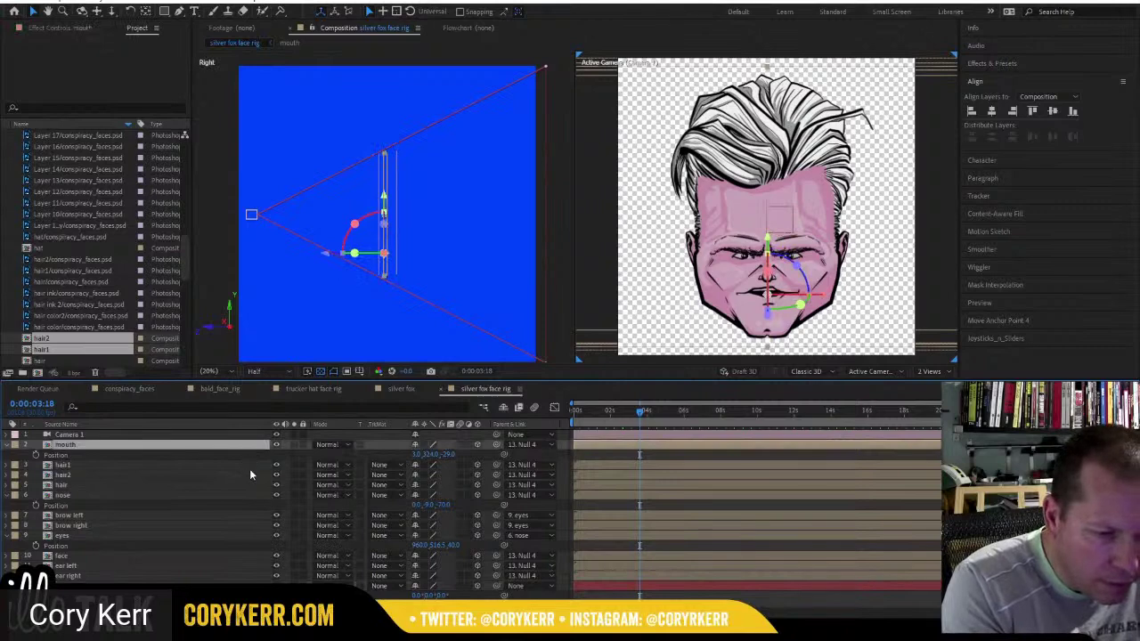
left_click(447, 454)
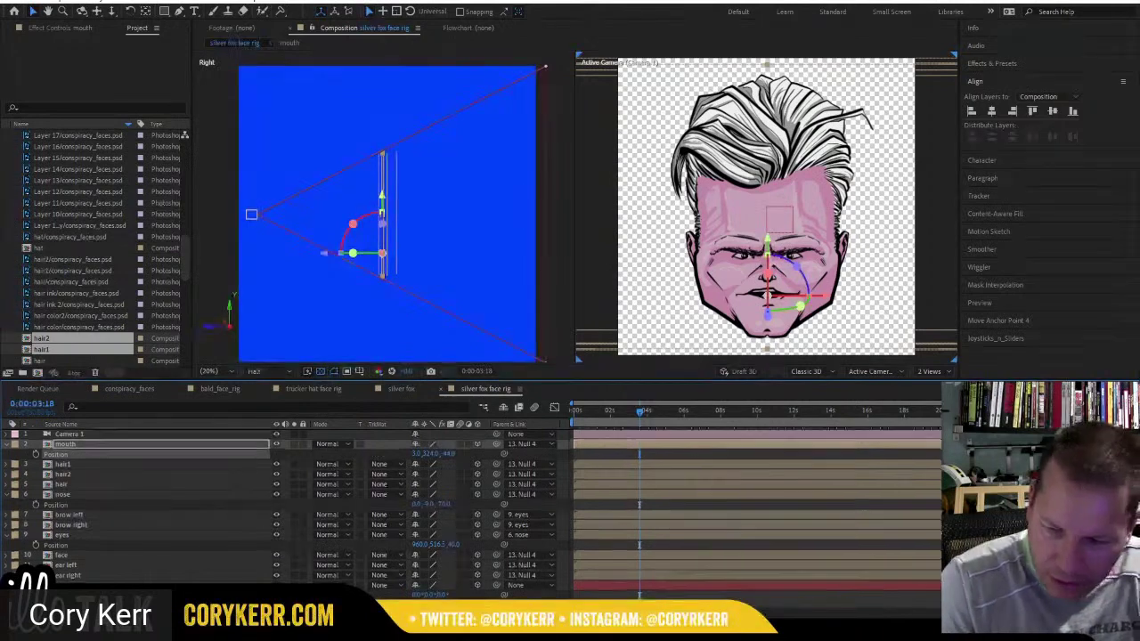
scroll(611, 551, "down", 1)
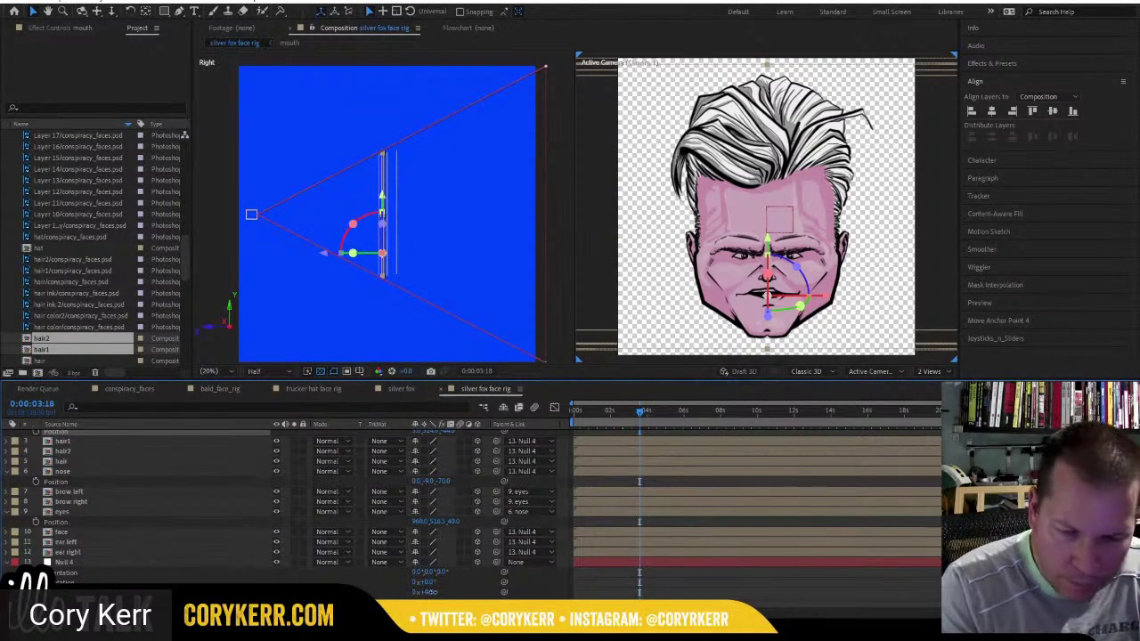
mouse_move(431, 592)
left_mouse_down()
mouse_move(418, 592)
mouse_move(445, 592)
mouse_move(427, 591)
mouse_move(437, 589)
left_mouse_up()
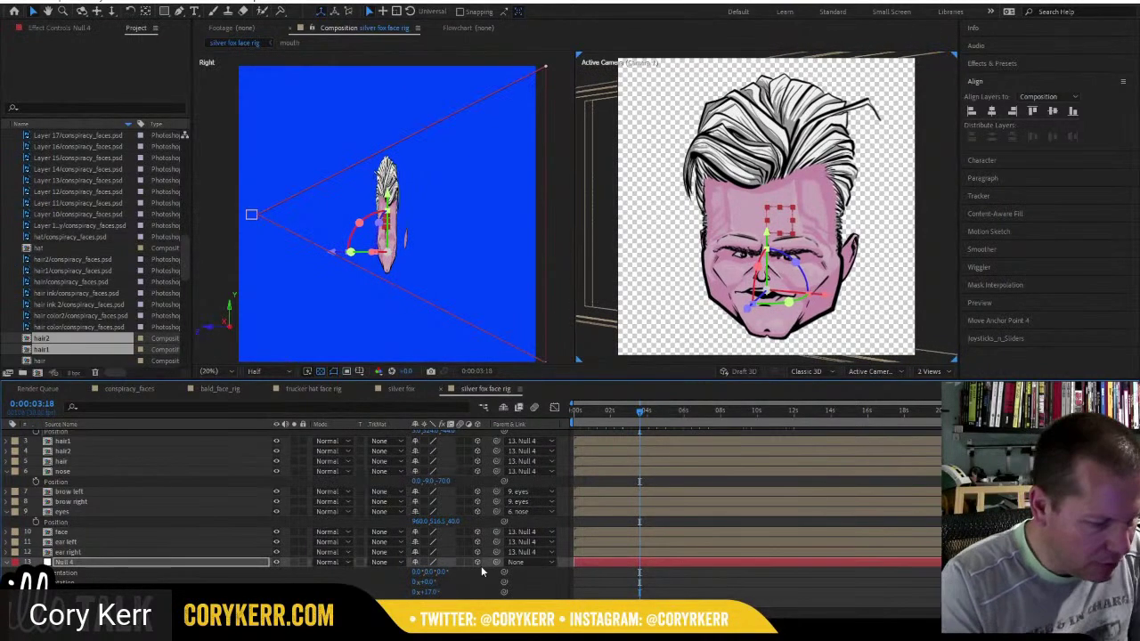
Reveal Position for the ear left and ear right layers and set both Z values to 33.
left_click(96, 541)
left_click(97, 551, "shift")
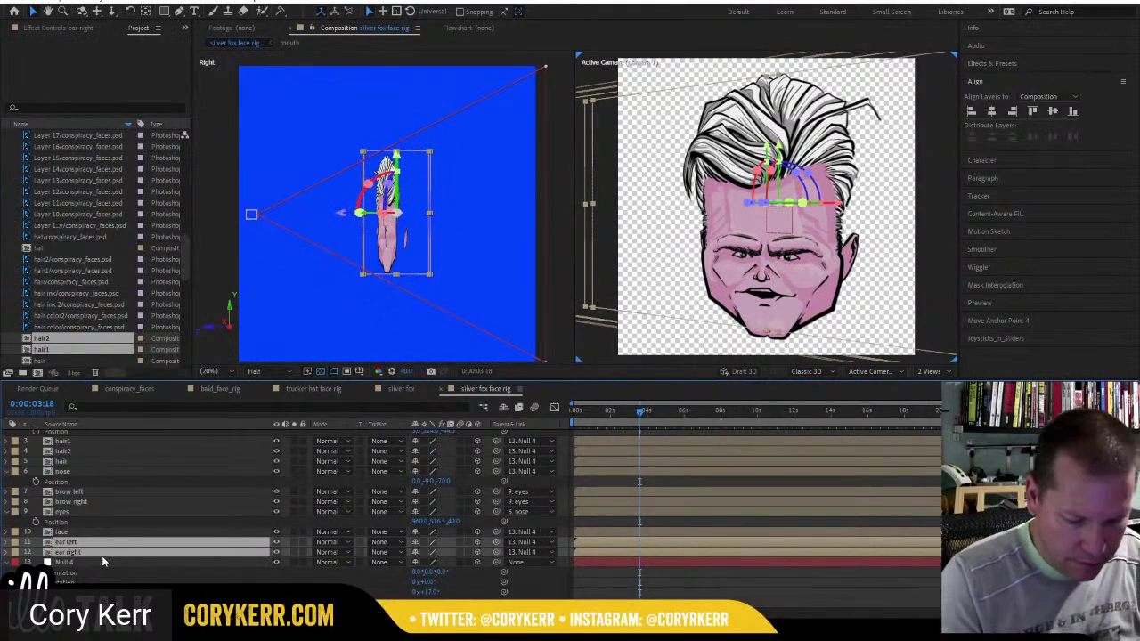
key("p")
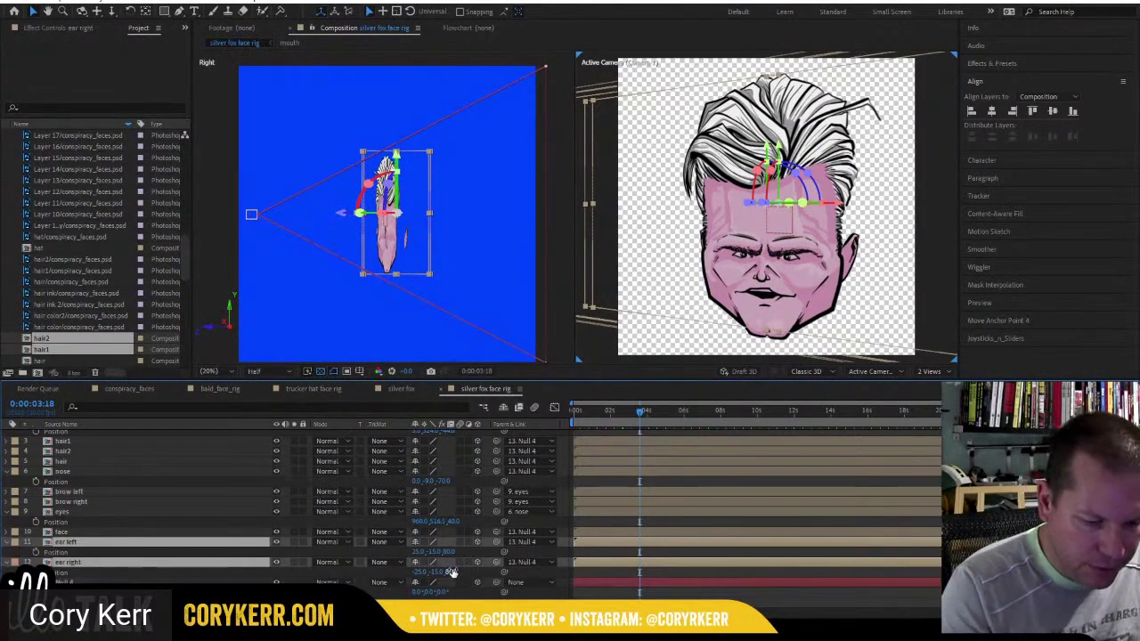
left_click_drag(451, 572, 425, 570)
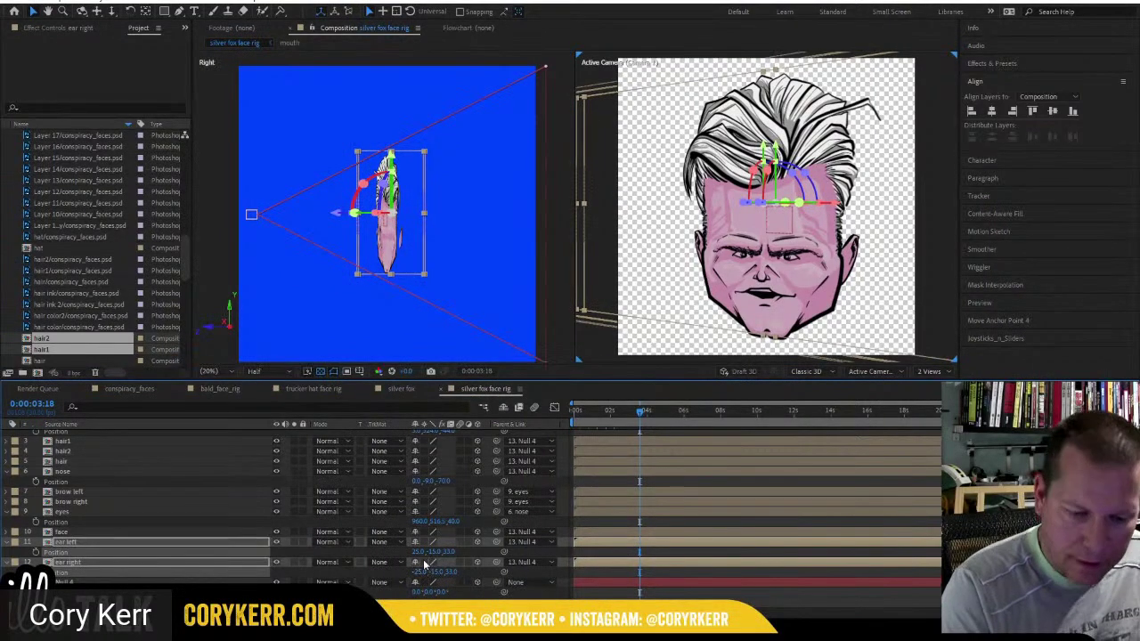
left_click(286, 551)
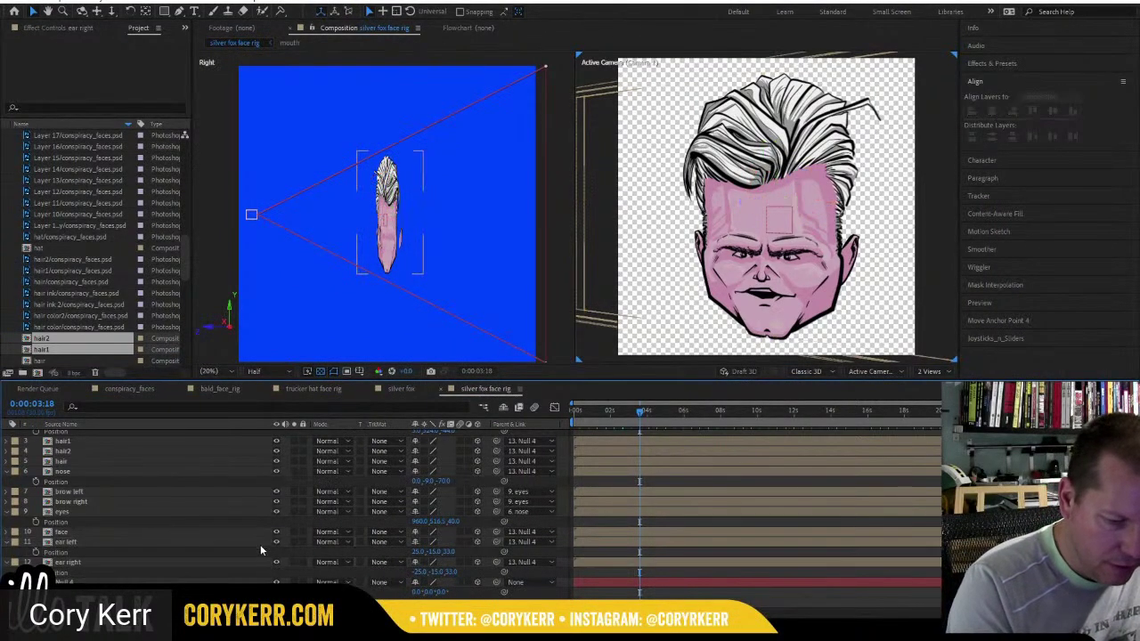
Try a Y position of -25 on the ear left layer and undo it.
left_click(259, 543)
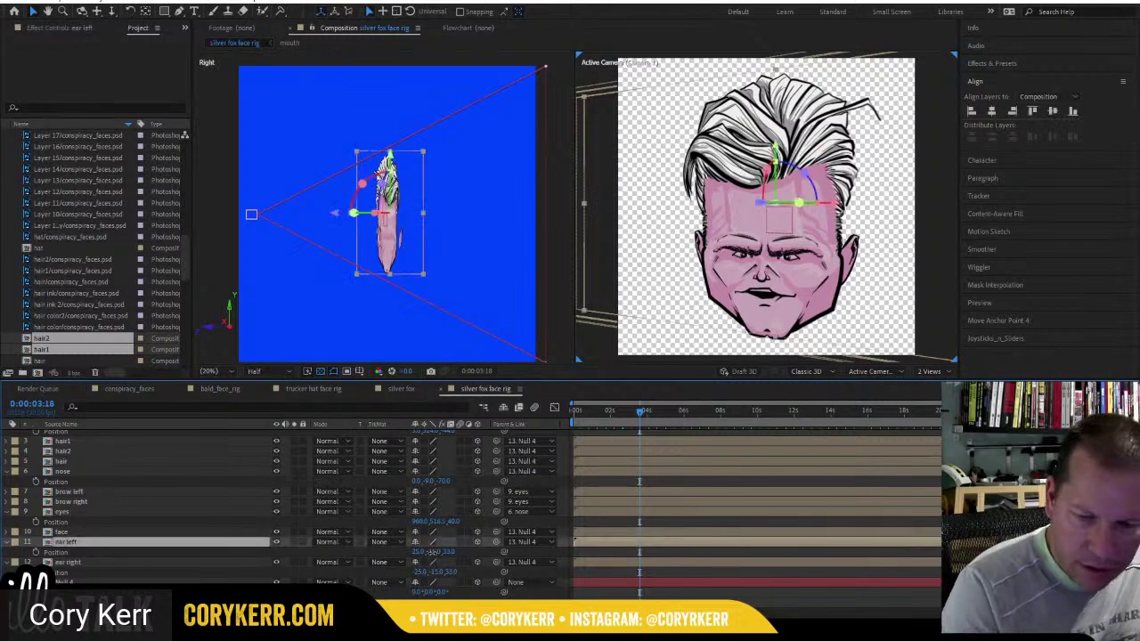
left_click(431, 552)
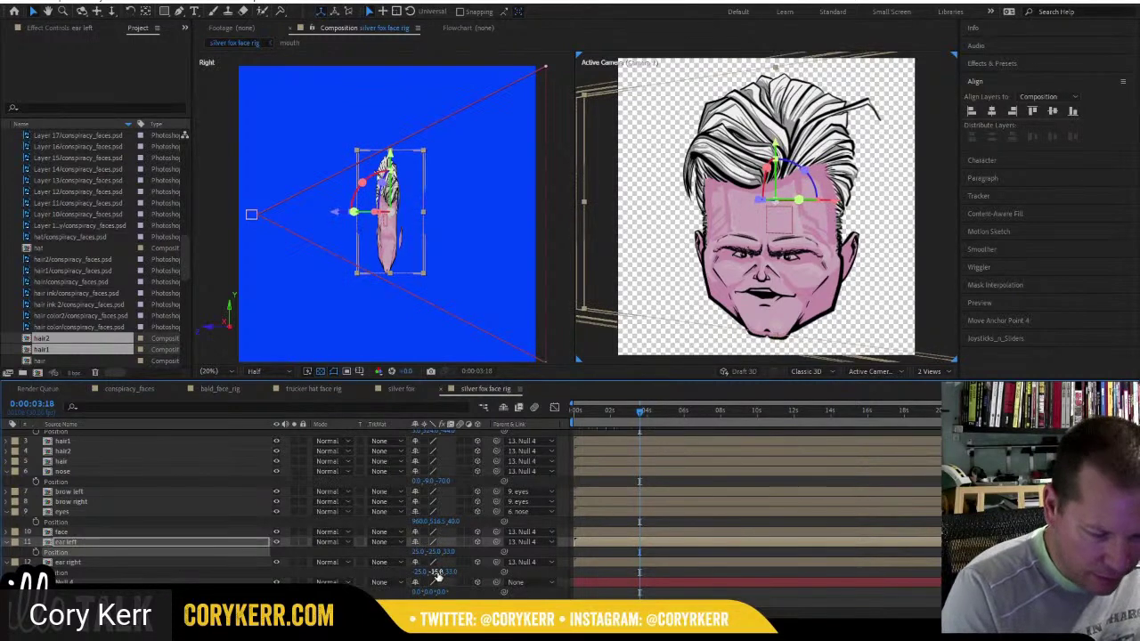
key("ctrl+z")
type("-25")
key("Return")
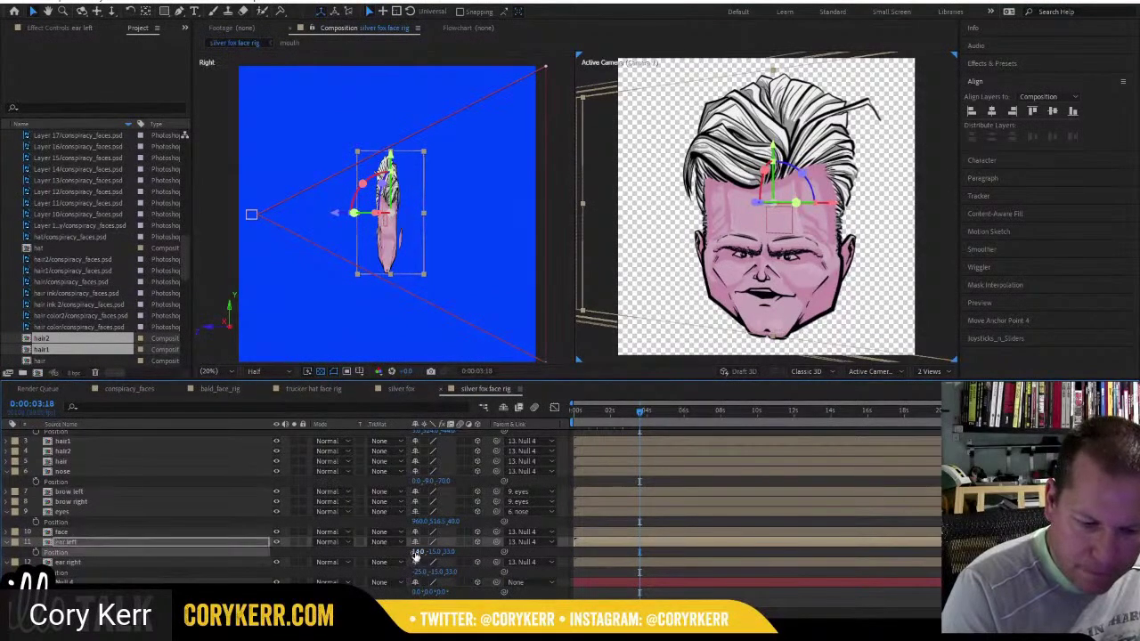
Set the ear left layer's X position to 15.
left_click(421, 552)
type("145")
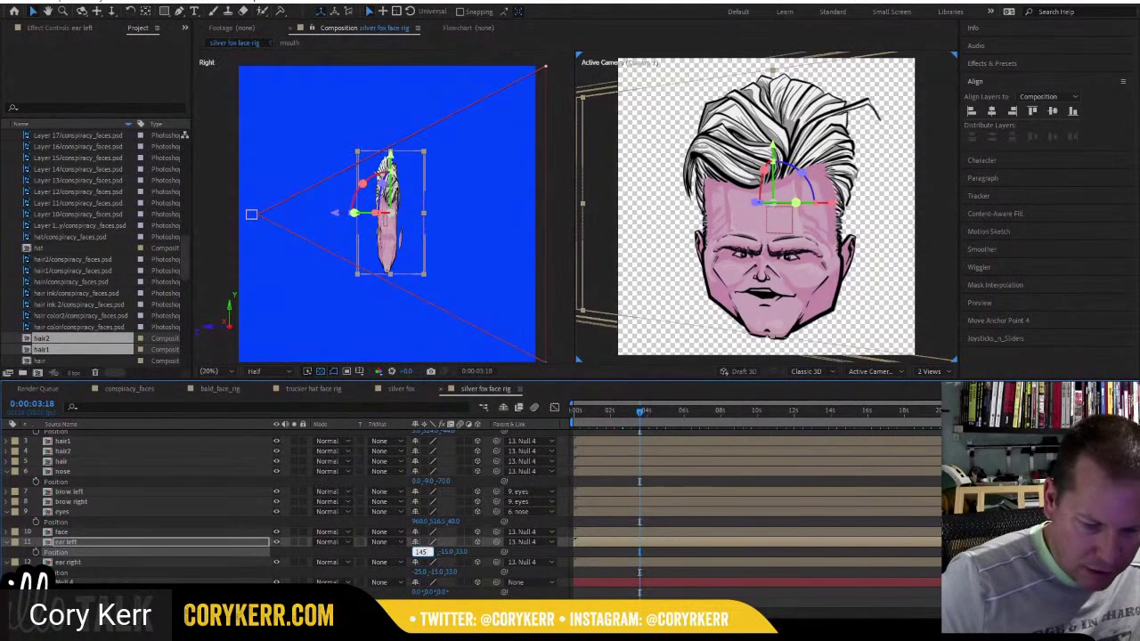
key("BackSpace")
key("BackSpace")
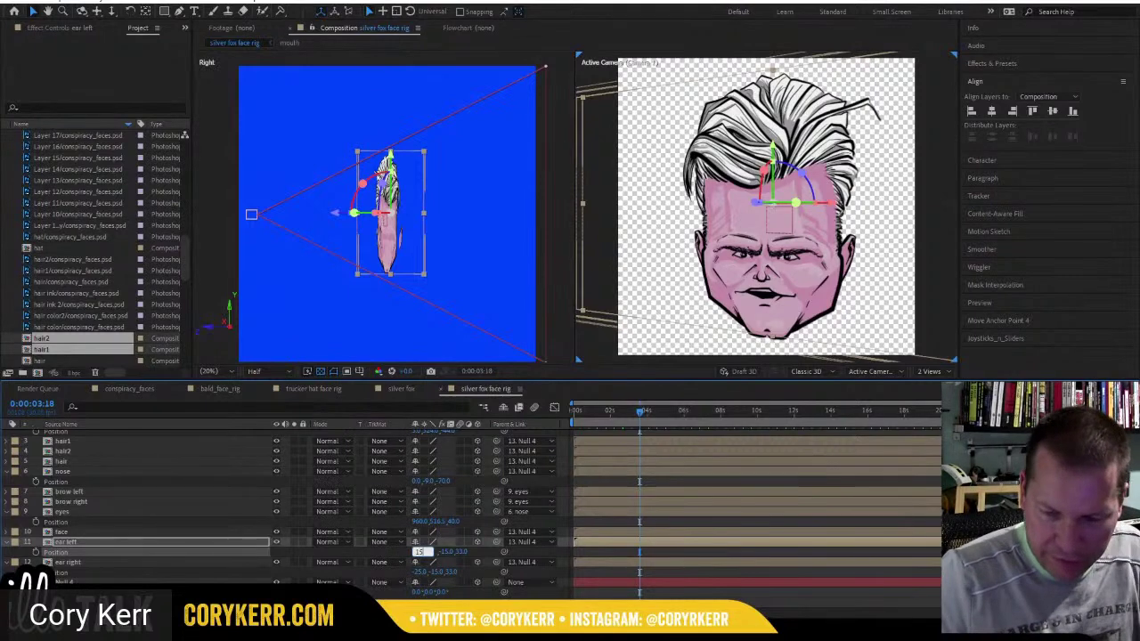
type("5")
key("Return")
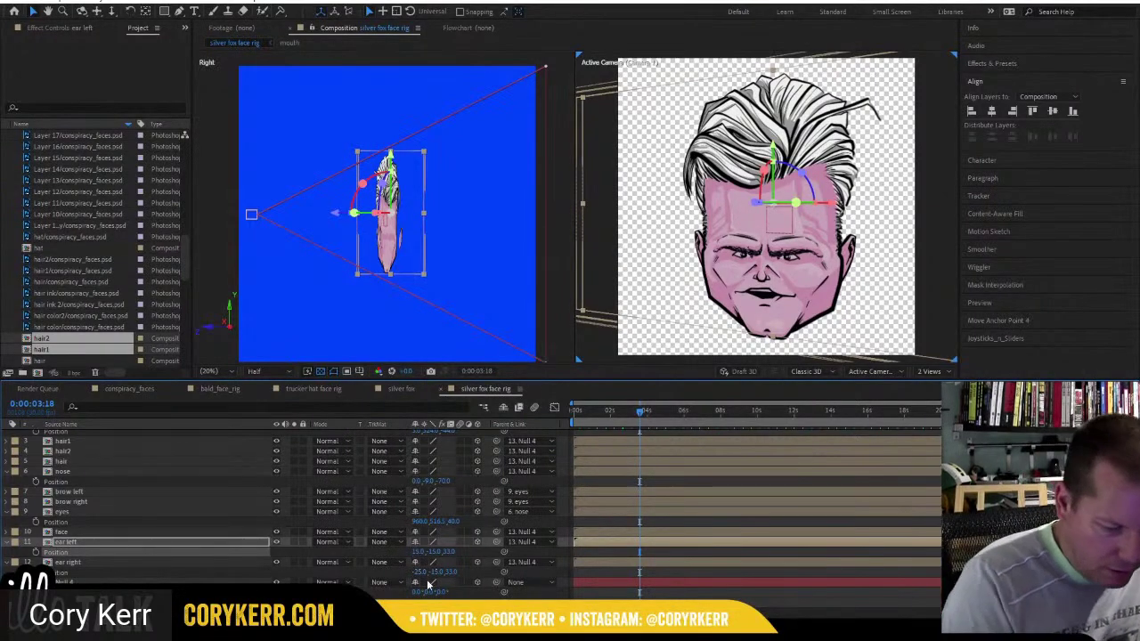
Turn Null 4's Y Rotation to -20° and set the ear right layer's X position to -15.
left_click(438, 571)
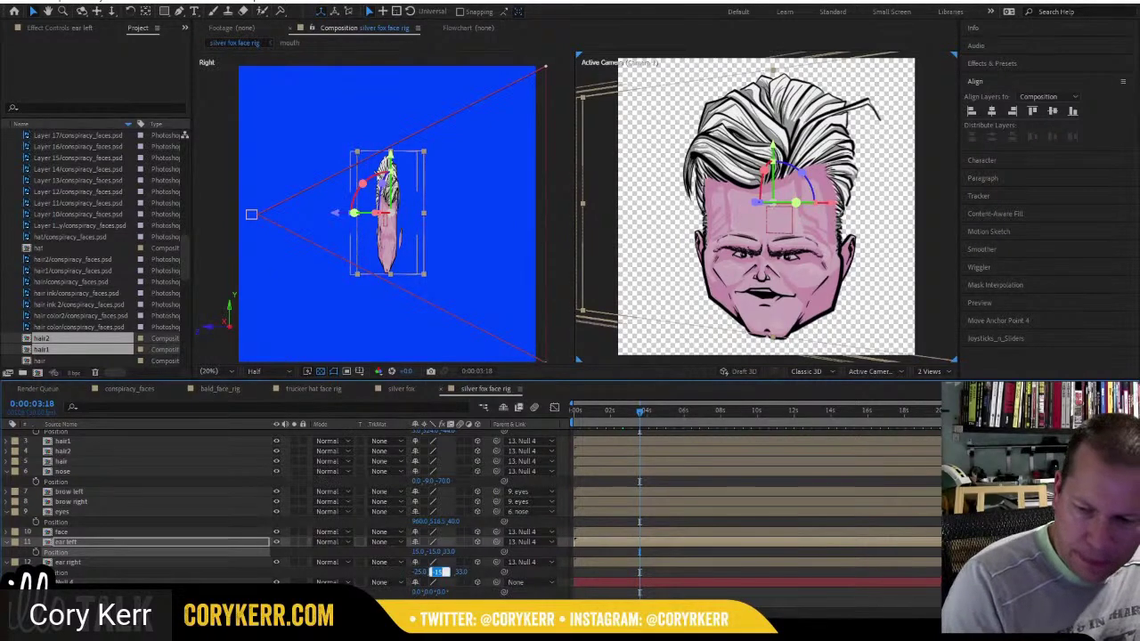
key("Return")
scroll(445, 590, "down", 1)
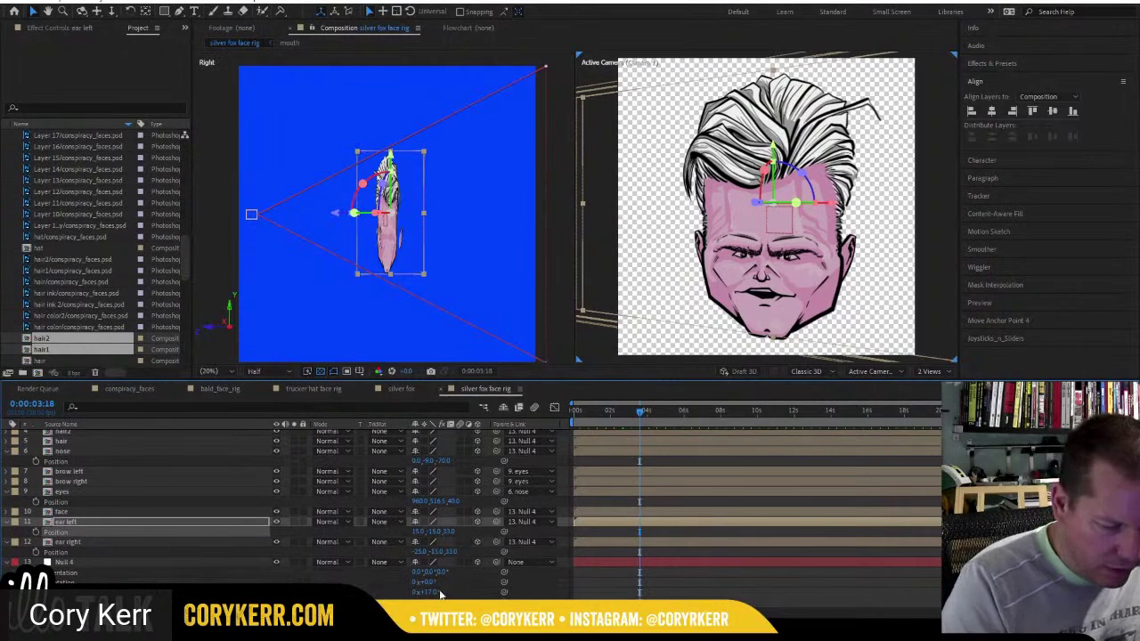
left_click_drag(430, 592, 407, 592)
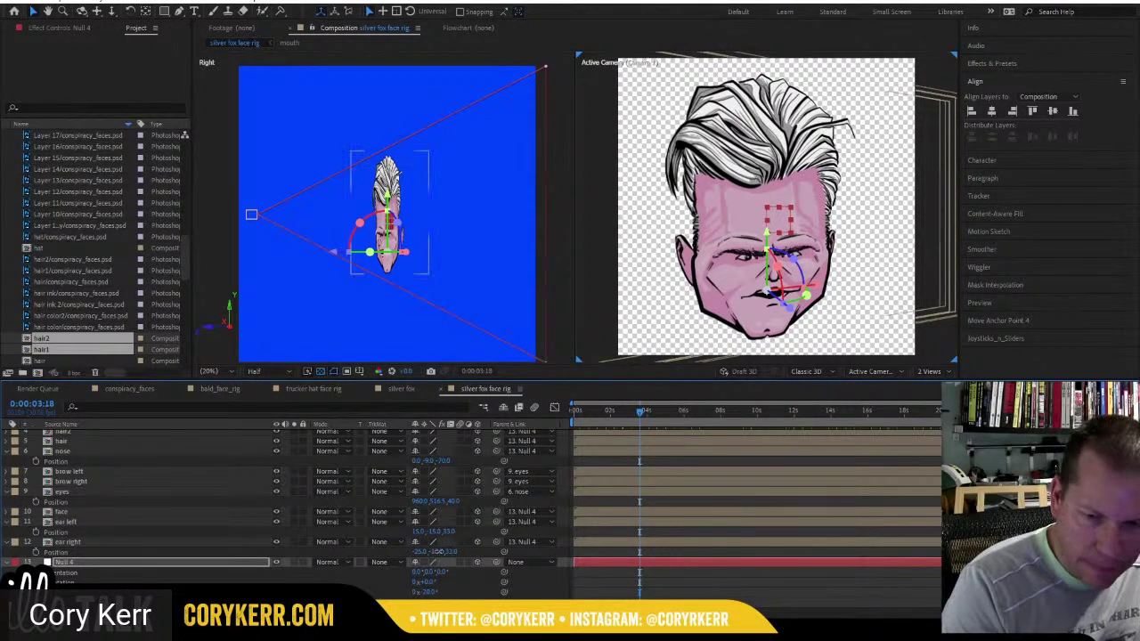
left_click_drag(432, 551, 423, 553)
left_click(423, 552)
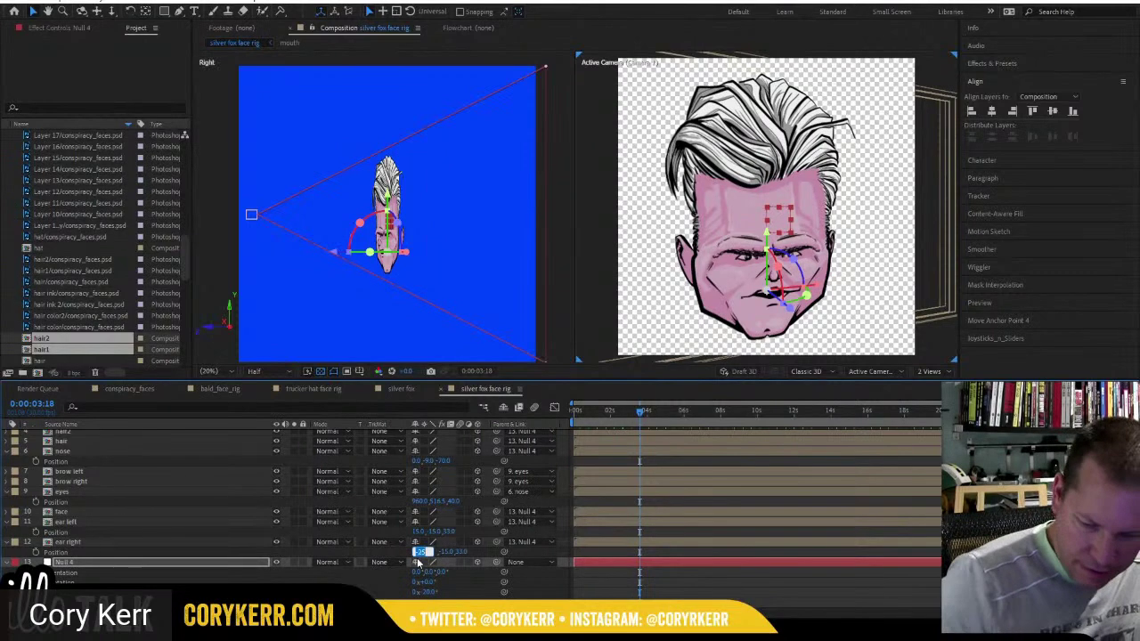
key("Return")
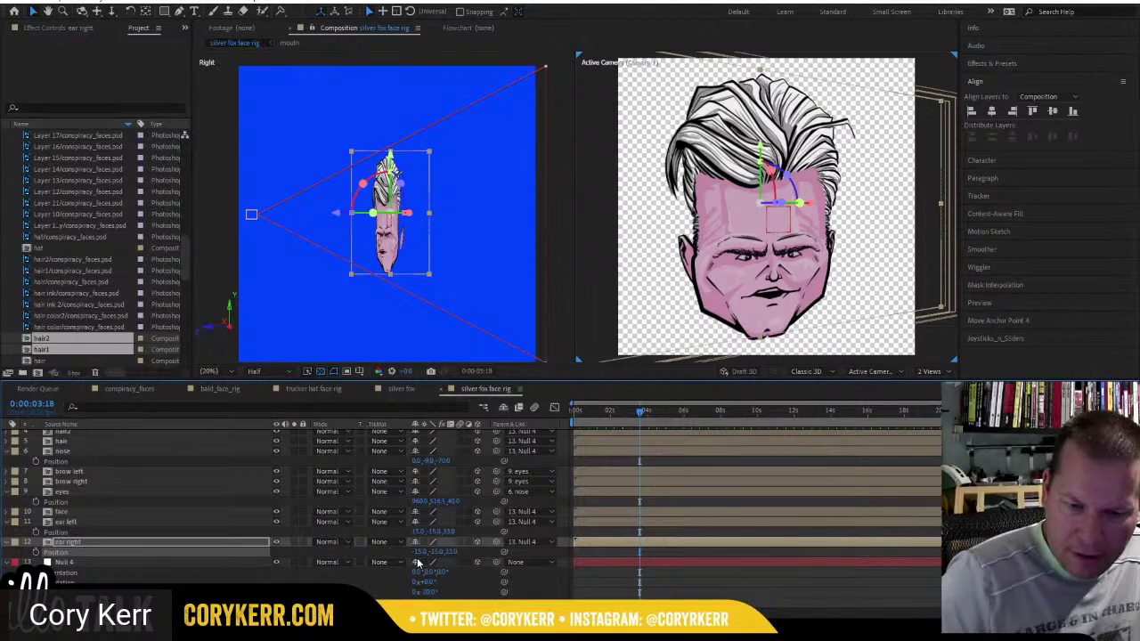
Reset Null 4's X and Y Rotation to 0° and move the current time to 0:00:00:00.
mouse_move(427, 592)
left_mouse_down()
mouse_move(448, 591)
mouse_move(428, 583)
left_mouse_up()
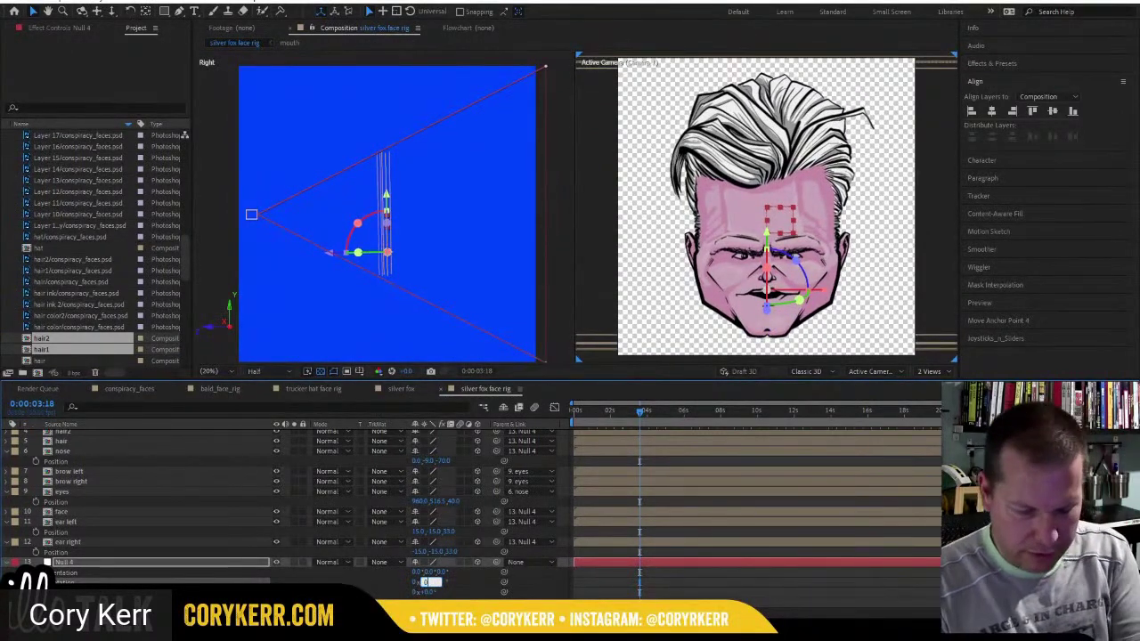
type("0")
key("Return")
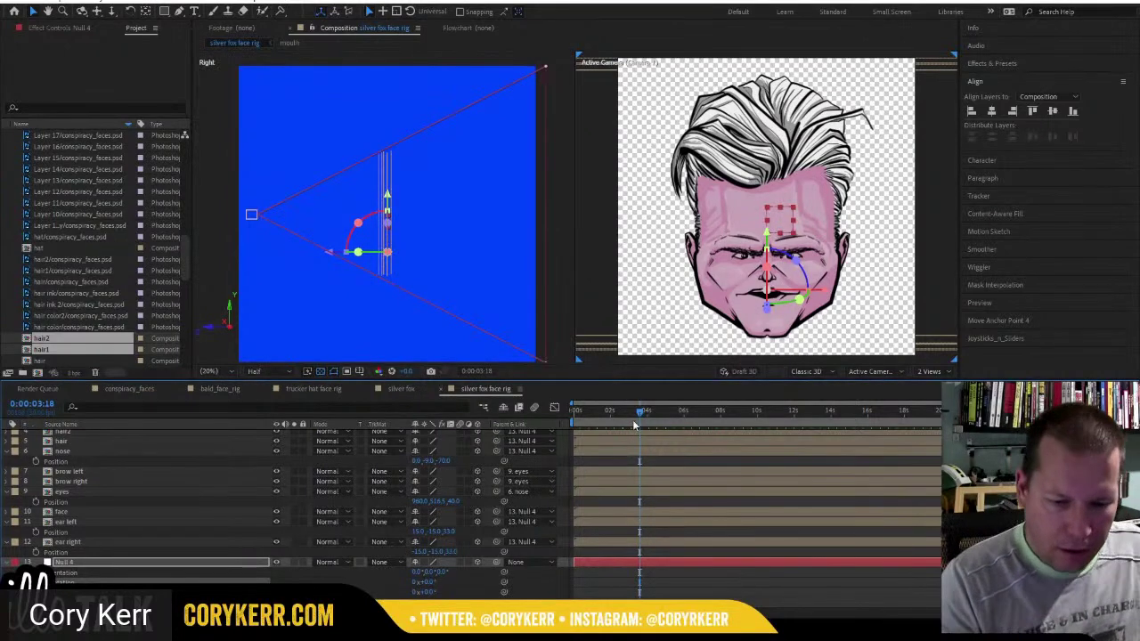
left_click_drag(635, 416, 543, 421)
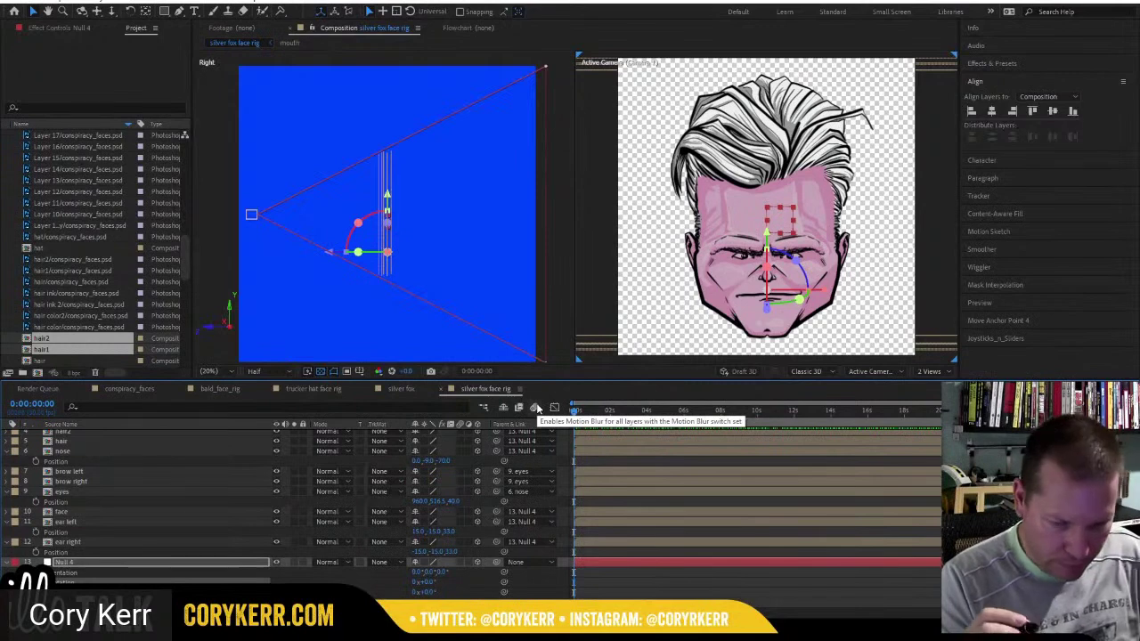
Start keyframing Null 4's X and Y Rotation at 0° on frame 0.
key("=")
key("=")
key("=")
key("=")
key("=")
key("=")
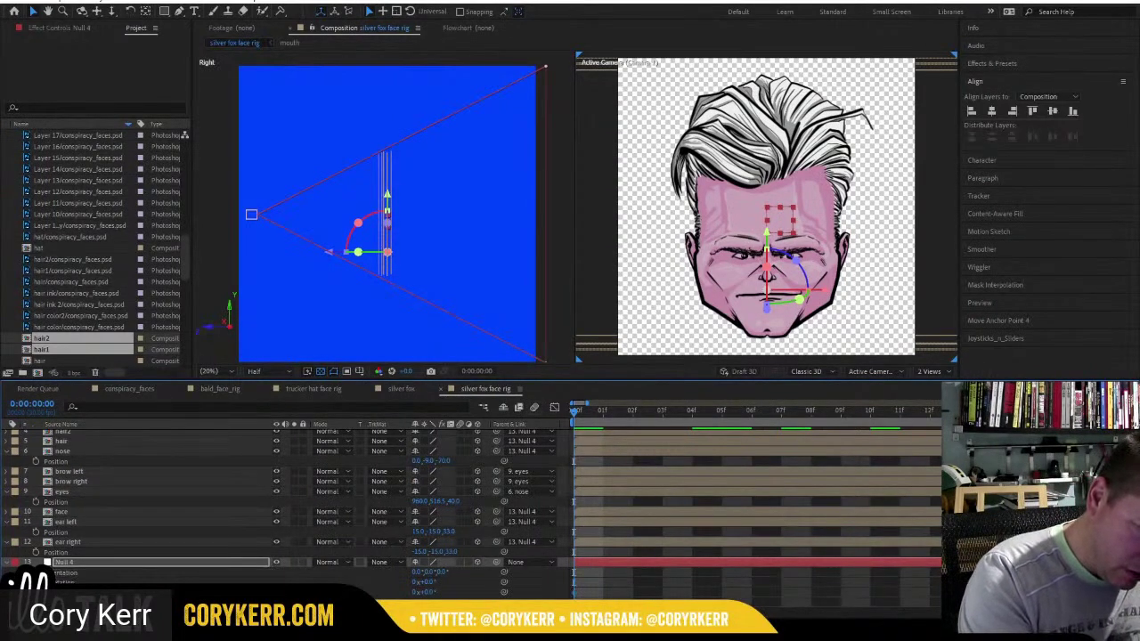
left_click(36, 582)
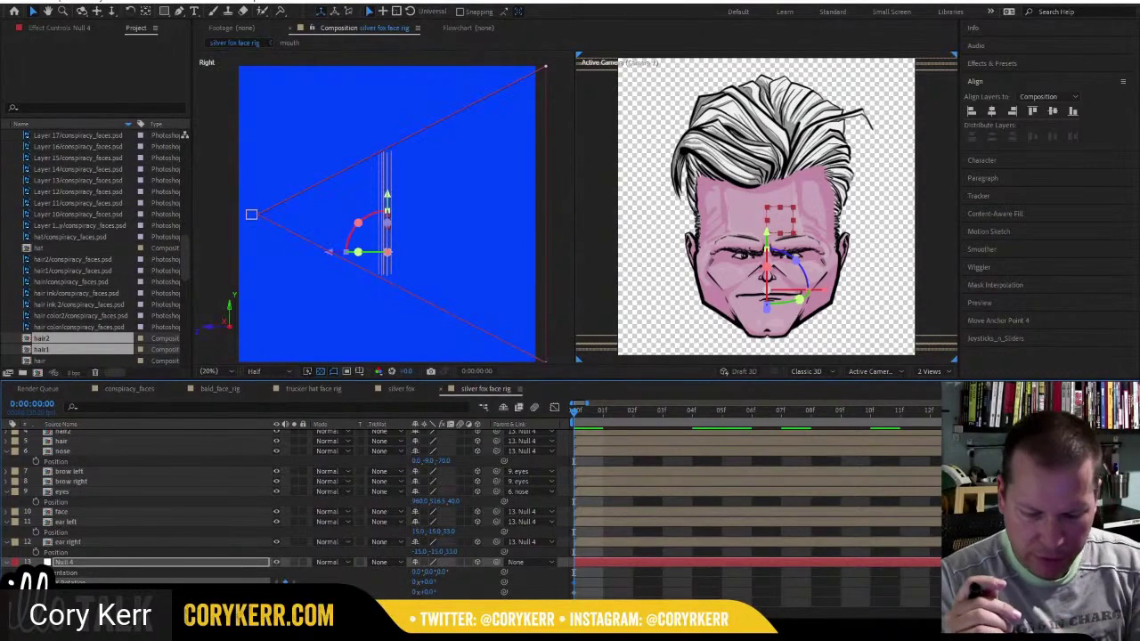
Keyframe Null 4's Y Rotation at -24° on frame 1 and 24° on frame 2.
key("Page_Down")
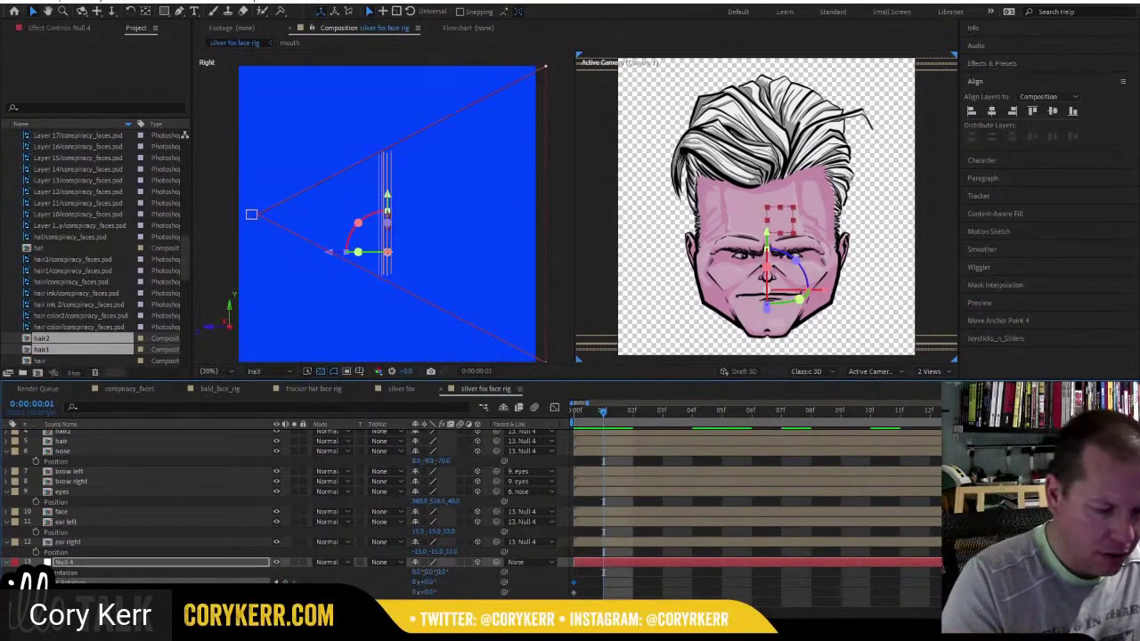
key("F2")
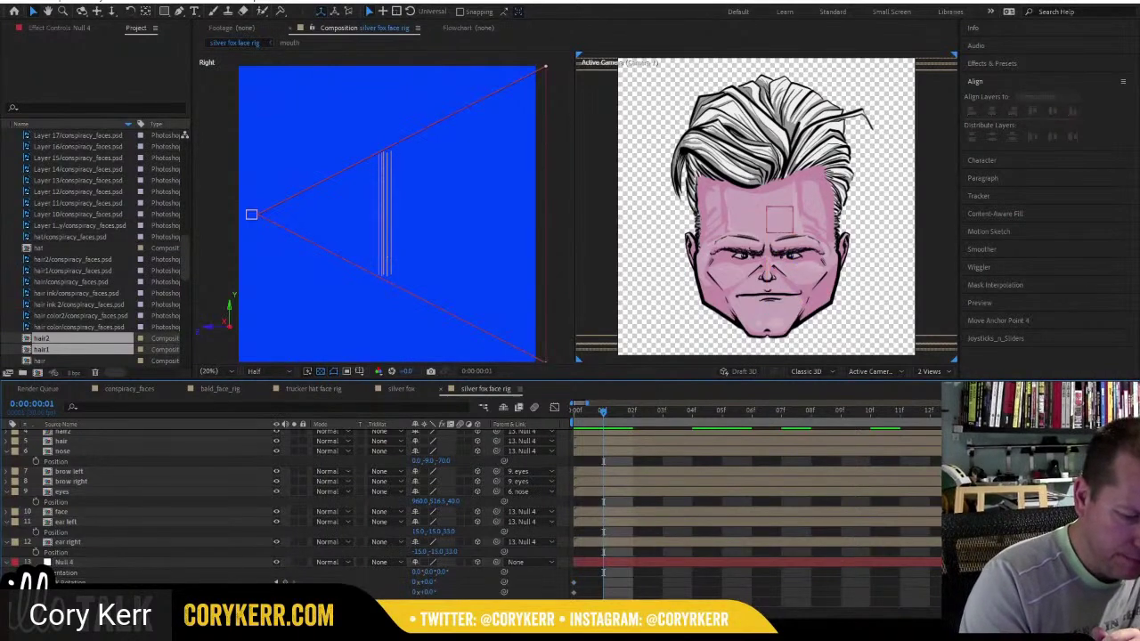
left_click_drag(432, 592, 432, 592)
mouse_move(427, 592)
left_mouse_down()
mouse_move(398, 592)
mouse_move(413, 593)
left_mouse_up()
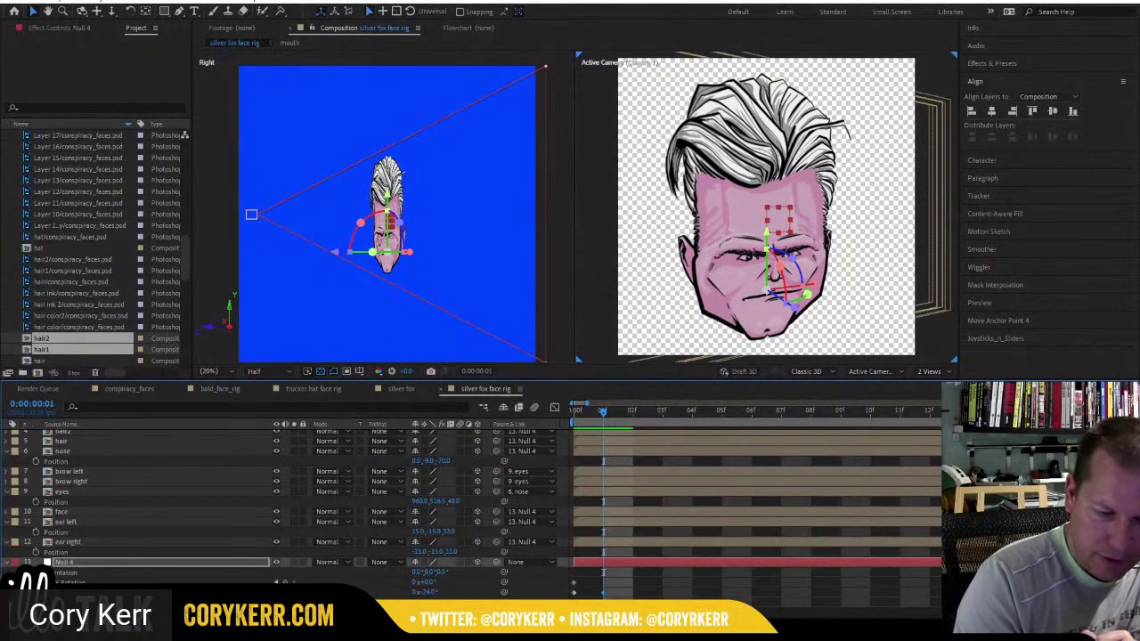
left_click(620, 417)
left_click(427, 592)
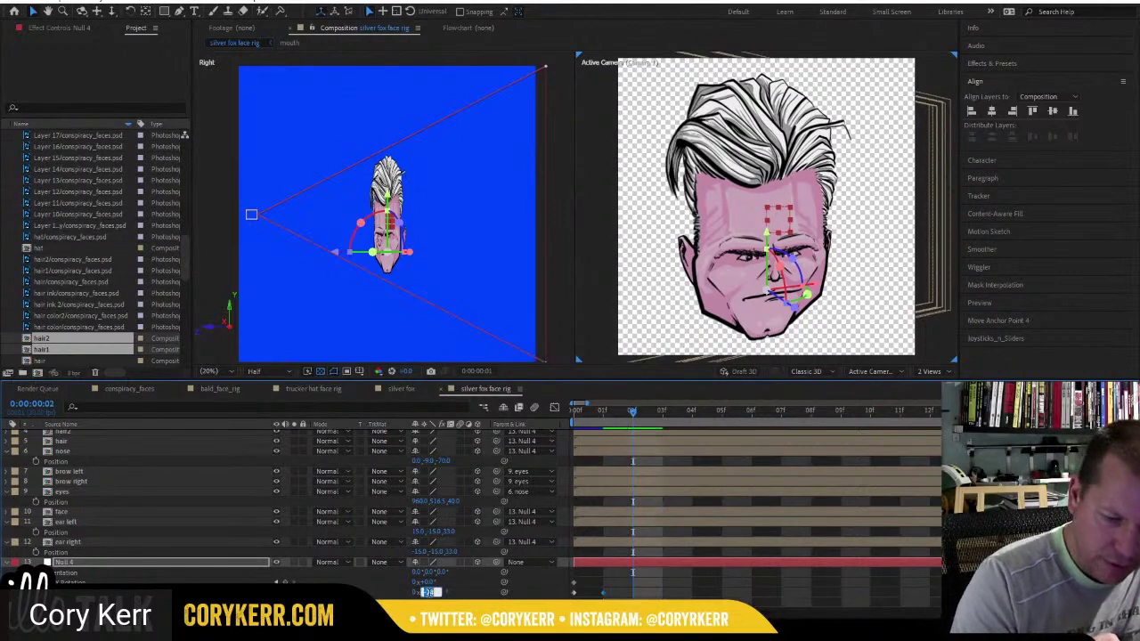
type("24")
key("Return")
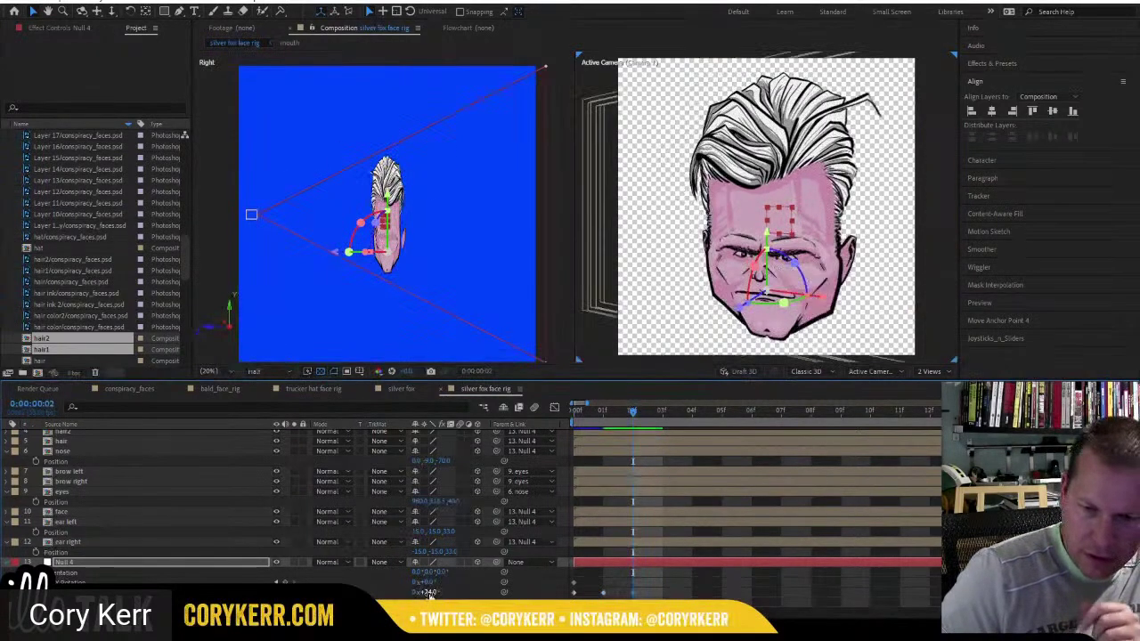
Keyframe Null 4's Y Rotation at 0° on frames 3 and 4.
left_click(655, 414)
left_click(427, 592)
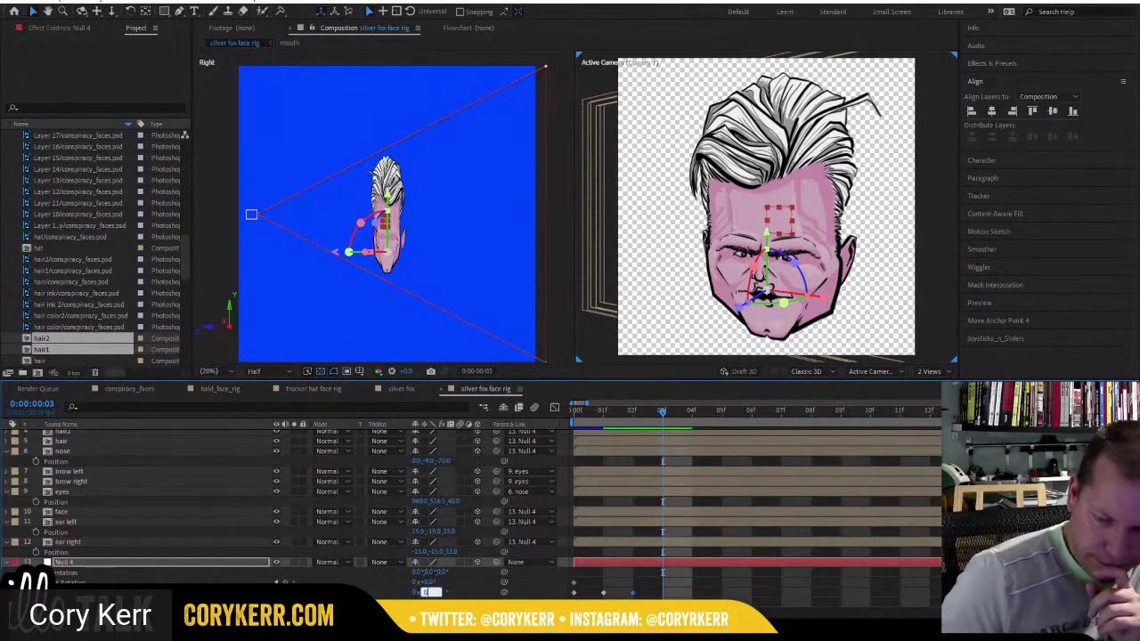
type("0")
key("Return")
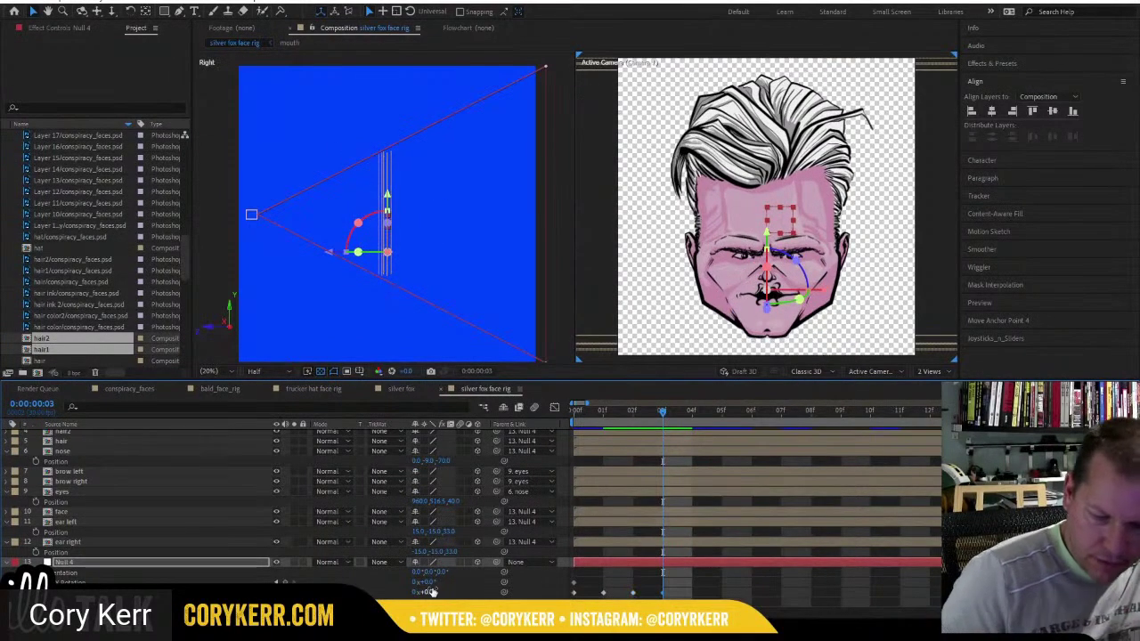
key("Page_Down")
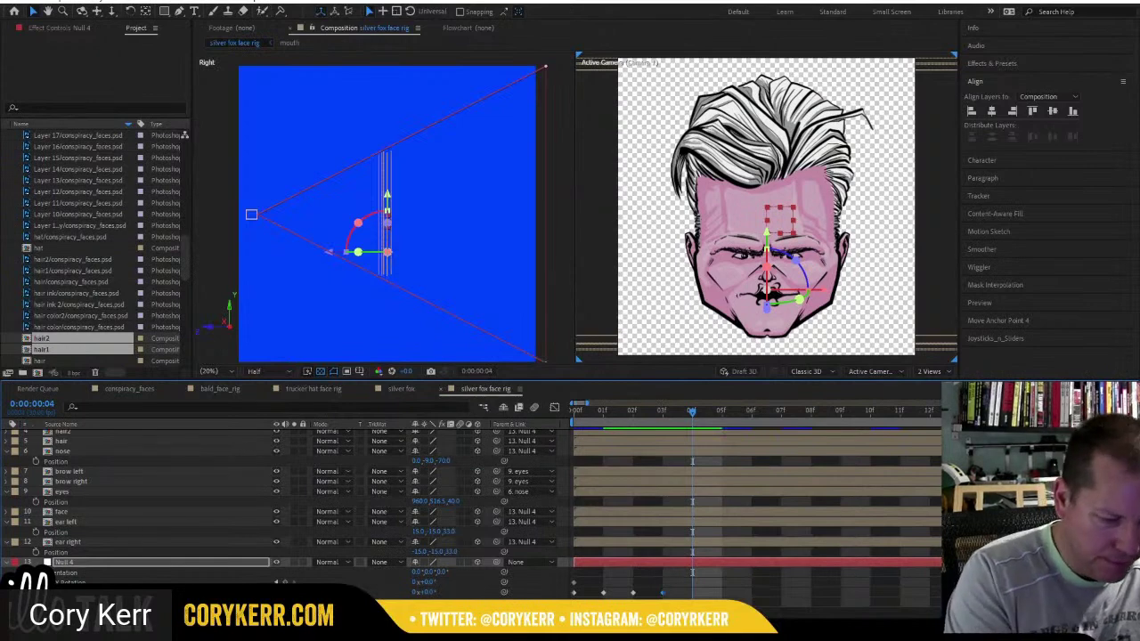
Add 0° X Rotation keyframes to Null 4 on frames 1 and 2.
key("Page_Up")
key("Page_Up")
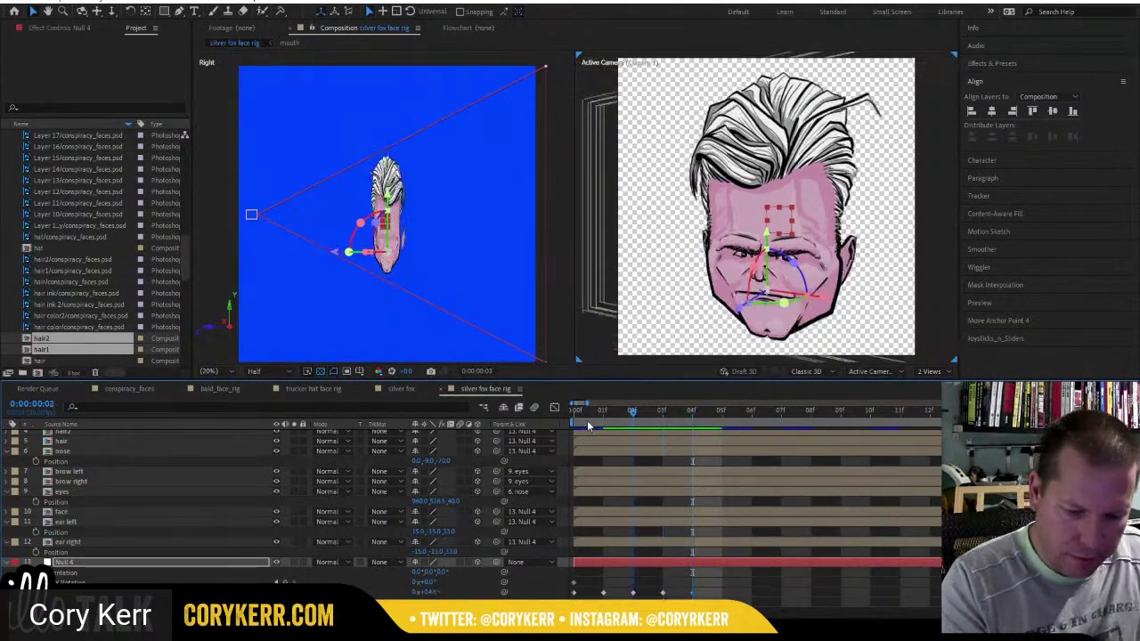
key("Page_Up")
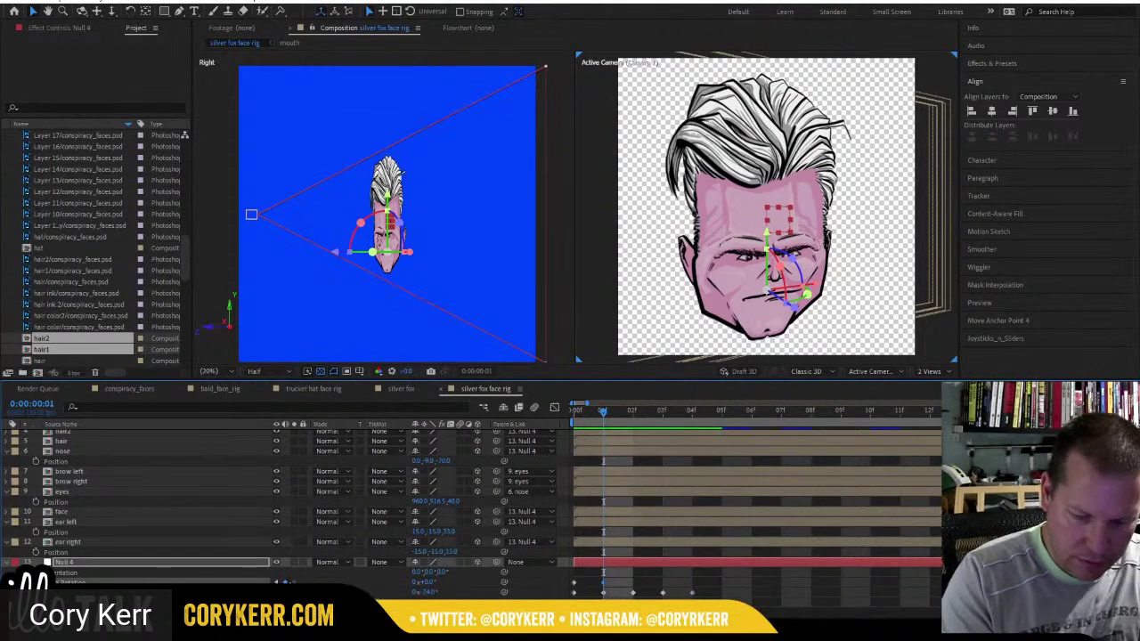
key("Page_Down")
key("Page_Down")
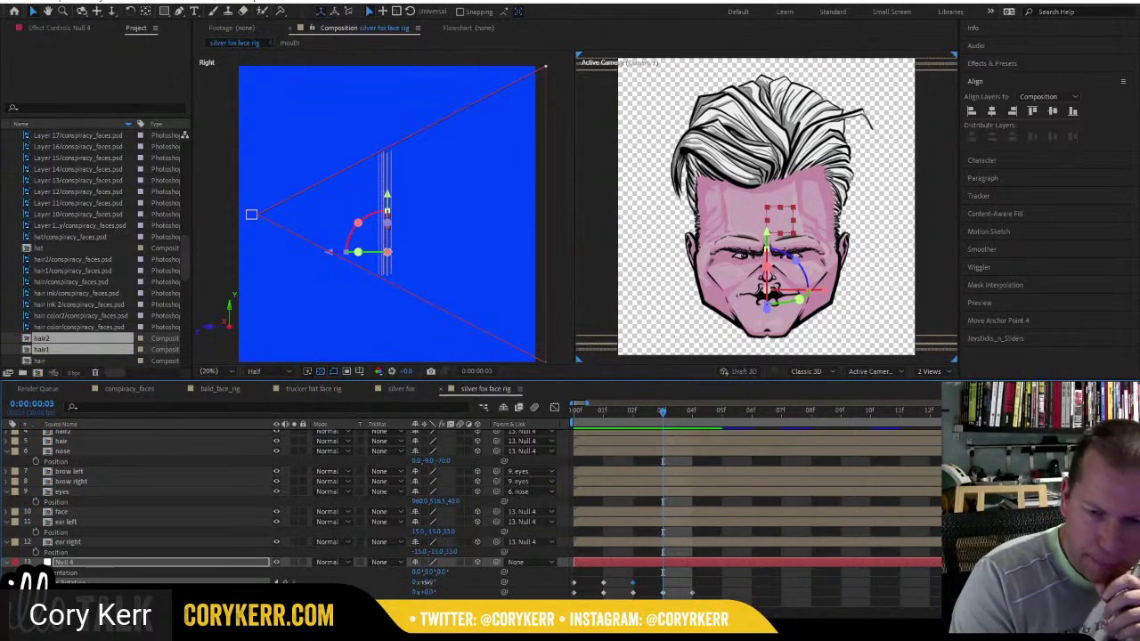
Keyframe Null 4's X Rotation at -26° on frame 3 and 10° on frame 4.
left_click_drag(429, 583, 411, 581)
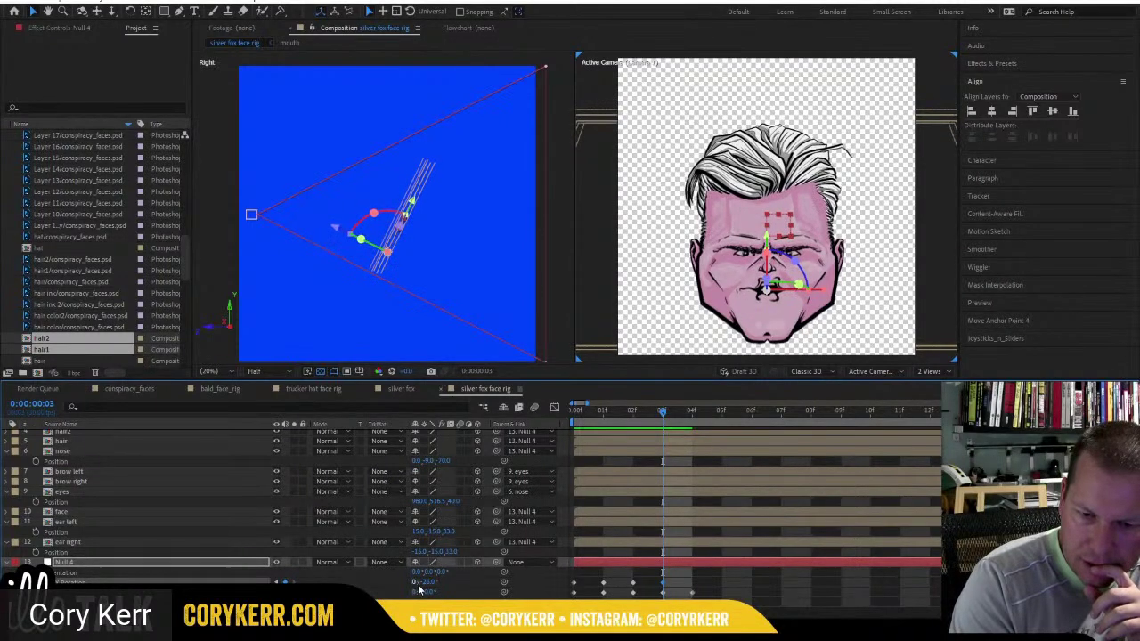
left_click(678, 411)
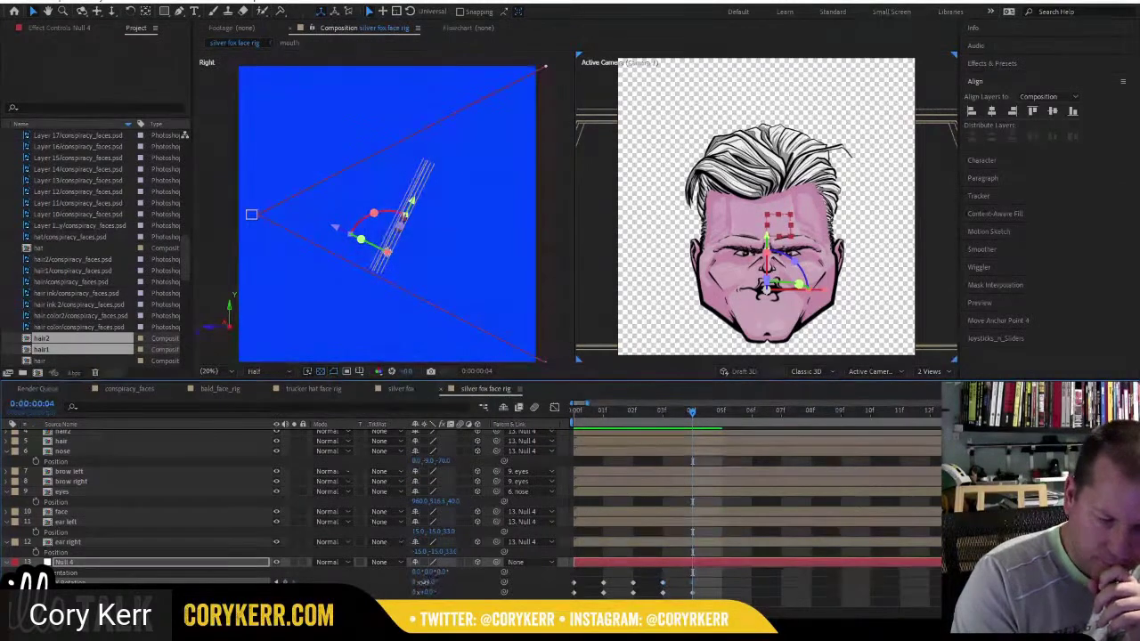
left_click_drag(419, 582, 448, 579)
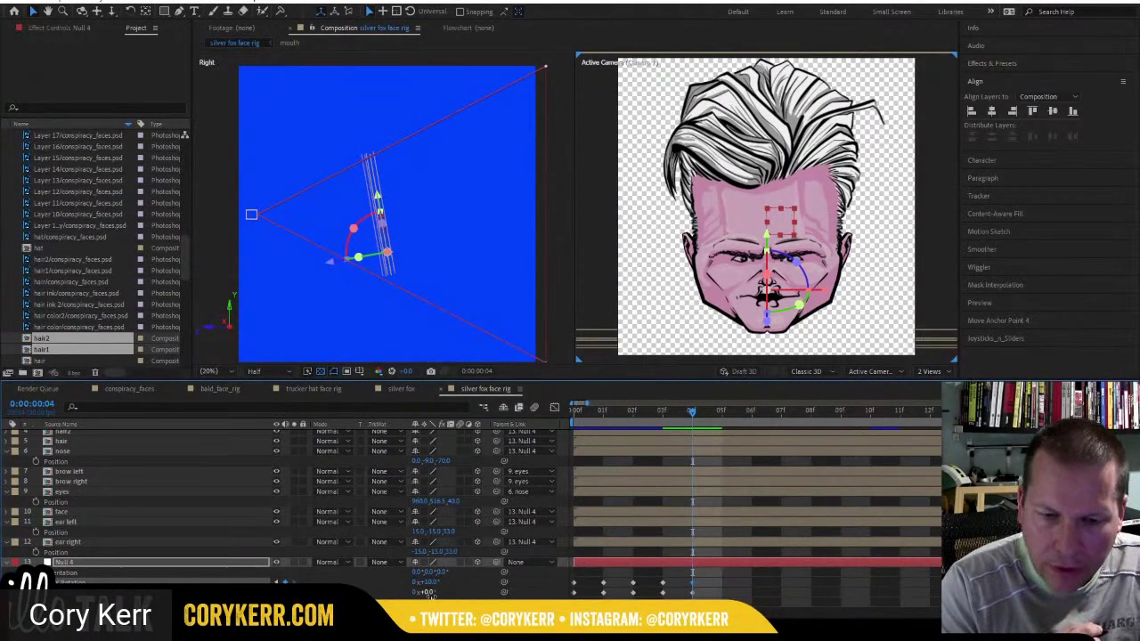
Select all of Null 4's rotation keyframes and, from frame 0, create a Joysticks n Sliders joystick named silver_head_turn.
left_click_drag(694, 409, 555, 416)
left_click_drag(712, 579, 567, 593)
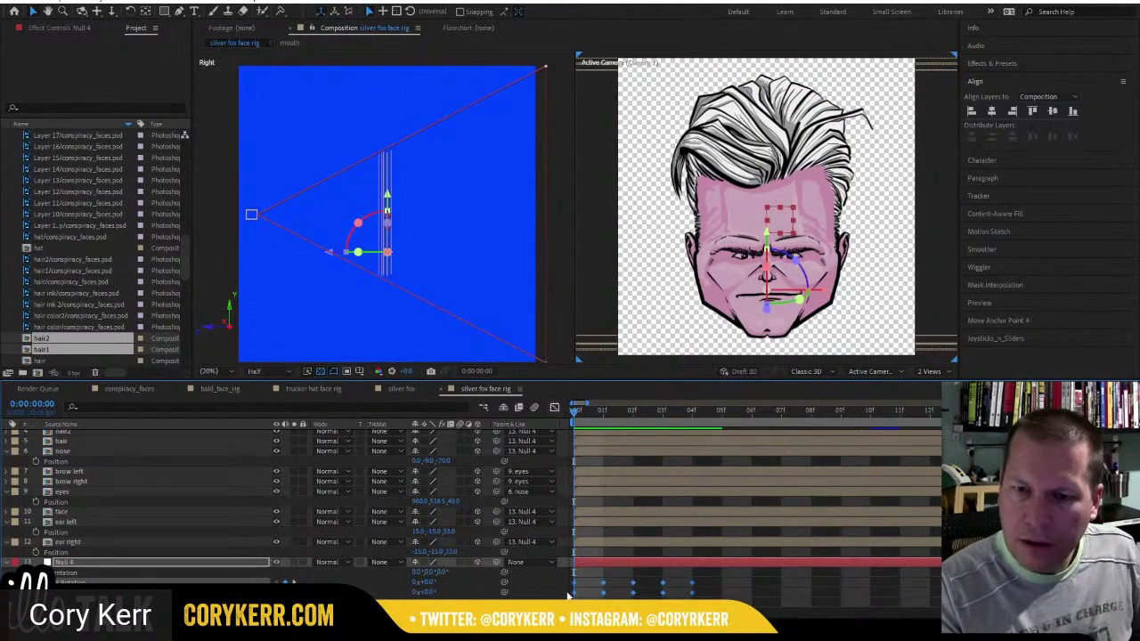
left_click(989, 82)
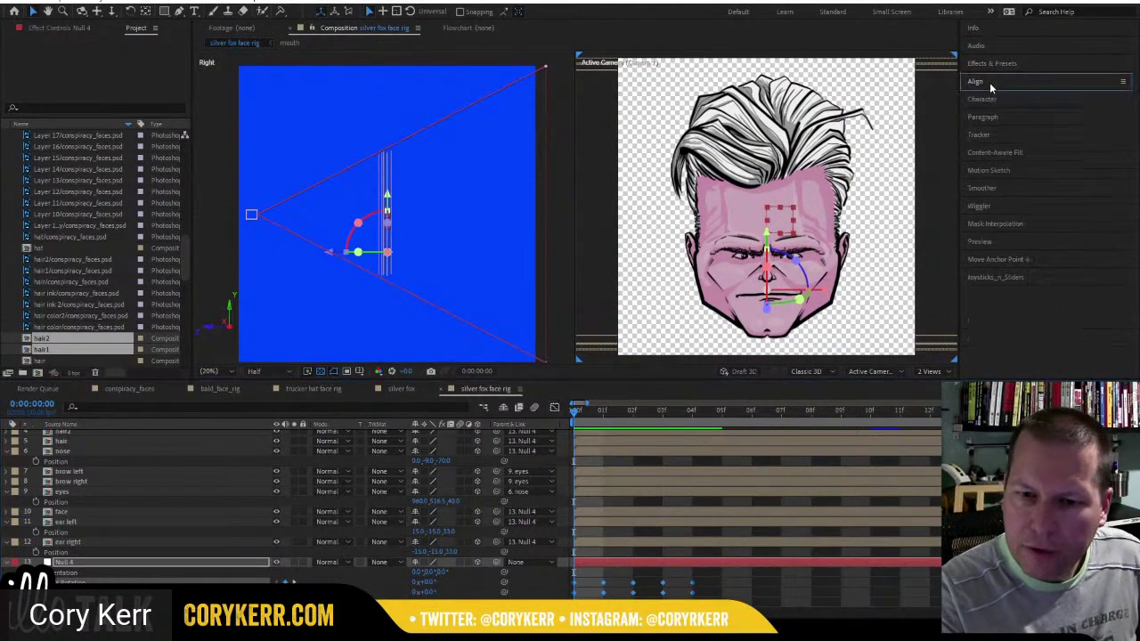
left_click(1024, 280)
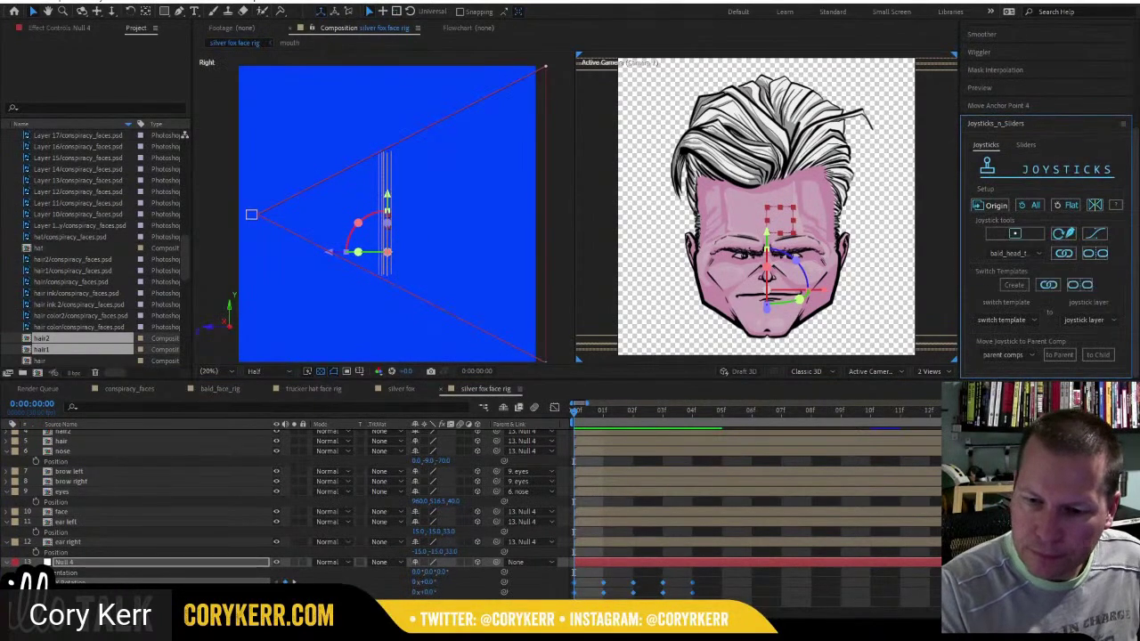
left_click(1014, 233)
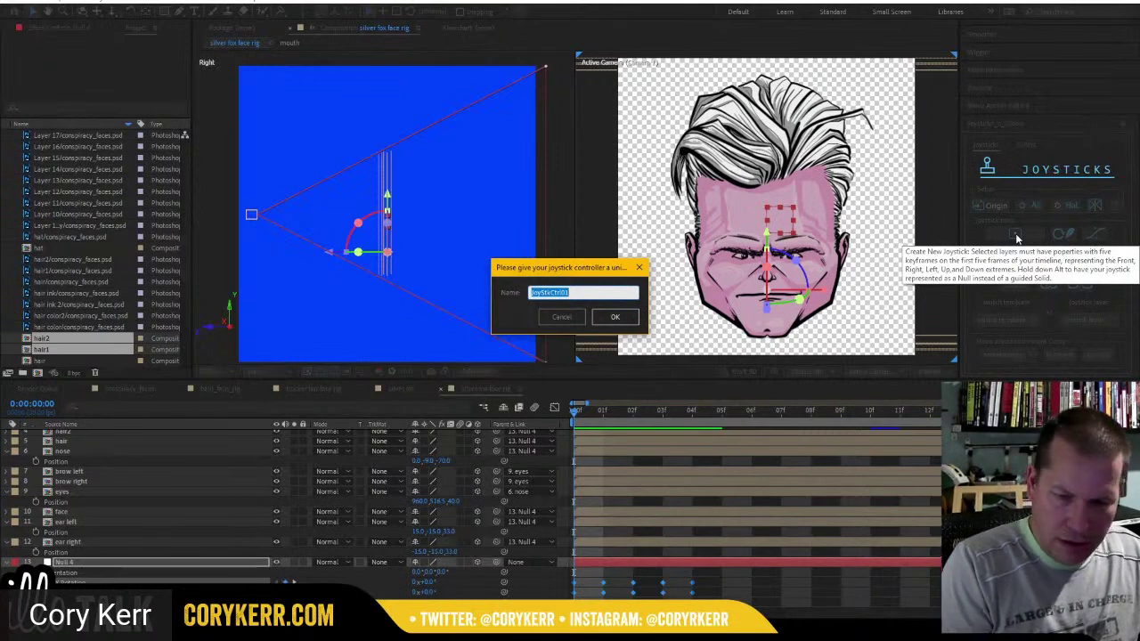
type("silver_h")
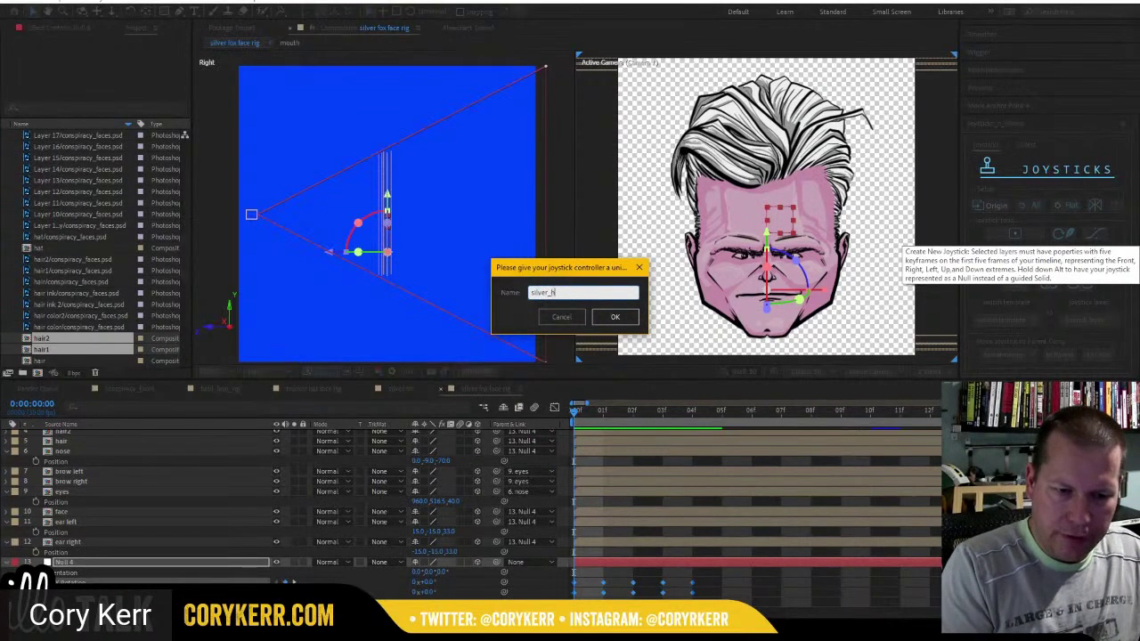
type("ead_turn")
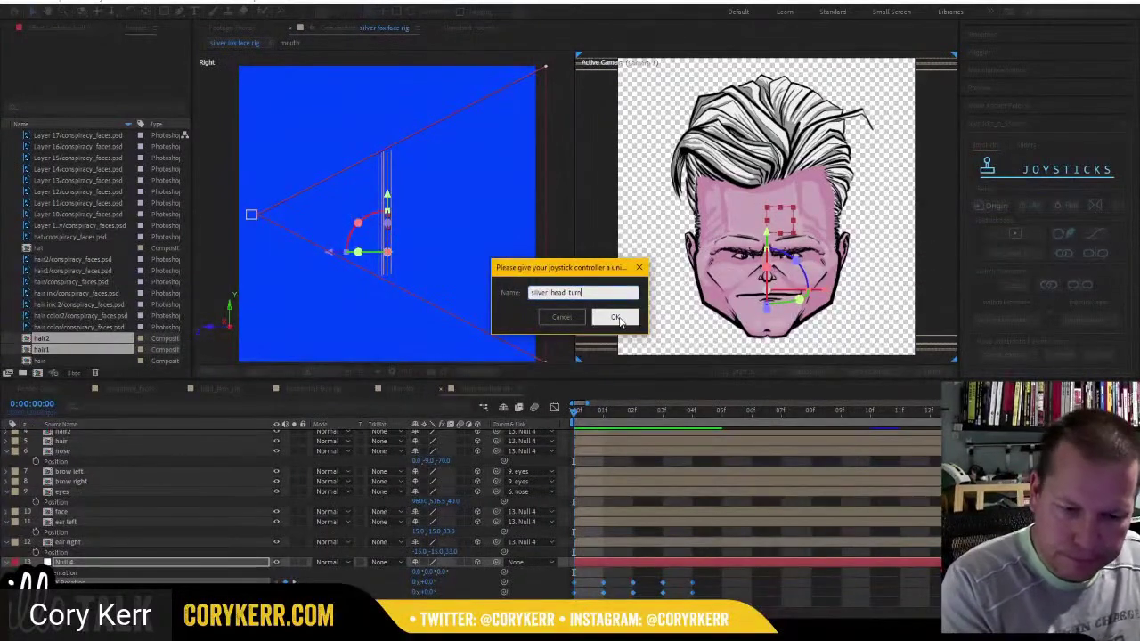
left_click(614, 317)
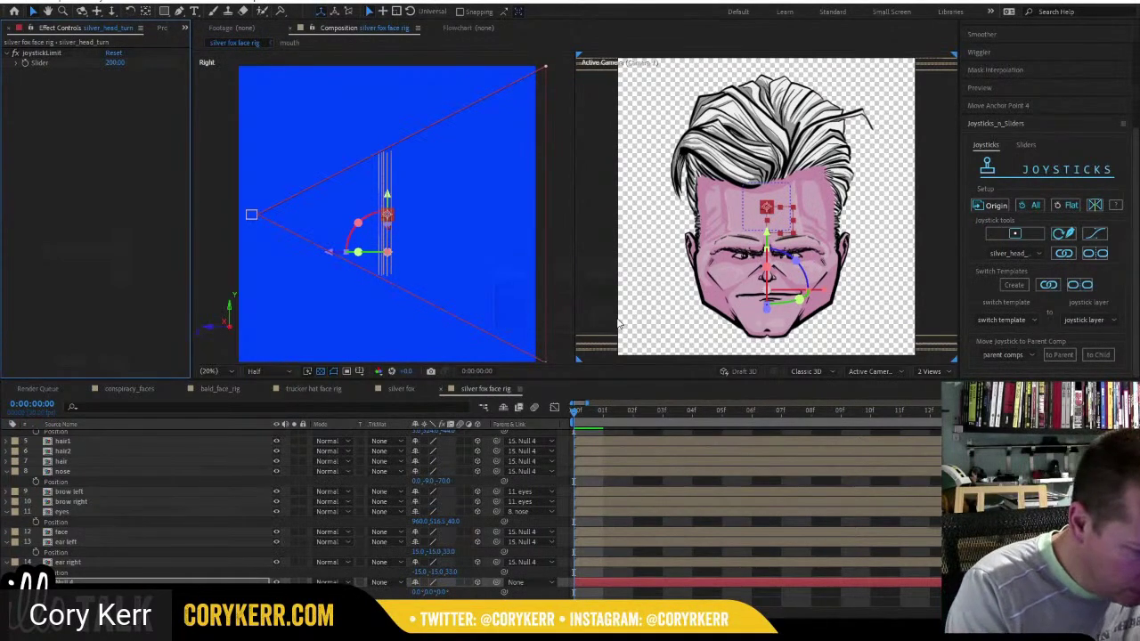
Move the silver_head_turn Origin layer to the composition's upper-right corner, then lock it and hide it as a shy layer.
scroll(470, 516, "up", 3)
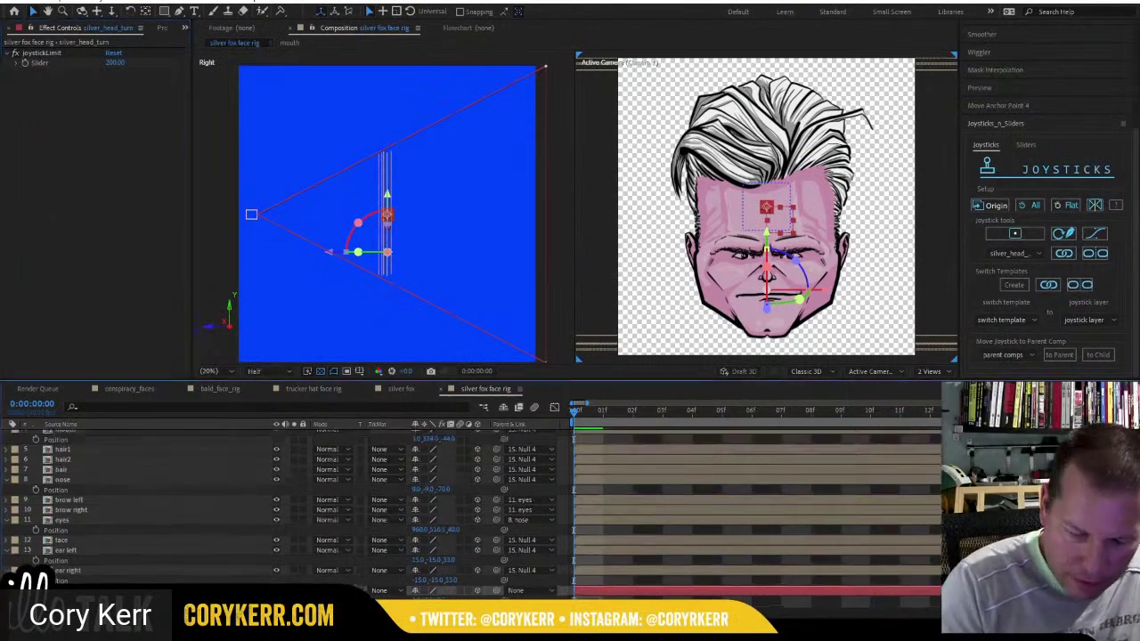
left_click(169, 445)
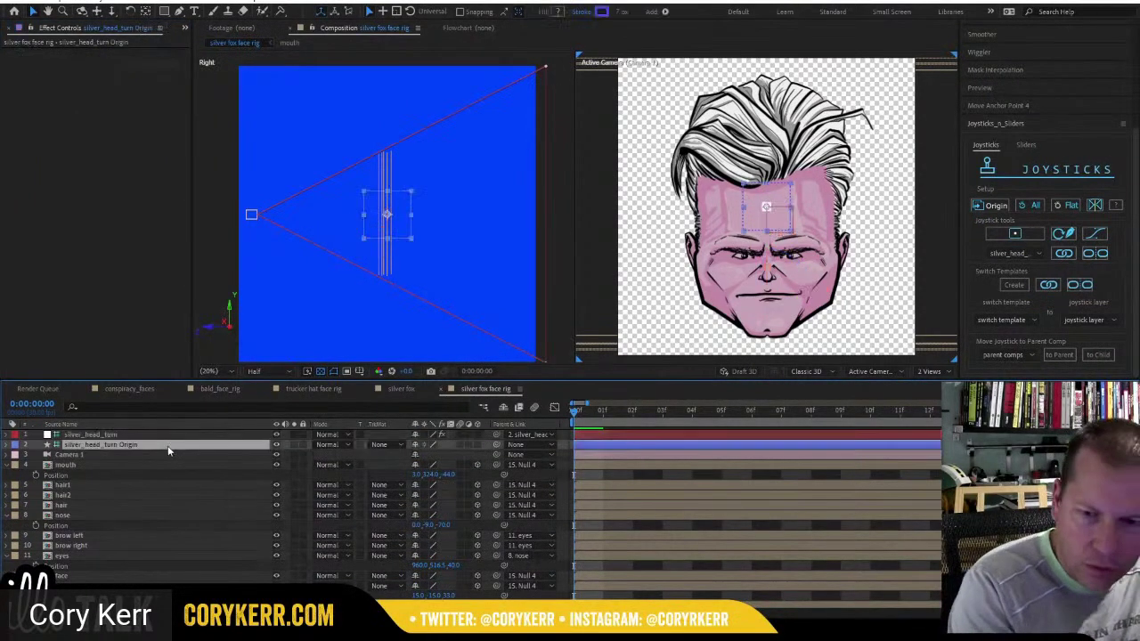
left_click_drag(790, 199, 913, 73)
key("Return")
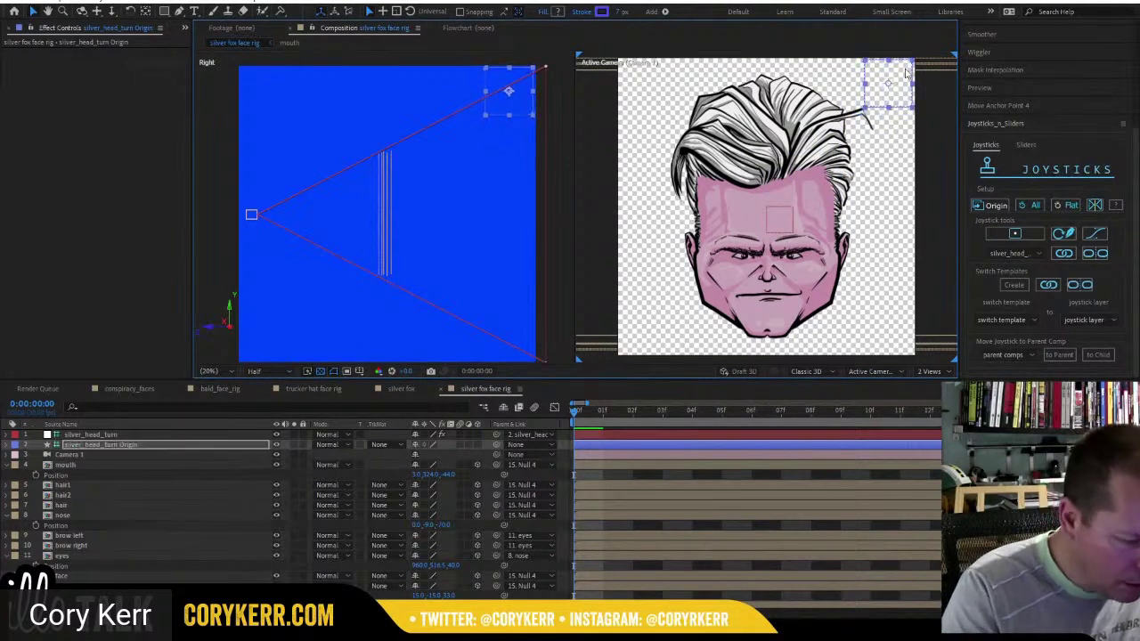
left_click(302, 445)
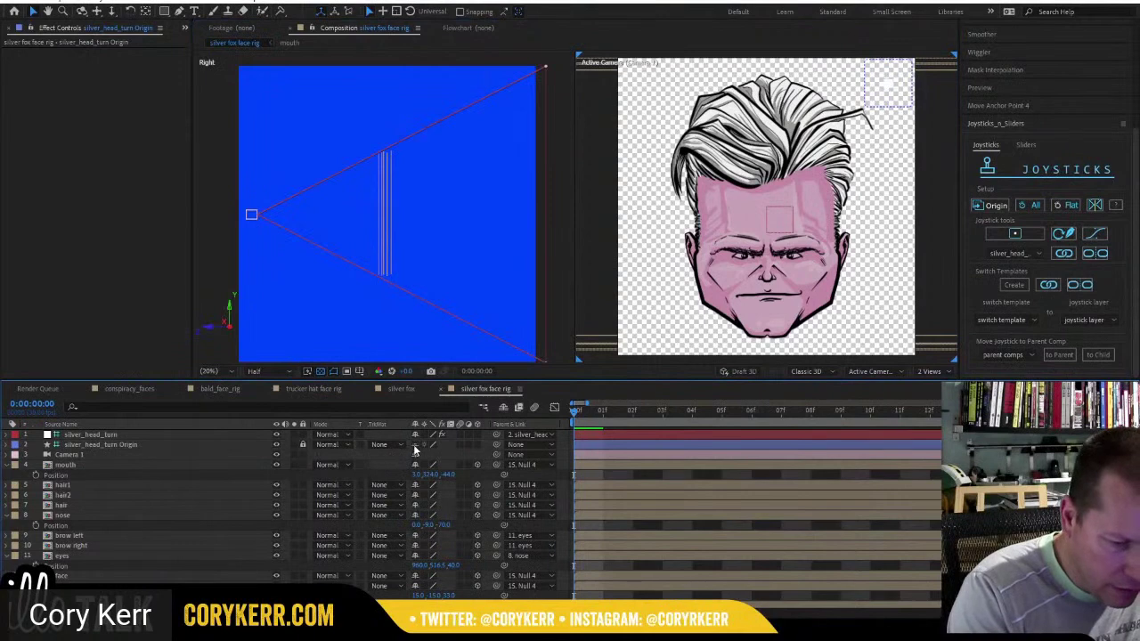
left_click(504, 408)
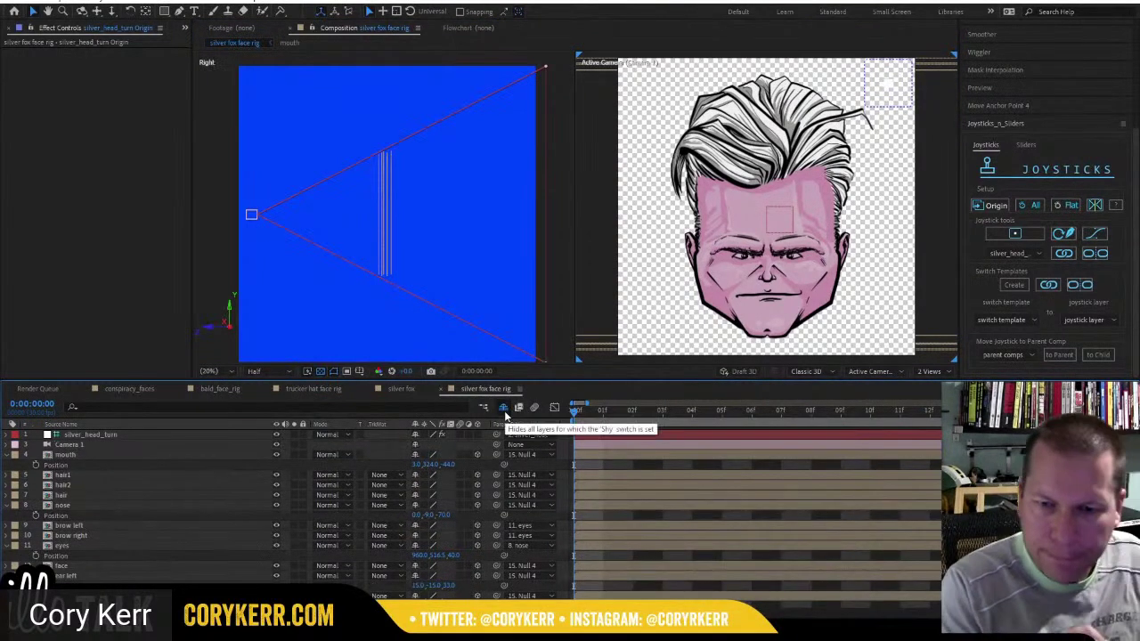
Test the head turn by moving the silver_head_turn joystick around and returning it to its centre.
left_click(886, 89)
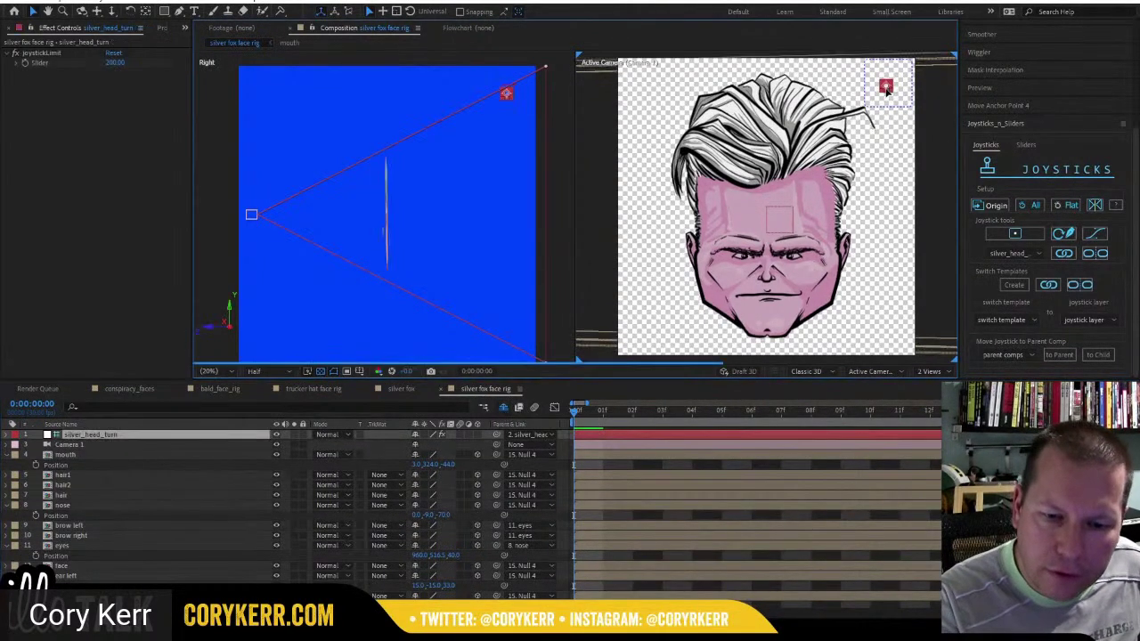
mouse_move(886, 90)
left_mouse_down()
mouse_move(872, 92)
mouse_move(905, 81)
mouse_move(888, 94)
mouse_move(876, 79)
mouse_move(886, 72)
mouse_move(888, 107)
mouse_move(888, 85)
left_mouse_up()
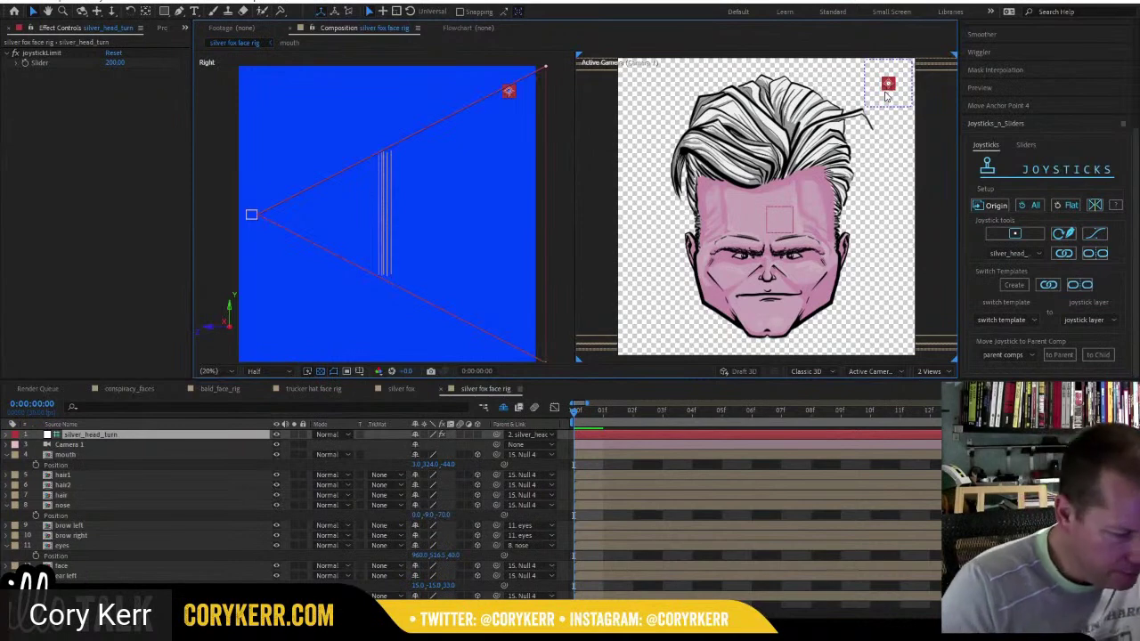
Solo the hair1 layer and place Puppet position pins on its hanging end and along the middle of the lock.
left_click(87, 475)
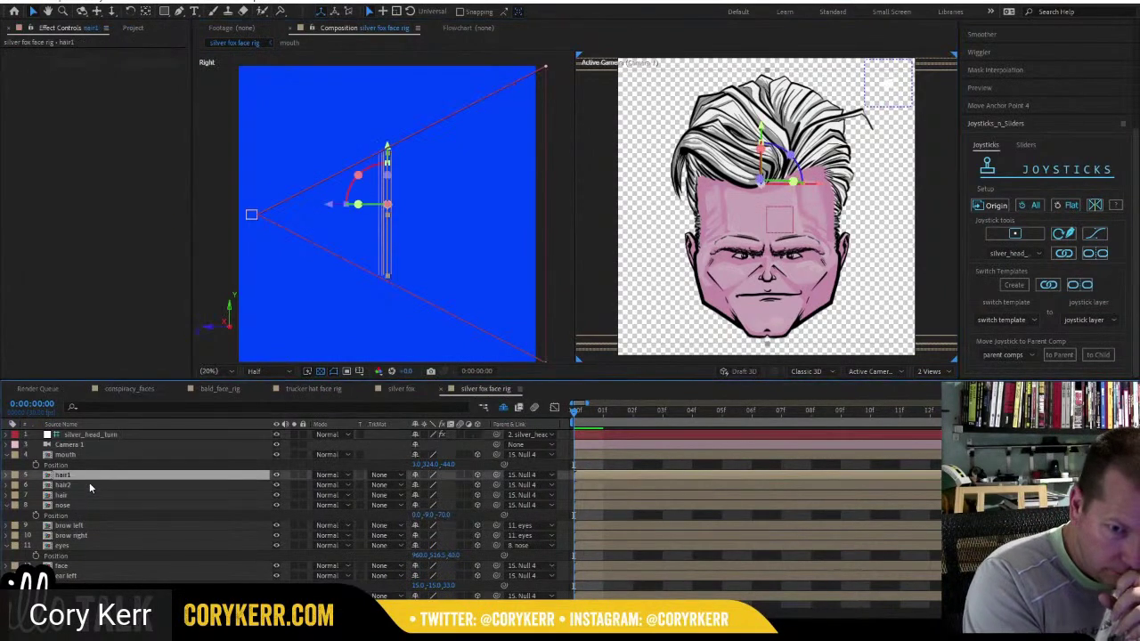
left_click(294, 476)
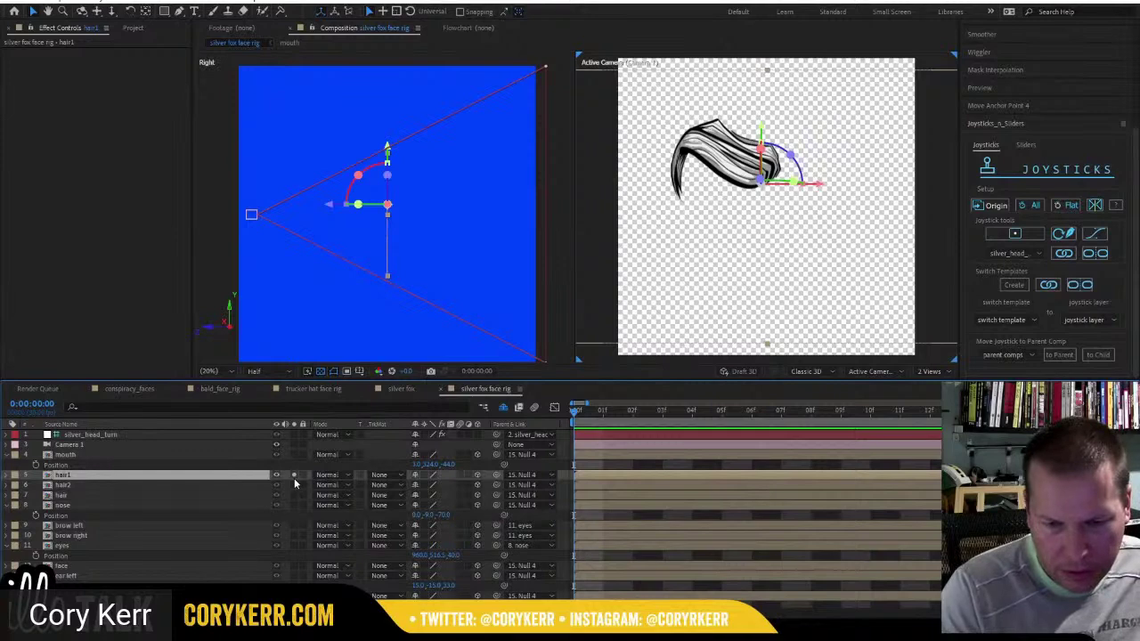
left_click(280, 11)
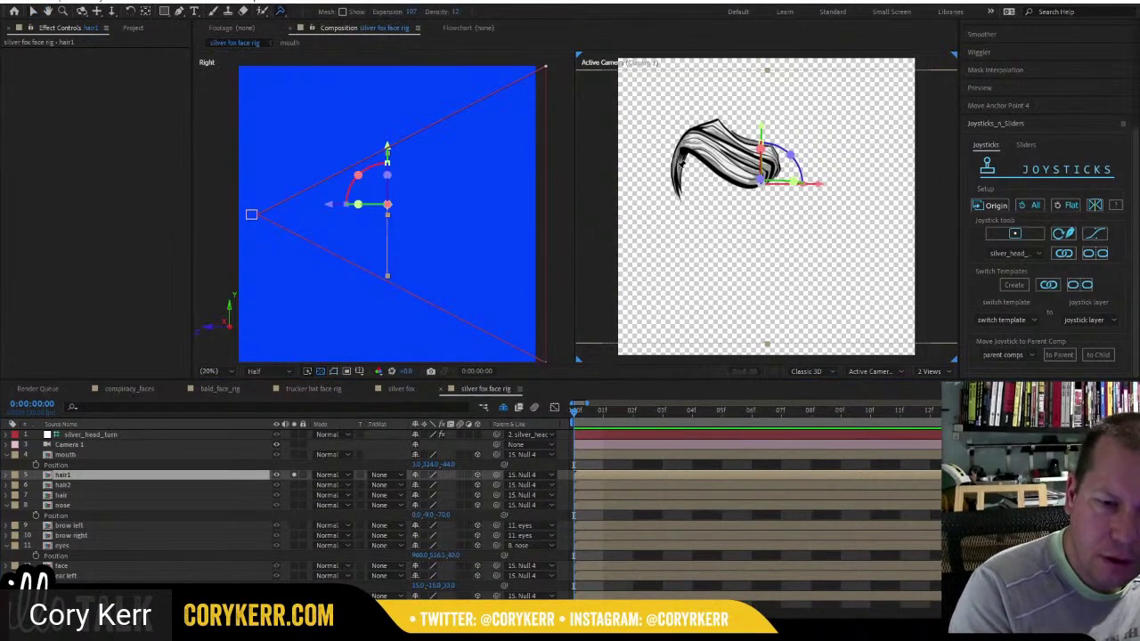
left_click(678, 165)
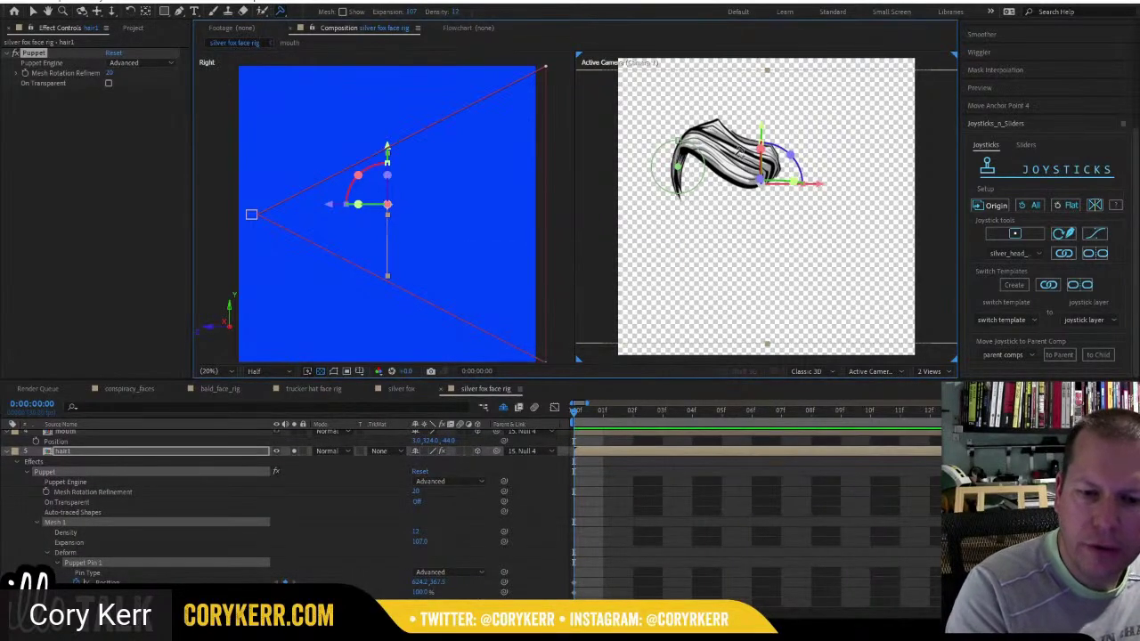
left_click(738, 153)
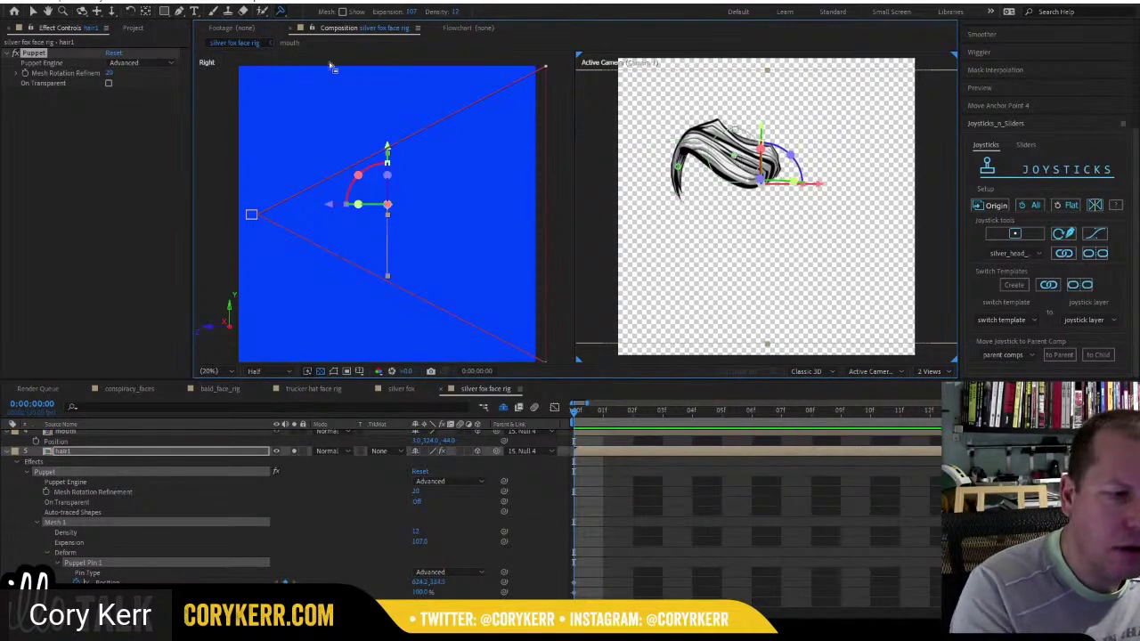
Add a Puppet position pin at the root of the hair1 lock and try small rotations of its middle and hanging-end pins.
left_click_drag(283, 14, 311, 12)
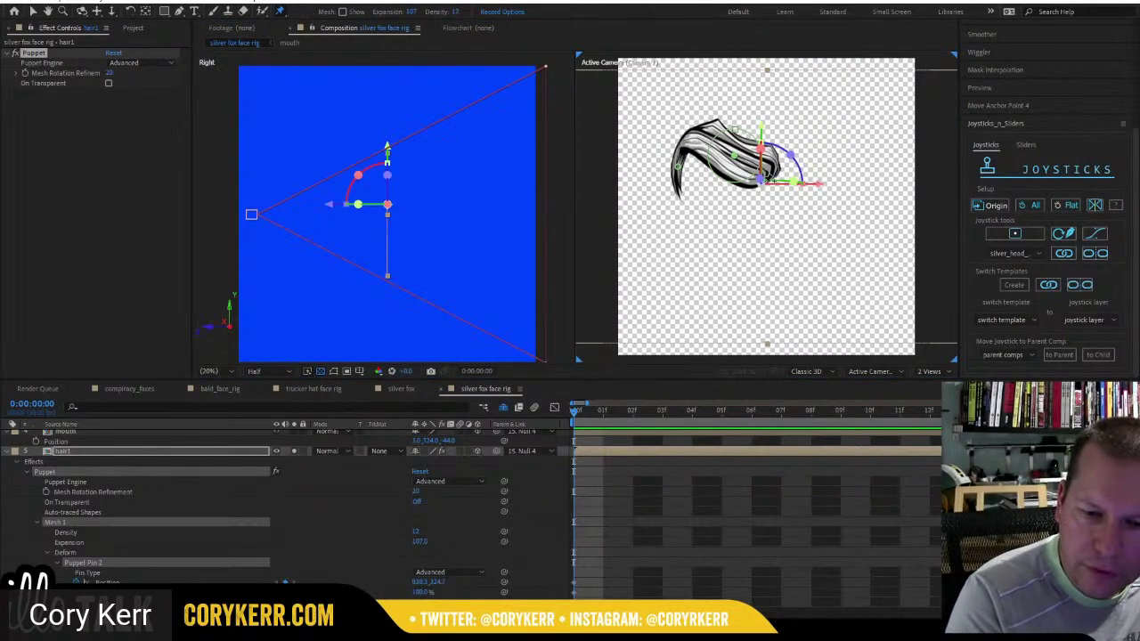
left_click(767, 180)
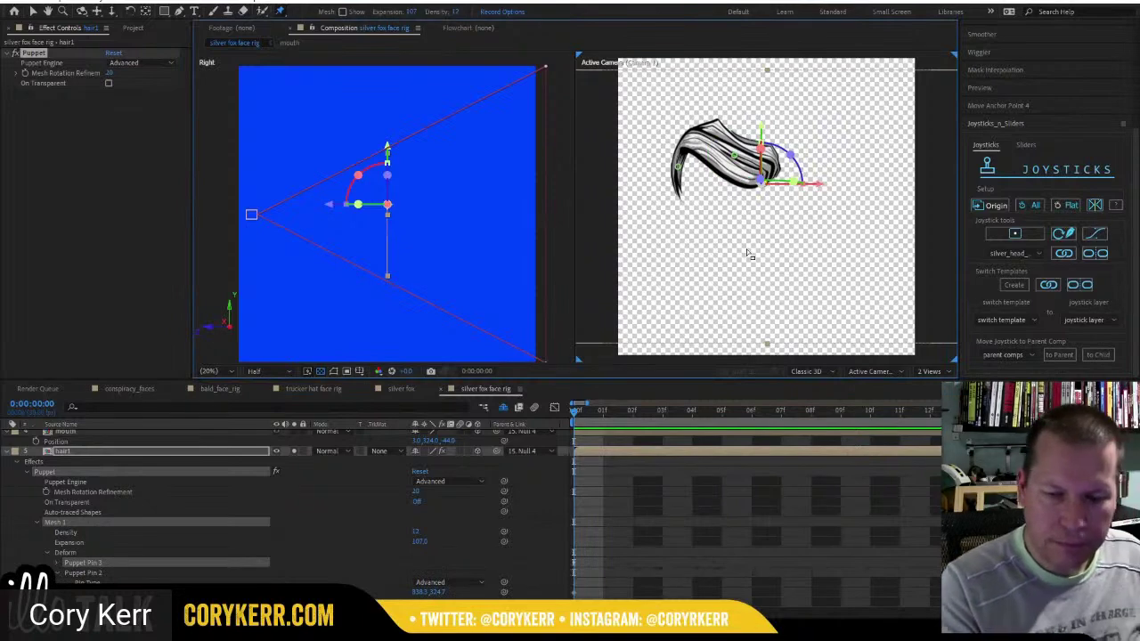
left_click(678, 168)
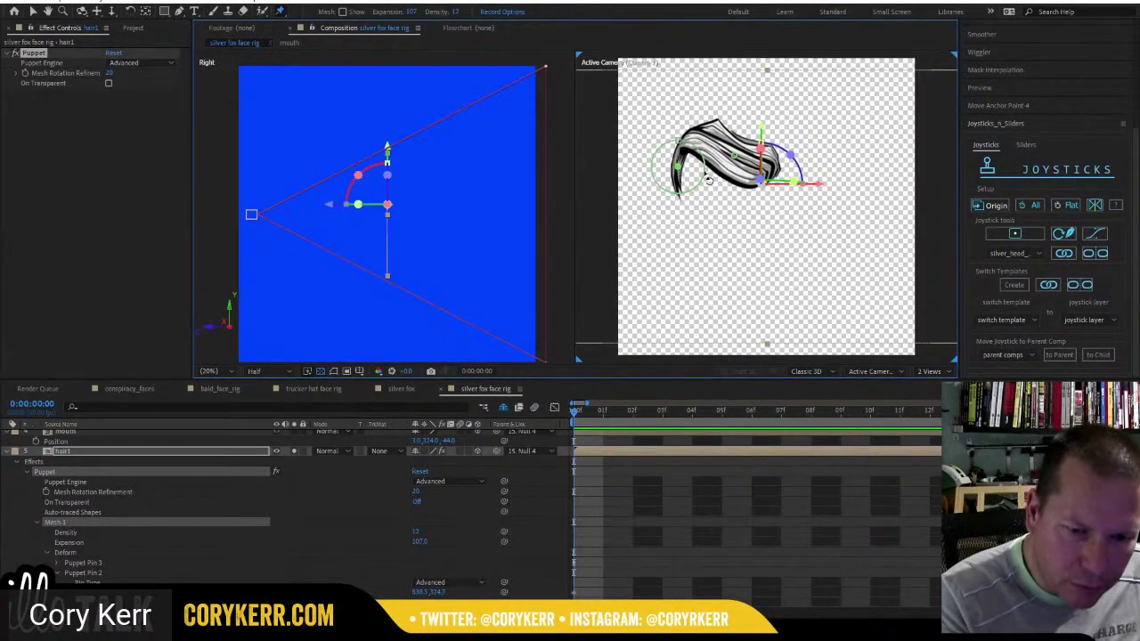
left_click_drag(704, 173, 740, 160)
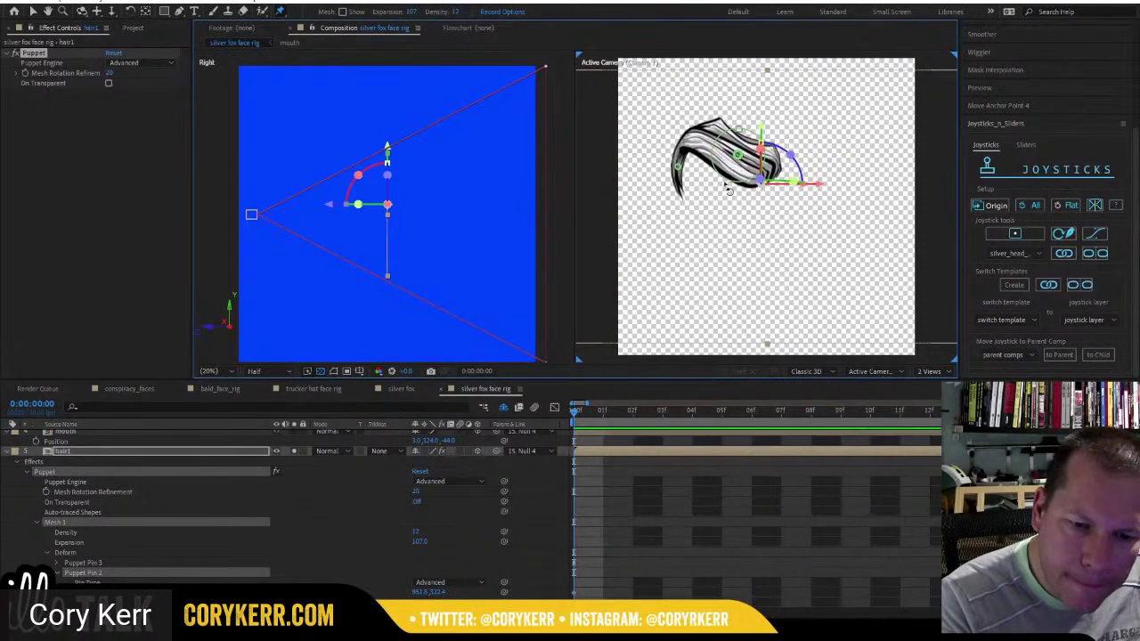
left_click_drag(680, 170, 676, 172)
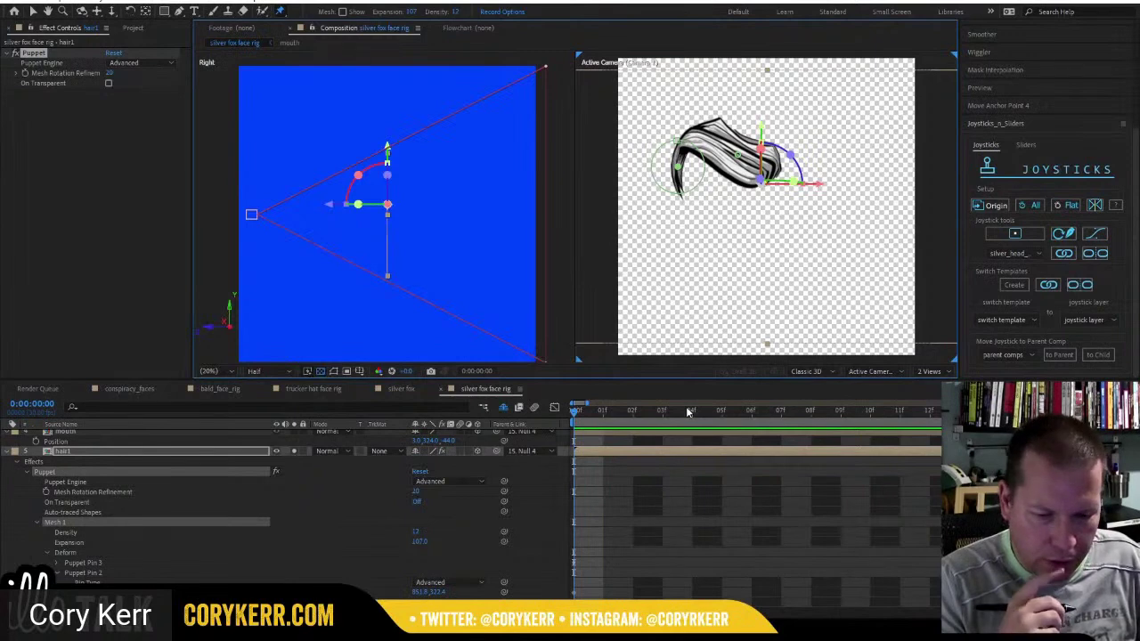
Show only the keyframed properties of the hair1 layer, collapse Puppet Pin 3 and select Puppet Pin 2.
scroll(490, 518, "down", 3)
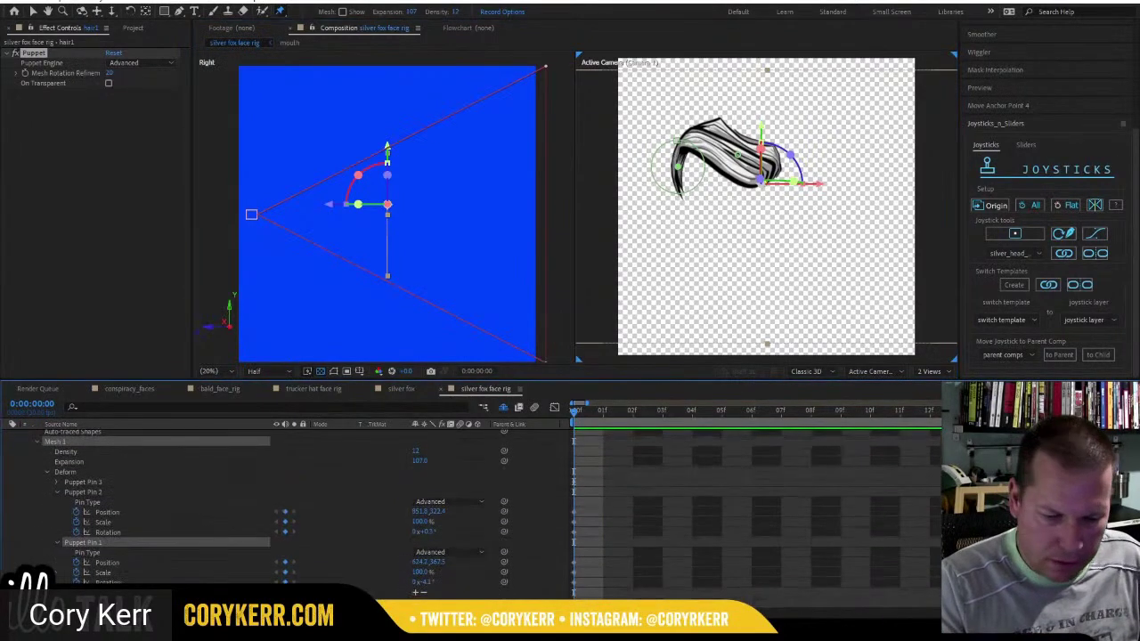
scroll(490, 519, "down", 1)
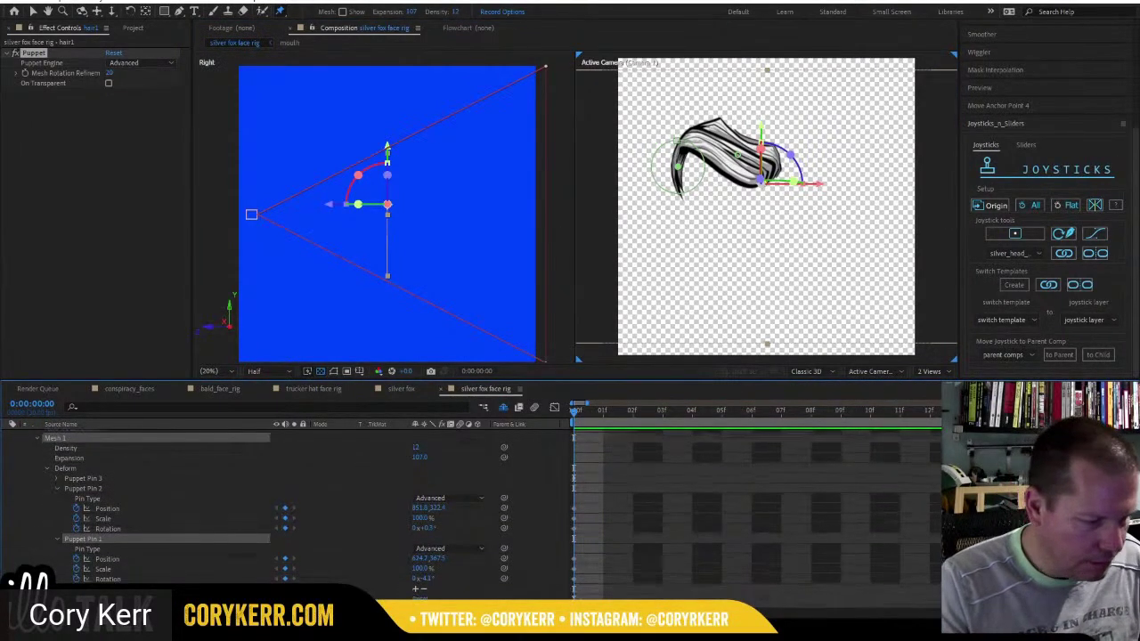
left_click(87, 479)
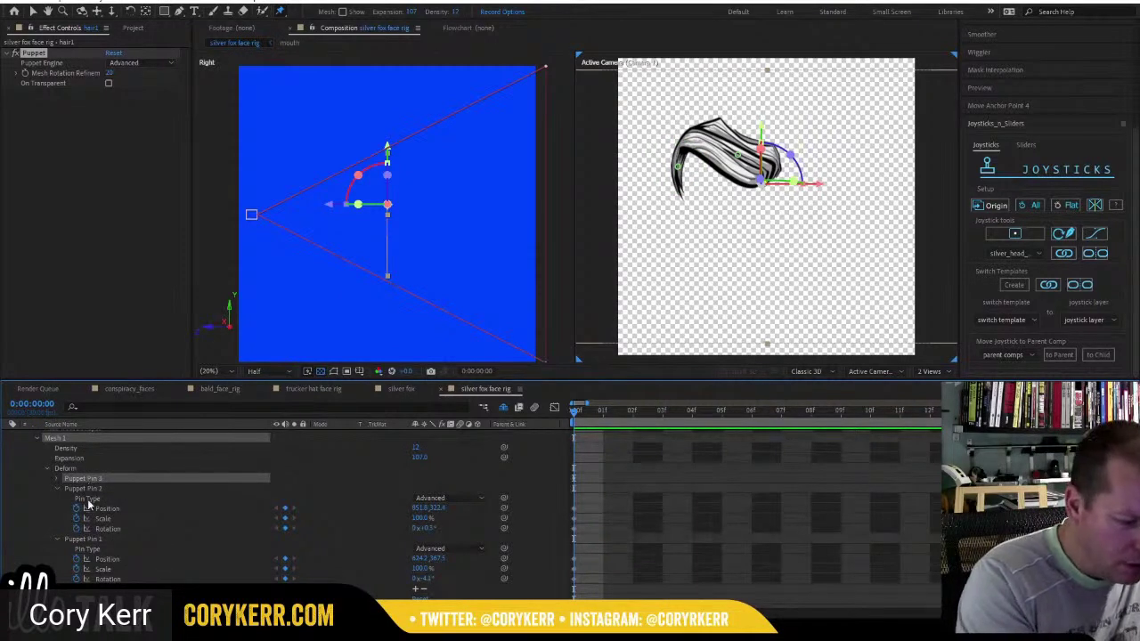
key("u")
key("u")
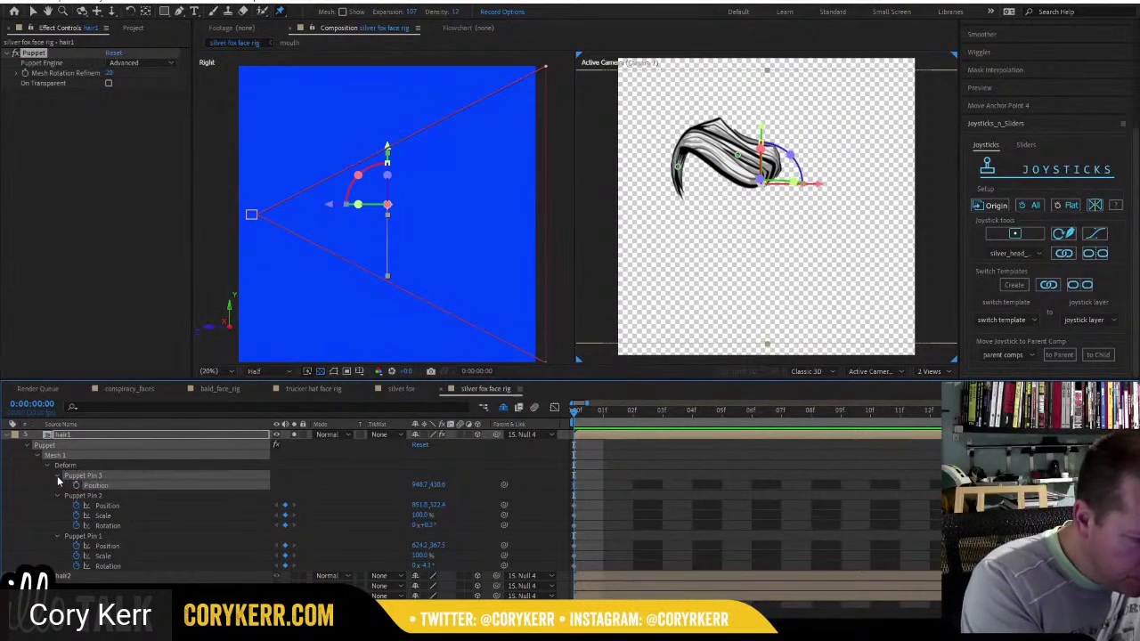
left_click(59, 477)
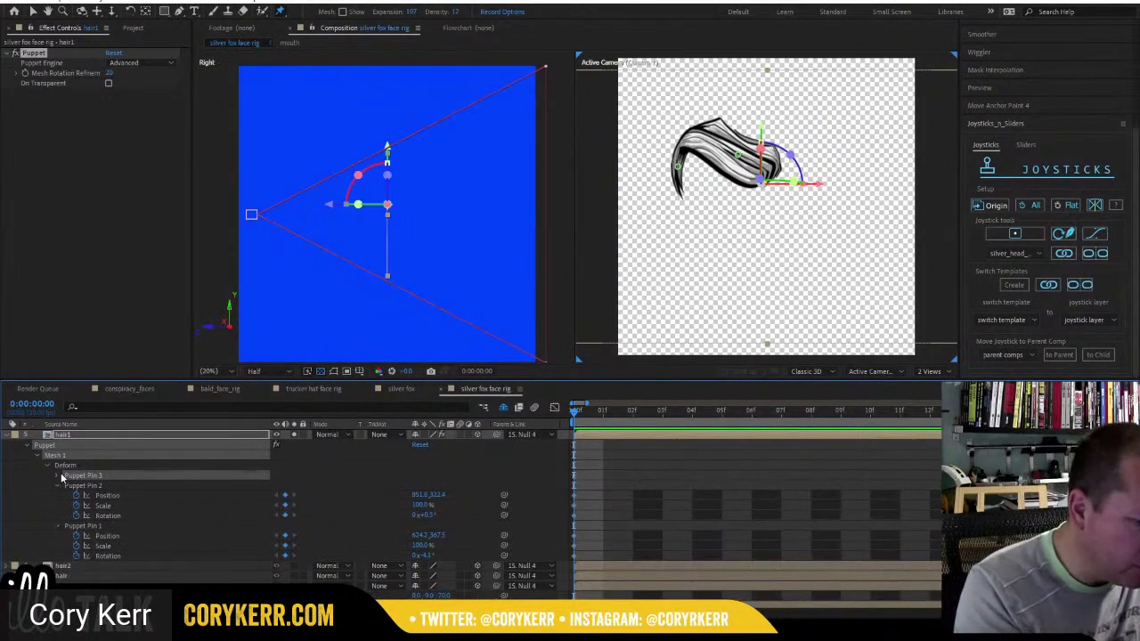
left_click(97, 487)
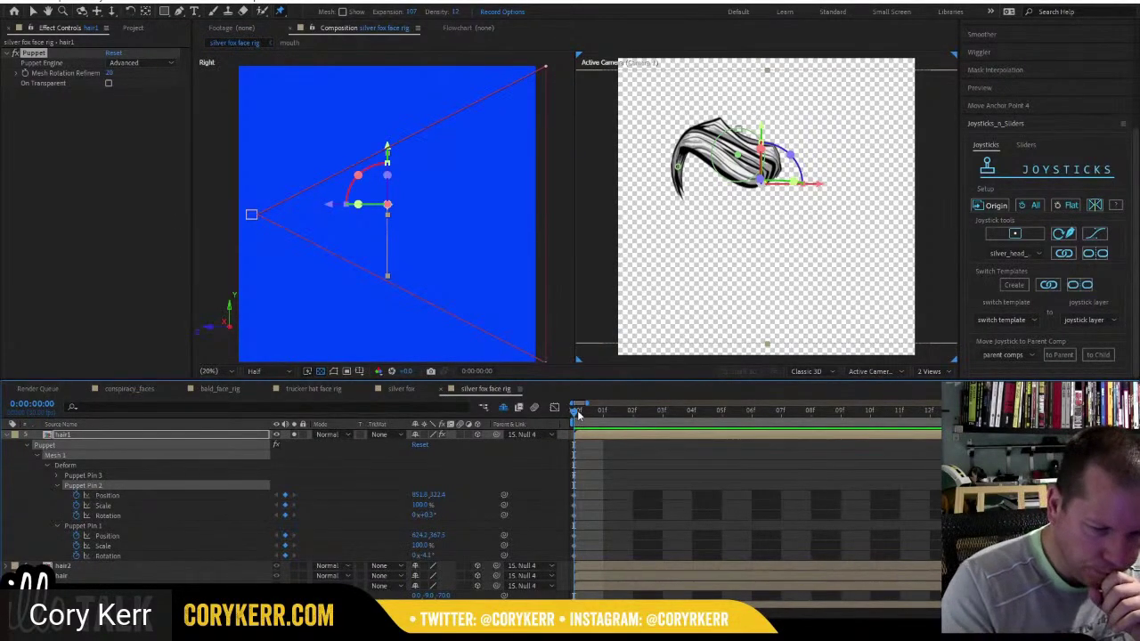
At frame 1, rotate Puppet Pin 2 to about -25° and Puppet Pin 1 to about -19°.
left_click(595, 410)
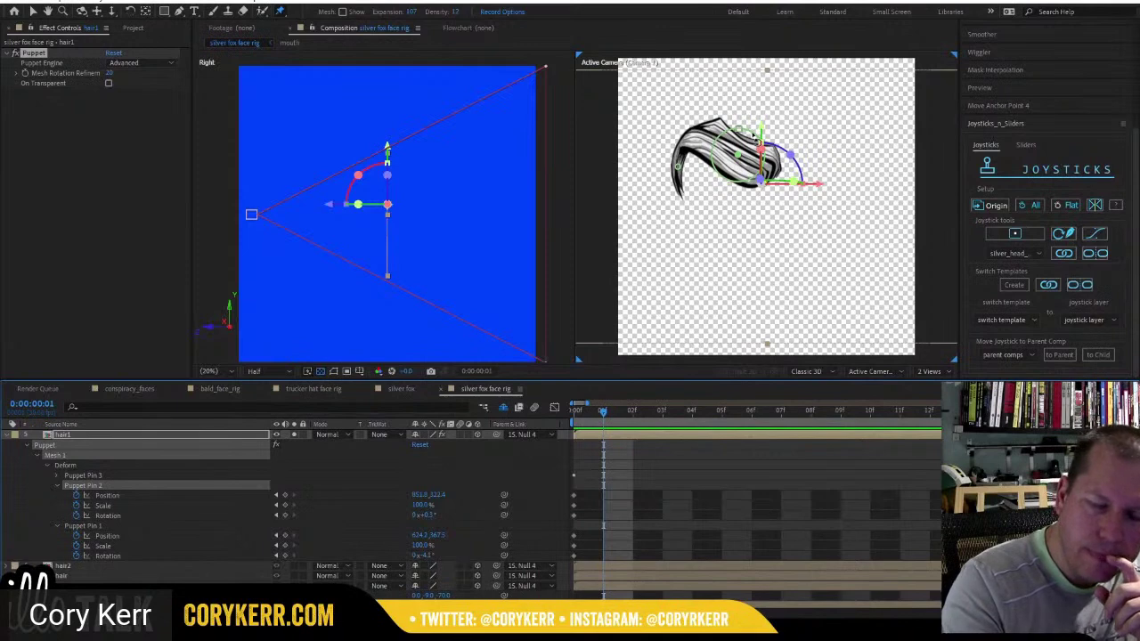
left_click_drag(753, 135, 748, 162)
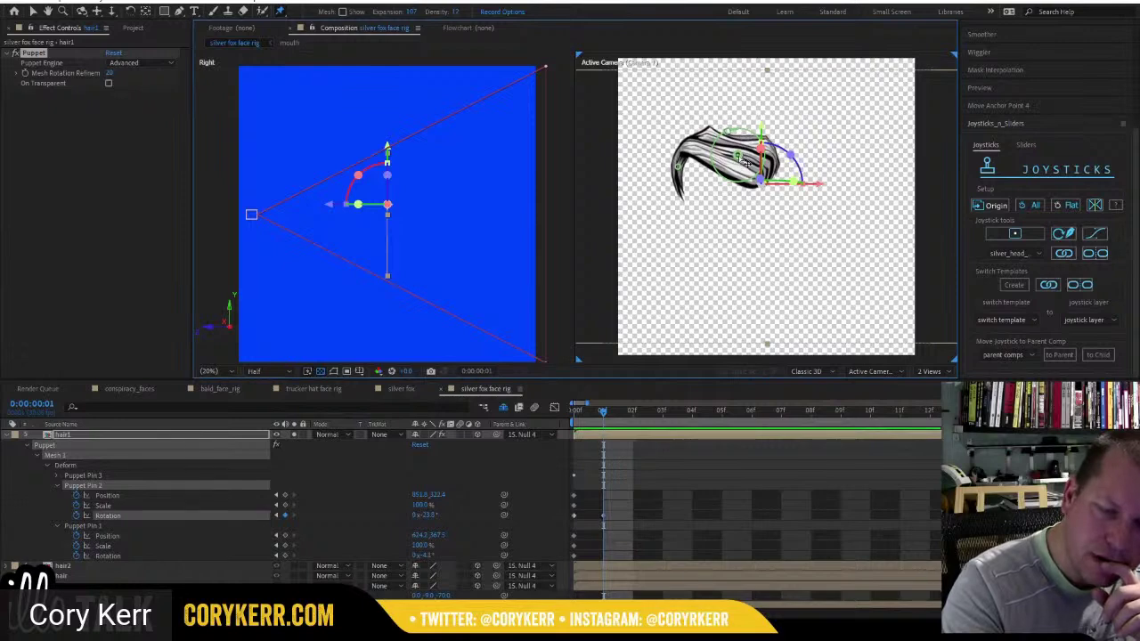
left_click(681, 167)
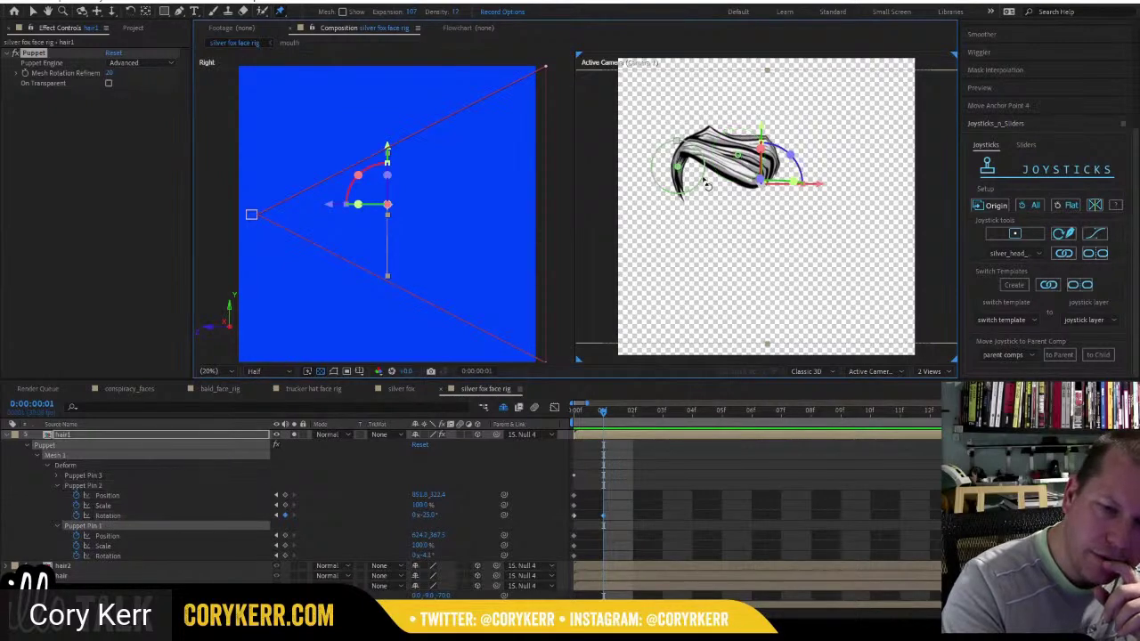
left_click_drag(706, 185, 708, 182)
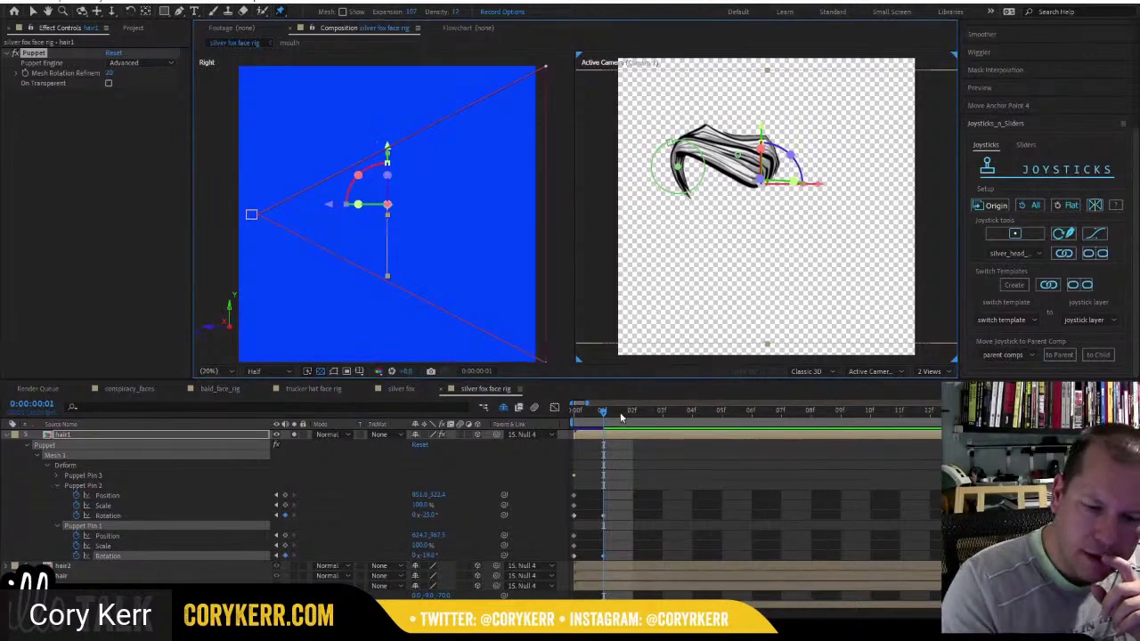
At frame 2, rotate Puppet Pin 1 to about 30° and Puppet Pin 2 to about 20°.
left_click_drag(603, 414, 632, 414)
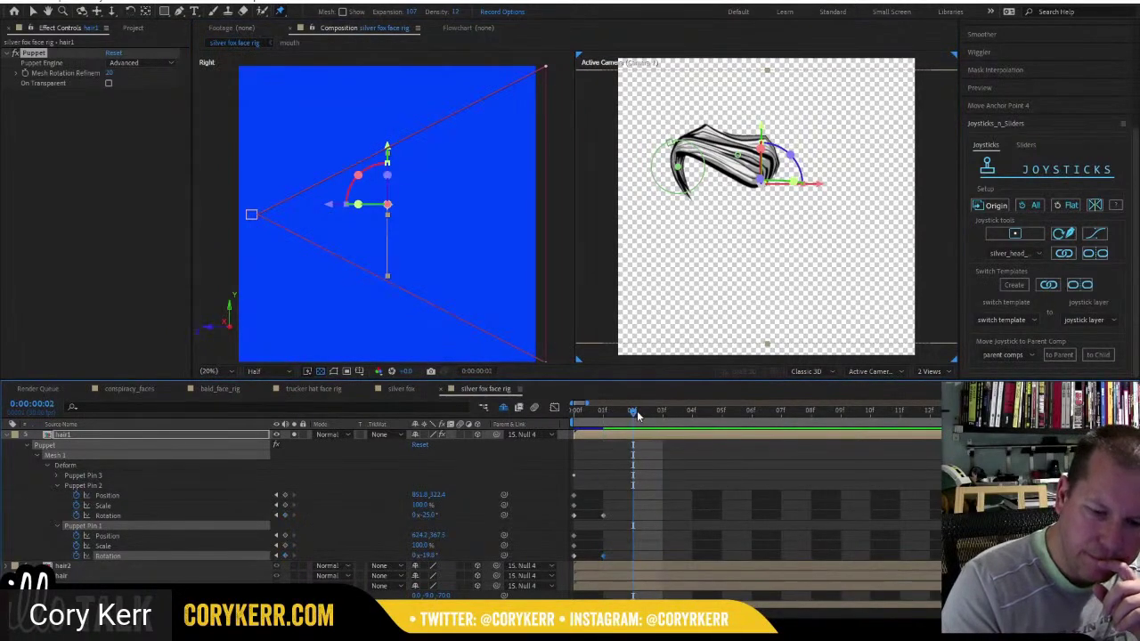
mouse_move(705, 183)
left_mouse_down()
mouse_move(686, 194)
mouse_move(742, 185)
mouse_move(728, 183)
left_mouse_up()
left_click(738, 156)
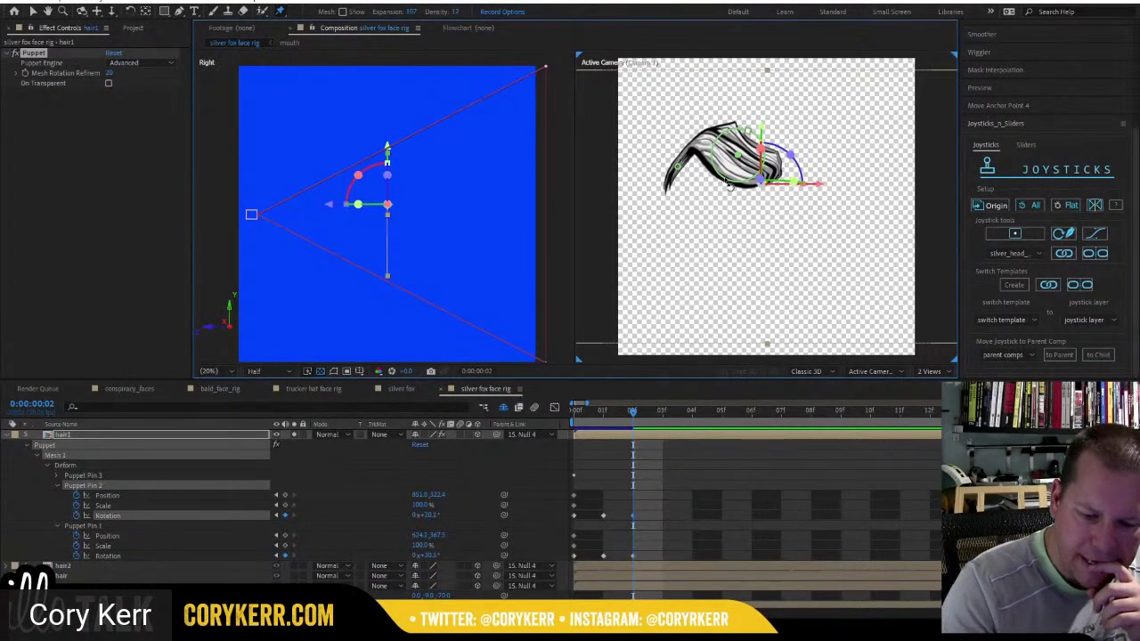
At frame 3, raise Puppet Pin 1 to about 610, 279 and Puppet Pin 2 to about 951, 272.
left_click(653, 412)
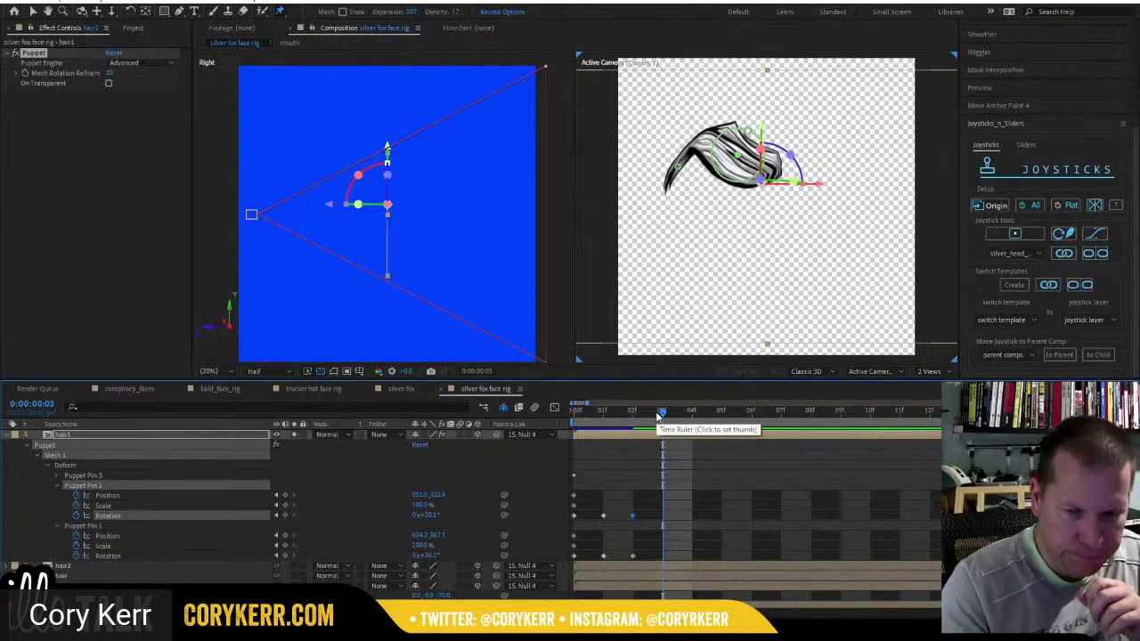
mouse_move(683, 172)
left_mouse_down()
mouse_move(674, 151)
mouse_move(739, 139)
mouse_move(685, 153)
left_mouse_up()
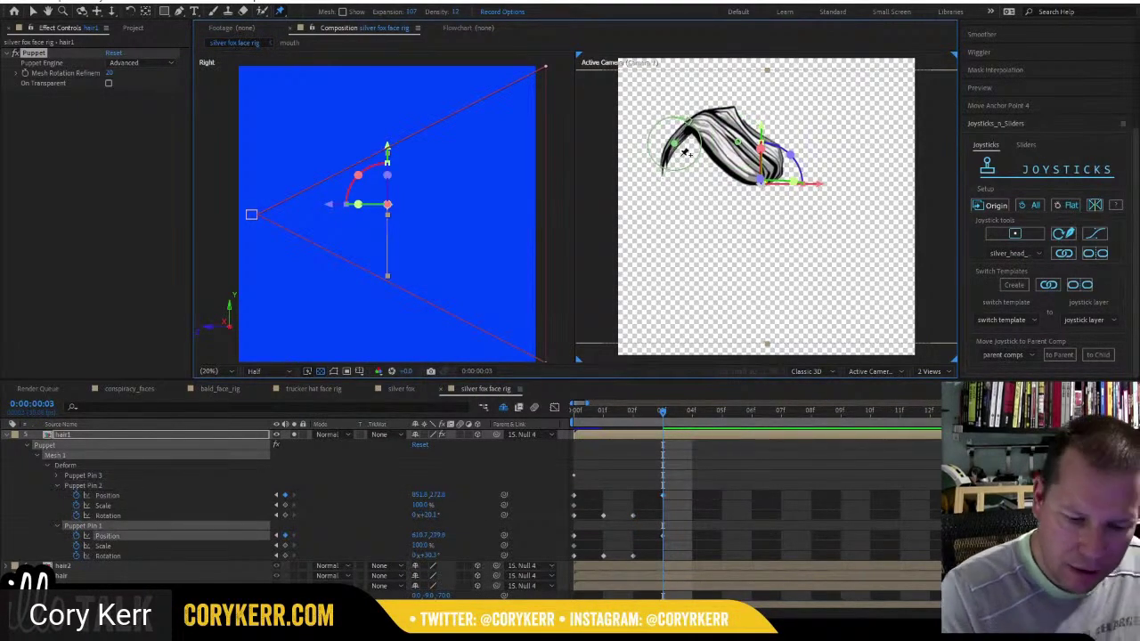
left_click(663, 417)
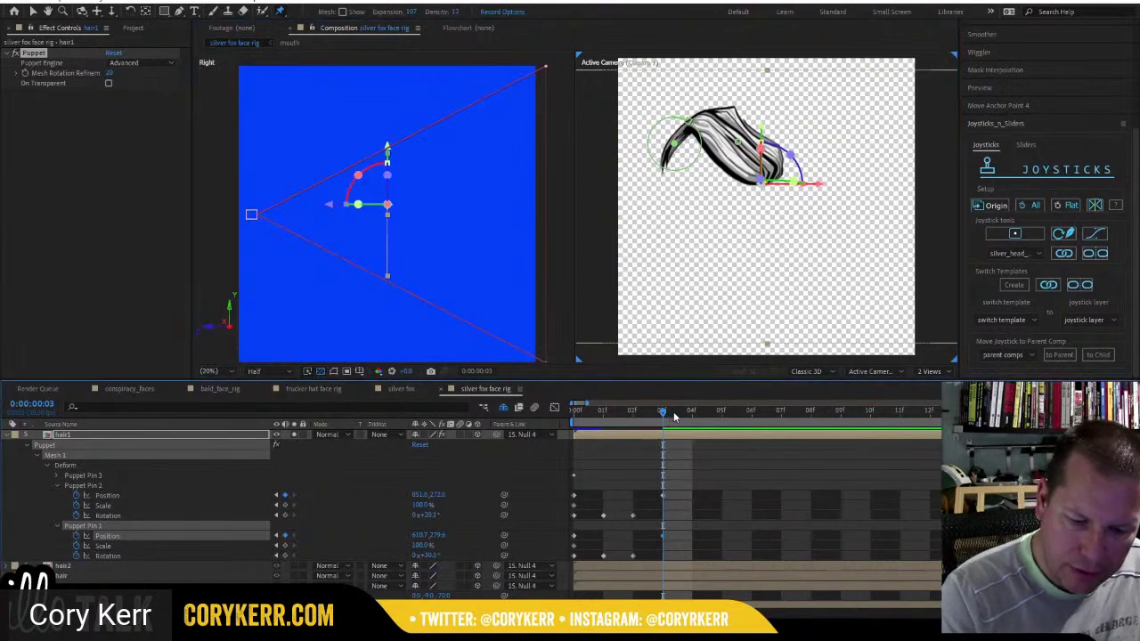
Copy both pins' frame 0 positions to frame 4 and shift Puppet Pin 1 to about 565, 374 and Pin 2 to about 820, 313.
key("Page_Down")
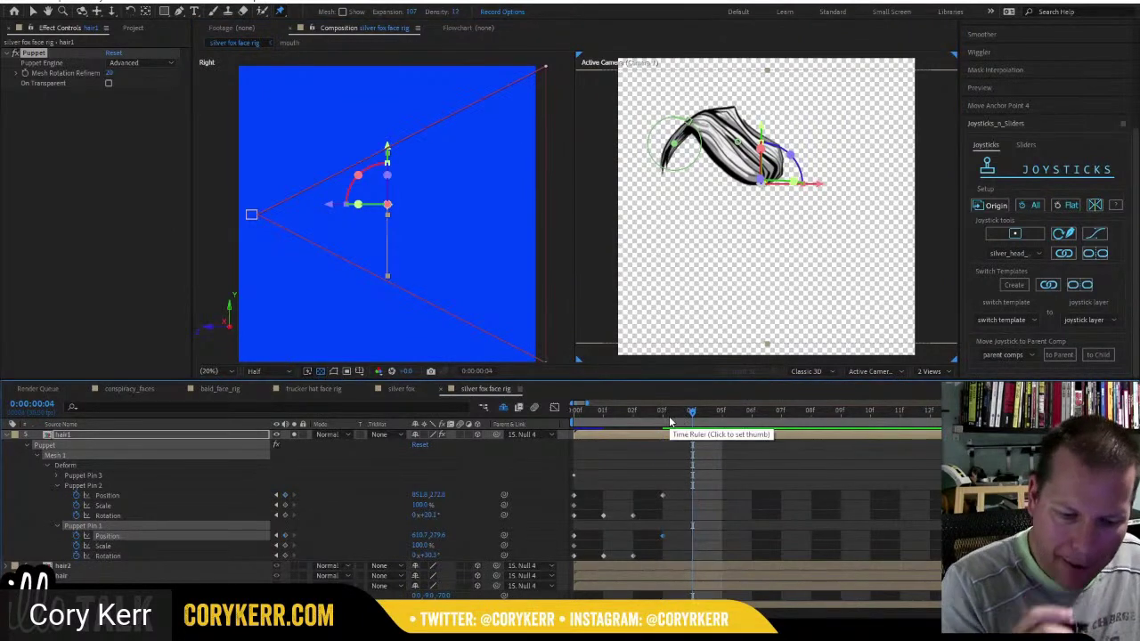
left_click(574, 495)
key("ctrl+c")
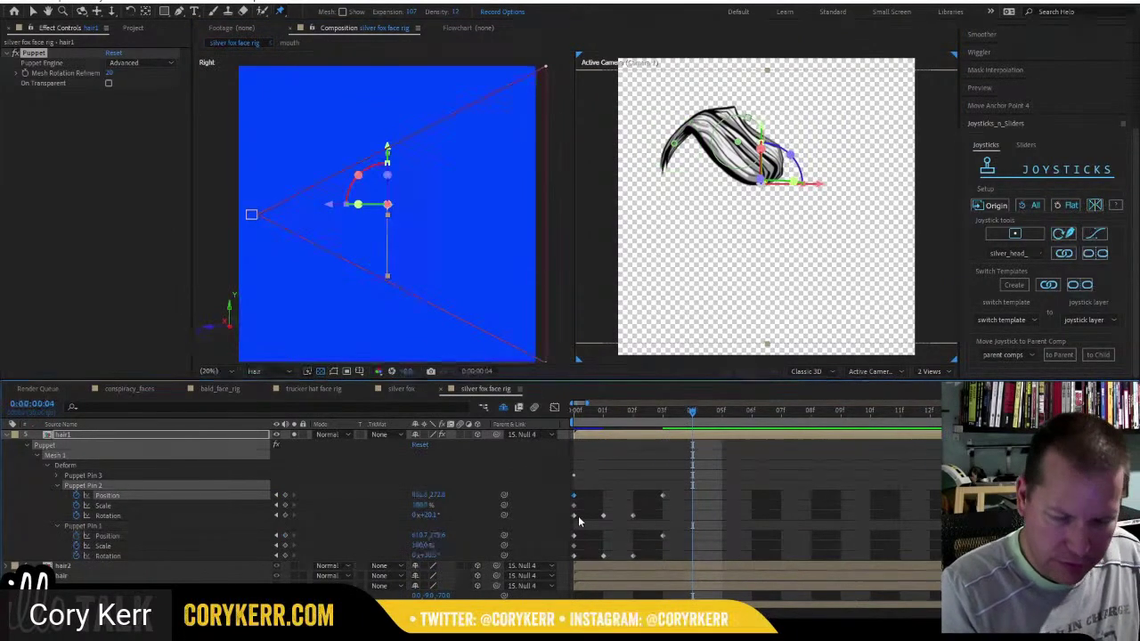
key("ctrl+v")
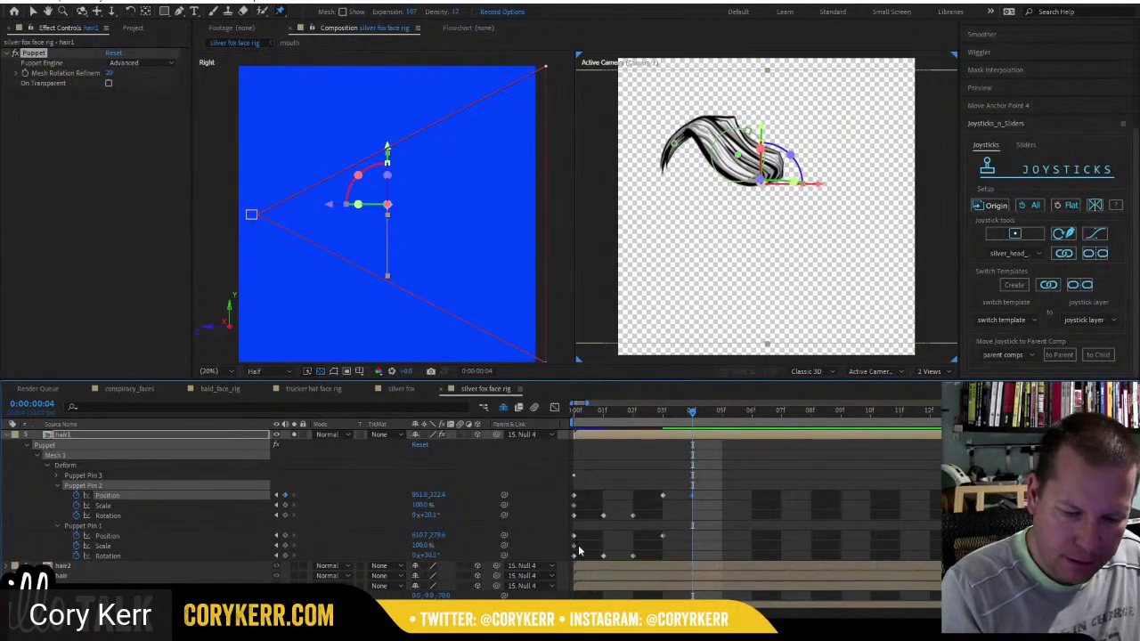
left_click(574, 535)
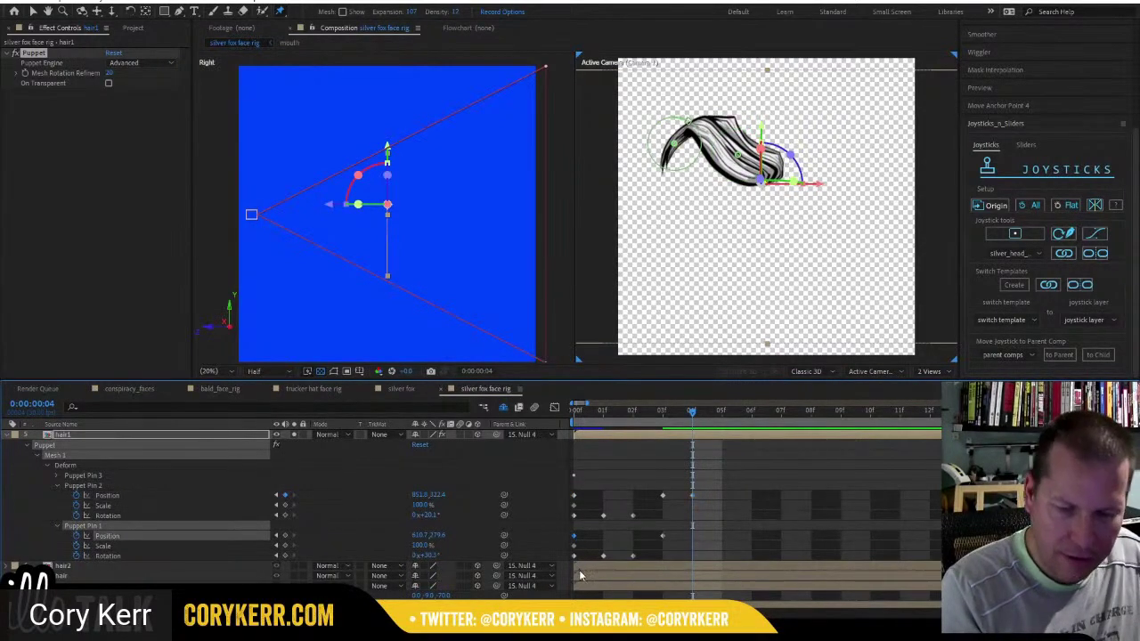
key("ctrl+v")
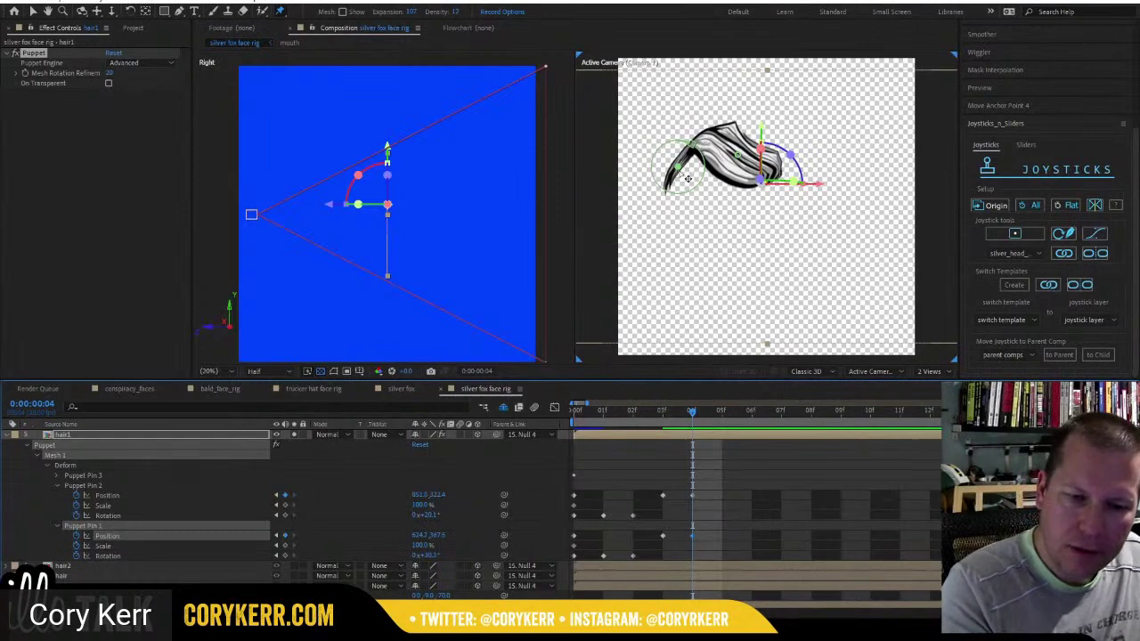
left_click_drag(685, 175, 669, 177)
left_click_drag(741, 156, 728, 153)
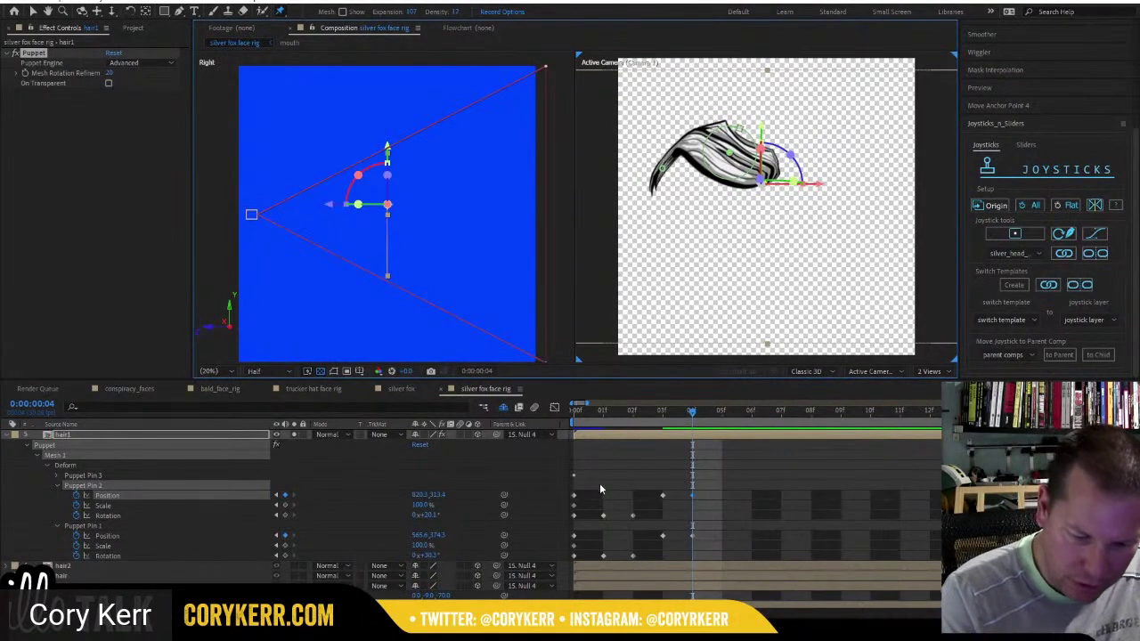
Move the frame 0 Position keyframes of Puppet Pins 1 and 2 to frame 2, and add matching Position keyframes at frames 1 and 0.
left_click_drag(574, 499, 635, 503)
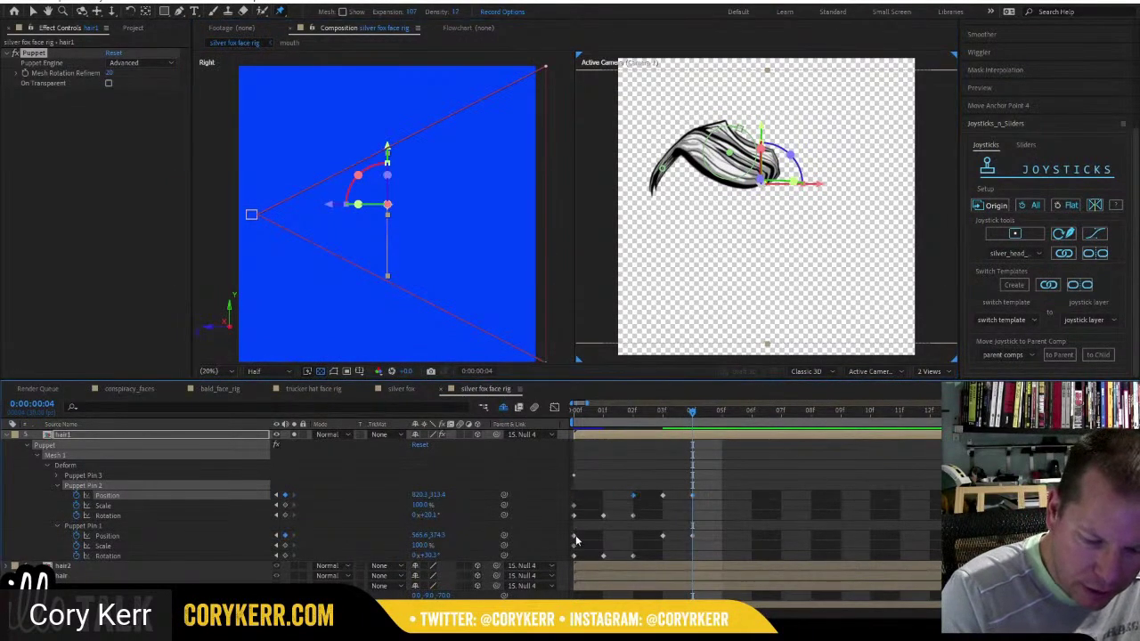
left_click_drag(574, 538, 629, 532)
left_click_drag(688, 418, 602, 420)
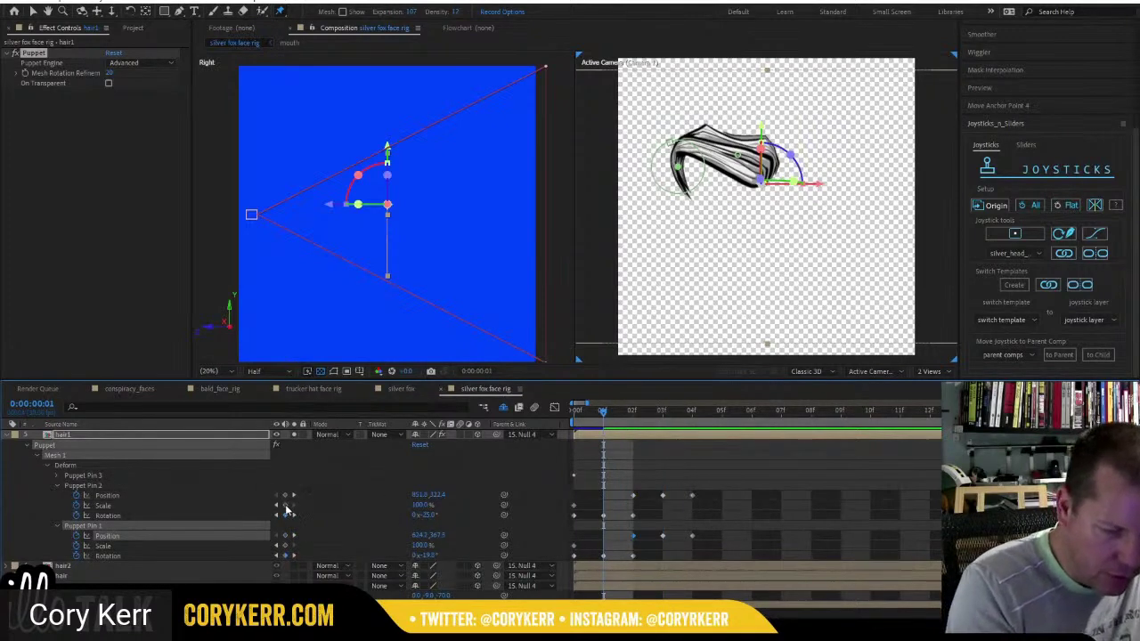
left_click(285, 495)
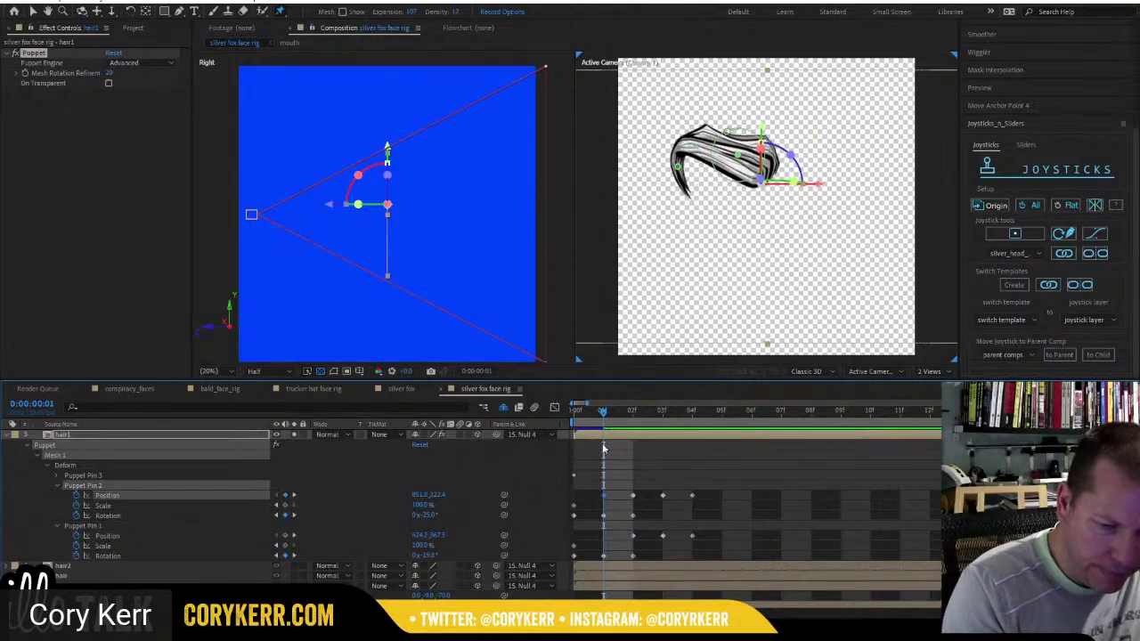
left_click(286, 536)
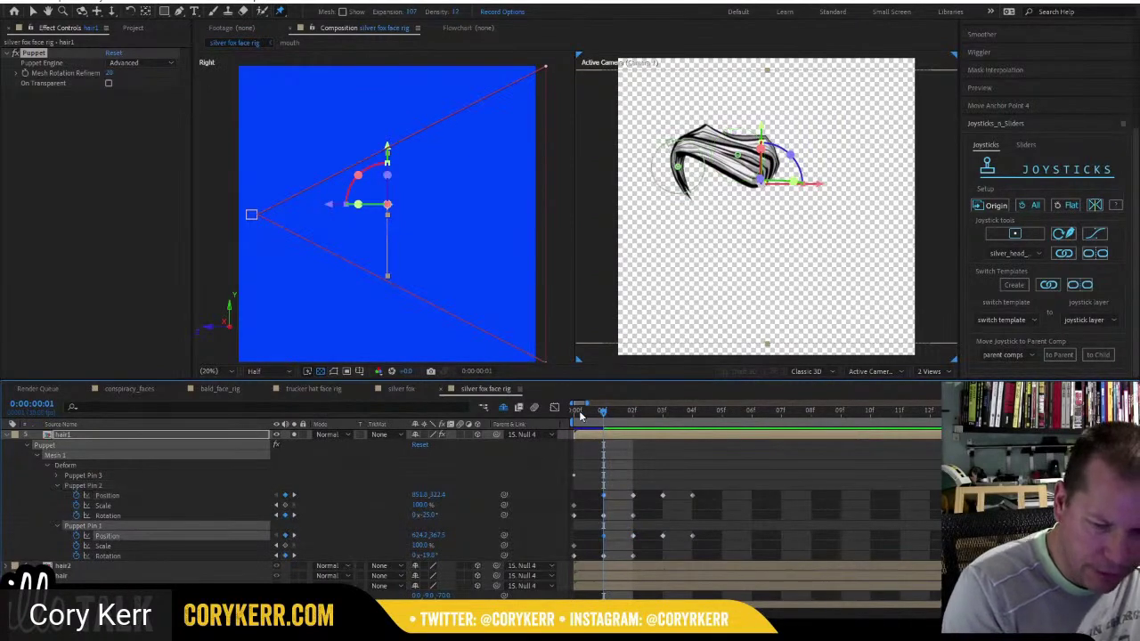
left_click(577, 411)
left_click(285, 495)
left_click(285, 536)
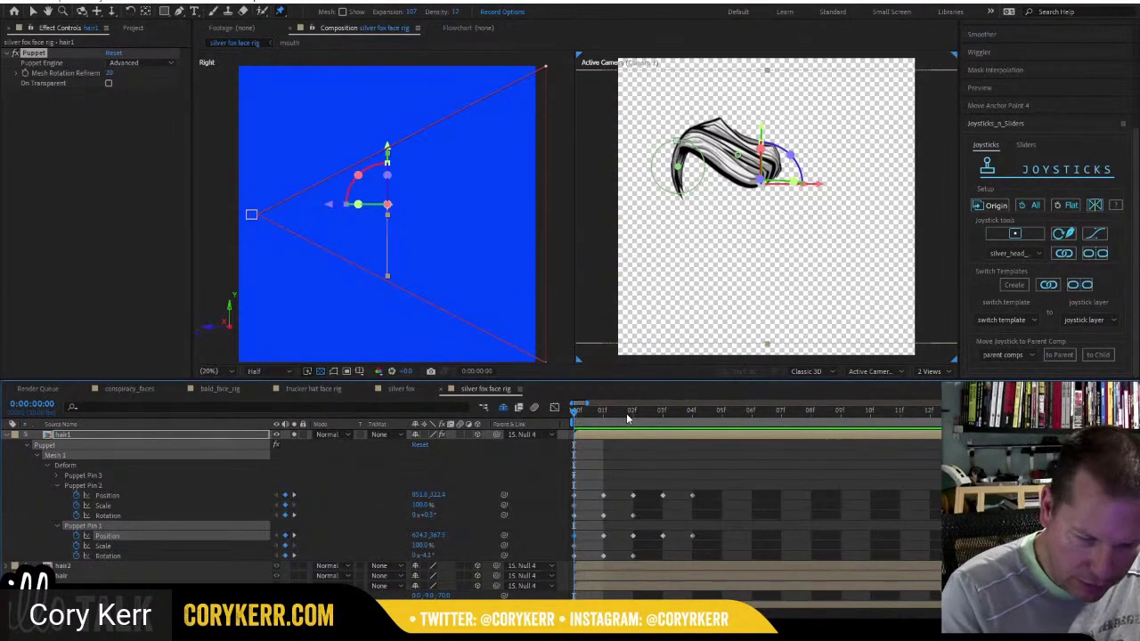
Copy Puppet Pin 2's frame 0 Rotation keyframe to frames 3 and 4.
left_click_drag(627, 414, 653, 419)
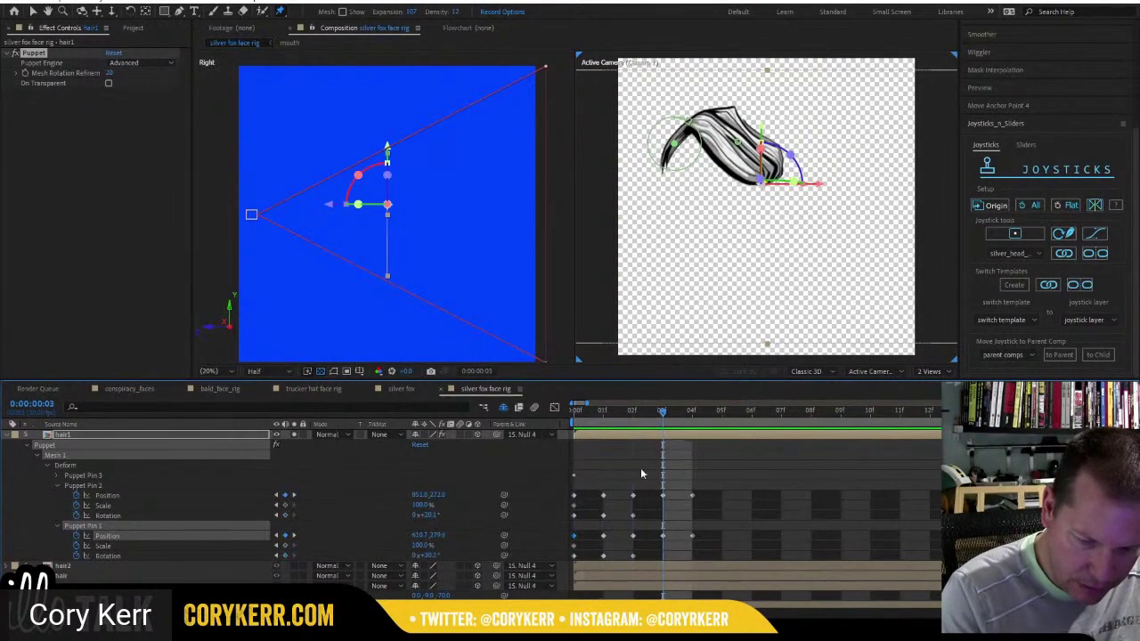
left_click(574, 515)
key("ctrl+v")
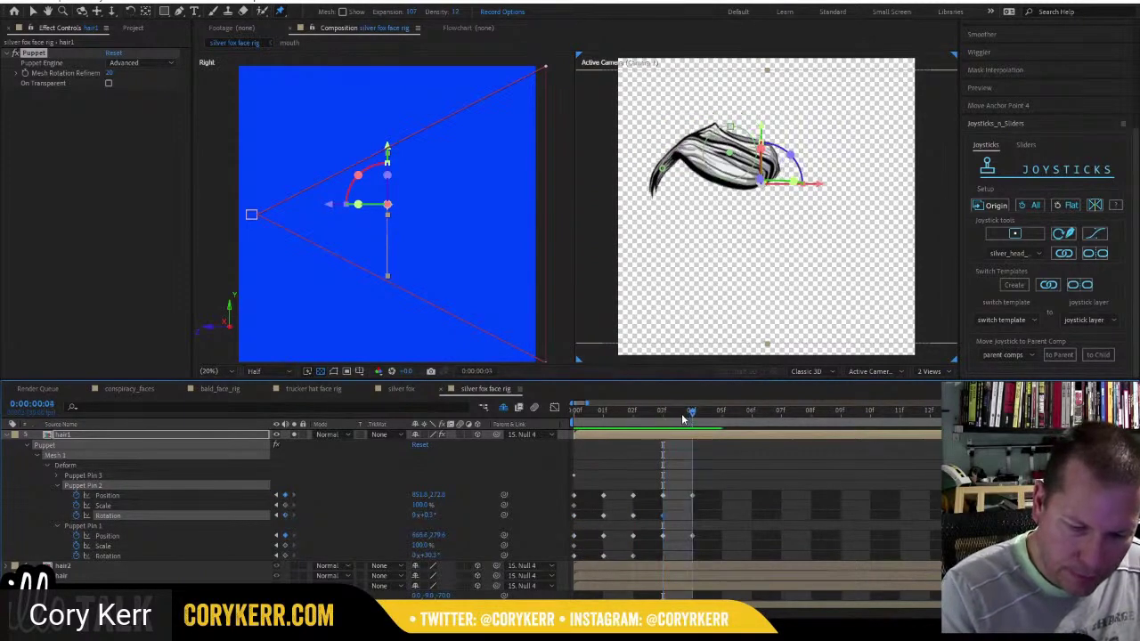
key("Page_Down")
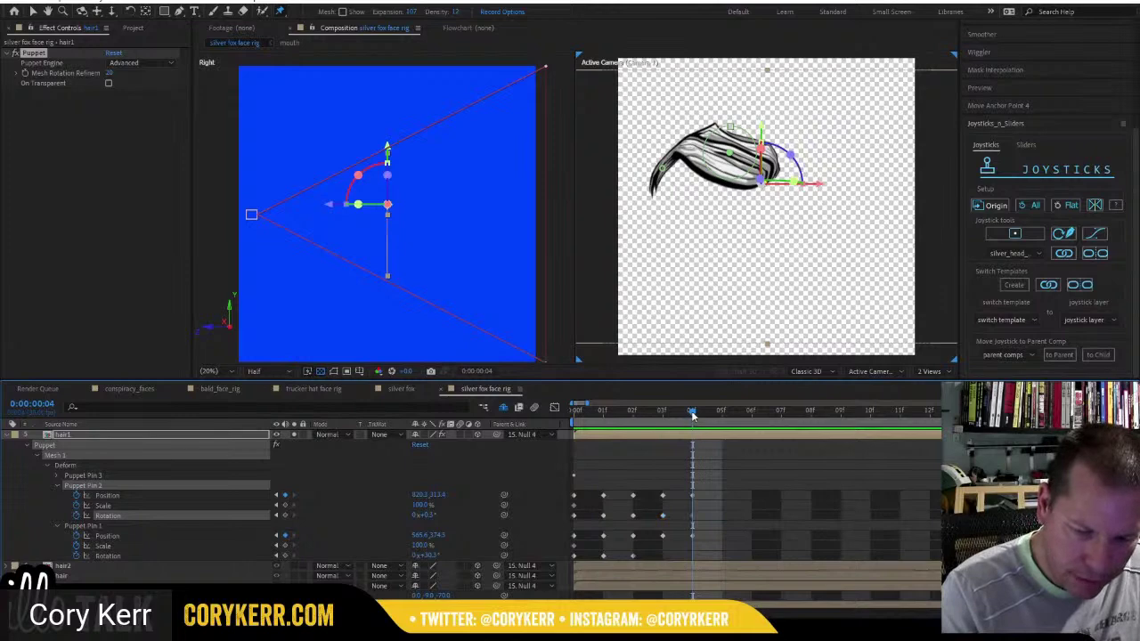
Copy Puppet Pin 1's frame 0 Rotation keyframe to frames 3 and 4.
left_click(660, 422)
left_click(573, 555)
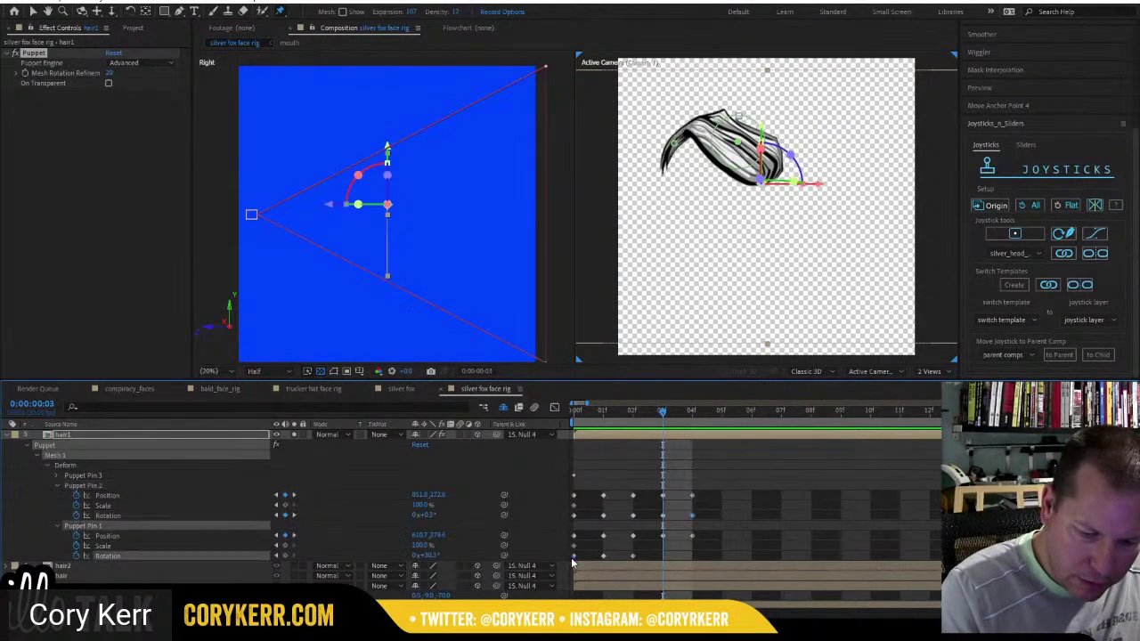
key("ctrl+v")
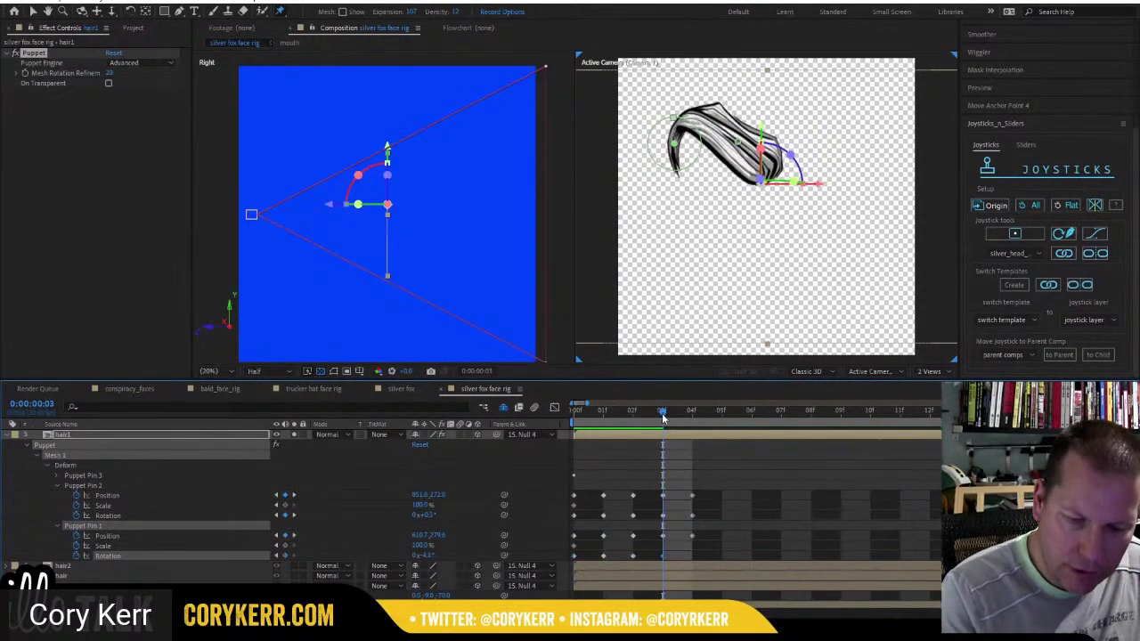
left_click(684, 411)
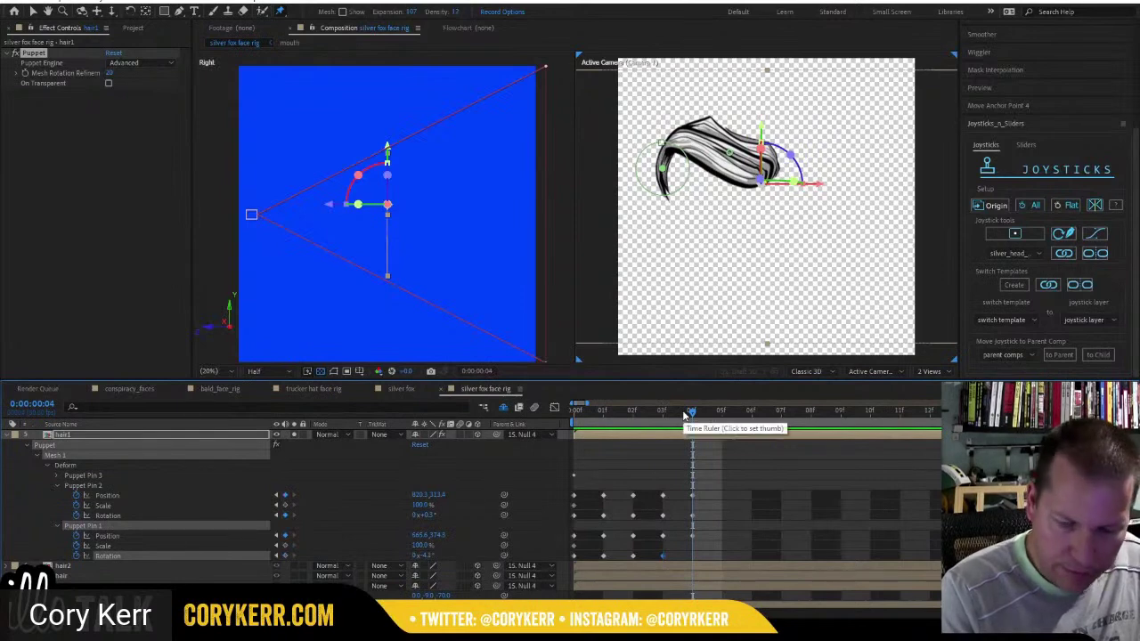
left_click_drag(684, 415, 632, 435)
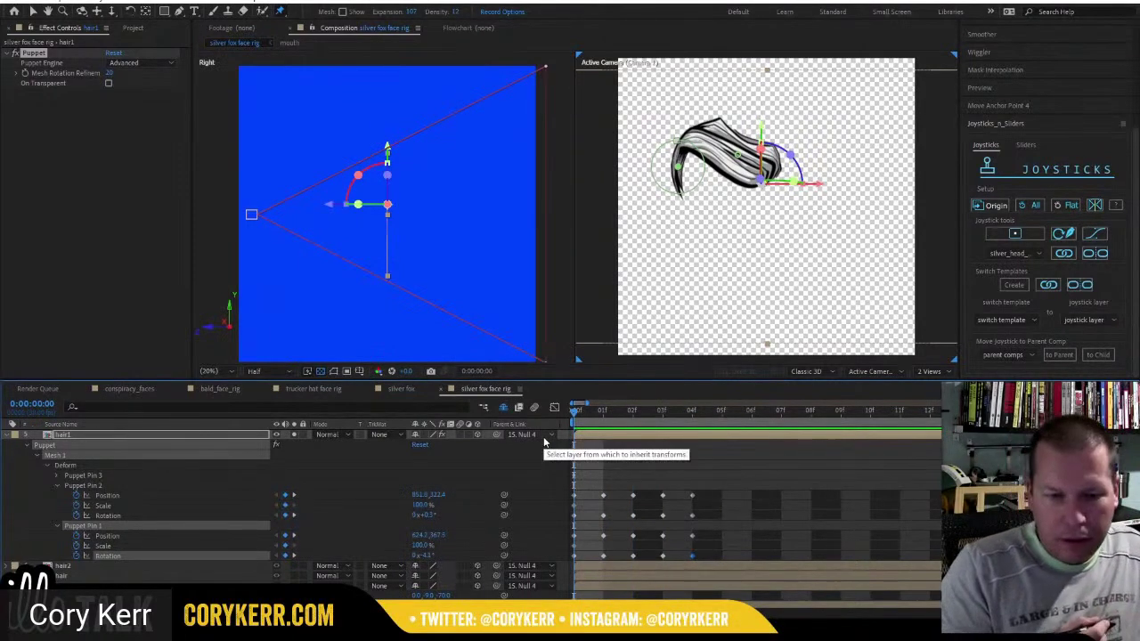
Collapse the hair1 layer and solo the hair2 layer alongside it.
left_click(11, 434)
key("ctrl+Down")
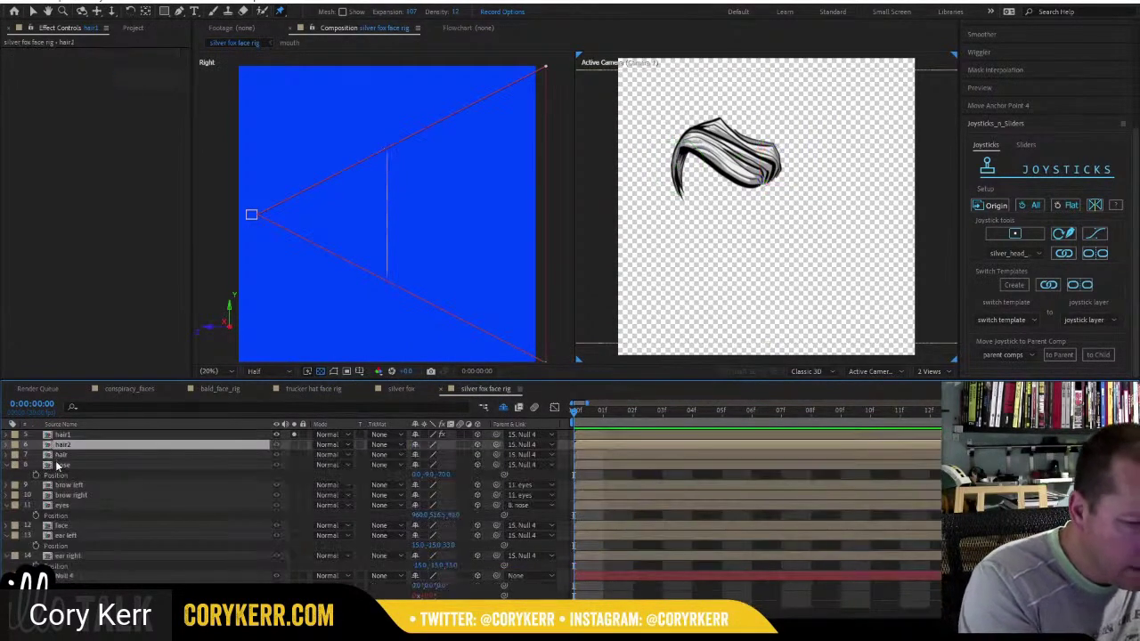
left_click(294, 445)
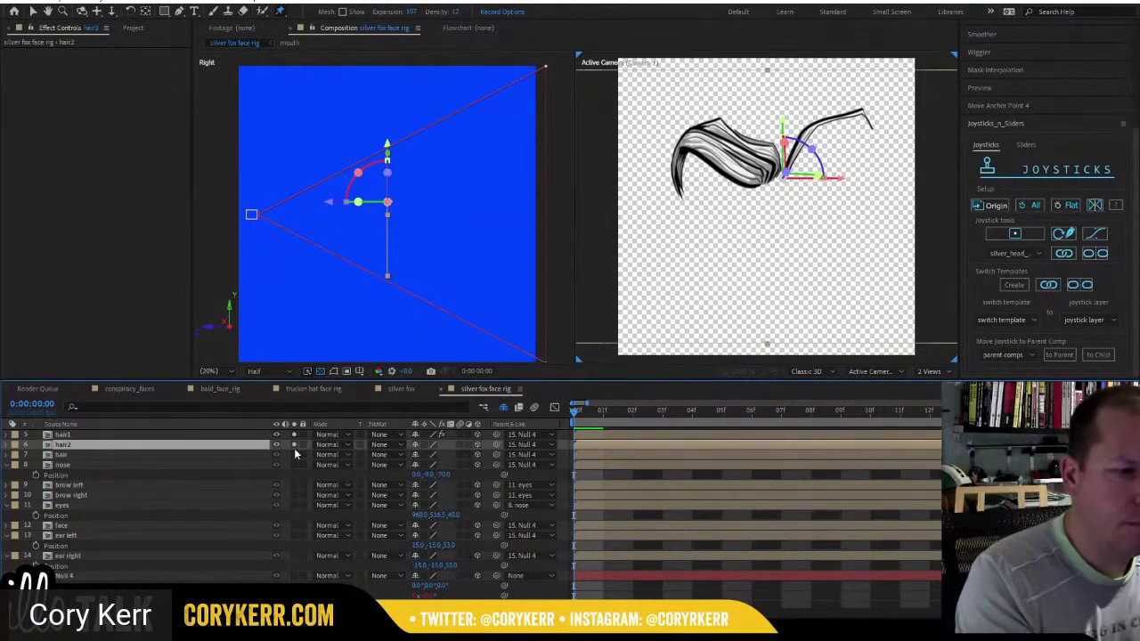
Place a Puppet Position pin at the root of the hair2 strand and a Puppet Advanced pin near its tip.
left_click(280, 12)
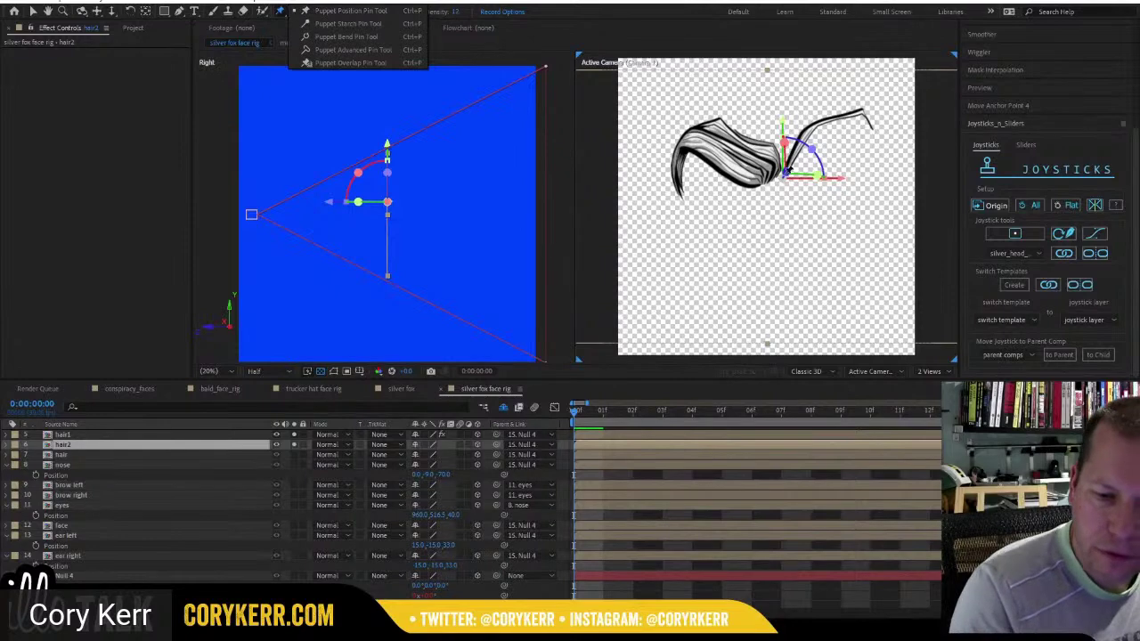
left_click(787, 171)
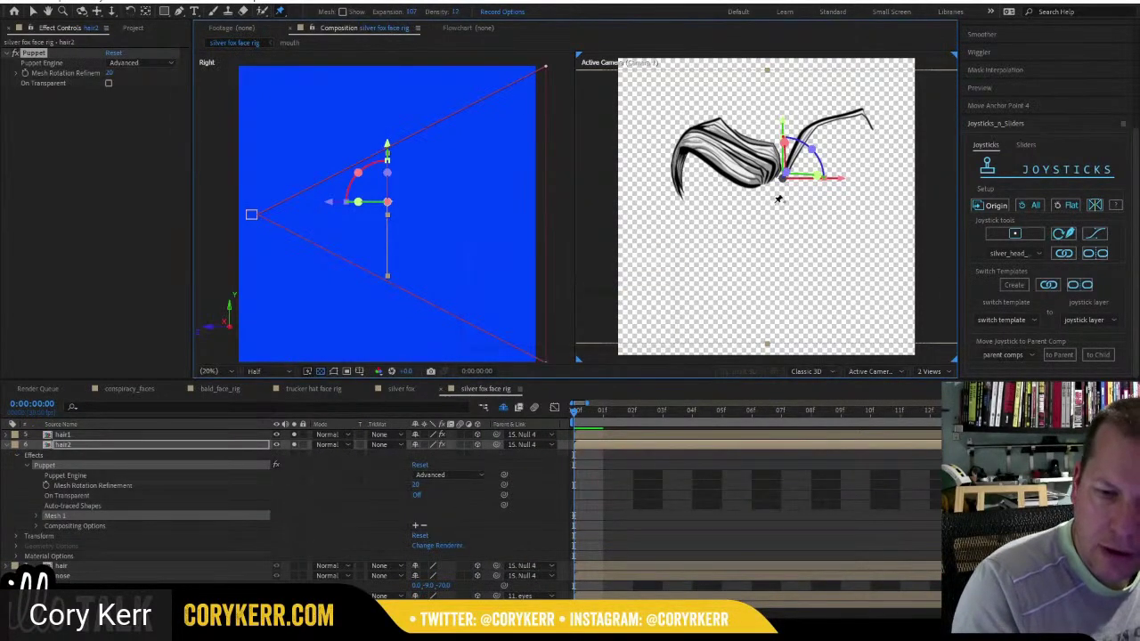
left_click(281, 12)
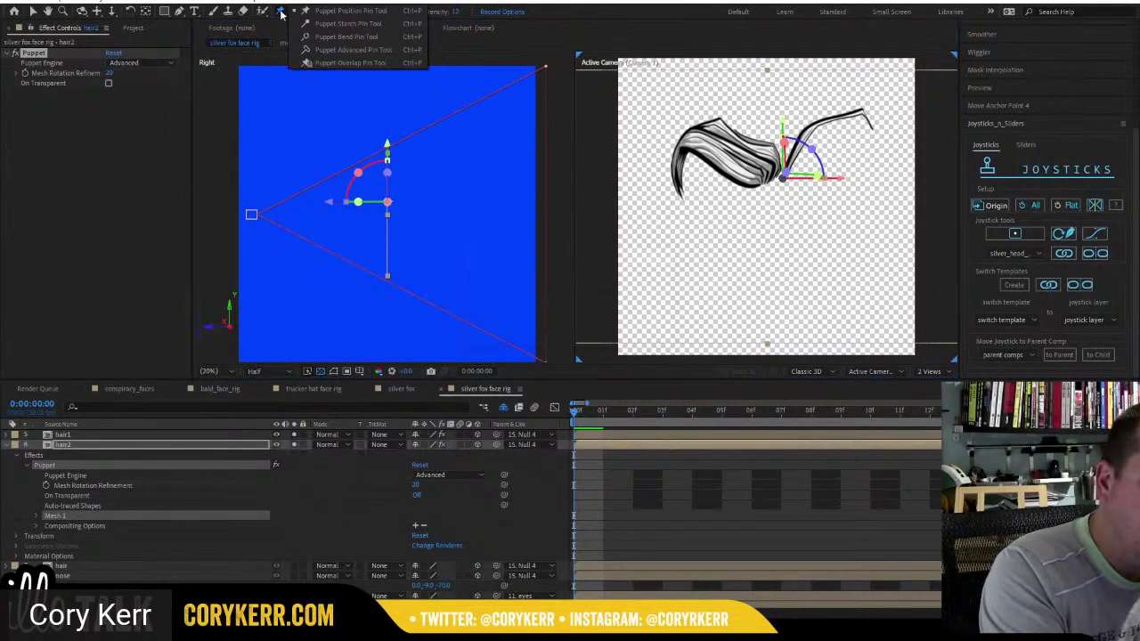
left_click(341, 49)
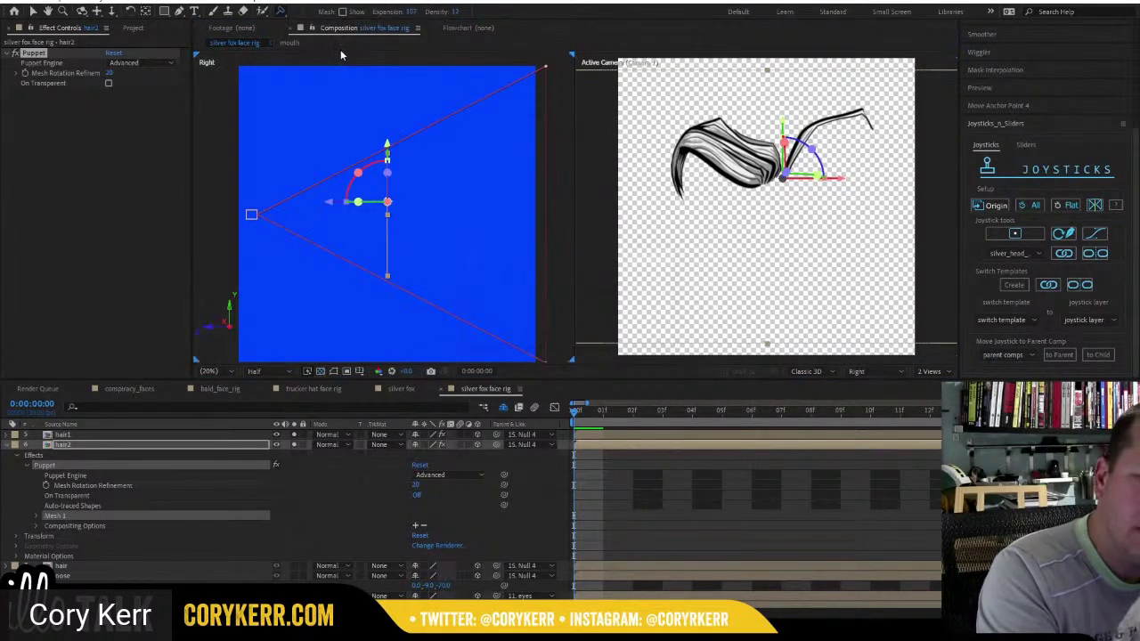
left_click(838, 115)
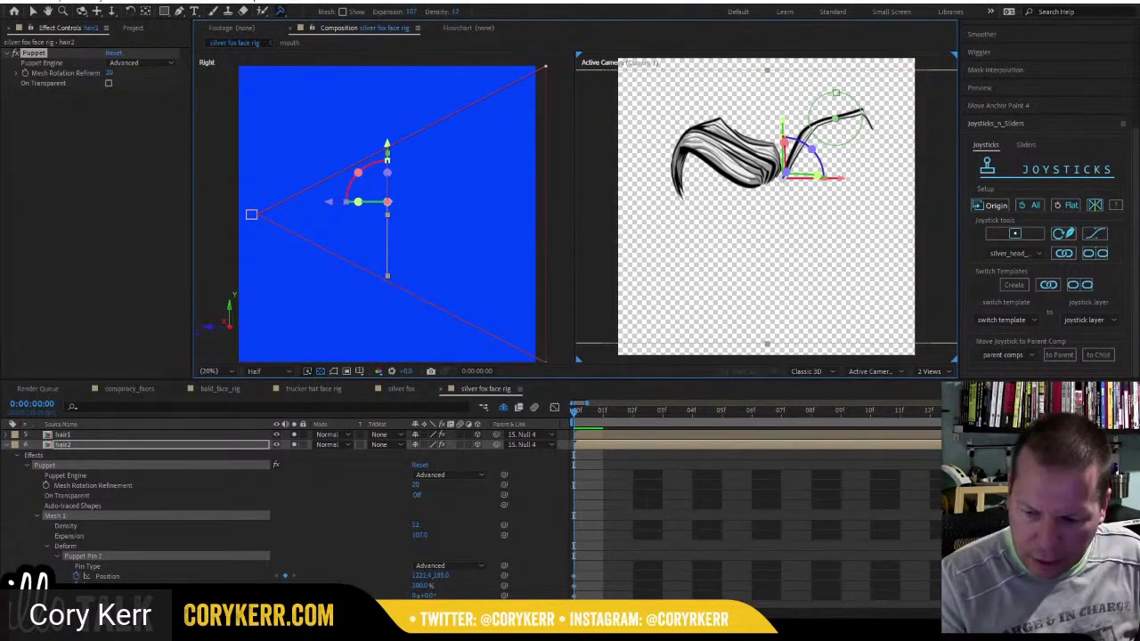
Rotate hair2's Puppet Pin 2 to about 42° at frame 1 and about -46° at frame 2.
scroll(470, 518, "down", 3)
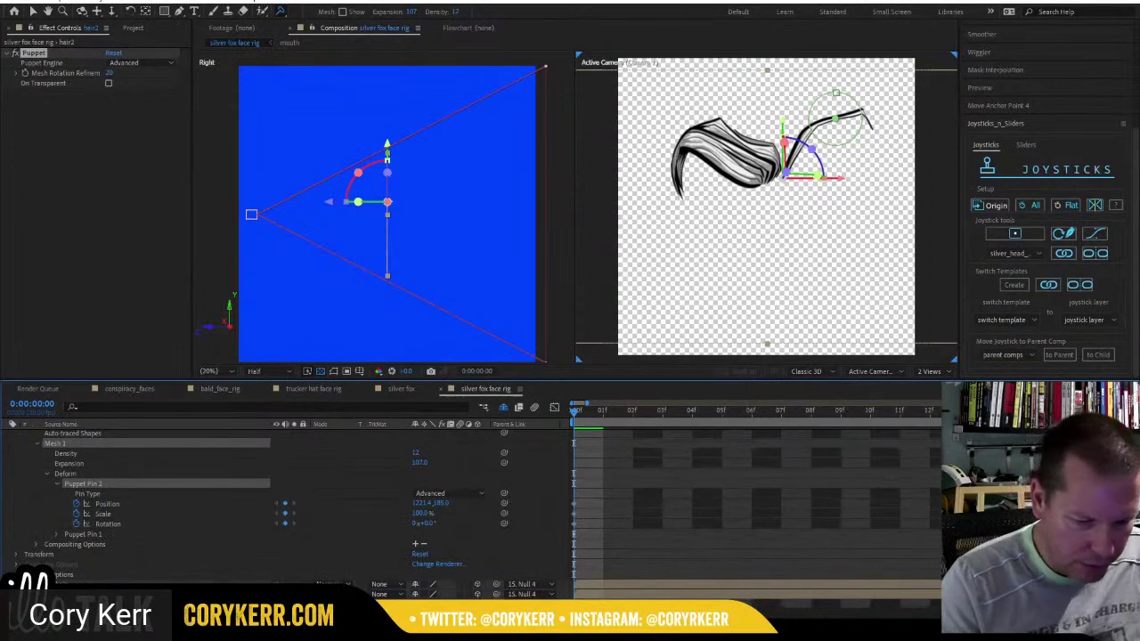
left_click(56, 535)
left_click(79, 555)
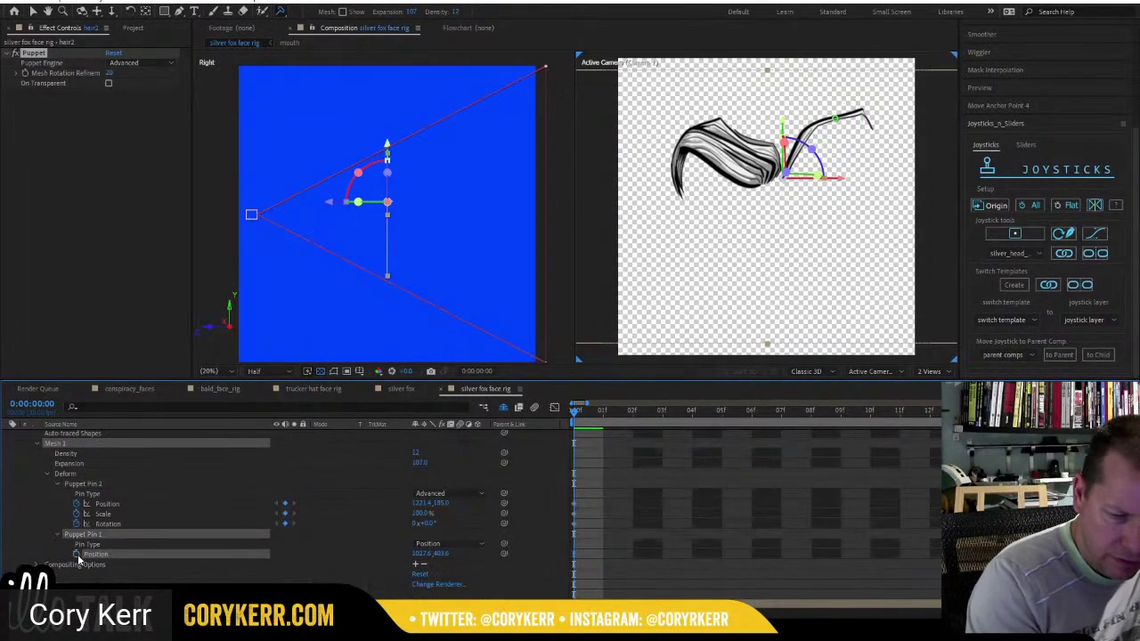
left_click(84, 485)
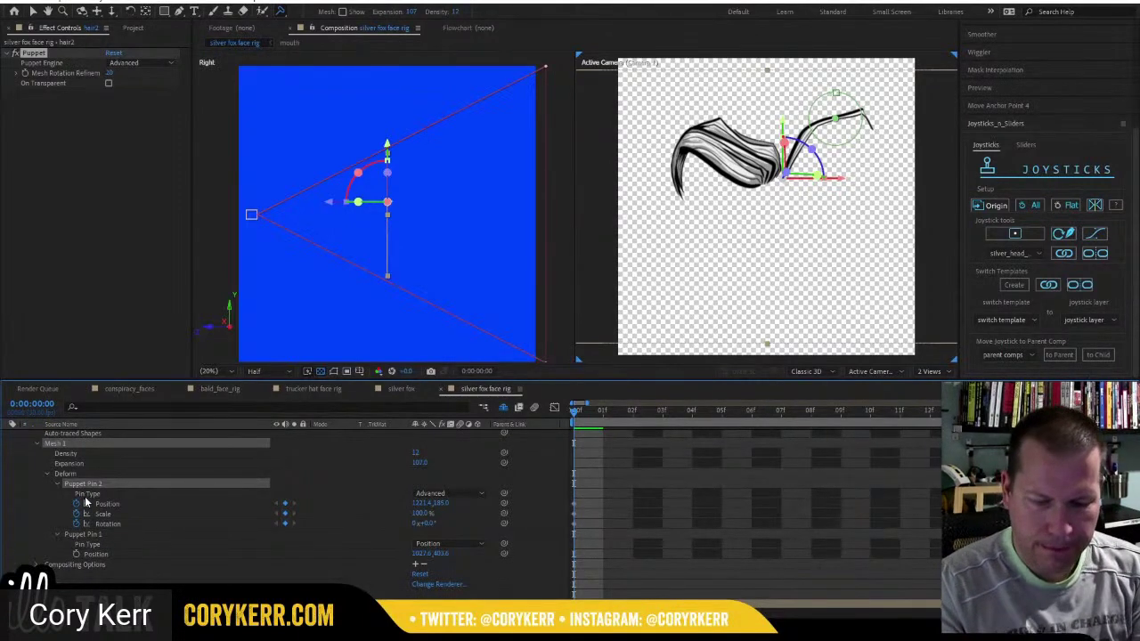
key("Page_Down")
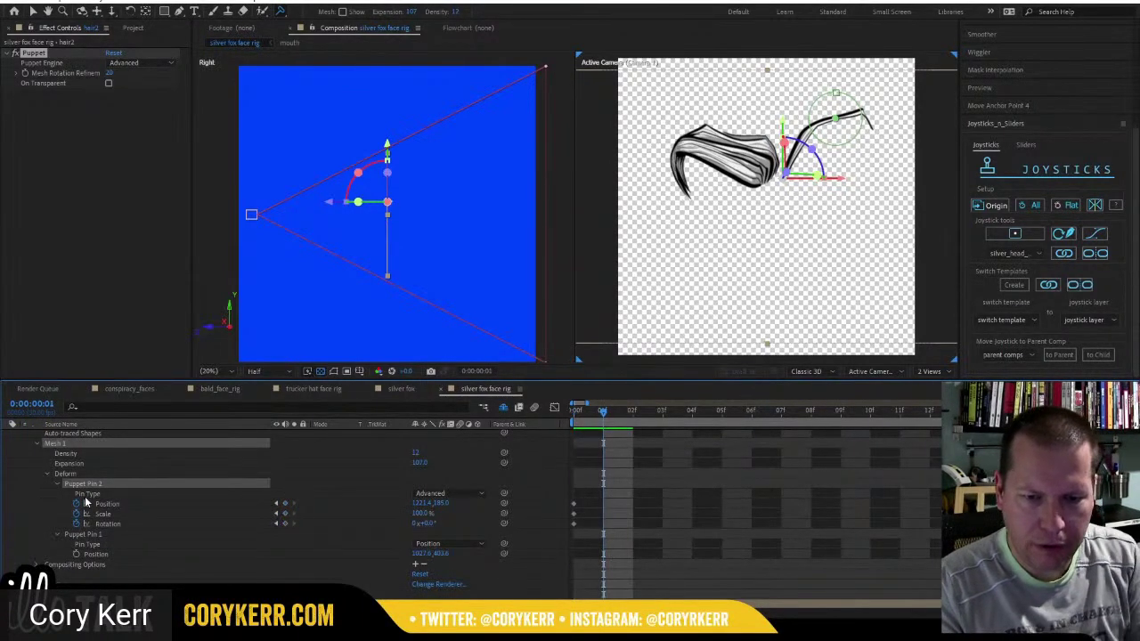
left_click_drag(864, 133, 850, 156)
left_click(632, 413)
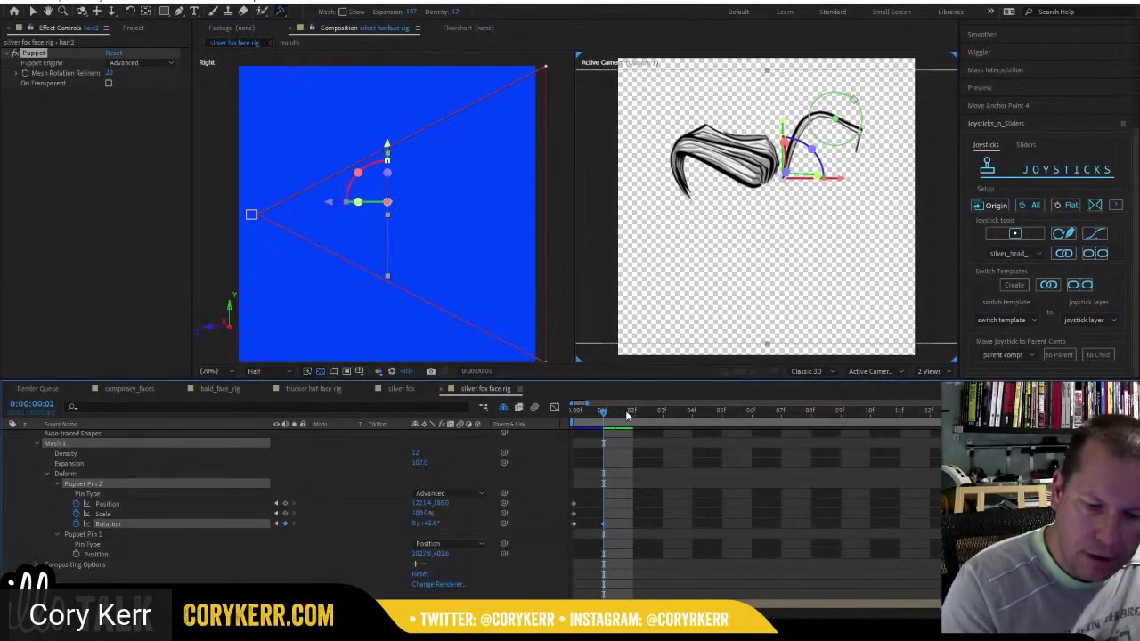
left_click_drag(851, 147, 853, 111)
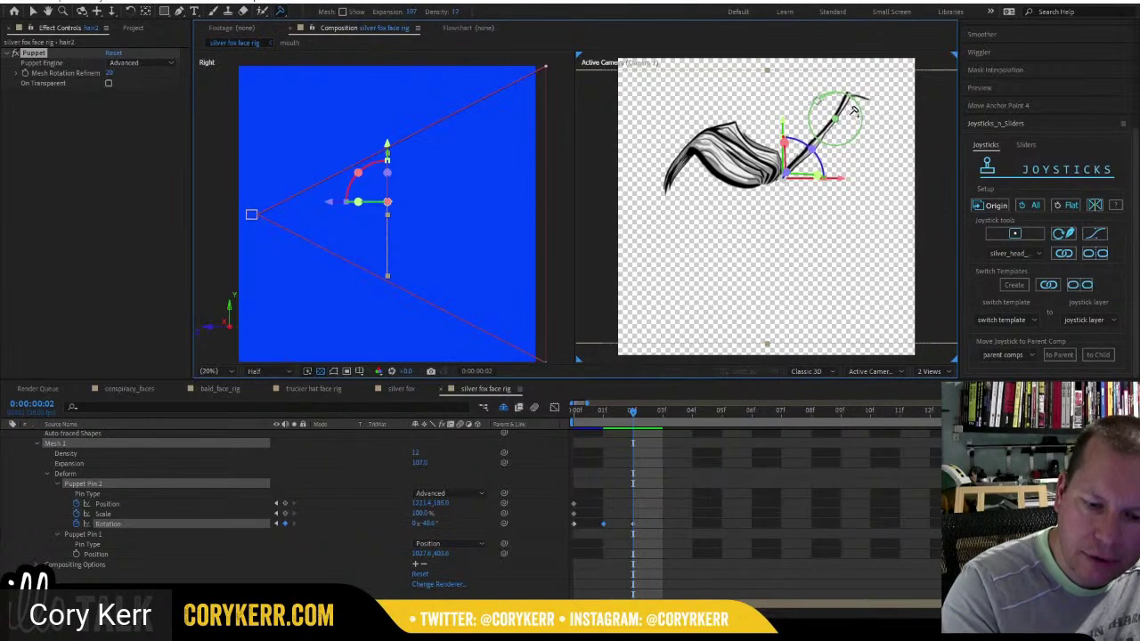
Copy the frame 0 Rotation keyframe of hair2's Puppet Pin 2 to frames 3 and 4.
left_click(660, 412)
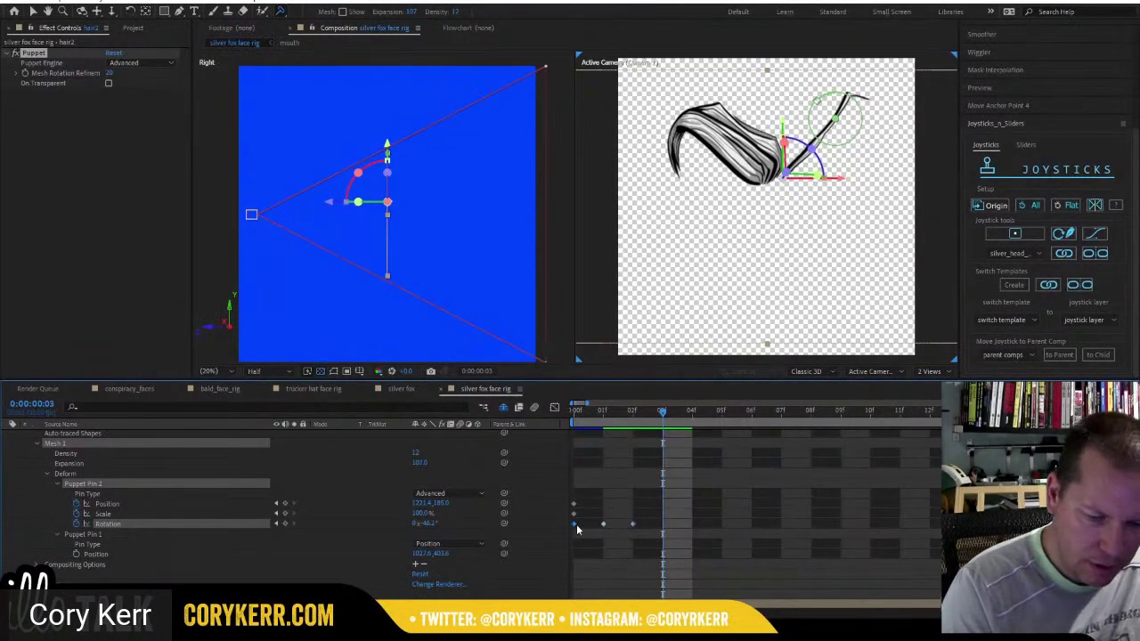
key("ctrl+v")
left_click(684, 413)
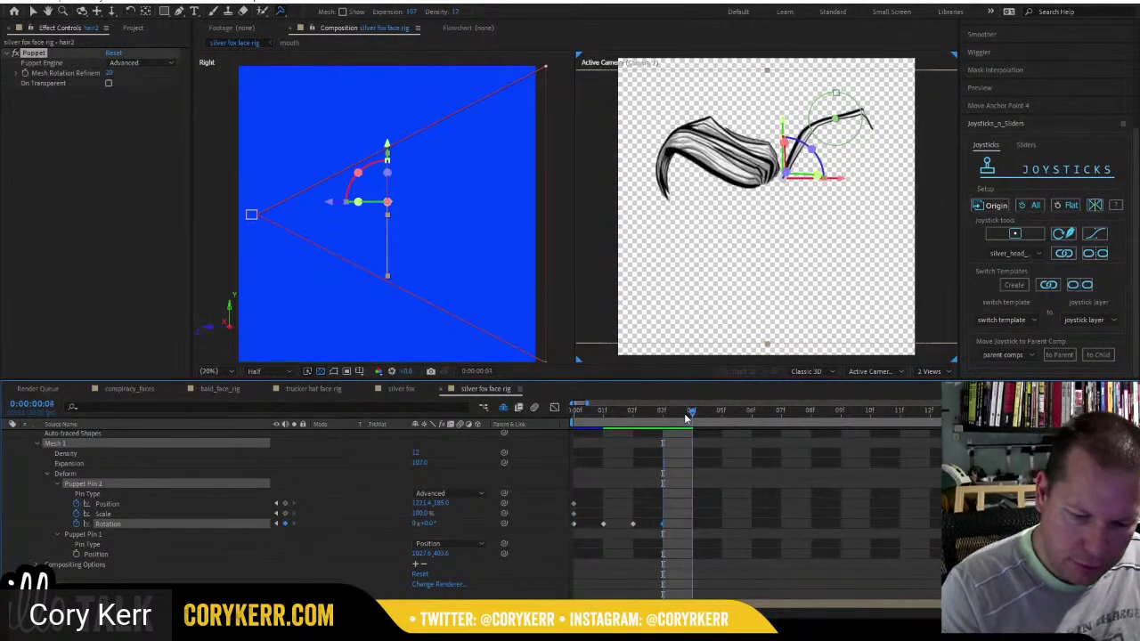
Raise hair2's Puppet Pin 2 slightly at frame 3 and shift it to about 1289, 209 at frame 4.
key("Page_Up")
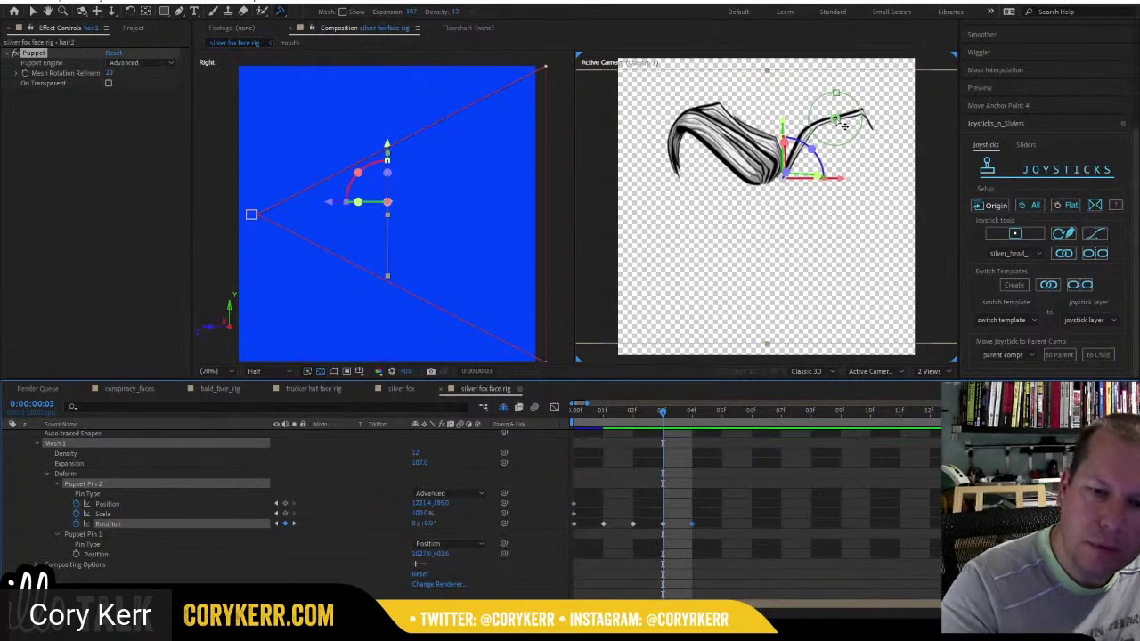
left_click_drag(844, 128, 837, 107)
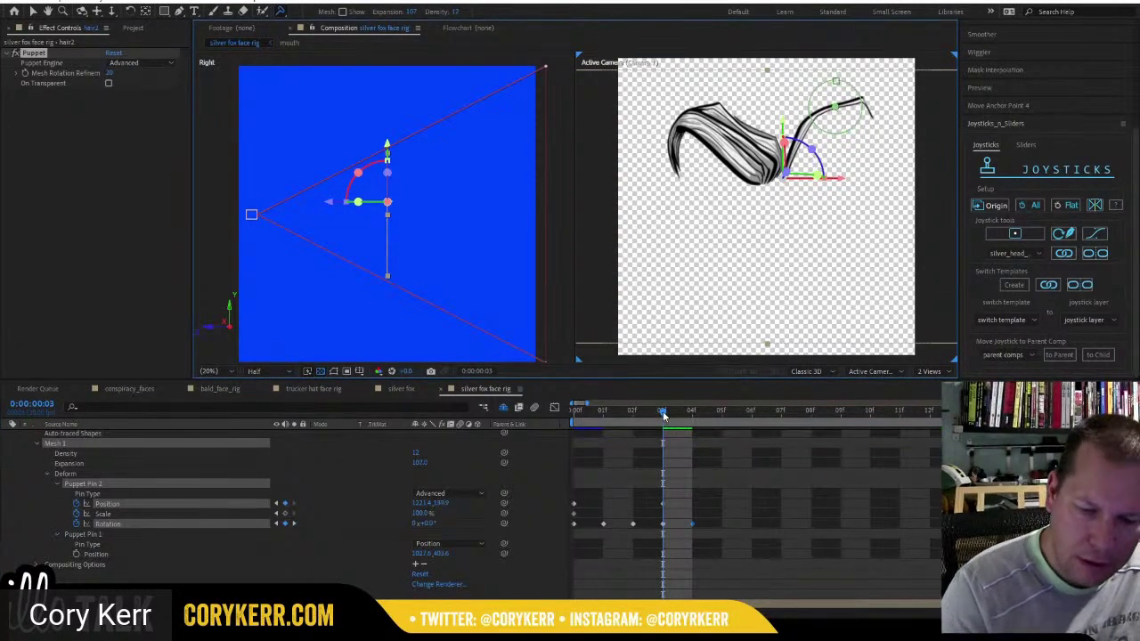
key("Page_Down")
left_click_drag(841, 116, 860, 134)
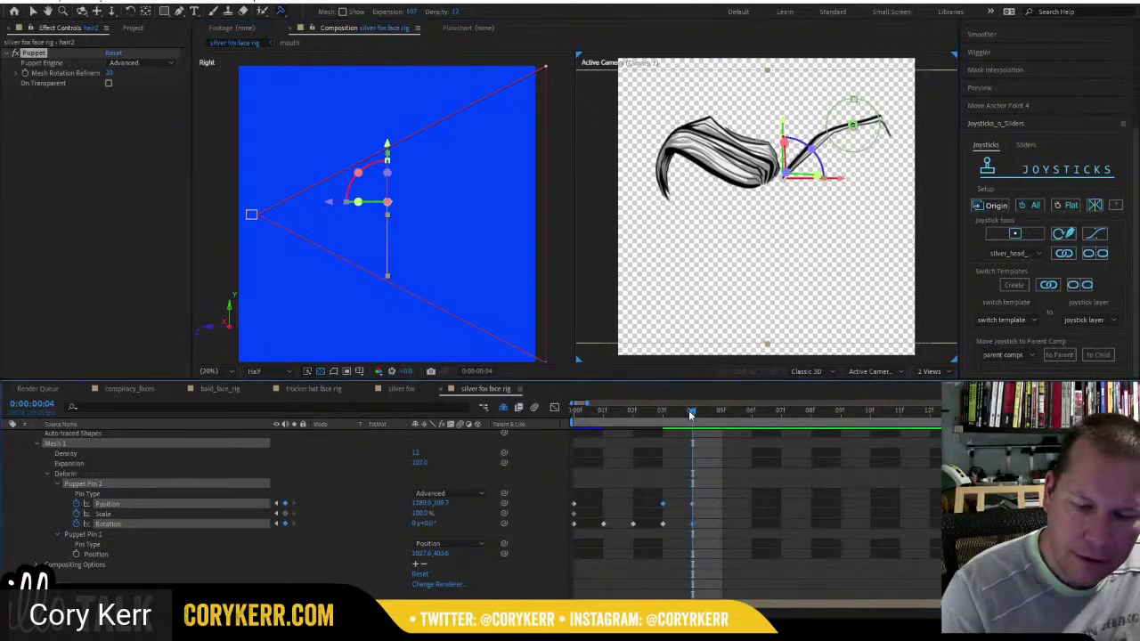
Move the frame 0 Position keyframe of hair2's Puppet Pin 2 to frame 2, and add matching Position keyframes at frames 1 and 0.
left_click_drag(690, 414, 630, 424)
left_click_drag(676, 426, 636, 425)
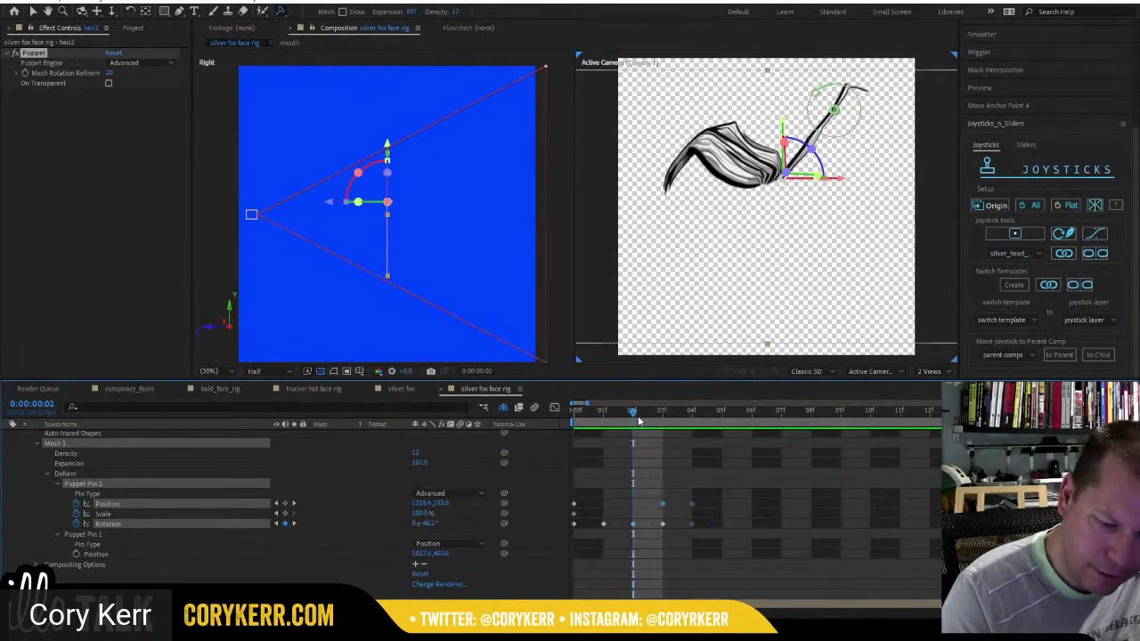
left_click_drag(574, 504, 631, 504)
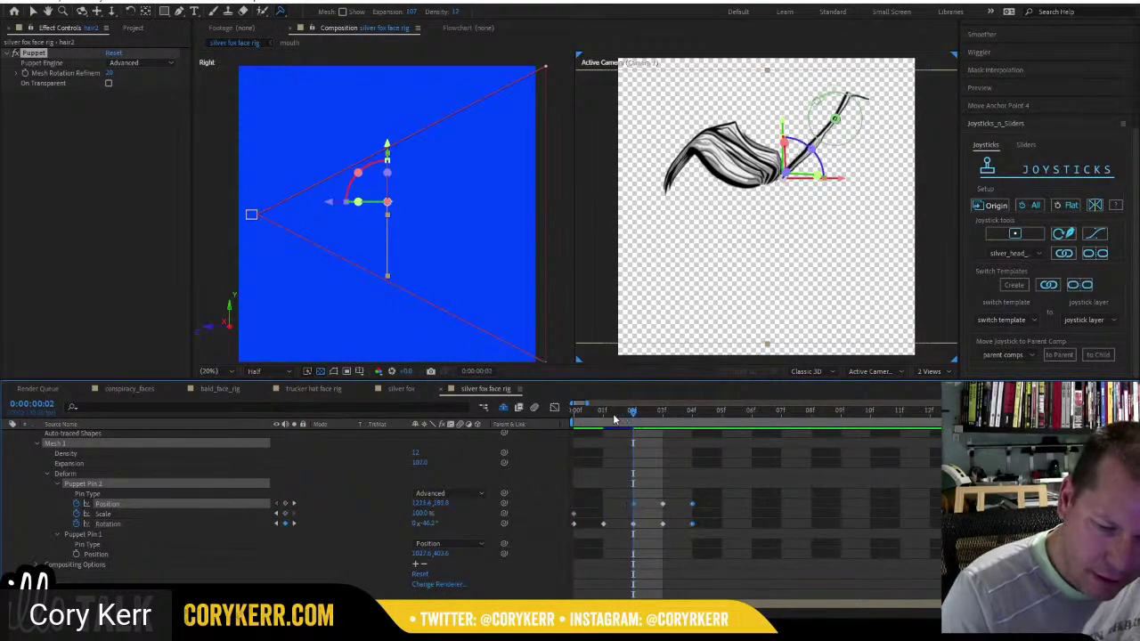
left_click(606, 424)
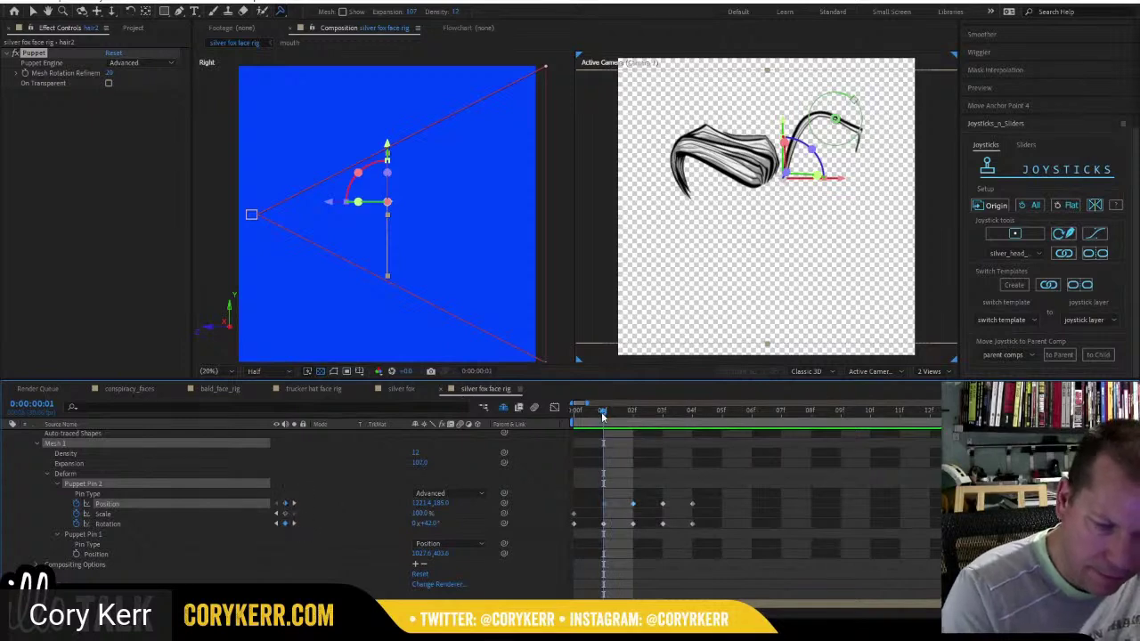
left_click(572, 420)
left_click(285, 504)
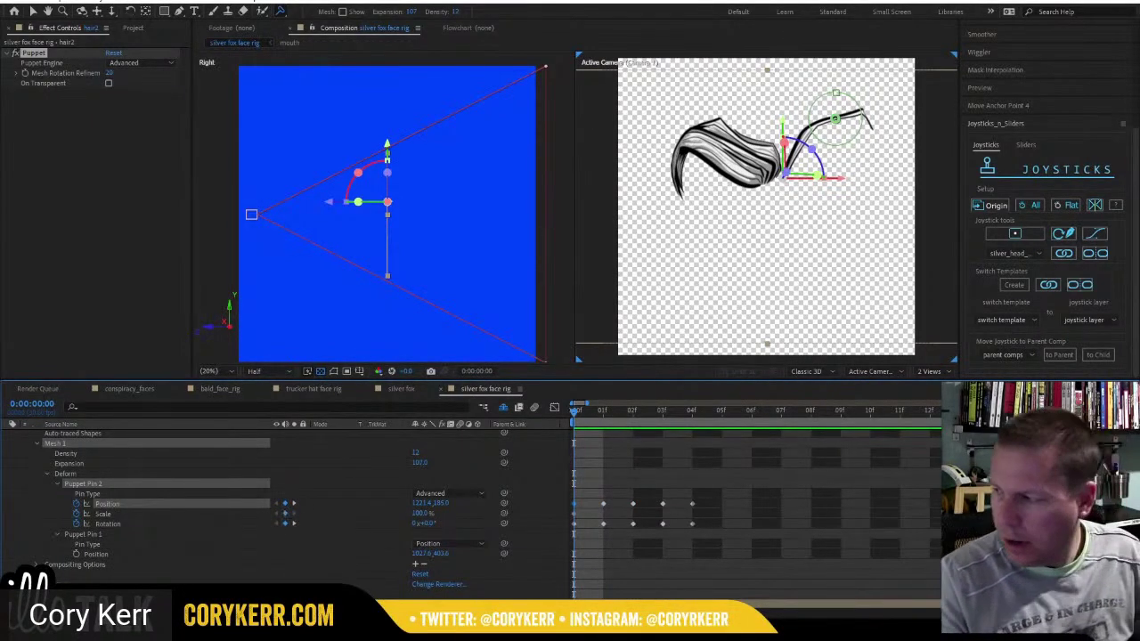
Collapse the hair2 layer, select hair1 and hair2, and turn off their solo so the whole face shows.
scroll(284, 514, "up", 3)
scroll(284, 513, "up", 2)
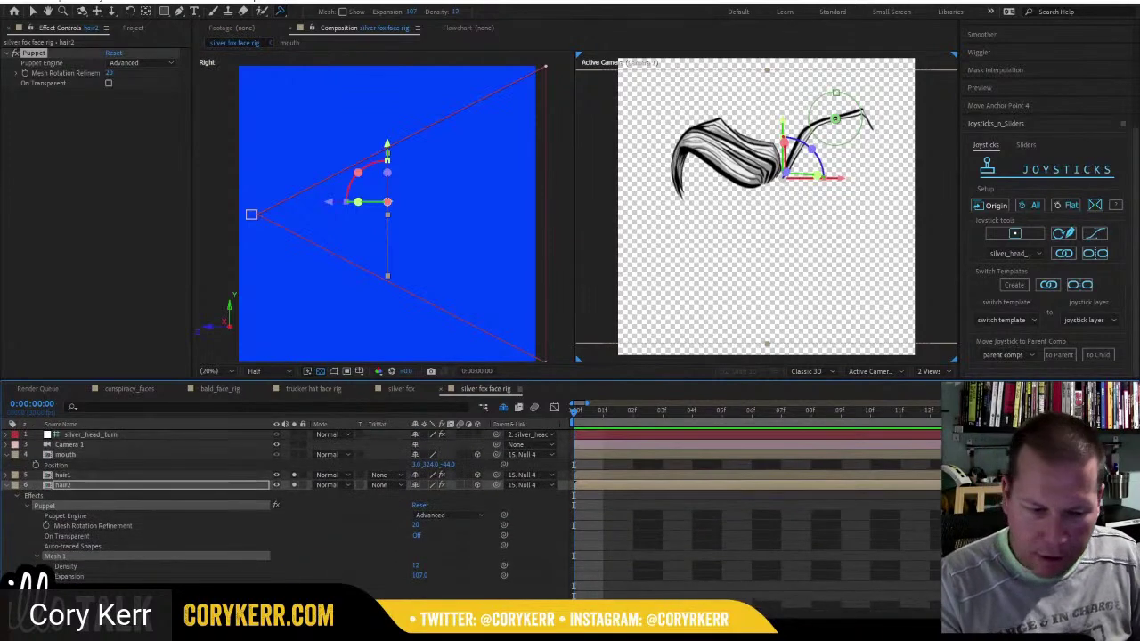
left_click(14, 484)
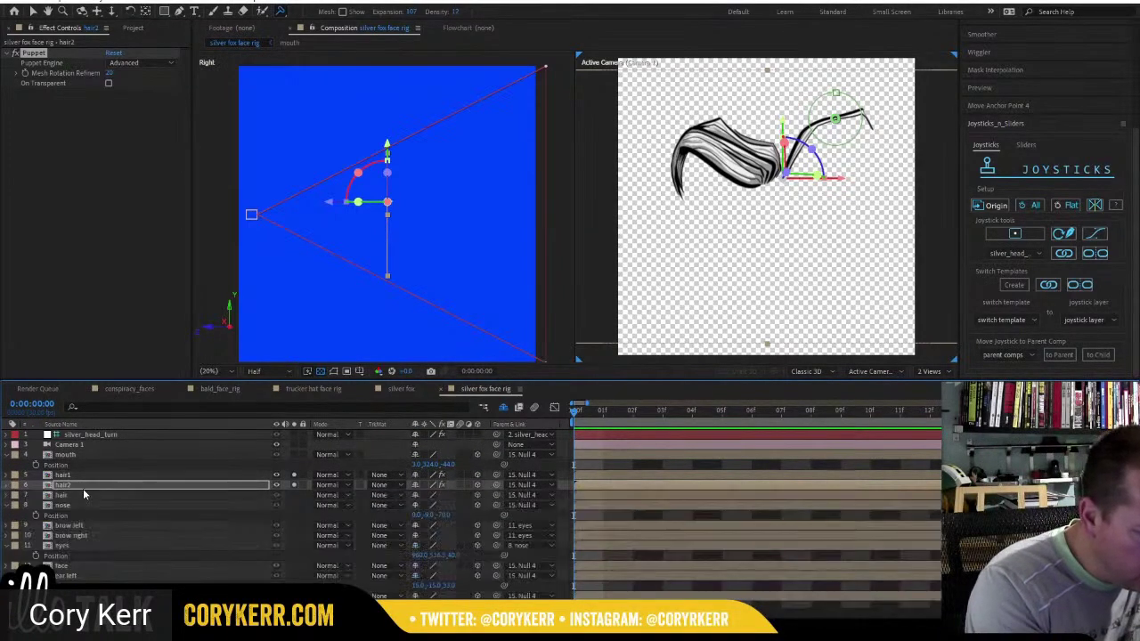
left_click(73, 477)
left_click(80, 484, "shift")
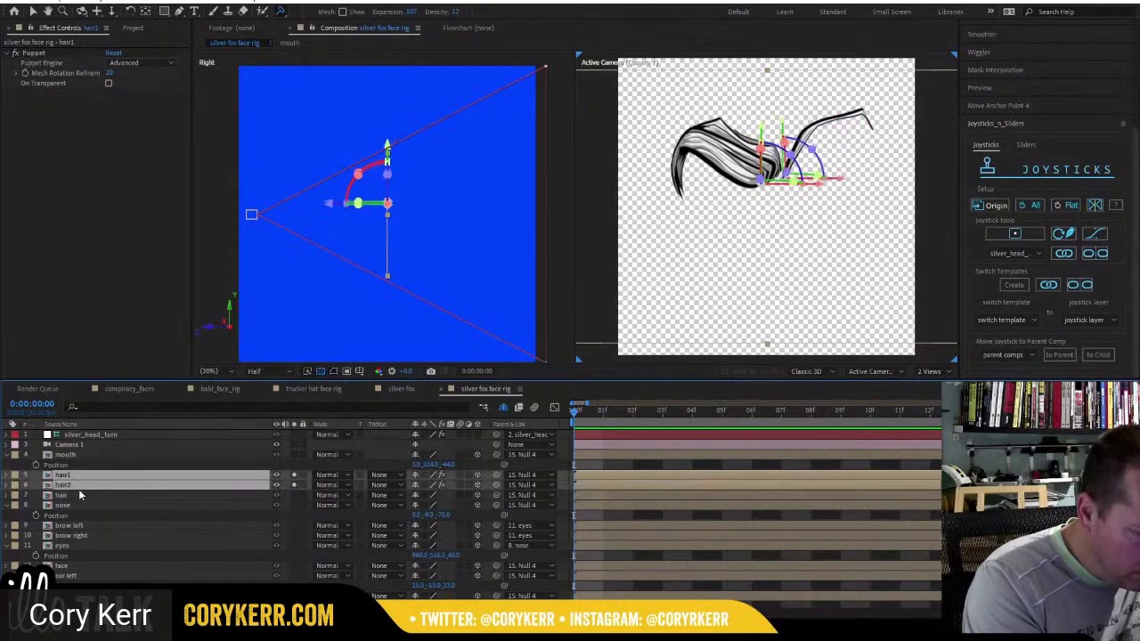
left_click(294, 485)
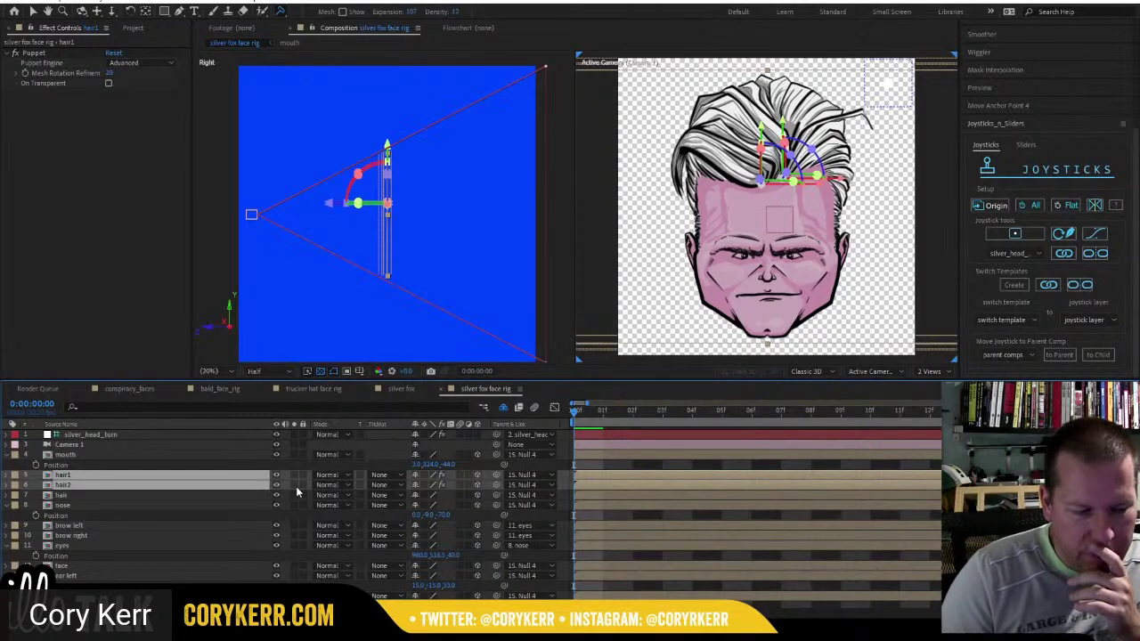
Bind hair1 and hair2 to the silver_head_turn joystick and test the rig by moving its controller.
left_click(1062, 254)
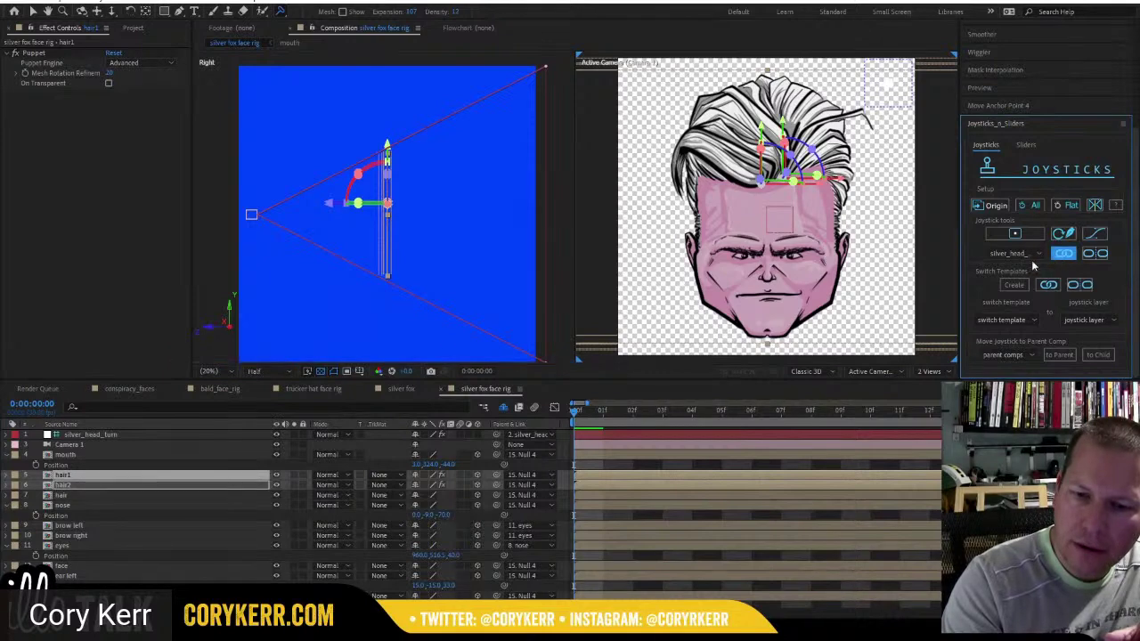
left_click(910, 282)
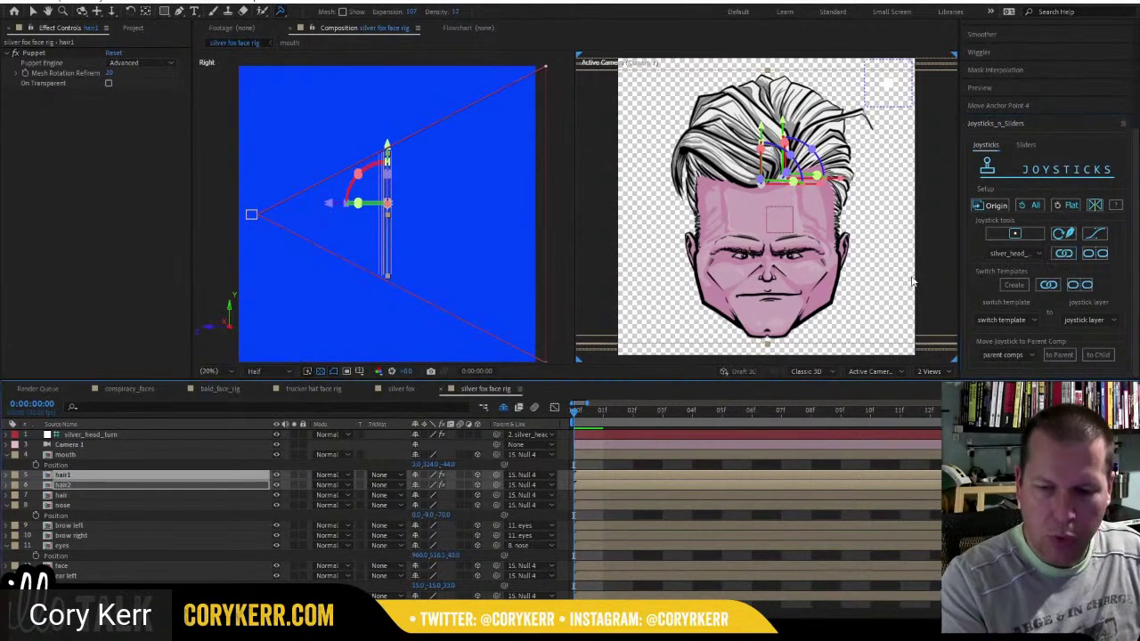
key("v")
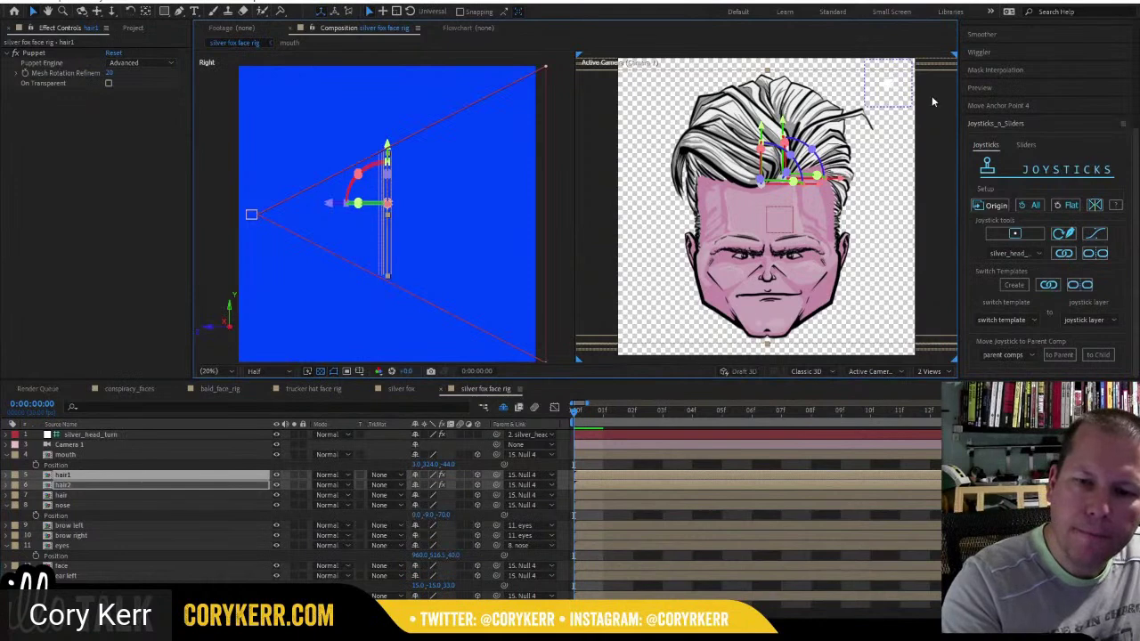
left_click(112, 434)
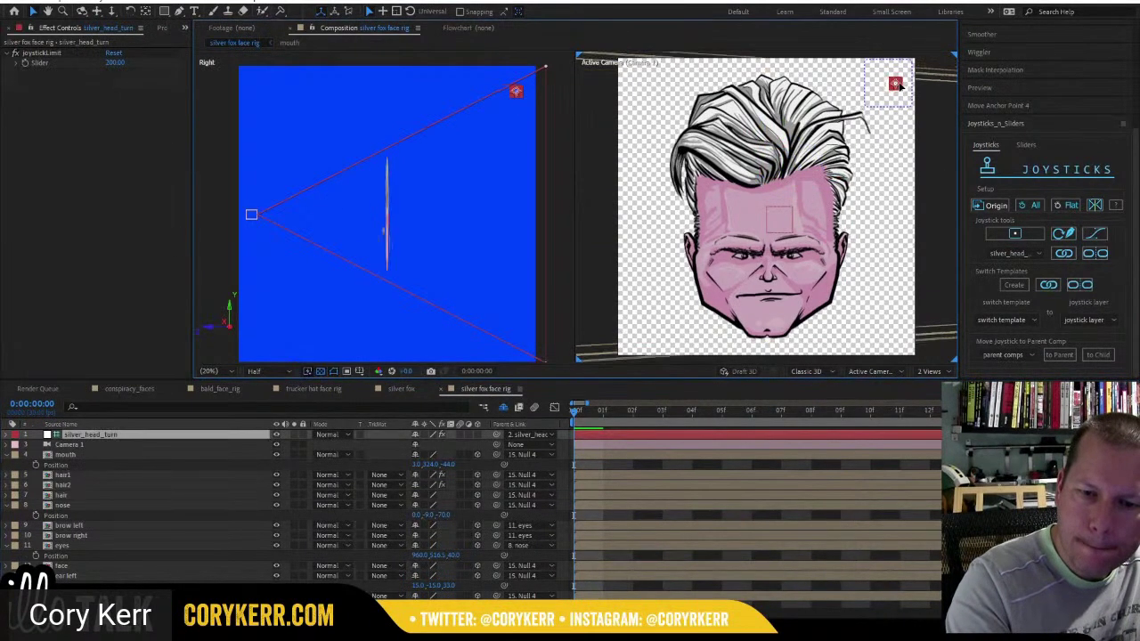
mouse_move(900, 86)
left_mouse_down()
mouse_move(881, 94)
mouse_move(891, 90)
left_mouse_up()
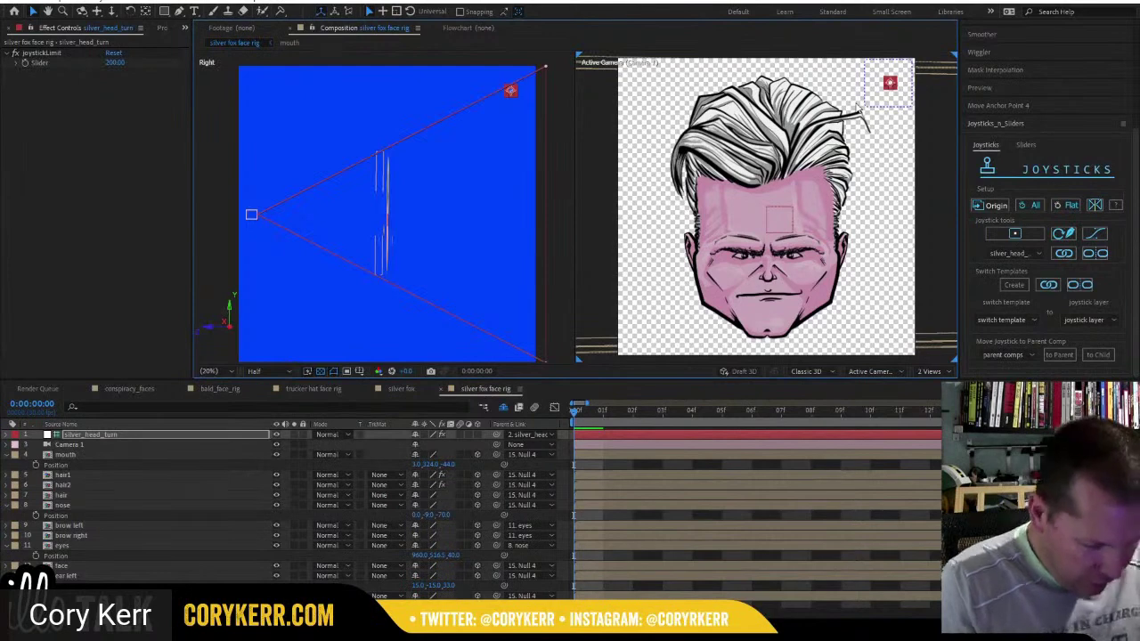
Add the expression wiggle(6,100) to the Position of the silver_head_turn controller.
key("p")
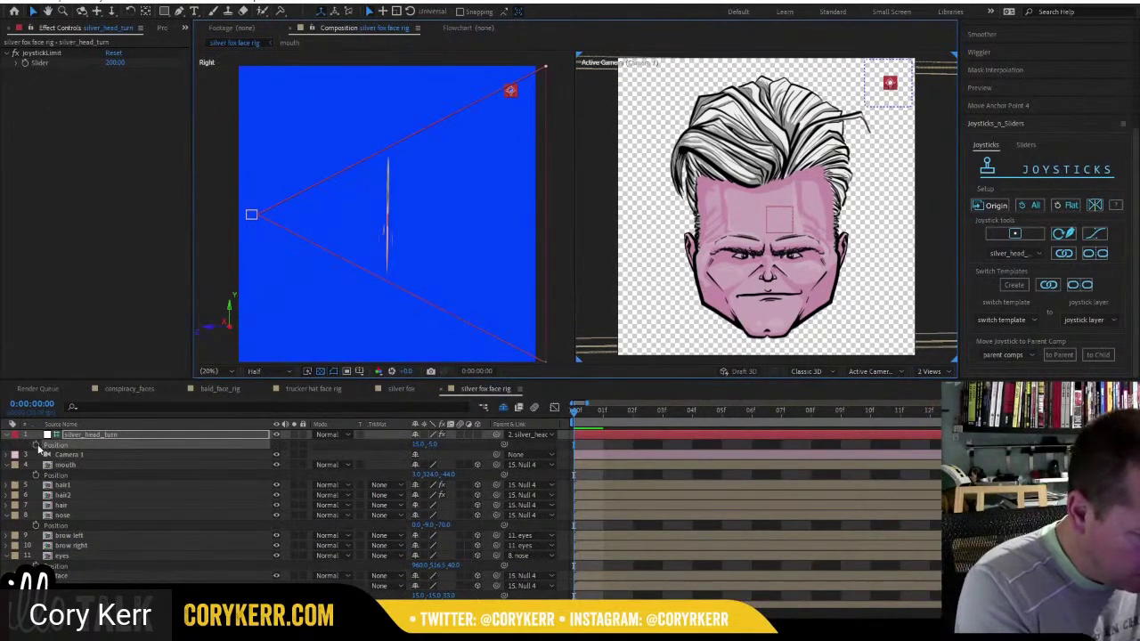
left_click(37, 445, "alt")
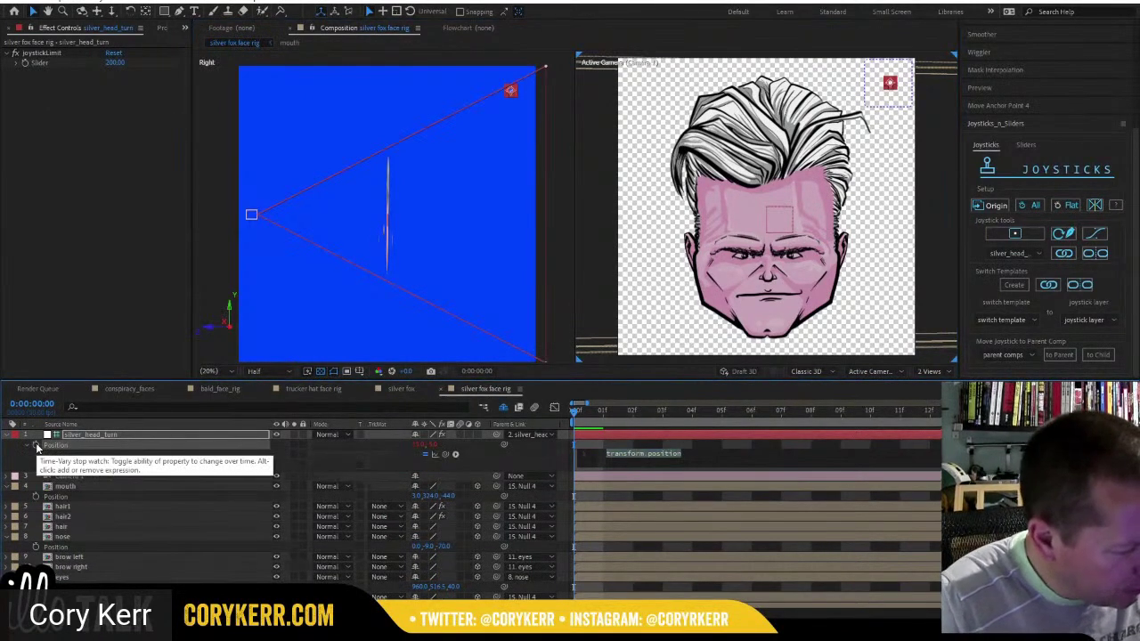
type("wiggle(6,1)")
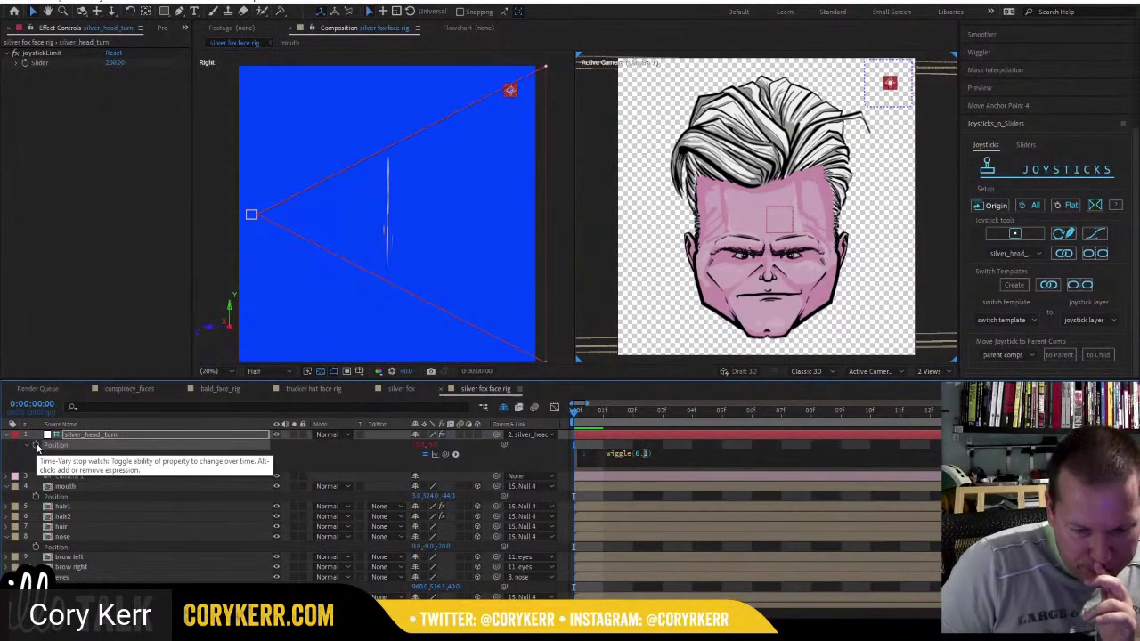
type("00")
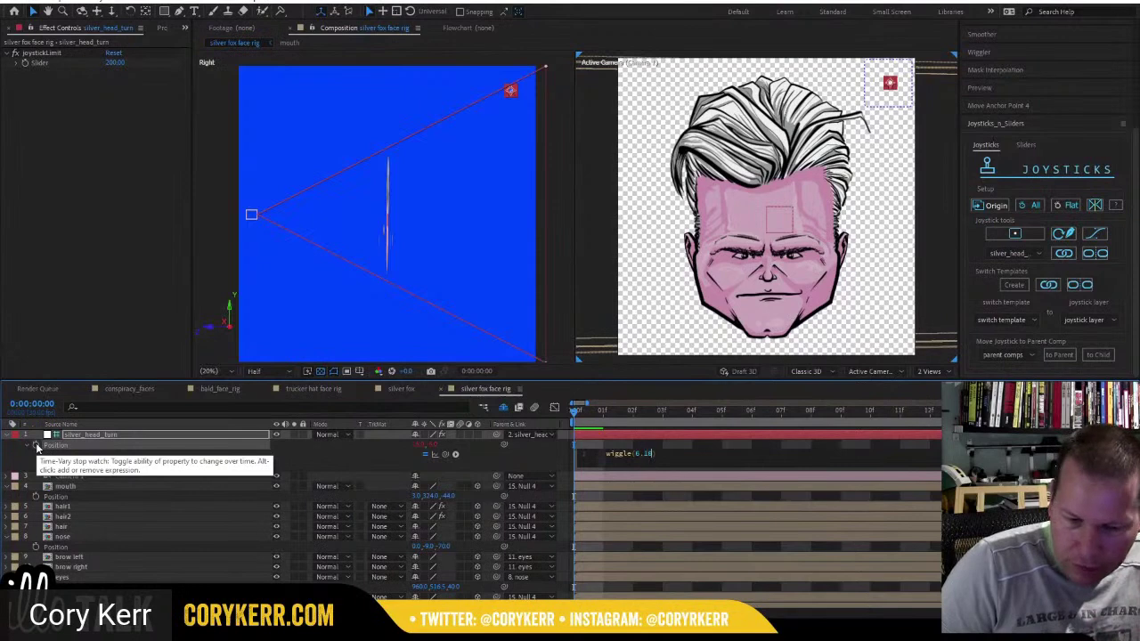
key("KP_Enter")
Preview the wiggling head turn to check how the face and hair move, and return to the first frame.
key("space")
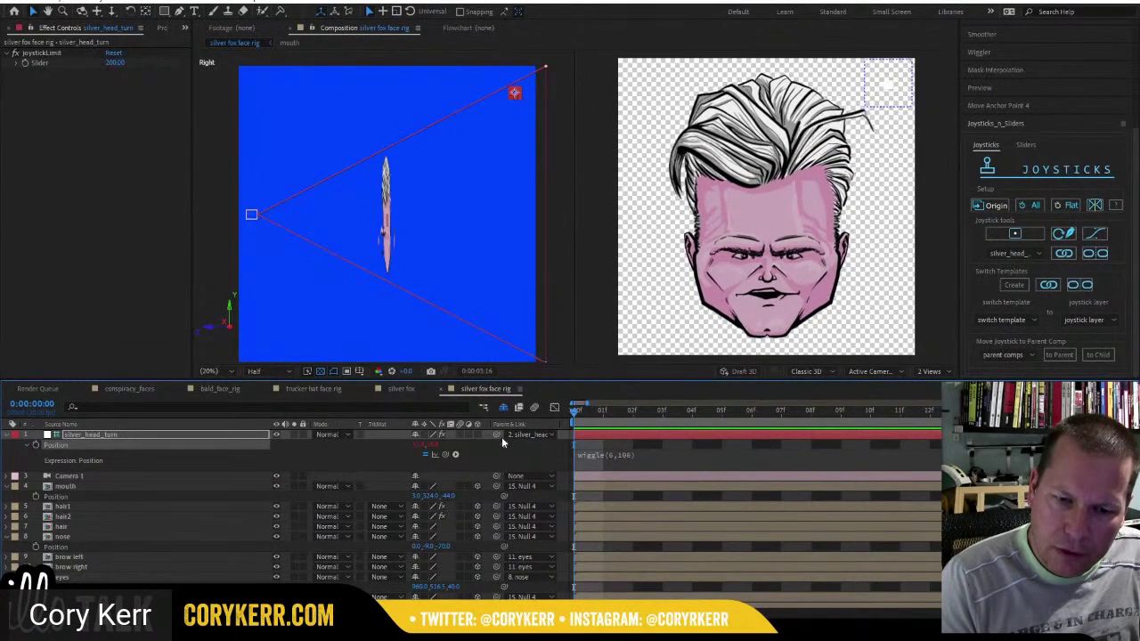
key("space")
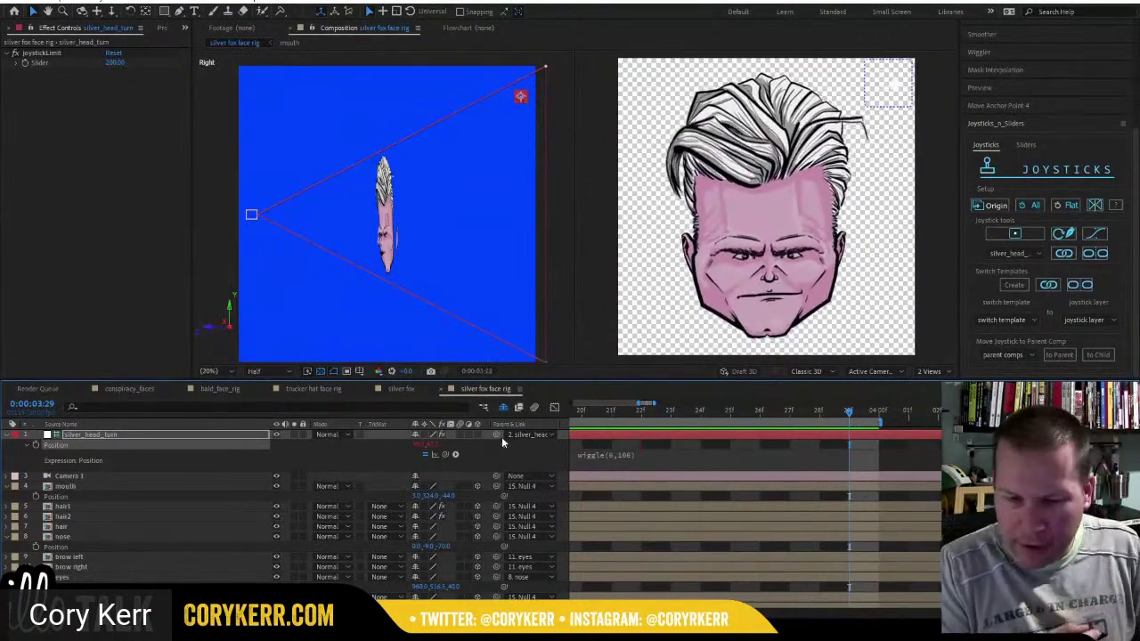
key("space")
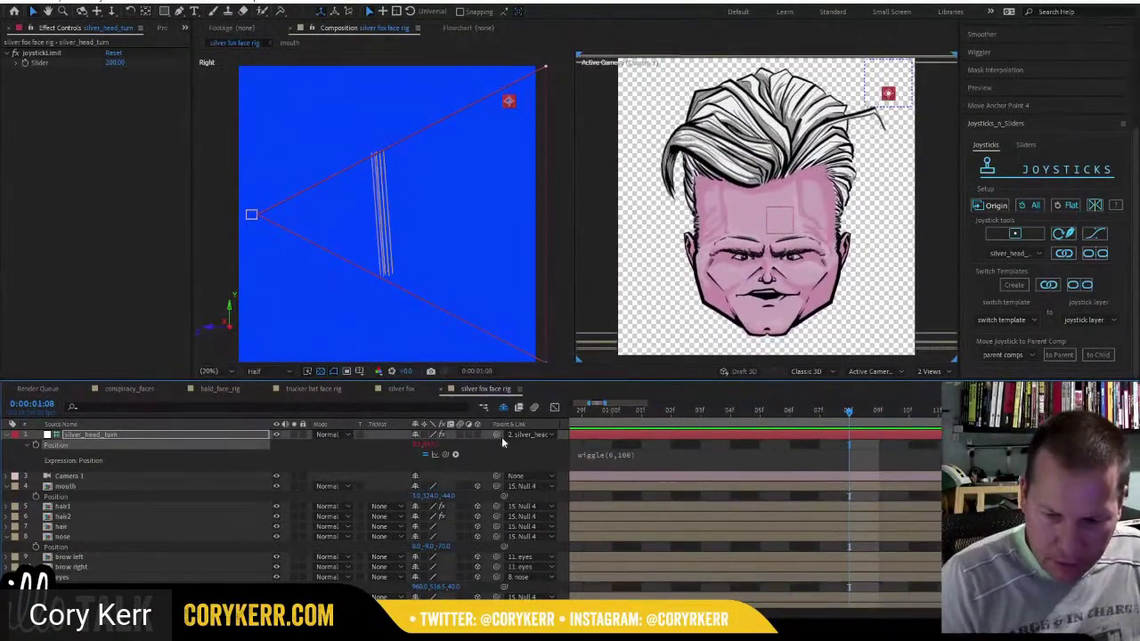
key("Home")
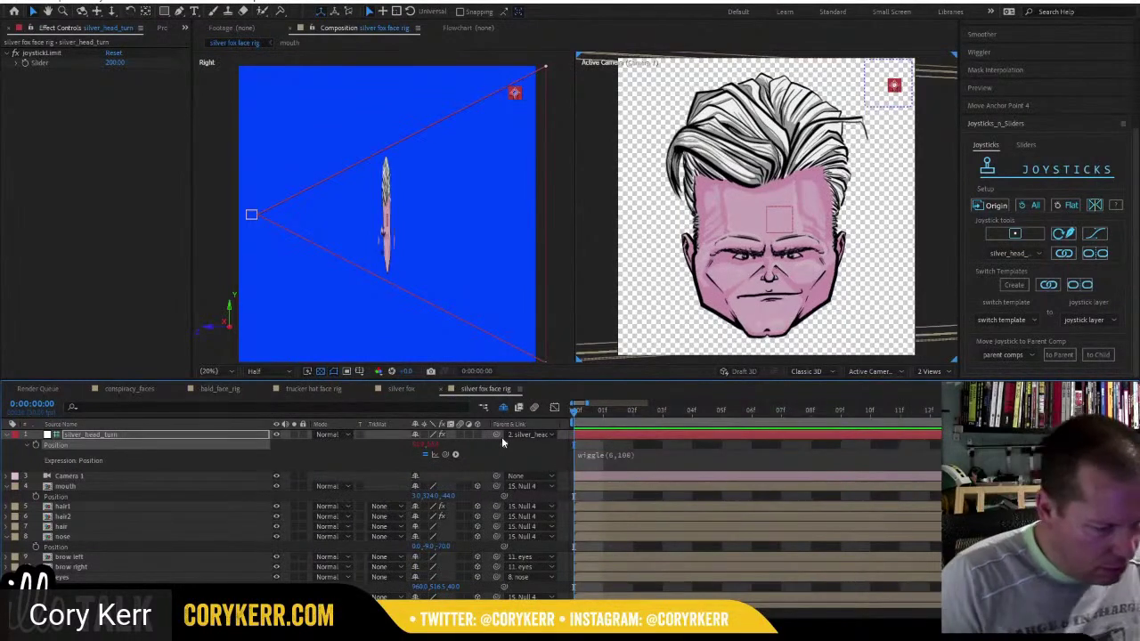
Collapse the silver_head_turn, mouth and nose layers in the timeline.
left_click(8, 434)
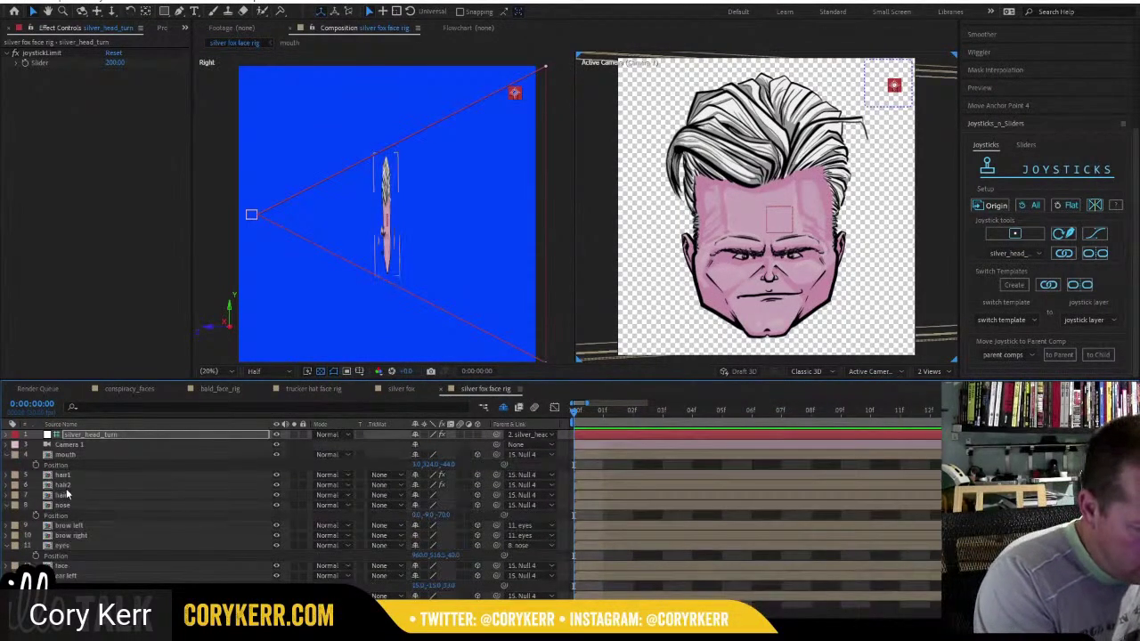
left_click(10, 454)
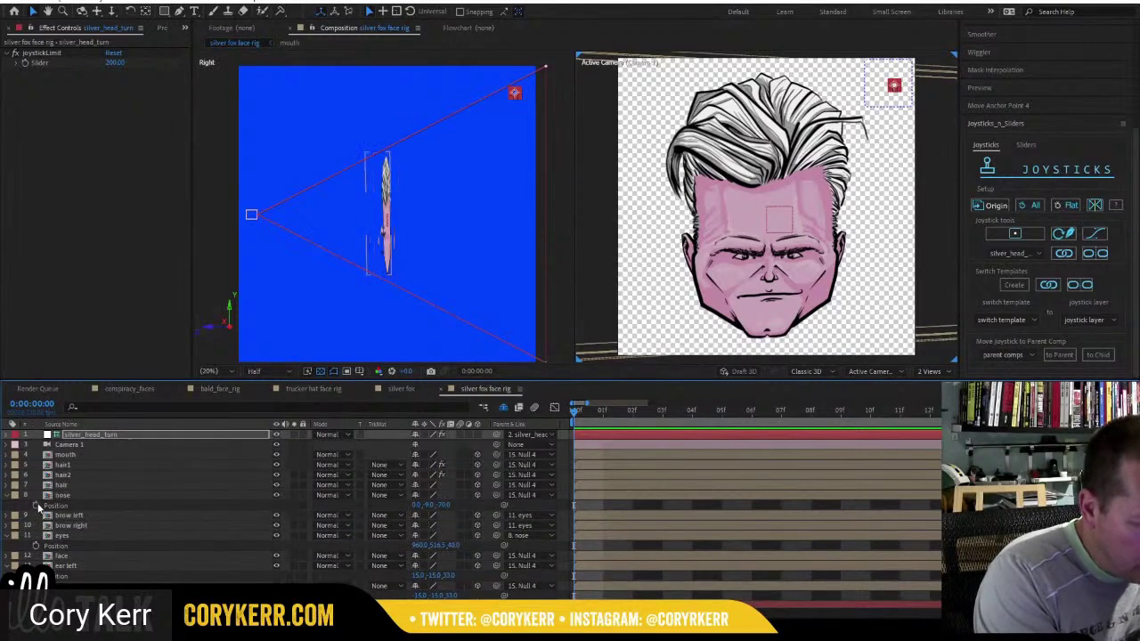
left_click(15, 494)
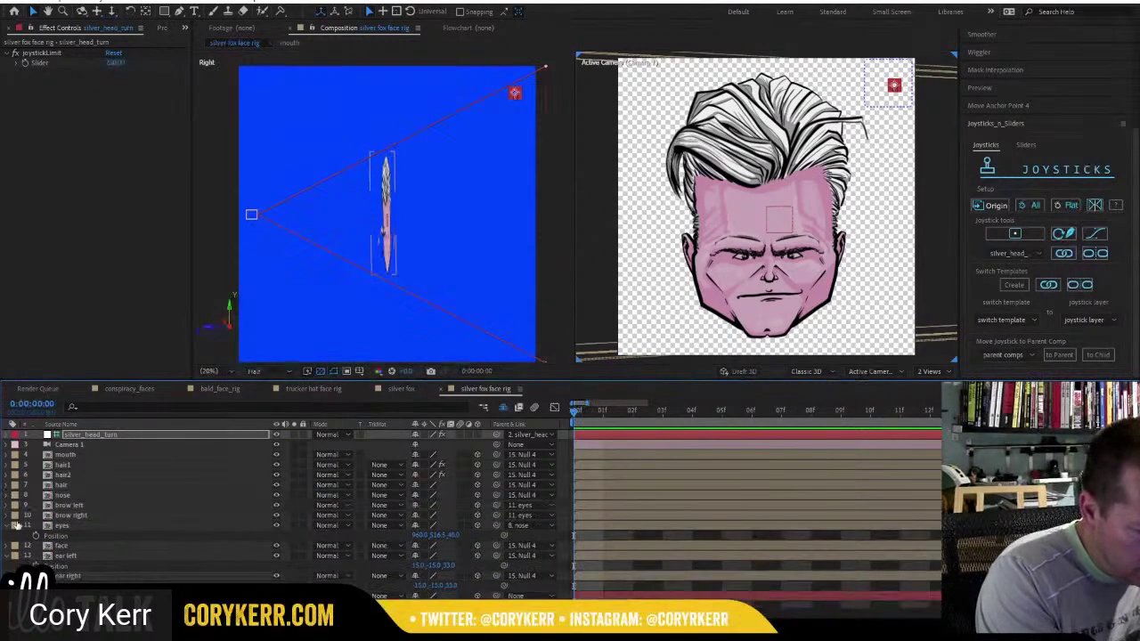
Select brow left and brow right and set Z Rotation keyframes on both at frame 0.
left_click(78, 505)
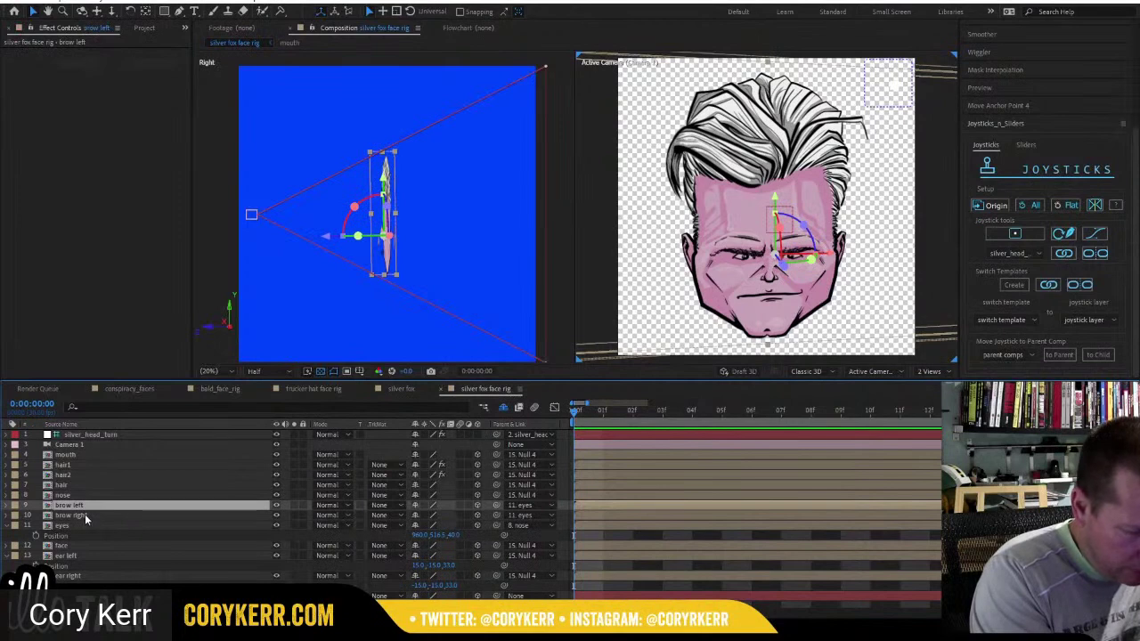
left_click(85, 515, "shift")
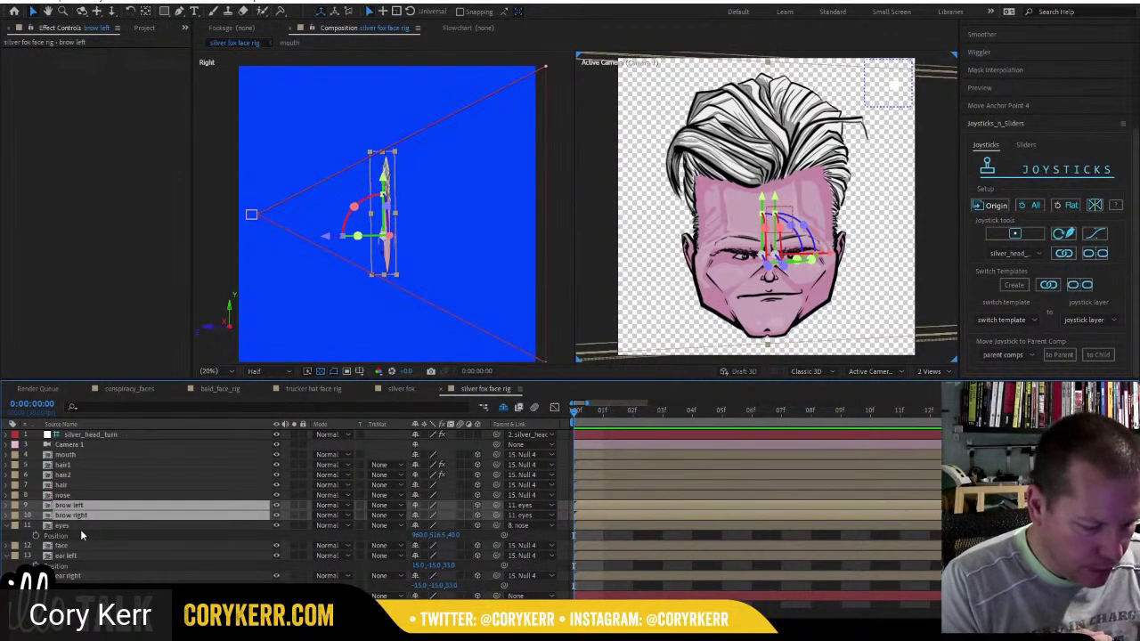
key("r")
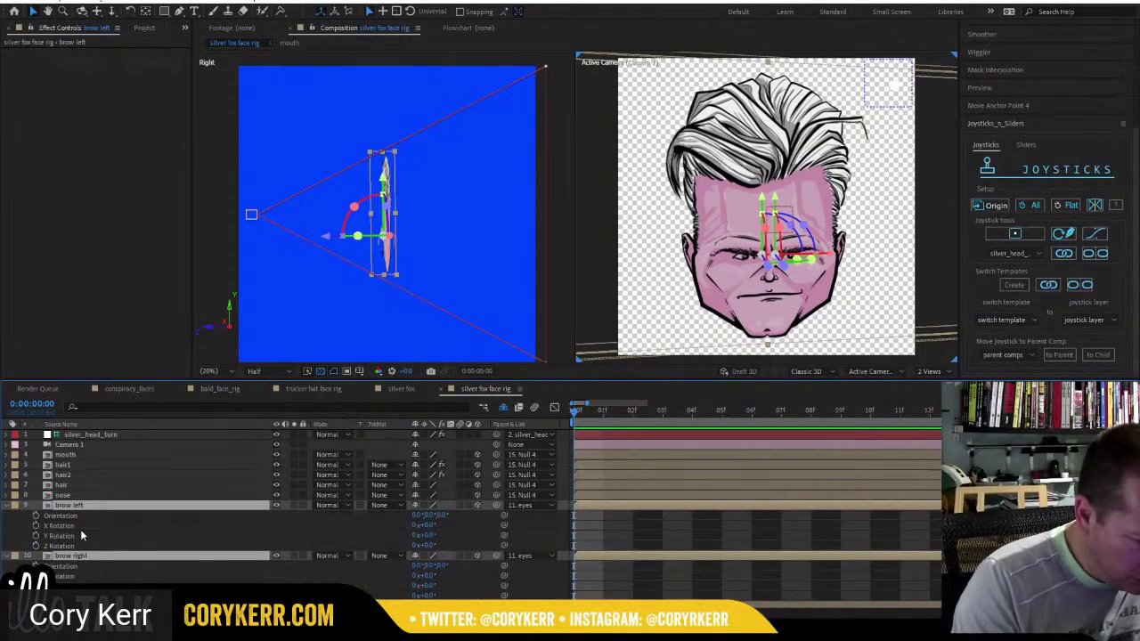
left_click(36, 546)
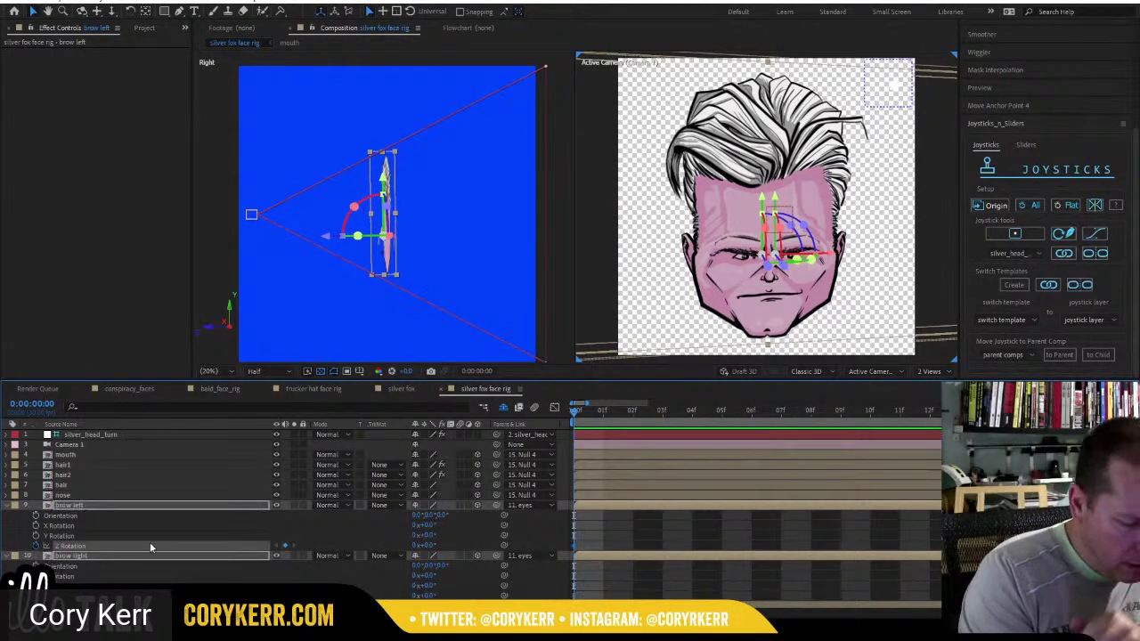
Separate the Position dimensions of brow left and brow right.
key("p")
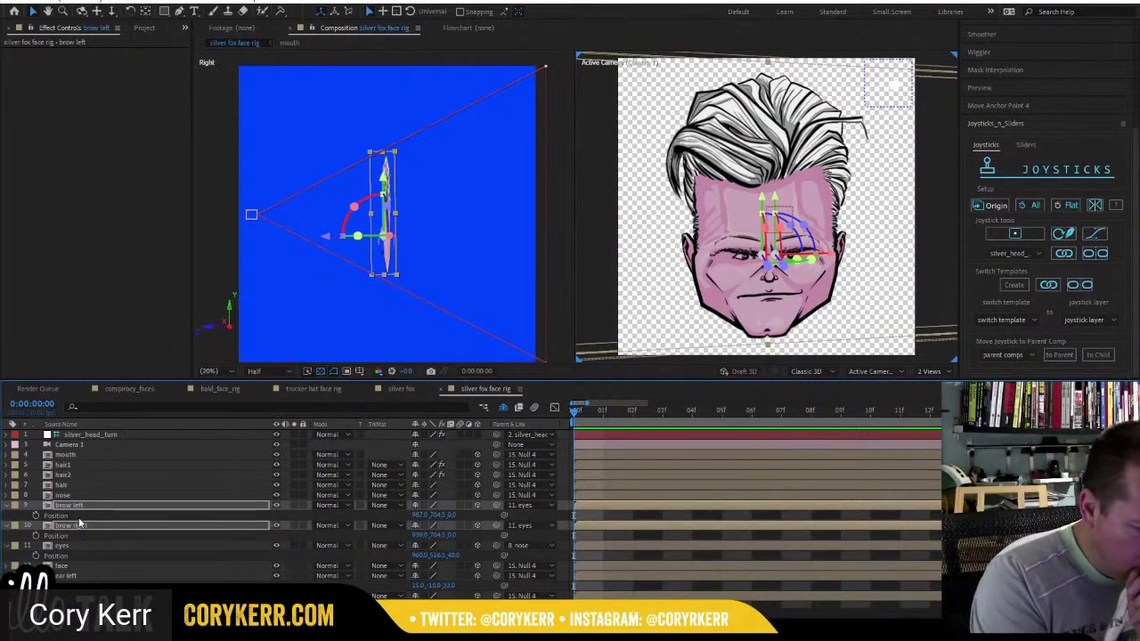
right_click(79, 517)
left_click(133, 369)
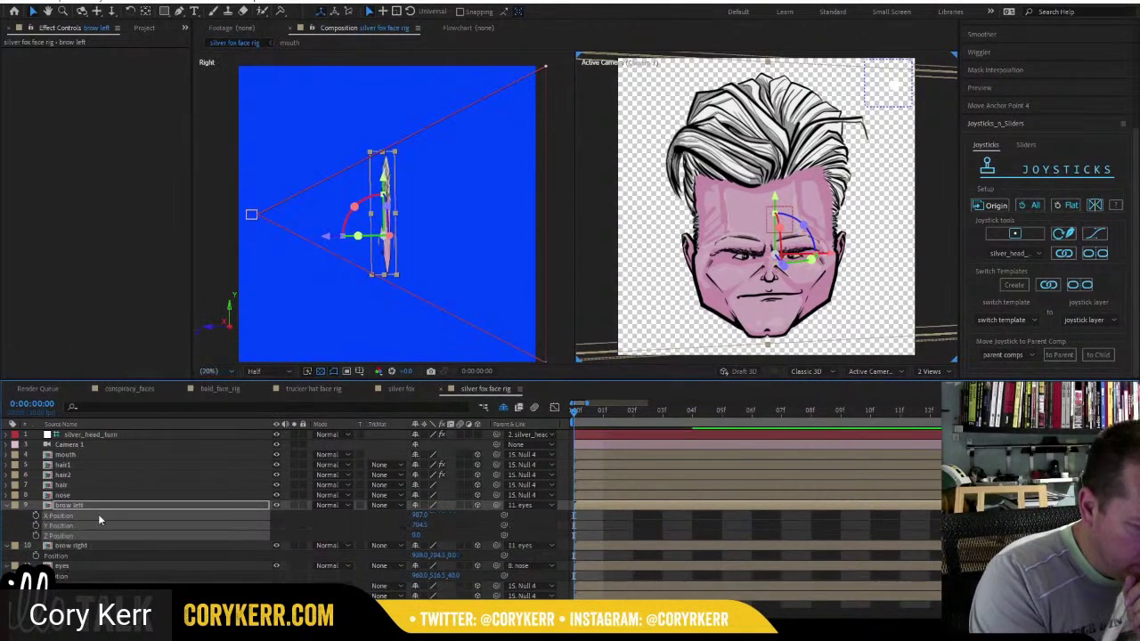
right_click(78, 559)
left_click(141, 415)
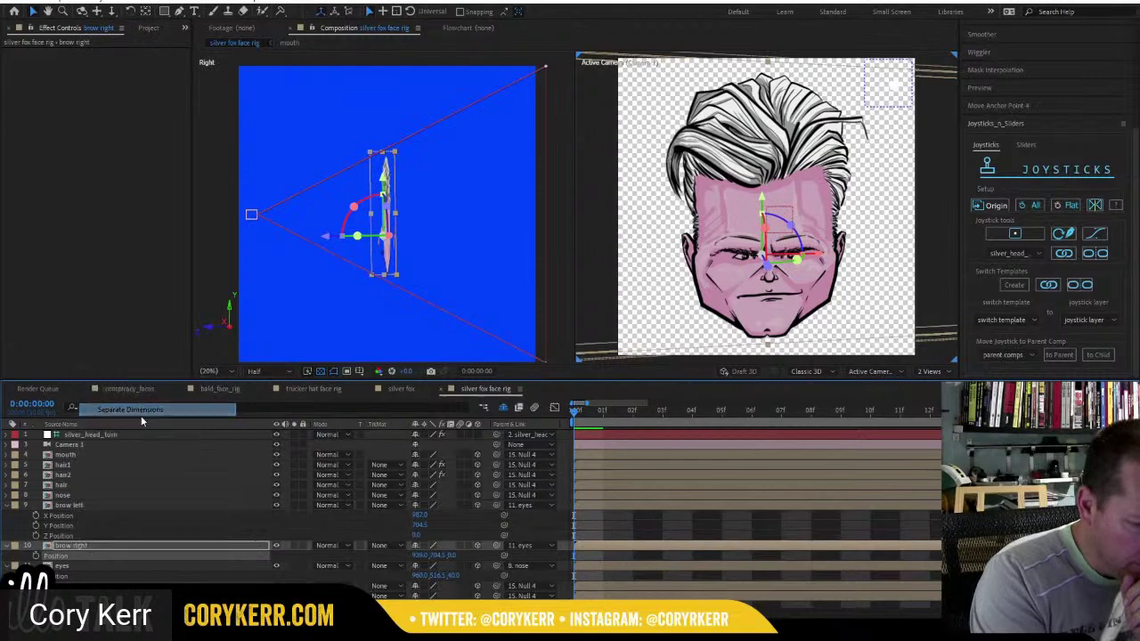
Set Y Position keyframes at frame 0 on both brow layers and show only their keyframed properties.
left_click(36, 526)
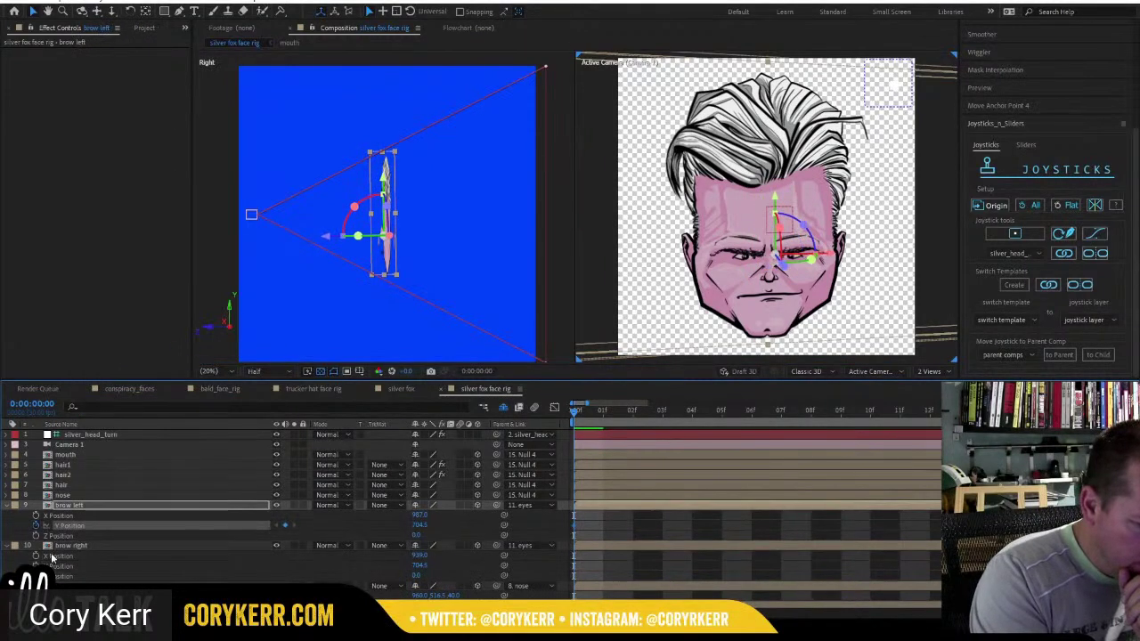
left_click(36, 566)
left_click(99, 503)
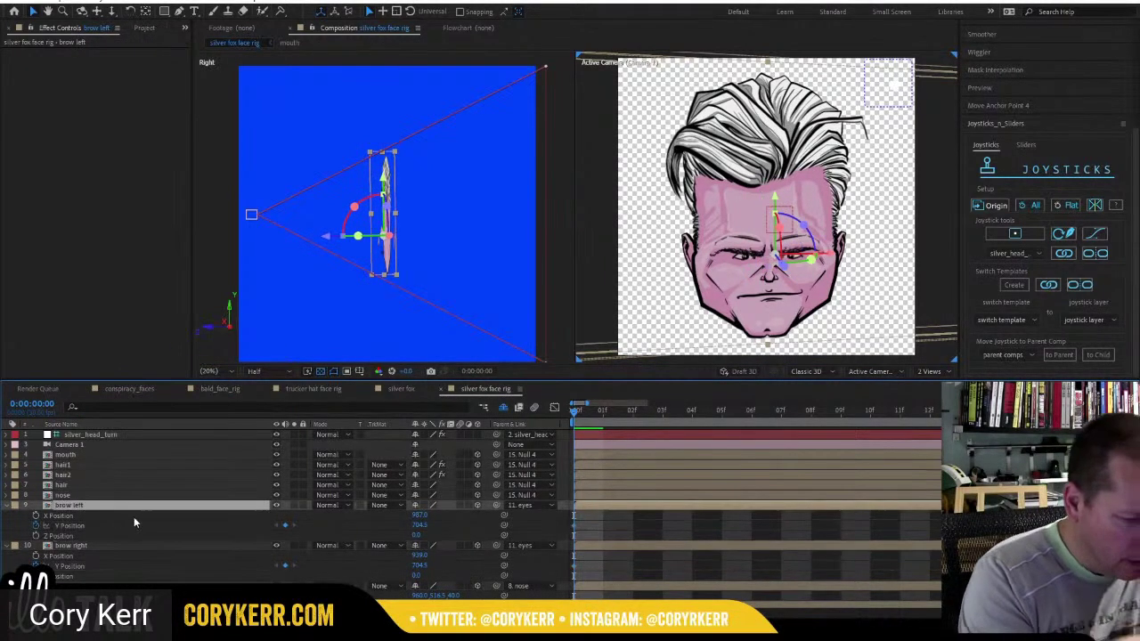
left_click(138, 546, "shift")
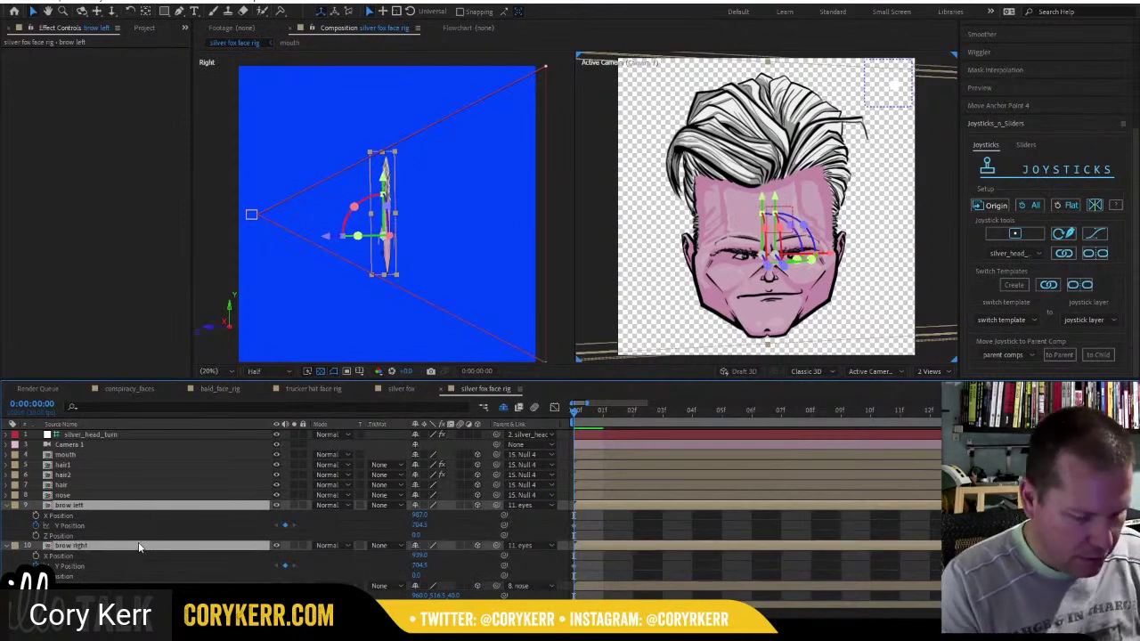
key("u")
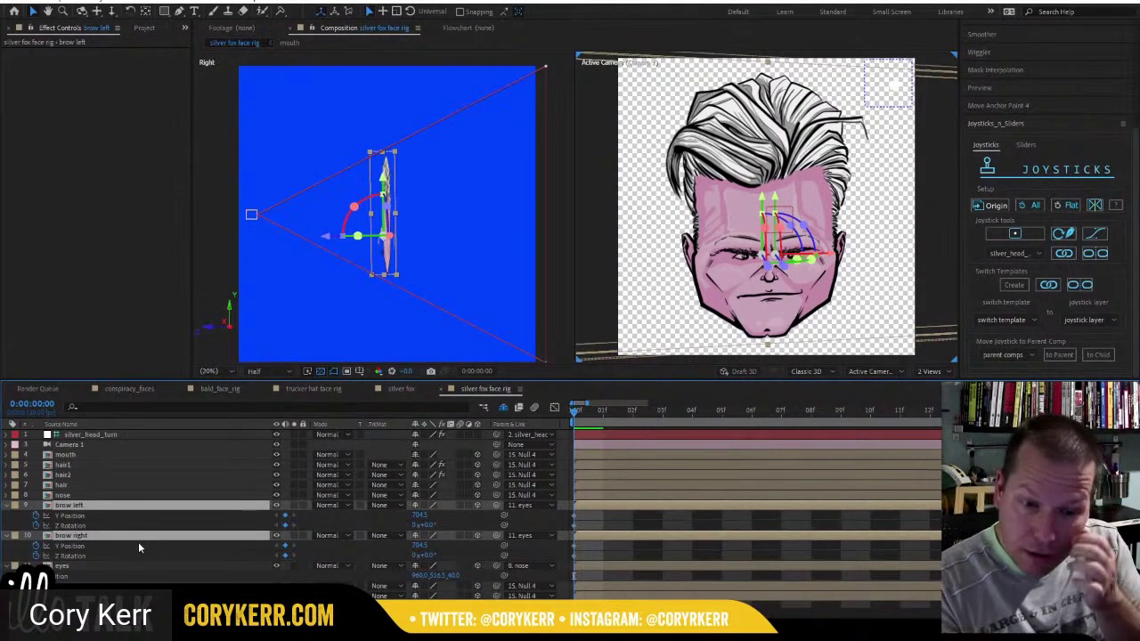
Set the silver_head_turn controller's Position to 0, 0.
left_click(124, 434)
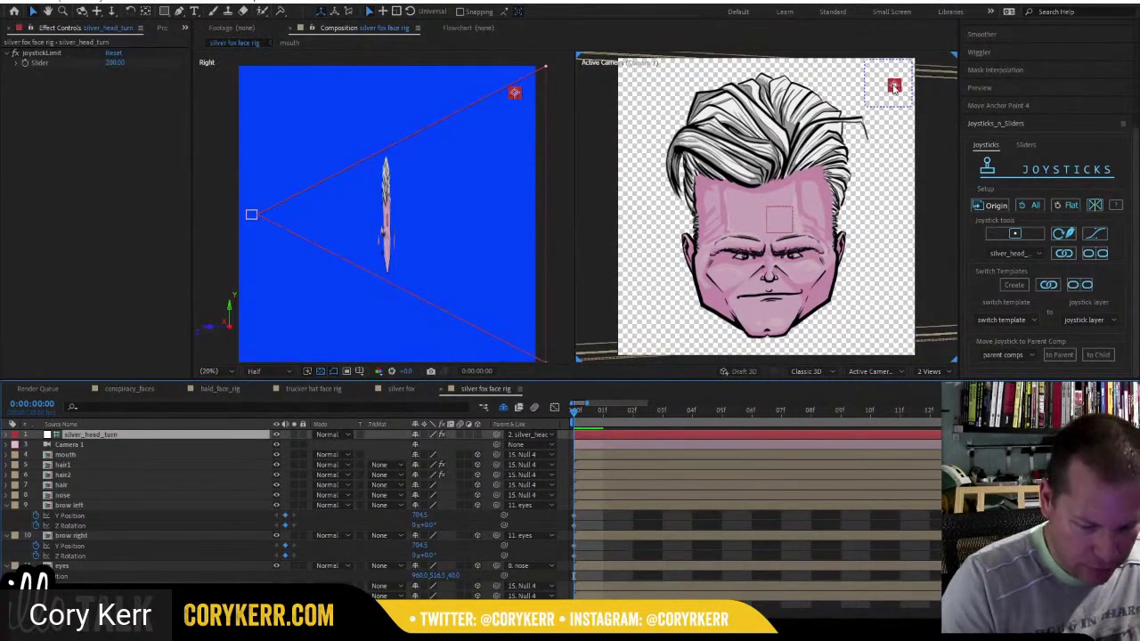
key("p")
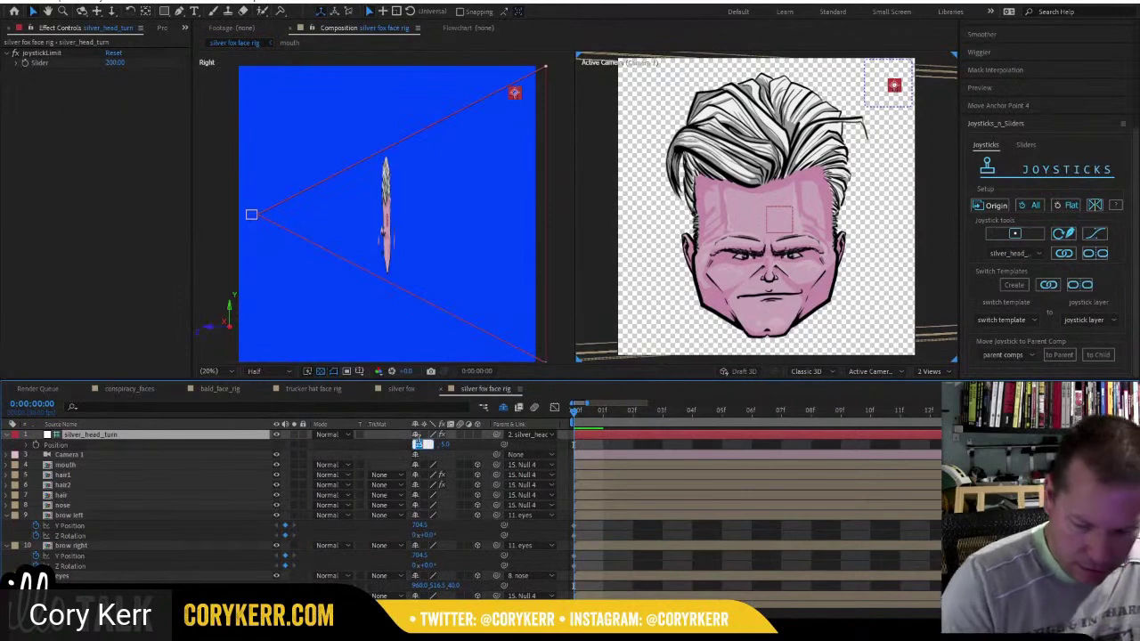
type("0")
key("Tab")
type("0")
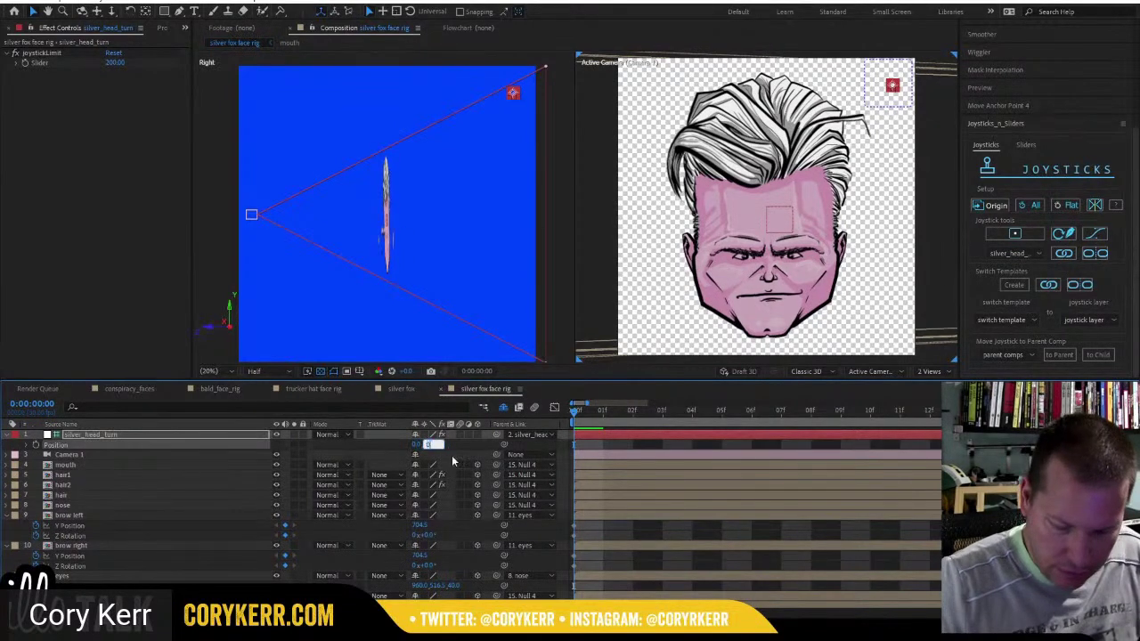
key("Return")
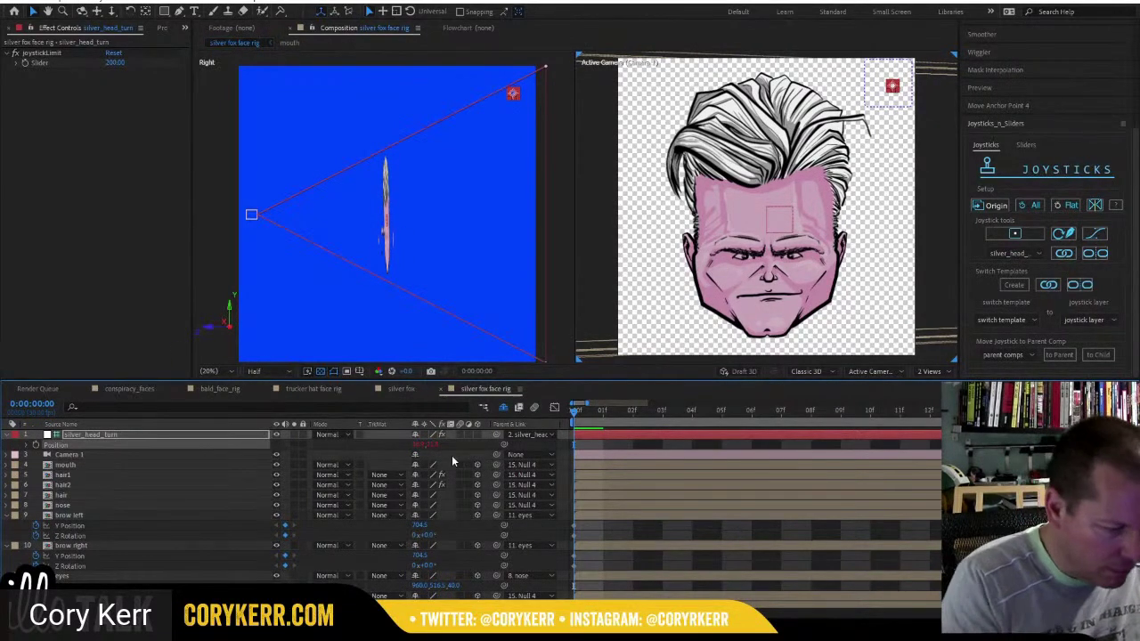
Remove the wiggle expression from the silver_head_turn controller's Position.
left_click(34, 444, "alt")
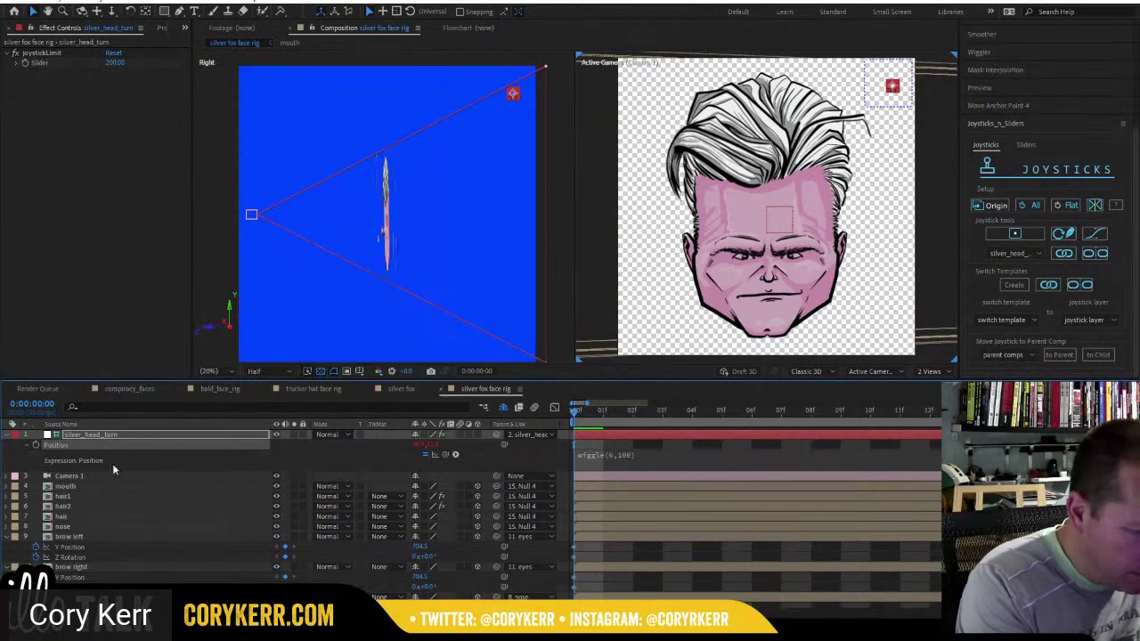
left_click(613, 457)
key("BackSpace")
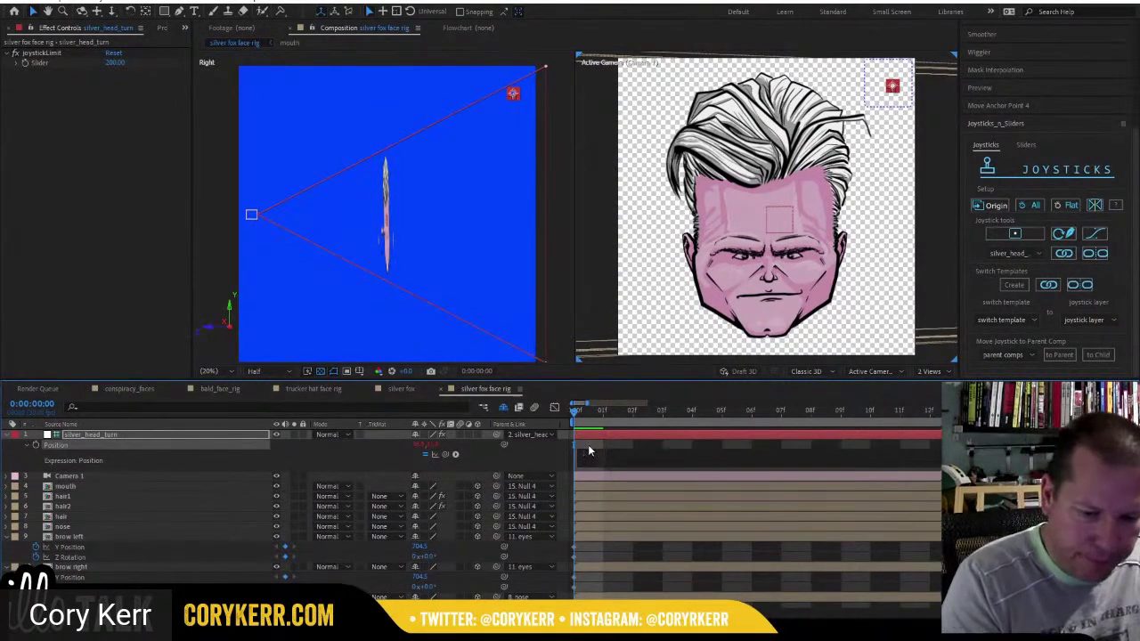
left_click(588, 452)
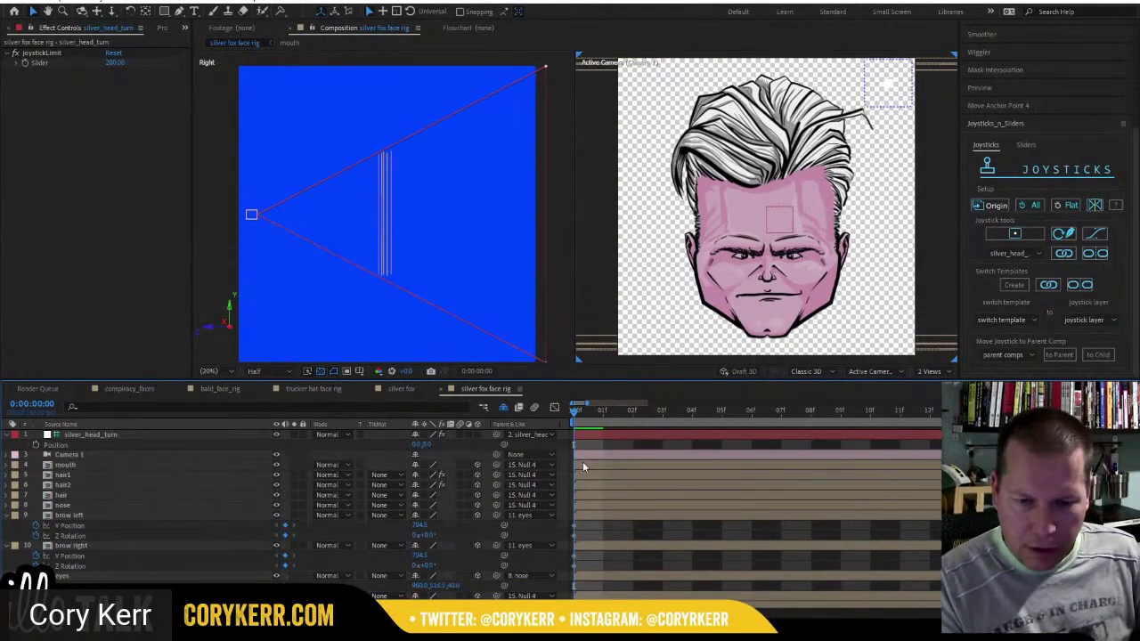
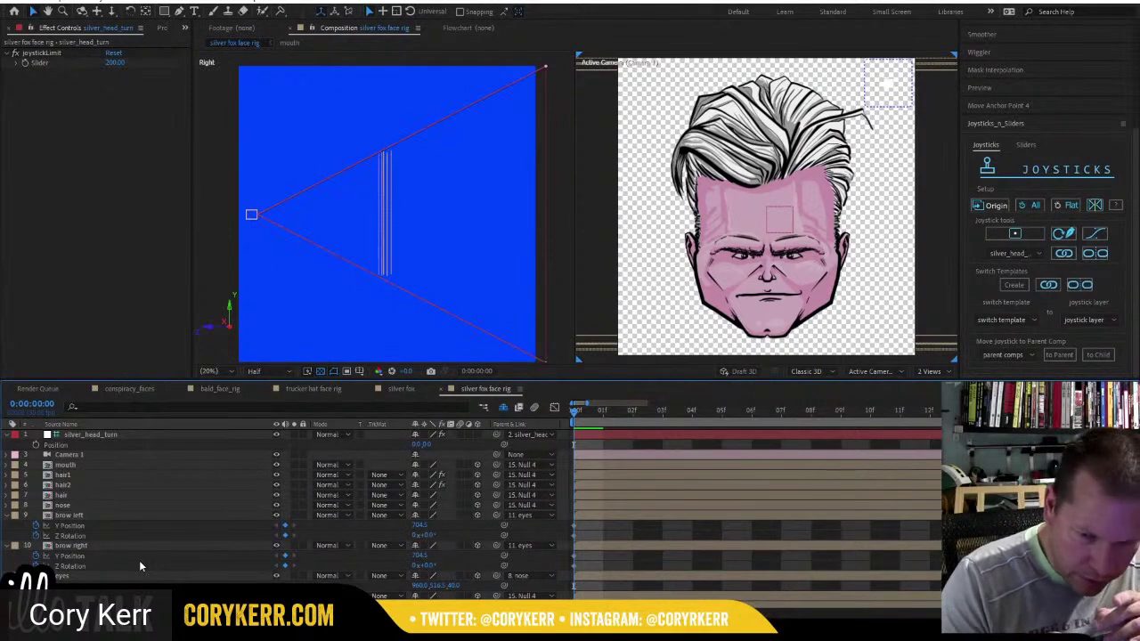
At frame 1, set Z Rotation to 7° on brow left and -7° on brow right.
left_click(590, 415)
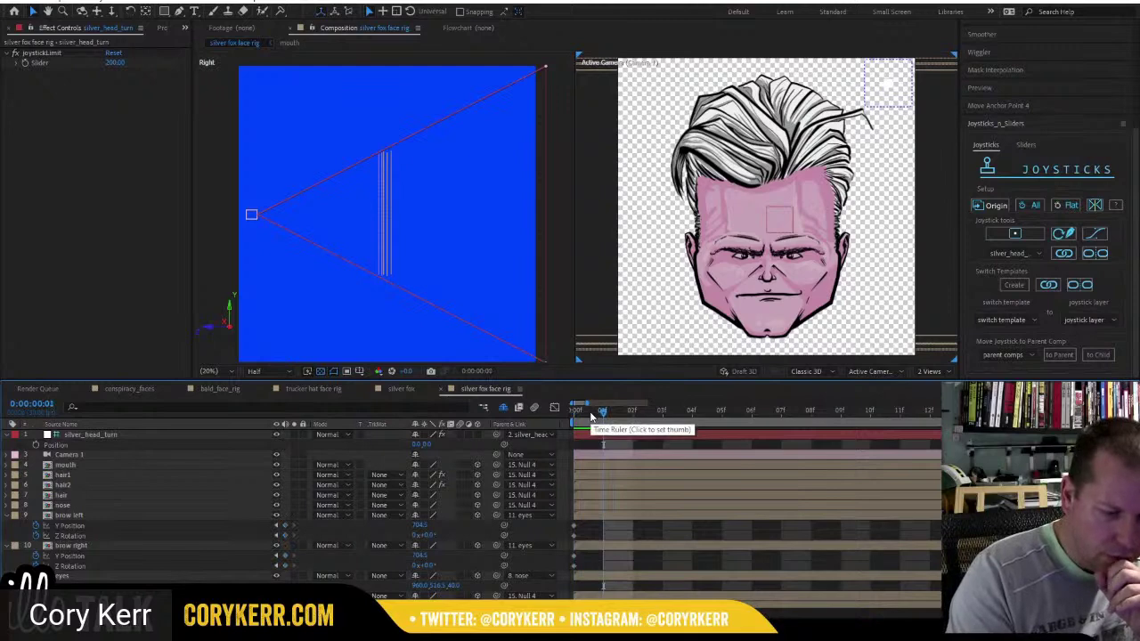
left_click(431, 534)
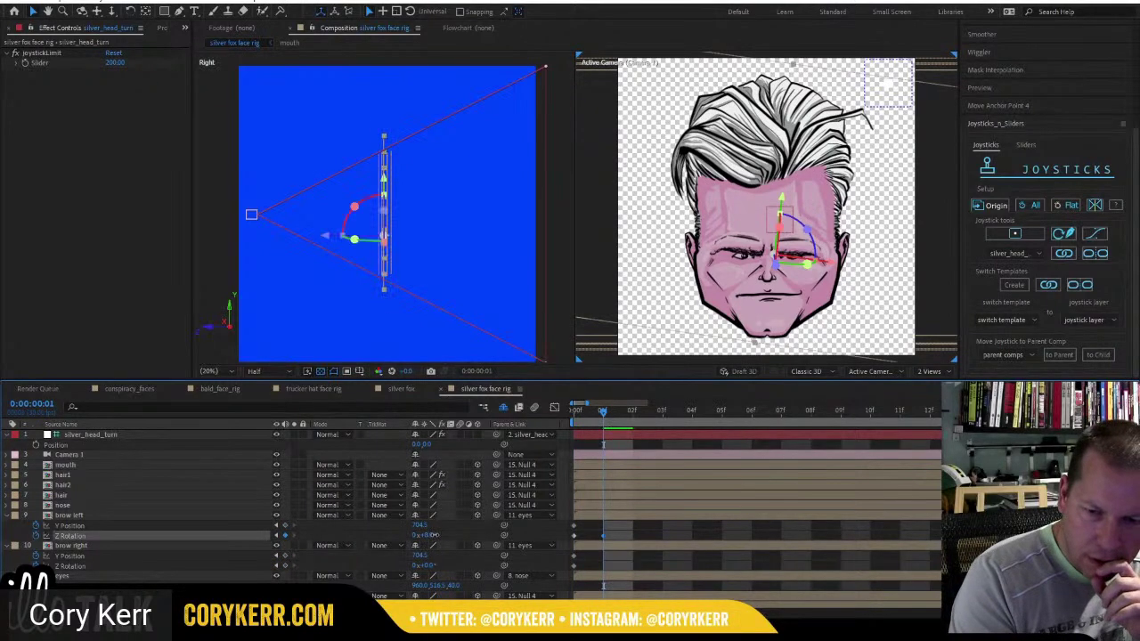
left_click_drag(434, 534, 434, 534)
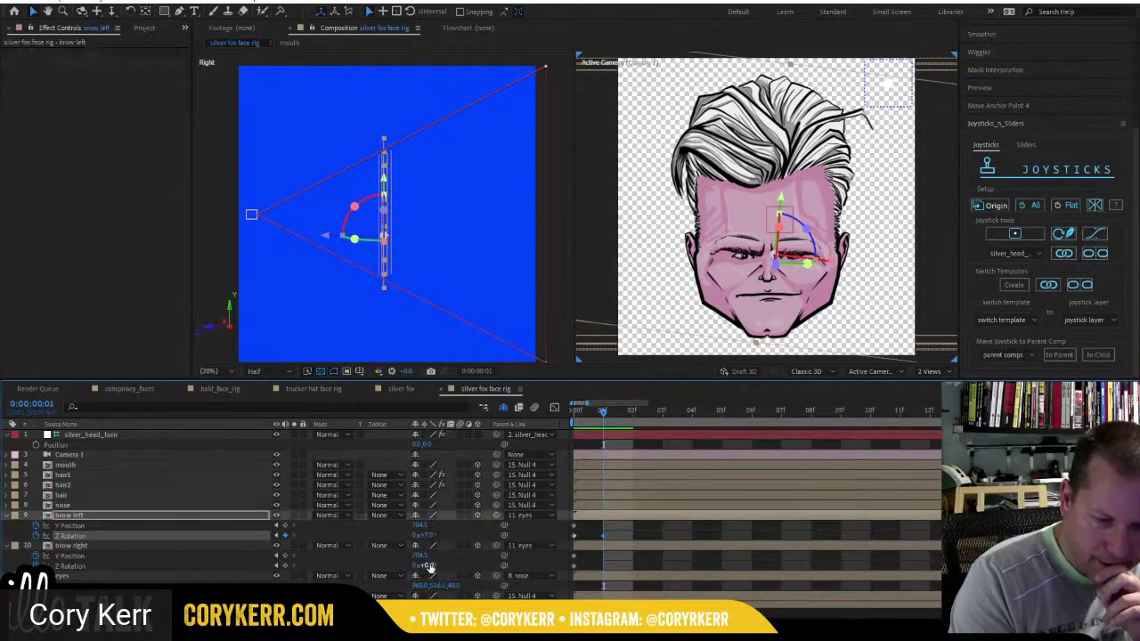
left_click(427, 565)
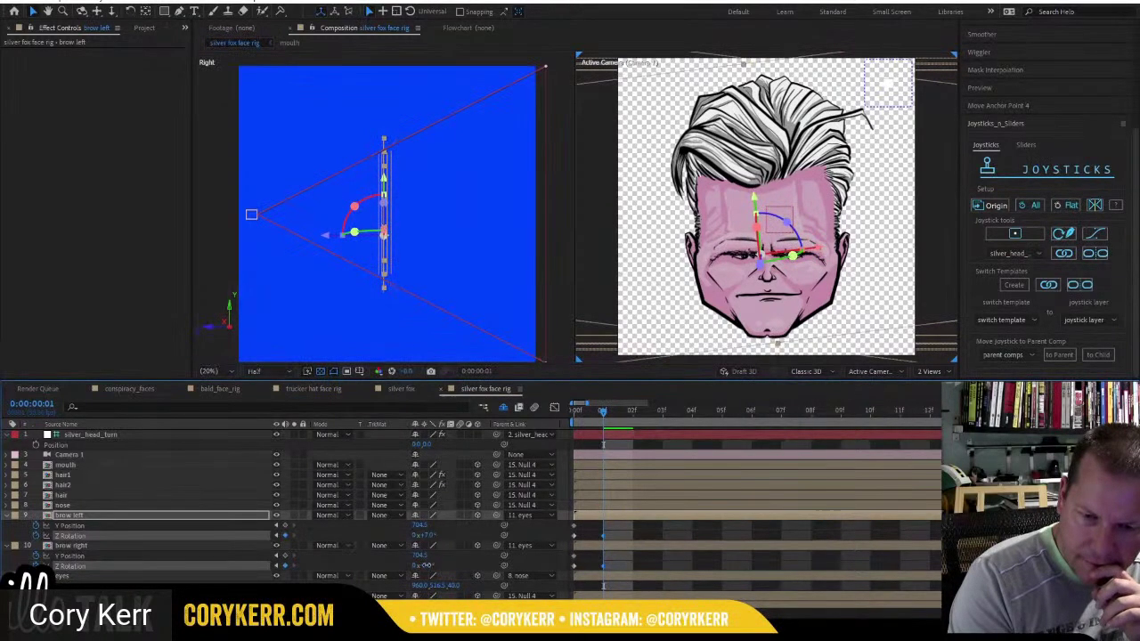
left_click(428, 565)
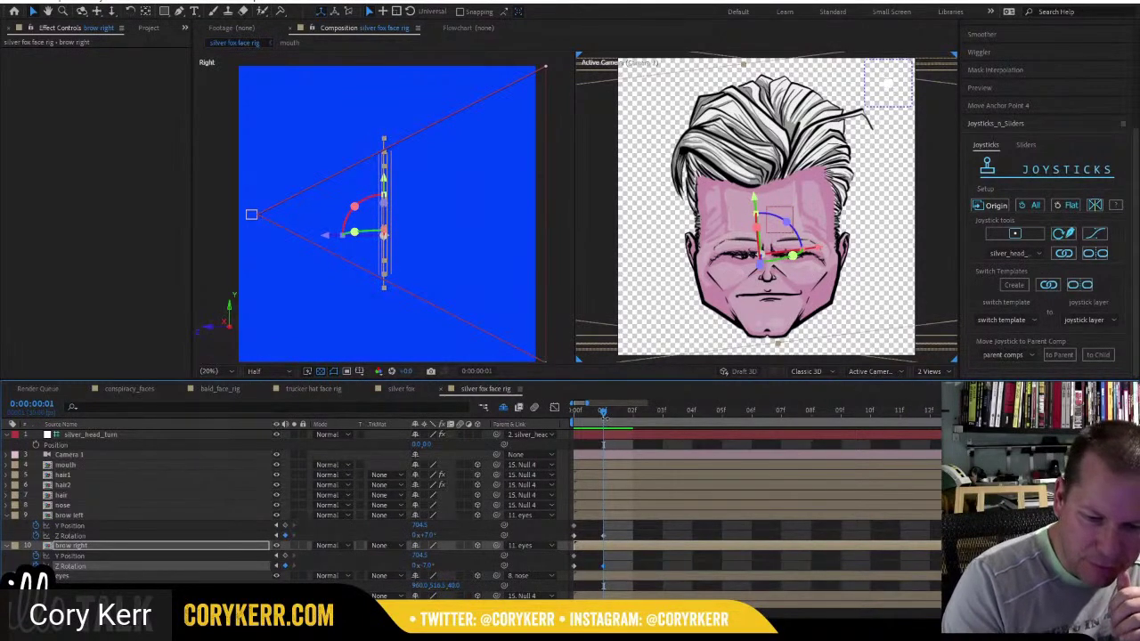
At frame 2, set Z Rotation to -12° on brow left and 12° on brow right.
left_click_drag(608, 415, 631, 417)
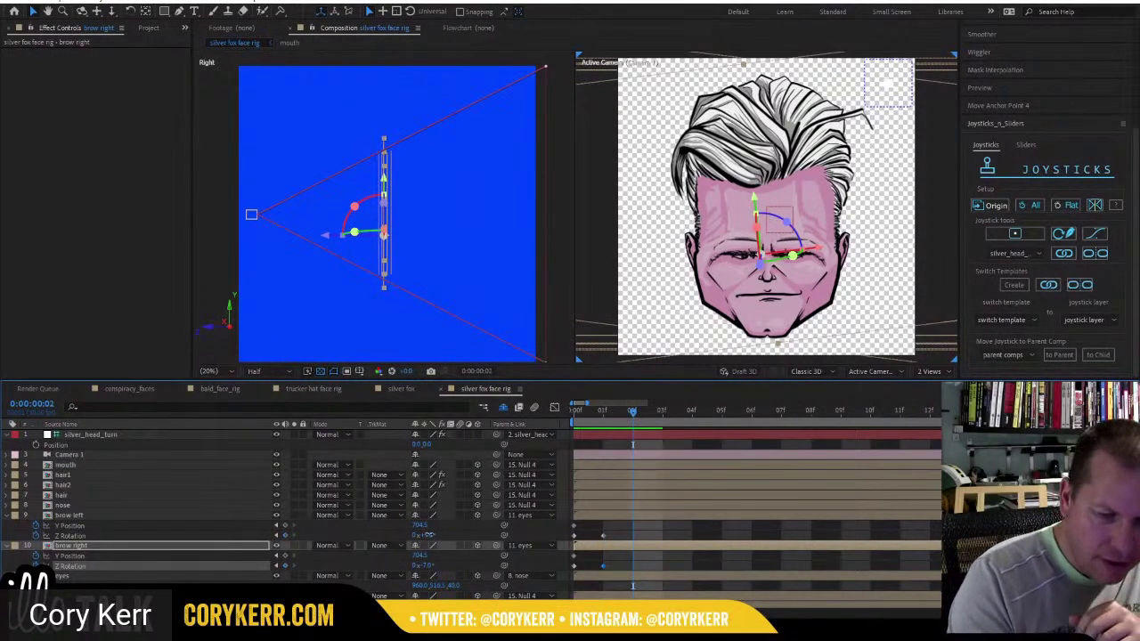
left_click_drag(429, 535, 416, 535)
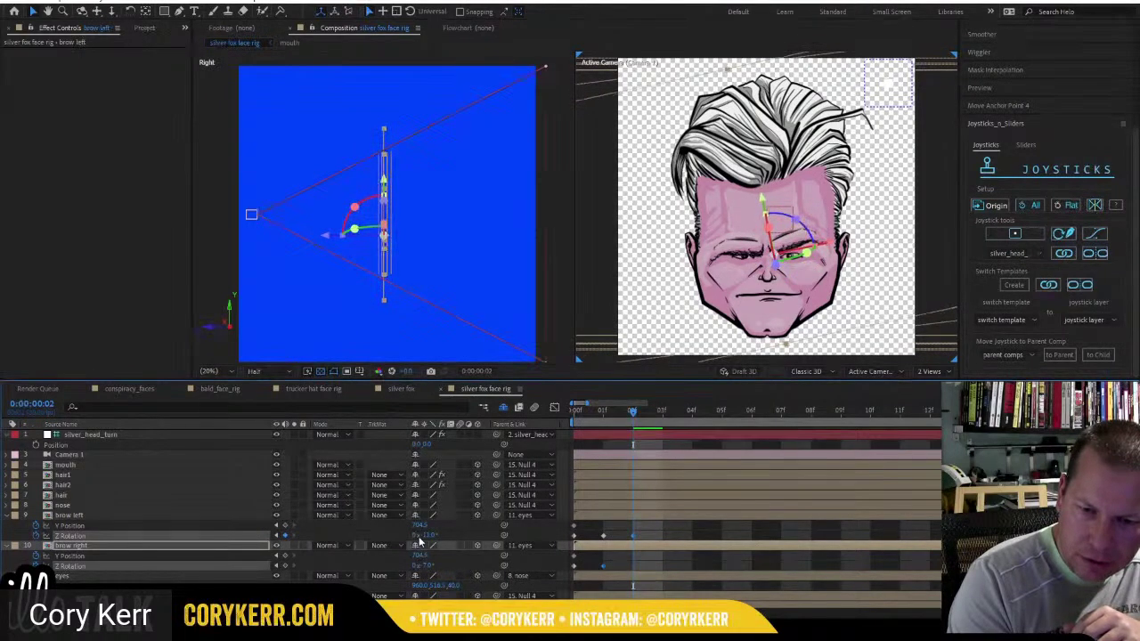
key("ctrl+Up")
left_click(429, 565)
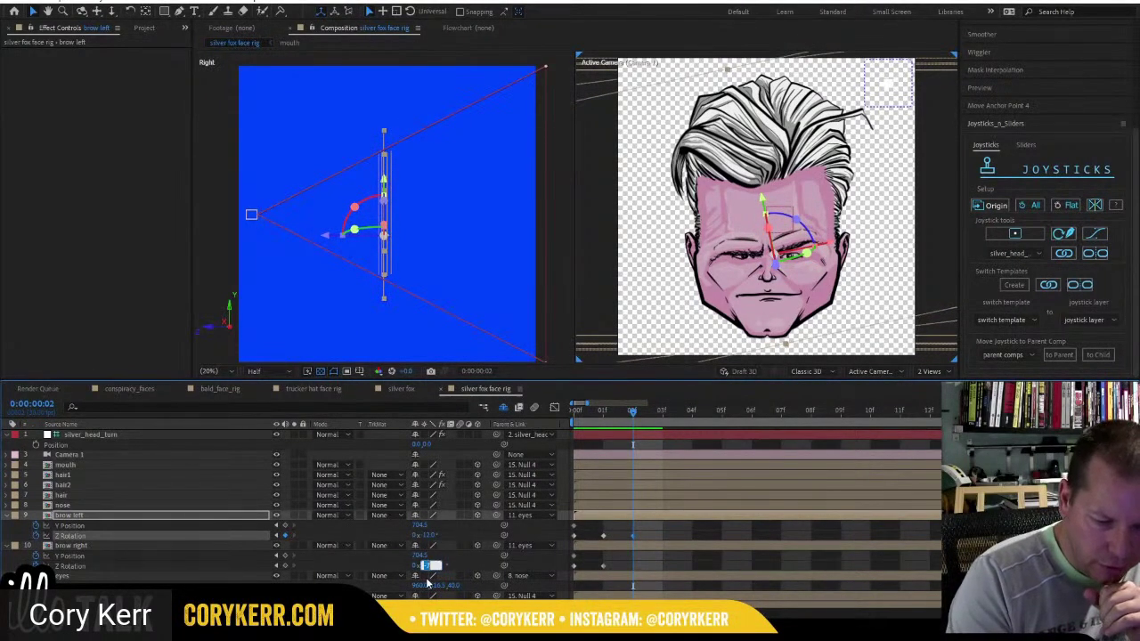
type("12")
key("Return")
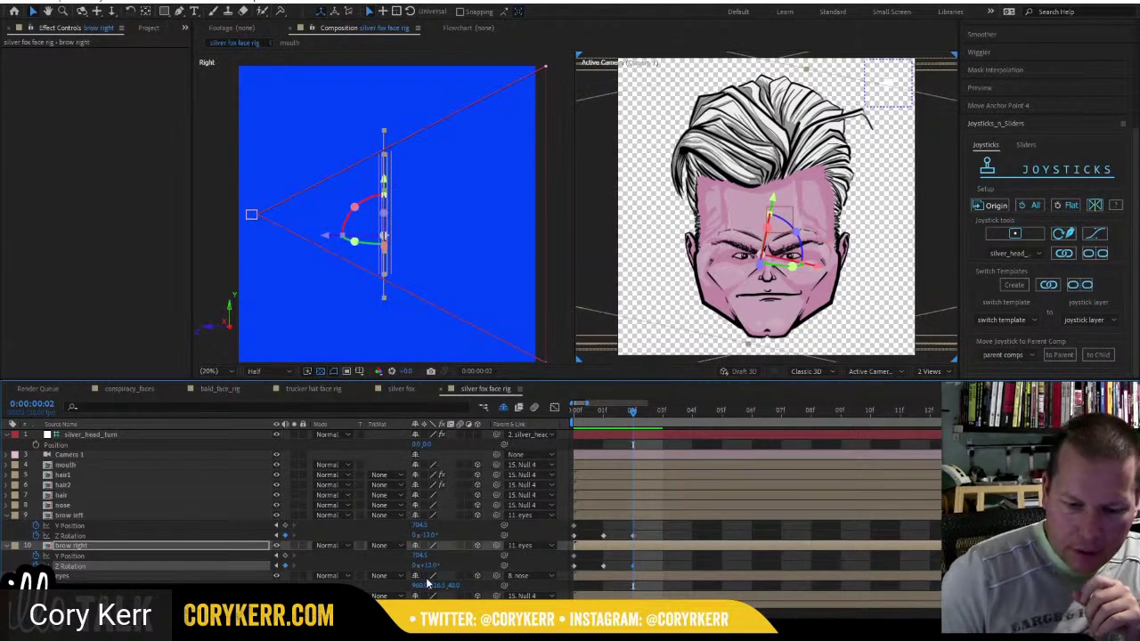
At frame 3, set Z Rotation to 0° on both brow right and brow left.
left_click(651, 417)
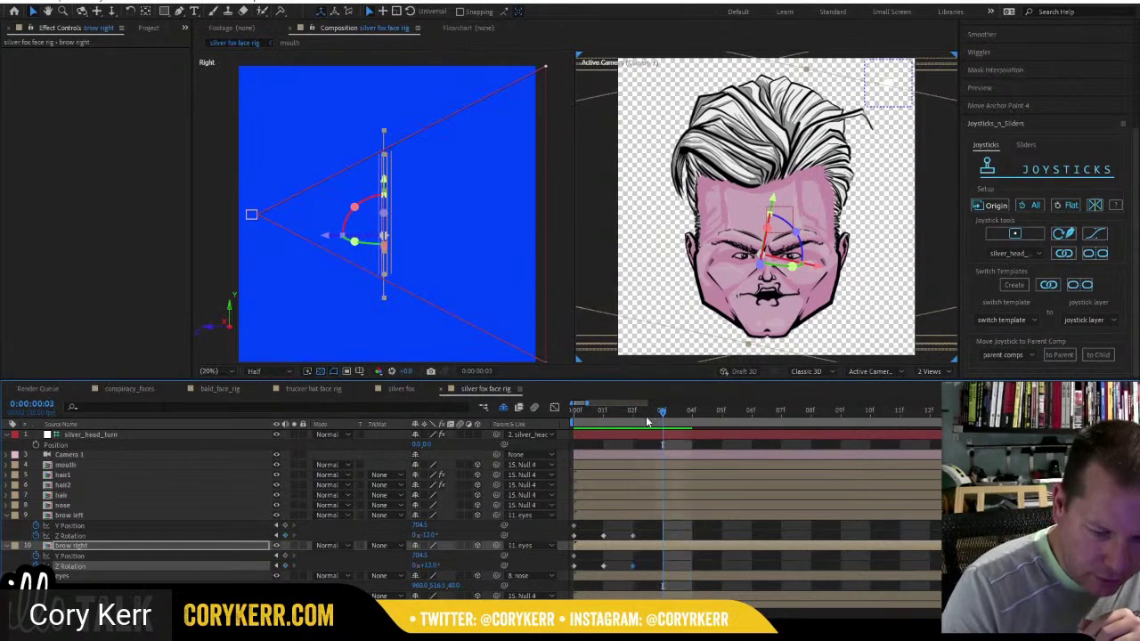
left_click(431, 565)
type("0")
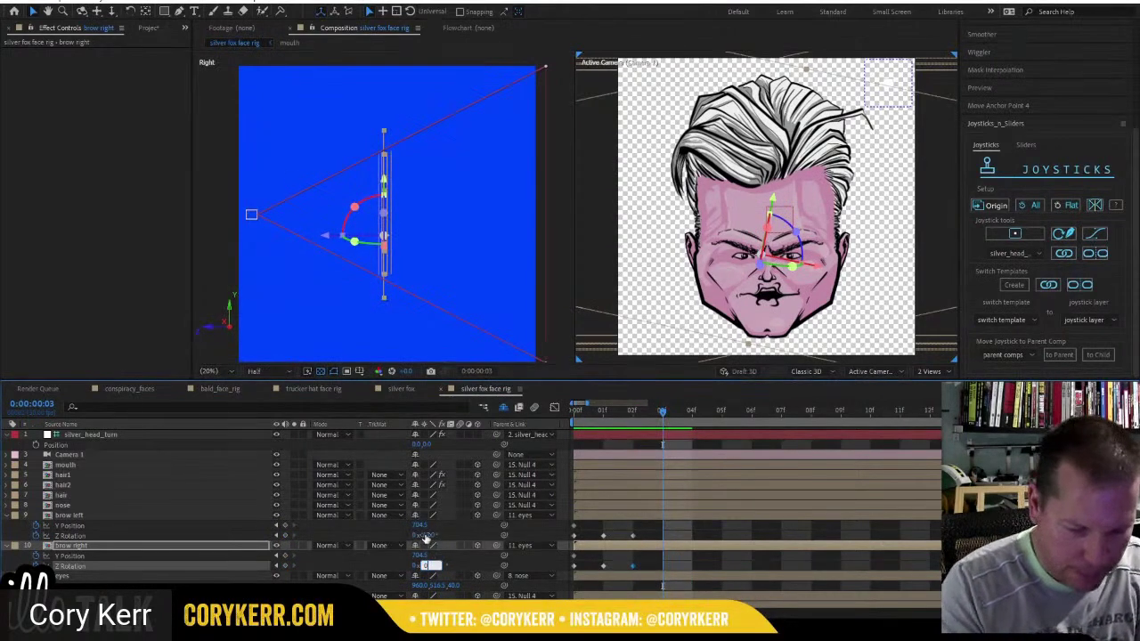
key("Return")
key("shift+Tab")
key("shift+Tab")
key("shift+Tab")
type("0")
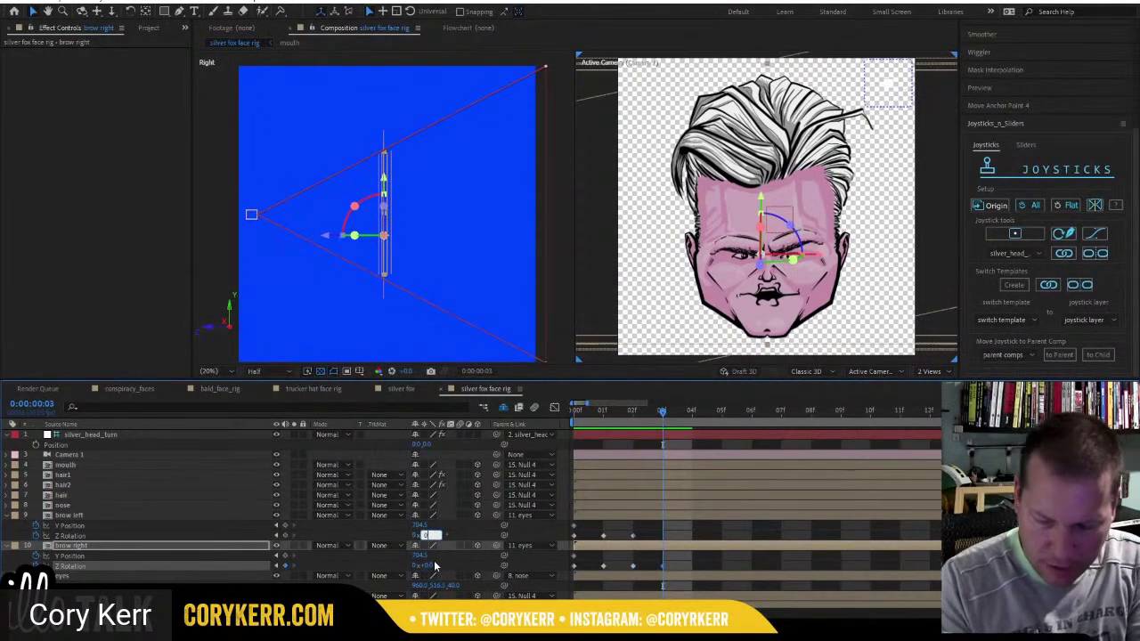
type("0")
key("Return")
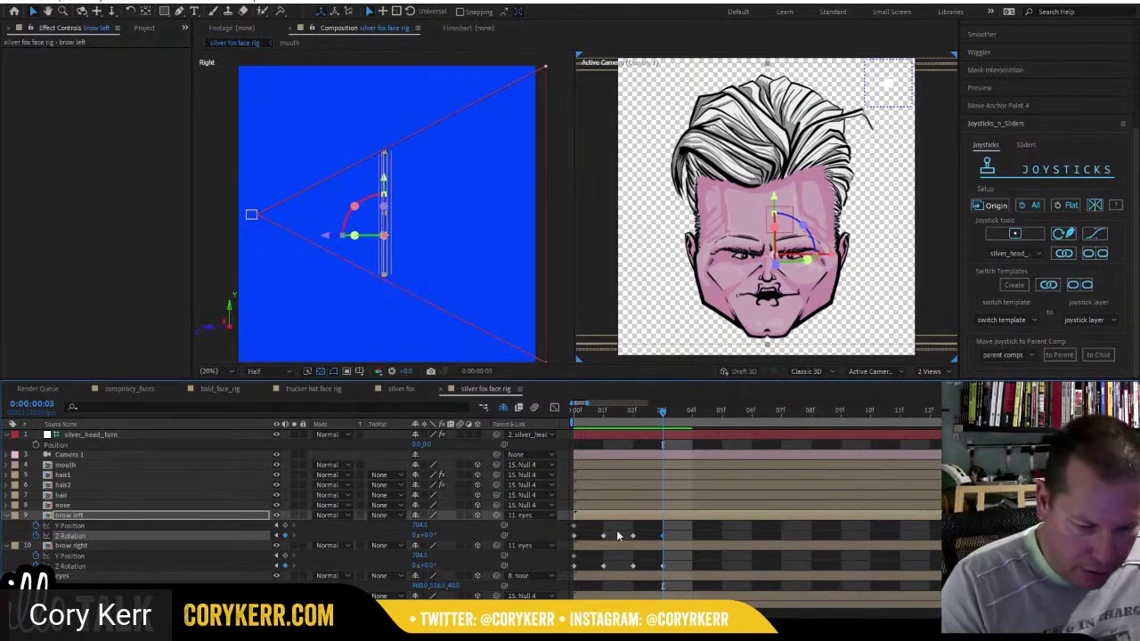
Move both brows' Y Position keyframes from frame 0 to frame 2, and set Y Position to 693.5 on both at frame 3.
left_click_drag(575, 525, 627, 531)
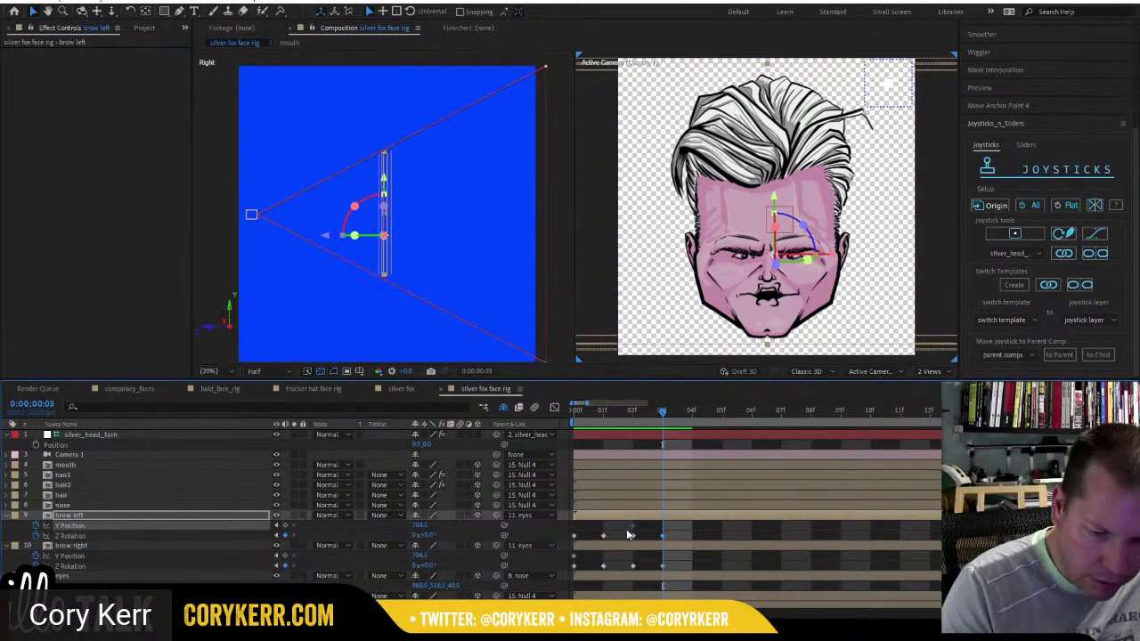
left_click(574, 564)
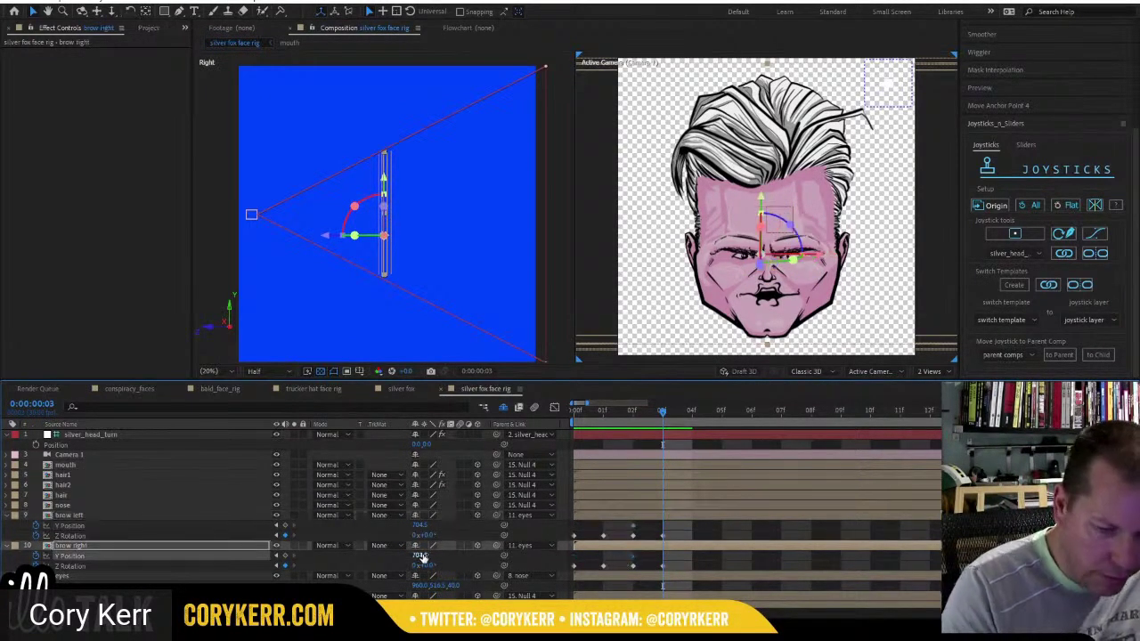
mouse_move(424, 555)
left_mouse_down()
mouse_move(403, 555)
mouse_move(427, 557)
left_mouse_up()
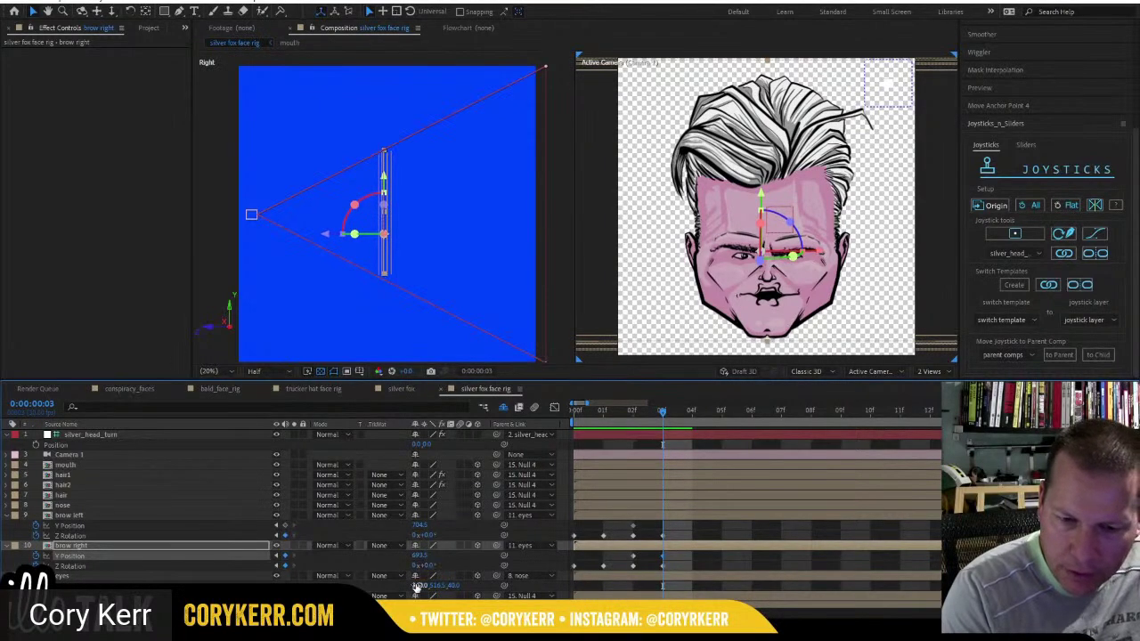
left_click(416, 526)
left_click_drag(416, 526, 413, 526)
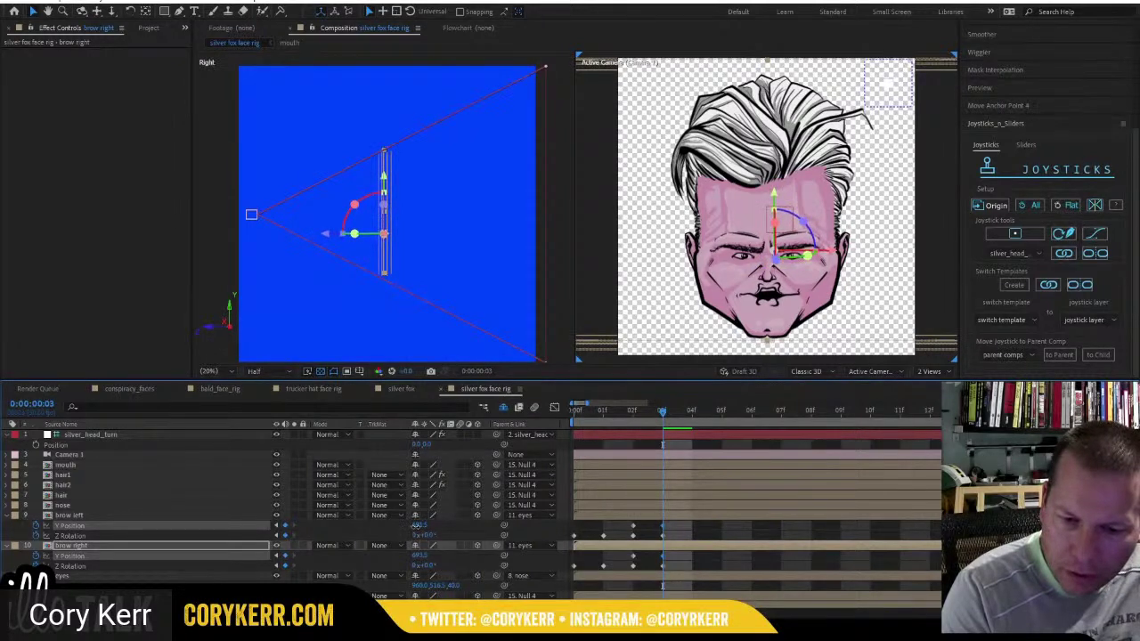
key("ctrl+z")
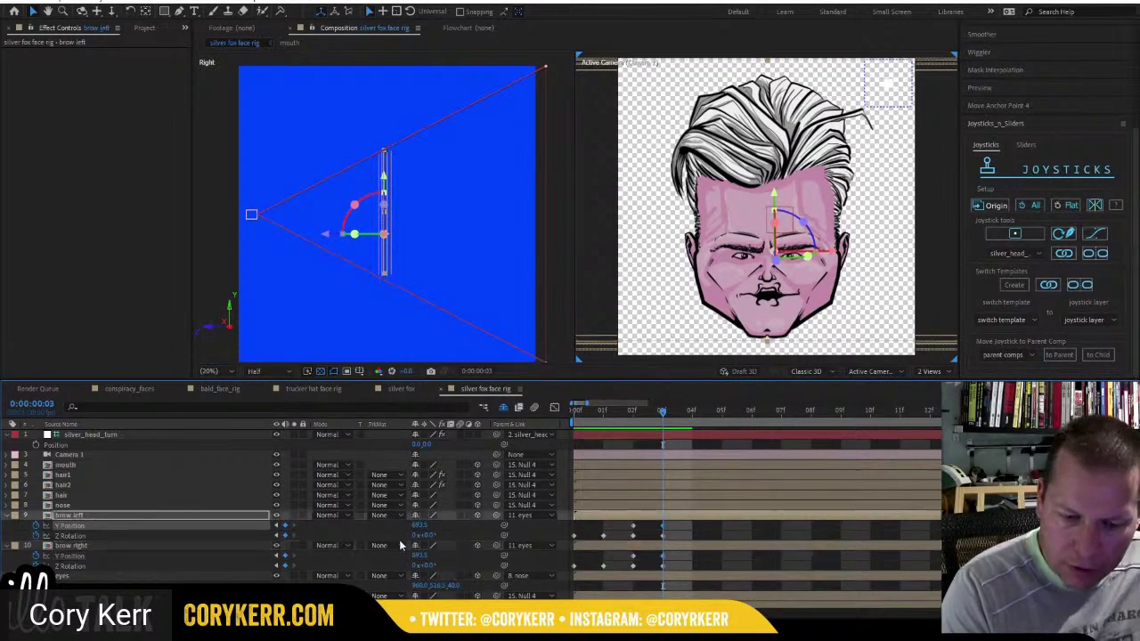
Add Z Rotation keyframes at frame 4 on both brow layers.
left_click(673, 411)
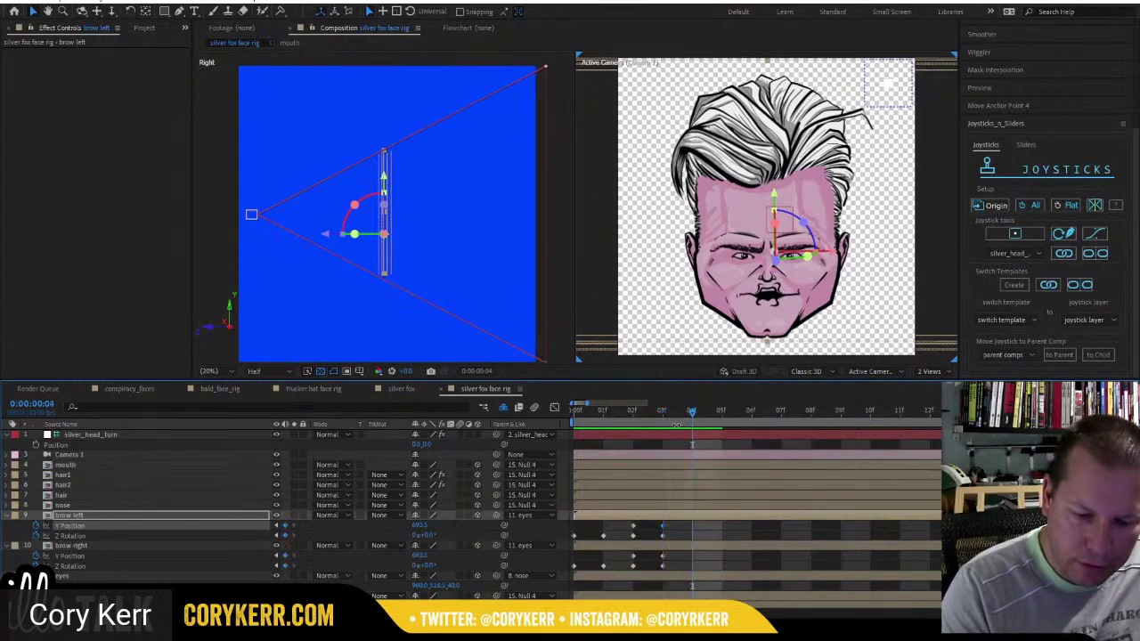
left_click(138, 544)
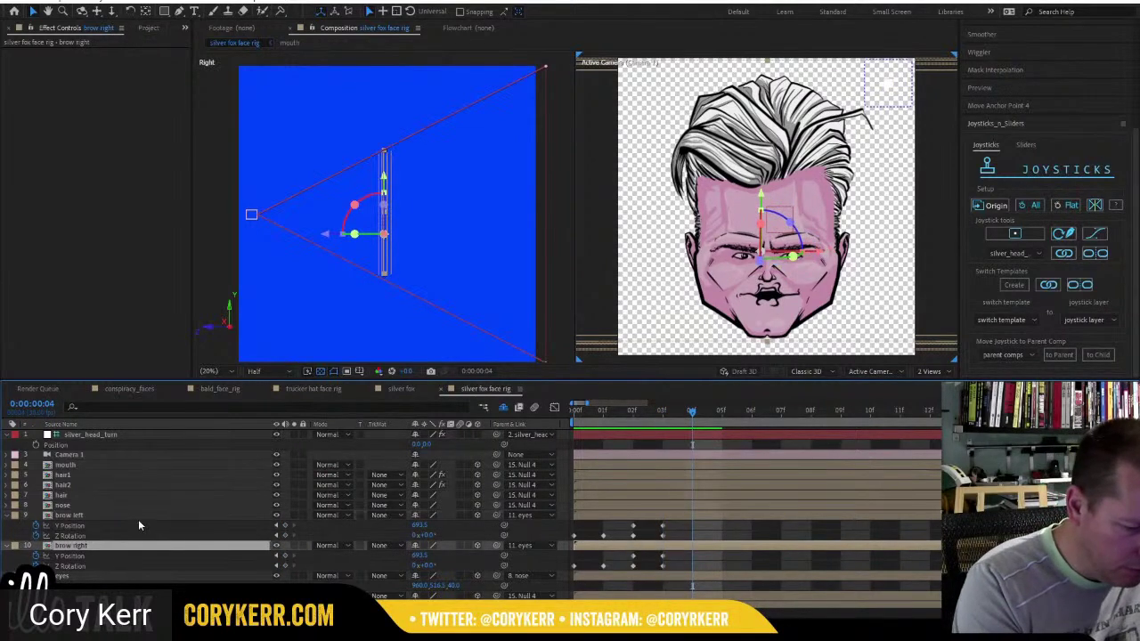
left_click(139, 515, "ctrl")
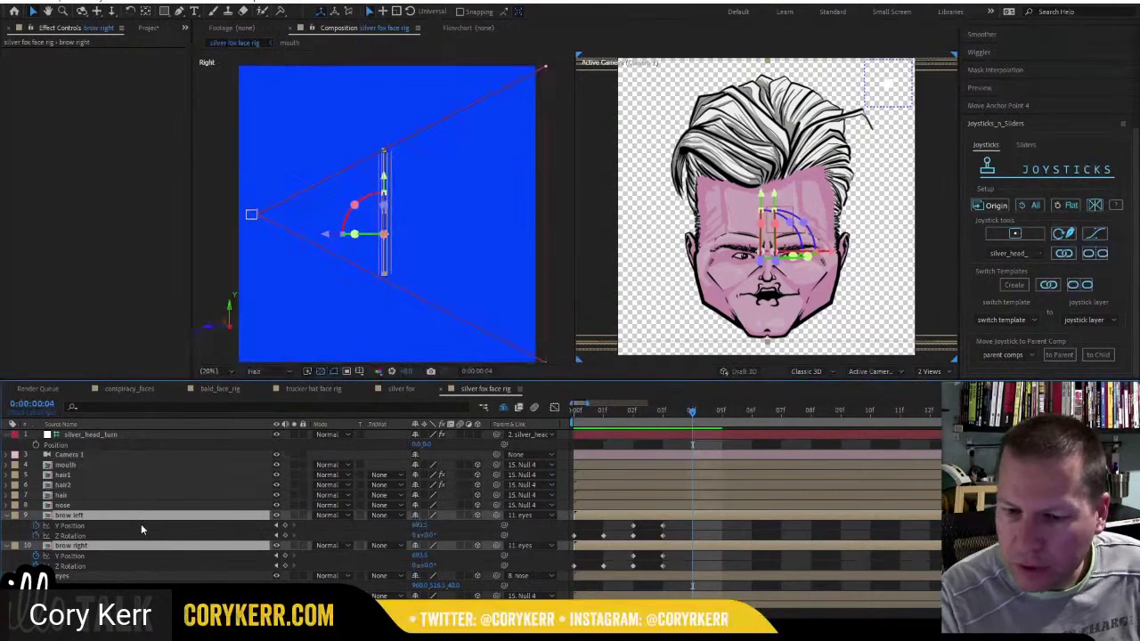
left_click(999, 208)
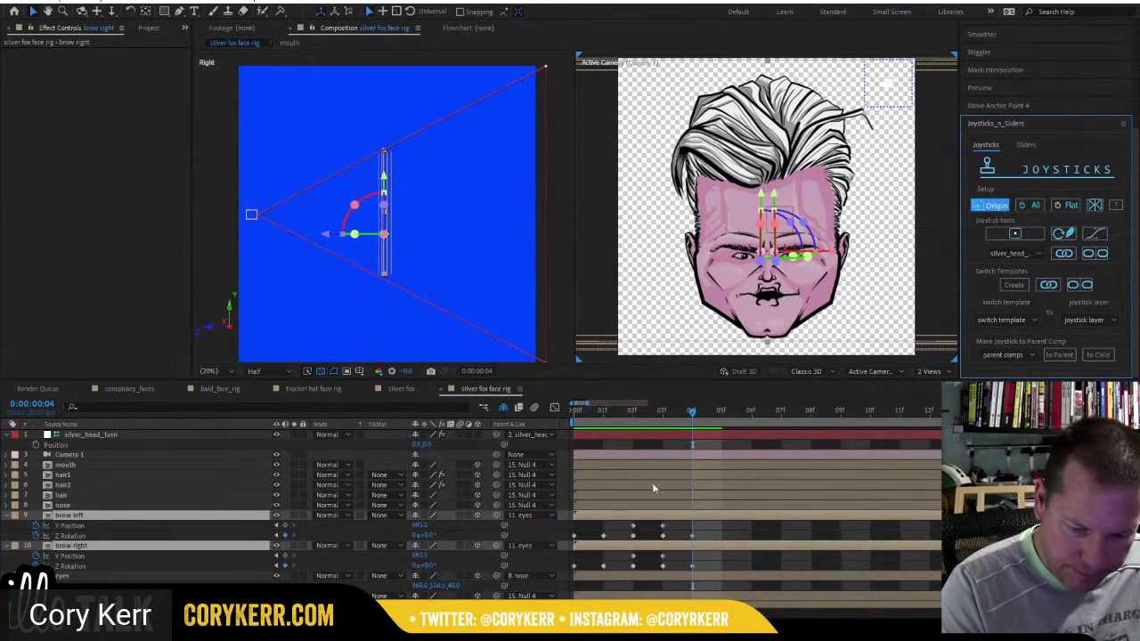
Copy each brow's frame 2 Y Position keyframe to frame 4 and set Y Position there to 718.5 on both layers.
left_click(635, 533)
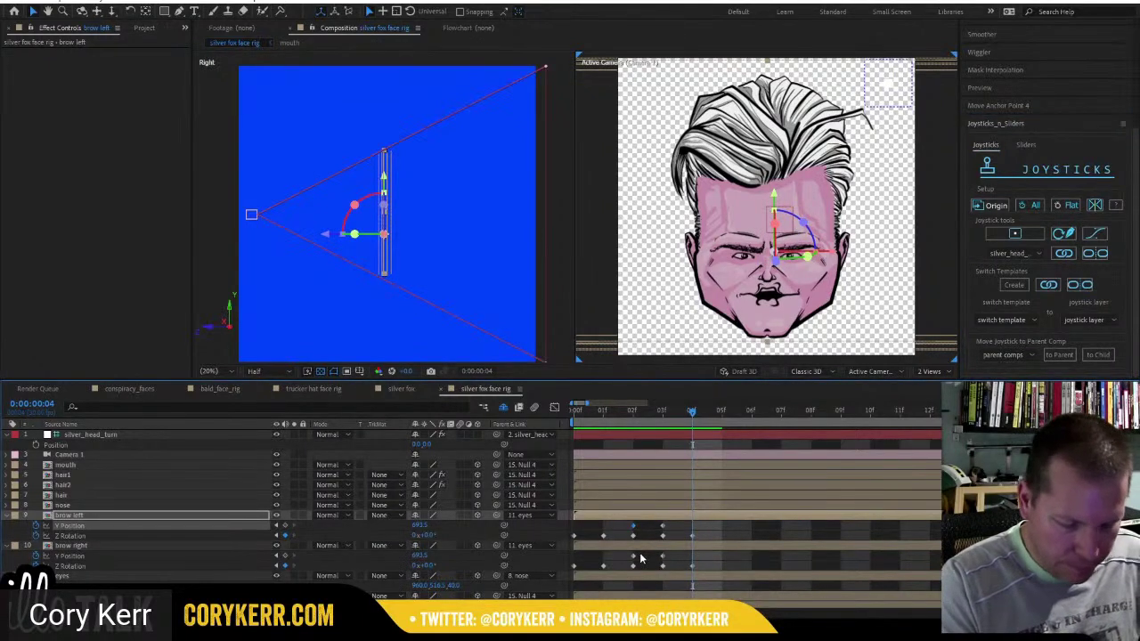
left_click(634, 566)
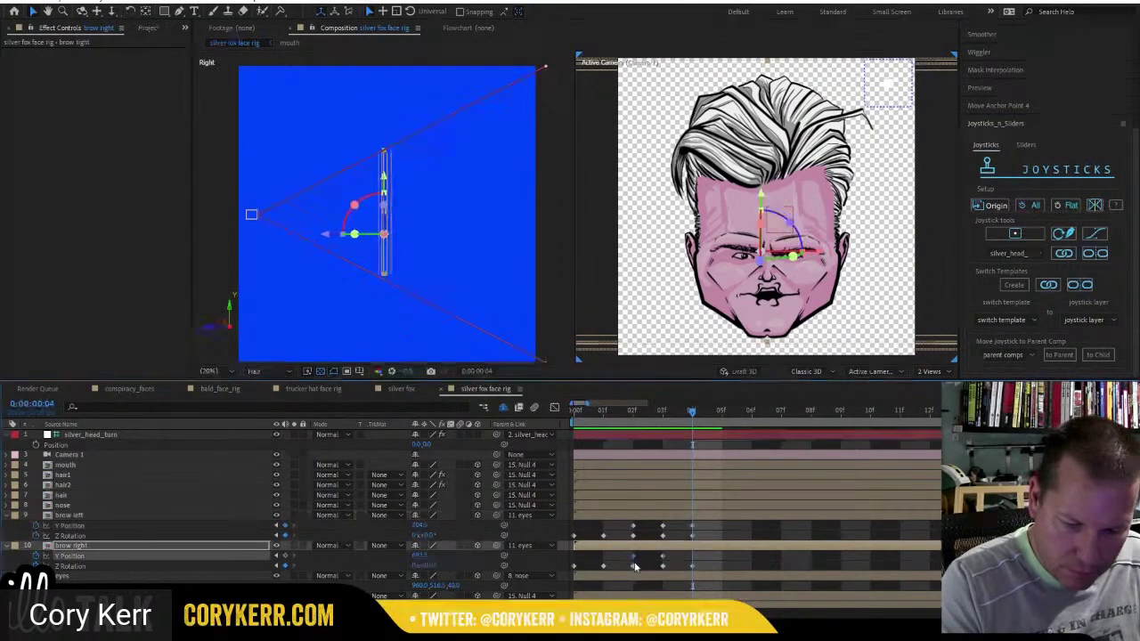
key("ctrl+v")
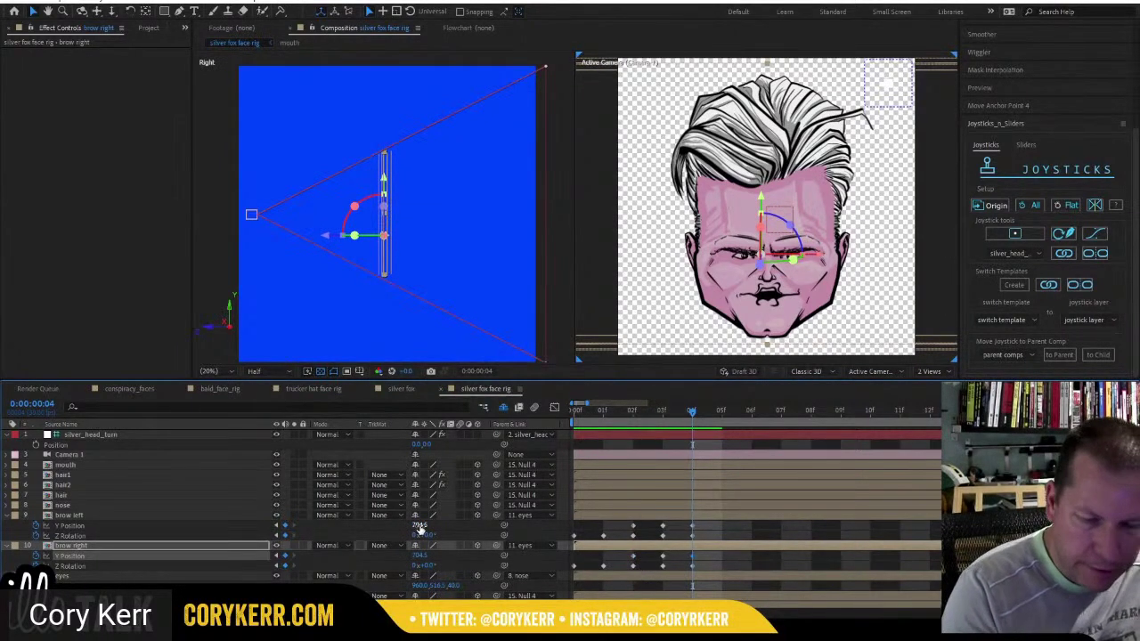
left_click_drag(420, 527, 428, 556)
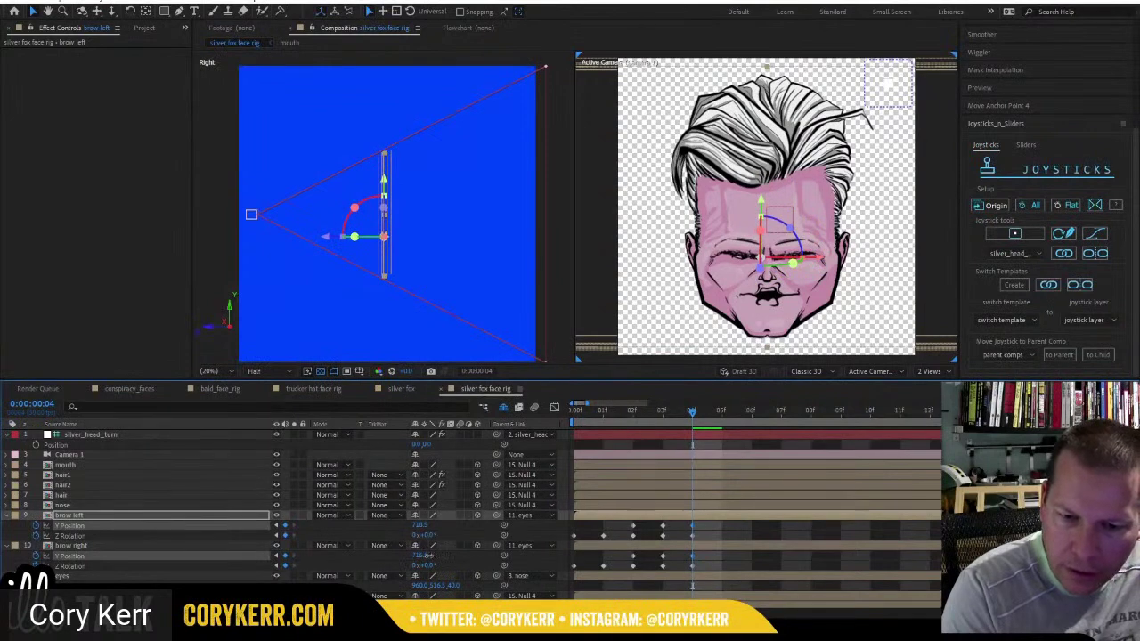
left_click(422, 556)
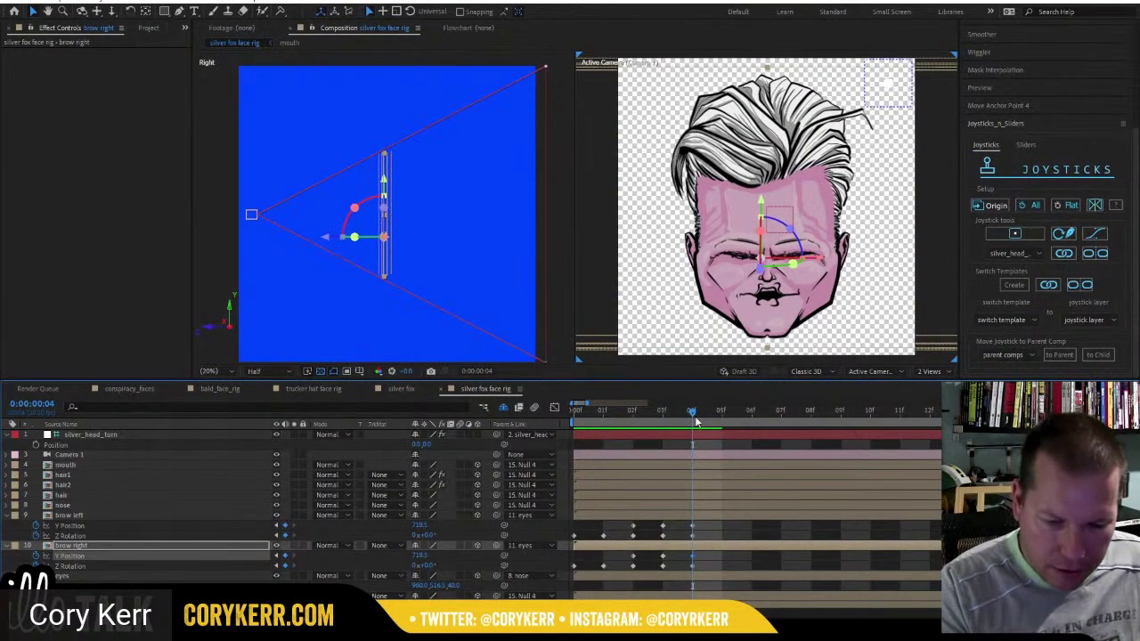
Add Y Position keyframes at frames 1 and 0 on both brow left and brow right.
left_click_drag(669, 413, 609, 423)
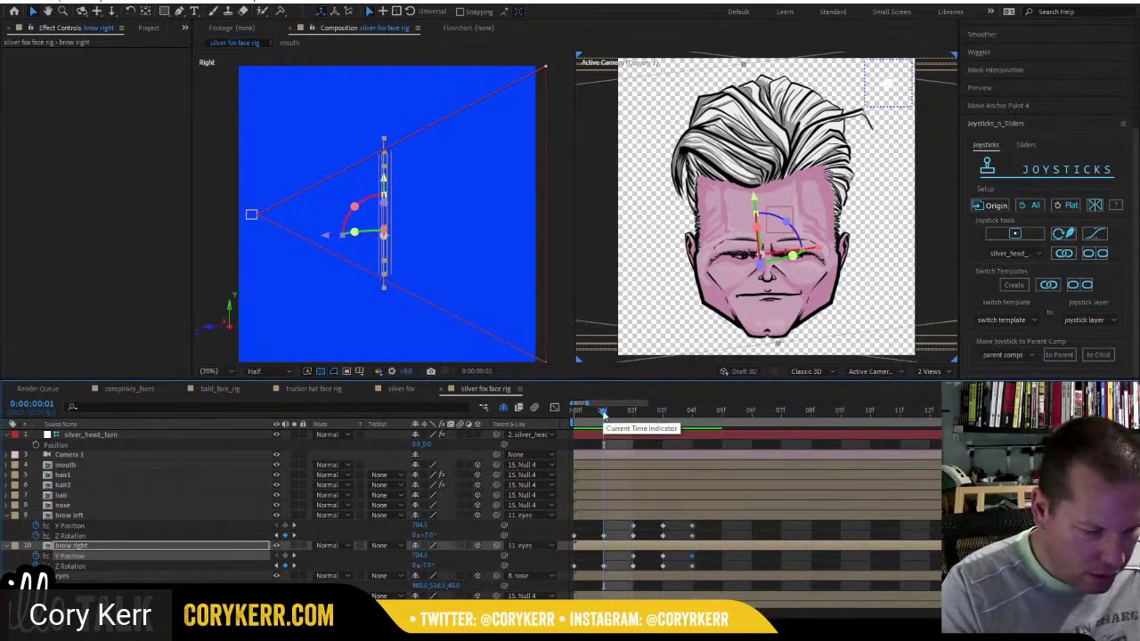
left_click(289, 532)
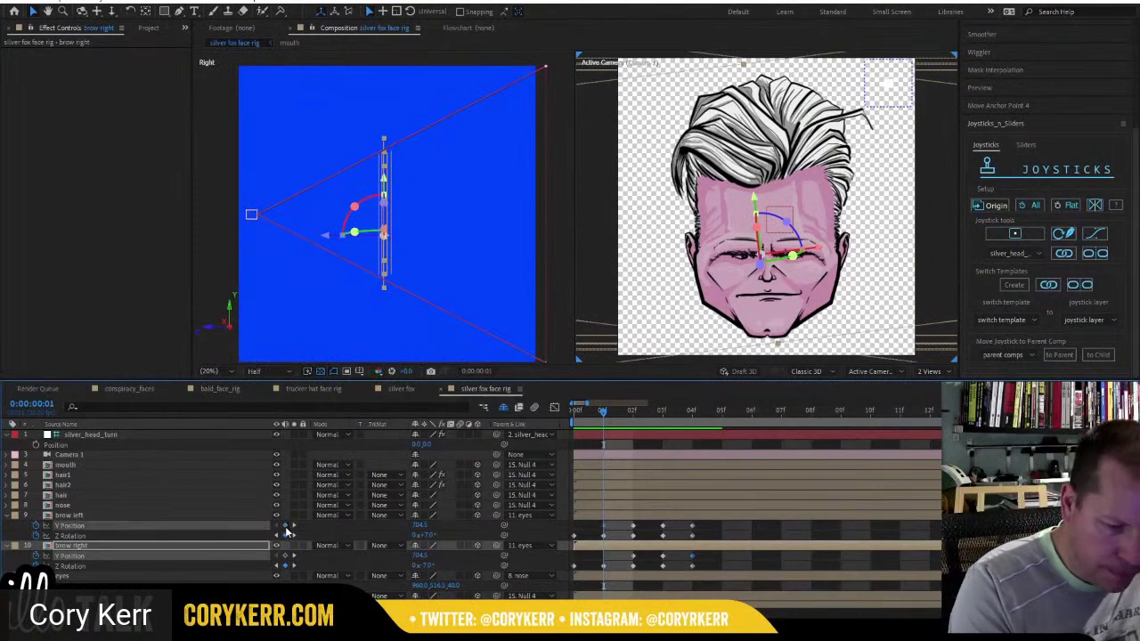
left_click(294, 556)
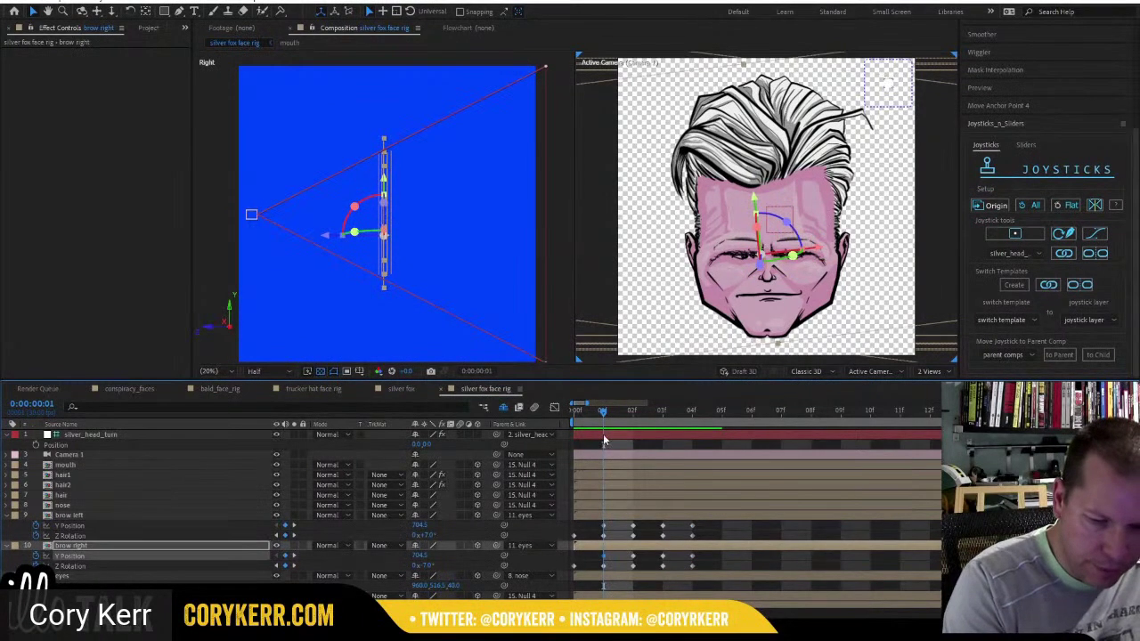
left_click_drag(598, 415, 584, 406)
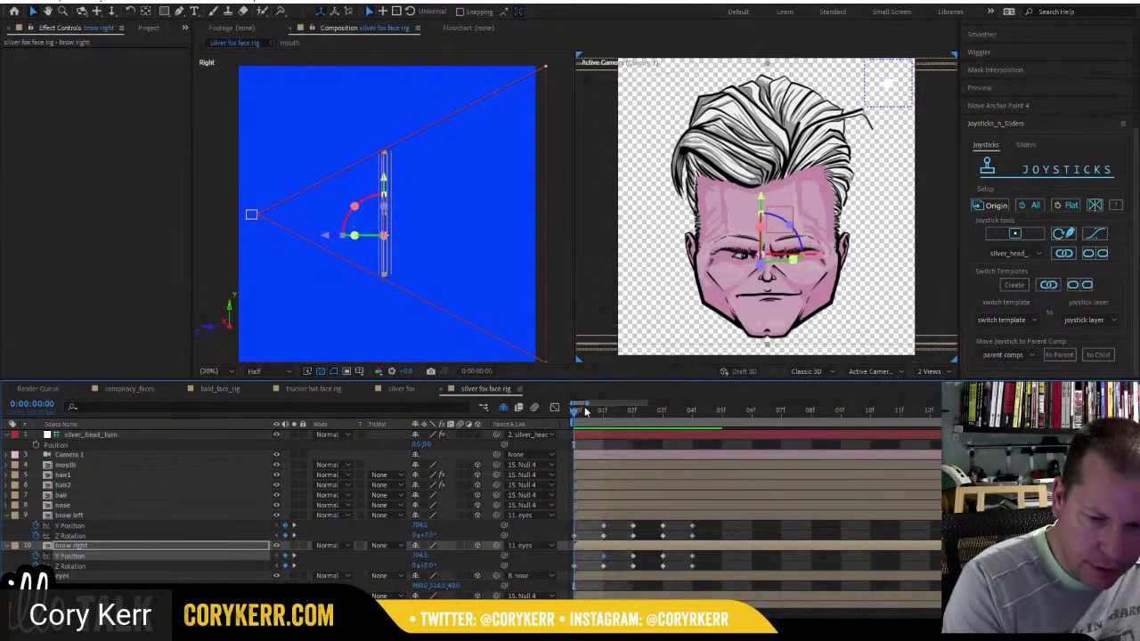
left_click(287, 535)
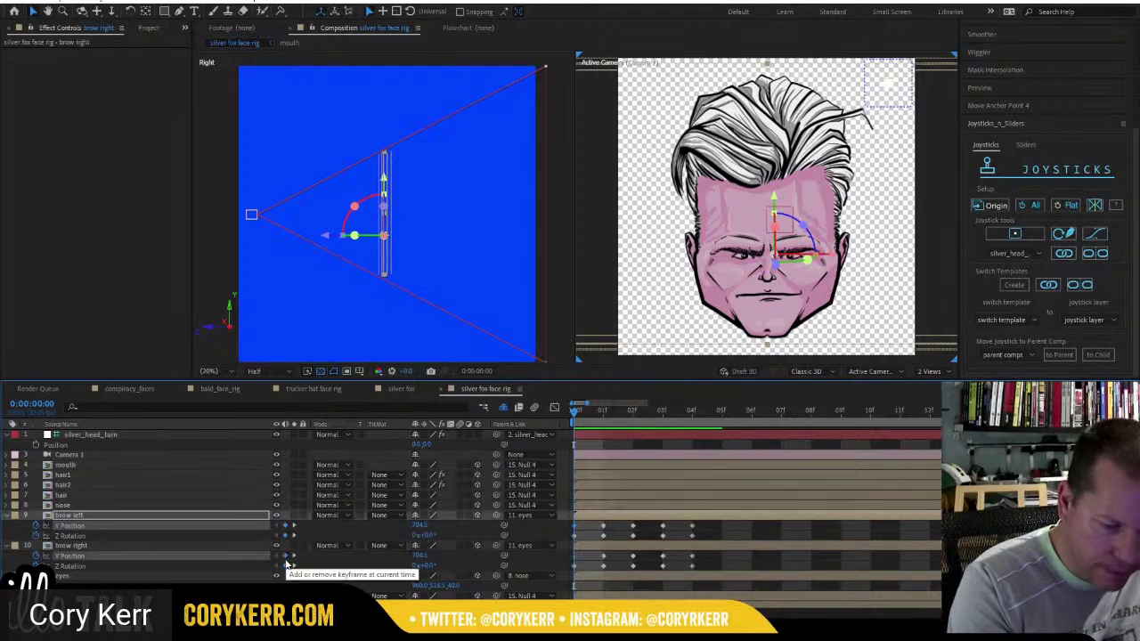
left_click(288, 559)
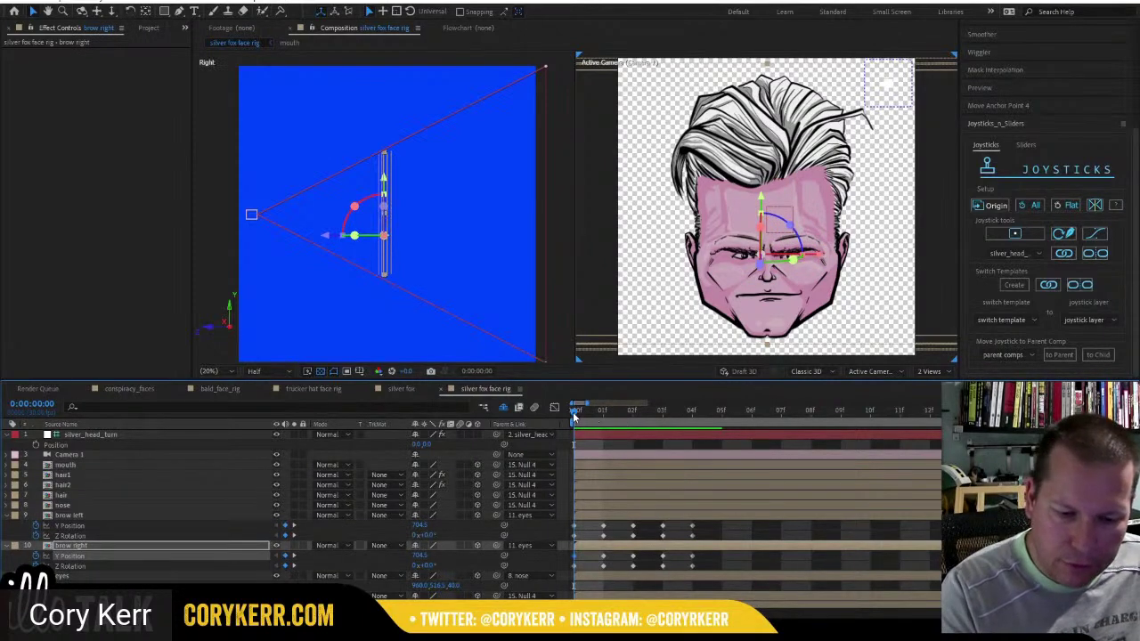
Step through frames 0 to 4 and back to examine the five eyebrow poses.
left_click(597, 411)
left_click(620, 412)
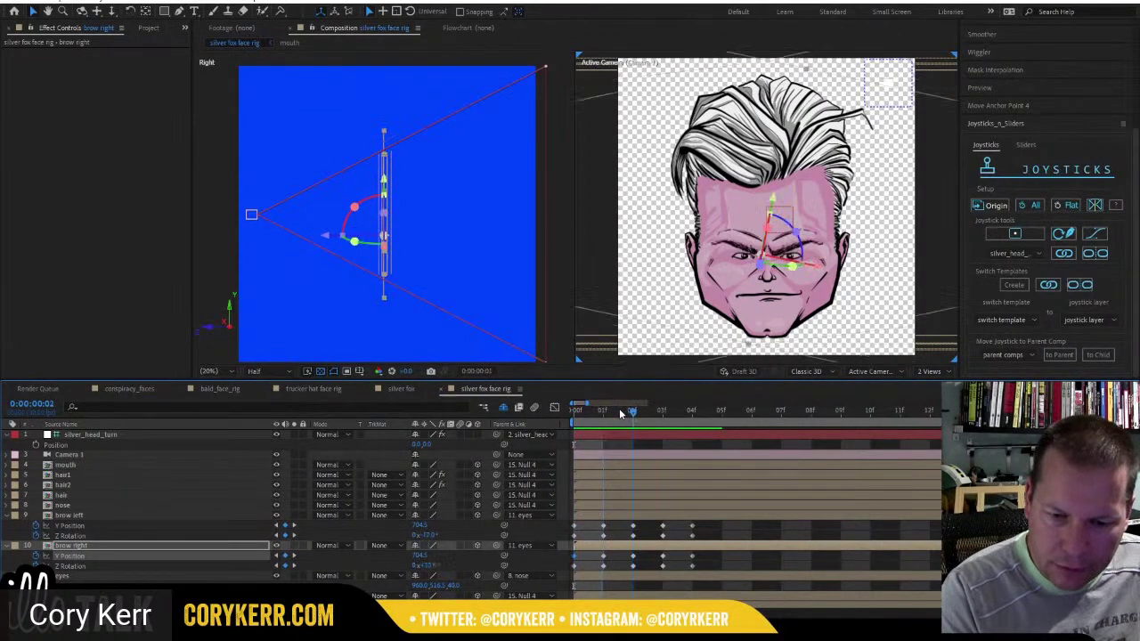
left_click(657, 412)
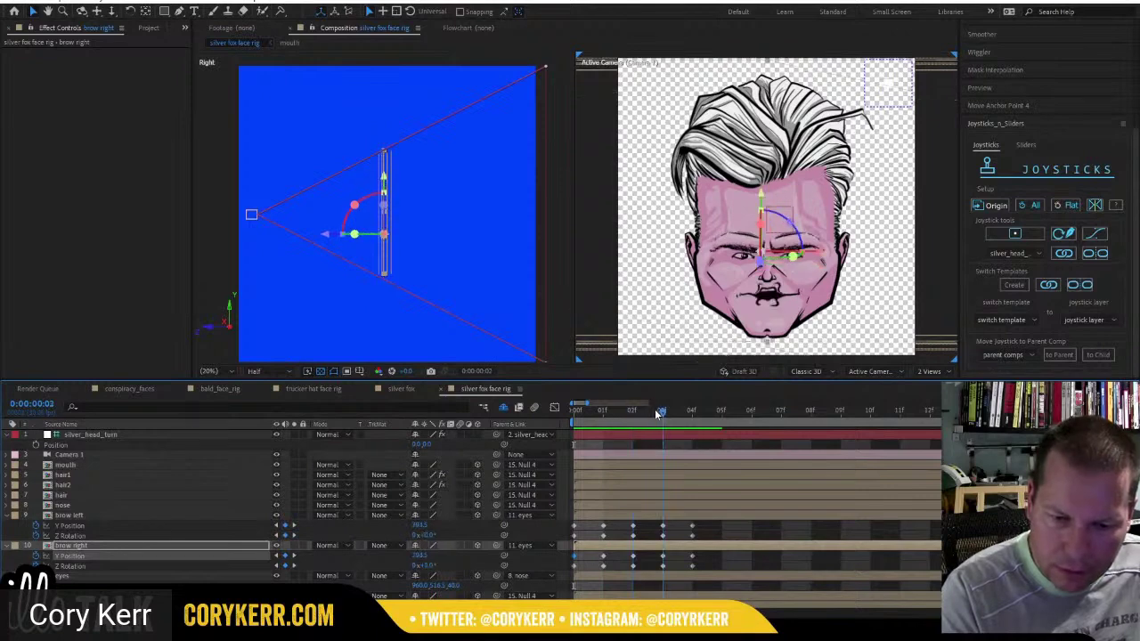
left_click(687, 413)
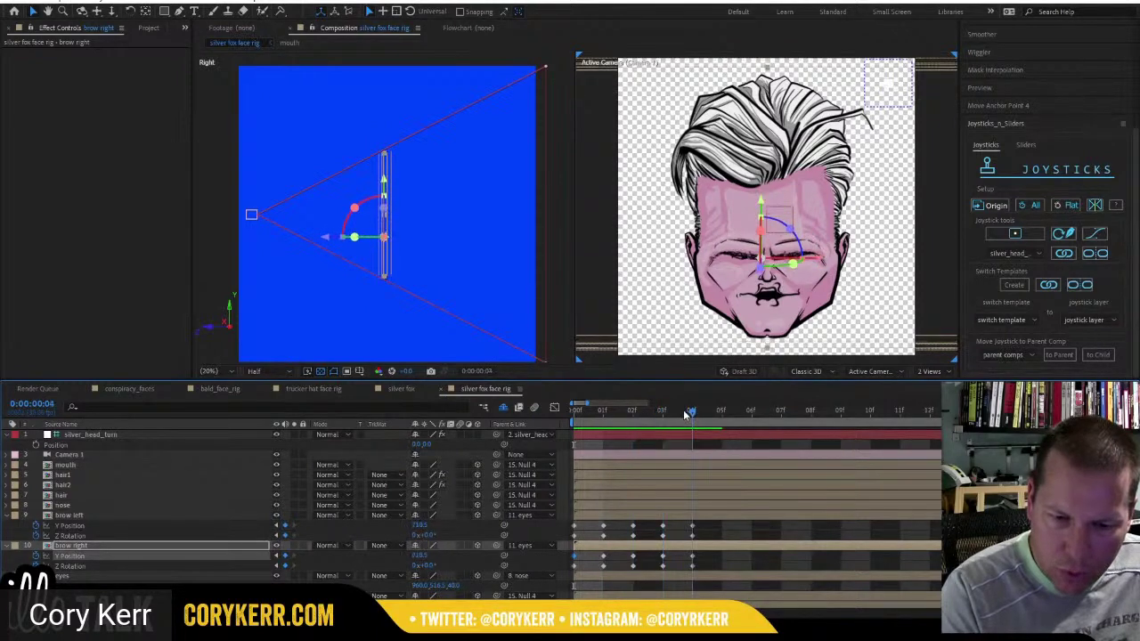
left_click(661, 414)
left_click(687, 414)
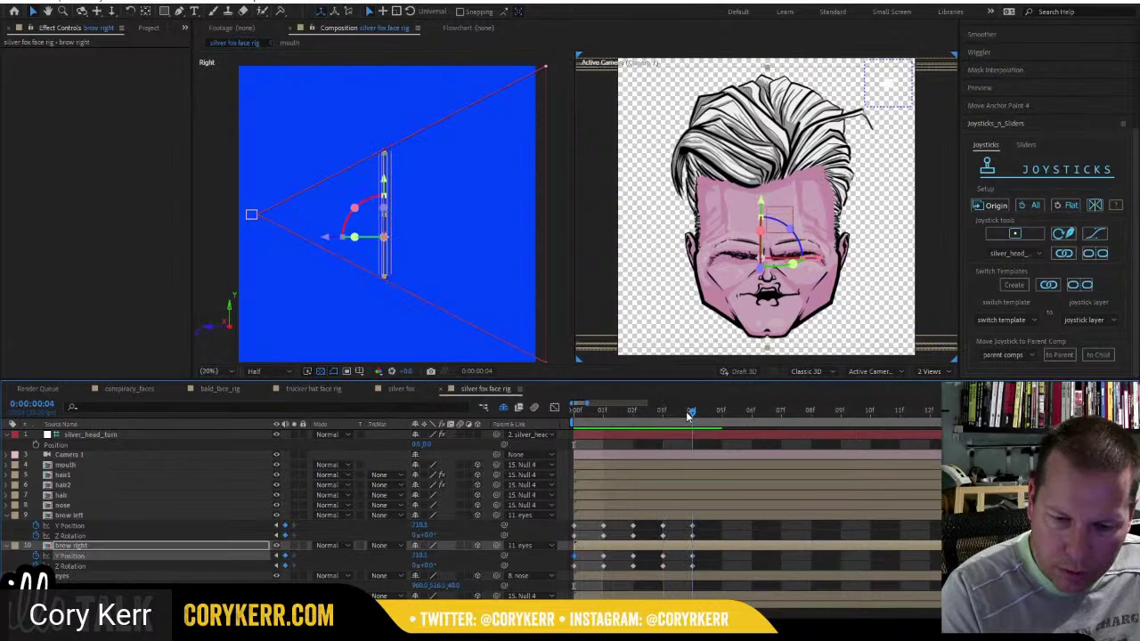
left_click(664, 413)
left_click(627, 415)
left_click(609, 418)
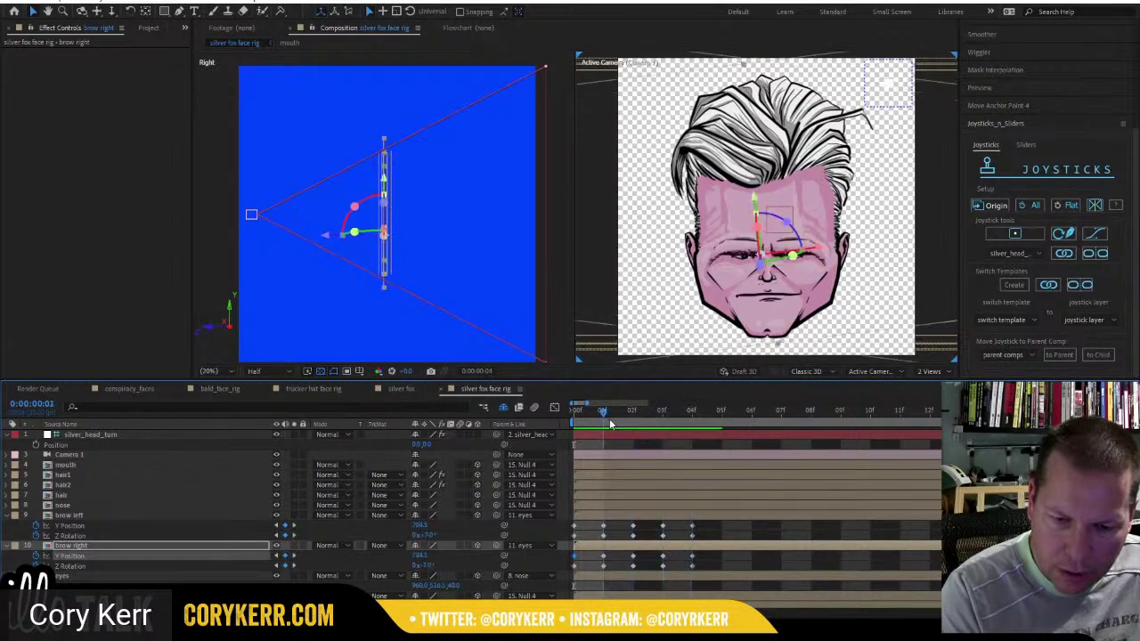
left_click(578, 426)
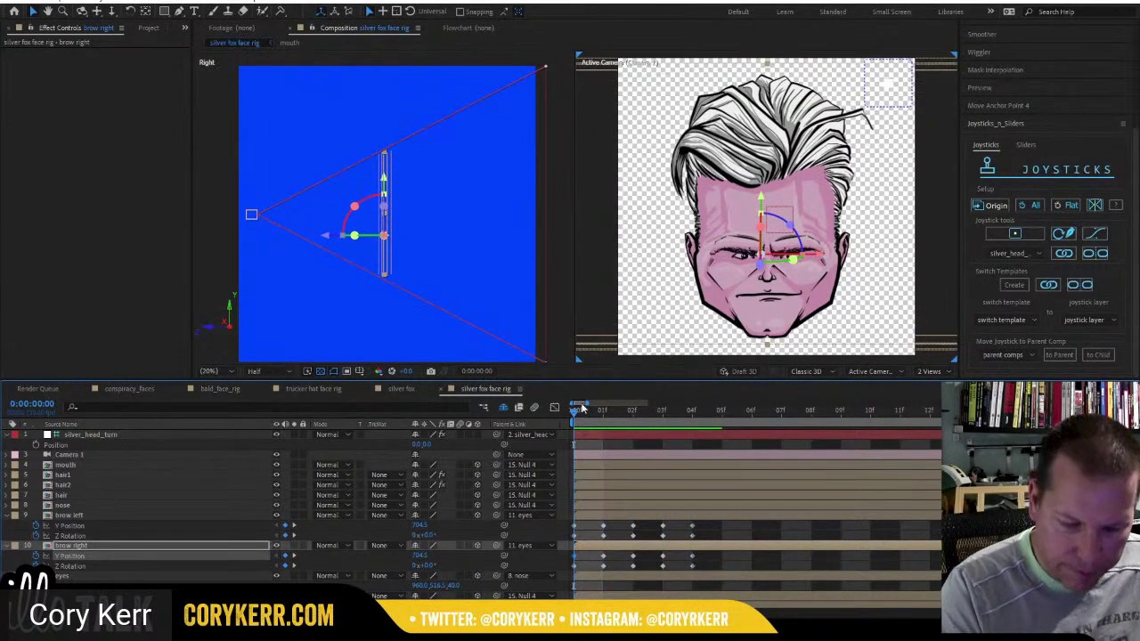
Create a joystick controller named silver_brow_left from the keyframed brow left layer.
left_click(125, 517)
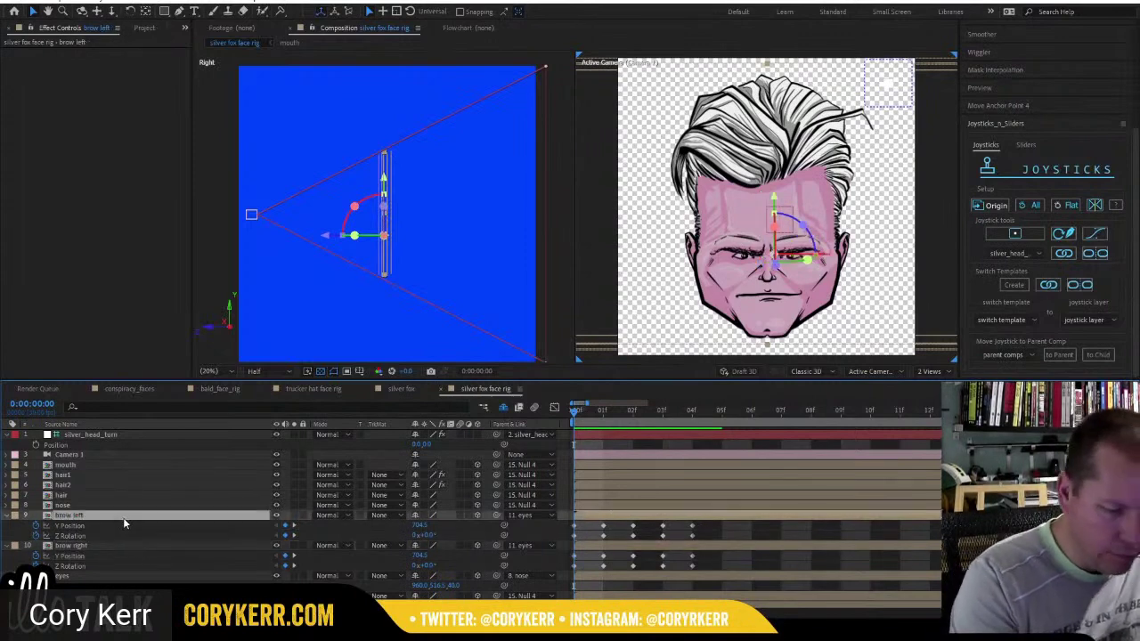
left_click(1014, 234)
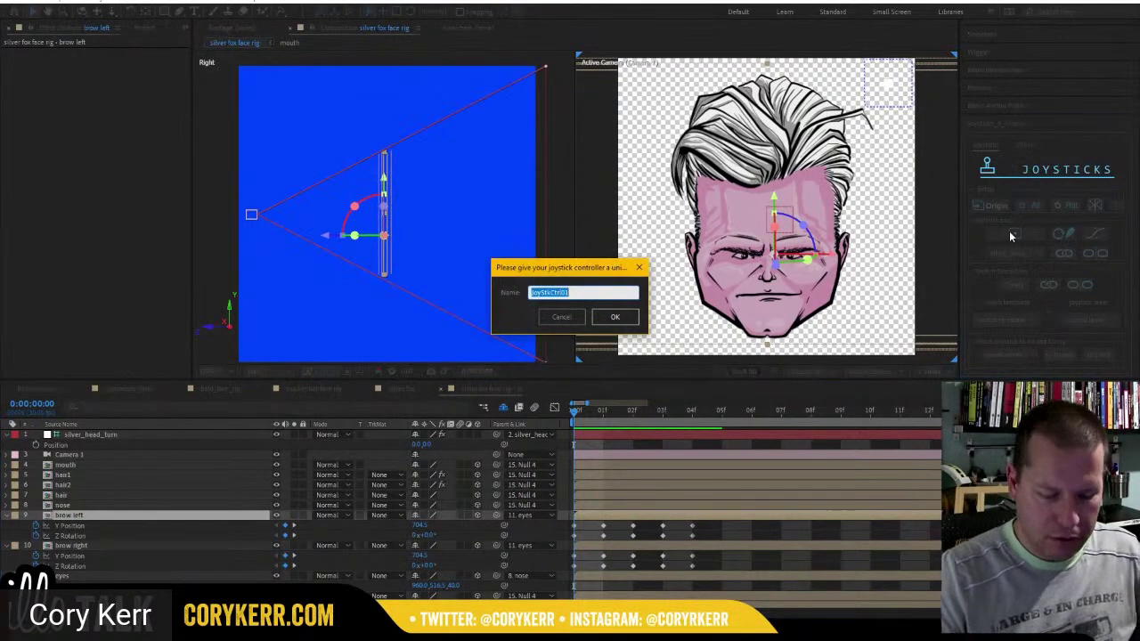
type("silver")
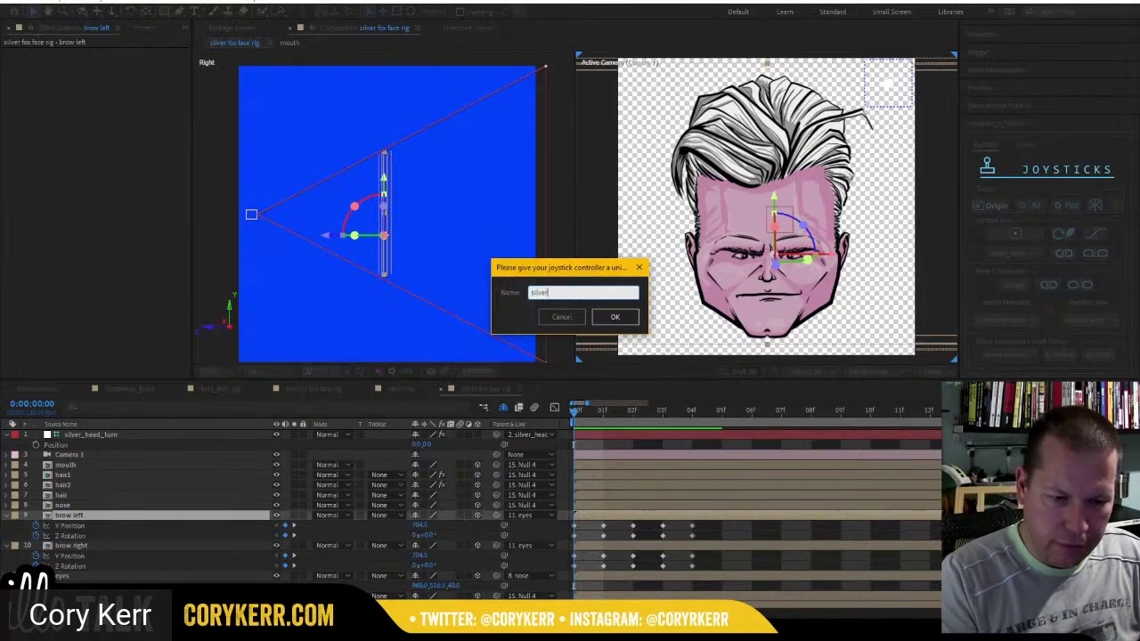
type("_brow")
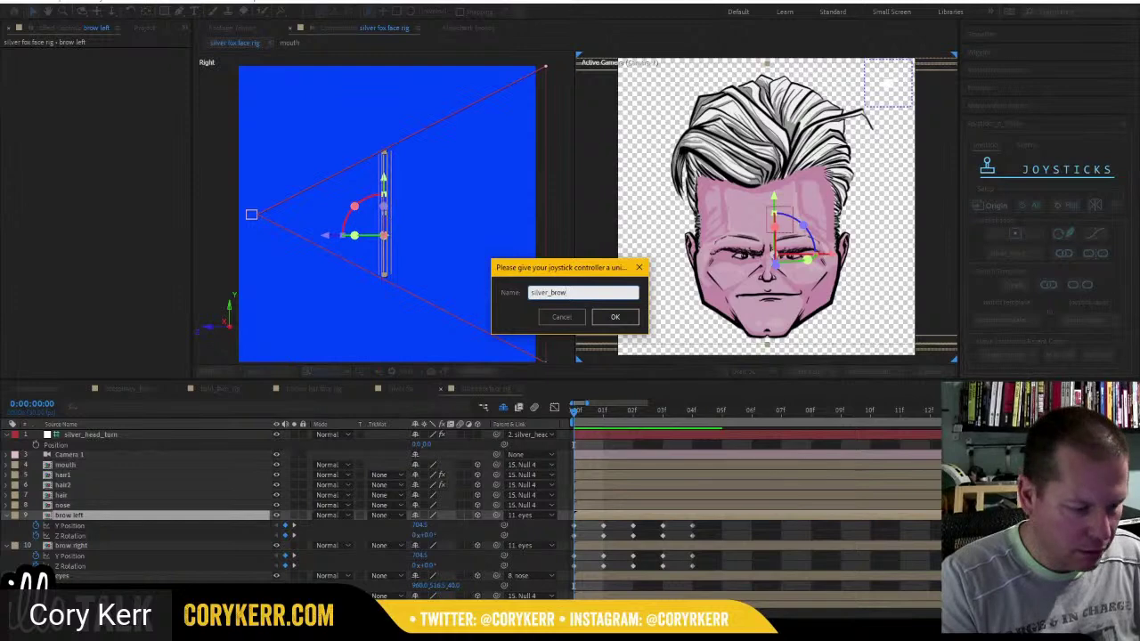
type("_left")
key("Return")
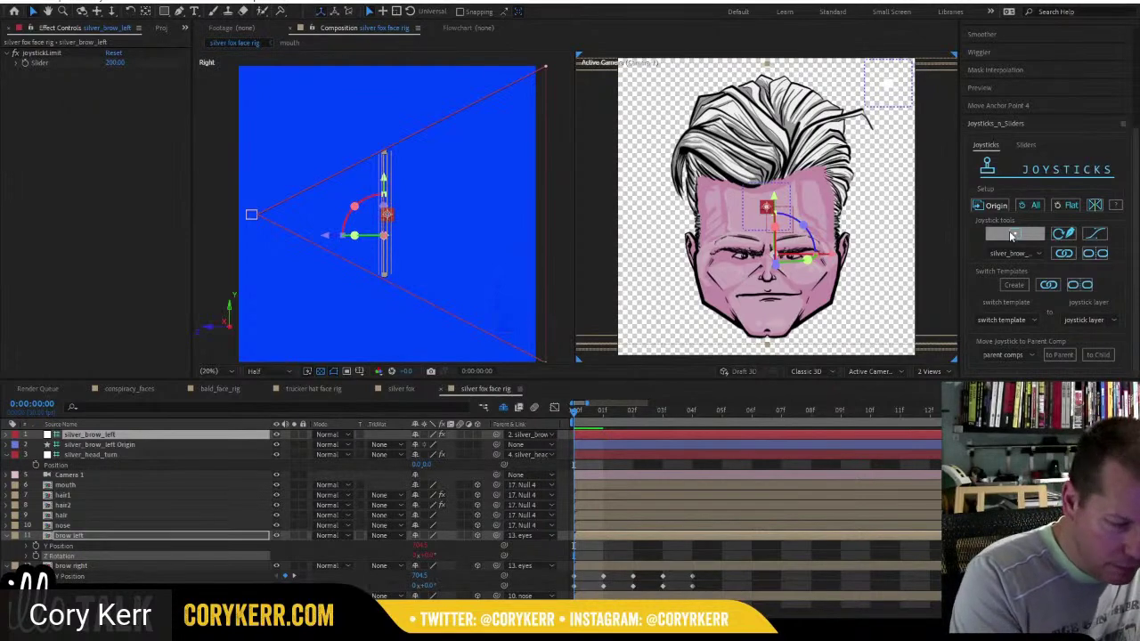
Move the silver_brow_left Origin beside the head, below the head-turn joystick, then lock the layer and hide it from the timeline.
left_click(125, 448)
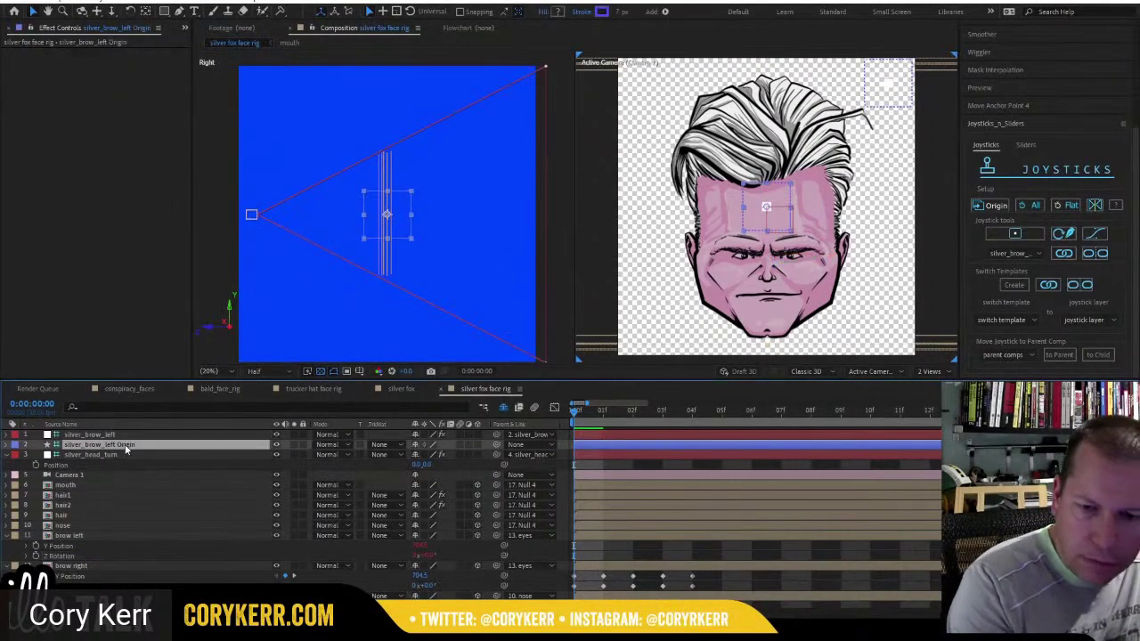
left_click_drag(789, 197, 913, 188)
key("Return")
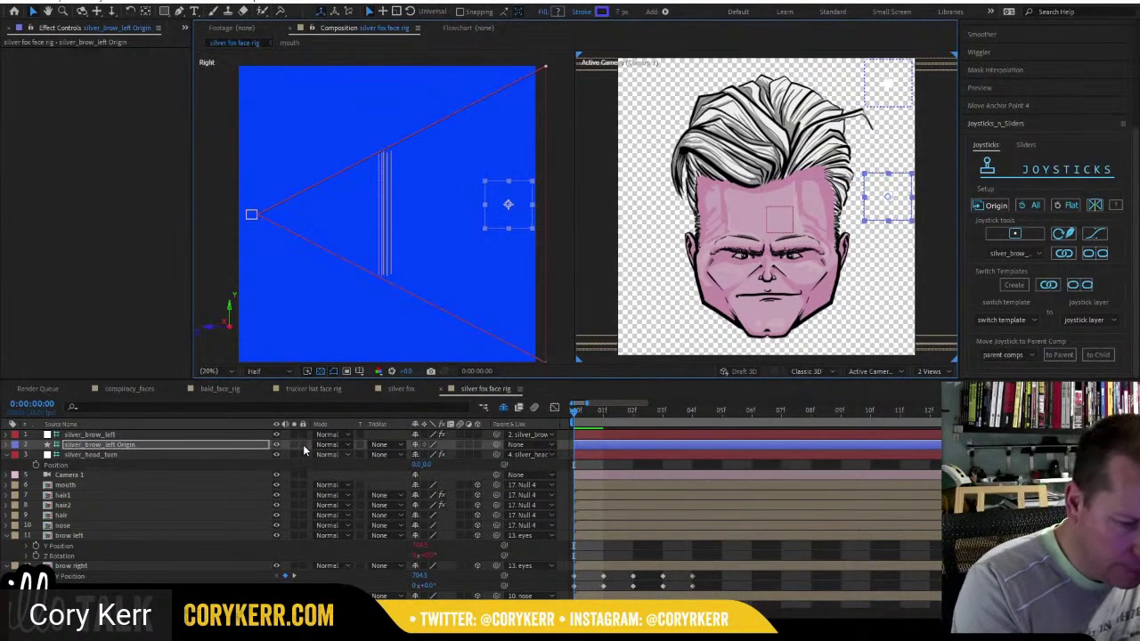
key("Return")
key("Delete")
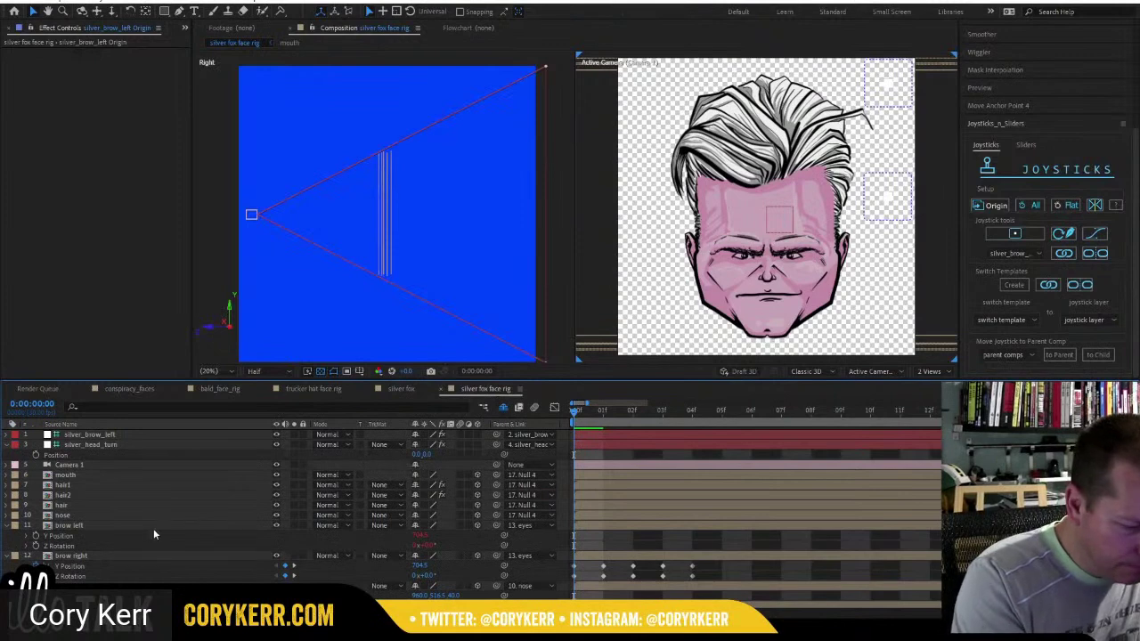
Create a joystick controller named silver_brow_right from the keyframed brow right layer.
left_click(114, 558)
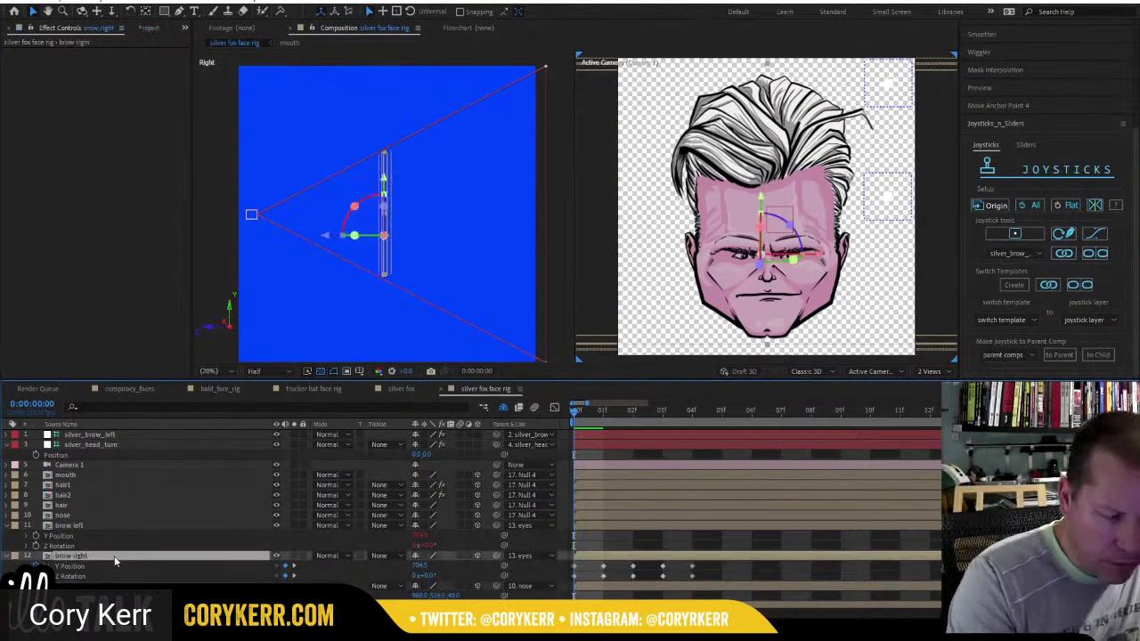
left_click(1014, 234)
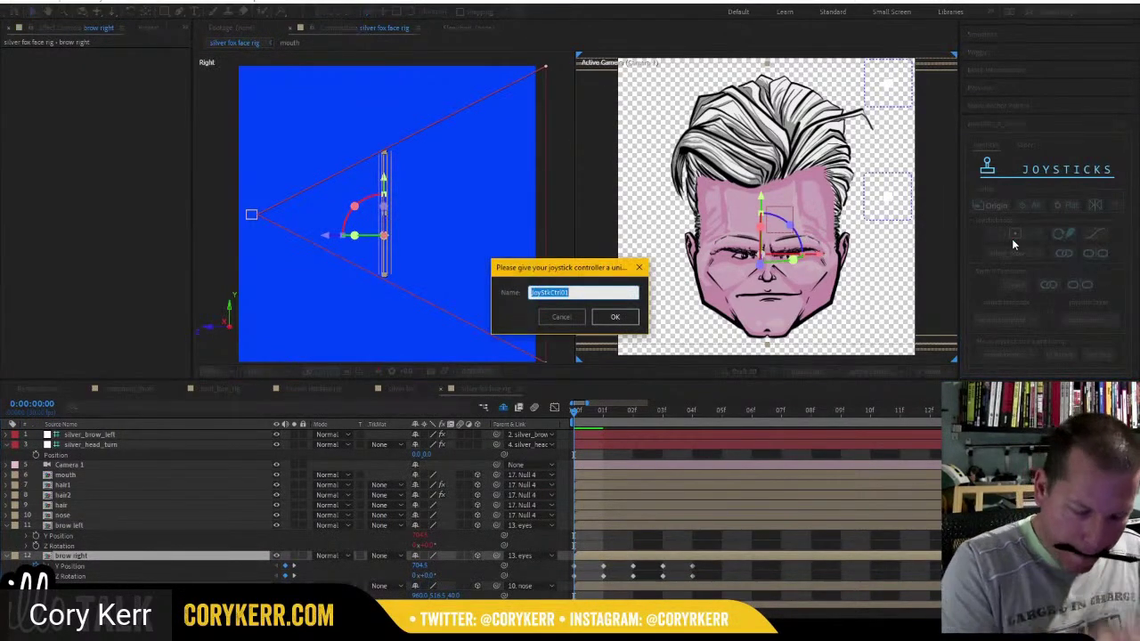
type("silver_brow_right")
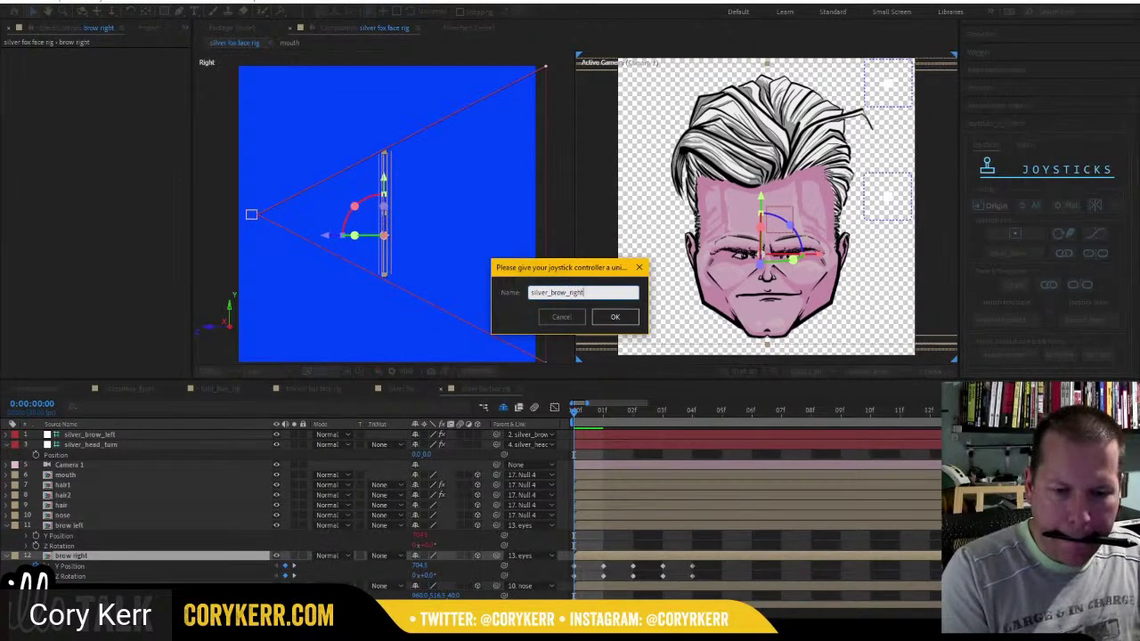
key("Return")
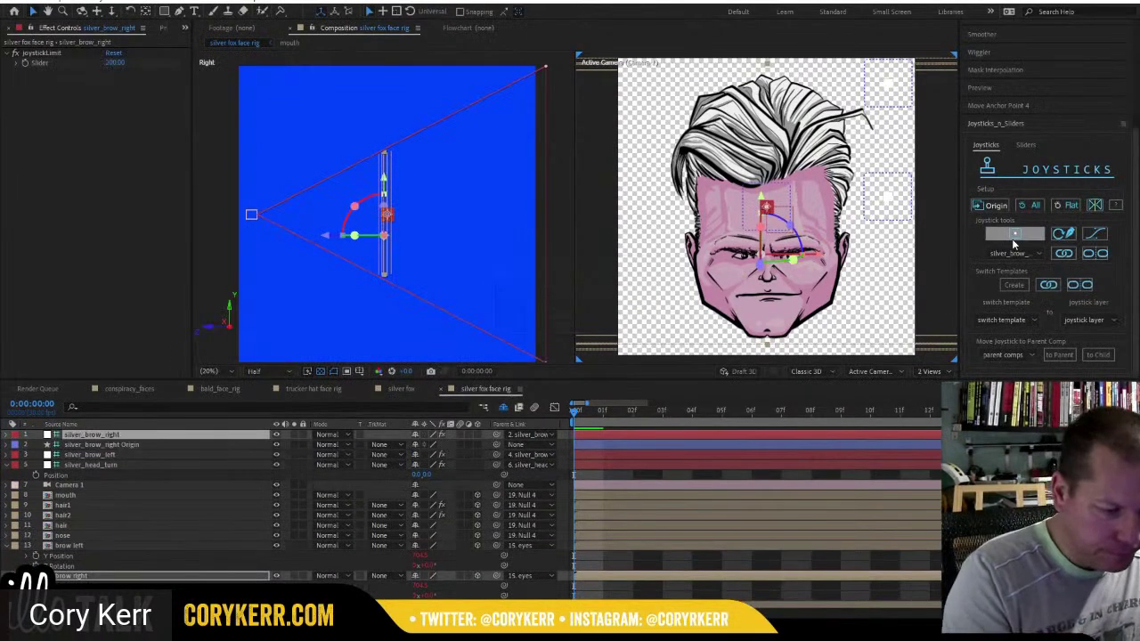
Move the silver_brow_right Origin beside the head, opposite the other joysticks, then lock the layer and hide it from the timeline.
left_click(156, 447)
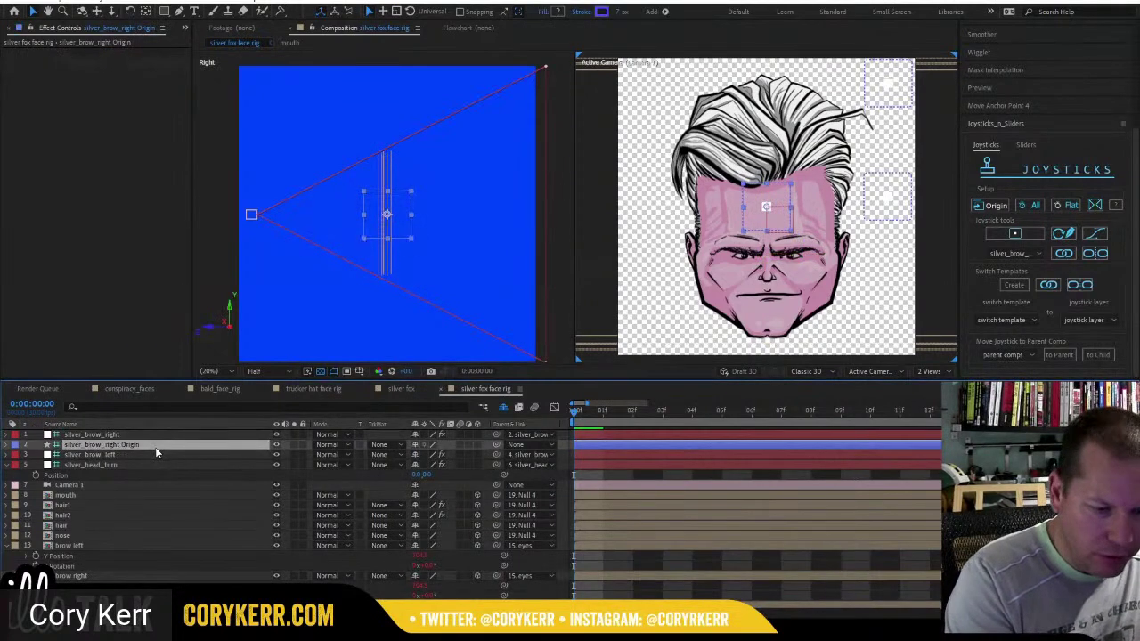
left_click_drag(783, 201, 659, 206)
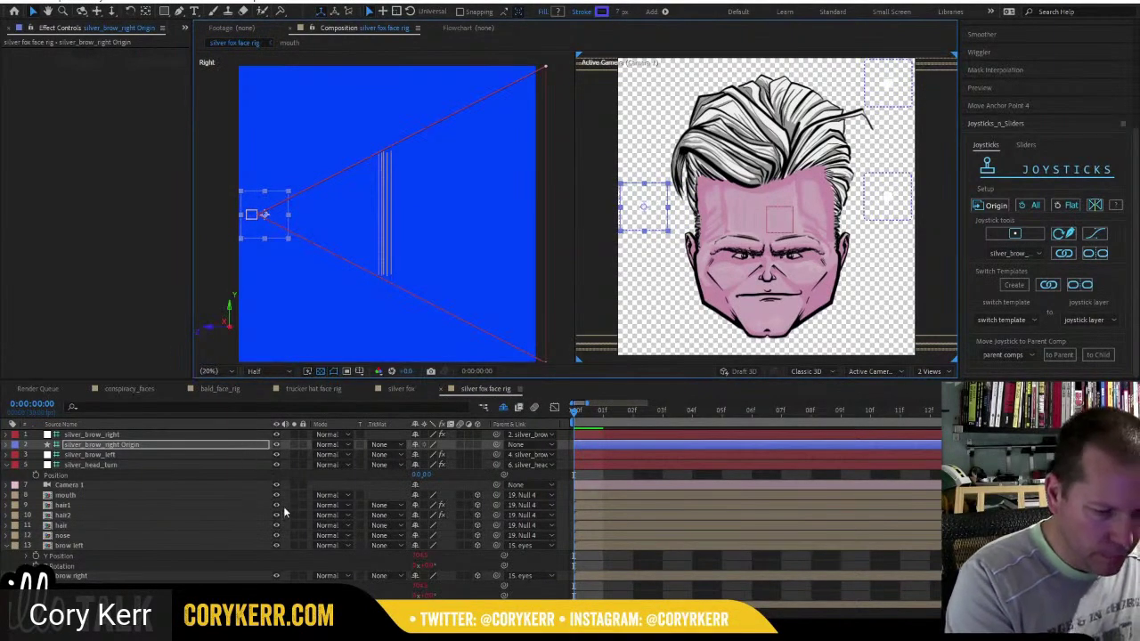
left_click(302, 444)
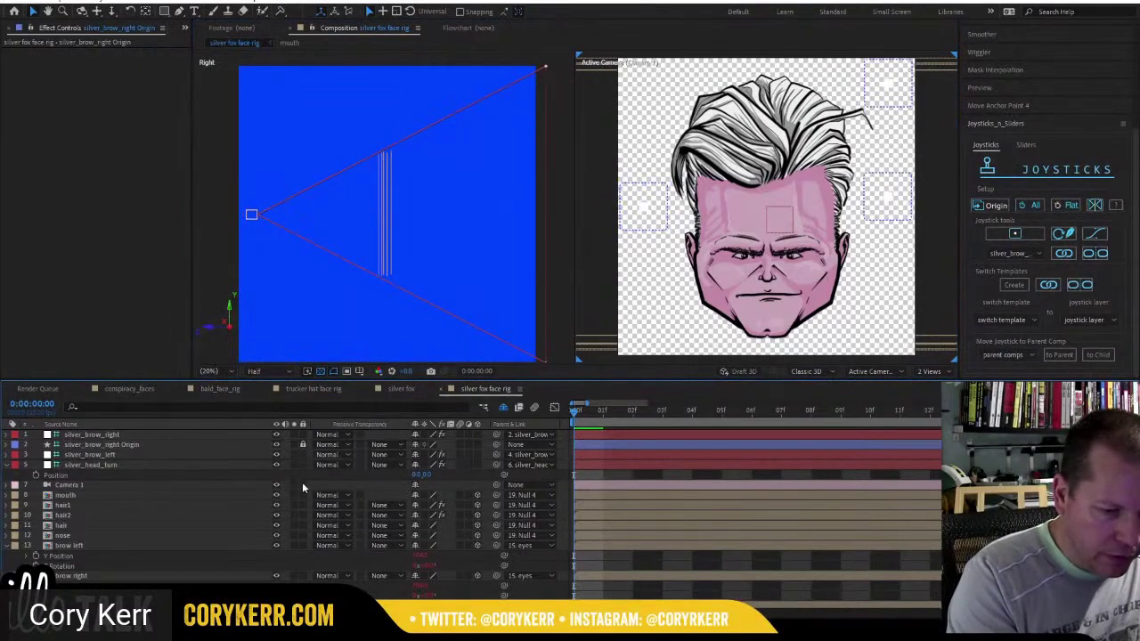
left_click(415, 445)
Test the silver_brow_right joystick by moving it within its box, and reset its Position to 0, 0.
left_click(186, 434)
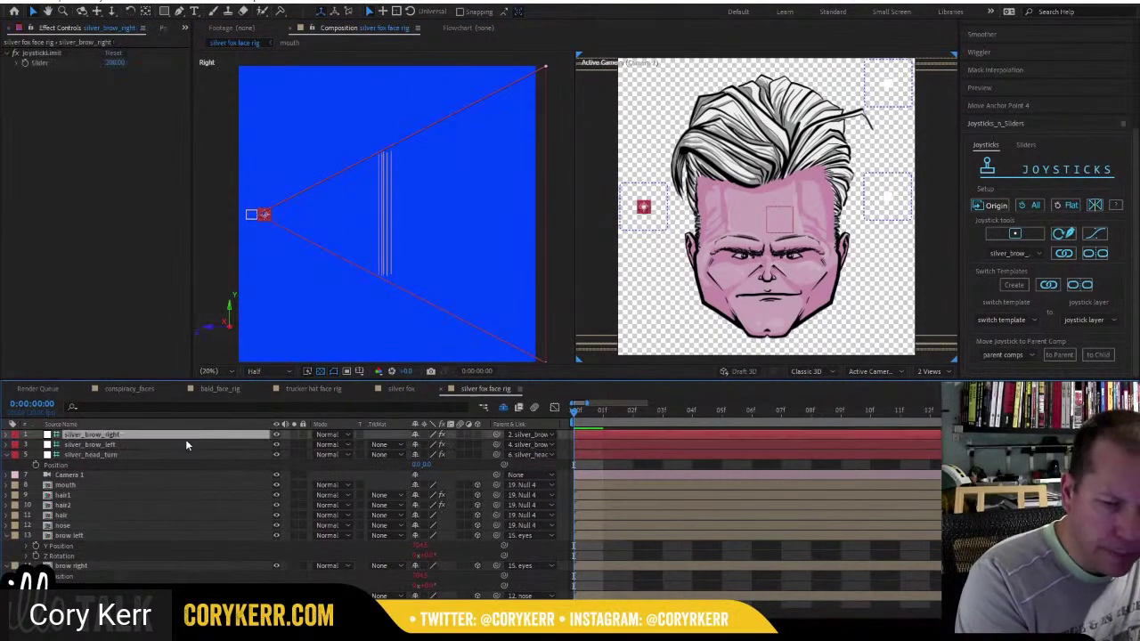
left_click_drag(644, 207, 668, 227)
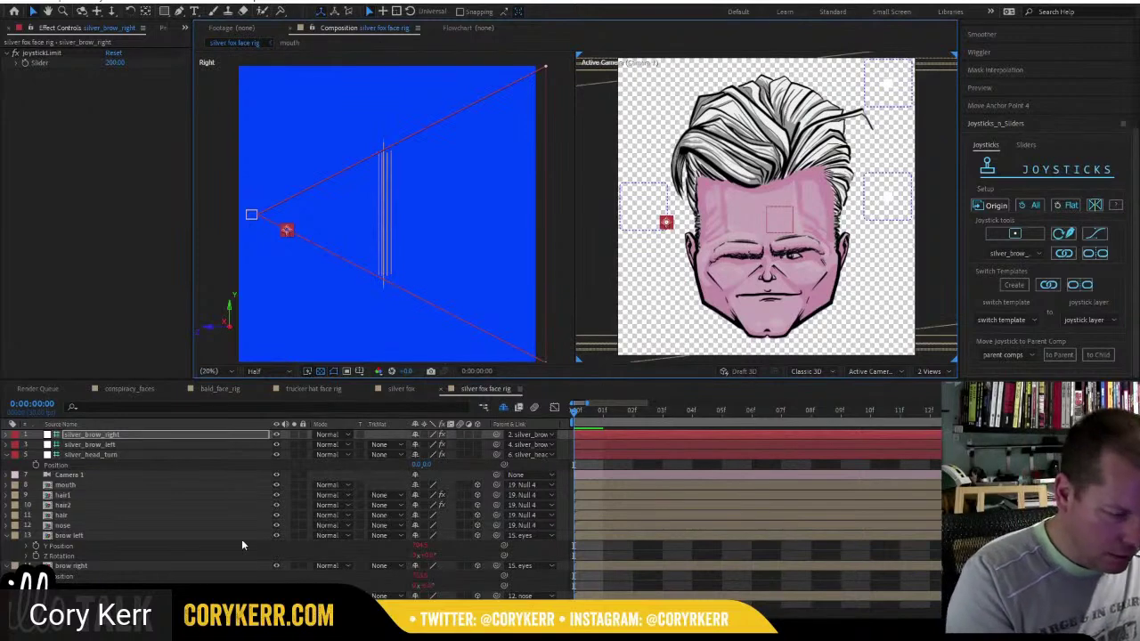
left_click(171, 436)
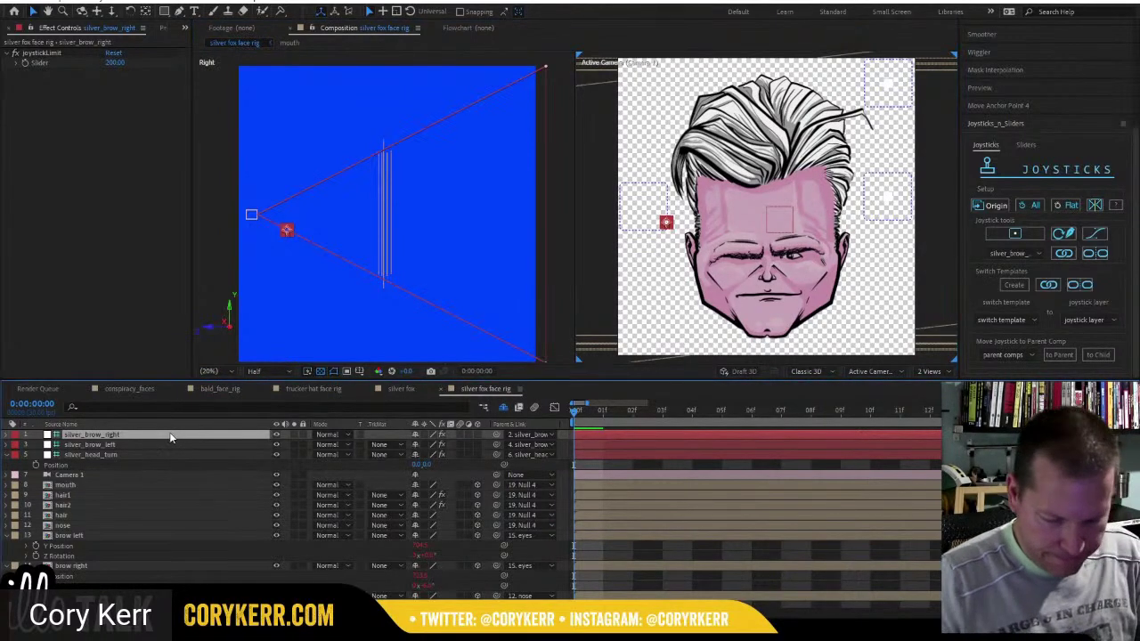
key("p")
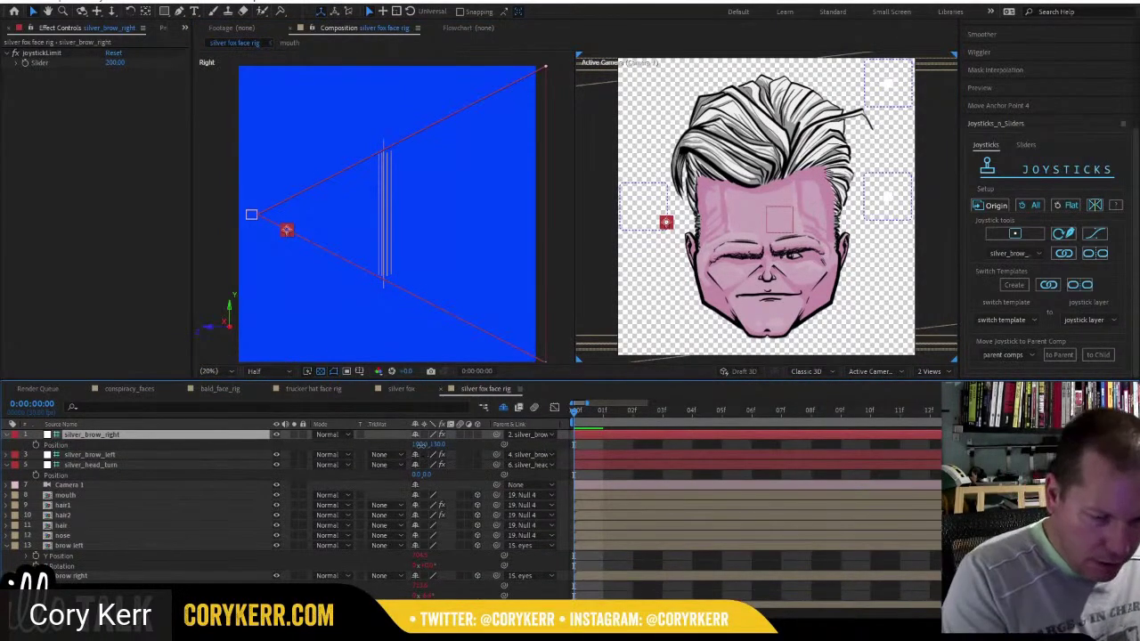
left_click(419, 445)
type("0")
key("Tab")
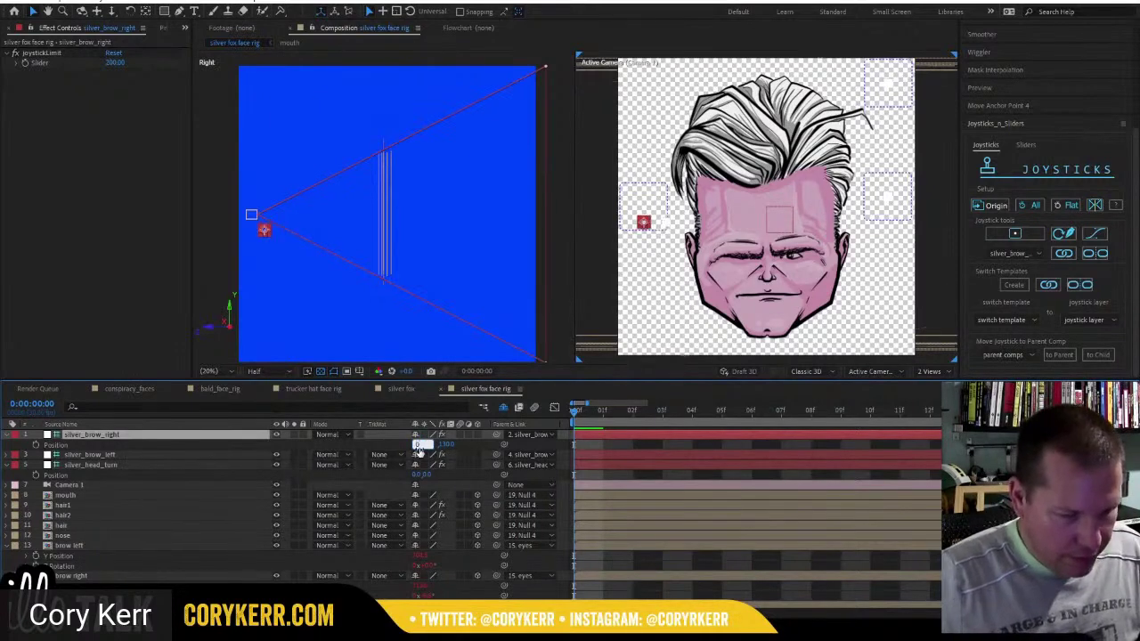
type("0")
key("Return")
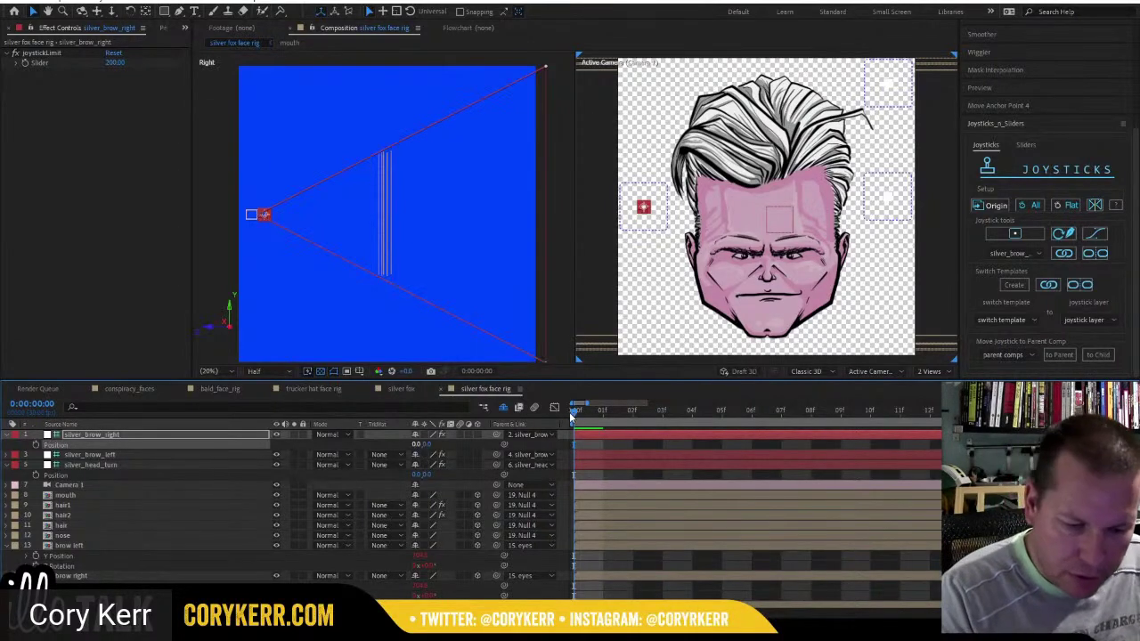
key("space")
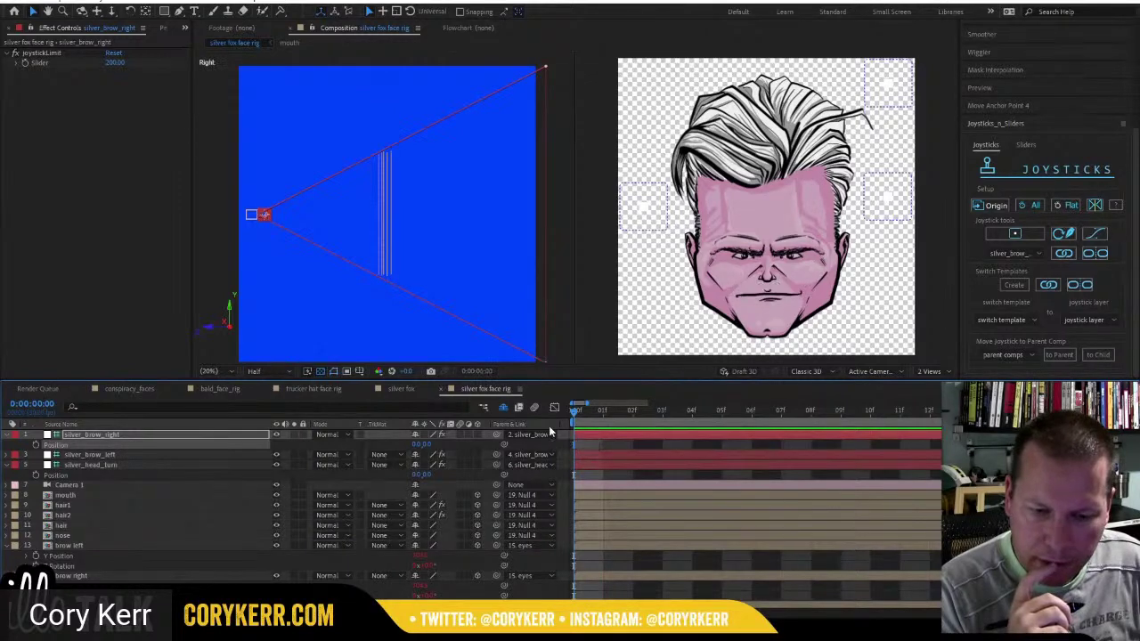
key("space")
key("Home")
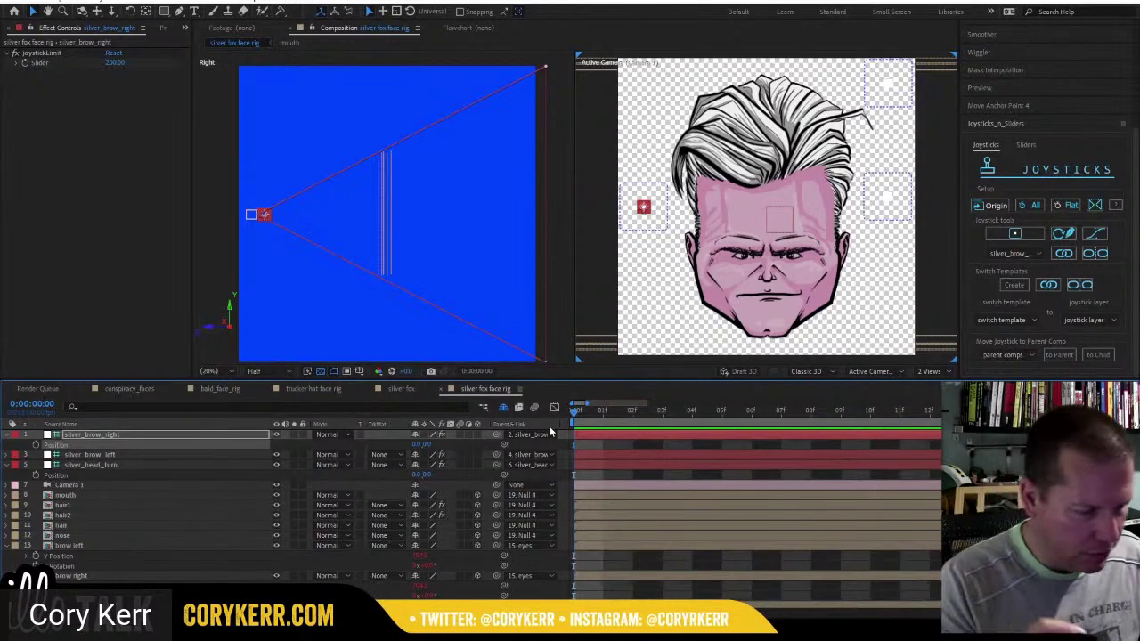
Add the expression wiggle(6,125) to the silver_head_turn Position and preview the head movement from the start.
left_click(114, 465)
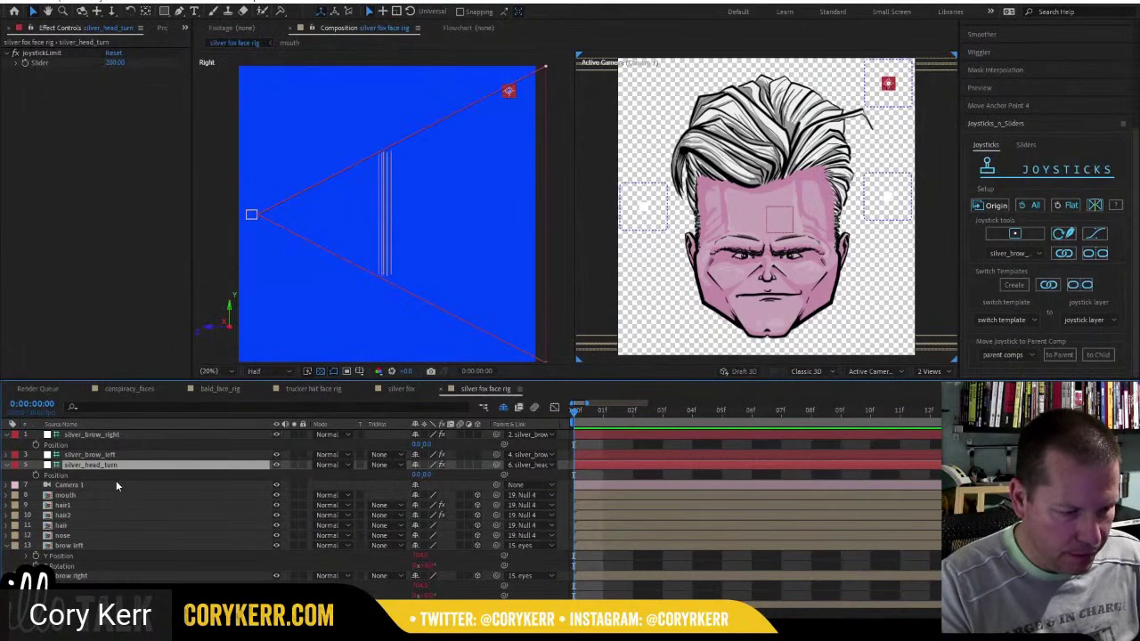
left_click(36, 476, "alt")
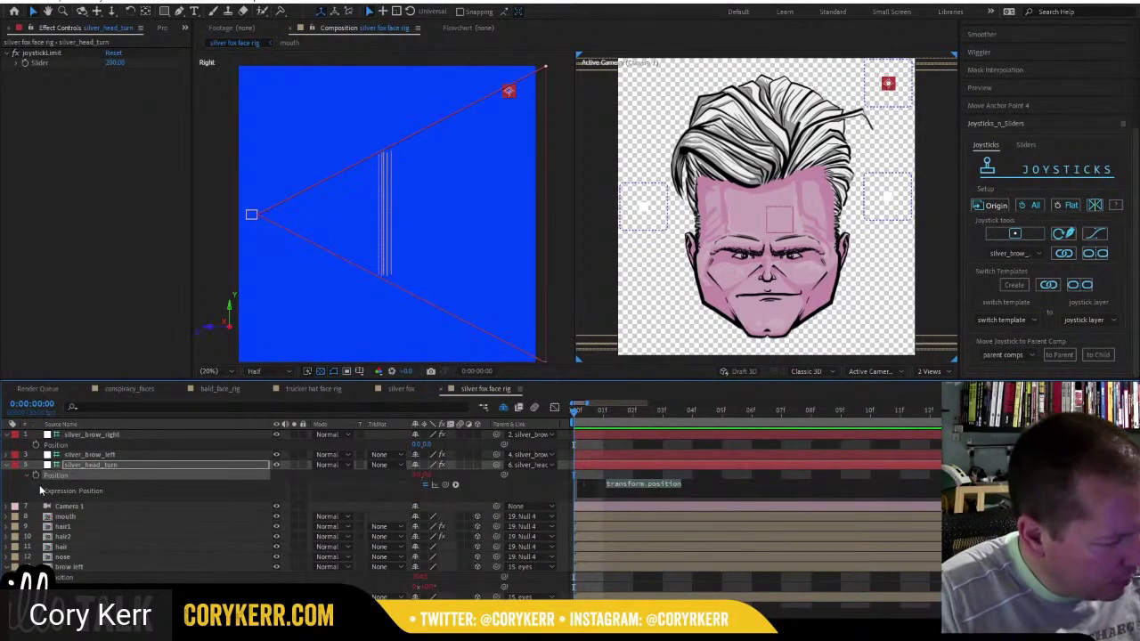
type("wiggle(6,1)")
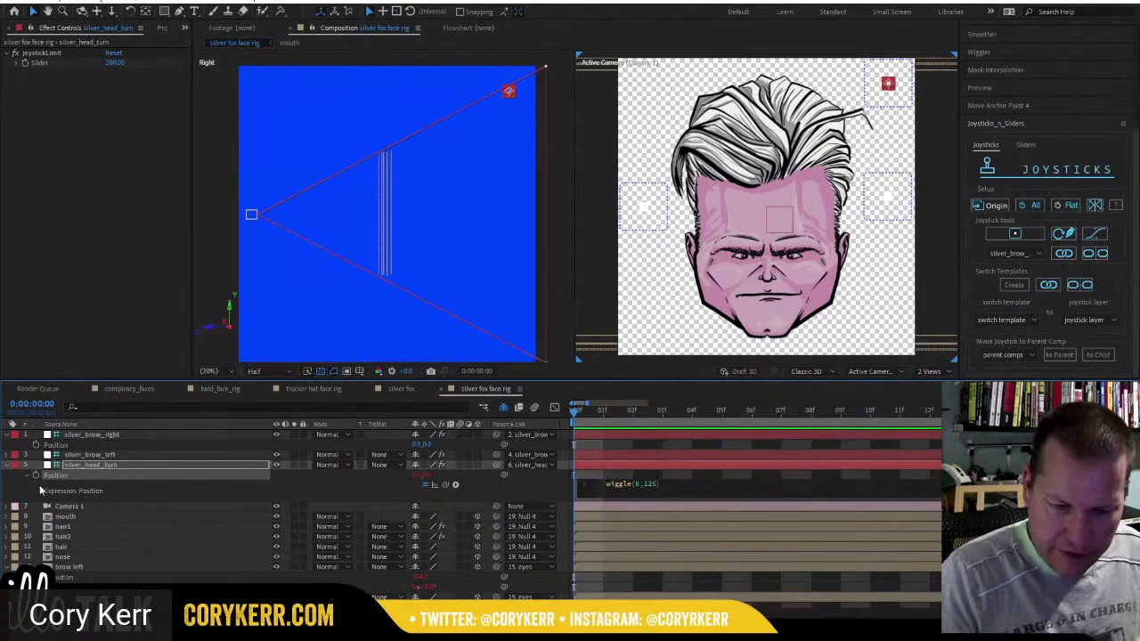
left_click_drag(591, 411, 568, 413)
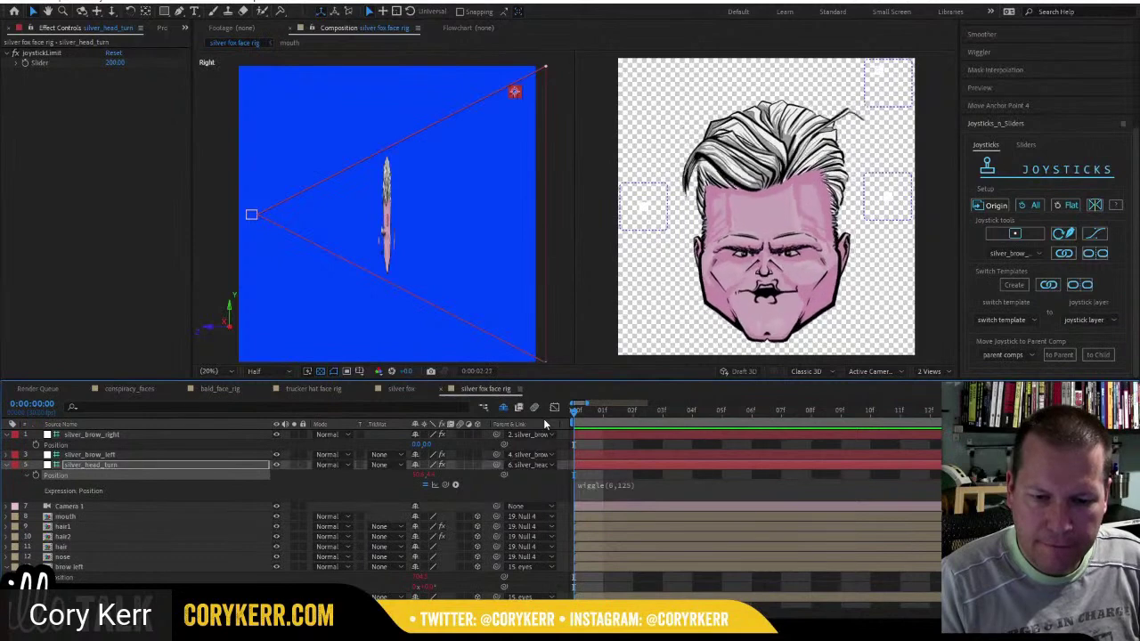
key("space")
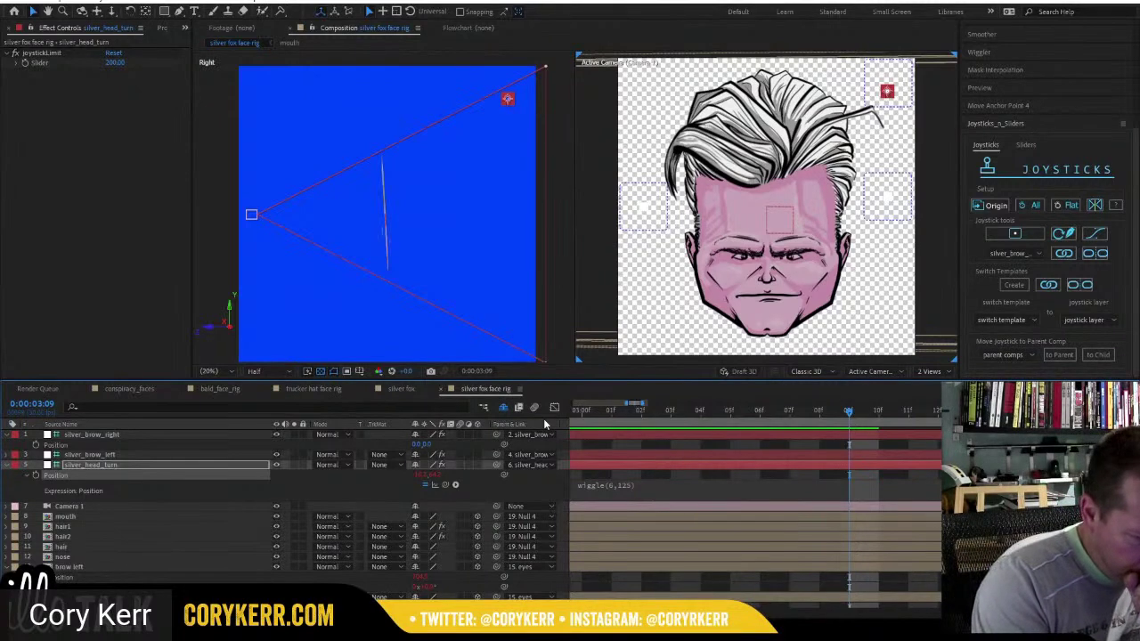
Move the nose layer's anchor point down from the forehead onto the nose at frame 0.
left_click(107, 557)
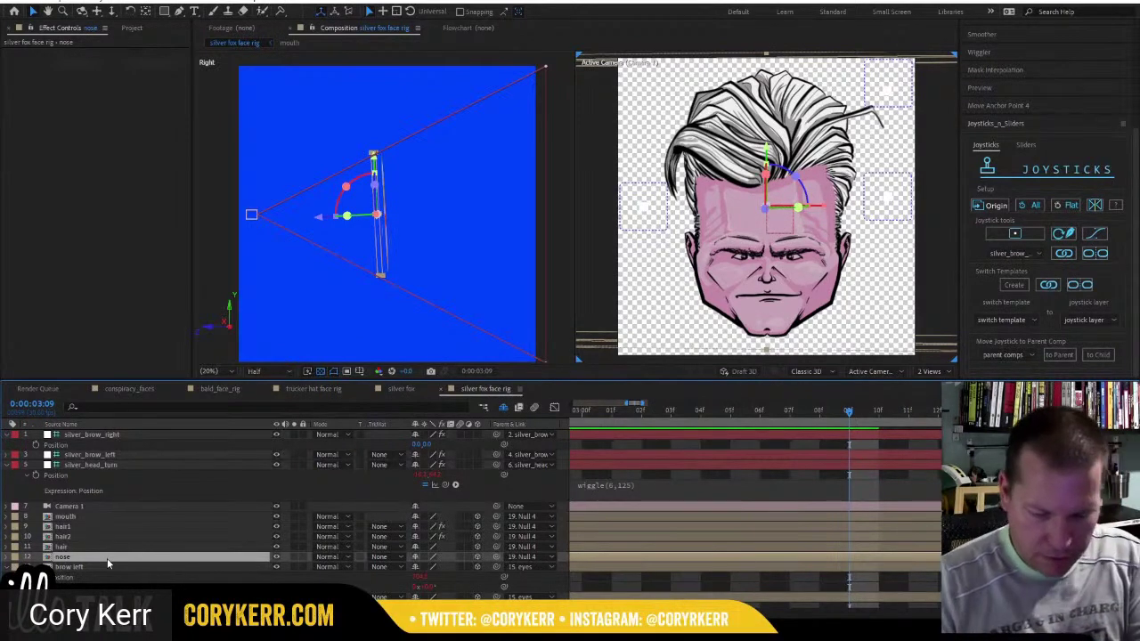
key("Home")
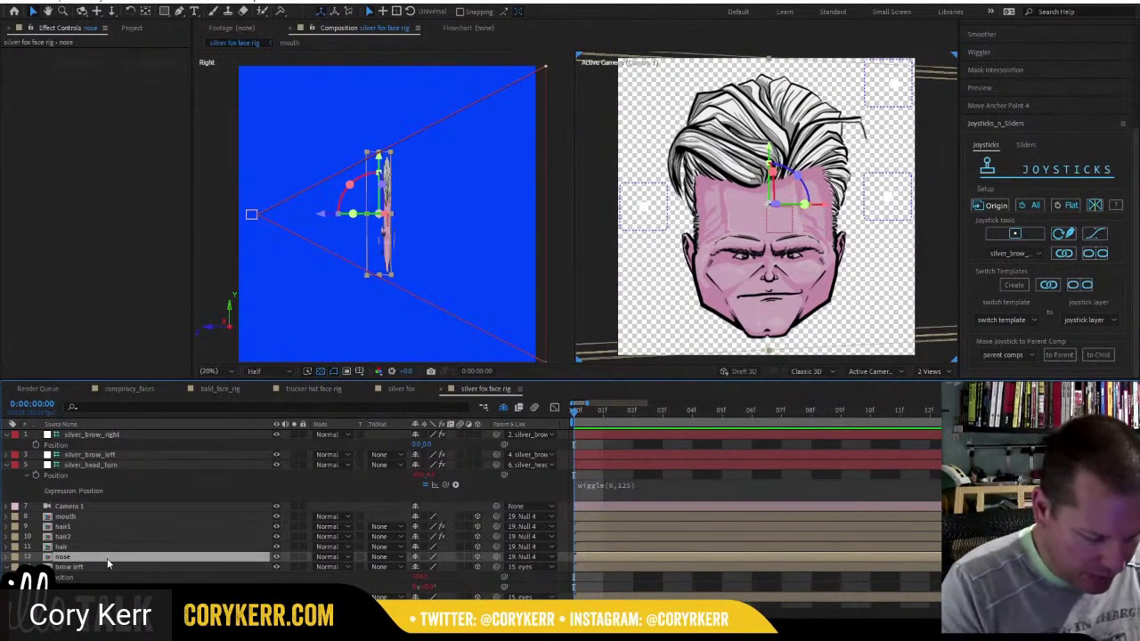
key("y")
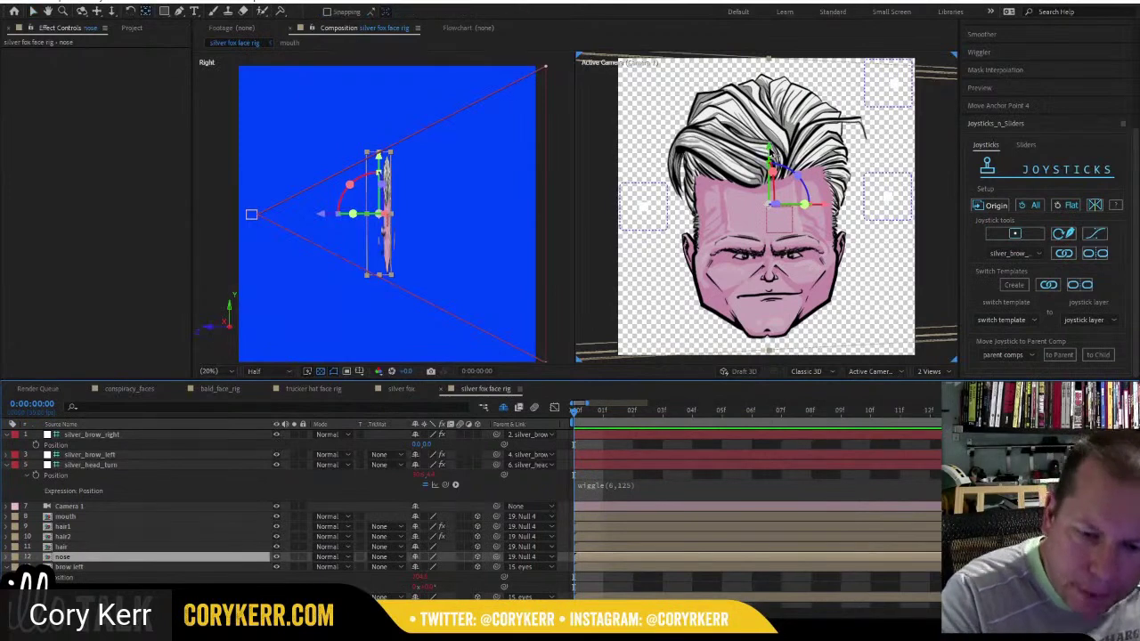
left_click_drag(771, 149, 773, 212)
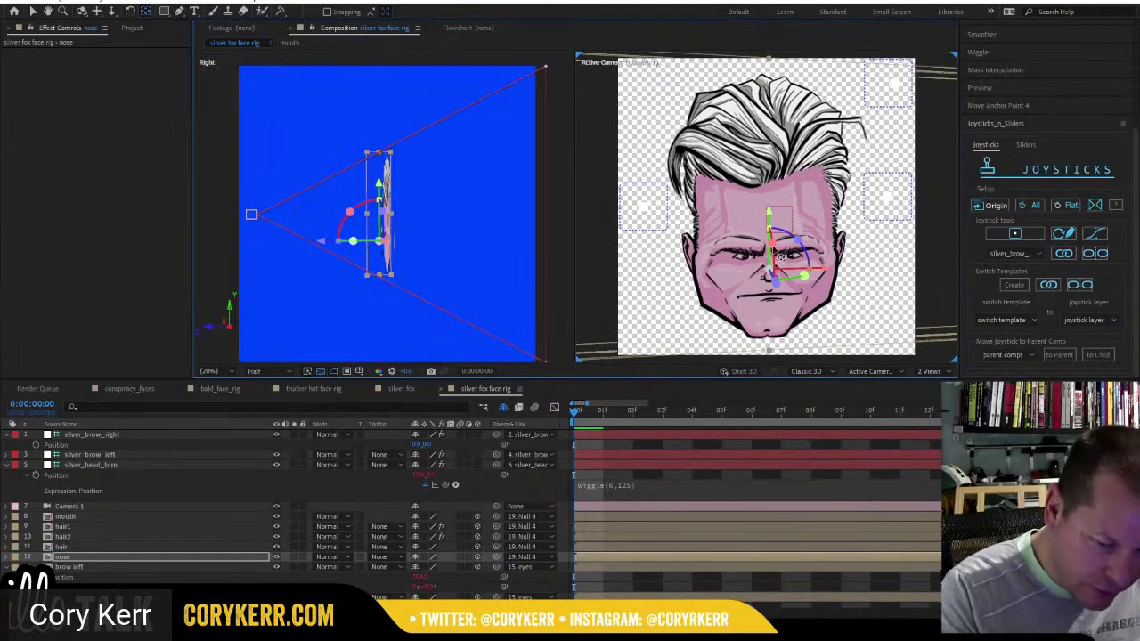
Try moving the nose layer downward and undo the move, then play back the wiggling head turn.
key("v")
left_click_drag(773, 243, 769, 271)
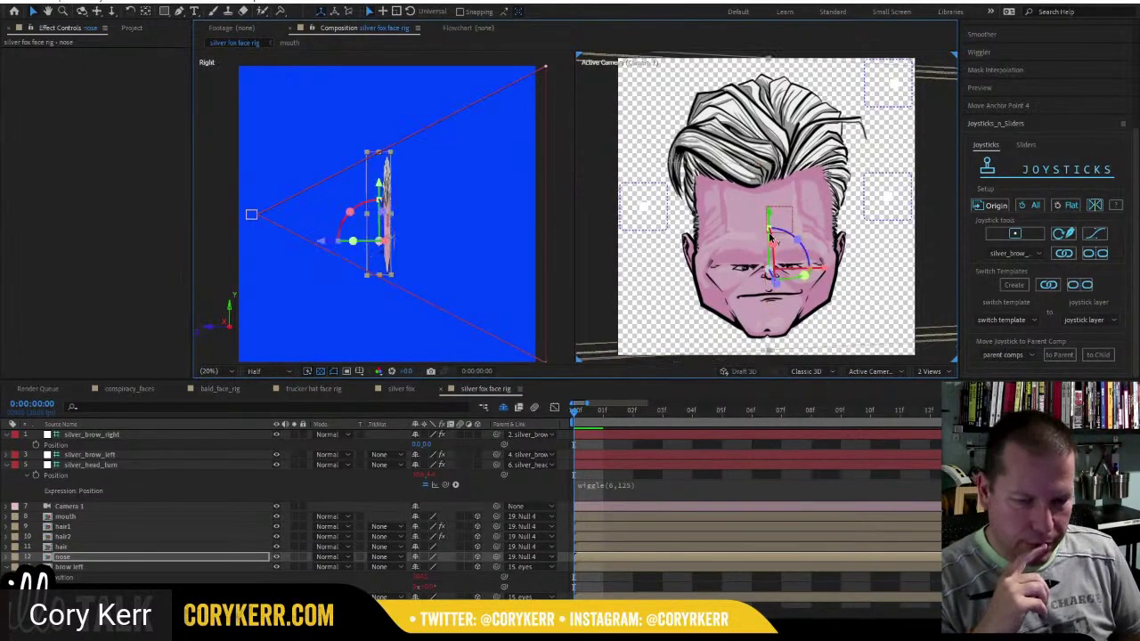
key("ctrl+z")
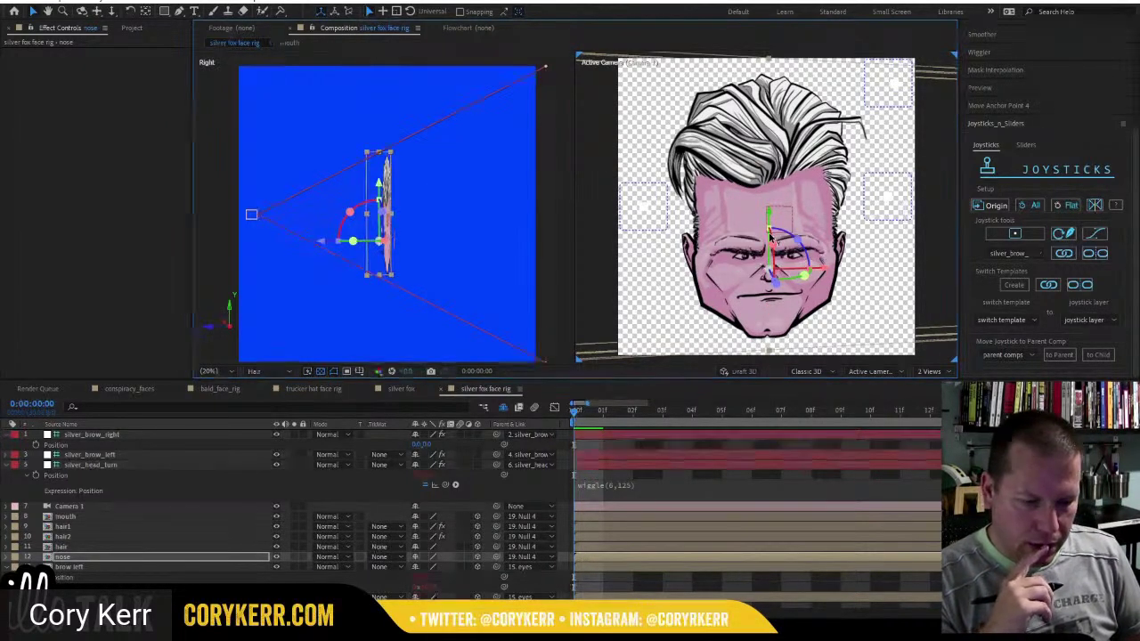
key("space")
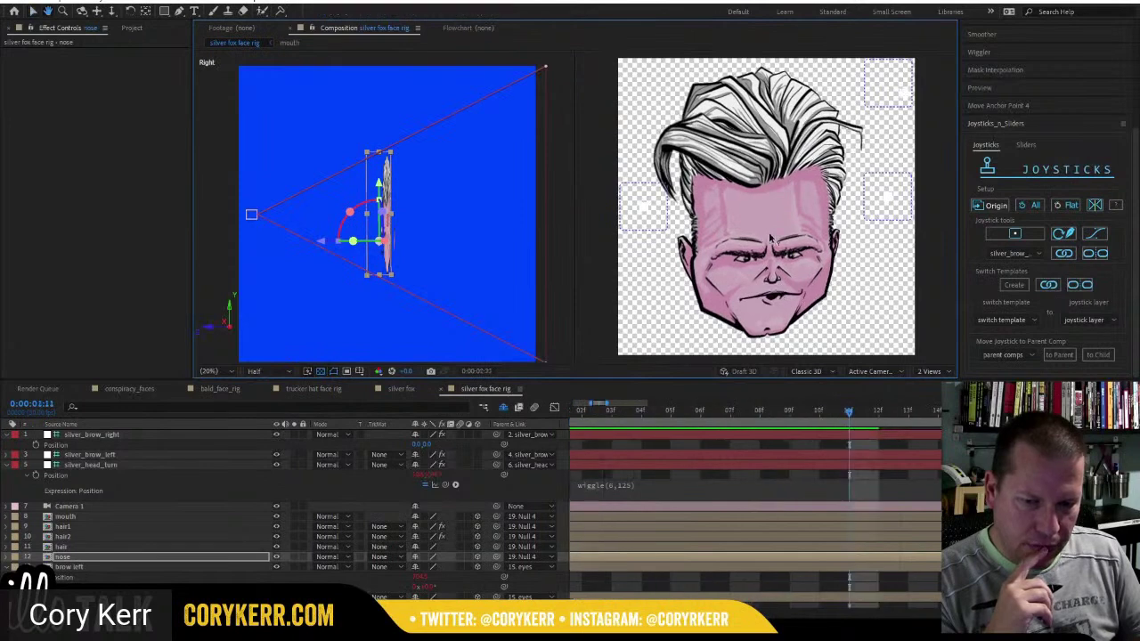
key("space")
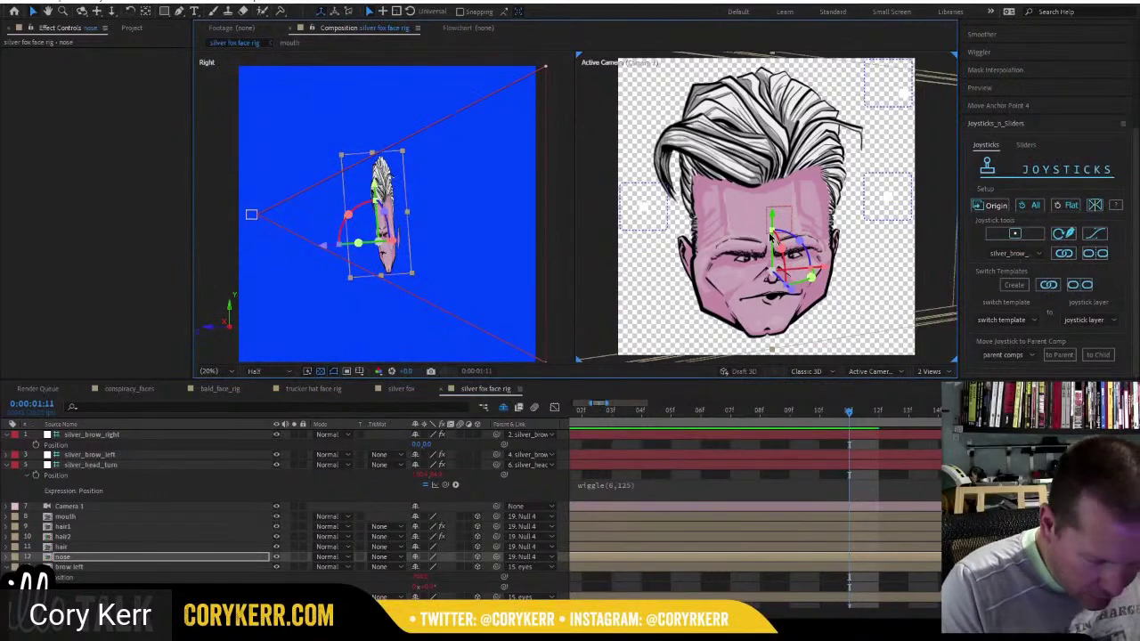
Parent the eyes layer to Null 4 instead of the nose layer.
scroll(285, 516, "down", 4)
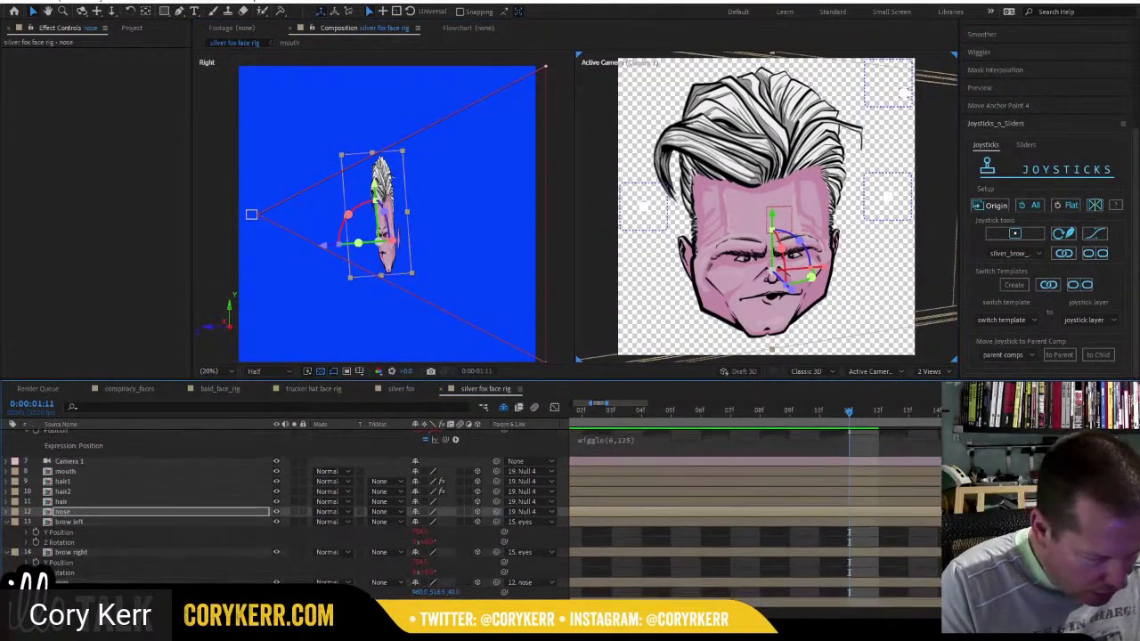
scroll(156, 507, "down", 1)
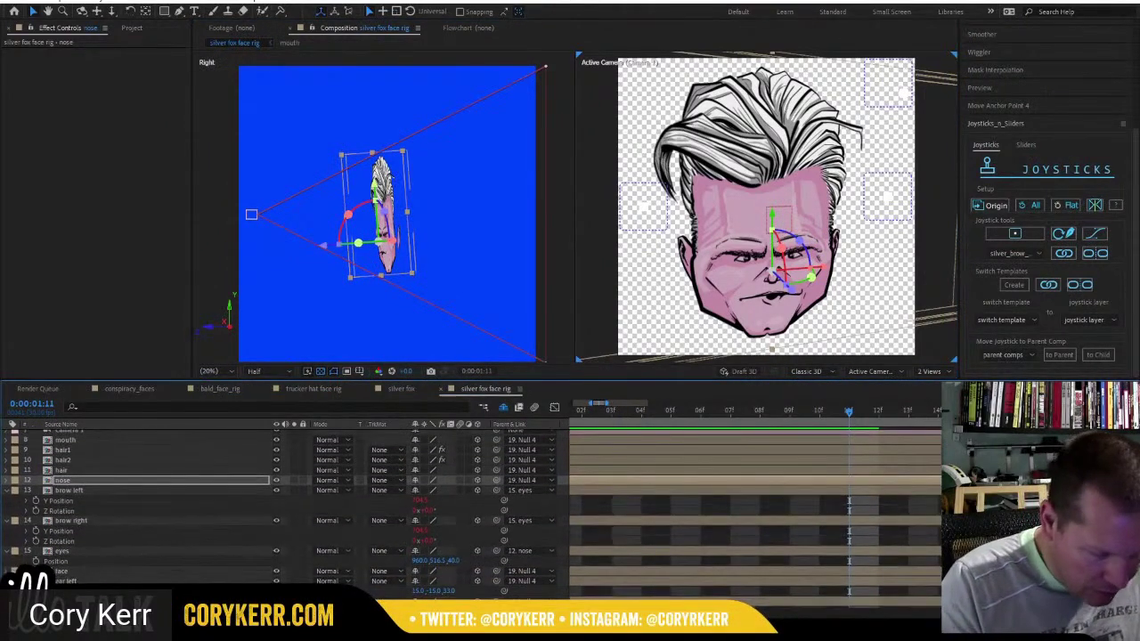
left_click(531, 550)
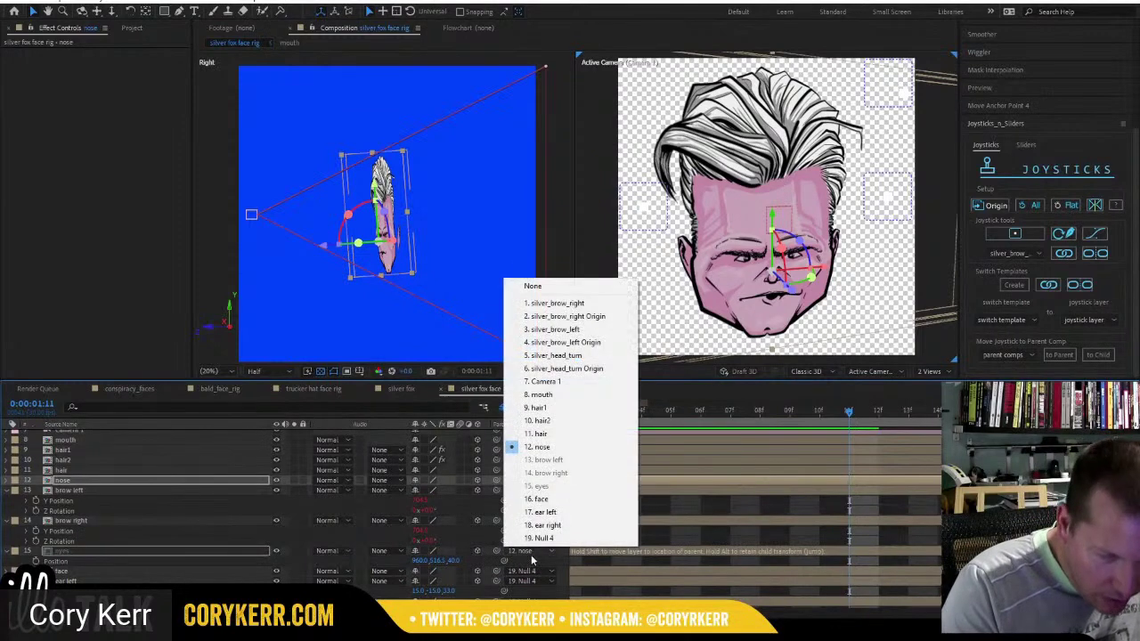
left_click(540, 538)
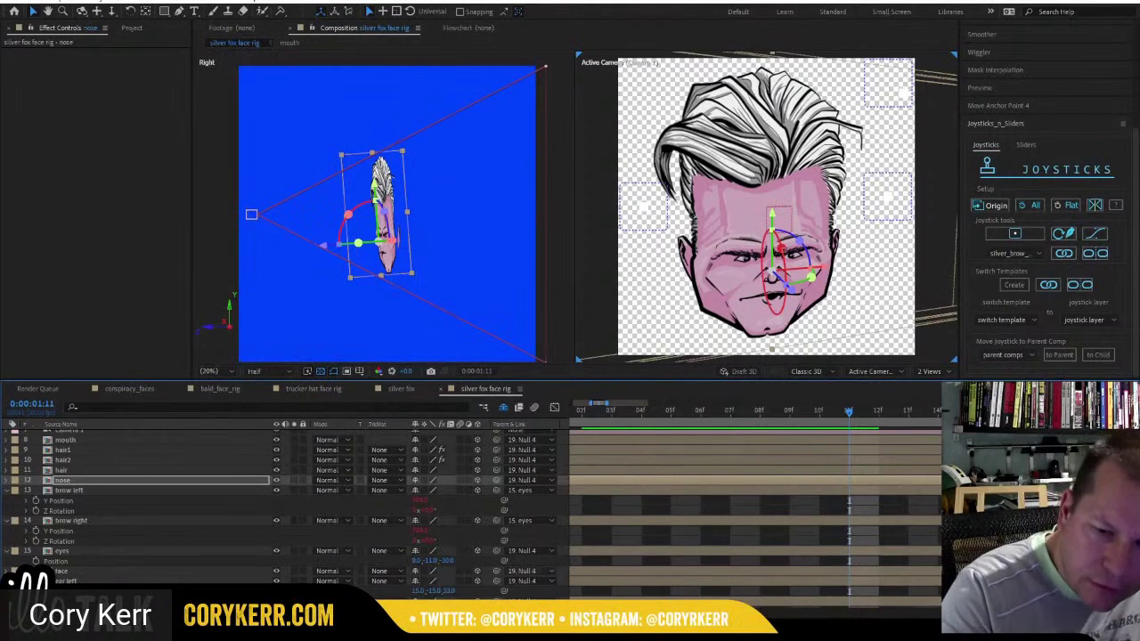
Preview the silver fox head turn at several times to check how the facial features move together.
left_click_drag(775, 267, 764, 263)
left_click_drag(845, 408, 640, 411)
left_click_drag(560, 426, 484, 450)
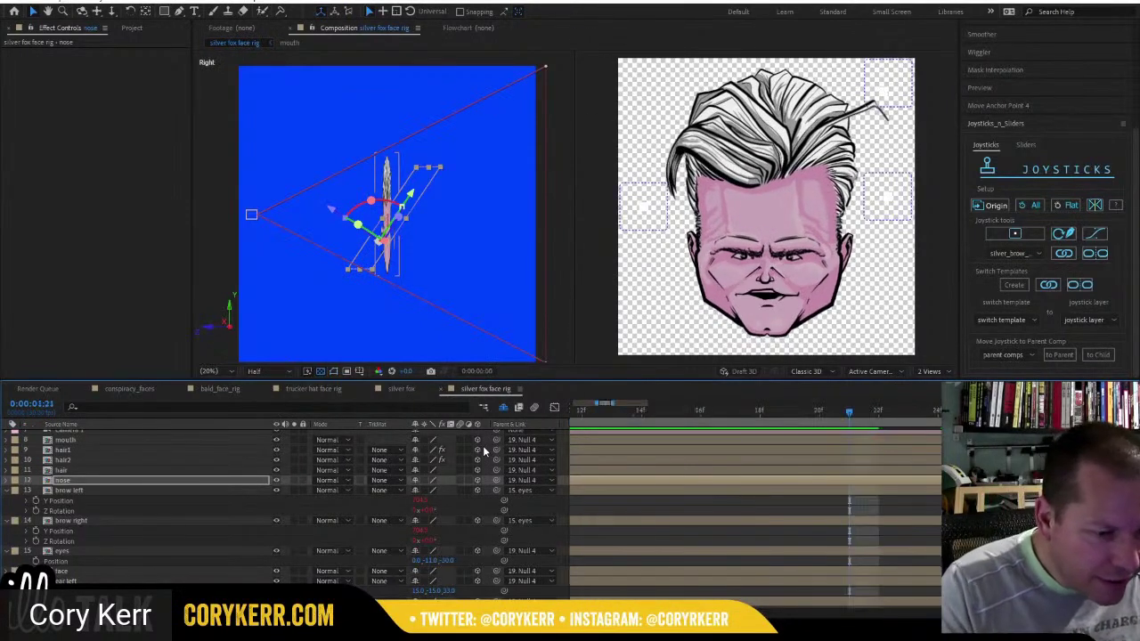
key("space")
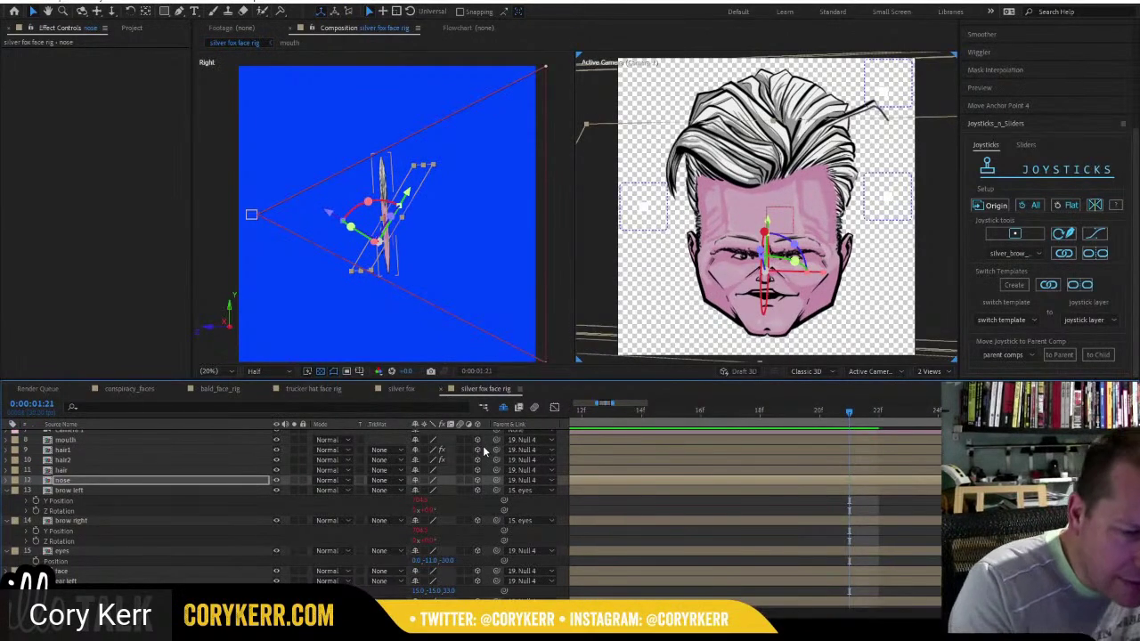
left_click(378, 236)
left_click_drag(379, 237, 378, 240)
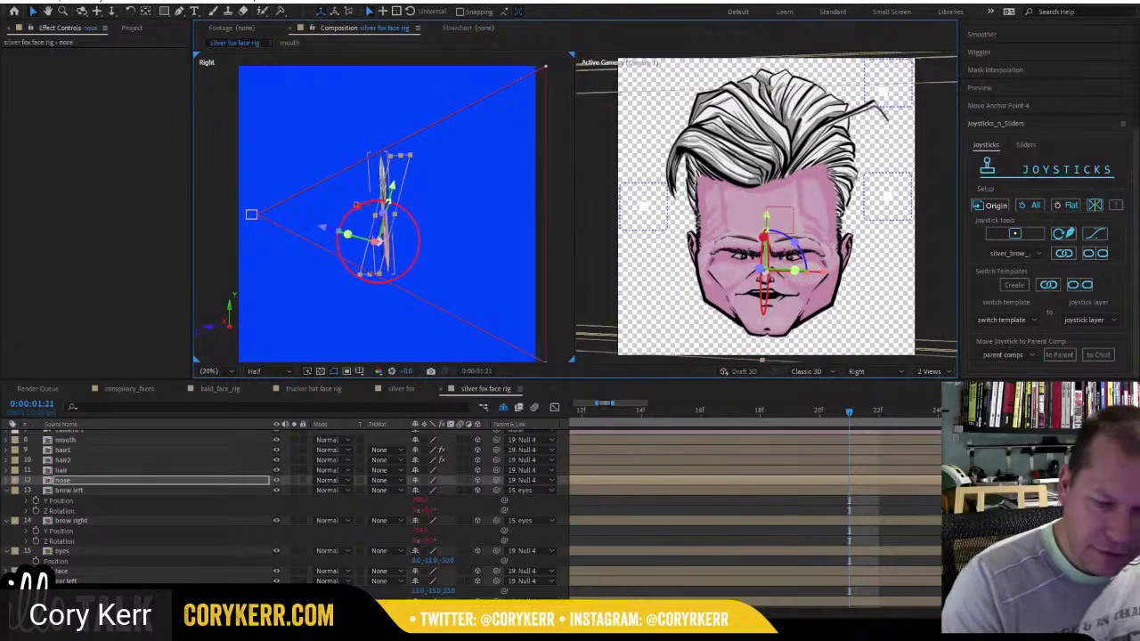
left_click(698, 412)
left_click_drag(646, 416, 568, 413)
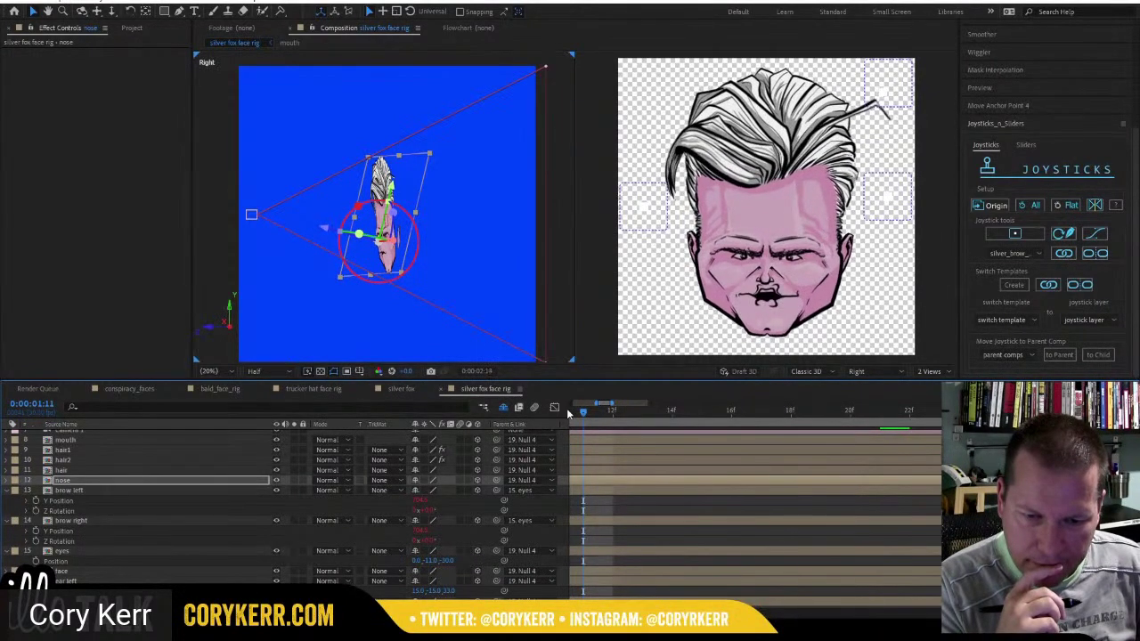
key("space")
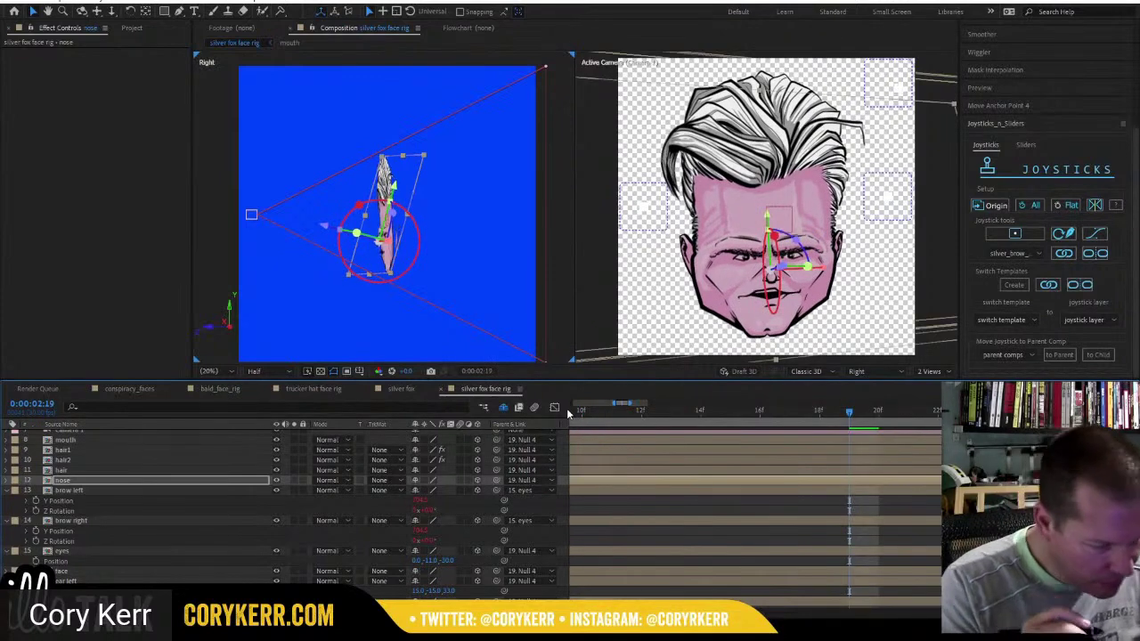
Set the mouth layer's Z position to -67 and play the animation from the first frame.
left_click(236, 440)
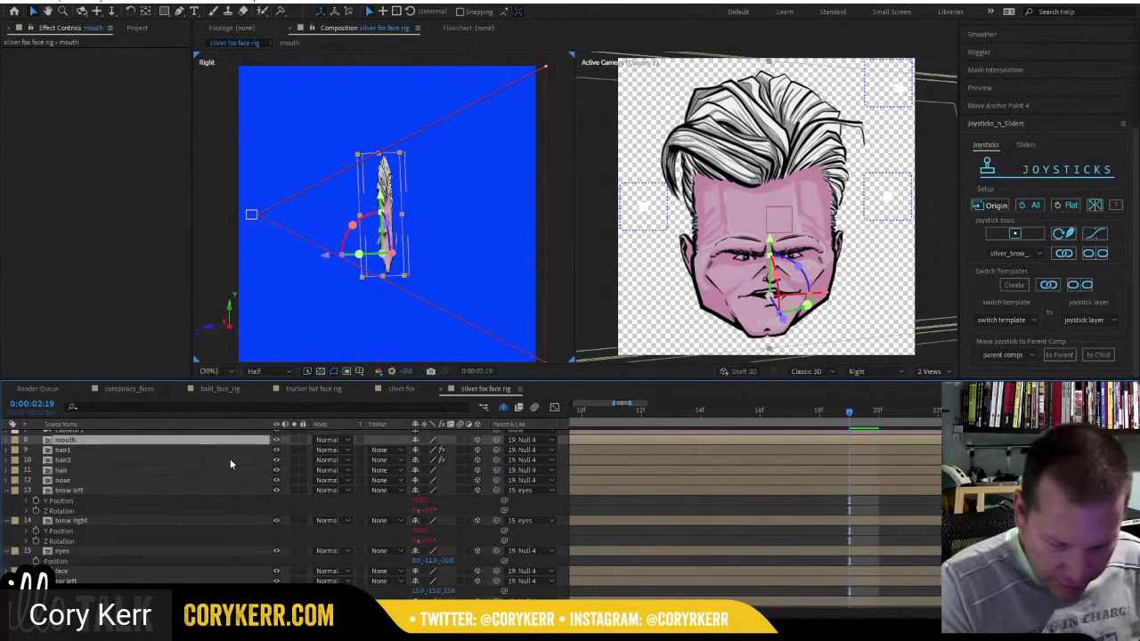
key("p")
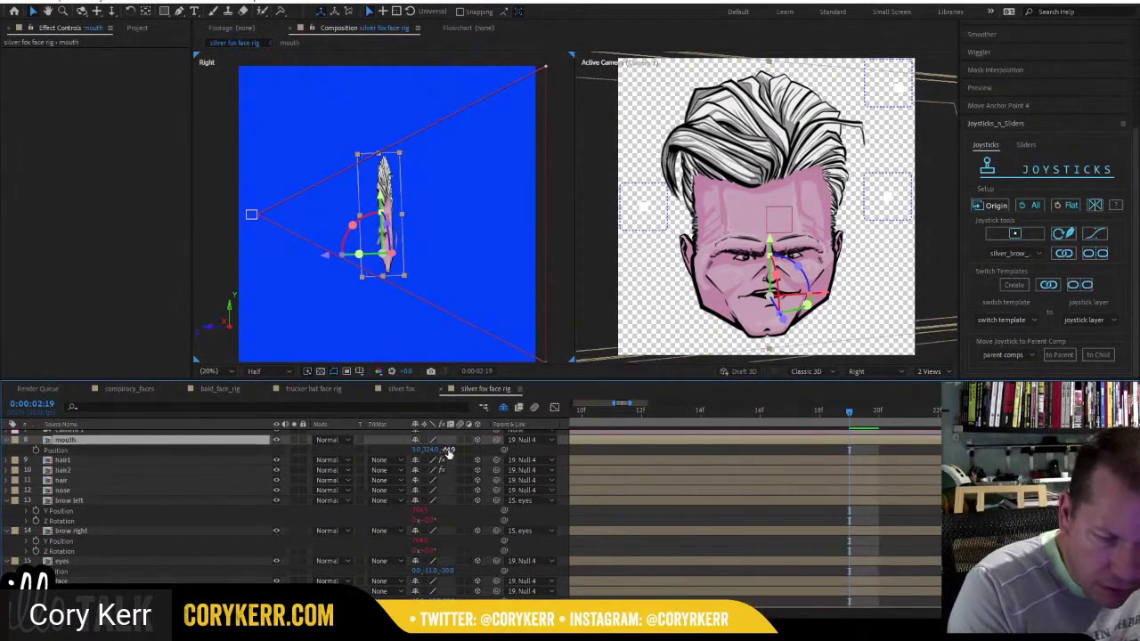
left_click_drag(445, 449, 430, 450)
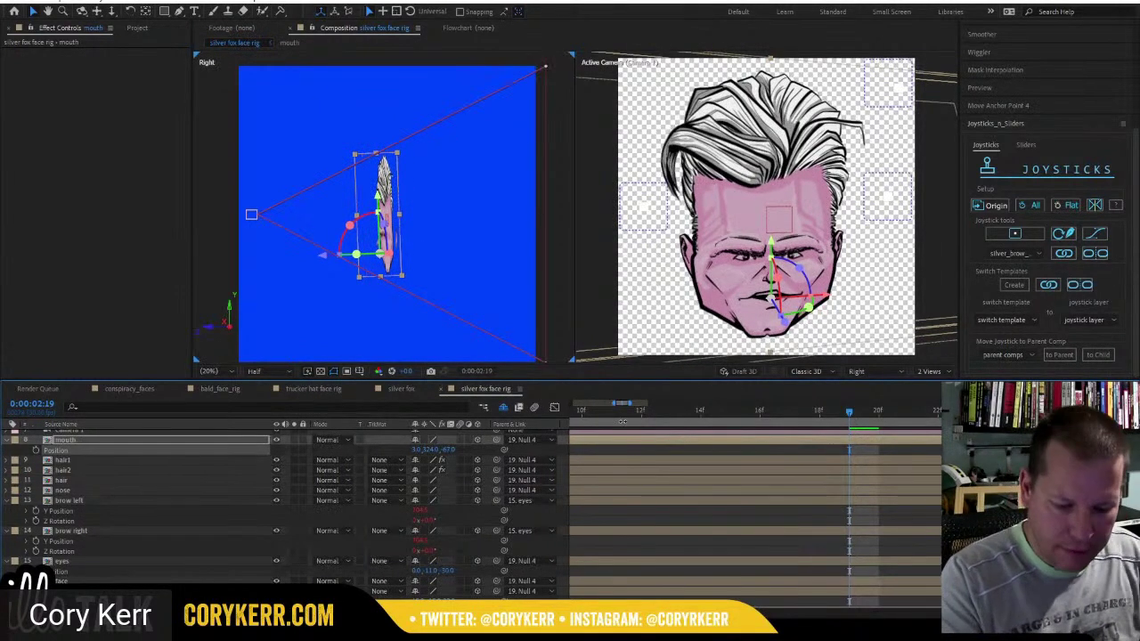
key("Home")
key("Home")
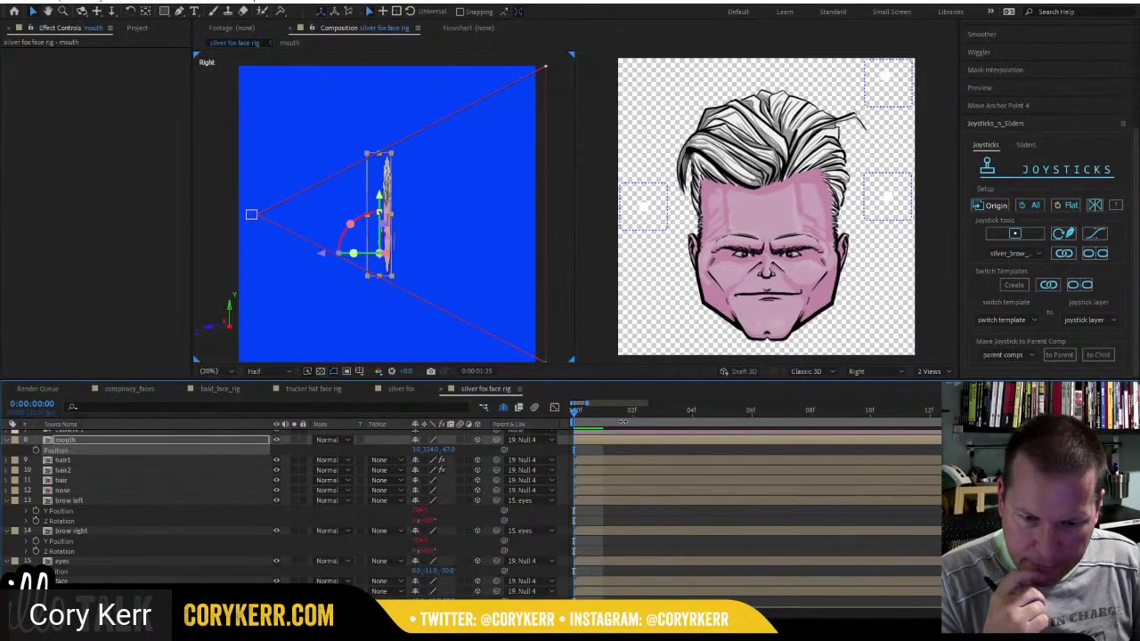
key("space")
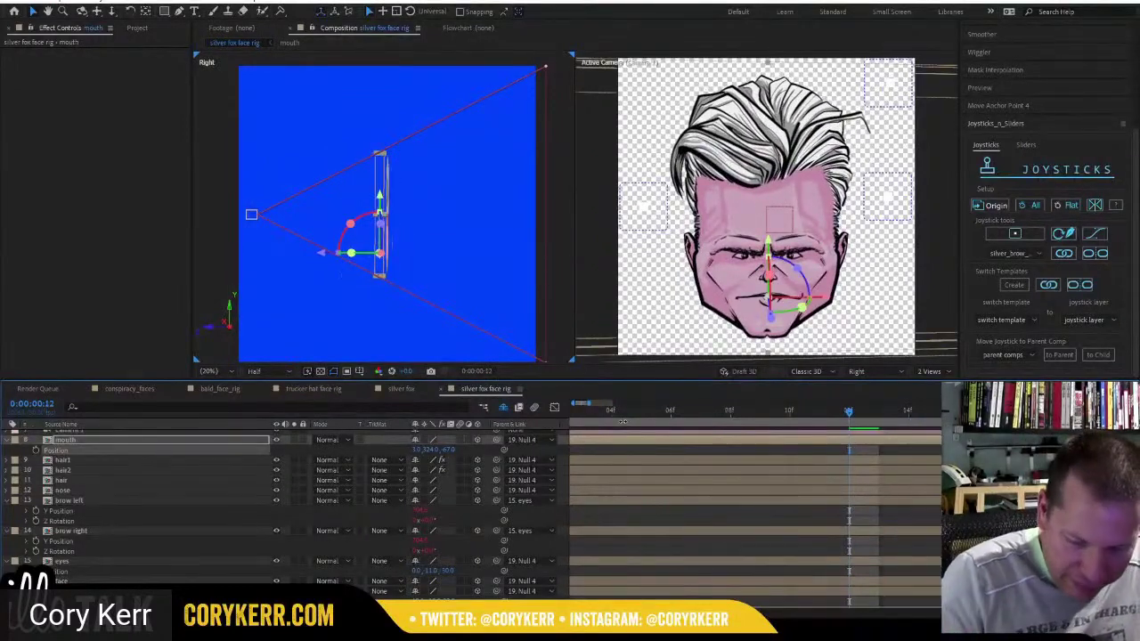
key("Home")
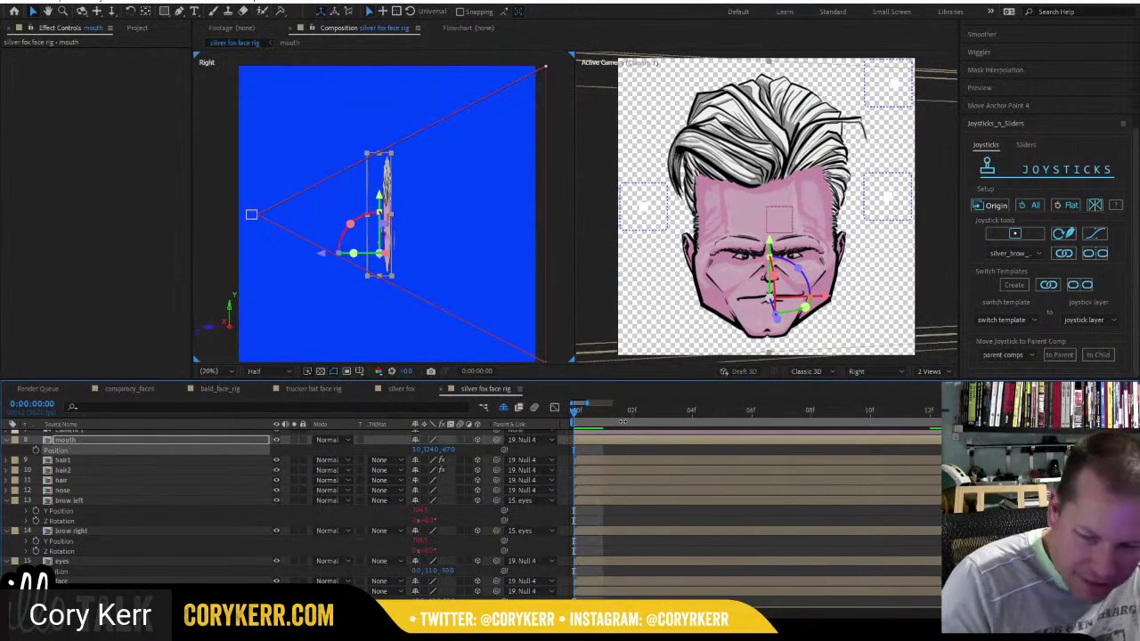
Change the silver_head_turn position expression to wiggle(4,75) and preview the calmer head movement.
scroll(622, 421, "up", 3)
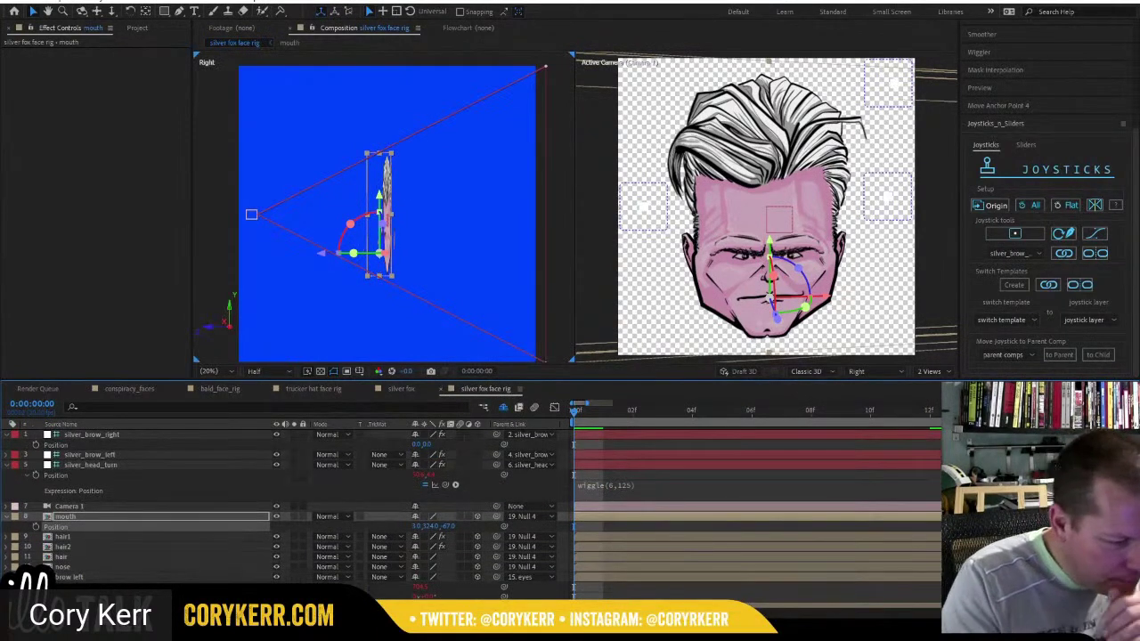
left_click(629, 486)
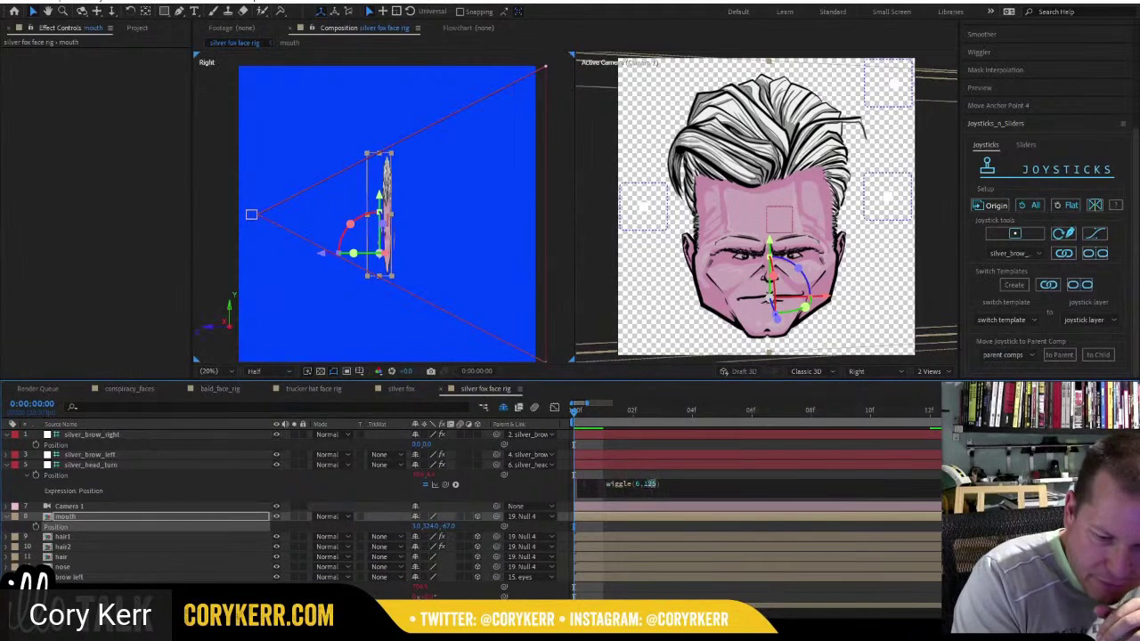
left_click(639, 483)
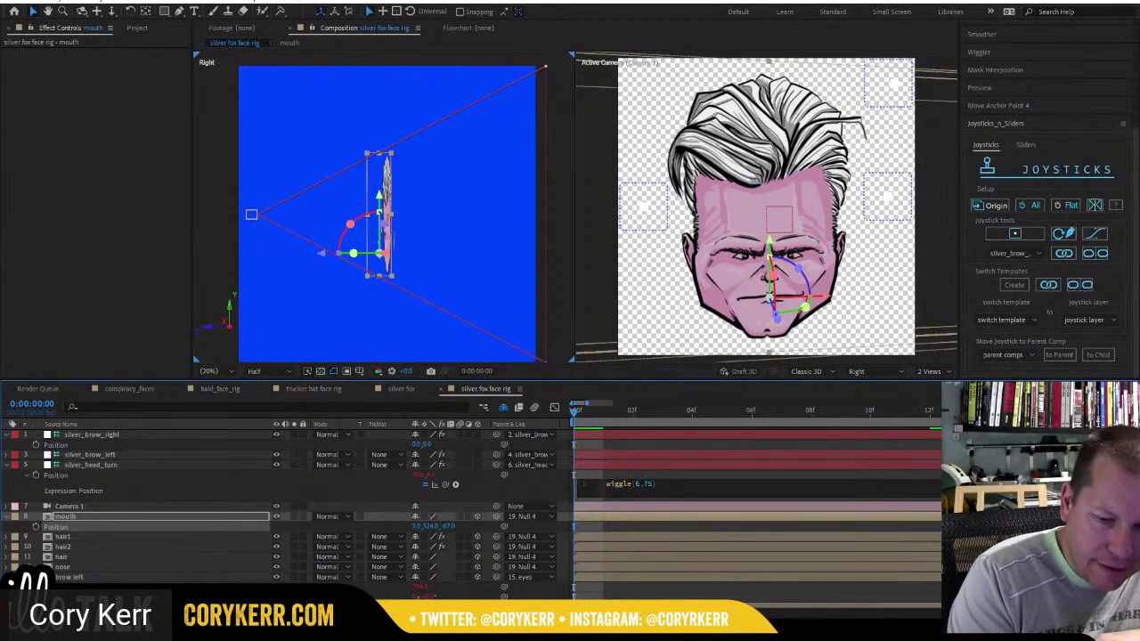
type("4")
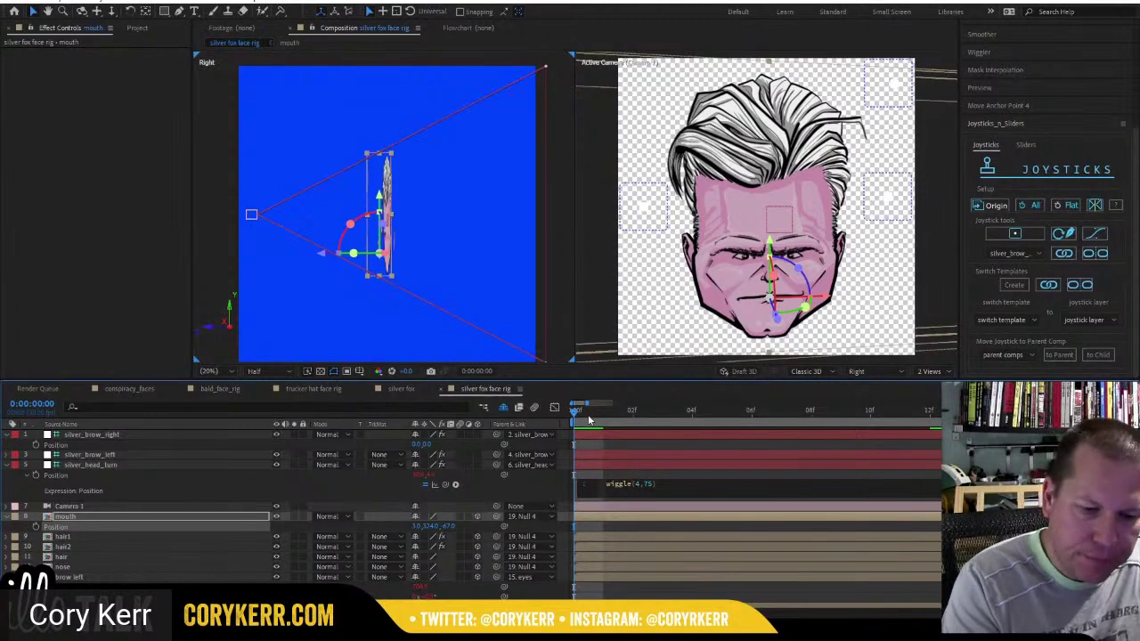
key("KP_Enter")
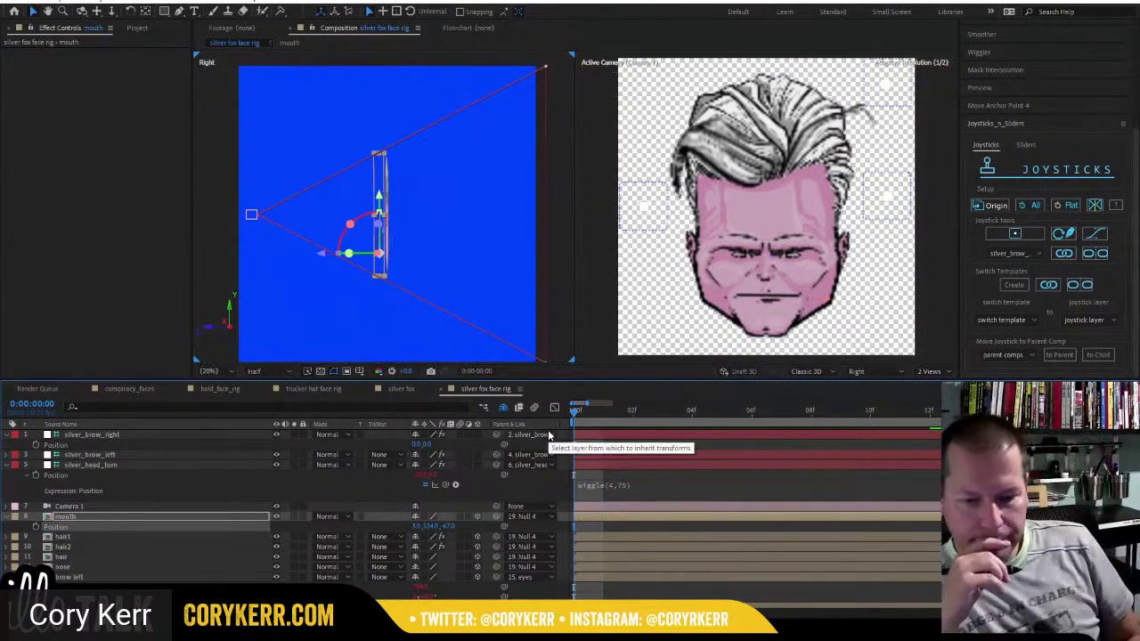
key("space")
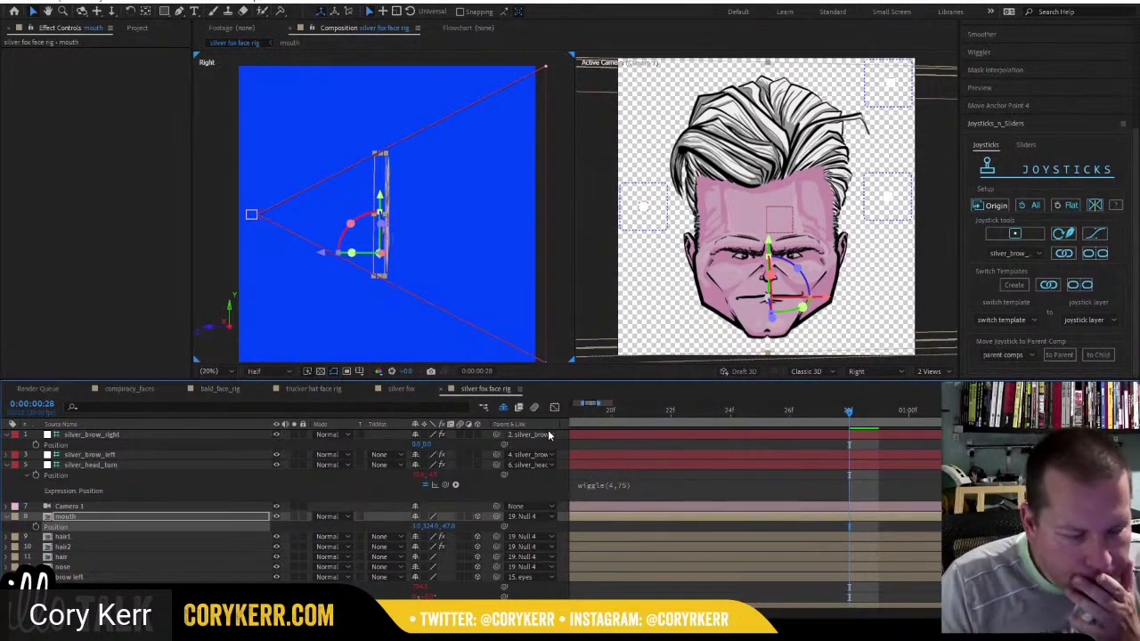
Save the project as radio_heads.aep in the diorama folder.
left_click(138, 28)
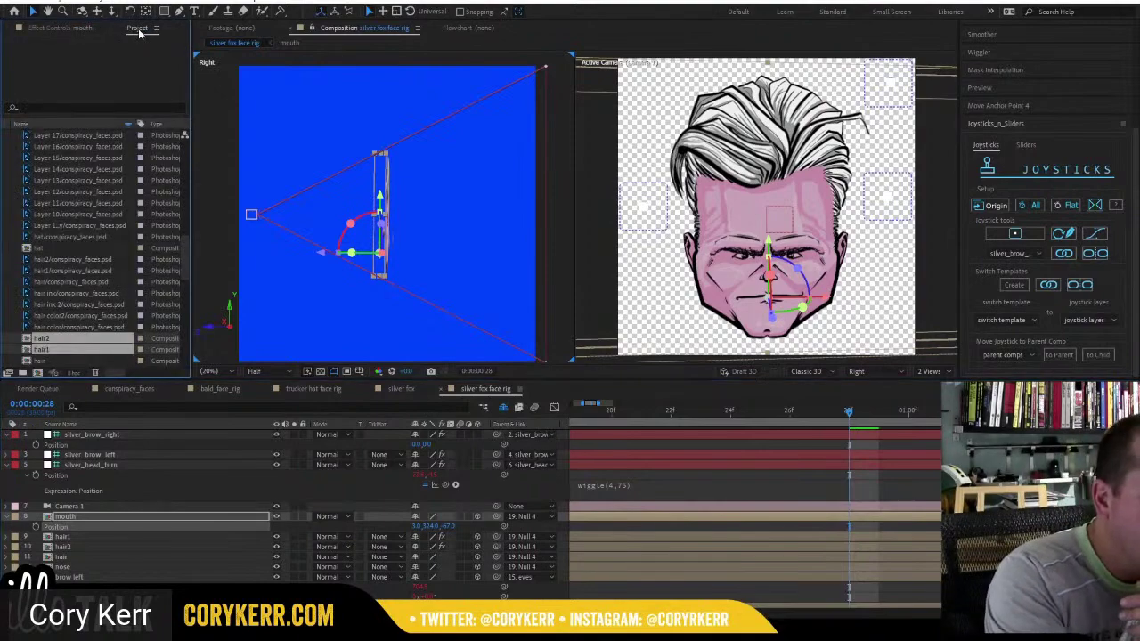
key("ctrl+s")
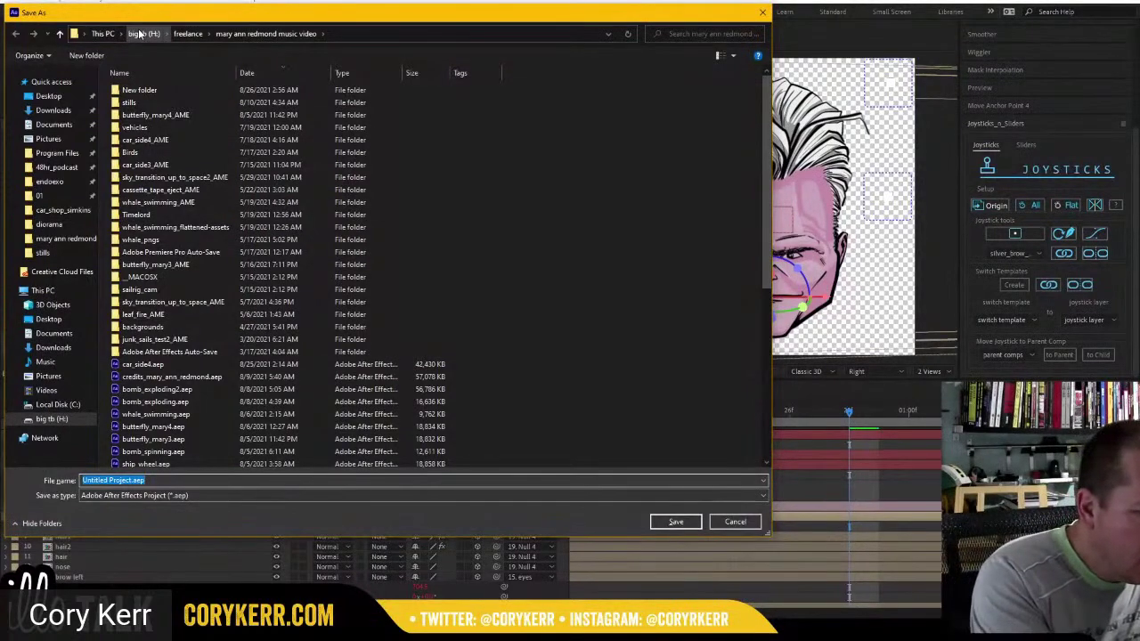
left_click(49, 224)
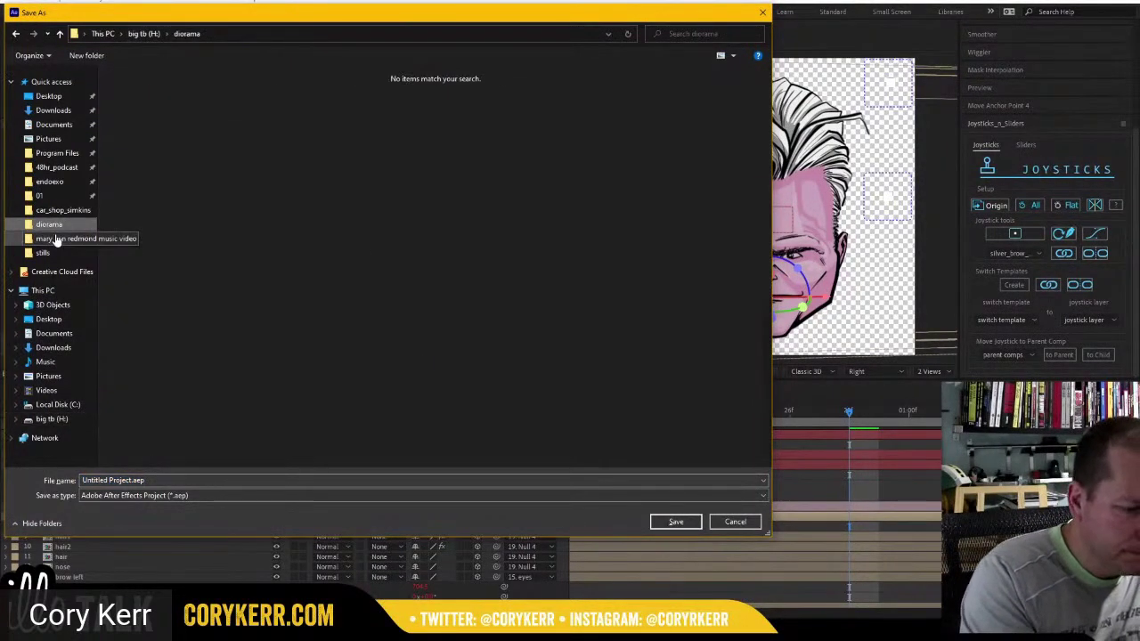
left_click(133, 480)
left_click(133, 480)
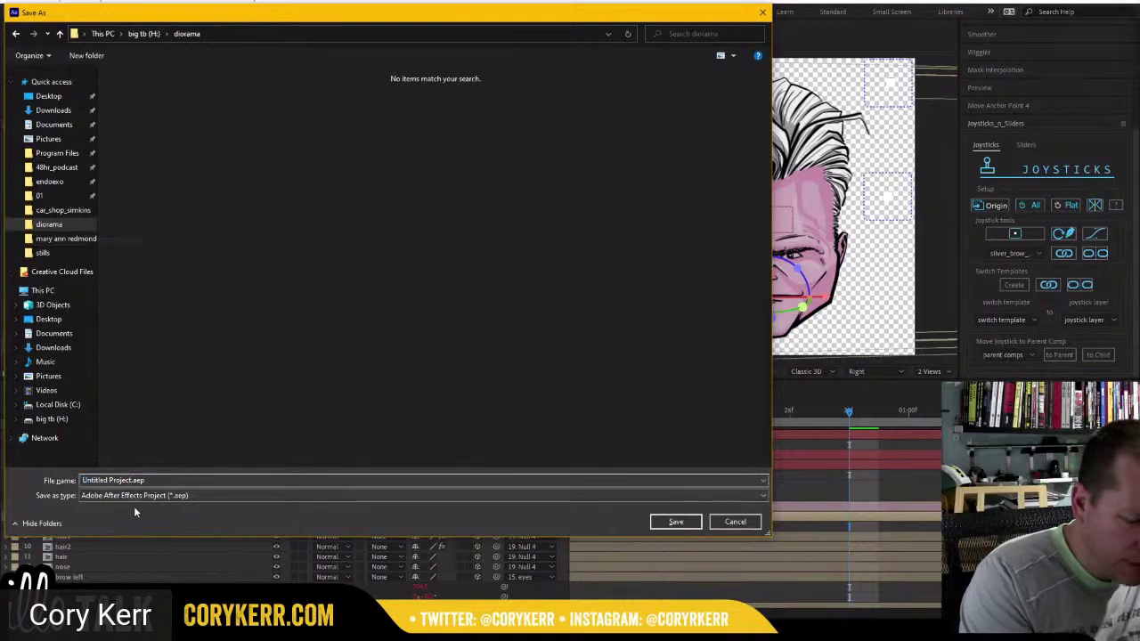
key("BackSpace")
key("BackSpace")
key("BackSpace")
key("BackSpace")
key("BackSpace")
key("BackSpace")
key("BackSpace")
key("BackSpace")
key("BackSpace")
key("BackSpace")
key("BackSpace")
key("BackSpace")
key("BackSpace")
key("BackSpace")
key("BackSpace")
key("BackSpace")
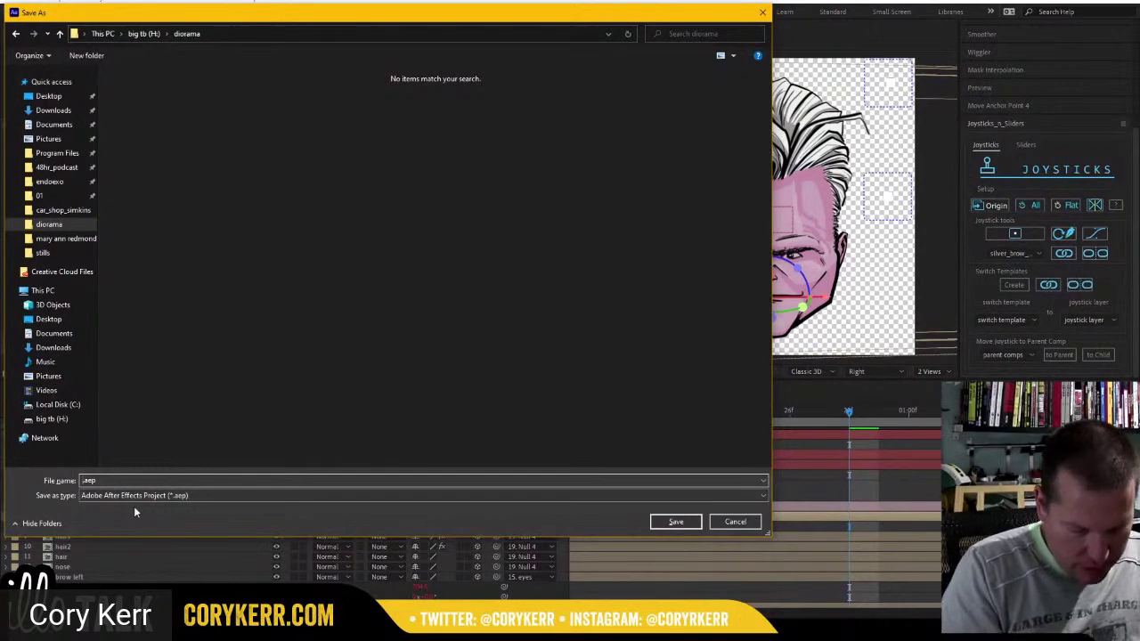
type("radio")
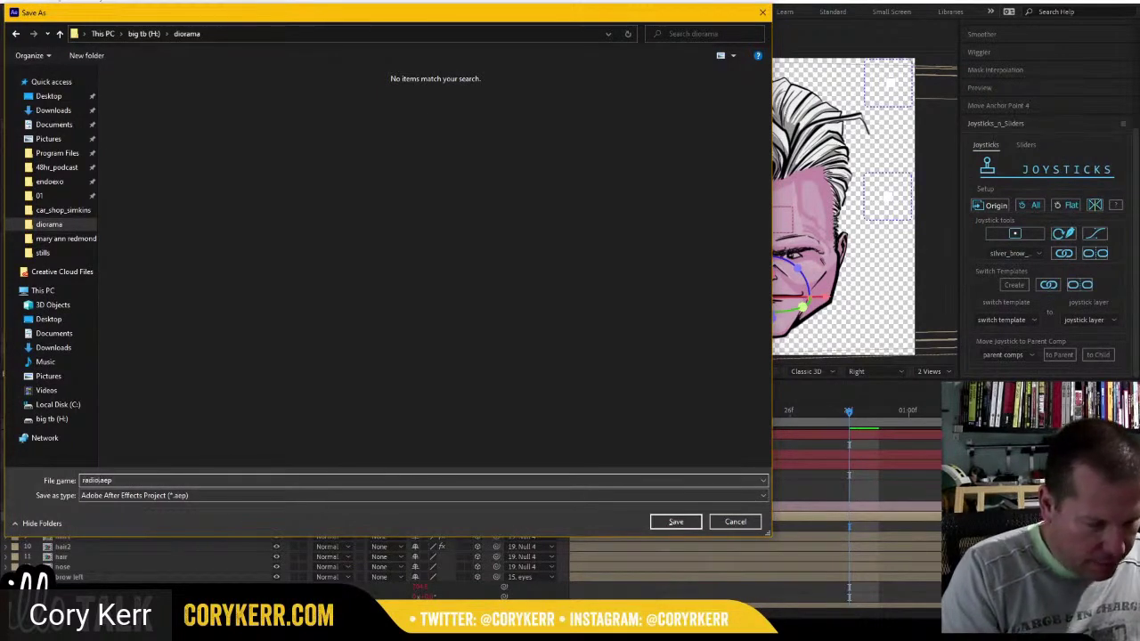
type("_1")
type("heads")
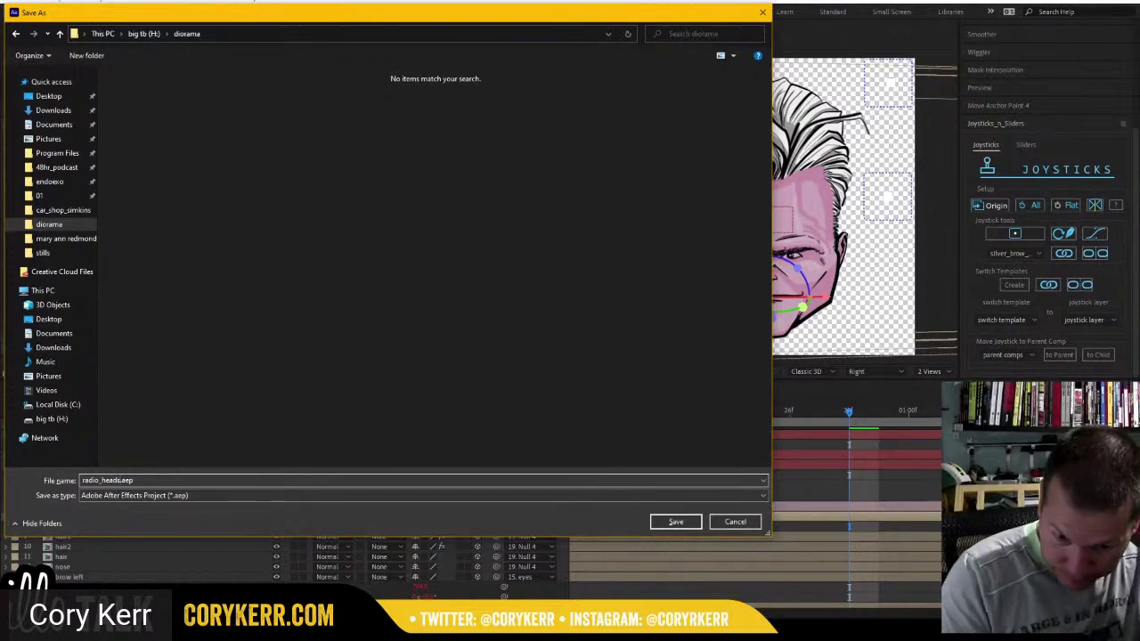
left_click(673, 522)
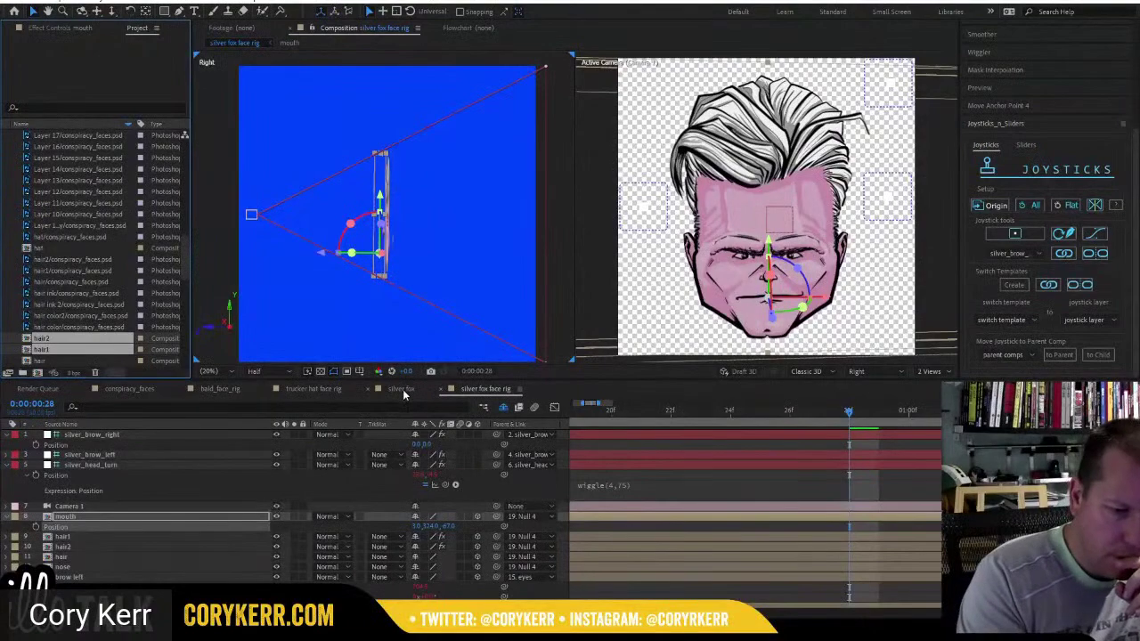
Close the silver fox composition and switch to the bald_face_rig composition.
left_click(368, 392)
left_click(333, 390)
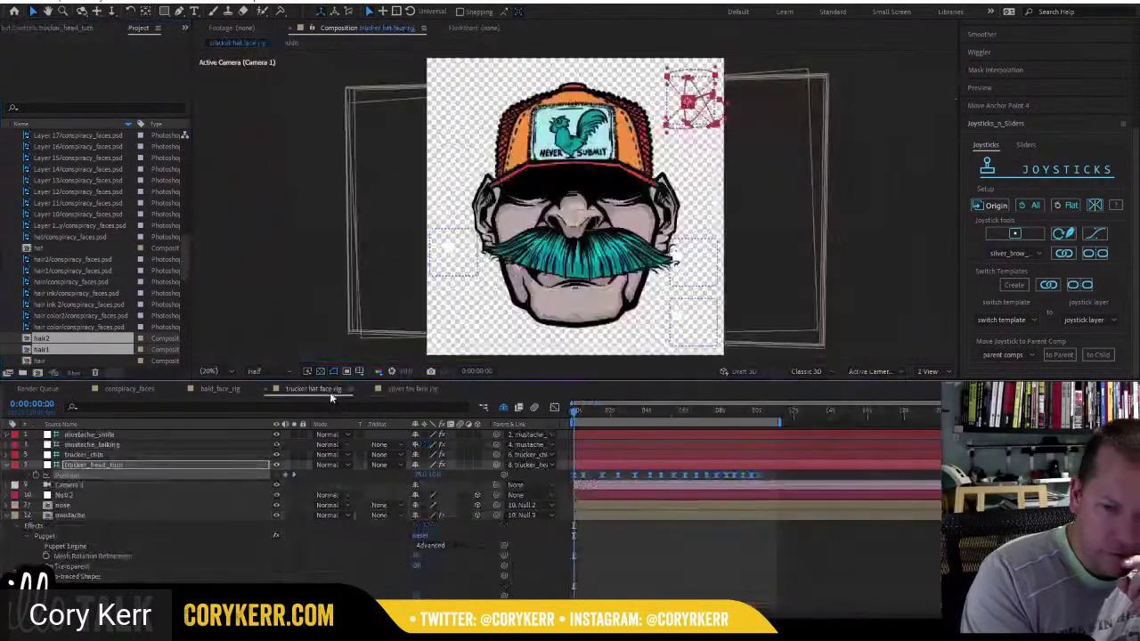
left_click(410, 390)
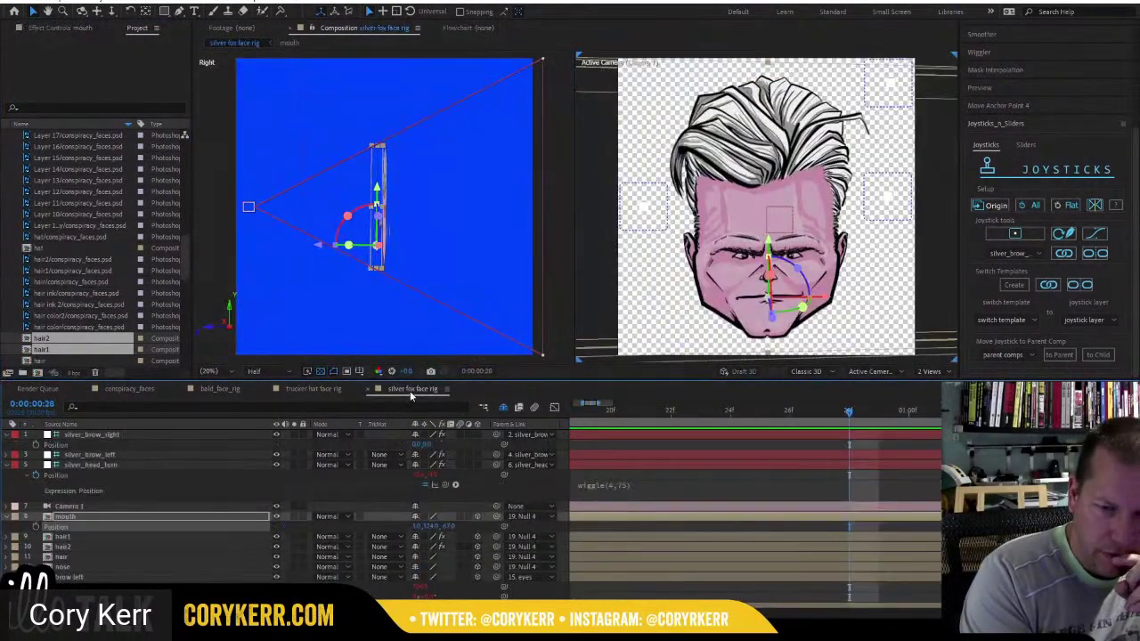
left_click(231, 395)
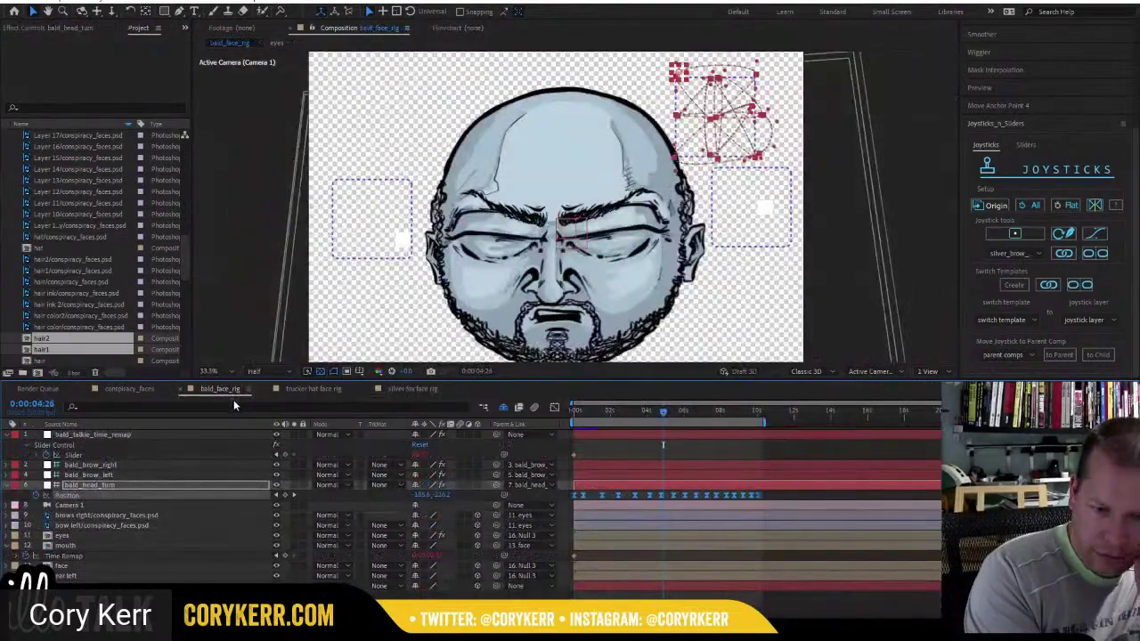
key("space")
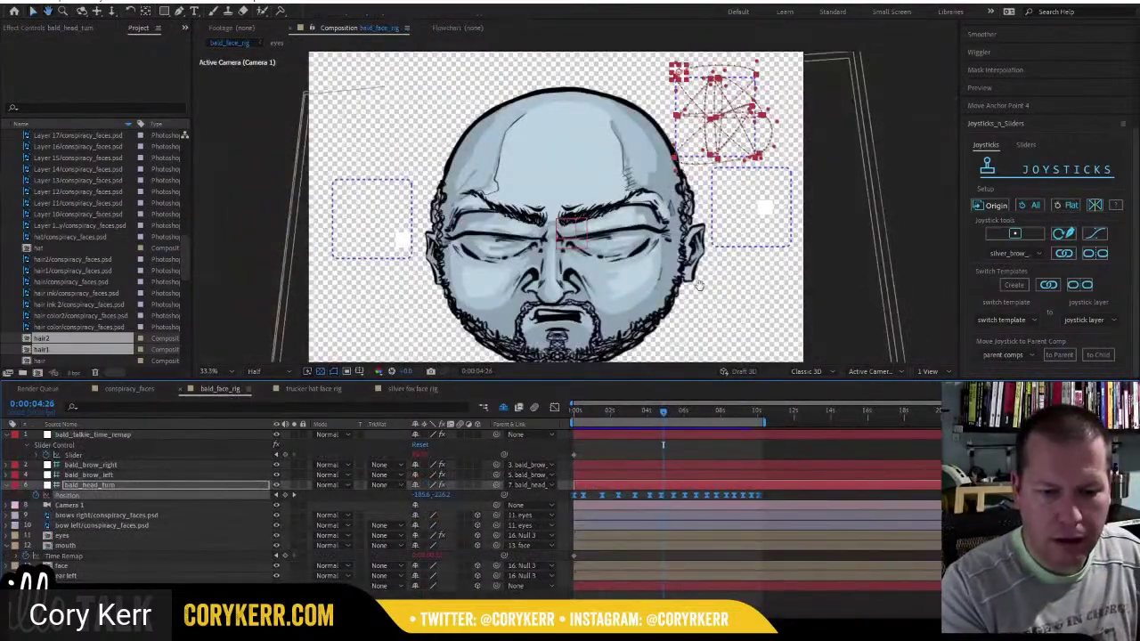
left_click_drag(696, 284, 702, 263)
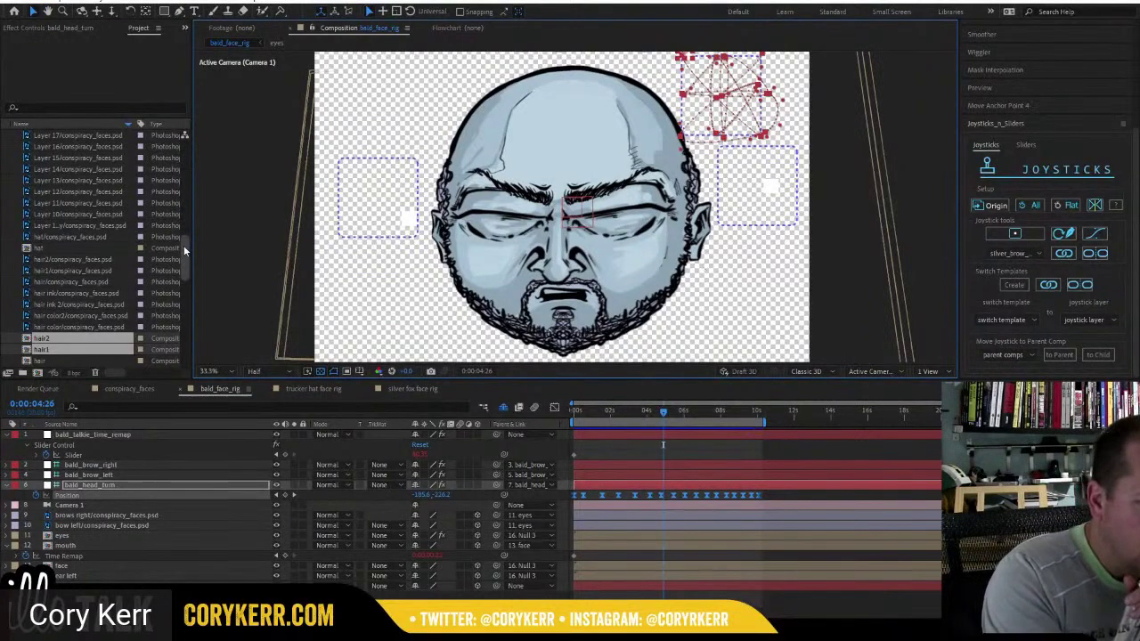
left_click_drag(183, 245, 180, 135)
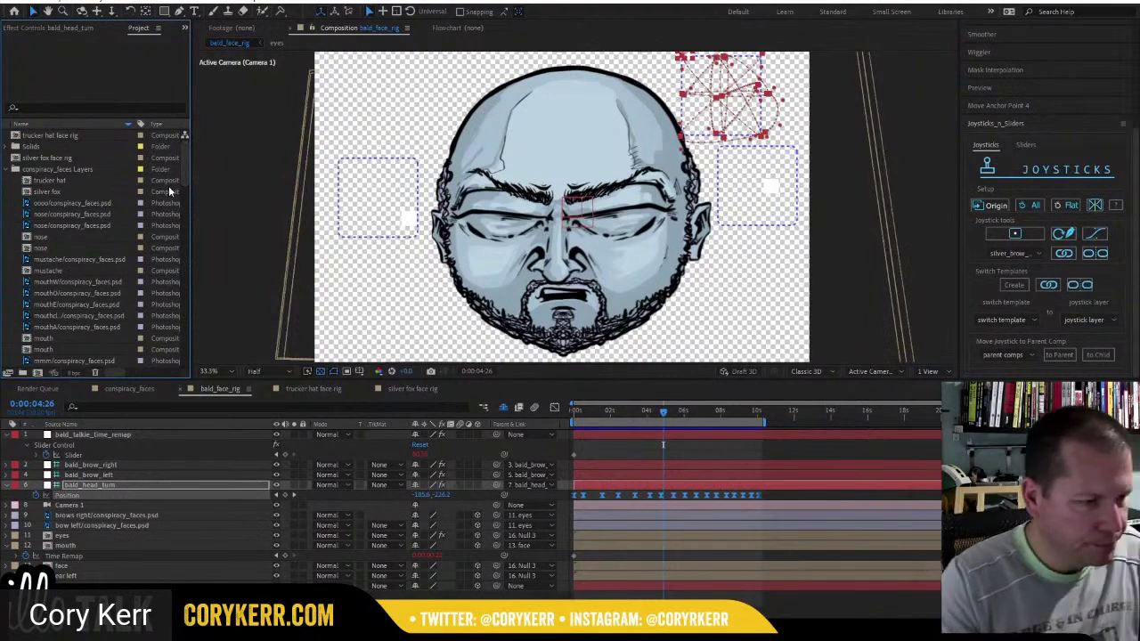
Look over the trucker hat artwork and layer groups of conspiracy_faces.psd in Photoshop and return to After Effects.
key("alt+Tab")
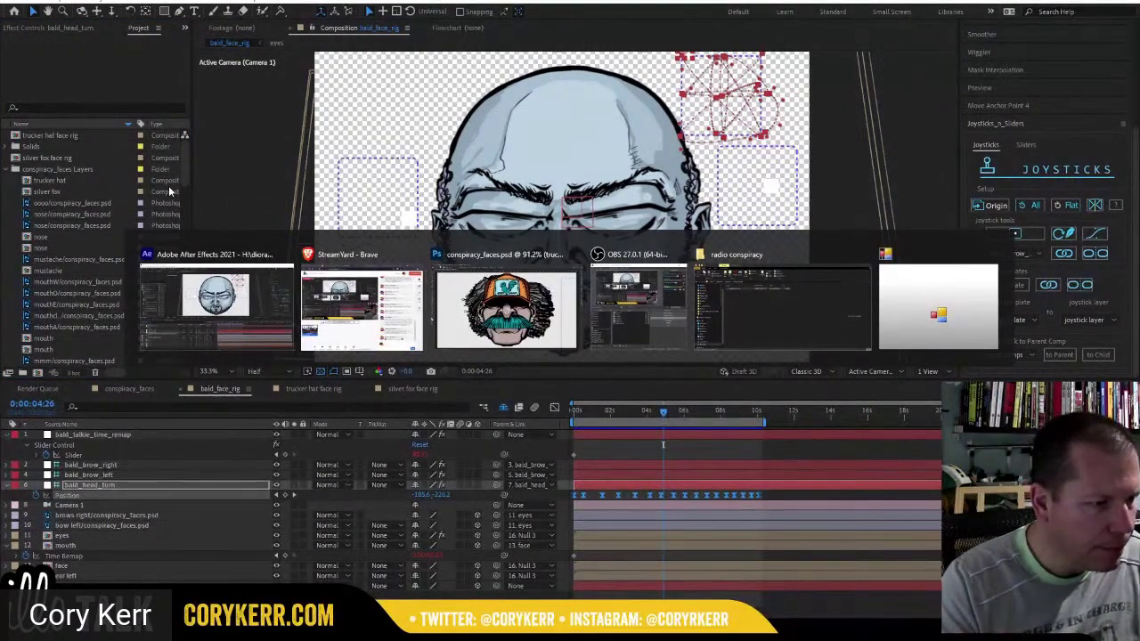
key("alt+Tab")
key("Tab")
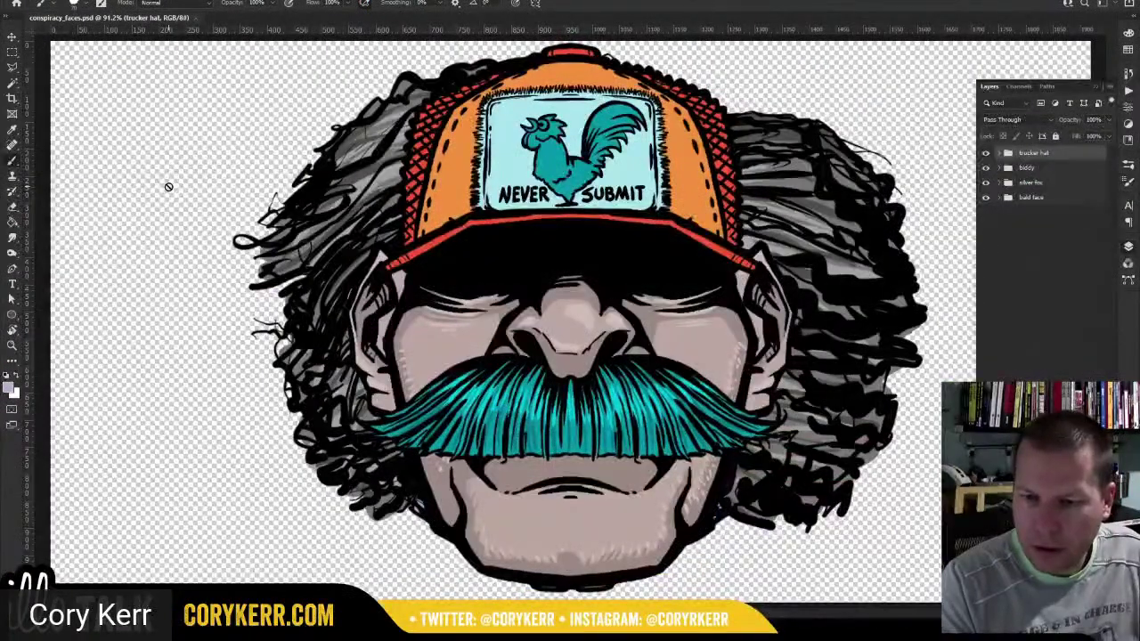
key("alt+Tab")
key("alt+Tab")
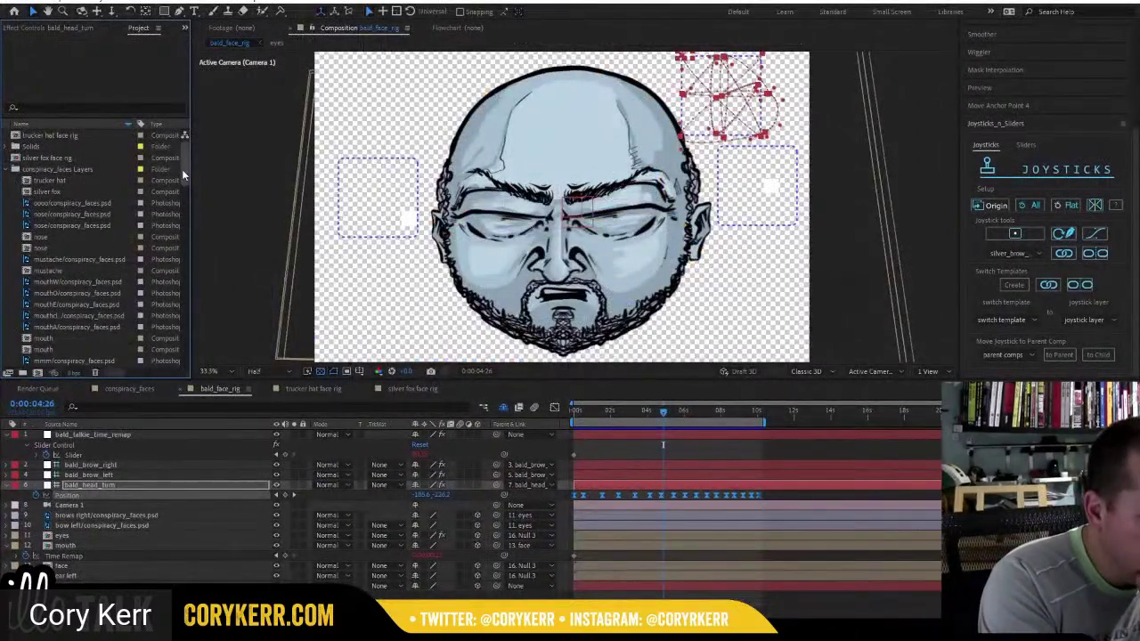
Open the biddy composition from the conspiracy_faces Layers folder and its nested glasses composition.
left_click(15, 169)
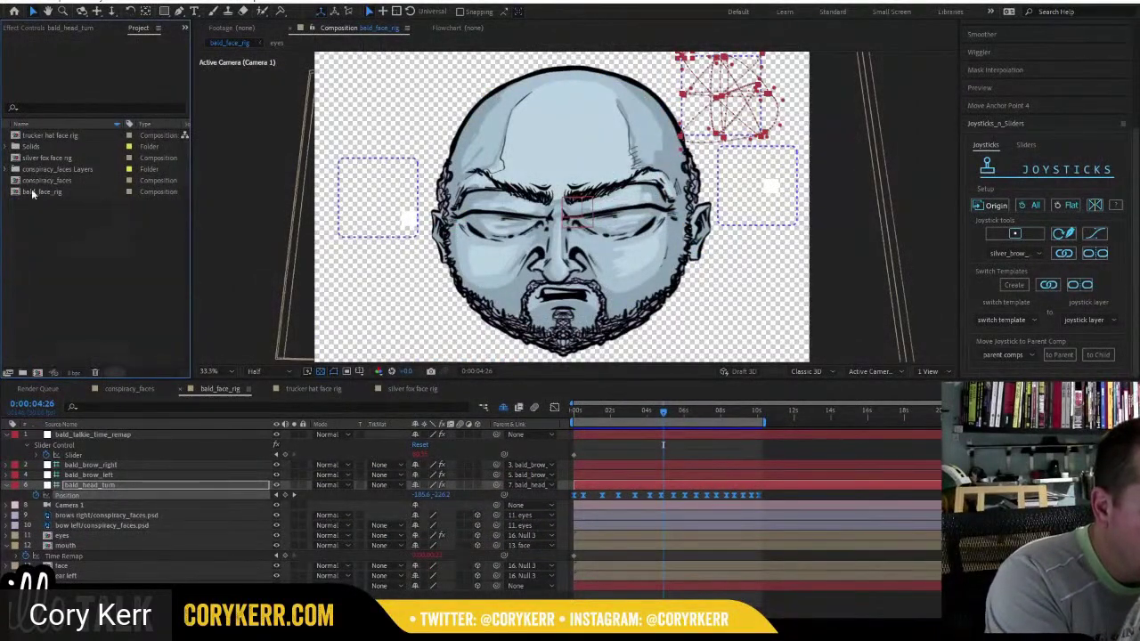
left_click(7, 147)
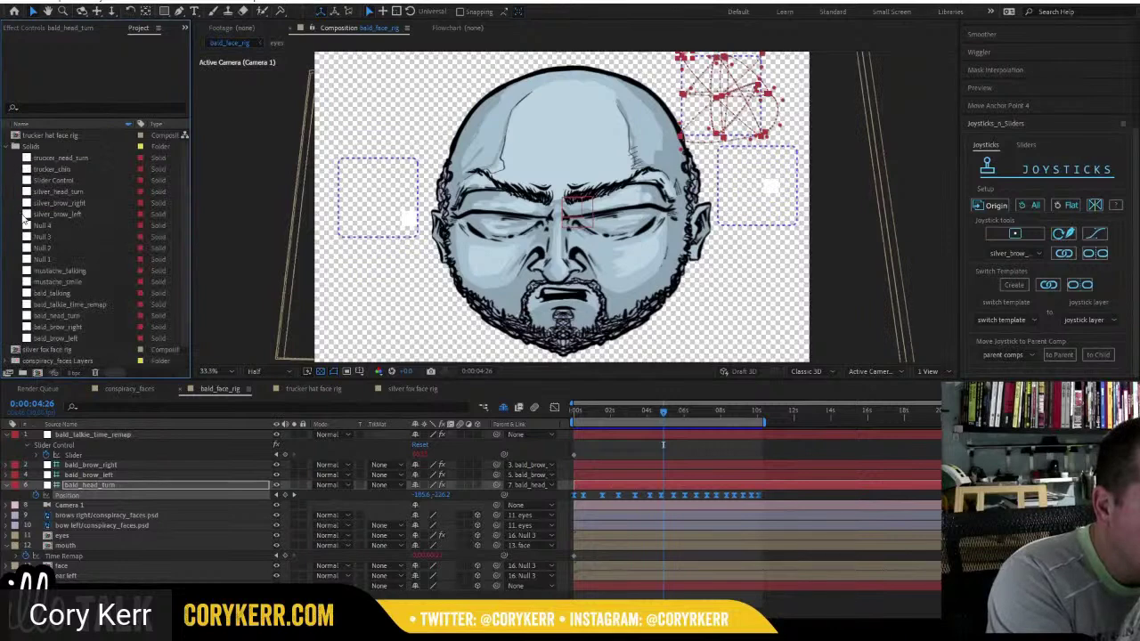
left_click(7, 147)
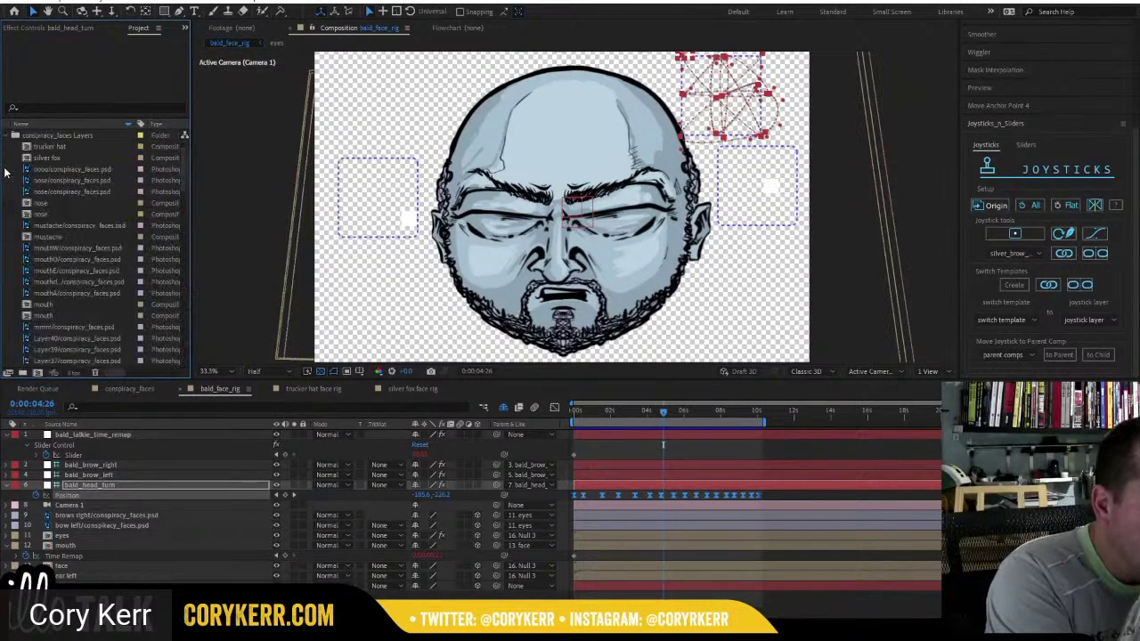
left_click(7, 170)
scroll(181, 189, "down", 1)
left_click_drag(181, 189, 184, 369)
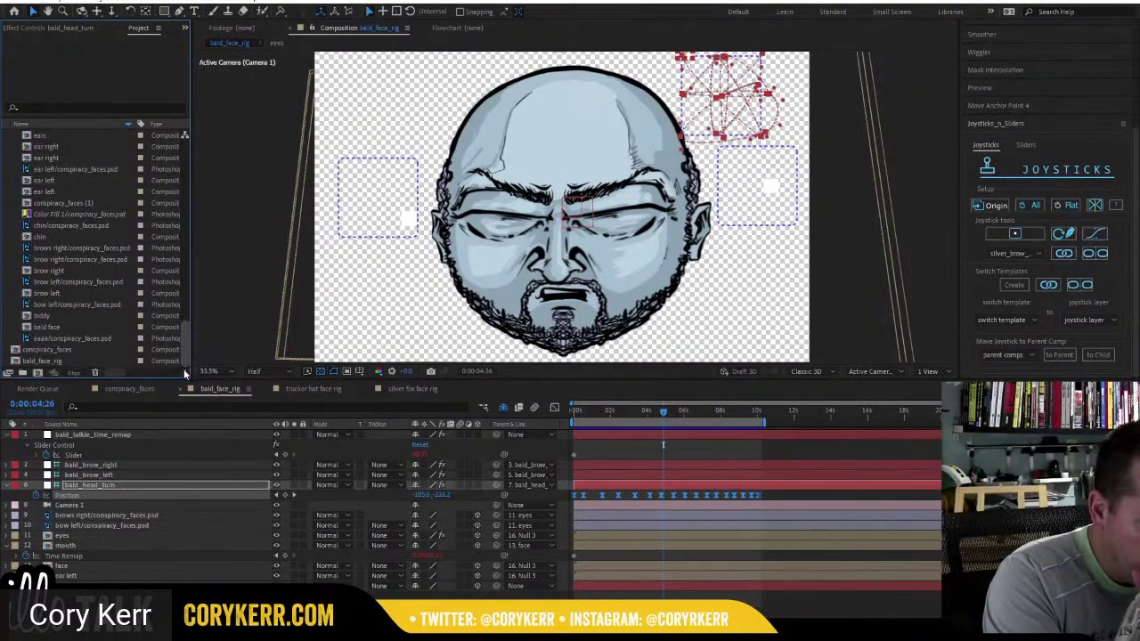
double_click(38, 316)
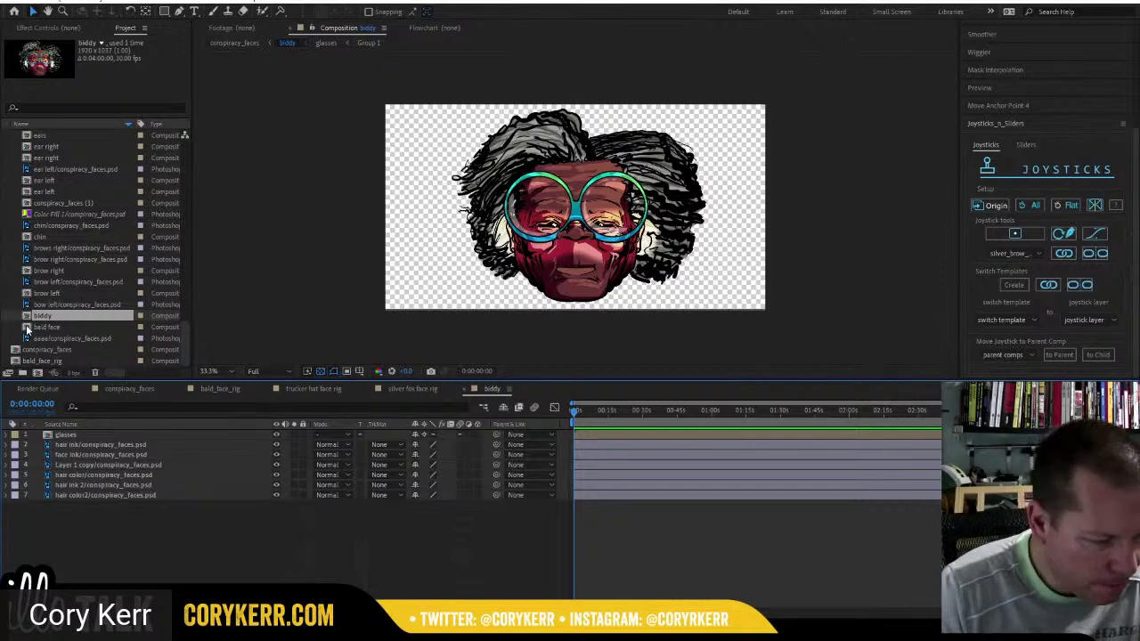
double_click(46, 433)
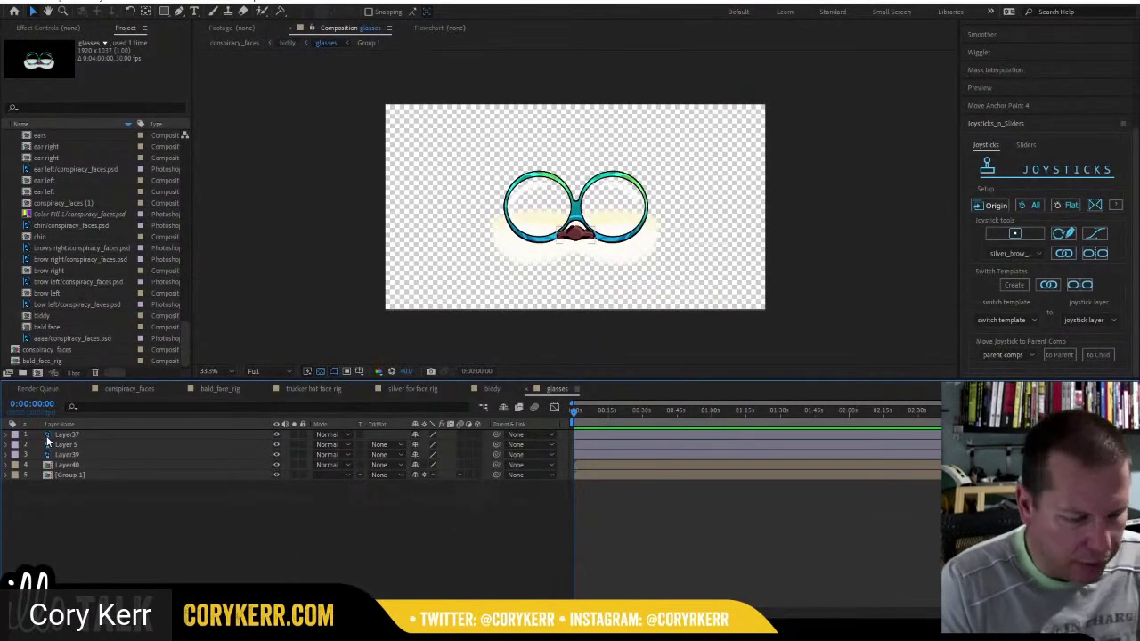
Toggle the visibility of each layer in the glasses composition off and on to identify its artwork.
left_click(276, 464)
left_click(277, 465)
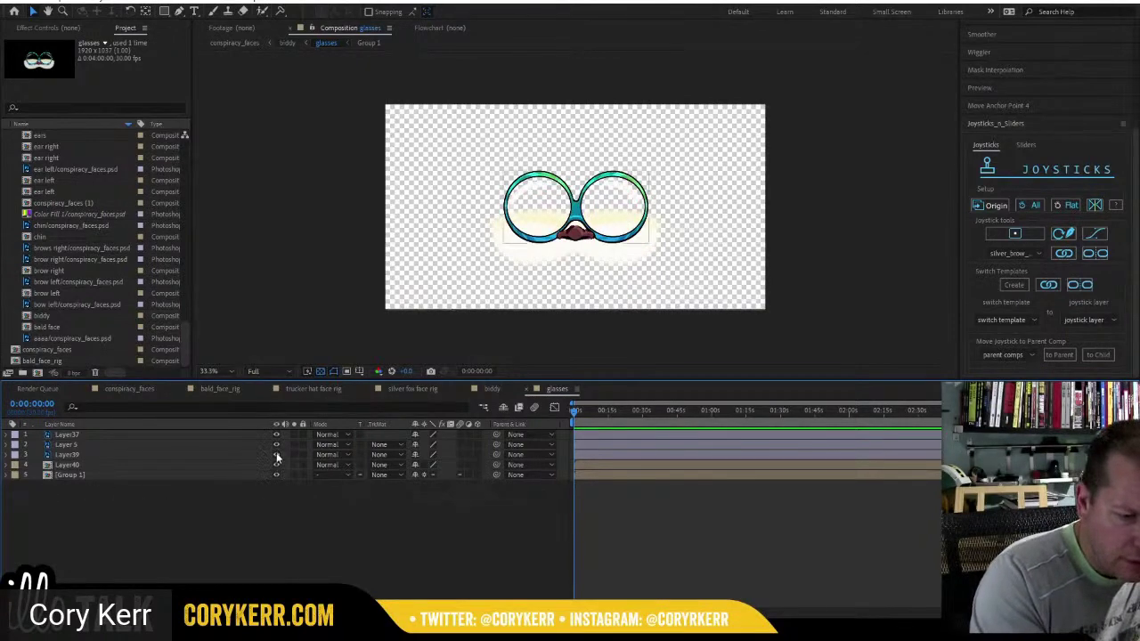
left_click(276, 455)
left_click(276, 455)
left_click(276, 444)
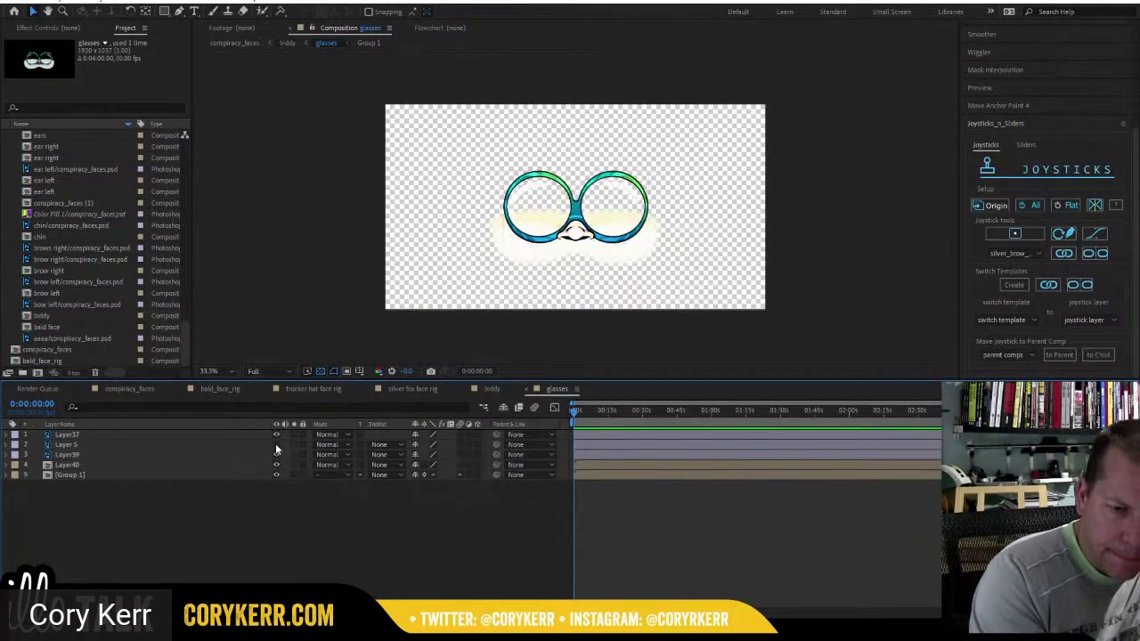
left_click(276, 444)
left_click(276, 434)
left_click(276, 434)
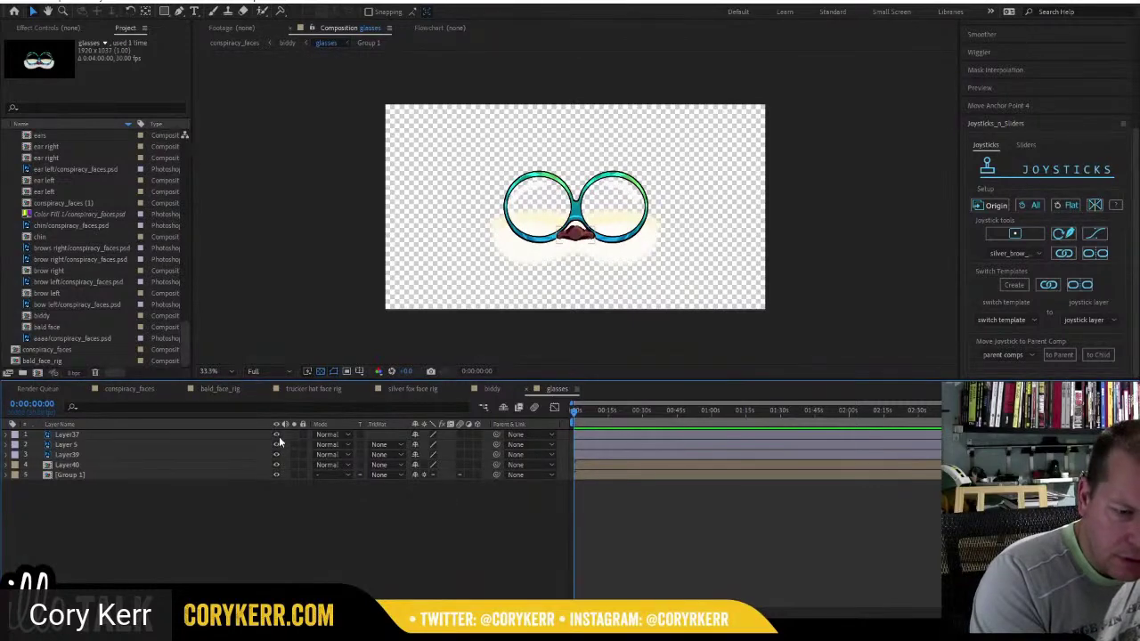
left_click(276, 474)
left_click(276, 476)
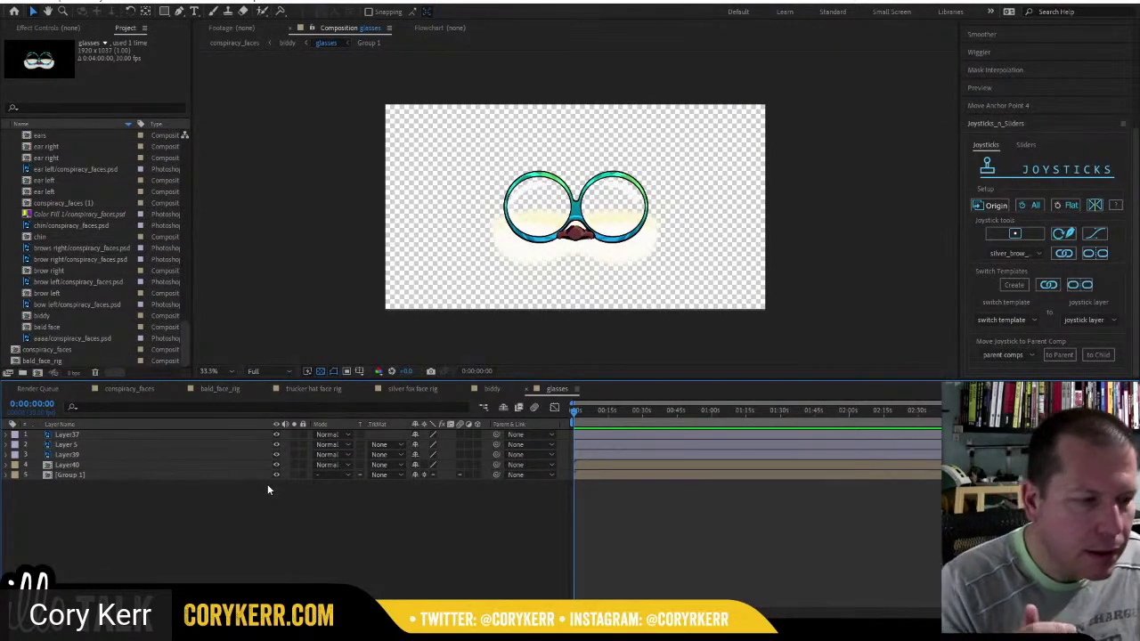
left_click(165, 12)
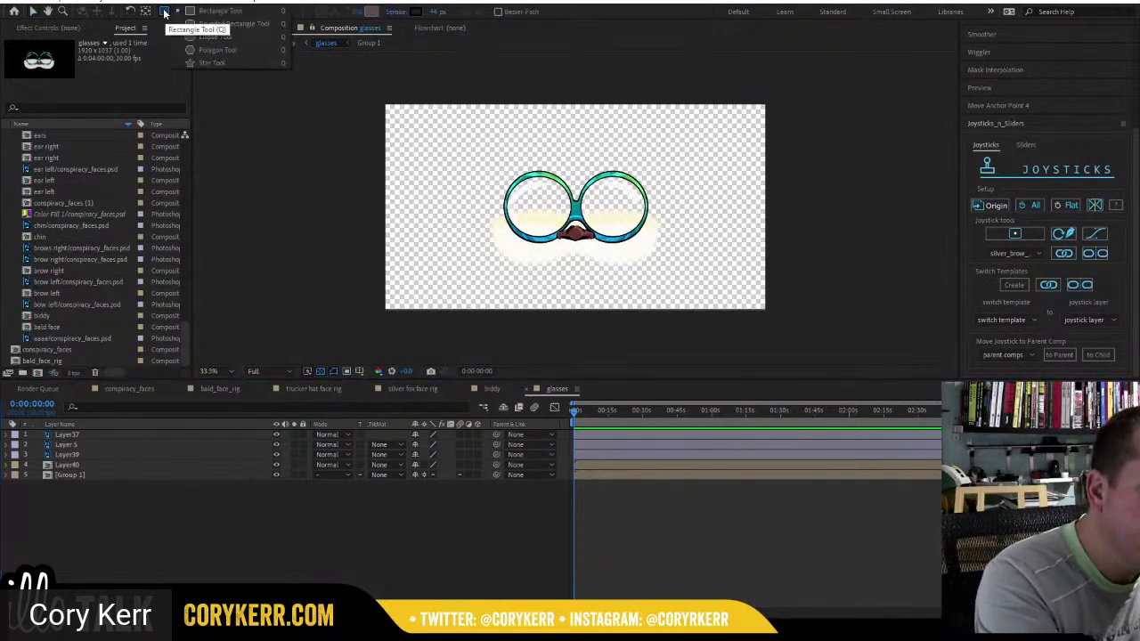
left_click(217, 36)
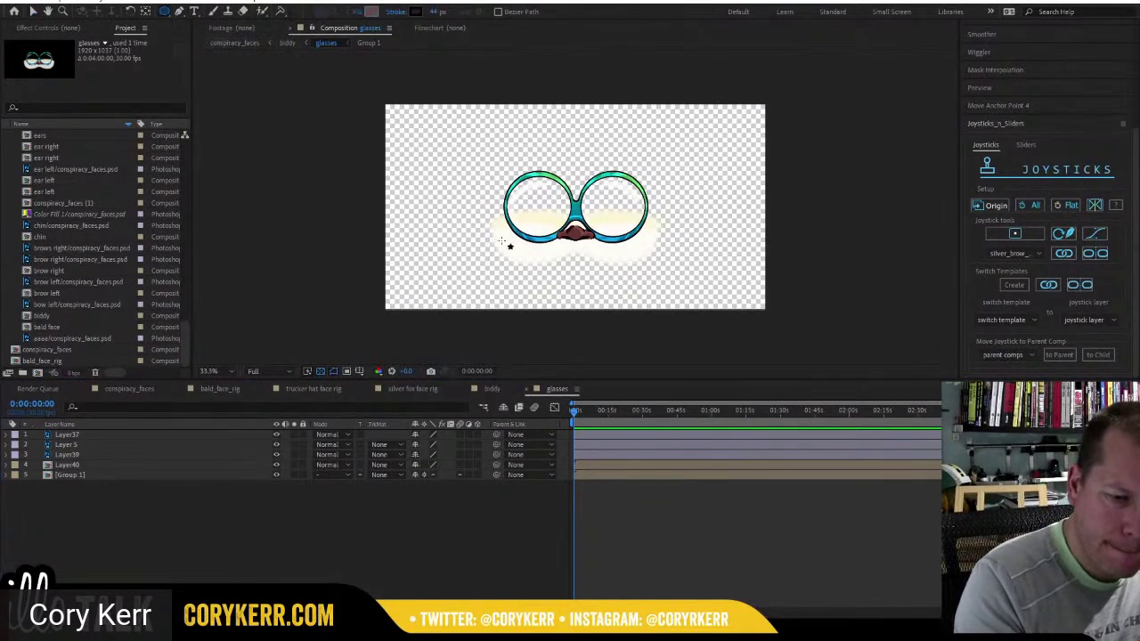
left_click_drag(501, 246, 577, 168)
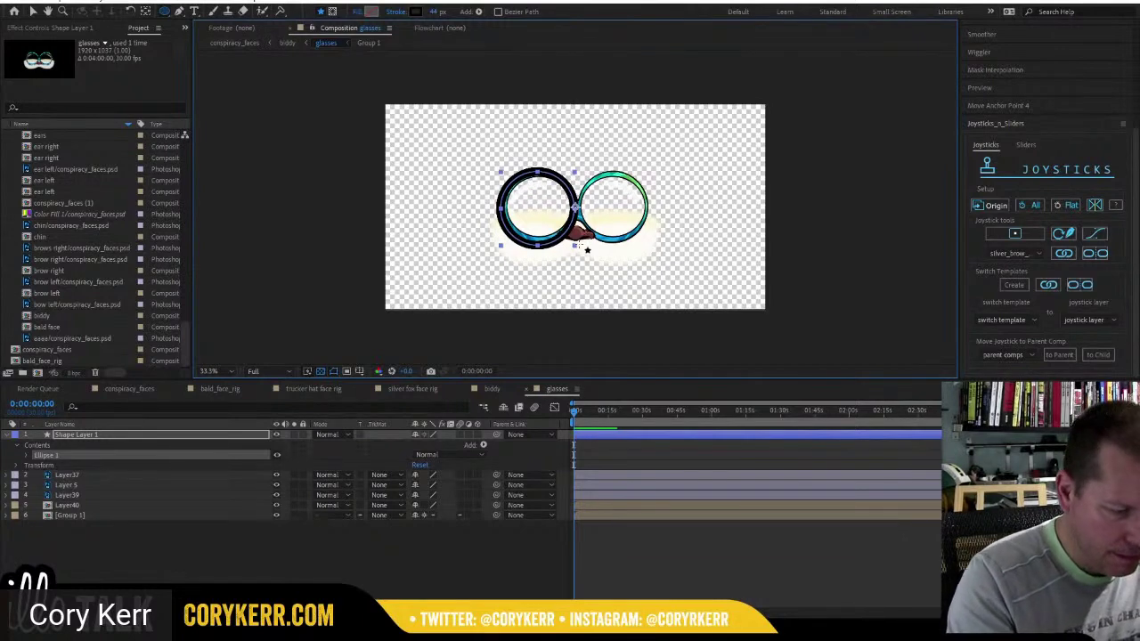
key("Delete")
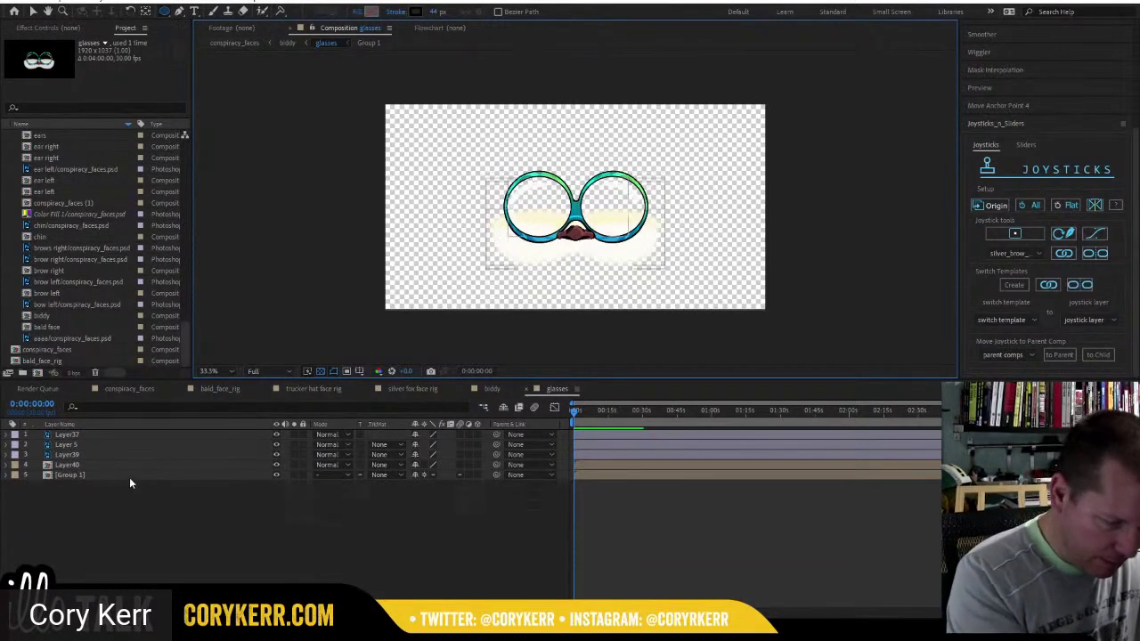
left_click(130, 476)
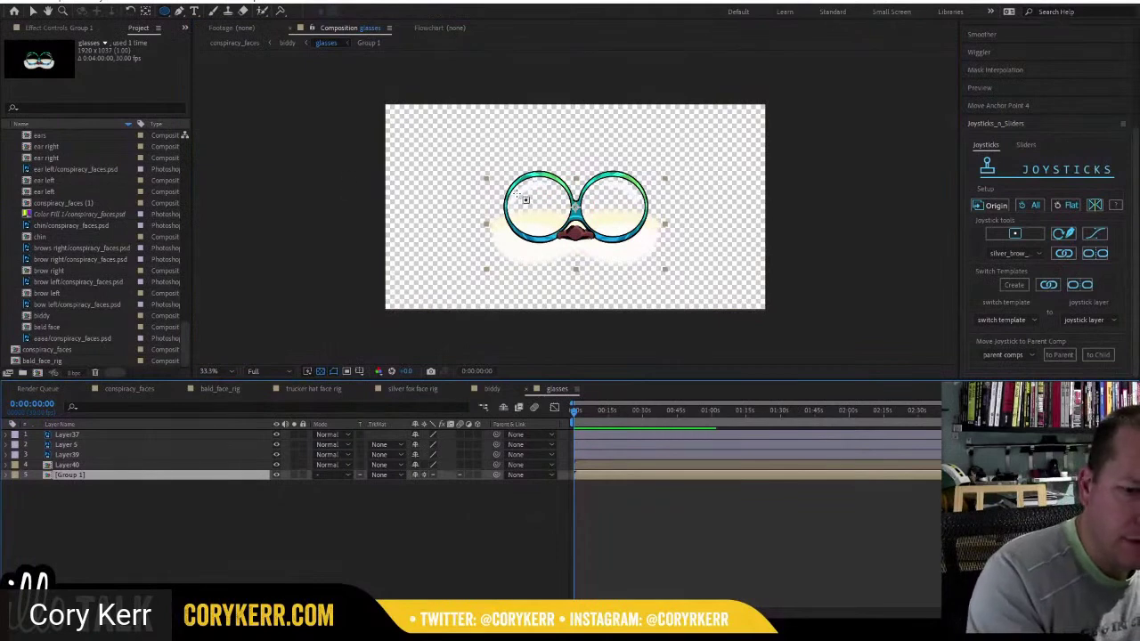
left_click_drag(515, 191, 556, 270)
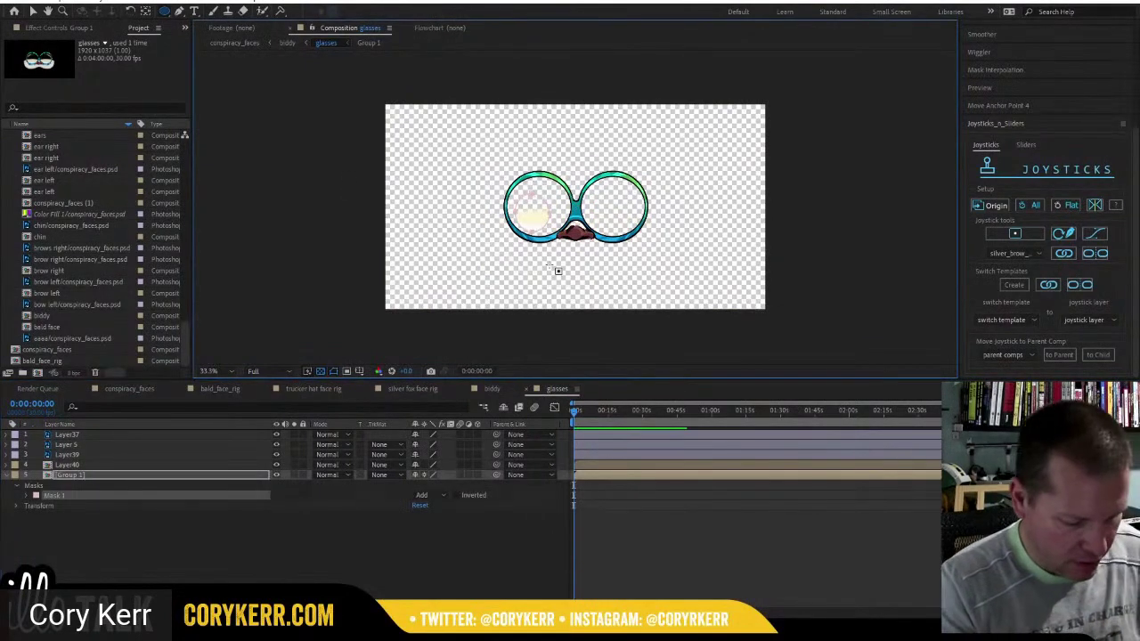
key("v")
key("Delete")
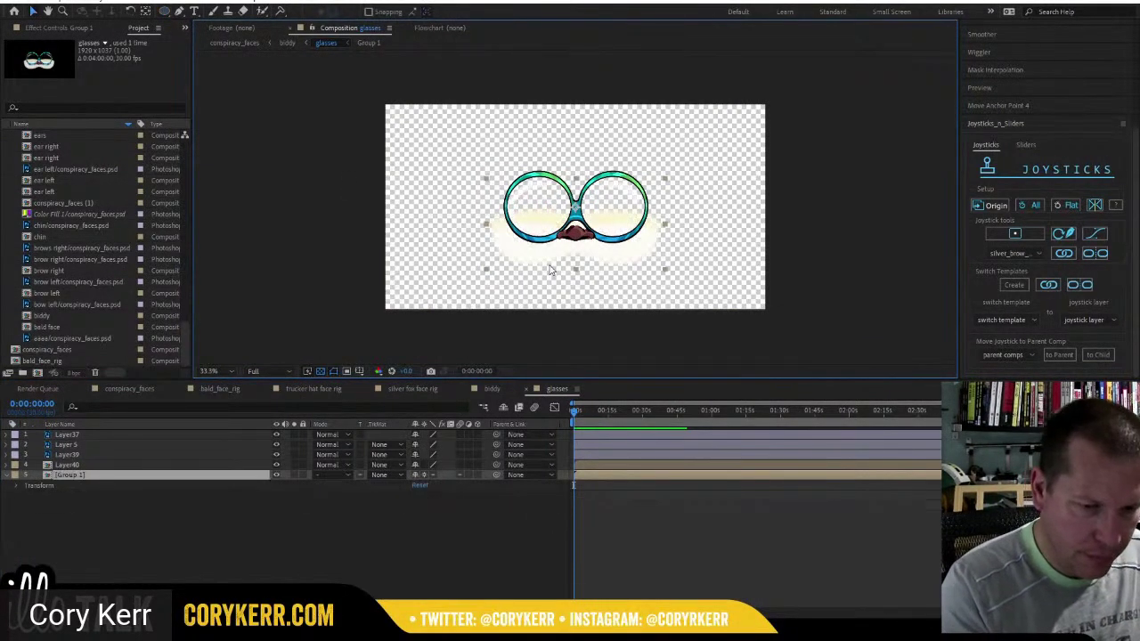
Draw two elliptical masks on the Group 1 layer, one around each lens of the glasses.
left_click(124, 482)
left_click(121, 475)
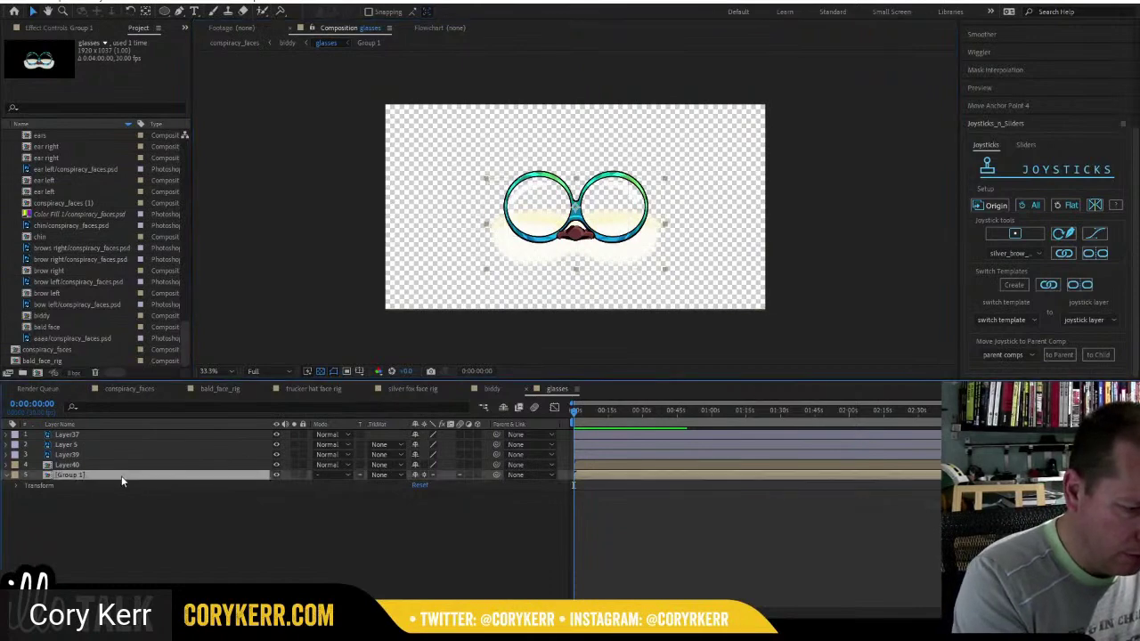
left_click(164, 12)
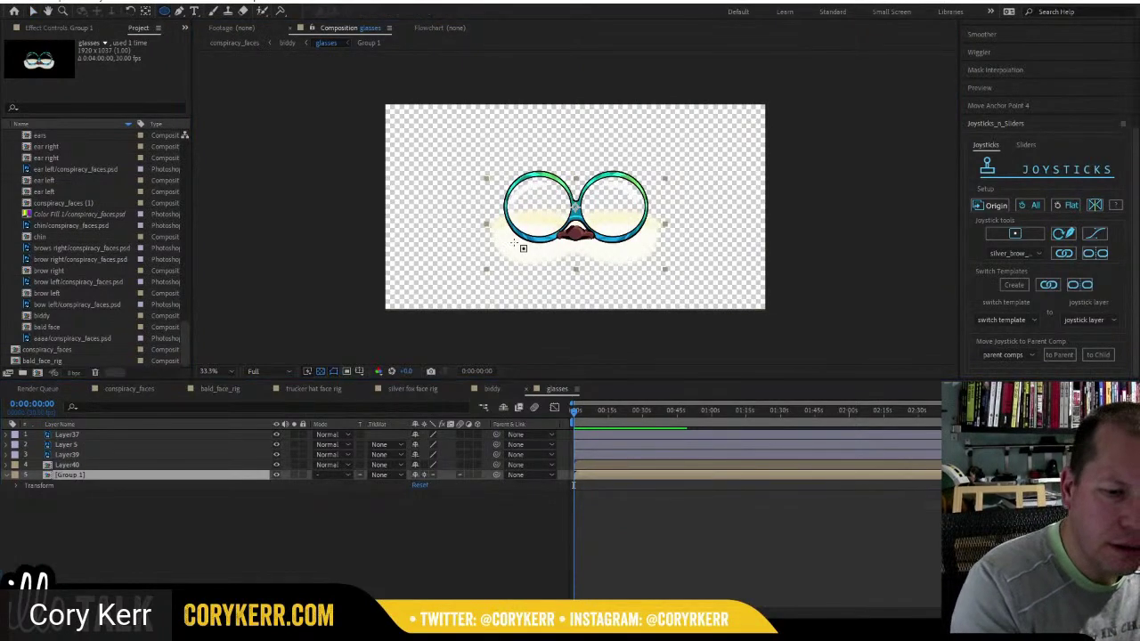
left_click_drag(505, 244, 570, 176)
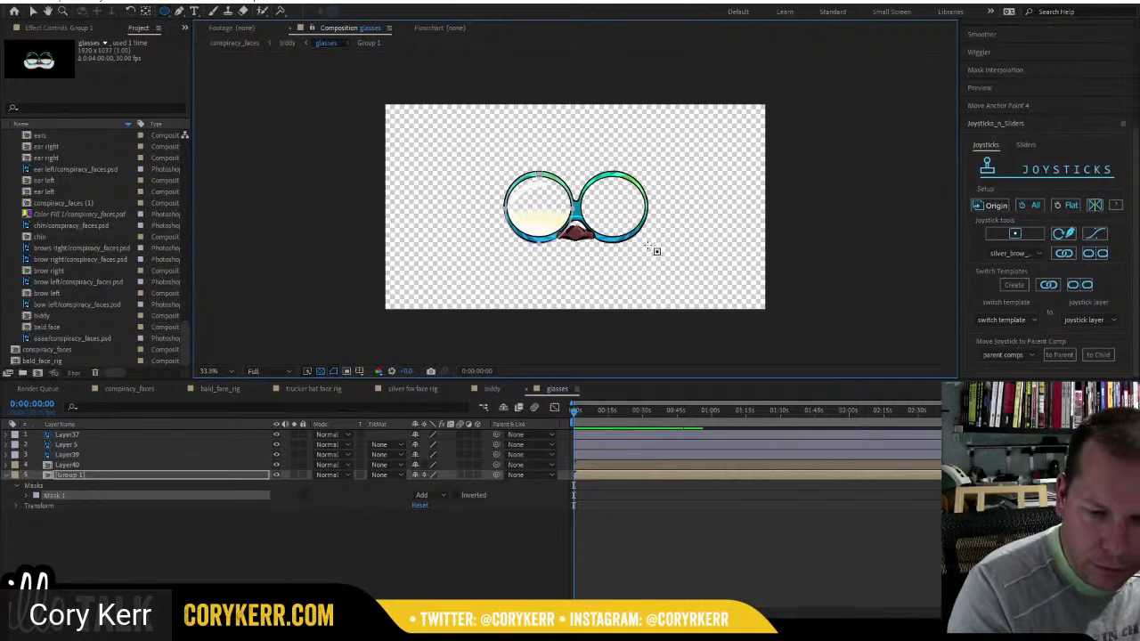
left_click_drag(666, 253, 579, 171)
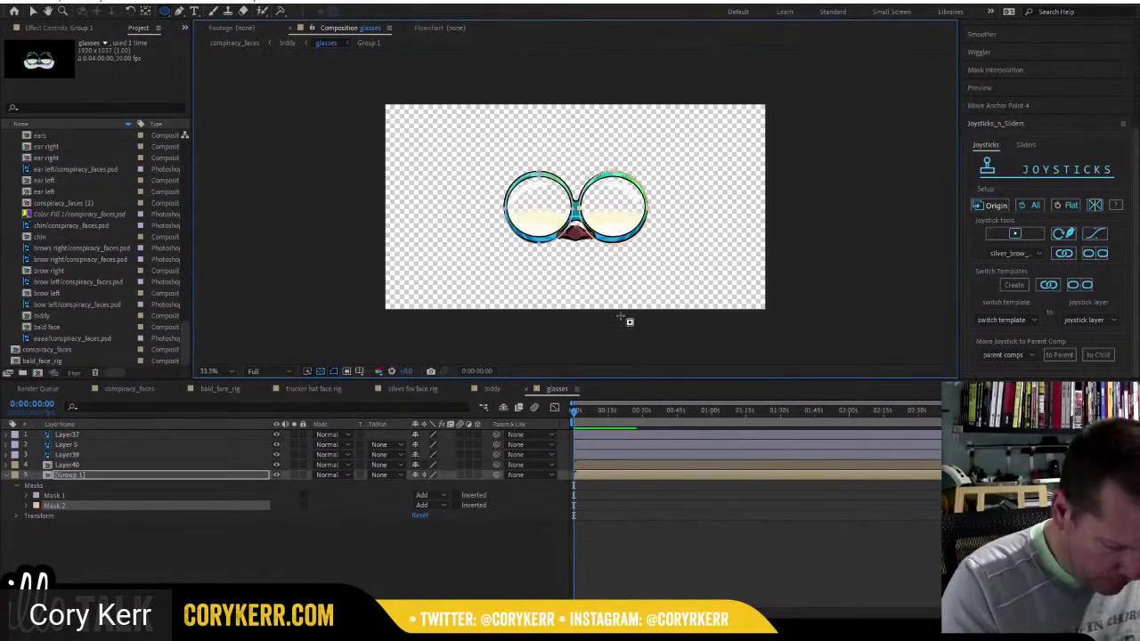
Adjust the bottom and side points of Mask 2 so its outline stays within the glasses frame.
left_click_drag(526, 259, 686, 148)
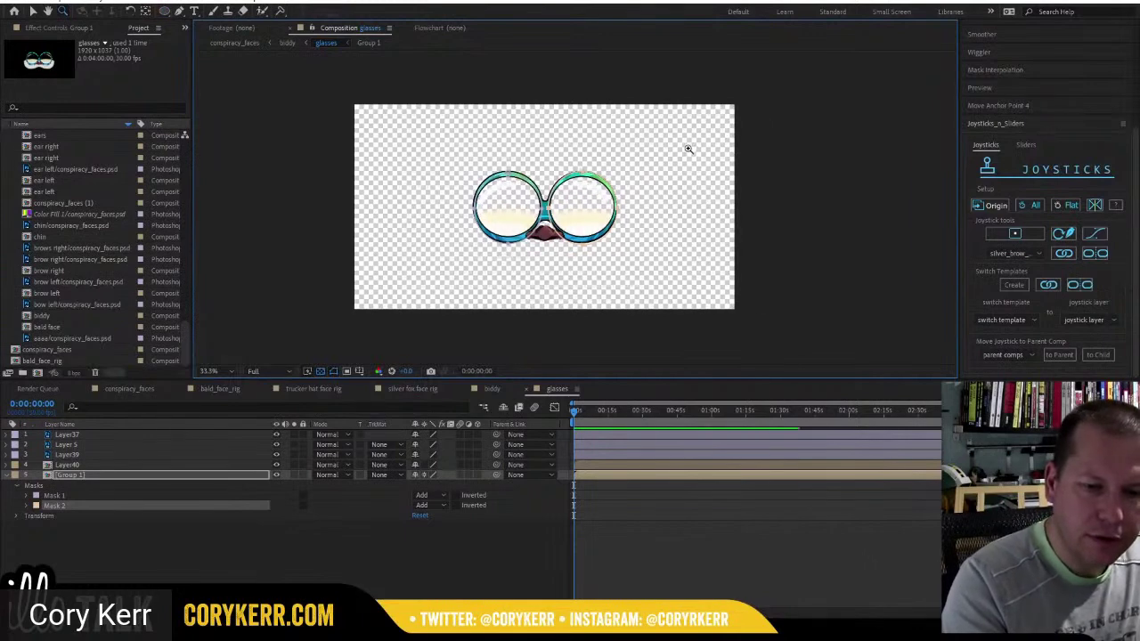
left_click_drag(519, 236, 631, 189)
scroll(631, 188, "up", 4)
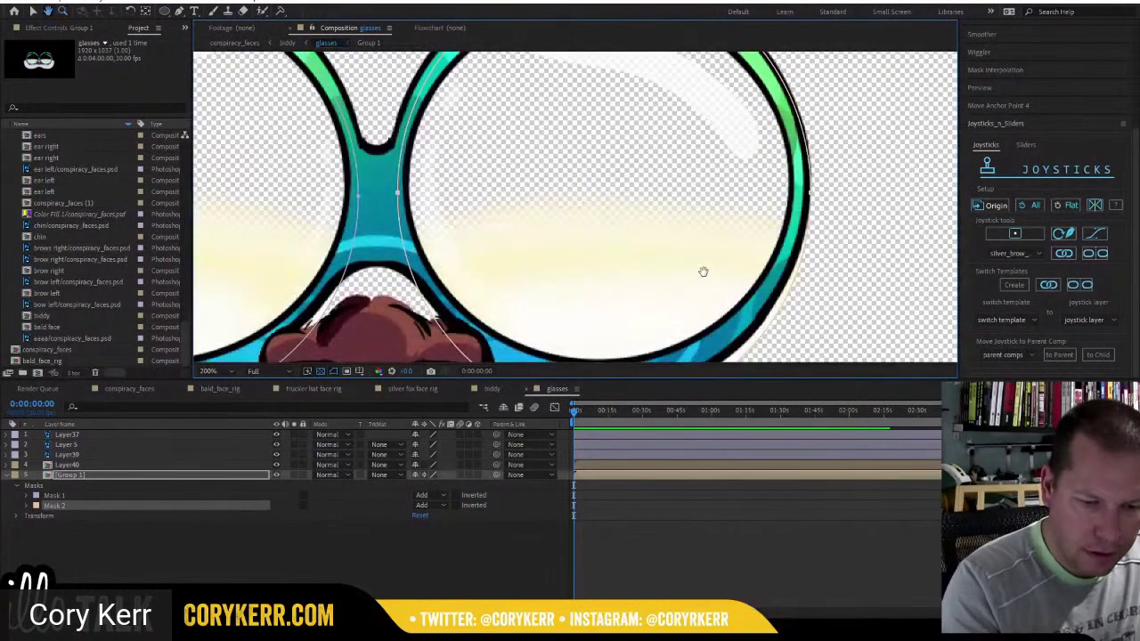
left_click_drag(703, 270, 684, 183)
key("v")
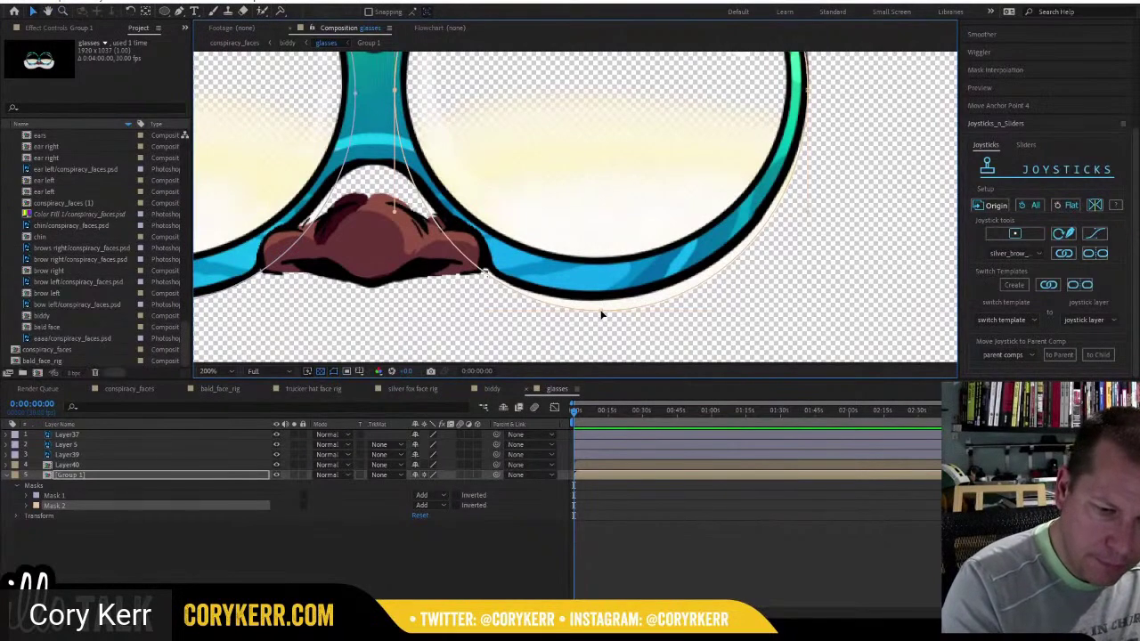
left_click_drag(601, 310, 602, 275)
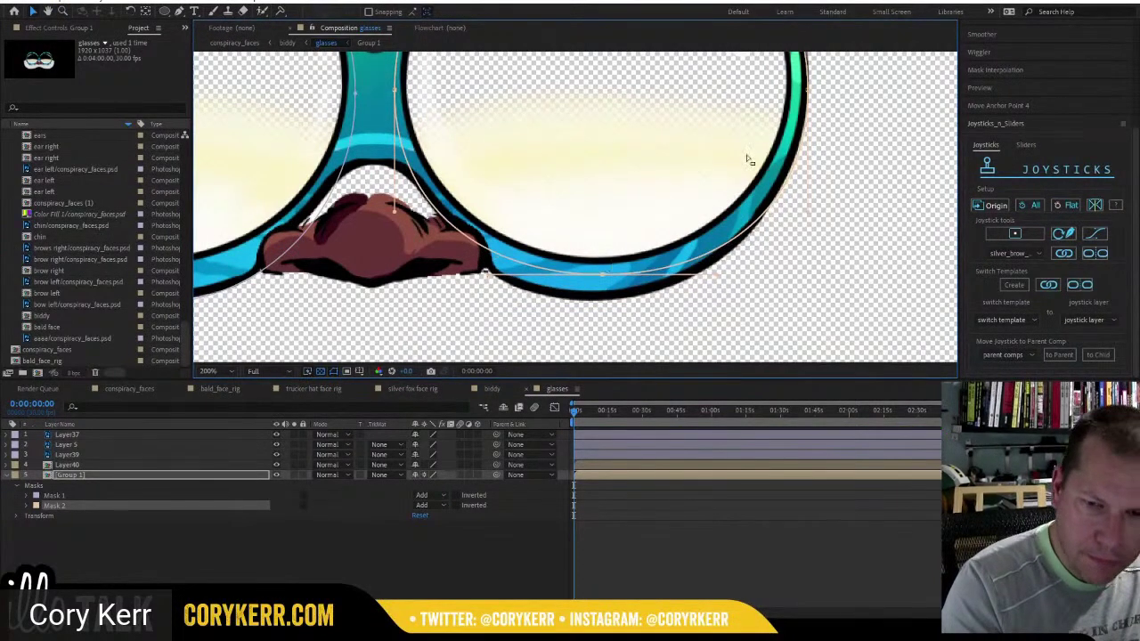
left_click_drag(807, 91, 799, 93)
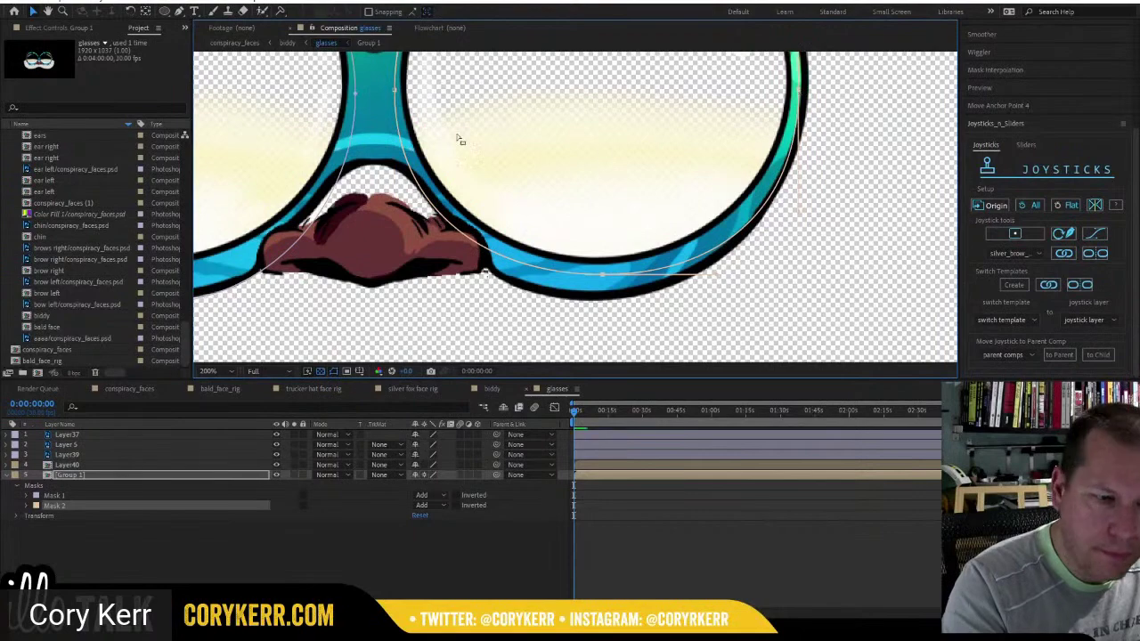
left_click_drag(395, 92, 395, 85)
Adjust Mask 1's bottom point and the point and handle beside the nose bridge to fit the glasses frame.
left_click_drag(366, 179, 662, 214)
left_click(439, 338)
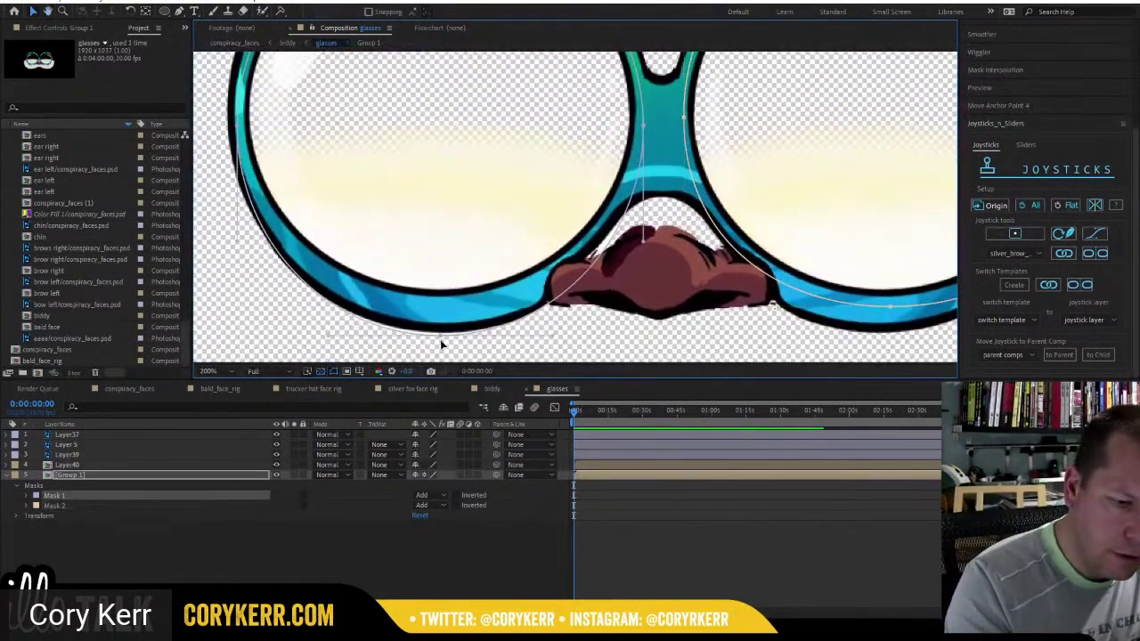
left_click_drag(438, 338, 437, 322)
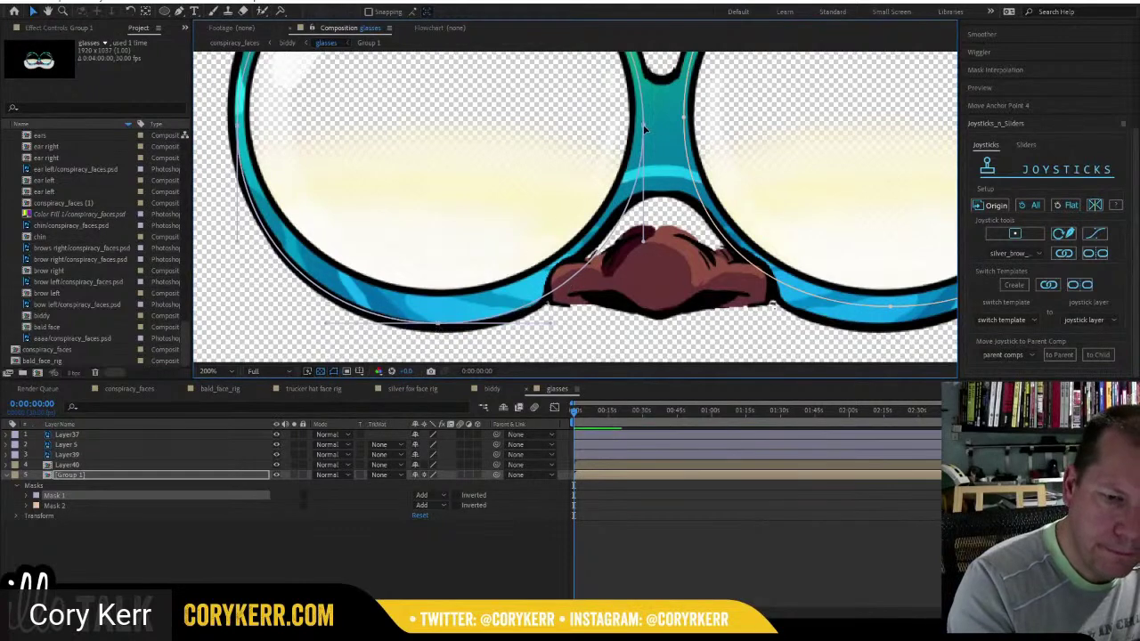
left_click_drag(639, 118, 638, 115)
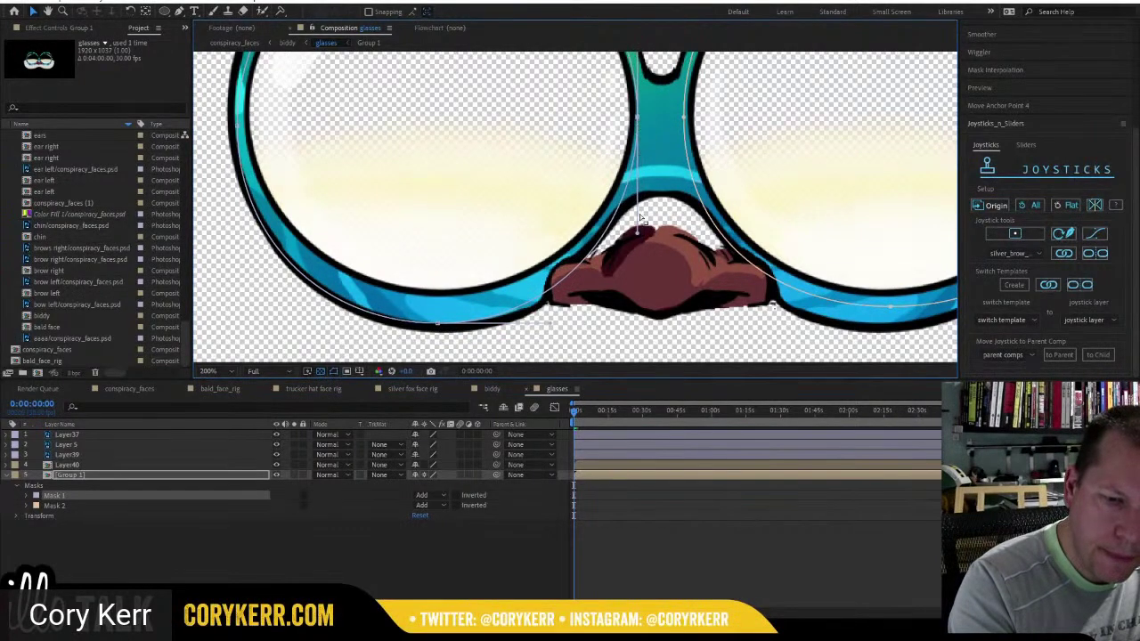
left_click_drag(637, 234, 637, 208)
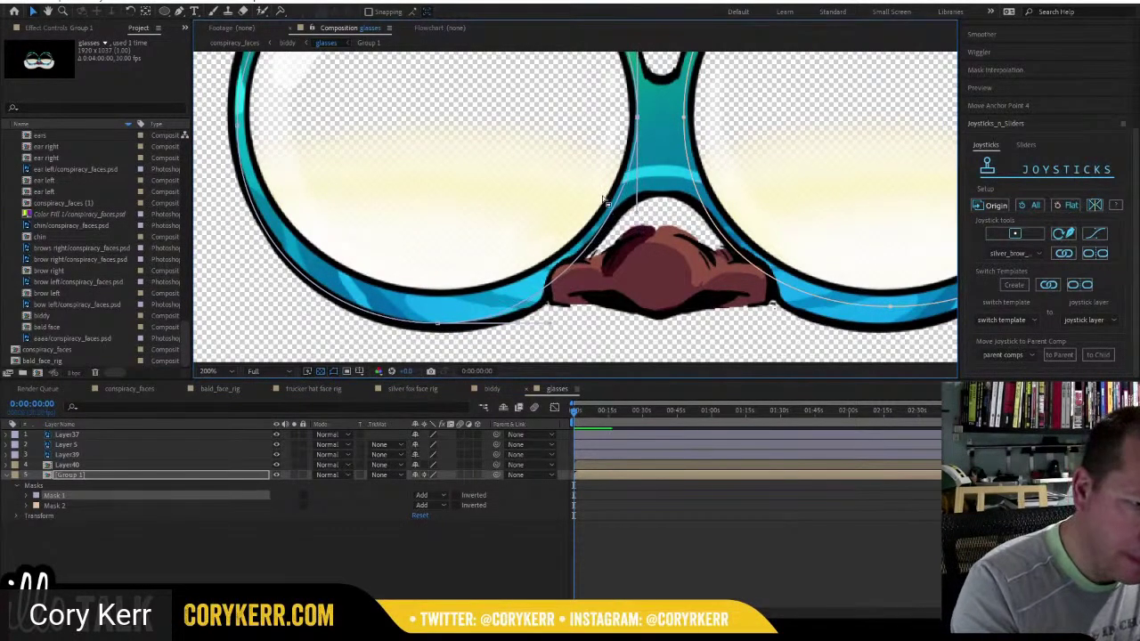
Set the composition preview resolution to Auto with the upper part of the lenses in view.
left_click_drag(433, 216, 442, 286)
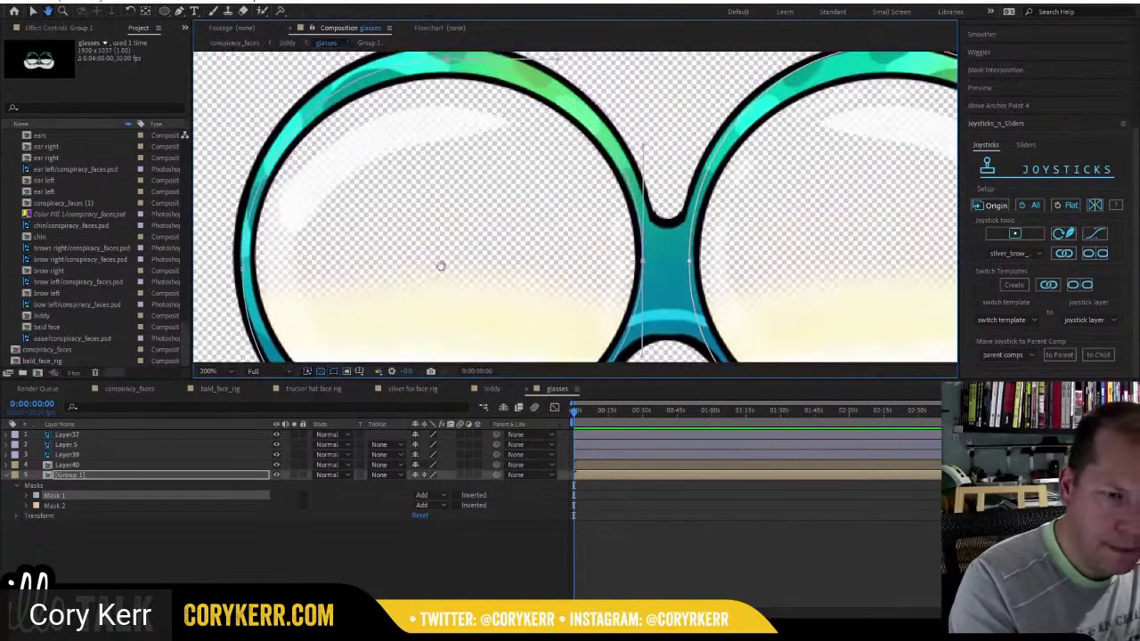
left_click(276, 372)
left_click(276, 383)
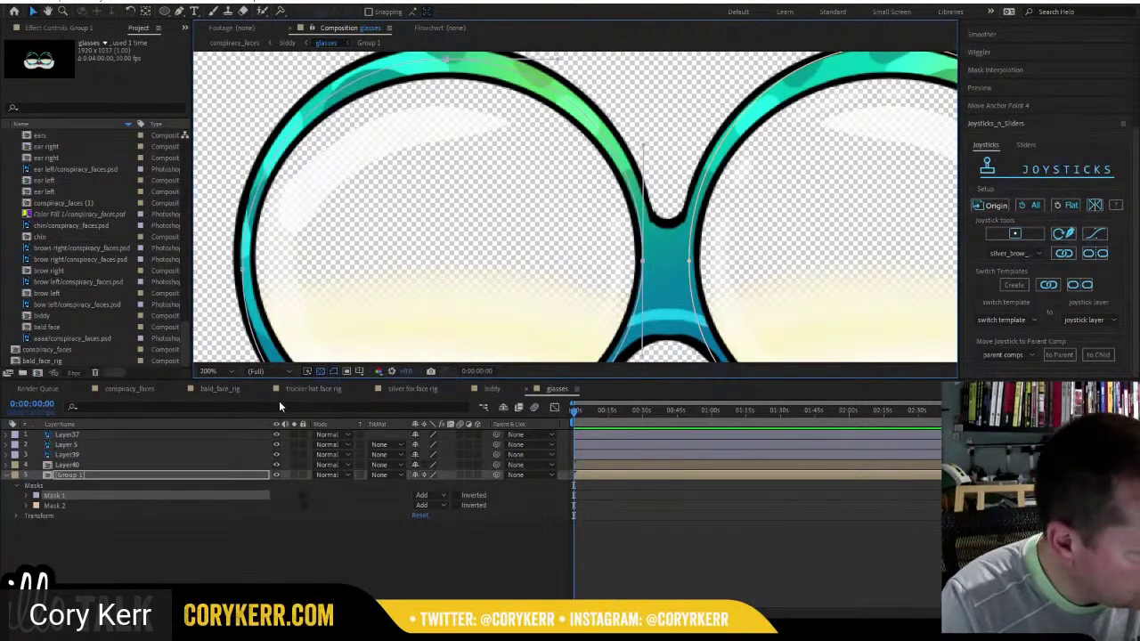
Check the masked glasses against the full face in the biddy composition and return to the glasses composition.
key("shift+slash")
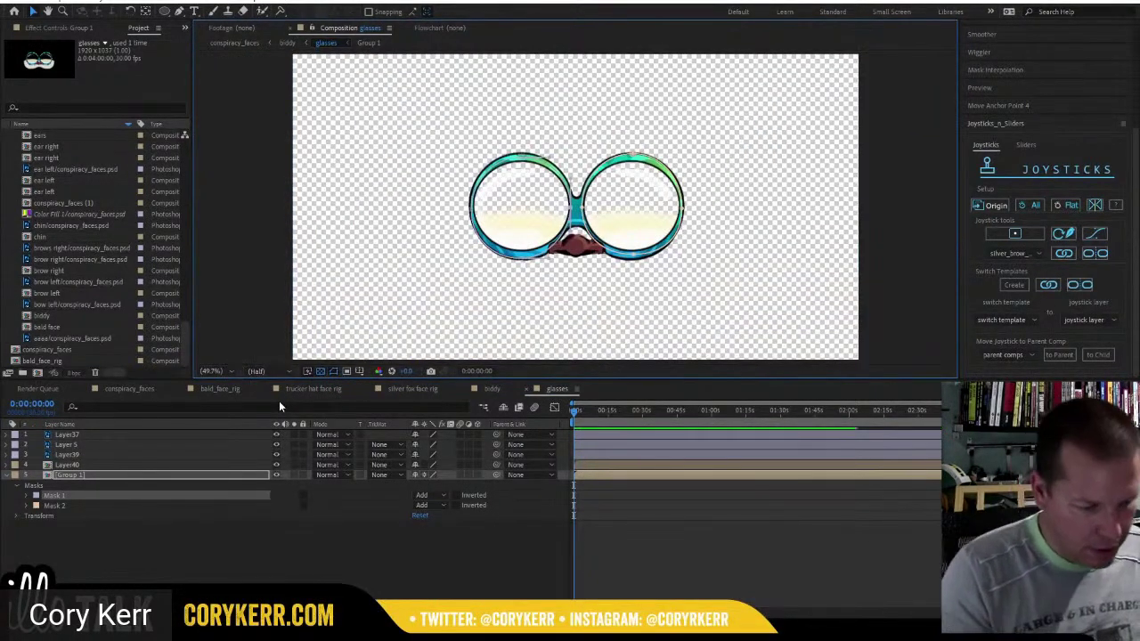
left_click(525, 388)
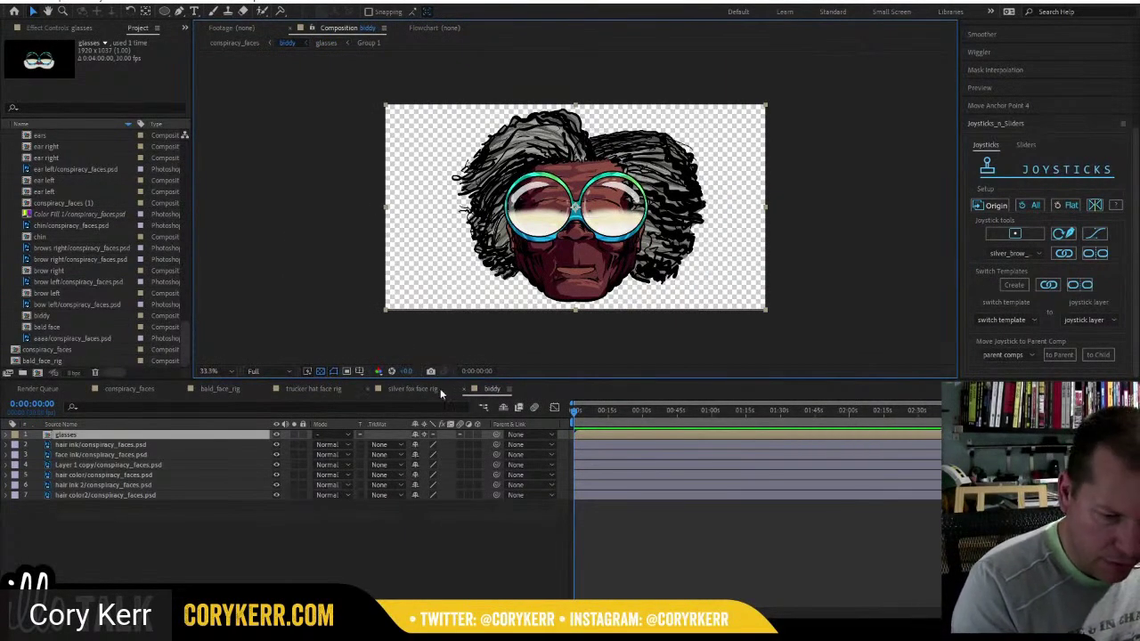
double_click(69, 436)
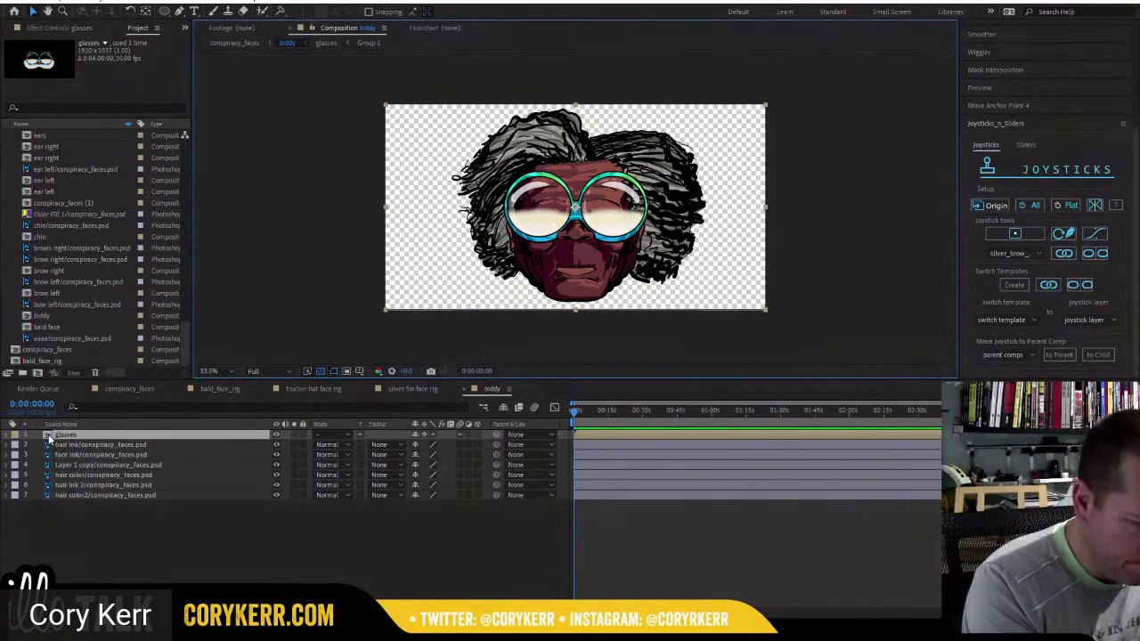
Try the Overlay blending mode on the Group 1 layer and check it against the face in the biddy composition.
left_click(121, 474)
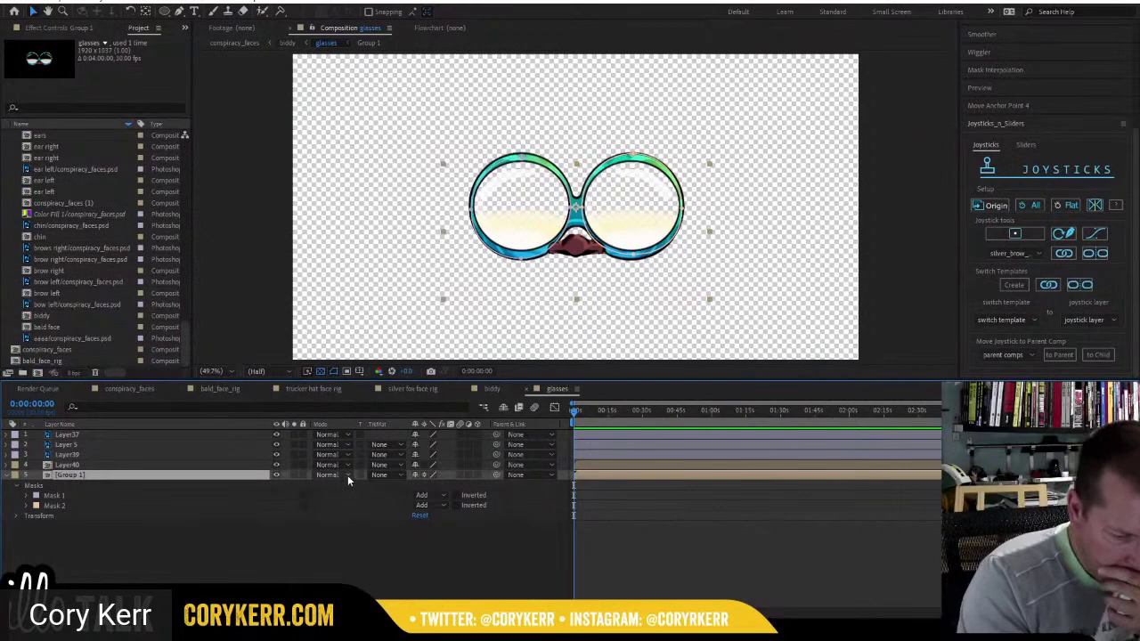
left_click(346, 473)
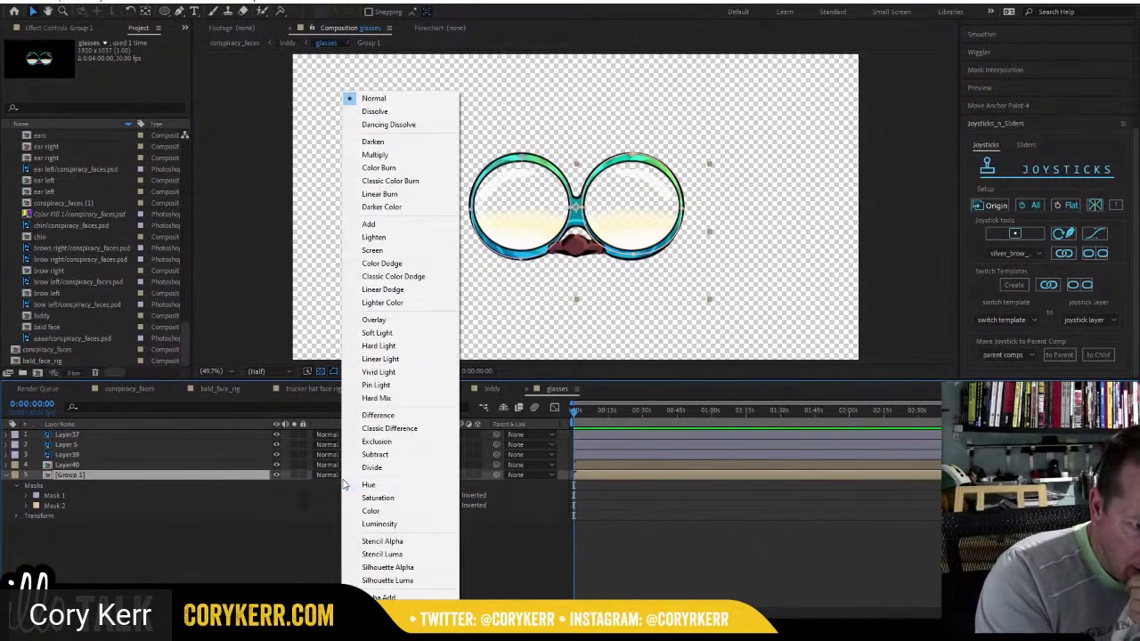
left_click(391, 320)
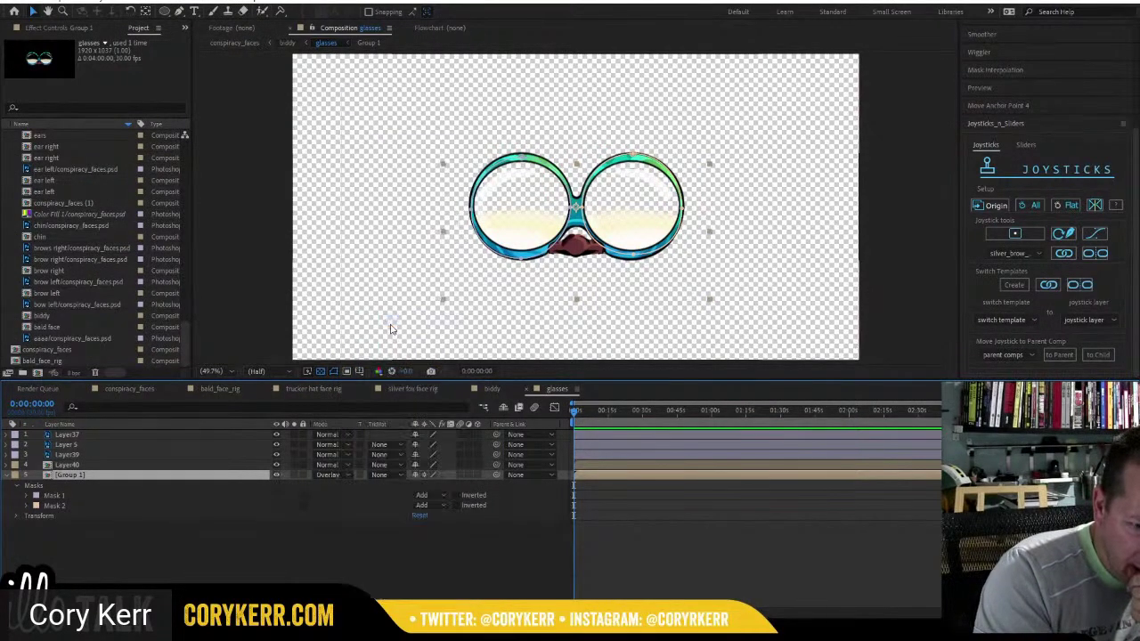
left_click(490, 388)
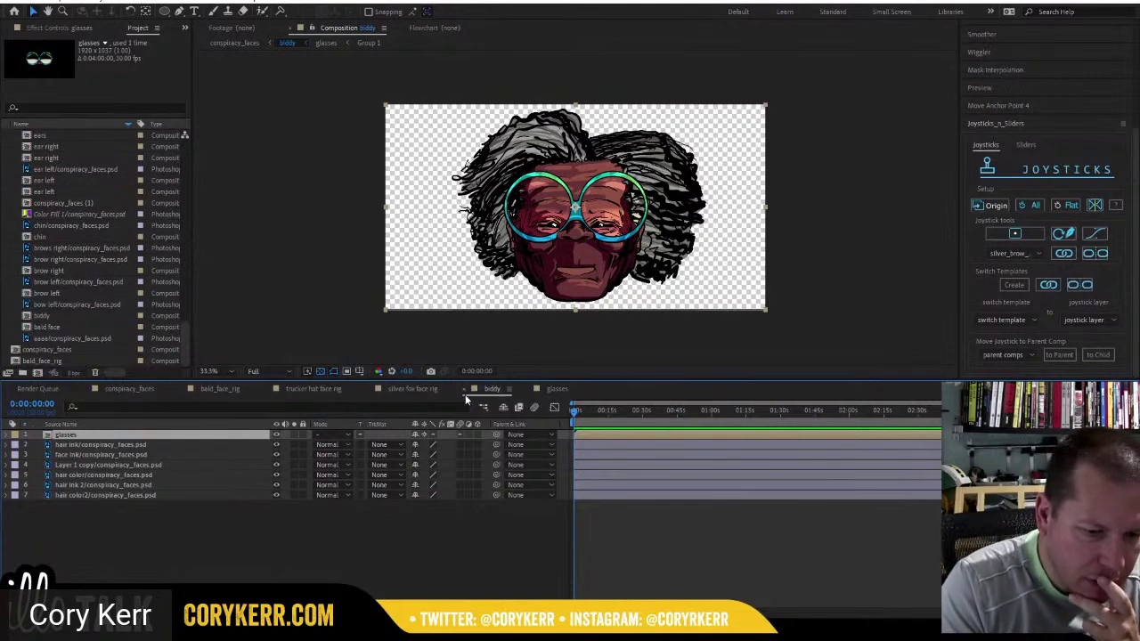
Return the Group 1 layer in the glasses composition to the Normal blending mode.
left_click(557, 389)
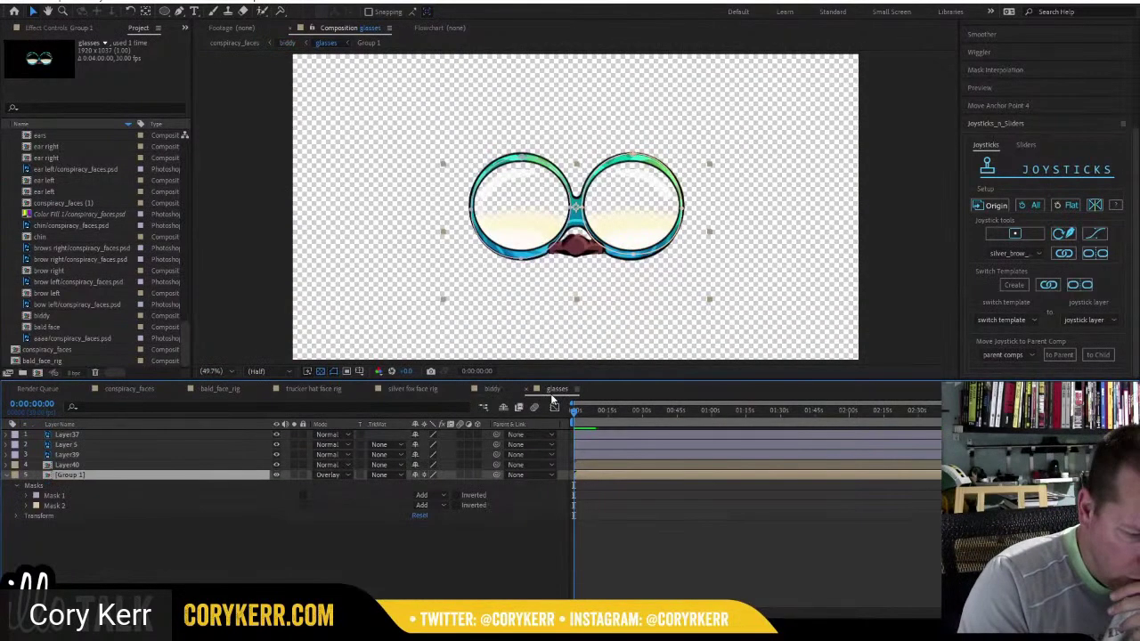
left_click(374, 481)
left_click(379, 99)
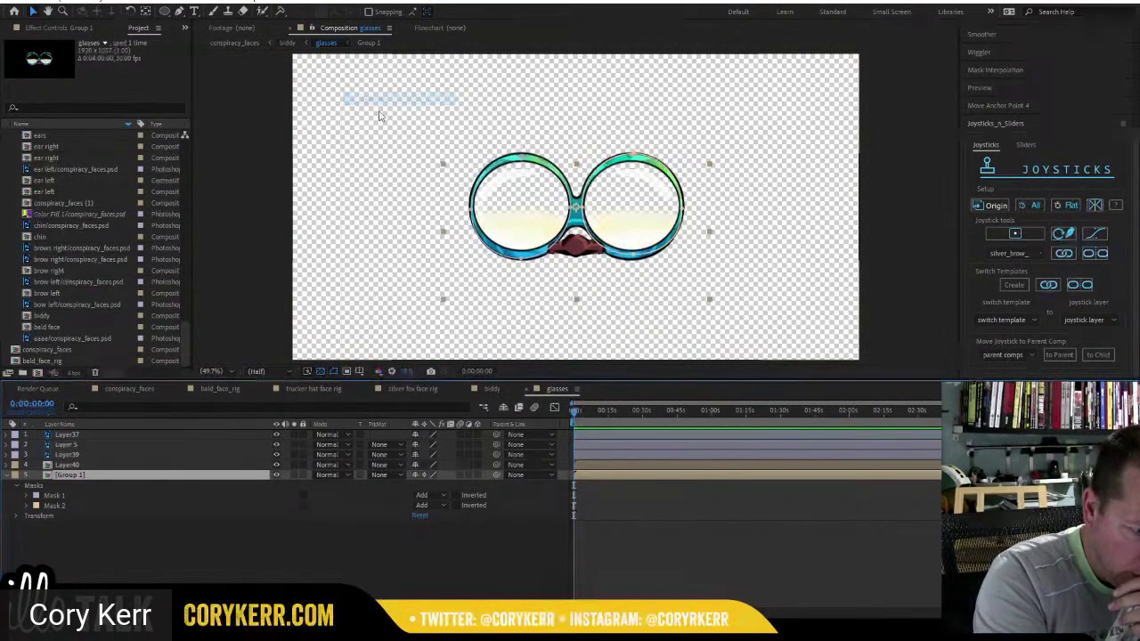
Inspect the layers inside the Group 1 composition and toggle Layer40's visibility in the glasses composition to see what it contributes.
double_click(47, 475)
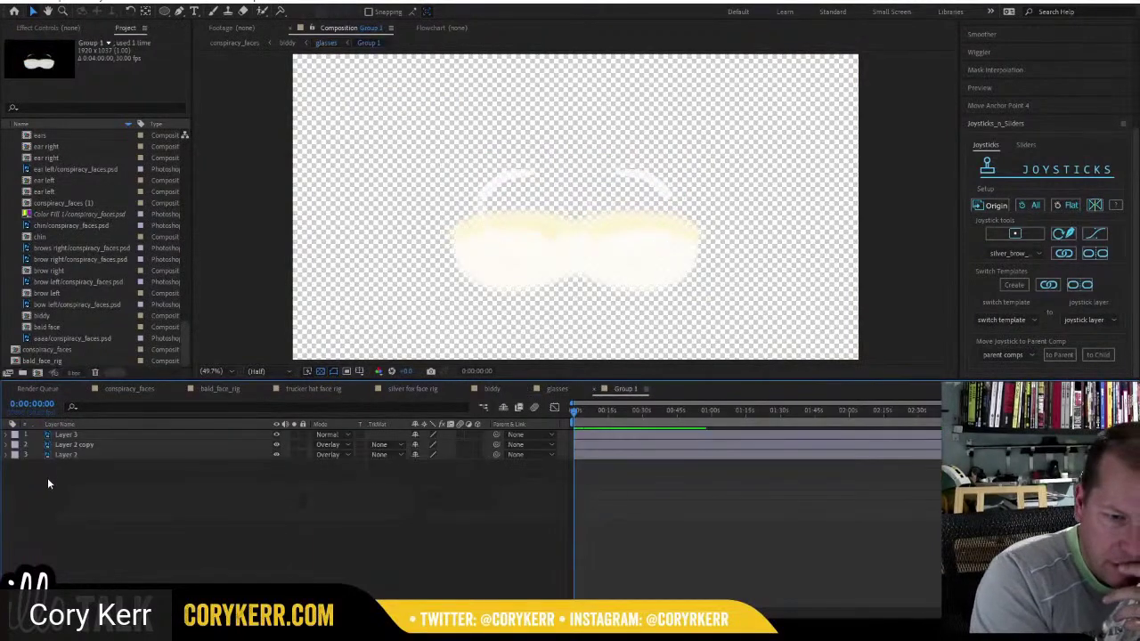
left_click(105, 457)
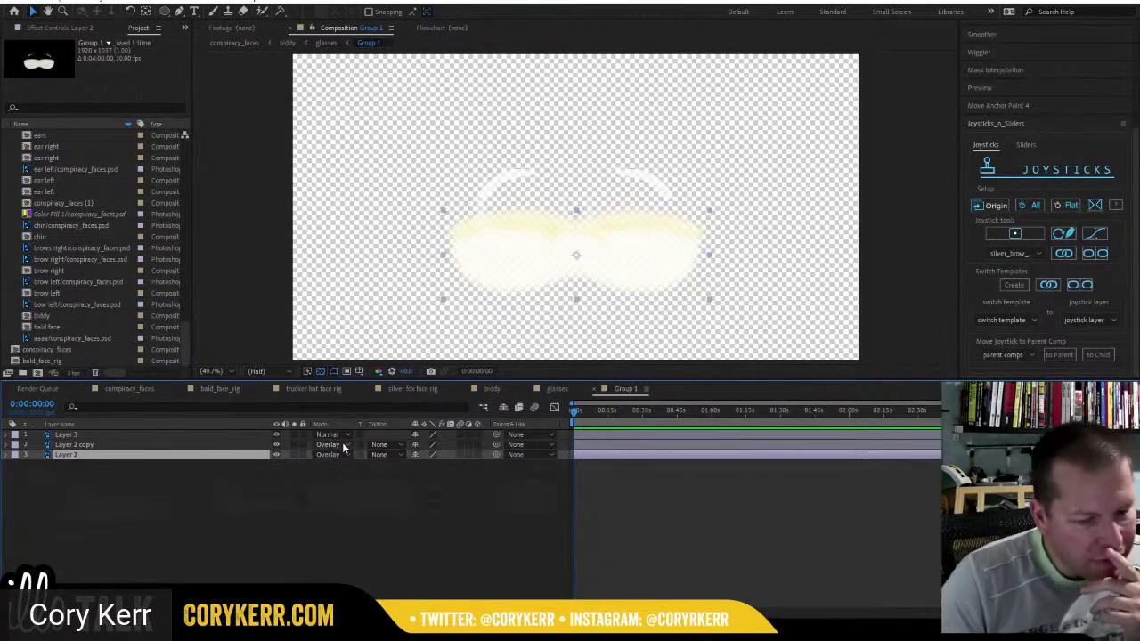
left_click(556, 389)
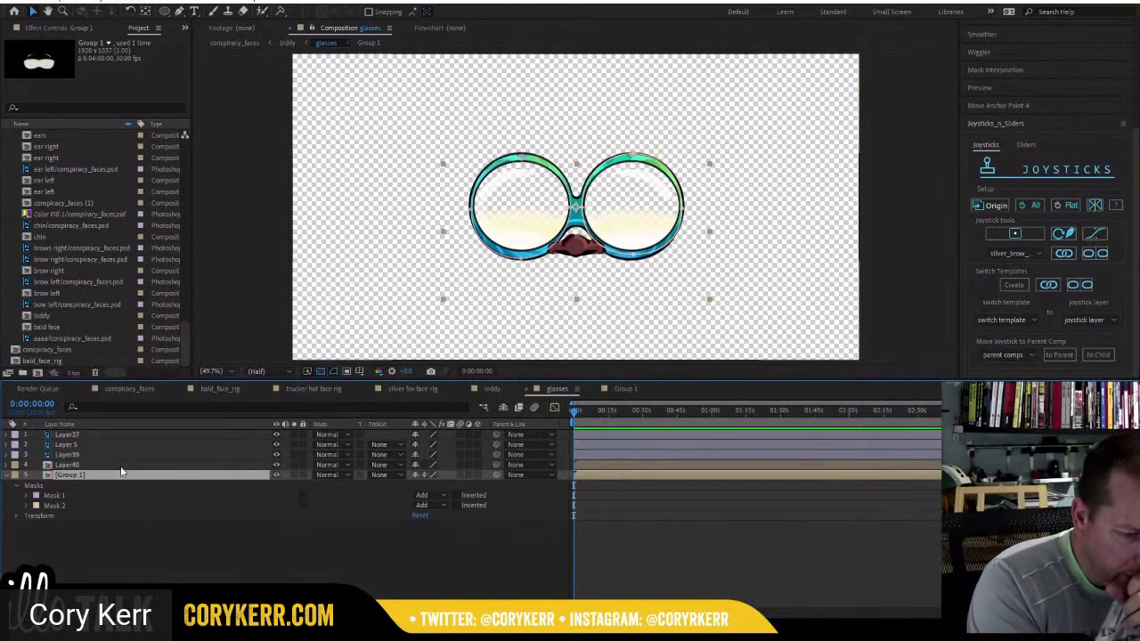
left_click(257, 465)
left_click(276, 464)
left_click(276, 464)
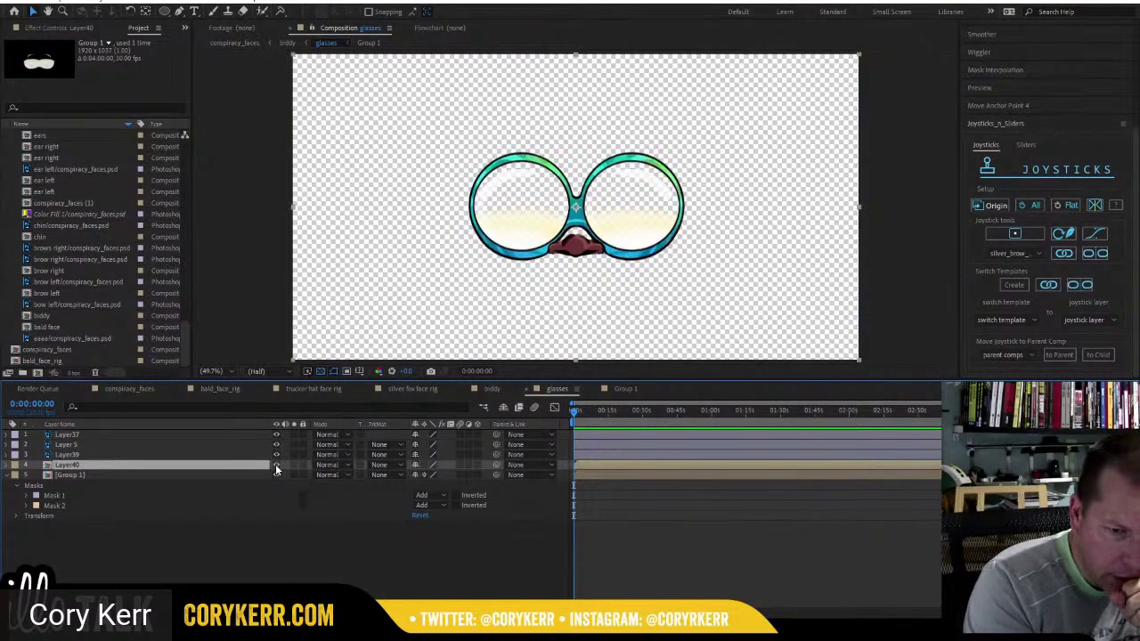
left_click(229, 475)
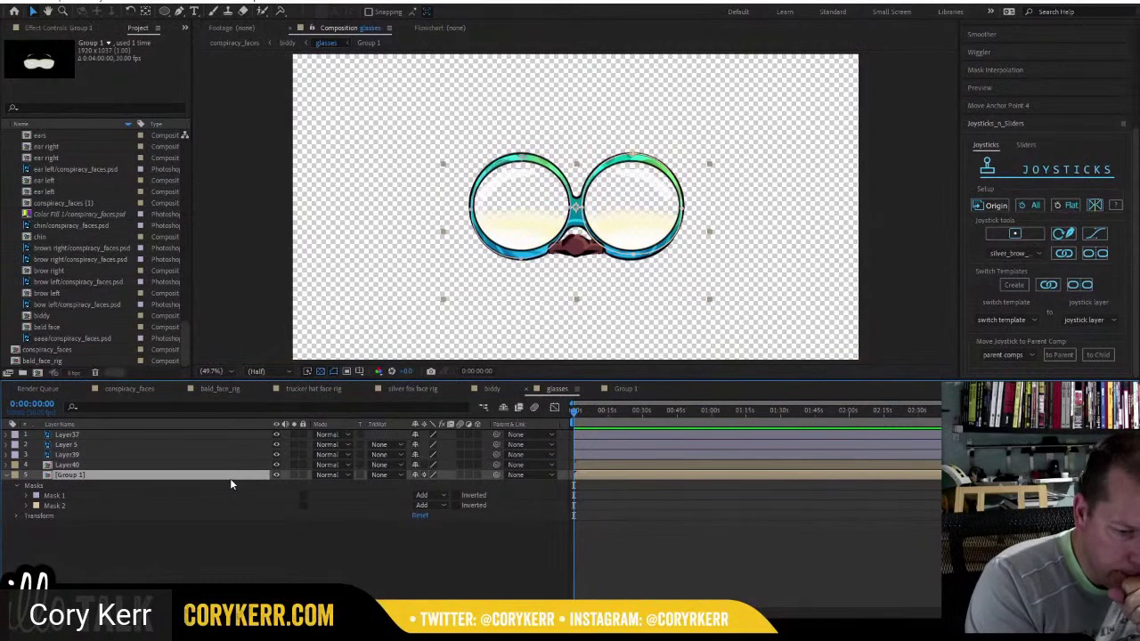
Rename Layer 2 in the Group 1 composition as "glow glasses".
left_click(616, 397)
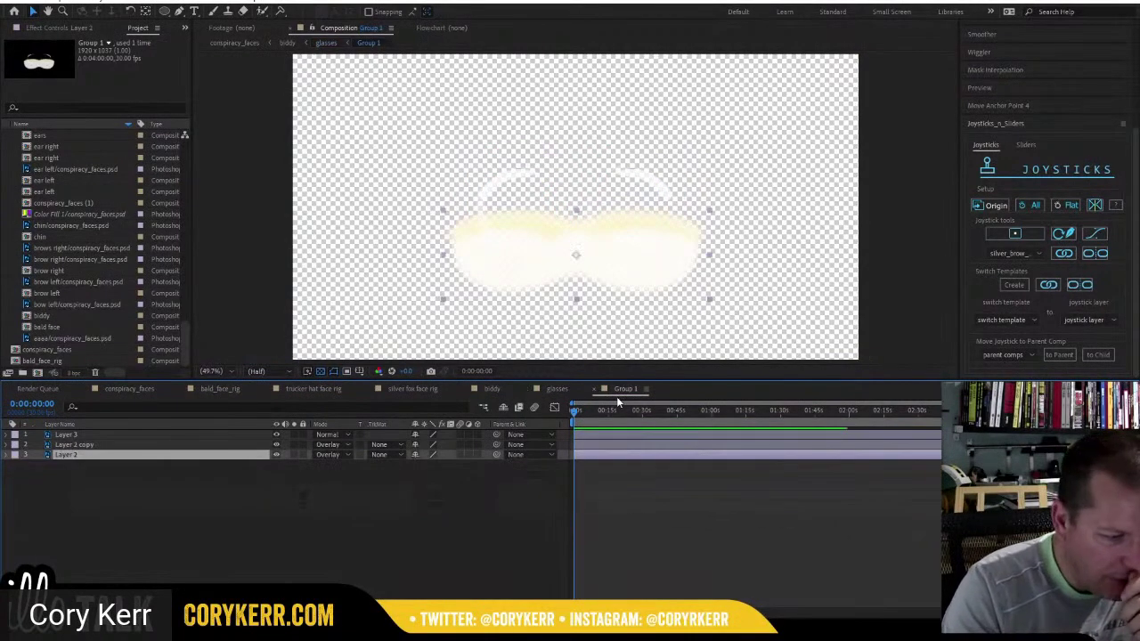
right_click(67, 455)
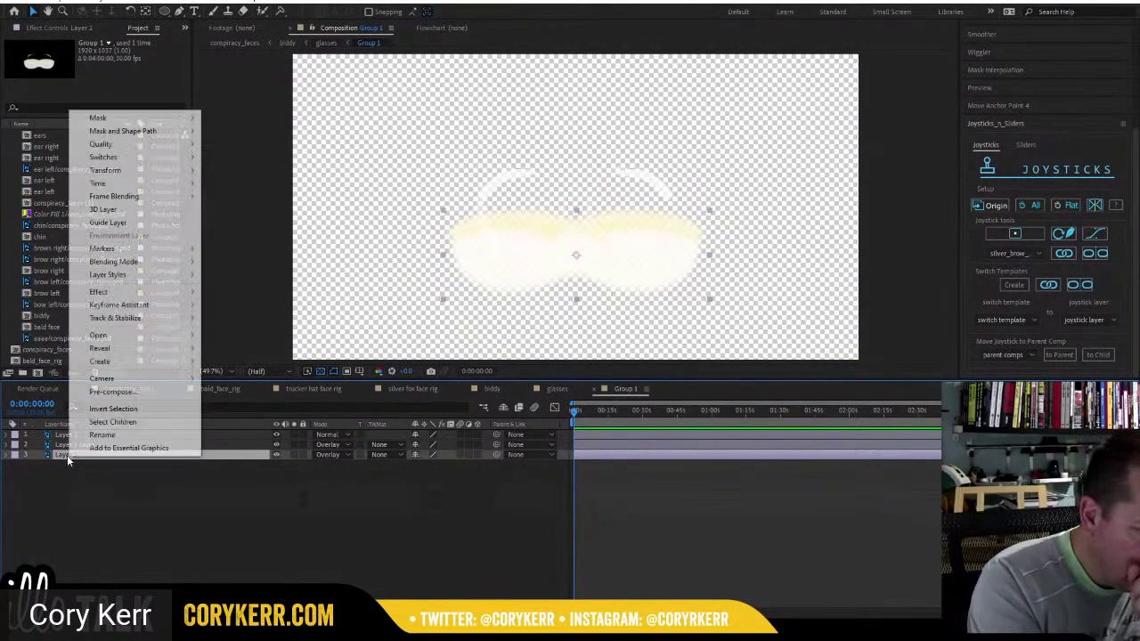
left_click(114, 442)
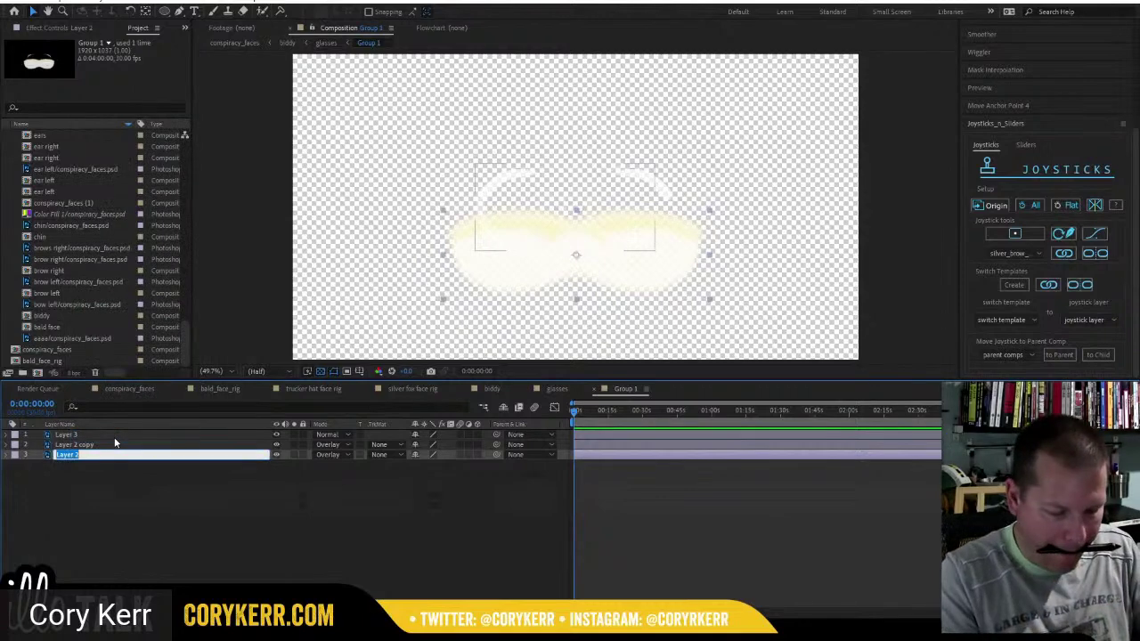
type("glow glasses")
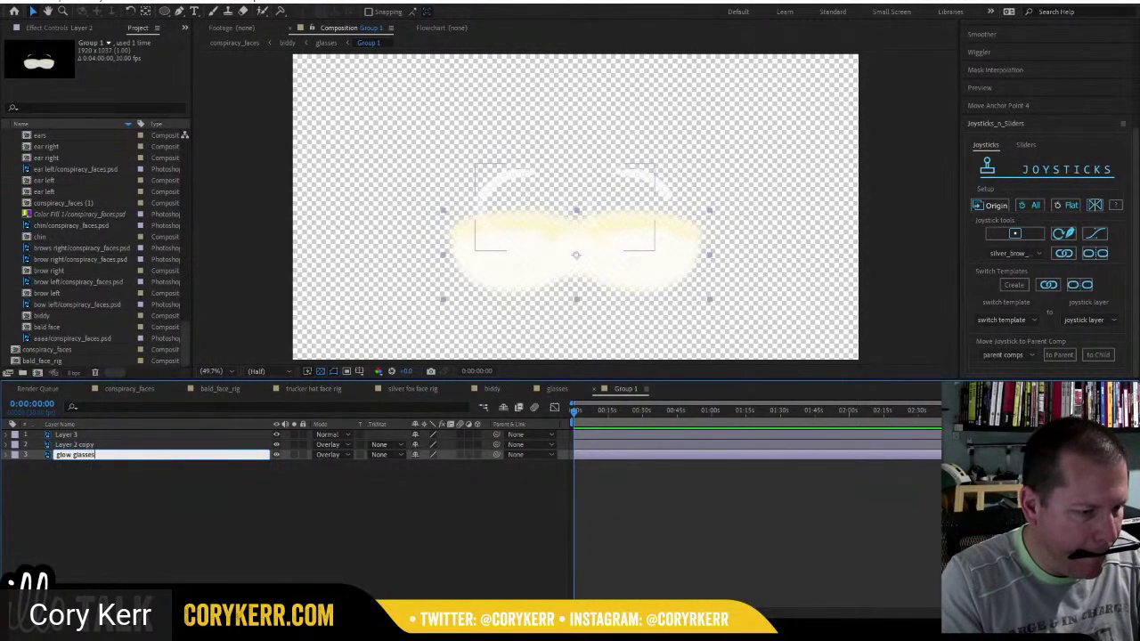
key("Return")
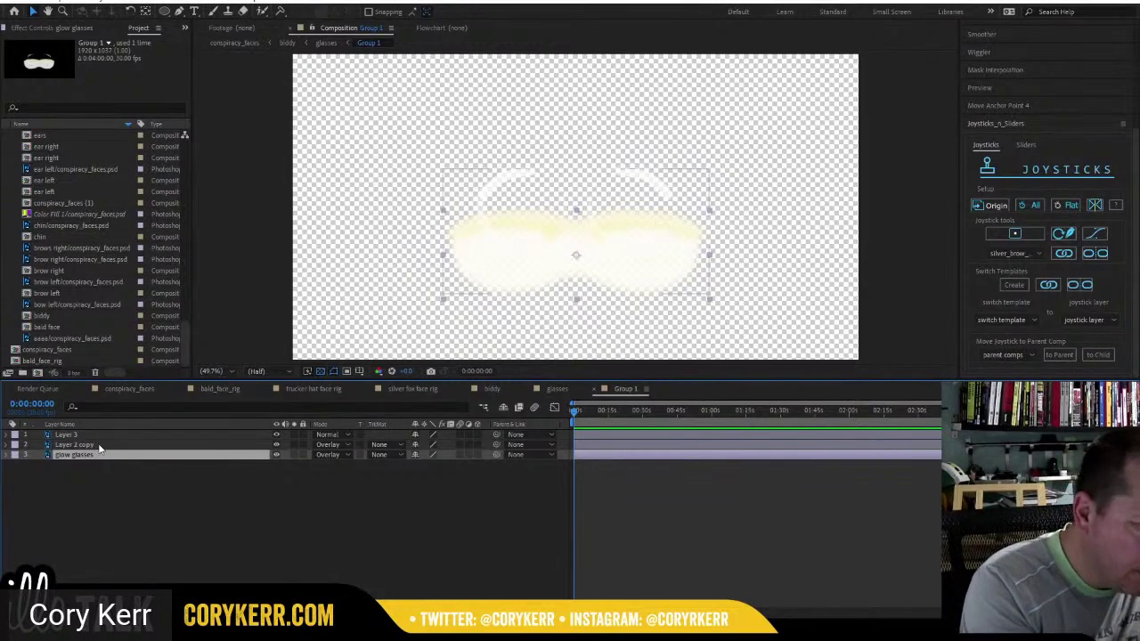
Hide the transparency grid and solo the Group 1 layers in turn, leaving Layer 2 copy and glow glasses soloed.
left_click(96, 444)
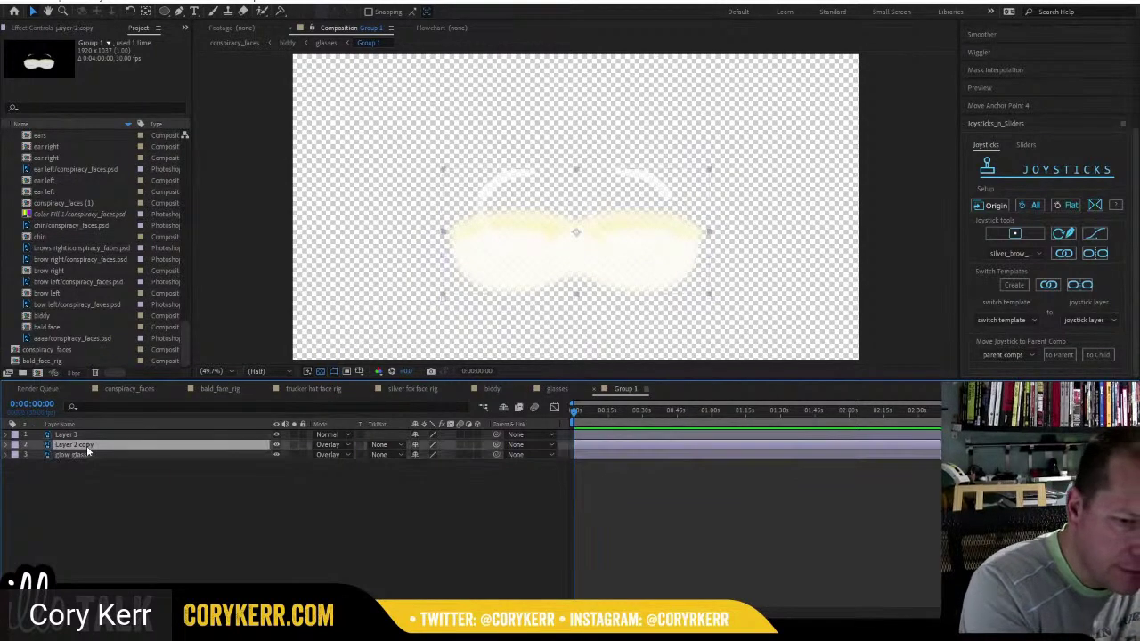
left_click(275, 444)
left_click(276, 443)
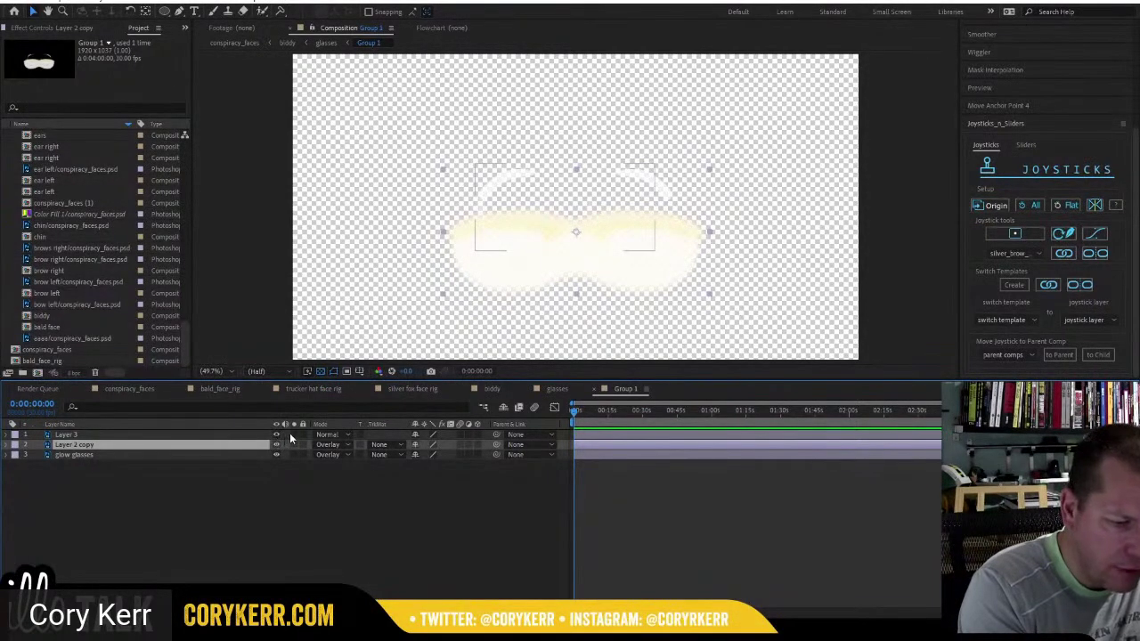
left_click(294, 434)
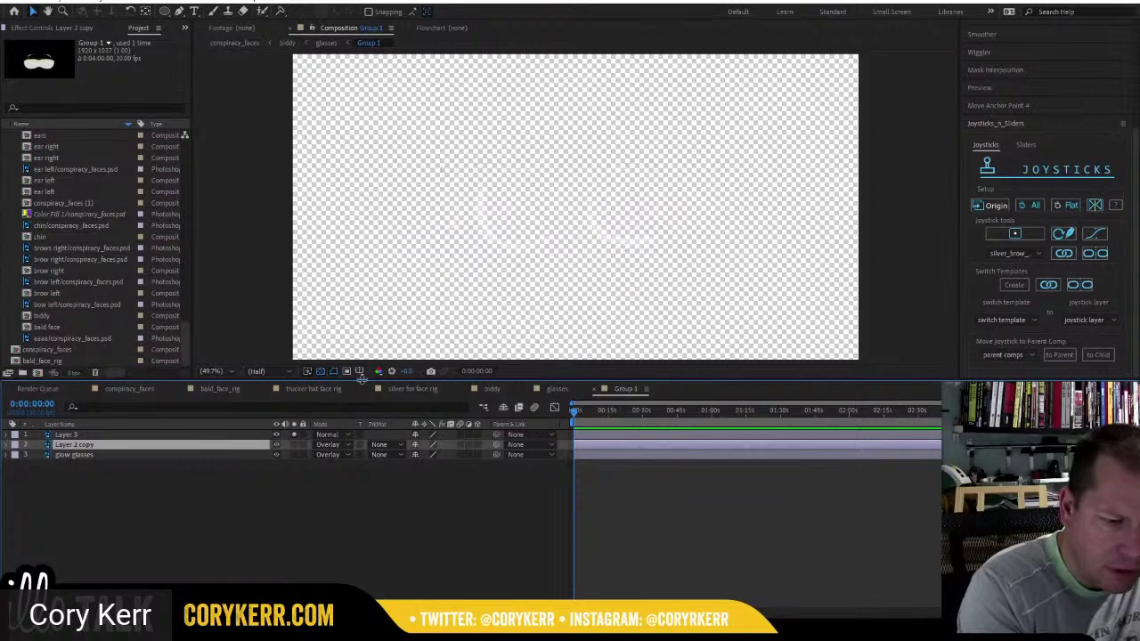
left_click(320, 370)
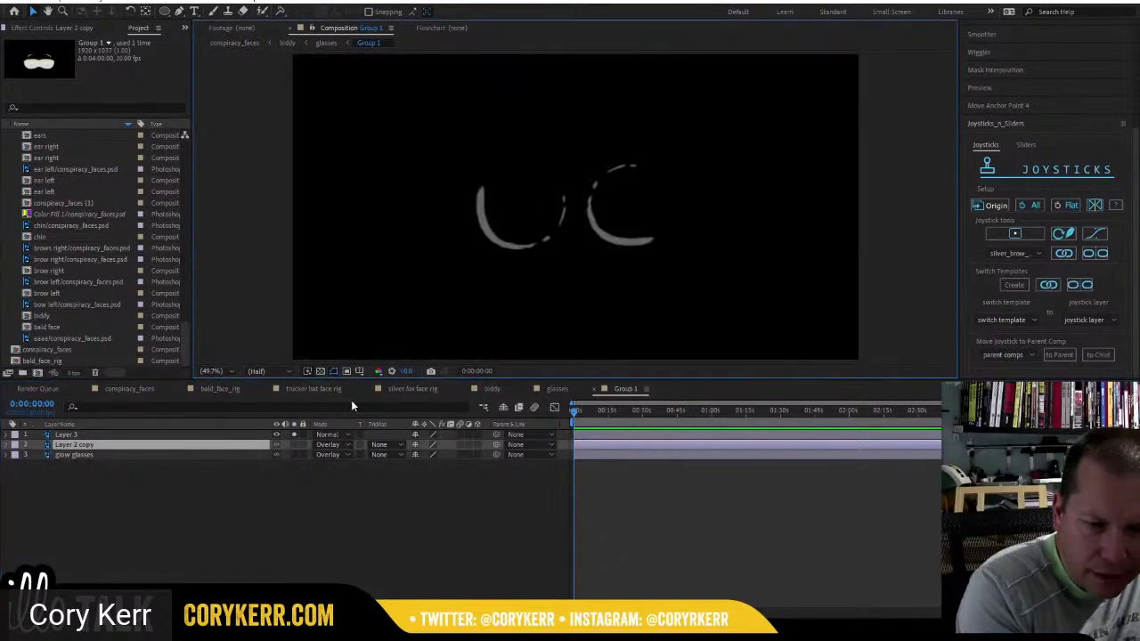
left_click(294, 444)
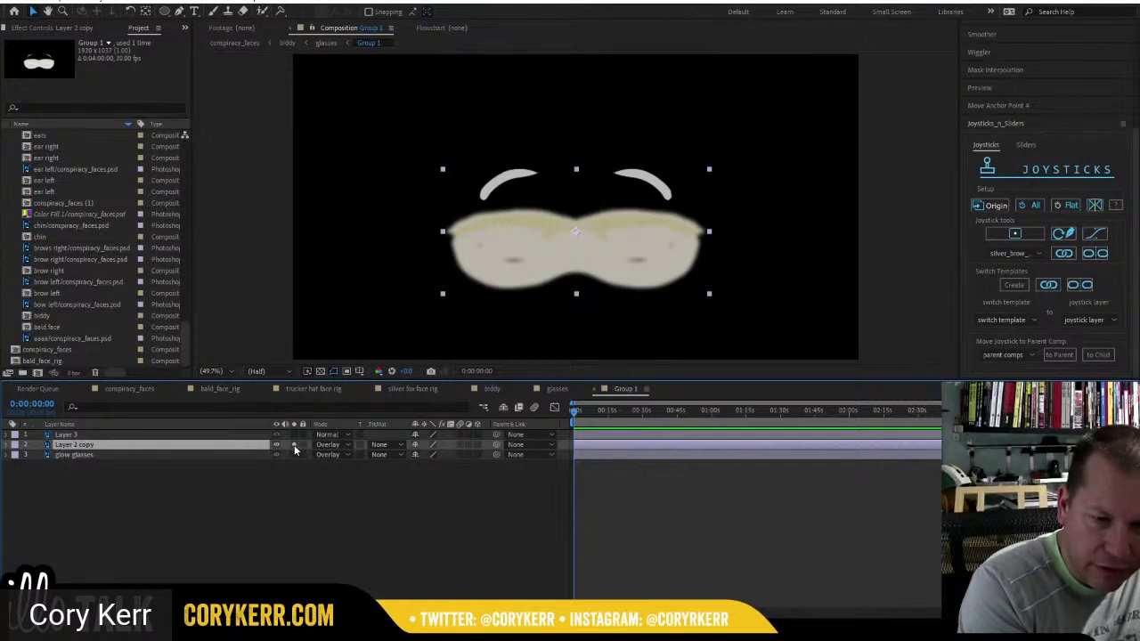
left_click(295, 453)
left_click(295, 454)
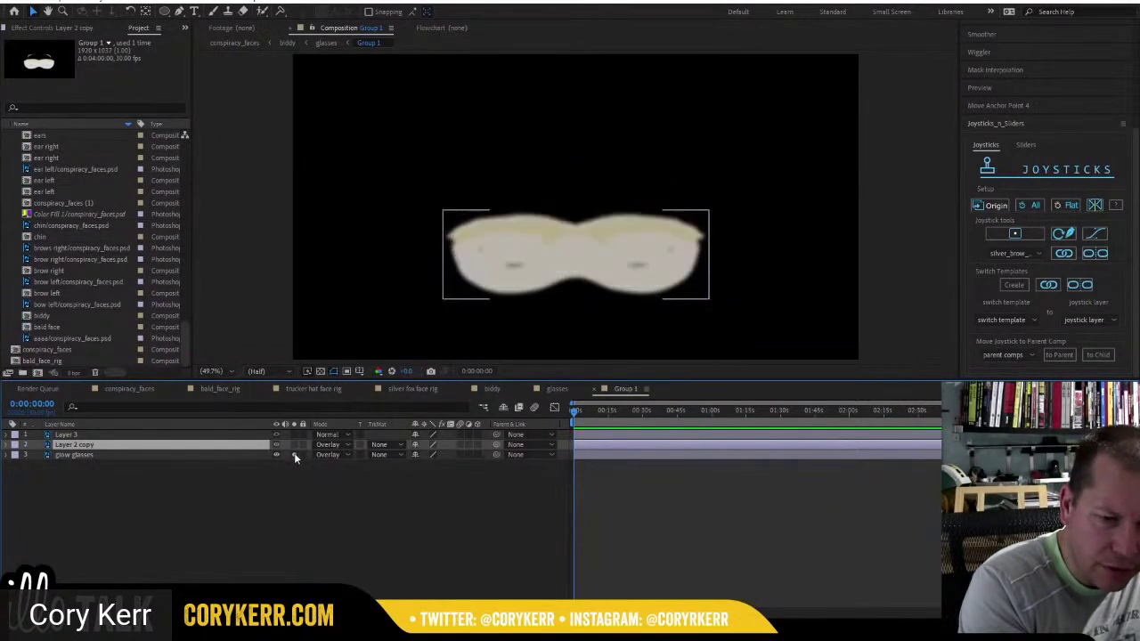
left_click(294, 446)
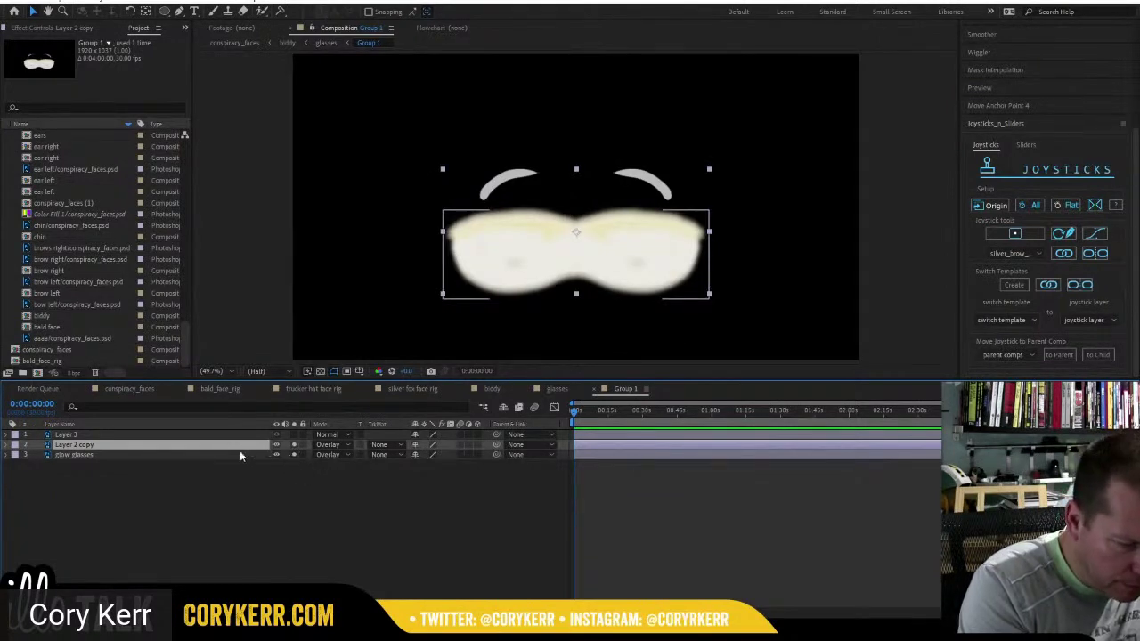
View Layer 2 copy on its own and rename it "glow glasses copy".
double_click(80, 446)
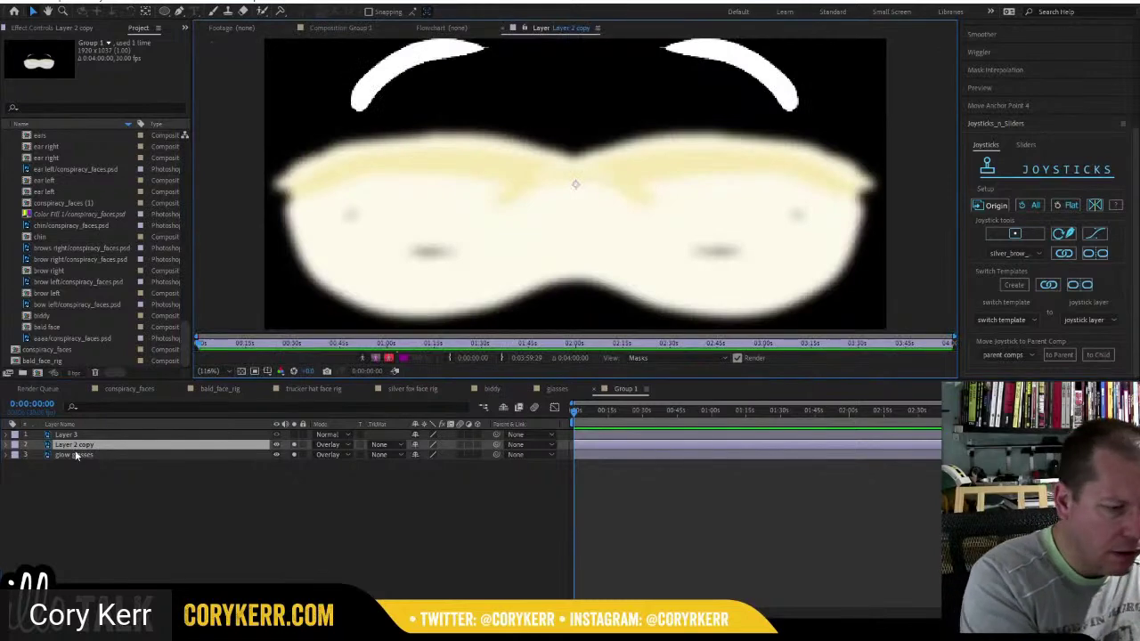
left_click(503, 28)
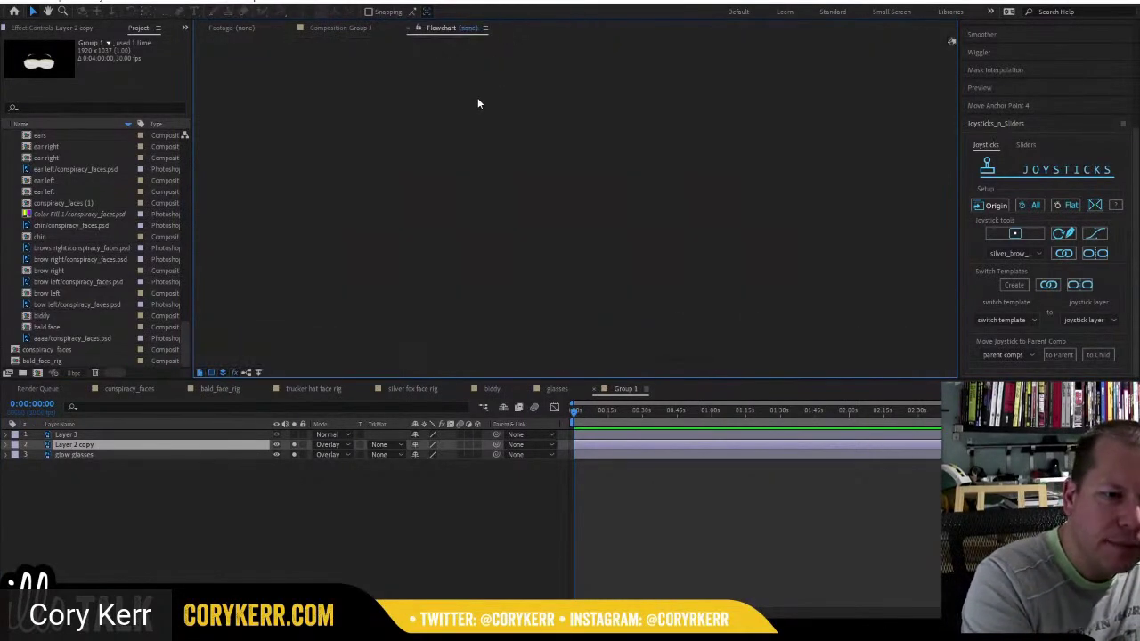
right_click(81, 444)
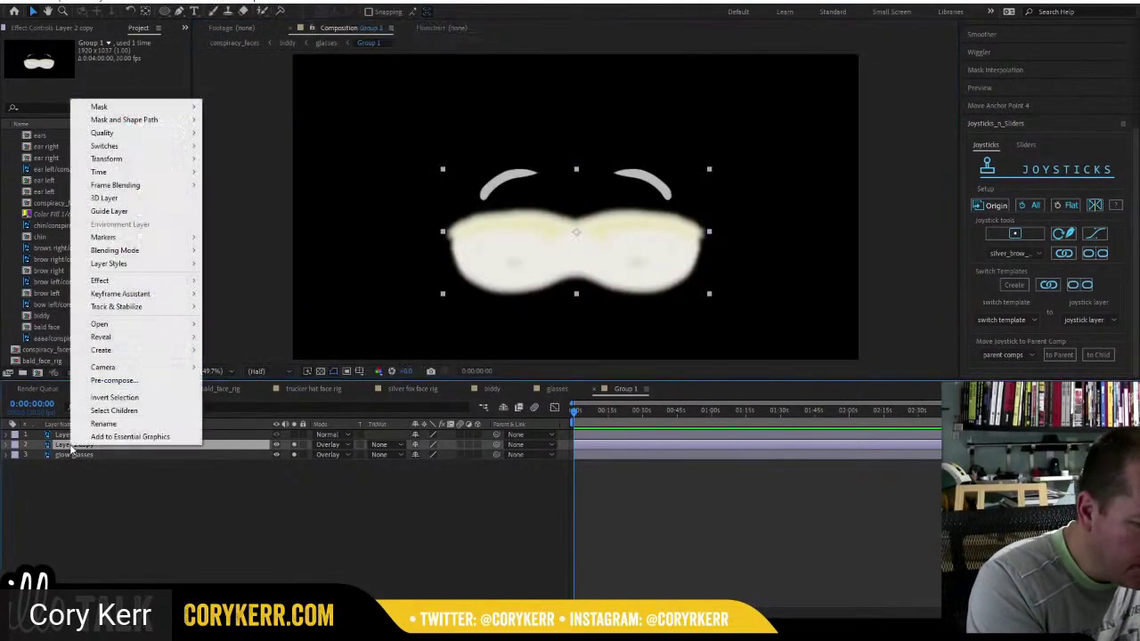
left_click(101, 434)
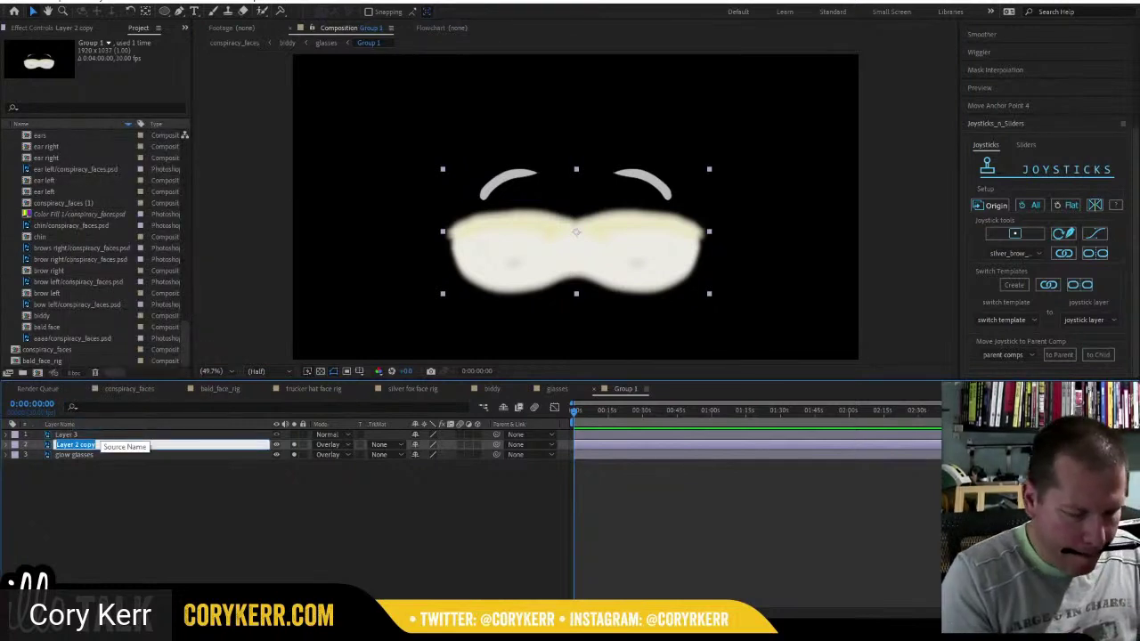
type("glow glasses c")
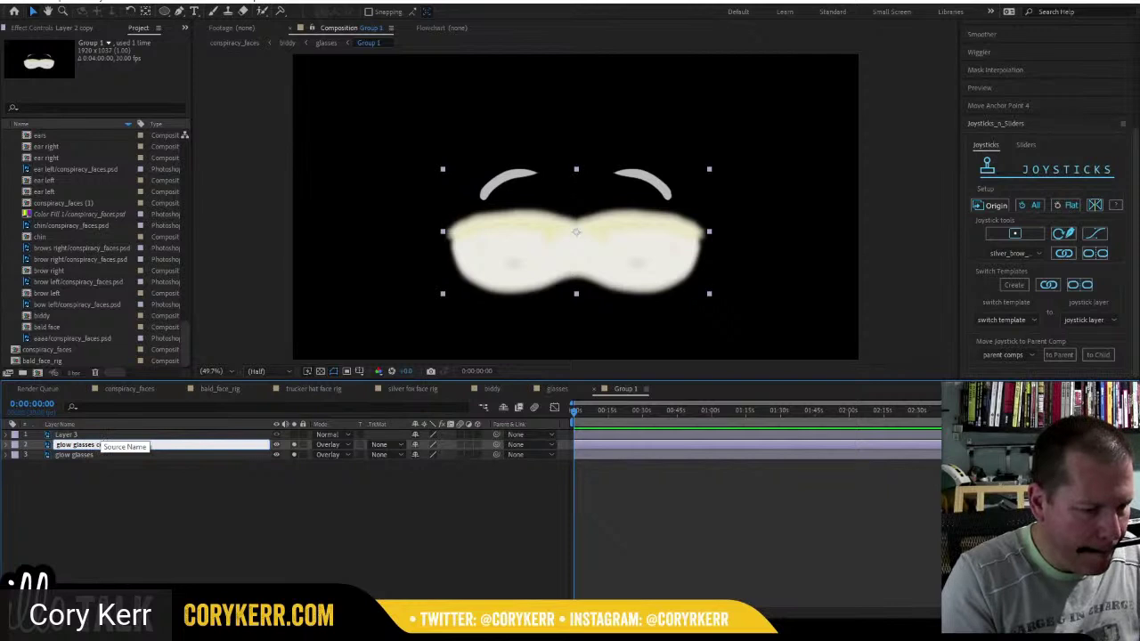
type("opy")
key("Return")
Rename Layer 3 in the Group 1 composition as "glasses highlights".
double_click(71, 435)
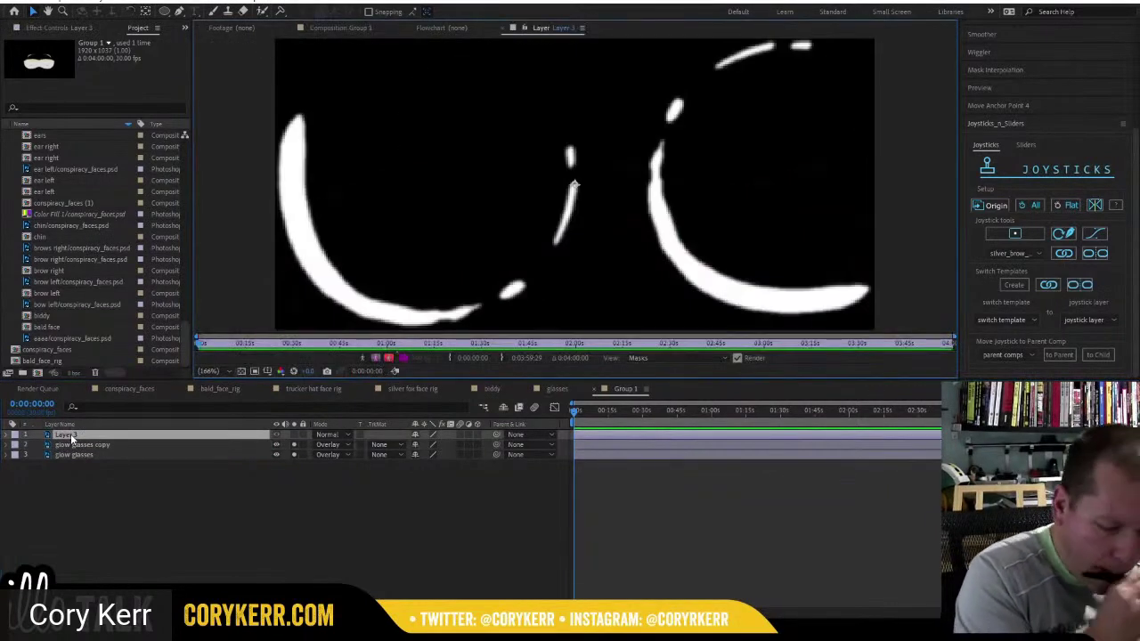
left_click(502, 28)
right_click(71, 436)
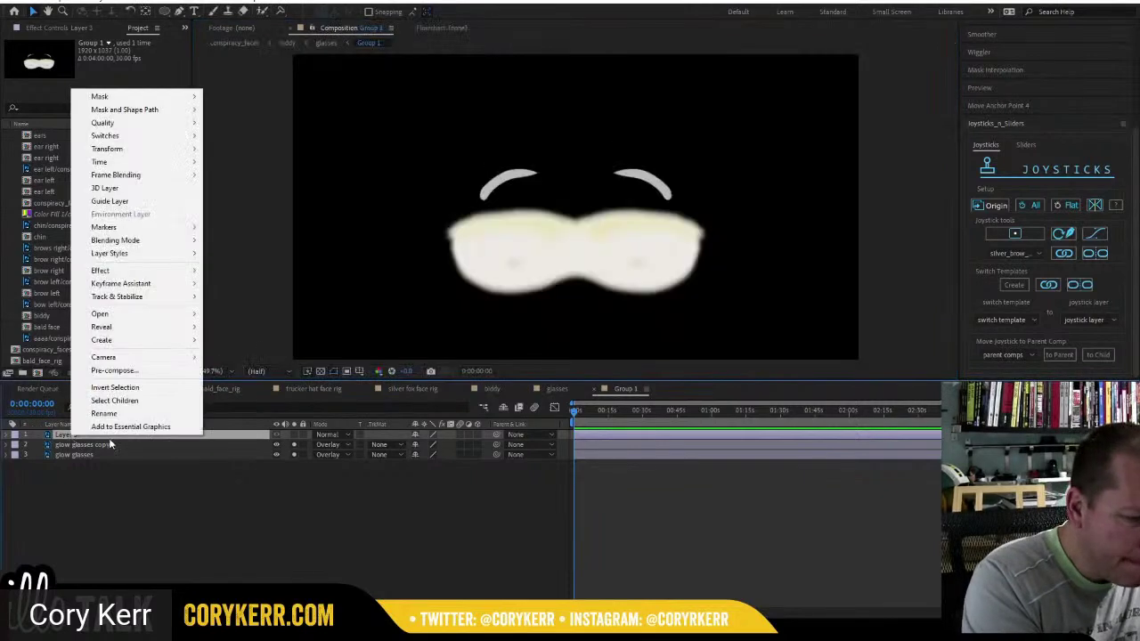
left_click(117, 415)
type("gla")
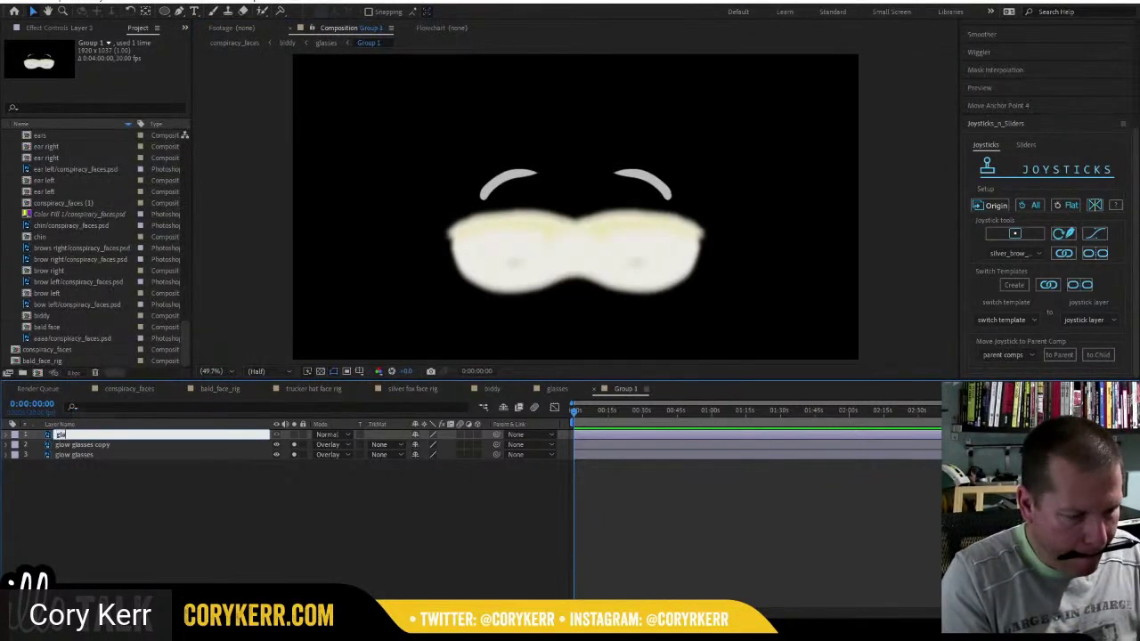
type("sses high")
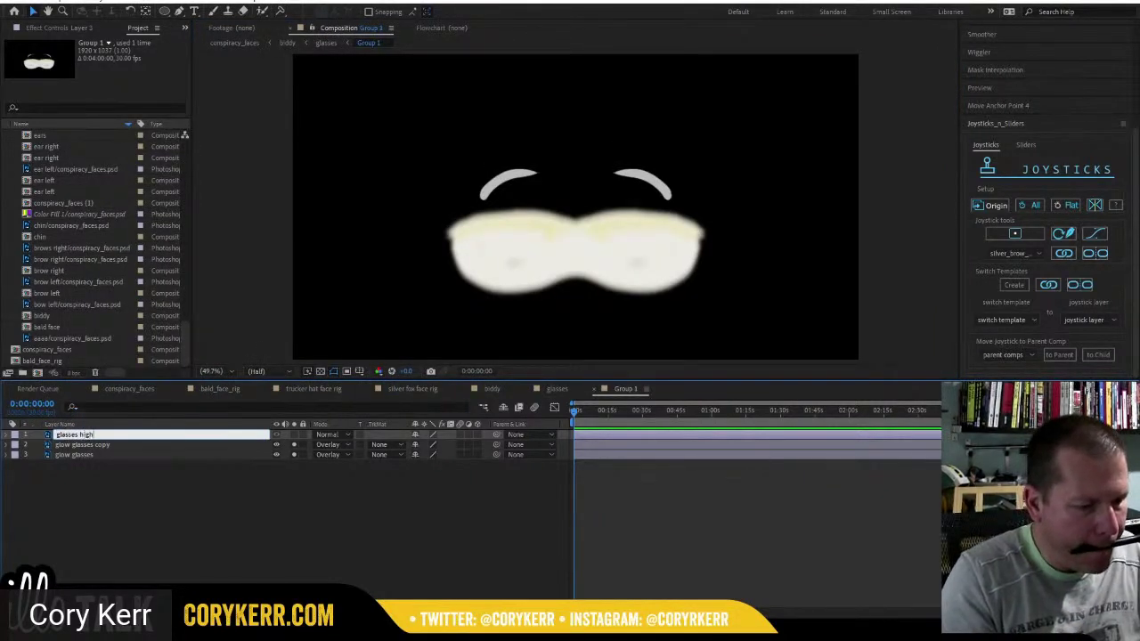
type("lights")
key("Return")
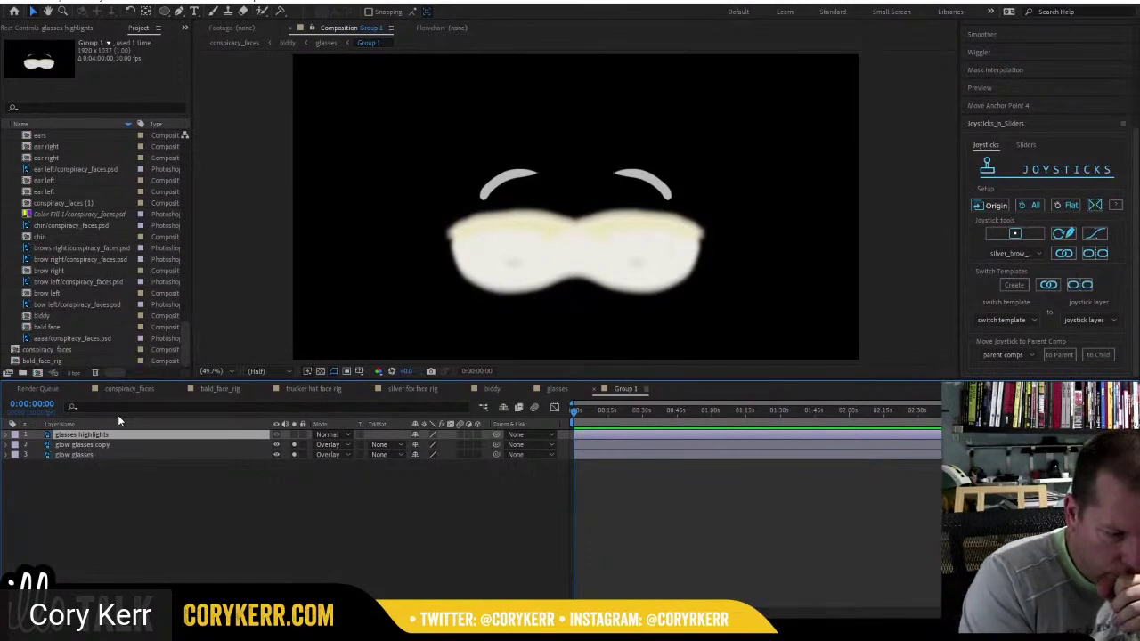
Try copying the three Group 1 layers into the biddy composition and restacking them below the glasses layer, and remove the copies.
left_click_drag(105, 476, 80, 434)
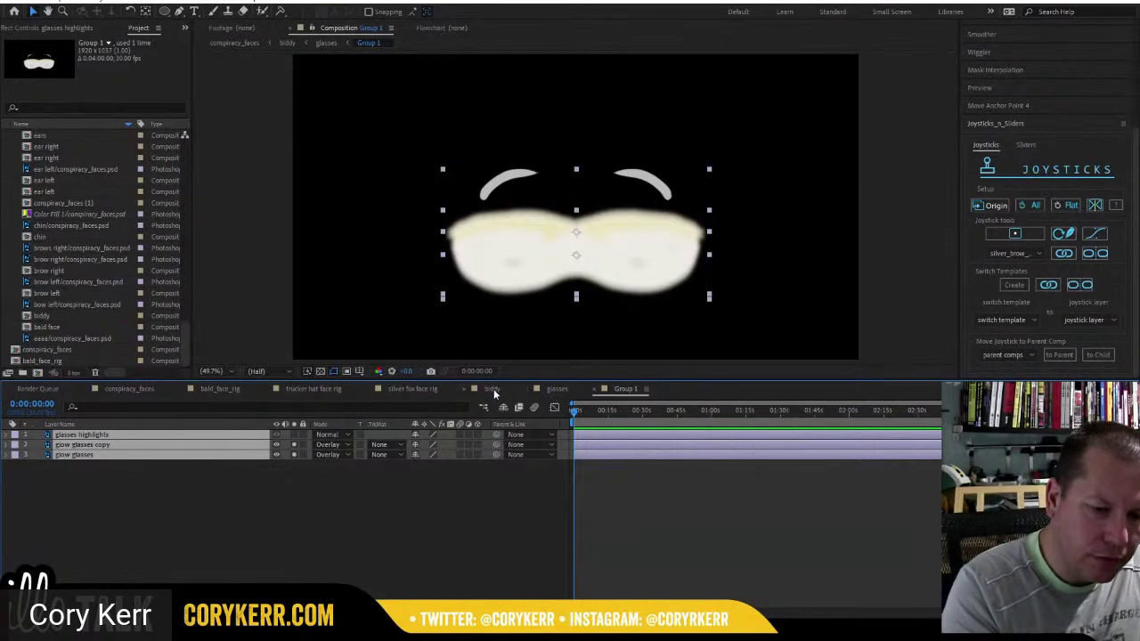
left_click(490, 391)
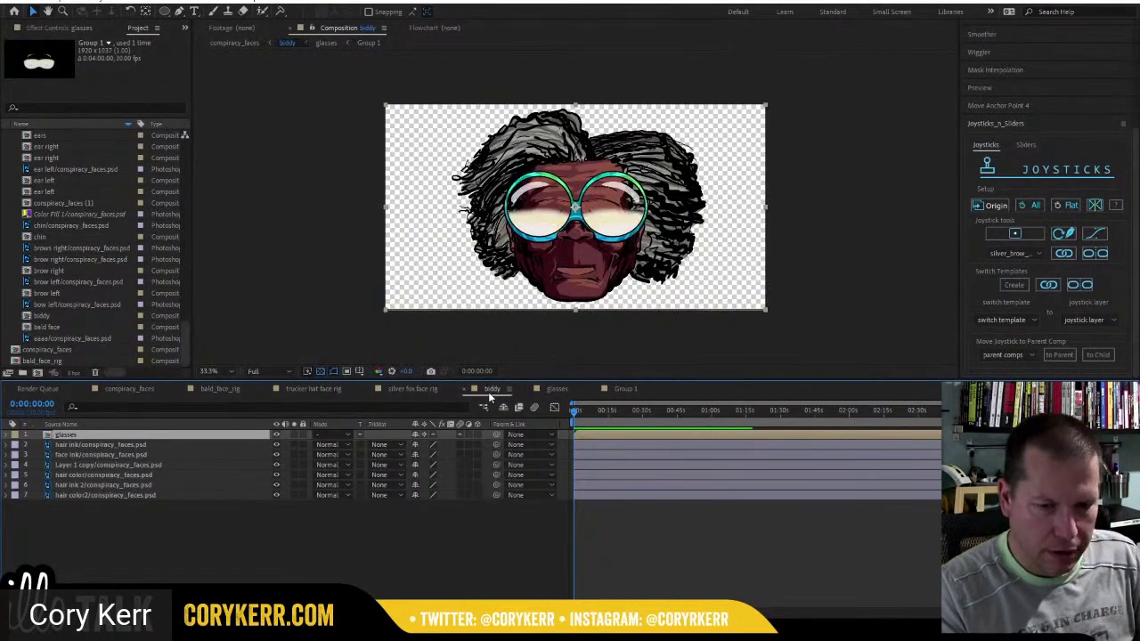
key("ctrl+v")
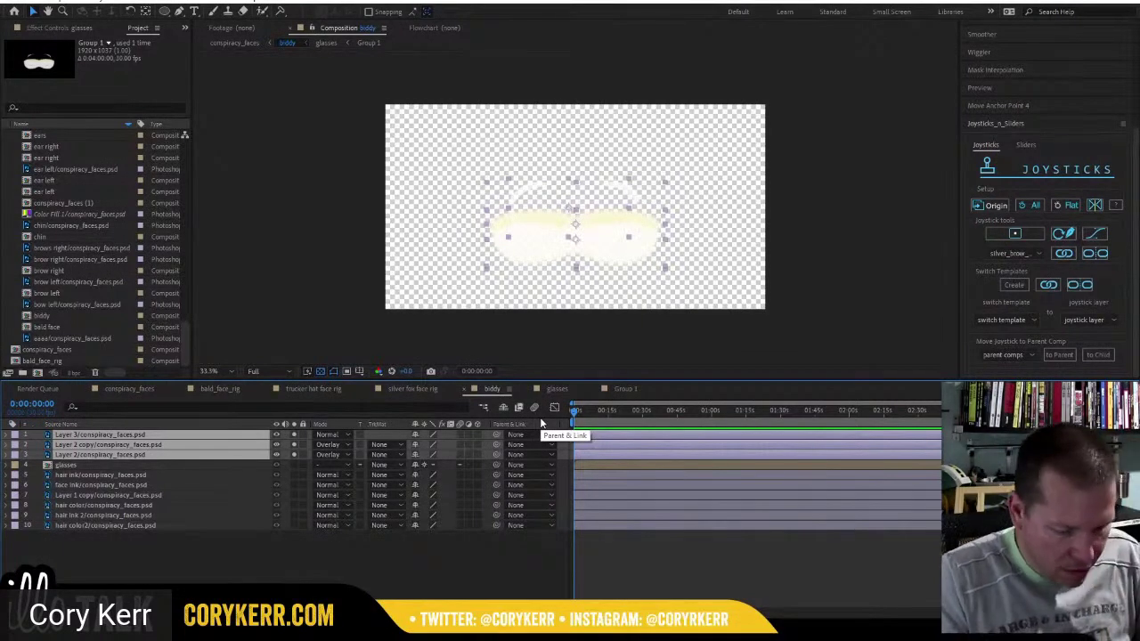
key("ctrl+bracketleft")
key("ctrl+bracketleft")
key("ctrl+bracketleft")
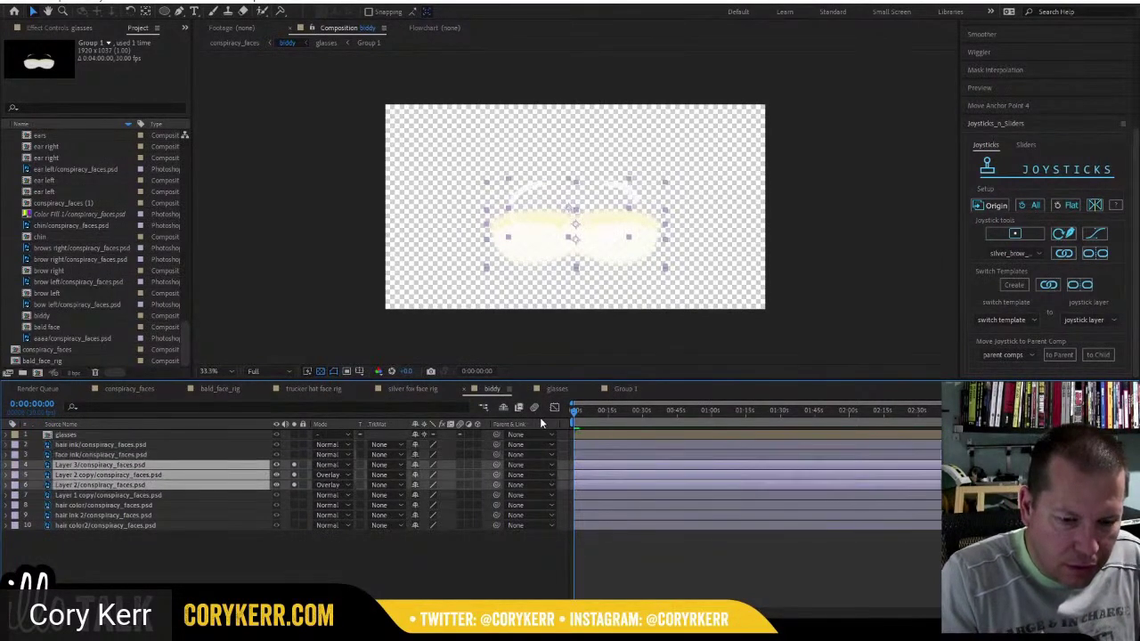
key("ctrl+bracketright")
key("ctrl+bracketright")
key("ctrl+bracketright")
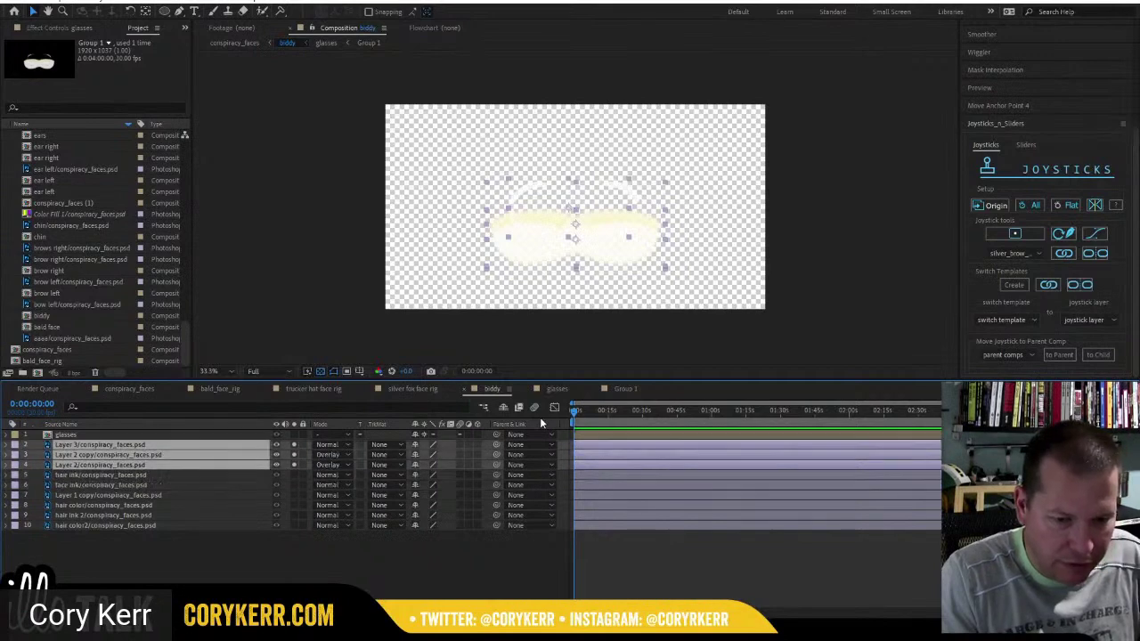
key("Delete")
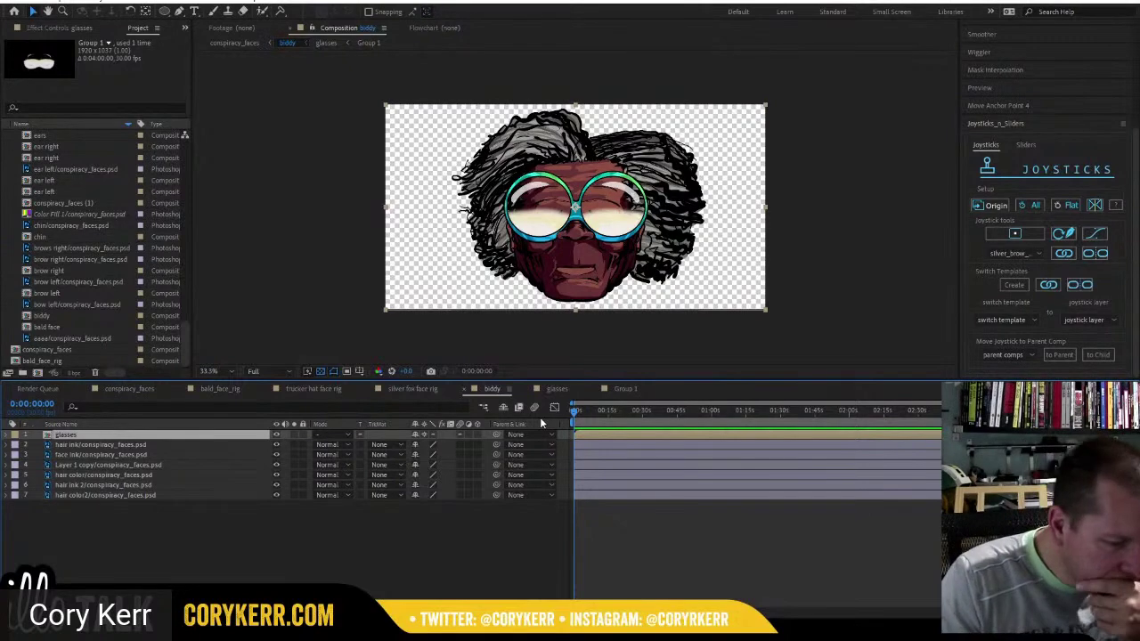
Set the Group 1 layer's blending mode to Overlay in the glasses composition and check the face in the biddy composition.
left_click(556, 392)
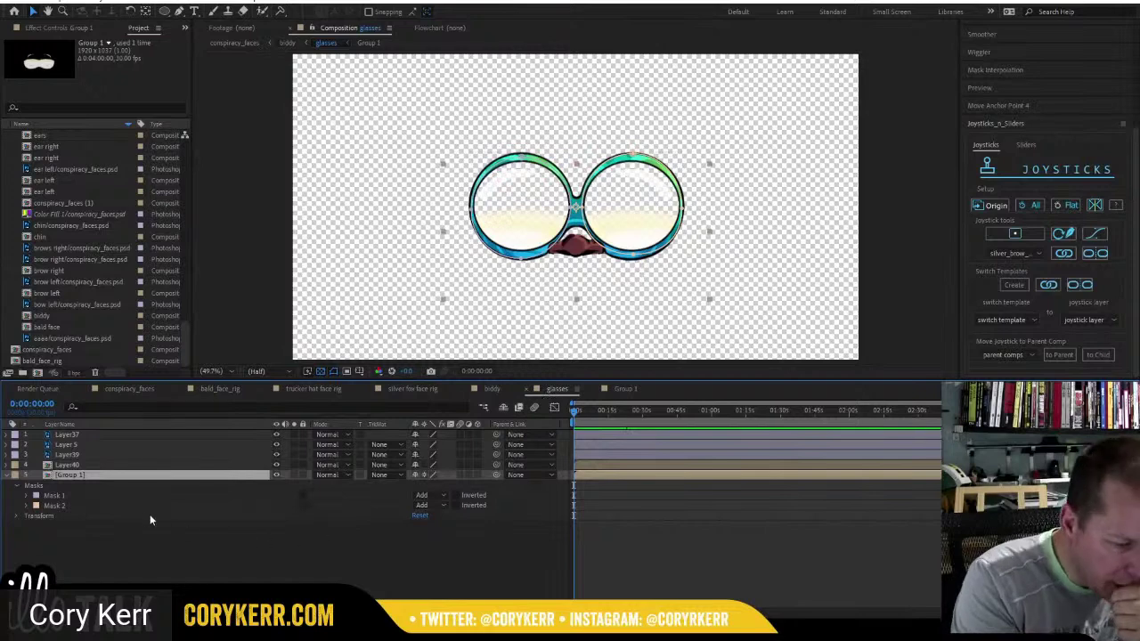
left_click(332, 474)
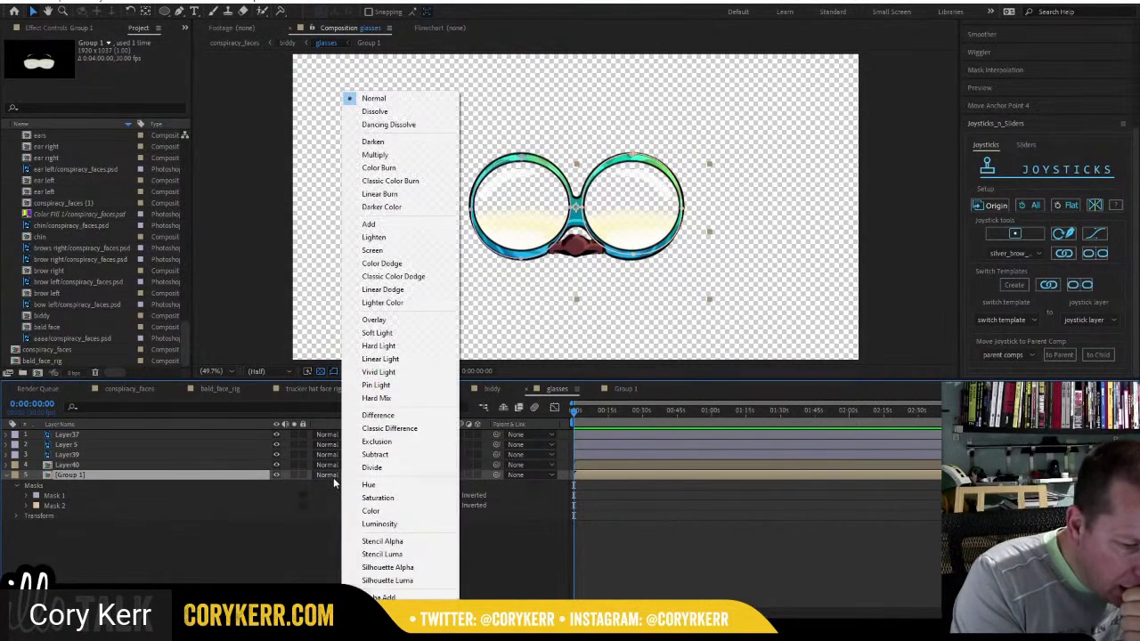
left_click(393, 321)
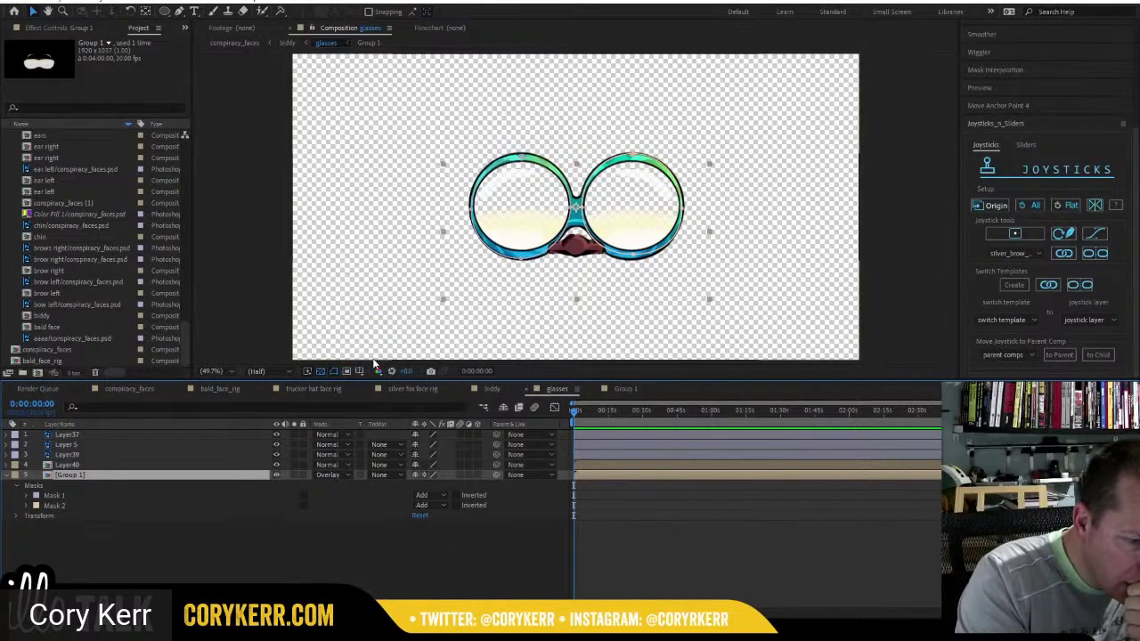
left_click(593, 390)
left_click(492, 390)
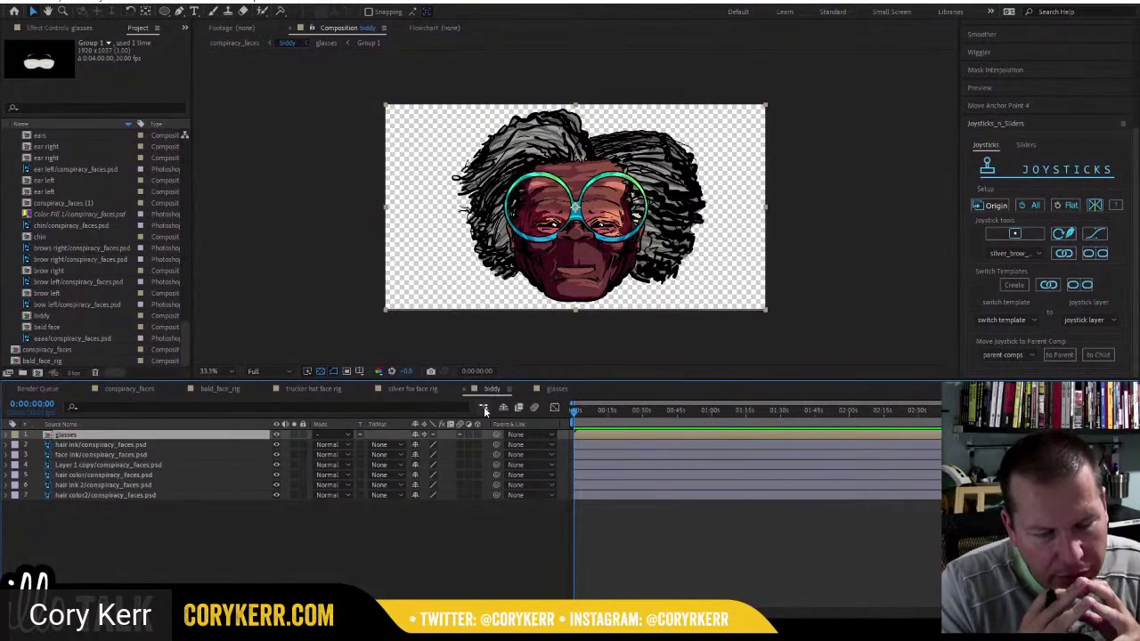
Draw an ellipse shape layer around the left lens in the glasses composition and place it at the bottom of the layer stack.
left_click(555, 389)
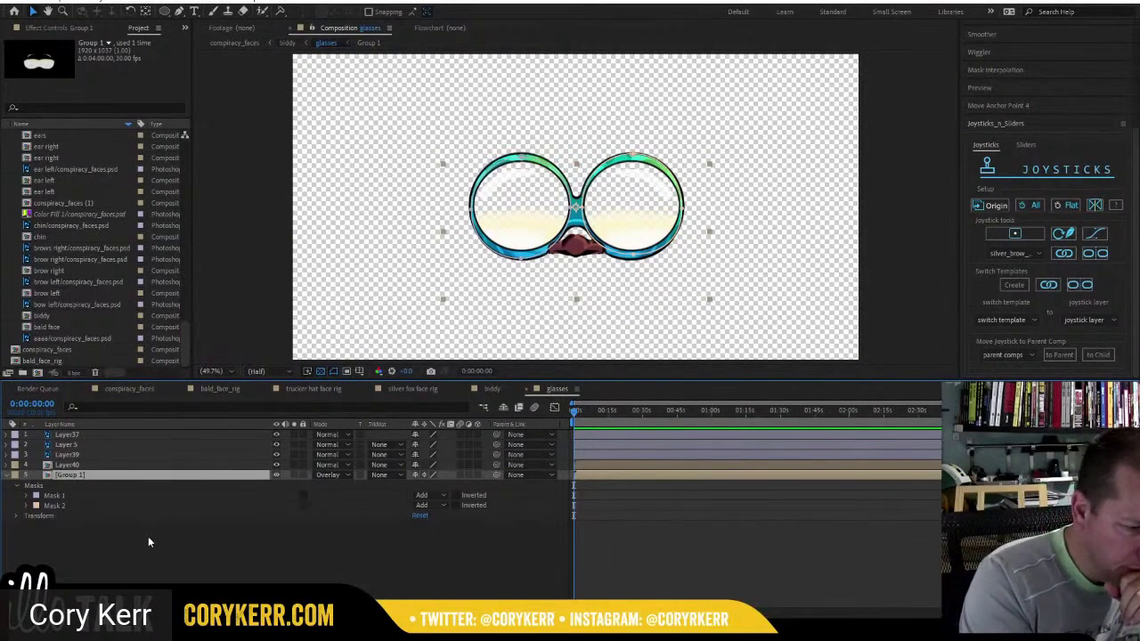
left_click(114, 553)
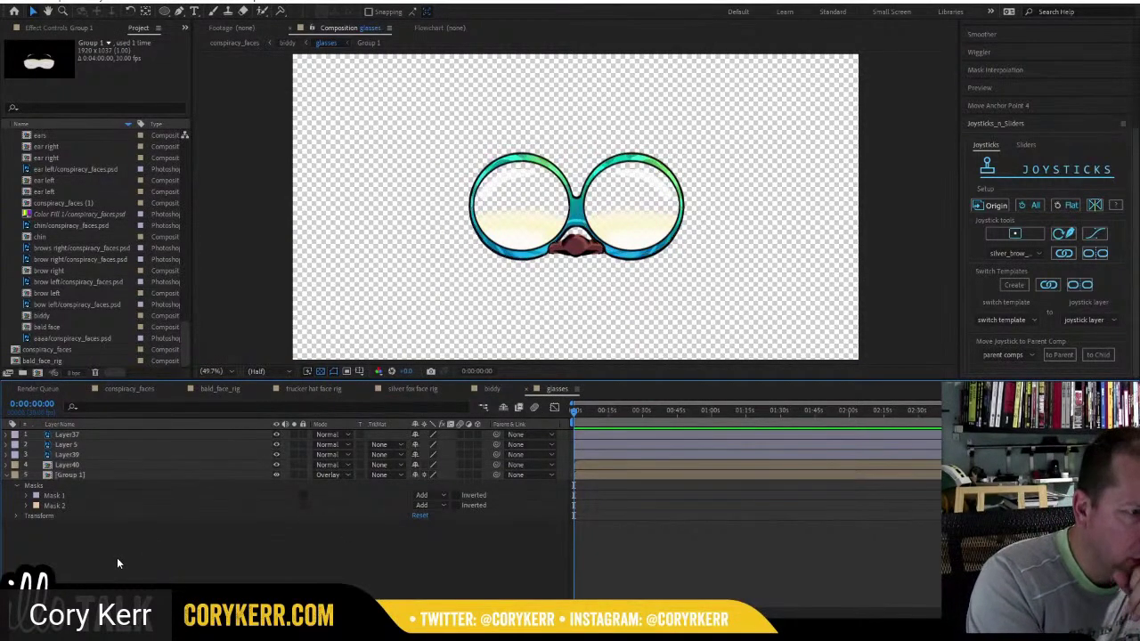
left_click(163, 10)
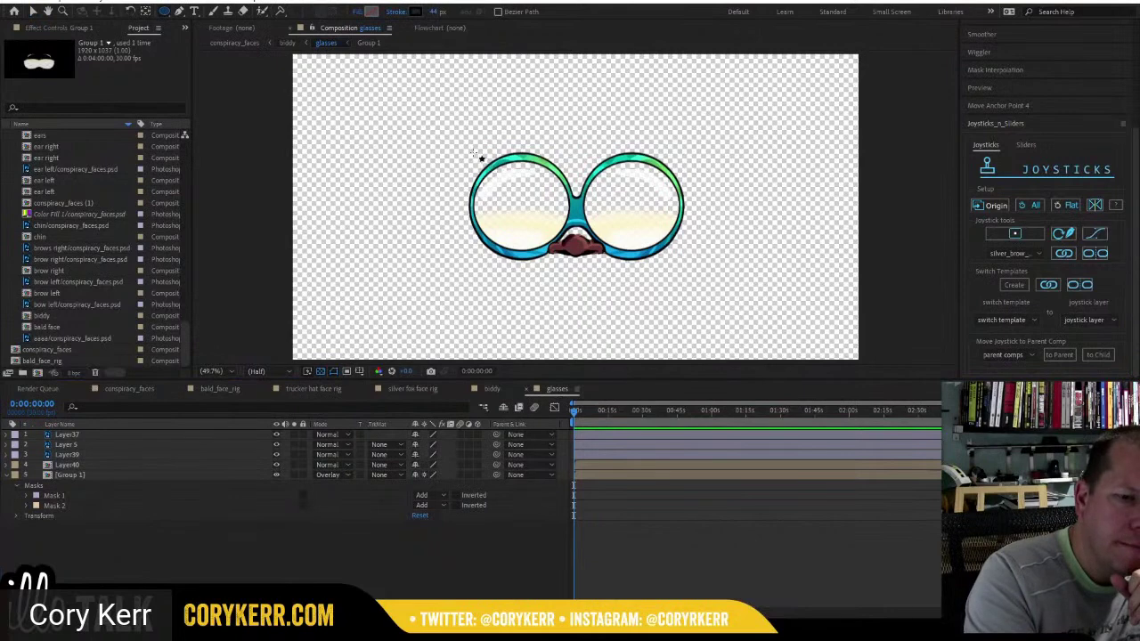
left_click_drag(470, 151, 575, 260)
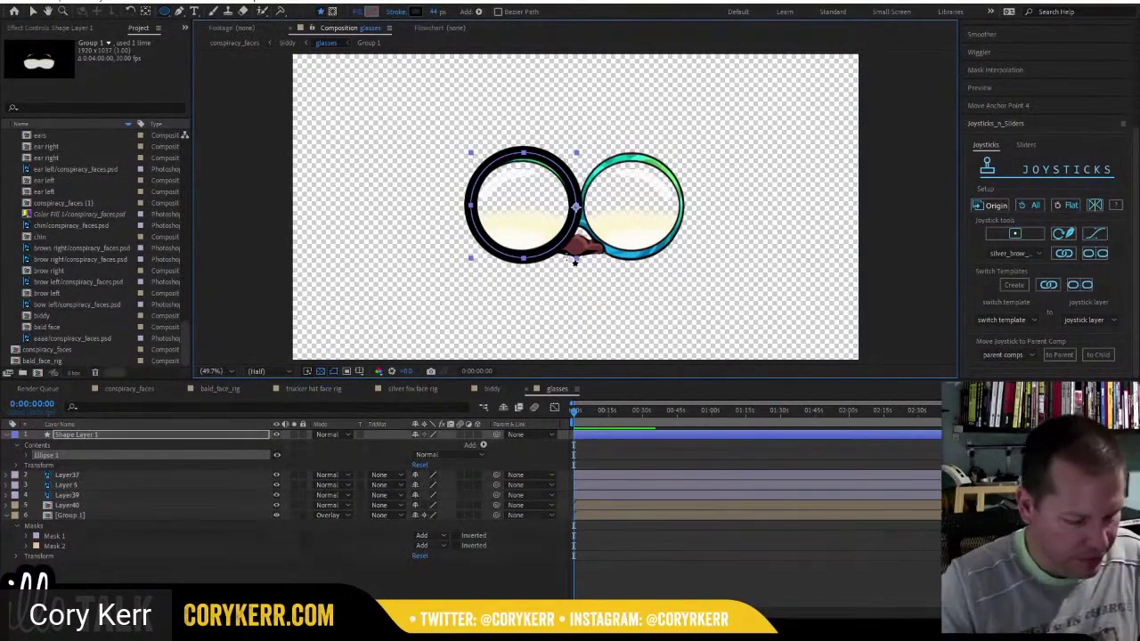
key("ctrl+shift+bracketleft")
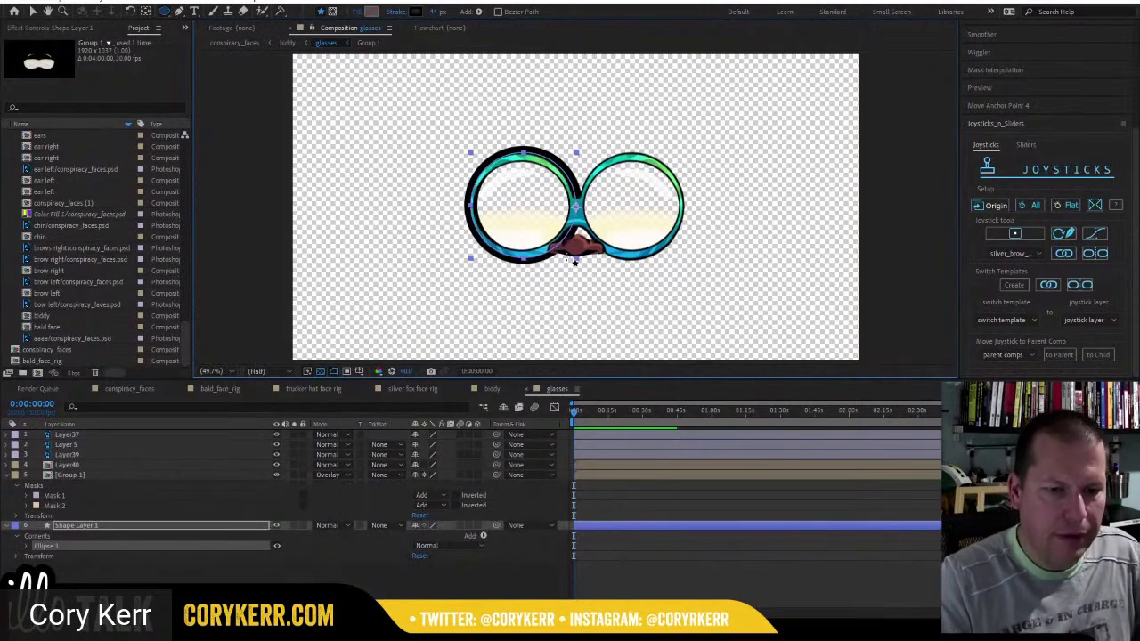
Remove the ellipse's stroke and set its fill to solid white (FFFFFF).
left_click(395, 10)
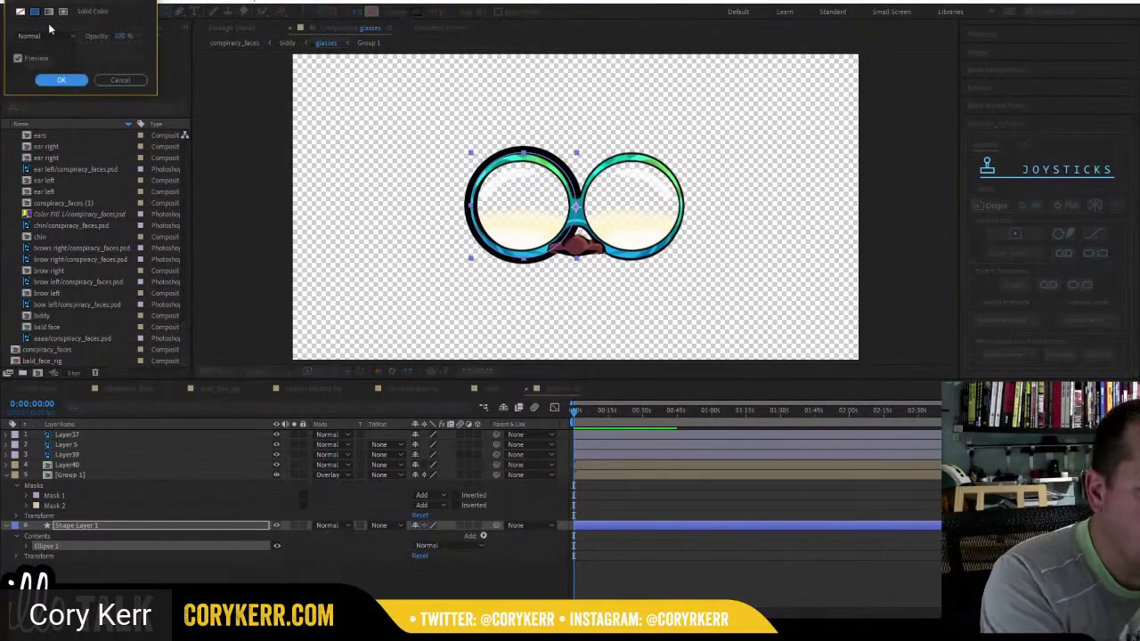
left_click(20, 13)
left_click(62, 80)
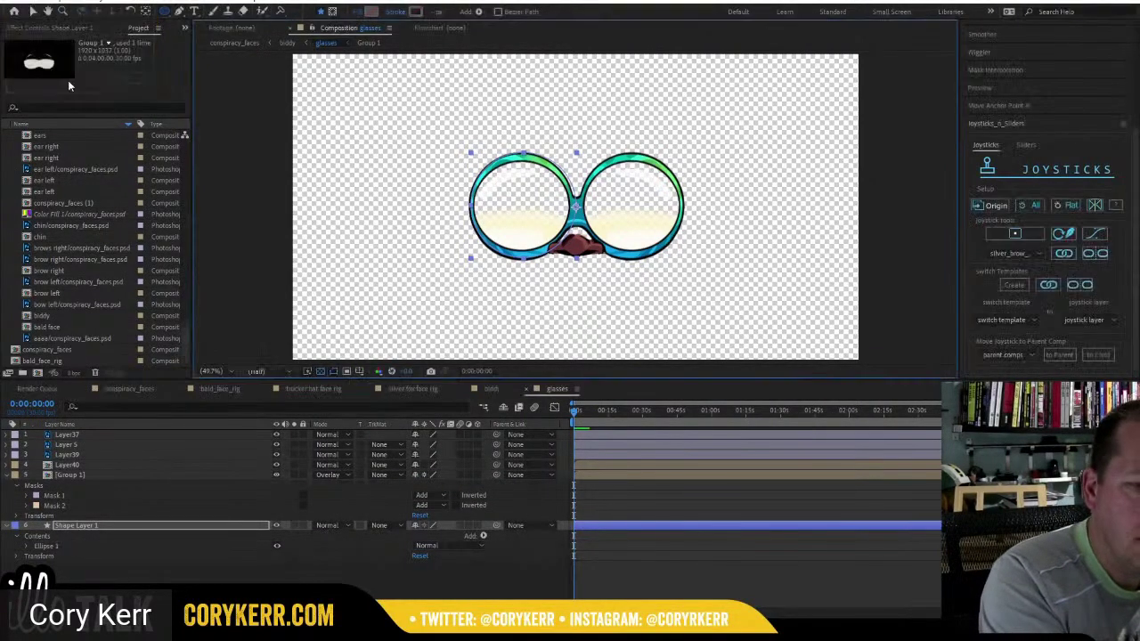
left_click(370, 11)
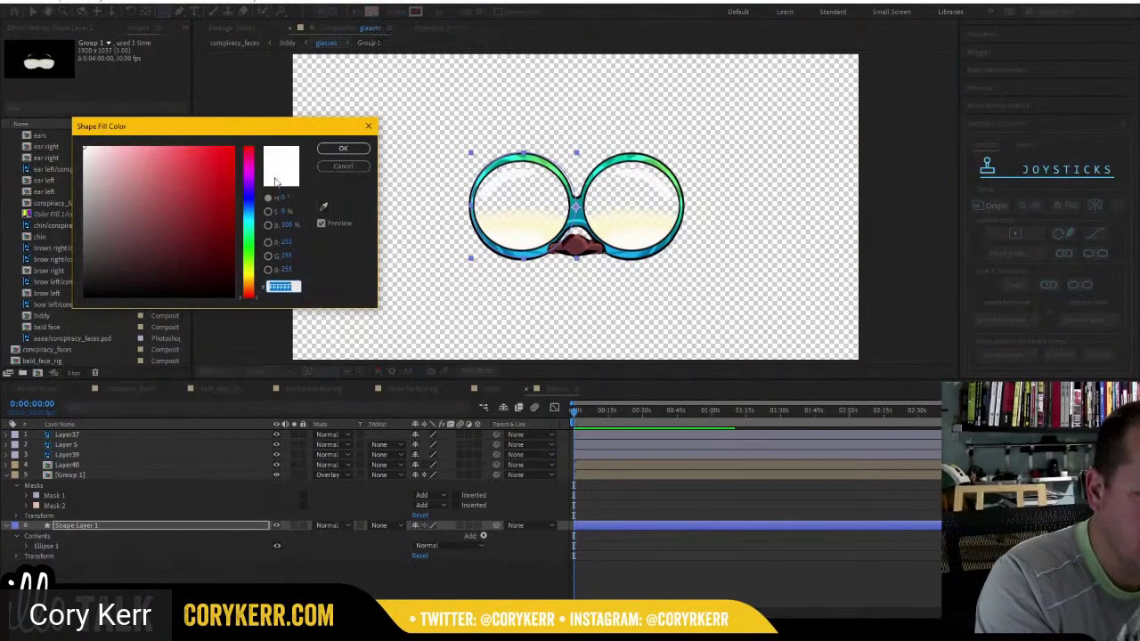
left_click(343, 148)
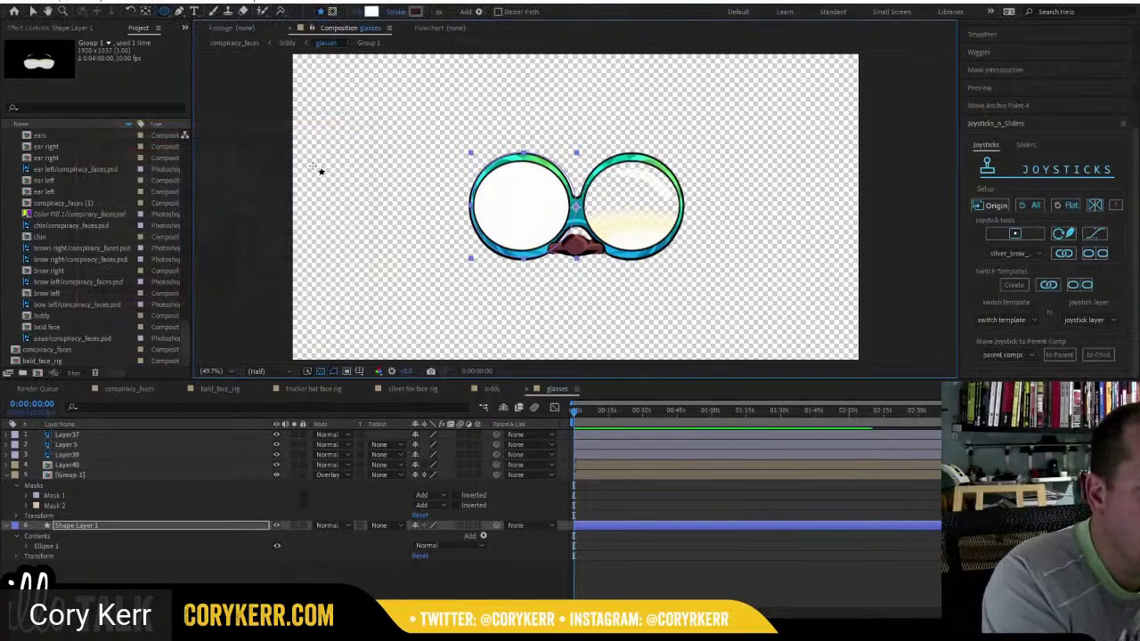
Change the ellipse's fill type from solid color to a linear gradient.
left_click(356, 12)
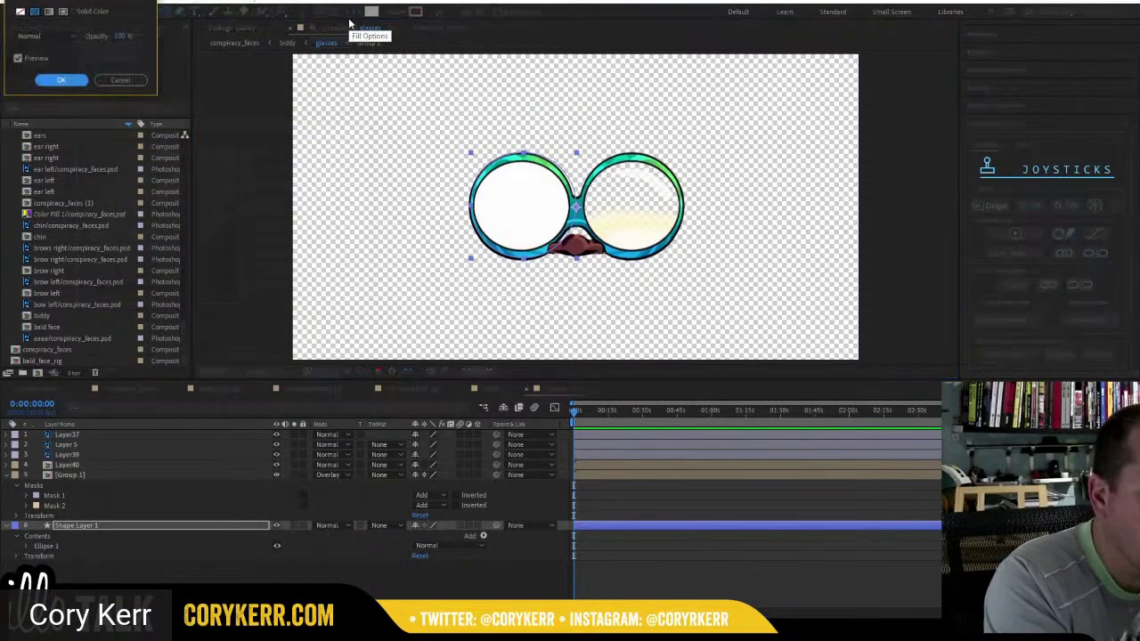
left_click(48, 11)
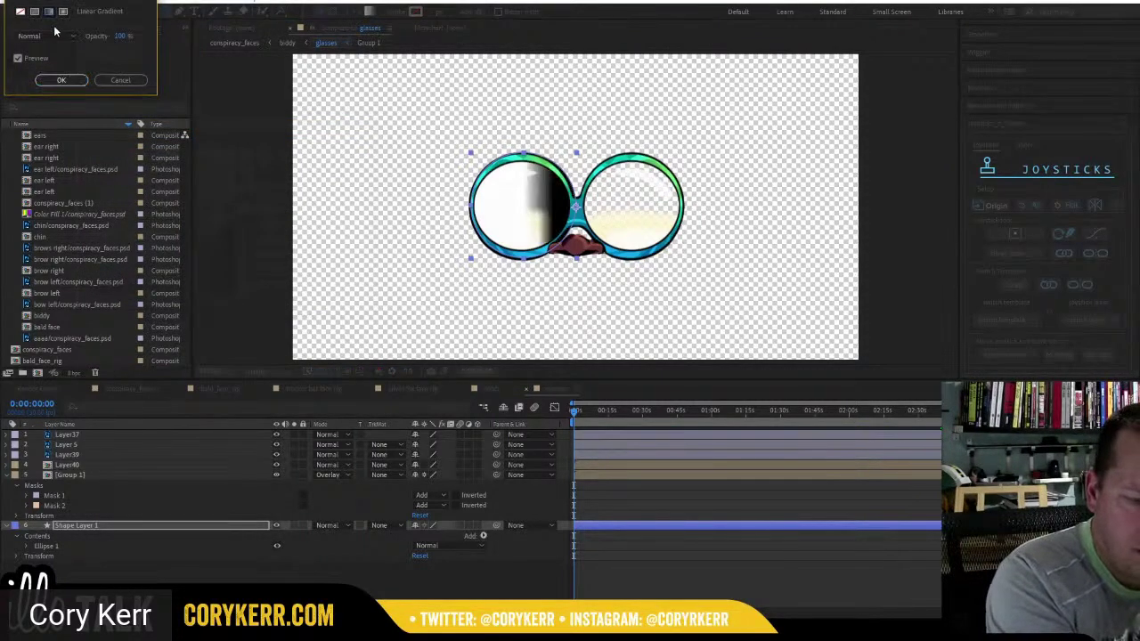
left_click(69, 81)
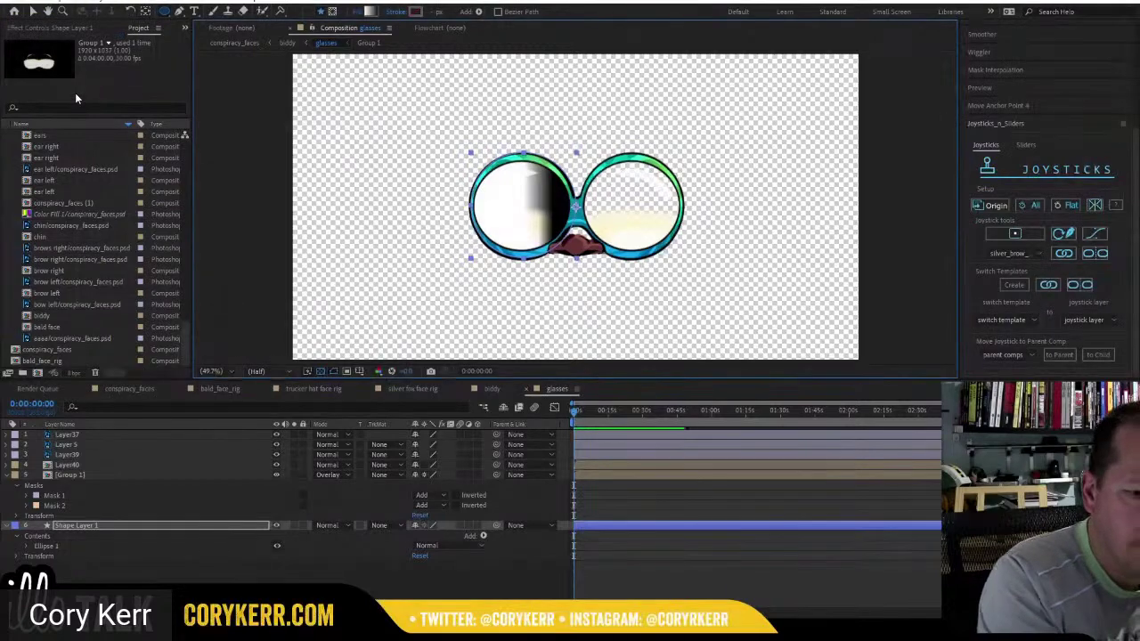
Open the ellipse's gradient fill colors for editing and set the end color stop to white (FFFFFF).
left_click(33, 546)
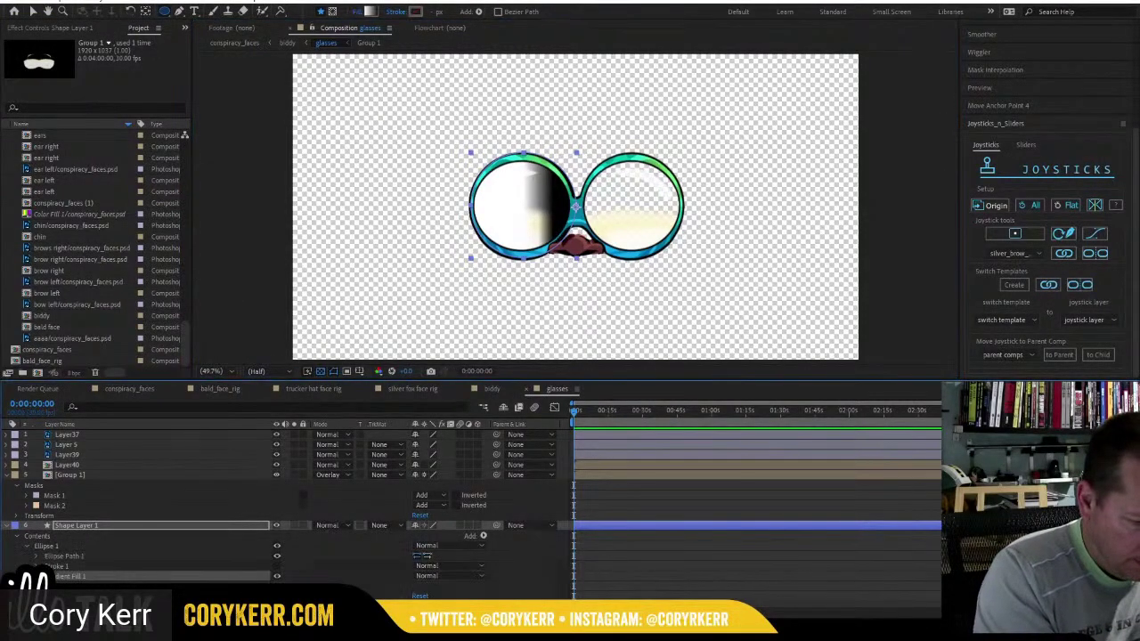
left_click(37, 576)
scroll(38, 576, "down", 2)
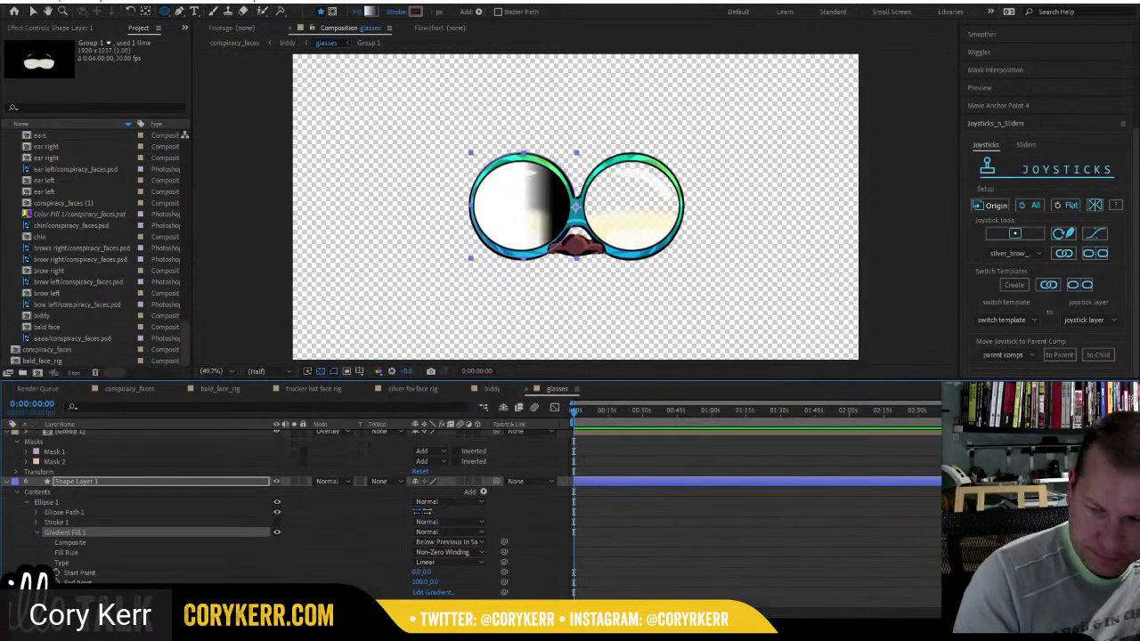
scroll(142, 517, "down", 1)
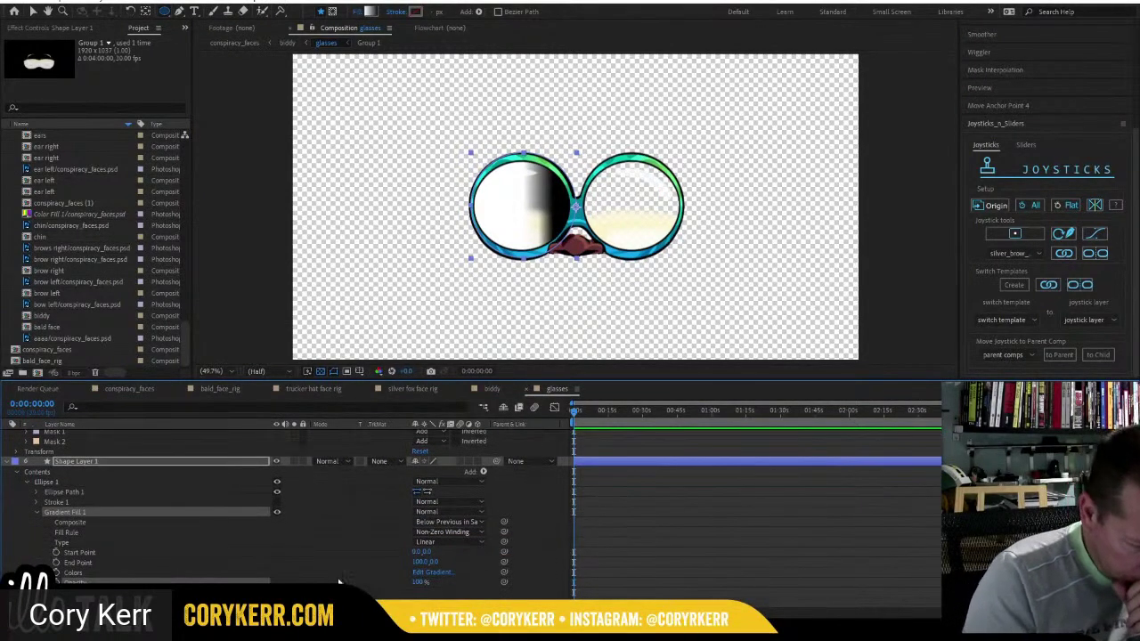
left_click(424, 574)
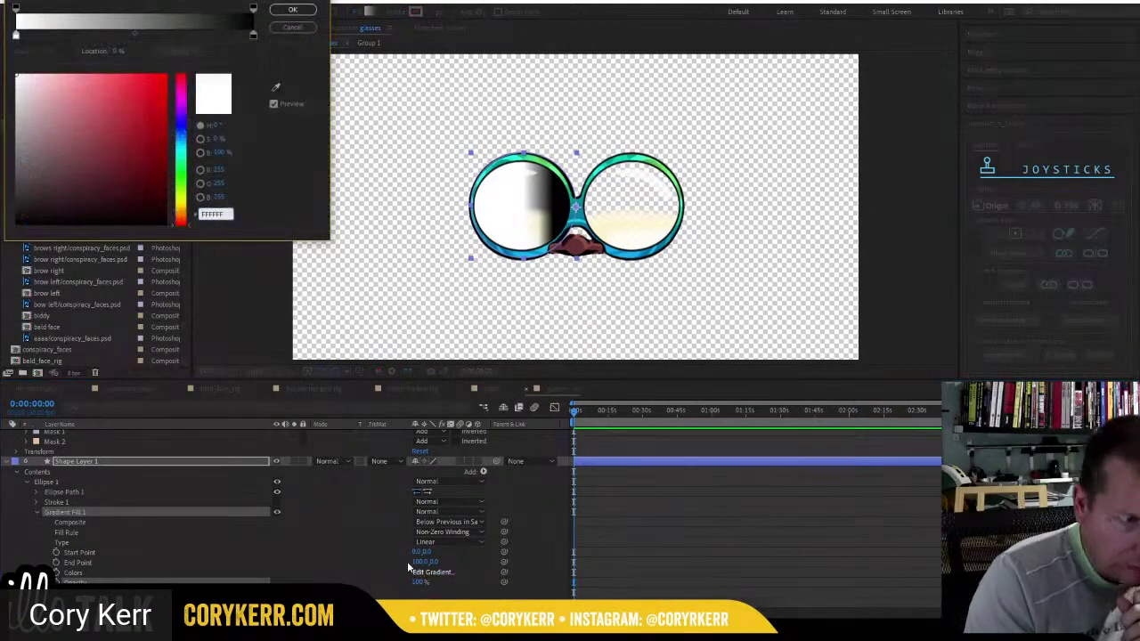
left_click(252, 35)
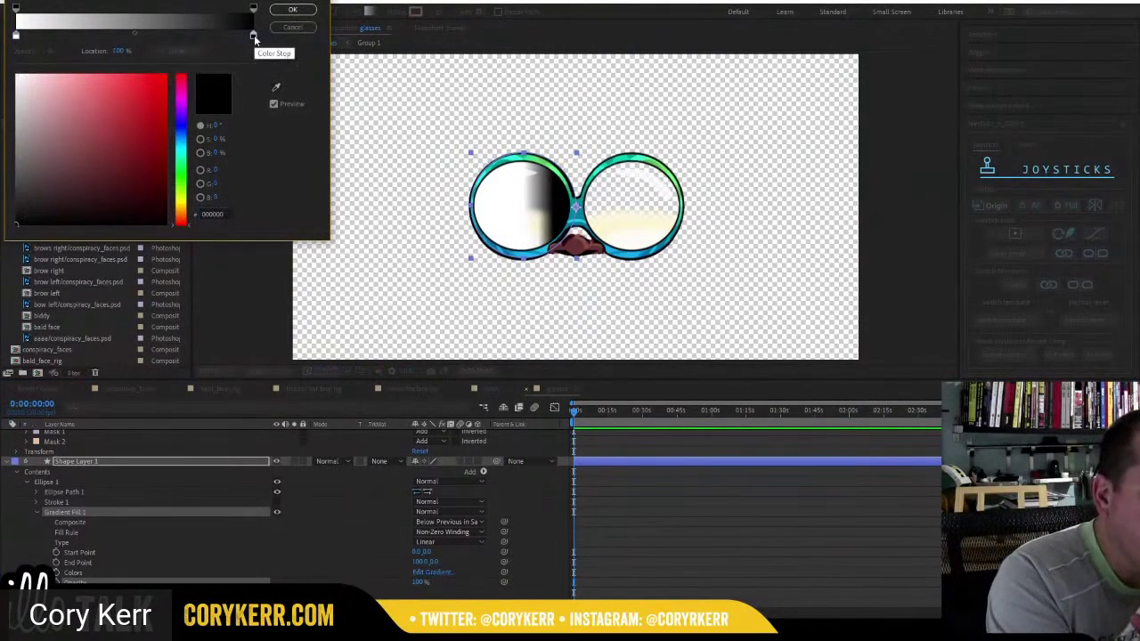
left_click_drag(38, 92, 10, 64)
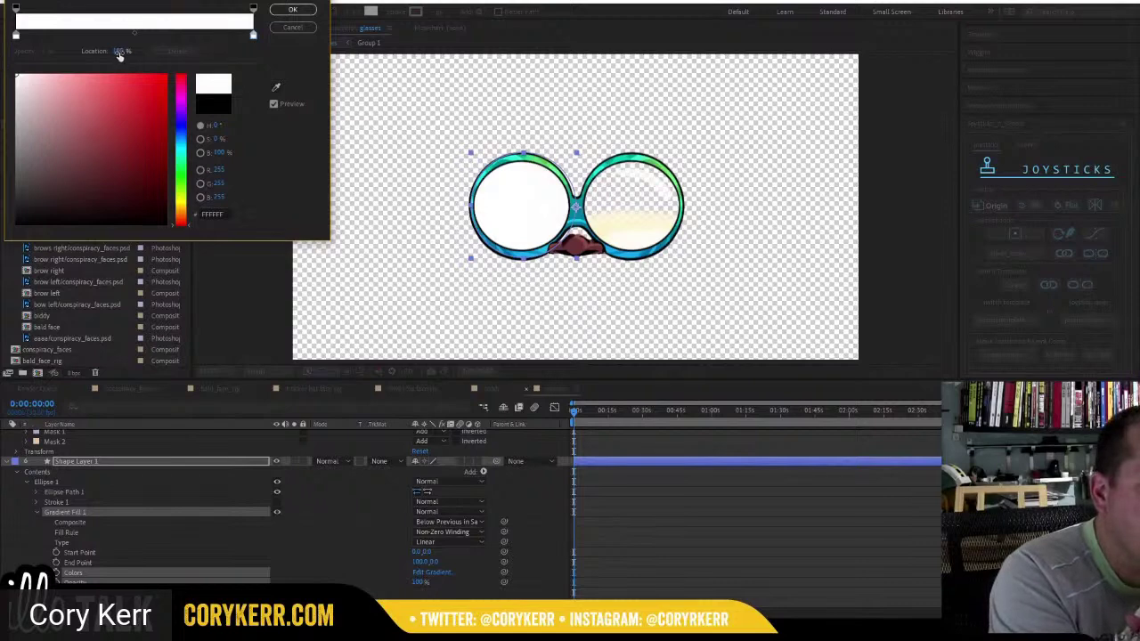
left_click(254, 8)
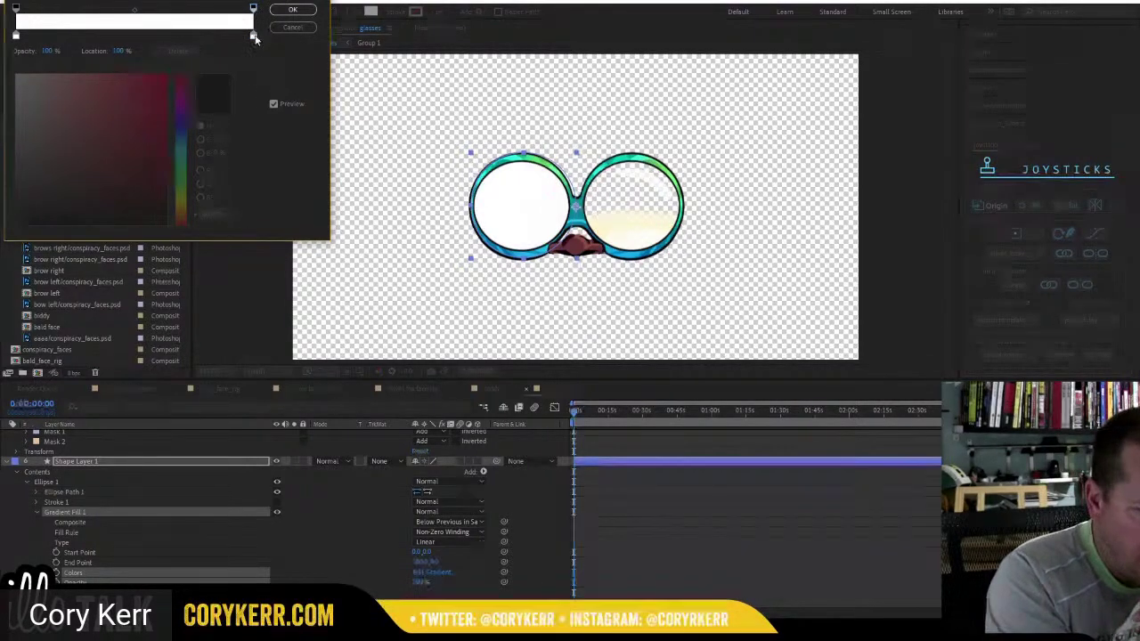
left_click(254, 36)
left_click(164, 75)
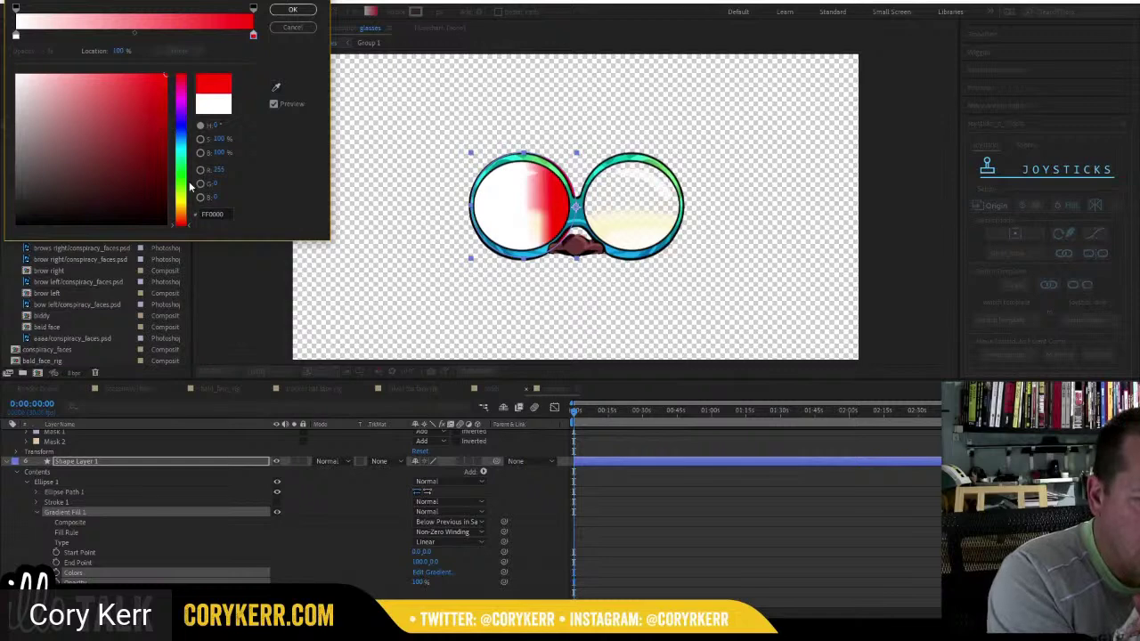
left_click(254, 8)
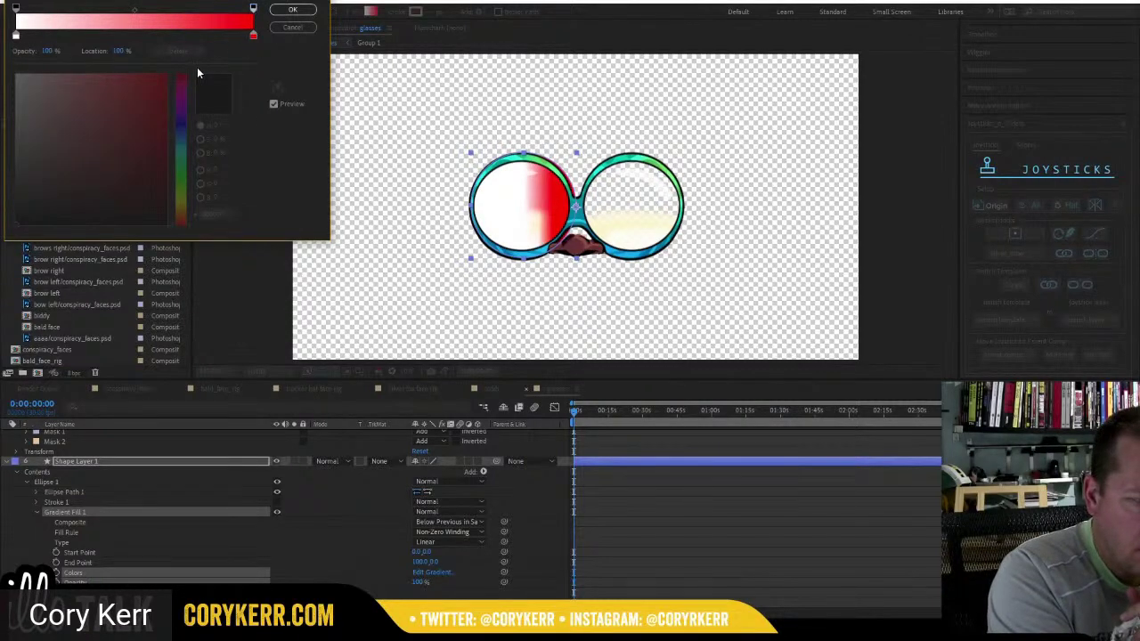
left_click(254, 38)
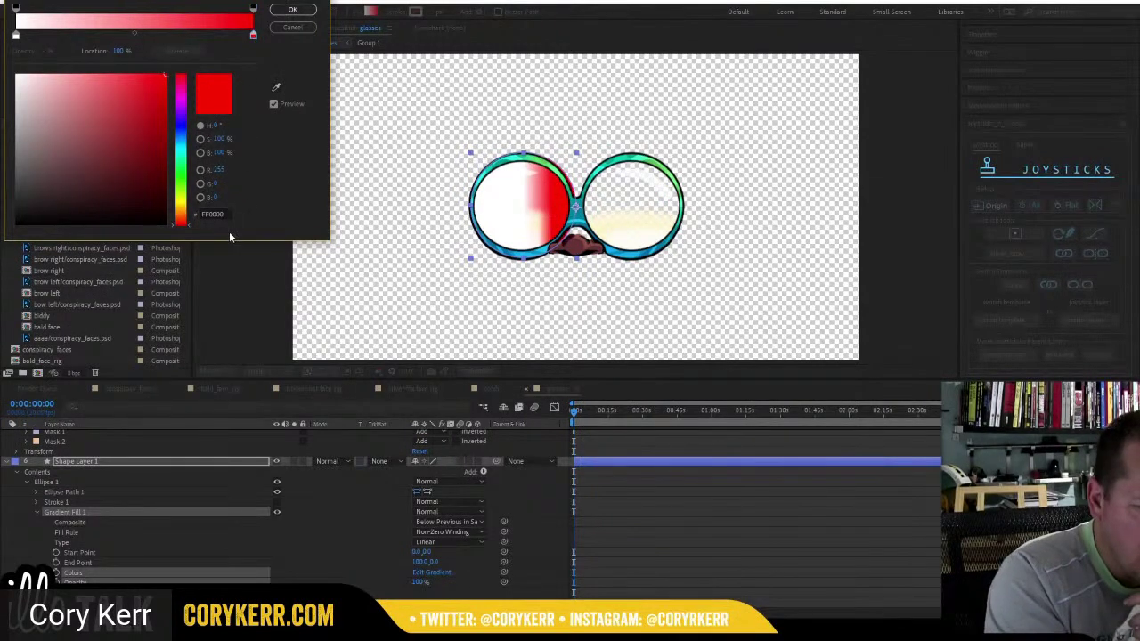
mouse_move(185, 222)
left_mouse_down()
mouse_move(193, 142)
mouse_move(185, 226)
left_mouse_up()
left_click(294, 28)
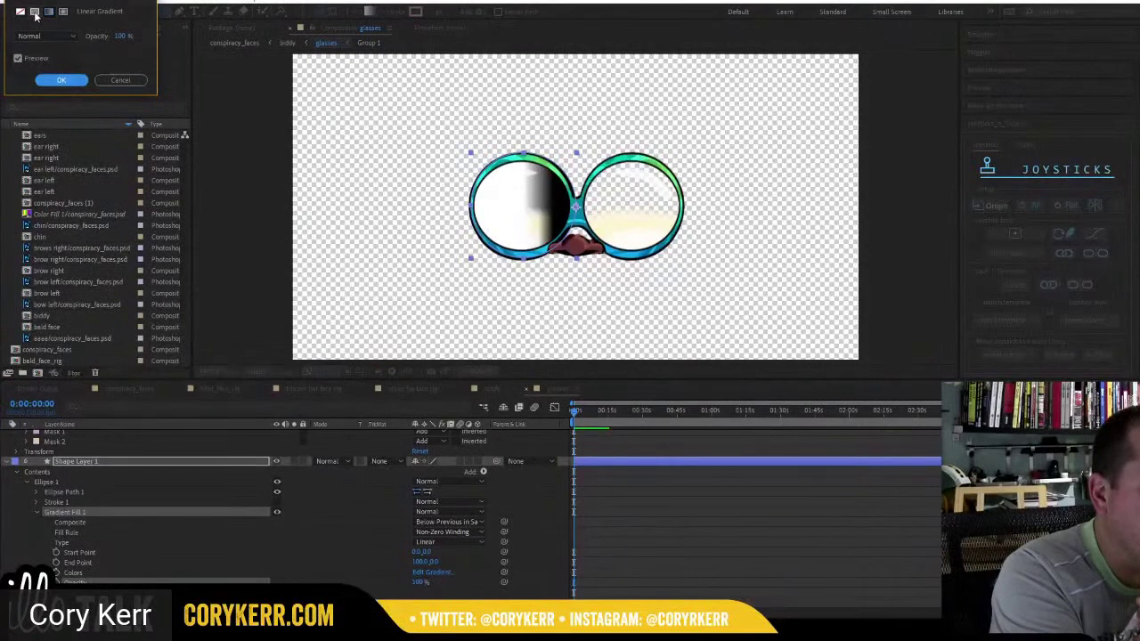
Change the lens ellipse's fill type from linear gradient back to solid color.
left_click(34, 11)
left_click(76, 84)
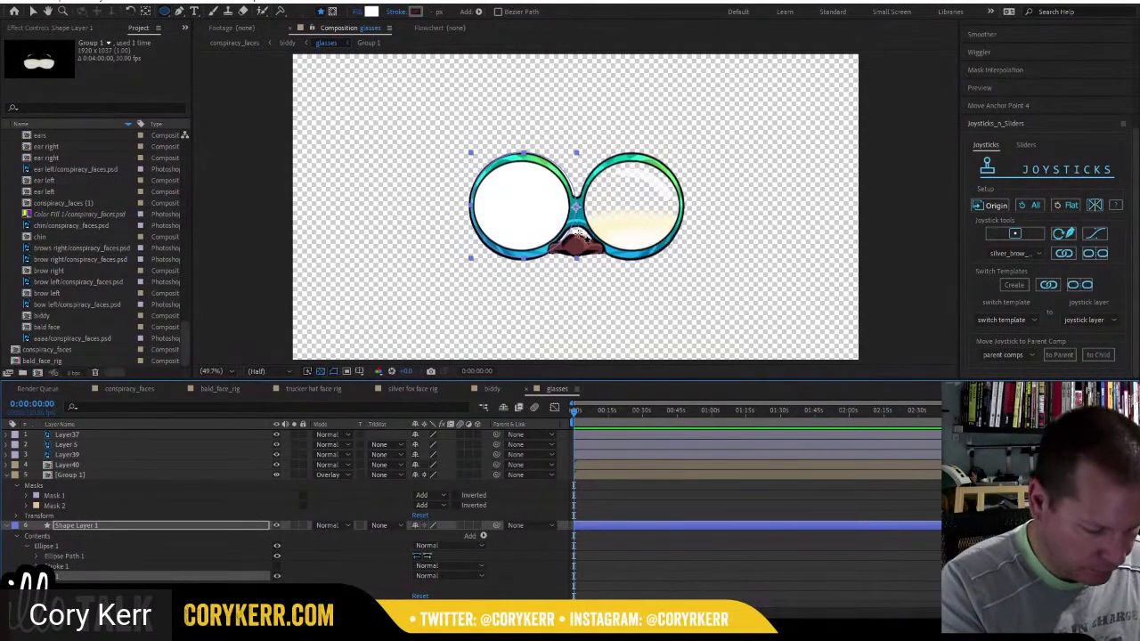
Move and slightly resize the white ellipse so that it fills the left lens and its edge stays hidden behind the frame.
key("z")
left_click_drag(479, 256, 485, 262)
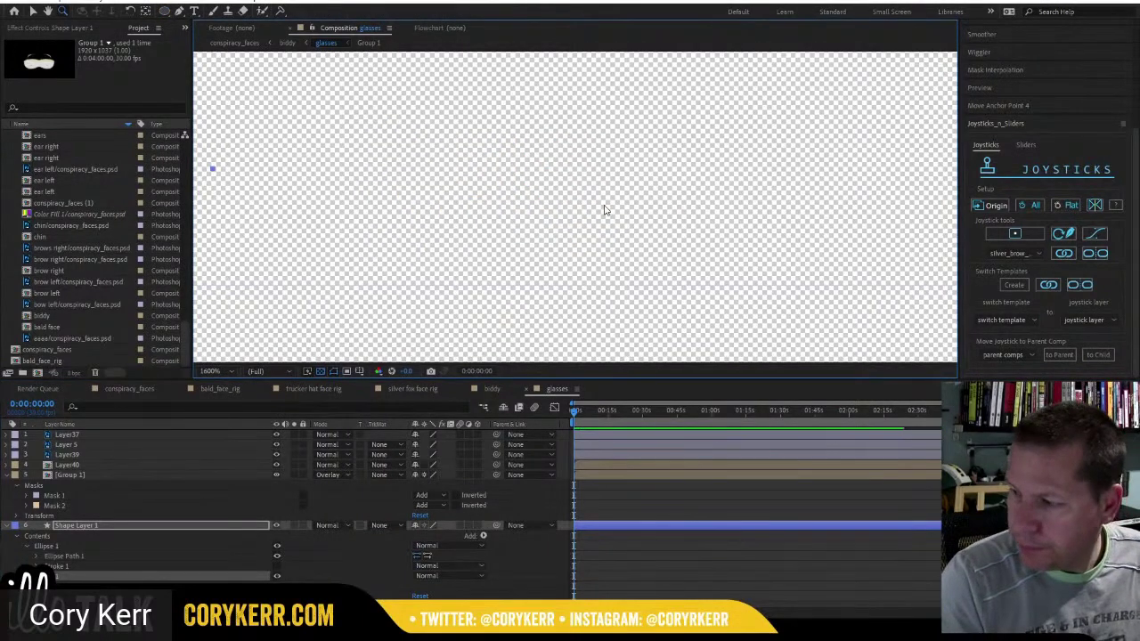
scroll(603, 209, "down", 8)
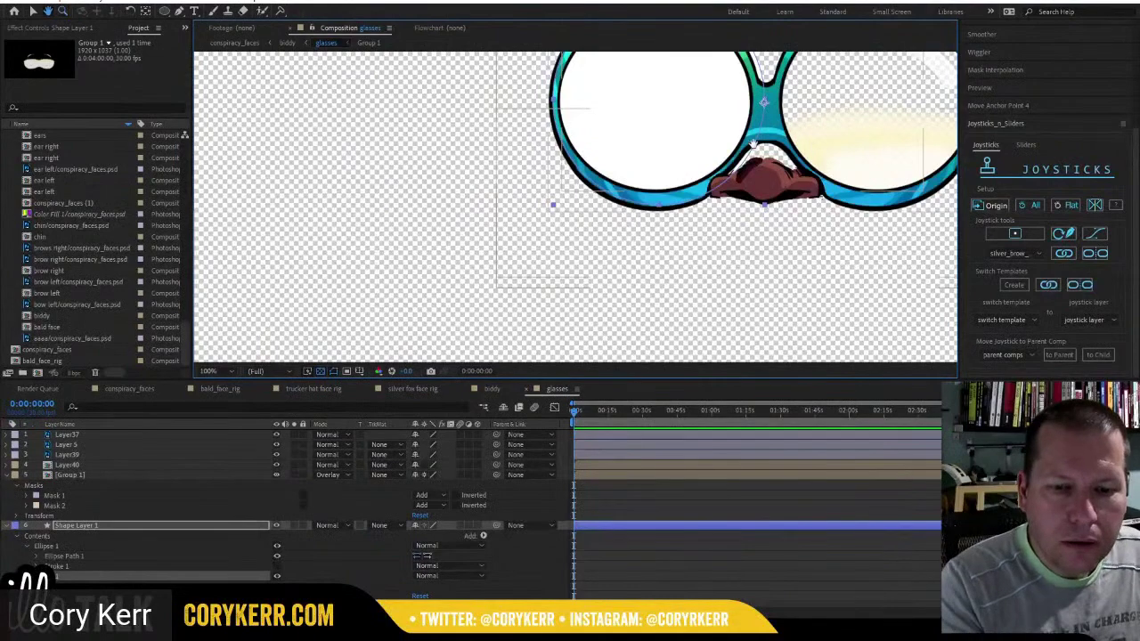
left_click_drag(752, 143, 660, 232)
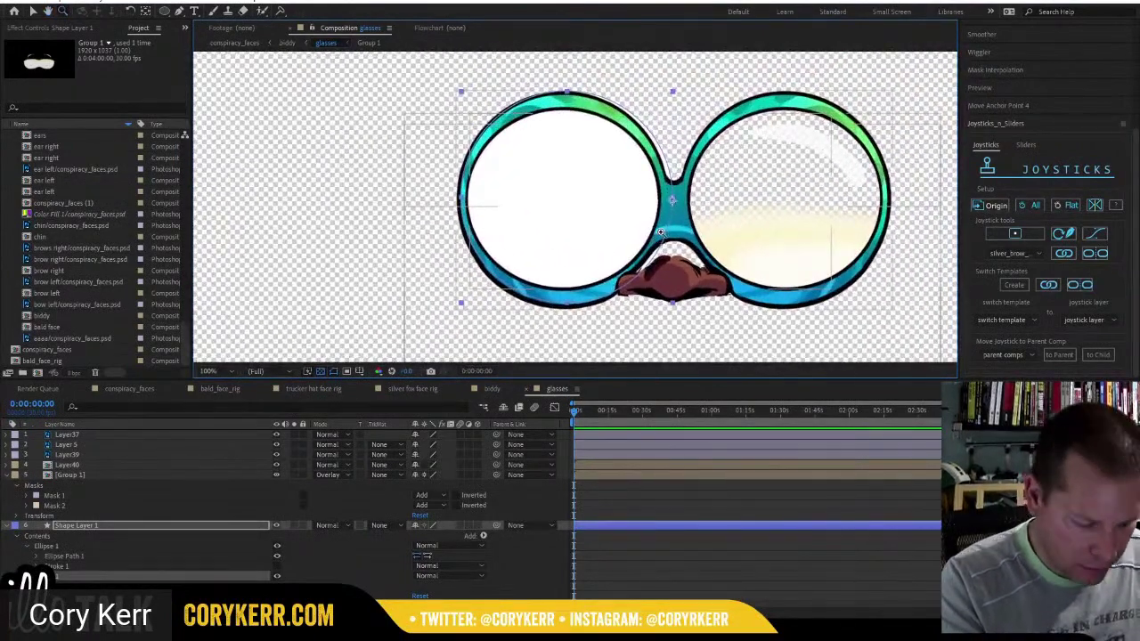
key("v")
double_click(666, 195)
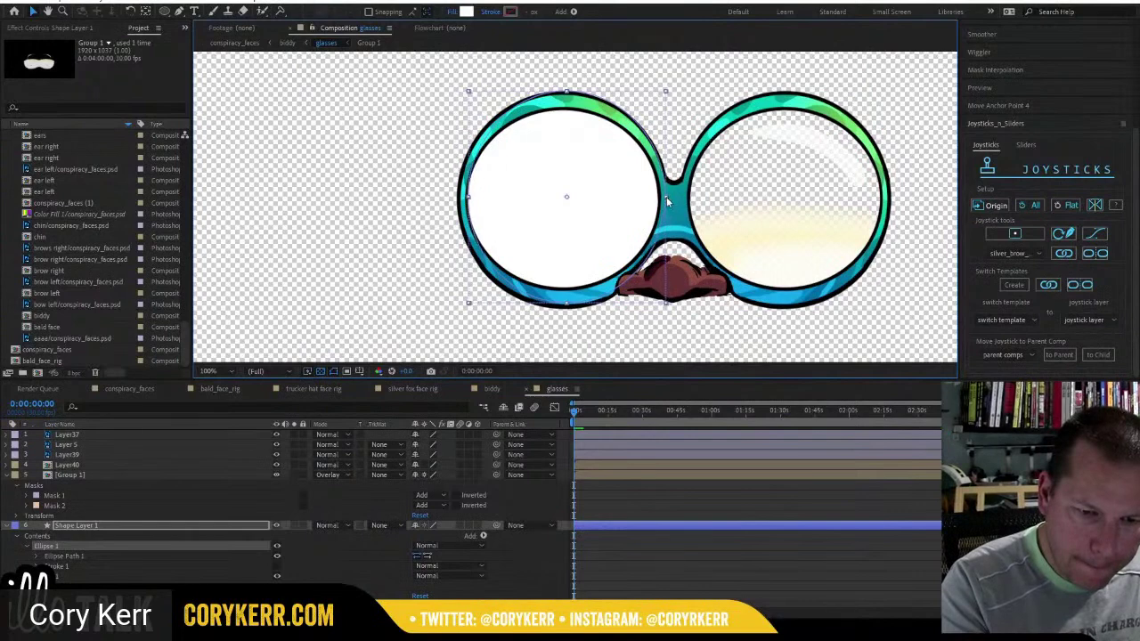
left_click_drag(565, 197, 561, 199)
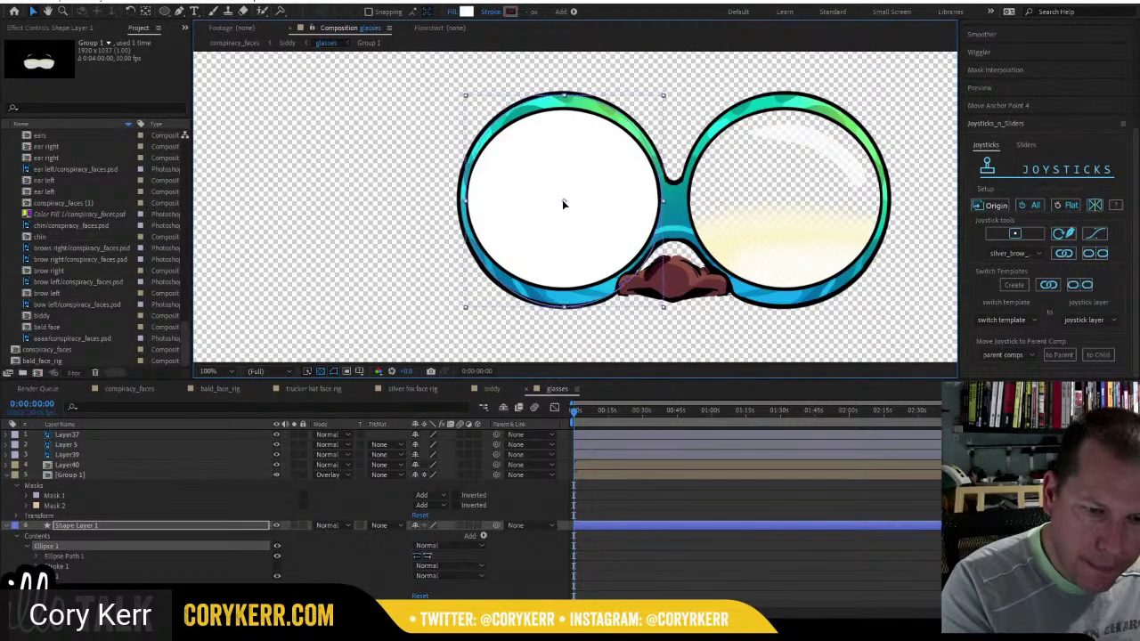
left_click_drag(563, 96, 565, 106)
left_click_drag(664, 200, 663, 199)
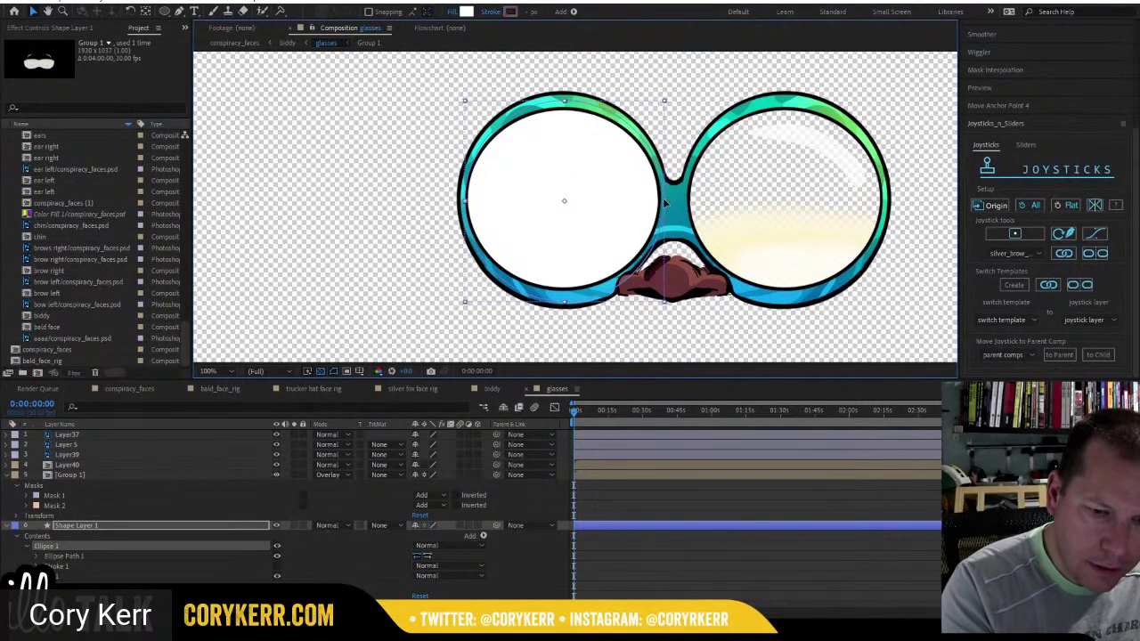
left_click_drag(564, 201, 562, 200)
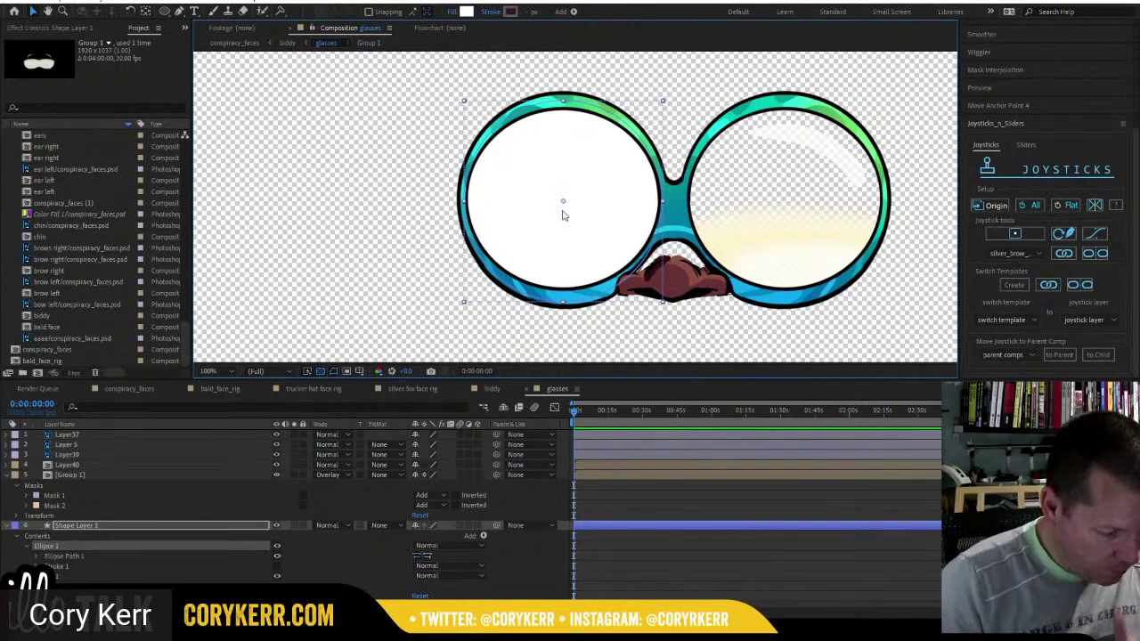
Duplicate the white ellipse within the shape layer and place the copy behind the right lens frame.
key("ctrl+d")
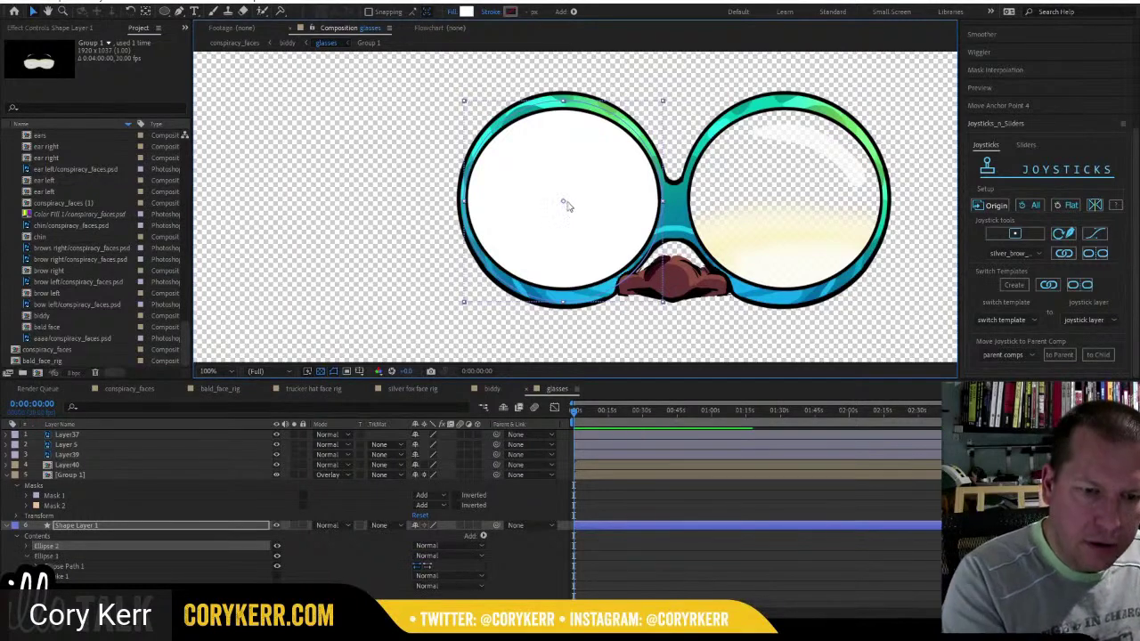
left_click_drag(565, 200, 787, 203)
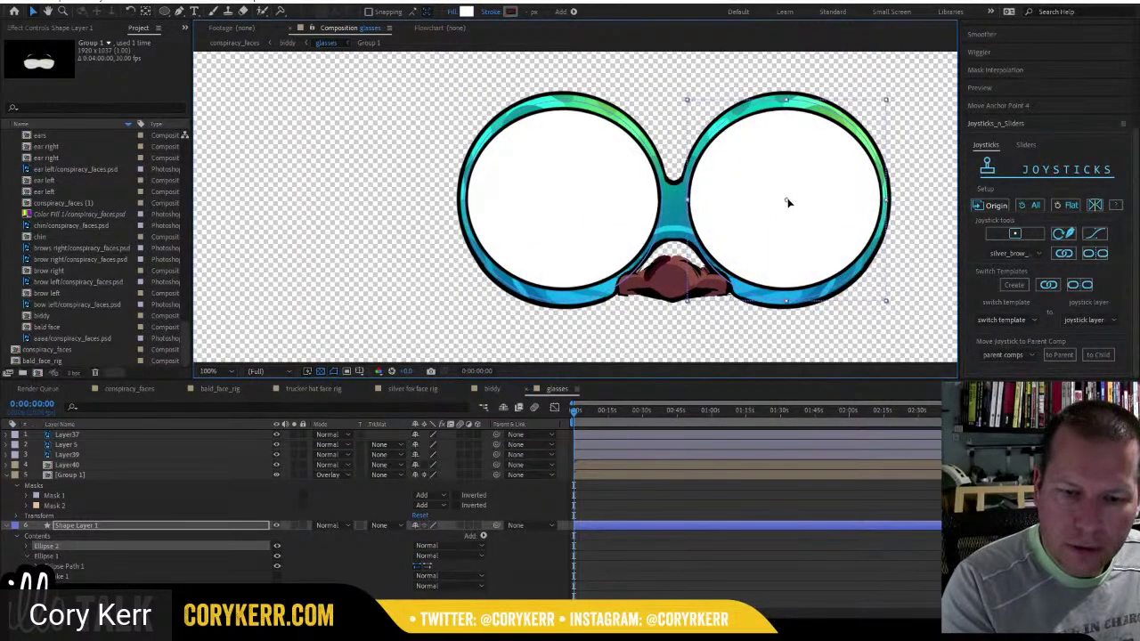
left_click(9, 525)
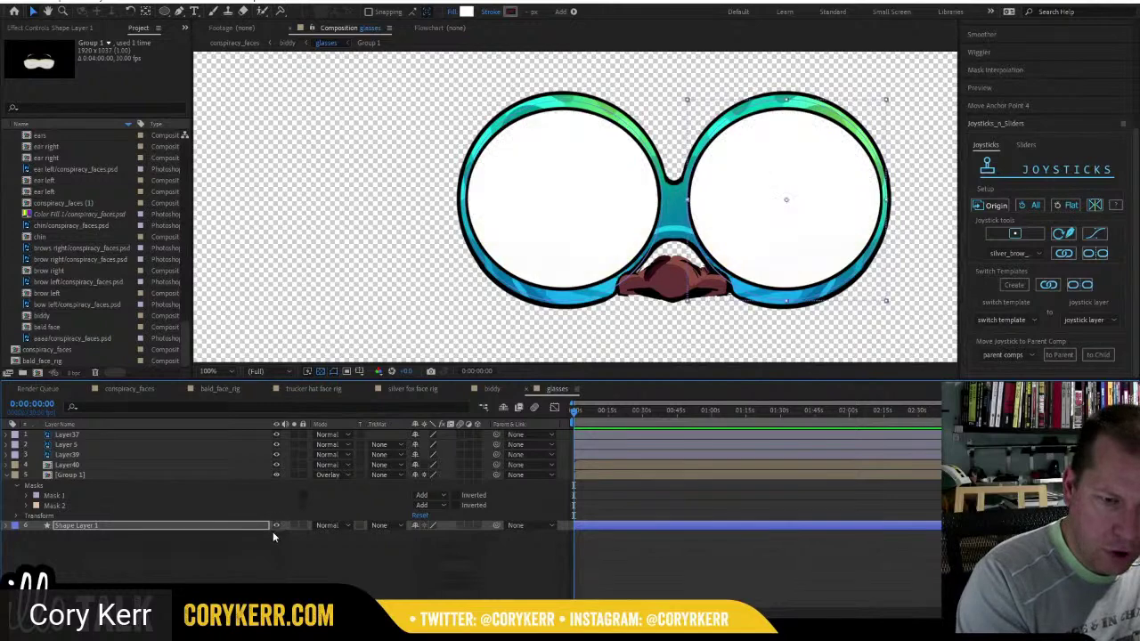
Add a new mask to the shape layer holding the two white lens ellipses.
left_click(224, 527)
right_click(186, 528)
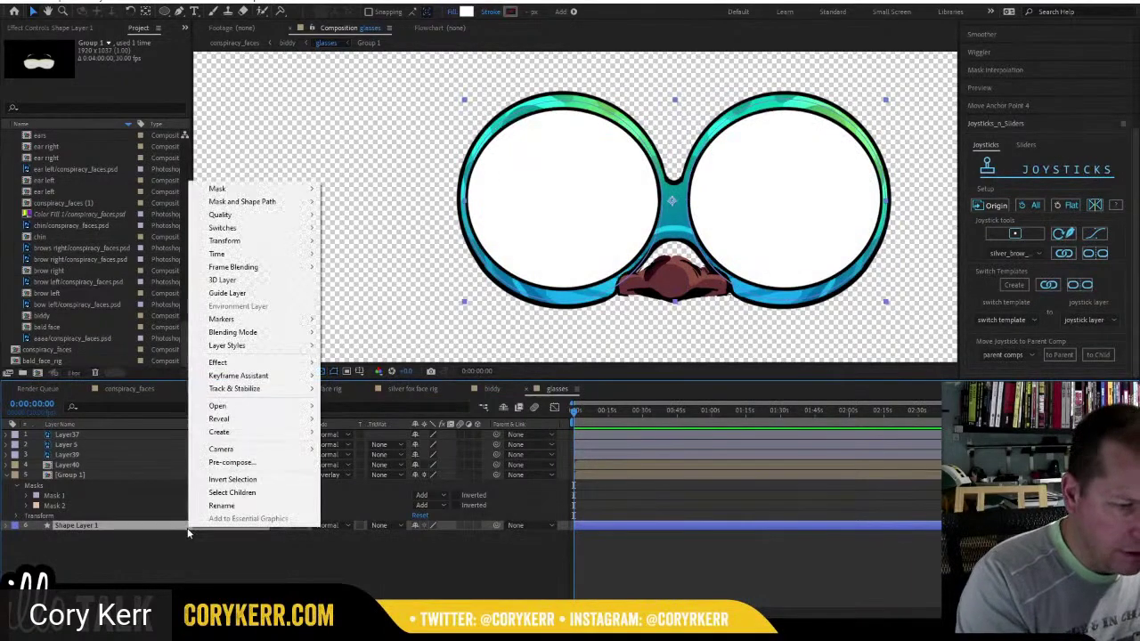
mouse_move(265, 192)
left_click(374, 189)
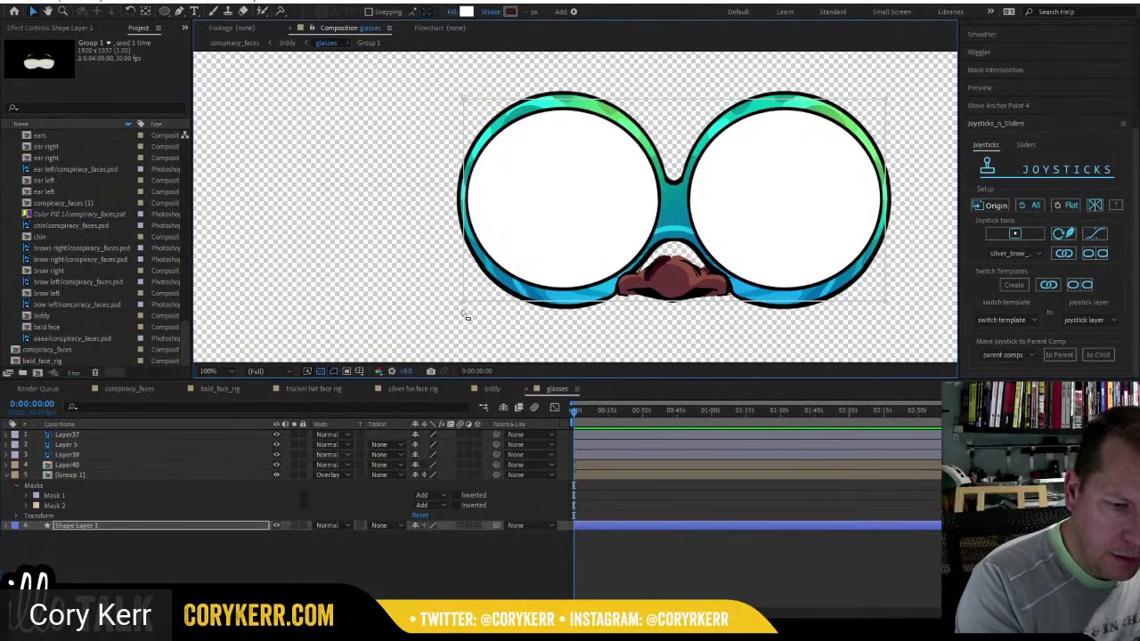
Reshape the mask to cover only the upper part of both lenses, with its corners extending beyond the outer edges of the frames.
left_click_drag(886, 304, 895, 183)
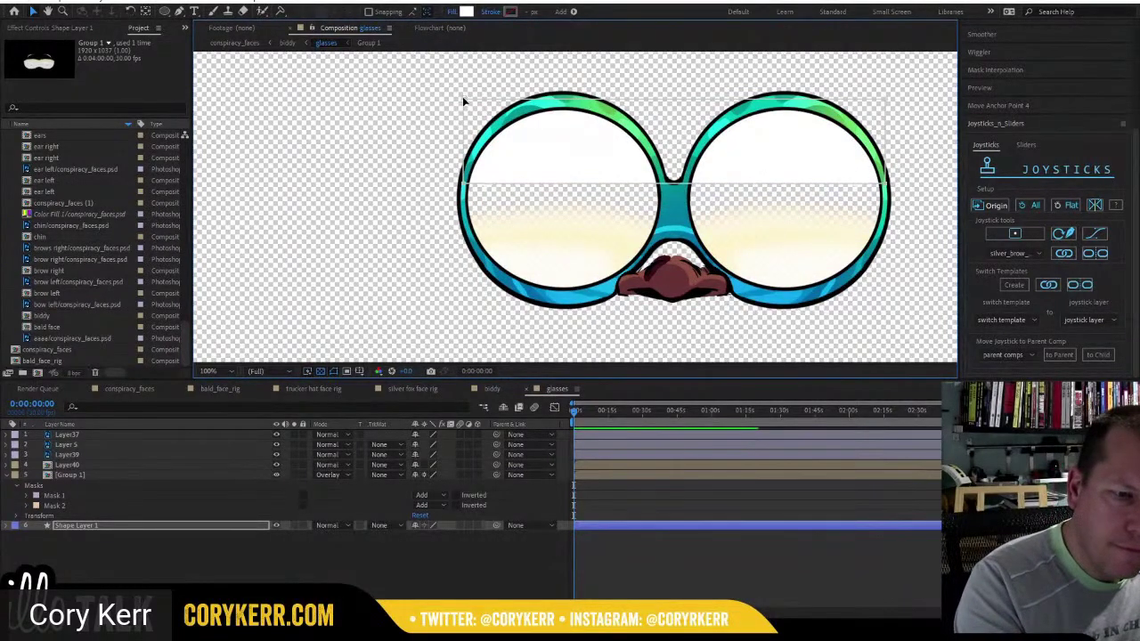
left_click_drag(462, 97, 414, 68)
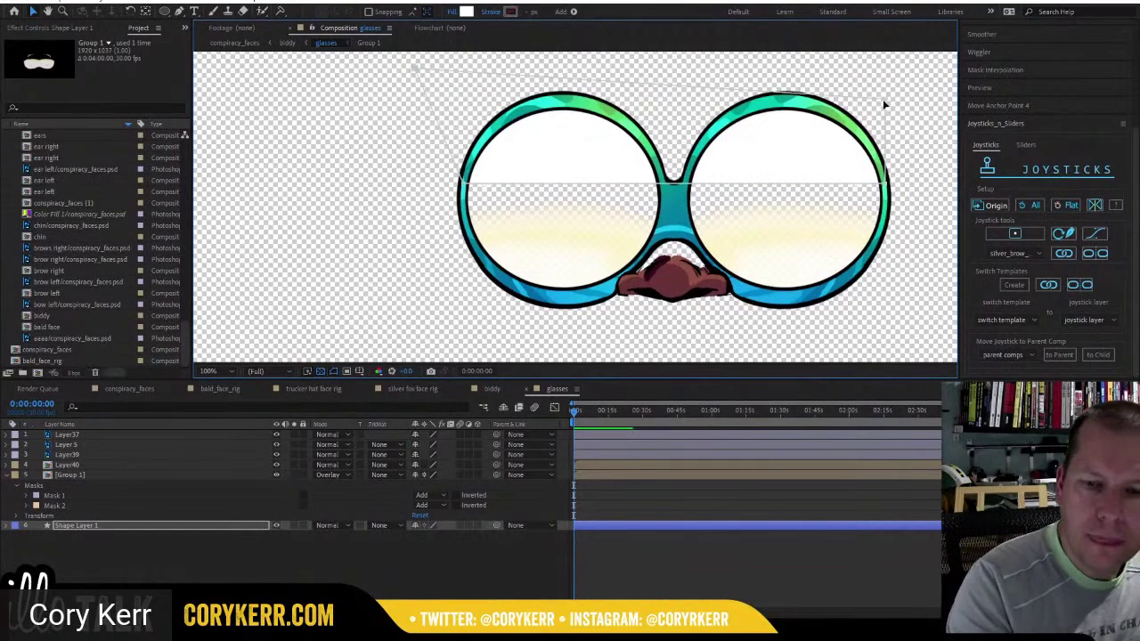
left_click_drag(883, 100, 919, 67)
left_click_drag(886, 183, 926, 180)
left_click_drag(461, 184, 425, 188)
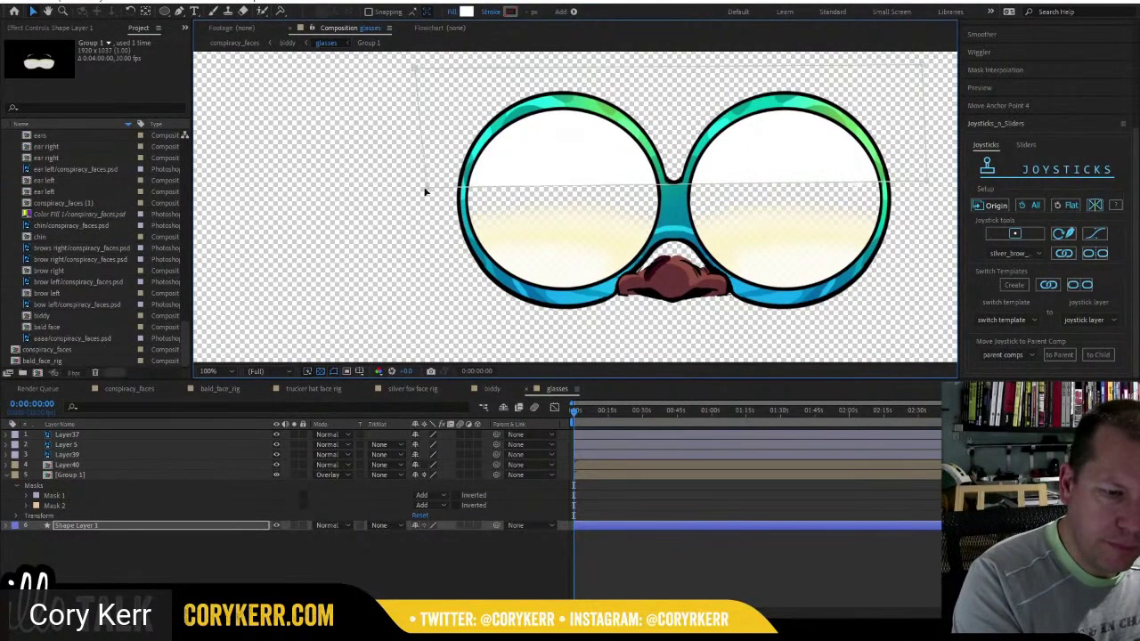
left_click(425, 189)
Set the feather of the lens shape layer's mask to 142 pixels.
left_click(9, 526)
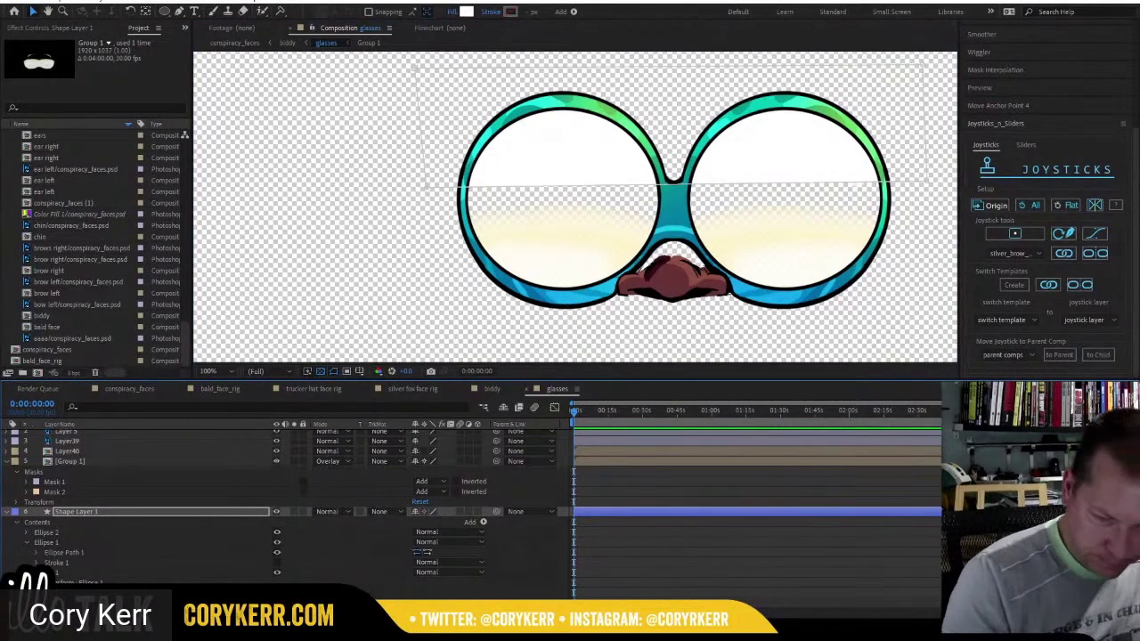
scroll(285, 516, "down", 1)
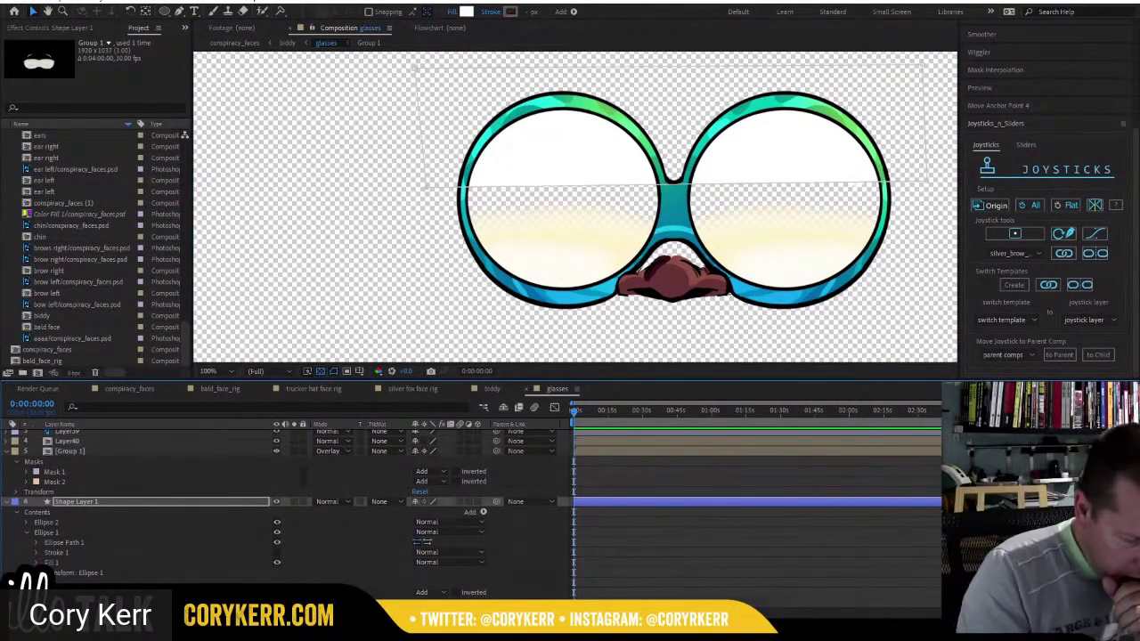
scroll(285, 516, "down", 3)
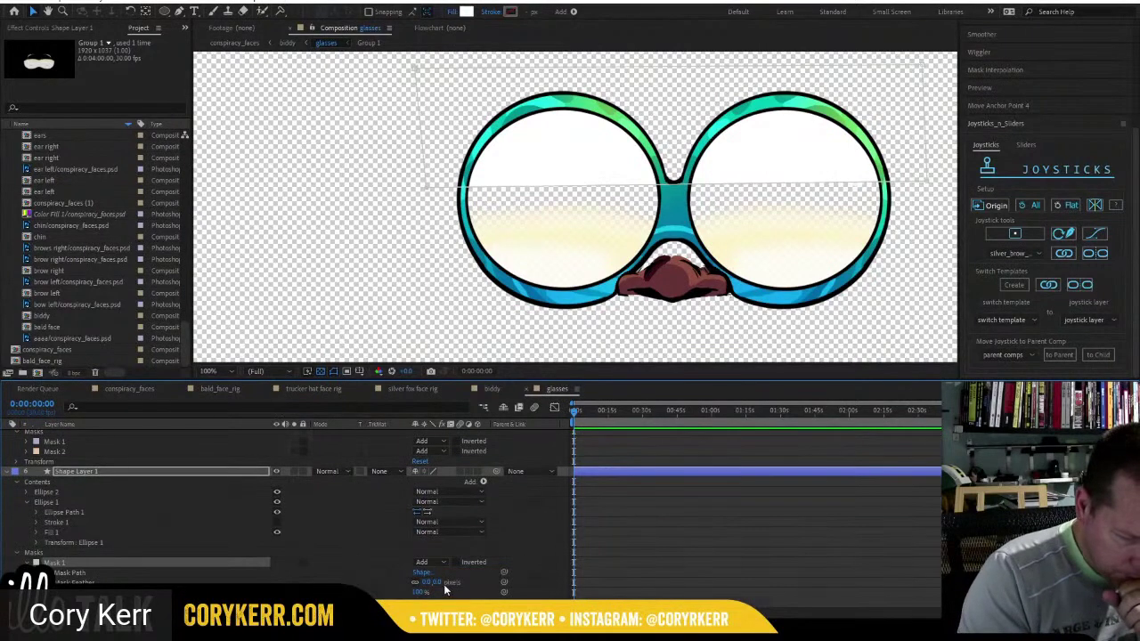
left_click_drag(443, 584, 504, 584)
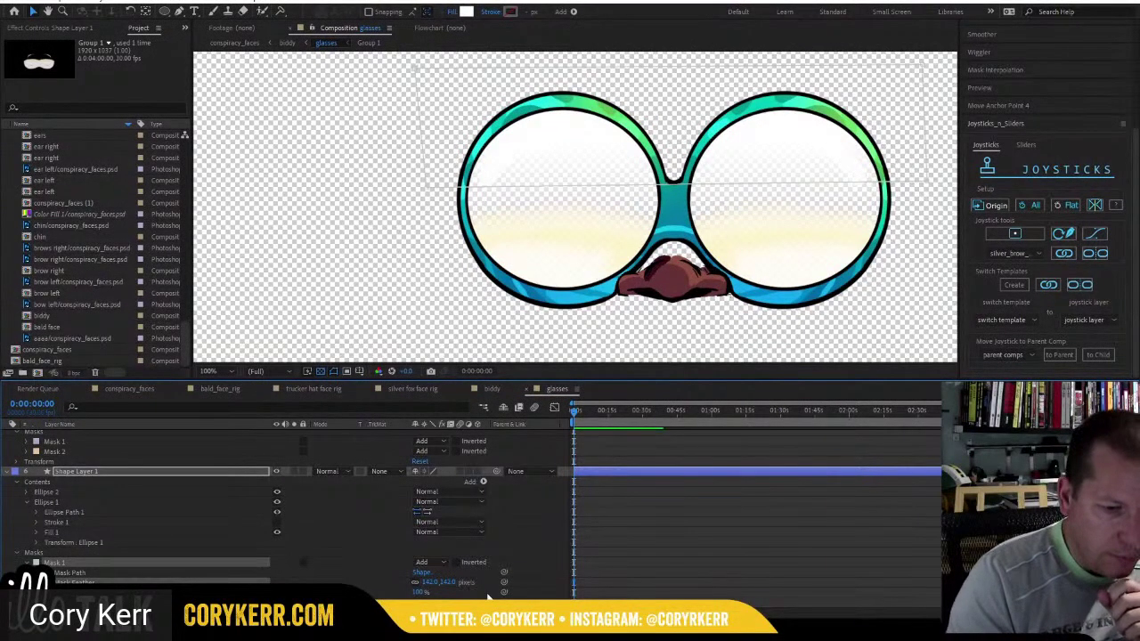
Go to the biddy composition and toggle the hair ink, face ink and Layer 1 copy layers off and on to identify their artwork.
left_click(491, 388)
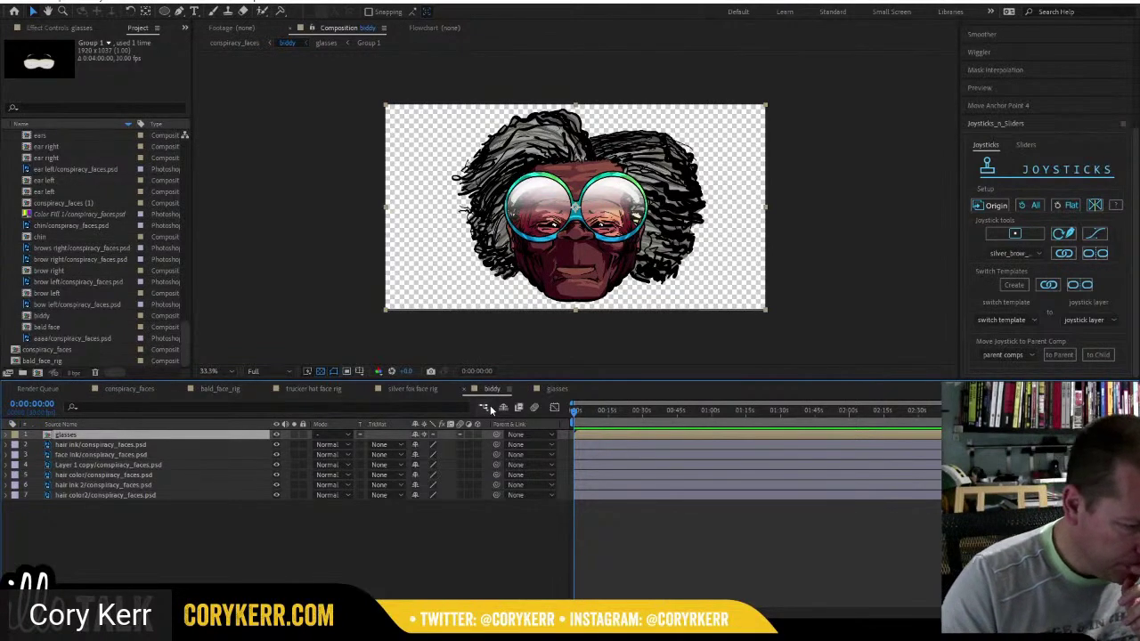
left_click(121, 445)
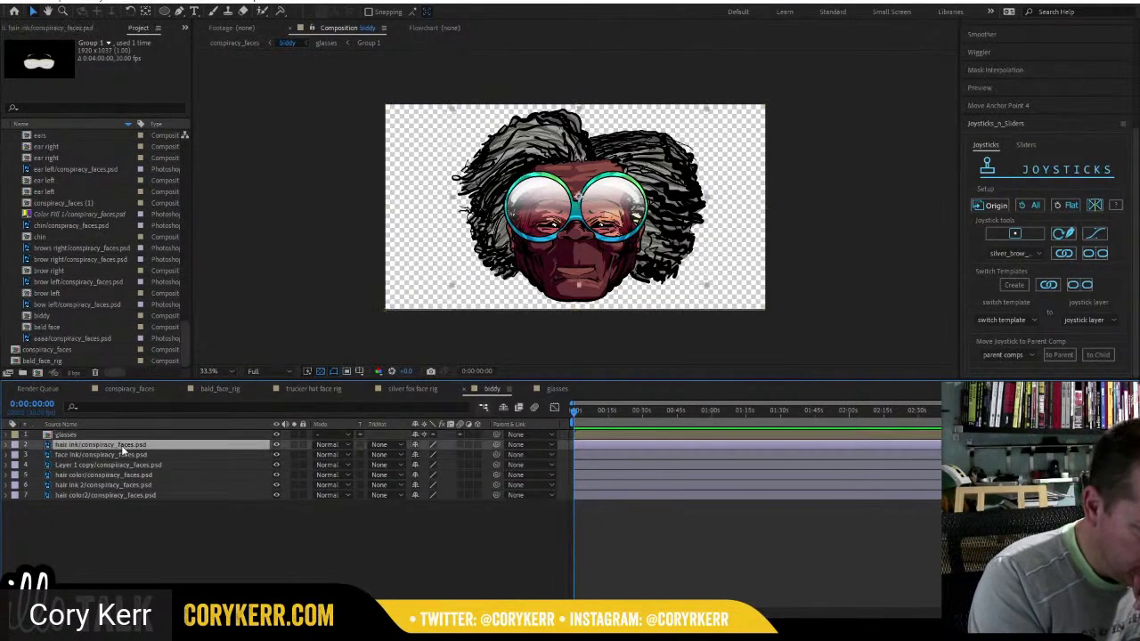
left_click(277, 444)
left_click(276, 443)
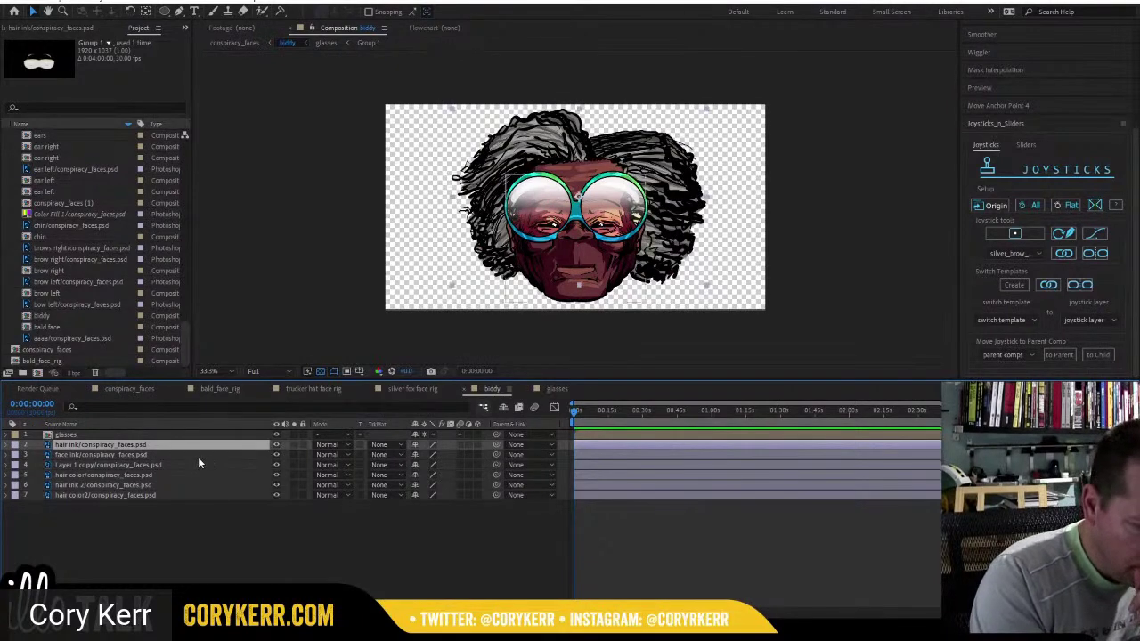
left_click(198, 456)
left_click(277, 454)
left_click(276, 455)
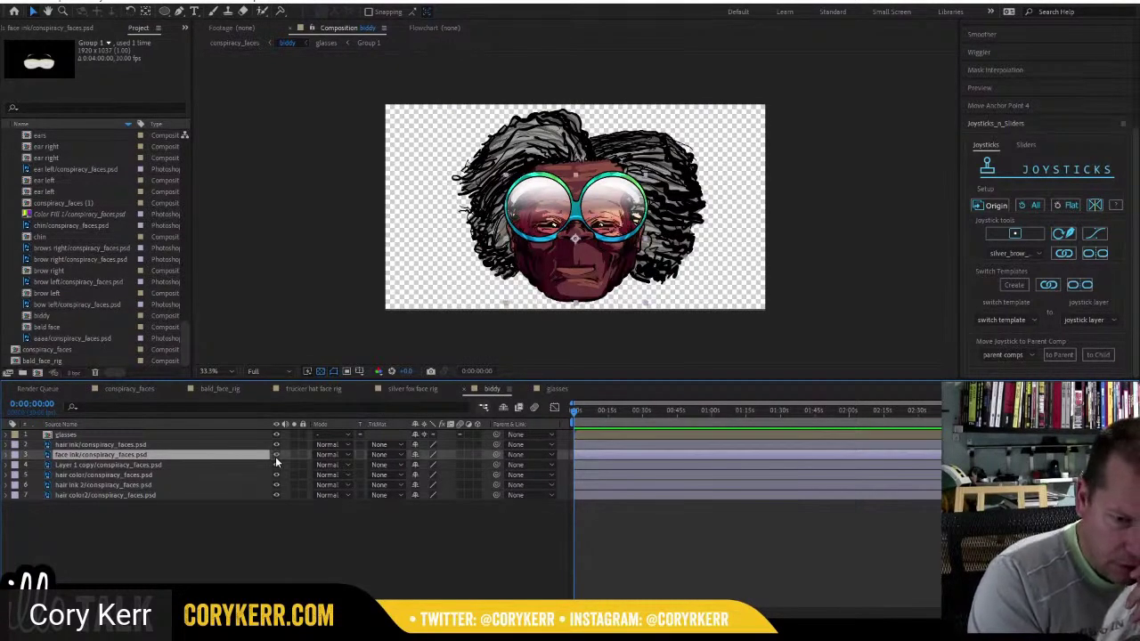
left_click(276, 464)
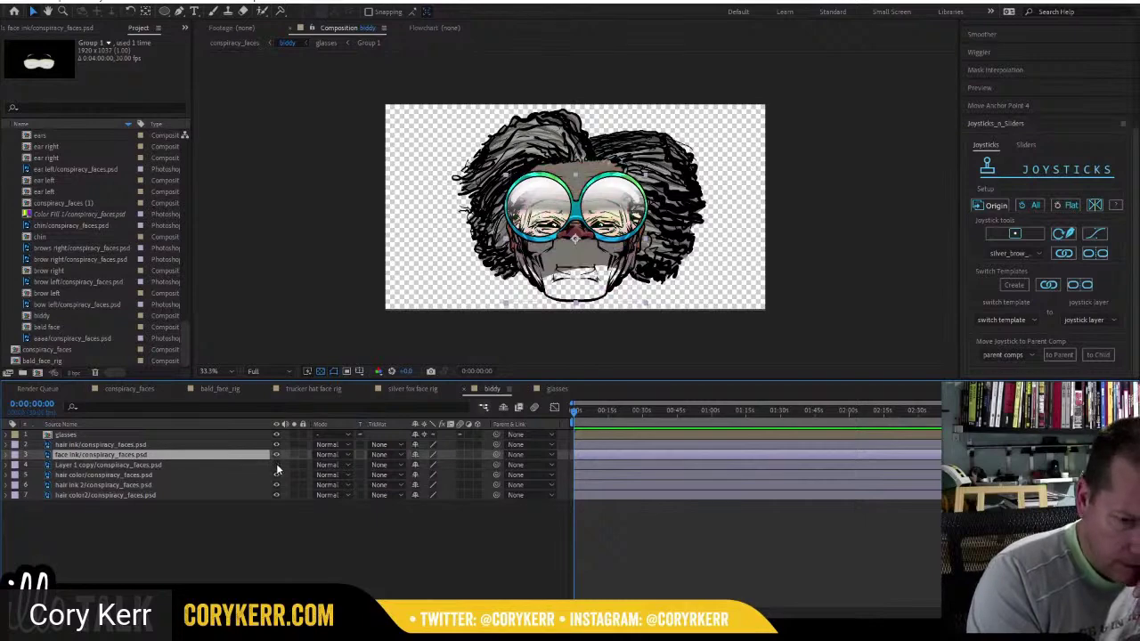
left_click(277, 465)
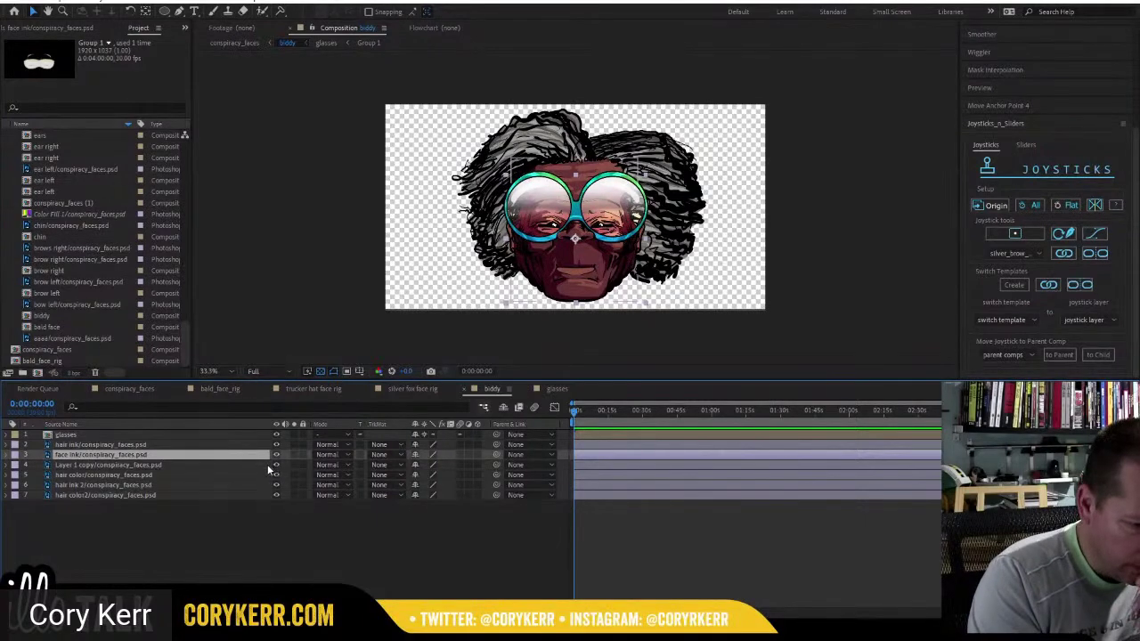
Parent the Layer 1 copy layer to the face ink layer and hide it from the layer list as a shy layer.
left_click(269, 464)
left_click_drag(400, 478, 170, 458)
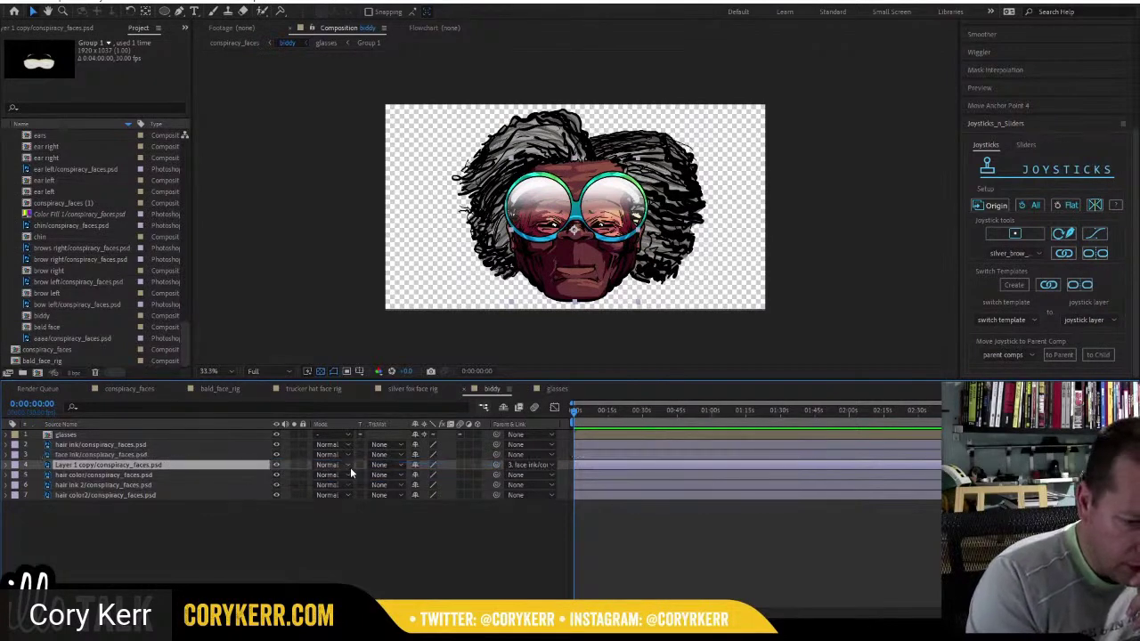
left_click(413, 464)
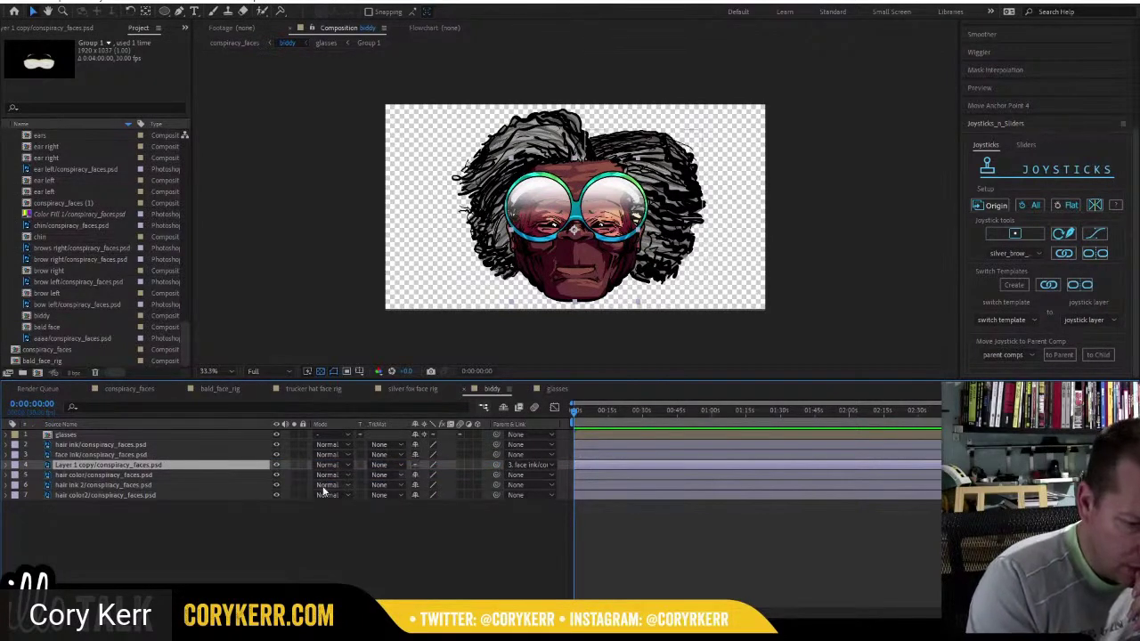
left_click(503, 407)
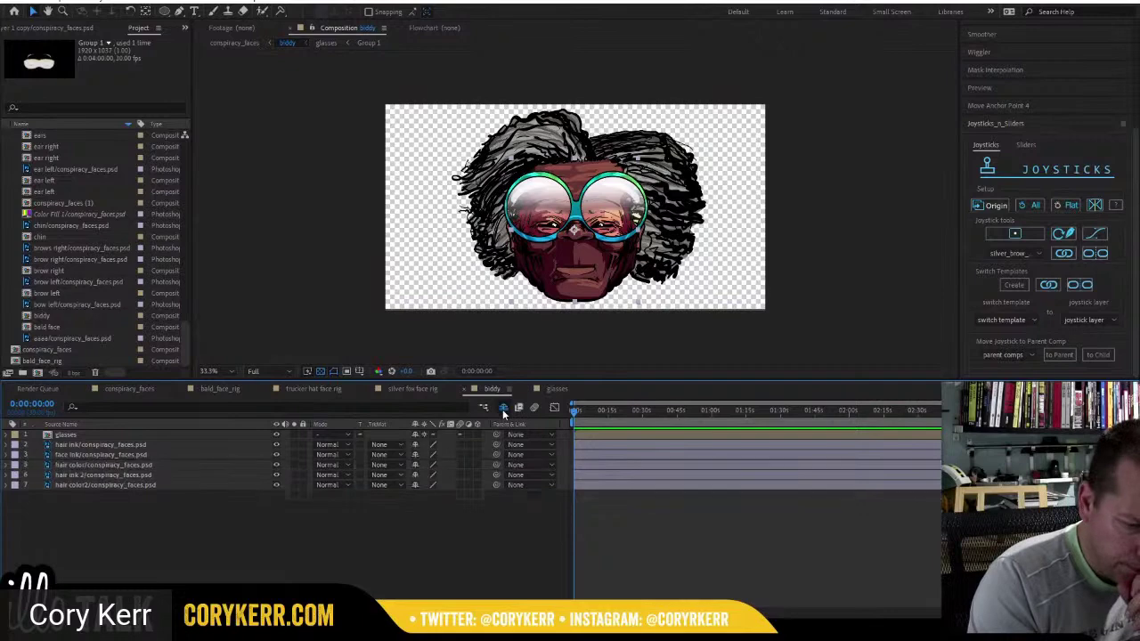
Identify the hair color layer's artwork, parent the layer to hair ink, and hide it from the layer list as a shy layer.
left_click(151, 465)
left_click(276, 465)
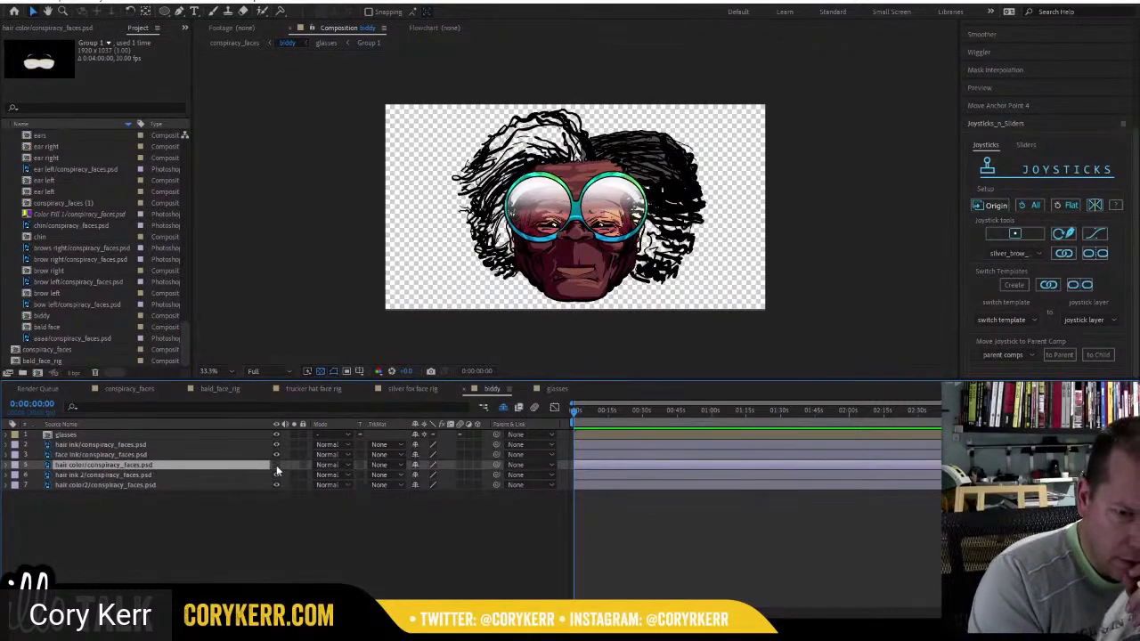
left_click(276, 465)
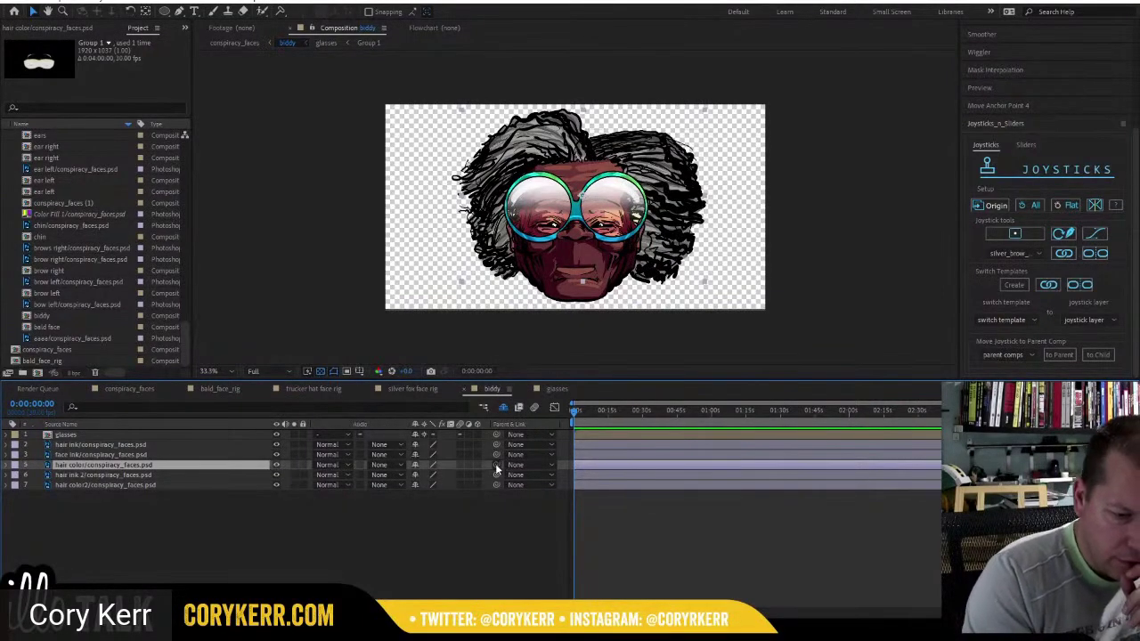
left_click_drag(496, 465, 136, 446)
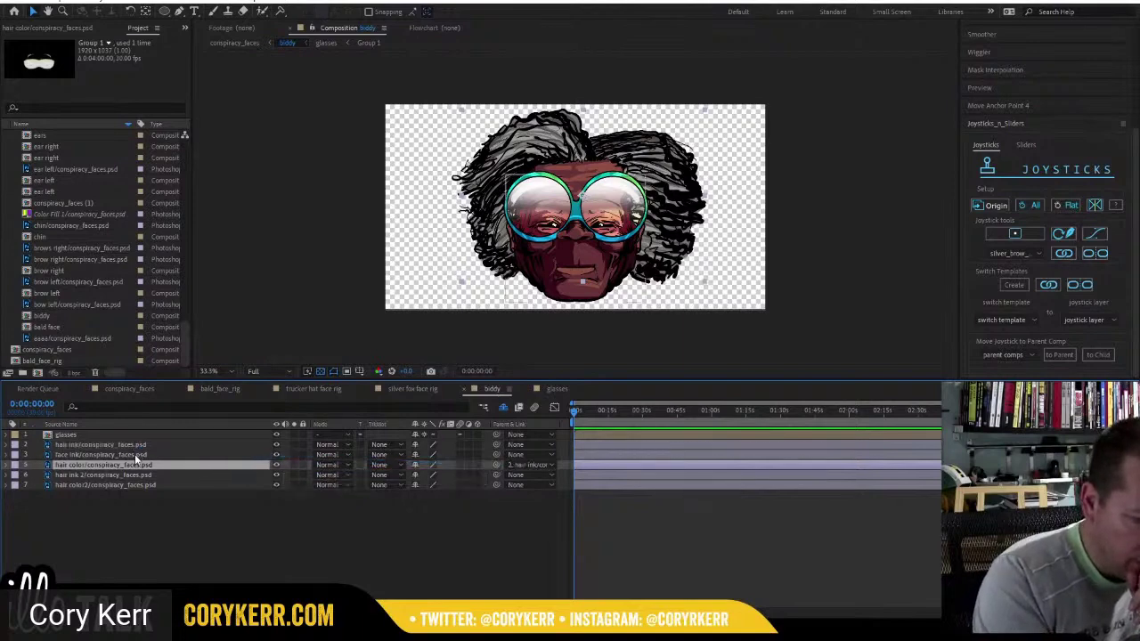
key("Delete")
Check the hair ink 2 layer's artwork, then parent hair color2 to hair ink 2 and hide it as a shy layer.
left_click(151, 469)
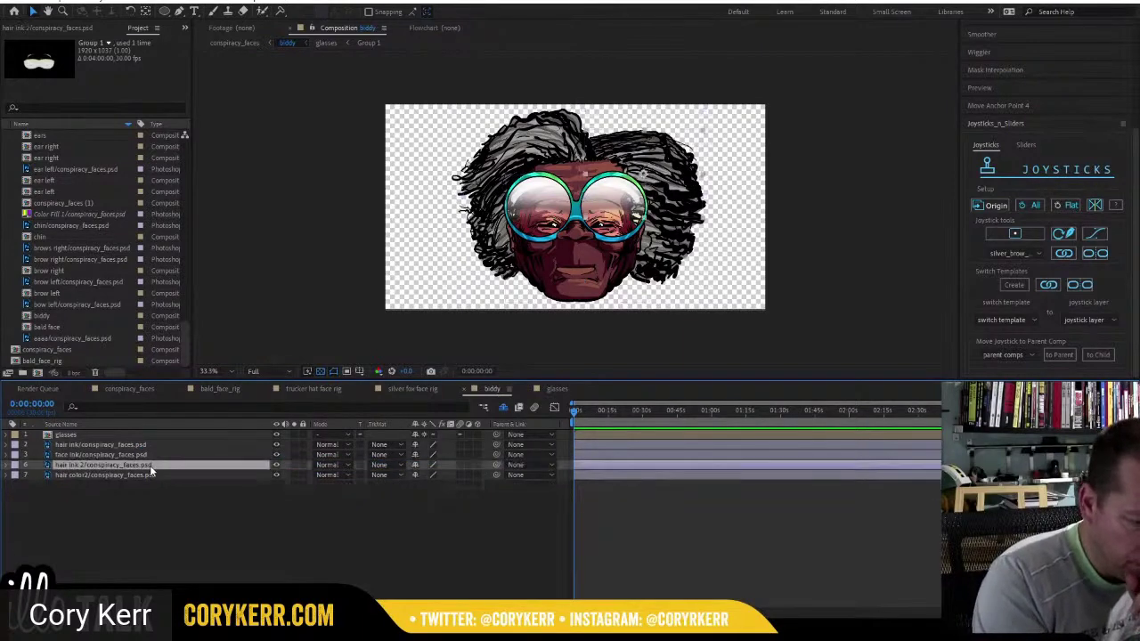
left_click(276, 465)
left_click(276, 465)
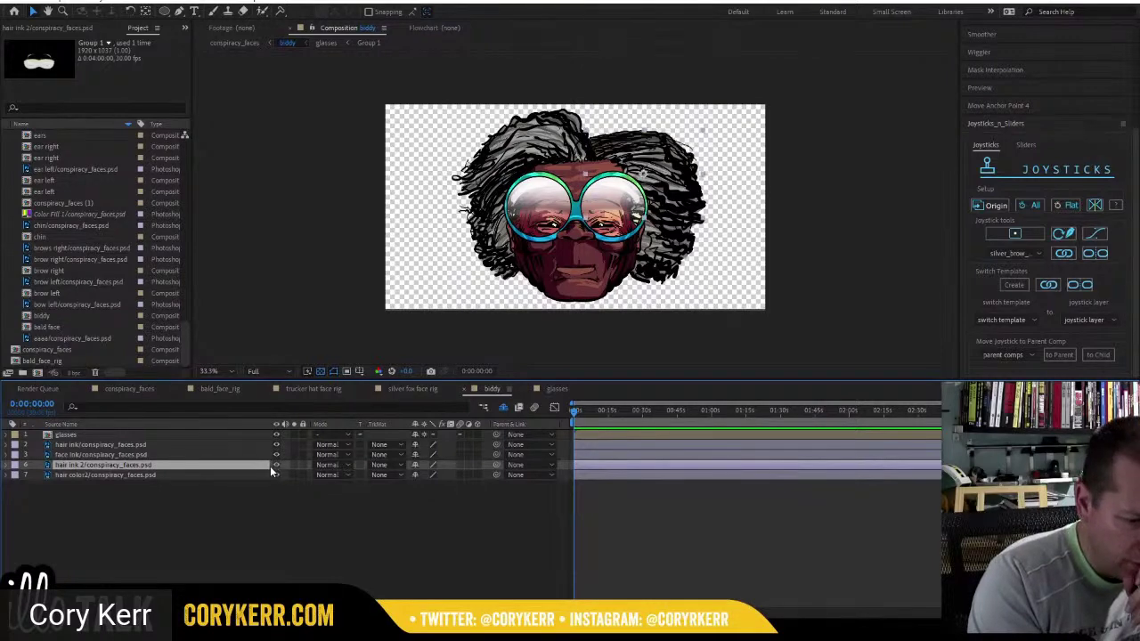
left_click(284, 475)
left_click_drag(496, 475, 247, 466)
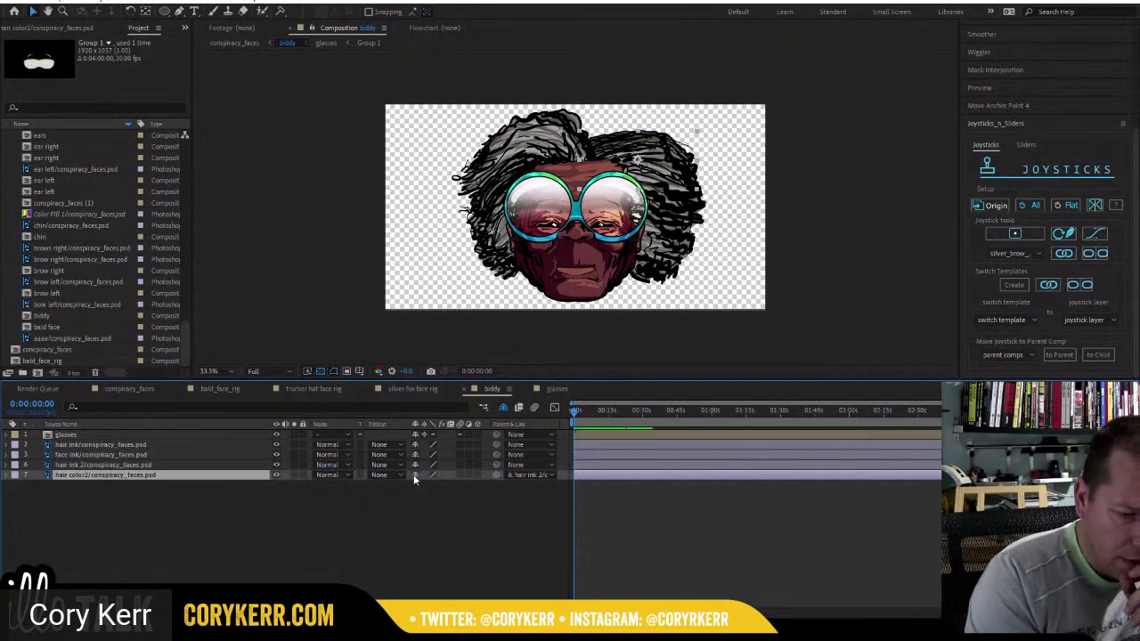
key("Delete")
Move the hair ink 2 layer's anchor point to the hair's inner edge above the forehead, and check the face ink and hair ink layers' anchors.
left_click(205, 465)
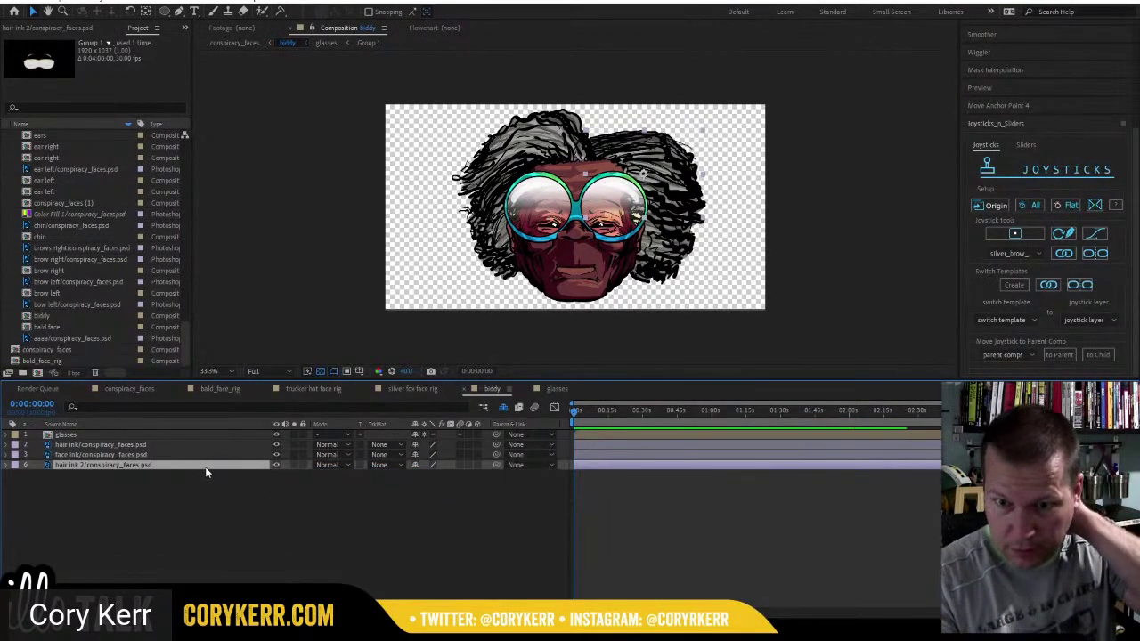
left_click(1004, 105)
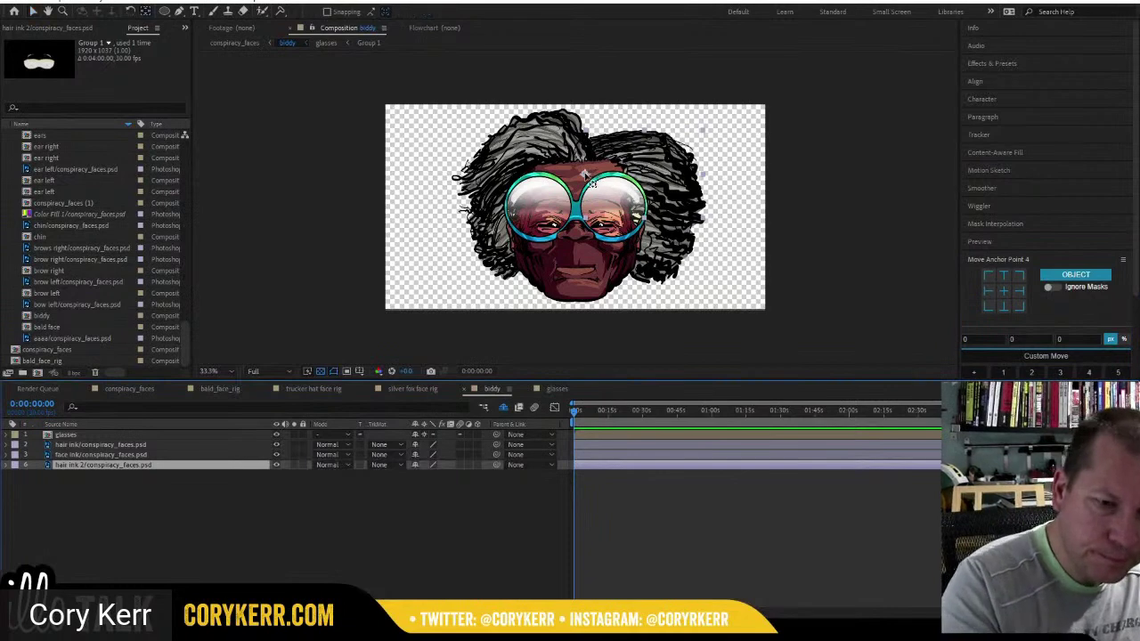
left_click(584, 174)
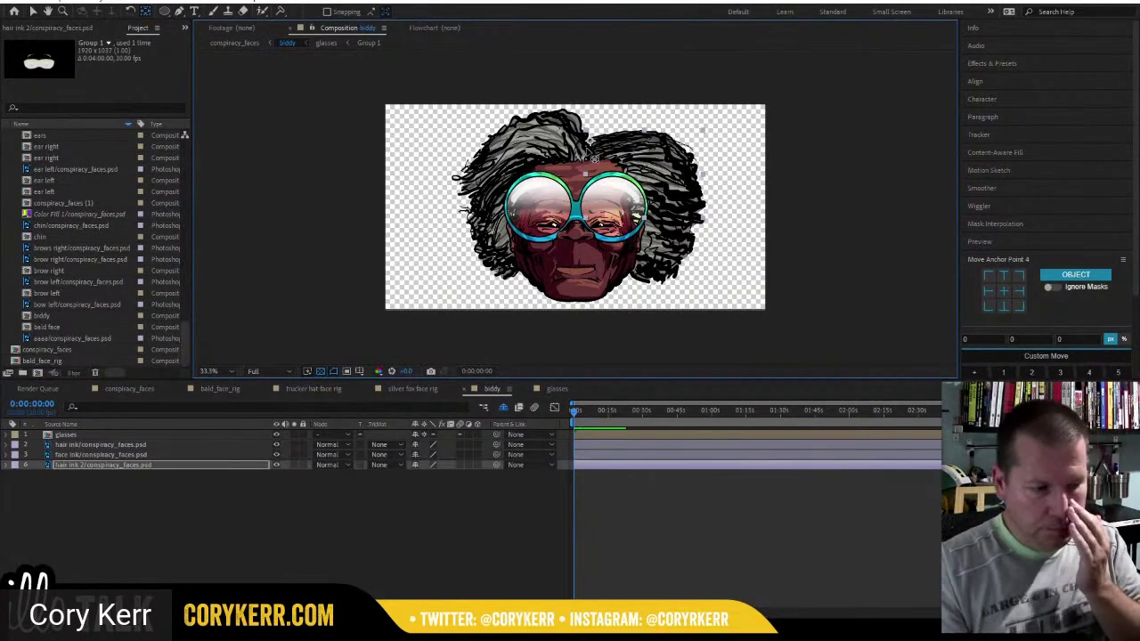
left_click(128, 454)
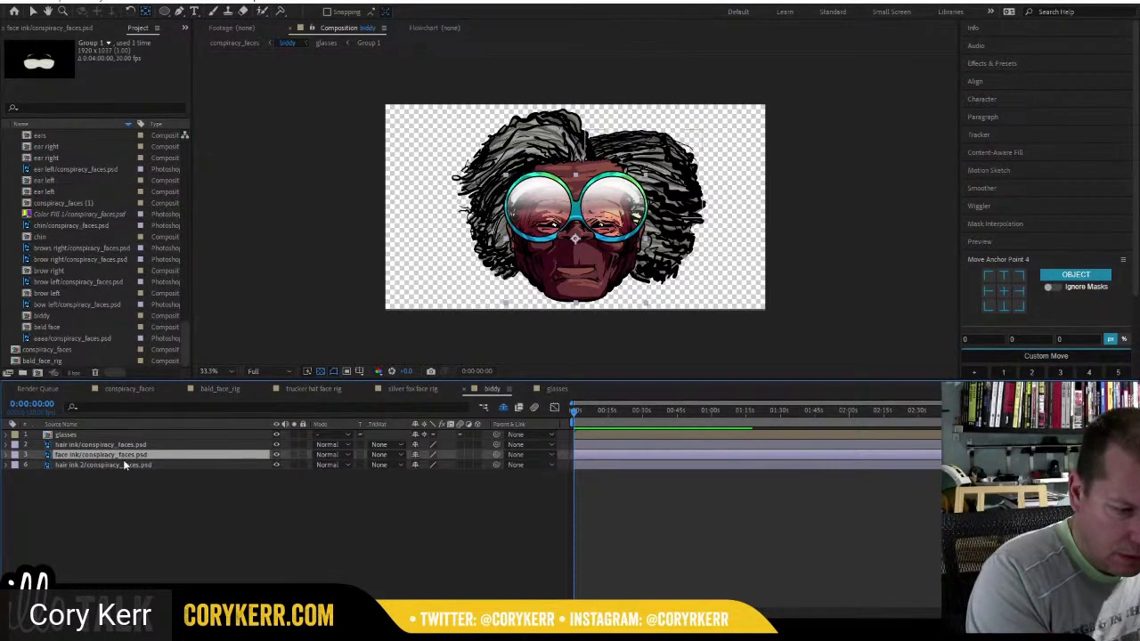
left_click(119, 445)
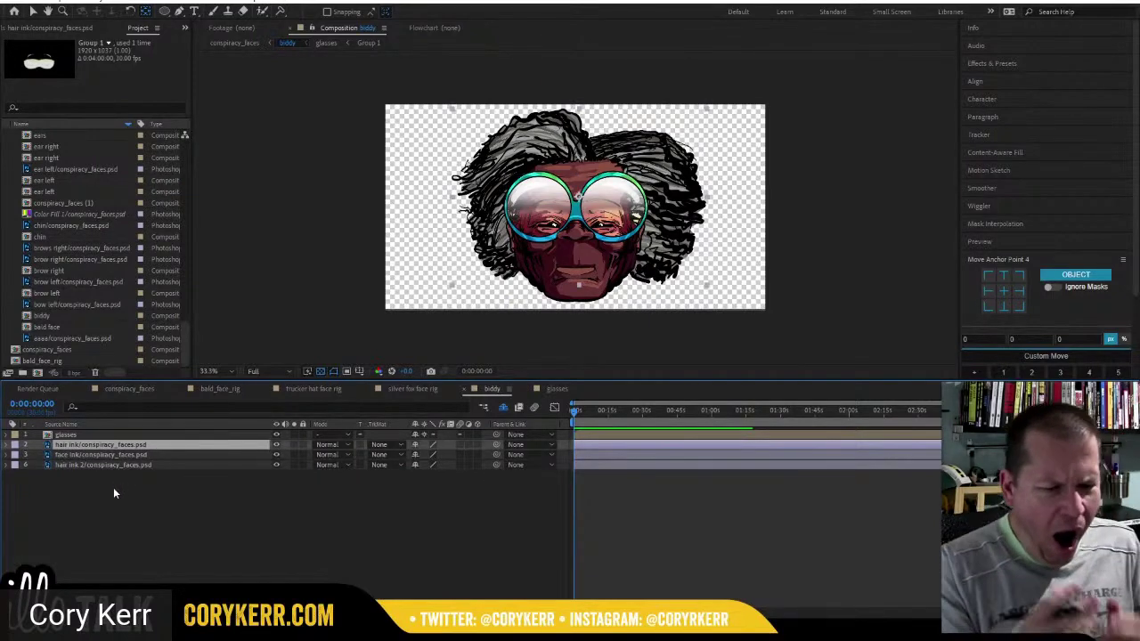
Reveal the shy layers and precompose the face ink and Layer 1 copy layers into a composition named biddy face comp.
left_click(503, 408)
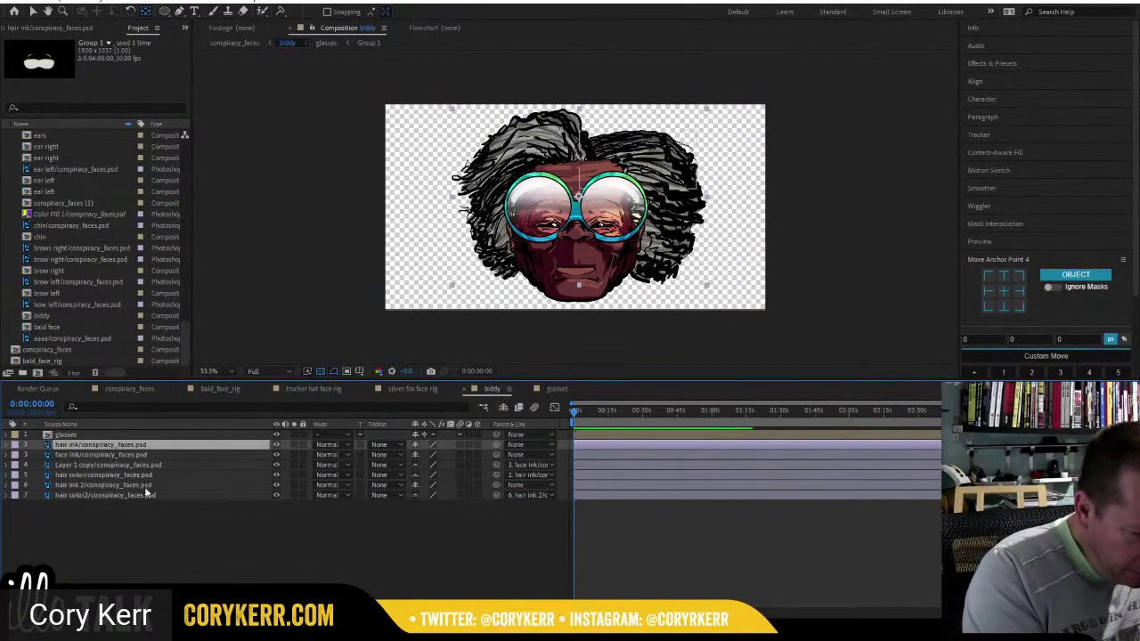
left_click(127, 454)
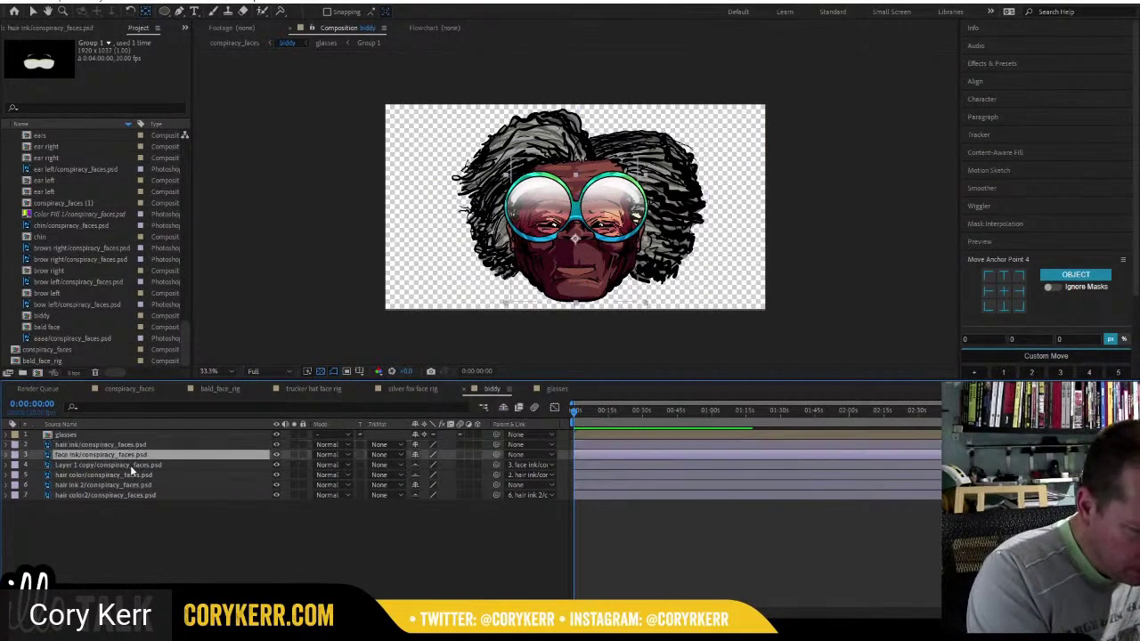
left_click(131, 467, "shift")
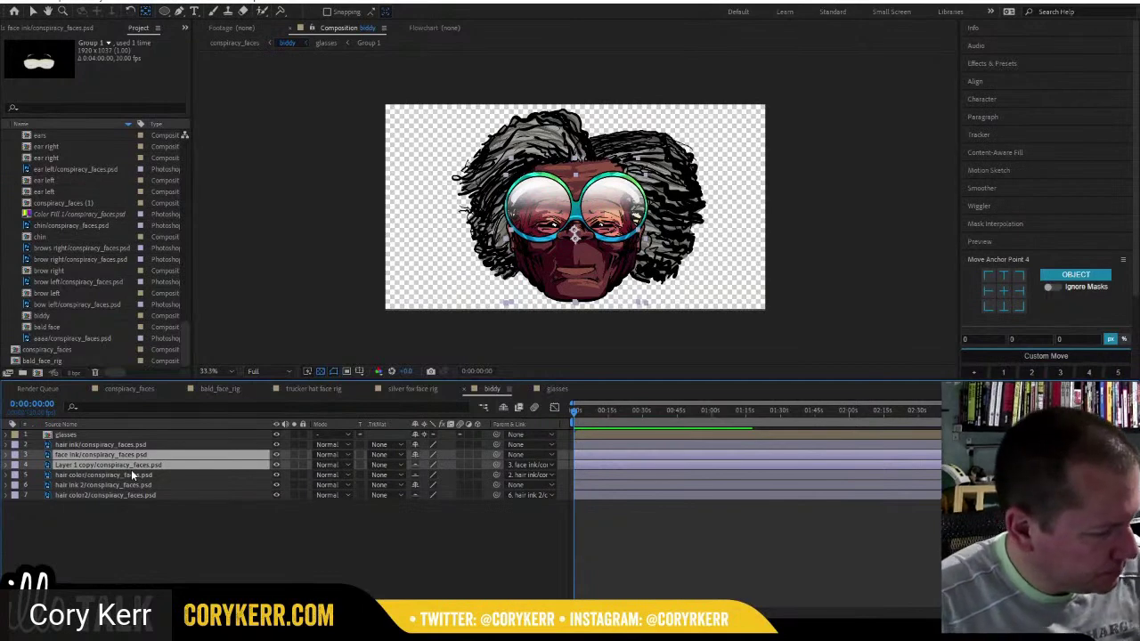
key("ctrl+shift+c")
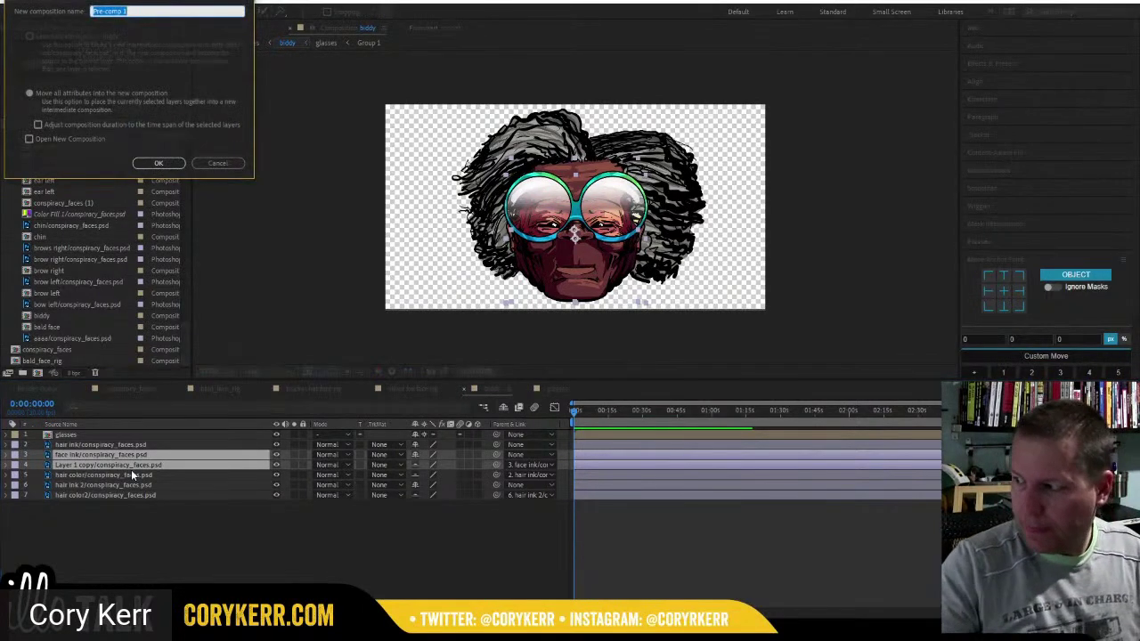
type("face")
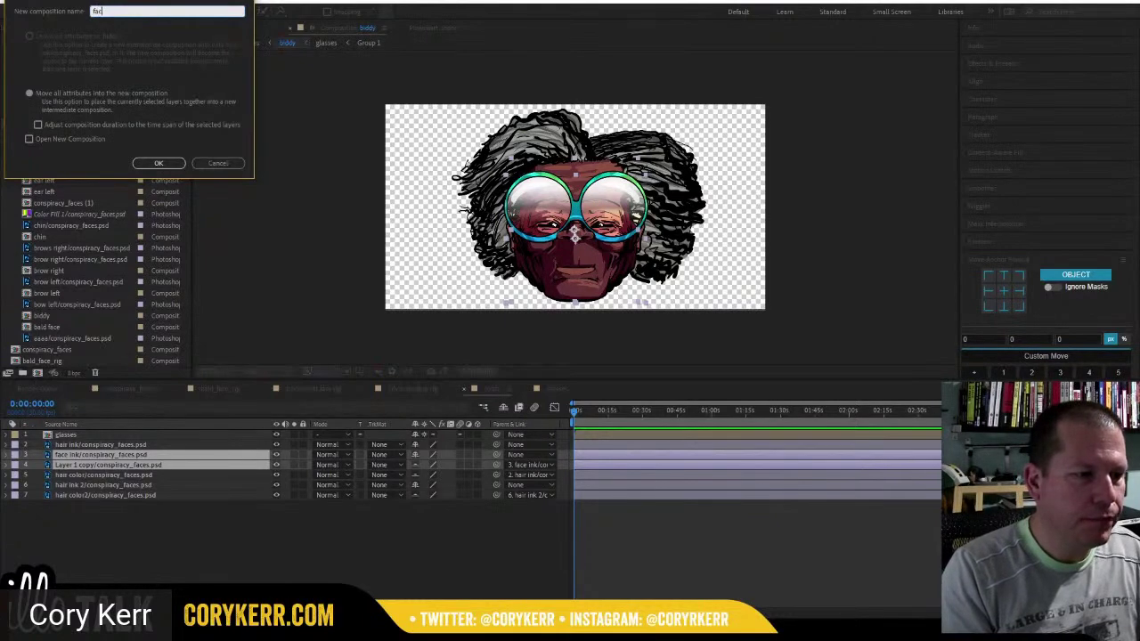
key("BackSpace")
key("BackSpace")
key("BackSpace")
type("biddy")
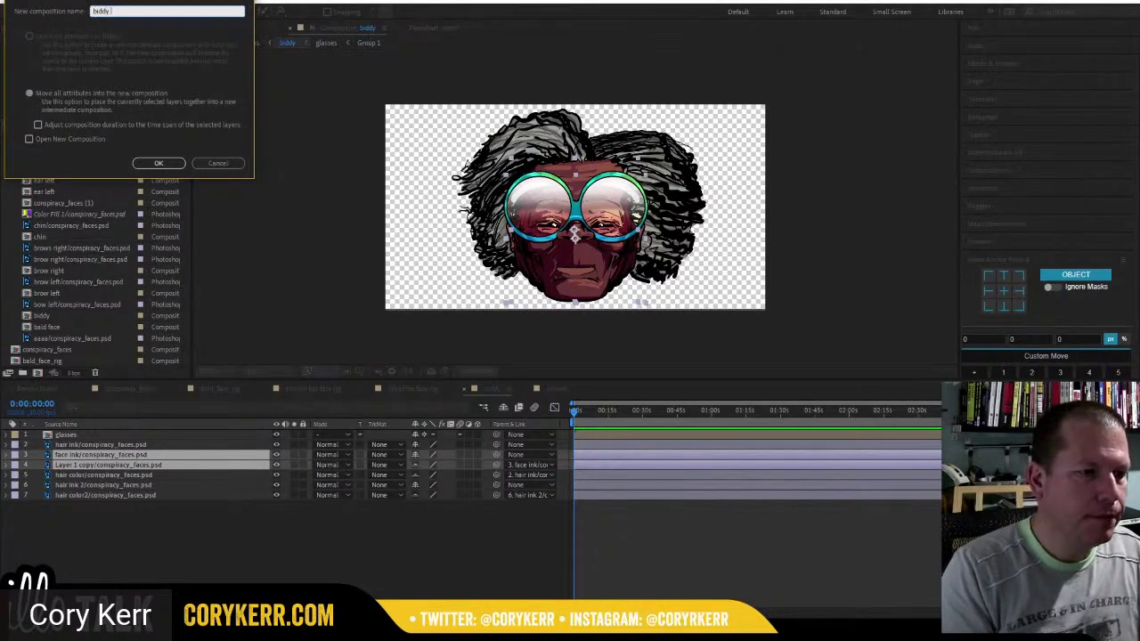
type(" face comp")
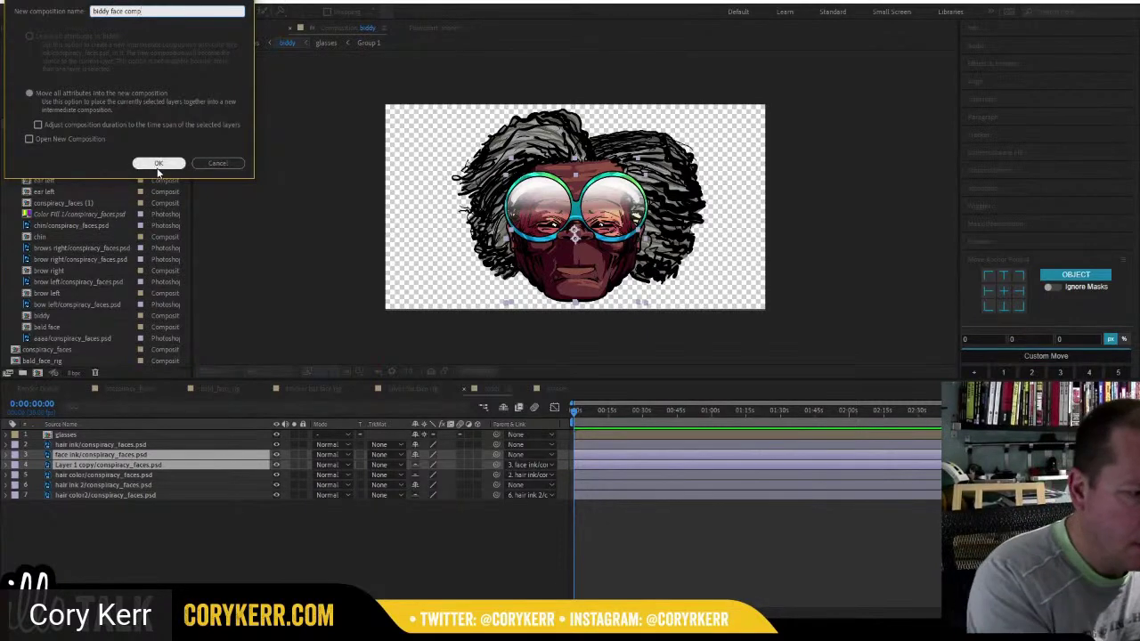
left_click(158, 164)
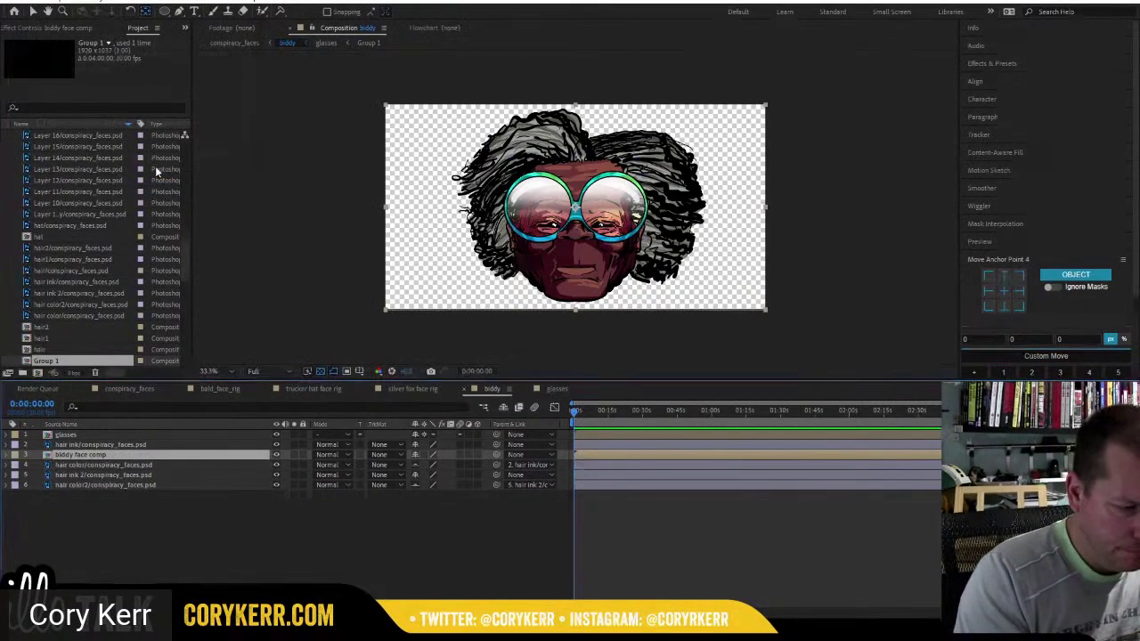
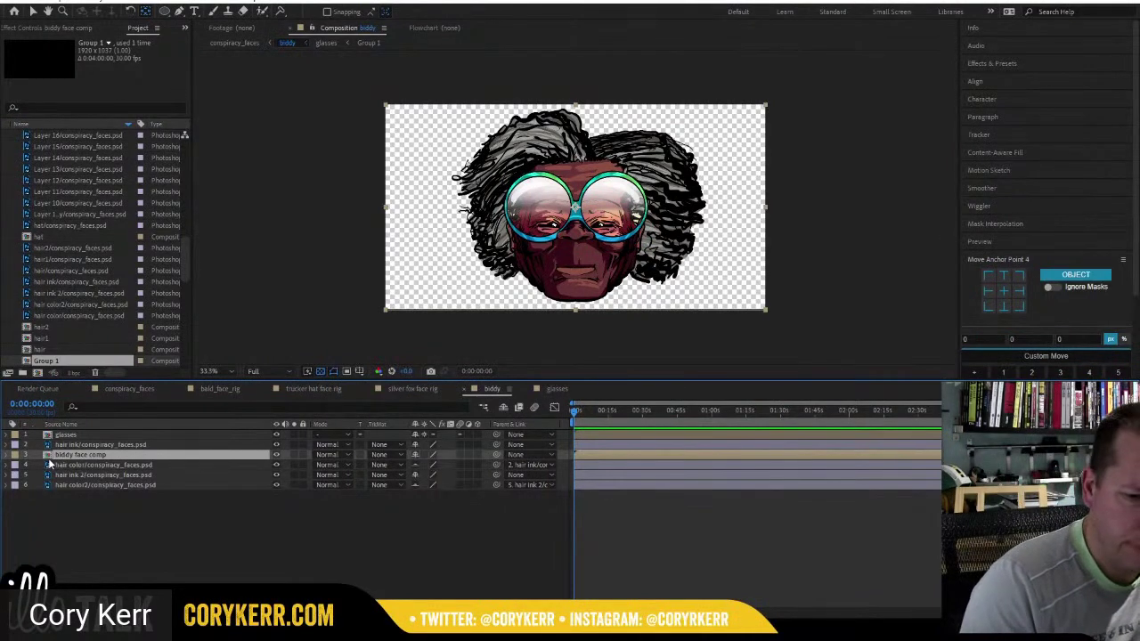
Check the biddy face comp layer's artwork and add Puppet Advanced pins to it at the nose and the mouth.
left_click(276, 455)
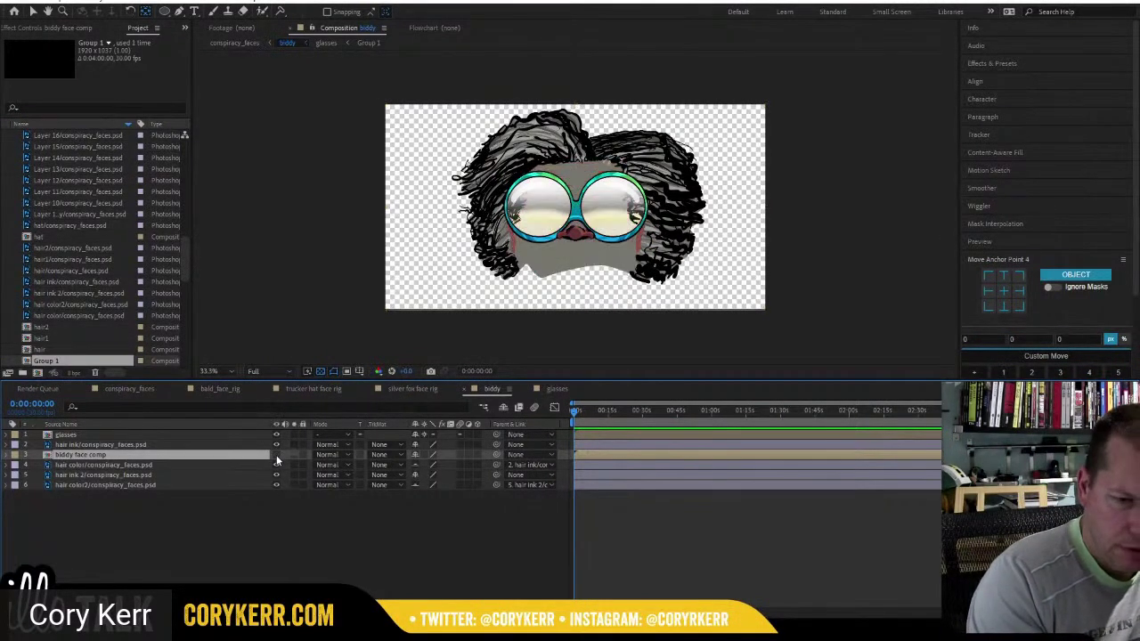
left_click(276, 455)
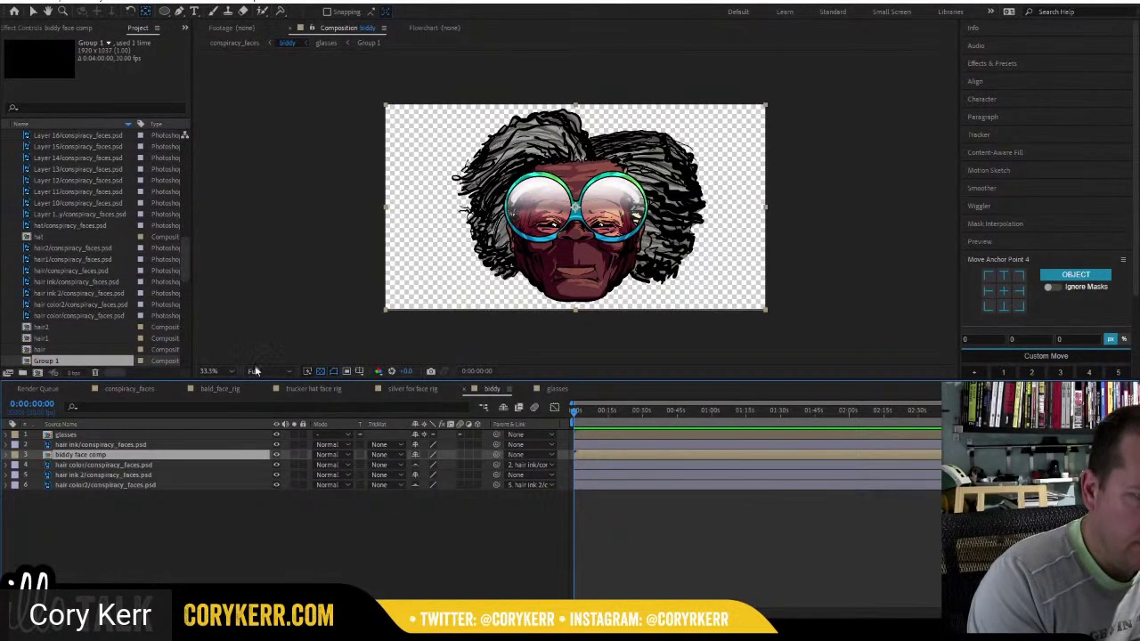
left_click(279, 10)
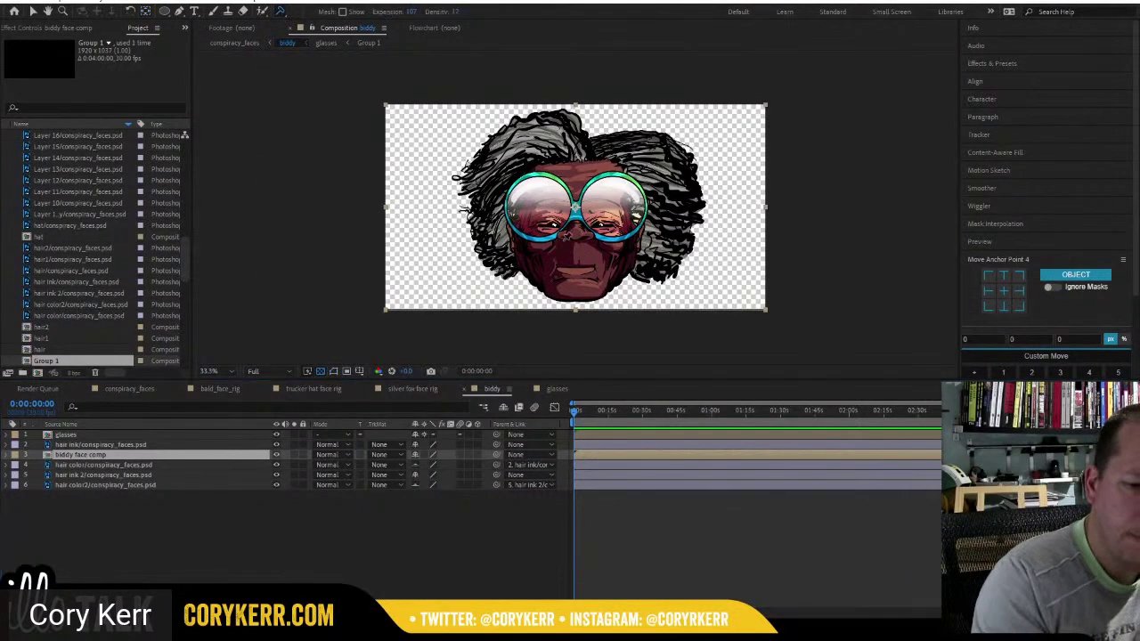
left_click(576, 231)
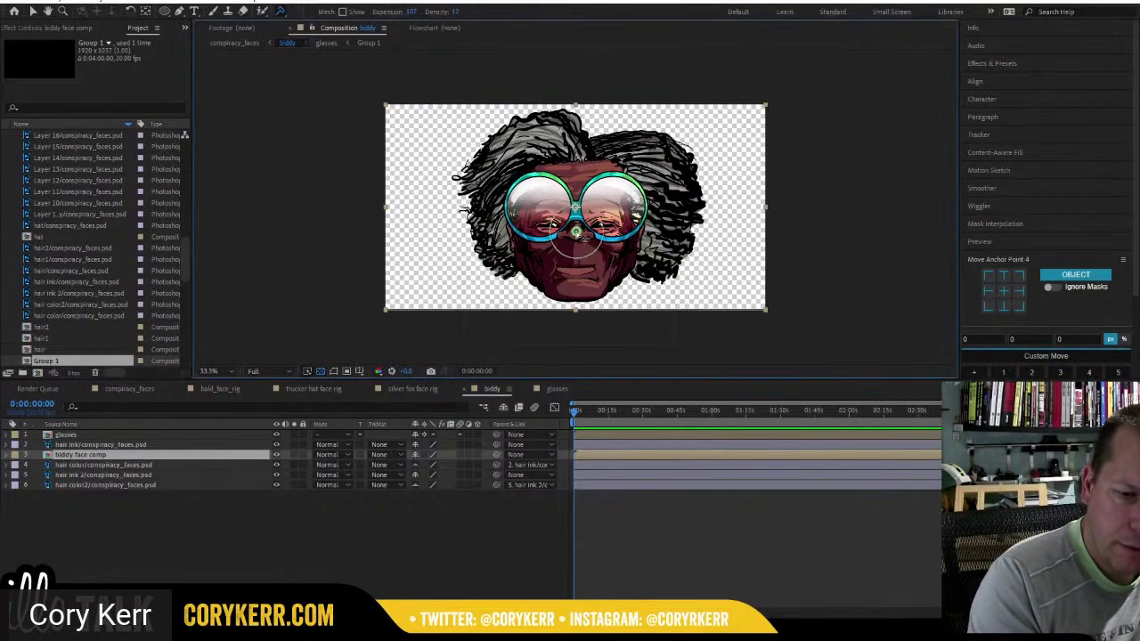
left_click(575, 273)
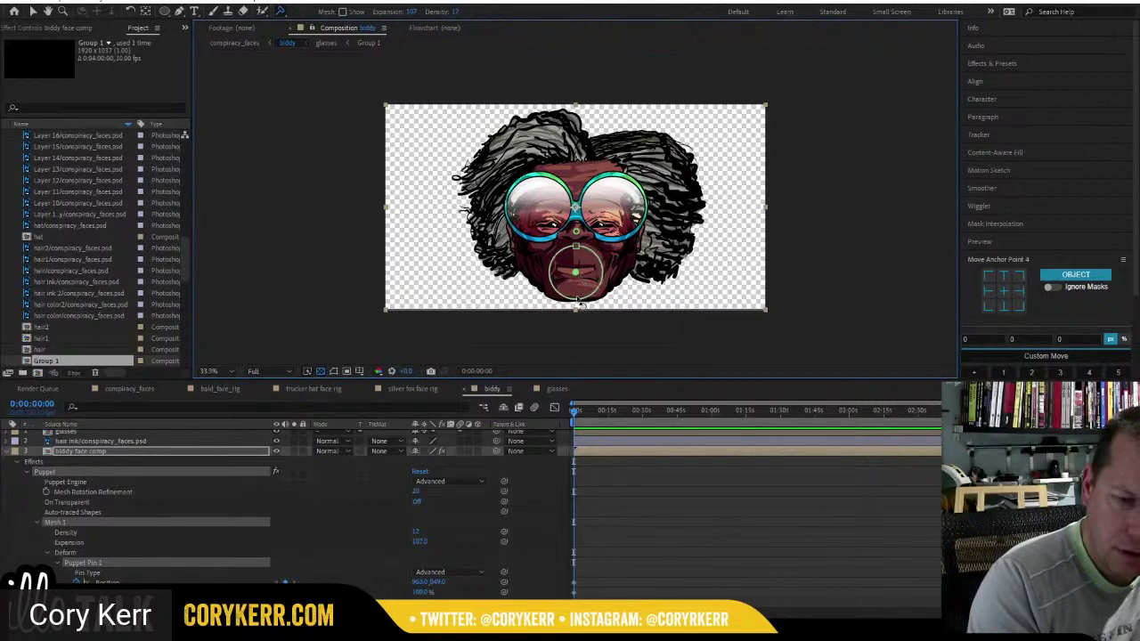
Add four Puppet Position pins to the biddy face comp layer, one at each cheek's outer edge and one at each upper forehead corner.
left_click(281, 13)
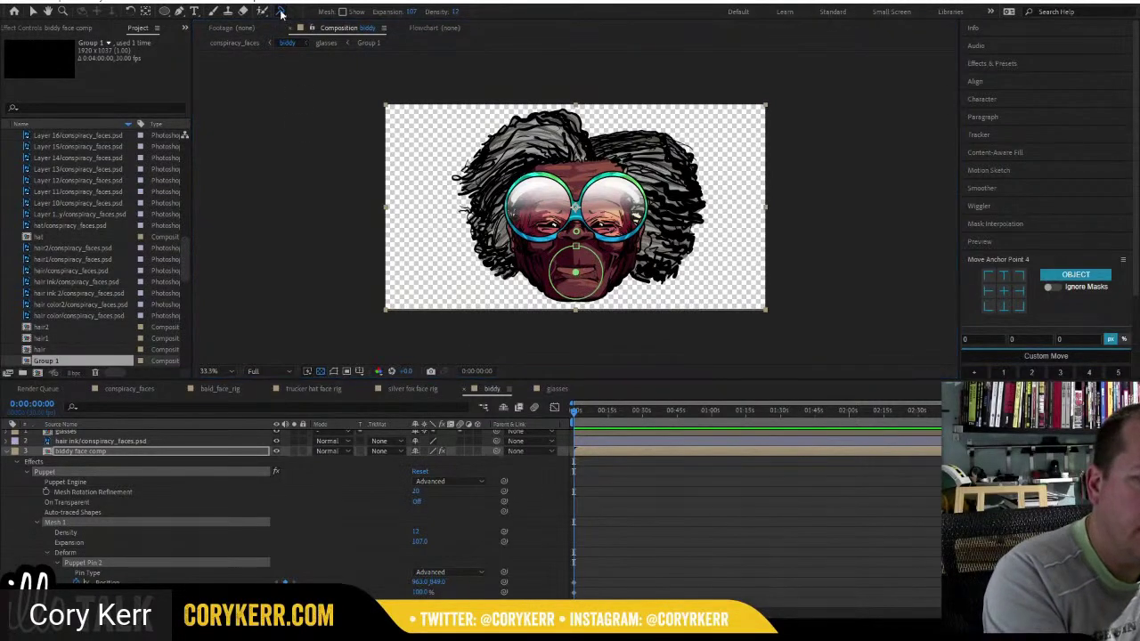
left_click(312, 13)
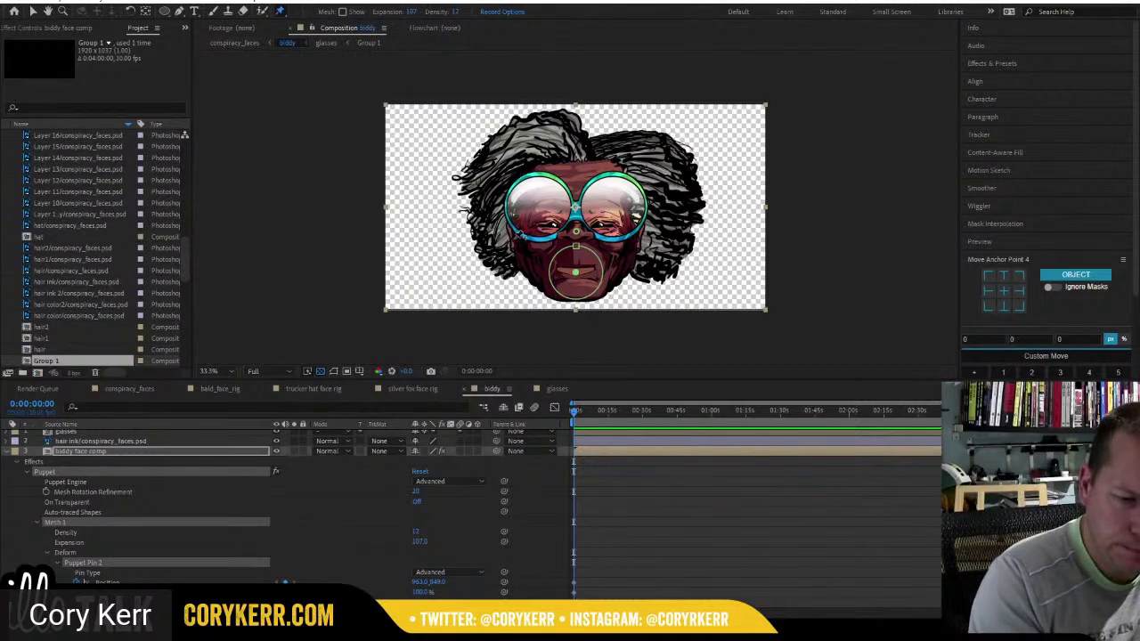
left_click(513, 239)
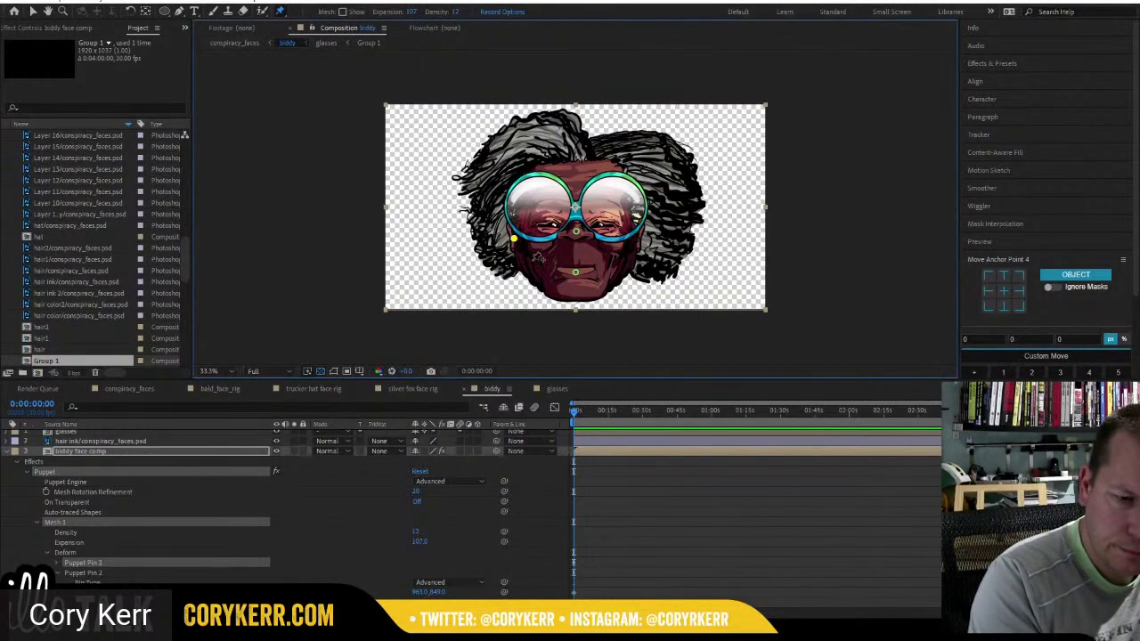
left_click(637, 239)
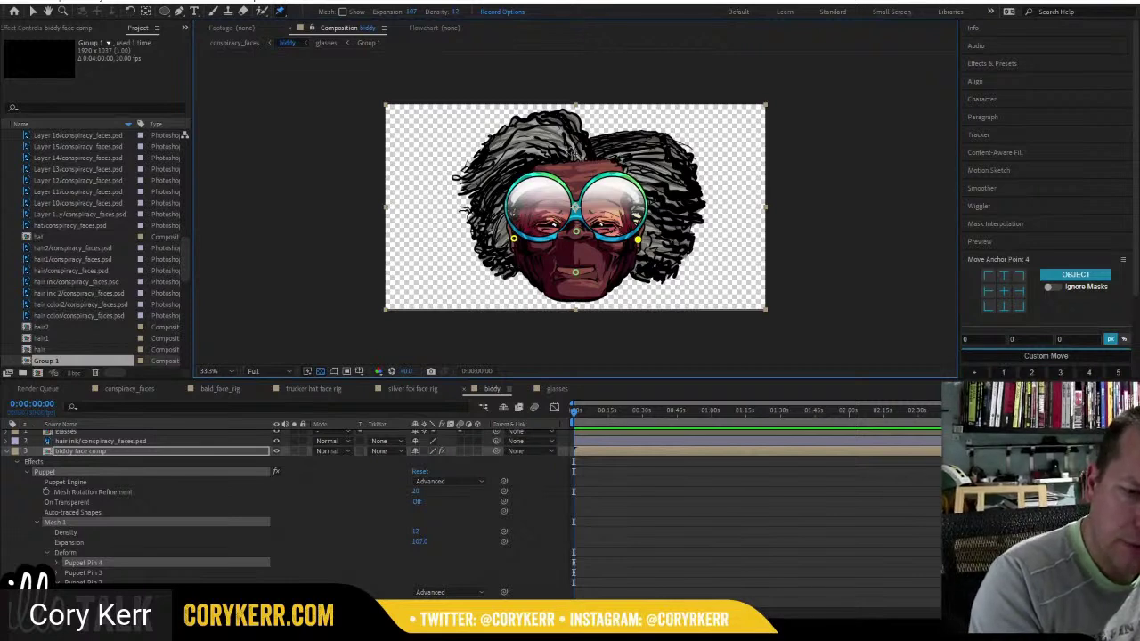
left_click(538, 166)
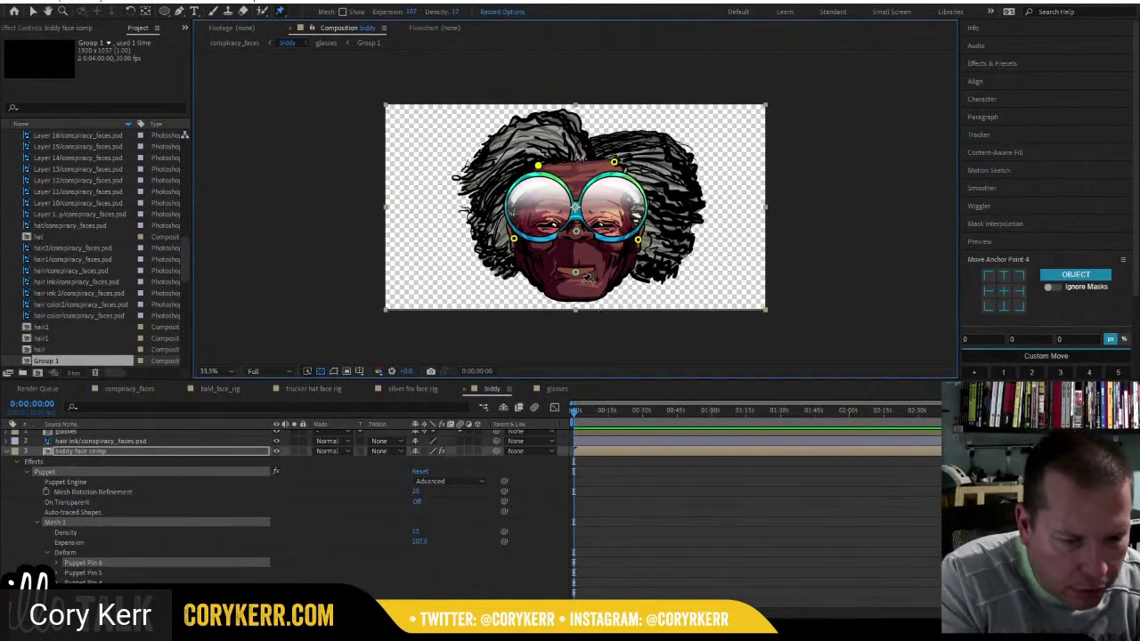
Select the mouth's Puppet Advanced pin, test its movement, and turn off keyframing for its Scale property.
left_click(577, 274)
left_click_drag(603, 285, 579, 278)
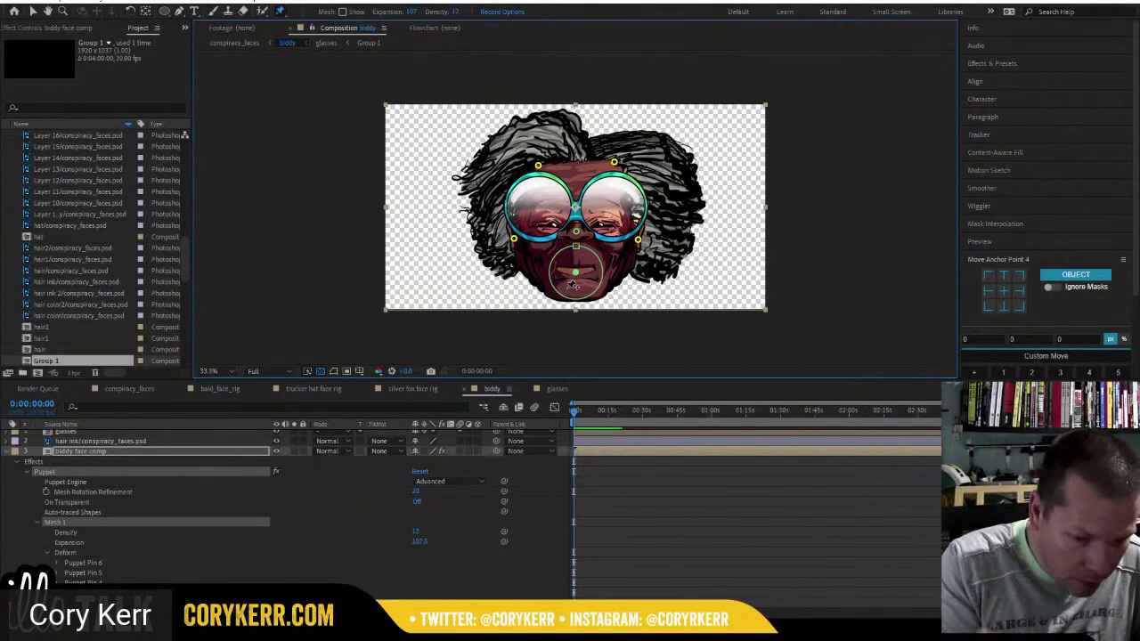
scroll(470, 505, "down", 1)
scroll(470, 506, "down", 4)
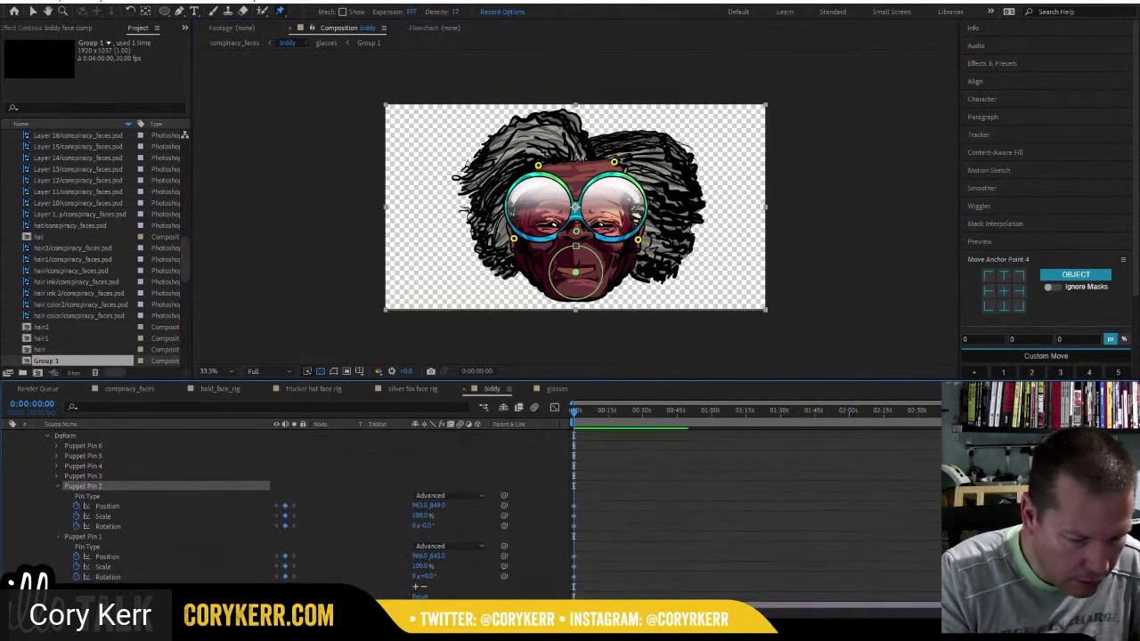
left_click(573, 501)
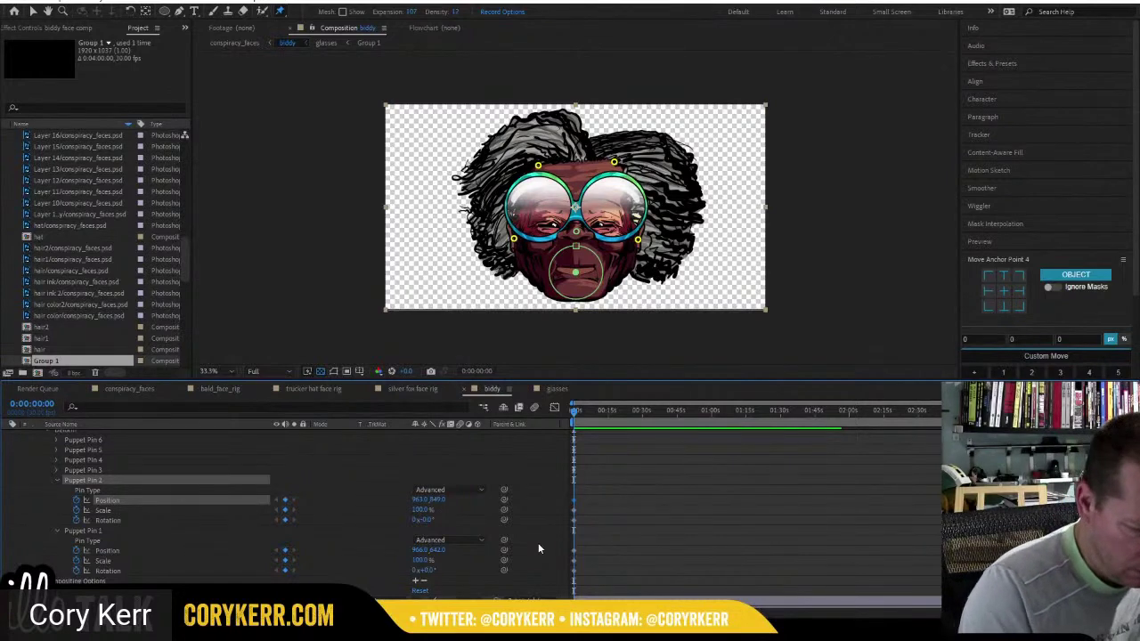
mouse_move(417, 509)
left_mouse_down()
mouse_move(434, 511)
mouse_move(425, 517)
left_mouse_up()
key("ctrl+z")
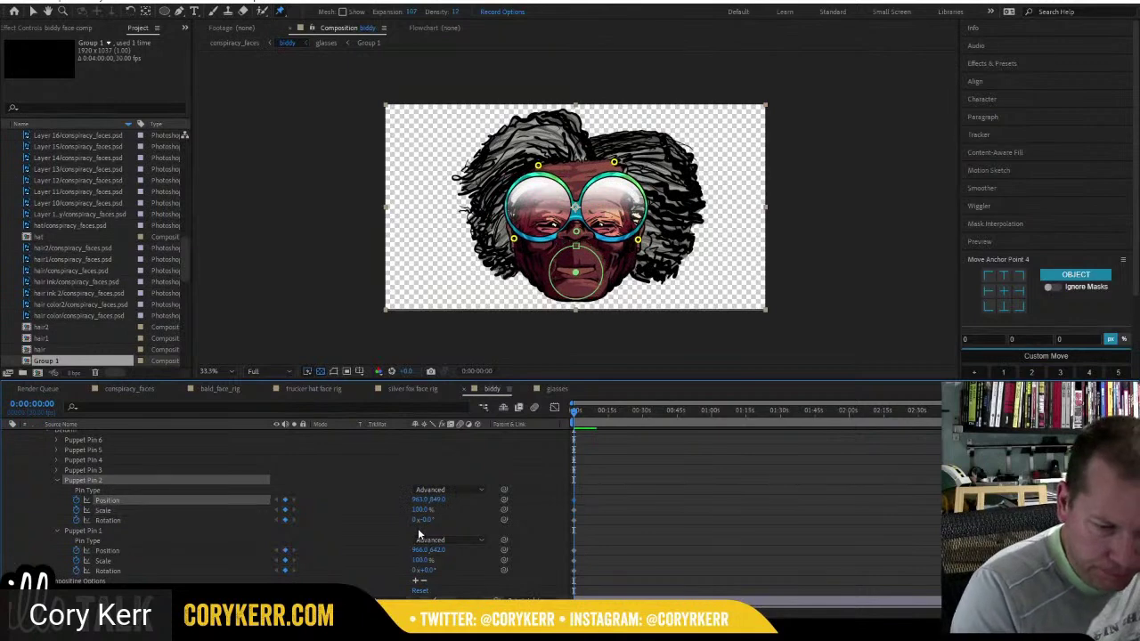
left_click(86, 512)
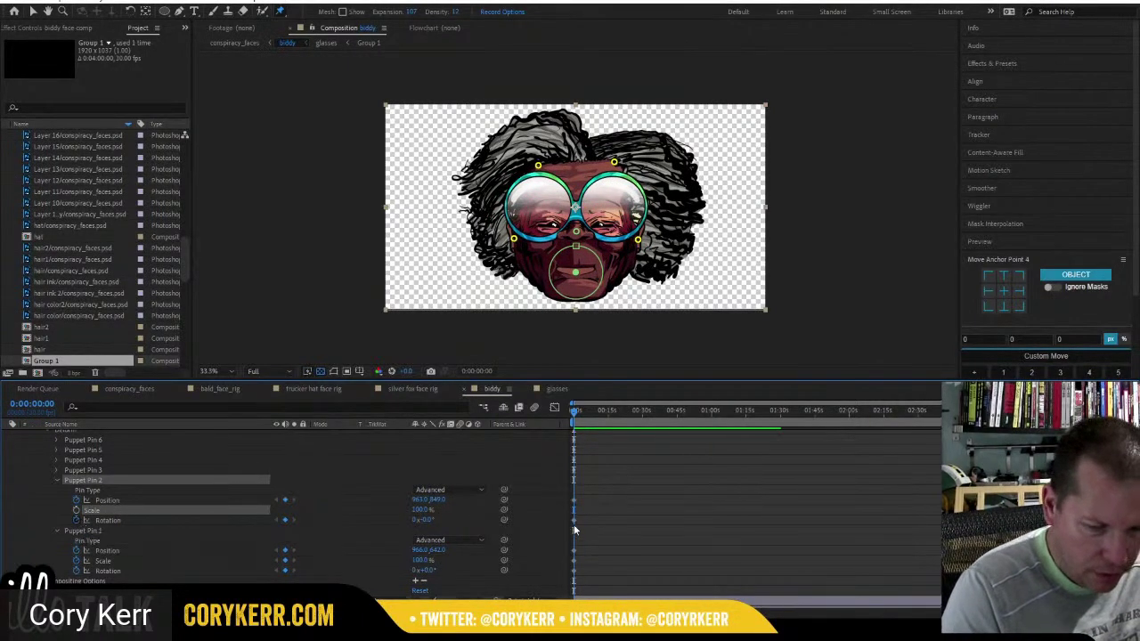
Keyframe the mouth pin's Rotation at 9° on frame 1 of the biddy composition.
key("equal")
key("equal")
key("equal")
key("equal")
key("equal")
key("equal")
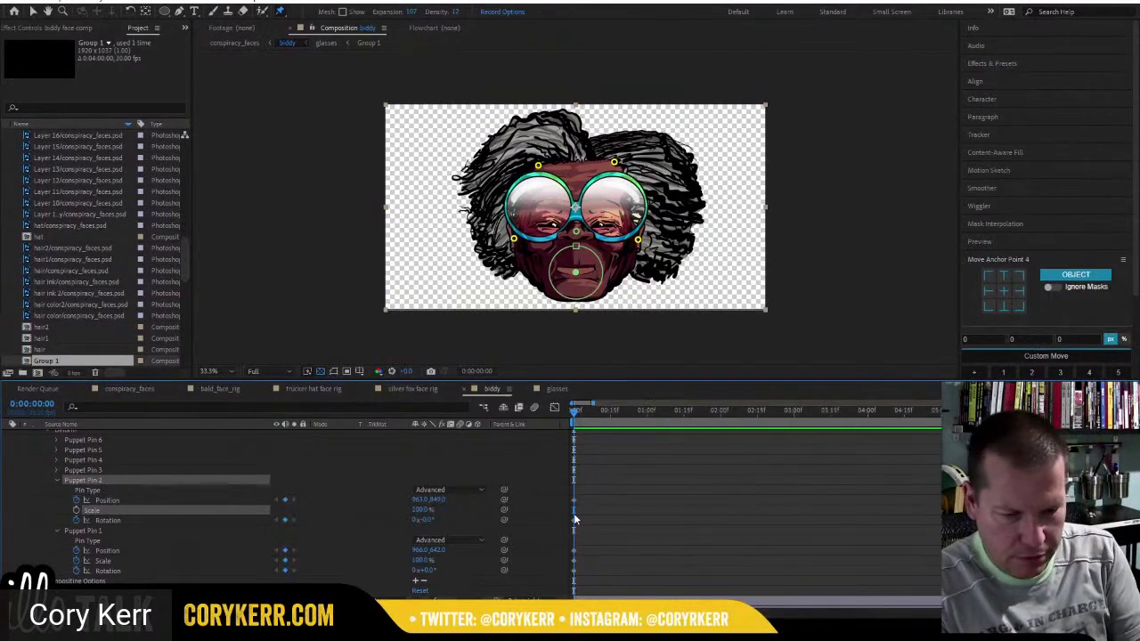
scroll(574, 519, "up", 5)
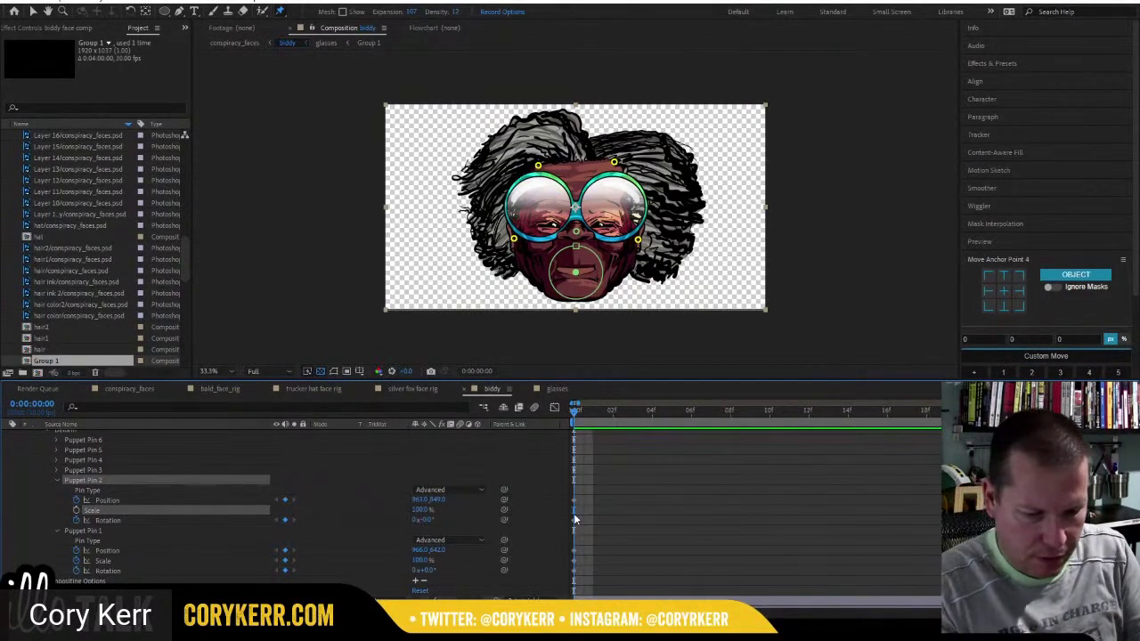
key("Page_Down")
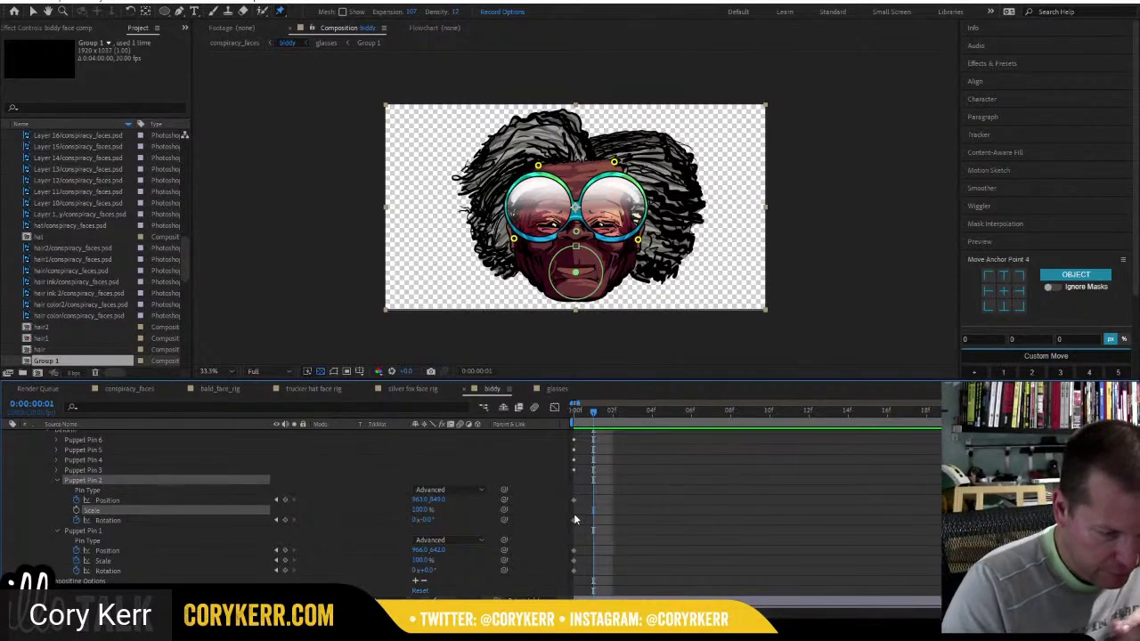
left_click_drag(422, 519, 430, 519)
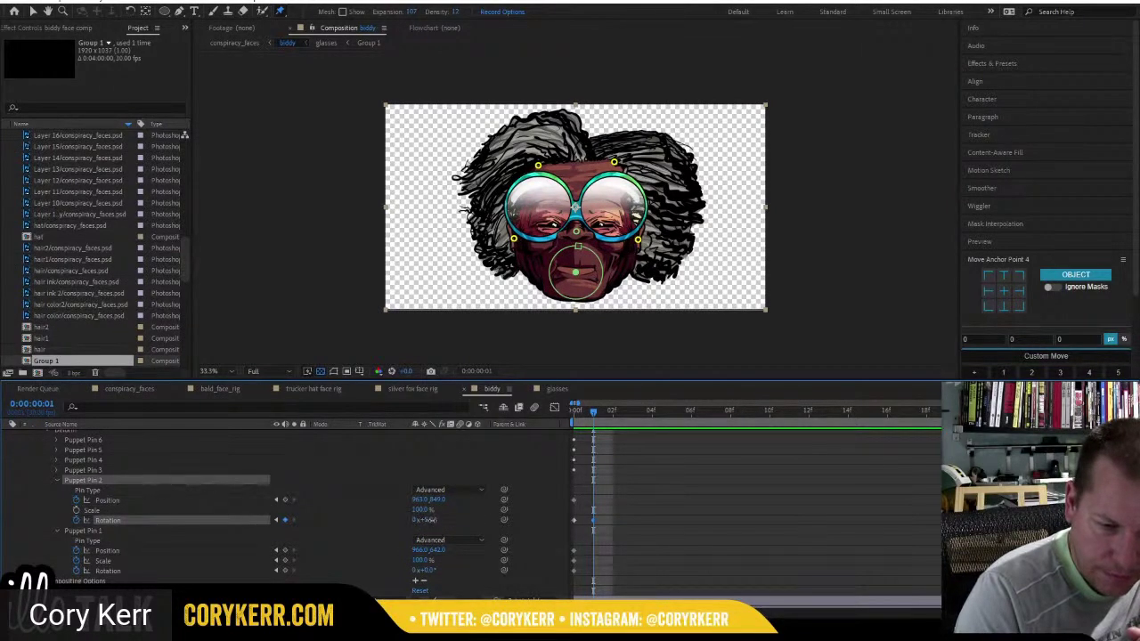
left_click_drag(434, 519, 430, 519)
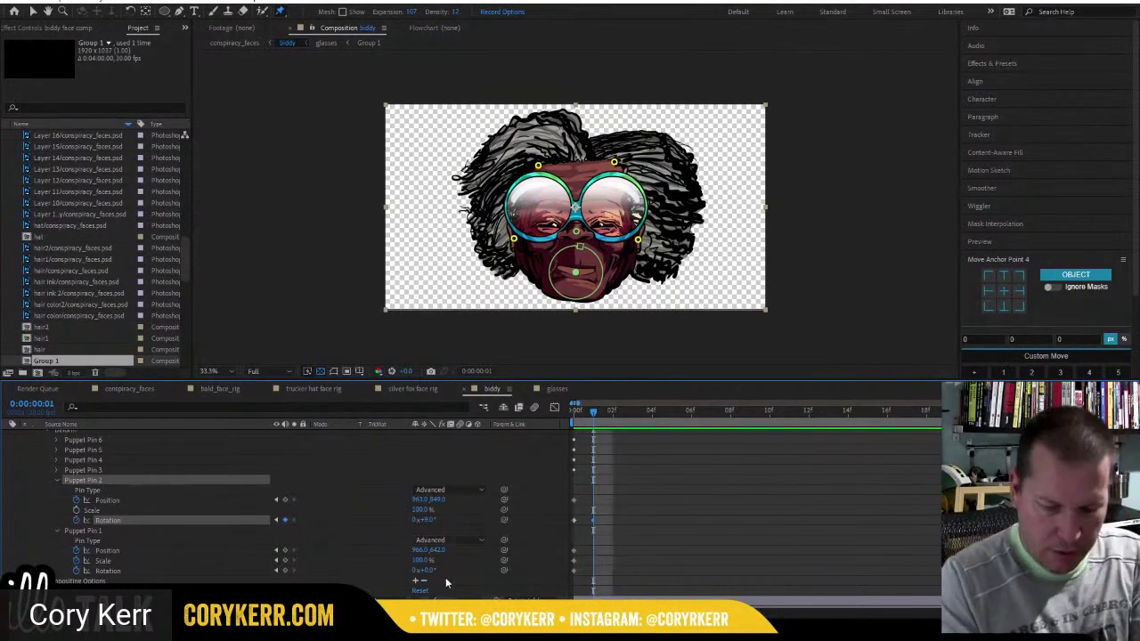
Keyframe the mouth pin's Rotation at -9° on frame 2.
key("Page_Down")
left_click(429, 520)
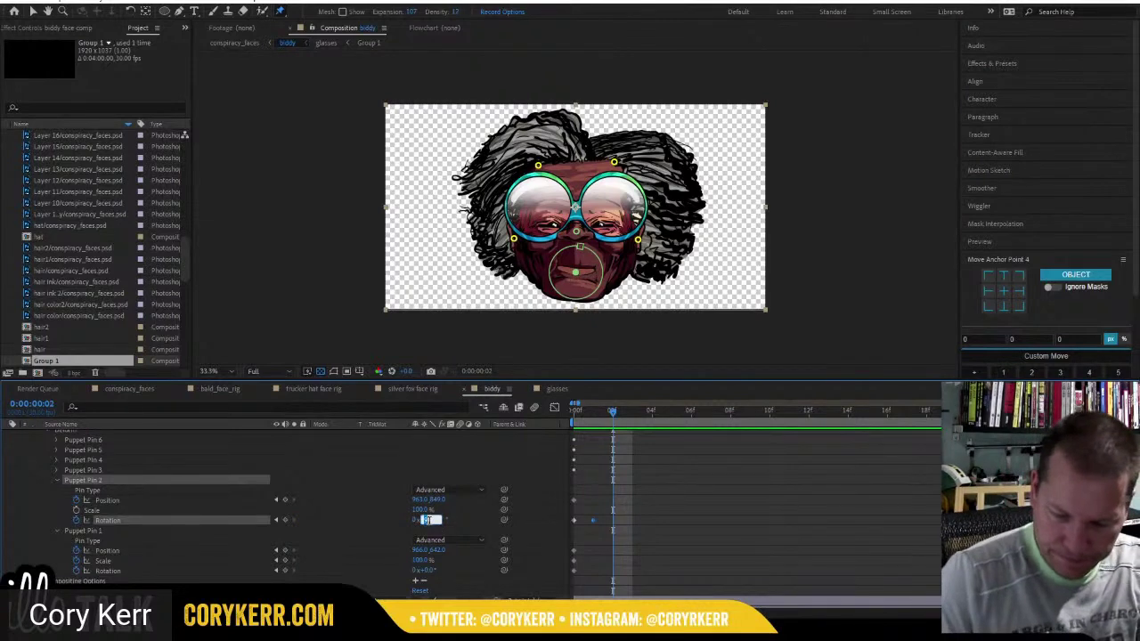
type("-9")
key("Return")
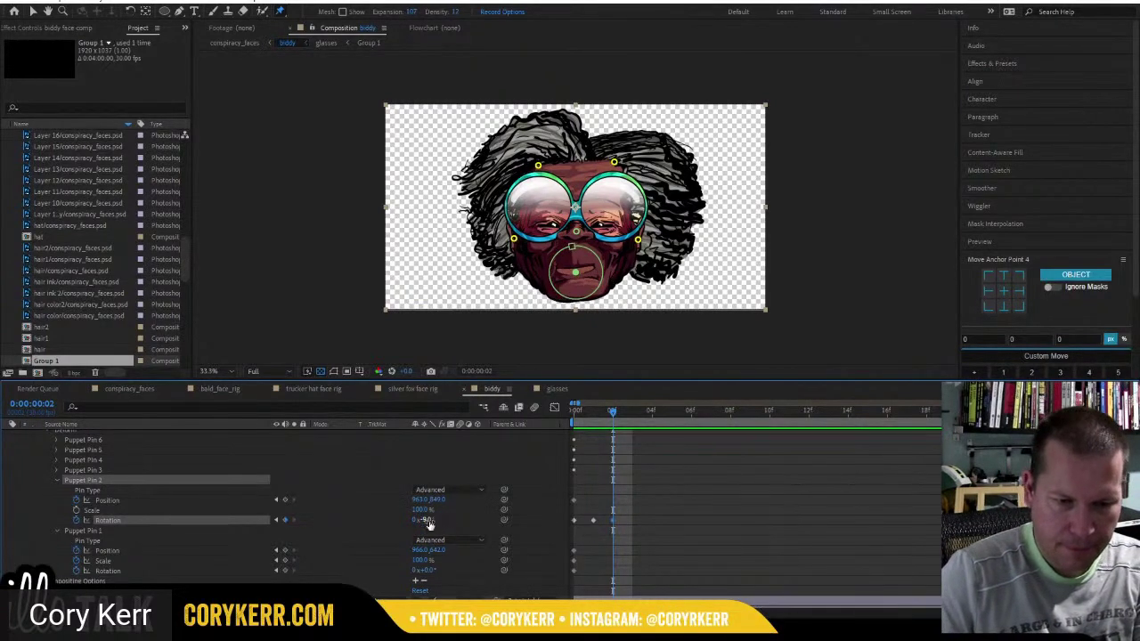
Keyframe the mouth pin's Rotation at 0° on frame 3 and add a matching Rotation keyframe on frame 4.
key("Page_Down")
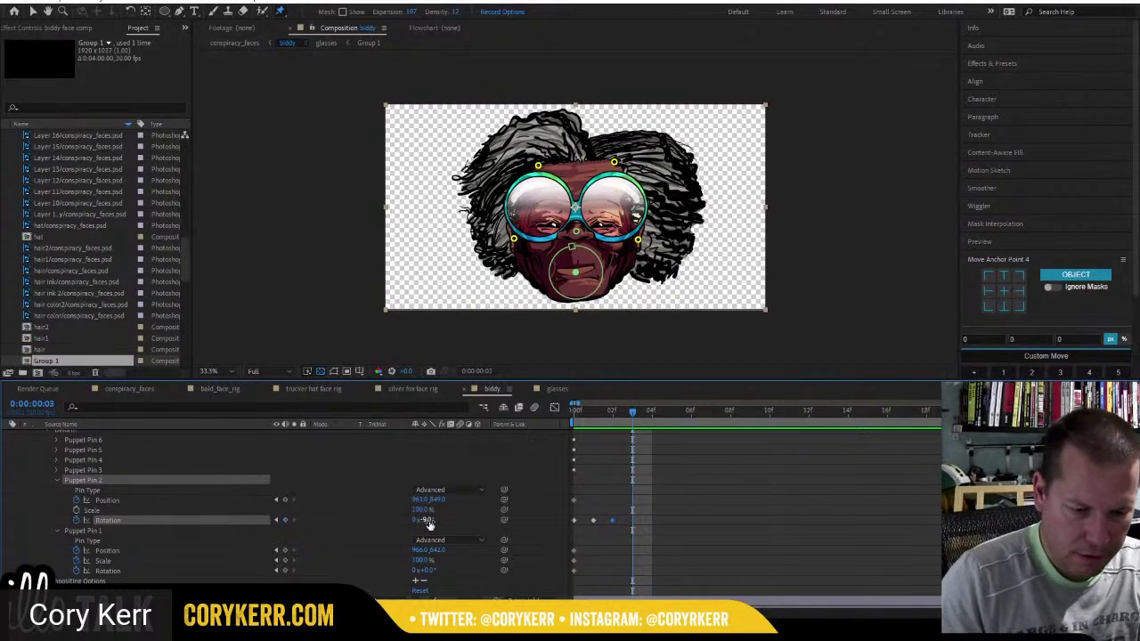
left_click(429, 520)
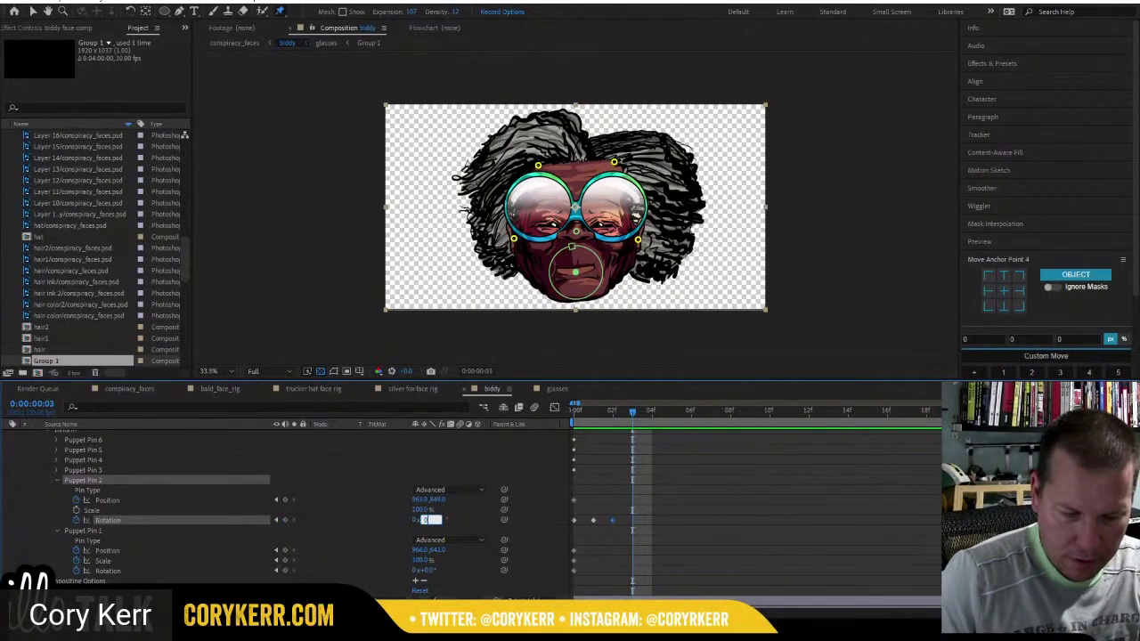
type("0")
key("Return")
key("Page_Down")
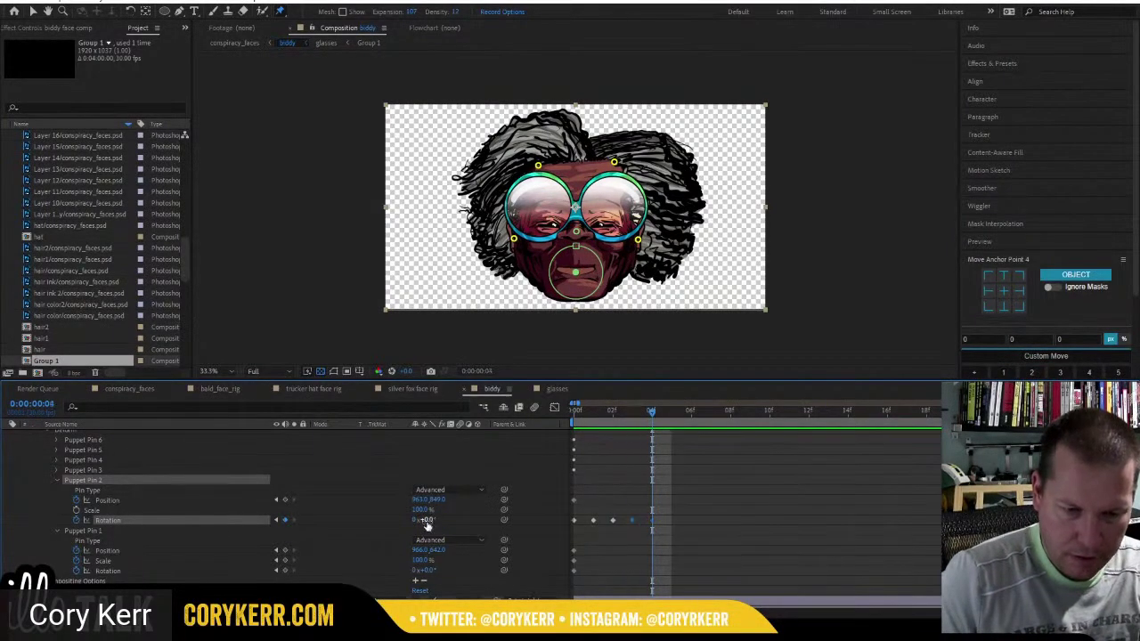
left_click(285, 521)
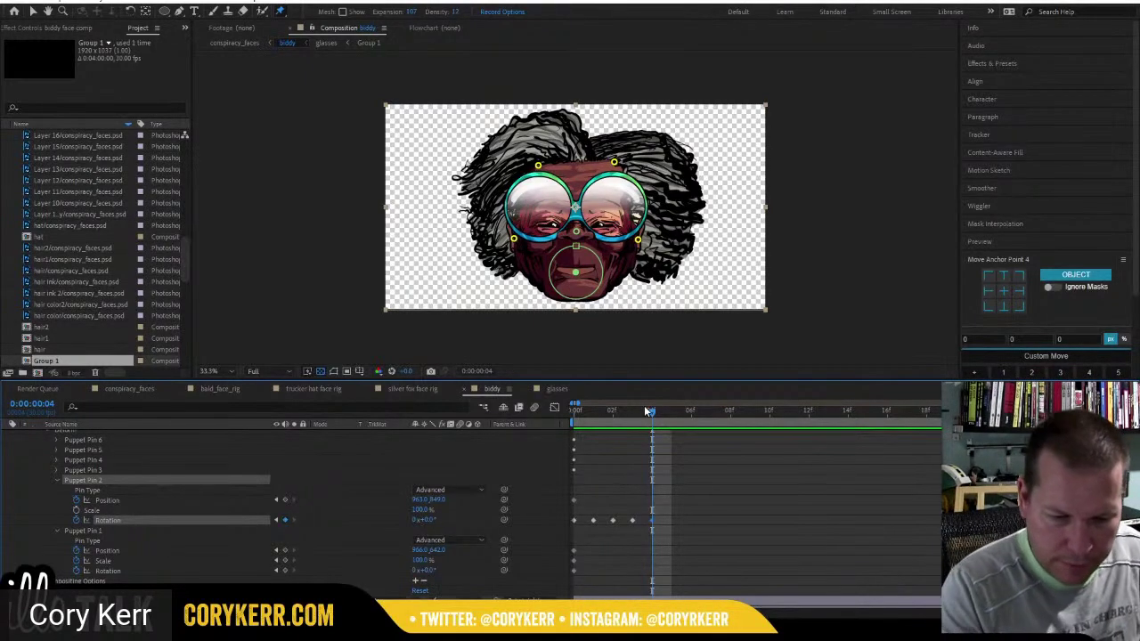
Add Position keyframes holding the mouth pin in place on frames 1 and 2, and move the pin slightly up on frame 3.
left_click_drag(647, 410, 589, 429)
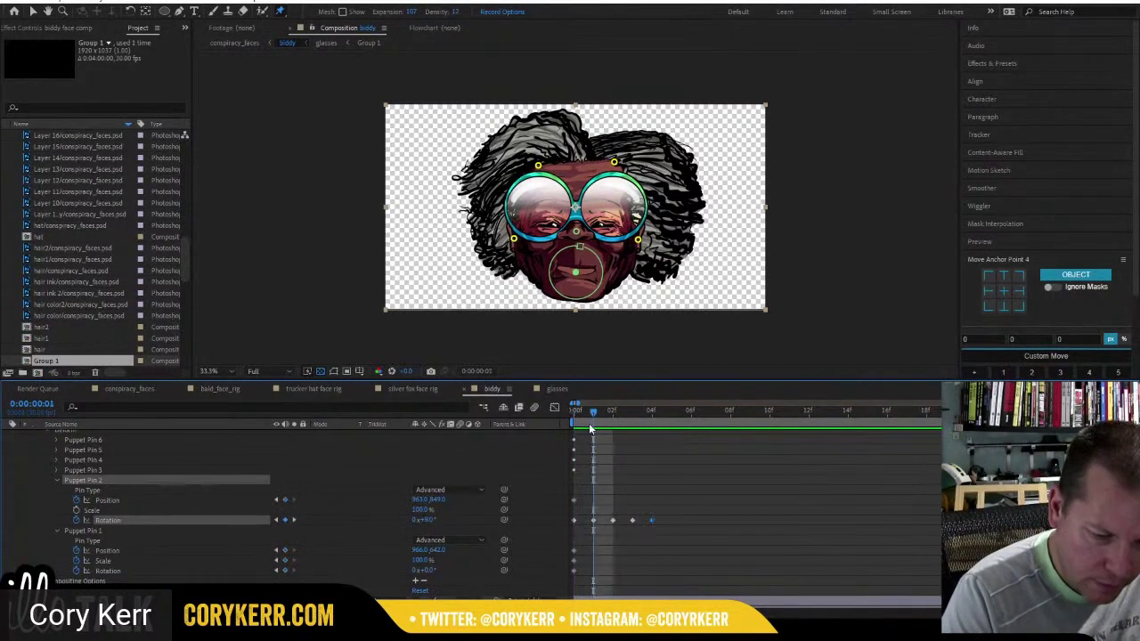
left_click(285, 500)
left_click(283, 516)
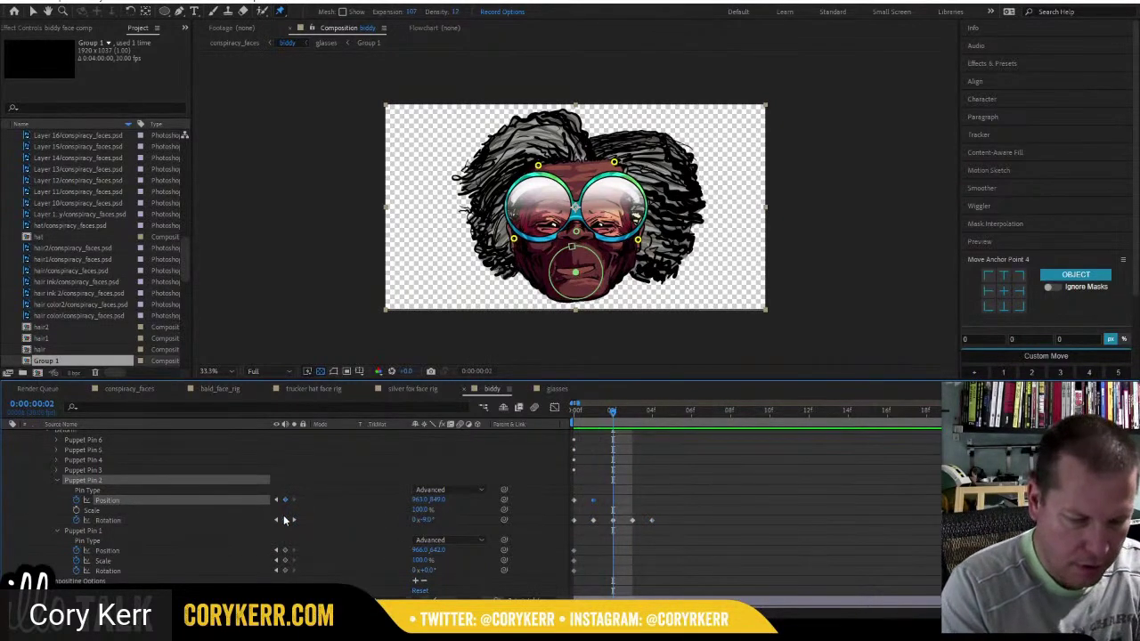
left_click(287, 519)
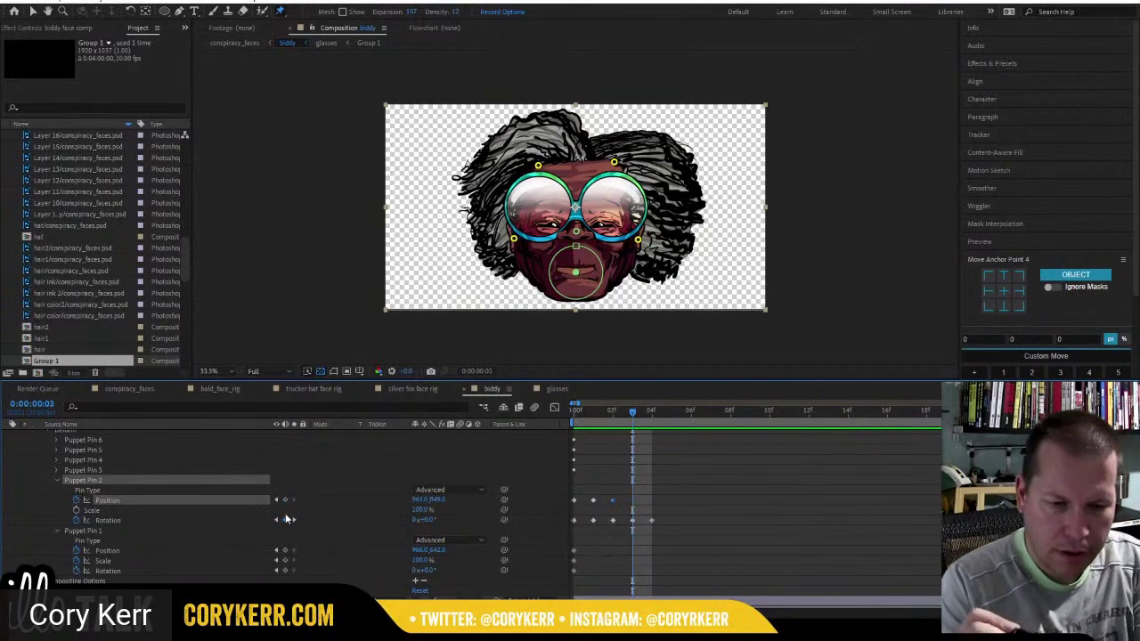
left_click_drag(583, 277, 583, 273)
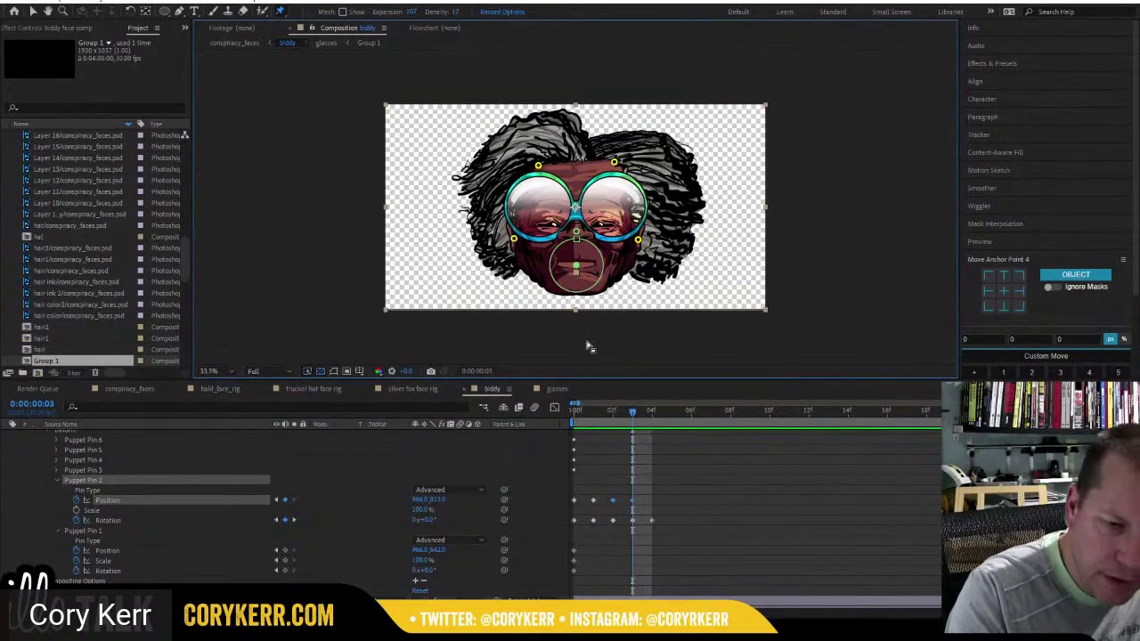
Copy the mouth pin's frame 0 Position keyframe to frame 4 and move the pin slightly down there.
left_click(618, 417)
left_click(649, 417)
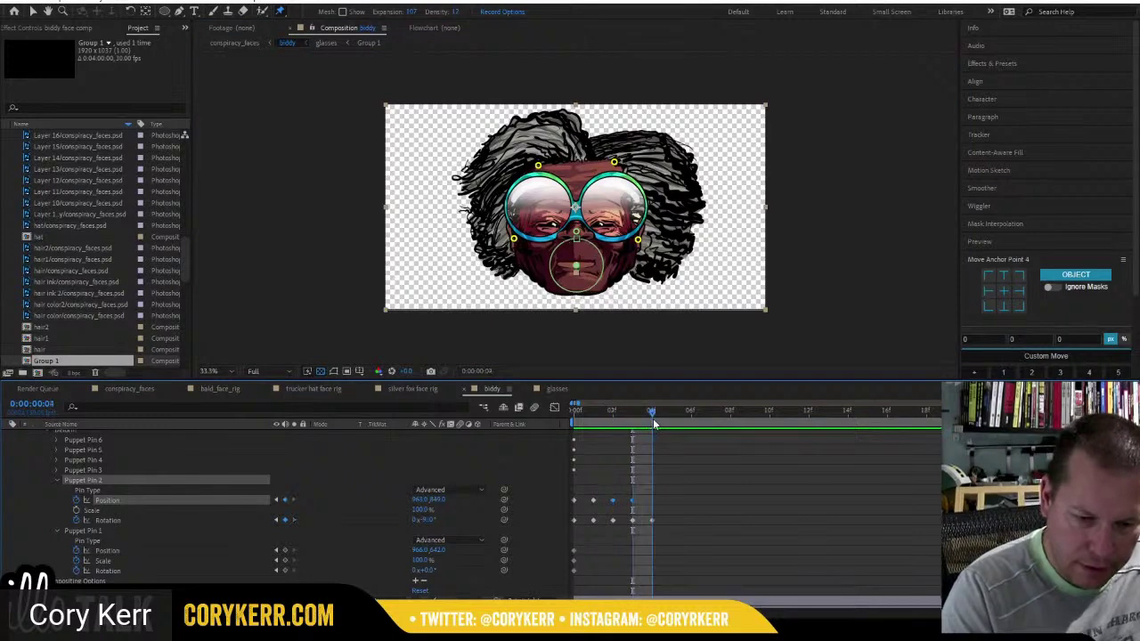
left_click(645, 490)
left_click(574, 501)
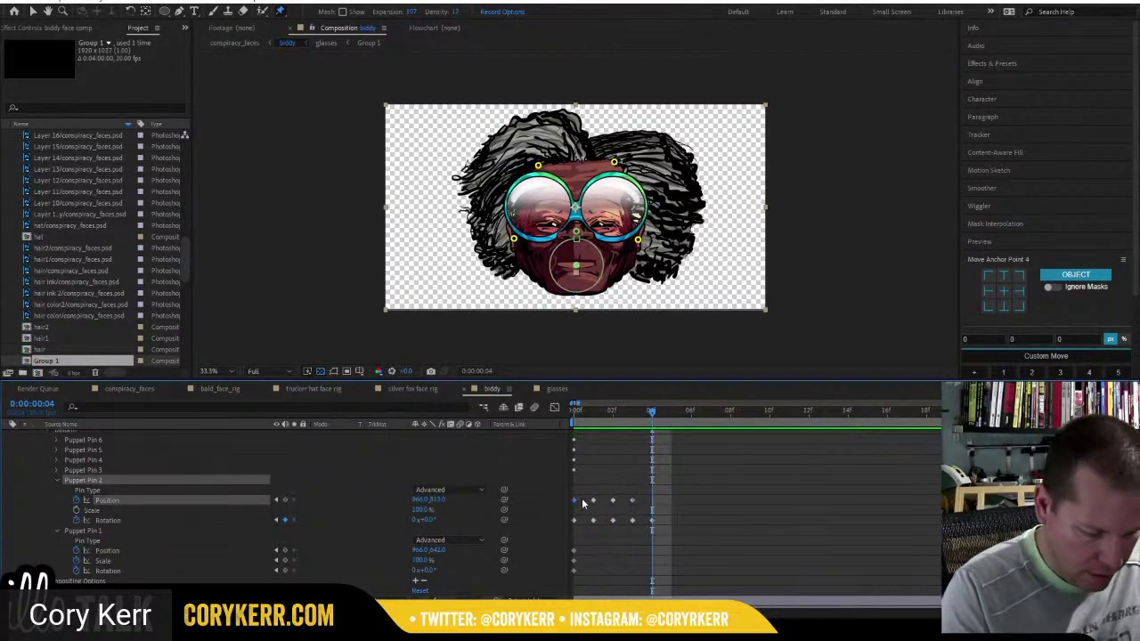
key("ctrl+shift+z")
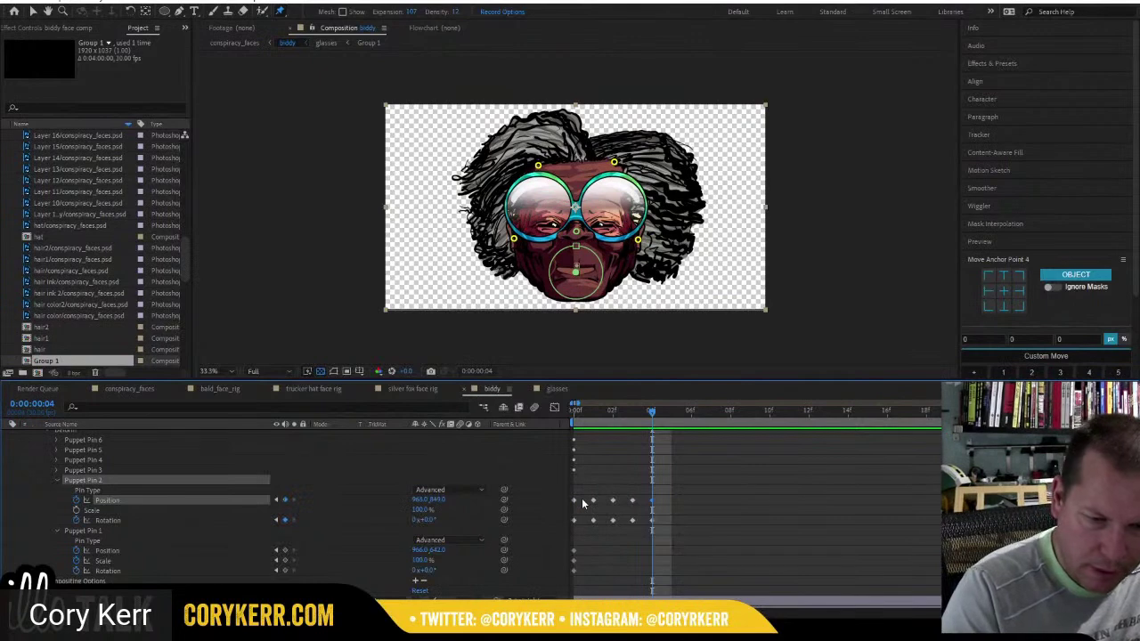
left_click_drag(577, 270, 580, 285)
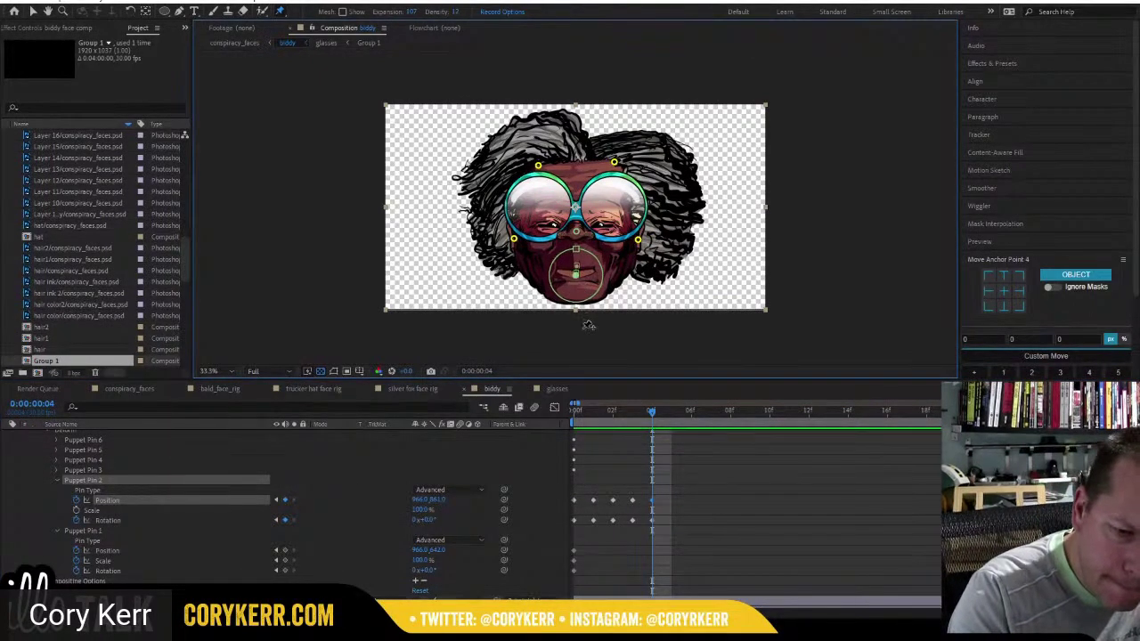
Create a joystick controller named biddy talkie from all the mouth pin's Position and Rotation keyframes, with the current time at frame 0.
left_click_drag(650, 412, 563, 408)
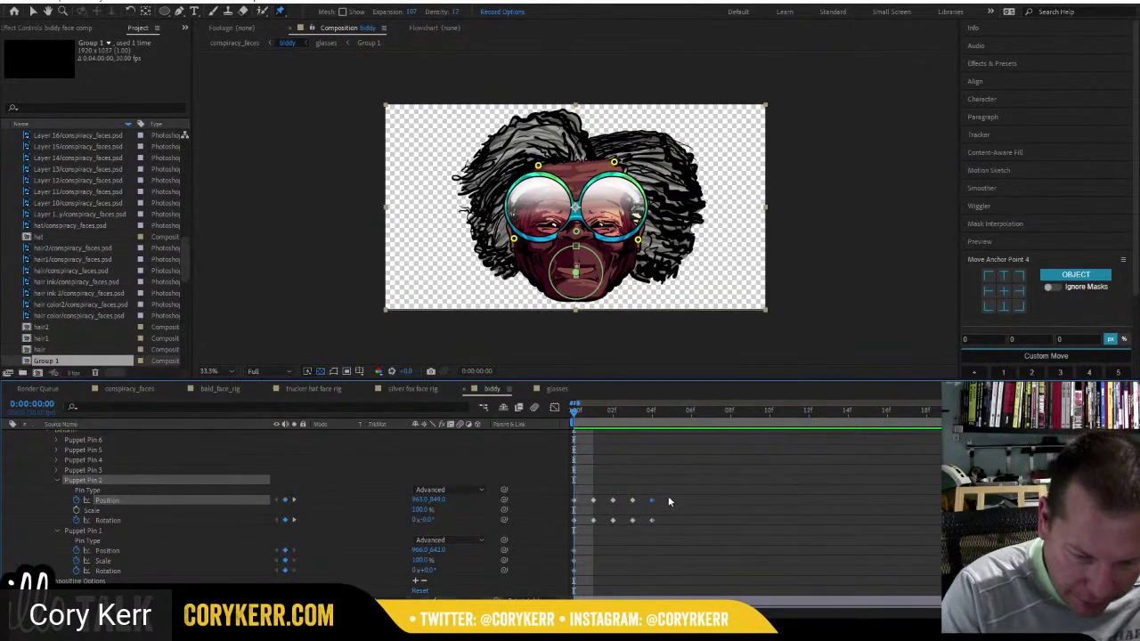
left_click_drag(668, 494, 568, 536)
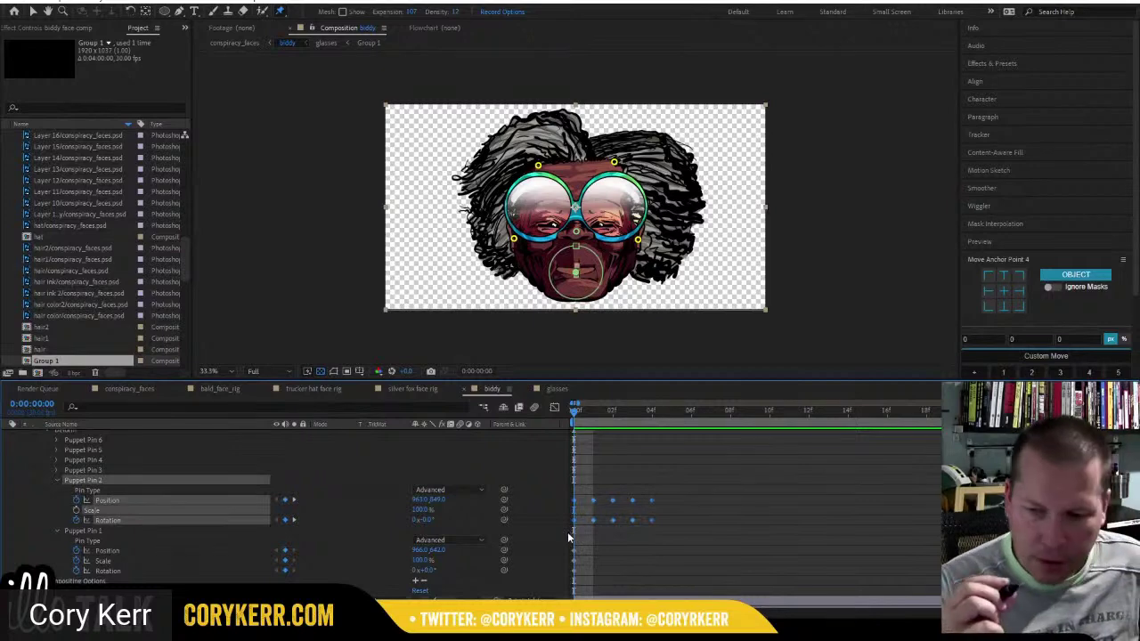
left_click(998, 260)
left_click(1001, 277)
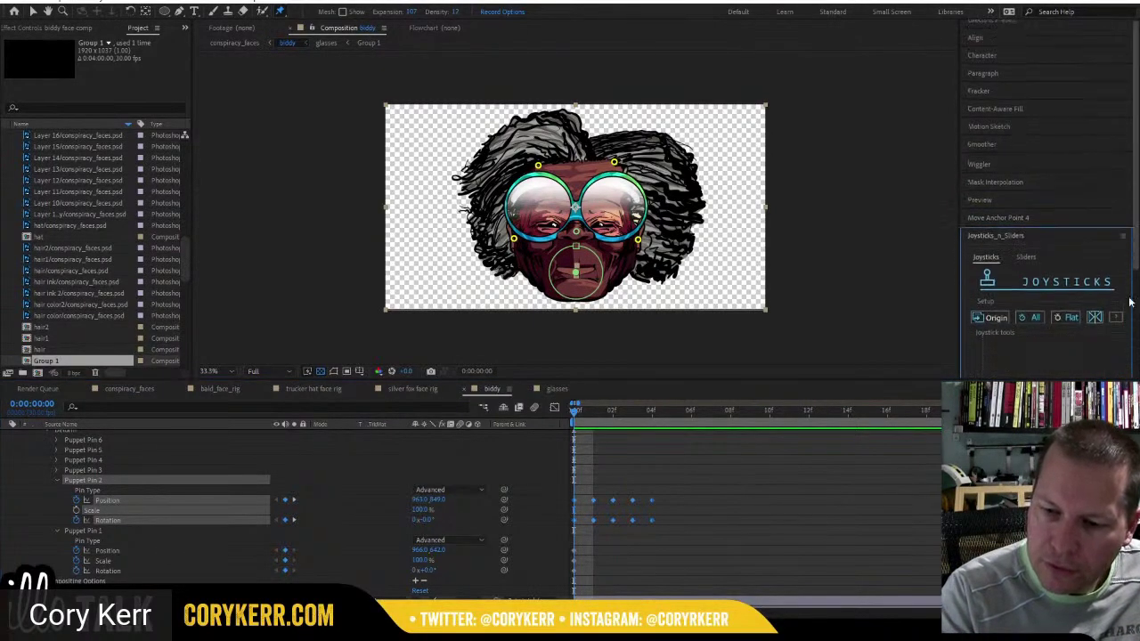
left_click(998, 206)
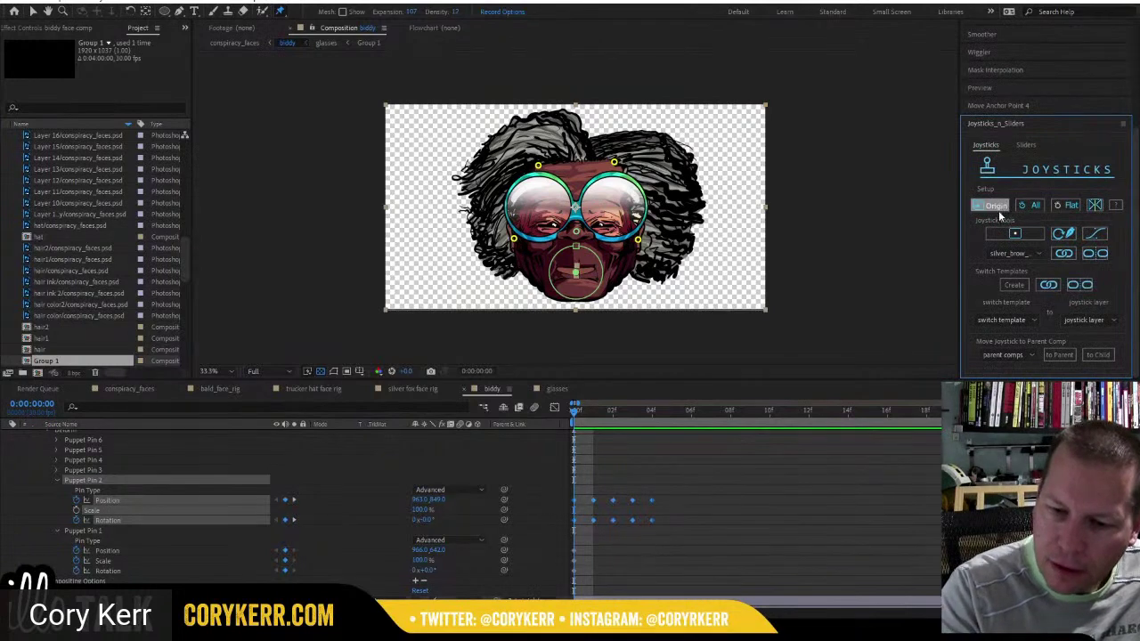
left_click(1015, 108)
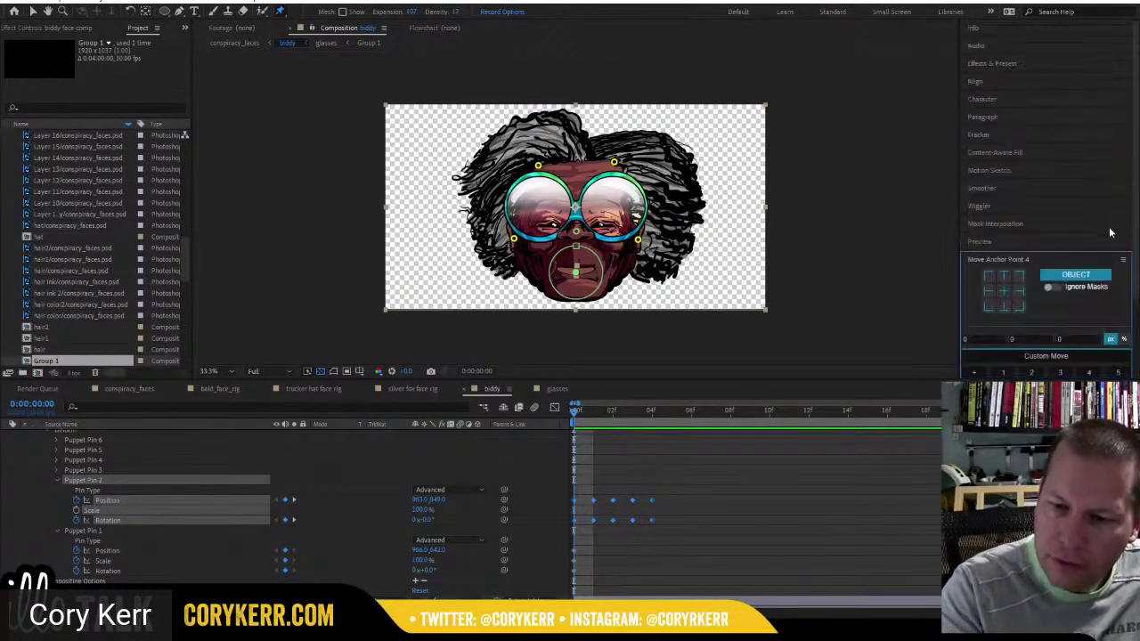
left_click_drag(1130, 221, 1131, 314)
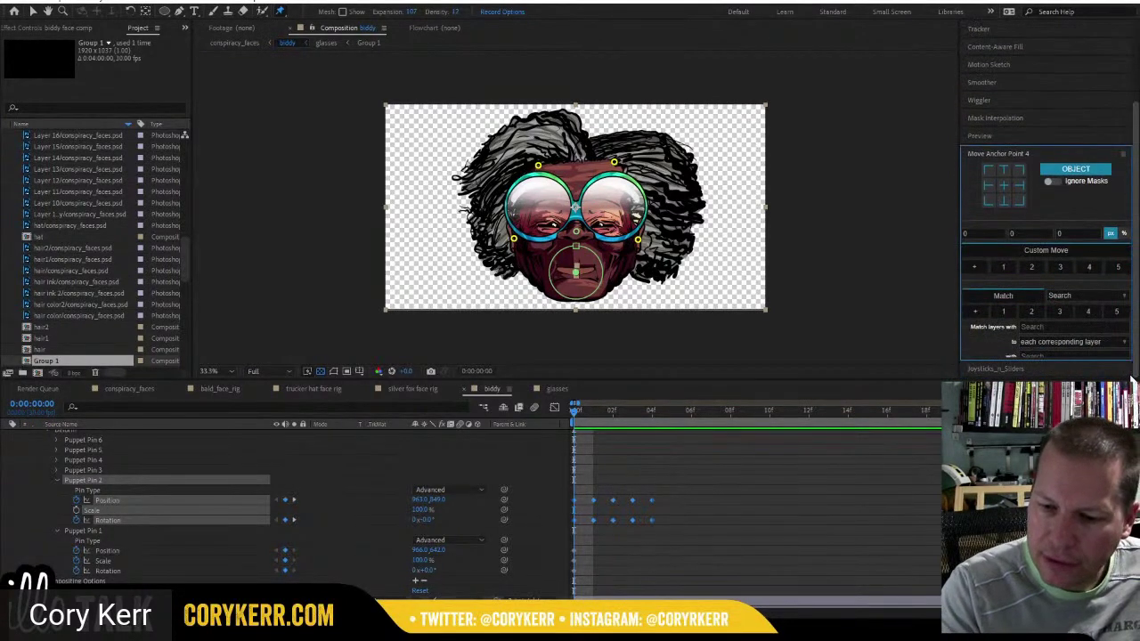
left_click(1029, 376)
scroll(1122, 338, "down", 3)
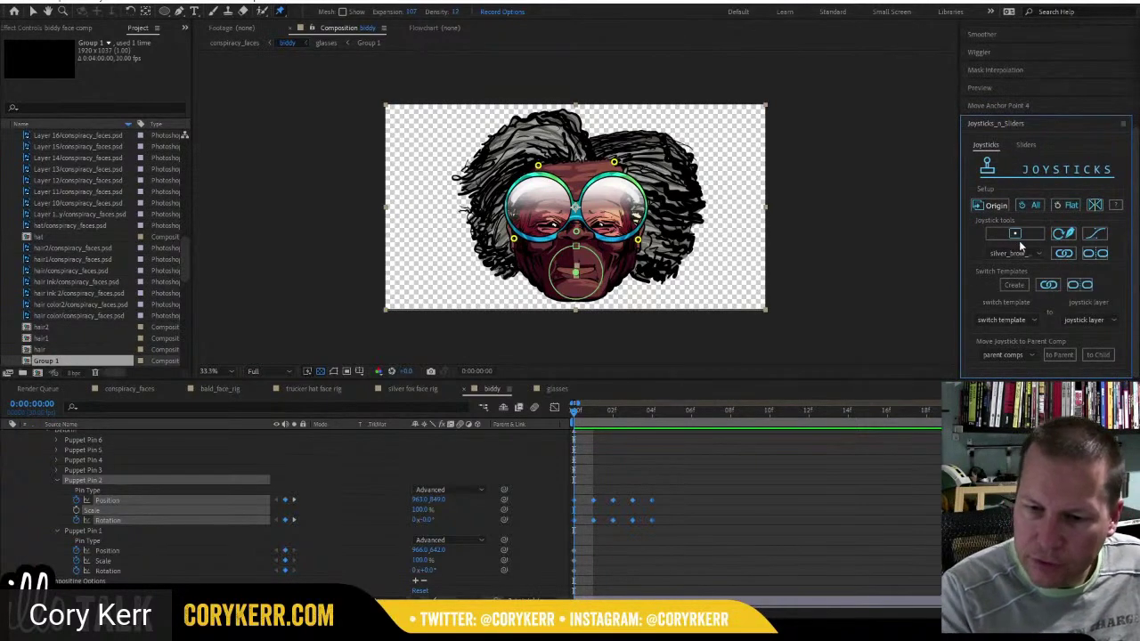
left_click(1014, 236)
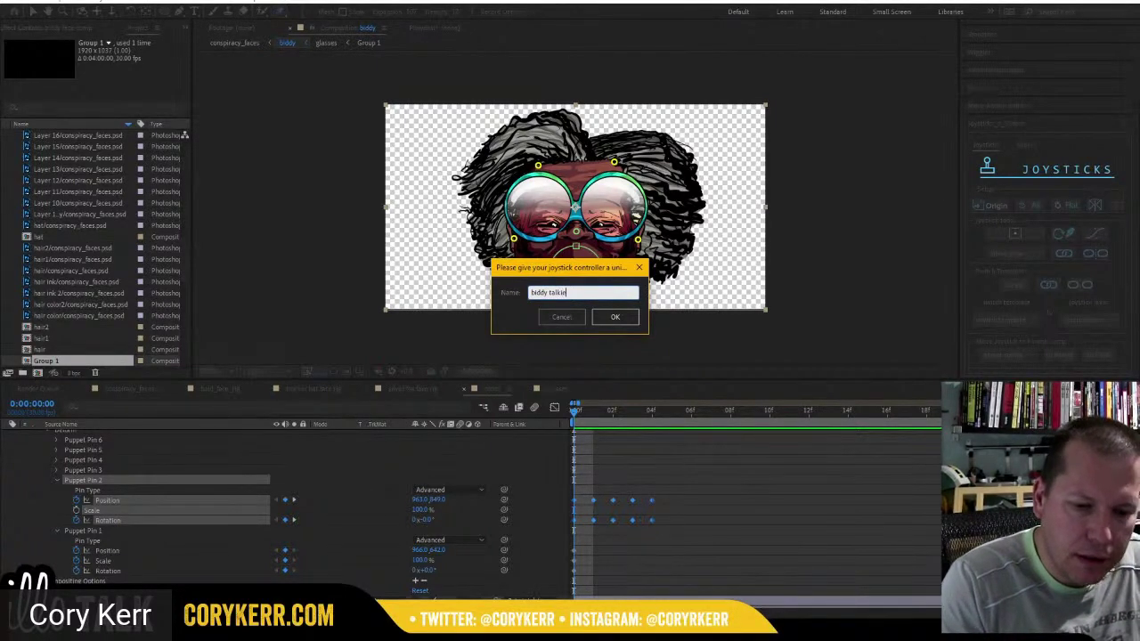
key("Return")
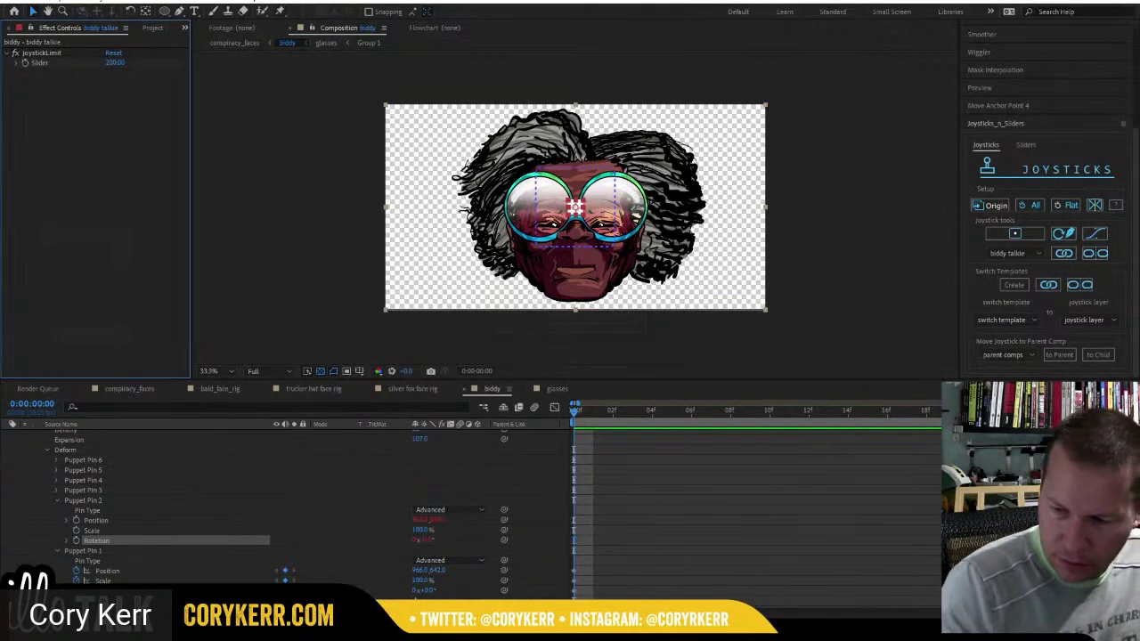
Move the biddy talkie Origin layer to the empty area at the composition's lower right, beside the face.
scroll(361, 517, "up", 5)
left_click(118, 445)
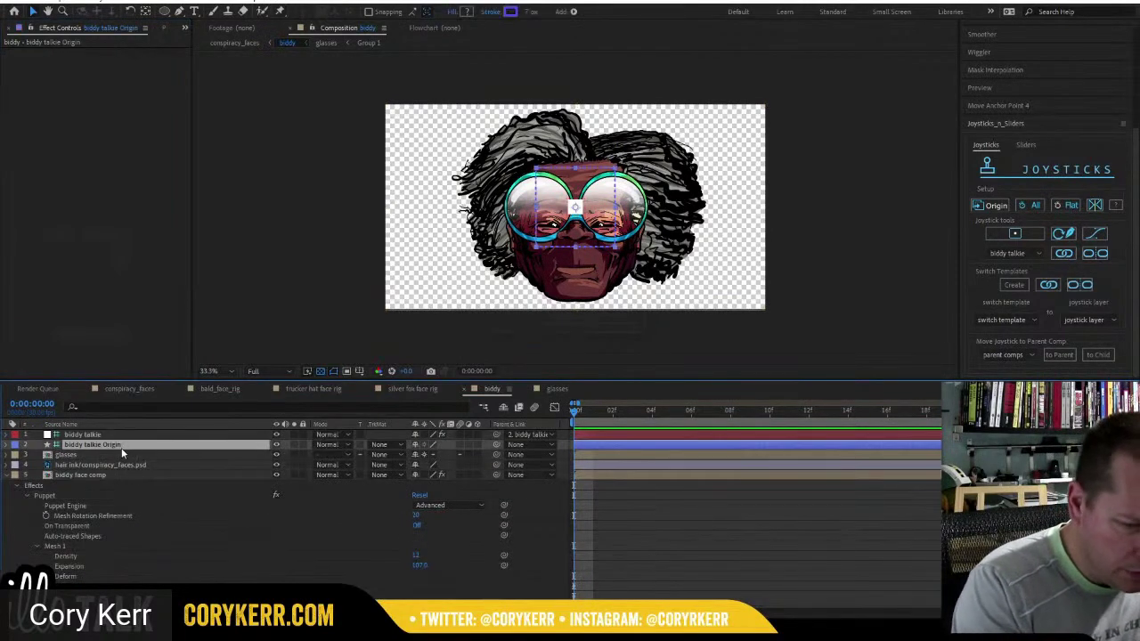
left_click_drag(612, 236, 761, 290)
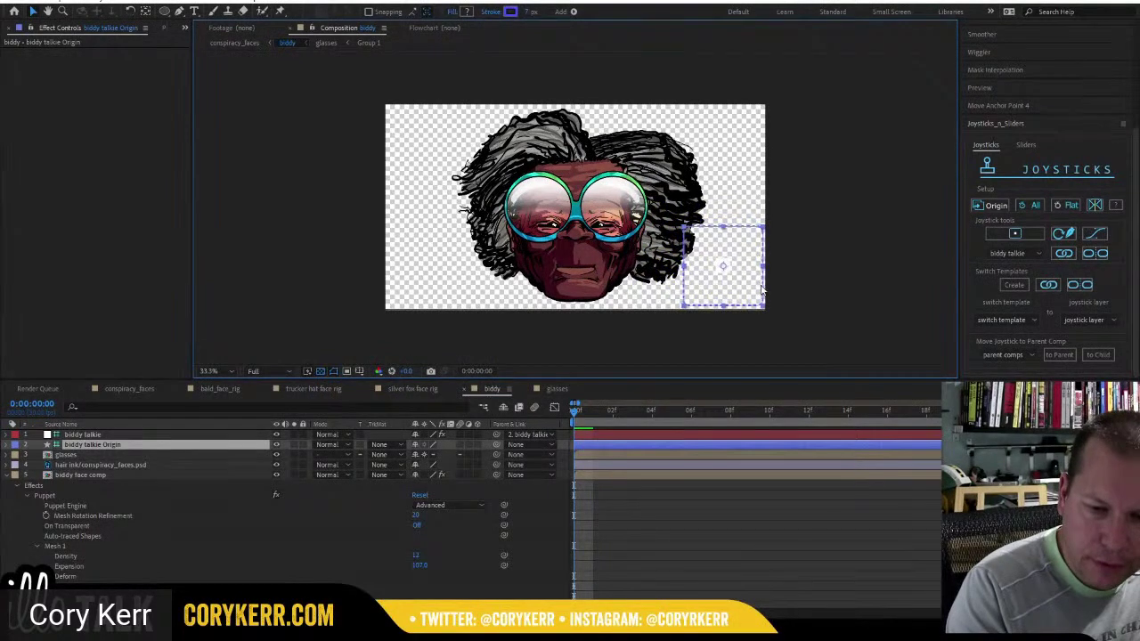
Lock the biddy talkie Origin layer and hide it from the layer list as a shy layer.
left_click(302, 445)
left_click(414, 445)
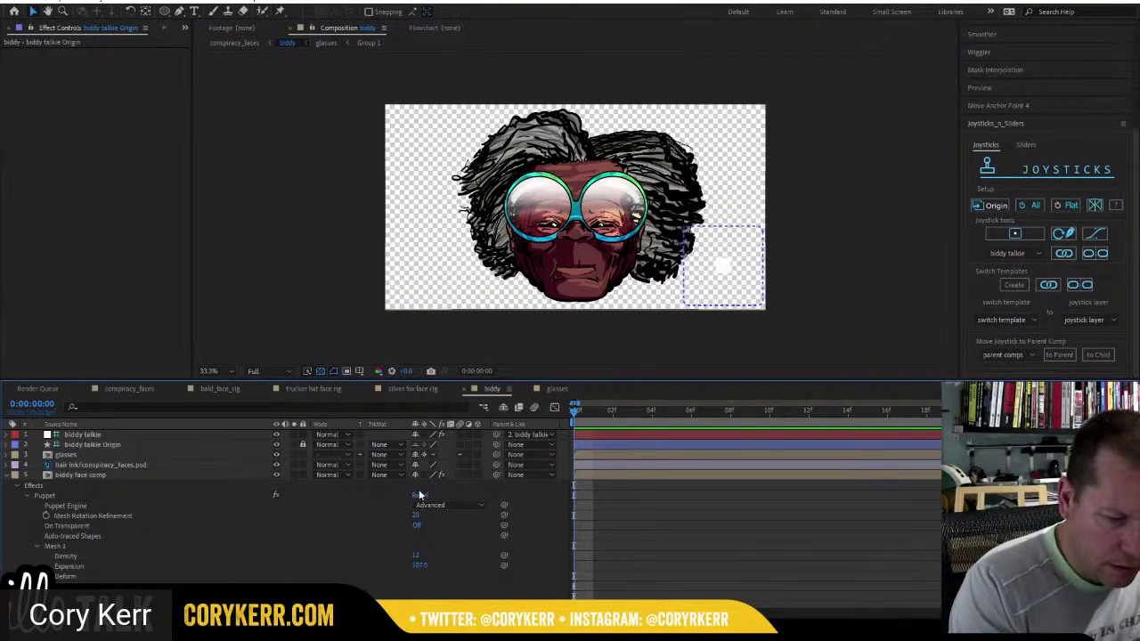
left_click(504, 407)
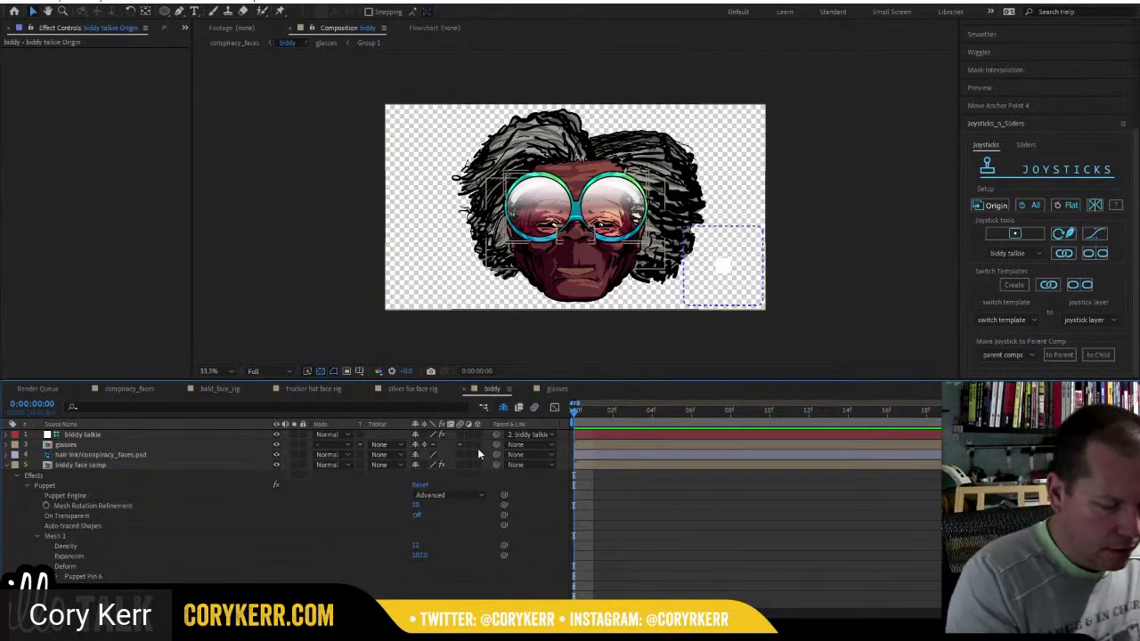
Test the mouth movement with the biddy talkie joystick controller, and select the biddy face comp layer.
left_click(99, 434)
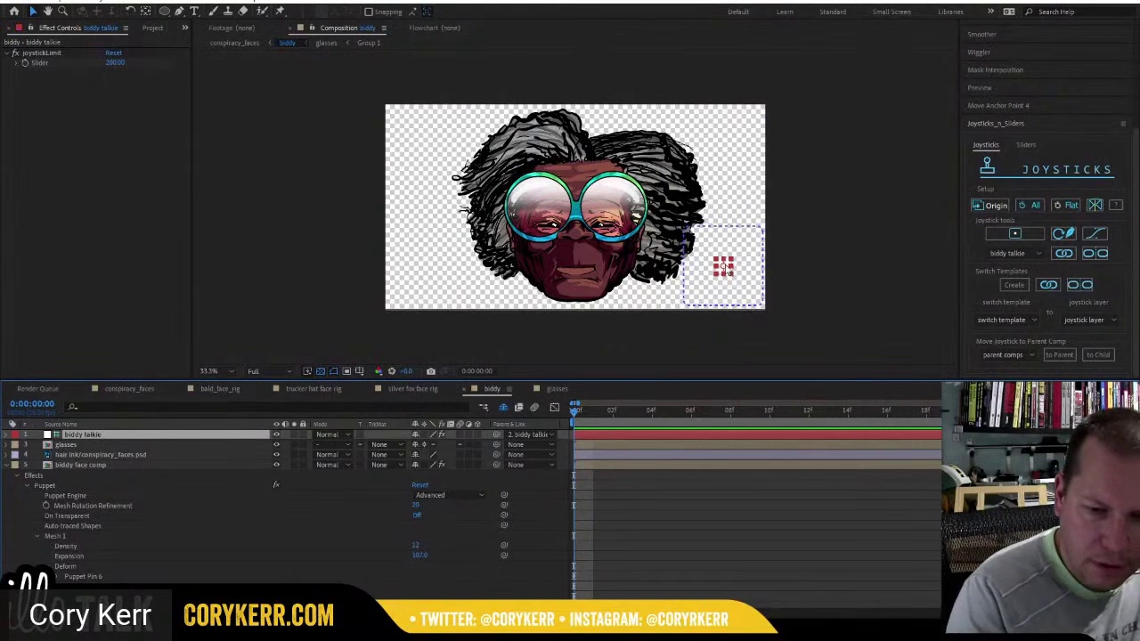
mouse_move(728, 273)
left_mouse_down()
mouse_move(735, 262)
mouse_move(717, 276)
mouse_move(730, 263)
mouse_move(713, 254)
mouse_move(730, 262)
mouse_move(717, 265)
mouse_move(721, 279)
left_mouse_up()
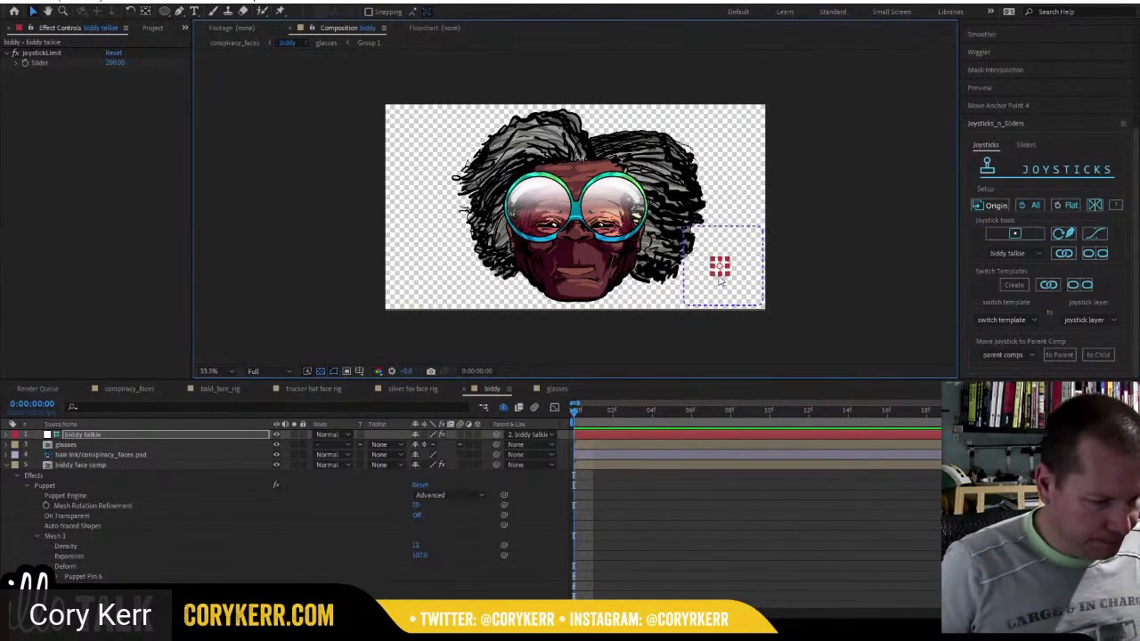
left_click(102, 464)
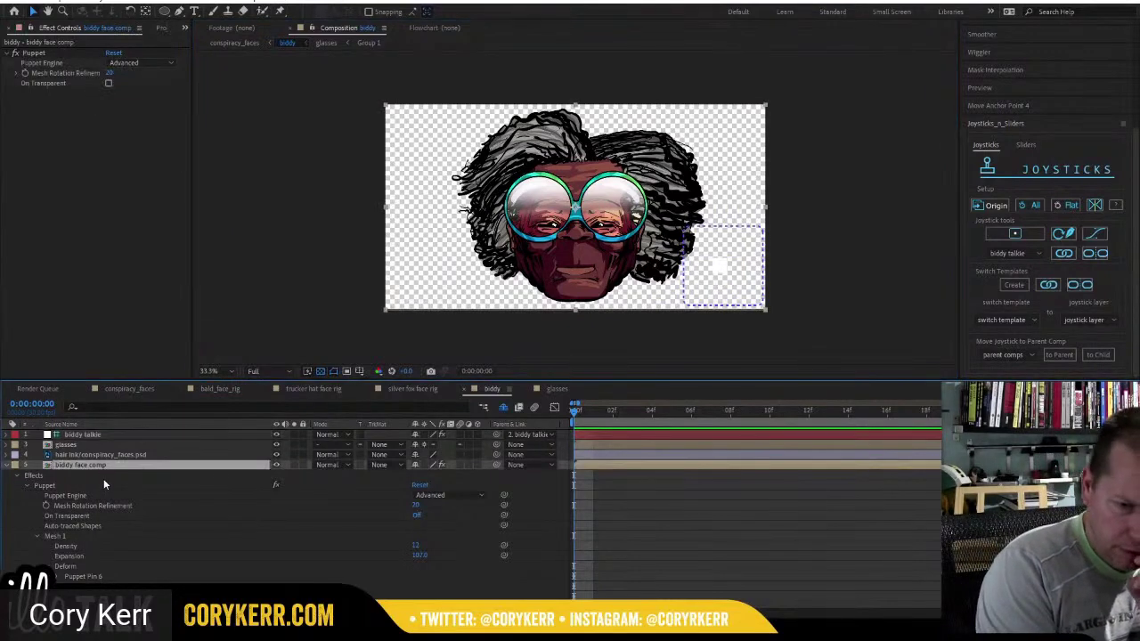
Remove the Position keyframing from Puppet Pins 6, 5, 4 and 3 on the biddy face comp layer.
scroll(285, 508, "down", 5)
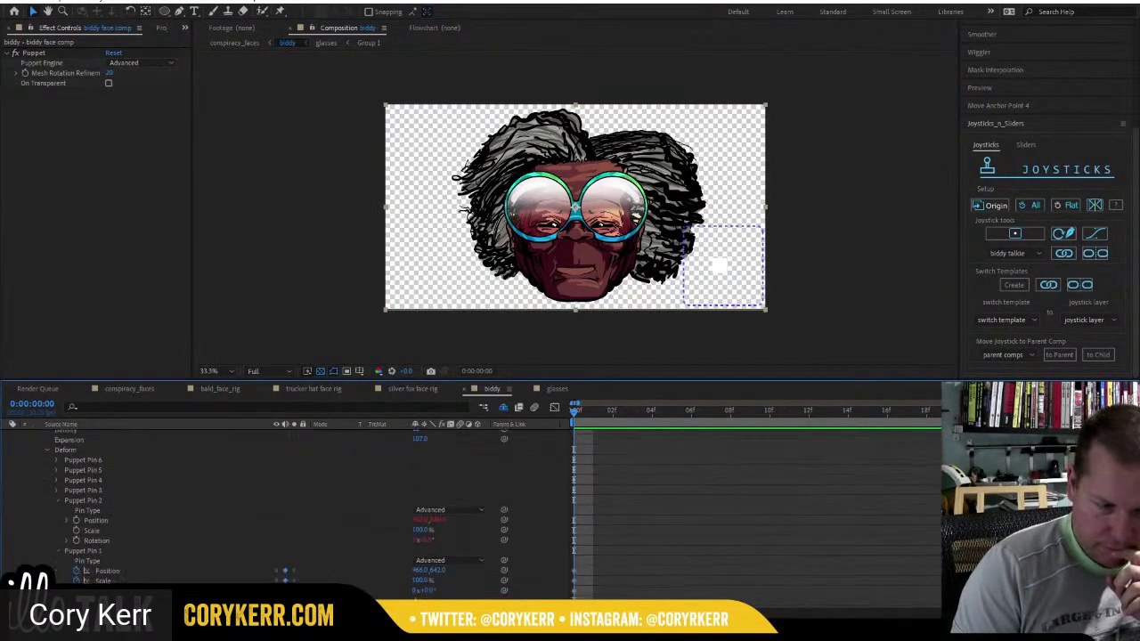
scroll(285, 508, "down", 2)
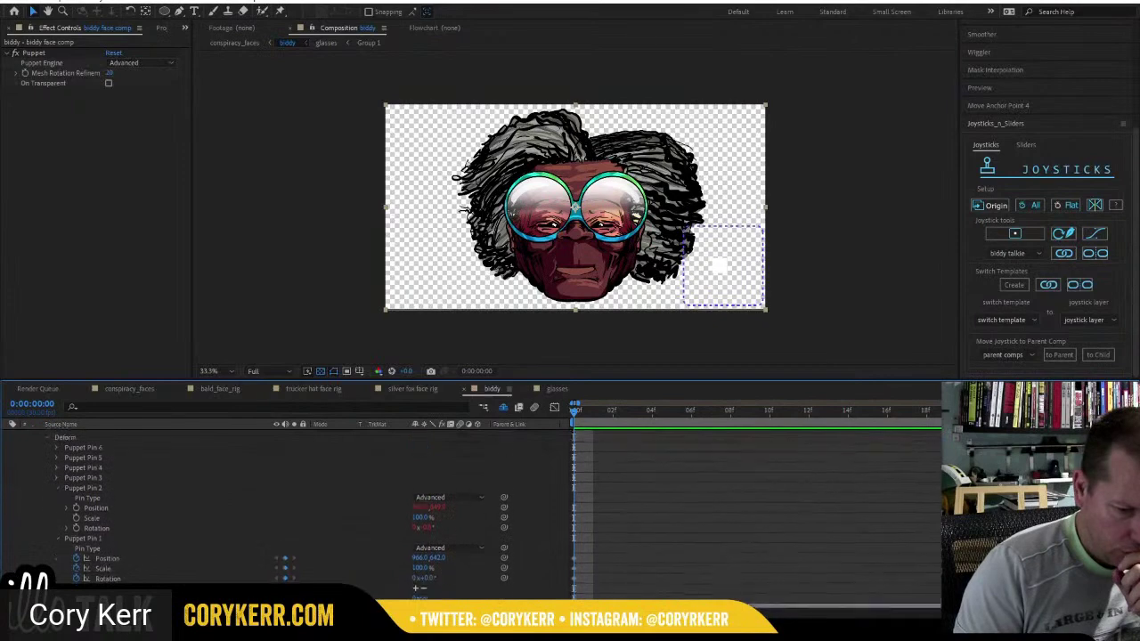
left_click(111, 542)
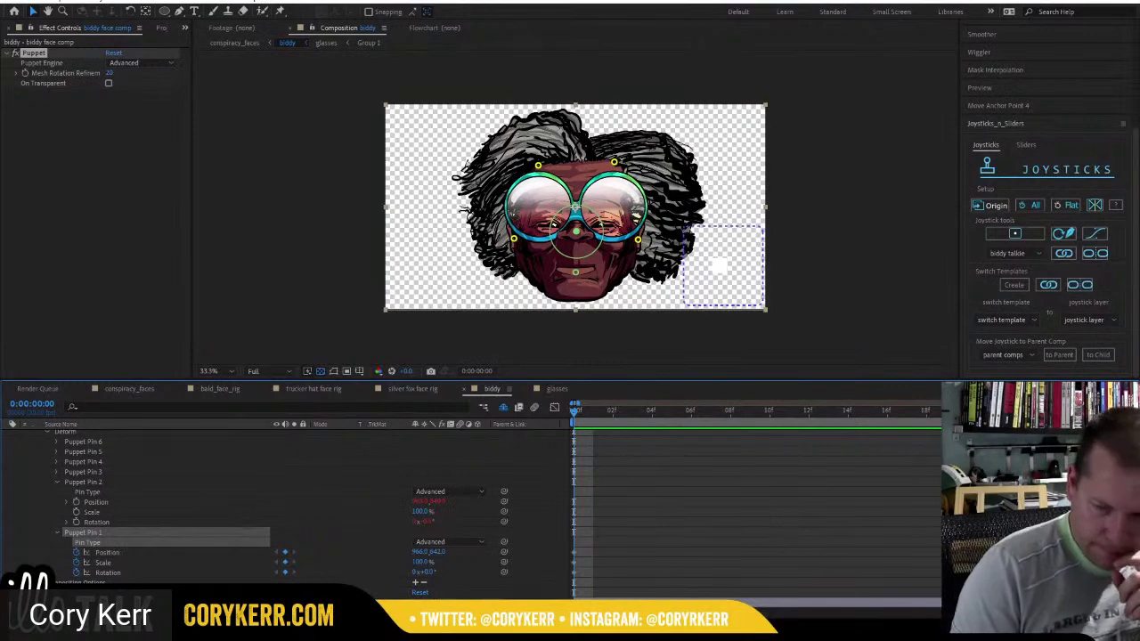
scroll(780, 538, "up", 1)
scroll(160, 508, "up", 2)
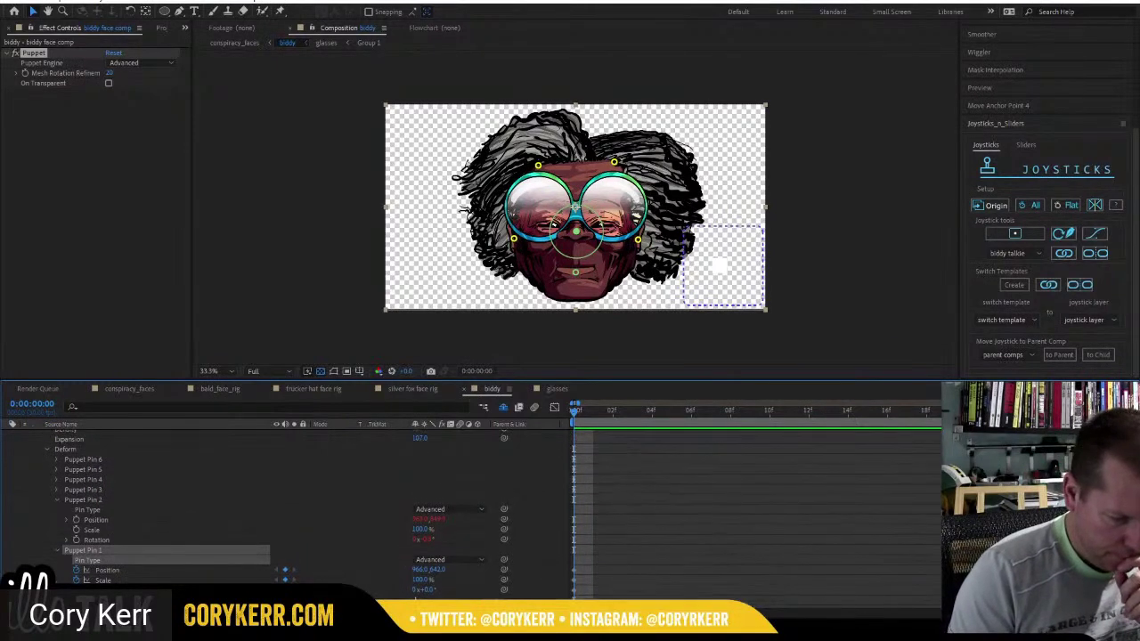
scroll(161, 508, "up", 2)
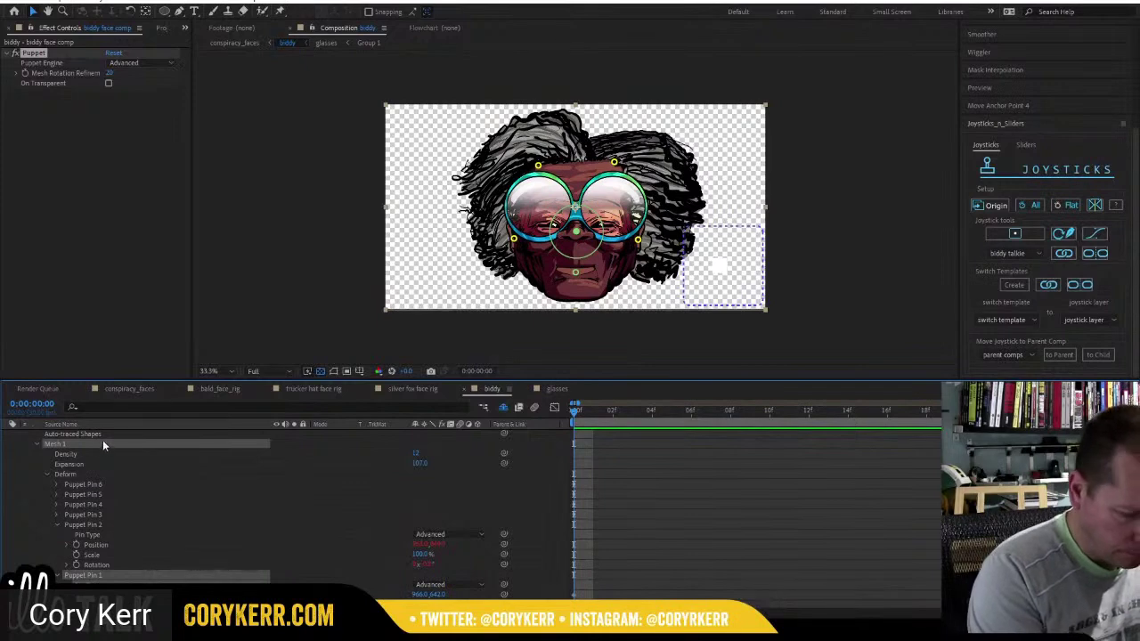
key("u")
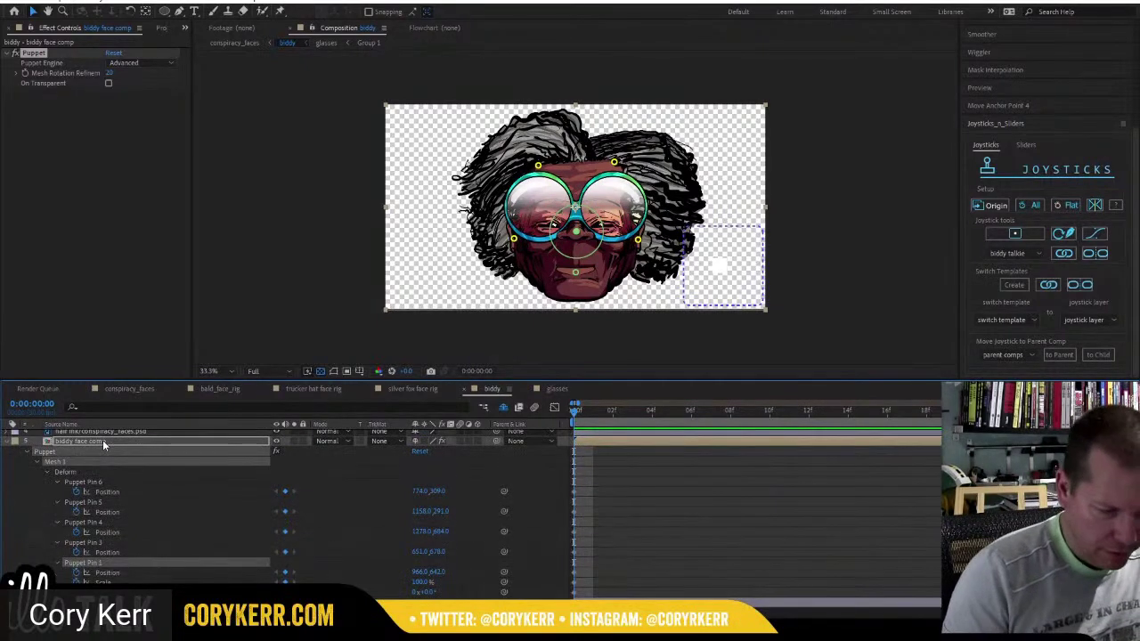
left_click(76, 491)
left_click(77, 512)
left_click(77, 533)
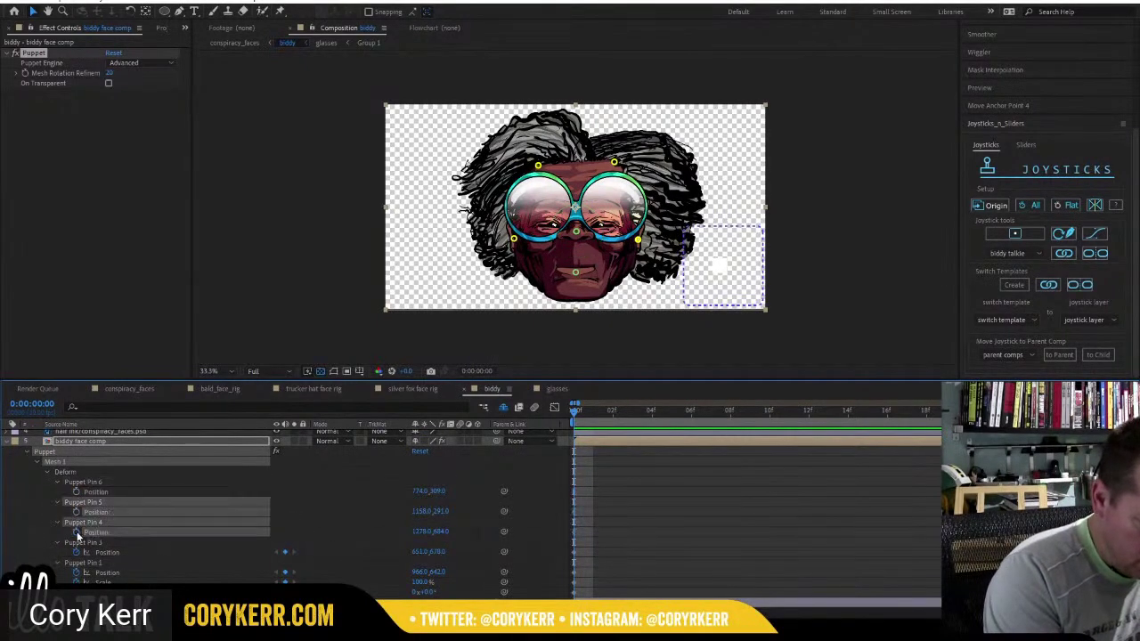
left_click(87, 552)
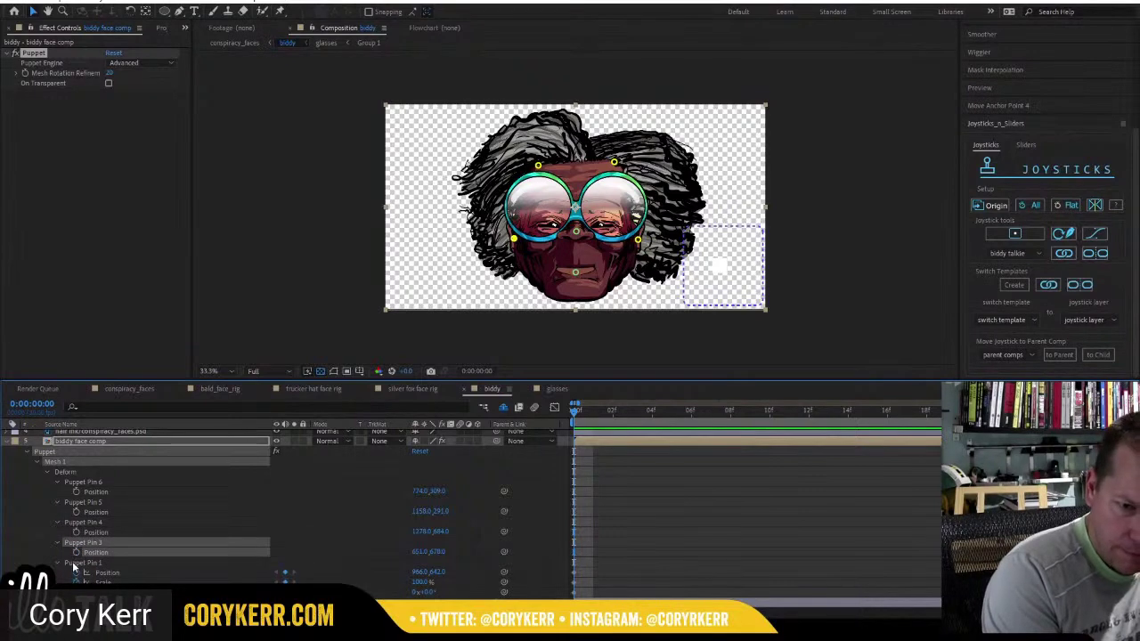
Reduce the biddy face comp layer's expanded properties to only its keyframed ones.
left_click(118, 573)
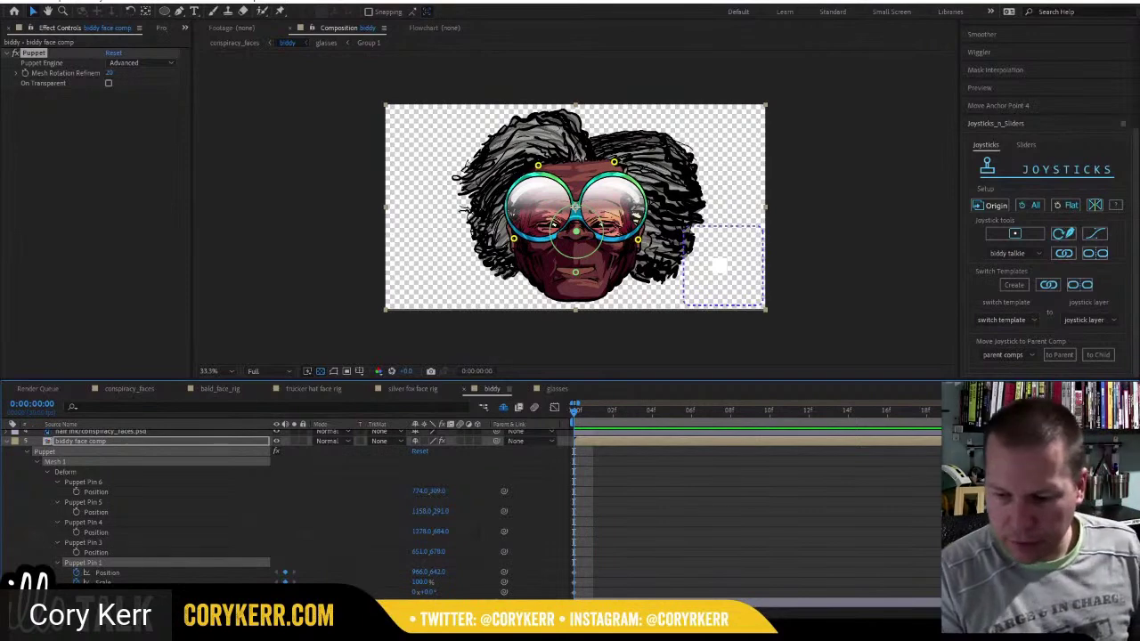
scroll(119, 572, "up", 2)
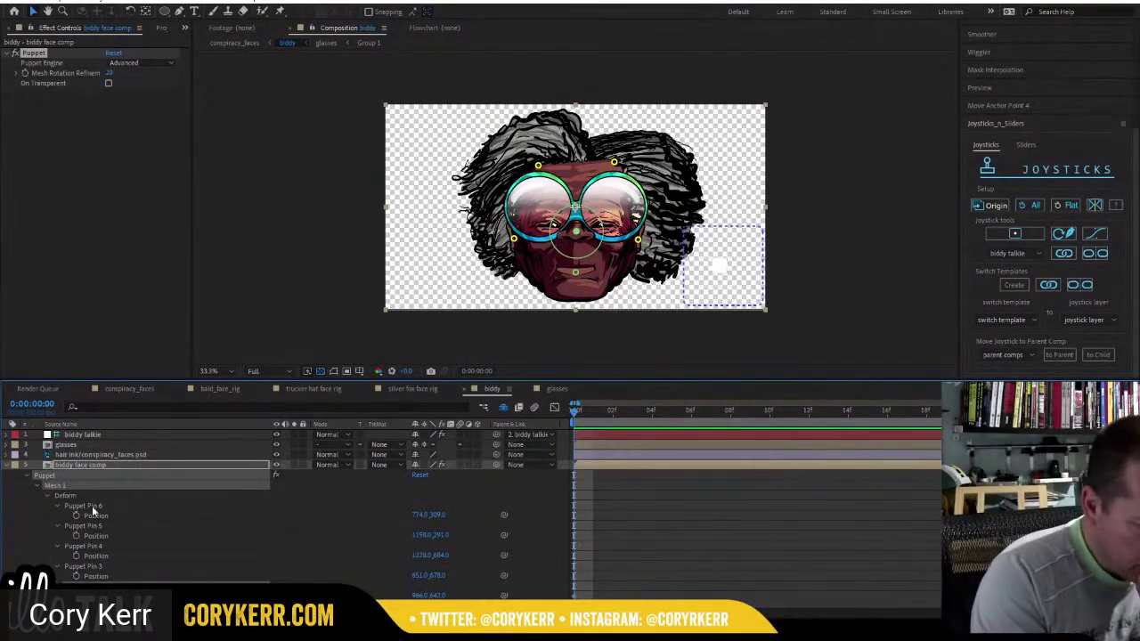
left_click(84, 464)
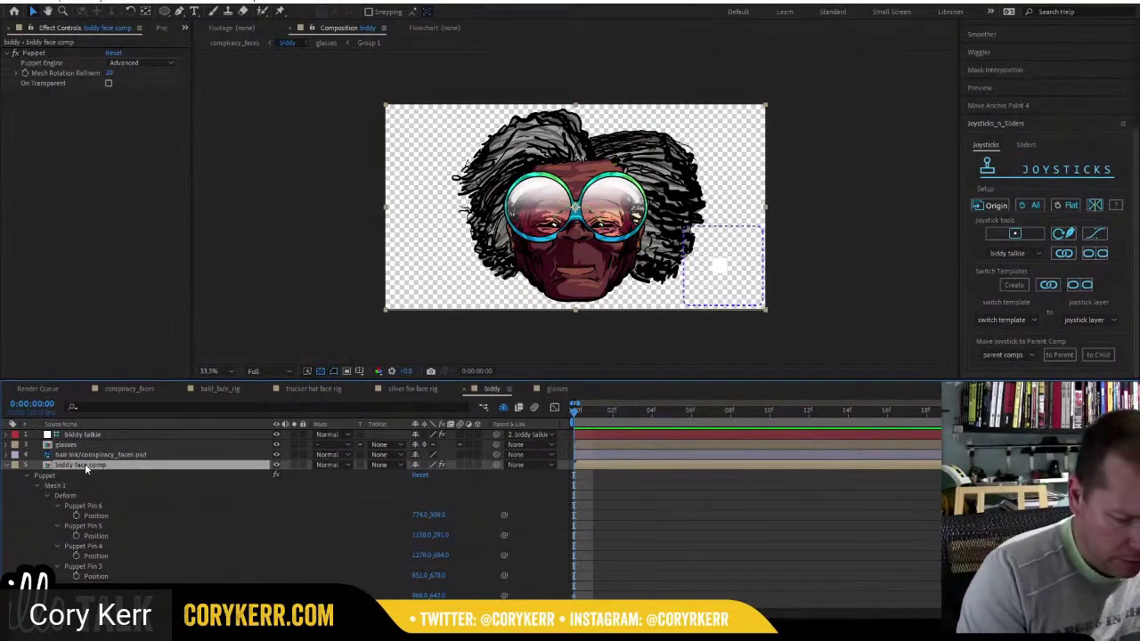
key("u")
key("u")
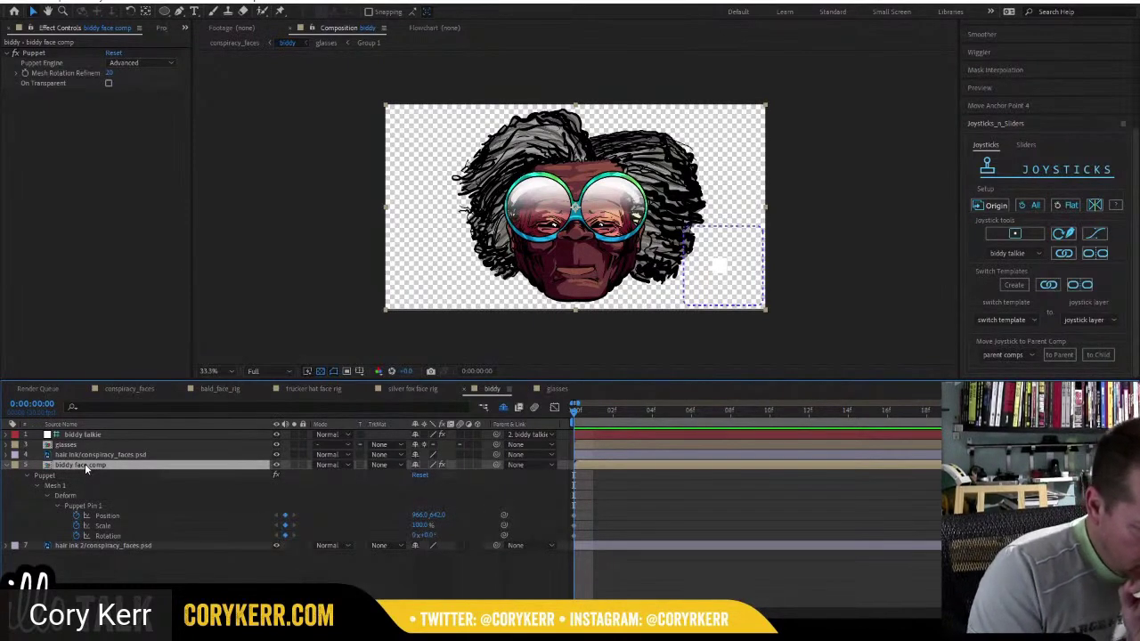
Parent the hair ink 2 layer to the hair ink layer.
left_click(140, 454)
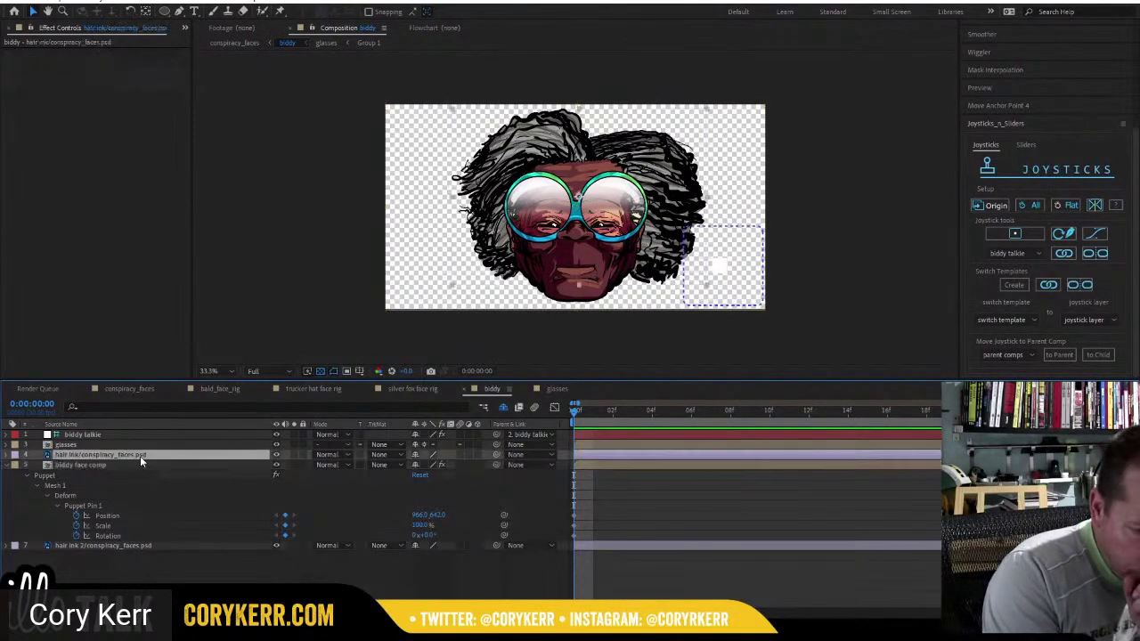
left_click(144, 545)
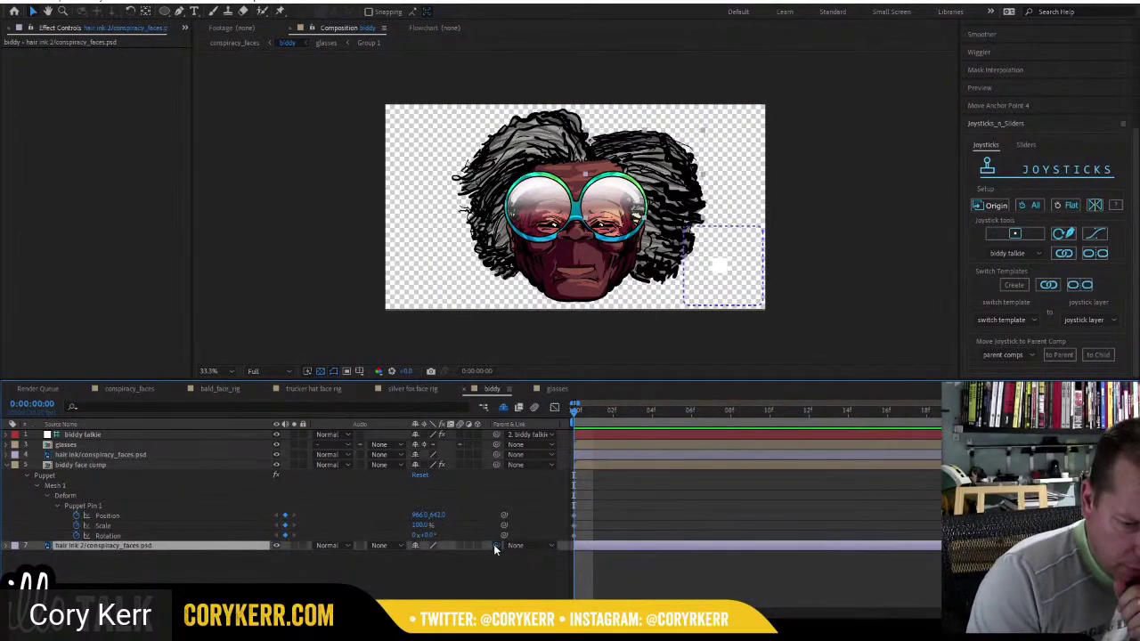
mouse_move(494, 545)
left_mouse_down()
mouse_move(156, 499)
mouse_move(107, 453)
left_mouse_up()
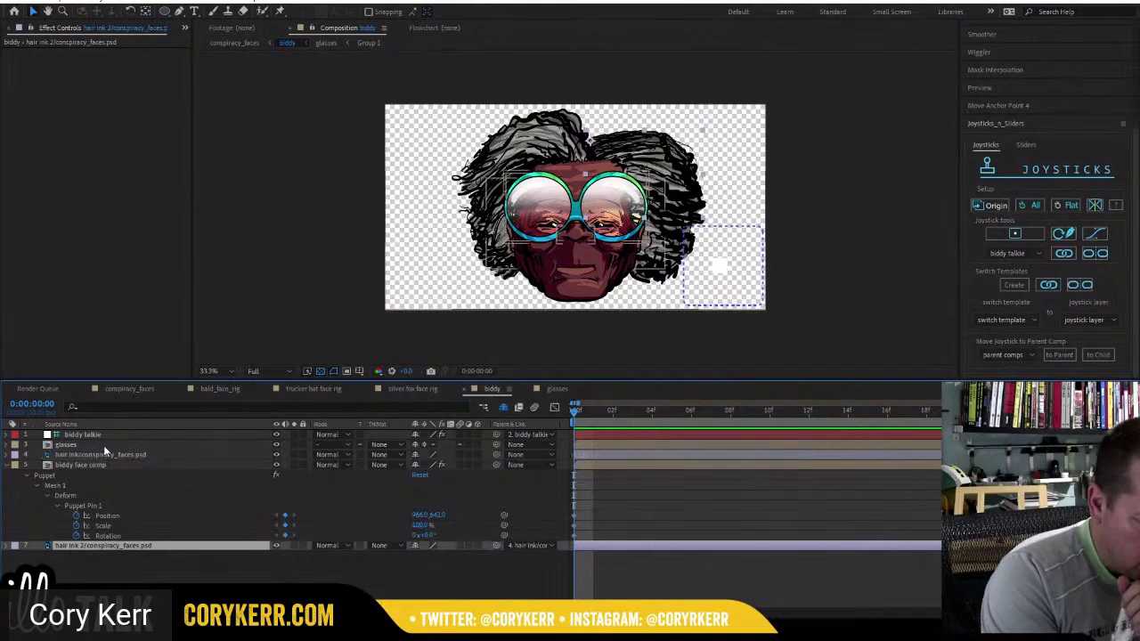
Keyframe the hair ink layer's Position at frame 0, and advance the current time to frame 1.
left_click(110, 456)
key("p")
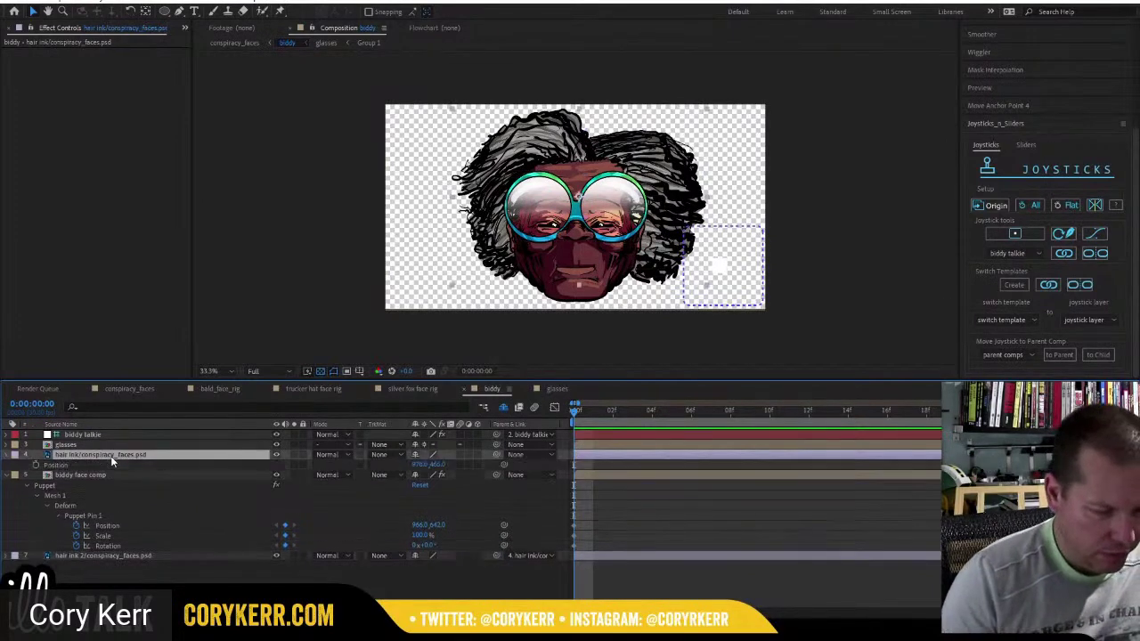
left_click(93, 462)
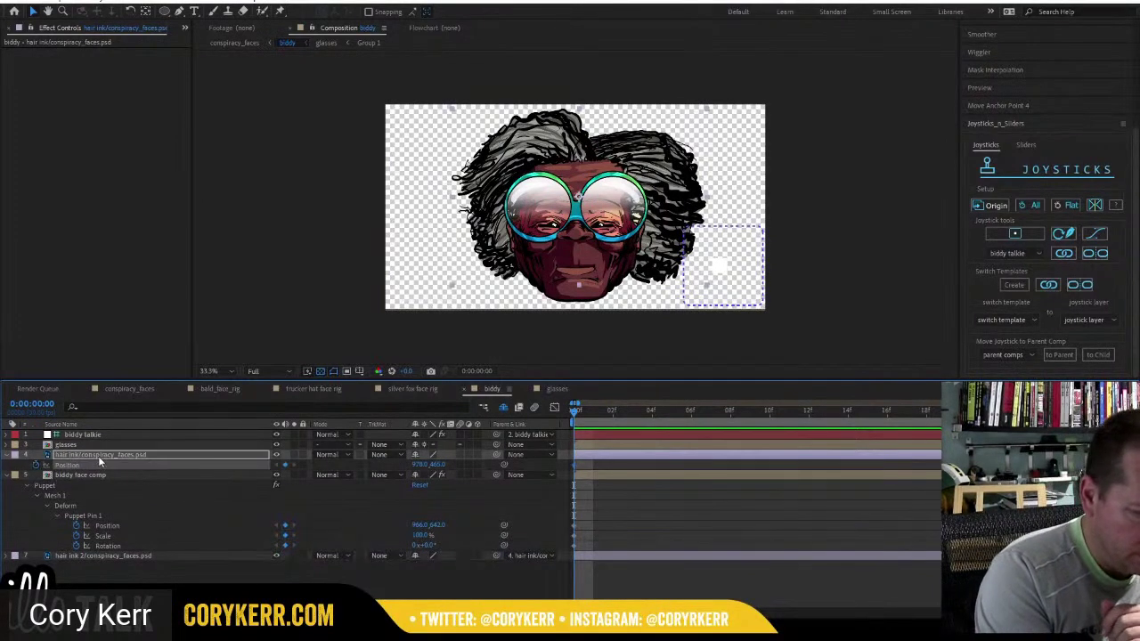
left_click(107, 455)
key("r")
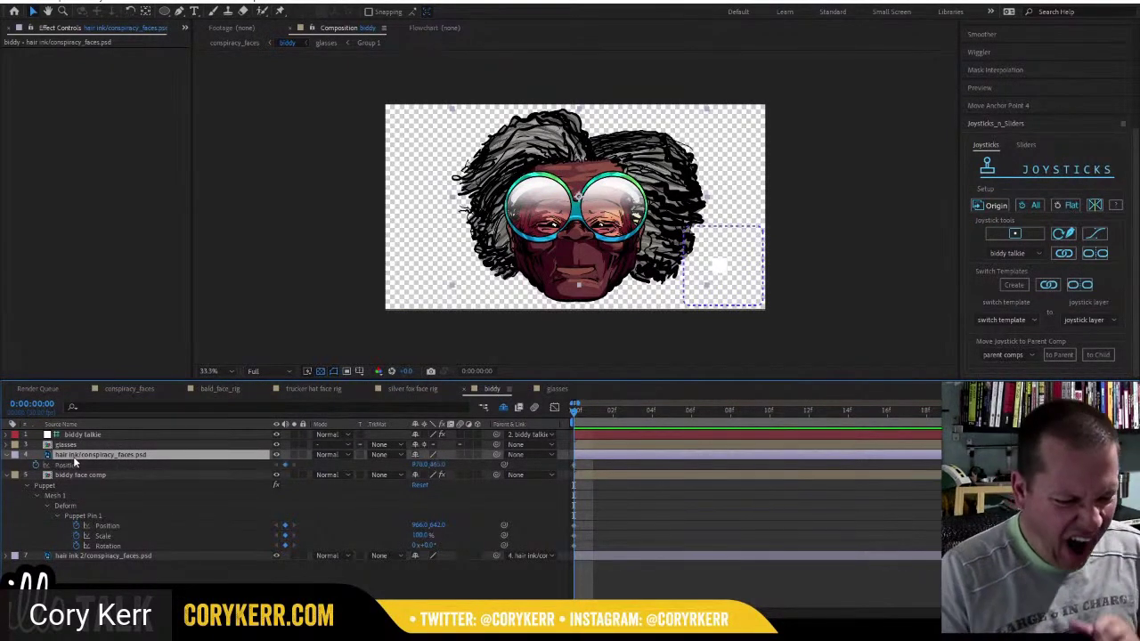
key("p")
left_click(125, 557)
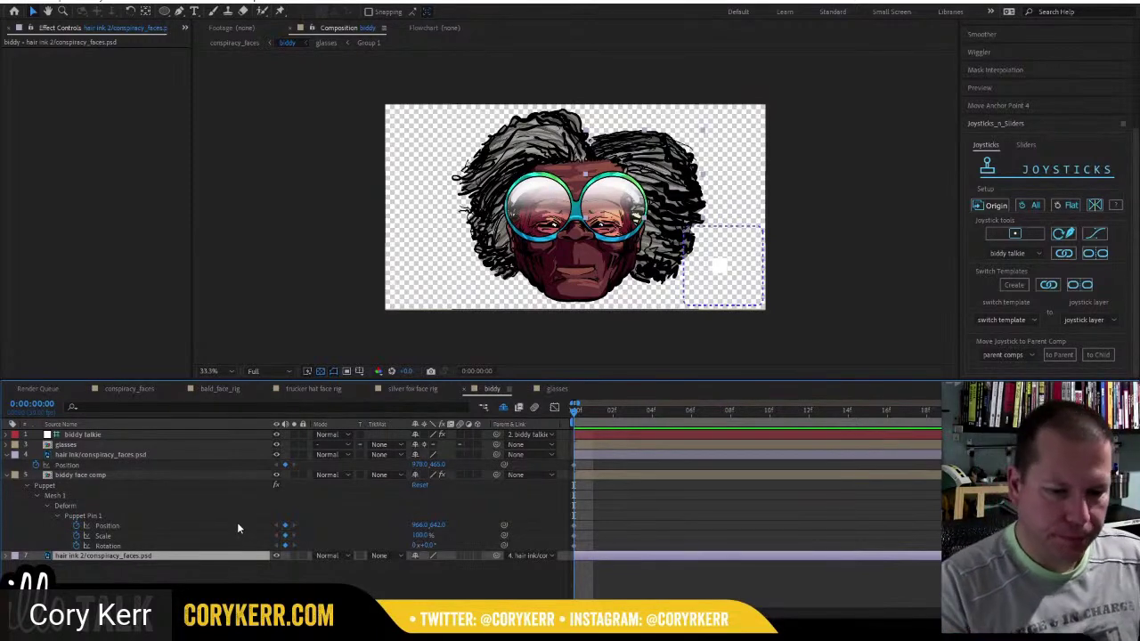
left_click_drag(576, 417, 592, 413)
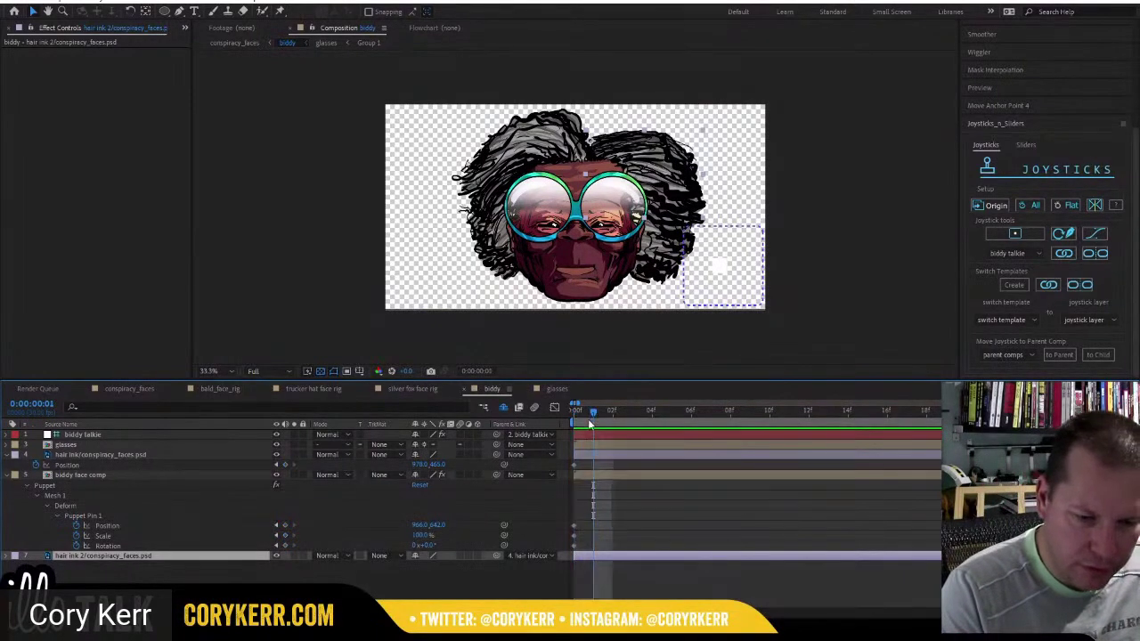
Try shifting Puppet Pin 1's Position horizontally at frame 1, and undo the shift.
left_click(419, 526)
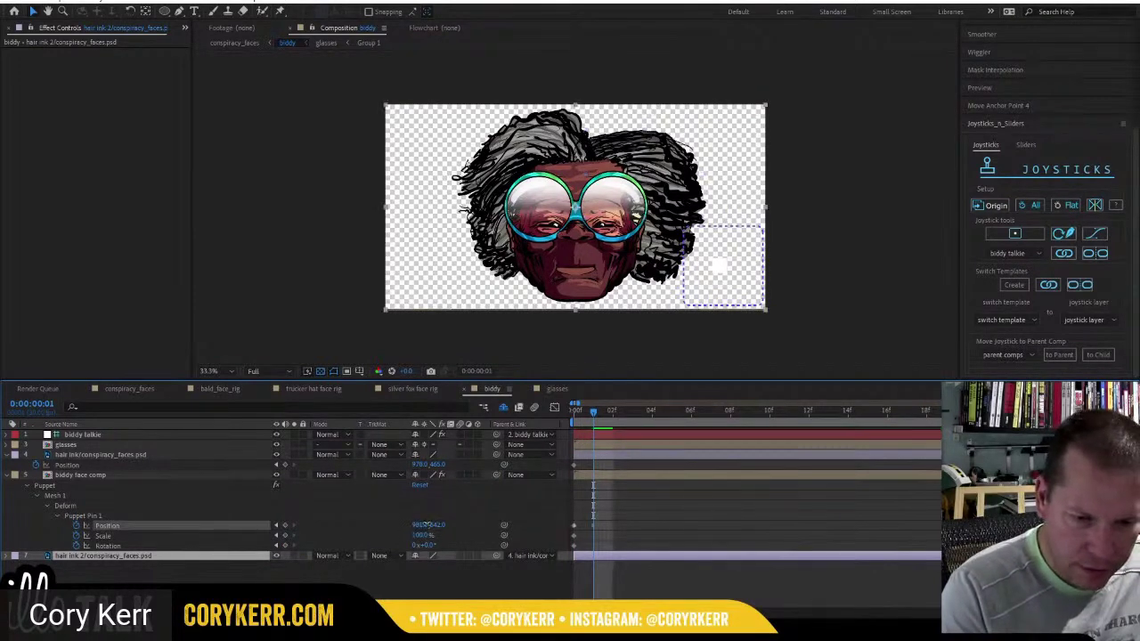
left_click_drag(426, 525, 438, 525)
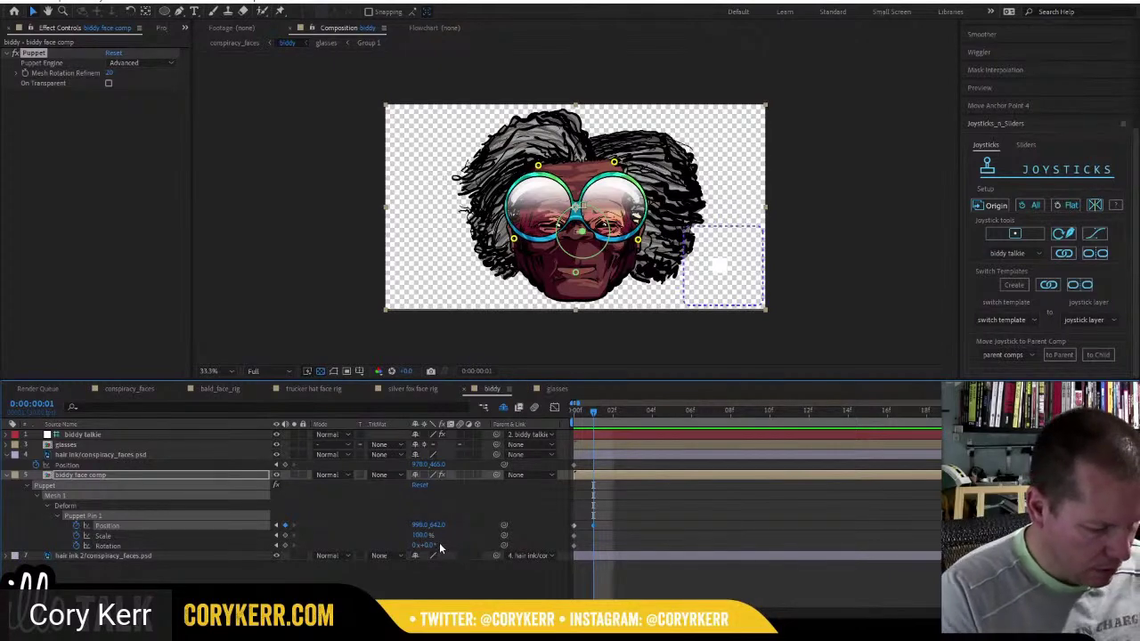
key("ctrl+Down")
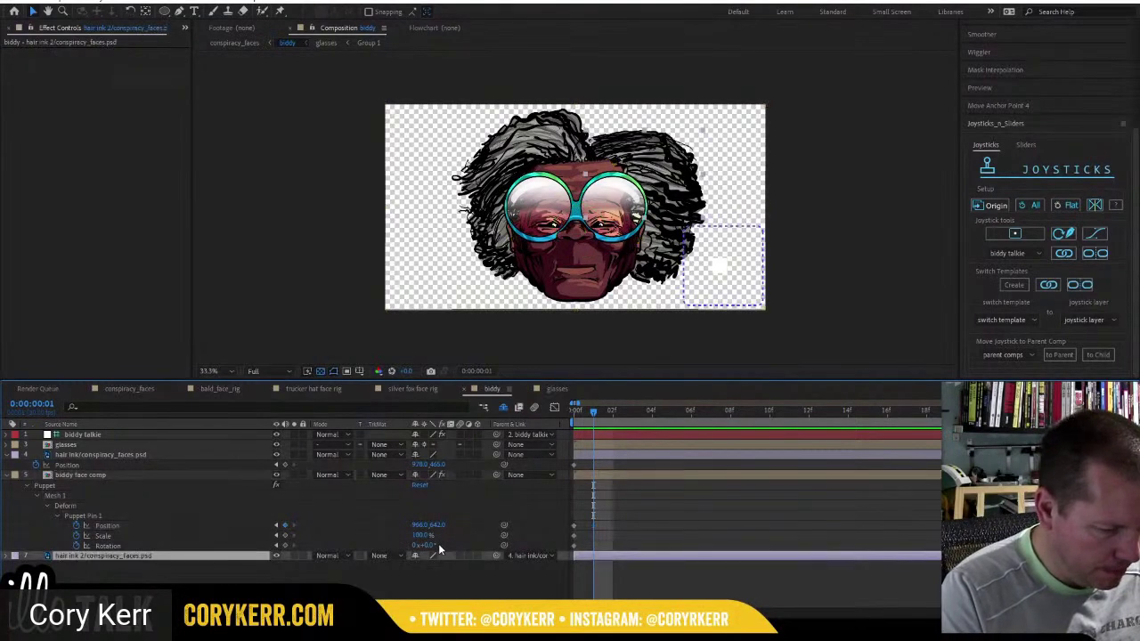
Move the glasses layer's anchor point down onto the nose, matching the location of Puppet Pin 1.
left_click(115, 443)
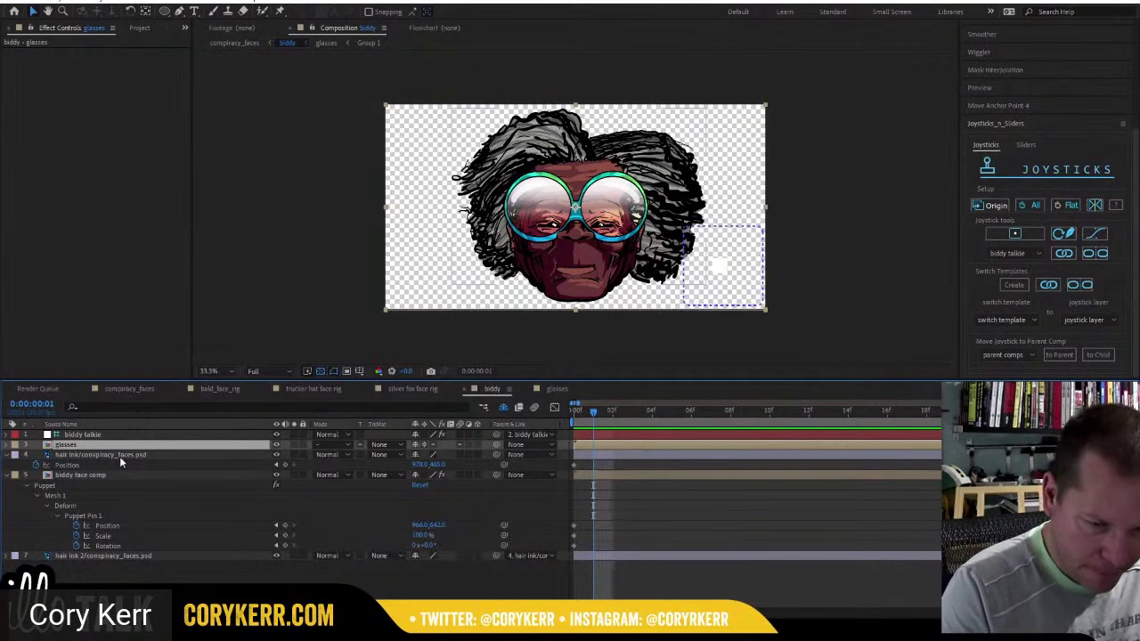
key("y")
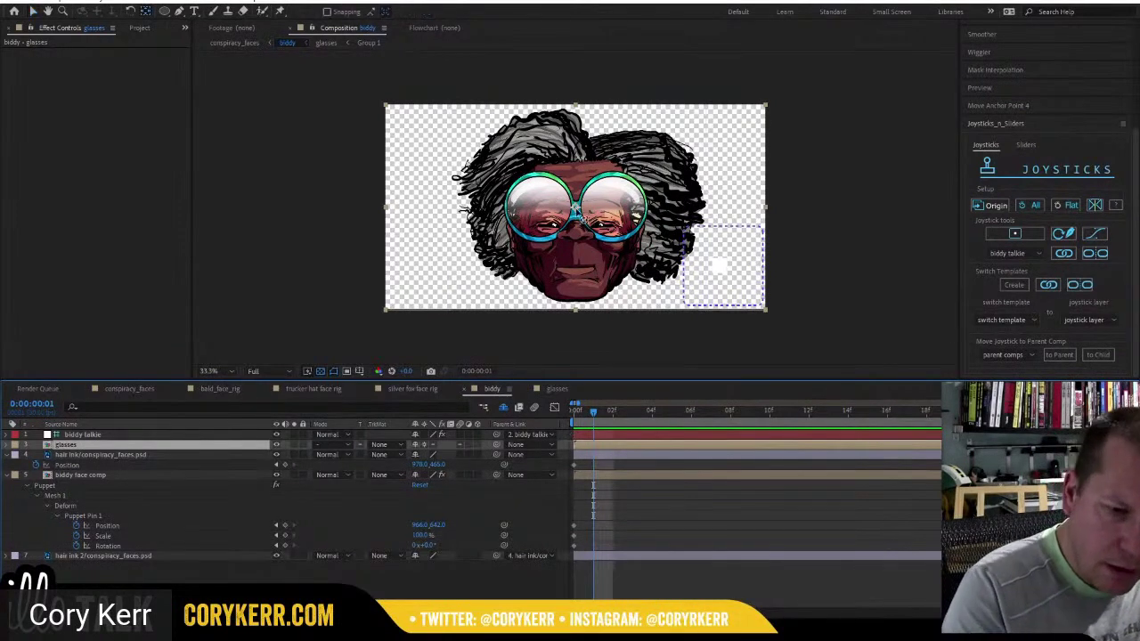
left_click_drag(575, 207, 579, 227)
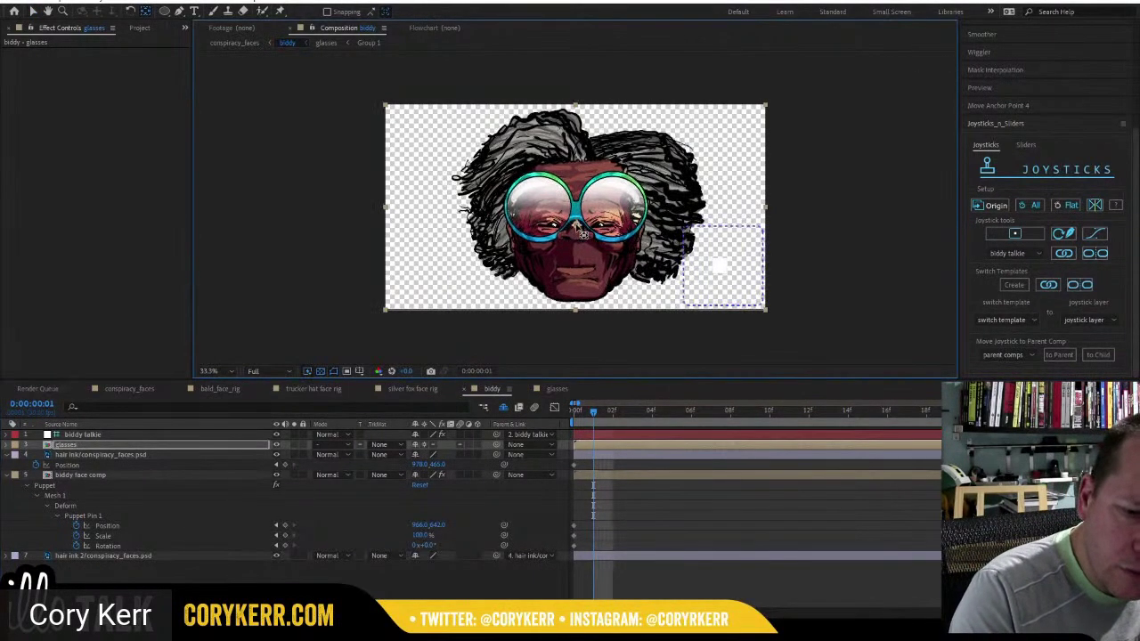
left_click(574, 523)
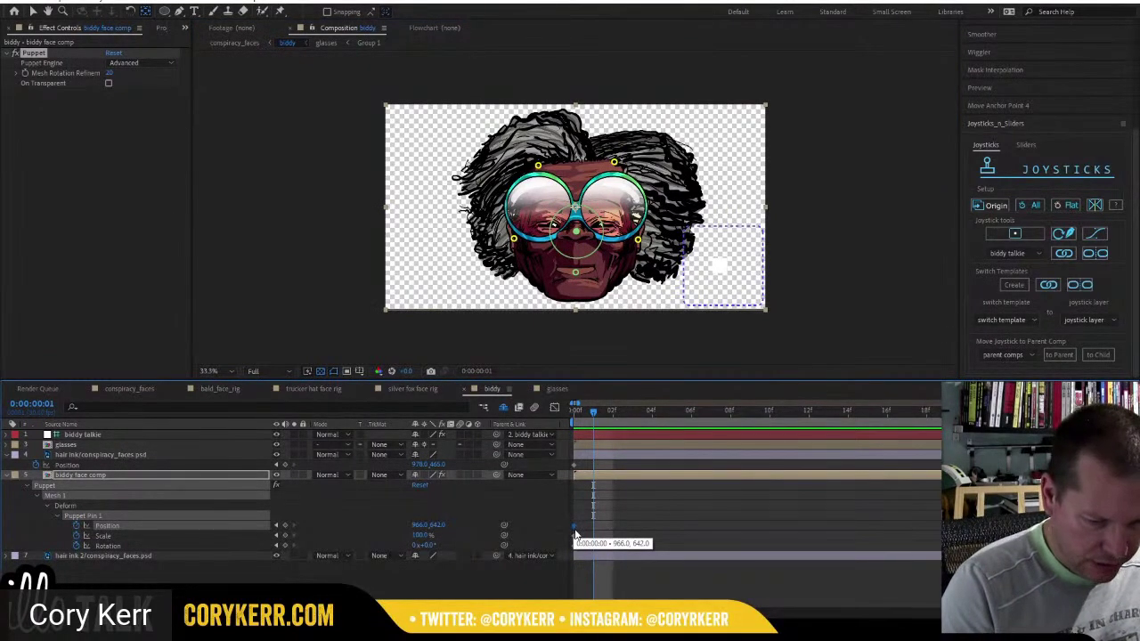
left_click(117, 444)
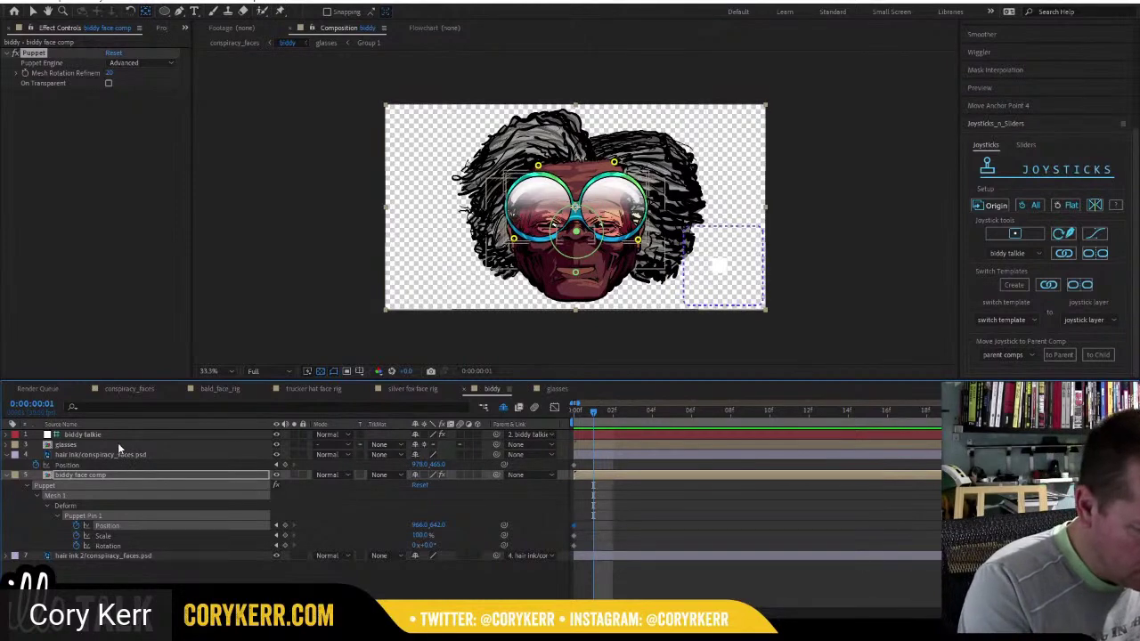
left_click(112, 443)
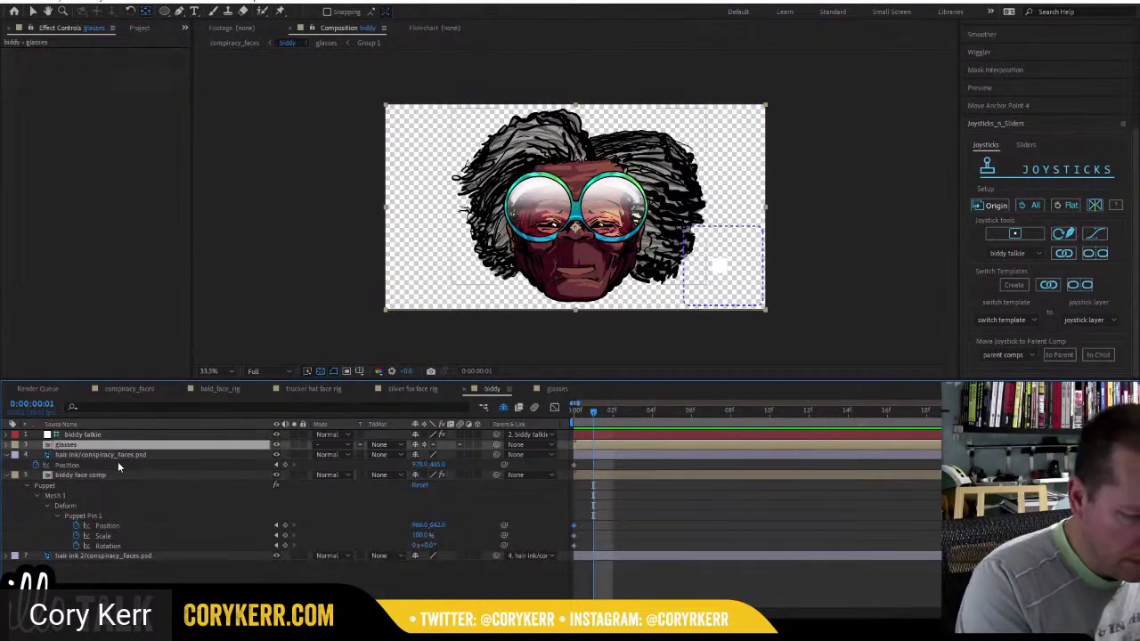
left_click(581, 236)
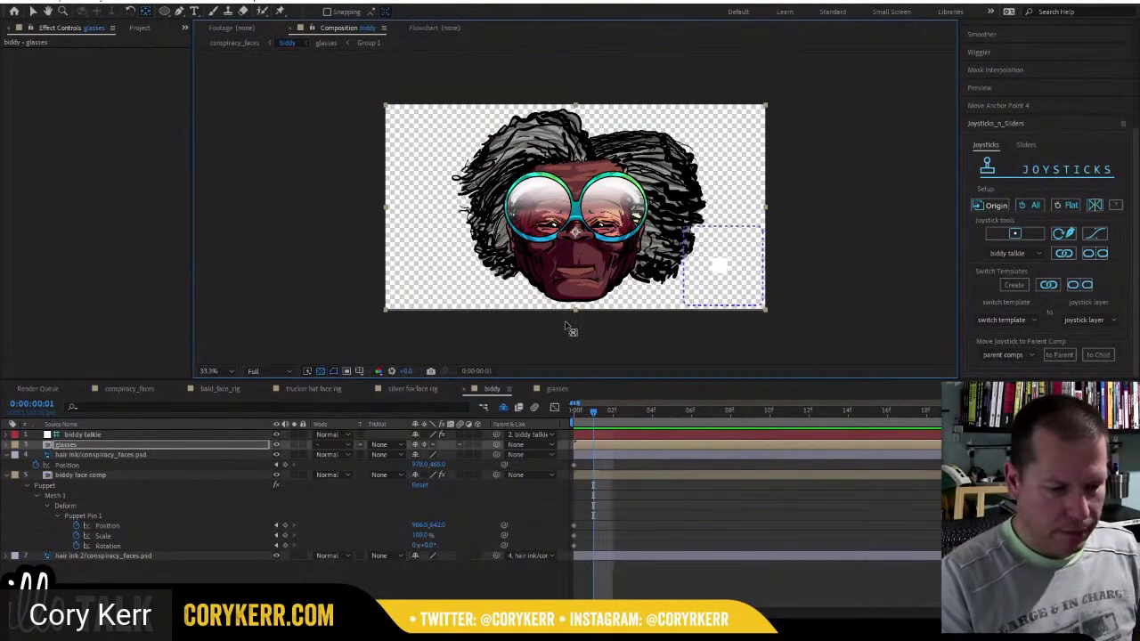
Link the glasses layer's Position to Puppet Pin 1's Position on the biddy face comp layer.
left_click(164, 442)
key("p")
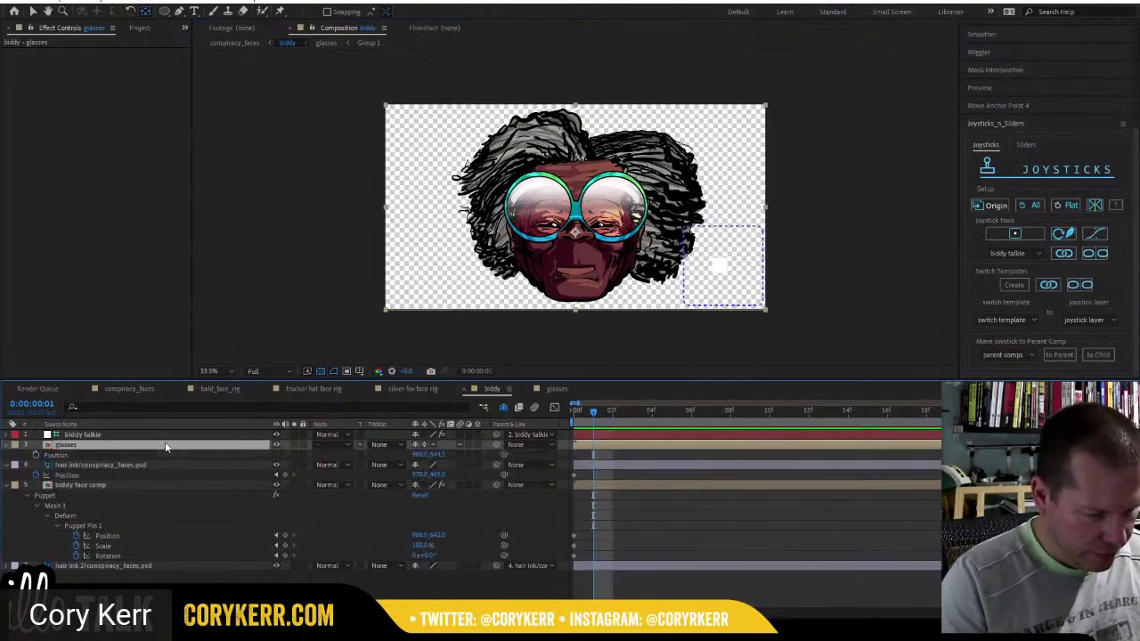
left_click(503, 453)
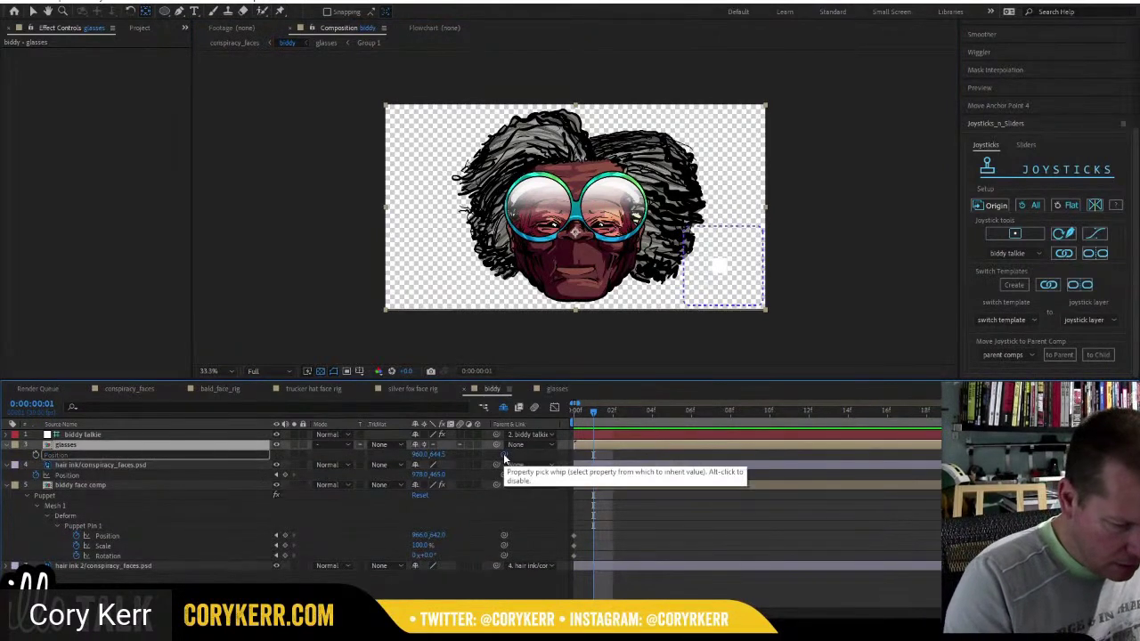
left_click_drag(503, 453, 123, 534)
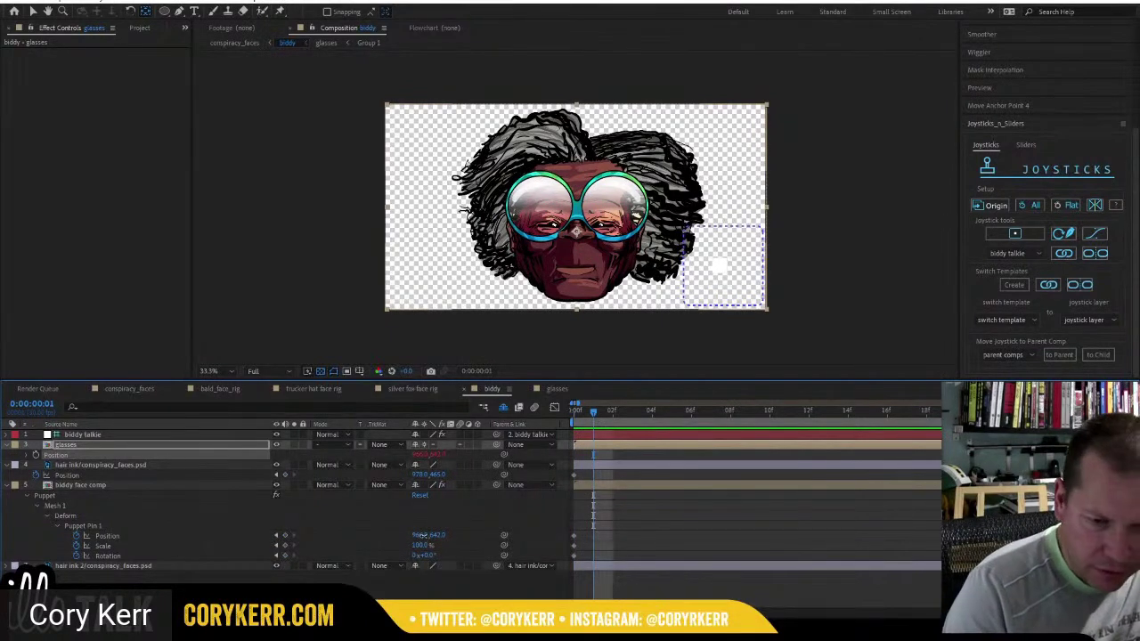
Set Puppet Pin 1's Position to 996.0, 642.0 at frame 1, and advance the current time to frame 2.
left_click_drag(418, 535, 438, 535)
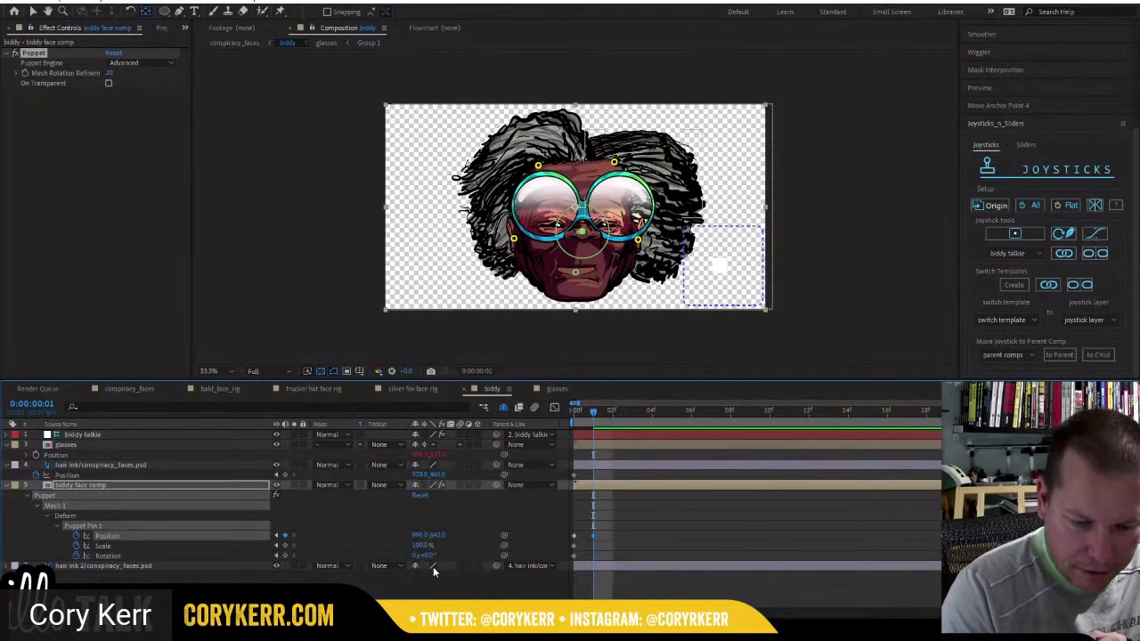
left_click(612, 419)
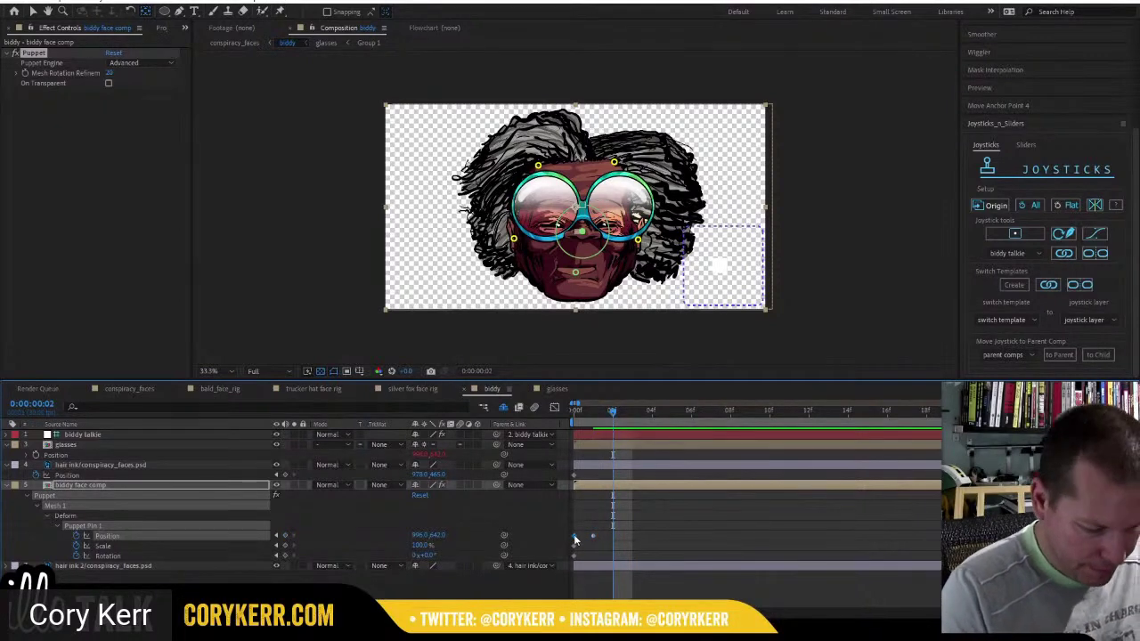
Paste Puppet Pin 1's neutral Position keyframe at frame 2 and set its value to 935.0, 642.0.
mouse_move(575, 539)
key("ctrl+v")
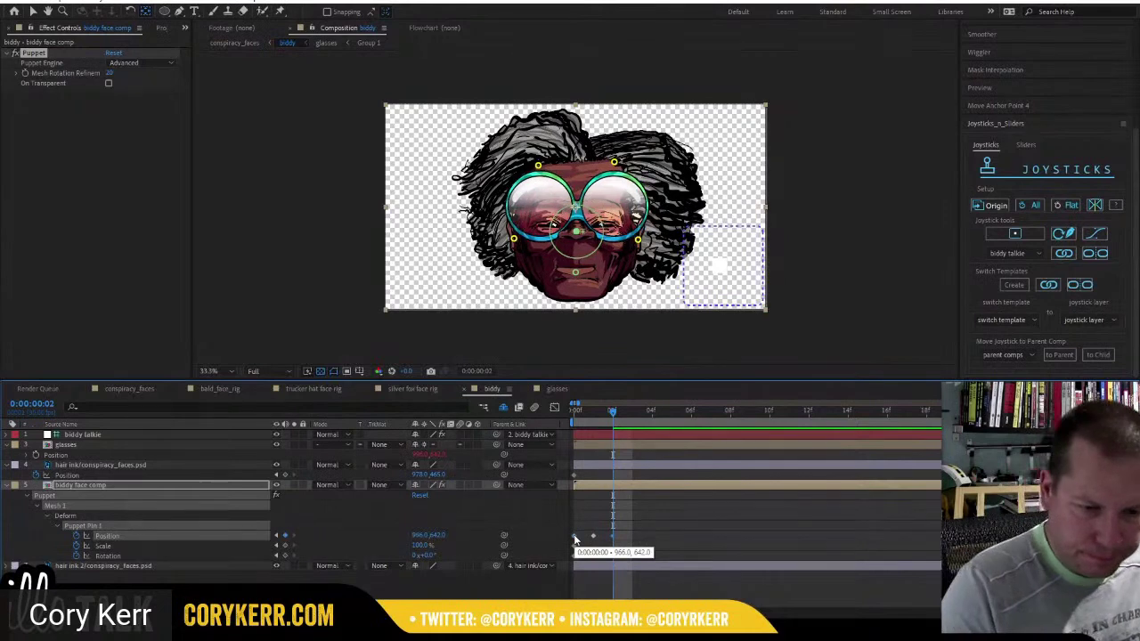
left_click_drag(418, 535, 402, 535)
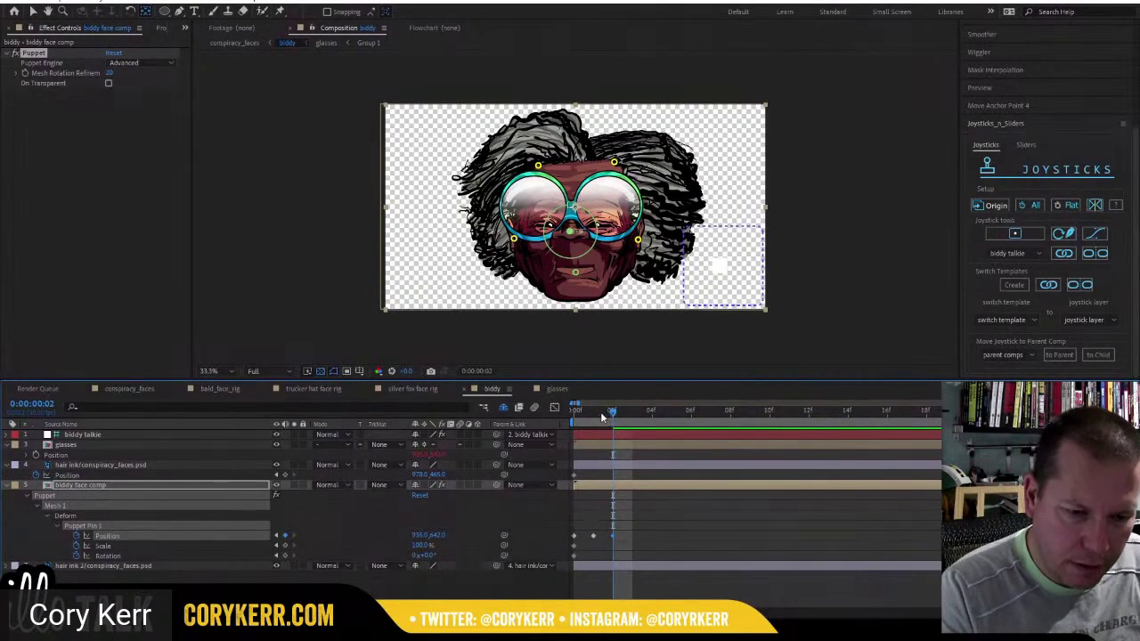
Set the hair ink layer's Position to 969.0, 465.0 at frame 1.
mouse_move(600, 411)
left_mouse_down()
mouse_move(576, 416)
mouse_move(612, 420)
mouse_move(571, 425)
mouse_move(593, 420)
left_mouse_up()
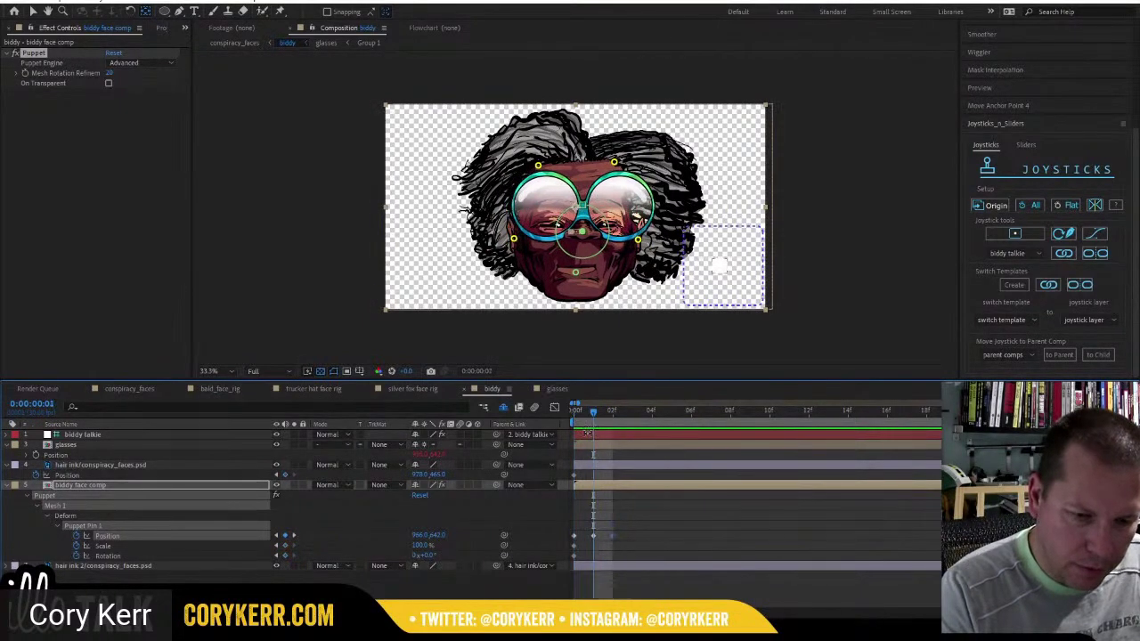
left_click(411, 474)
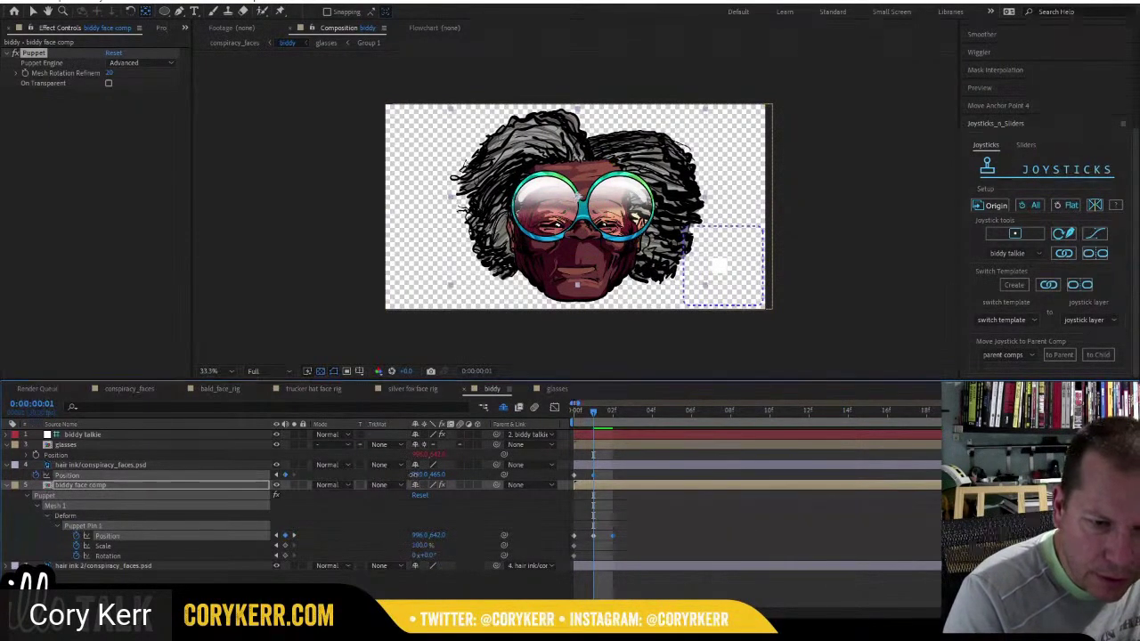
left_click(410, 475)
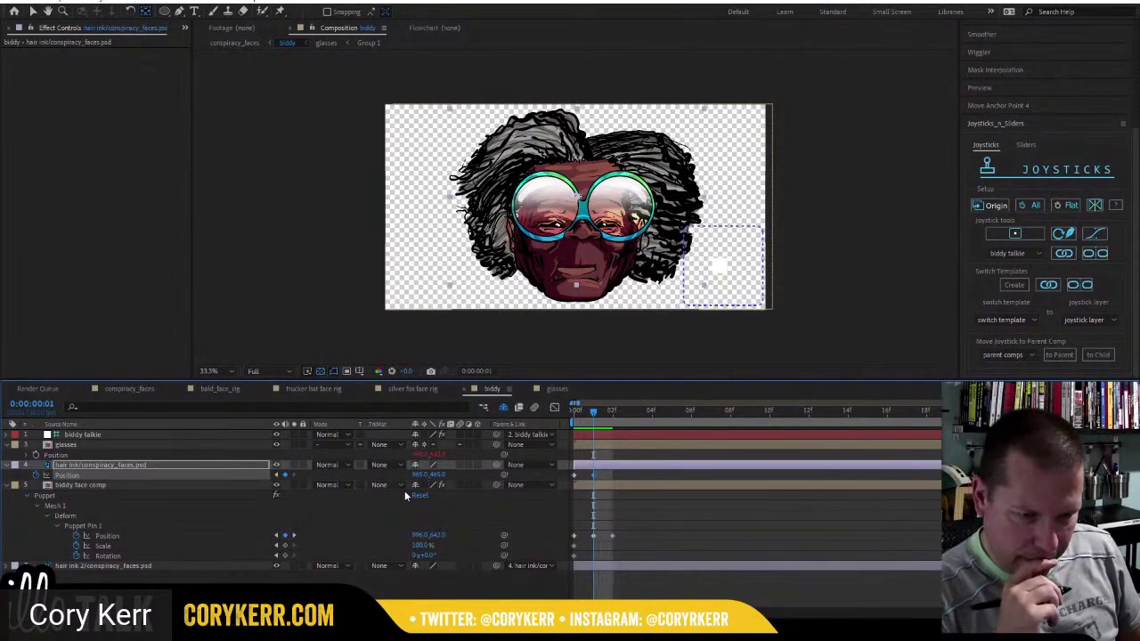
left_click(419, 475)
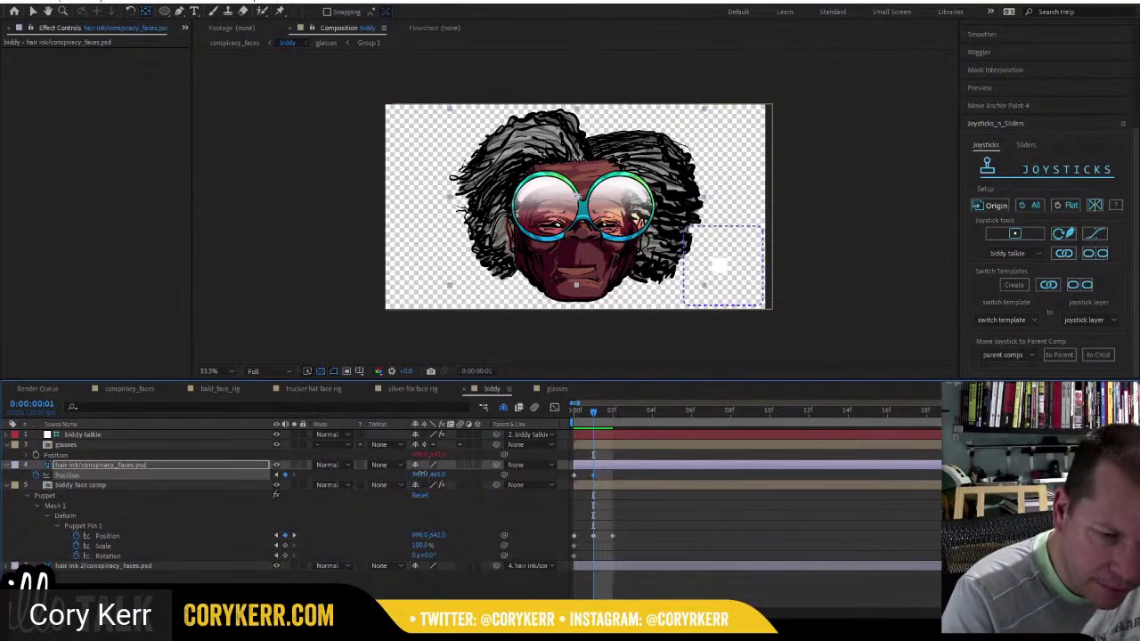
left_click_drag(422, 473, 422, 473)
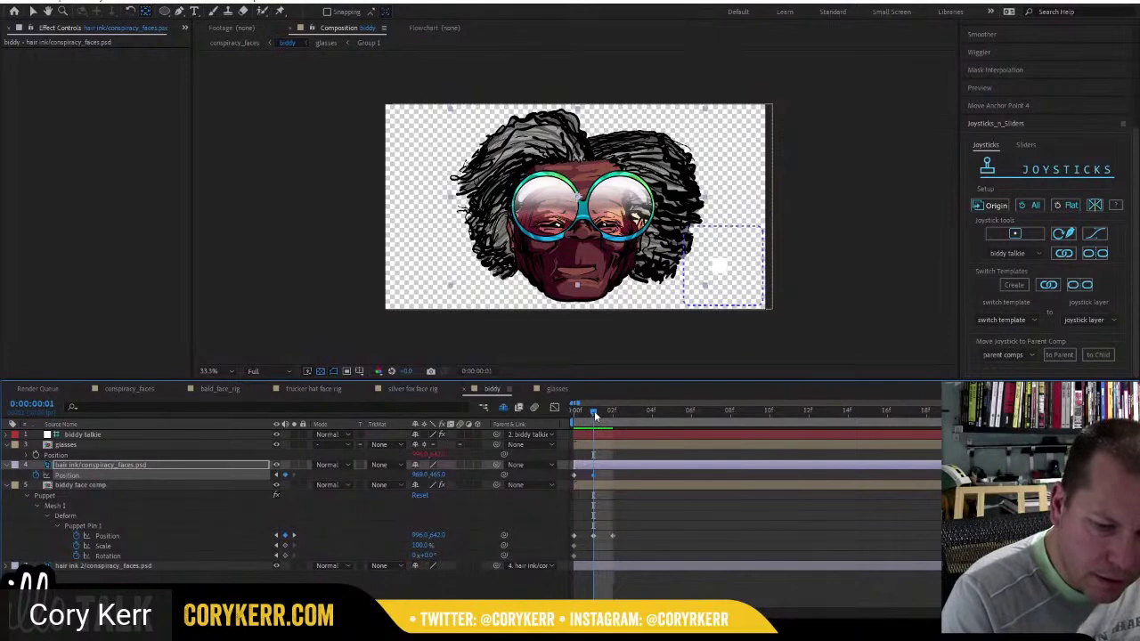
Paste the hair ink layer's neutral Position keyframe at frame 2 and shift it horizontally to 985.0, 465.0.
left_click_drag(596, 416, 603, 409)
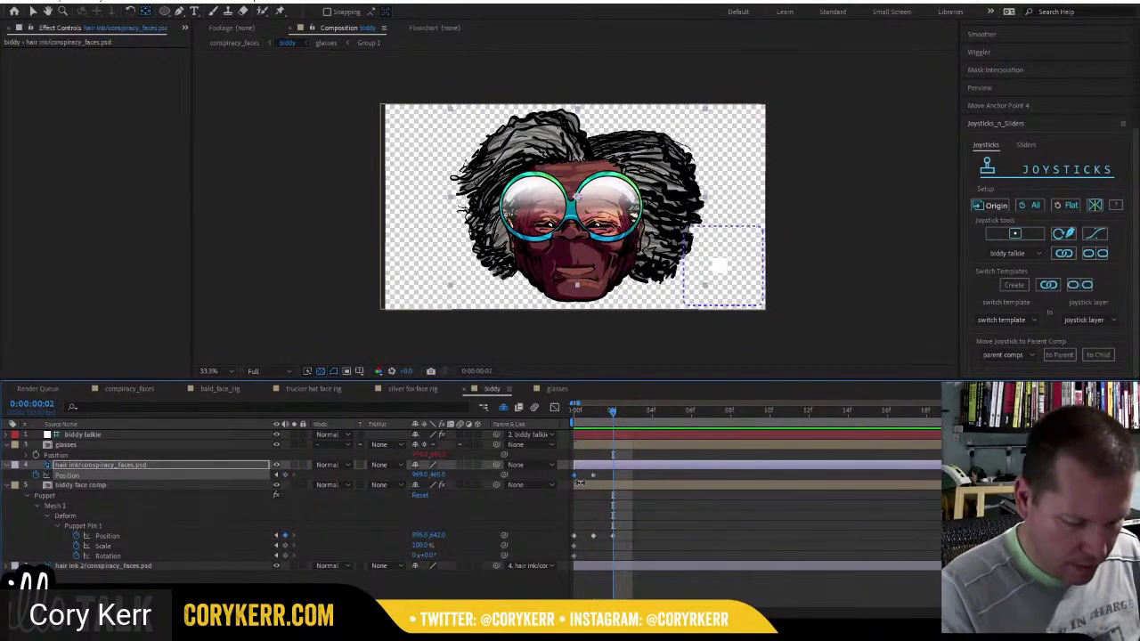
key("ctrl+v")
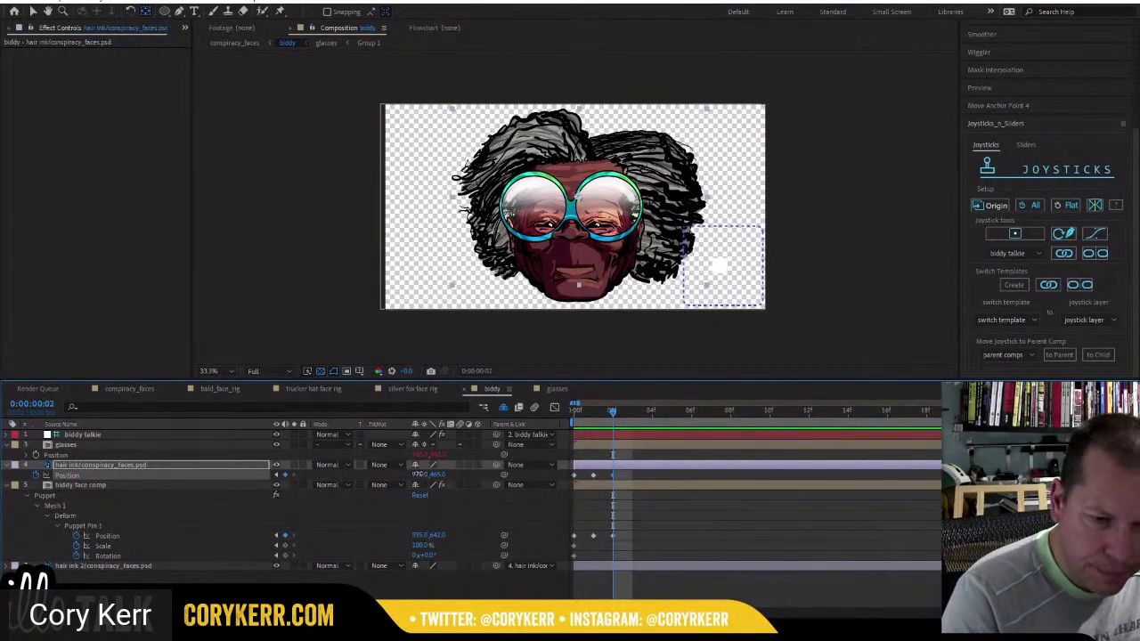
left_click_drag(422, 473, 424, 473)
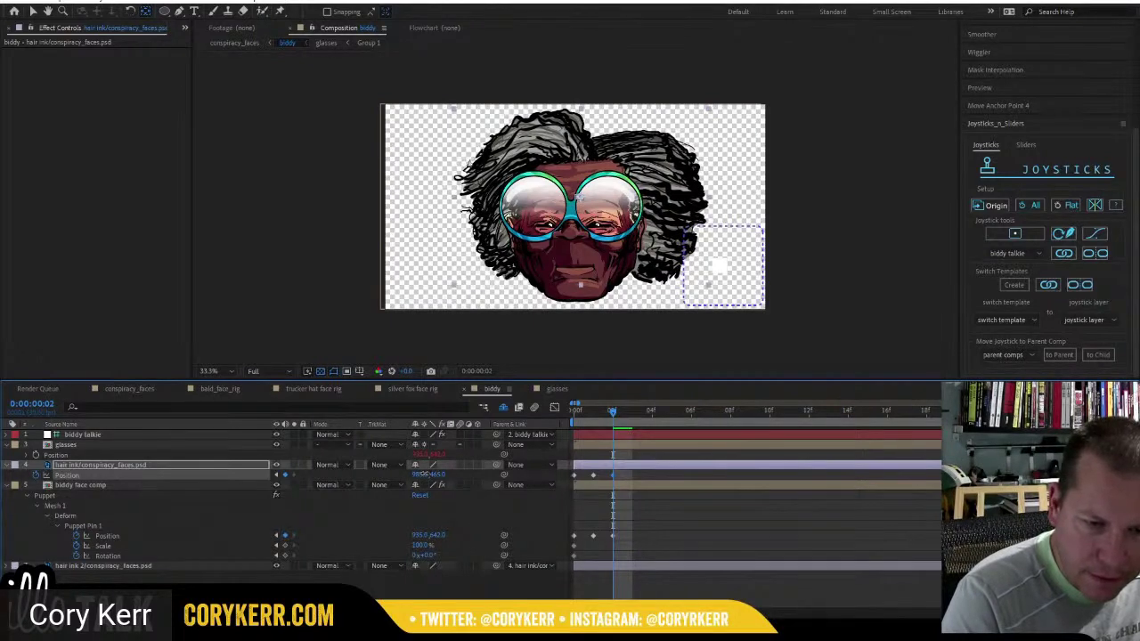
left_click_drag(427, 474, 428, 474)
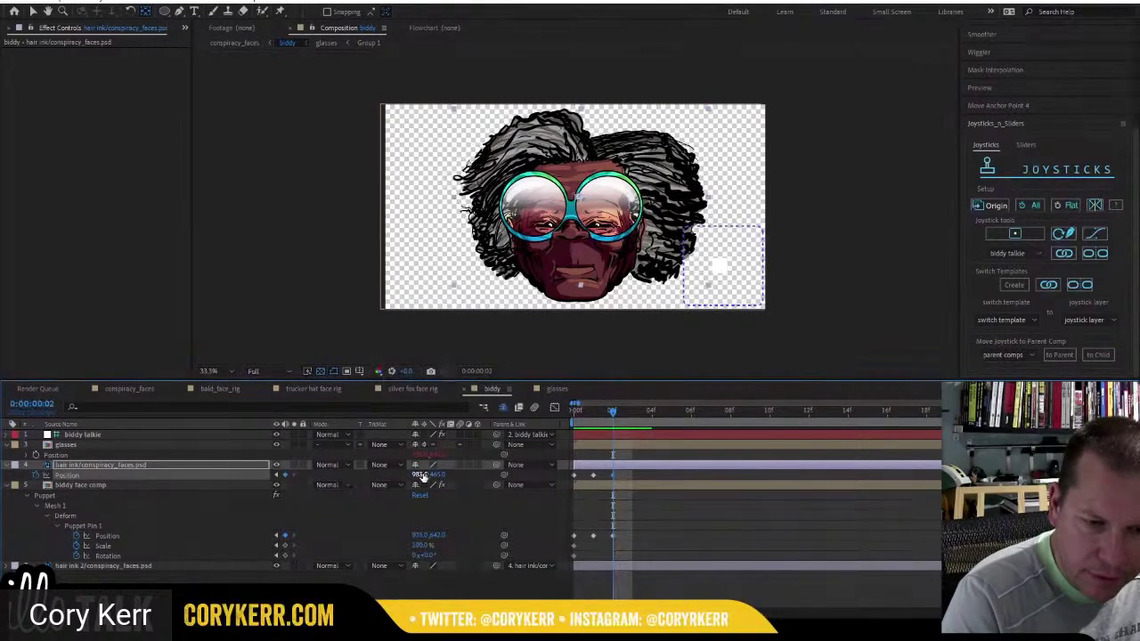
Paste the hair ink layer's neutral Position keyframe, 978.0, 465.0, at frame 3.
mouse_move(614, 412)
left_mouse_down()
mouse_move(596, 410)
mouse_move(631, 415)
left_mouse_up()
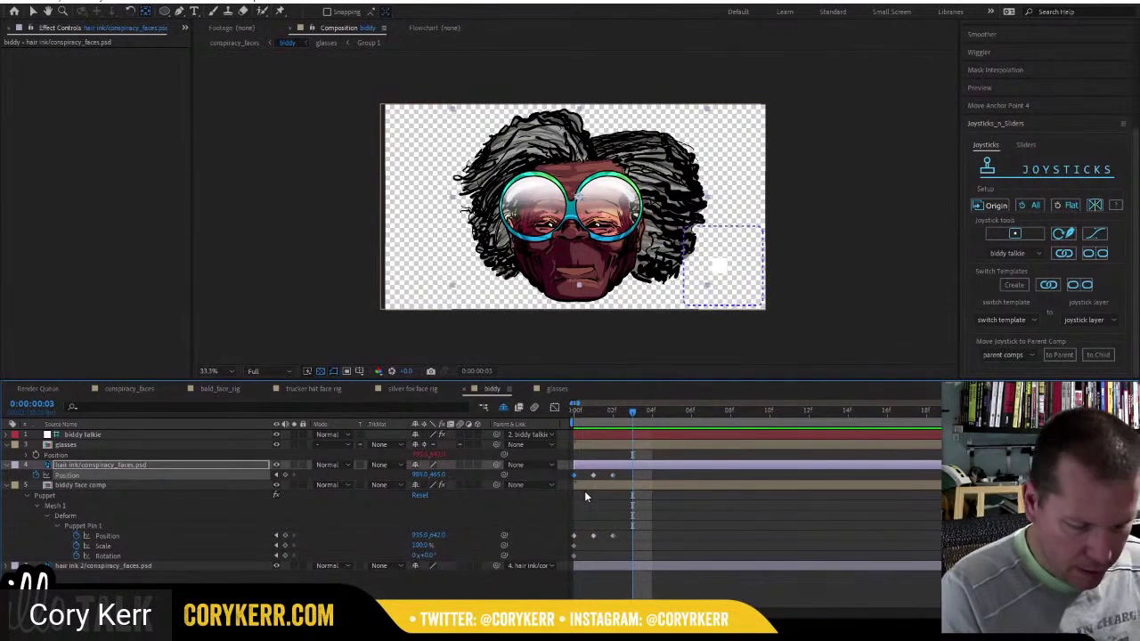
key("Left")
key("Left")
key("Left")
key("Left")
key("Left")
key("Left")
key("Left")
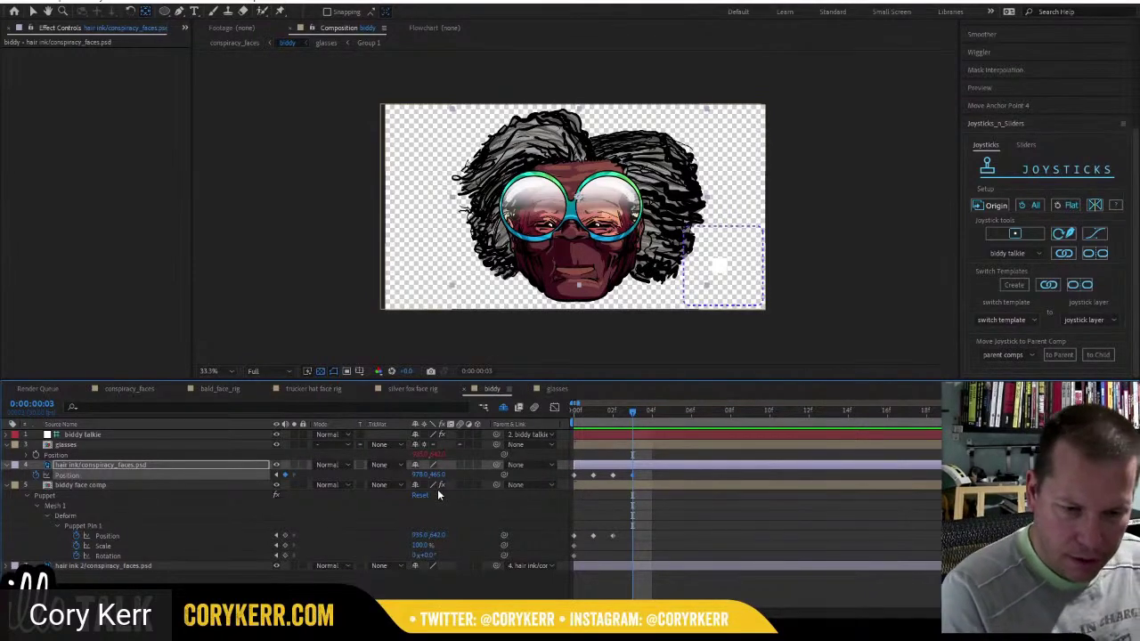
At frame 3, keyframe Puppet Pin 1's Position at 966.0, 631.0 and the hair ink layer's Position at 978.0, 475.0.
left_click(575, 535)
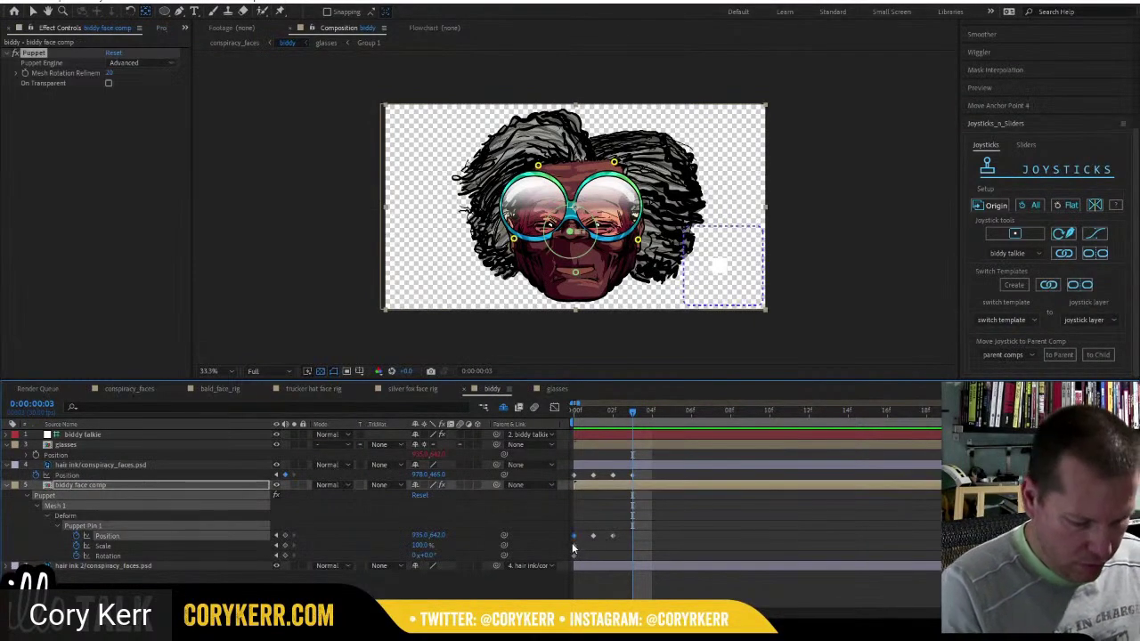
key("ctrl+v")
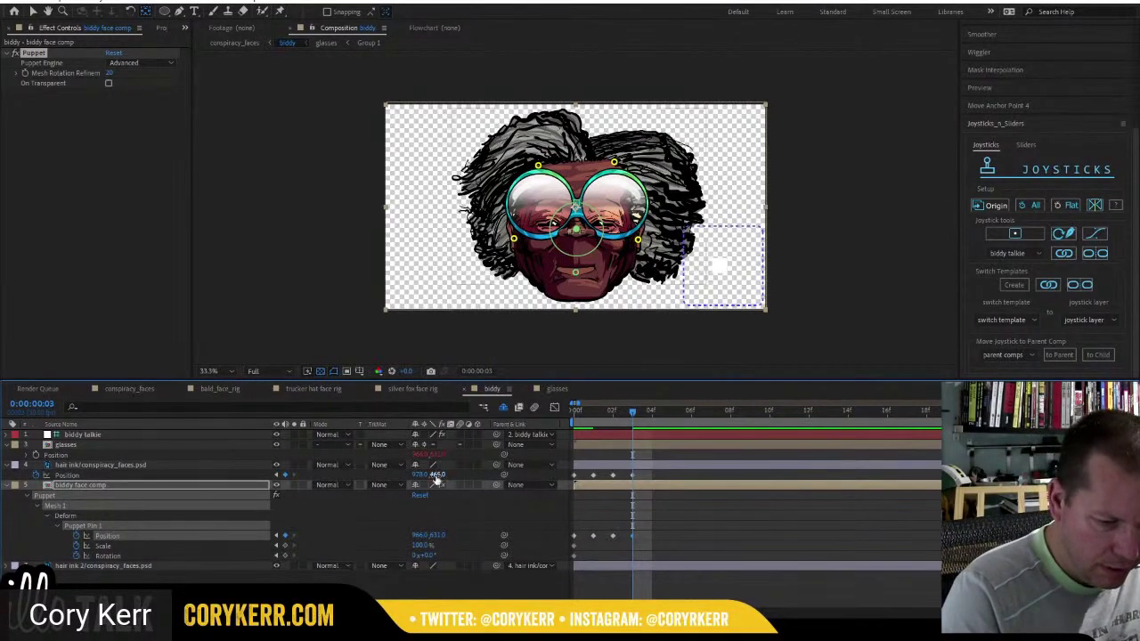
left_click(436, 475)
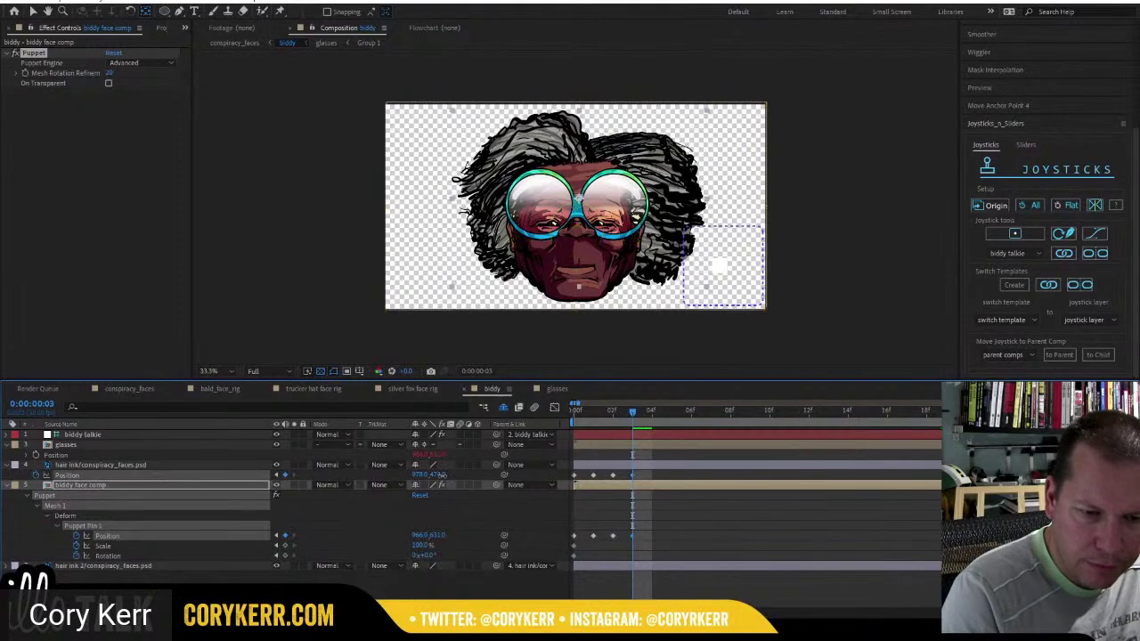
left_click_drag(442, 476, 443, 476)
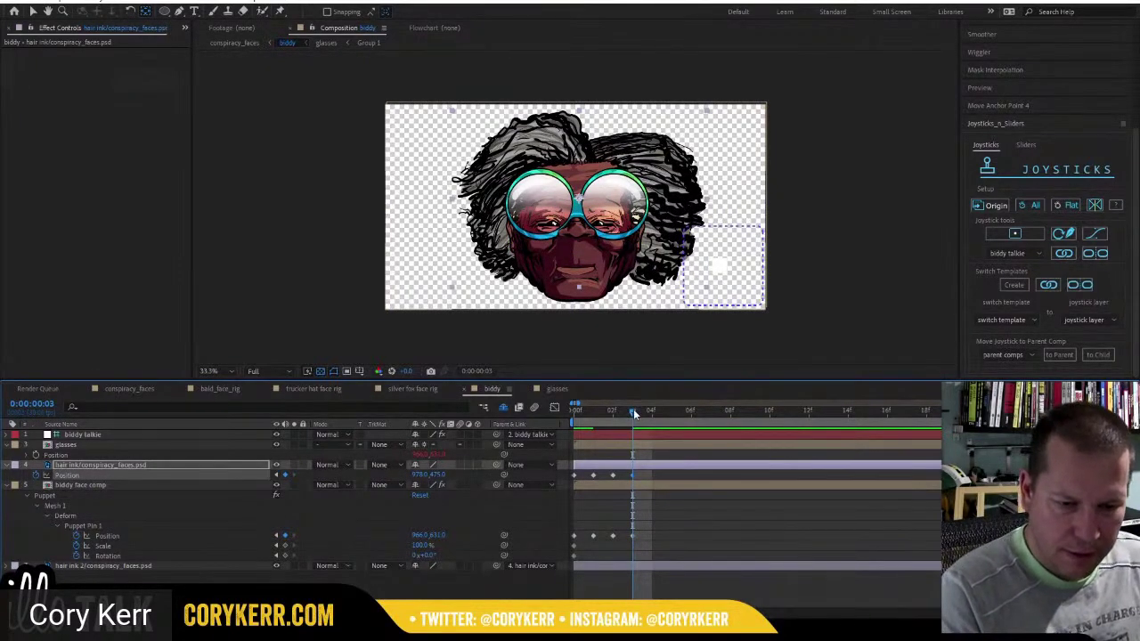
mouse_move(627, 411)
left_mouse_down()
mouse_move(617, 412)
mouse_move(627, 411)
left_mouse_up()
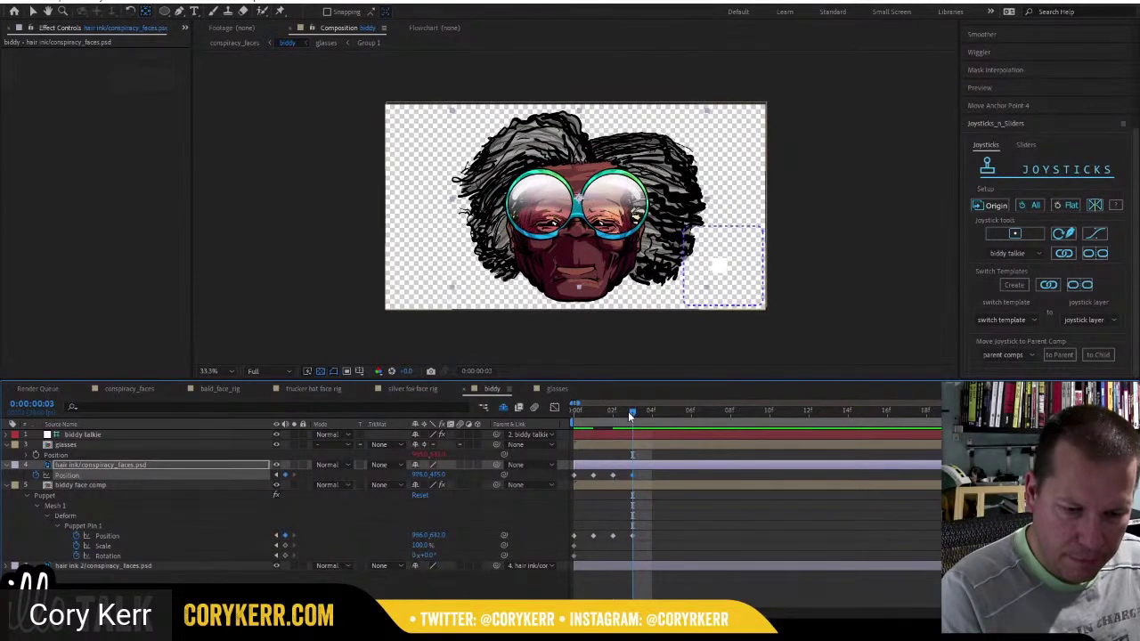
At frame 4, keyframe the hair ink layer's neutral Position, 978.0, 465.0, and set Puppet Pin 1's Position to 966.0, 660.0.
left_click(642, 412)
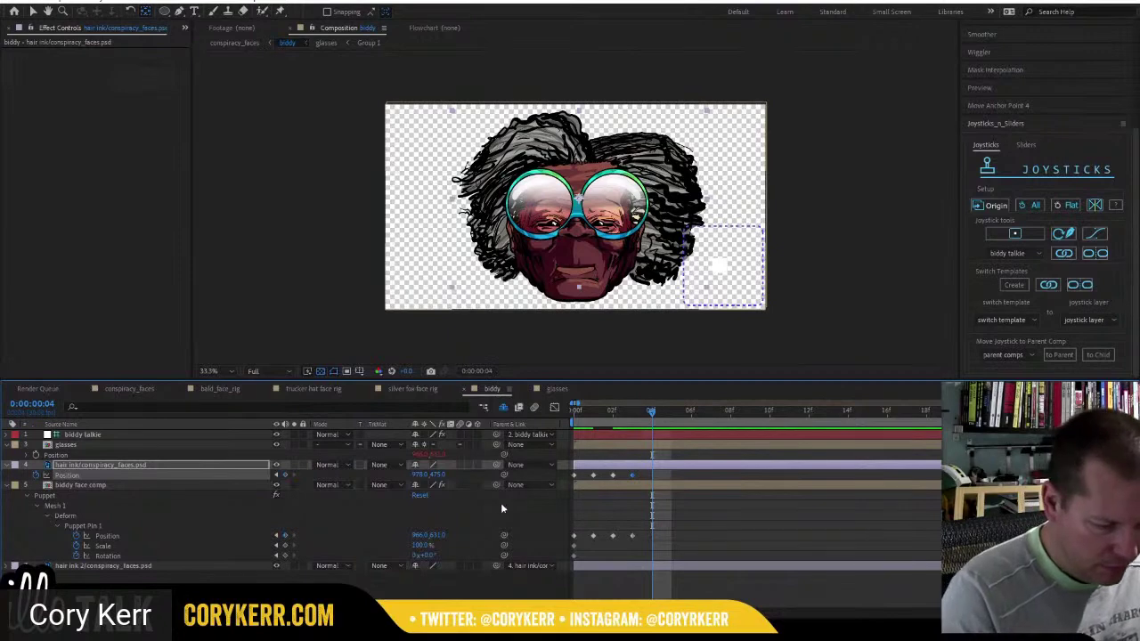
left_click(574, 536)
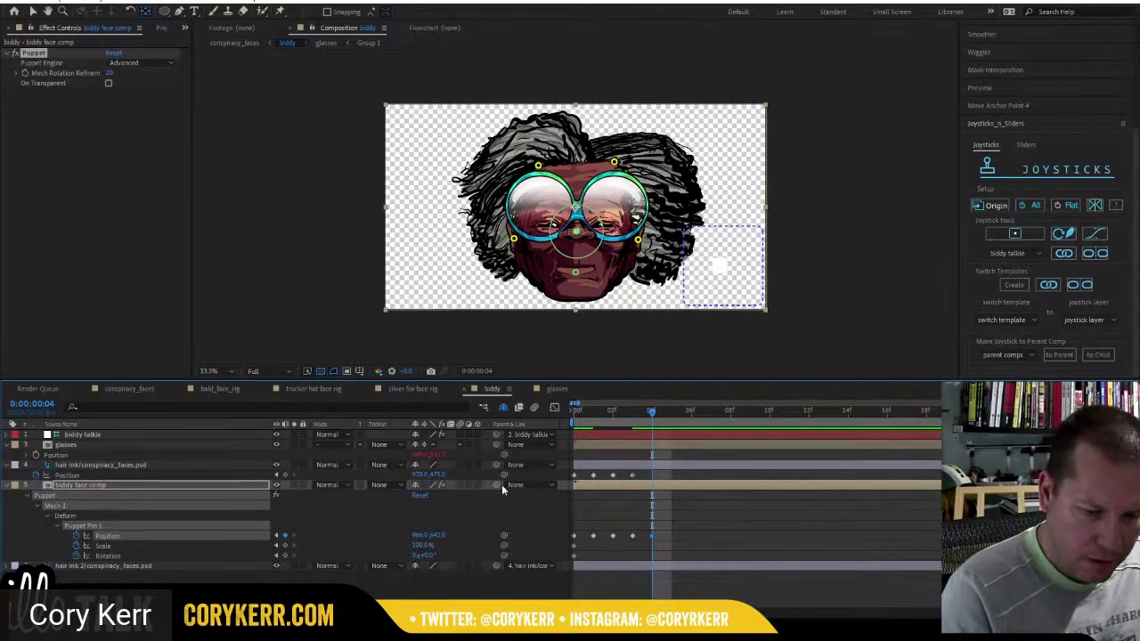
key("ctrl+Up")
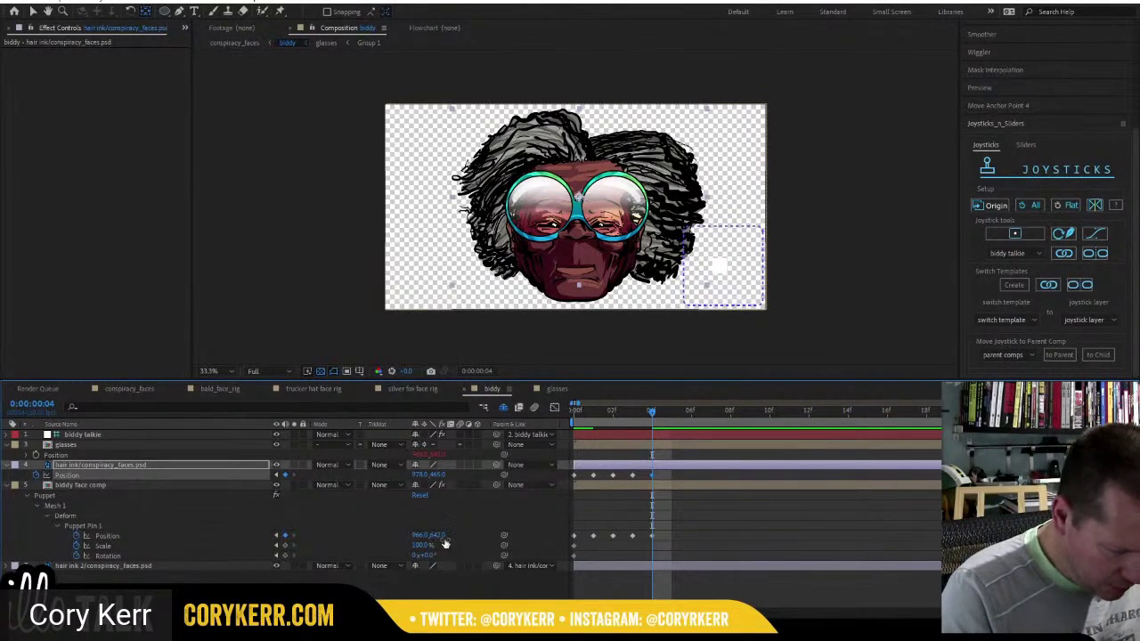
left_click_drag(439, 535, 448, 537)
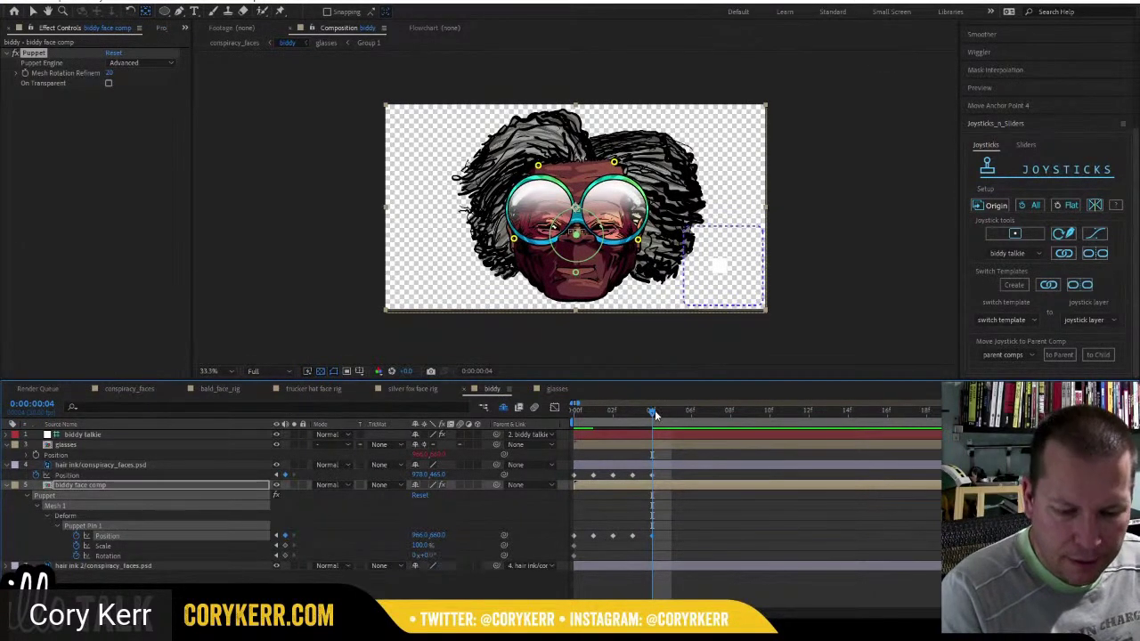
Return to frame 0 and remove the Scale and Rotation keyframes from Puppet Pin 1.
left_click_drag(640, 409, 555, 415)
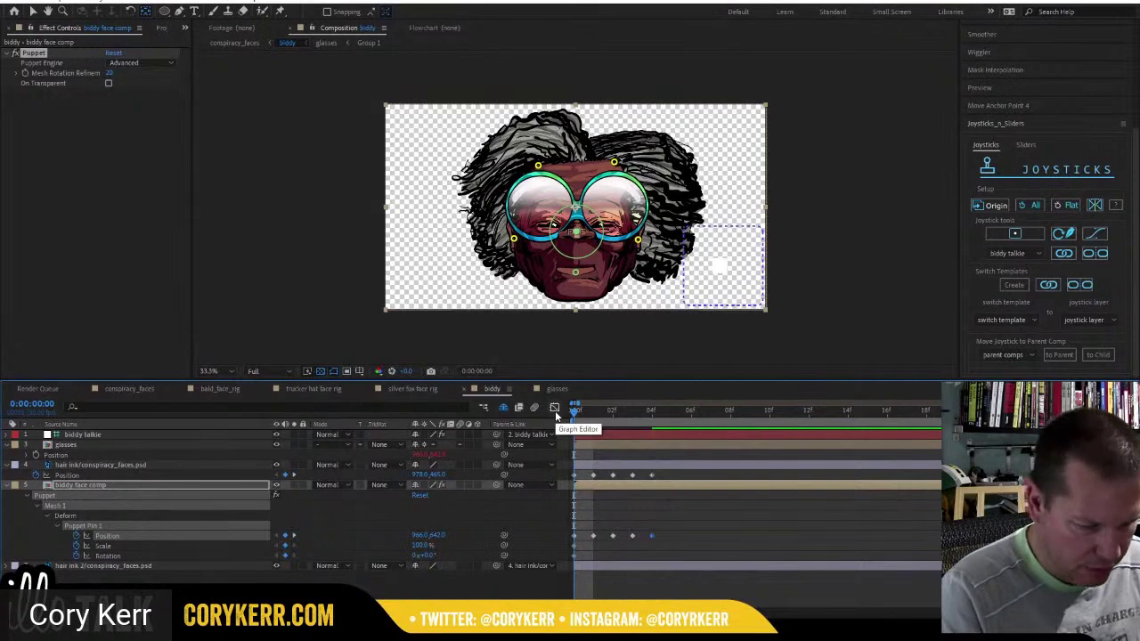
left_click_drag(428, 556, 431, 555)
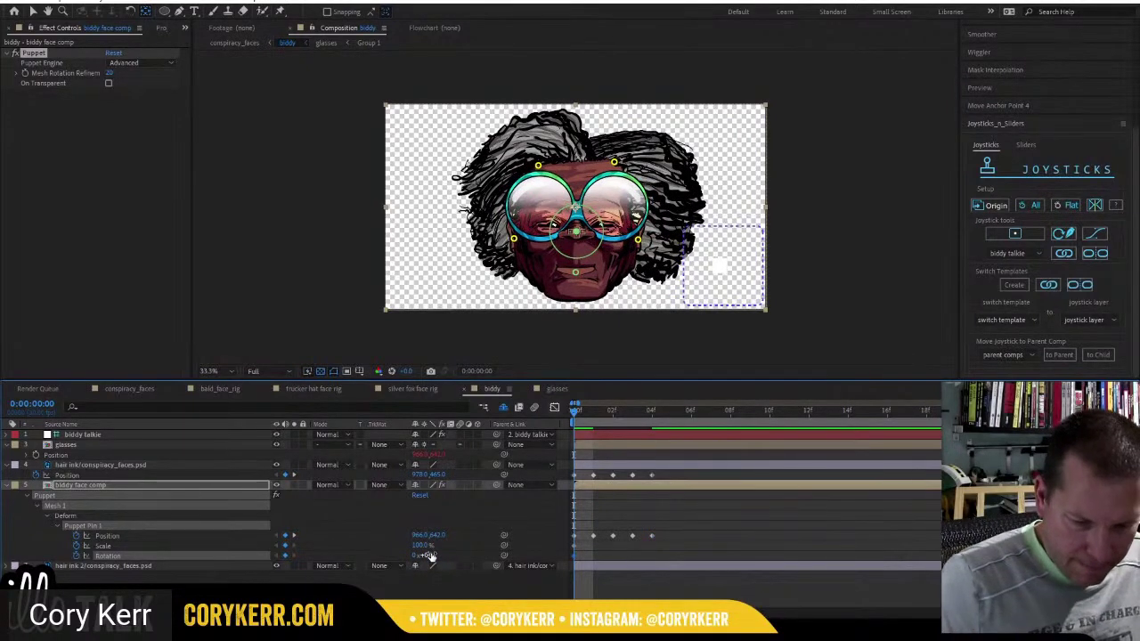
left_click(75, 546)
left_click(76, 556)
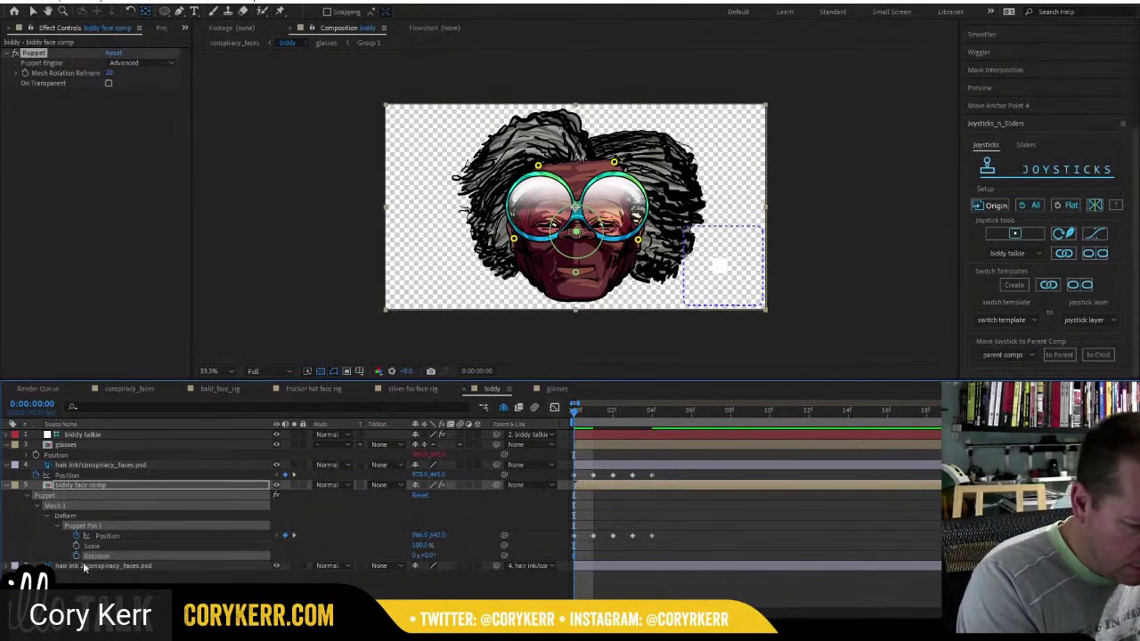
Create a joystick named "biddy head turn" from Puppet Pin 1 on biddy face comp and the hair ink layer.
left_click(93, 483)
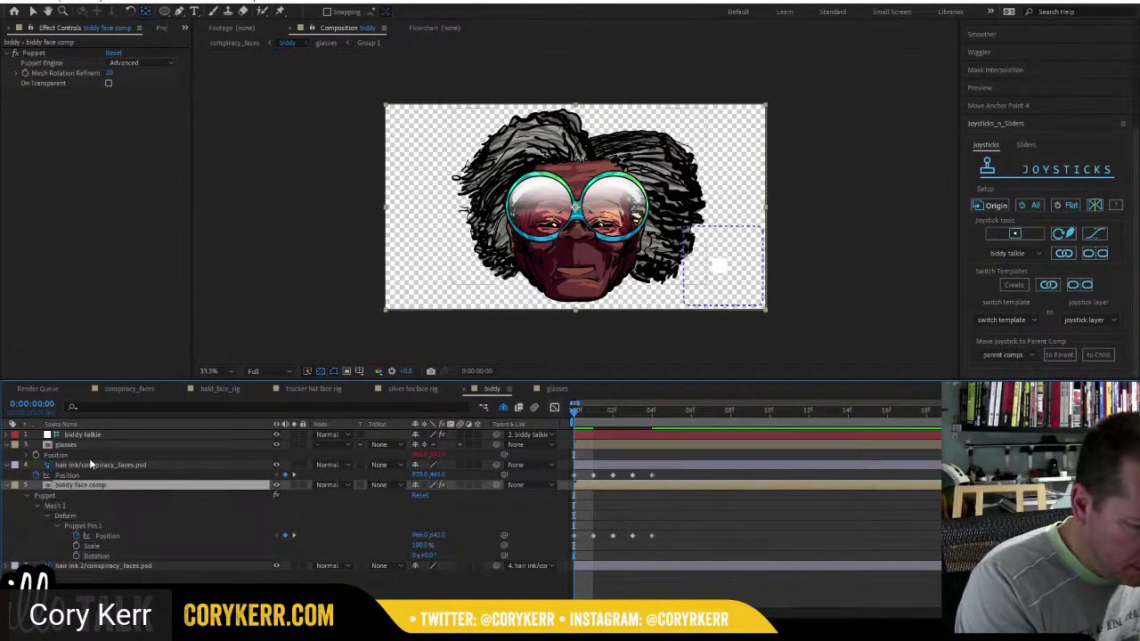
left_click(85, 527)
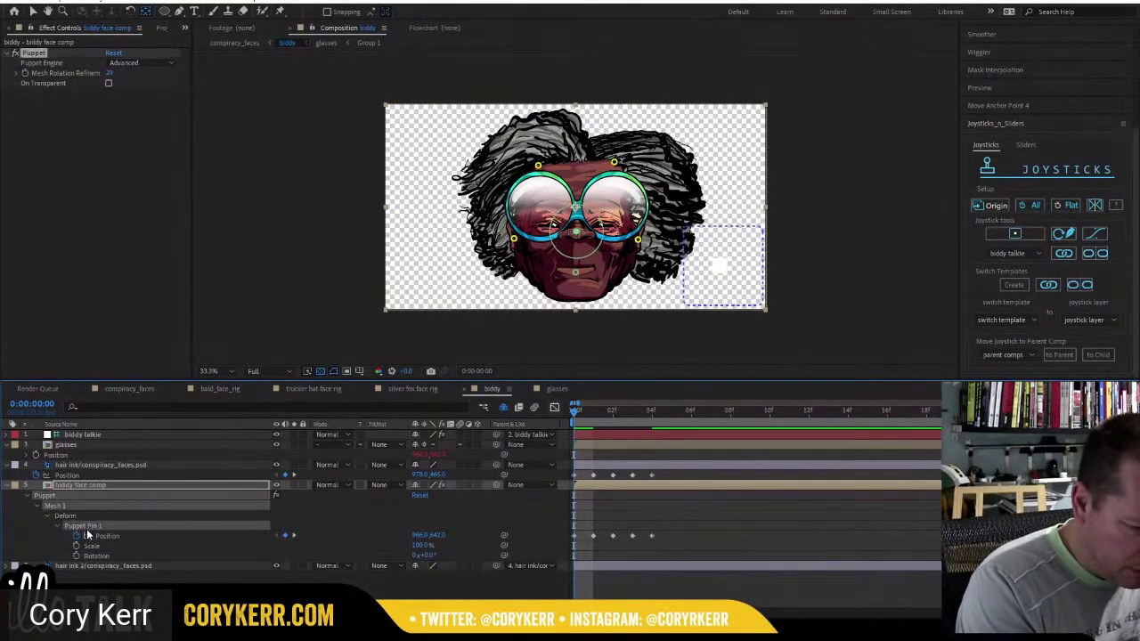
left_click(84, 465)
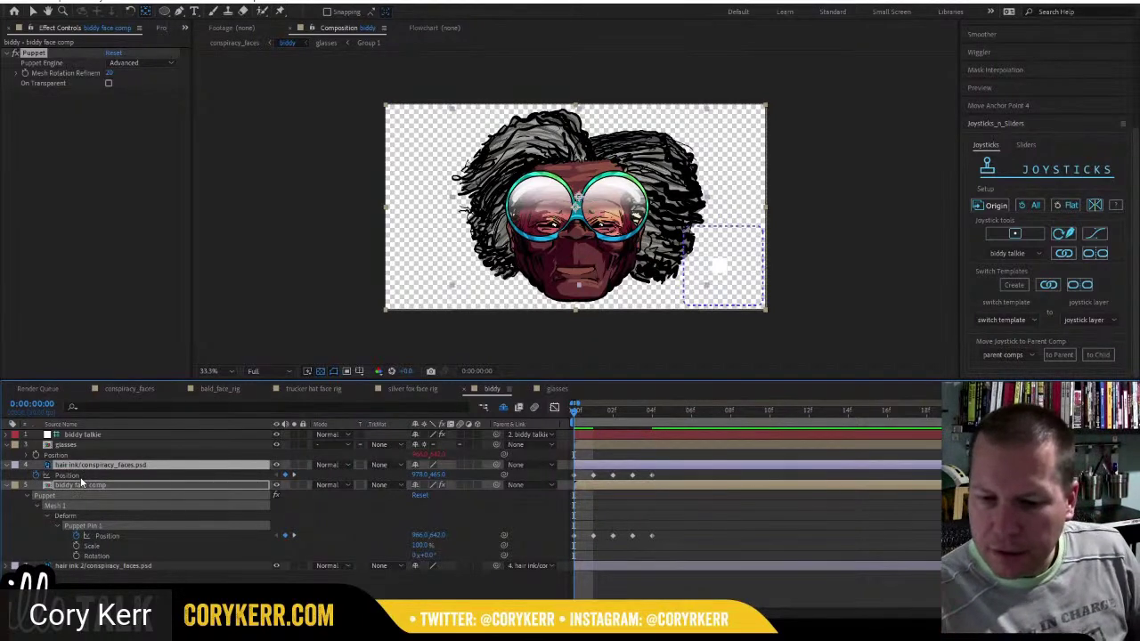
left_click(1021, 233)
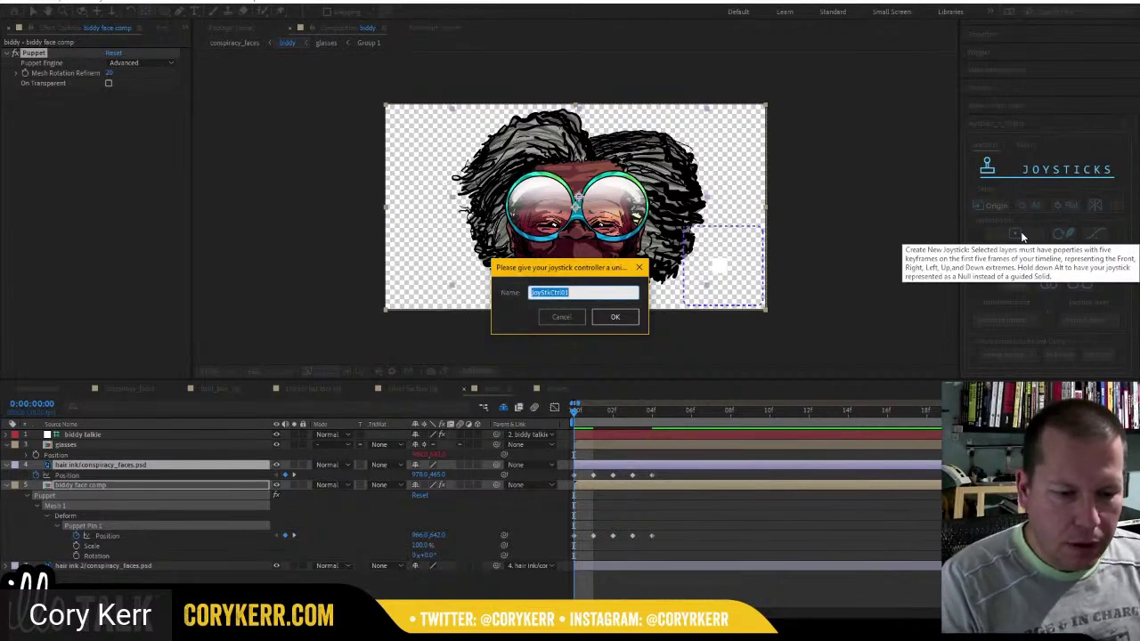
type("biddy")
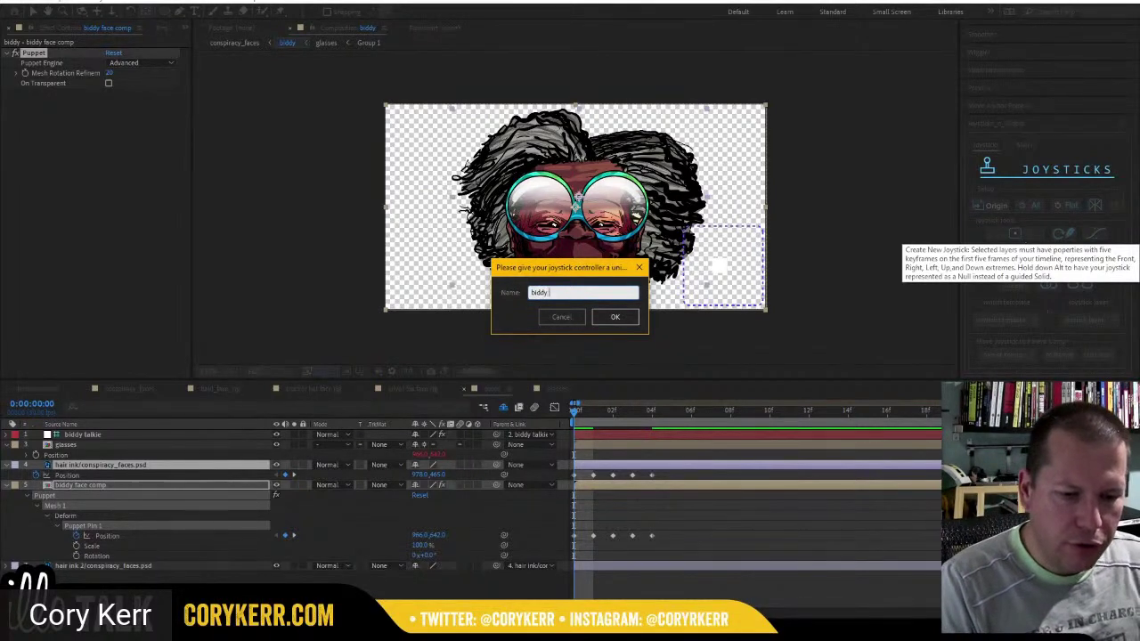
type(" head turn")
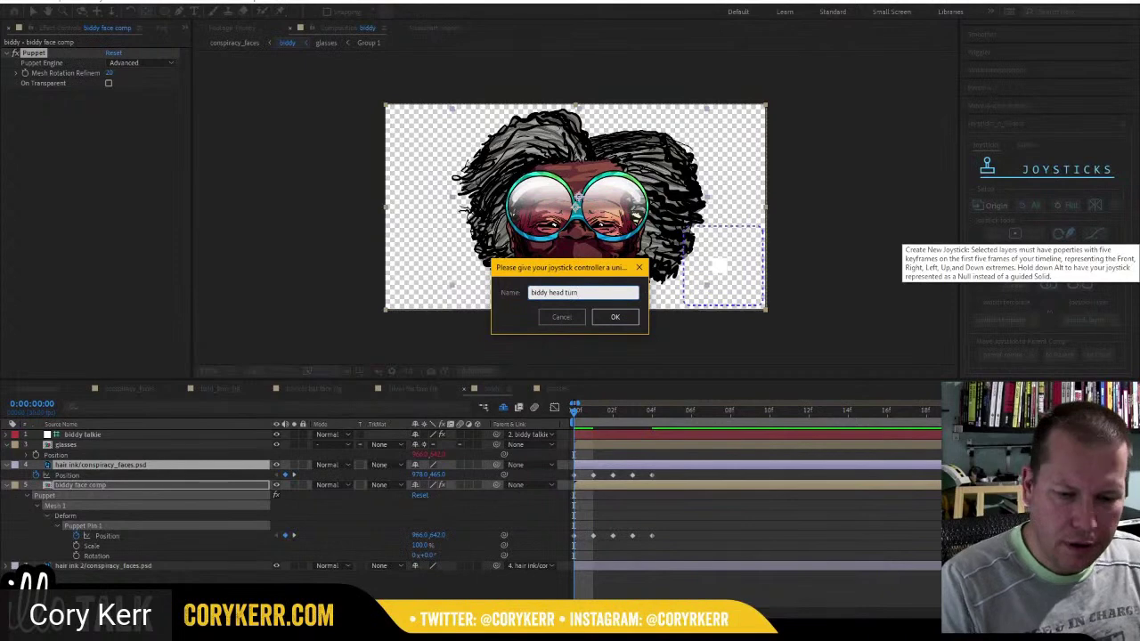
left_click(614, 317)
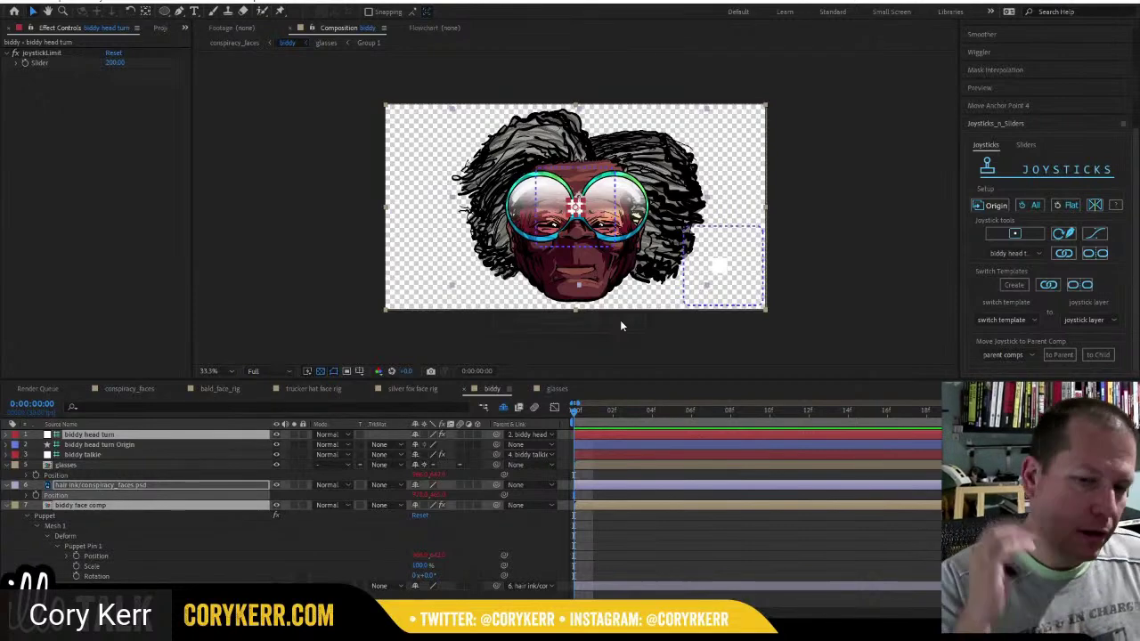
Move the biddy head turn Origin to the composition's upper-right corner, above the talkie joystick, and lock and shy its layer.
left_click(141, 445)
left_click_drag(617, 194, 763, 130)
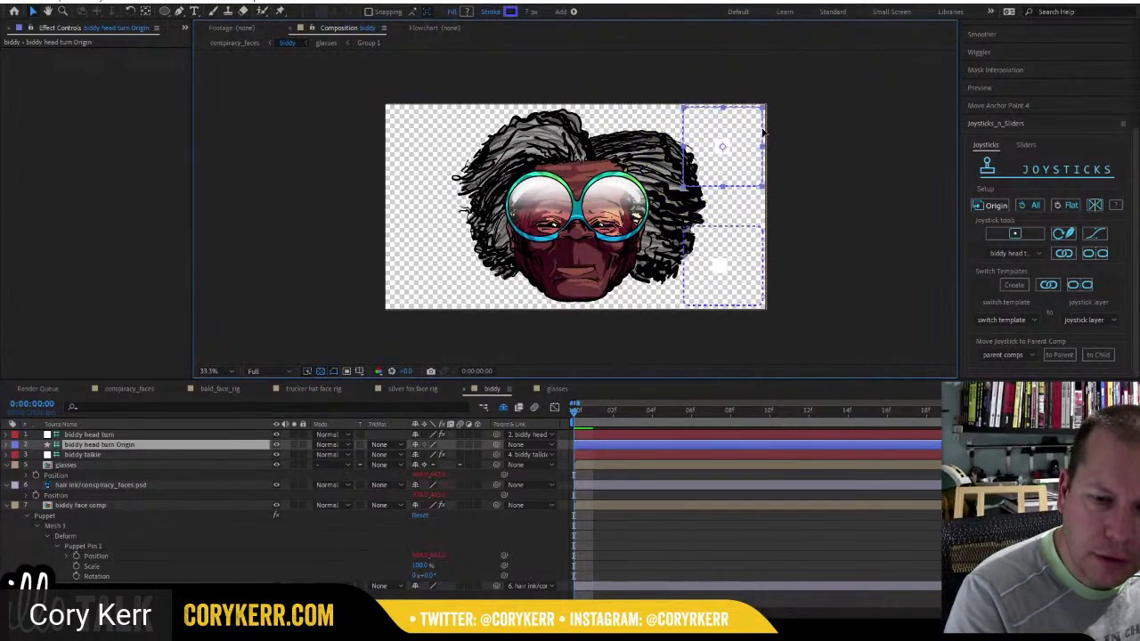
key("Return")
left_click(303, 443)
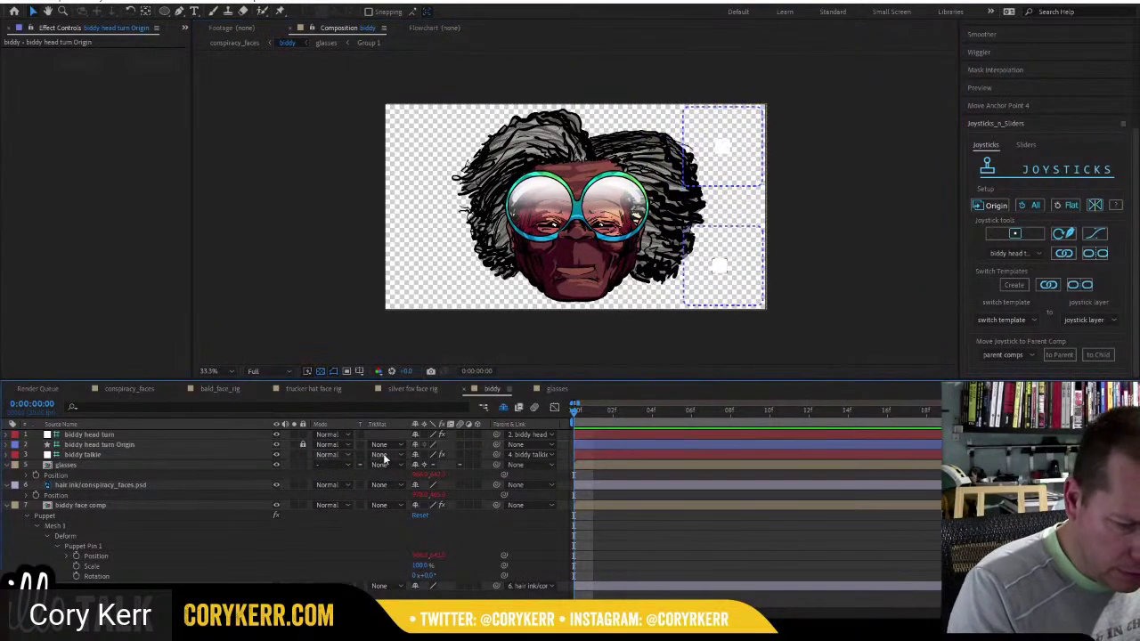
left_click(414, 444)
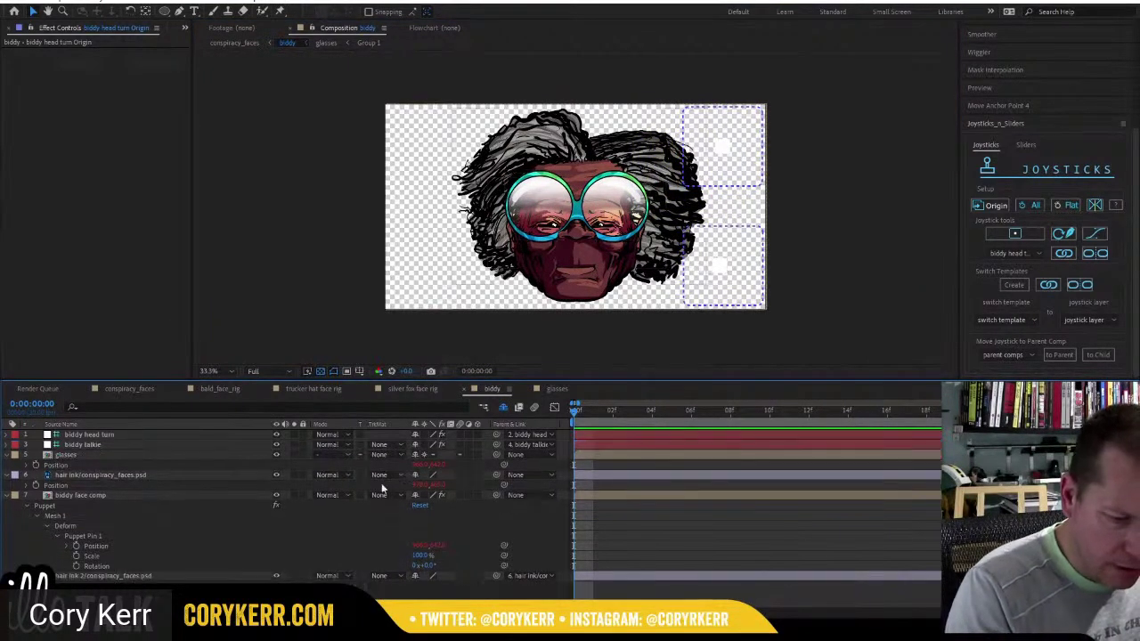
Nudge the biddy head turn and biddy talkie controllers slightly within their joystick frames.
left_click(151, 435)
mouse_move(724, 150)
left_mouse_down()
mouse_move(739, 151)
mouse_move(706, 149)
mouse_move(719, 129)
mouse_move(732, 140)
mouse_move(730, 154)
mouse_move(719, 149)
left_mouse_up()
mouse_move(722, 274)
left_mouse_down()
mouse_move(725, 260)
mouse_move(722, 271)
left_mouse_up()
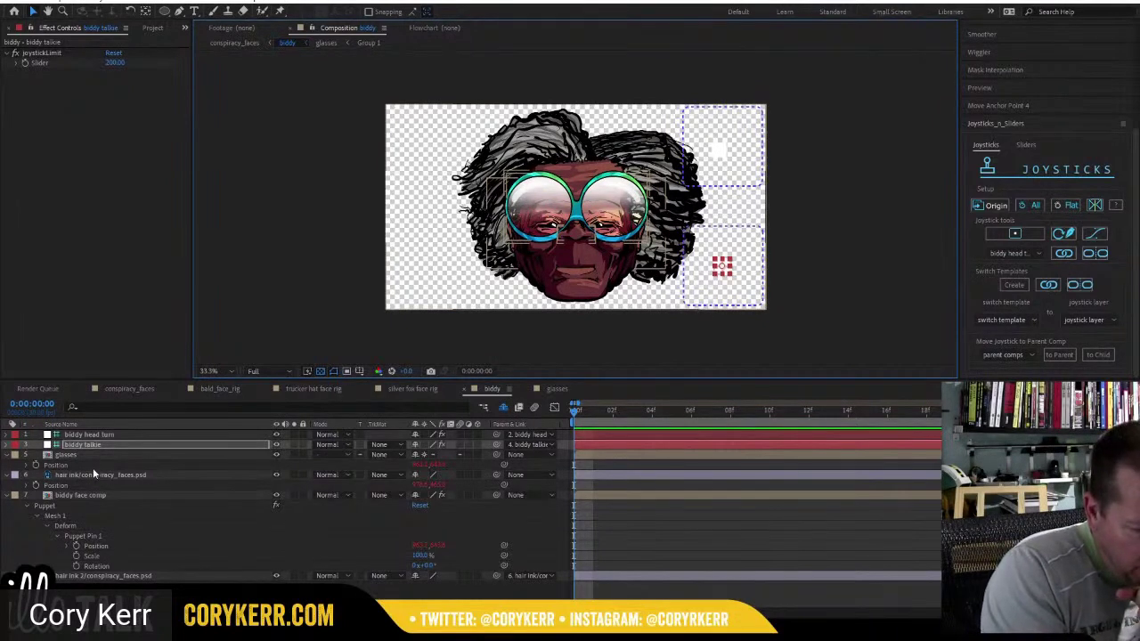
left_click(93, 434)
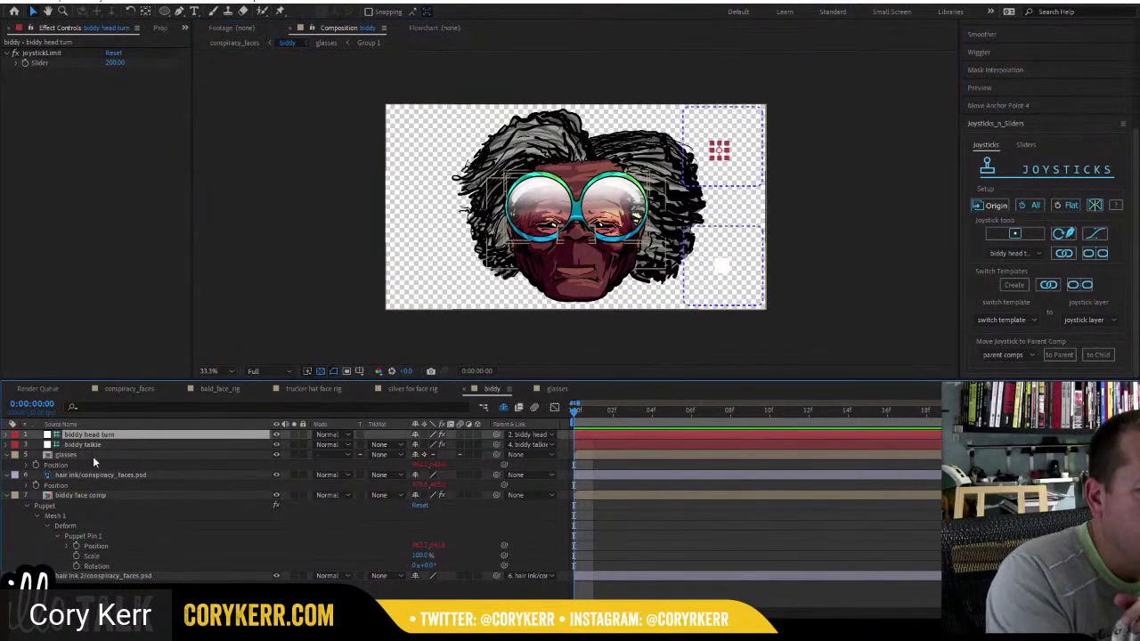
Add the expression wiggle(6,1) to the biddy talkie layer's Position and check the motion at the start of the timeline.
left_click(81, 445)
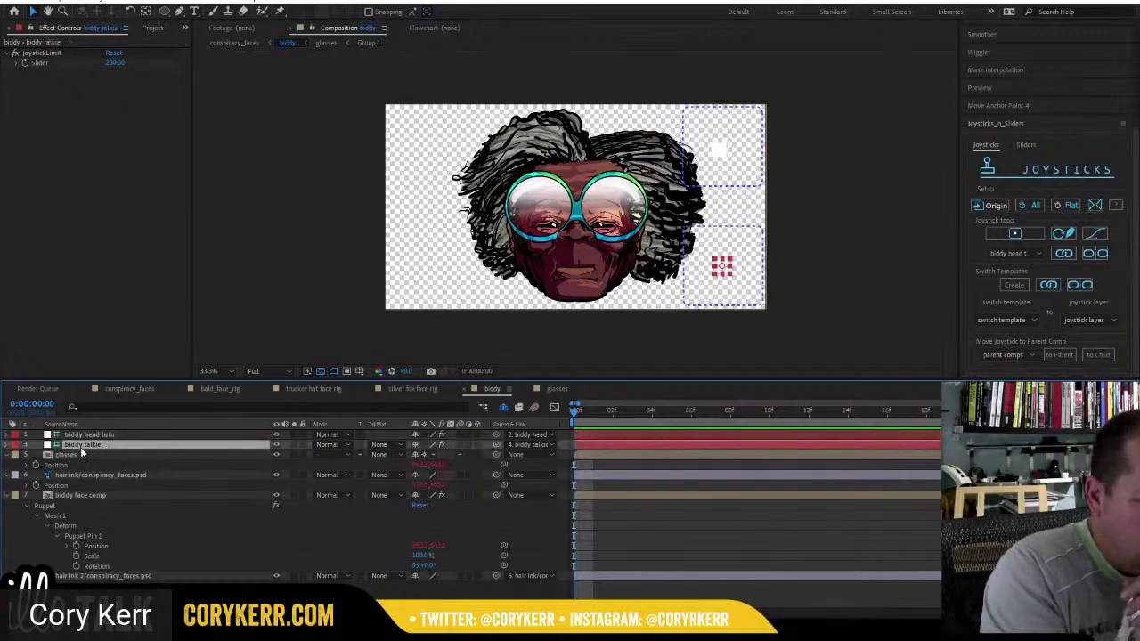
key("p")
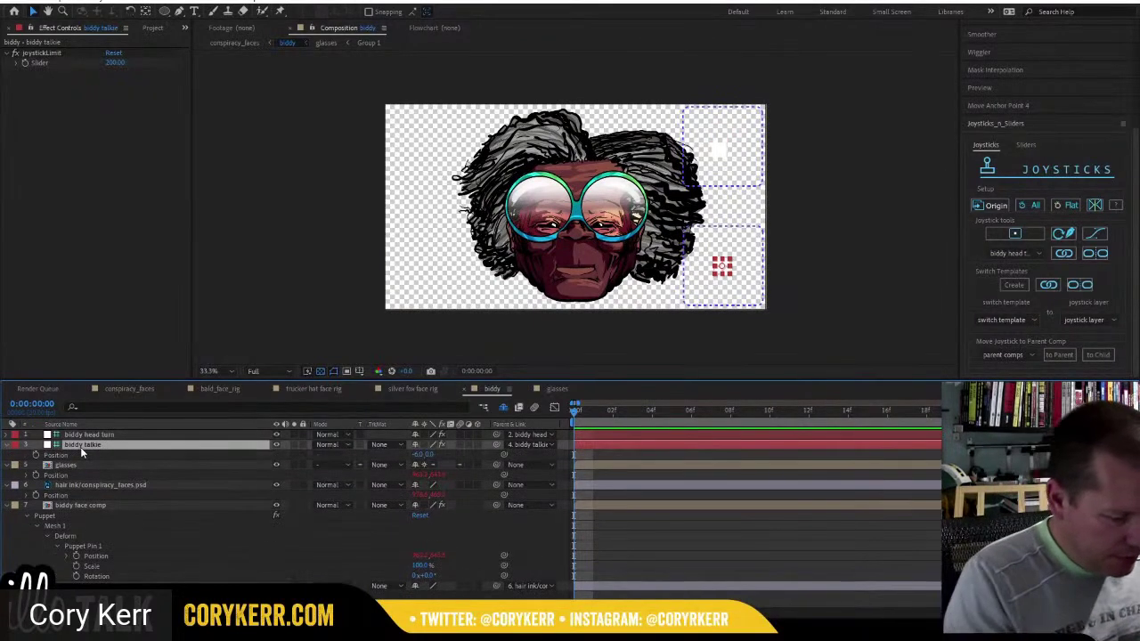
left_click(35, 456, "alt")
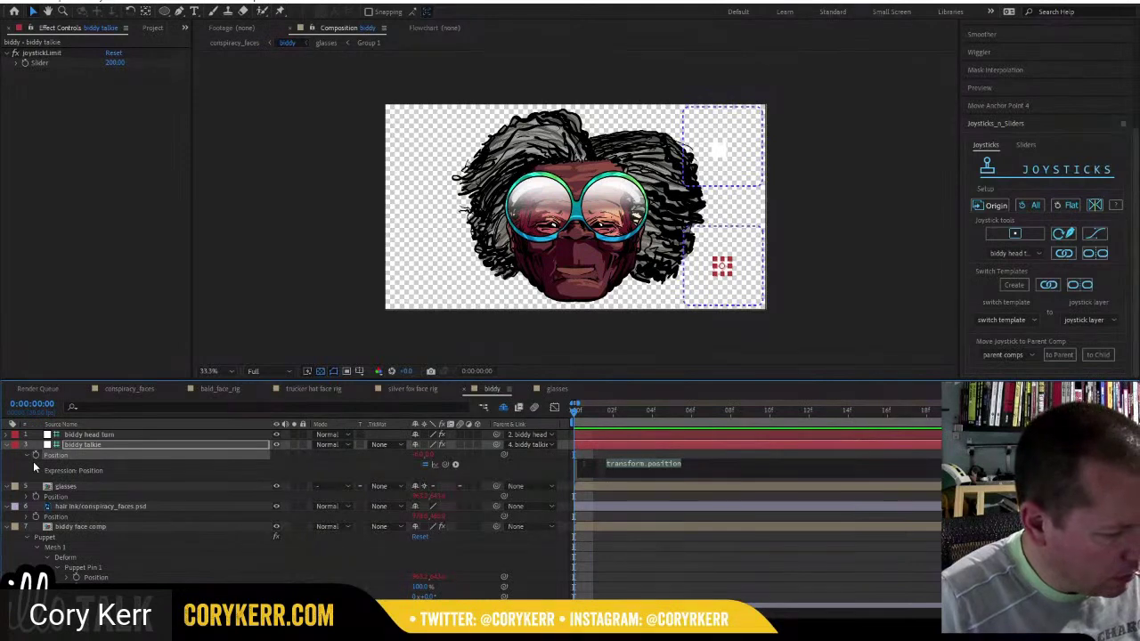
type("wiggle(6,1)")
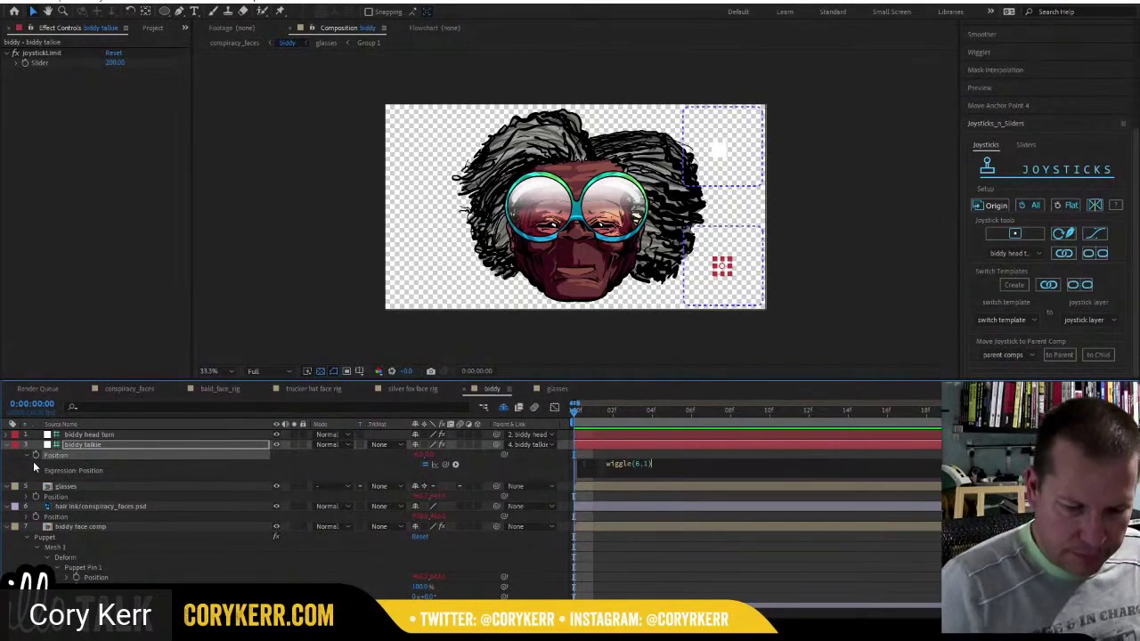
key("KP_Enter")
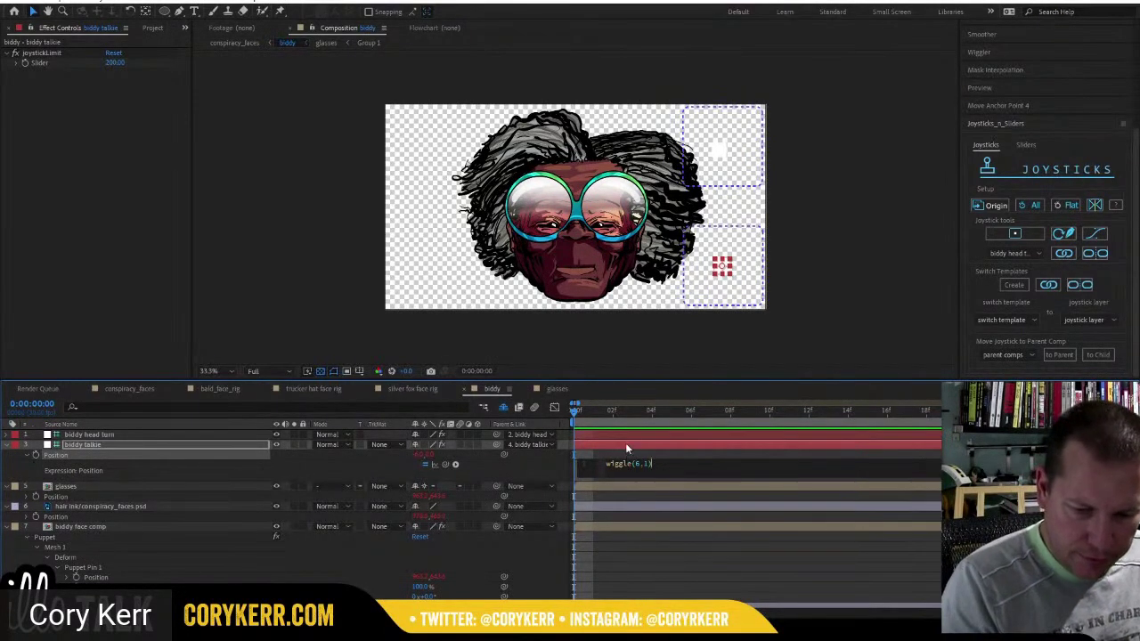
left_click_drag(609, 413, 568, 423)
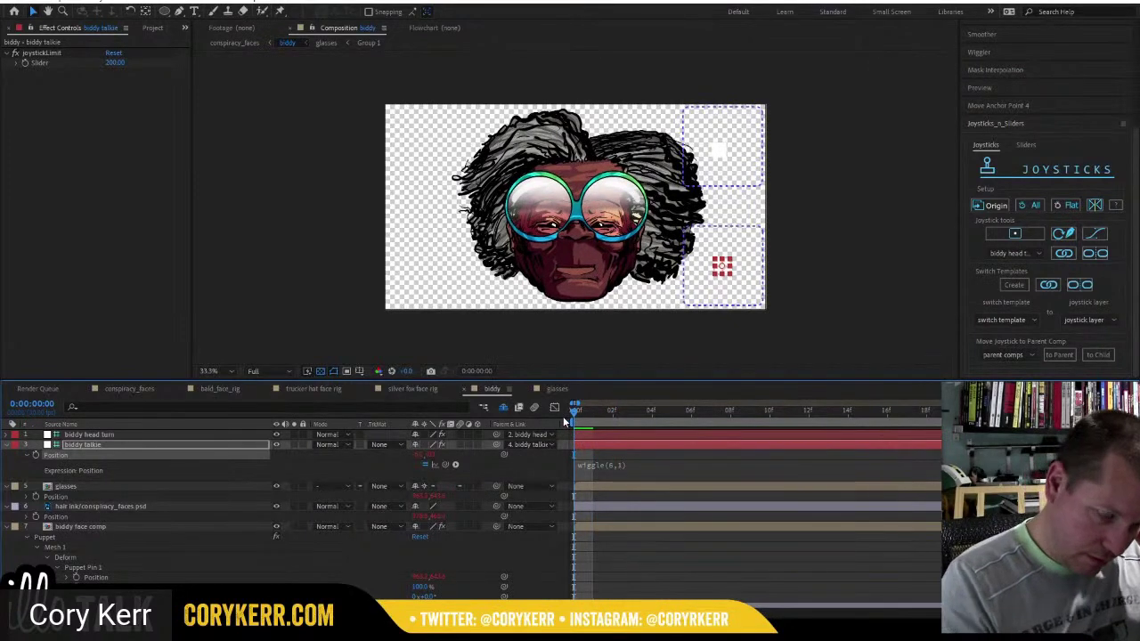
Create a null object above the biddy talkie layer and rename it "null talkie on off".
left_click(100, 1)
mouse_move(157, 11)
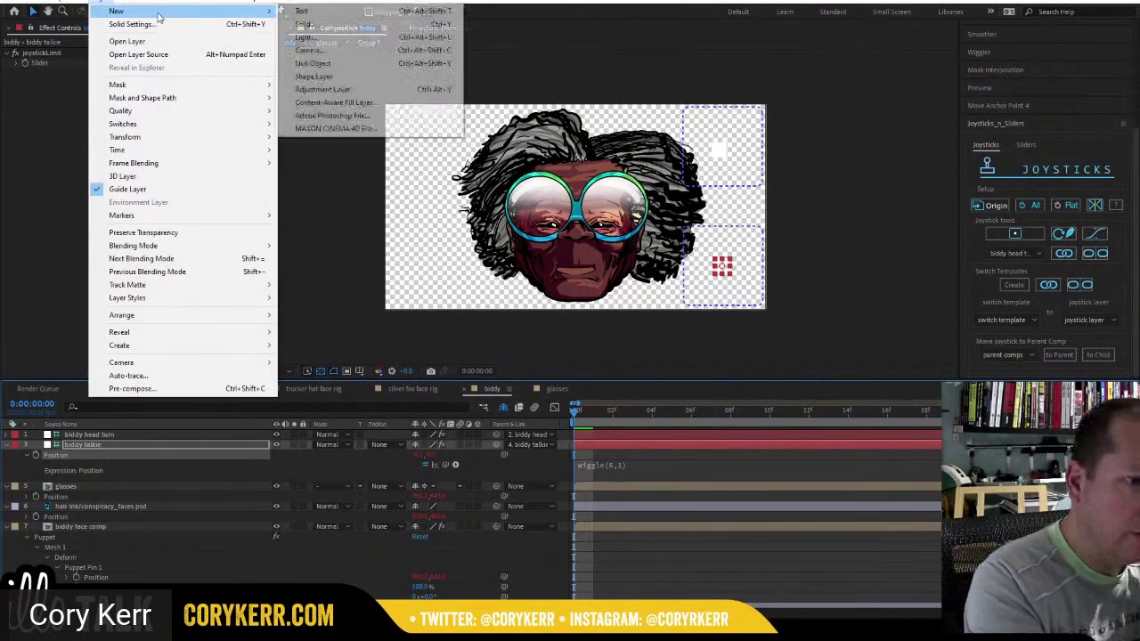
left_click(313, 63)
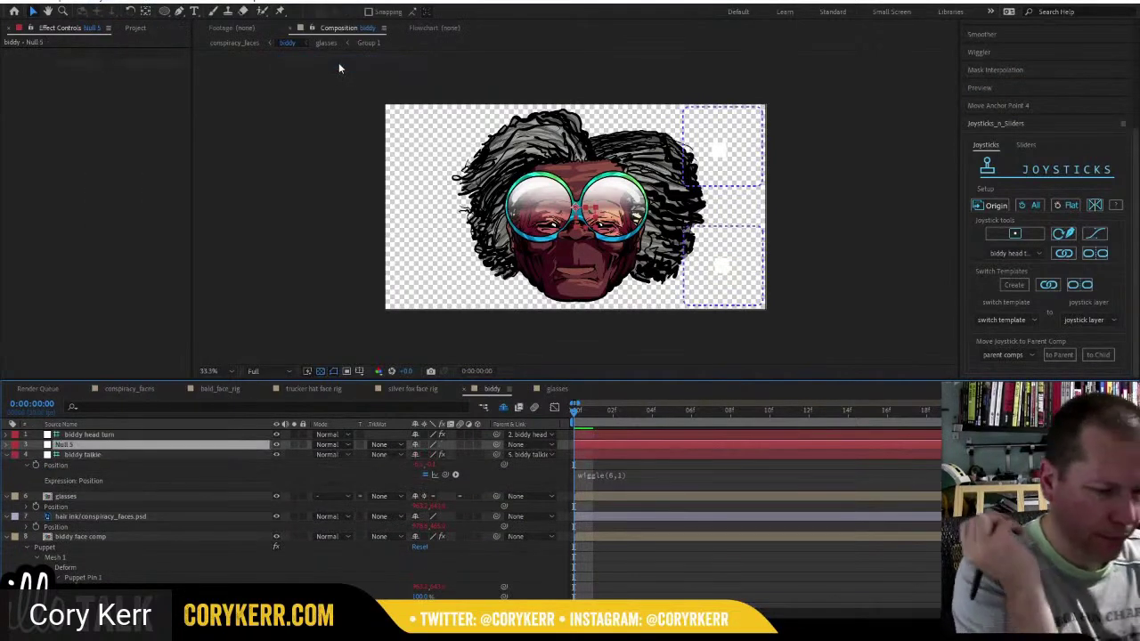
right_click(67, 444)
left_click(111, 434)
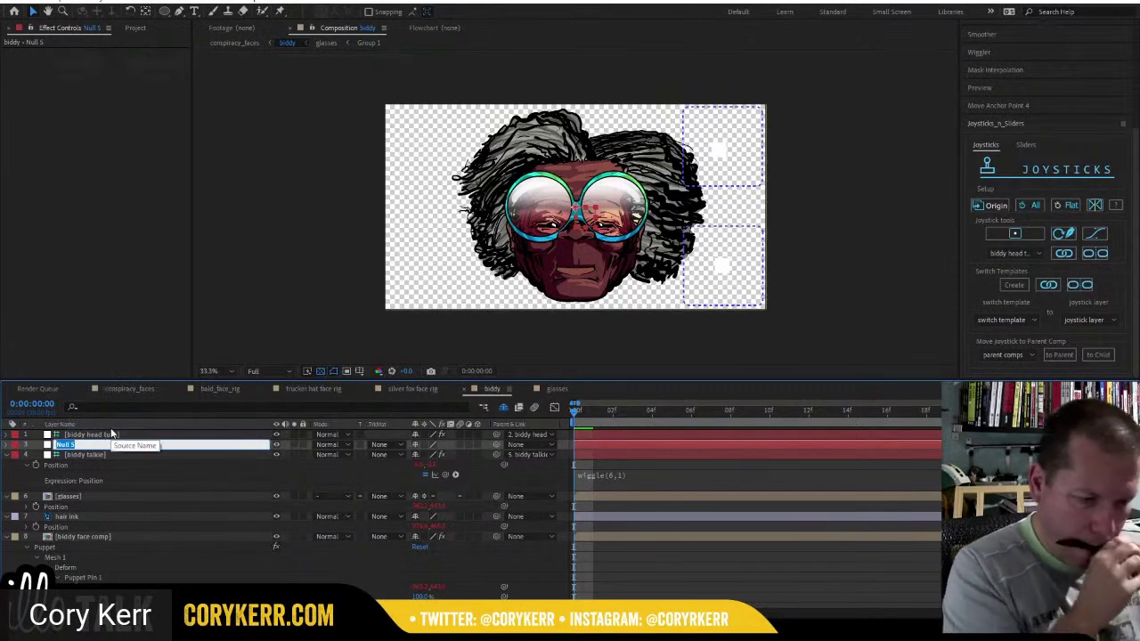
type("null")
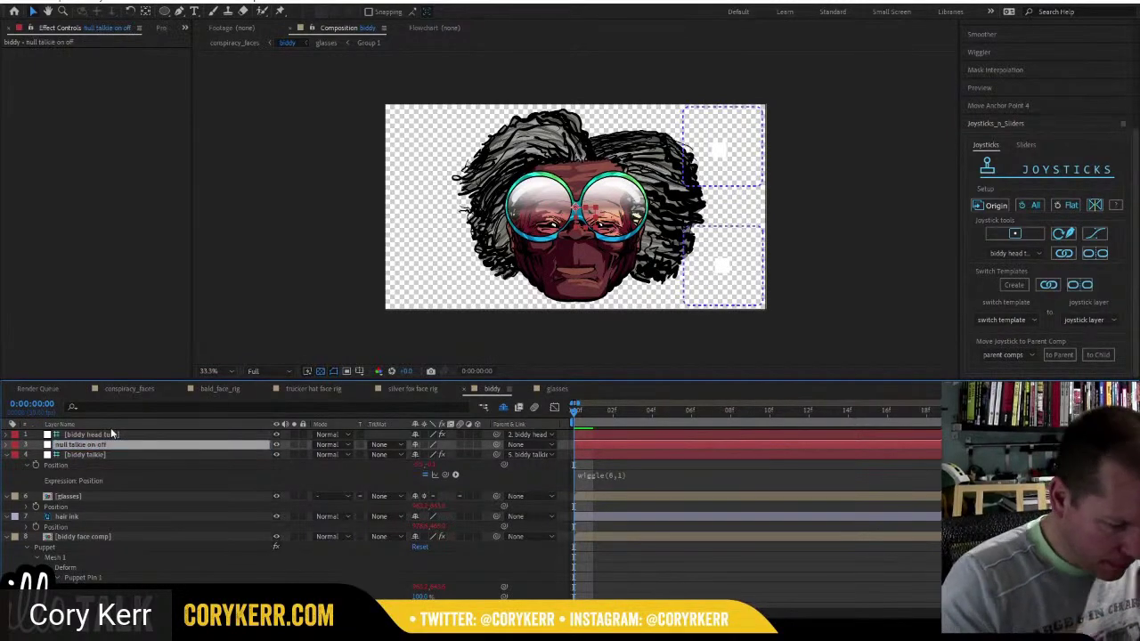
Separate the Position dimensions of null talkie on off and set both X Position and Y Position to 0.
key("p")
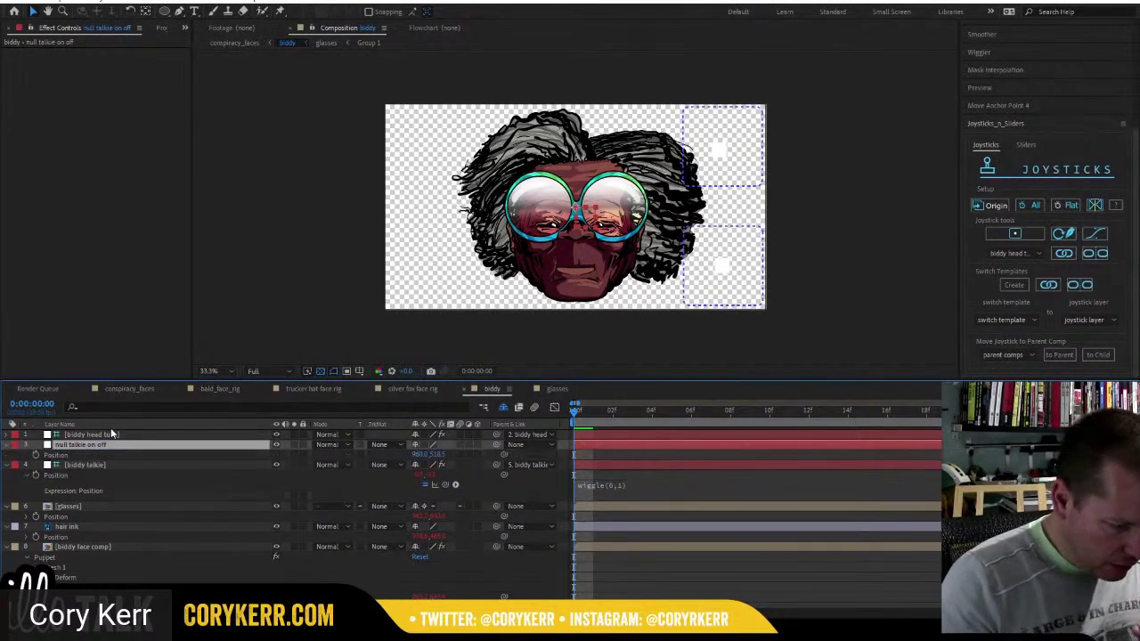
right_click(99, 452)
left_click(134, 306)
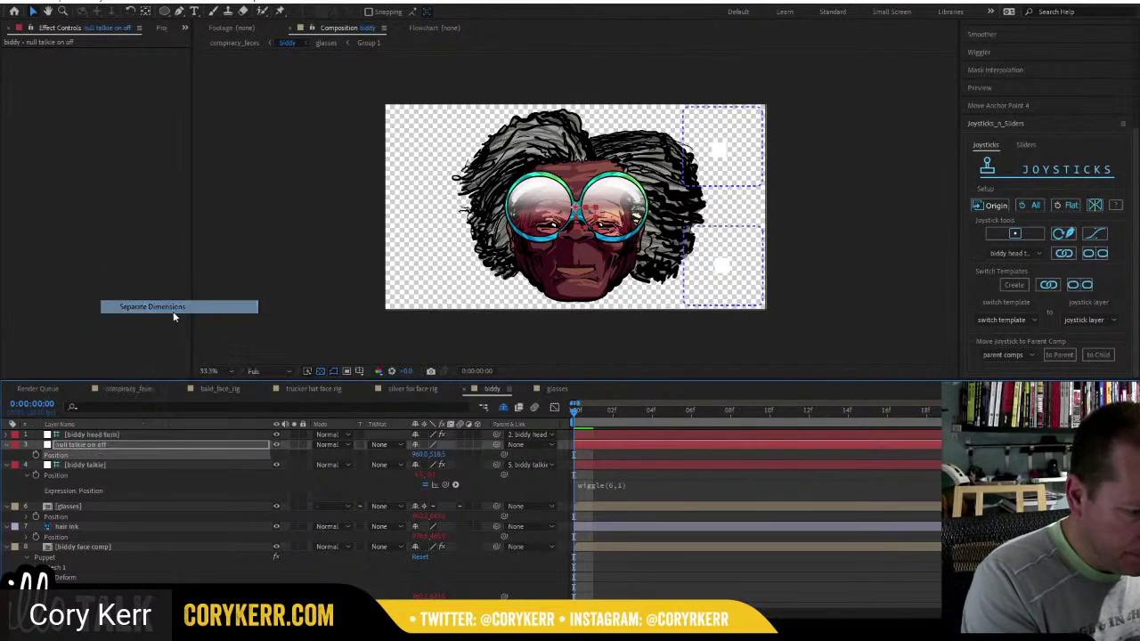
left_click(419, 454)
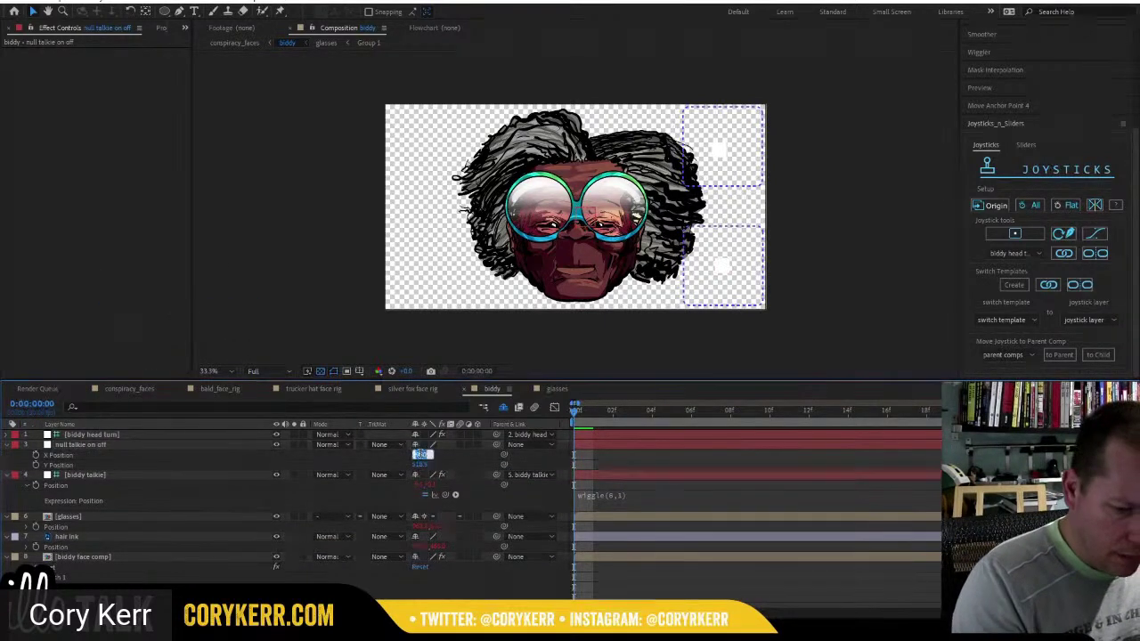
type("0")
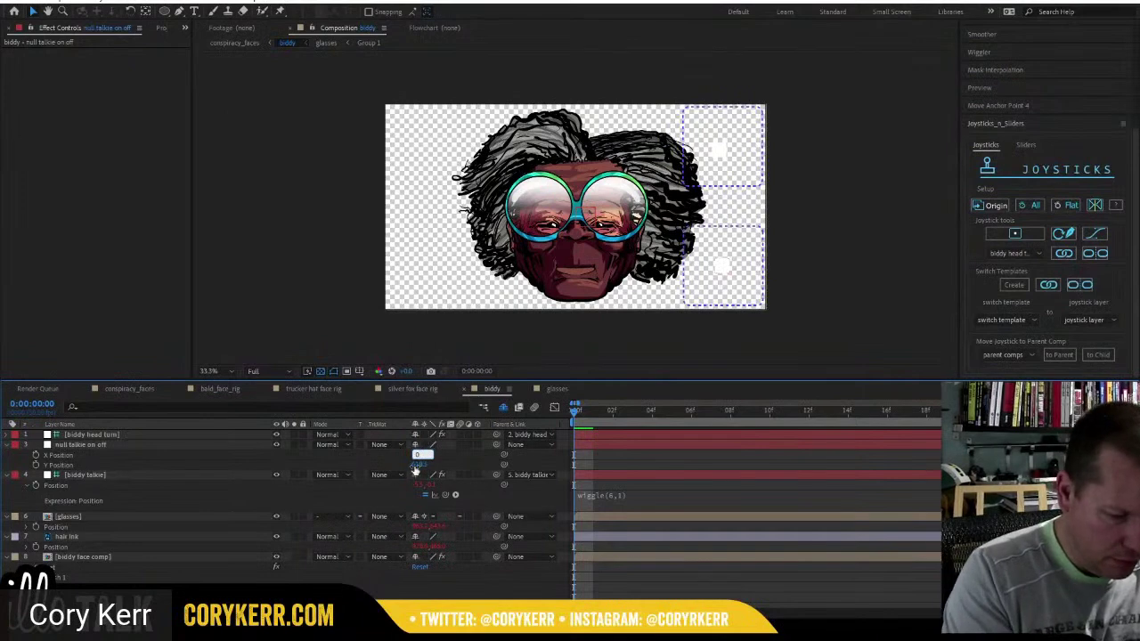
key("Tab")
type("0")
key("Return")
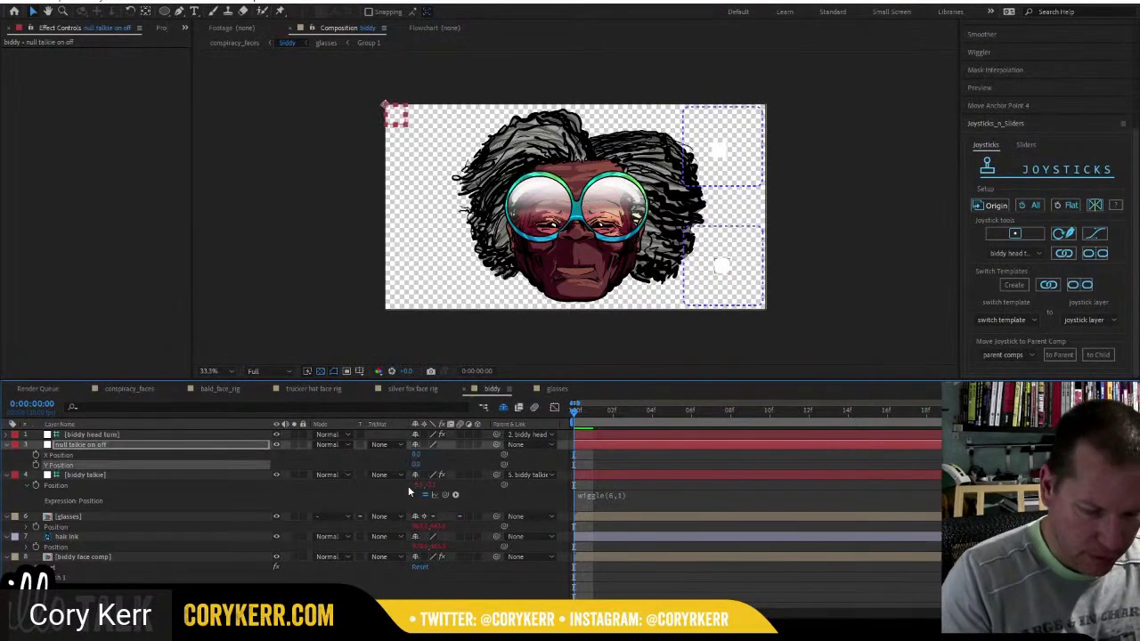
In biddy talkie's wiggle expression, link the frequency to the null's X Position and the amplitude to its Y Position.
left_click(616, 500)
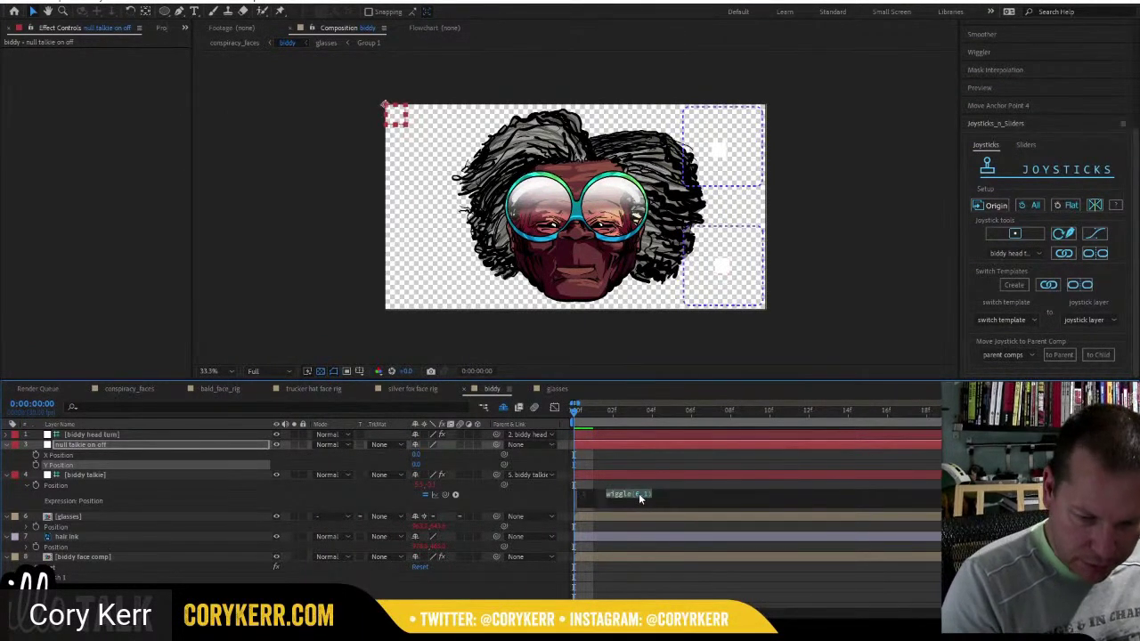
type("8")
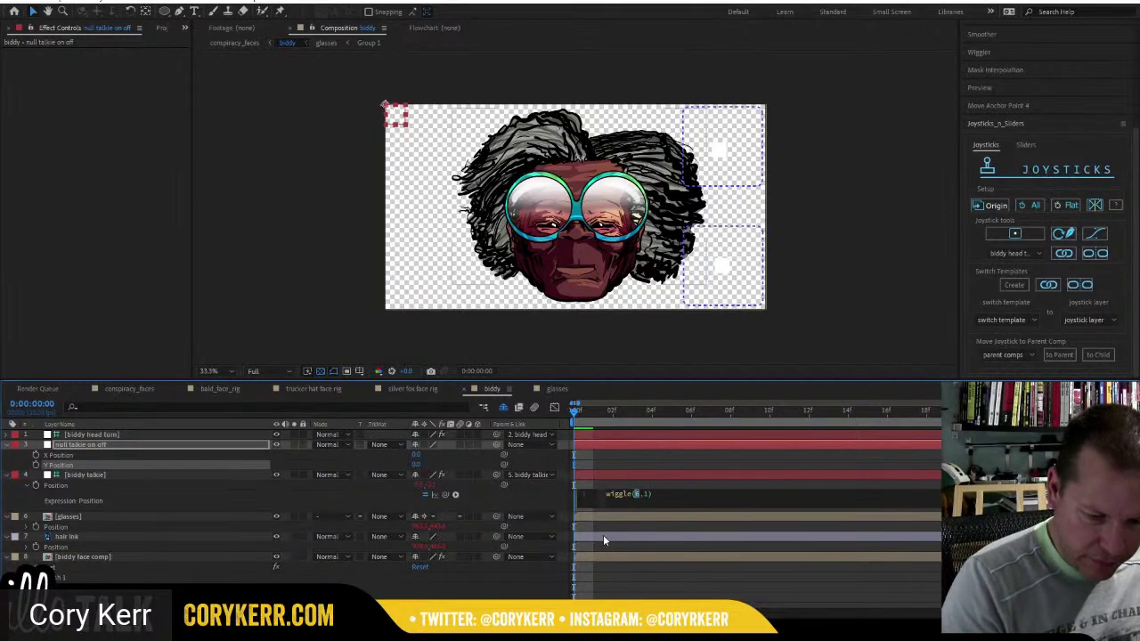
left_click_drag(447, 499, 201, 458)
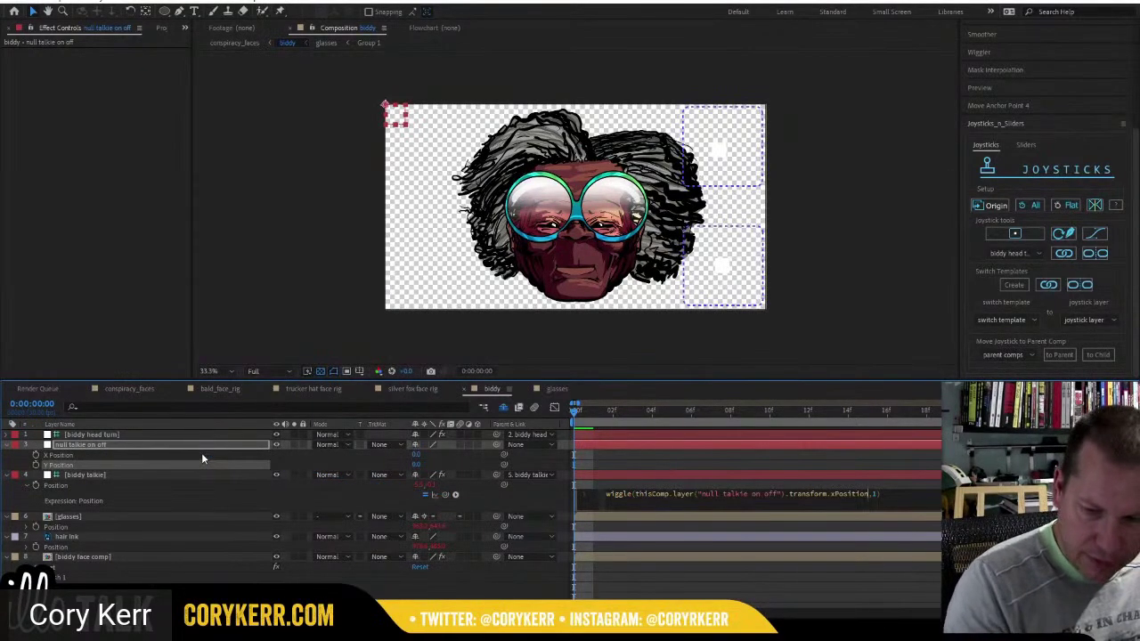
left_click_drag(871, 494, 876, 494)
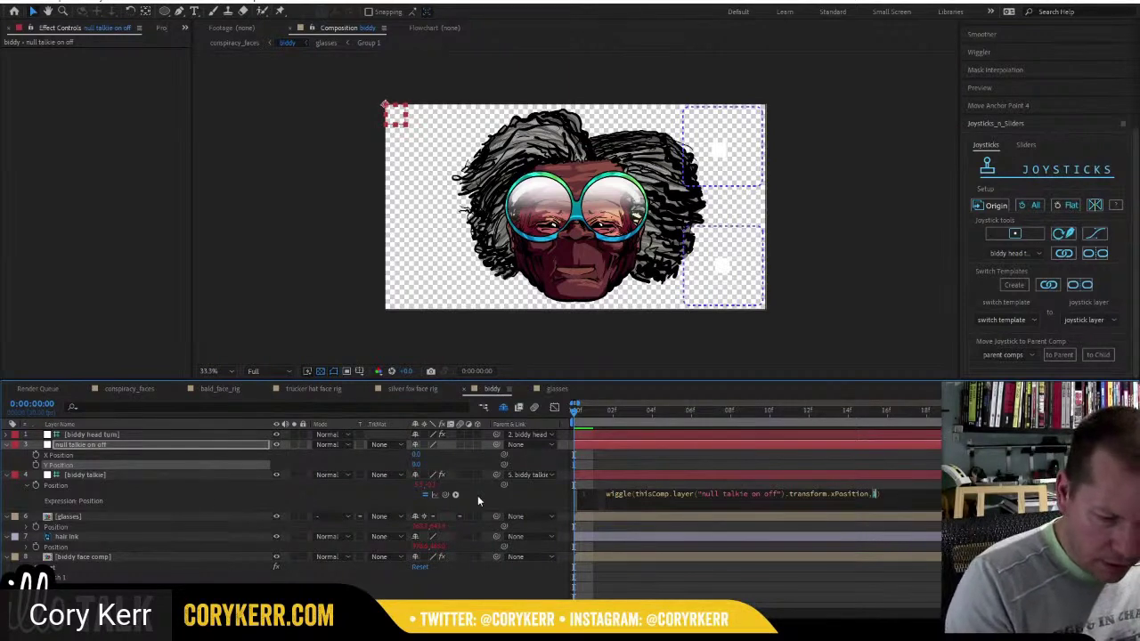
left_click_drag(438, 495, 161, 459)
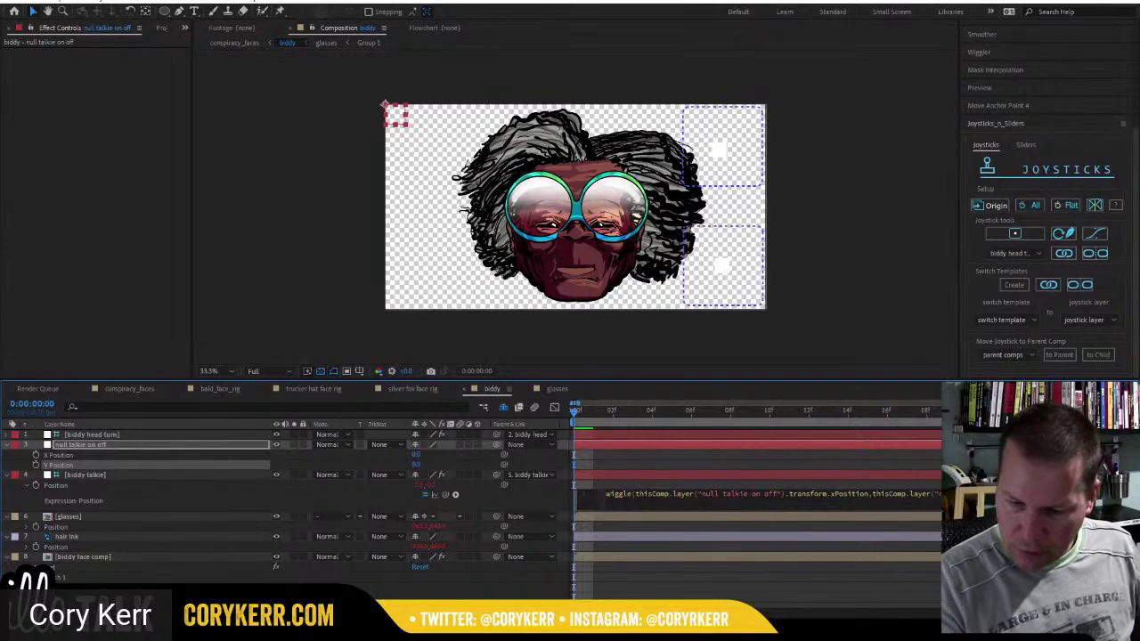
At frame 0, start keyframing the X Position and Y Position of null talkie on off.
left_click(572, 411)
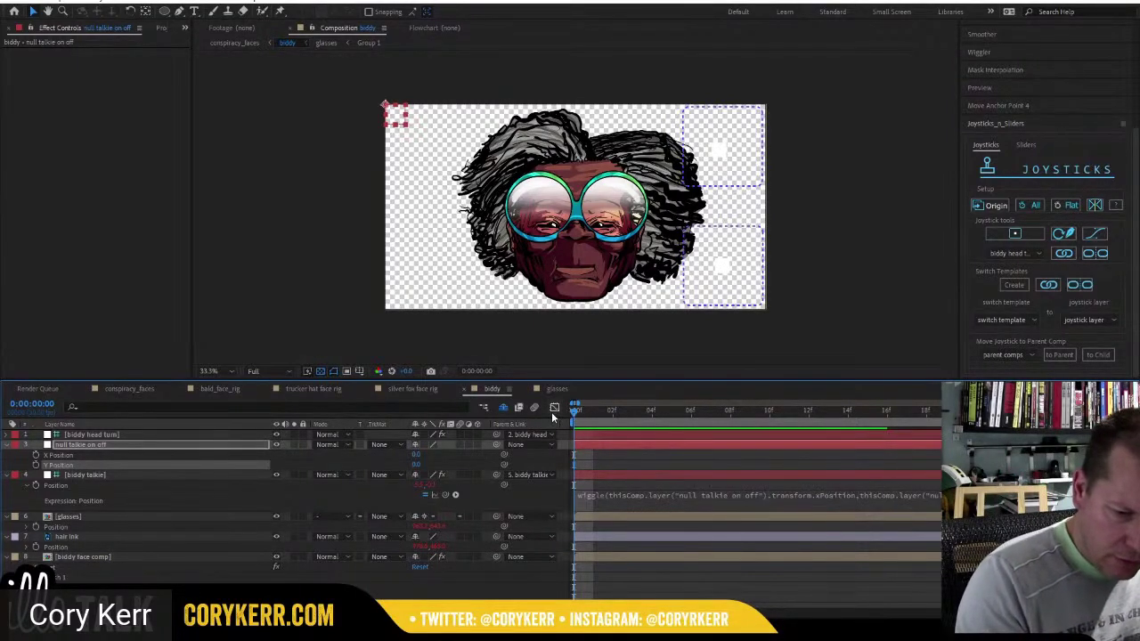
left_click(36, 455)
left_click(36, 464)
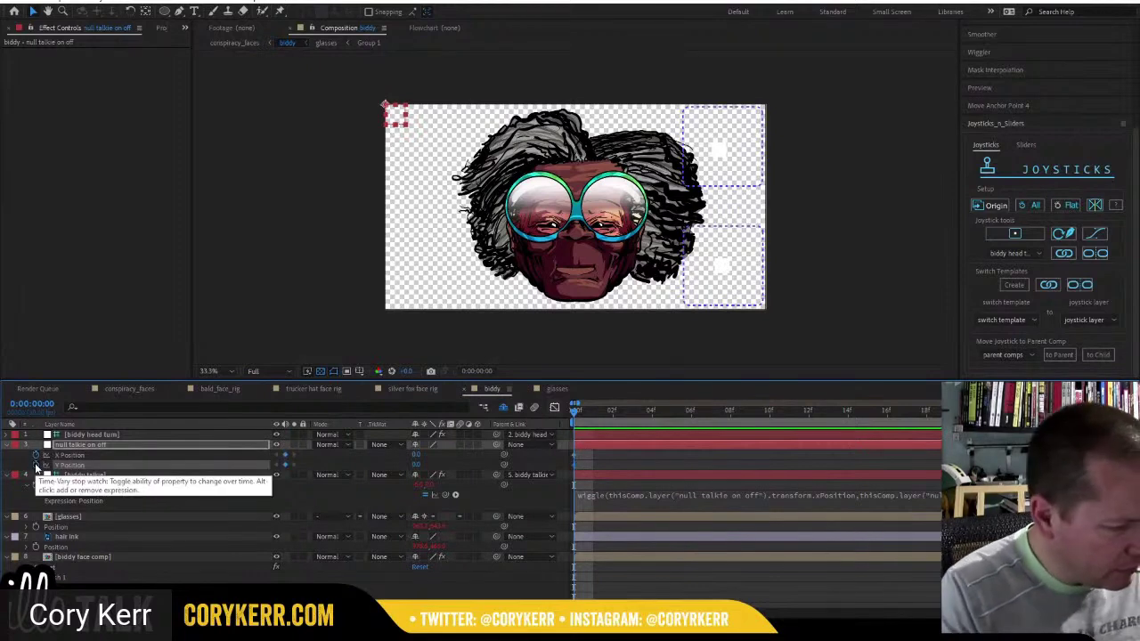
left_click(575, 455)
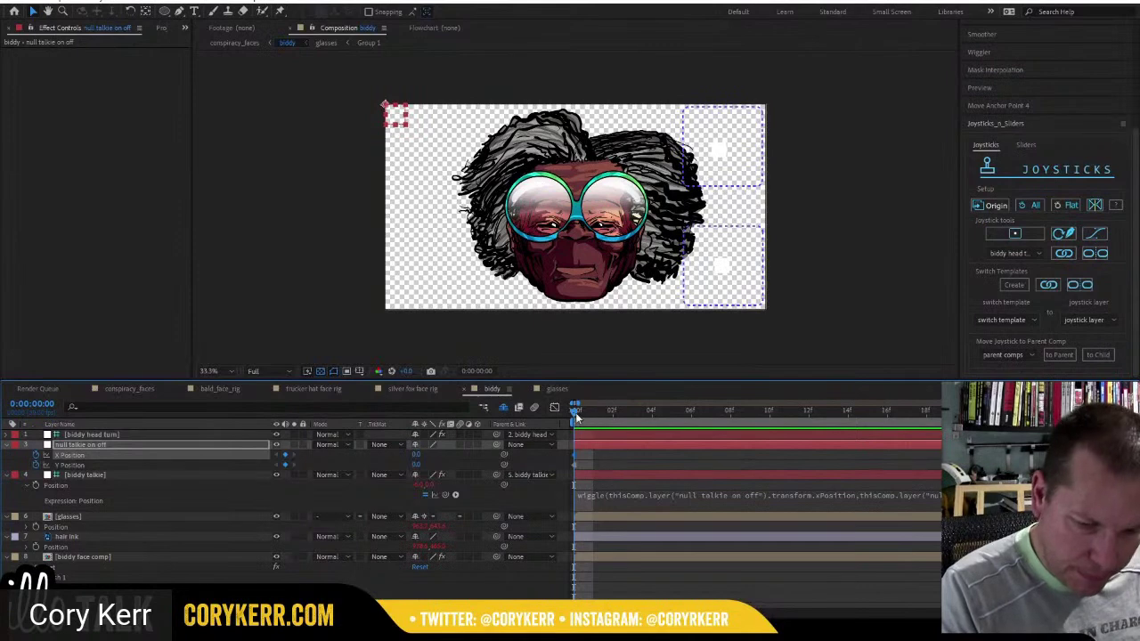
At frame 12, keyframe null talkie on off with Y Position 200 and X Position 6.
left_click_drag(572, 412, 815, 413)
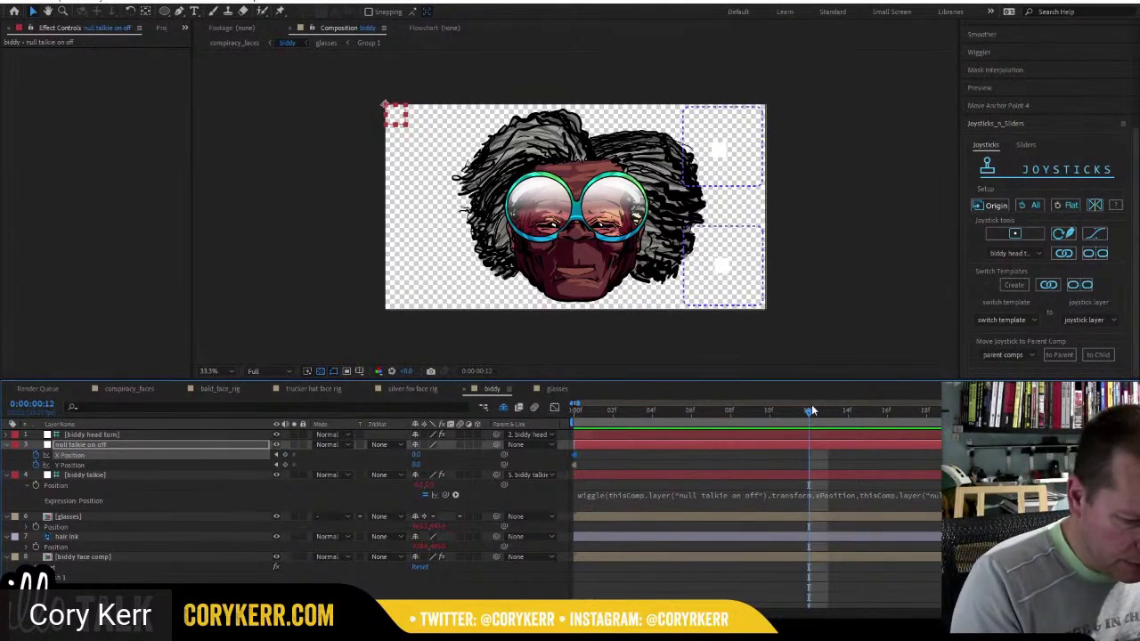
left_click(416, 463)
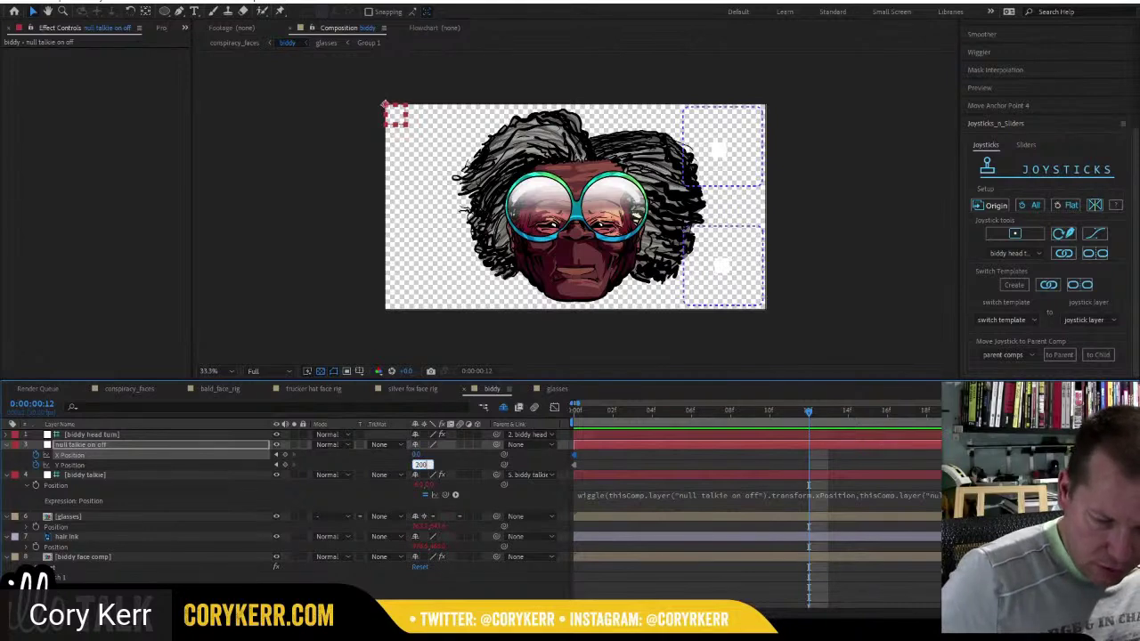
key("Return")
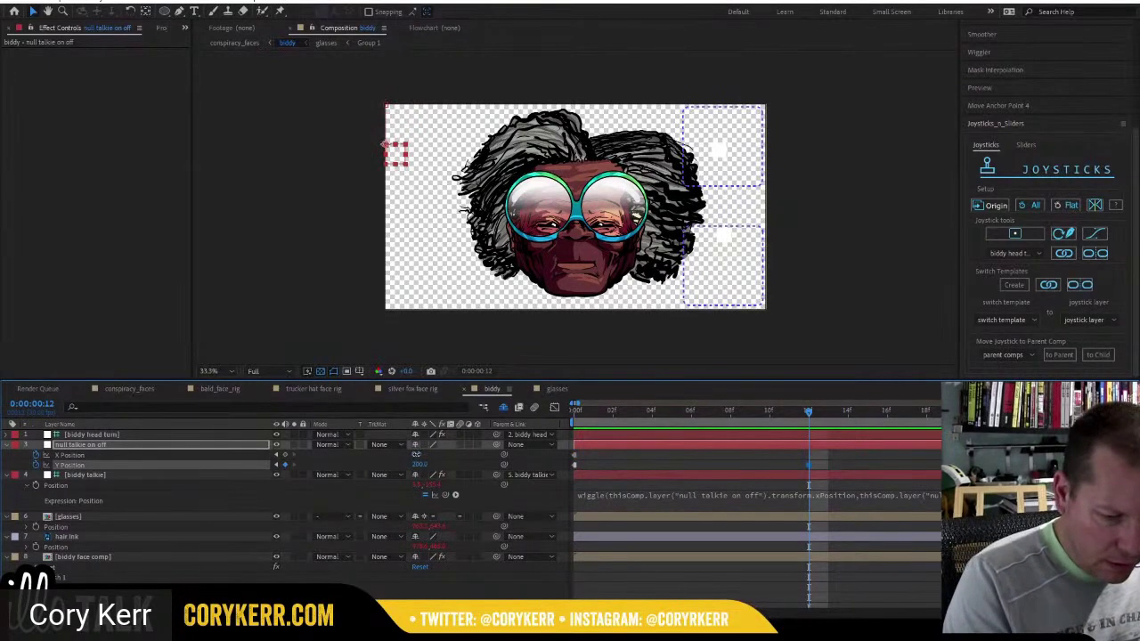
left_click(416, 454)
type("6")
key("Return")
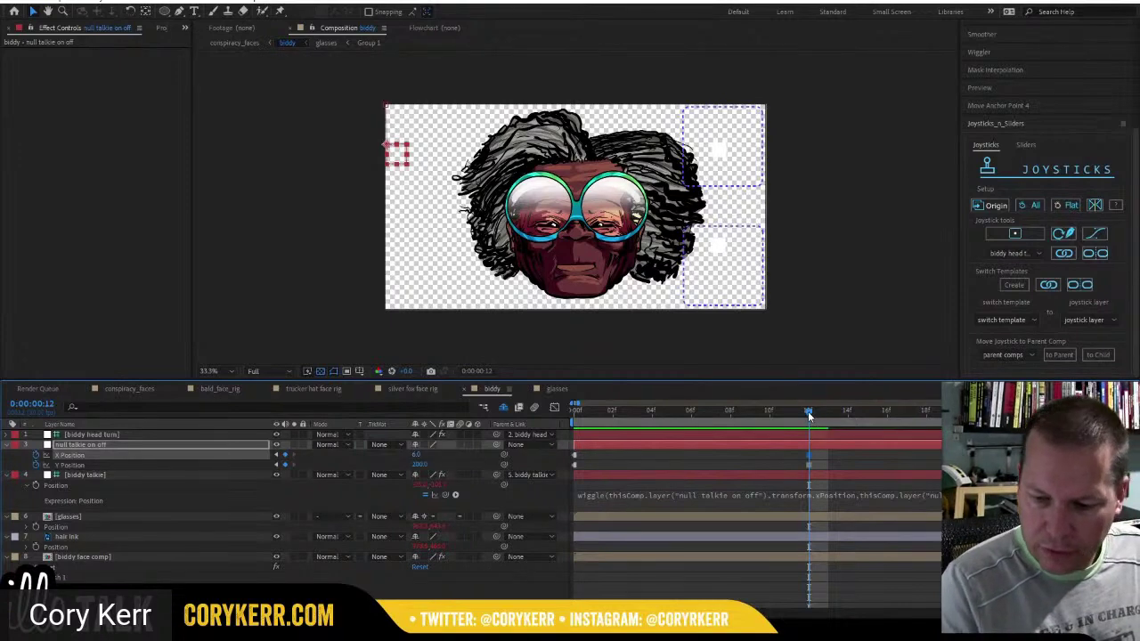
Keyframe the null's X Position at 0 at 0:00:01:28, and paste its frame 12 X Position keyframe at 0:00:03:08.
key("minus")
key("minus")
key("minus")
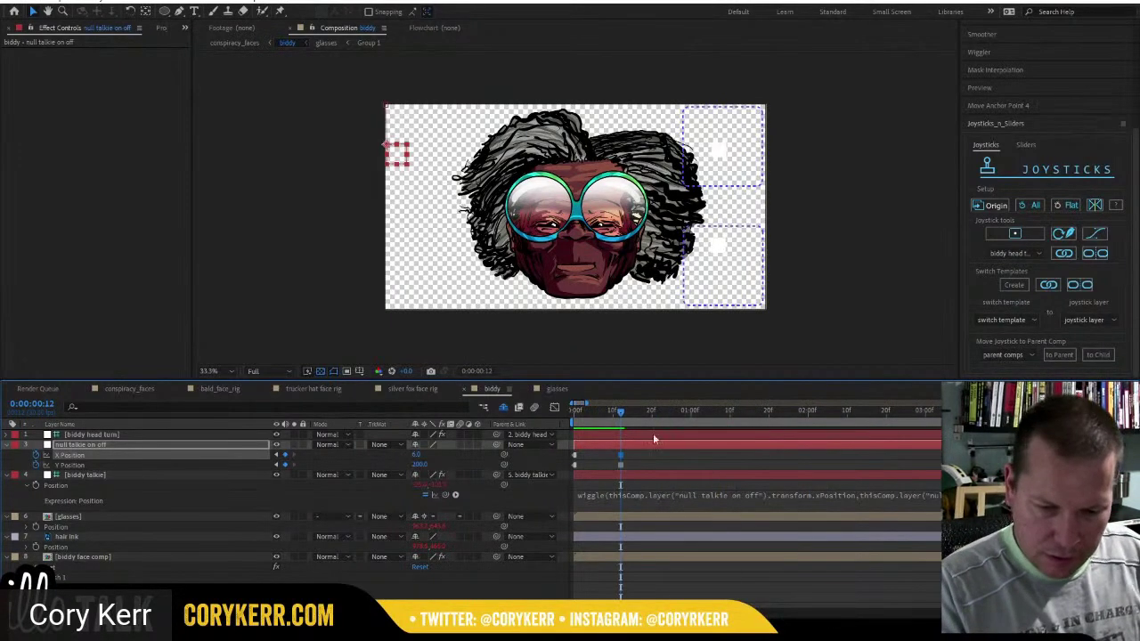
left_click_drag(621, 412, 801, 415)
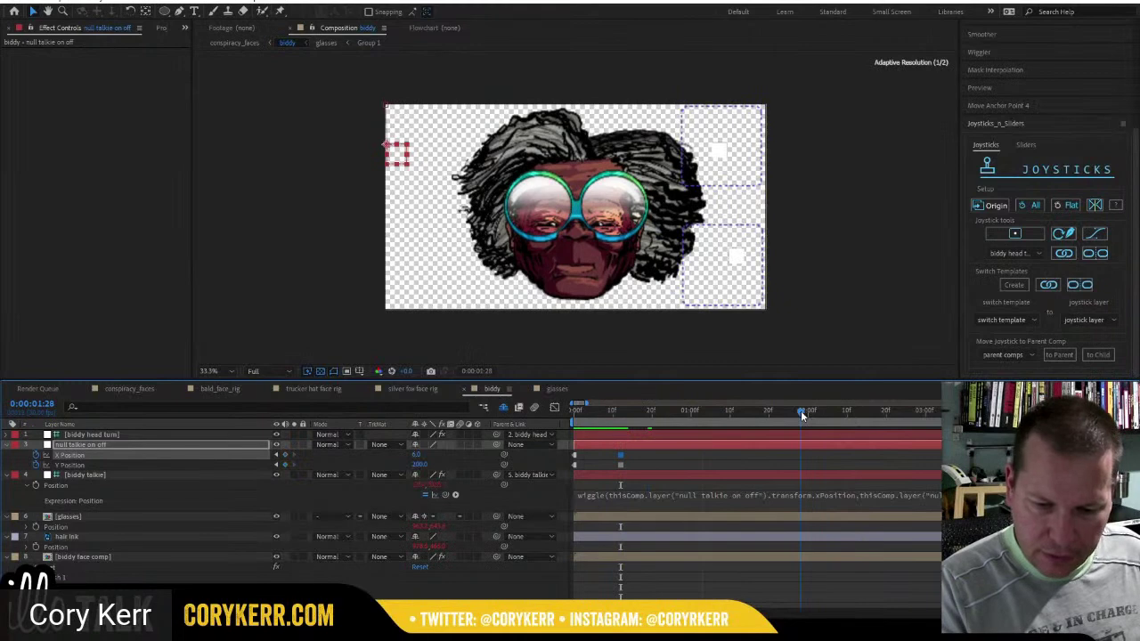
left_click(418, 454)
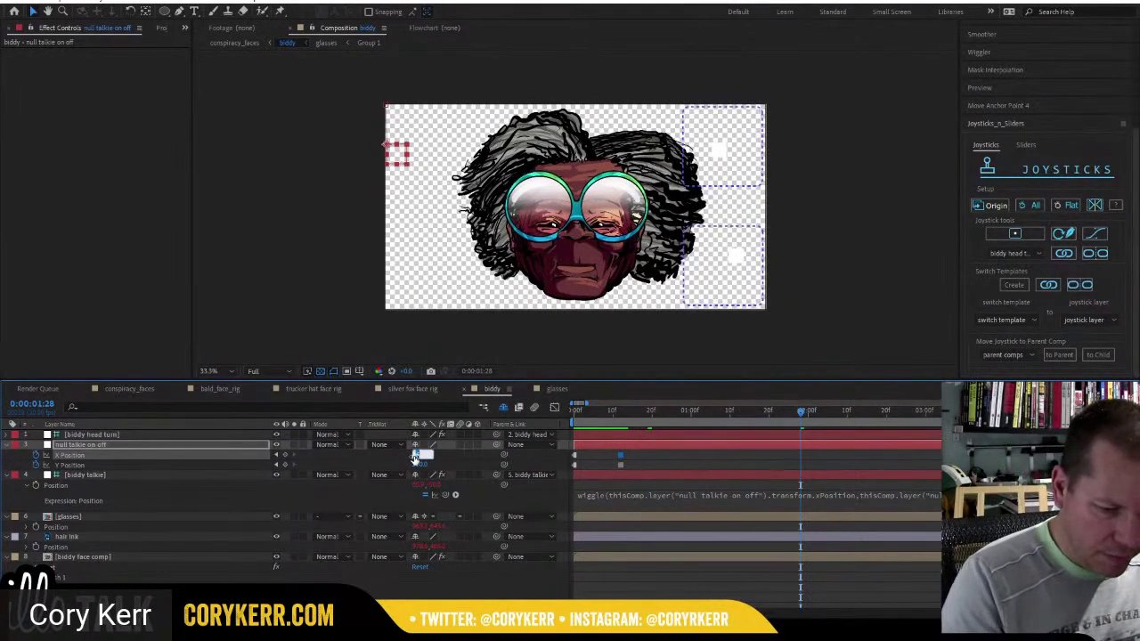
type("0")
key("Return")
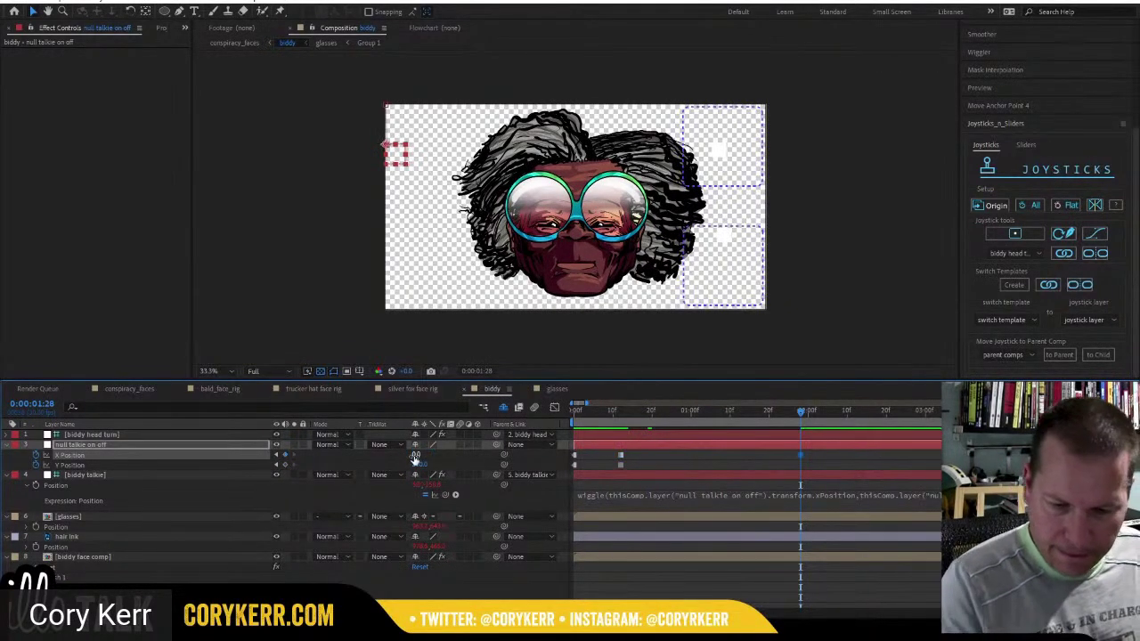
left_click_drag(802, 409, 940, 410)
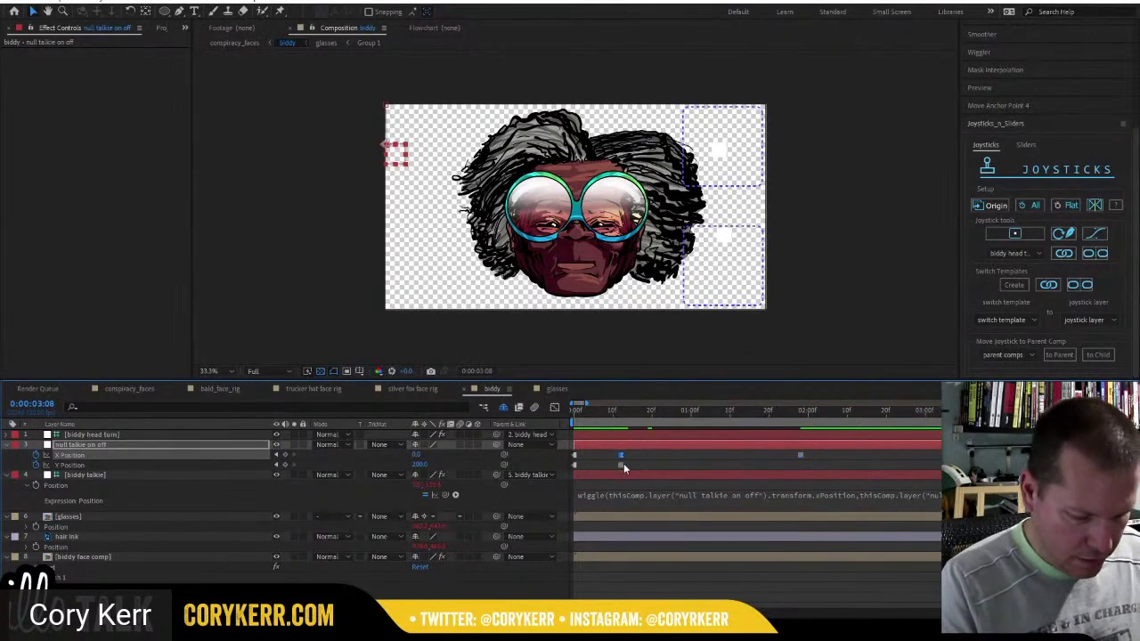
key("ctrl+v")
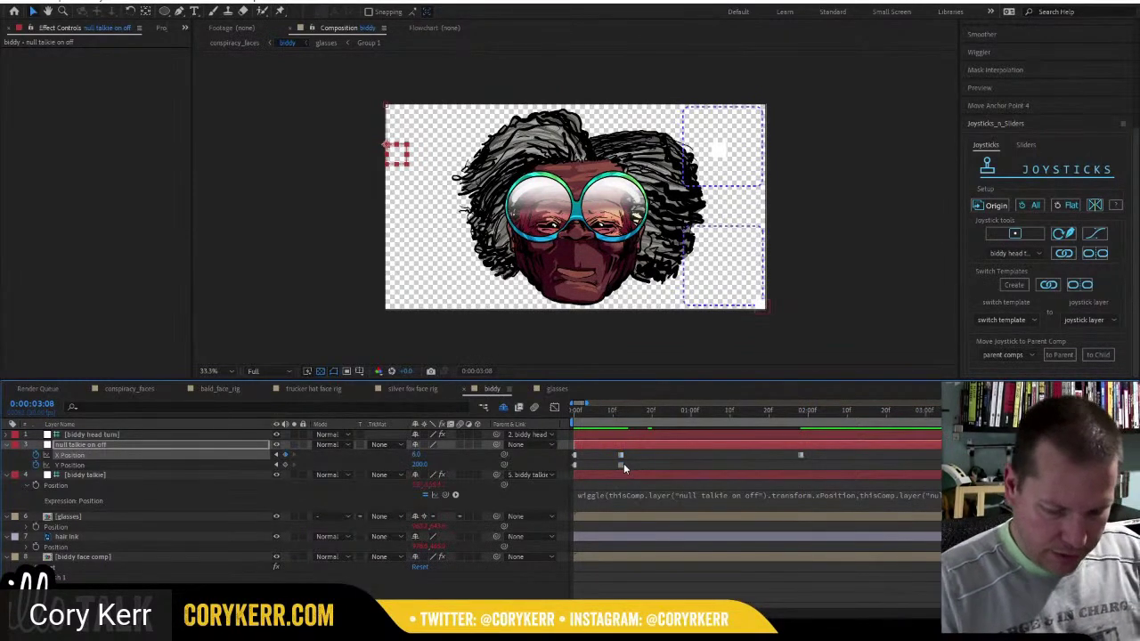
Preview the talkie animation and move the null's last X Position keyframe out to just before 6 seconds.
key("space")
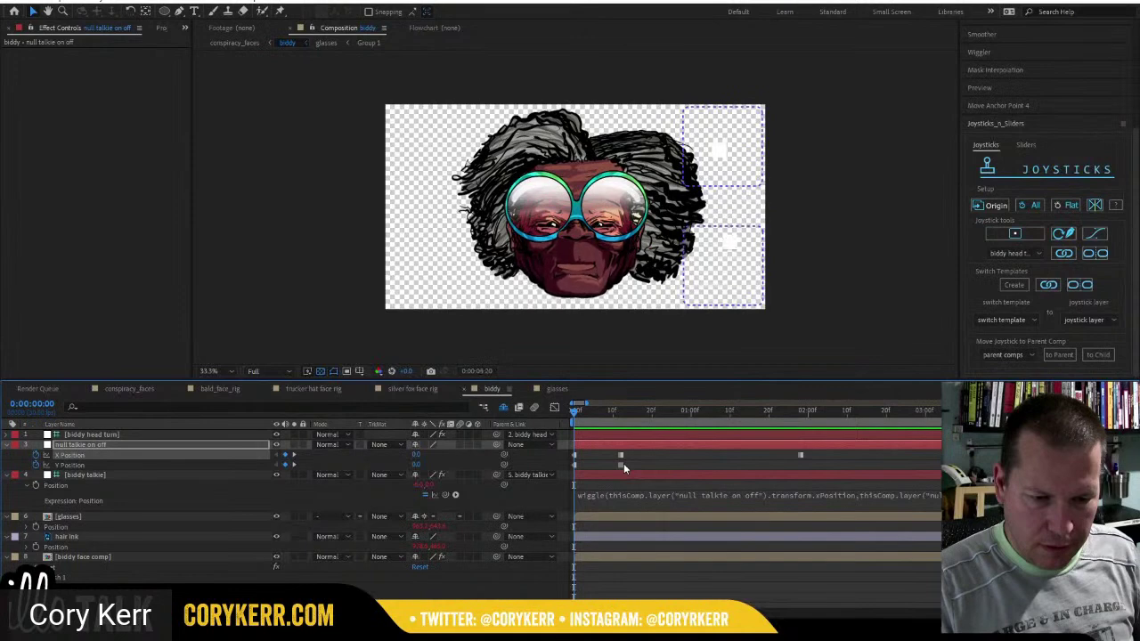
key("space")
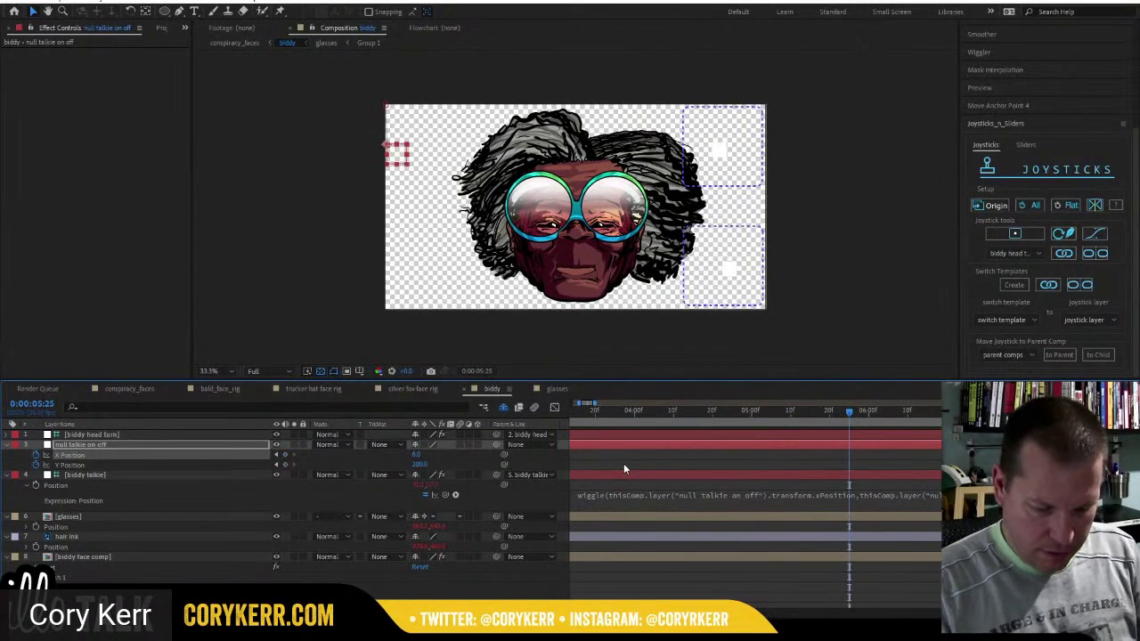
key("minus")
key("minus")
key("minus")
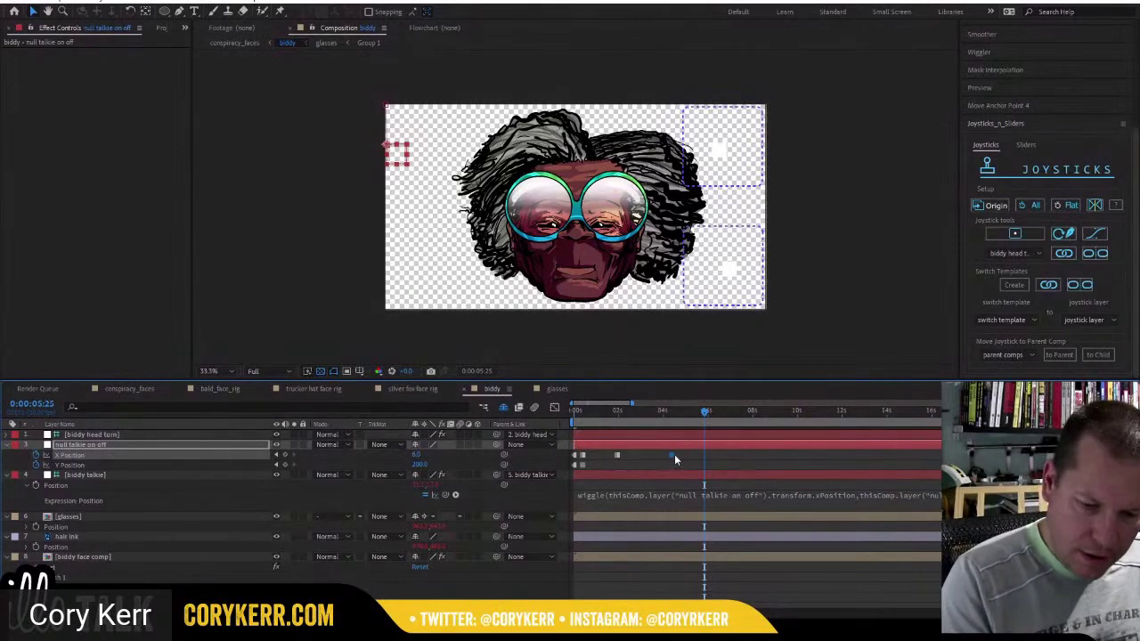
left_click_drag(674, 460, 700, 456)
key("Home")
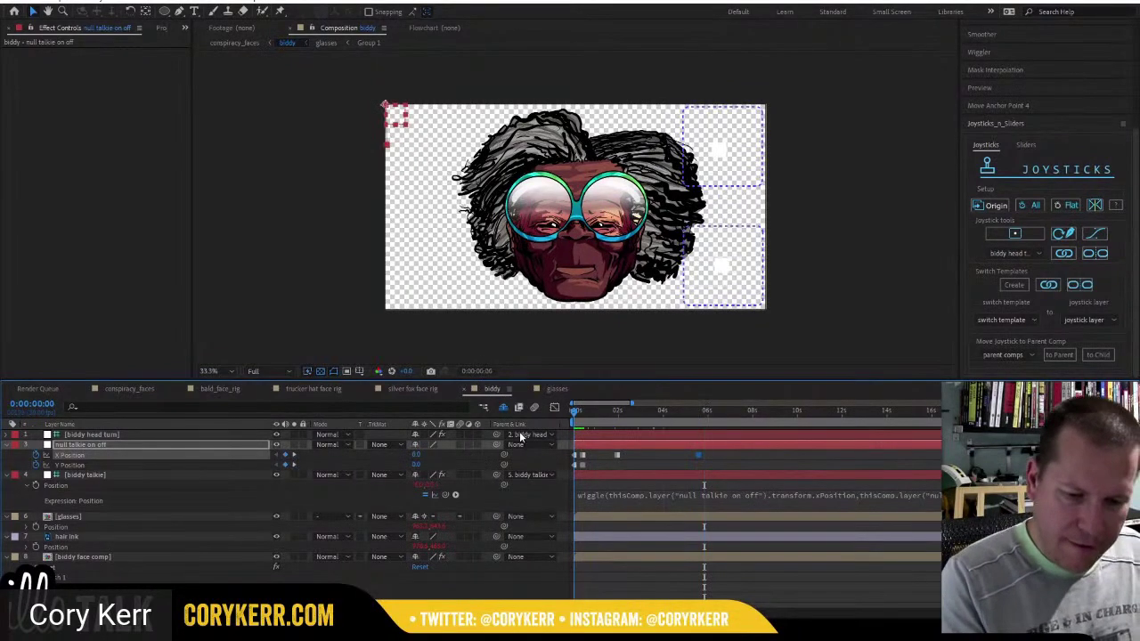
key("space")
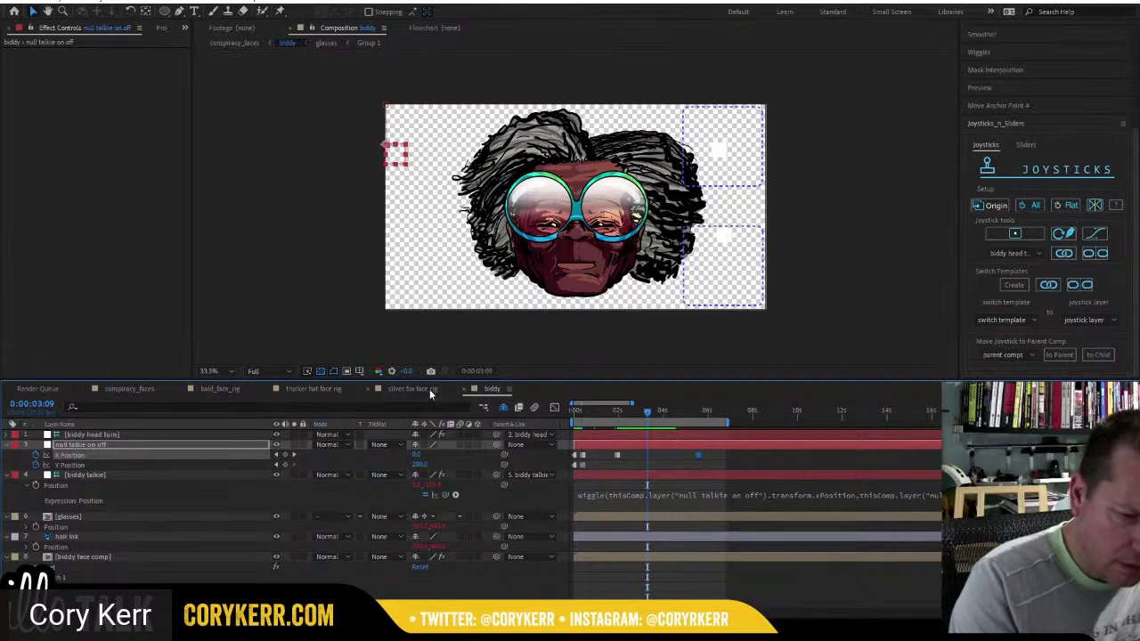
right_click(486, 392)
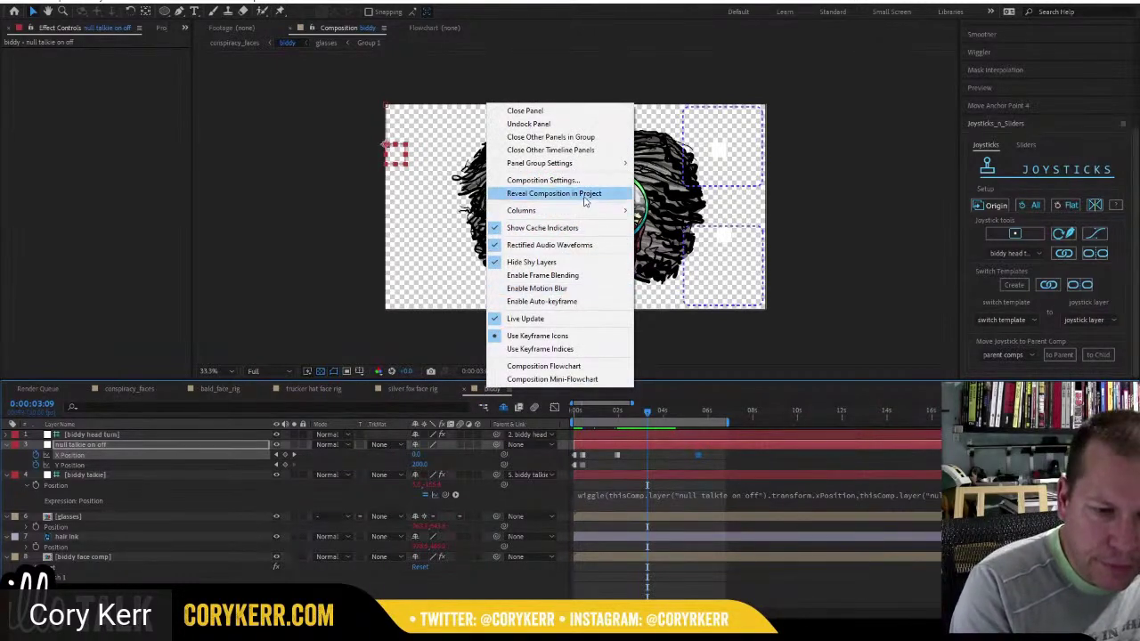
left_click(580, 196)
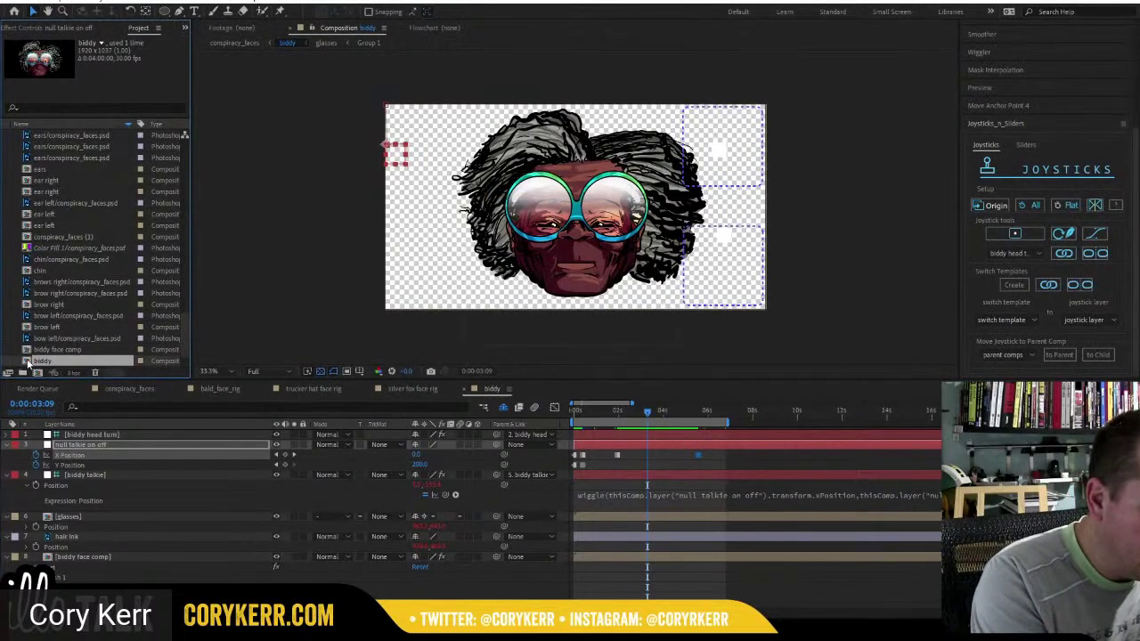
left_click_drag(26, 362, 39, 317)
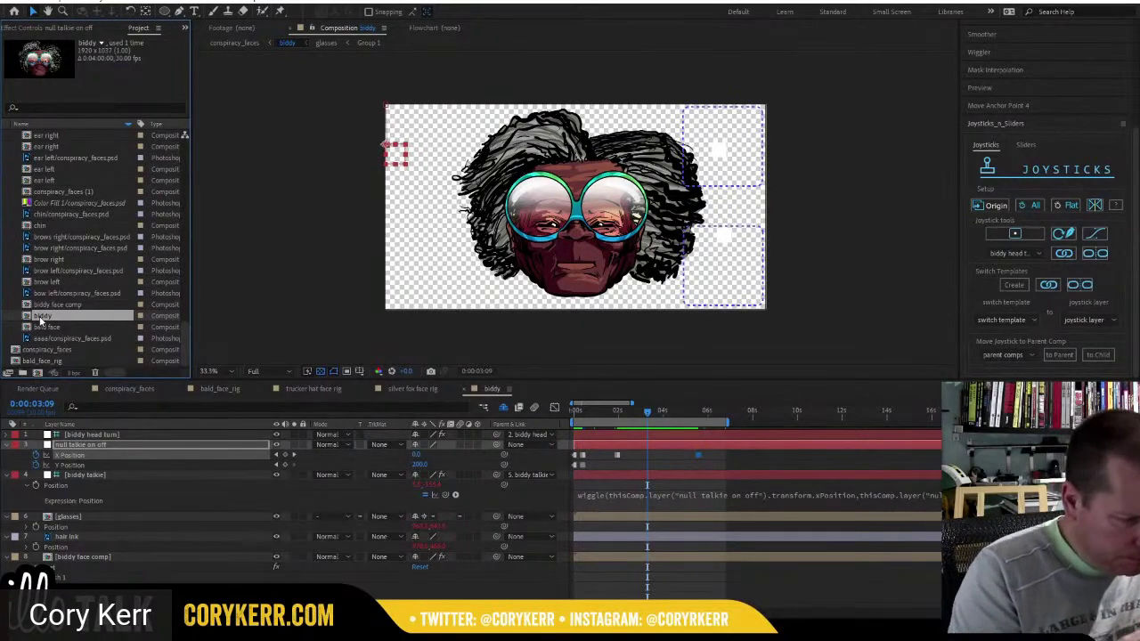
left_click_drag(40, 323, 23, 374)
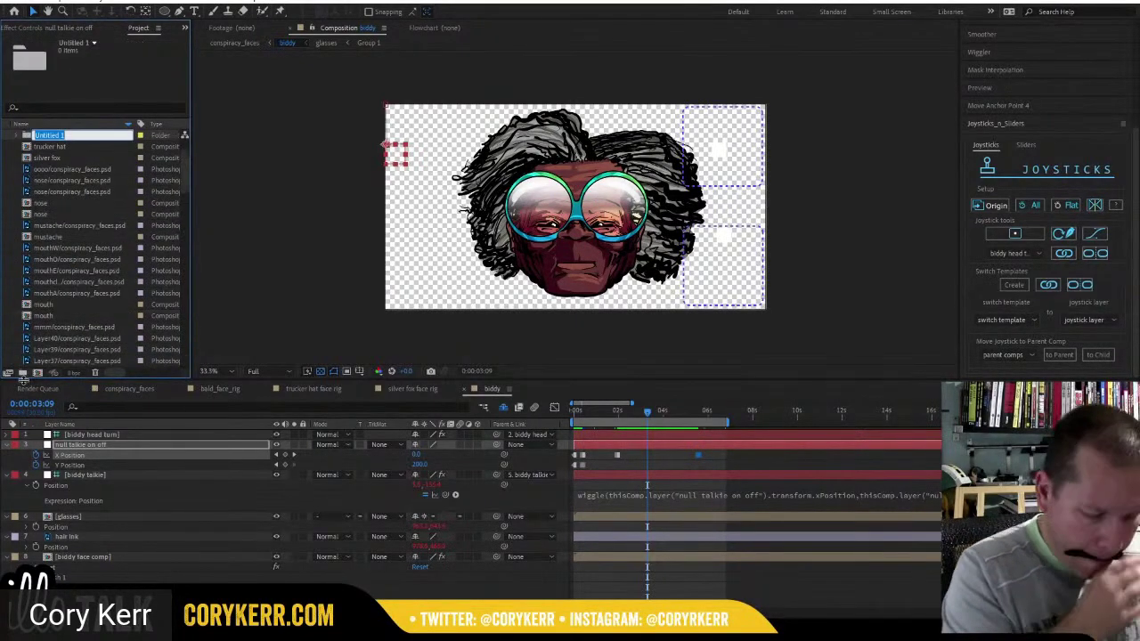
type("rigged faces")
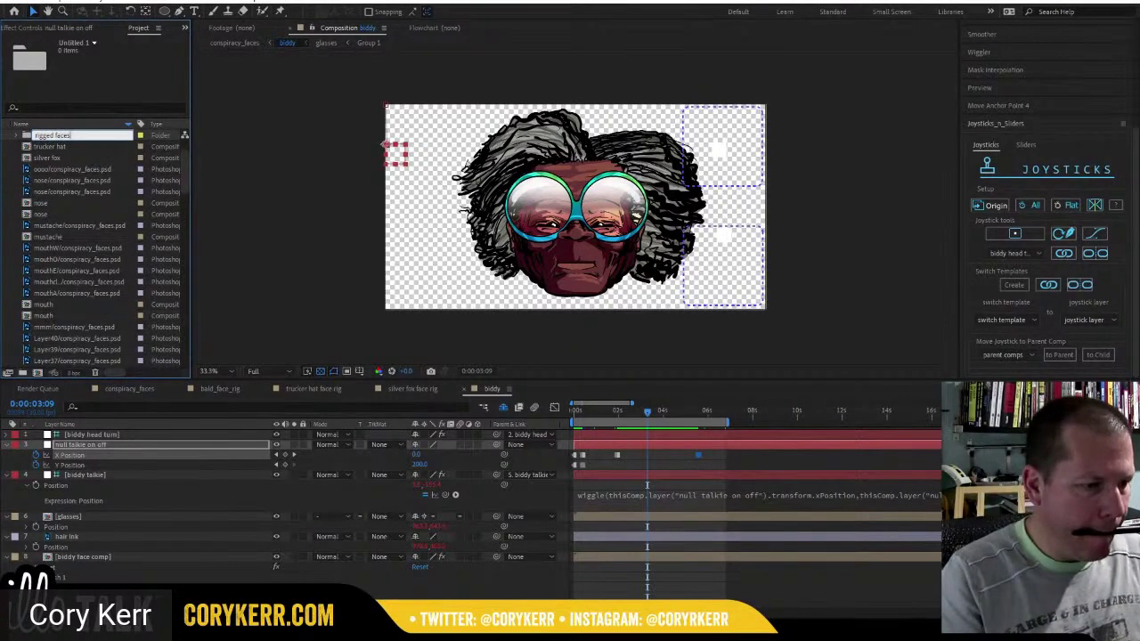
key("Return")
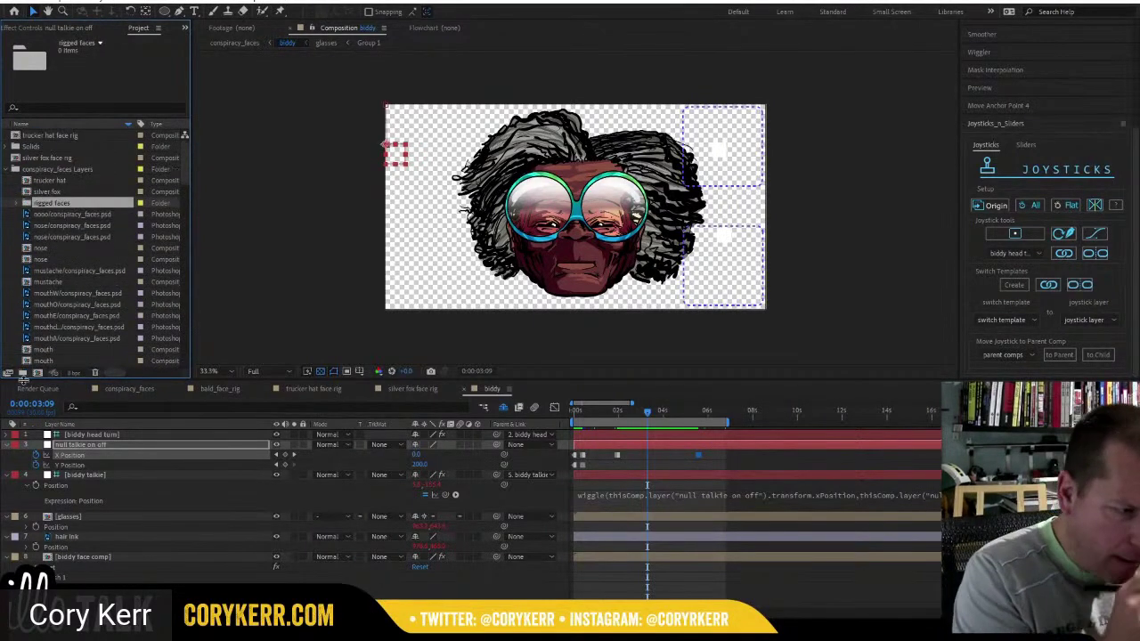
left_click_drag(28, 202, 27, 136)
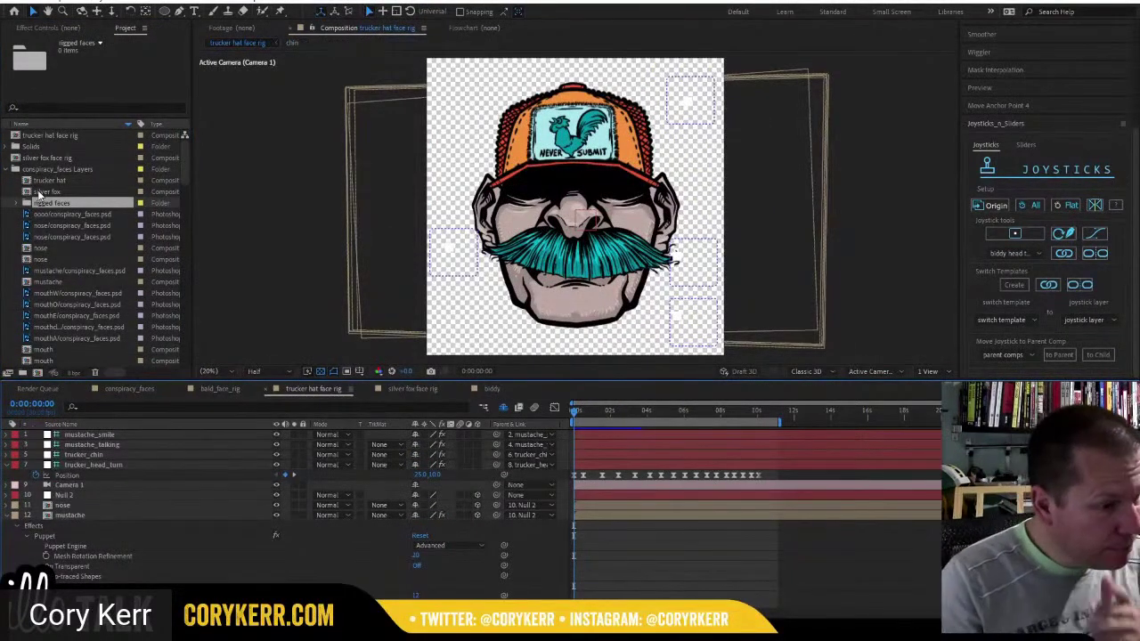
left_click(95, 373)
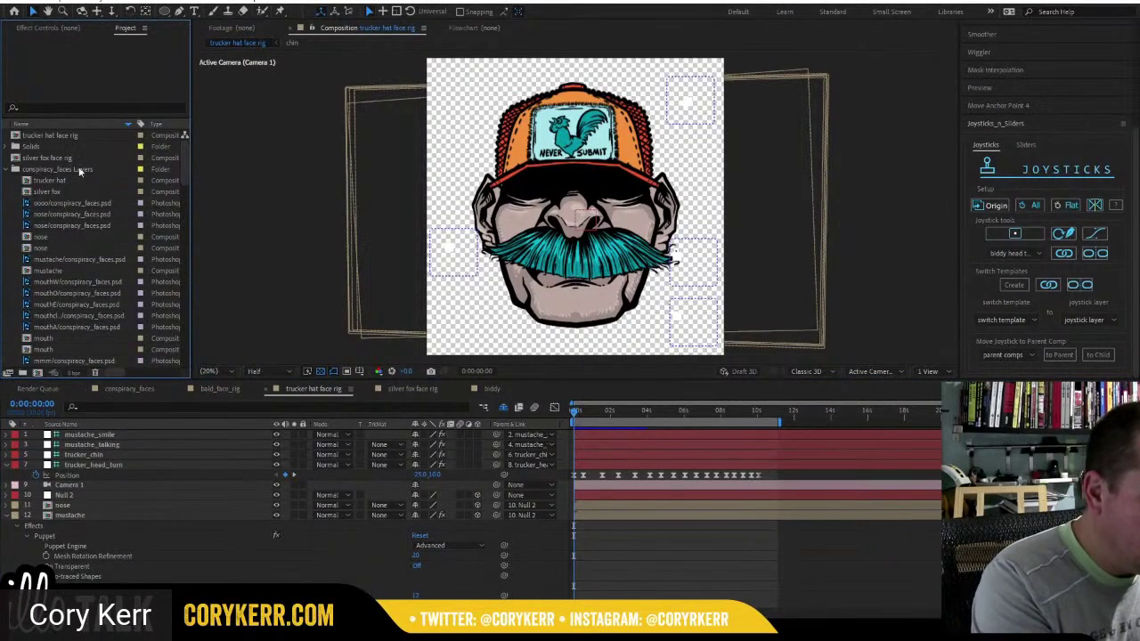
Collapse the conspiracy_faces Layers folder and create a project folder named rigged faces at the top level.
left_click(13, 169)
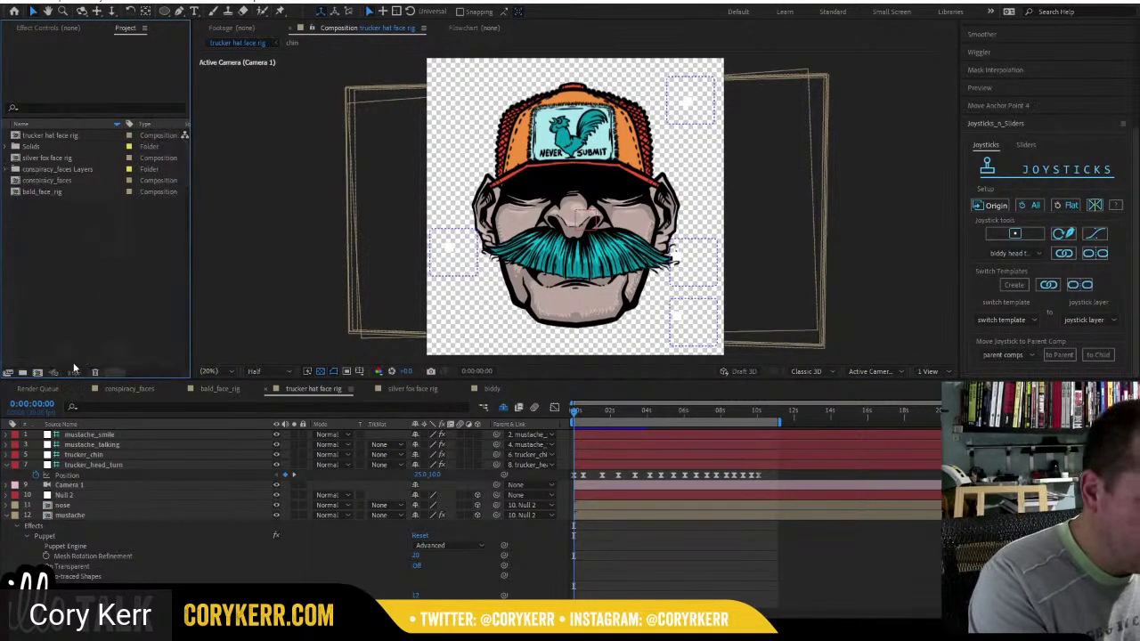
left_click(23, 373)
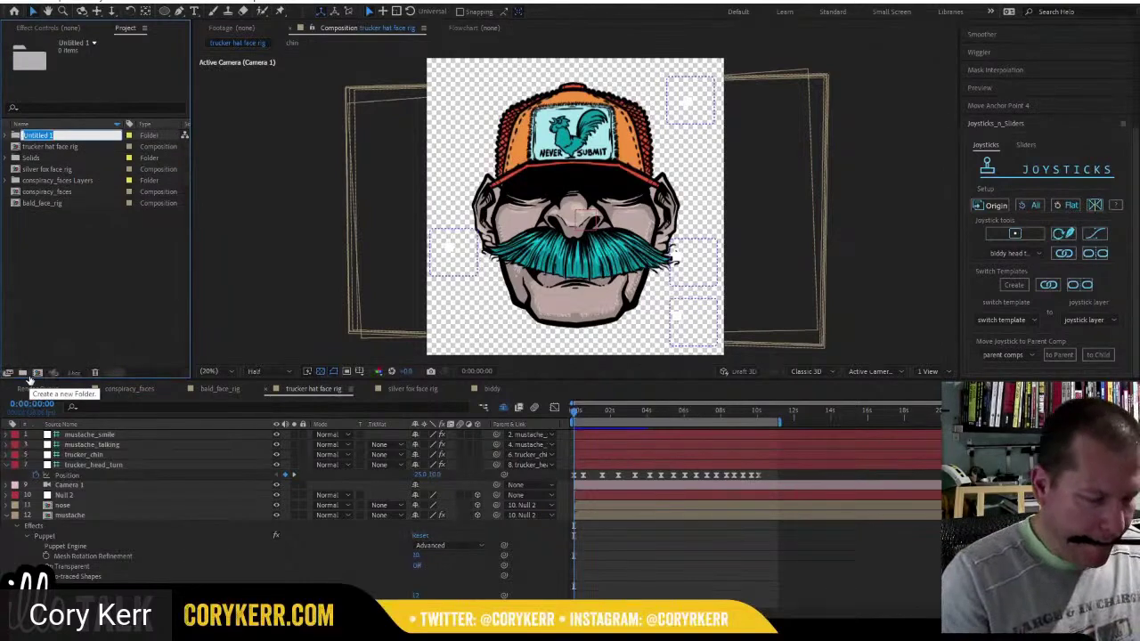
type("rigs")
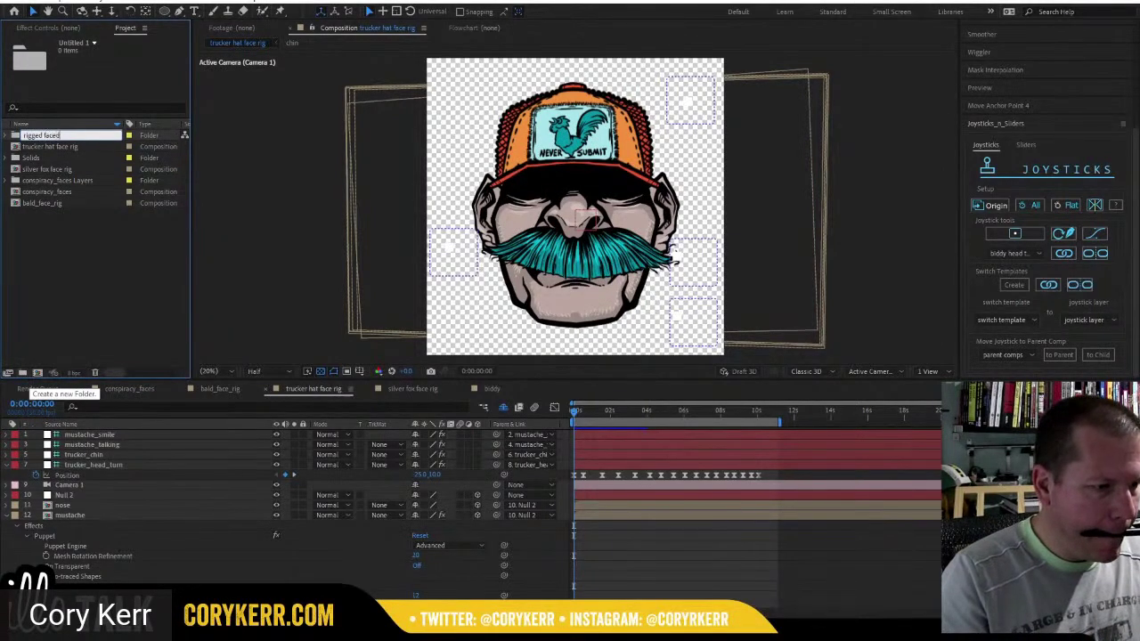
key("Return")
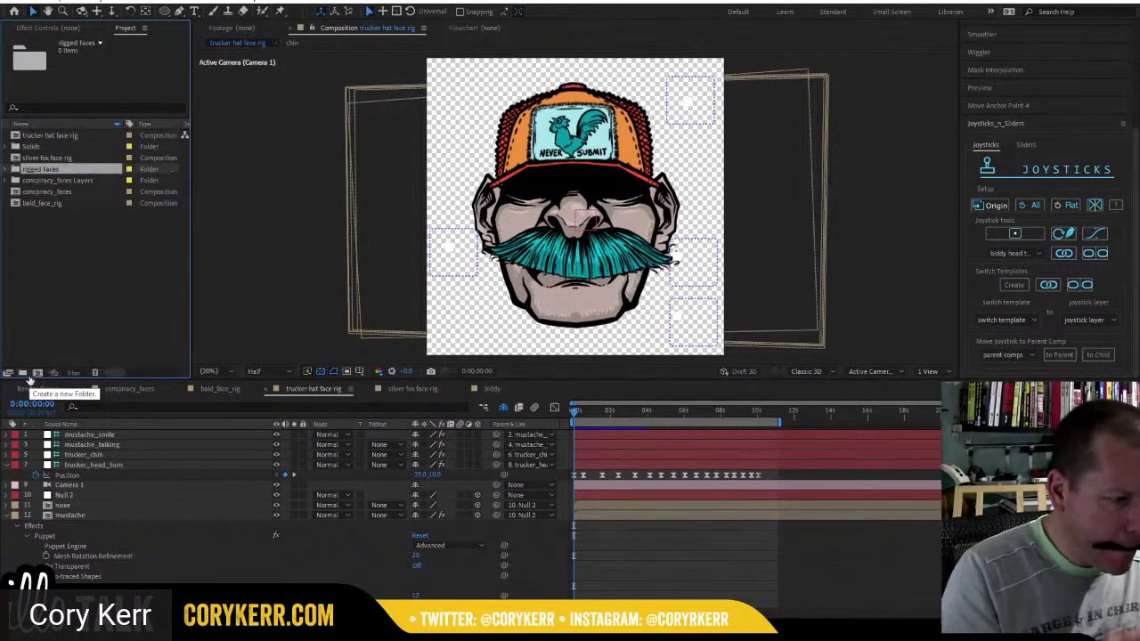
Move the trucker hat face rig, silver fox face rig and bald_face_rig compositions into the rigged faces folder.
mouse_move(20, 136)
left_mouse_down()
mouse_move(16, 181)
mouse_move(17, 147)
left_mouse_up()
left_click(16, 150)
left_click(7, 146)
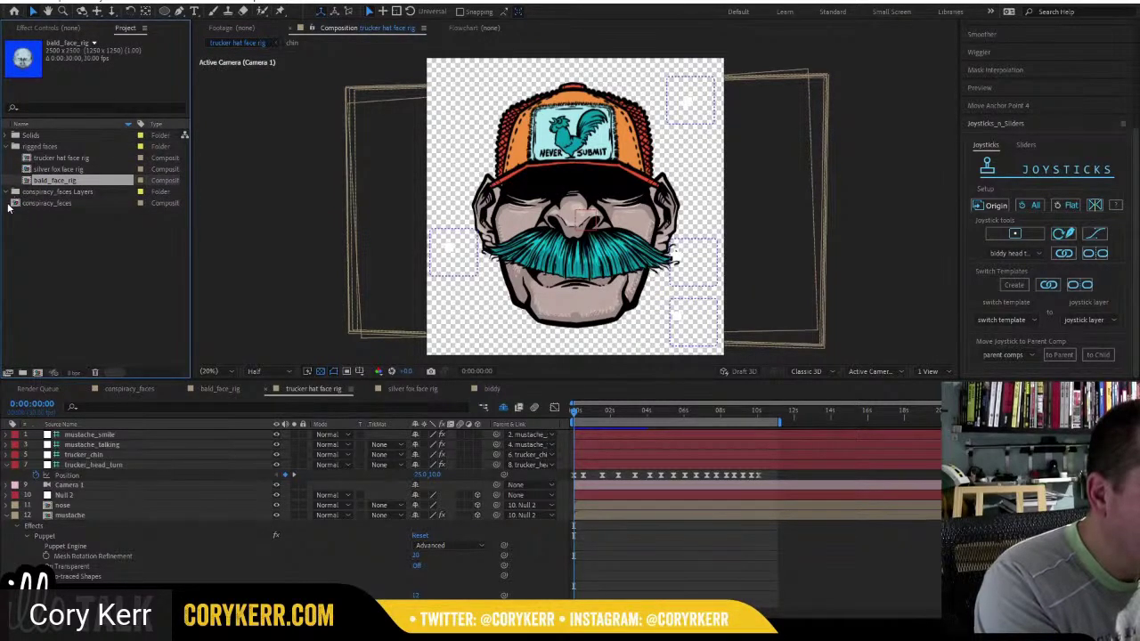
Move the biddy composition from conspiracy_faces Layers into the rigged faces folder and collapse the layers folder.
left_click(14, 192)
left_click_drag(185, 191, 184, 356)
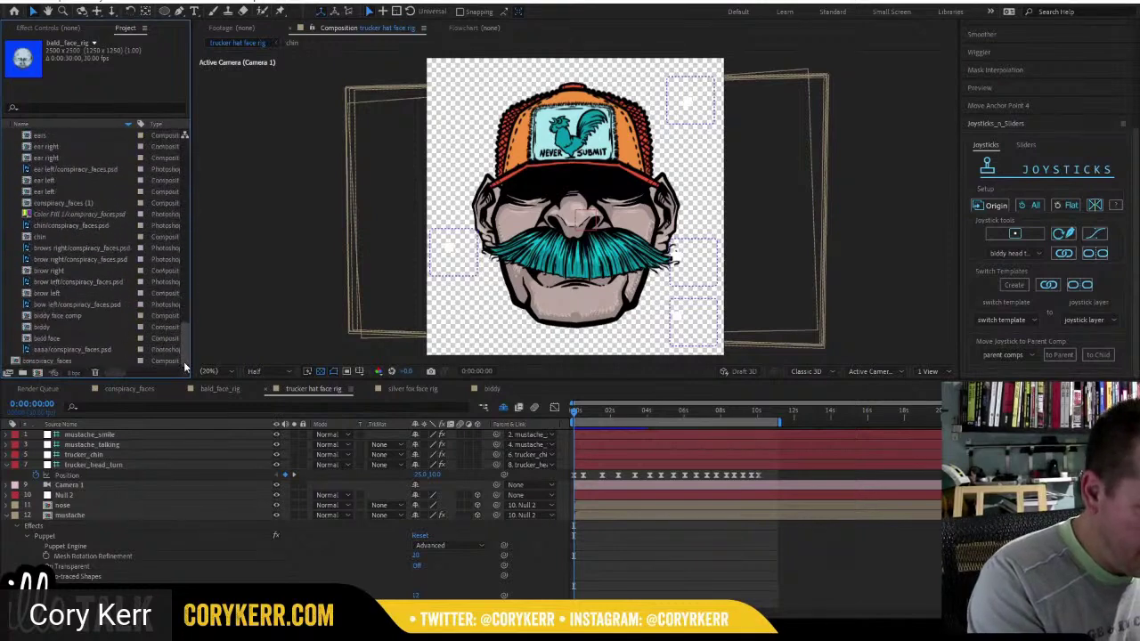
left_click_drag(42, 327, 62, 148)
left_click(15, 203)
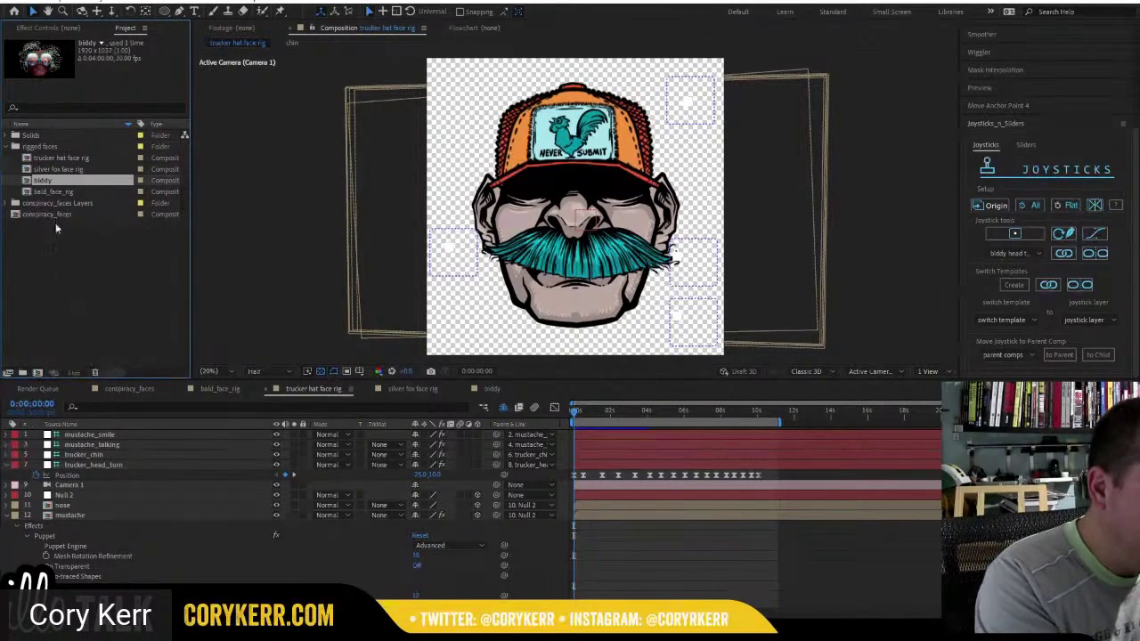
left_click(56, 258)
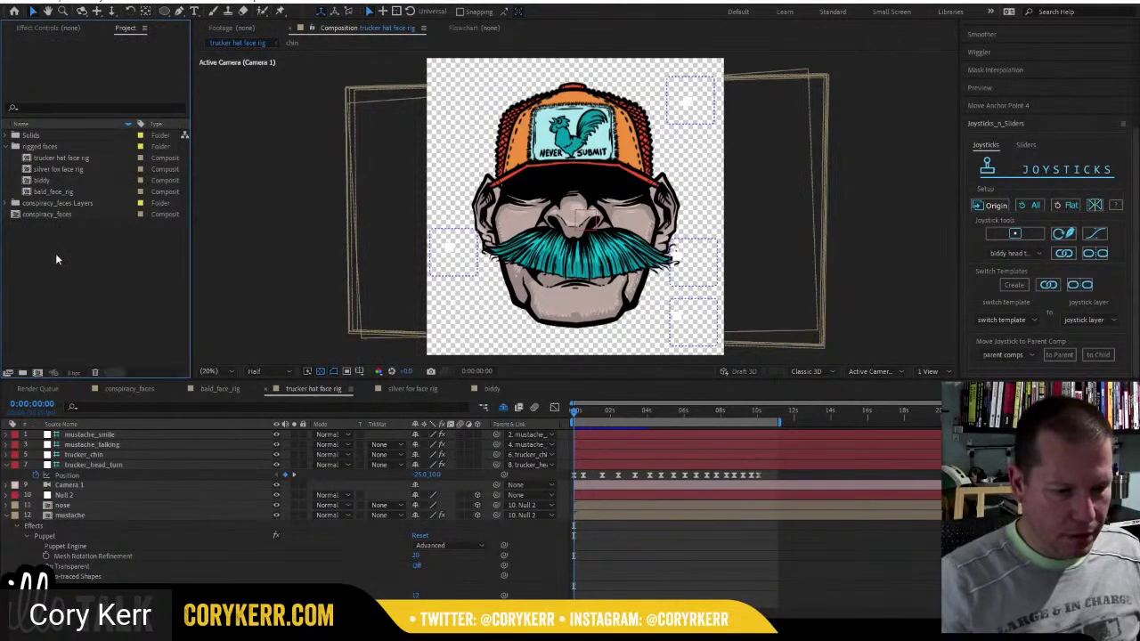
Look over the bald and trucker hat face rigs, and switch the silver fox face rig to a single view.
left_click(225, 390)
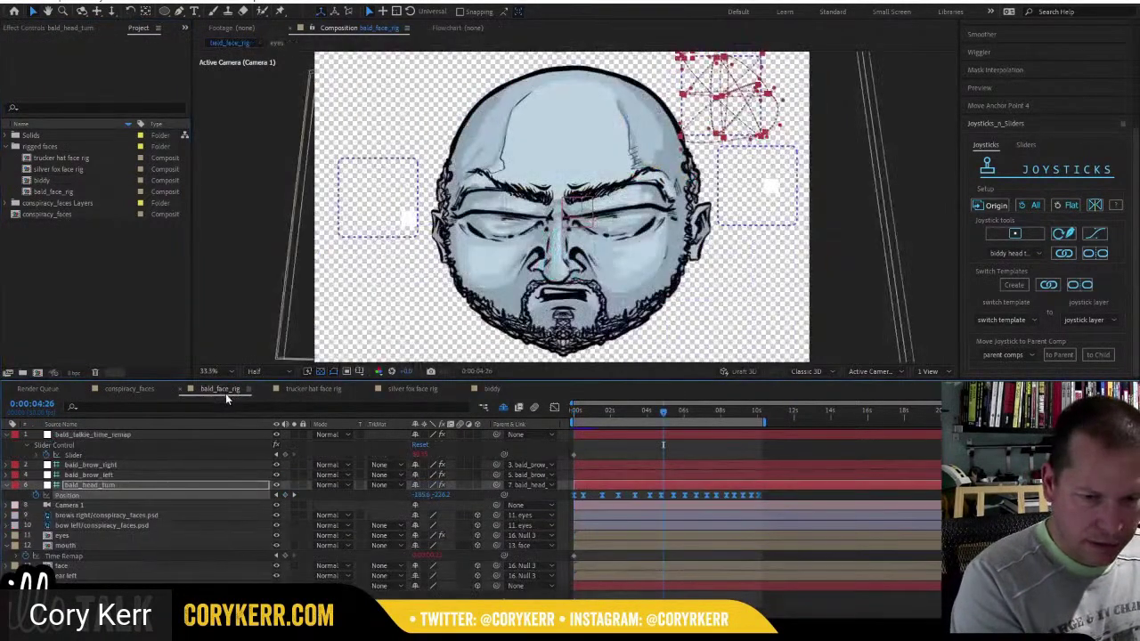
left_click(316, 390)
left_click(410, 390)
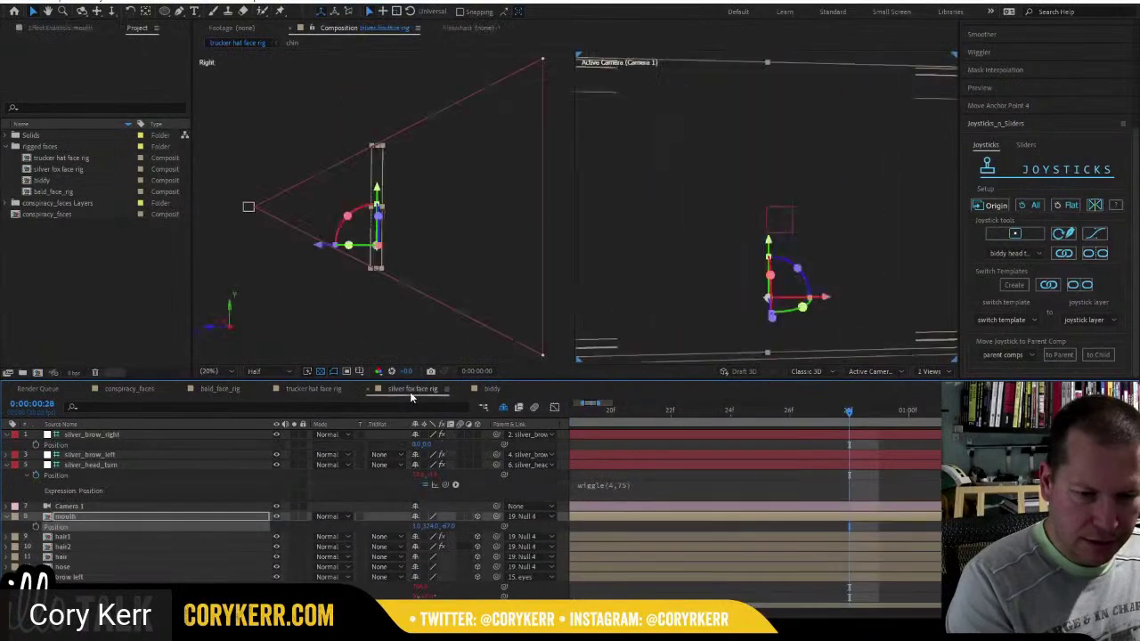
left_click(928, 371)
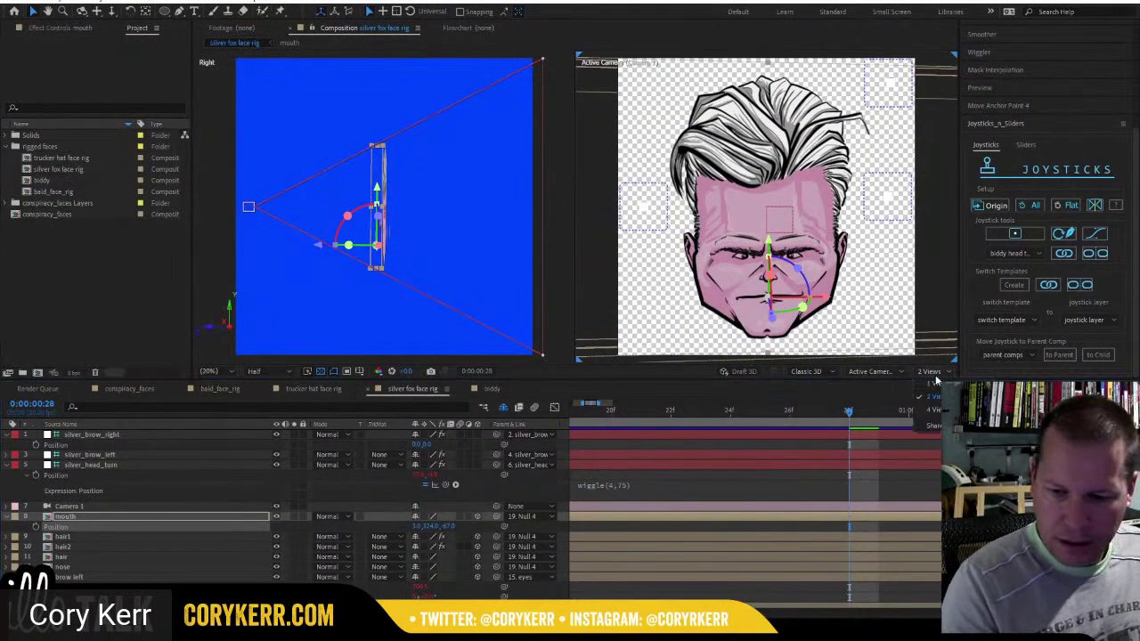
left_click(930, 385)
In the biddy composition, add the expression wiggle(5,100) to the Position of biddy head turn and preview it from frame 0.
left_click(489, 389)
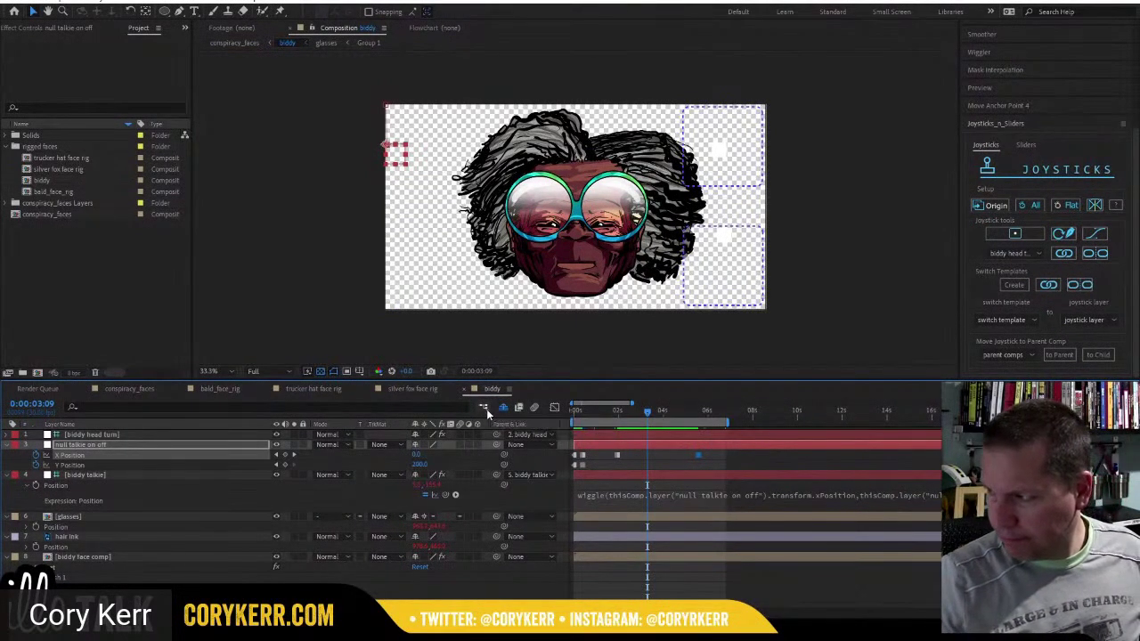
left_click_drag(647, 410, 557, 423)
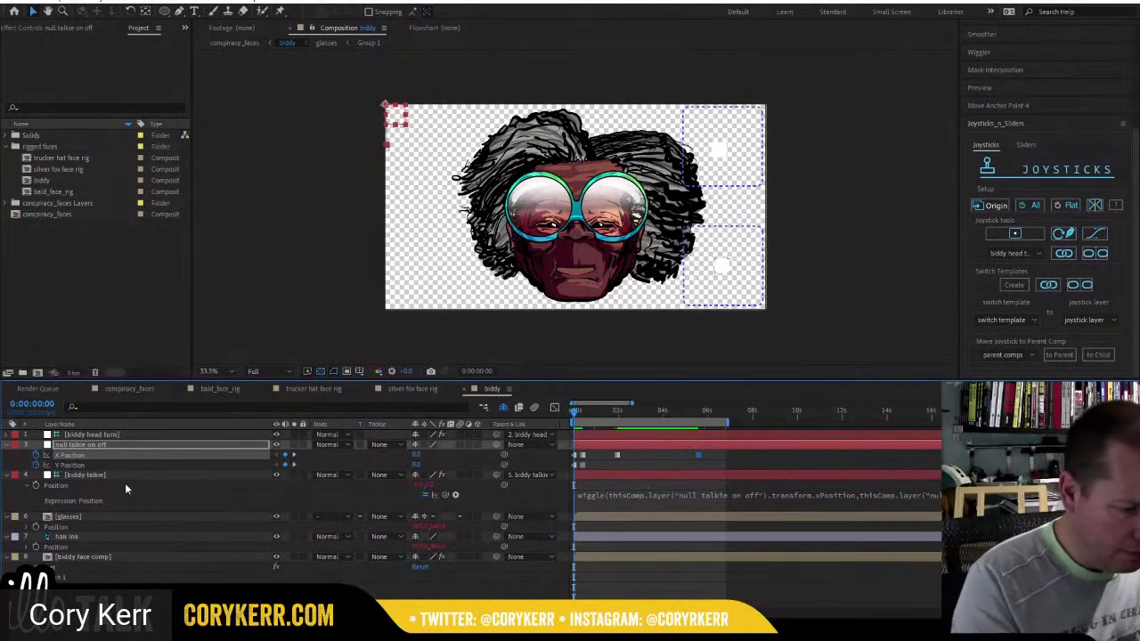
left_click(112, 435)
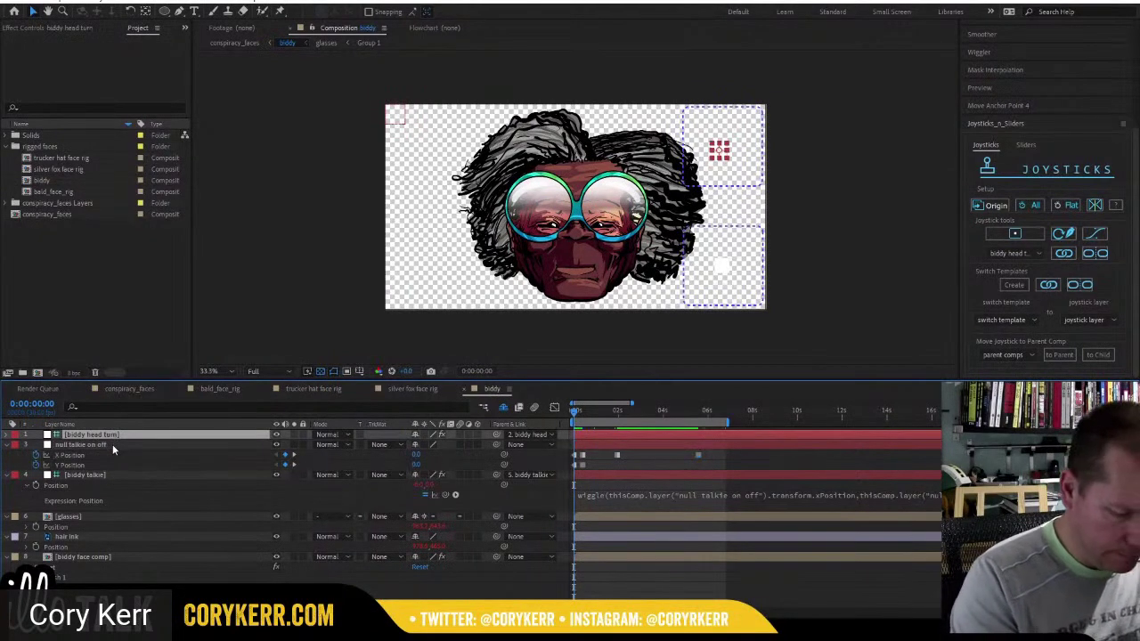
key("p")
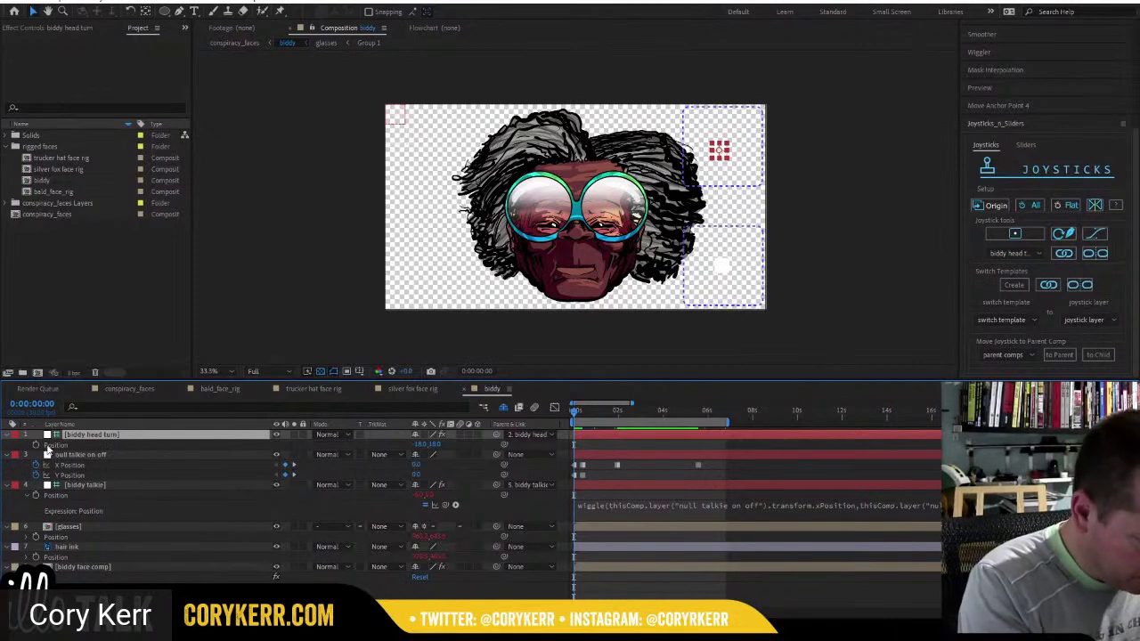
left_click(36, 444, "alt")
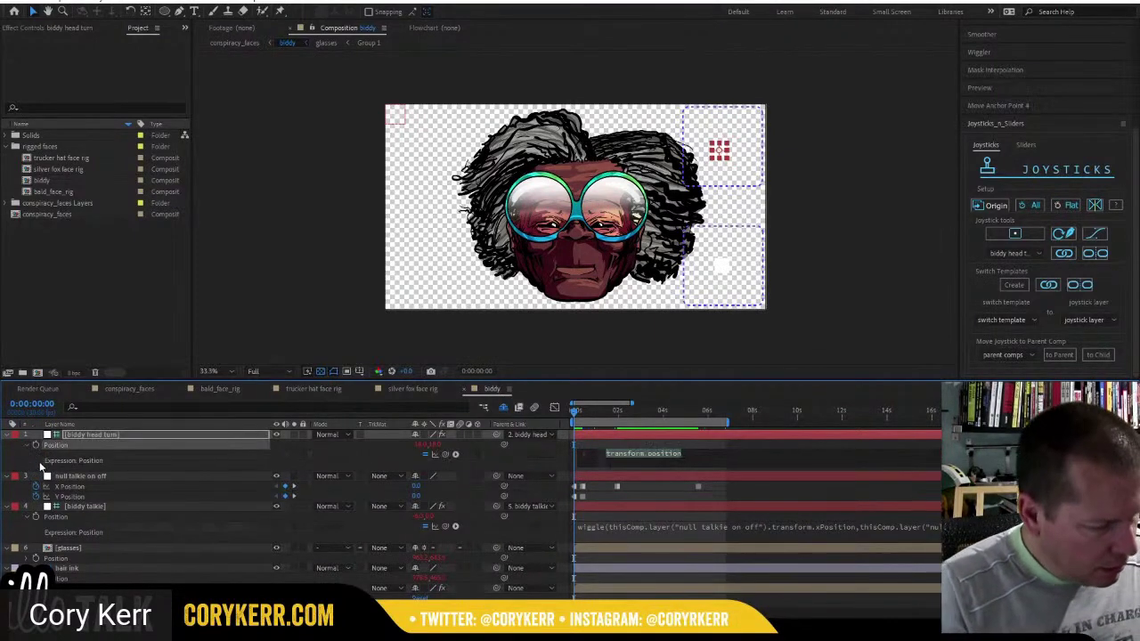
type("wiggle(6,1)")
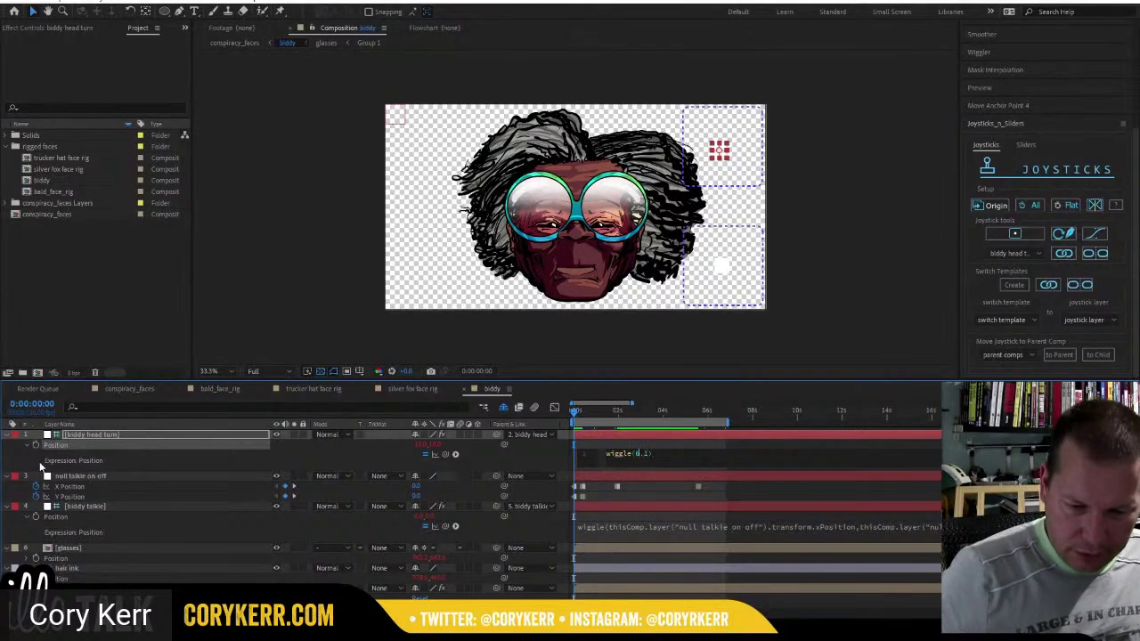
type("5")
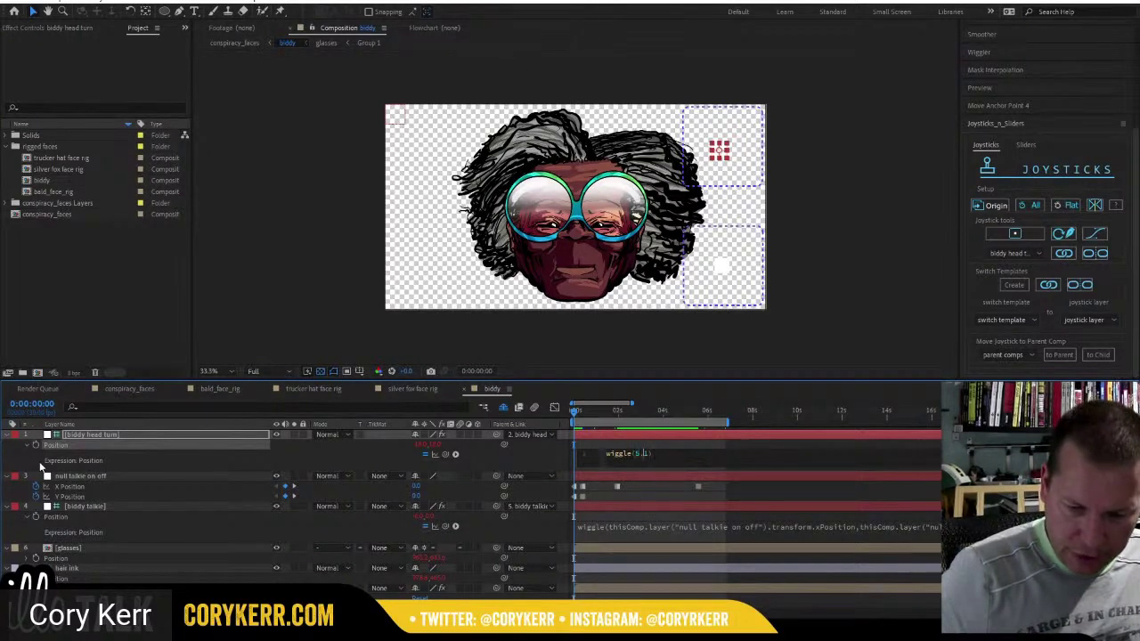
key("Right")
key("shift+Right")
type("100")
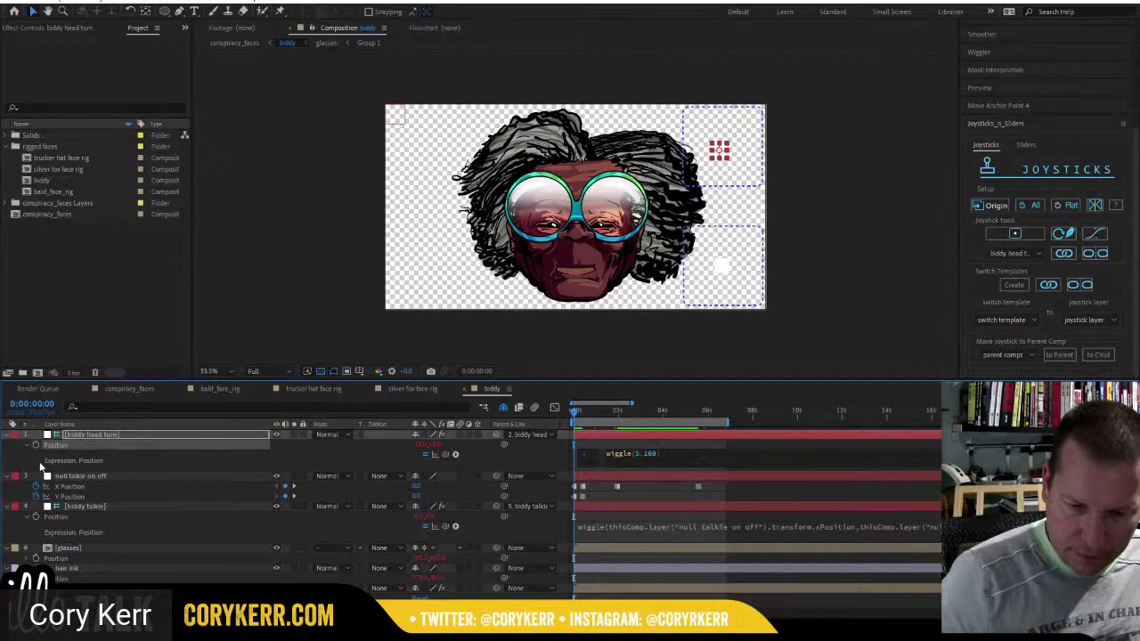
left_click_drag(593, 411, 562, 420)
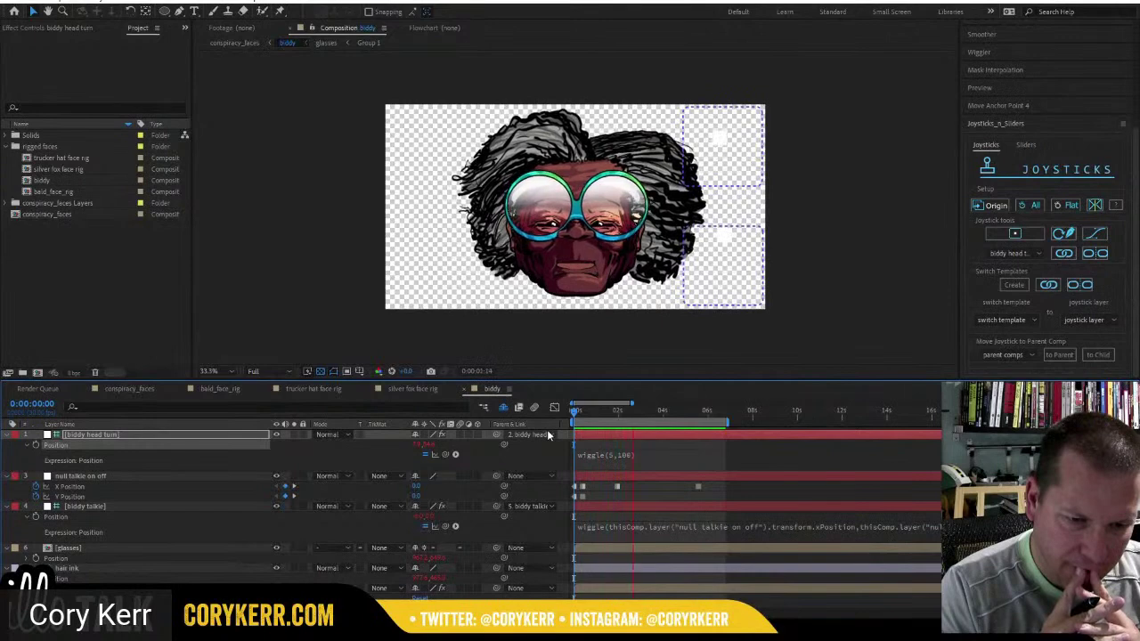
Change the Position expression of biddy head turn to wiggle(2,50) and preview it from the start.
left_click(633, 454)
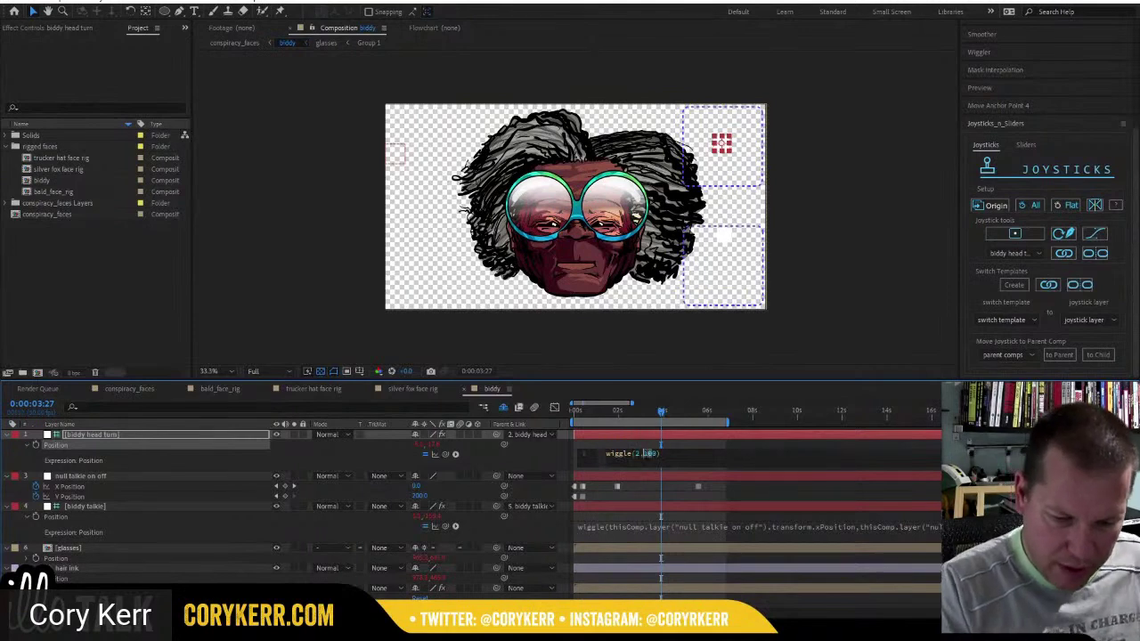
type("500")
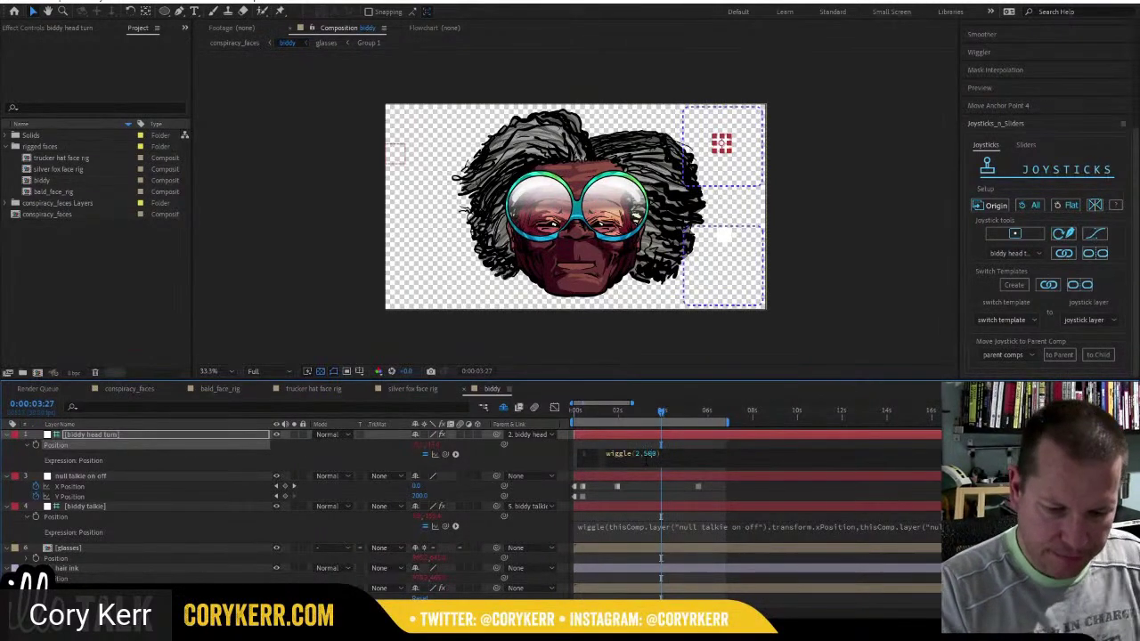
key("BackSpace")
left_click_drag(595, 412, 543, 416)
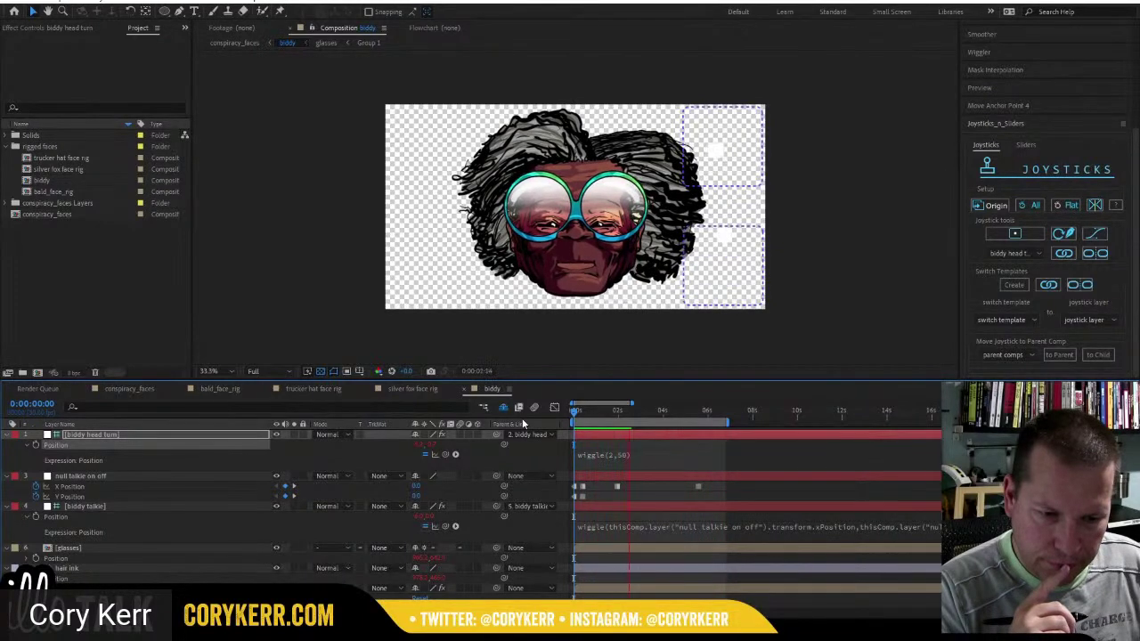
key("space")
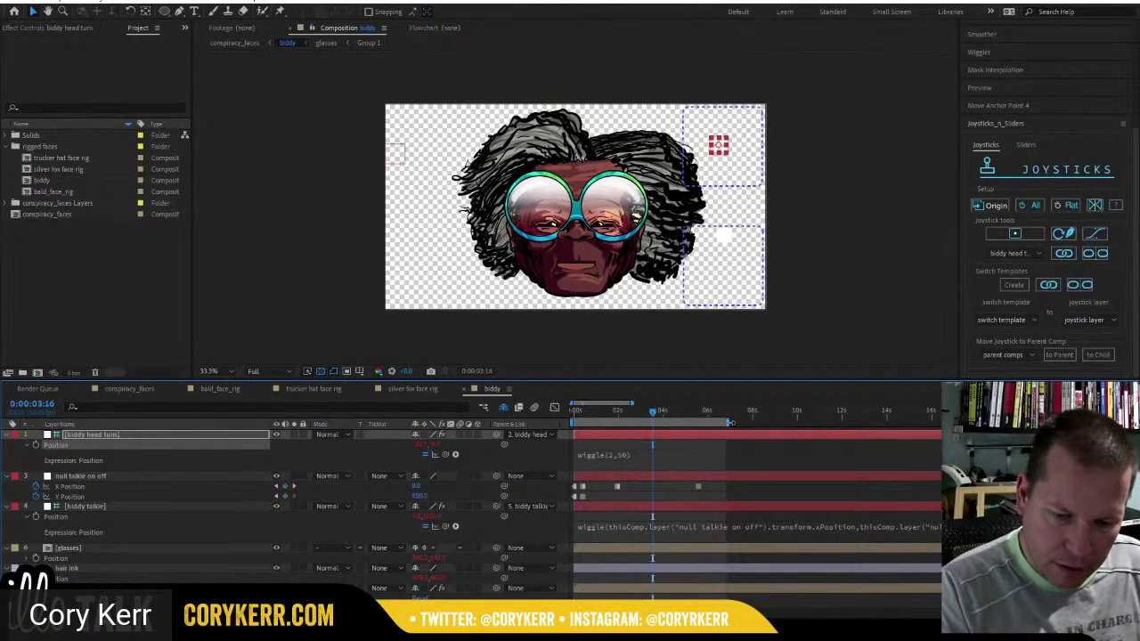
Extend the work area to just under 11 seconds, move the null's last X Position keyframe to 0:00:04:07, and preview.
left_click_drag(726, 422, 813, 421)
left_click_drag(697, 486, 668, 488)
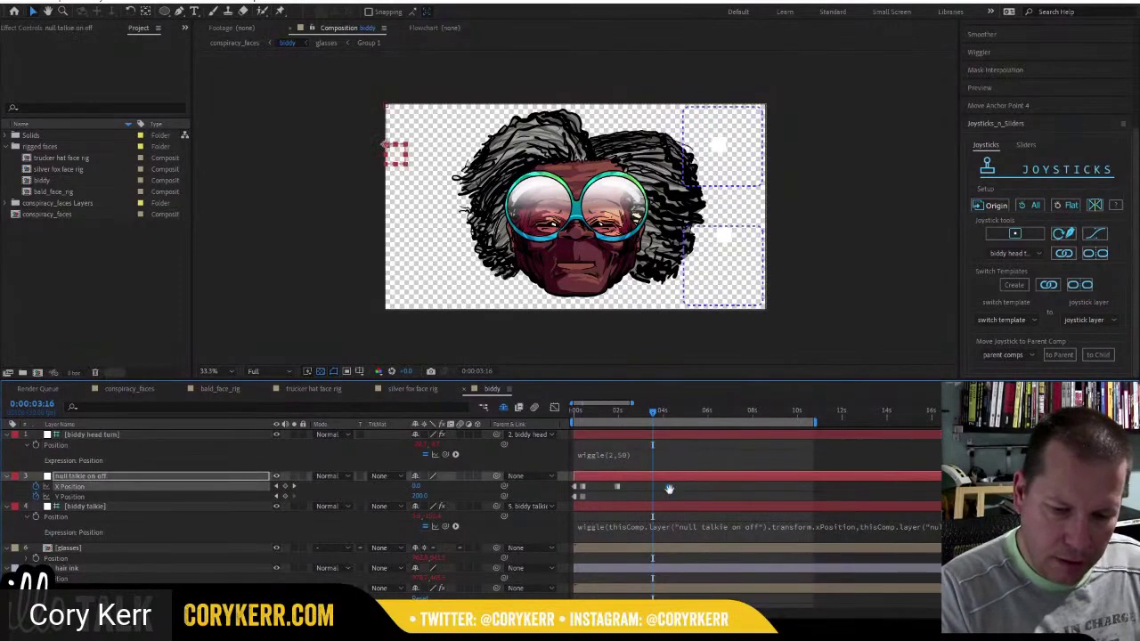
key("space")
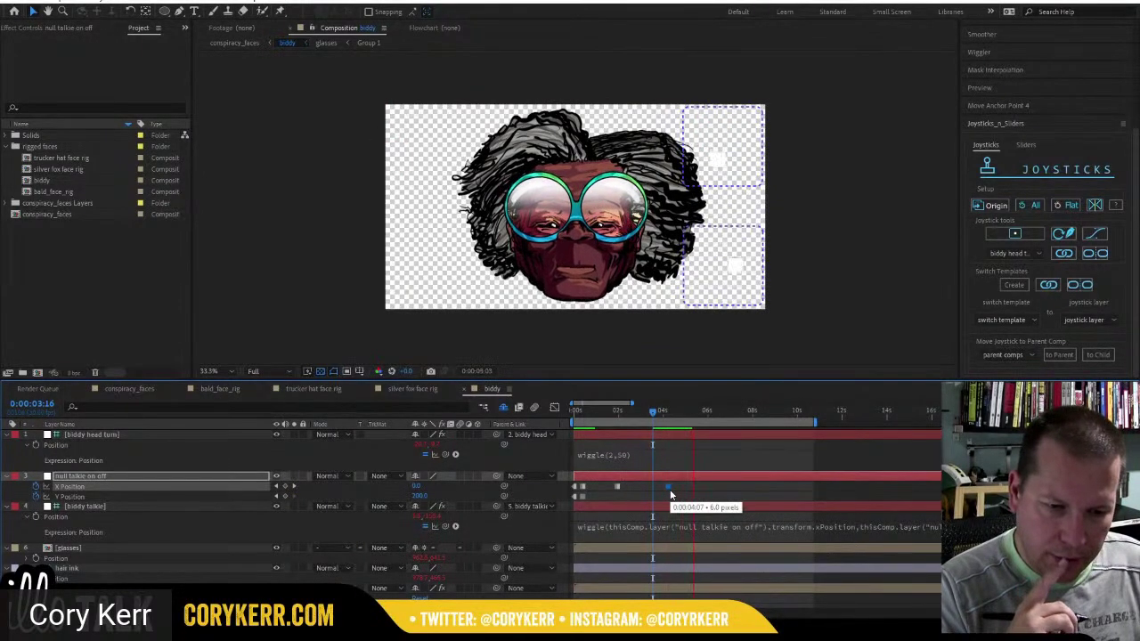